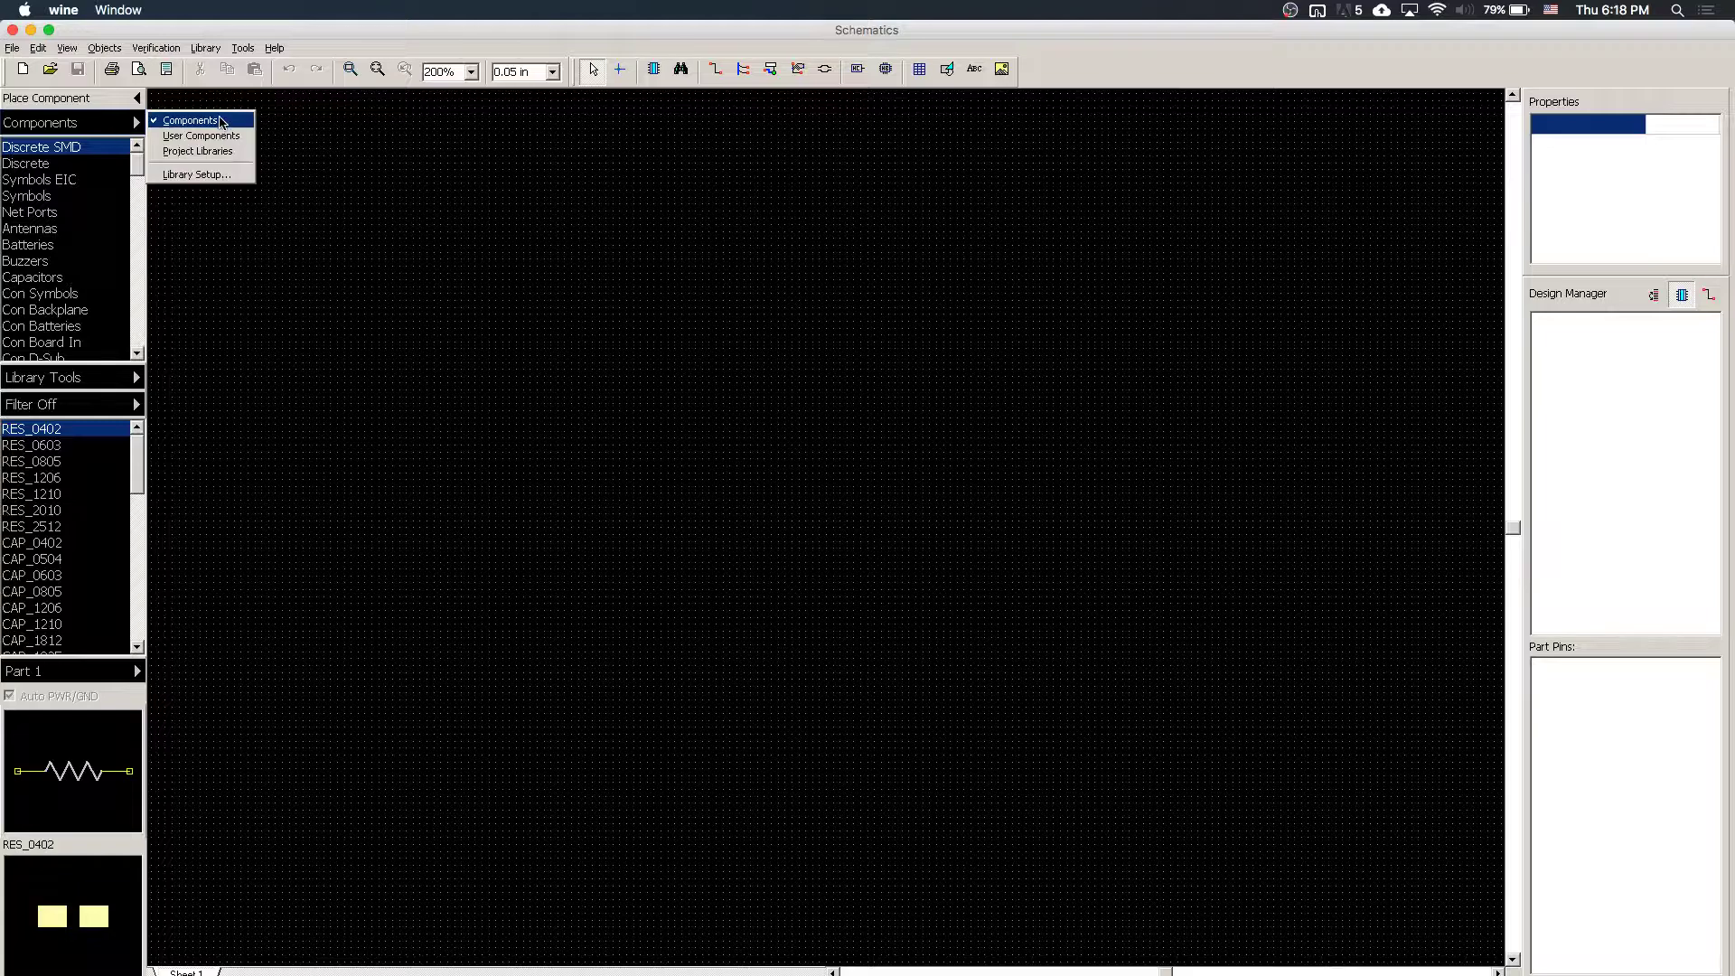
- Switch the component library group to User Components and browse its list of libraries
{"action": "left_click", "coordinate": [214, 141]}
{"action": "scroll", "coordinate": [99, 244], "scroll_direction": "down", "scroll_amount": 15}
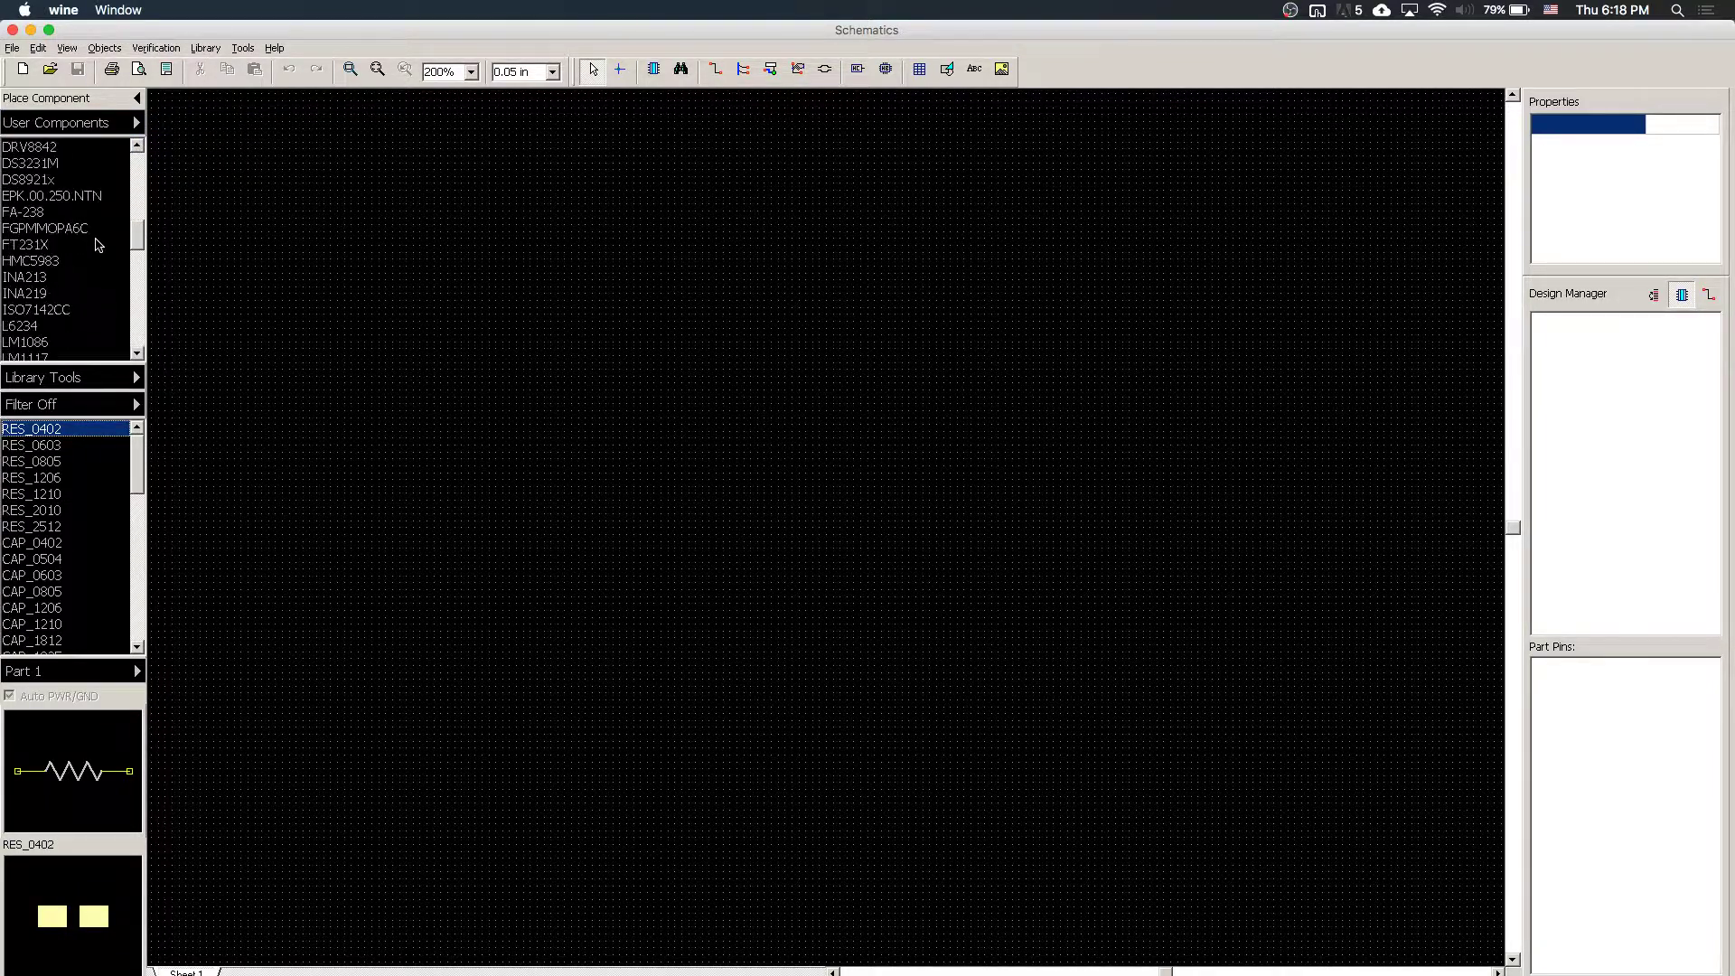
{"action": "scroll", "coordinate": [99, 244], "scroll_direction": "down", "scroll_amount": 5}
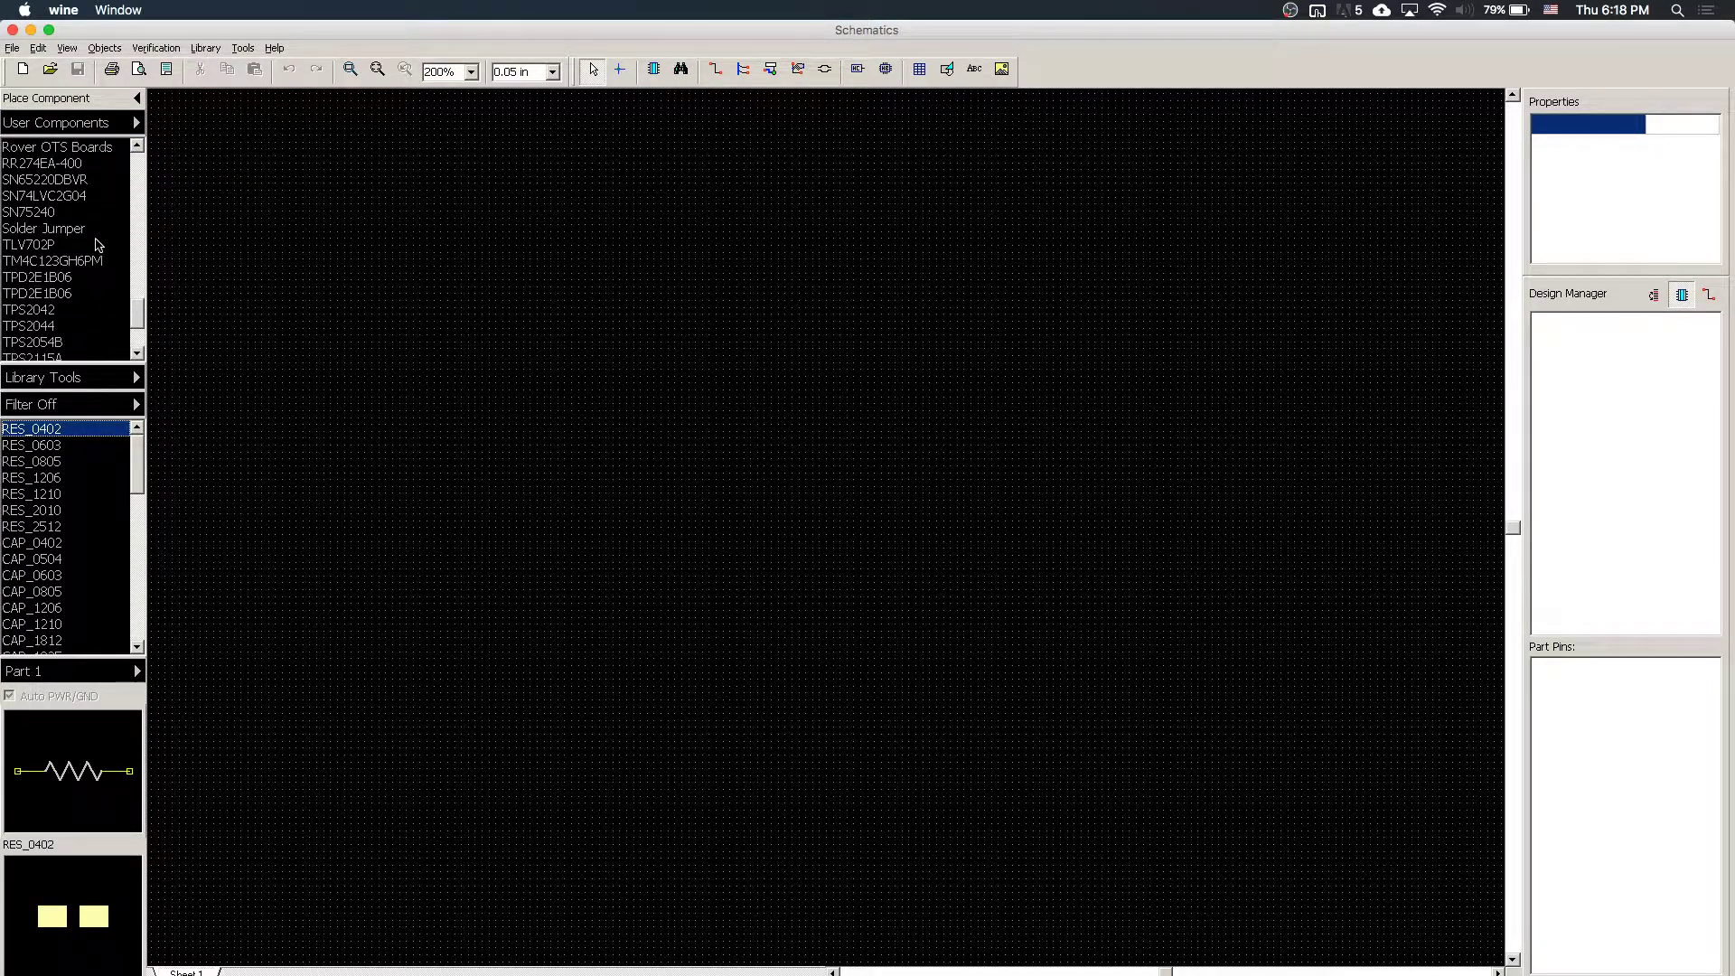
{"action": "scroll", "coordinate": [99, 244], "scroll_direction": "up", "scroll_amount": 1}
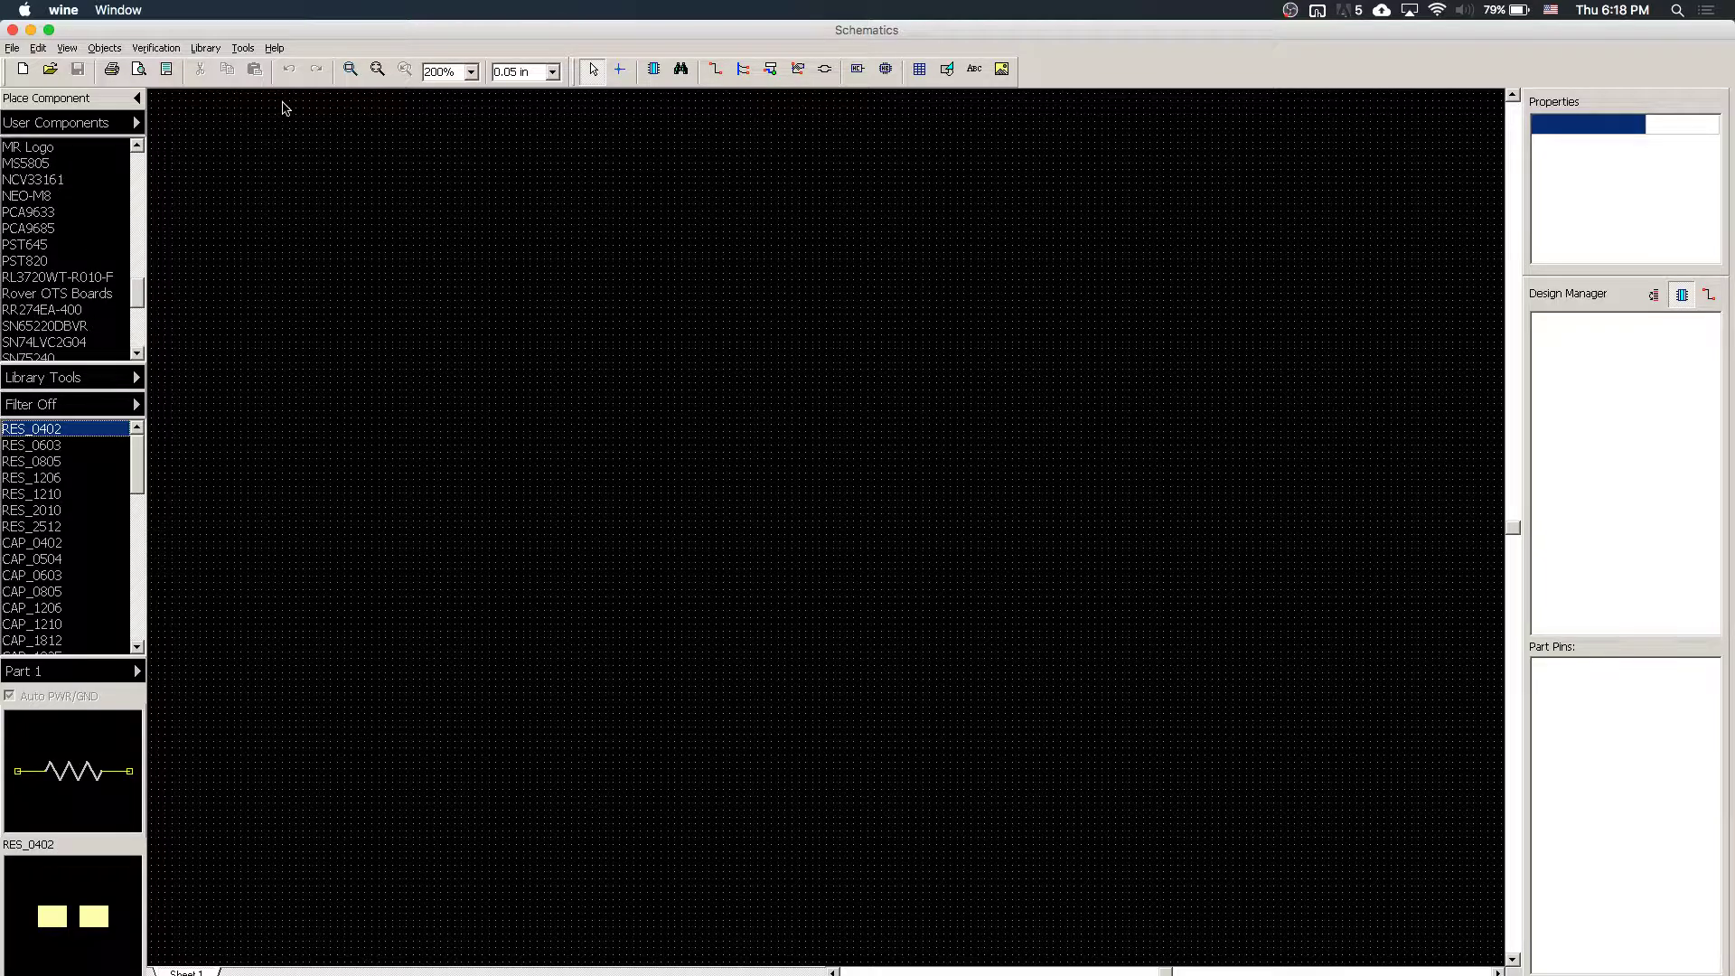
- In Finder, copy schematic-template.dch from the Dev/electrical folder onto the desktop, and return to the Schematics window
{"action": "left_click", "coordinate": [440, 971]}
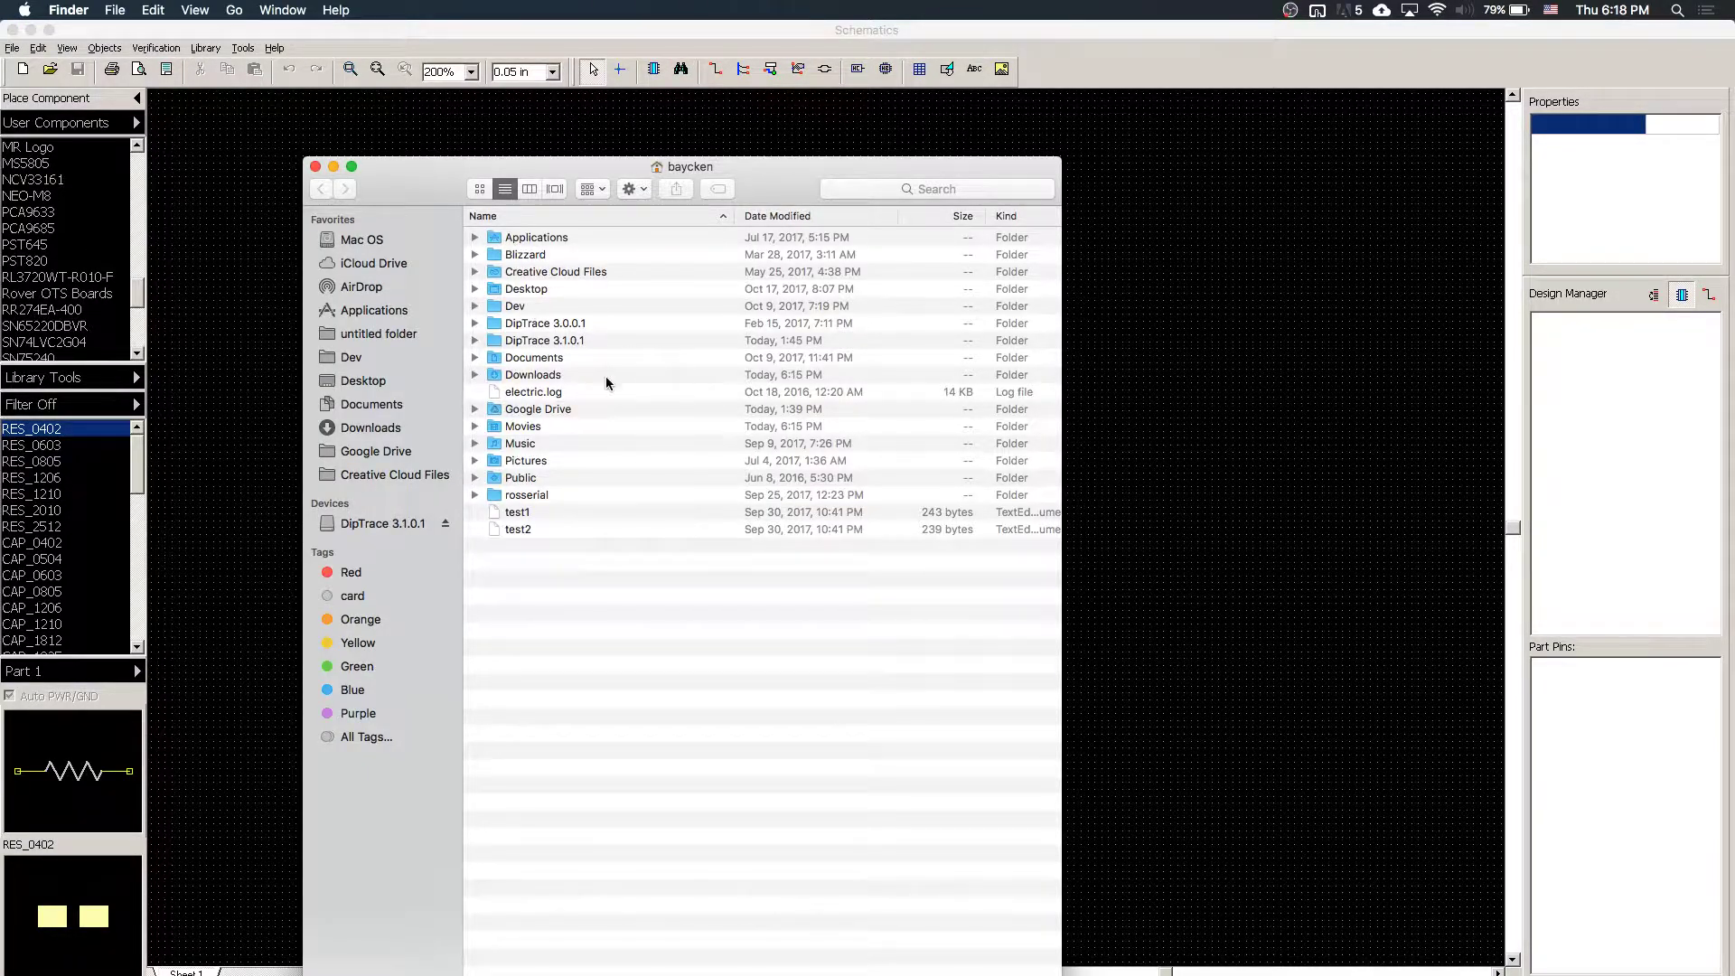
{"action": "left_click", "coordinate": [374, 361]}
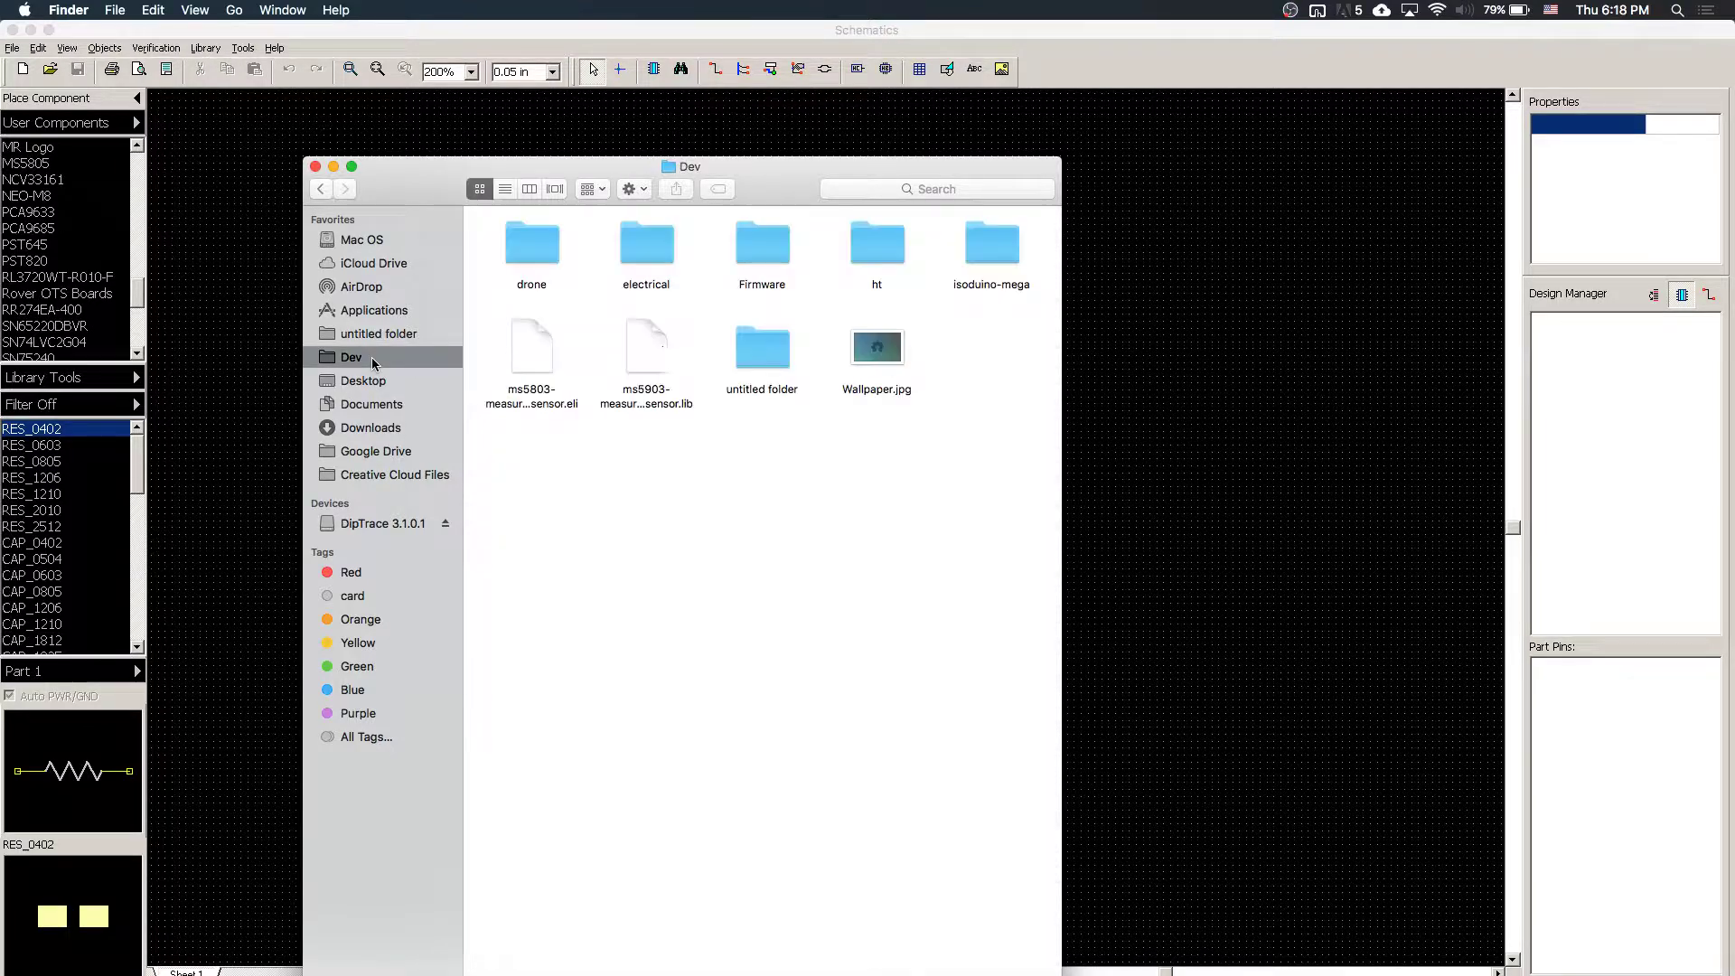
{"action": "double_click", "coordinate": [664, 242]}
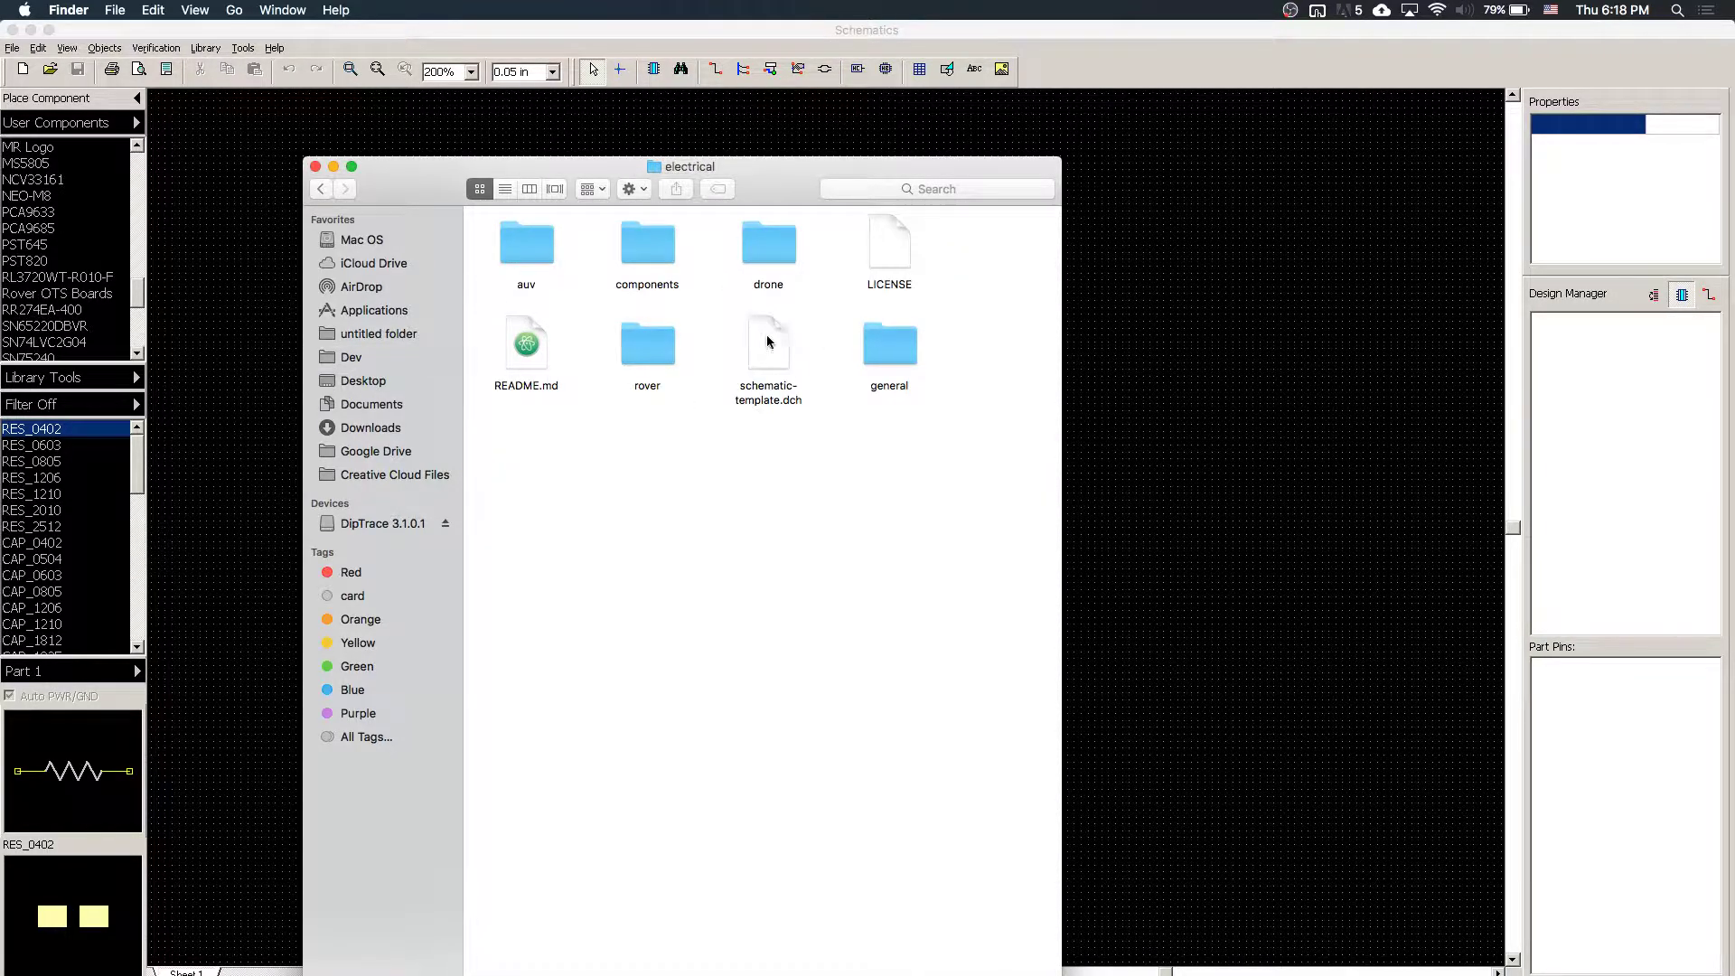
{"action": "left_click", "coordinate": [769, 341]}
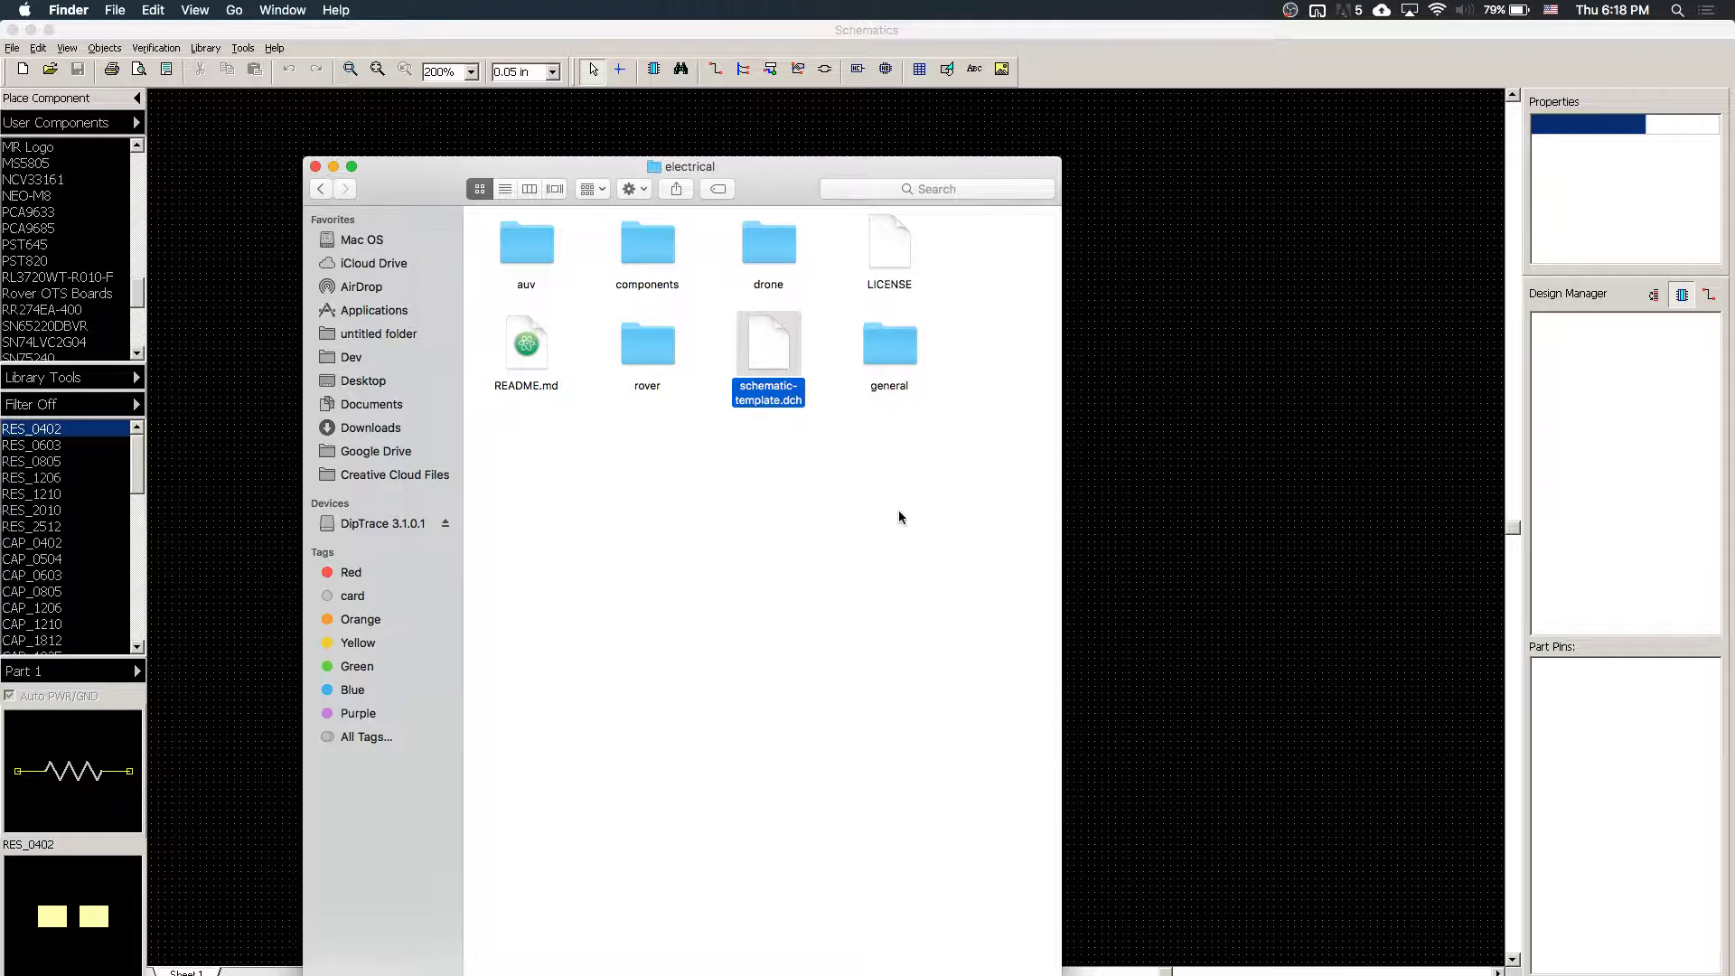
{"action": "key", "text": "F11"}
{"action": "left_click", "coordinate": [1100, 767]}
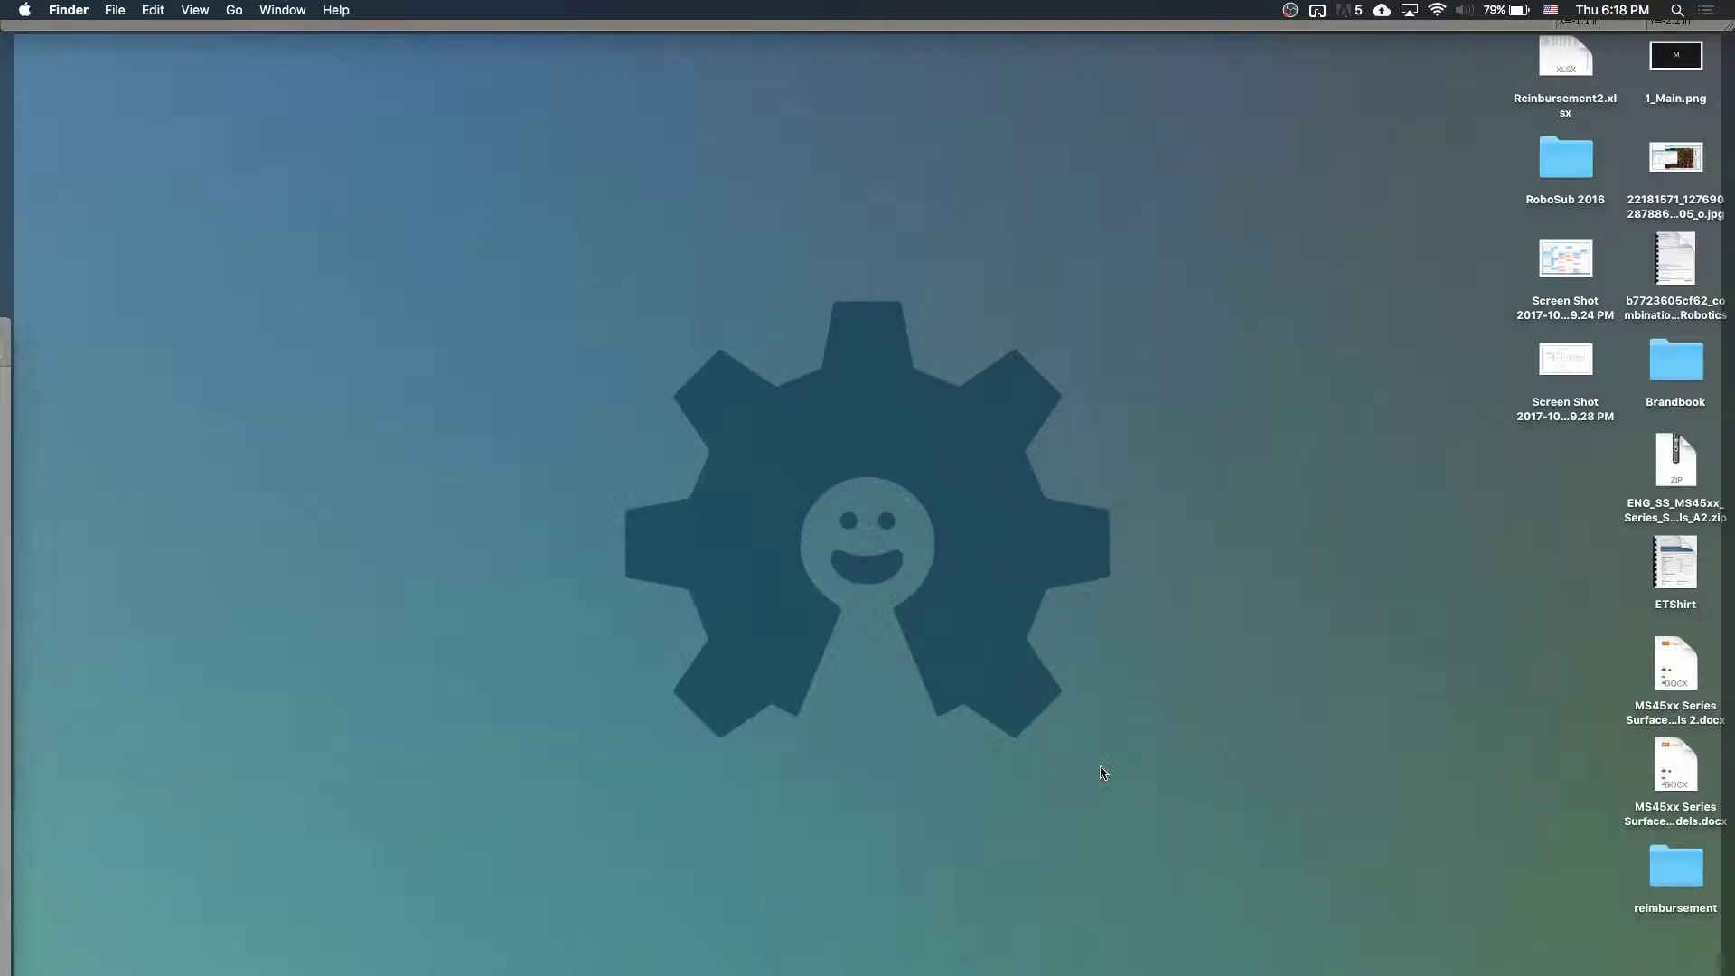
{"action": "key", "text": "super+v"}
{"action": "key", "text": "F11"}
{"action": "left_click", "coordinate": [252, 457]}
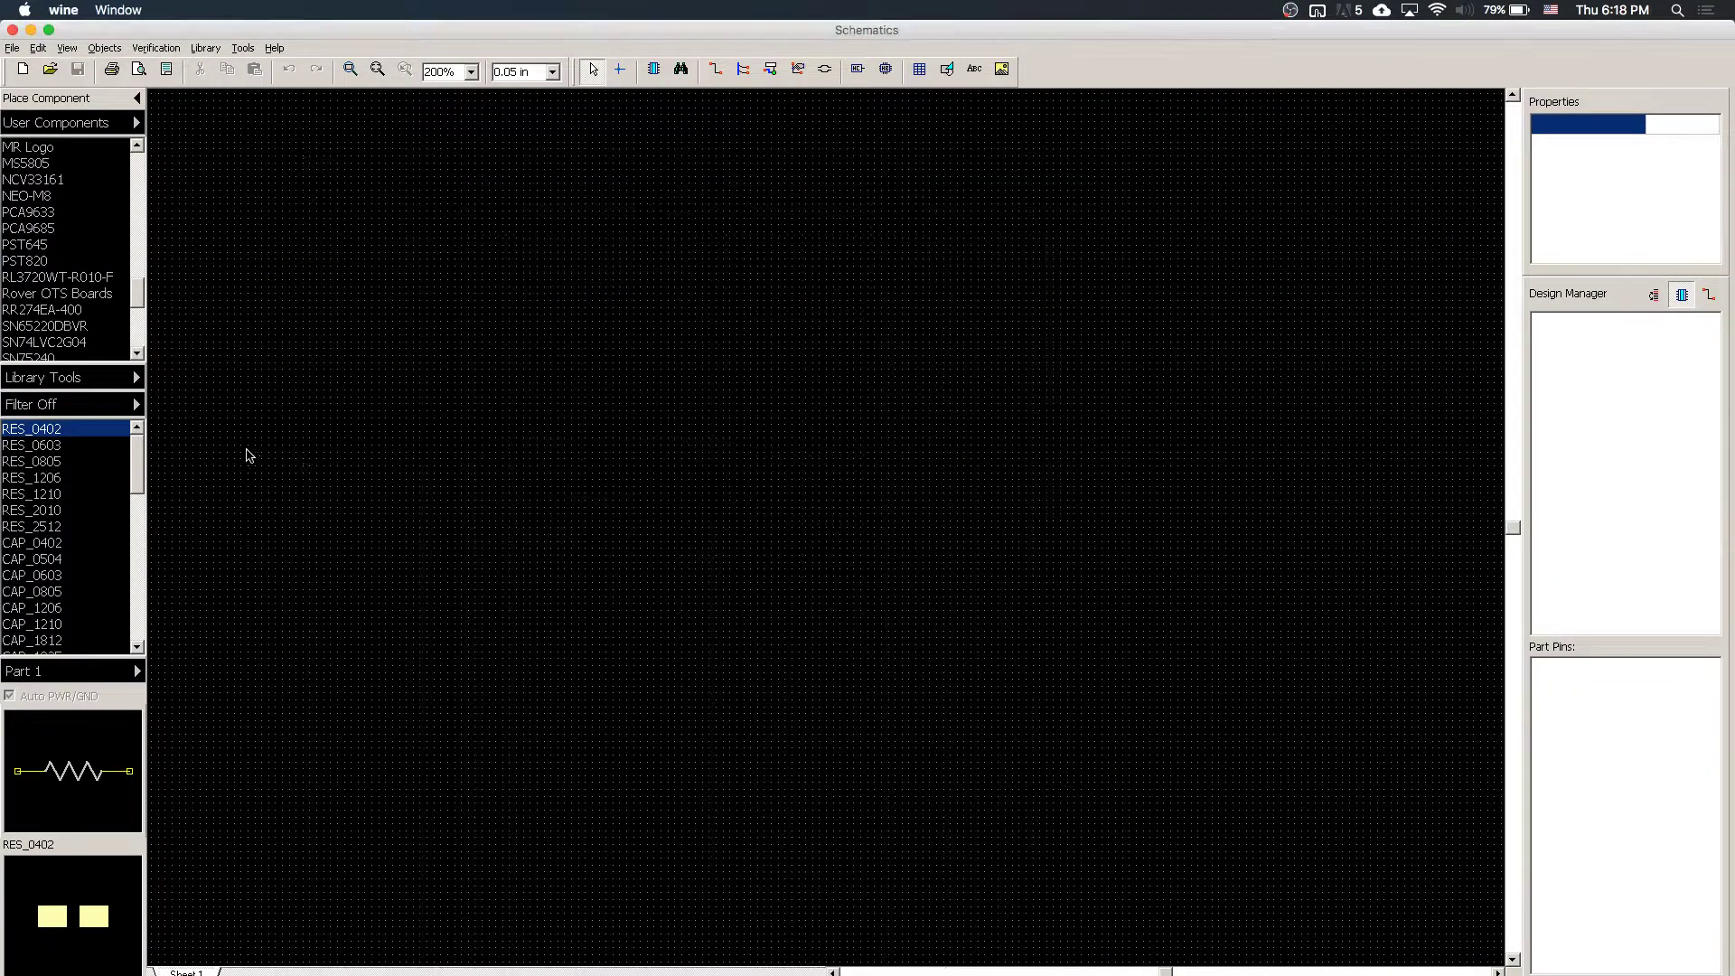
- Open schematic-template.dch from the user's Desktop folder
{"action": "left_click", "coordinate": [50, 68]}
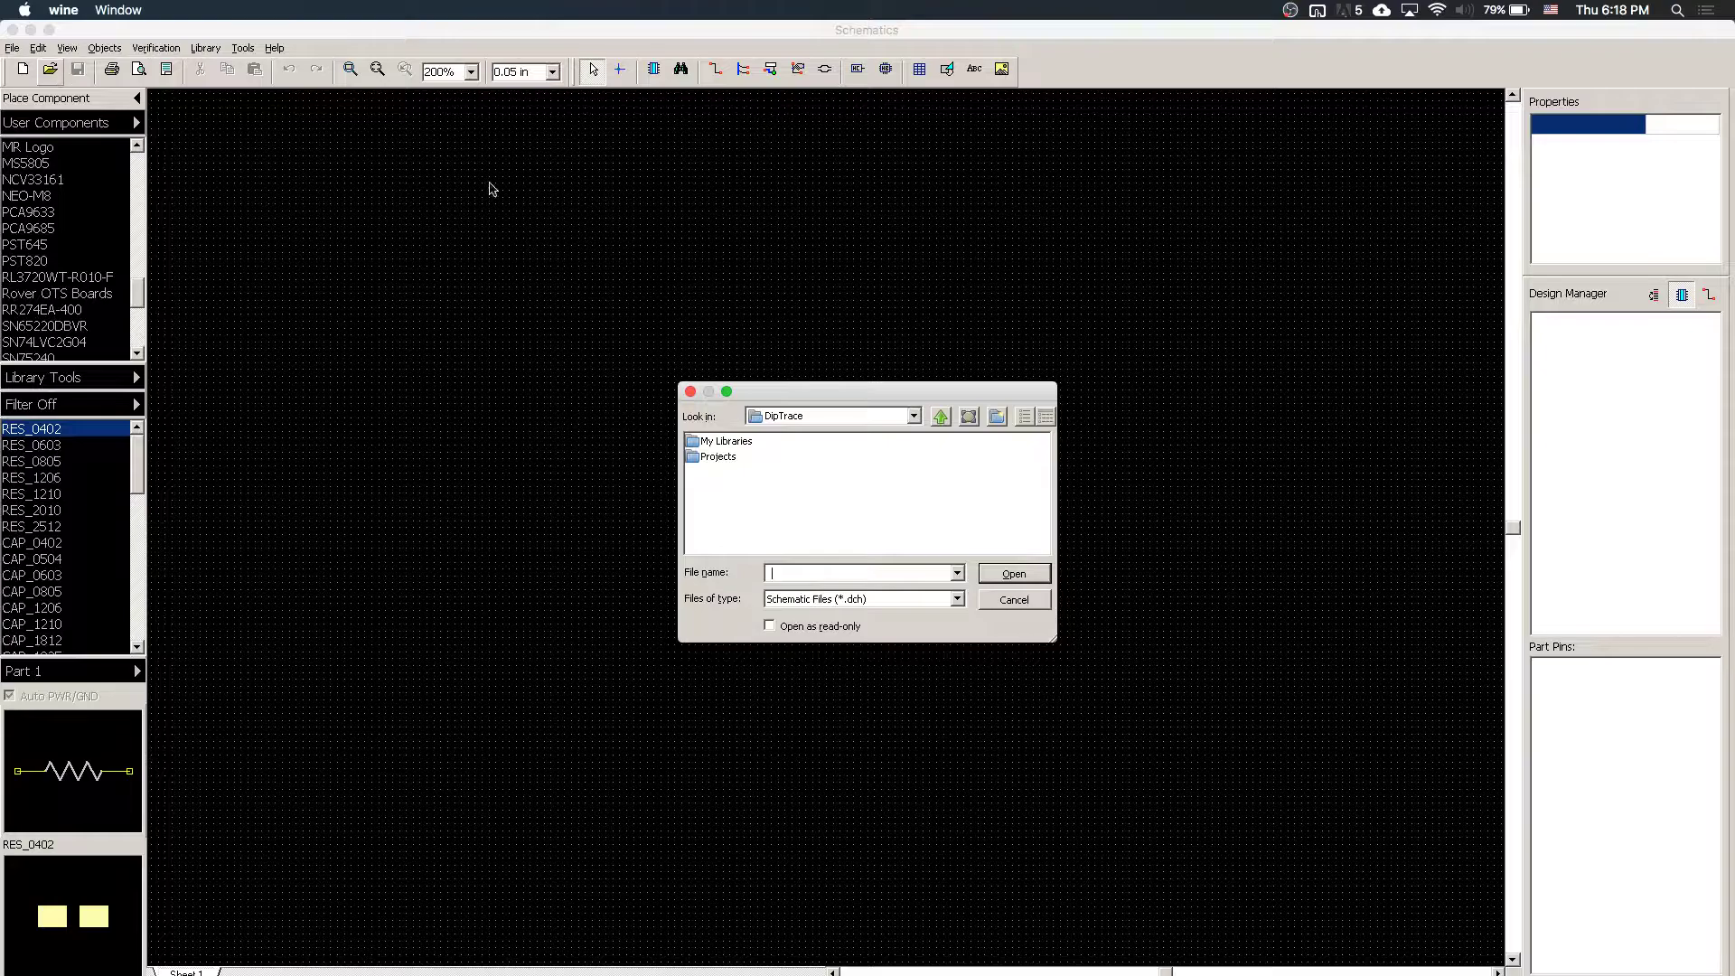
{"action": "left_click", "coordinate": [940, 423]}
{"action": "left_click", "coordinate": [940, 423]}
{"action": "left_click", "coordinate": [729, 472]}
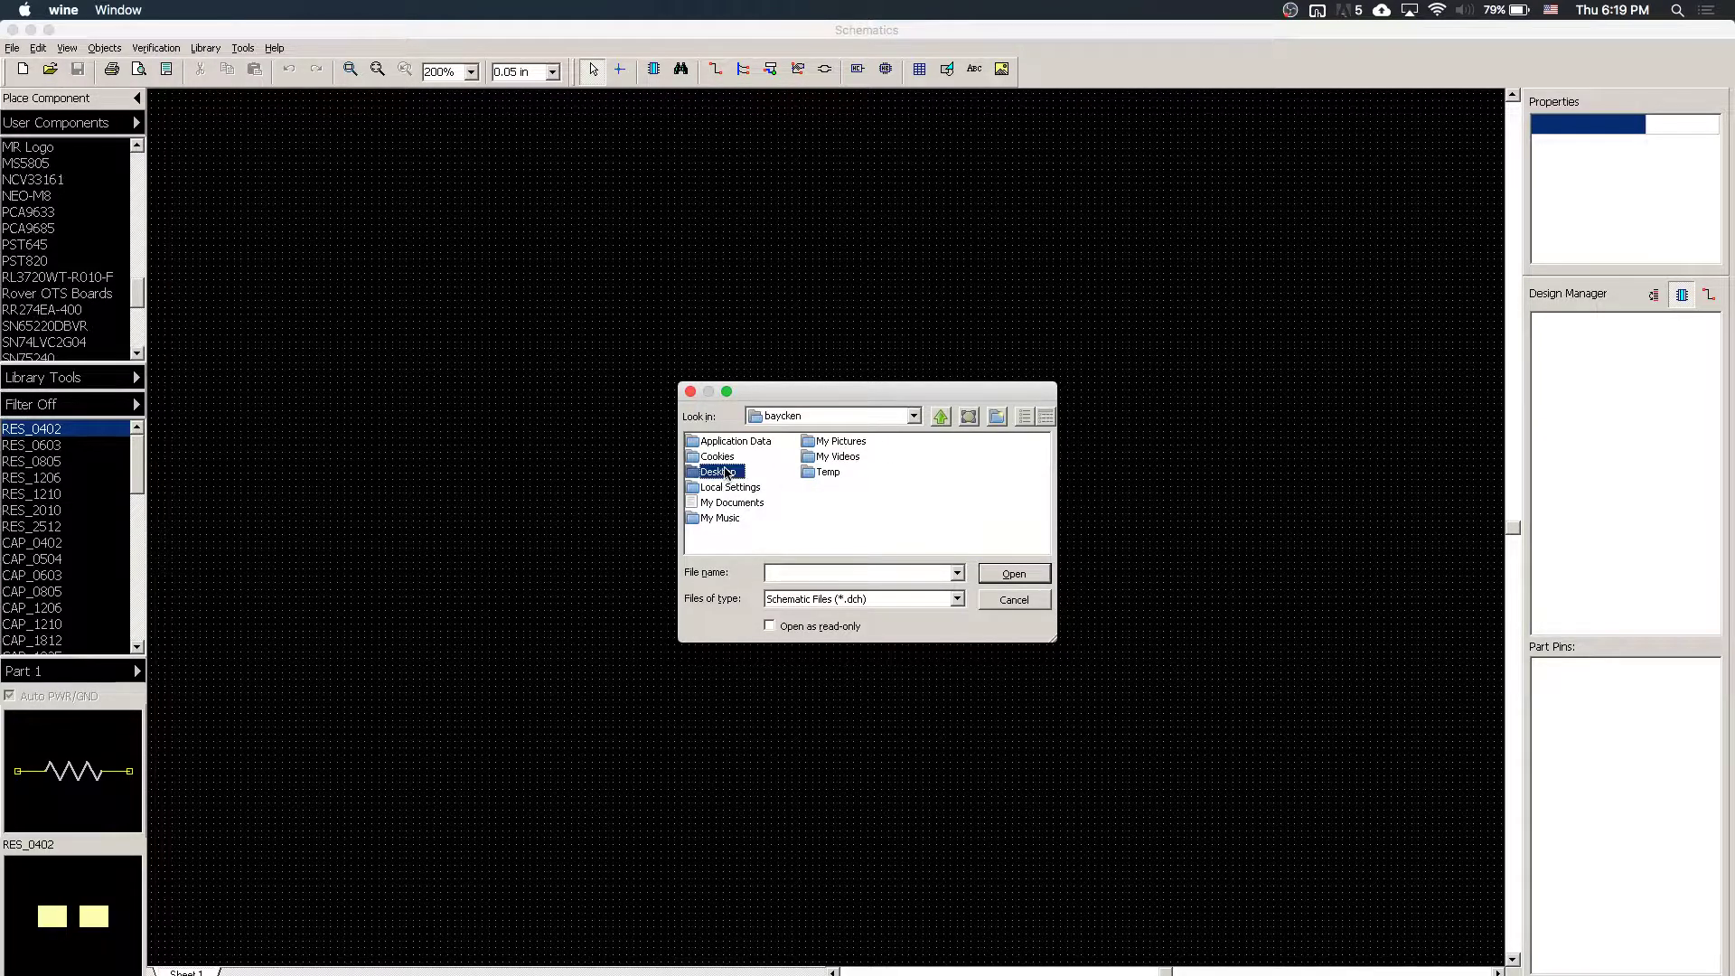
{"action": "double_click", "coordinate": [728, 471]}
{"action": "double_click", "coordinate": [761, 503]}
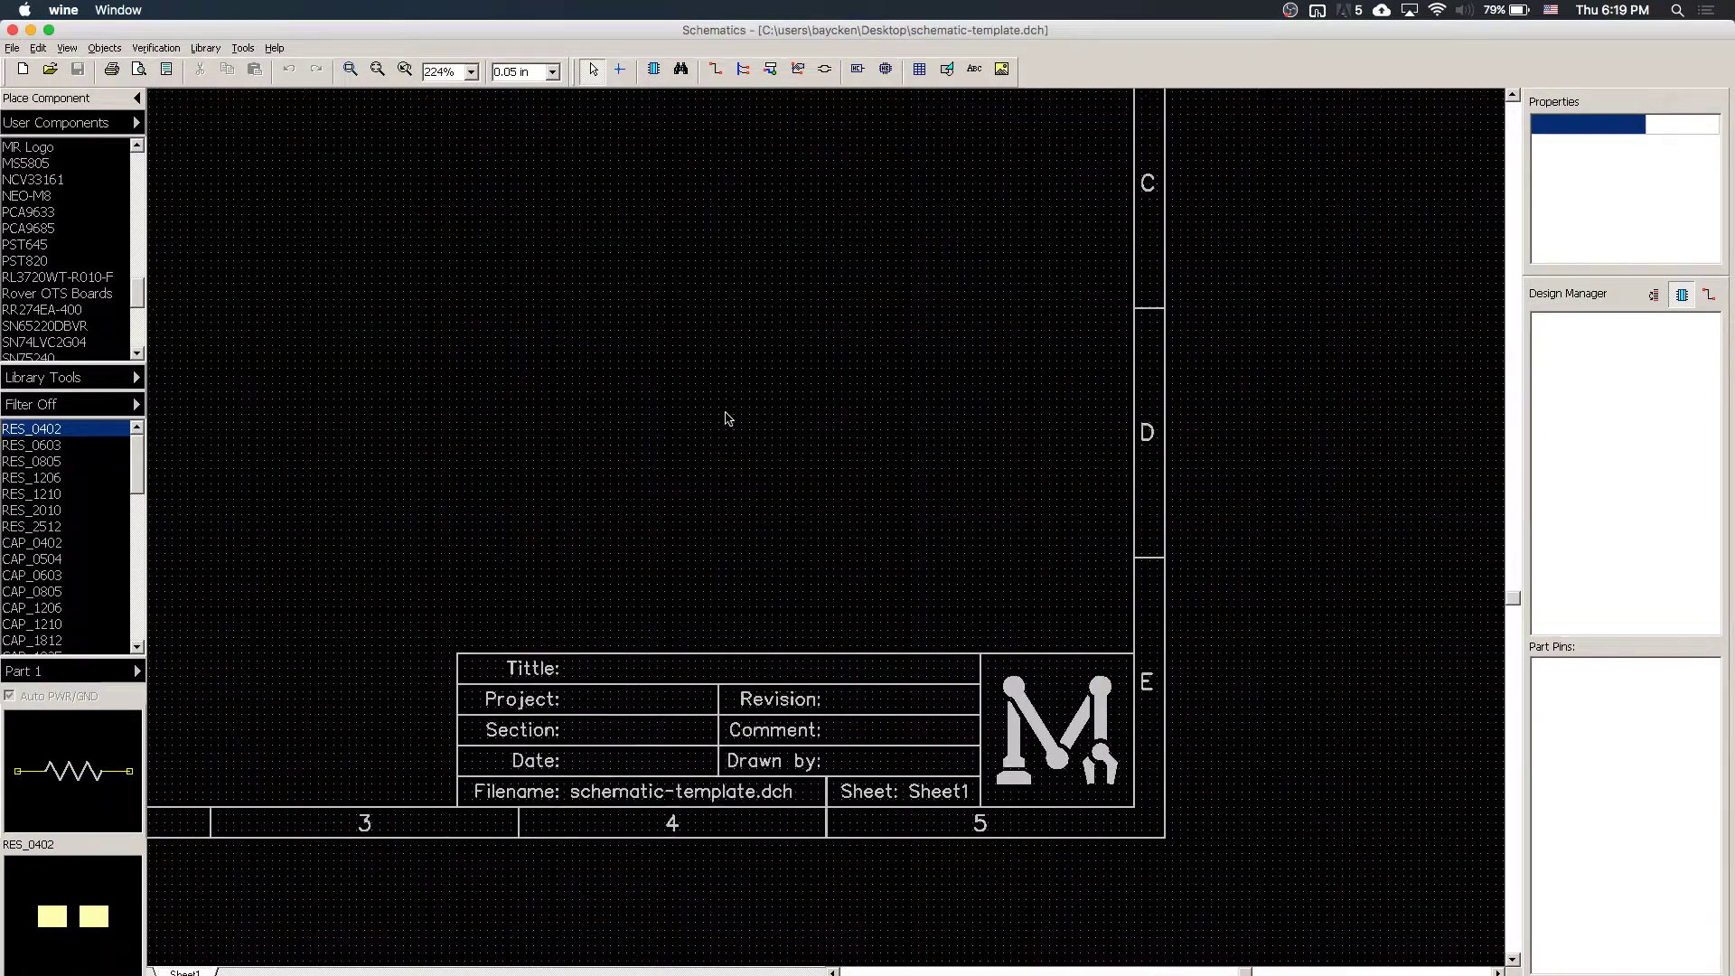
- Set the title block's Title field to "Tutorial Part II"
{"action": "scroll", "coordinate": [729, 419], "scroll_direction": "down", "scroll_amount": 5}
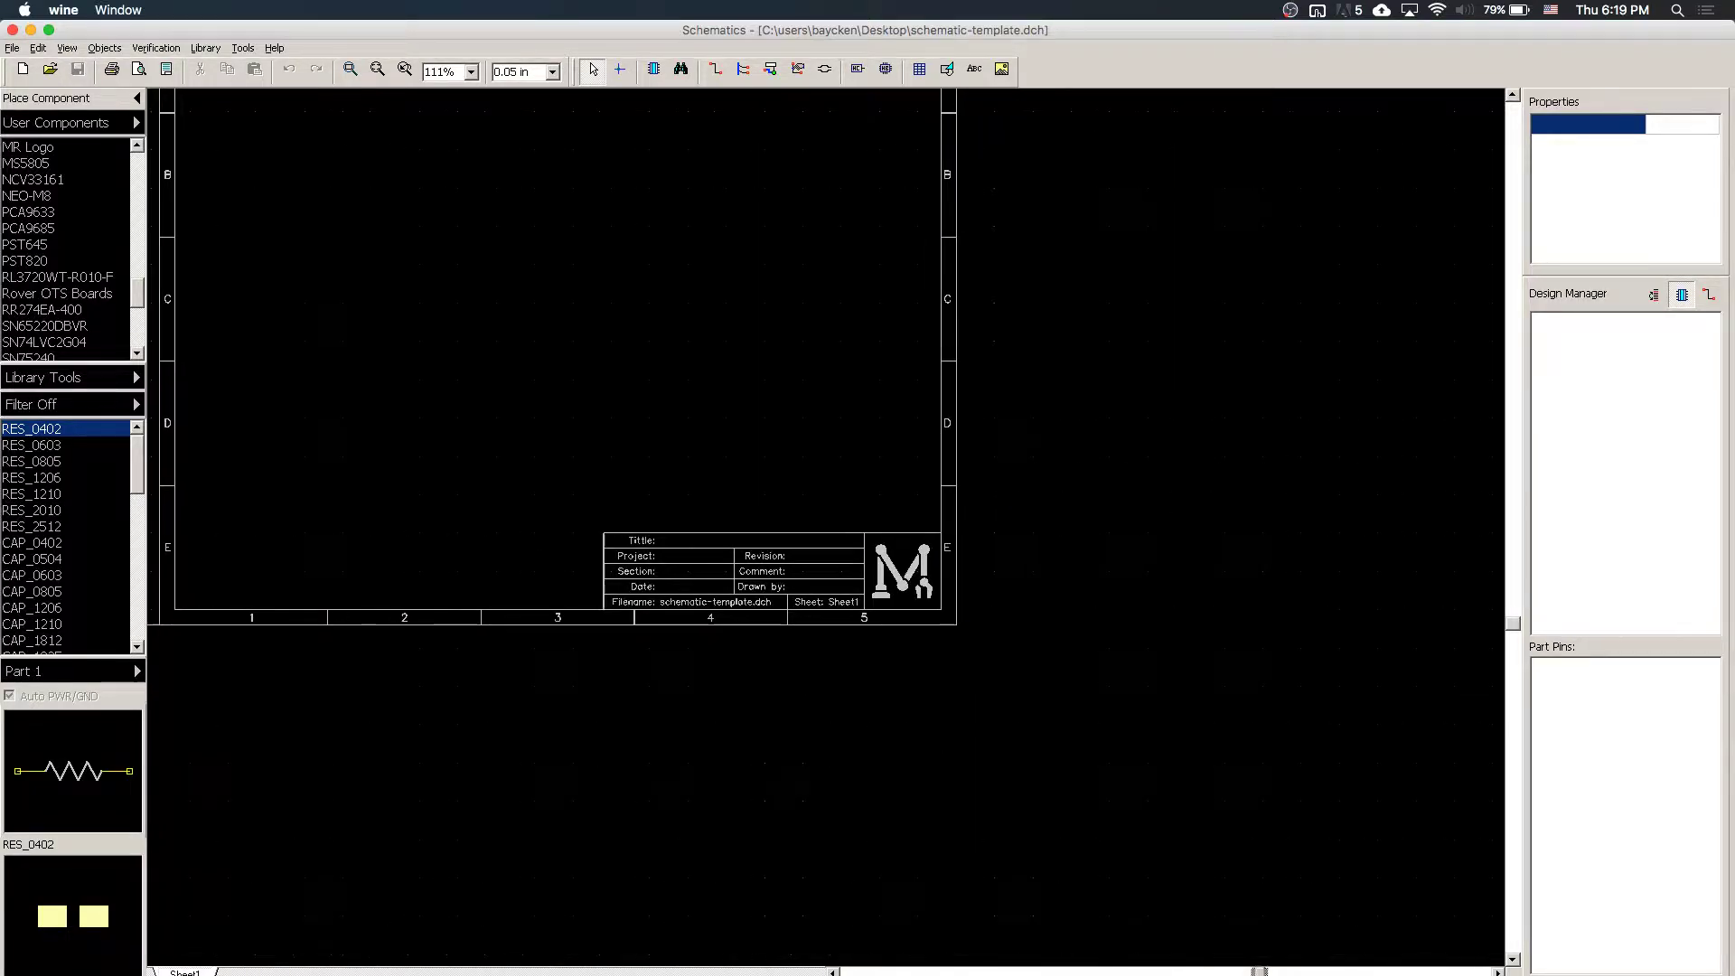
{"action": "scroll", "coordinate": [814, 524], "scroll_direction": "left", "scroll_amount": 2}
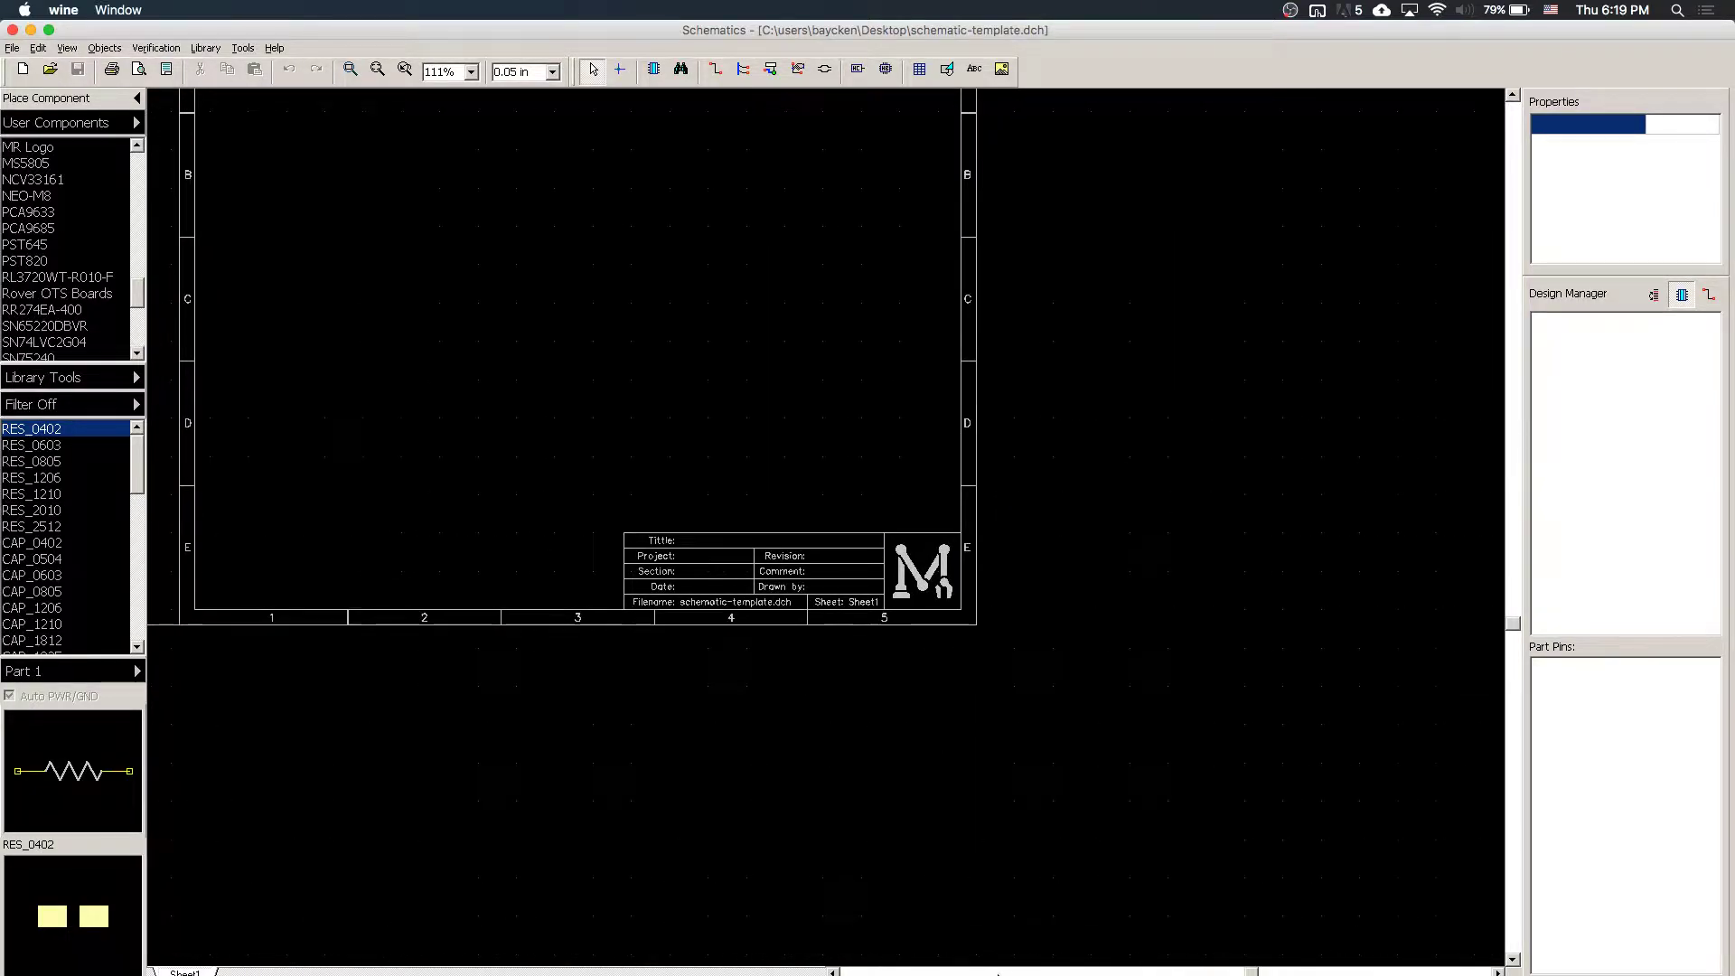
{"action": "scroll", "coordinate": [814, 525], "scroll_direction": "left", "scroll_amount": 10}
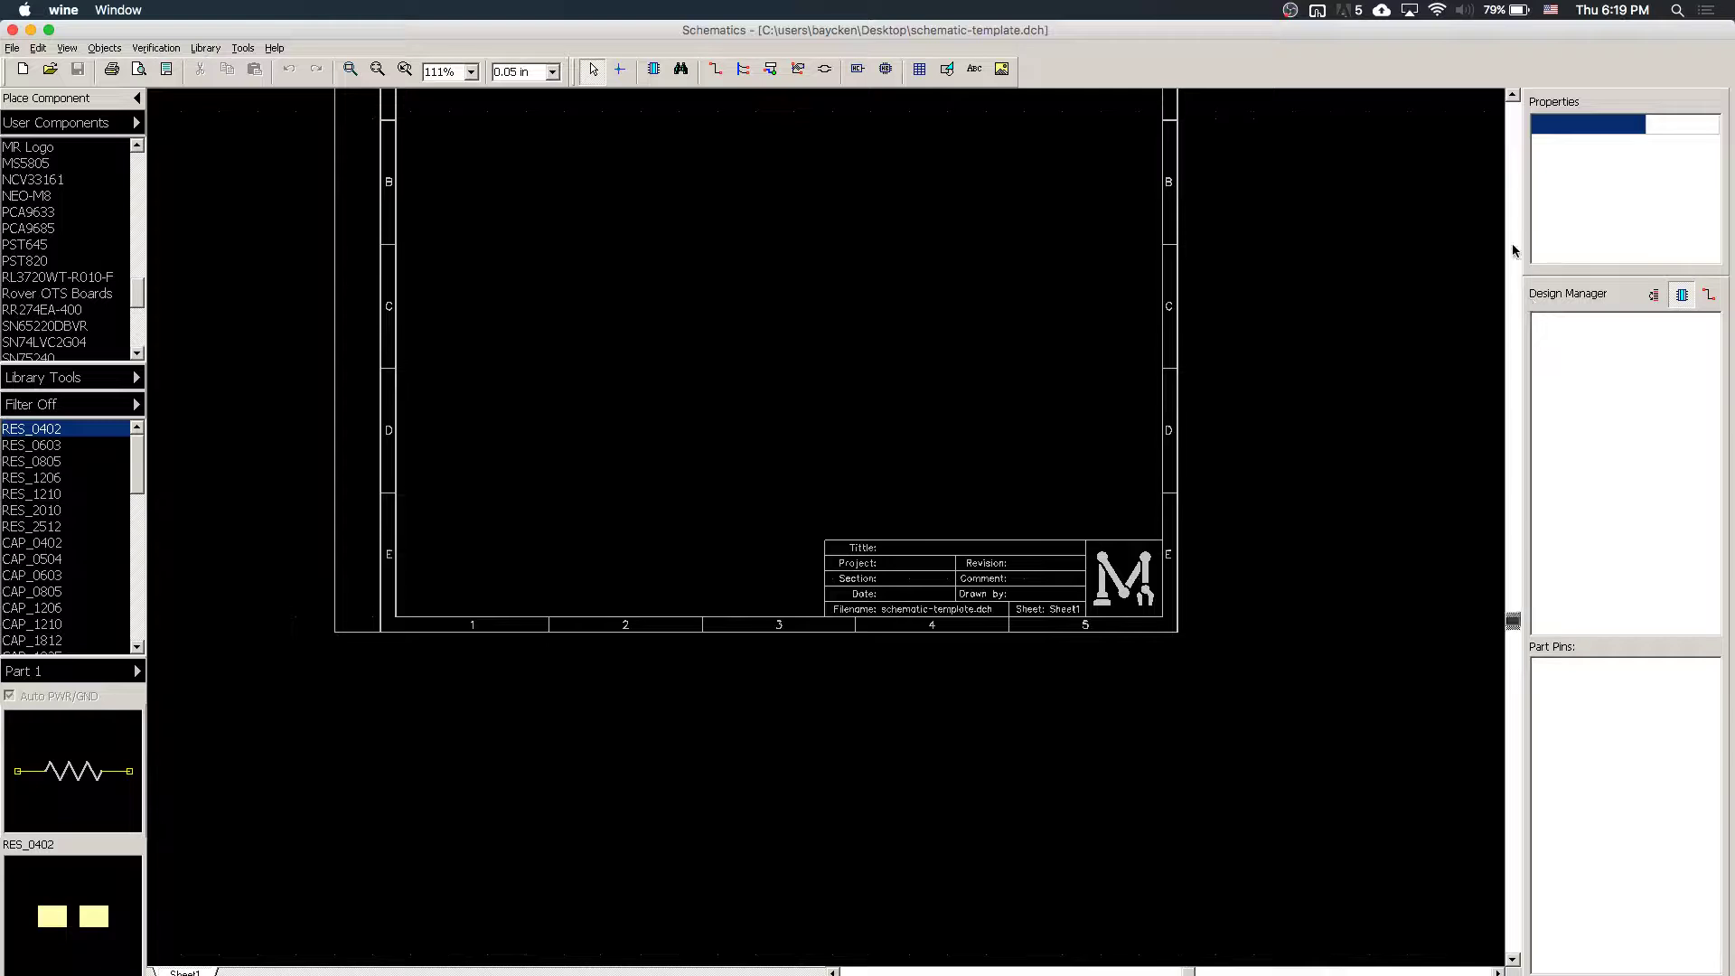
{"action": "scroll", "coordinate": [1514, 250], "scroll_direction": "up", "scroll_amount": 12}
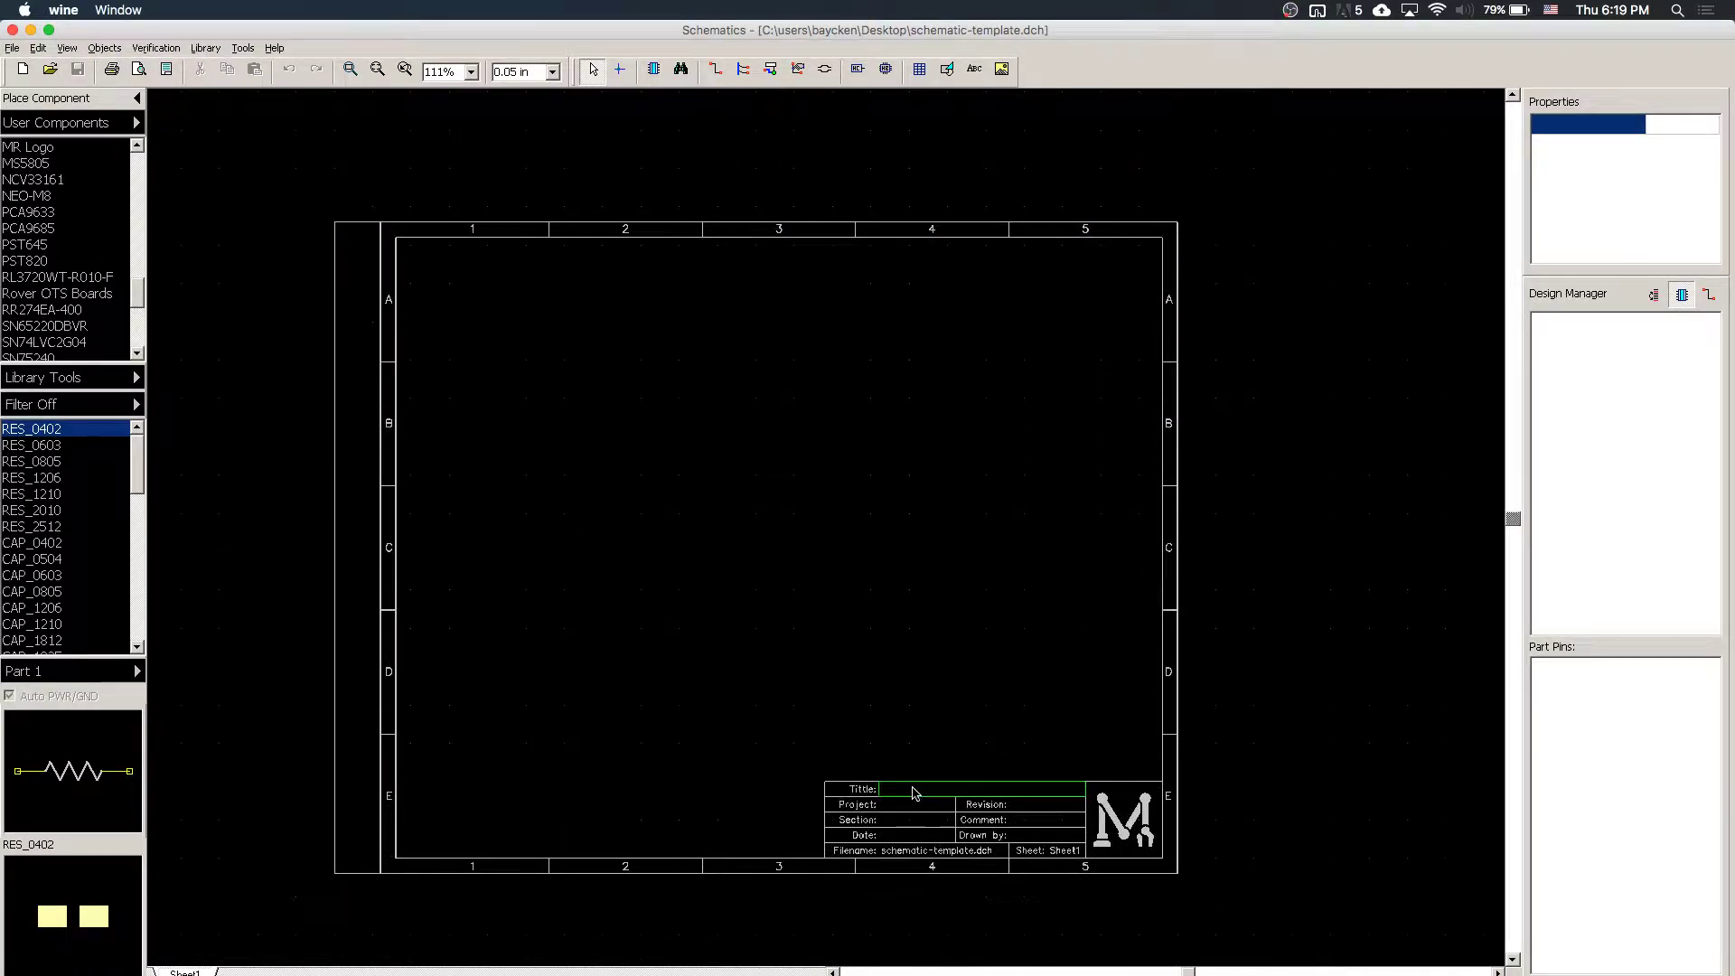
{"action": "double_click", "coordinate": [943, 792]}
{"action": "left_click", "coordinate": [861, 497]}
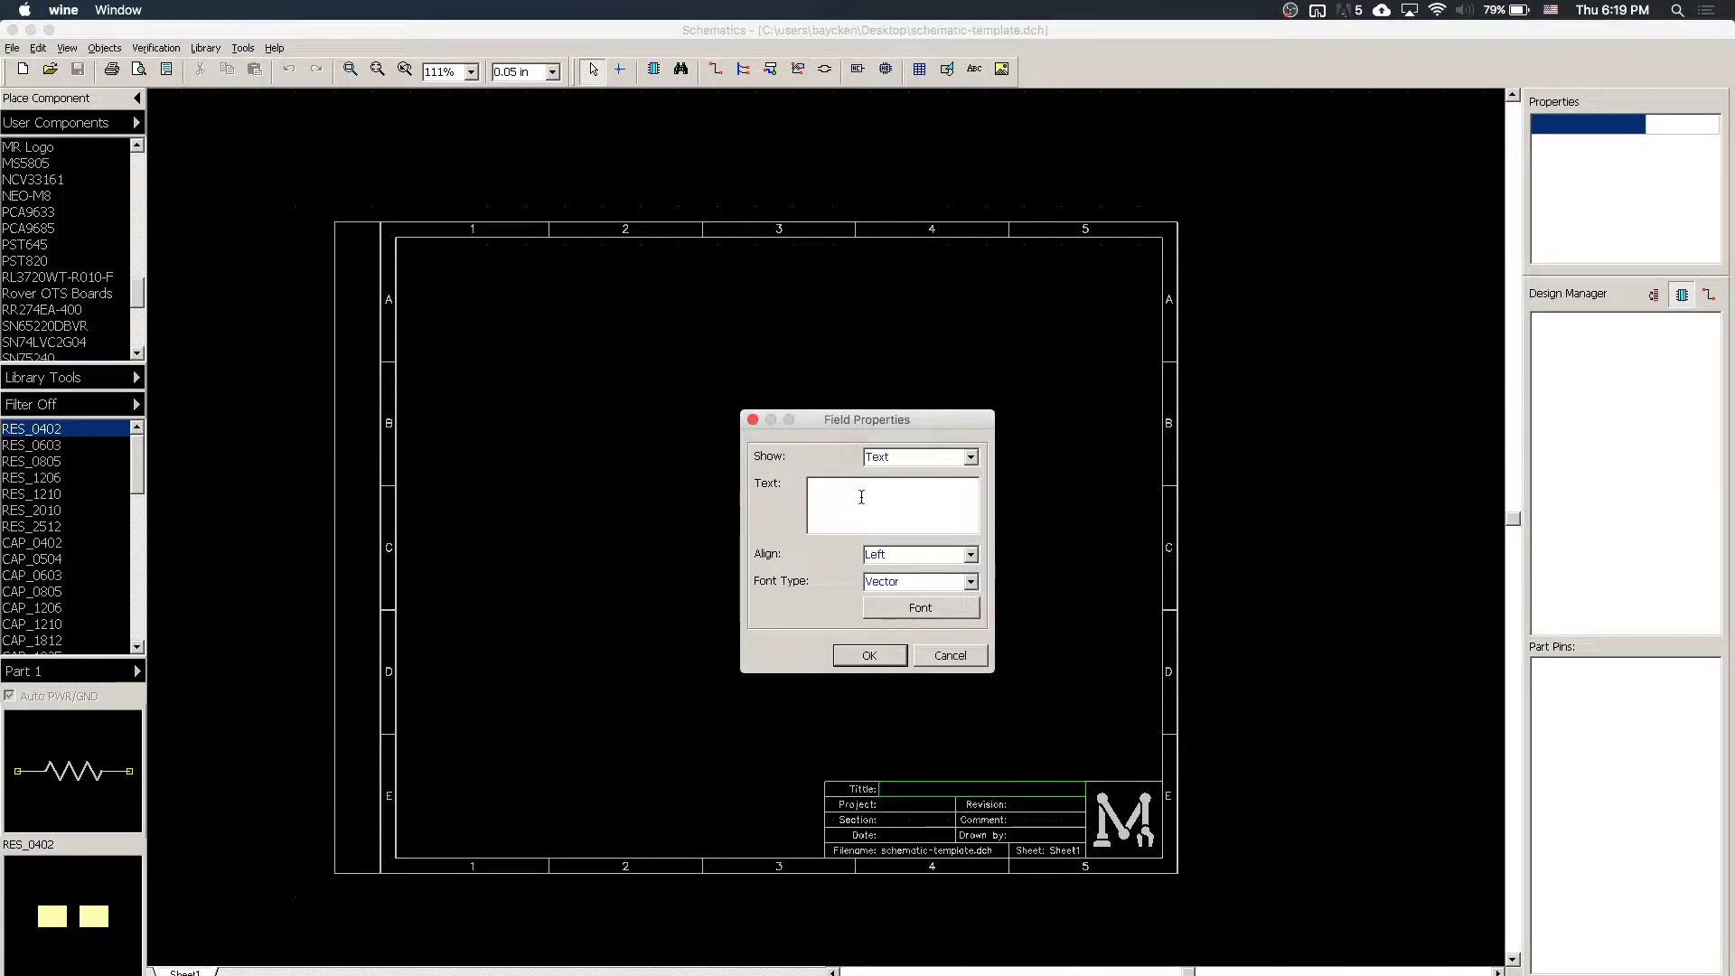
{"action": "type", "text": "Tutorial Part II"}
{"action": "left_click", "coordinate": [870, 656]}
- Set the title block's Project field to "Test"
{"action": "double_click", "coordinate": [899, 820]}
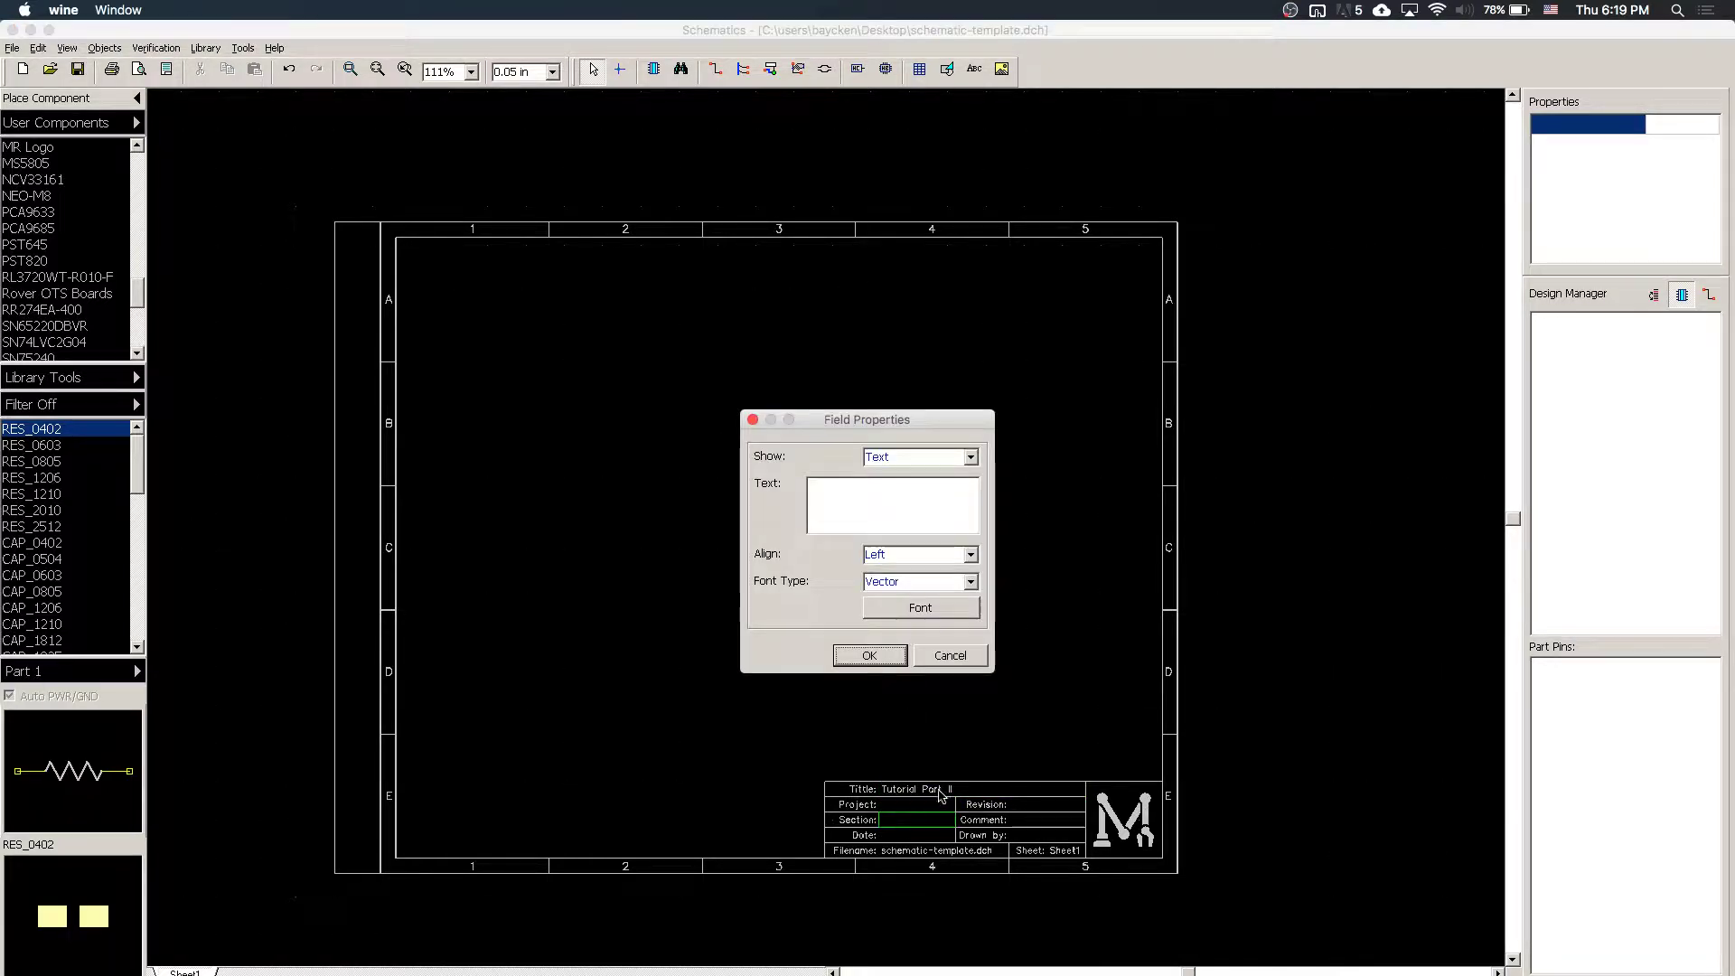
{"action": "double_click", "coordinate": [915, 804]}
{"action": "left_click", "coordinate": [864, 516]}
{"action": "type", "text": "Test"}
{"action": "left_click", "coordinate": [870, 655]}
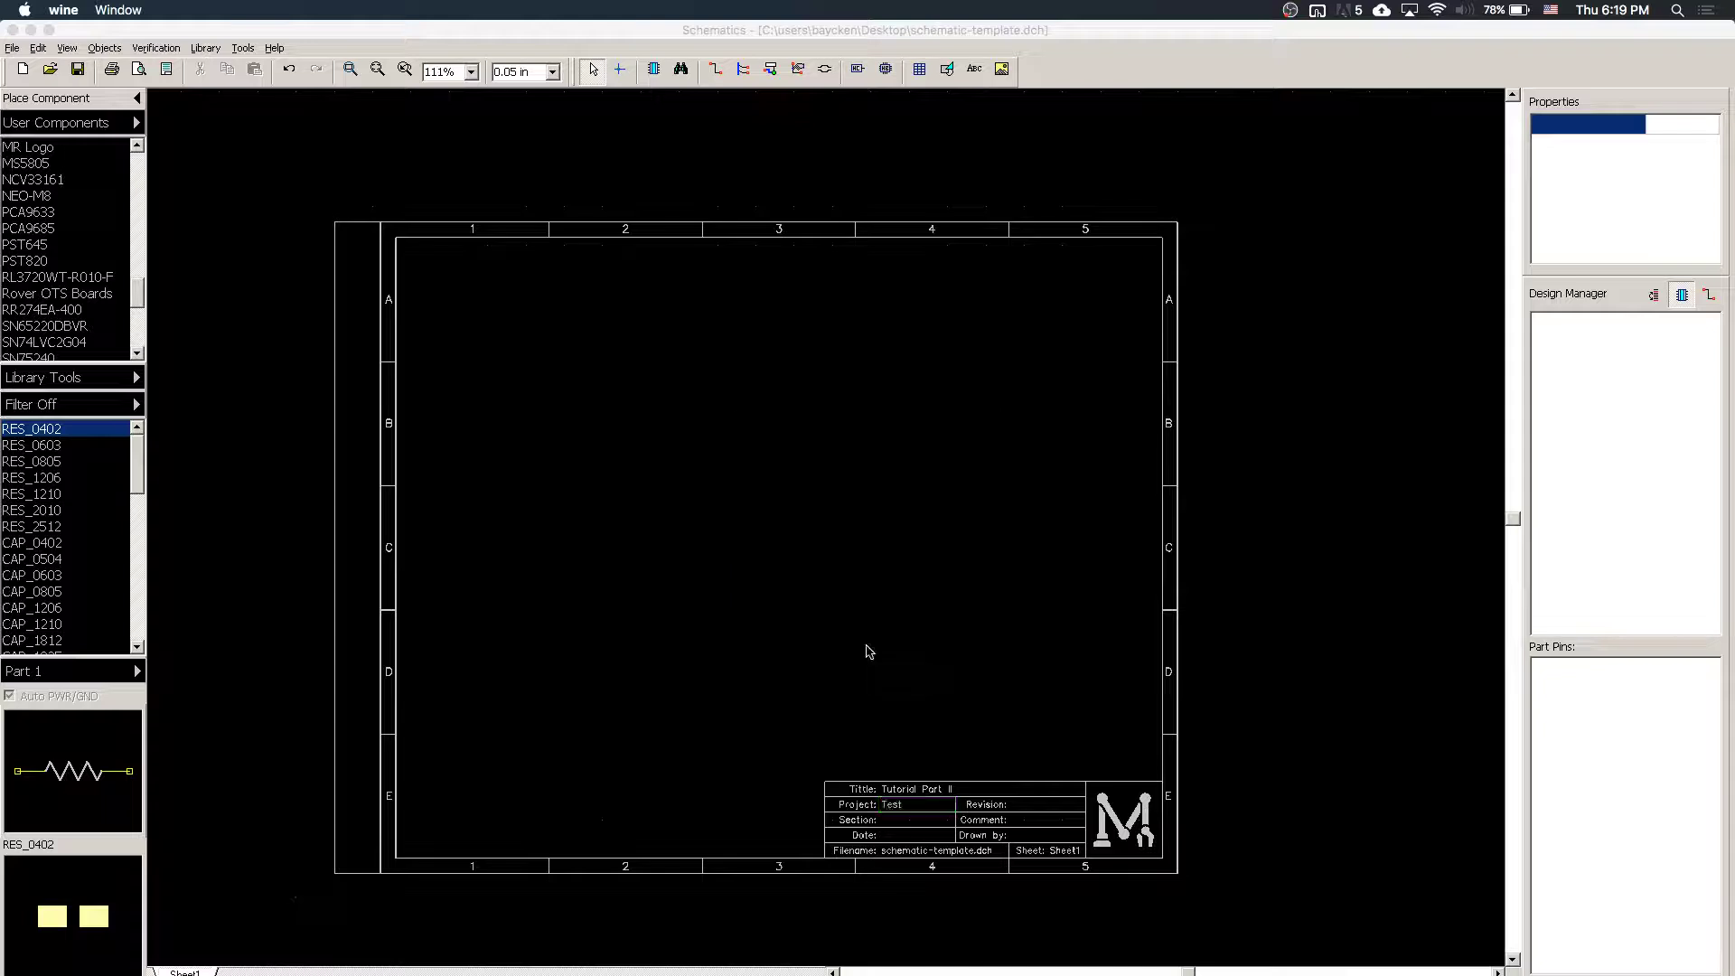
- Set the title block's Section field to "Test"
{"action": "double_click", "coordinate": [915, 821]}
{"action": "left_click", "coordinate": [900, 508]}
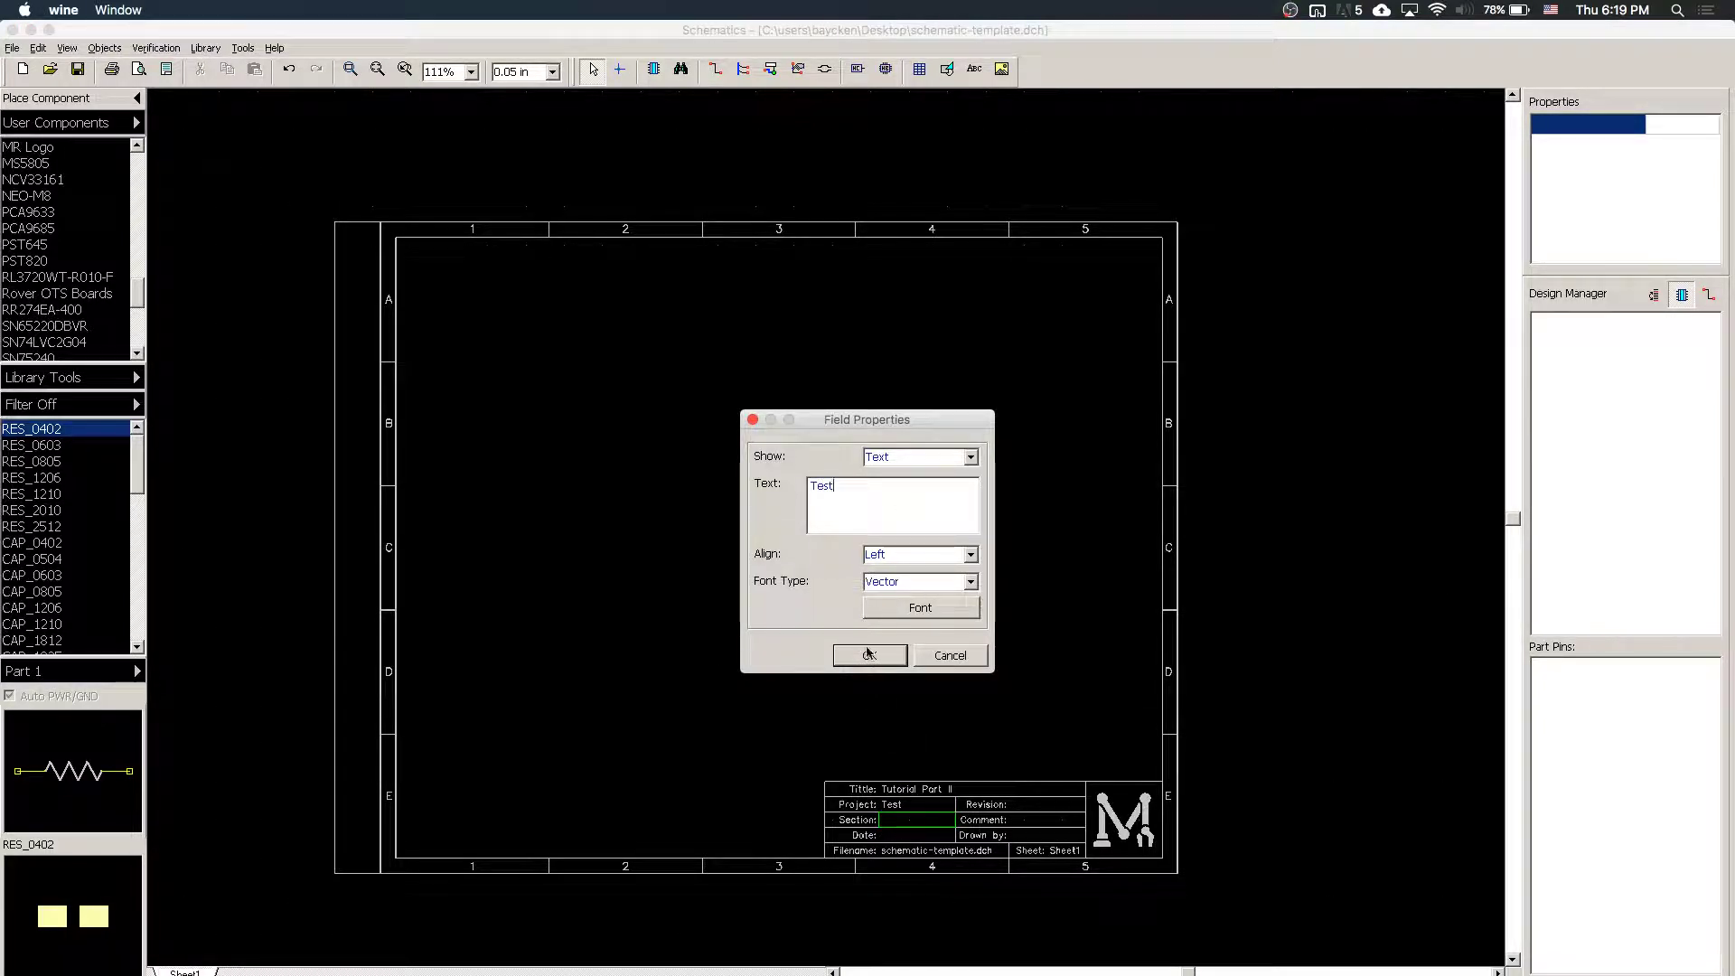
{"action": "type", "text": "Test"}
{"action": "left_click", "coordinate": [867, 654]}
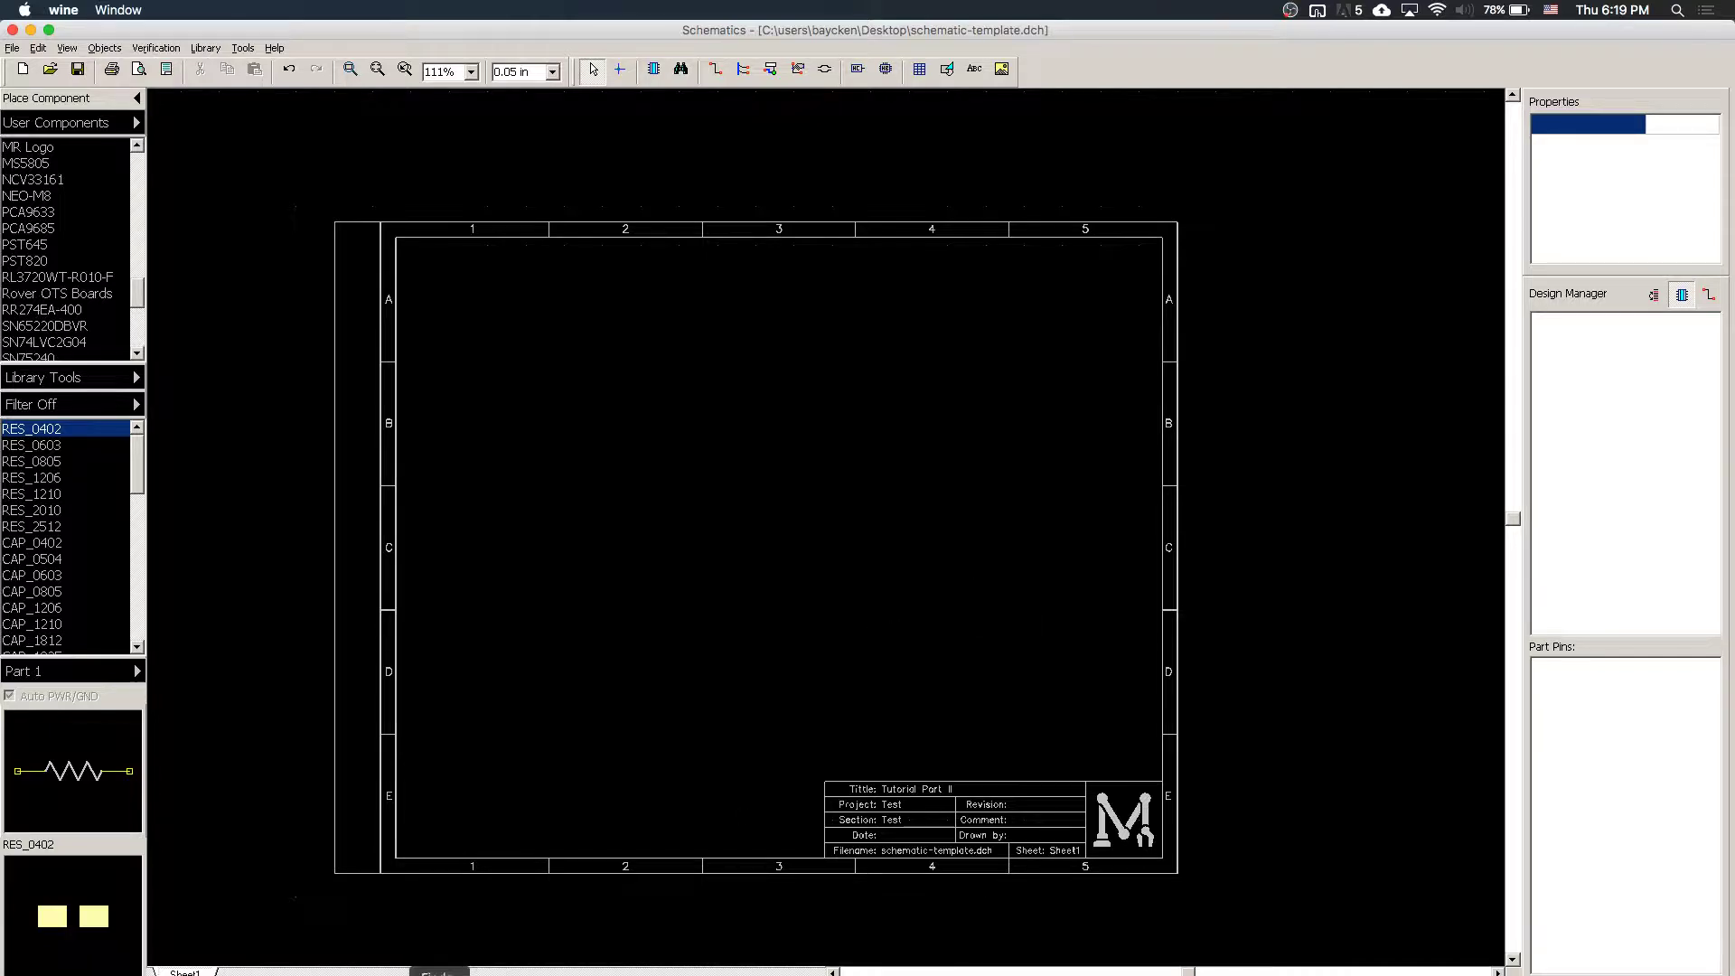
- Switch to Finder to point out schematic-template.dch in the electrical folder, and close that window
{"action": "key", "text": "super+Tab"}
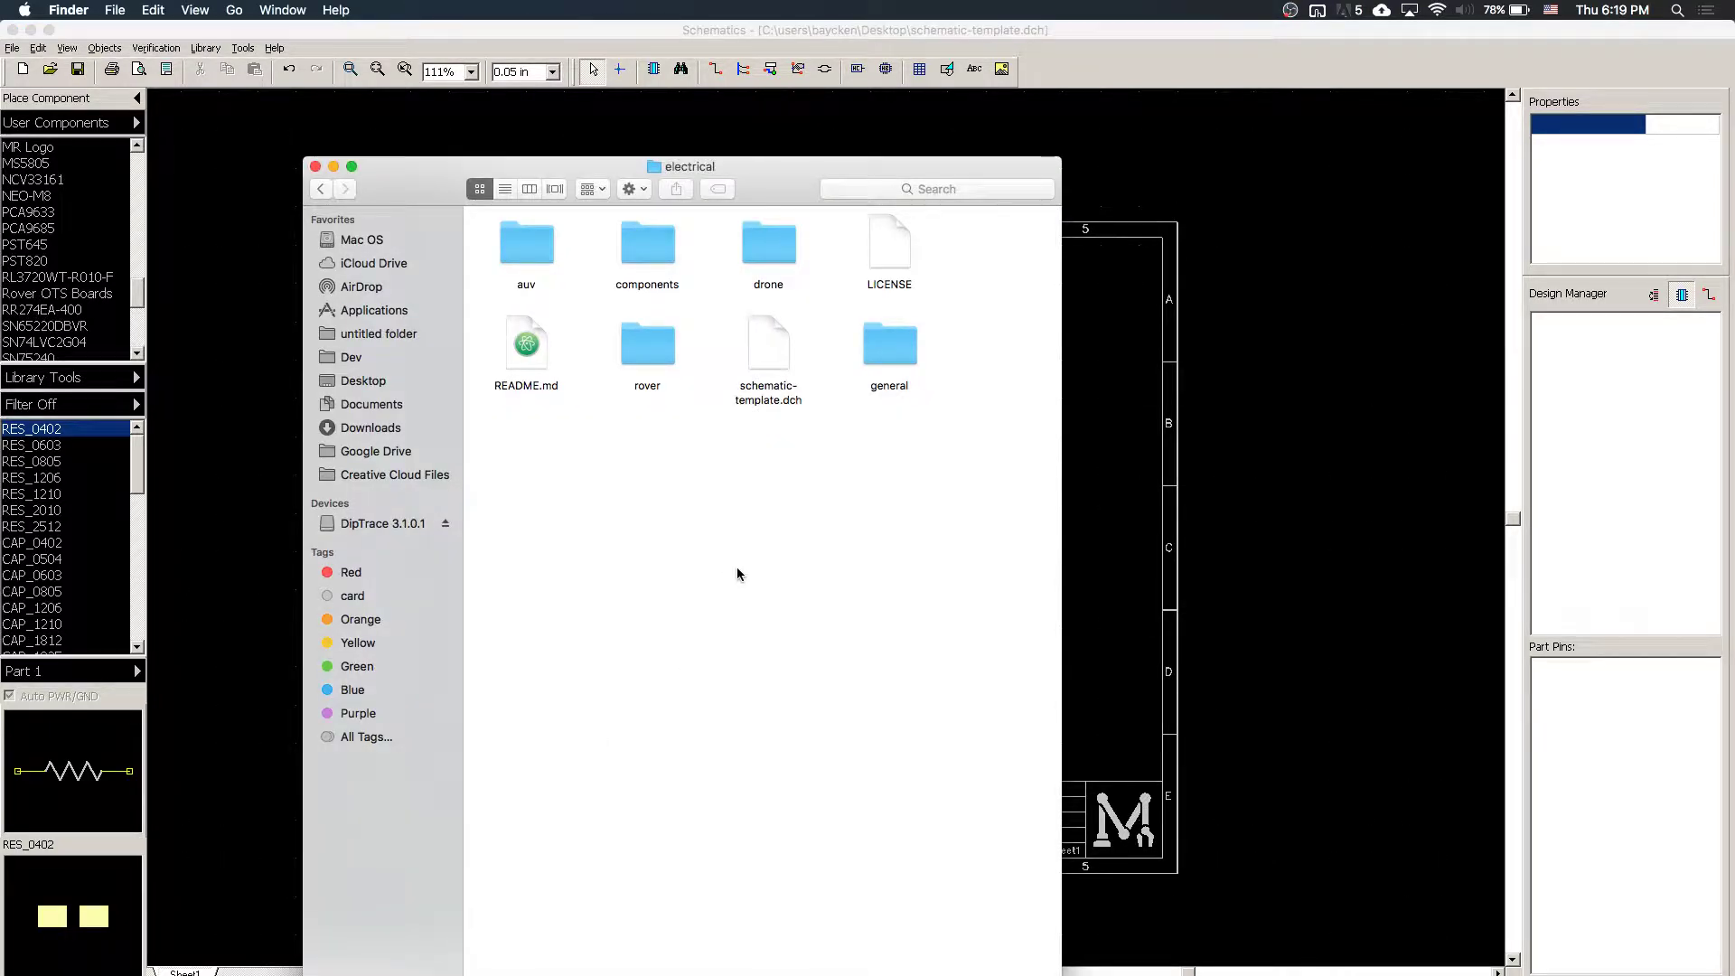
{"action": "left_click", "coordinate": [759, 350]}
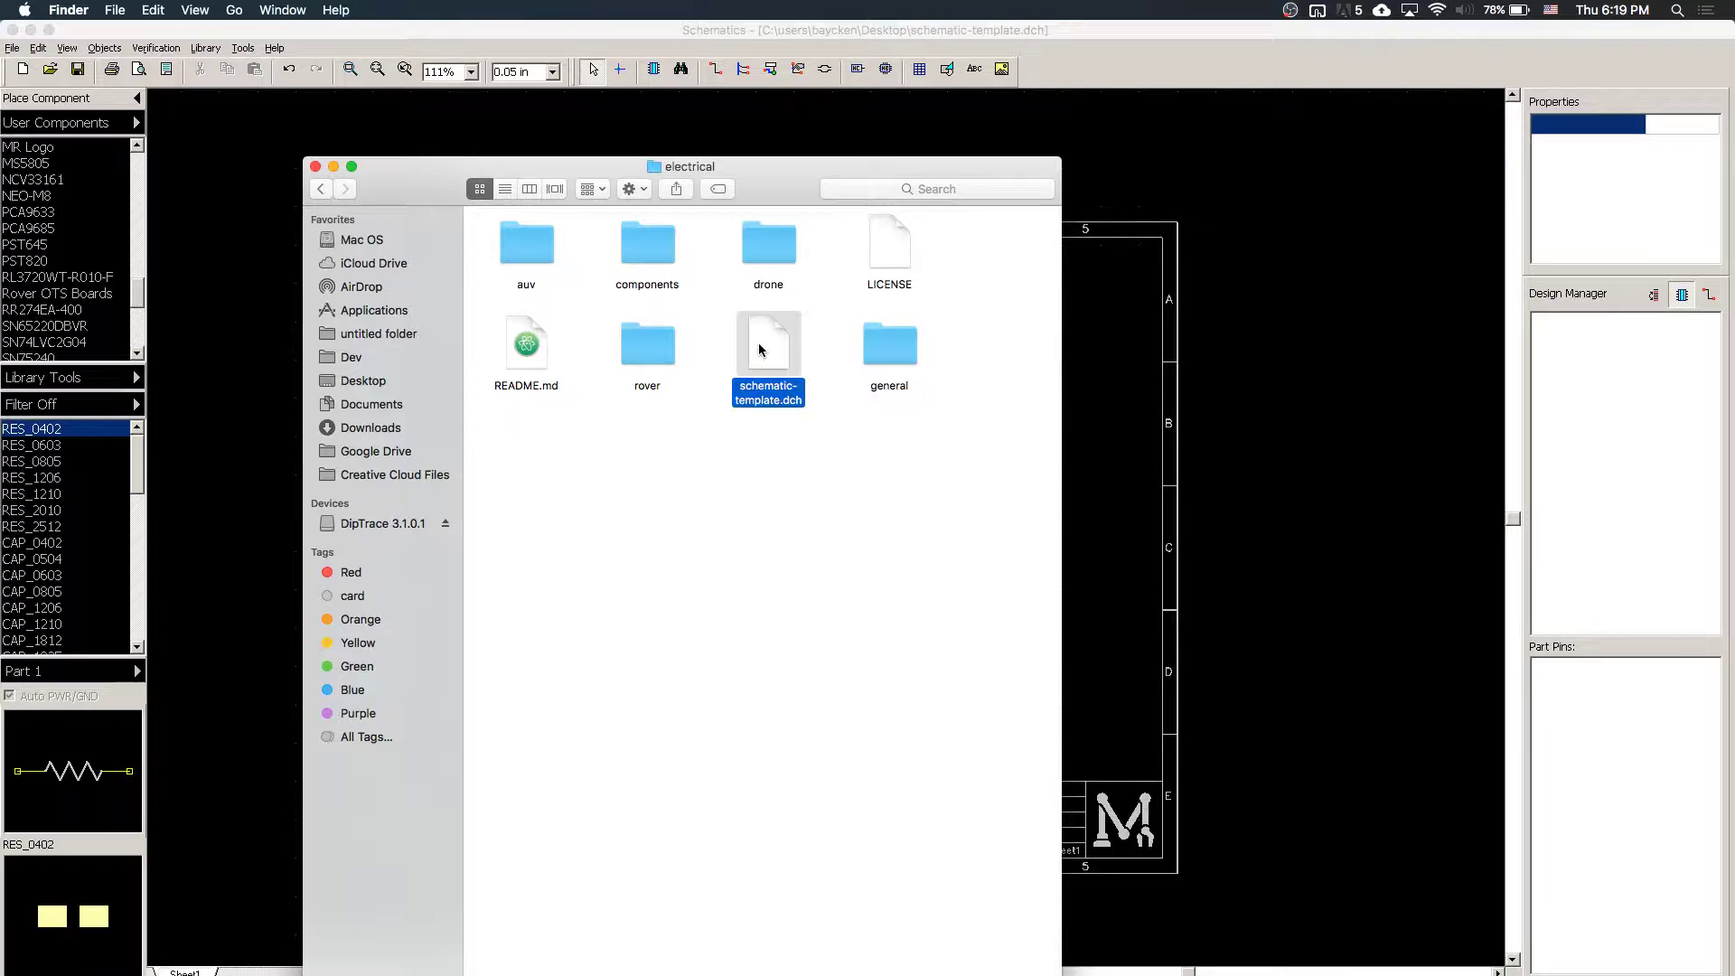
{"action": "left_click", "coordinate": [796, 484]}
{"action": "left_click", "coordinate": [315, 166]}
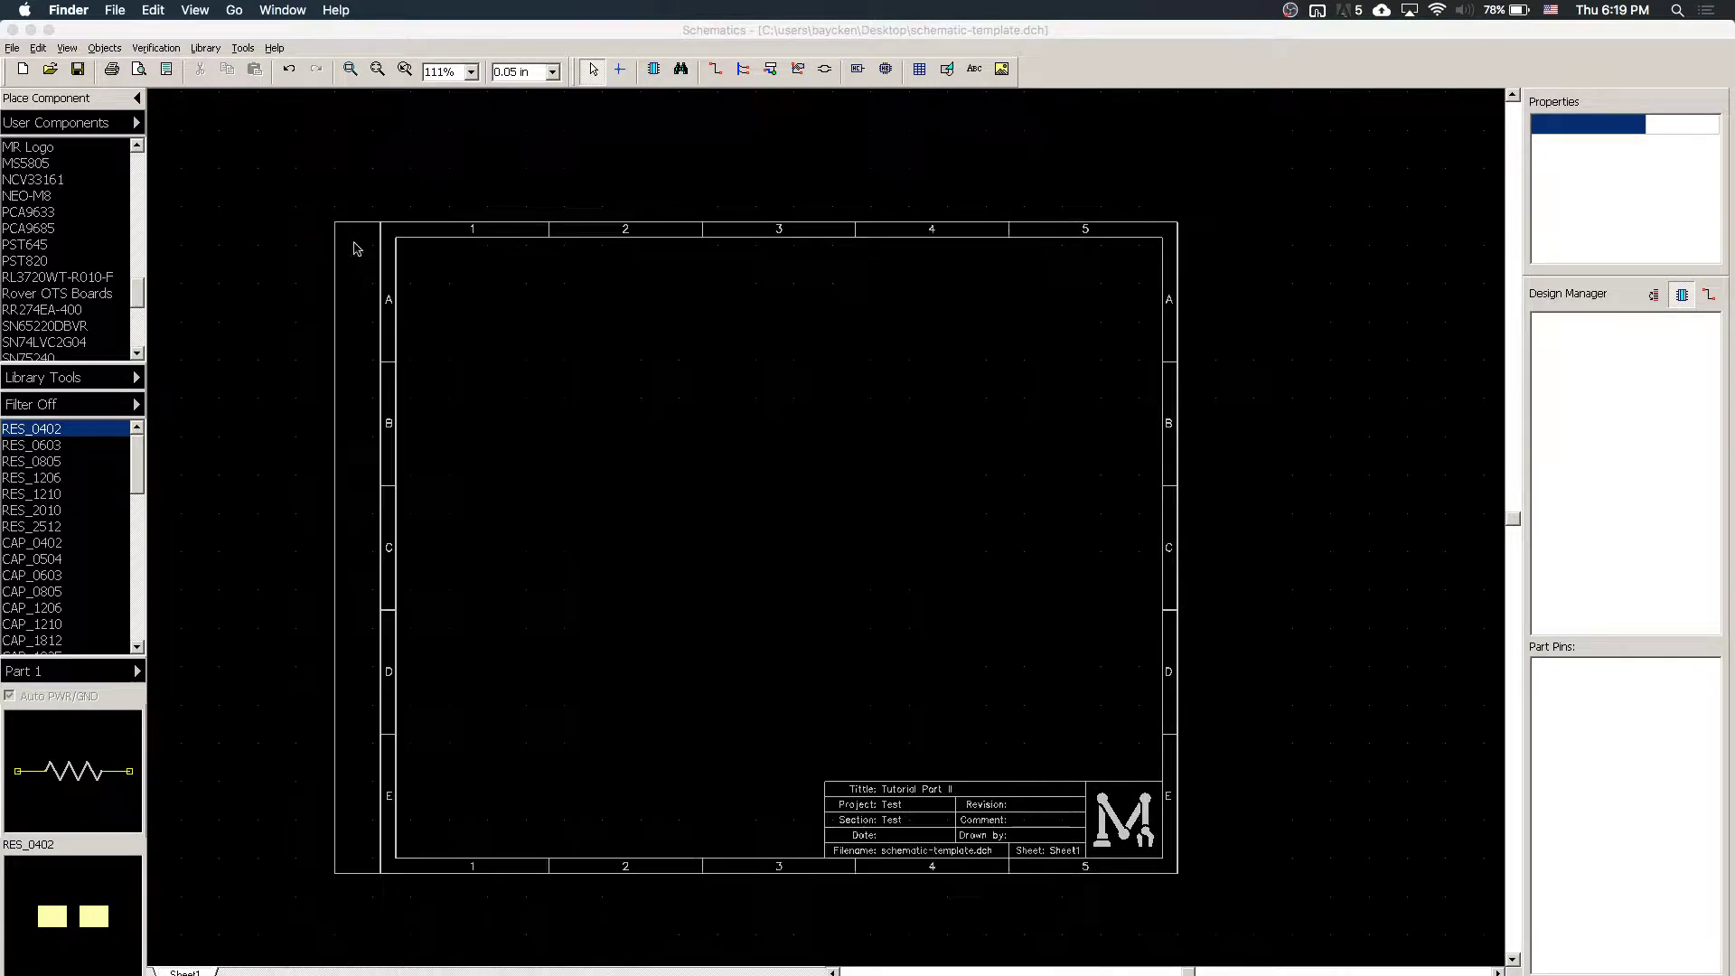
- Place one MS5803-14BA pressure sensor from the MS5805 user library near the middle of the sheet
{"action": "scroll", "coordinate": [705, 516], "scroll_direction": "up", "scroll_amount": 2}
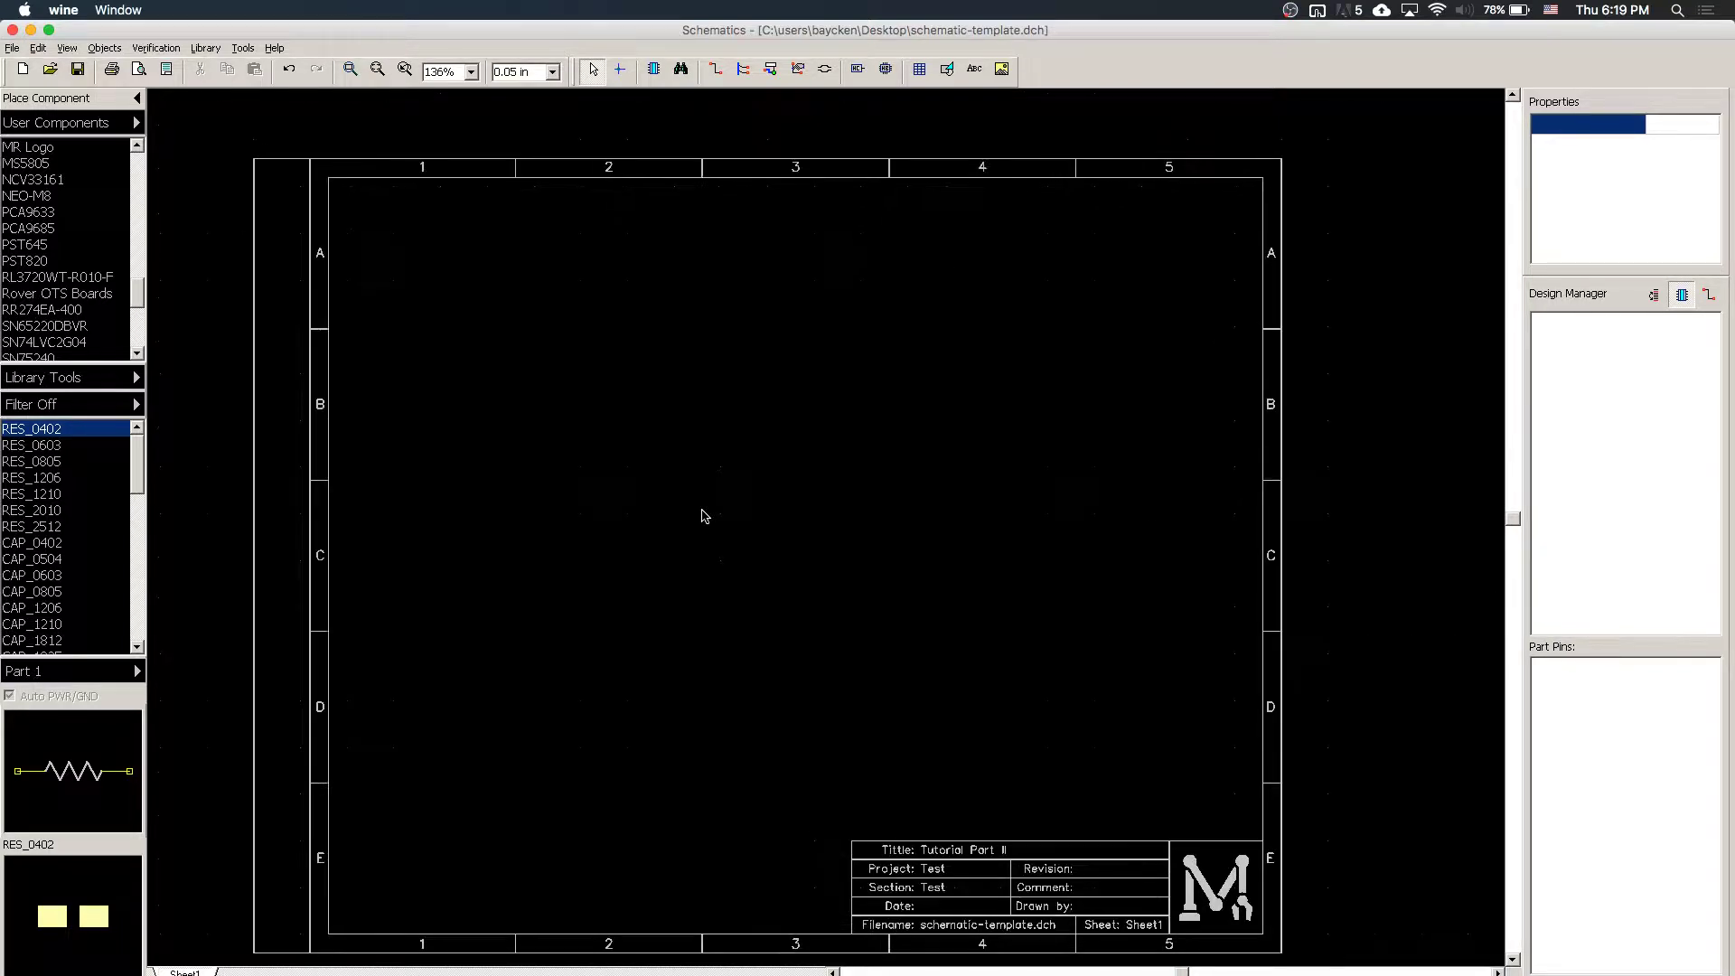
{"action": "scroll", "coordinate": [705, 516], "scroll_direction": "down", "scroll_amount": 1}
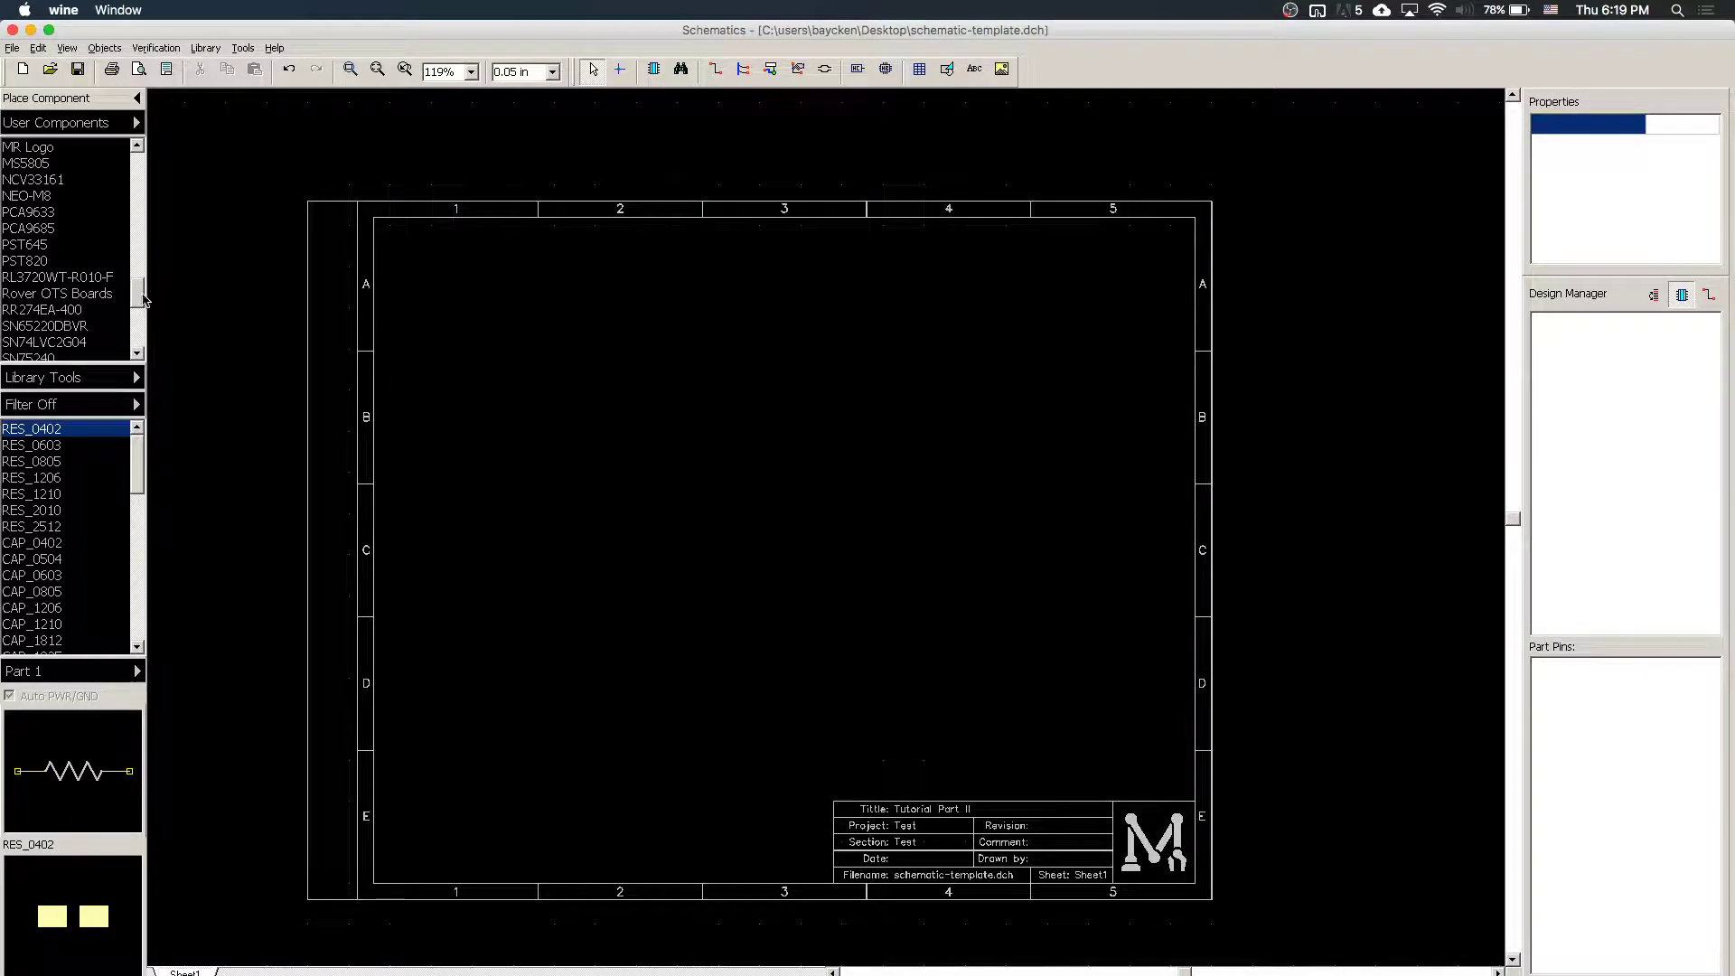
{"action": "left_click_drag", "start_coordinate": [138, 293], "coordinate": [136, 282]}
{"action": "left_click", "coordinate": [51, 262]}
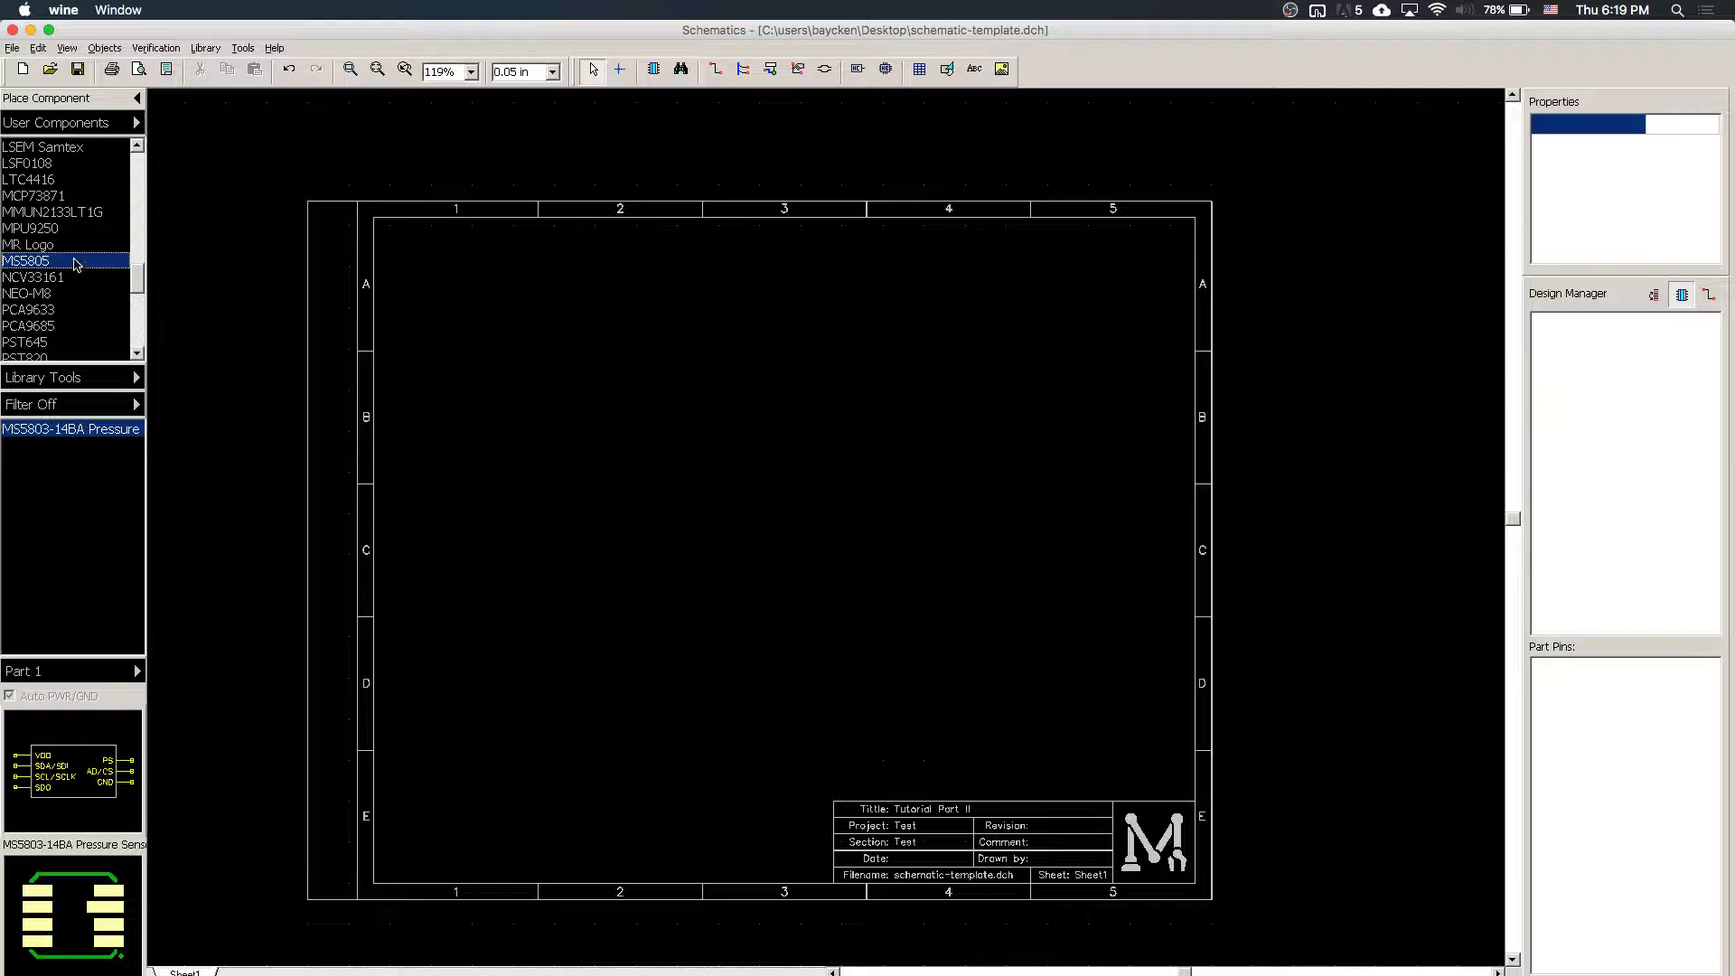
{"action": "left_click", "coordinate": [71, 429]}
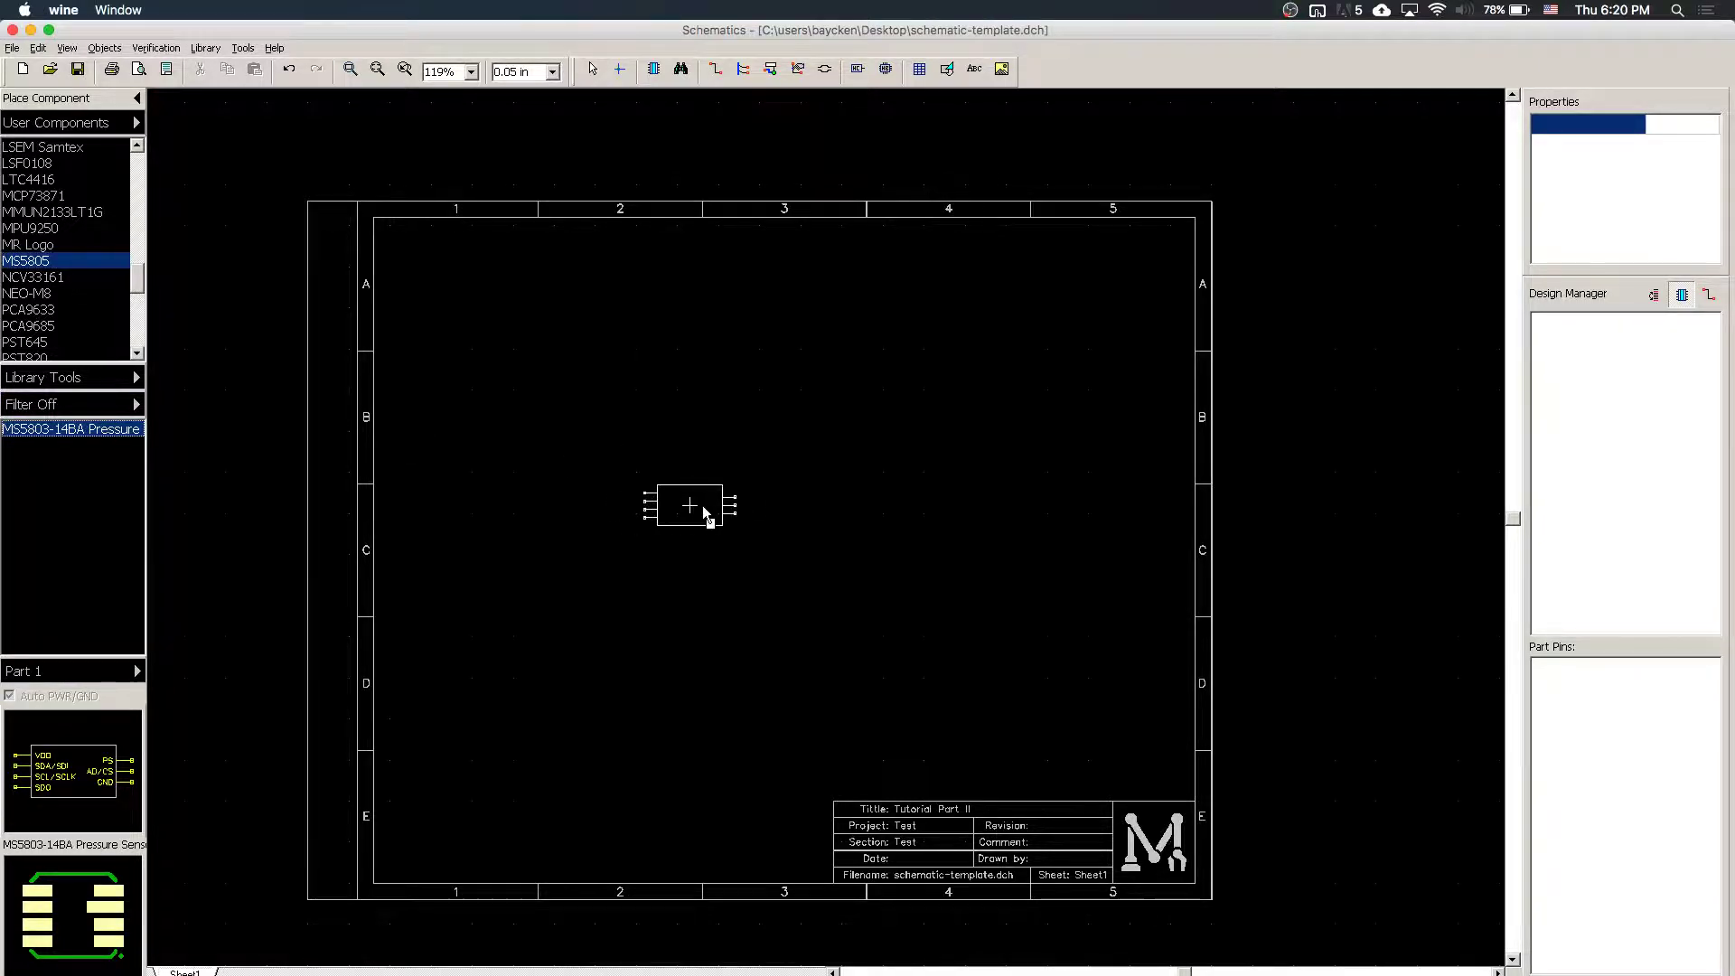
{"action": "left_click", "coordinate": [740, 510]}
{"action": "key", "text": "Escape"}
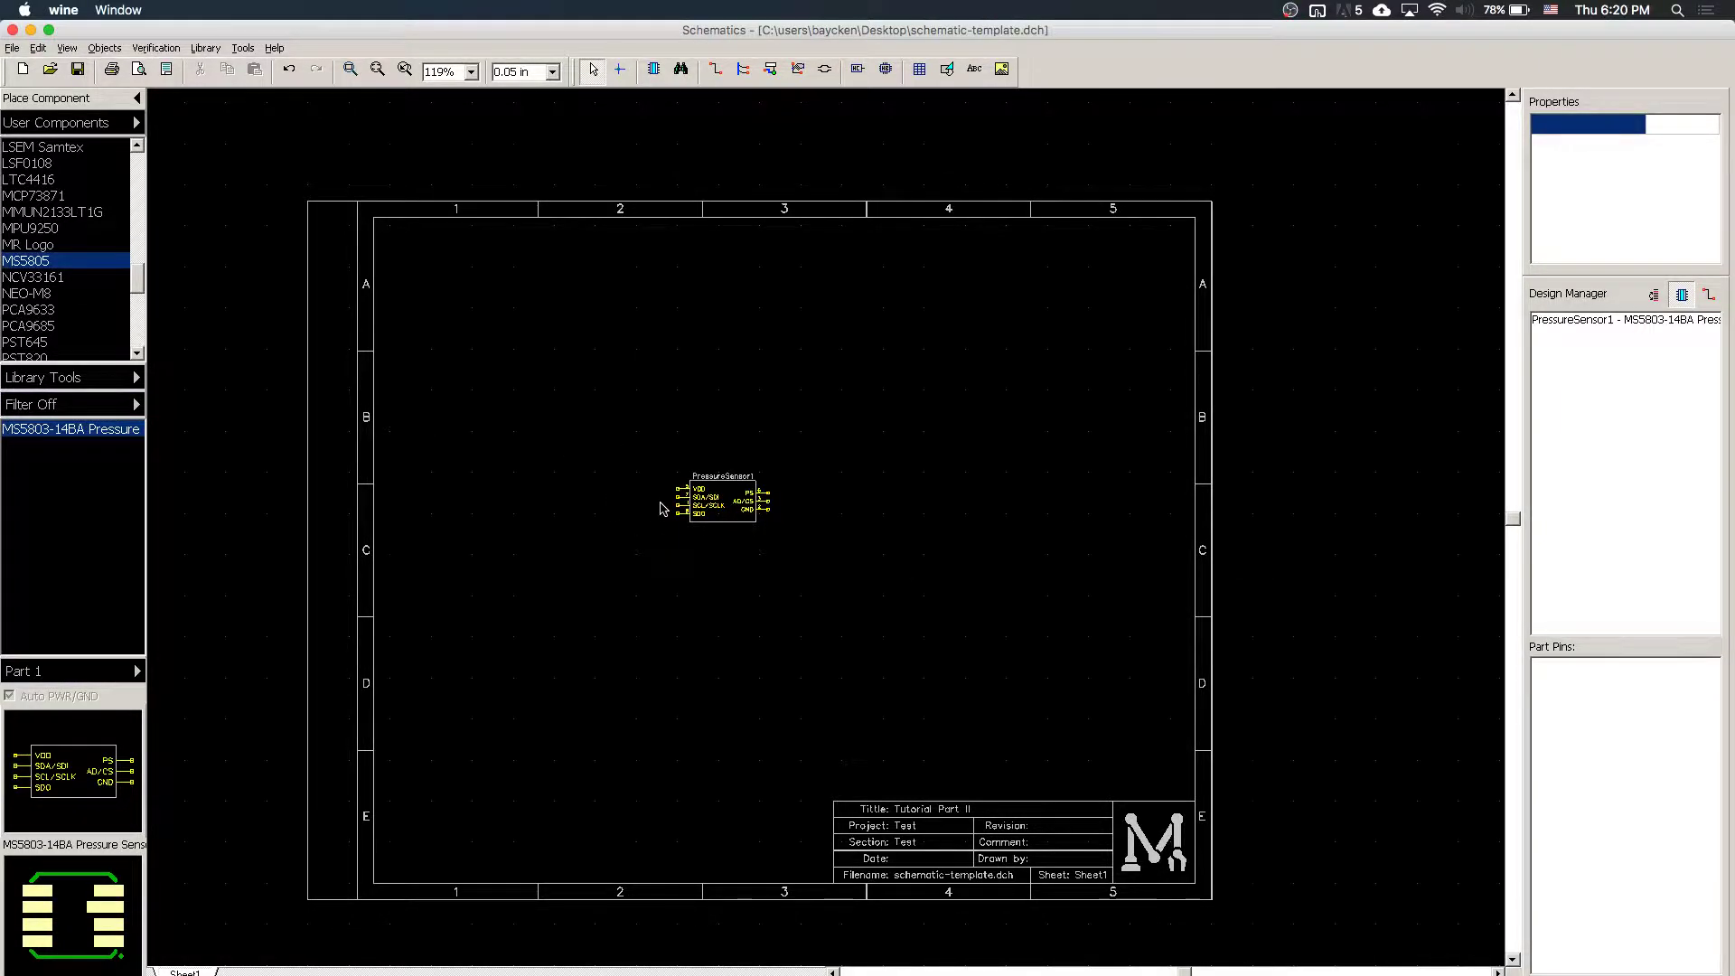
- Open the placed pressure sensor's component properties and follow its datasheet link to the manufacturer's website
{"action": "scroll", "coordinate": [663, 509], "scroll_direction": "up", "scroll_amount": 5}
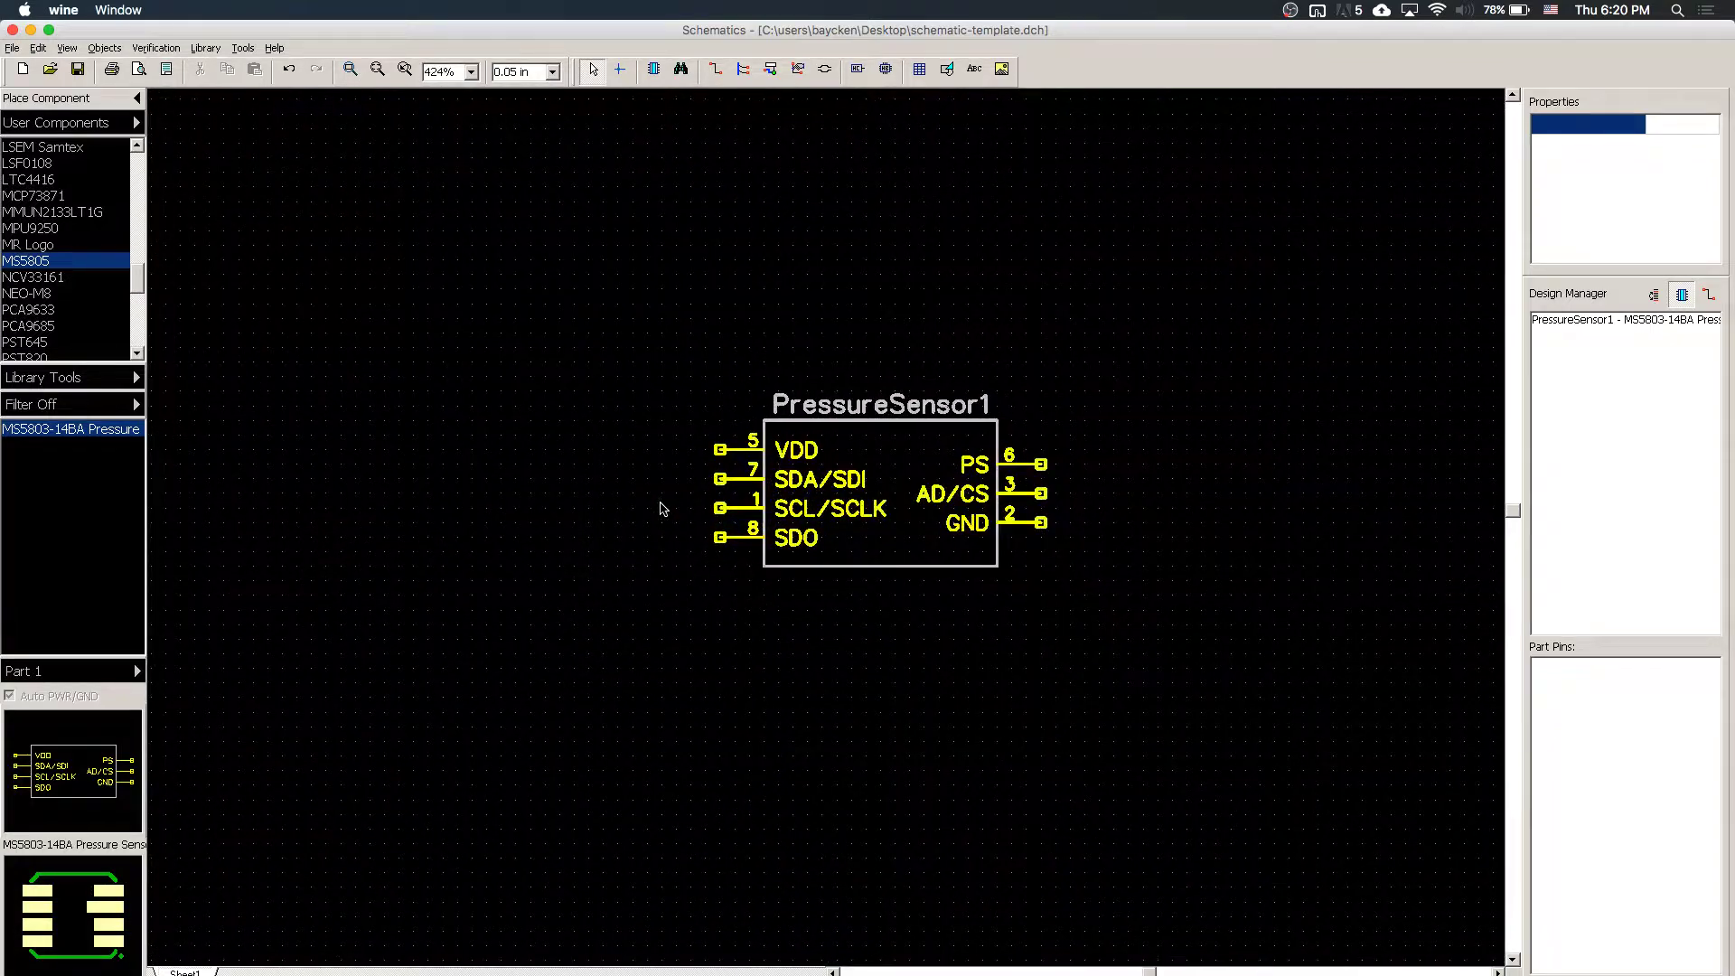
{"action": "scroll", "coordinate": [662, 509], "scroll_direction": "down", "scroll_amount": 1}
{"action": "double_click", "coordinate": [849, 508]}
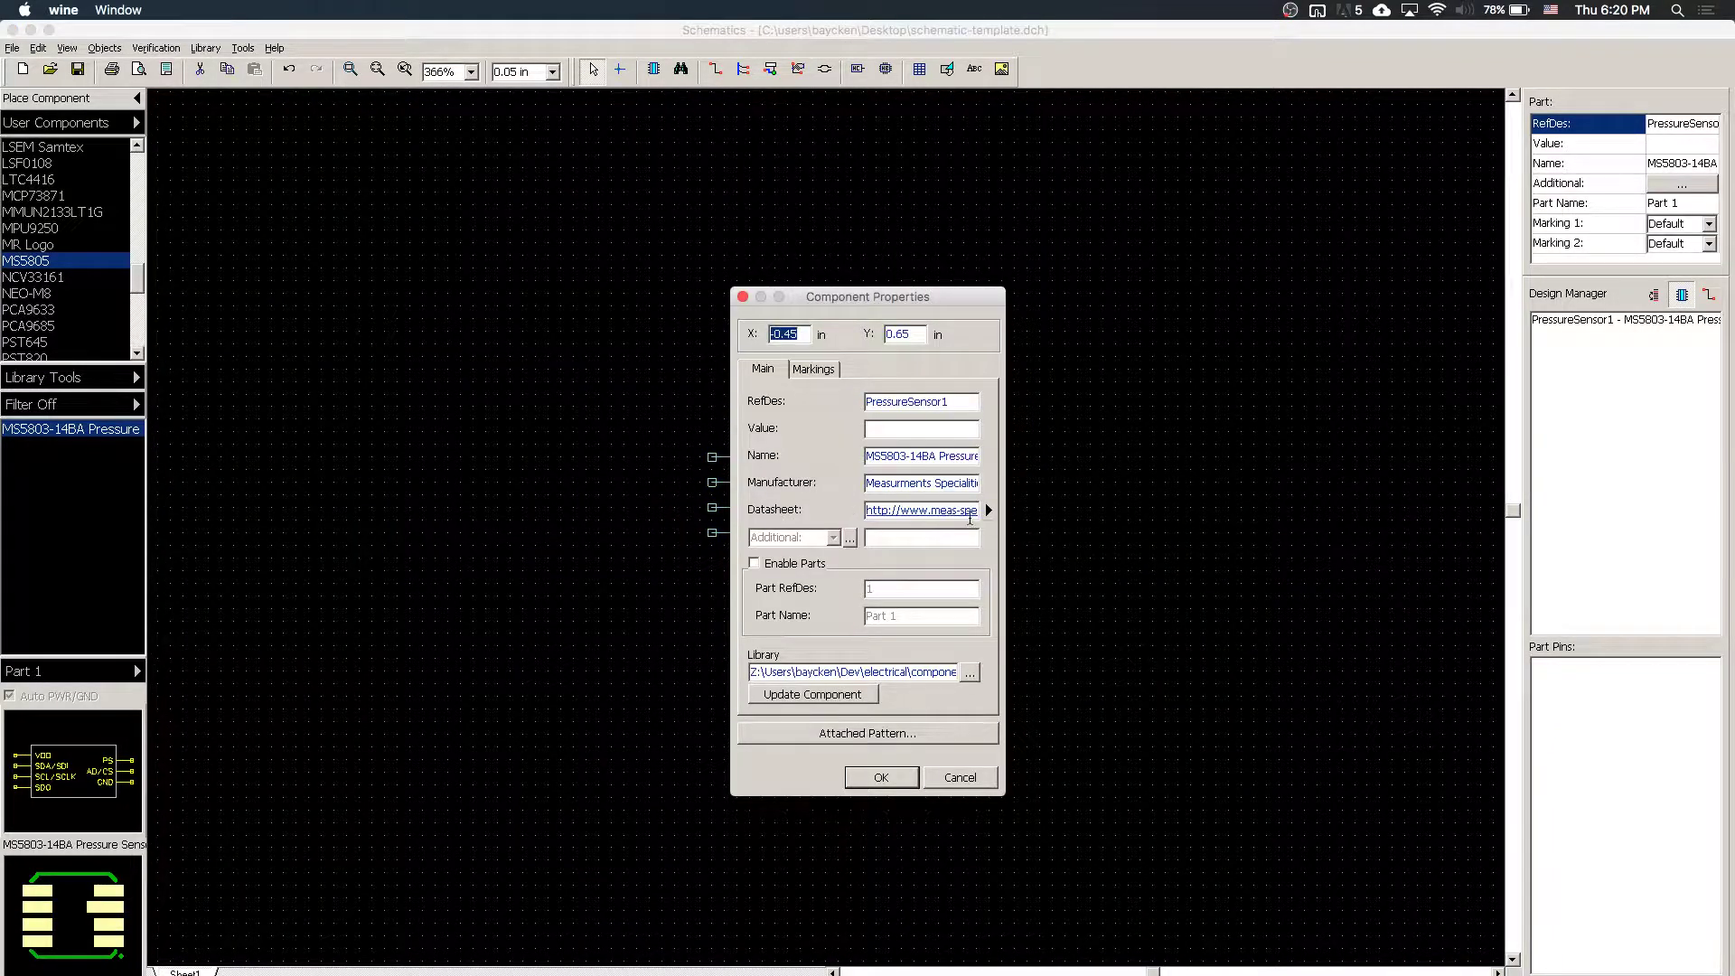
{"action": "double_click", "coordinate": [957, 517]}
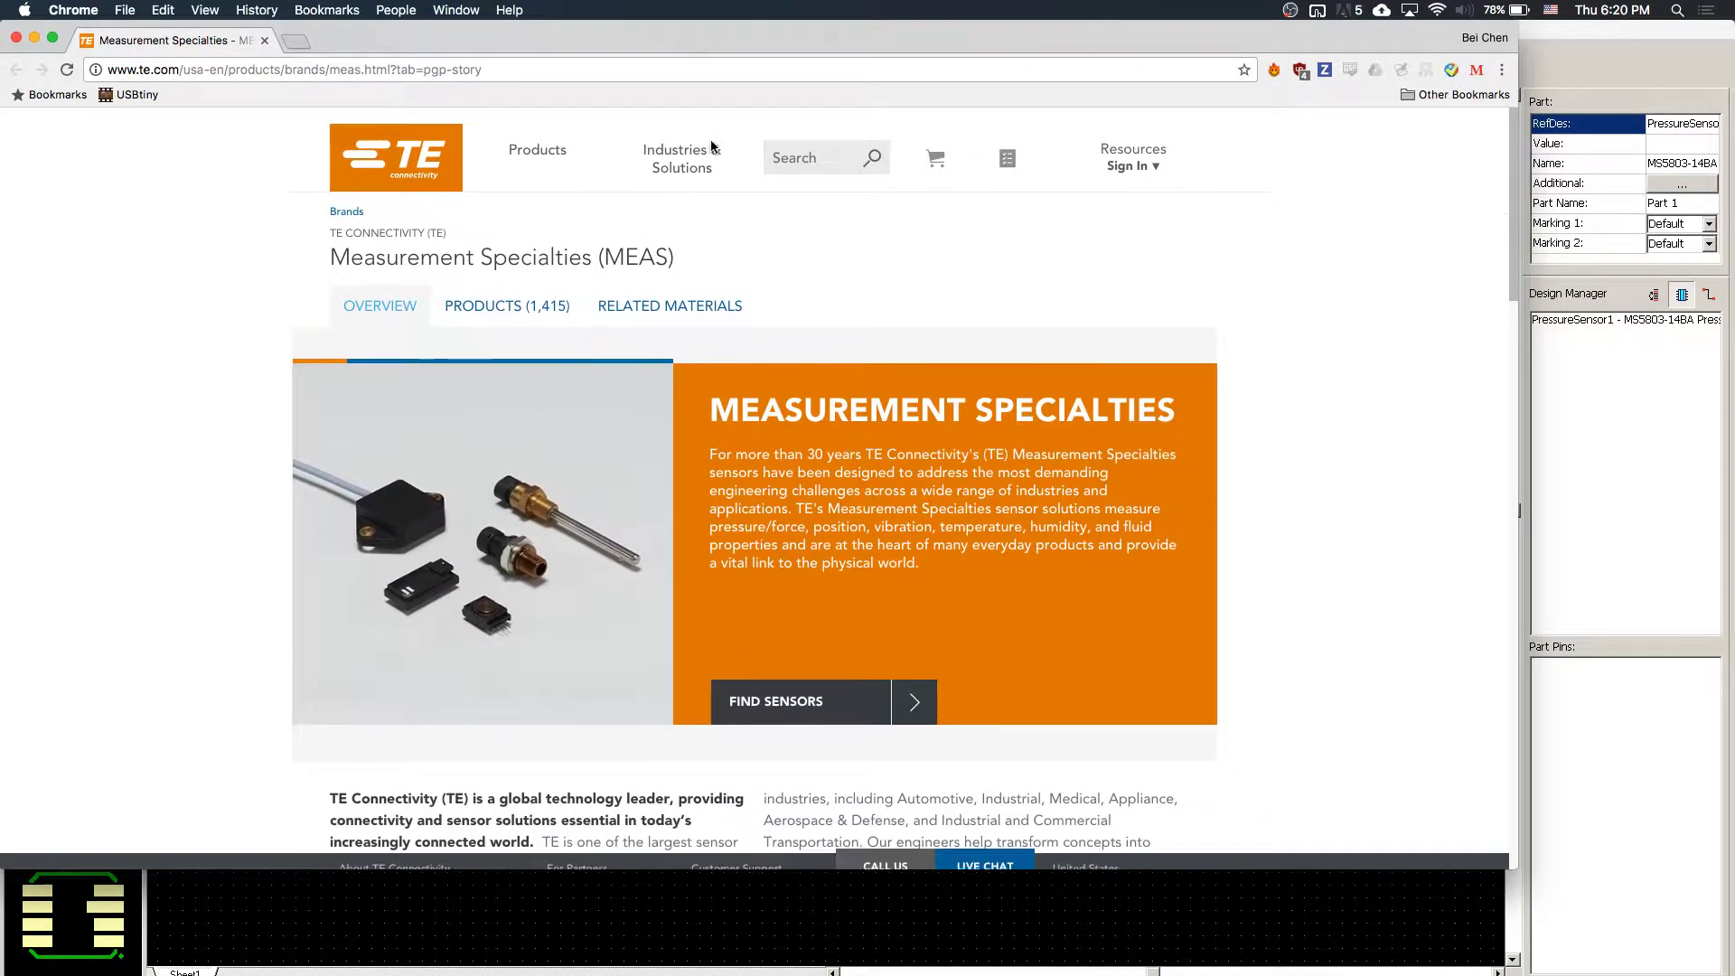
- Search the TE Connectivity website for MS5808
{"action": "left_click", "coordinate": [775, 147]}
{"action": "type", "text": "MS"}
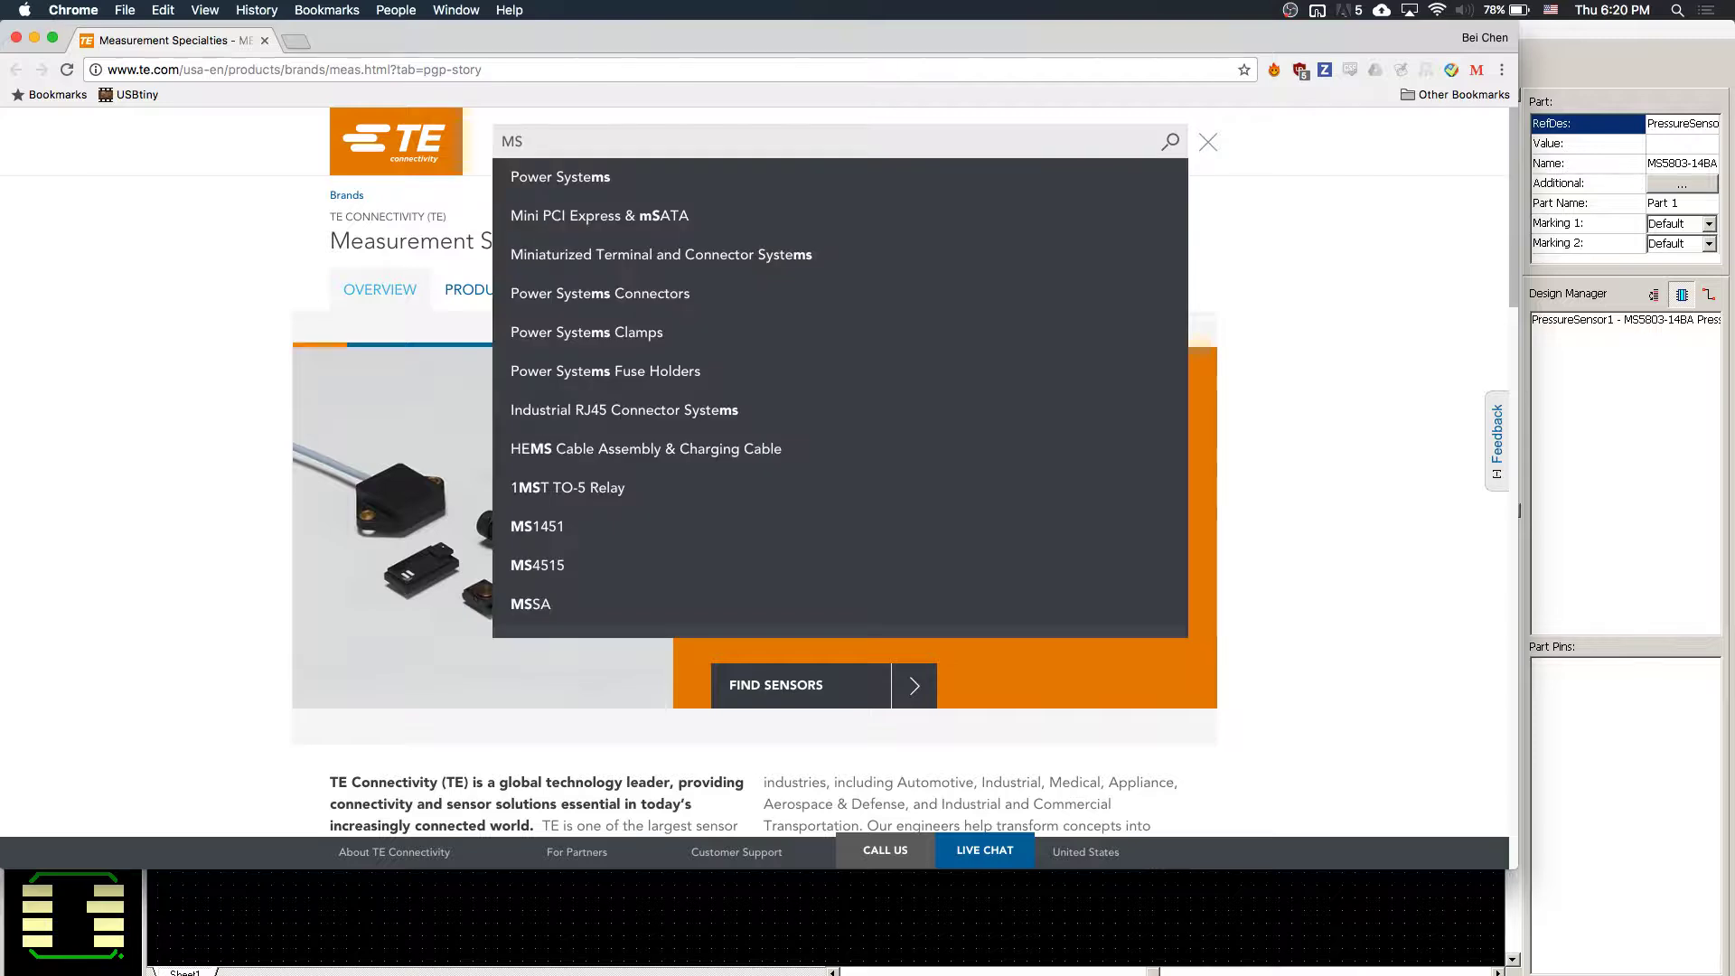
{"action": "type", "text": "5808"}
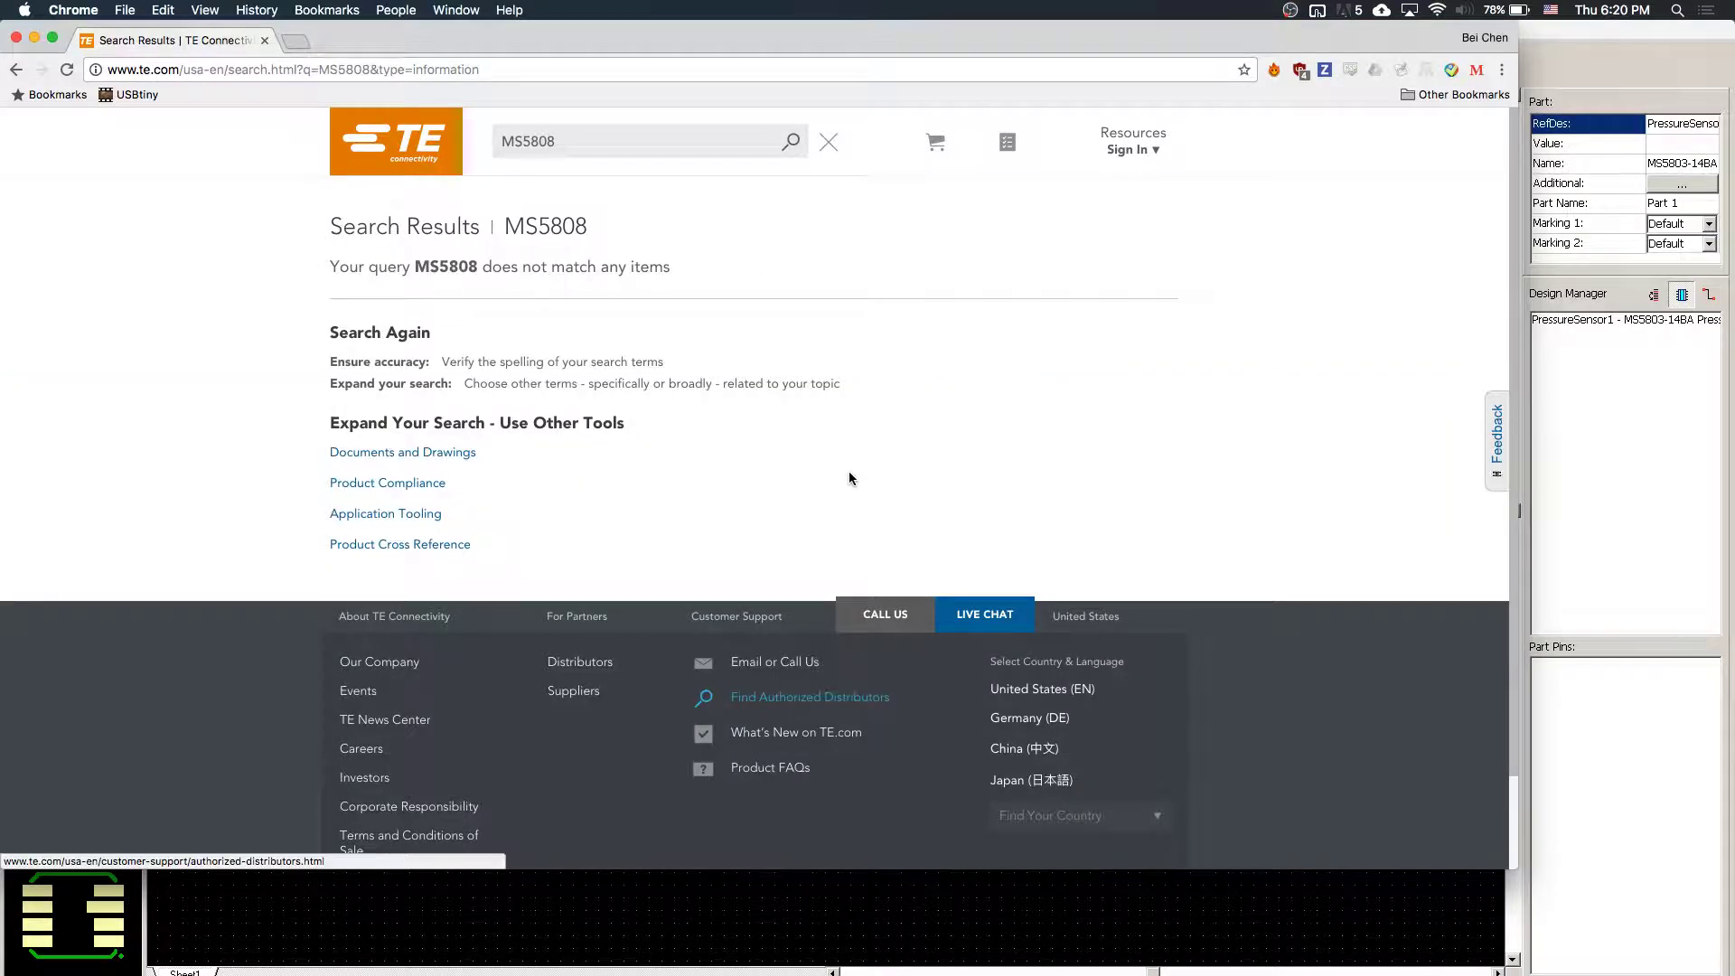
{"action": "right_click", "coordinate": [783, 436]}
{"action": "left_click", "coordinate": [601, 142]}
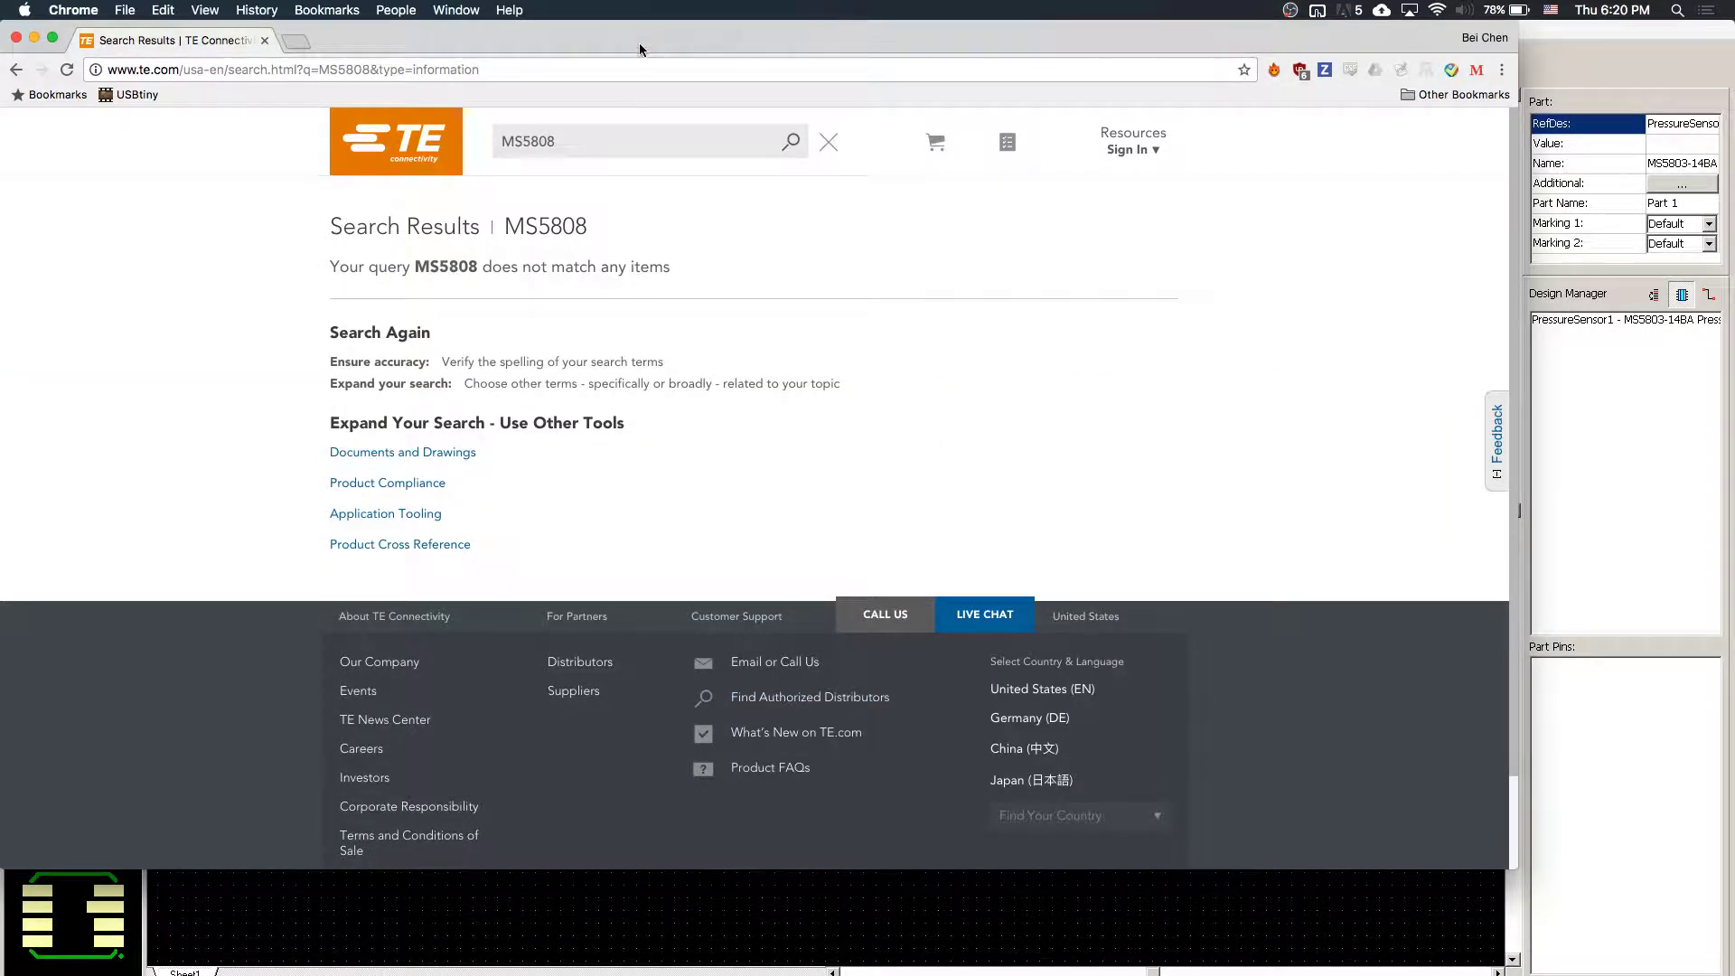
- Search the TE Connectivity website for MS5805 and look through the product results
{"action": "left_click_drag", "start_coordinate": [638, 41], "coordinate": [954, 152]}
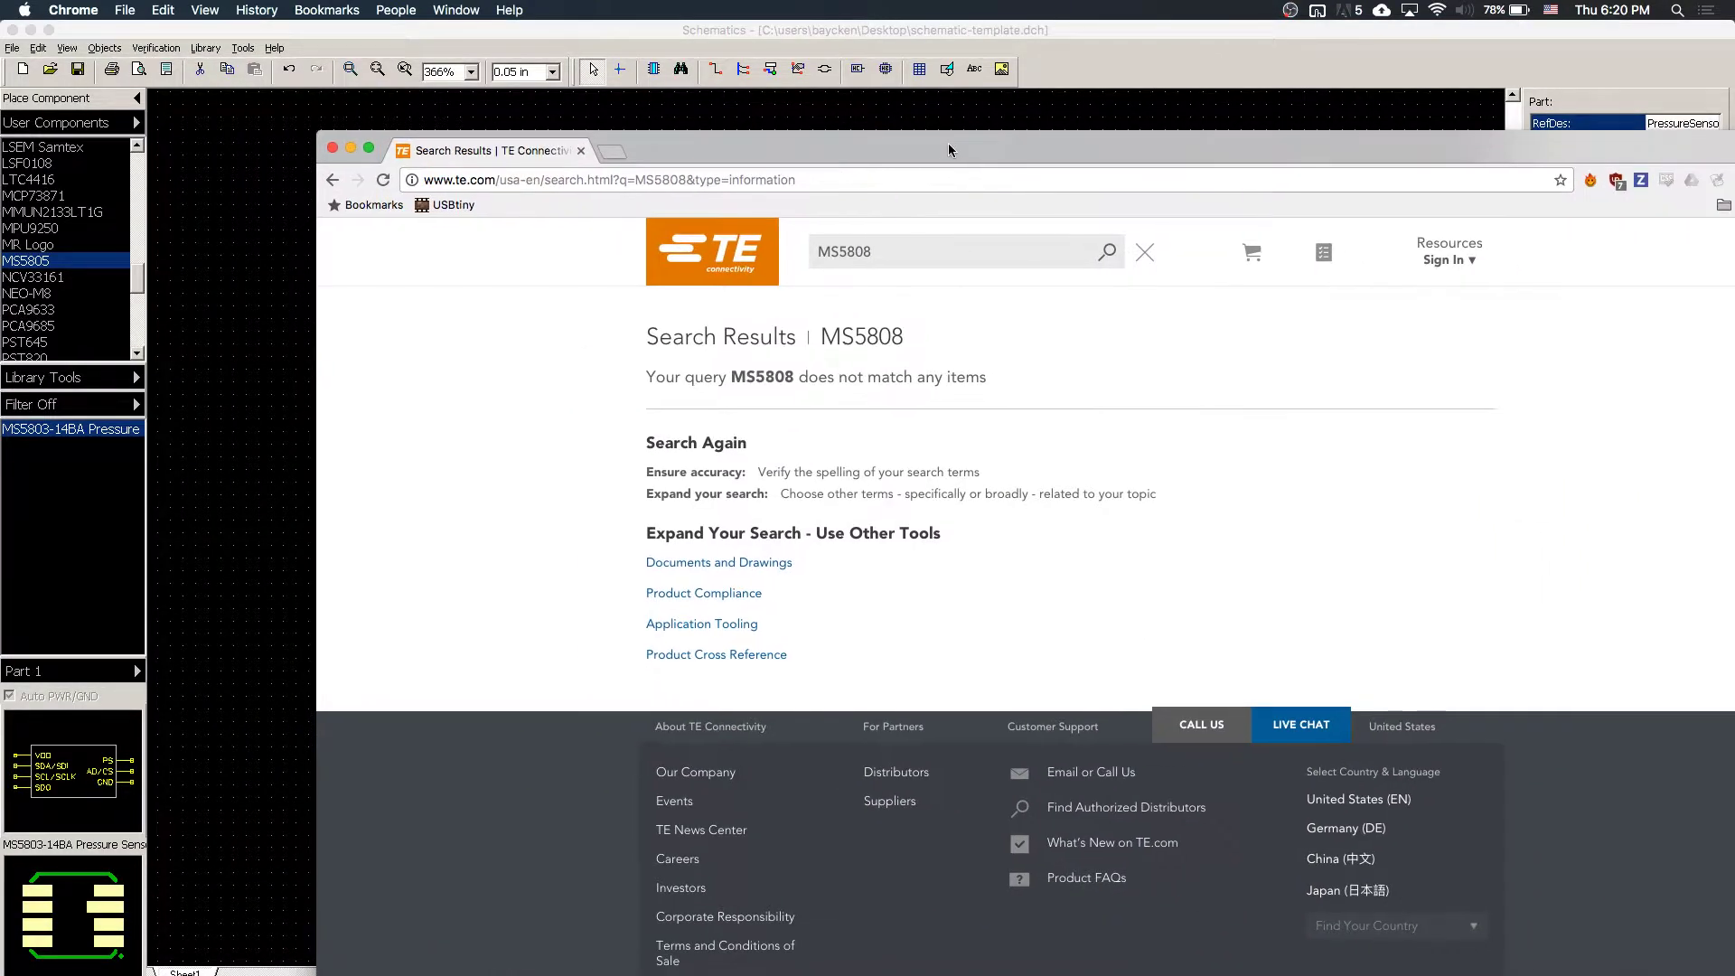
{"action": "left_click", "coordinate": [965, 250]}
{"action": "key", "text": "BackSpace"}
{"action": "type", "text": "5"}
{"action": "key", "text": "Return"}
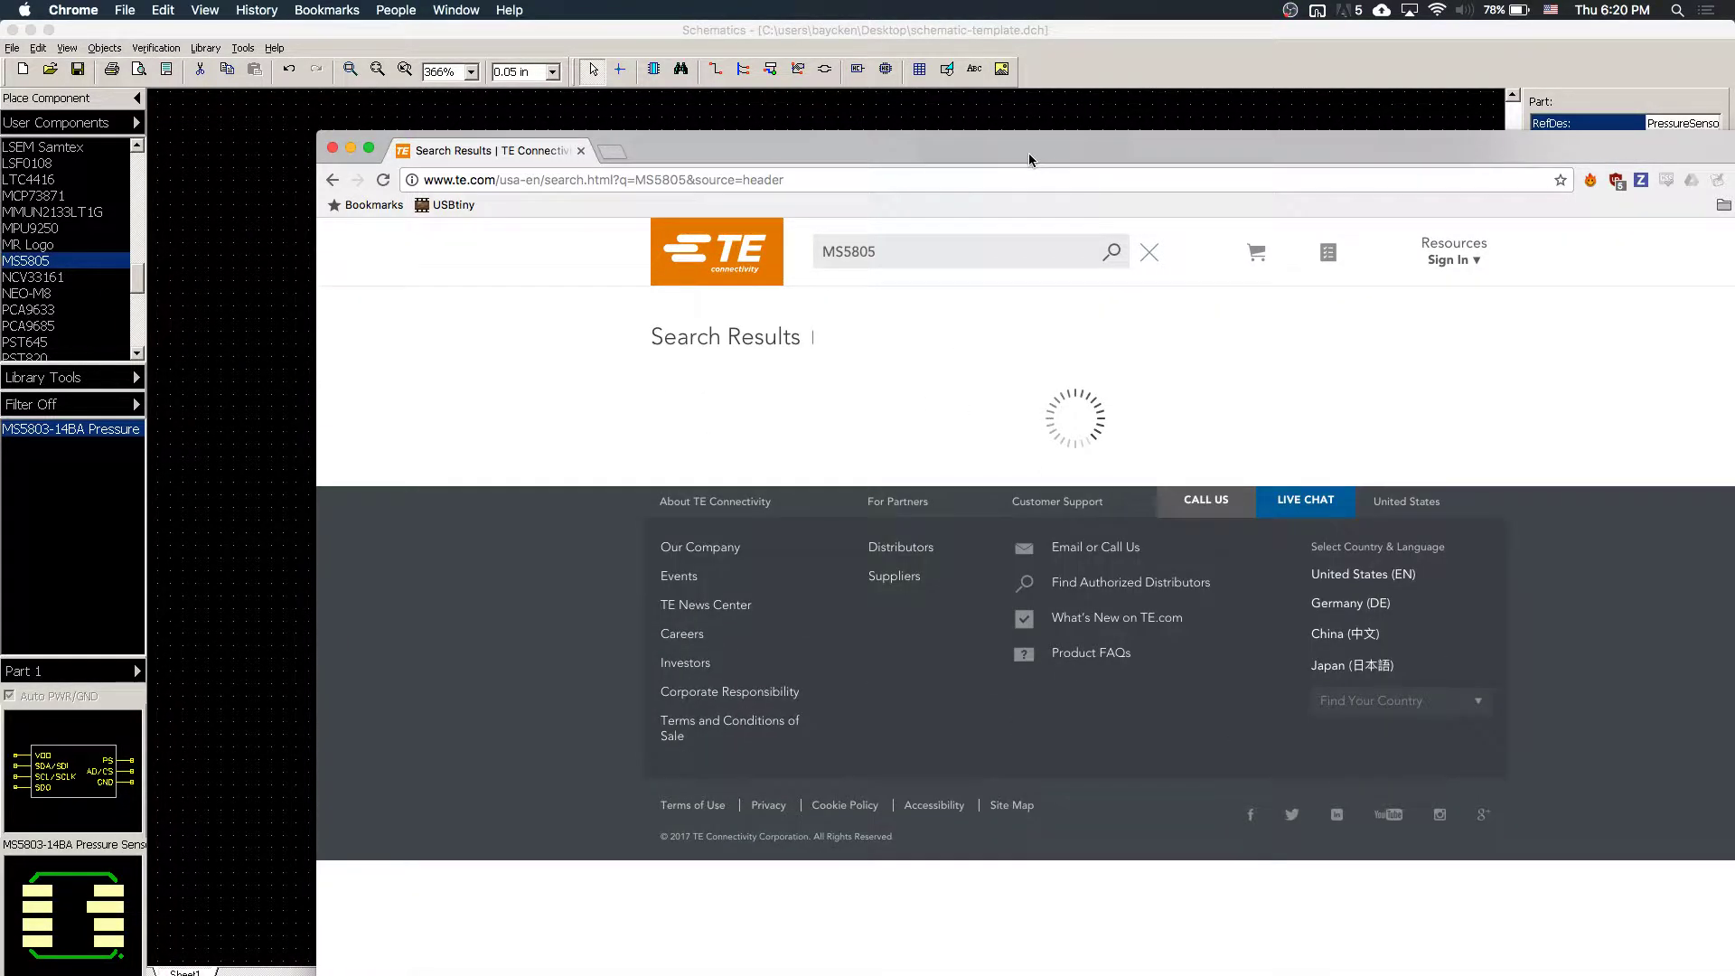
{"action": "left_click_drag", "start_coordinate": [1031, 160], "coordinate": [852, 91]}
{"action": "scroll", "coordinate": [838, 390], "scroll_direction": "down", "scroll_amount": 5}
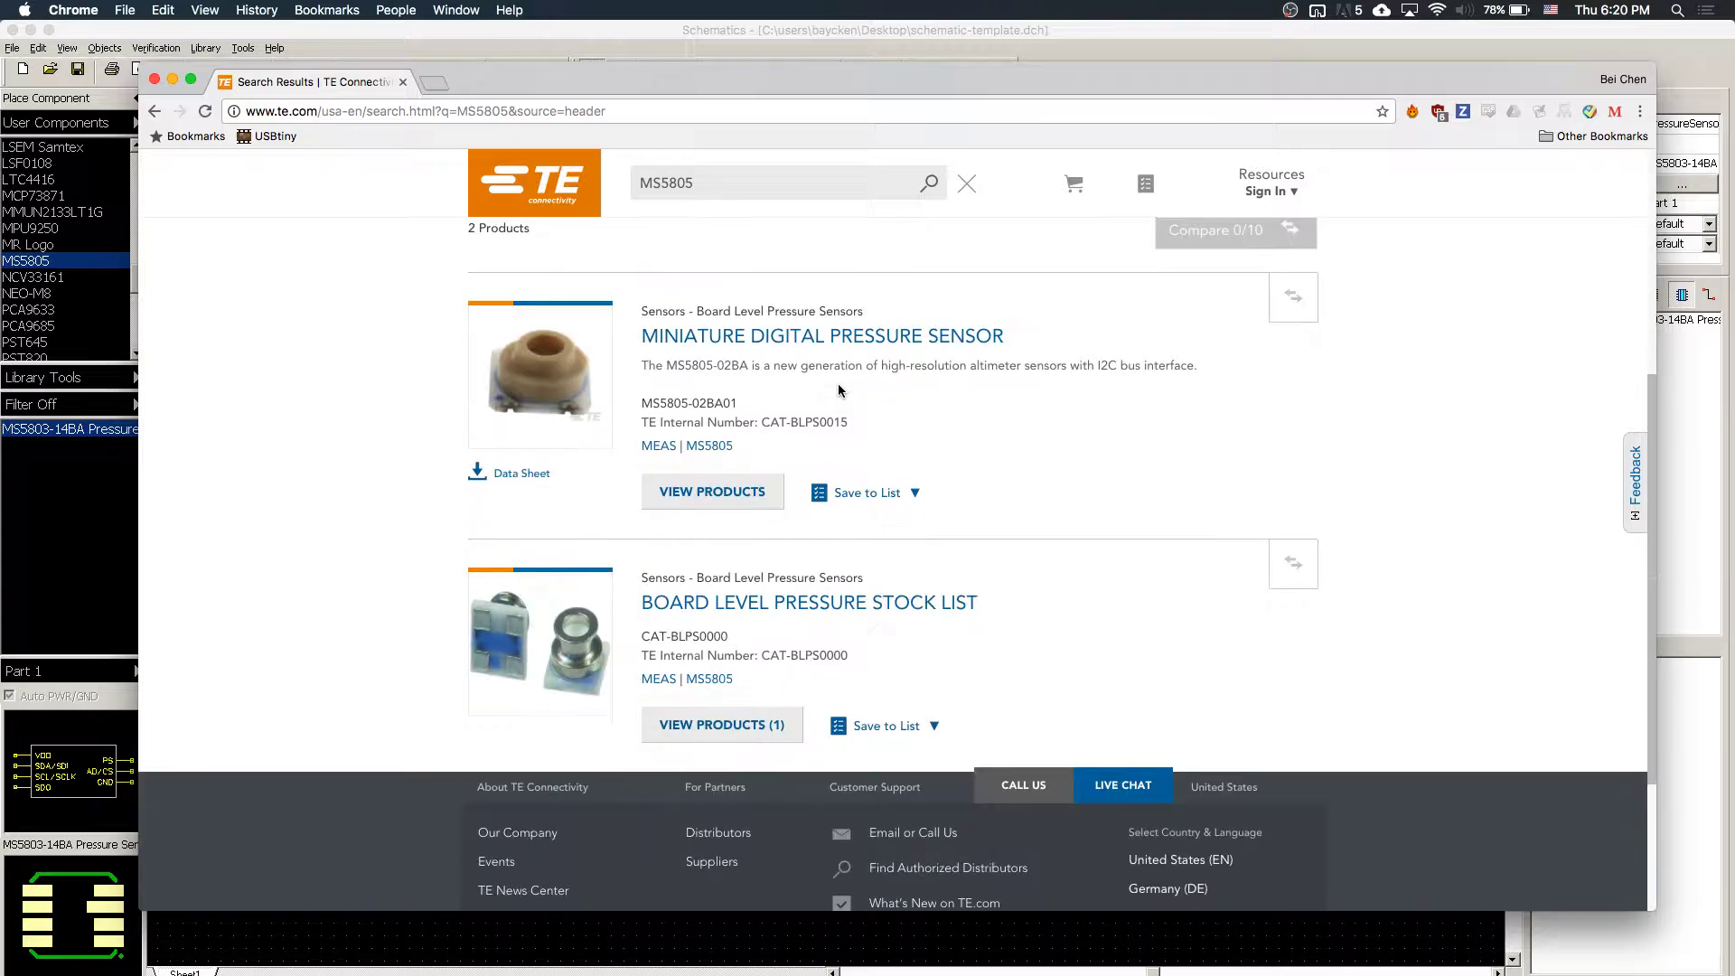
{"action": "scroll", "coordinate": [838, 391], "scroll_direction": "up", "scroll_amount": 4}
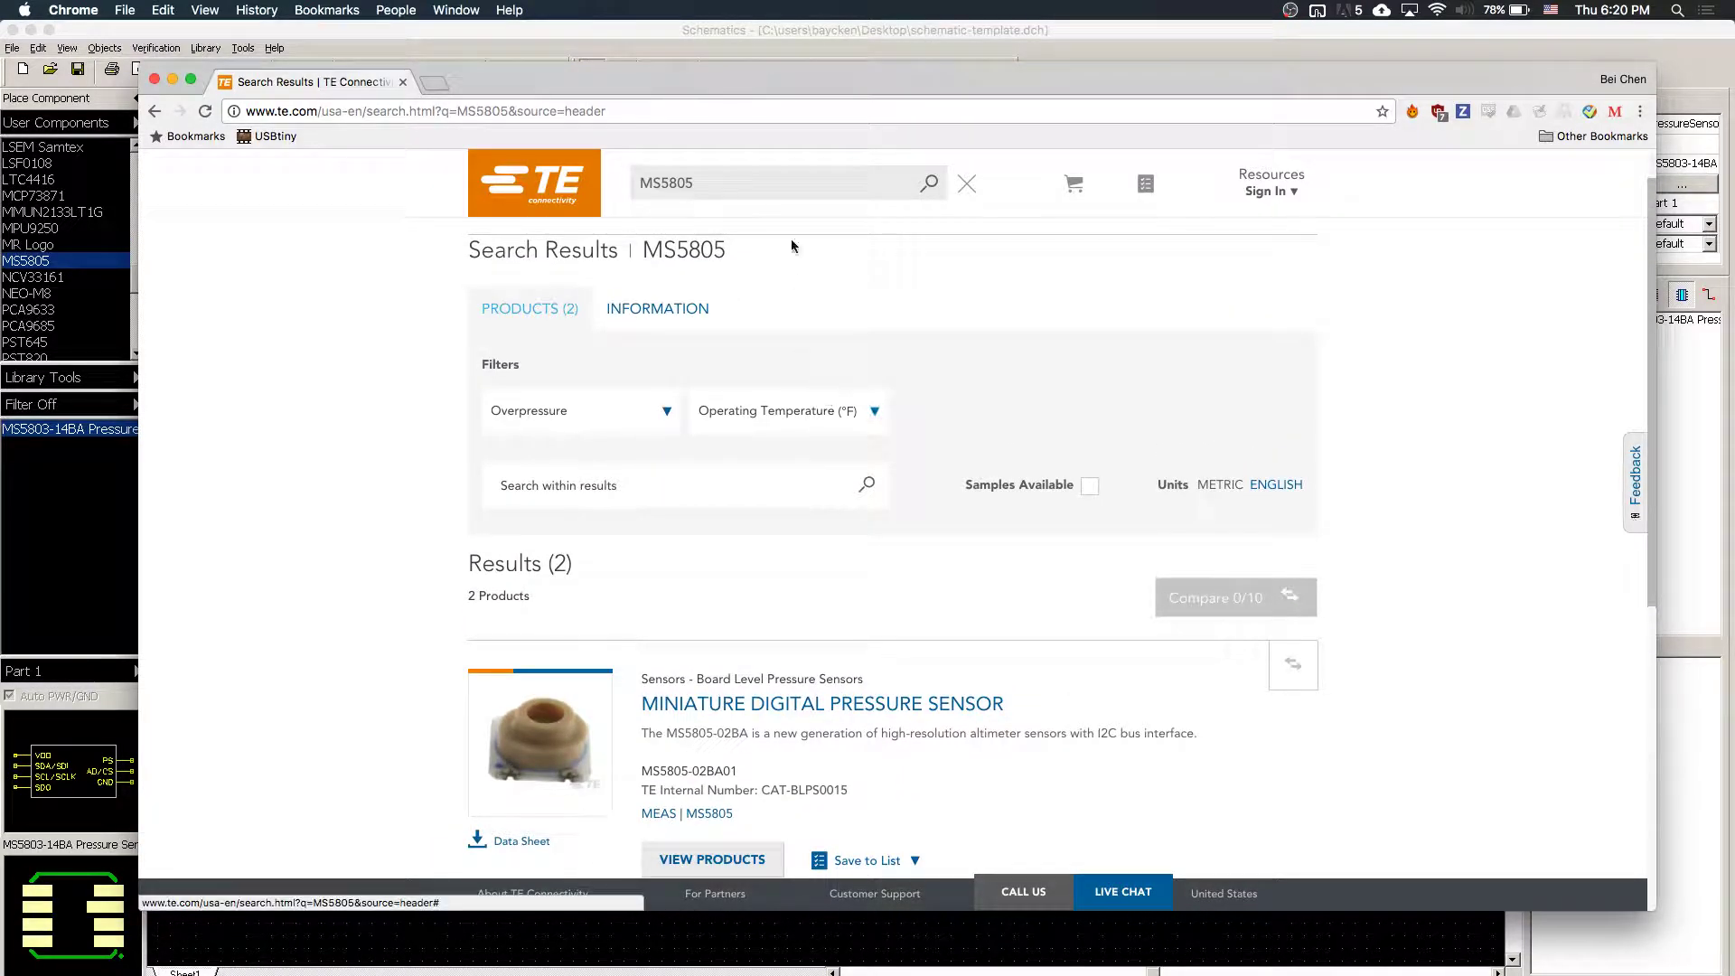
- Search the TE Connectivity website for MS5803 and browse the listed pressure sensors
{"action": "left_click", "coordinate": [742, 179]}
{"action": "key", "text": "BackSpace"}
{"action": "type", "text": "3"}
{"action": "key", "text": "Return"}
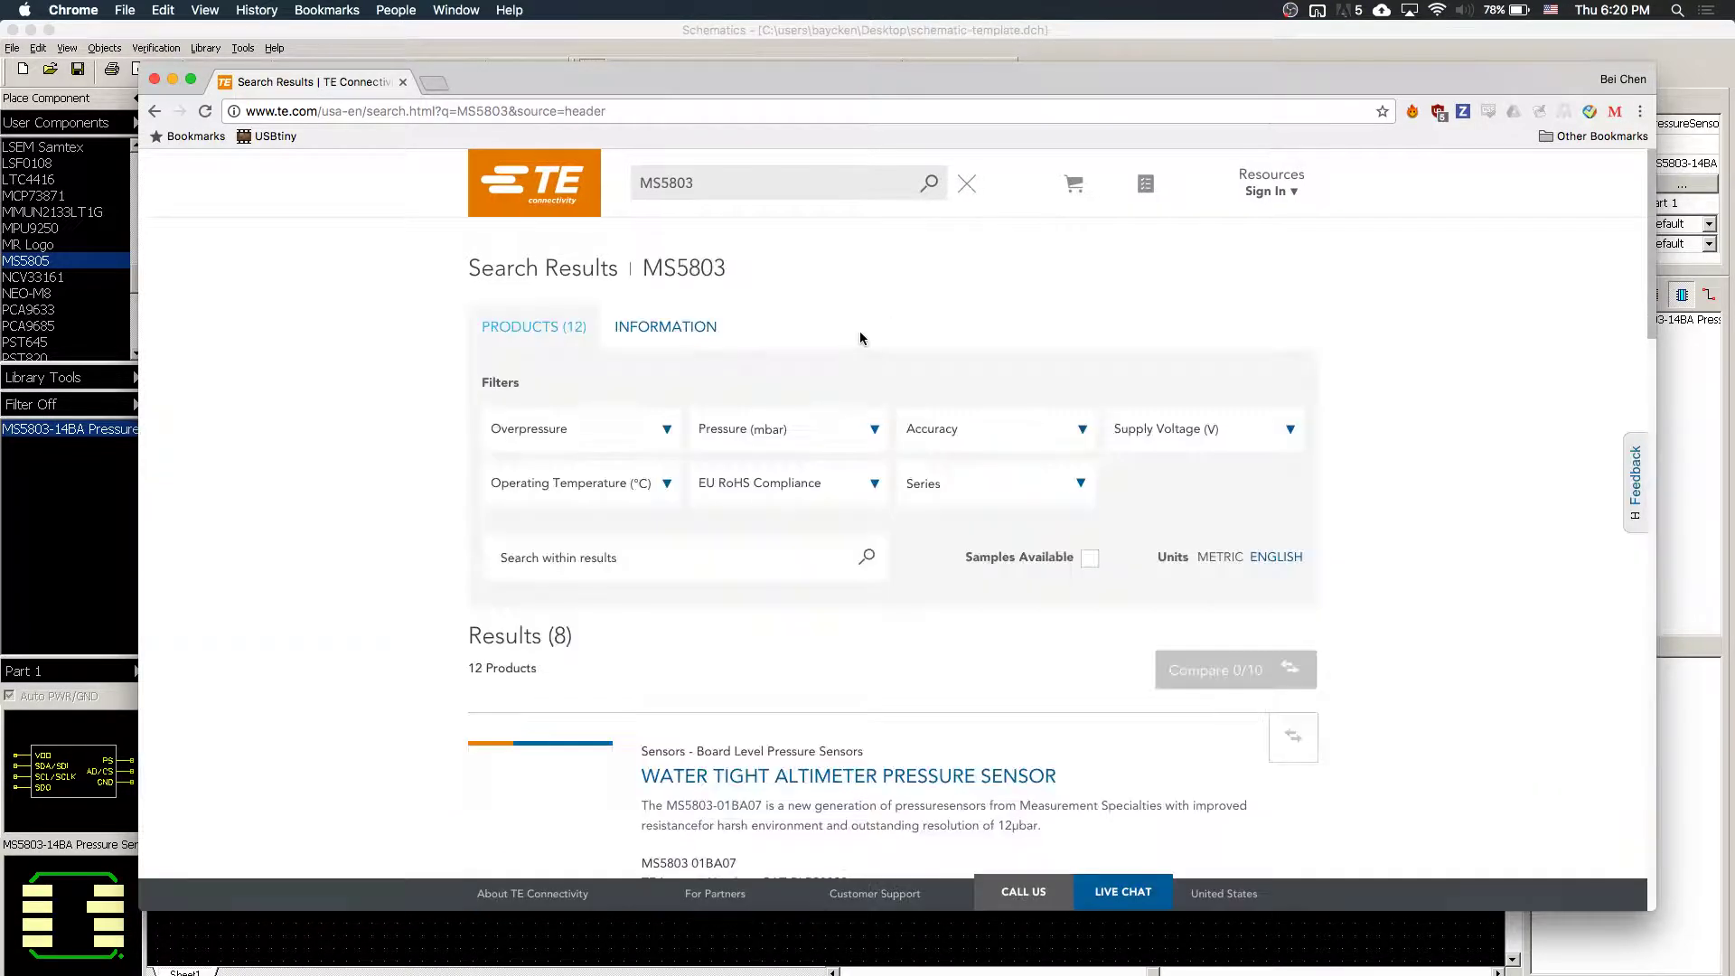
{"action": "scroll", "coordinate": [860, 521], "scroll_direction": "down", "scroll_amount": 9}
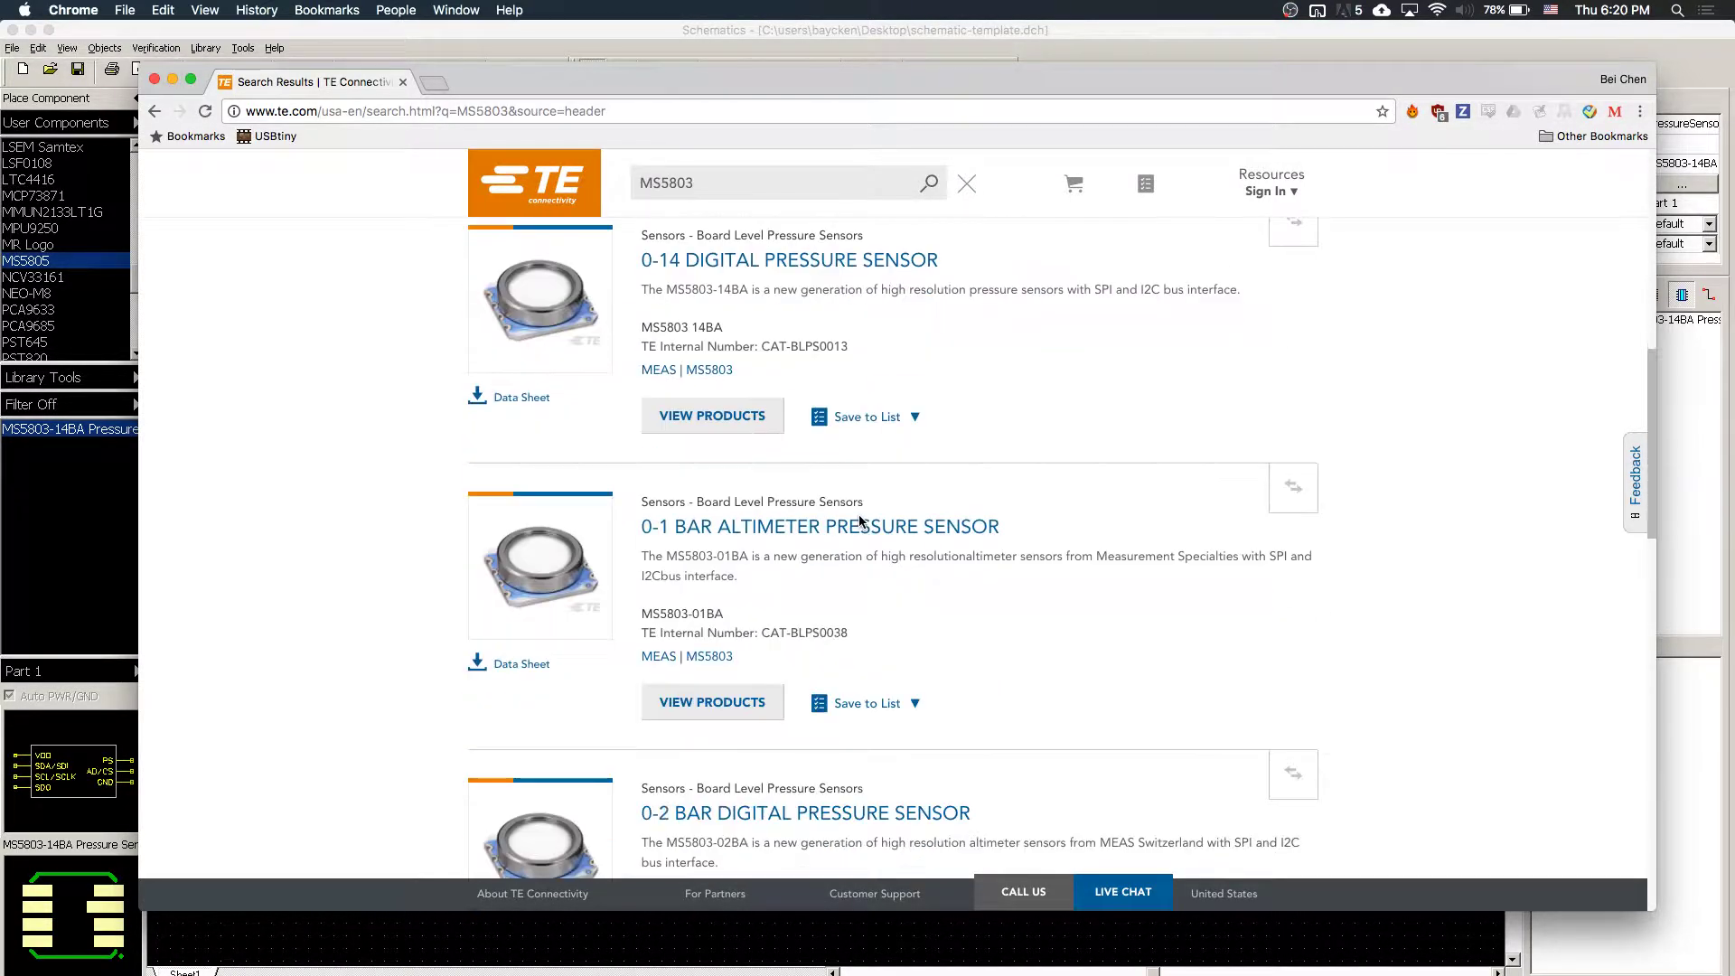
- Open the data sheet of the 0-1 Bar Altimeter Pressure Sensor (MS5803-01BA) and show it in its own full-screen window
{"action": "right_click", "coordinate": [860, 521]}
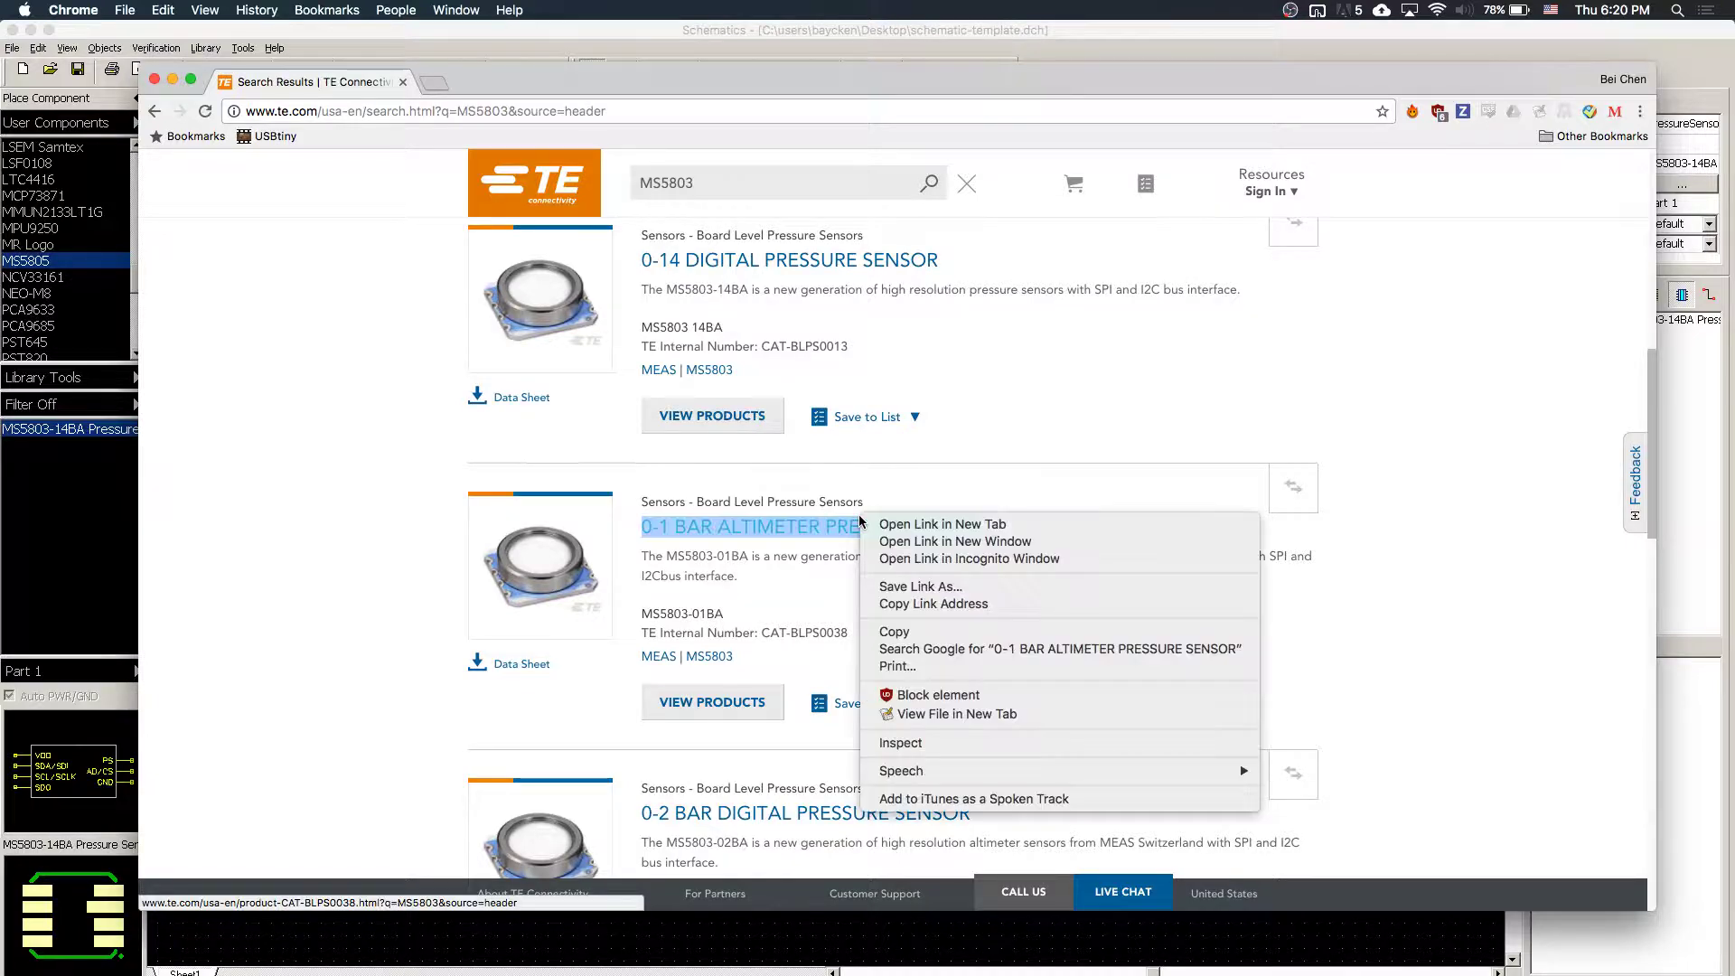
{"action": "left_click", "coordinate": [805, 533]}
{"action": "left_click", "coordinate": [805, 533]}
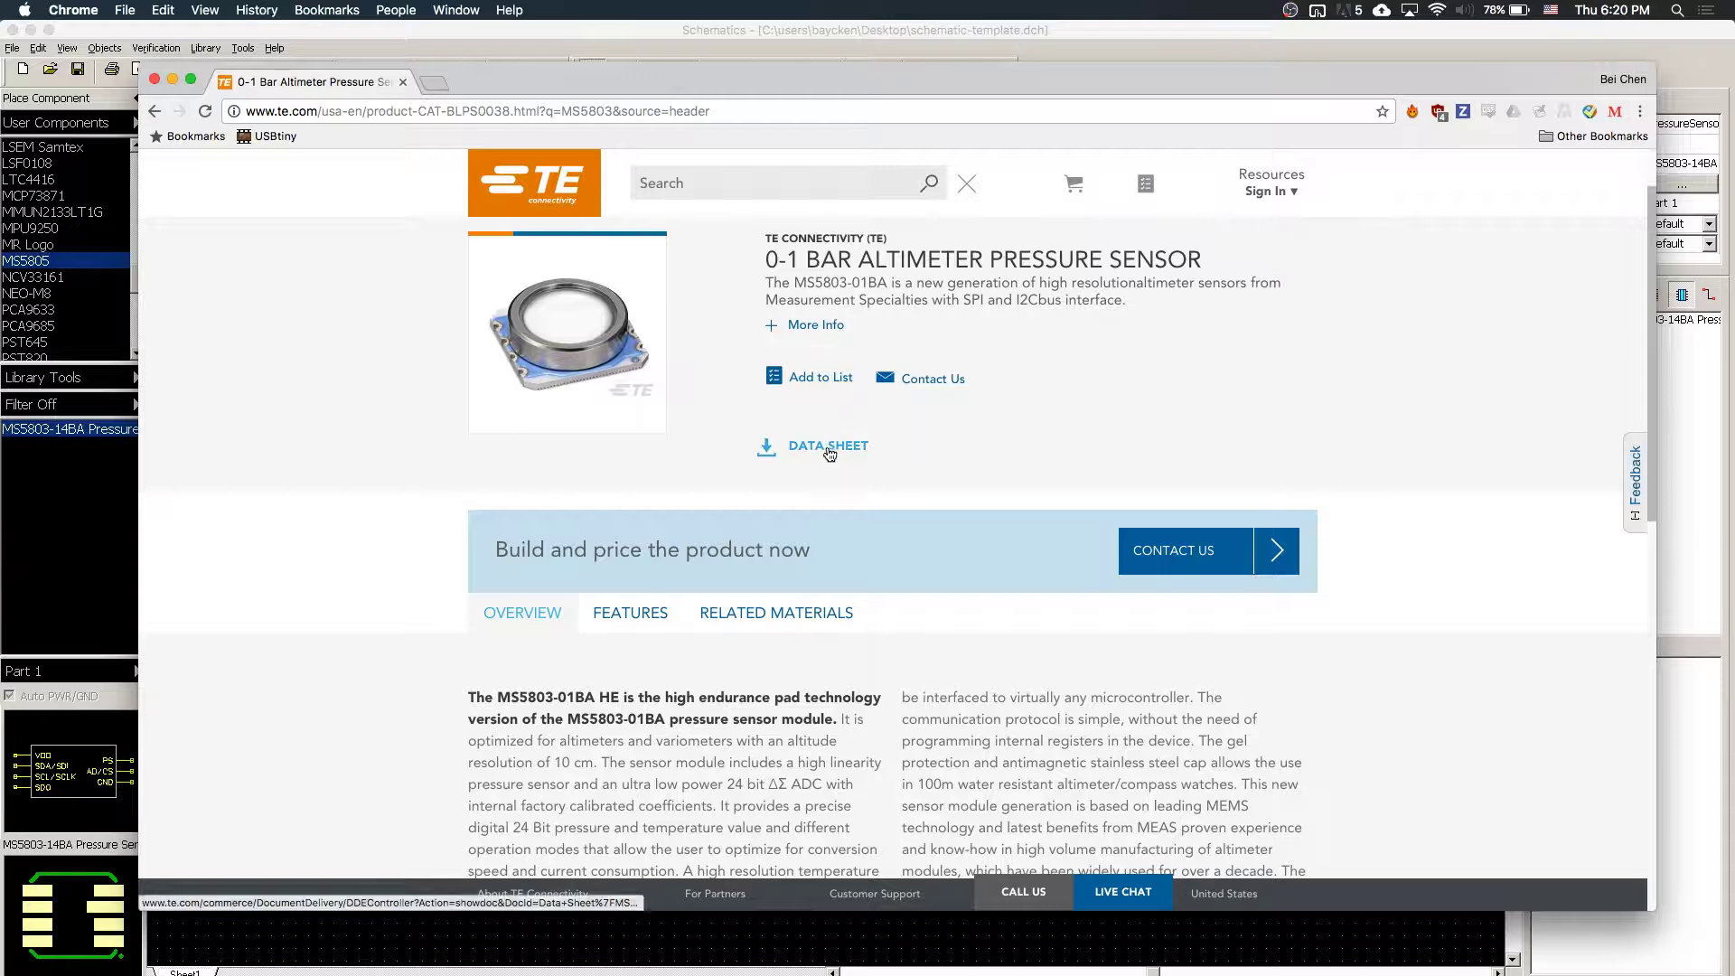
{"action": "left_click", "coordinate": [827, 447]}
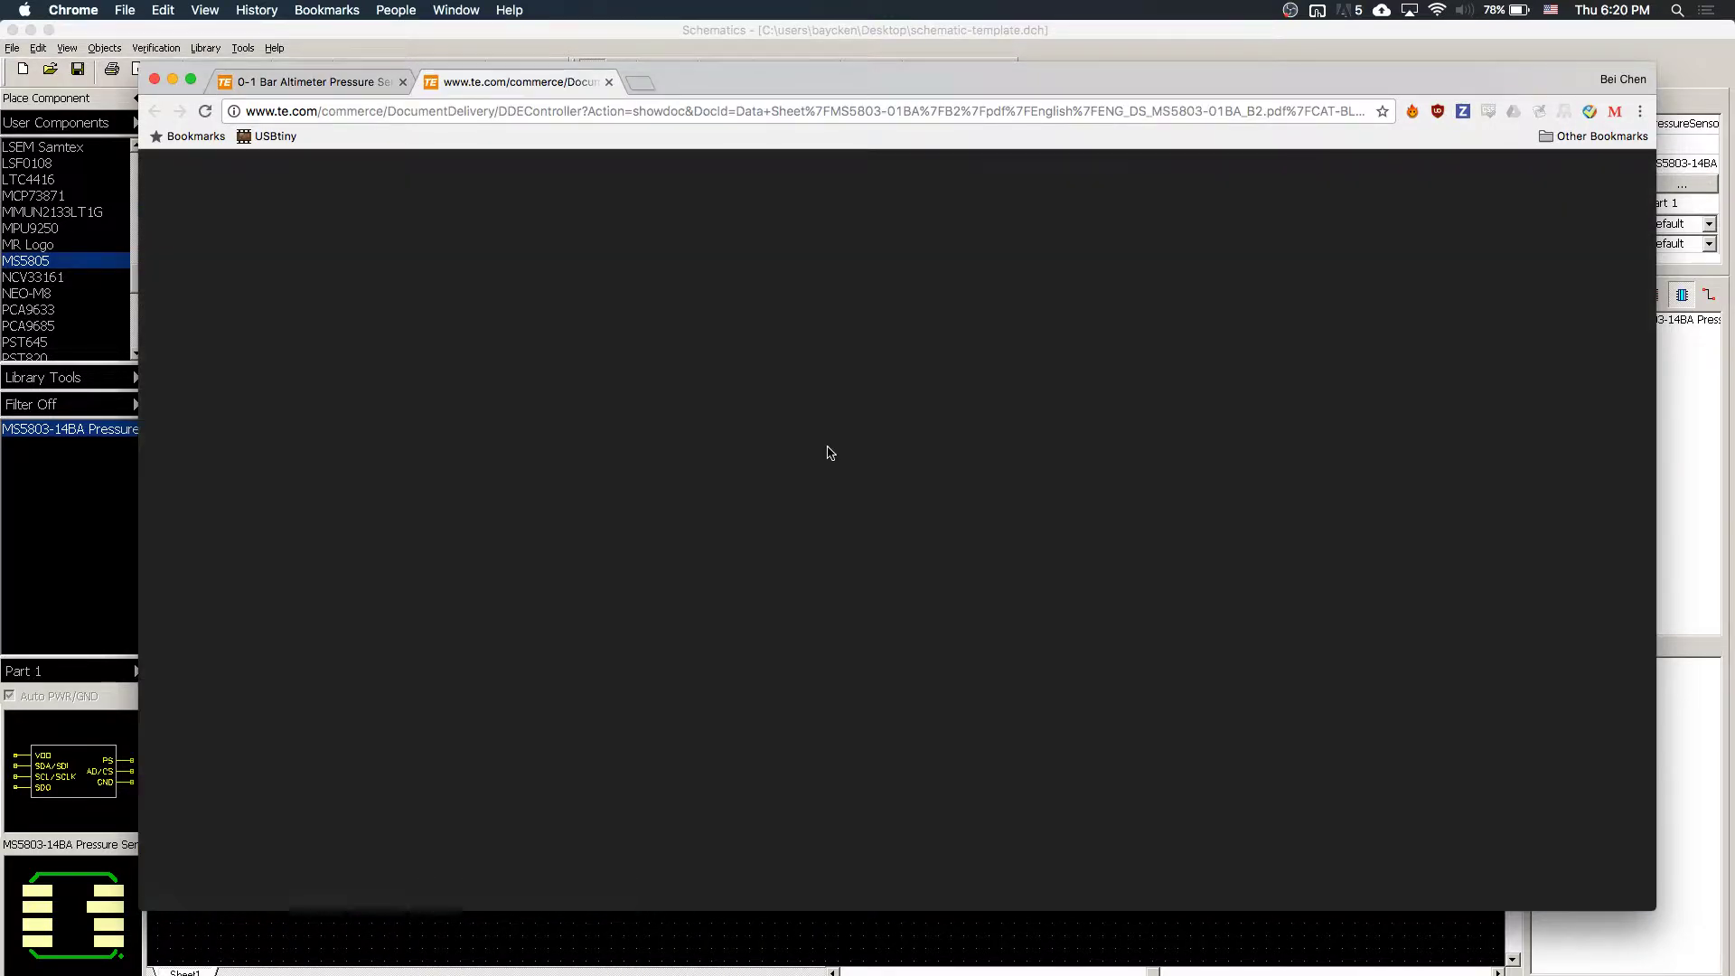
{"action": "scroll", "coordinate": [910, 254], "scroll_direction": "down", "scroll_amount": 5}
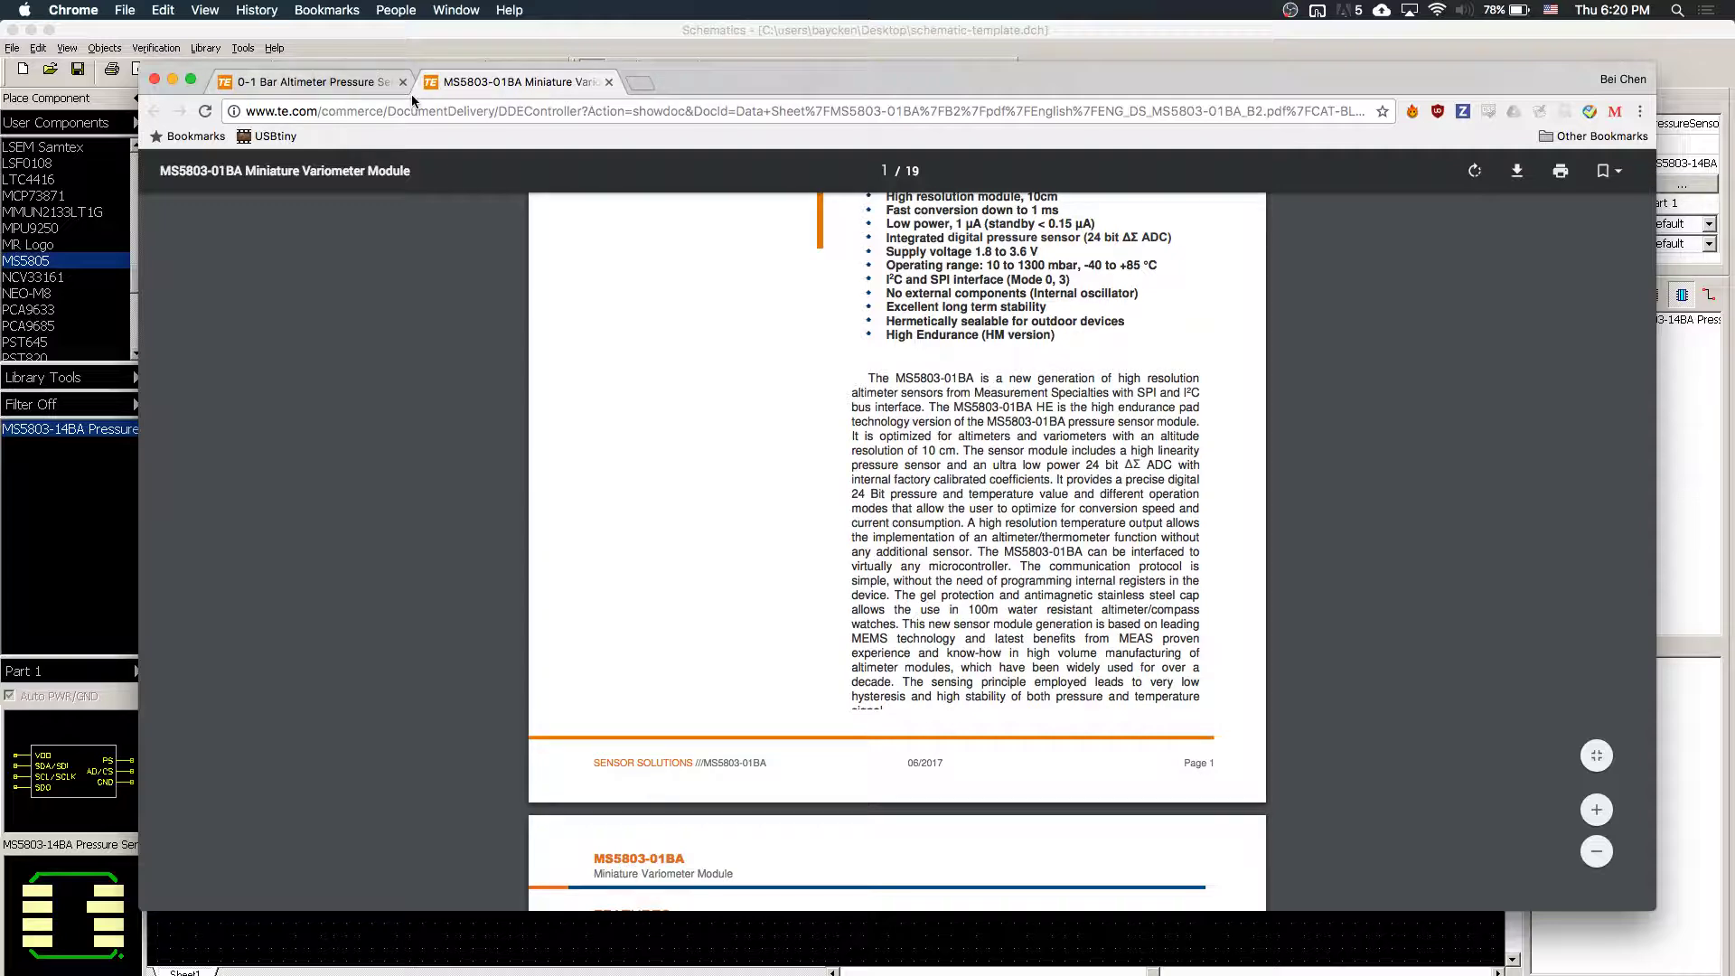
{"action": "left_click_drag", "start_coordinate": [527, 82], "coordinate": [531, 320]}
{"action": "left_click", "coordinate": [276, 307]}
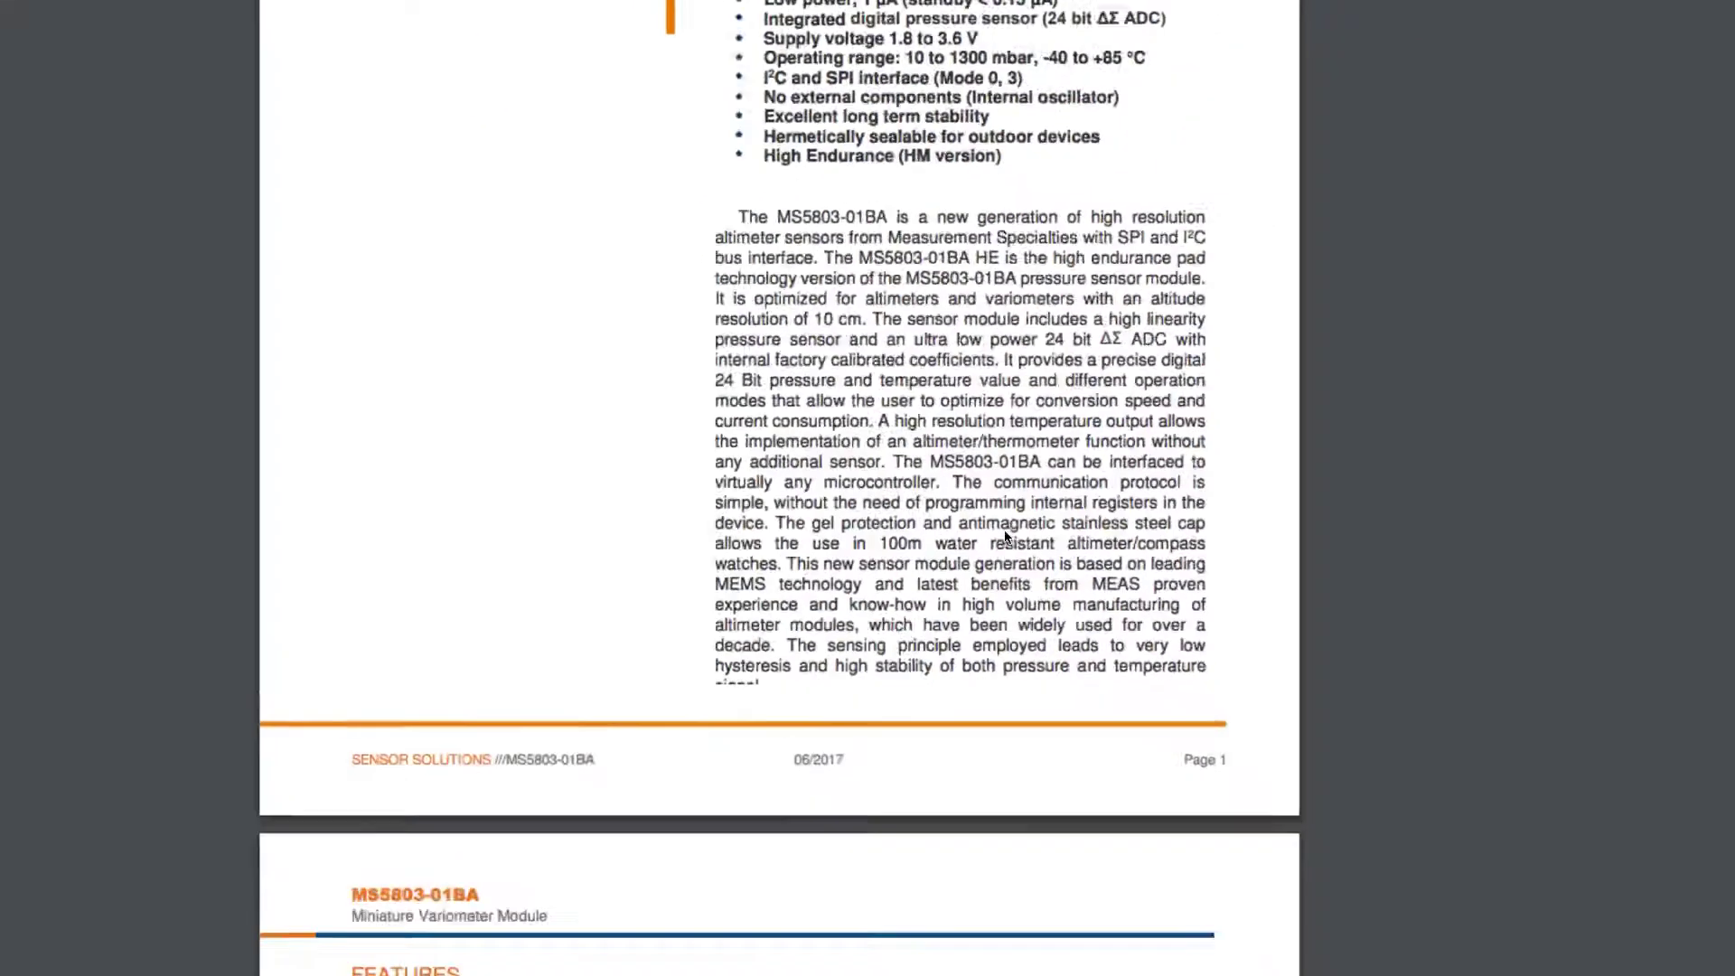
- Read through the MS5803-01BA datasheet to the Application Circuit section and examine the SPI and I2C wiring diagrams
{"action": "scroll", "coordinate": [1005, 536], "scroll_direction": "down", "scroll_amount": 10}
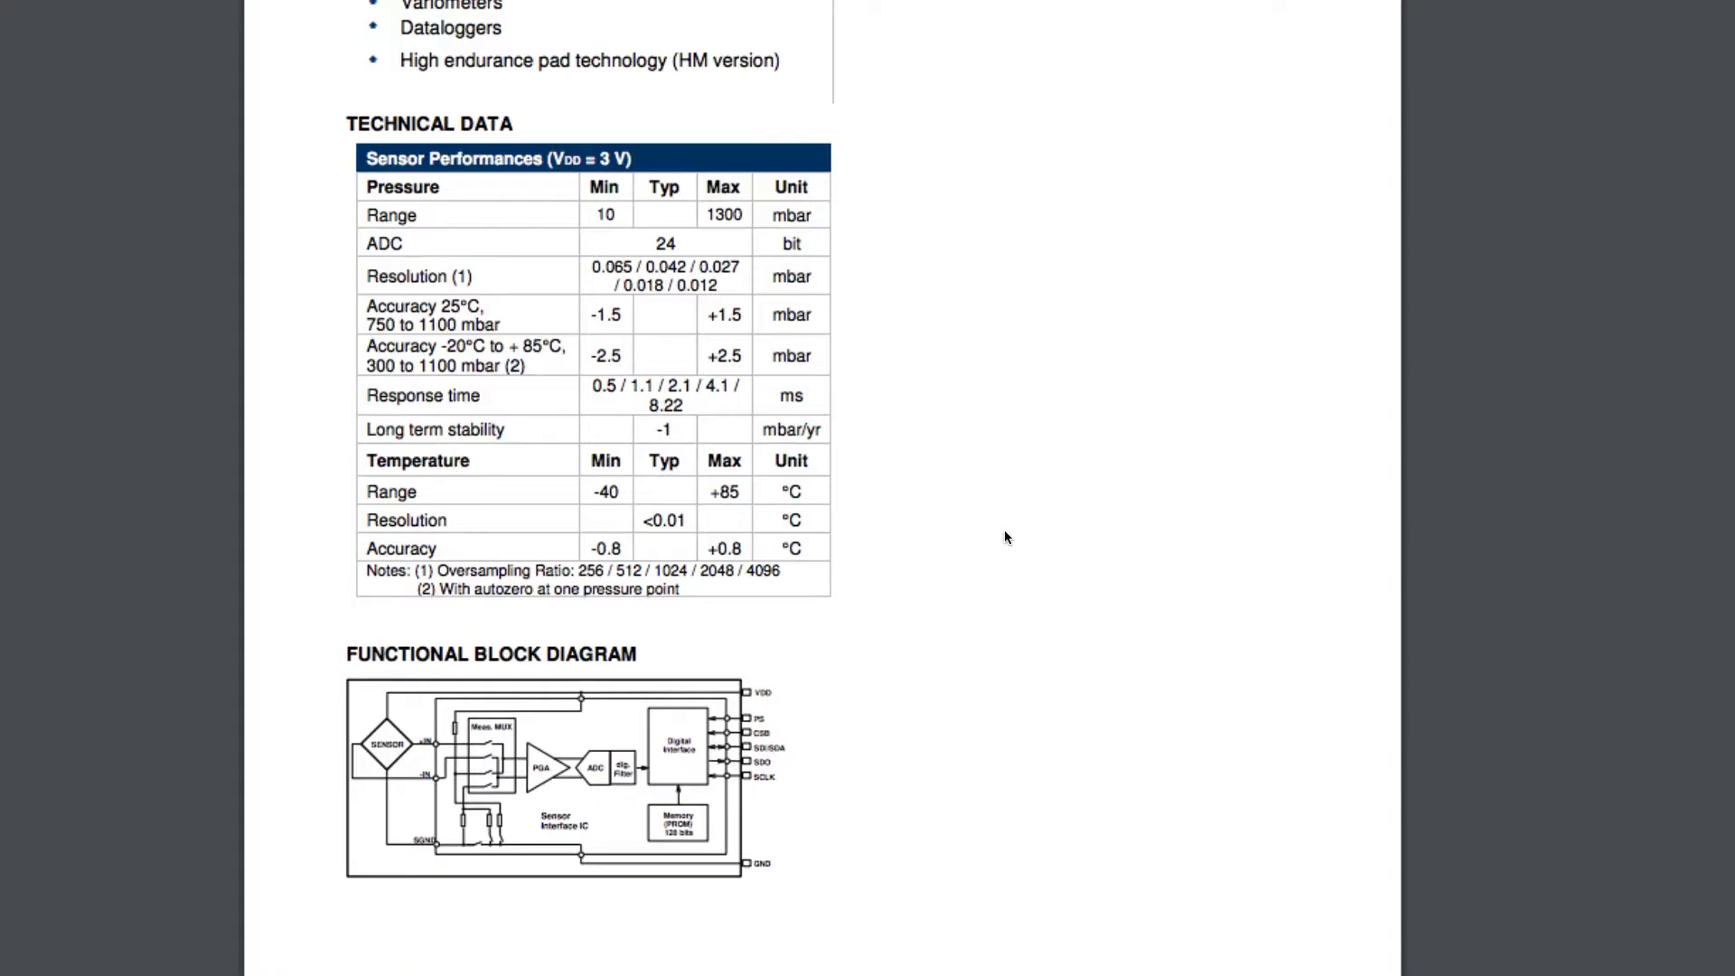
{"action": "scroll", "coordinate": [1005, 536], "scroll_direction": "down", "scroll_amount": 20}
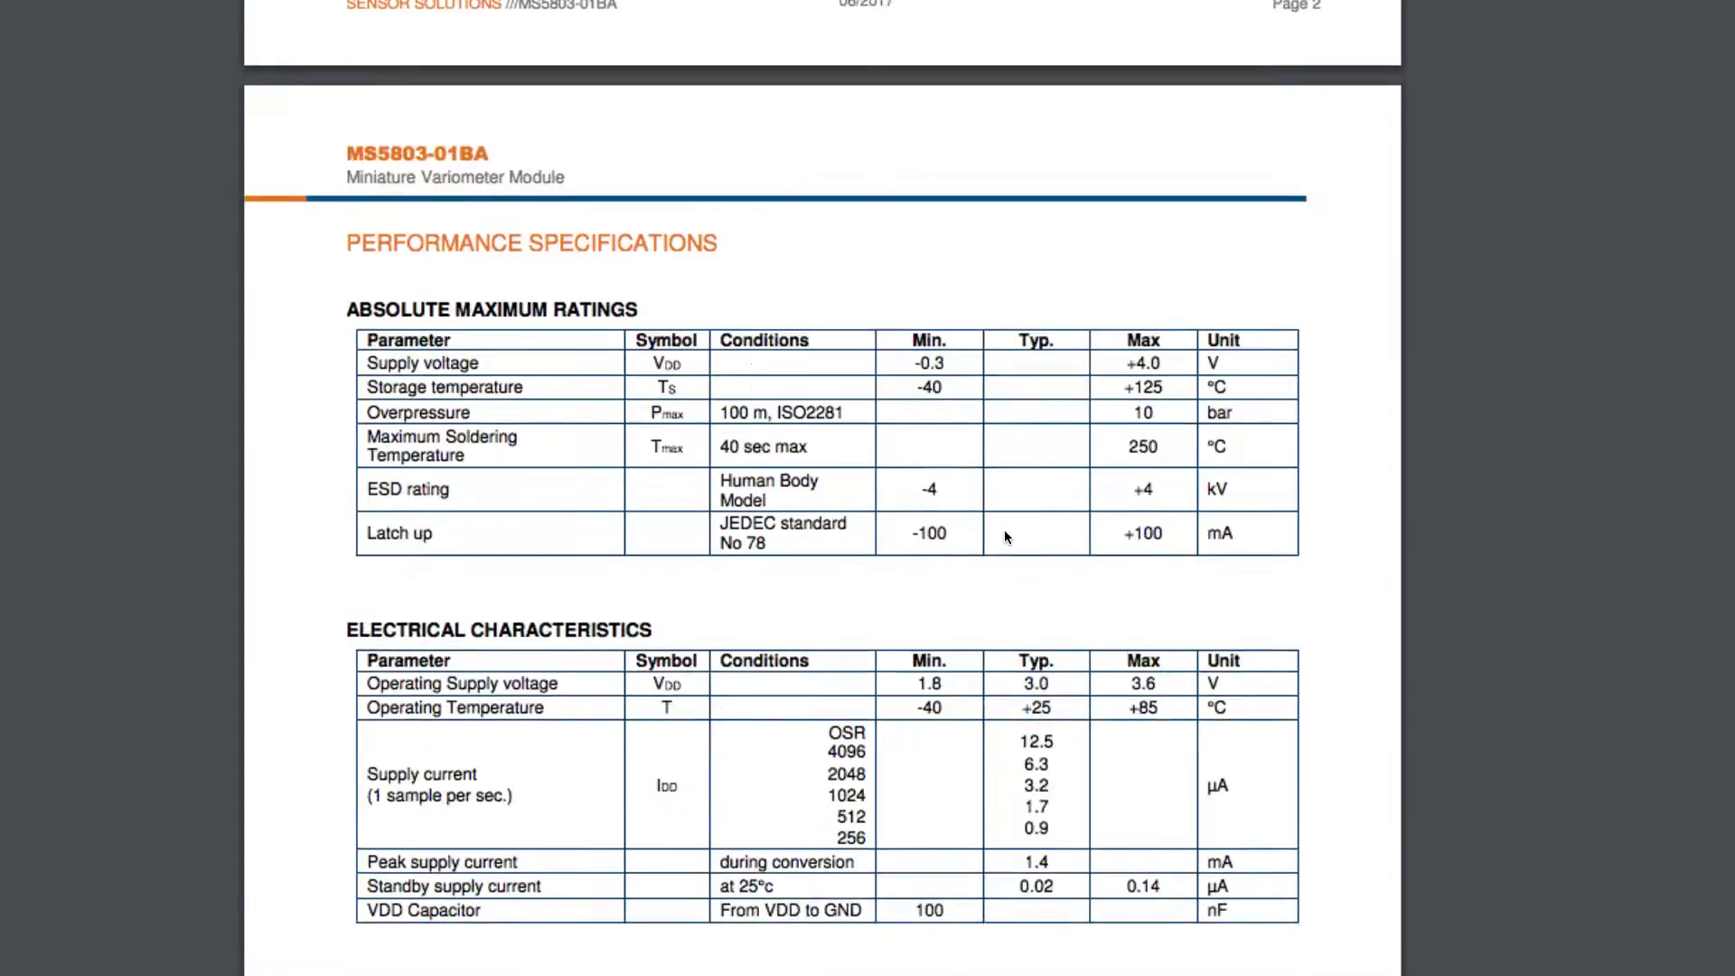
{"action": "scroll", "coordinate": [1005, 536], "scroll_direction": "down", "scroll_amount": 15}
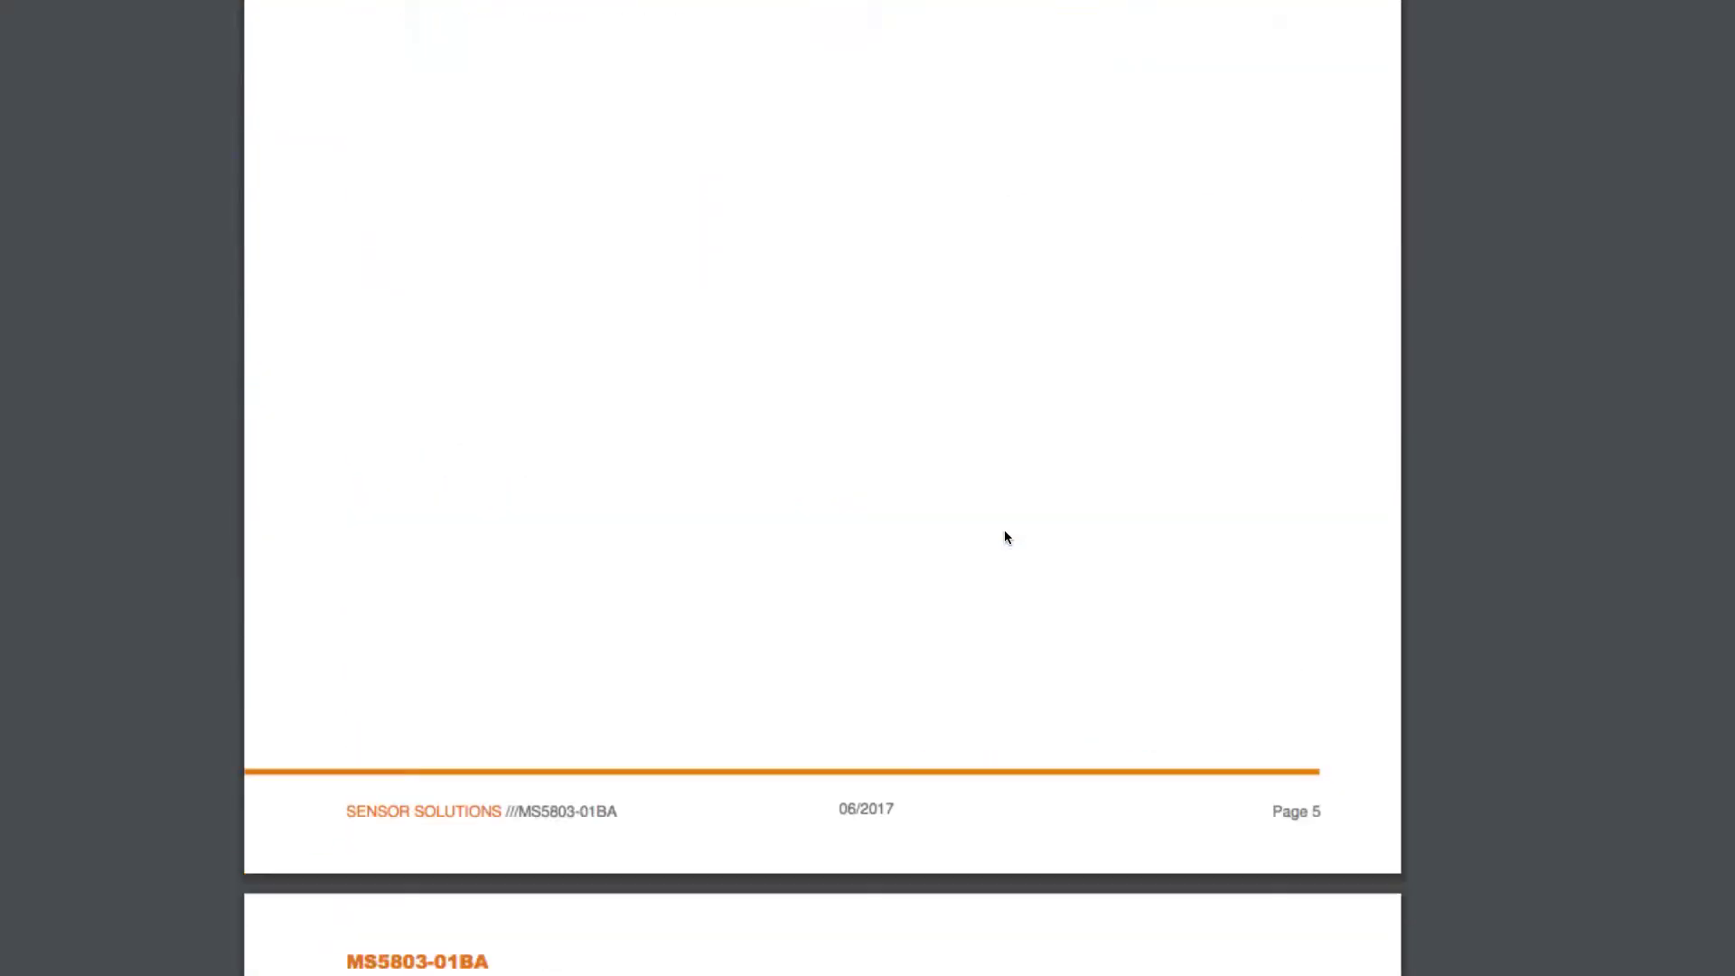
{"action": "scroll", "coordinate": [1005, 537], "scroll_direction": "down", "scroll_amount": 20}
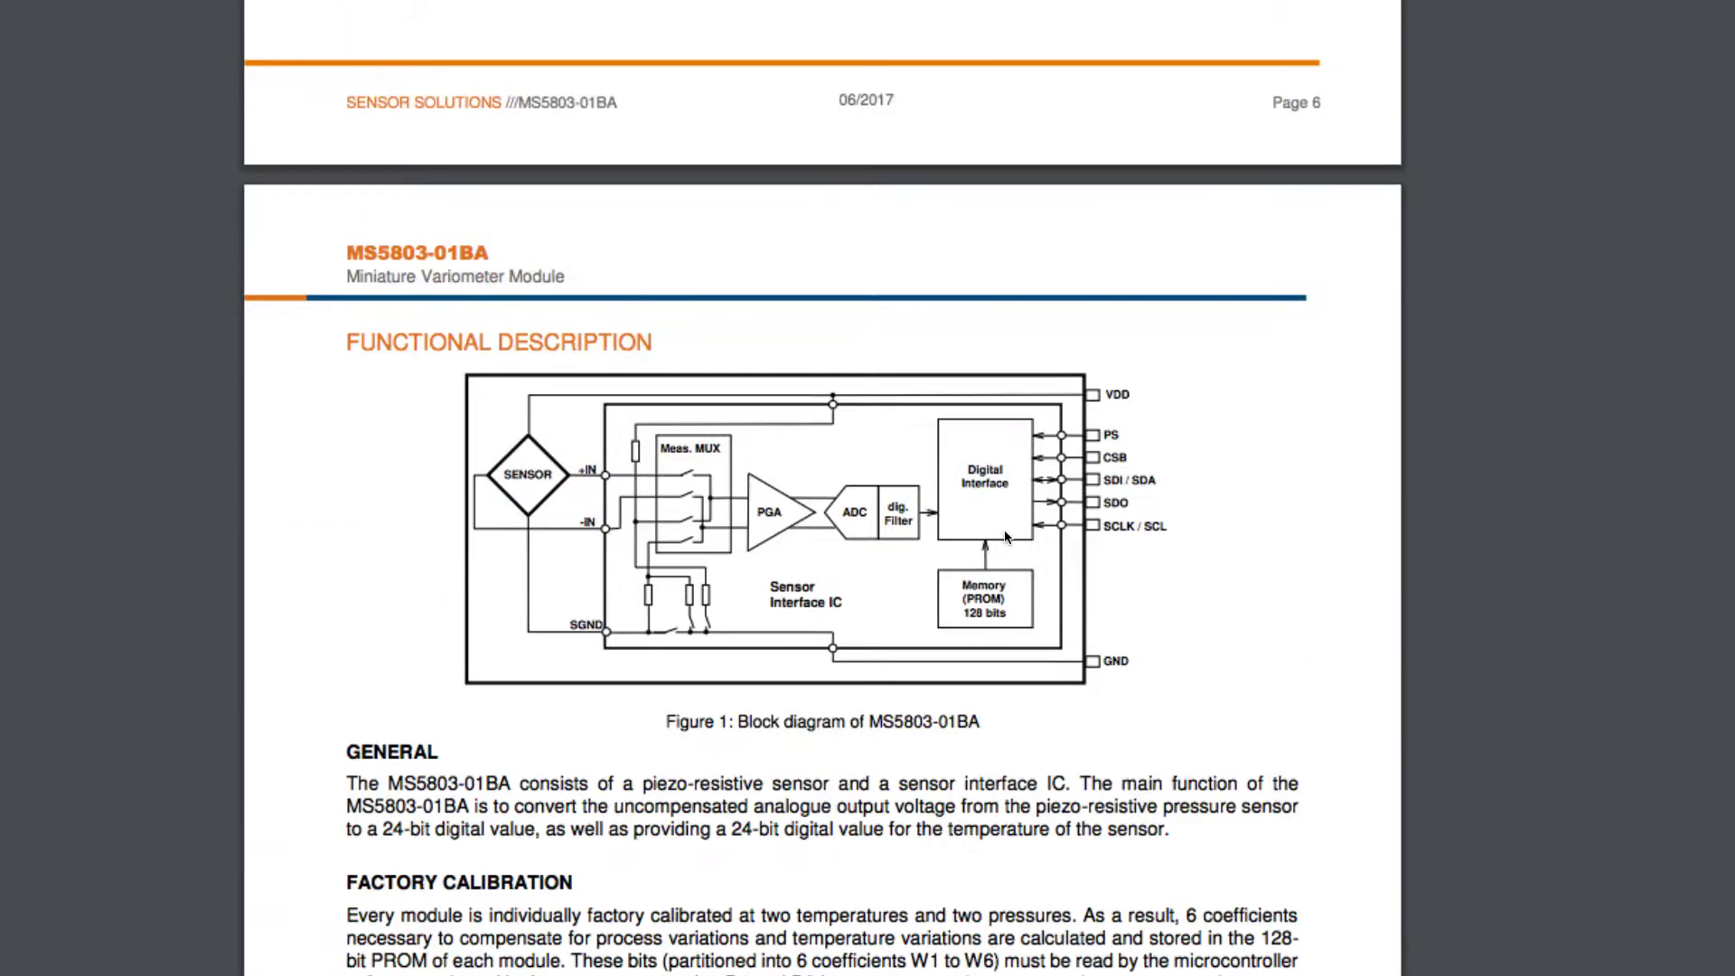
{"action": "scroll", "coordinate": [1005, 537], "scroll_direction": "down", "scroll_amount": 20}
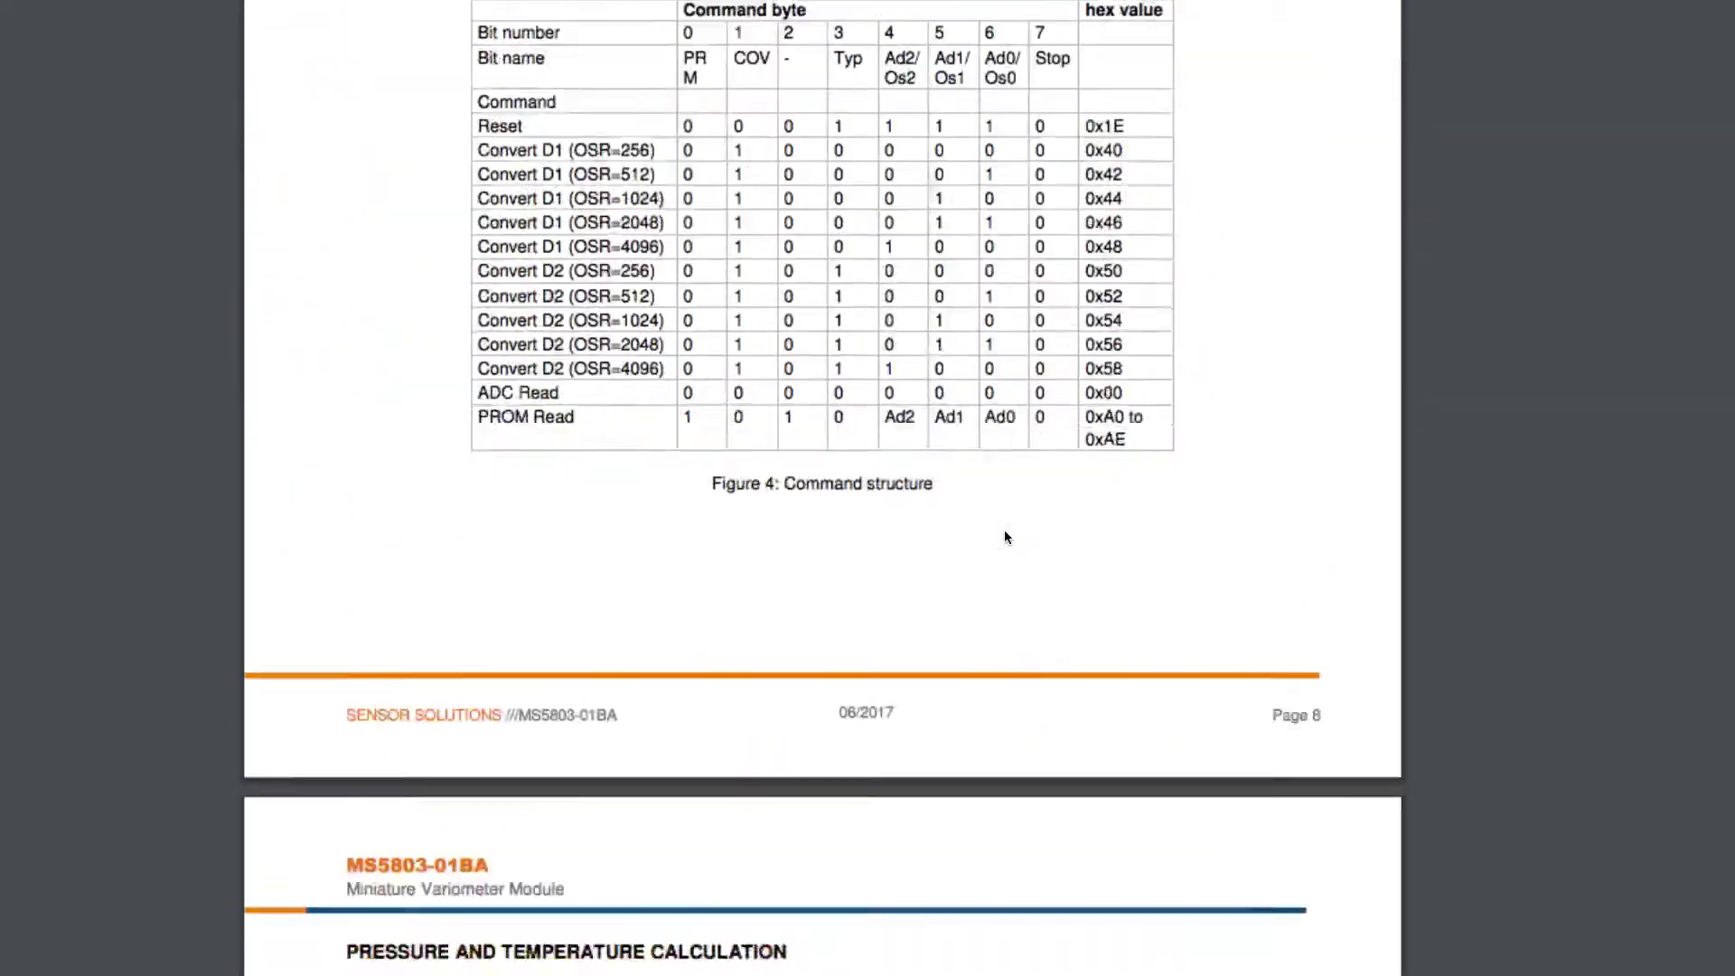
{"action": "scroll", "coordinate": [1005, 537], "scroll_direction": "down", "scroll_amount": 20}
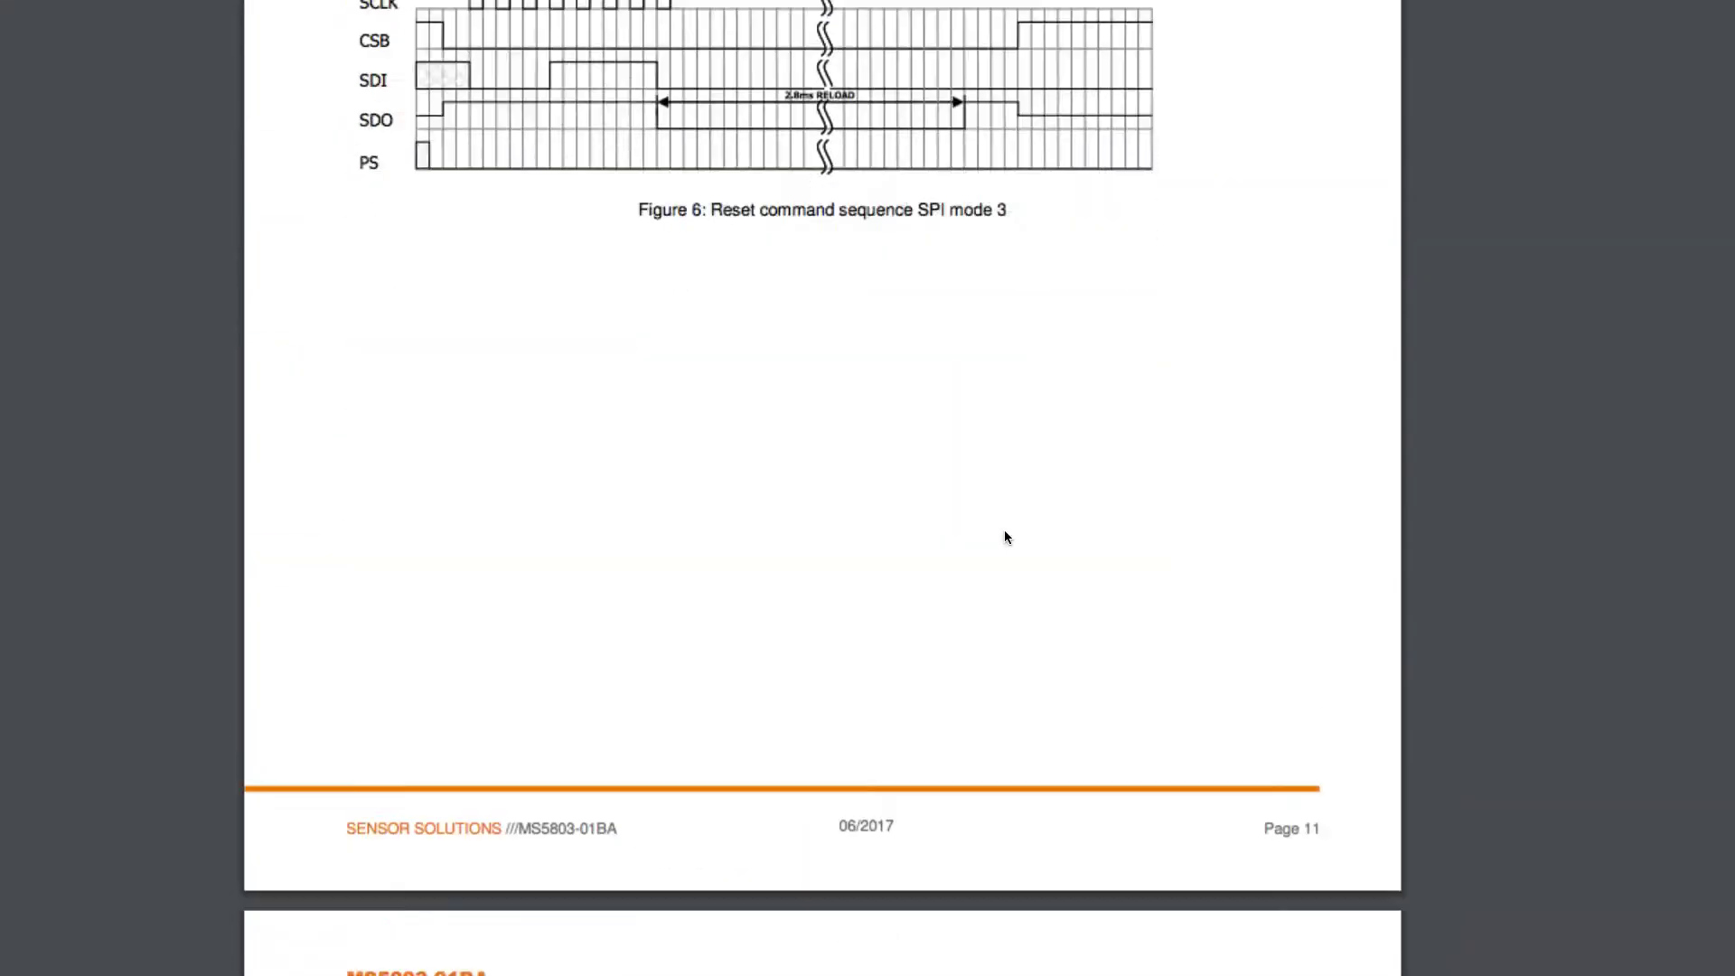
{"action": "scroll", "coordinate": [1005, 529], "scroll_direction": "down", "scroll_amount": 20}
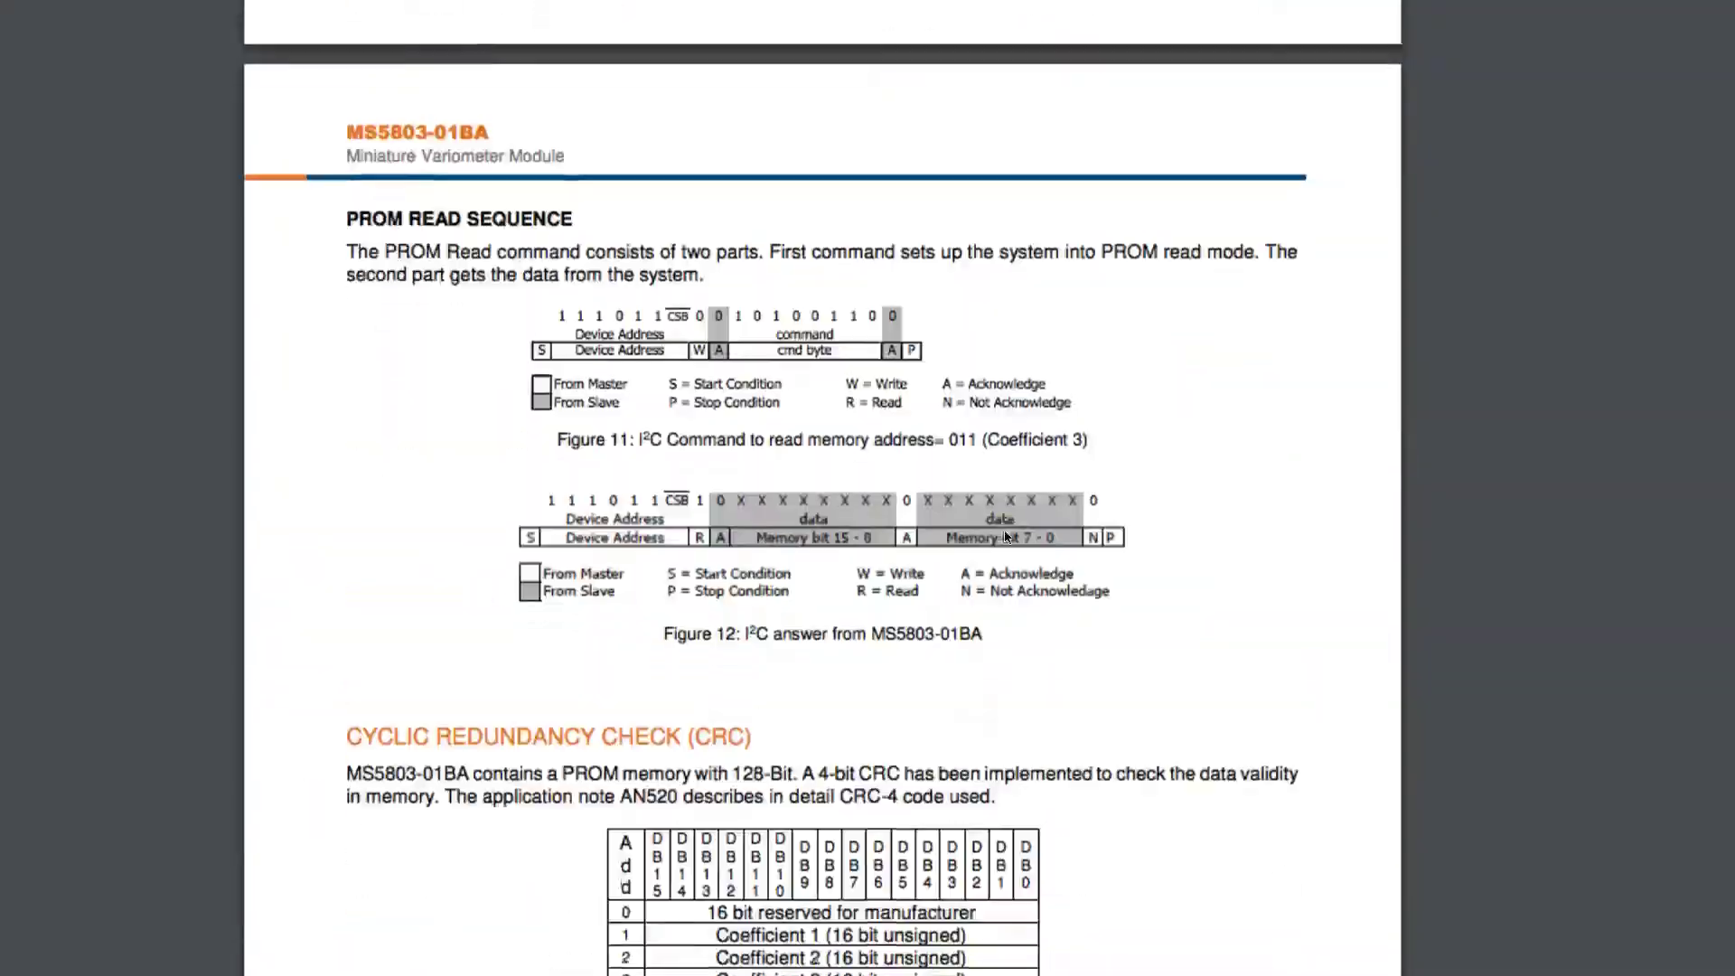
{"action": "scroll", "coordinate": [1005, 530], "scroll_direction": "up", "scroll_amount": 5}
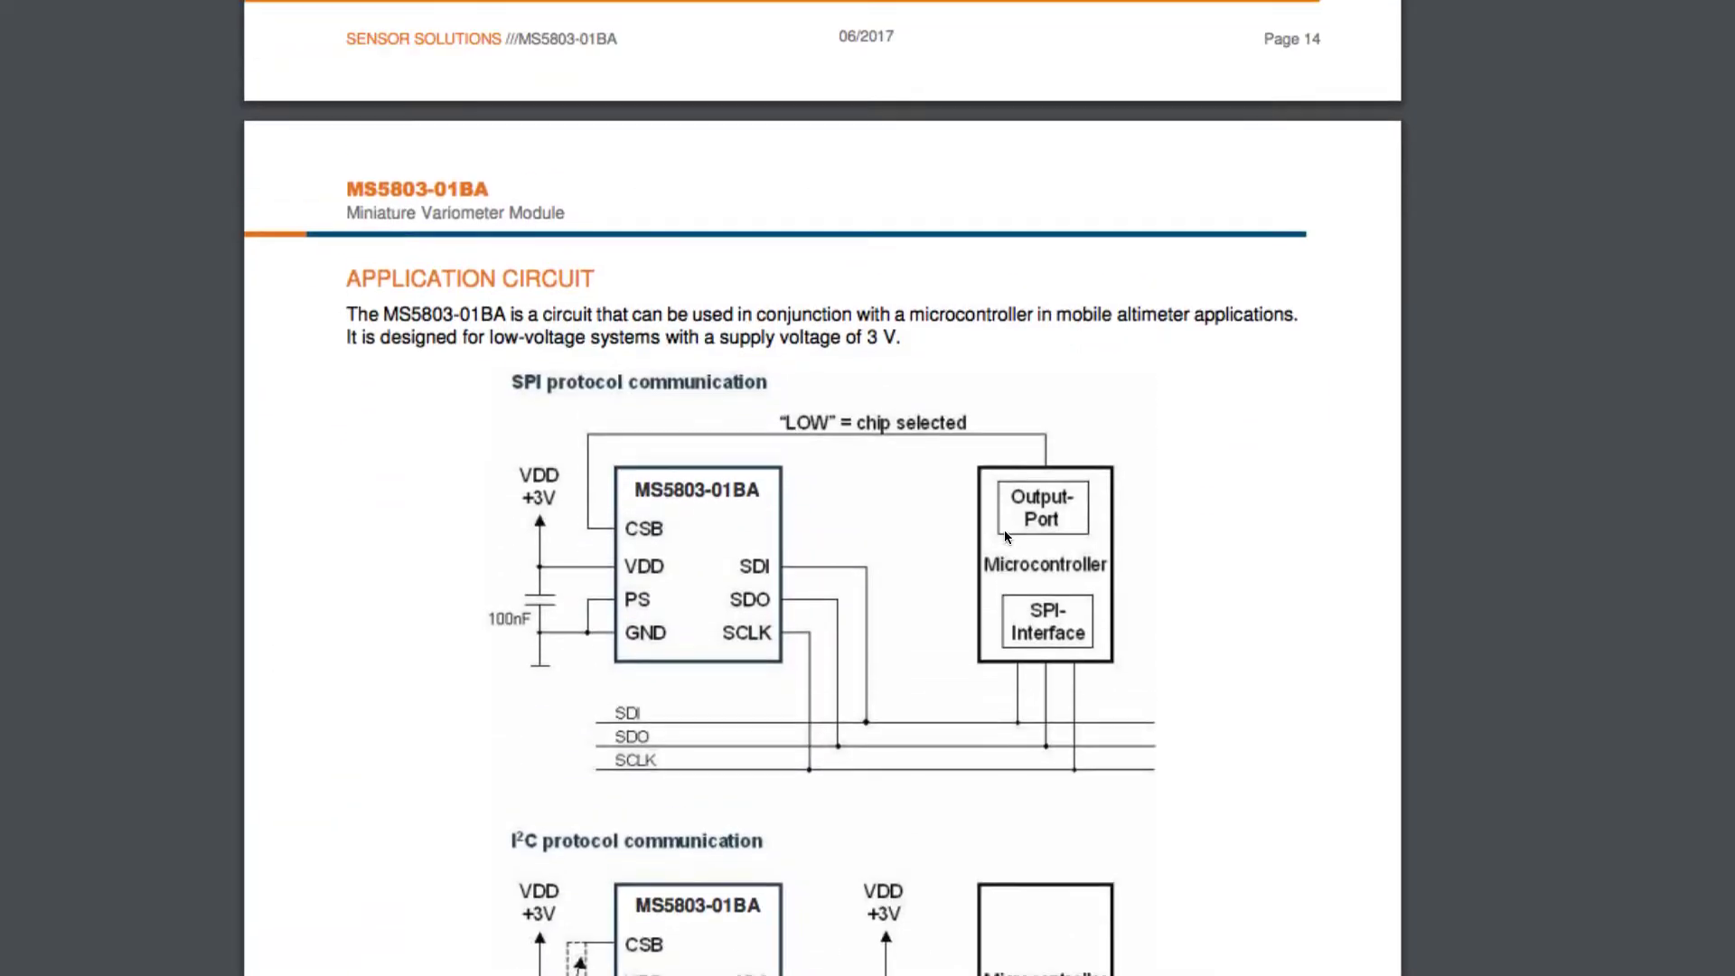
{"action": "scroll", "coordinate": [1005, 529], "scroll_direction": "down", "scroll_amount": 2}
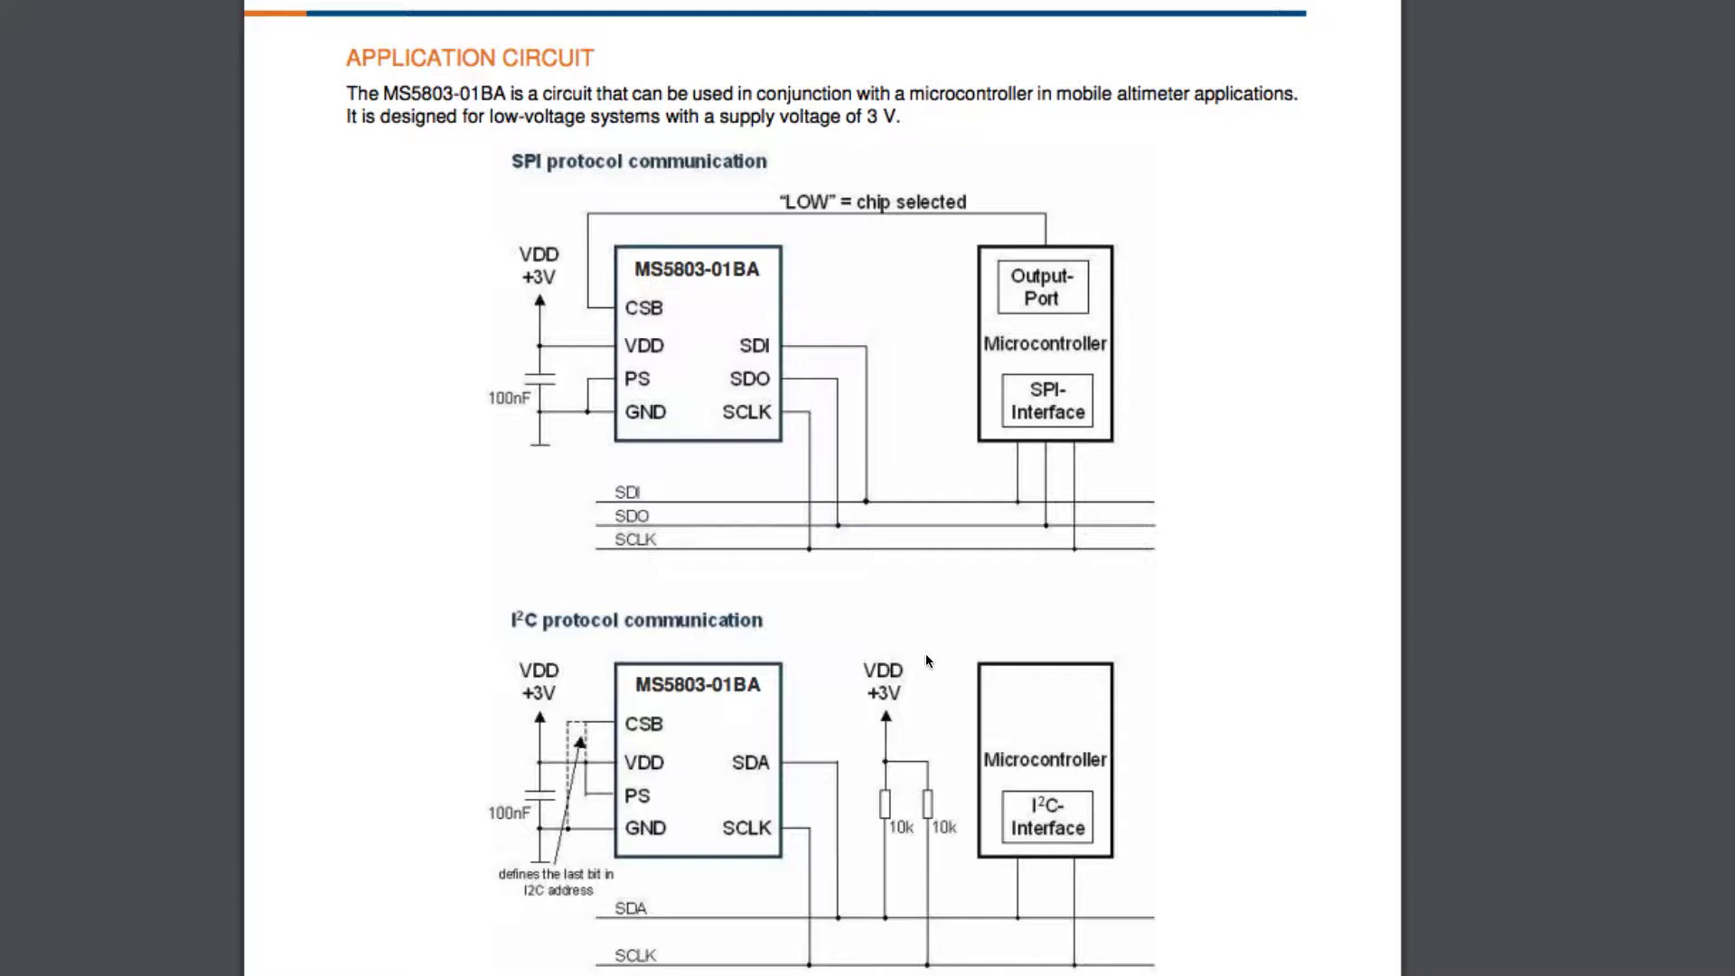
{"action": "scroll", "coordinate": [724, 737], "scroll_direction": "down", "scroll_amount": 2}
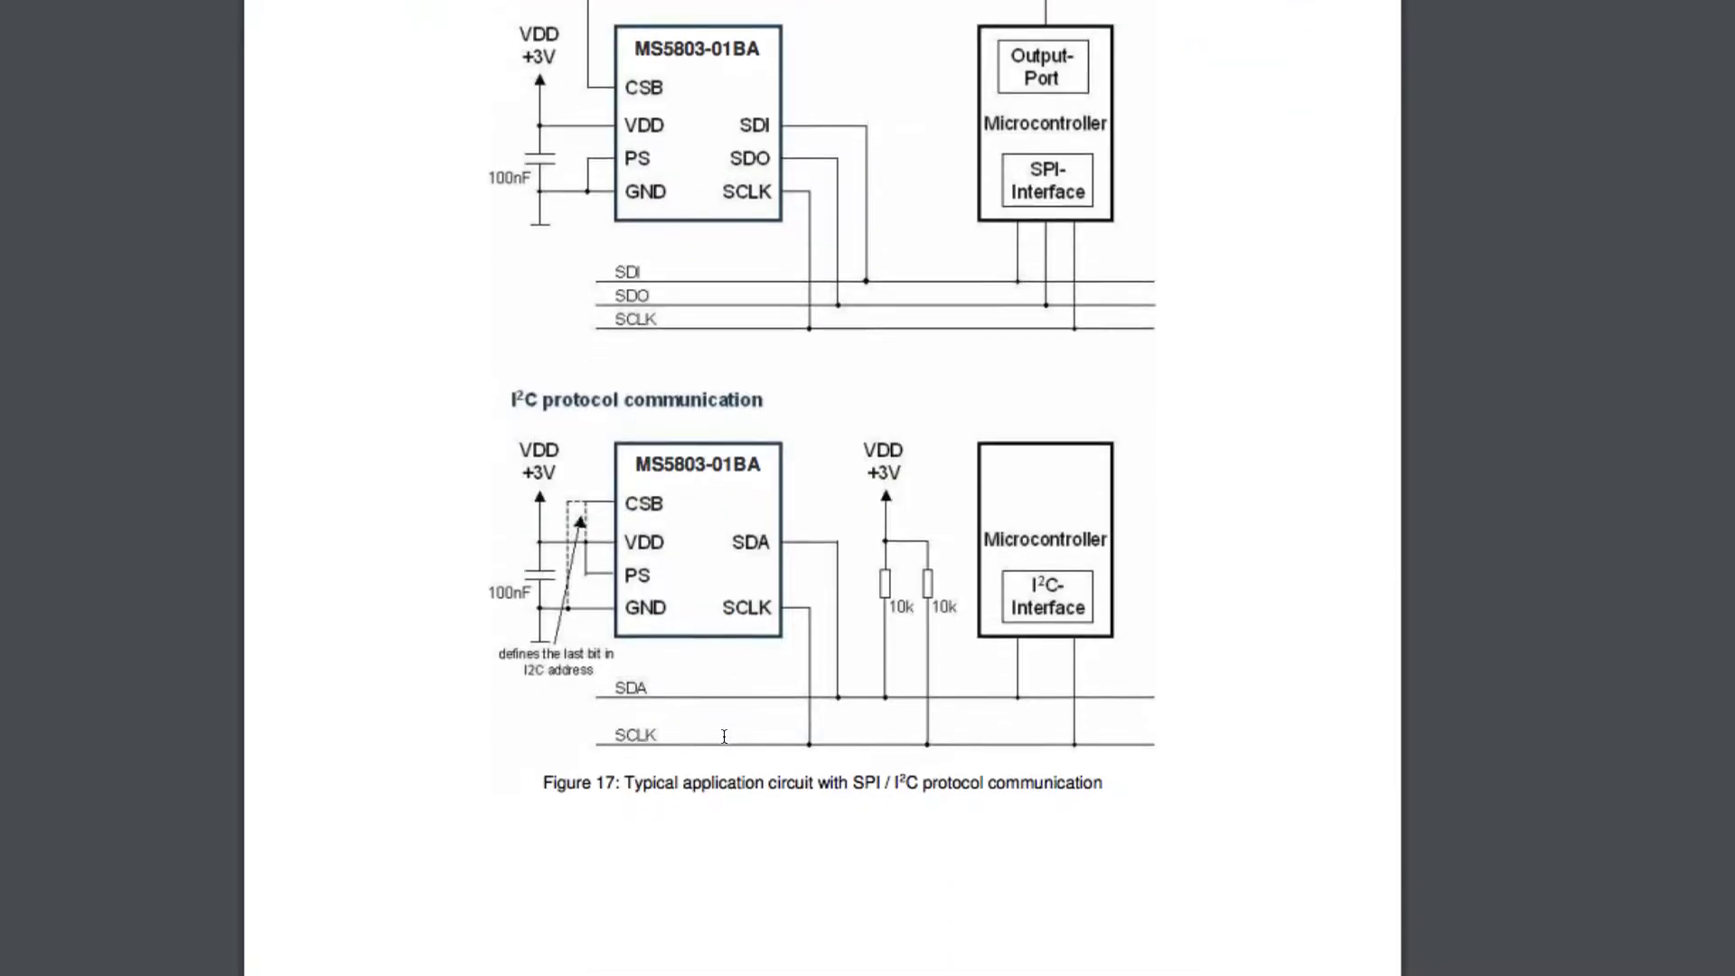
{"action": "scroll", "coordinate": [724, 737], "scroll_direction": "down", "scroll_amount": 1}
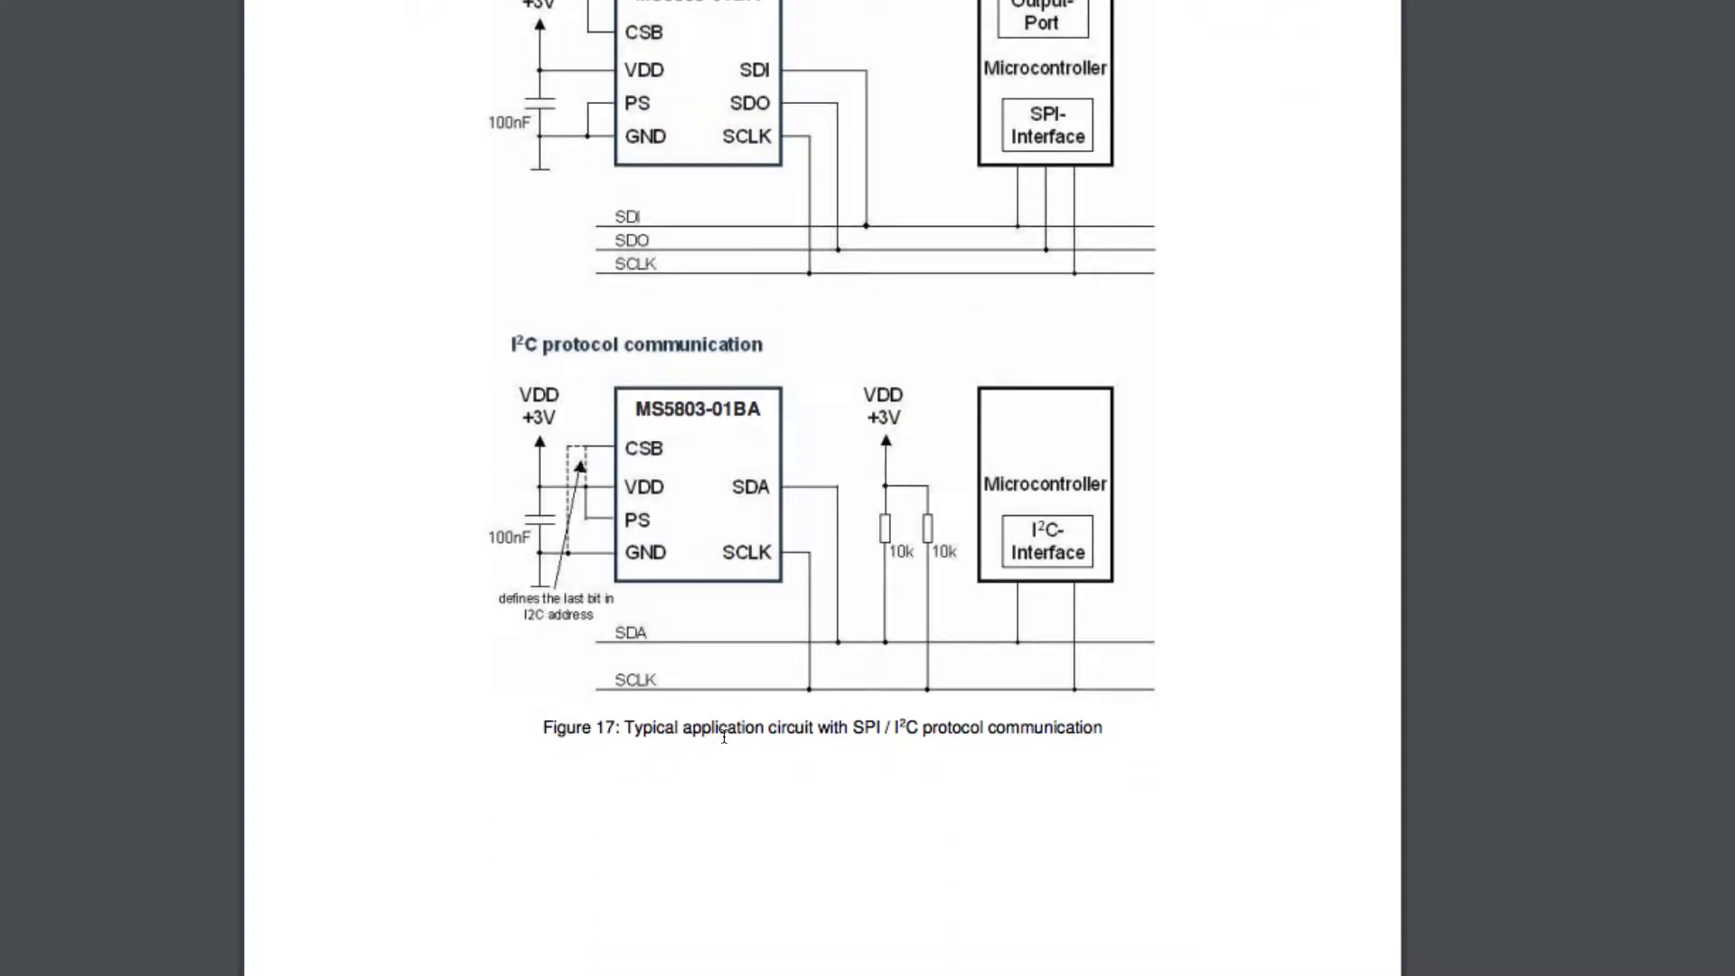
{"action": "scroll", "coordinate": [724, 737], "scroll_direction": "down", "scroll_amount": 1}
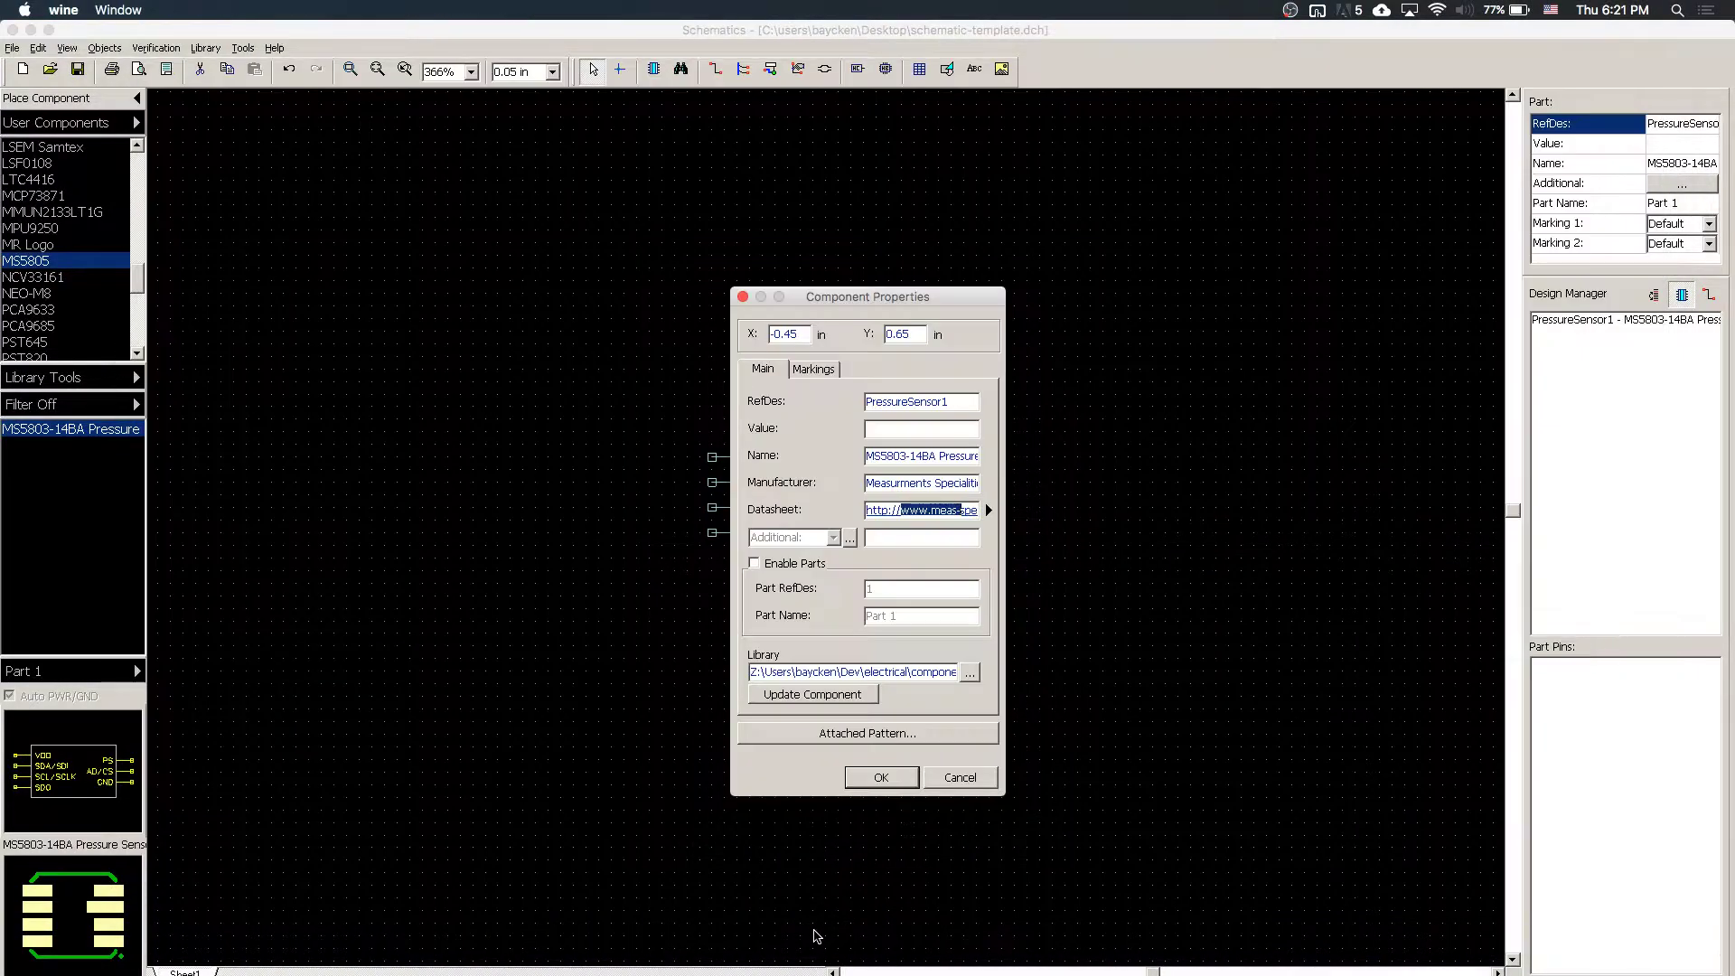
- Switch back to the DipTrace schematic, dismiss the pressure sensor's component properties without changes and deselect the sensor
{"action": "left_click", "coordinate": [959, 777]}
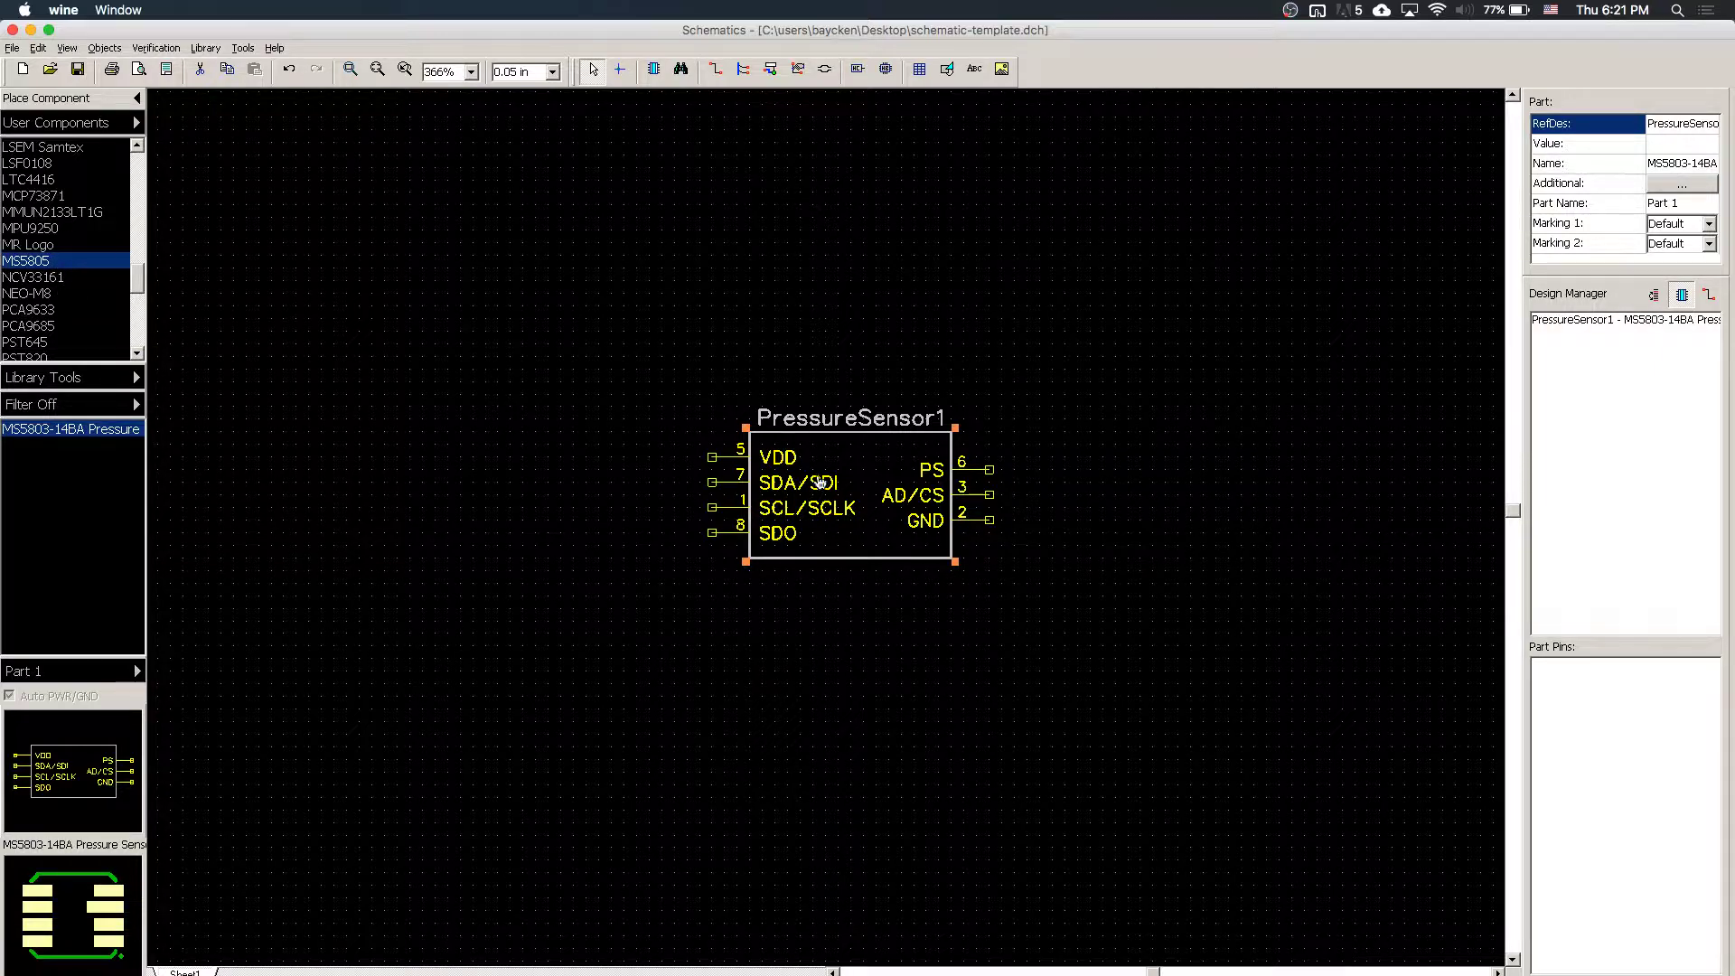
{"action": "left_click", "coordinate": [519, 557]}
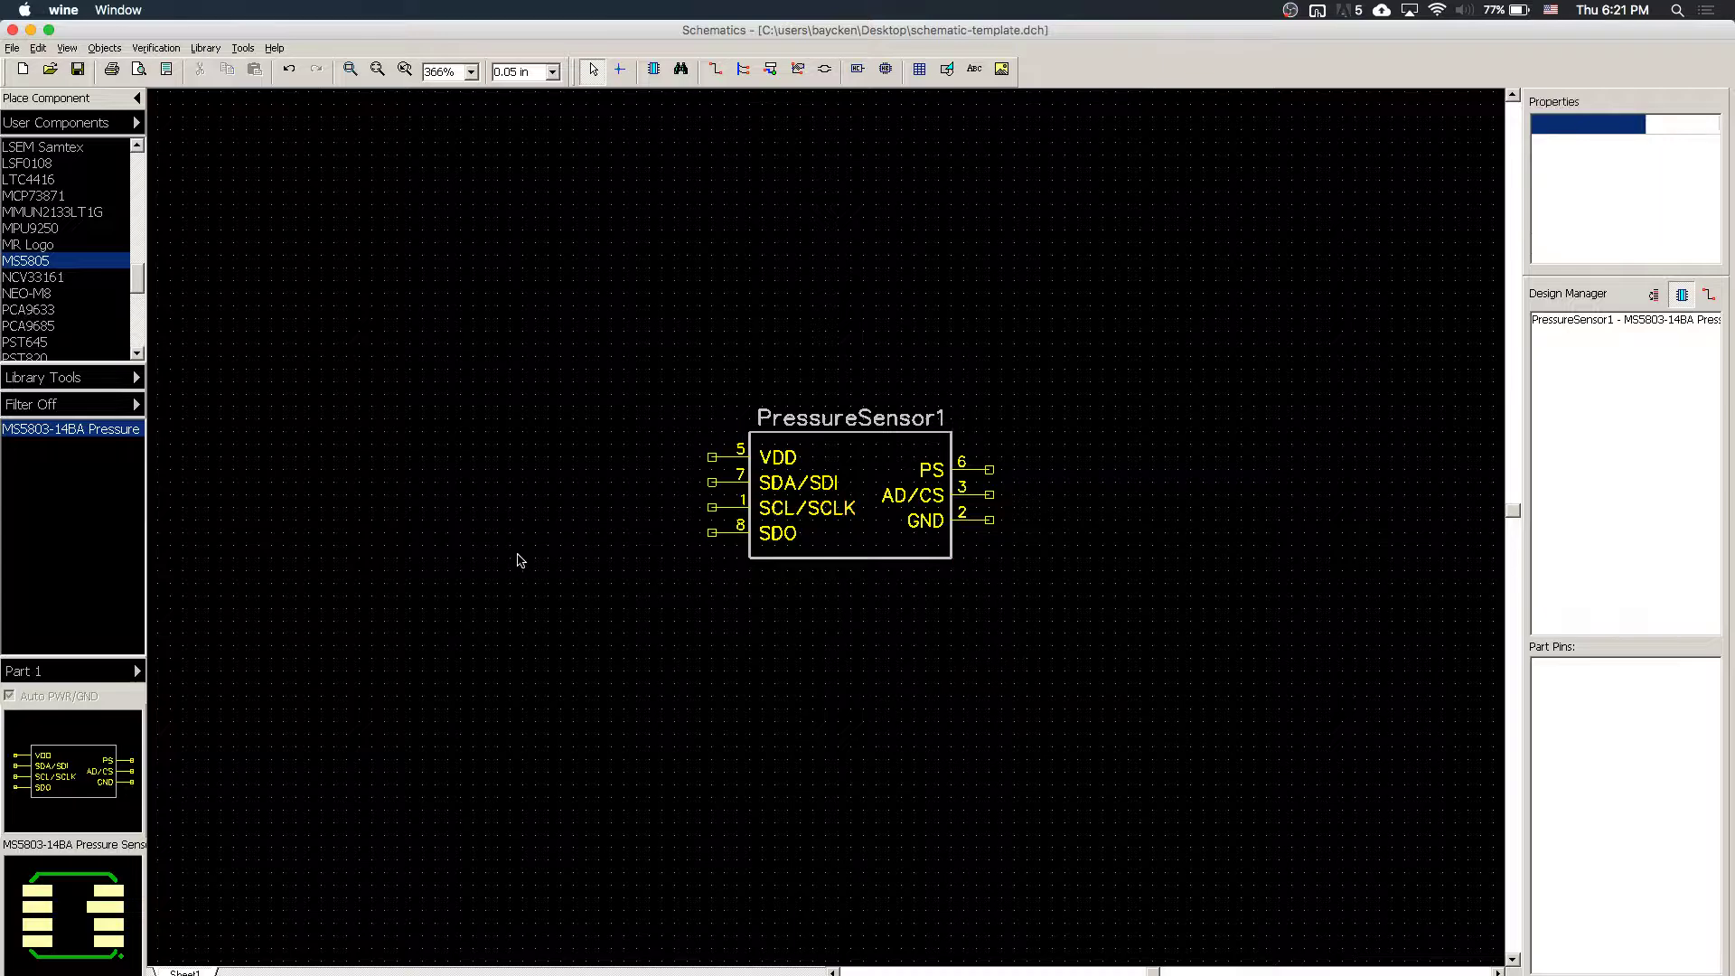
- Change the component placement source from the user libraries to the standard Components libraries
{"action": "left_click_drag", "start_coordinate": [140, 307], "coordinate": [139, 158]}
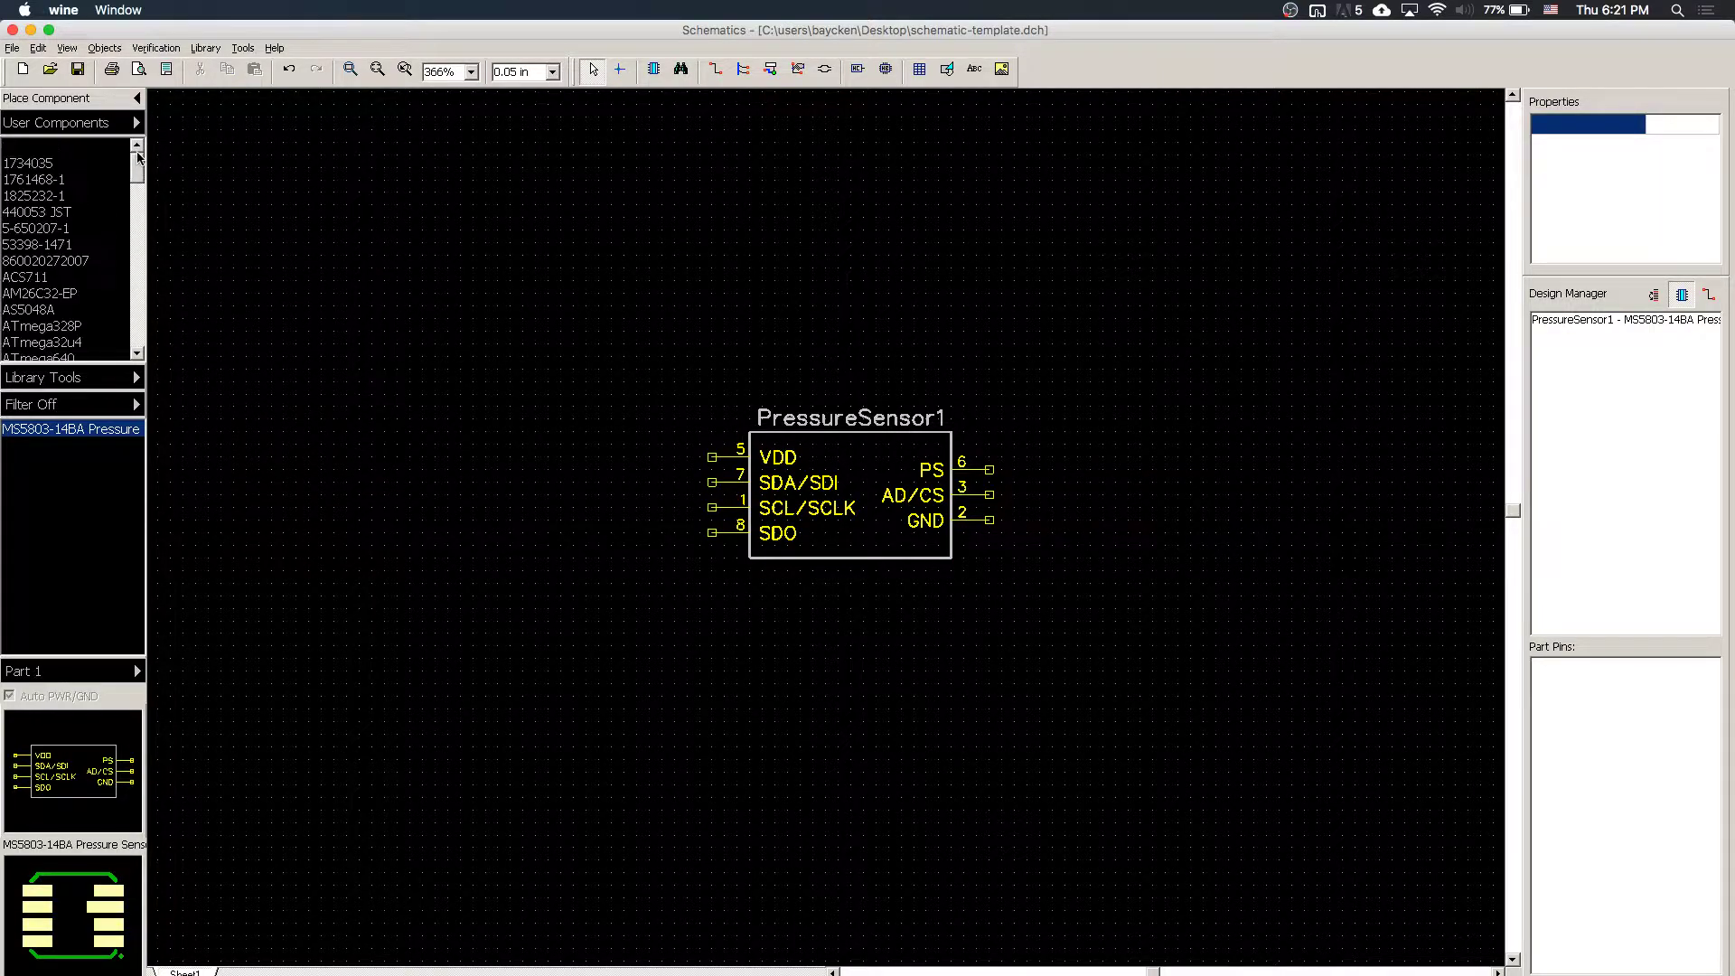
{"action": "left_click", "coordinate": [126, 123]}
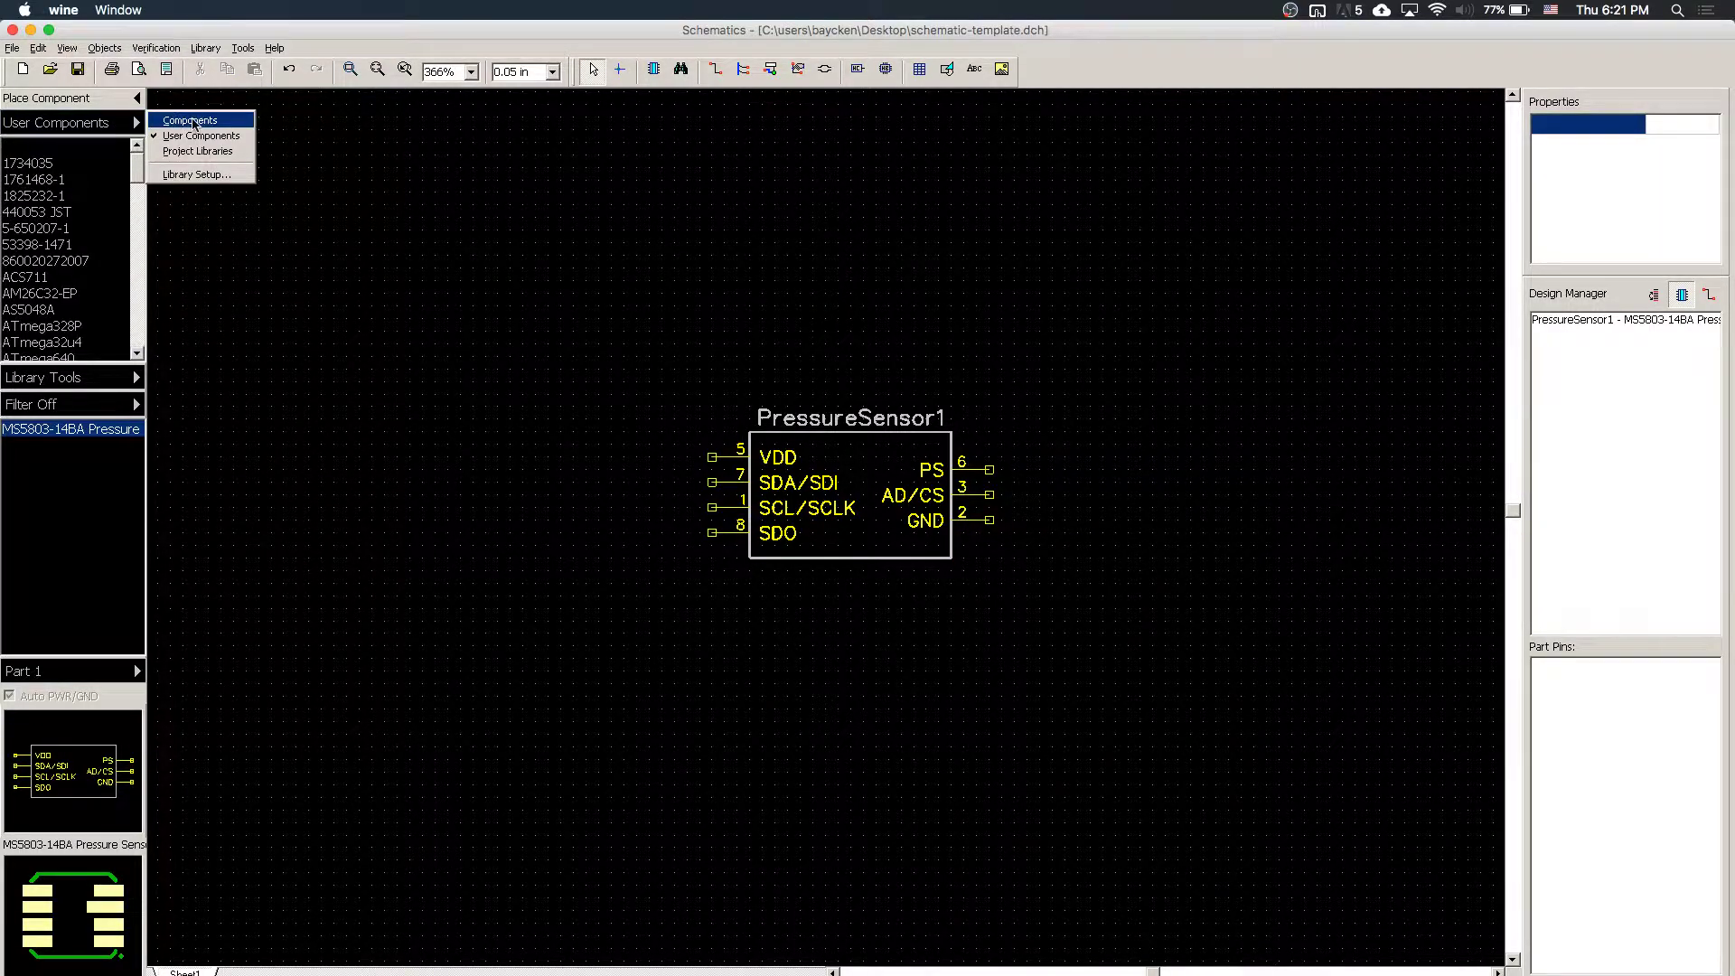
{"action": "left_click", "coordinate": [193, 122]}
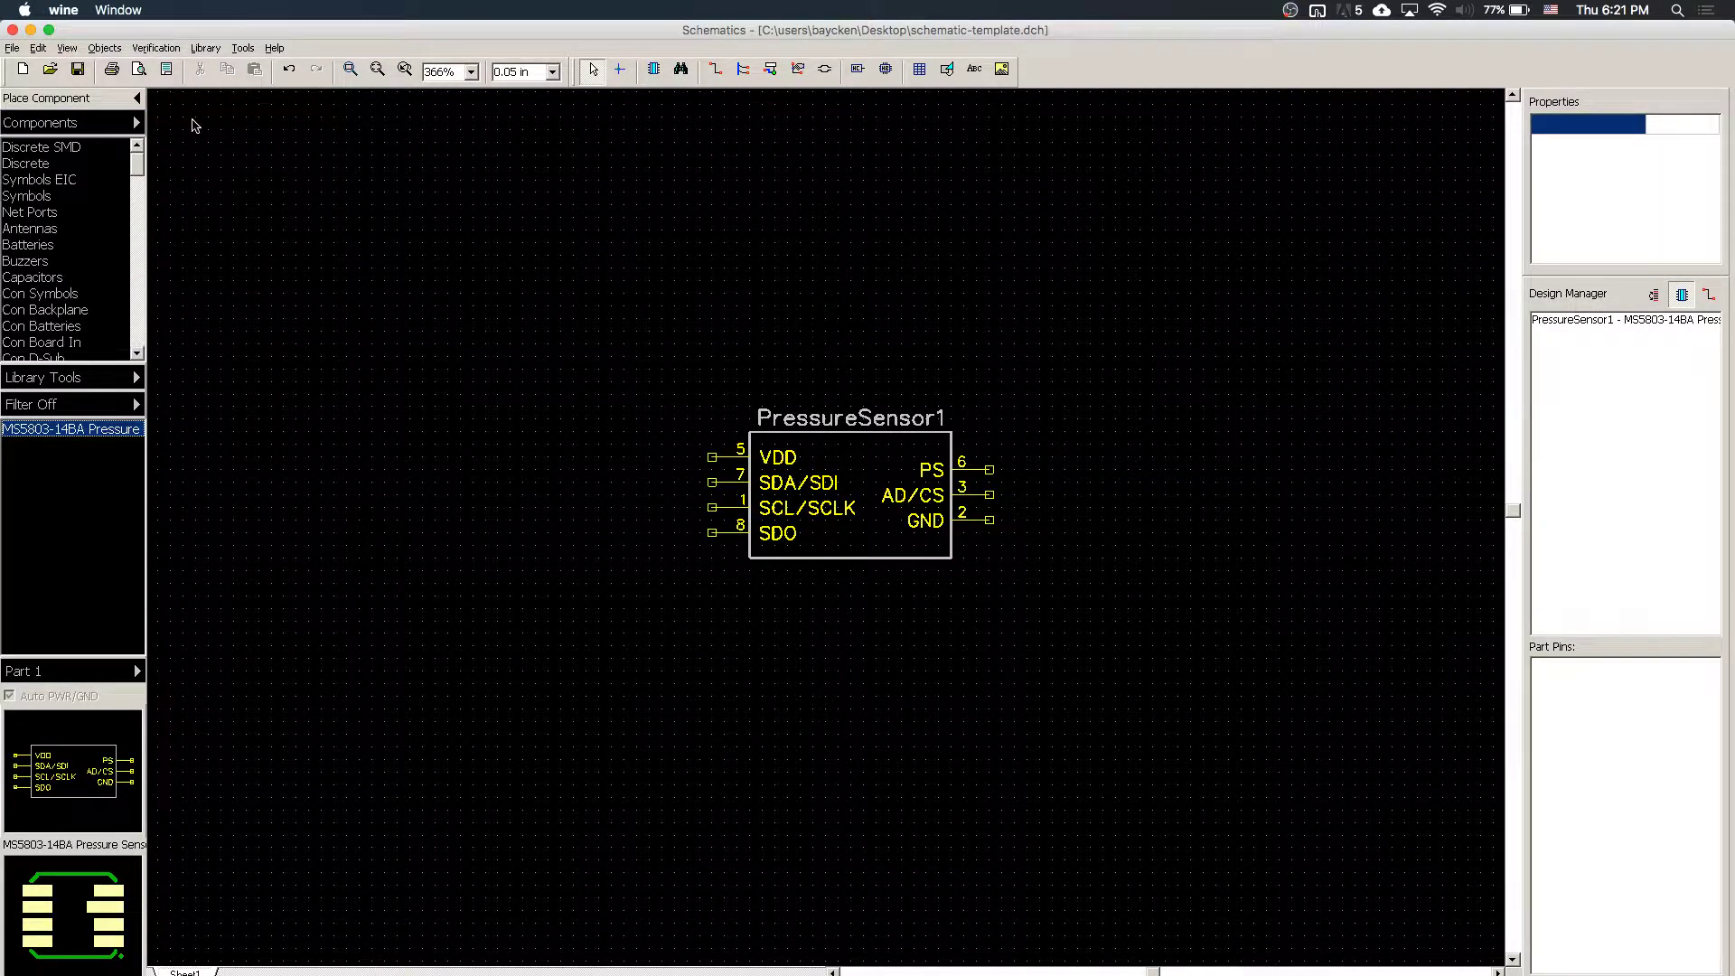
- Place one 644456-4 four-pin header from the Con Headers library to the left of the pressure sensor
{"action": "left_click", "coordinate": [137, 353]}
{"action": "left_click", "coordinate": [137, 353]}
{"action": "left_click", "coordinate": [137, 354]}
{"action": "left_click", "coordinate": [137, 353]}
{"action": "left_click", "coordinate": [138, 354]}
{"action": "left_click", "coordinate": [138, 354]}
{"action": "left_click", "coordinate": [137, 353]}
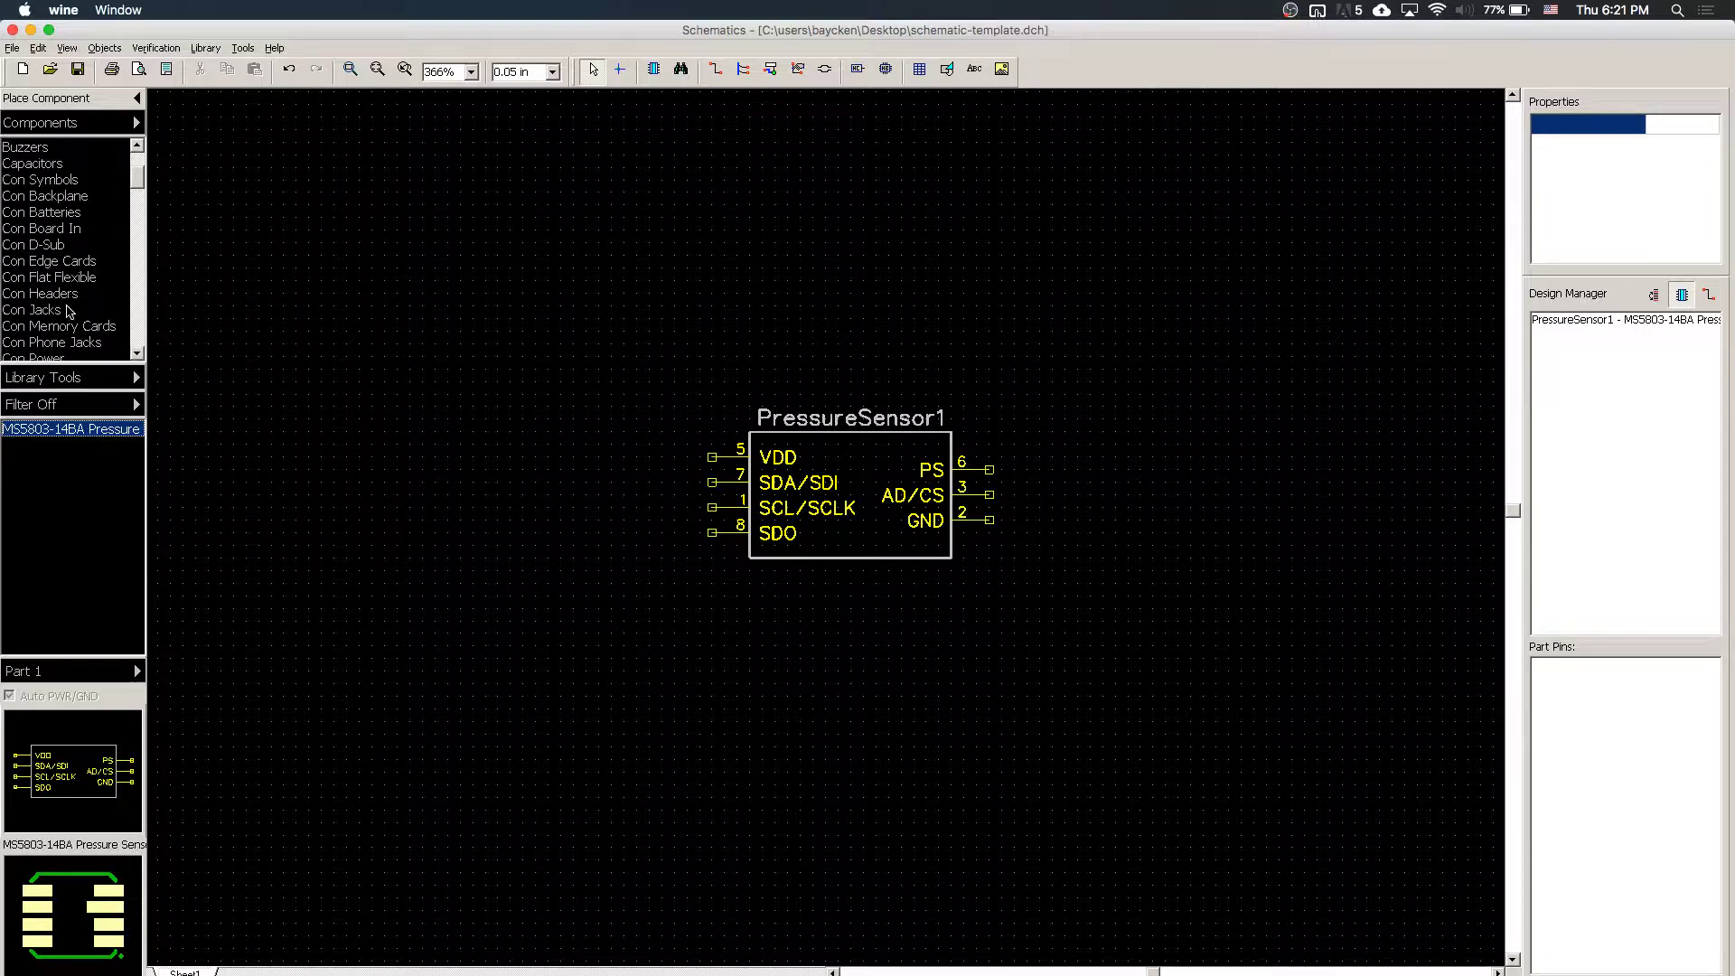
{"action": "left_click", "coordinate": [65, 294]}
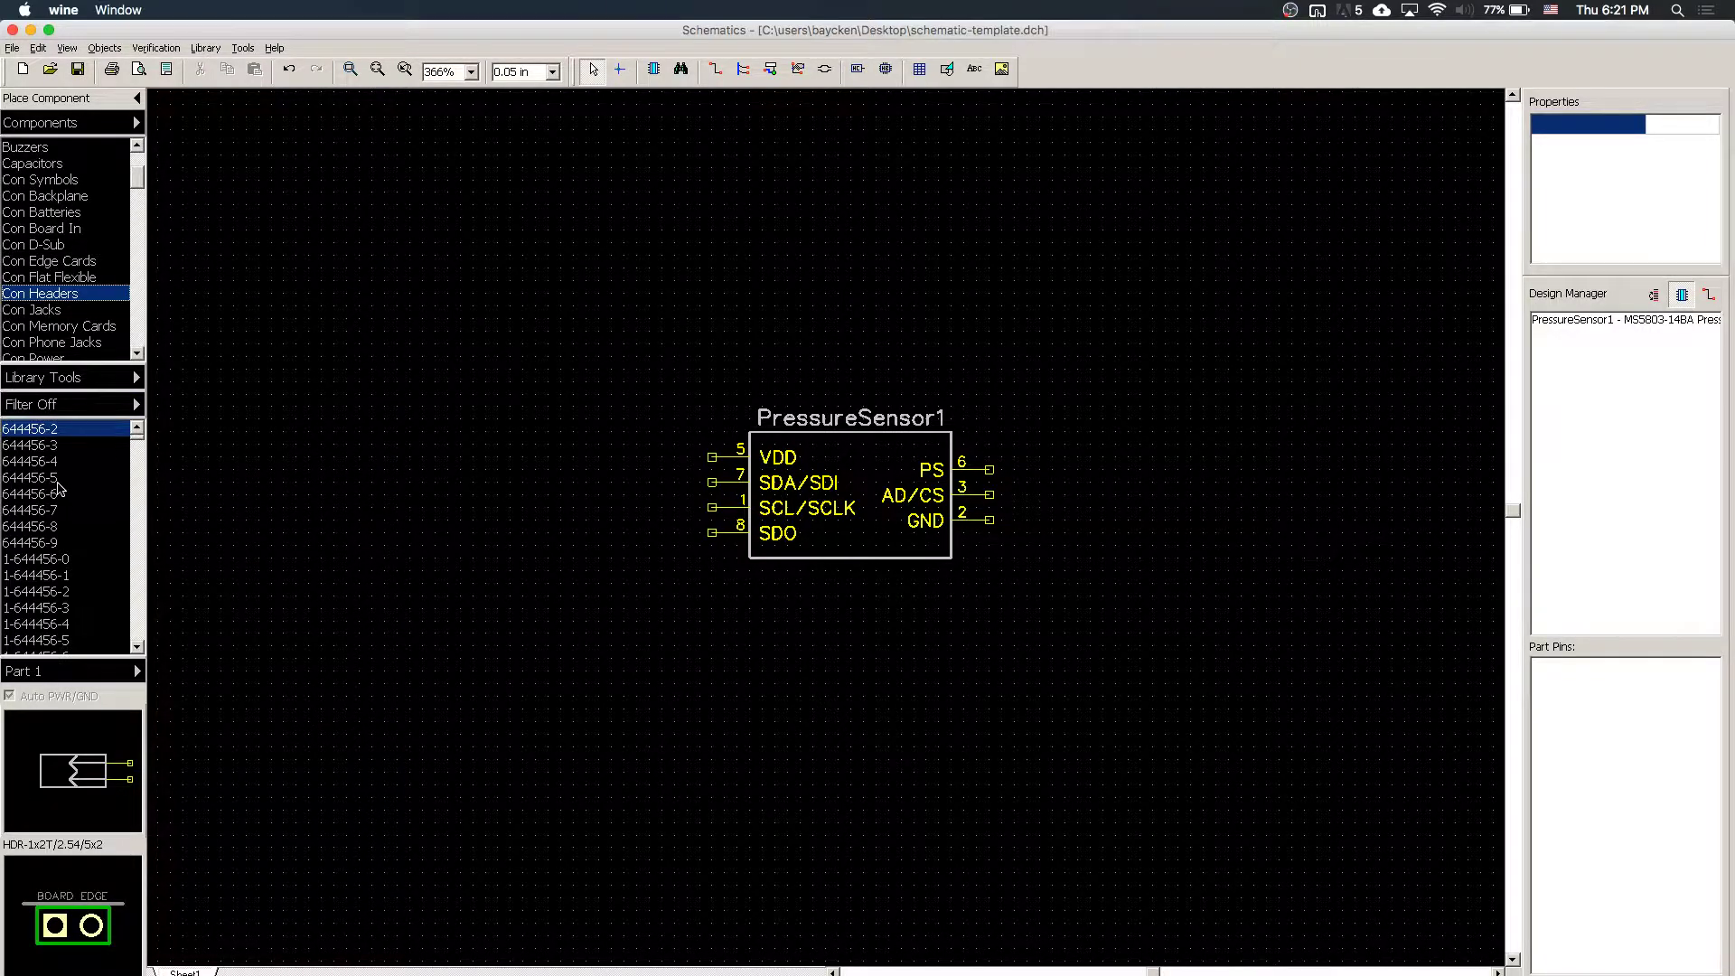
{"action": "left_click", "coordinate": [54, 462]}
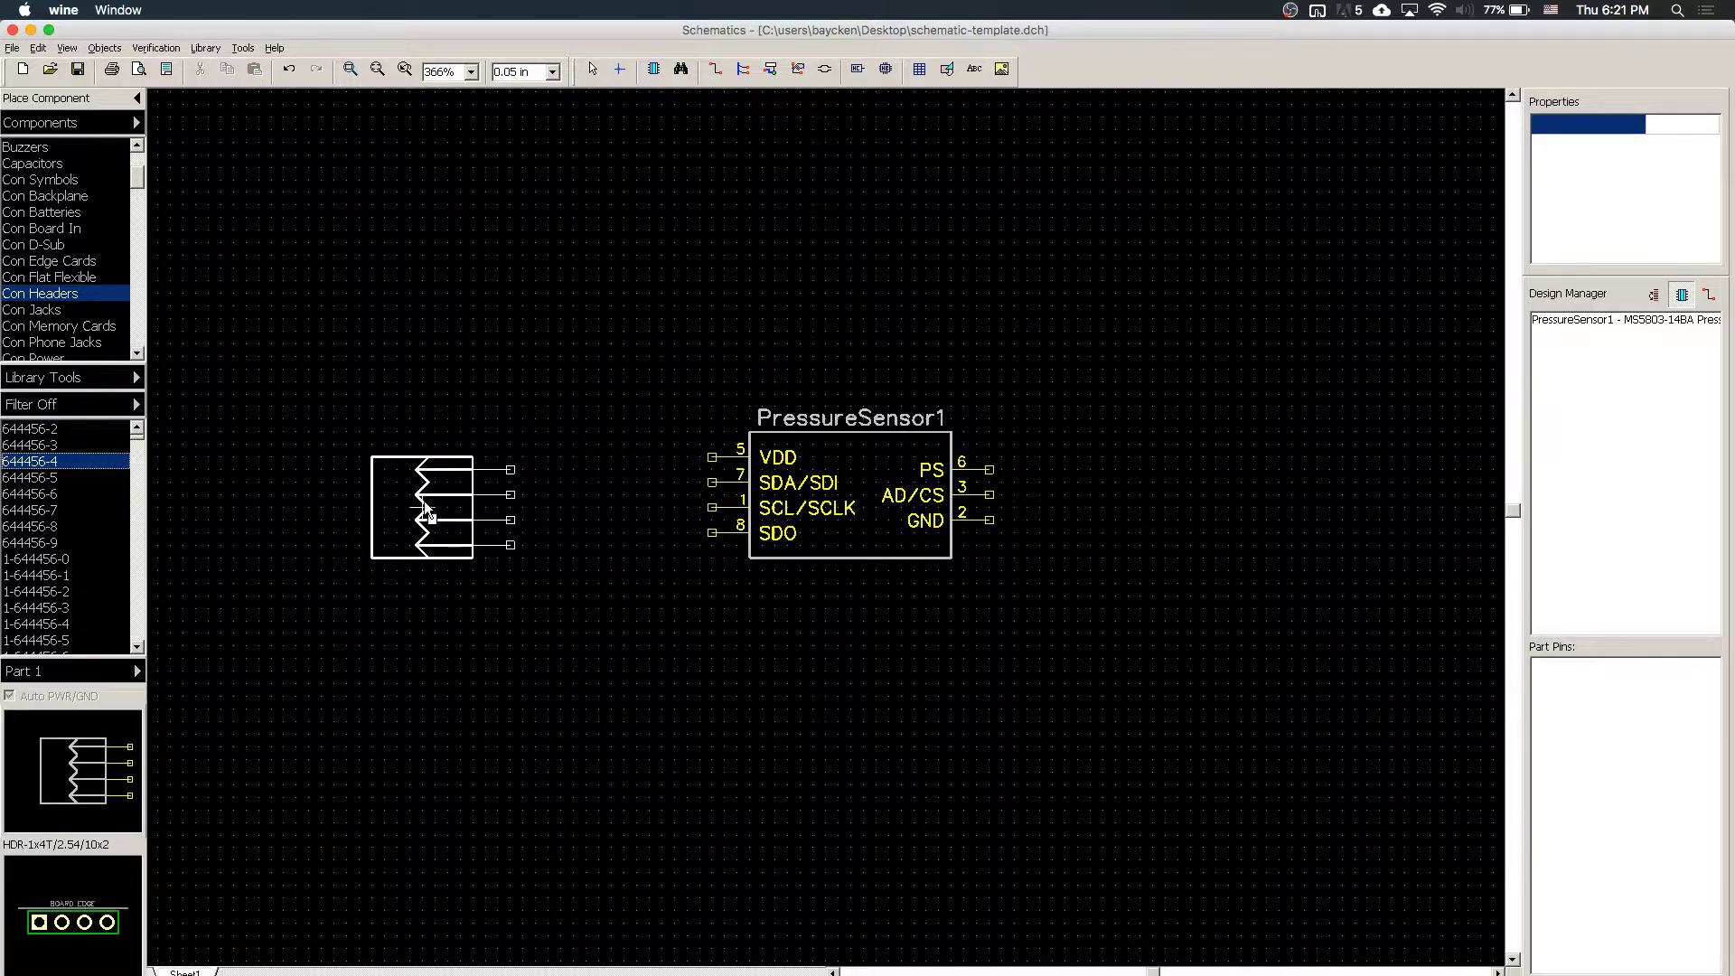
{"action": "left_click", "coordinate": [446, 524]}
{"action": "key", "text": "Escape"}
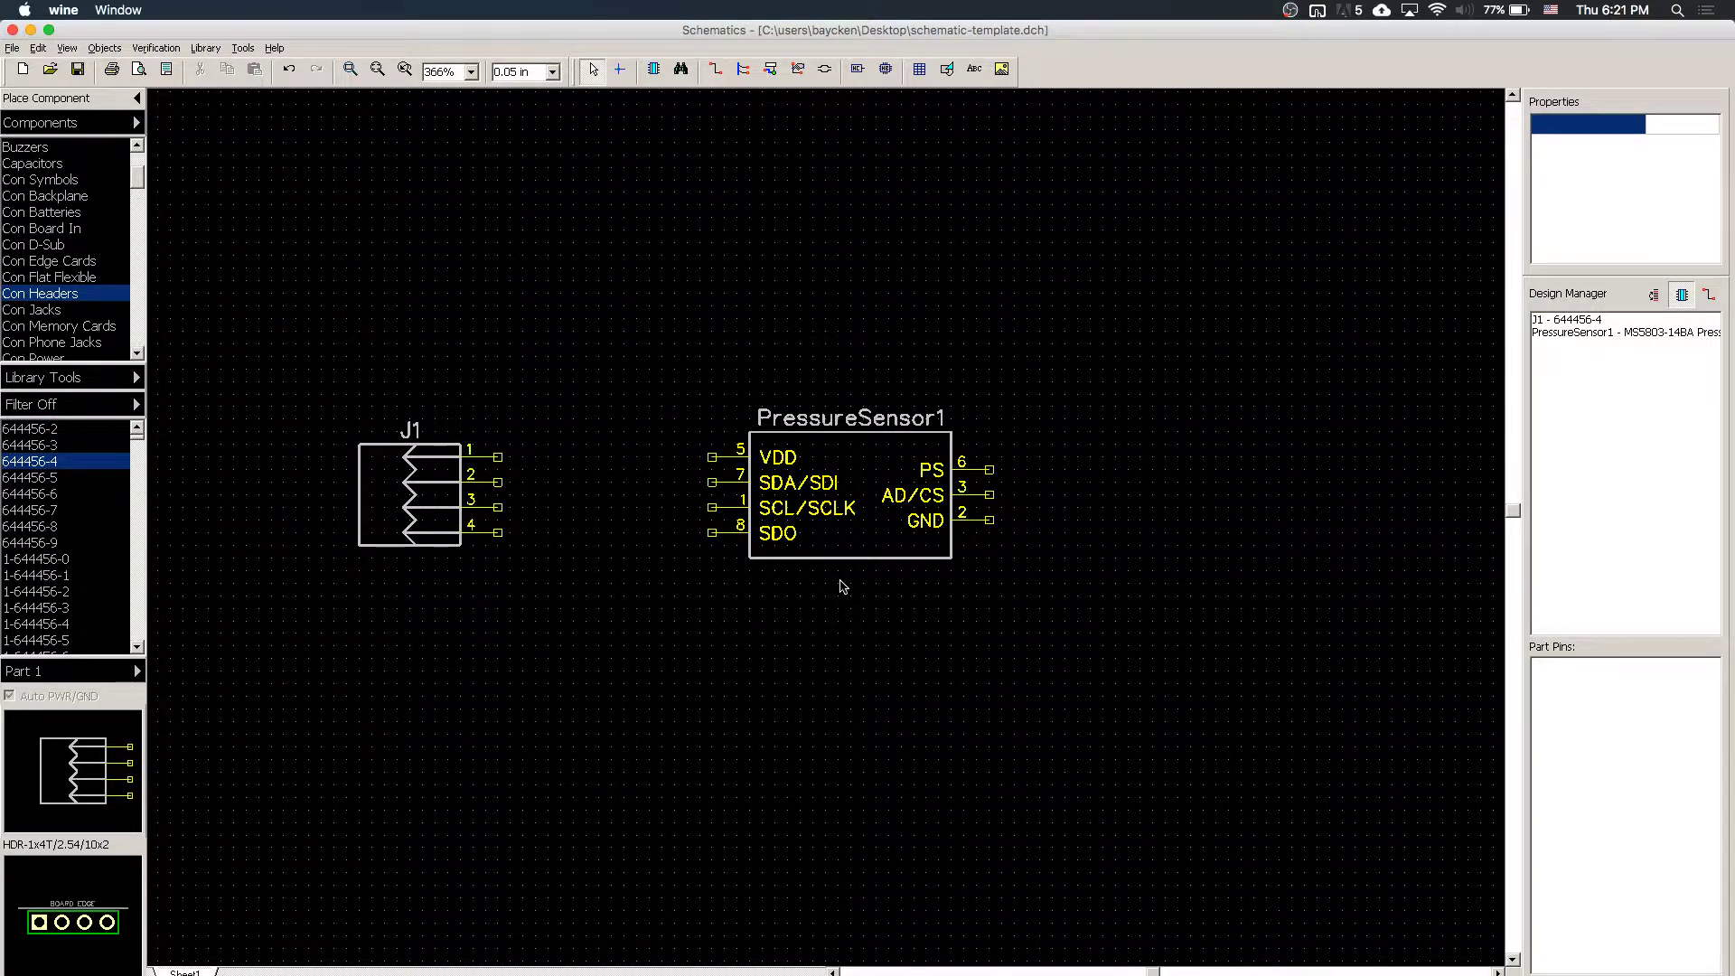
- Move the pressure sensor horizontally away from header J1 to widen the gap between them, and deselect it
{"action": "left_click", "coordinate": [830, 511]}
{"action": "left_click_drag", "start_coordinate": [830, 511], "coordinate": [912, 513]}
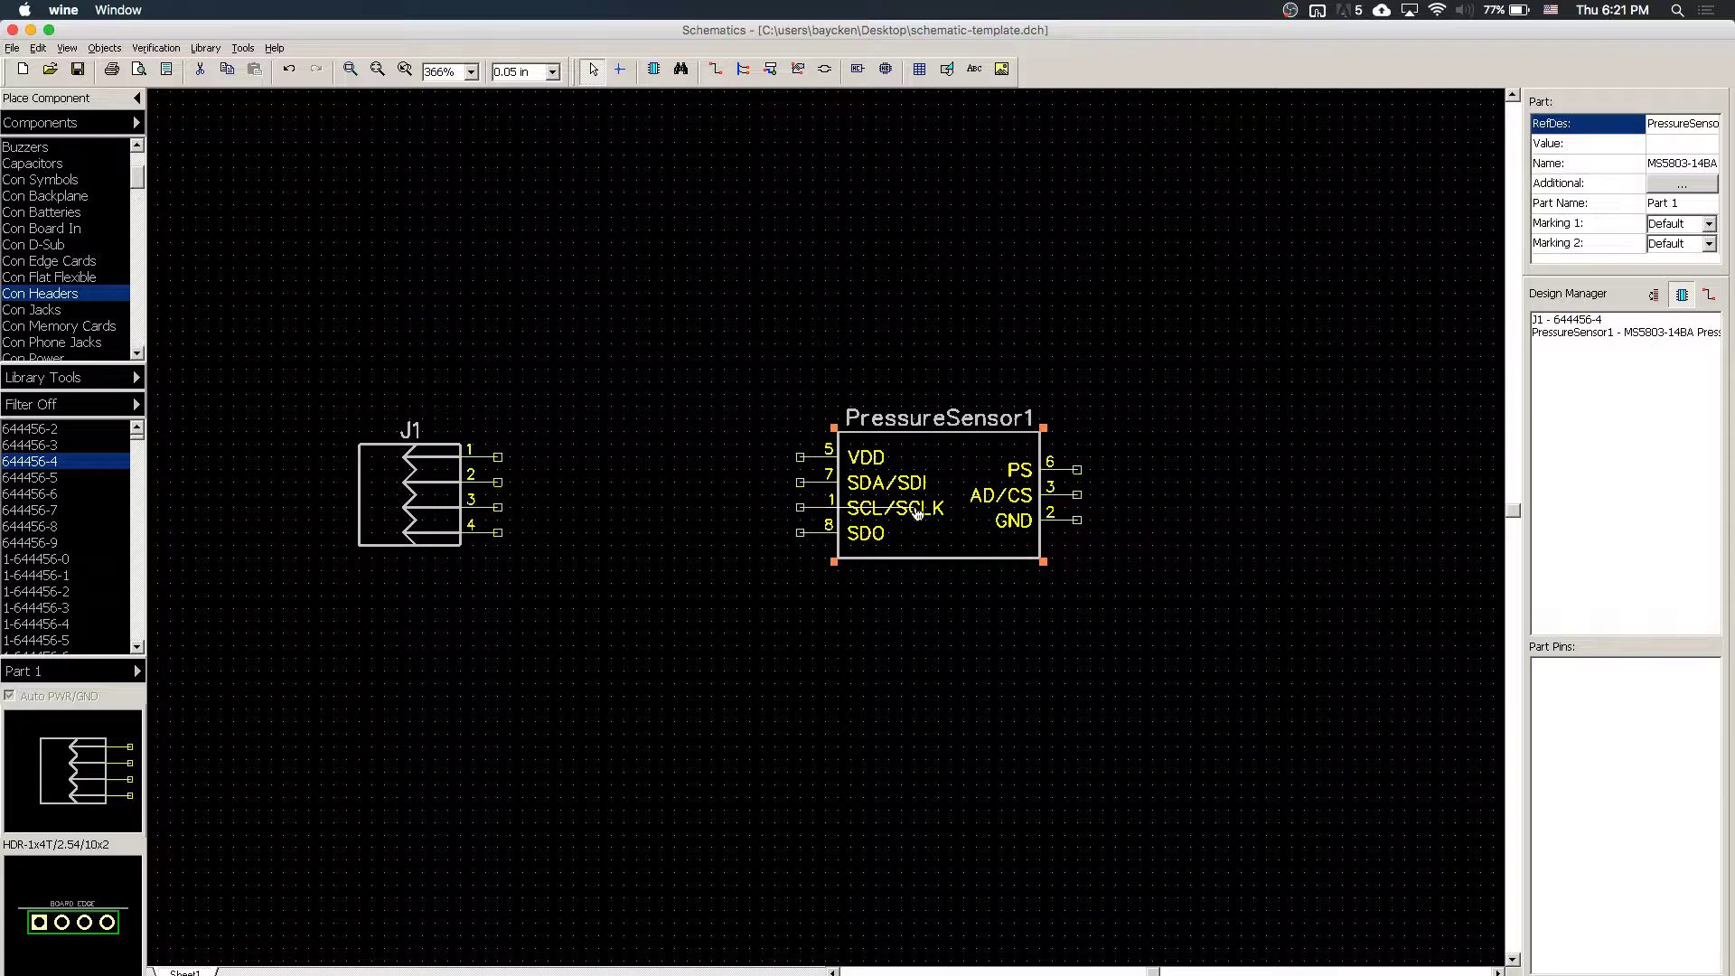
{"action": "left_click", "coordinate": [613, 755]}
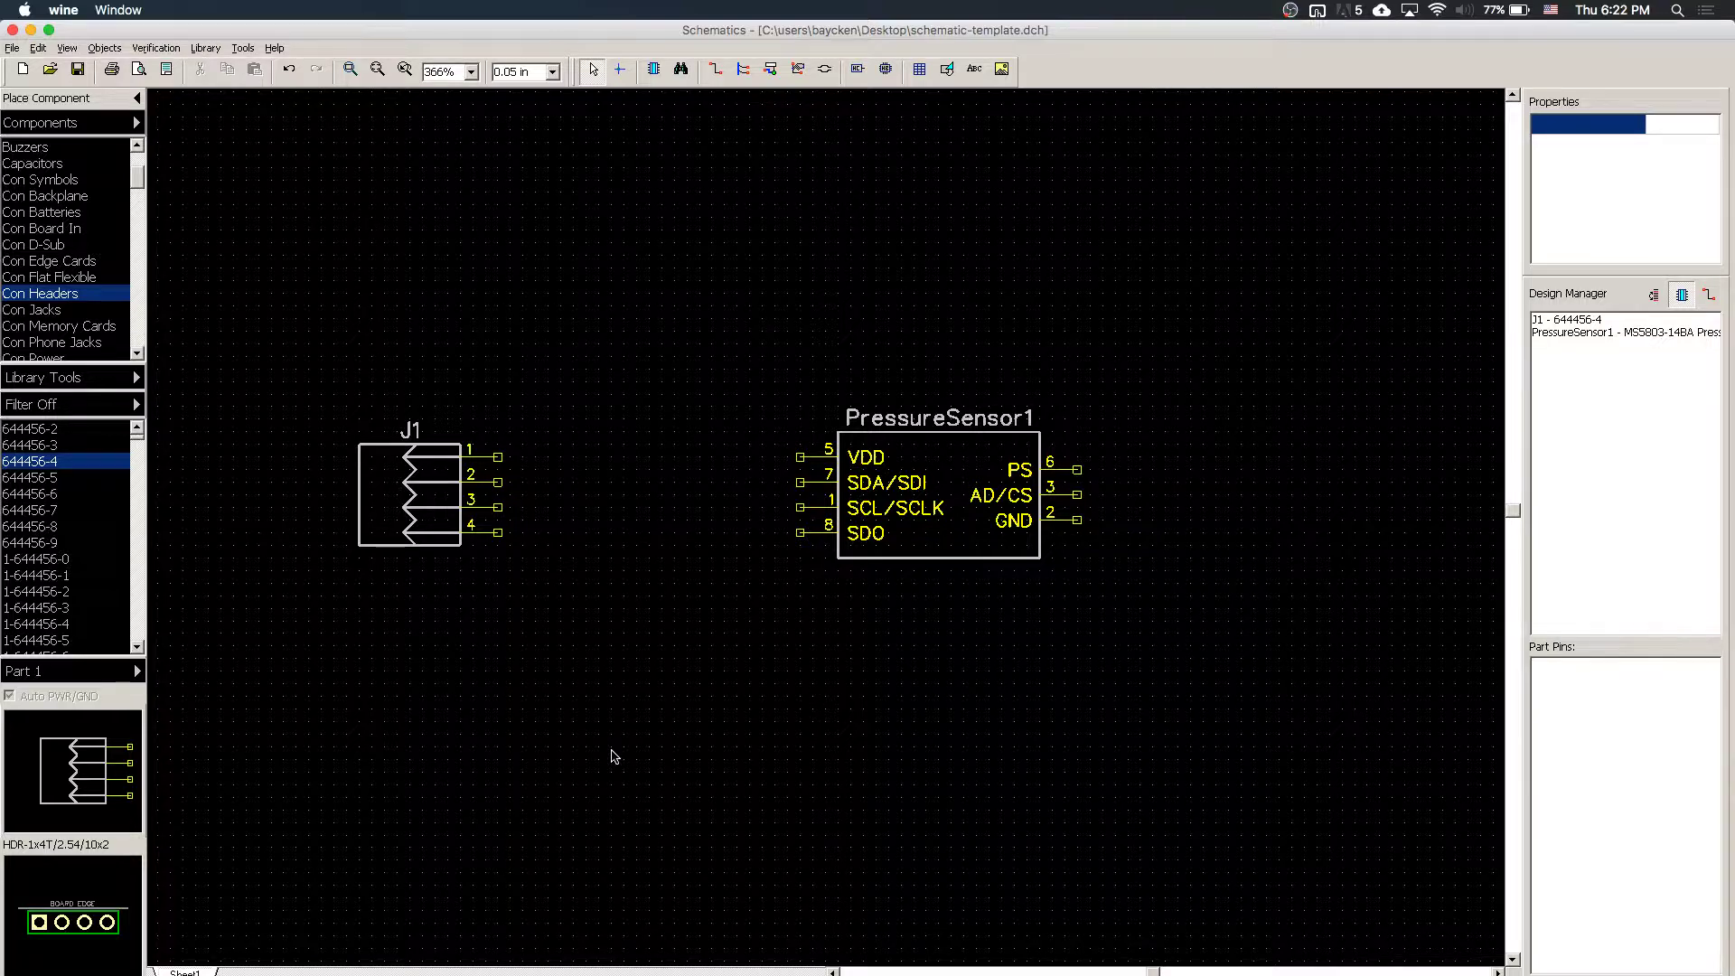
{"action": "left_click", "coordinate": [72, 296]}
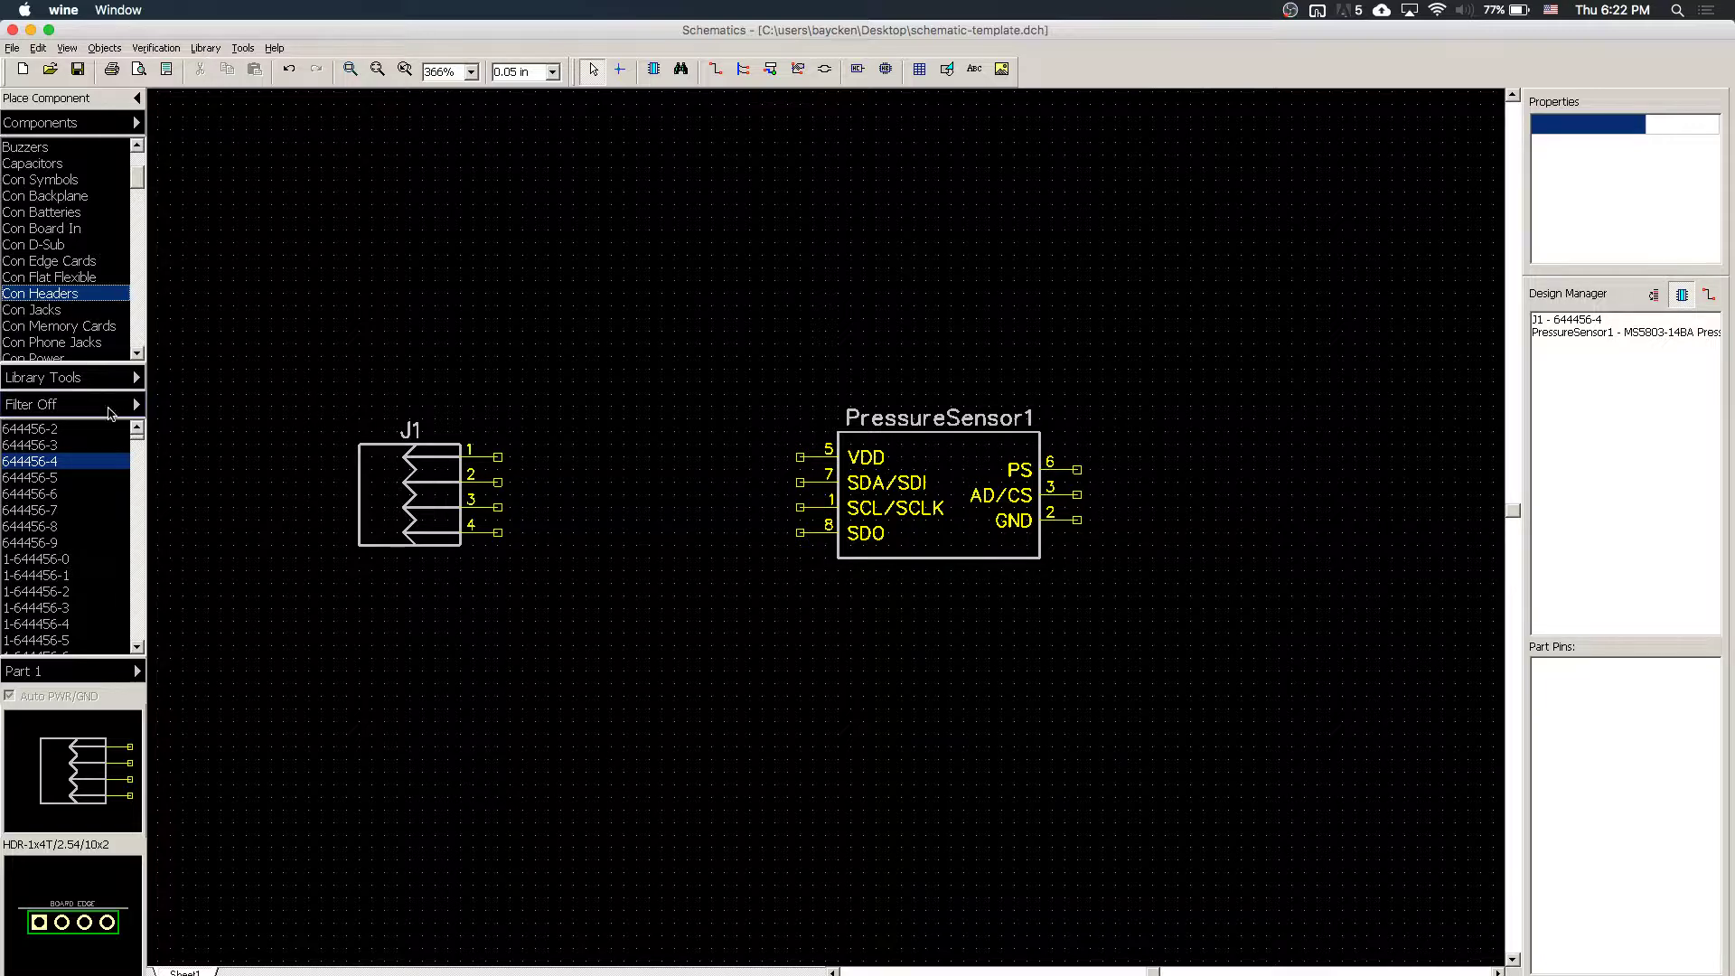
{"action": "left_click", "coordinate": [82, 469]}
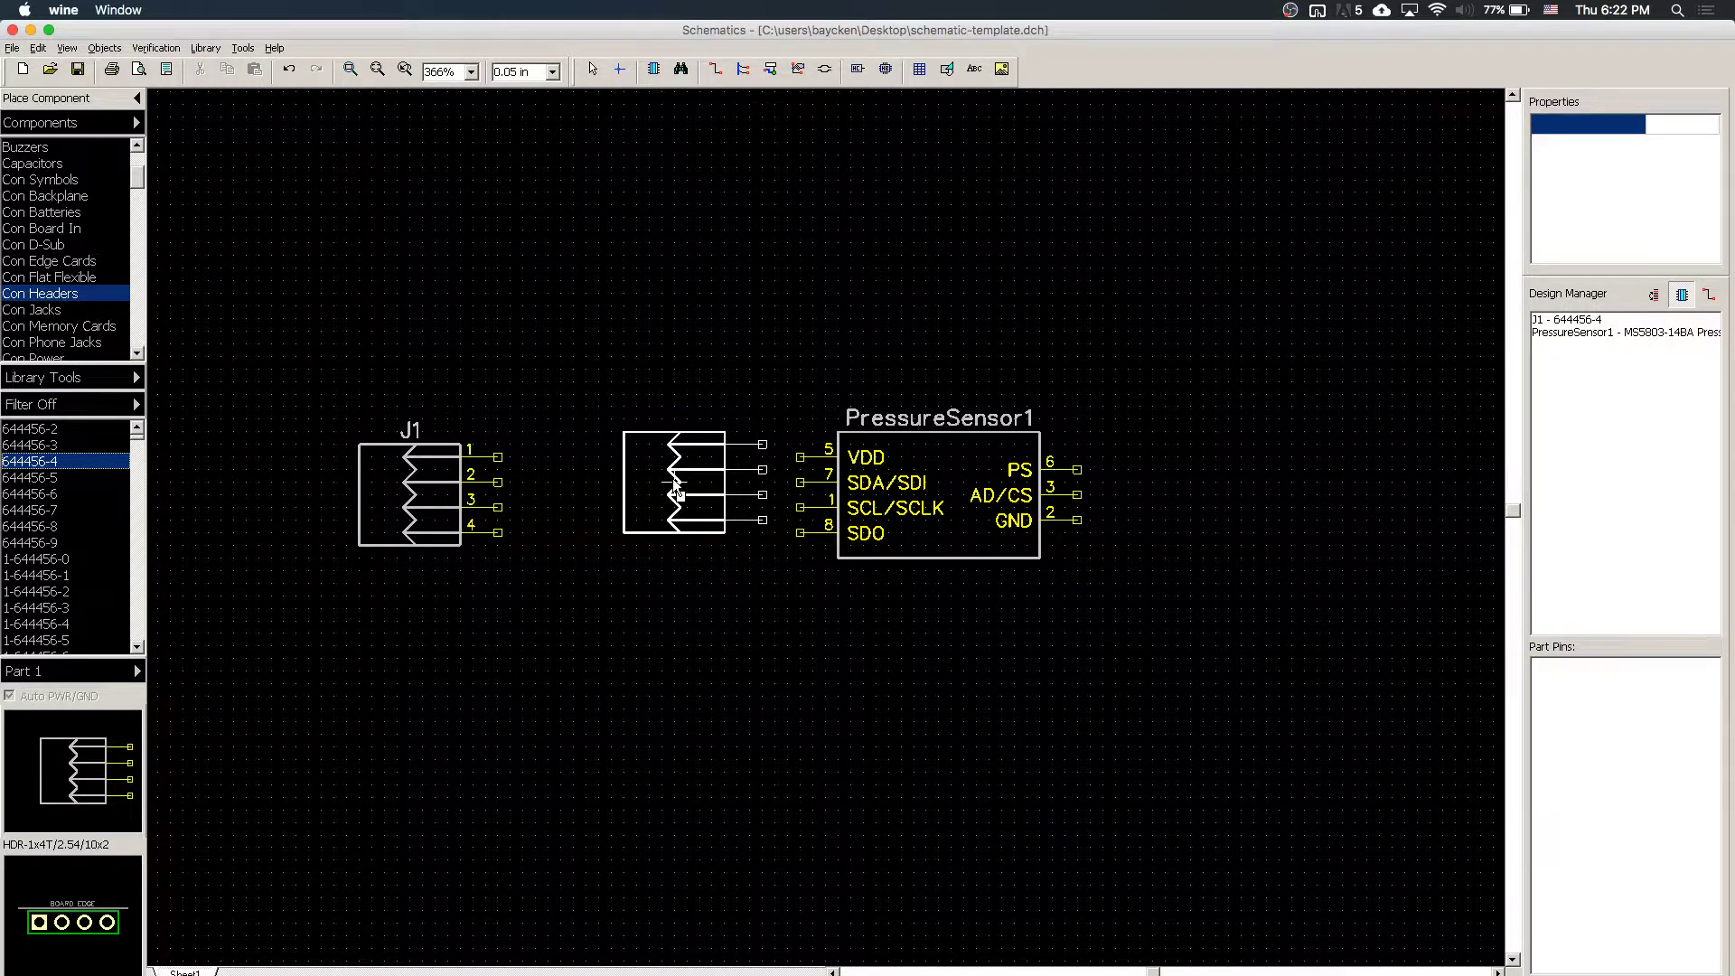
{"action": "left_click", "coordinate": [604, 501]}
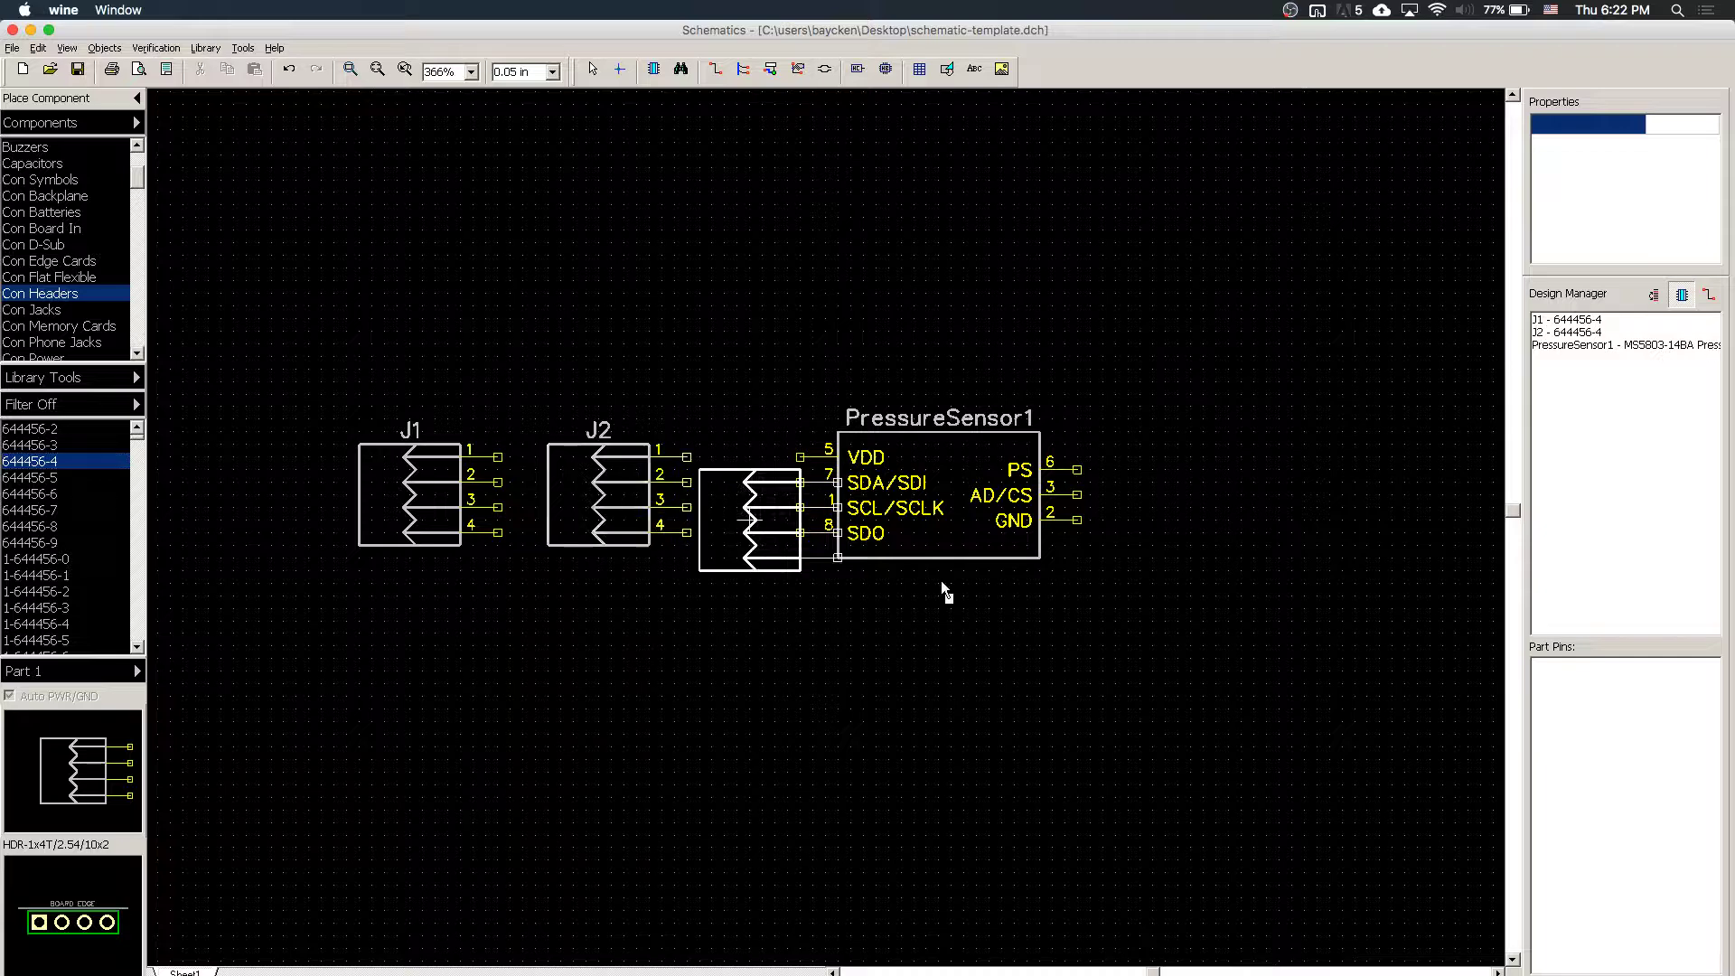
{"action": "key", "text": "Escape"}
{"action": "left_click", "coordinate": [589, 492]}
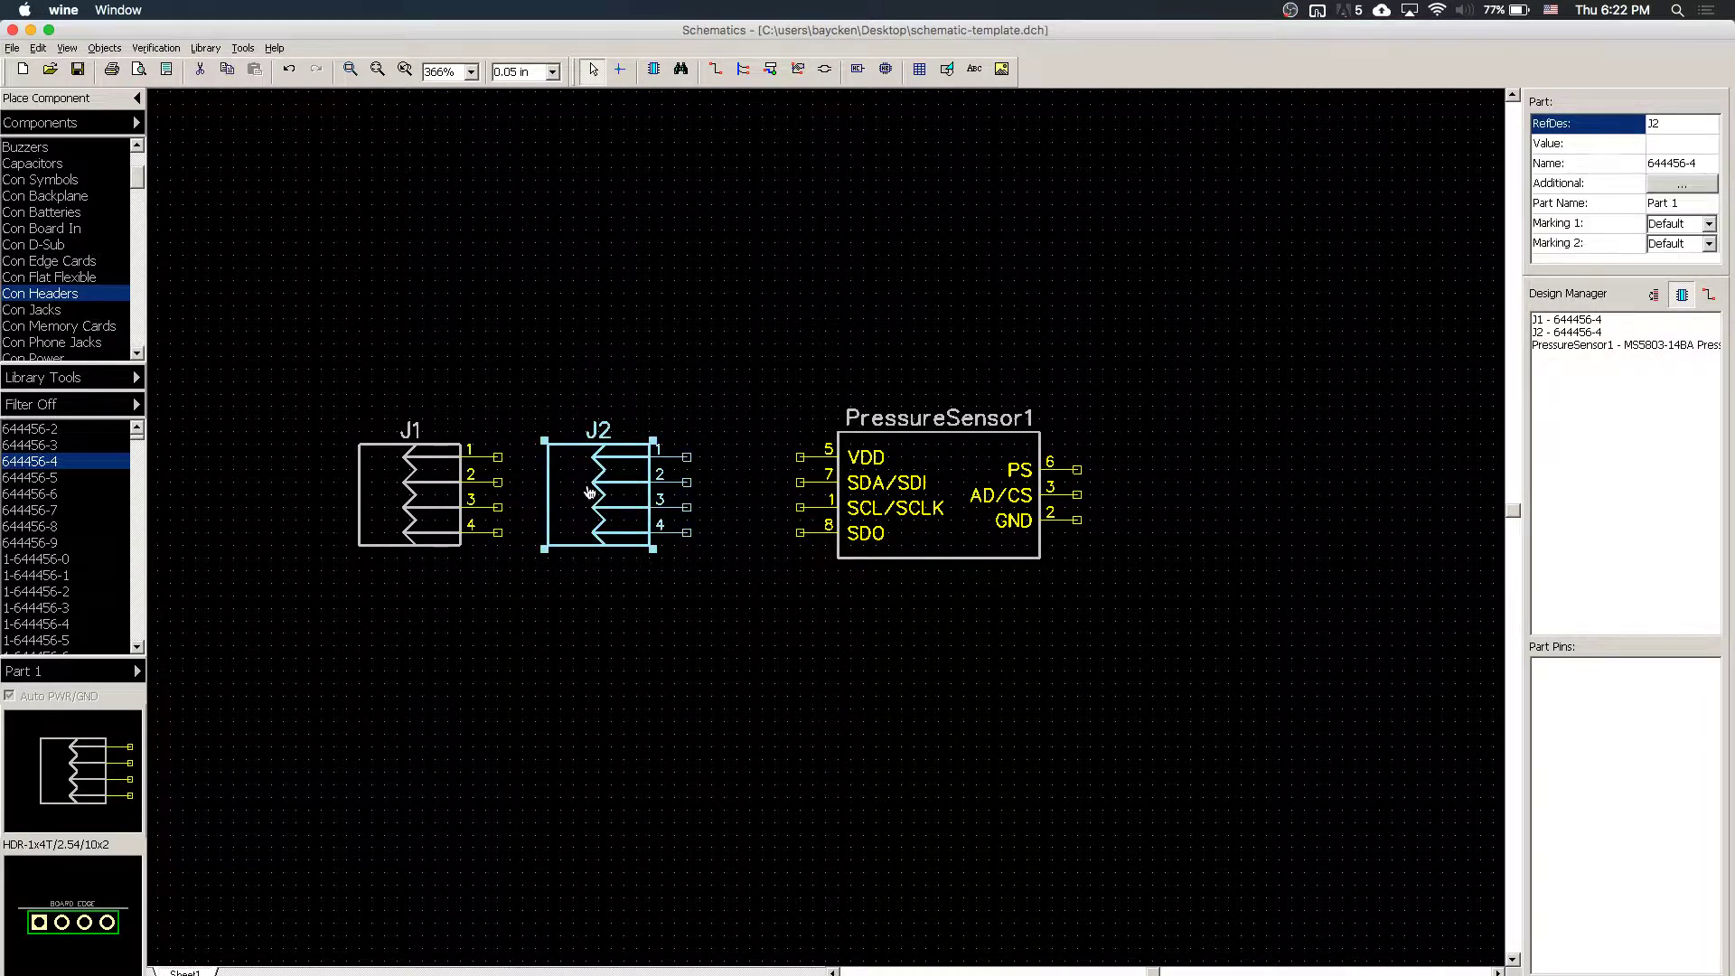
{"action": "key", "text": "Delete"}
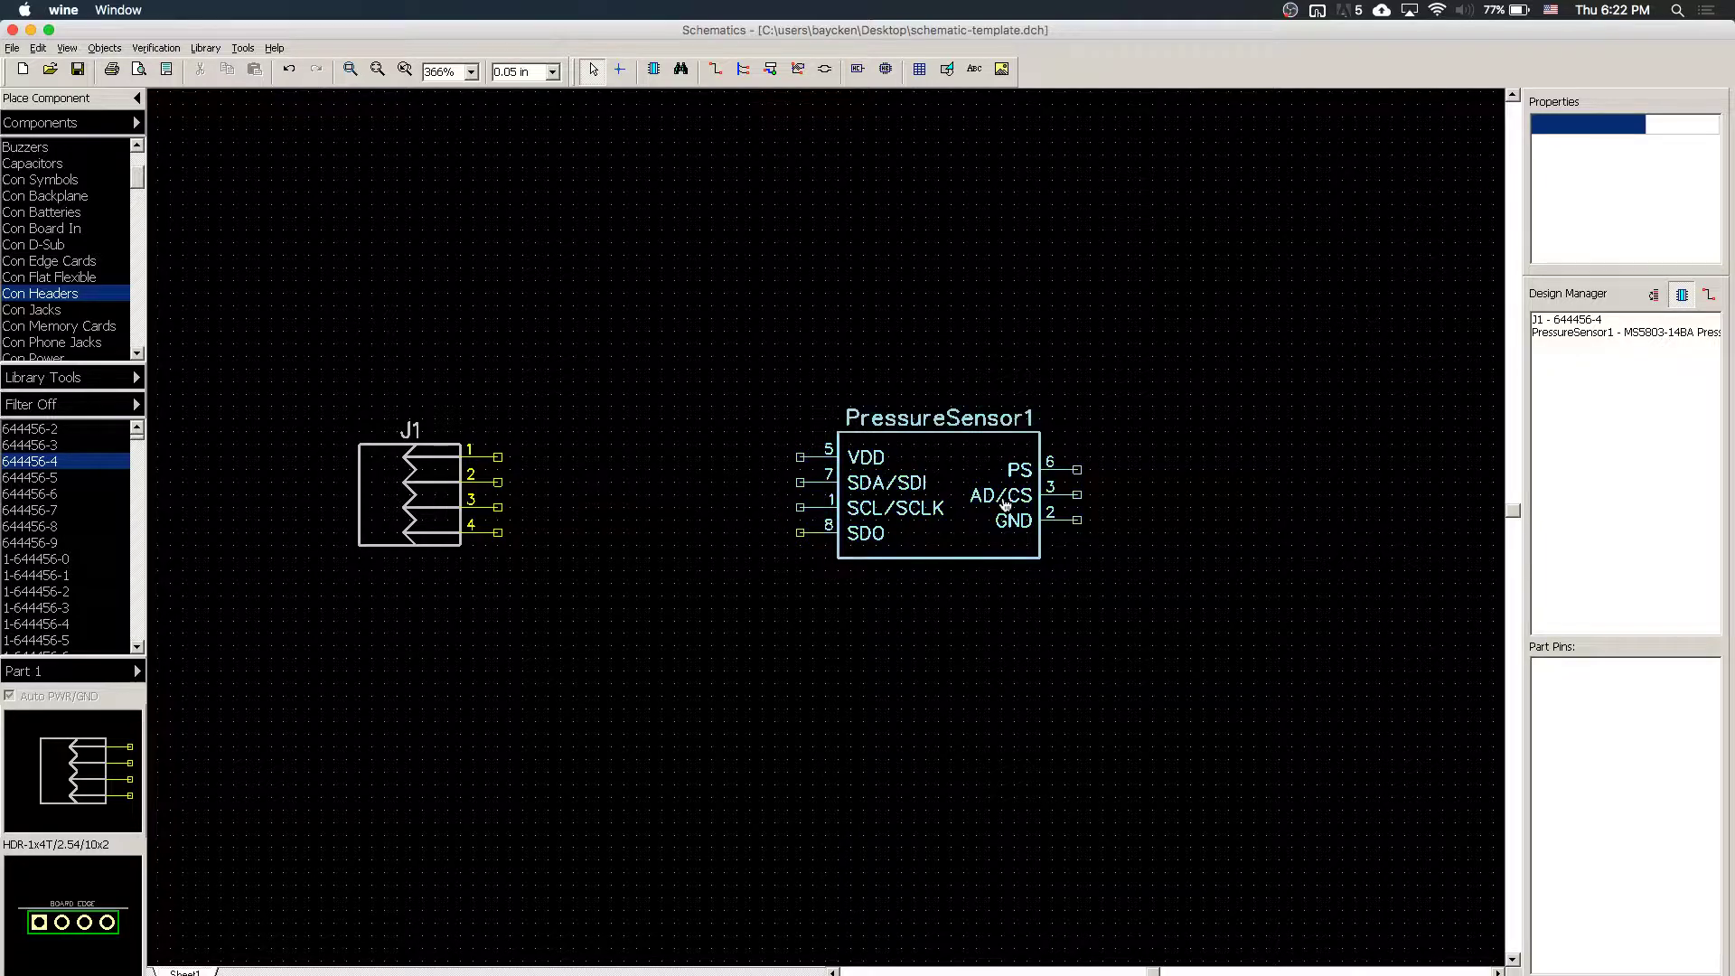
- Move the pressure sensor horizontally farther away from header J1 and deselect it
{"action": "left_click", "coordinate": [936, 509]}
{"action": "left_click_drag", "start_coordinate": [935, 509], "coordinate": [1013, 514]}
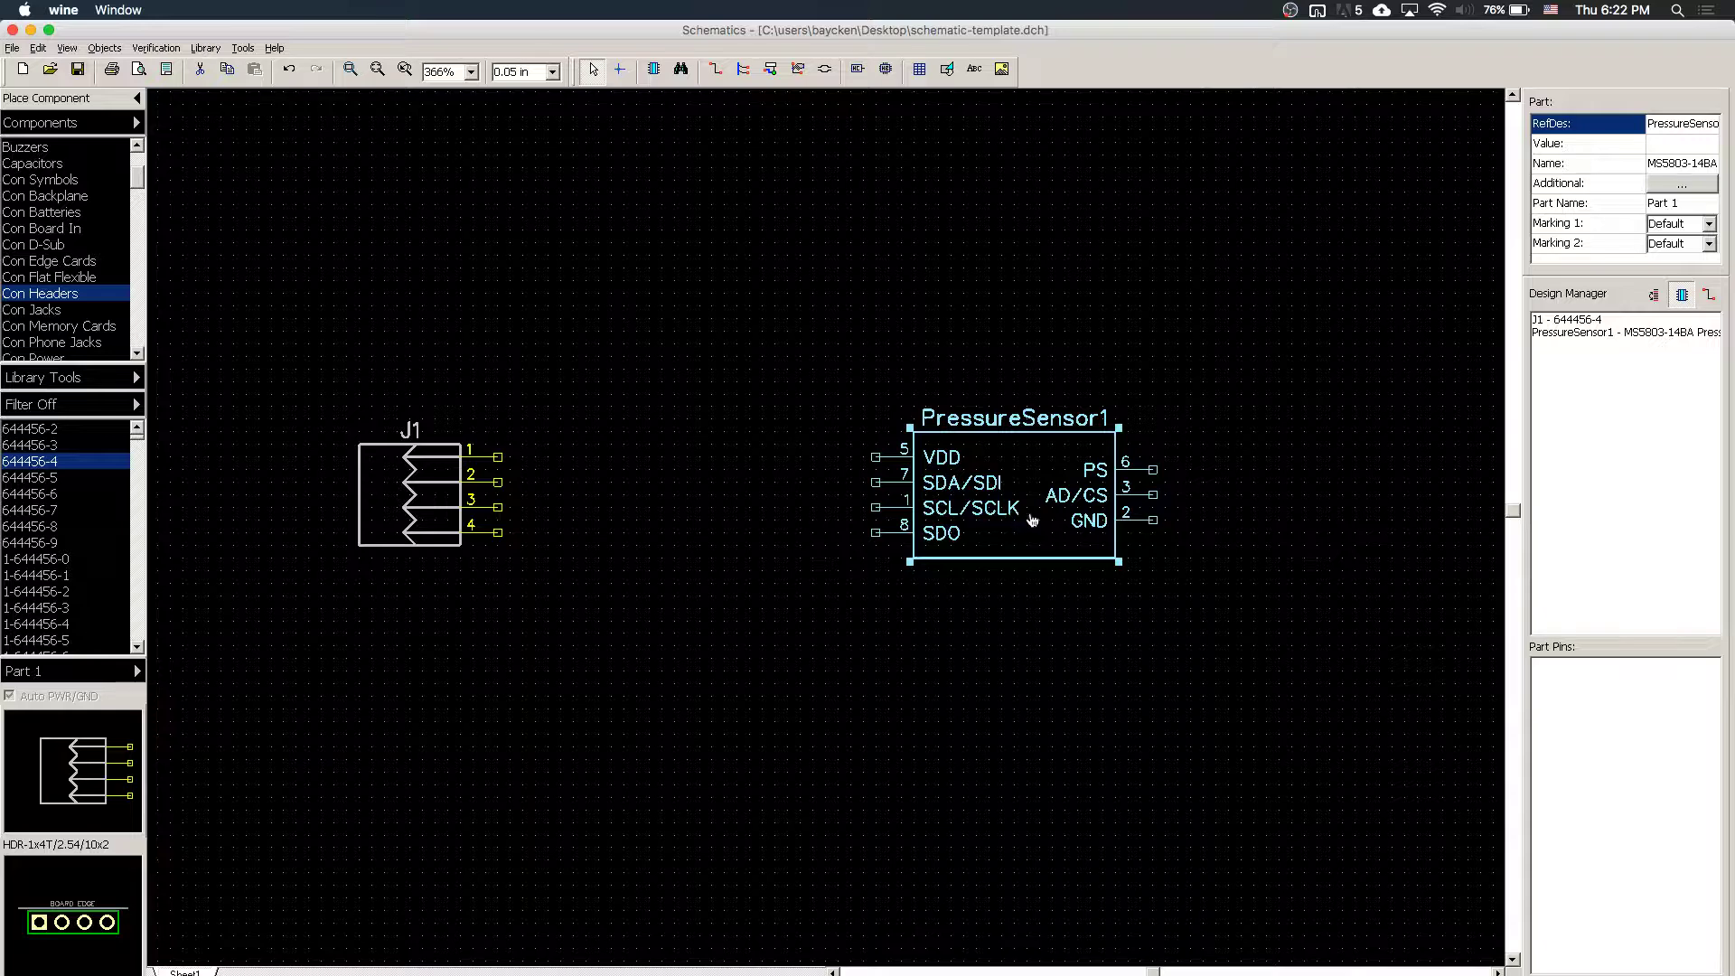
{"action": "mouse_move", "coordinate": [1042, 524]}
{"action": "left_mouse_down"}
{"action": "mouse_move", "coordinate": [1101, 526]}
{"action": "mouse_move", "coordinate": [1063, 526]}
{"action": "left_mouse_up"}
{"action": "left_click", "coordinate": [1026, 634]}
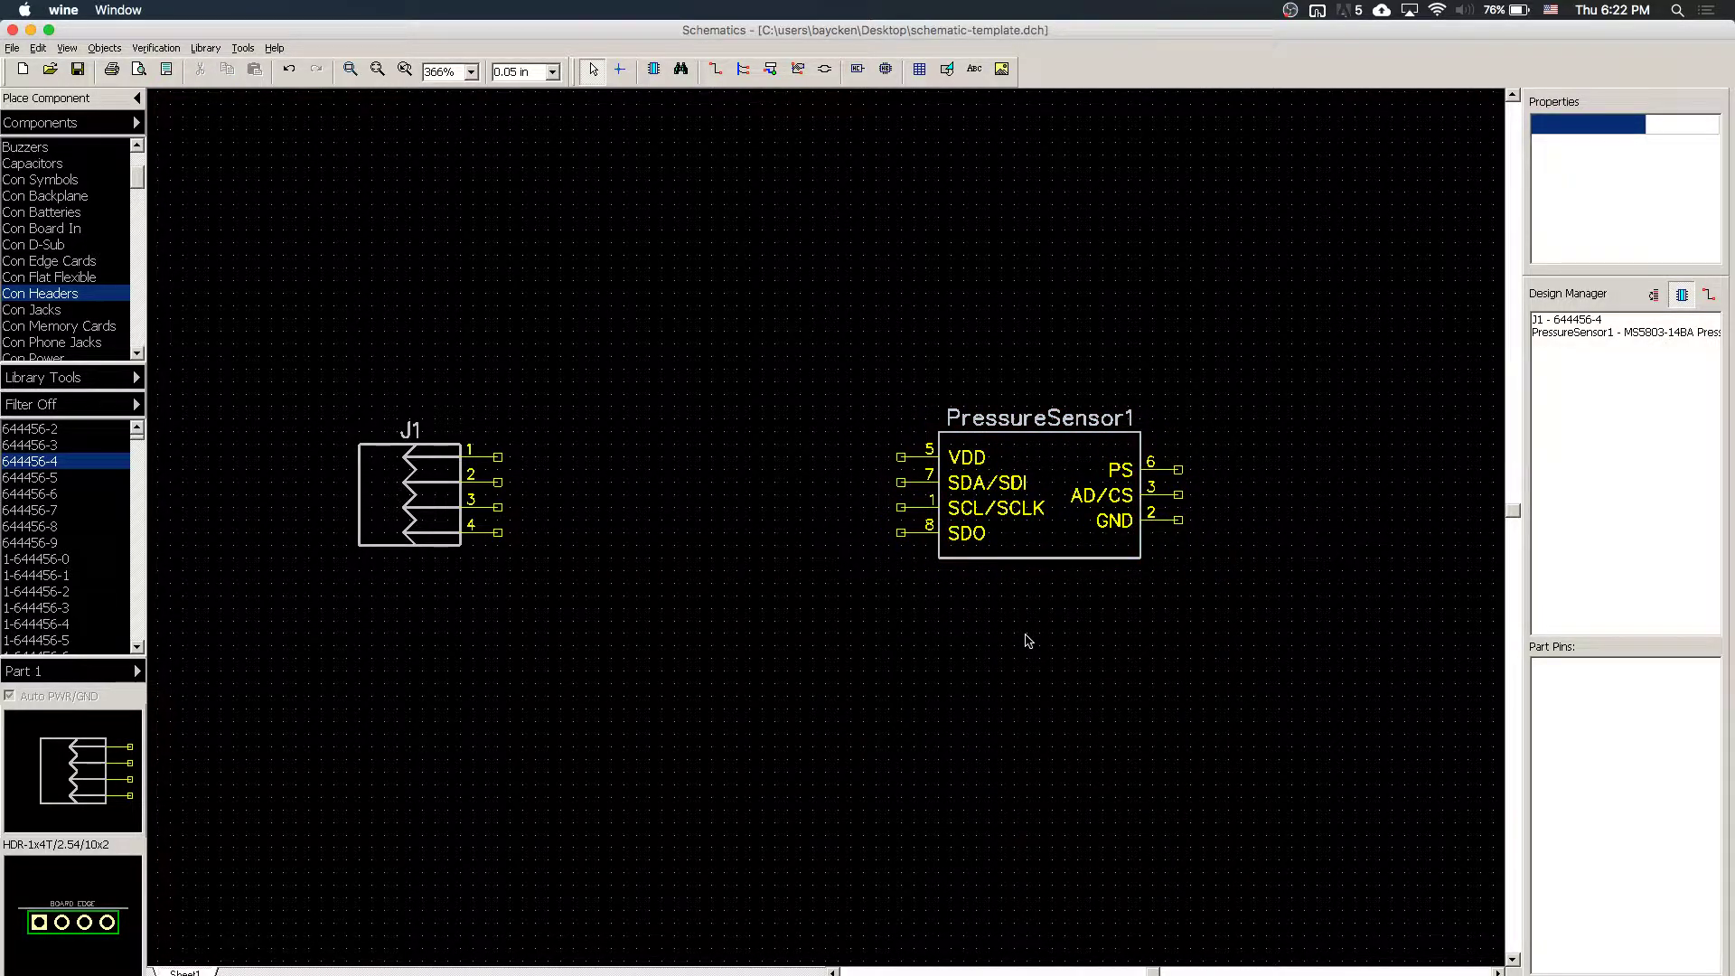
{"action": "left_click", "coordinate": [1004, 507]}
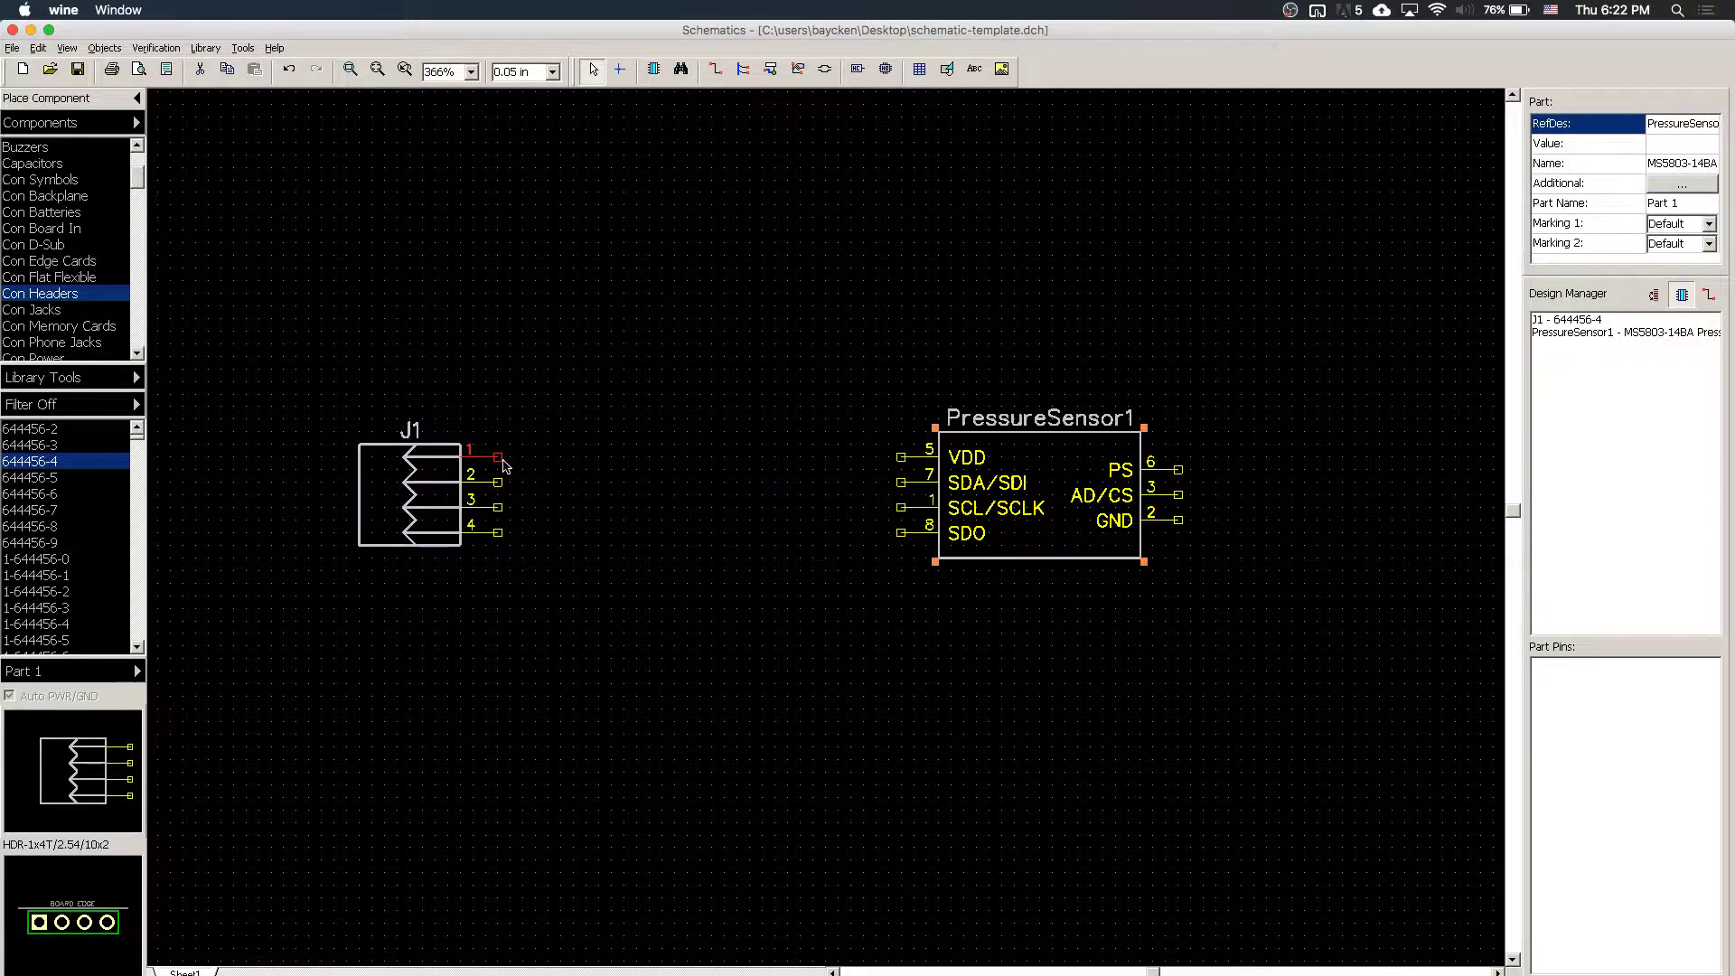
{"action": "left_click", "coordinate": [573, 653]}
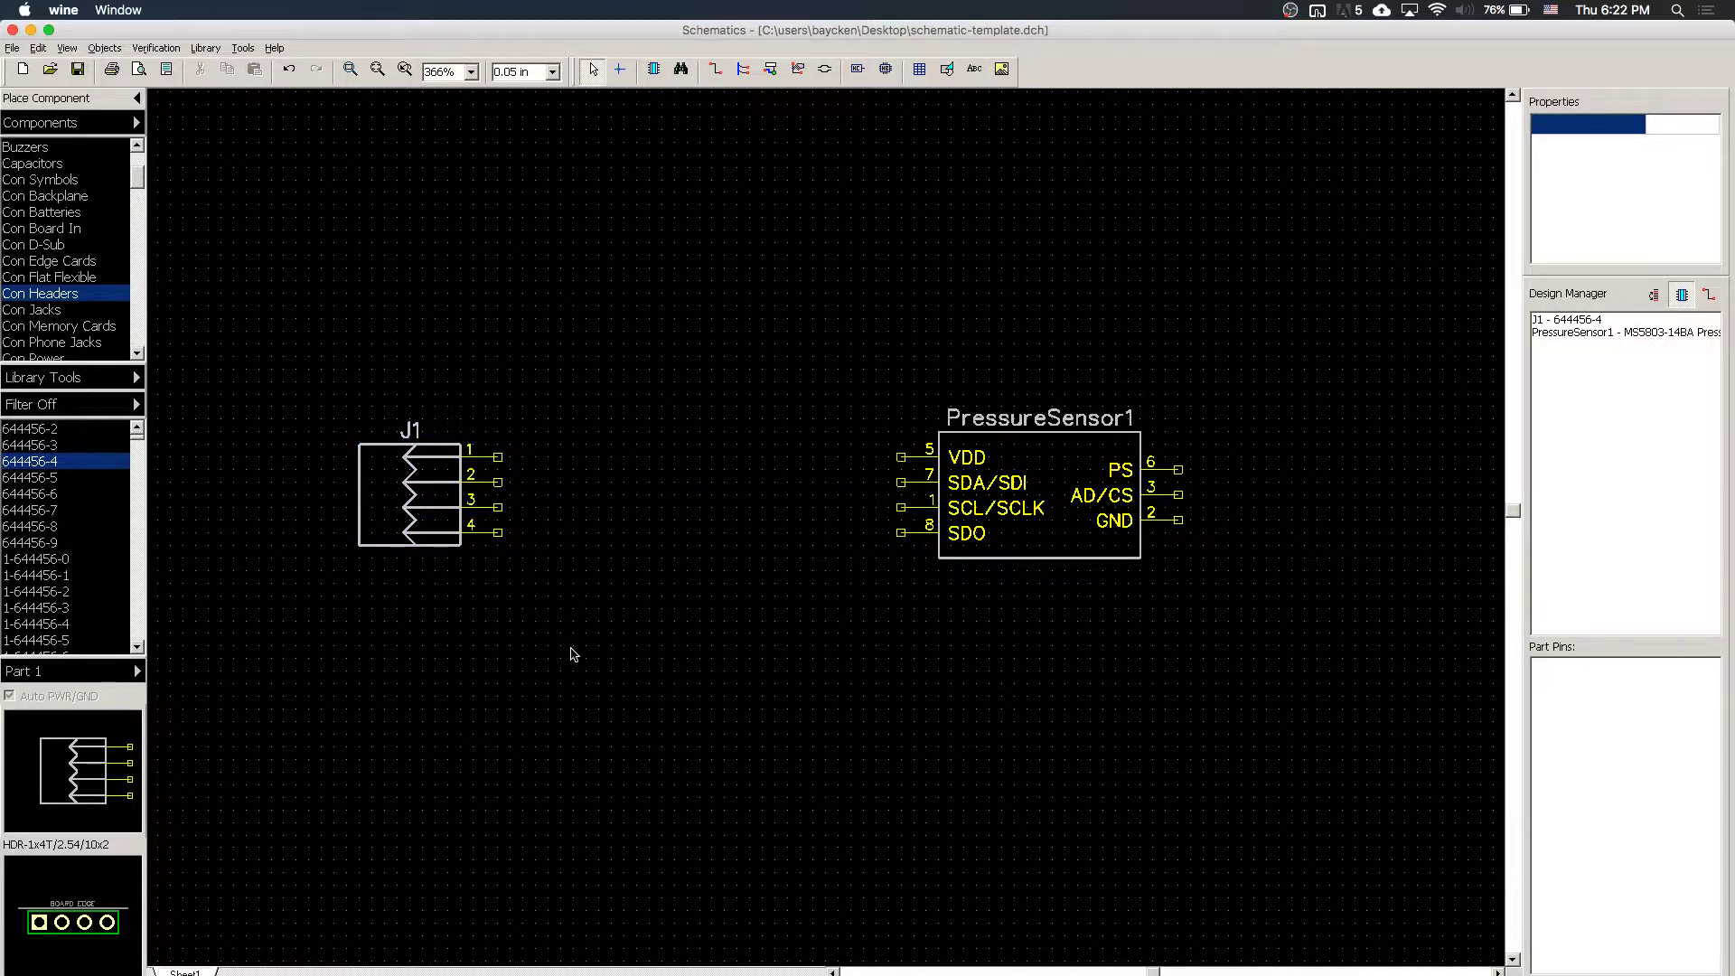
- Place one TLV702P SOT23 regulator from the User Components libraries below the space between header J1 and the pressure sensor
{"action": "left_click", "coordinate": [105, 131]}
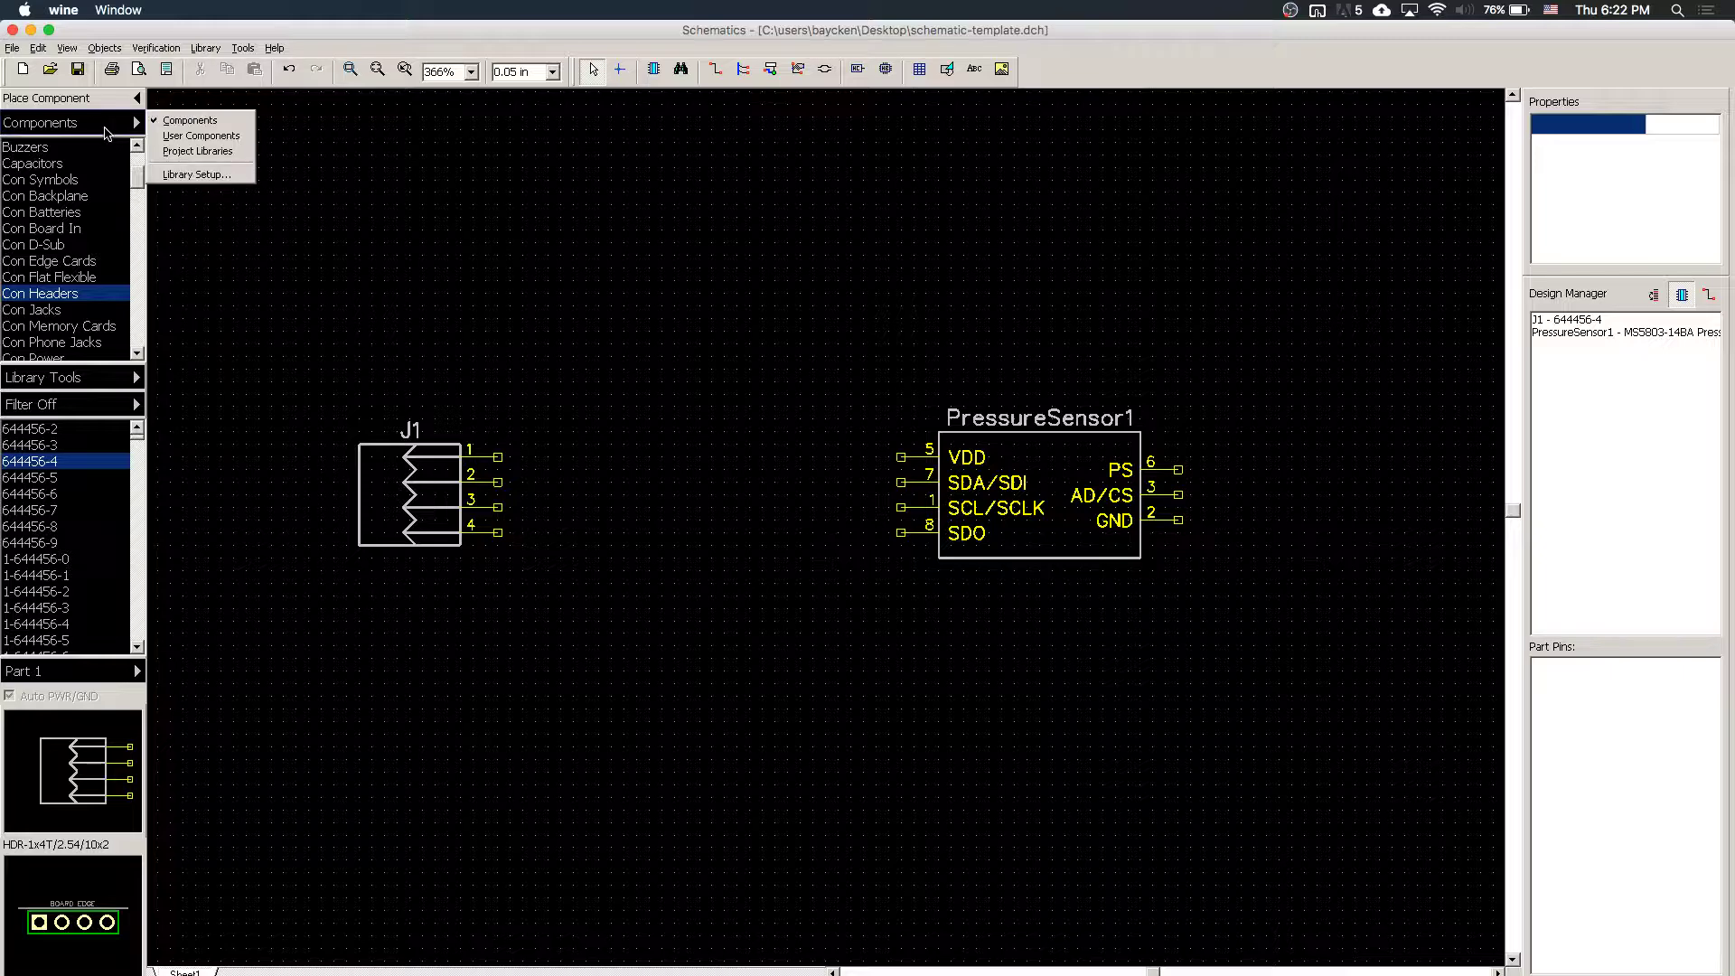
{"action": "left_click", "coordinate": [201, 136]}
{"action": "scroll", "coordinate": [54, 246], "scroll_direction": "down", "scroll_amount": 10}
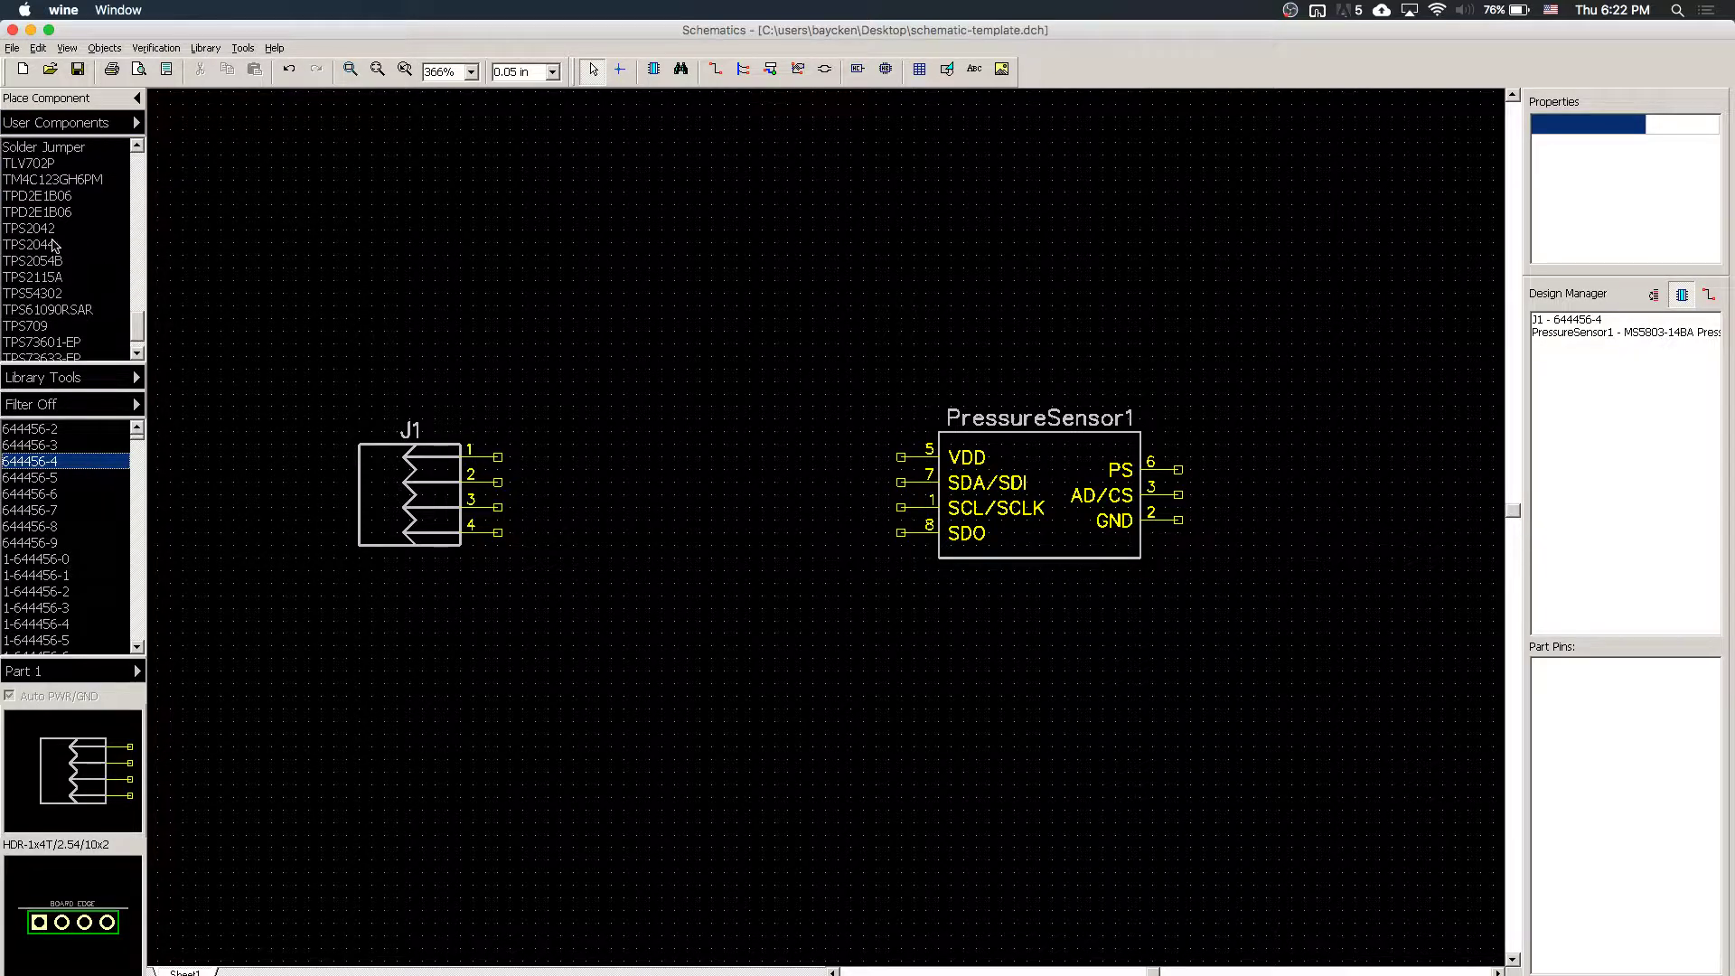
{"action": "scroll", "coordinate": [53, 246], "scroll_direction": "up", "scroll_amount": 3}
{"action": "left_click", "coordinate": [47, 277]}
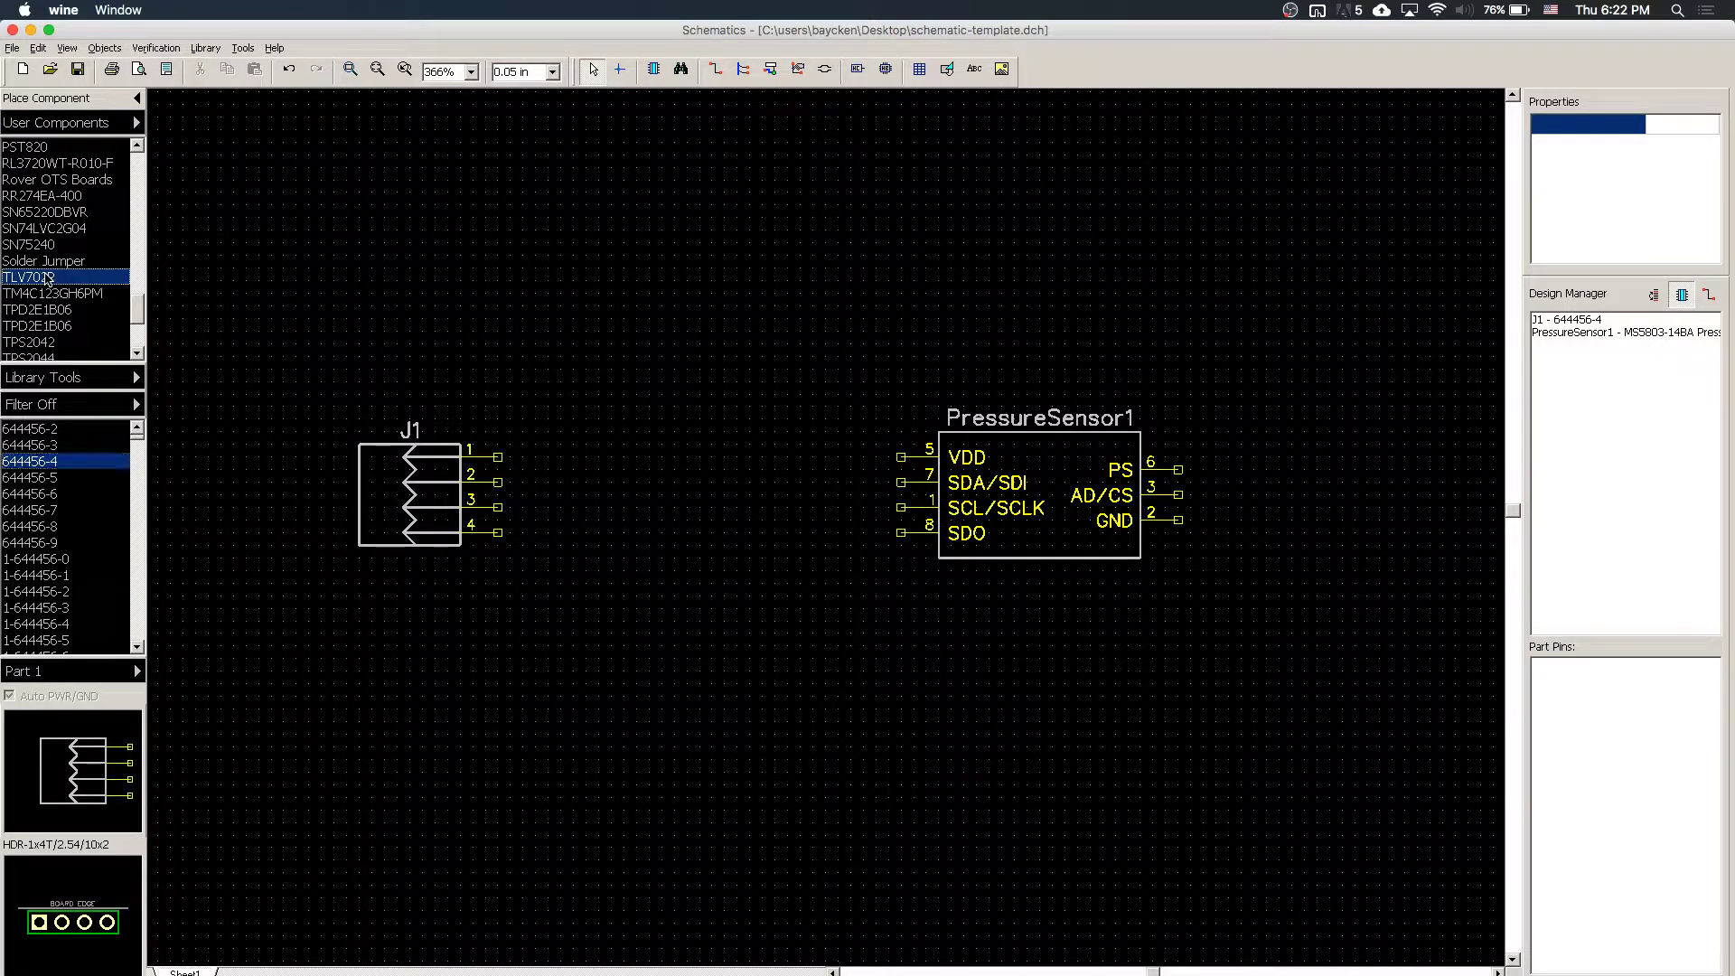
{"action": "left_click", "coordinate": [82, 430]}
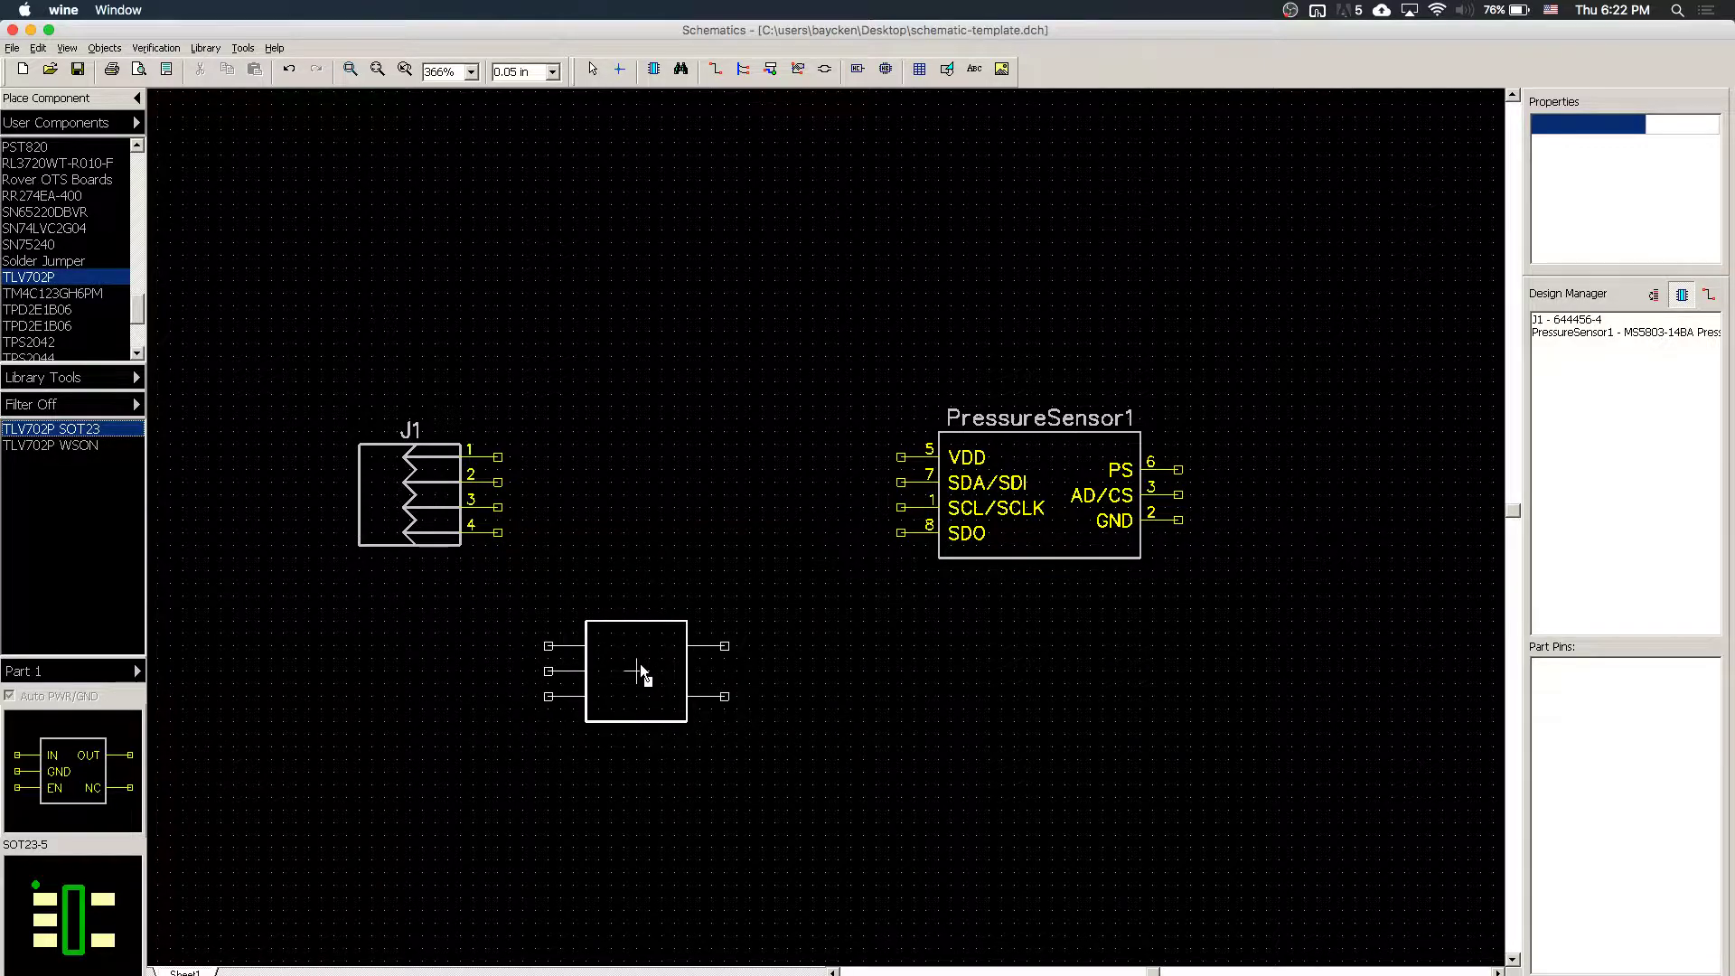
{"action": "left_click", "coordinate": [627, 661]}
{"action": "right_click", "coordinate": [649, 859]}
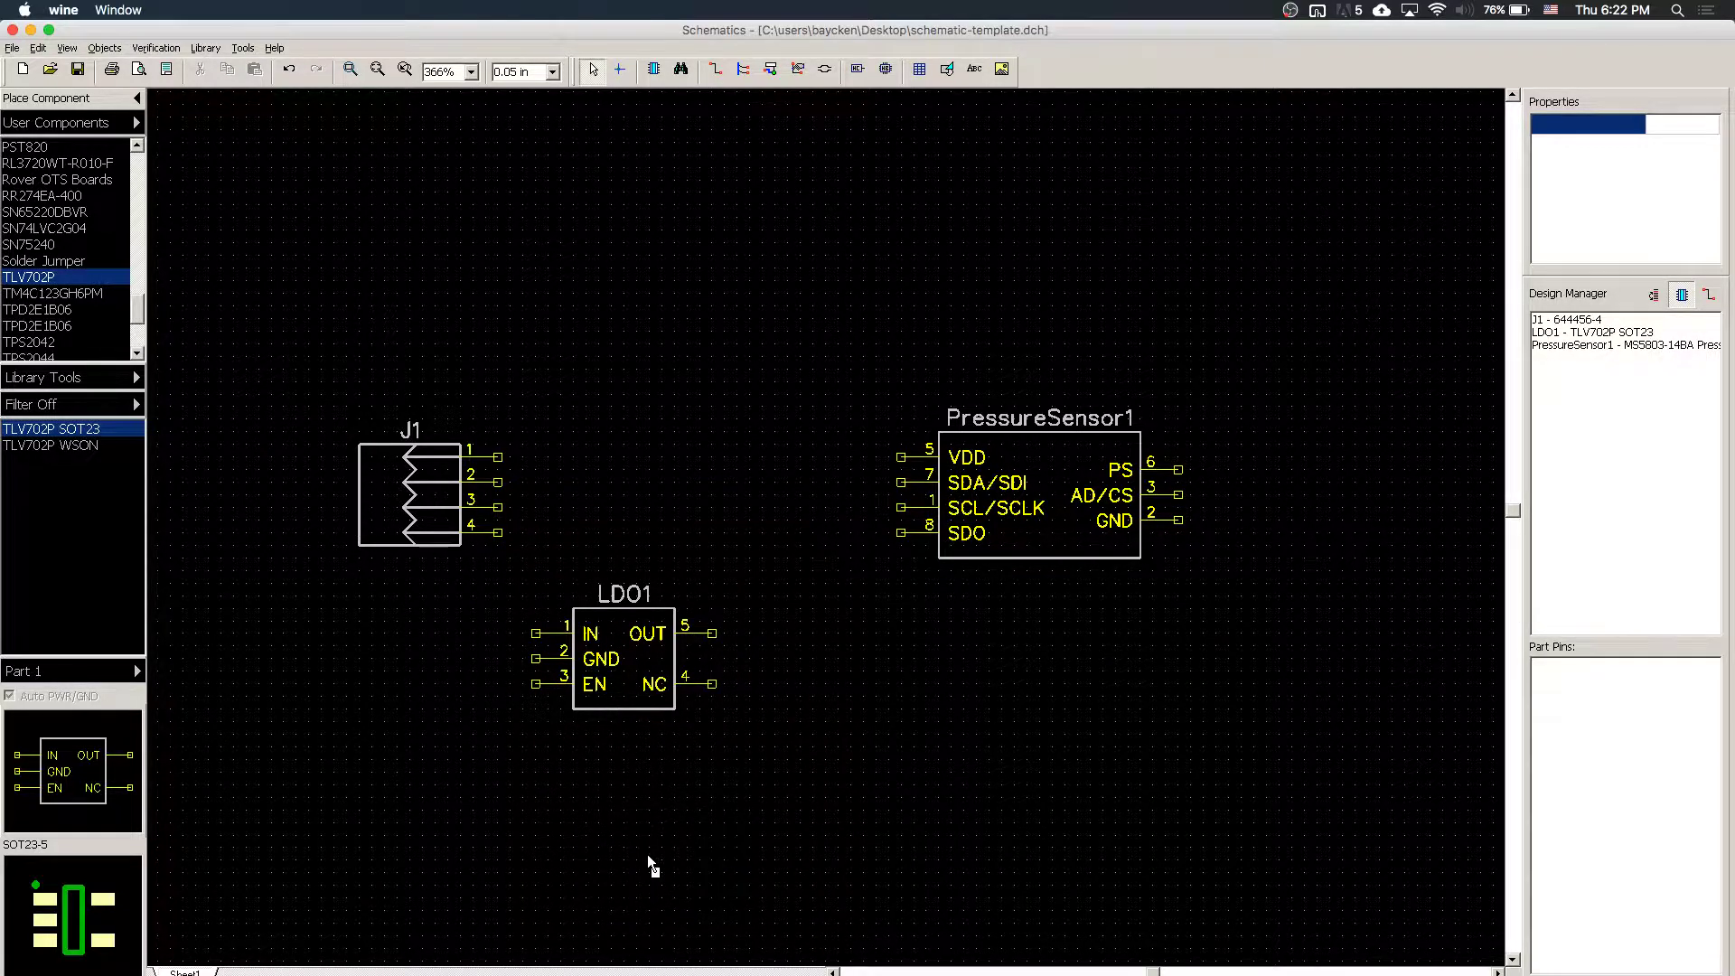
- Reposition regulator LDO1 lower on the sheet, below the gap between header J1 and the pressure sensor, and deselect it
{"action": "left_click_drag", "start_coordinate": [637, 695], "coordinate": [700, 508]}
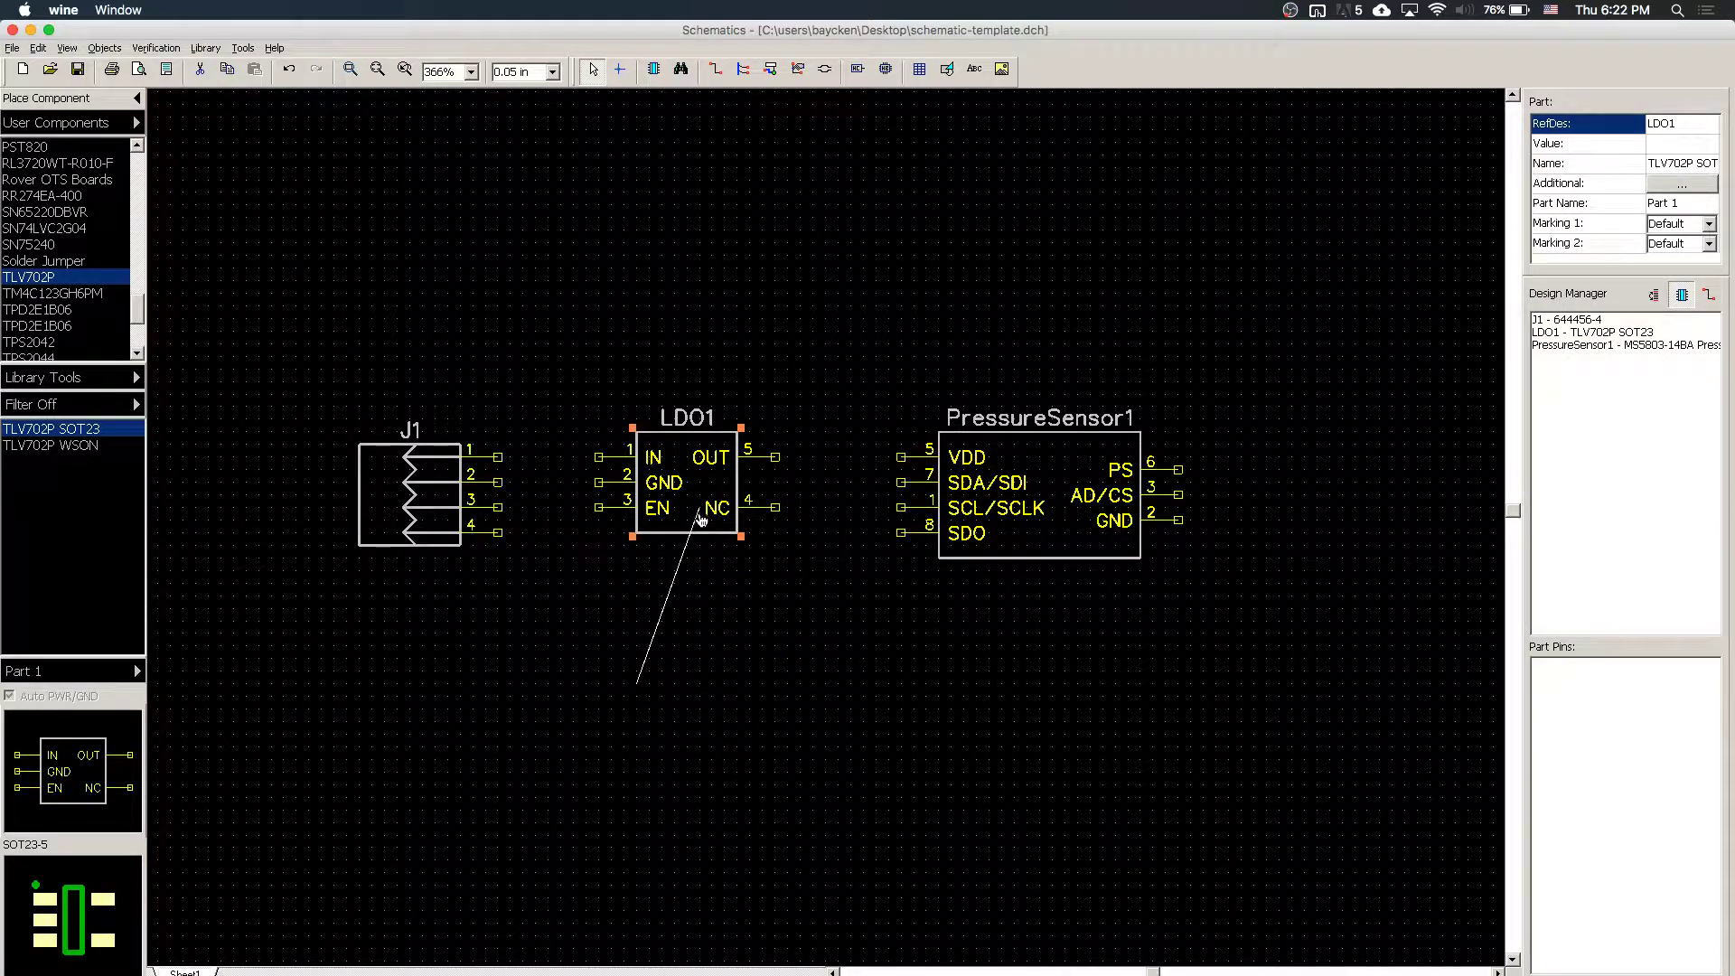
{"action": "left_click_drag", "start_coordinate": [701, 517], "coordinate": [704, 773]}
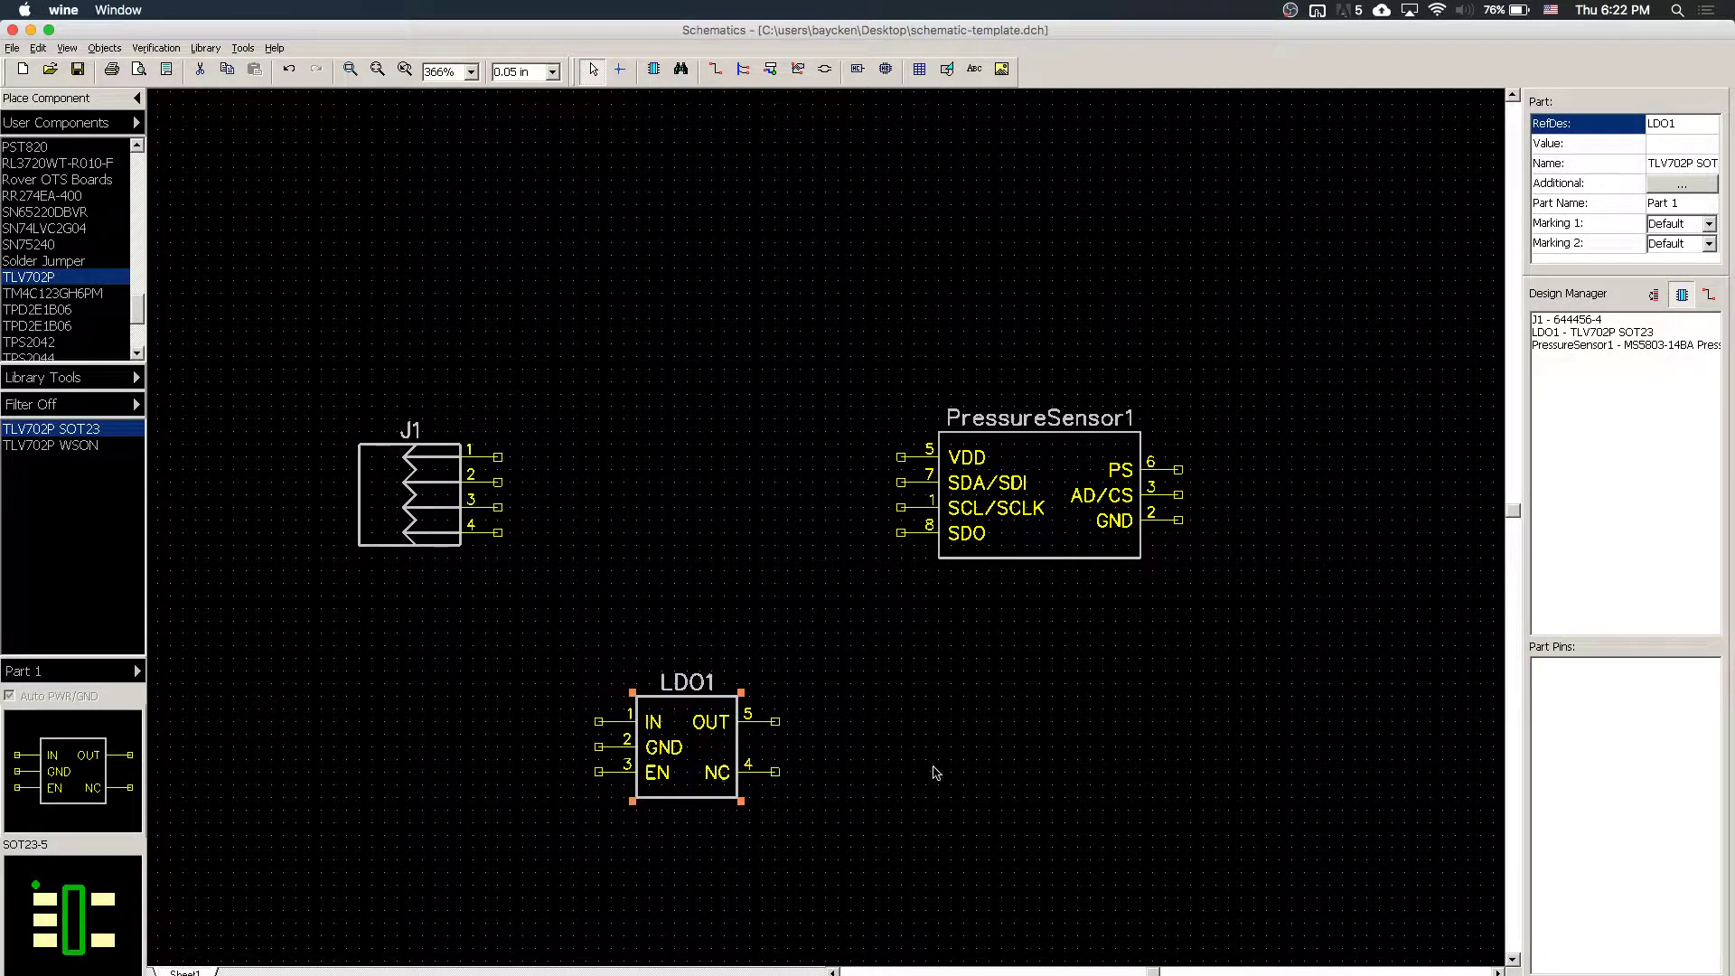
{"action": "left_click", "coordinate": [1046, 774]}
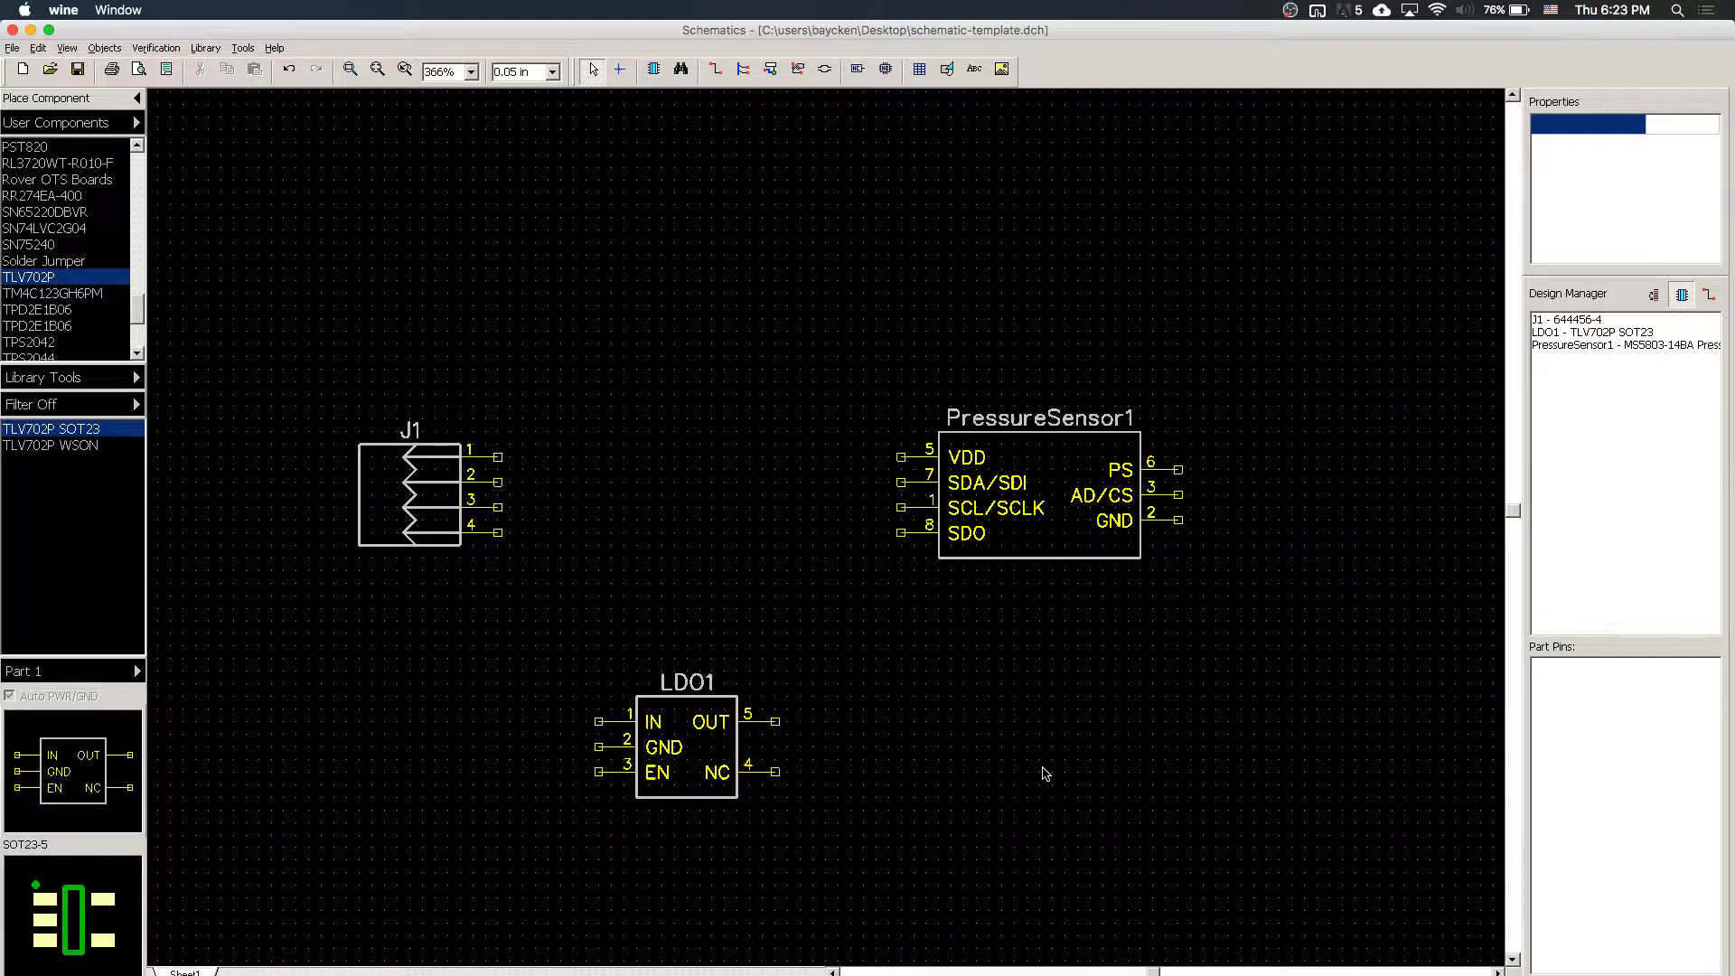
- Examine the User Components group in the library setup and the folder selection for its components folder, cancelling the folder selection
{"action": "left_click", "coordinate": [104, 125]}
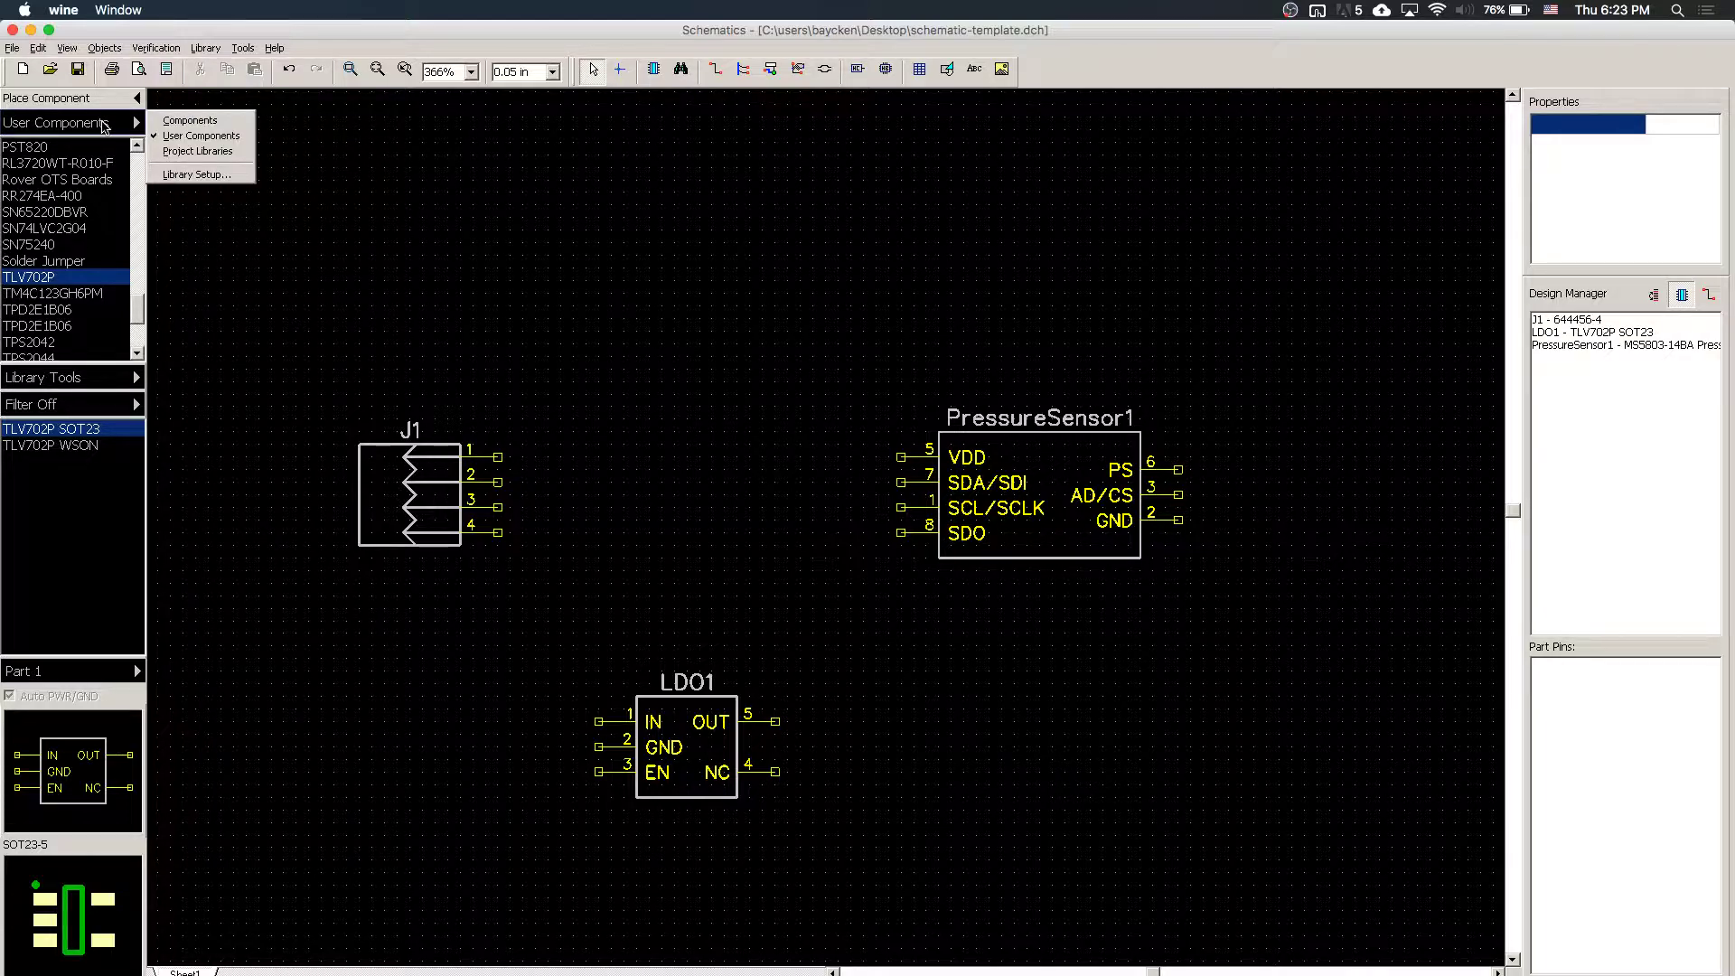
{"action": "left_click", "coordinate": [205, 176]}
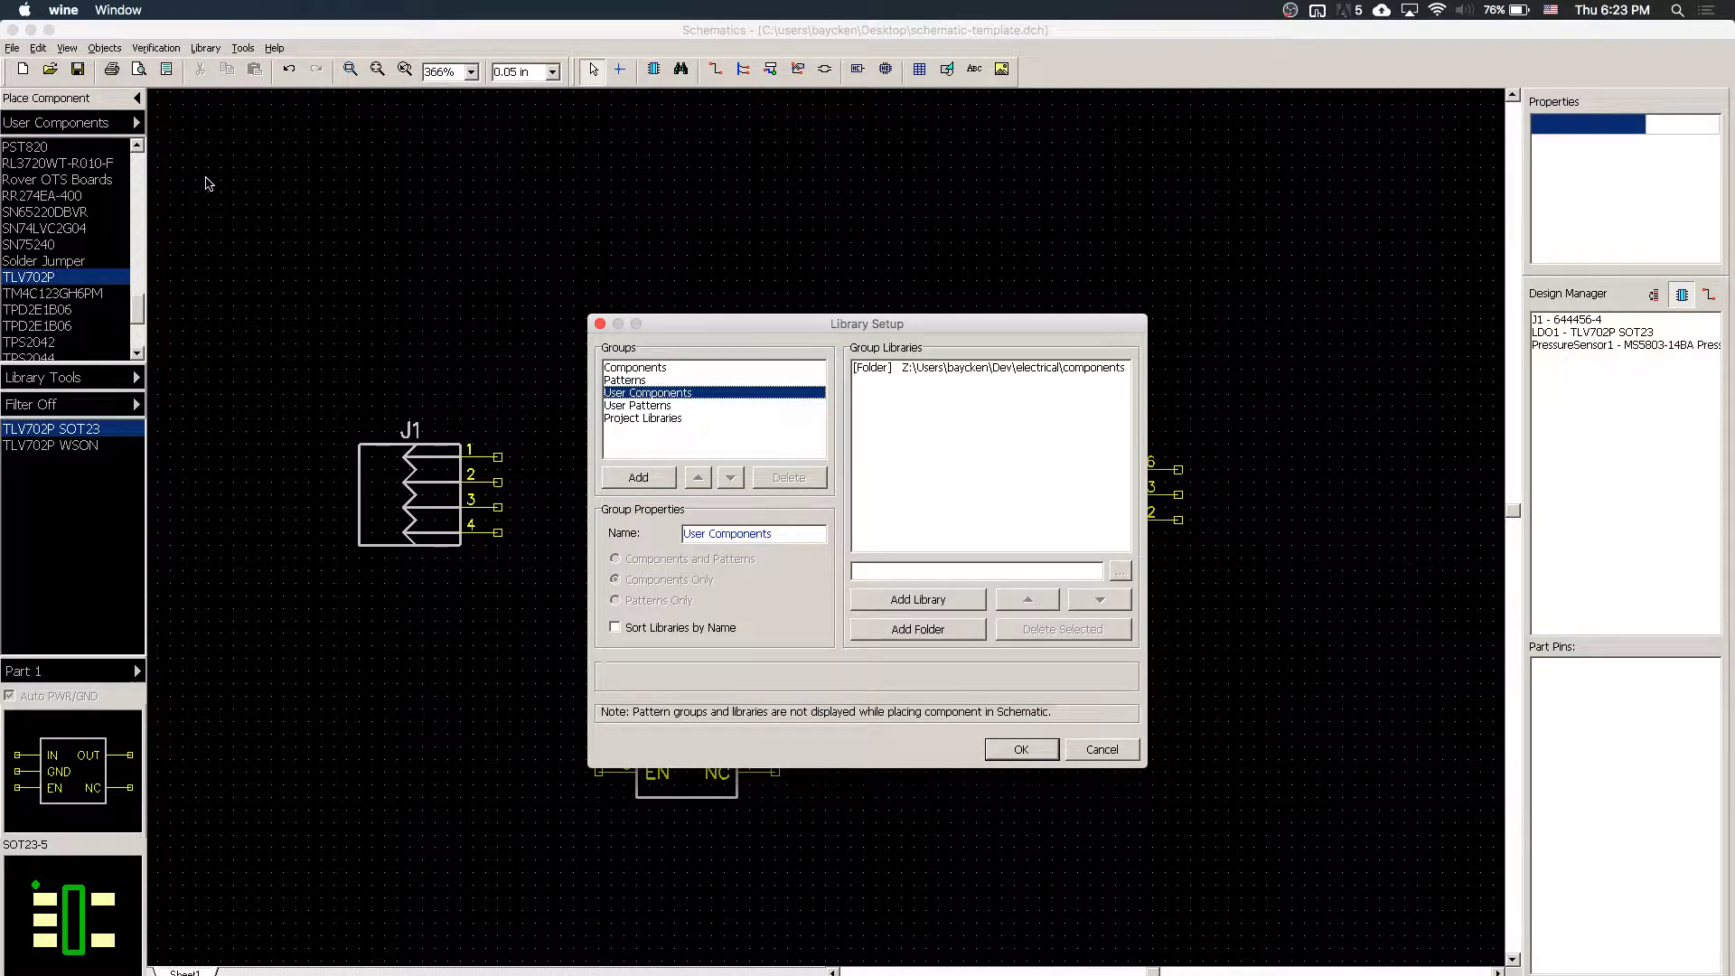
{"action": "key", "text": "Return"}
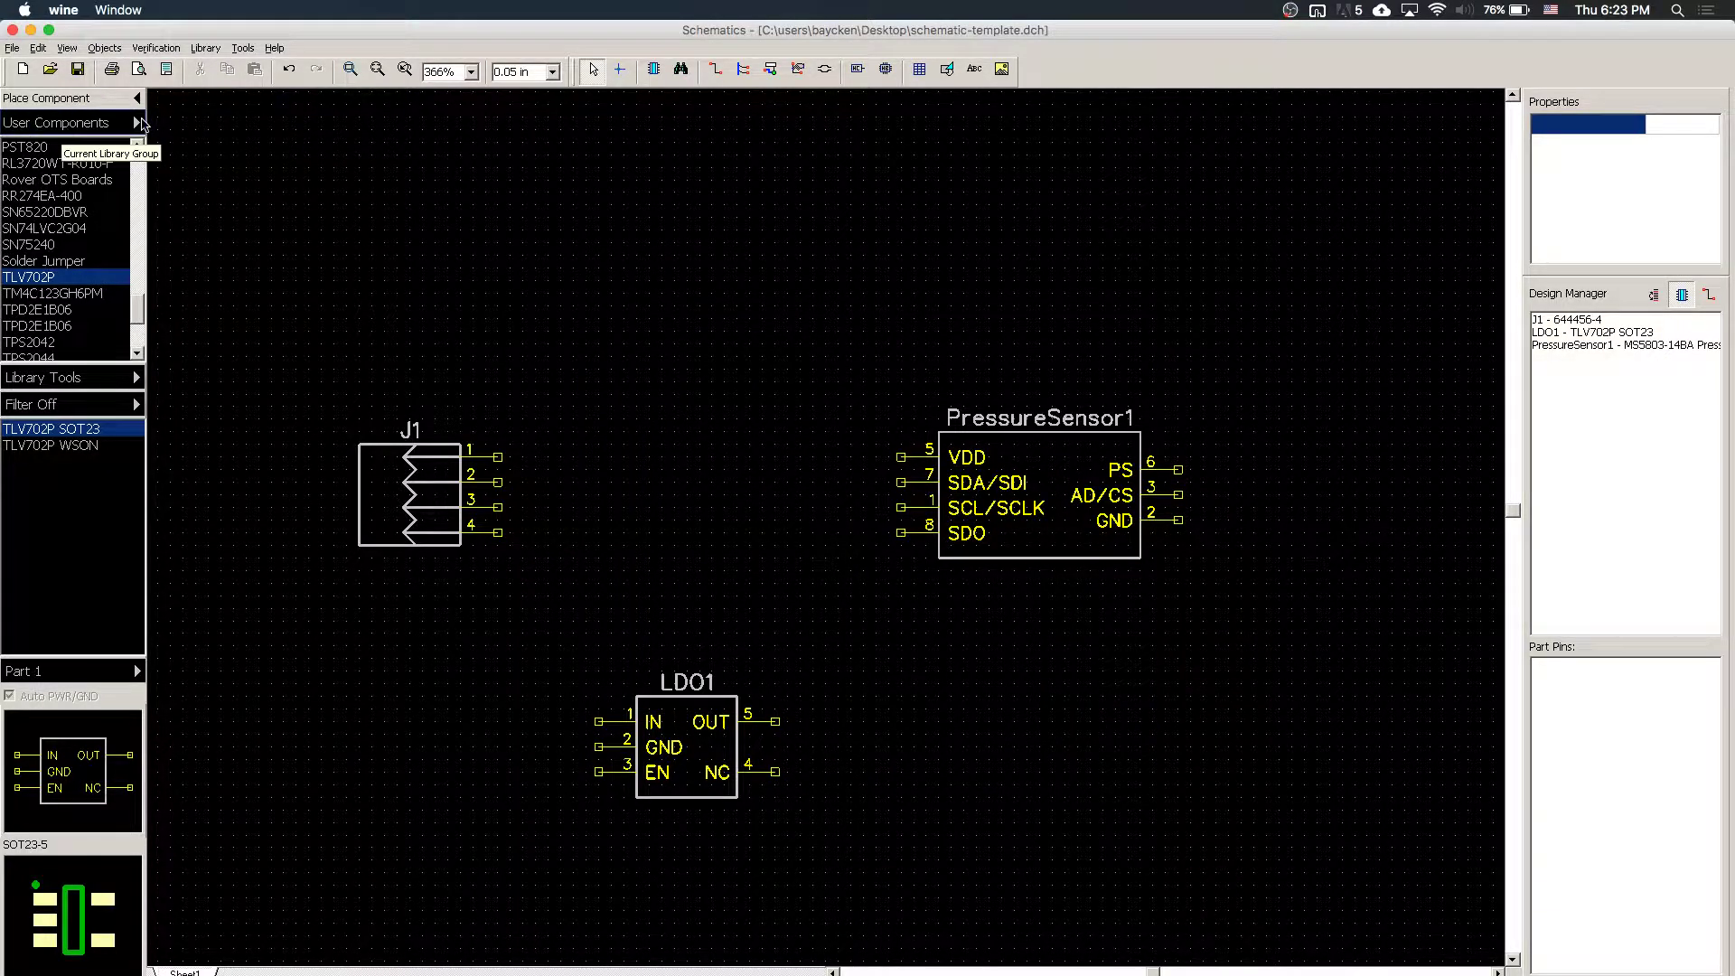
{"action": "left_click", "coordinate": [138, 127]}
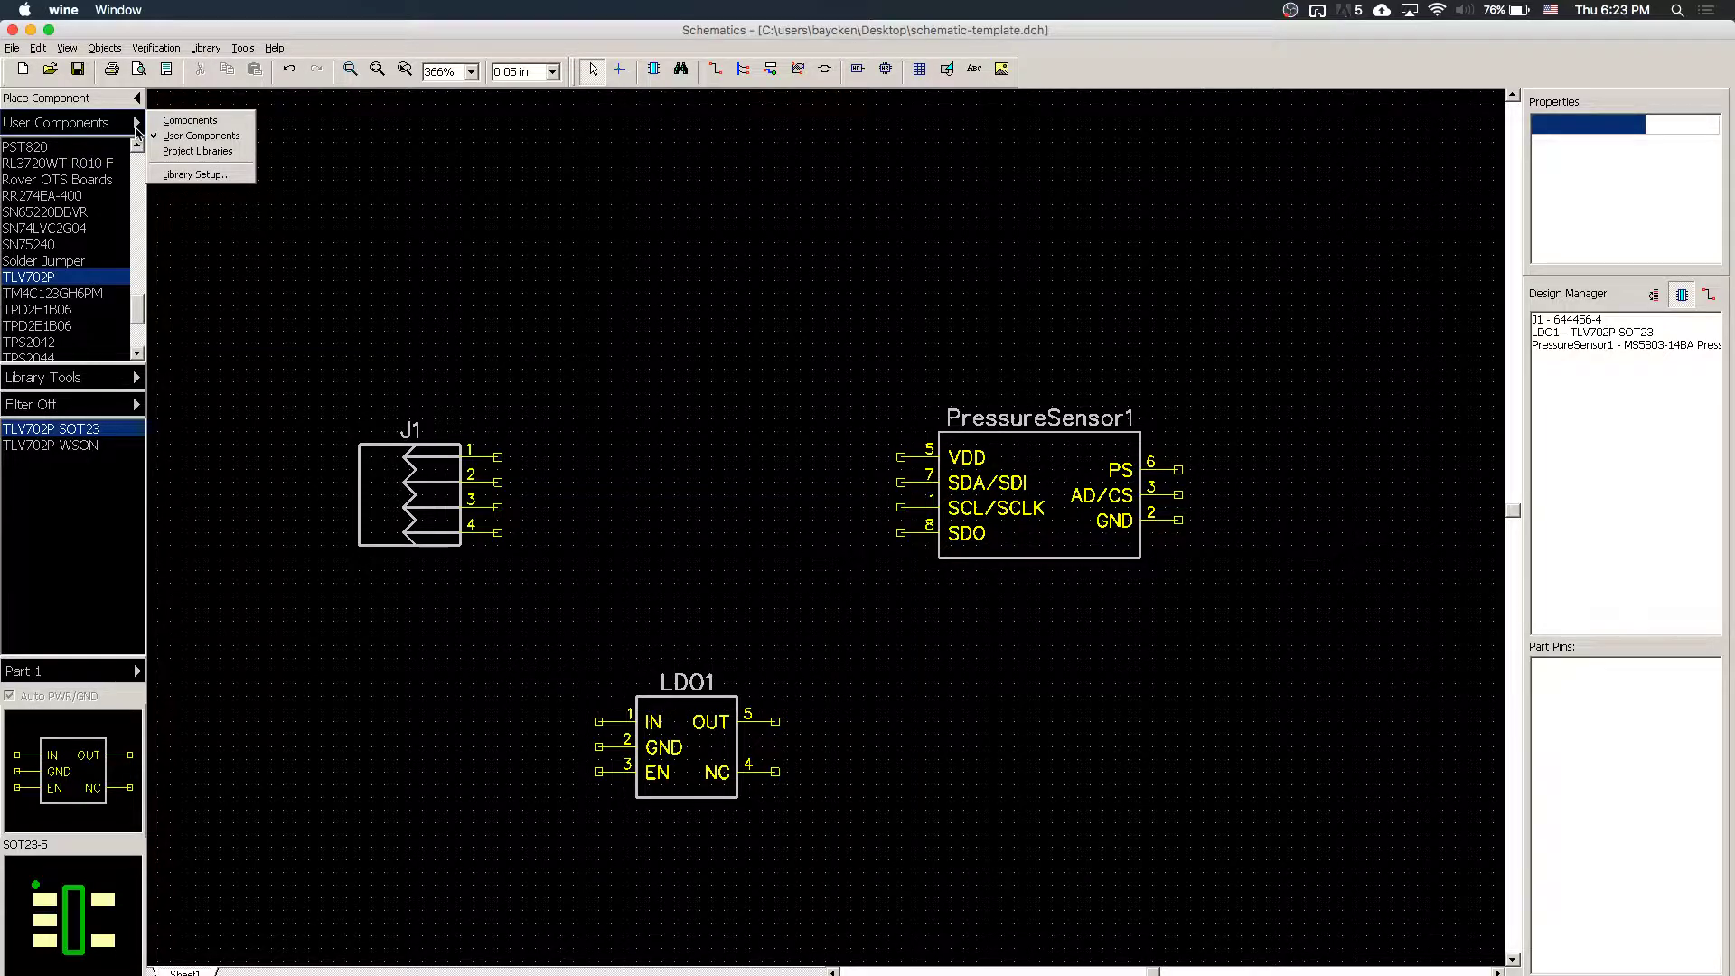
{"action": "left_click", "coordinate": [199, 175]}
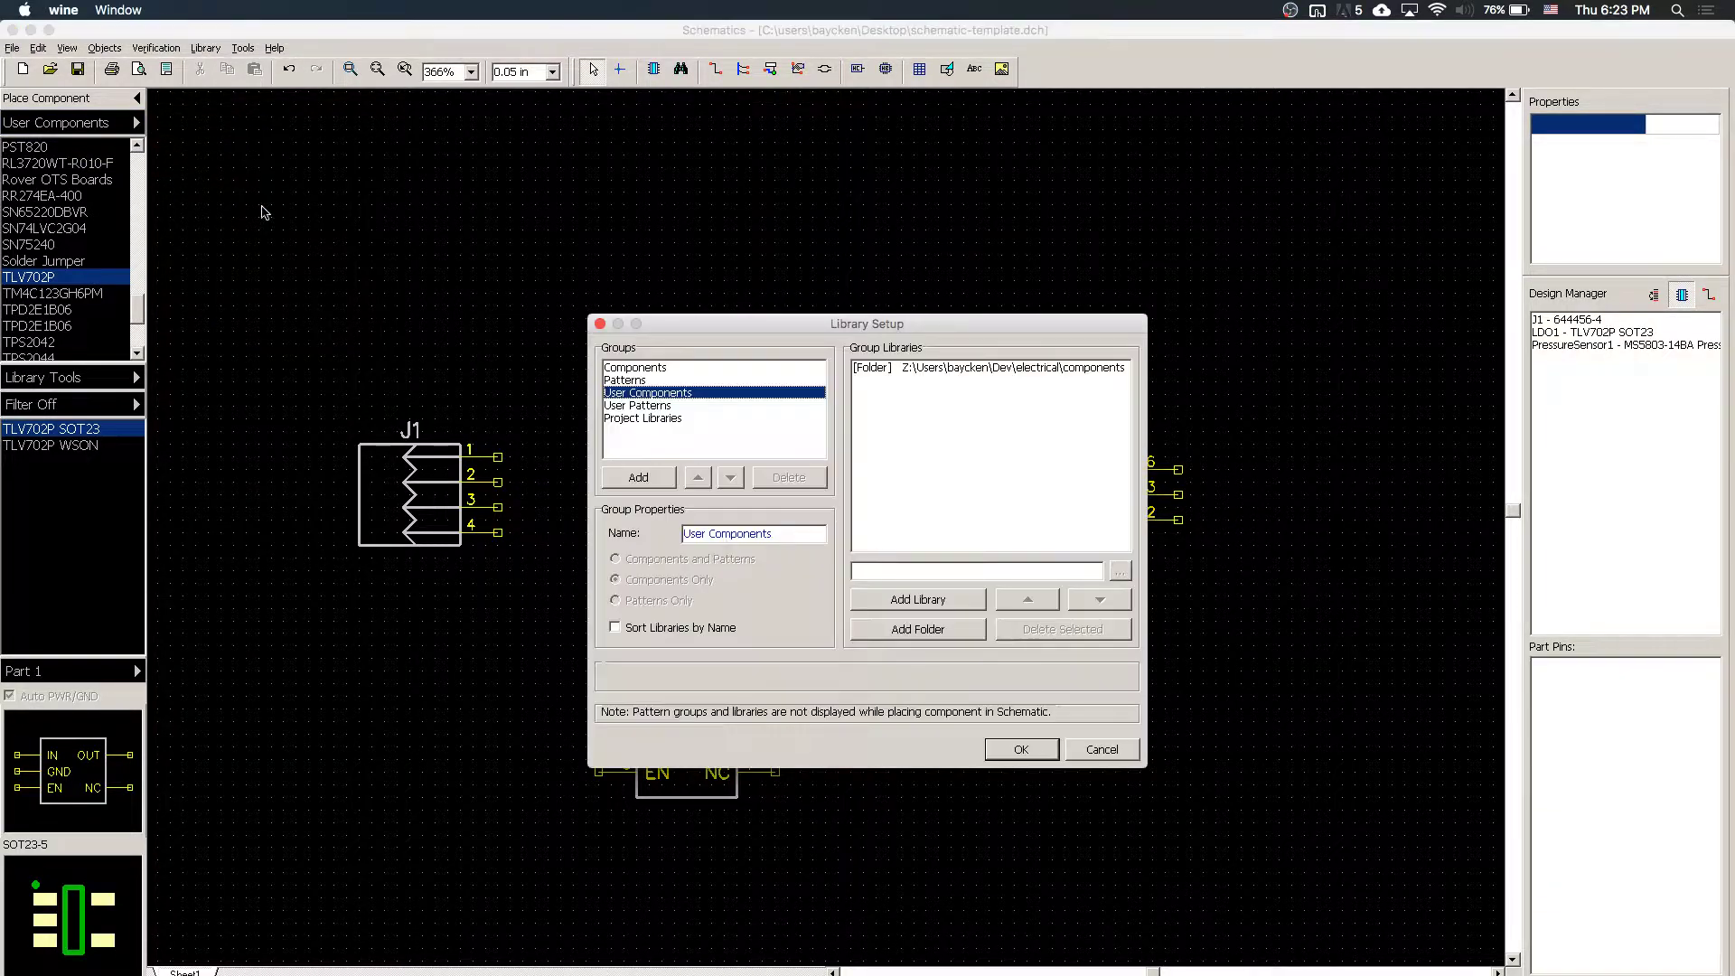
{"action": "left_click", "coordinate": [963, 636]}
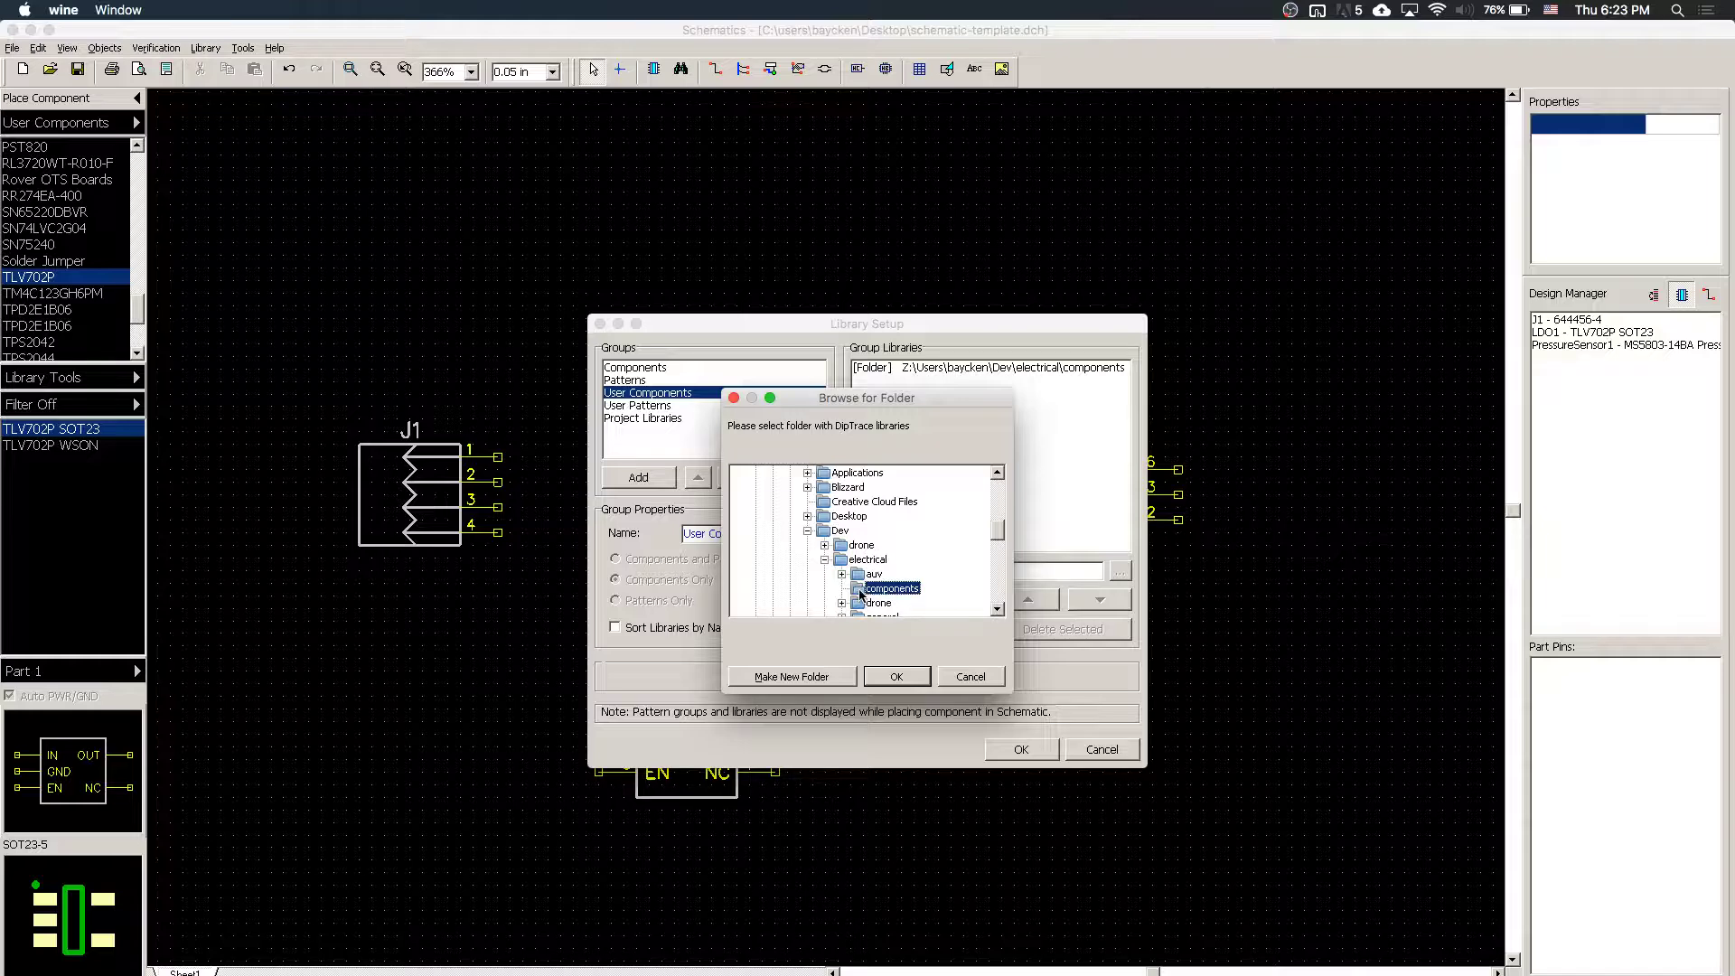
{"action": "left_click", "coordinate": [971, 676]}
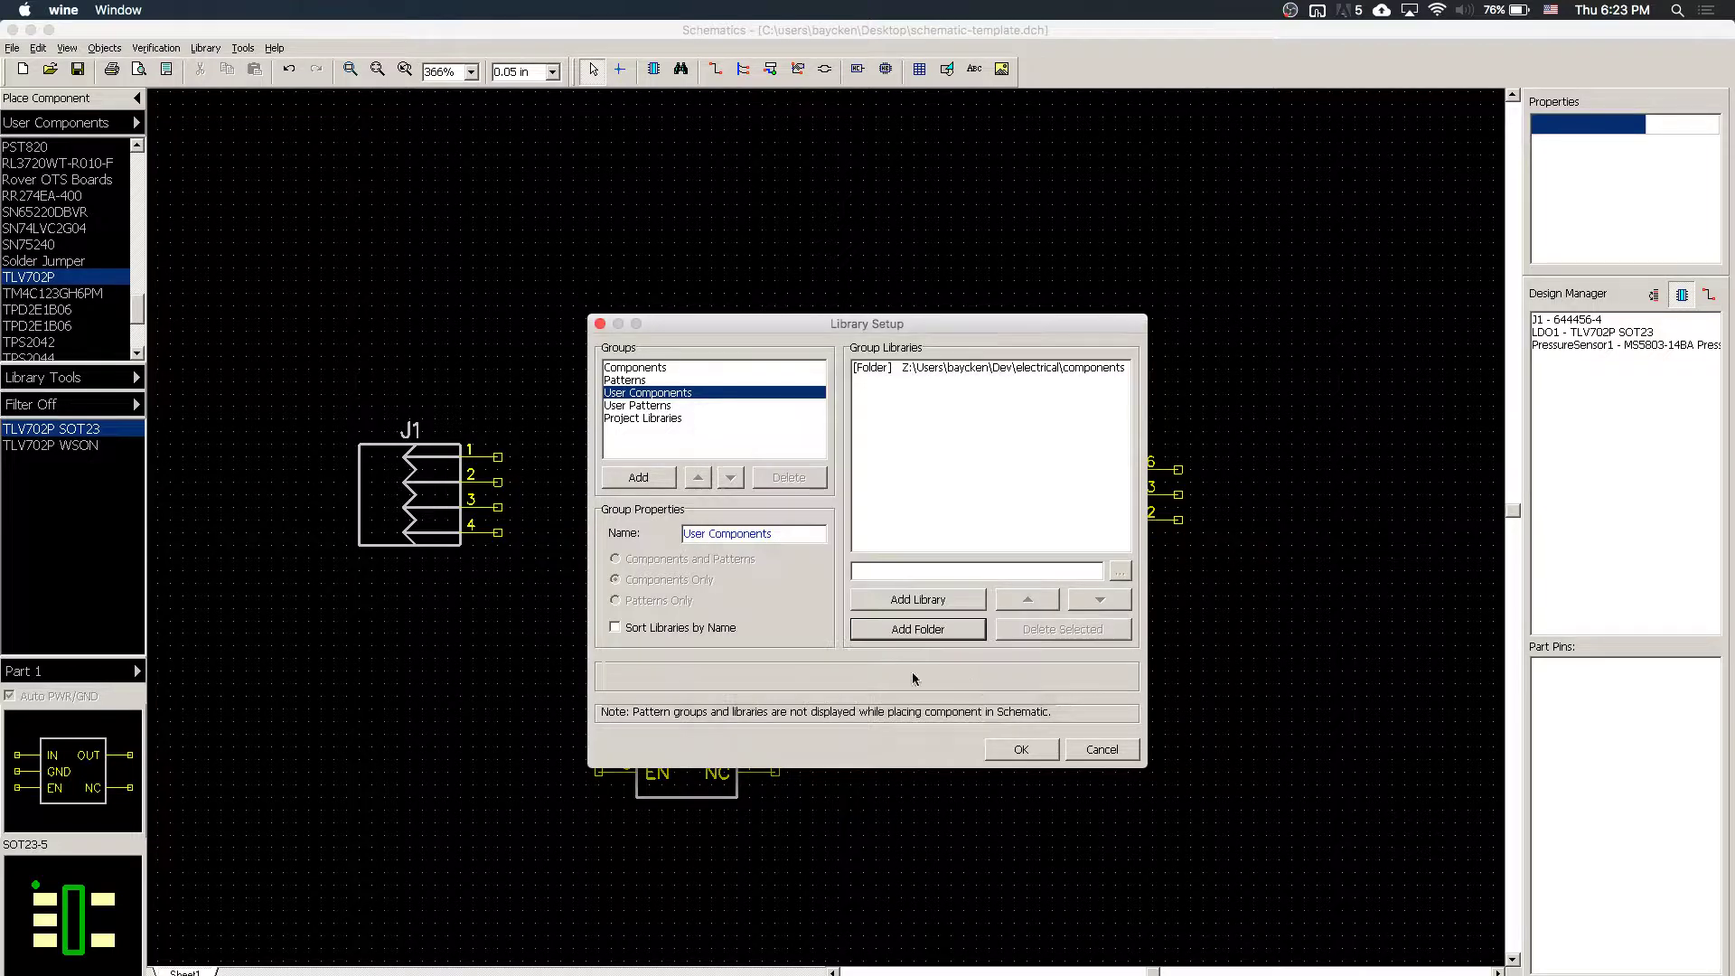
- Examine how library folders are added to the User Patterns group and leave the library setup without changes
{"action": "left_click", "coordinate": [661, 407]}
{"action": "left_click", "coordinate": [976, 630]}
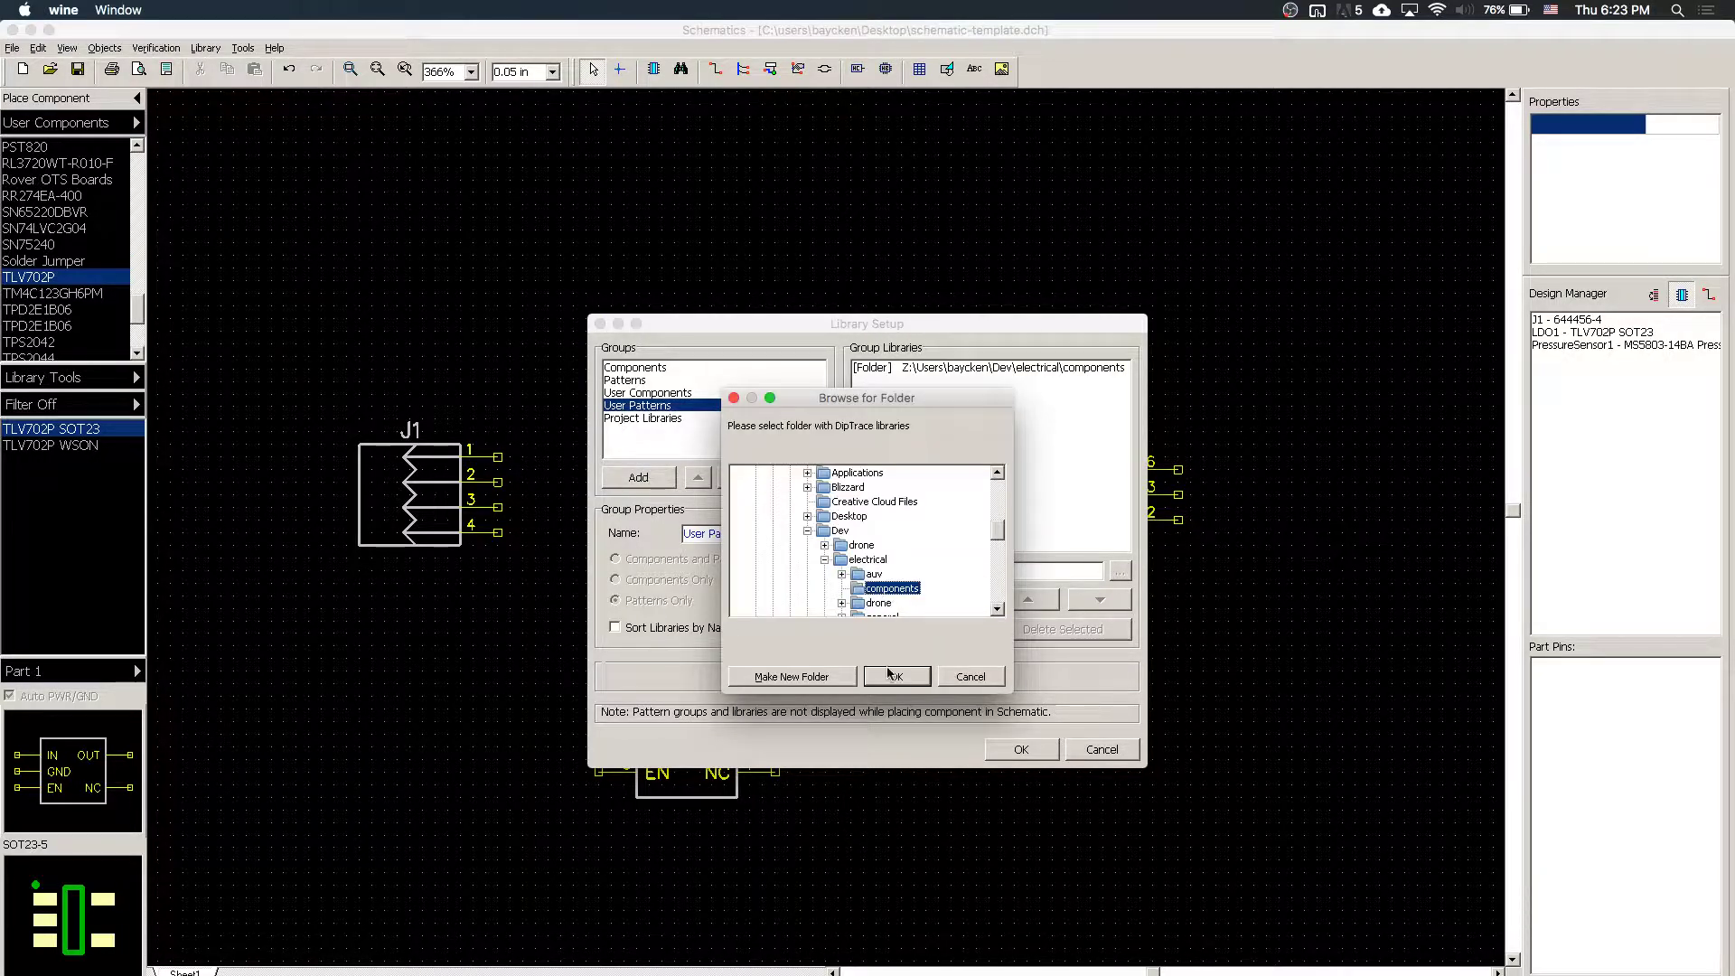
{"action": "left_click", "coordinate": [976, 680]}
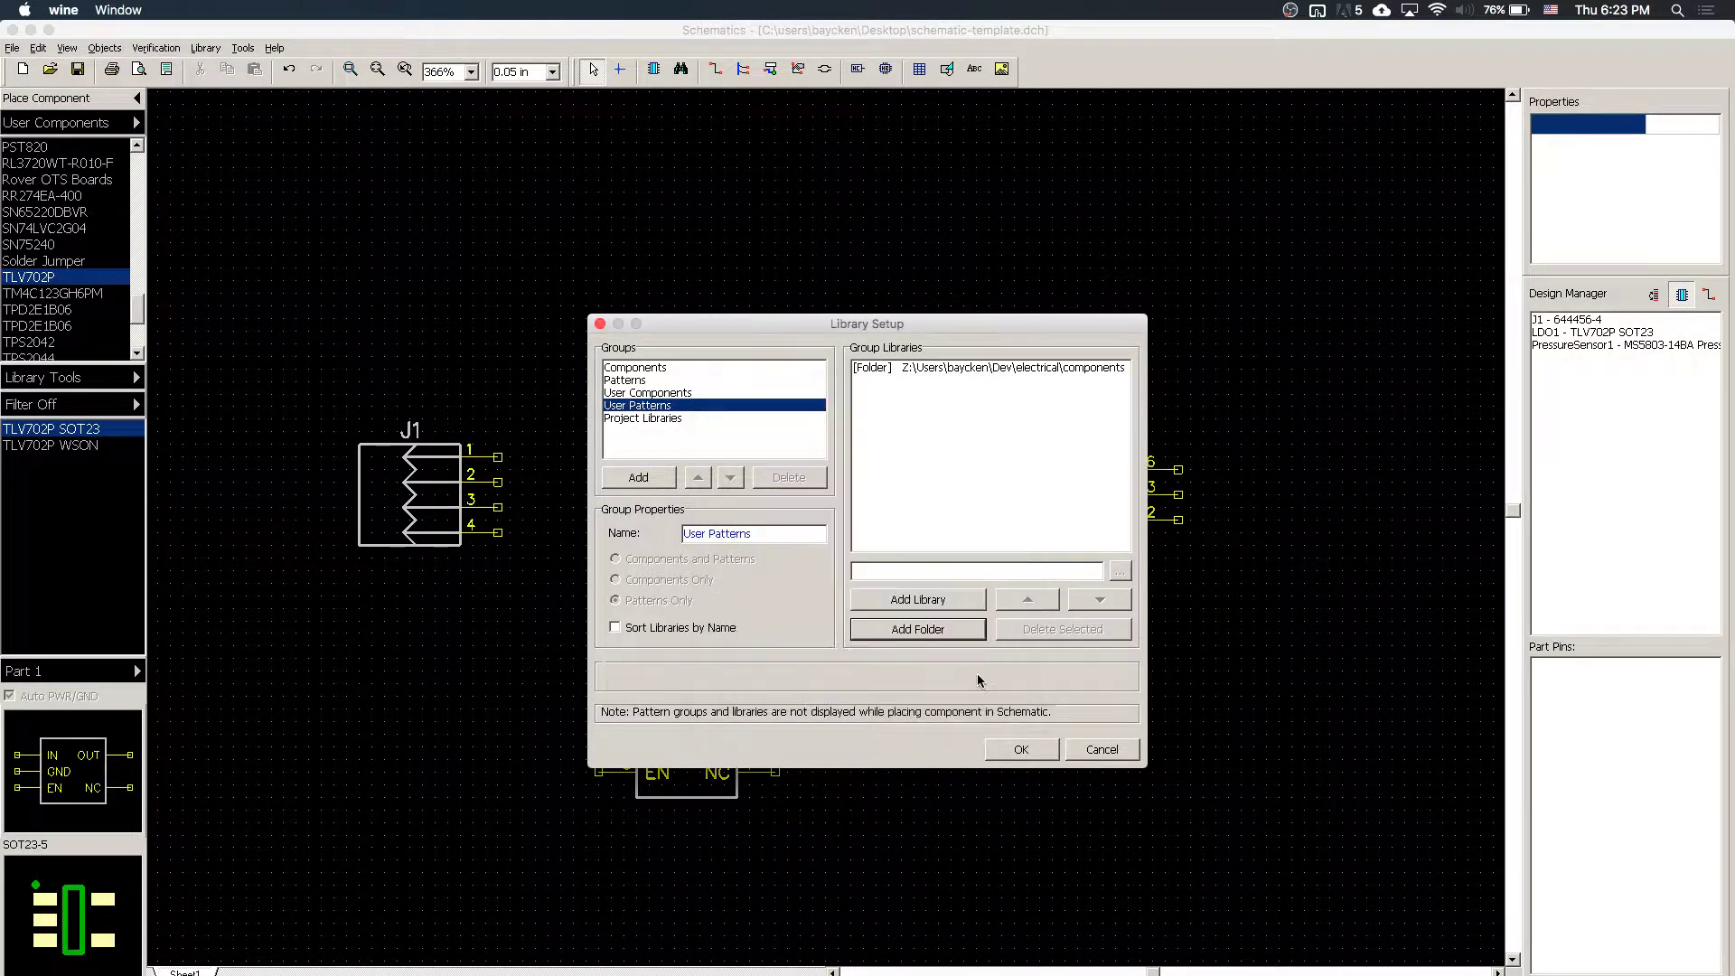
{"action": "left_click", "coordinate": [912, 601]}
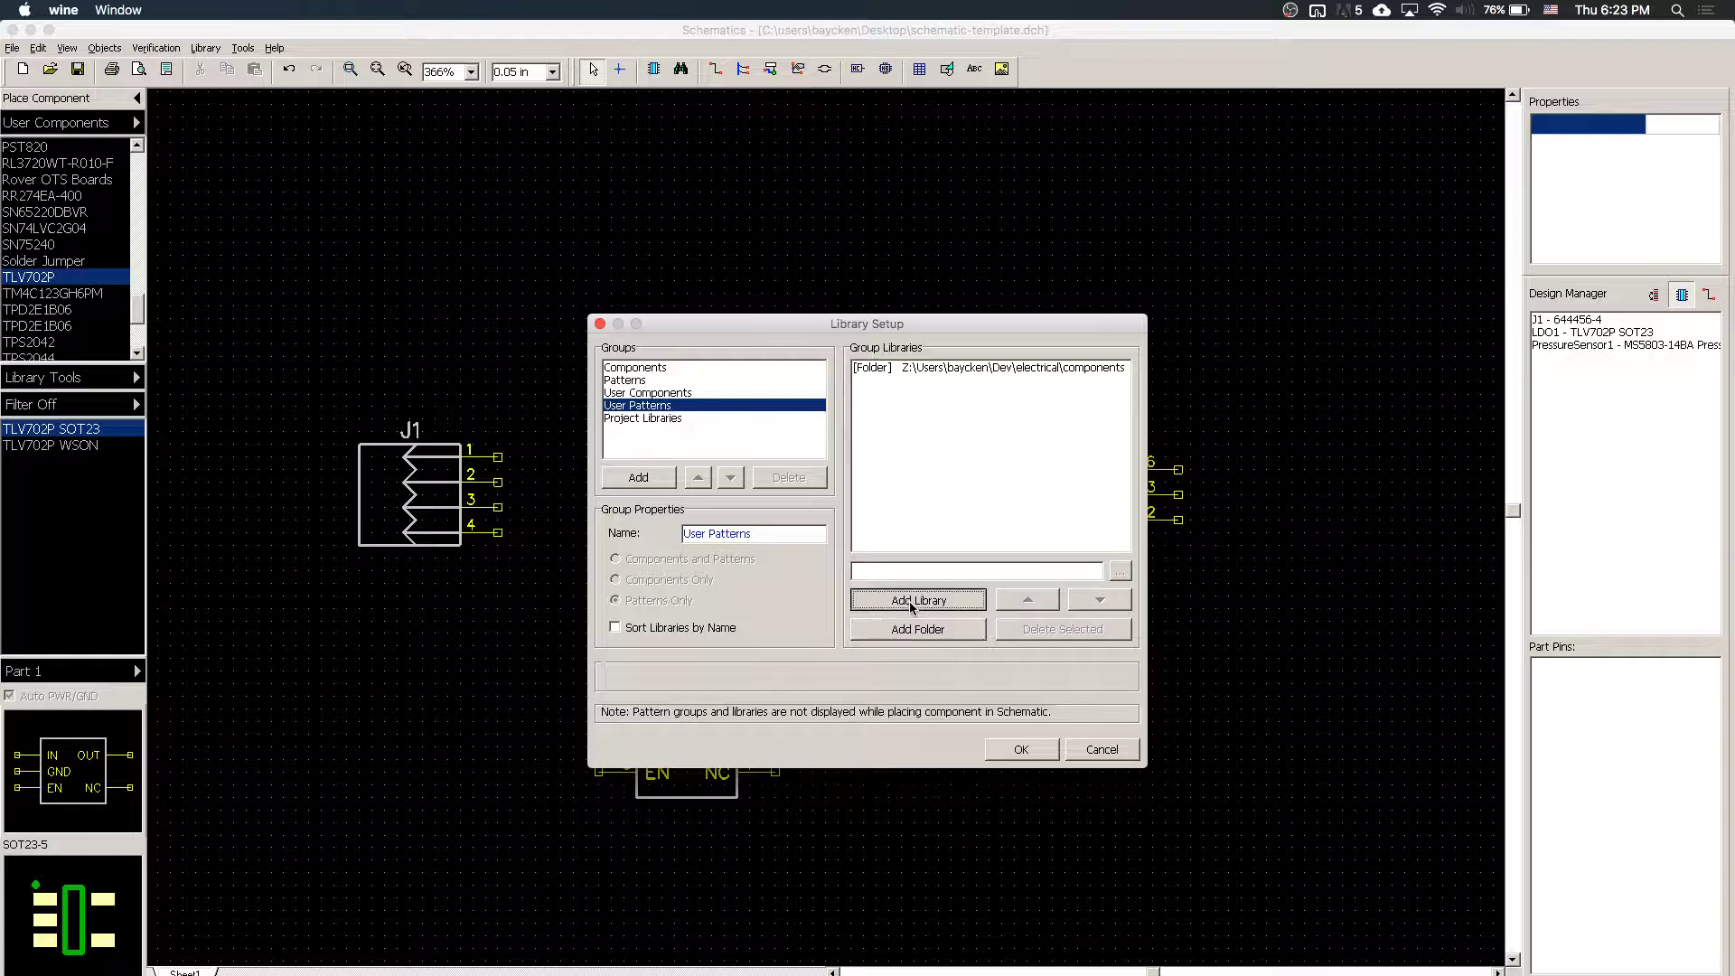
{"action": "key", "text": "Escape"}
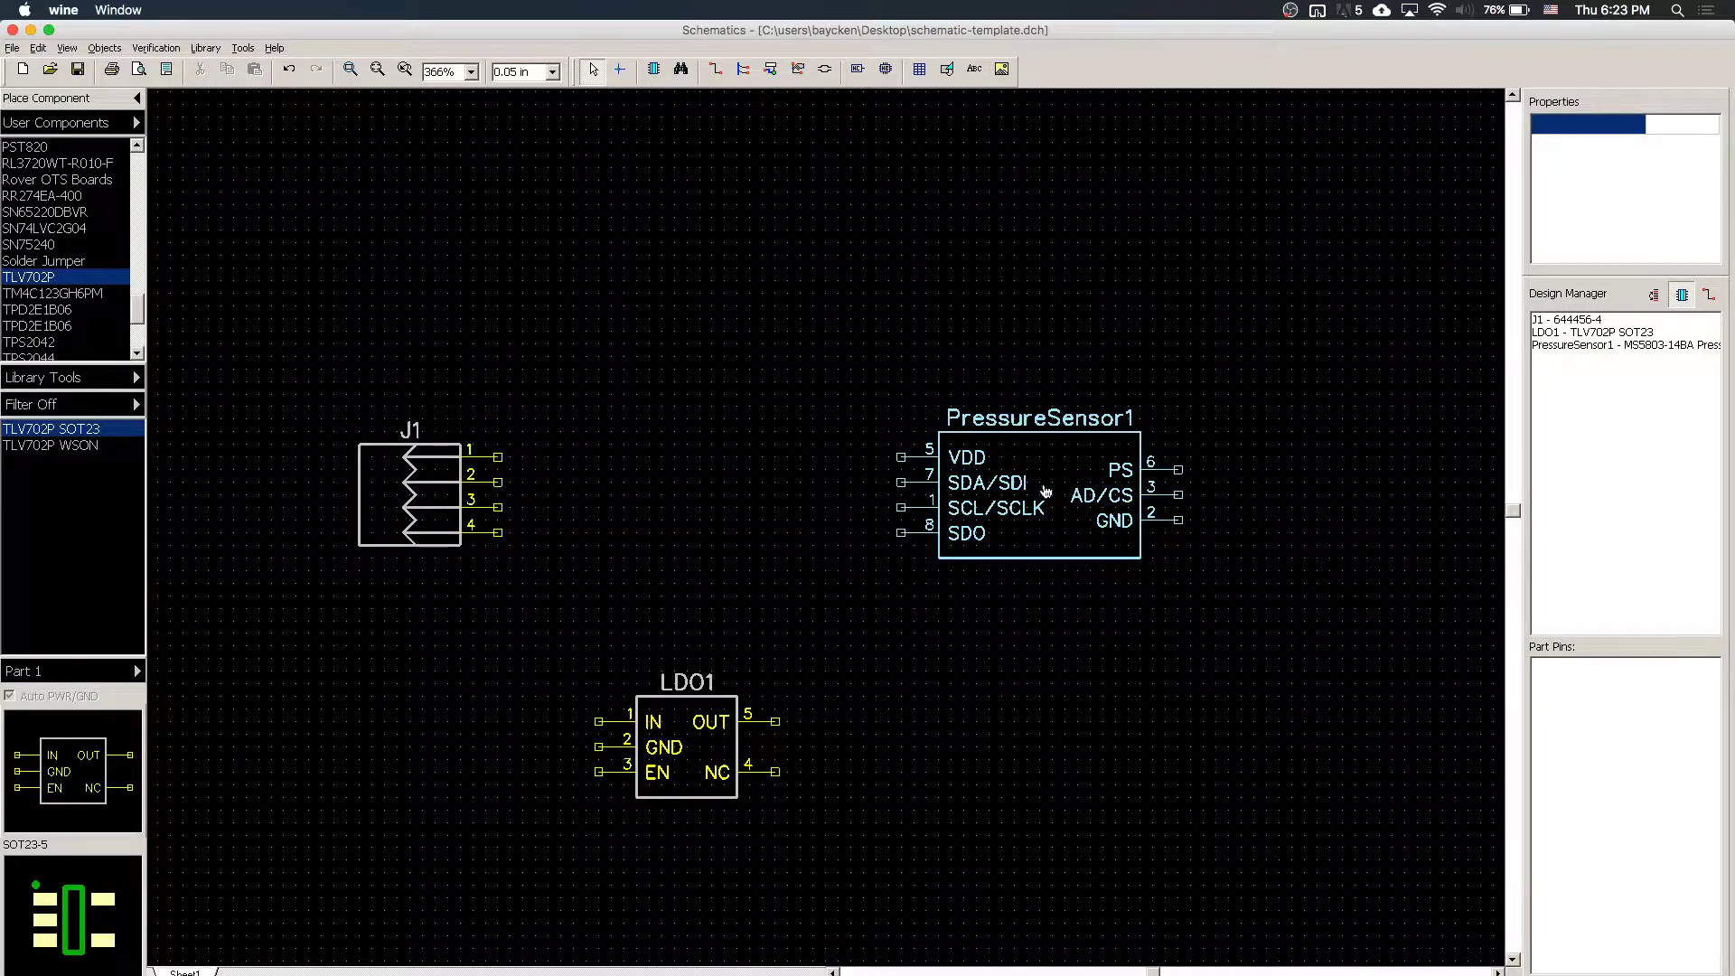
- Move the pressure sensor farther from header J1 and shift regulator LDO1 horizontally in the same direction
{"action": "left_click", "coordinate": [1146, 506]}
{"action": "left_click_drag", "start_coordinate": [1146, 506], "coordinate": [1259, 506]}
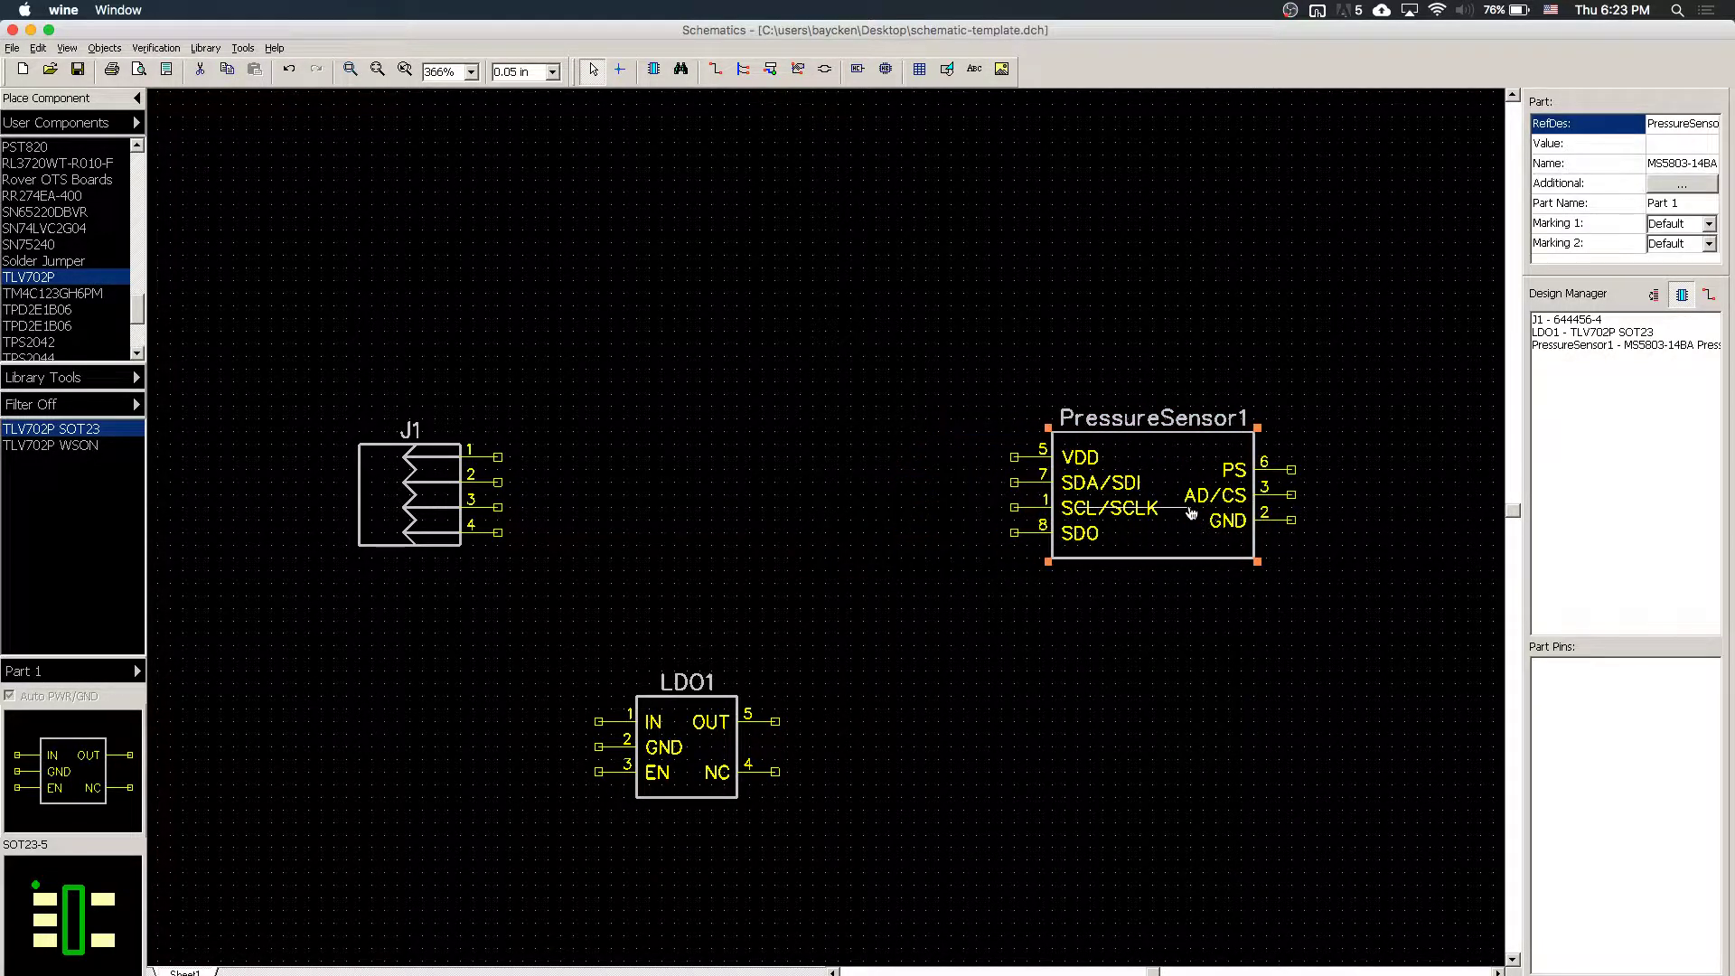
{"action": "left_click", "coordinate": [746, 755]}
{"action": "left_click_drag", "start_coordinate": [745, 755], "coordinate": [809, 755]}
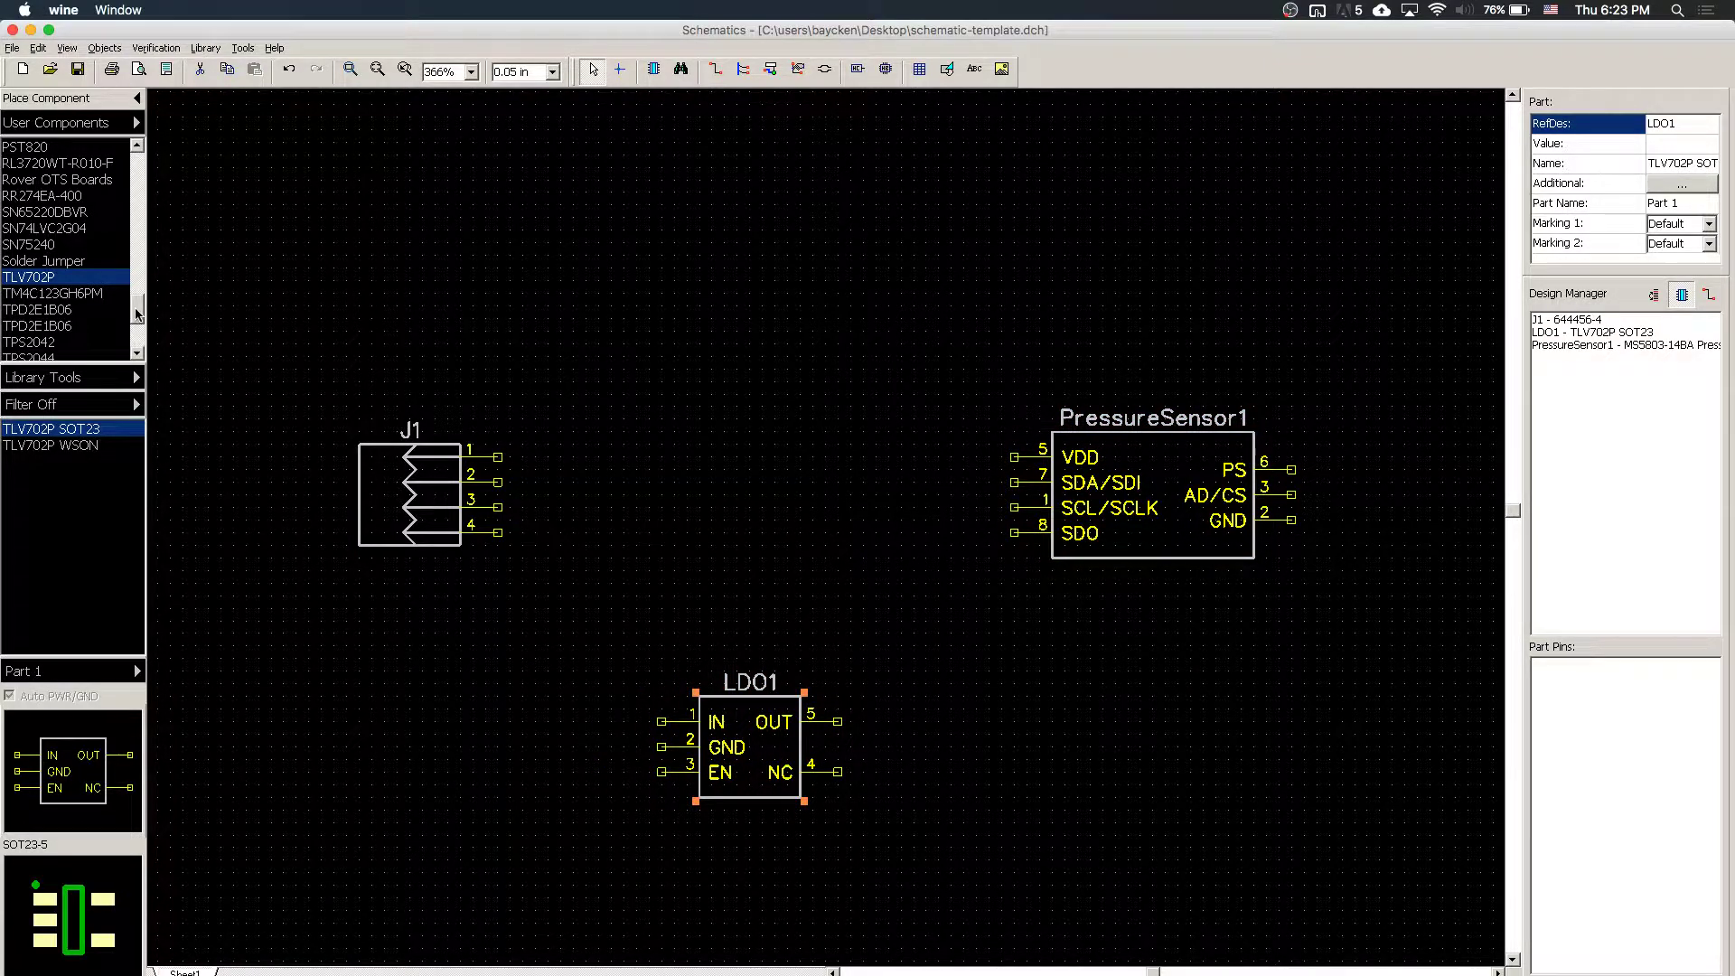
{"action": "left_click_drag", "start_coordinate": [136, 310], "coordinate": [132, 138]}
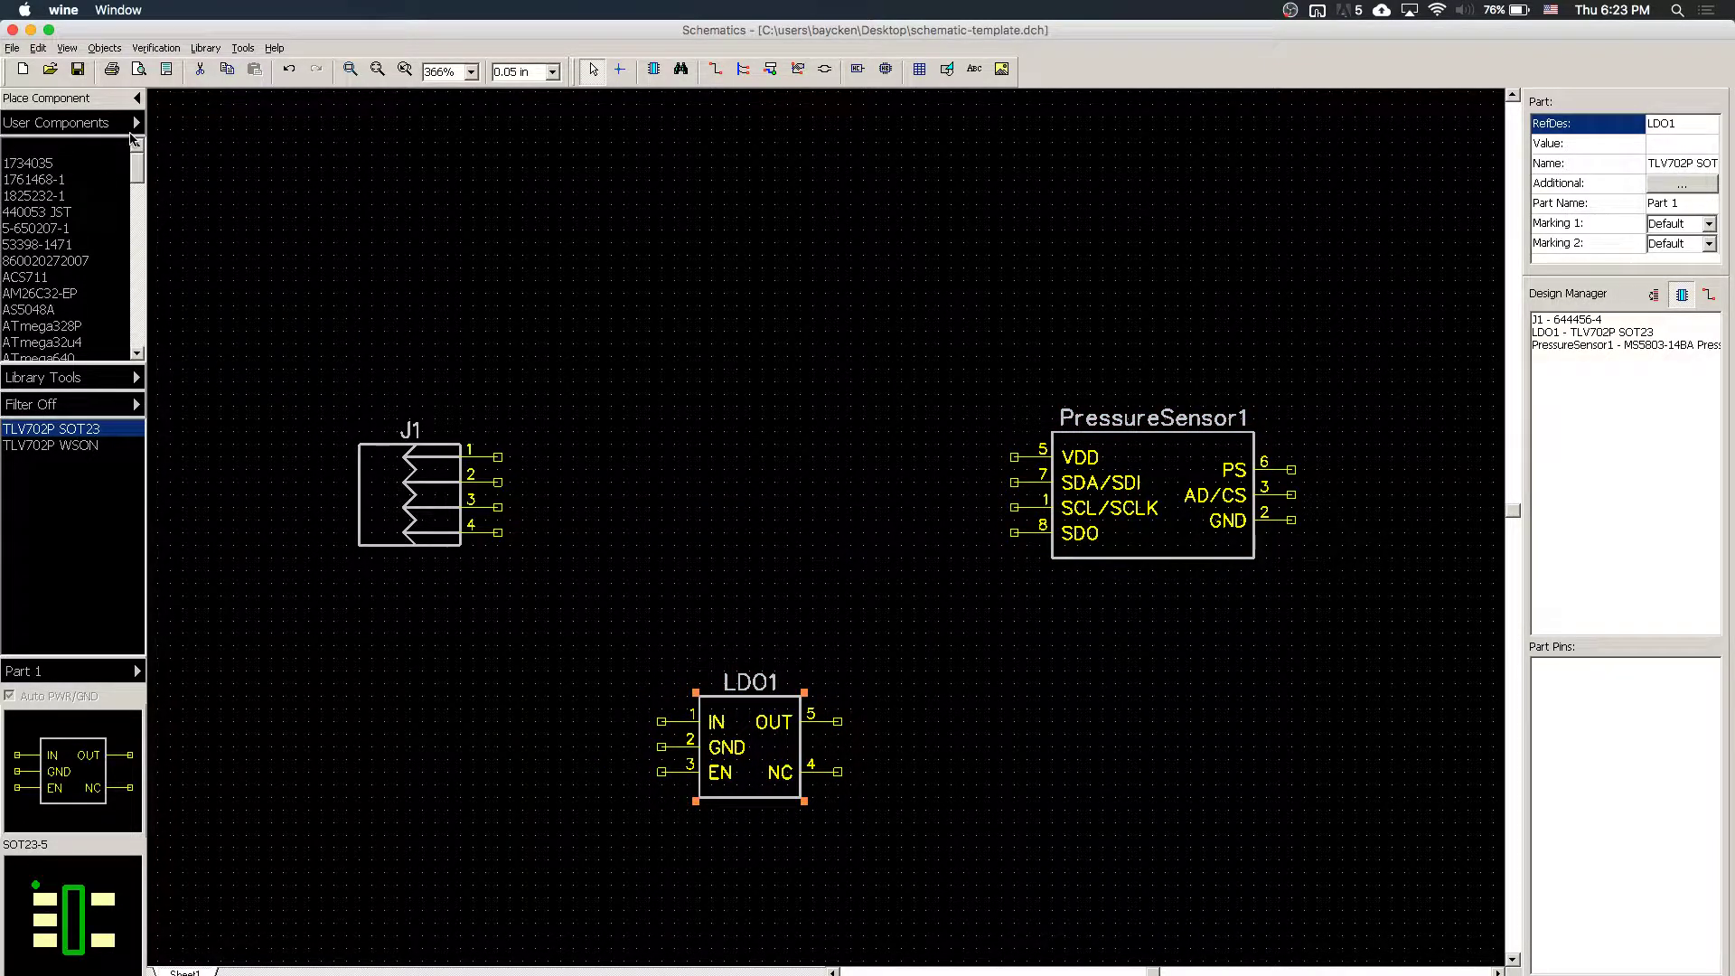
- Open the datasheet linked in LDO1's component properties, examine its Typical Application Circuit, and close the datasheet
{"action": "double_click", "coordinate": [788, 794]}
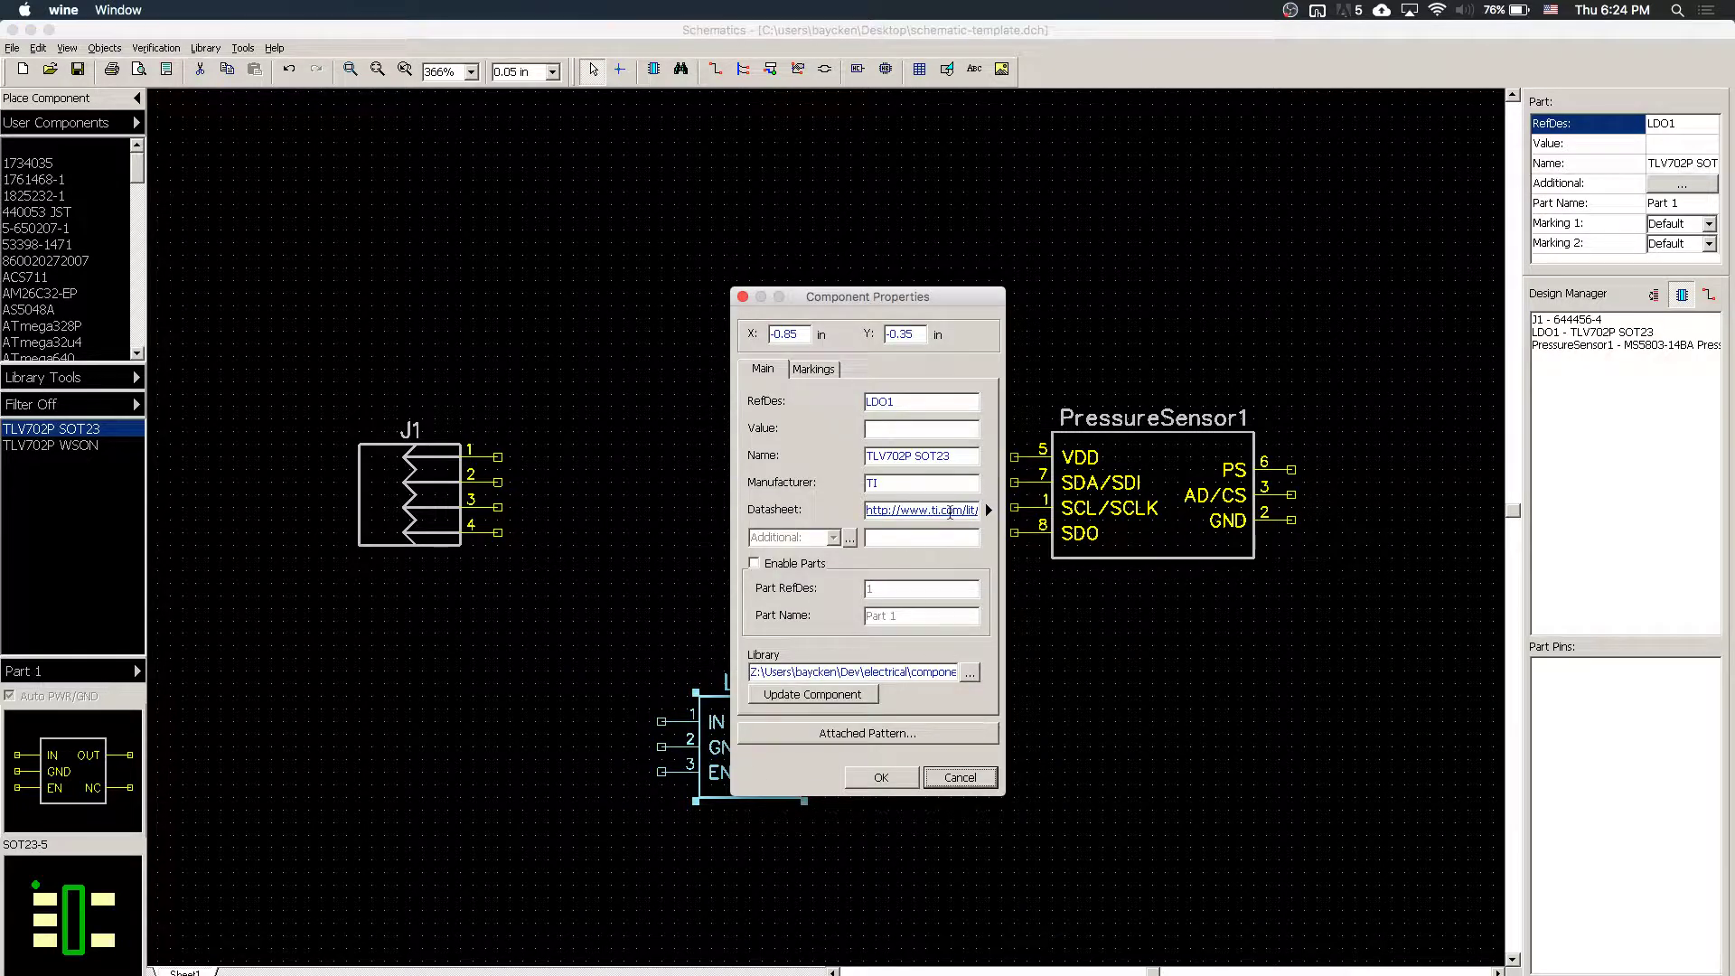
{"action": "left_click", "coordinate": [946, 511]}
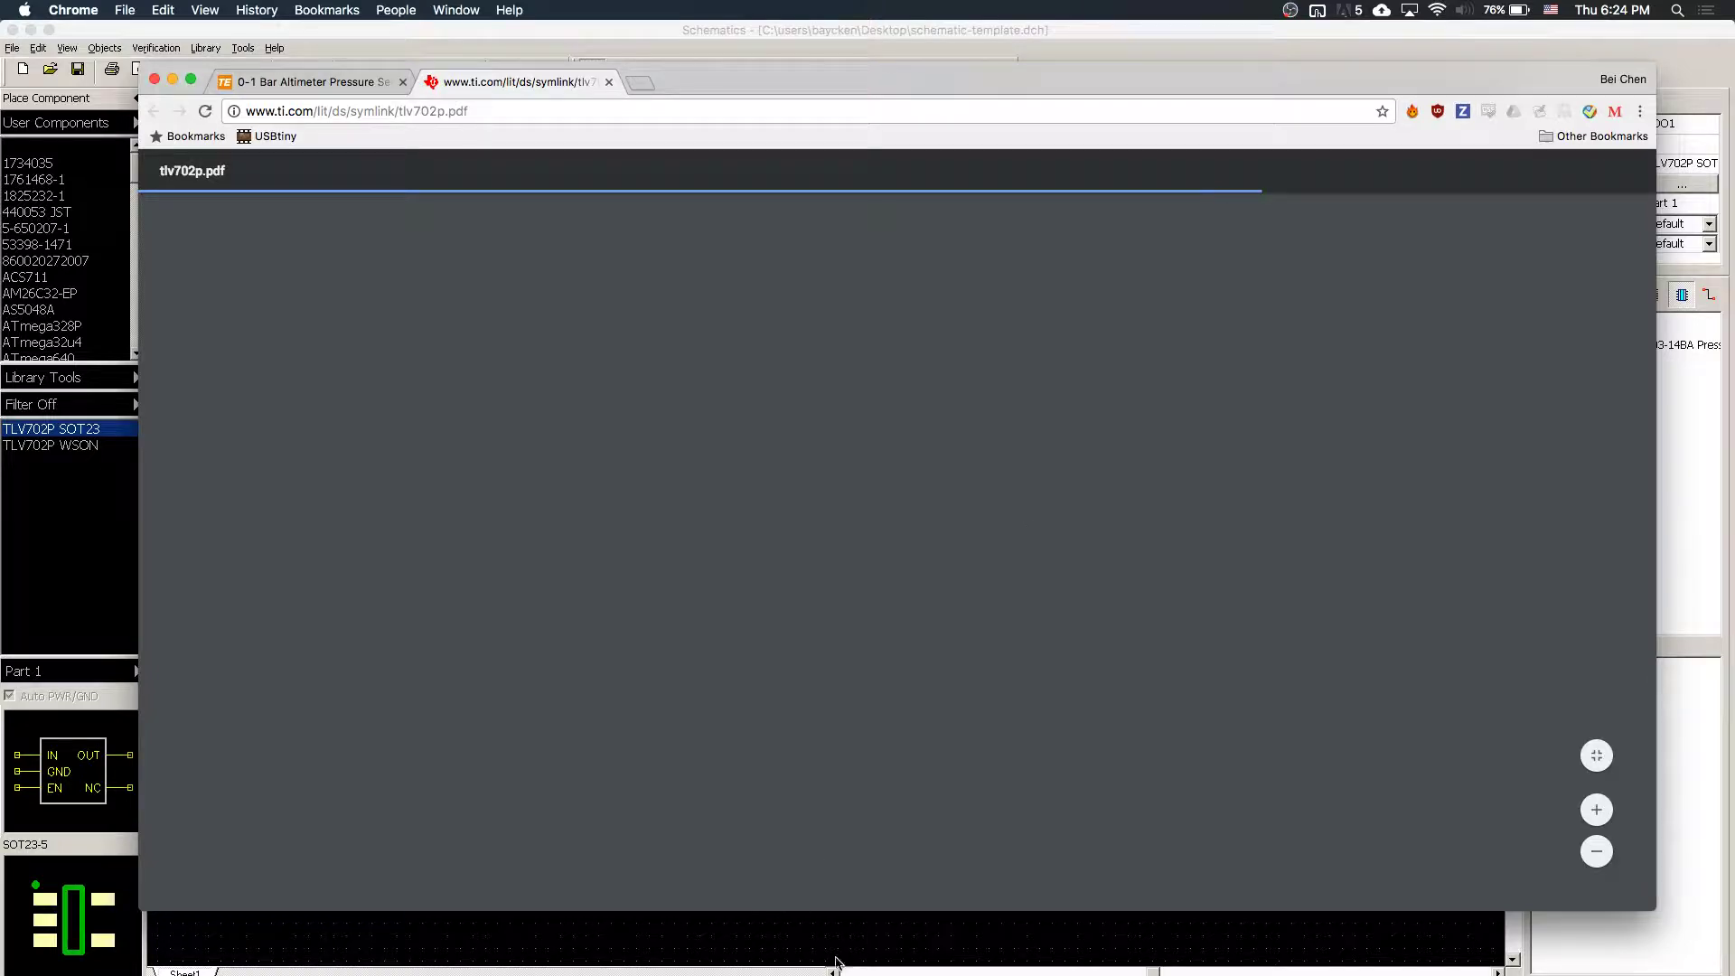
{"action": "scroll", "coordinate": [825, 727], "scroll_direction": "down", "scroll_amount": 3}
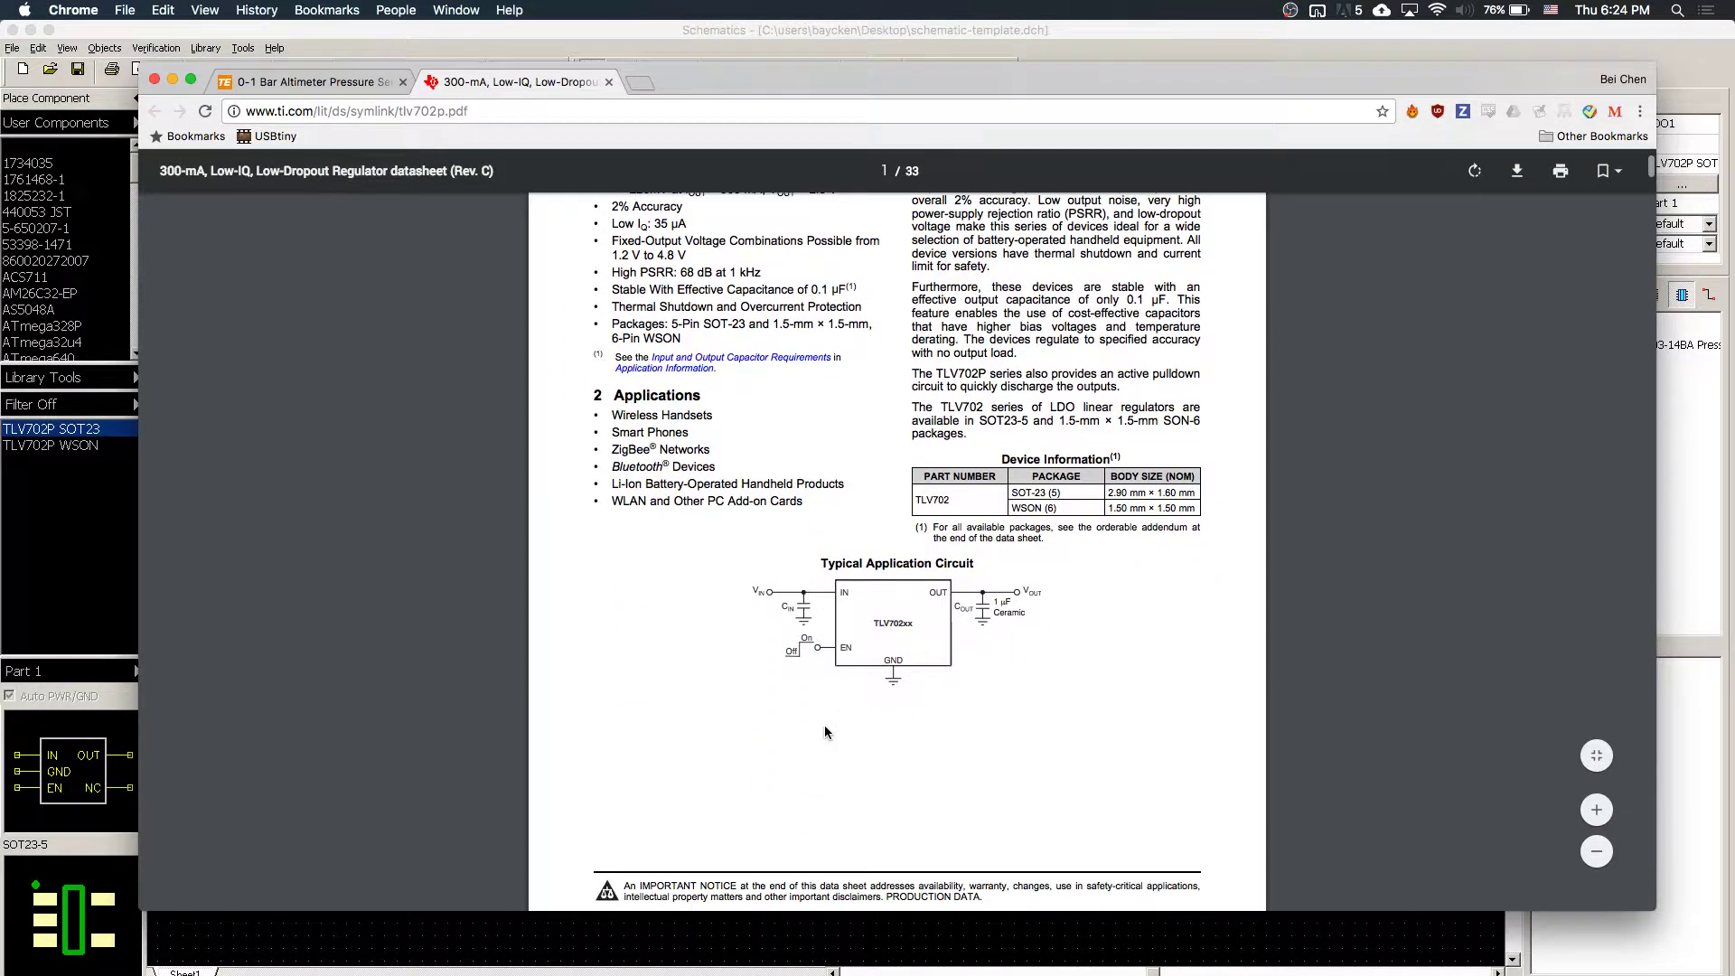
{"action": "scroll", "coordinate": [825, 727], "scroll_direction": "up", "scroll_amount": 3, "text": "ctrl"}
{"action": "scroll", "coordinate": [825, 728], "scroll_direction": "up", "scroll_amount": 5, "text": "ctrl"}
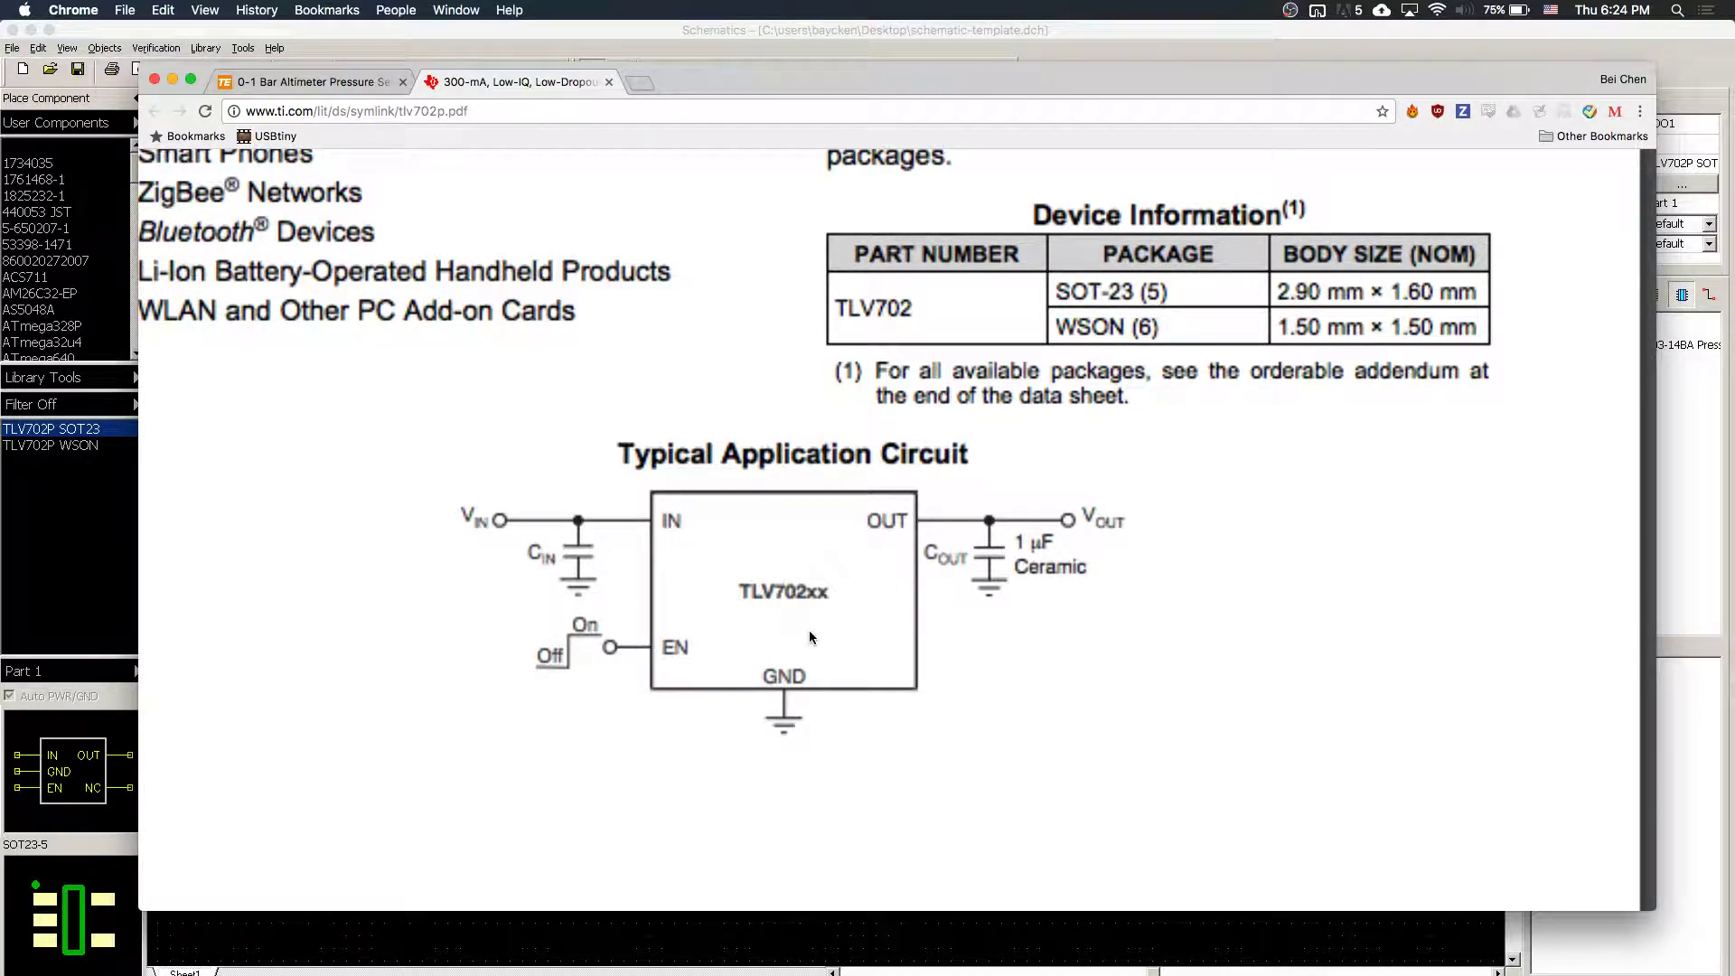
{"action": "key", "text": "super+w"}
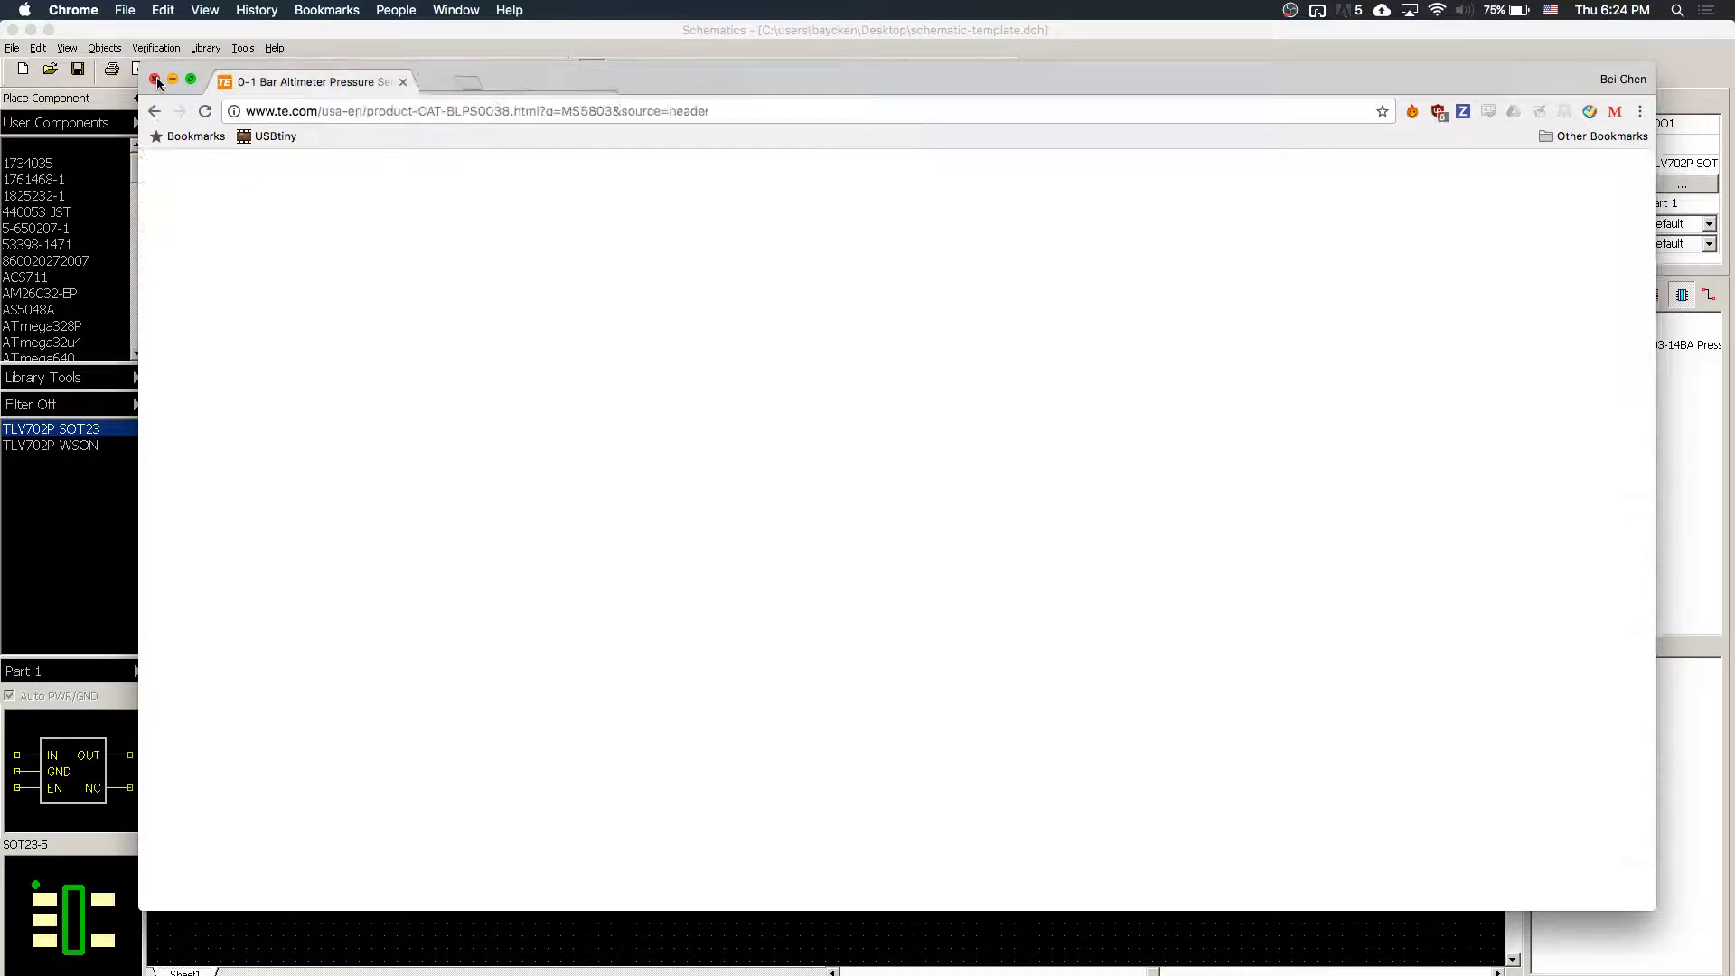
- Close the browser window with the pressure sensor product page and return to the schematic
{"action": "left_click", "coordinate": [156, 79]}
{"action": "left_click", "coordinate": [404, 610]}
{"action": "key", "text": "Return"}
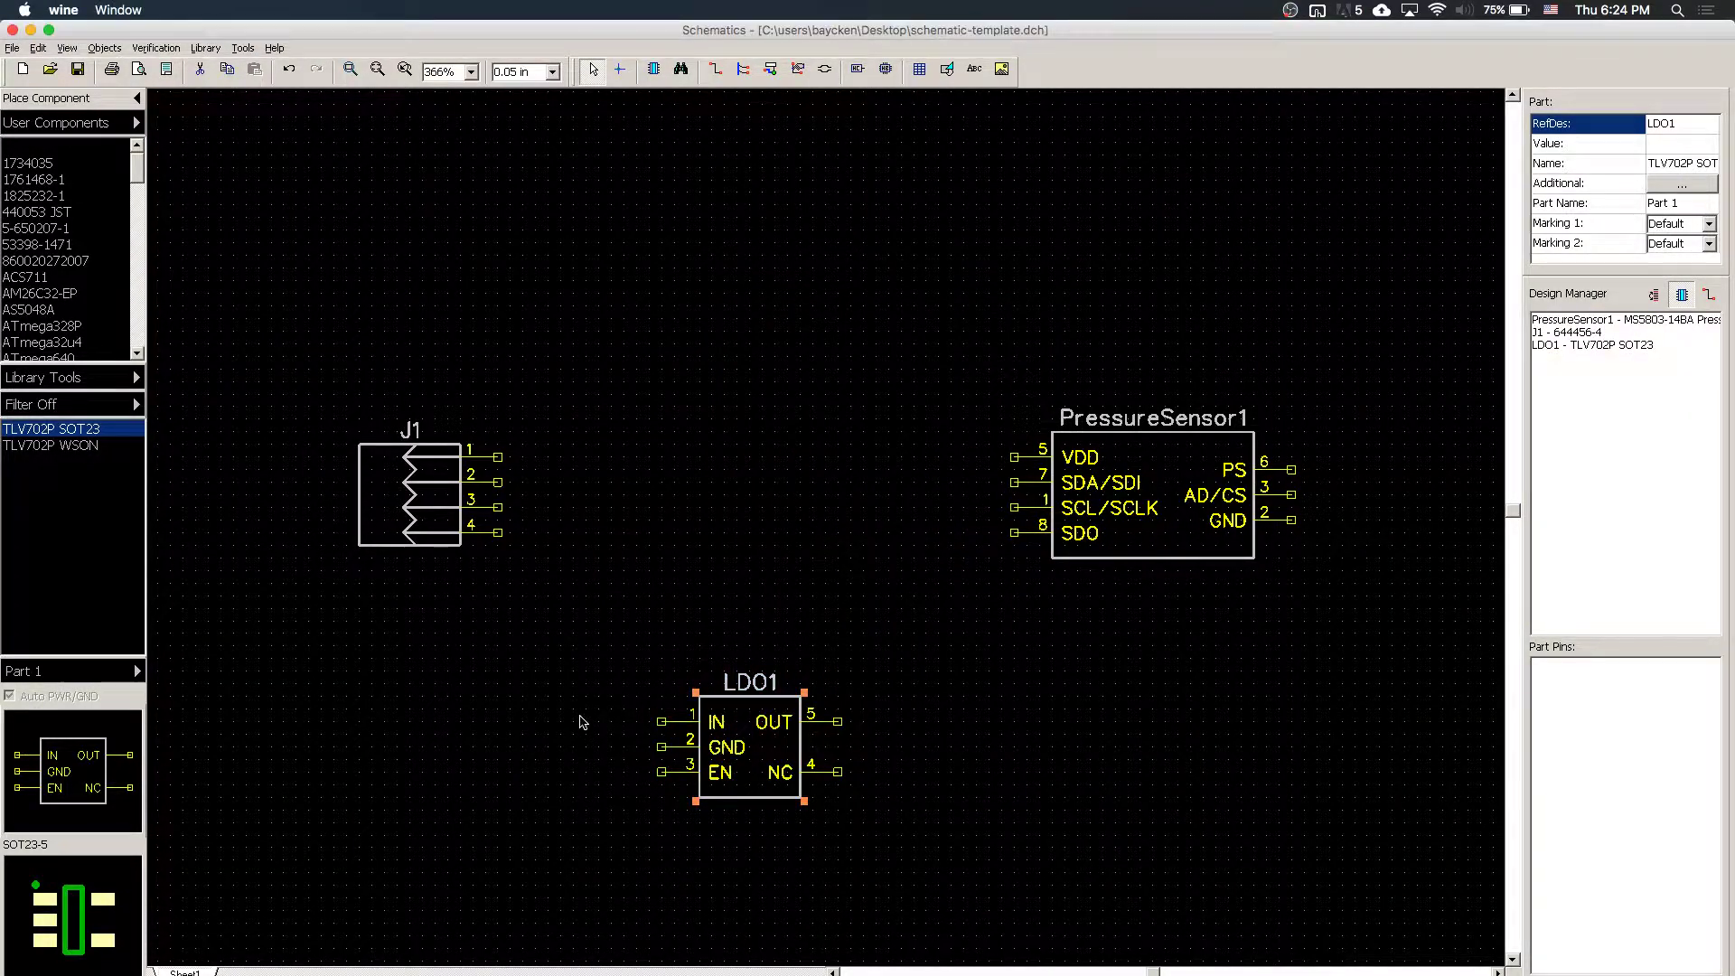
- Place a CAP_0603 capacitor from the Discrete SMD component library beside the input side of LDO1
{"action": "scroll", "coordinate": [582, 721], "scroll_direction": "down", "scroll_amount": 1}
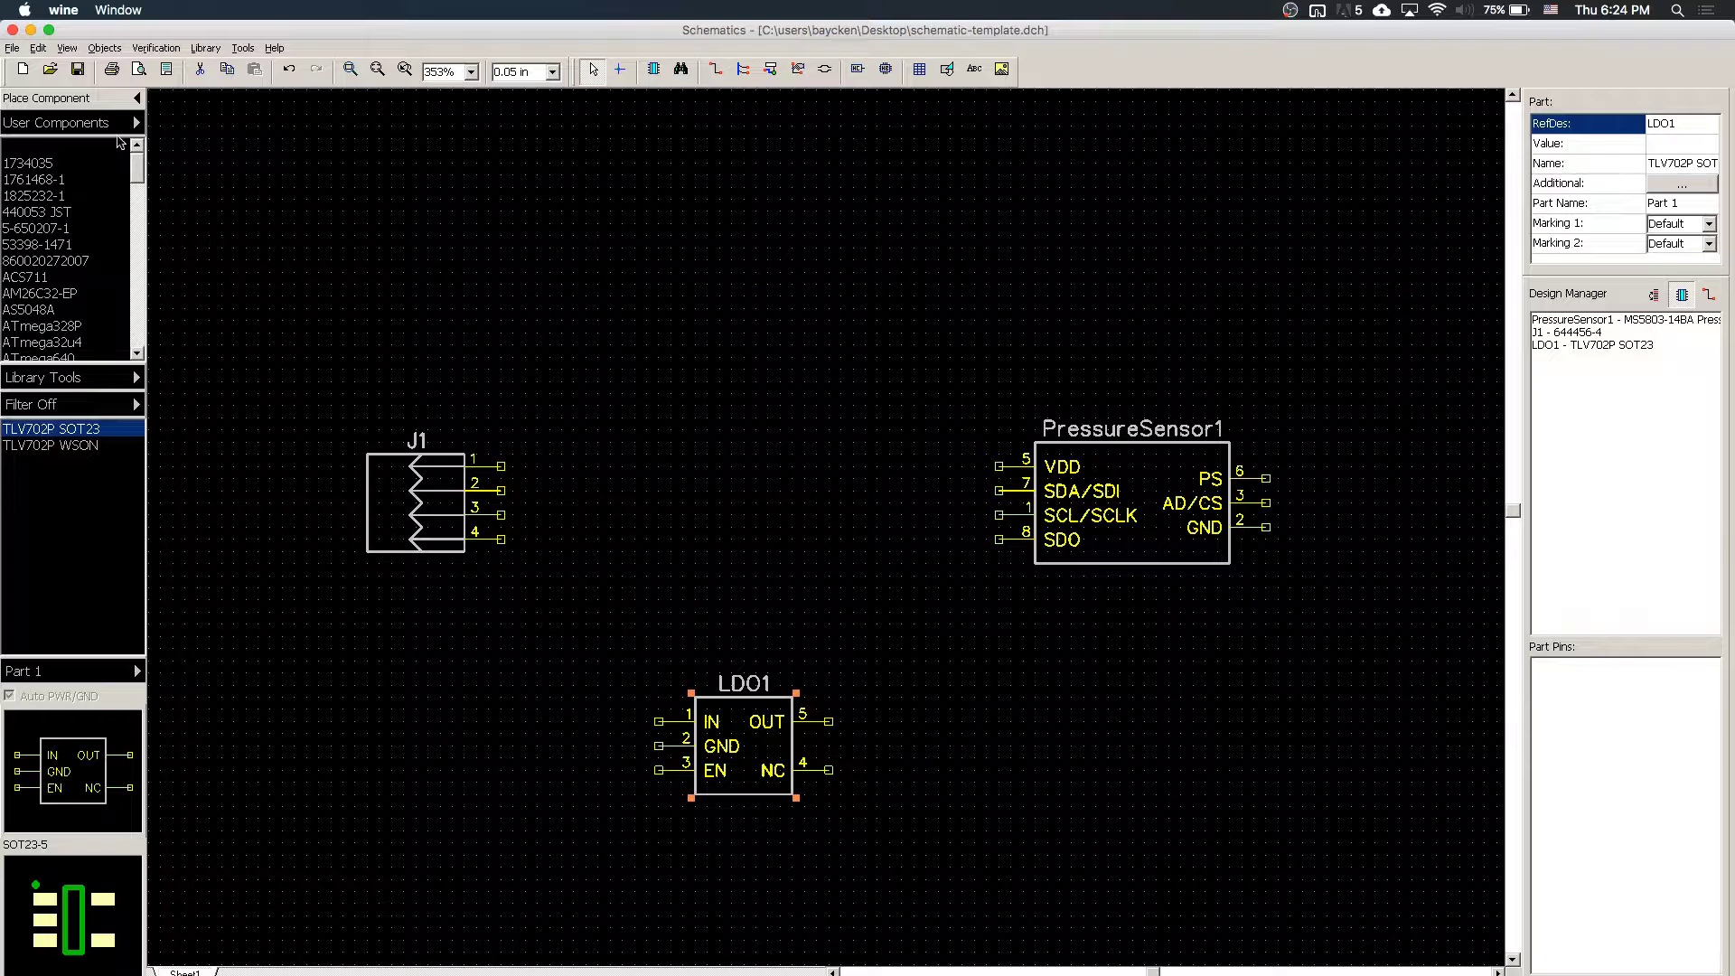
{"action": "left_click", "coordinate": [134, 124]}
{"action": "left_click", "coordinate": [206, 121]}
{"action": "left_click", "coordinate": [79, 147]}
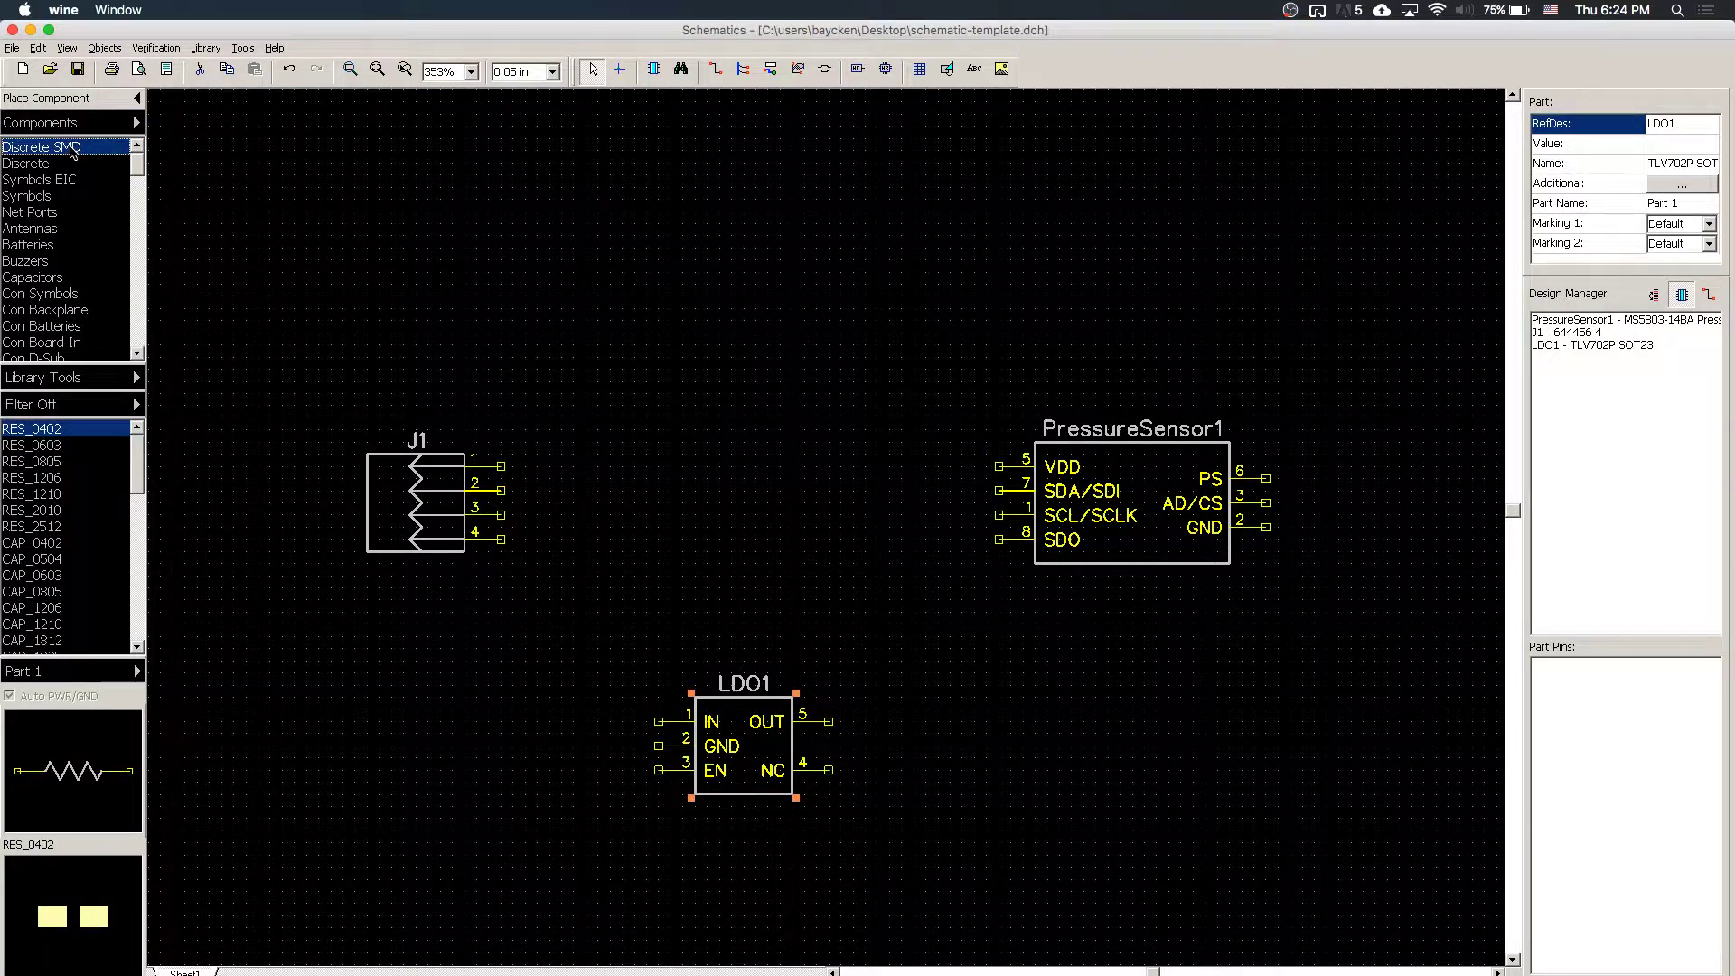
{"action": "left_click", "coordinate": [57, 446]}
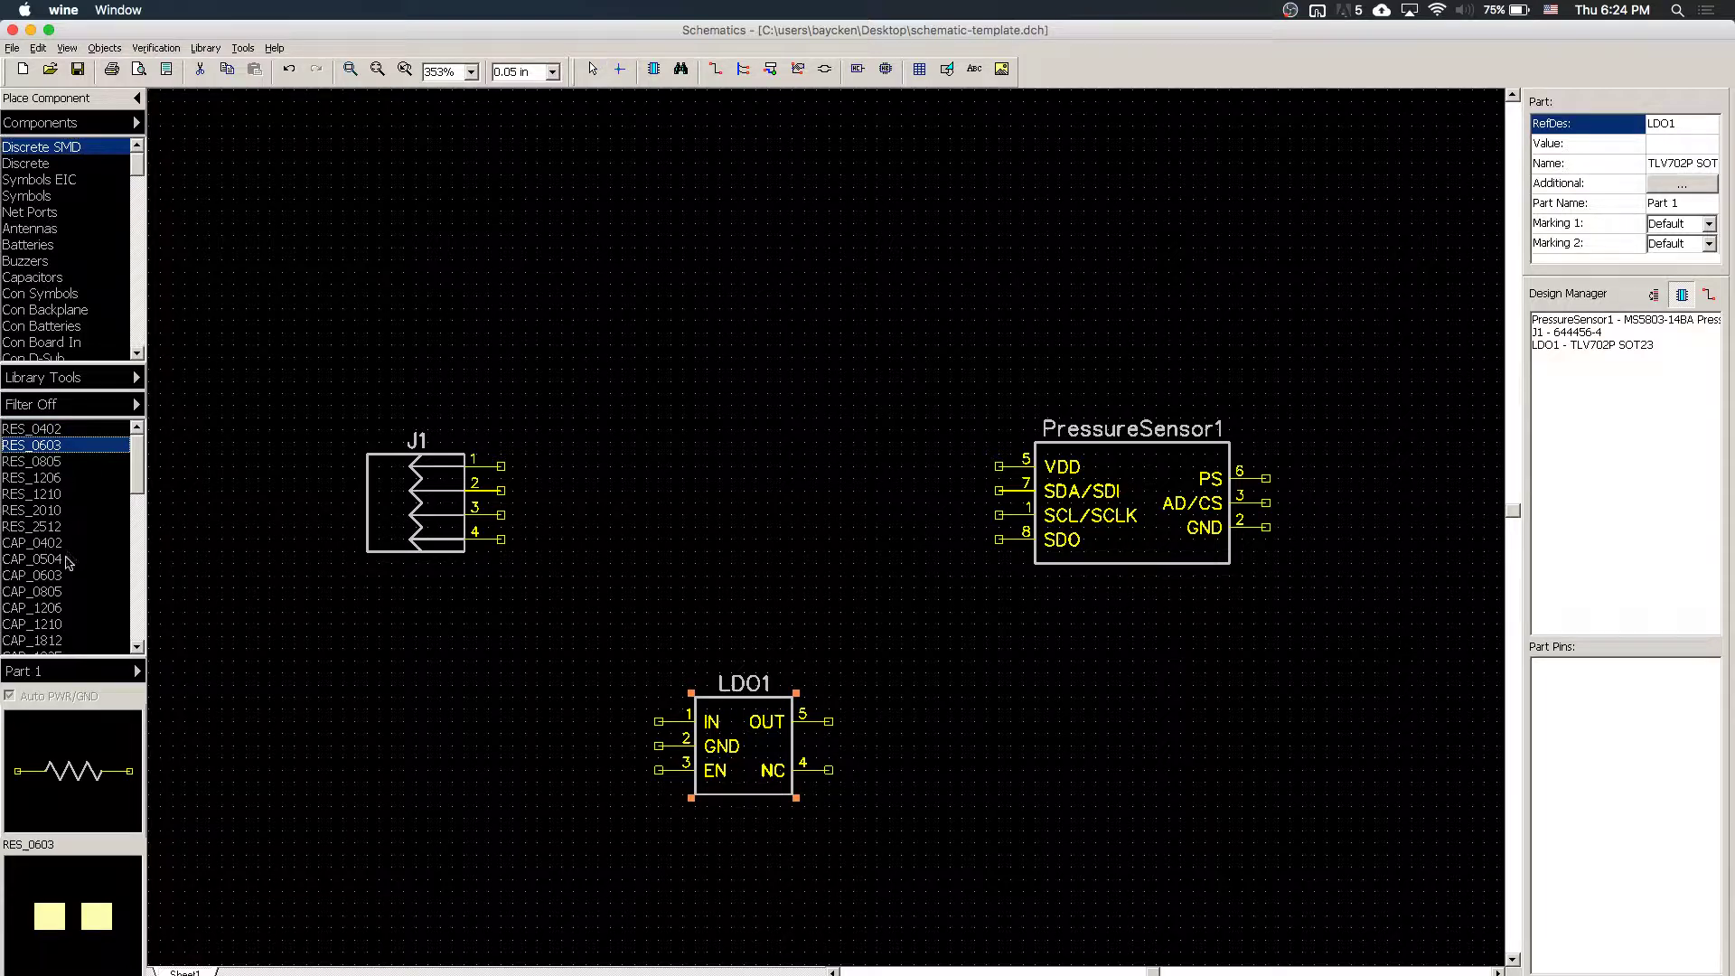
{"action": "left_click", "coordinate": [62, 576]}
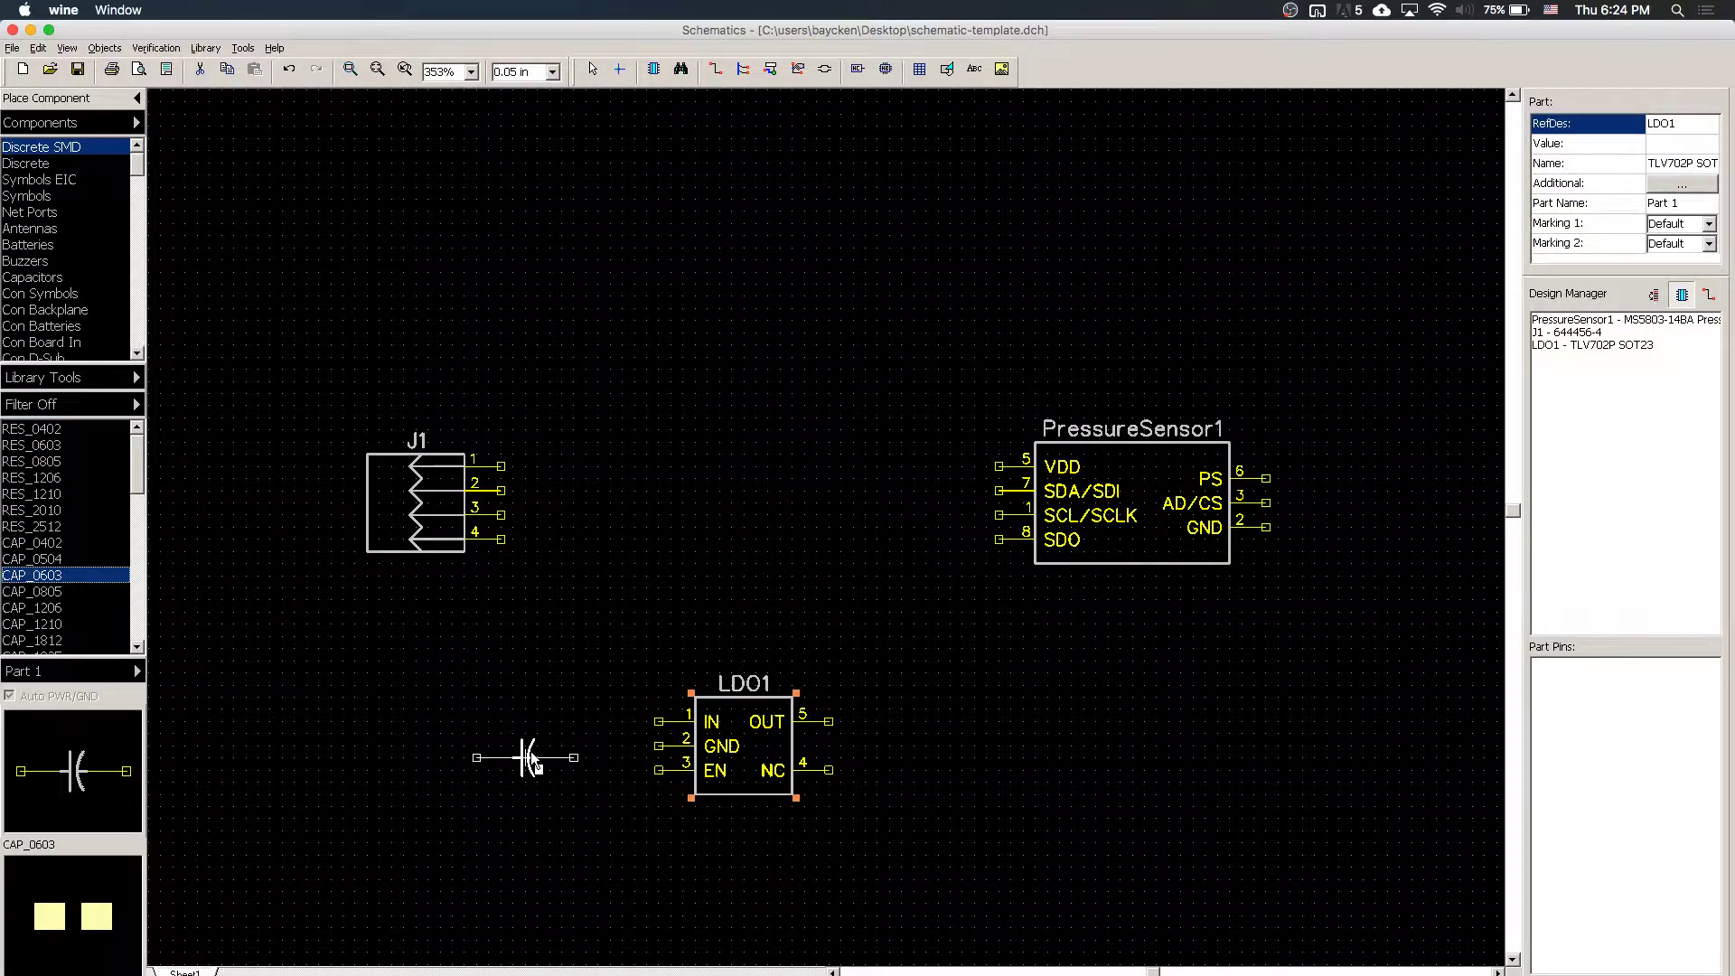
{"action": "left_click", "coordinate": [538, 764]}
{"action": "key", "text": "Escape"}
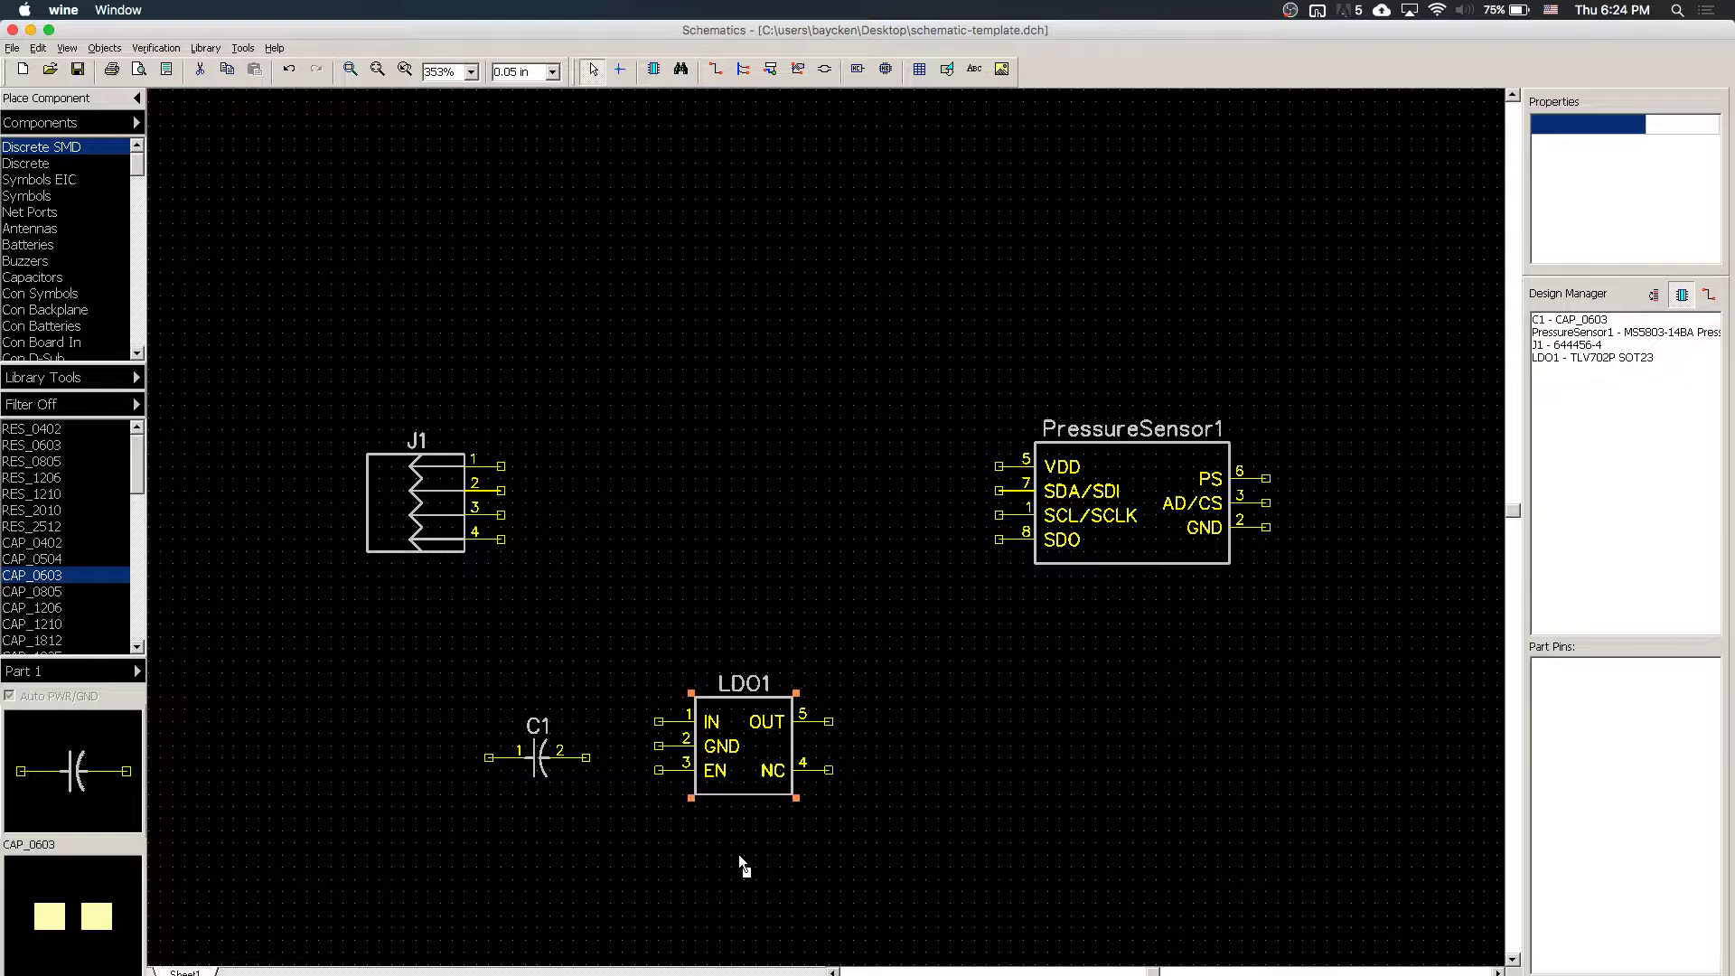
- Move capacitor C1 slightly lower, rotate it upright with pin 1 on top, and shift LDO1 a little farther away from it
{"action": "left_click", "coordinate": [544, 766]}
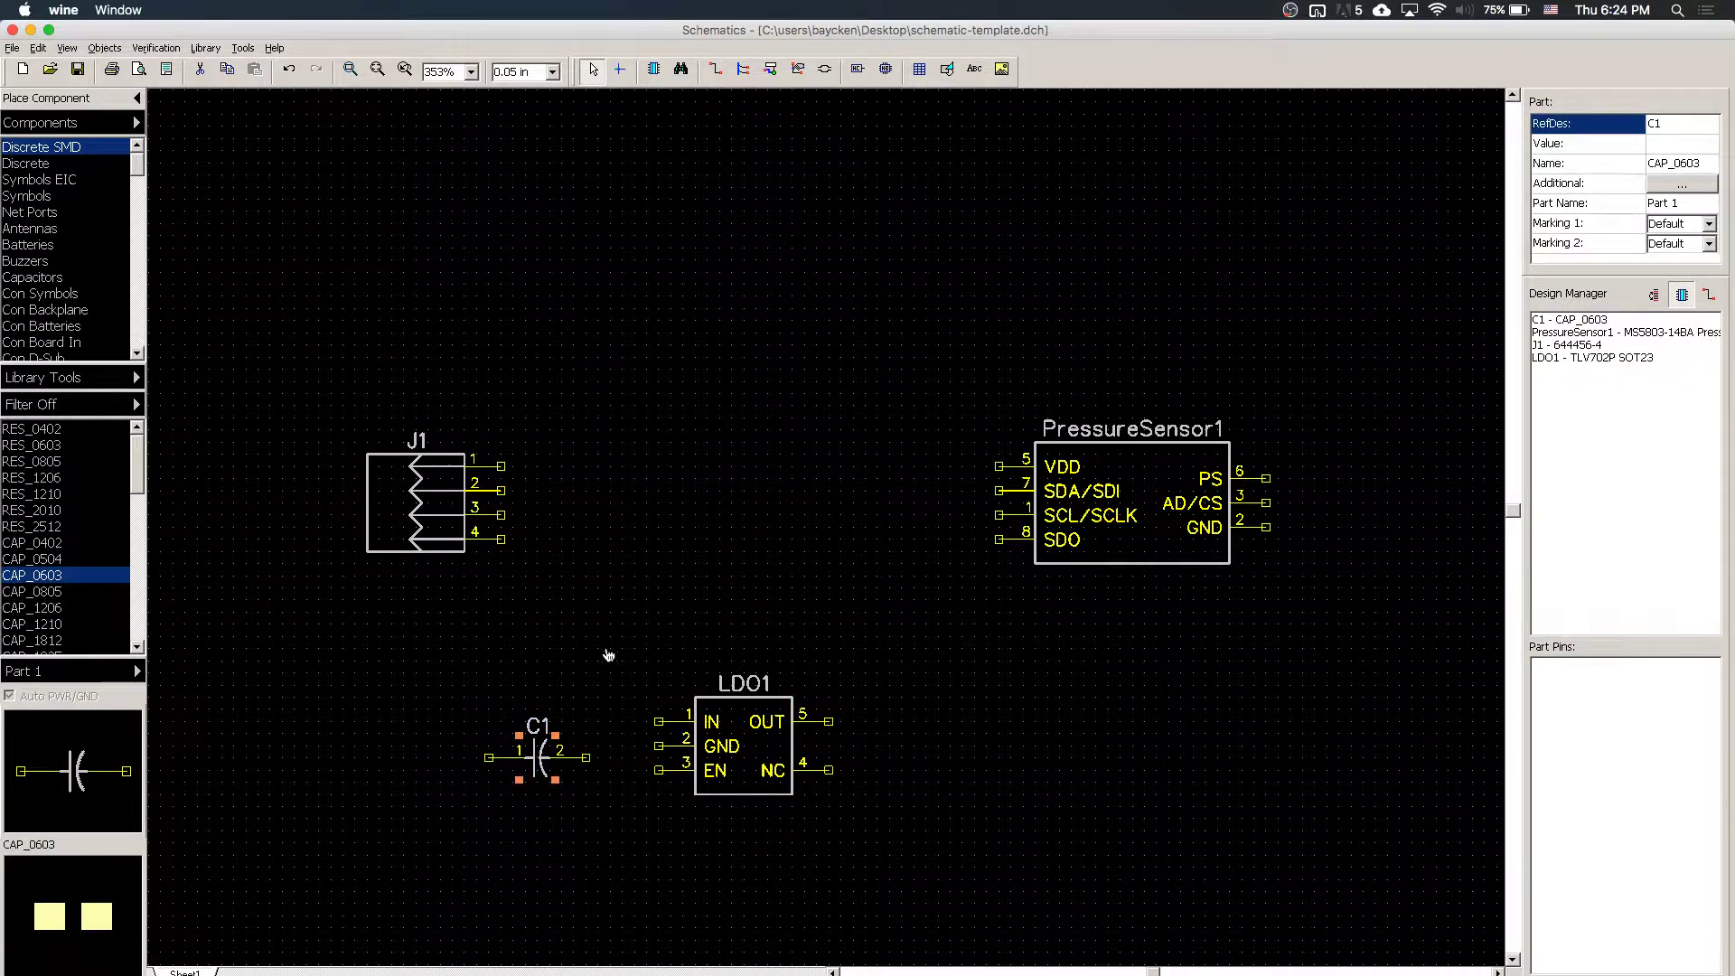
{"action": "left_click_drag", "start_coordinate": [548, 766], "coordinate": [604, 809]}
{"action": "key", "text": "r"}
{"action": "key", "text": "r"}
{"action": "key", "text": "r"}
{"action": "key", "text": "r"}
{"action": "key", "text": "r"}
{"action": "key", "text": "r"}
{"action": "key", "text": "r"}
{"action": "key", "text": "r"}
{"action": "key", "text": "r"}
{"action": "key", "text": "r"}
{"action": "key", "text": "r"}
{"action": "key", "text": "r"}
{"action": "key", "text": "r"}
{"action": "left_click", "coordinate": [733, 785]}
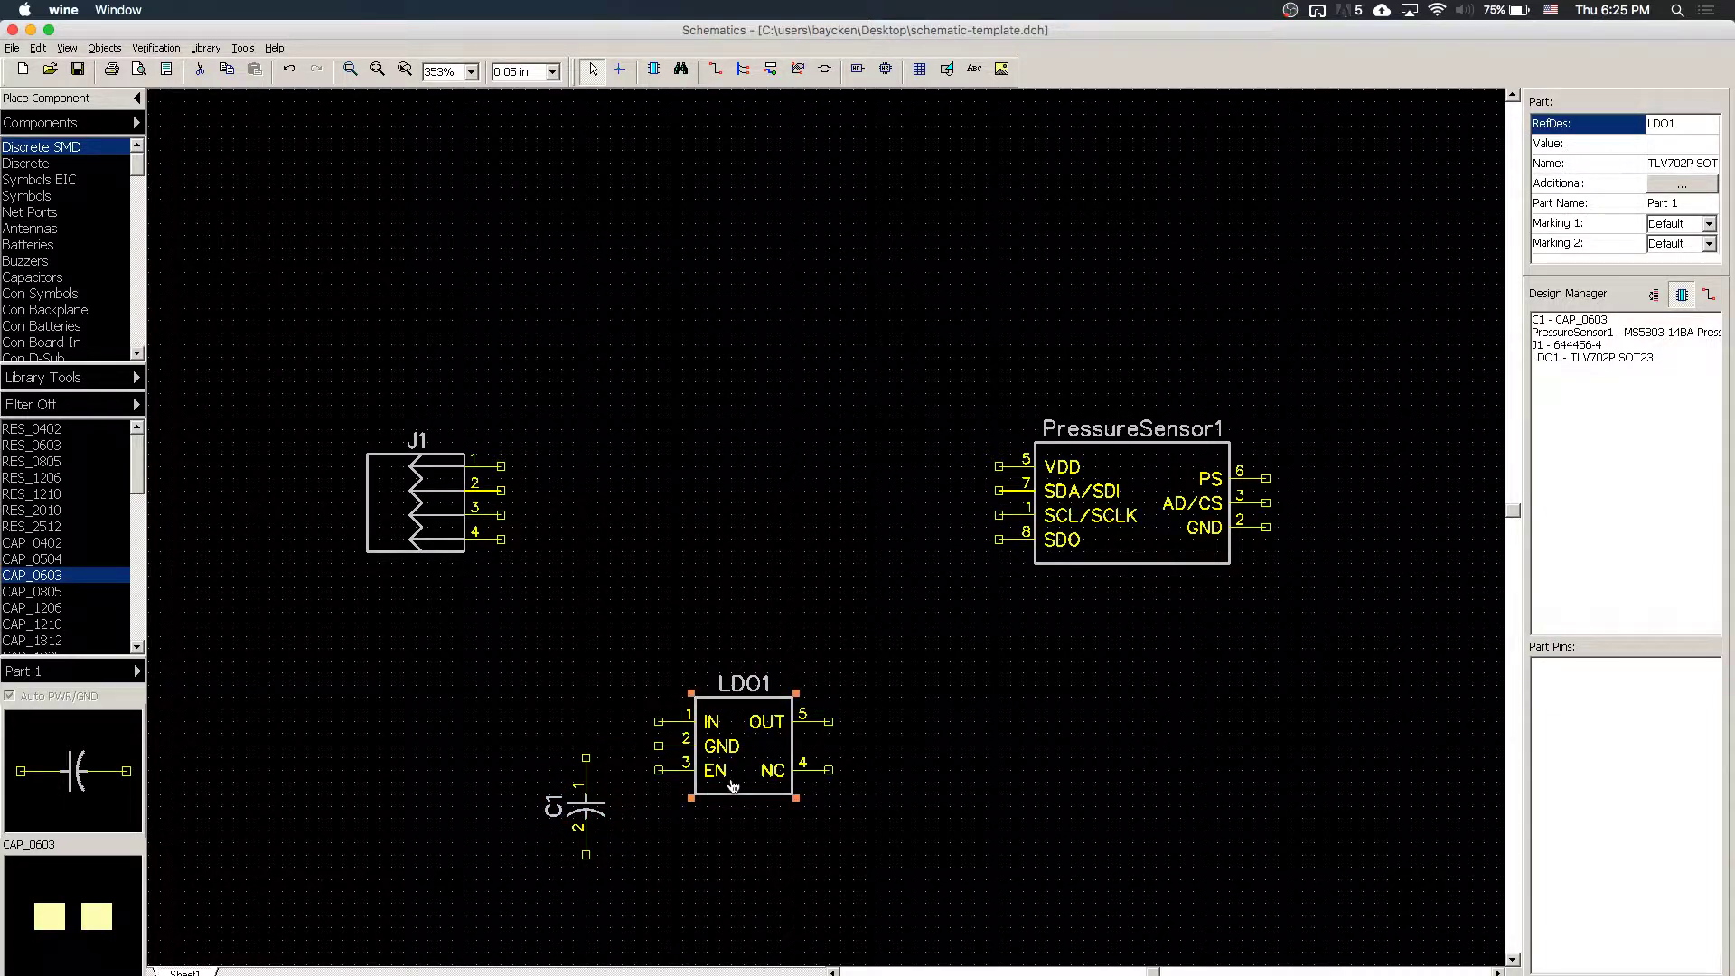
{"action": "left_click_drag", "start_coordinate": [733, 785], "coordinate": [783, 779]}
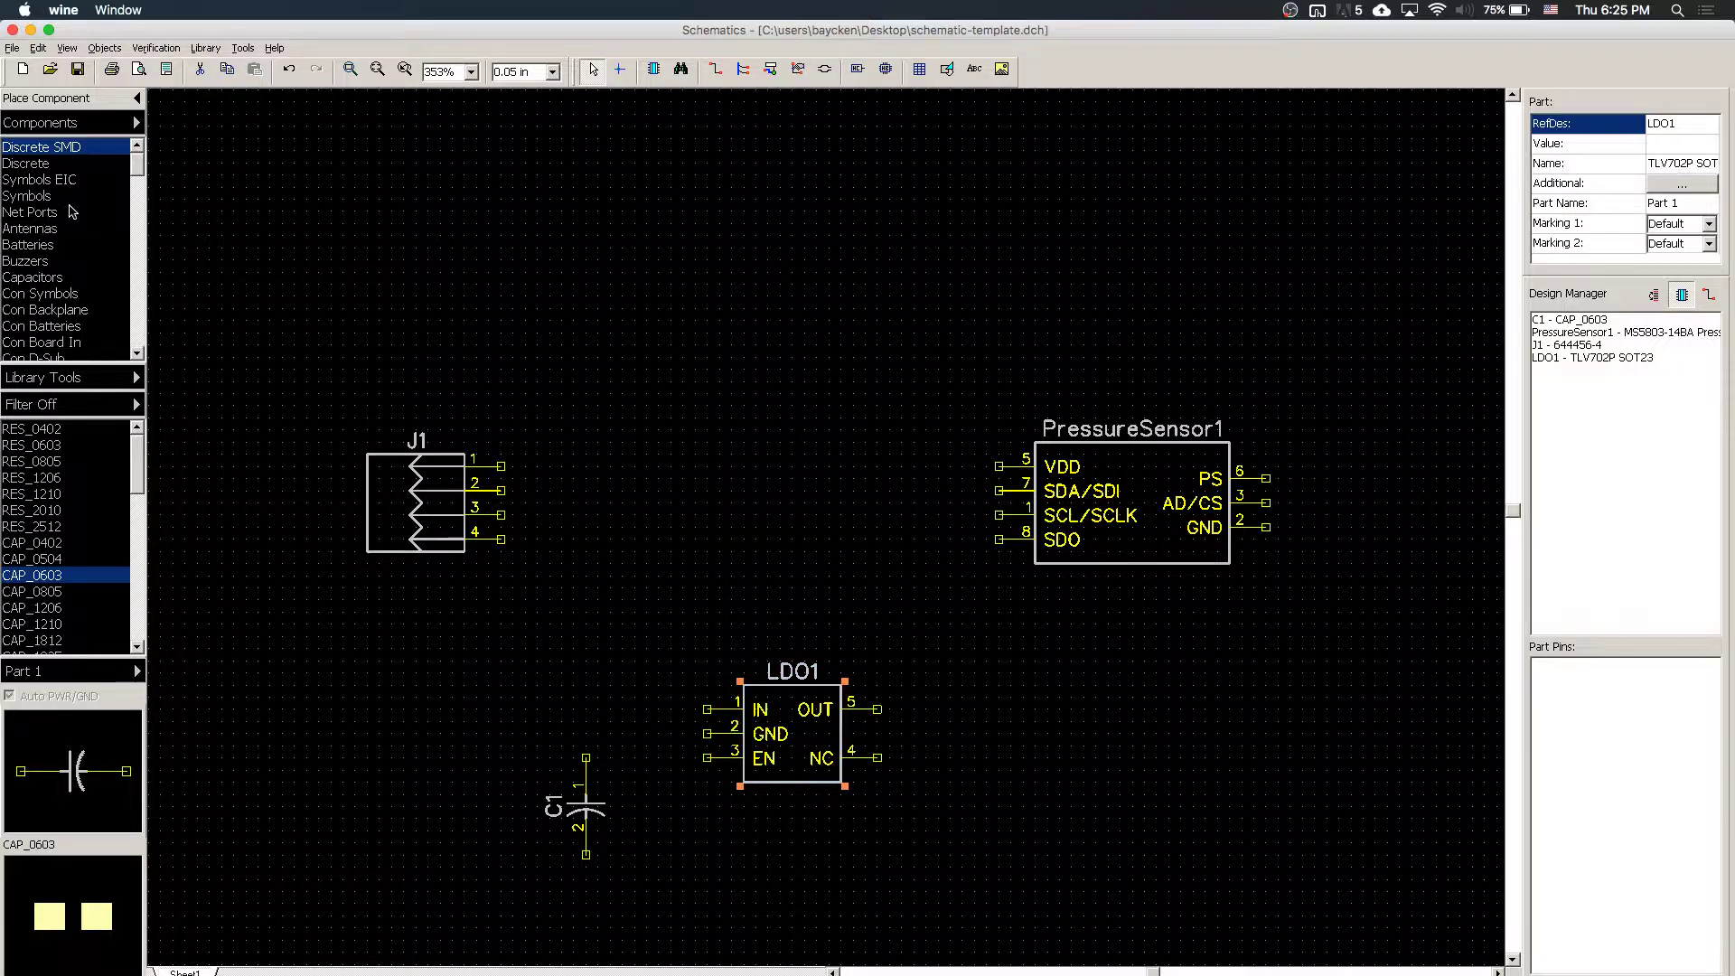
- Place a +5V net port above header J1's pins and wire it to J1 pin 1
{"action": "left_click", "coordinate": [32, 211]}
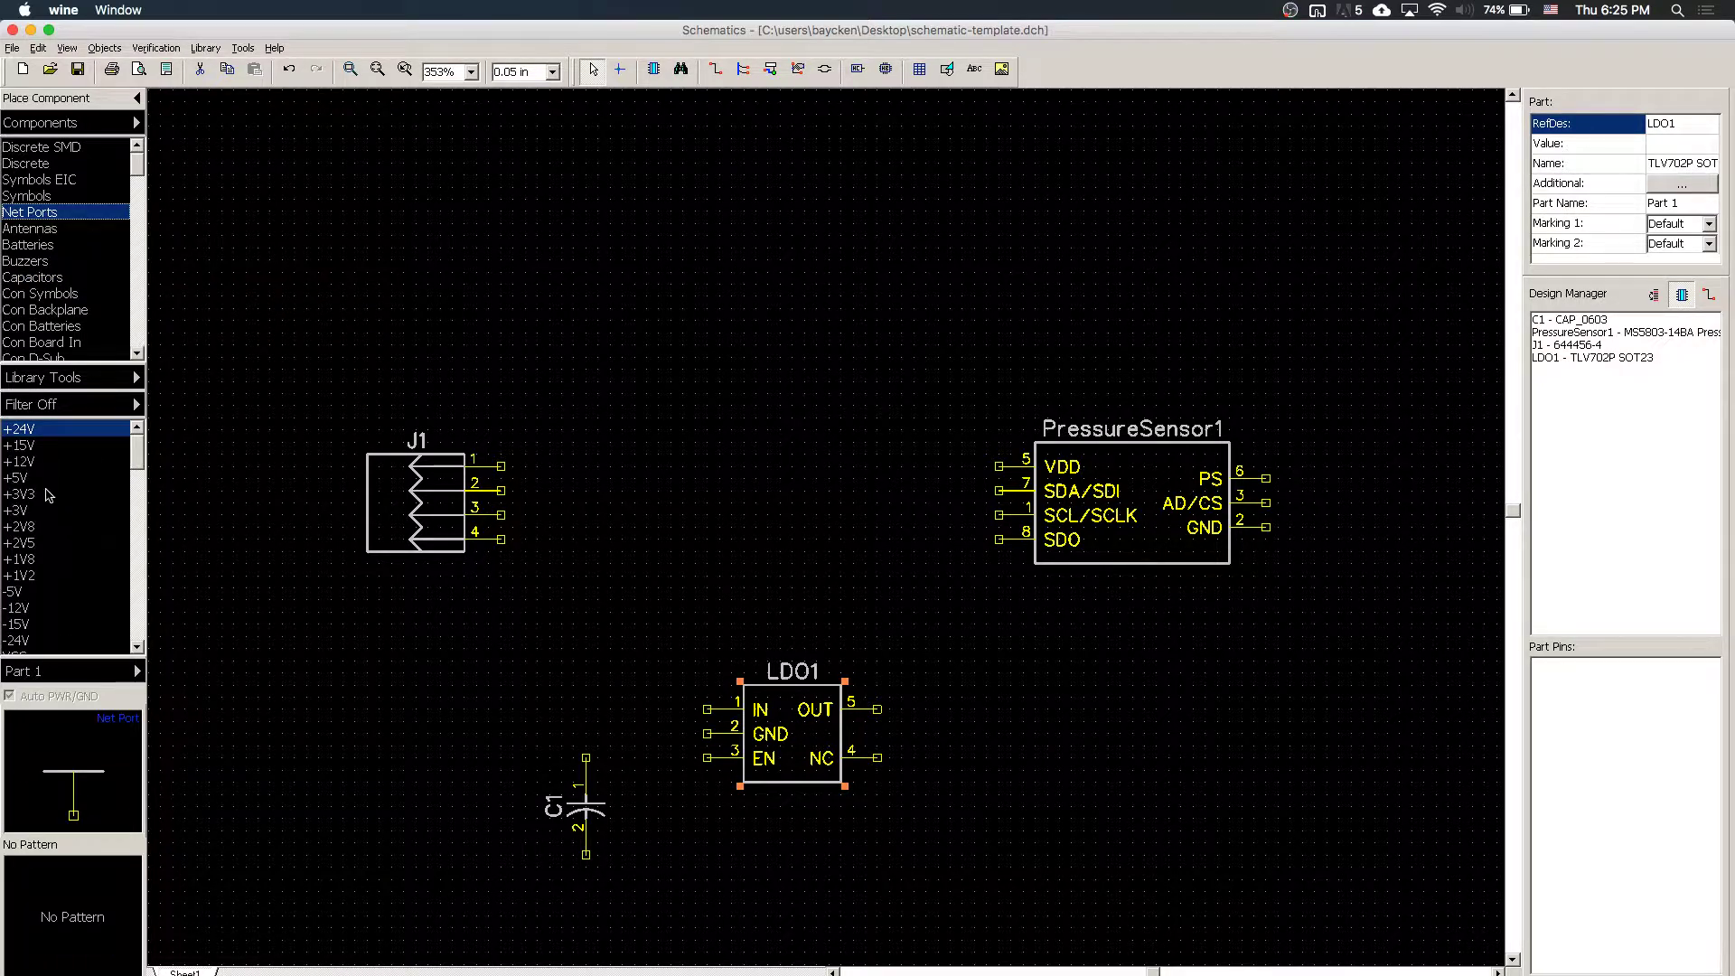
{"action": "left_click", "coordinate": [38, 479]}
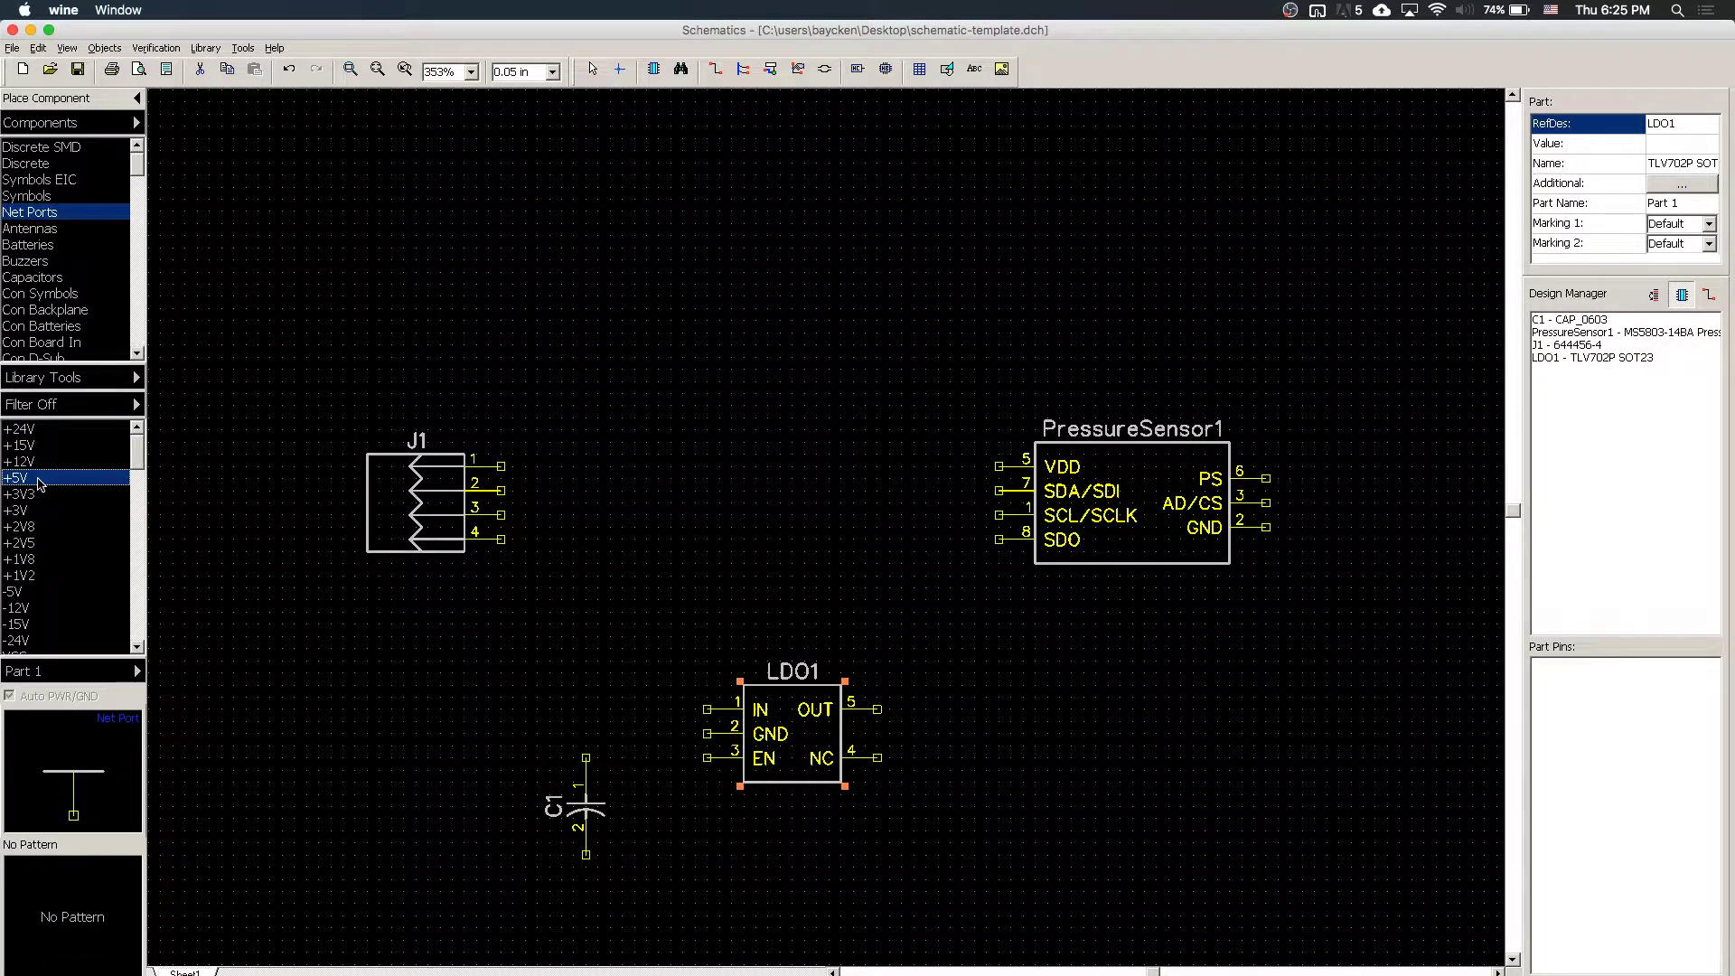
{"action": "left_click", "coordinate": [553, 395]}
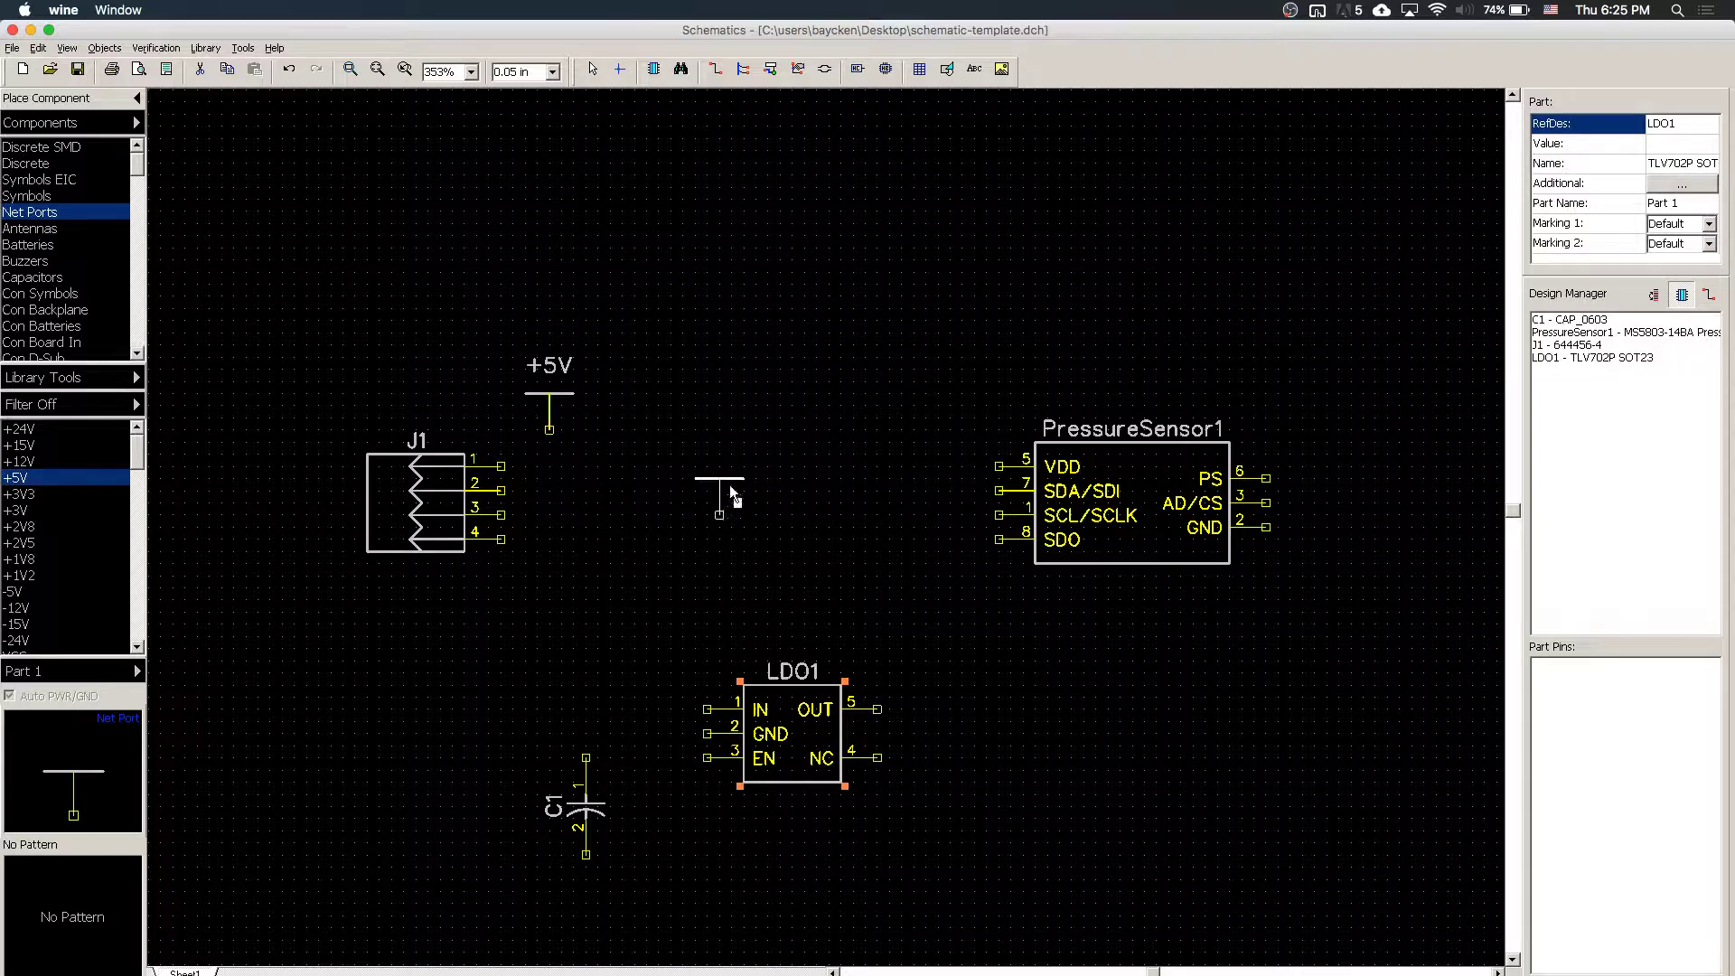
{"action": "right_click", "coordinate": [544, 486]}
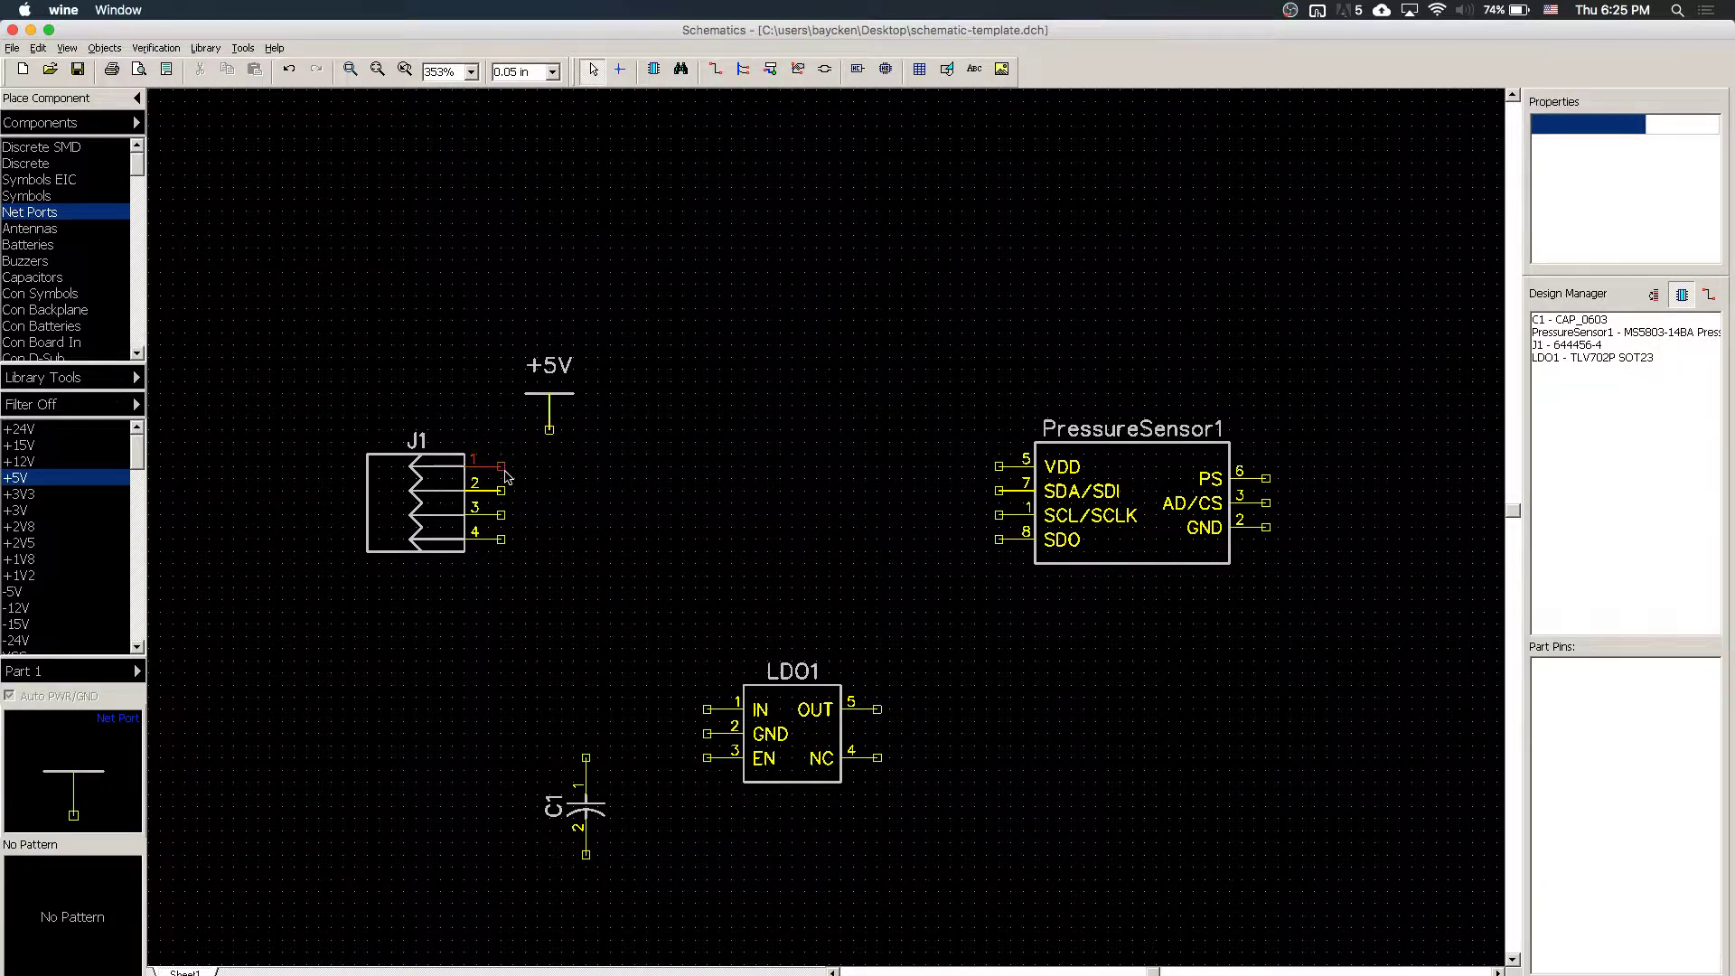
{"action": "left_click", "coordinate": [504, 470]}
{"action": "left_click", "coordinate": [550, 430]}
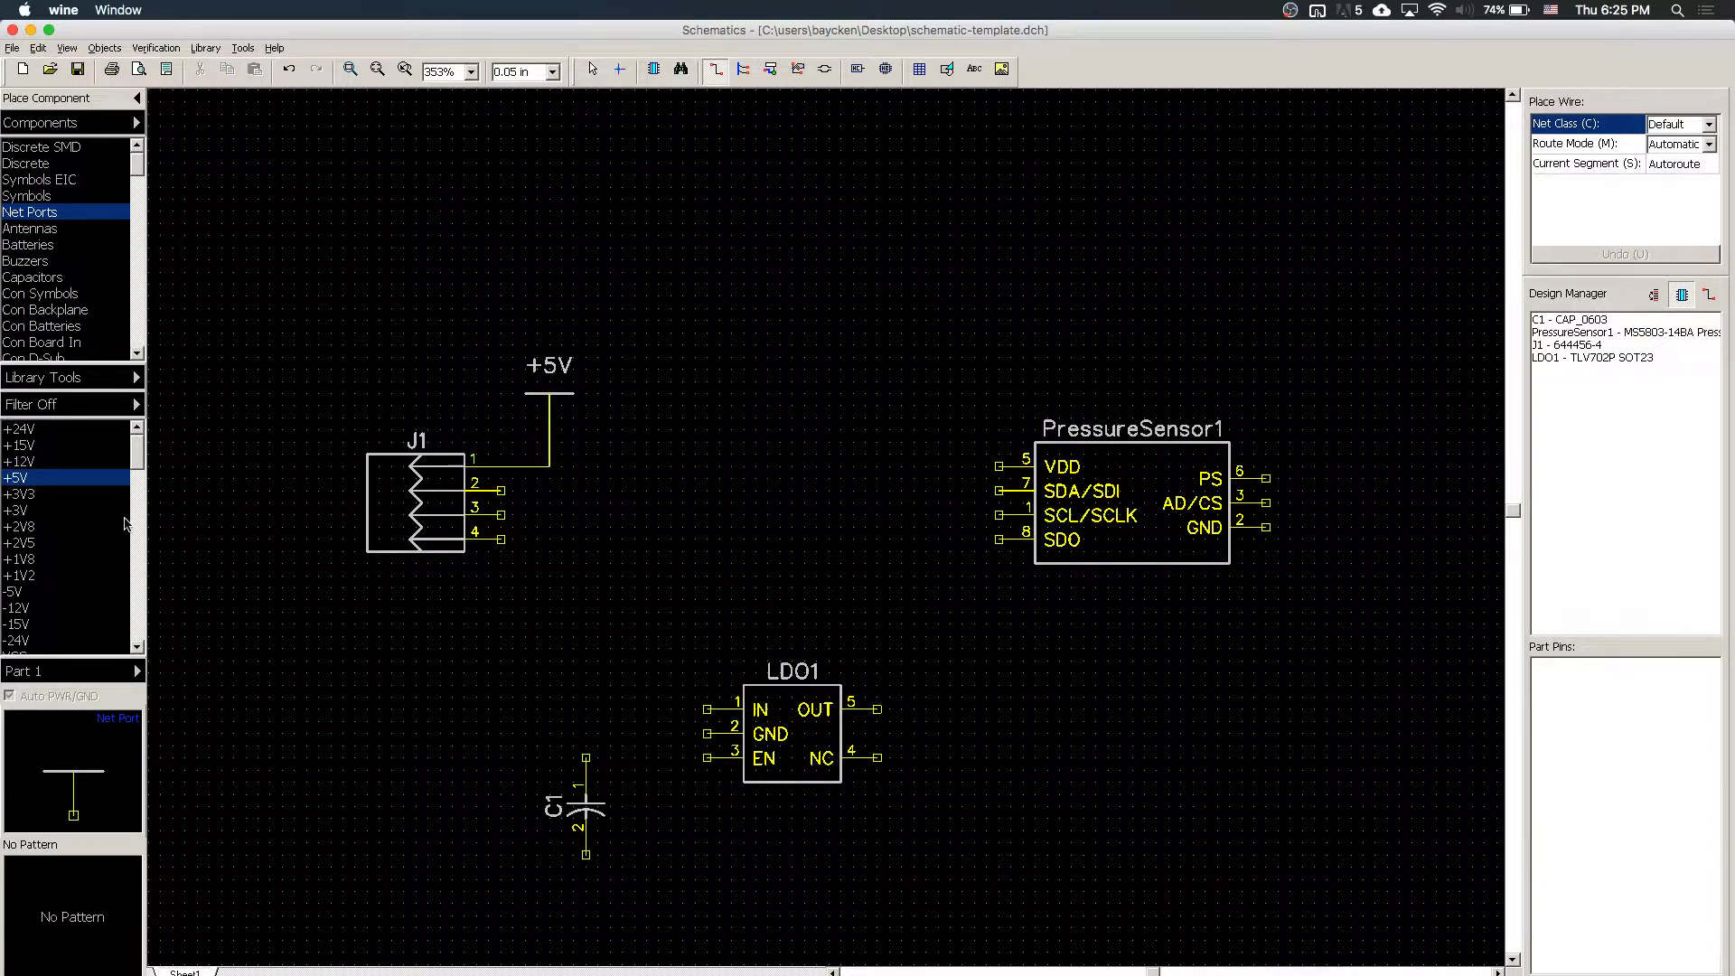
- Place a GND net port below header J1's pins and wire it to J1 pin 4
{"action": "left_click", "coordinate": [136, 647]}
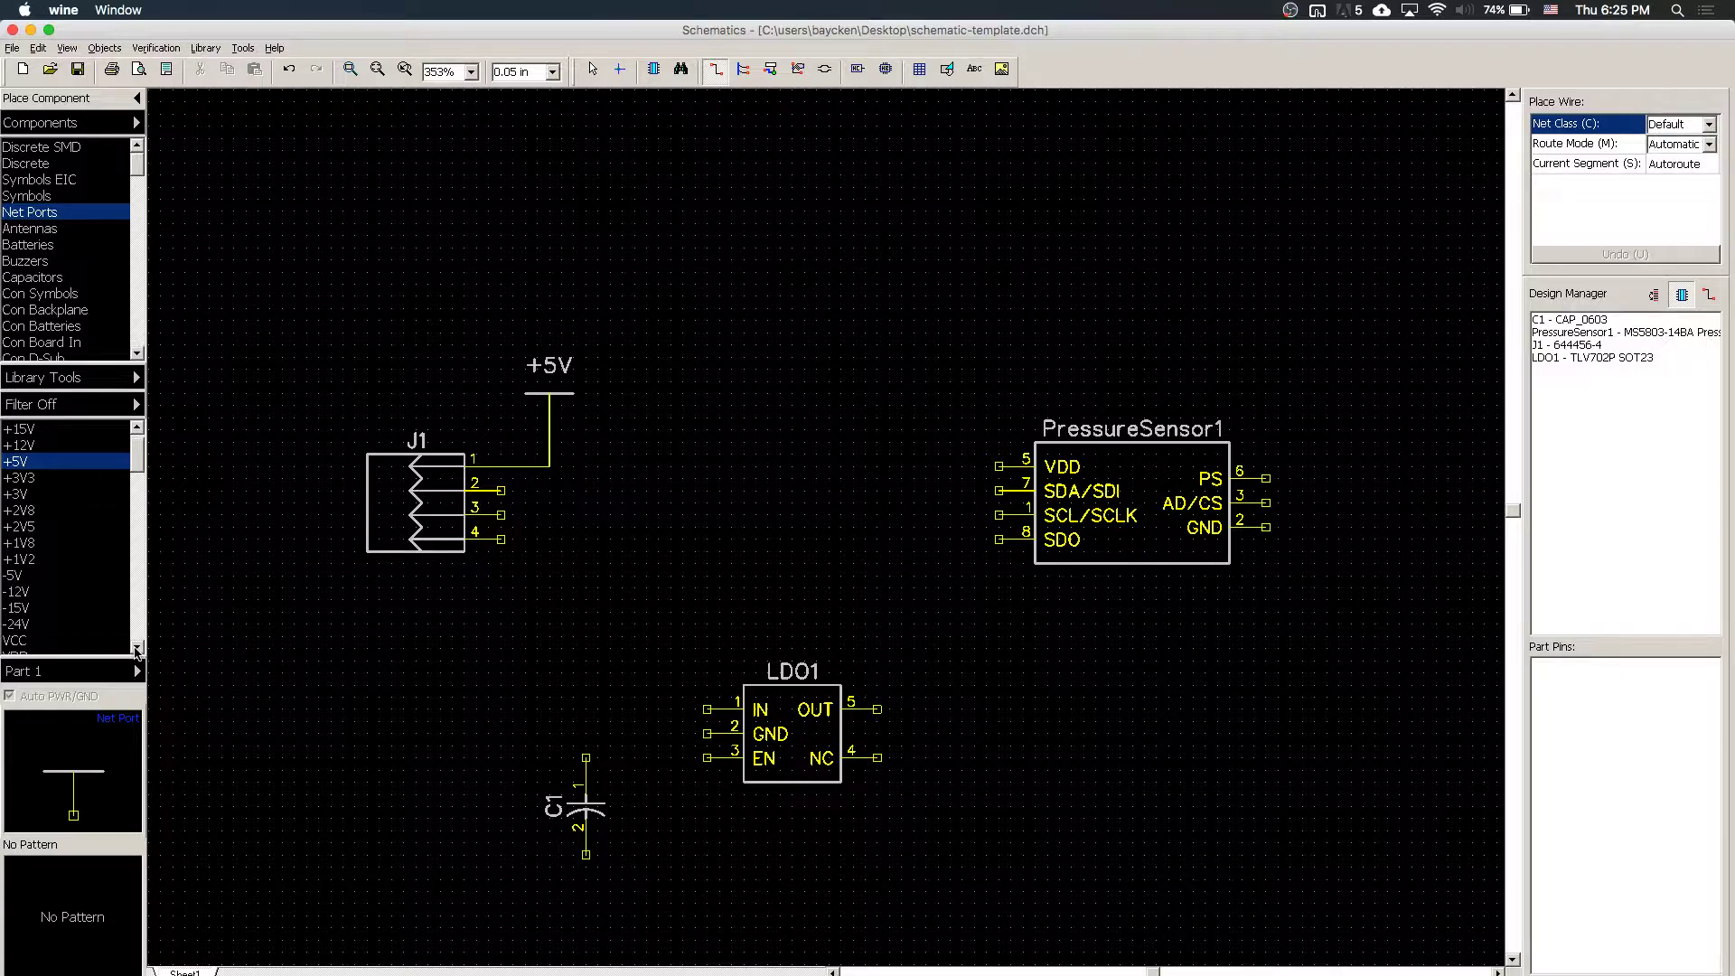
{"action": "key", "text": "ctrl+alt+j"}
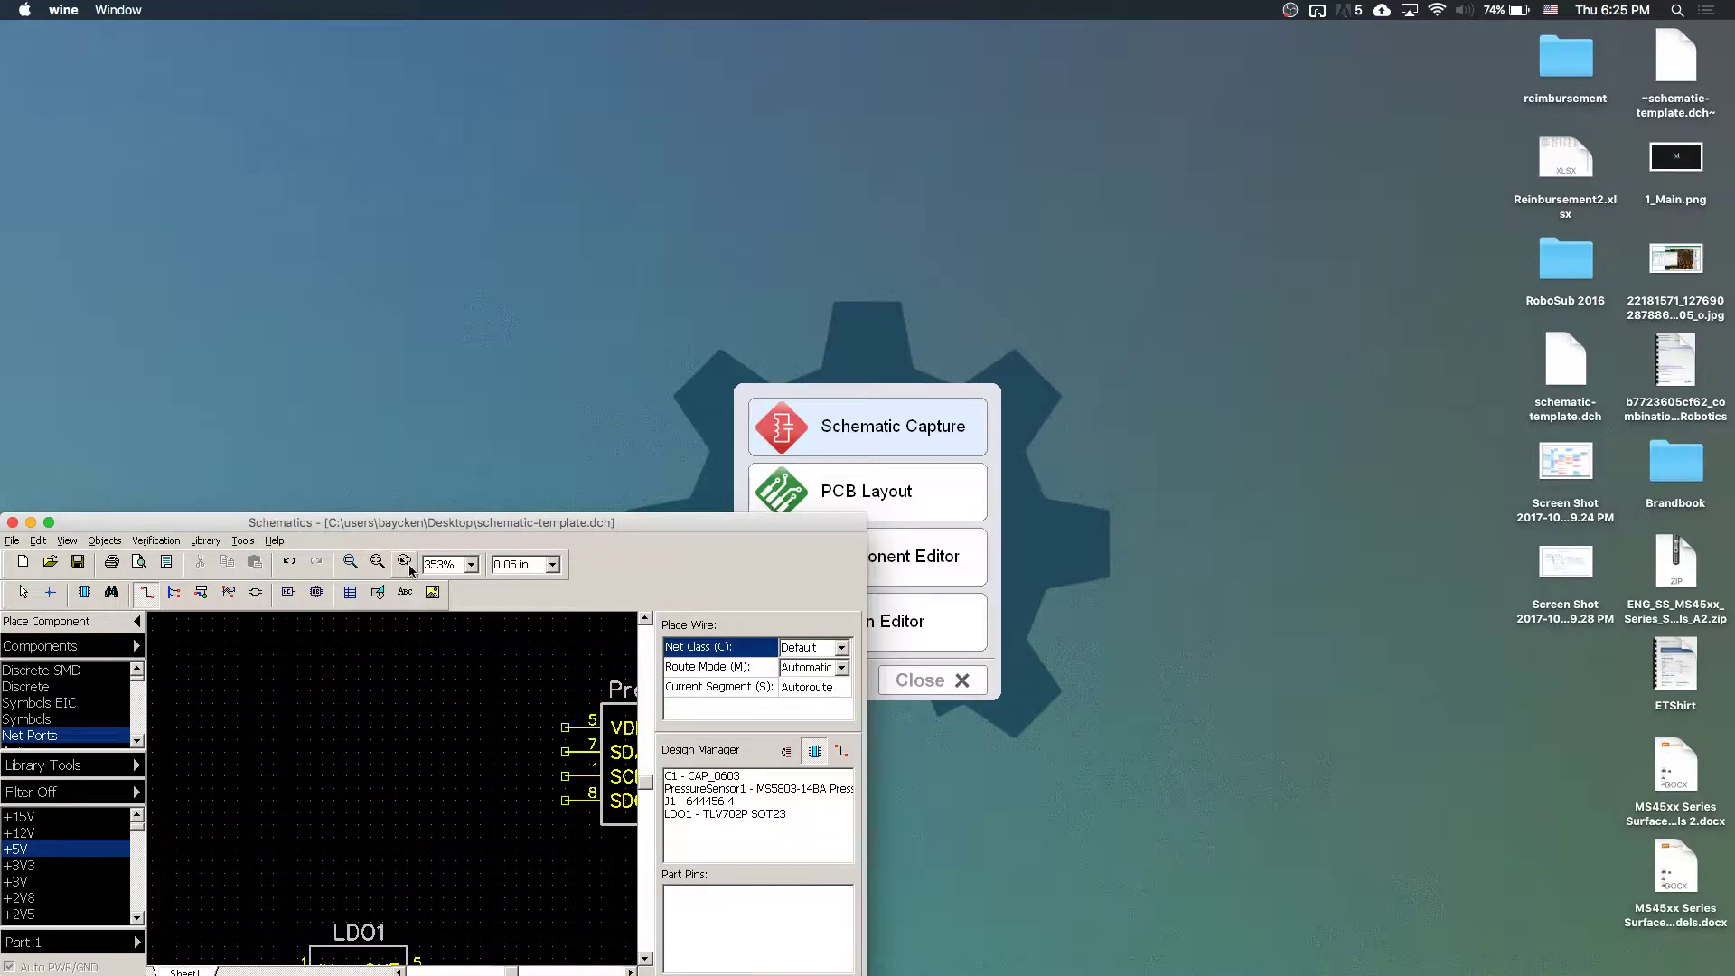
{"action": "key", "text": "ctrl+alt+Return"}
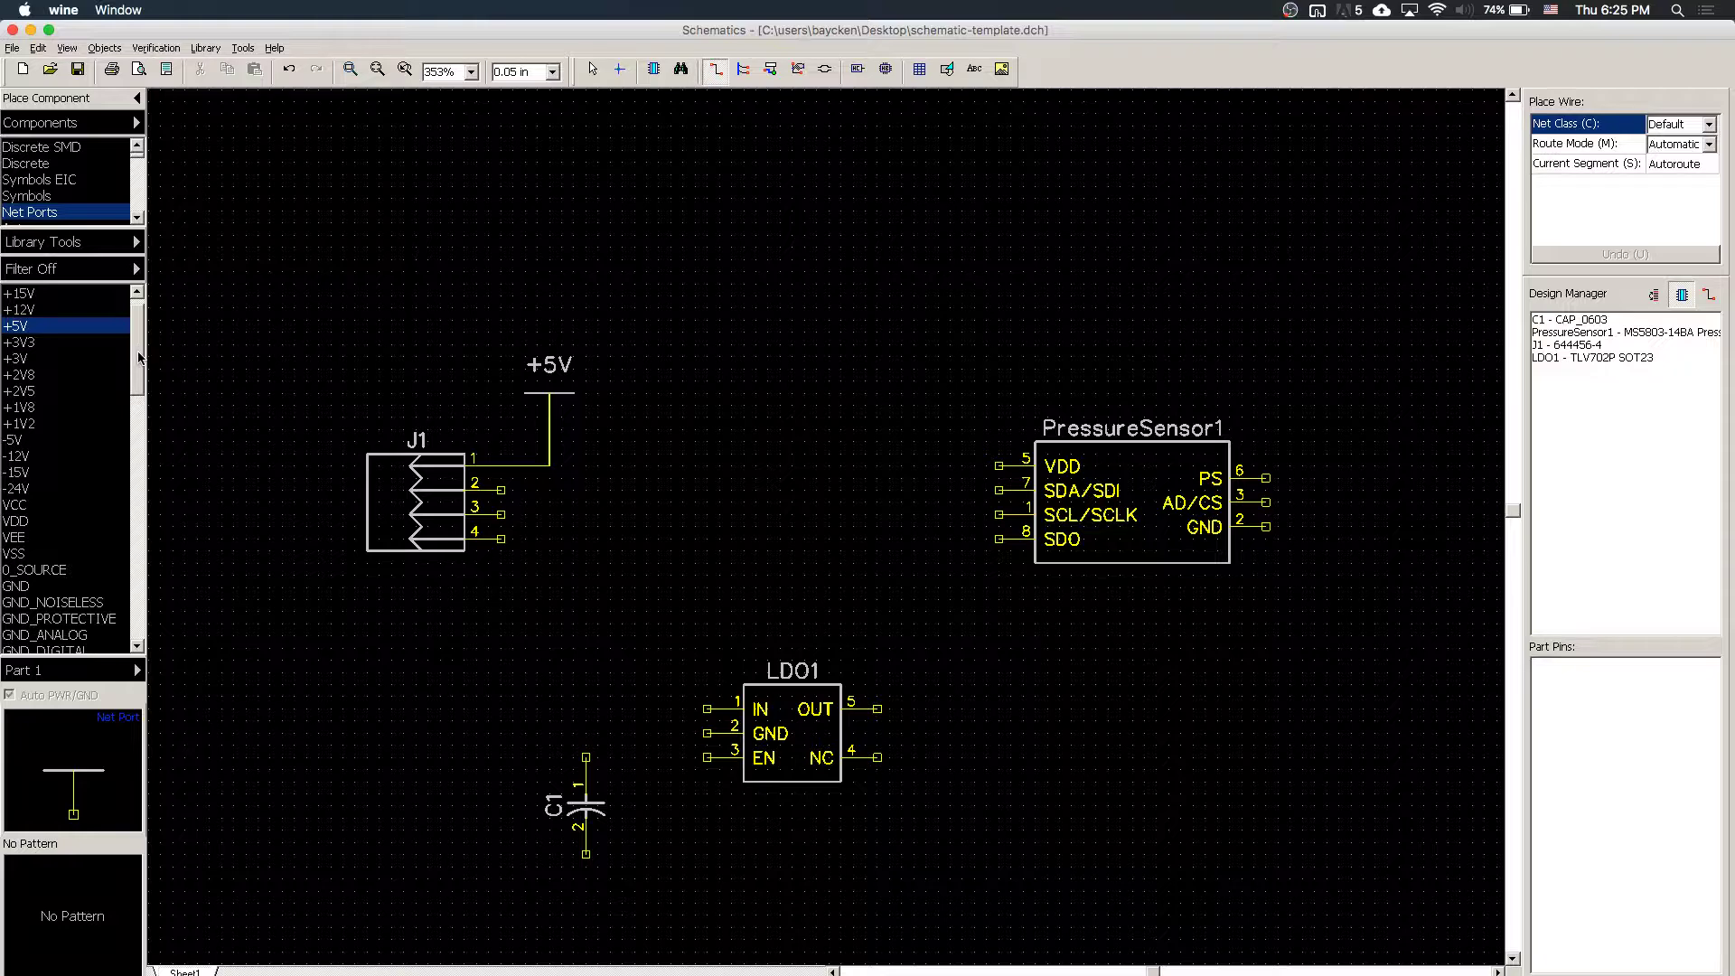
{"action": "scroll", "coordinate": [138, 357], "scroll_direction": "down", "scroll_amount": 1}
{"action": "left_click", "coordinate": [18, 537]}
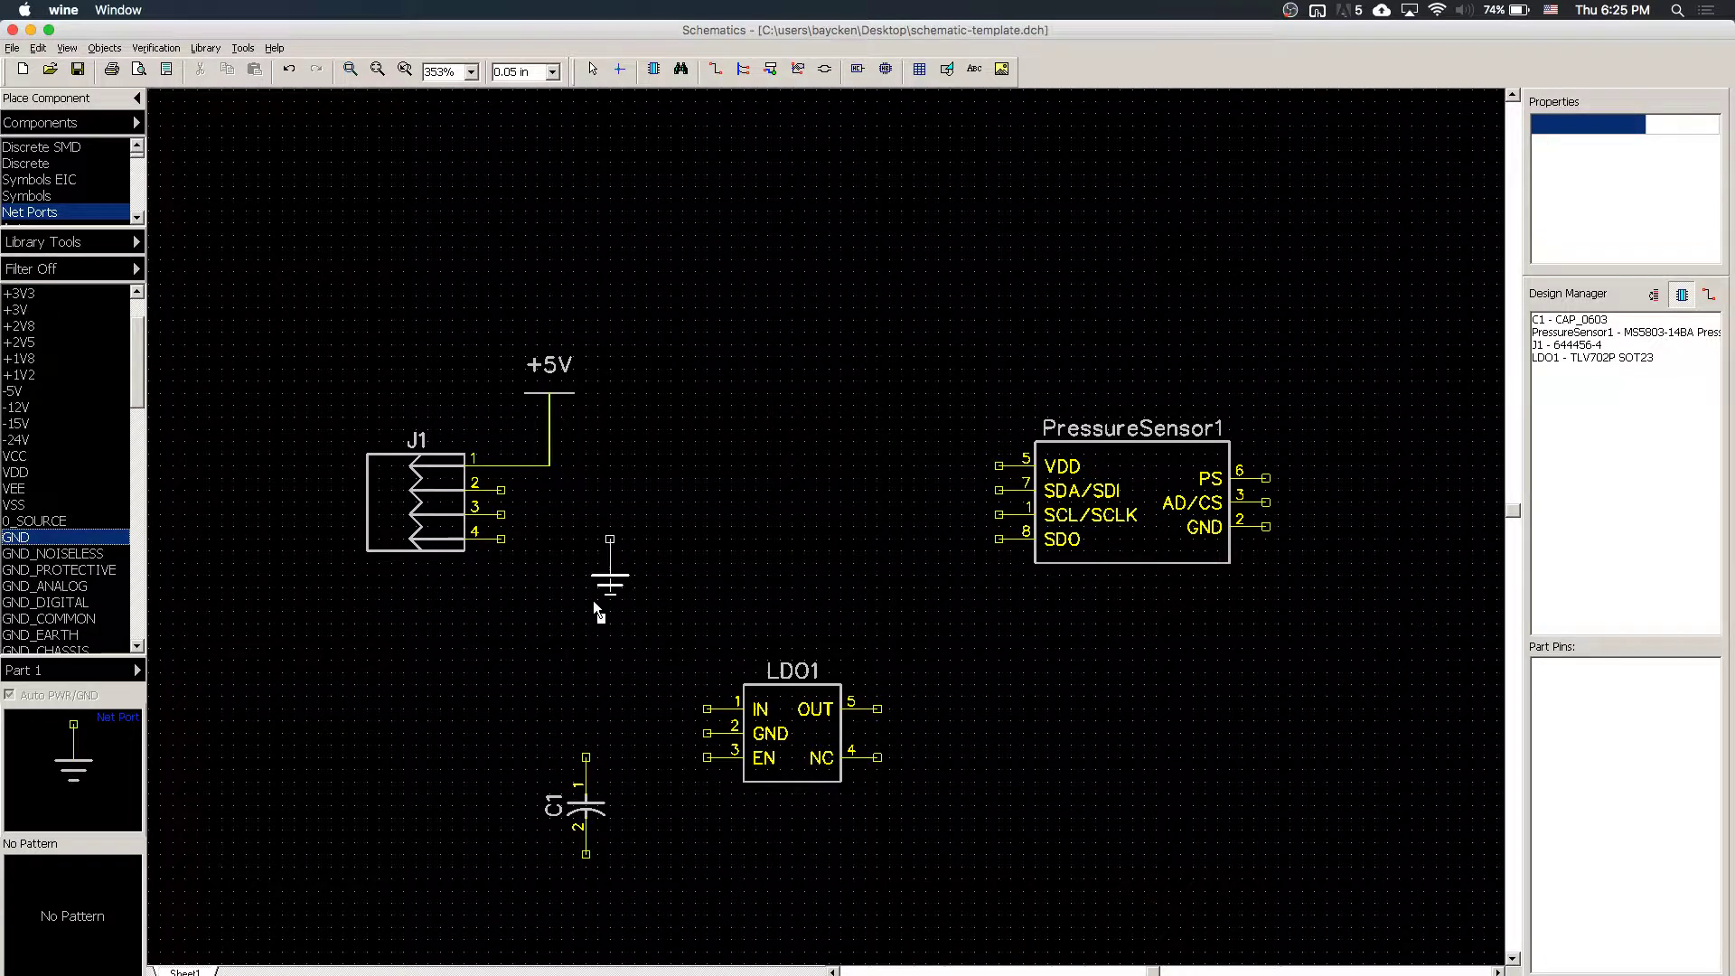
{"action": "left_click", "coordinate": [555, 626]}
{"action": "right_click", "coordinate": [626, 502]}
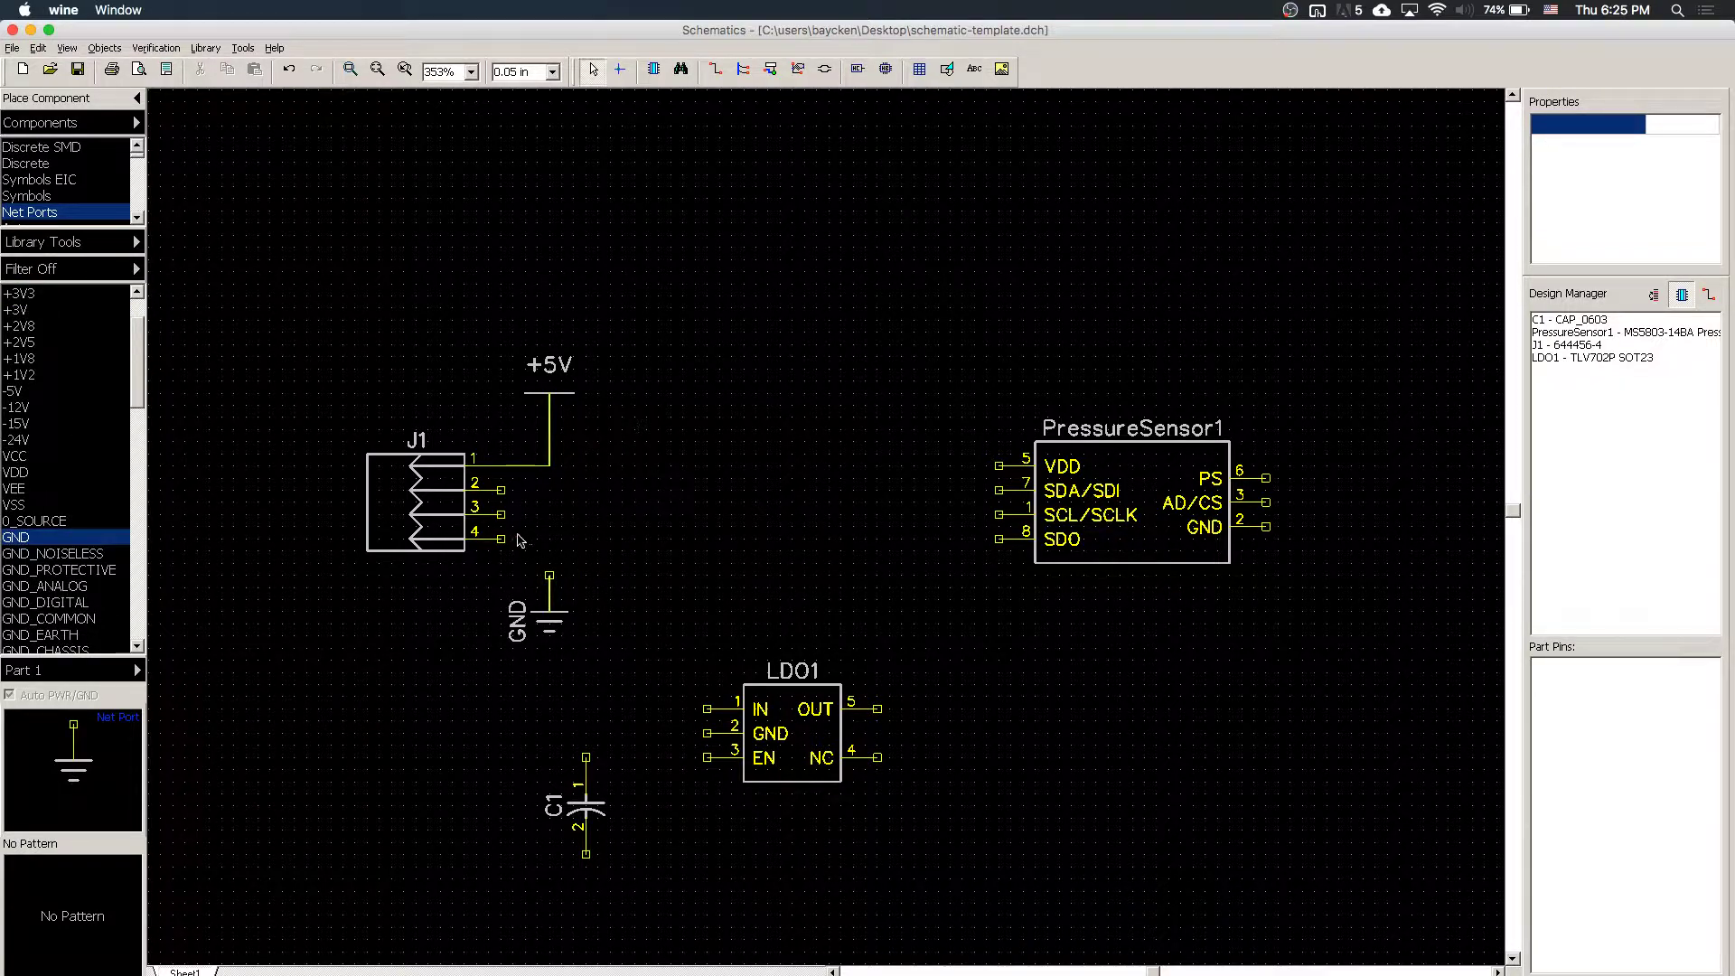
{"action": "left_click", "coordinate": [503, 540]}
{"action": "left_click", "coordinate": [553, 577]}
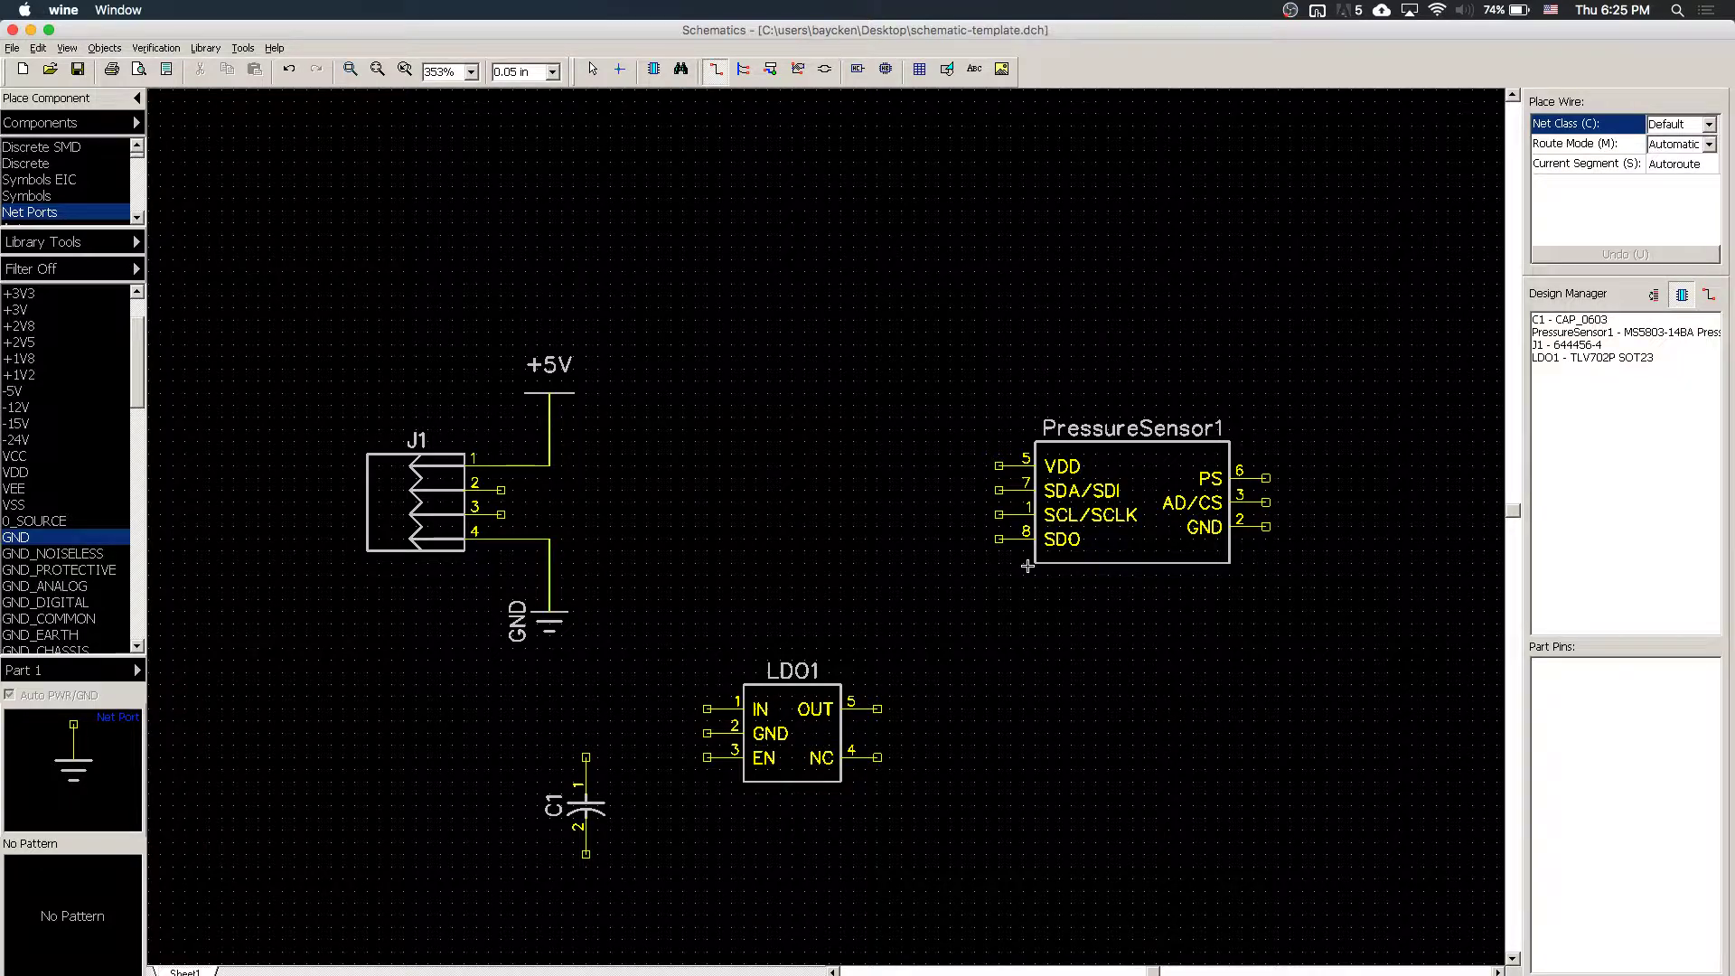
{"action": "key", "text": "Escape"}
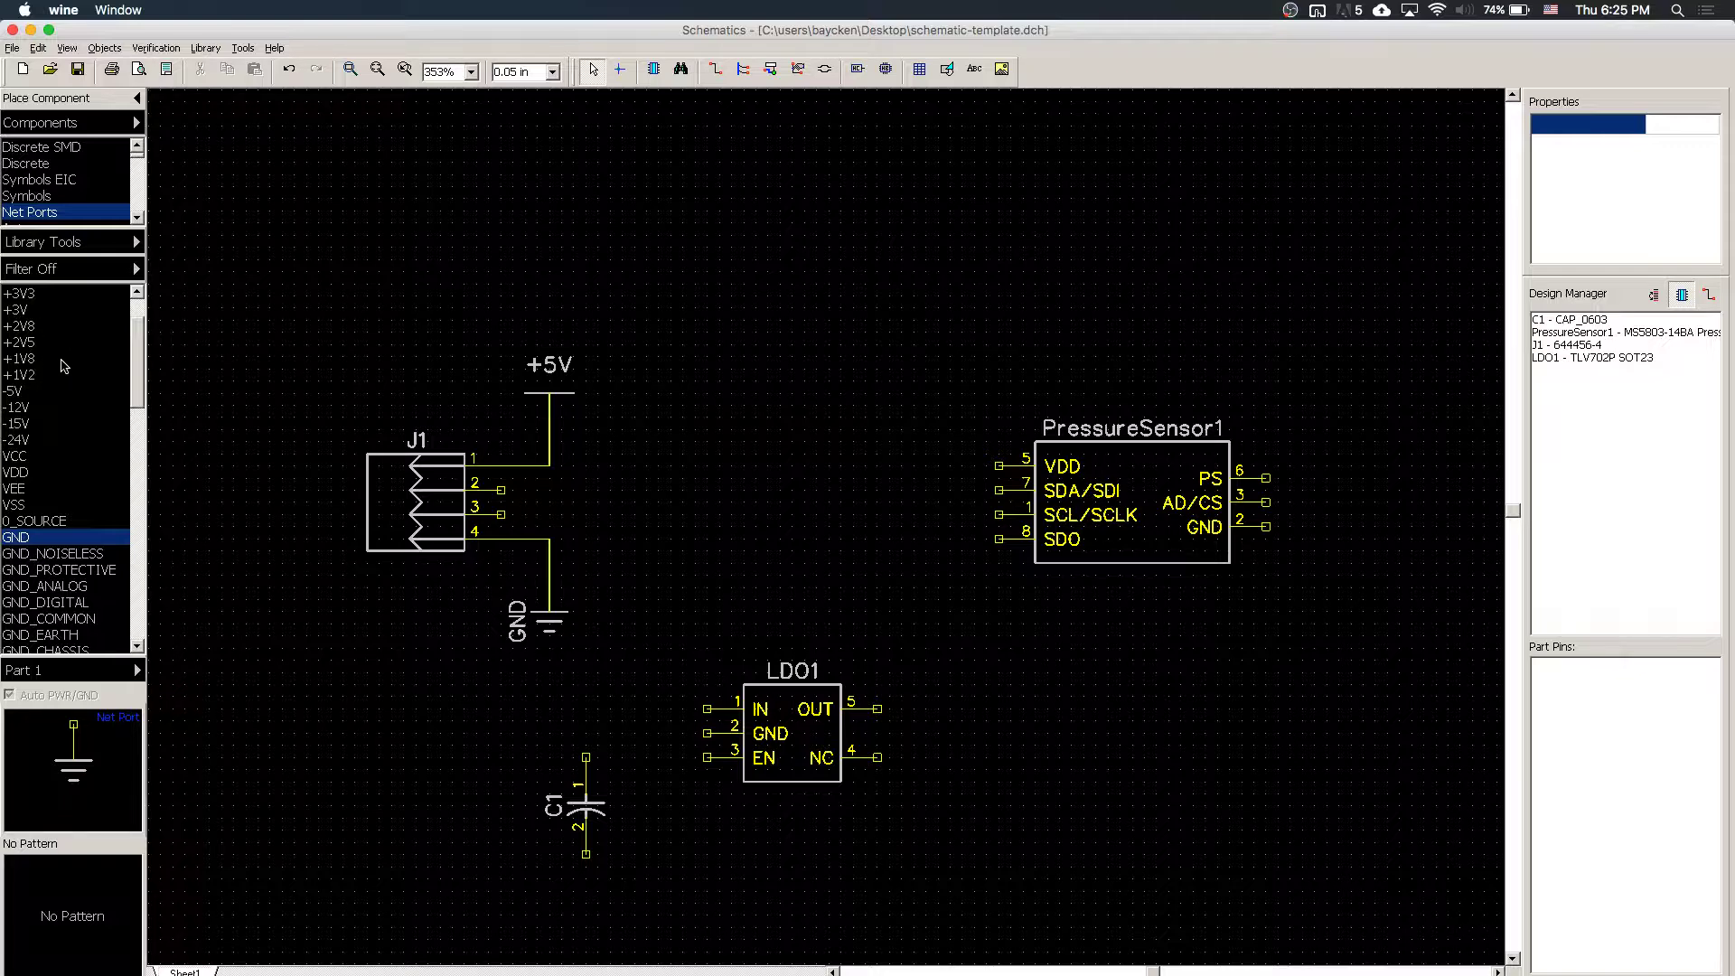
- Place a second +5V net port beside LDO1 and wire it to the regulator's IN pin
{"action": "scroll", "coordinate": [144, 367], "scroll_direction": "up", "scroll_amount": 2}
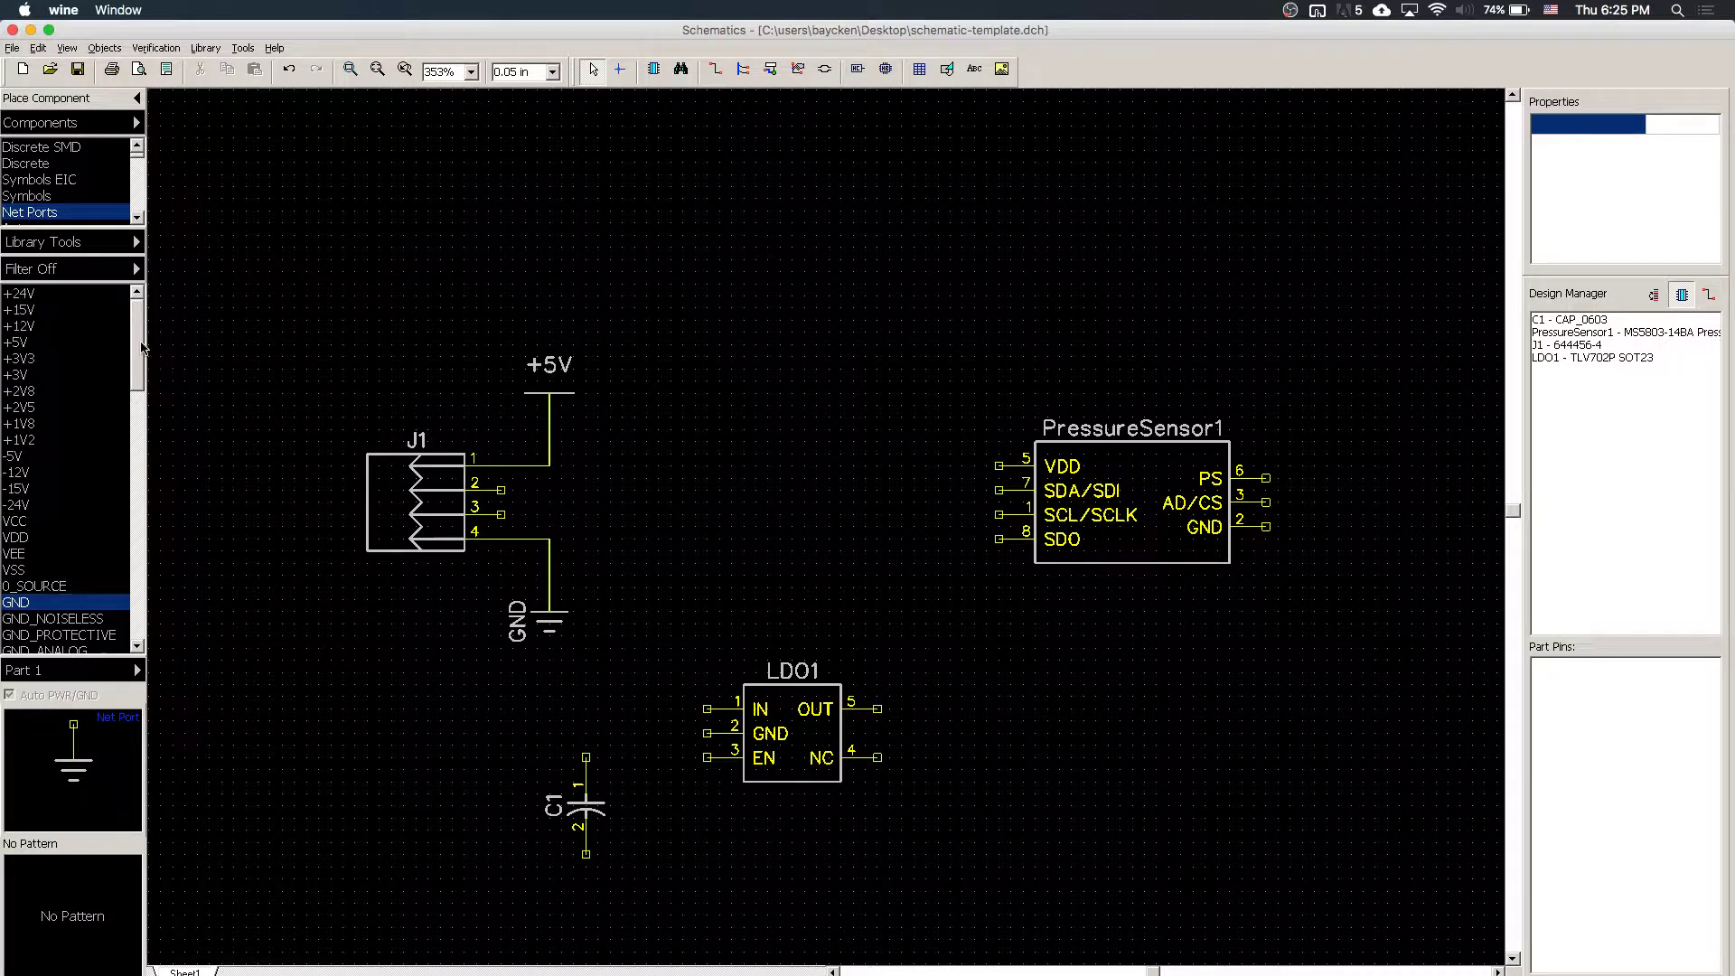
{"action": "left_click", "coordinate": [23, 344]}
{"action": "left_click", "coordinate": [654, 632]}
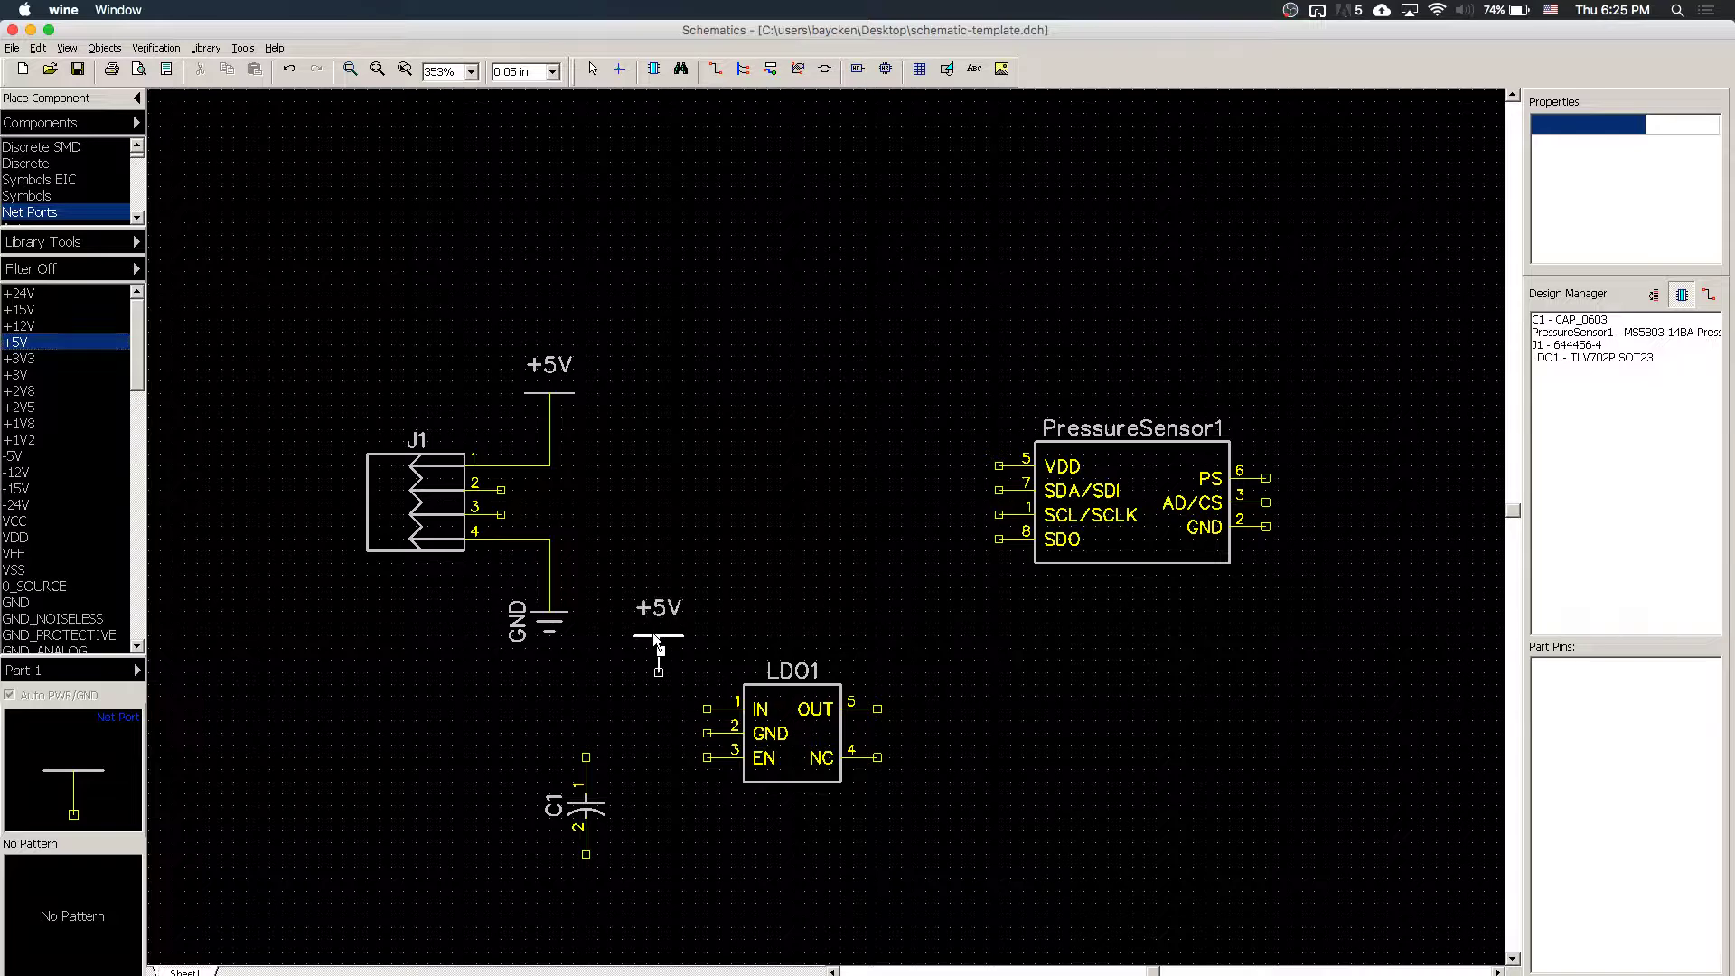
{"action": "right_click", "coordinate": [669, 683]}
{"action": "left_click", "coordinate": [659, 672]}
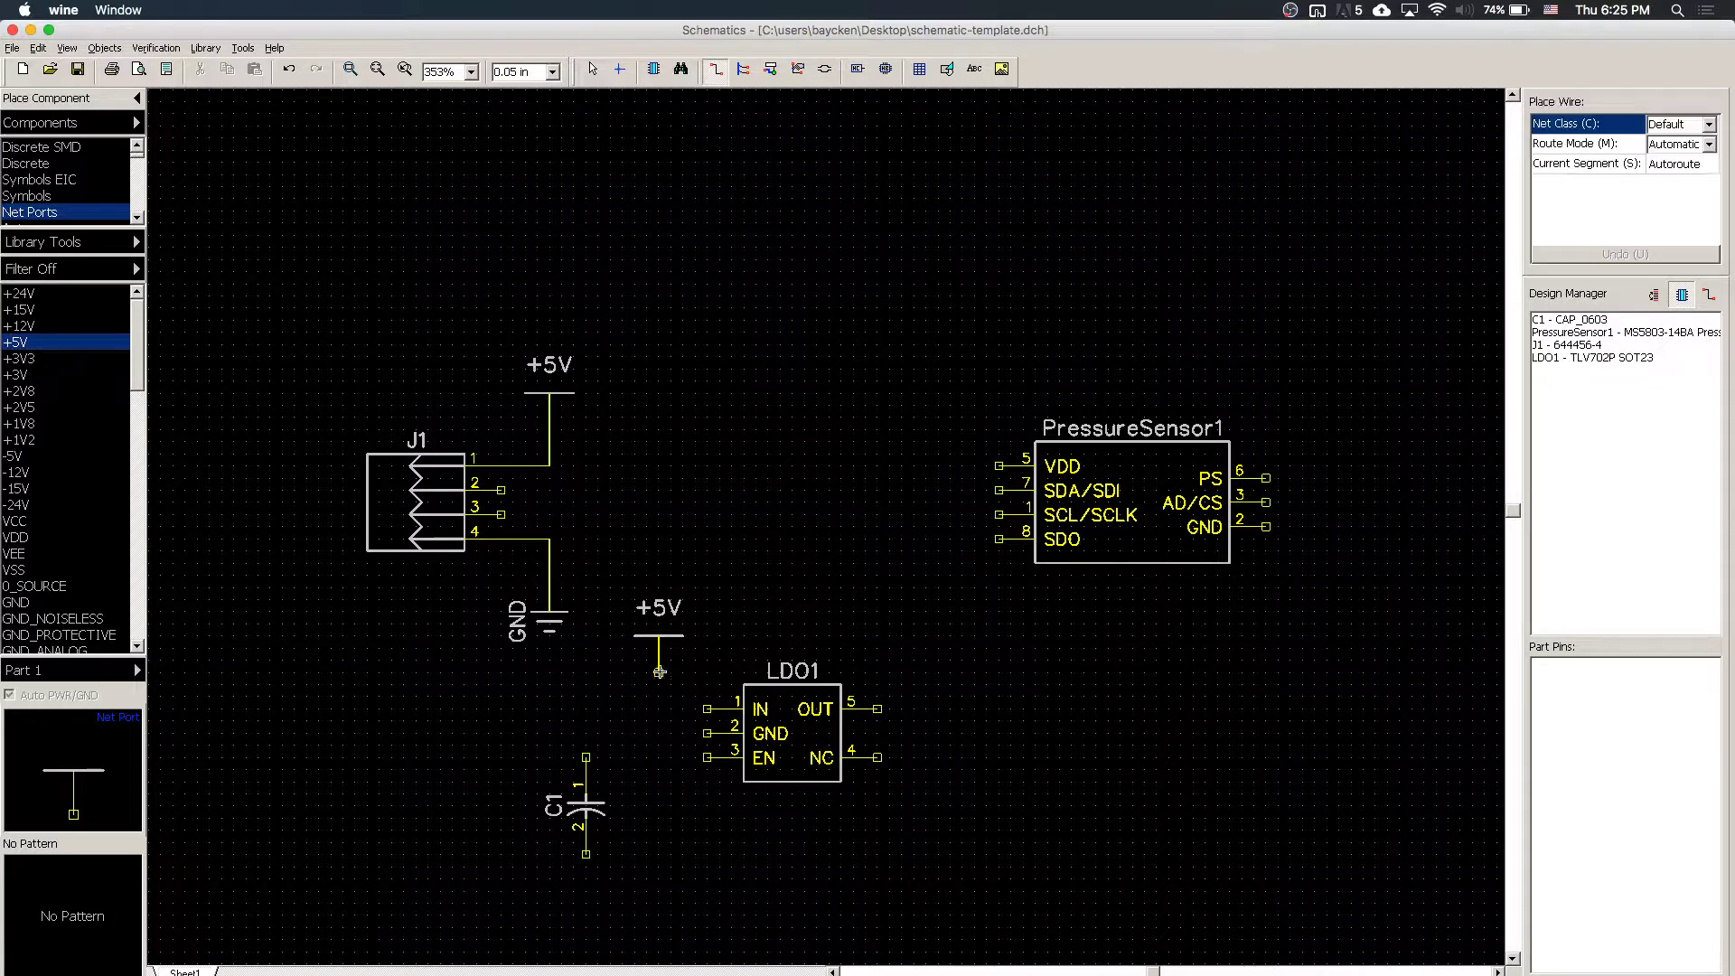
{"action": "left_click", "coordinate": [713, 708]}
{"action": "key", "text": "Escape"}
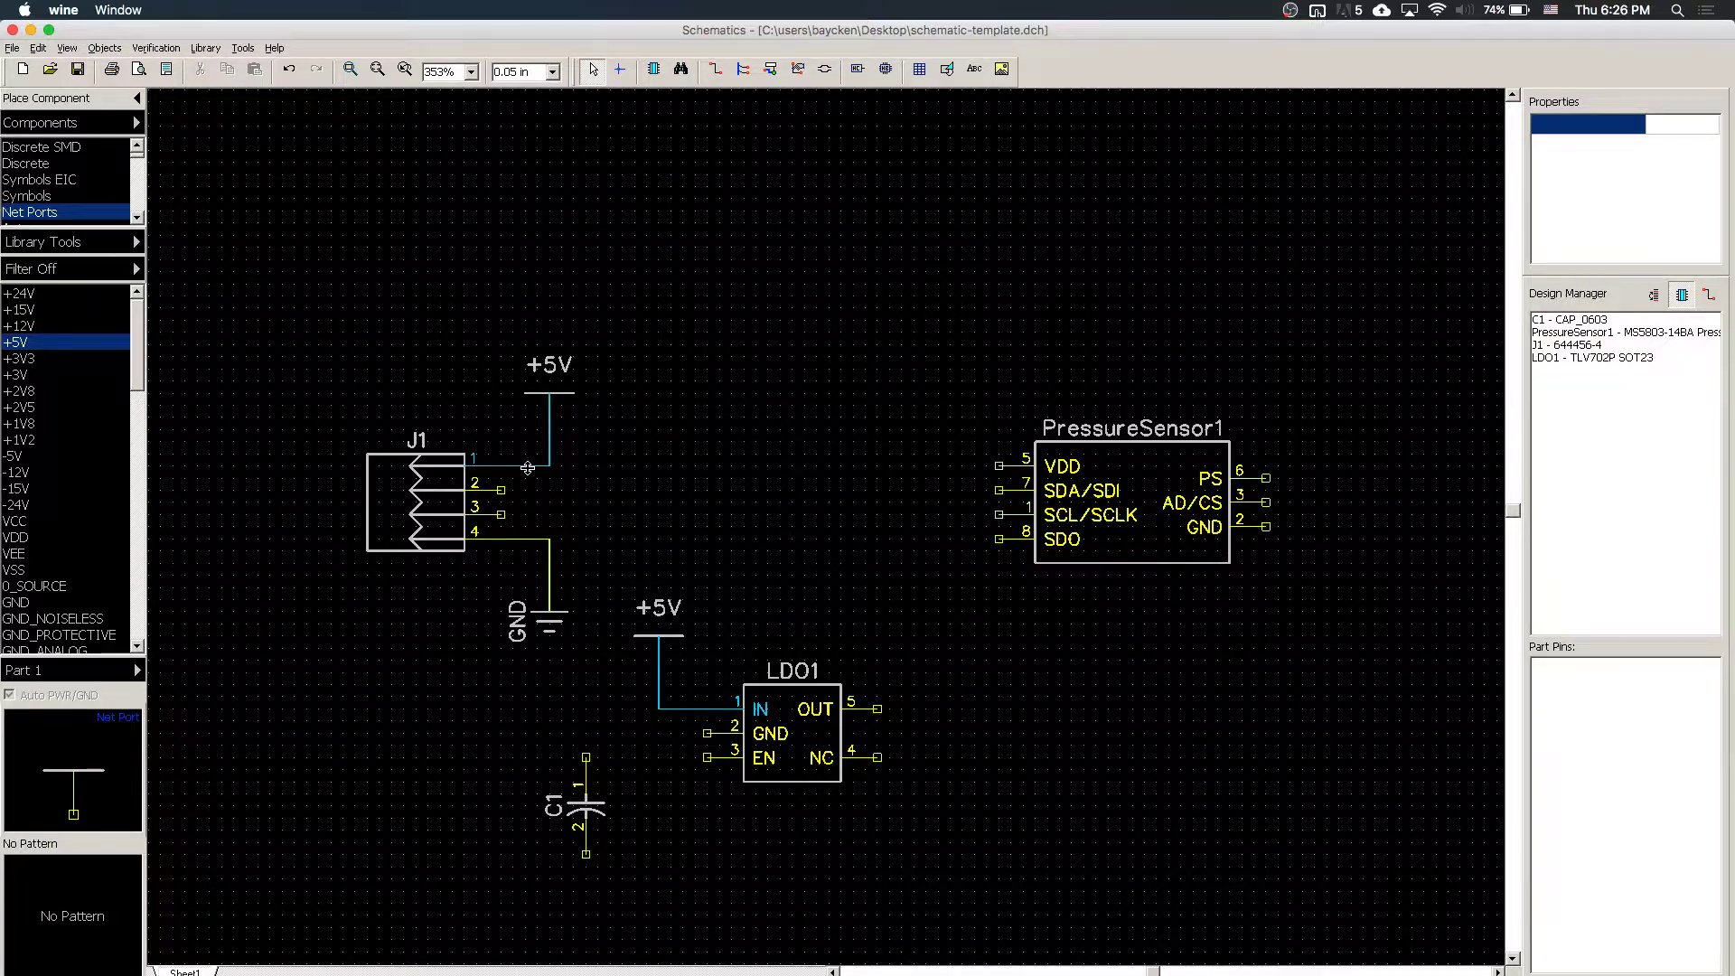
- Align C1 beneath LDO1's +5V port and move the port, LDO1 and C1 together farther down the sheet
{"action": "left_click_drag", "start_coordinate": [585, 824], "coordinate": [663, 801]}
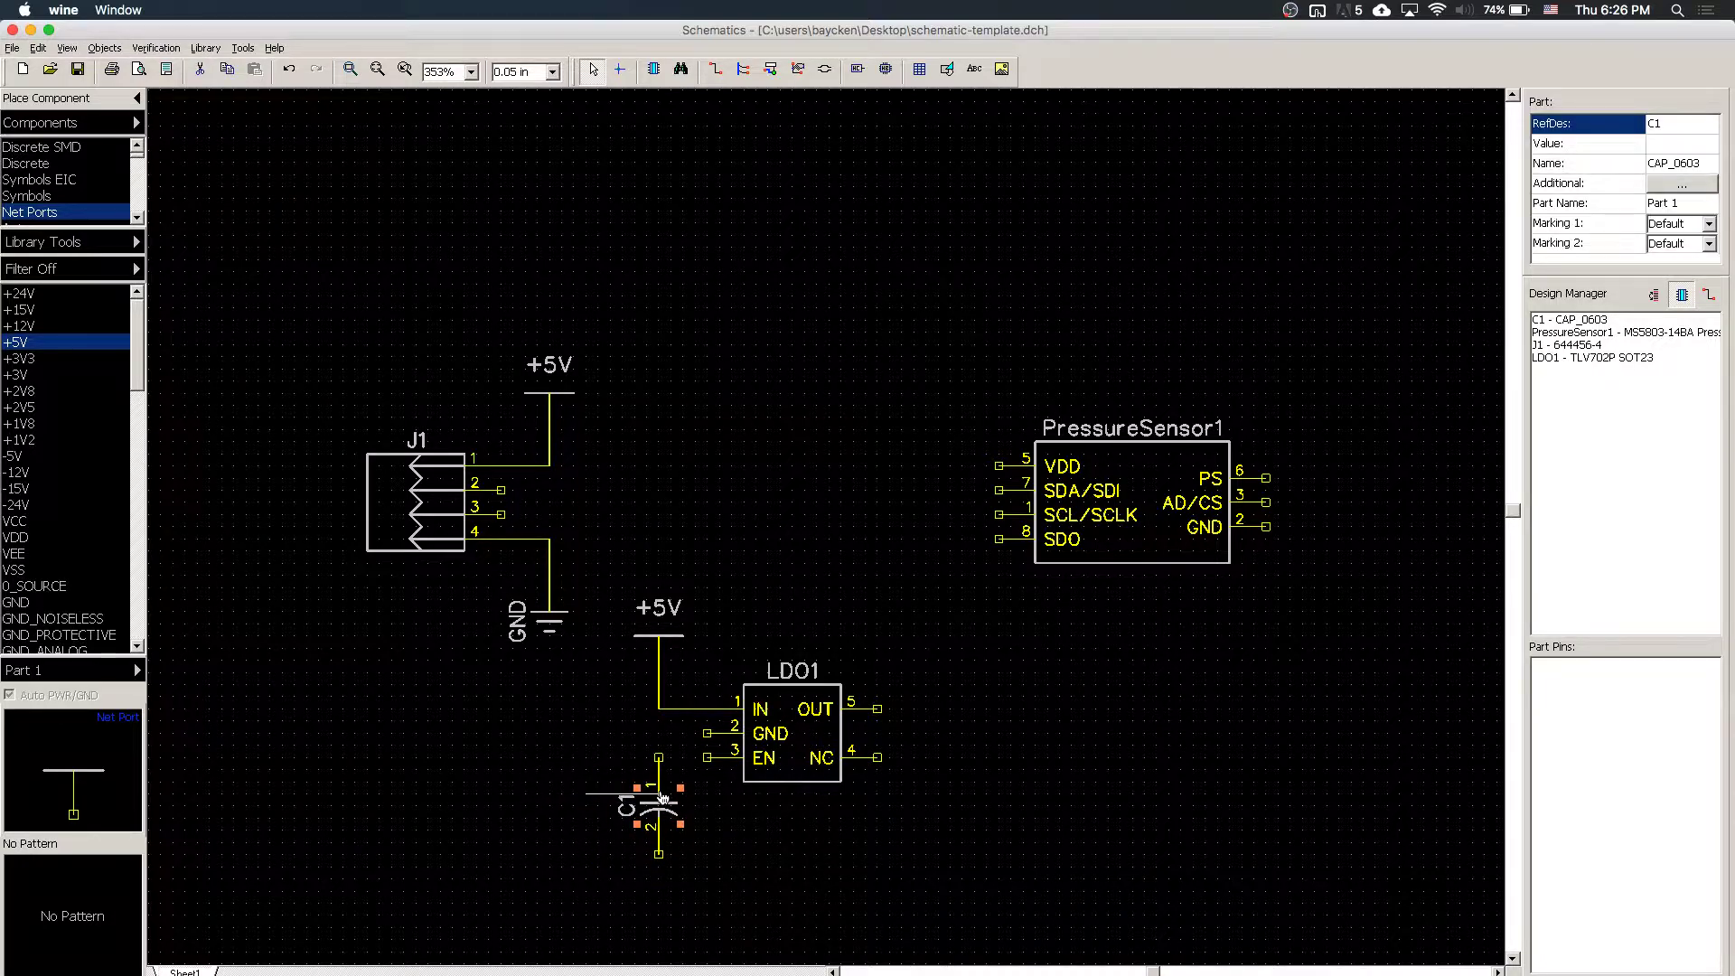
{"action": "left_click_drag", "start_coordinate": [621, 600], "coordinate": [1044, 926]}
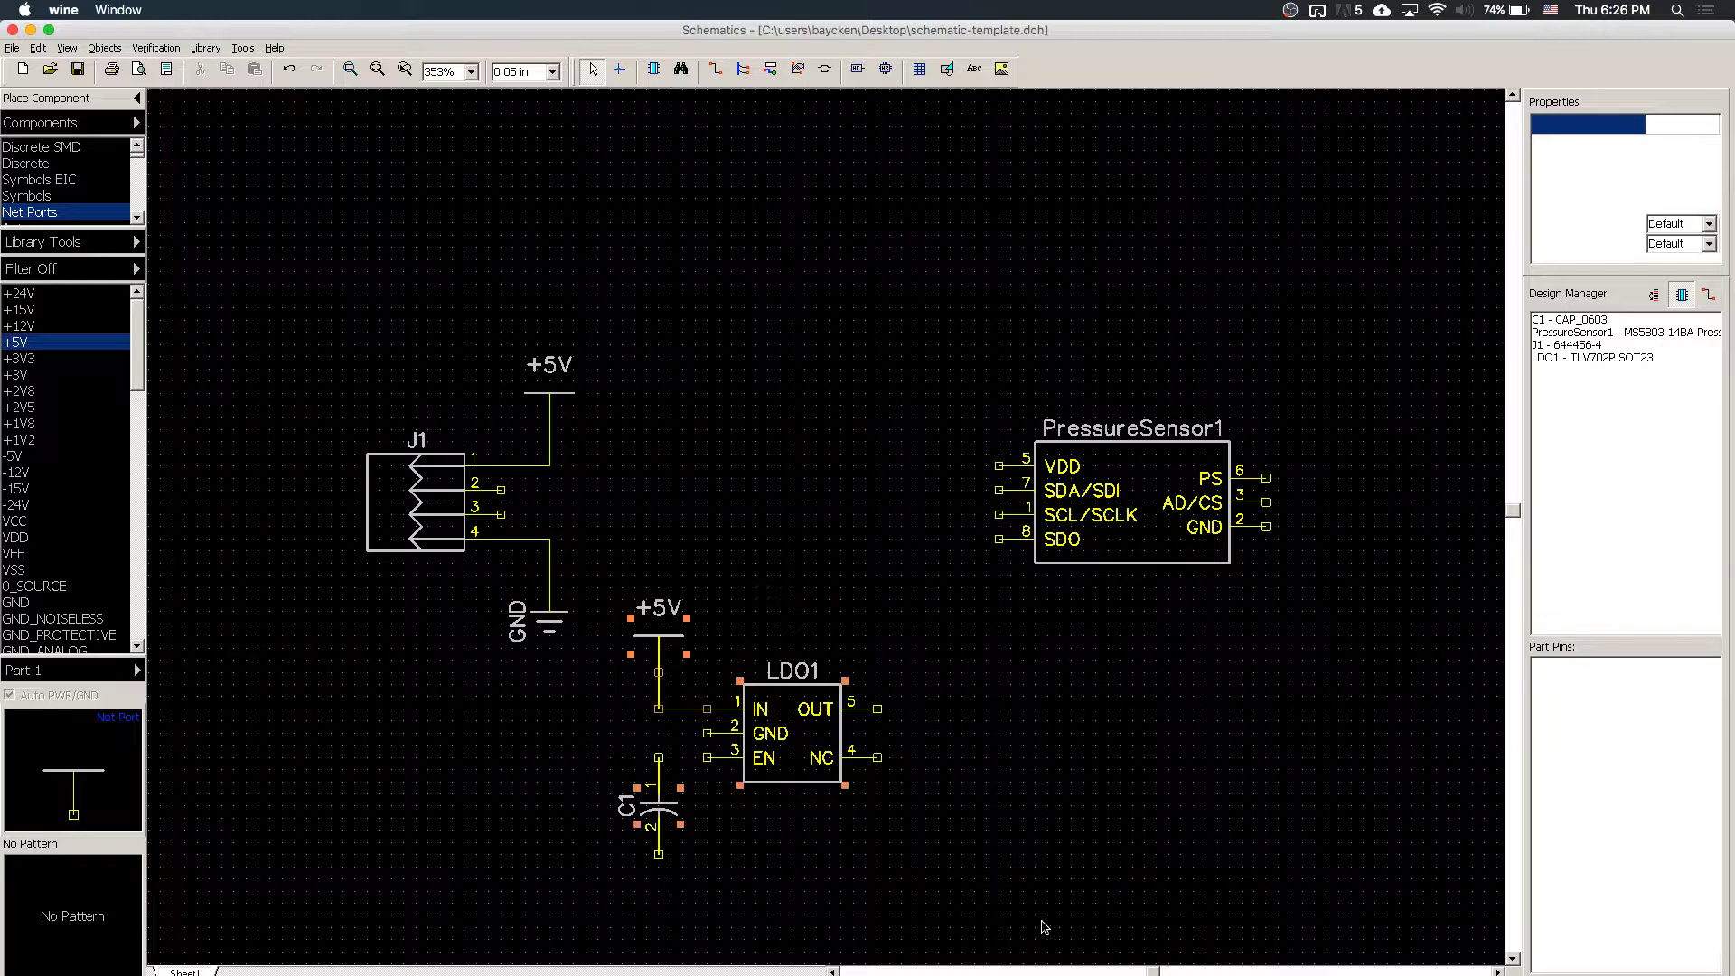
{"action": "left_click", "coordinate": [878, 759]}
{"action": "left_click", "coordinate": [793, 739]}
{"action": "key", "text": "Escape"}
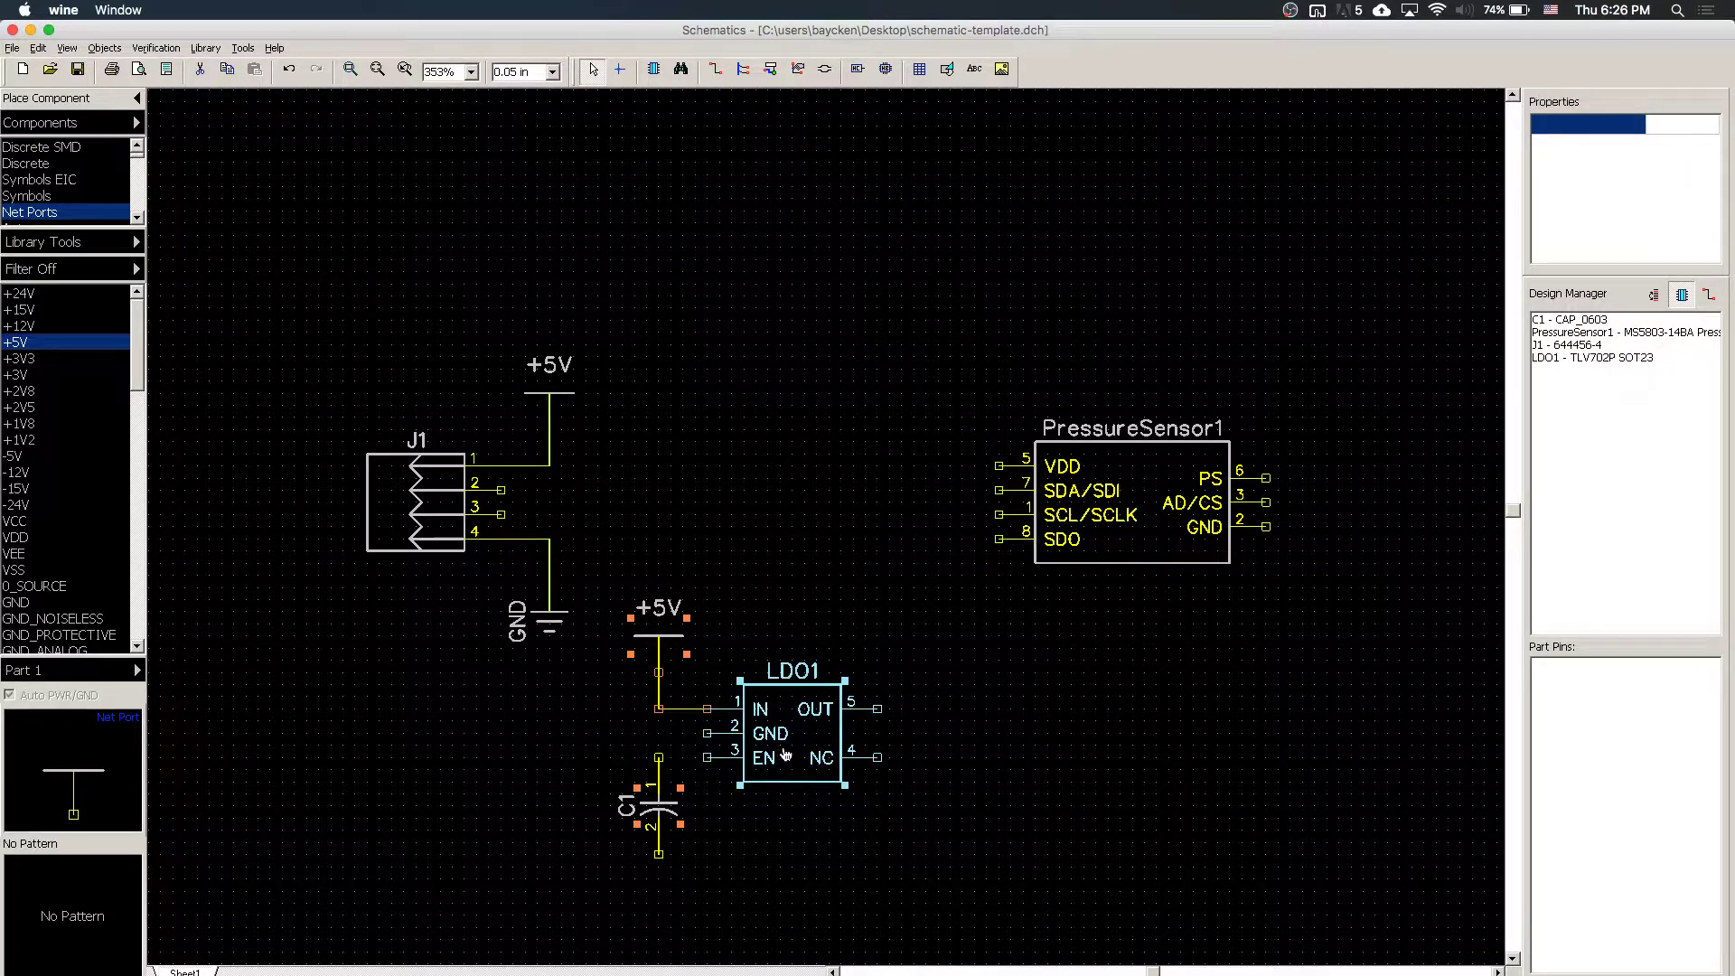
{"action": "left_click_drag", "start_coordinate": [776, 744], "coordinate": [773, 934]}
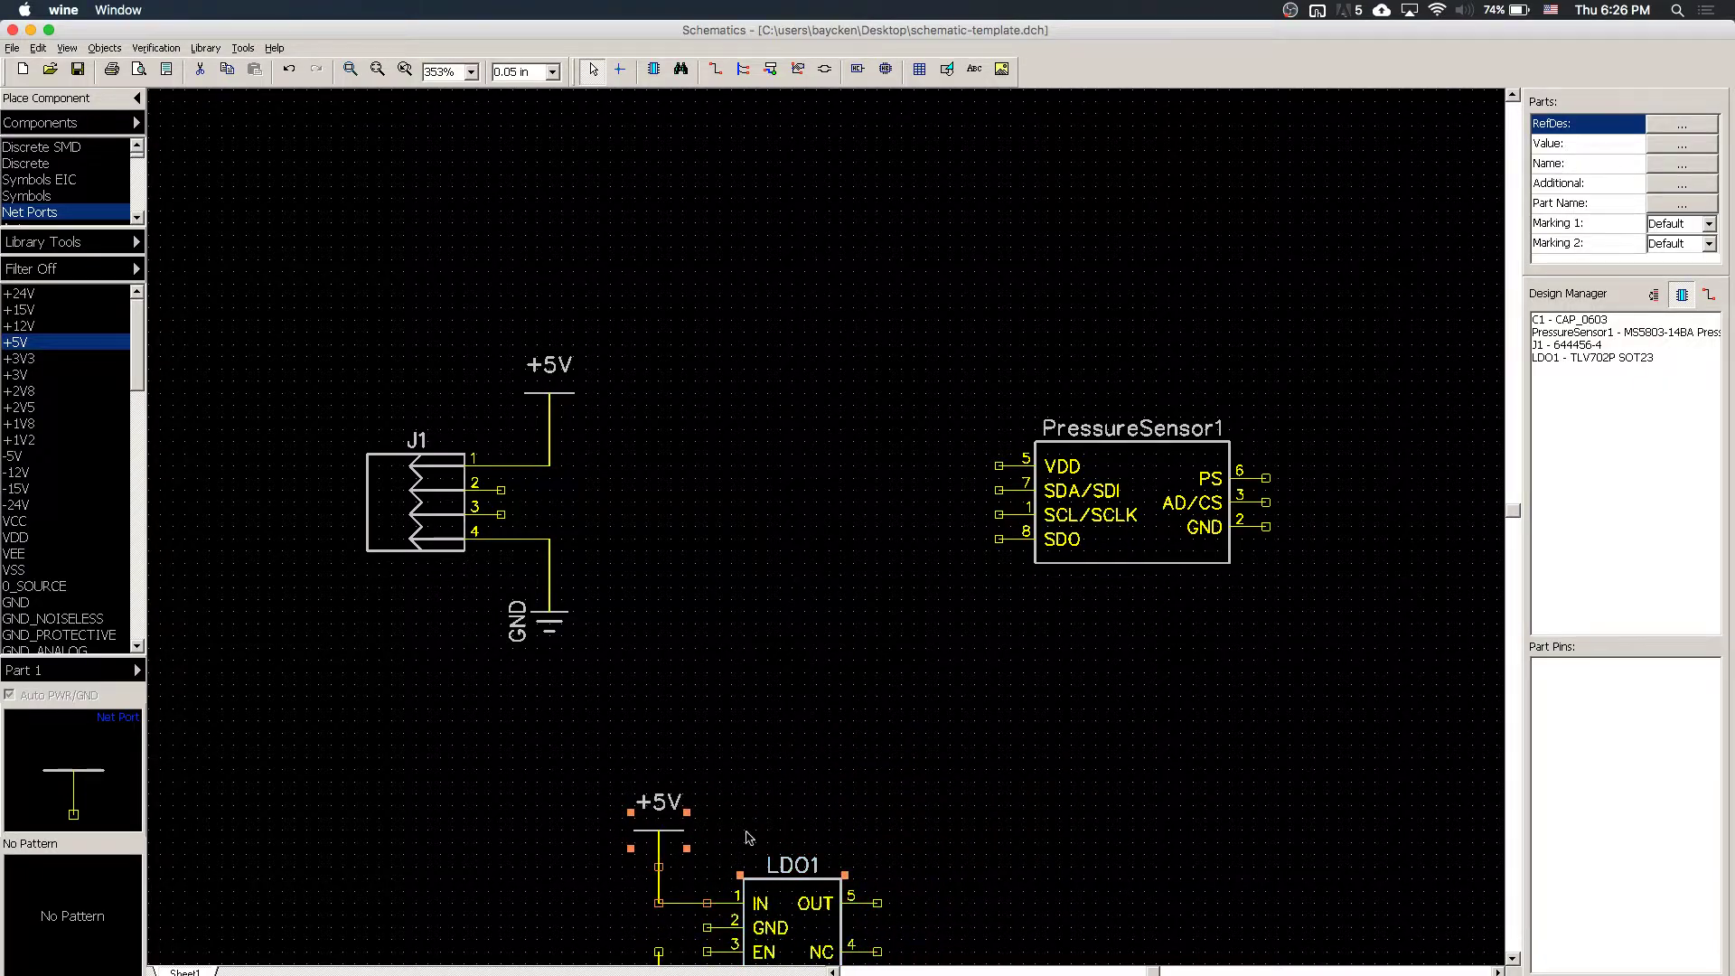
{"action": "scroll", "coordinate": [761, 759], "scroll_direction": "down", "scroll_amount": 2}
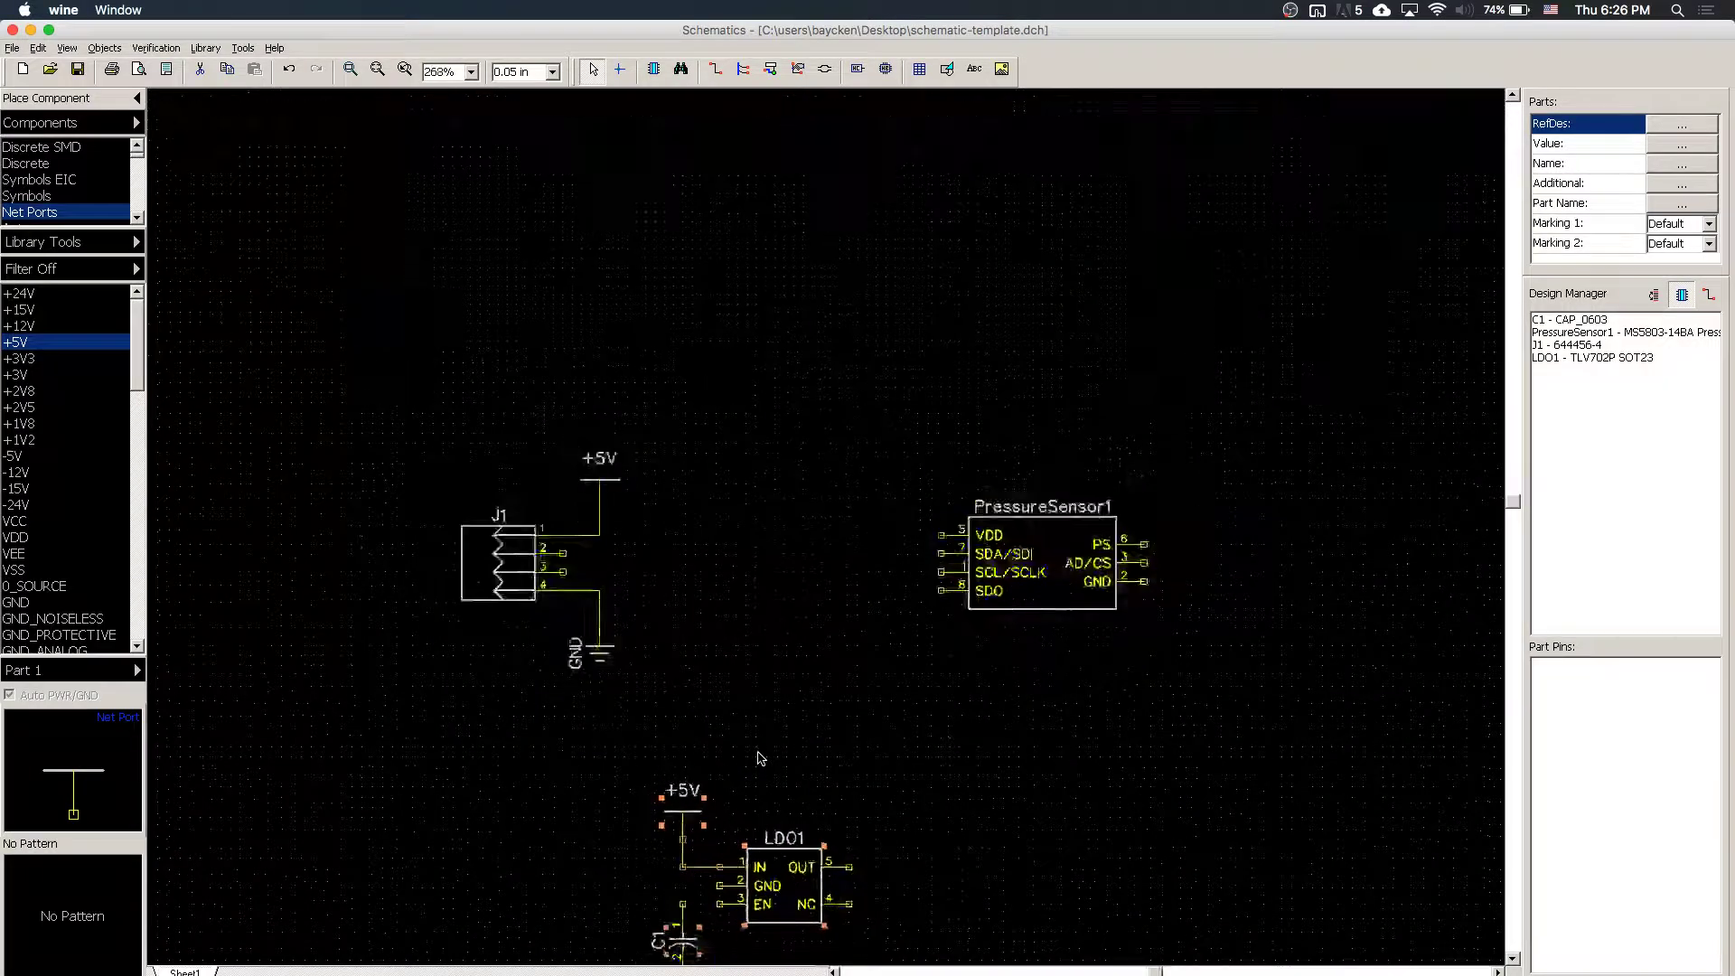
{"action": "left_click", "coordinate": [1512, 960]}
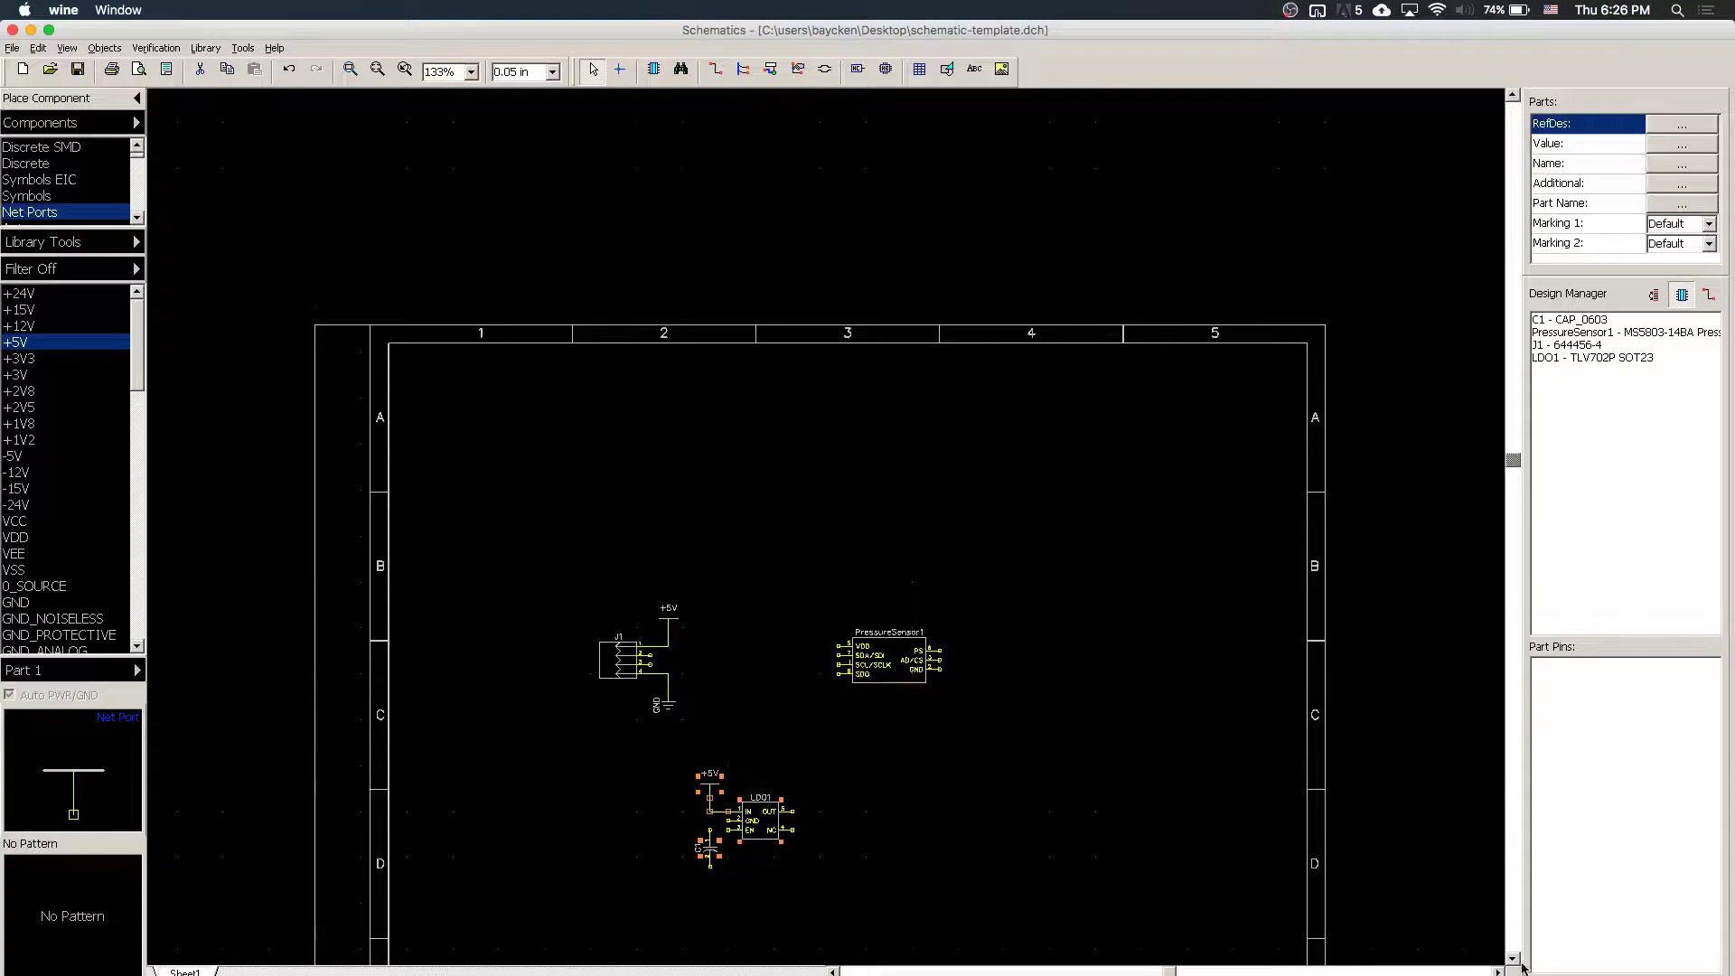
{"action": "left_click", "coordinate": [1512, 960]}
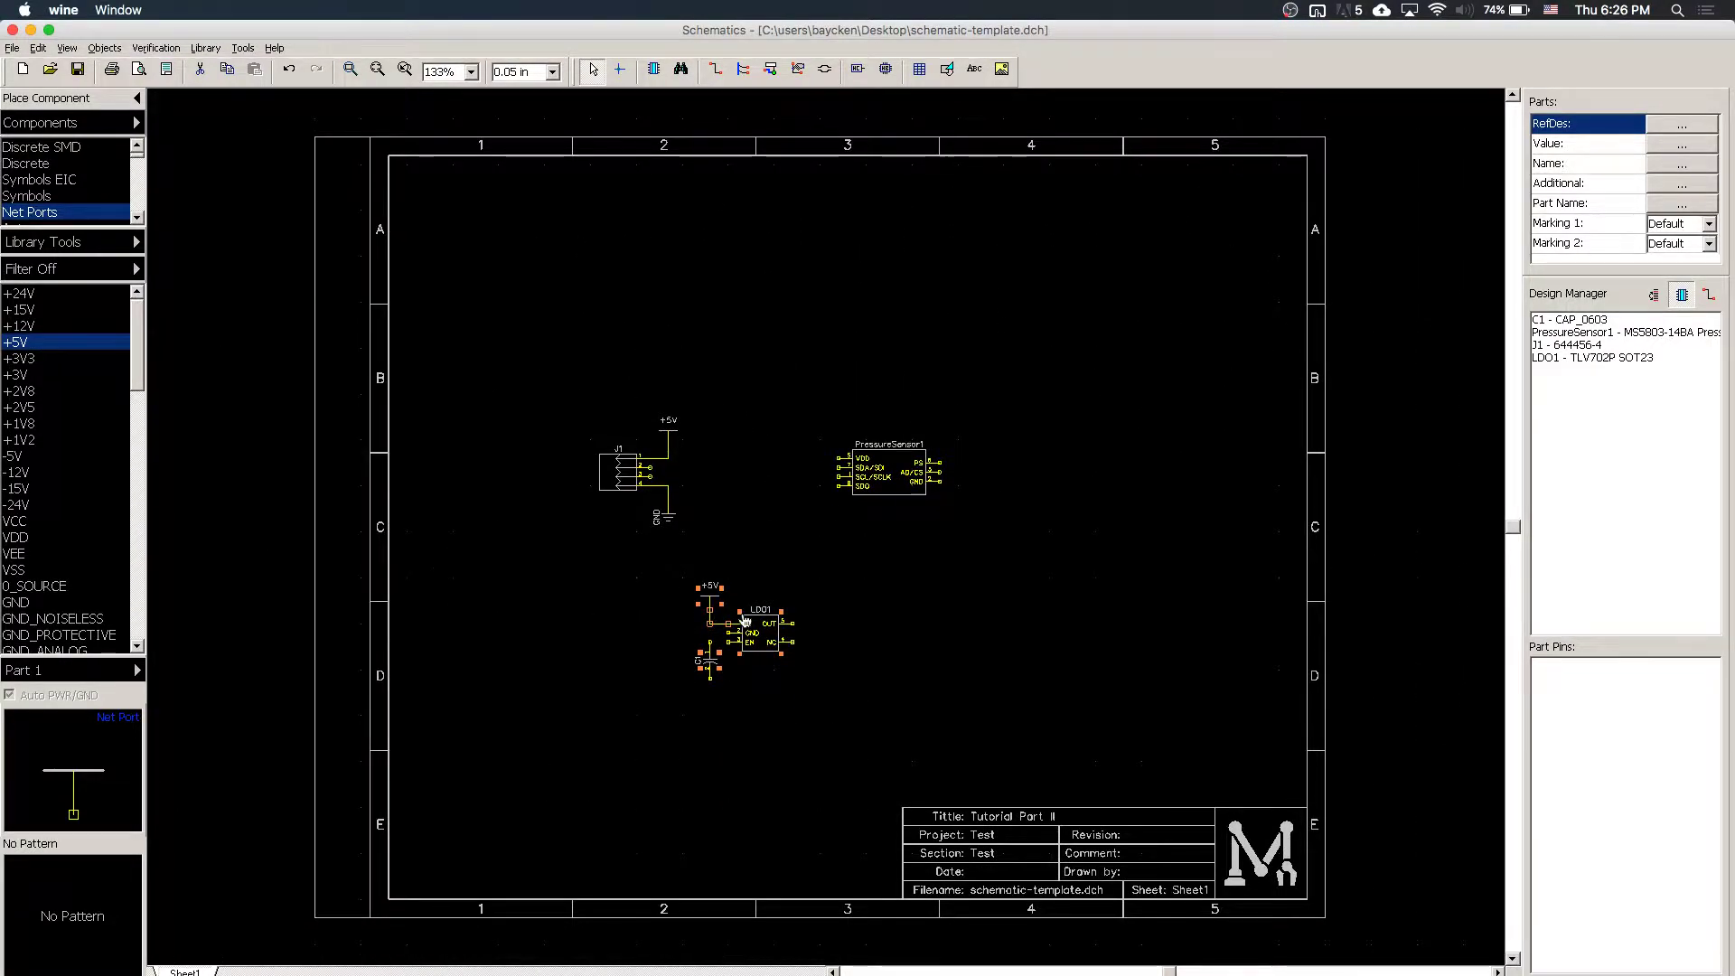
{"action": "scroll", "coordinate": [744, 617], "scroll_direction": "up", "scroll_amount": 3}
{"action": "left_click", "coordinate": [717, 468]}
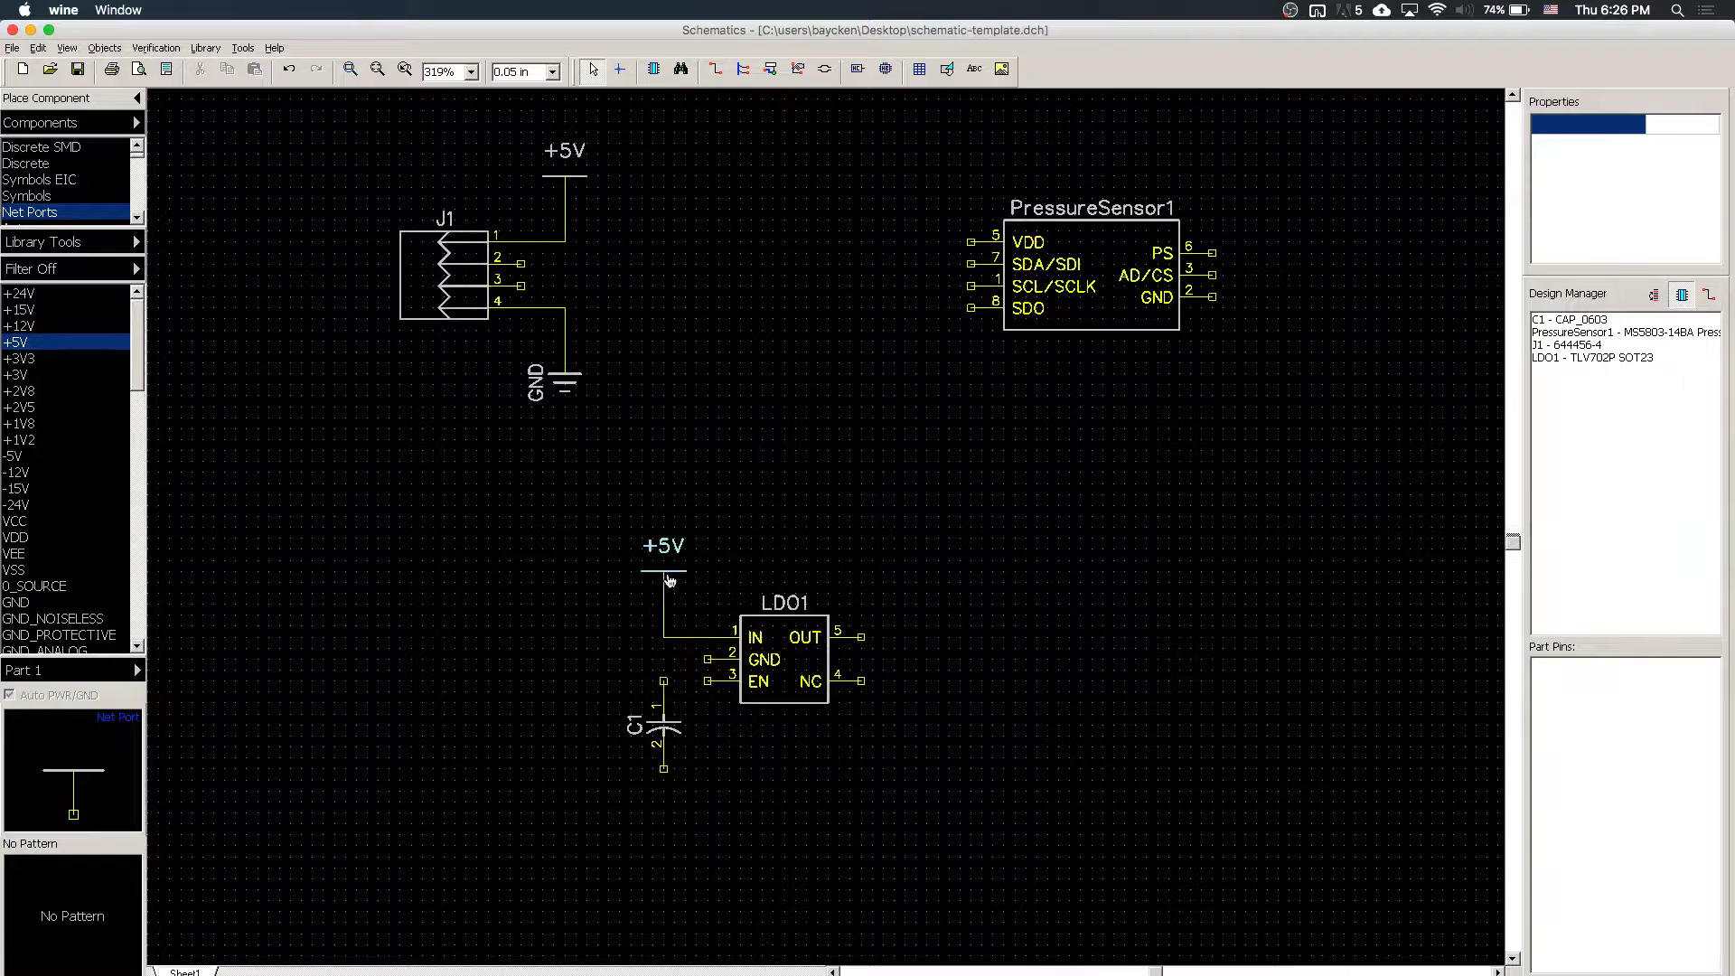
- Shift LDO1's +5V port horizontally away from the regulator and realign capacitor C1 beneath the port
{"action": "left_click_drag", "start_coordinate": [669, 579], "coordinate": [522, 562]}
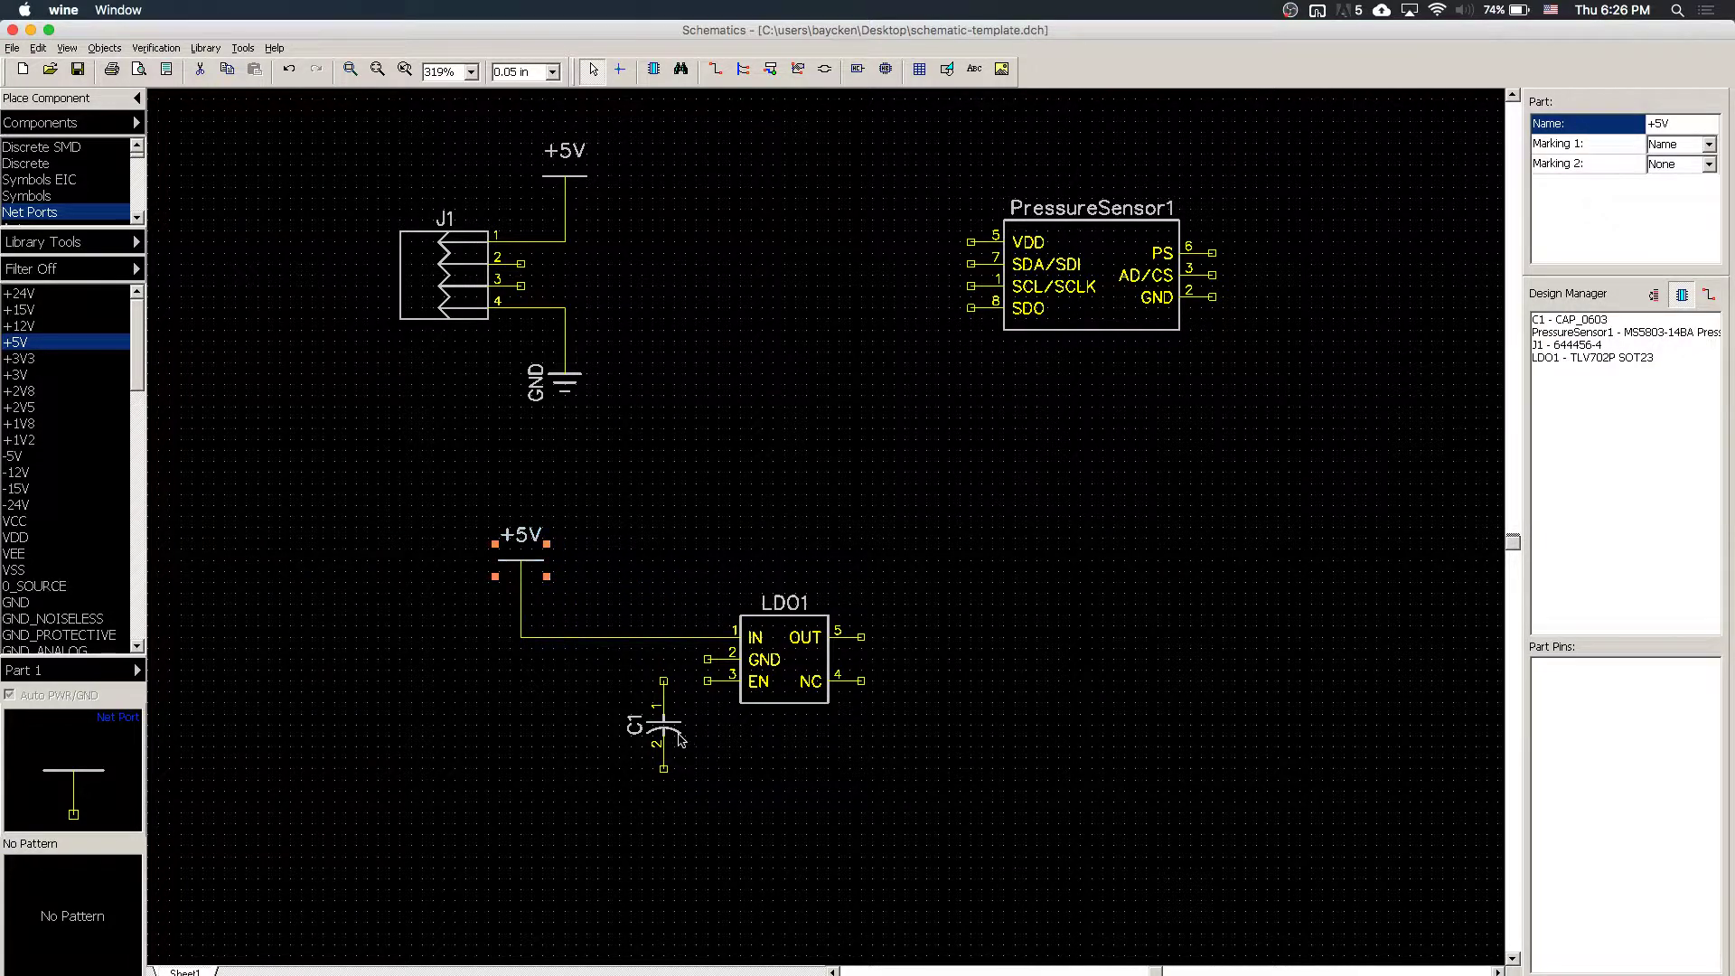
{"action": "left_click_drag", "start_coordinate": [669, 736], "coordinate": [529, 752]}
{"action": "left_click", "coordinate": [658, 759]}
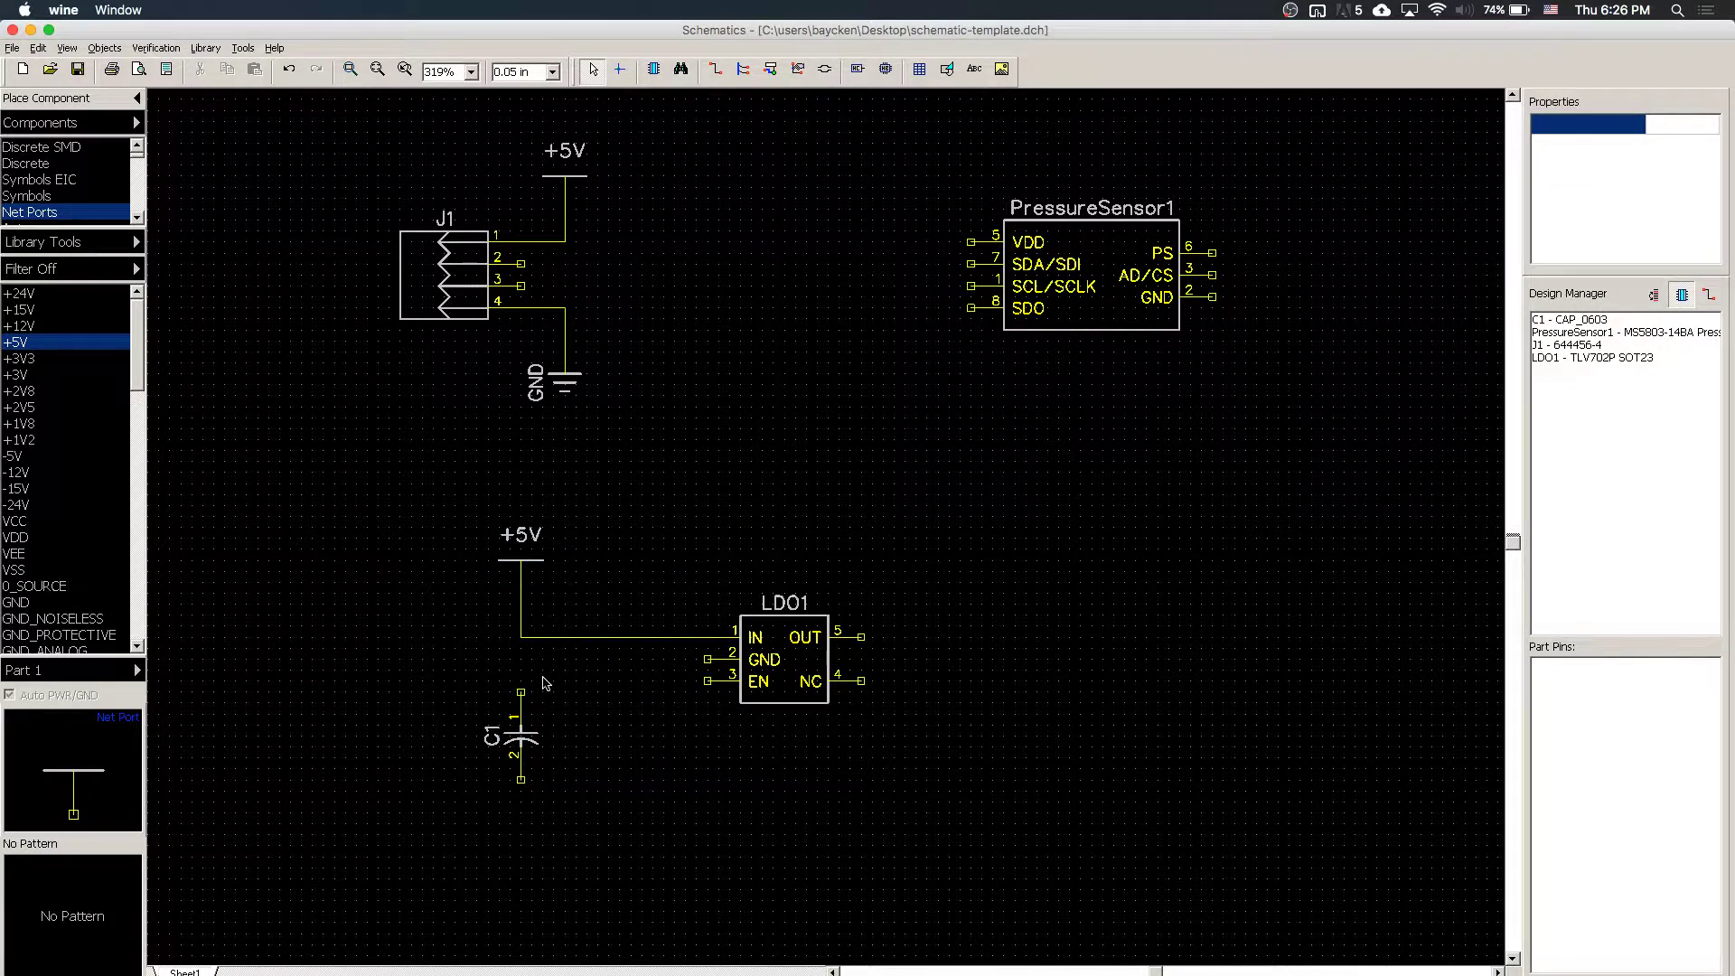
- Wire C1 pin 1 to the +5V line feeding LDO1 and shift C1 up closer to that line
{"action": "left_click", "coordinate": [521, 693]}
{"action": "left_click", "coordinate": [520, 636]}
{"action": "left_click", "coordinate": [519, 636]}
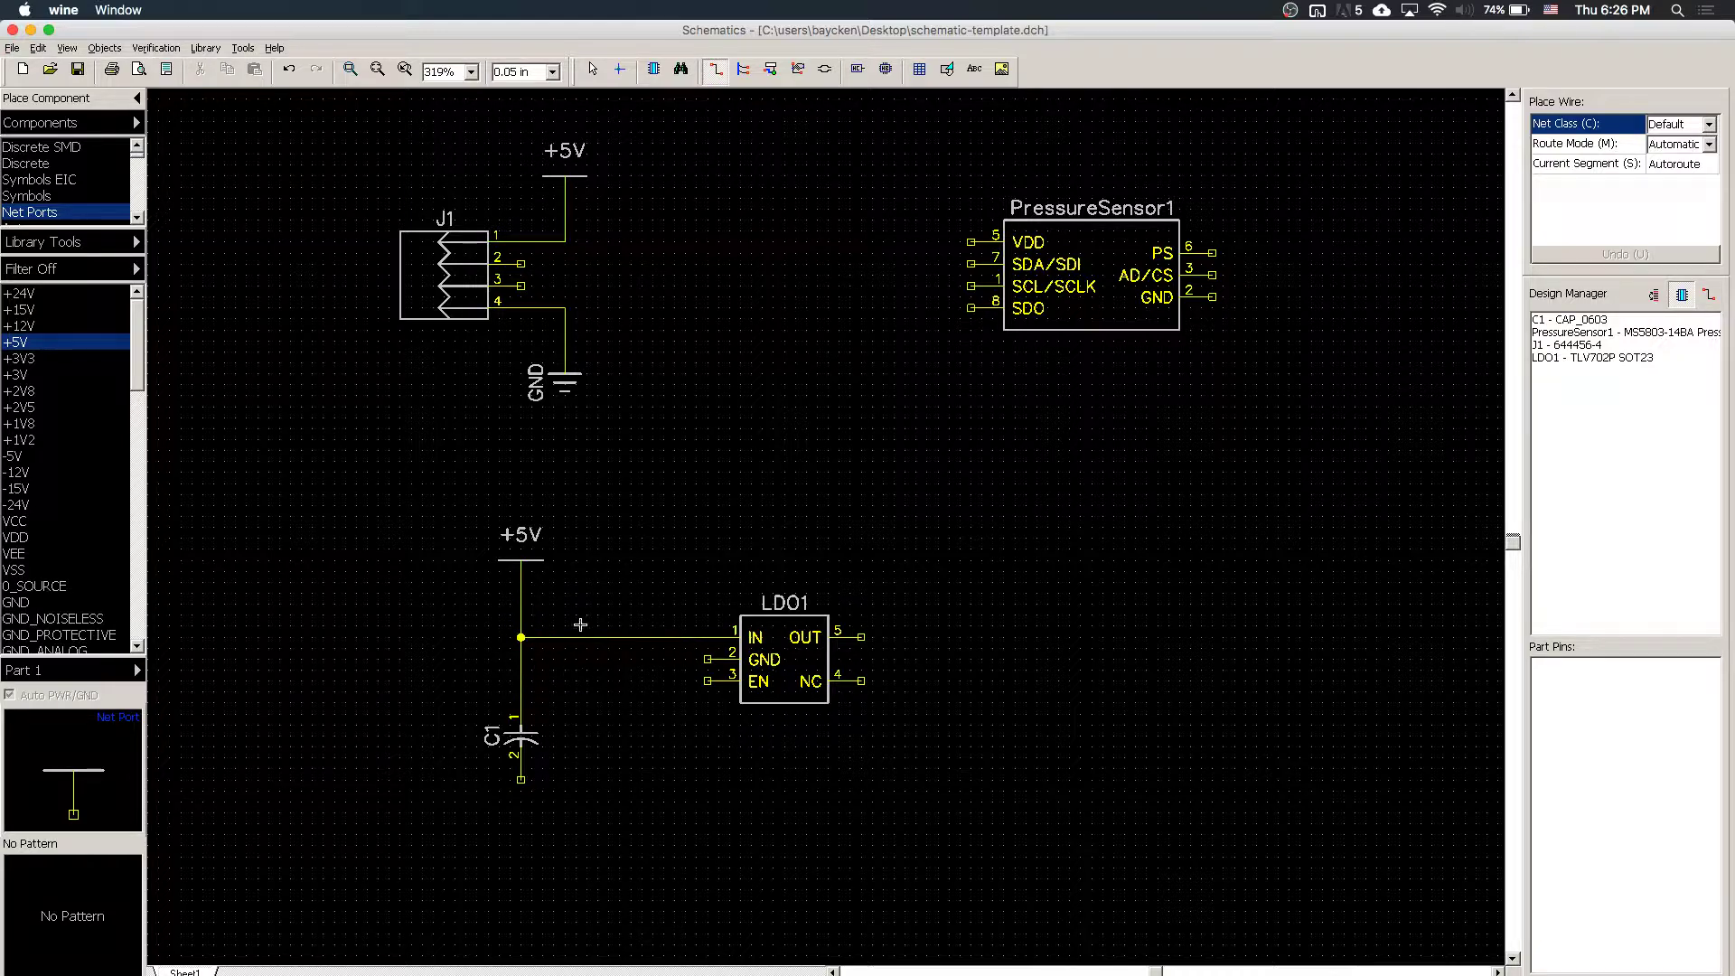
{"action": "key", "text": "Escape"}
{"action": "left_click", "coordinate": [524, 746]}
{"action": "left_click_drag", "start_coordinate": [525, 746], "coordinate": [524, 713]}
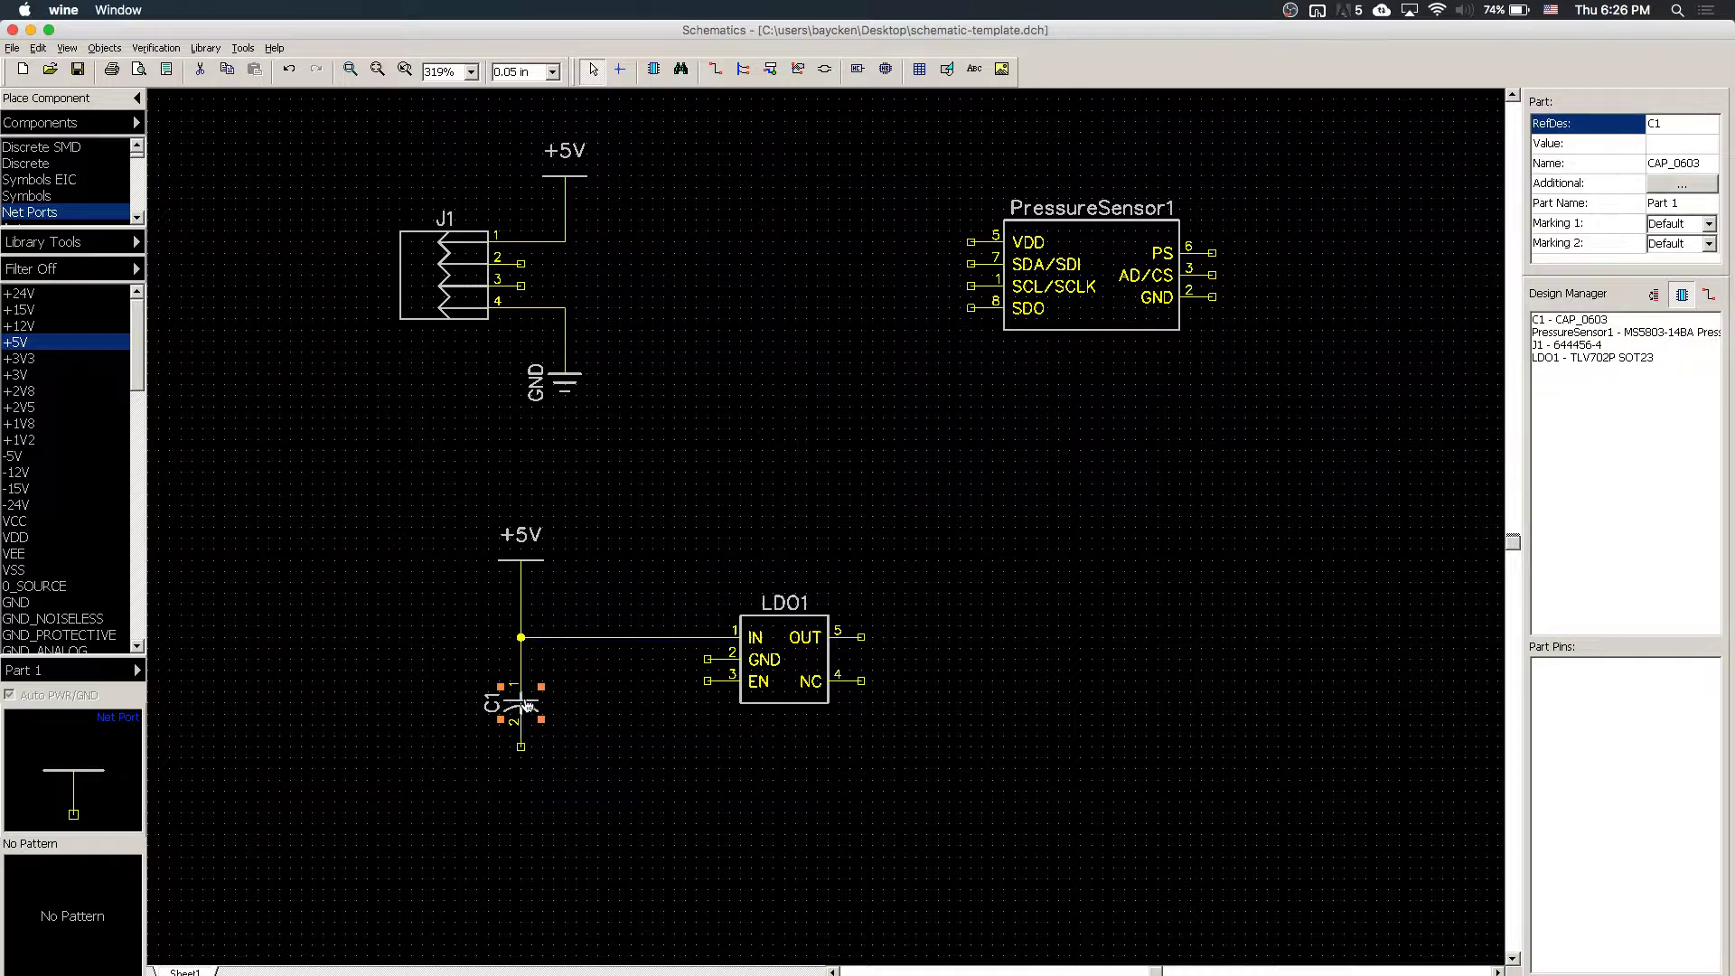
- Duplicate J1's GND net port below capacitor C1 and wire it to C1 pin 2
{"action": "left_click", "coordinate": [579, 387]}
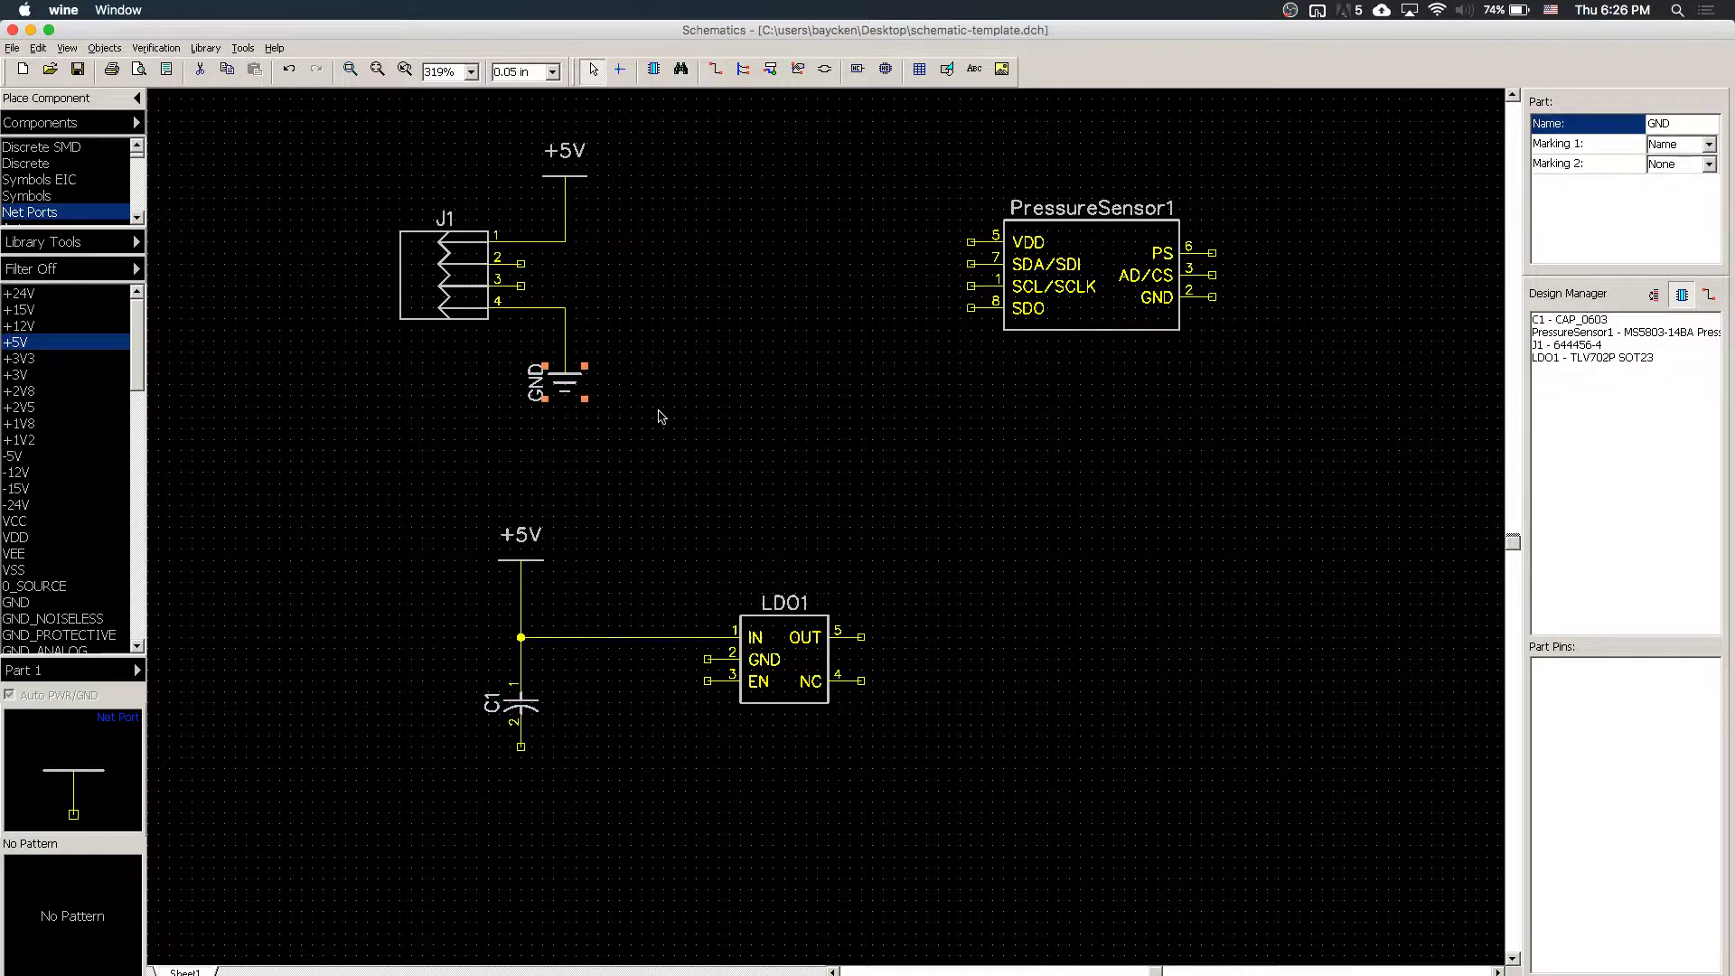
{"action": "left_click_drag", "start_coordinate": [596, 411], "coordinate": [538, 834]}
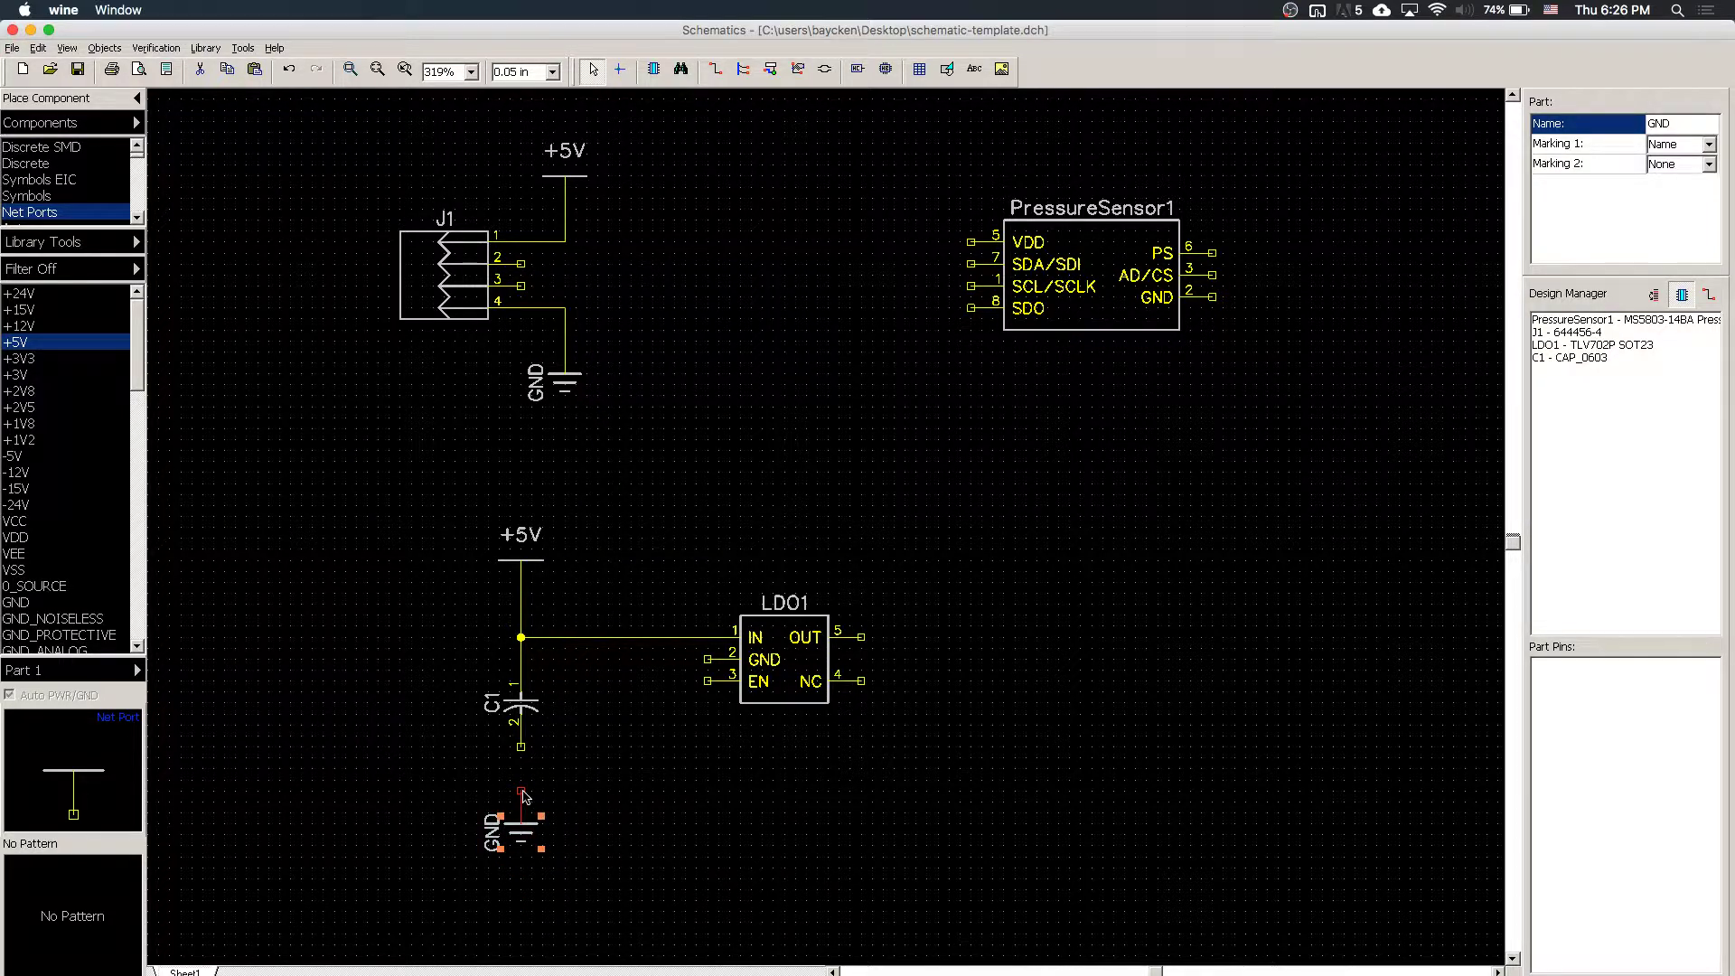
{"action": "left_click", "coordinate": [520, 791]}
{"action": "left_click", "coordinate": [521, 741]}
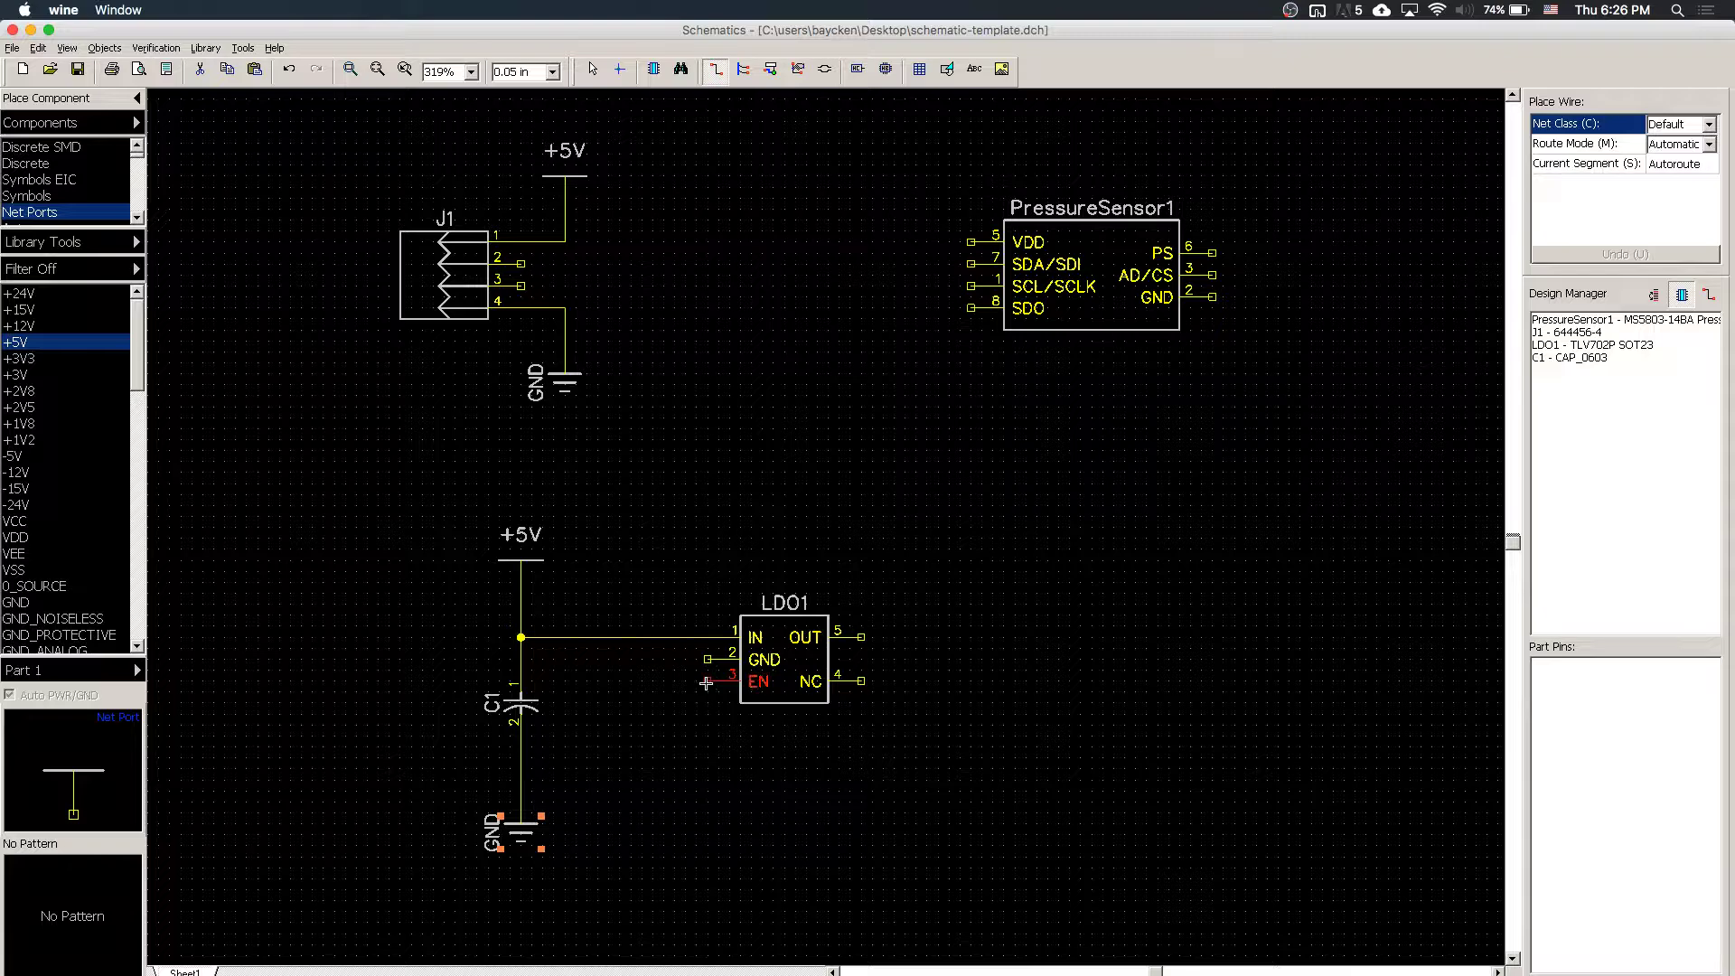
- Wire LDO1's GND pin to the ground line under C1 and its EN pin to the +5V line
{"action": "left_click", "coordinate": [707, 659]}
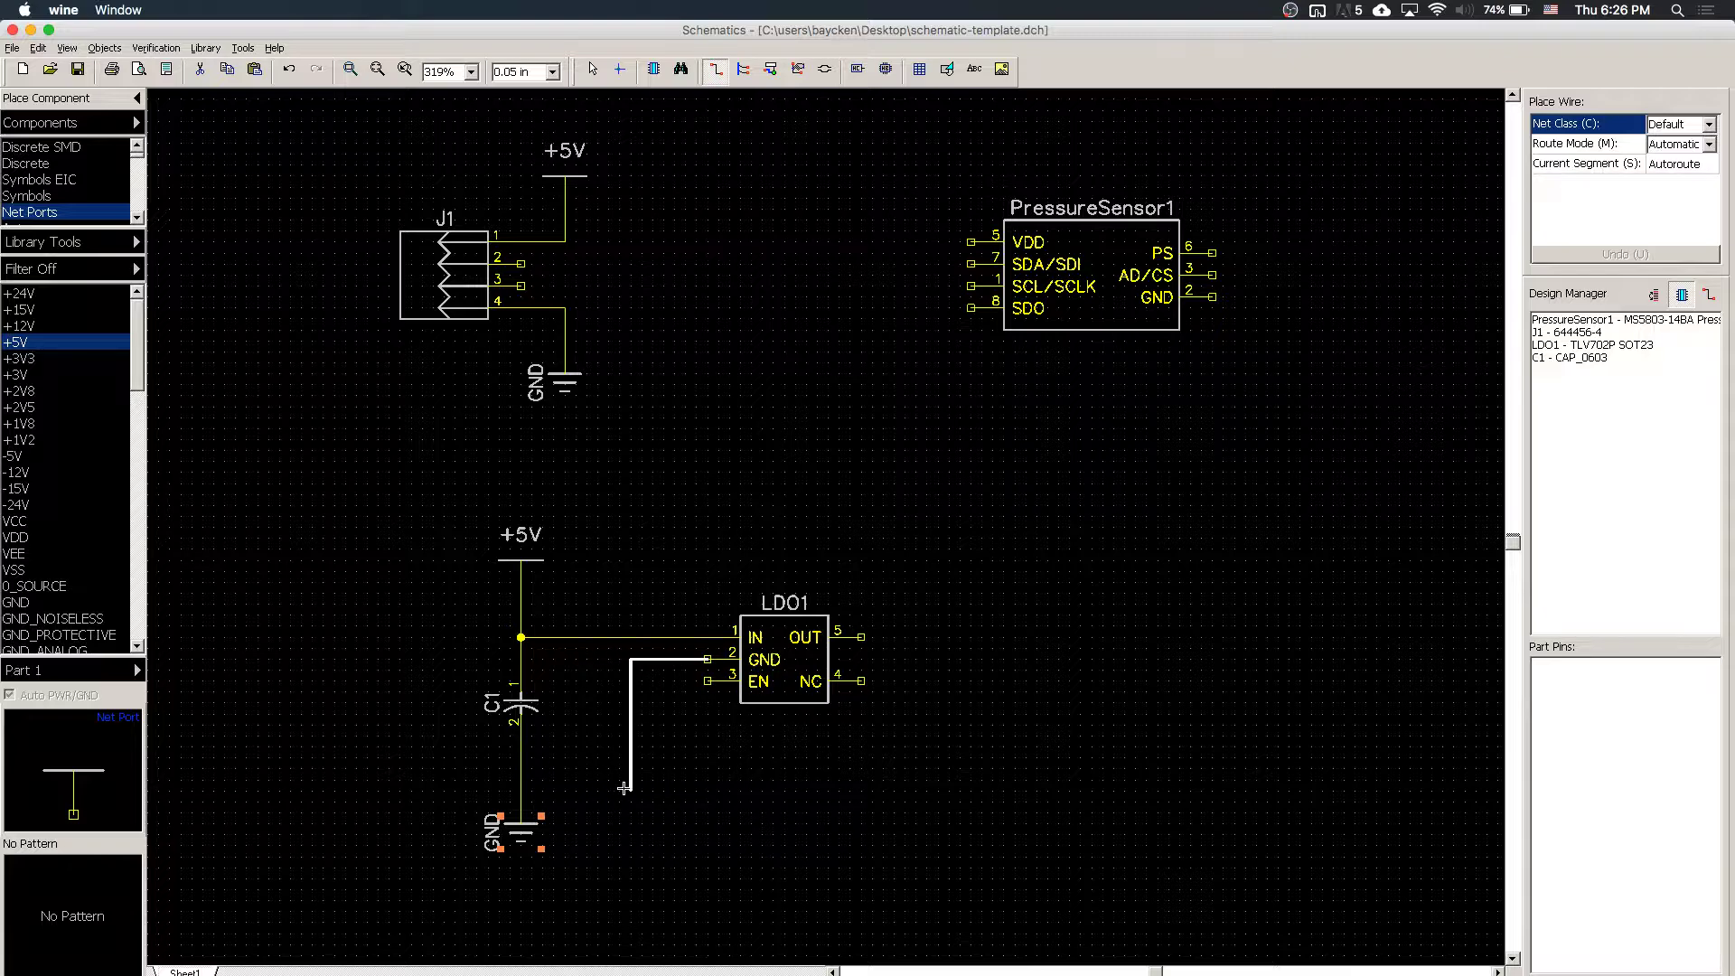
{"action": "left_click", "coordinate": [521, 779]}
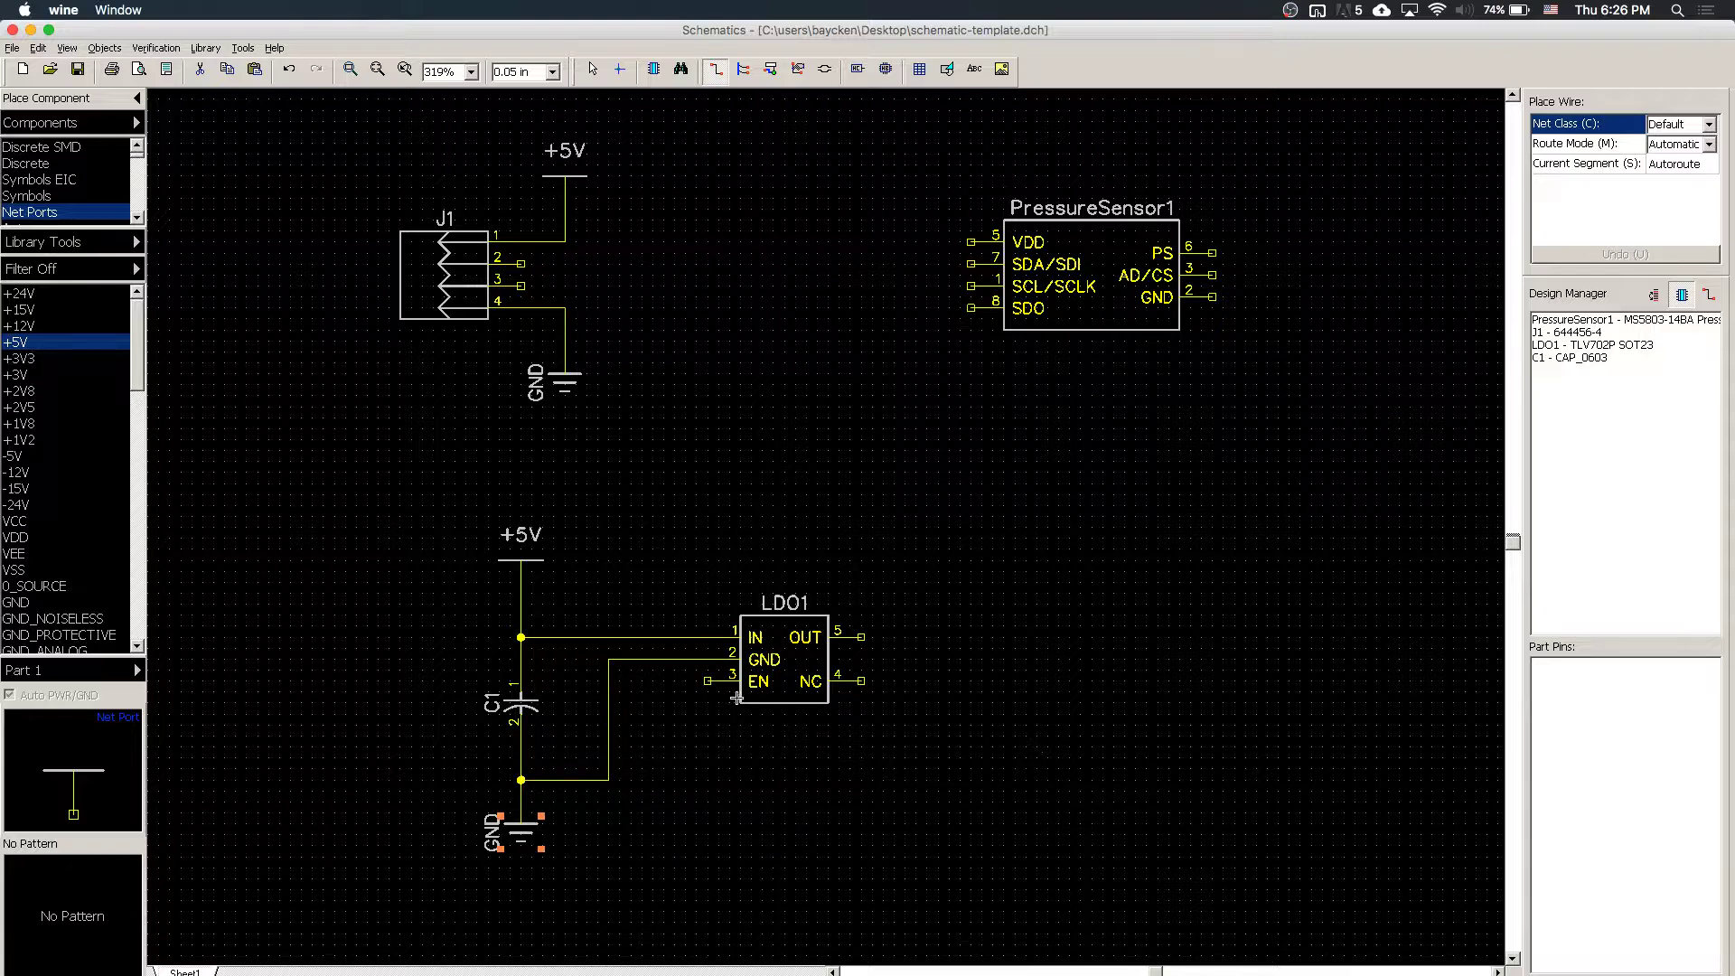
{"action": "left_click", "coordinate": [708, 680]}
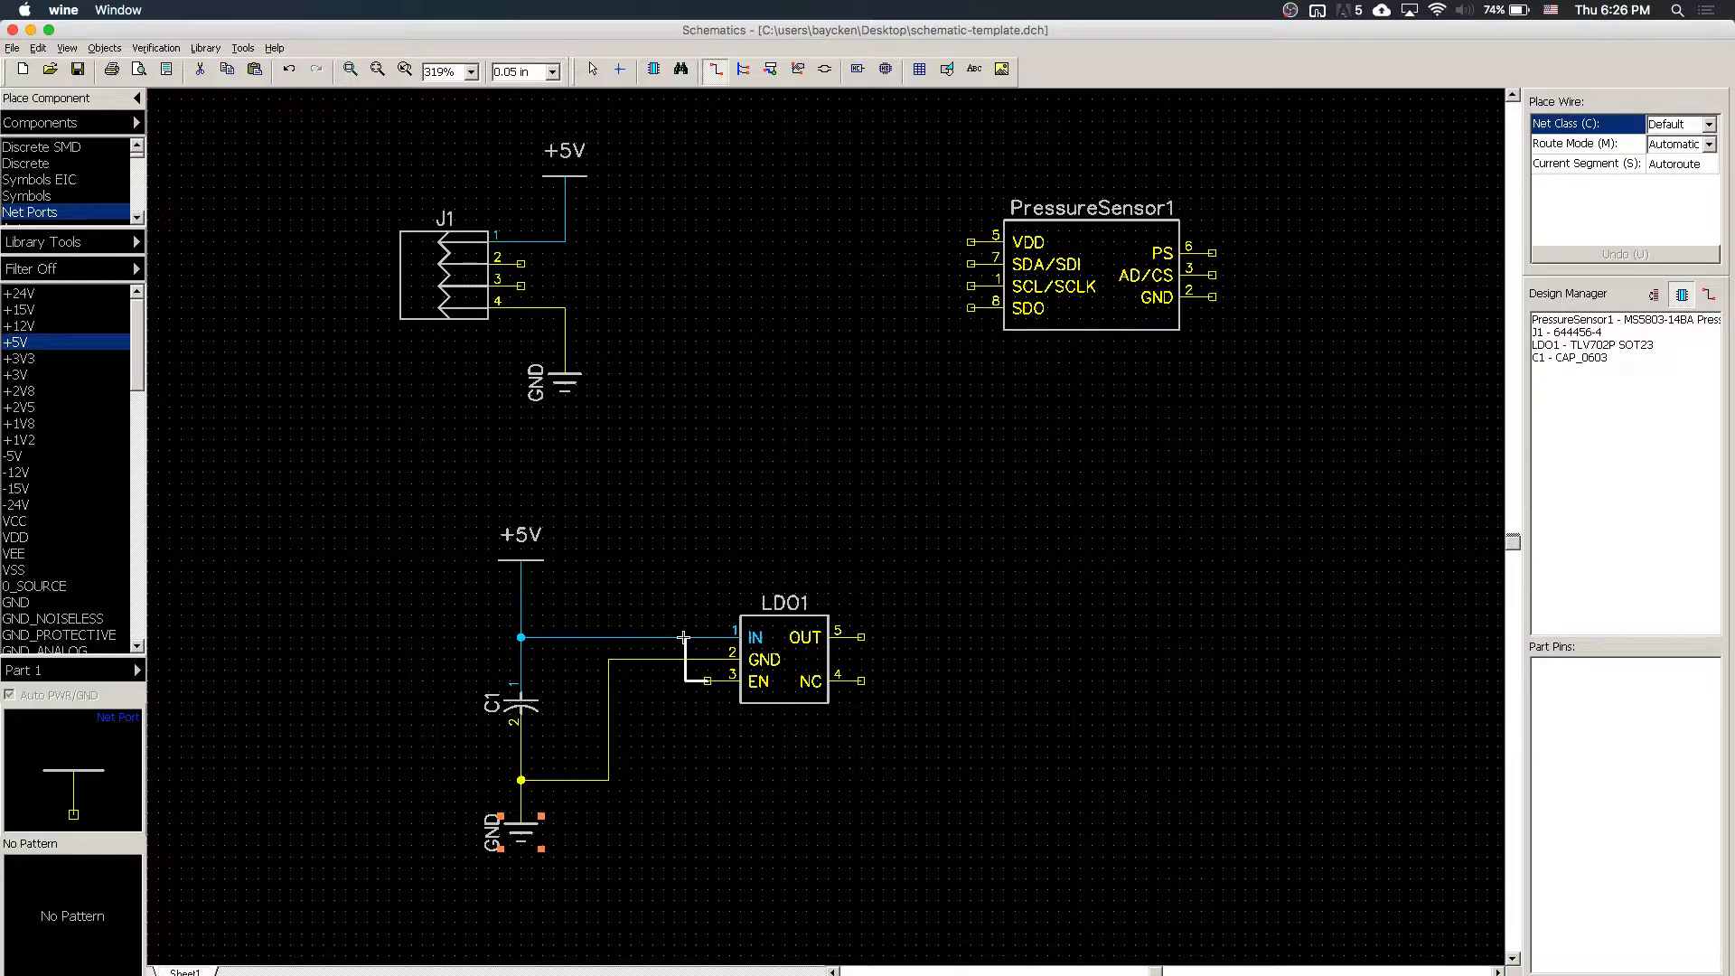
{"action": "left_click", "coordinate": [683, 637]}
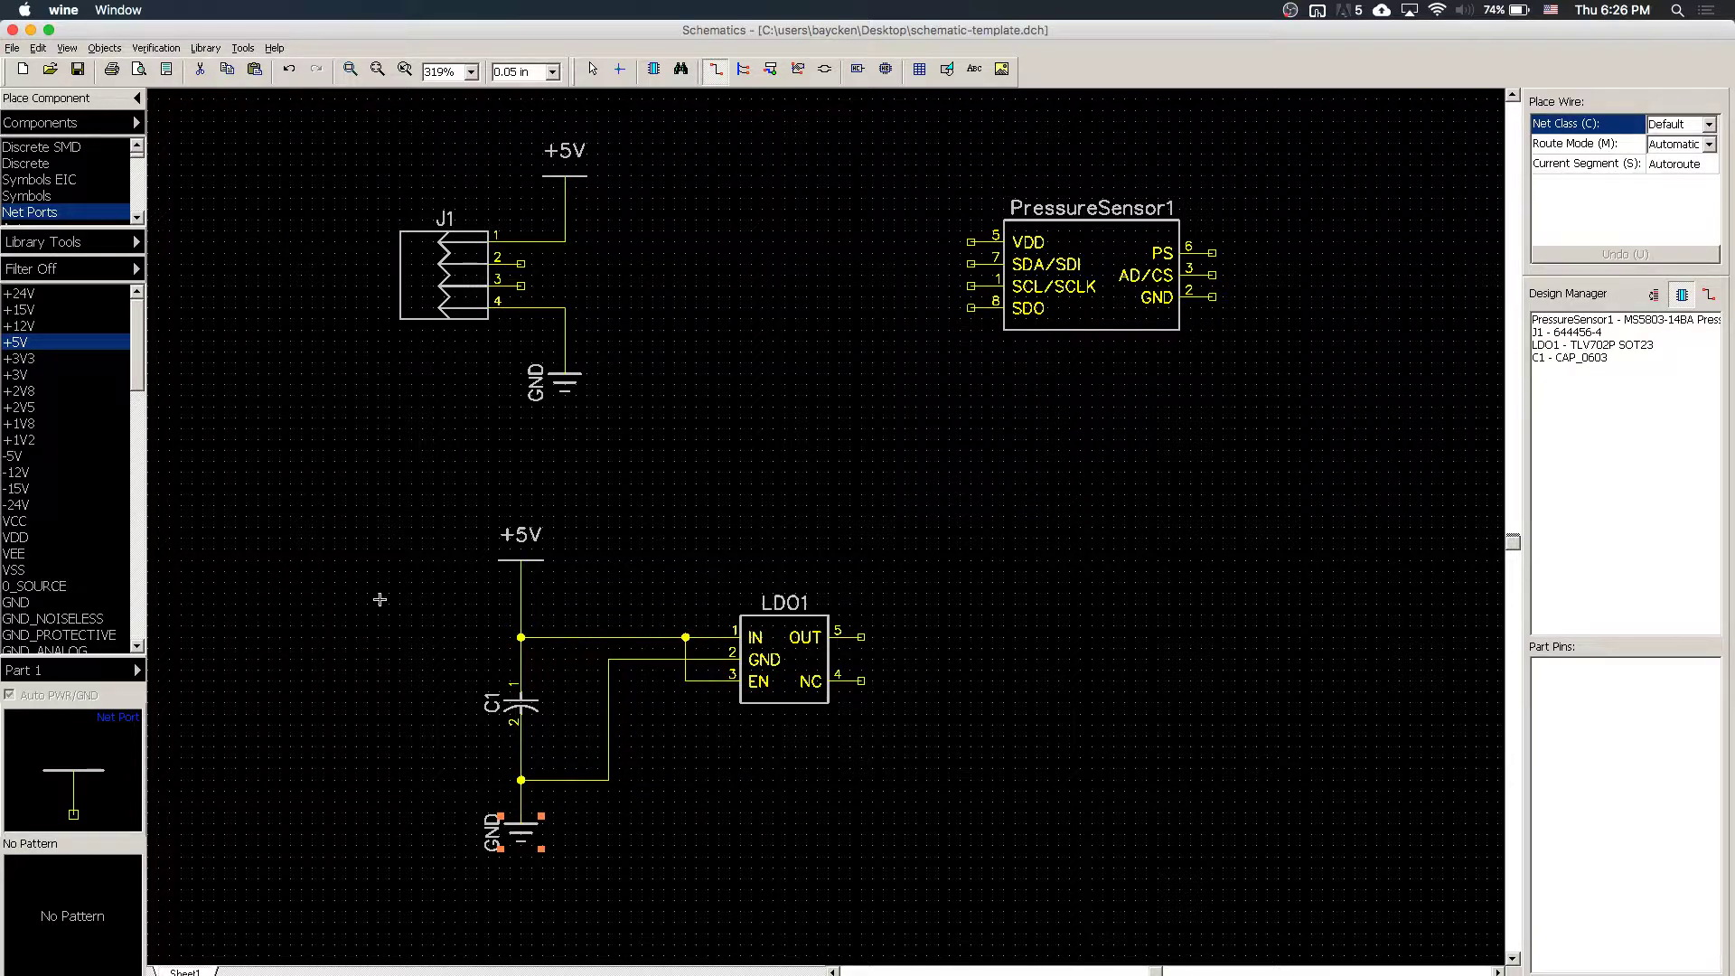
{"action": "key", "text": "Escape"}
- Duplicate capacitor C1 and place the copy beside LDO1's output side, level with C1
{"action": "left_click", "coordinate": [522, 709]}
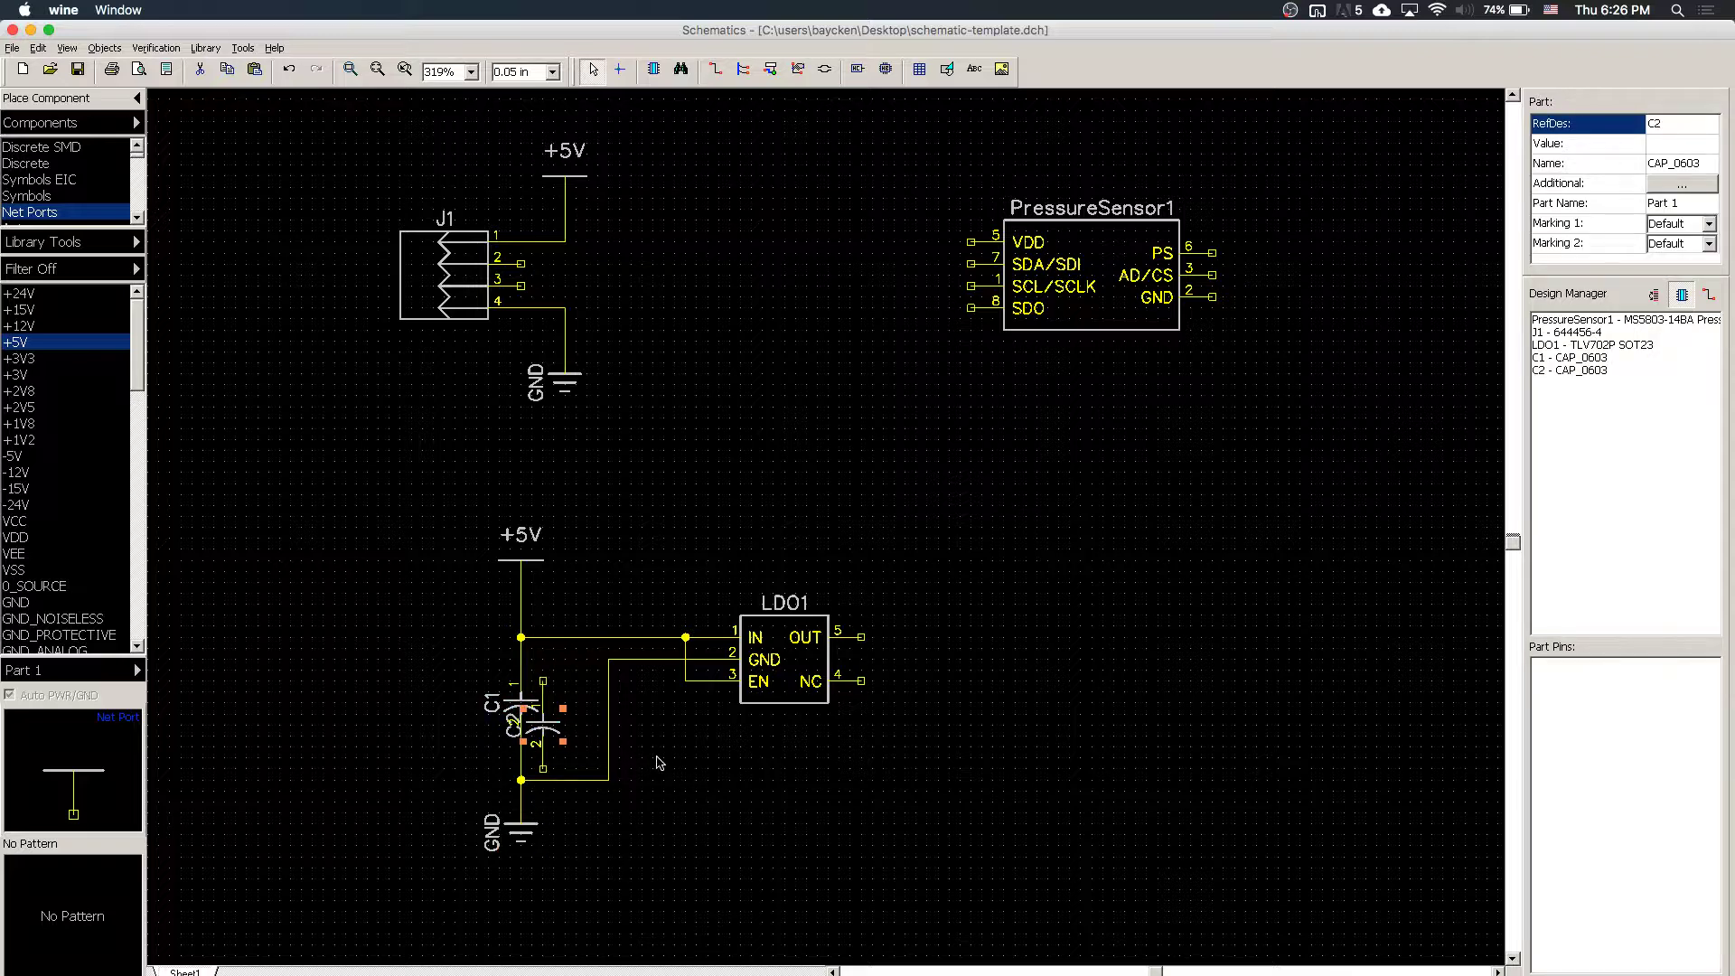
{"action": "key", "text": "ctrl+c"}
{"action": "key", "text": "ctrl+v"}
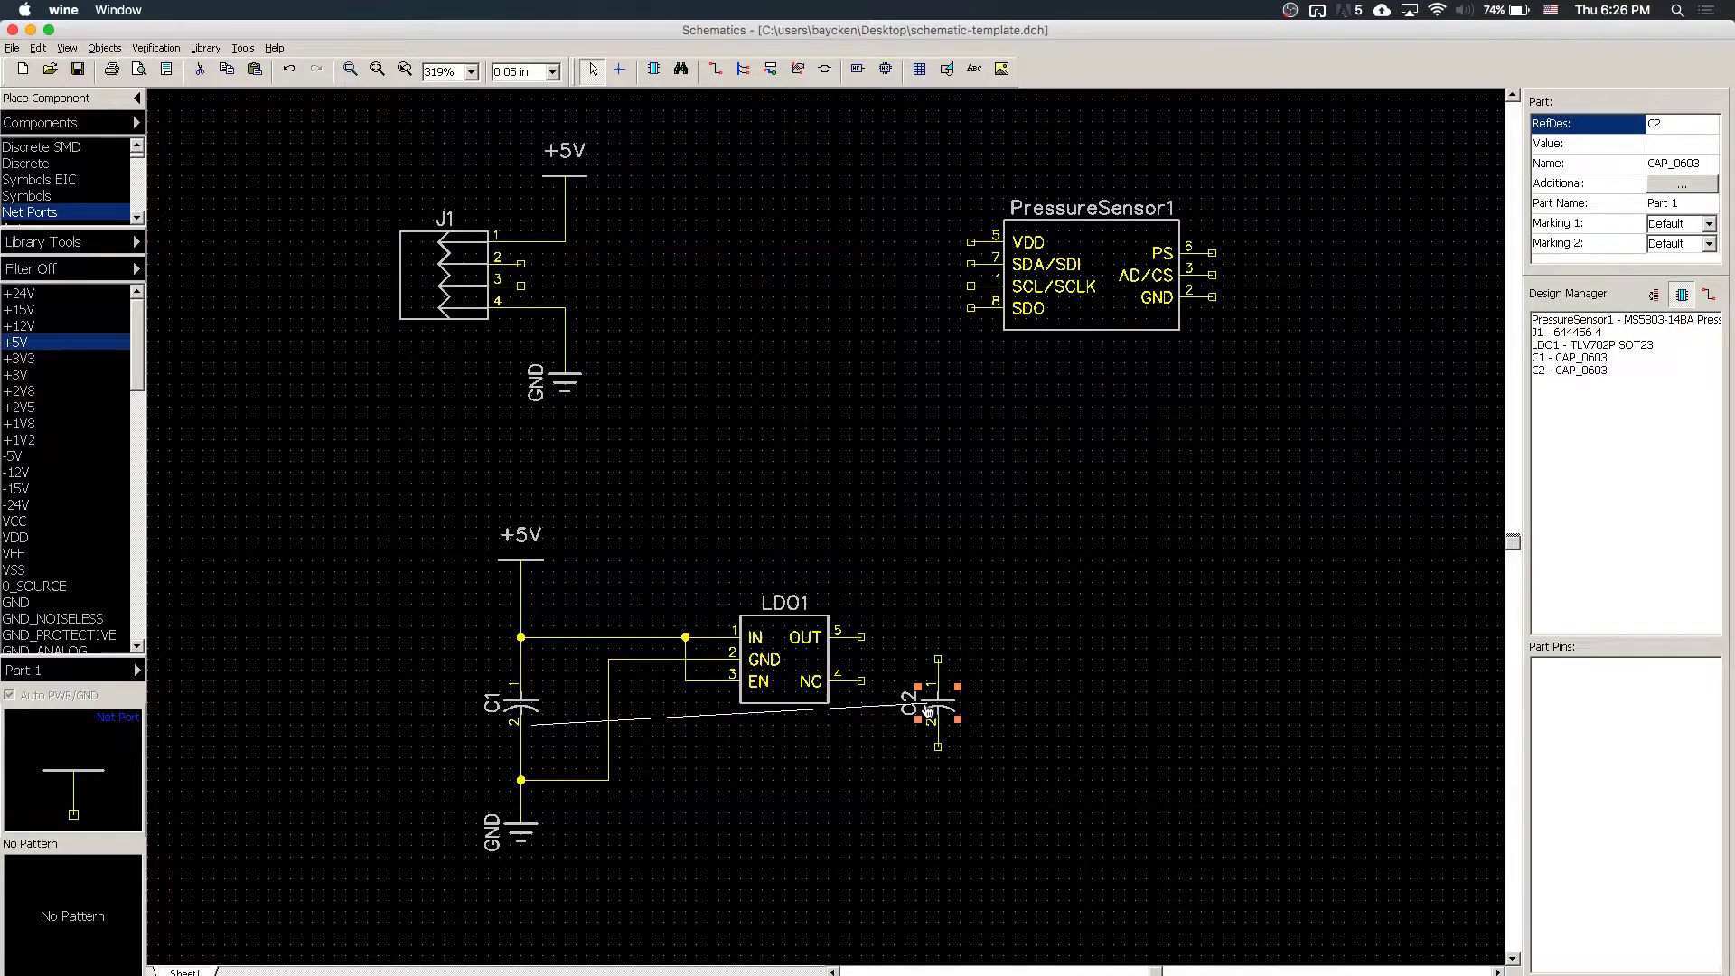
{"action": "left_click", "coordinate": [940, 712]}
- Wire C2 pin 1 to LDO1's OUT pin and C2 pin 2 to the shared ground line
{"action": "key", "text": "w"}
{"action": "left_click", "coordinate": [859, 633]}
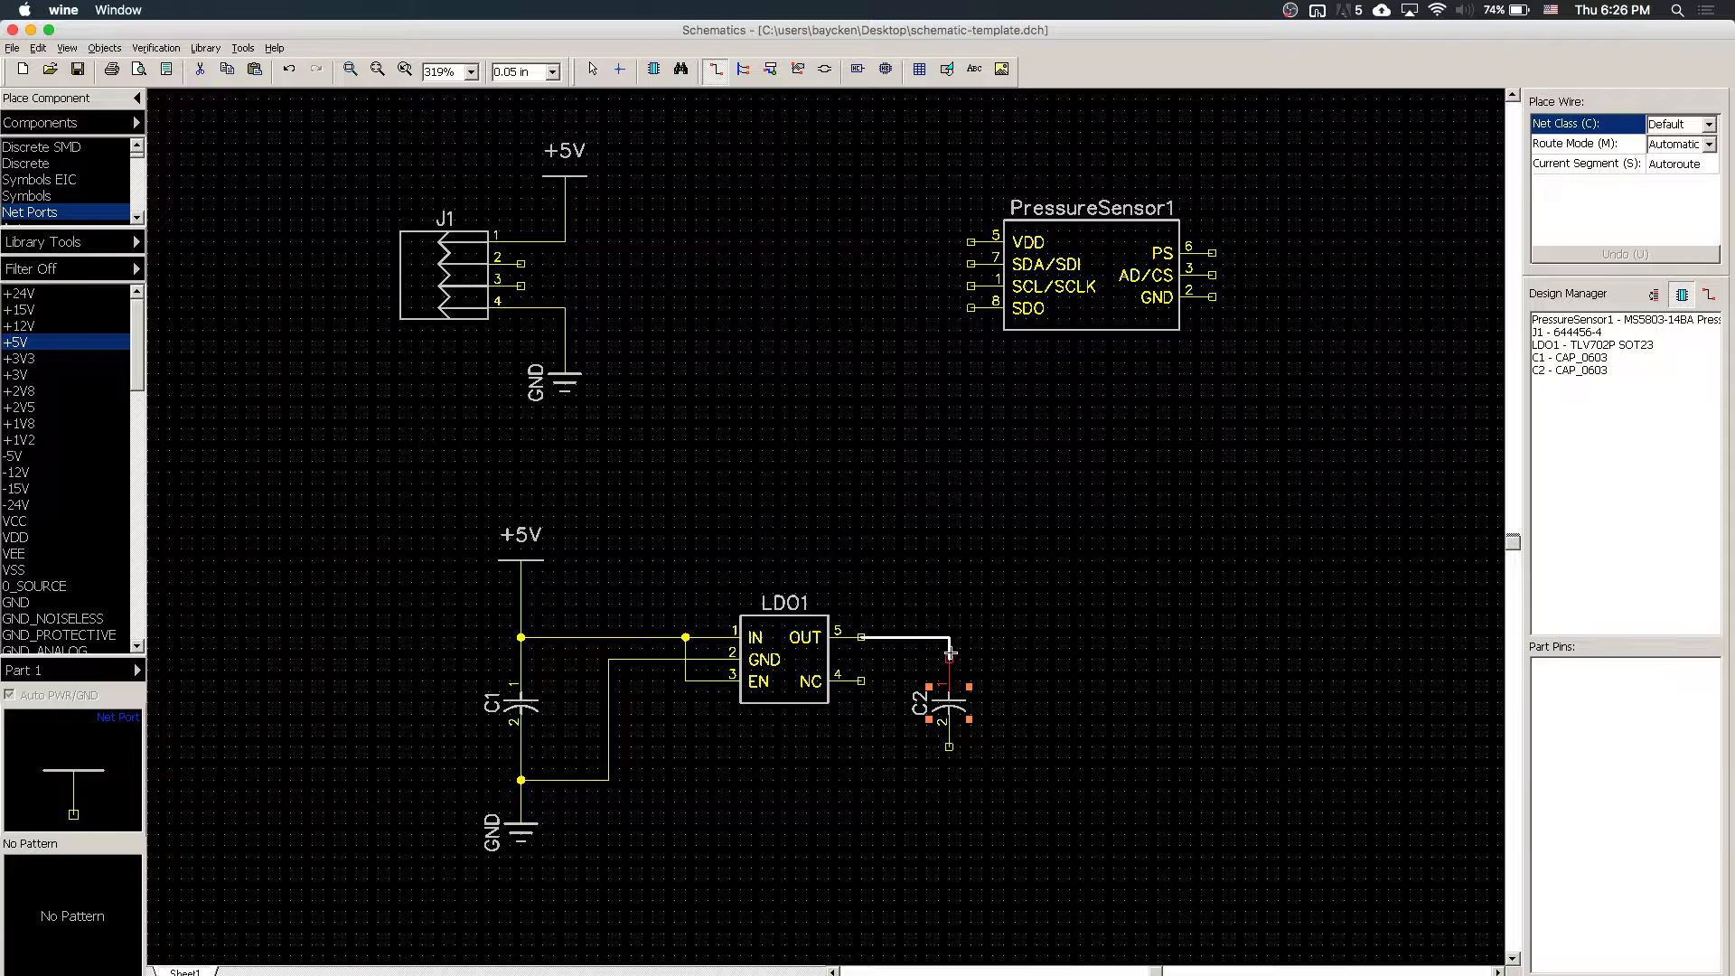
{"action": "left_click", "coordinate": [949, 661]}
{"action": "left_click", "coordinate": [950, 749]}
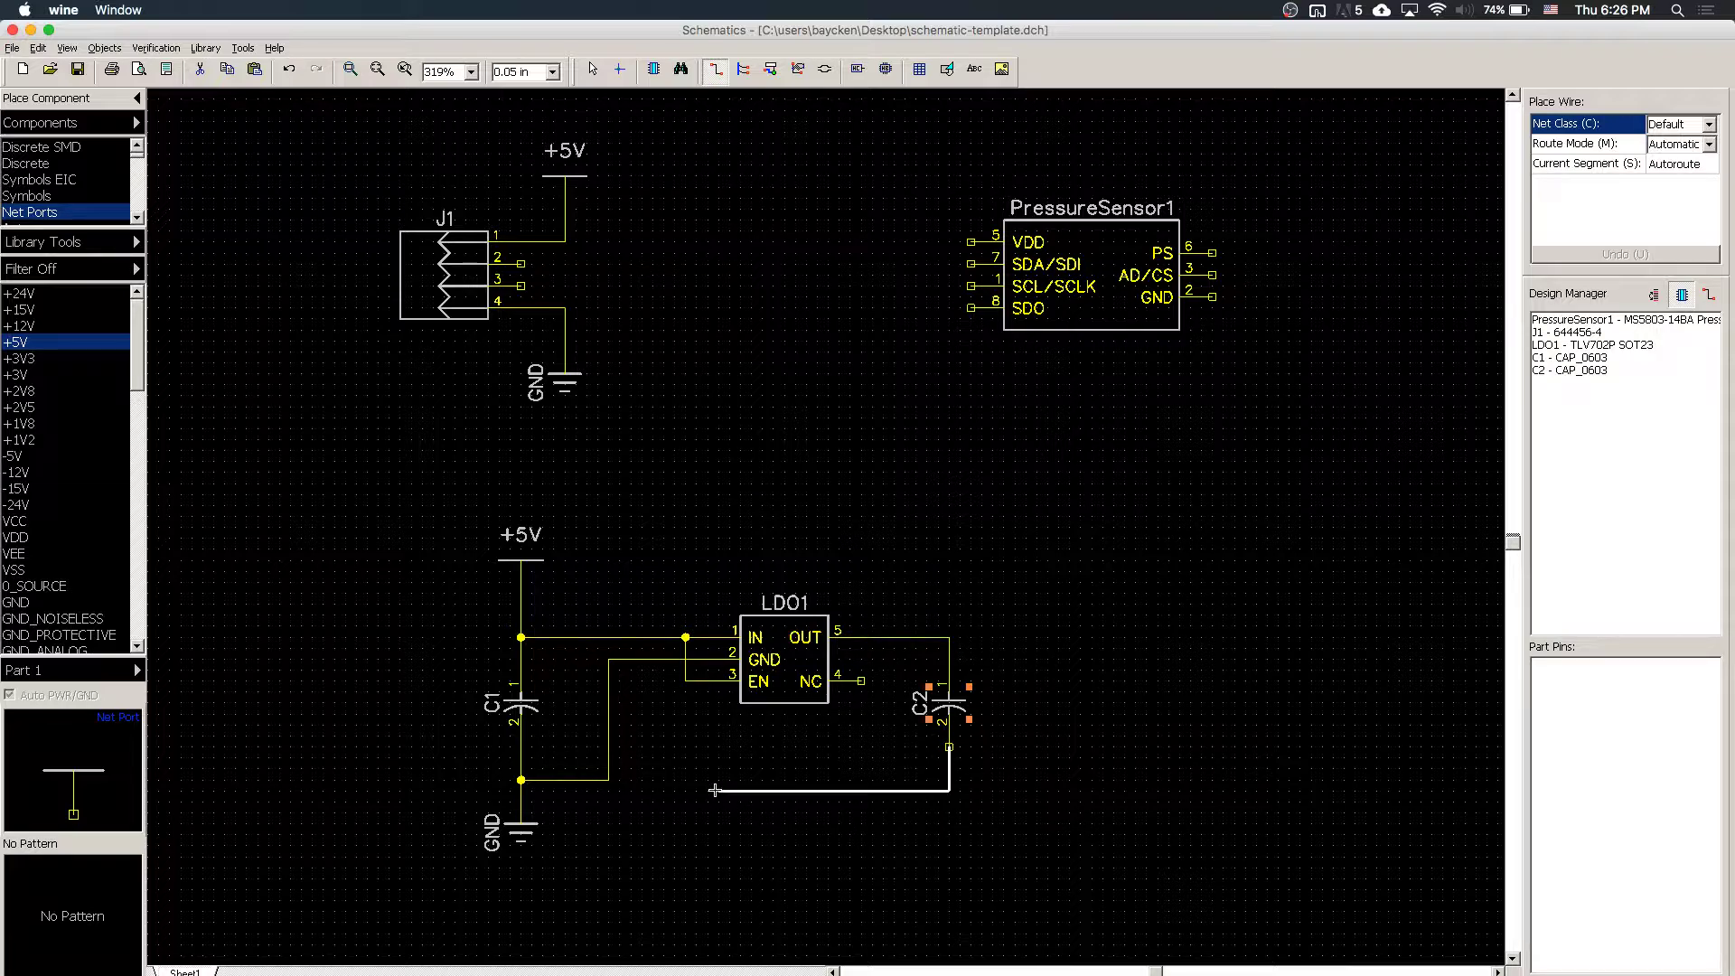
{"action": "left_click", "coordinate": [616, 780]}
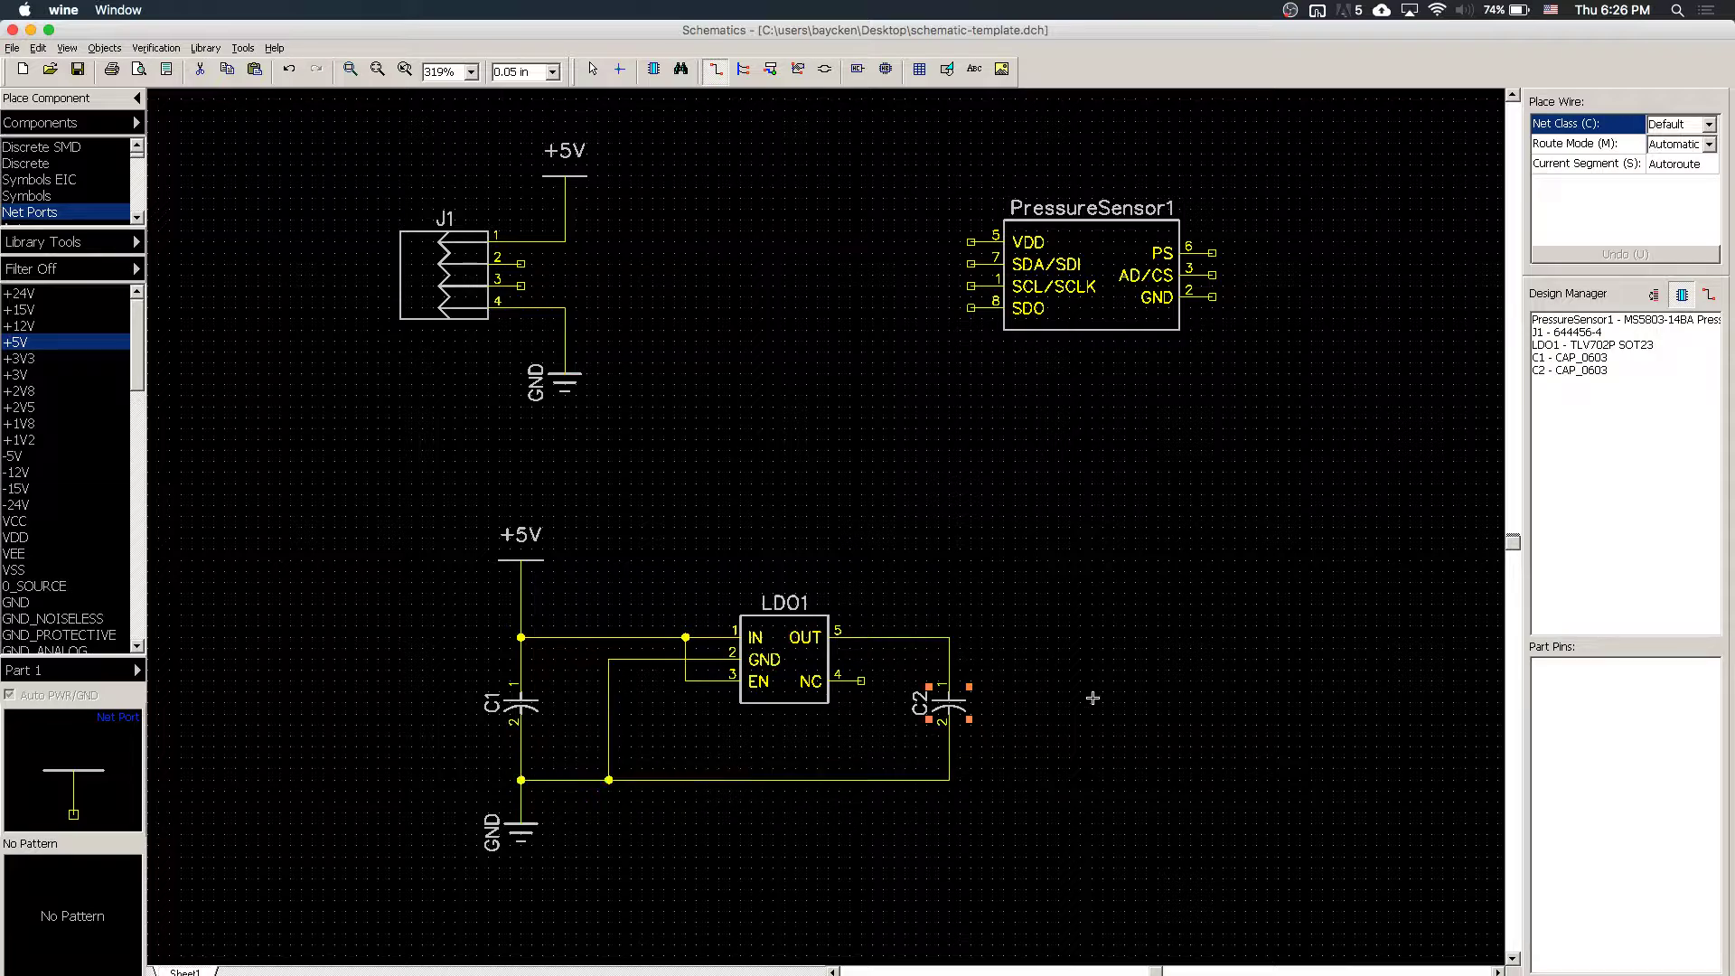
{"action": "key", "text": "Escape"}
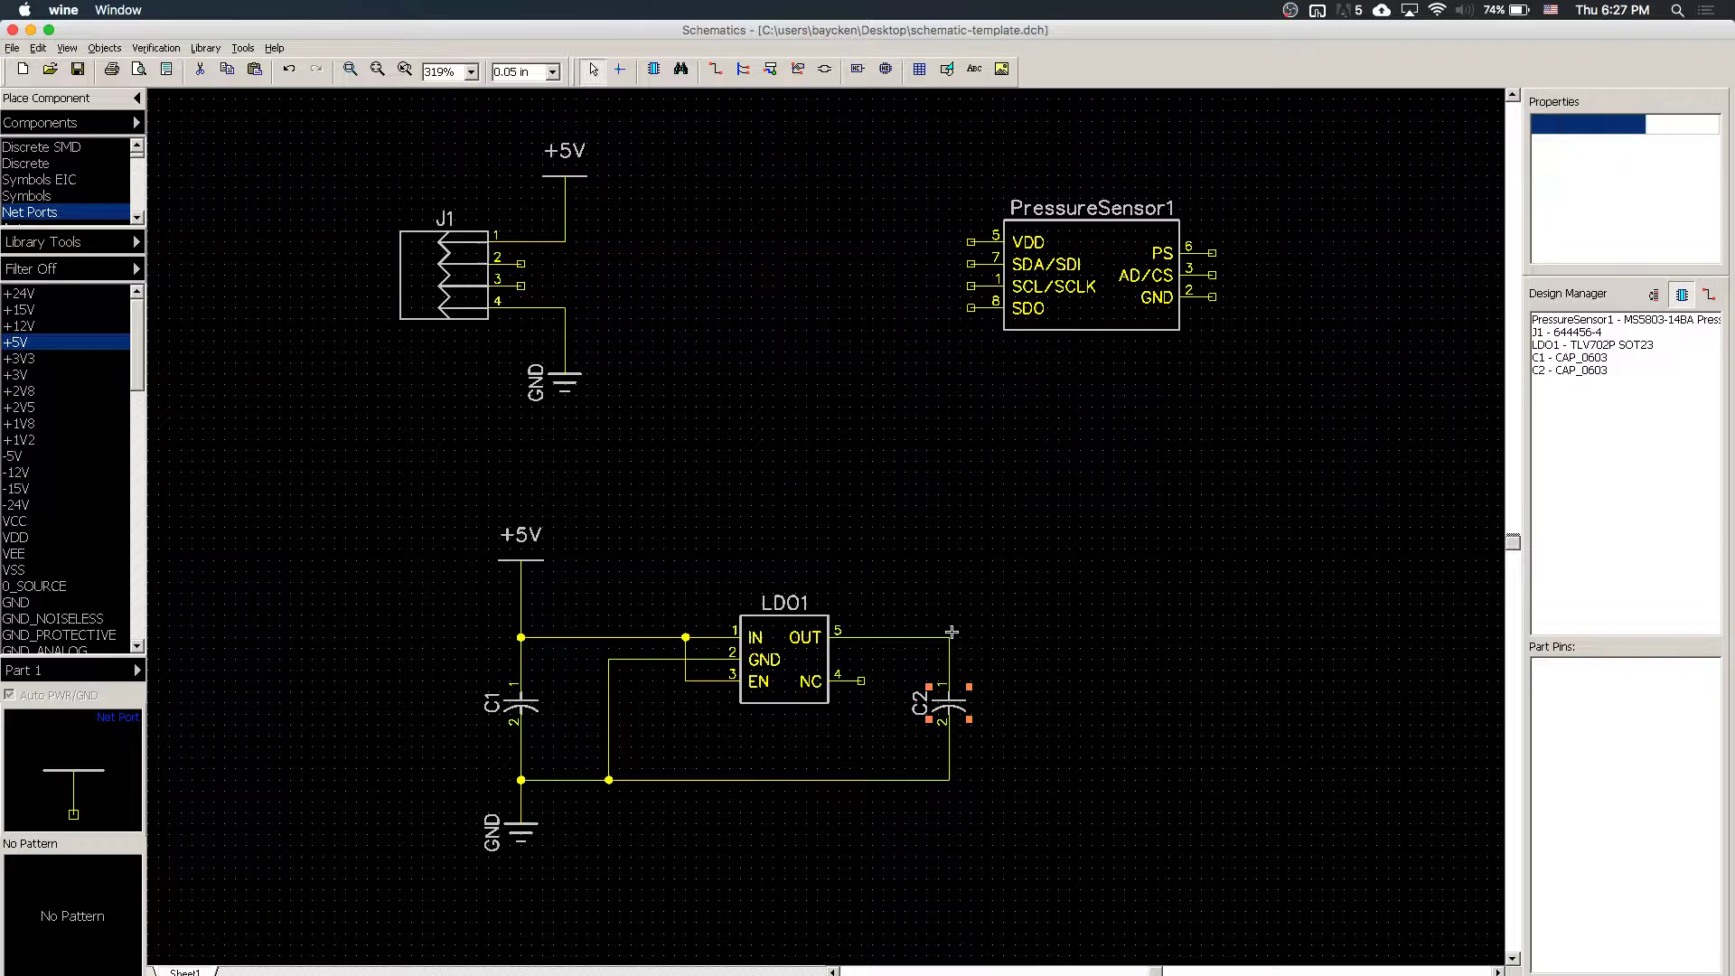
- Place a +3V3 net port above C2 and wire it to the junction of LDO1's OUT line and C2
{"action": "left_click", "coordinate": [52, 359]}
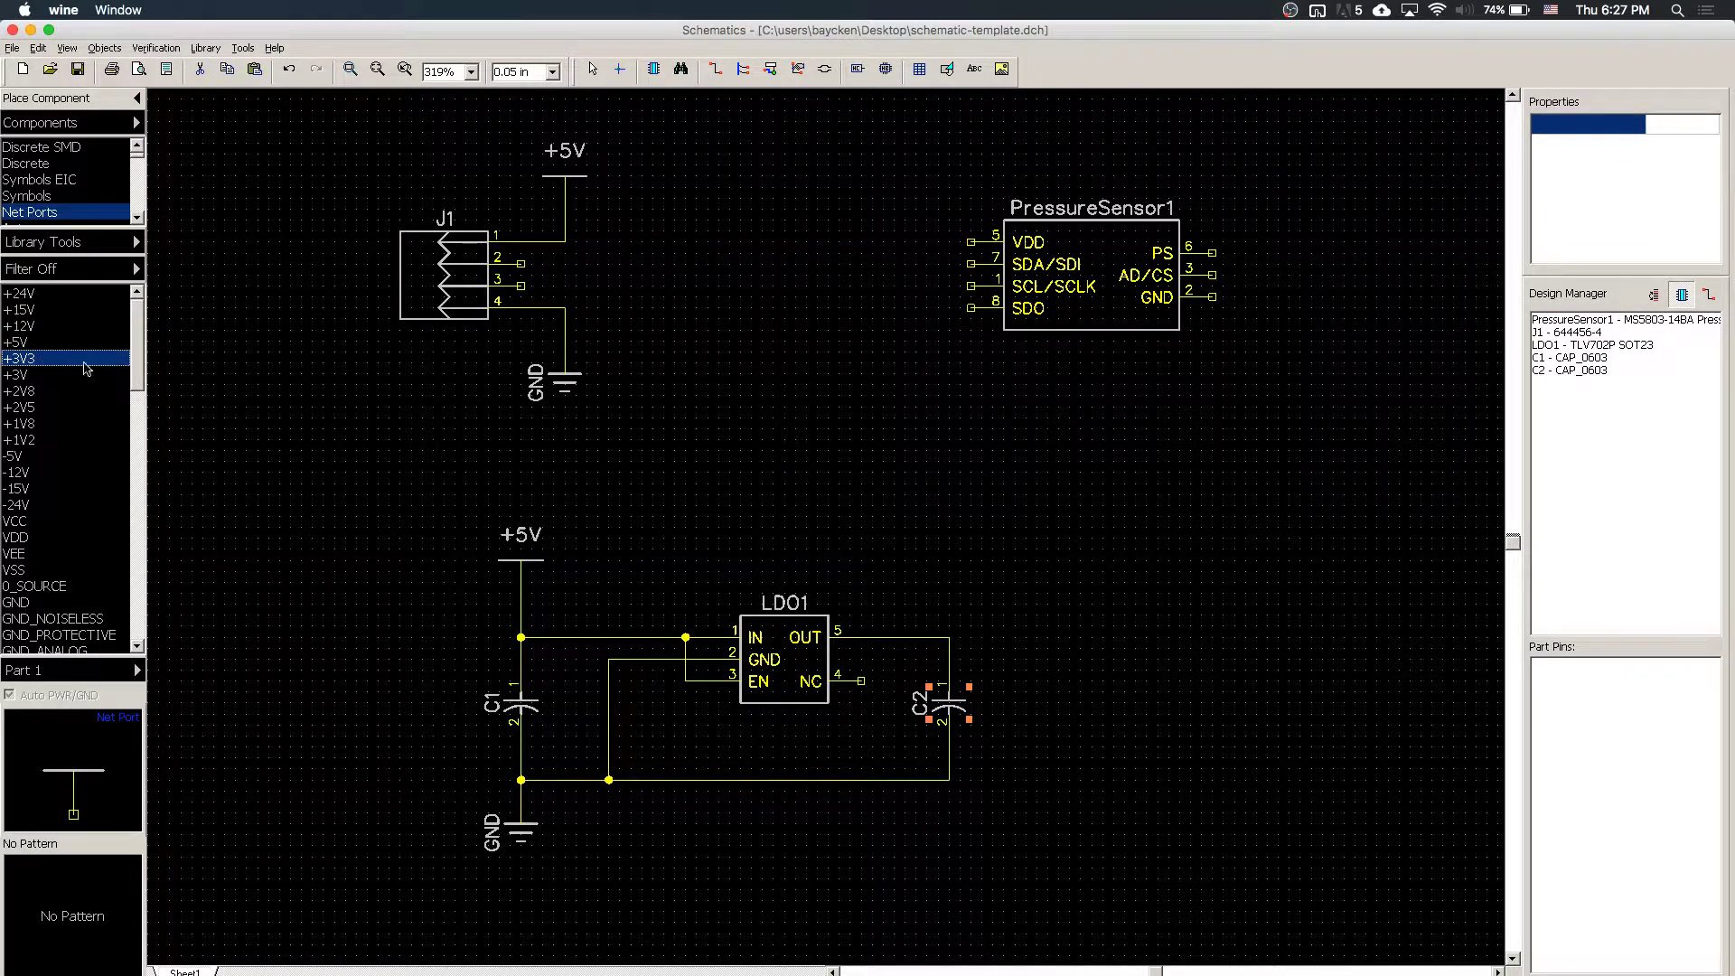
{"action": "left_click", "coordinate": [948, 558]}
{"action": "right_click", "coordinate": [969, 565]}
{"action": "left_click", "coordinate": [949, 593]}
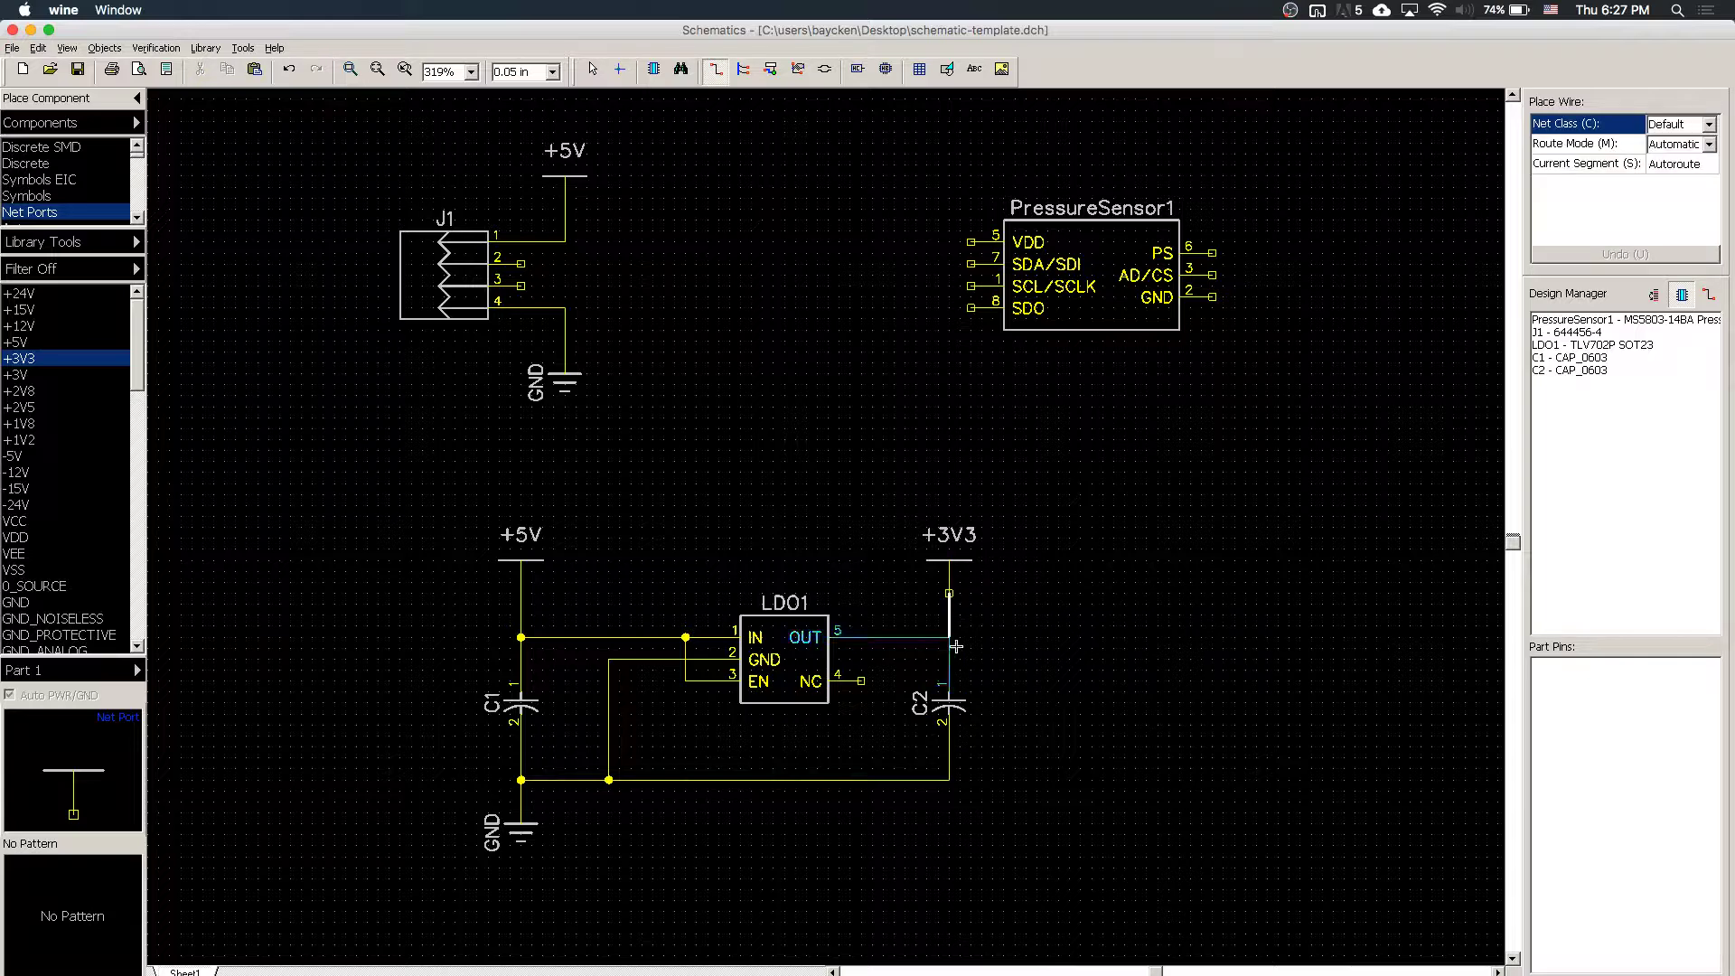
{"action": "left_click", "coordinate": [952, 638]}
{"action": "right_click", "coordinate": [1216, 766]}
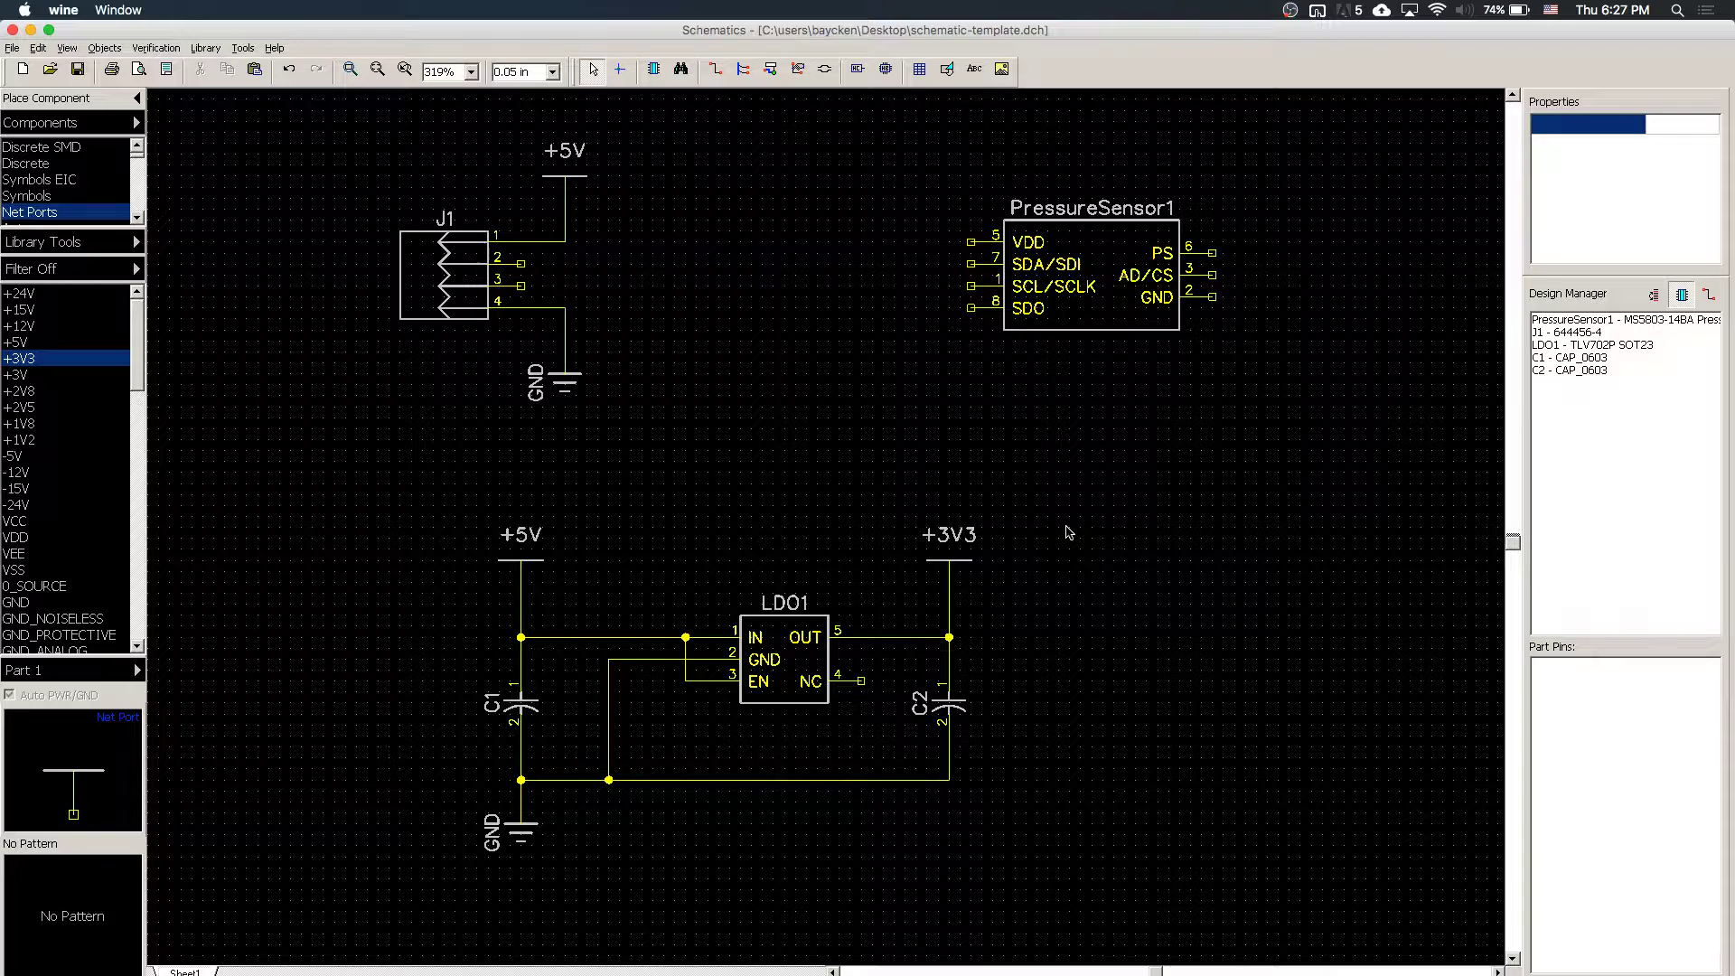
{"action": "left_click_drag", "start_coordinate": [902, 485], "coordinate": [1115, 909]}
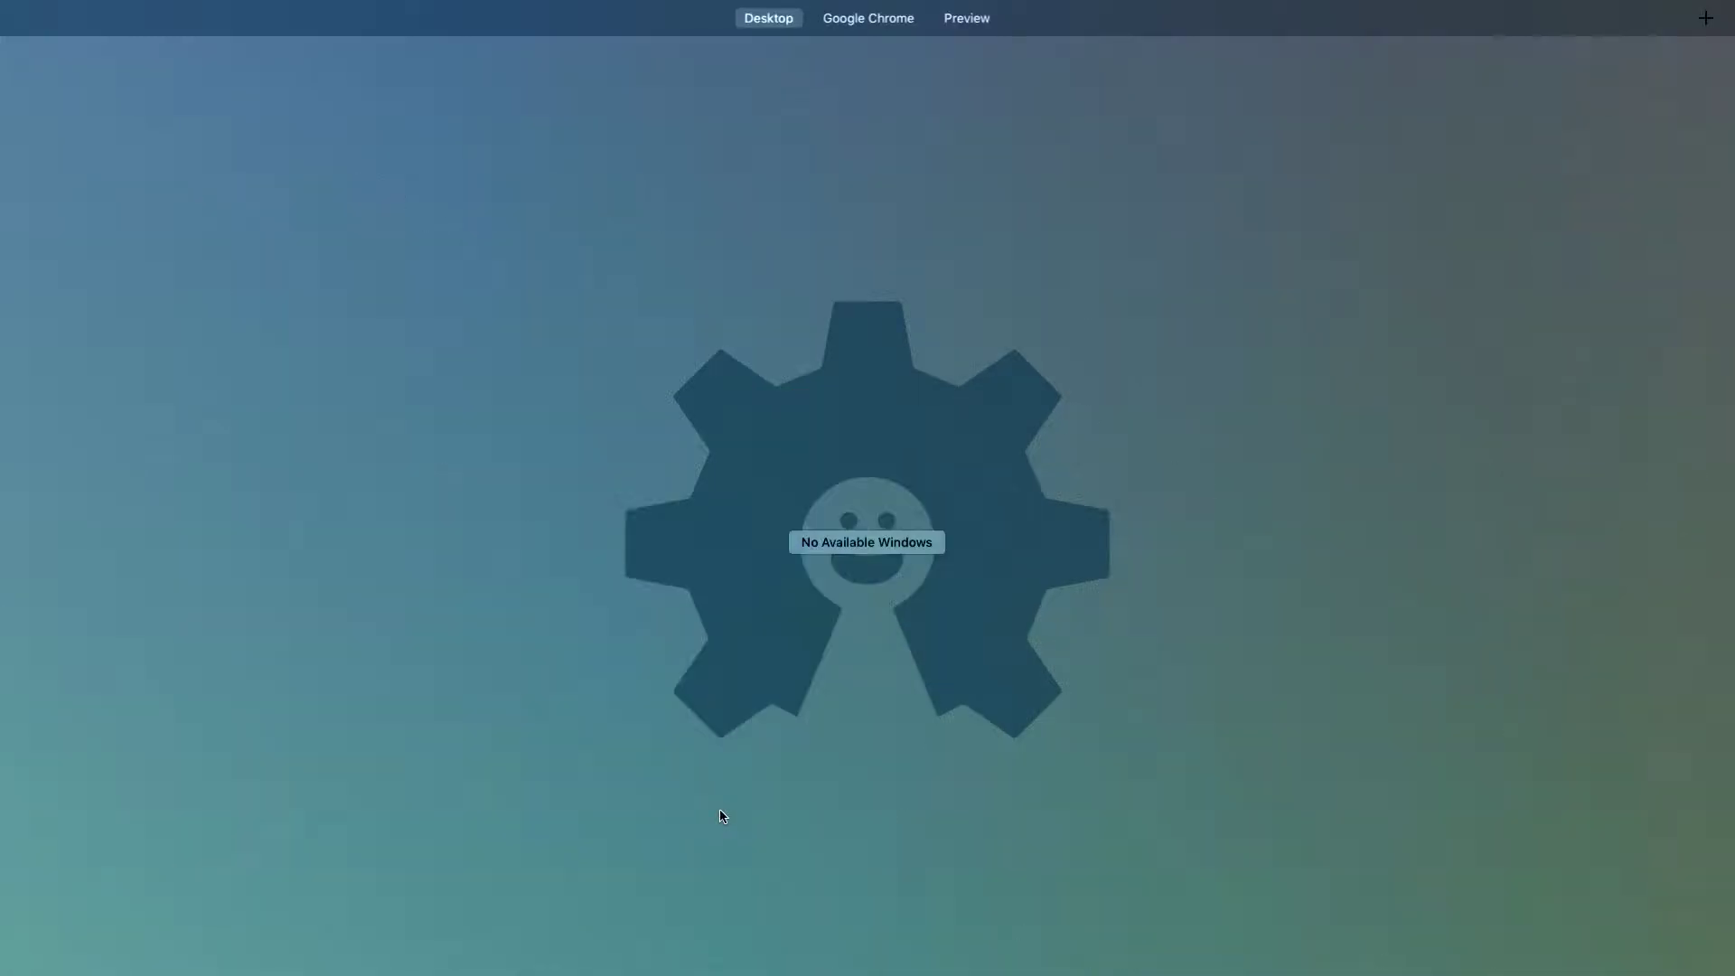
{"action": "left_click", "coordinate": [742, 927]}
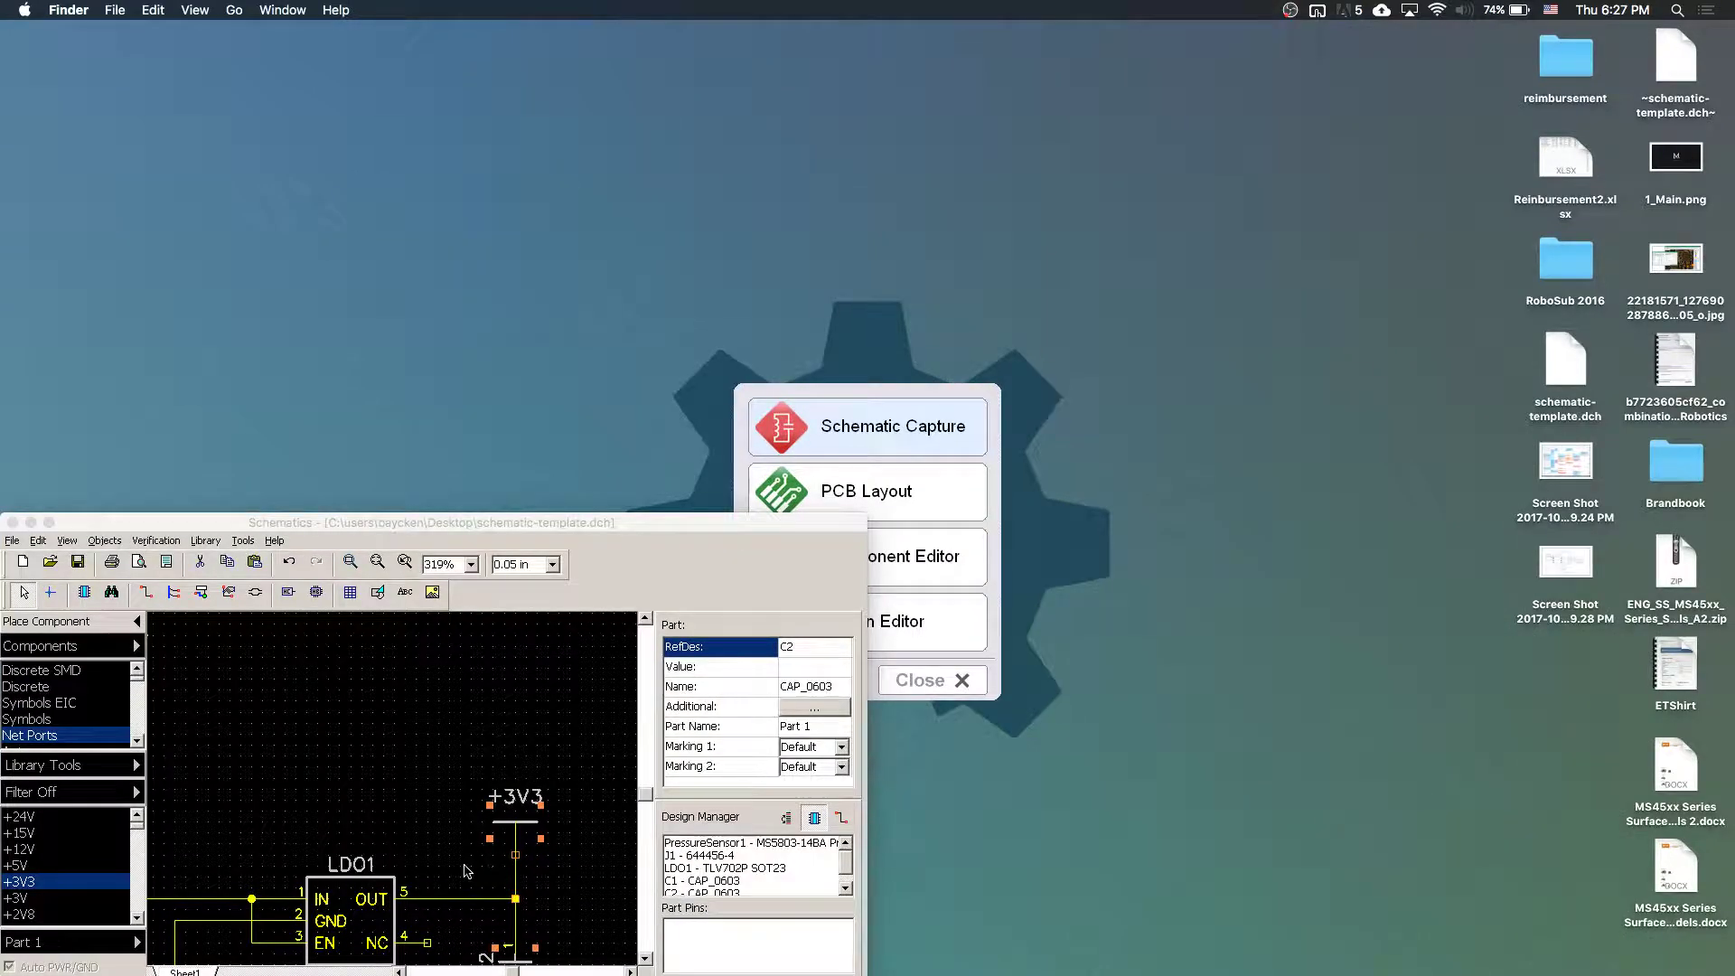
{"action": "left_click", "coordinate": [490, 695]}
{"action": "key", "text": "ctrl+alt+Return"}
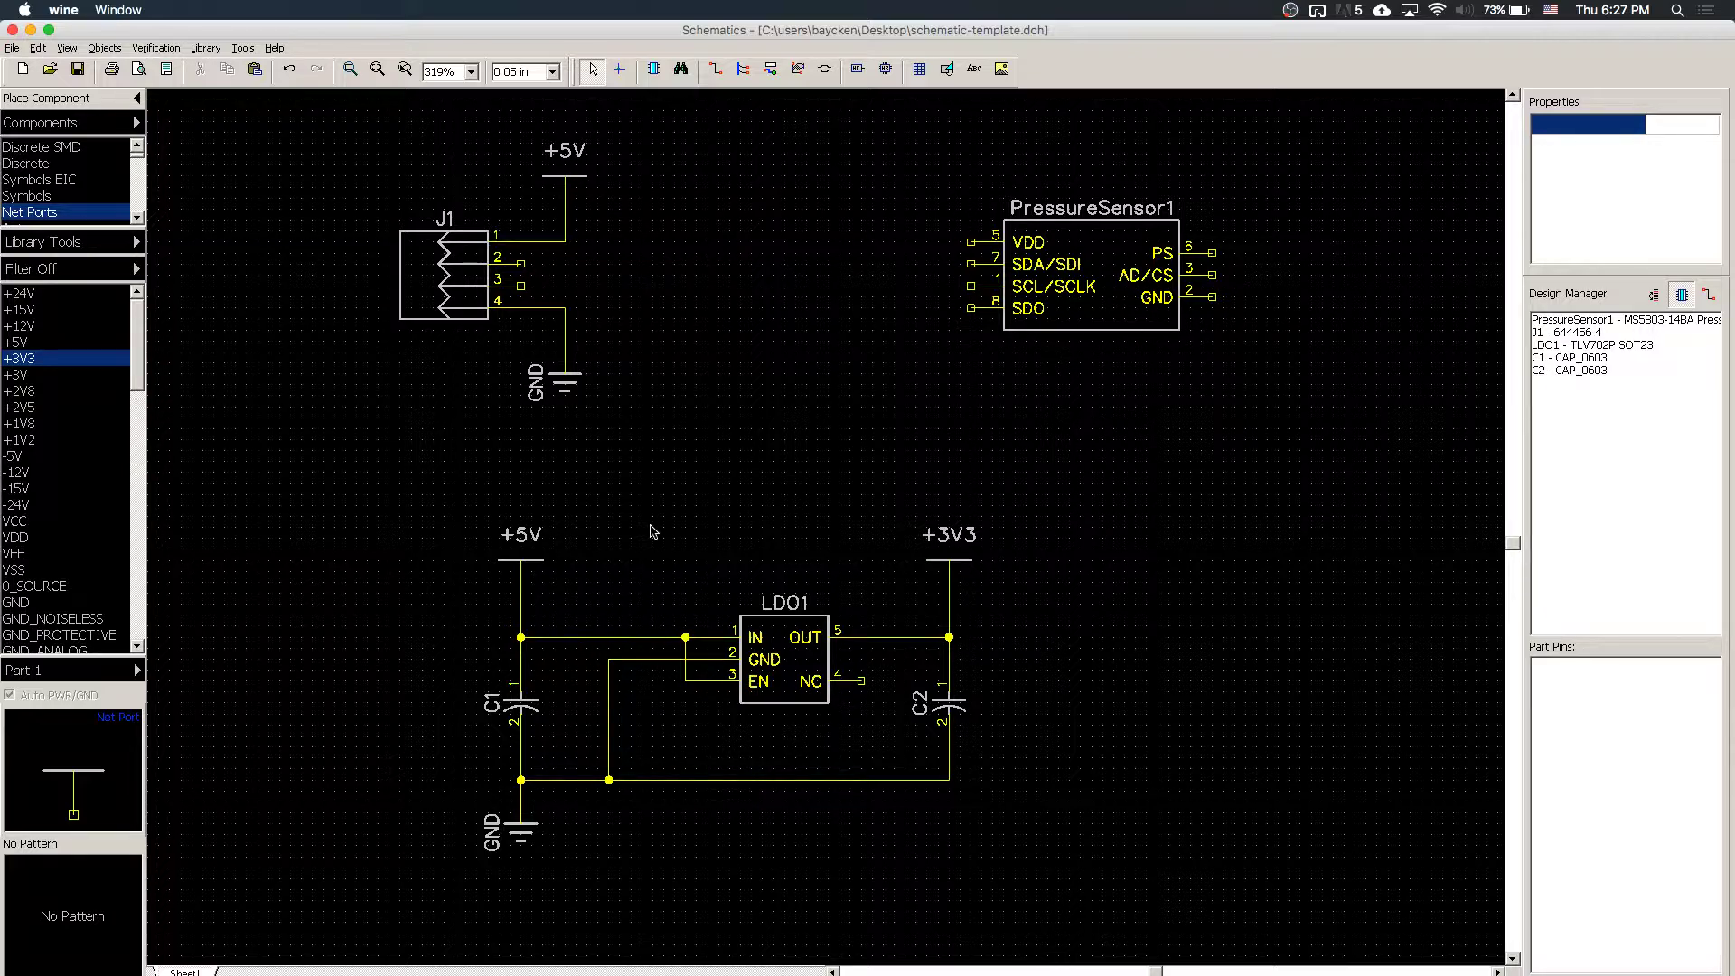
- Rename the net that connects the +5V port, C1 and LDO1's IN and EN pins
{"action": "double_click", "coordinate": [602, 640]}
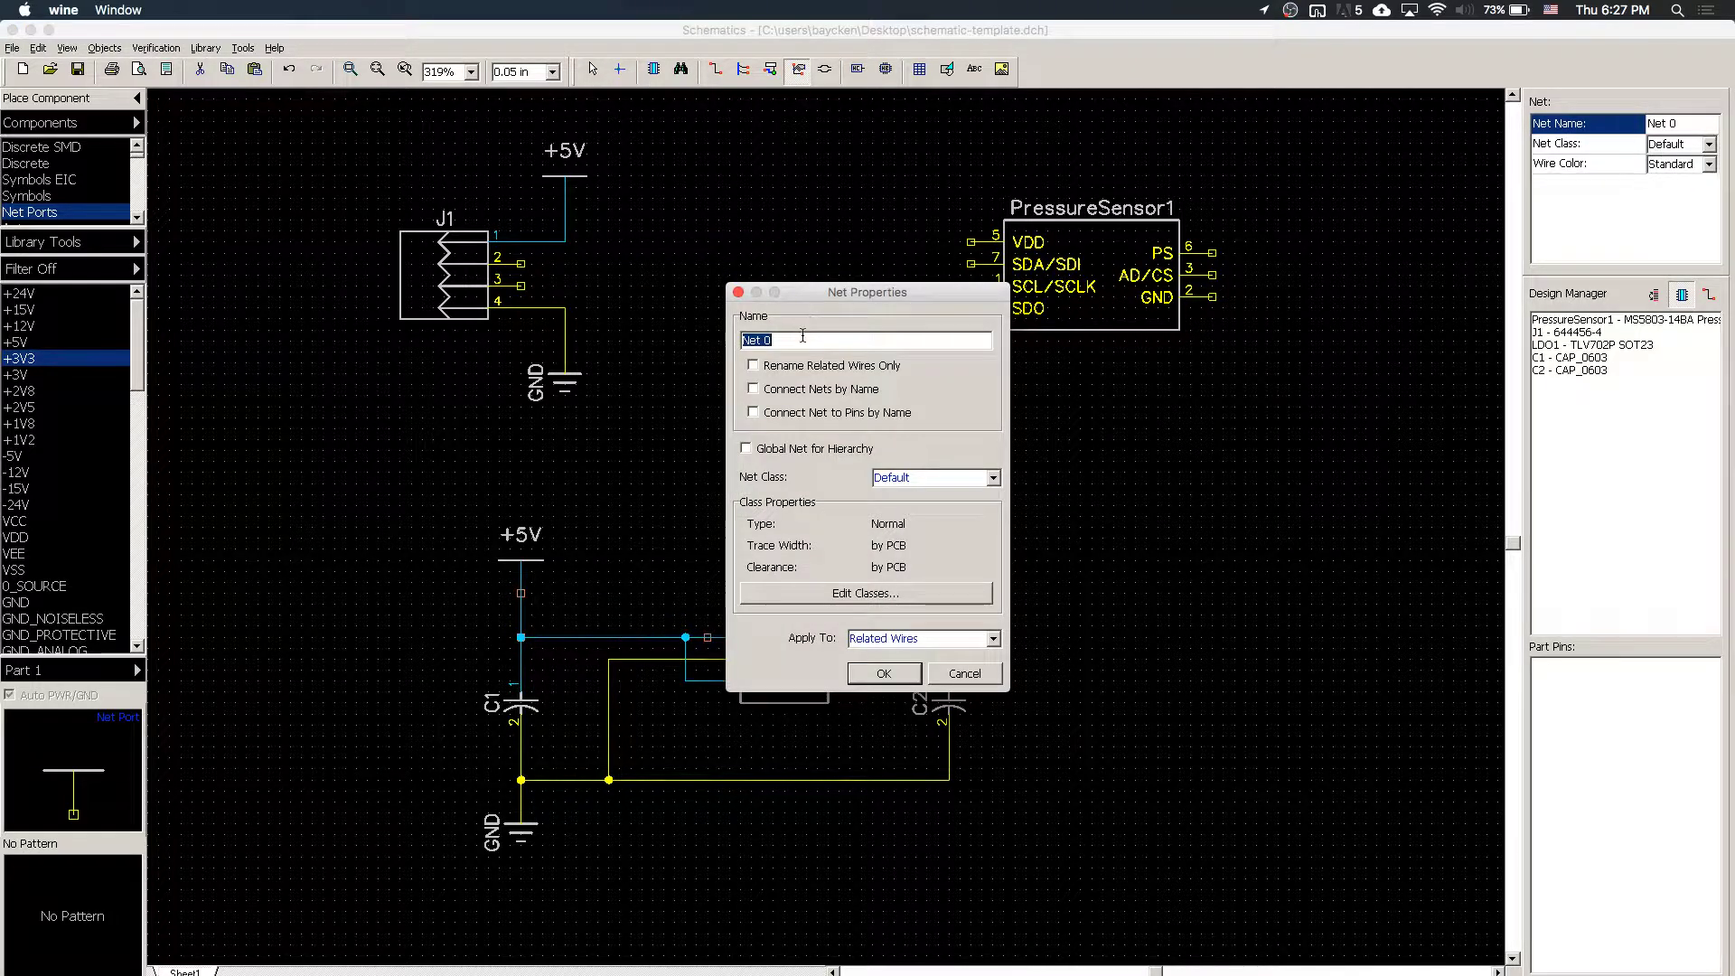
{"action": "type", "text": "5"}
{"action": "key", "text": "BackSpace"}
{"action": "type", "text": "%0"}
{"action": "type", "text": "0"}
{"action": "key", "text": "Return"}
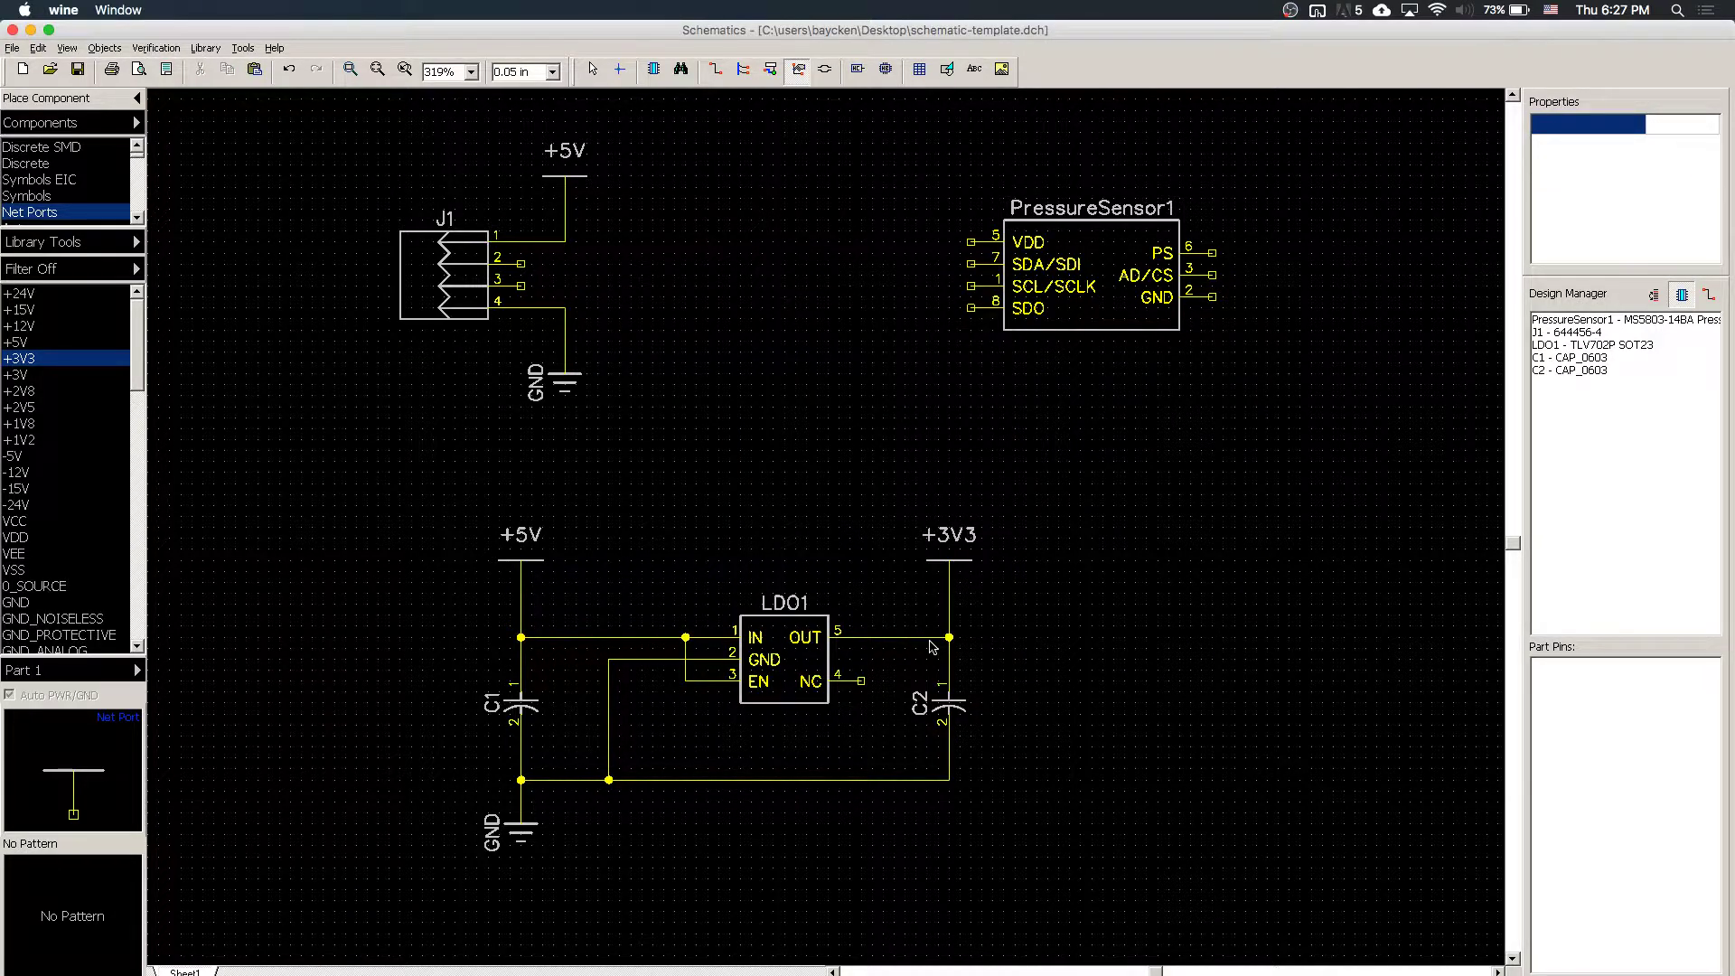
- Rename the net between LDO1's OUT pin, C2 and the +3V3 port as 3V3
{"action": "double_click", "coordinate": [931, 639]}
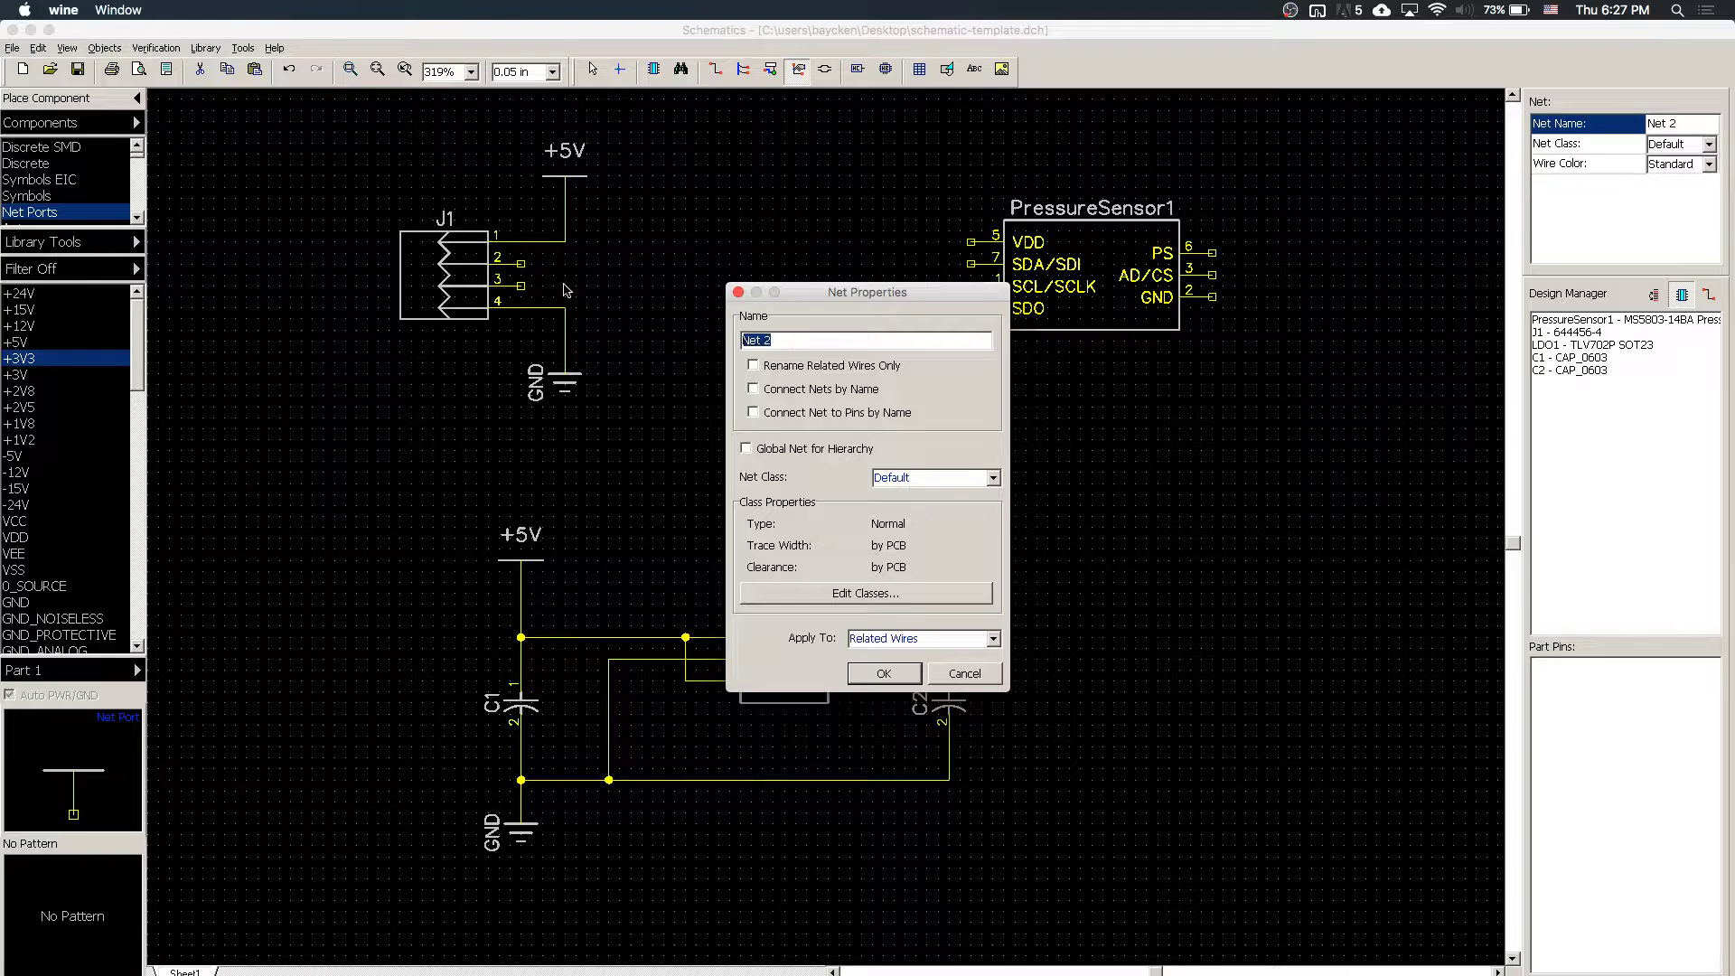
{"action": "type", "text": "3V3"}
{"action": "key", "text": "Return"}
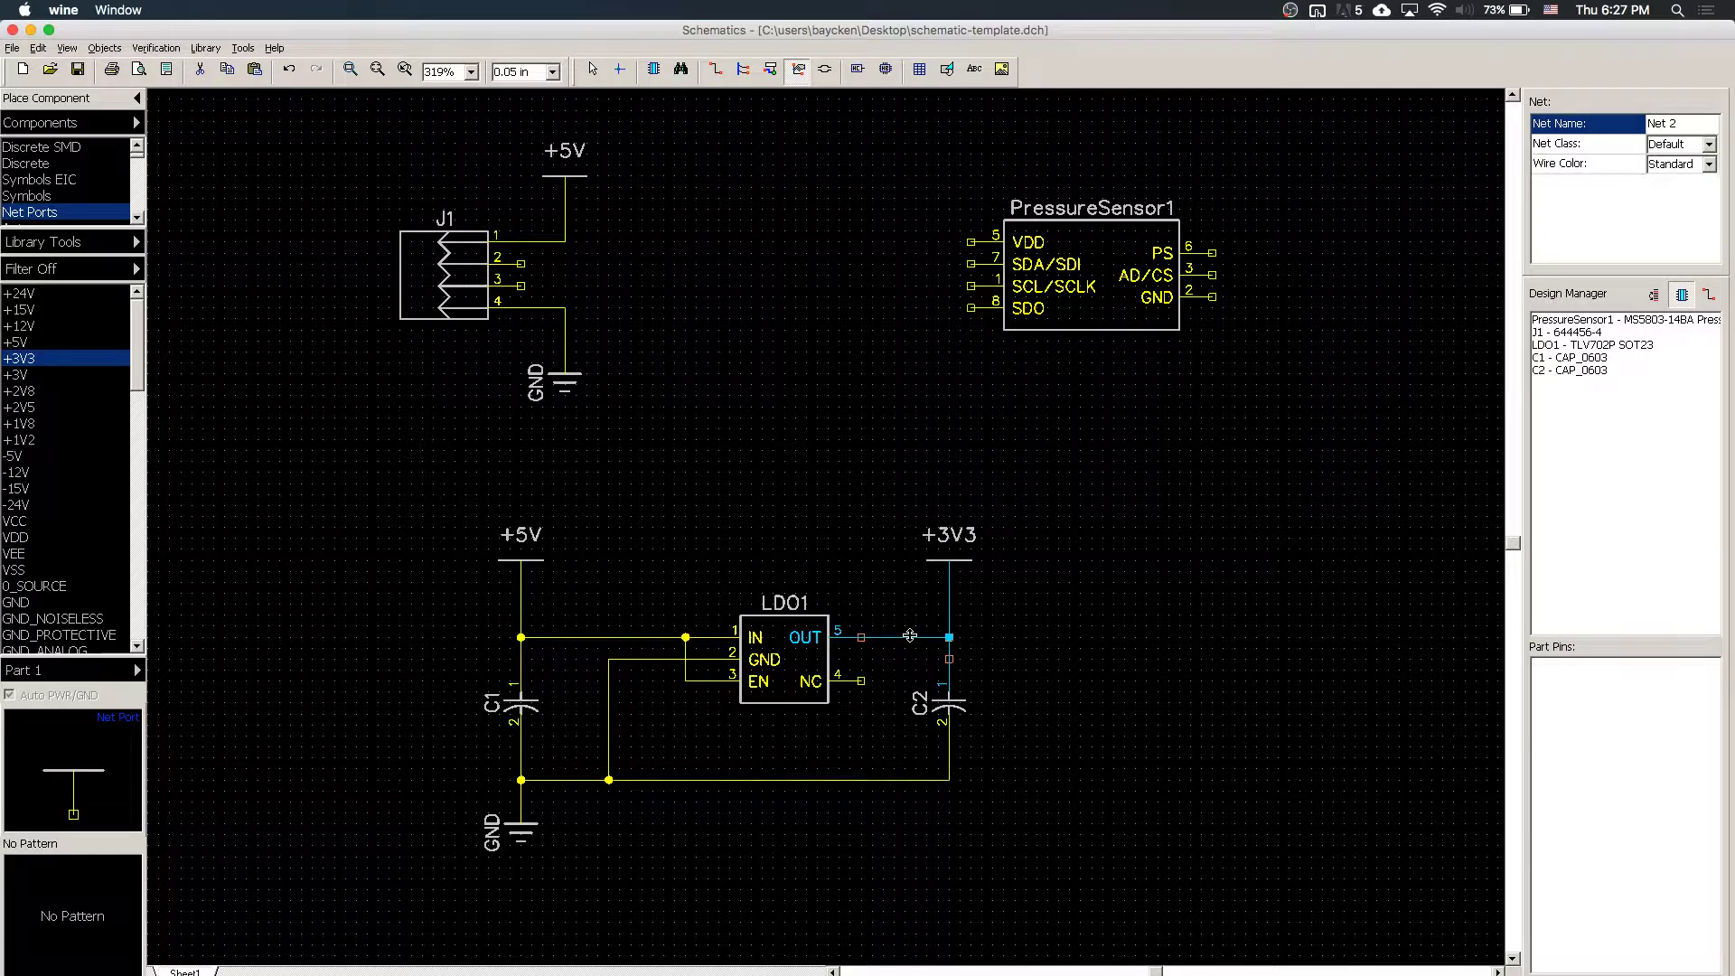
- Rename the ground net shared by C1, C2 and LDO1's GND pin
{"action": "double_click", "coordinate": [692, 780]}
{"action": "key", "text": "ctrl+a"}
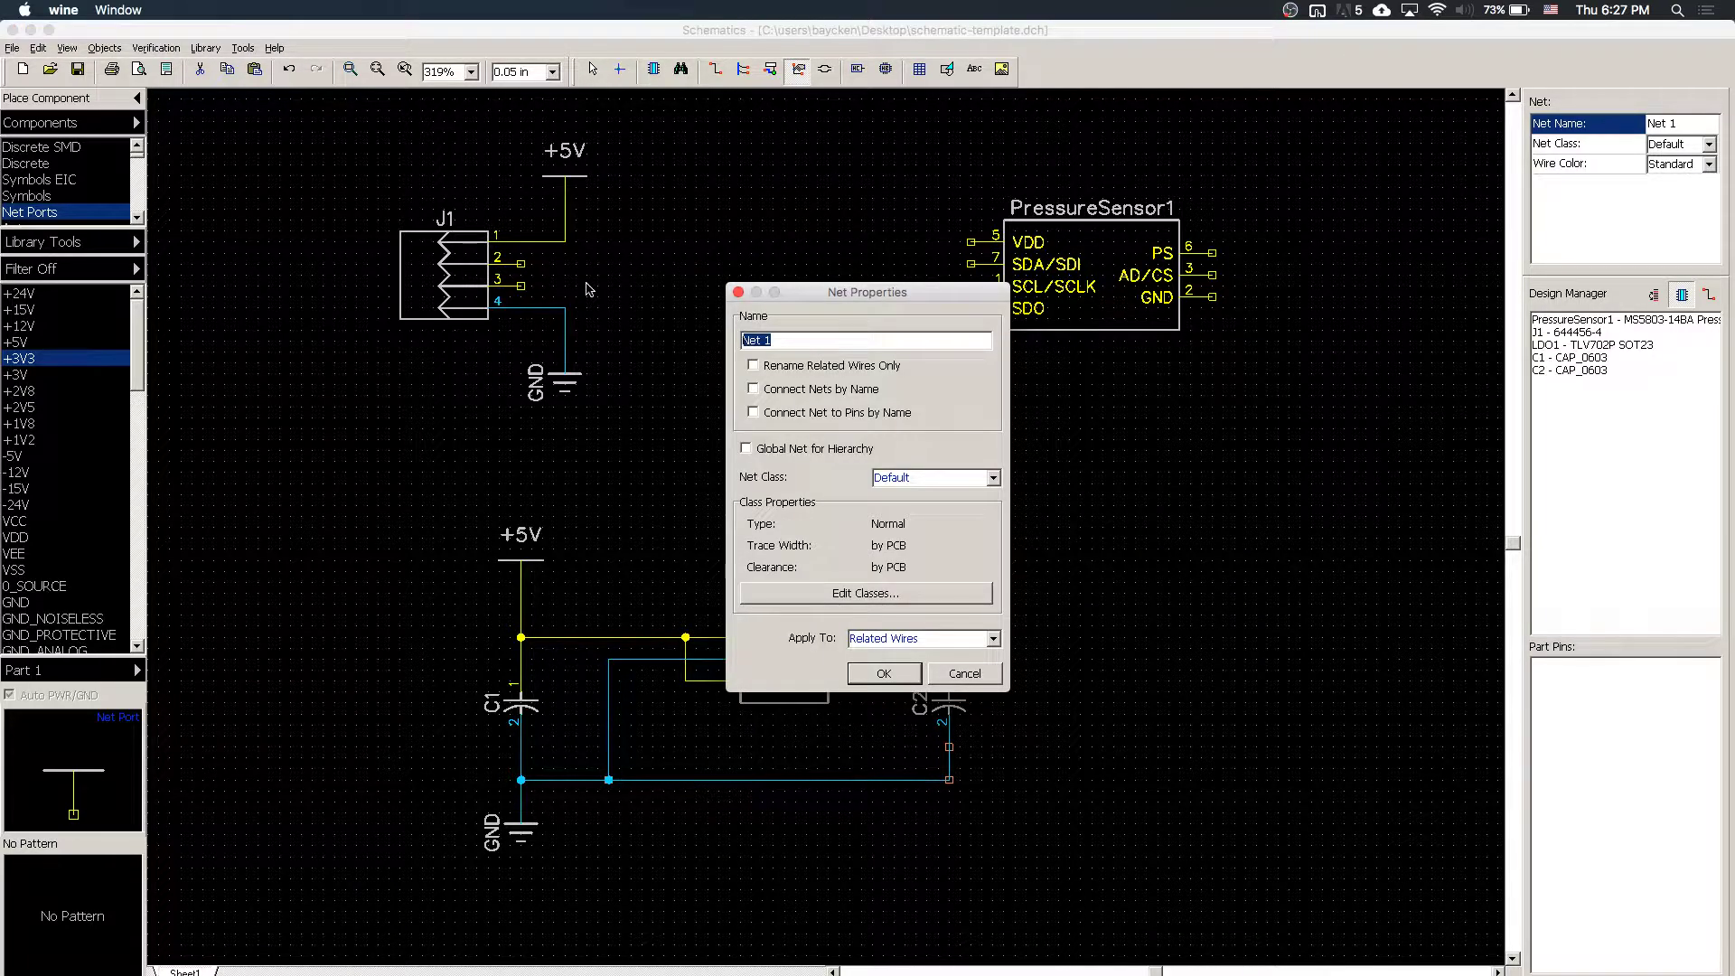
{"action": "key", "text": "BackSpace"}
{"action": "key", "text": "Return"}
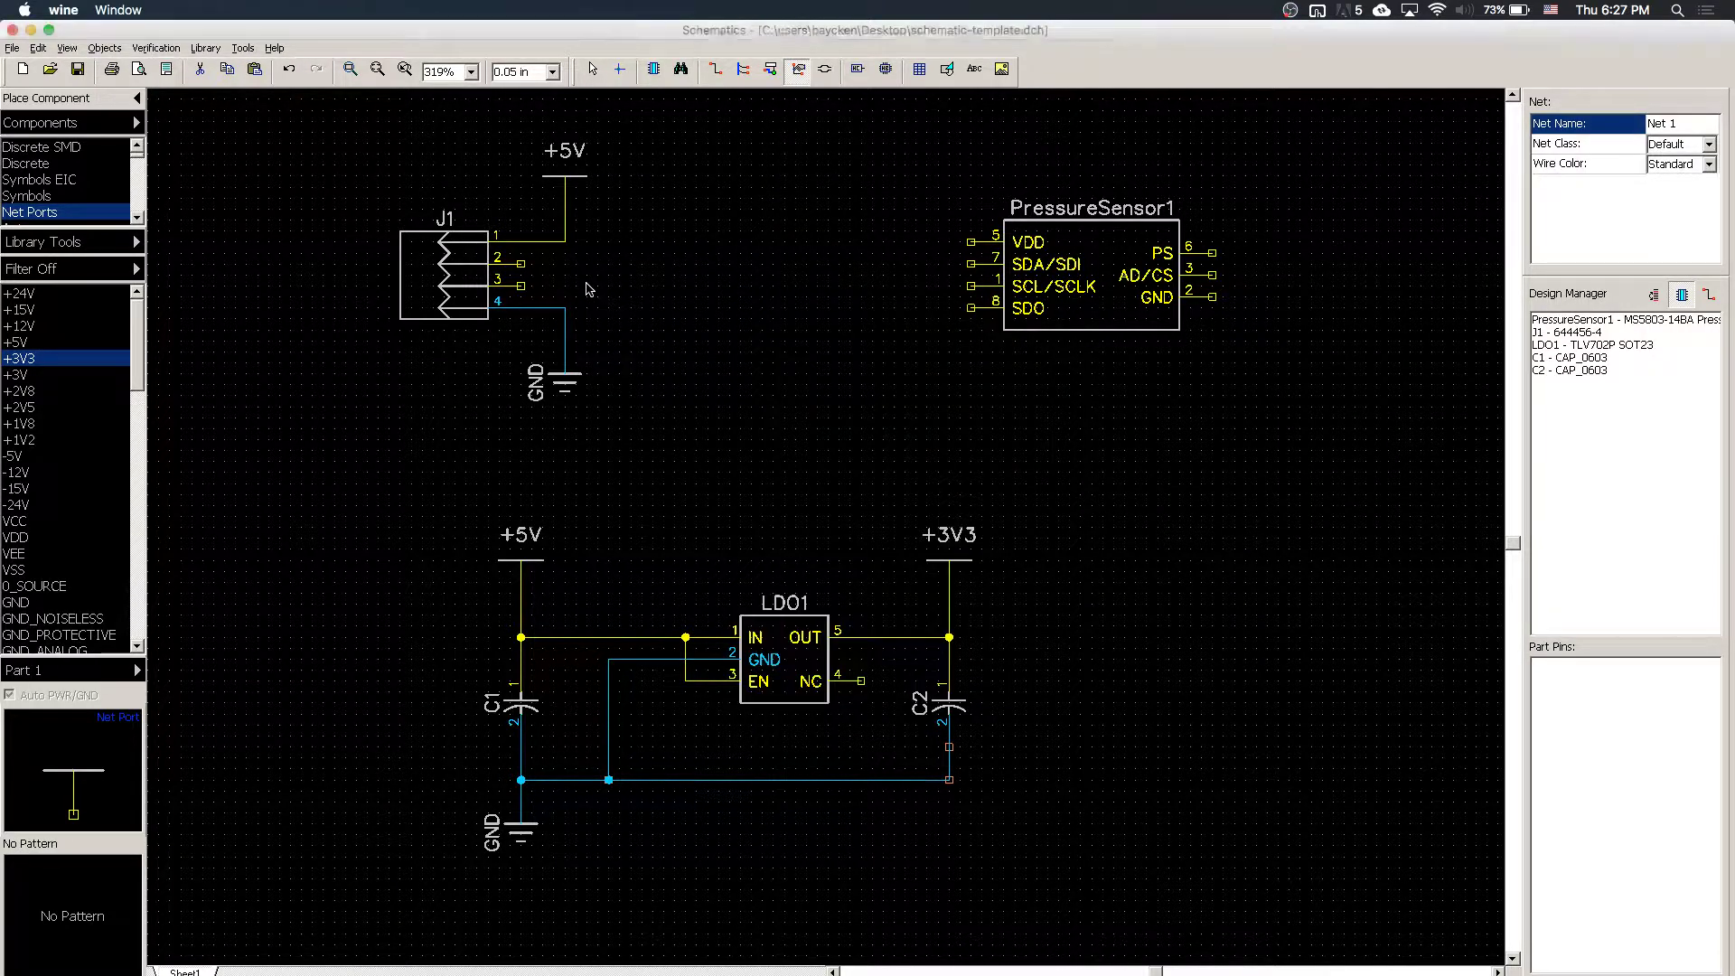
- Move the whole LDO1 circuit left and slightly down, and shift PressureSensor1 a little toward J1
{"action": "left_click_drag", "start_coordinate": [412, 458], "coordinate": [1174, 878]}
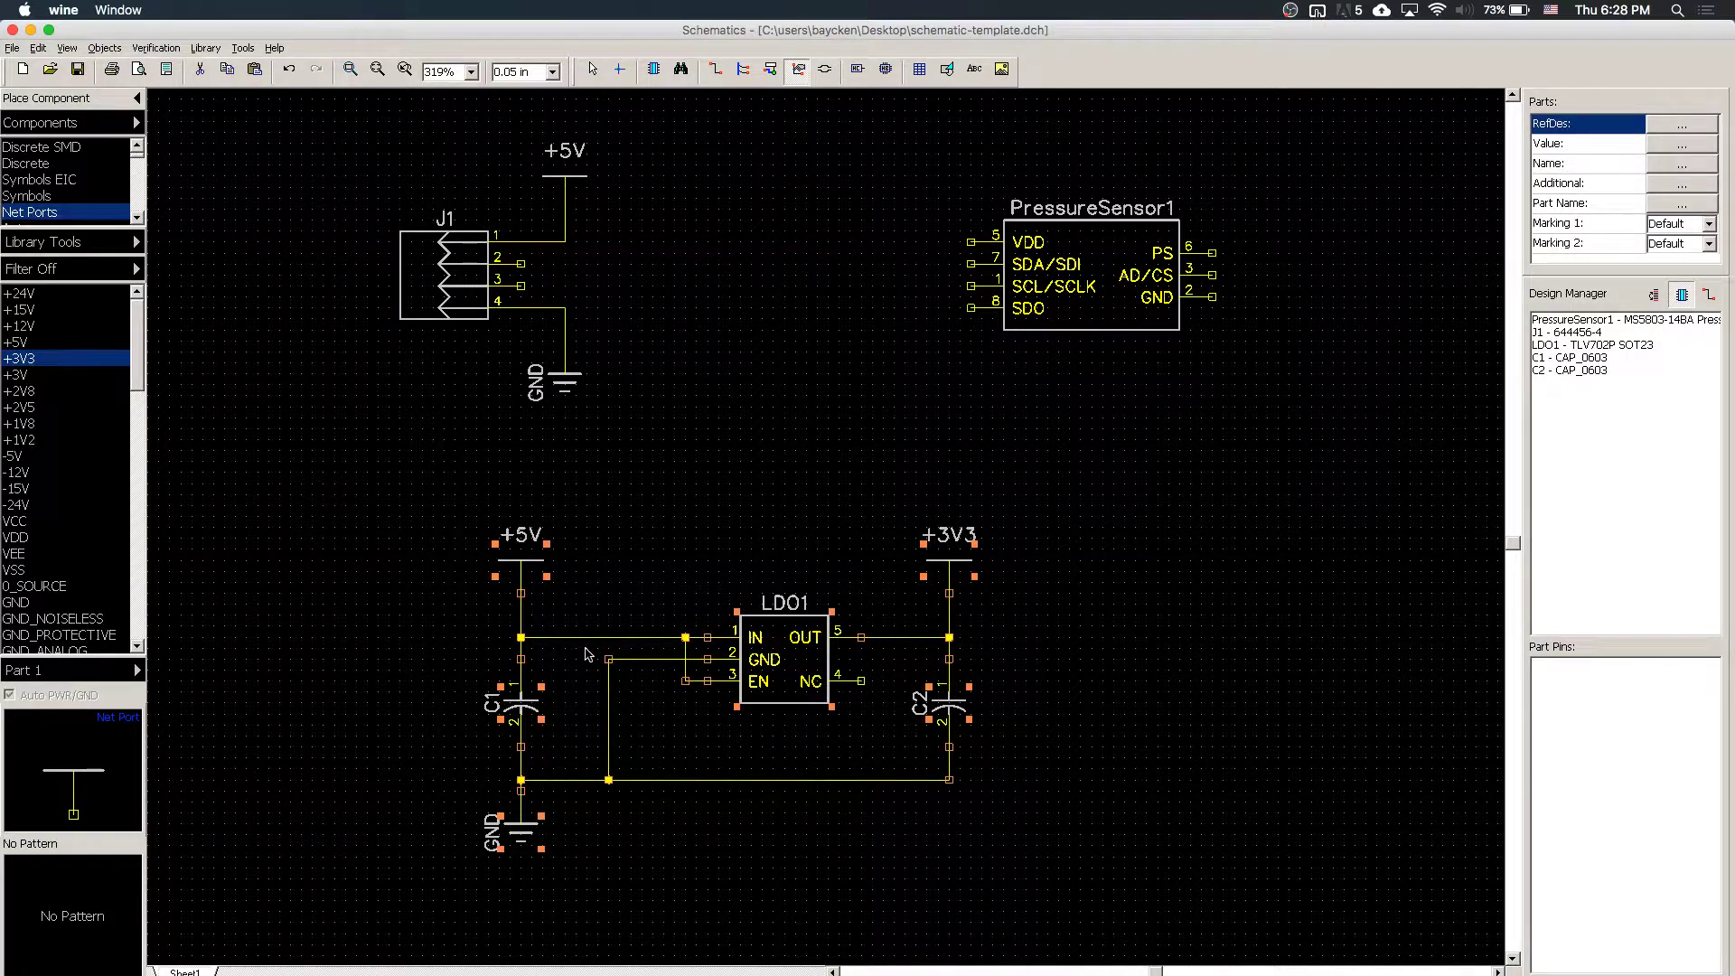
{"action": "key", "text": "ctrl+alt+j"}
{"action": "key", "text": "ctrl+alt+Return"}
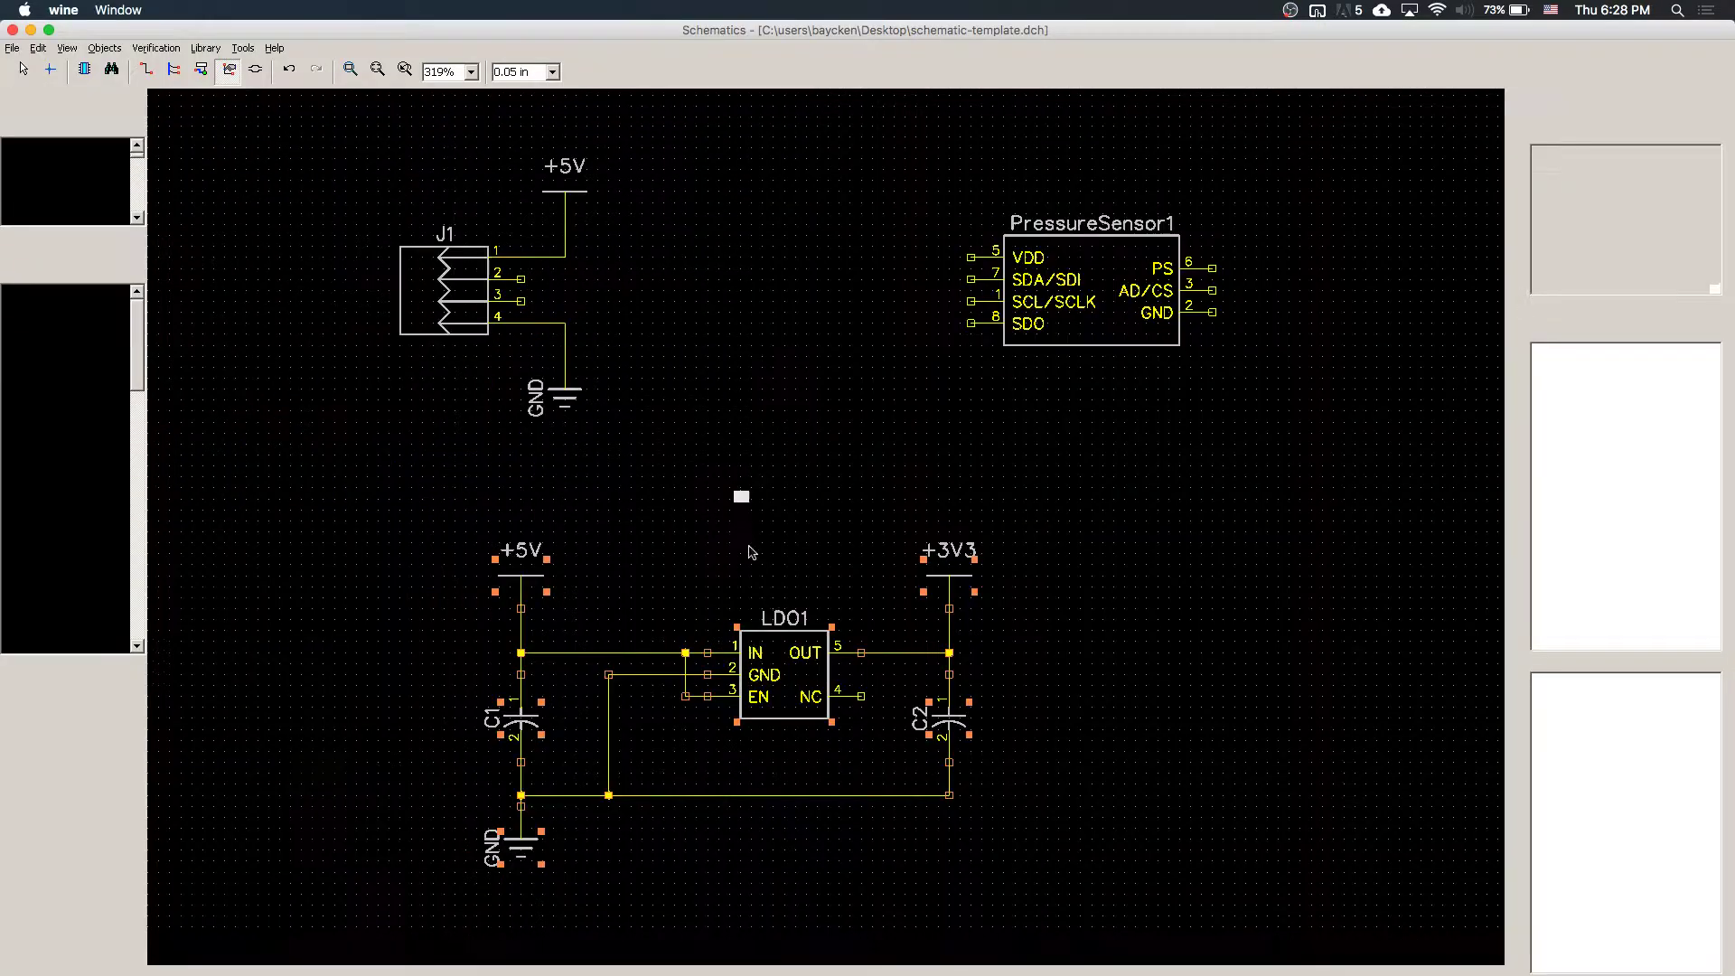
{"action": "left_click_drag", "start_coordinate": [785, 662], "coordinate": [566, 696]}
{"action": "left_click", "coordinate": [1069, 699]}
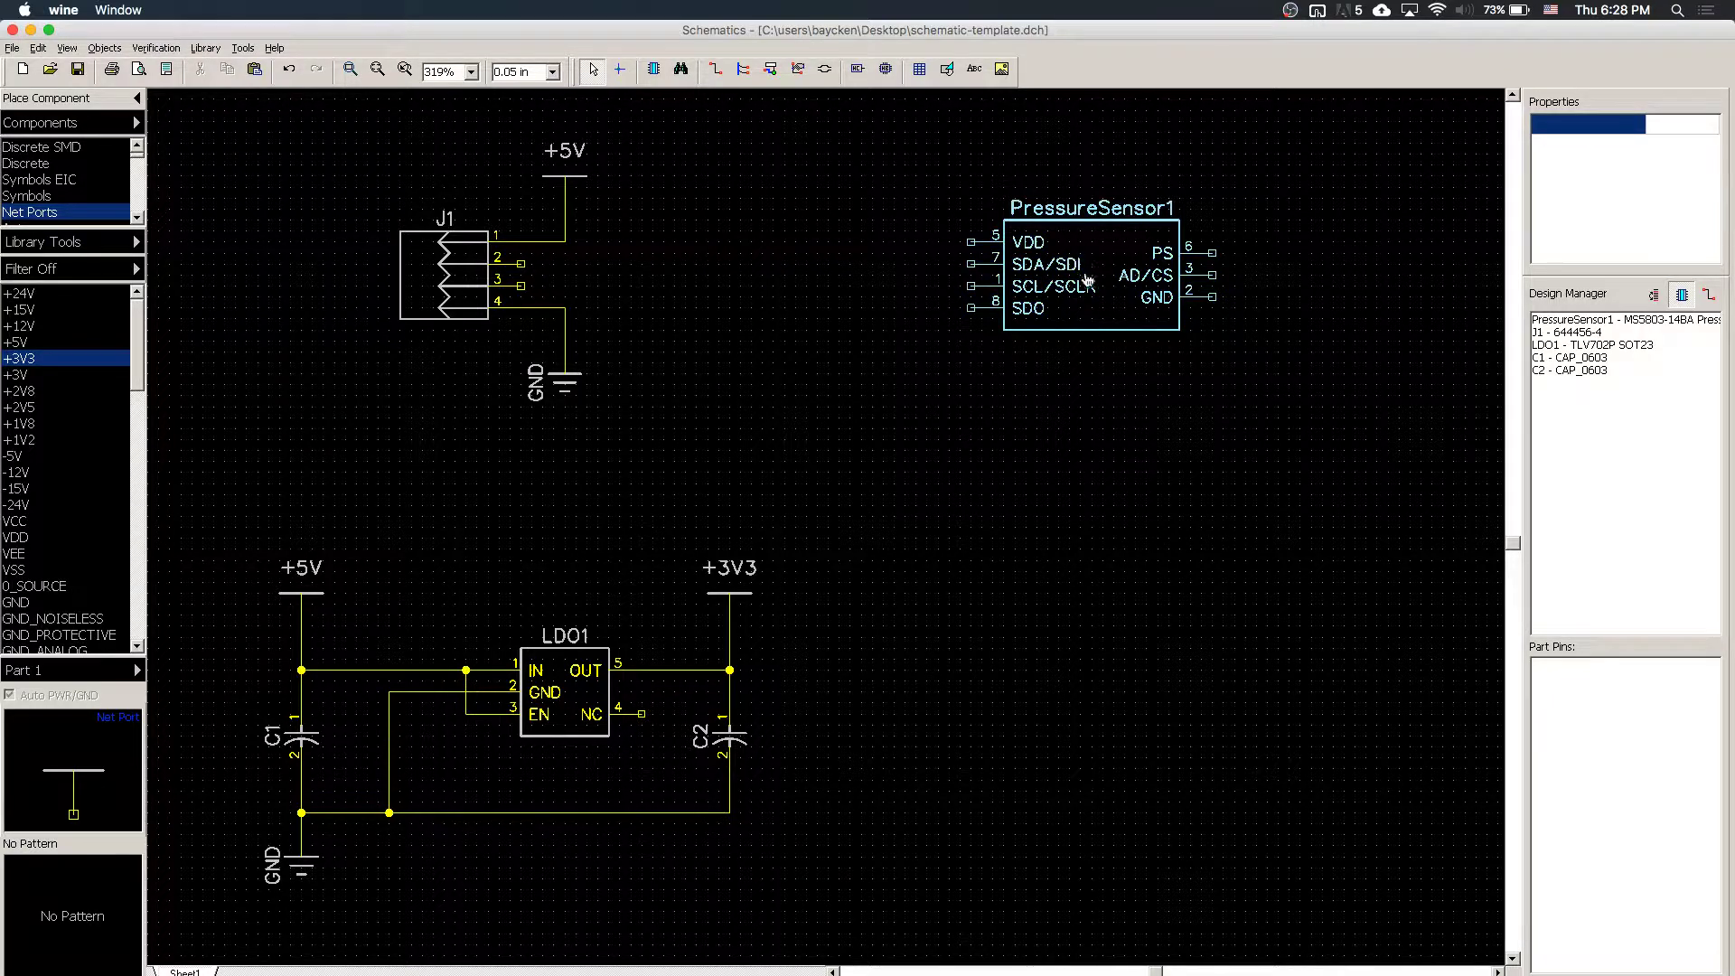
{"action": "left_click_drag", "start_coordinate": [1087, 282], "coordinate": [1055, 278]}
- Place a +3V3 net port between J1 and PressureSensor1 and wire it to the sensor's VDD pin
{"action": "left_click", "coordinate": [54, 360]}
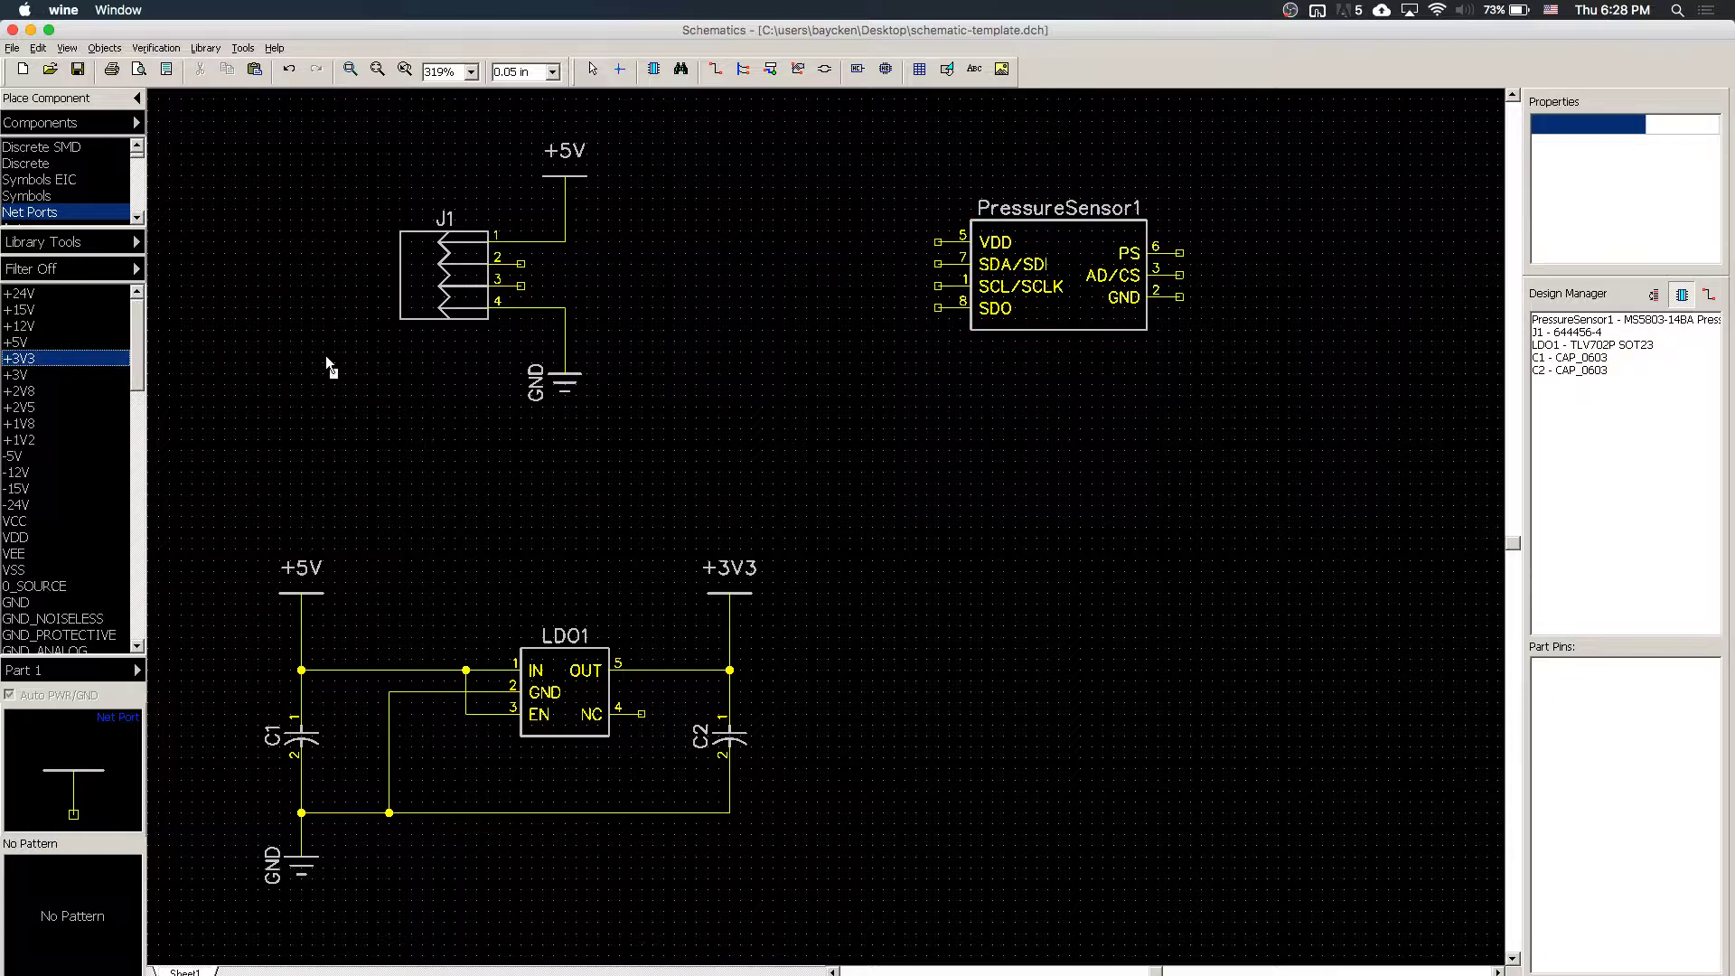
{"action": "left_click", "coordinate": [884, 171]}
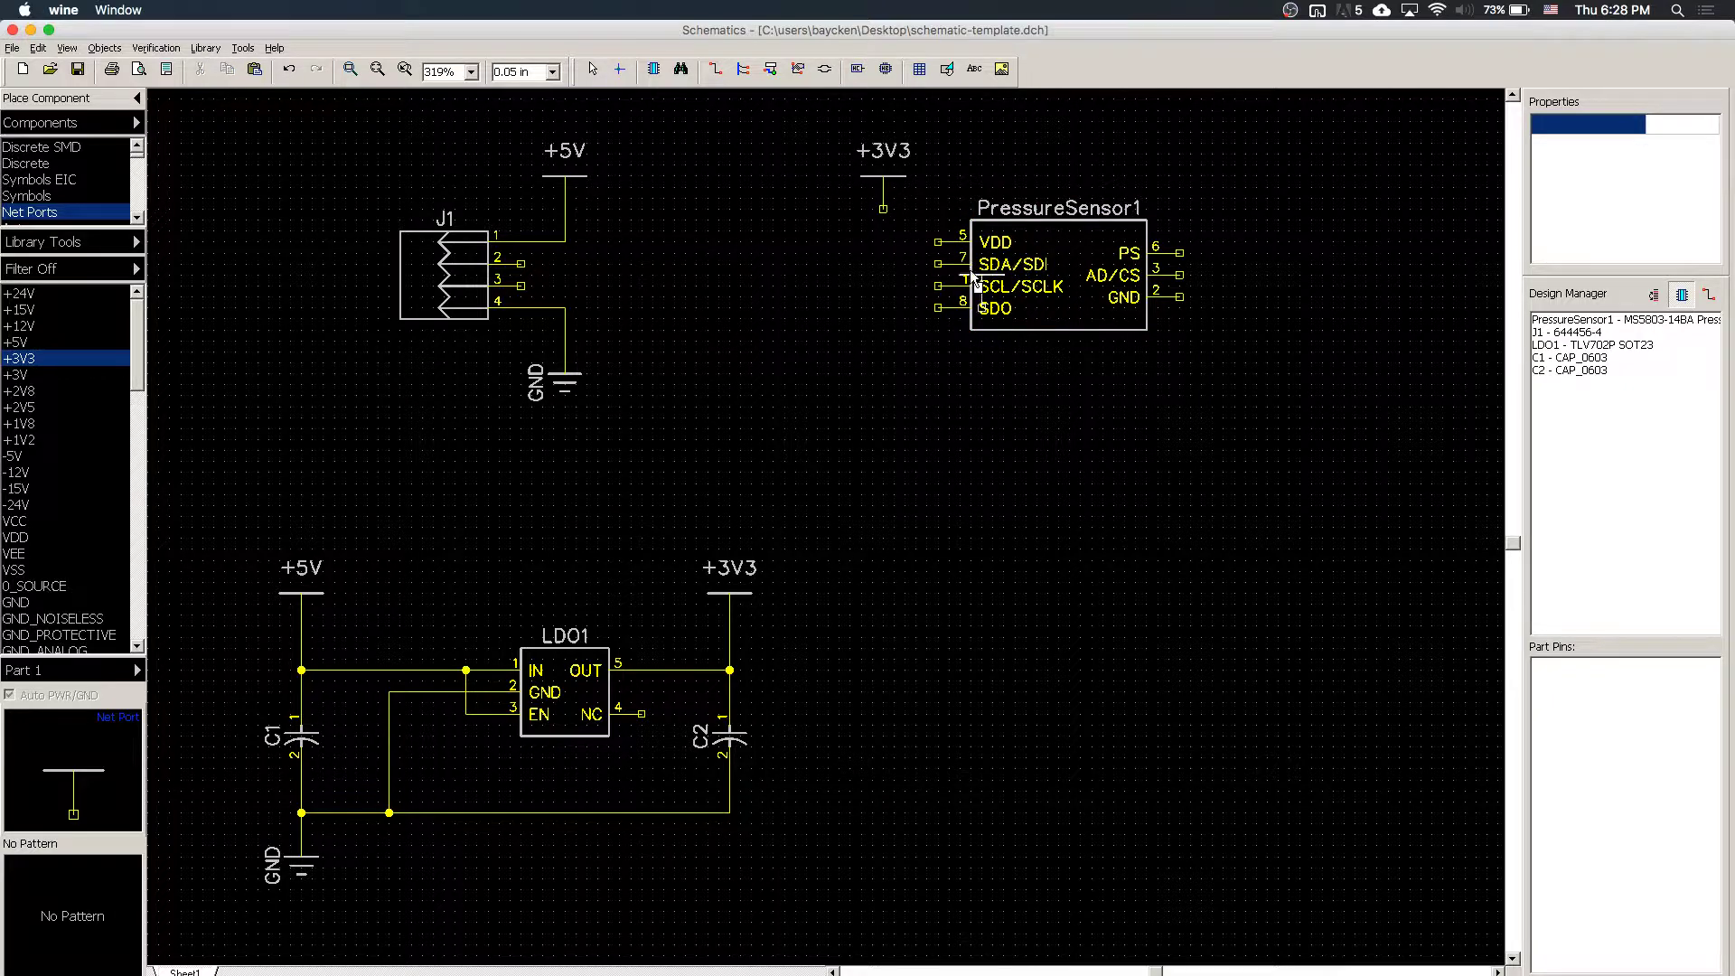
{"action": "right_click", "coordinate": [972, 286]}
{"action": "left_click", "coordinate": [884, 209]}
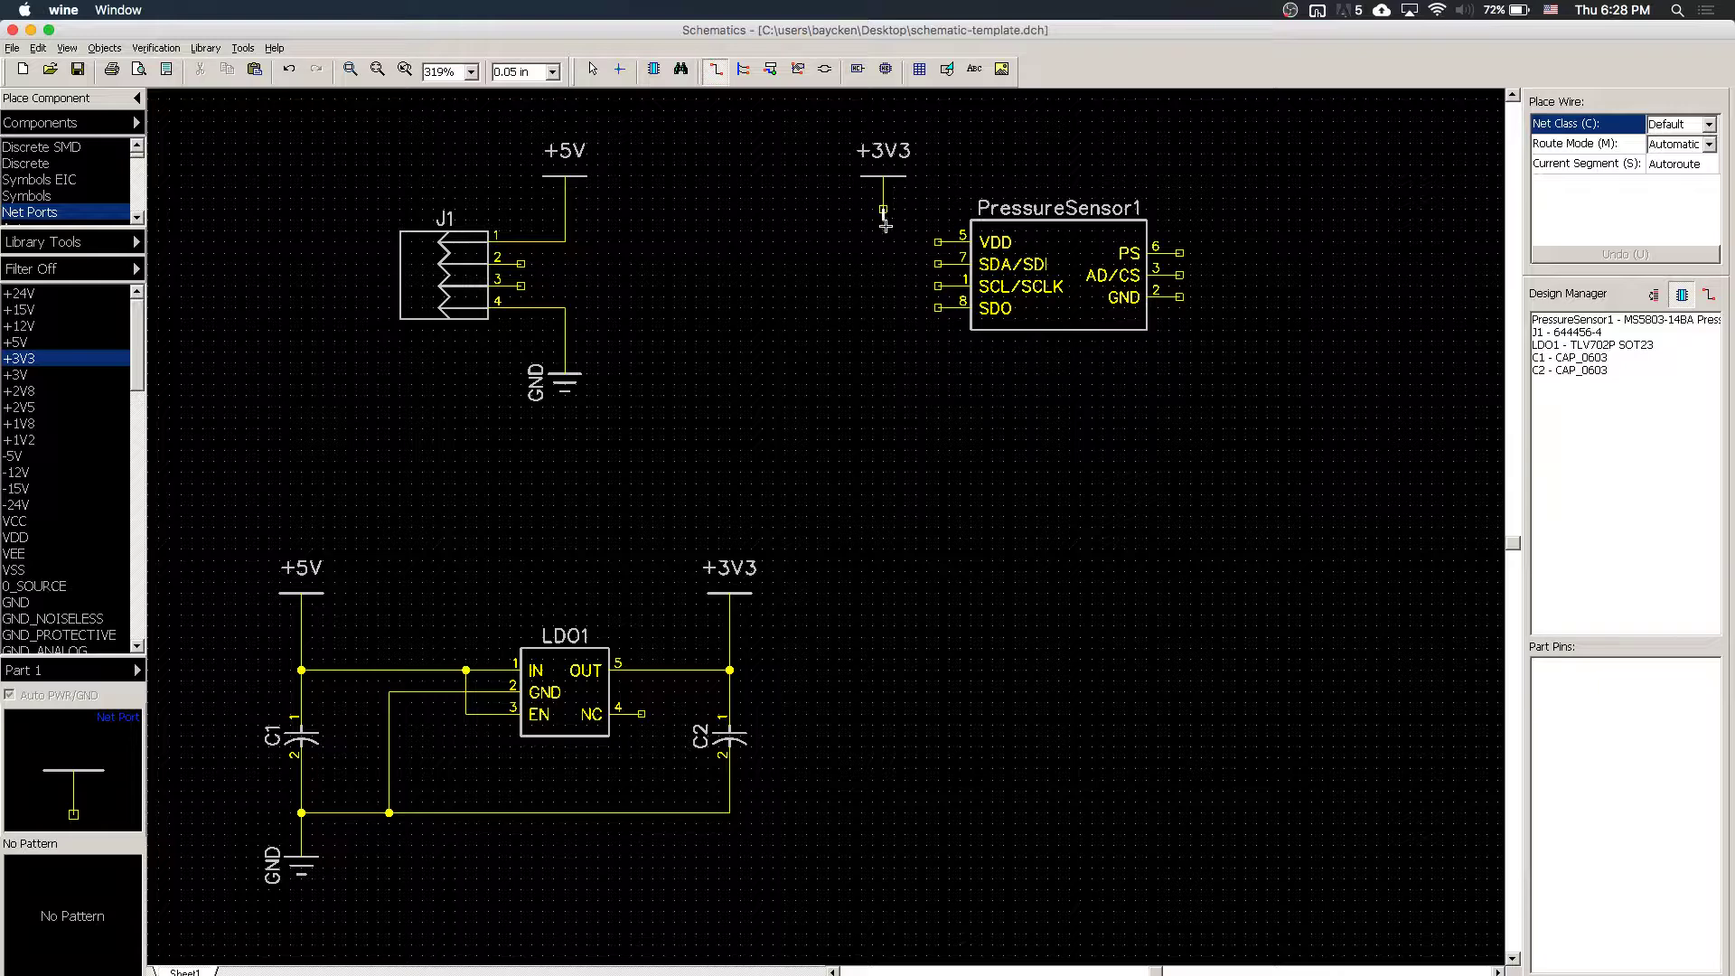
{"action": "left_click", "coordinate": [938, 242]}
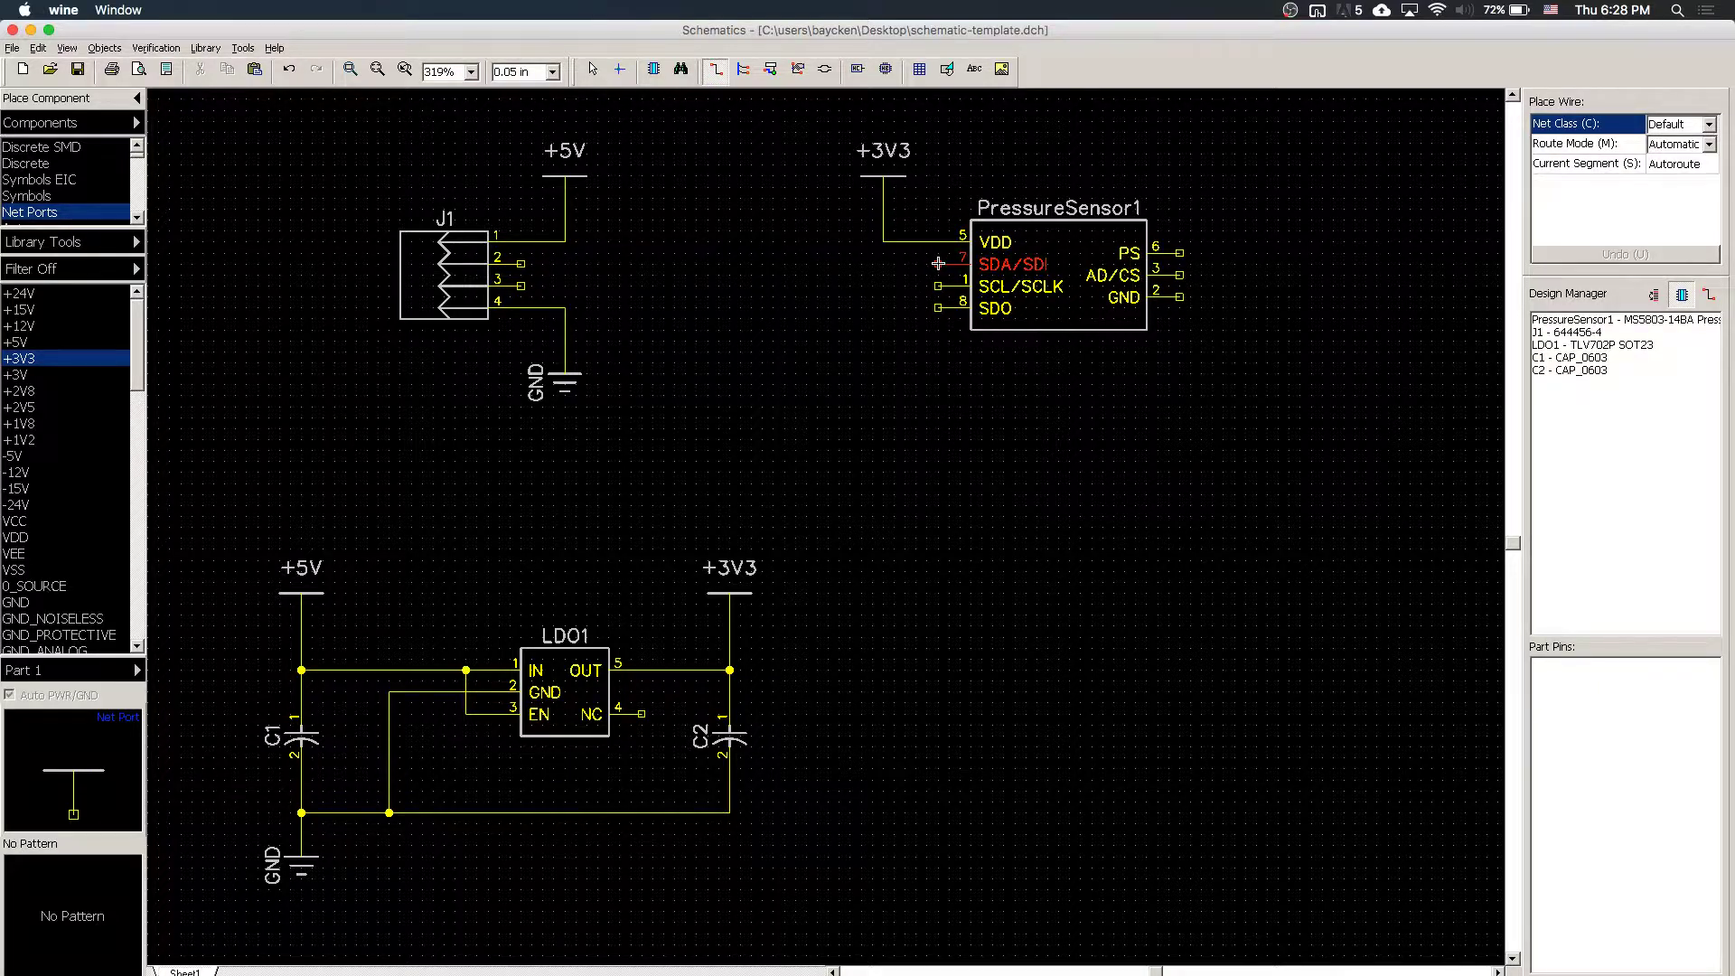
- Wire PressureSensor1's SDA/SDI pin to J1 pin 2
{"action": "left_click", "coordinate": [938, 263]}
{"action": "left_click", "coordinate": [520, 264]}
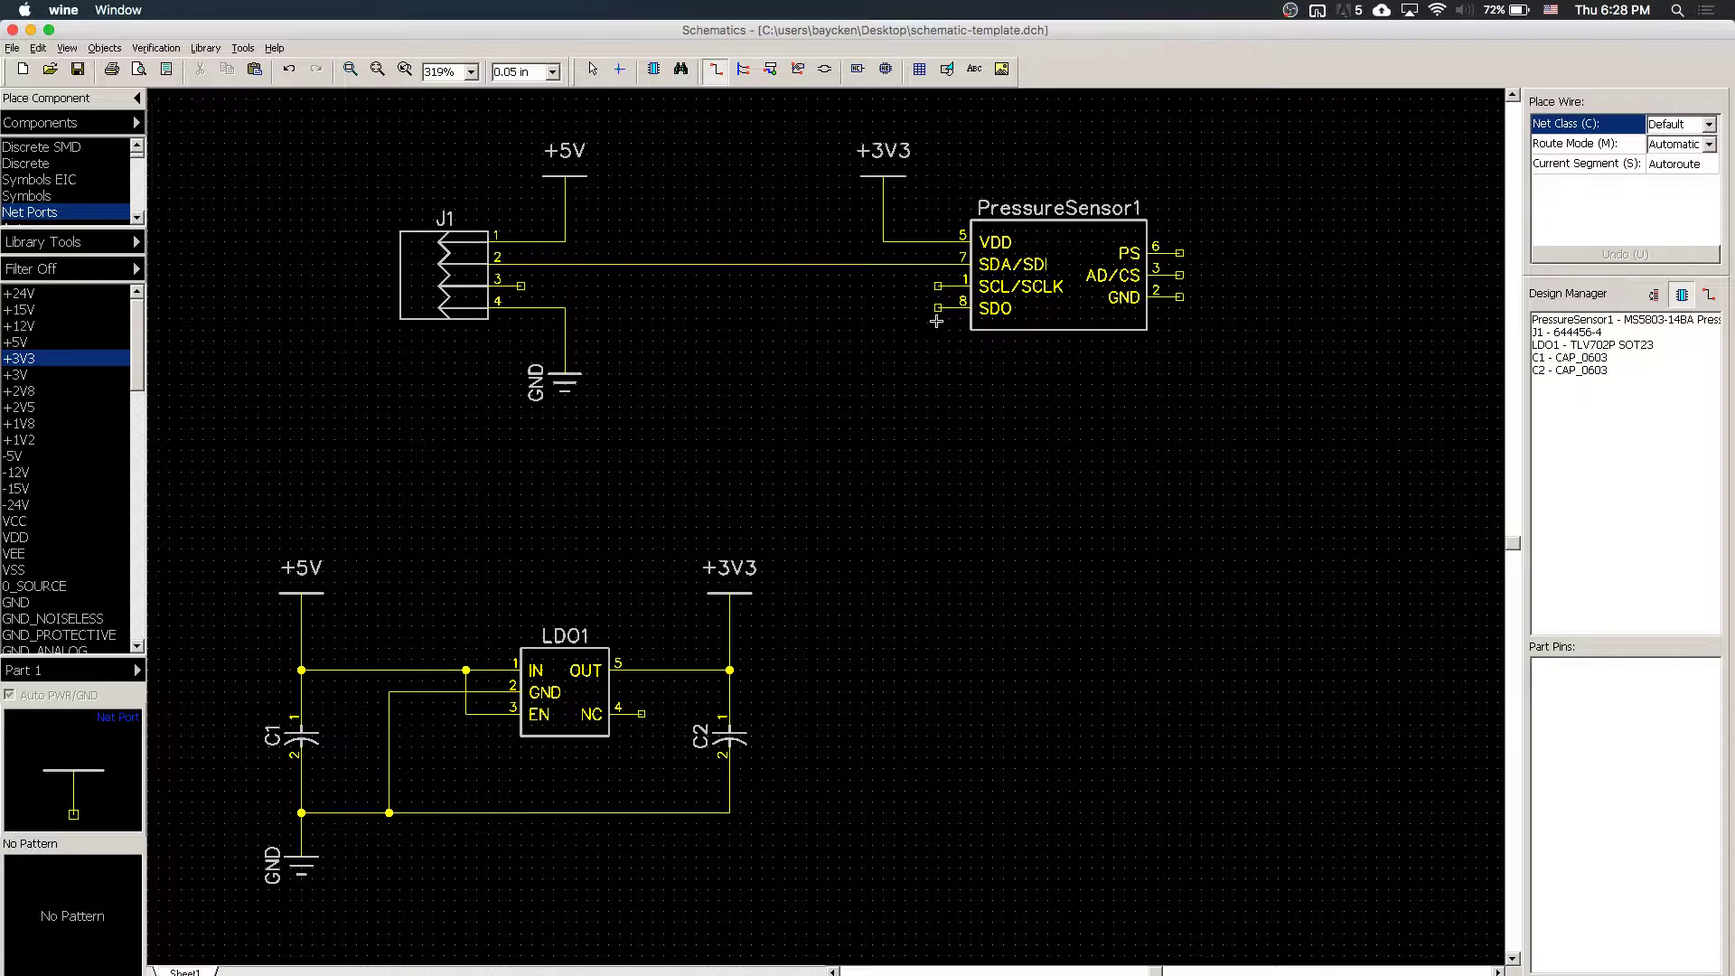
- Wire PressureSensor1's SCL/SCLK pin to J1 pin 3
{"action": "left_click", "coordinate": [938, 286]}
{"action": "left_click", "coordinate": [520, 286]}
{"action": "key", "text": "Escape"}
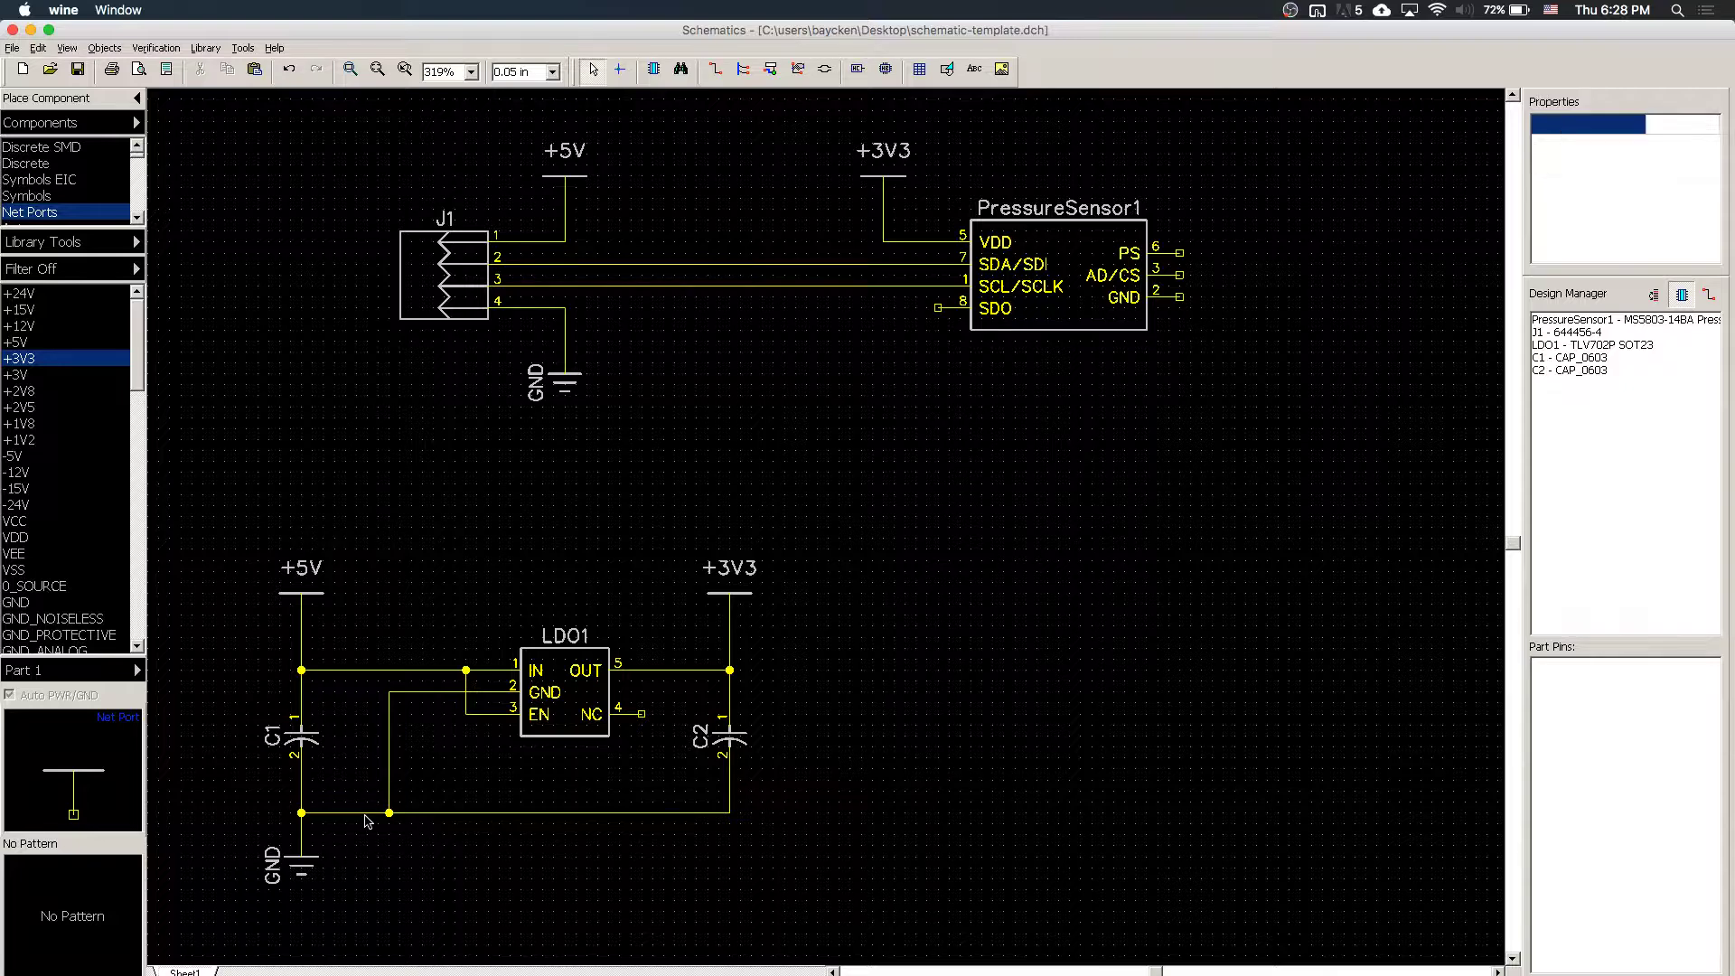
- Copy C1's GND net port to below and beside PressureSensor1, wire it to the sensor's GND pin and align it with J1's ground port
{"action": "left_click", "coordinate": [305, 878]}
{"action": "key", "text": "ctrl+c"}
{"action": "key", "text": "ctrl+v"}
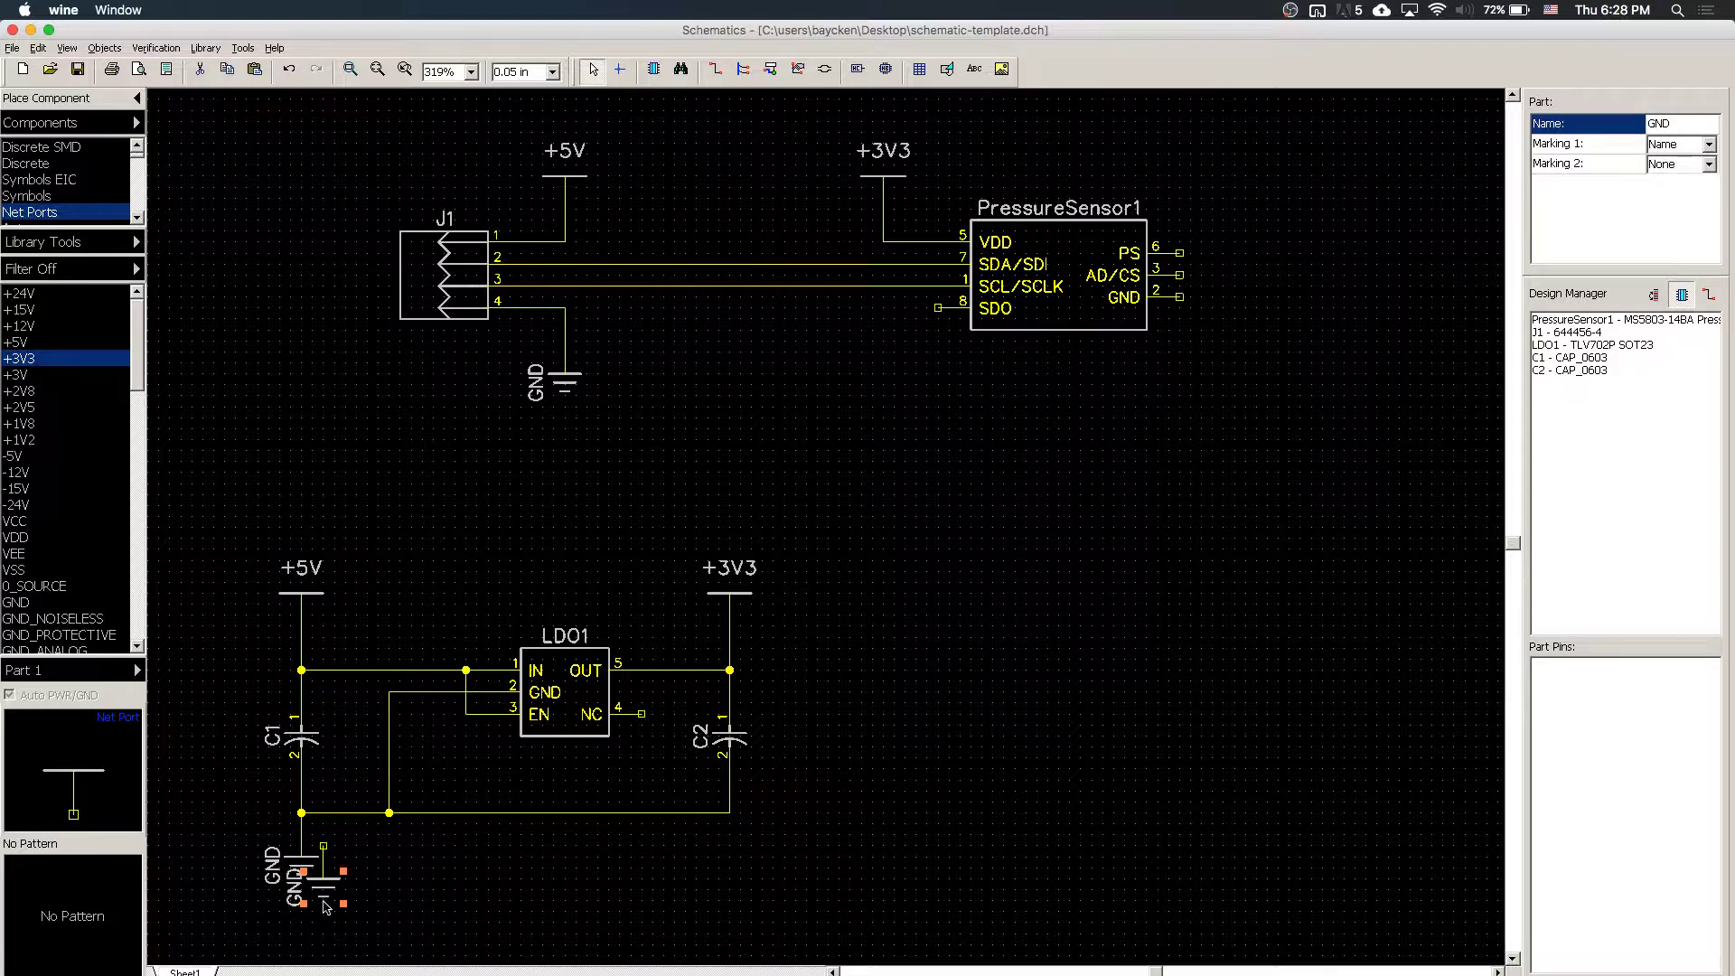
{"action": "left_click_drag", "start_coordinate": [326, 906], "coordinate": [1258, 387]}
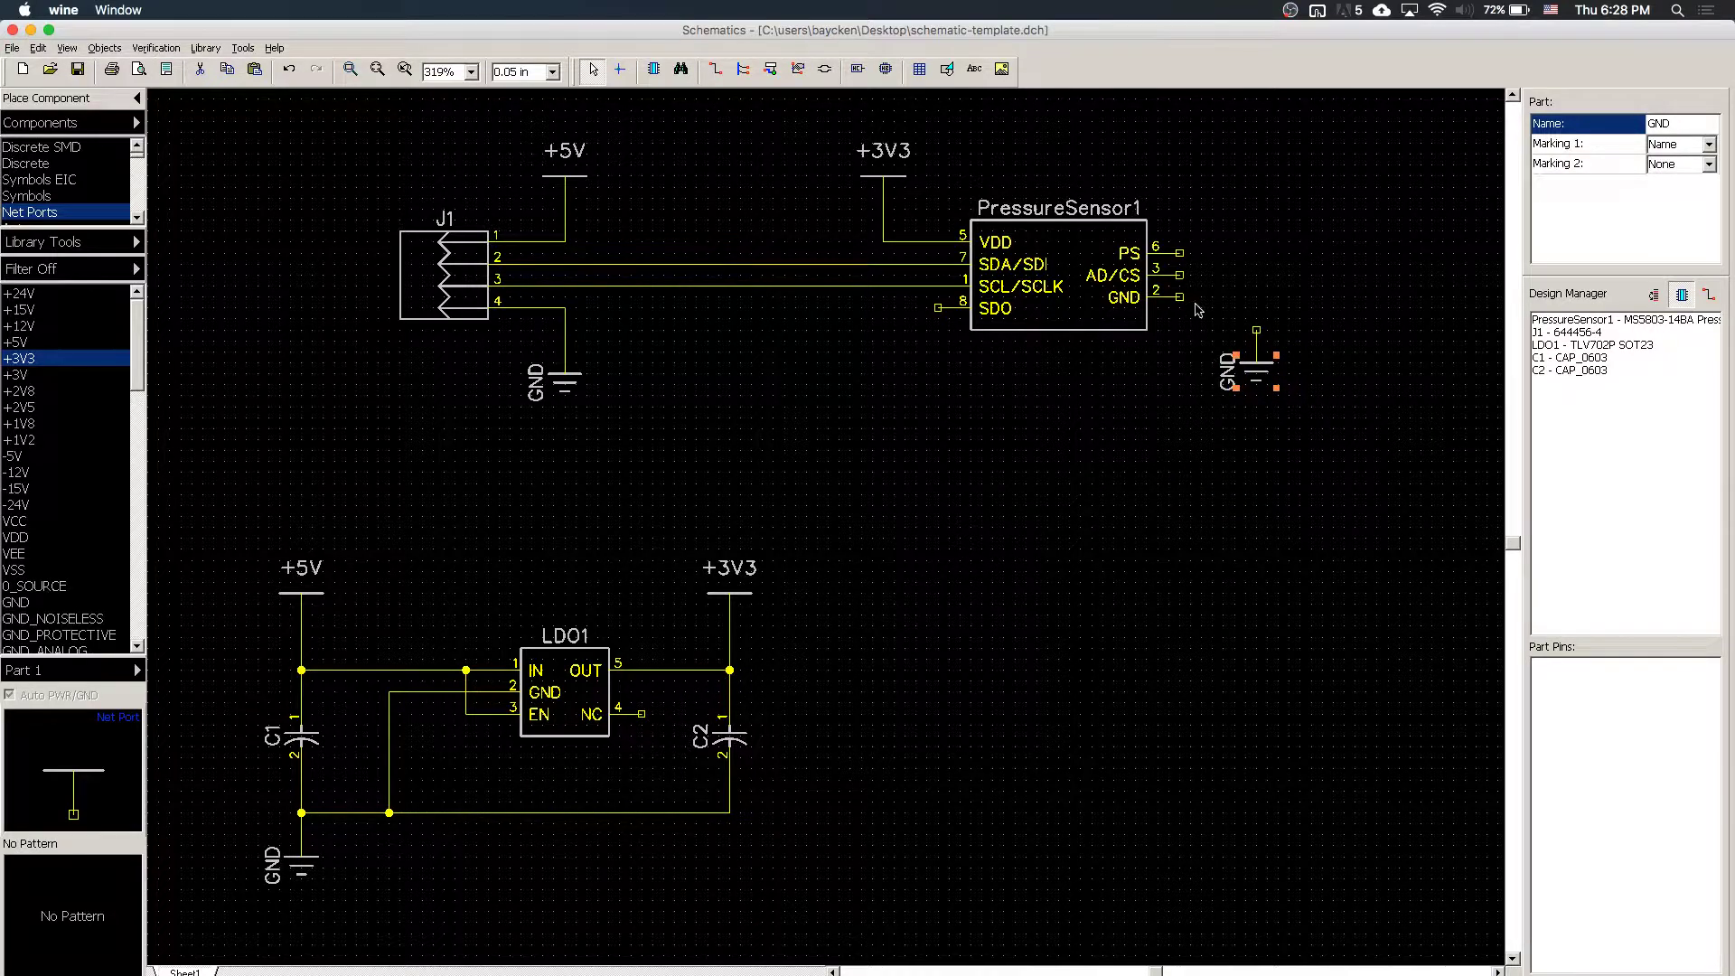
{"action": "left_click", "coordinate": [1180, 296]}
{"action": "key", "text": "Escape"}
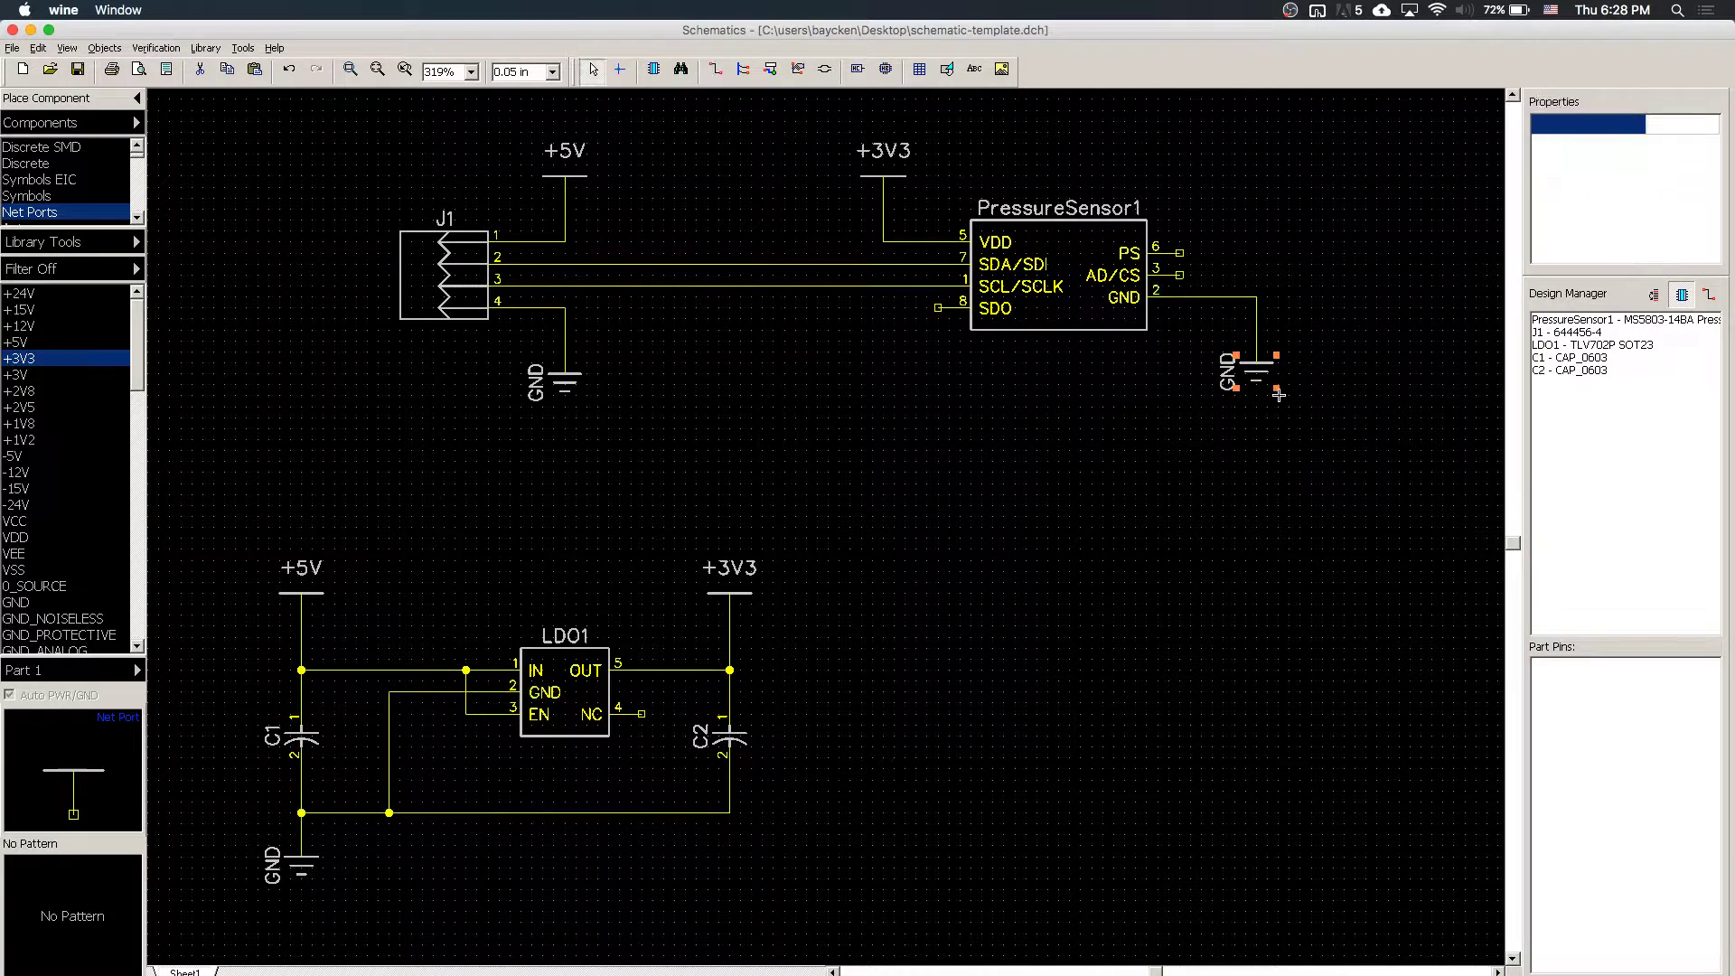
{"action": "left_click_drag", "start_coordinate": [1270, 384], "coordinate": [1232, 389]}
{"action": "left_click", "coordinate": [1102, 572]}
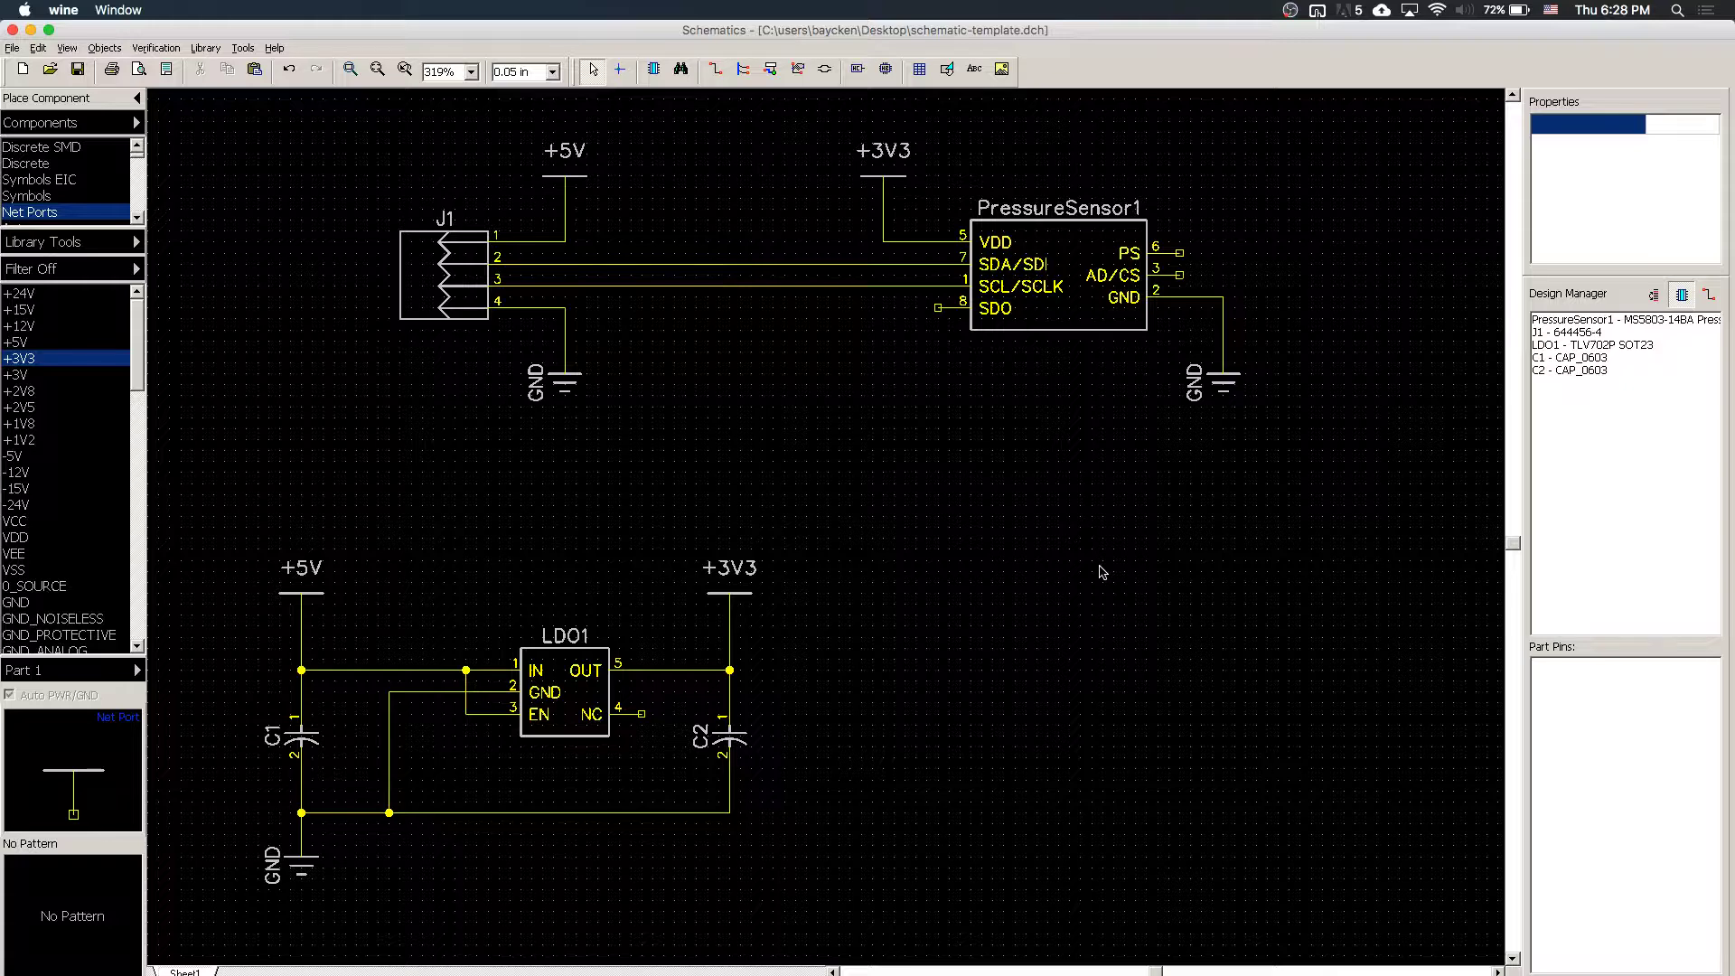
- Place a +3V3 net port above PressureSensor1's PS pin and wire it to that pin
{"action": "key", "text": "super+Tab"}
{"action": "left_click", "coordinate": [31, 358]}
{"action": "left_click", "coordinate": [1219, 175]}
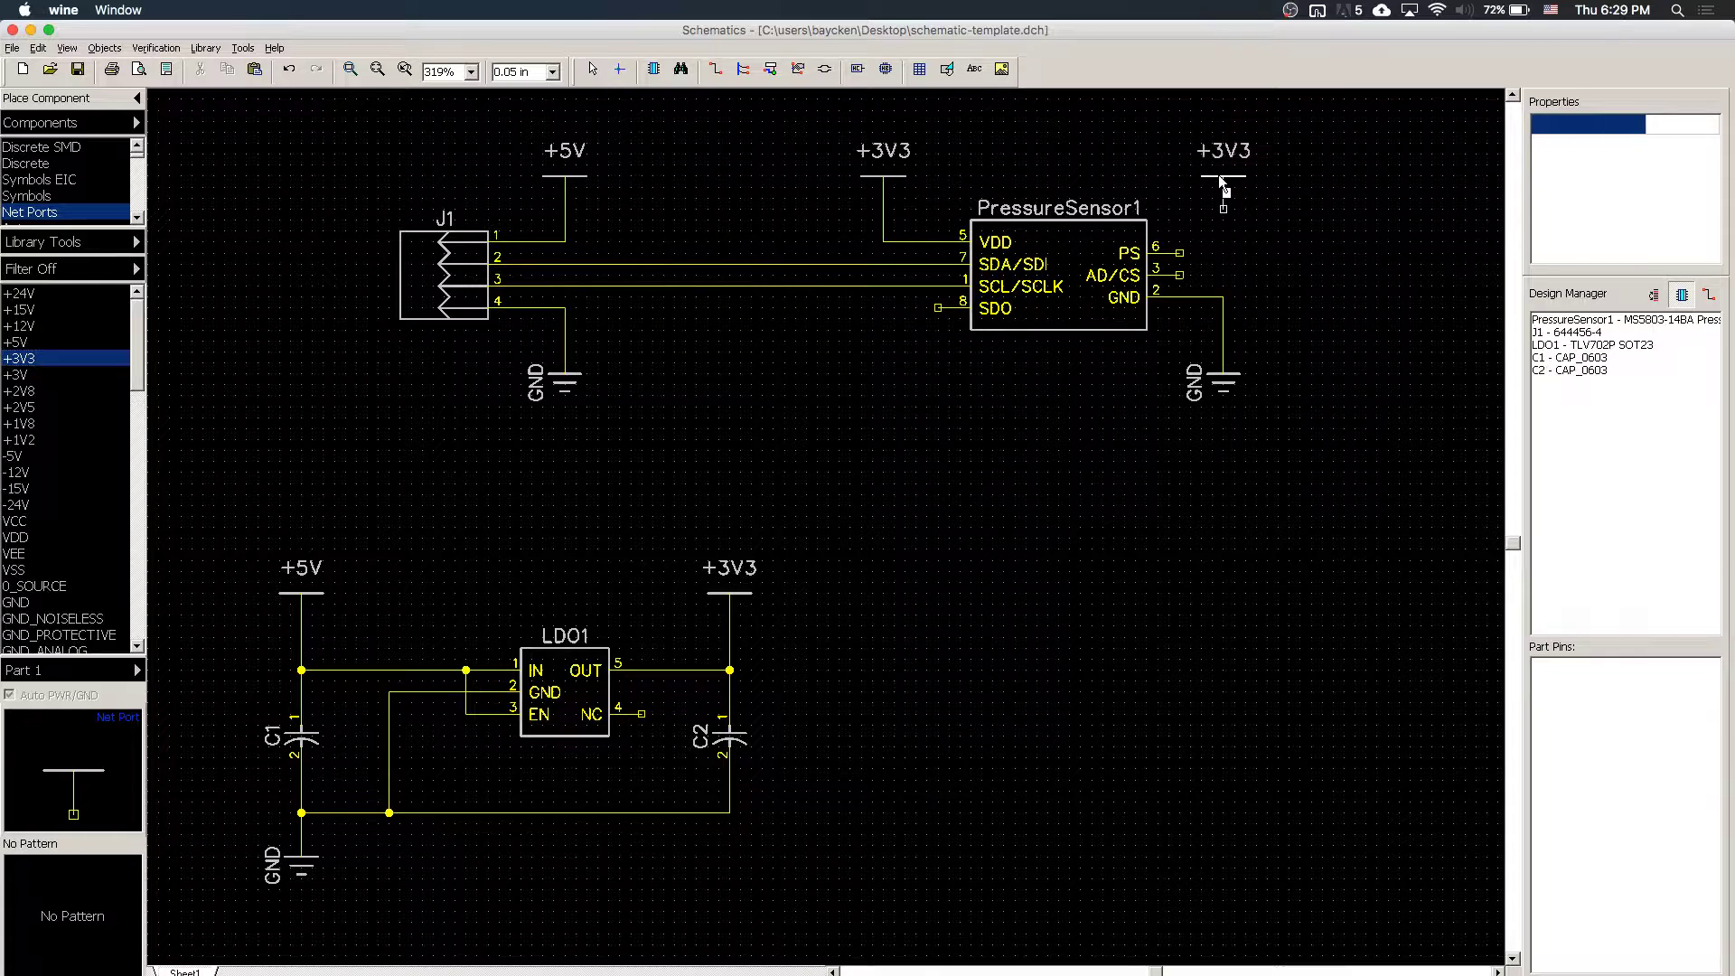
{"action": "right_click", "coordinate": [1224, 247]}
{"action": "left_click", "coordinate": [1224, 209]}
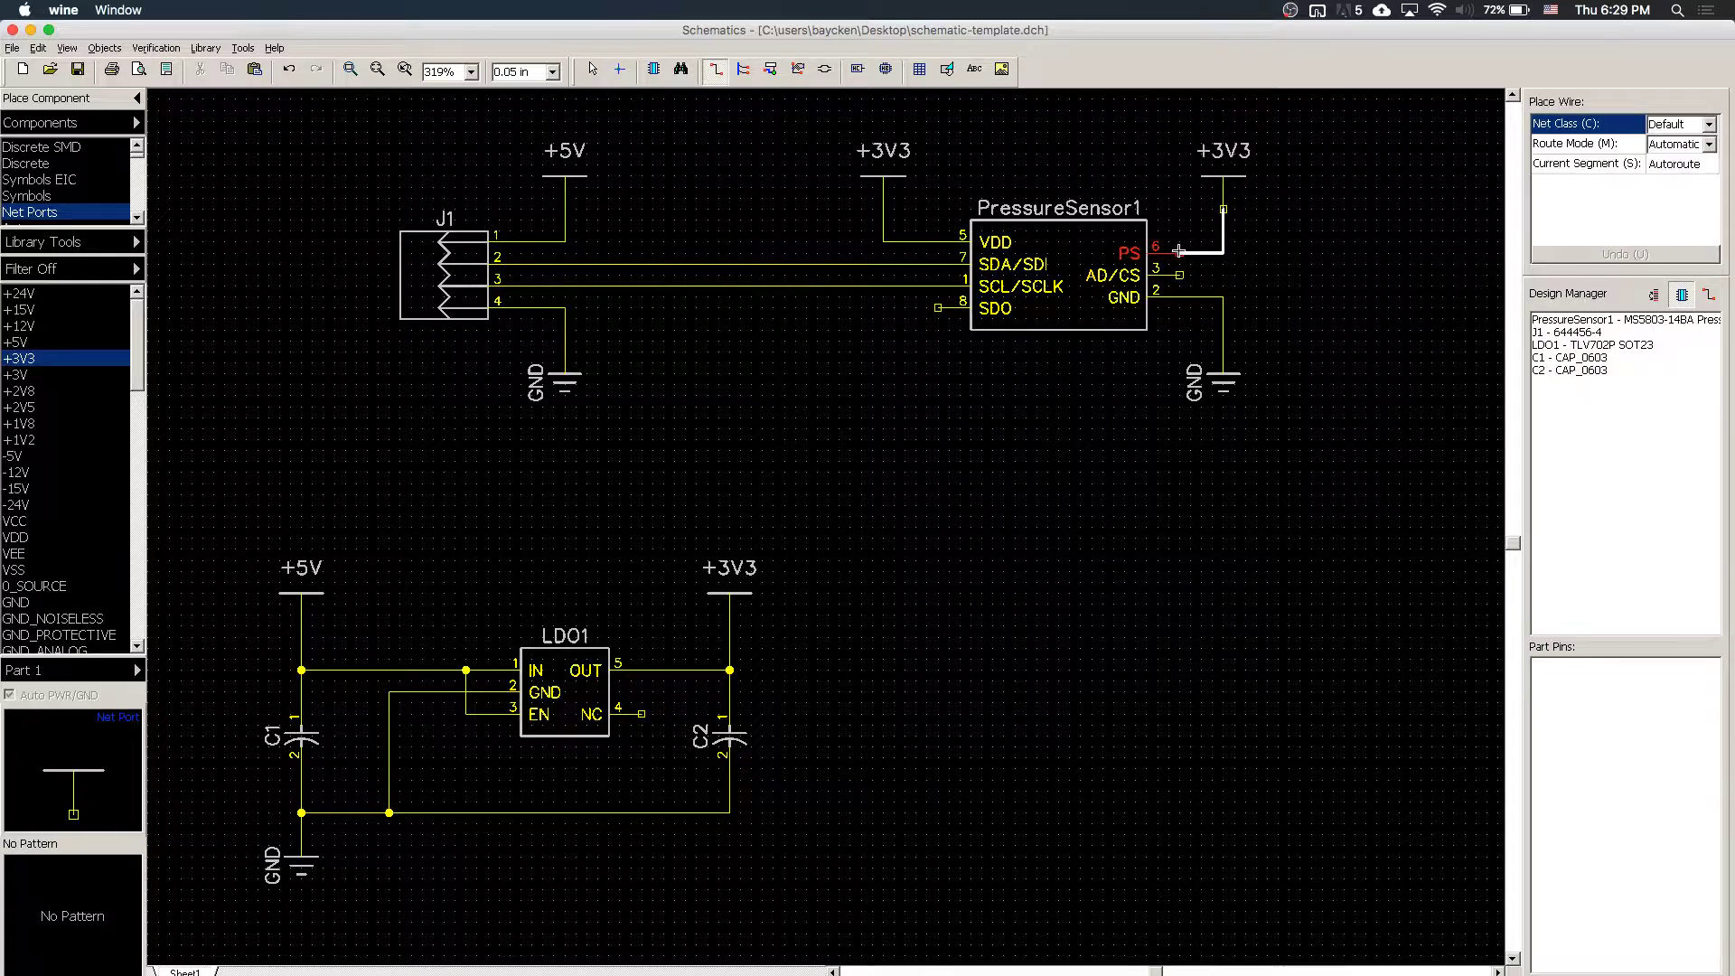
{"action": "left_click", "coordinate": [1179, 254]}
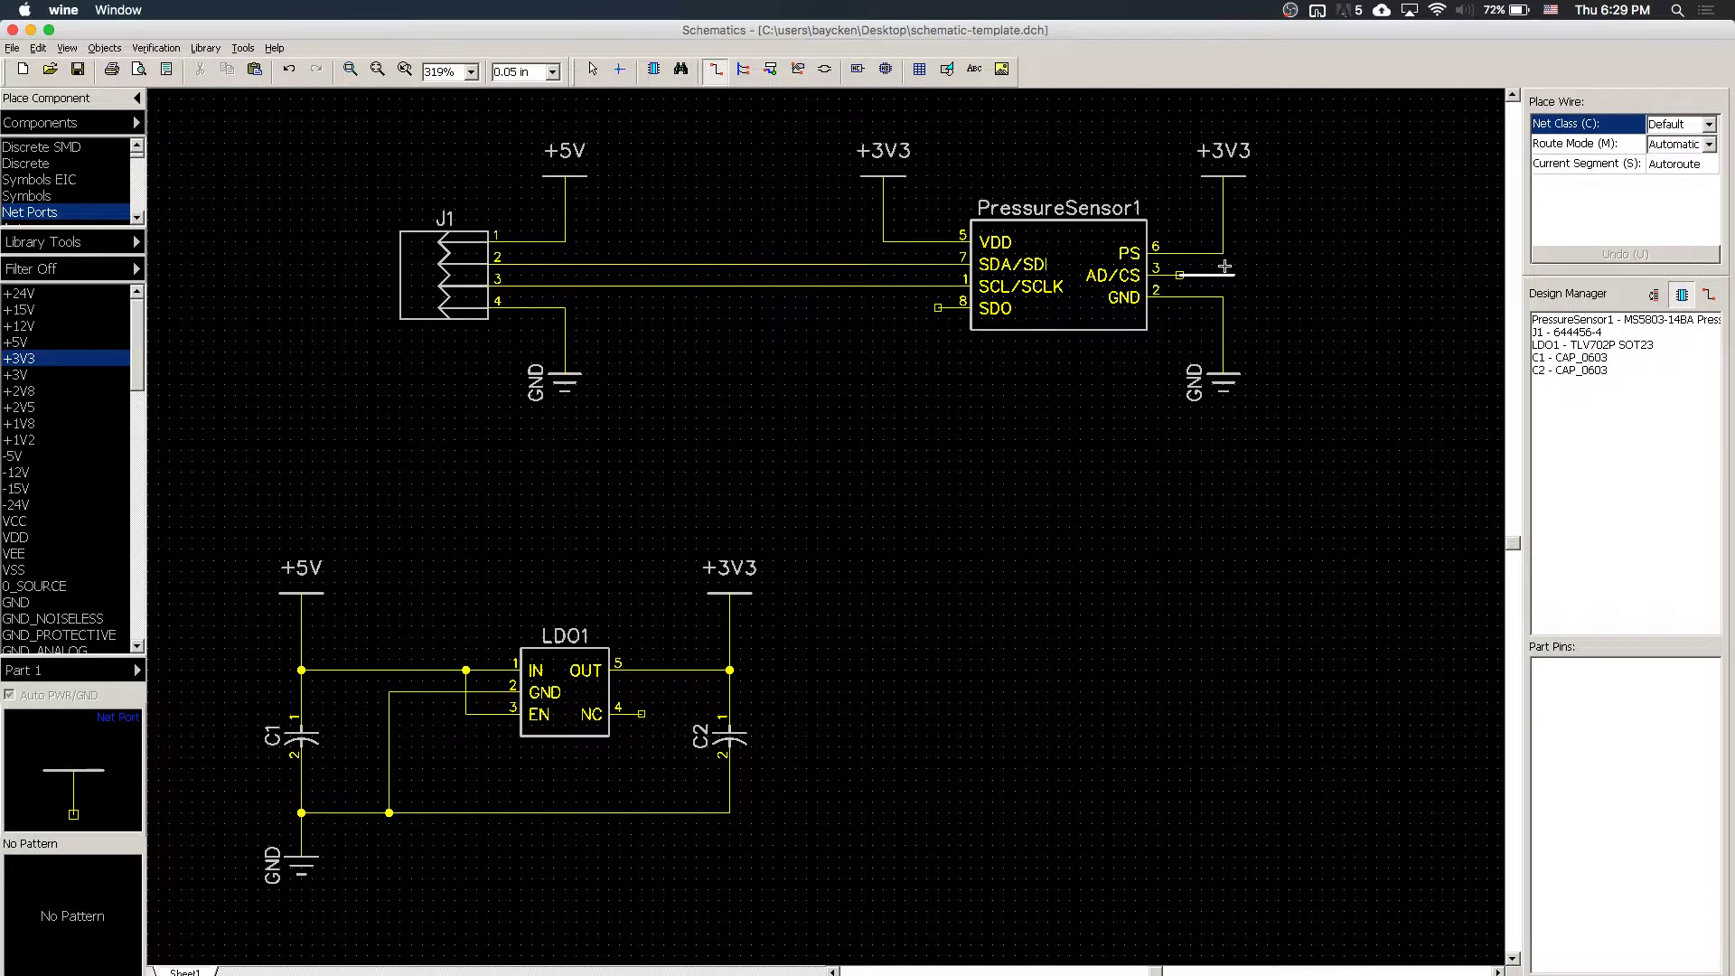
- Try to wire PressureSensor1's AD/CS pin to the +3V3 wire at the PS pin
{"action": "left_click", "coordinate": [1225, 267]}
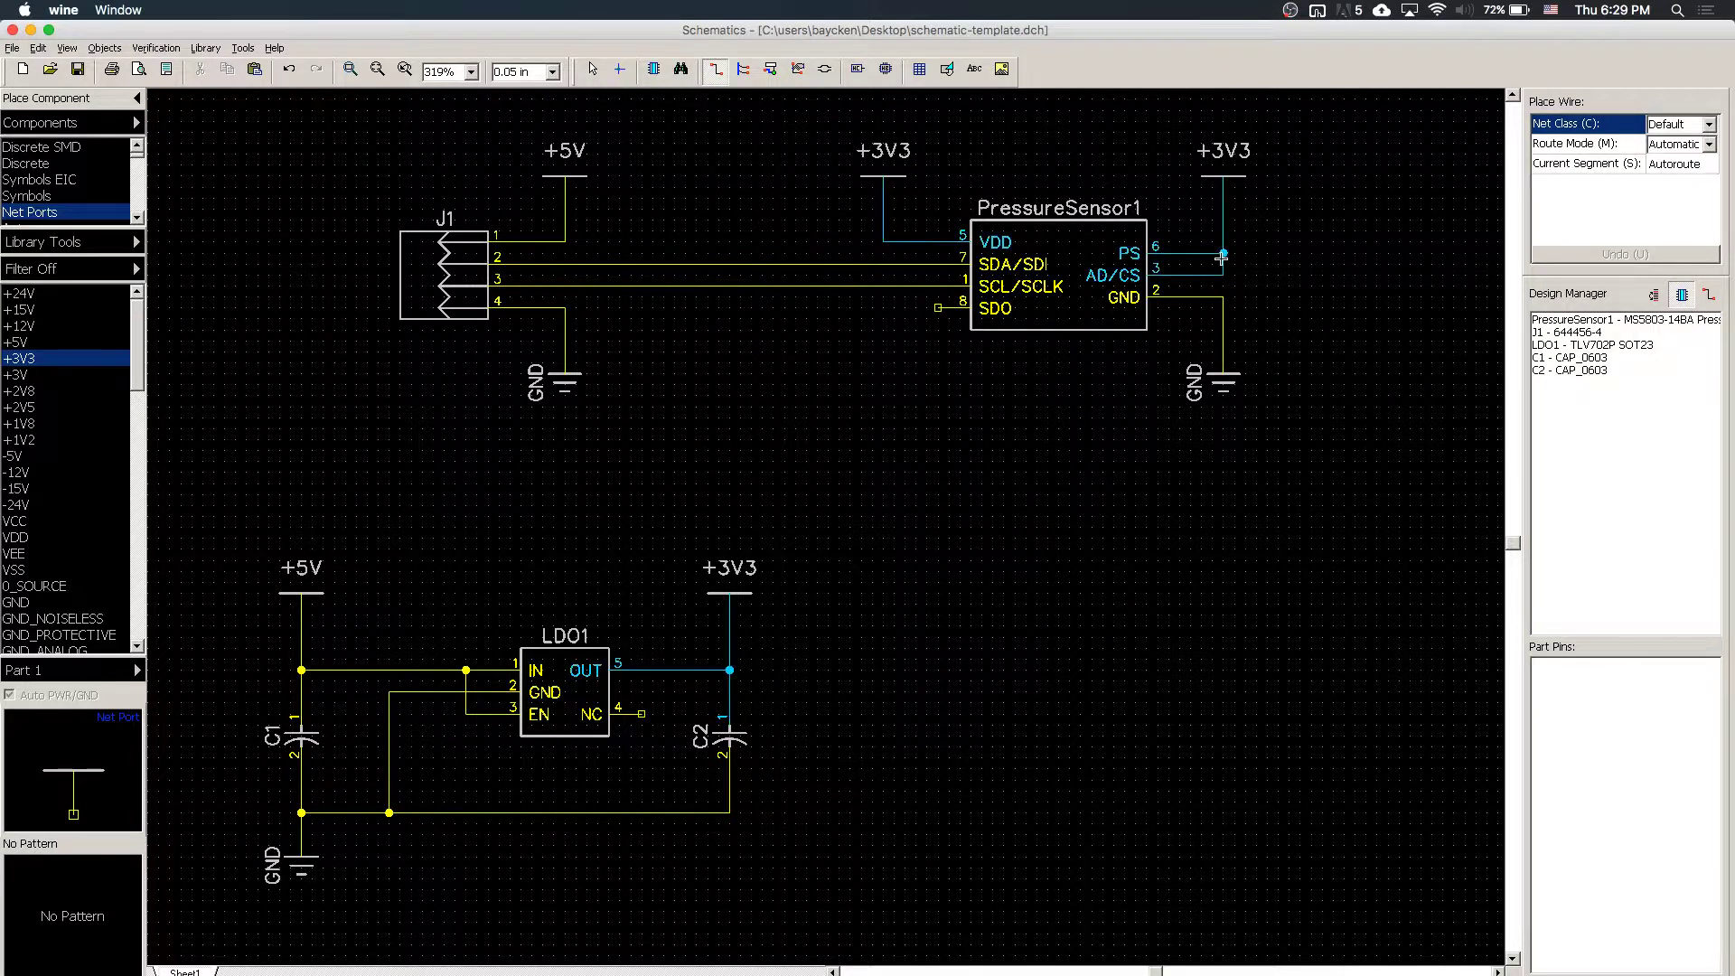
{"action": "key", "text": "Escape"}
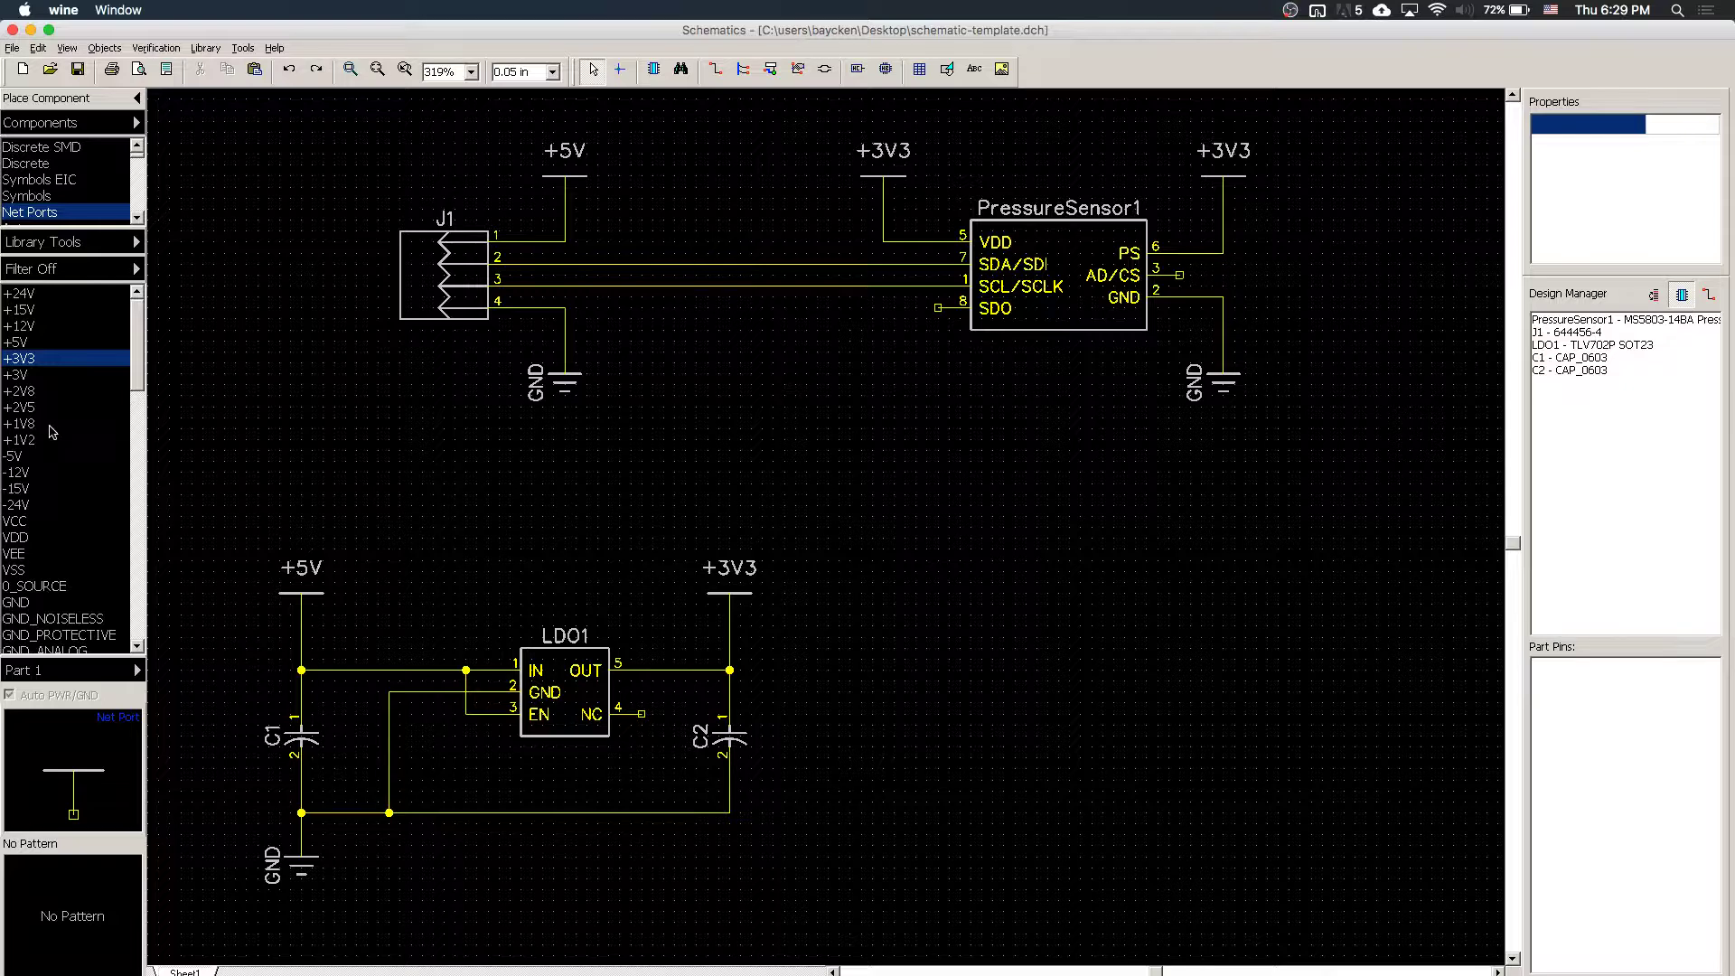
- Enlarge the library list, switch to the User Components libraries and open the Solder Jumper library
{"action": "scroll", "coordinate": [123, 412], "scroll_direction": "down", "scroll_amount": 8}
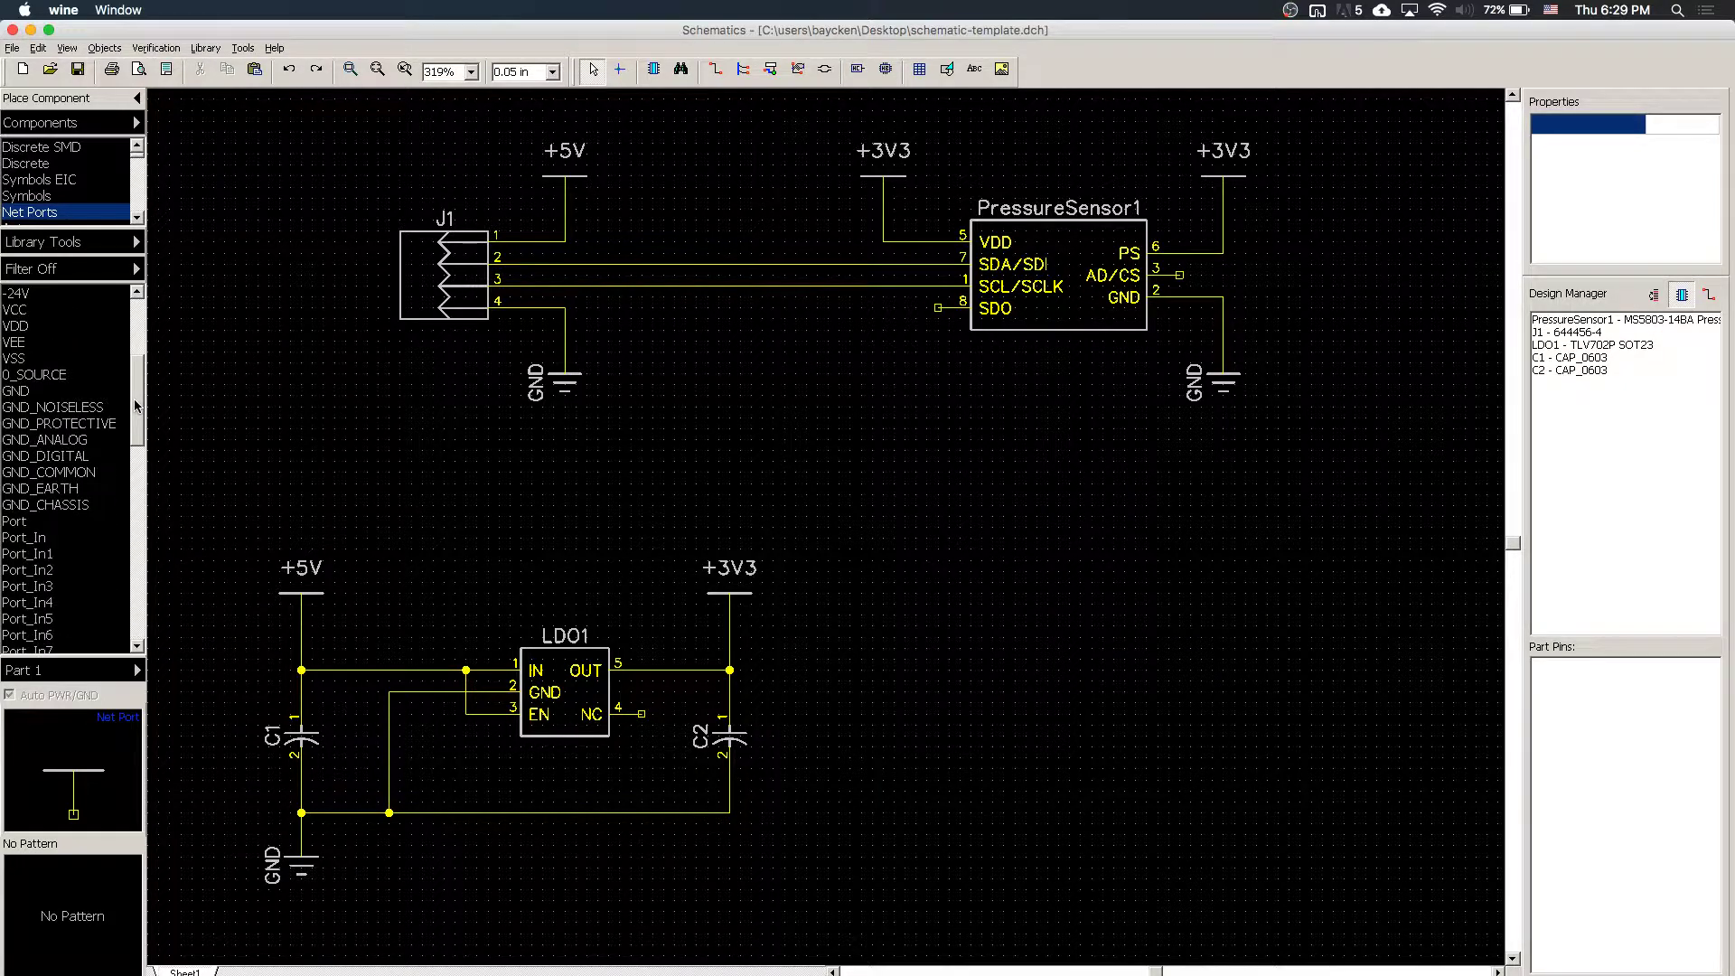
{"action": "scroll", "coordinate": [124, 412], "scroll_direction": "up", "scroll_amount": 8}
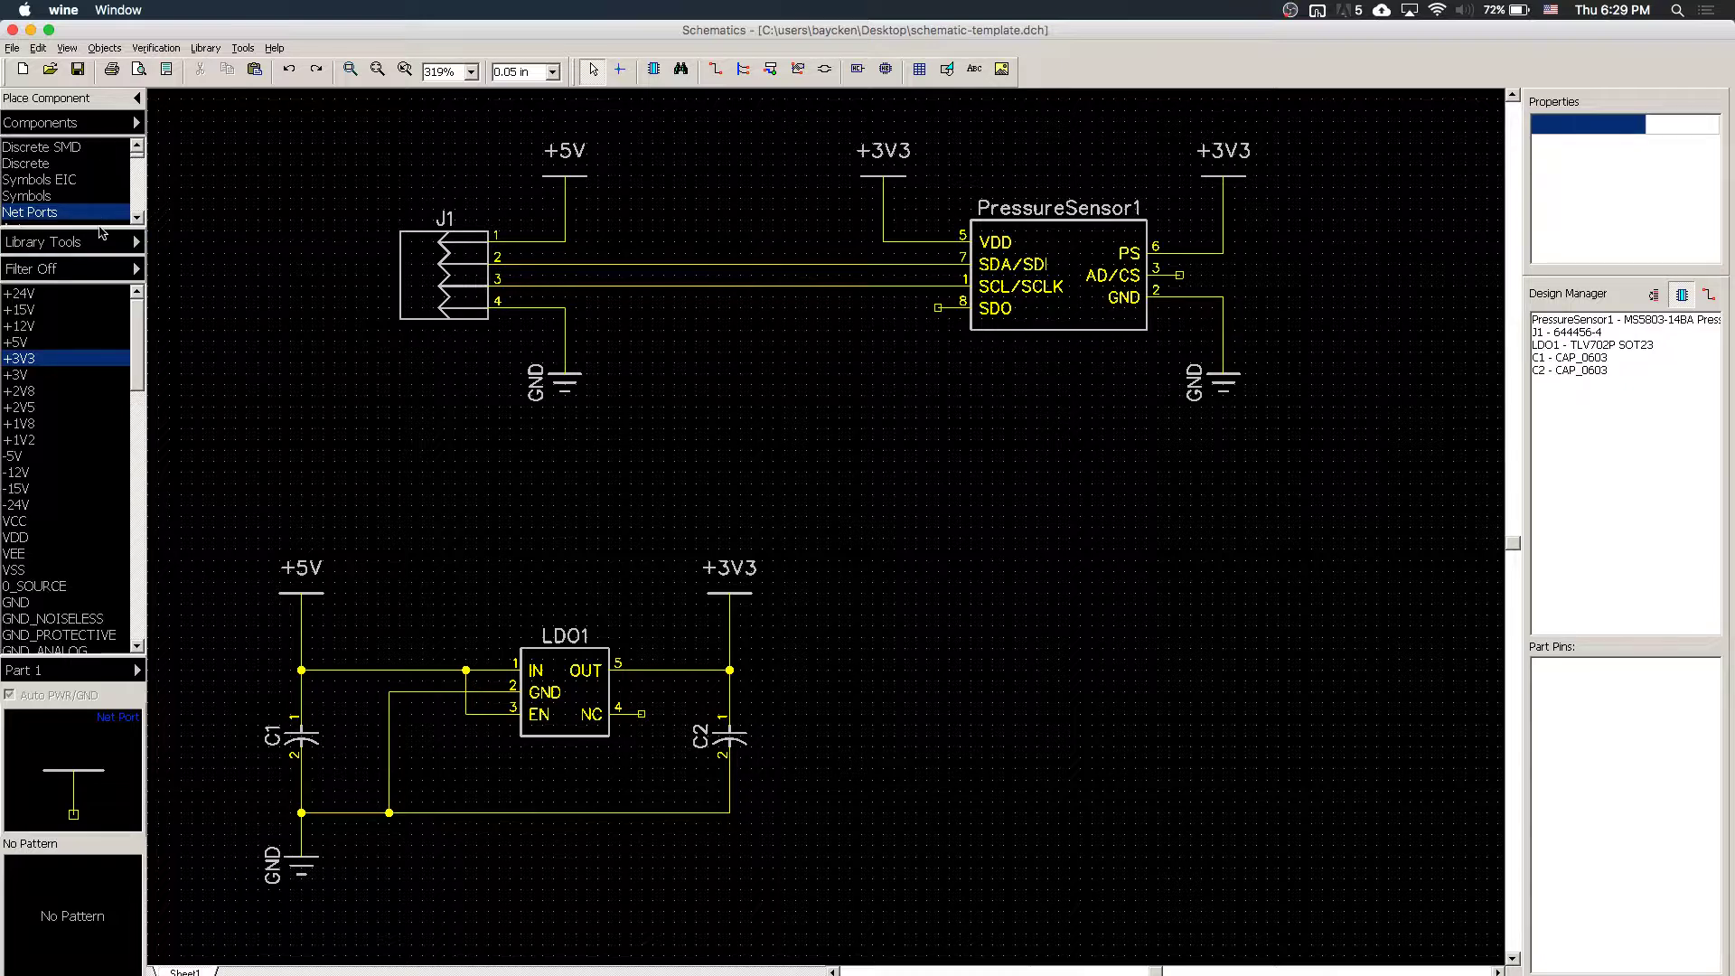
{"action": "left_click_drag", "start_coordinate": [97, 228], "coordinate": [98, 424]}
{"action": "left_click", "coordinate": [136, 122]}
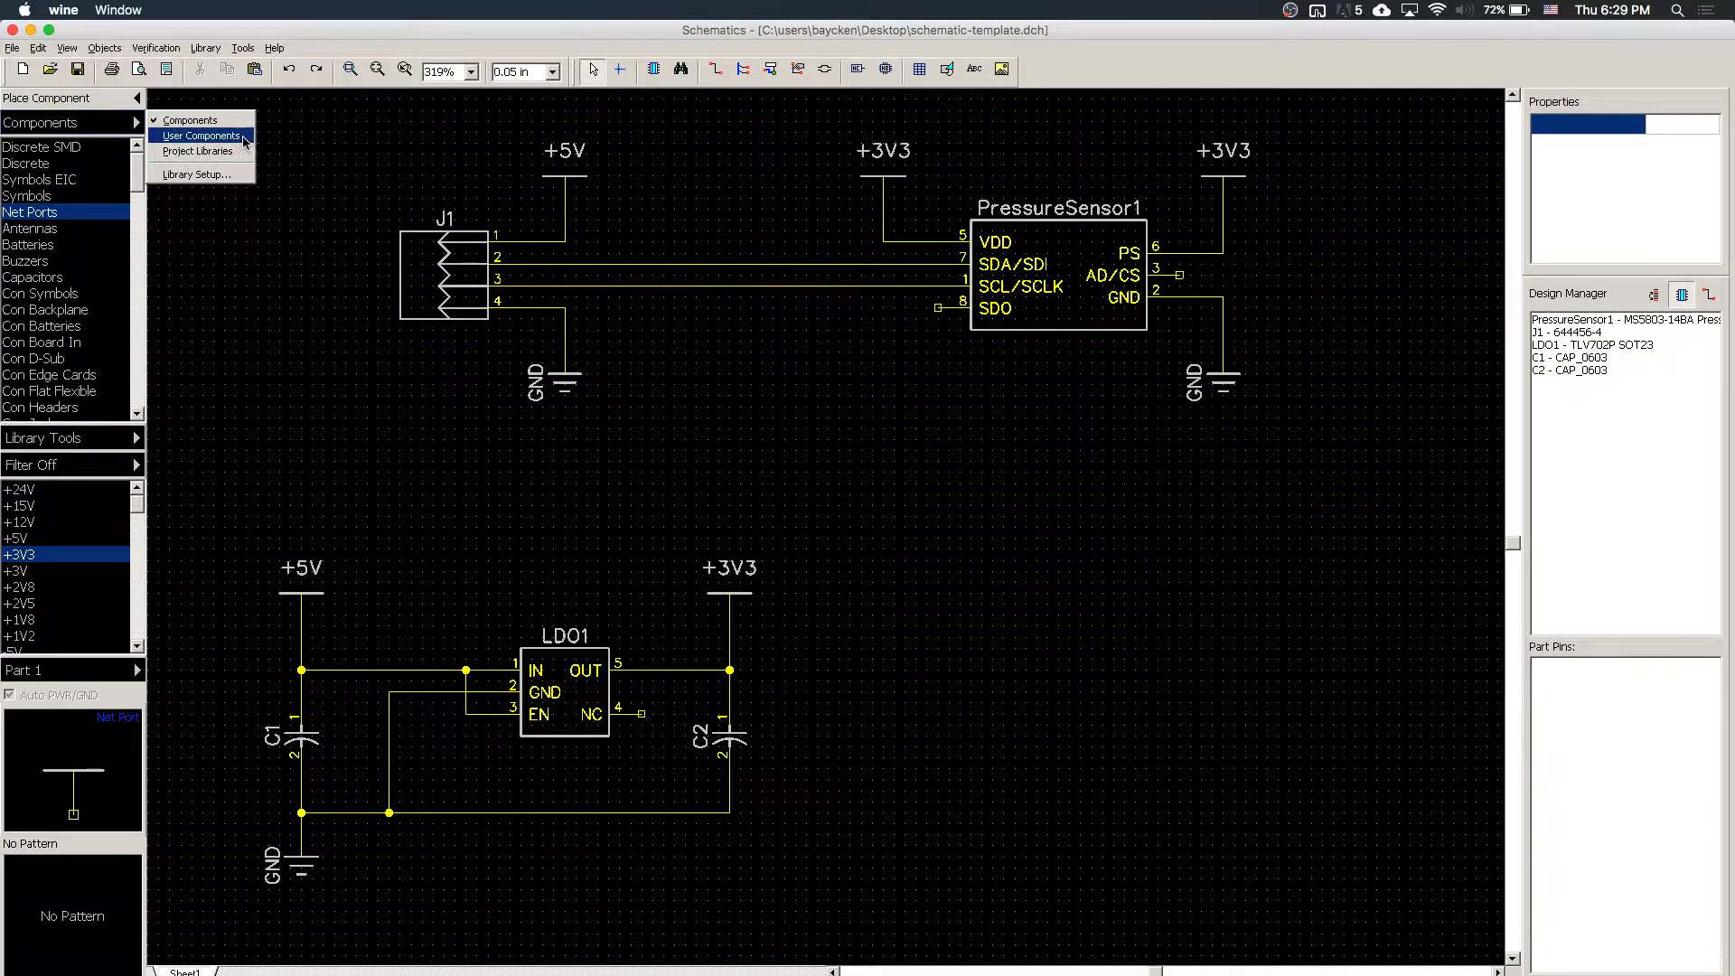
{"action": "left_click", "coordinate": [201, 135]}
{"action": "scroll", "coordinate": [66, 318], "scroll_direction": "down", "scroll_amount": 15}
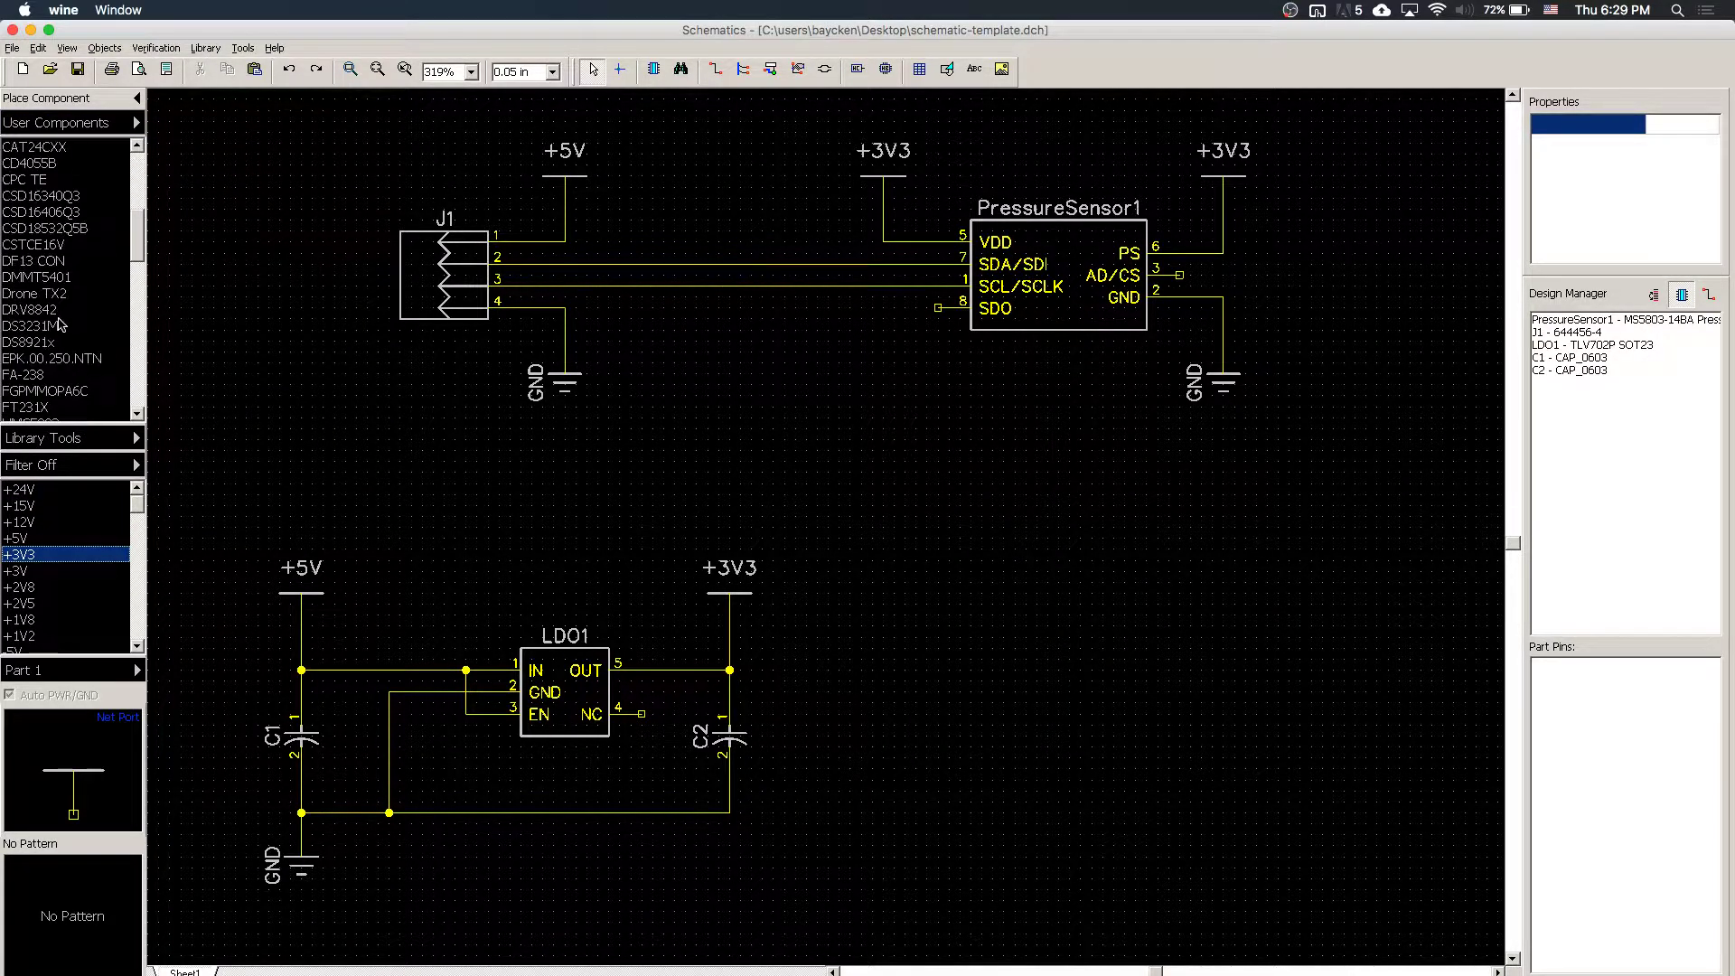
{"action": "scroll", "coordinate": [58, 323], "scroll_direction": "down", "scroll_amount": 12}
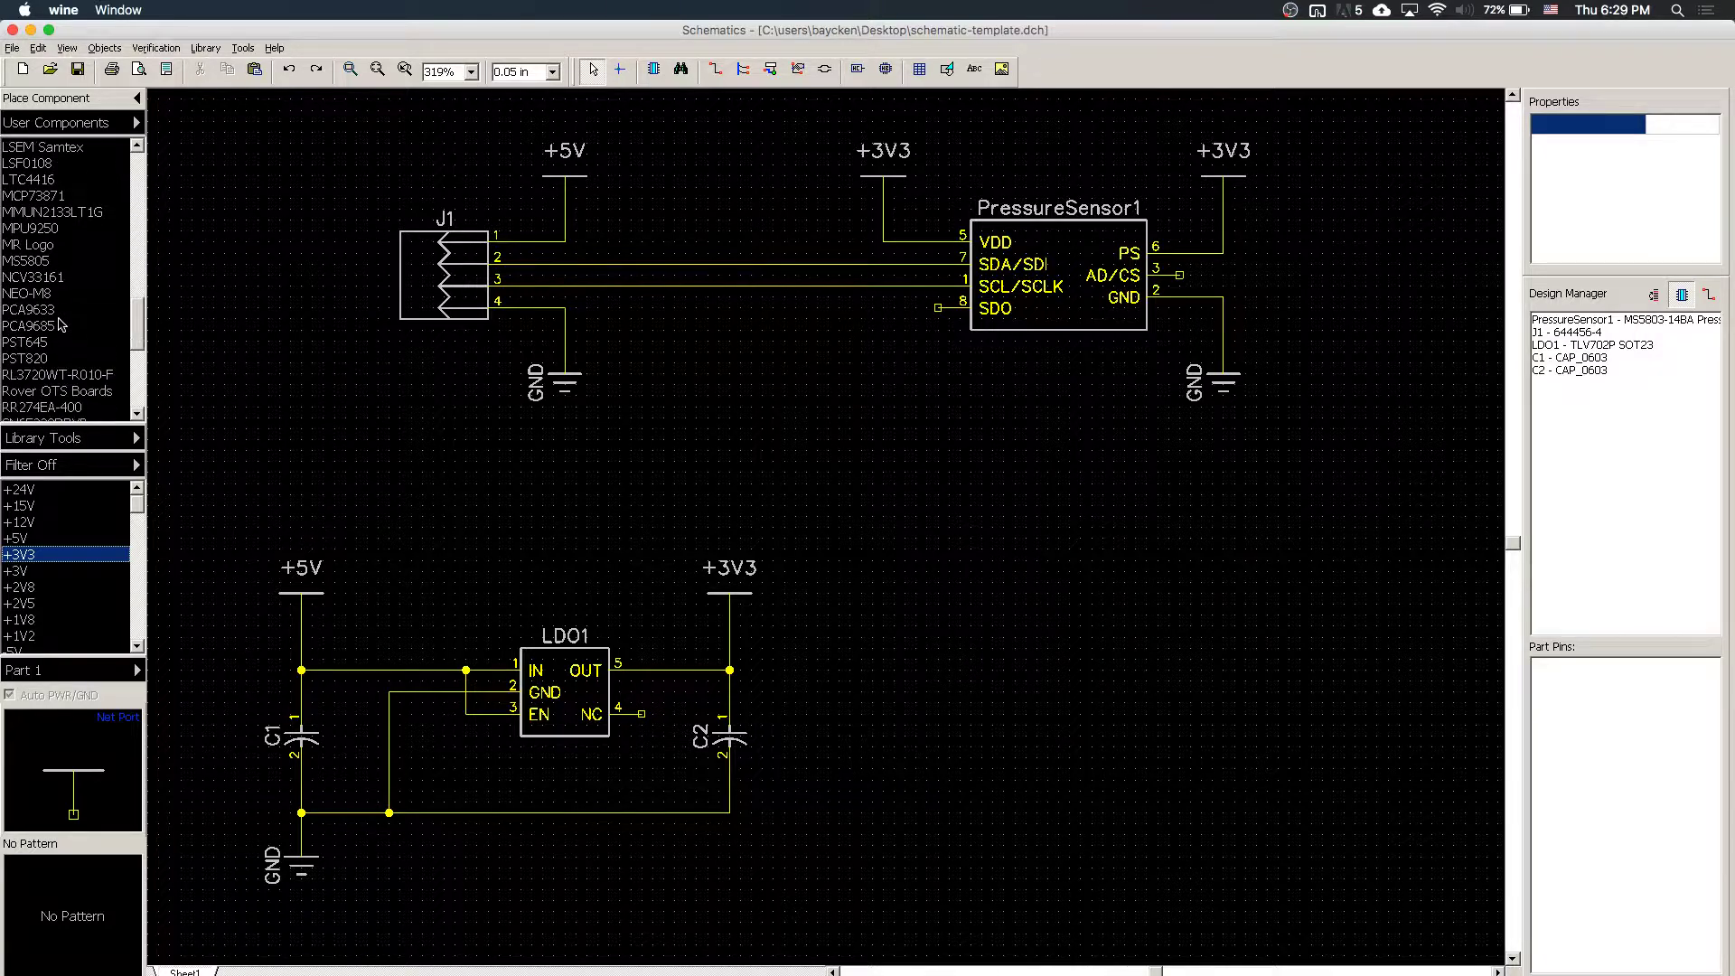
{"action": "scroll", "coordinate": [59, 323], "scroll_direction": "up", "scroll_amount": 15}
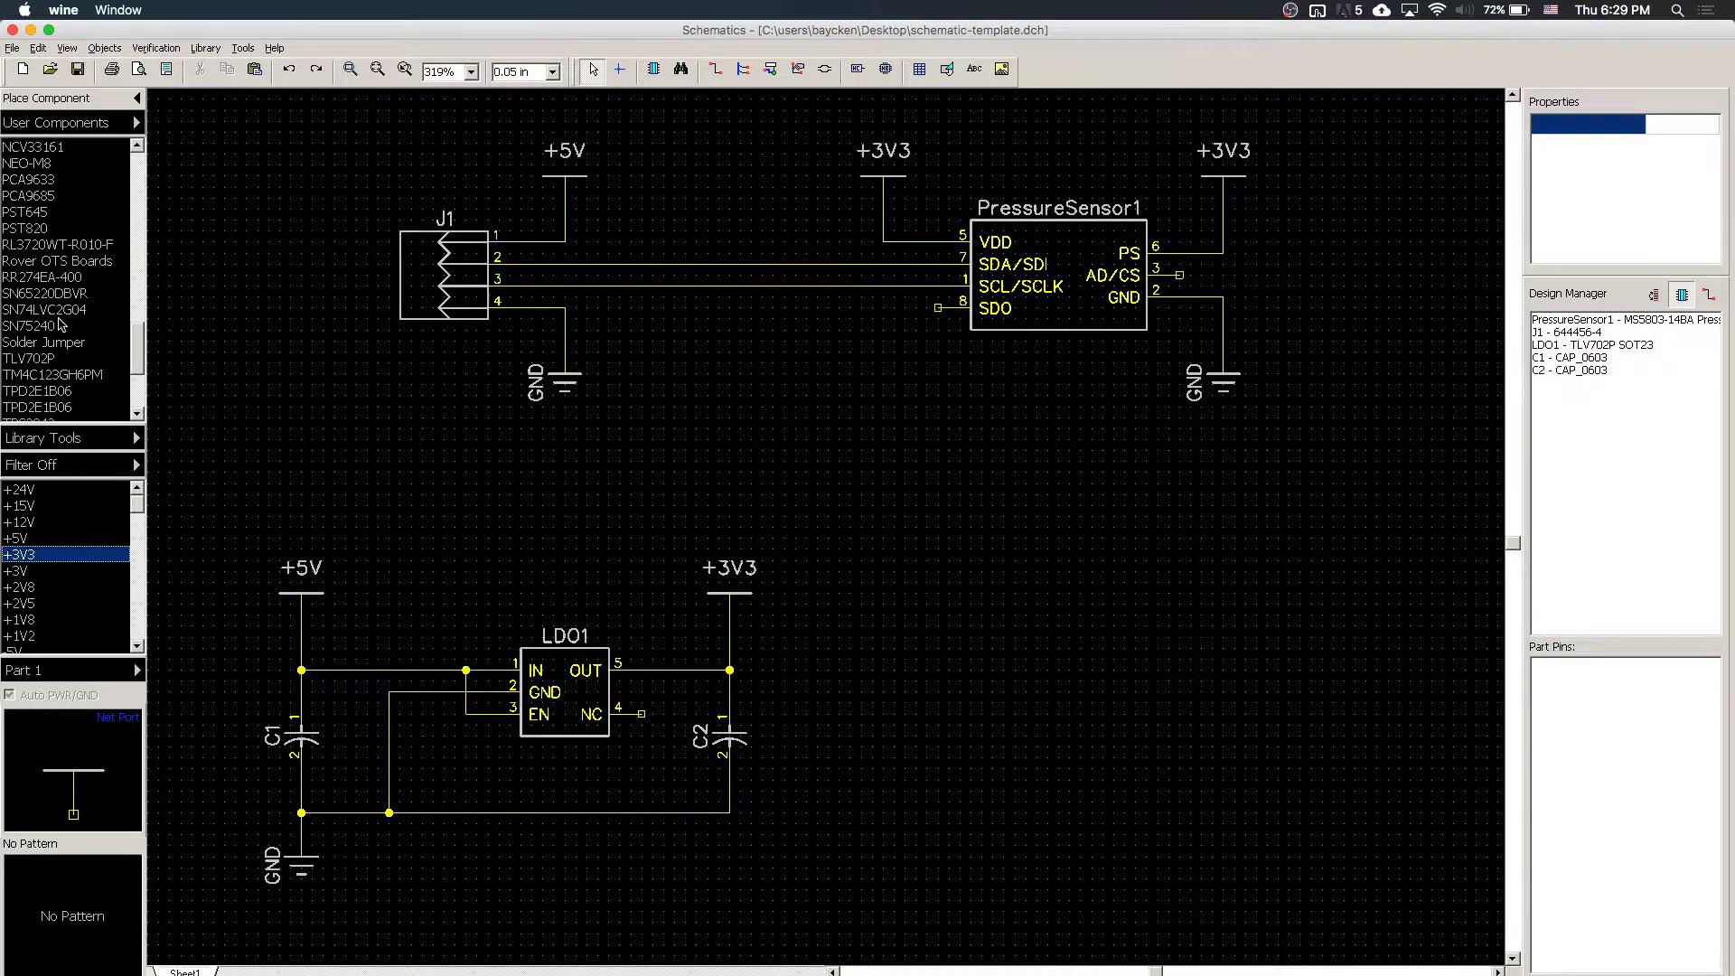
{"action": "scroll", "coordinate": [58, 324], "scroll_direction": "down", "scroll_amount": 1}
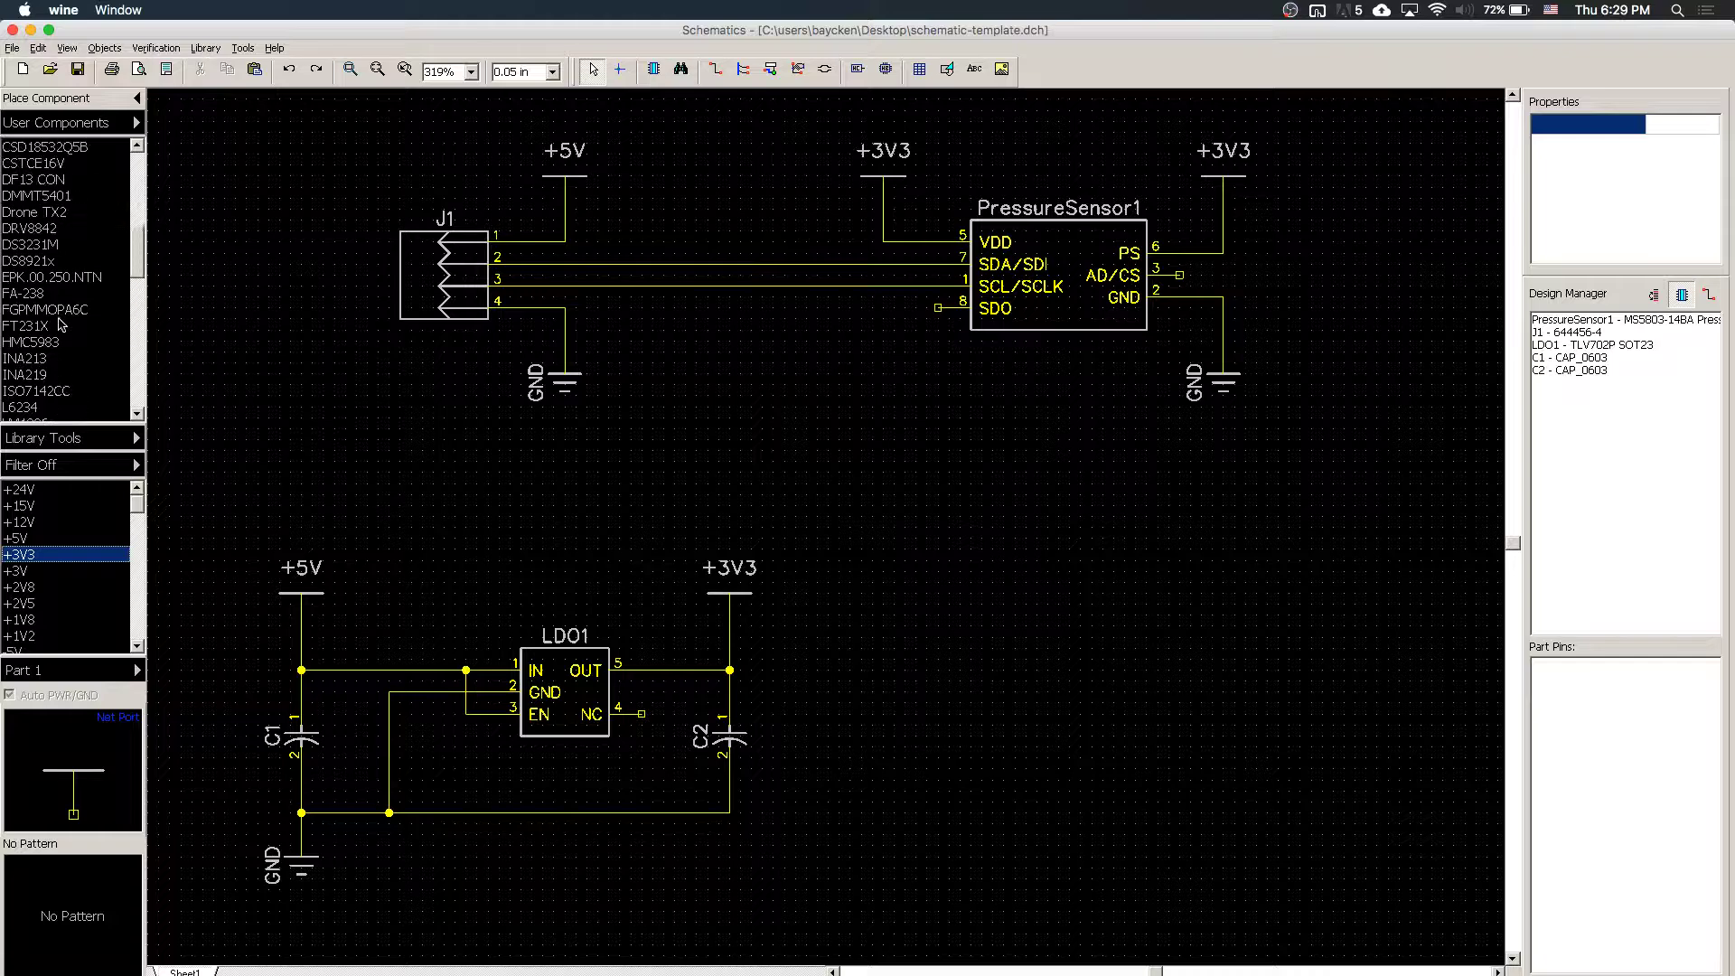
{"action": "scroll", "coordinate": [58, 323], "scroll_direction": "down", "scroll_amount": 10}
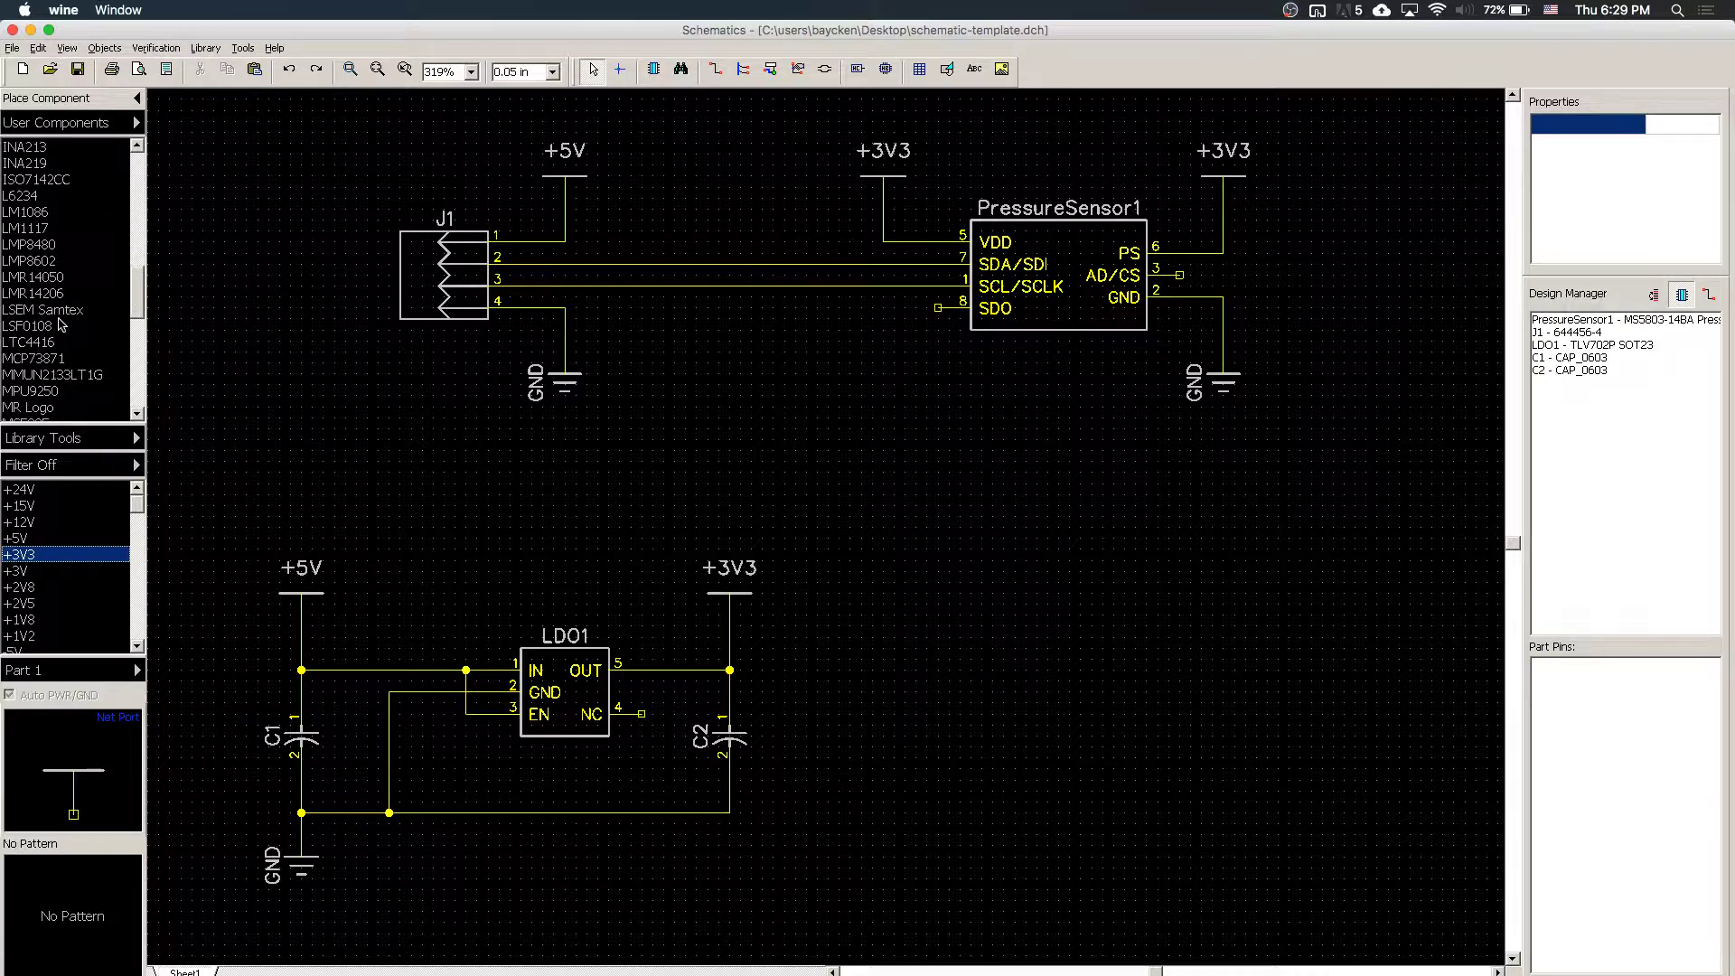
{"action": "scroll", "coordinate": [58, 323], "scroll_direction": "up", "scroll_amount": 20}
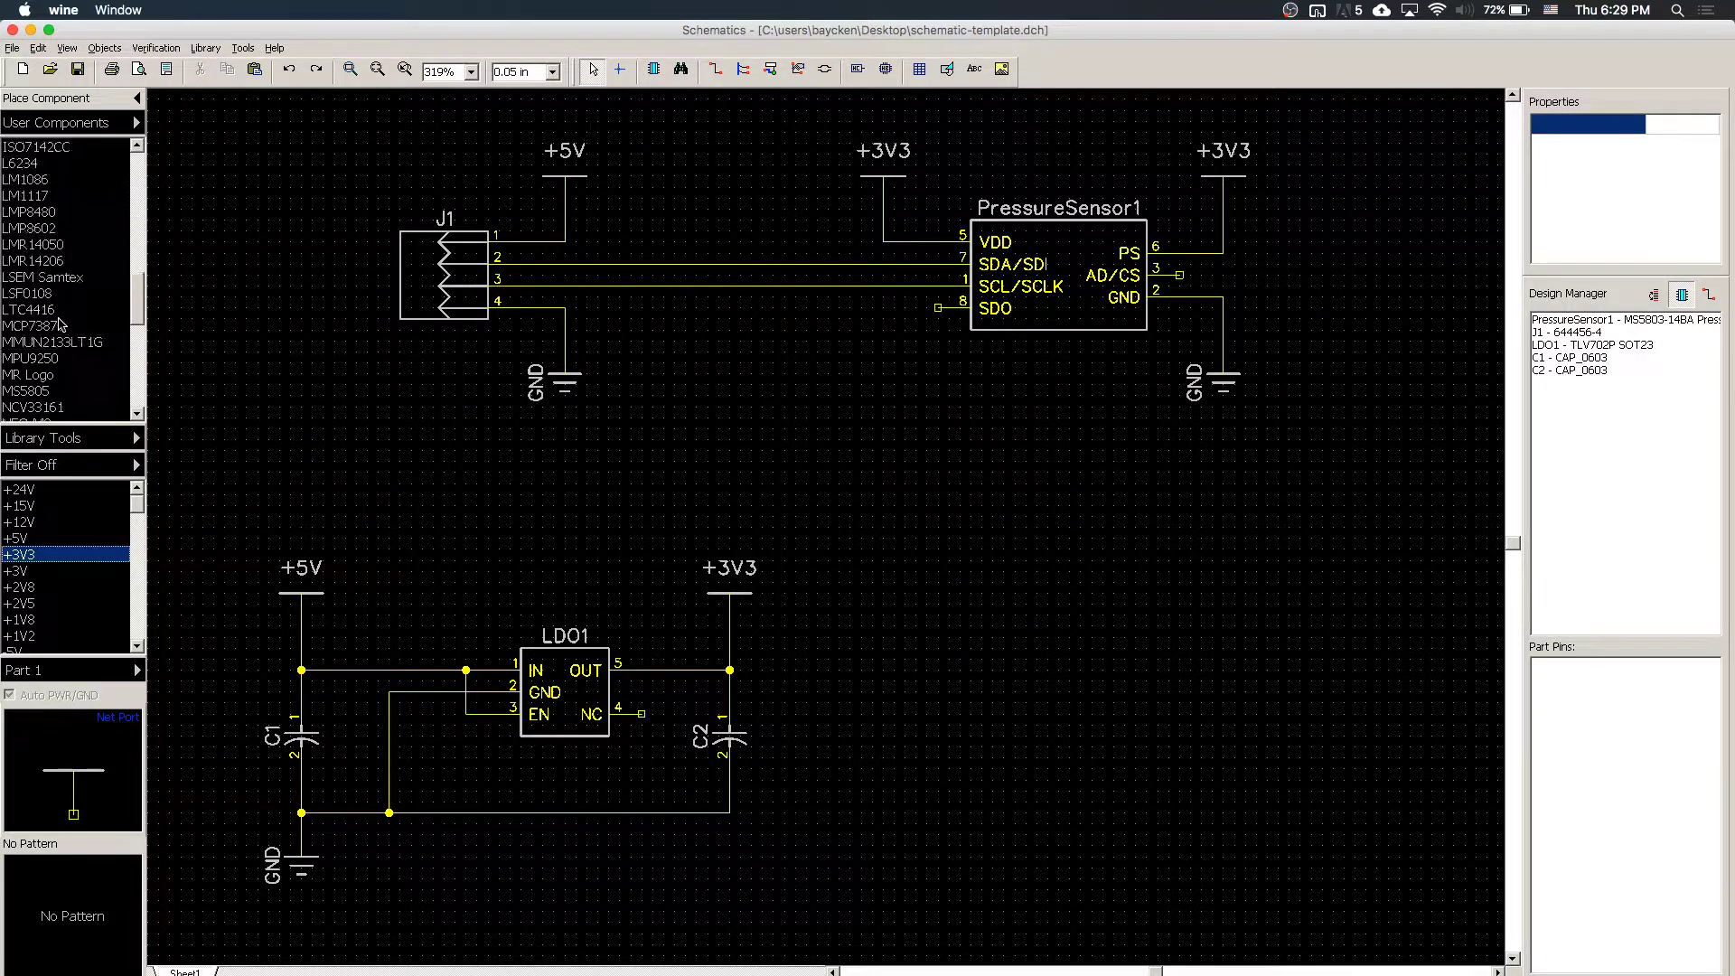
{"action": "scroll", "coordinate": [59, 323], "scroll_direction": "down", "scroll_amount": 20}
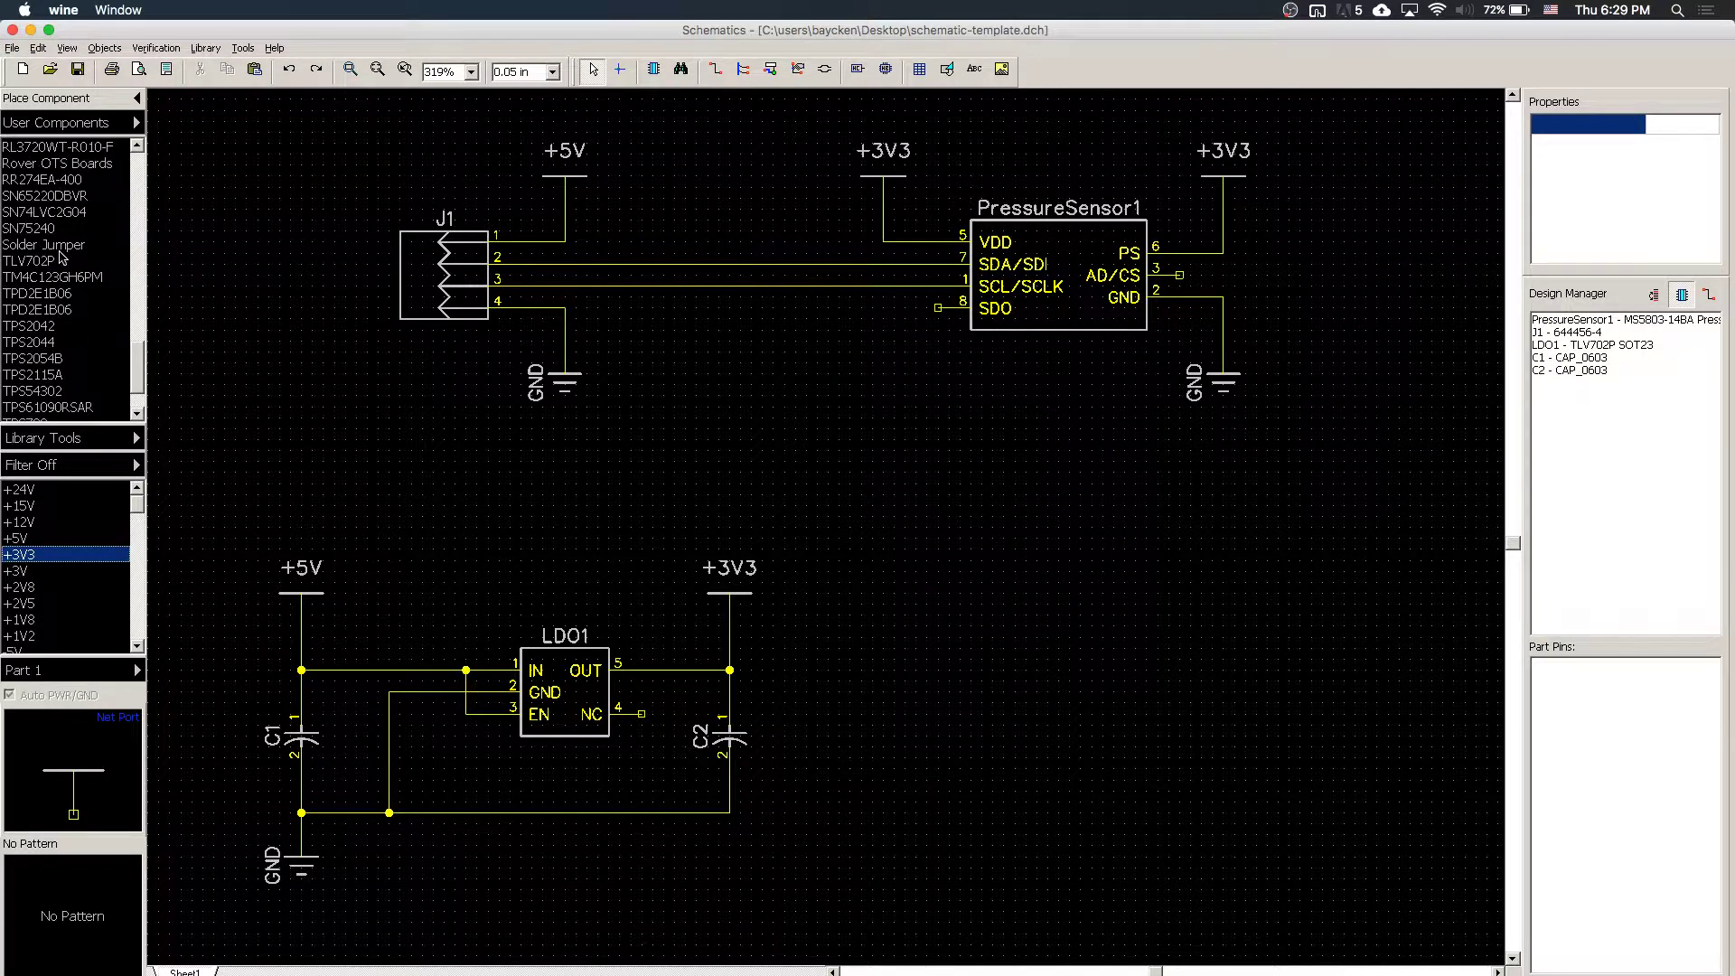
{"action": "left_click", "coordinate": [59, 250]}
- Place one Solder Jumper 2 pins component beside PressureSensor1, in line with its AD/CS pin
{"action": "left_click", "coordinate": [115, 490]}
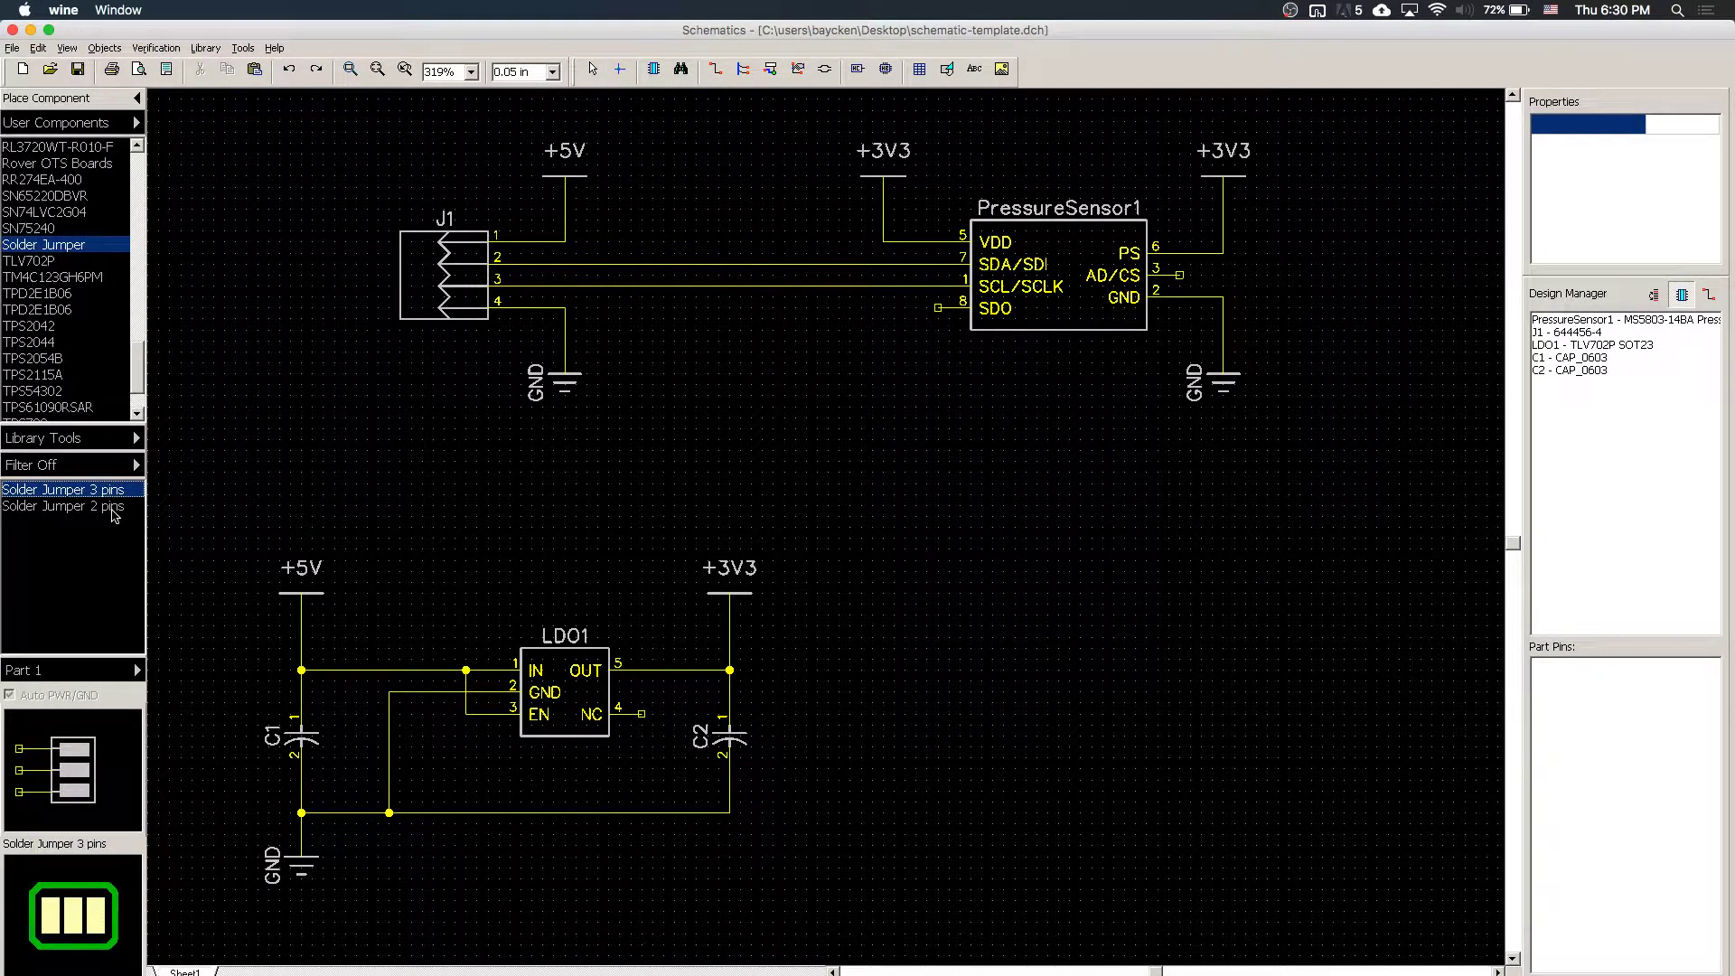
{"action": "left_click", "coordinate": [112, 508]}
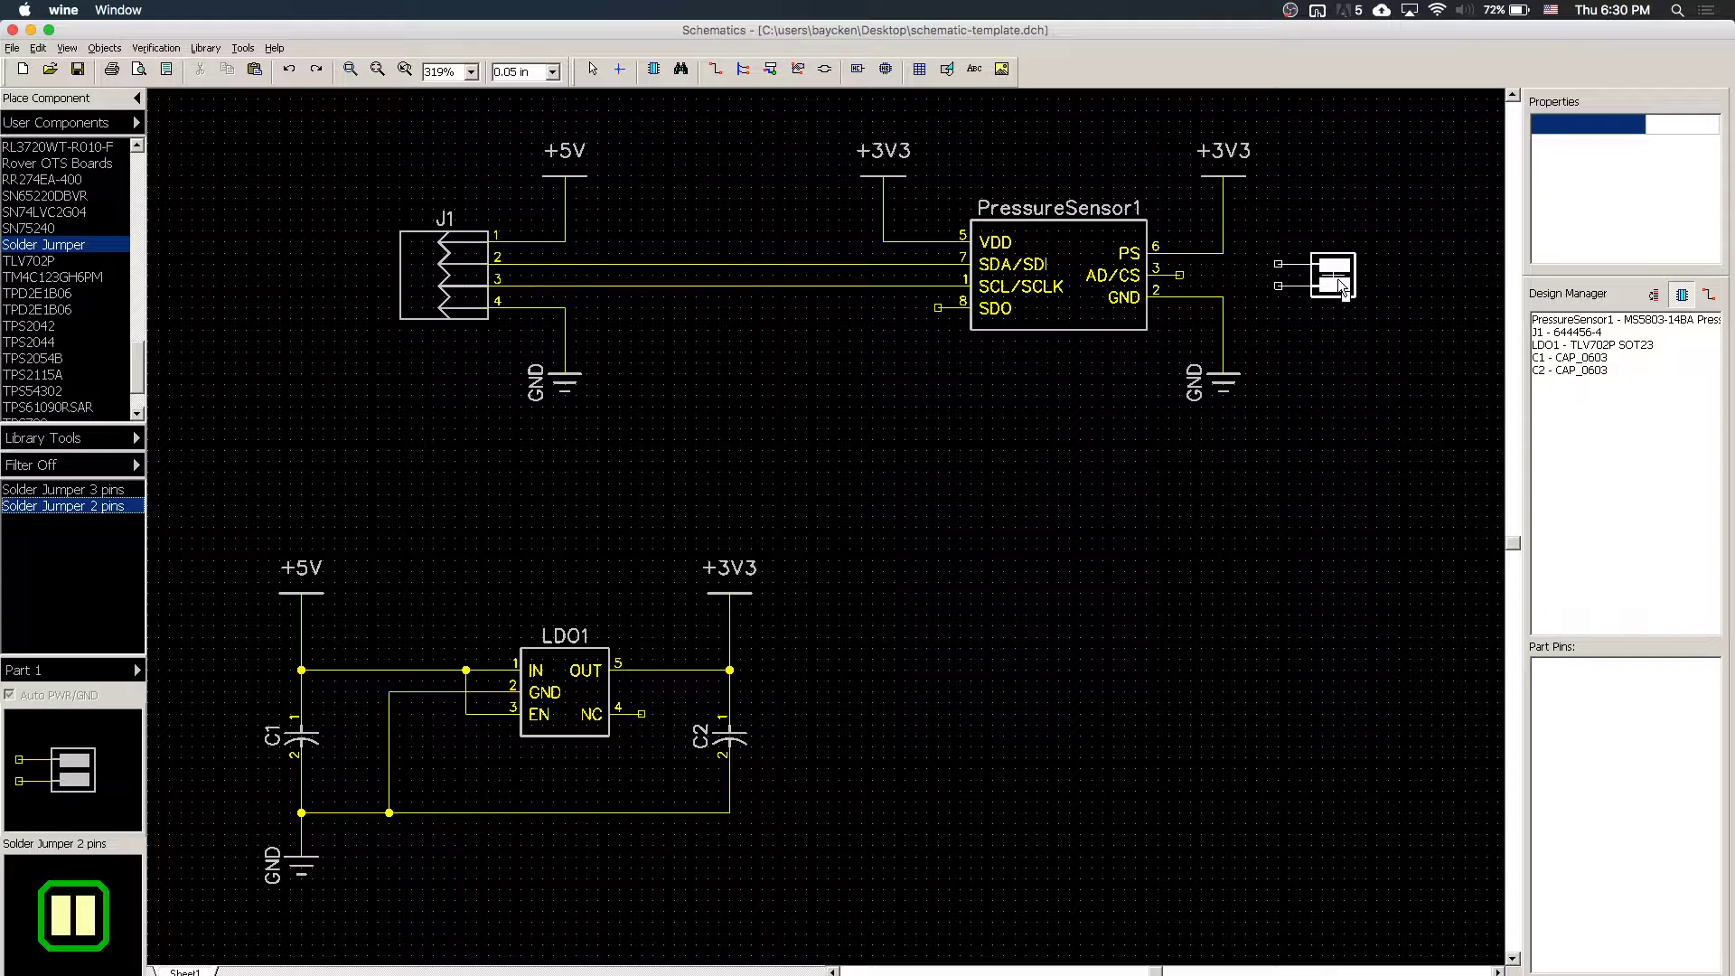
{"action": "left_click", "coordinate": [1350, 288]}
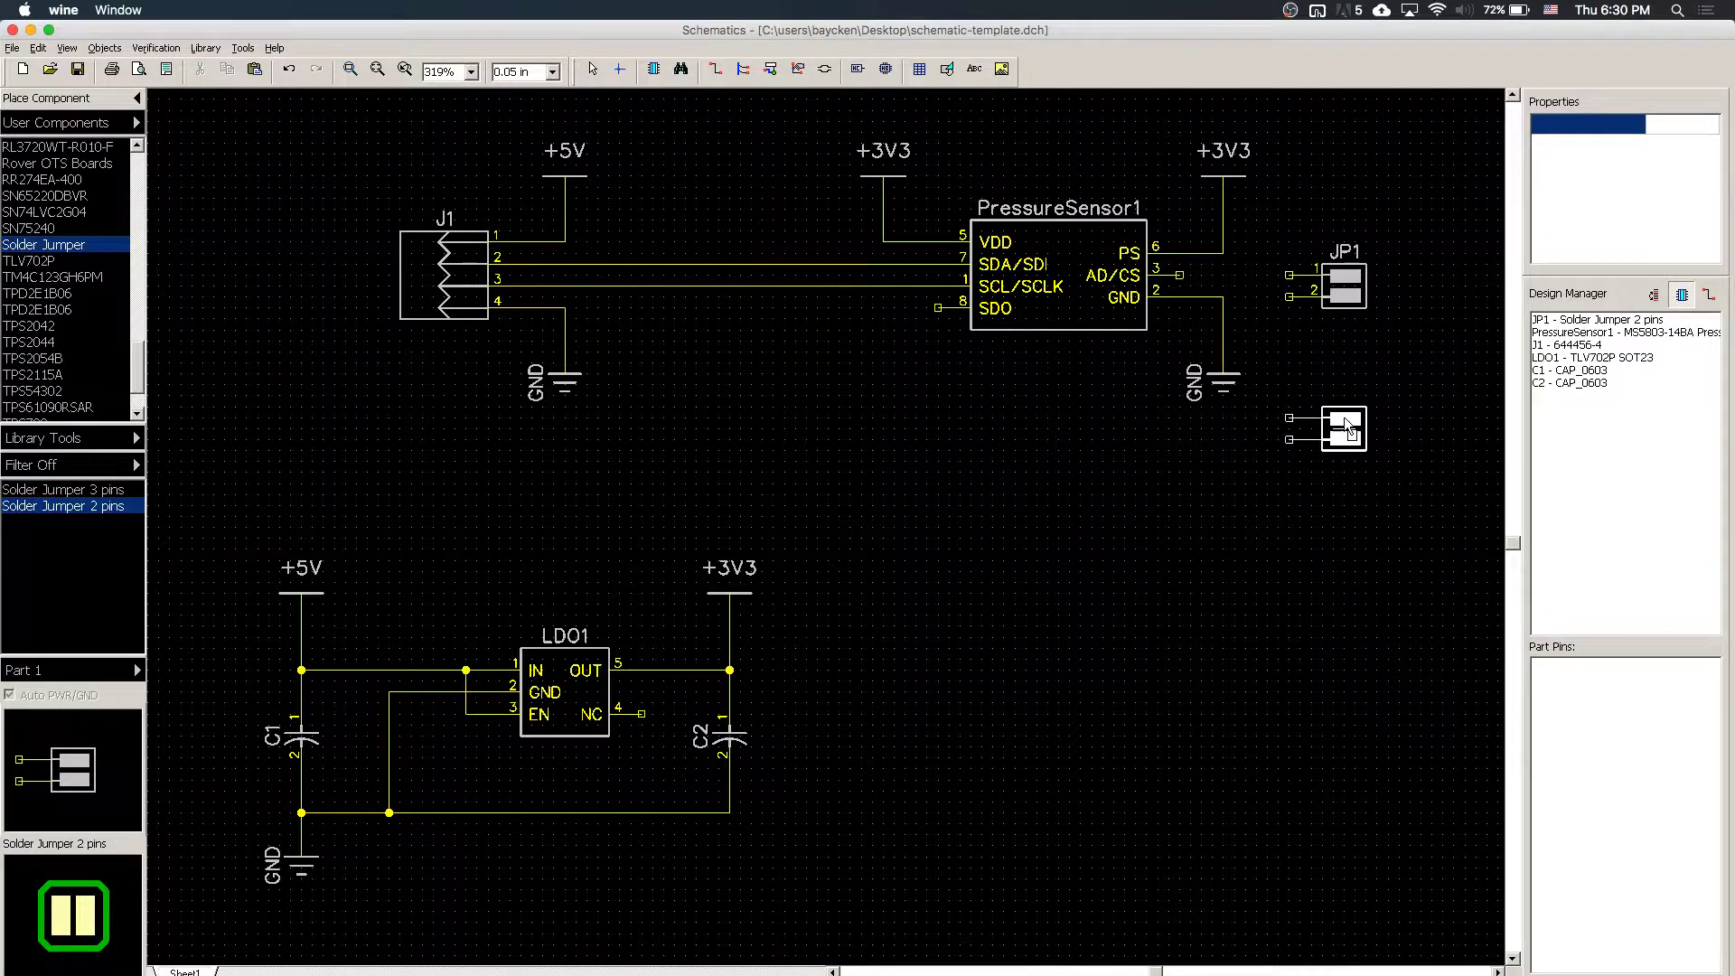
{"action": "key", "text": "Escape"}
- Wire PressureSensor1's AD/CS pin to JP1 pin 1
{"action": "left_click", "coordinate": [1180, 274]}
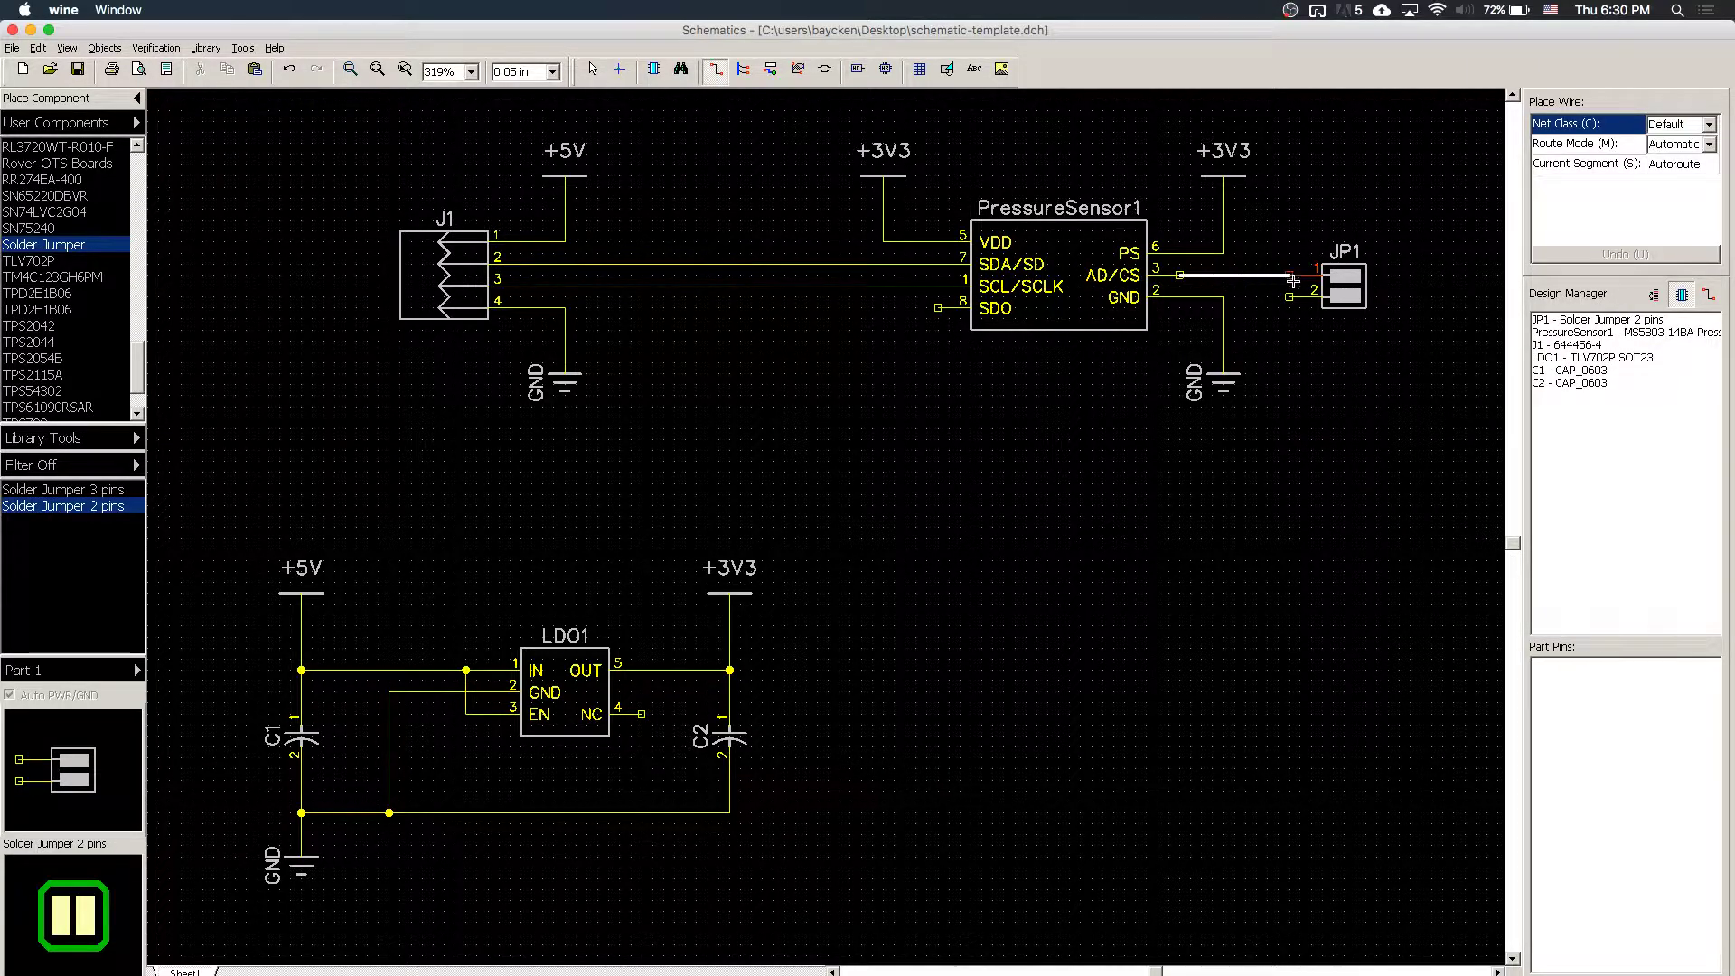
{"action": "left_click", "coordinate": [1293, 282]}
{"action": "key", "text": "Escape"}
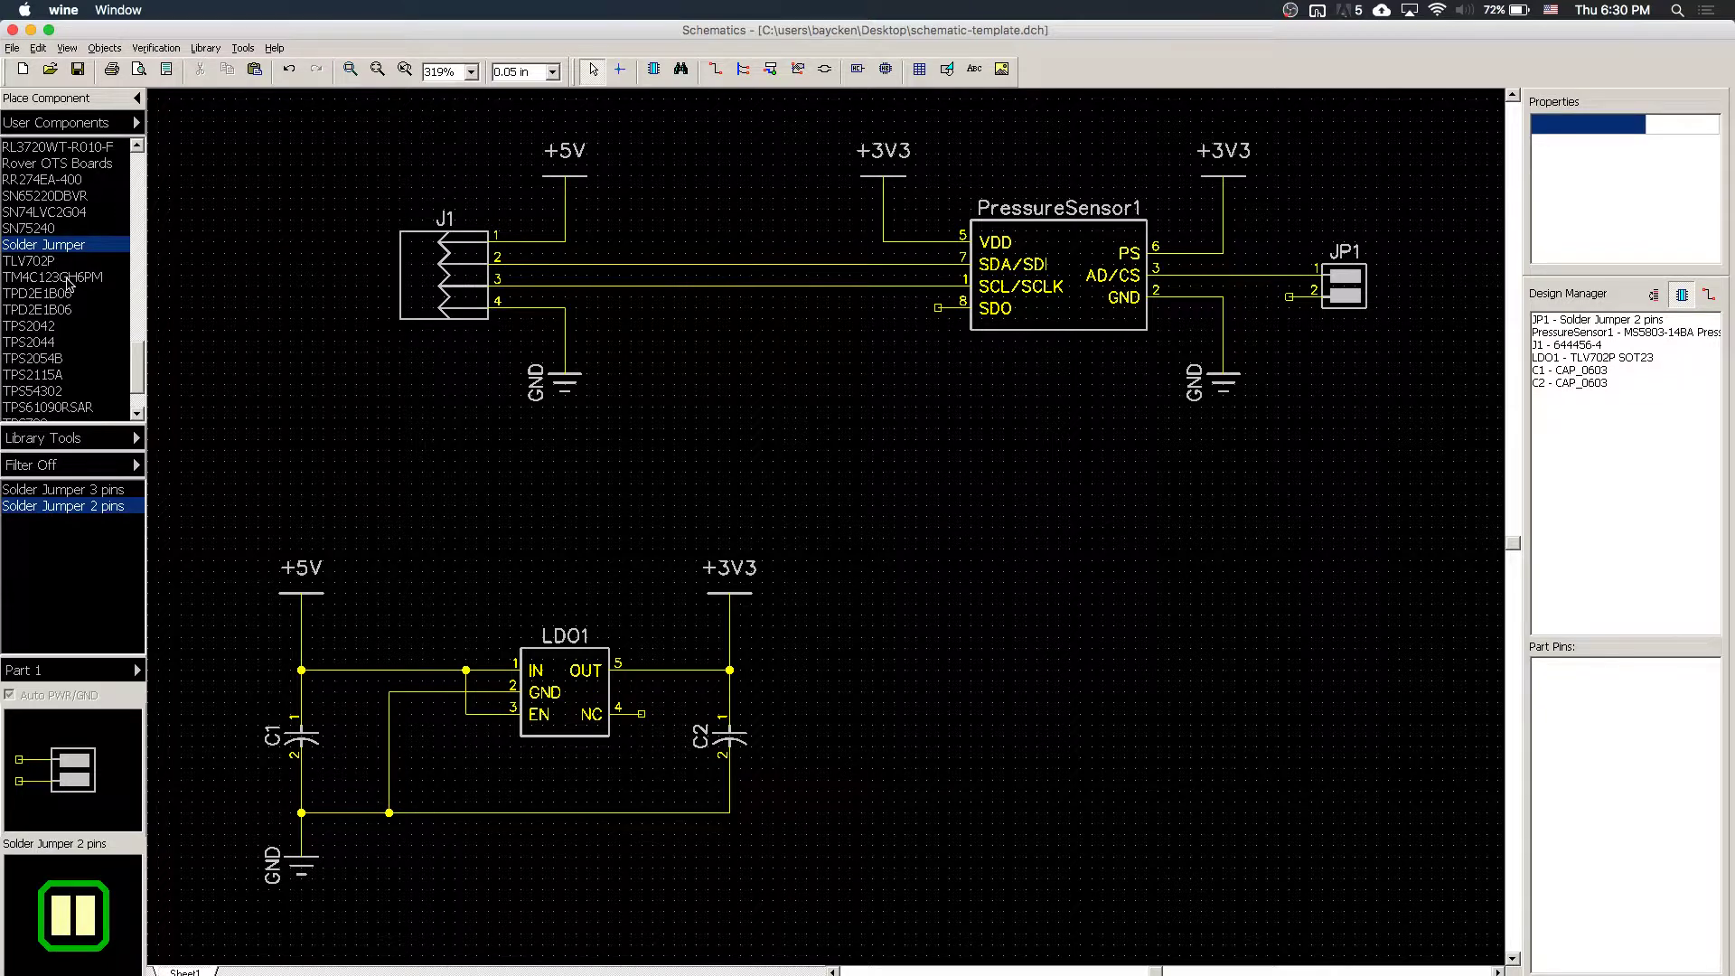
- Place a RES_0603 resistor from the Discrete SMD library horizontally beside the PS pin, with its pin 2 facing PressureSensor1
{"action": "left_click", "coordinate": [90, 122]}
{"action": "left_click", "coordinate": [217, 120]}
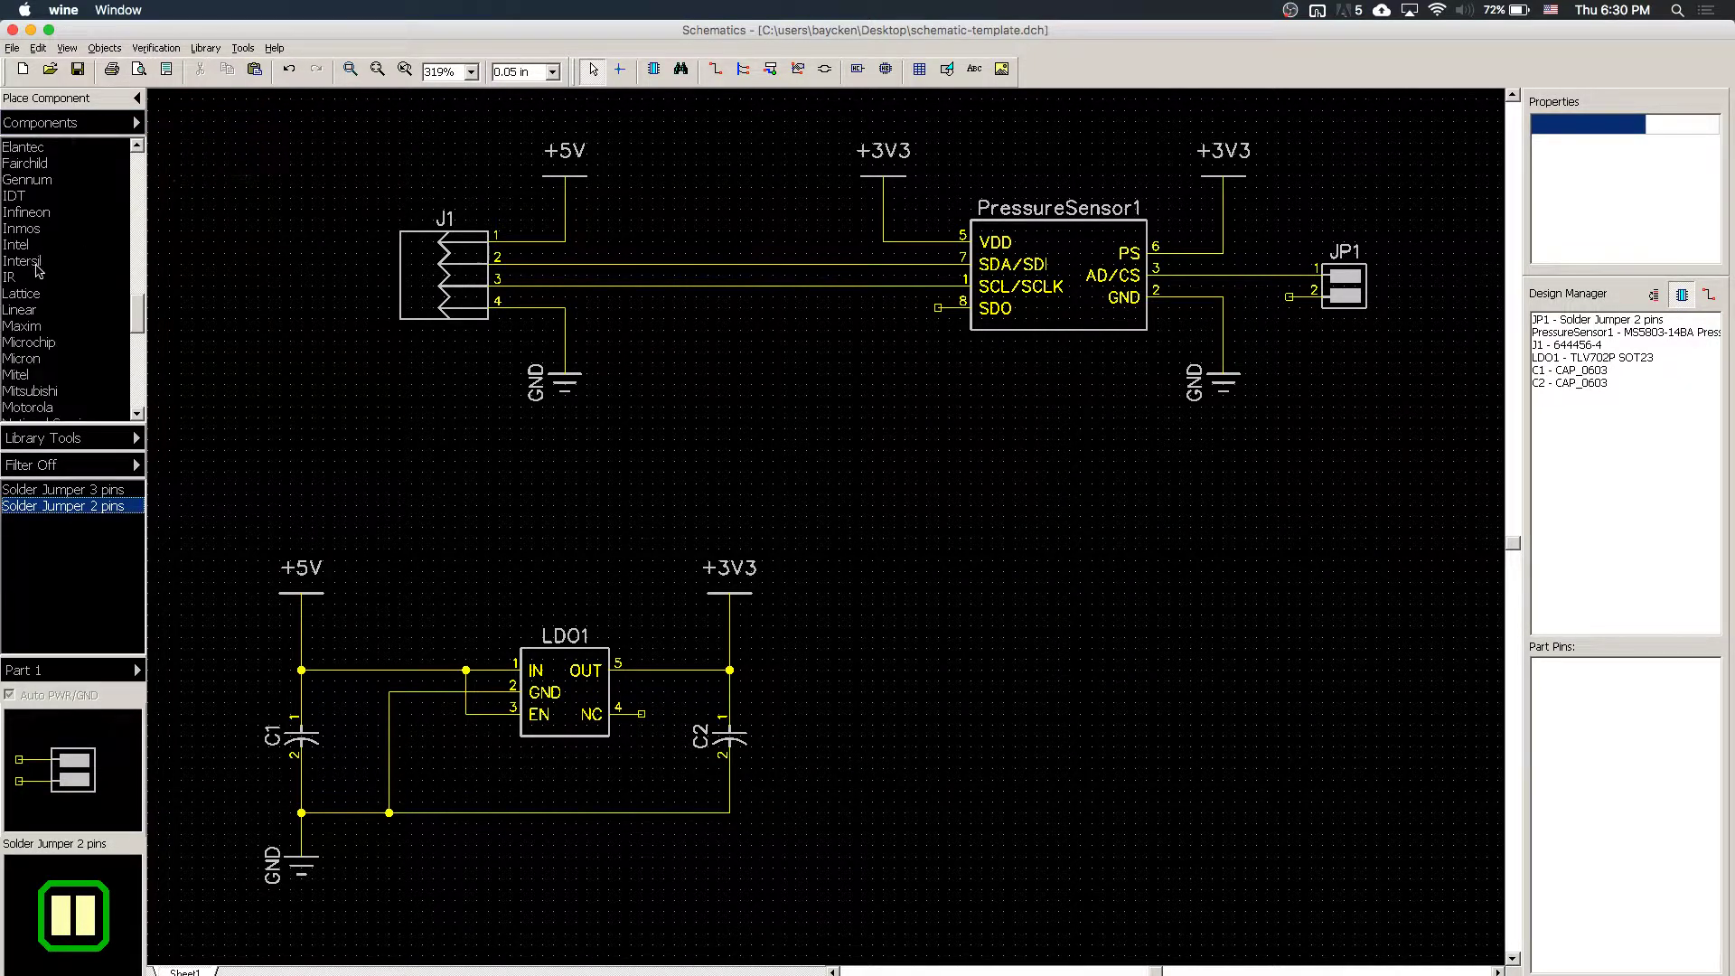
{"action": "scroll", "coordinate": [78, 344], "scroll_direction": "up", "scroll_amount": 20}
{"action": "left_click", "coordinate": [41, 147]}
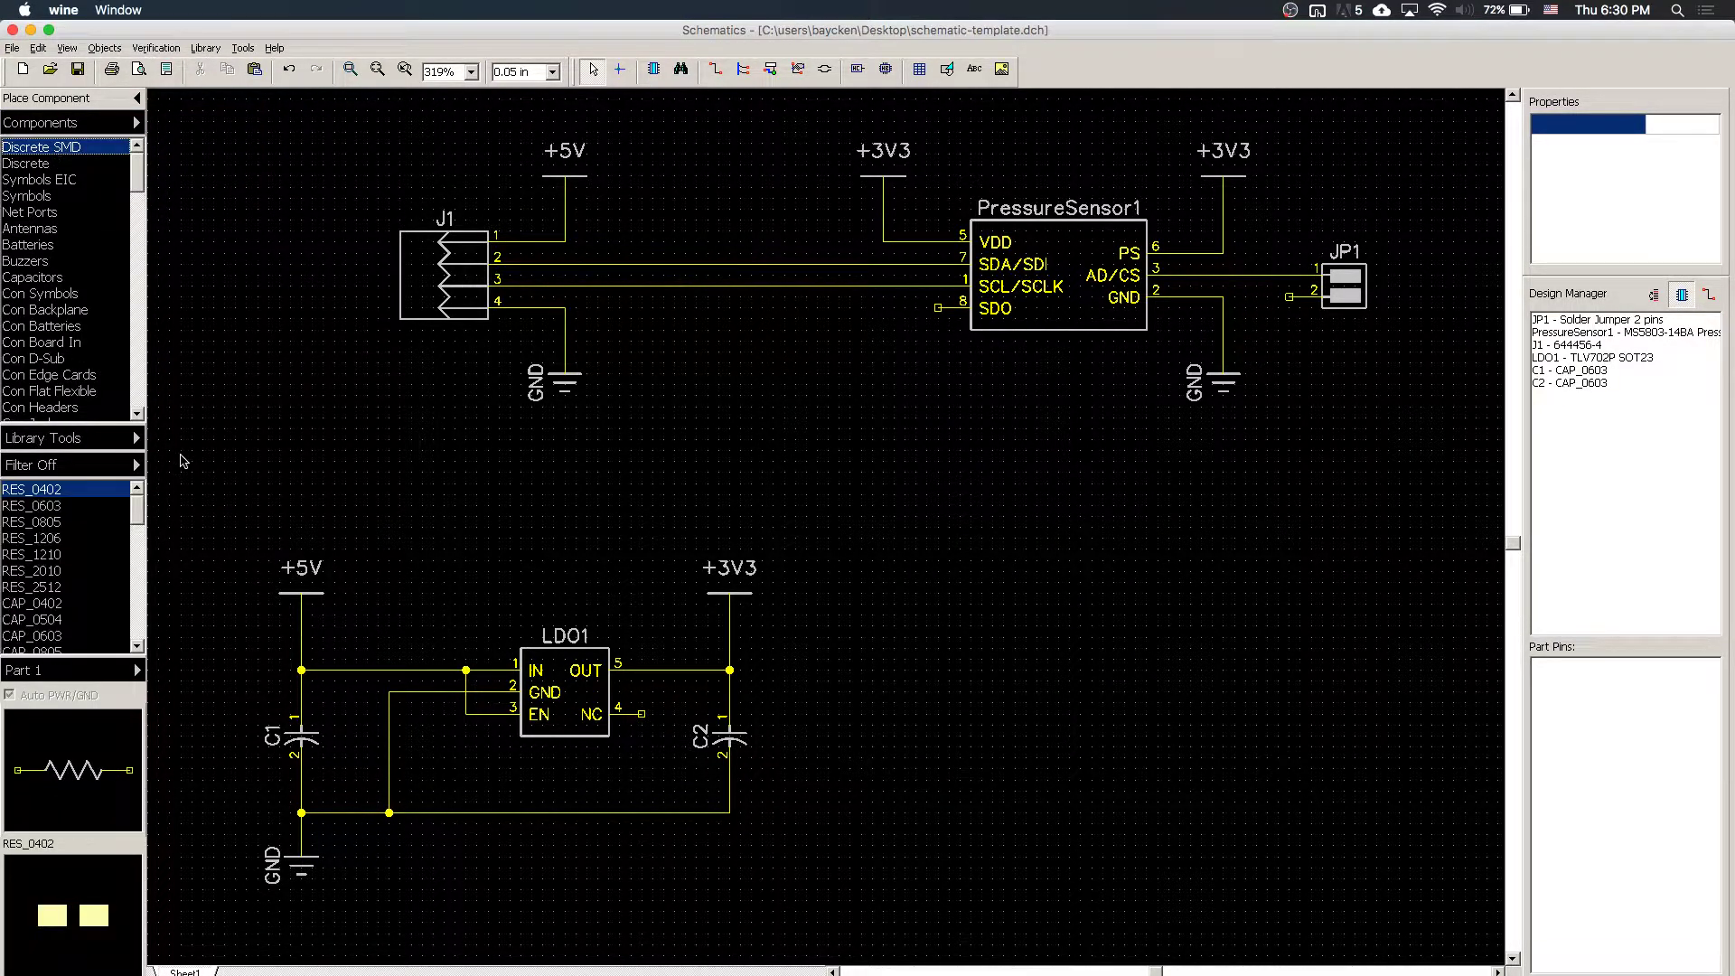
{"action": "left_click", "coordinate": [53, 506]}
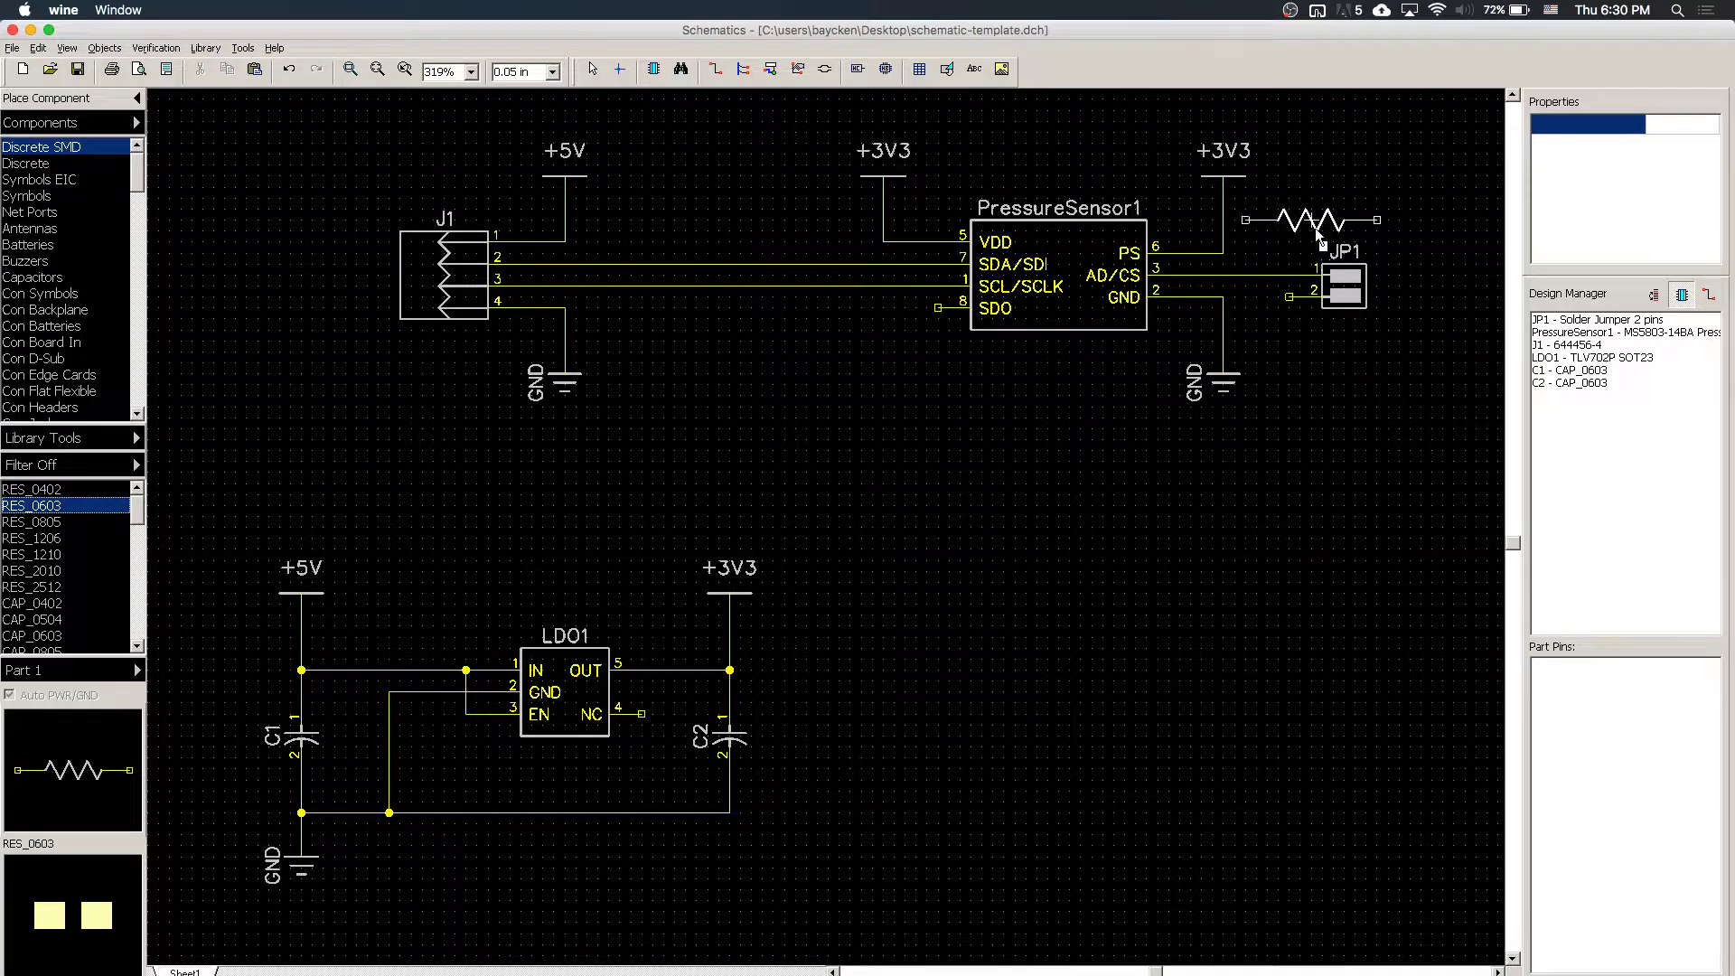
{"action": "key", "text": "r"}
{"action": "key", "text": "r"}
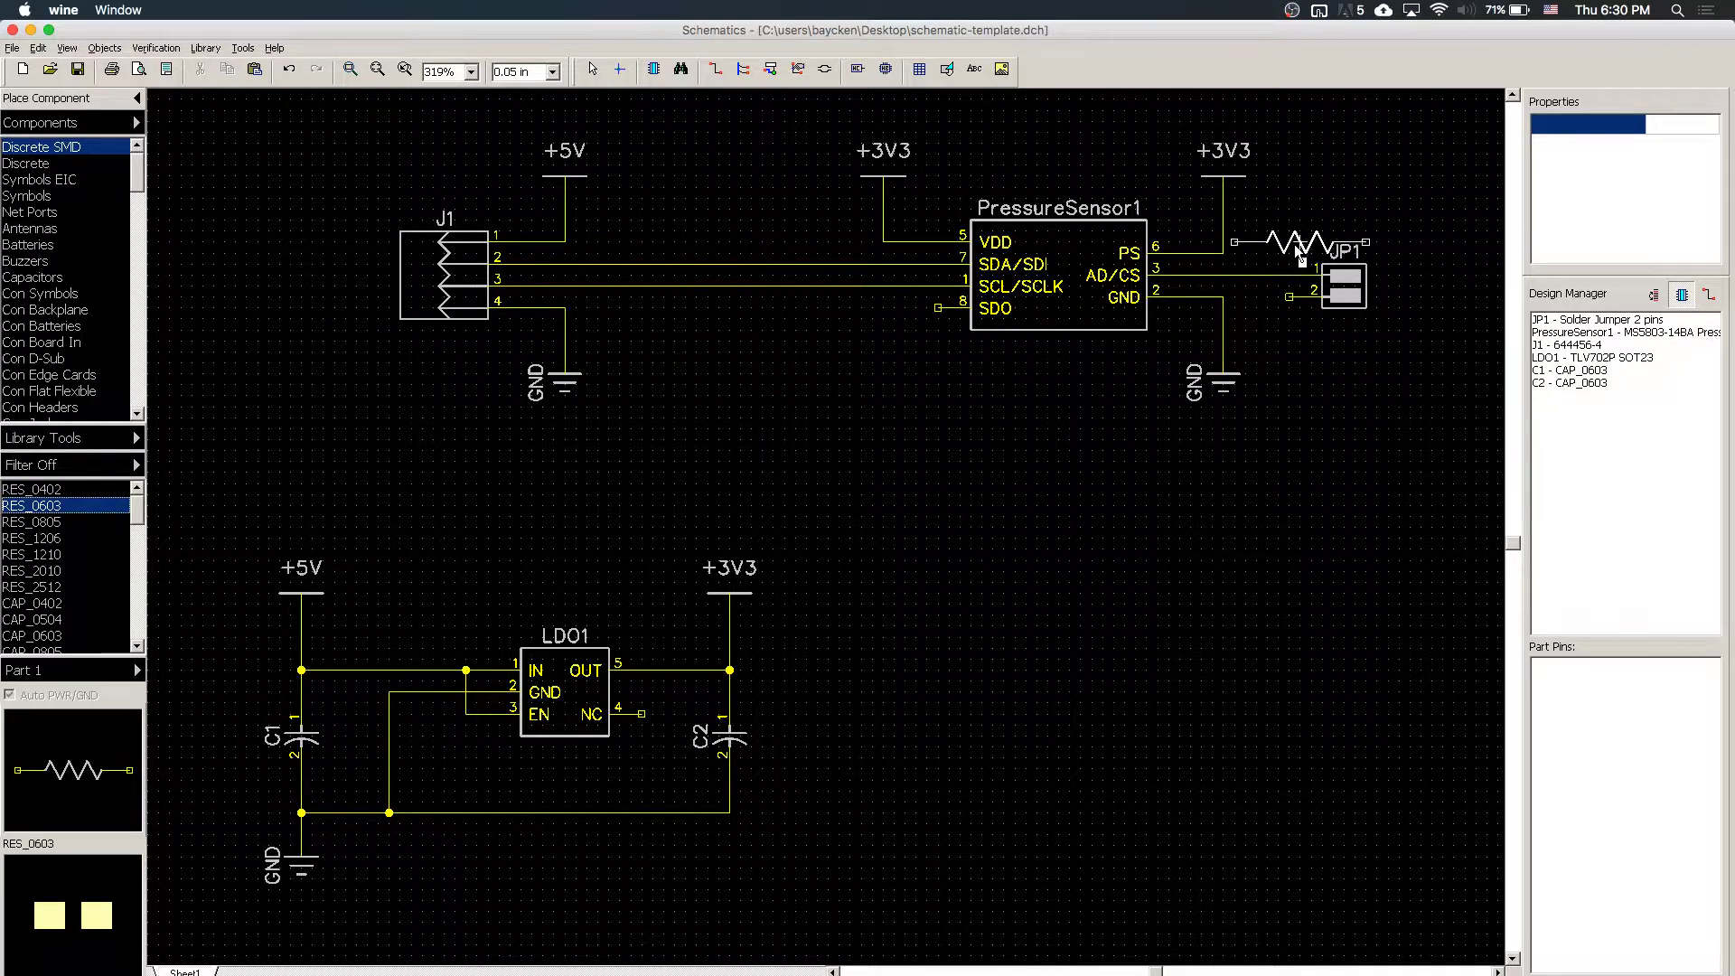
{"action": "key", "text": "r"}
{"action": "key", "text": "r"}
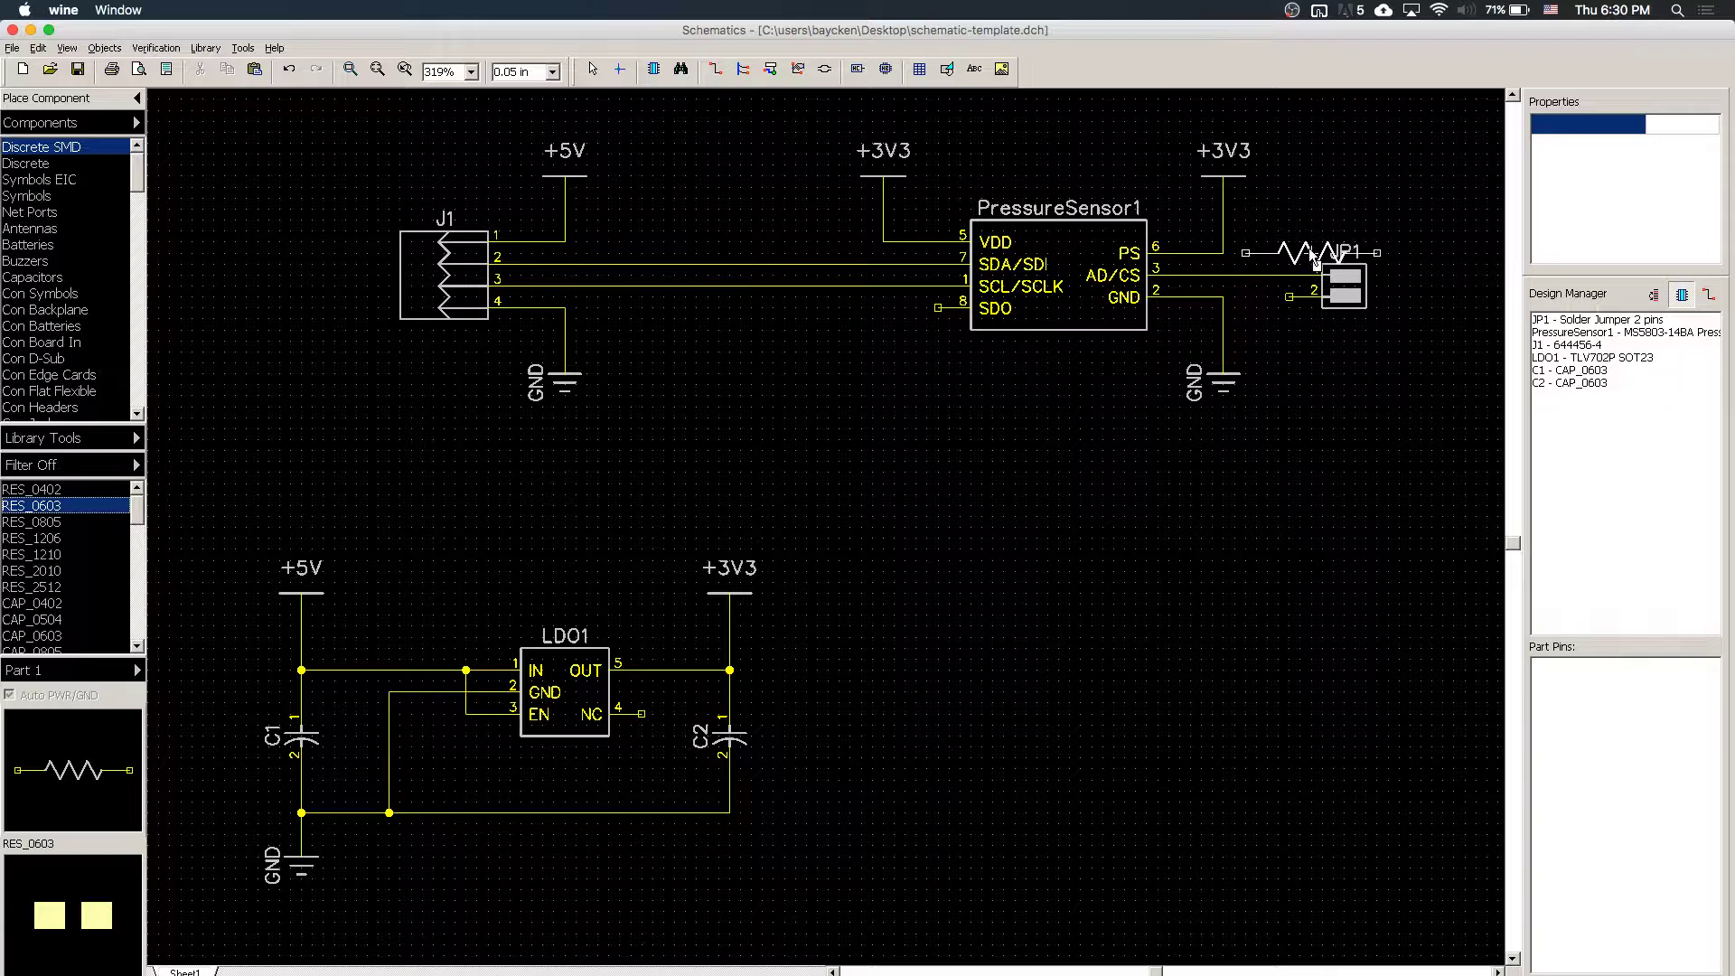
{"action": "left_click", "coordinate": [1311, 254]}
- Move JP1 farther away from PressureSensor1 so that it clears R1
{"action": "left_click", "coordinate": [1360, 307]}
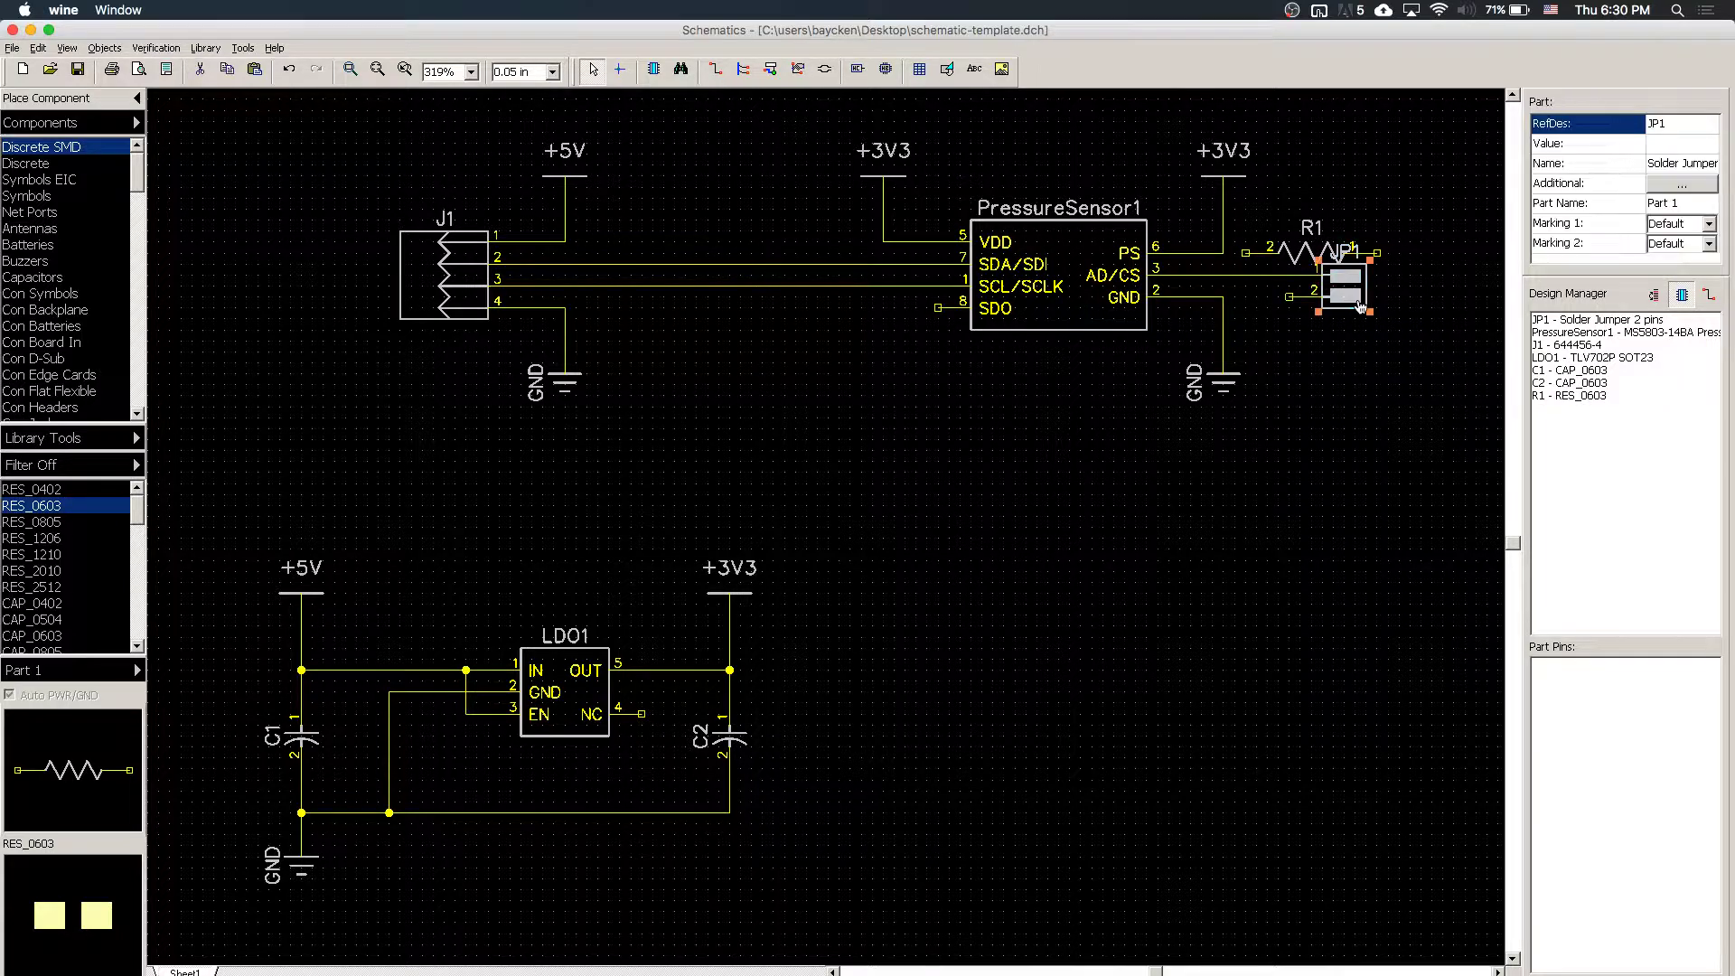
{"action": "left_click_drag", "start_coordinate": [1361, 307], "coordinate": [1442, 305]}
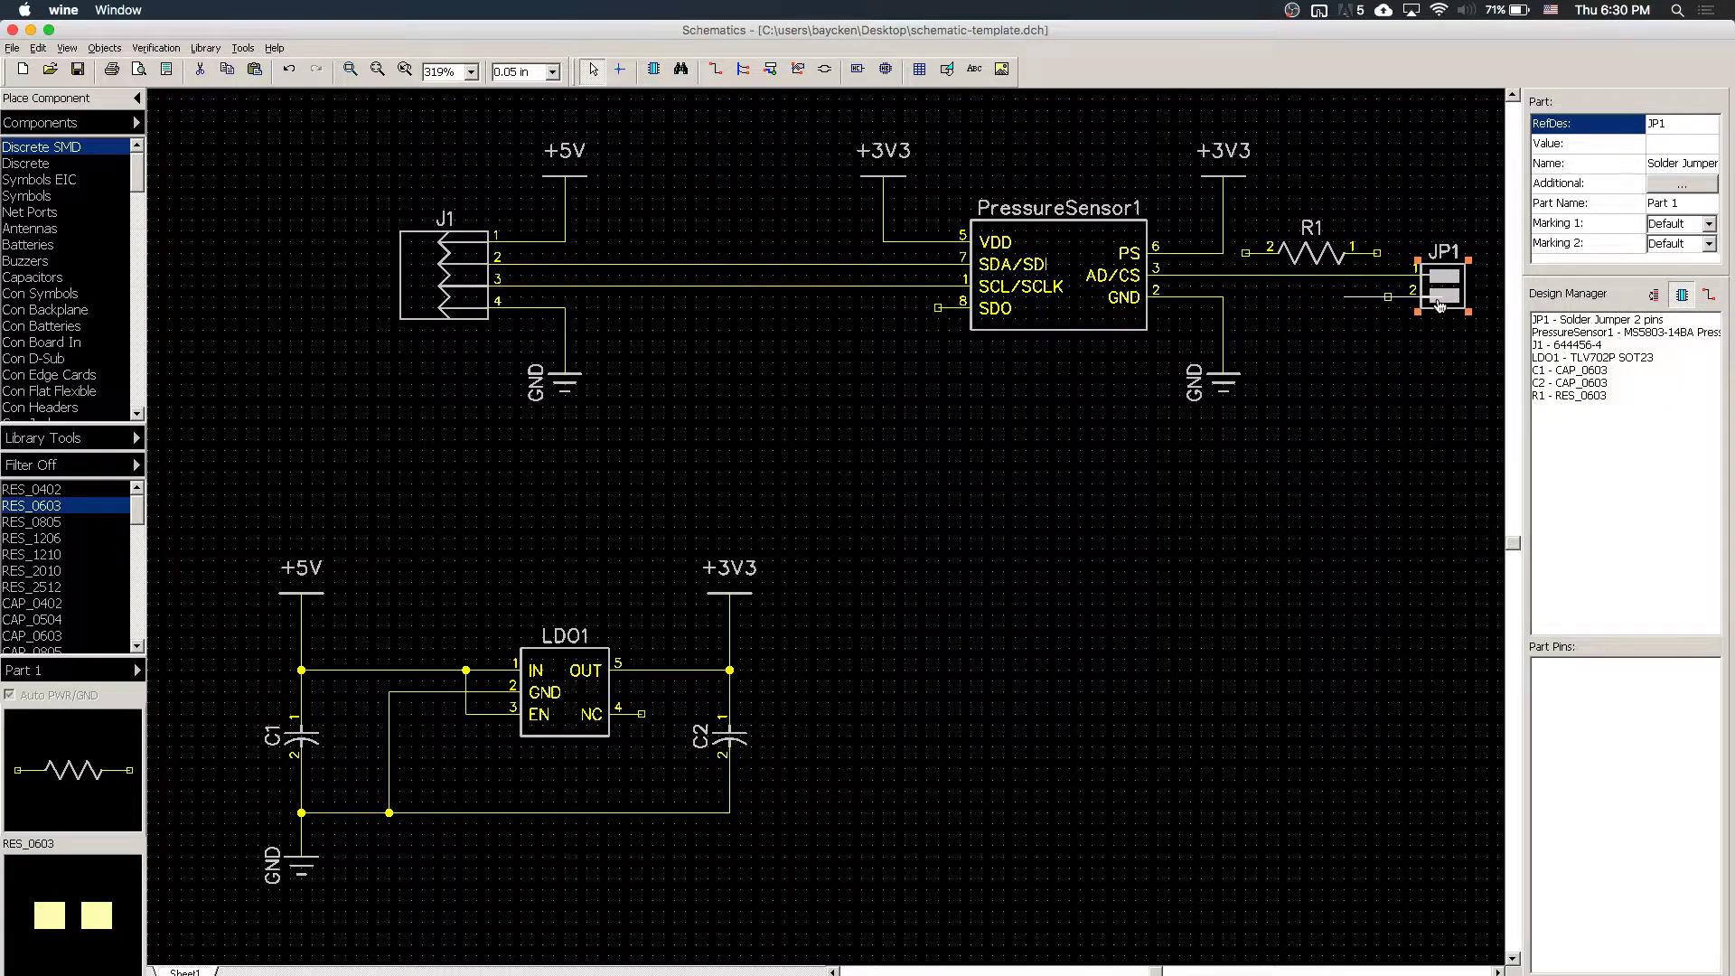
{"action": "left_click", "coordinate": [1302, 350]}
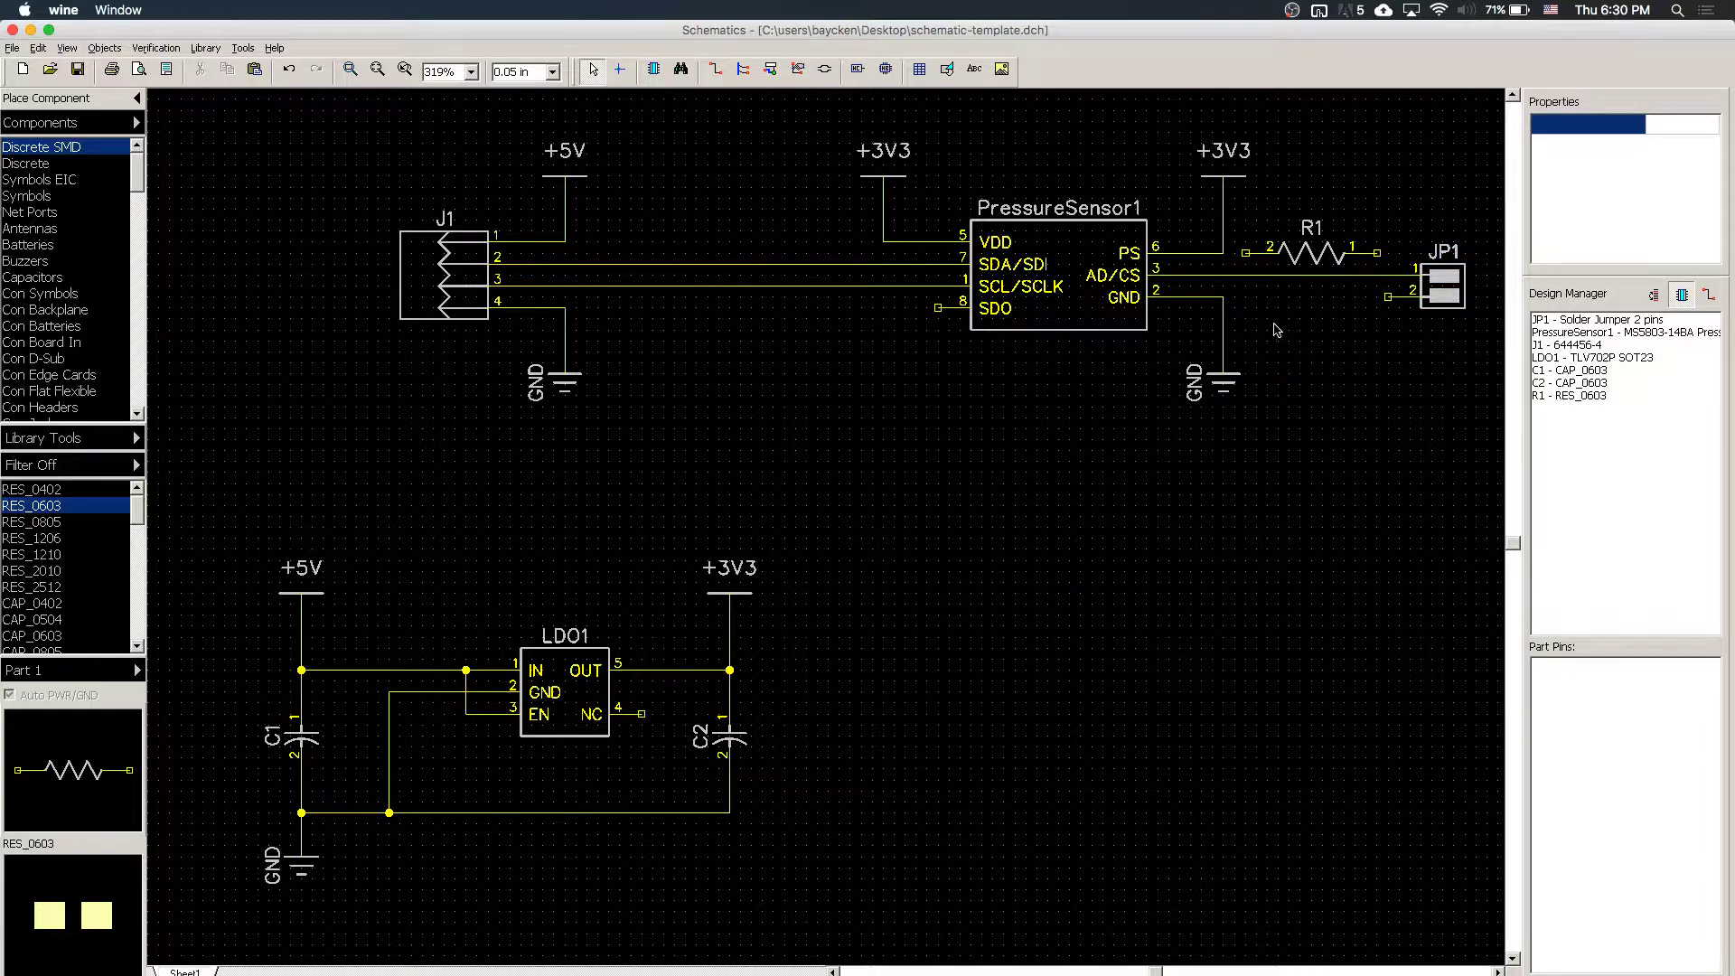
- Wire R1 pin 2 to the +3V3 wire at the PS pin and R1 pin 1 to the AD/CS wire
{"action": "left_click", "coordinate": [1246, 254]}
{"action": "left_click", "coordinate": [1223, 253]}
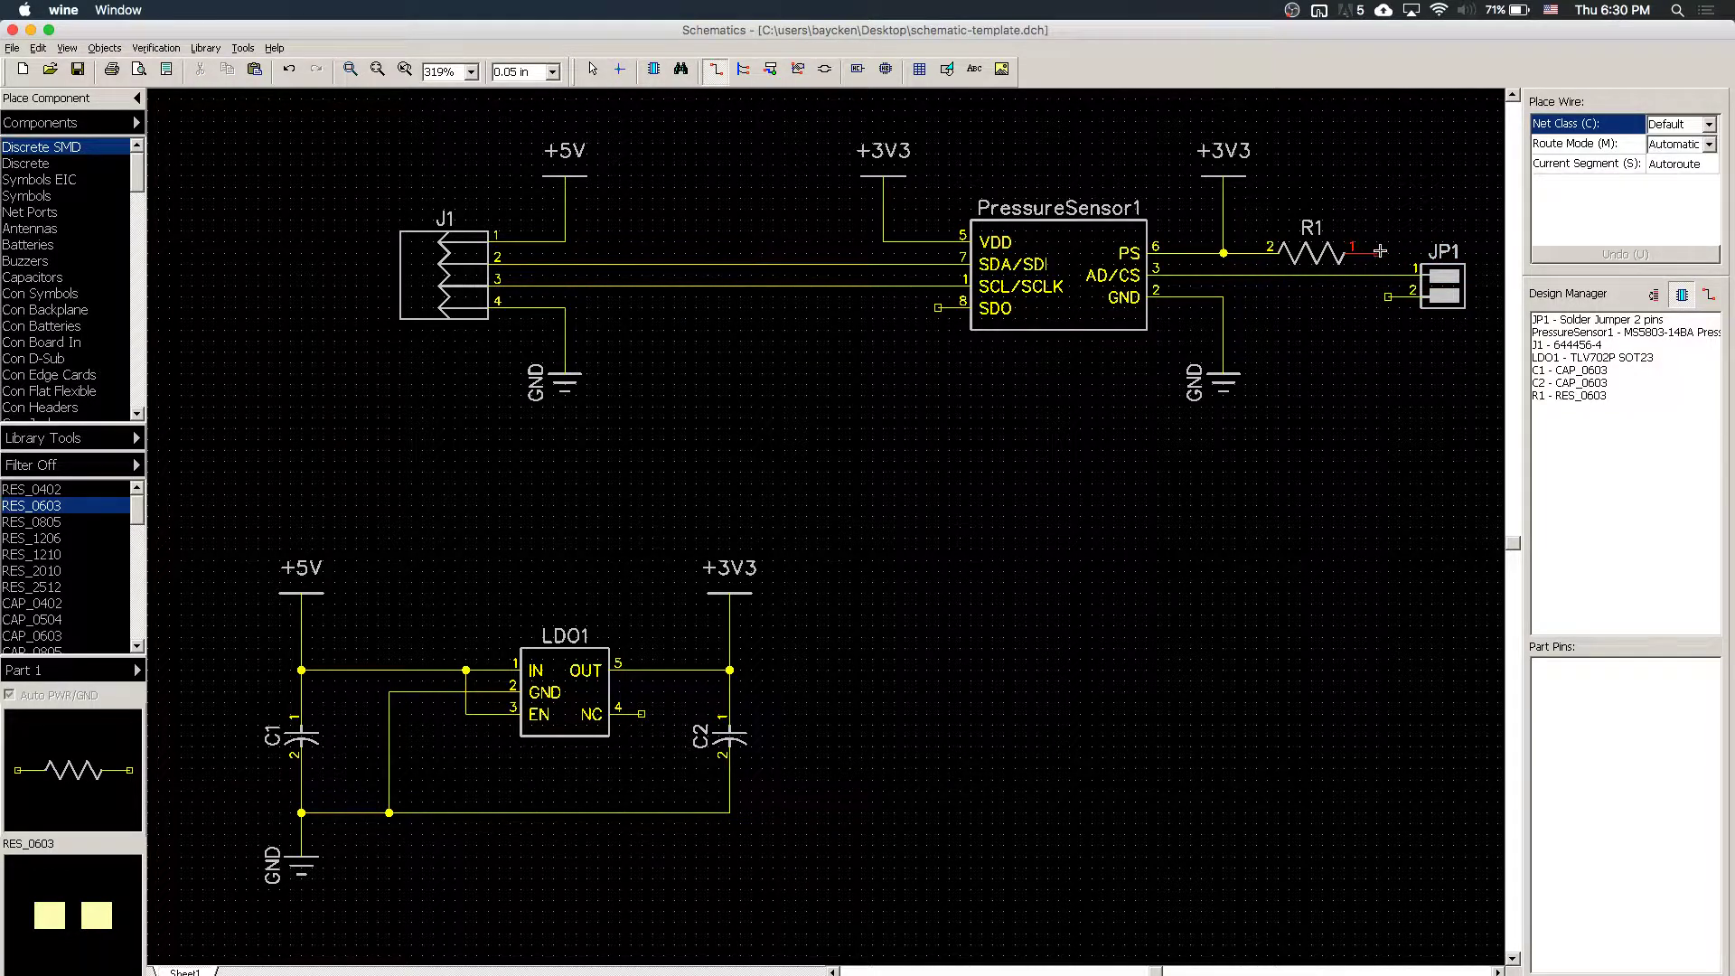
{"action": "left_click", "coordinate": [1378, 254]}
{"action": "left_click", "coordinate": [1379, 276]}
- Wire JP1 pin 2 to the ground wire at PressureSensor1's GND pin
{"action": "left_click", "coordinate": [1224, 296]}
{"action": "key", "text": "Escape"}
{"action": "scroll", "coordinate": [1383, 512], "scroll_direction": "down", "scroll_amount": 1}
{"action": "scroll", "coordinate": [1384, 514], "scroll_direction": "up", "scroll_amount": 1}
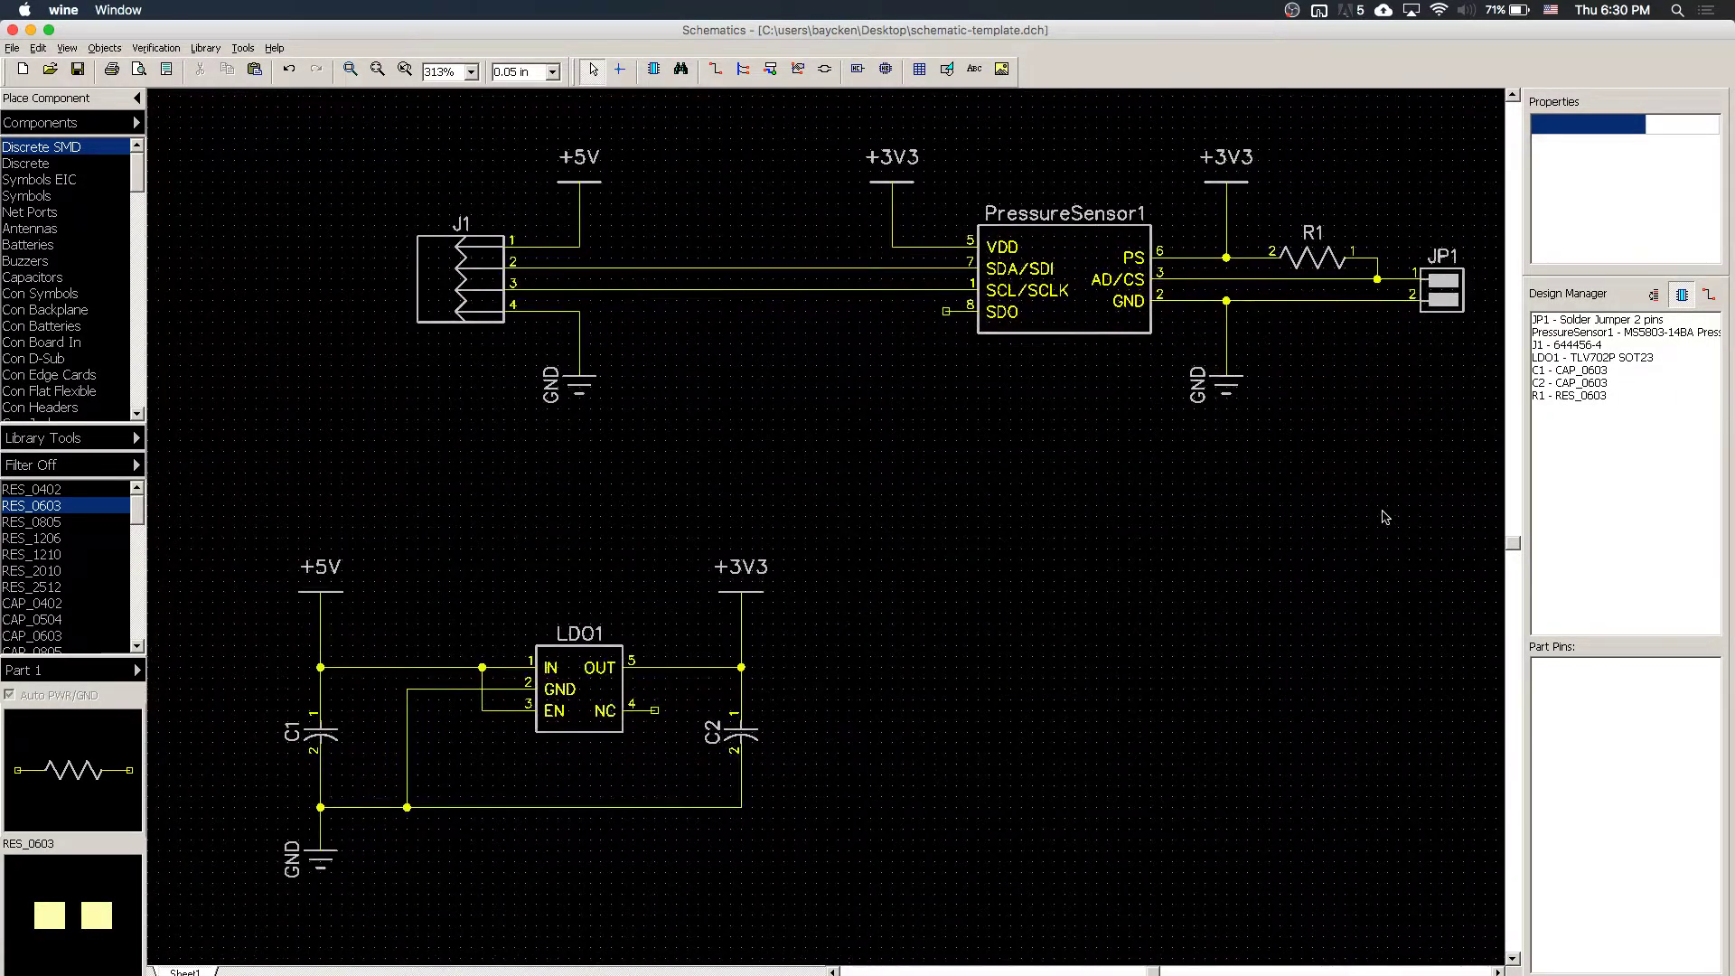
- Place a RES_0603 resistor vertically between J1 and PressureSensor1, below the SCL/SCLK wire with its pin 2 on that wire
{"action": "left_click", "coordinate": [32, 505]}
{"action": "left_click", "coordinate": [775, 396]}
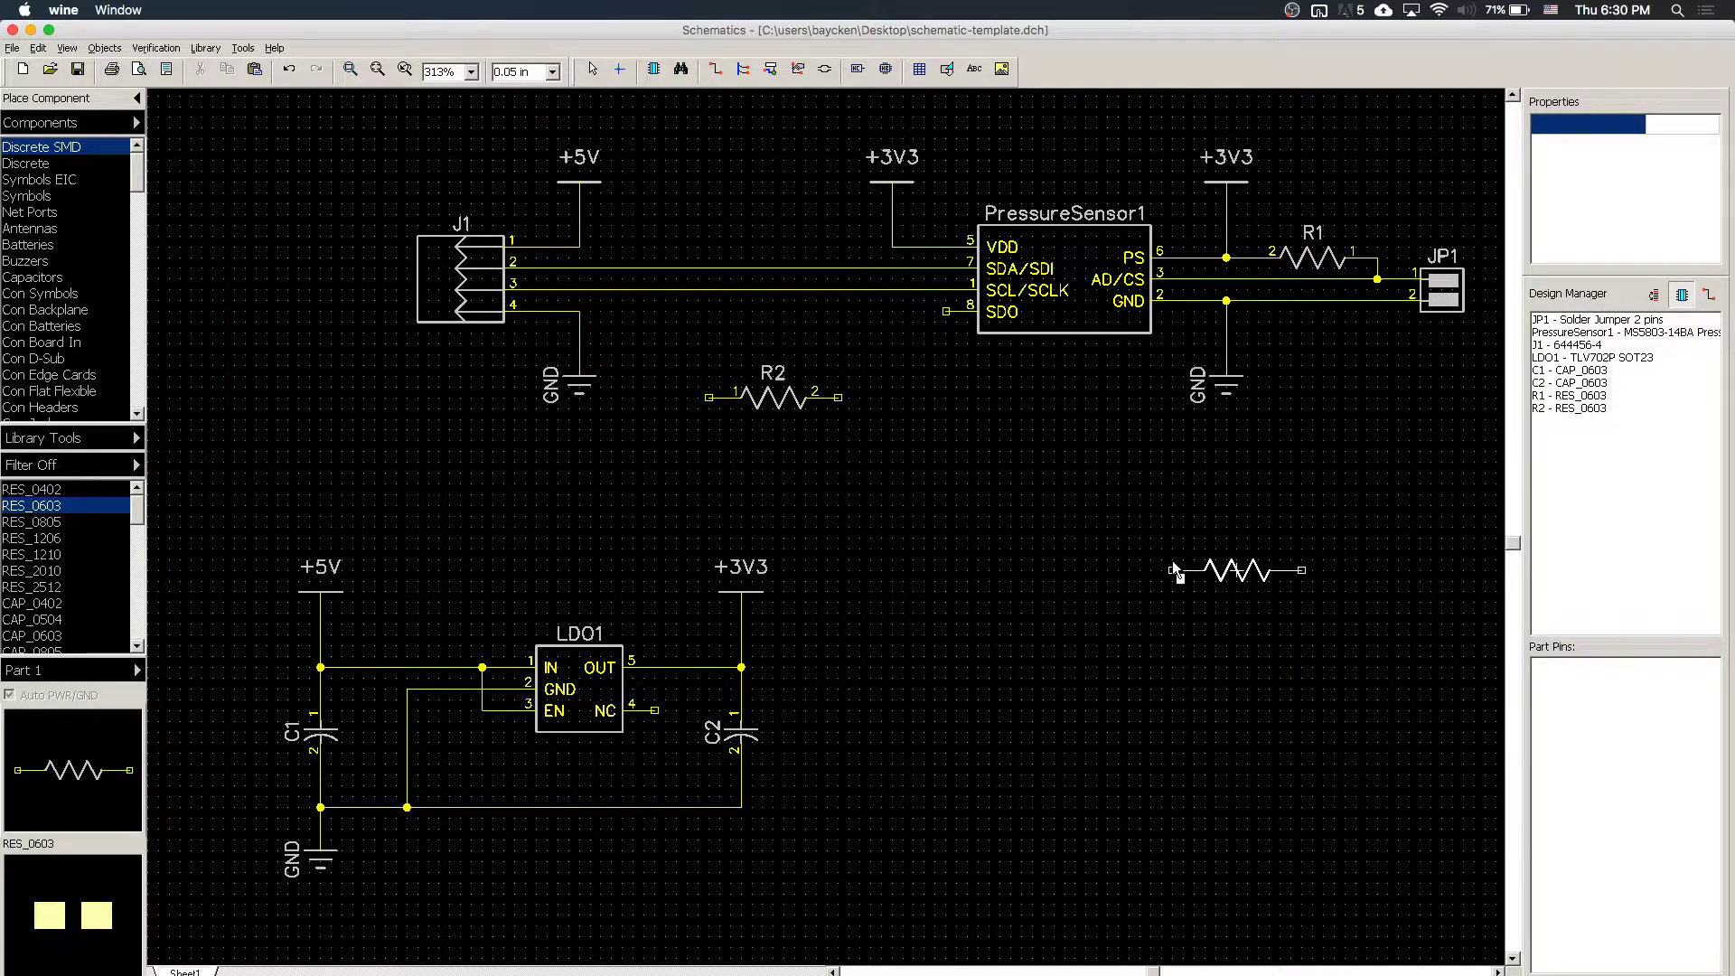
{"action": "key", "text": "Escape"}
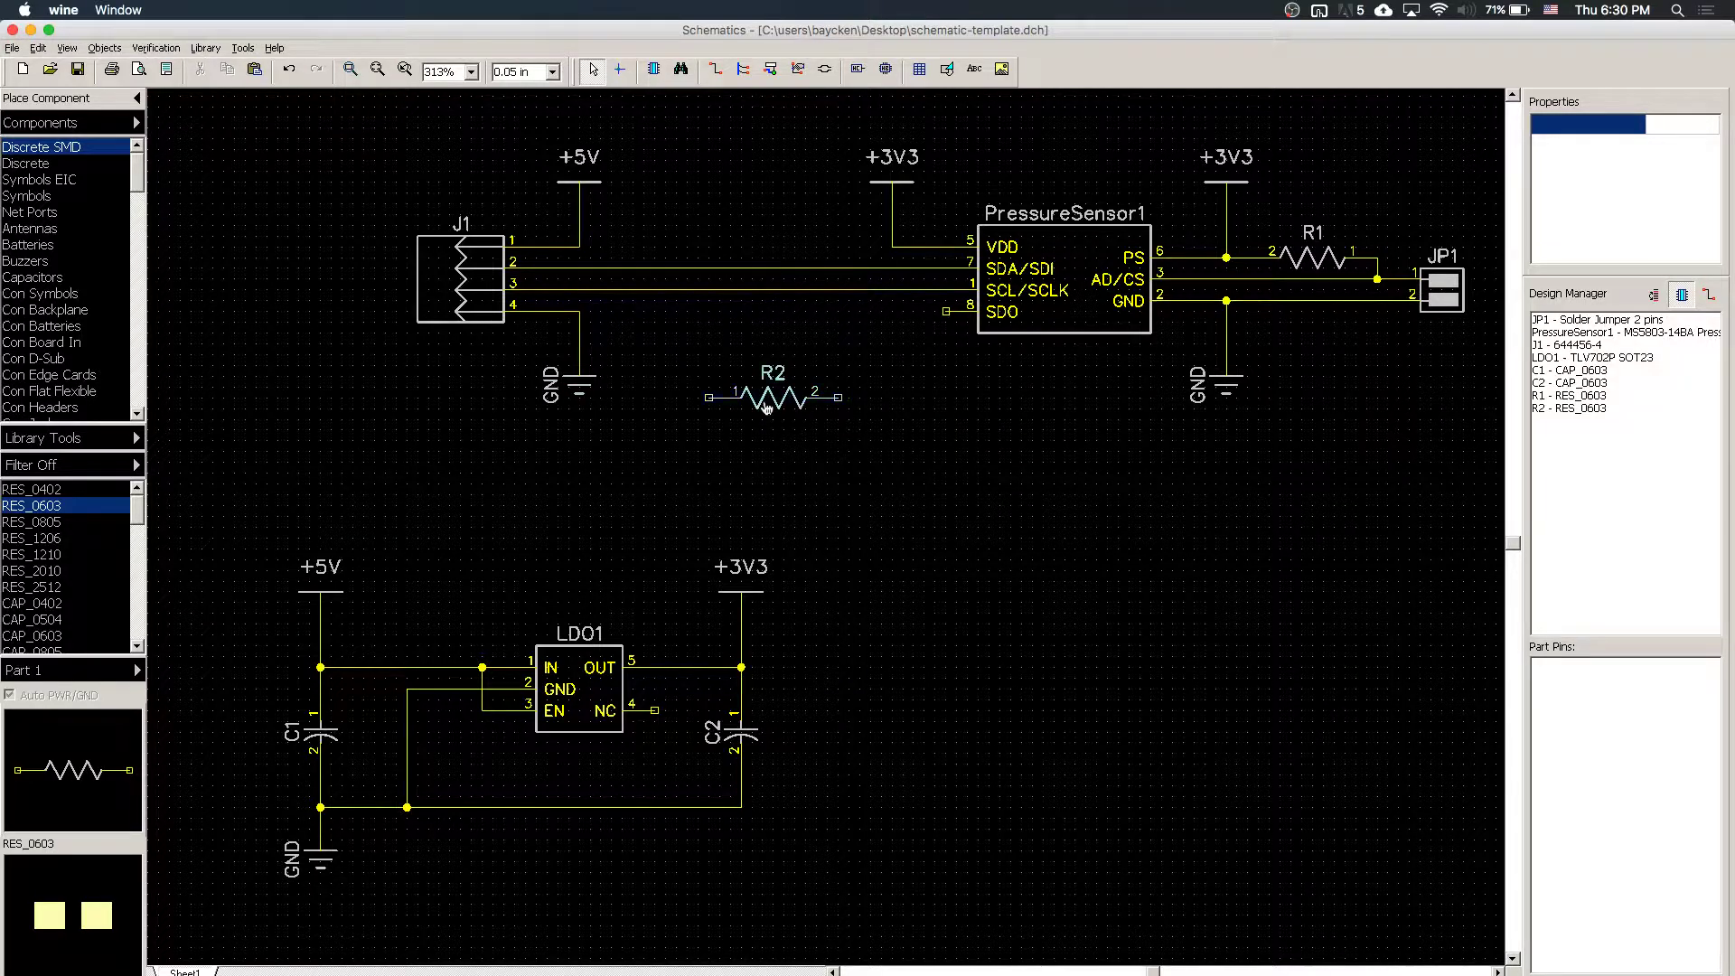
{"action": "left_click_drag", "start_coordinate": [766, 415], "coordinate": [756, 357]}
{"action": "key", "text": "r"}
{"action": "left_click", "coordinate": [864, 367]}
- Wire R2 pin 2 to the SCL/SCLK wire and flatten the looping segment onto that wire
{"action": "scroll", "coordinate": [748, 310], "scroll_direction": "up", "scroll_amount": 4}
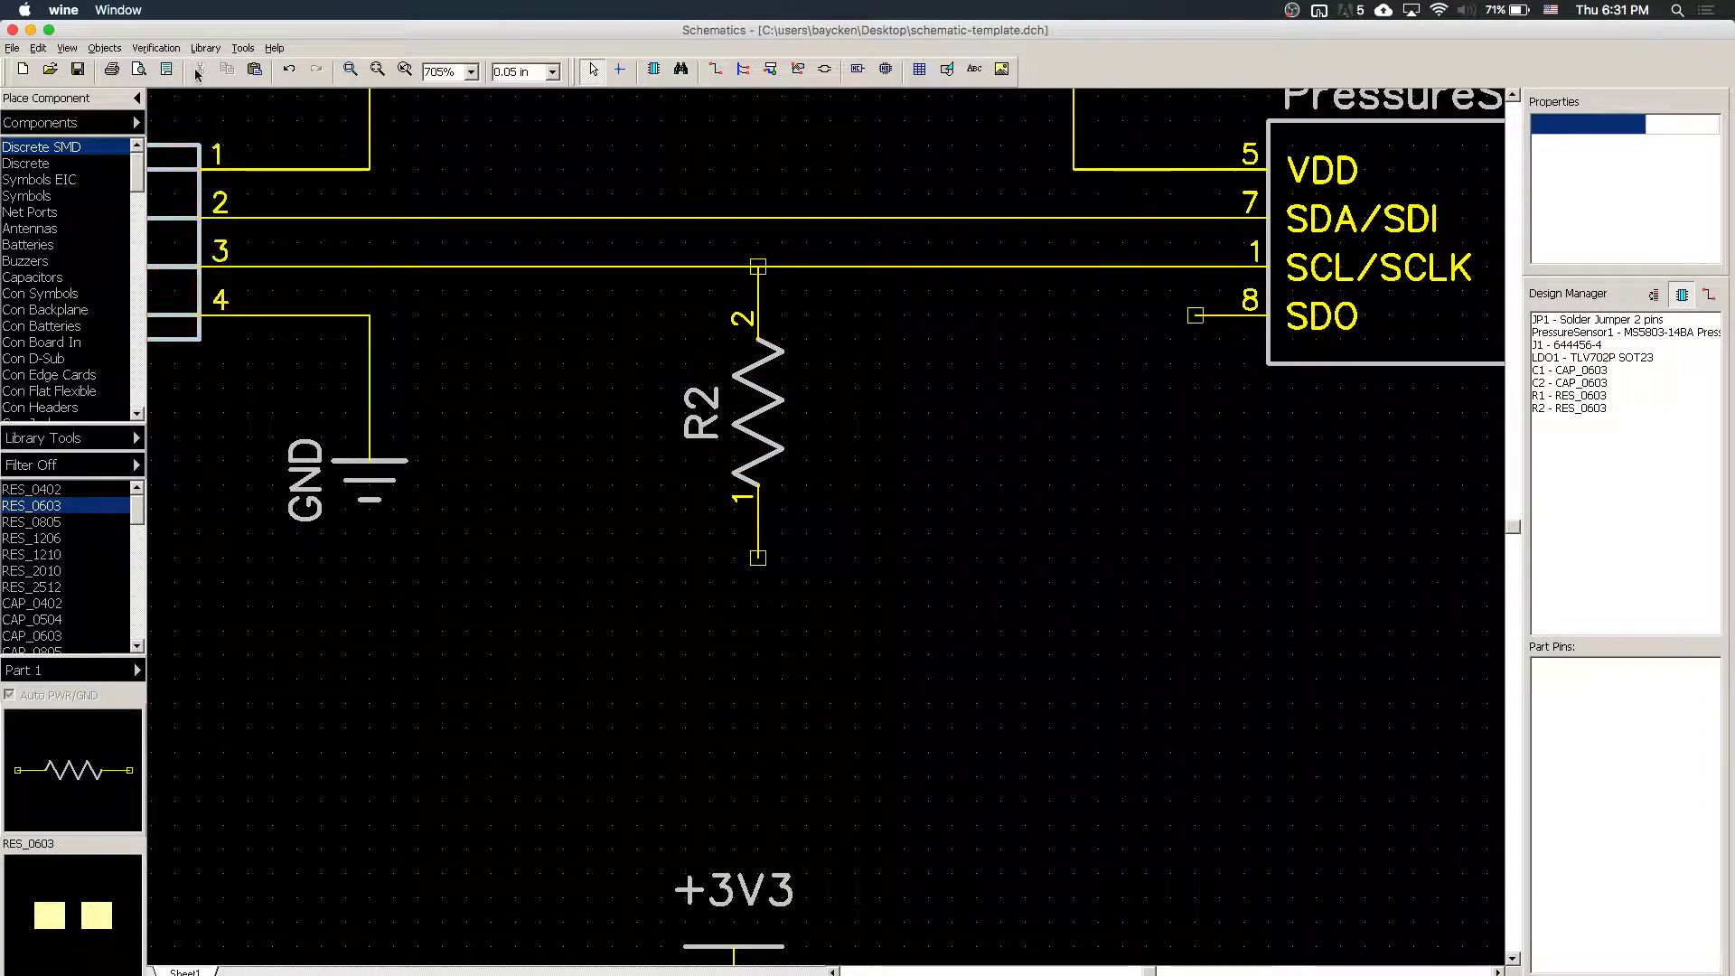
{"action": "left_click", "coordinate": [715, 69]}
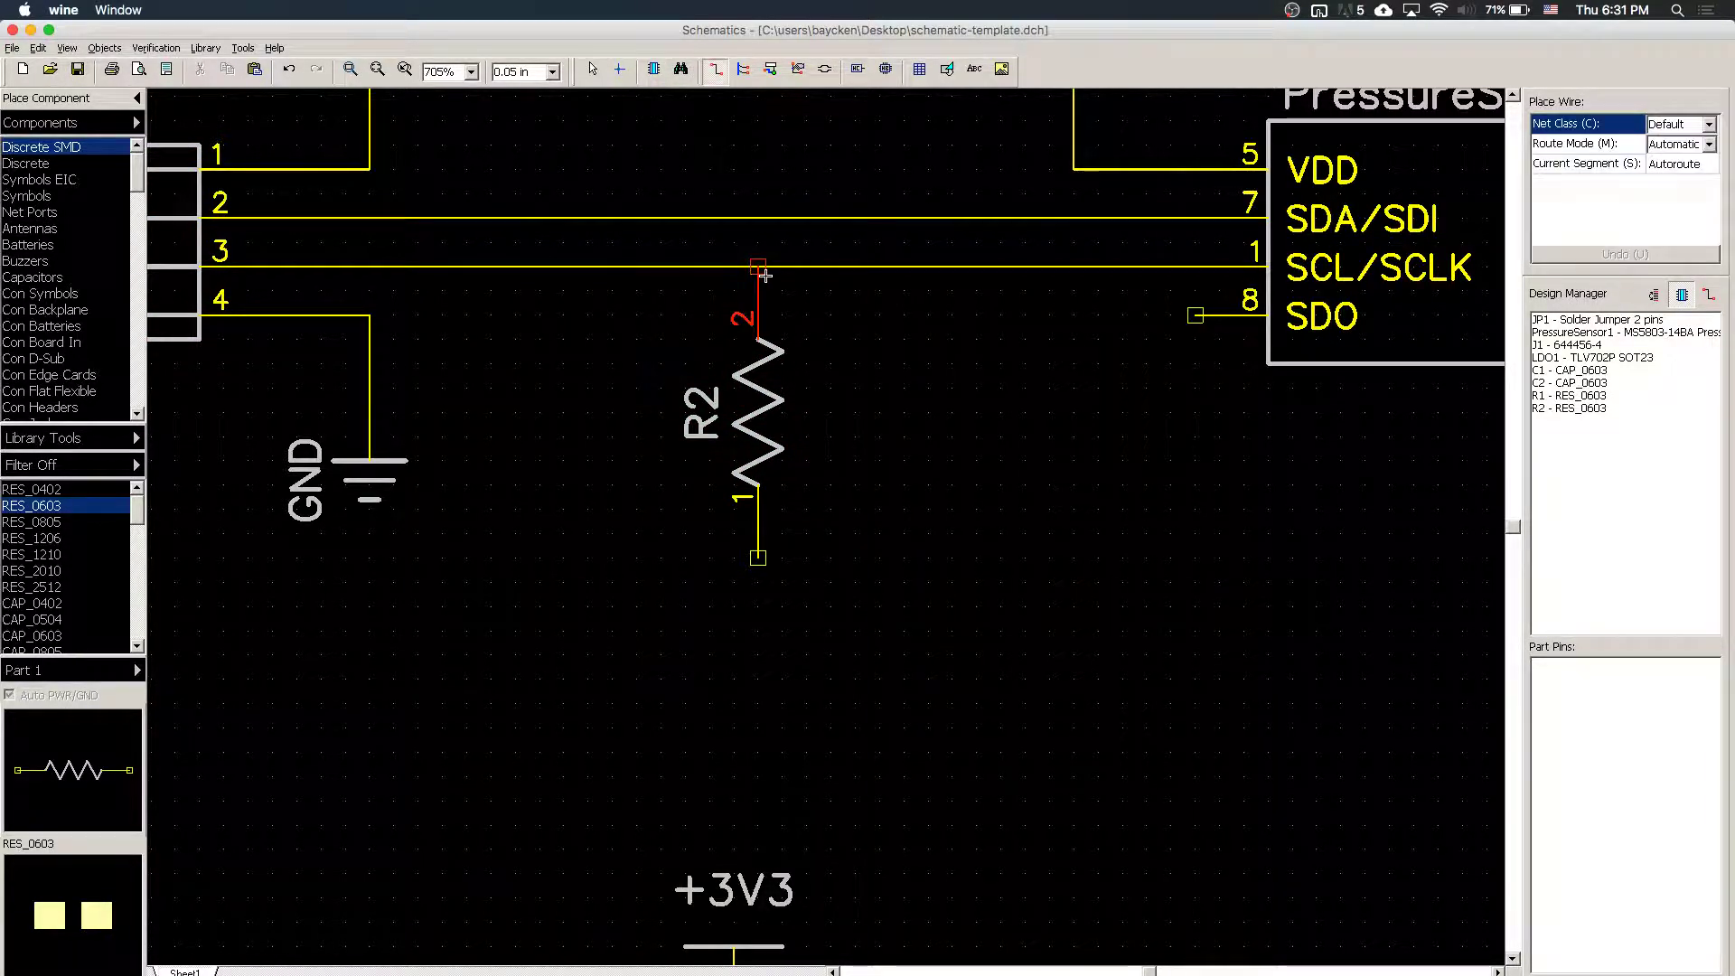
{"action": "left_click", "coordinate": [757, 267]}
{"action": "left_click", "coordinate": [798, 267]}
{"action": "key", "text": "Escape"}
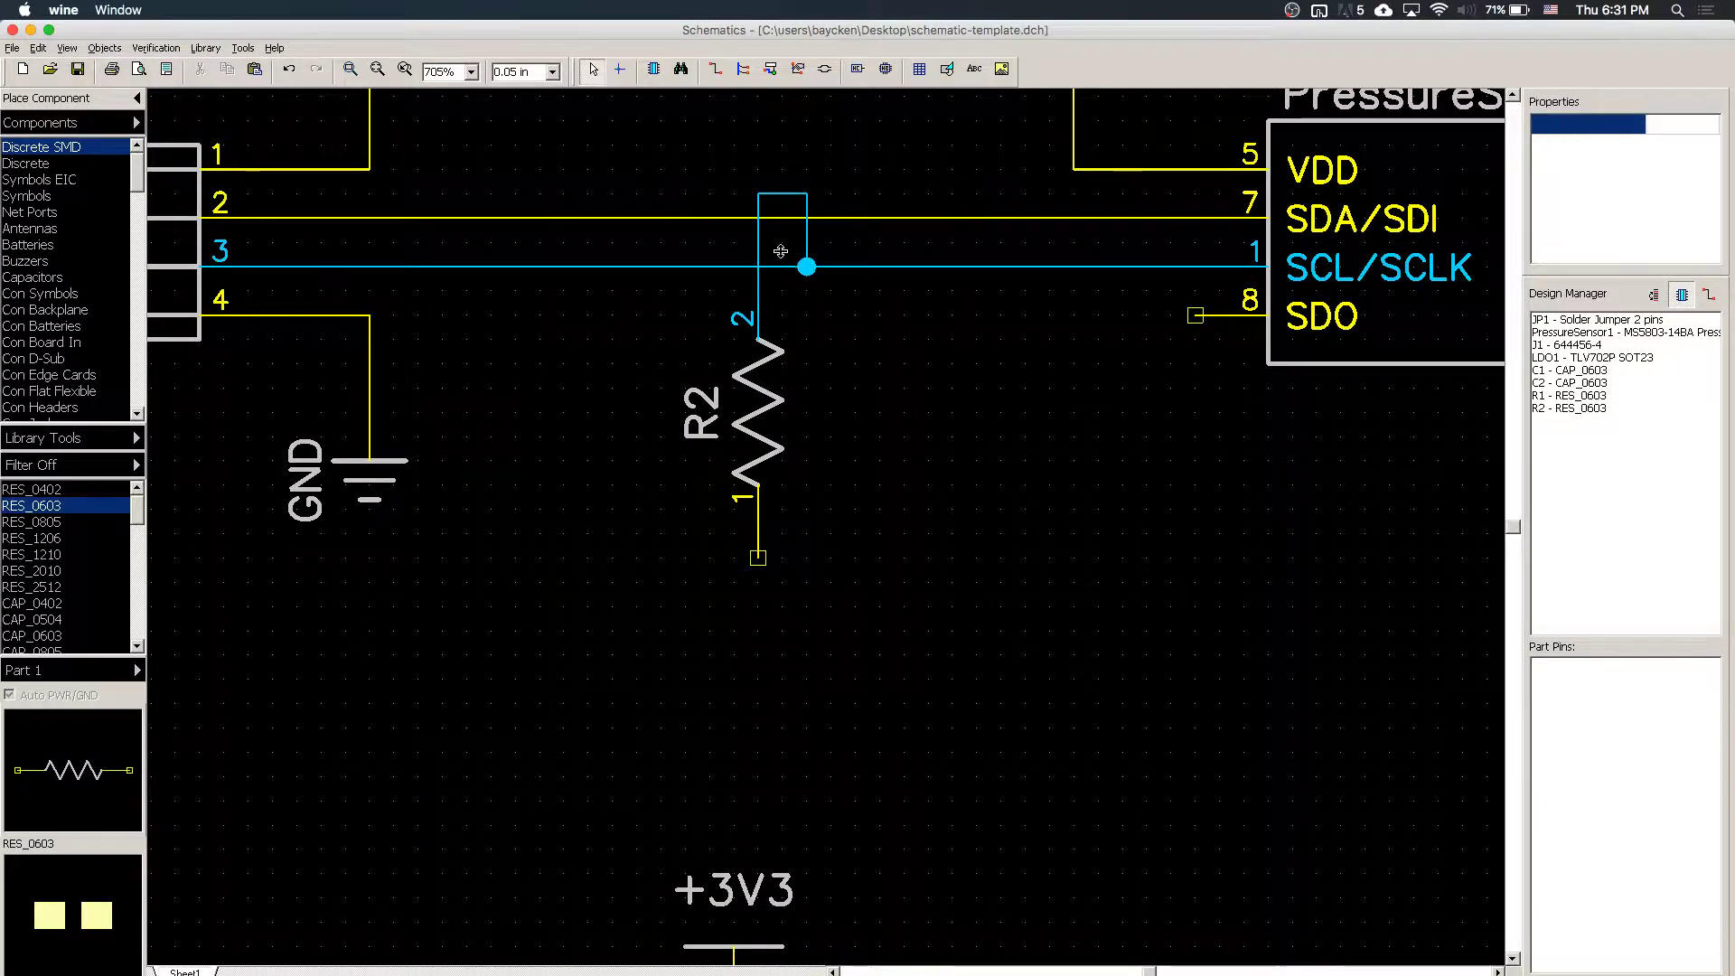
{"action": "left_click_drag", "start_coordinate": [780, 194], "coordinate": [780, 267]}
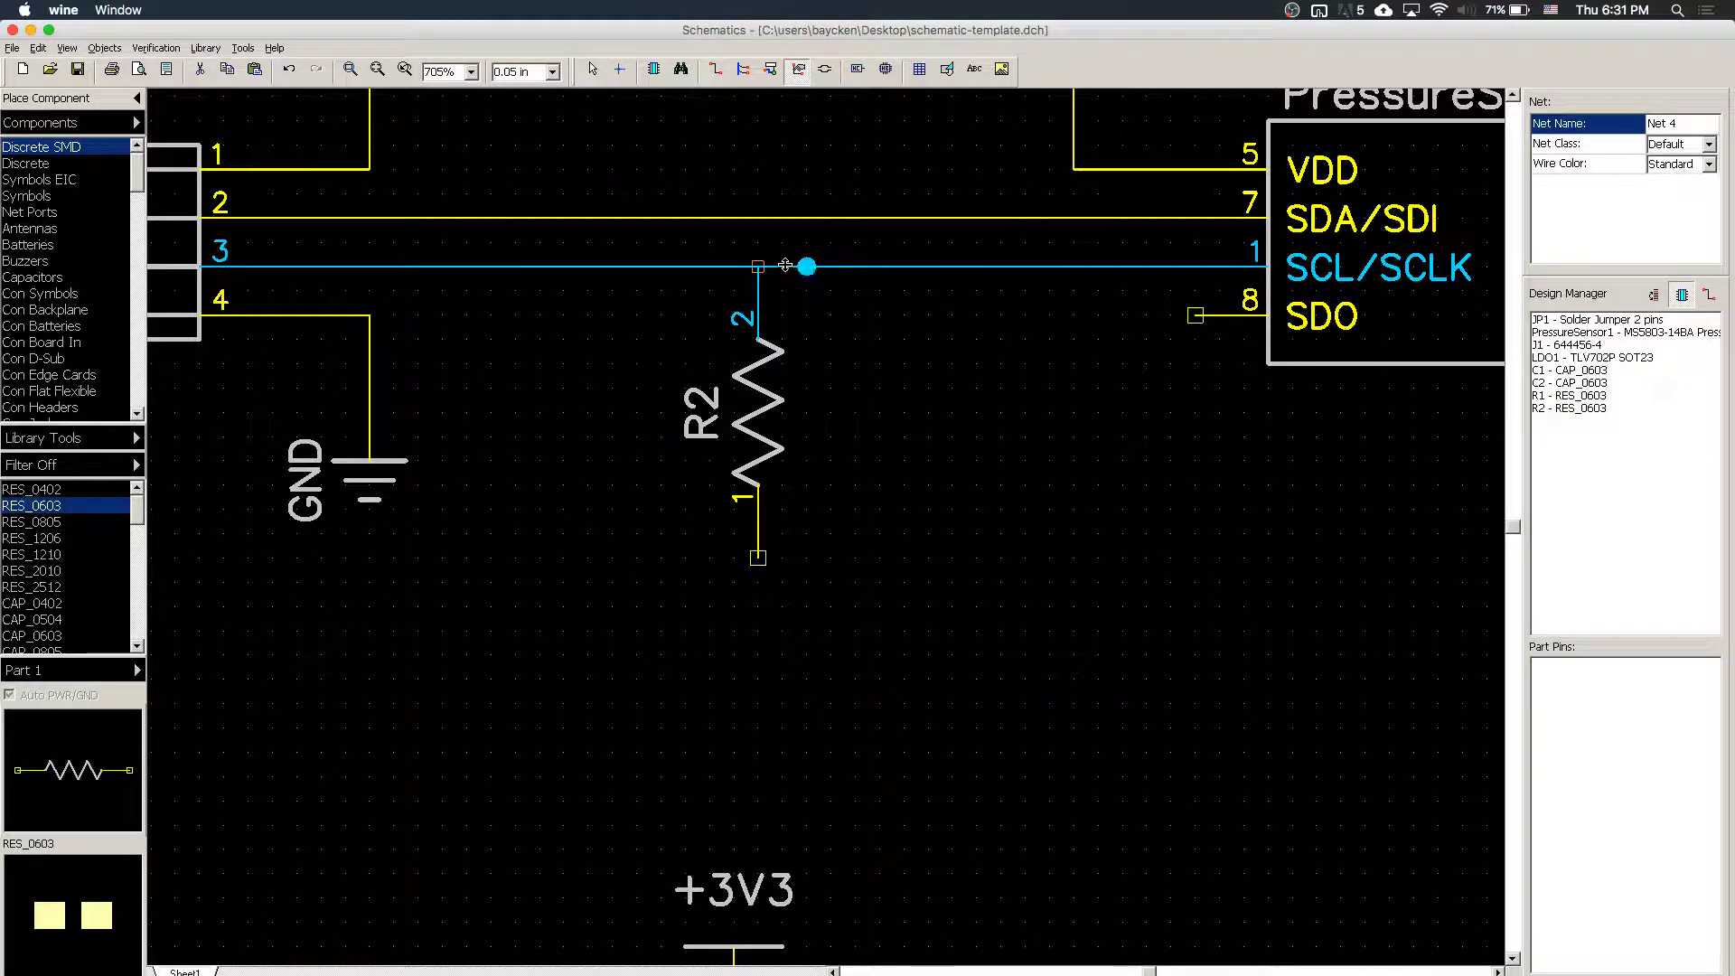
- Rotate R2 by 180 degrees and move it above the SDA and SCL wires, keeping pin 2 connected to SCL
{"action": "scroll", "coordinate": [819, 395], "scroll_direction": "up", "scroll_amount": 1}
{"action": "scroll", "coordinate": [819, 395], "scroll_direction": "down", "scroll_amount": 6}
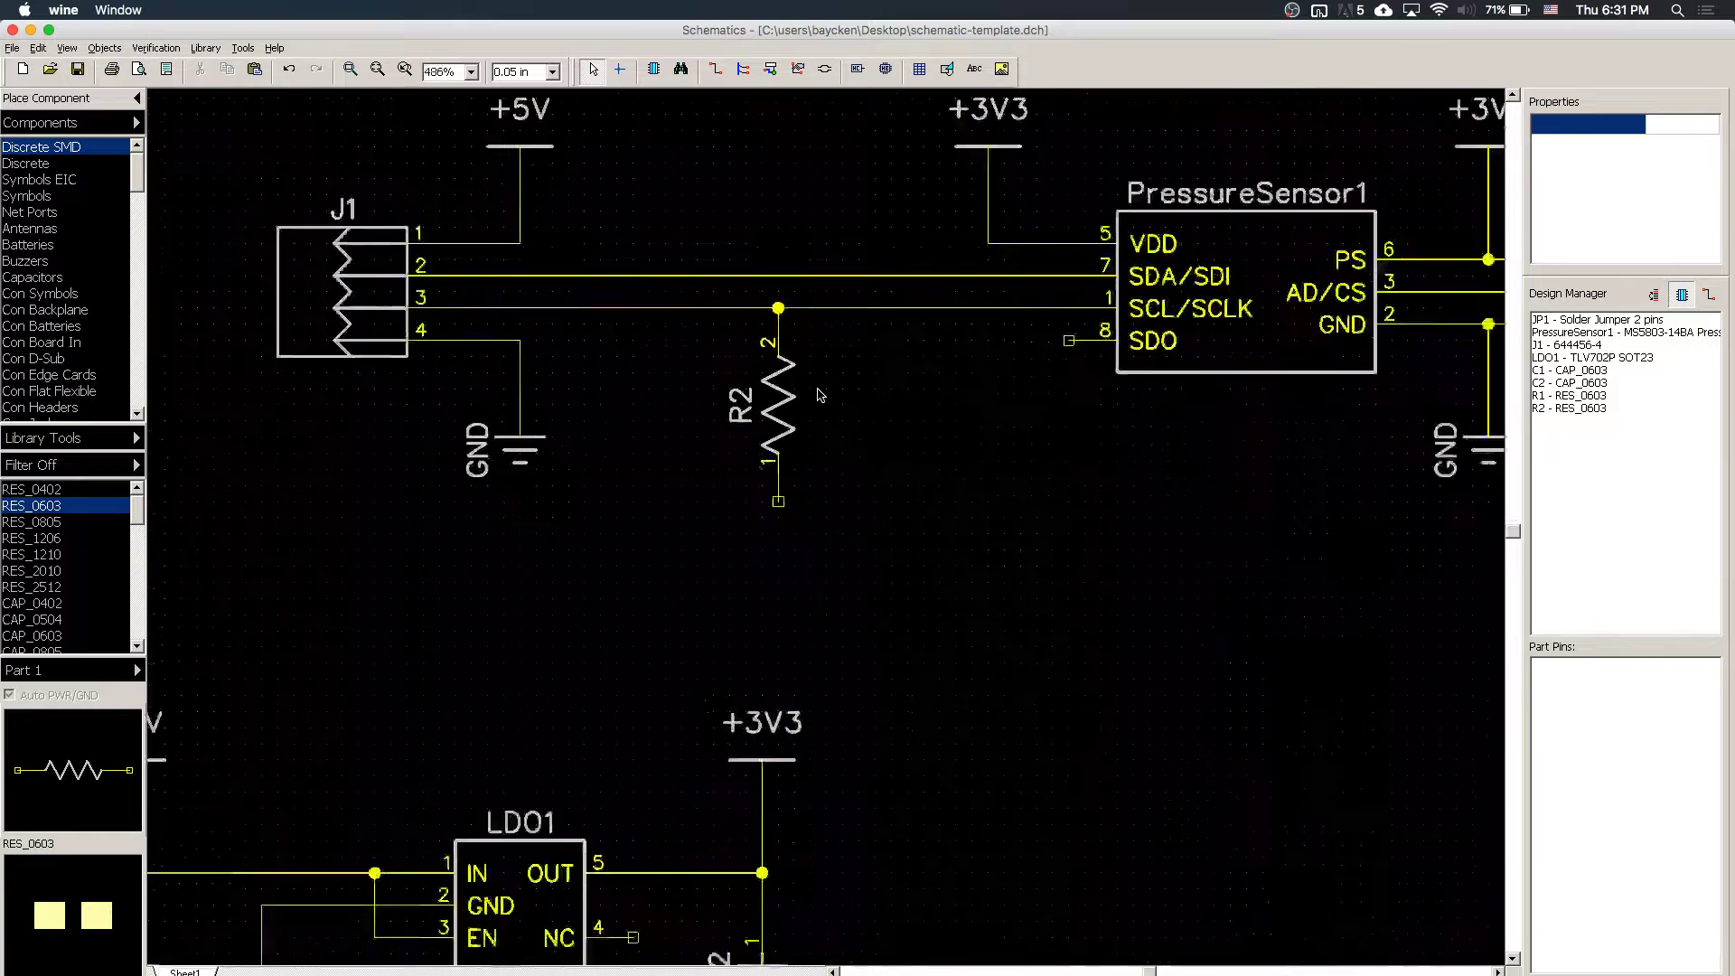
{"action": "left_click", "coordinate": [784, 407]}
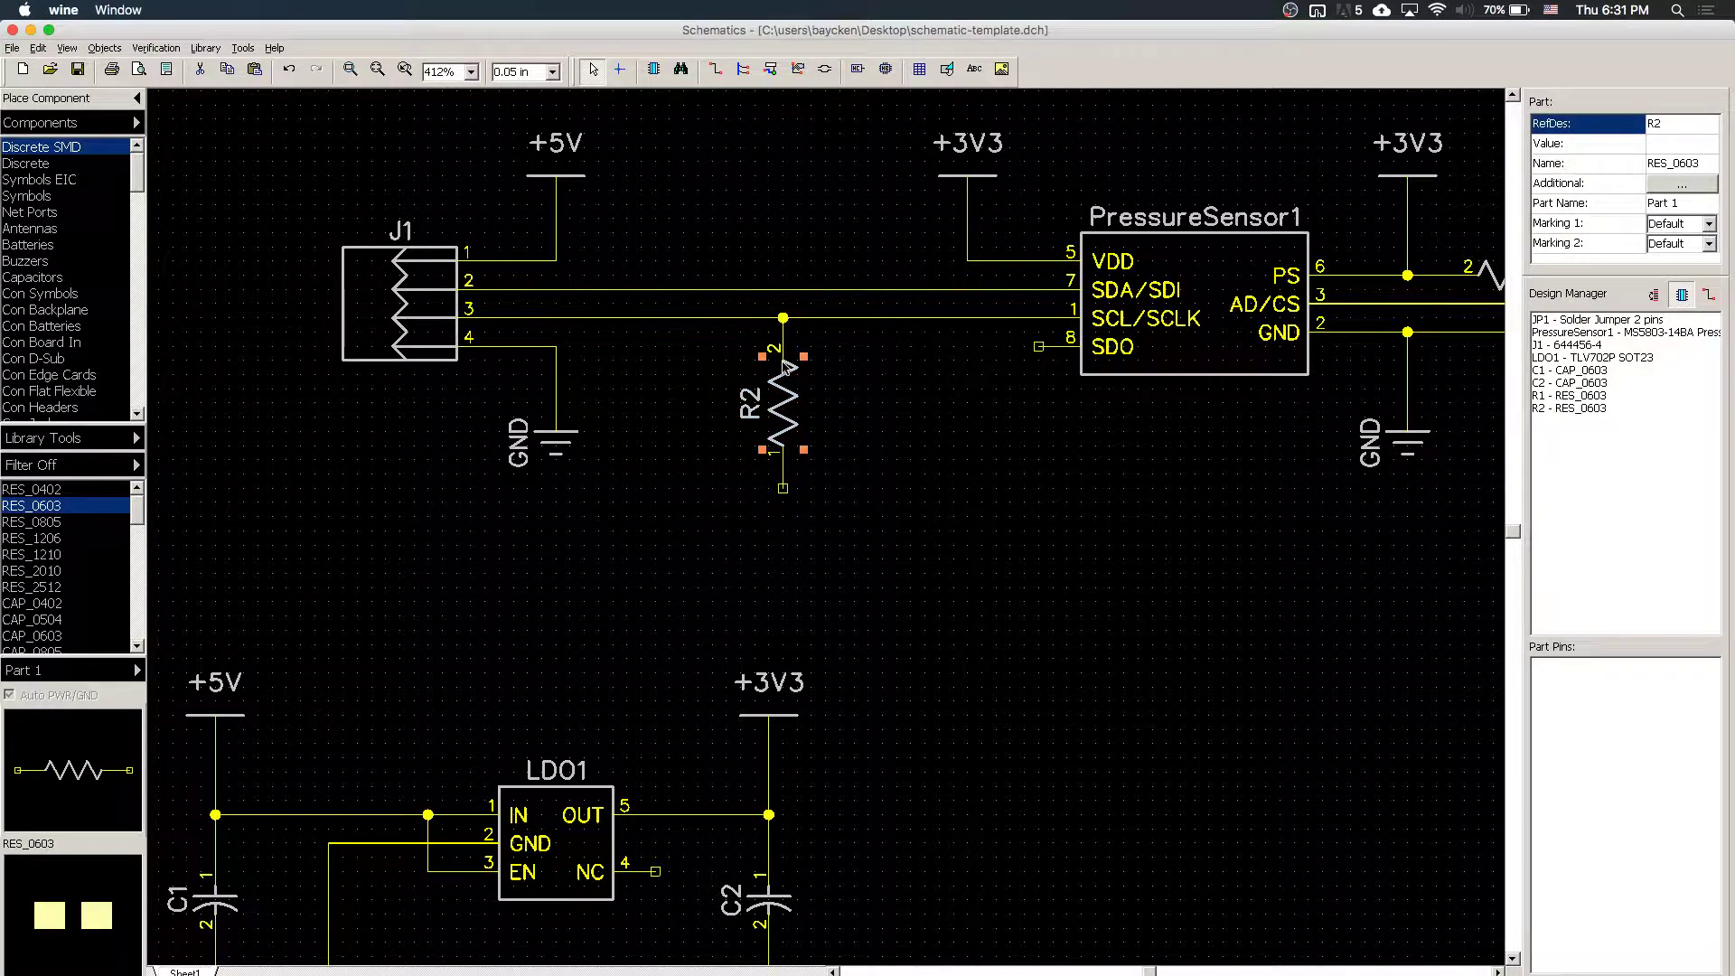
{"action": "key", "text": "r"}
{"action": "left_click_drag", "start_coordinate": [789, 366], "coordinate": [722, 198]}
{"action": "key", "text": "r"}
{"action": "left_click", "coordinate": [843, 223]}
- Duplicate R2 and place the copy vertically between R2 and PressureSensor1
{"action": "left_click", "coordinate": [718, 227]}
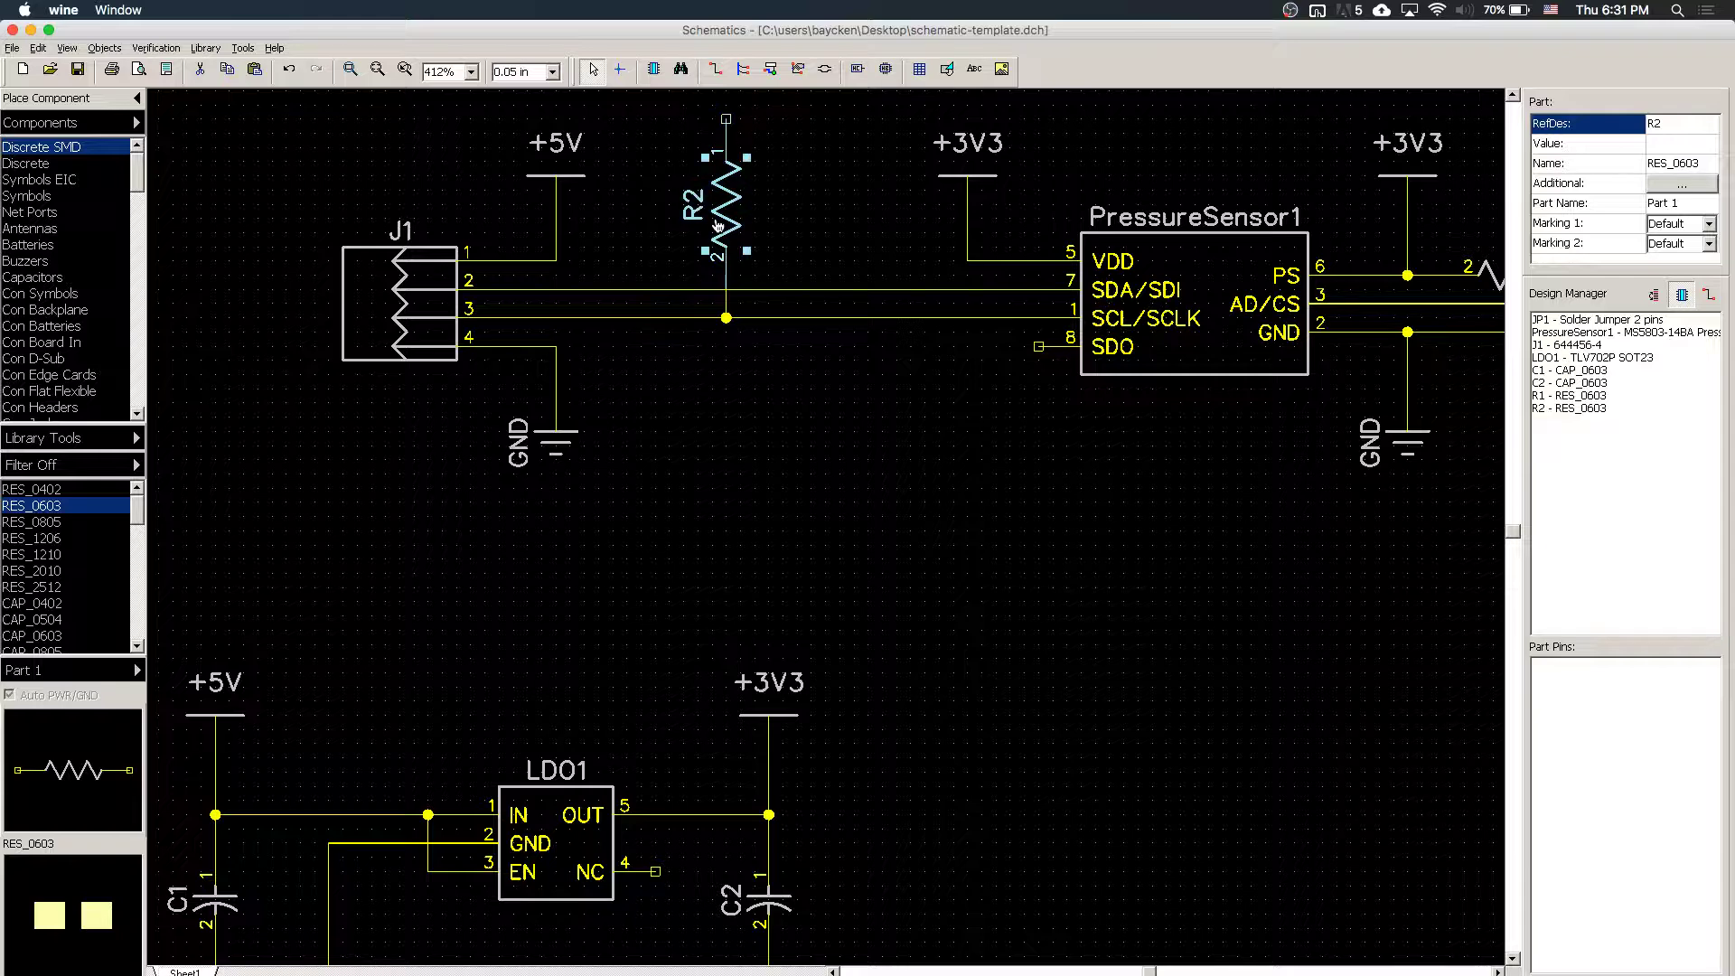
{"action": "key", "text": "ctrl+c"}
{"action": "key", "text": "ctrl+v"}
{"action": "left_click_drag", "start_coordinate": [766, 228], "coordinate": [832, 200]}
- Raise R2 farther above the signal wires and align R3 level with it, with R3 pin 2 just above the SDA wire
{"action": "left_click", "coordinate": [1512, 95]}
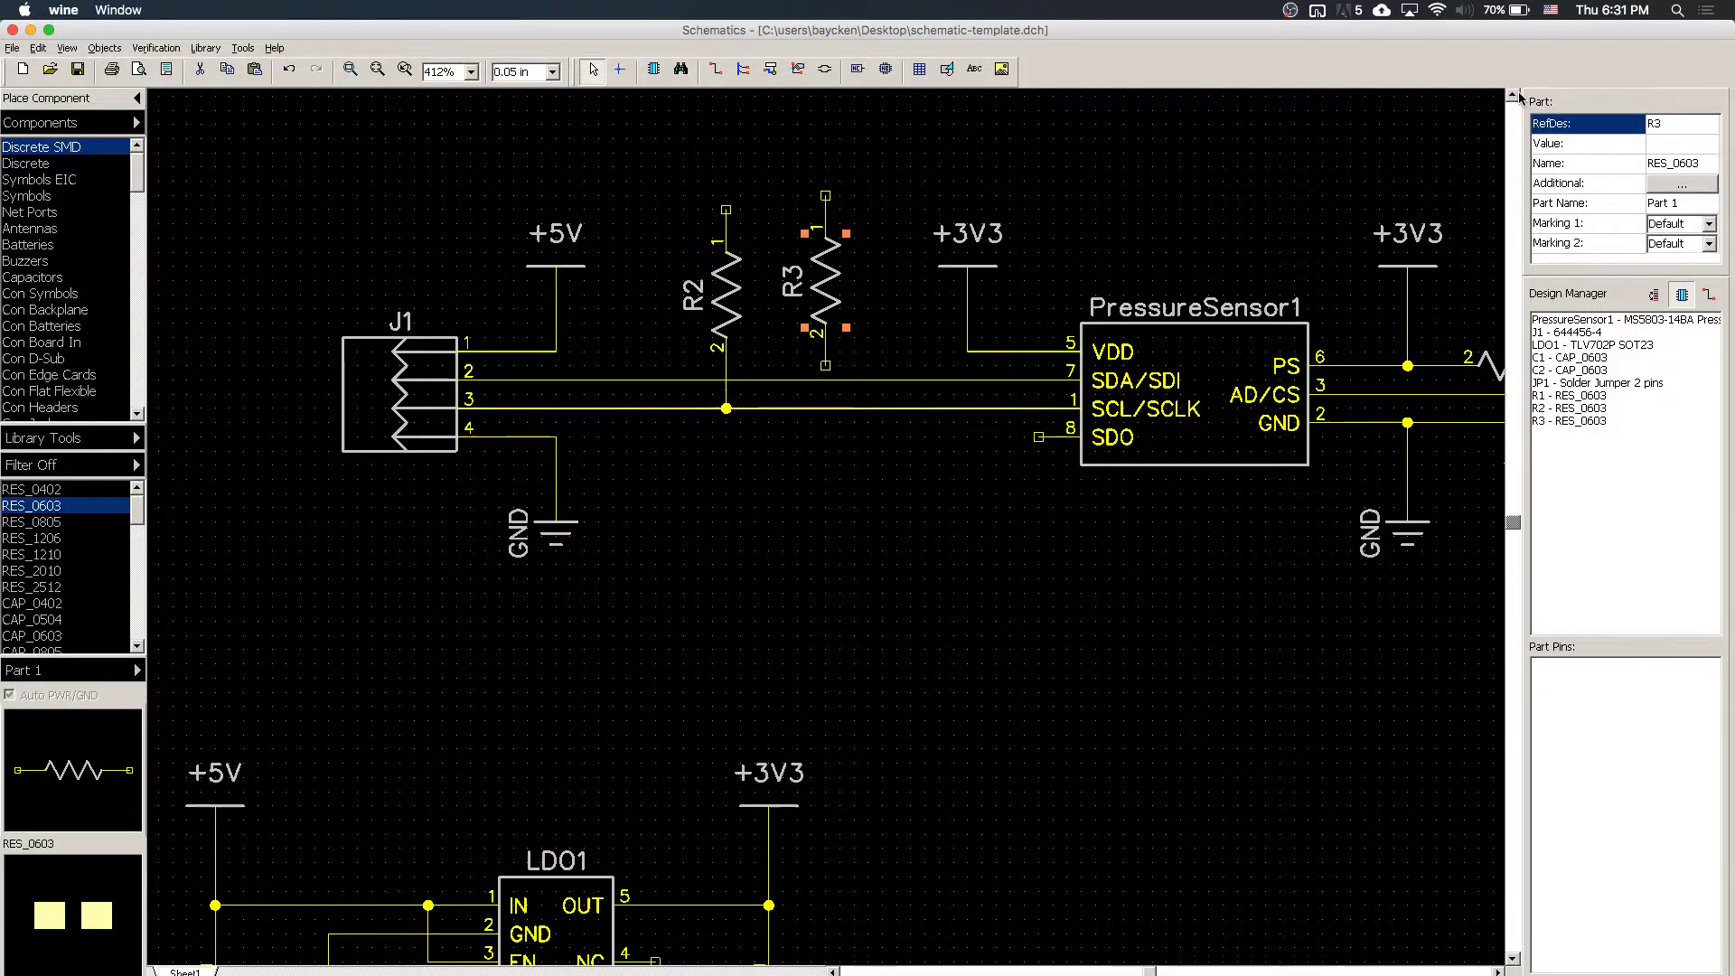
{"action": "left_click", "coordinate": [712, 357]}
{"action": "left_click_drag", "start_coordinate": [712, 357], "coordinate": [712, 329]}
{"action": "left_click", "coordinate": [823, 335]}
{"action": "left_click_drag", "start_coordinate": [819, 335], "coordinate": [822, 340]}
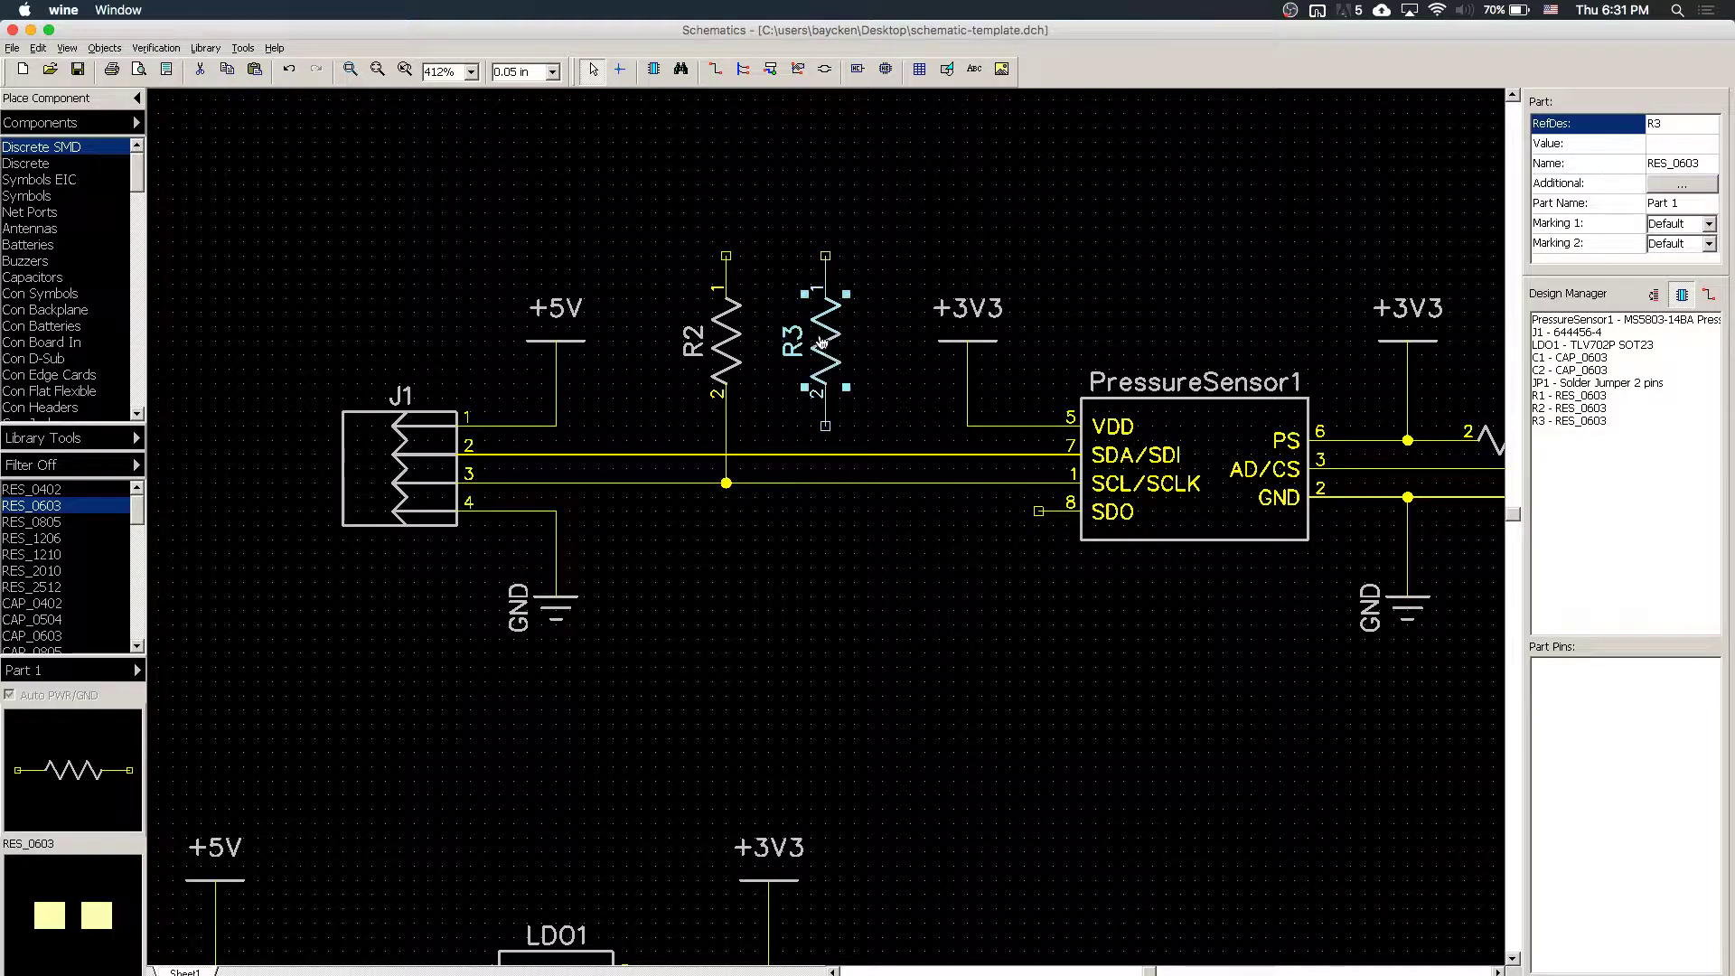
- Wire R3 pin 2 to the SDA/SDI wire
{"action": "left_click", "coordinate": [827, 425]}
{"action": "left_click", "coordinate": [825, 454]}
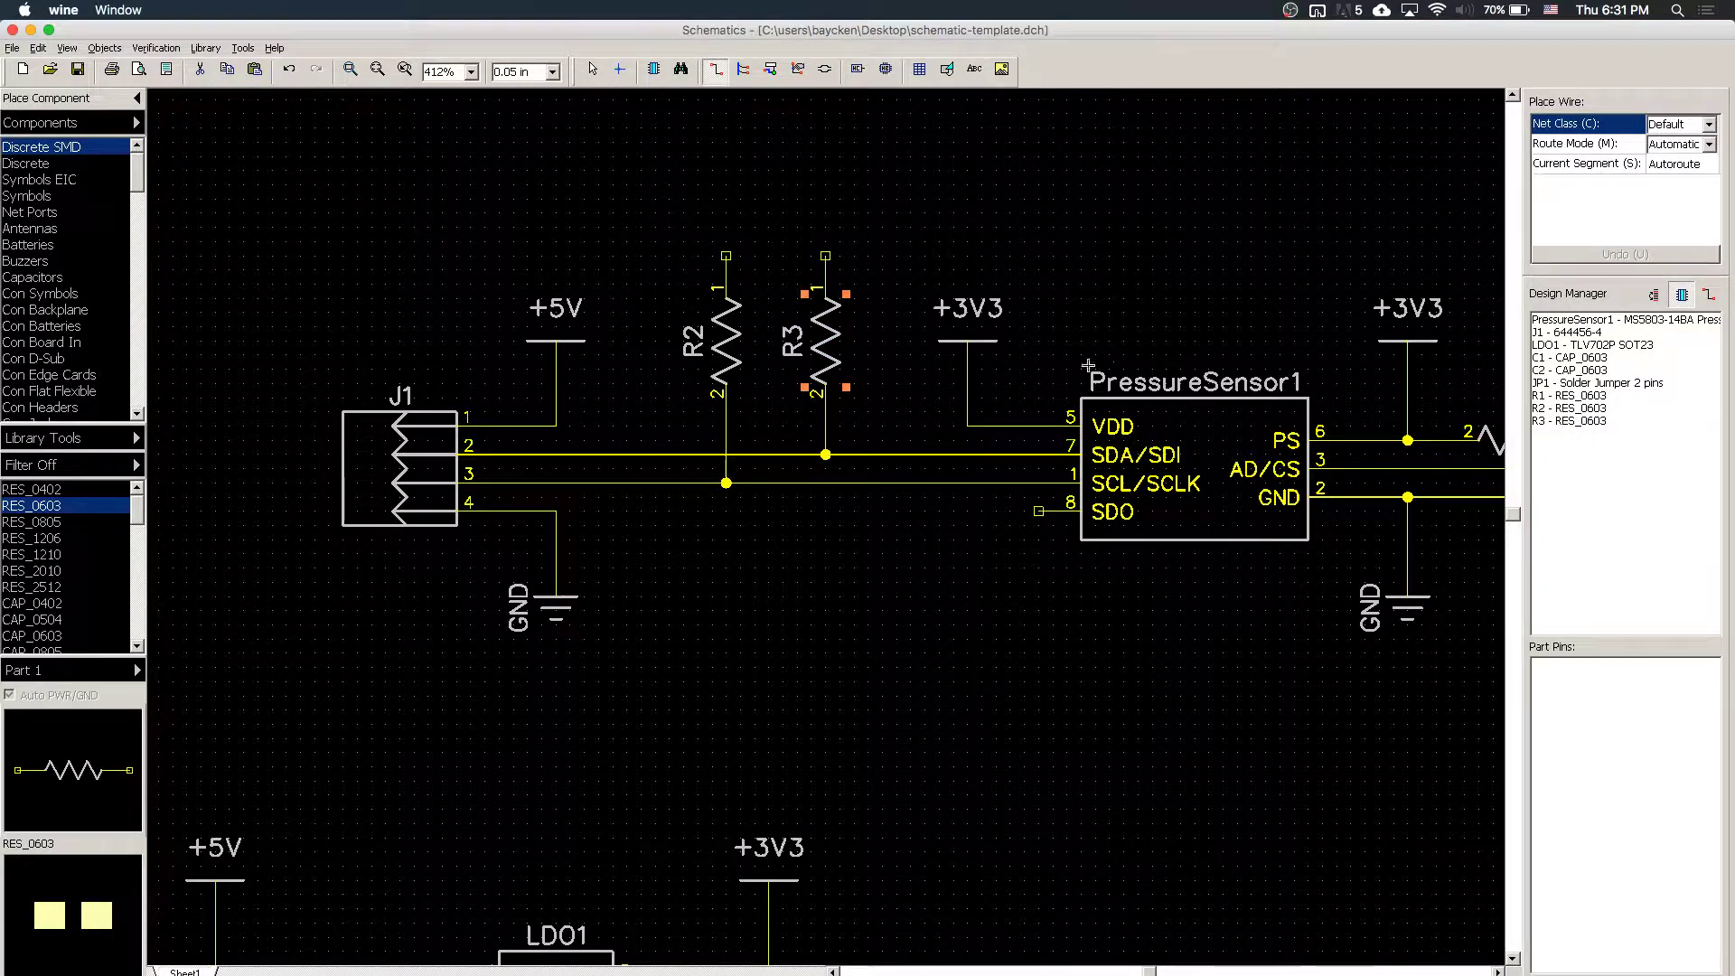
{"action": "key", "text": "Escape"}
- Raise the +3V3 symbol on the VDD wire and place a copy of it centred above R2 and R3
{"action": "left_click", "coordinate": [967, 308]}
{"action": "left_click_drag", "start_coordinate": [967, 306], "coordinate": [966, 249]}
{"action": "key", "text": "ctrl+alt+f"}
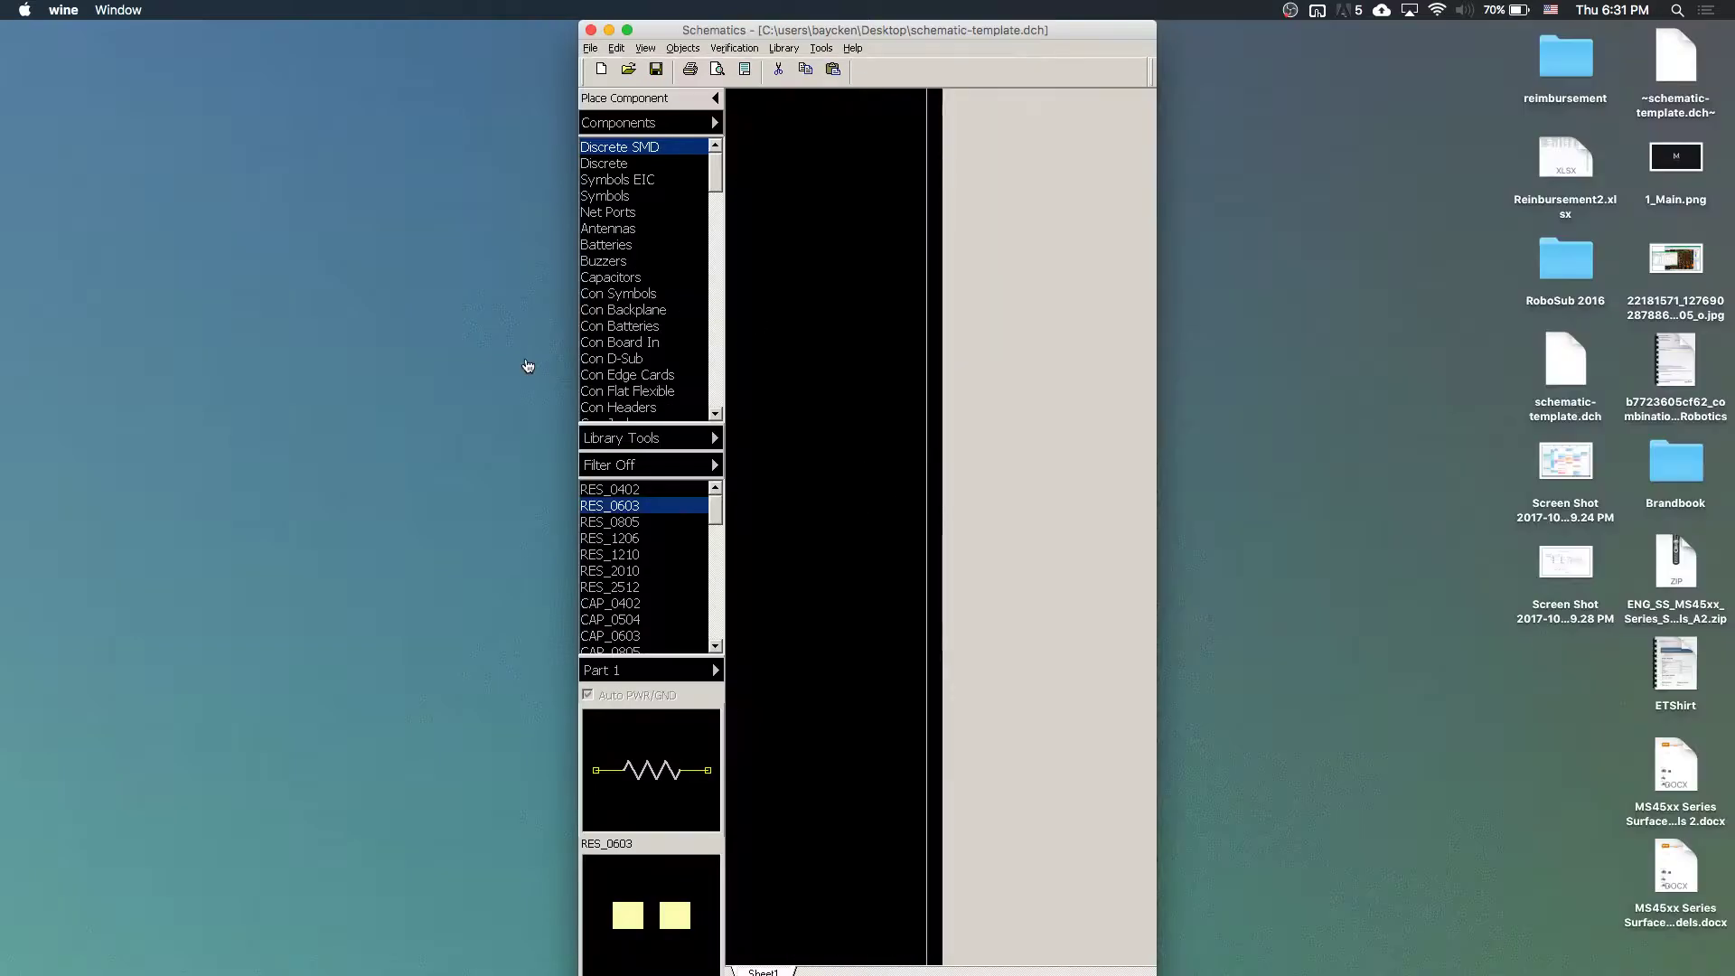
{"action": "key", "text": "ctrl+alt+Return"}
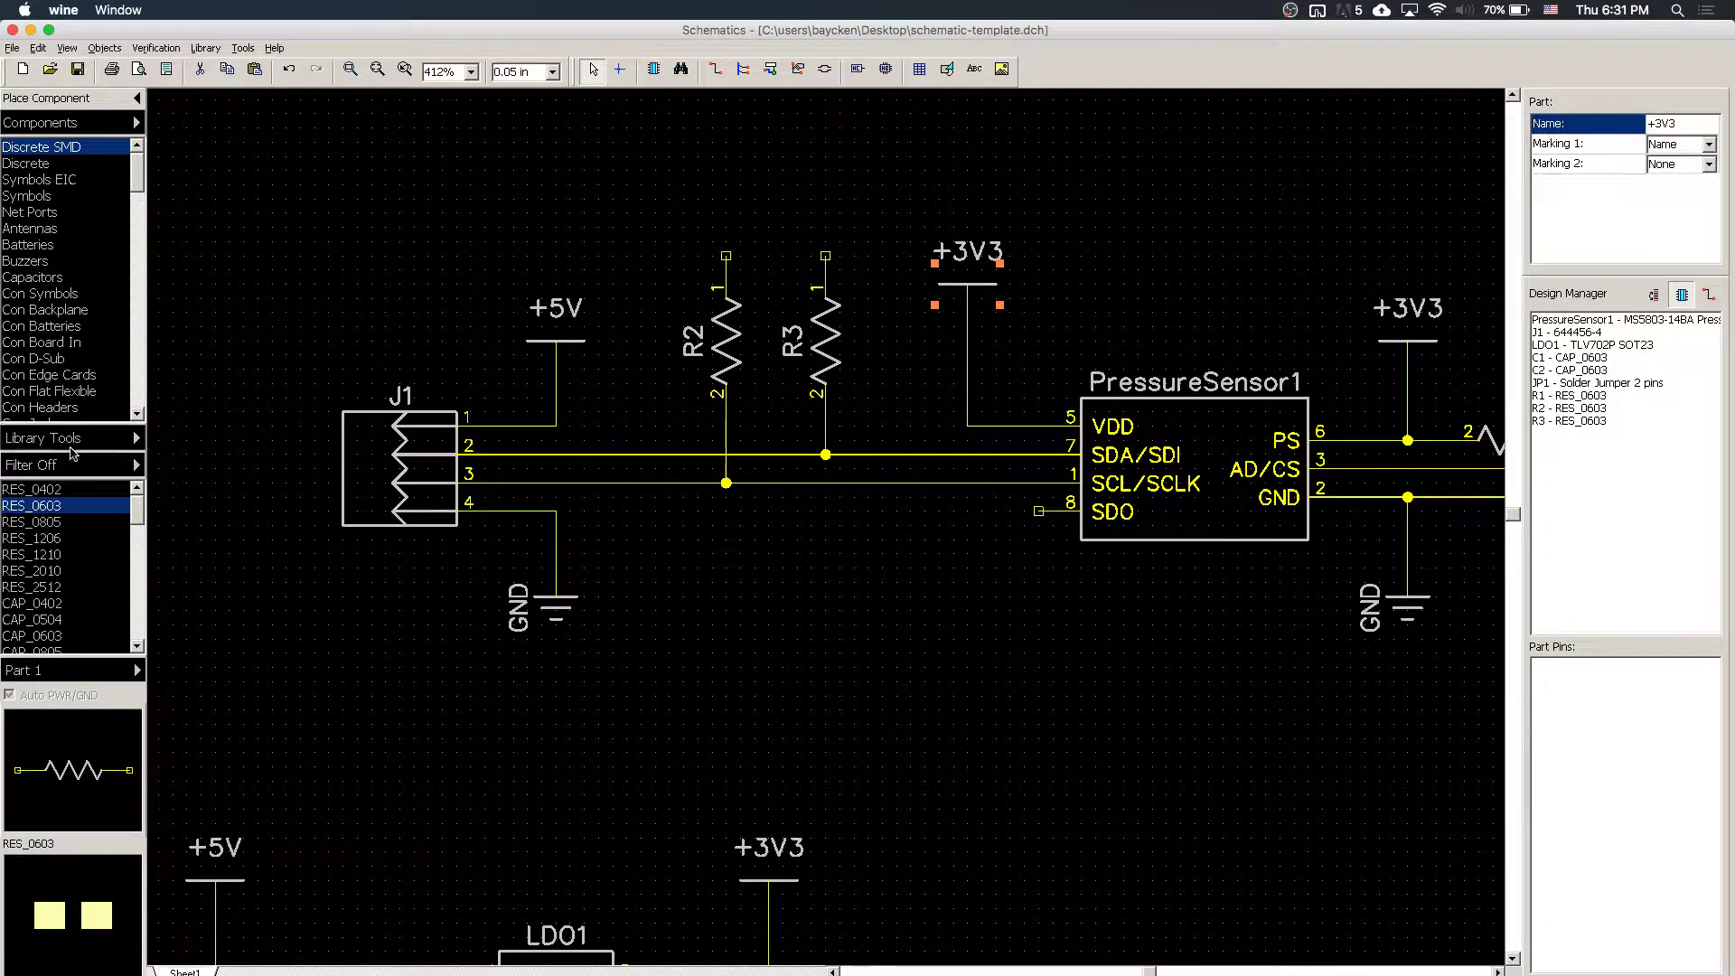
{"action": "left_click_drag", "start_coordinate": [994, 284], "coordinate": [798, 173]}
- Wire the +3V3 symbol above the resistors to pin 1 of R3 and pin 1 of R2
{"action": "left_click", "coordinate": [770, 215]}
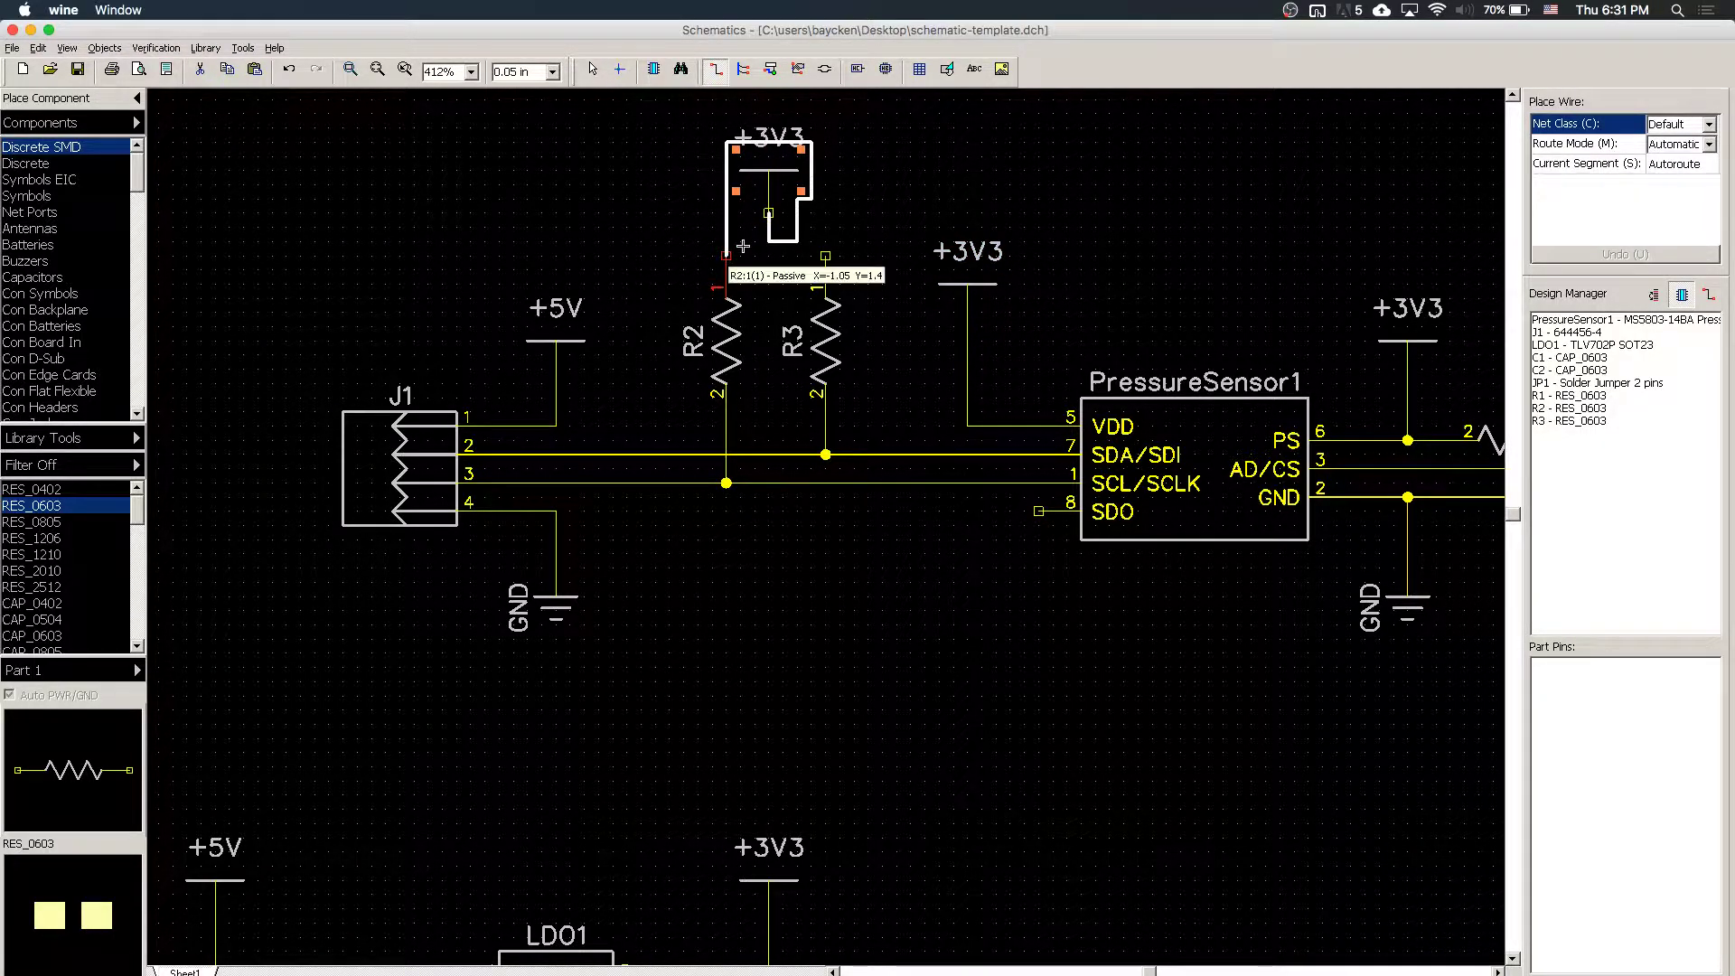
{"action": "left_click", "coordinate": [820, 255]}
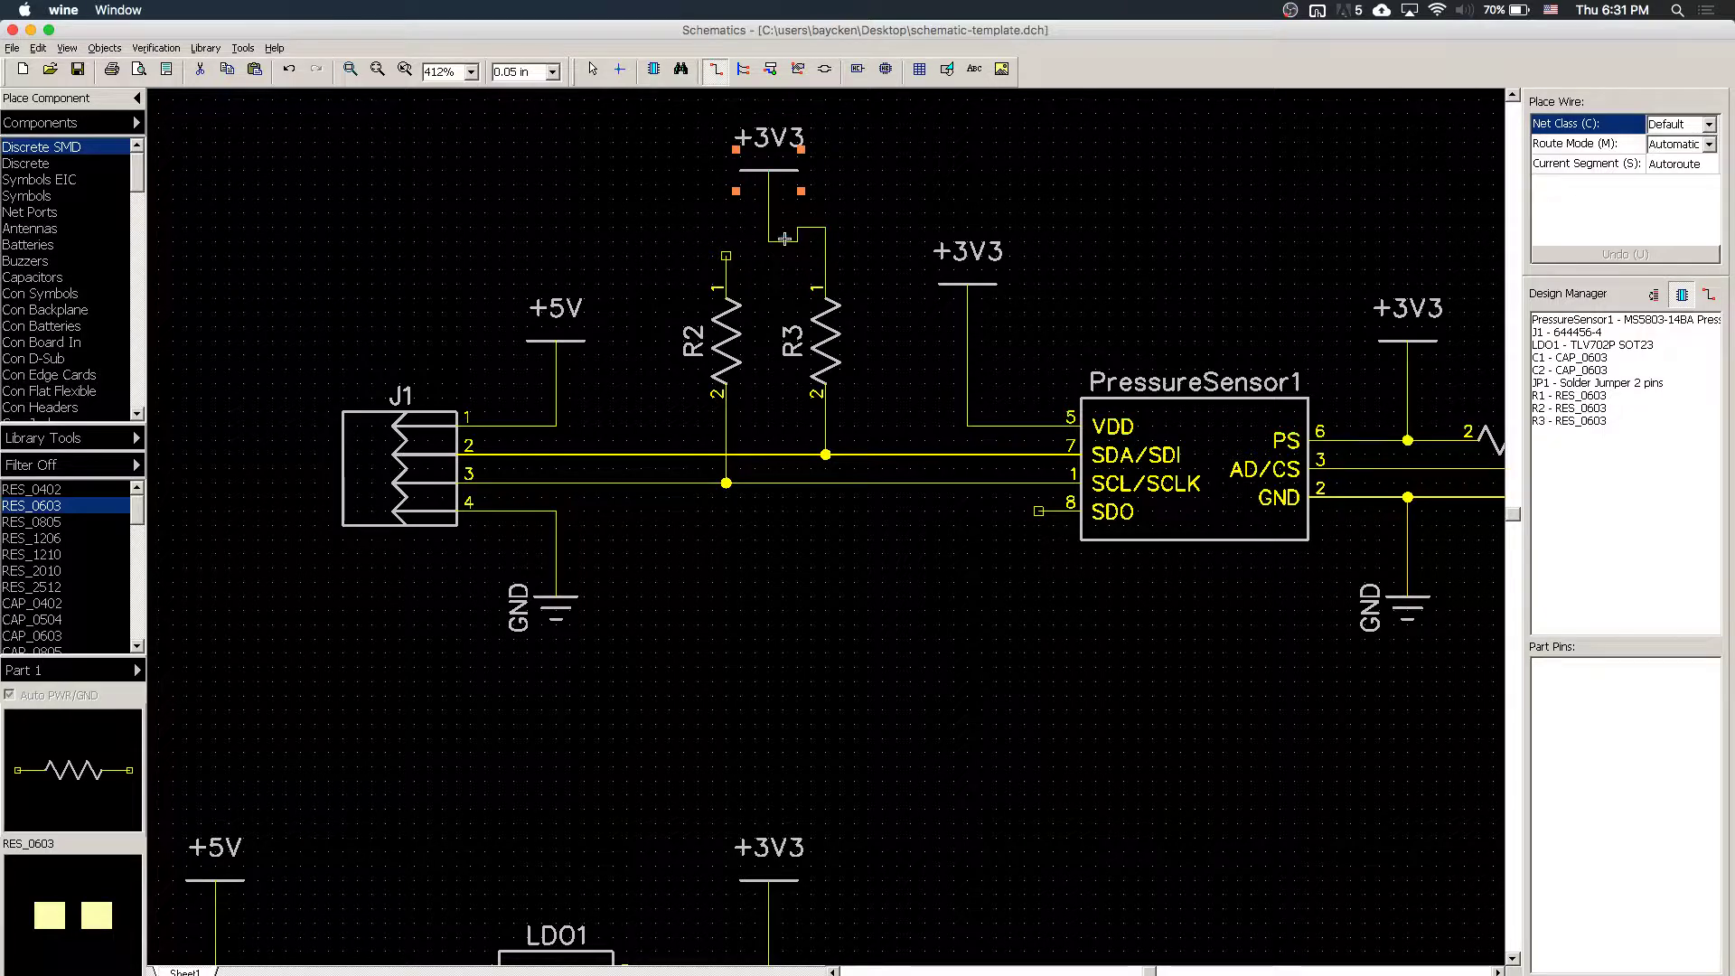
{"action": "left_click", "coordinate": [768, 241]}
{"action": "left_click", "coordinate": [725, 255]}
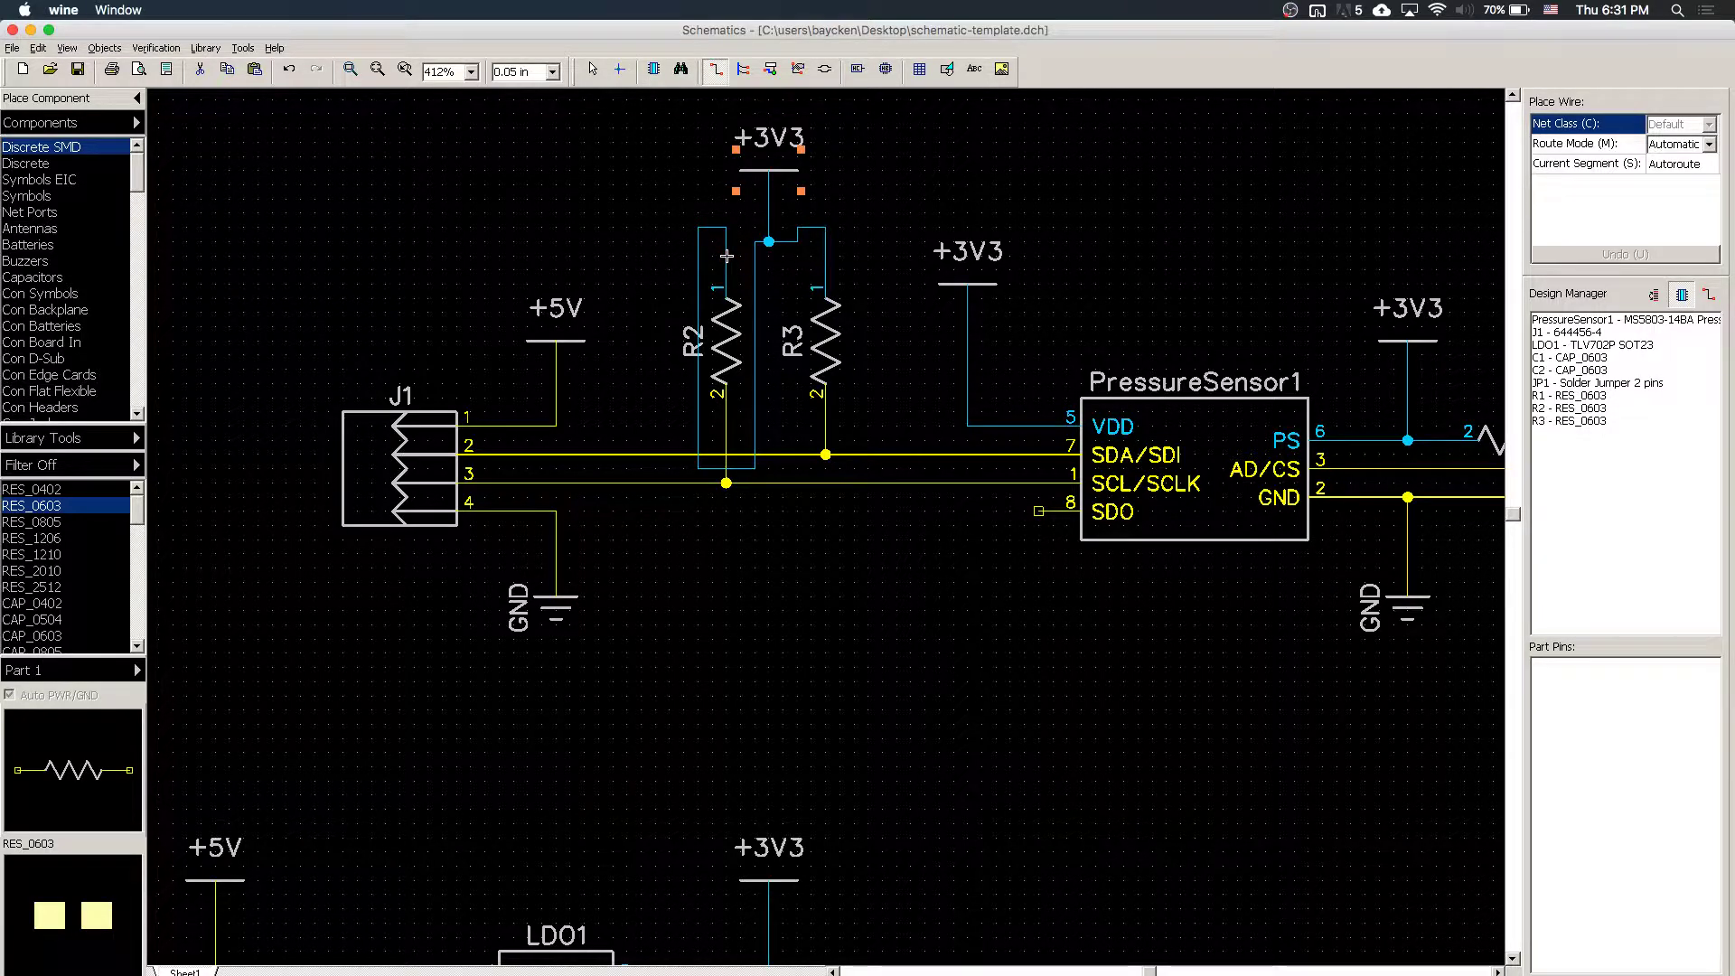
{"action": "key", "text": "Escape"}
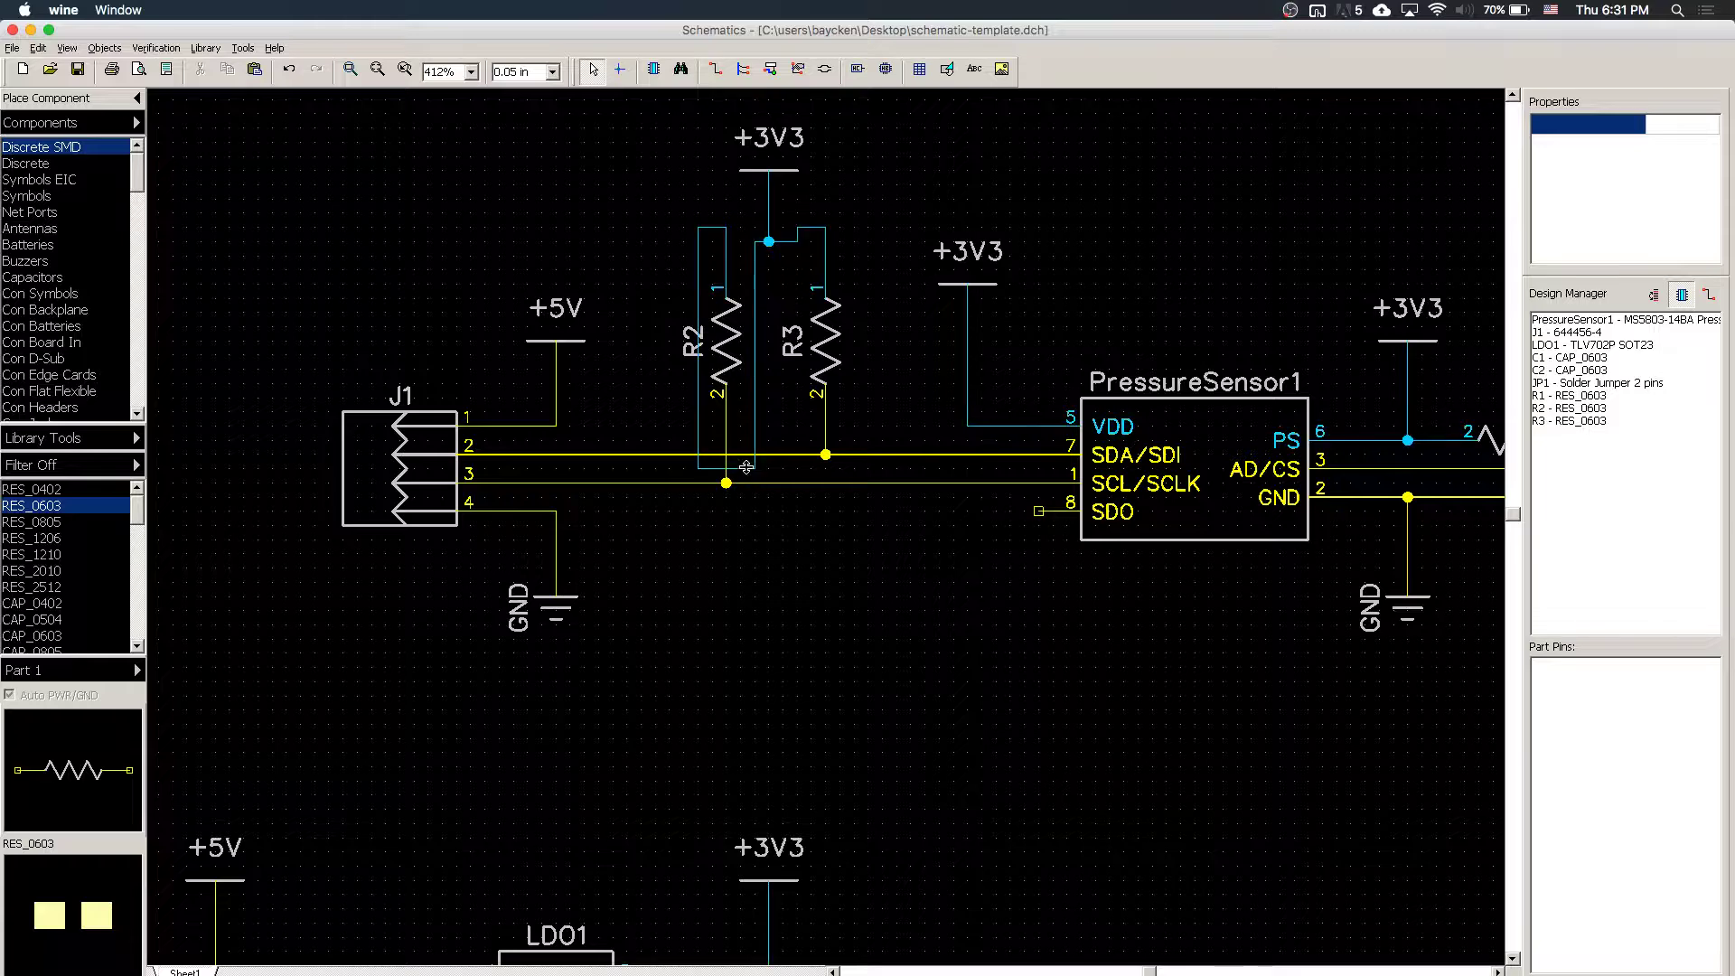
- Straighten the +3V3 wires so that one level line joins the tops of R2 and R3
{"action": "left_click_drag", "start_coordinate": [748, 467], "coordinate": [809, 239]}
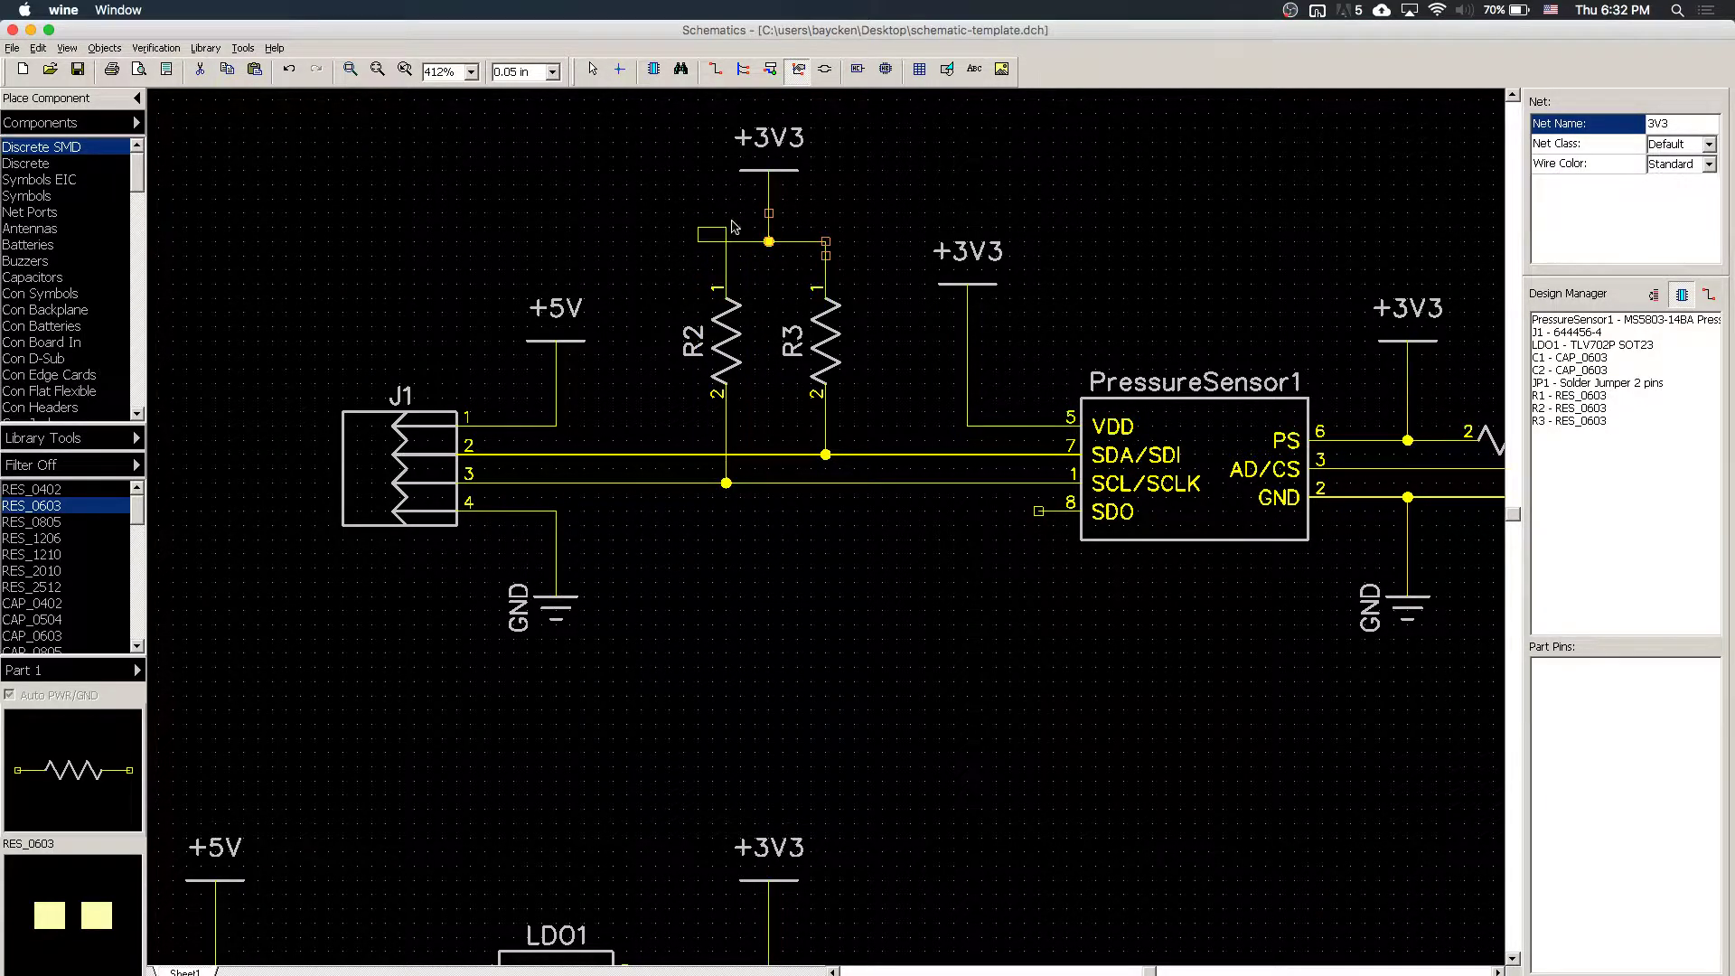
{"action": "left_click_drag", "start_coordinate": [699, 234], "coordinate": [725, 239]}
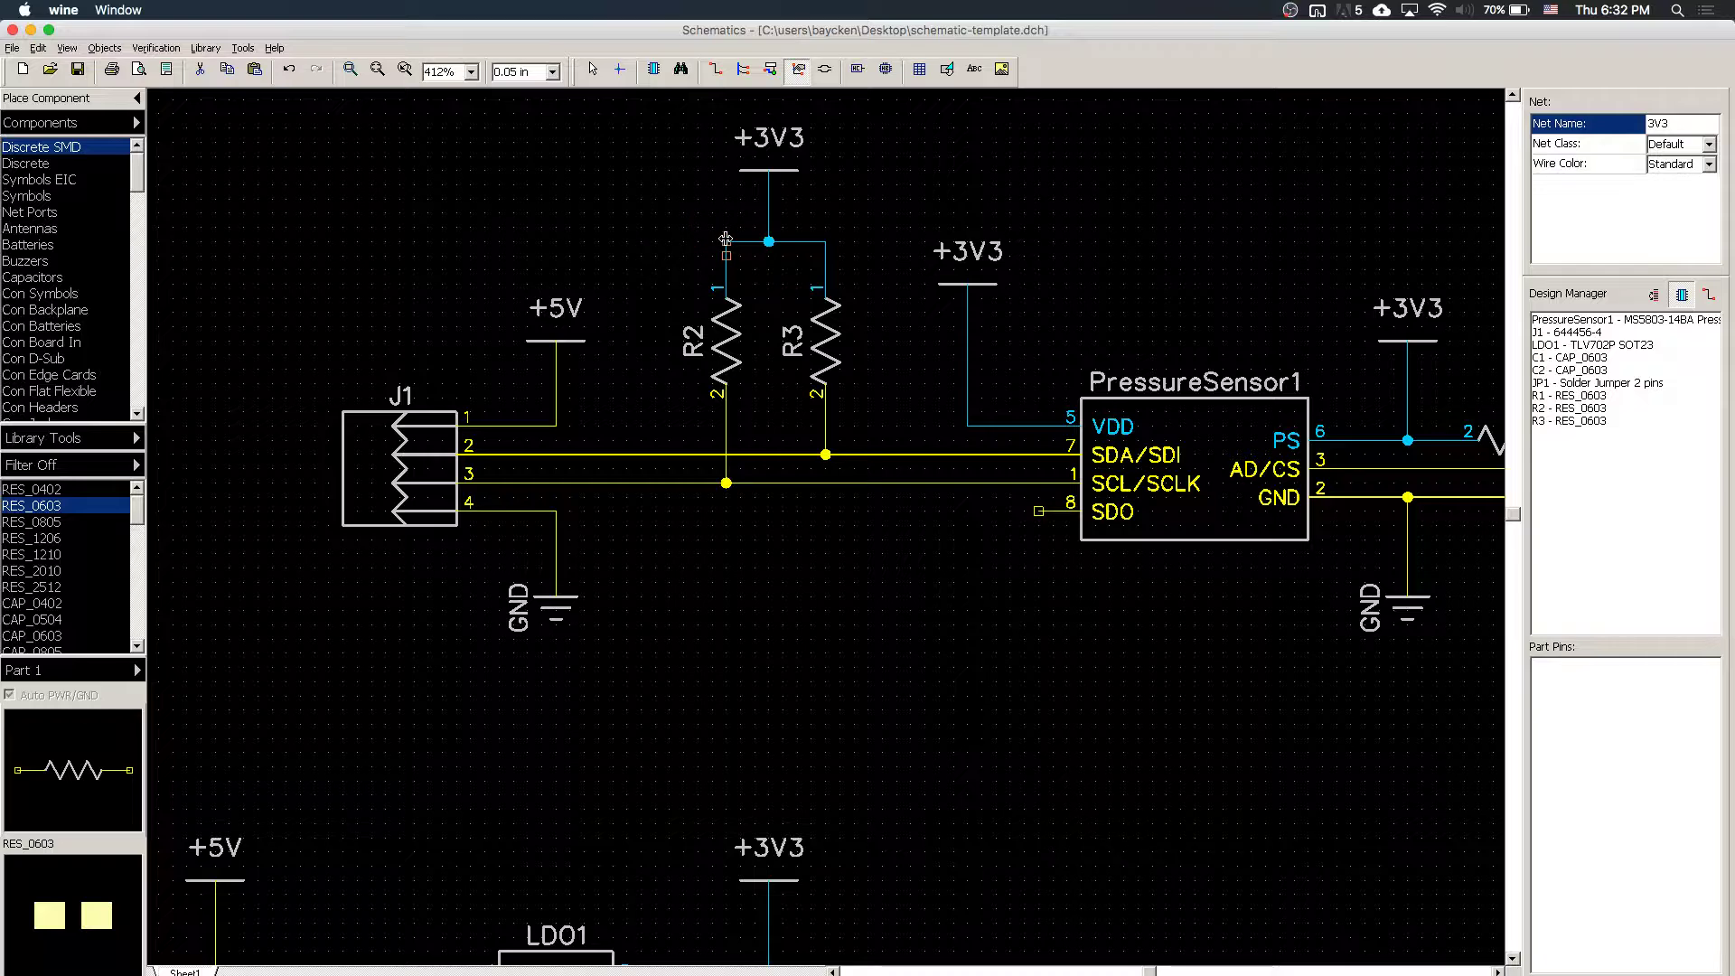
{"action": "left_click", "coordinate": [714, 344]}
{"action": "mouse_move", "coordinate": [712, 344]}
{"action": "left_mouse_down"}
{"action": "mouse_move", "coordinate": [730, 346]}
{"action": "mouse_move", "coordinate": [693, 344]}
{"action": "left_mouse_up"}
{"action": "left_click", "coordinate": [800, 616]}
- Set R2's value to 10k
{"action": "scroll", "coordinate": [800, 616], "scroll_direction": "down", "scroll_amount": 1}
{"action": "scroll", "coordinate": [800, 615], "scroll_direction": "down", "scroll_amount": 2}
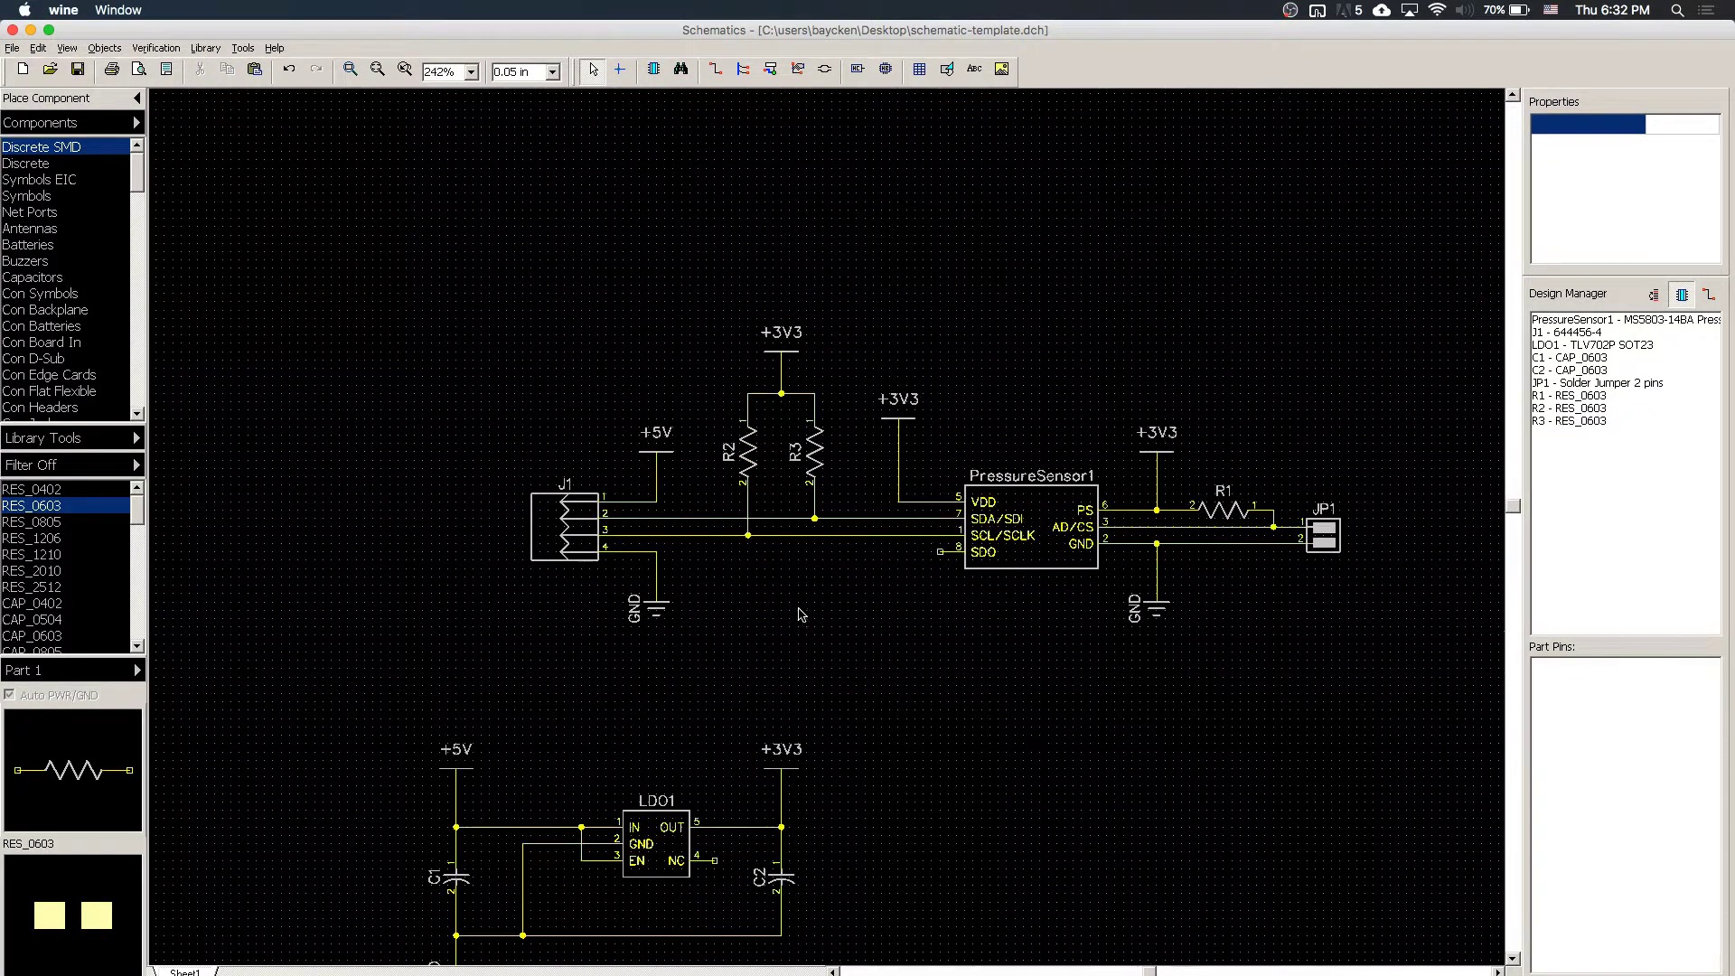
{"action": "left_click", "coordinate": [1514, 959]}
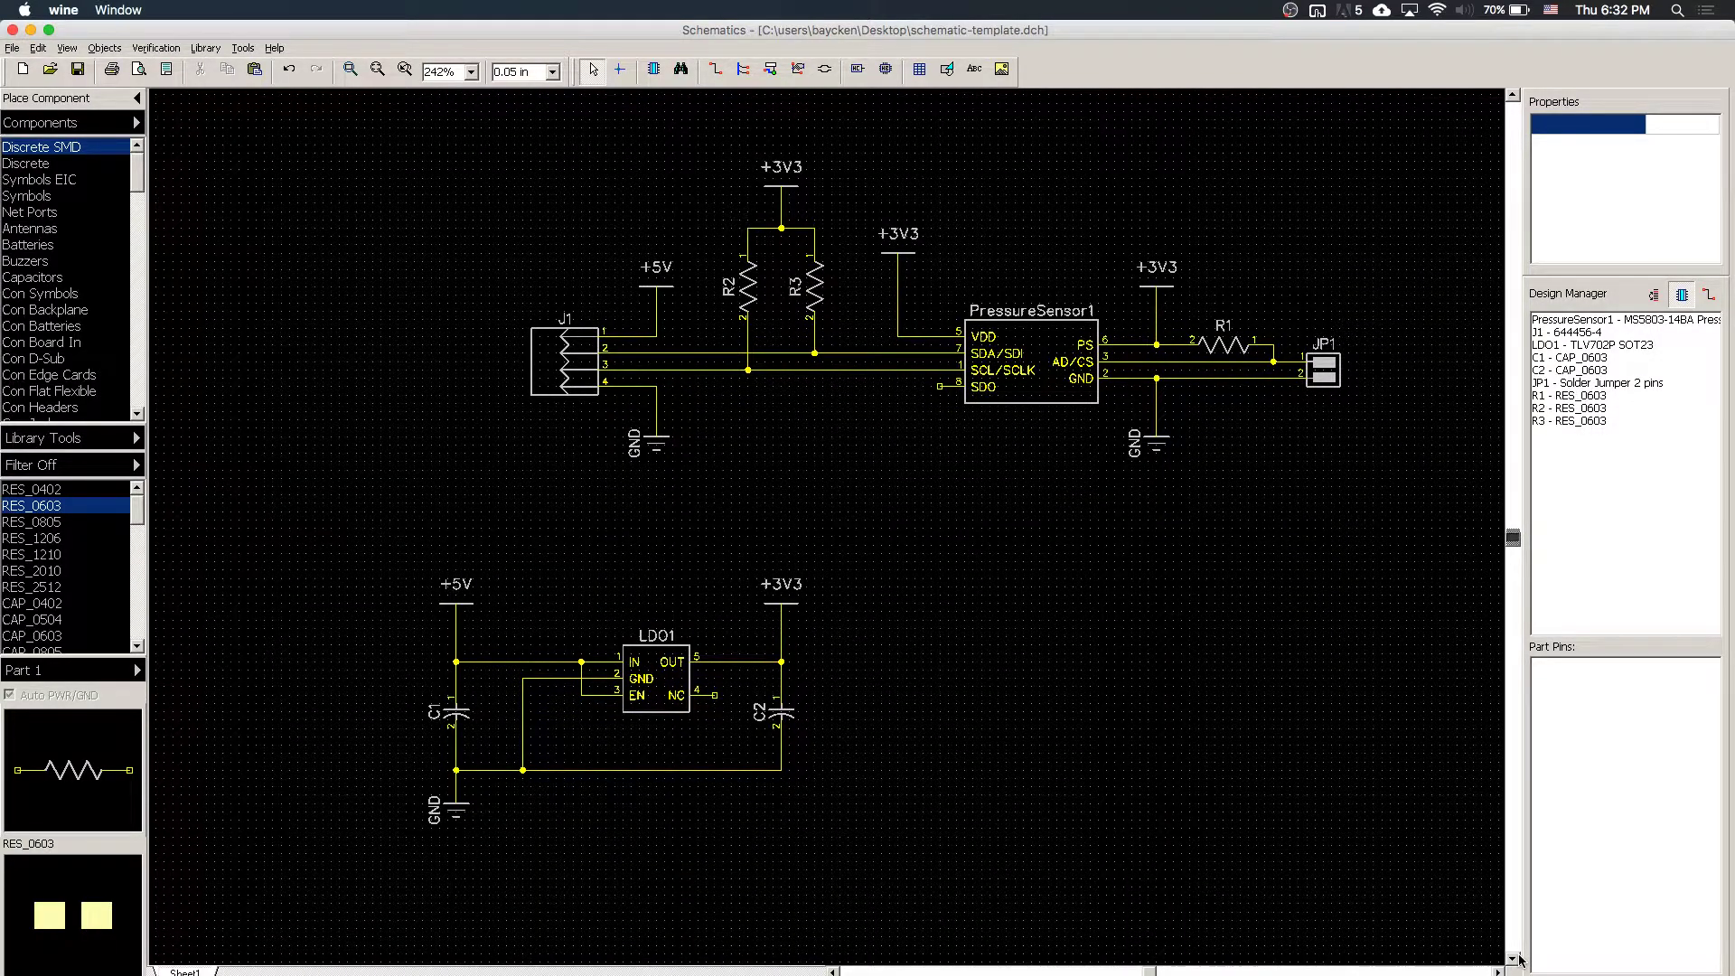
{"action": "left_click", "coordinate": [748, 299]}
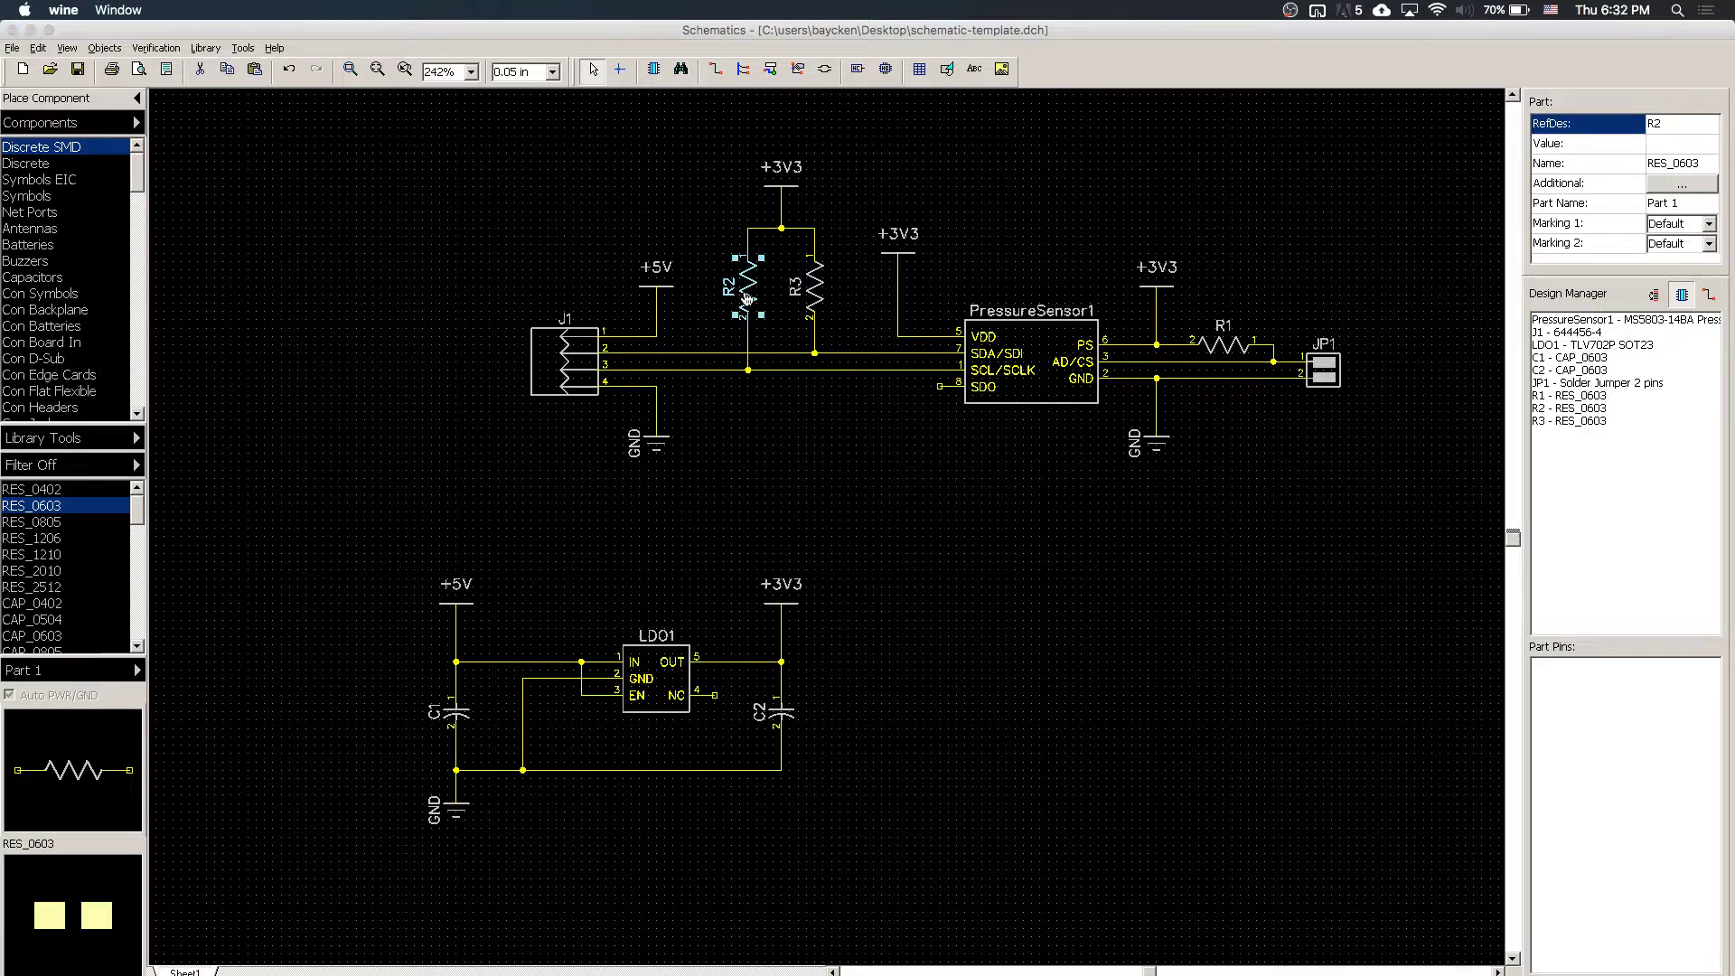
{"action": "double_click", "coordinate": [748, 298]}
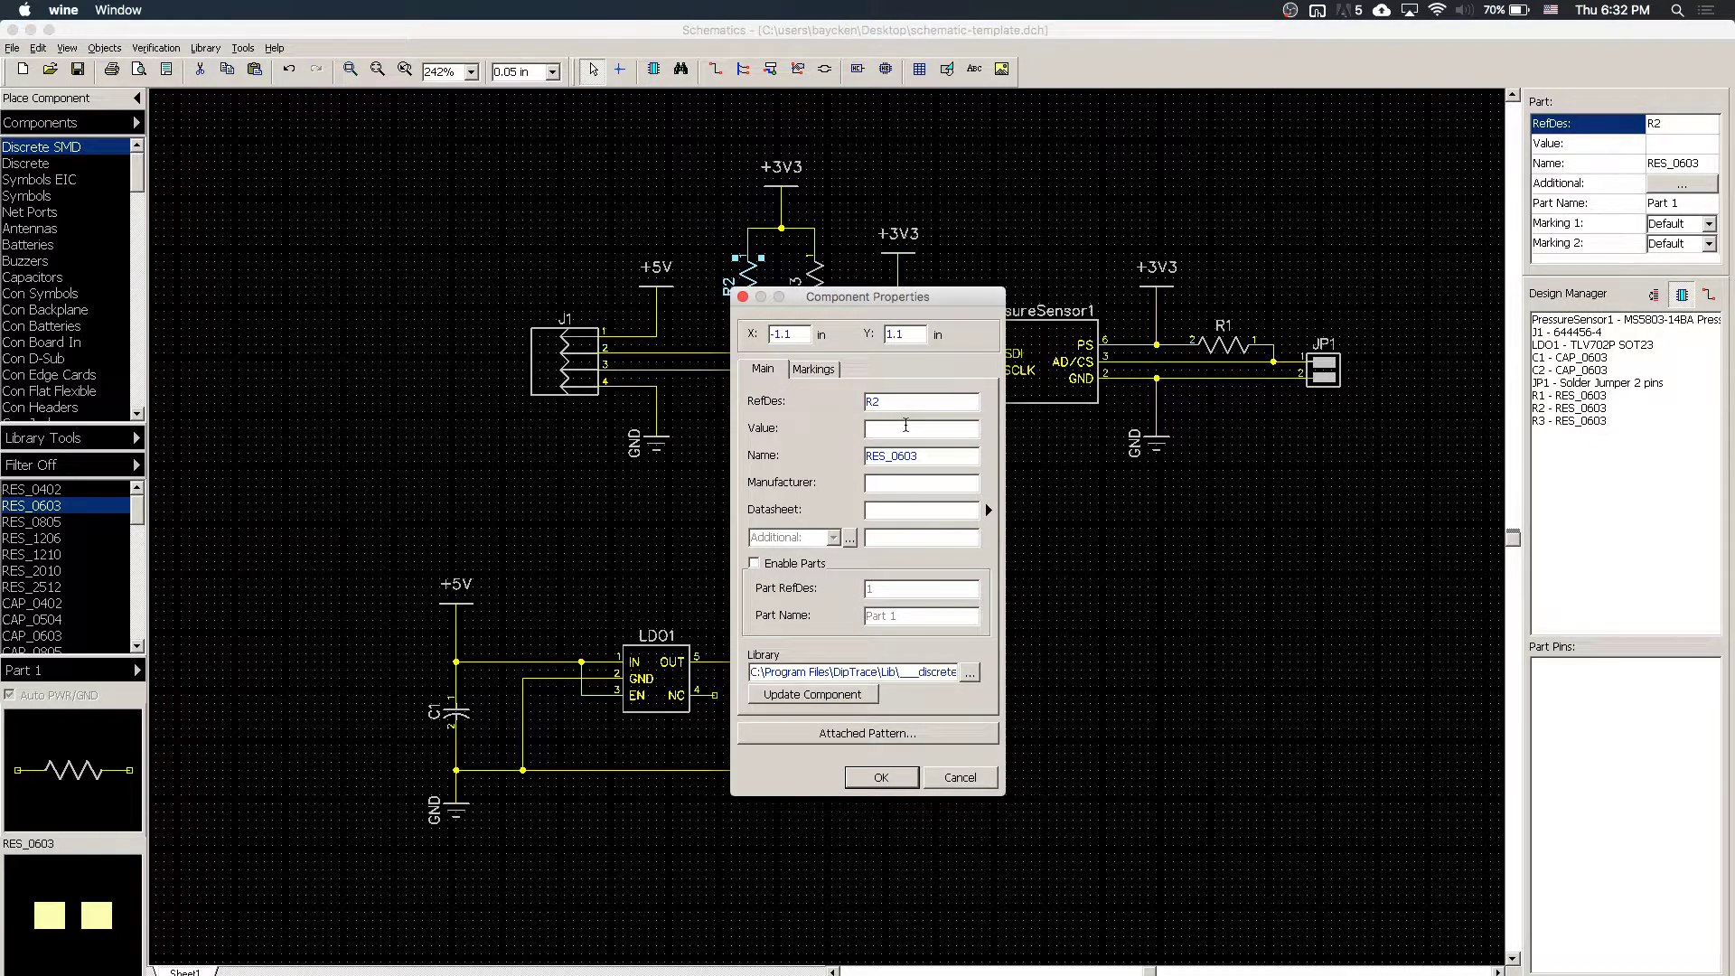
{"action": "left_click", "coordinate": [906, 424]}
{"action": "type", "text": "10k"}
{"action": "key", "text": "Return"}
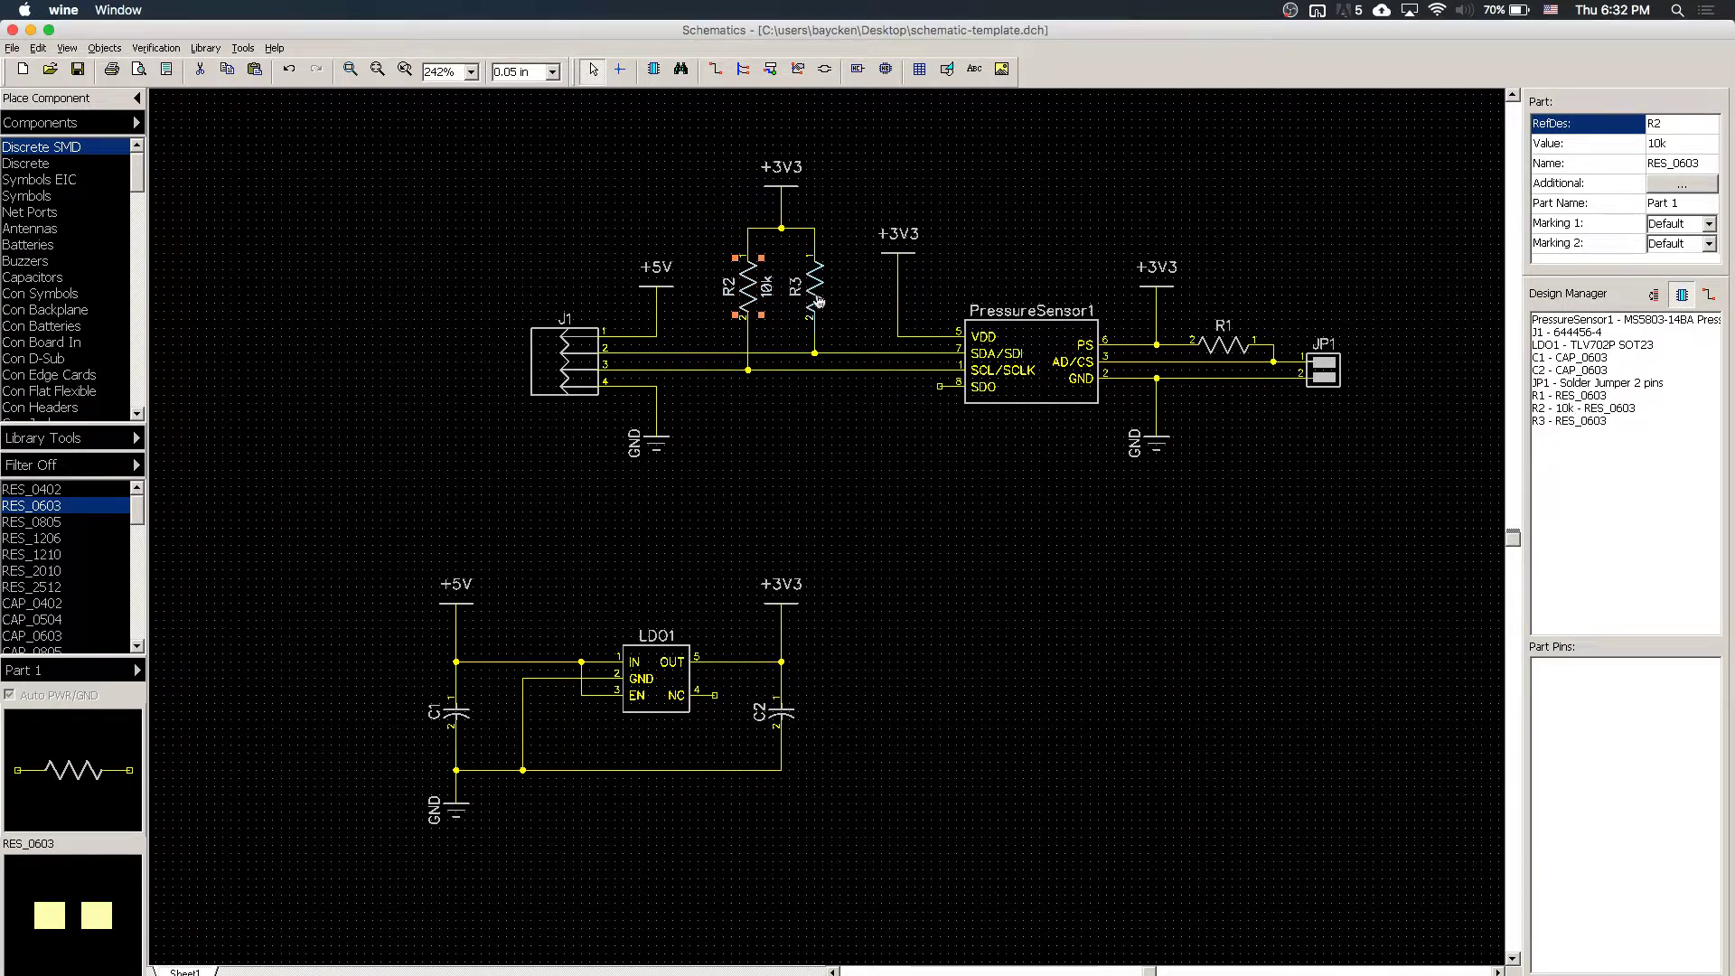
- Set R3's value to 10K and change R2's value to the matching capitalised 10K
{"action": "double_click", "coordinate": [811, 271]}
{"action": "left_click", "coordinate": [932, 425]}
{"action": "type", "text": "10"}
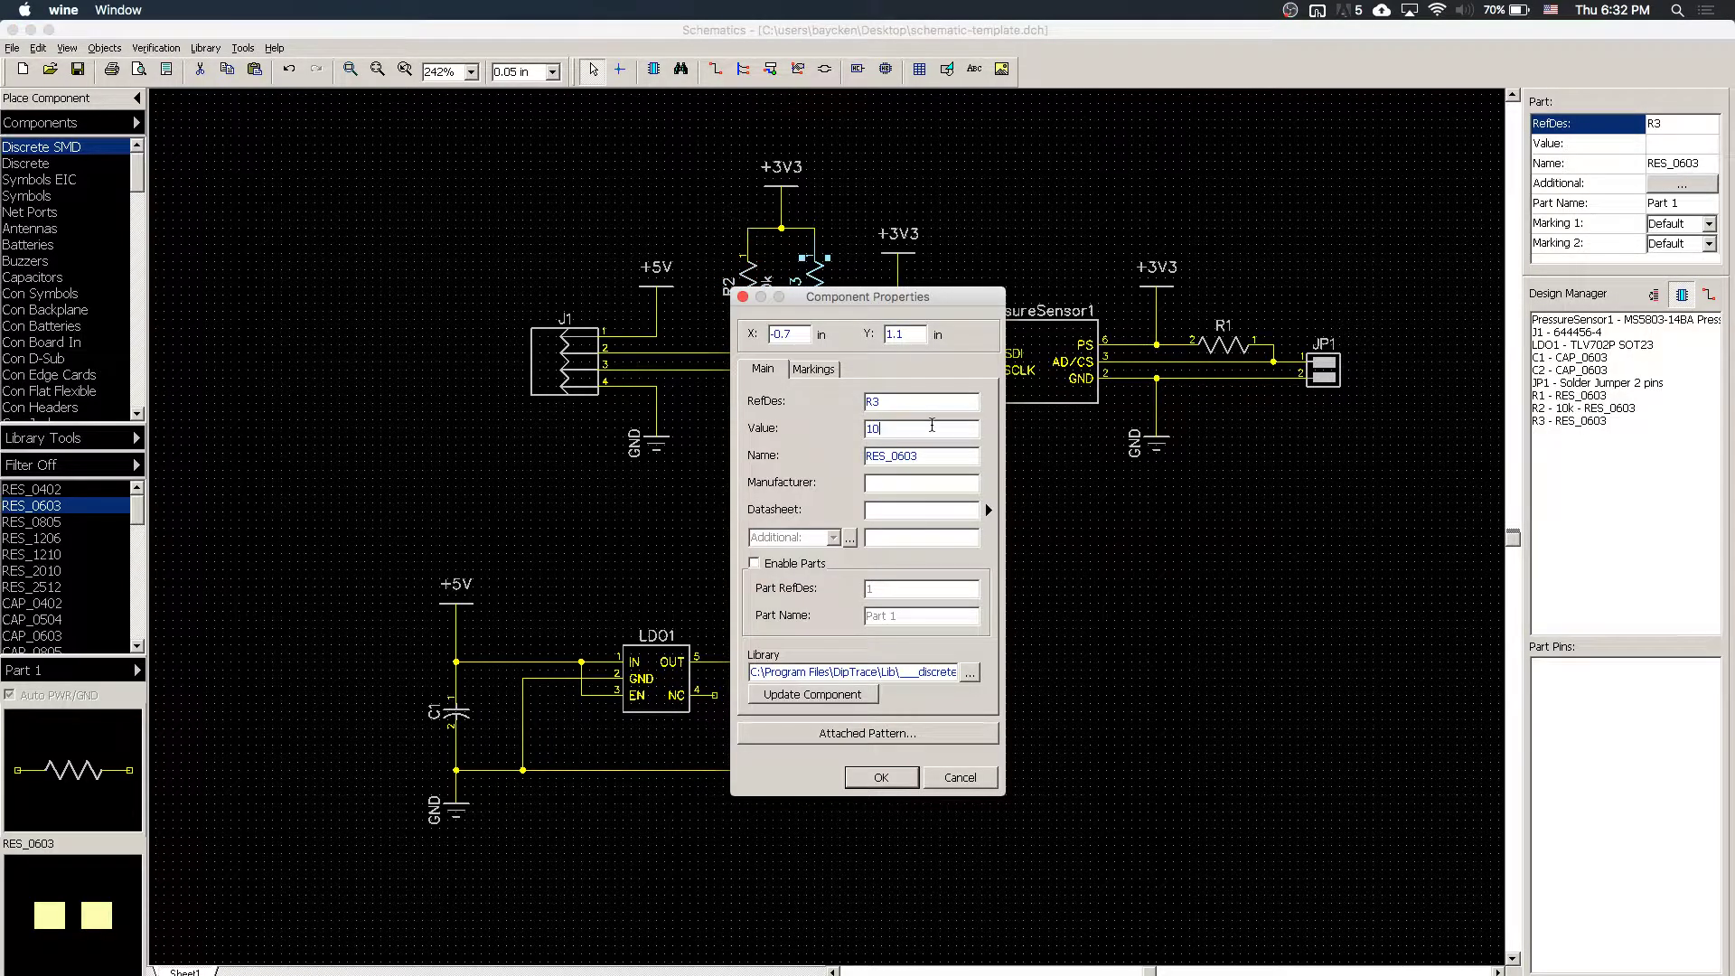
{"action": "type", "text": "K"}
{"action": "key", "text": "Return"}
{"action": "double_click", "coordinate": [748, 271]}
{"action": "key", "text": "Return"}
{"action": "left_click", "coordinate": [1450, 444]}
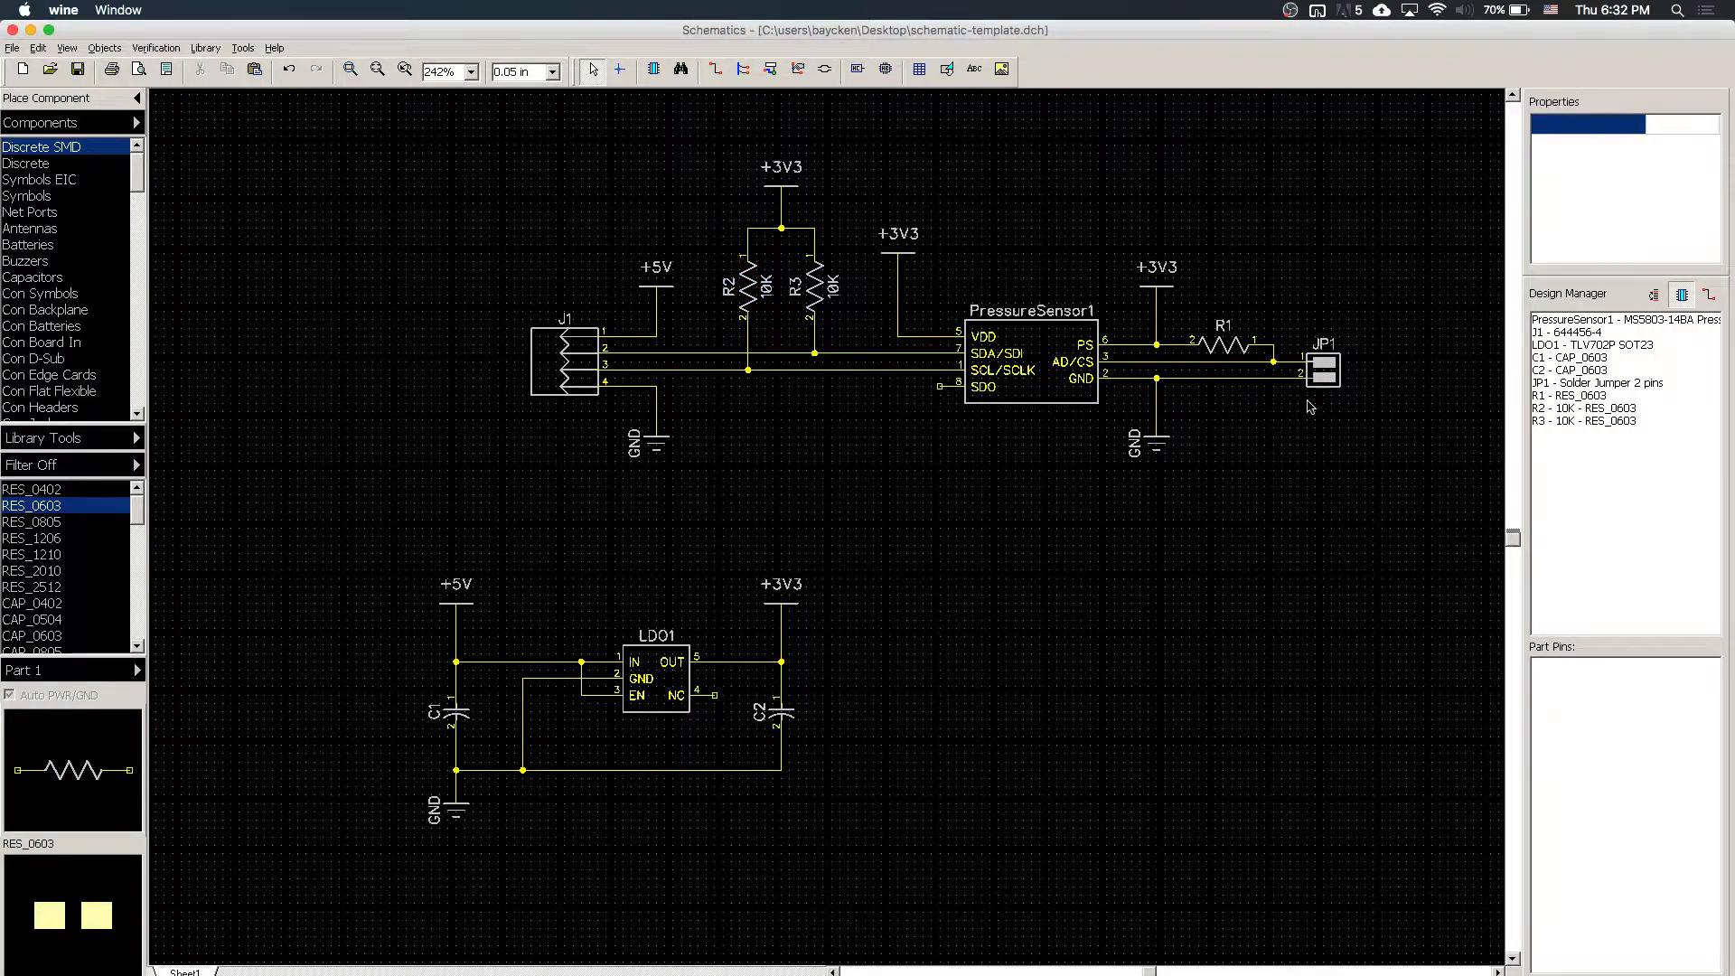
- Set the value of R1, the address-selecting resistor beside JP1, to 10K
{"action": "double_click", "coordinate": [1223, 349]}
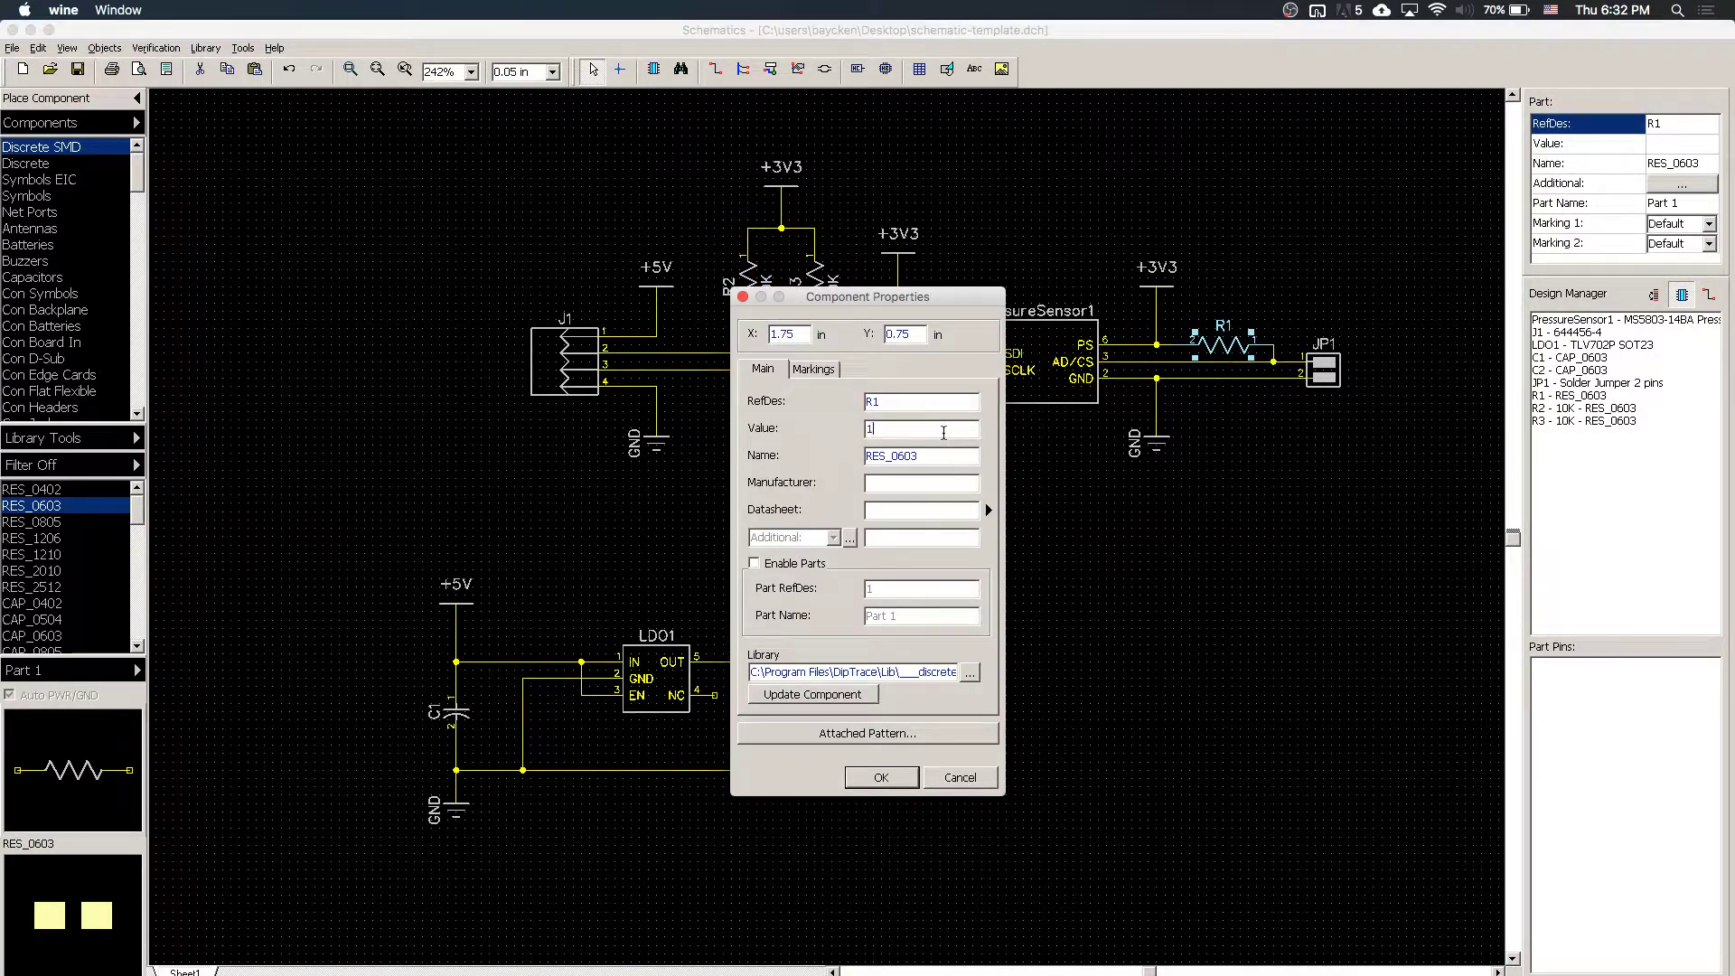
{"action": "type", "text": "10K"}
{"action": "key", "text": "Return"}
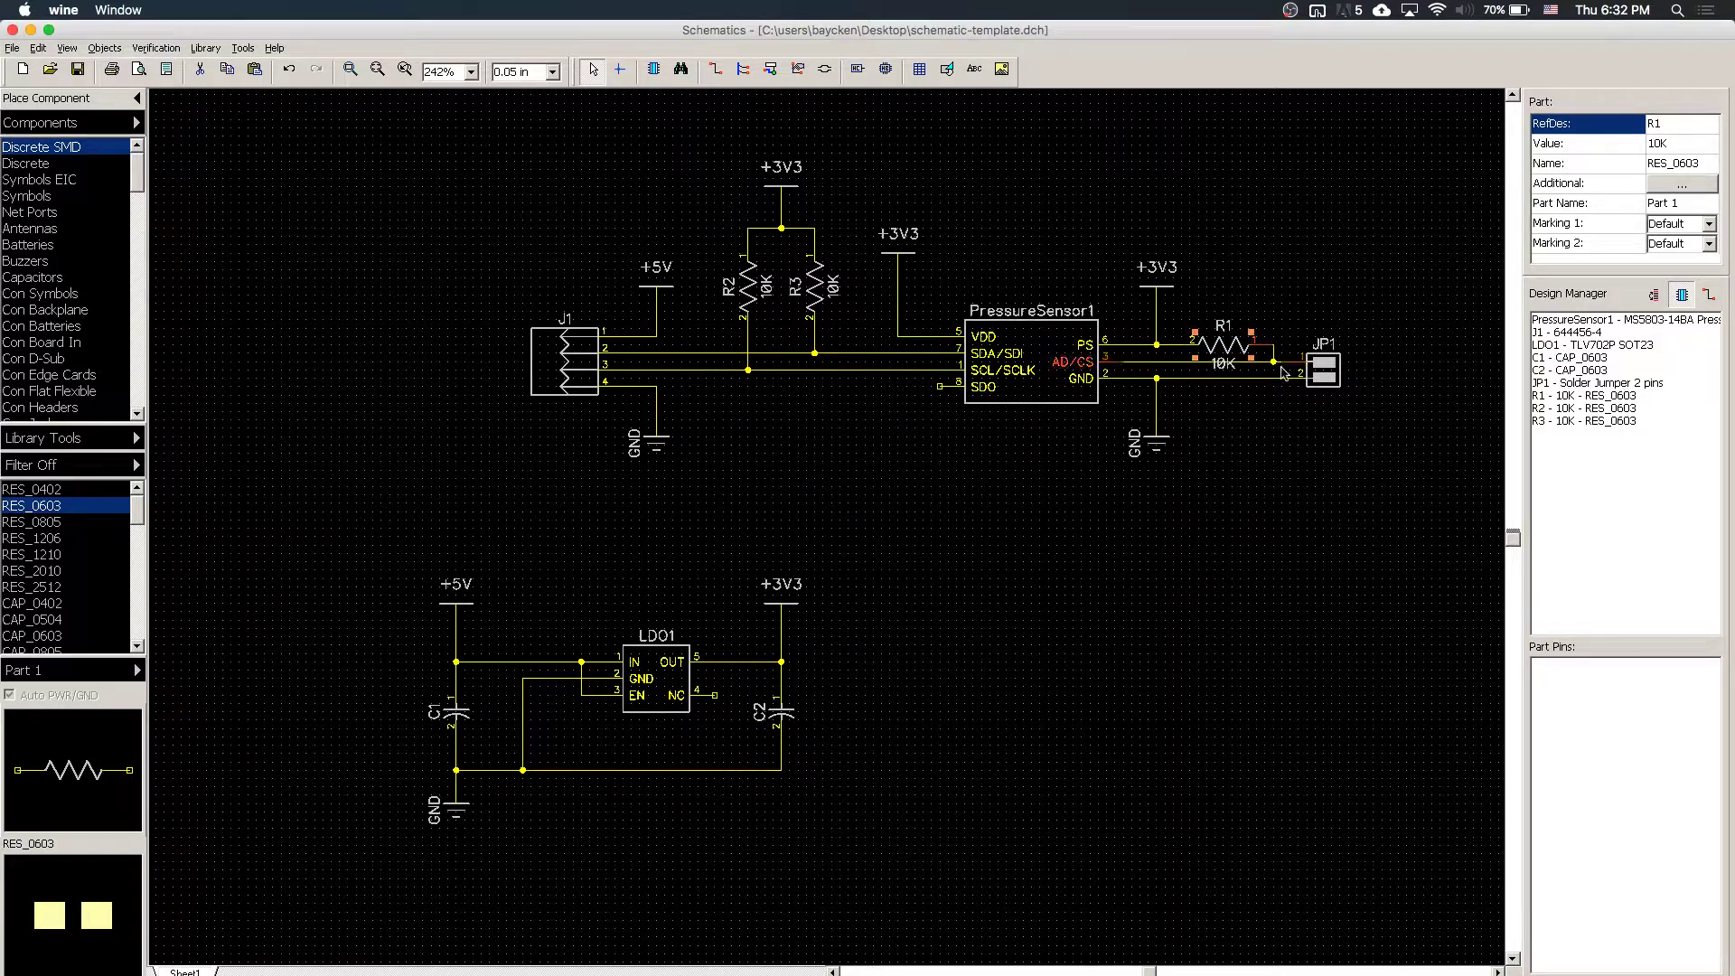
{"action": "left_click", "coordinate": [1225, 399]}
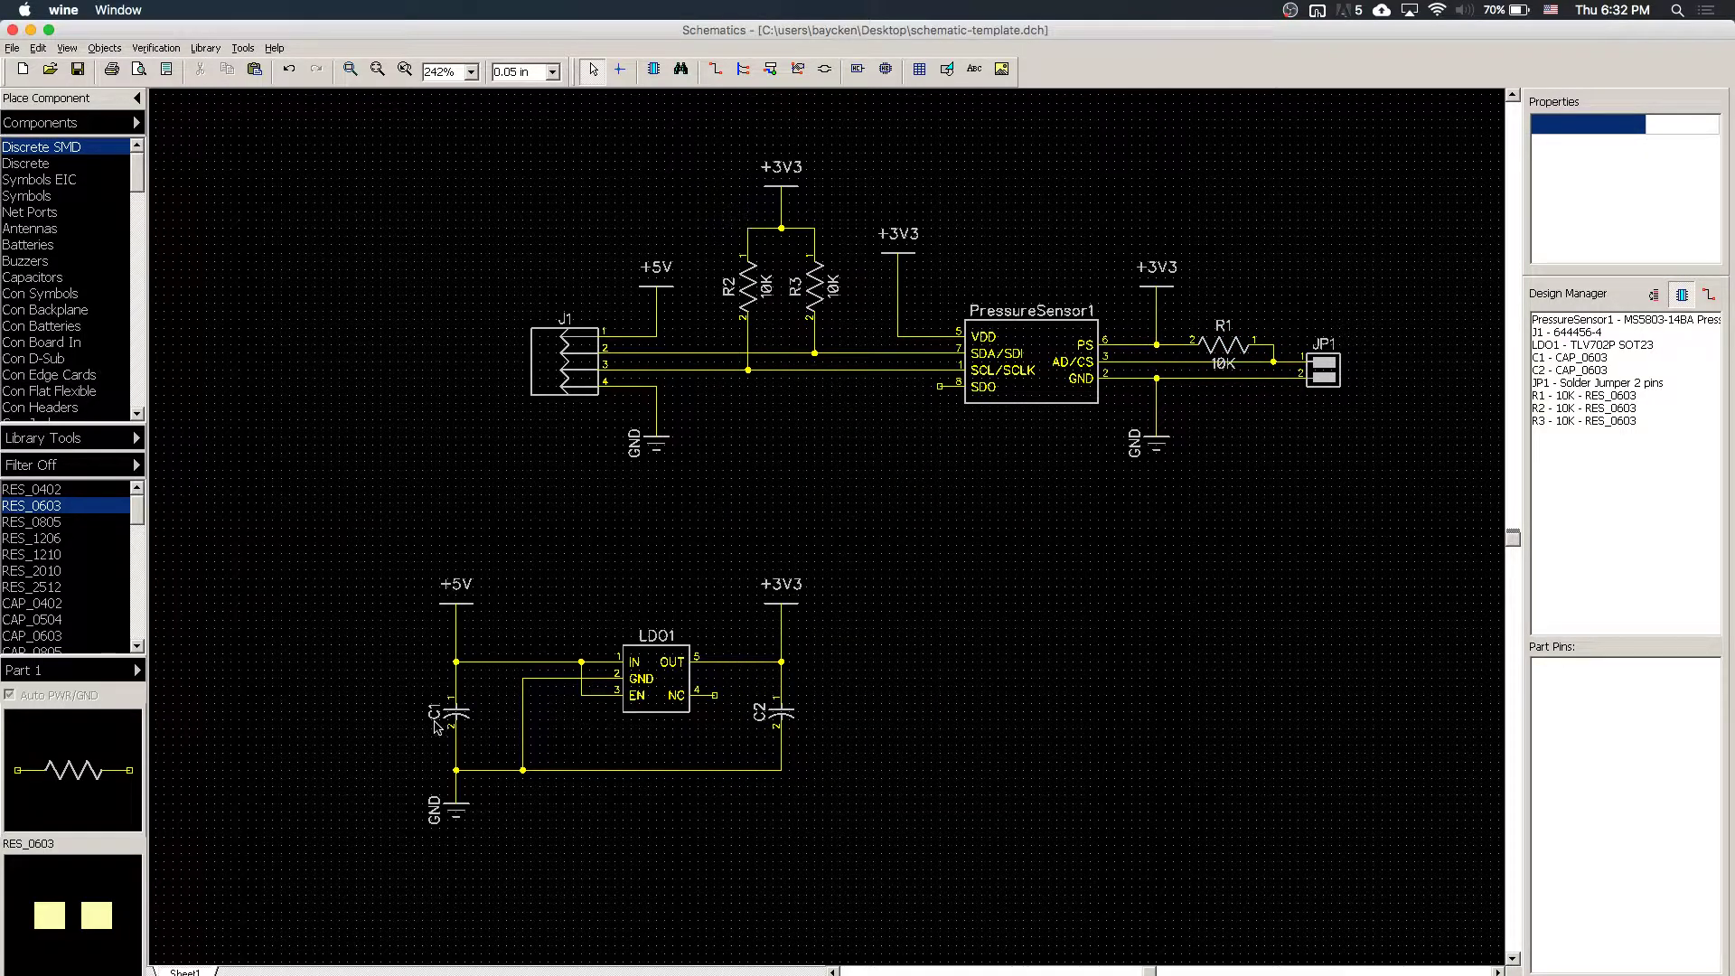
- Set the value of capacitor C1 on the regulator's input side to 1u
{"action": "left_click", "coordinate": [454, 715]}
{"action": "double_click", "coordinate": [454, 715]}
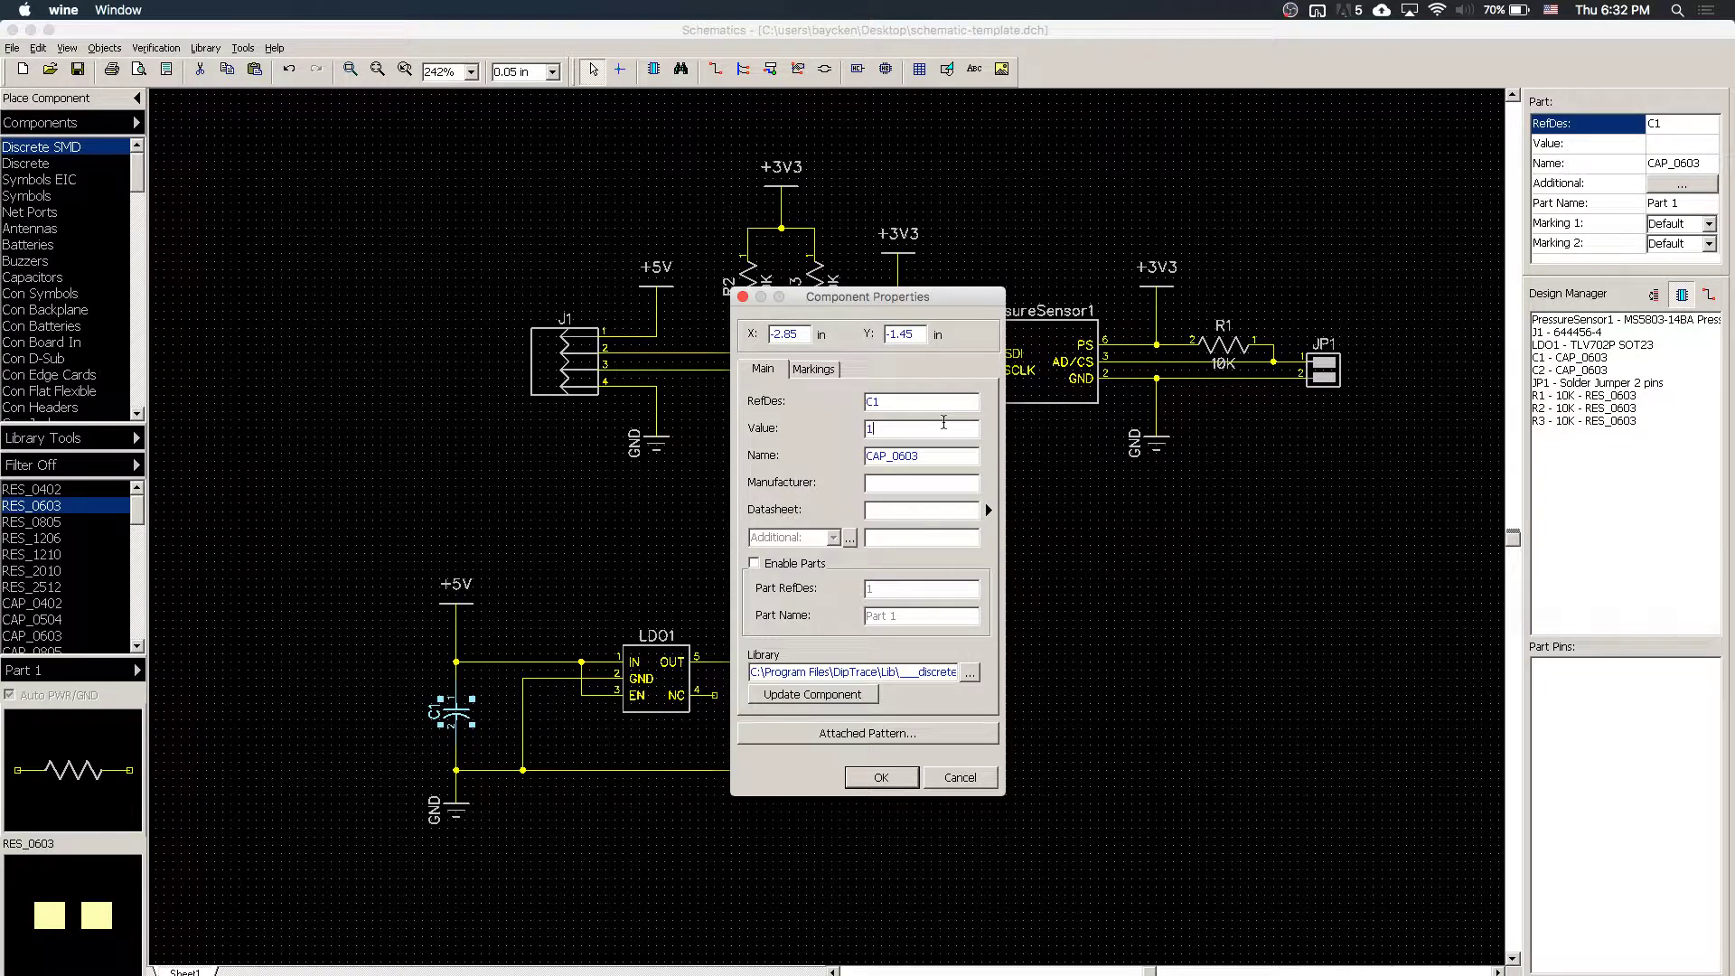
{"action": "key", "text": "shift+u"}
{"action": "key", "text": "shift+u"}
{"action": "key", "text": "shift+u"}
{"action": "left_click", "coordinate": [881, 777]}
- Set the value of capacitor C2 on the regulator's output side to 1u
{"action": "left_click", "coordinate": [845, 722]}
{"action": "double_click", "coordinate": [796, 718]}
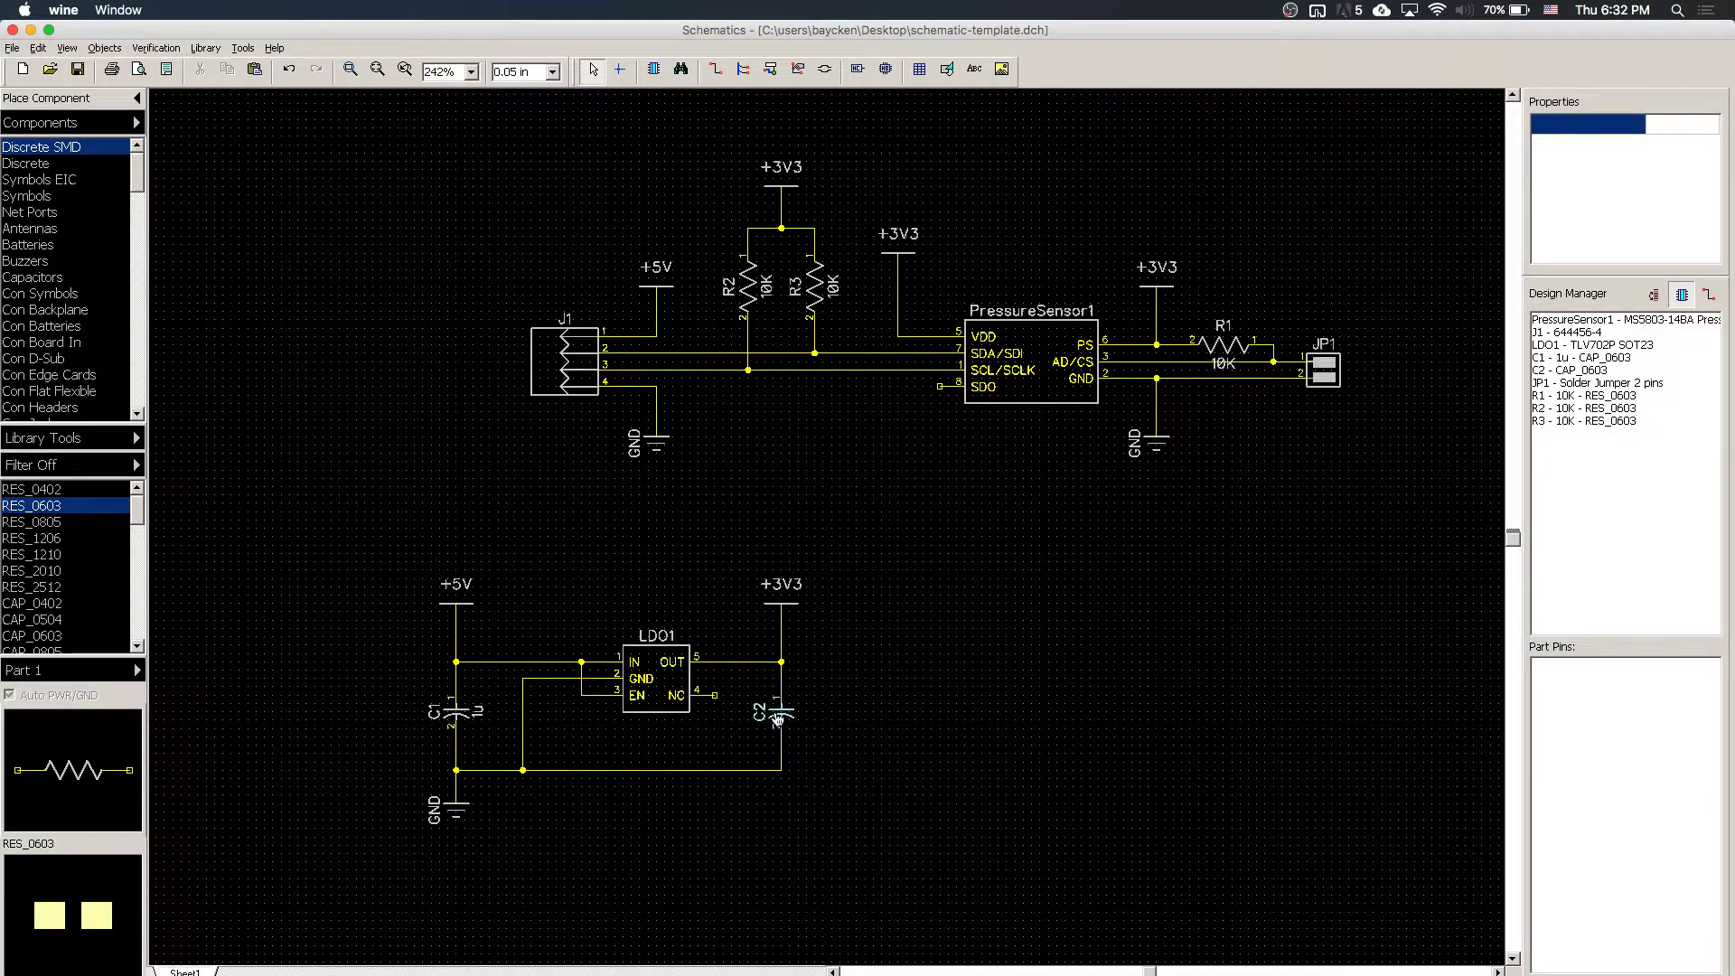
{"action": "left_click", "coordinate": [881, 430]}
{"action": "type", "text": "1u"}
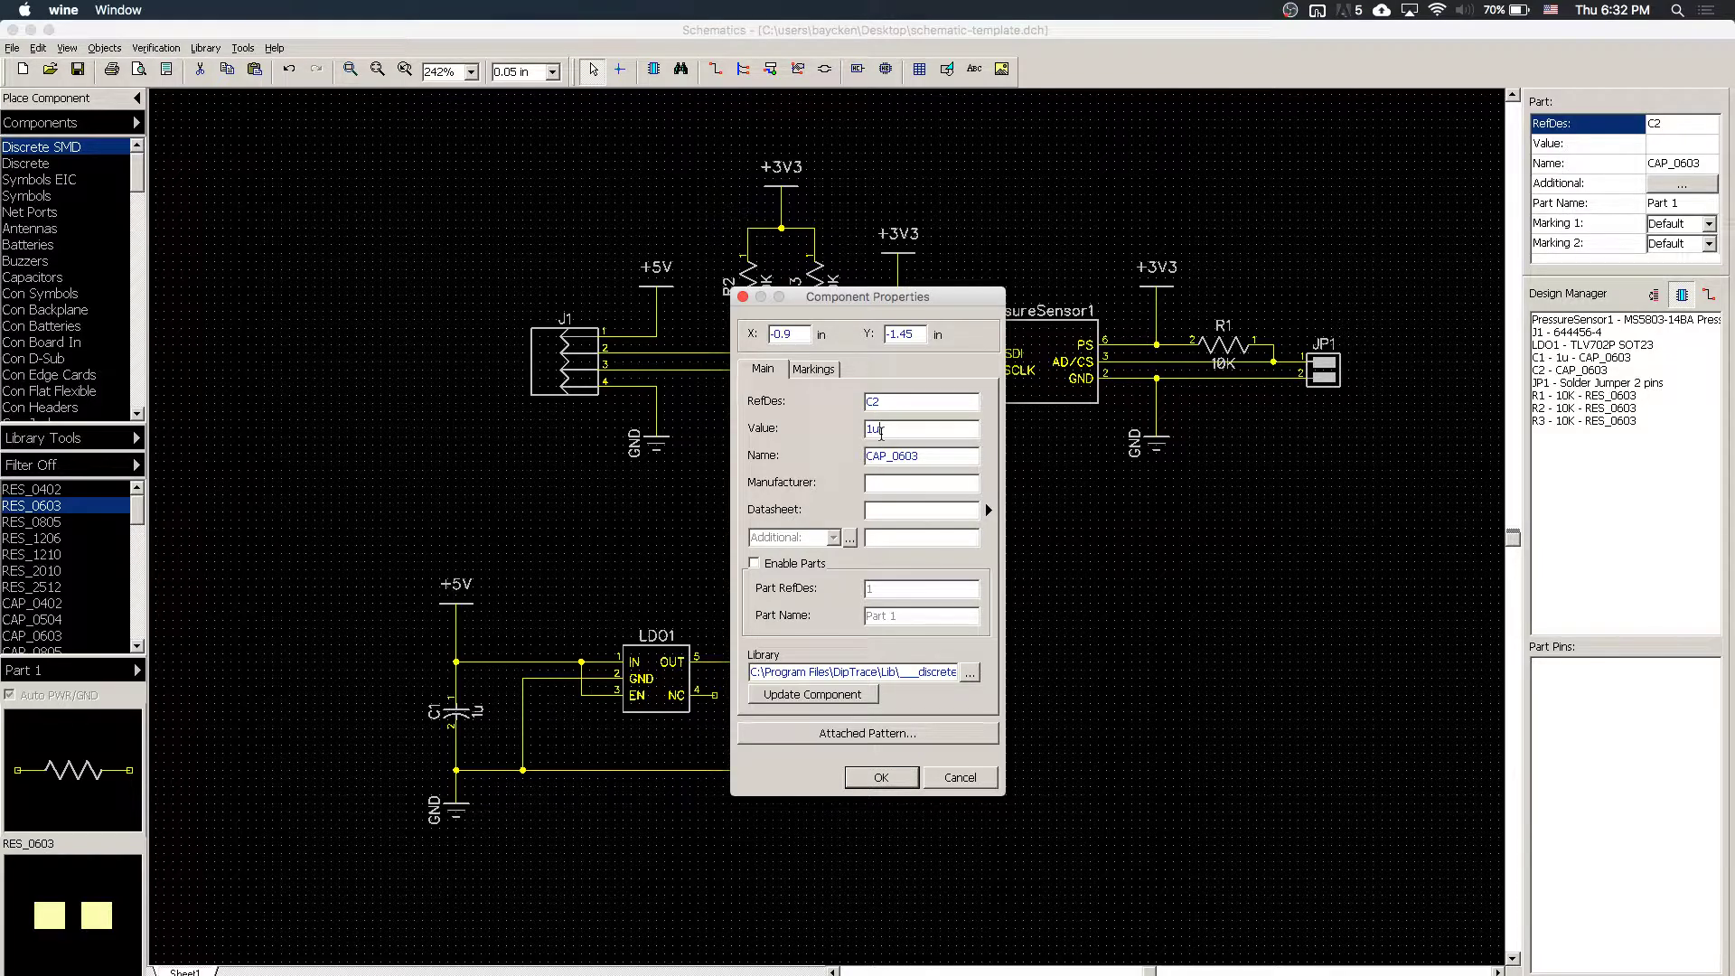
{"action": "key", "text": "Return"}
{"action": "left_click", "coordinate": [1414, 532]}
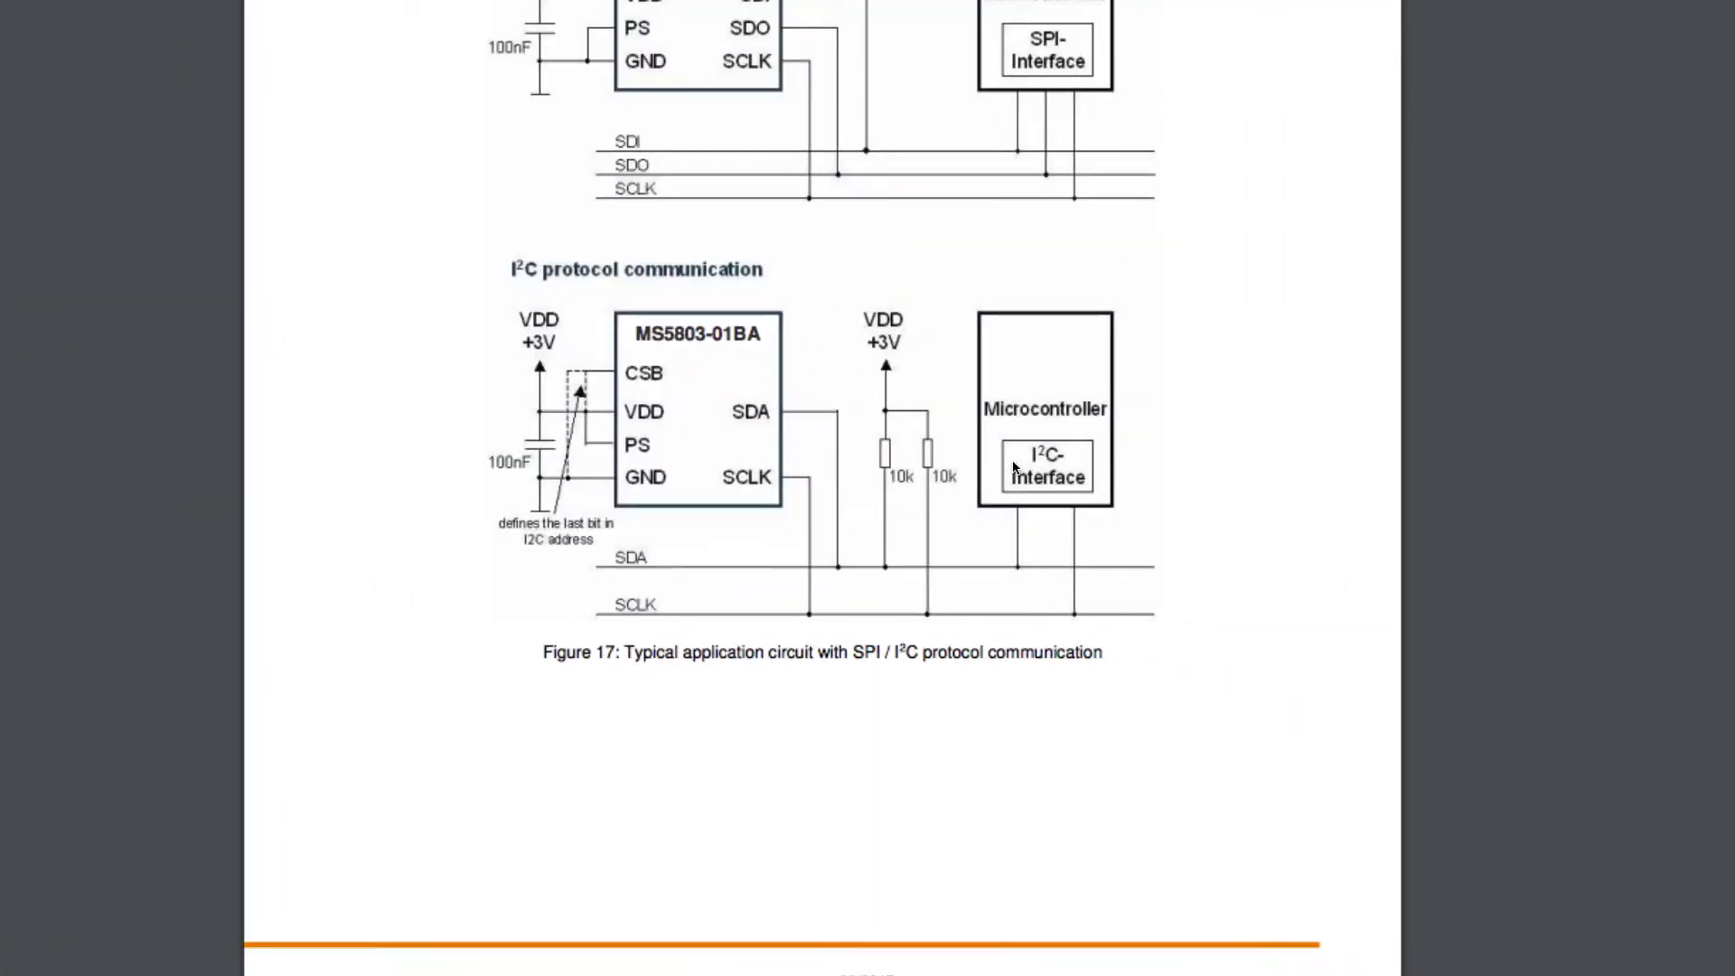
- Check the I²C protocol application circuit in the pressure sensor's datasheet against the schematic
{"action": "scroll", "coordinate": [896, 470], "scroll_direction": "up", "scroll_amount": 2}
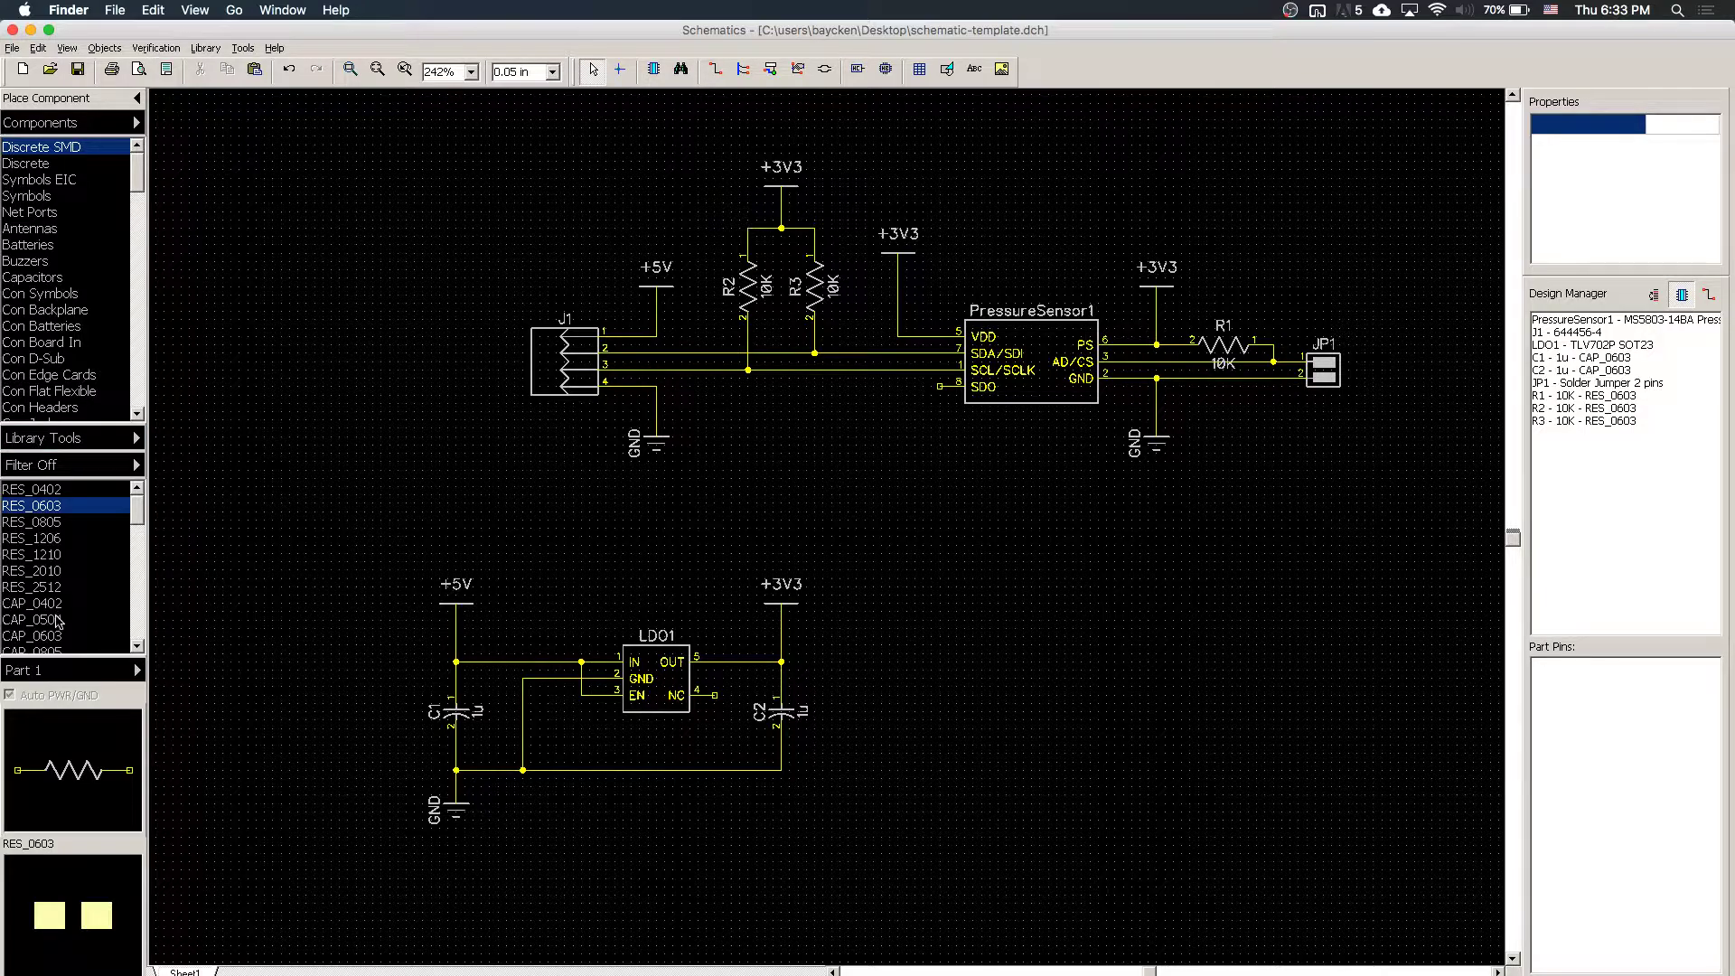
- Place a CAP_0603 capacitor vertically beneath the sensor's +3V3 symbol, wire its upper pin to the VDD net, and move it close to the wires
{"action": "left_click", "coordinate": [56, 638]}
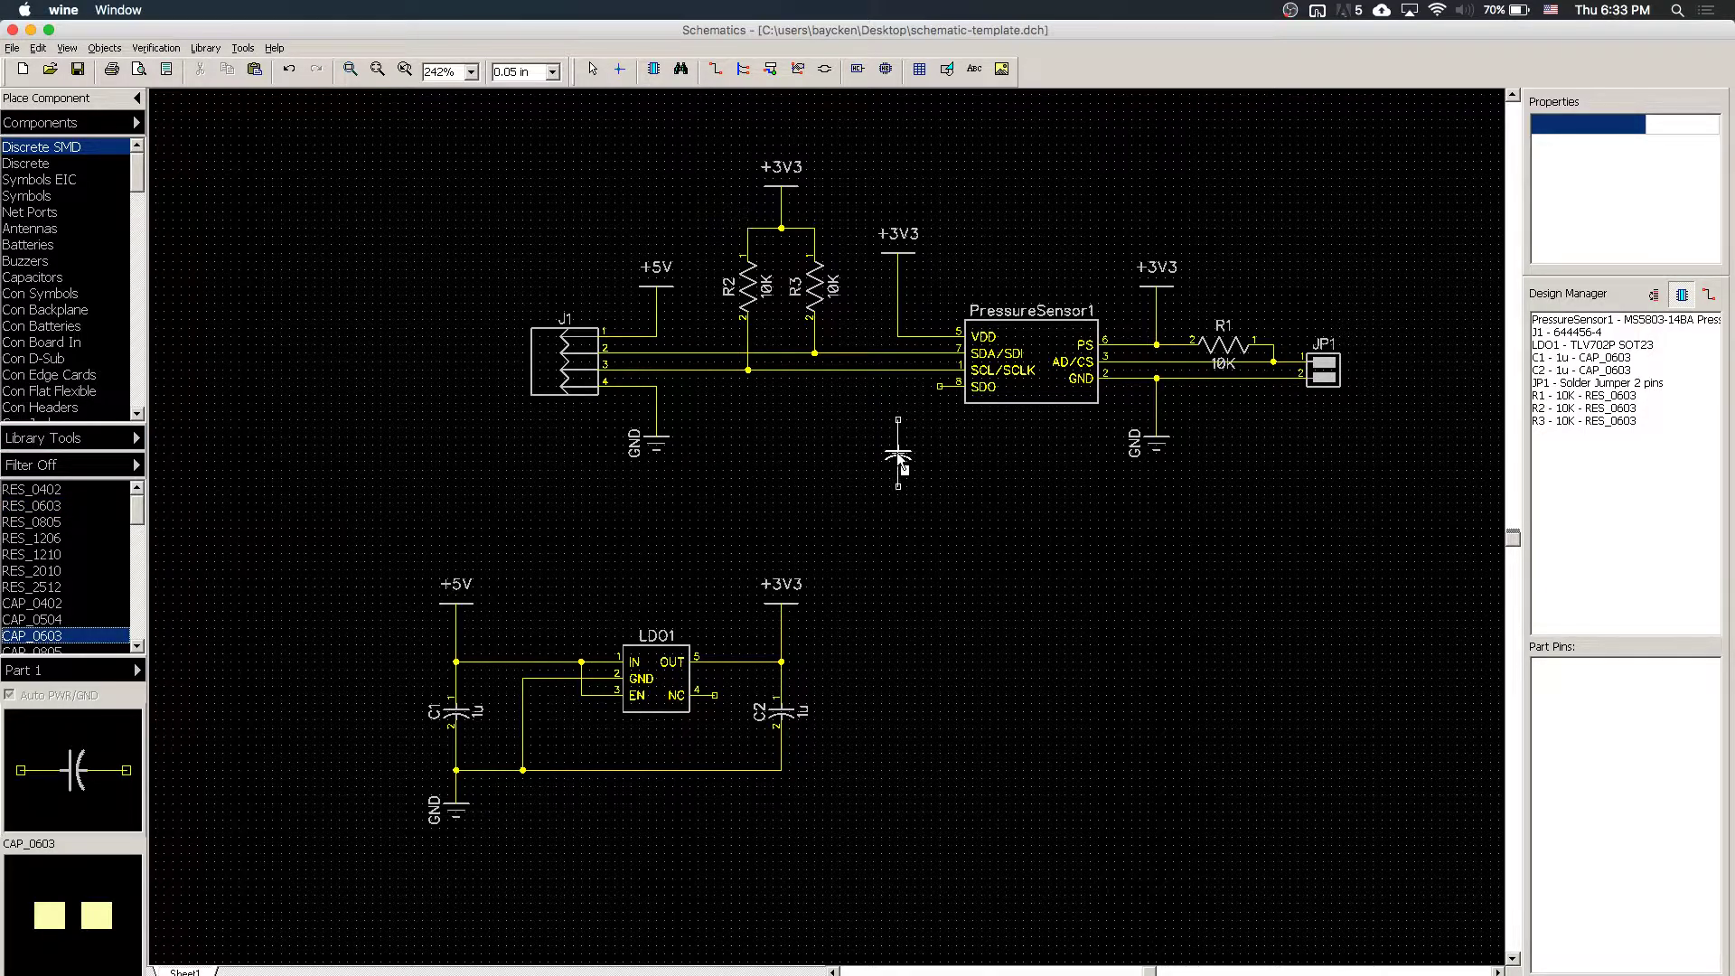
{"action": "left_click", "coordinate": [898, 426]}
{"action": "right_click", "coordinate": [908, 402]}
{"action": "left_click", "coordinate": [898, 386]}
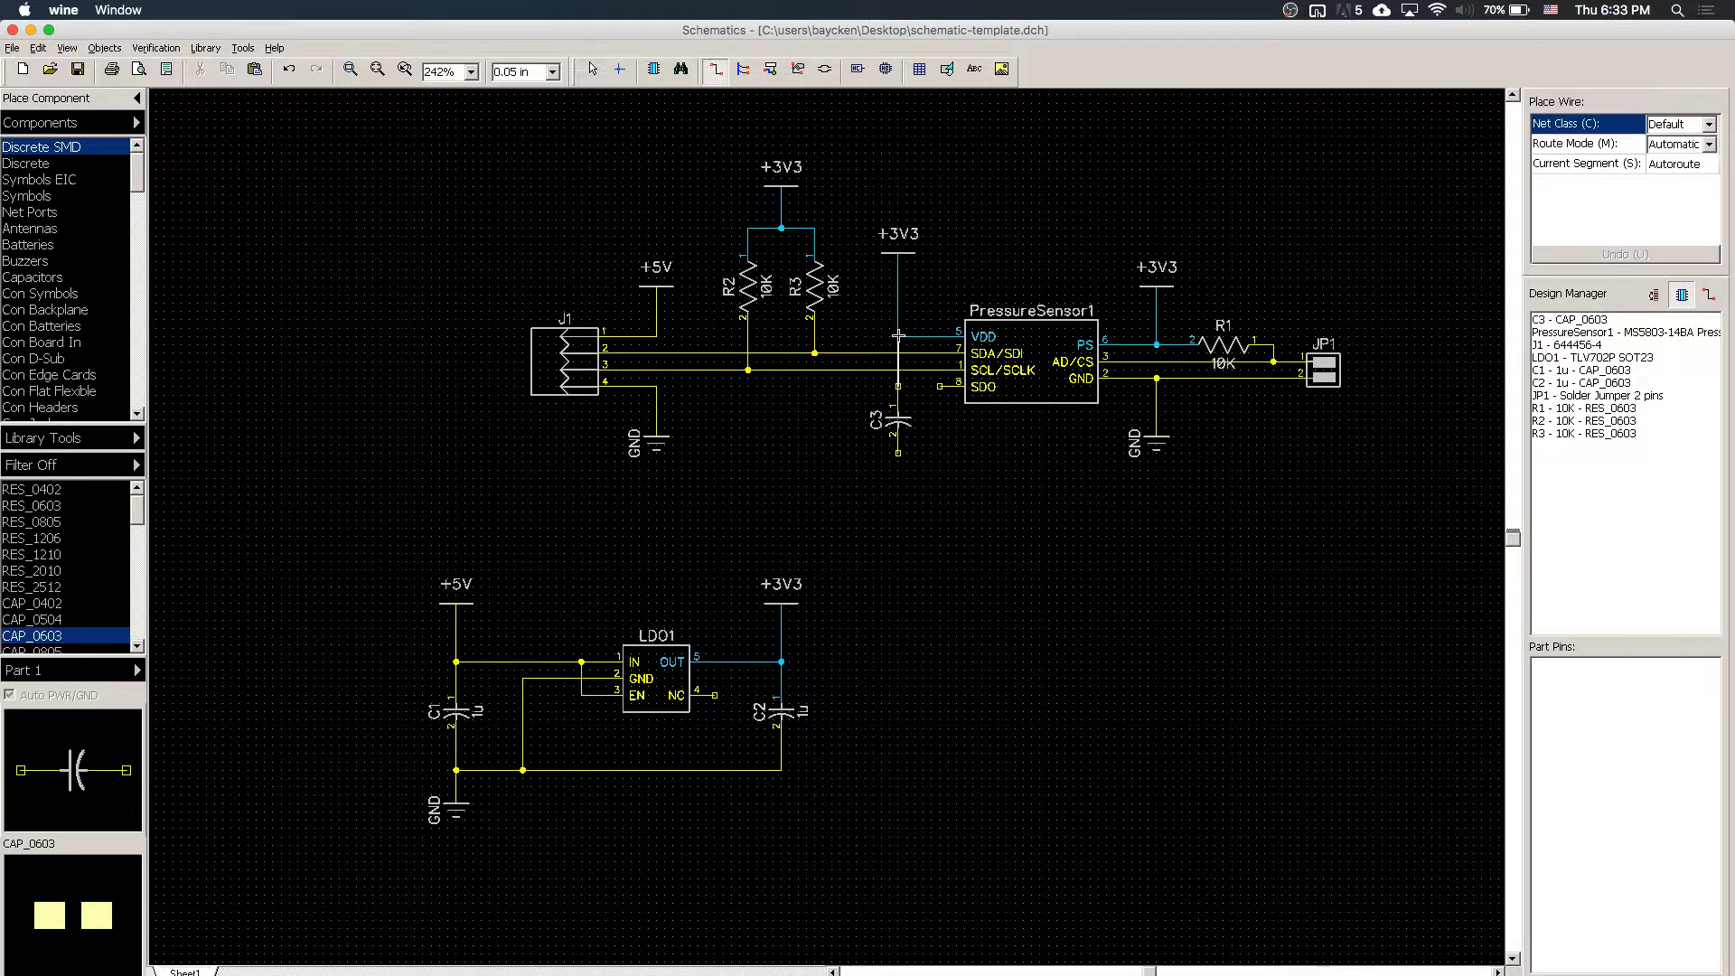
{"action": "left_click", "coordinate": [899, 335]}
{"action": "right_click", "coordinate": [918, 464]}
{"action": "mouse_move", "coordinate": [904, 429]}
{"action": "left_mouse_down"}
{"action": "mouse_move", "coordinate": [902, 388]}
{"action": "mouse_move", "coordinate": [897, 406]}
{"action": "left_mouse_up"}
{"action": "left_click", "coordinate": [876, 445]}
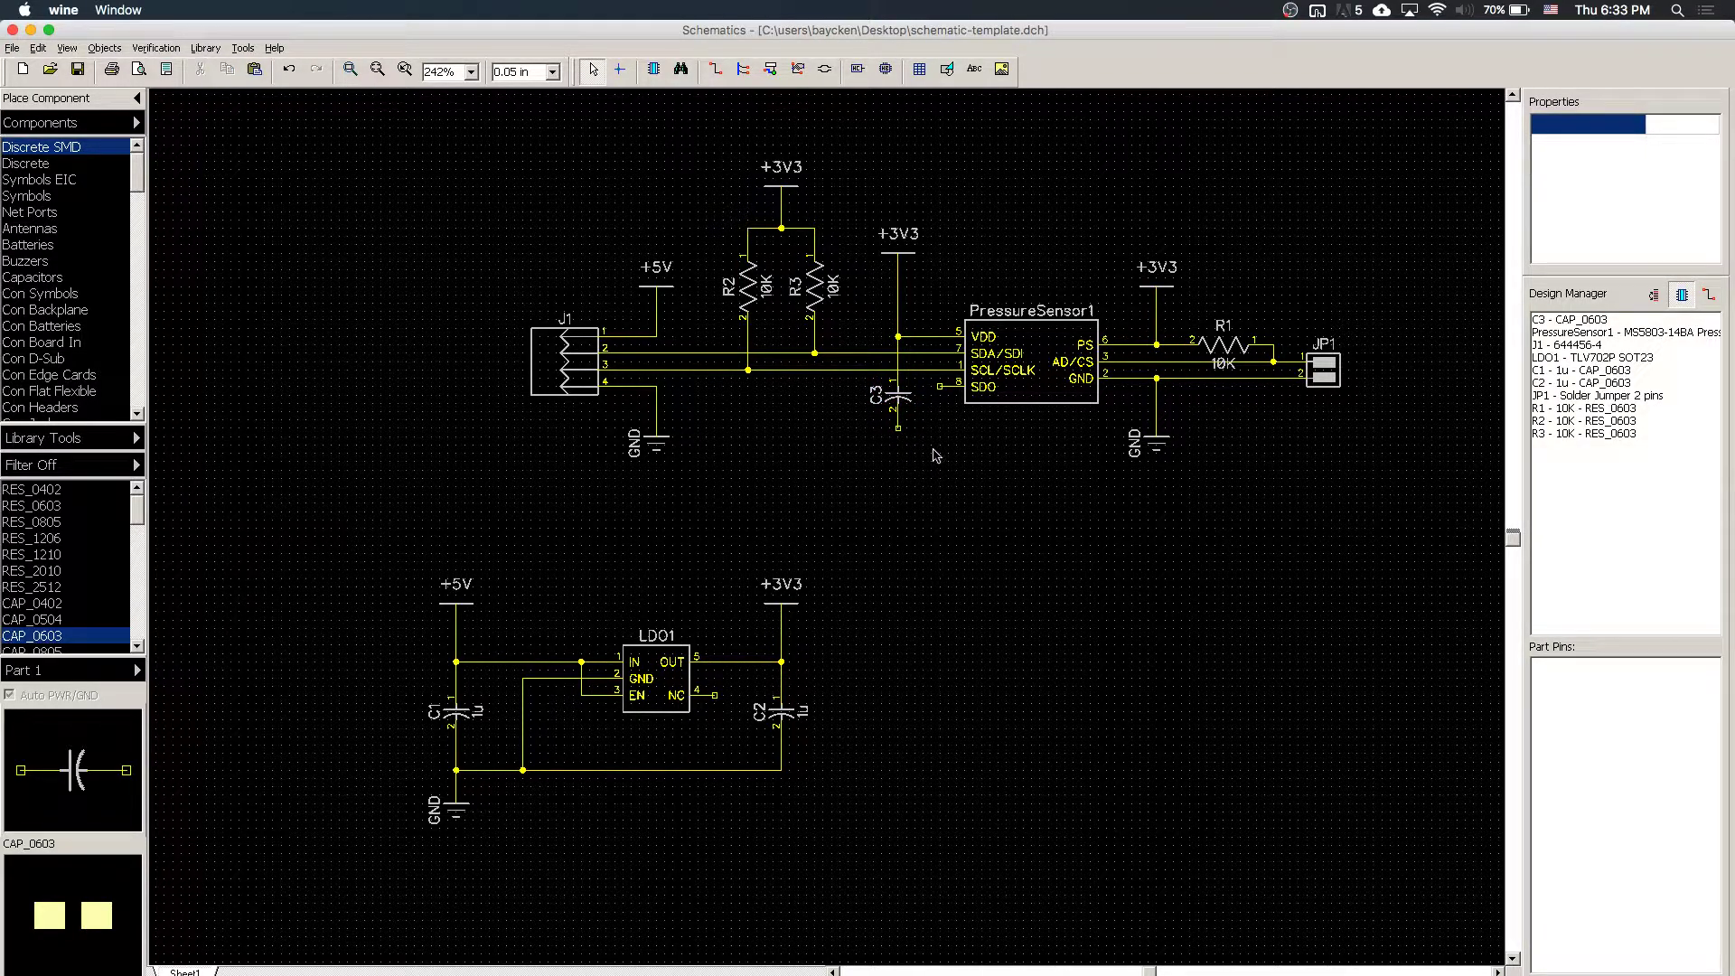
- Duplicate the GND symbol beneath the pressure sensor's GND pin and connect the copy to C3's lower pin
{"action": "left_click", "coordinate": [1149, 447]}
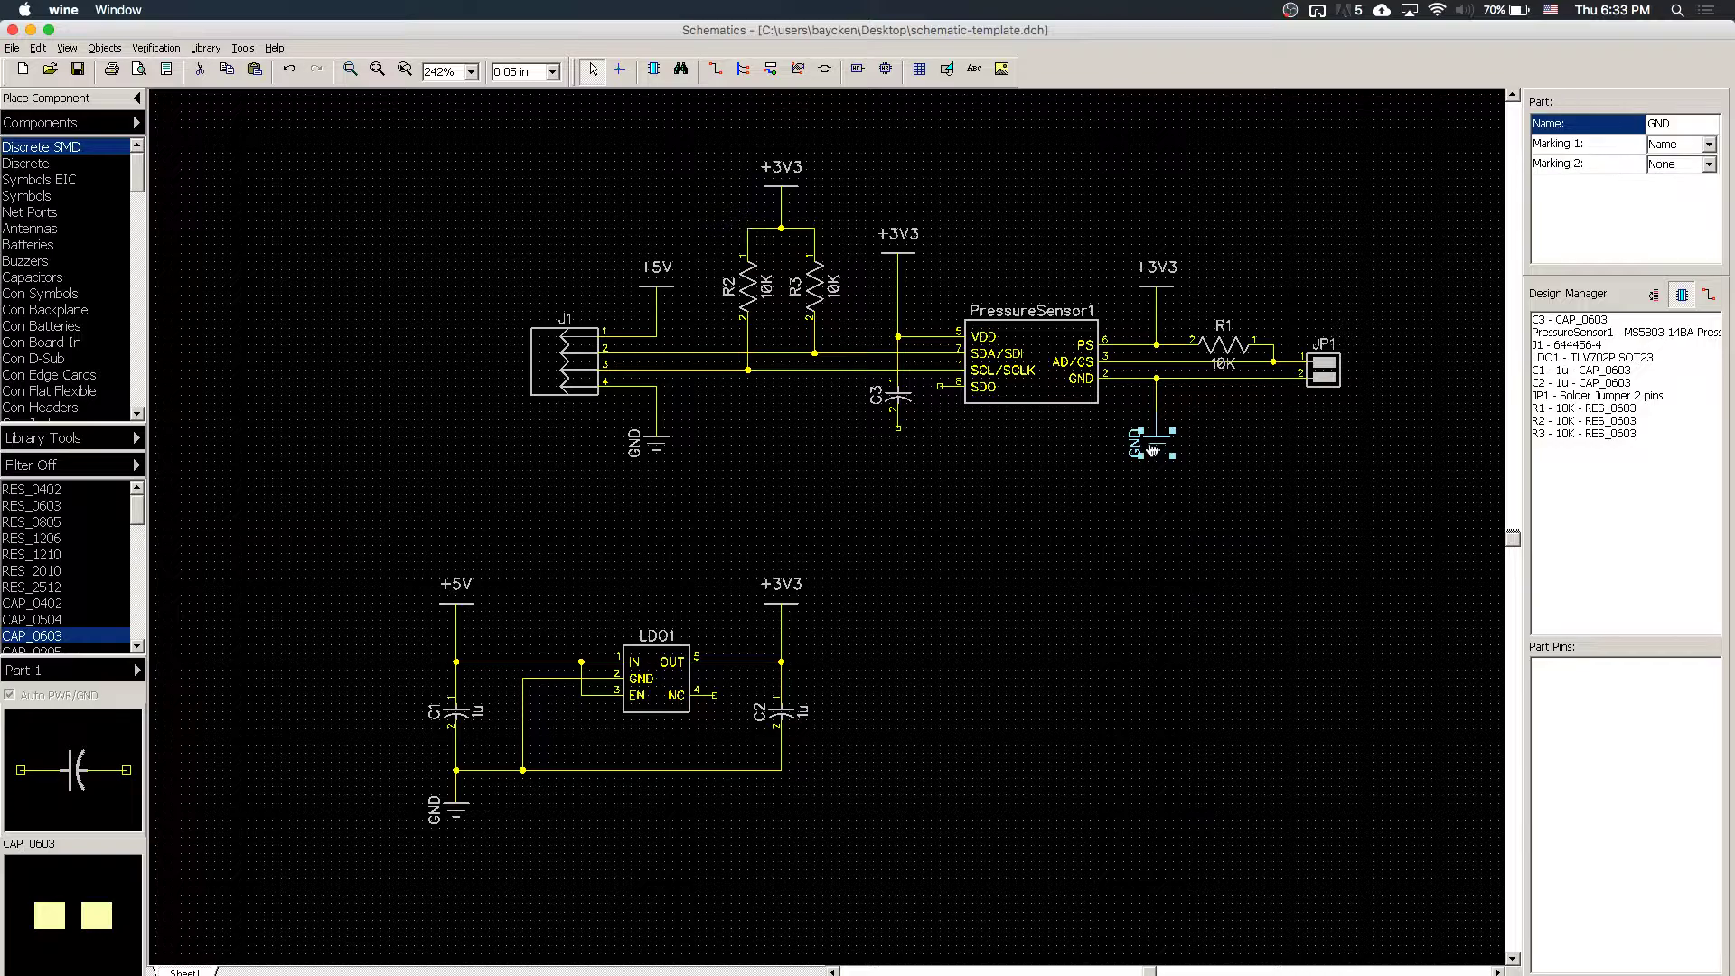
{"action": "left_click_drag", "start_coordinate": [1181, 473], "coordinate": [901, 466]}
{"action": "left_click", "coordinate": [1052, 524]}
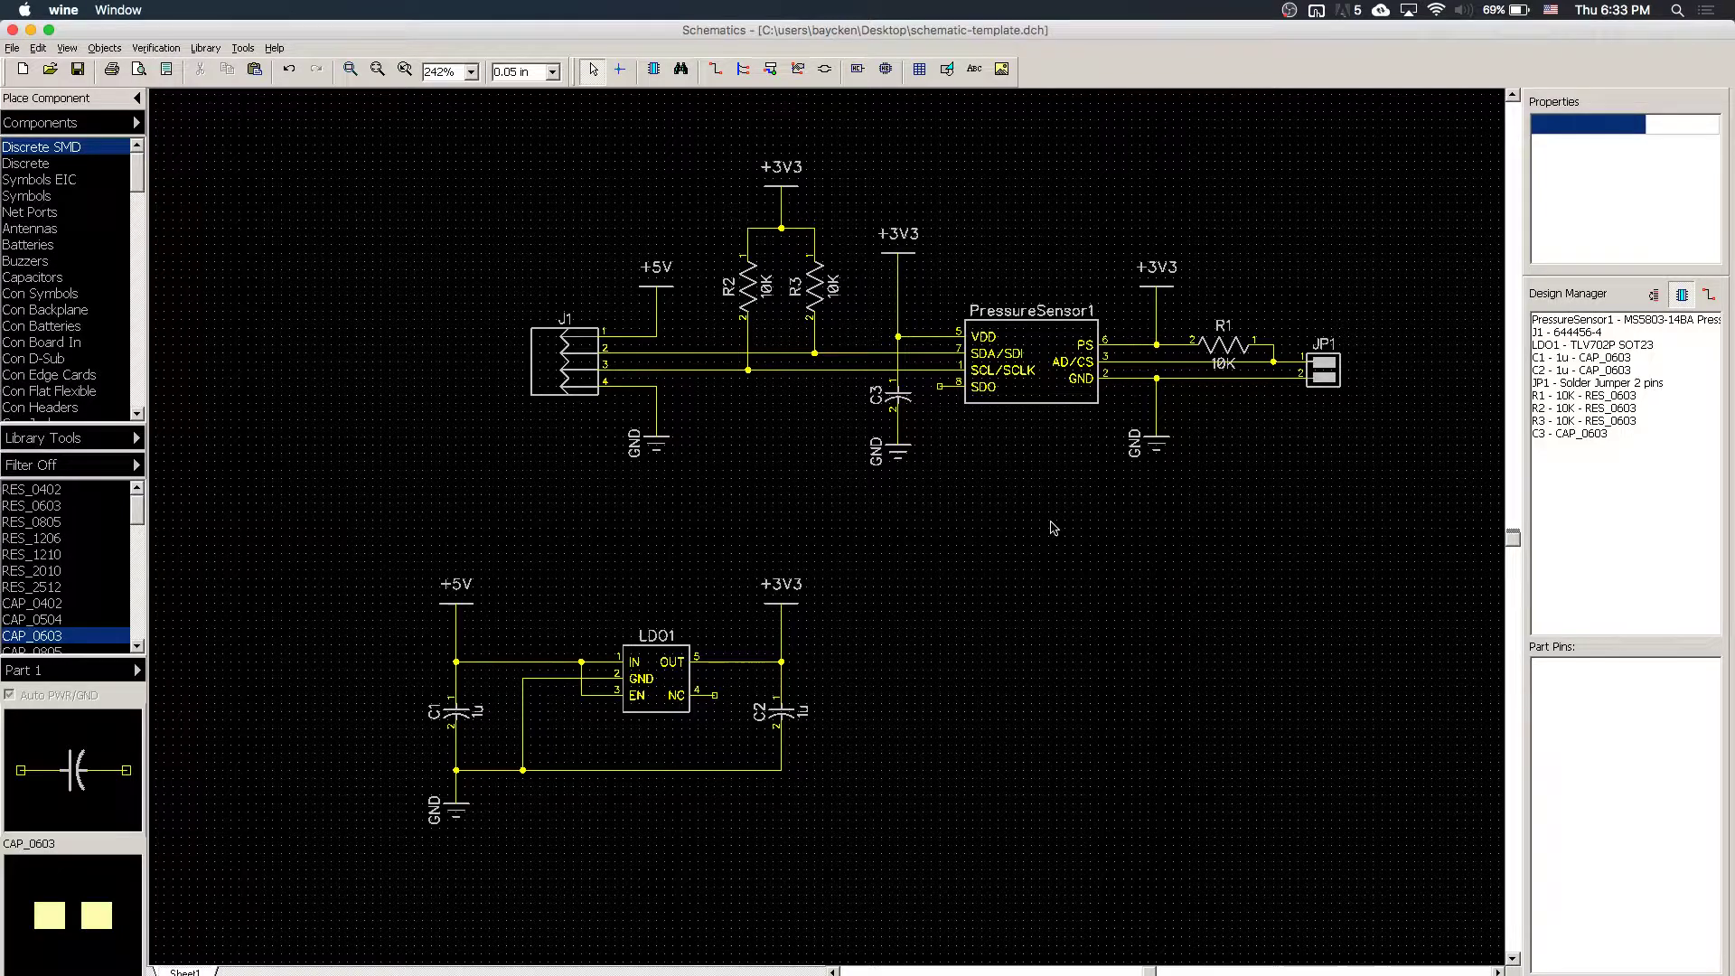
- Move the whole LDO1 regulator circuit so it sits centrally, just beneath the sensor circuit
{"action": "left_click_drag", "start_coordinate": [325, 518], "coordinate": [1015, 931]}
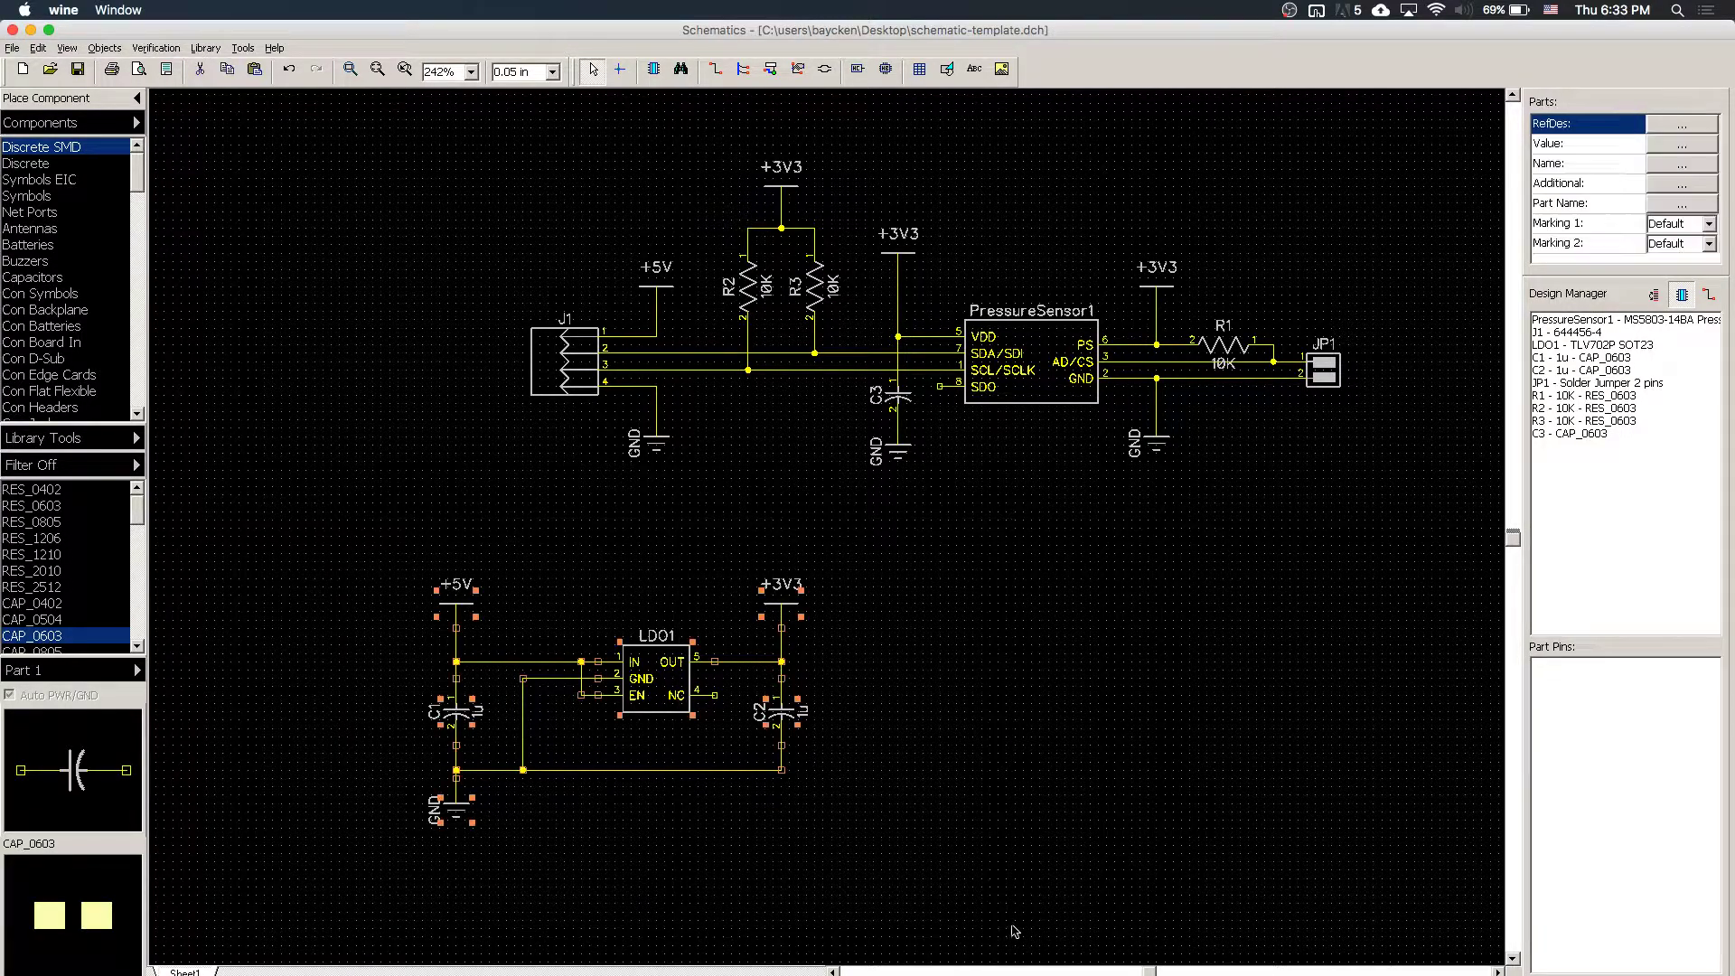
{"action": "left_click_drag", "start_coordinate": [657, 693], "coordinate": [915, 618]}
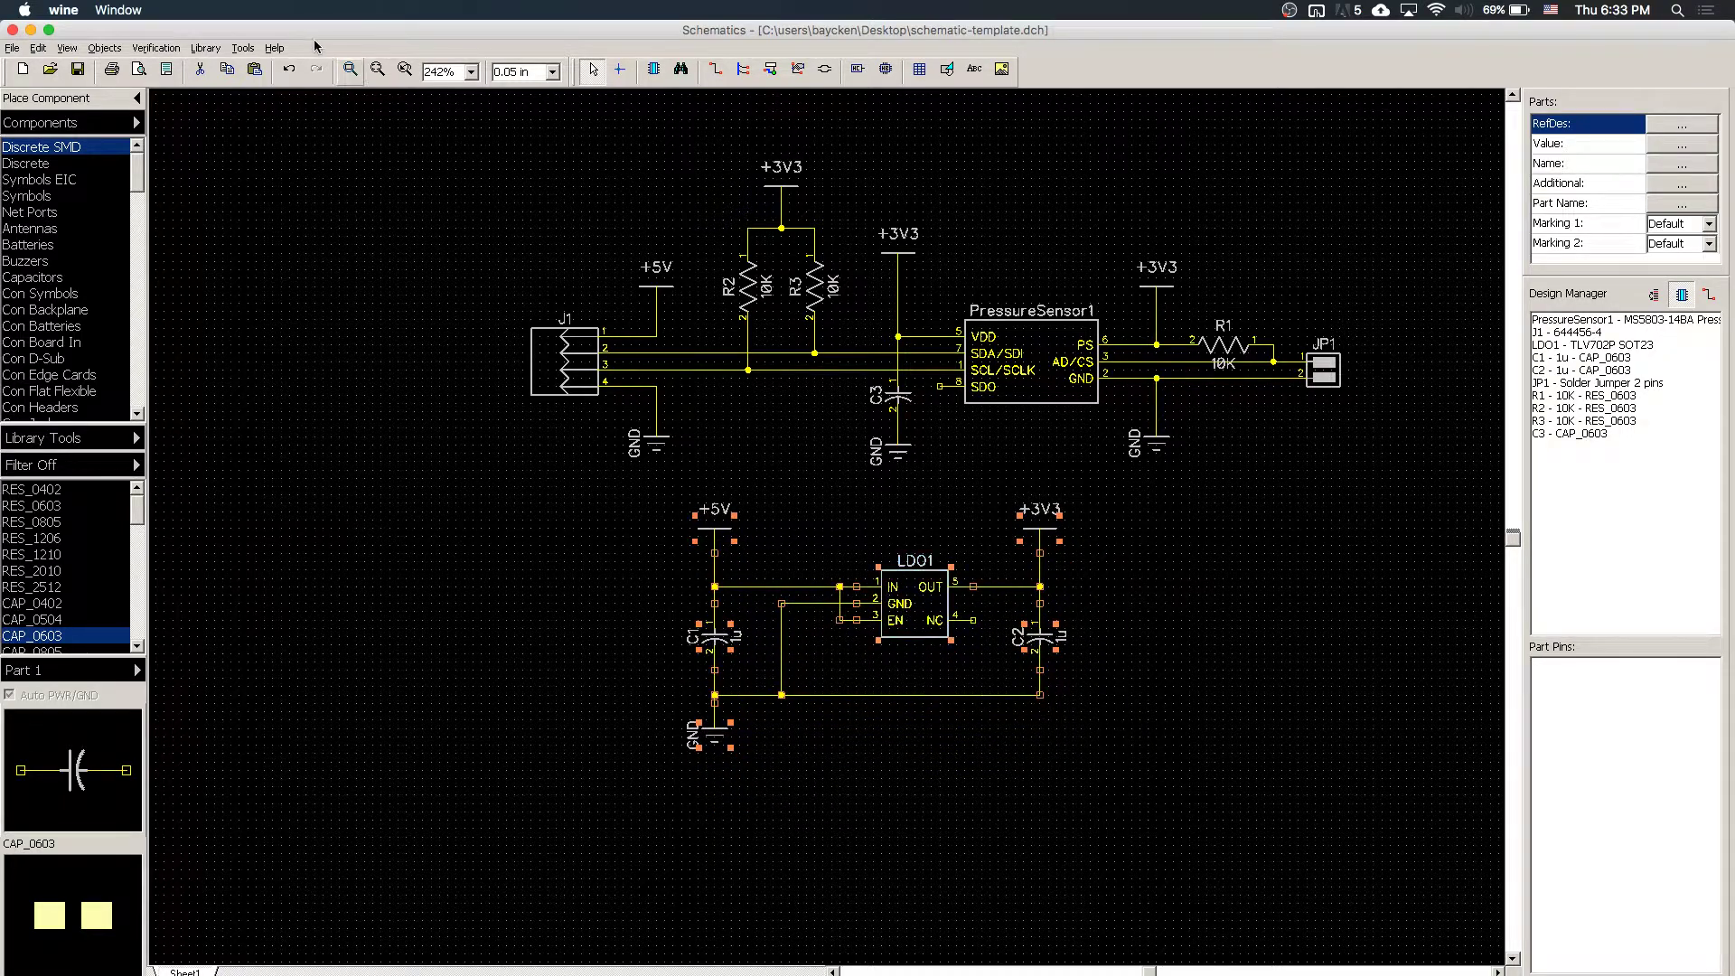
- Run the electrical rule check and the hierarchy check on the schematic
{"action": "left_click", "coordinate": [205, 48]}
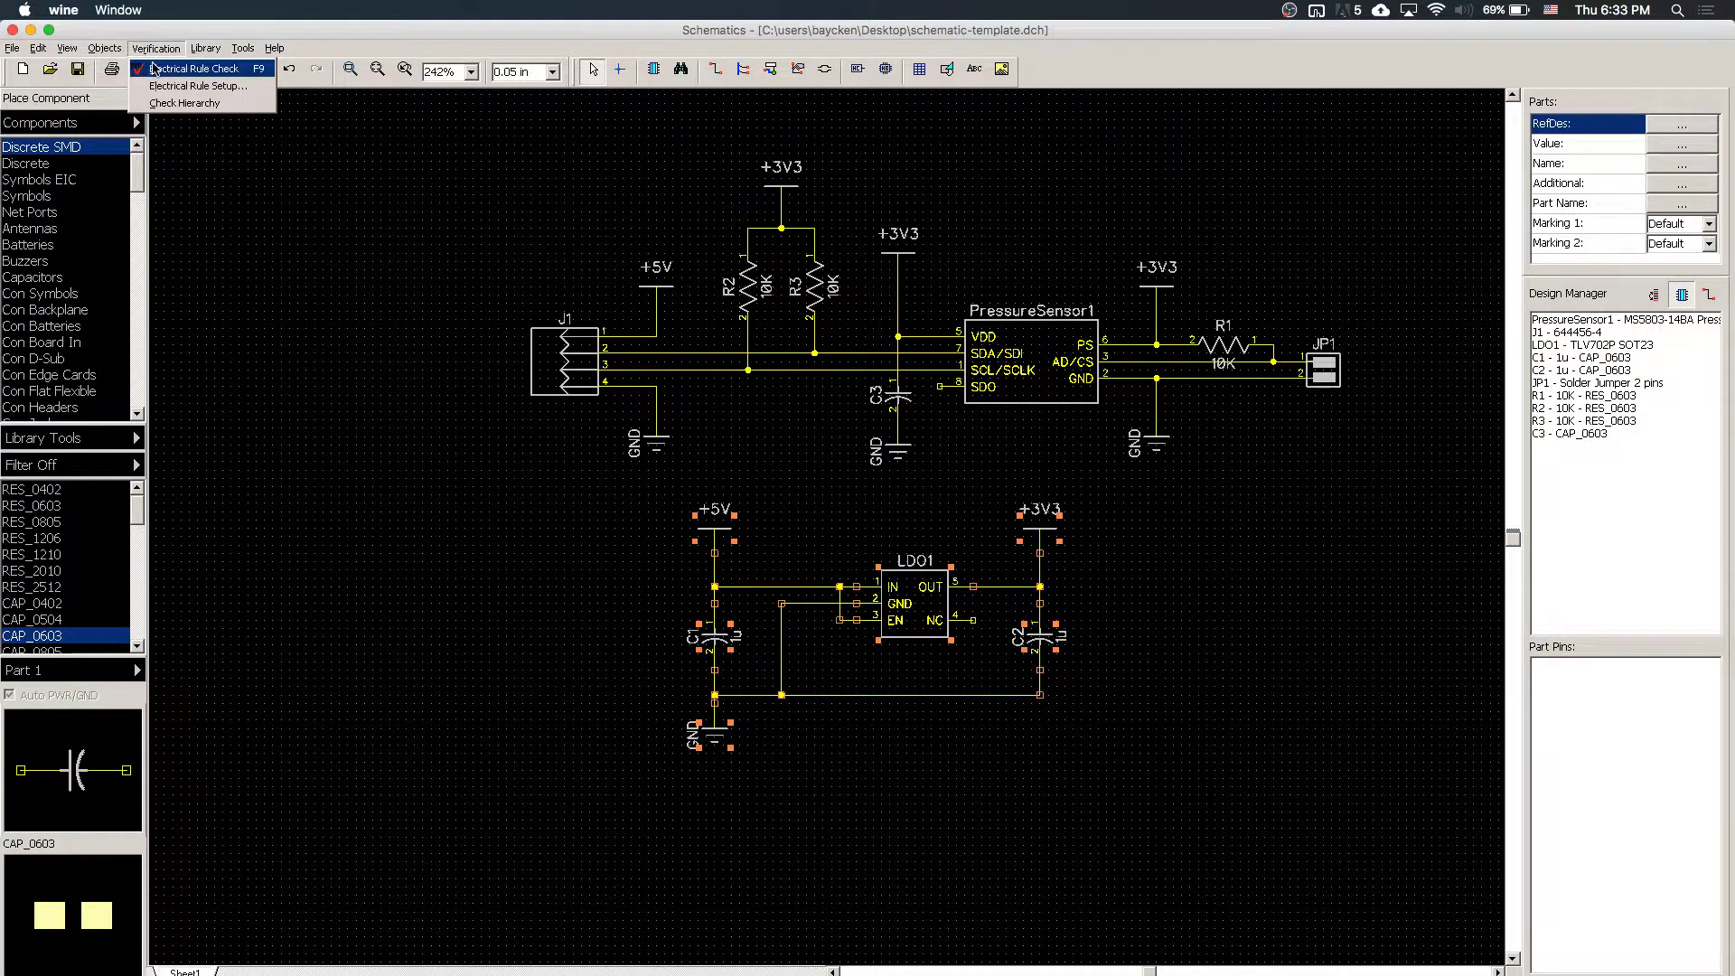
{"action": "left_click", "coordinate": [155, 68]}
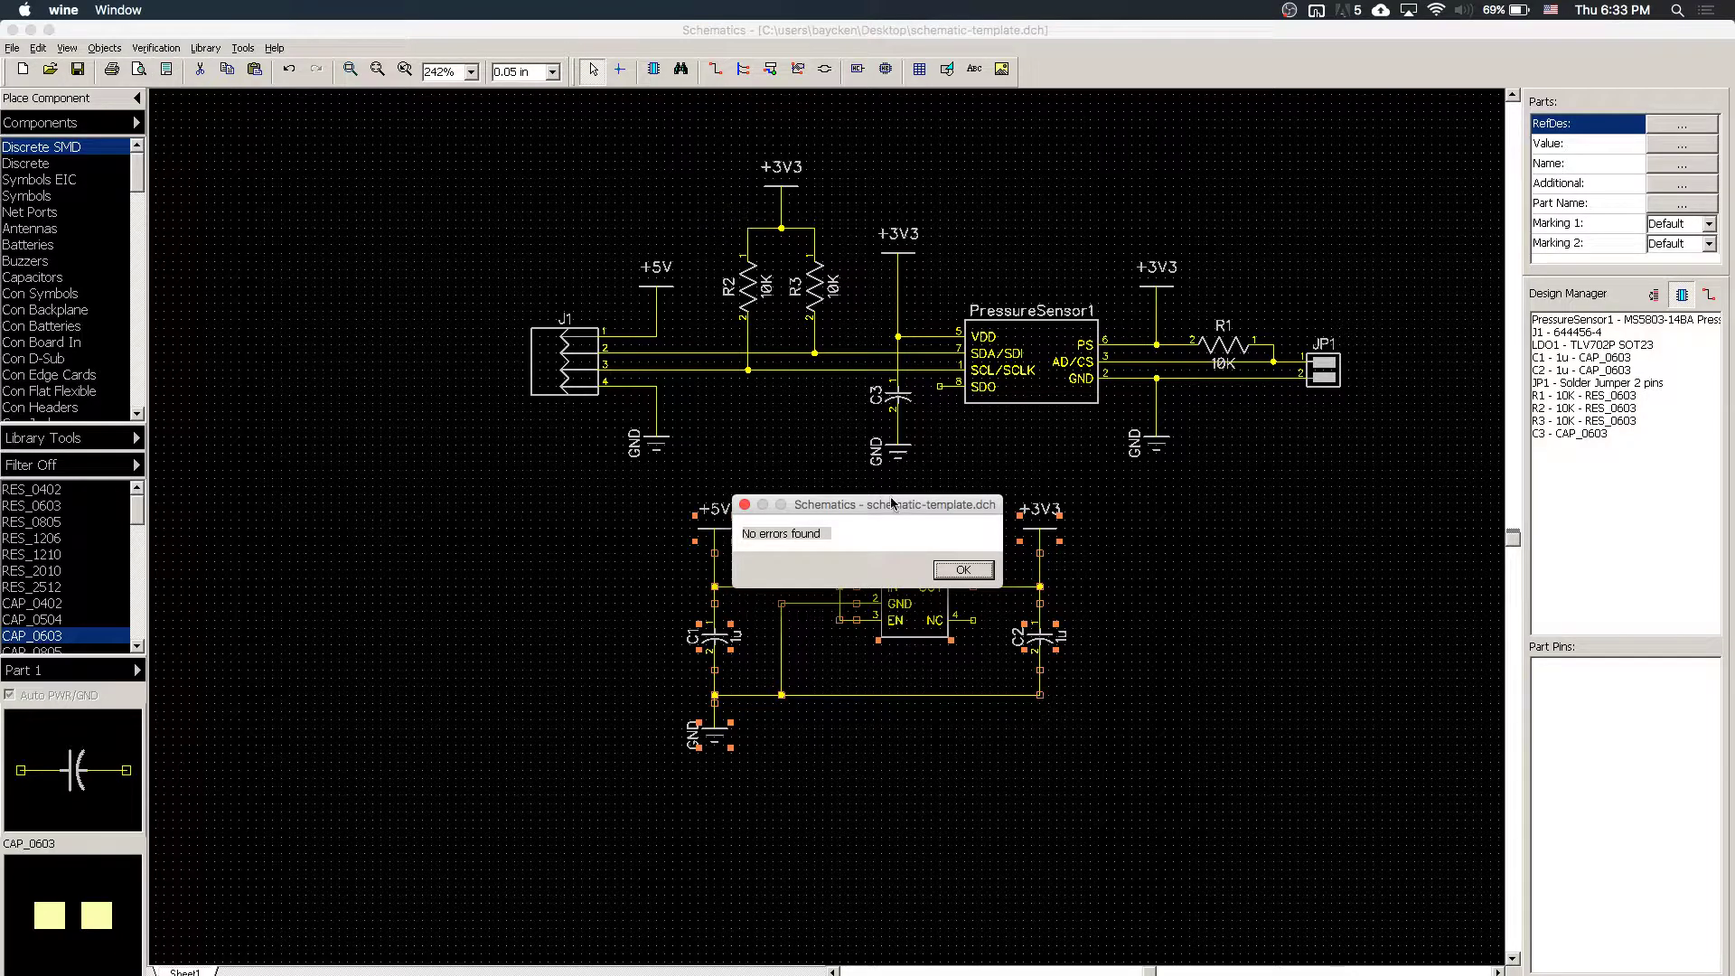
{"action": "left_click", "coordinate": [960, 571]}
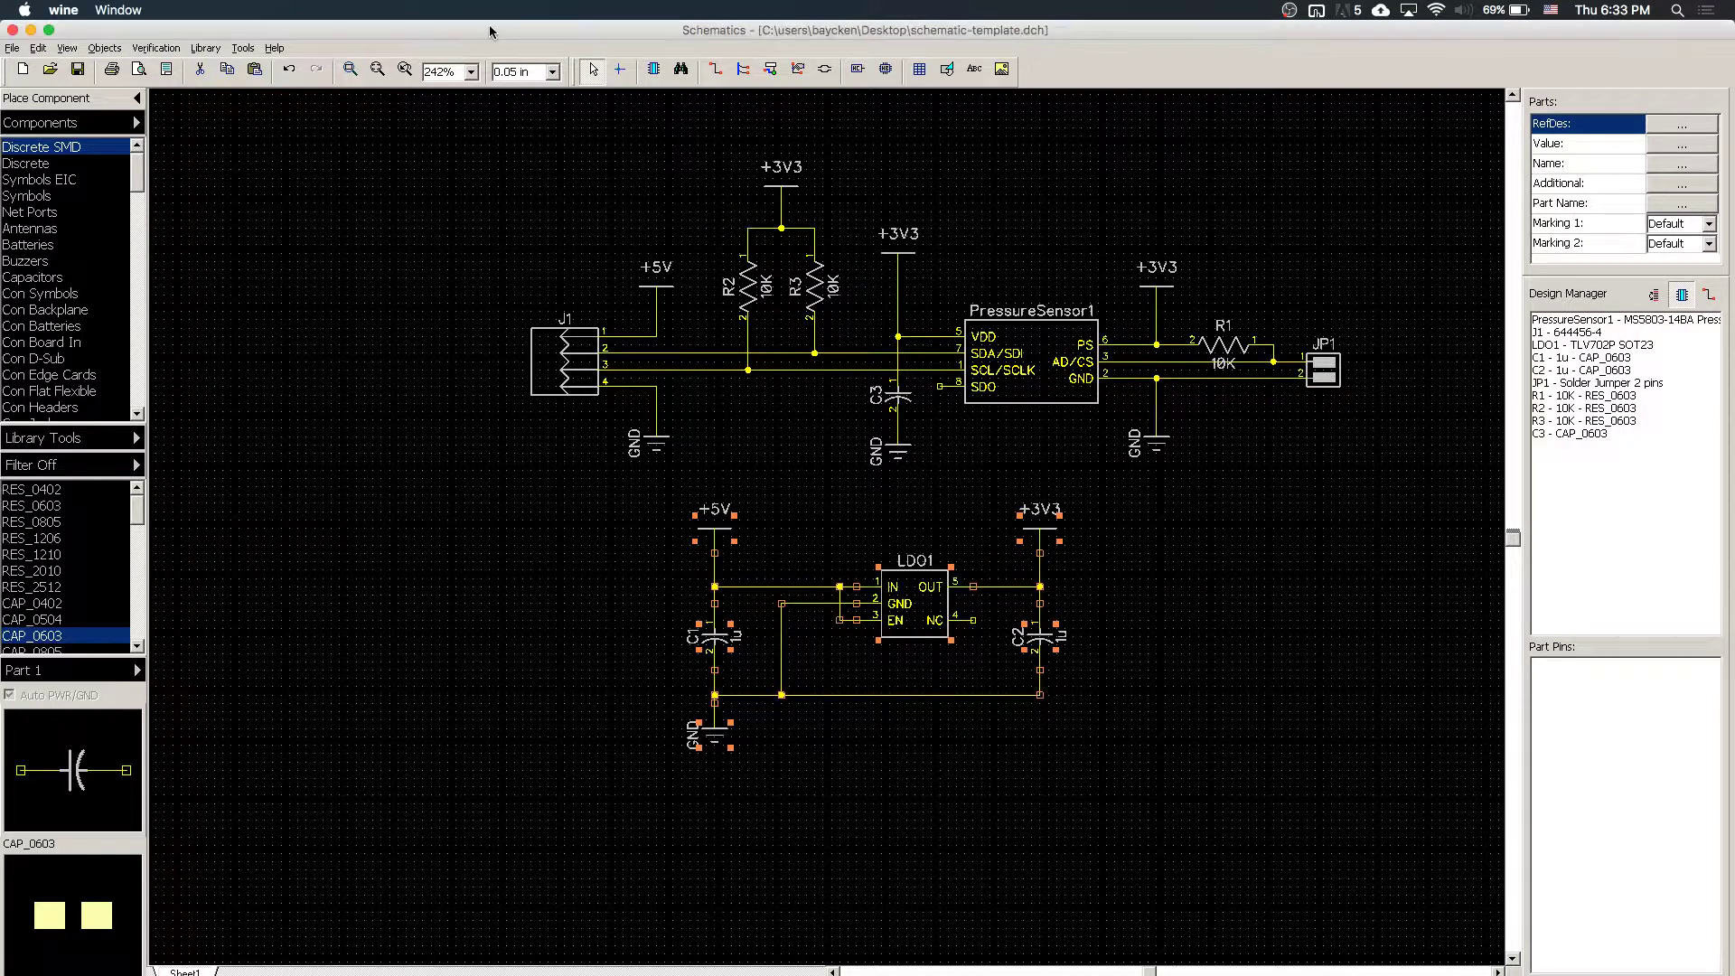
{"action": "left_click", "coordinate": [203, 48]}
{"action": "mouse_move", "coordinate": [156, 48]}
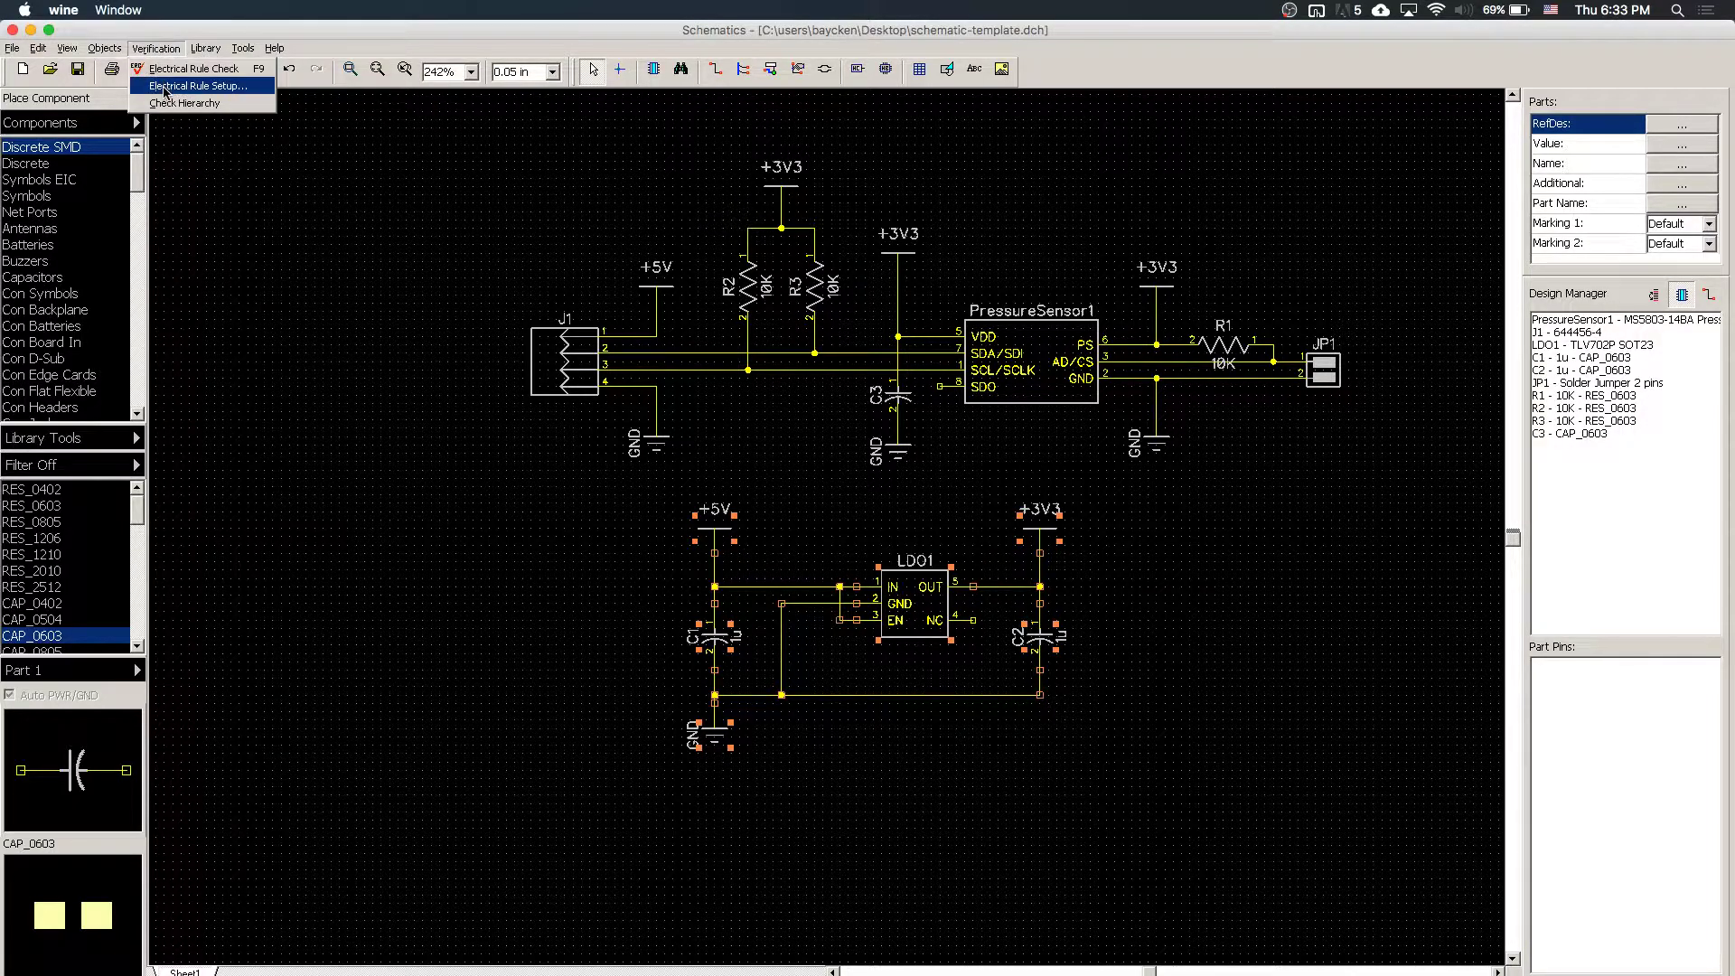
{"action": "left_click", "coordinate": [205, 105]}
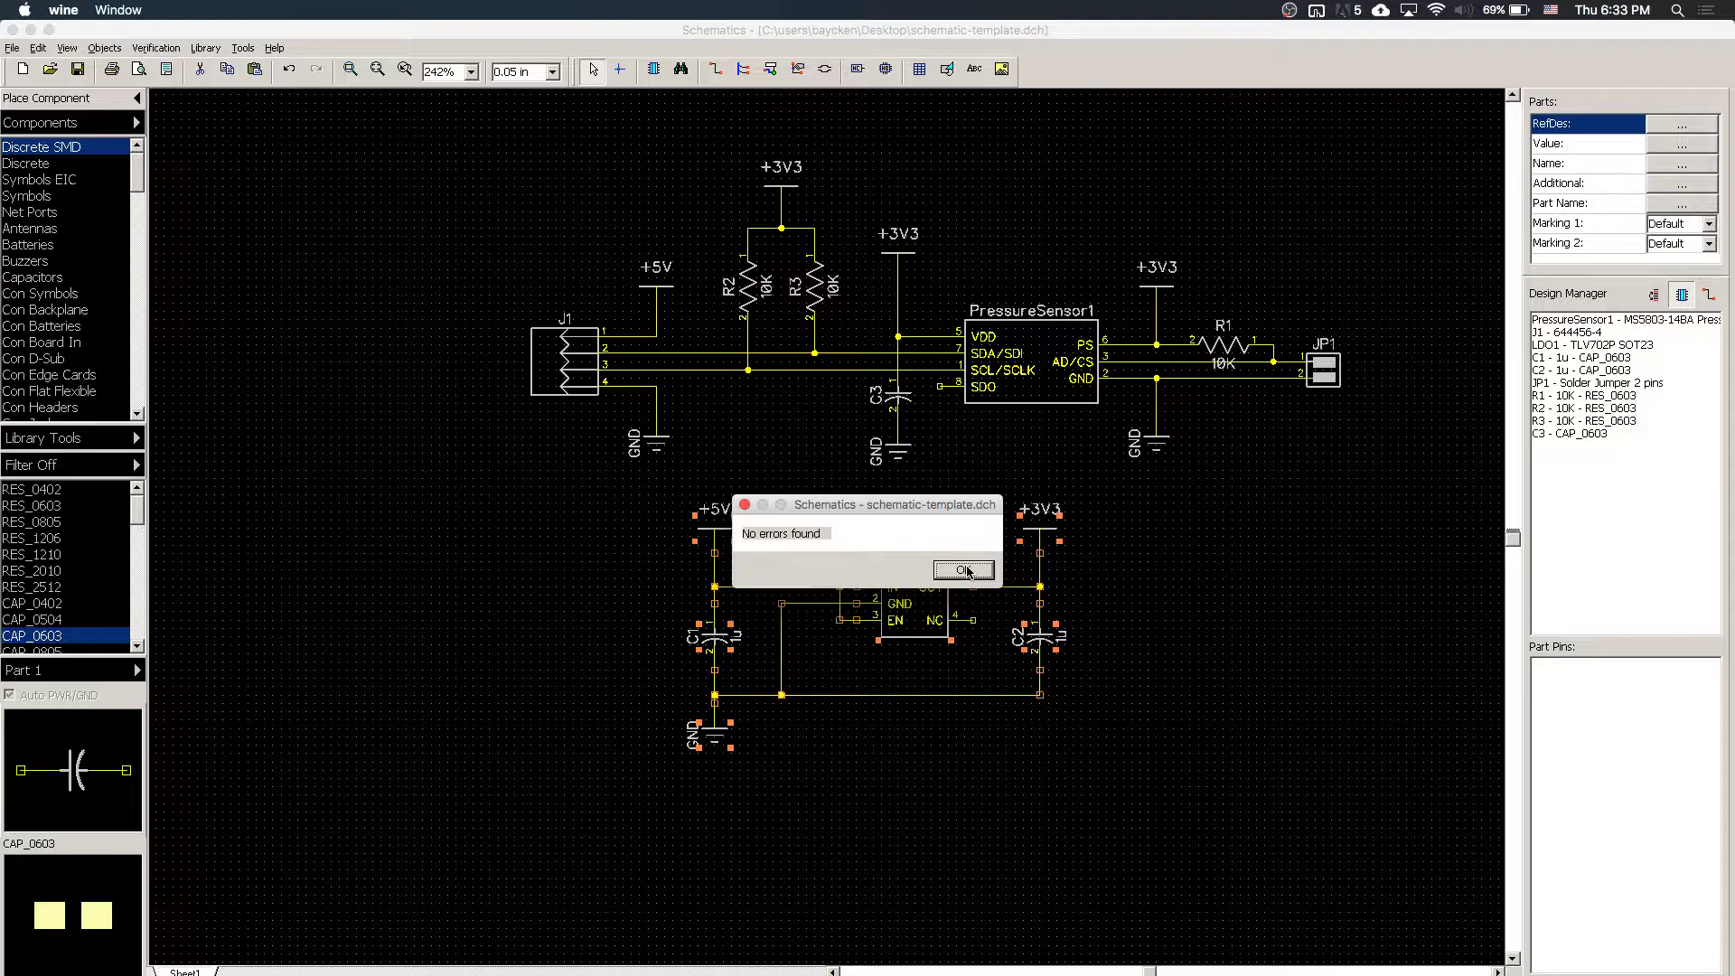
{"action": "left_click", "coordinate": [963, 570]}
- Place a vertical RES_0805 test resistor between R3 and C3 with its upper pin resting unwired on the SCL line
{"action": "left_click", "coordinate": [62, 522]}
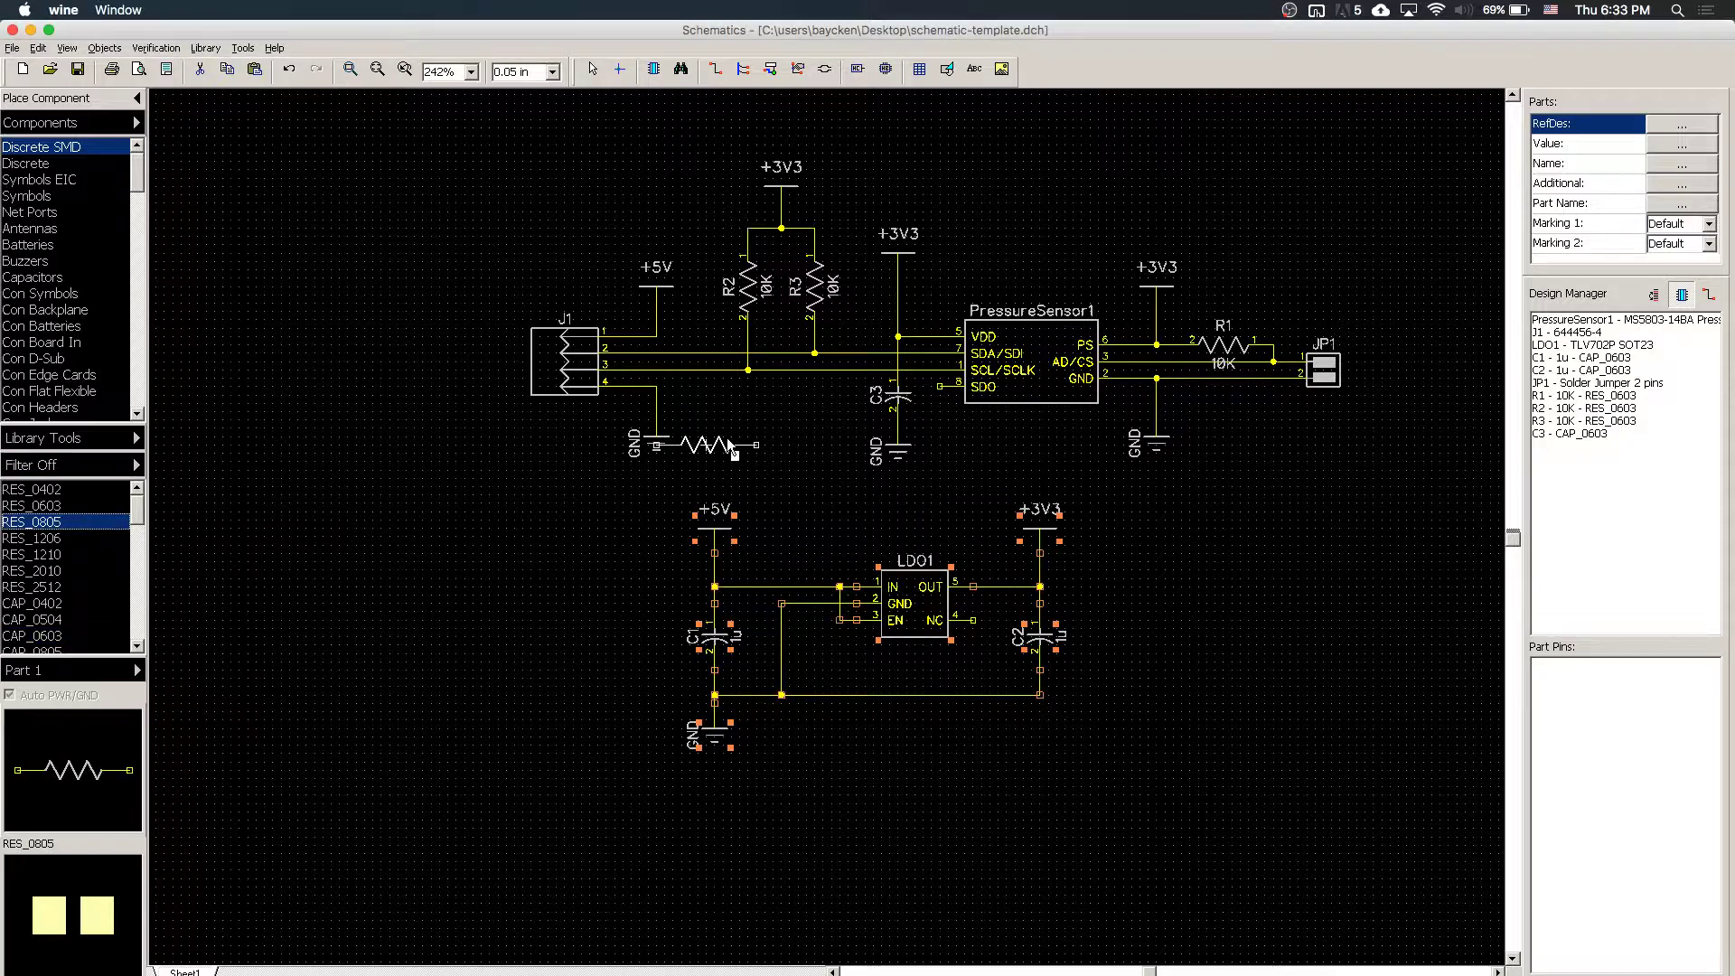
{"action": "key", "text": "r"}
{"action": "left_click", "coordinate": [805, 428]}
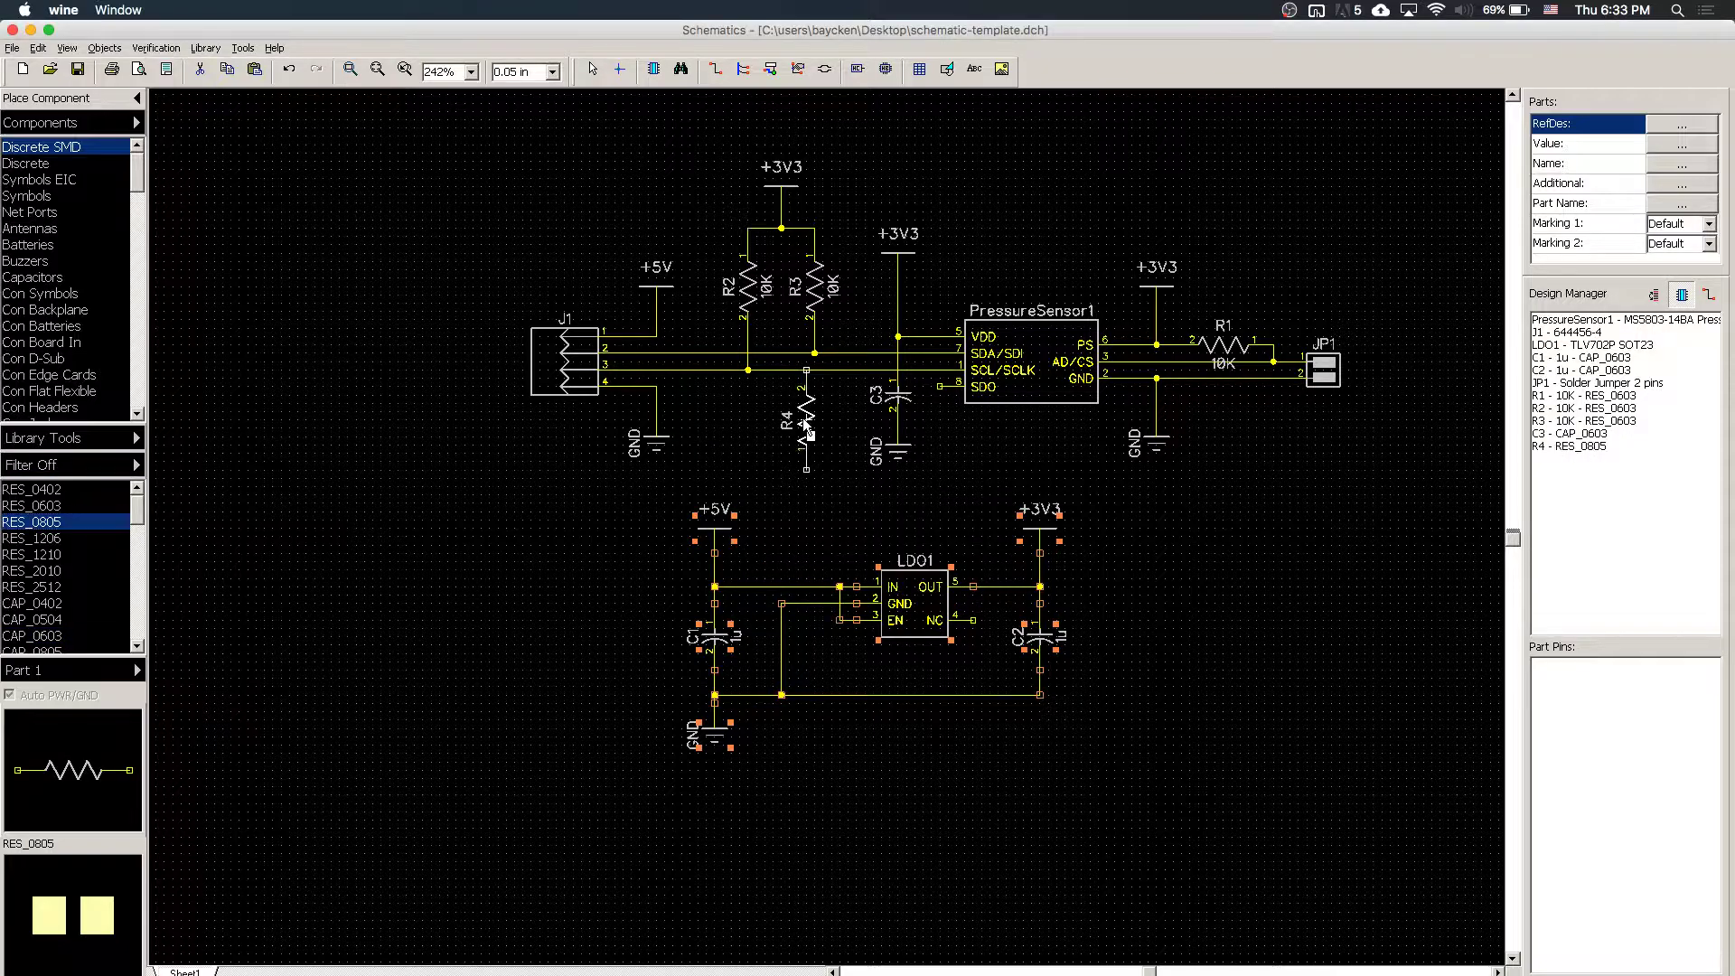
{"action": "key", "text": "Escape"}
{"action": "left_click", "coordinate": [841, 368]}
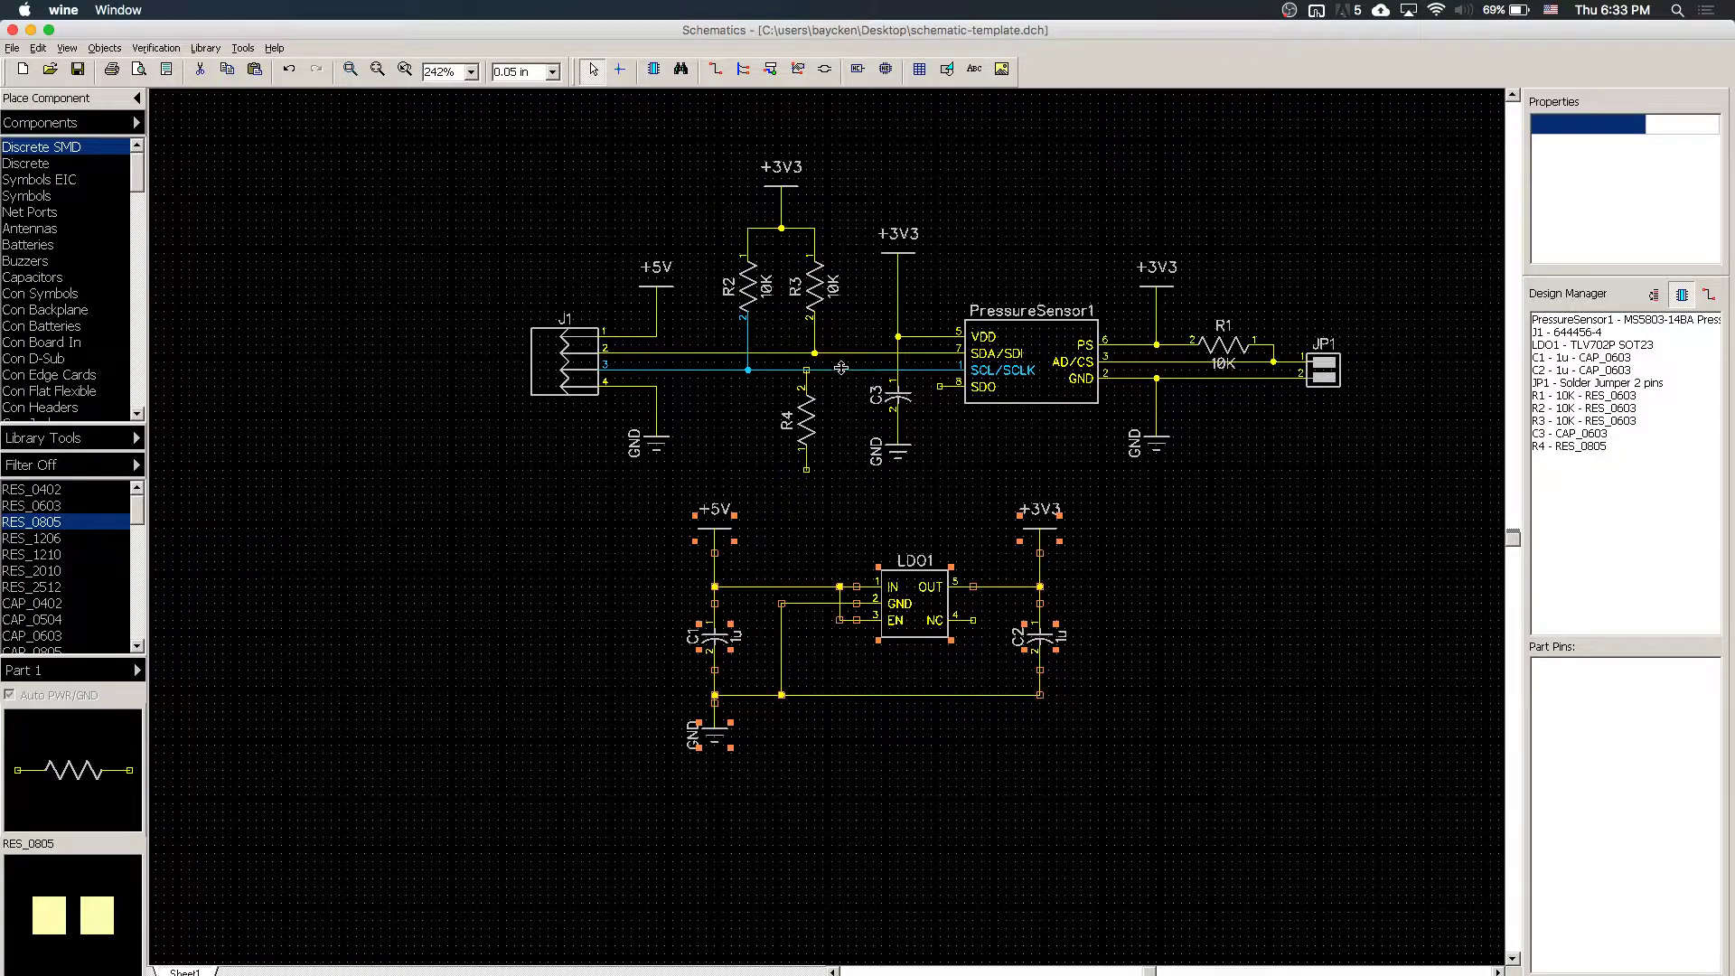
{"action": "left_click", "coordinate": [855, 387]}
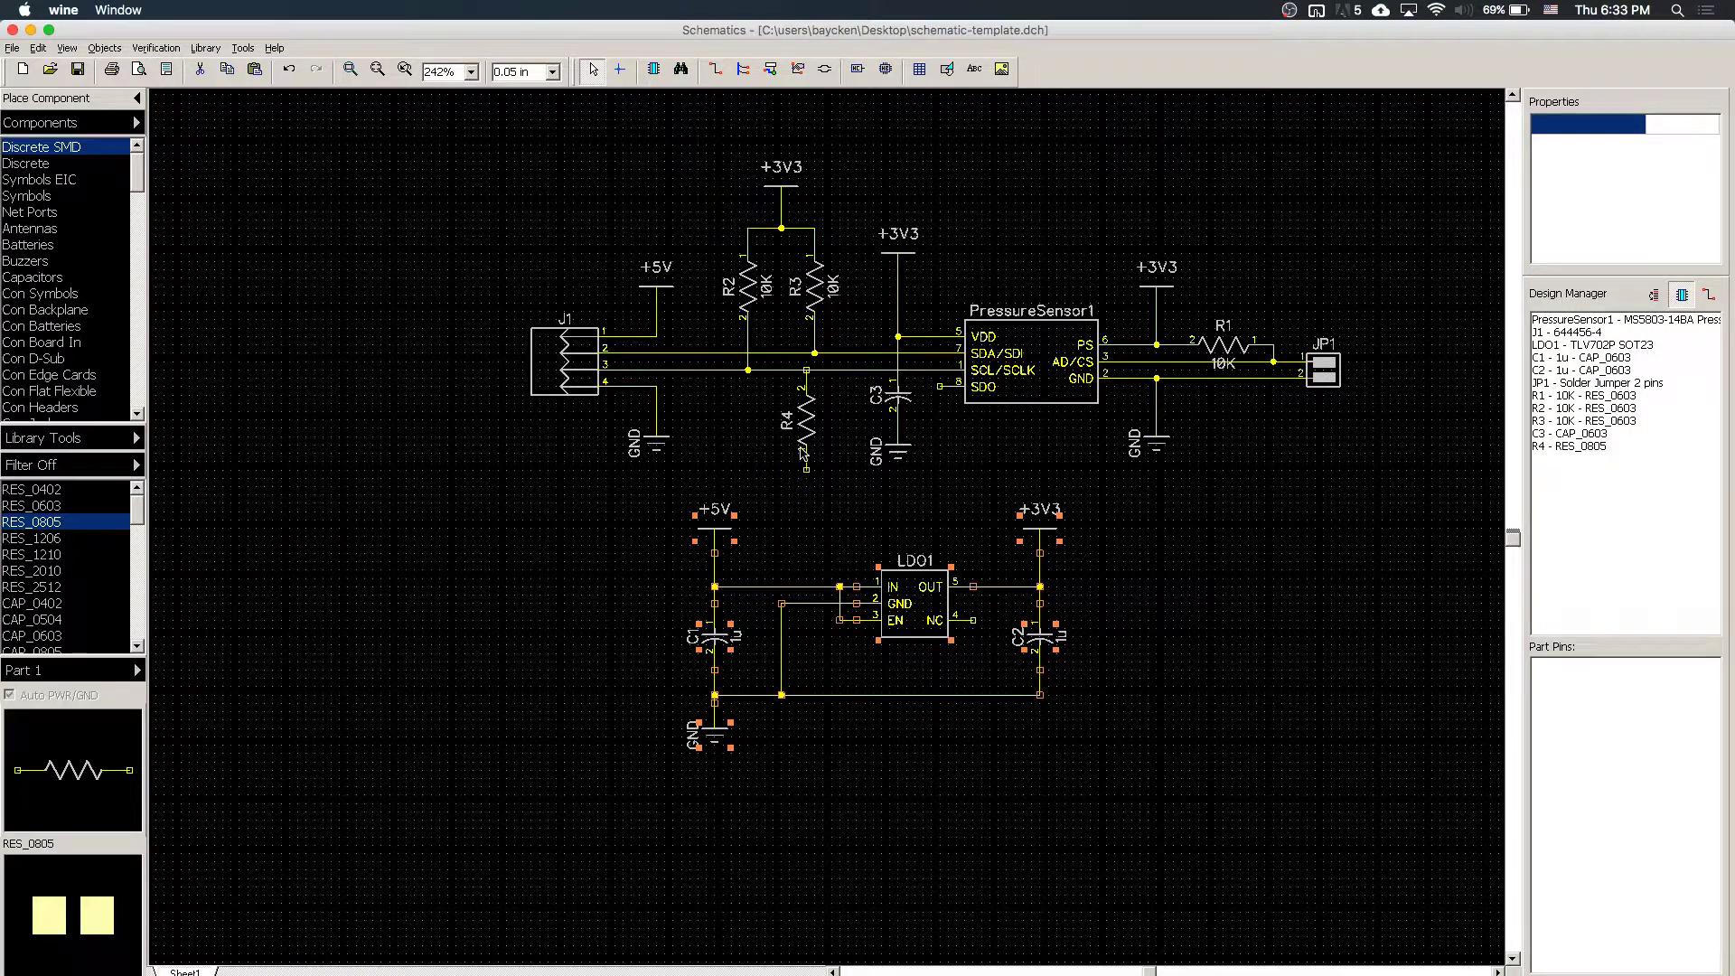
- Run the electrical rule check again and locate the reported error in the schematic
{"action": "left_click", "coordinate": [242, 48]}
{"action": "left_click", "coordinate": [171, 71]}
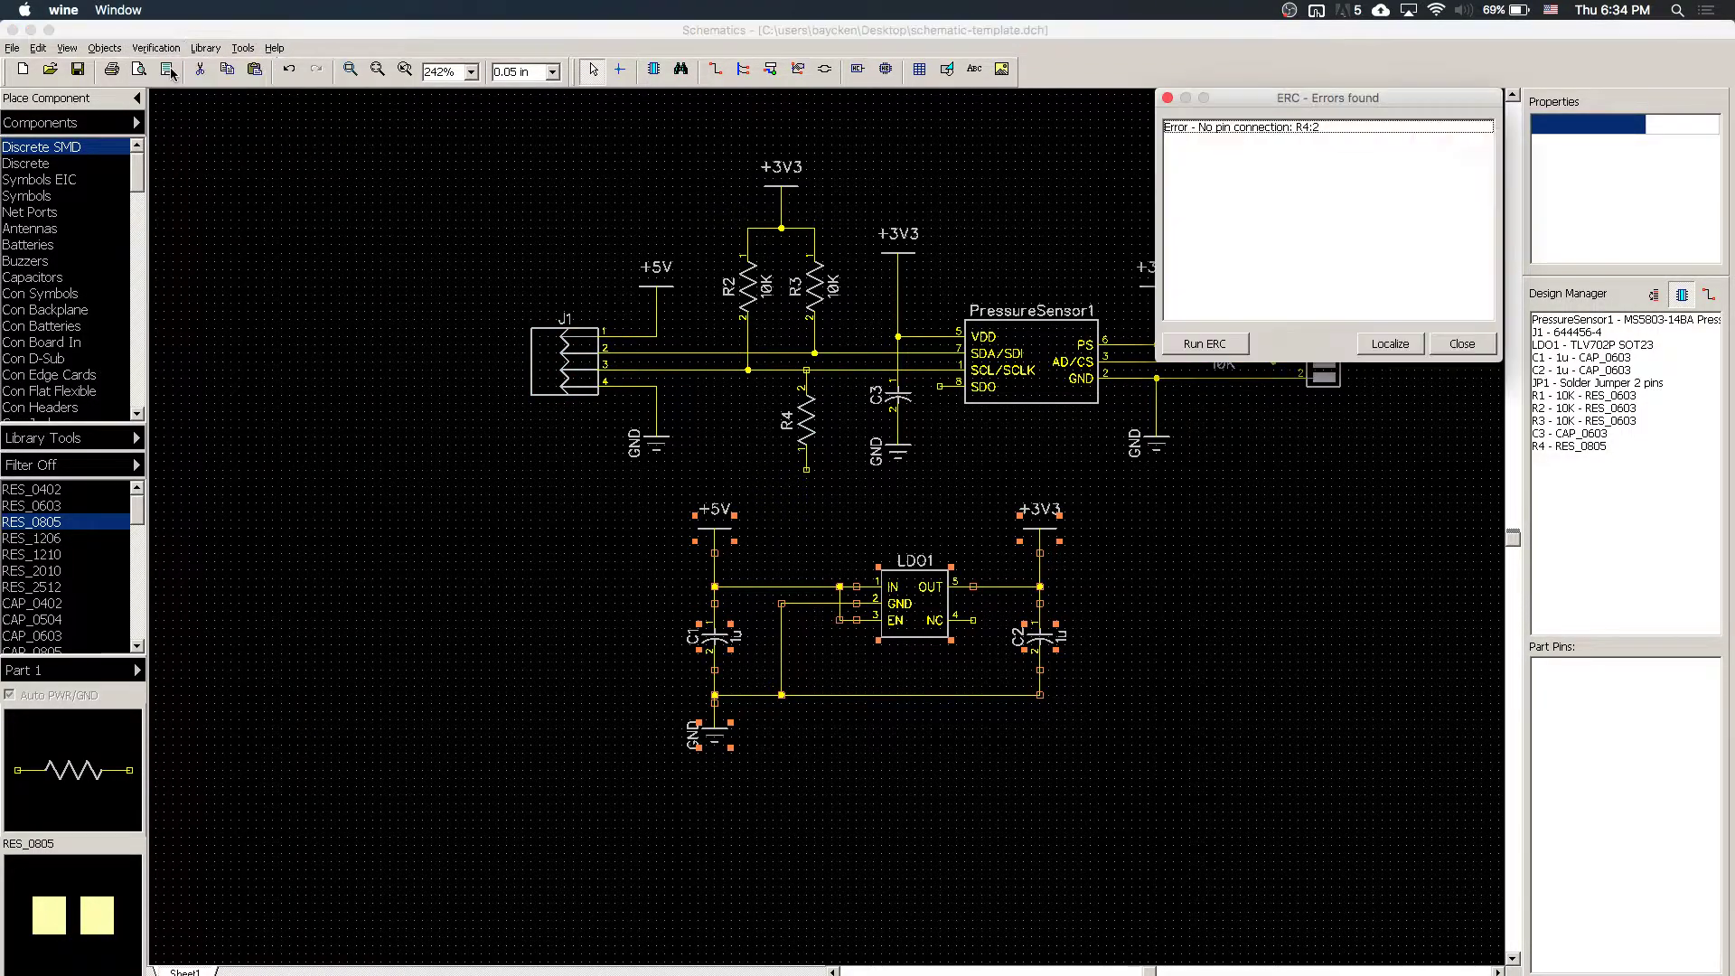
{"action": "left_click", "coordinate": [1238, 126]}
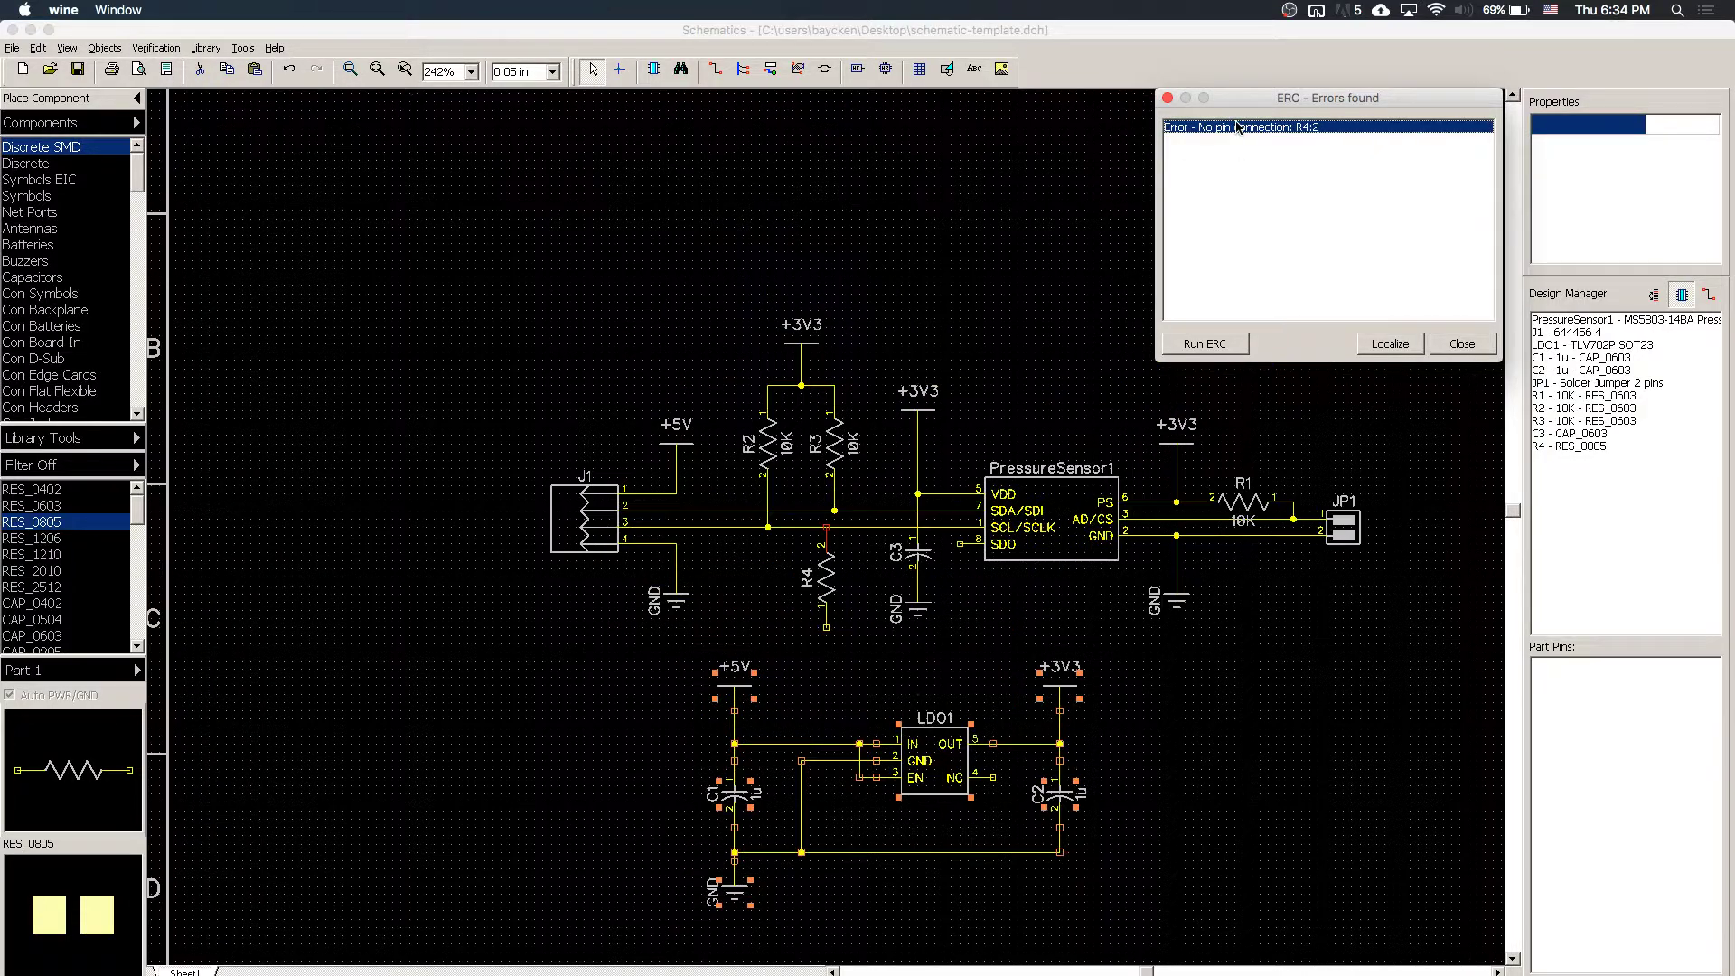
{"action": "scroll", "coordinate": [732, 612], "scroll_direction": "up", "scroll_amount": 4}
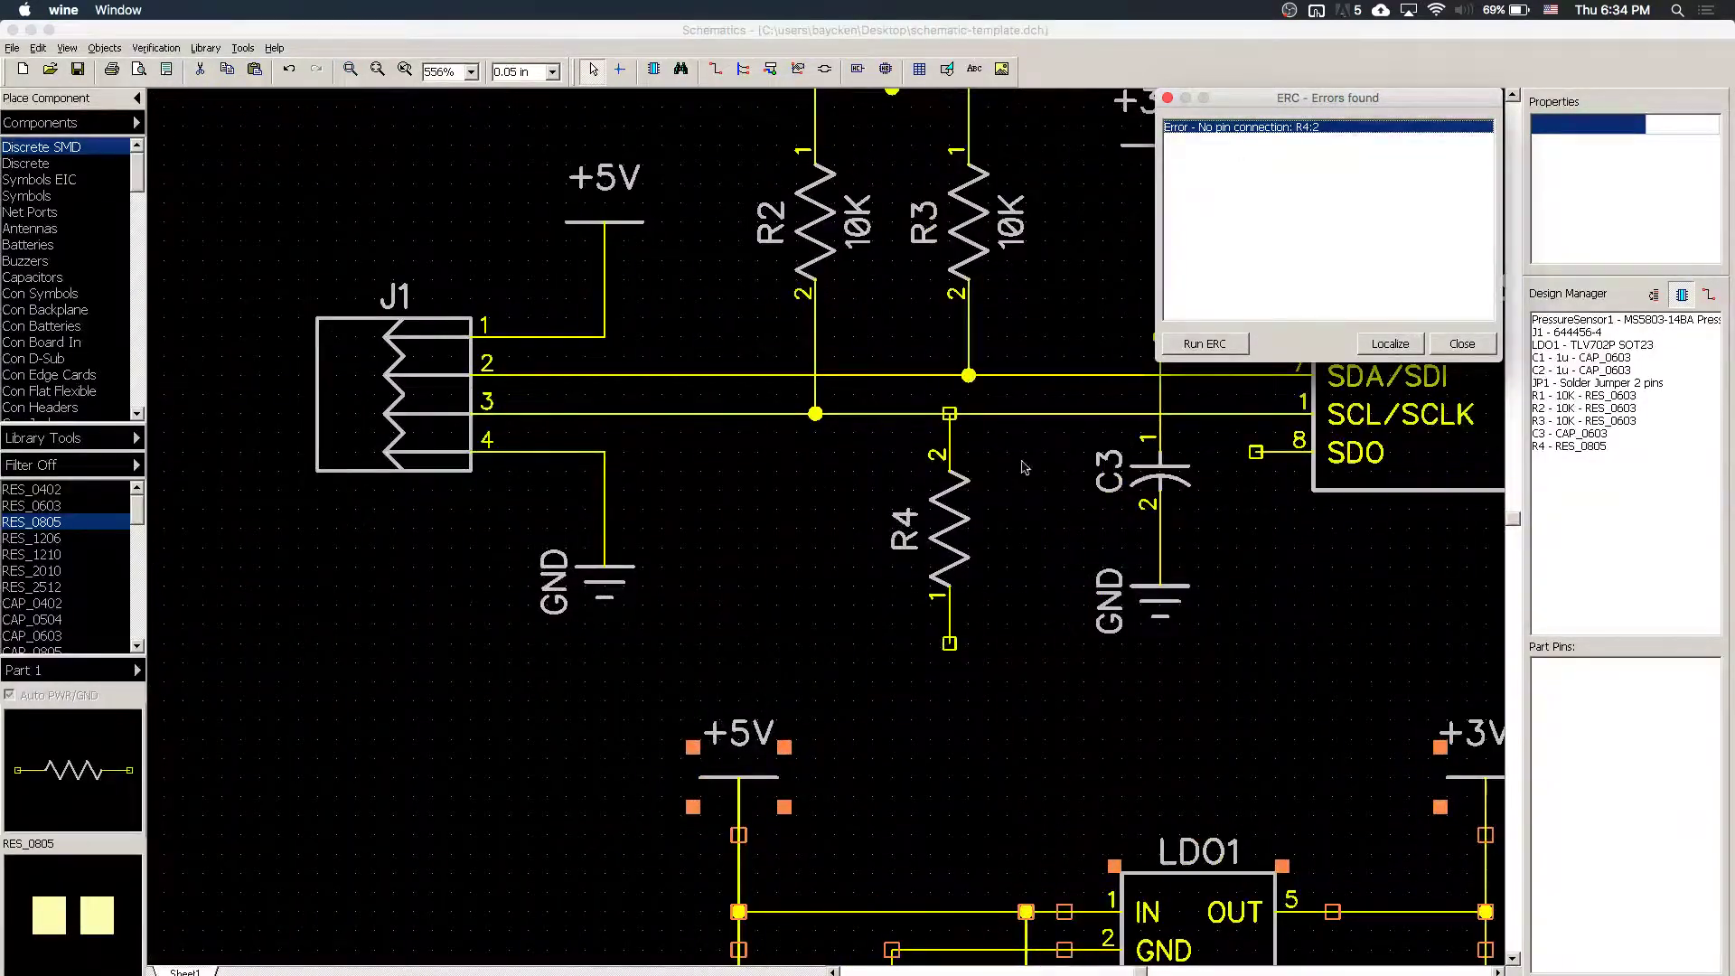
{"action": "left_click", "coordinate": [909, 413]}
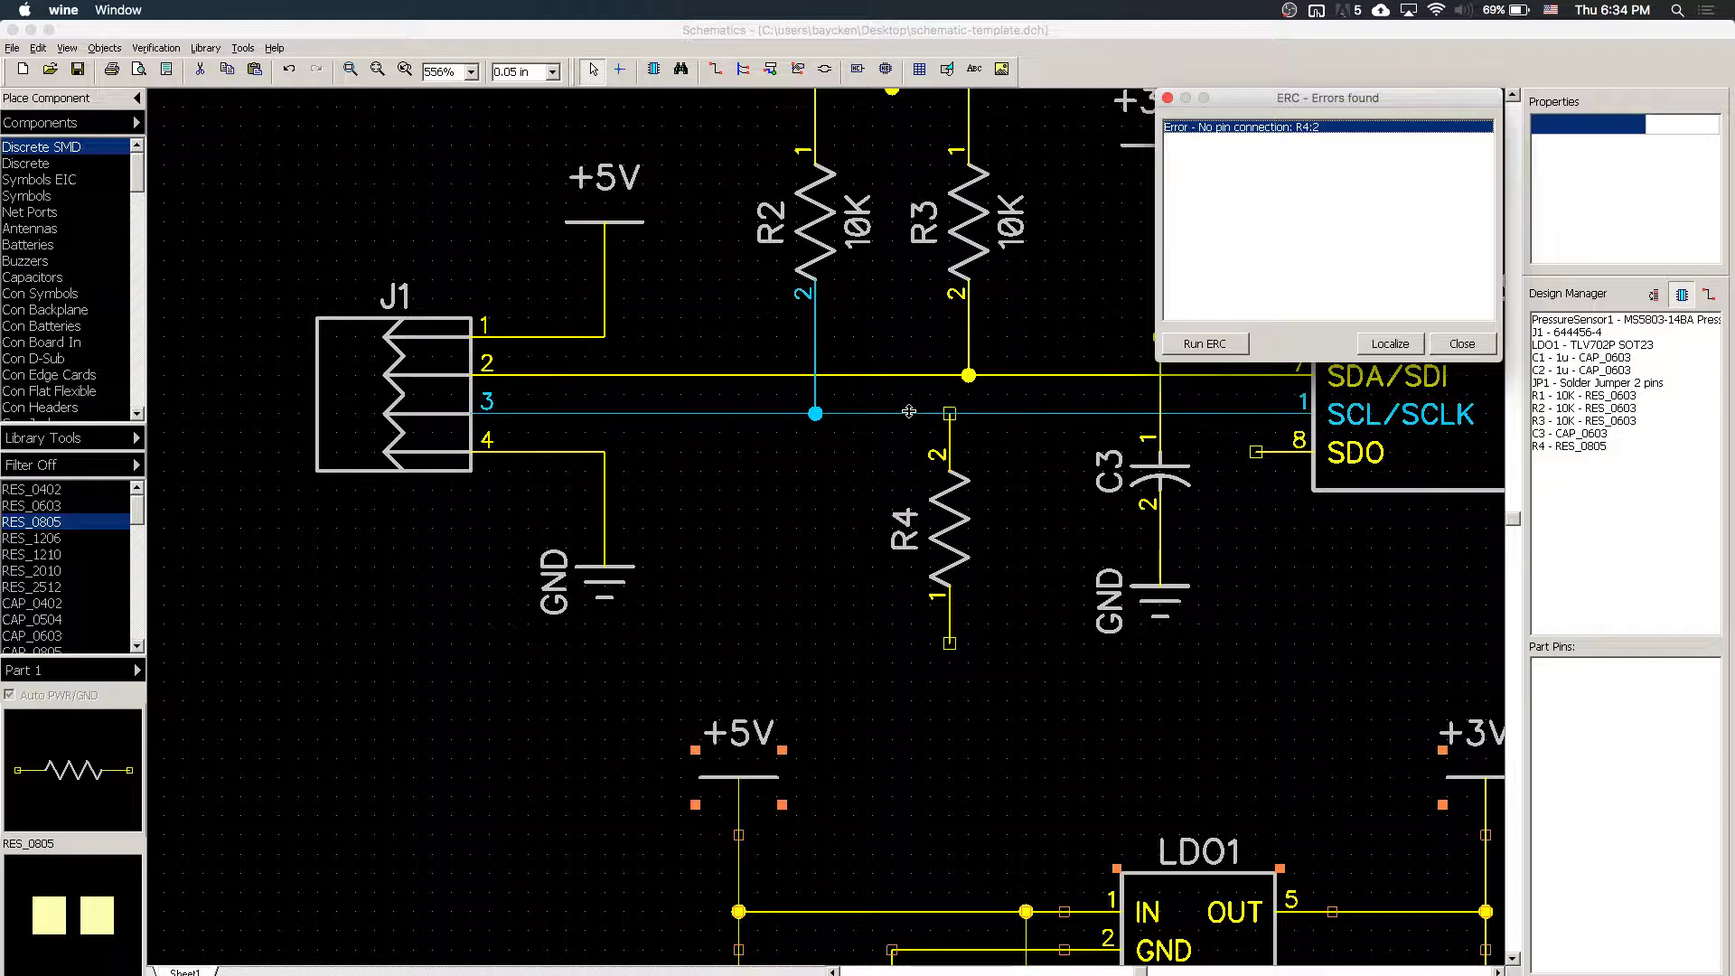
{"action": "double_click", "coordinate": [1256, 129]}
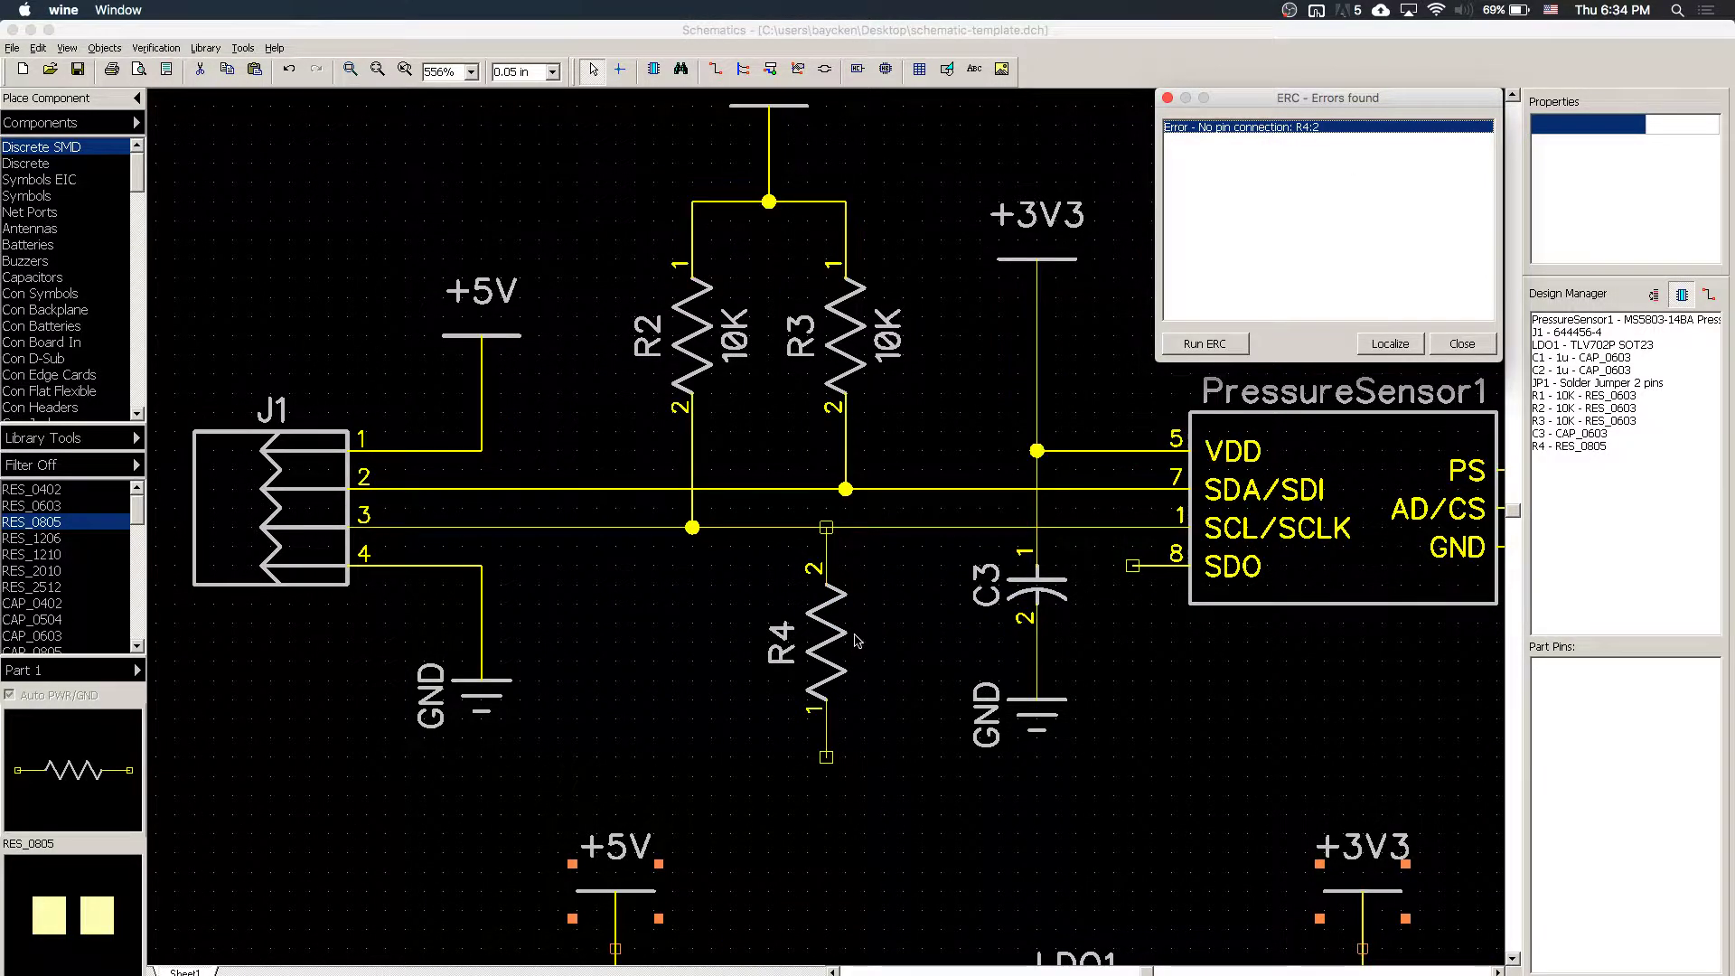
- Delete the test resistor R4 and close the electrical rule error report
{"action": "left_click", "coordinate": [824, 656]}
{"action": "key", "text": "Delete"}
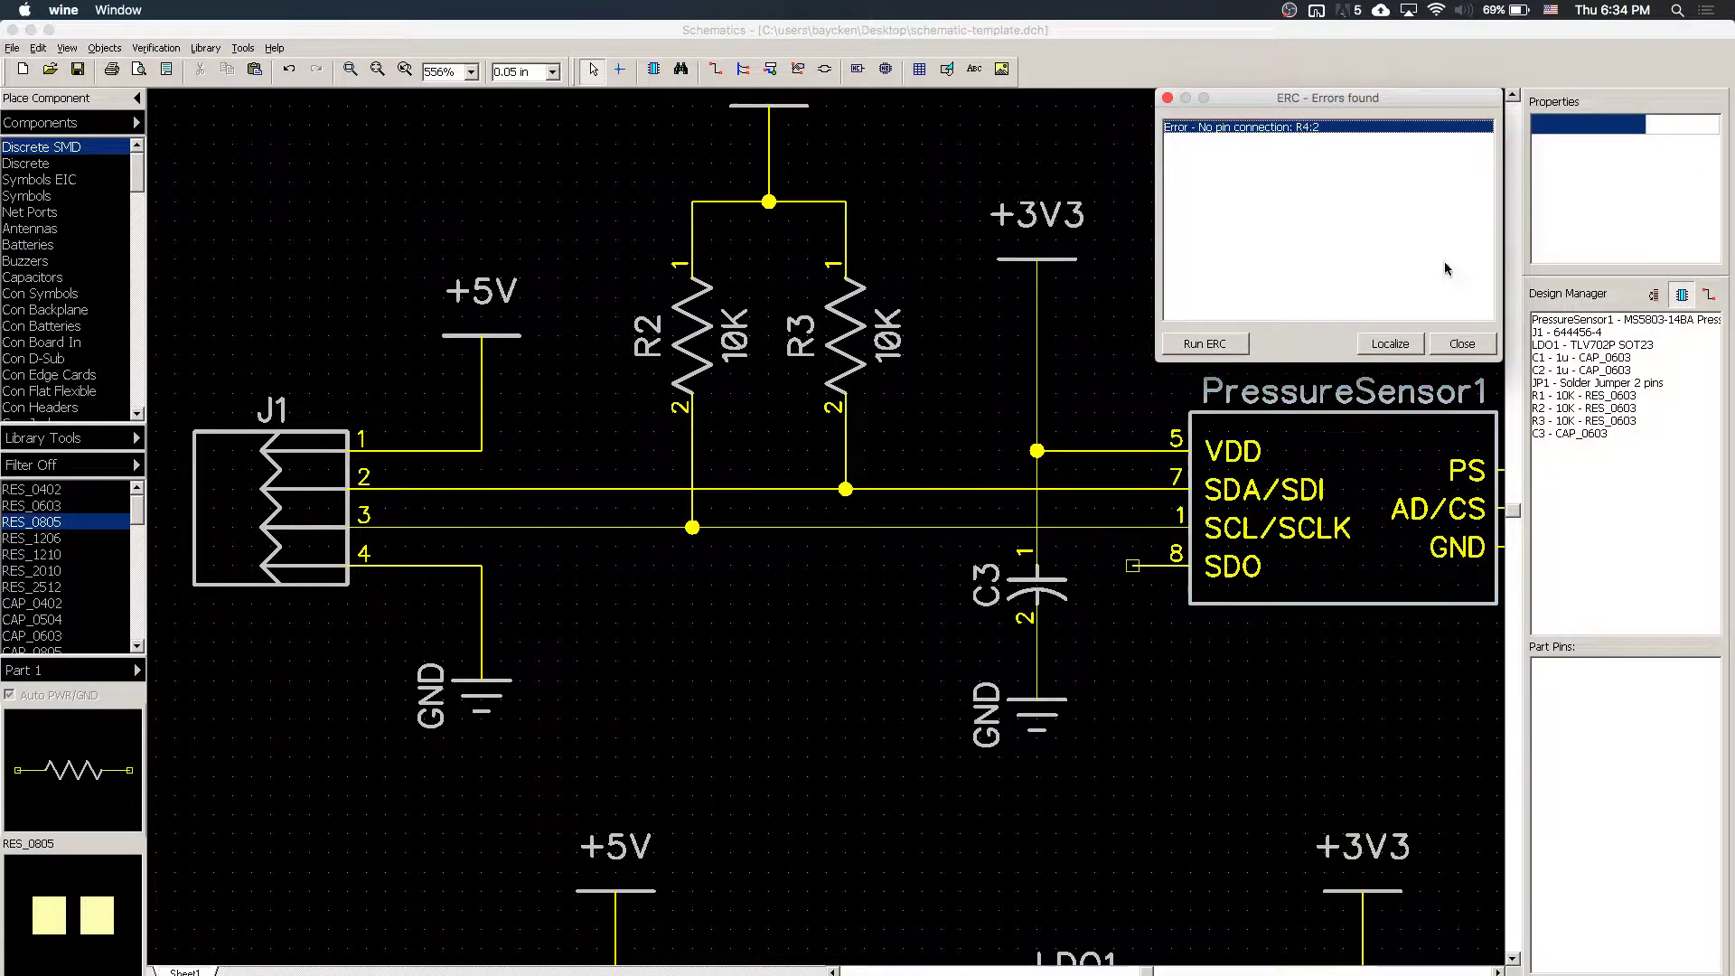
{"action": "left_click", "coordinate": [1167, 98]}
{"action": "scroll", "coordinate": [1036, 430], "scroll_direction": "down", "scroll_amount": 1}
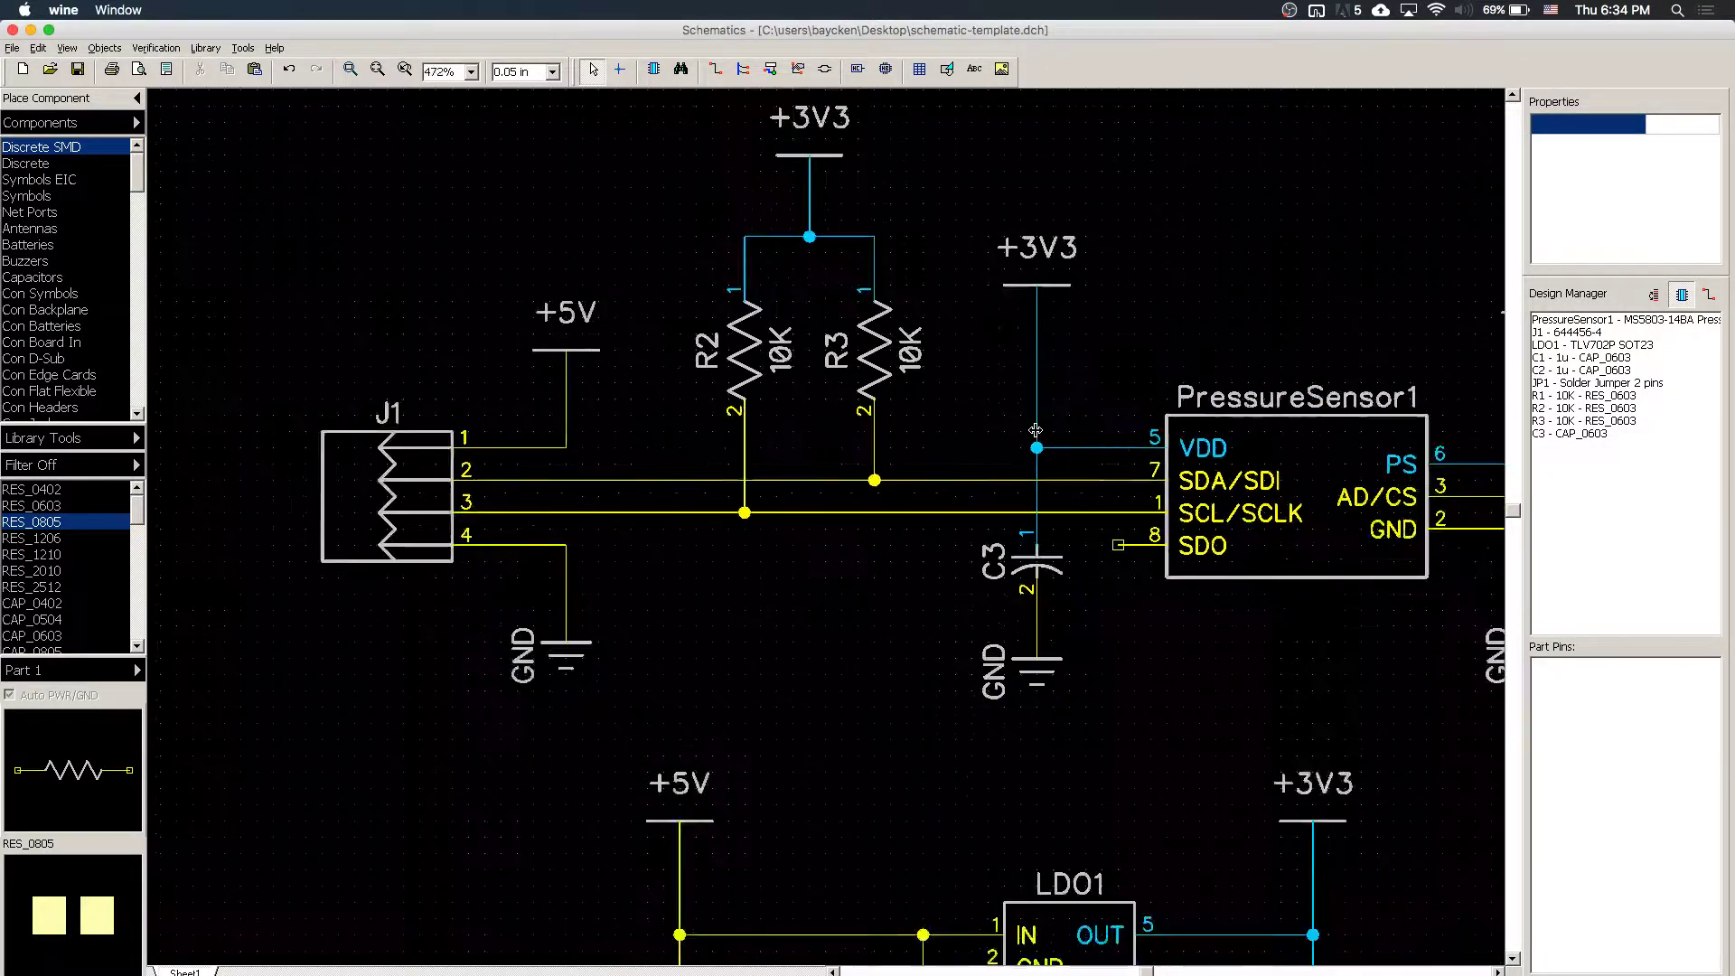
{"action": "scroll", "coordinate": [1036, 430], "scroll_direction": "down", "scroll_amount": 8}
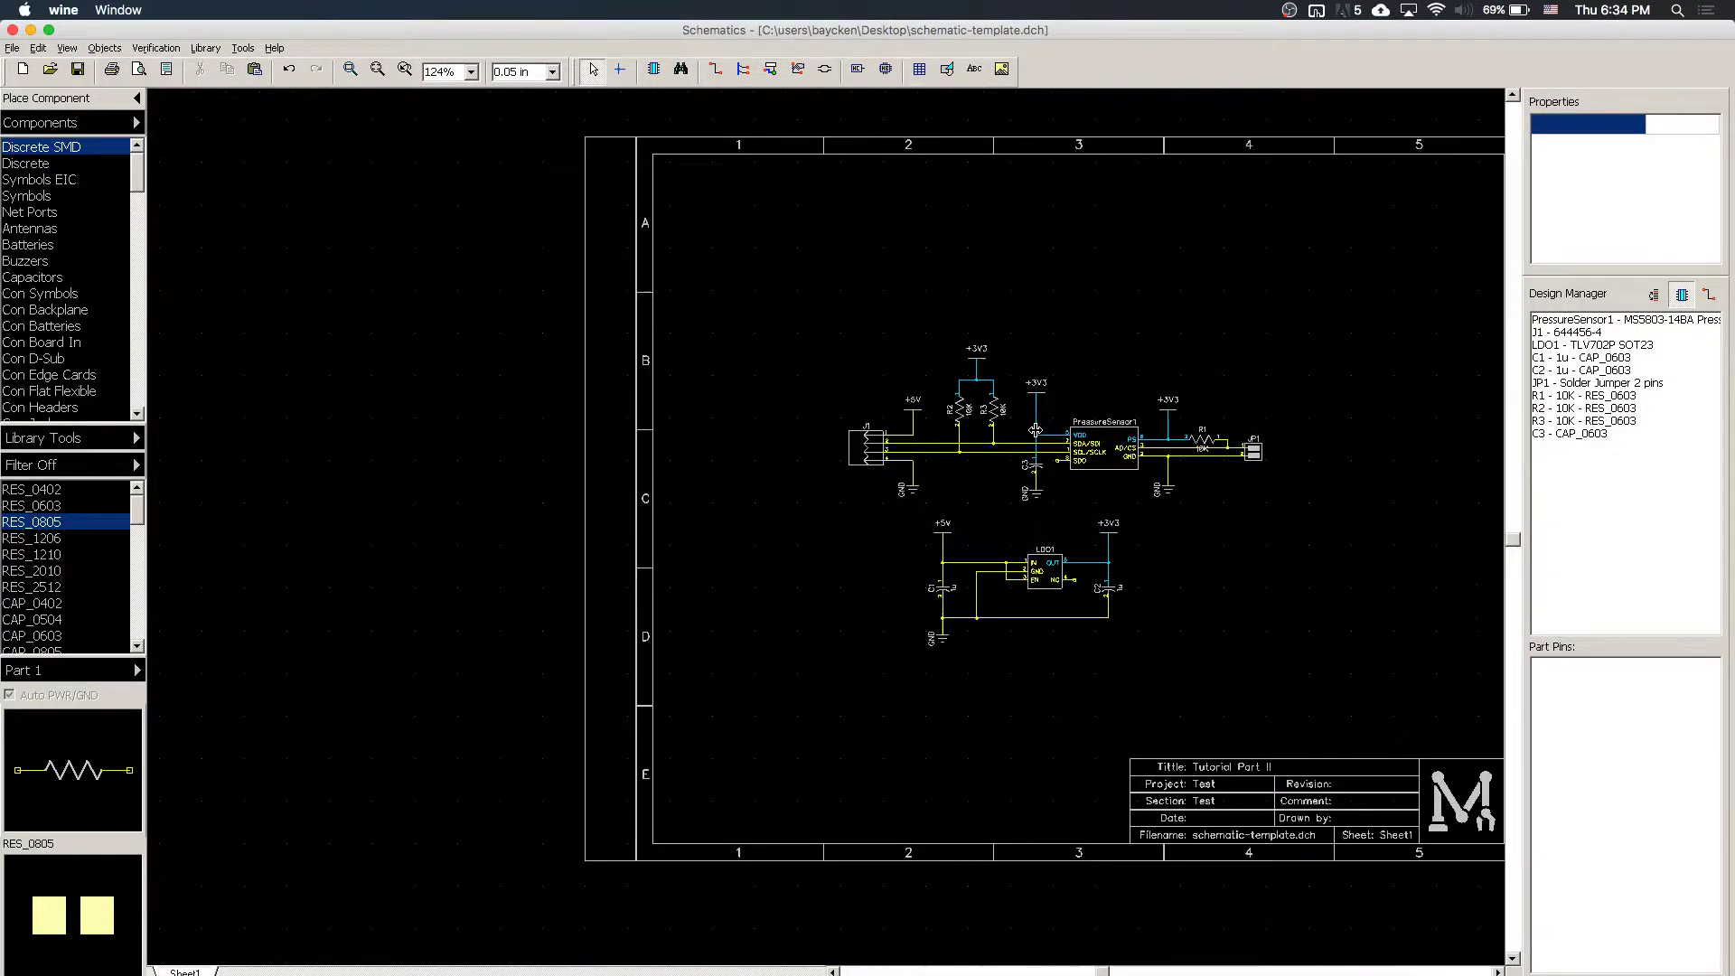
{"action": "right_click", "coordinate": [1315, 663]}
{"action": "left_click", "coordinate": [1338, 673]}
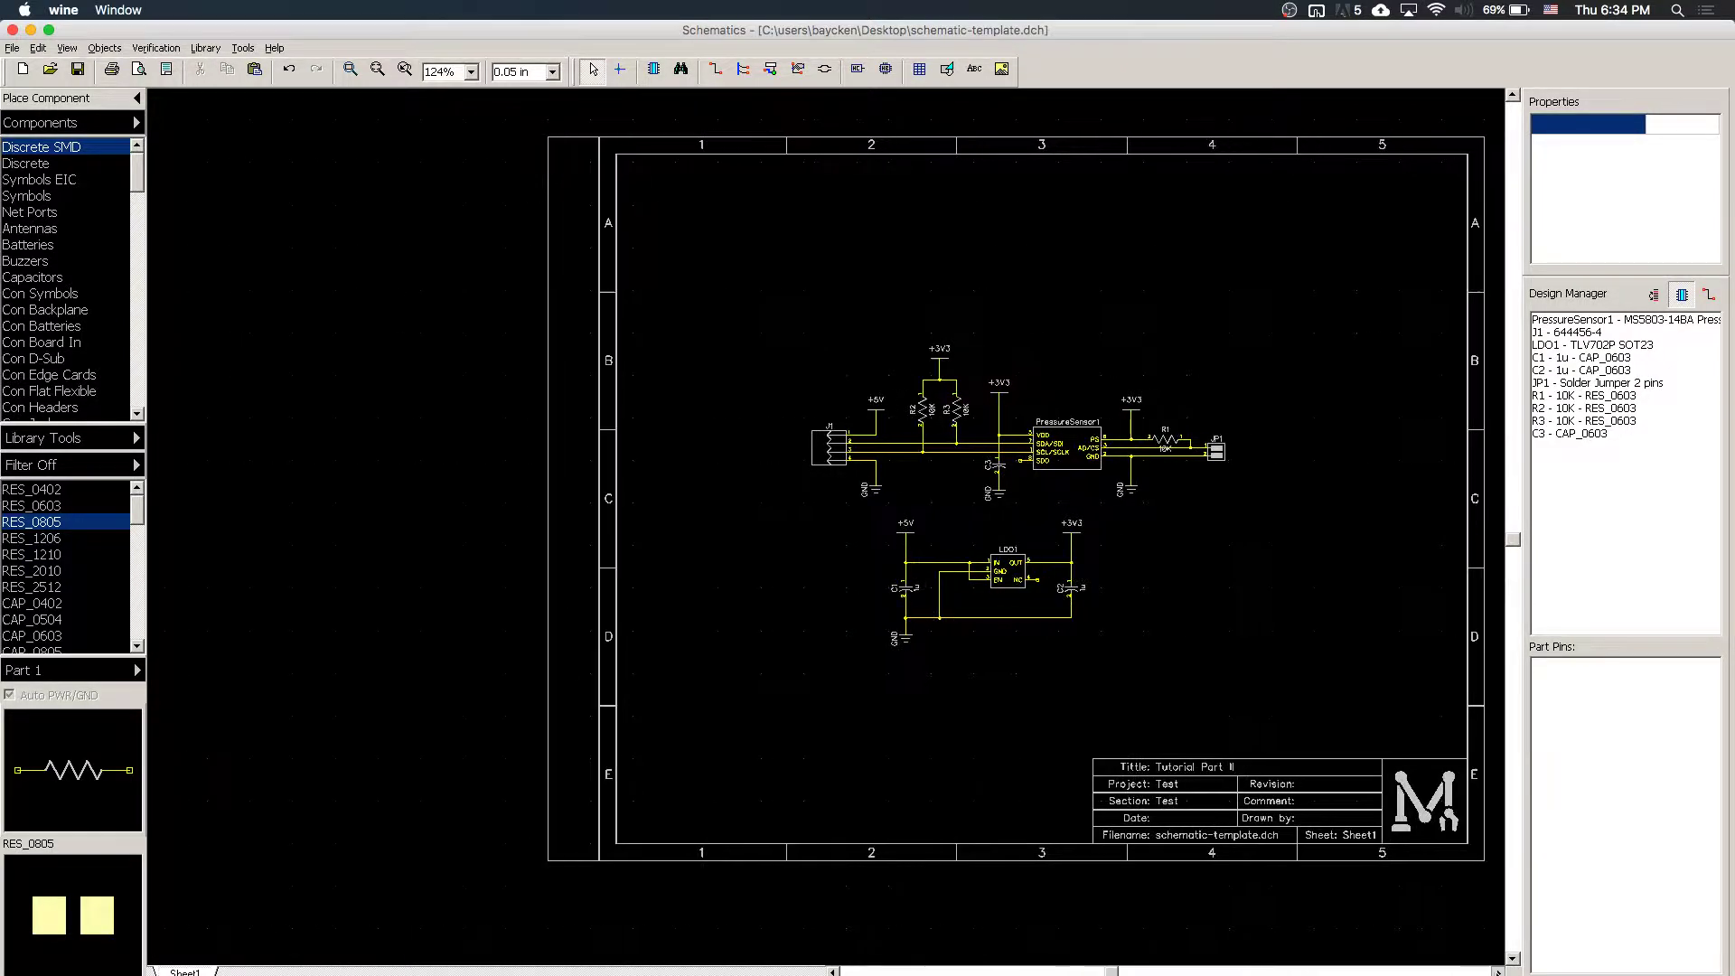
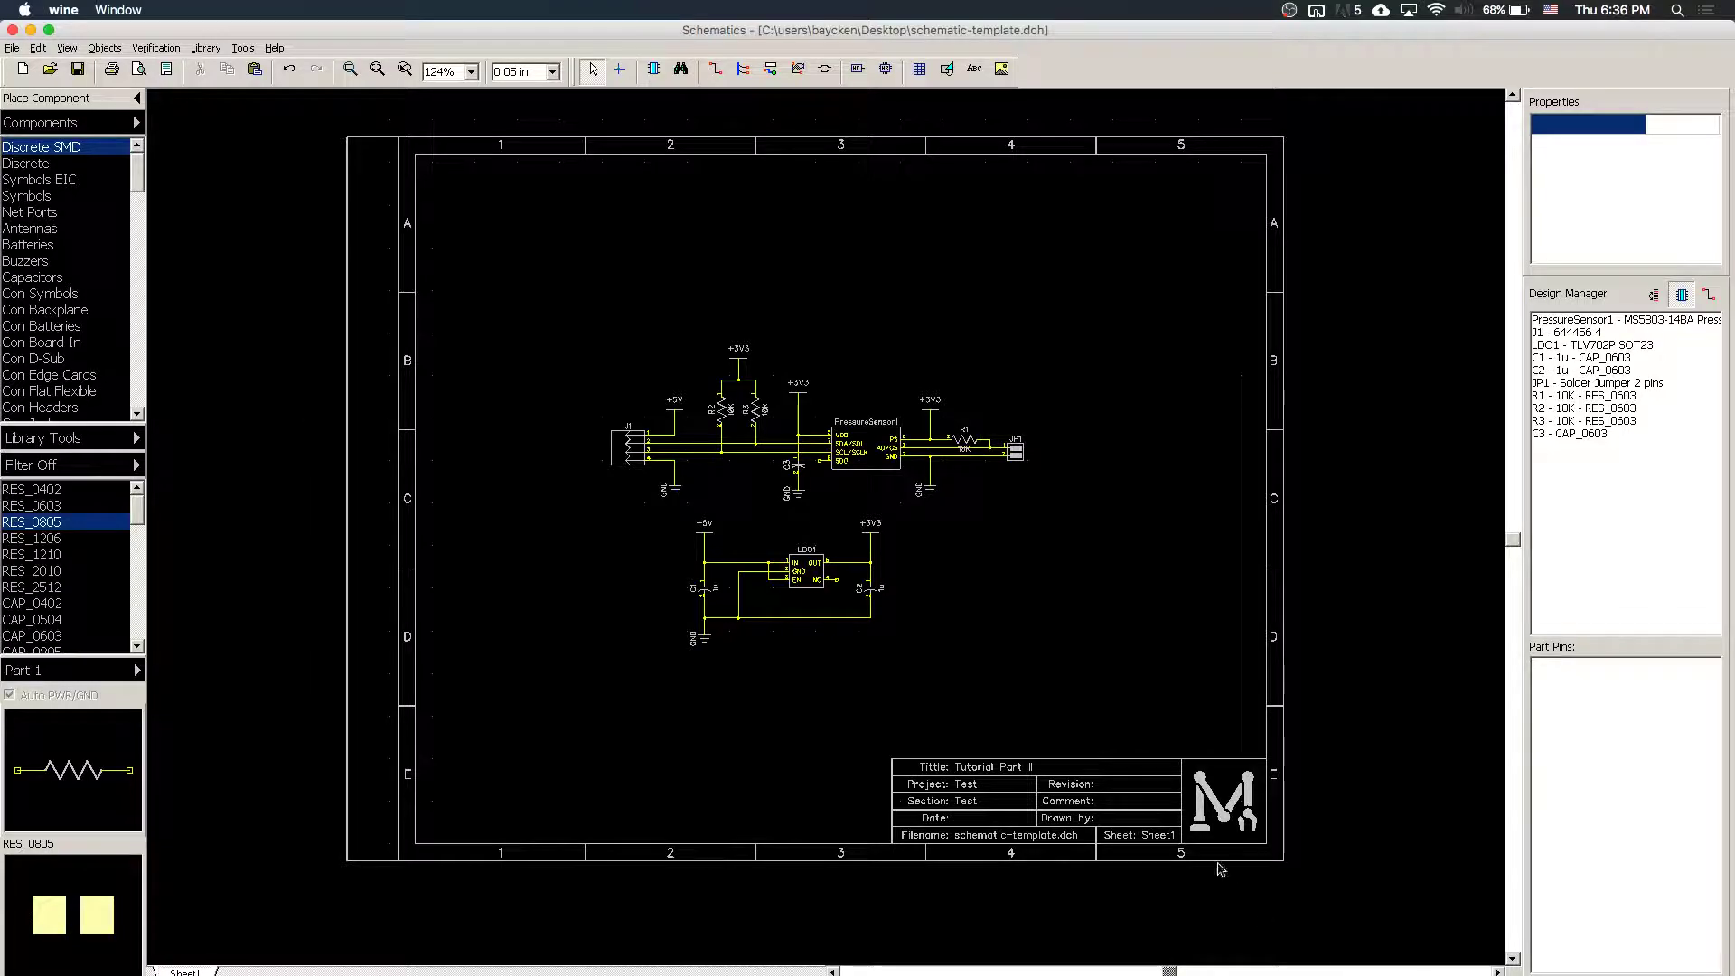
- Name the data net between J1 pin 2 and the sensor's SDA/SDI pin SDA
{"action": "scroll", "coordinate": [903, 631], "scroll_direction": "up", "scroll_amount": 2}
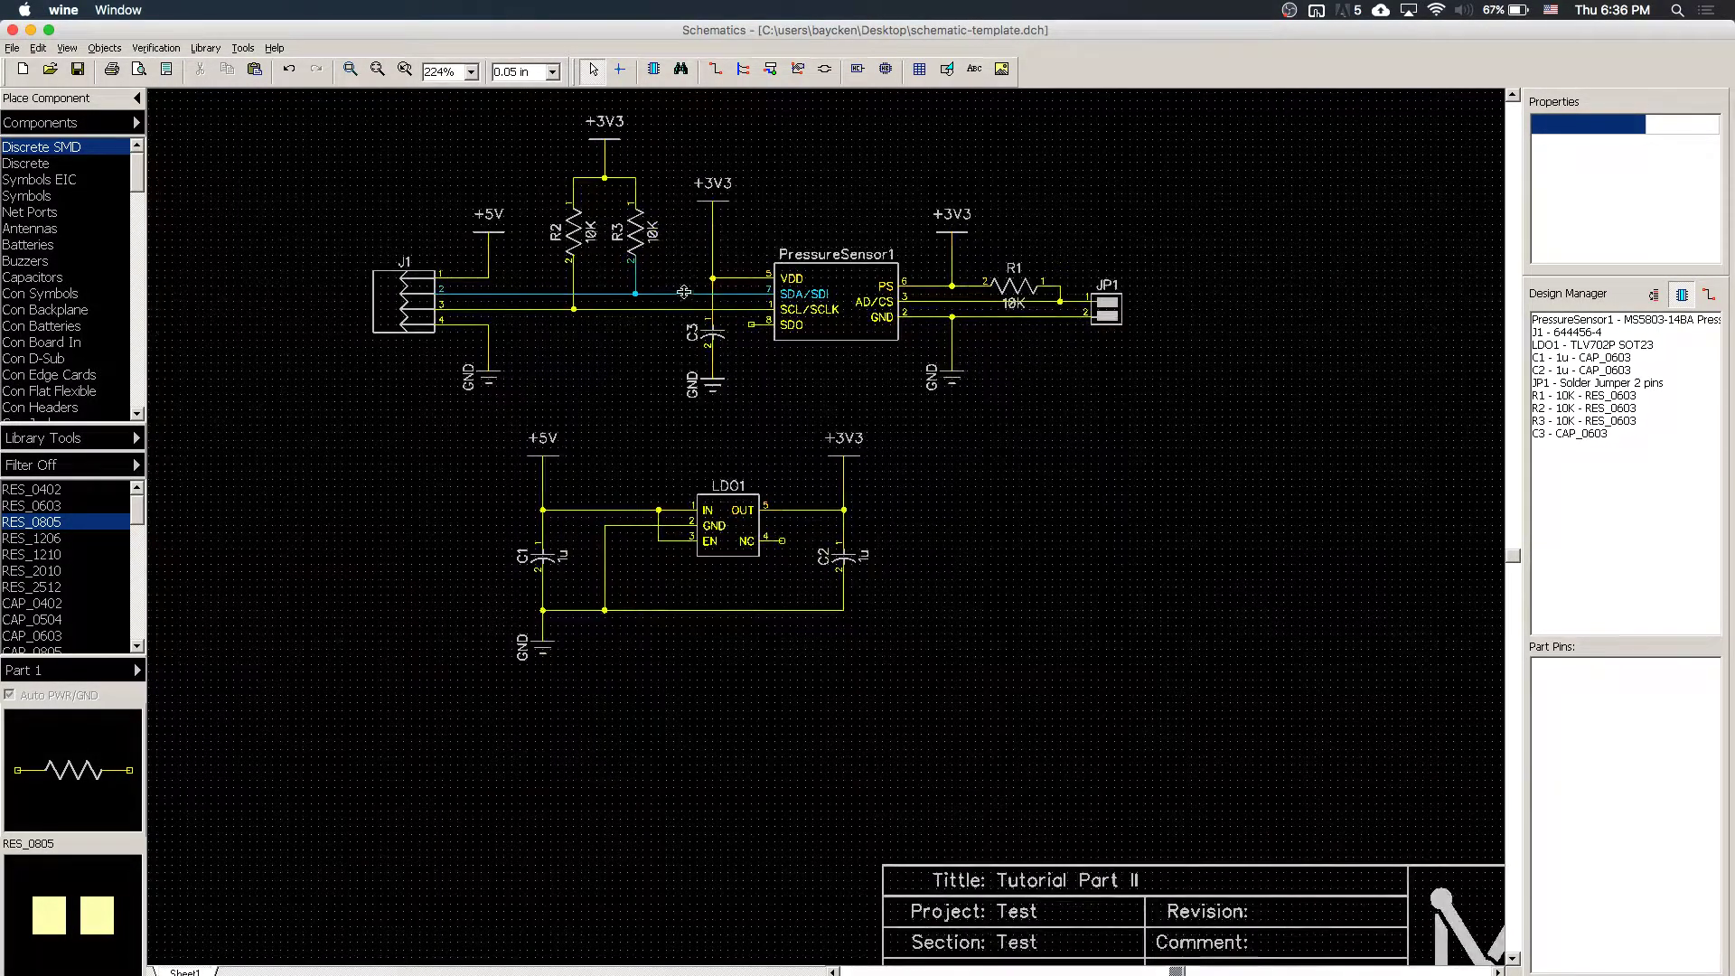
{"action": "double_click", "coordinate": [459, 295]}
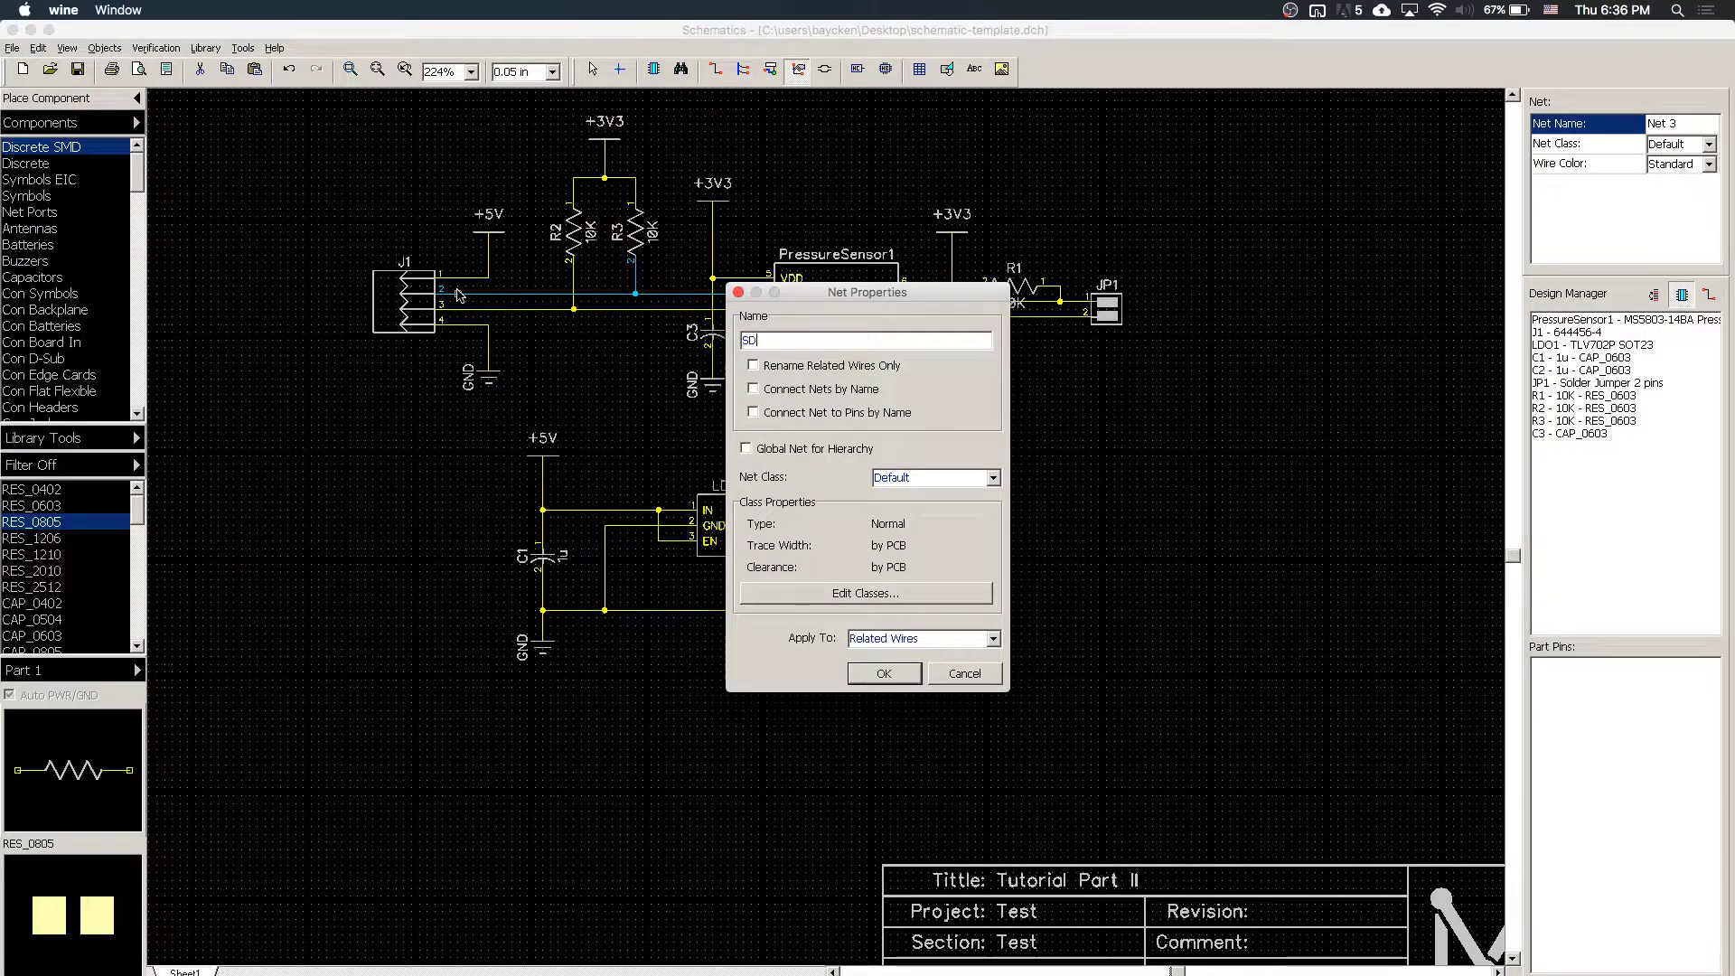
{"action": "key", "text": "Escape"}
- Name the clock net between J1 pin 3 and the sensor's SCL/SCLK pin SCL
{"action": "left_click", "coordinate": [620, 309]}
{"action": "double_click", "coordinate": [620, 309]}
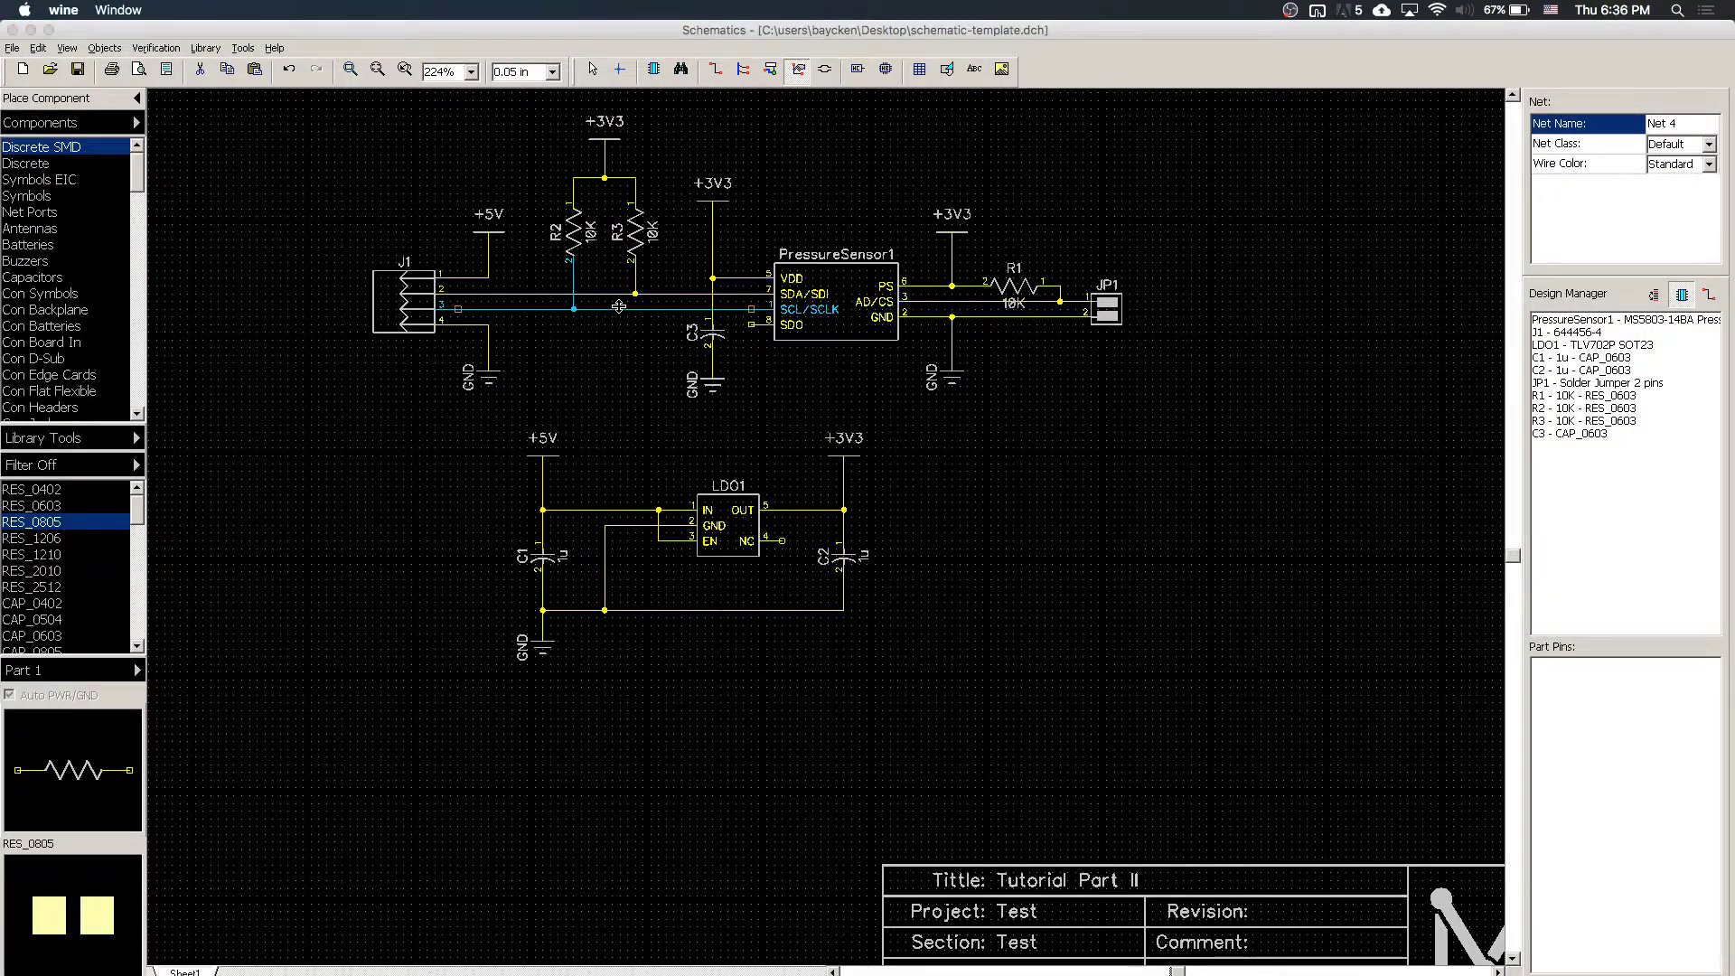
{"action": "type", "text": "SCL"}
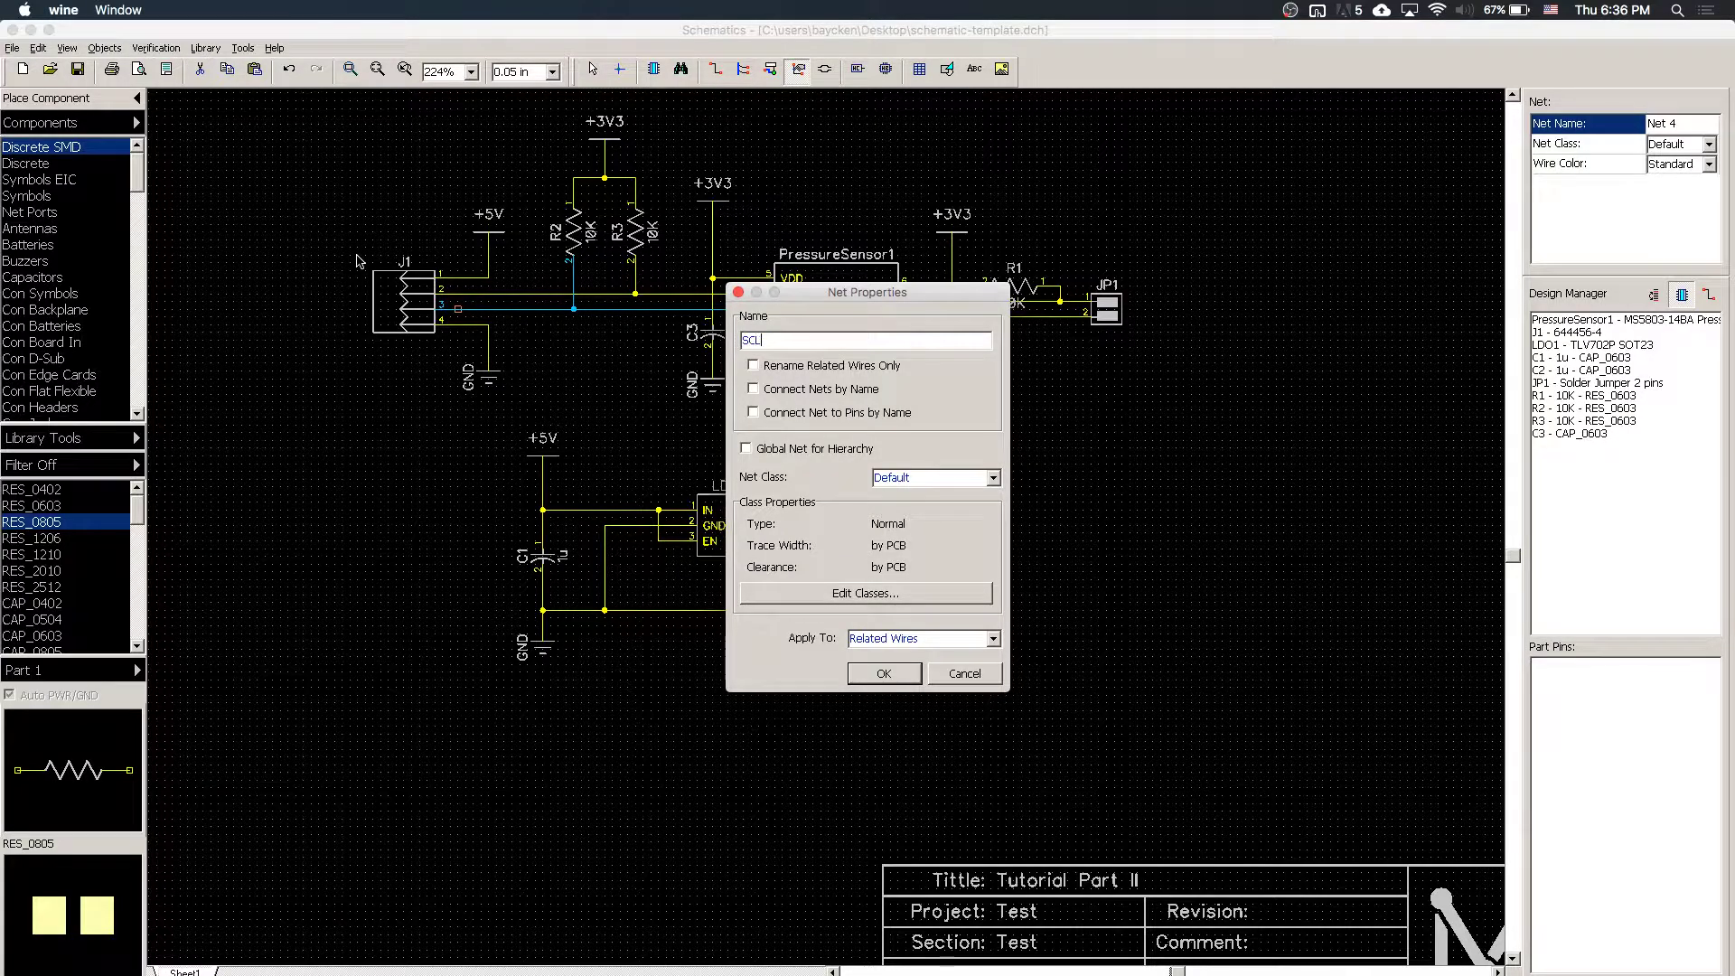
{"action": "key", "text": "Return"}
{"action": "left_click", "coordinate": [1017, 491]}
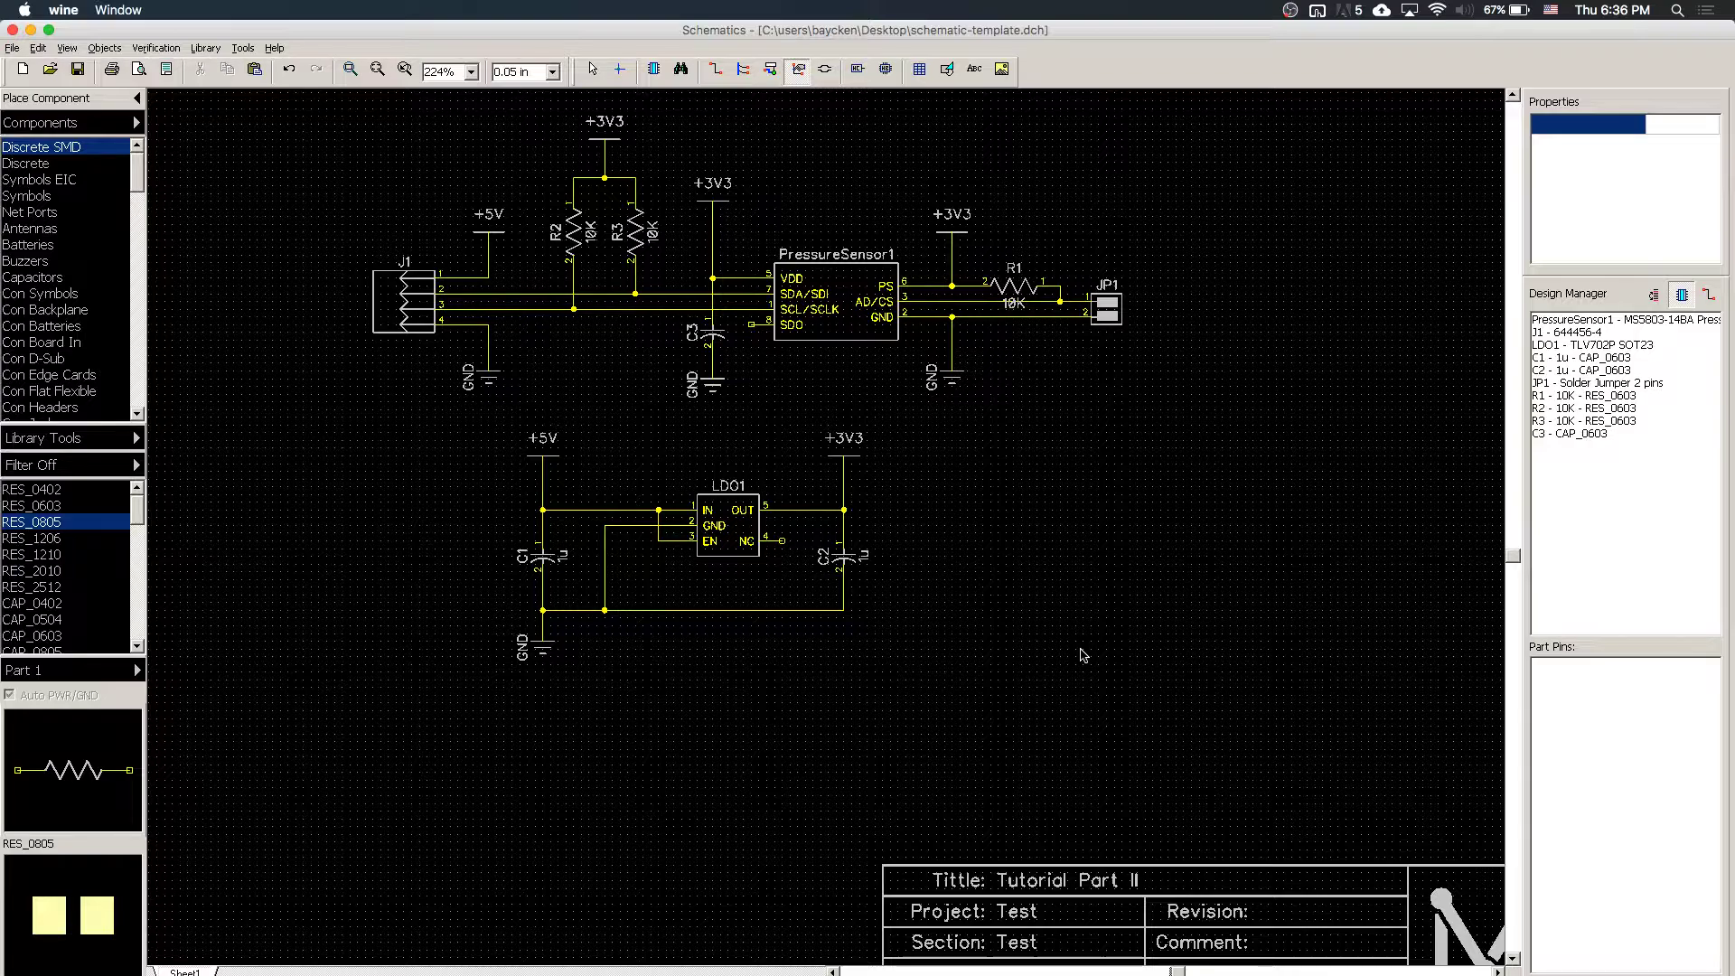
- Save the schematic to the Desktop under the new file name depth-sensor.dch
{"action": "key", "text": "ctrl+s"}
{"action": "left_click", "coordinate": [12, 48]}
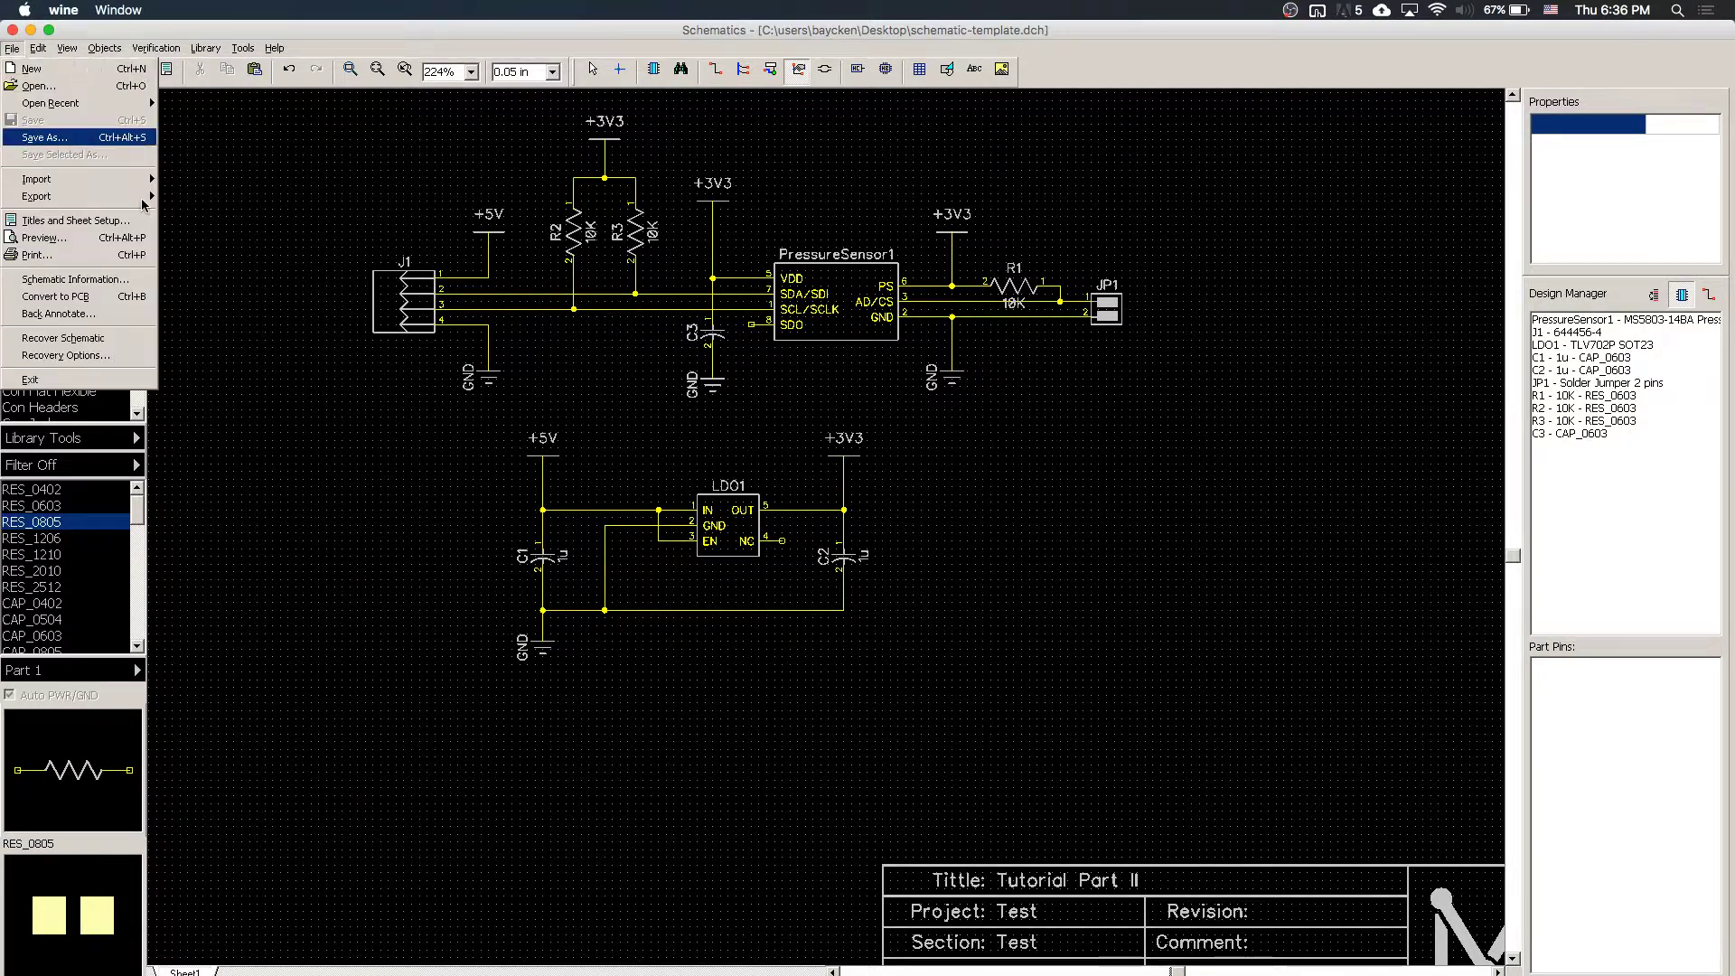
{"action": "left_click", "coordinate": [107, 140]}
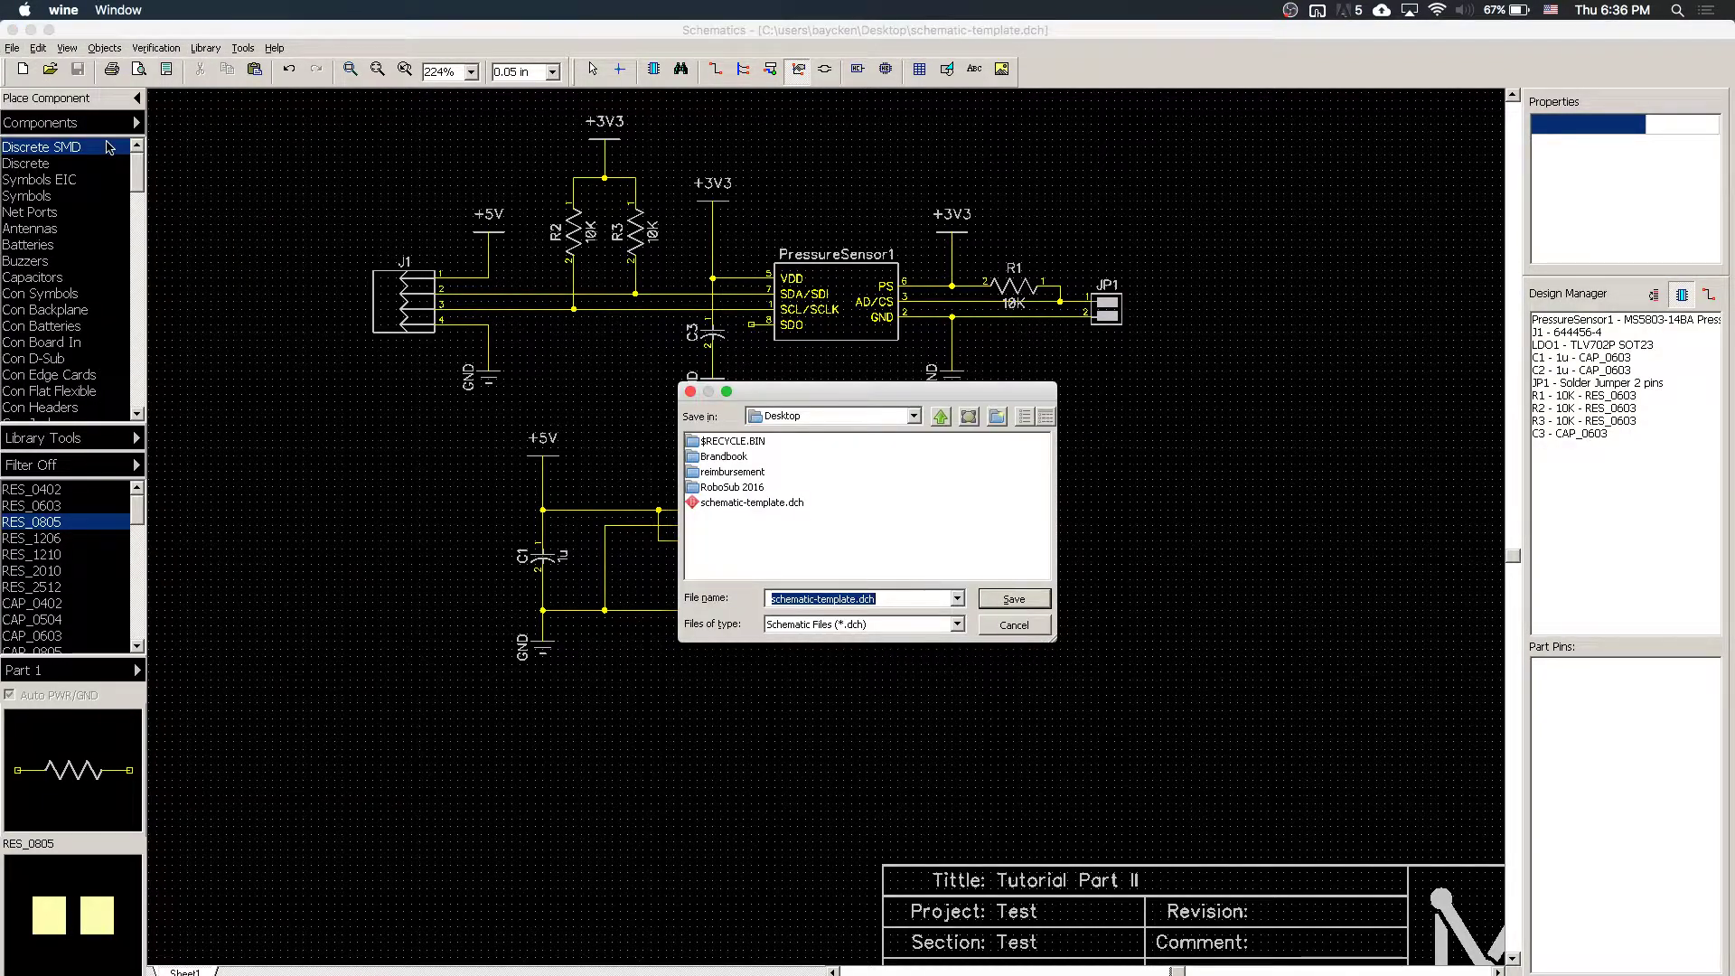
{"action": "left_click", "coordinate": [818, 598]}
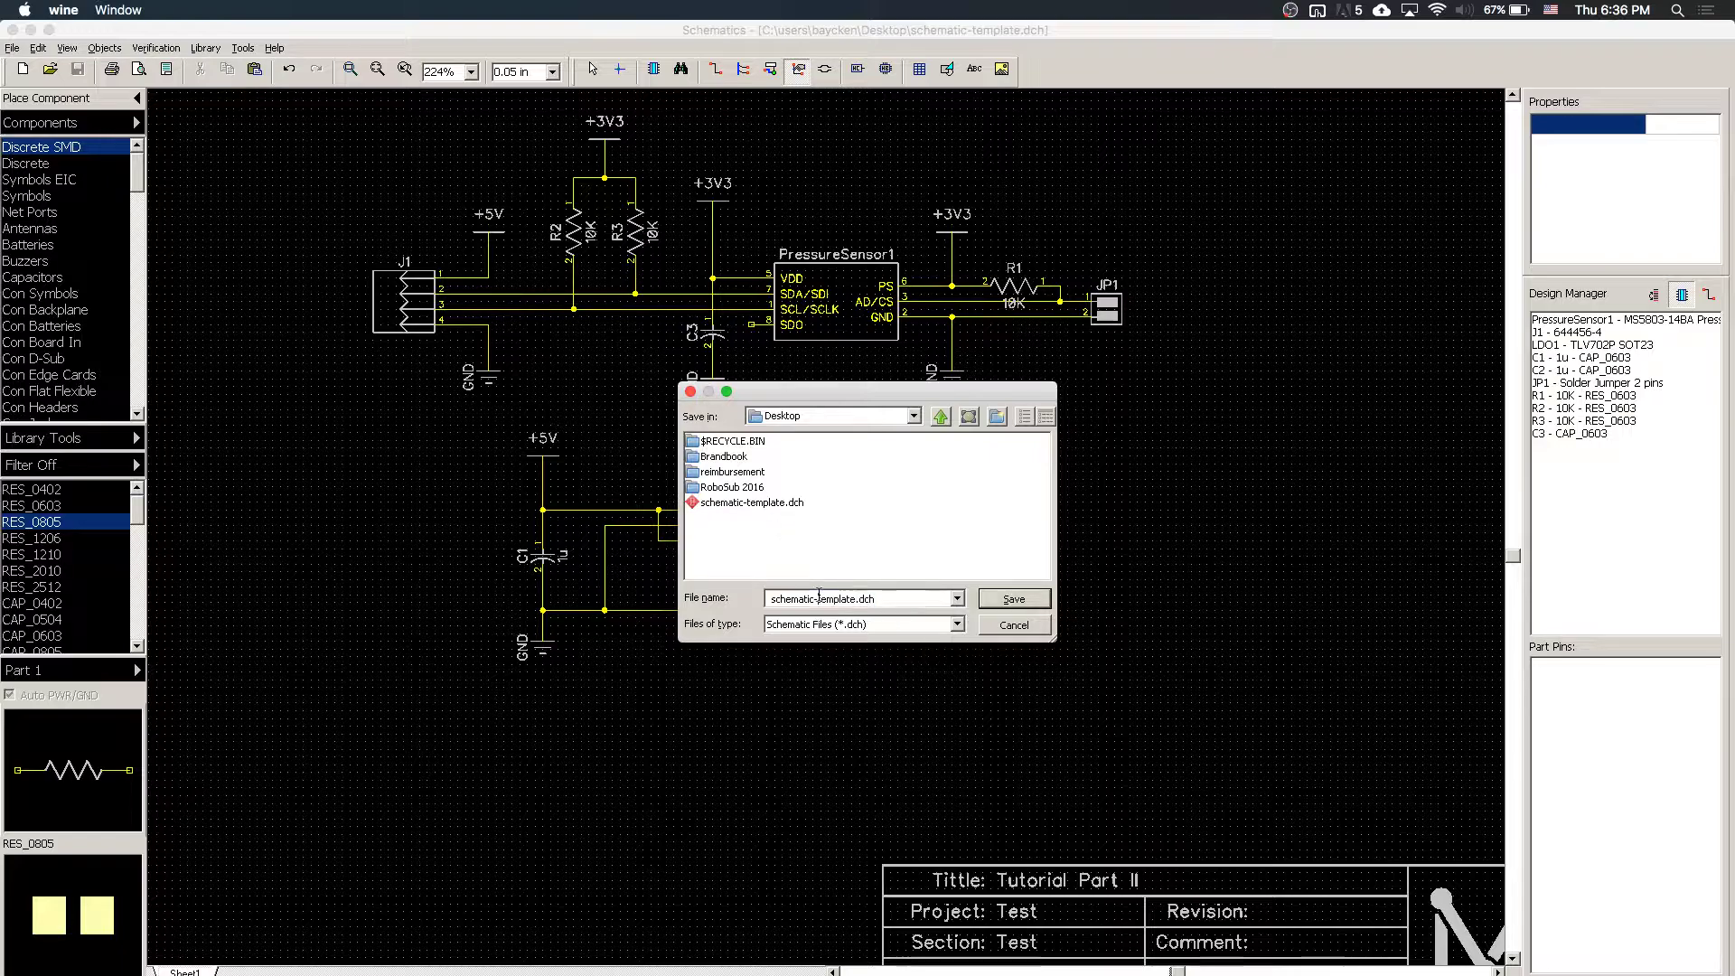
{"action": "left_click_drag", "start_coordinate": [860, 598], "coordinate": [770, 598]}
{"action": "key", "text": "BackSpace"}
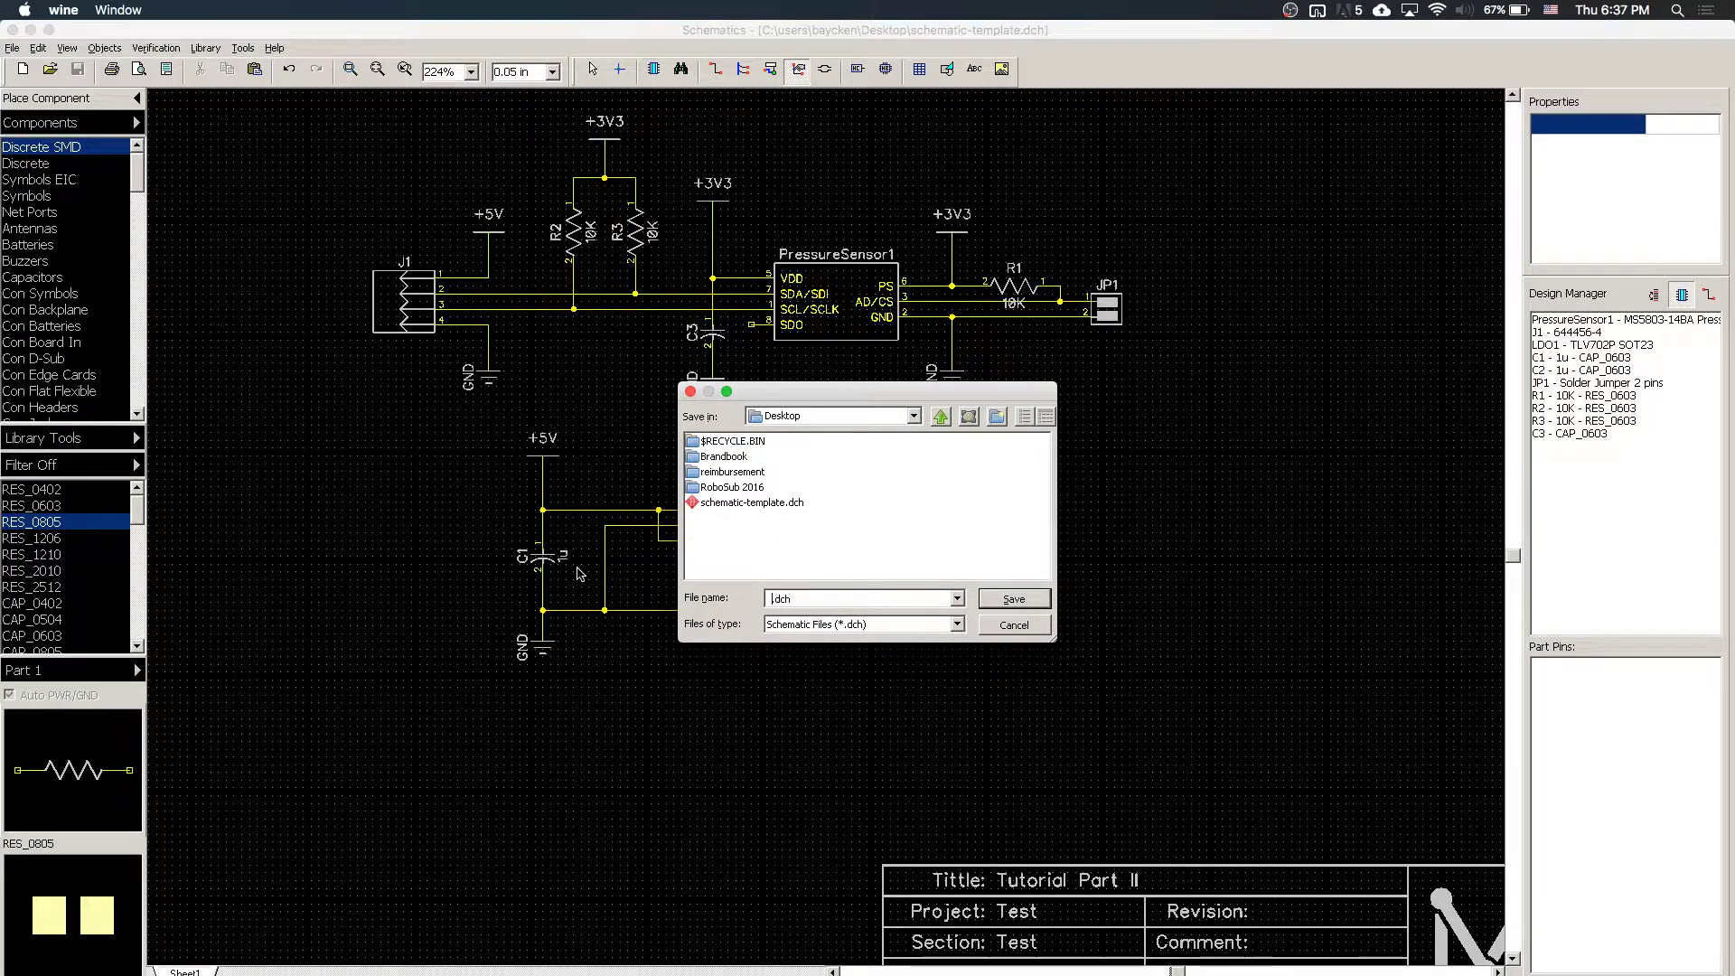
{"action": "type", "text": "d"}
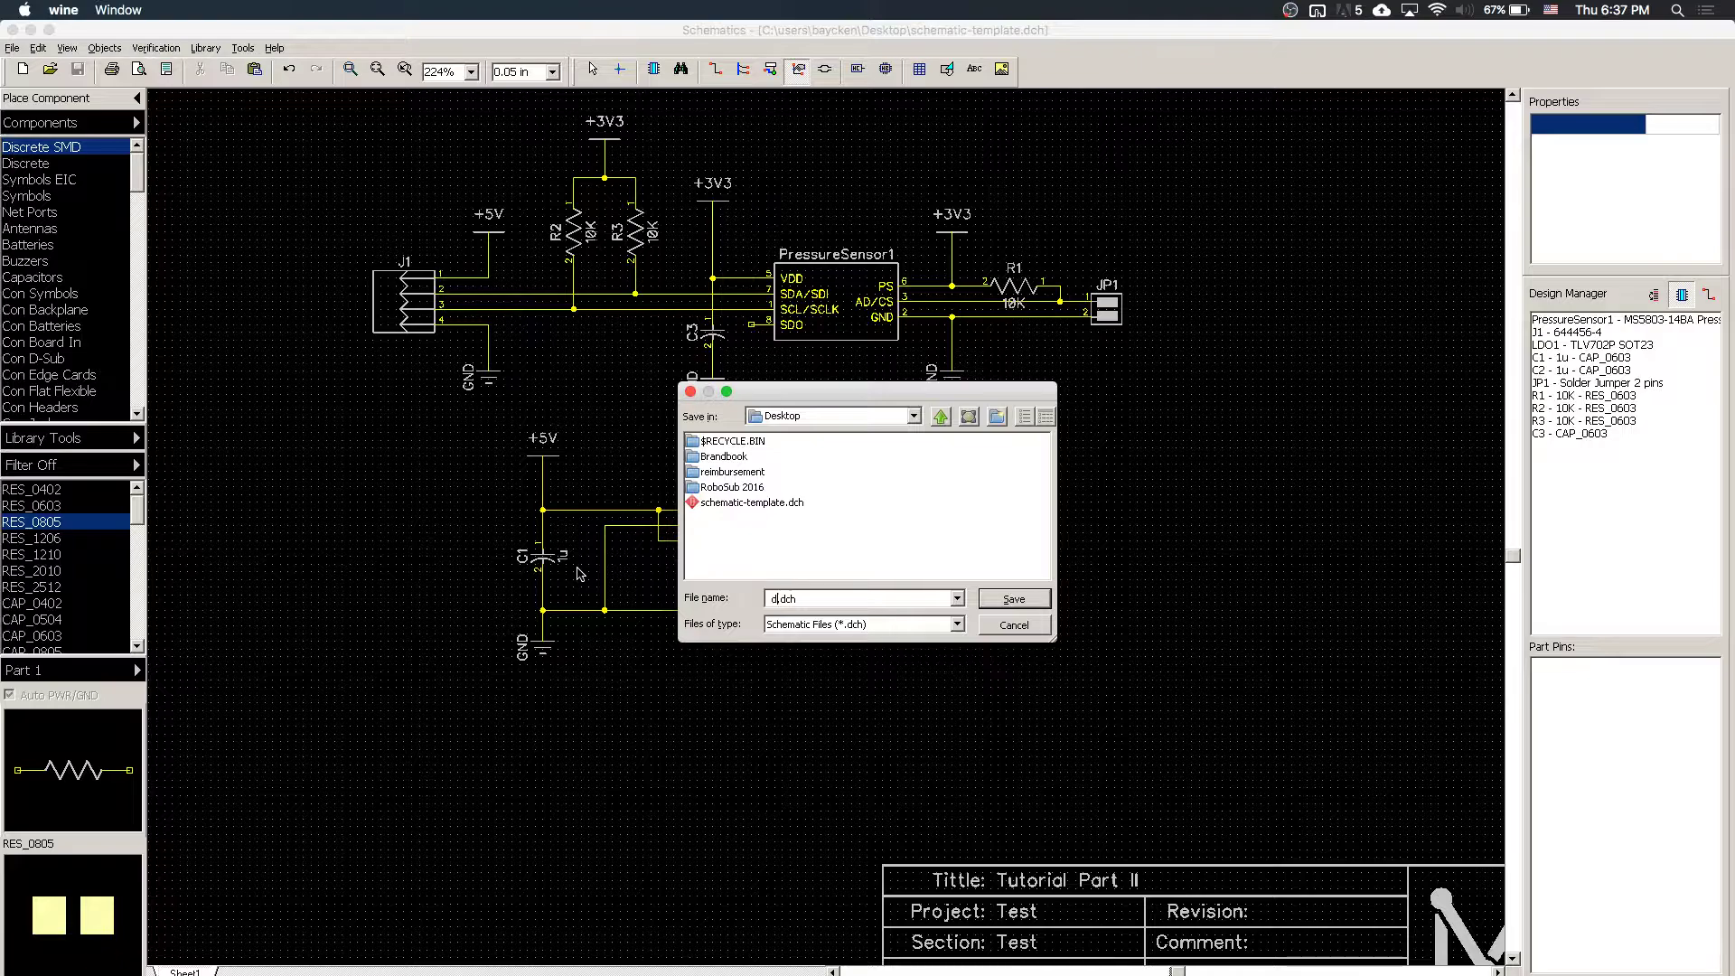
{"action": "type", "text": "epth-sensor"}
{"action": "key", "text": "Left"}
{"action": "key", "text": "Left"}
{"action": "key", "text": "Left"}
{"action": "key", "text": "Left"}
{"action": "key", "text": "Left"}
{"action": "key", "text": "Left"}
{"action": "key", "text": "BackSpace"}
{"action": "type", "text": "_"}
{"action": "key", "text": "BackSpace"}
{"action": "type", "text": "-"}
{"action": "key", "text": "Return"}
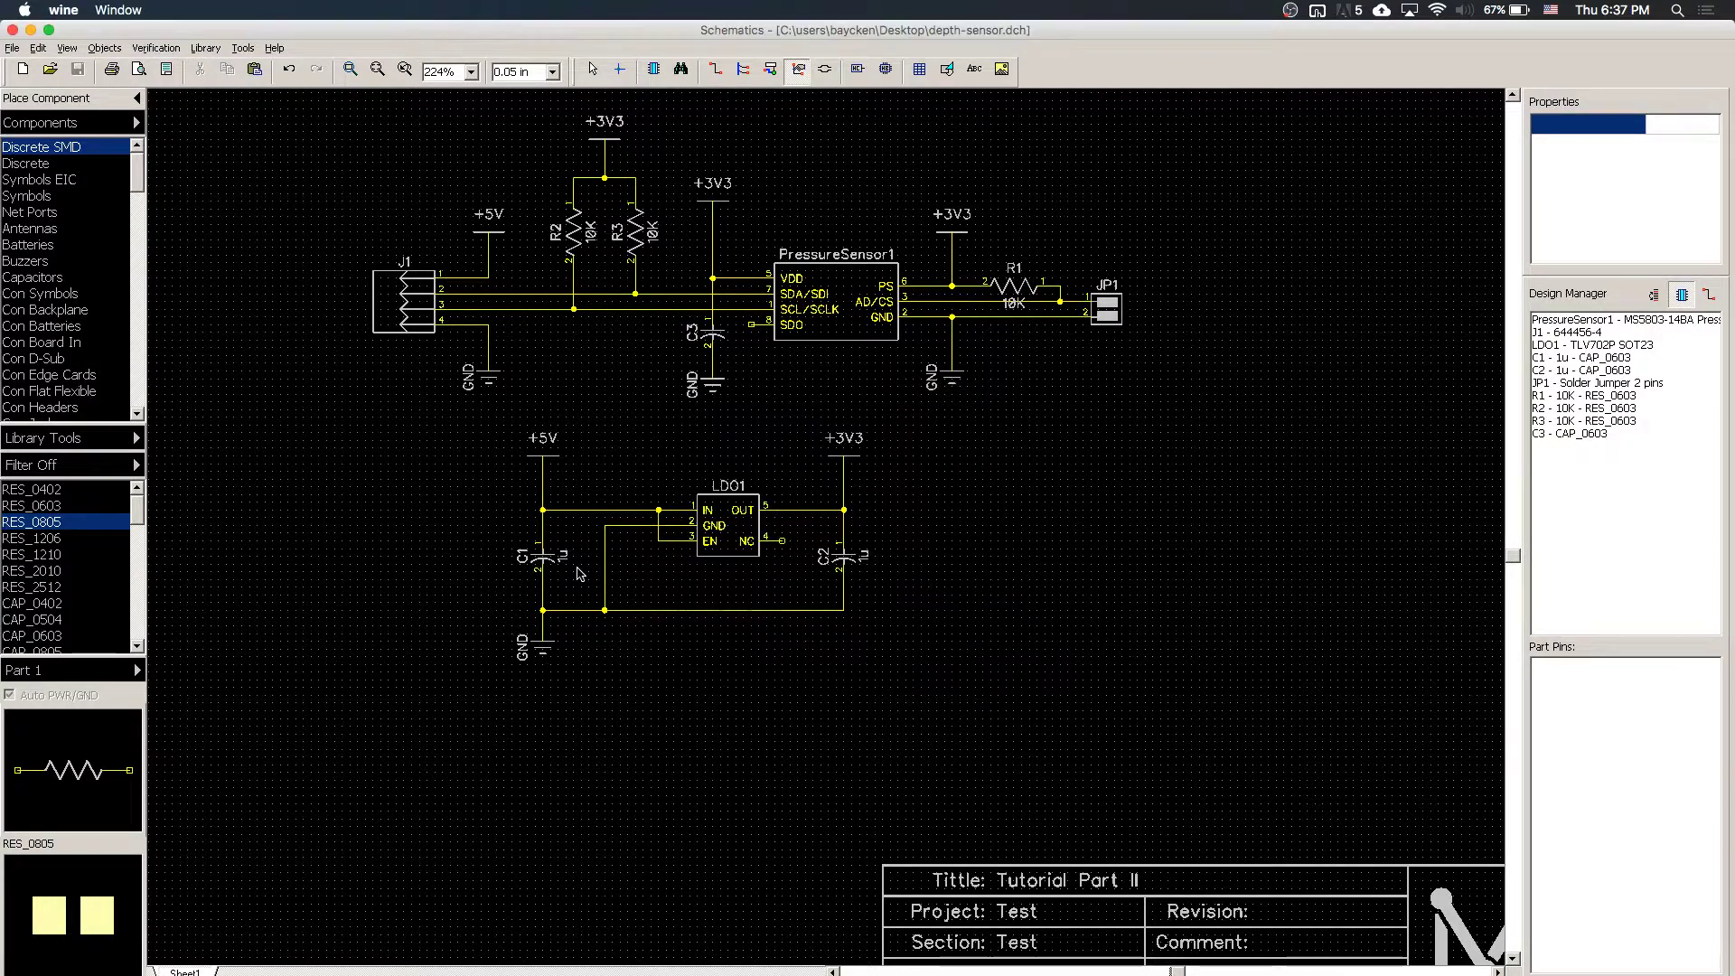
- Close the schematic and the launcher, then relaunch DipTrace and open PCB Layout
{"action": "left_click", "coordinate": [12, 31]}
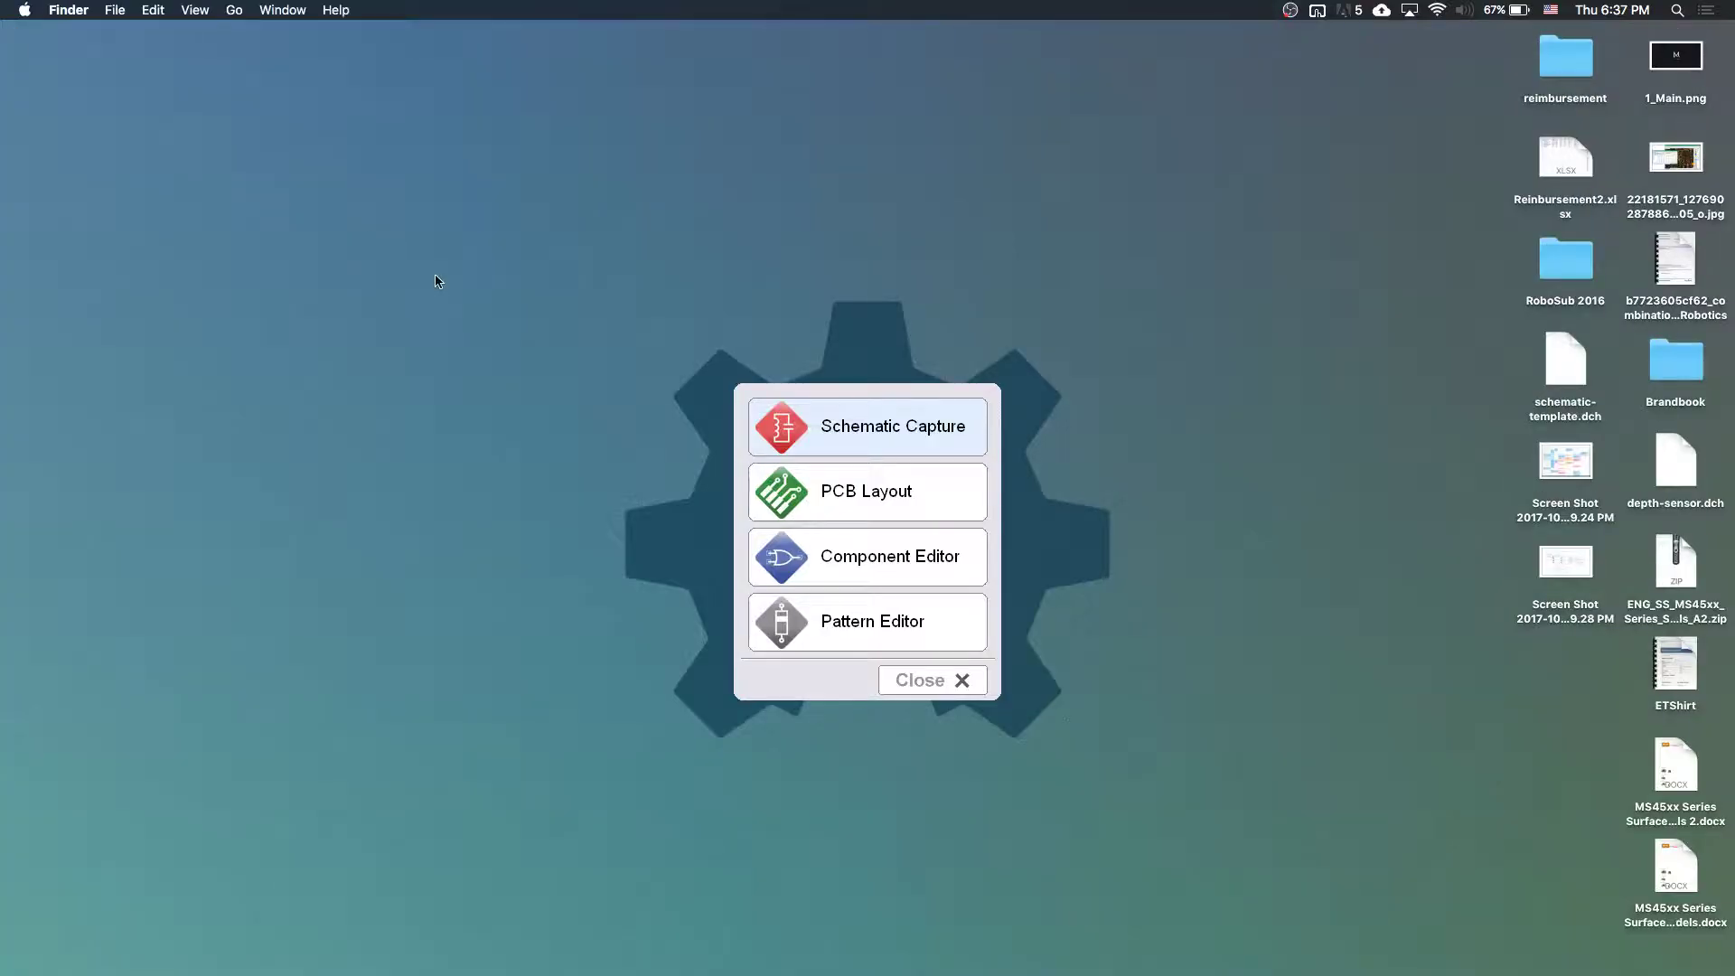
{"action": "left_click", "coordinate": [949, 683]}
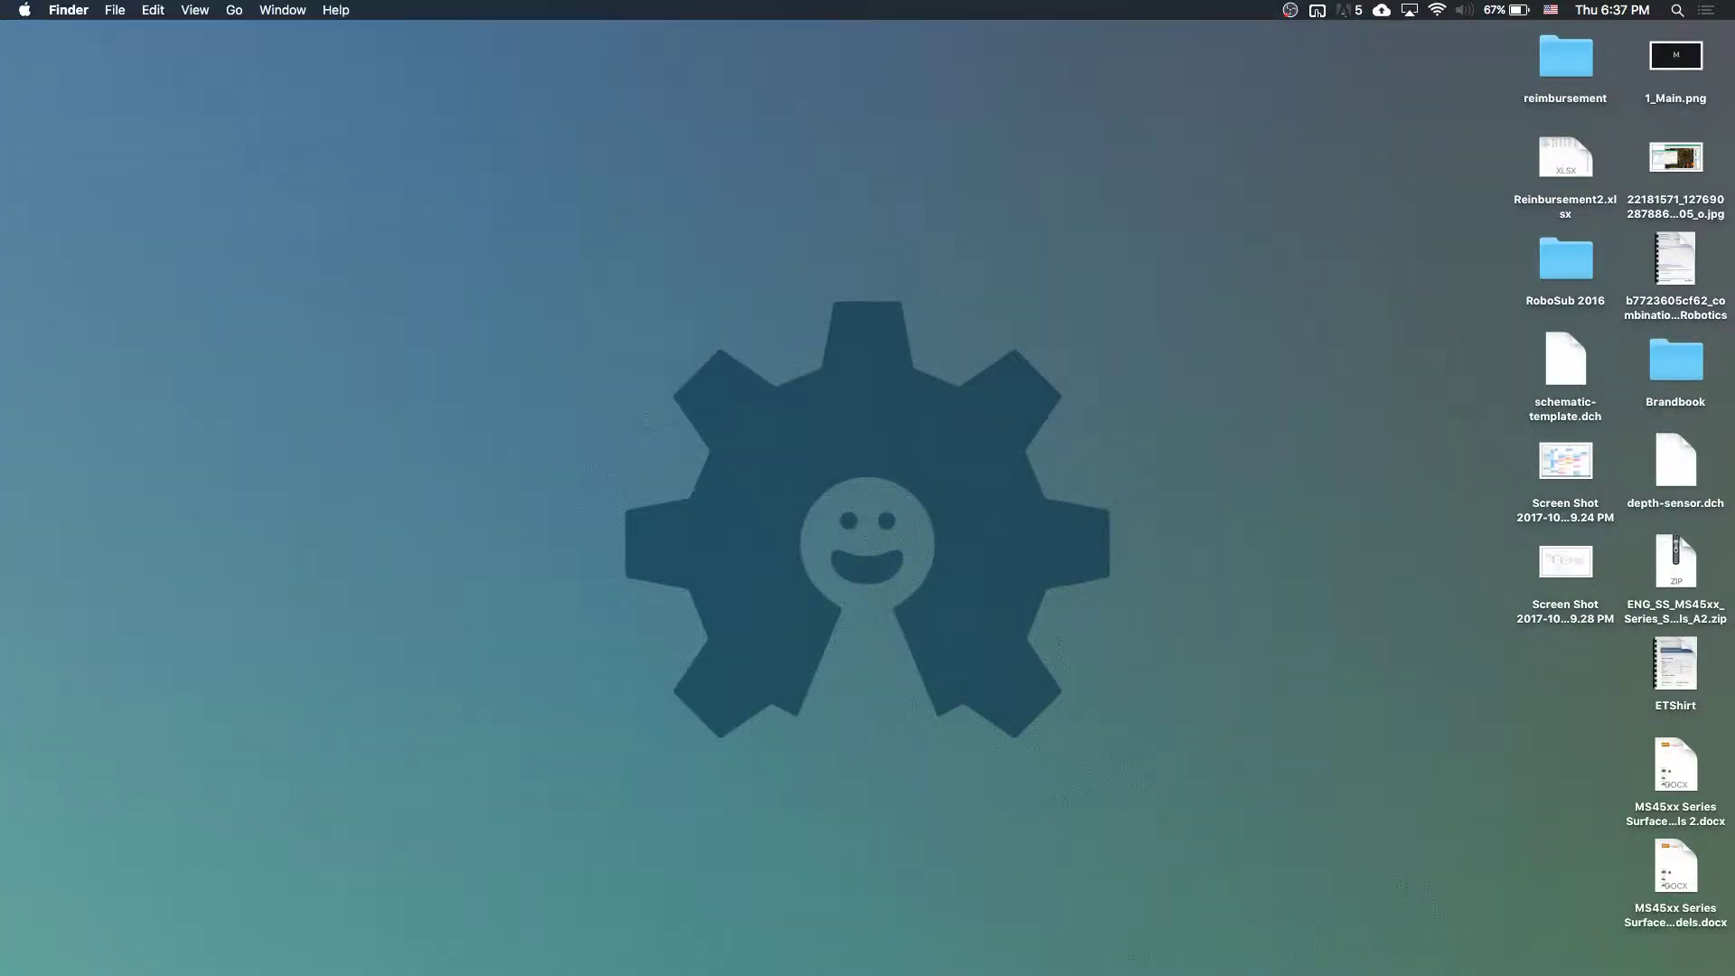
{"action": "key", "text": "super+space"}
{"action": "type", "text": "di"}
{"action": "key", "text": "Return"}
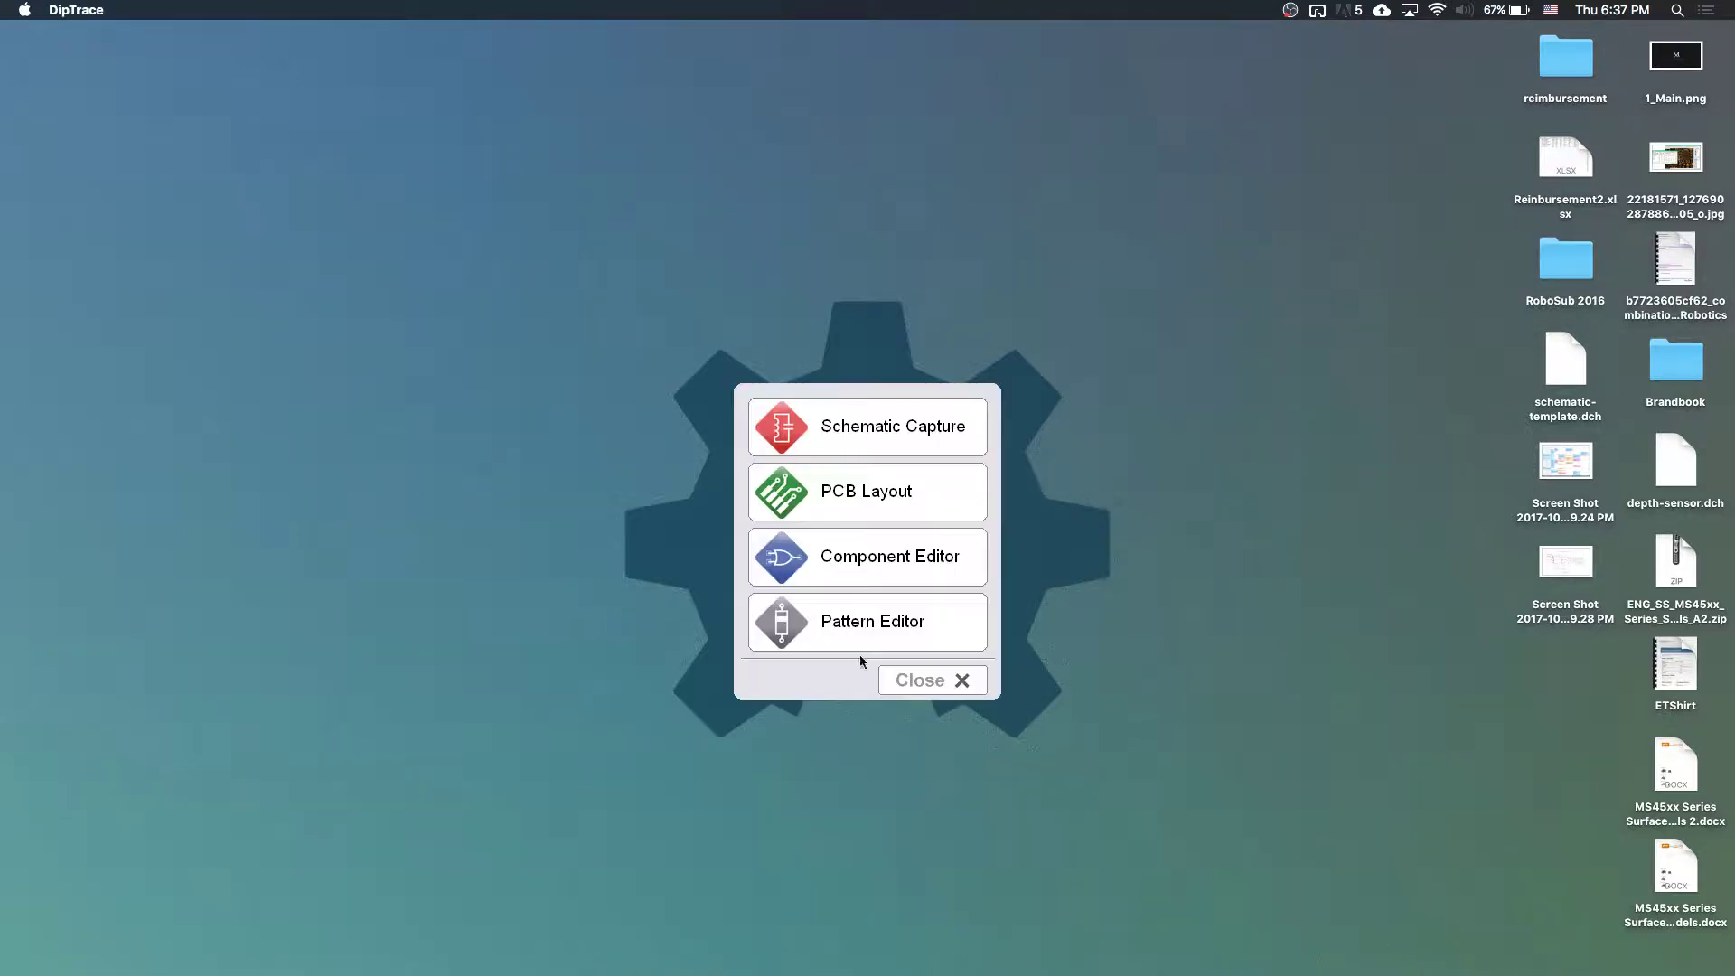
{"action": "left_click", "coordinate": [866, 503]}
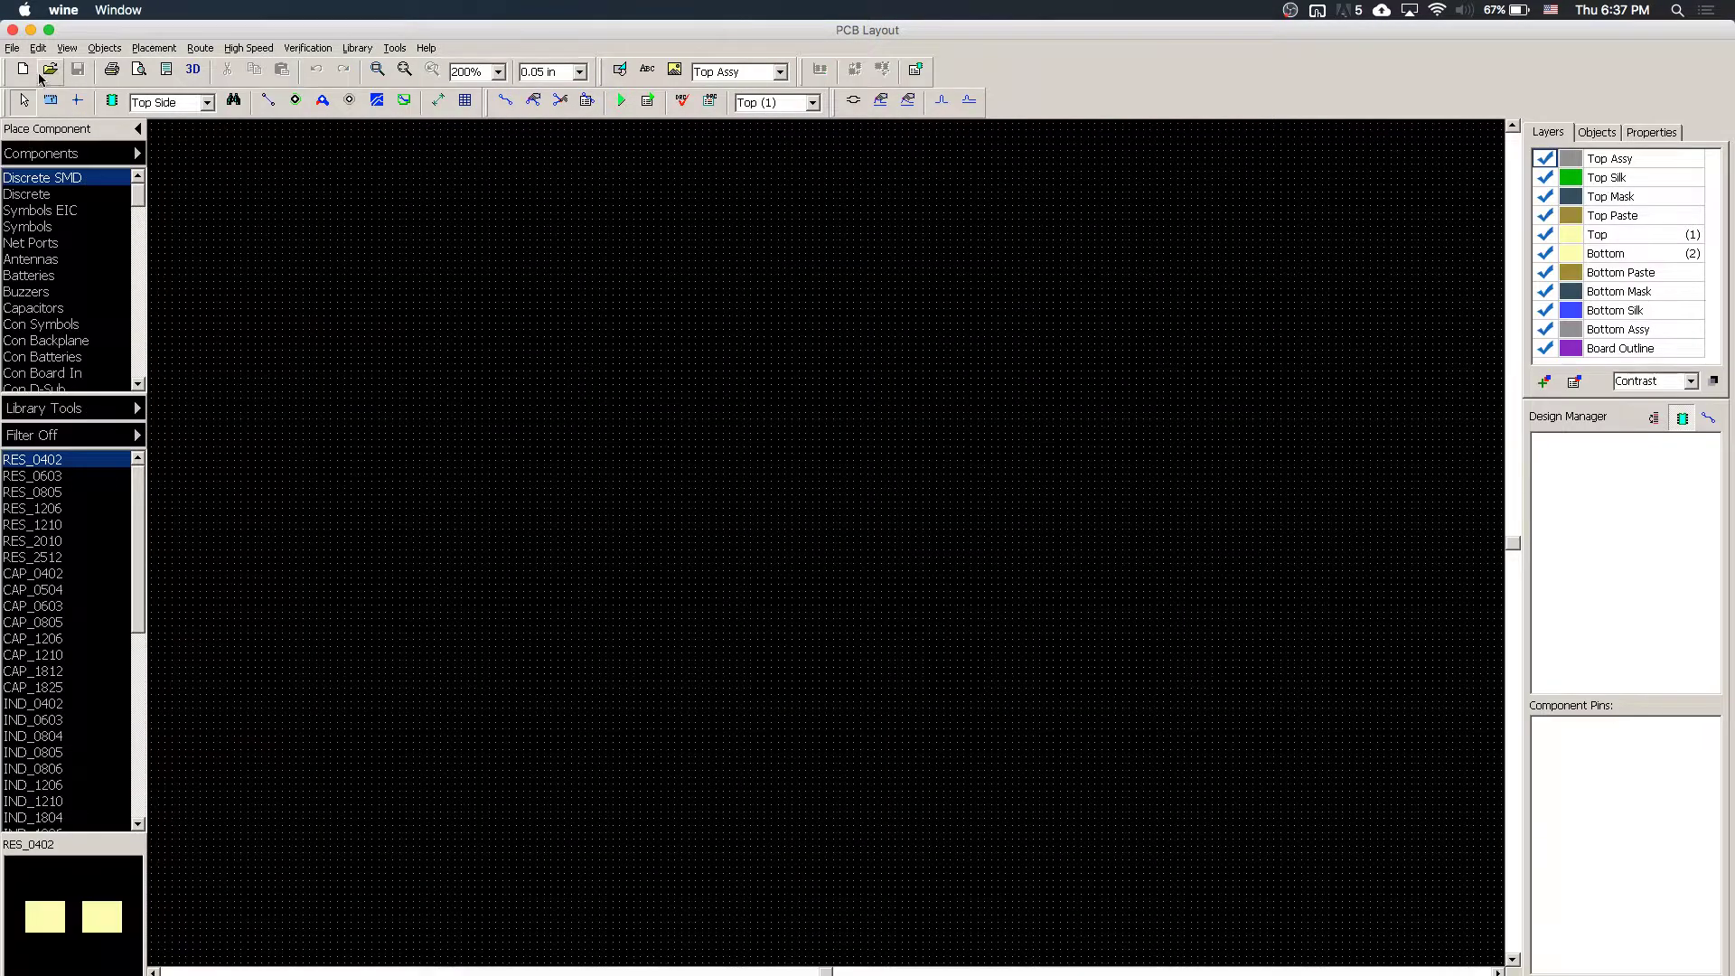
- Create a PCB from the Desktop file depth-sensor.dch using the schematic rules
{"action": "left_click", "coordinate": [49, 70]}
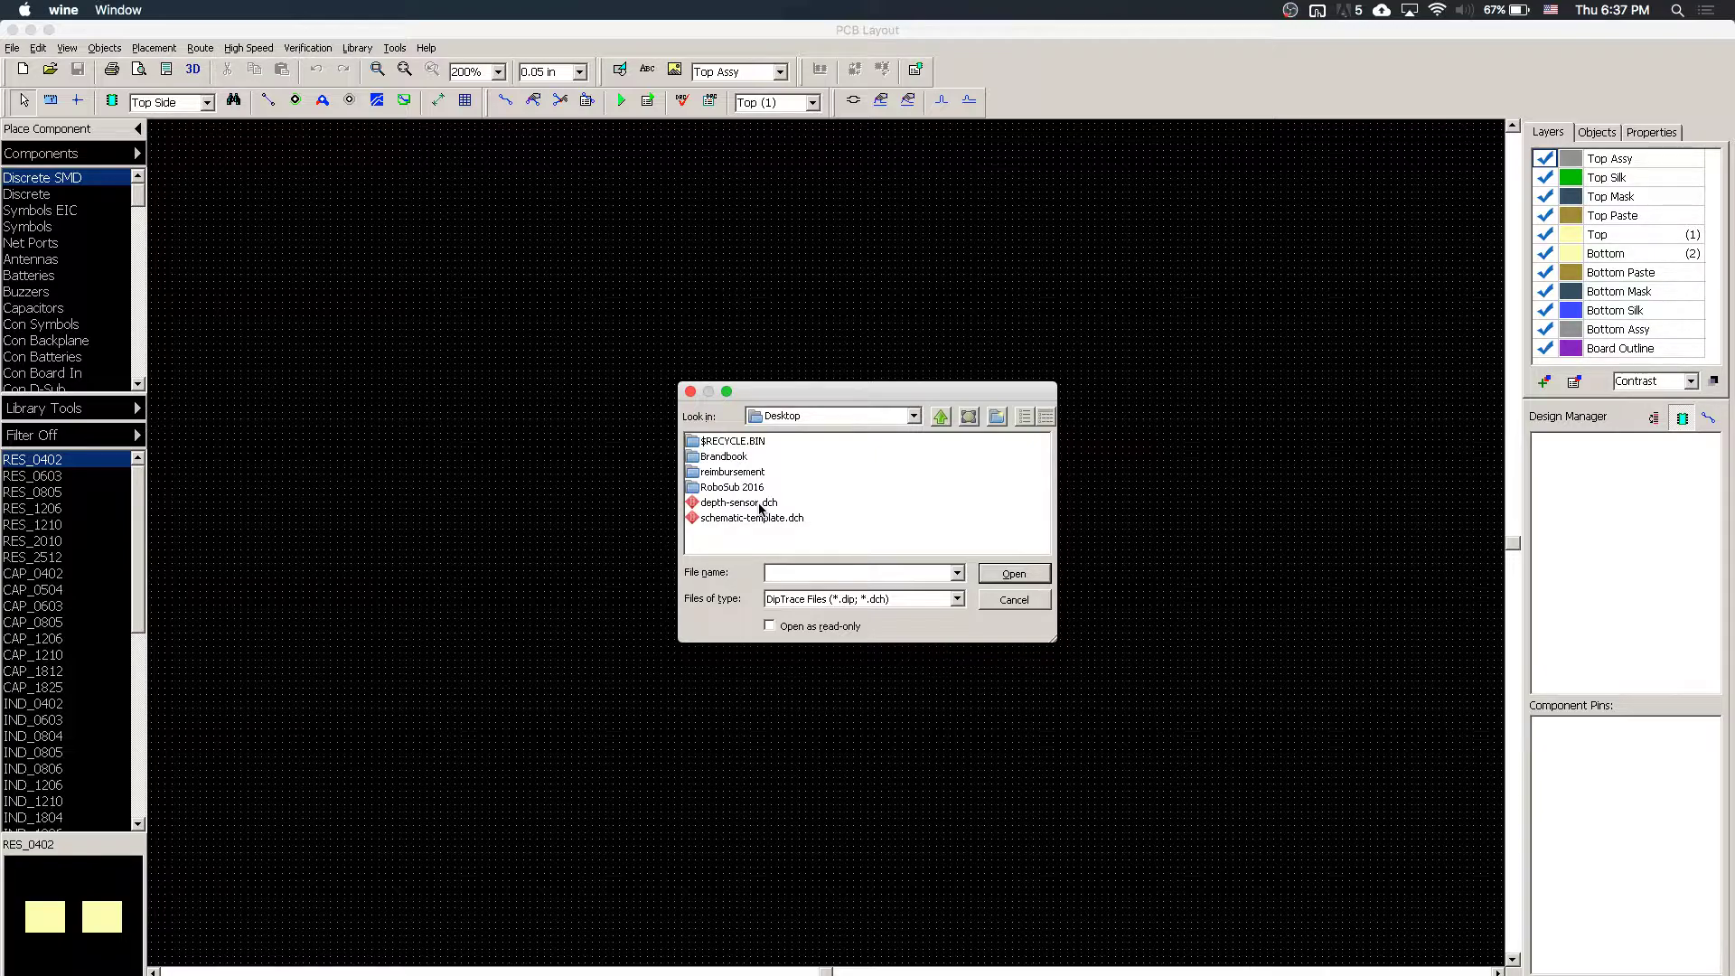
{"action": "double_click", "coordinate": [740, 502]}
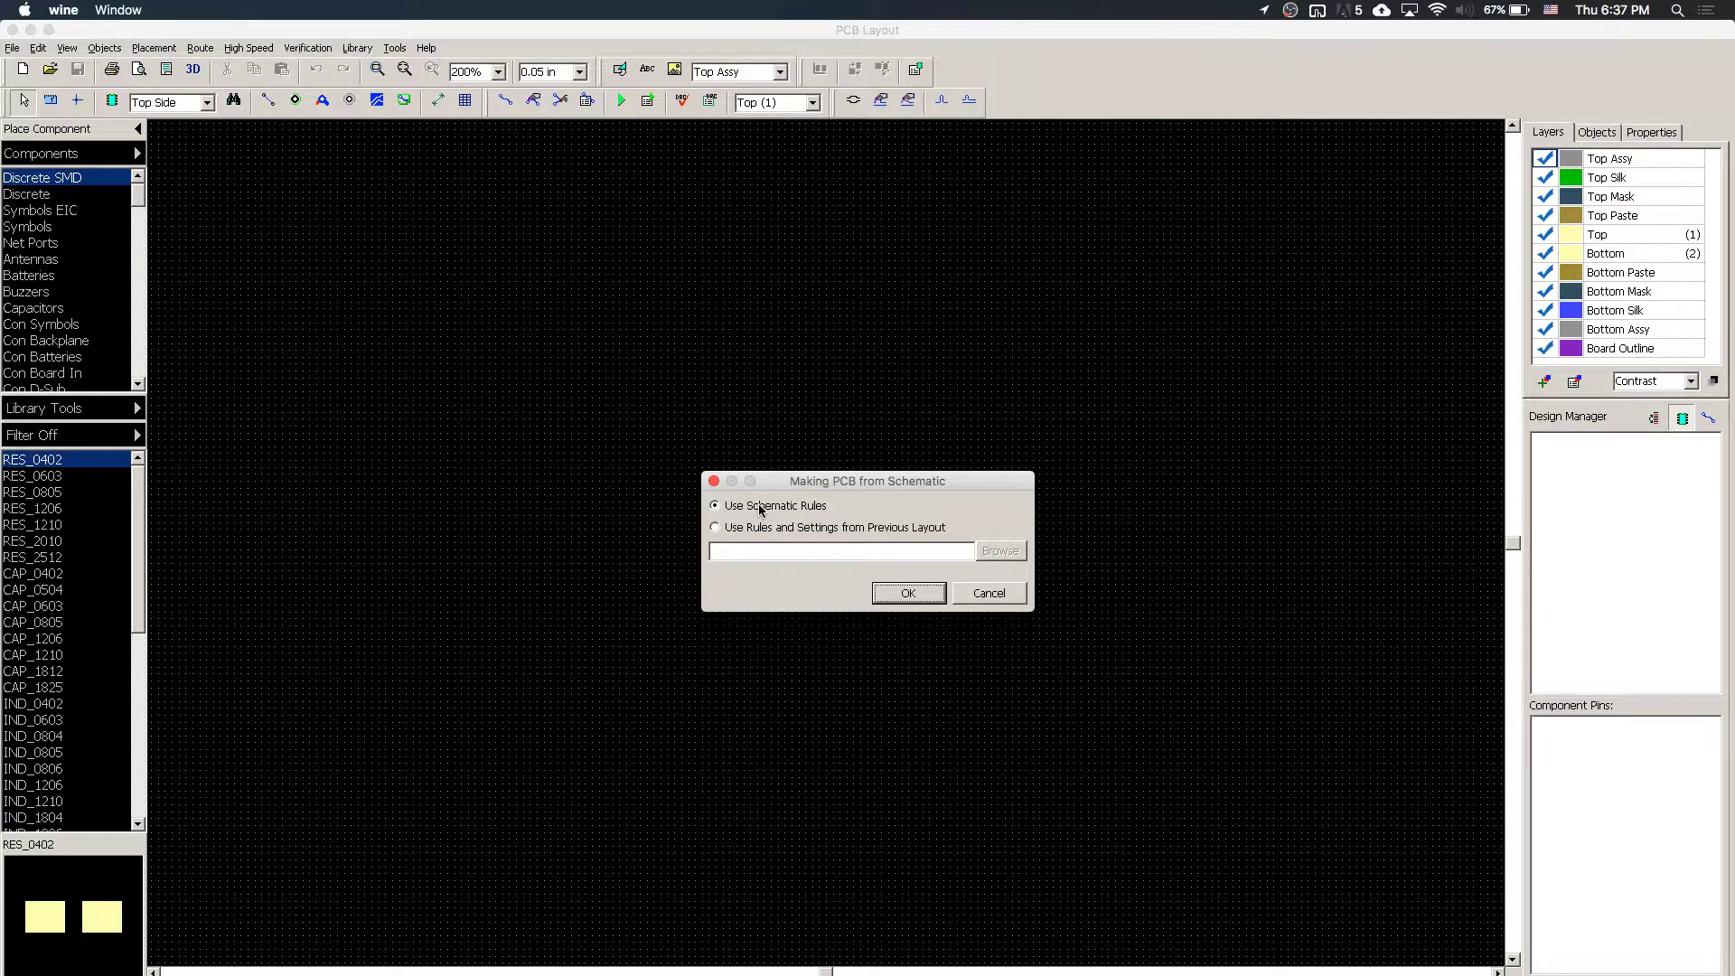
{"action": "left_click", "coordinate": [906, 593]}
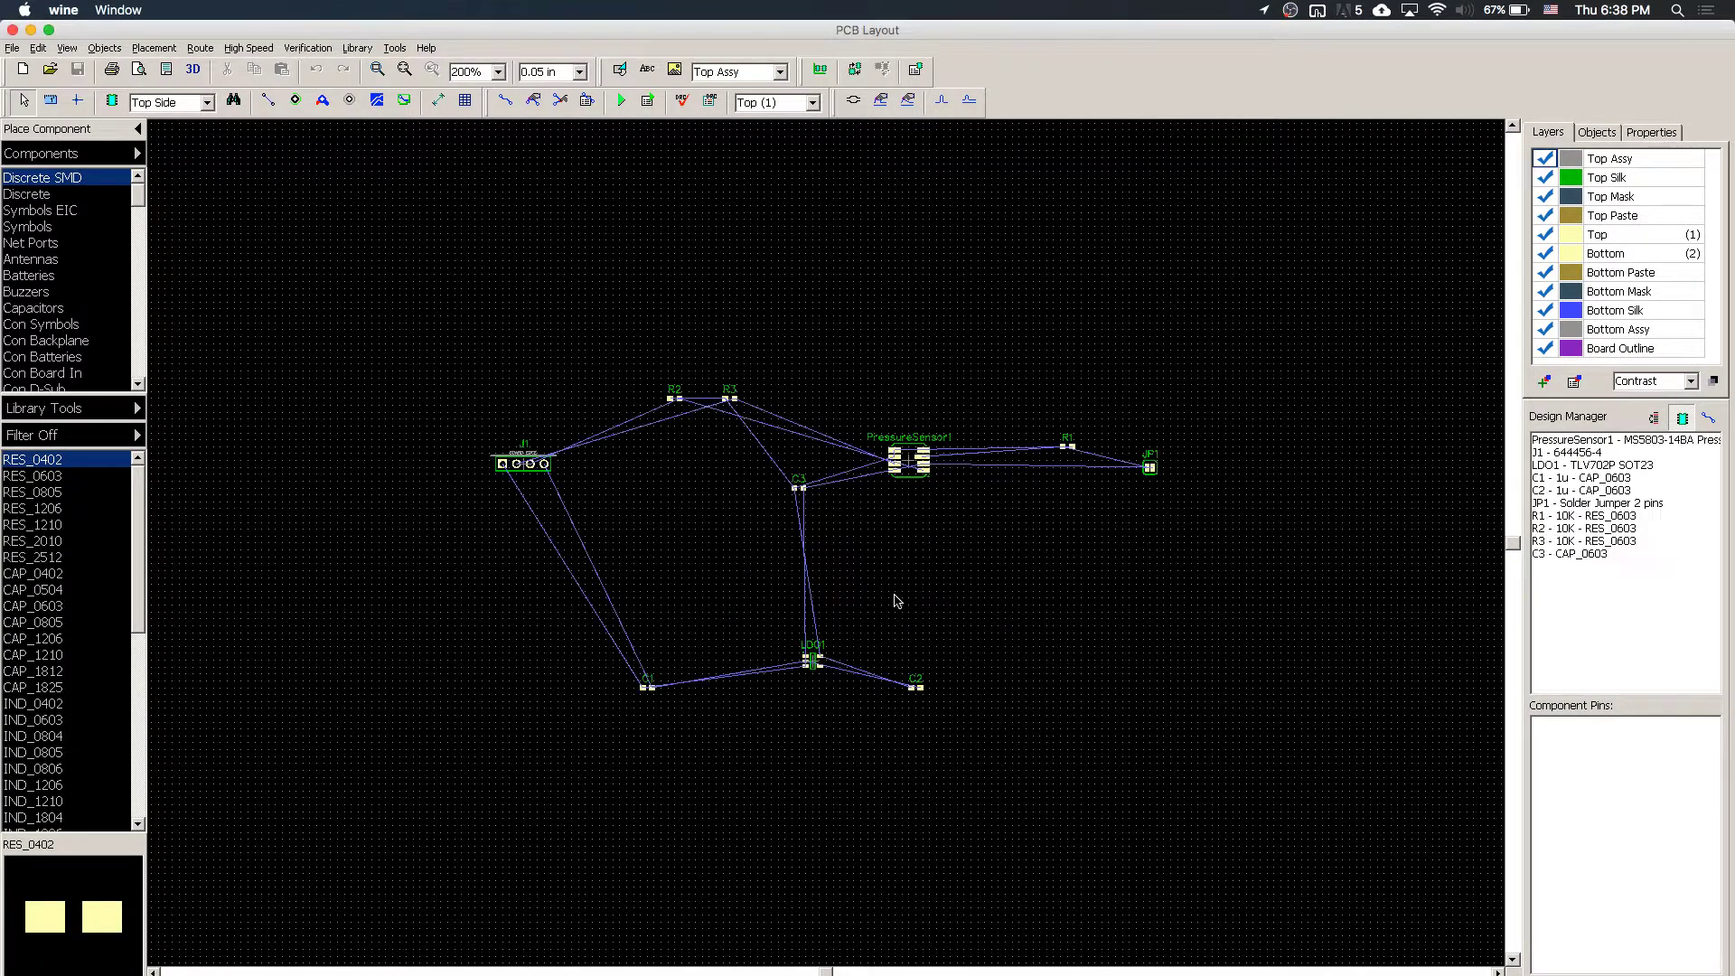
- Gather the imported footprints into a compact group with Arrange Components
{"action": "scroll", "coordinate": [822, 554], "scroll_direction": "up", "scroll_amount": 7}
{"action": "scroll", "coordinate": [821, 554], "scroll_direction": "down", "scroll_amount": 3}
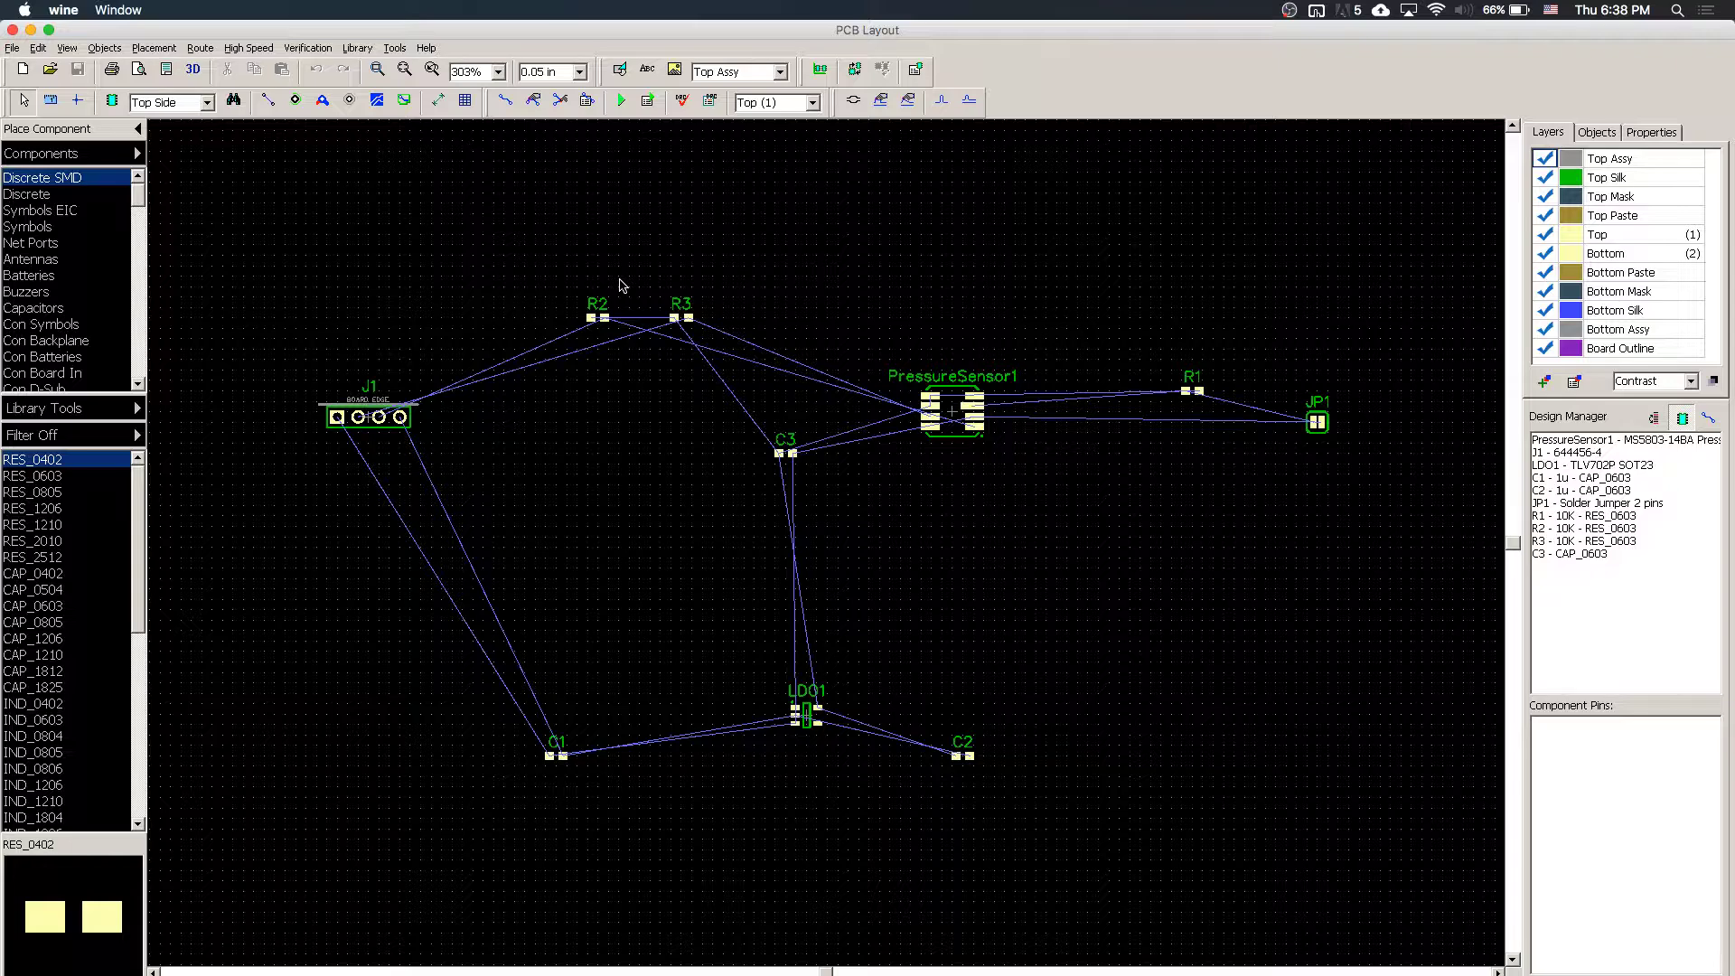
{"action": "left_click", "coordinate": [157, 51]}
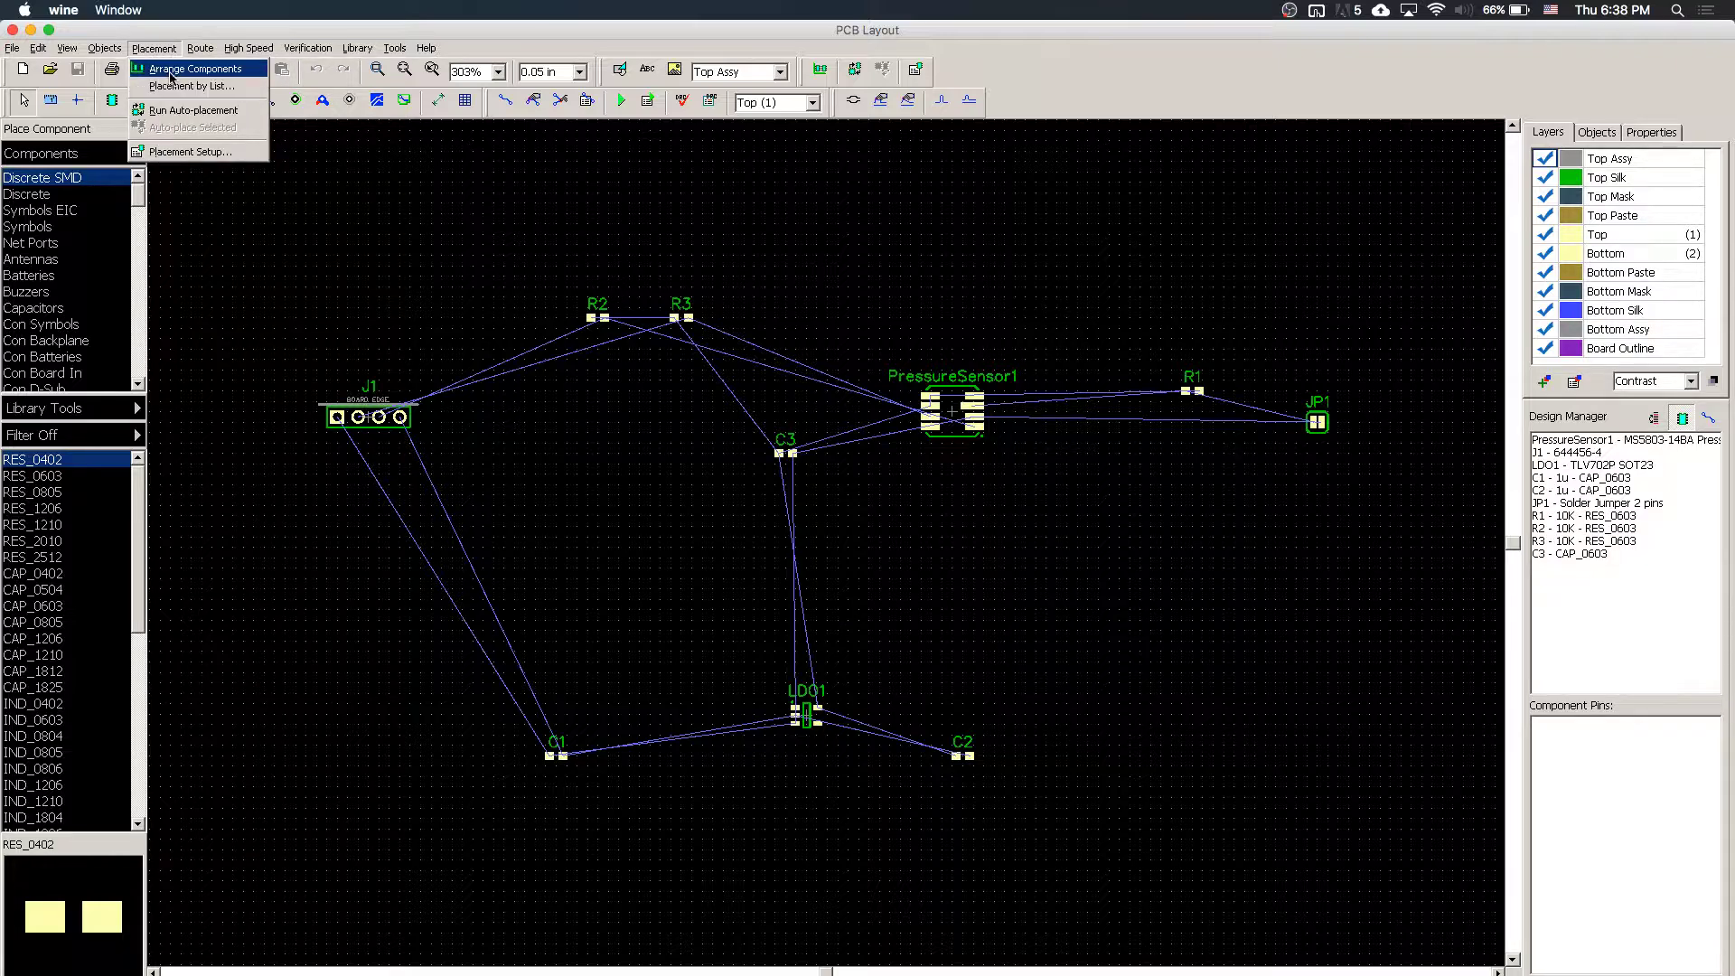
{"action": "left_click", "coordinate": [171, 76]}
- Set the main component markings to None to hide the reference designators on the board
{"action": "scroll", "coordinate": [850, 466], "scroll_direction": "up", "scroll_amount": 3}
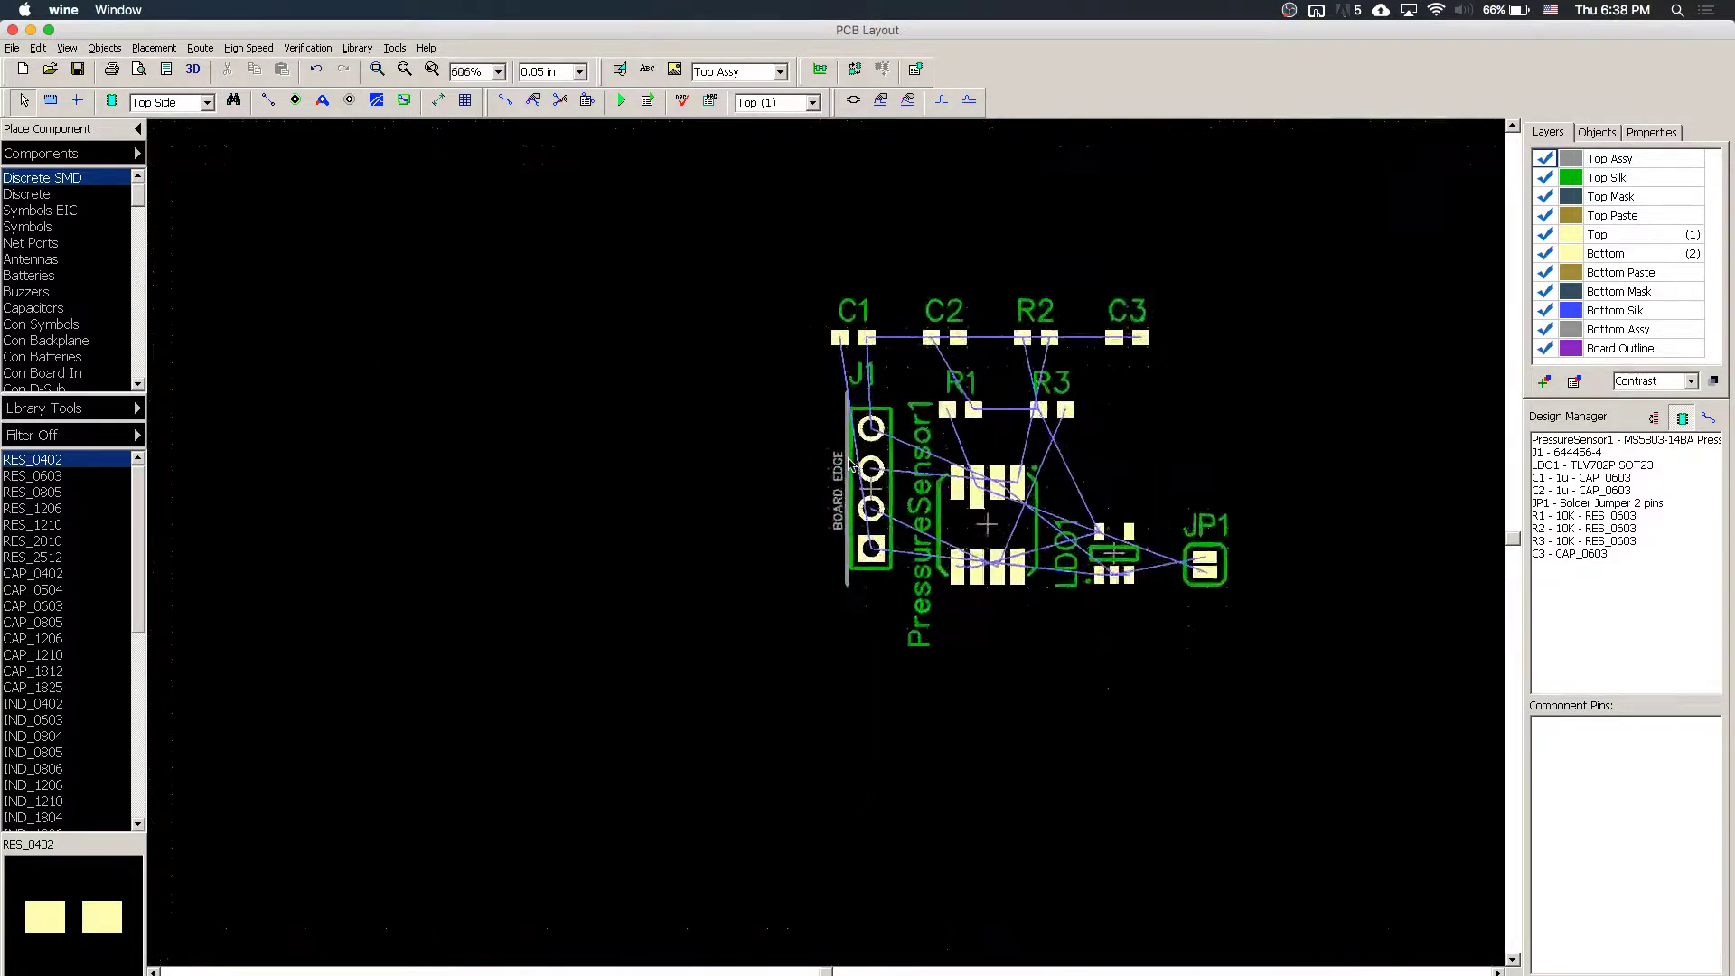
{"action": "scroll", "coordinate": [849, 466], "scroll_direction": "up", "scroll_amount": 1}
{"action": "left_click_drag", "start_coordinate": [826, 973], "coordinate": [844, 973]}
{"action": "scroll", "coordinate": [913, 658], "scroll_direction": "up", "scroll_amount": 1}
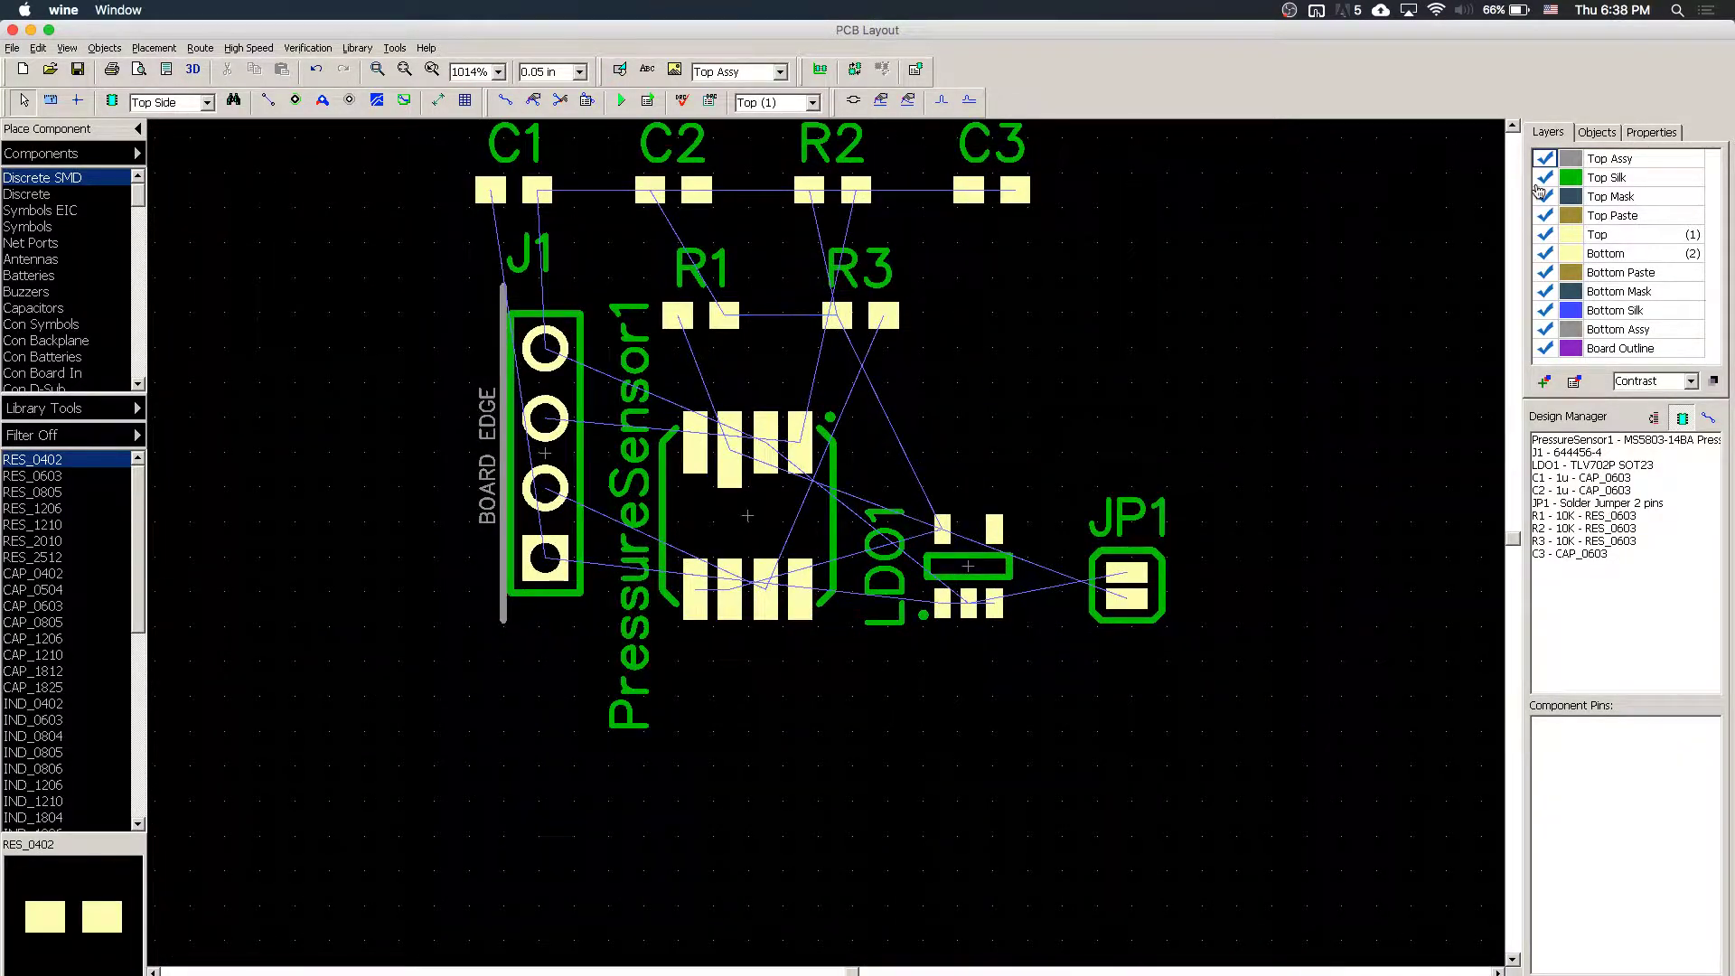
{"action": "left_click", "coordinate": [1513, 125]}
{"action": "left_click", "coordinate": [1513, 126]}
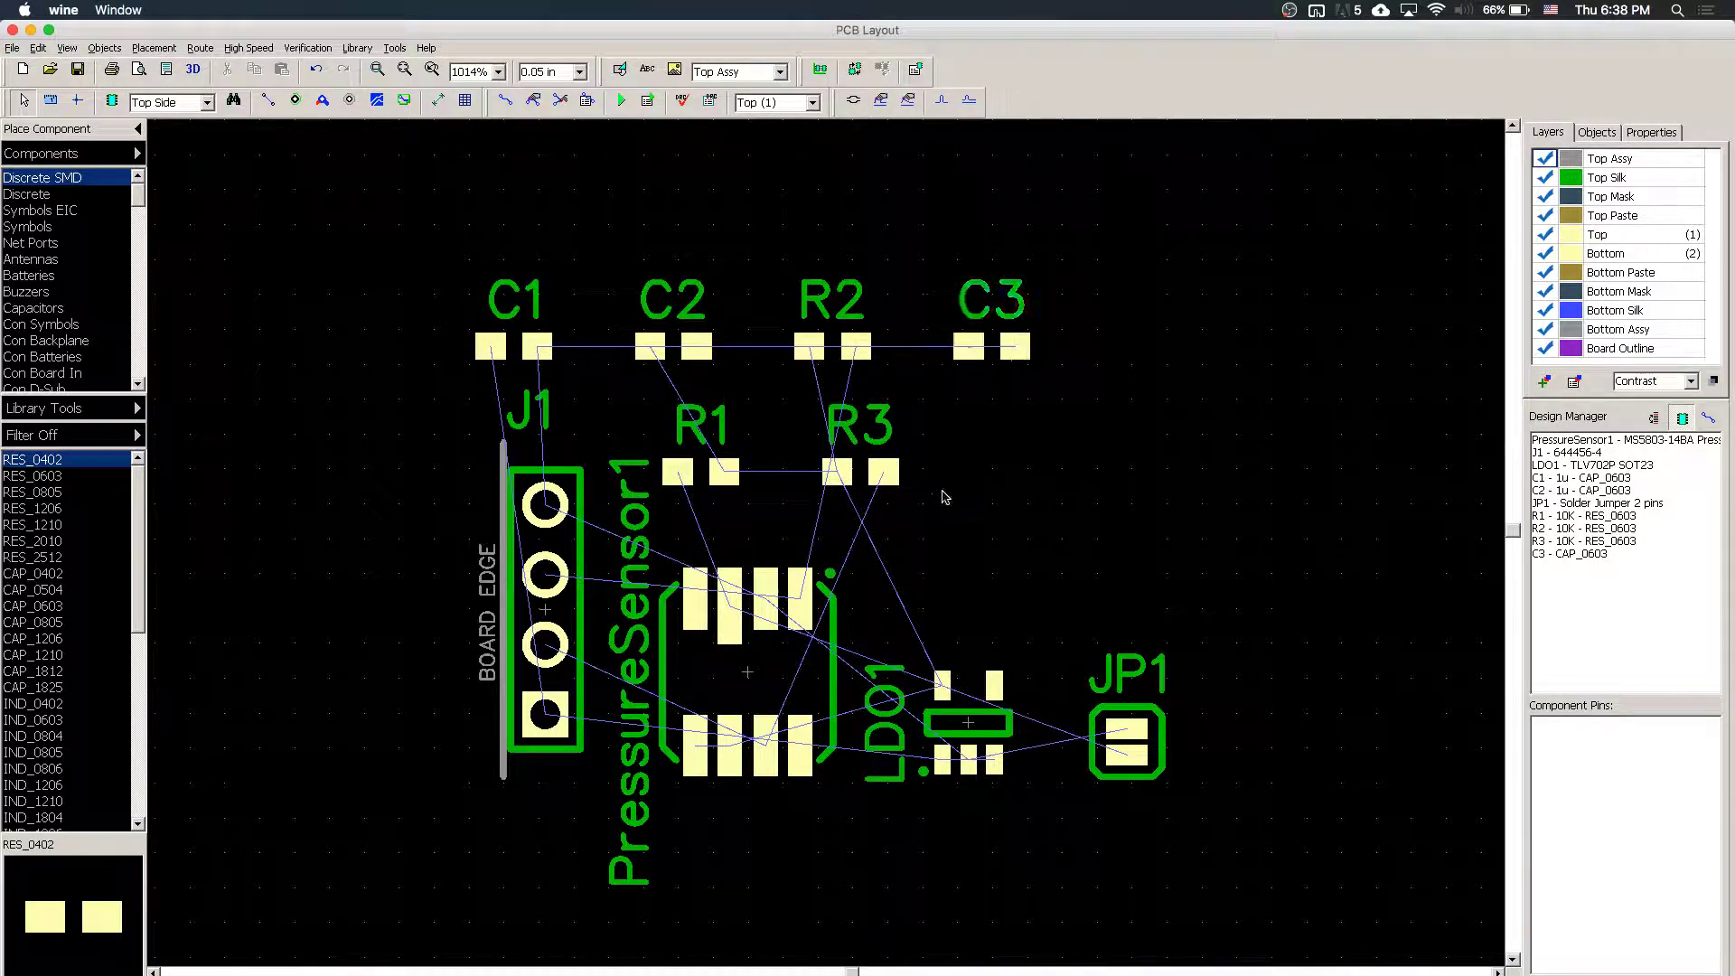
{"action": "left_click", "coordinate": [63, 48]}
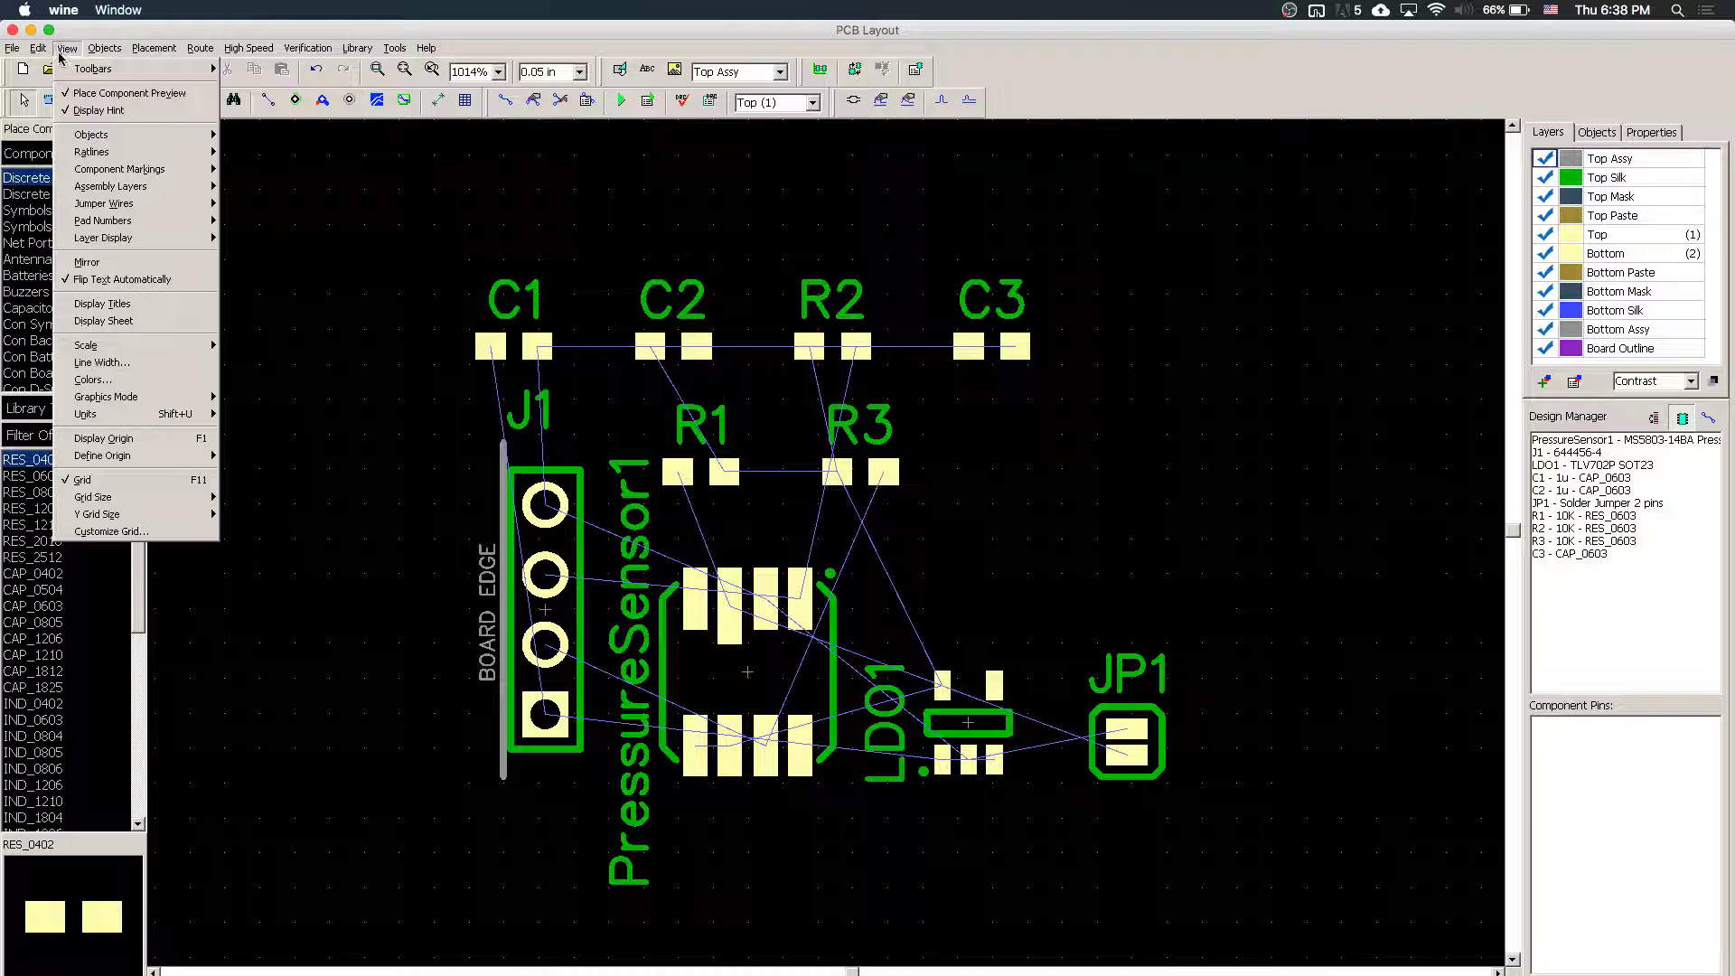
{"action": "mouse_move", "coordinate": [118, 170]}
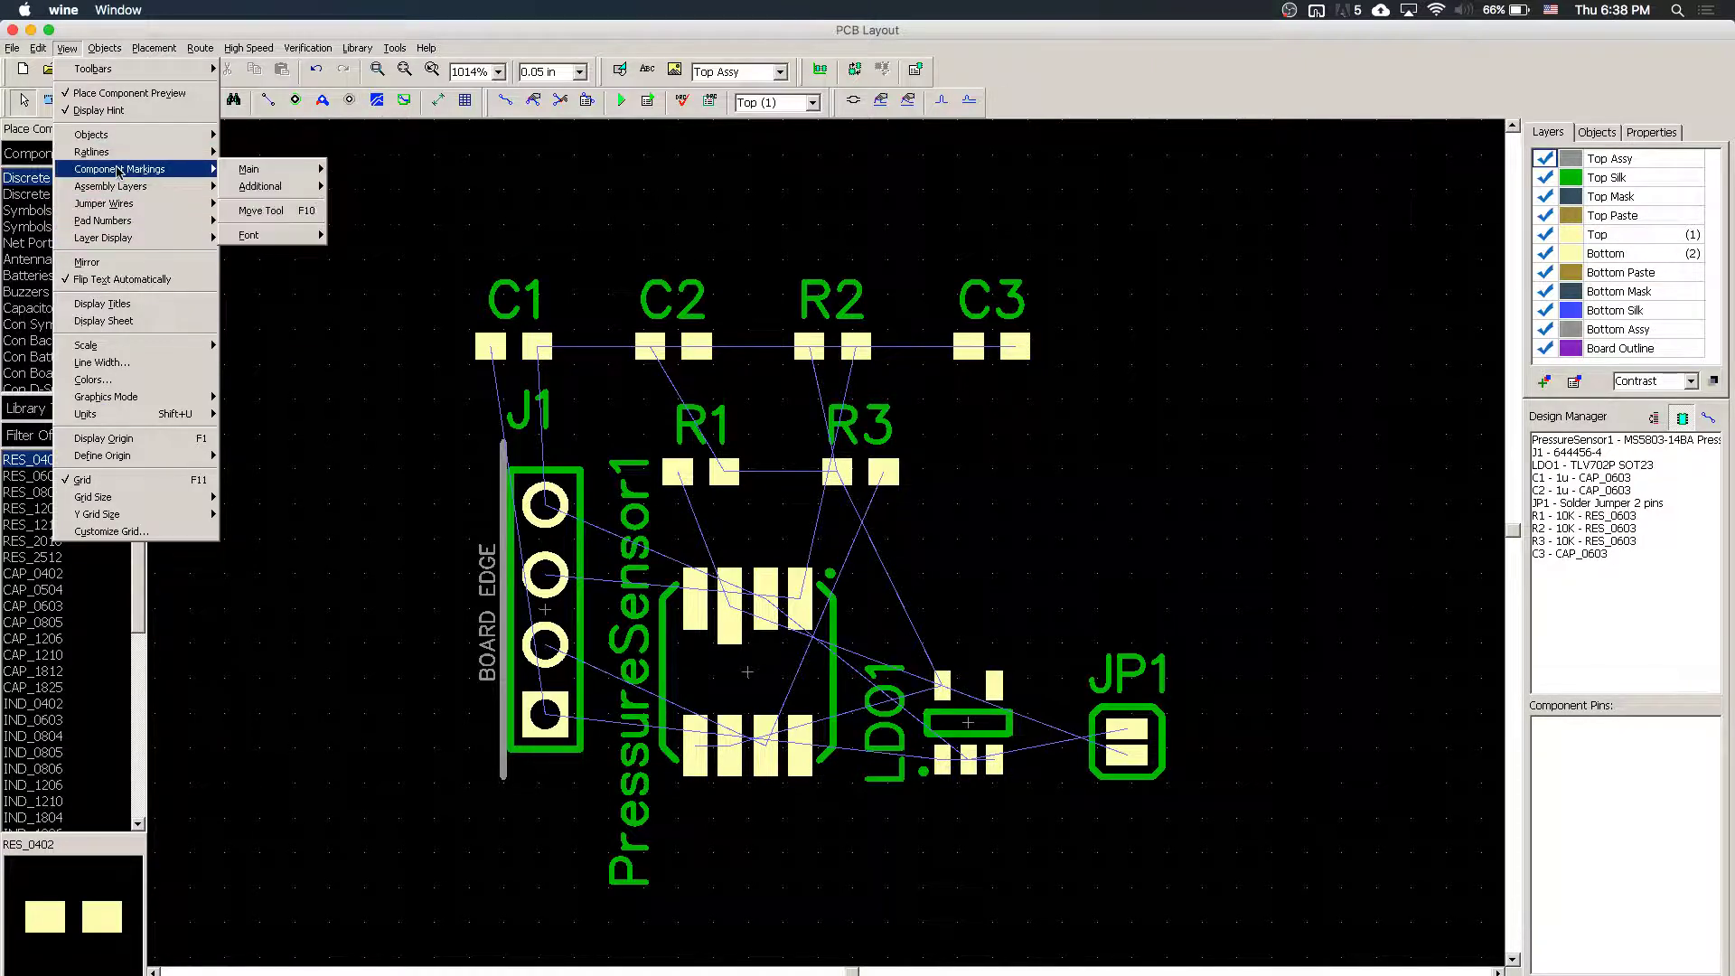
{"action": "mouse_move", "coordinate": [252, 170]}
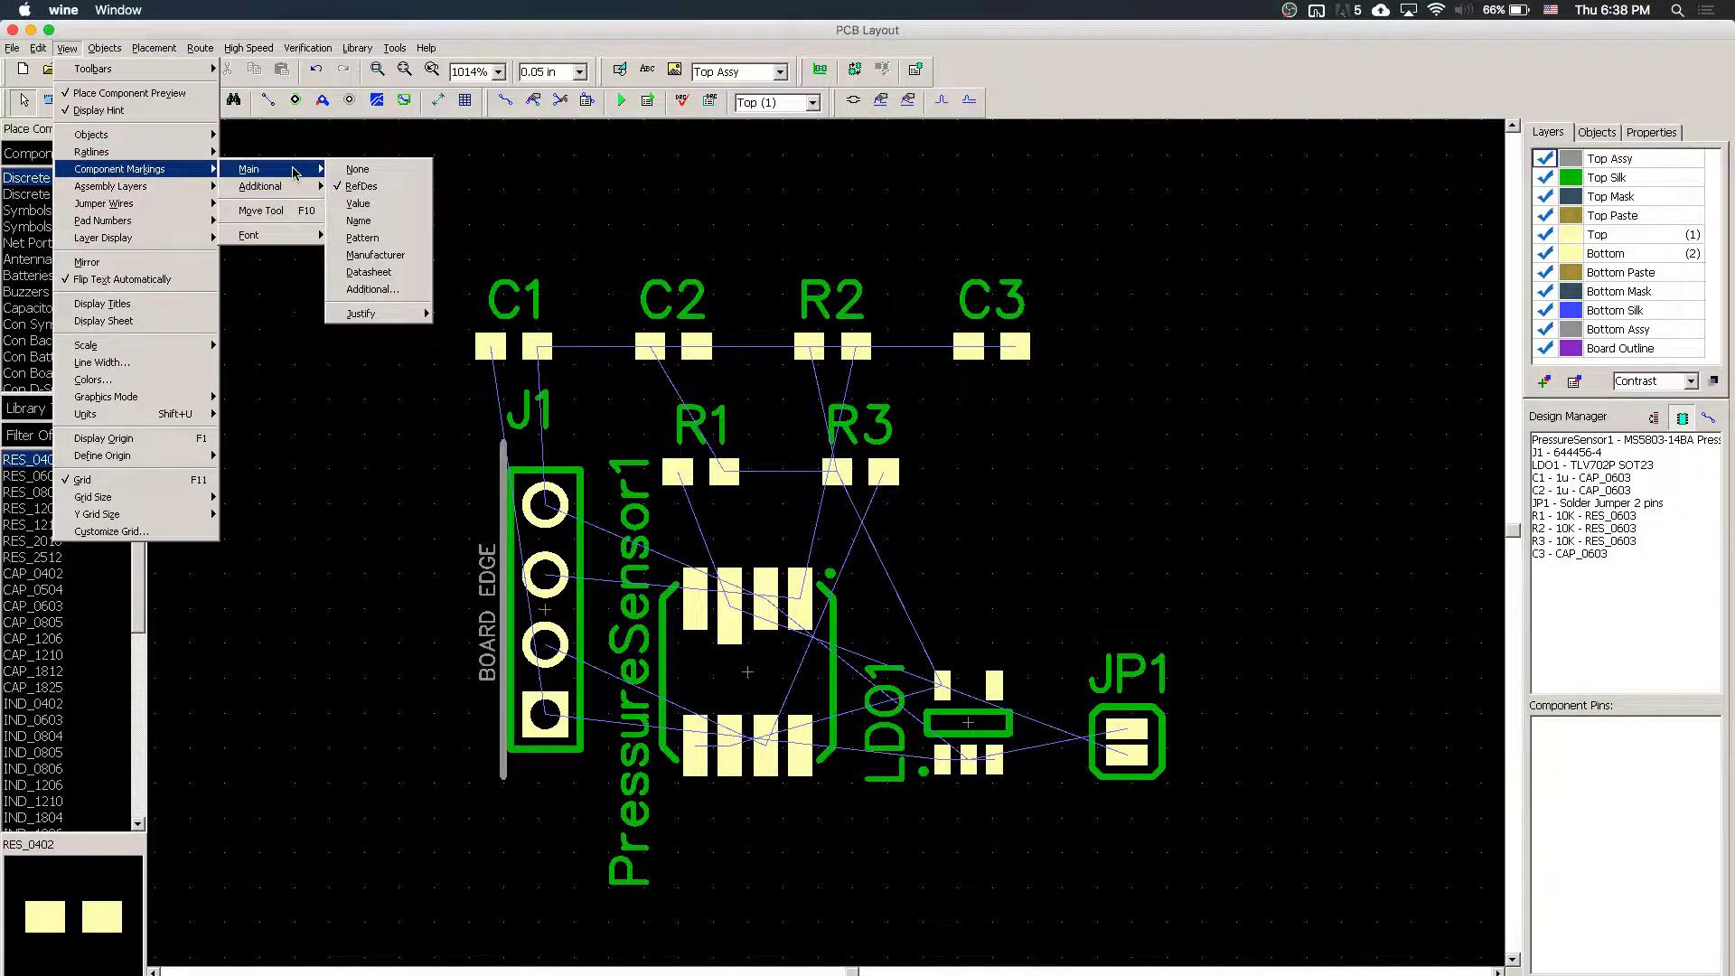
{"action": "left_click", "coordinate": [371, 171]}
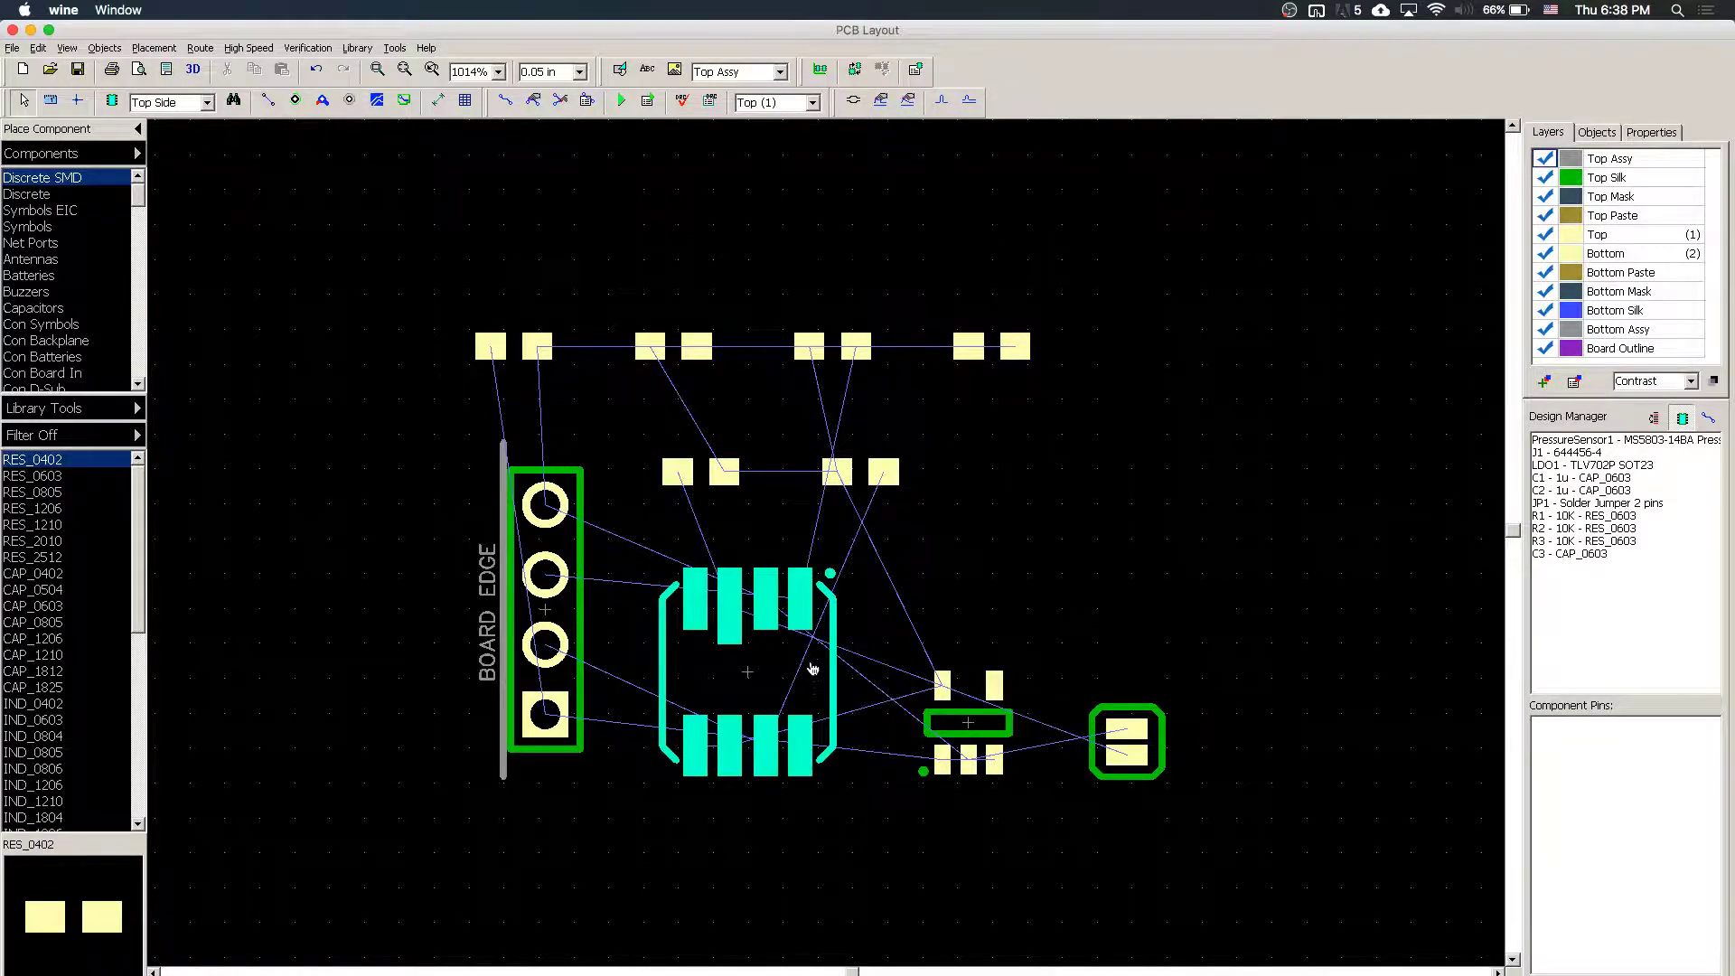
- Move the pressure sensor away from J1 and rotate it to an angle of 0 degrees
{"action": "left_click", "coordinate": [774, 669]}
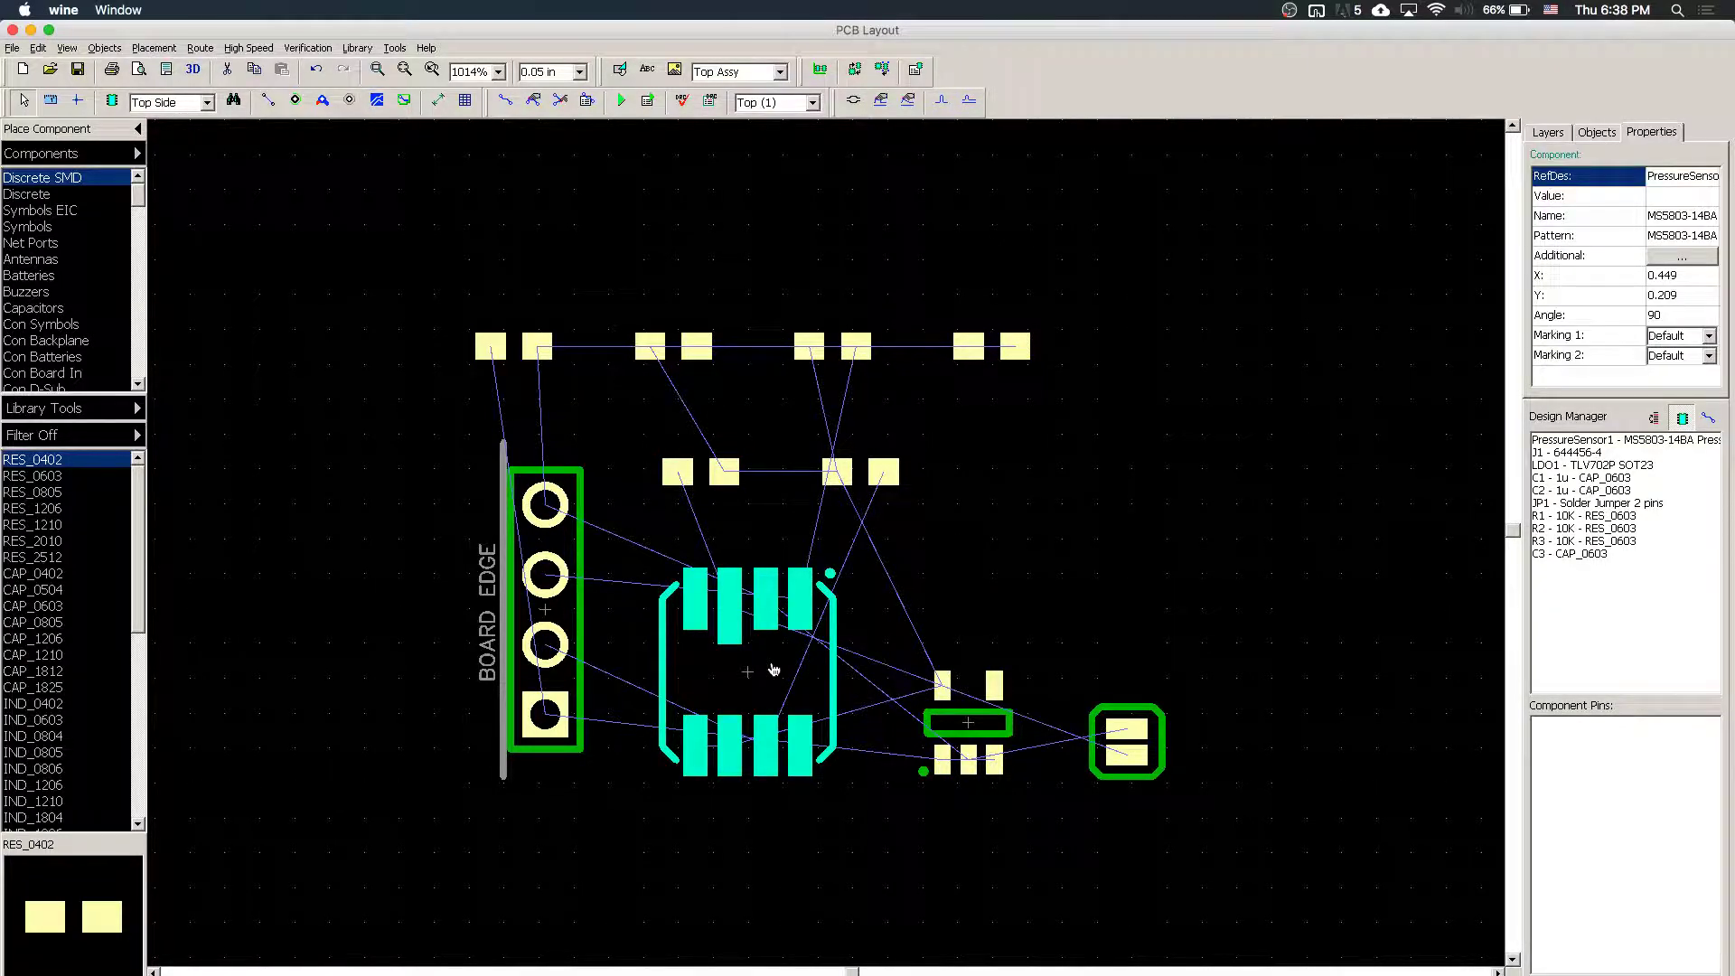
{"action": "left_click_drag", "start_coordinate": [774, 669], "coordinate": [902, 643]}
{"action": "key", "text": "space"}
{"action": "key", "text": "space"}
{"action": "key", "text": "space"}
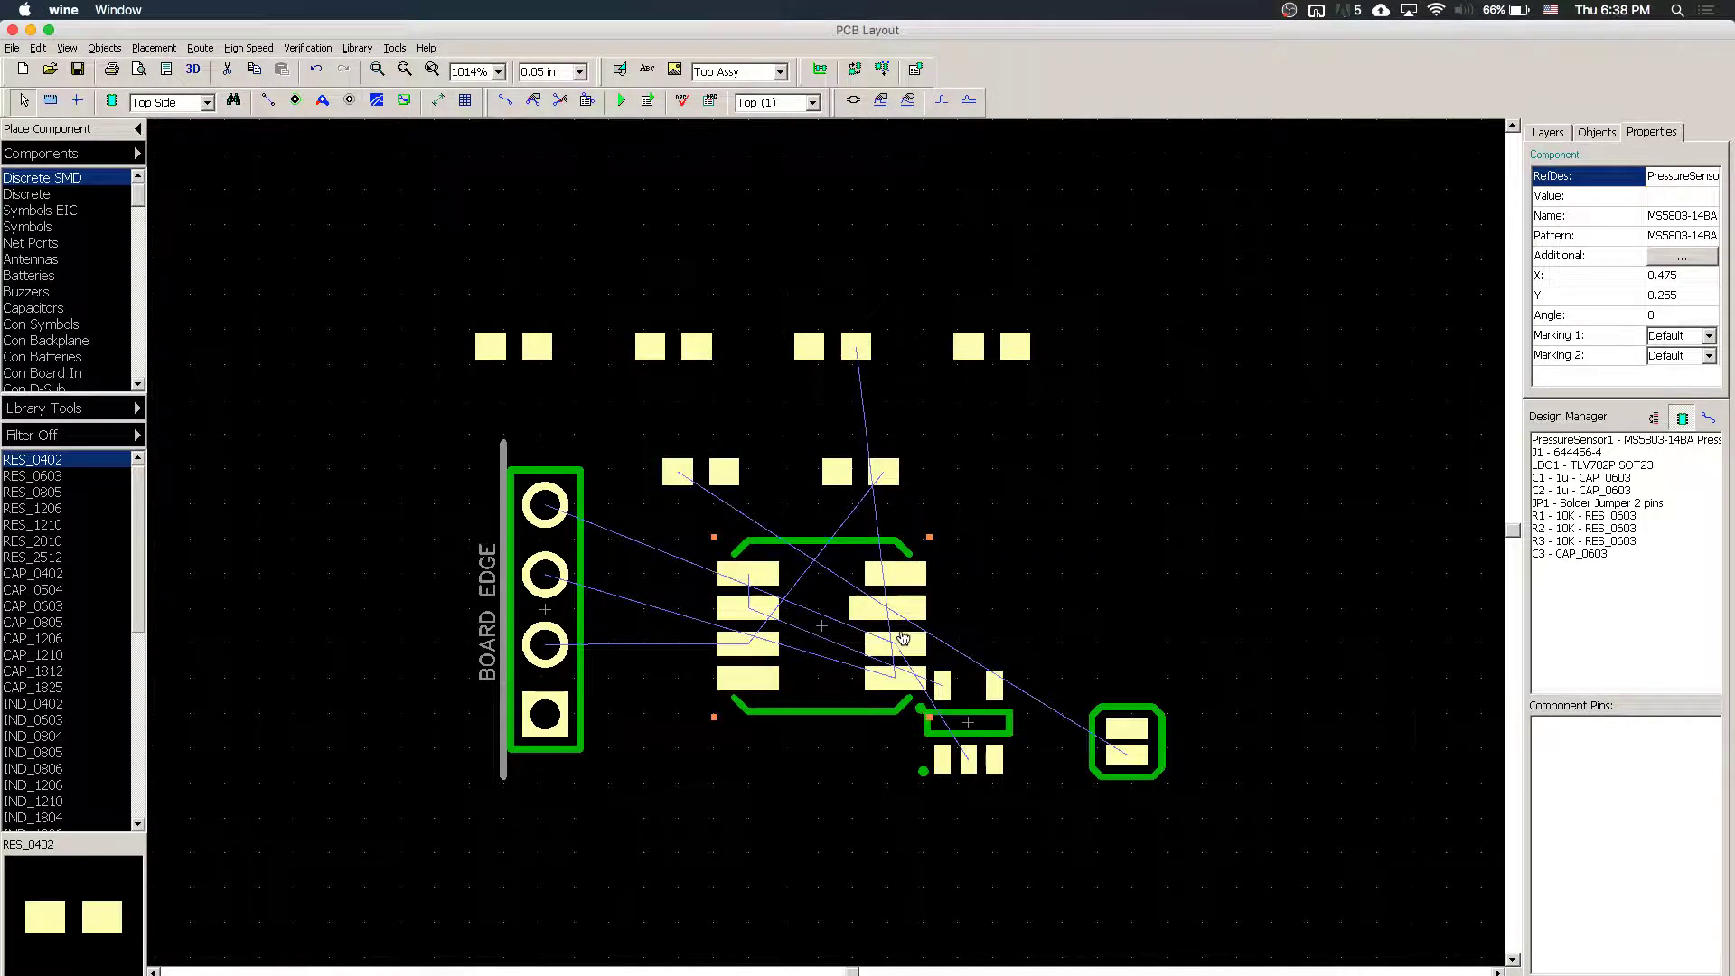
- Place LDO1 beside J1, shift the pressure sensor outward, and set solder jumper JP1 between them at about X 0.45, Y 0.169
{"action": "left_click", "coordinate": [999, 712]}
{"action": "left_click_drag", "start_coordinate": [705, 756], "coordinate": [654, 728]}
{"action": "left_click_drag", "start_coordinate": [860, 670], "coordinate": [924, 615]}
{"action": "left_click_drag", "start_coordinate": [1122, 744], "coordinate": [741, 701]}
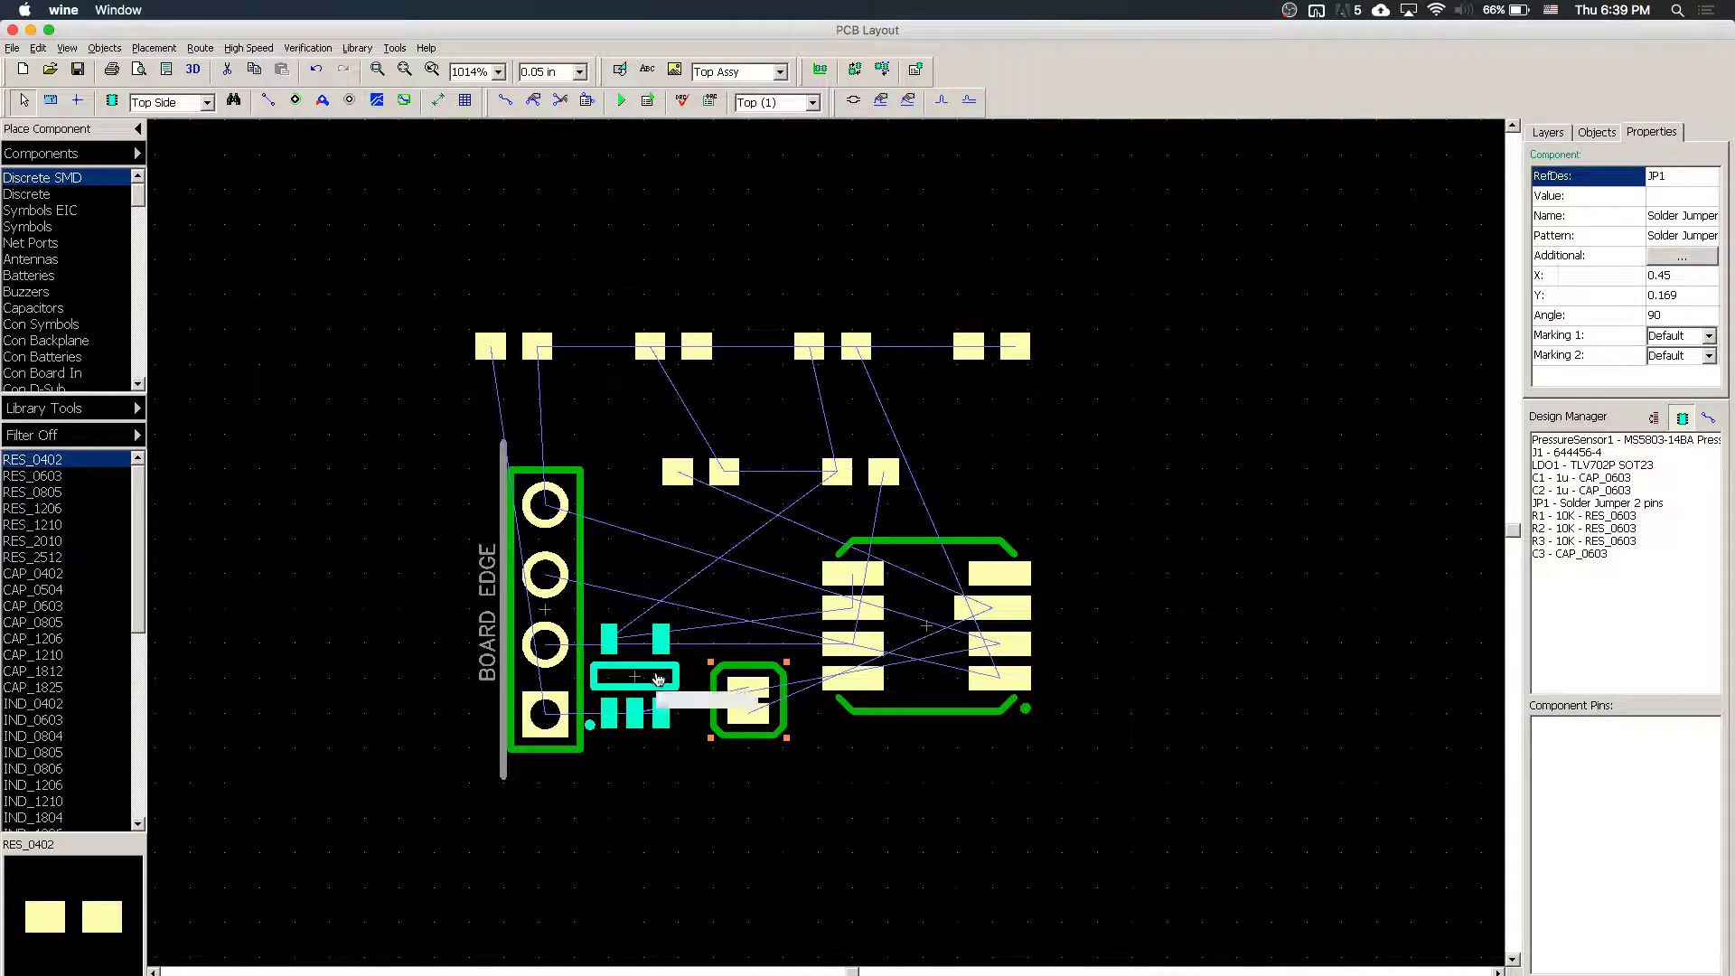
- Move regulator LDO1 above JP1 to about X 0.387, Y 0.303 and rotate it to 0 degrees
{"action": "left_click_drag", "start_coordinate": [658, 678], "coordinate": [722, 603]}
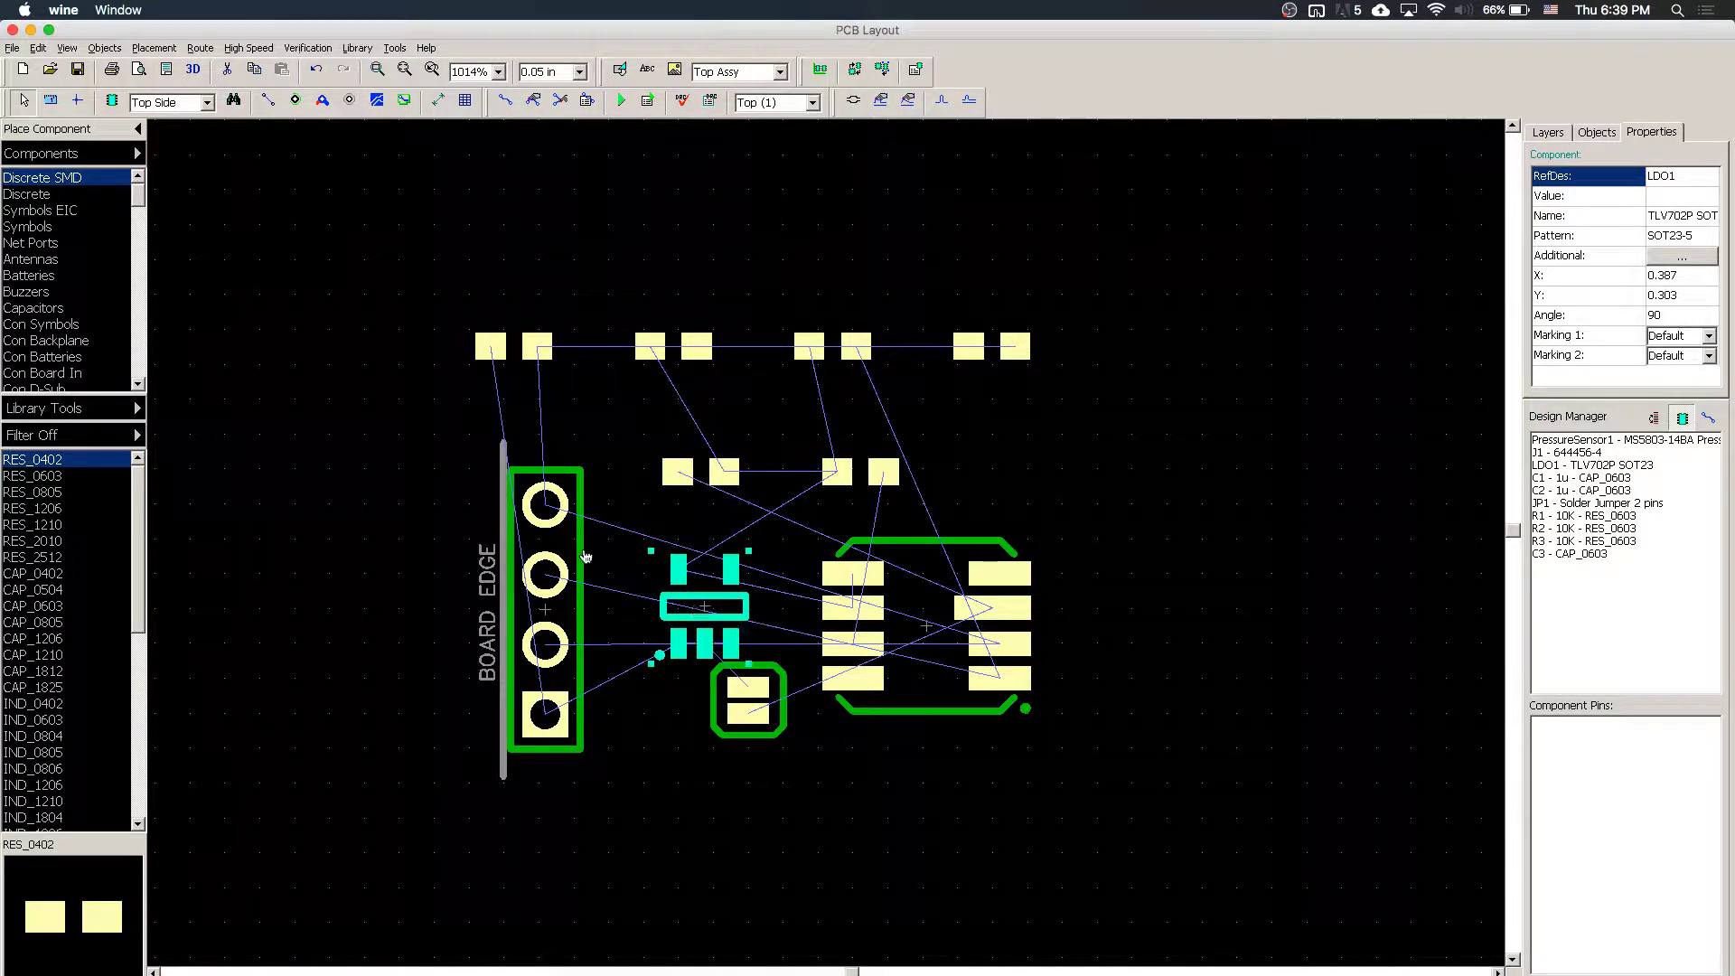
{"action": "mouse_move", "coordinate": [718, 620]}
{"action": "left_mouse_down"}
{"action": "mouse_move", "coordinate": [297, 316]}
{"action": "mouse_move", "coordinate": [575, 627]}
{"action": "mouse_move", "coordinate": [925, 596]}
{"action": "mouse_move", "coordinate": [718, 620]}
{"action": "mouse_move", "coordinate": [750, 512]}
{"action": "mouse_move", "coordinate": [737, 594]}
{"action": "mouse_move", "coordinate": [676, 600]}
{"action": "mouse_move", "coordinate": [696, 616]}
{"action": "left_mouse_up"}
{"action": "key", "text": "r"}
{"action": "key", "text": "r"}
{"action": "key", "text": "r"}
{"action": "key", "text": "r"}
{"action": "key", "text": "r"}
{"action": "key", "text": "r"}
{"action": "key", "text": "r"}
{"action": "key", "text": "r"}
{"action": "key", "text": "r"}
{"action": "key", "text": "r"}
{"action": "key", "text": "r"}
{"action": "key", "text": "r"}
{"action": "key", "text": "r"}
{"action": "key", "text": "r"}
{"action": "key", "text": "r"}
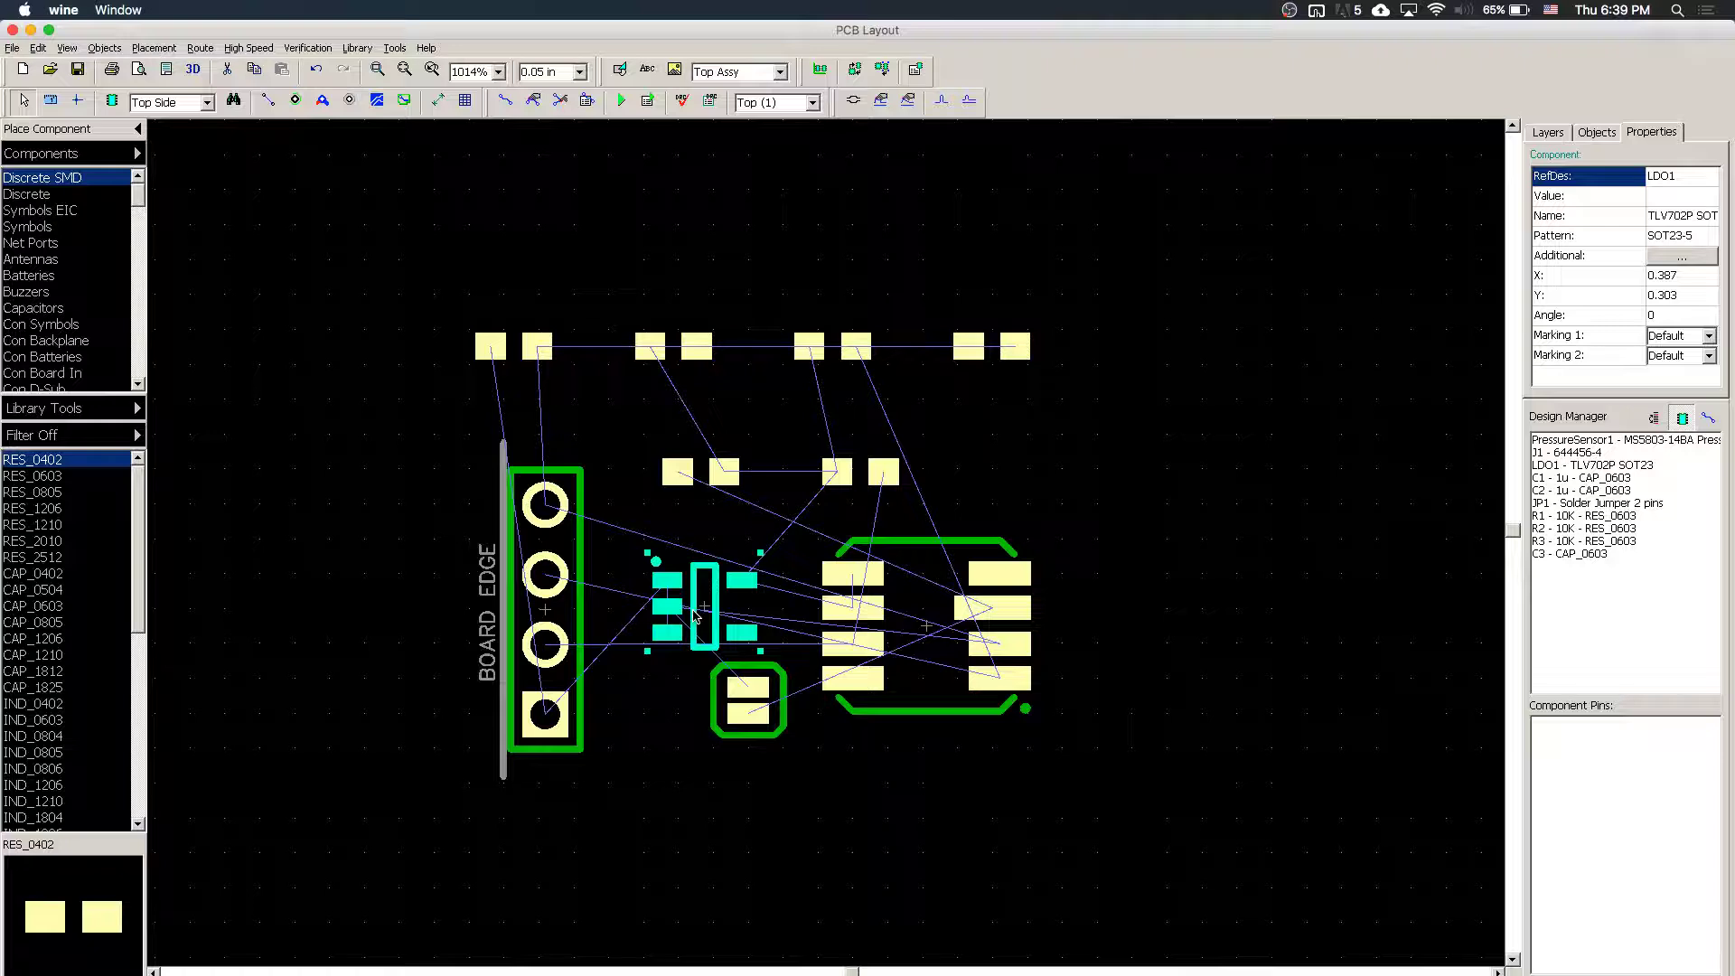
- Flip LDO1 to the bottom side and move it closer to J1, at about X 0.347, Y 0.363
{"action": "key", "text": "KP_Multiply"}
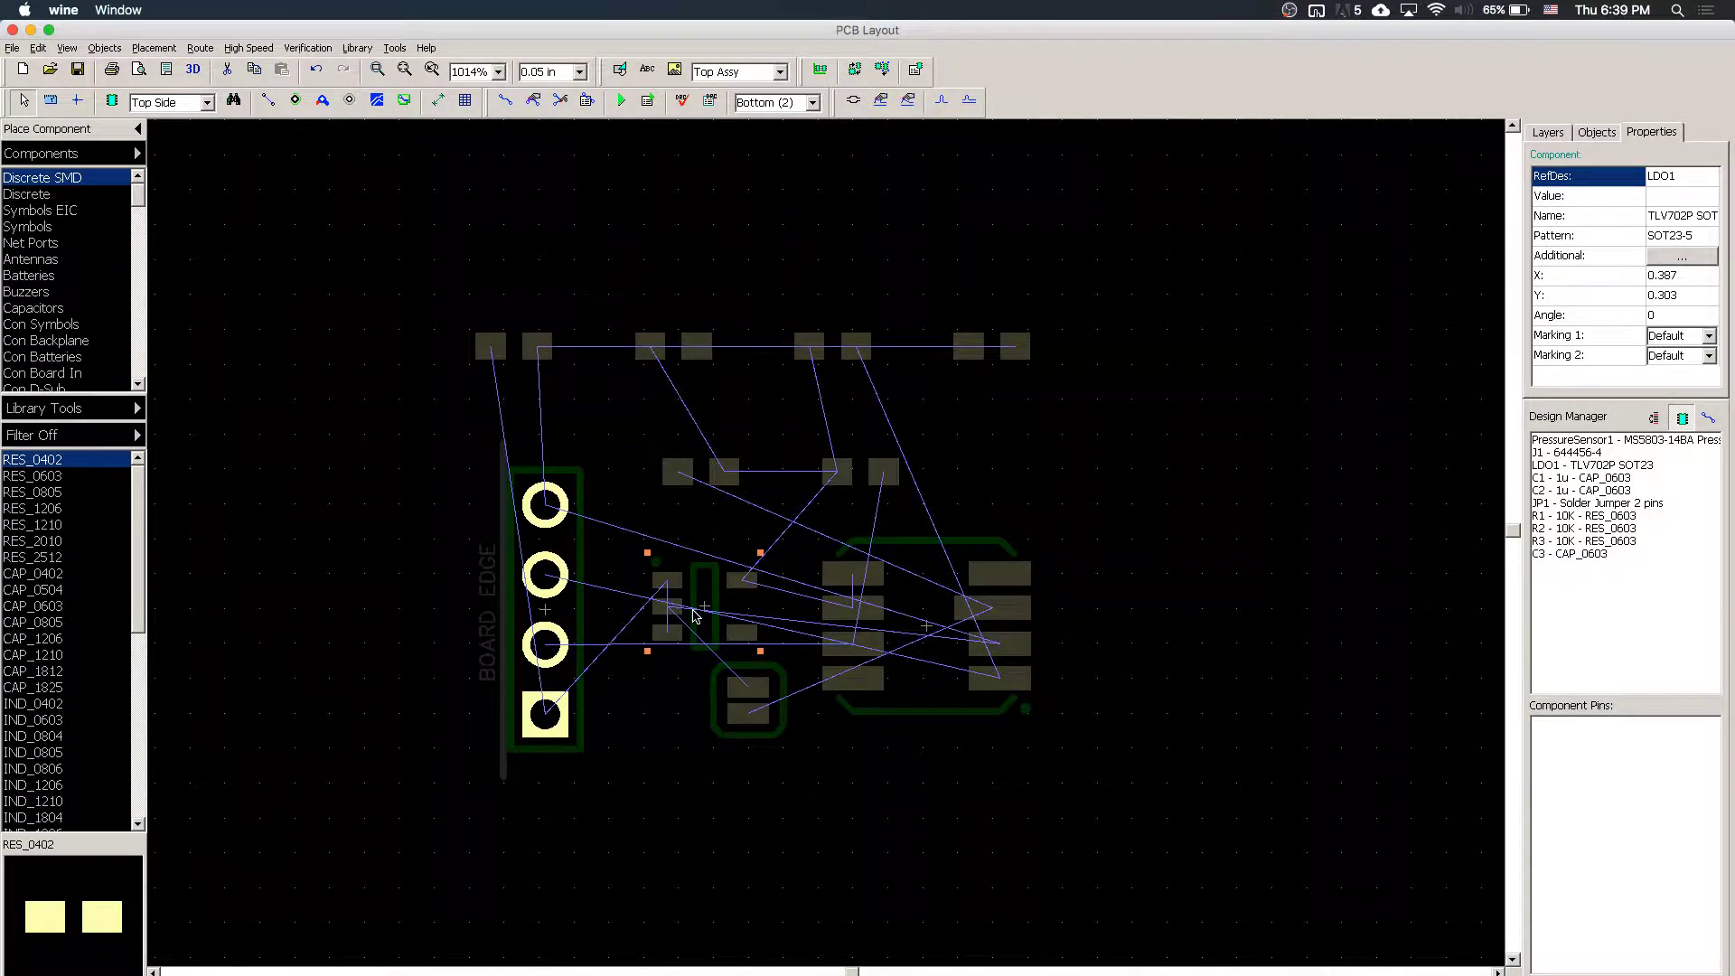
{"action": "key", "text": "KP_Multiply"}
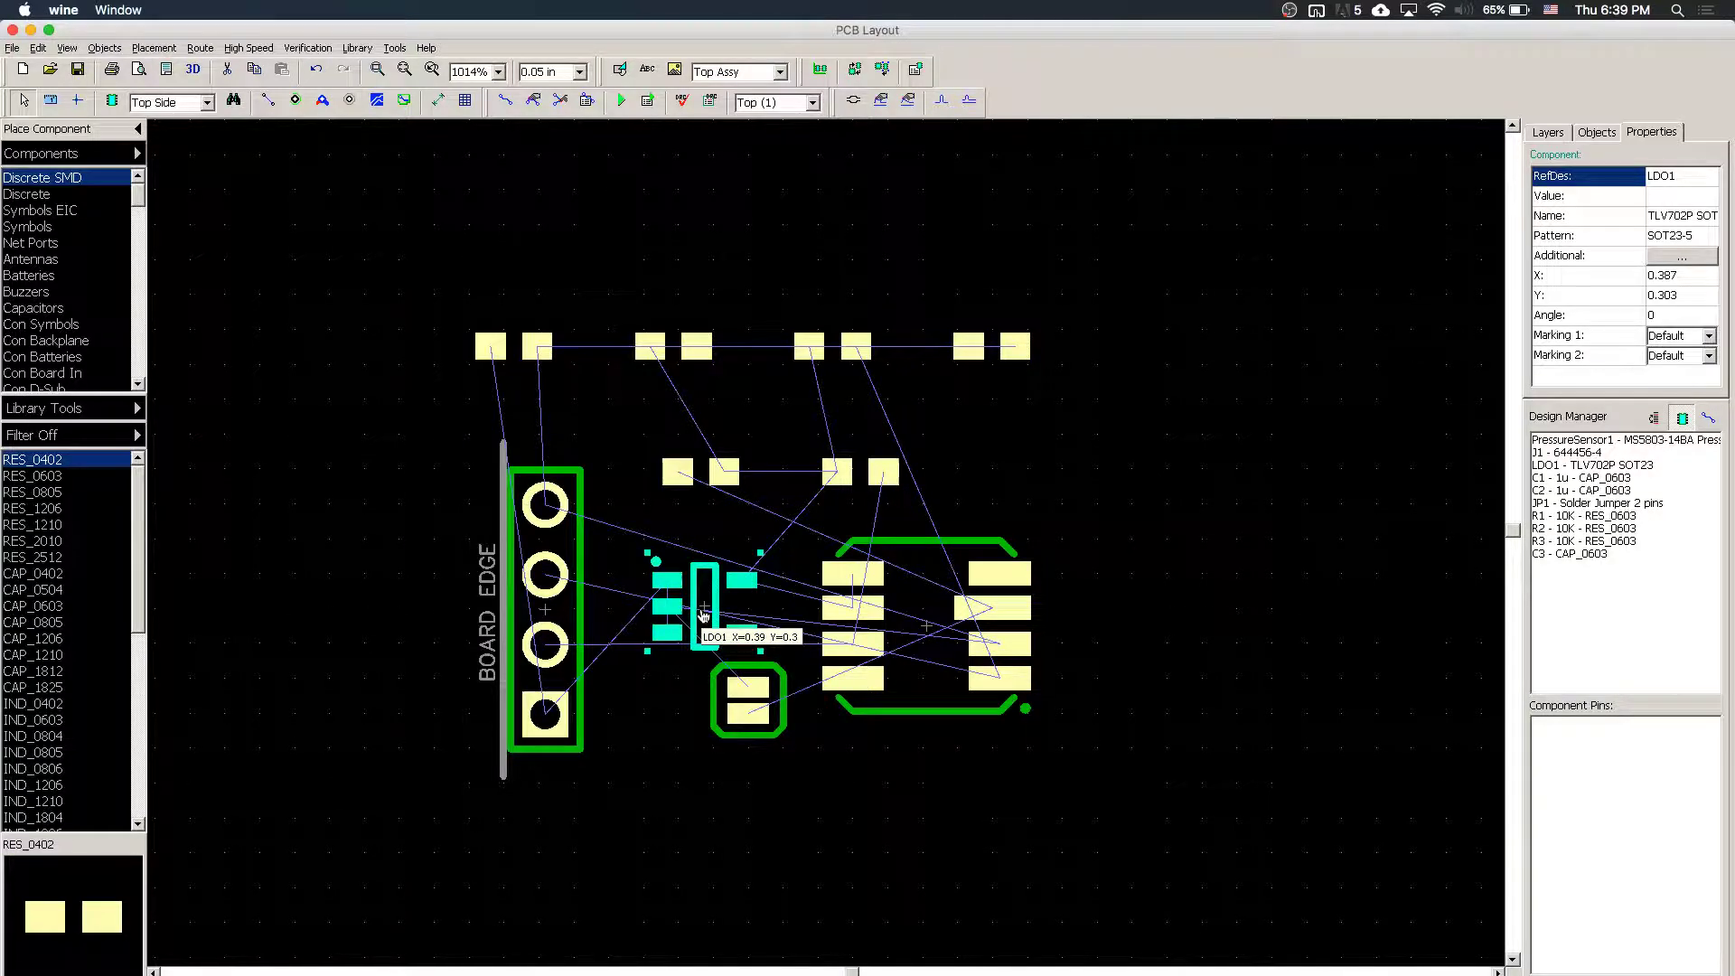
{"action": "right_click", "coordinate": [704, 615]}
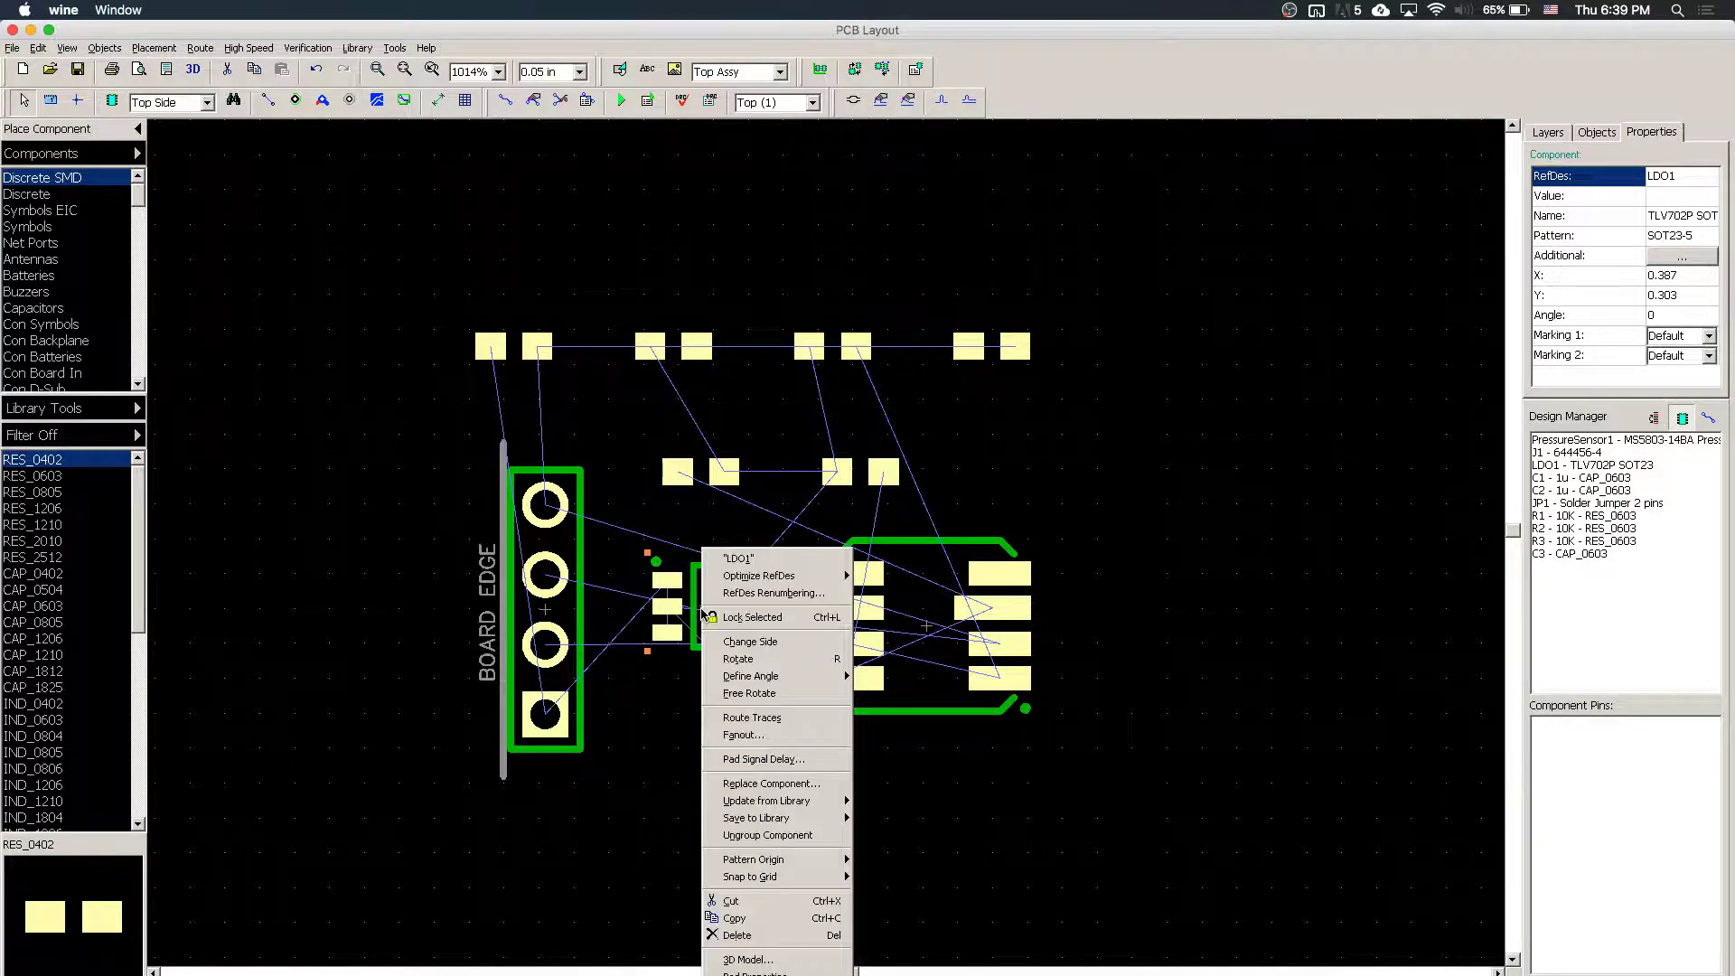
{"action": "left_click", "coordinate": [805, 641]}
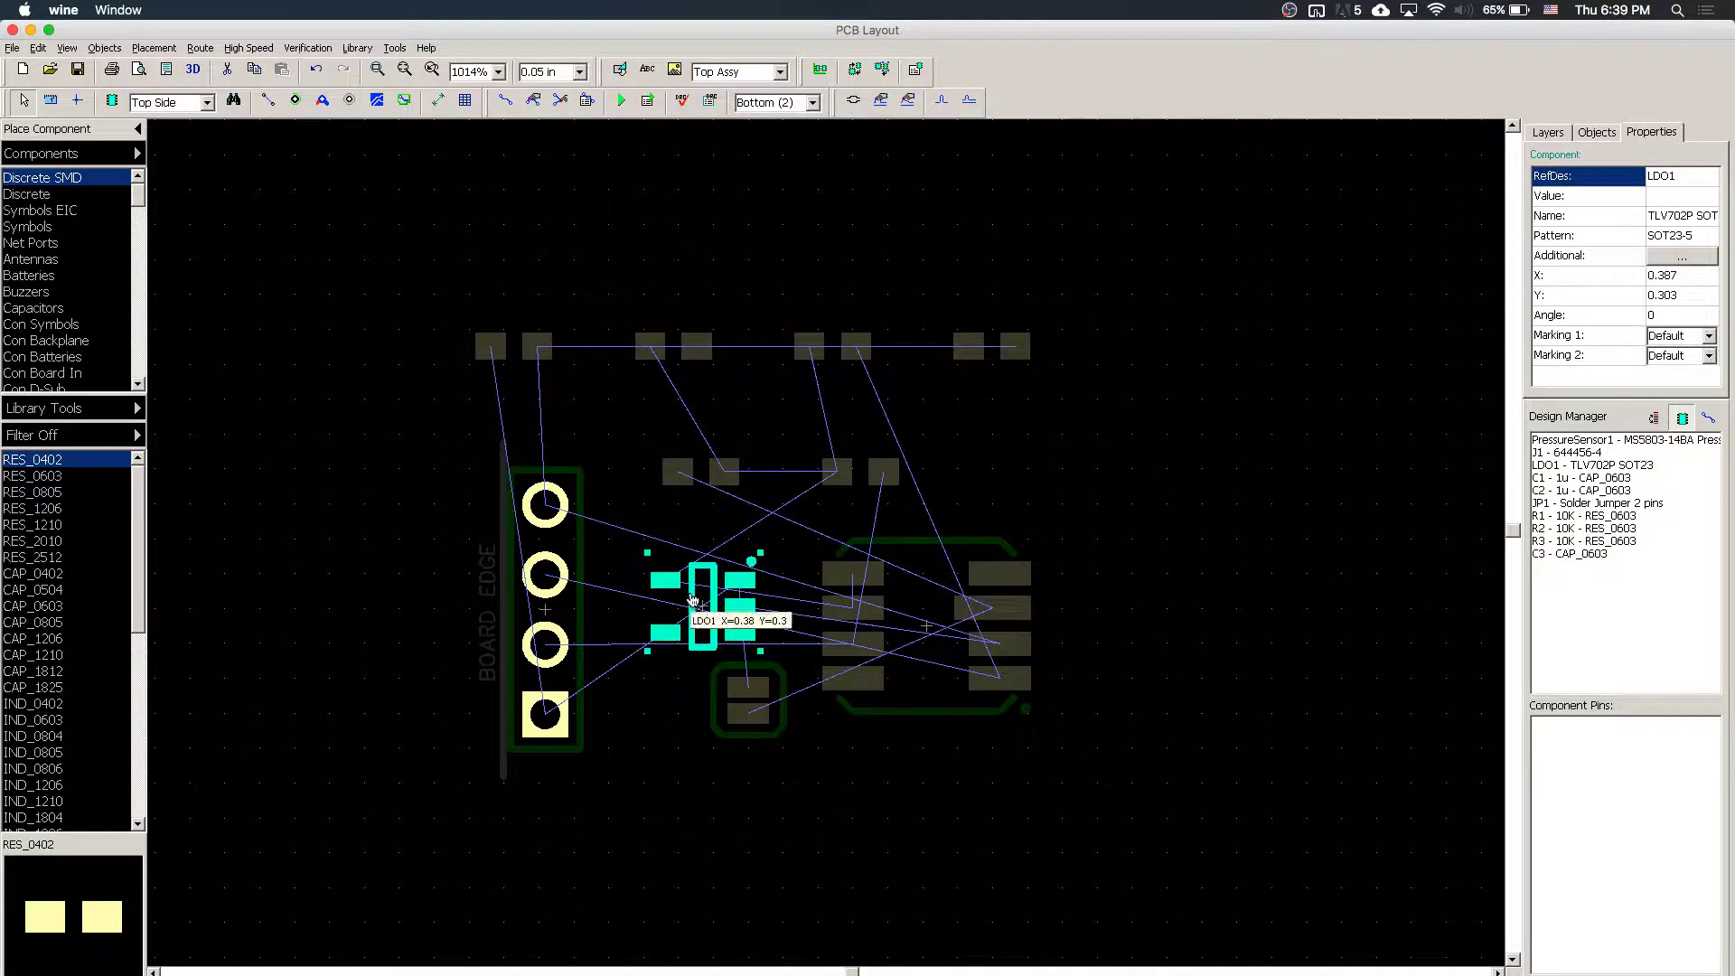
{"action": "left_click_drag", "start_coordinate": [657, 632], "coordinate": [663, 586]}
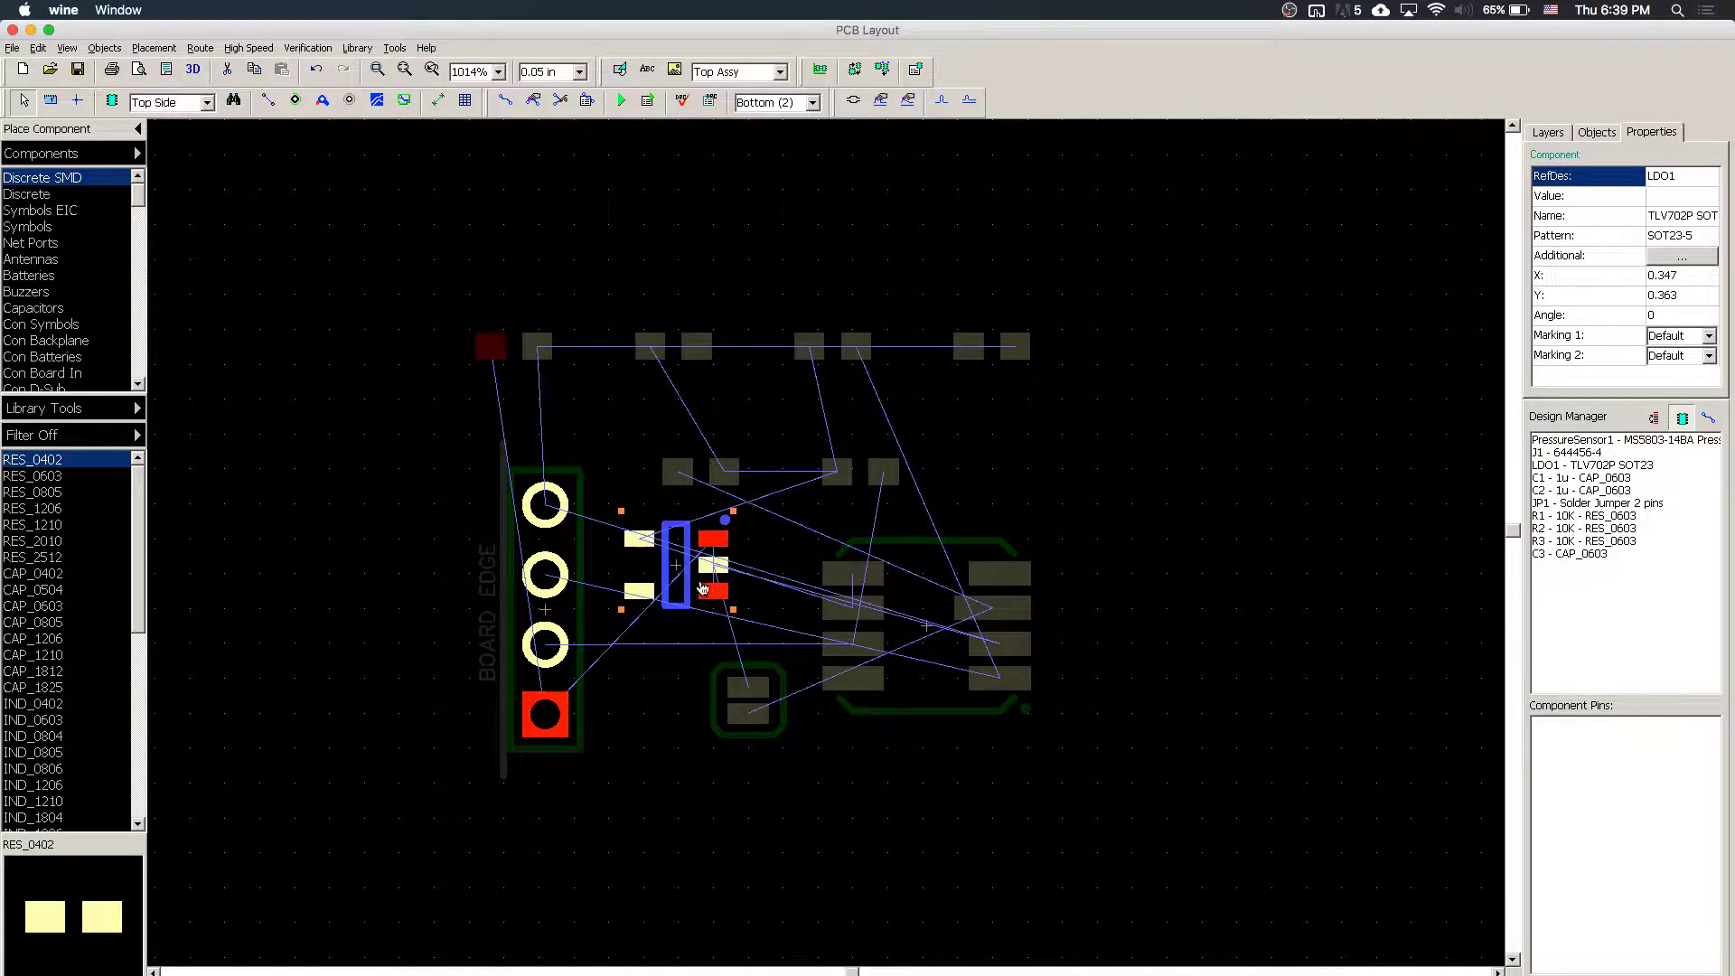
- Flip LDO1 back to the top side of the board and make the top layer active
{"action": "right_click", "coordinate": [688, 550]}
{"action": "left_click", "coordinate": [723, 658]}
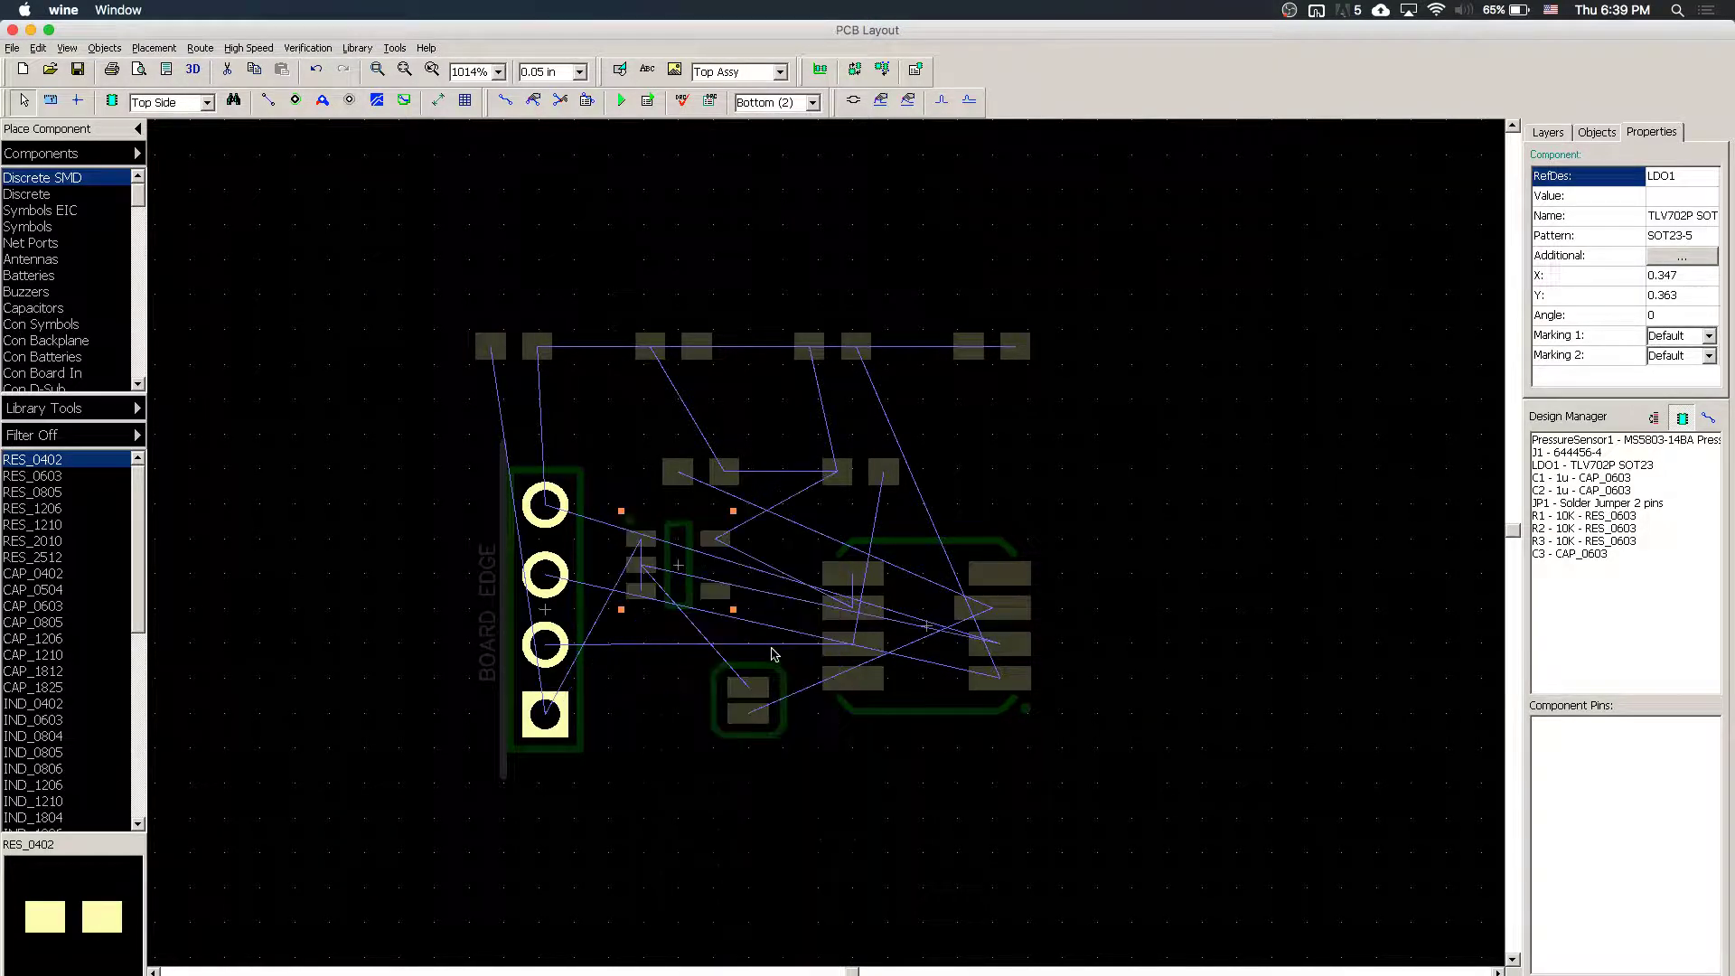
{"action": "key", "text": "t"}
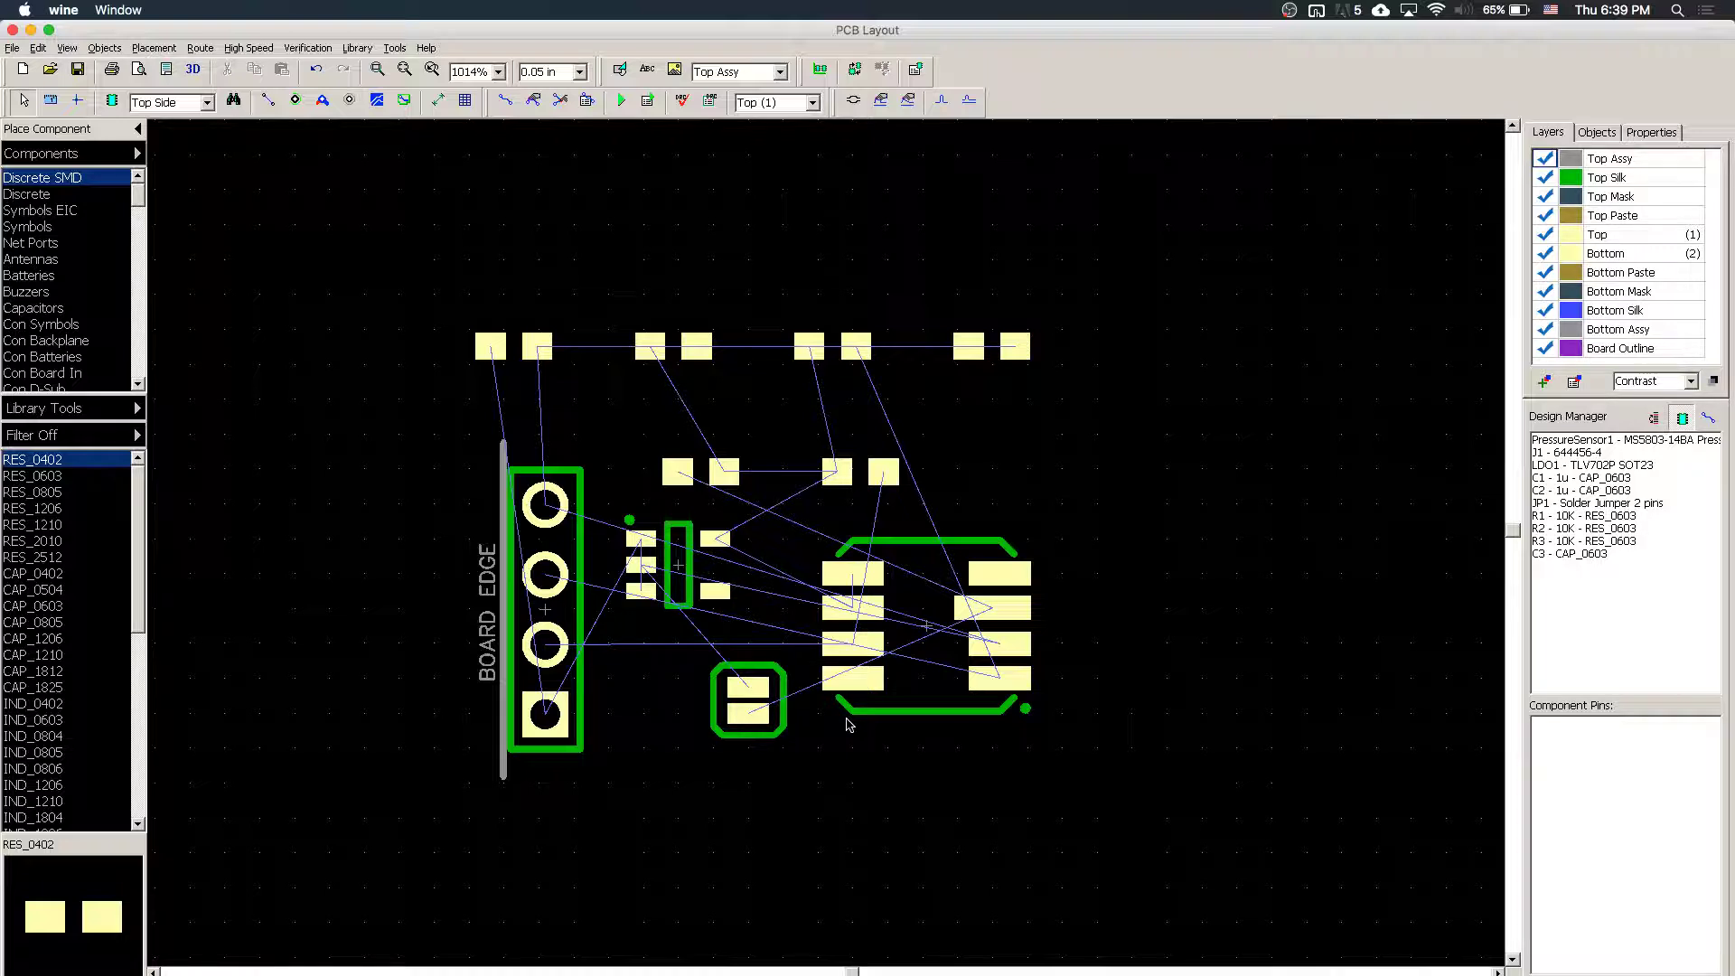
- Move the pressure sensor clear of the other components to about X 1.105, Y 0.375
{"action": "left_click_drag", "start_coordinate": [931, 625], "coordinate": [1213, 555]}
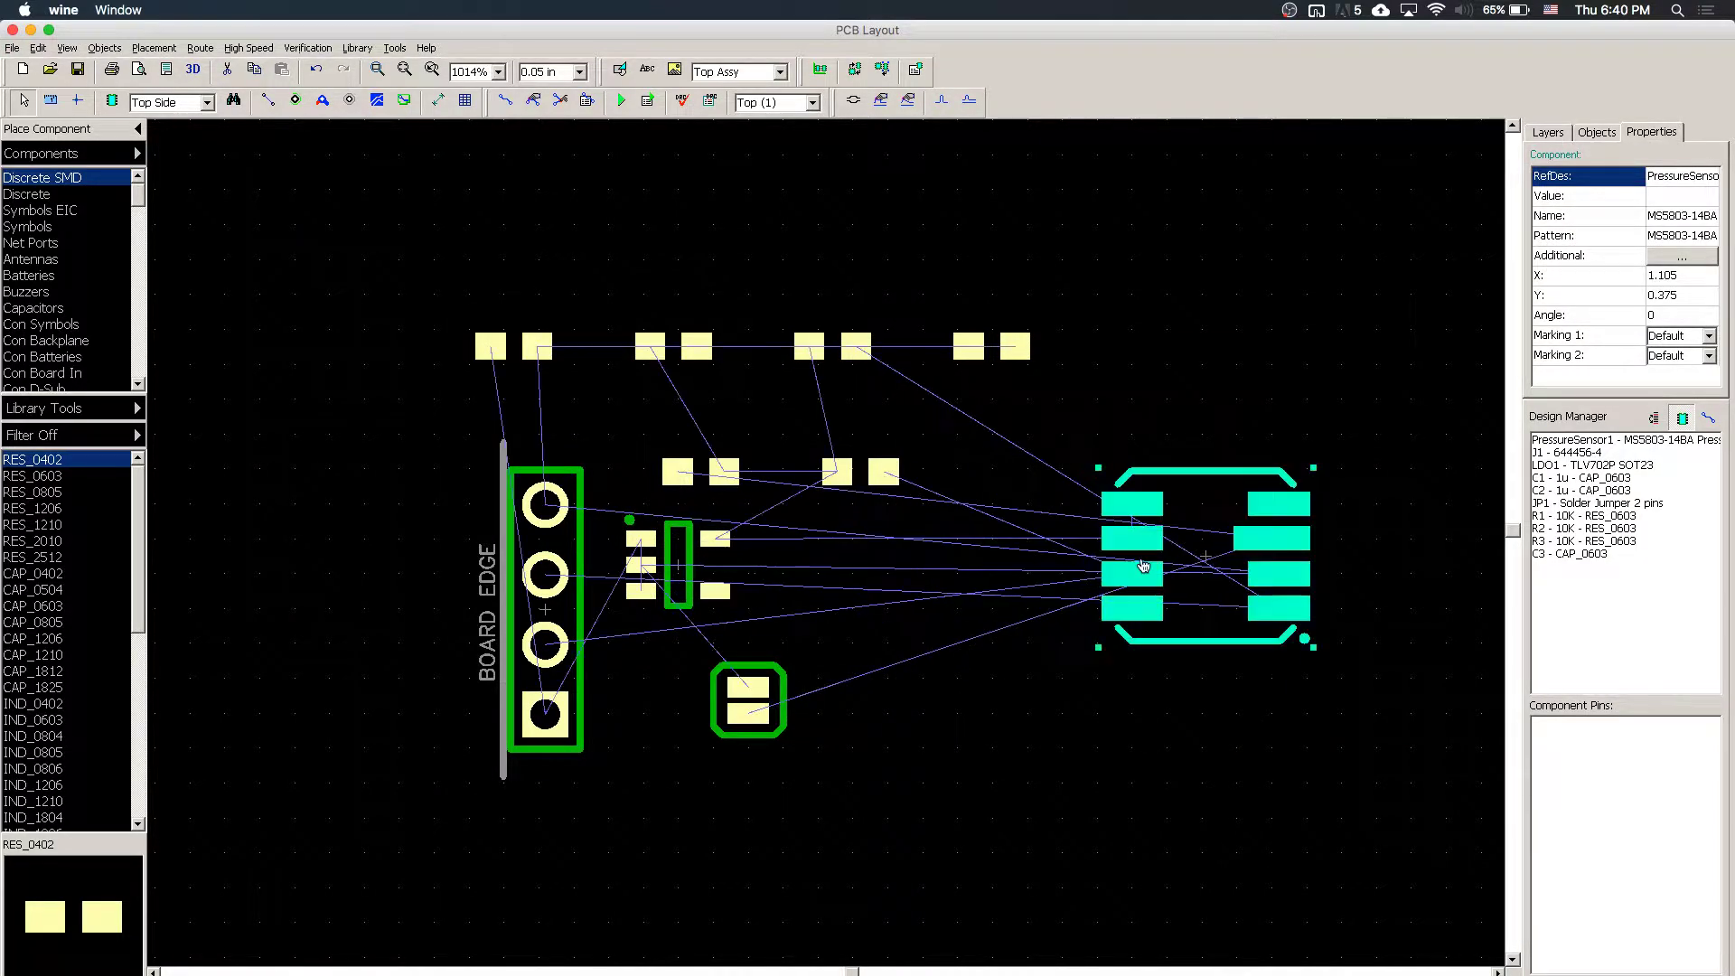
- Move solder jumper JP1 beside the pressure sensor and regulator LDO1 below the other parts at X 0.403, Y 0.113
{"action": "left_click", "coordinate": [689, 561]}
{"action": "left_click_drag", "start_coordinate": [688, 560], "coordinate": [1006, 586]}
{"action": "left_click", "coordinate": [736, 708]}
{"action": "scroll", "coordinate": [813, 620], "scroll_direction": "down", "scroll_amount": 1}
{"action": "left_click", "coordinate": [713, 674]}
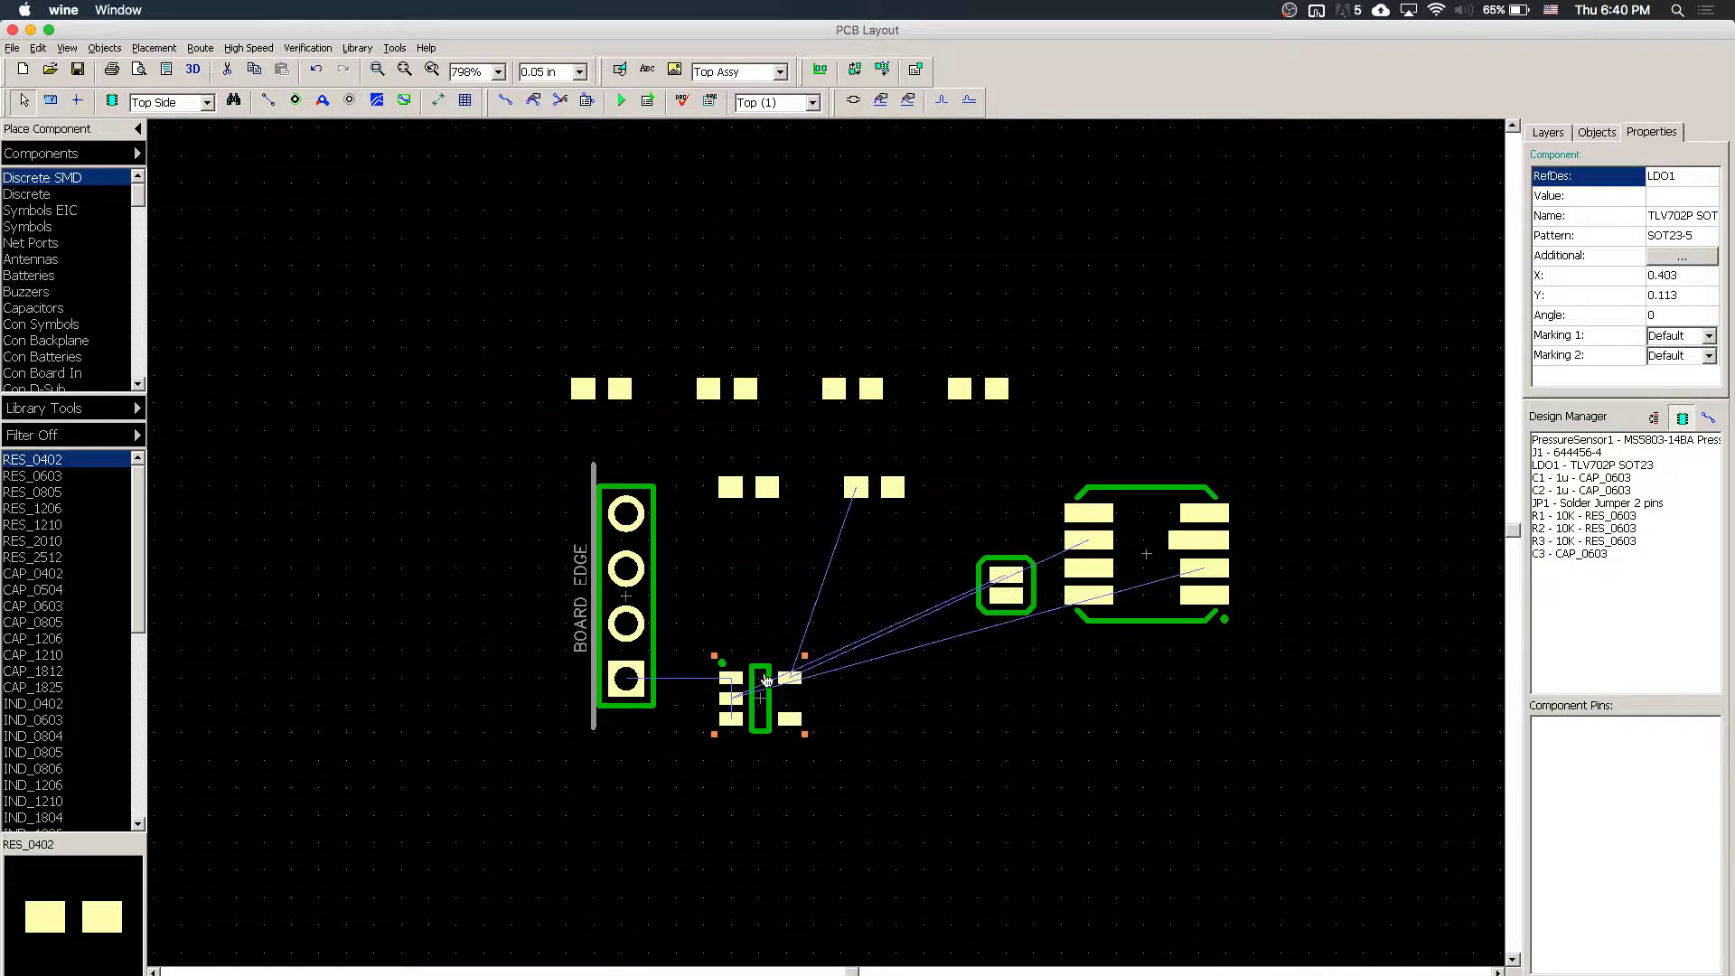
- Rotate connector J1 by 180 degrees to an angle of 270
{"action": "left_click", "coordinate": [617, 620]}
{"action": "key", "text": "r"}
{"action": "key", "text": "r"}
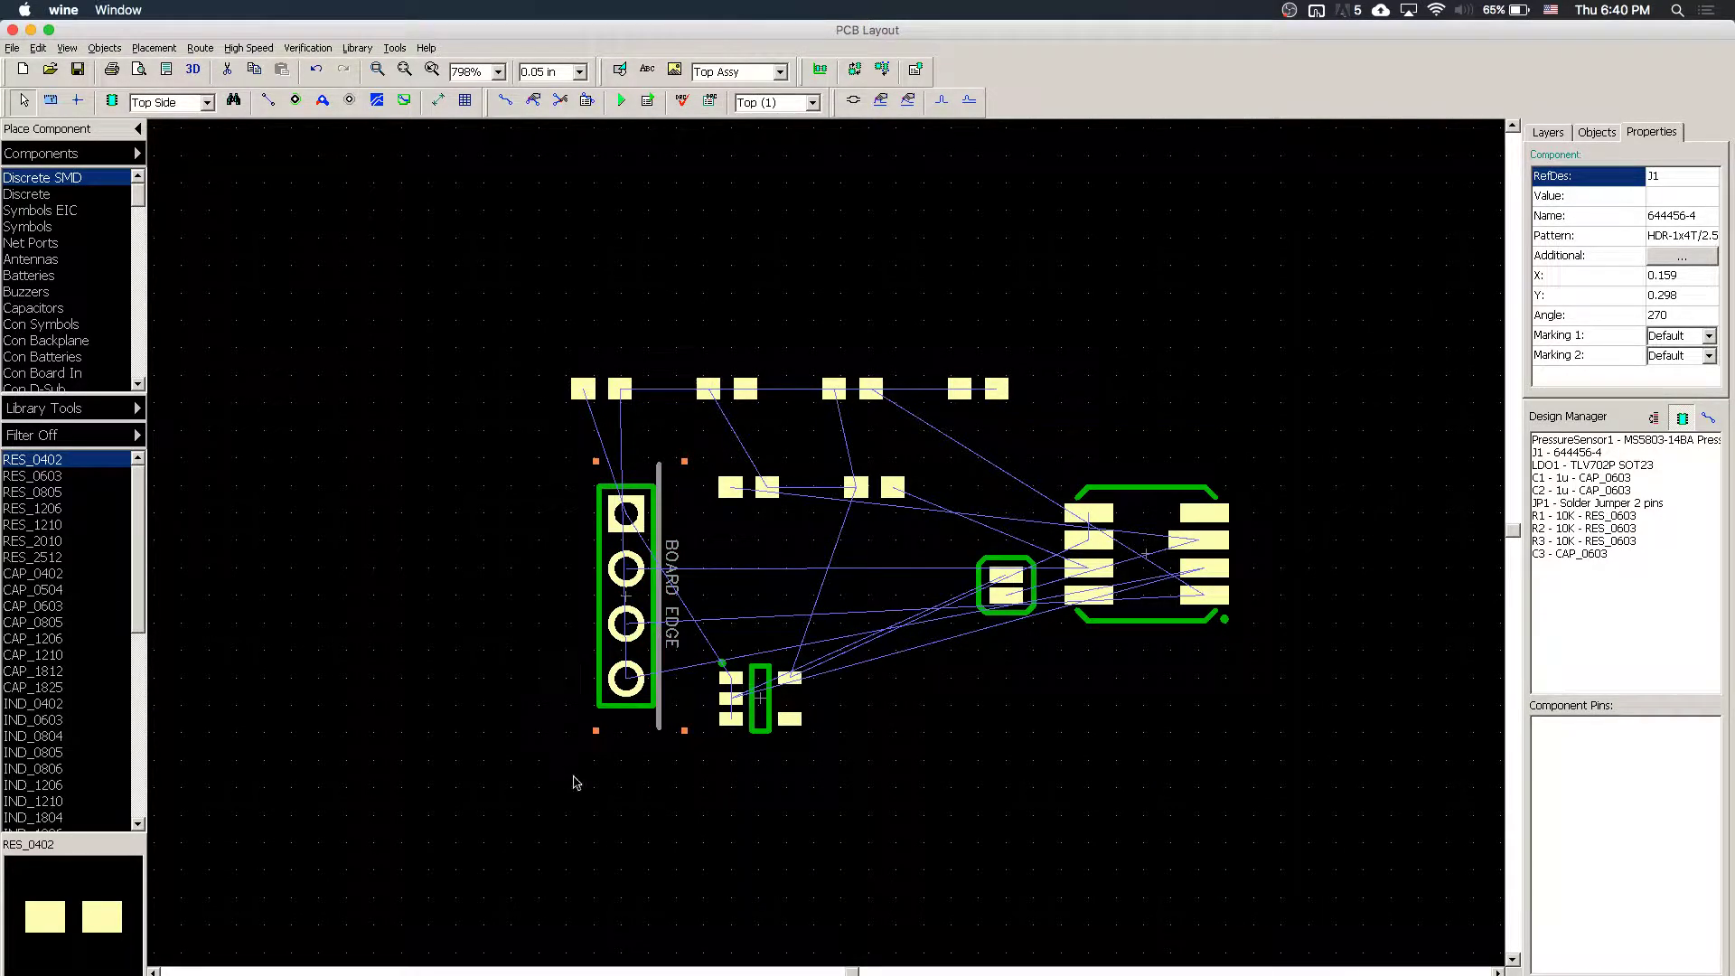
- Move the small two-pad part beside J1 out of the way and place LDO1 next to J1's upper pins
{"action": "left_click_drag", "start_coordinate": [765, 696], "coordinate": [933, 460]}
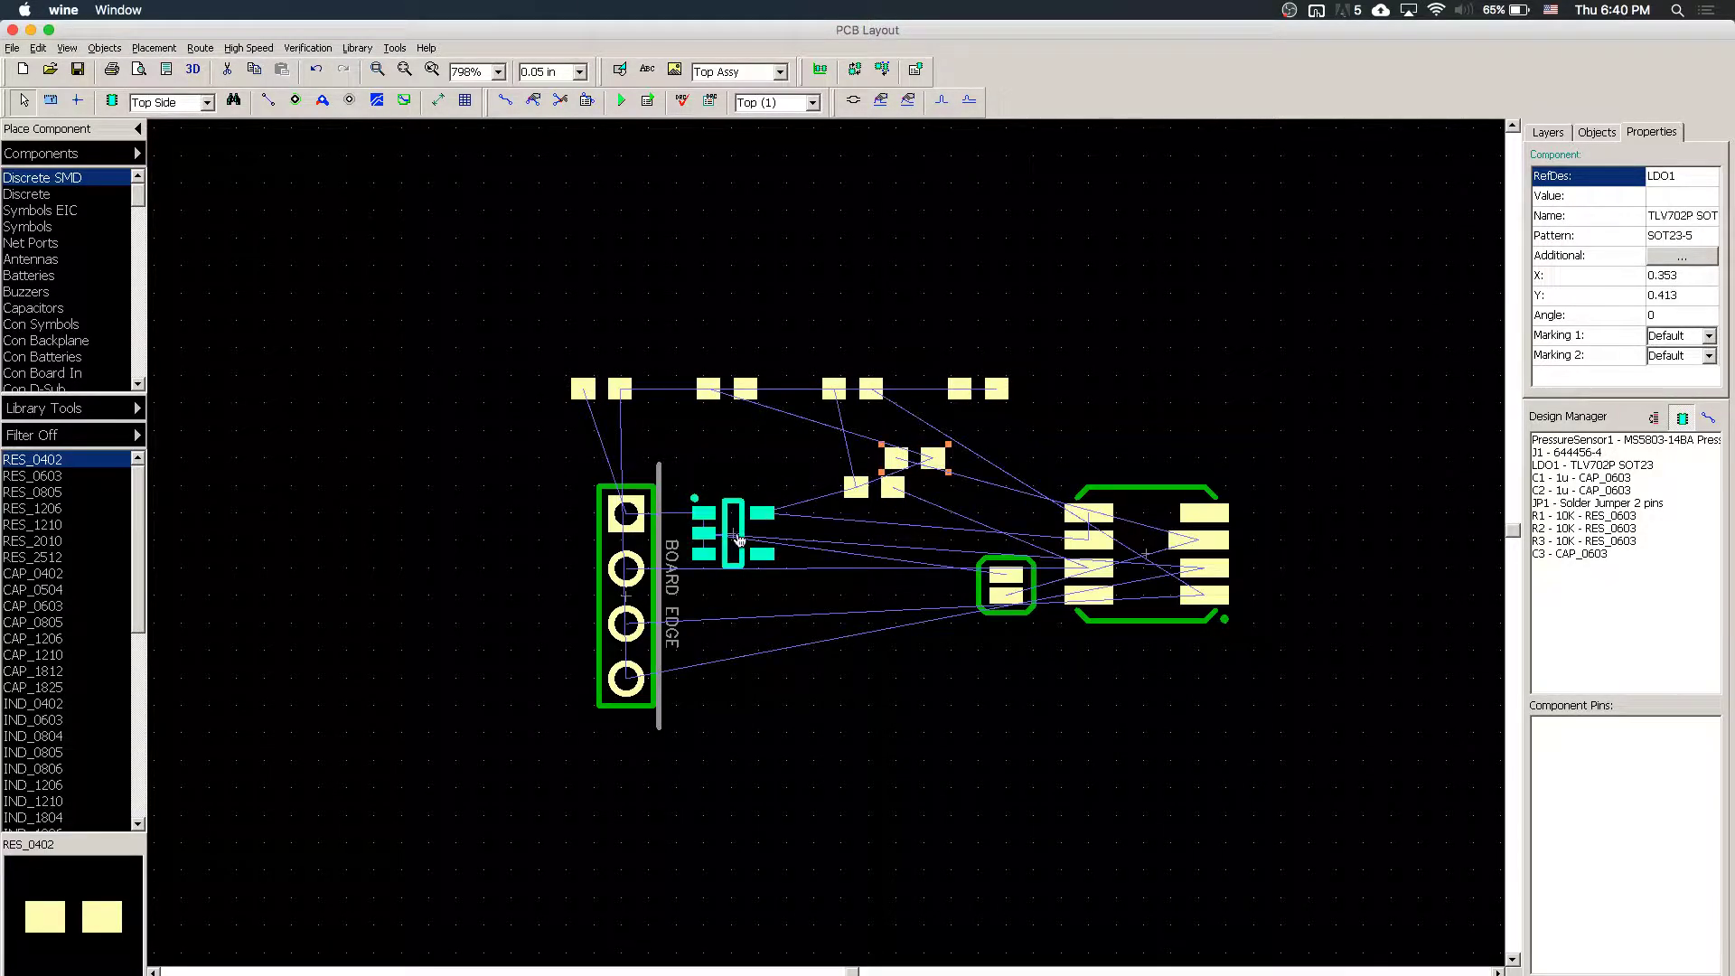
{"action": "left_click_drag", "start_coordinate": [750, 535], "coordinate": [747, 558]}
{"action": "left_click", "coordinate": [673, 474]}
{"action": "scroll", "coordinate": [674, 474], "scroll_direction": "up", "scroll_amount": 2}
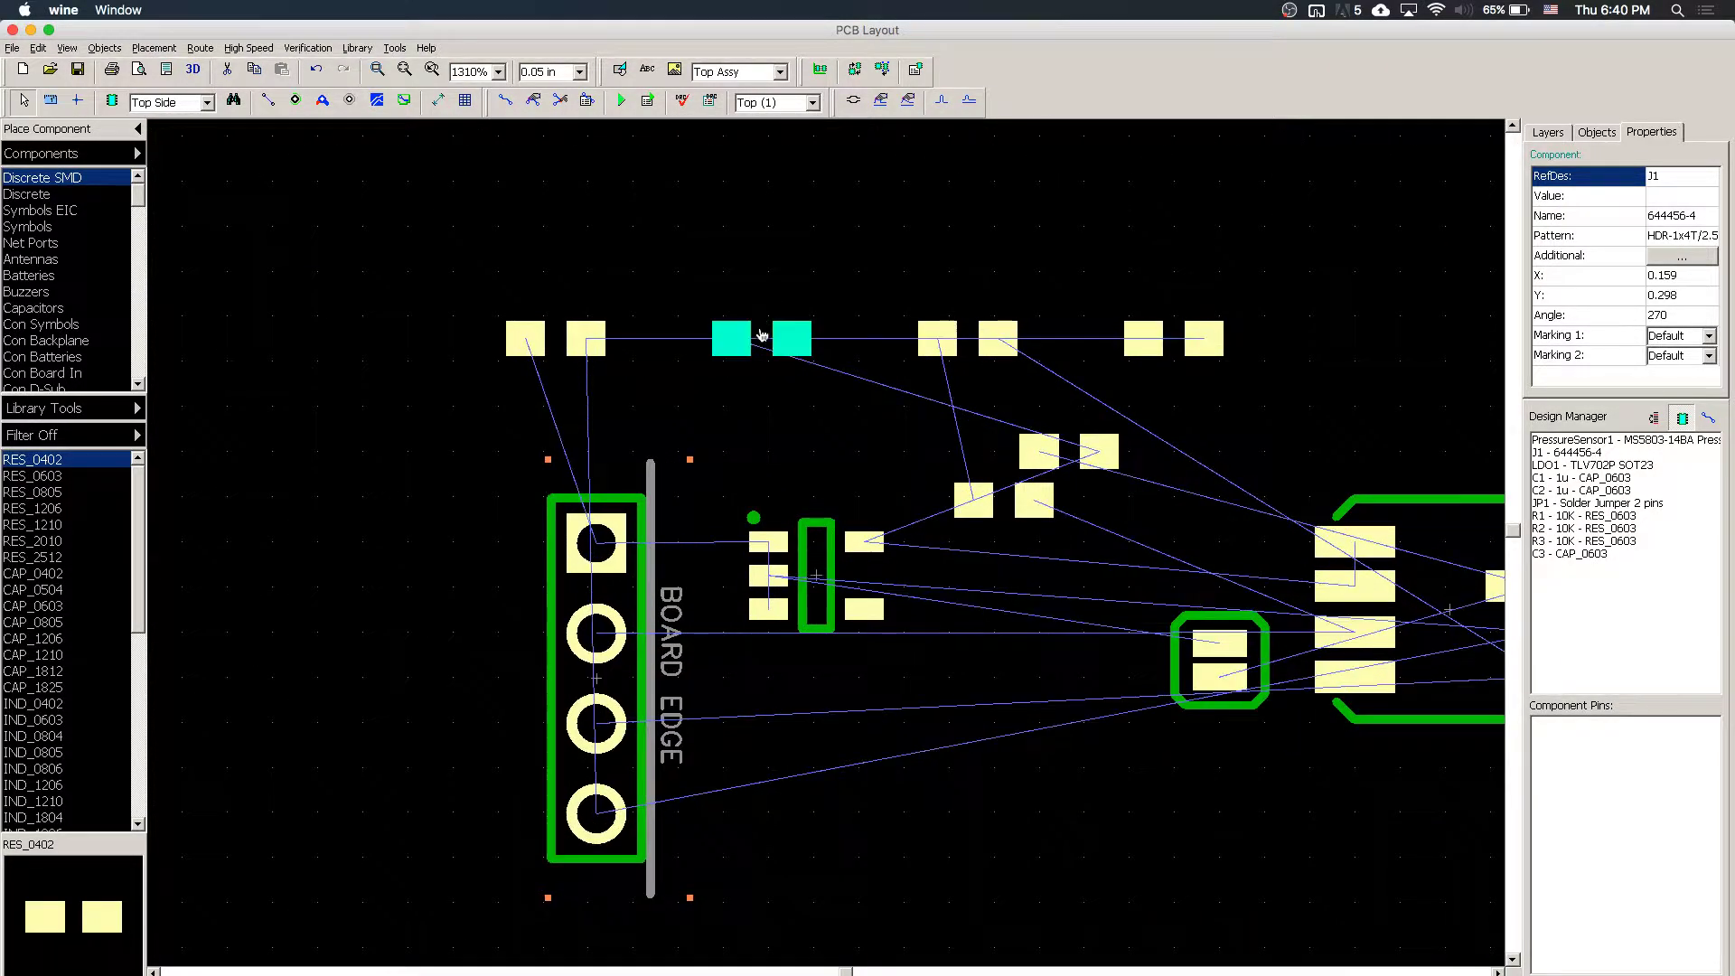
- Place capacitor C1 between J1 and LDO1 at X 0.283, Y 0.4, rotated to 270 degrees
{"action": "left_click_drag", "start_coordinate": [539, 355], "coordinate": [696, 617]}
{"action": "key", "text": "space"}
{"action": "key", "text": "space"}
{"action": "key", "text": "space"}
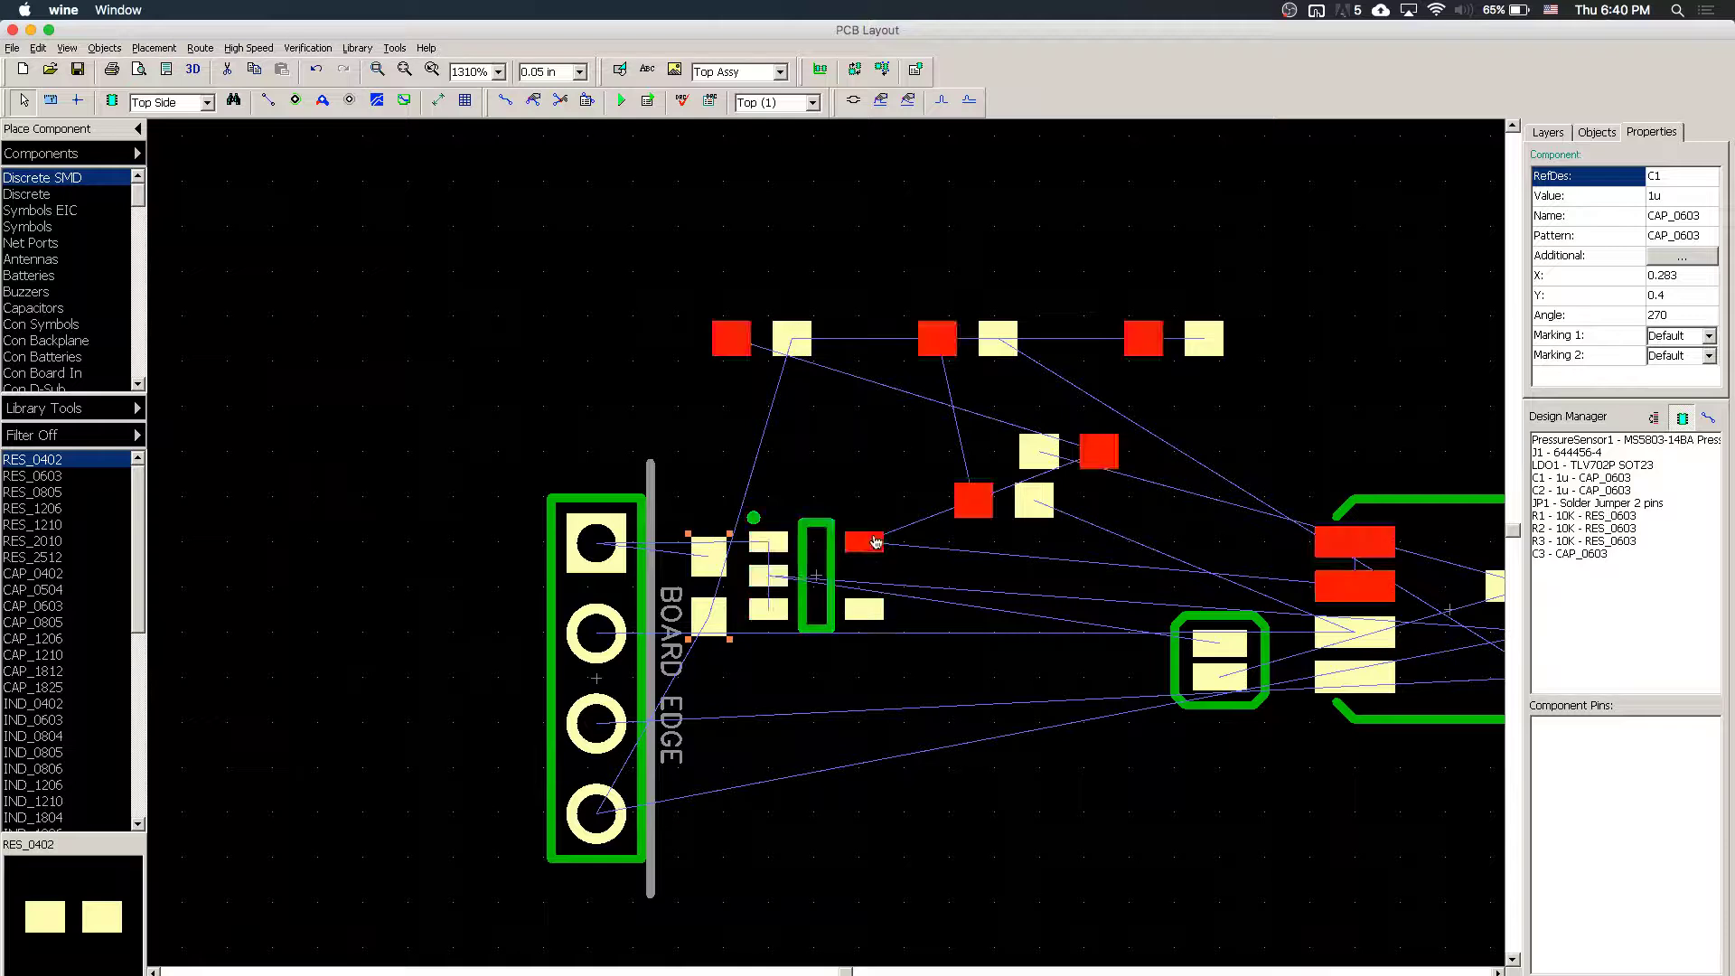
- Place capacitor C2 on the output side of LDO1 at X 0.533, Y 0.4, rotated to 270 degrees
{"action": "left_click", "coordinate": [729, 351]}
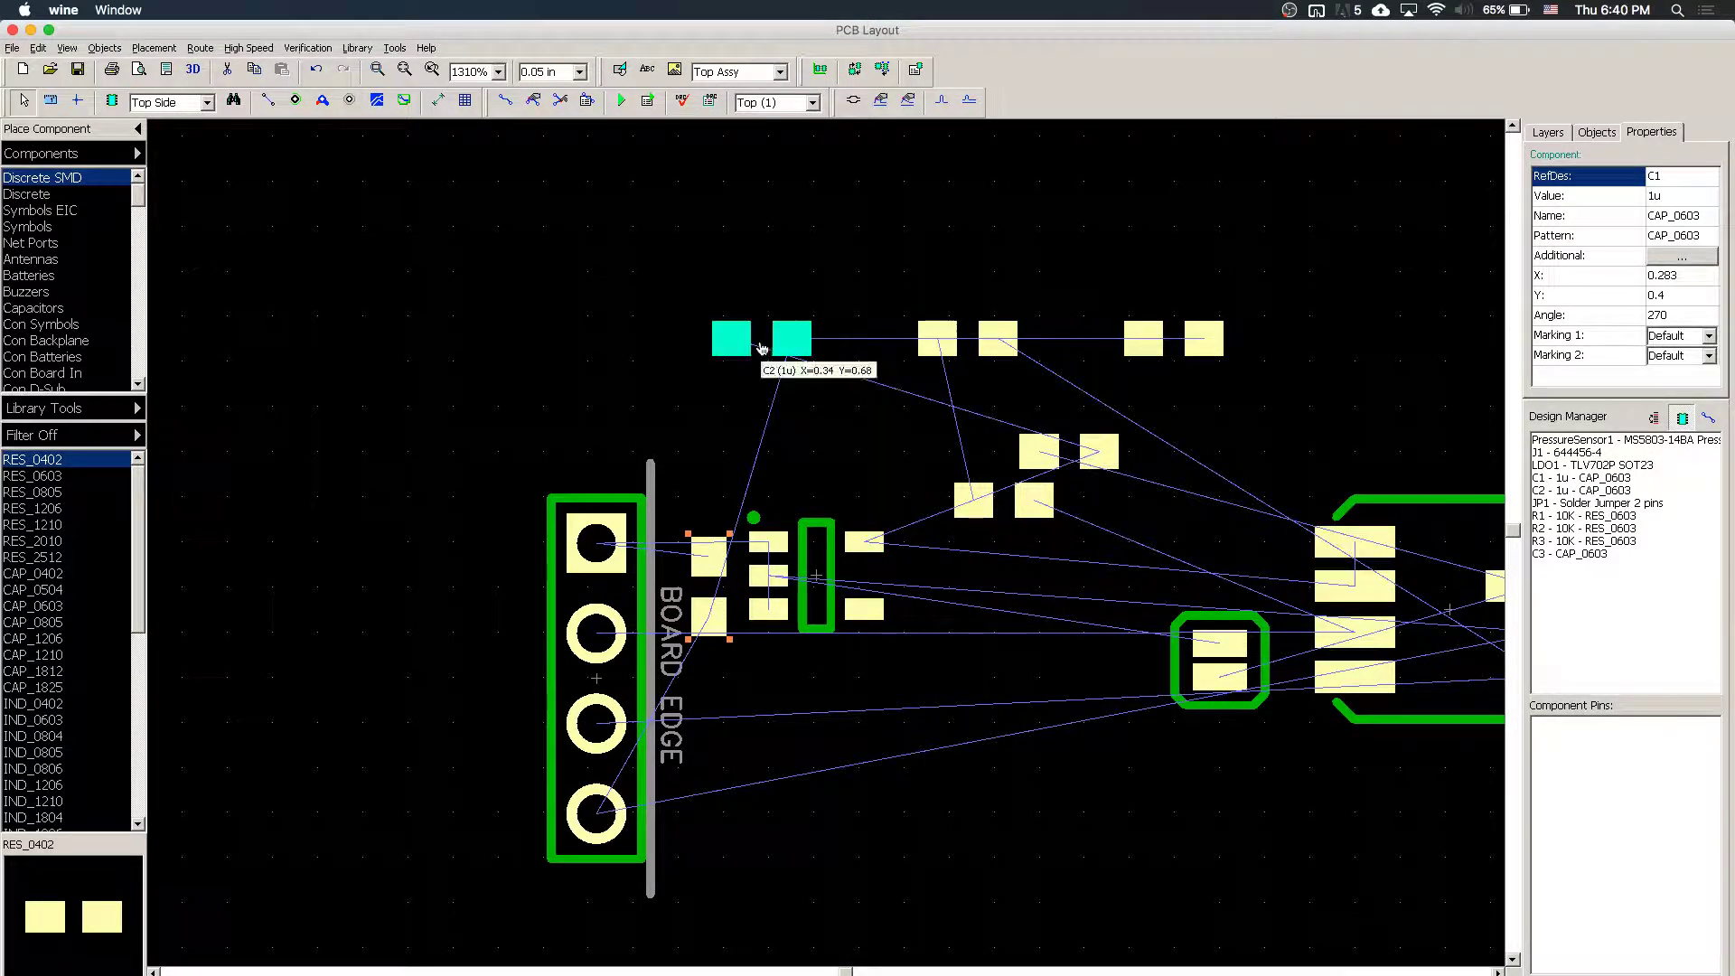
{"action": "left_click_drag", "start_coordinate": [1082, 914], "coordinate": [948, 583]}
{"action": "key", "text": "space"}
- Select all components and snap them to the grid by origin
{"action": "scroll", "coordinate": [947, 584], "scroll_direction": "down", "scroll_amount": 5}
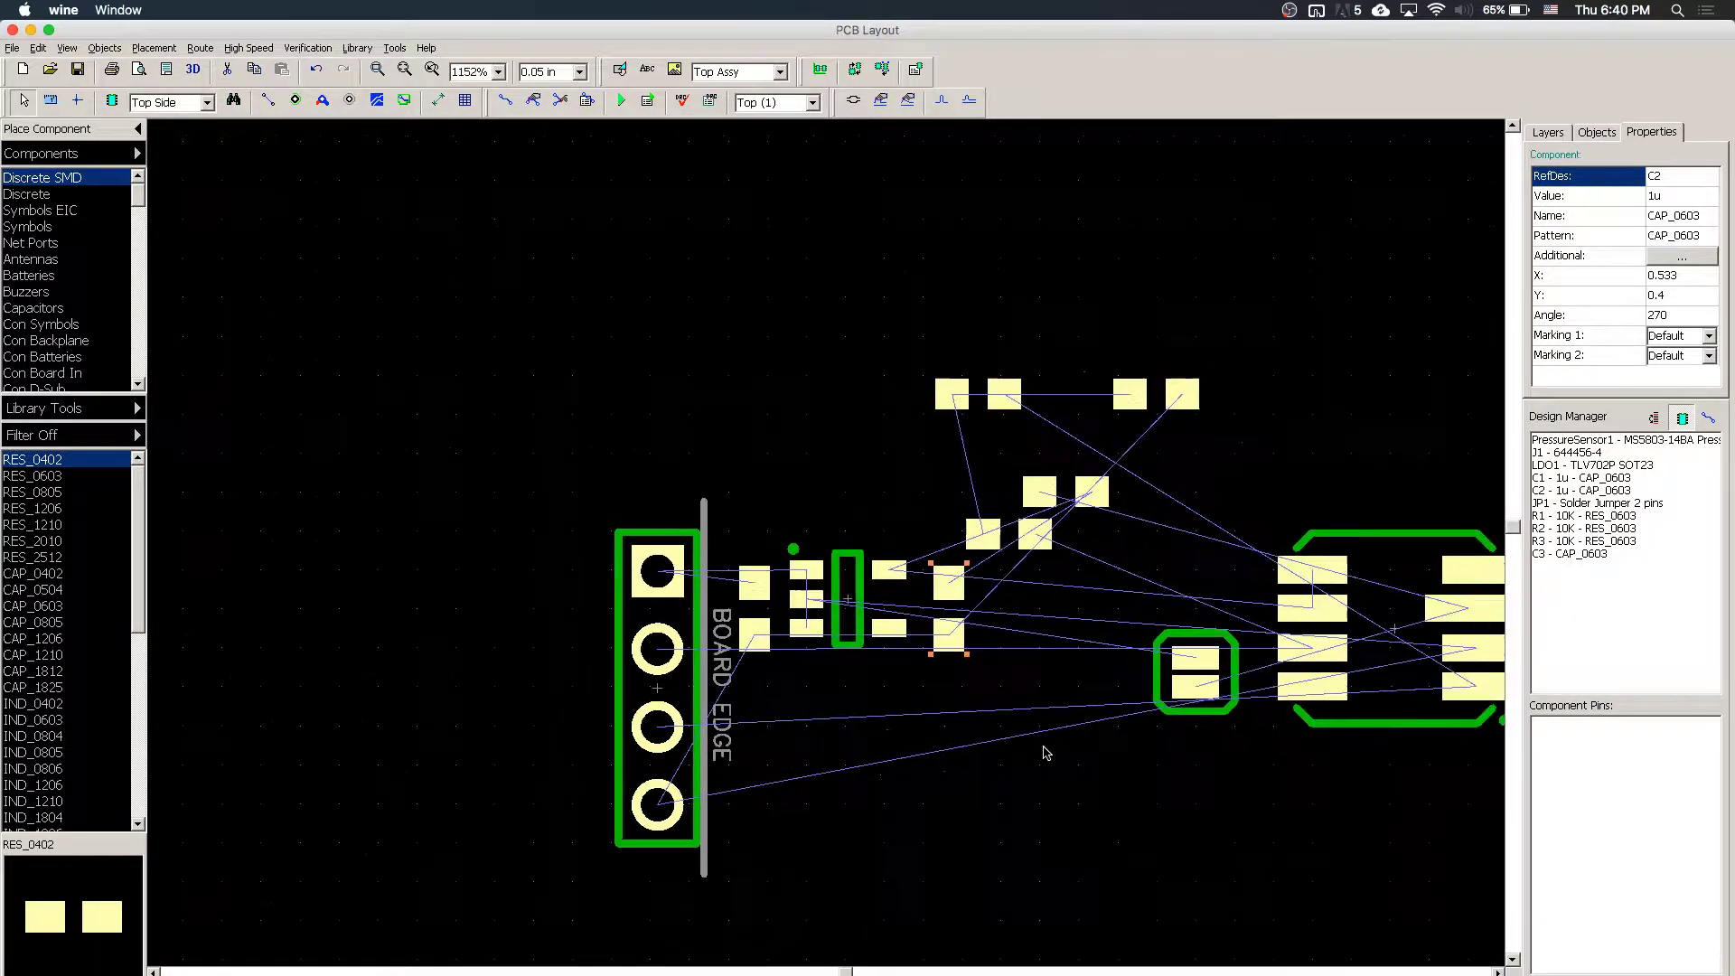
{"action": "scroll", "coordinate": [1046, 752], "scroll_direction": "up", "scroll_amount": 2}
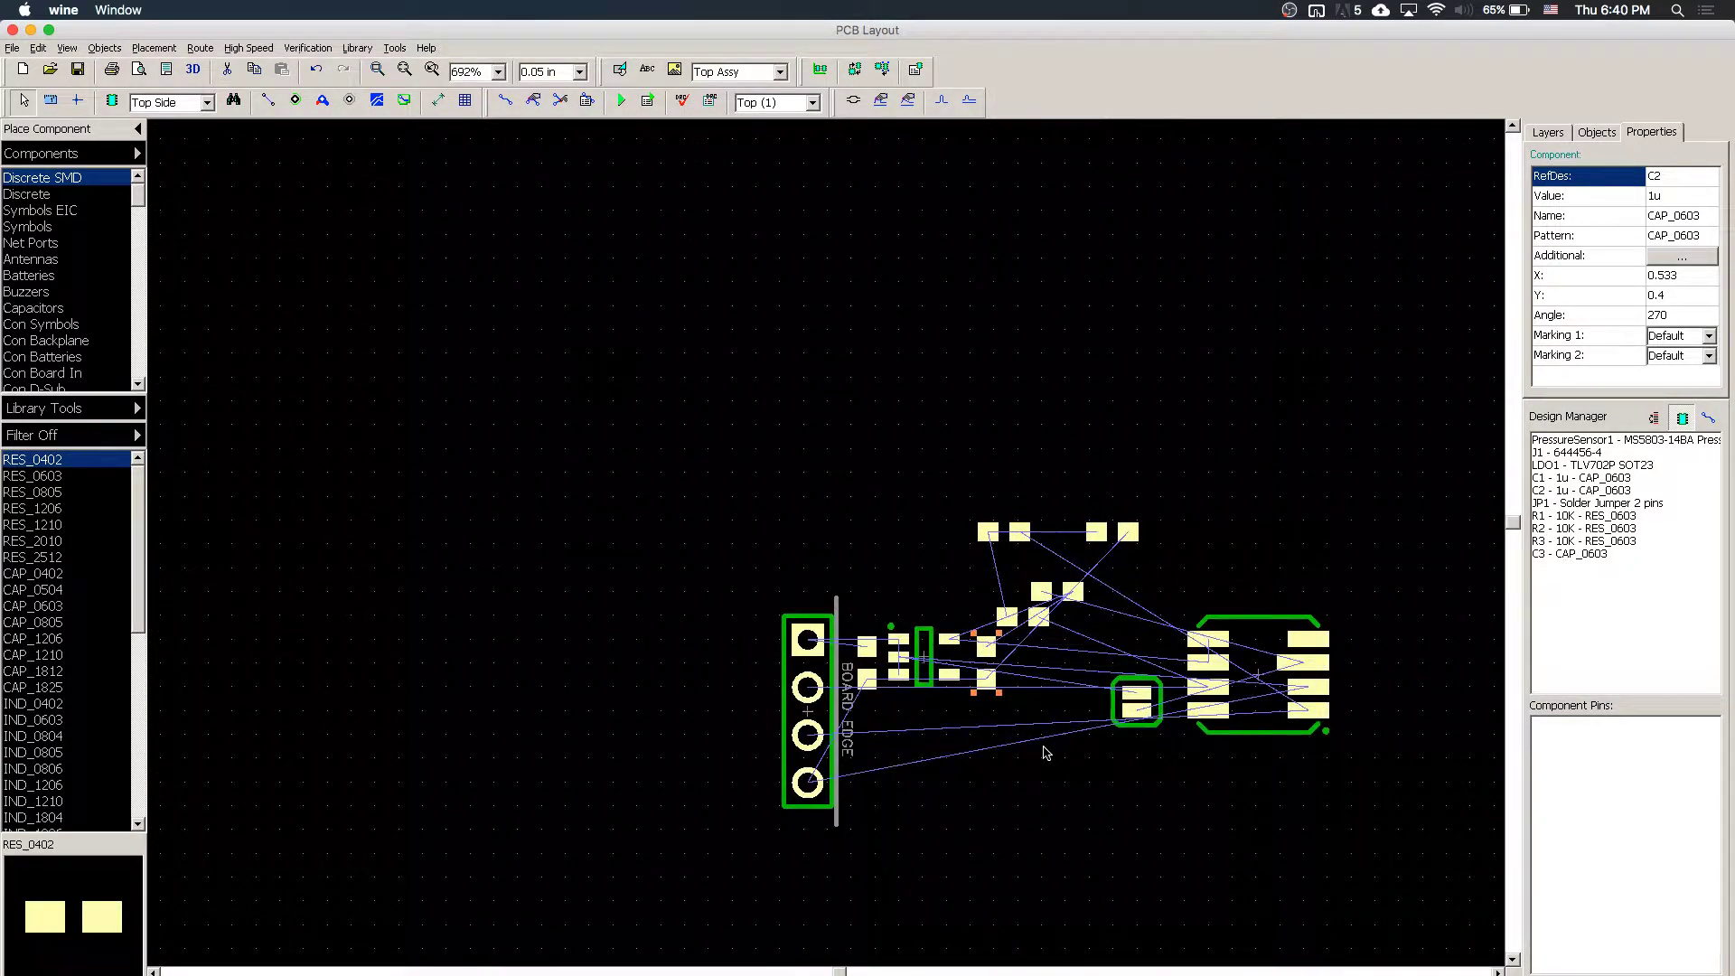
{"action": "key", "text": "ctrl+a"}
{"action": "right_click", "coordinate": [922, 660]}
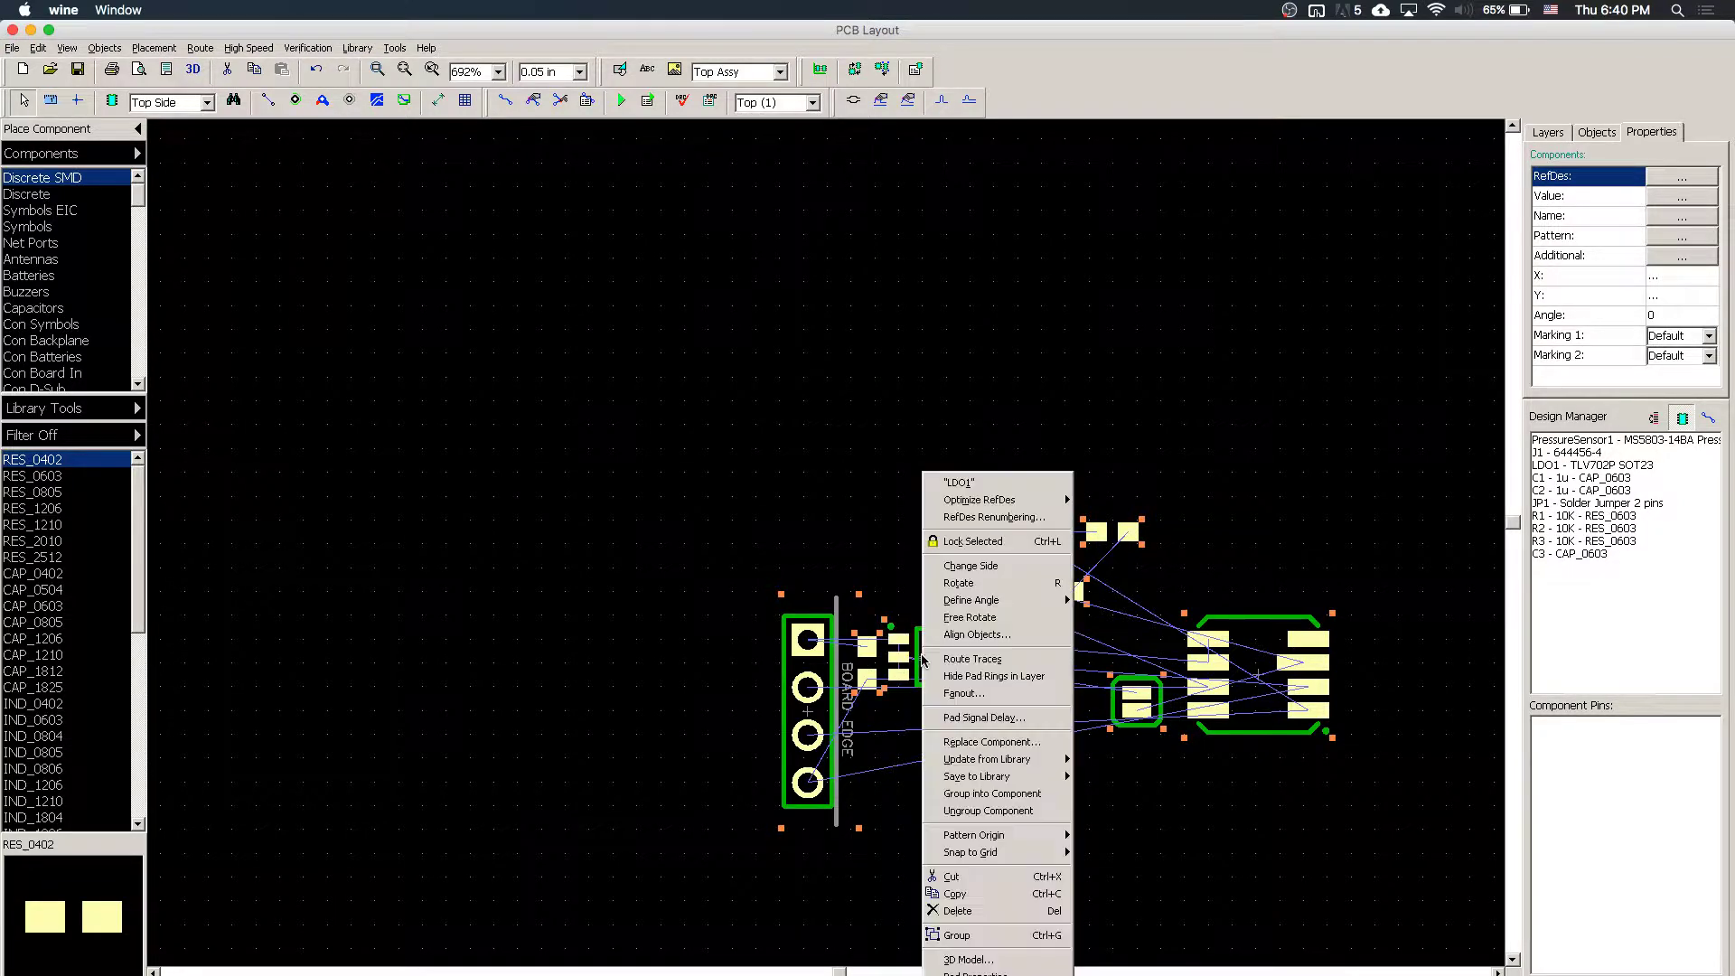
{"action": "mouse_move", "coordinate": [1029, 855]}
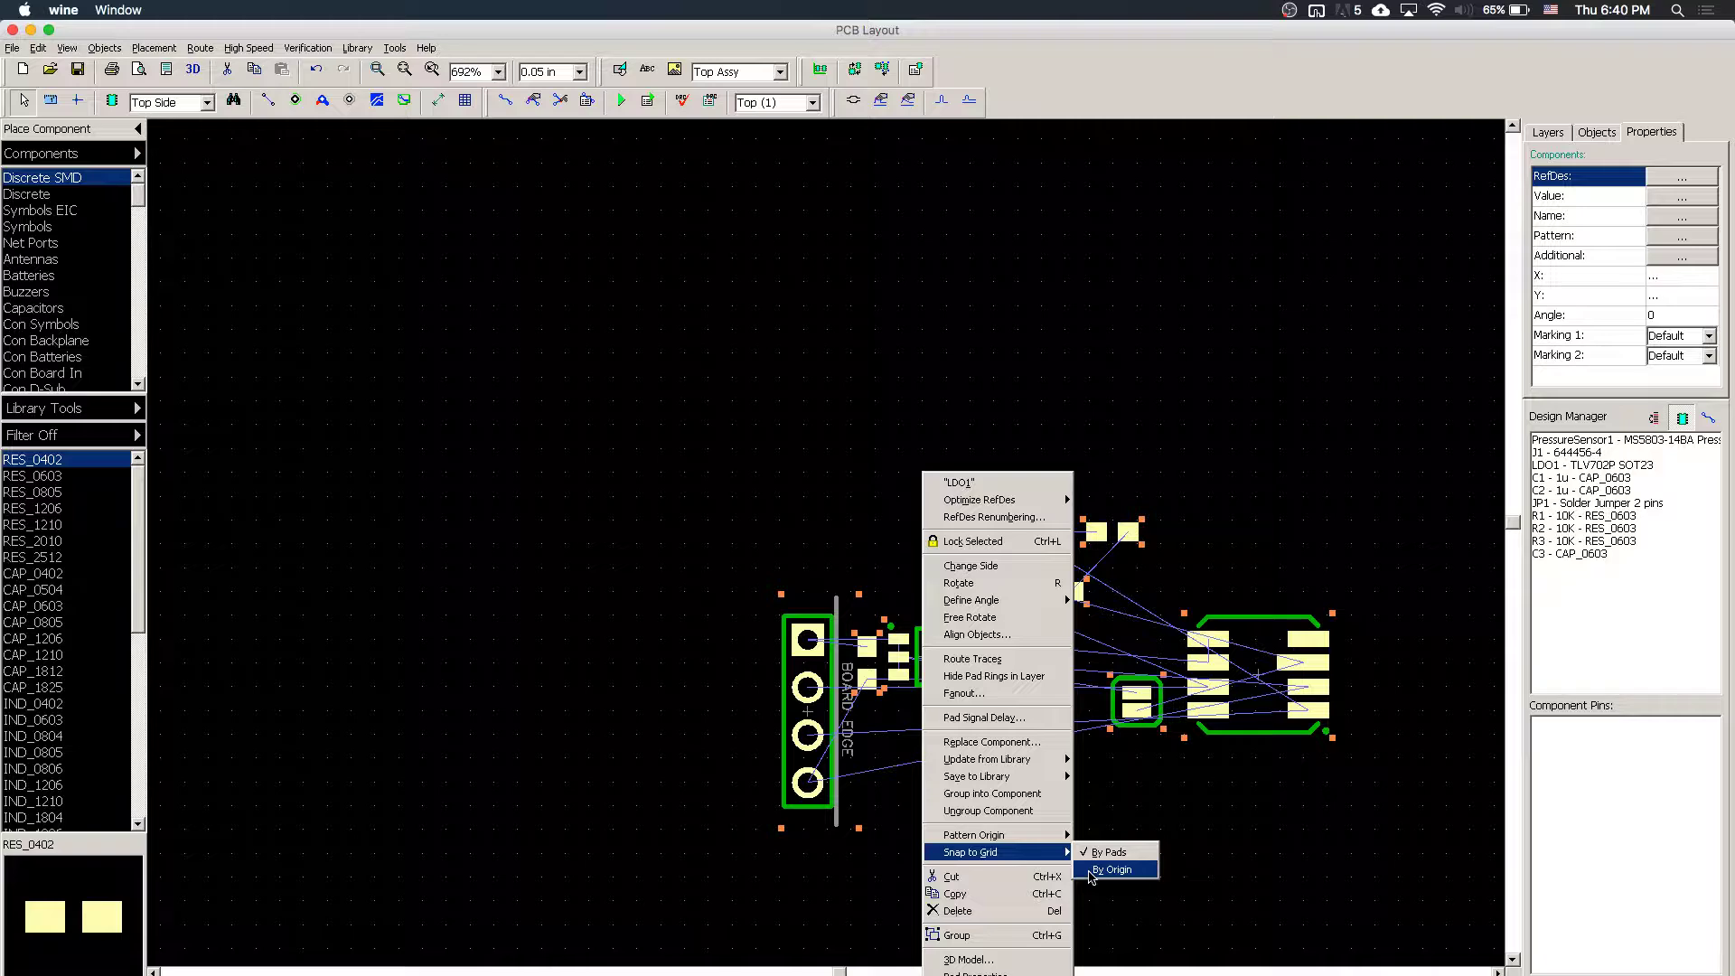
{"action": "left_click", "coordinate": [1112, 870]}
{"action": "scroll", "coordinate": [1090, 877], "scroll_direction": "up", "scroll_amount": 3}
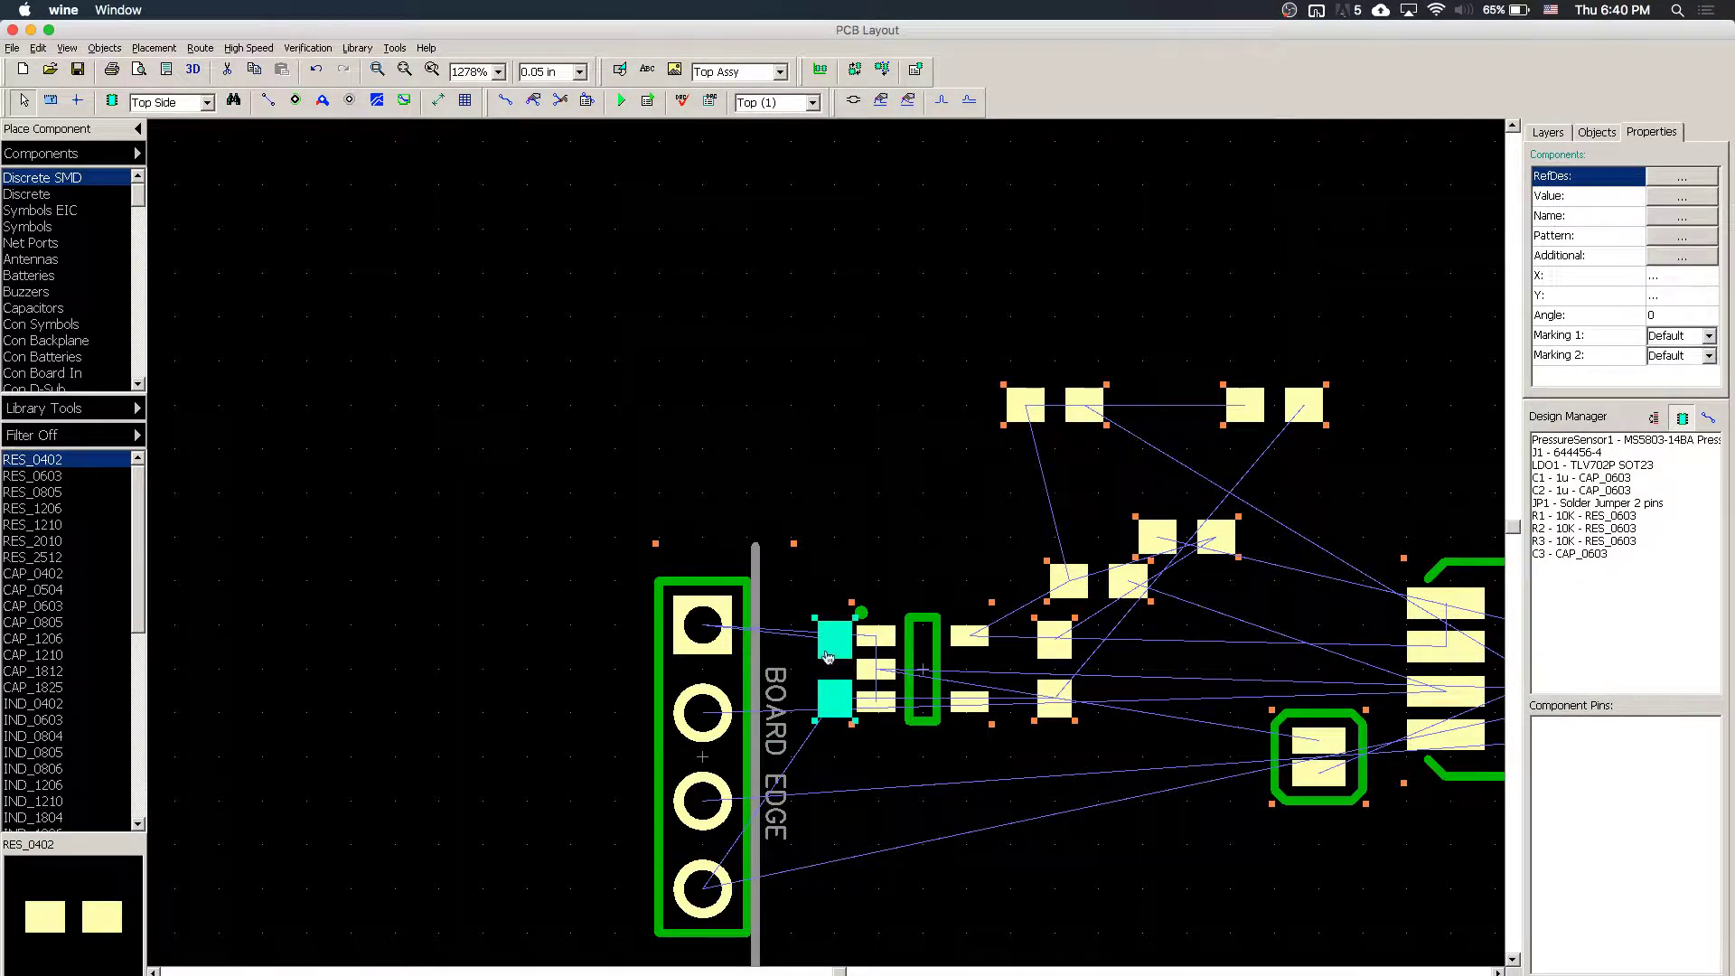
{"action": "mouse_move", "coordinate": [827, 657]}
{"action": "middle_mouse_down"}
{"action": "mouse_move", "coordinate": [807, 597]}
{"action": "mouse_move", "coordinate": [785, 625]}
{"action": "mouse_move", "coordinate": [661, 538]}
{"action": "middle_mouse_up"}
{"action": "left_click", "coordinate": [771, 683]}
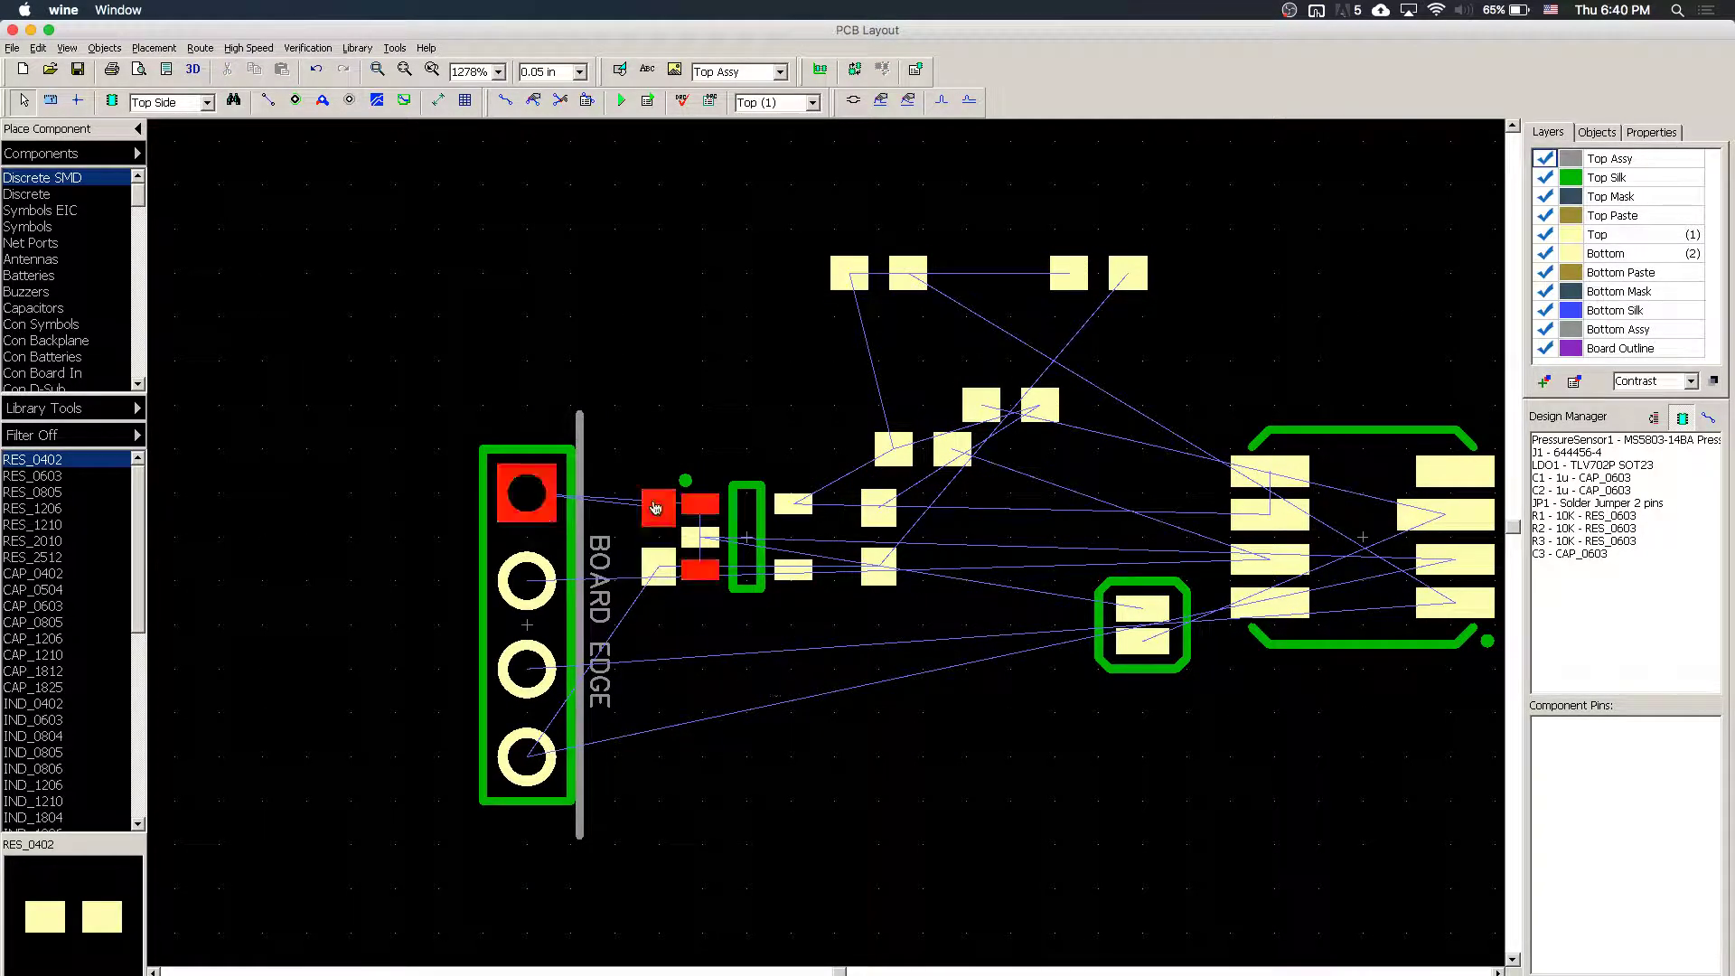
- Move C1 closer to J1, at X 0.05, Y 0.6, and set the grid spacing to 0.025 in
{"action": "left_click_drag", "start_coordinate": [643, 548], "coordinate": [598, 503]}
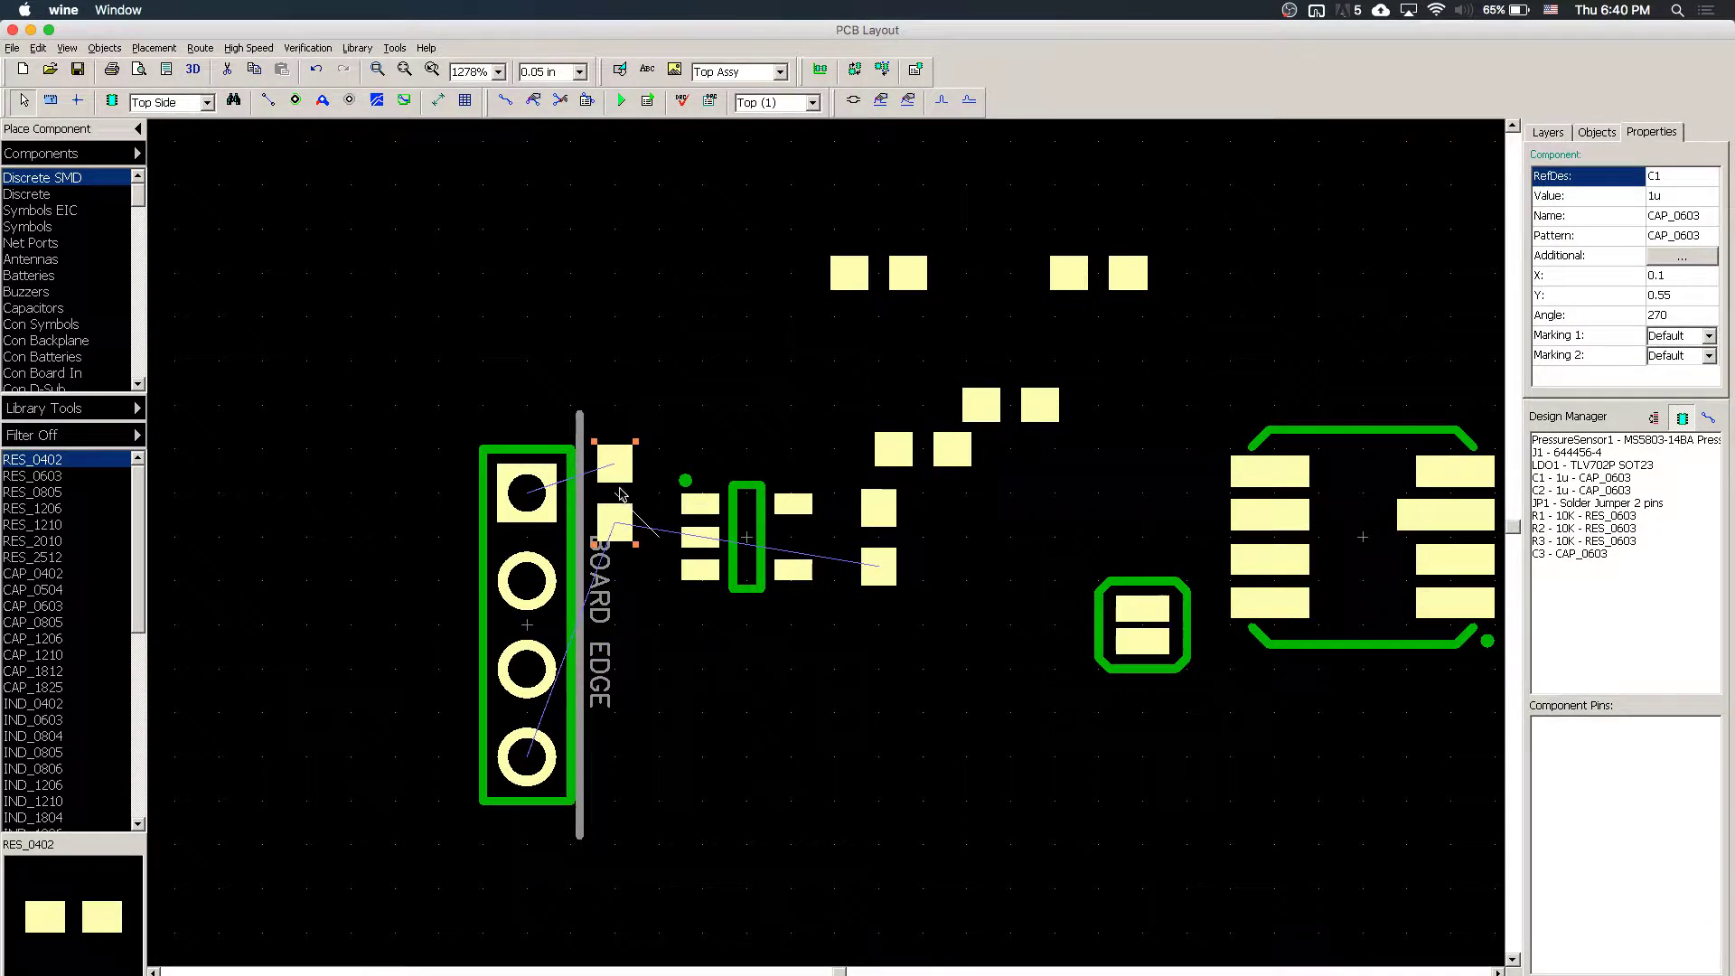
{"action": "left_click", "coordinate": [579, 72]}
{"action": "left_click", "coordinate": [574, 115]}
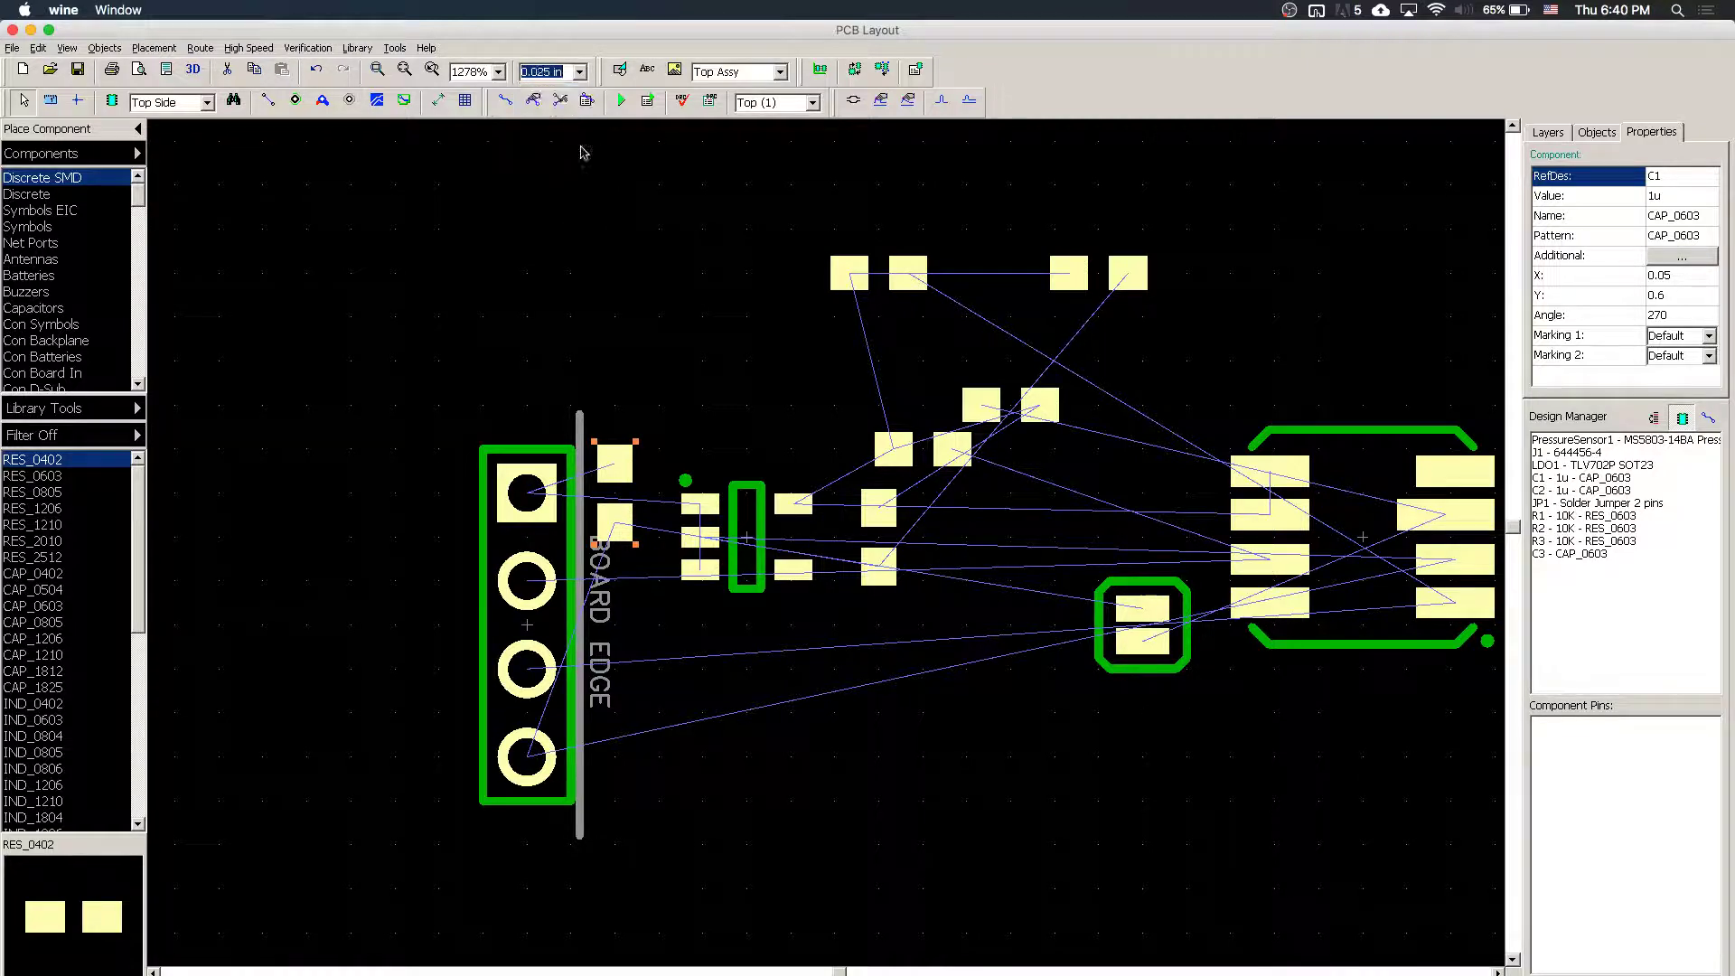
- Tighten the placement of LDO1, C1, J1 and C2 into a compact row, with J1 at X -0.075, Y 0.45
{"action": "mouse_move", "coordinate": [738, 526]}
{"action": "left_mouse_down"}
{"action": "mouse_move", "coordinate": [738, 483]}
{"action": "mouse_move", "coordinate": [732, 503]}
{"action": "left_mouse_up"}
{"action": "mouse_move", "coordinate": [618, 481]}
{"action": "left_mouse_down"}
{"action": "mouse_move", "coordinate": [624, 516]}
{"action": "mouse_move", "coordinate": [629, 490]}
{"action": "mouse_move", "coordinate": [564, 451]}
{"action": "mouse_move", "coordinate": [616, 460]}
{"action": "mouse_move", "coordinate": [616, 493]}
{"action": "mouse_move", "coordinate": [629, 481]}
{"action": "mouse_move", "coordinate": [607, 482]}
{"action": "left_mouse_up"}
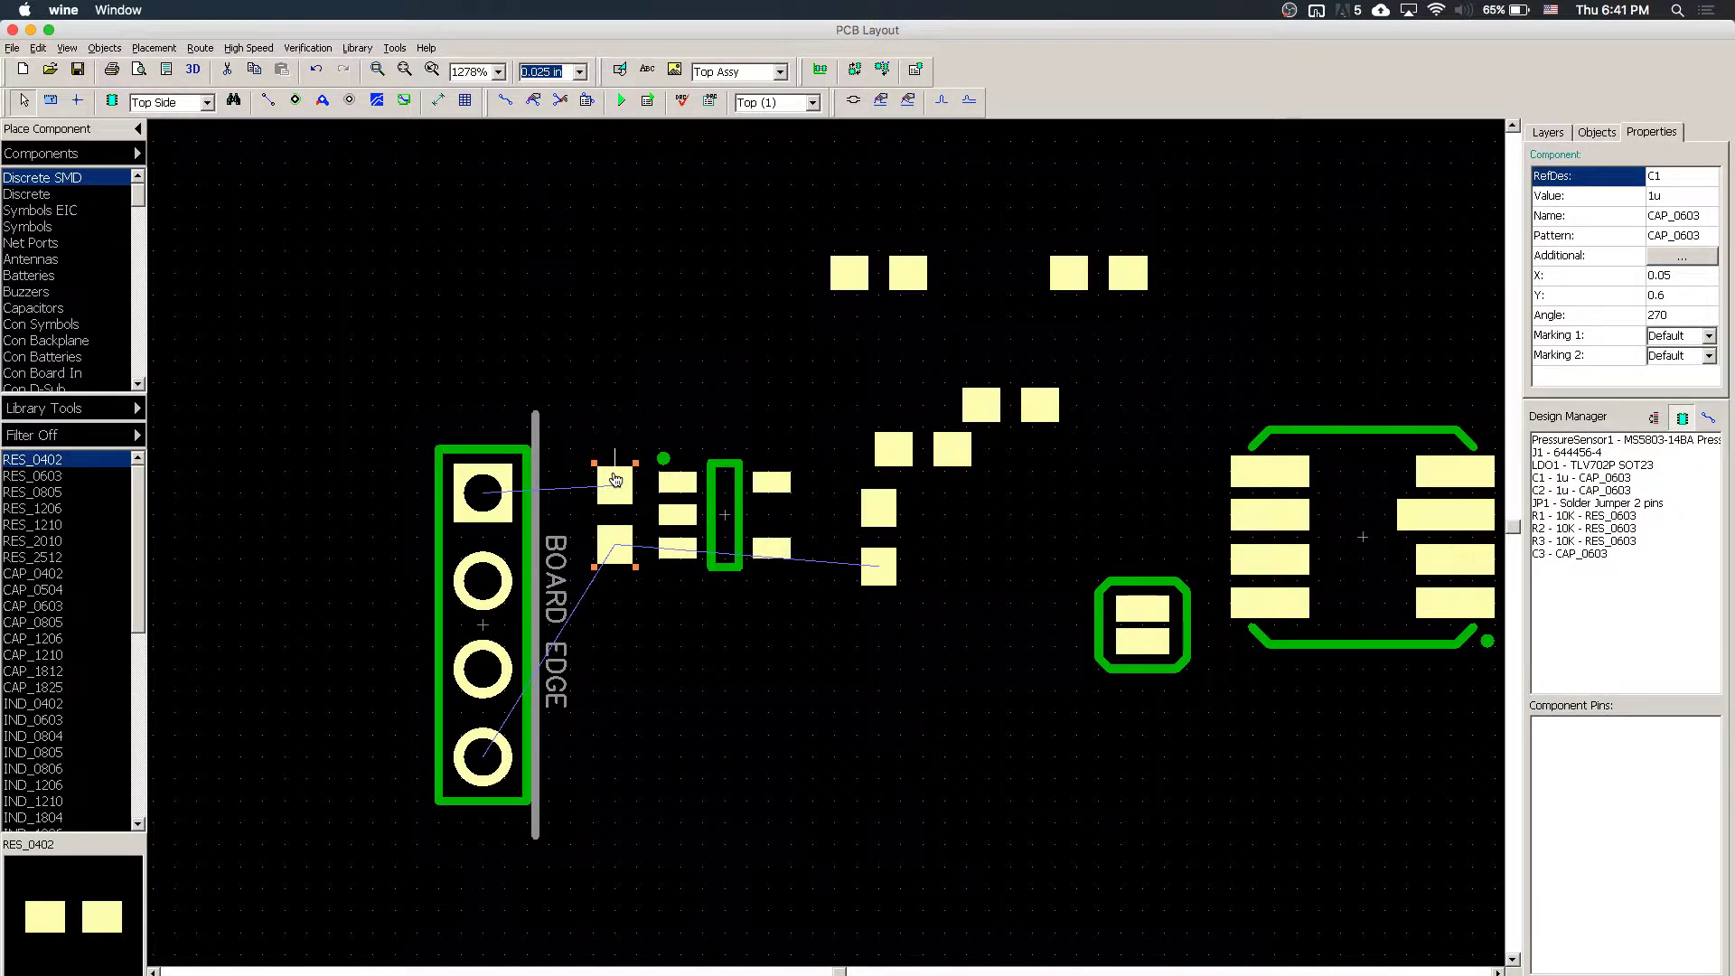
{"action": "left_click_drag", "start_coordinate": [493, 482], "coordinate": [516, 482]}
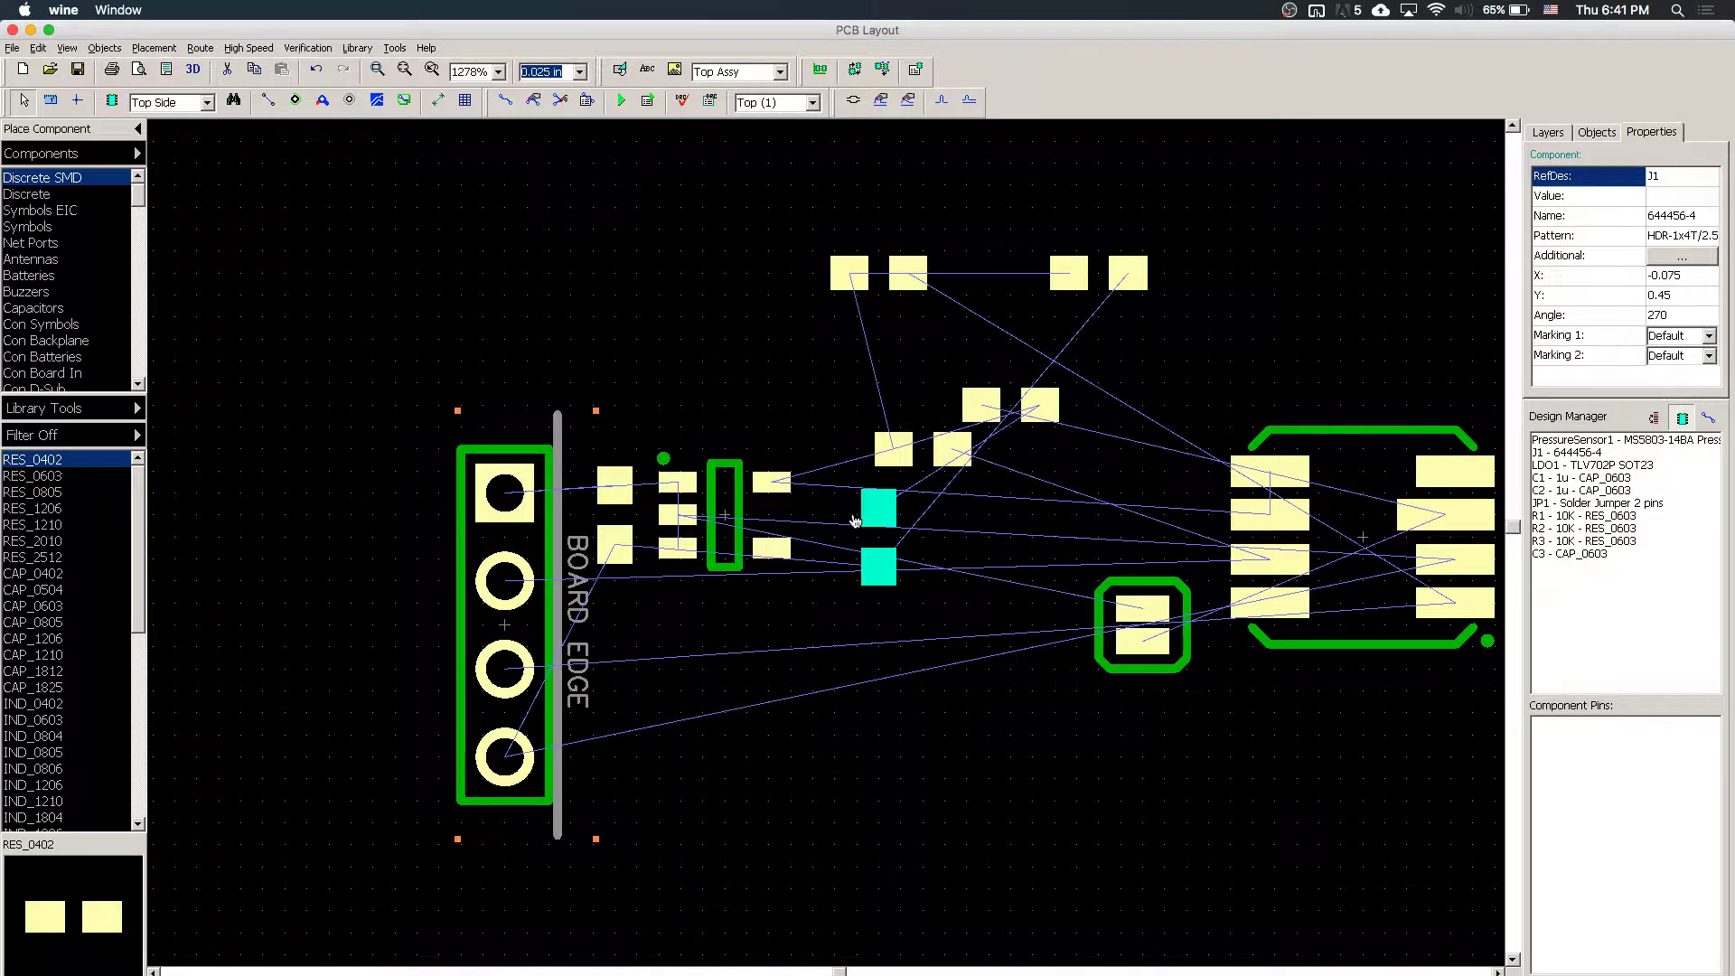
{"action": "left_click_drag", "start_coordinate": [878, 513], "coordinate": [834, 492]}
{"action": "left_click", "coordinate": [856, 663]}
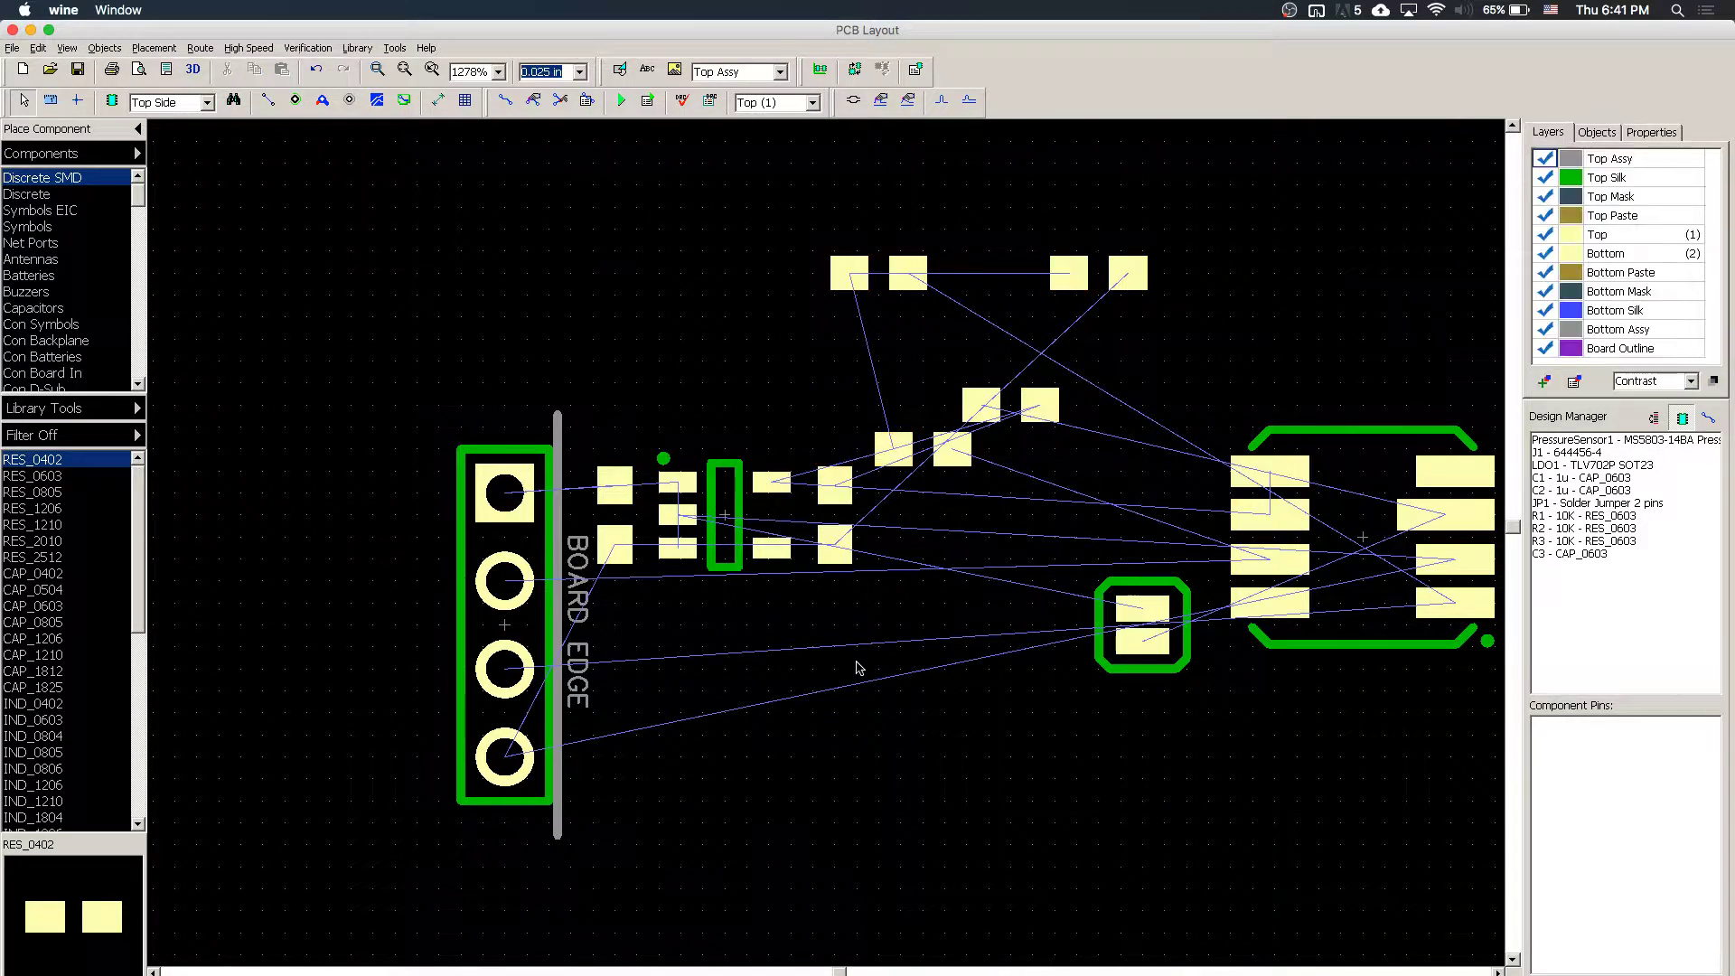
- Manually route a top-layer trace from J1's square pad through C1's upper pad to LDO1's upper-left pad
{"action": "scroll", "coordinate": [856, 663], "scroll_direction": "up", "scroll_amount": 3}
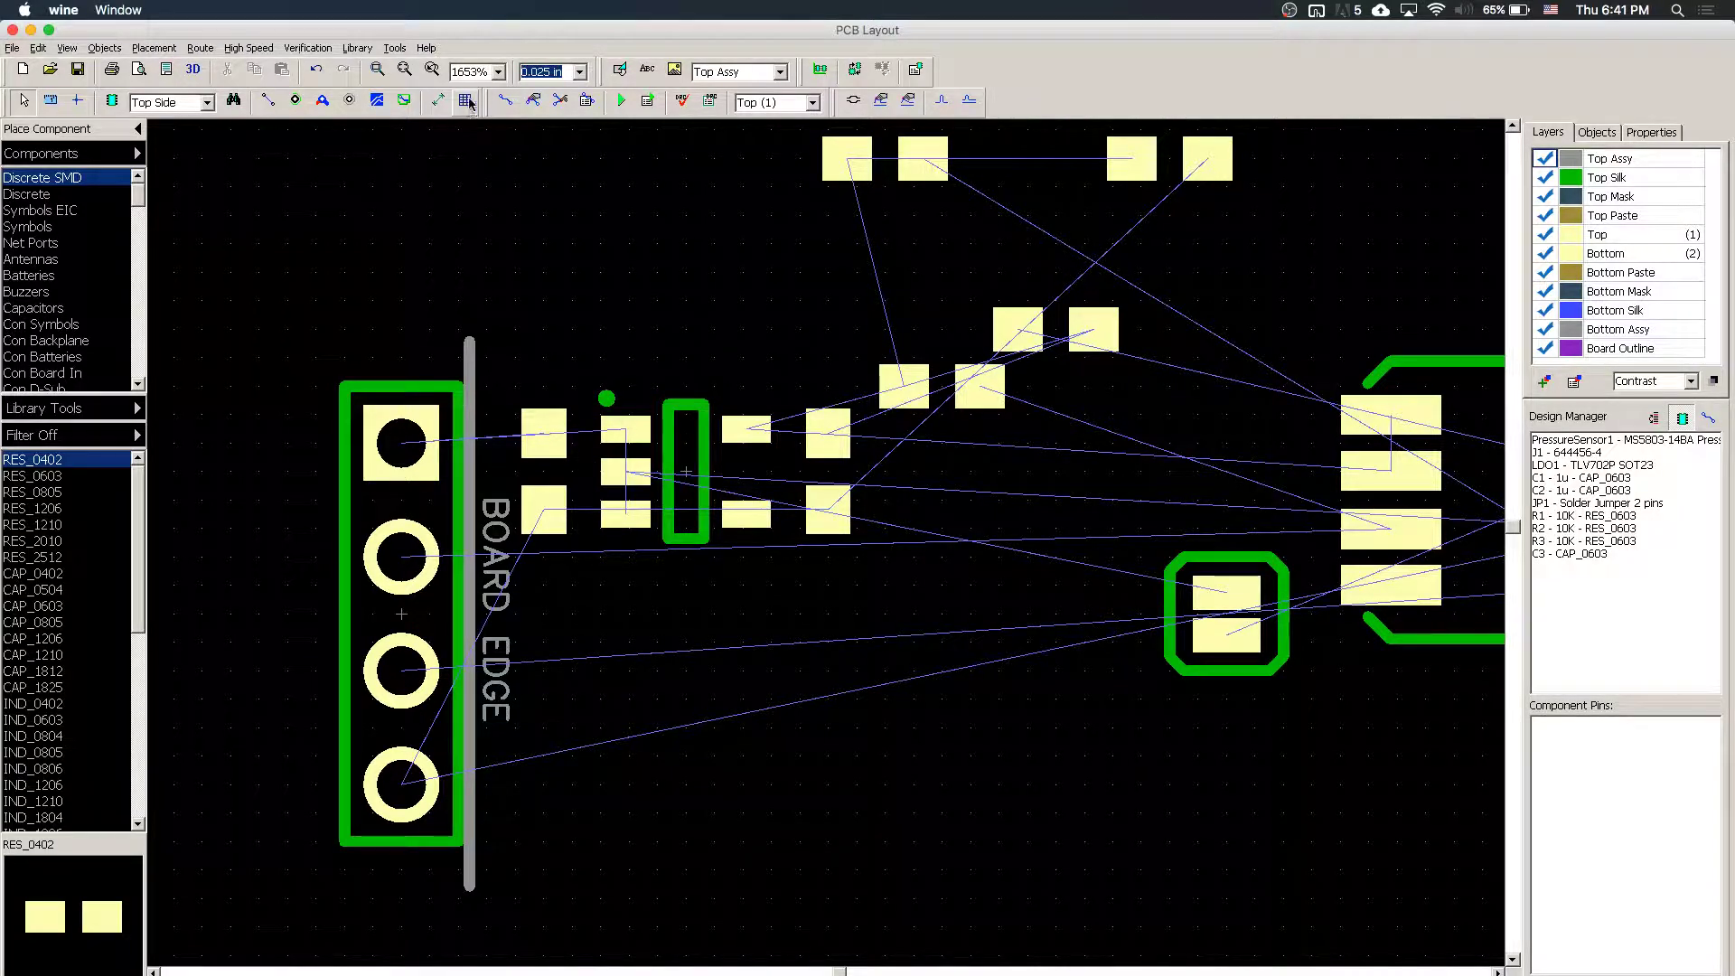
{"action": "left_click", "coordinate": [505, 101]}
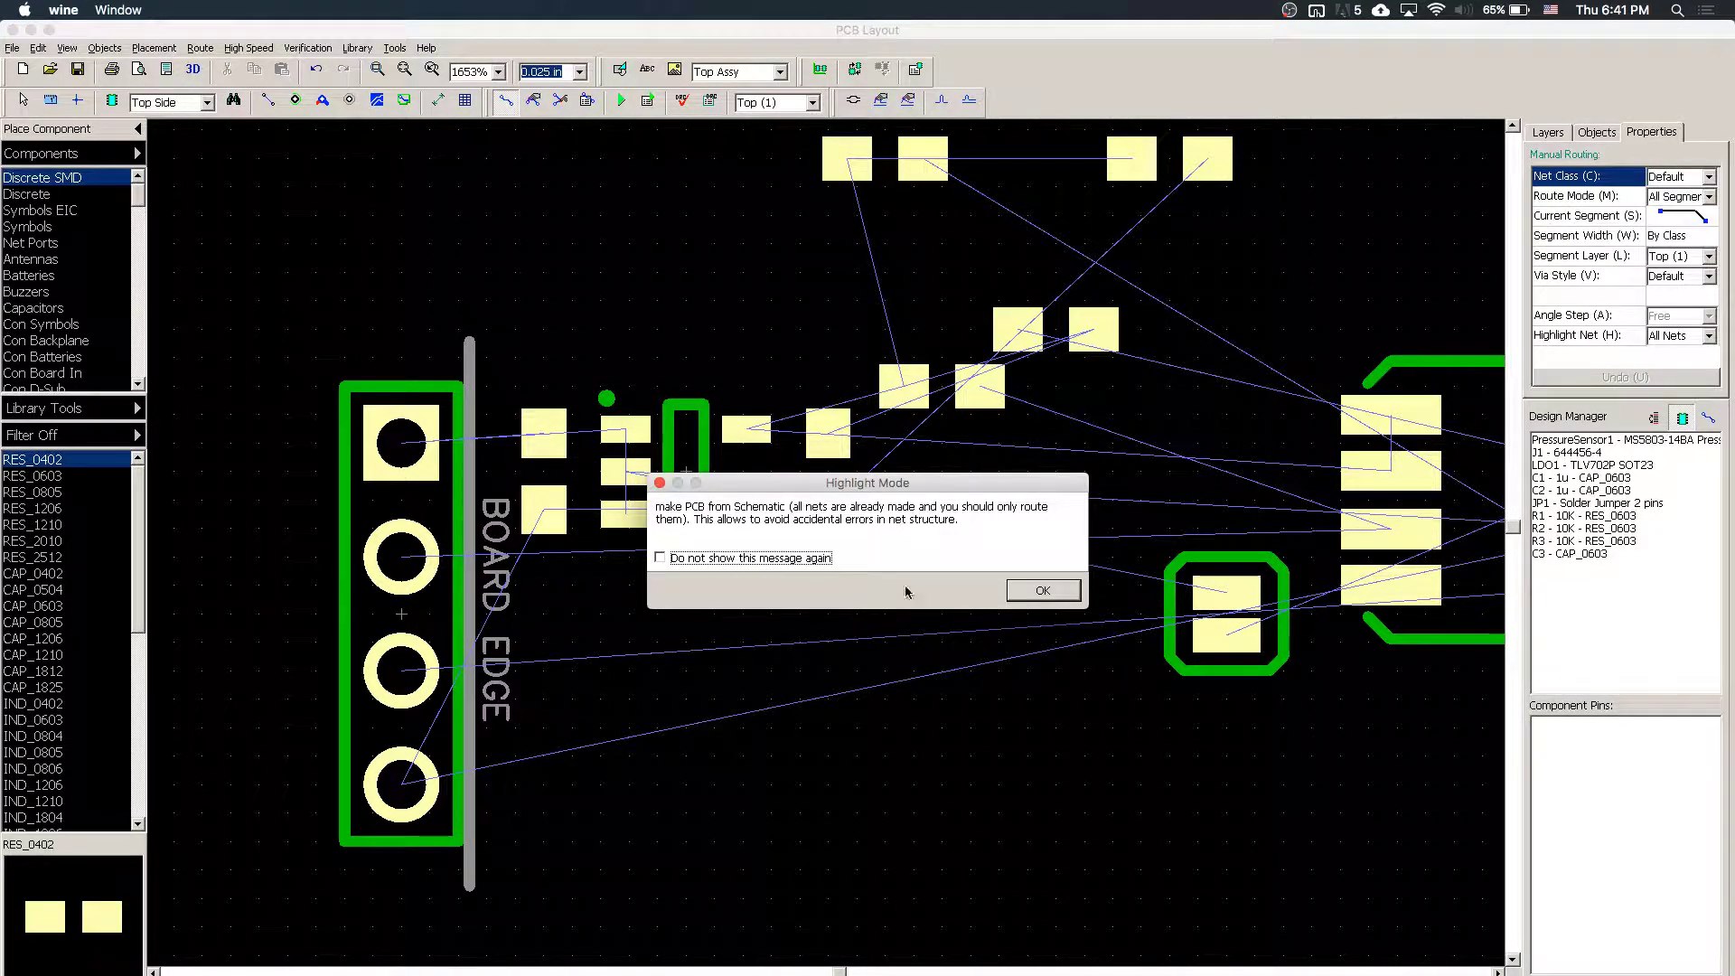
{"action": "left_click", "coordinate": [1046, 590]}
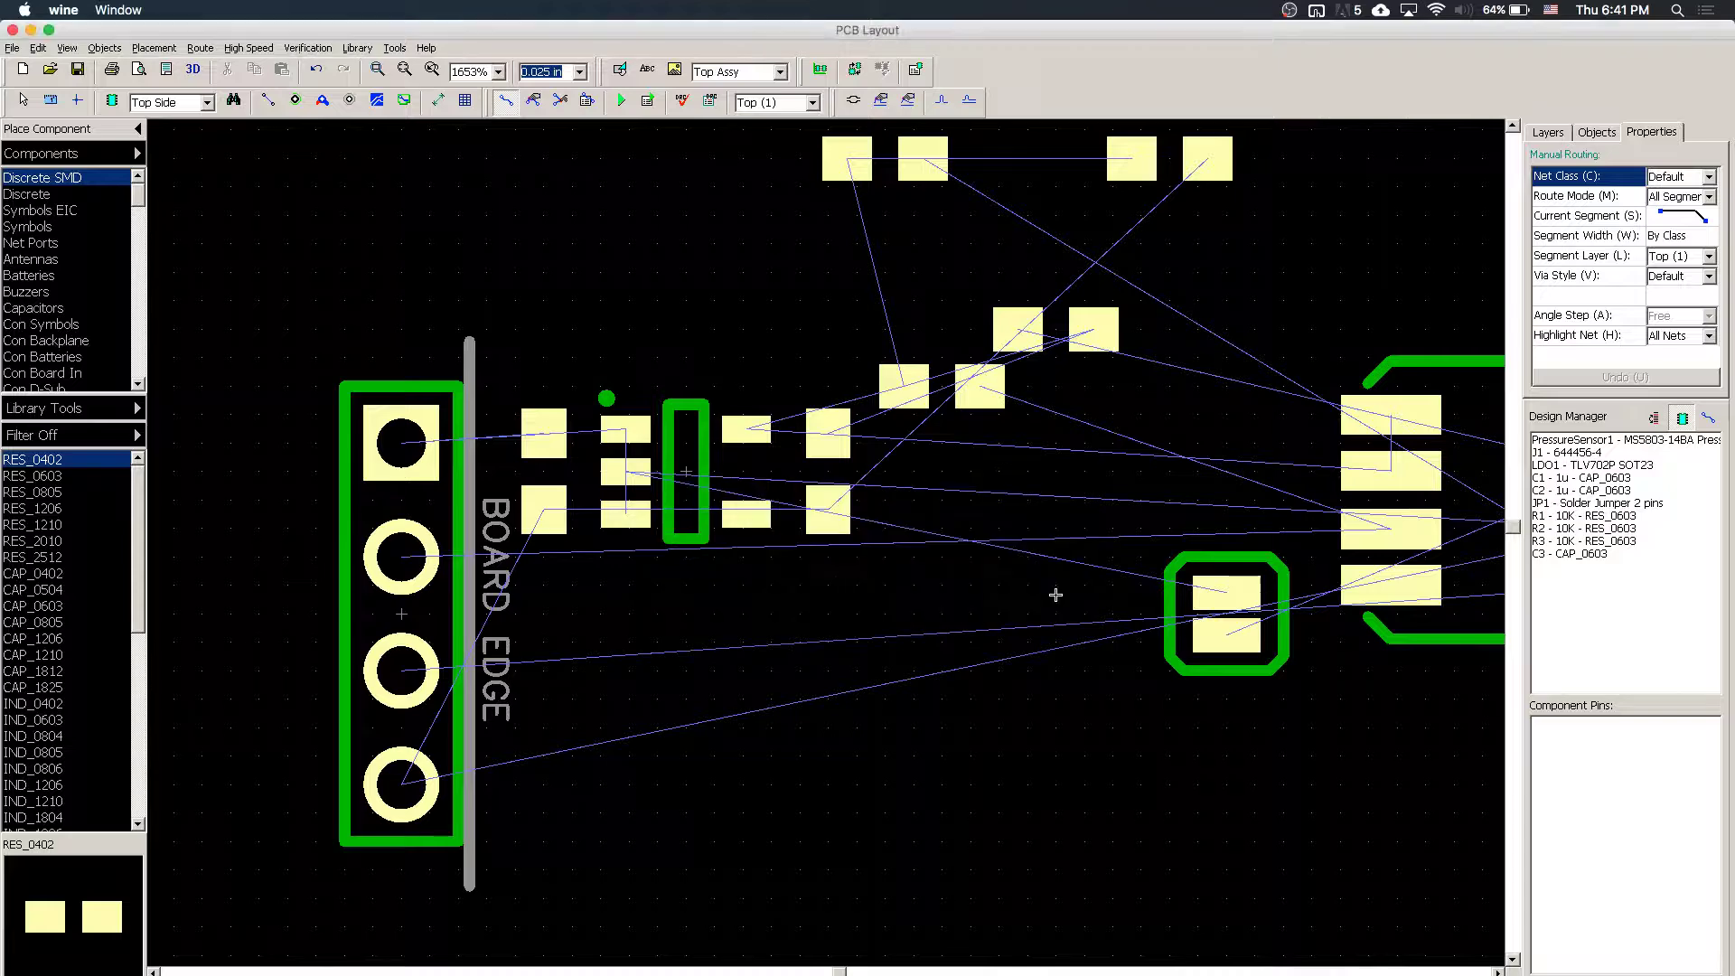
{"action": "left_click", "coordinate": [402, 439]}
{"action": "left_click", "coordinate": [550, 429]}
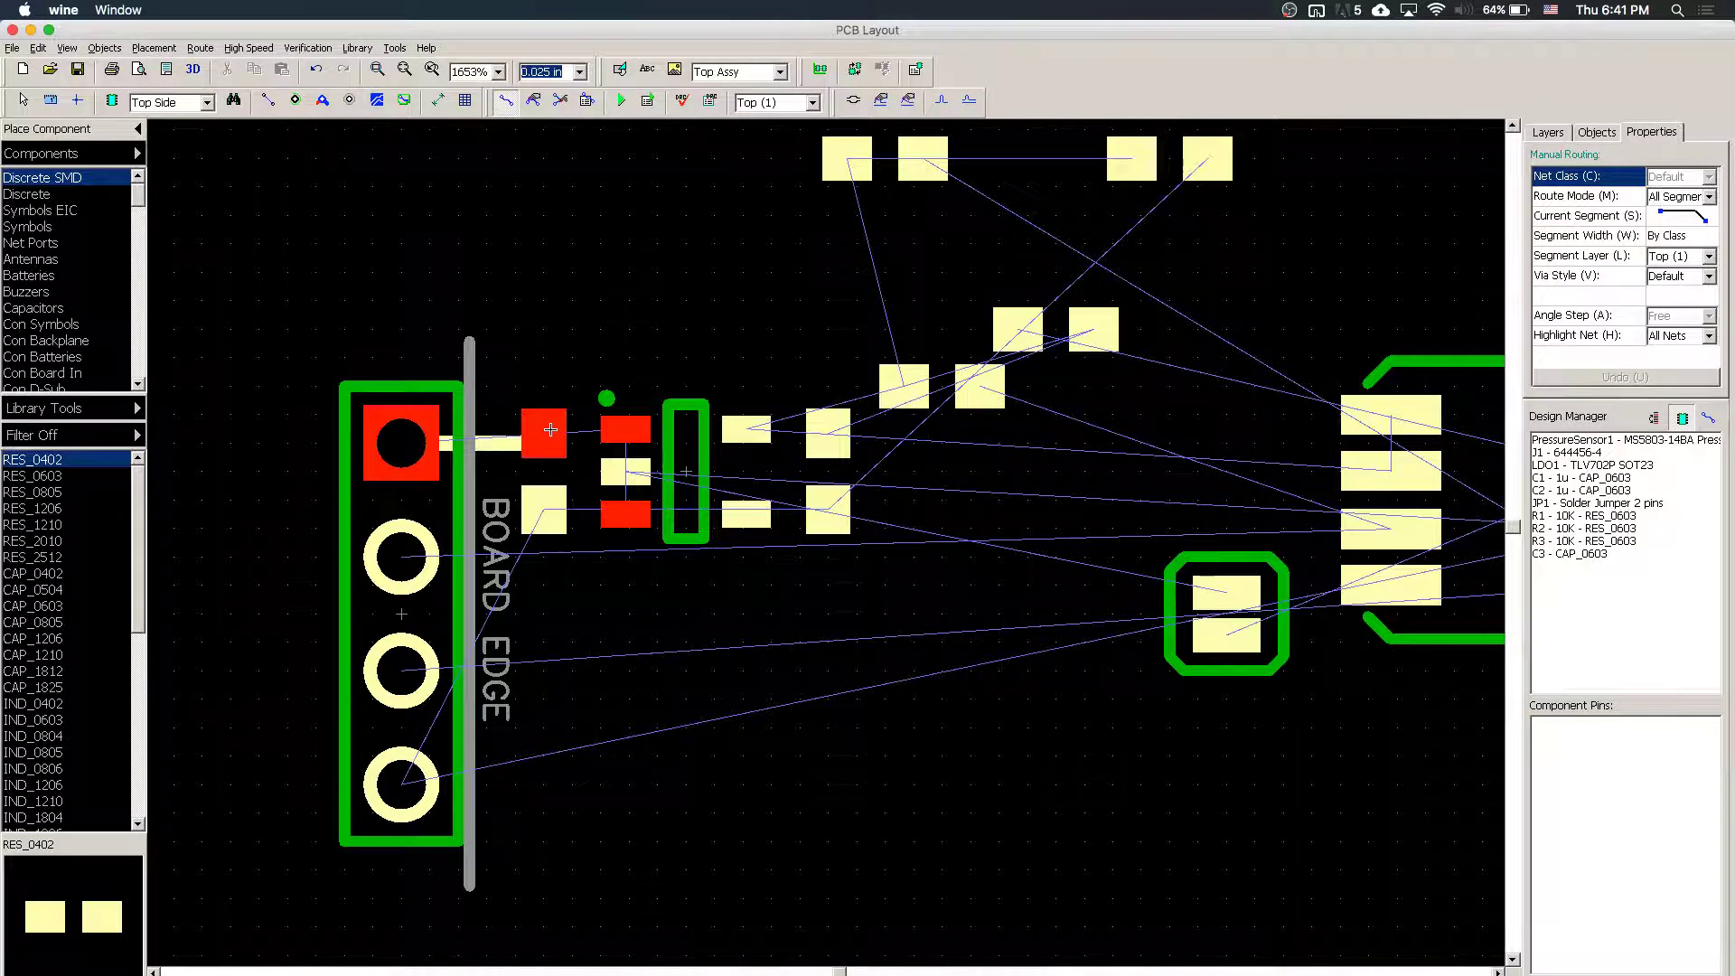
{"action": "left_click", "coordinate": [550, 431]}
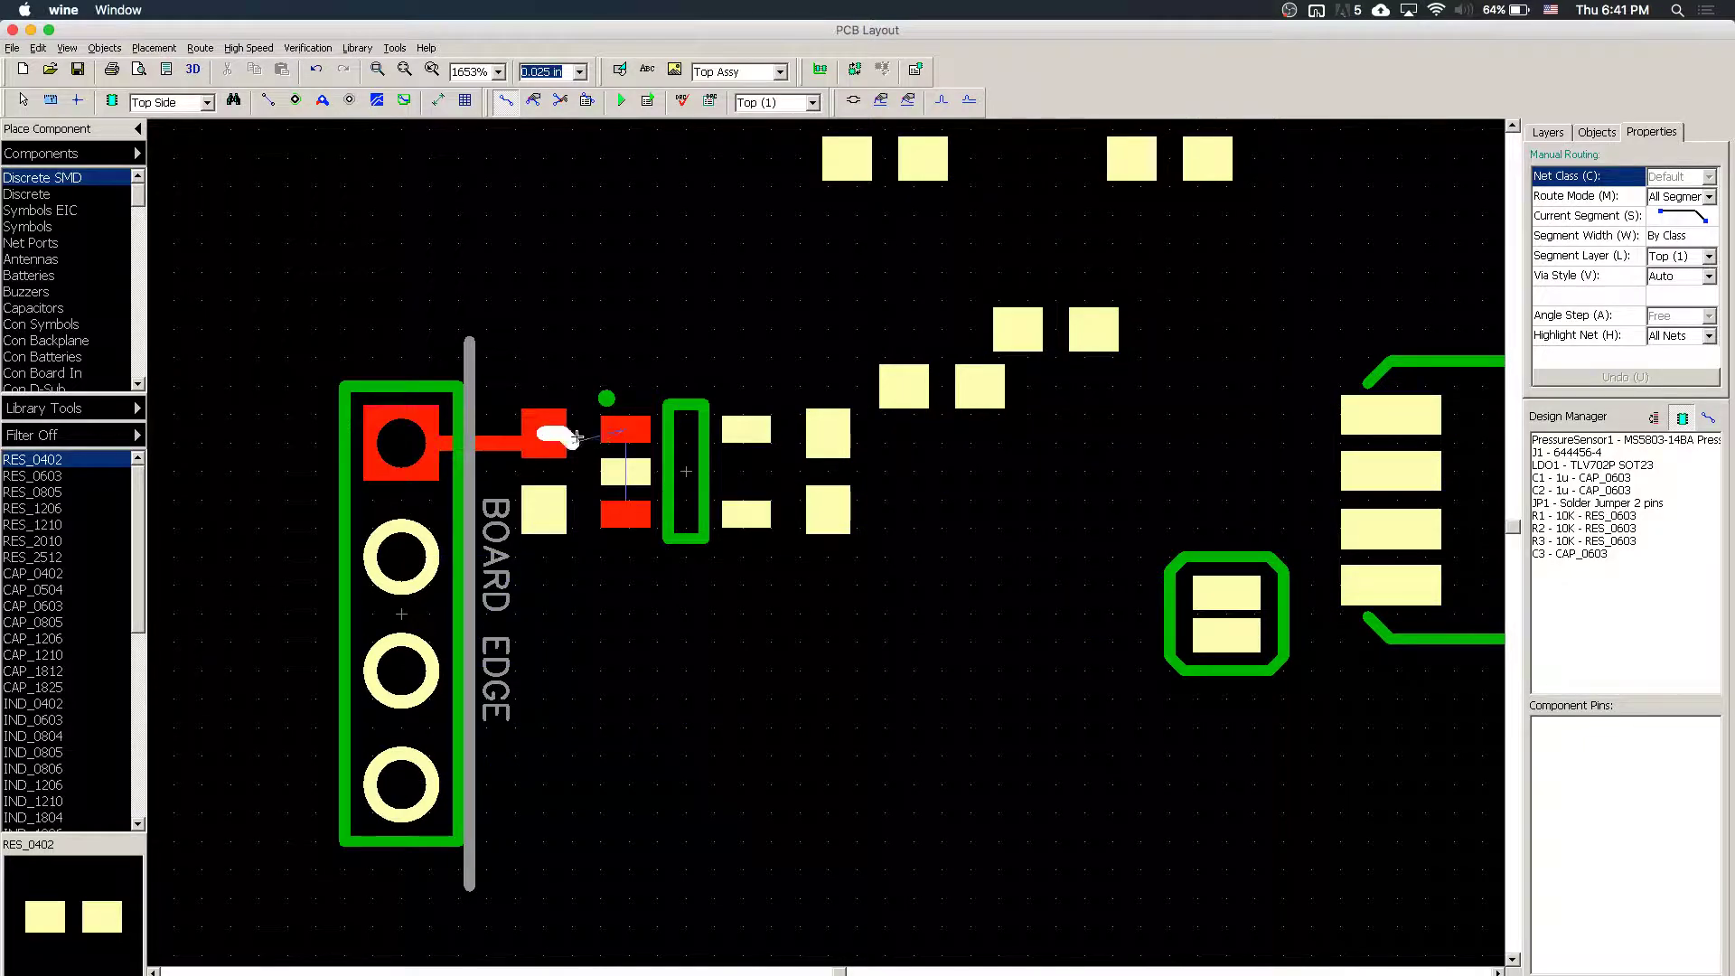
{"action": "left_click", "coordinate": [624, 430]}
{"action": "left_click", "coordinate": [626, 428]}
{"action": "left_click", "coordinate": [546, 433]}
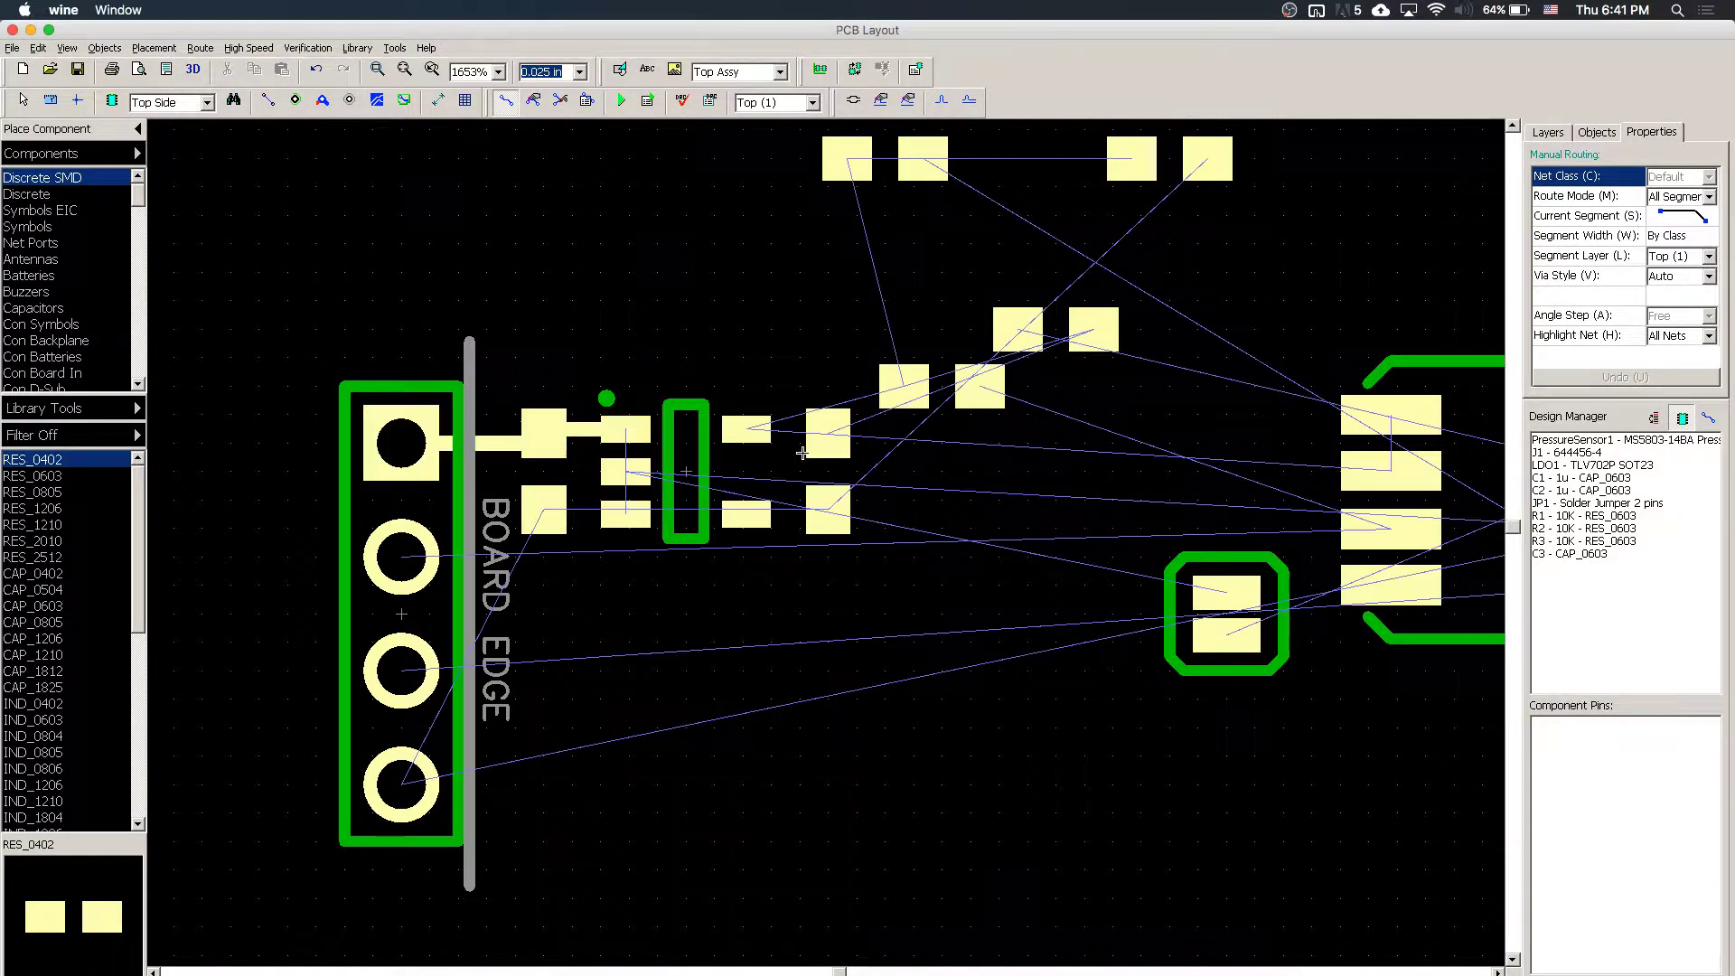
- Route a trace from LDO1's upper-left pad through the inside of its body to its lower-left pad
{"action": "left_click", "coordinate": [632, 426]}
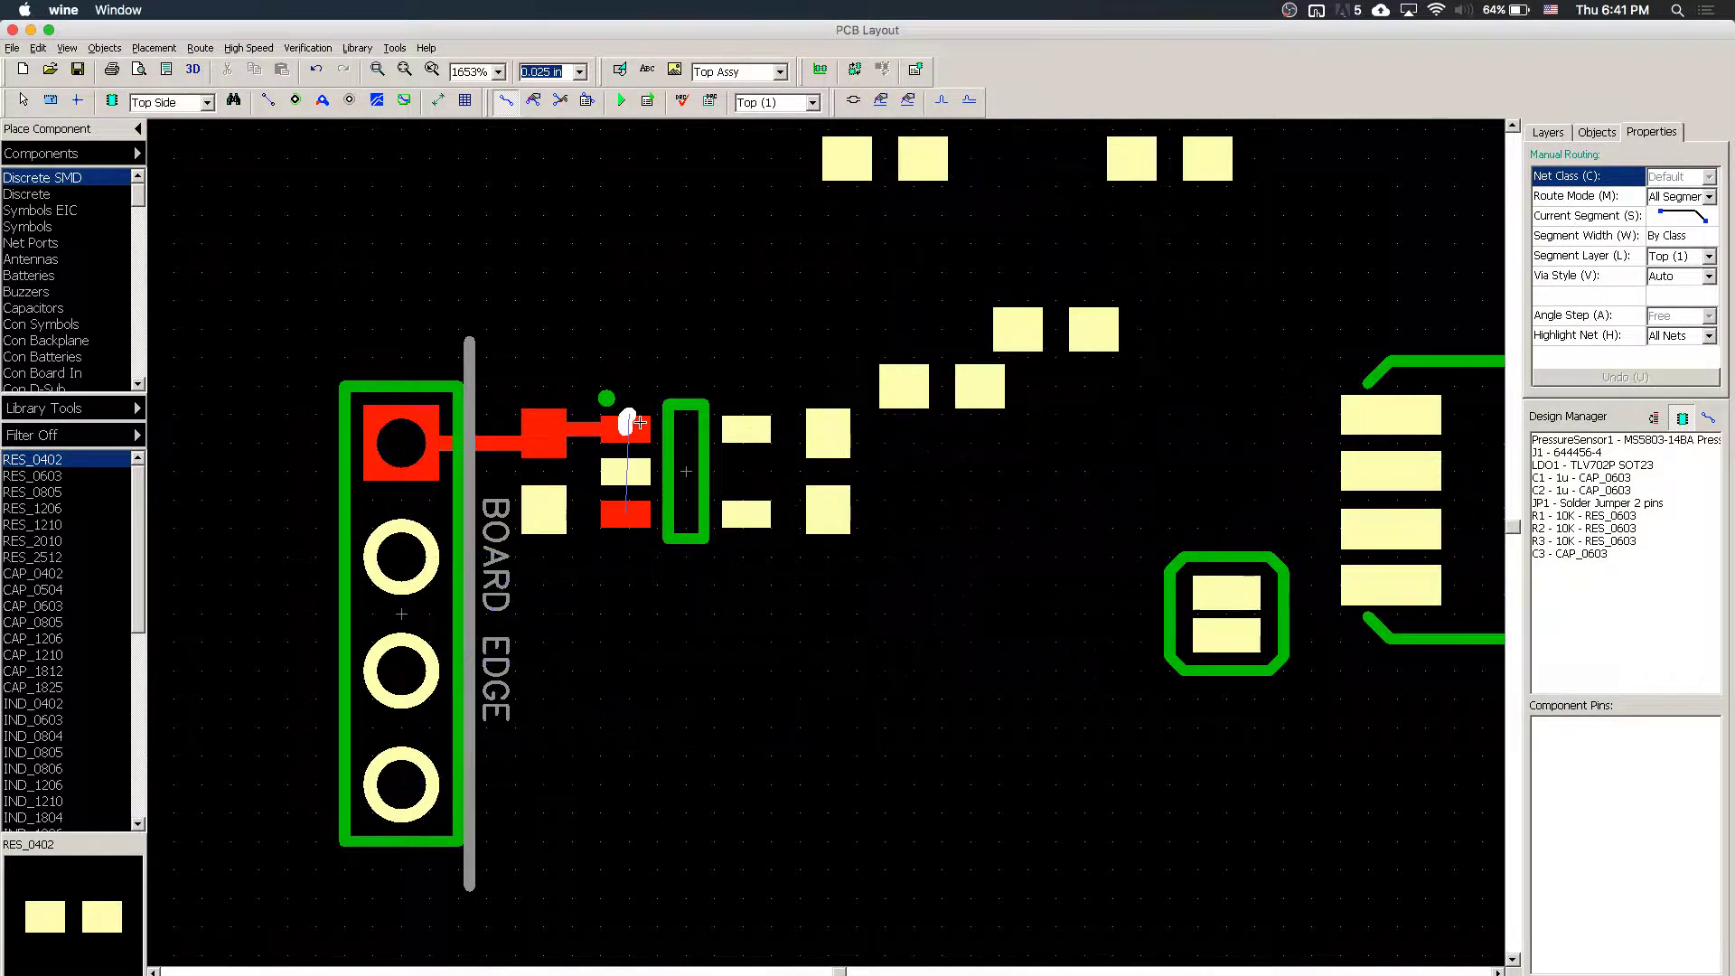
{"action": "left_click", "coordinate": [687, 448]}
{"action": "left_click", "coordinate": [686, 503]}
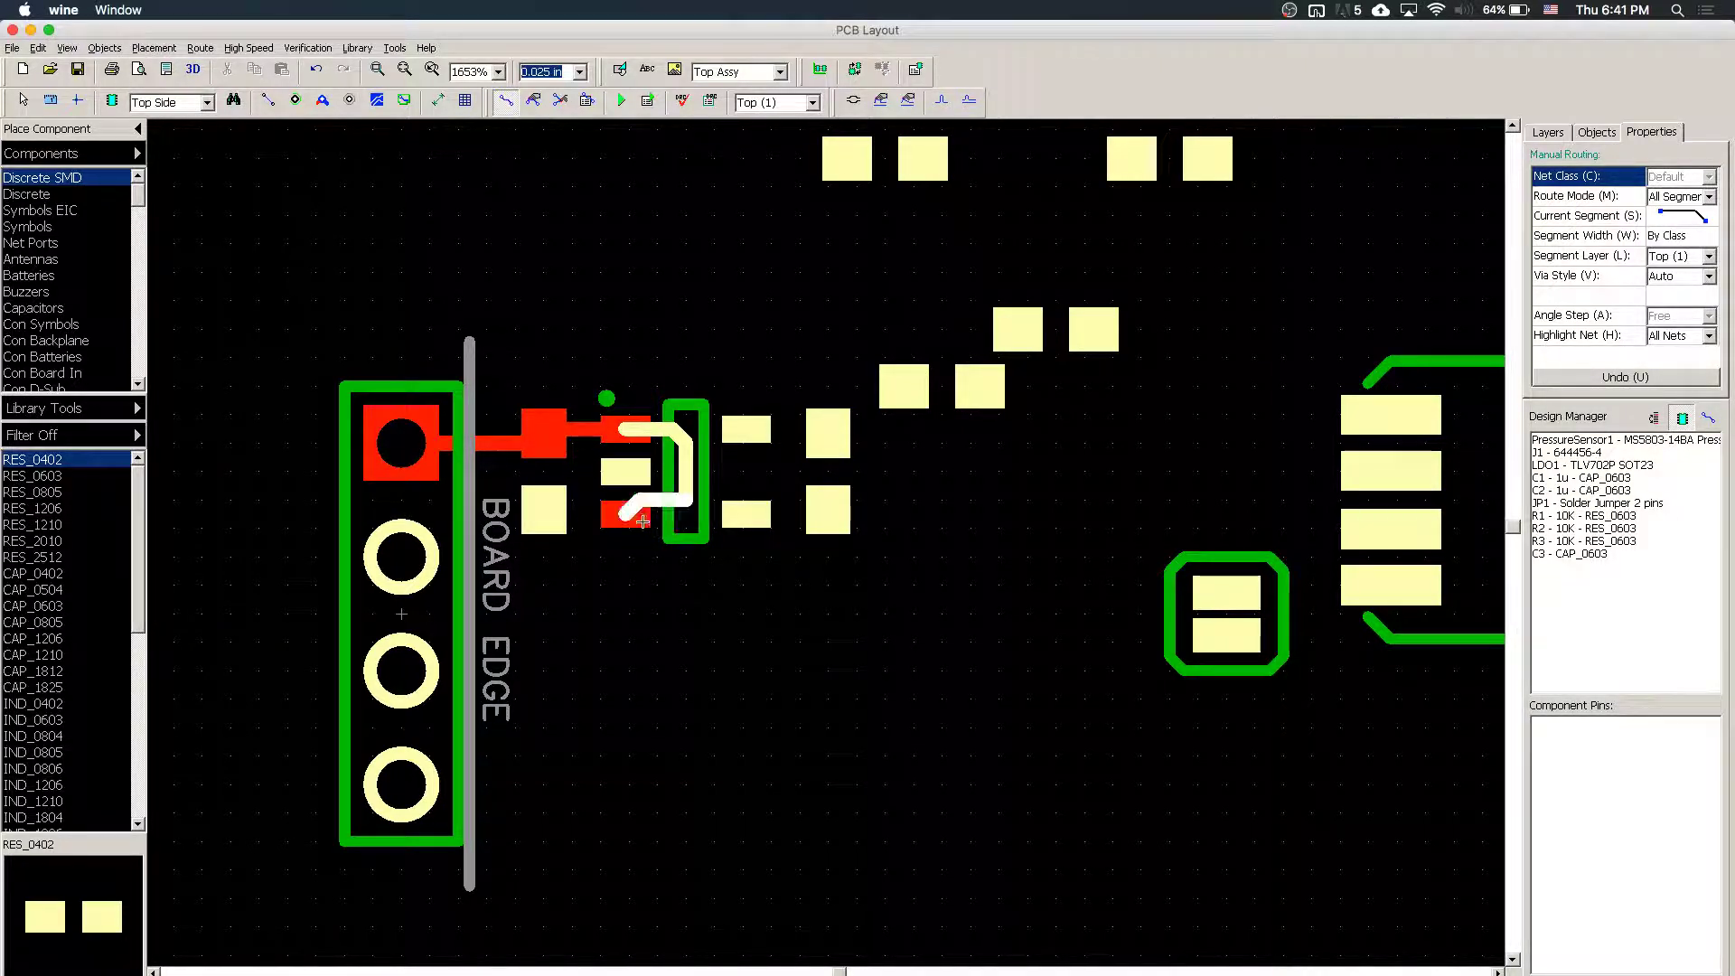
{"action": "key", "text": "Return"}
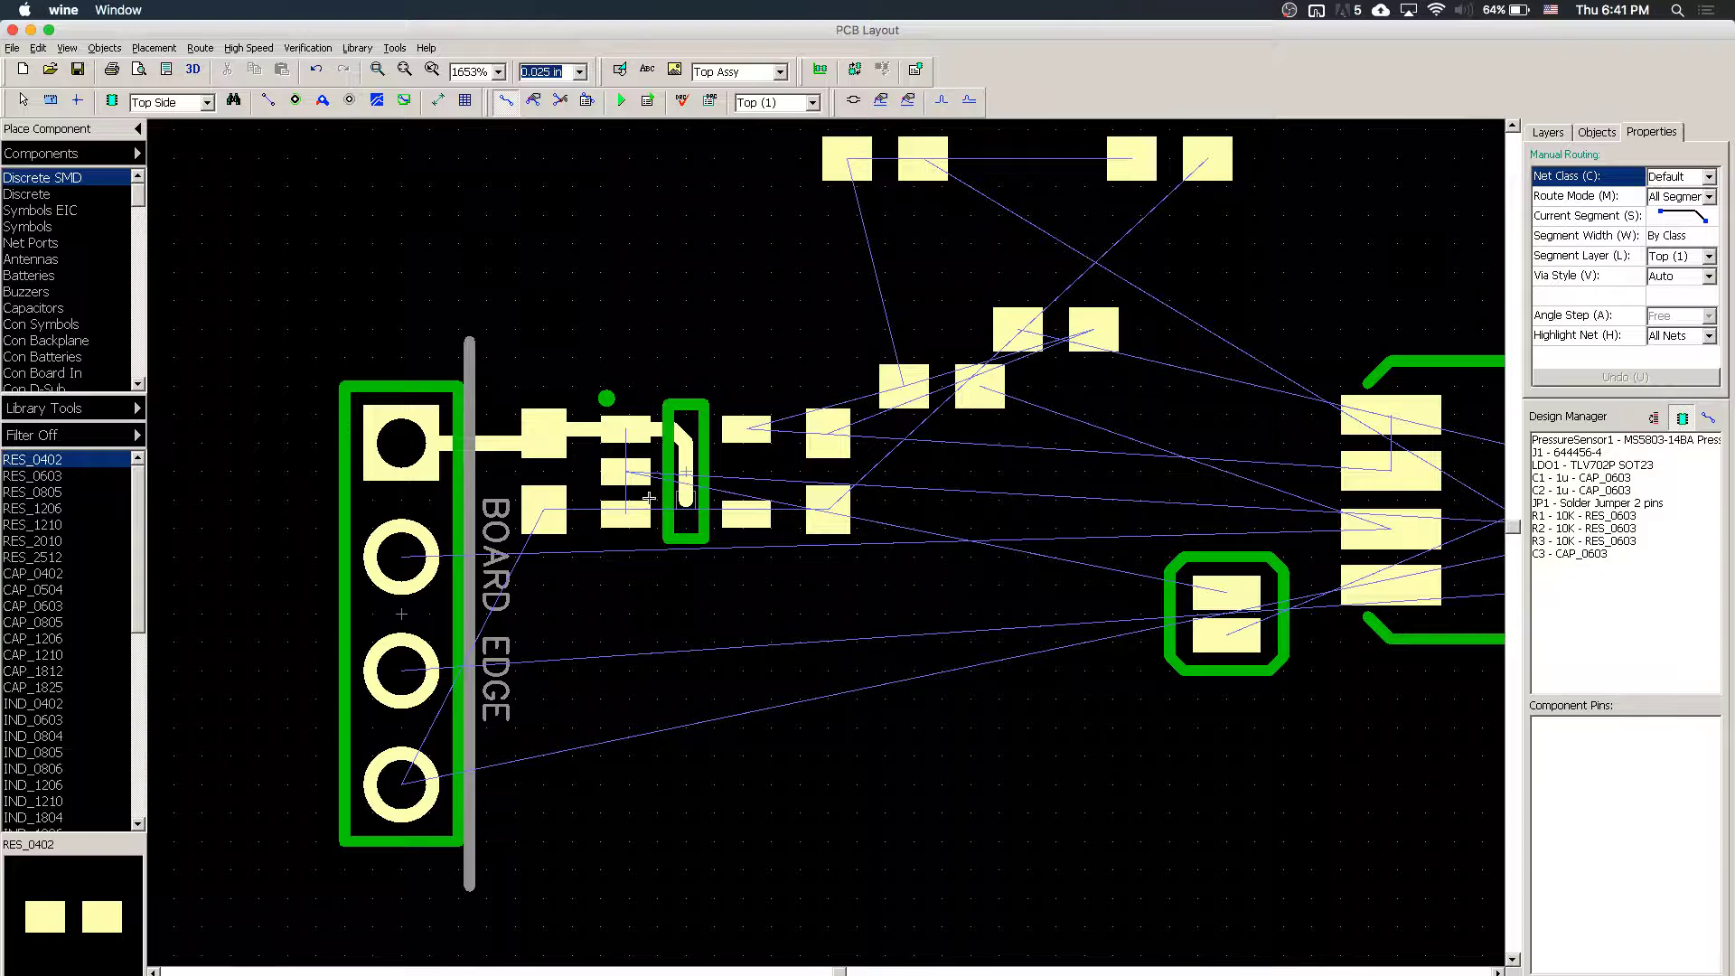
{"action": "left_click", "coordinate": [629, 518]}
{"action": "left_click", "coordinate": [685, 501]}
- Route LDO1's middle-left pad to C1's lower pad and extend the trace down through a via onto the bottom layer
{"action": "left_click", "coordinate": [616, 471]}
{"action": "left_click", "coordinate": [536, 505]}
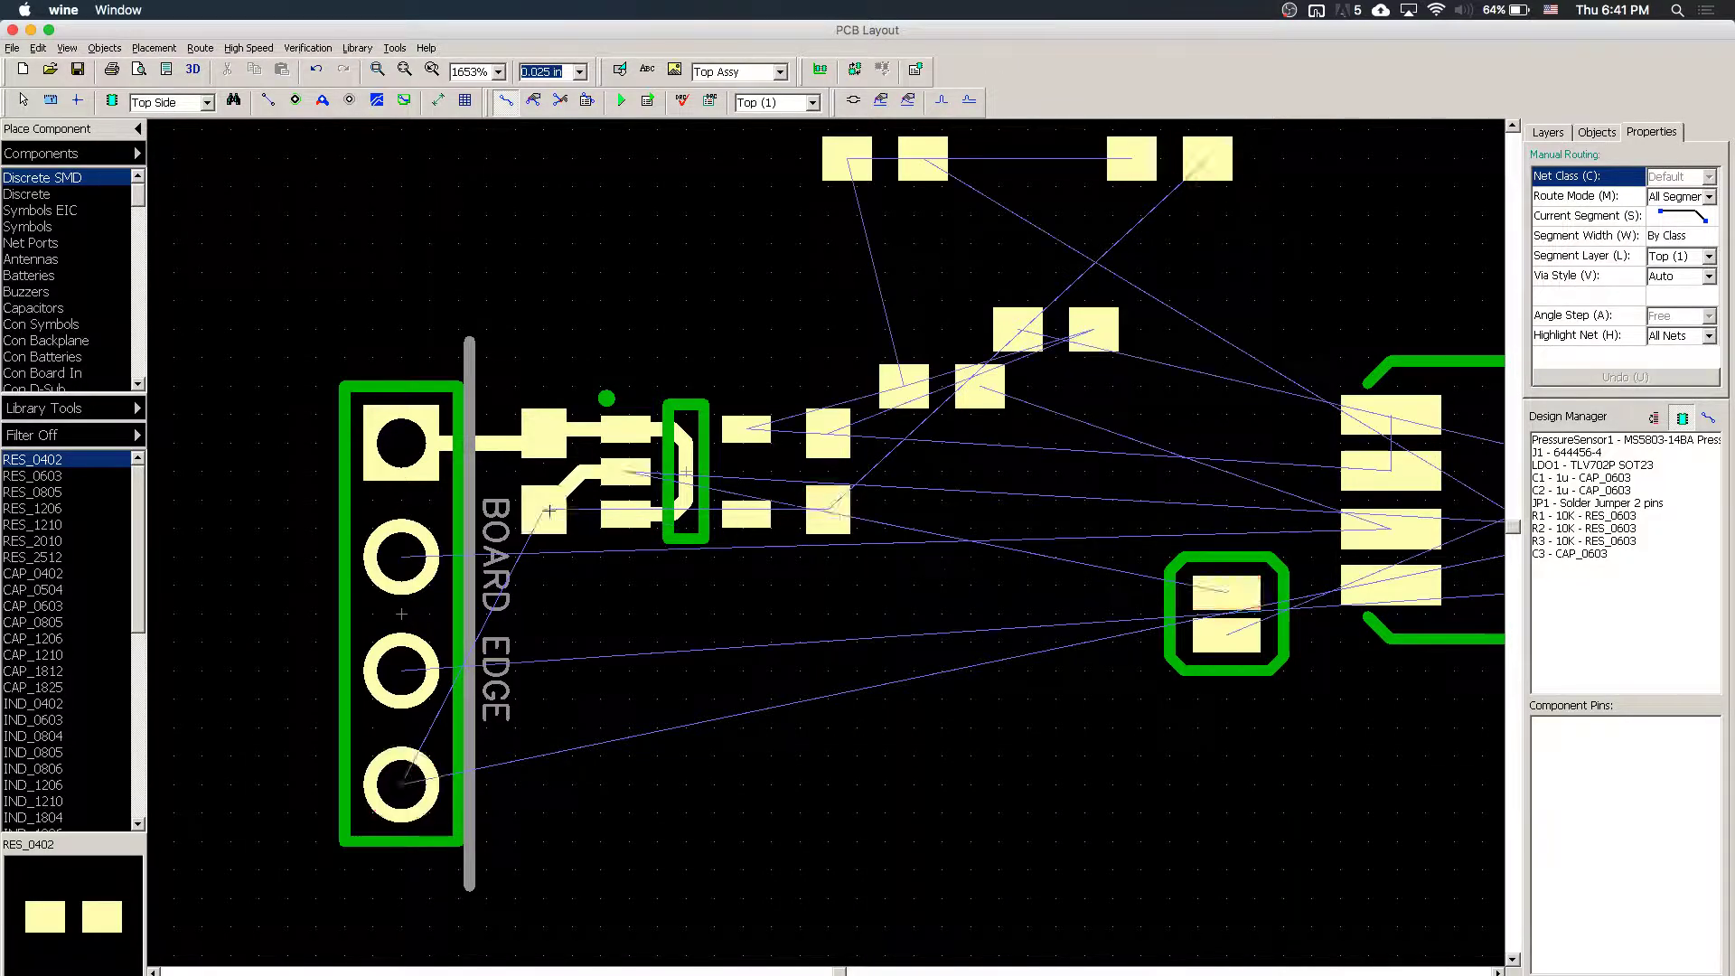
{"action": "left_click", "coordinate": [537, 505]}
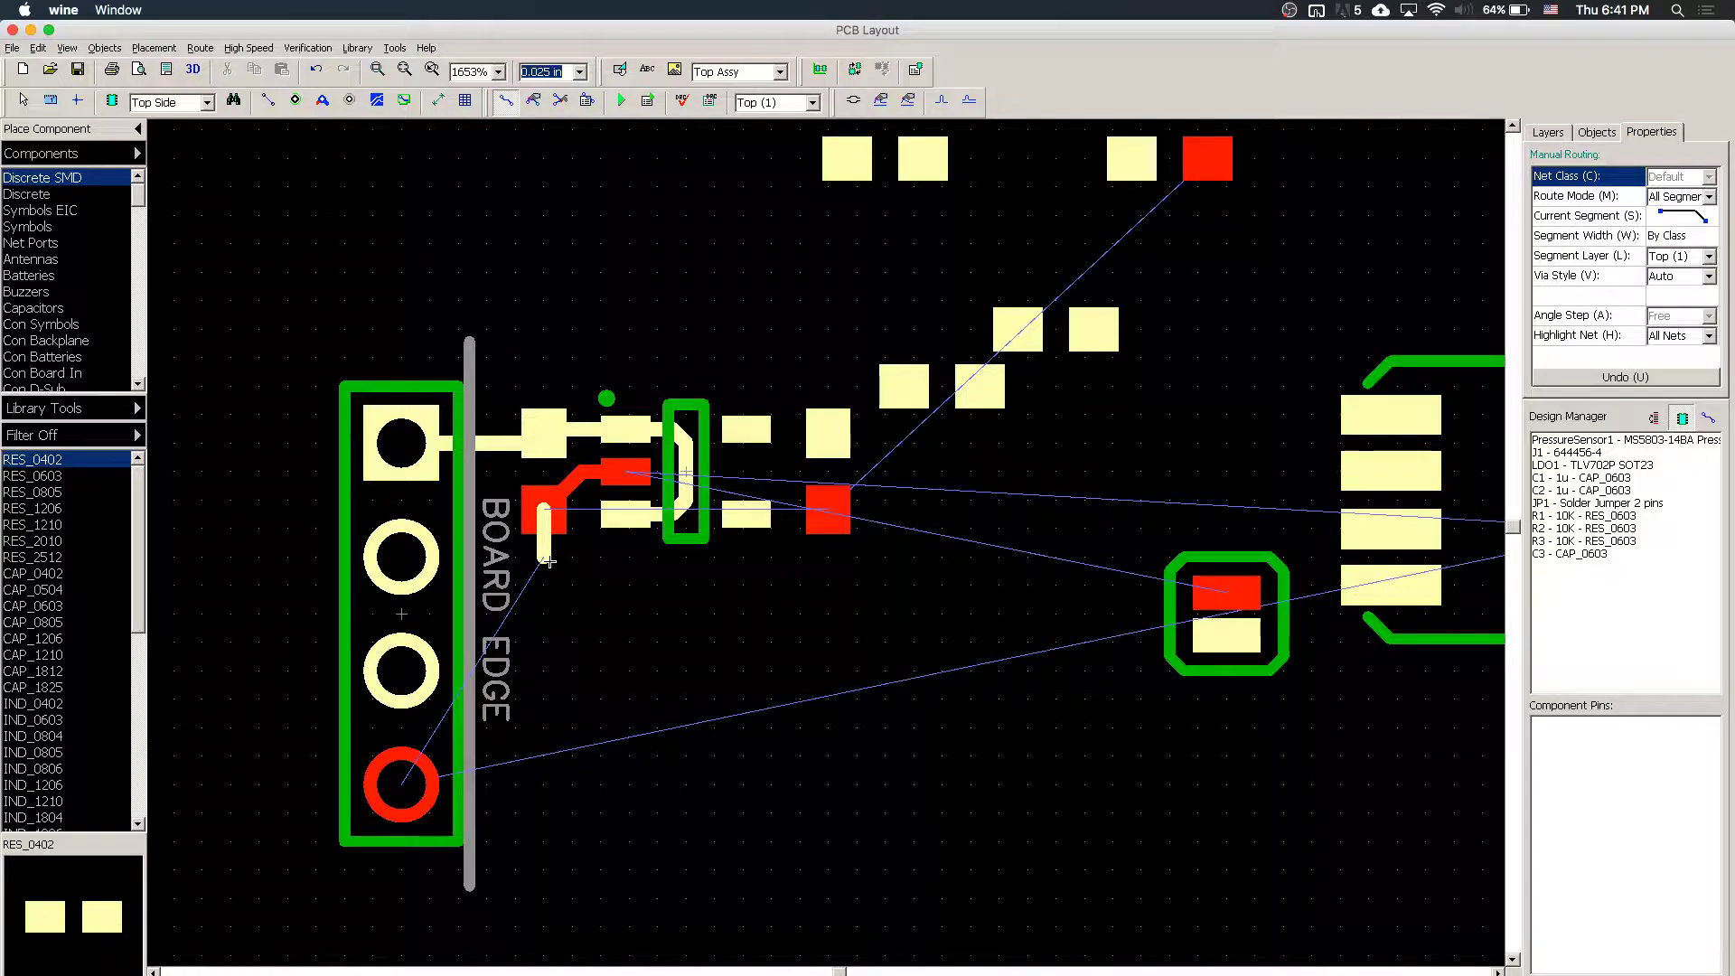
{"action": "key", "text": "l"}
{"action": "key", "text": "l"}
{"action": "key", "text": "l"}
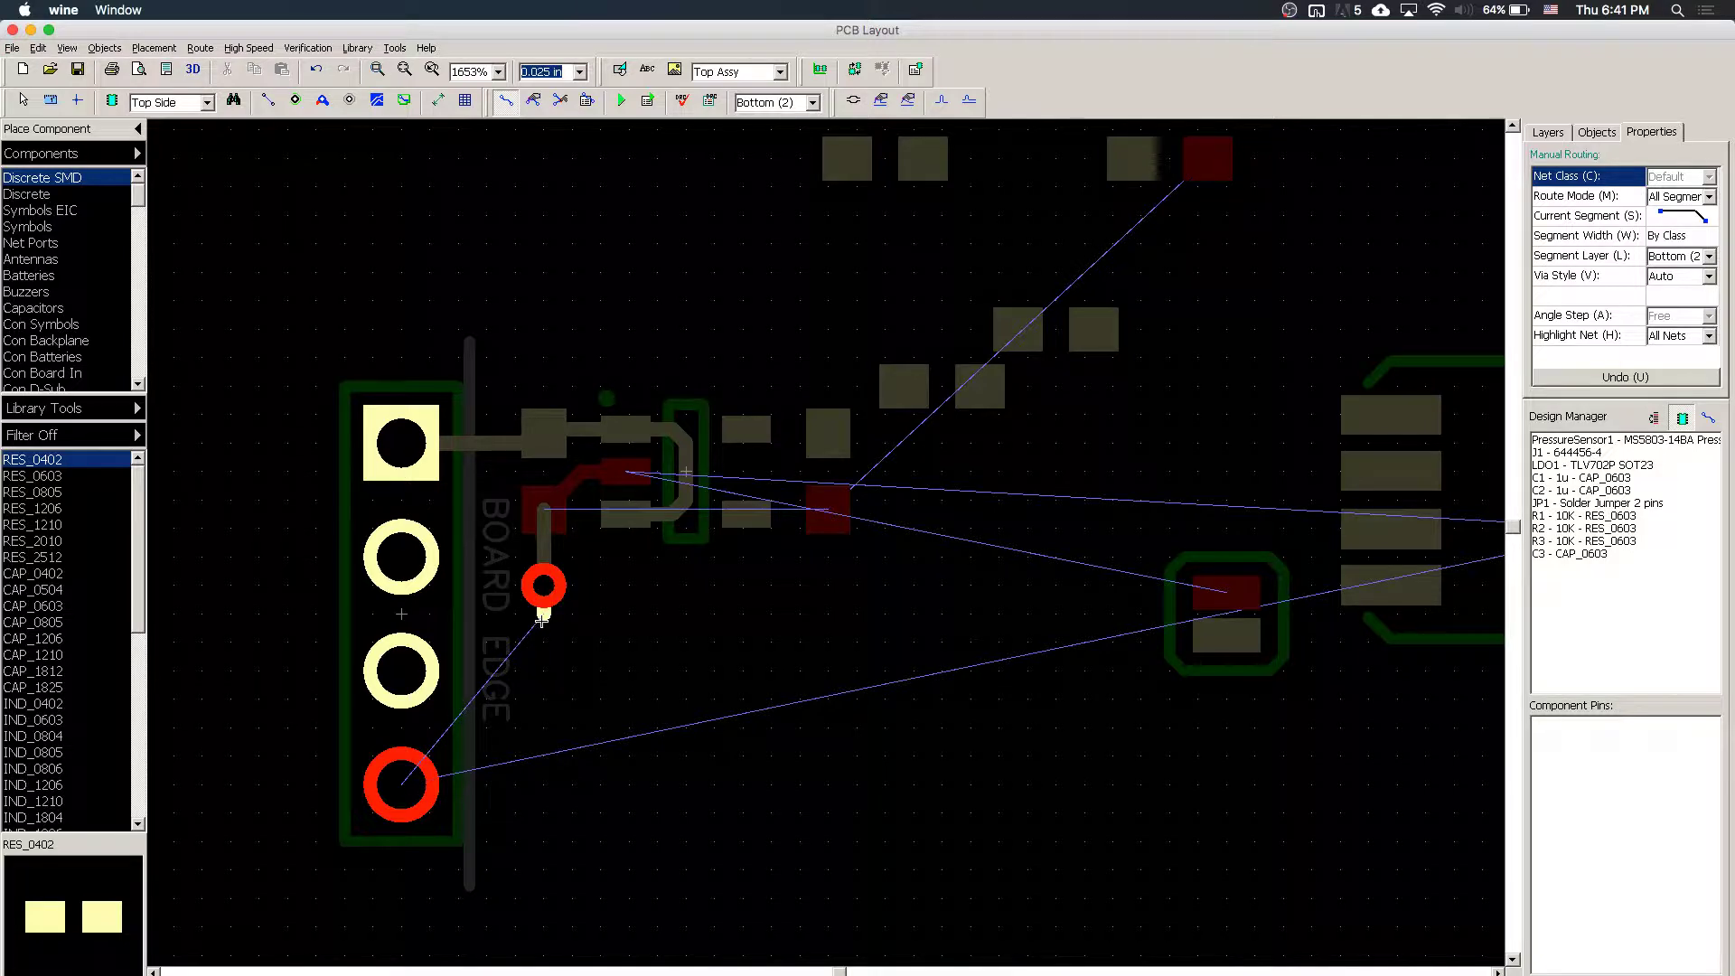
{"action": "key", "text": "Return"}
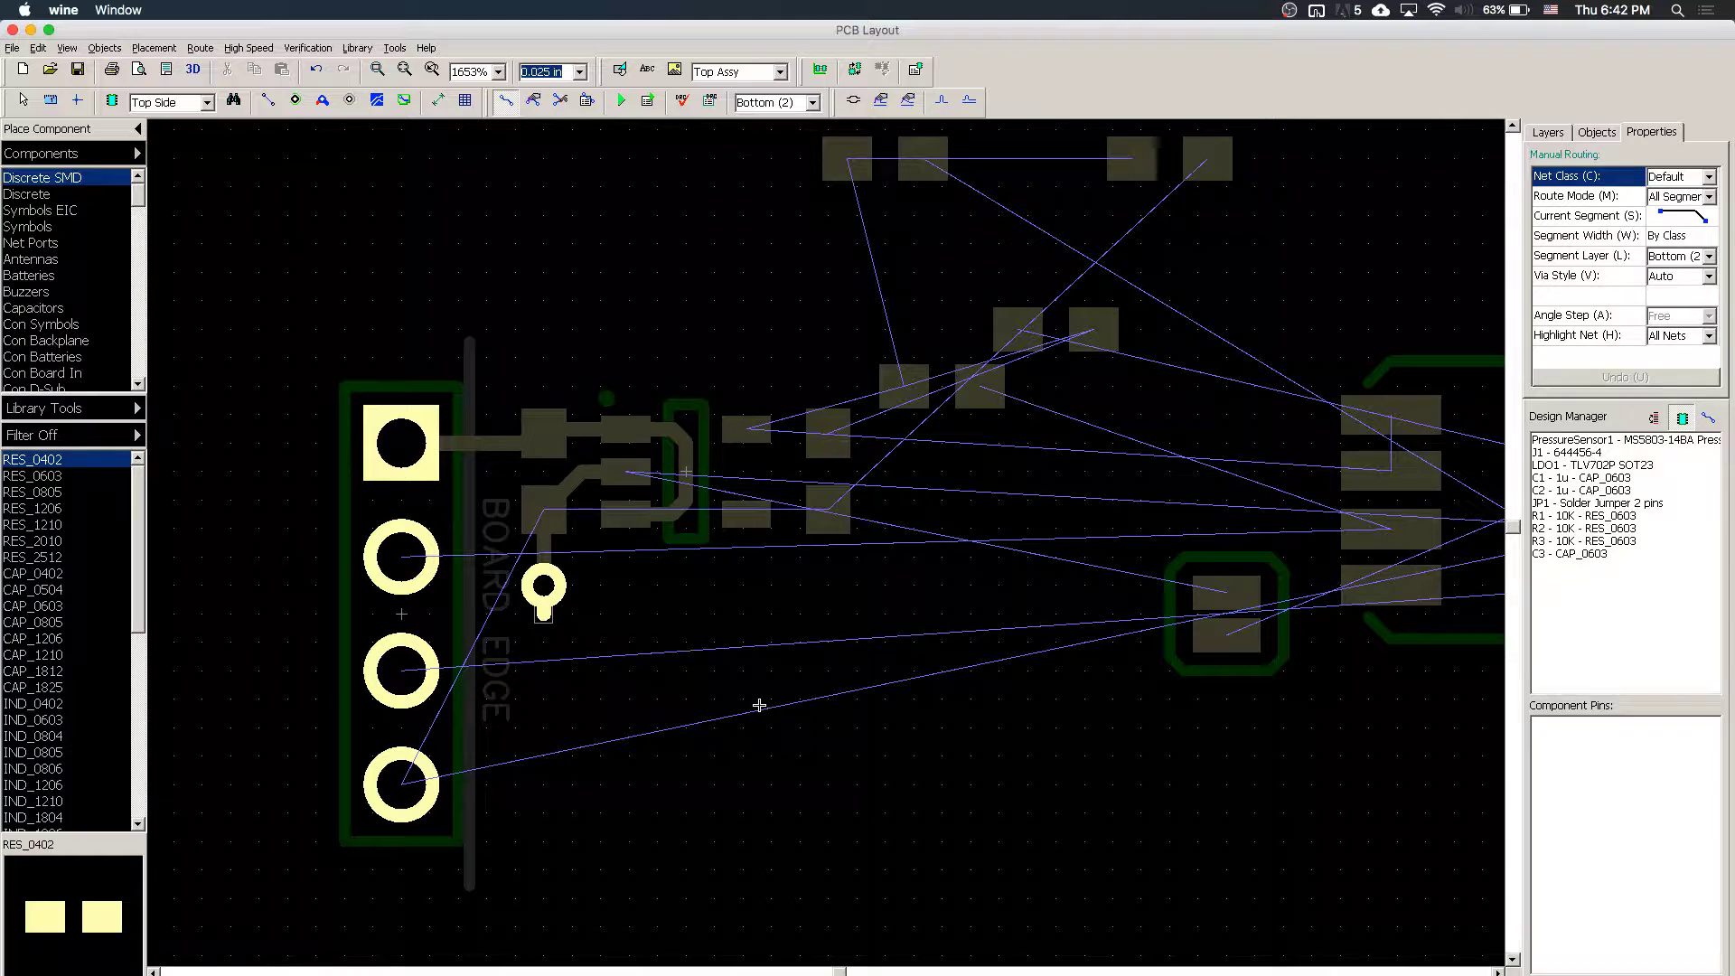
- Return to the top layer and route LDO1's upper-right pad to C2's upper pad
{"action": "key", "text": "l"}
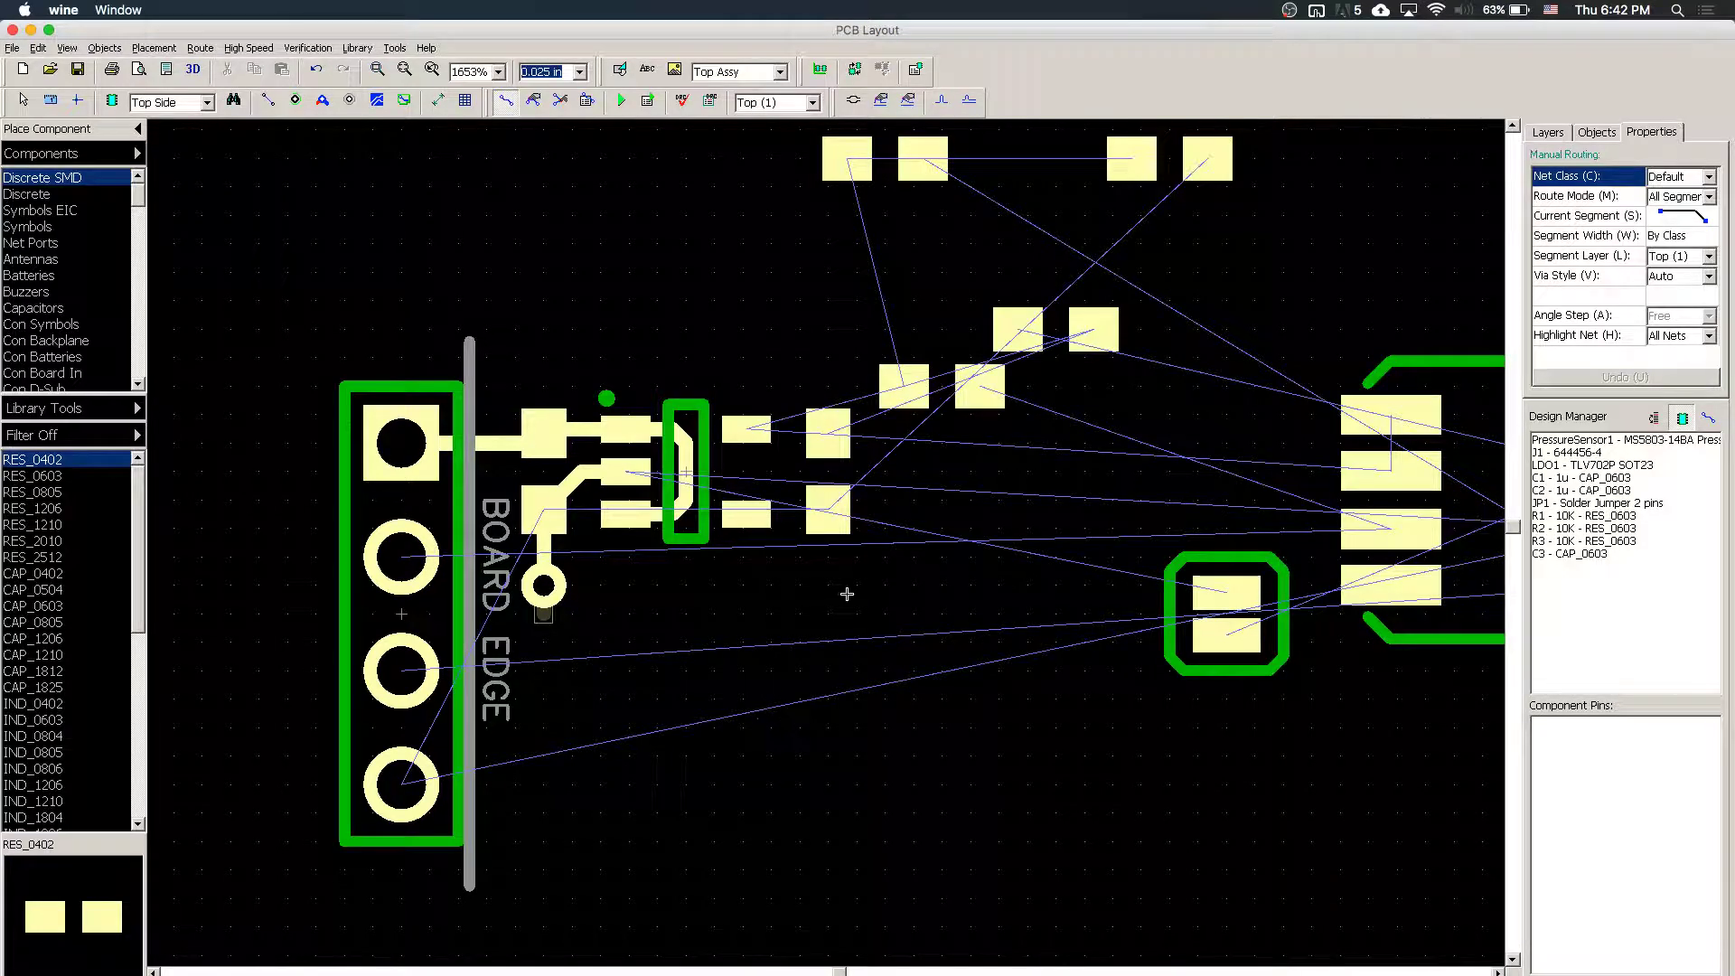
{"action": "left_click", "coordinate": [748, 421]}
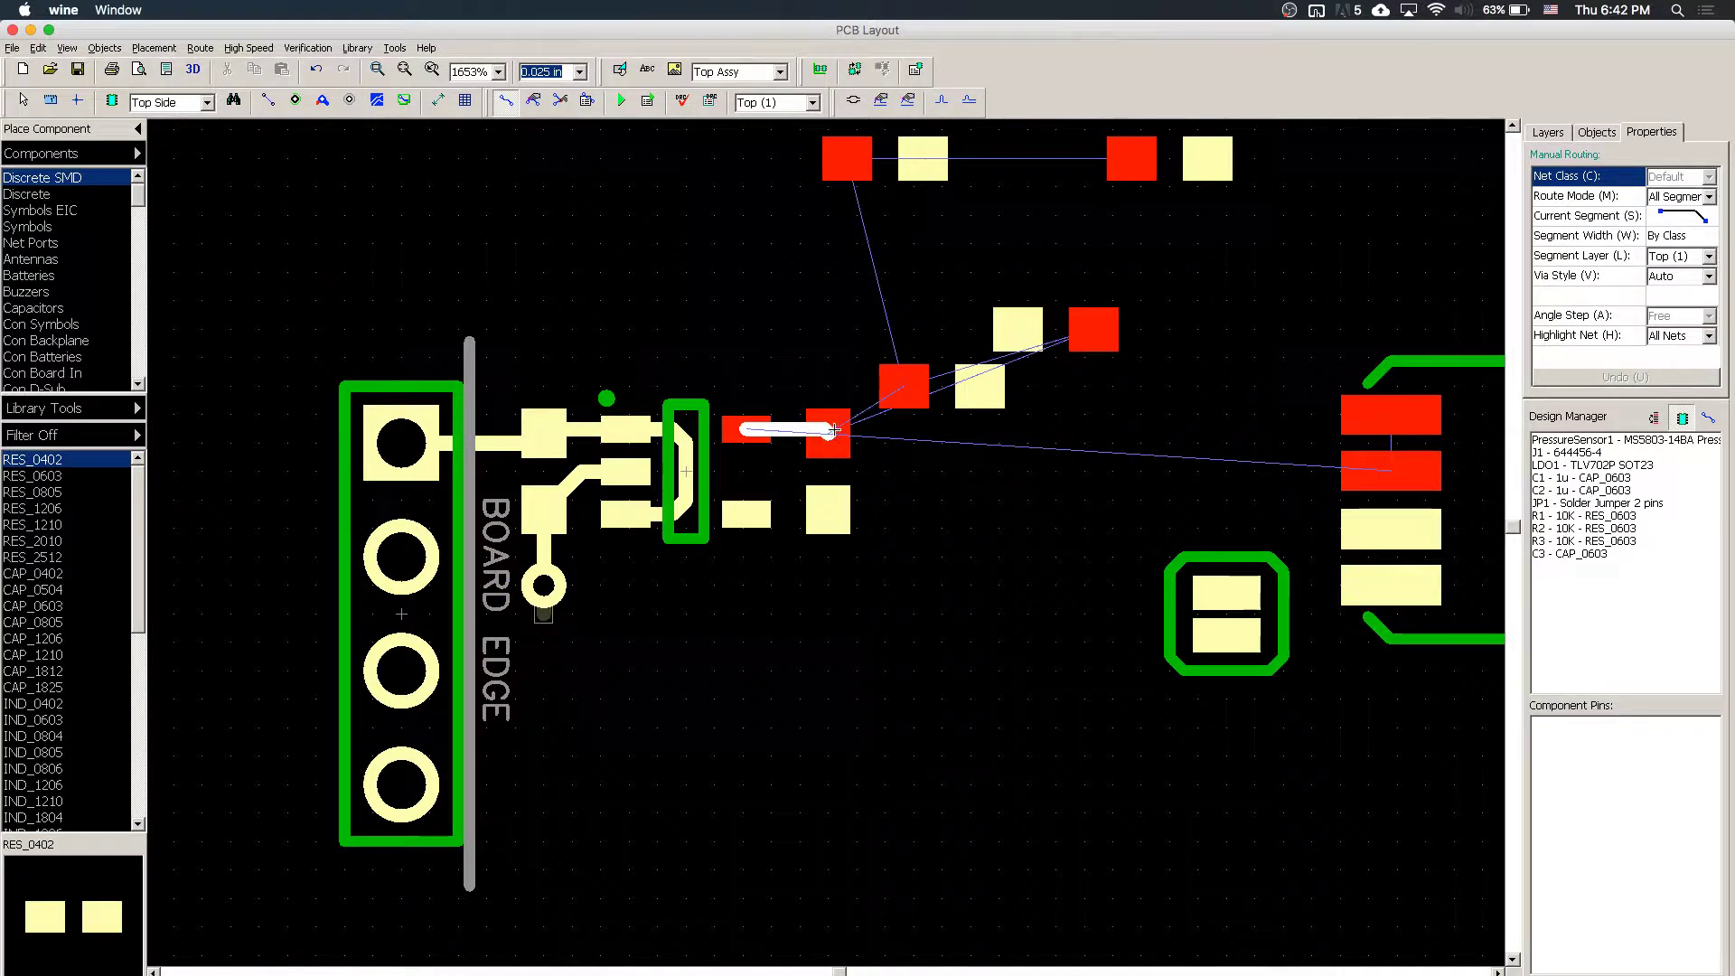
{"action": "left_click", "coordinate": [829, 432]}
{"action": "key", "text": "Escape"}
- Move the pressure sensor directly below LDO1 beside J1, and set JP1 clear of it at X 0.75, Y 0.325
{"action": "left_click", "coordinate": [1210, 649]}
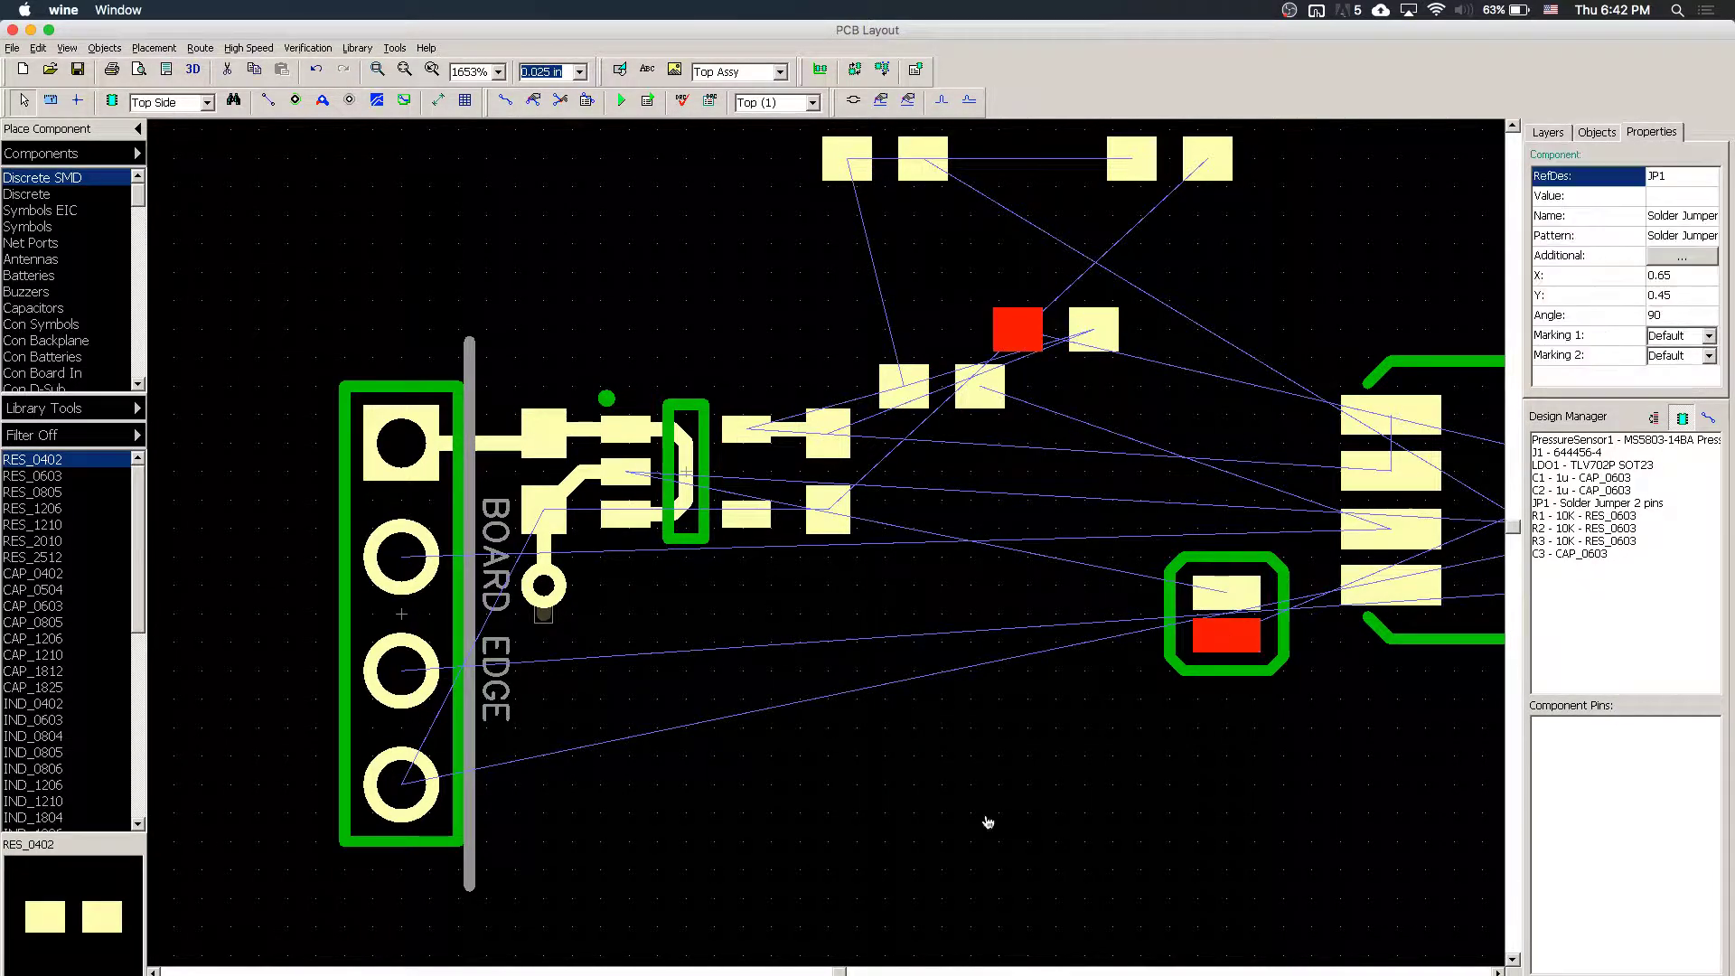
{"action": "left_click_drag", "start_coordinate": [1210, 650], "coordinate": [584, 864]}
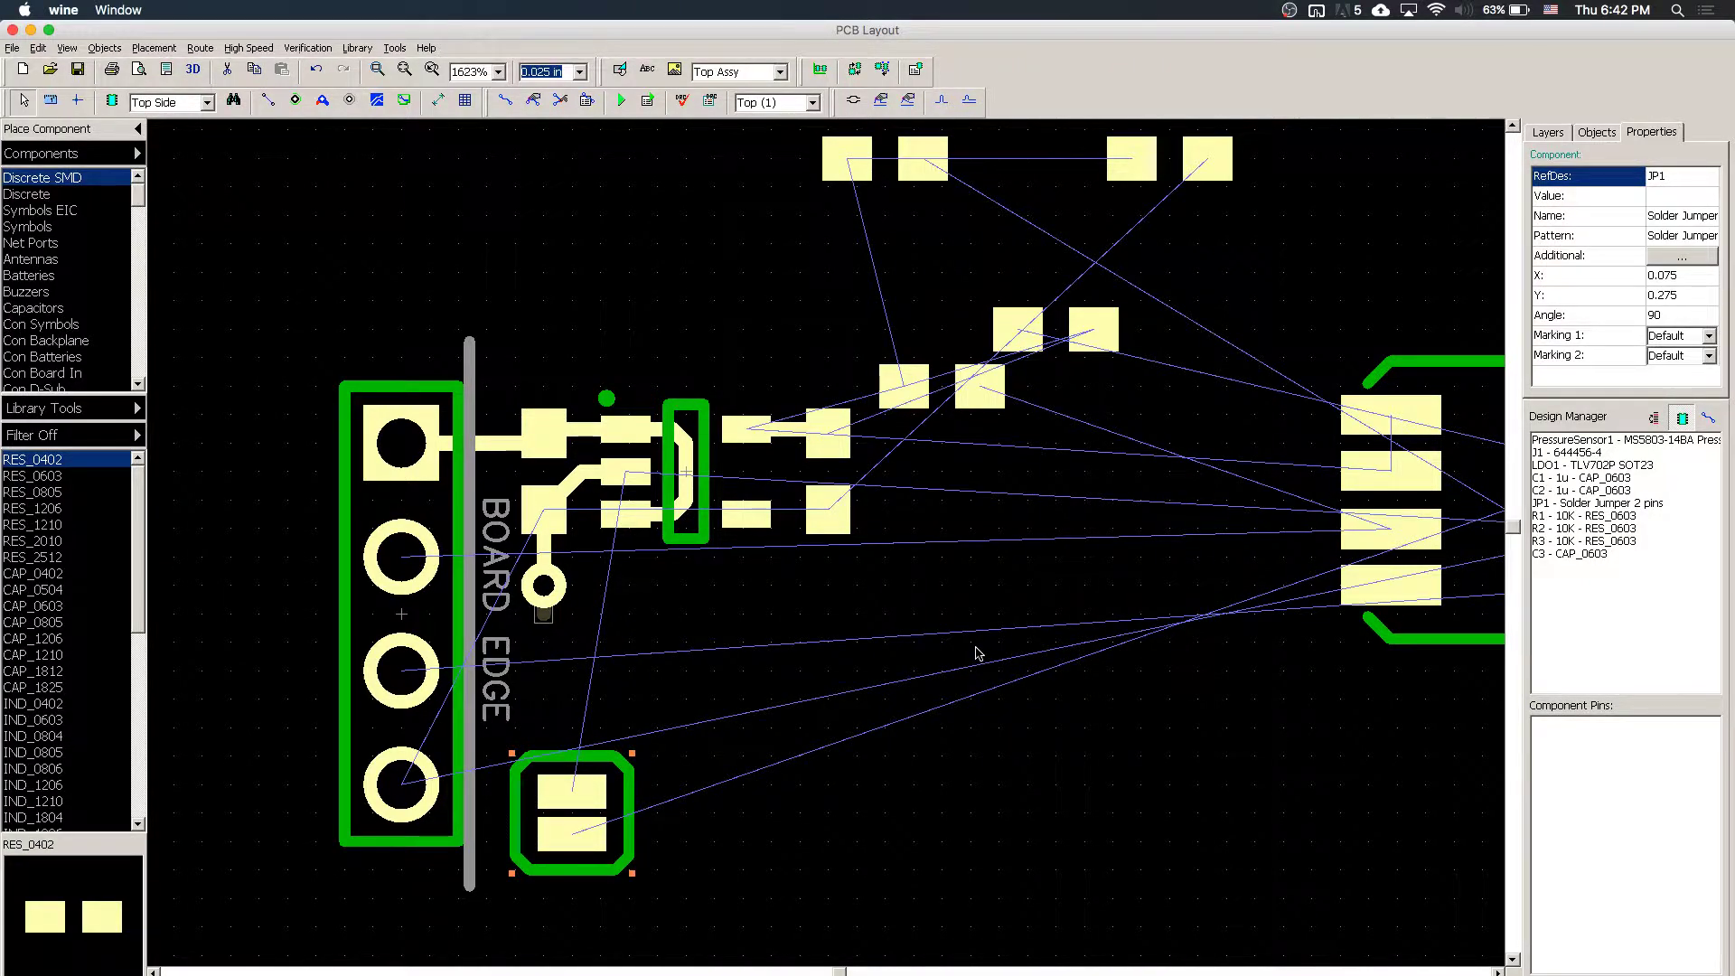
{"action": "scroll", "coordinate": [977, 653], "scroll_direction": "down", "scroll_amount": 2}
{"action": "left_click_drag", "start_coordinate": [1272, 561], "coordinate": [803, 708]}
{"action": "left_click_drag", "start_coordinate": [693, 775], "coordinate": [1180, 734]}
{"action": "scroll", "coordinate": [705, 606], "scroll_direction": "up", "scroll_amount": 2}
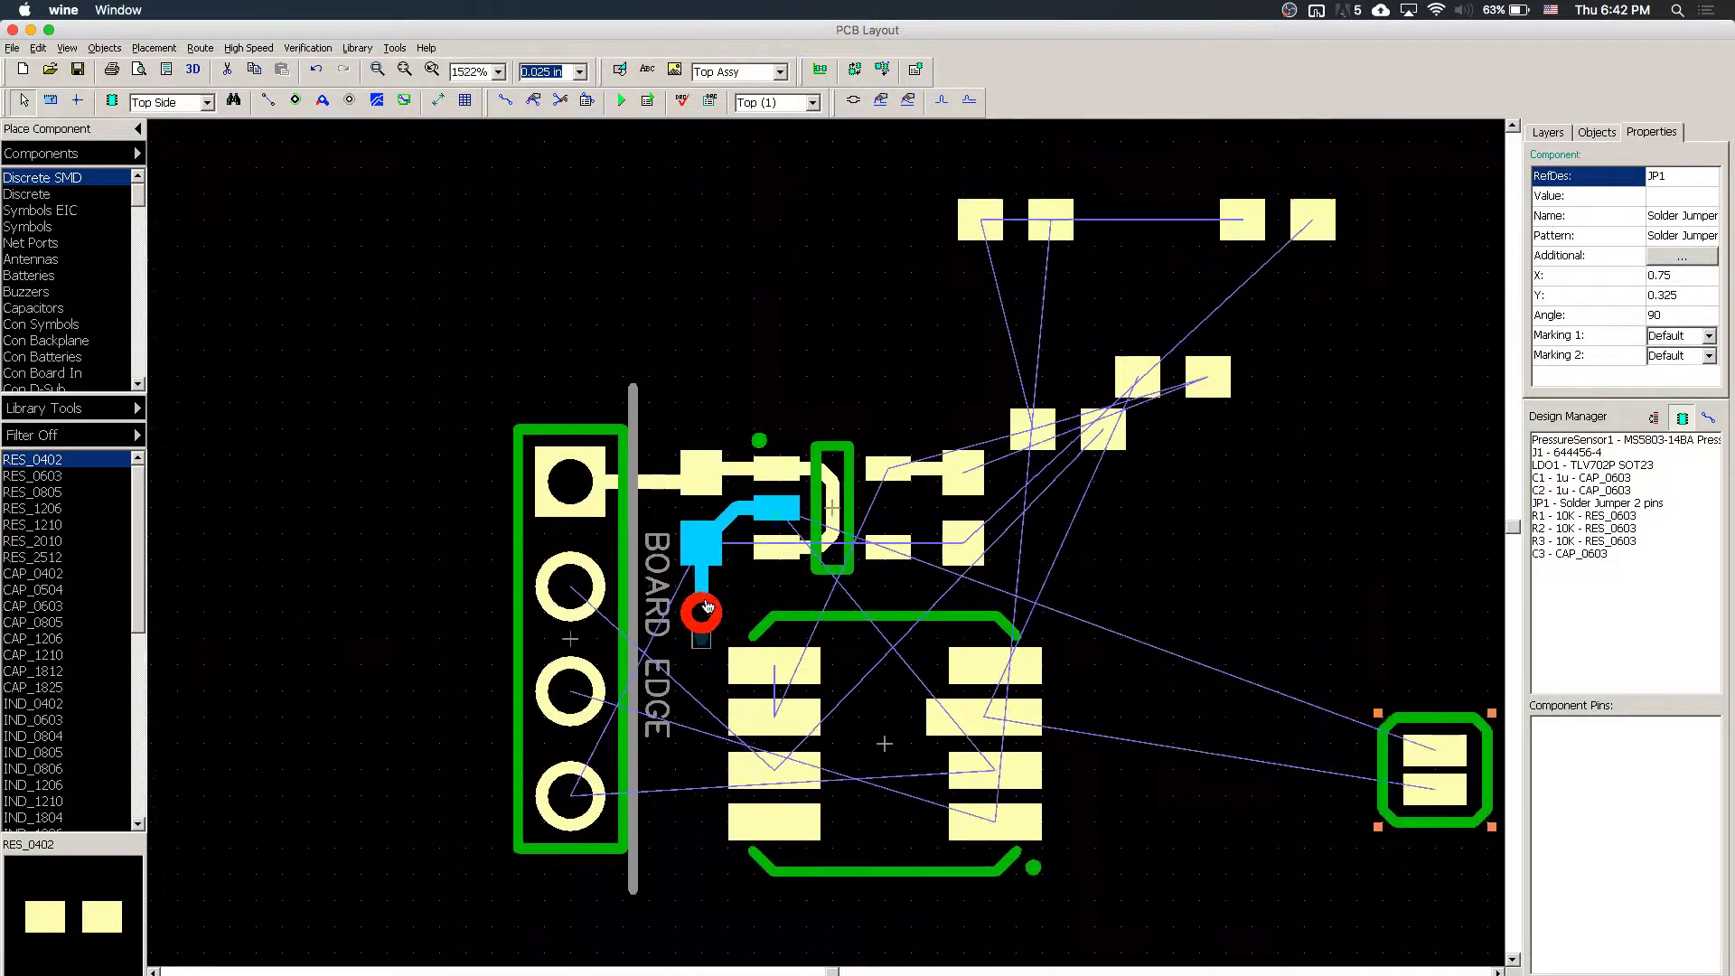
- Rotate the pressure sensor below LDO1 to an angle of 270 degrees
{"action": "scroll", "coordinate": [708, 606], "scroll_direction": "up", "scroll_amount": 1}
{"action": "scroll", "coordinate": [1175, 768], "scroll_direction": "down", "scroll_amount": 2}
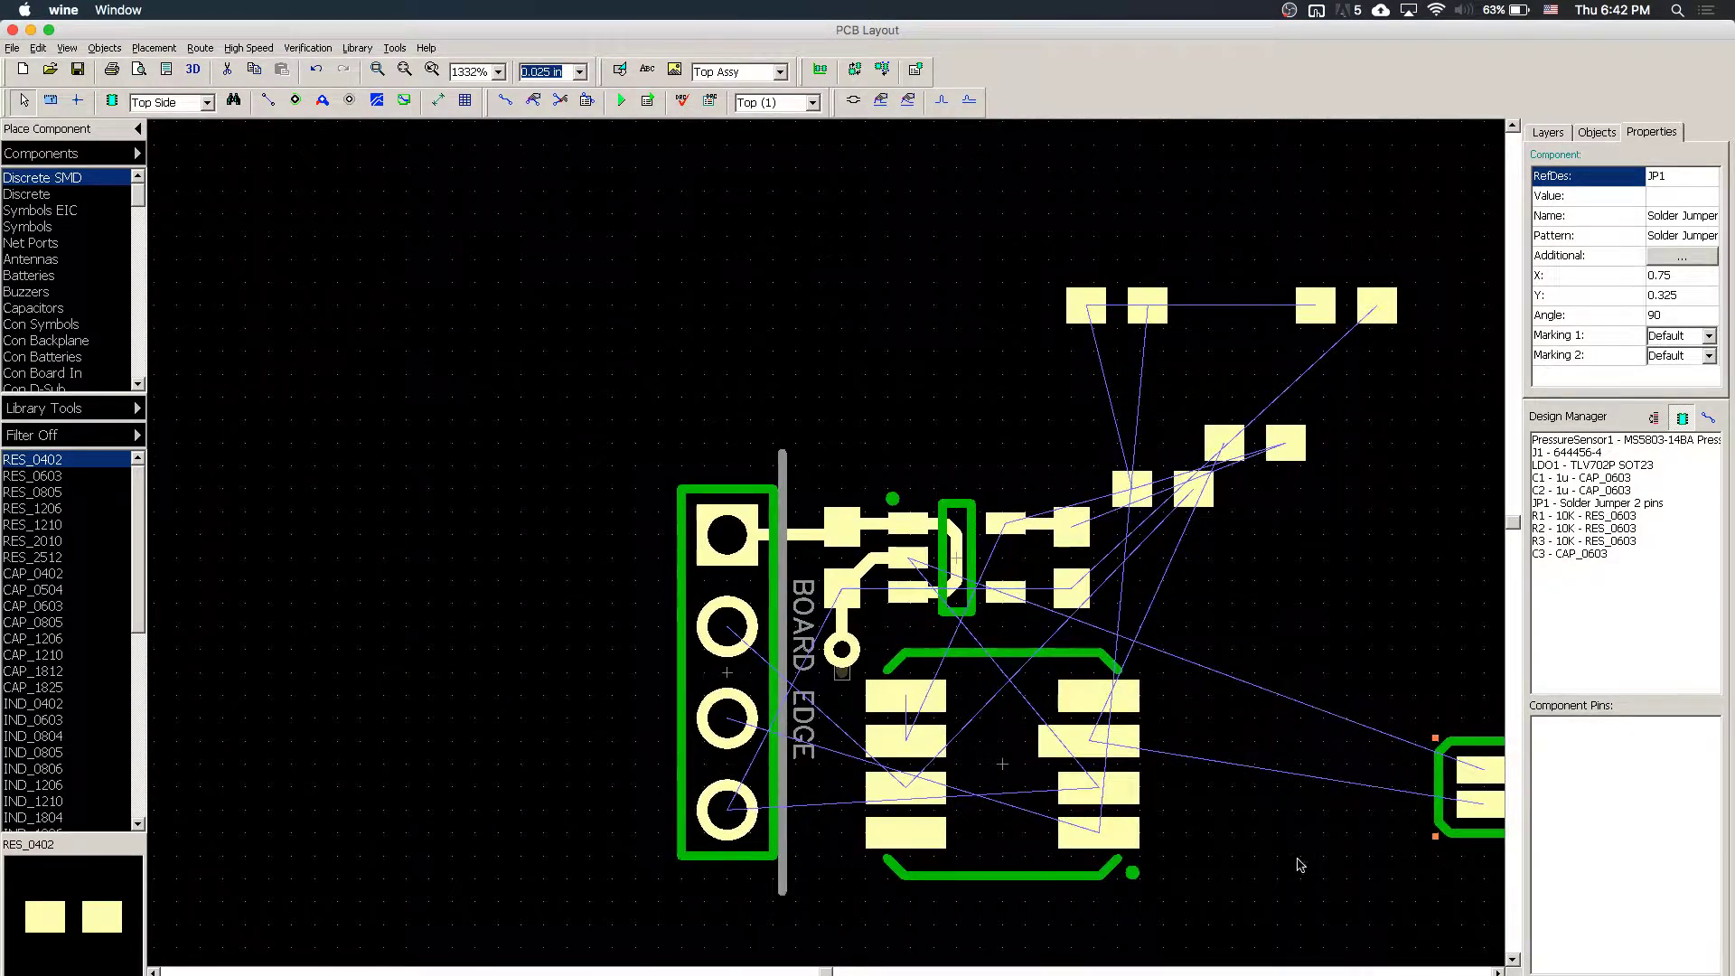
{"action": "left_click", "coordinate": [1493, 970]}
{"action": "left_click", "coordinate": [1493, 969]}
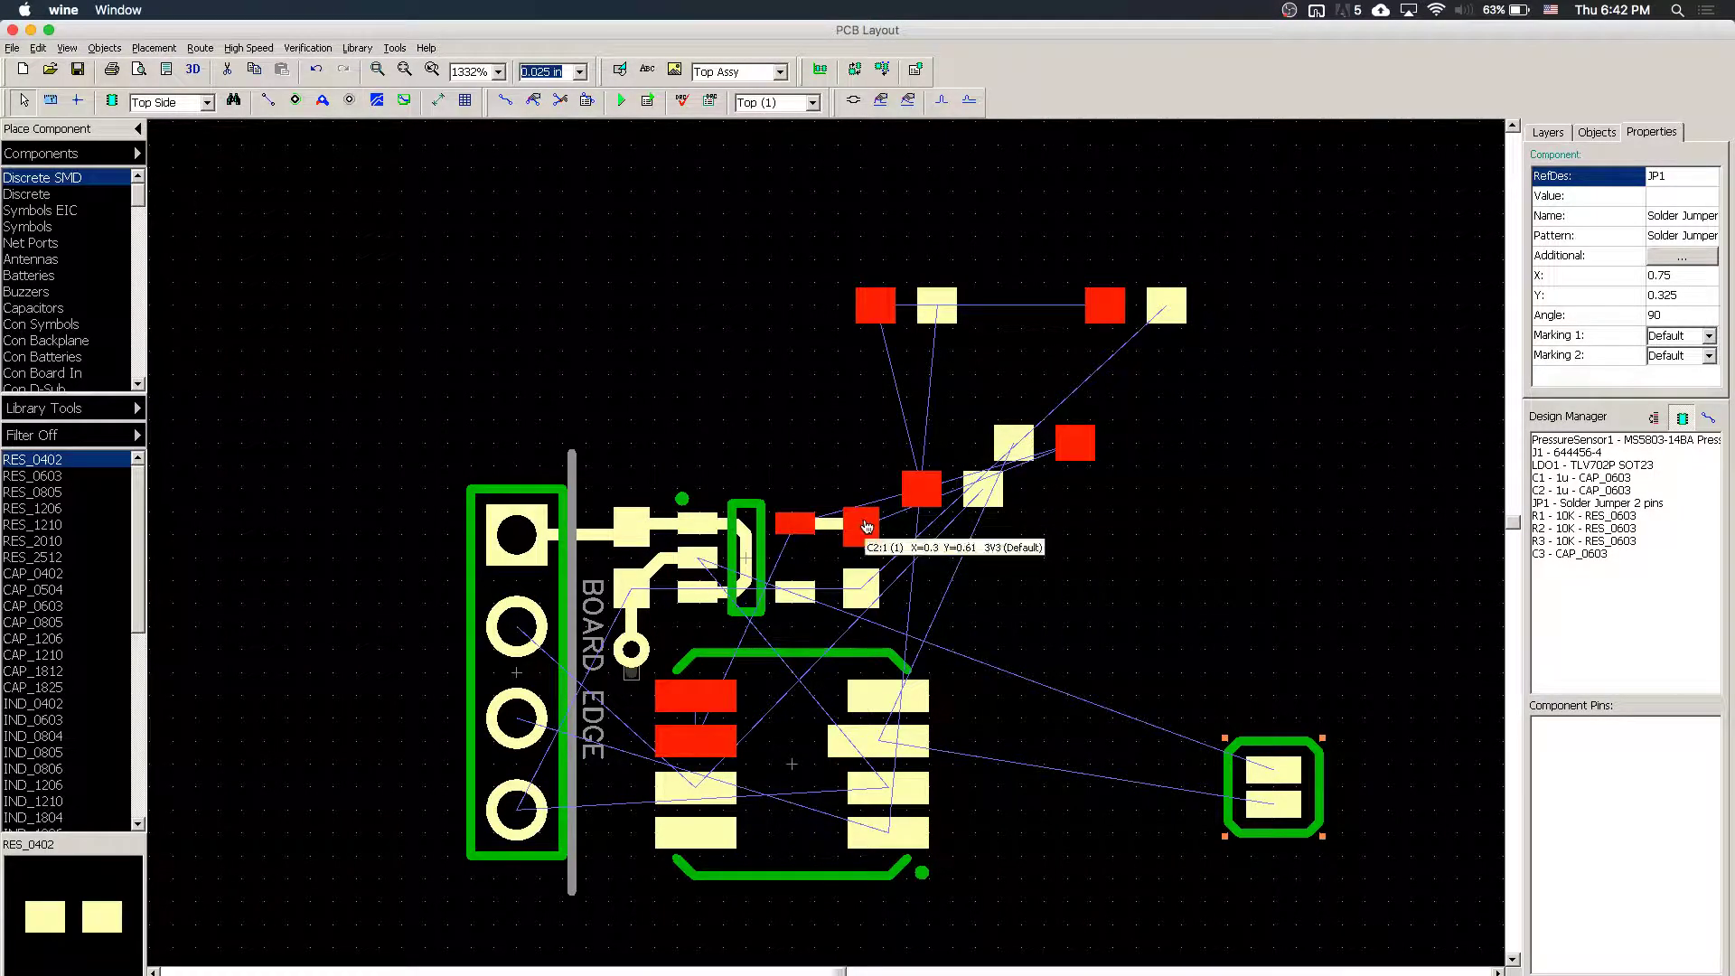
{"action": "left_click", "coordinate": [802, 755]}
{"action": "key", "text": "r"}
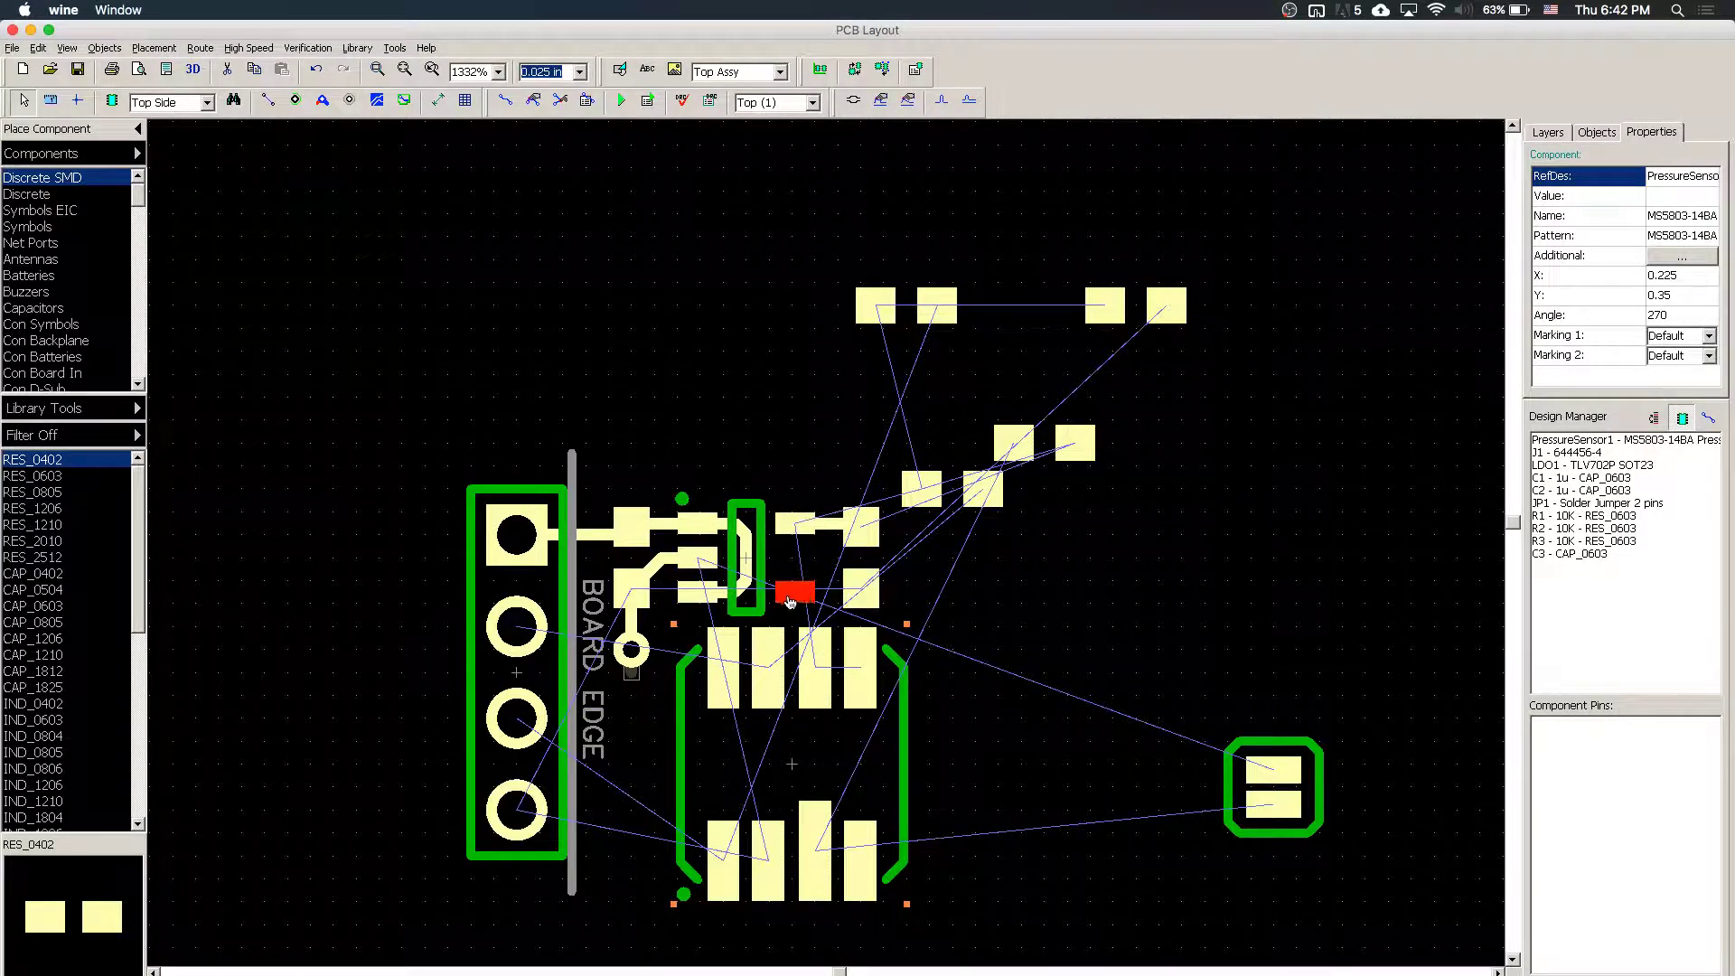
- Route a 3V3 trace from C2's upper pad around C2's lower pad to the pressure sensor's two upper-right pads
{"action": "scroll", "coordinate": [805, 599], "scroll_direction": "up", "scroll_amount": 2}
{"action": "left_click", "coordinate": [505, 100]}
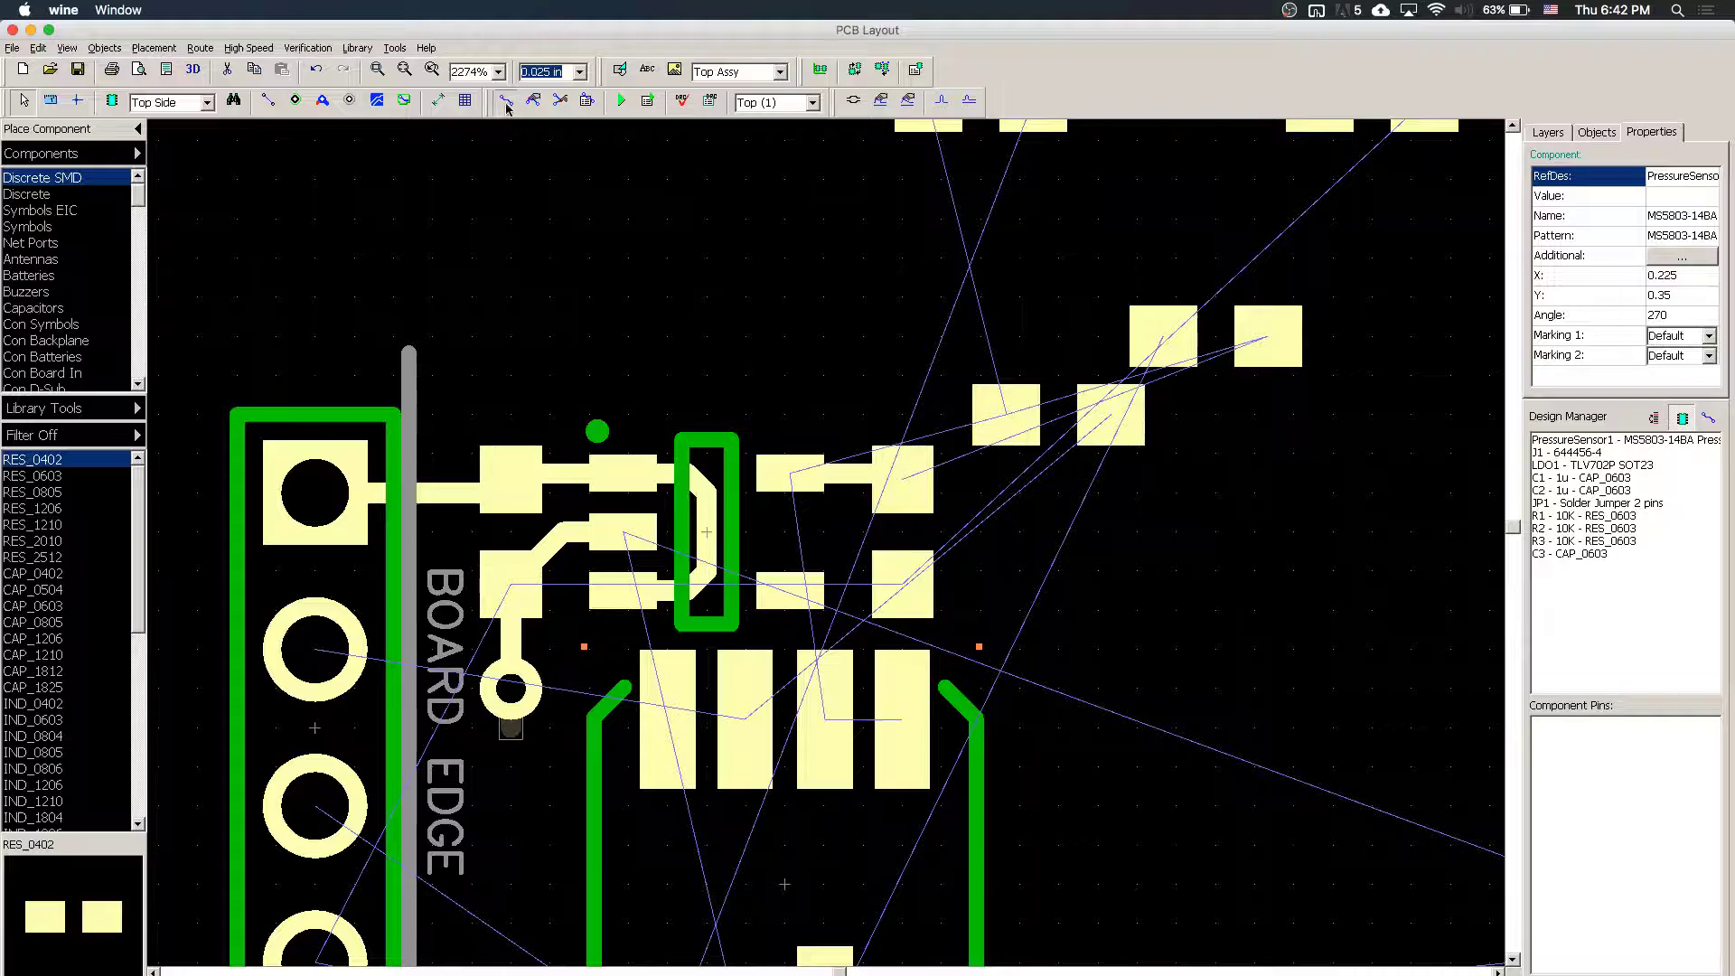
{"action": "left_click", "coordinate": [902, 479]}
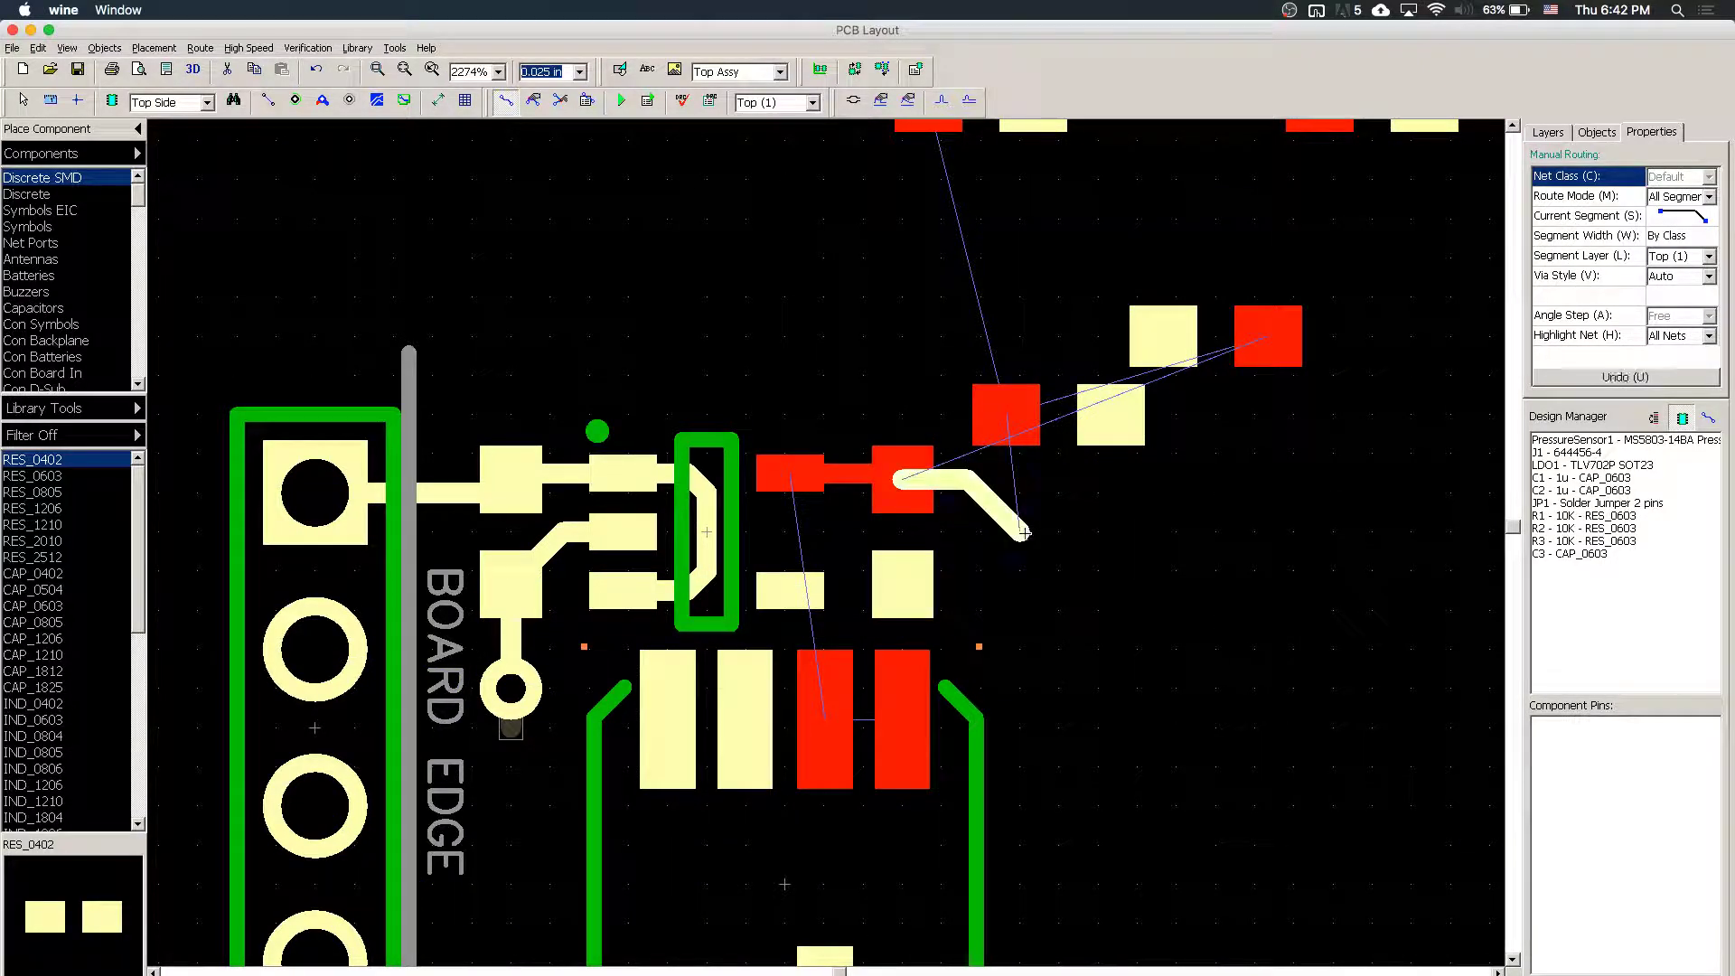
{"action": "left_click", "coordinate": [1021, 723]}
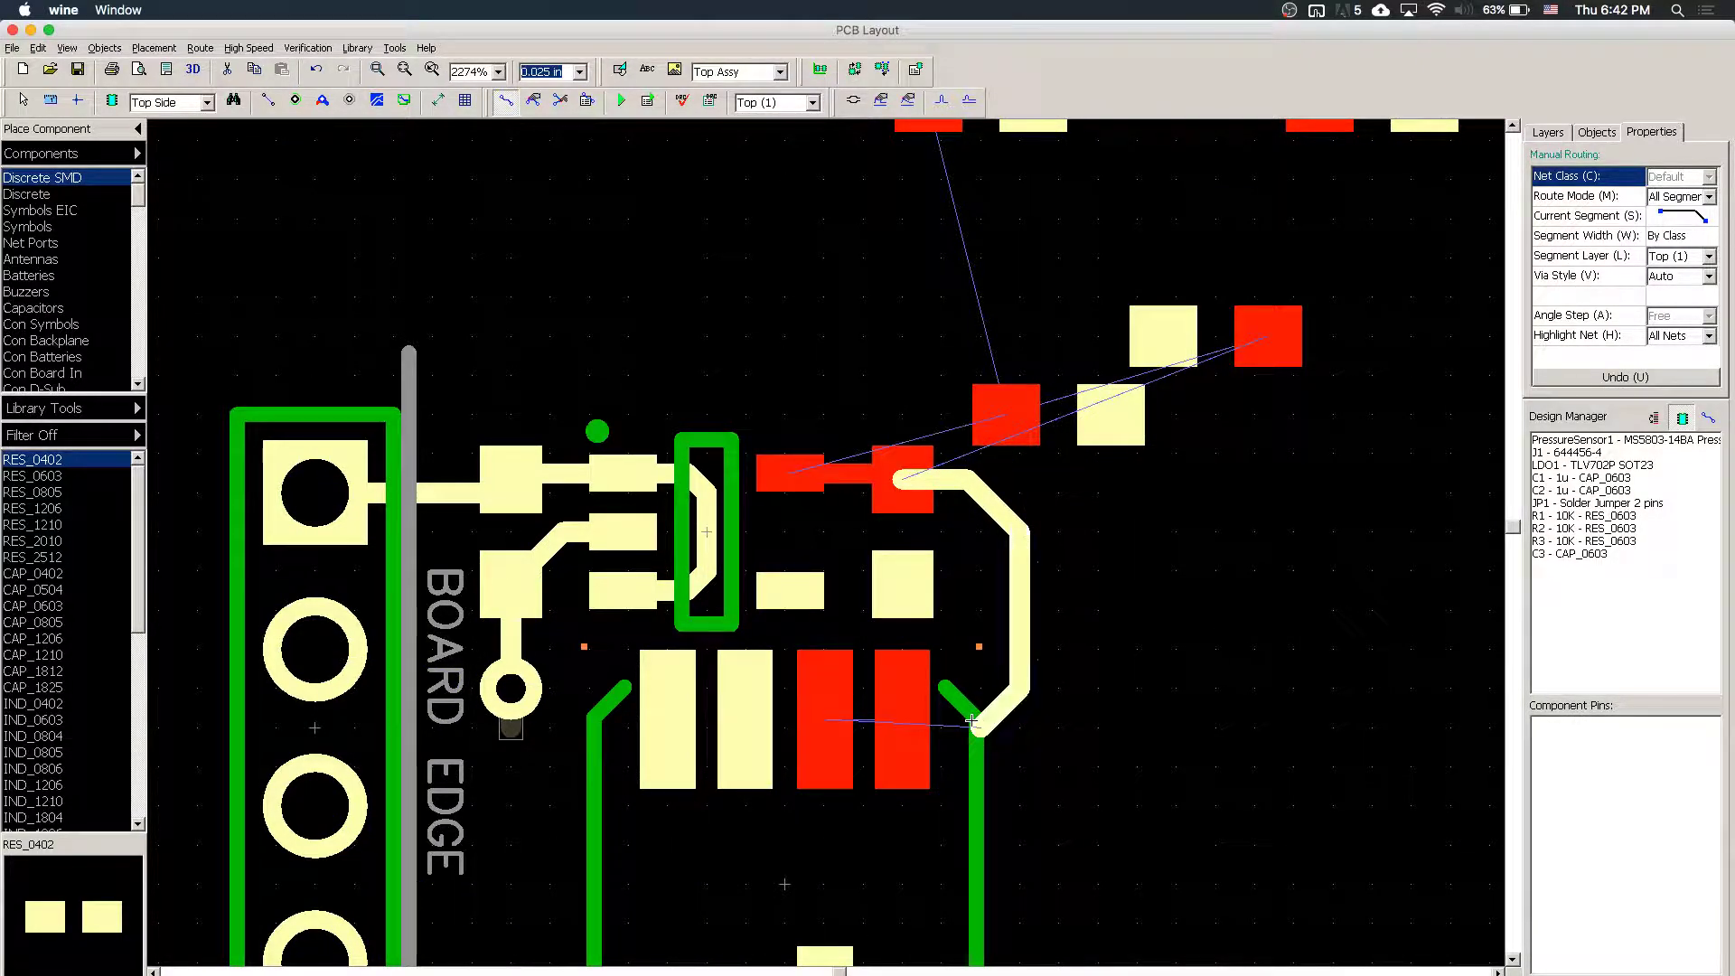
{"action": "left_click", "coordinate": [887, 732]}
{"action": "left_click", "coordinate": [807, 728]}
{"action": "left_click", "coordinate": [898, 739]}
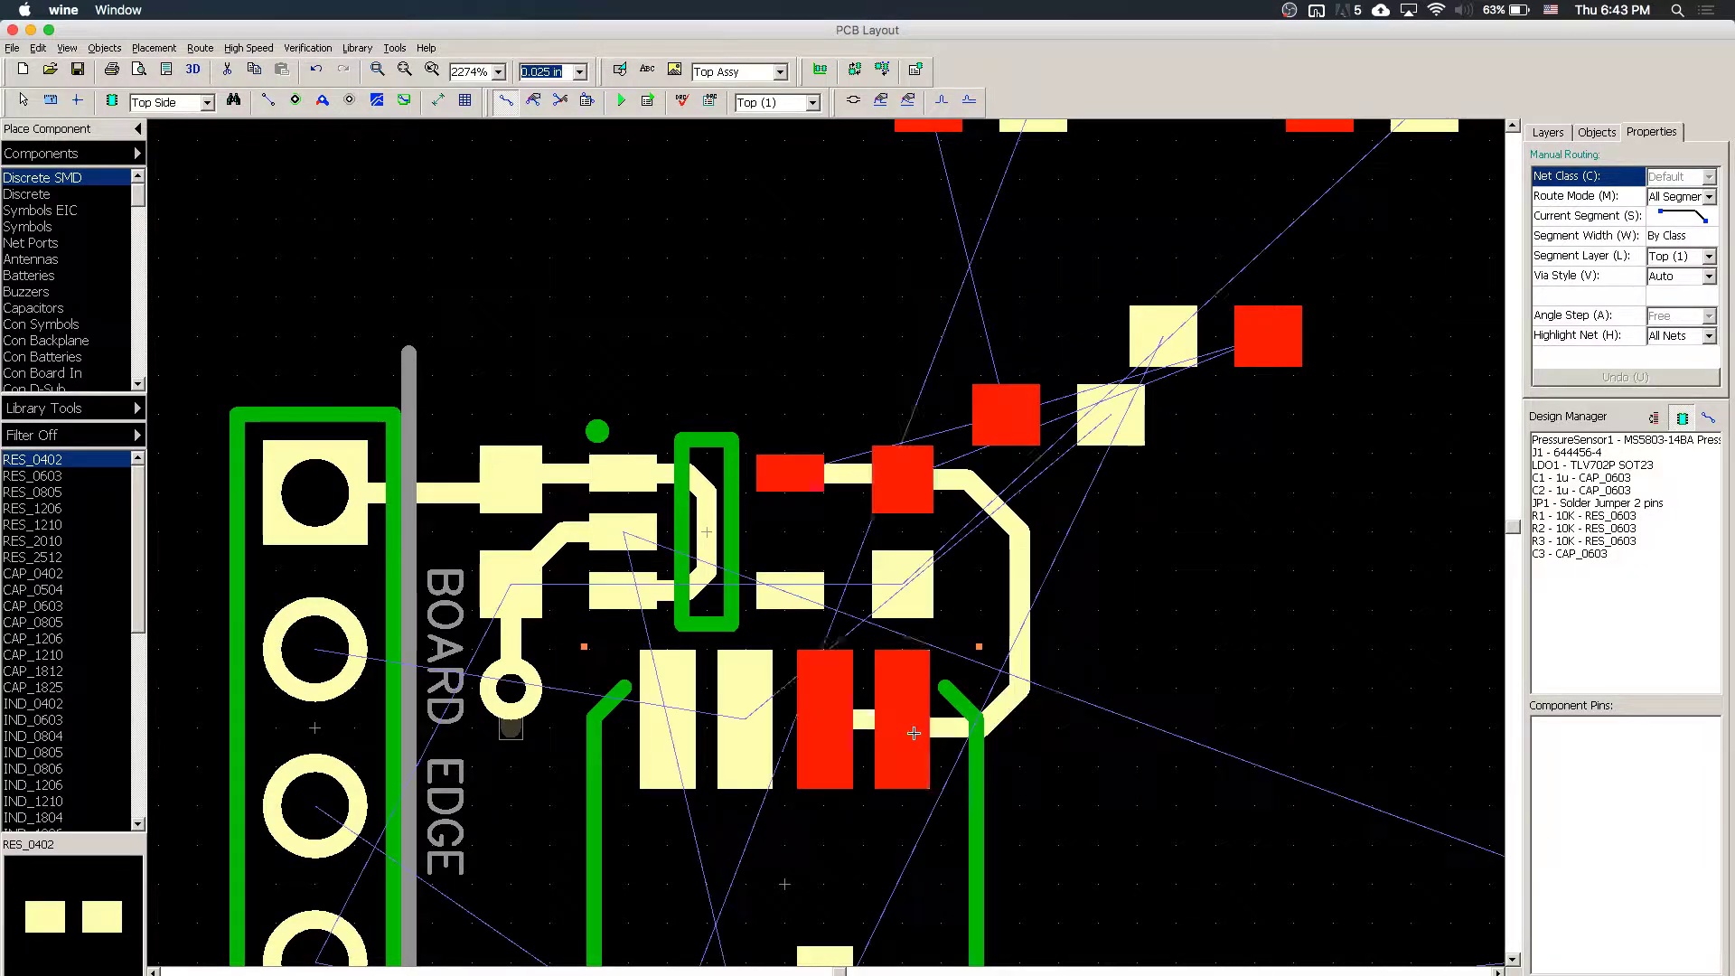
{"action": "right_click", "coordinate": [1227, 776]}
- Rotate R3 to 90 degrees and place it at X 0.05, between the lower part of J1 and the pressure sensor
{"action": "scroll", "coordinate": [964, 691], "scroll_direction": "down", "scroll_amount": 5}
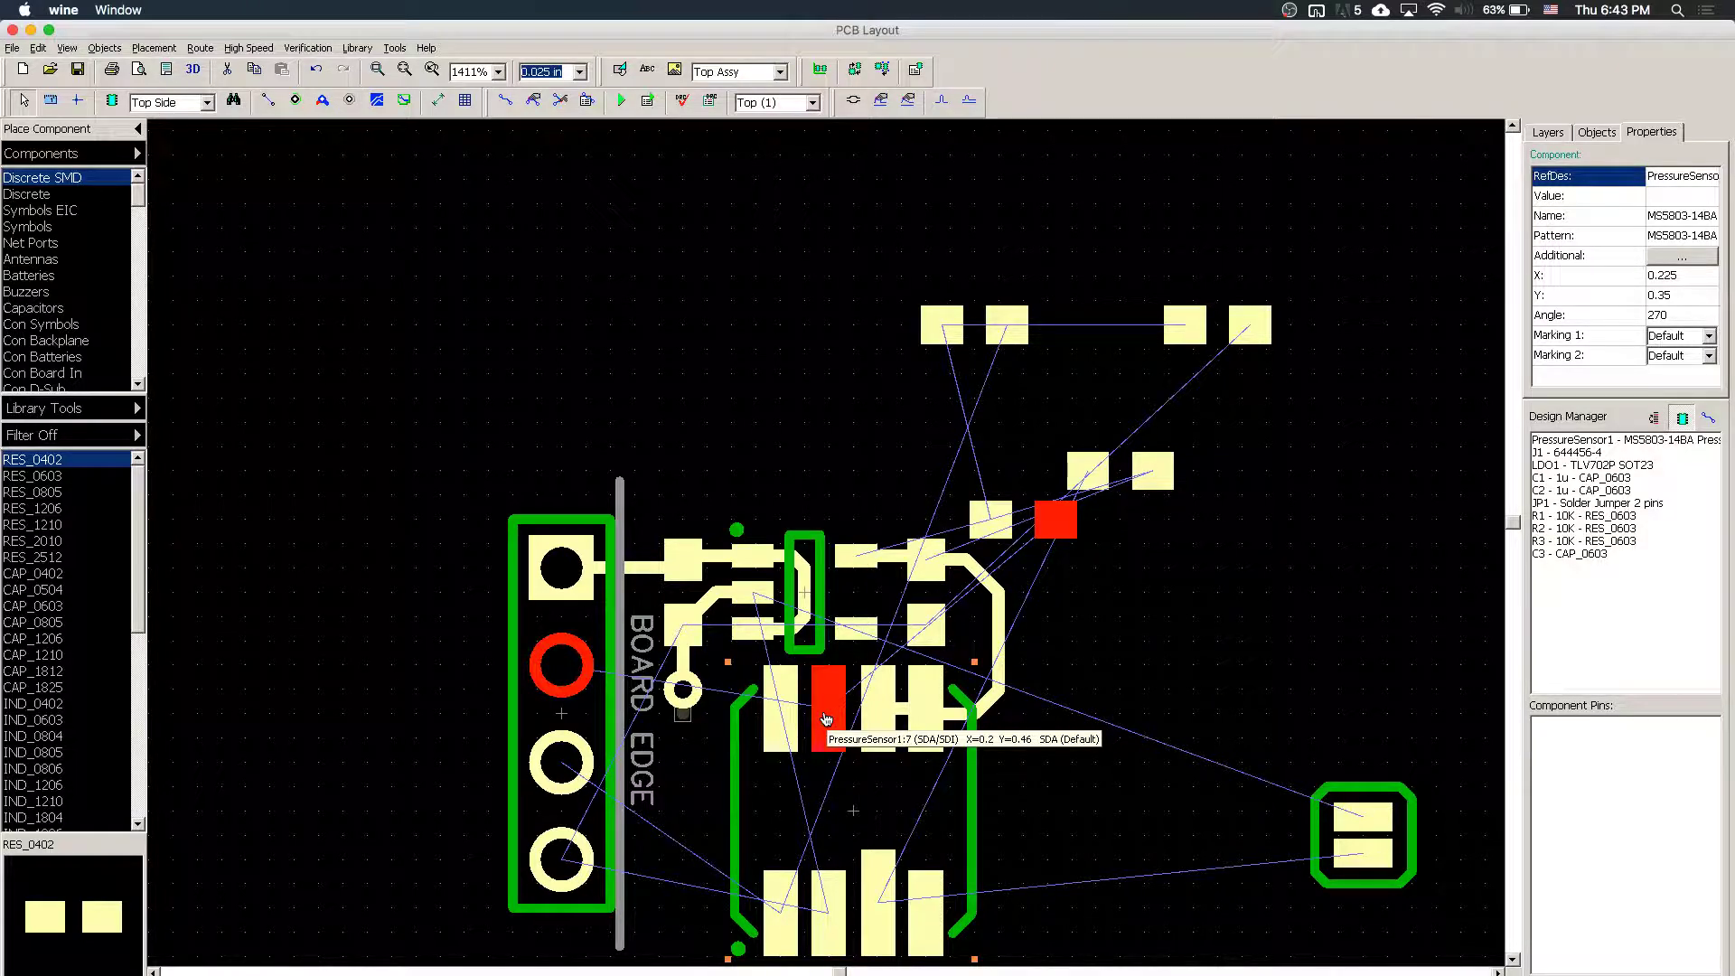
{"action": "left_click", "coordinate": [825, 718]}
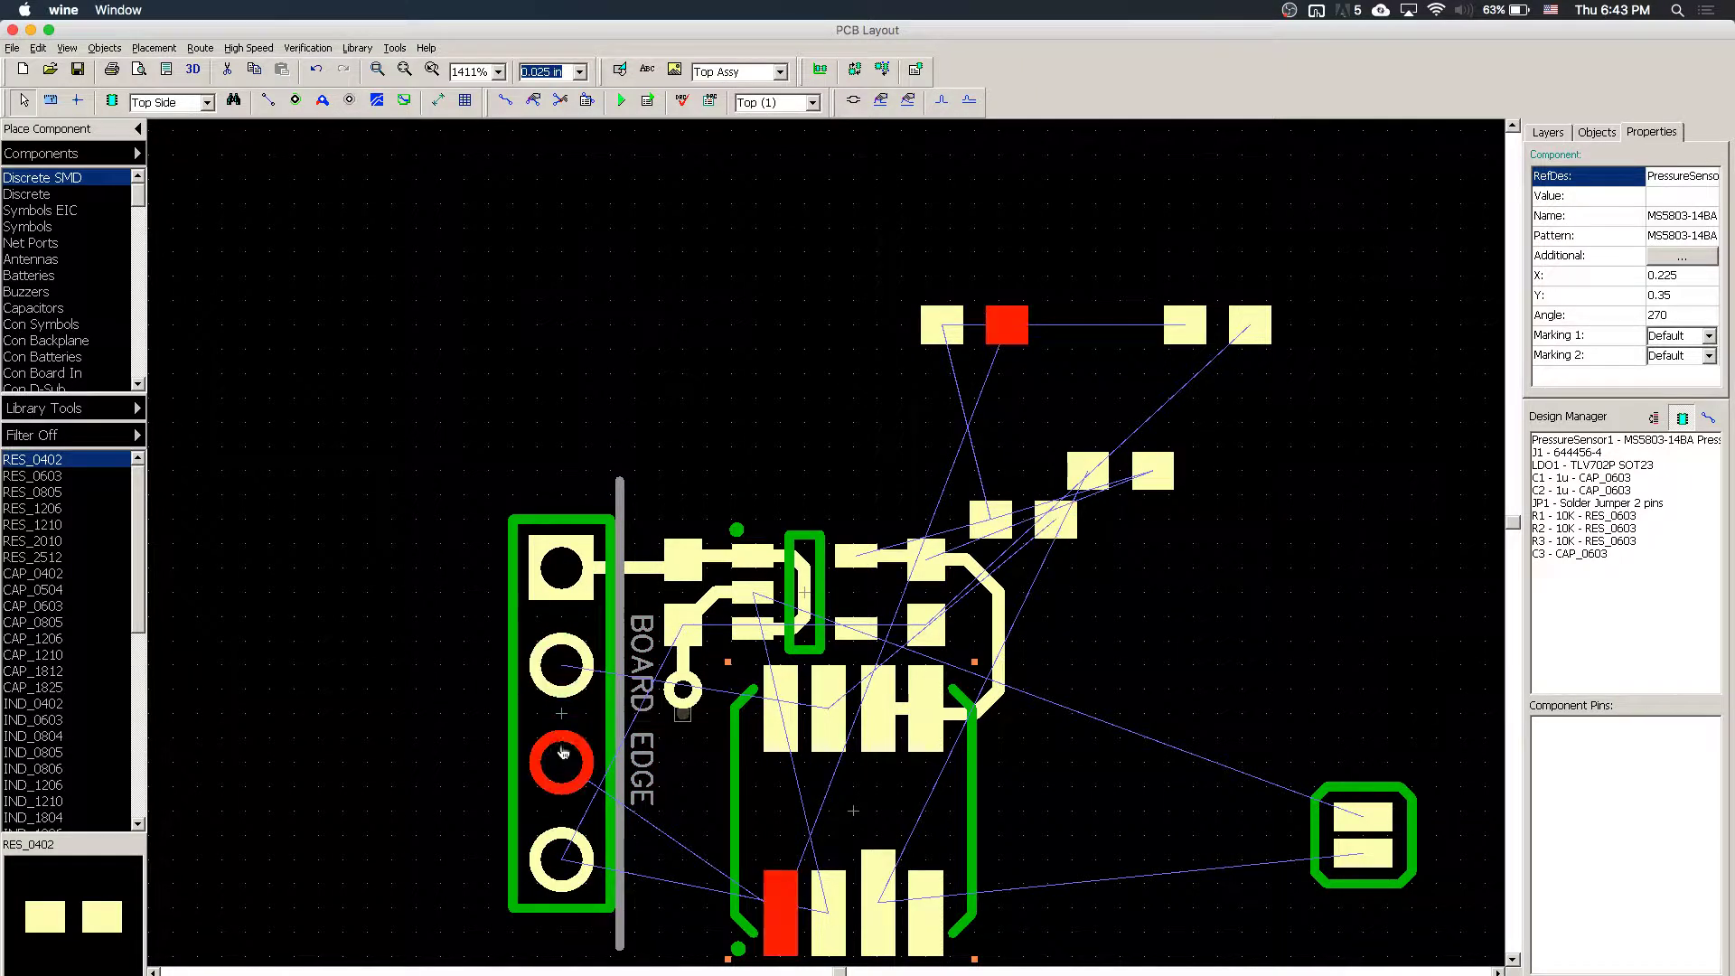
{"action": "left_click", "coordinate": [1039, 526]}
{"action": "scroll", "coordinate": [1040, 525], "scroll_direction": "up", "scroll_amount": 2}
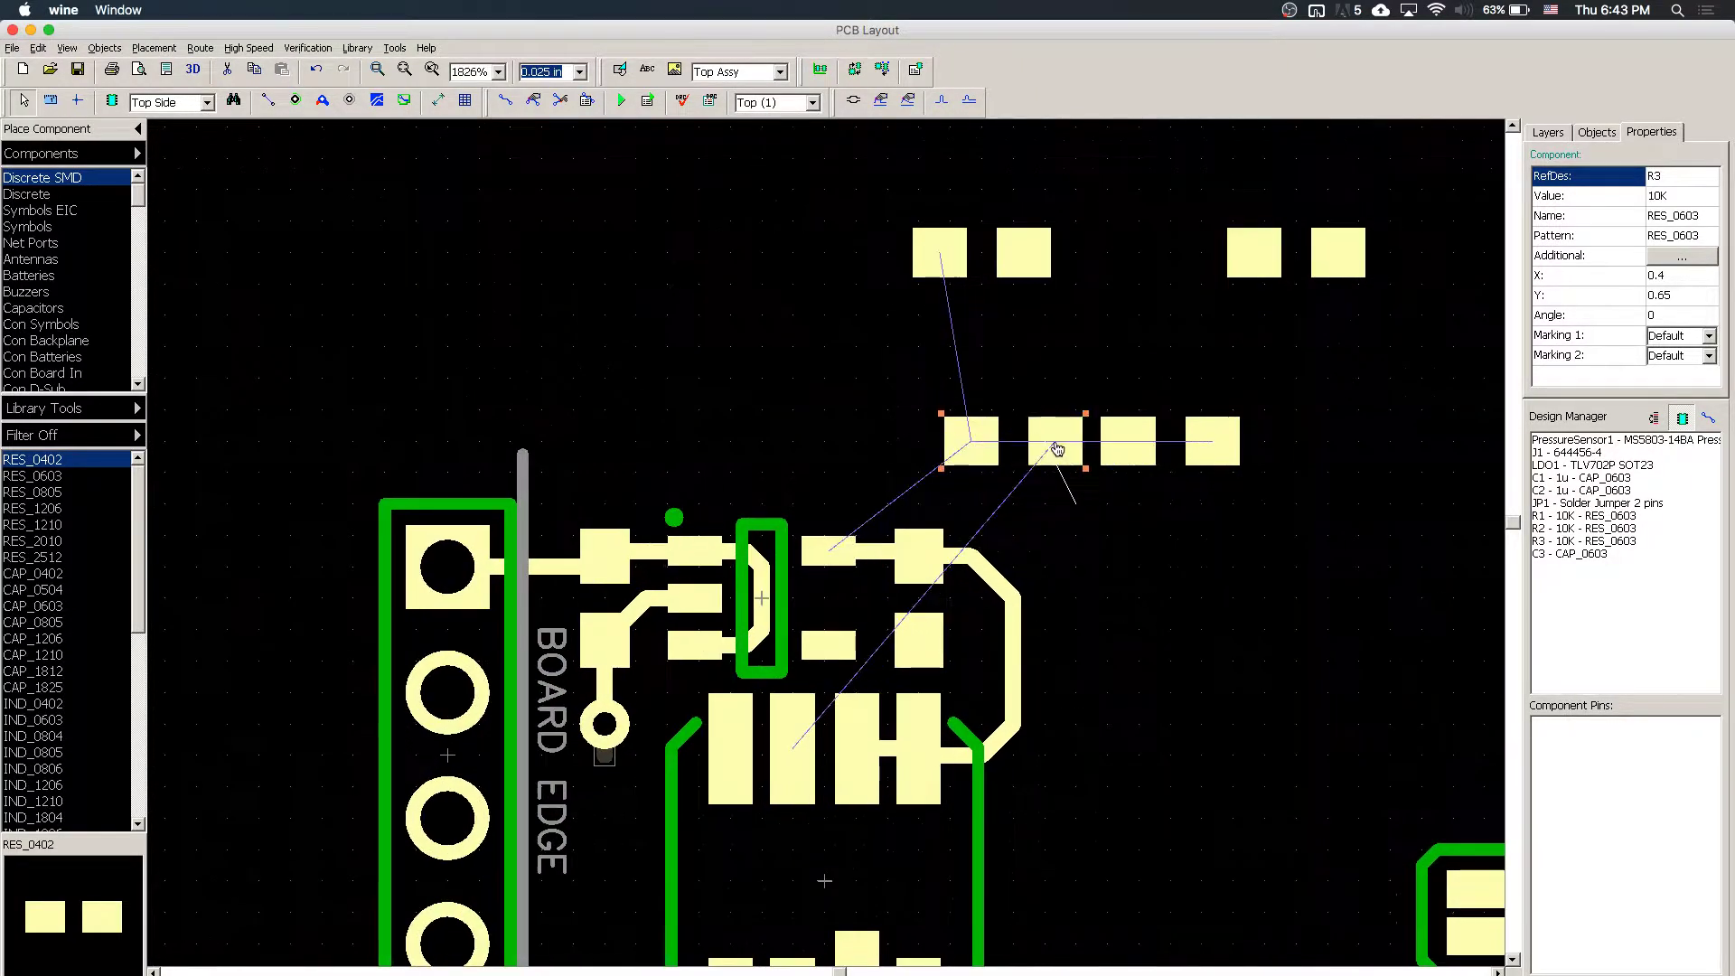
{"action": "left_click_drag", "start_coordinate": [1029, 435], "coordinate": [605, 947]}
{"action": "key", "text": "r"}
{"action": "scroll", "coordinate": [604, 947], "scroll_direction": "down", "scroll_amount": 4}
{"action": "left_click", "coordinate": [1513, 960]}
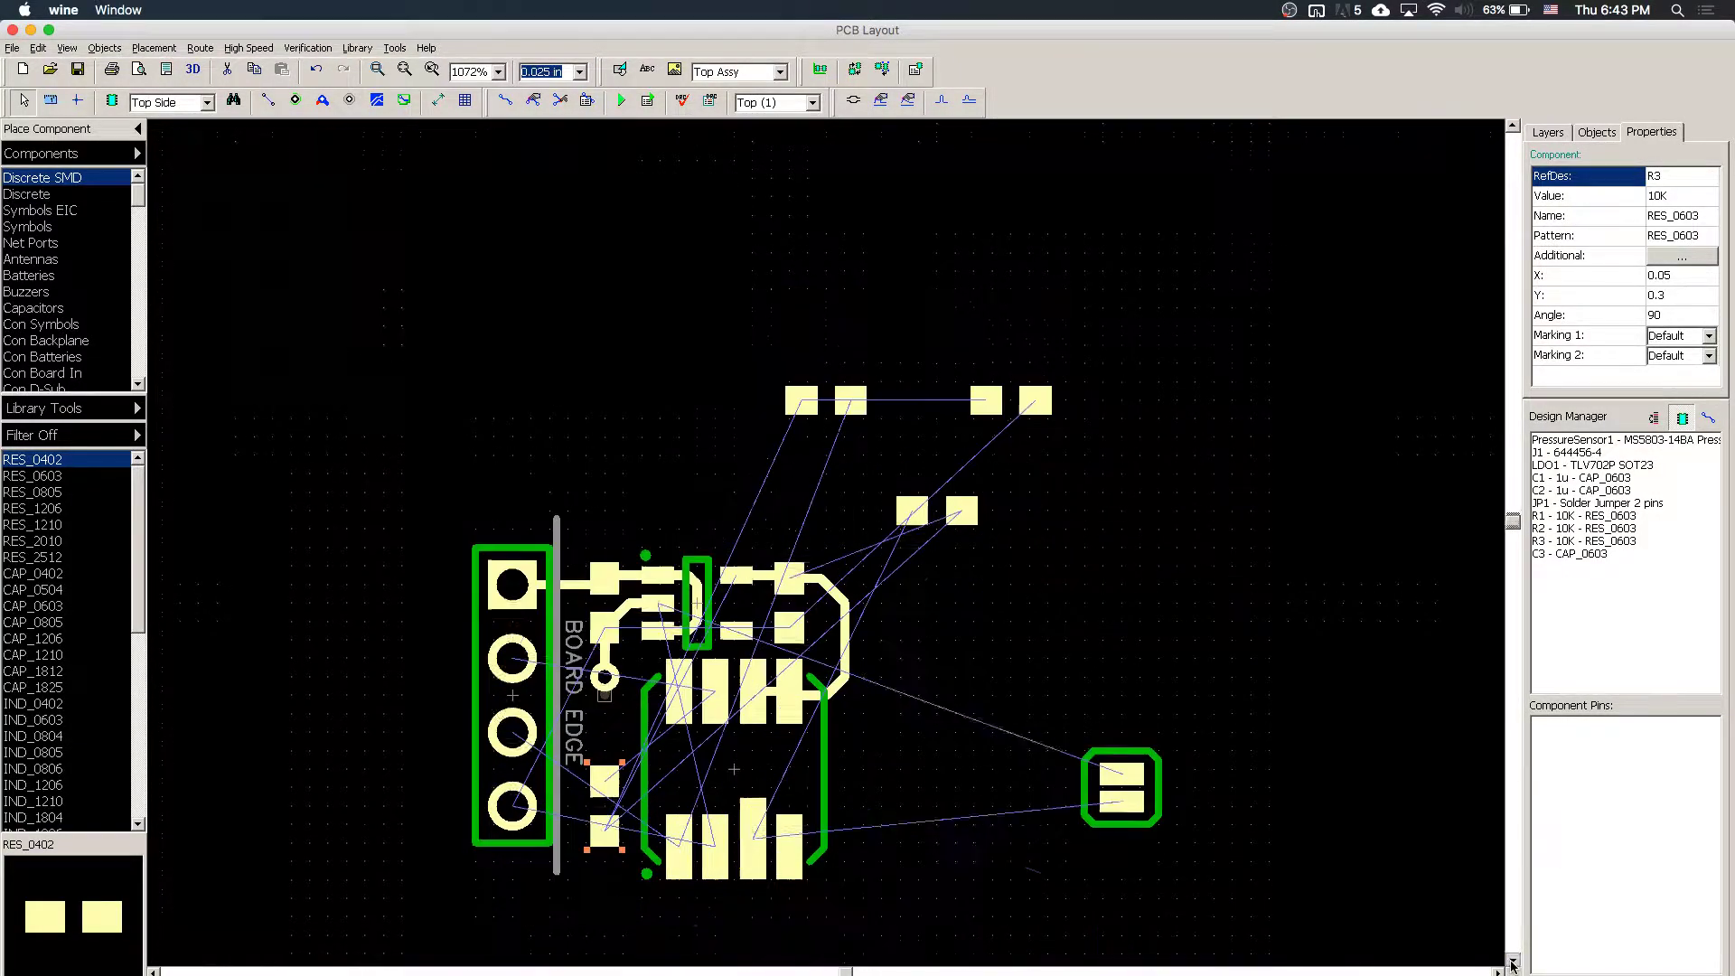
{"action": "left_click_drag", "start_coordinate": [619, 750], "coordinate": [619, 768]}
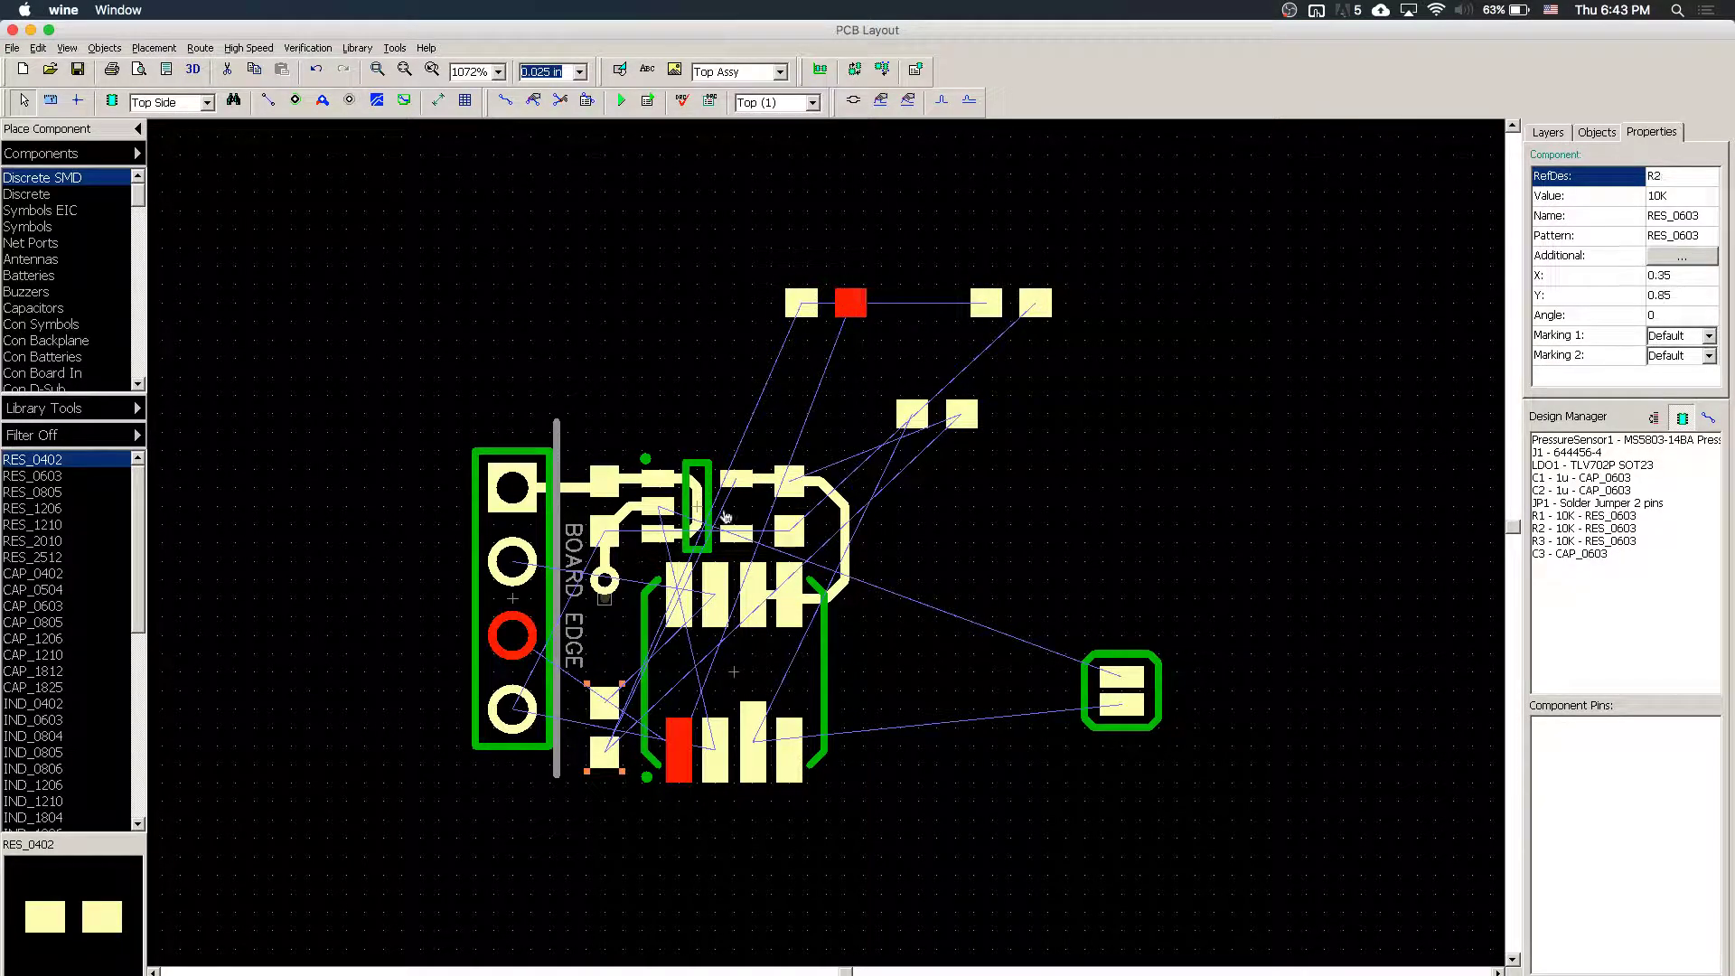
- Place R2 directly above R3 at X 0.05, Y 0.375 with an angle of 270 degrees
{"action": "left_click_drag", "start_coordinate": [863, 303], "coordinate": [606, 692]}
{"action": "scroll", "coordinate": [632, 642], "scroll_direction": "up", "scroll_amount": 2}
{"action": "left_click", "coordinate": [603, 669], "text": "ctrl"}
{"action": "left_click", "coordinate": [951, 769]}
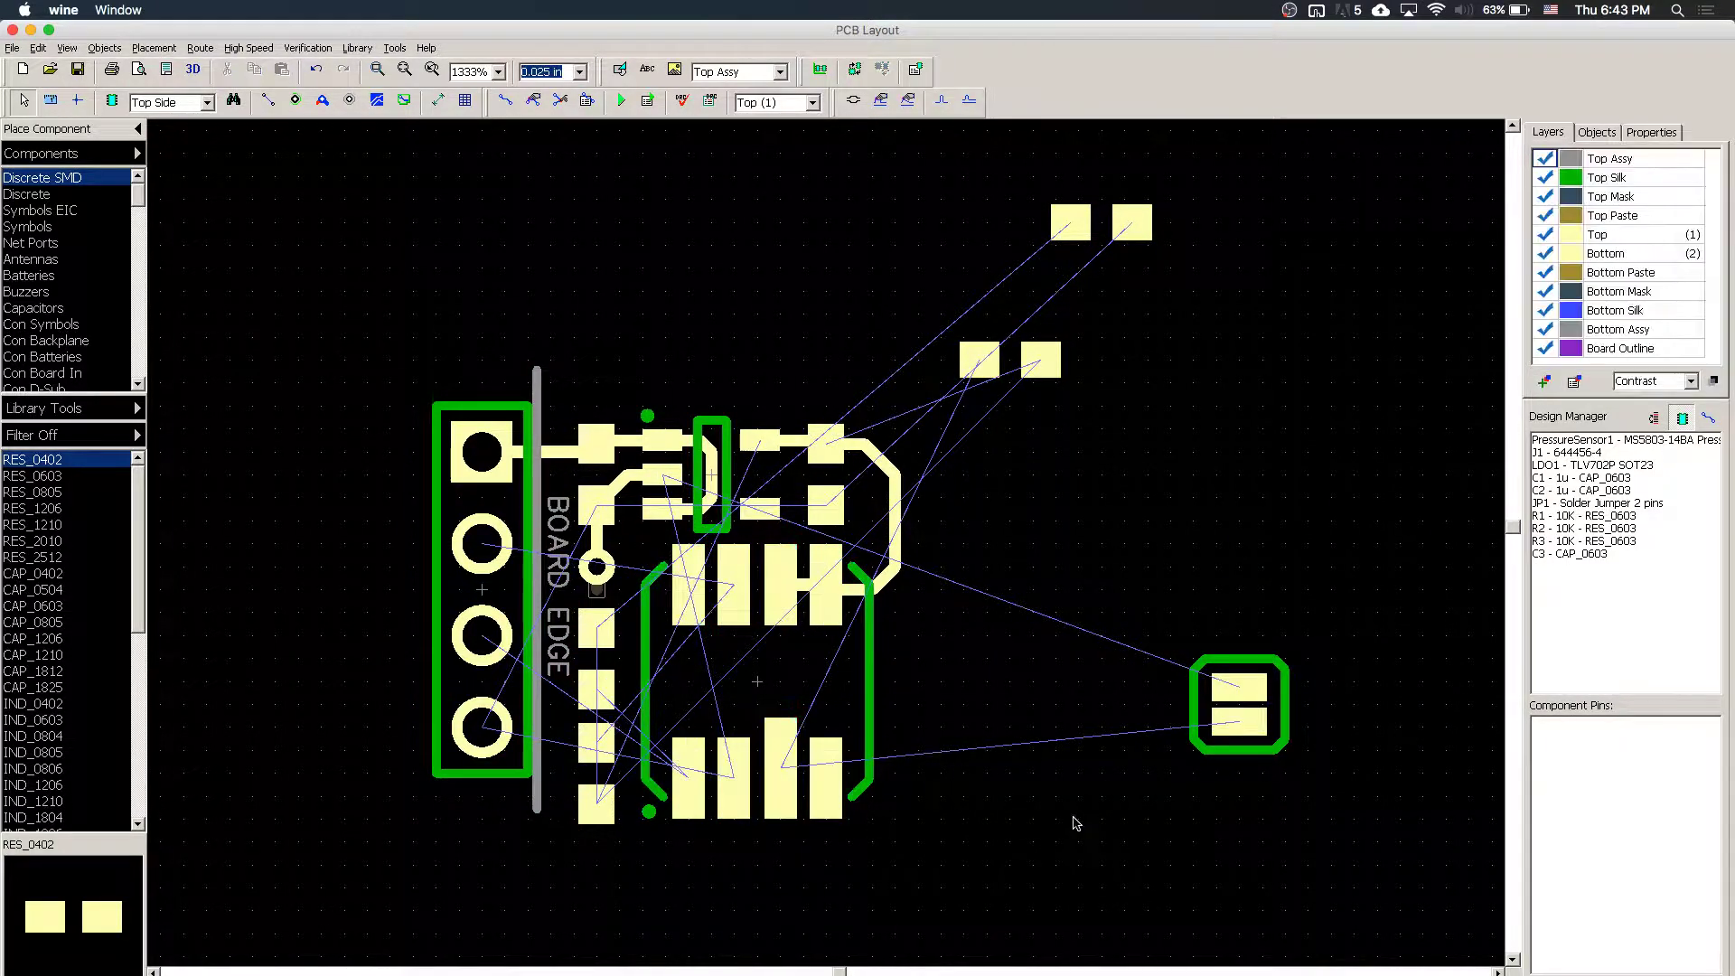
- Move JP1 to X 0.425, Y 0.25, beside the pressure sensor's lower-right corner, at an angle of 180 degrees
{"action": "left_click", "coordinate": [1256, 714]}
{"action": "left_click_drag", "start_coordinate": [1257, 714], "coordinate": [959, 789]}
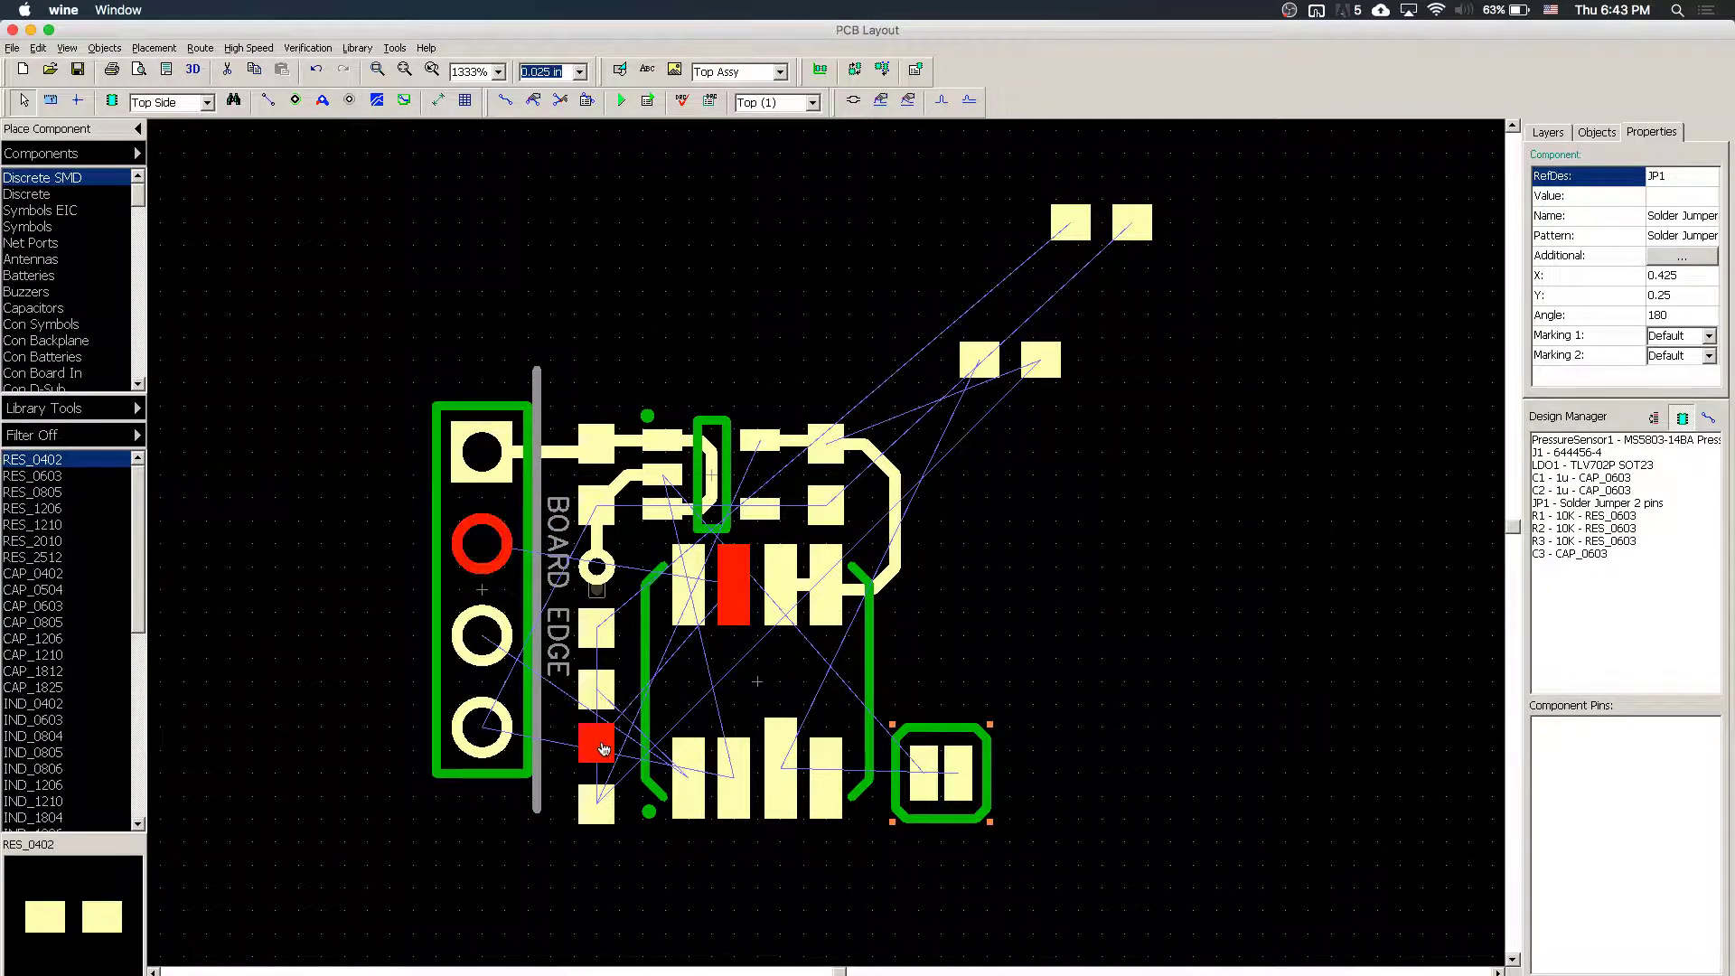
- Swap R2 and R3 beside J1, moving R3 up below the via and R2 underneath R3
{"action": "left_click", "coordinate": [598, 682]}
{"action": "left_click_drag", "start_coordinate": [555, 790], "coordinate": [530, 935]}
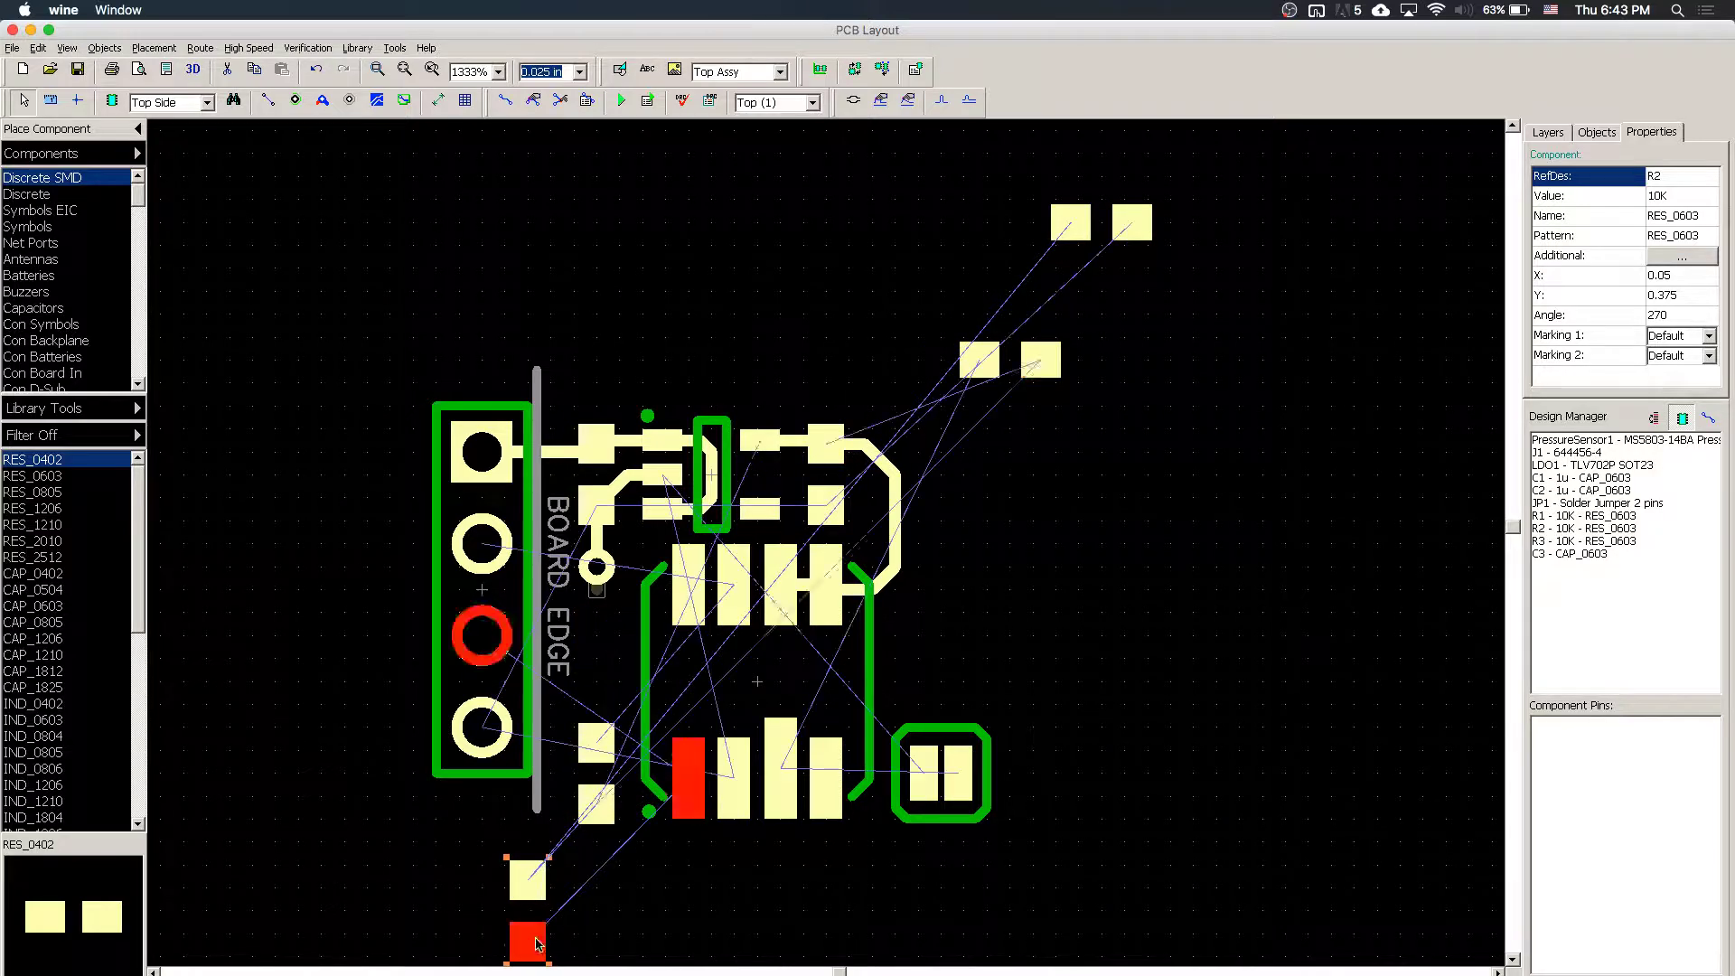
{"action": "left_click_drag", "start_coordinate": [595, 762], "coordinate": [596, 620]}
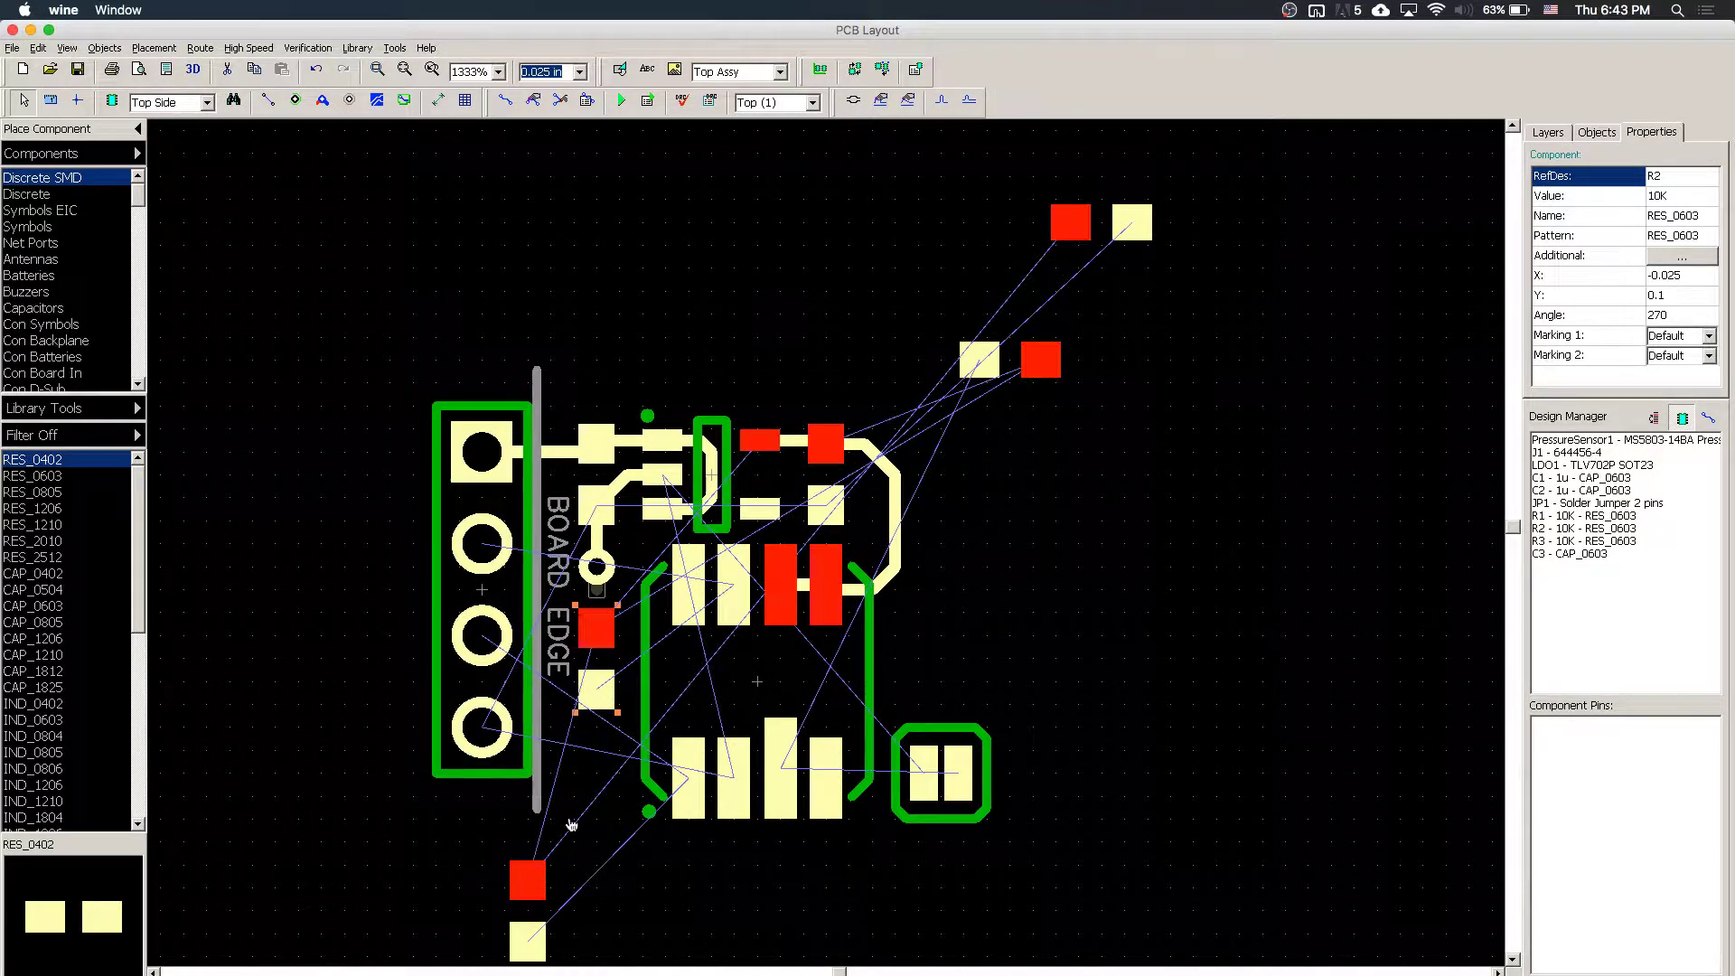
{"action": "left_click_drag", "start_coordinate": [527, 873], "coordinate": [595, 755]}
- Flip R3 and set R2 to 270 degrees at X 0.05, Y 0.225, so their 3V3 pads face each other
{"action": "key", "text": "r"}
{"action": "key", "text": "r"}
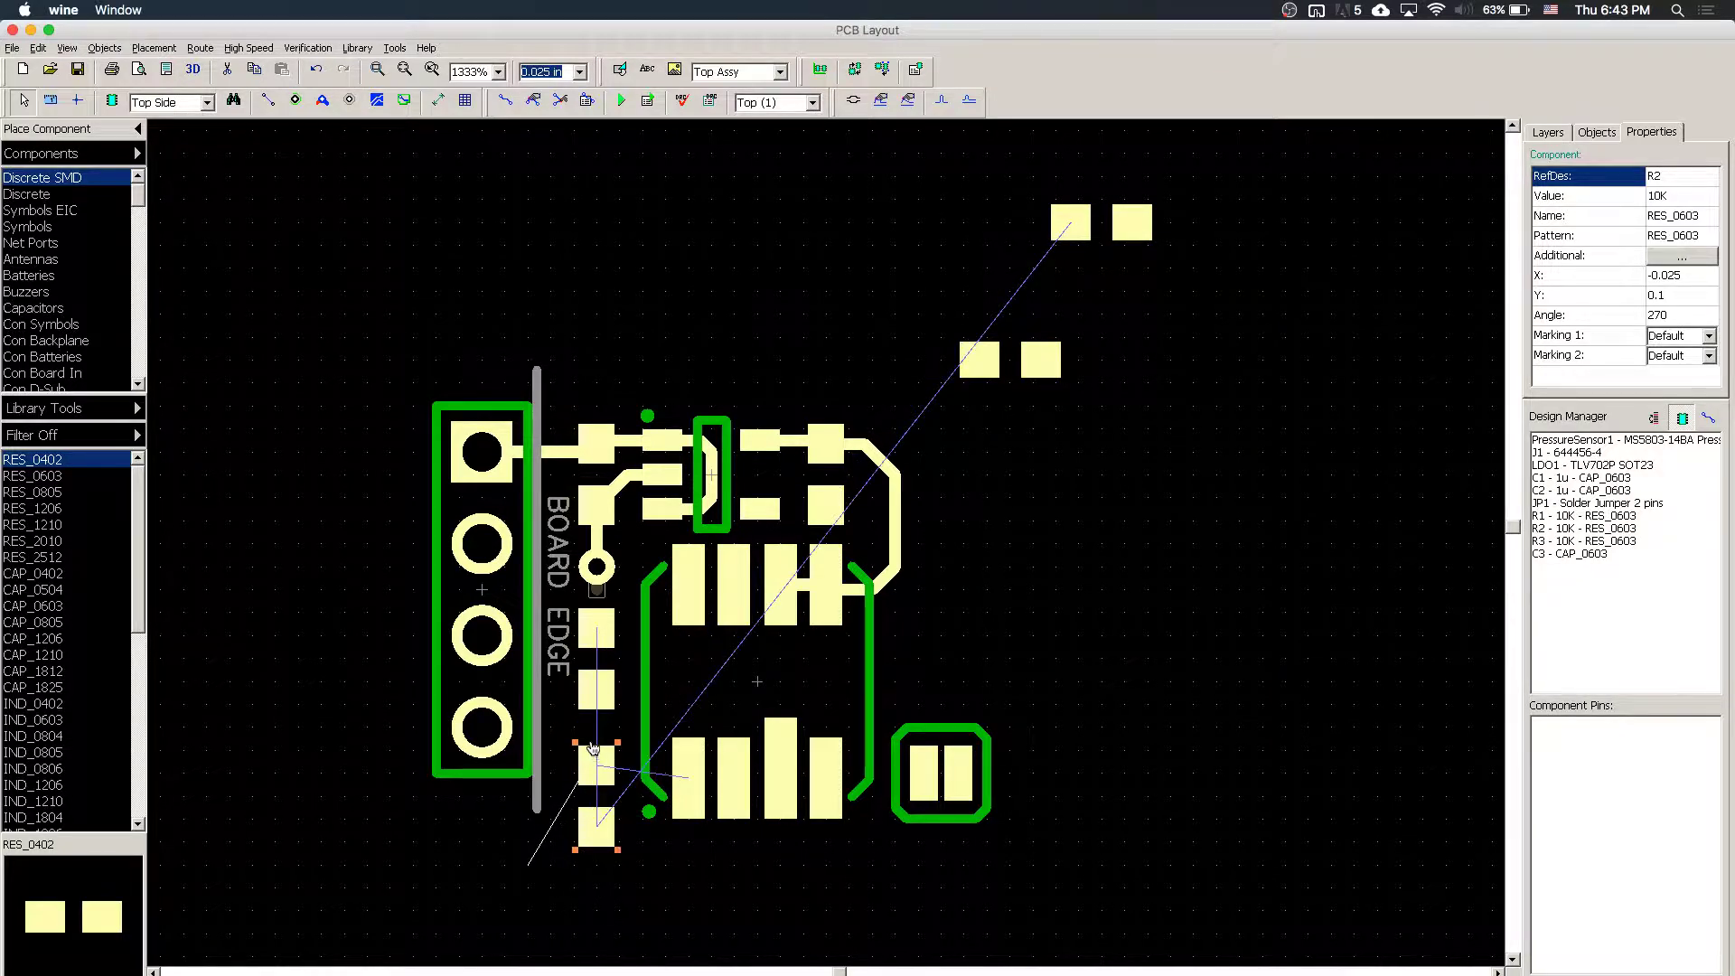
{"action": "left_click", "coordinate": [601, 684]}
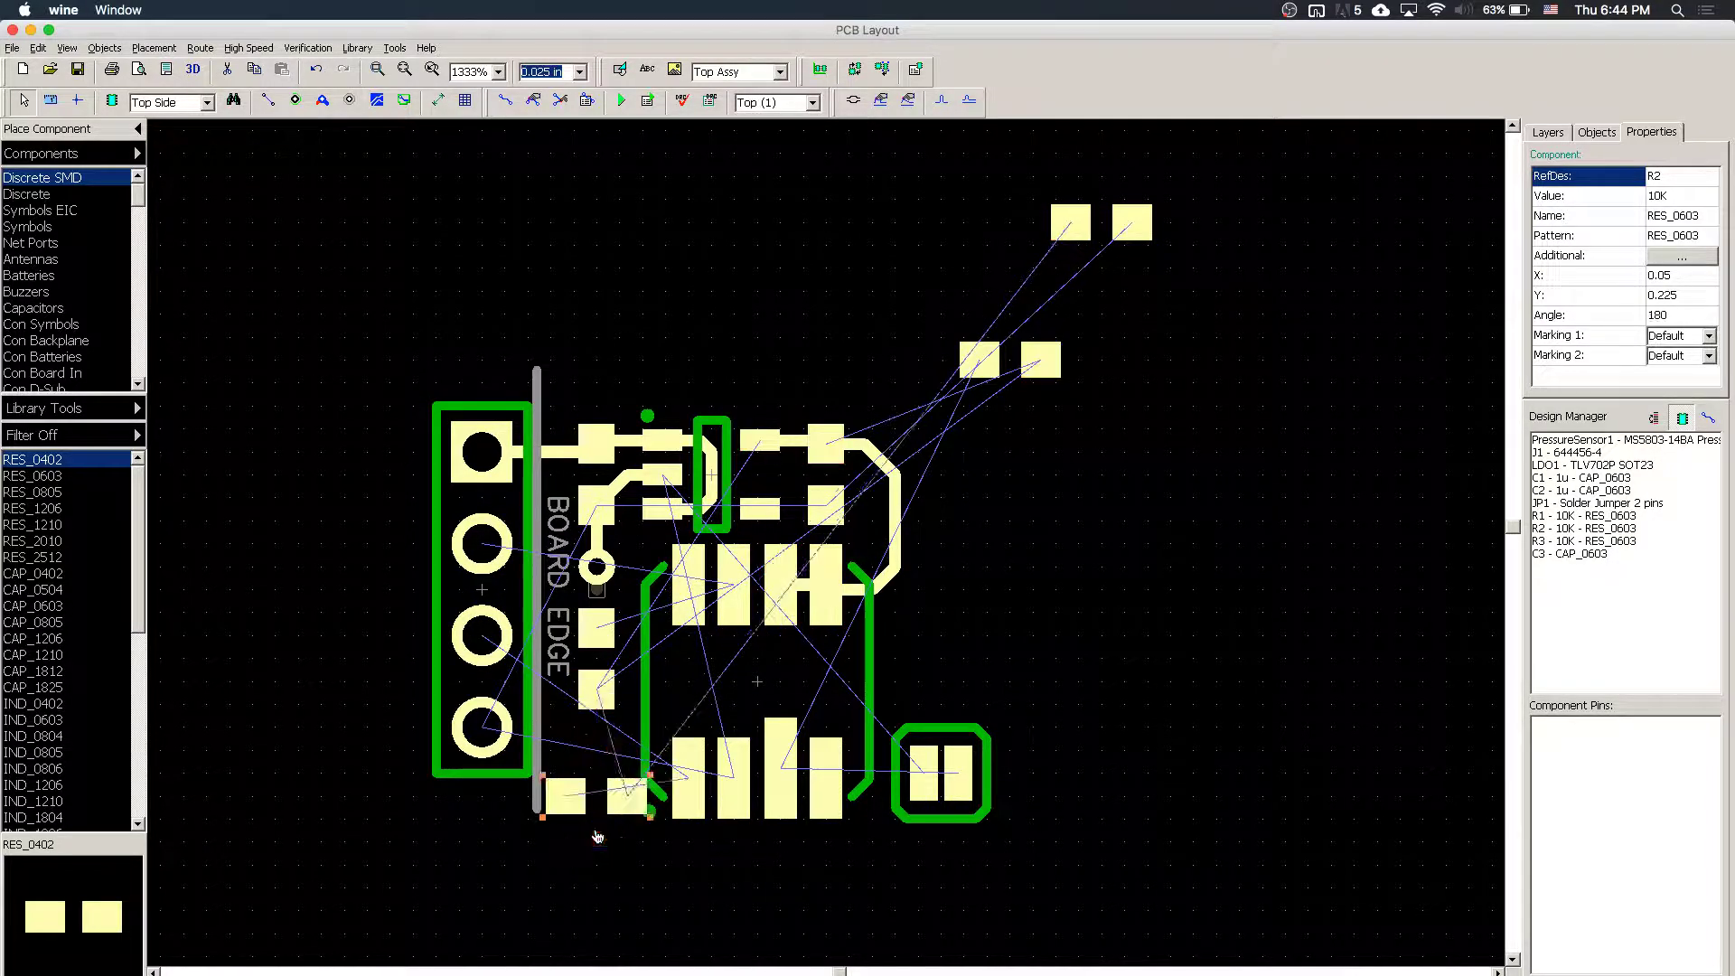
{"action": "key", "text": "r"}
{"action": "key", "text": "r"}
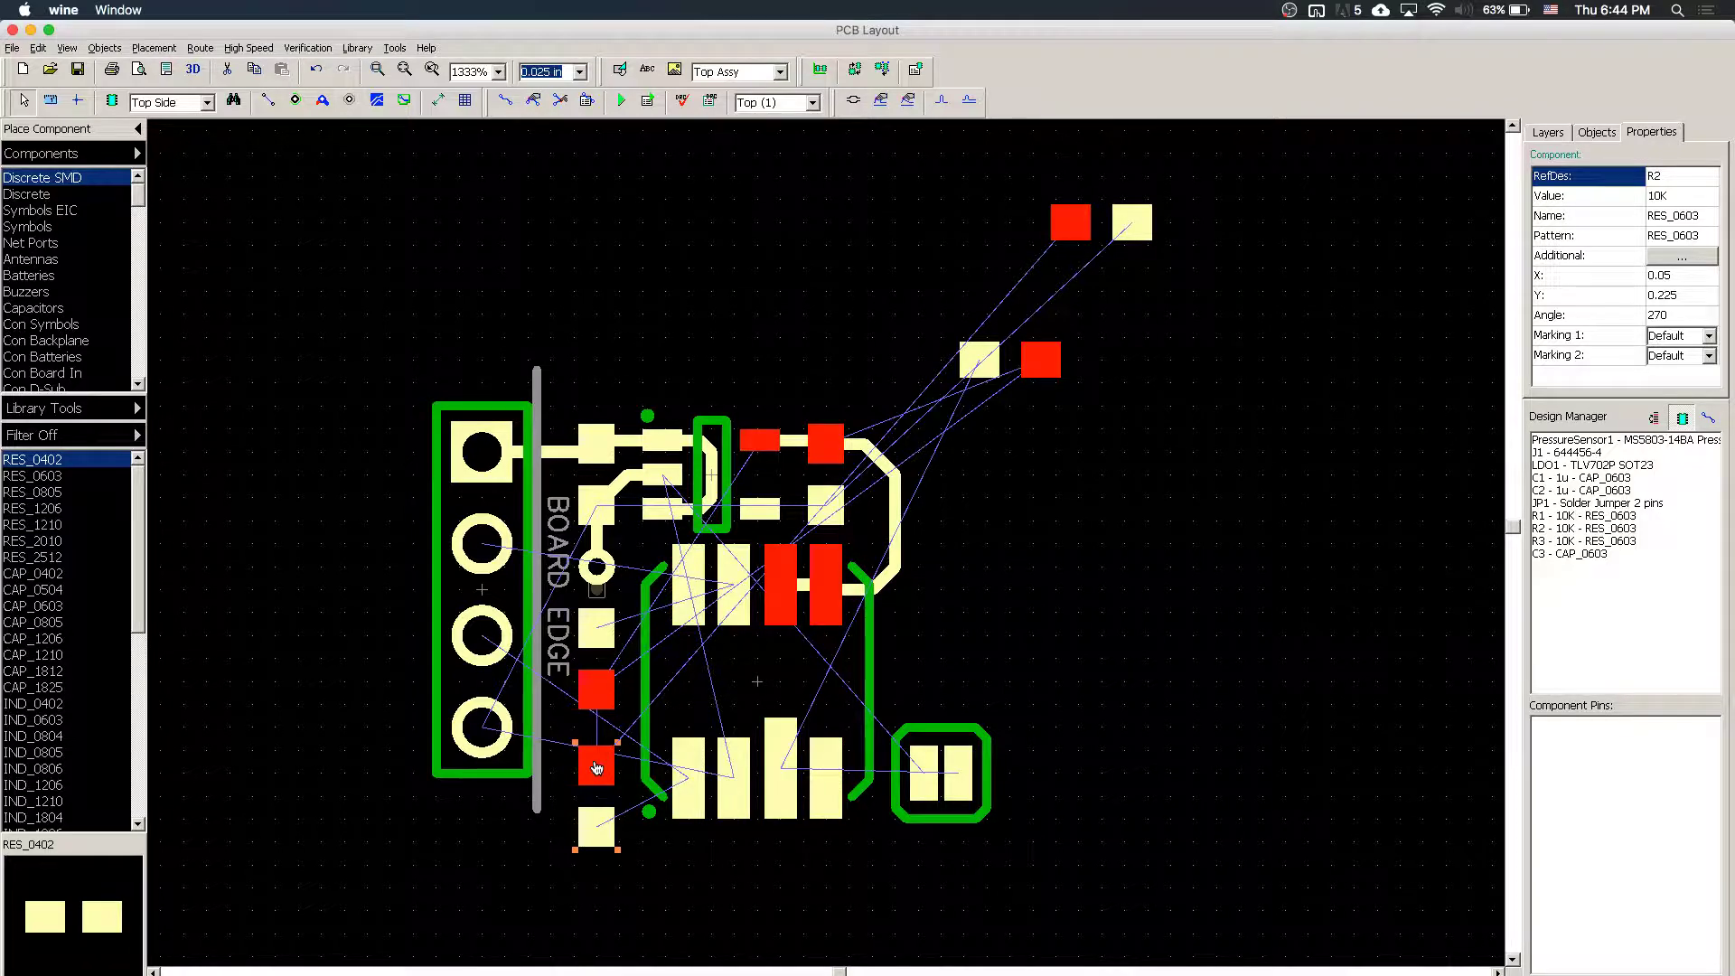
- Move the pressure sensor down to X 0.225, Y 0.325 and pull the 3V3 trace between C2 and the sensor closer in
{"action": "left_click", "coordinate": [794, 719]}
{"action": "left_click_drag", "start_coordinate": [794, 719], "coordinate": [800, 732]}
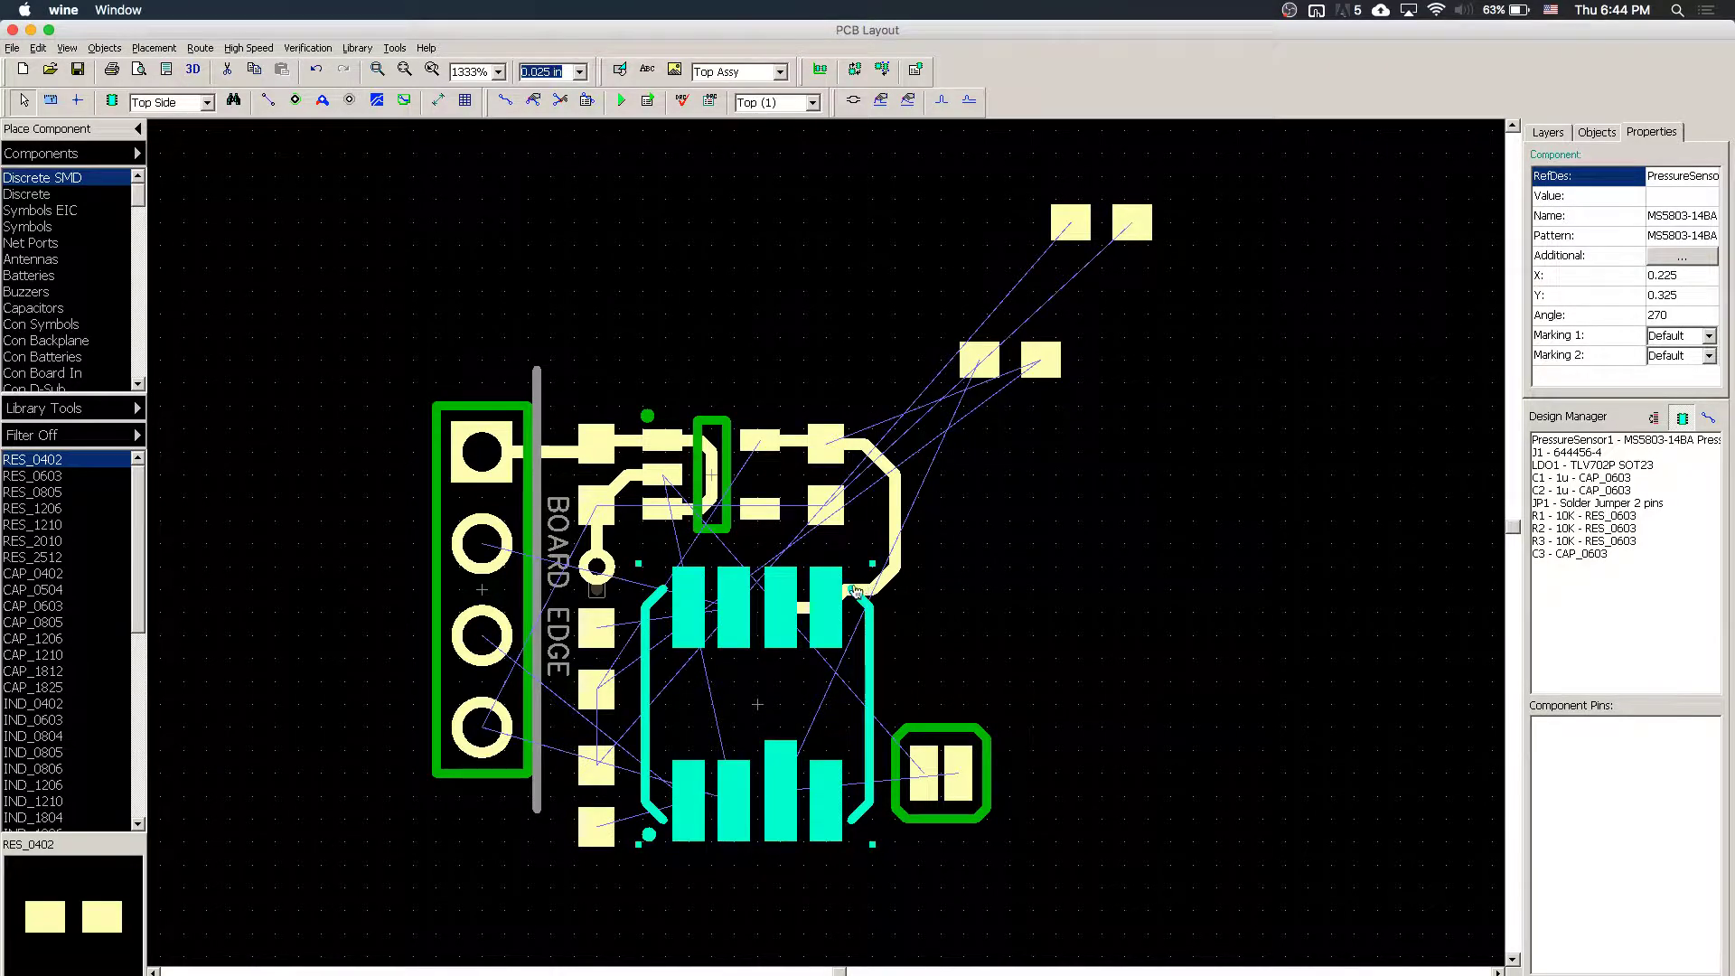
{"action": "left_click", "coordinate": [534, 99]}
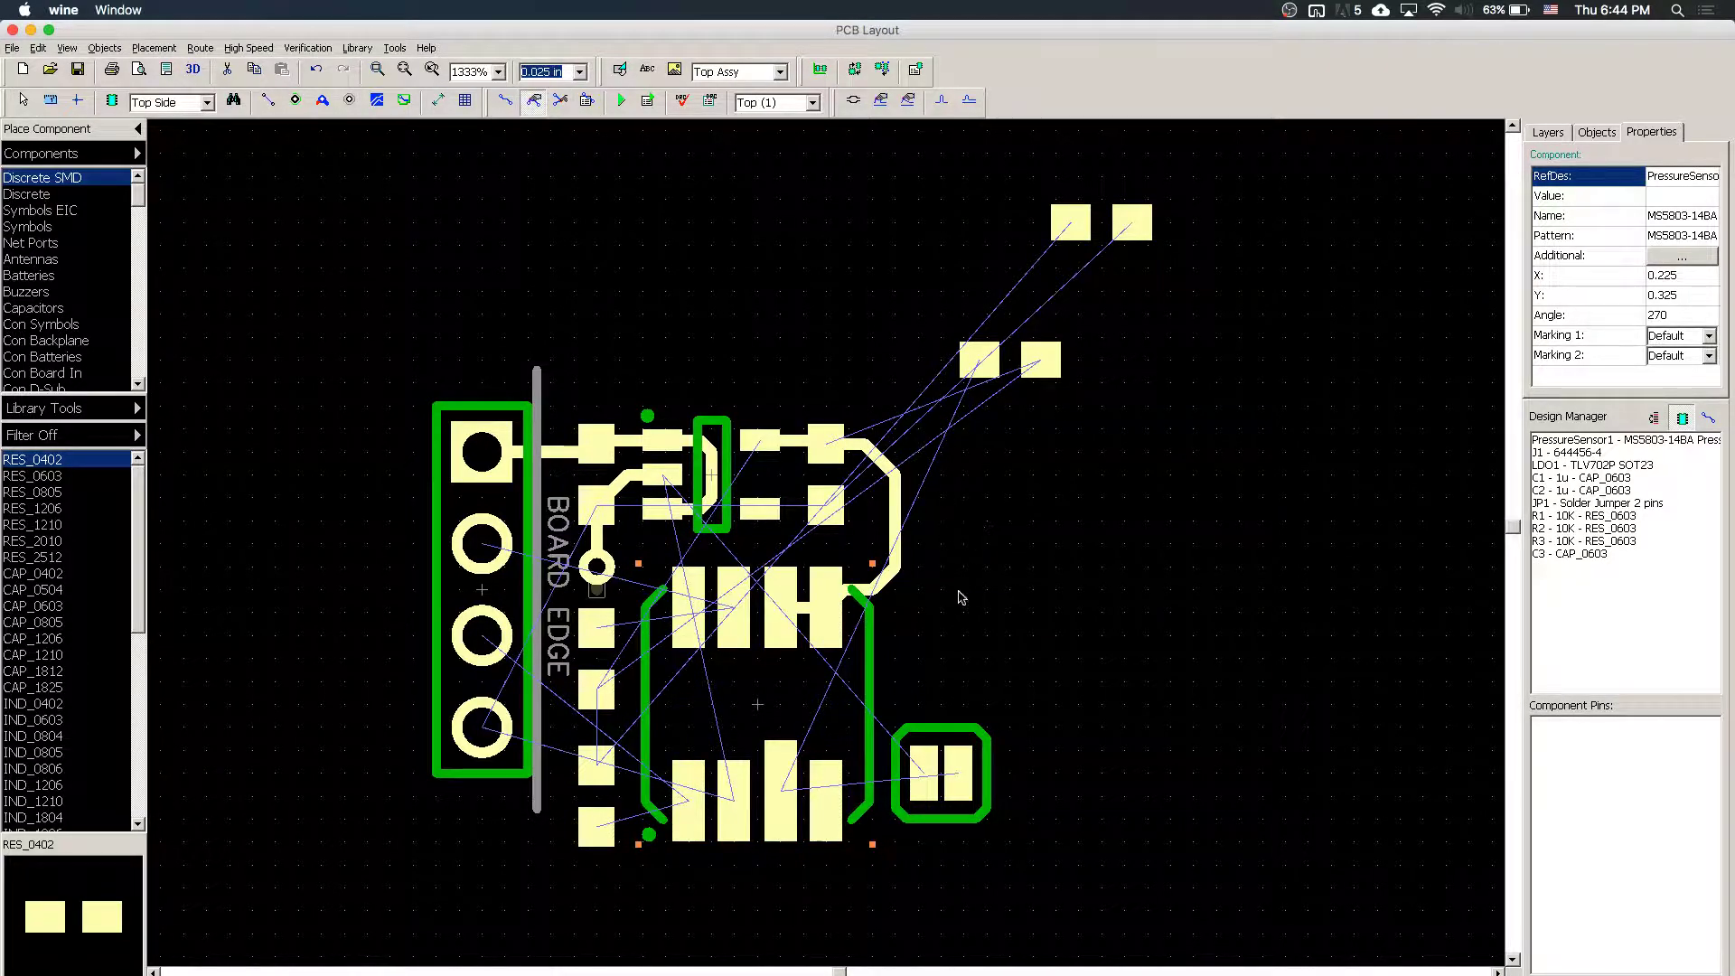
{"action": "left_click", "coordinate": [858, 590]}
{"action": "mouse_move", "coordinate": [860, 592]}
{"action": "left_mouse_down"}
{"action": "mouse_move", "coordinate": [858, 607]}
{"action": "mouse_move", "coordinate": [887, 600]}
{"action": "mouse_move", "coordinate": [880, 556]}
{"action": "left_mouse_up"}
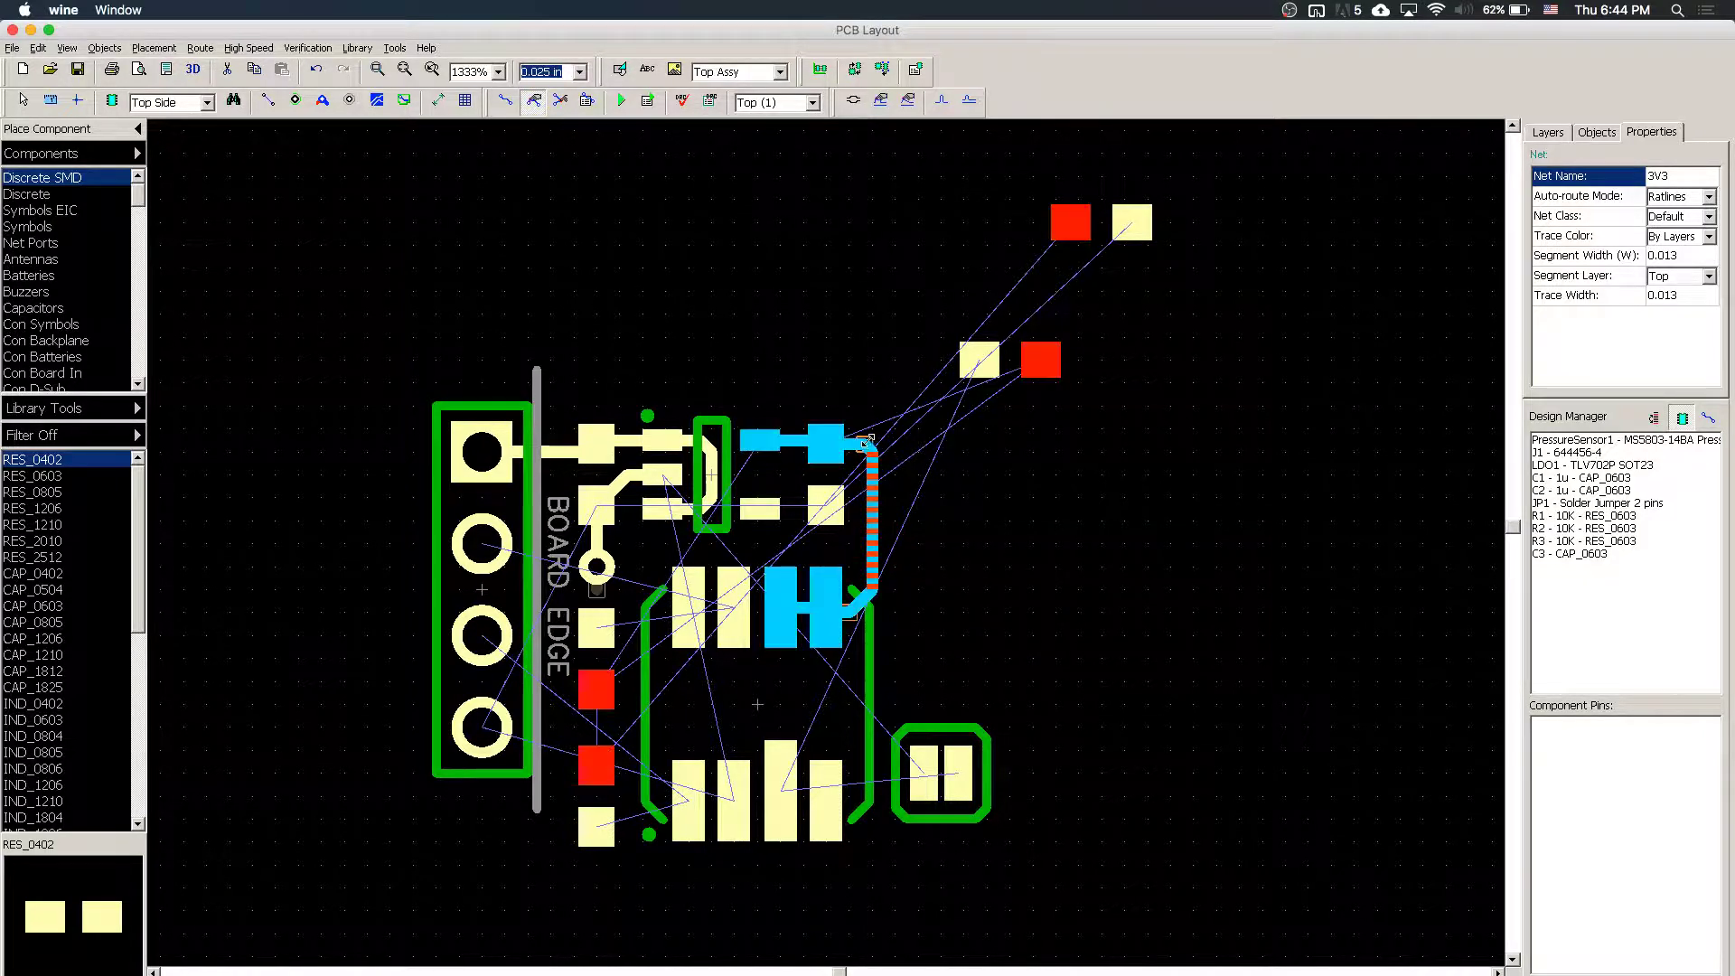
{"action": "left_click", "coordinate": [864, 464]}
{"action": "left_click", "coordinate": [944, 533]}
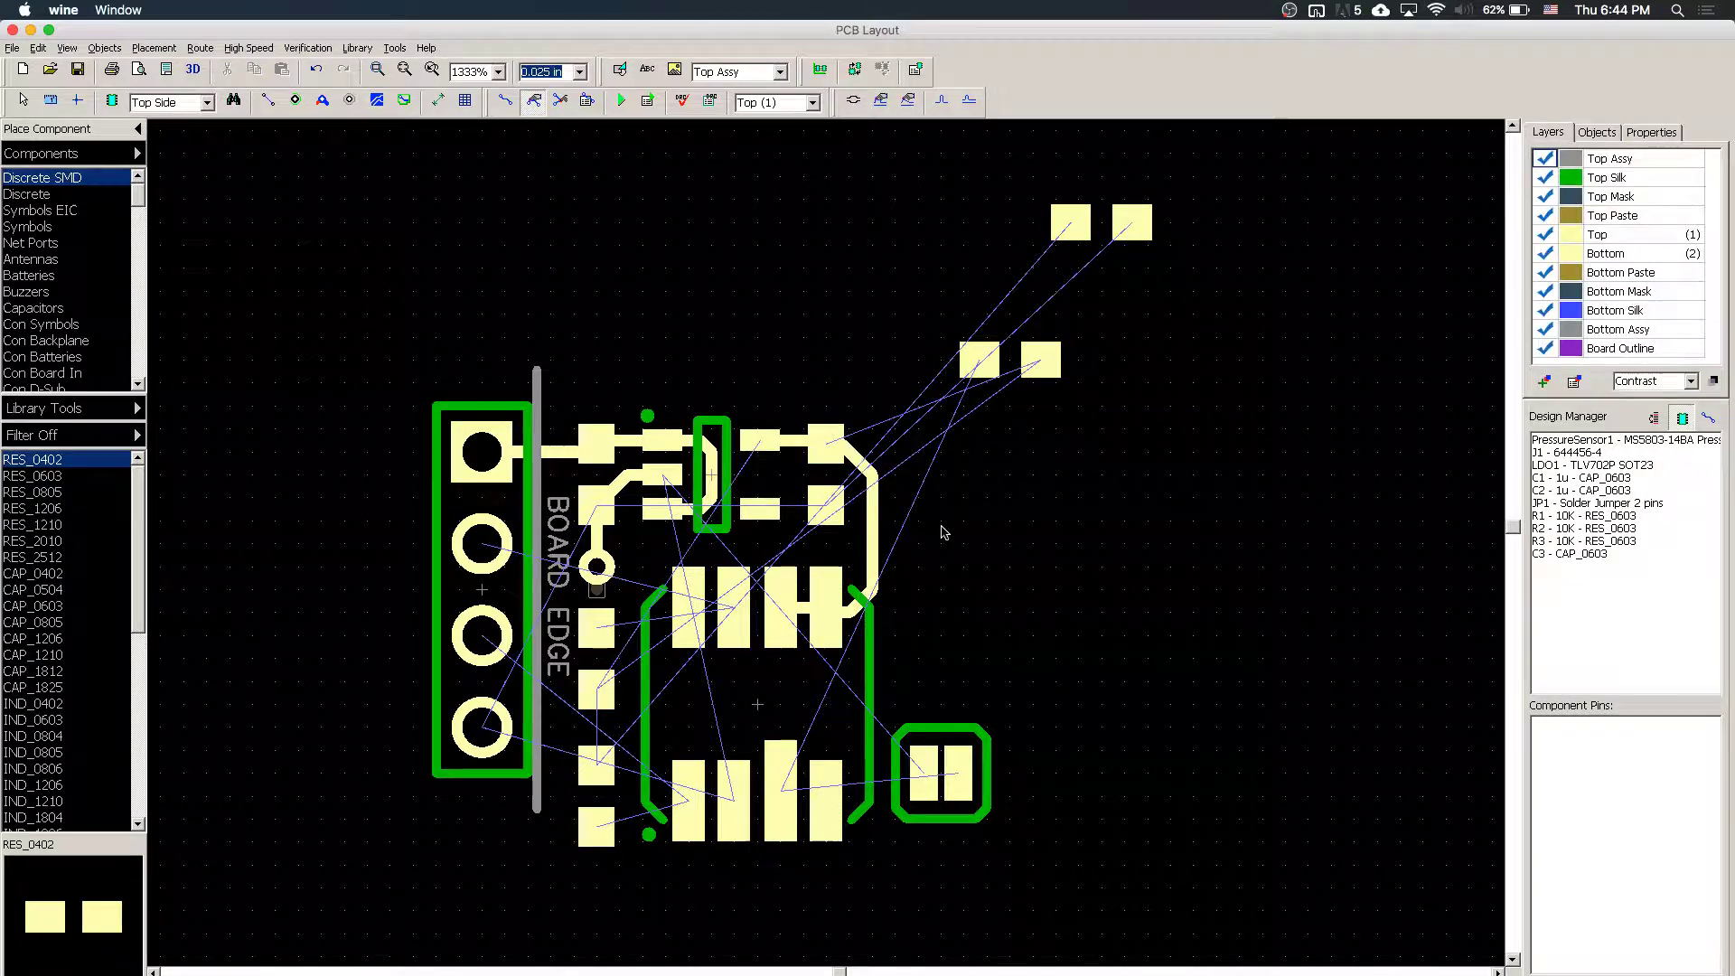
- Route the SDA net from the sensor's second upper pad around to R3's upper pad and on to J1's second pin
{"action": "scroll", "coordinate": [944, 532], "scroll_direction": "up", "scroll_amount": 1}
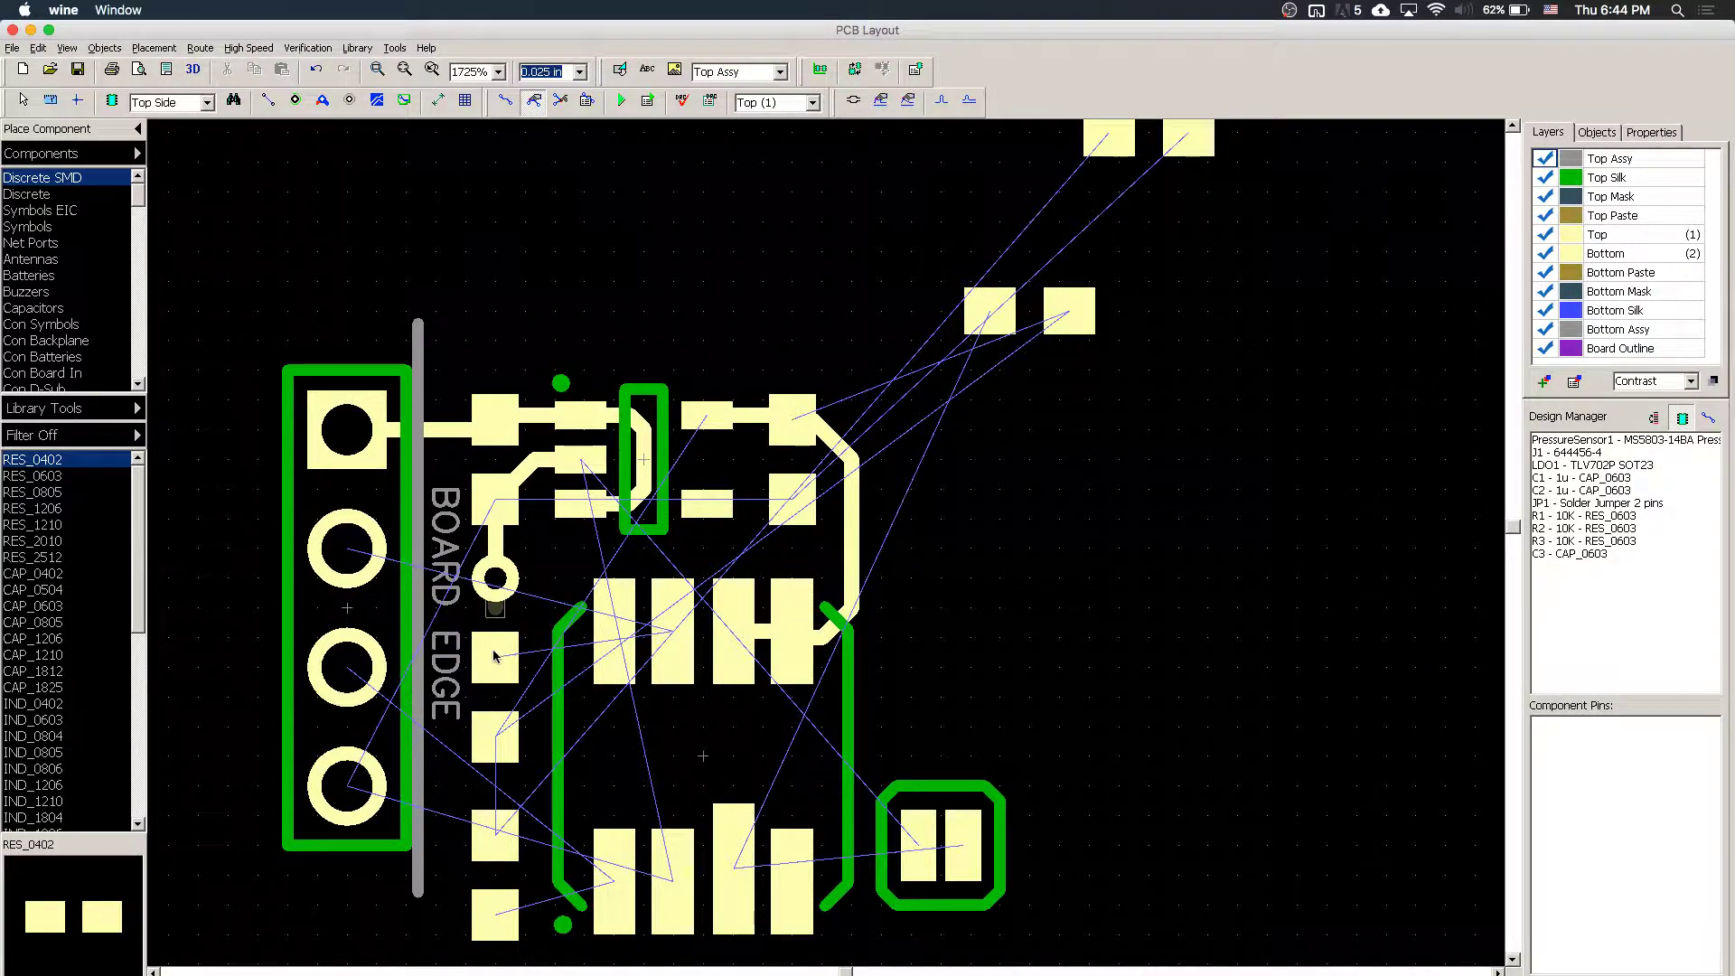
{"action": "scroll", "coordinate": [495, 657], "scroll_direction": "down", "scroll_amount": 1}
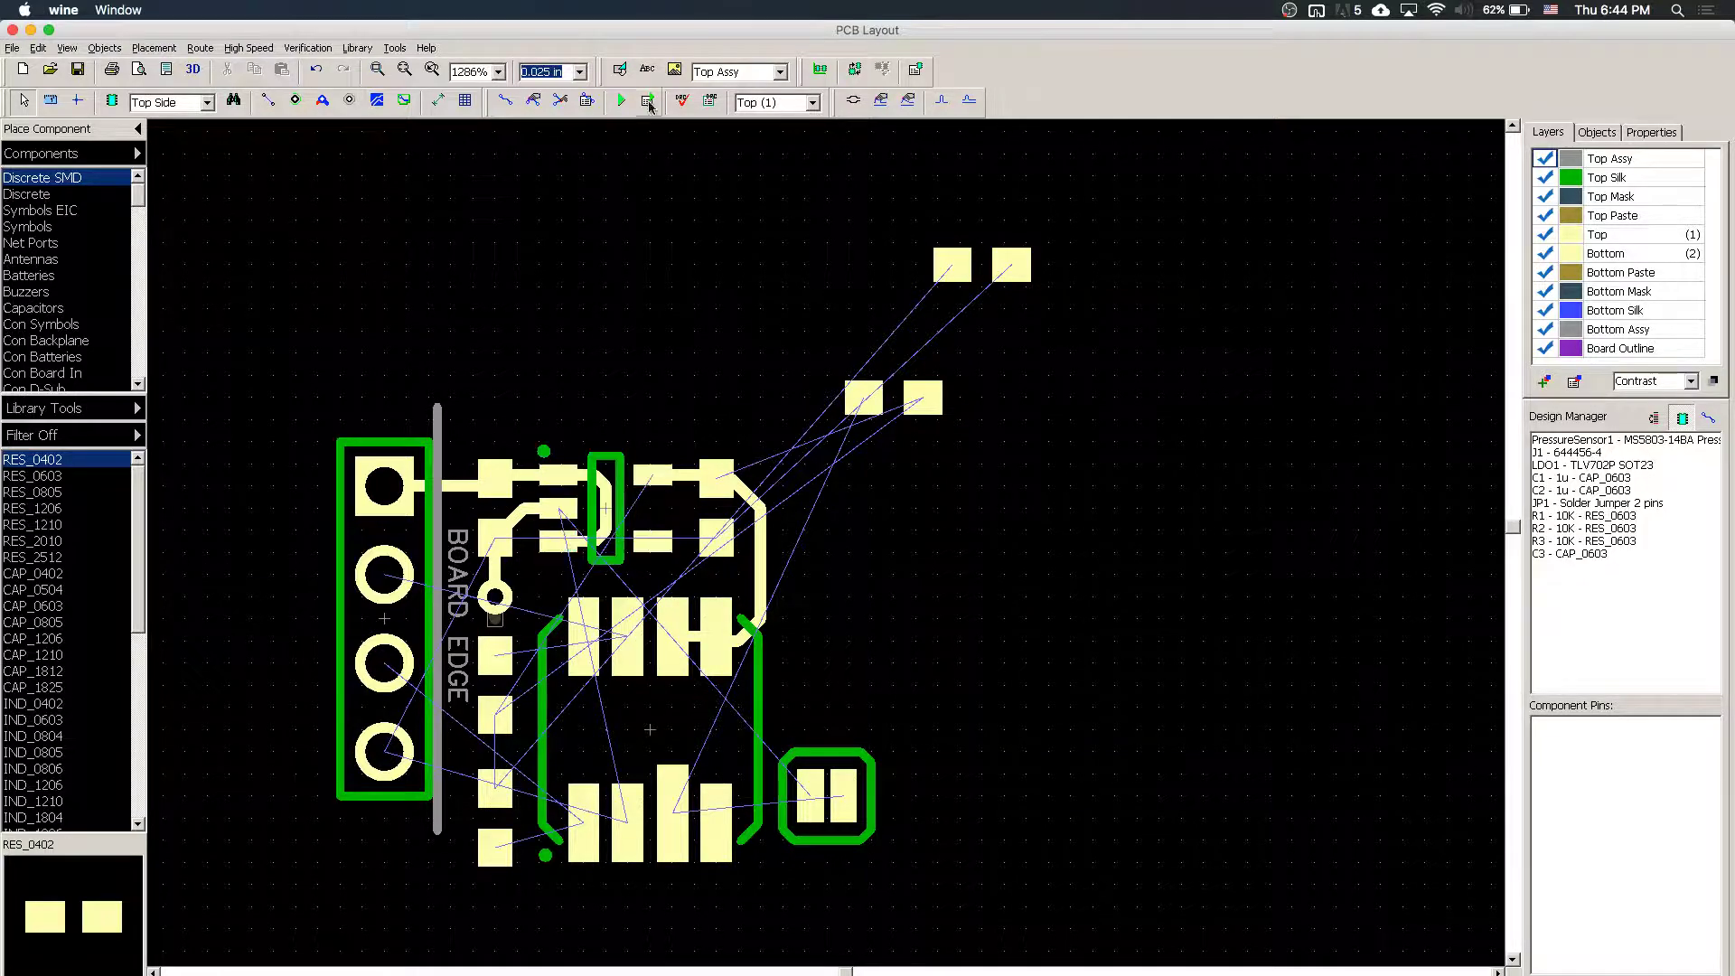
{"action": "left_click", "coordinate": [506, 100]}
{"action": "left_click", "coordinate": [626, 635]}
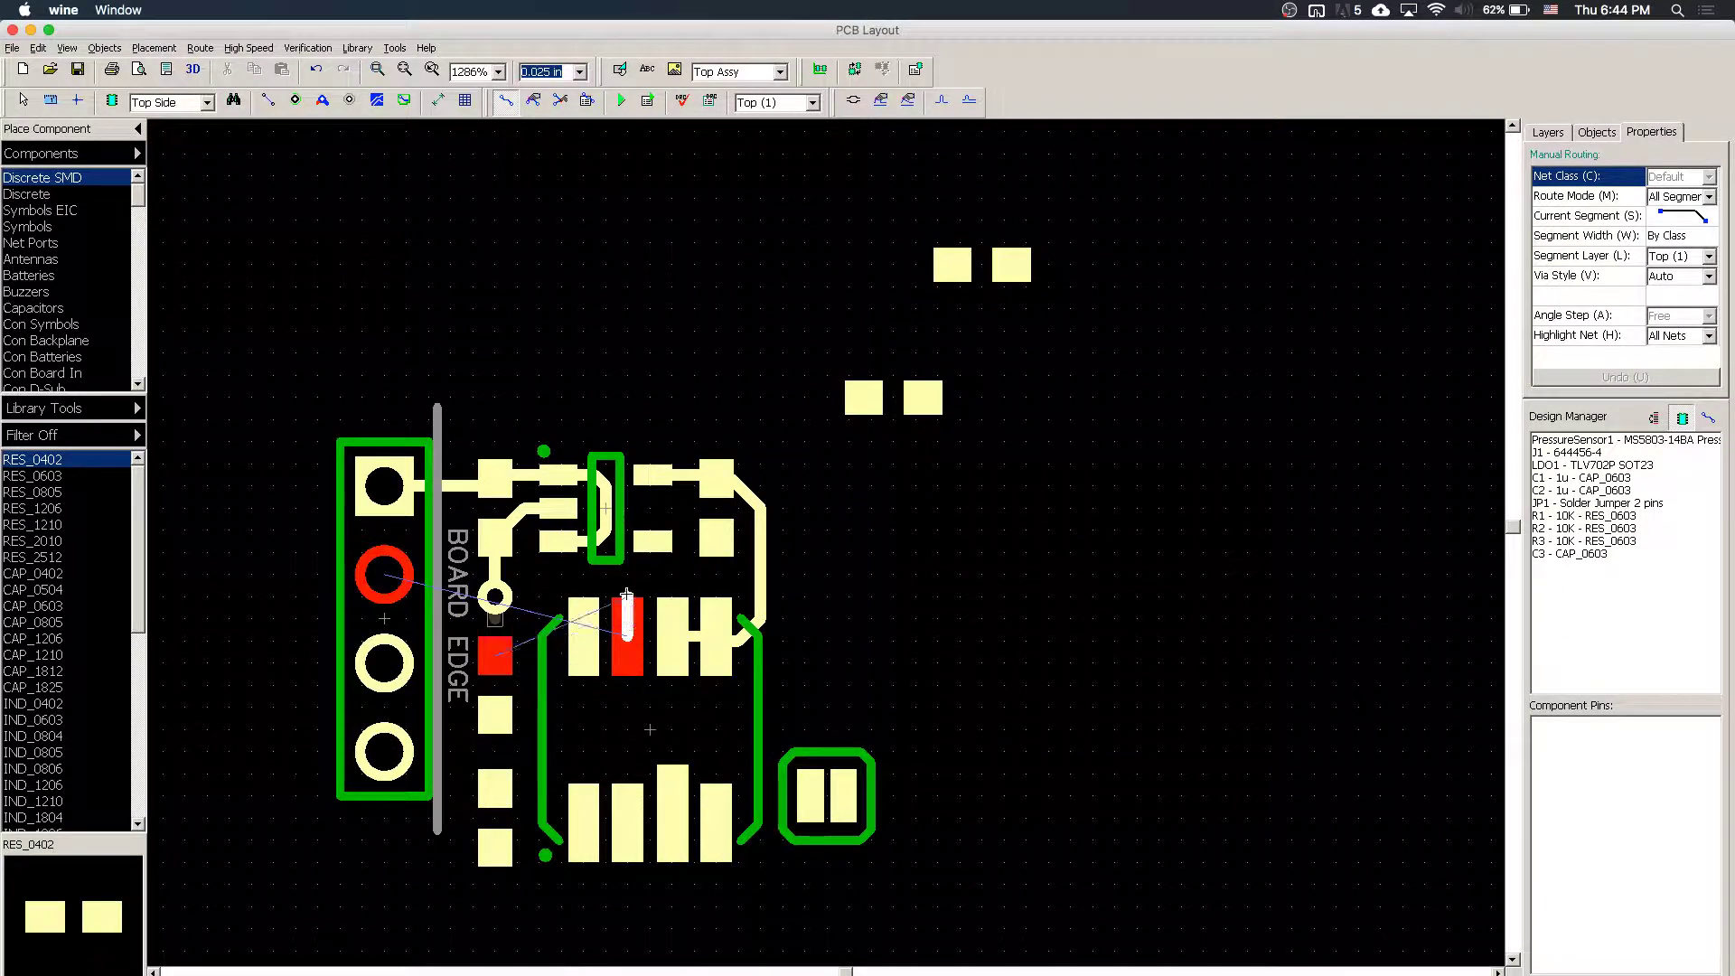
{"action": "left_click", "coordinate": [609, 579]}
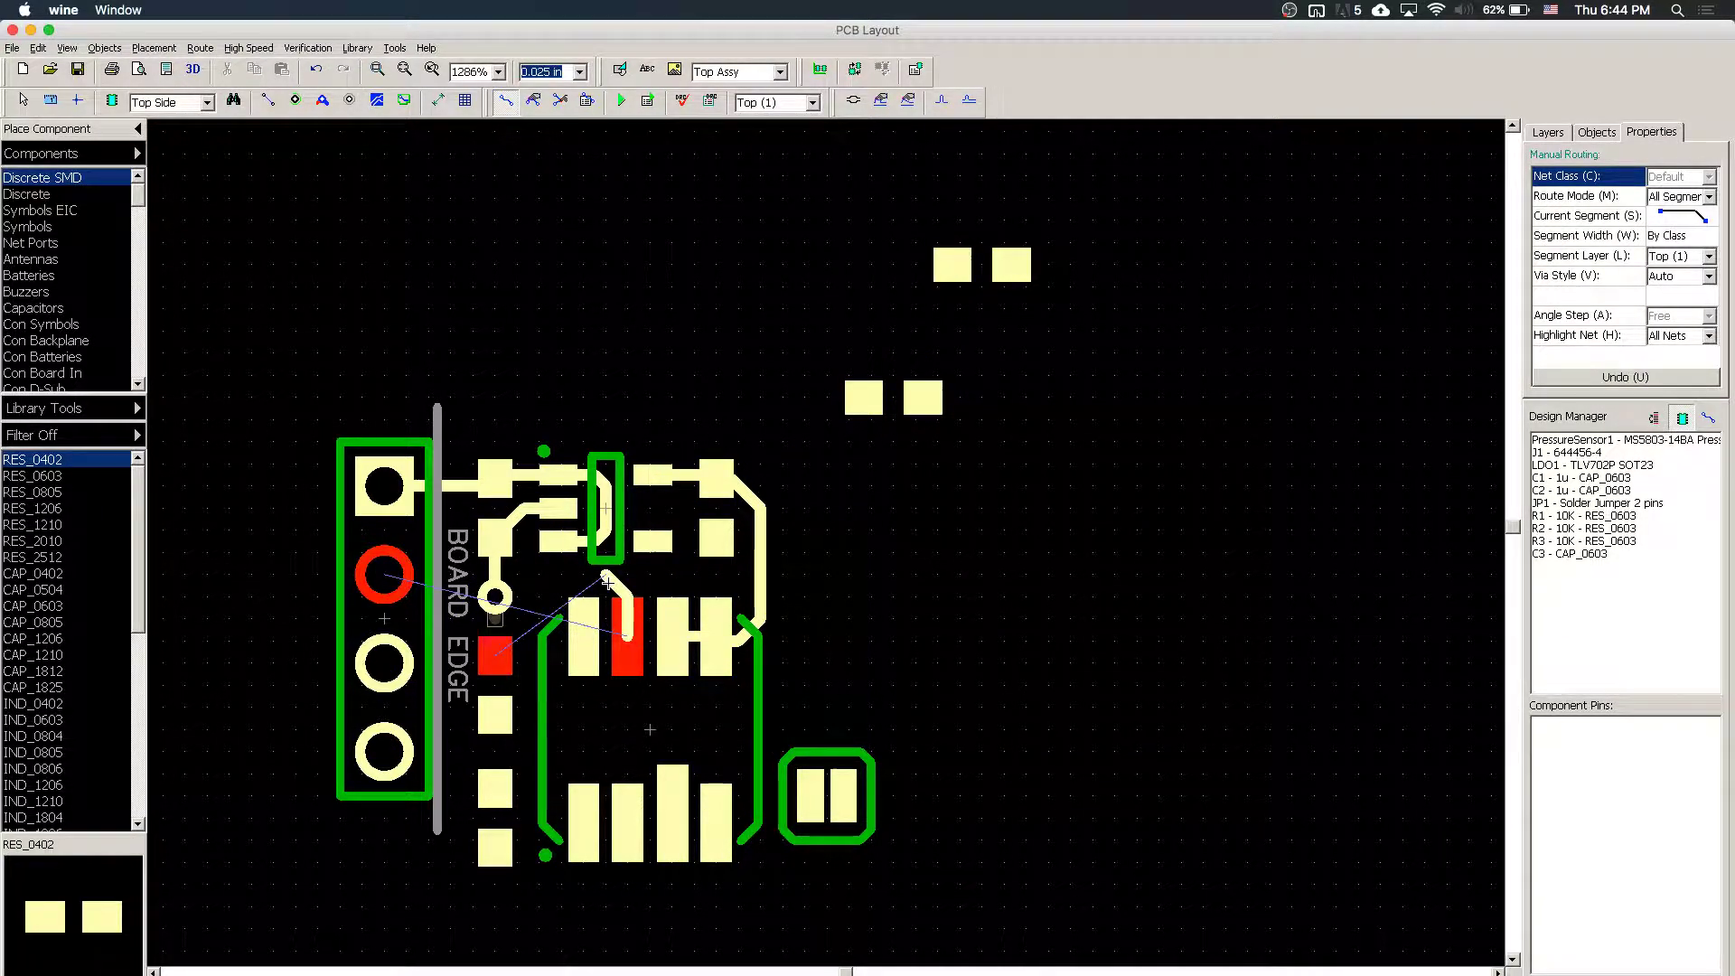
{"action": "left_click", "coordinate": [539, 592]}
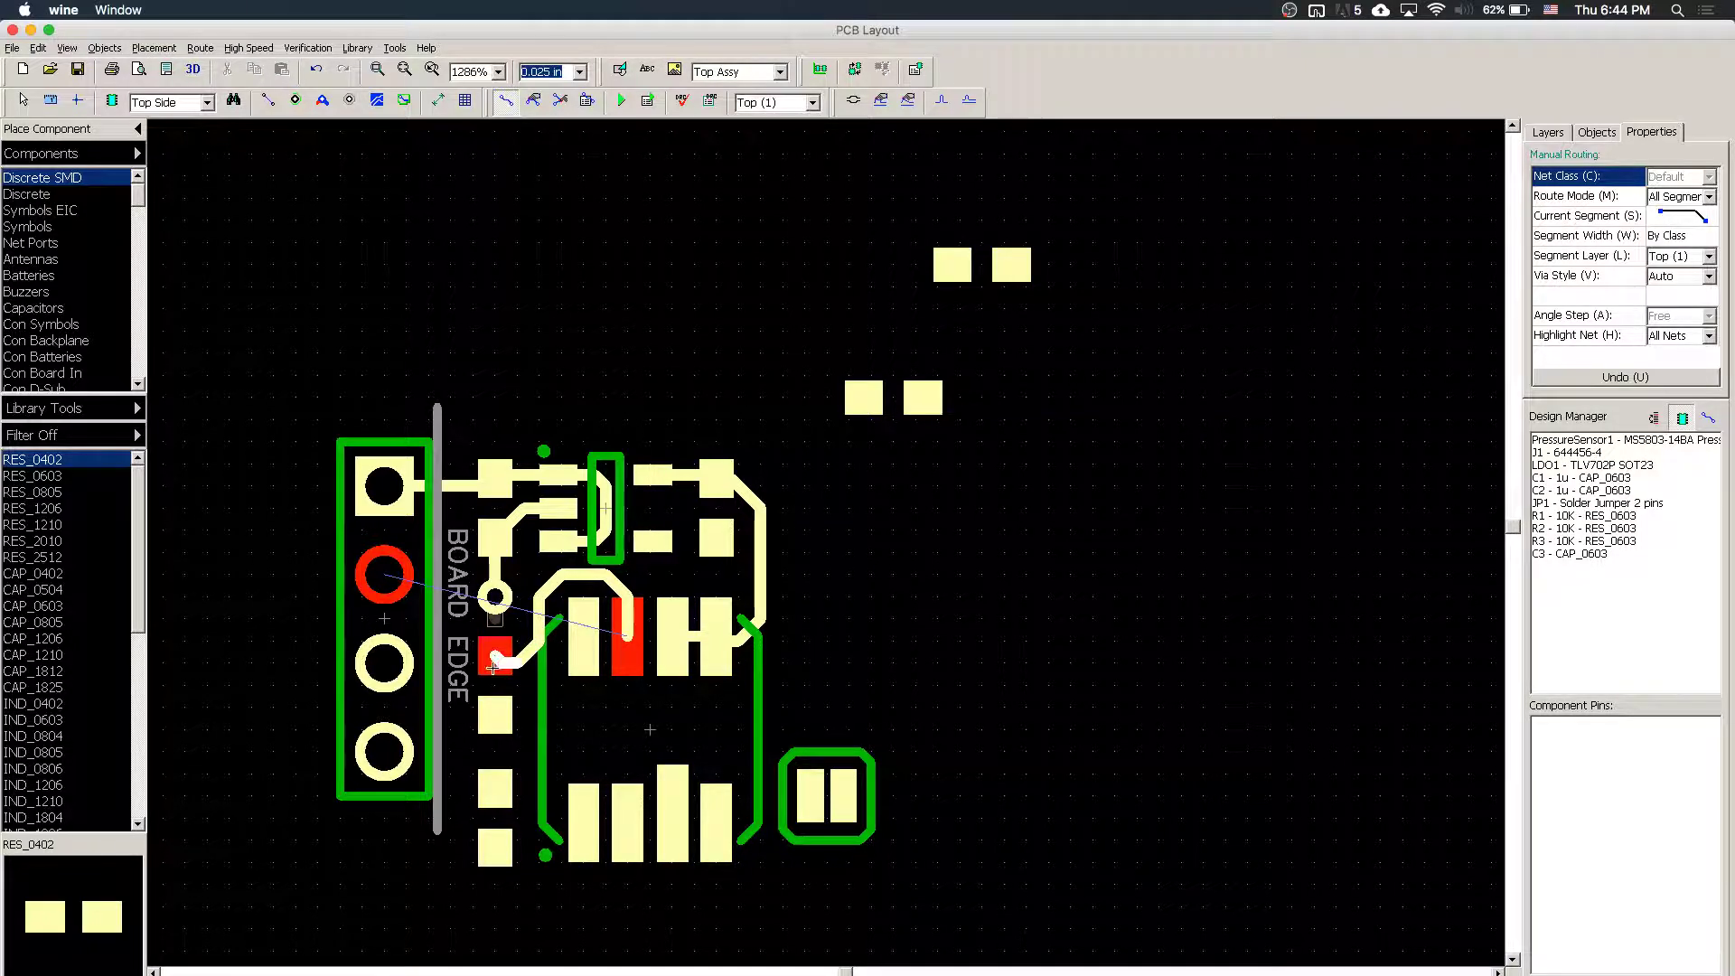
{"action": "left_click", "coordinate": [493, 667]}
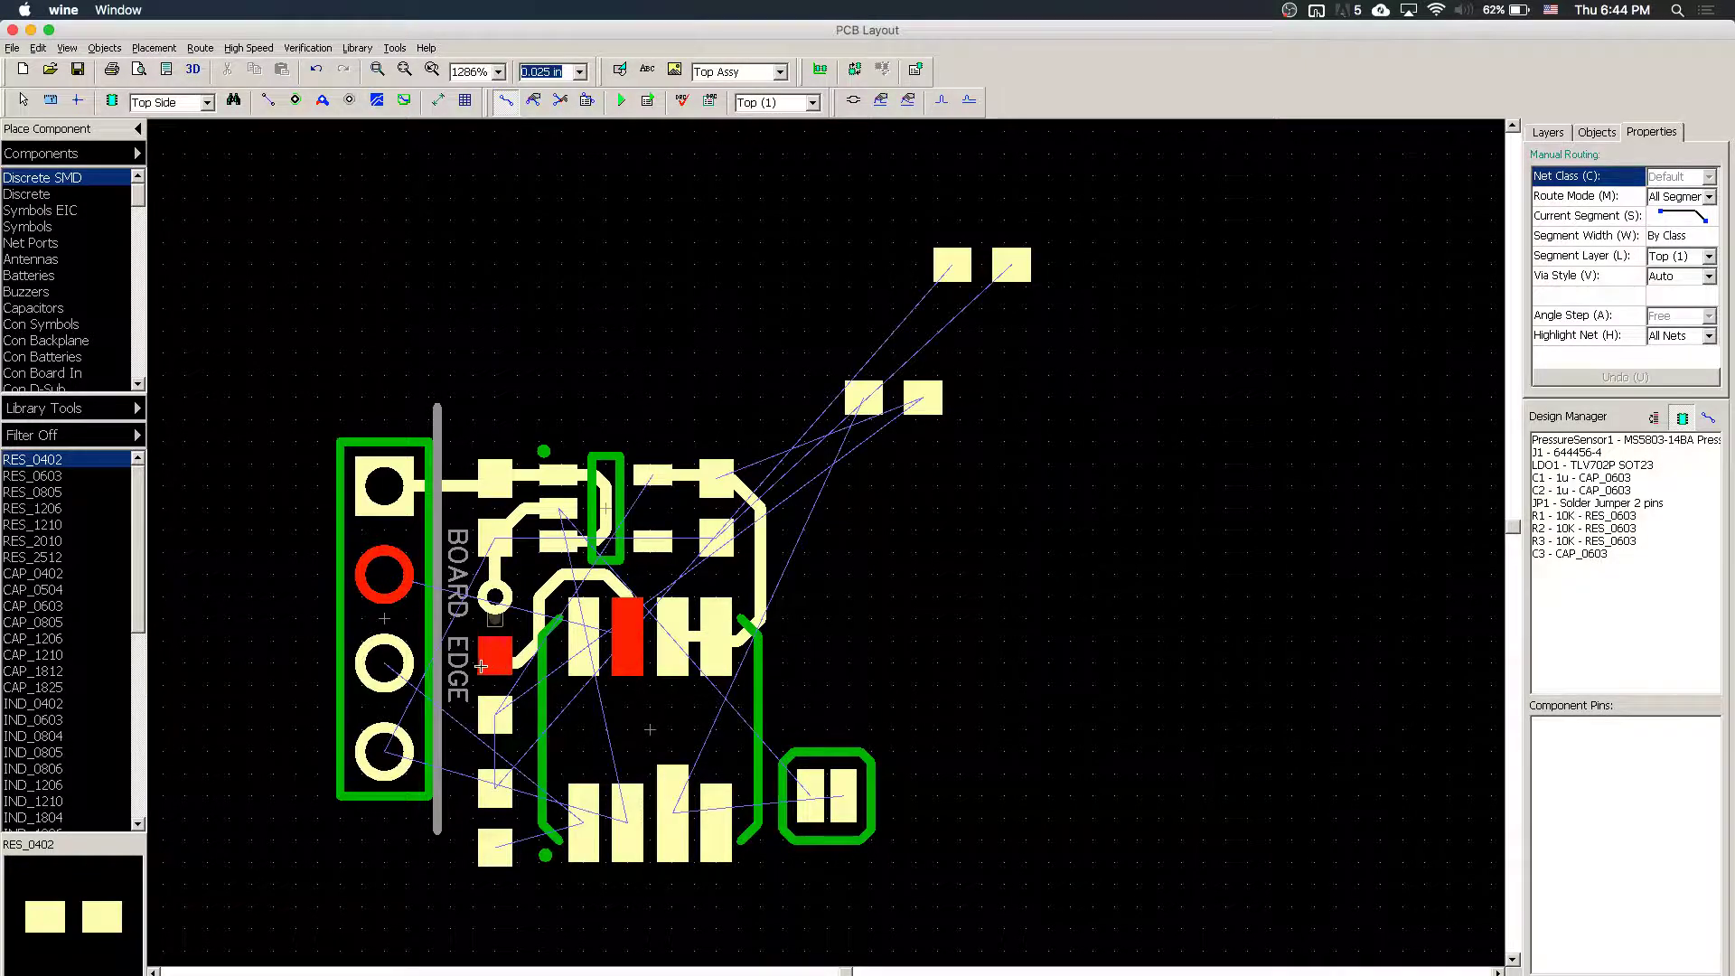
{"action": "left_click", "coordinate": [443, 638]}
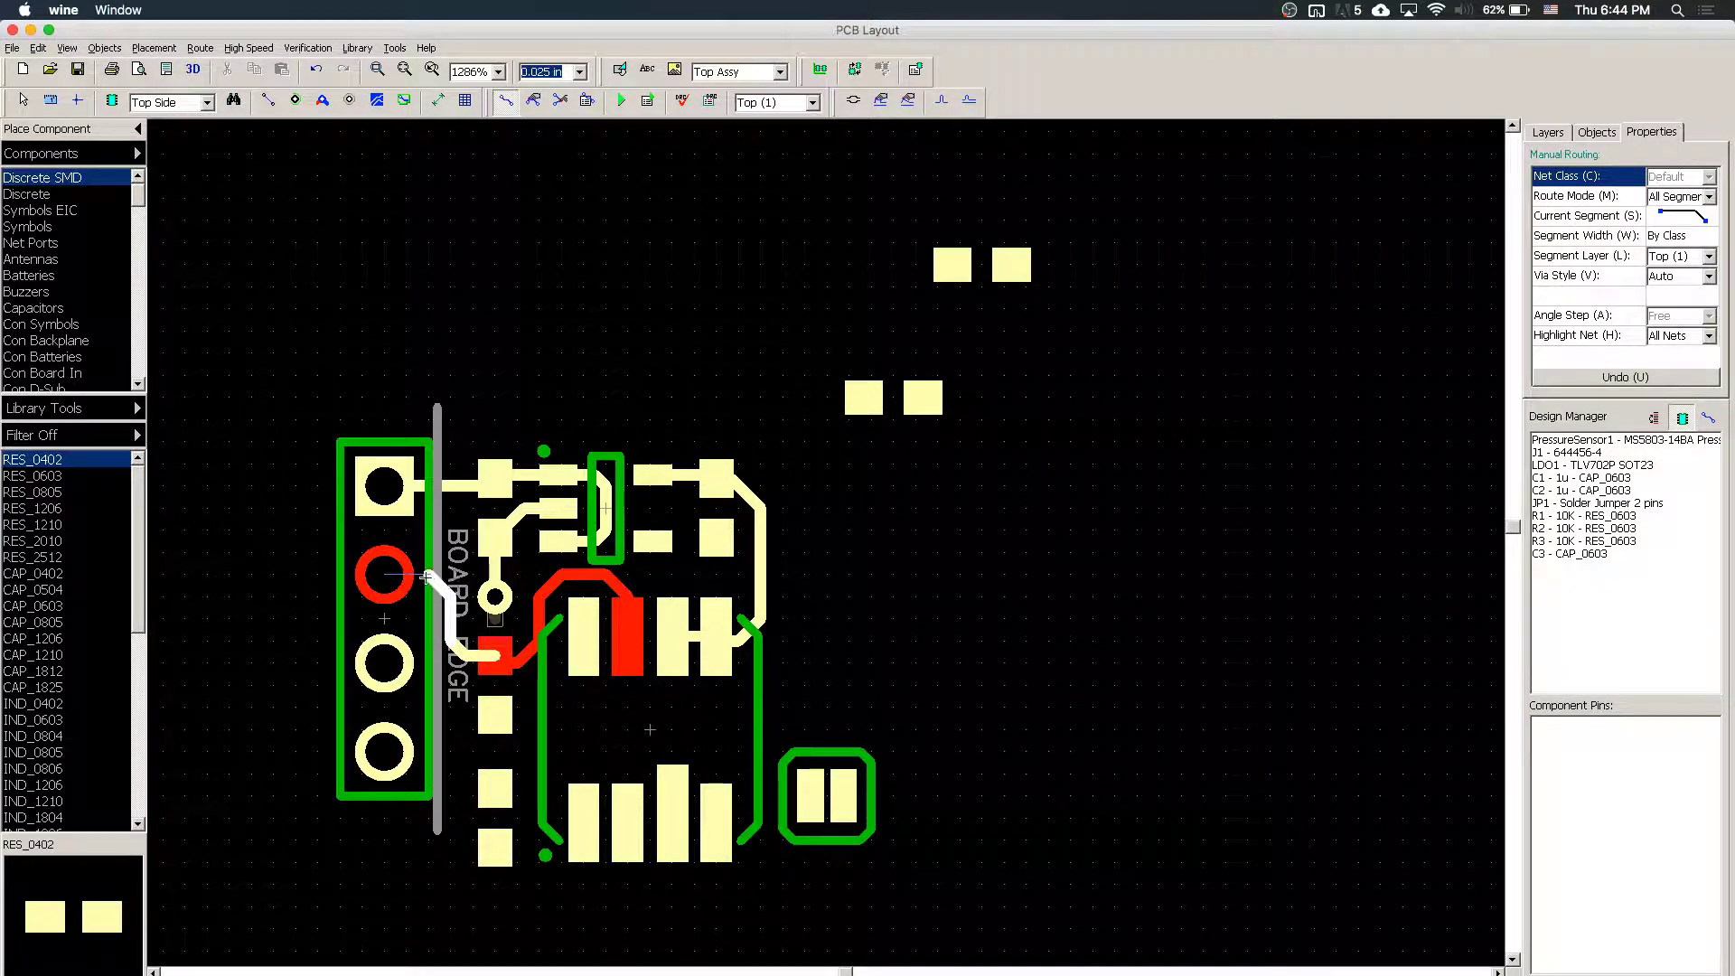
{"action": "left_click", "coordinate": [387, 575]}
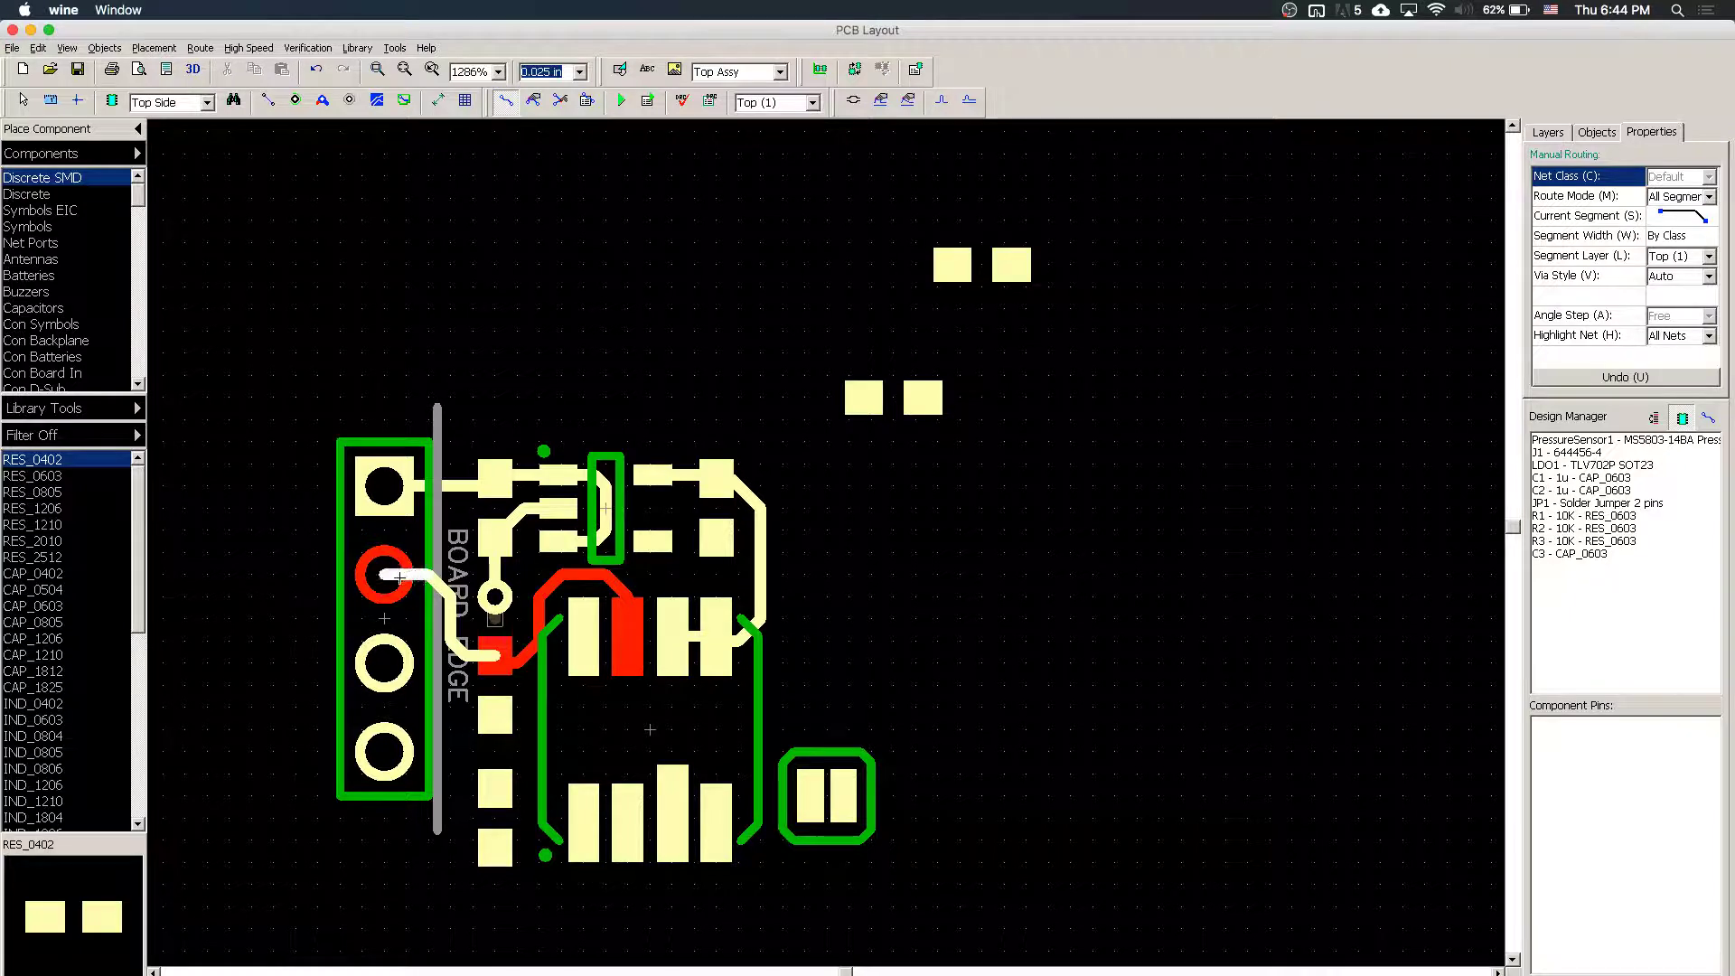
- Route J1's third pin down to R2's lower pad and on to the pressure sensor's lower-left pad
{"action": "left_click", "coordinate": [386, 661]}
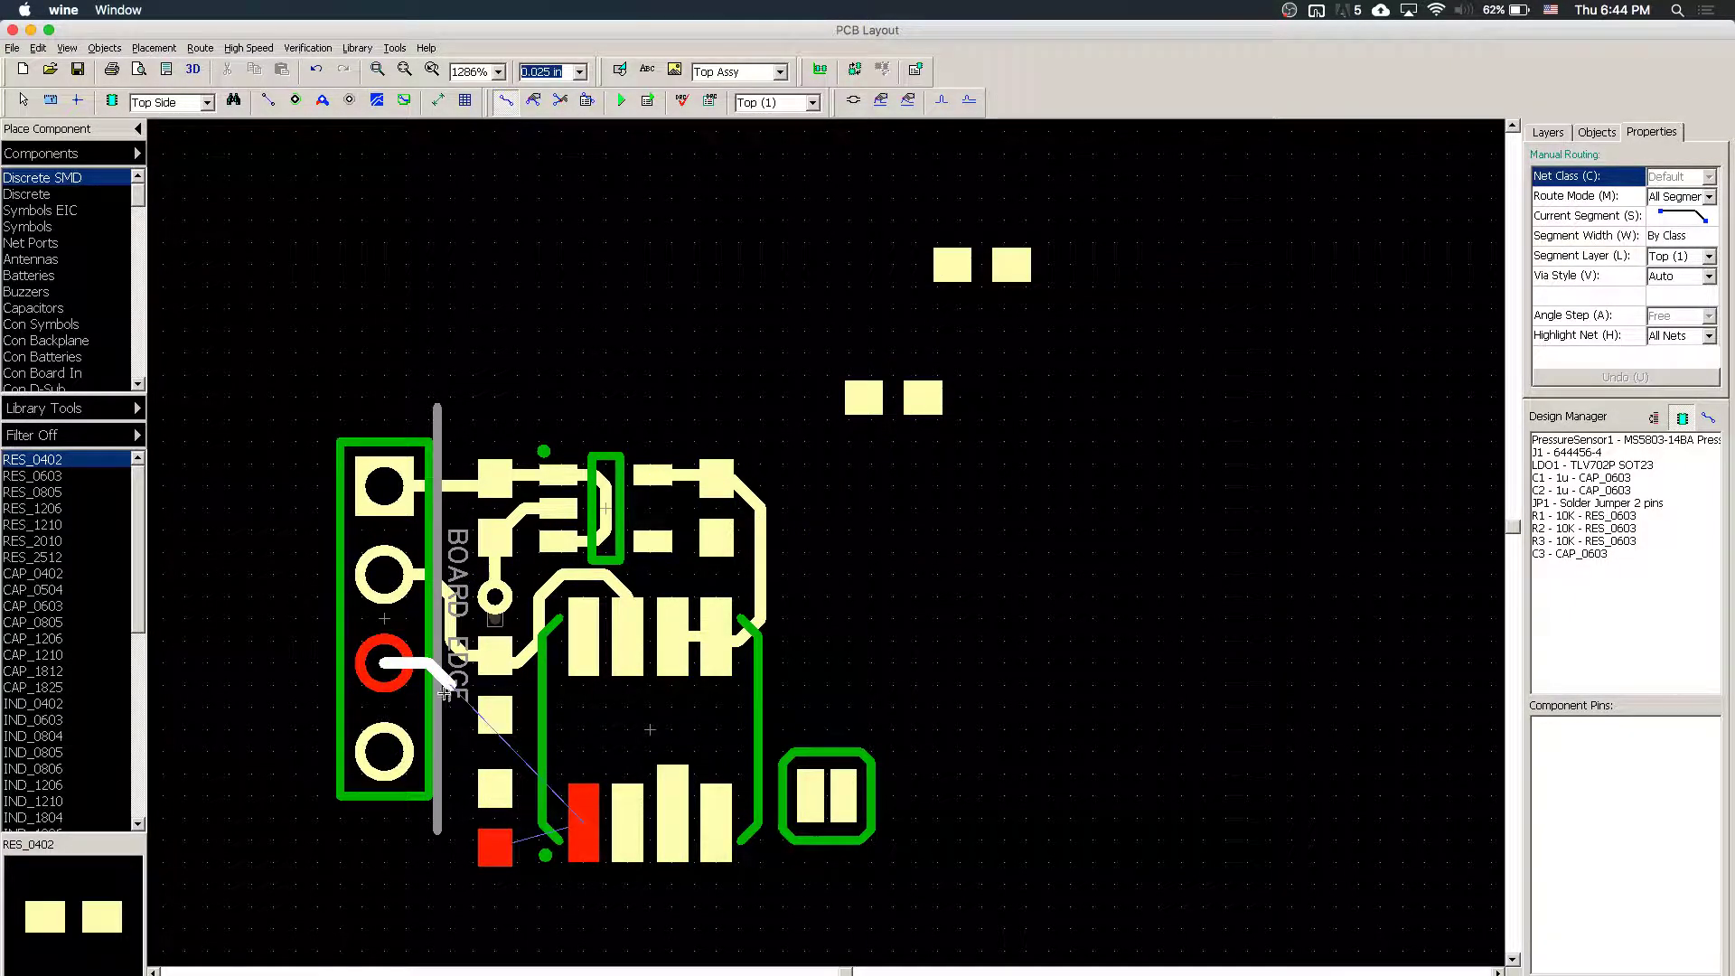
{"action": "left_click", "coordinate": [446, 693]}
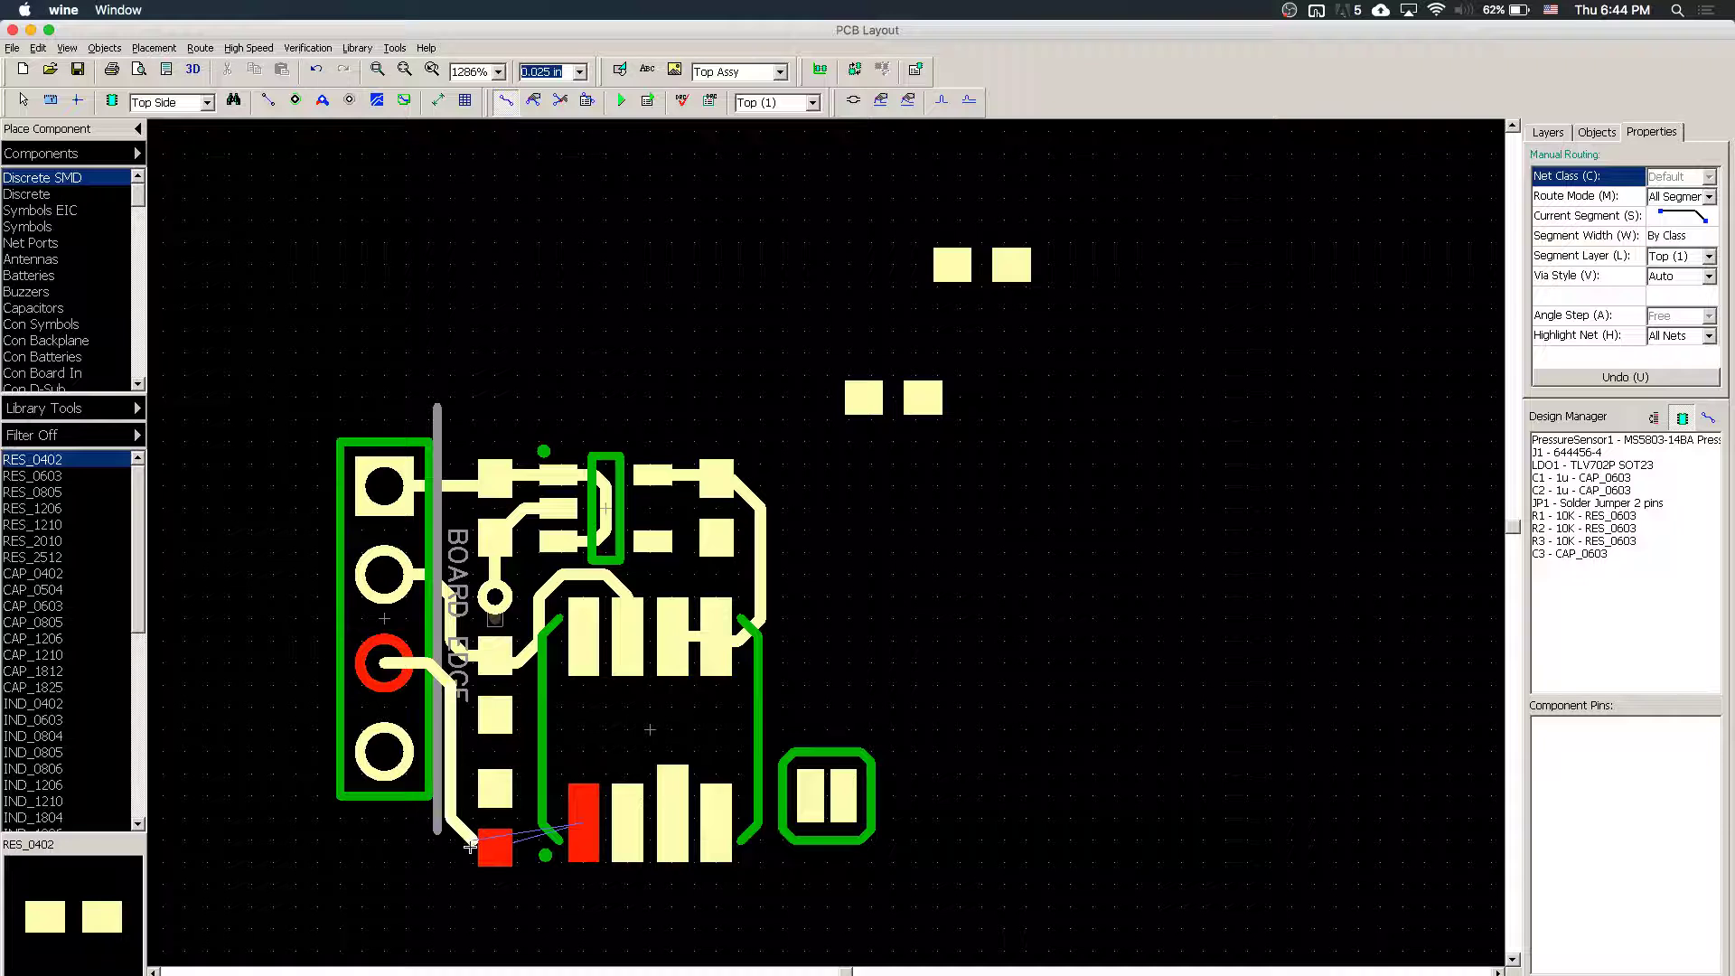
{"action": "left_click", "coordinate": [495, 847]}
{"action": "left_click", "coordinate": [496, 847]}
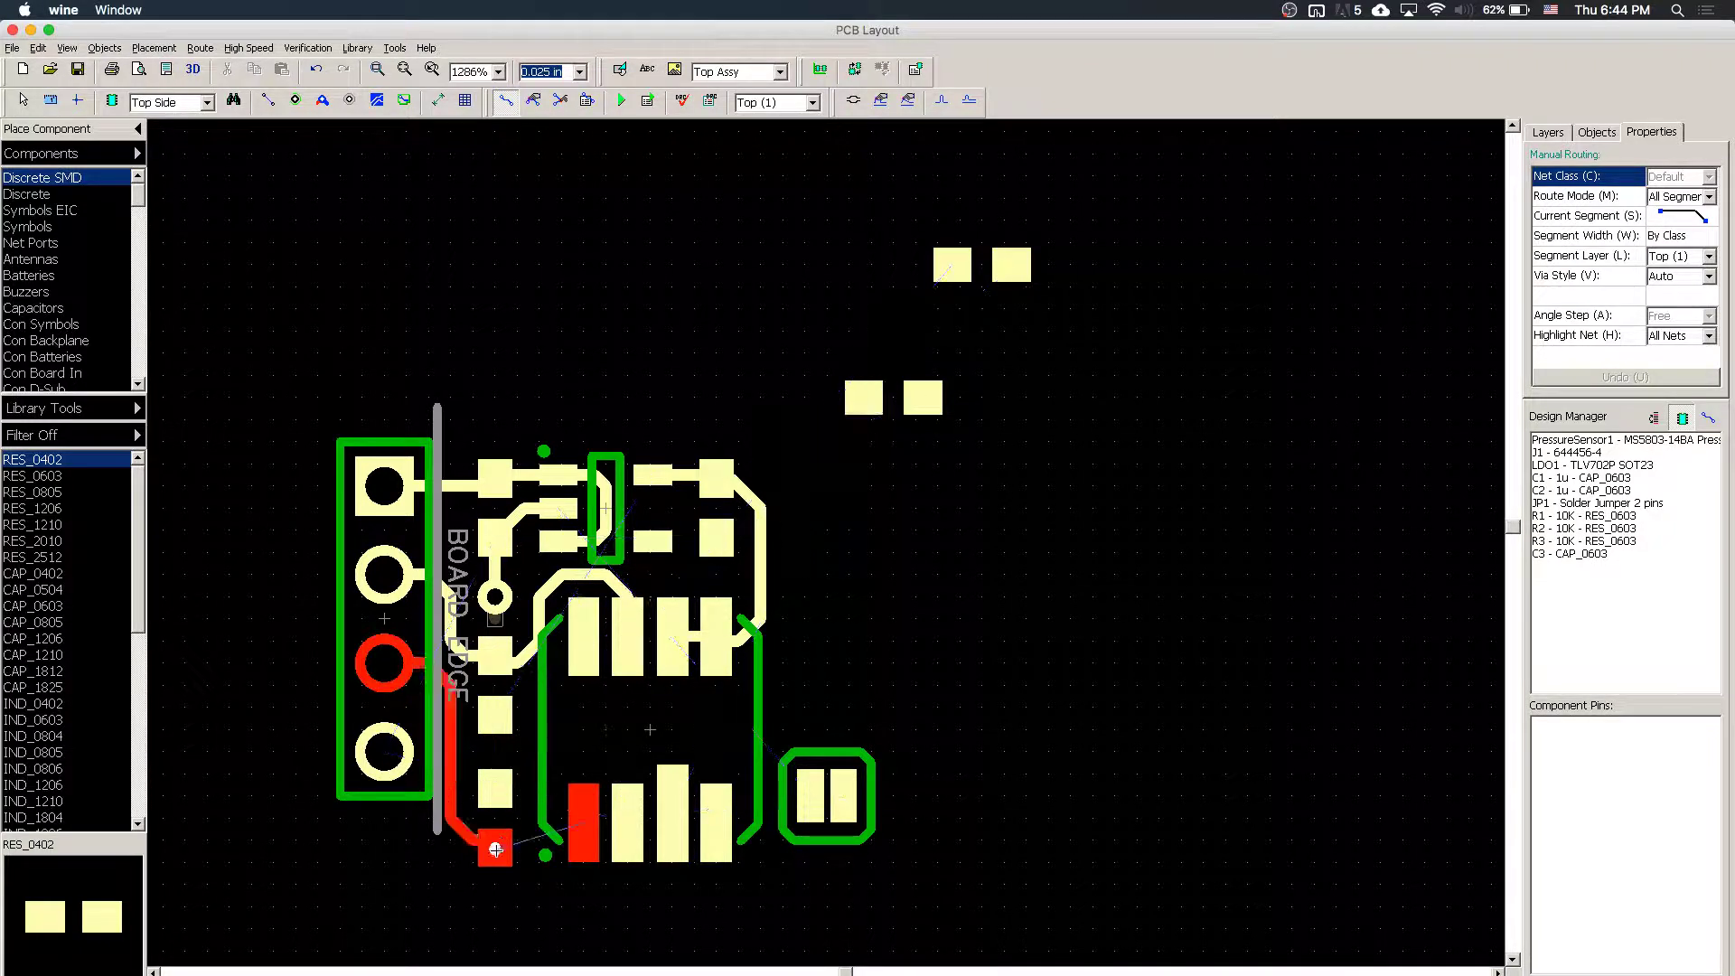
{"action": "left_click", "coordinate": [592, 843]}
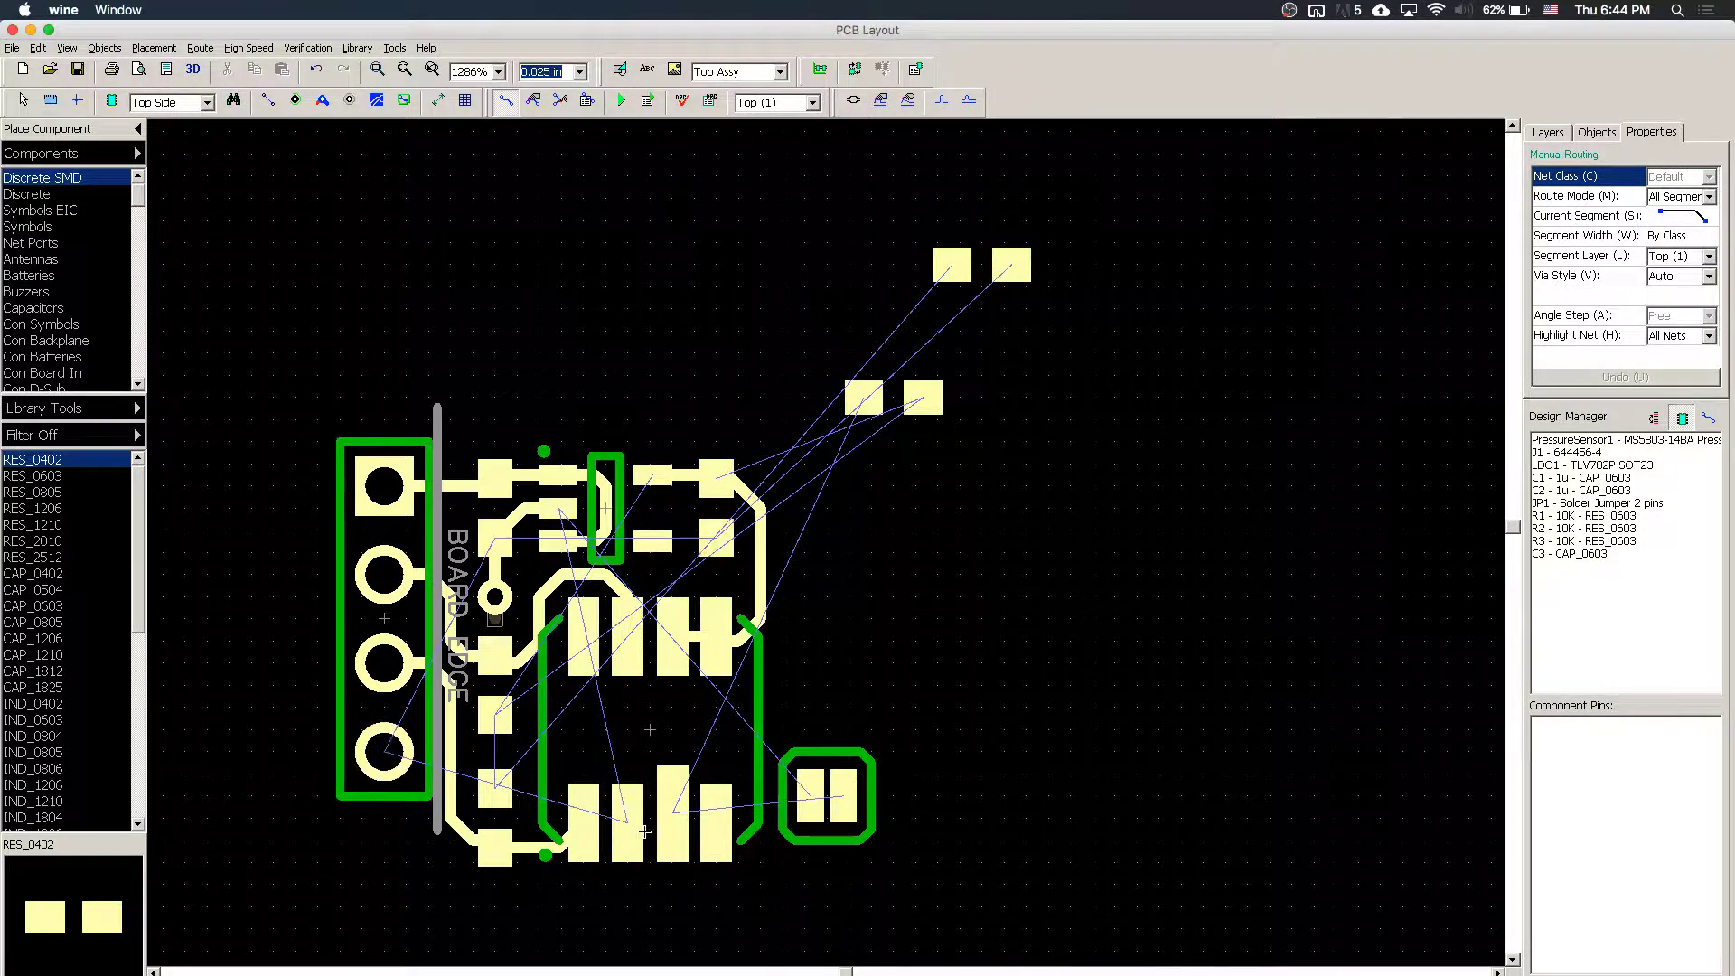
- Route the sensor's second lower pad down through a via onto the bottom layer and return to the top layer
{"action": "left_click", "coordinate": [630, 833]}
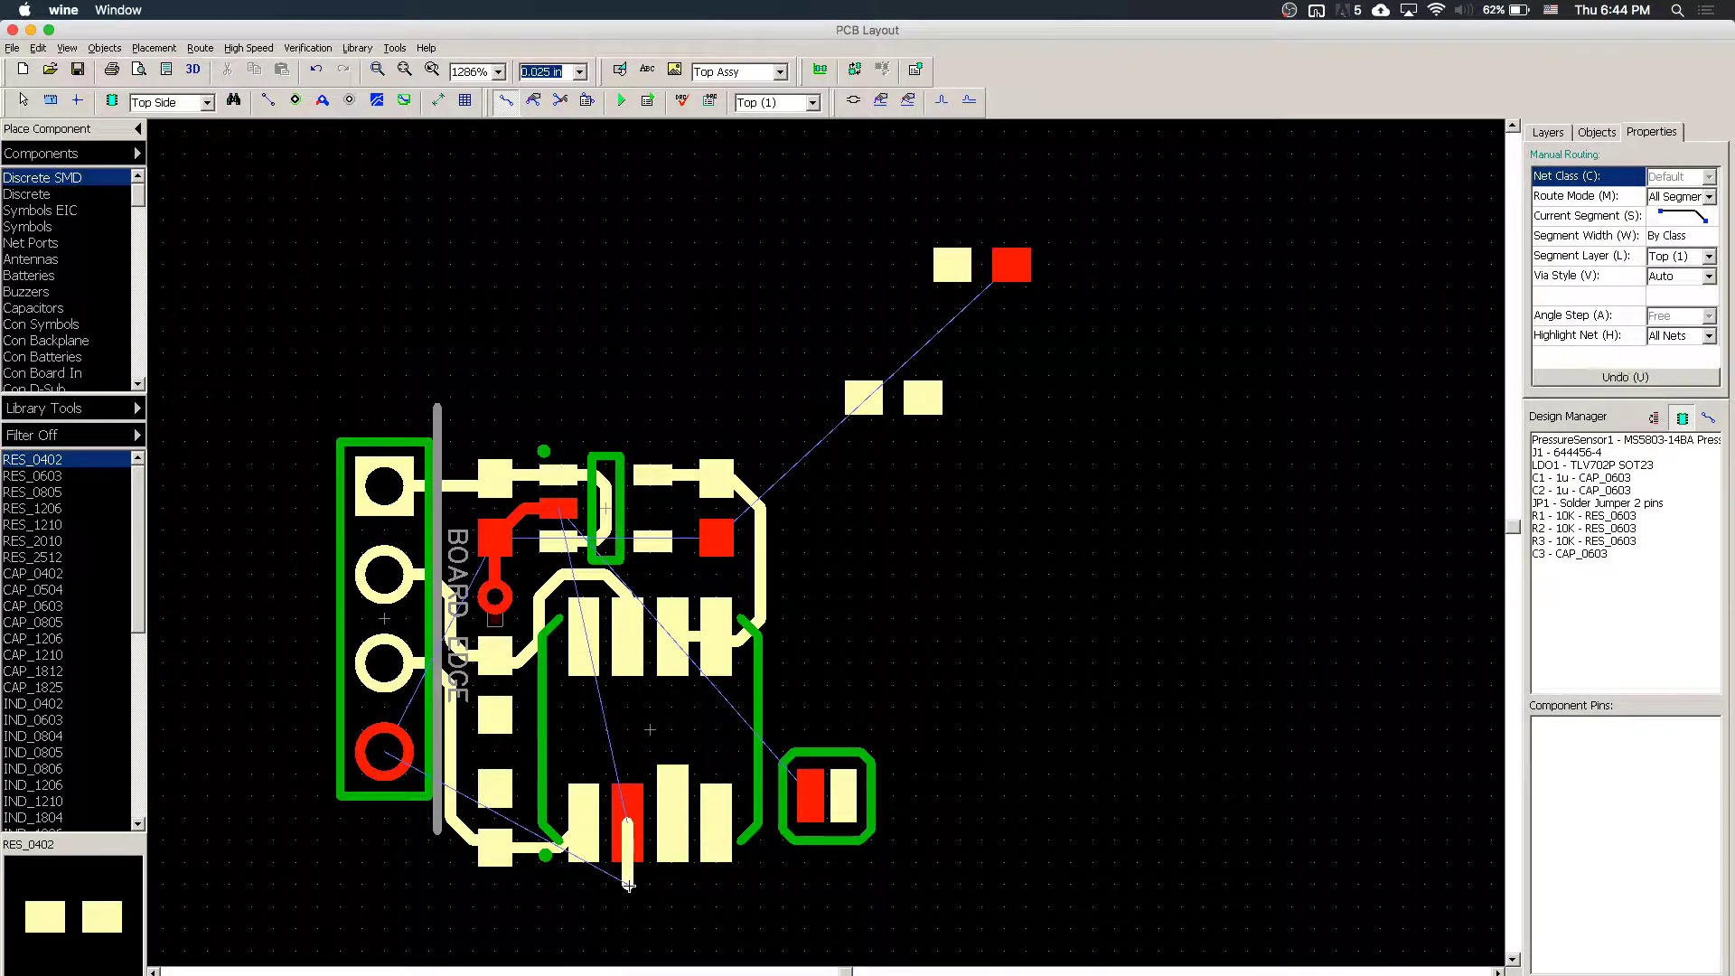
{"action": "key", "text": "l"}
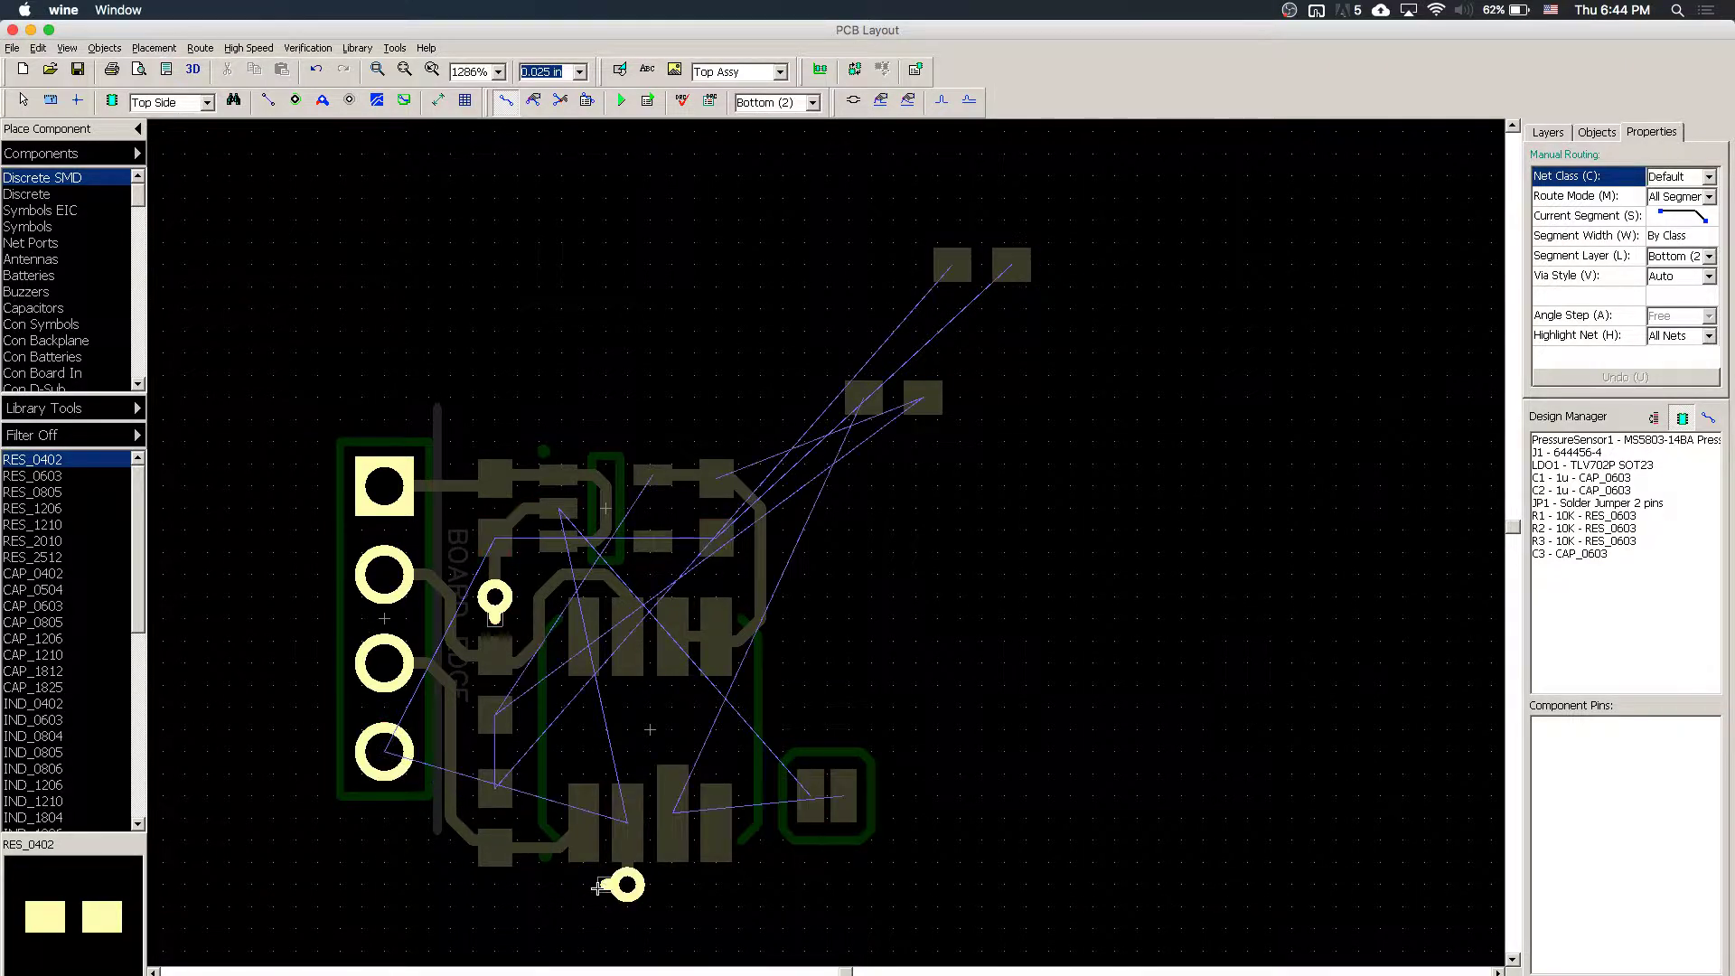
{"action": "key", "text": "t"}
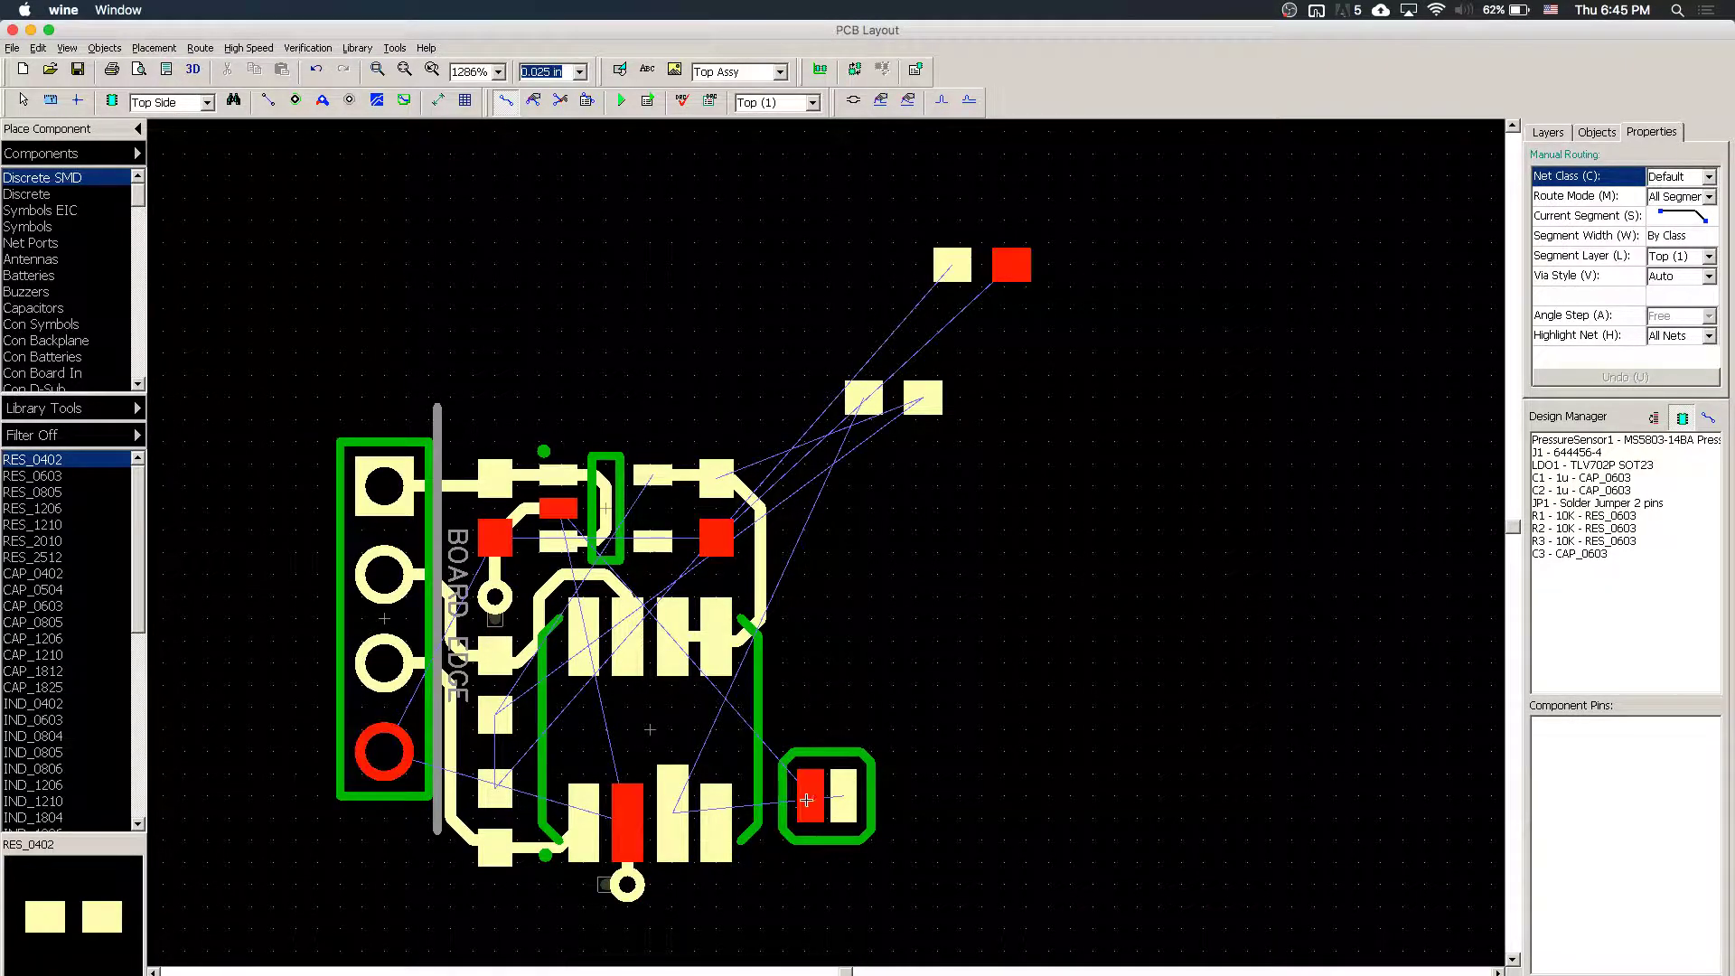
- End manual routing and move solder jumper JP1 down to X 0.425, Y 0.225
{"action": "right_click", "coordinate": [852, 810]}
{"action": "mouse_move", "coordinate": [856, 816]}
{"action": "left_mouse_down"}
{"action": "mouse_move", "coordinate": [848, 867]}
{"action": "mouse_move", "coordinate": [851, 837]}
{"action": "left_mouse_up"}
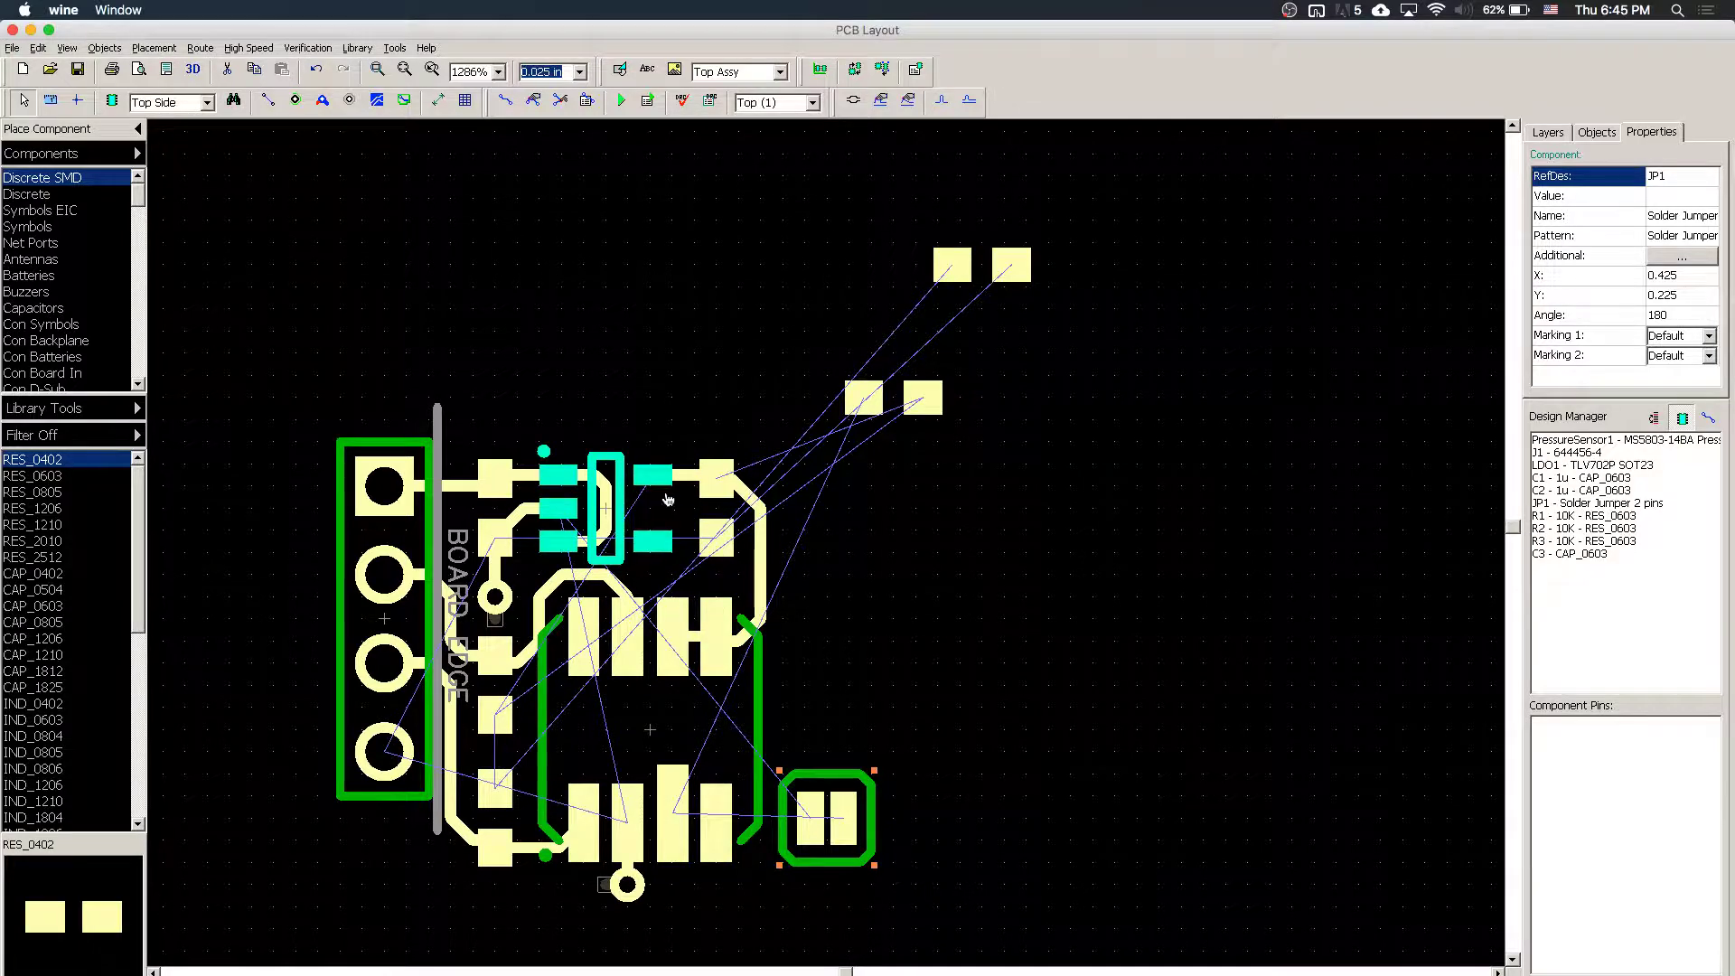
- Shift regulator LDO1 and capacitors C1 and C2 up by one grid unit, with both capacitors at Y 0.6
{"action": "left_click", "coordinate": [578, 492]}
{"action": "left_click_drag", "start_coordinate": [578, 494], "coordinate": [495, 500]}
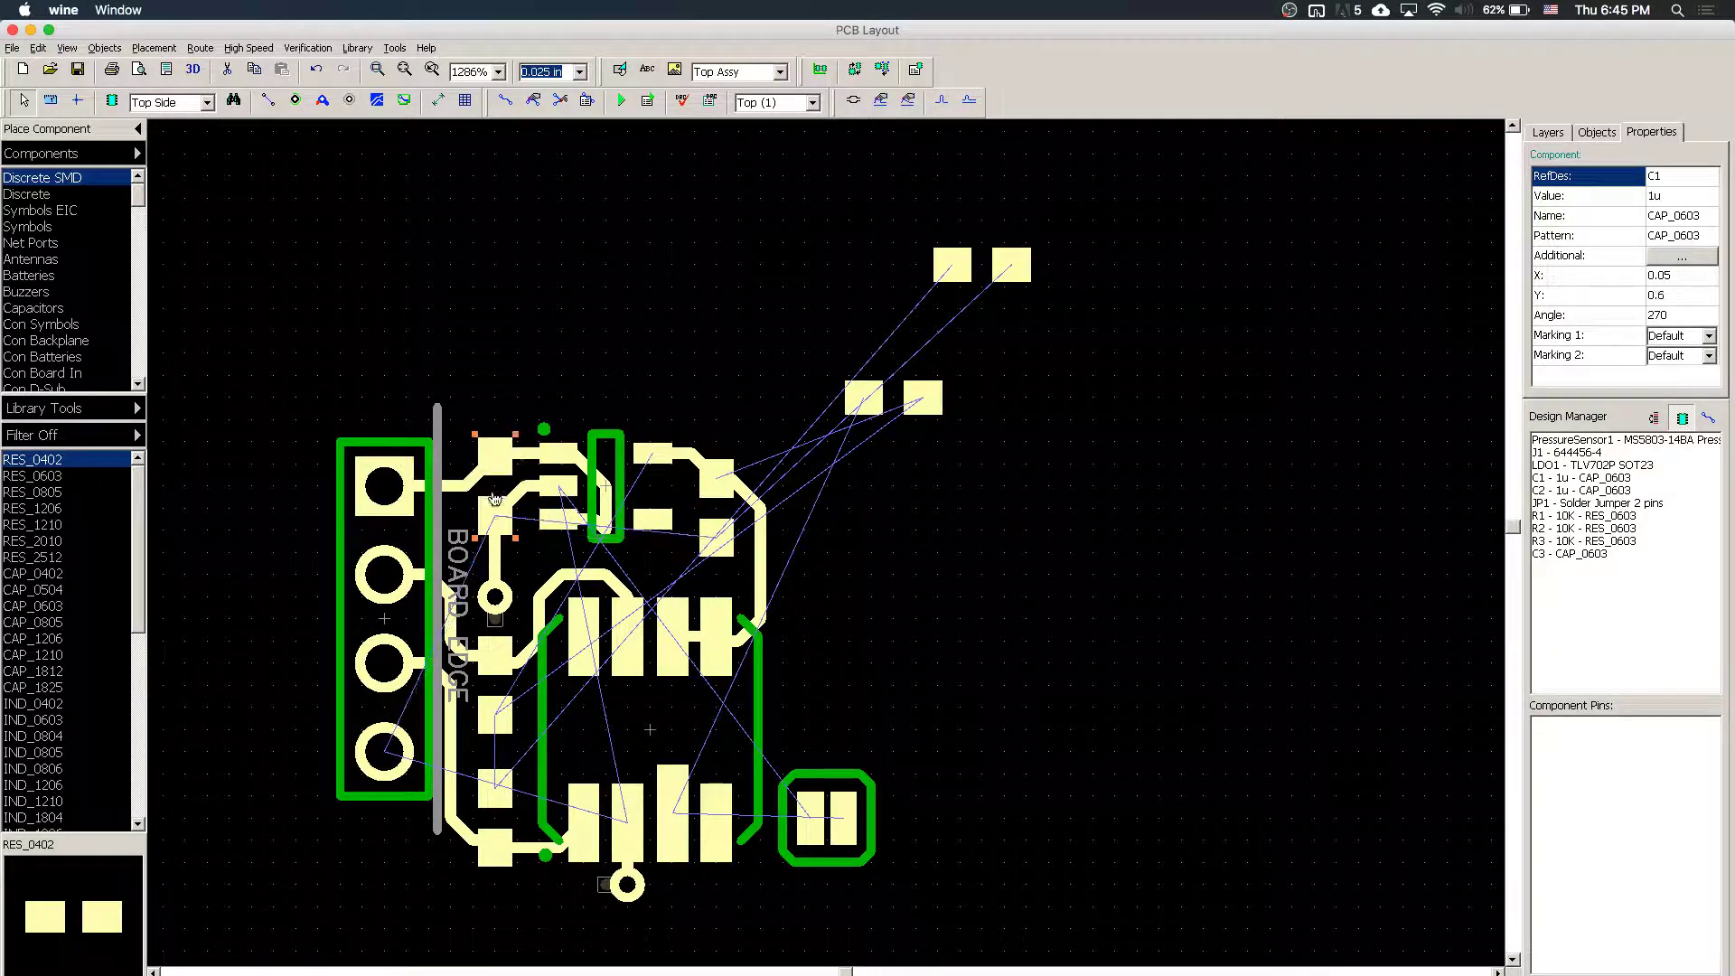
{"action": "left_click_drag", "start_coordinate": [717, 479], "coordinate": [716, 459]}
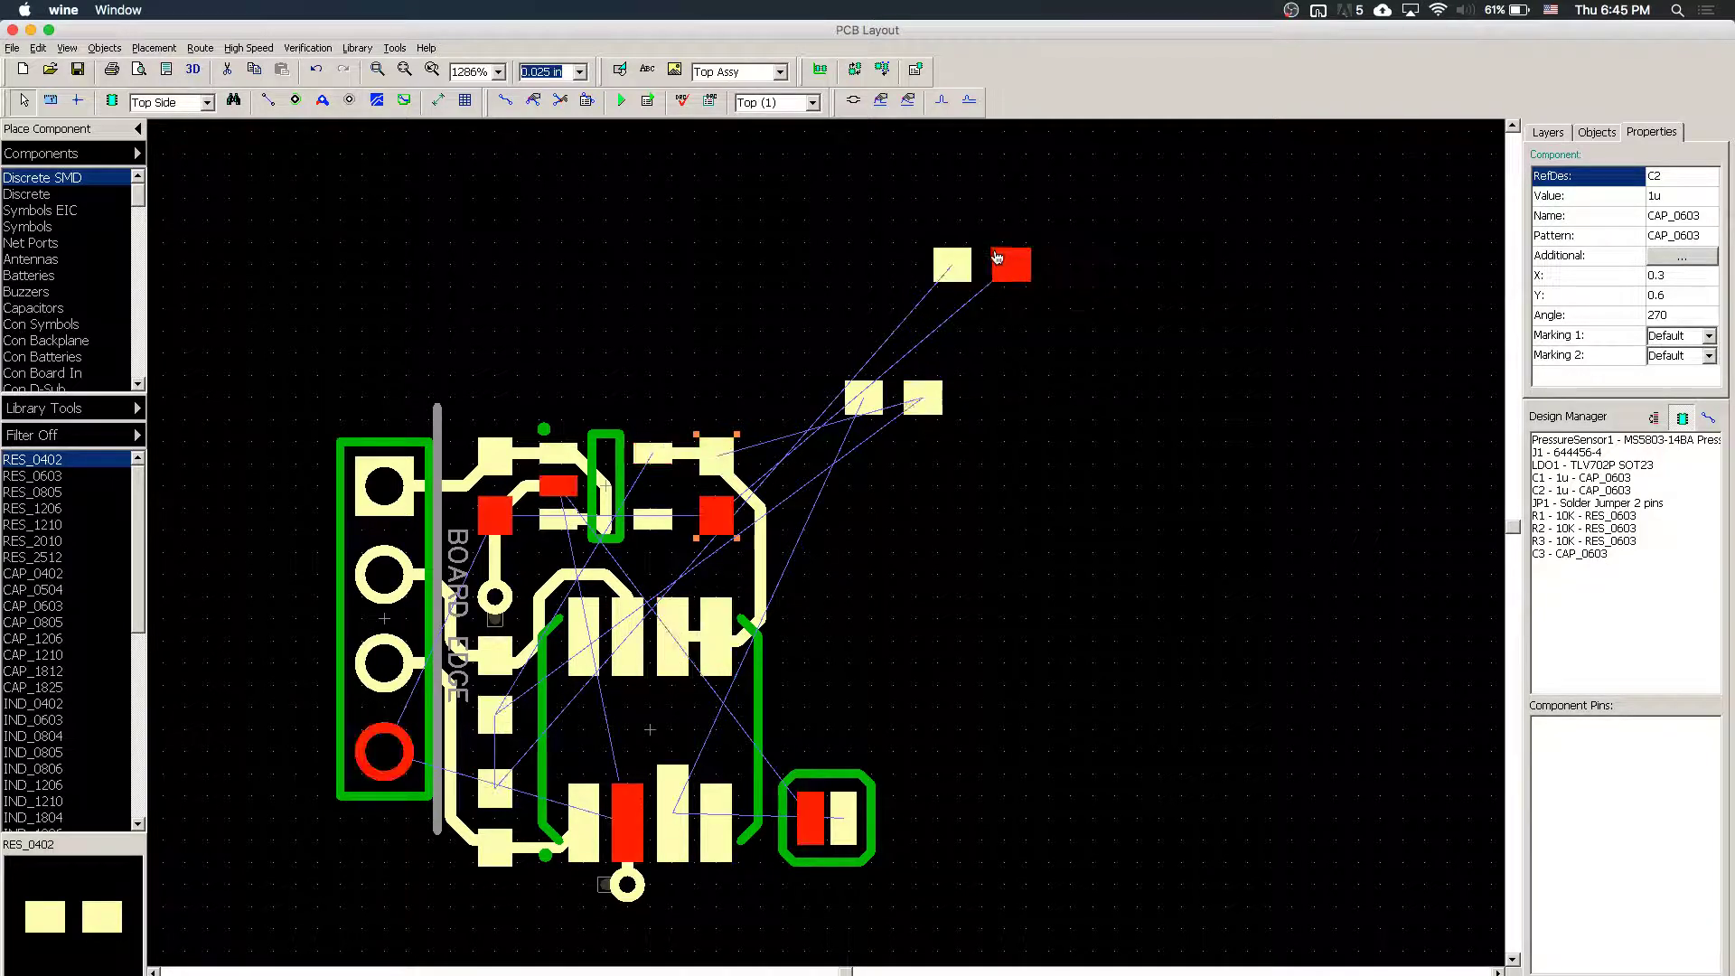
- Place capacitor C3 between C2 and the pressure sensor's upper pads, fine-tuning its position on a 0.012 in grid
{"action": "left_click", "coordinate": [954, 261]}
{"action": "left_click", "coordinate": [888, 402]}
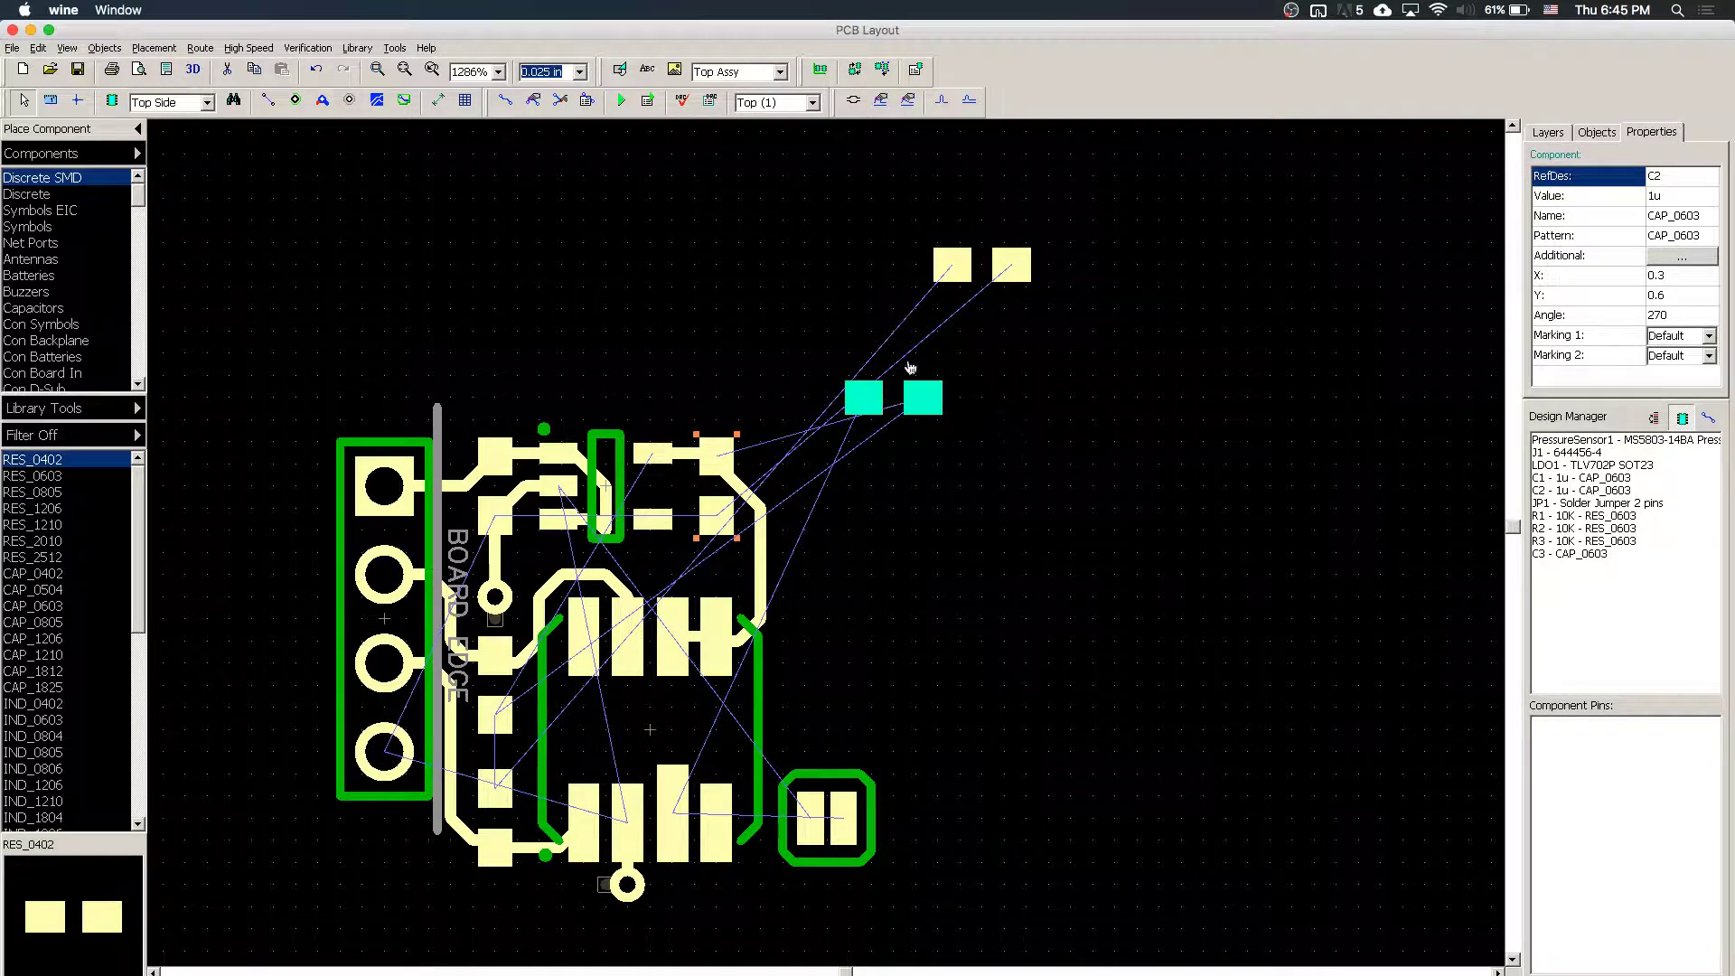
{"action": "left_click_drag", "start_coordinate": [985, 267], "coordinate": [688, 570]}
{"action": "scroll", "coordinate": [777, 624], "scroll_direction": "up", "scroll_amount": 2}
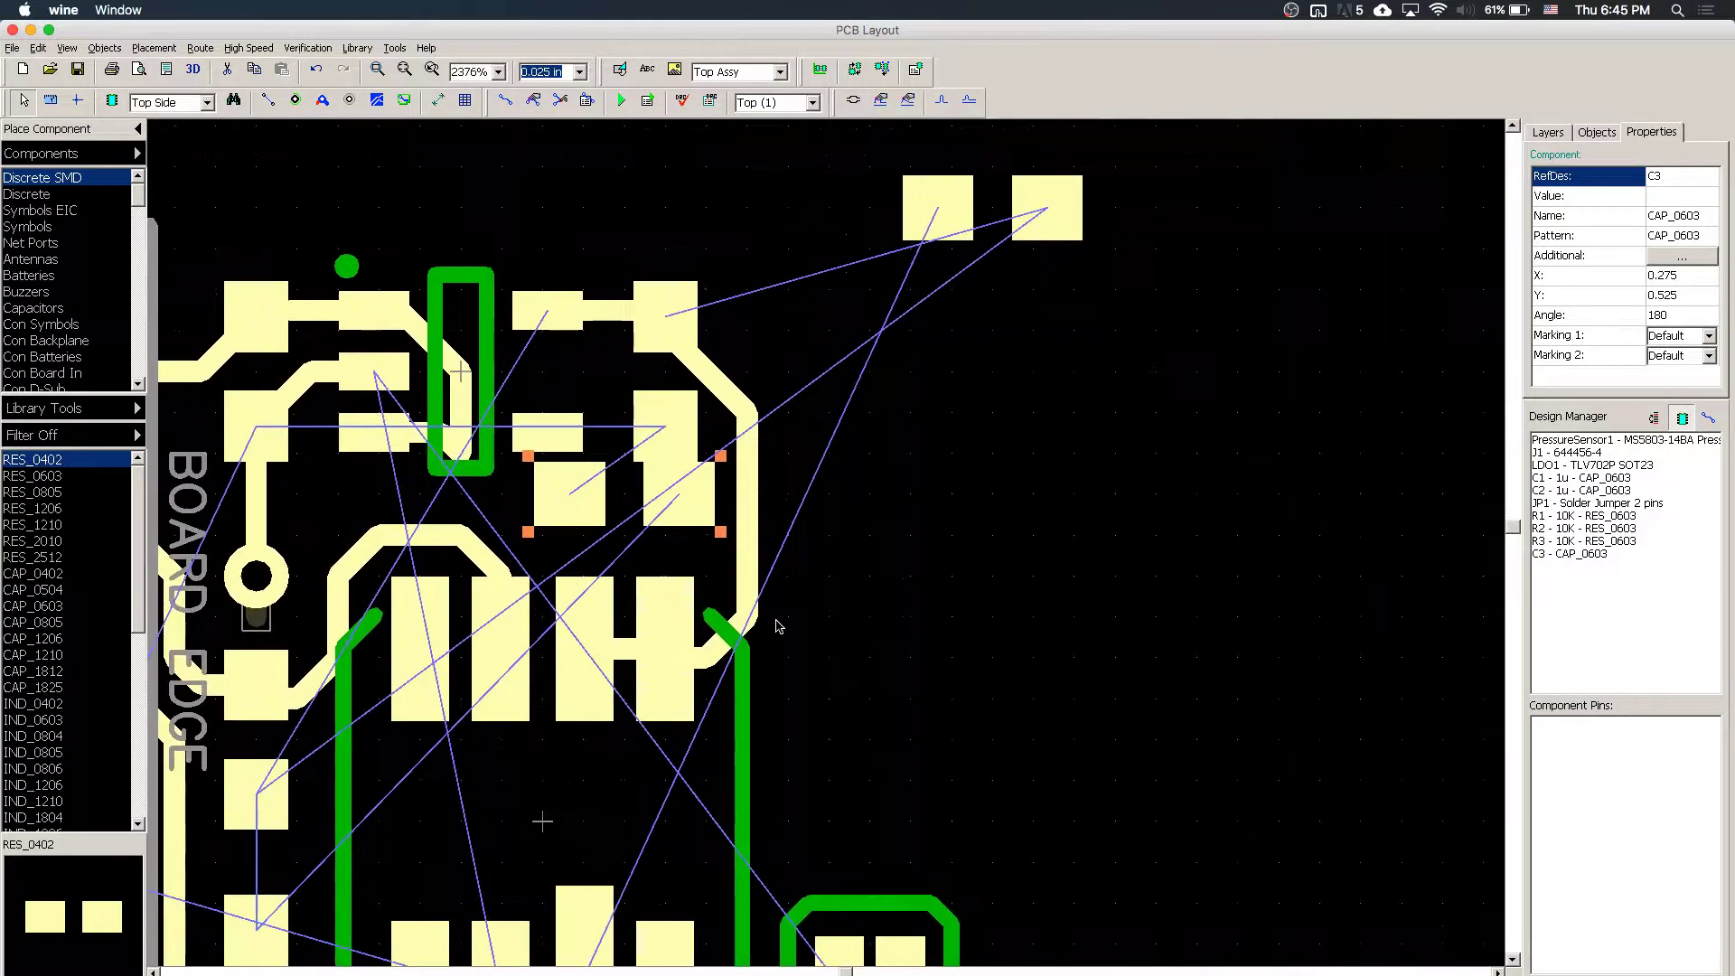
{"action": "left_click", "coordinate": [579, 71]}
{"action": "left_click", "coordinate": [547, 119]}
{"action": "left_click_drag", "start_coordinate": [647, 516], "coordinate": [627, 520]}
{"action": "left_click", "coordinate": [839, 577]}
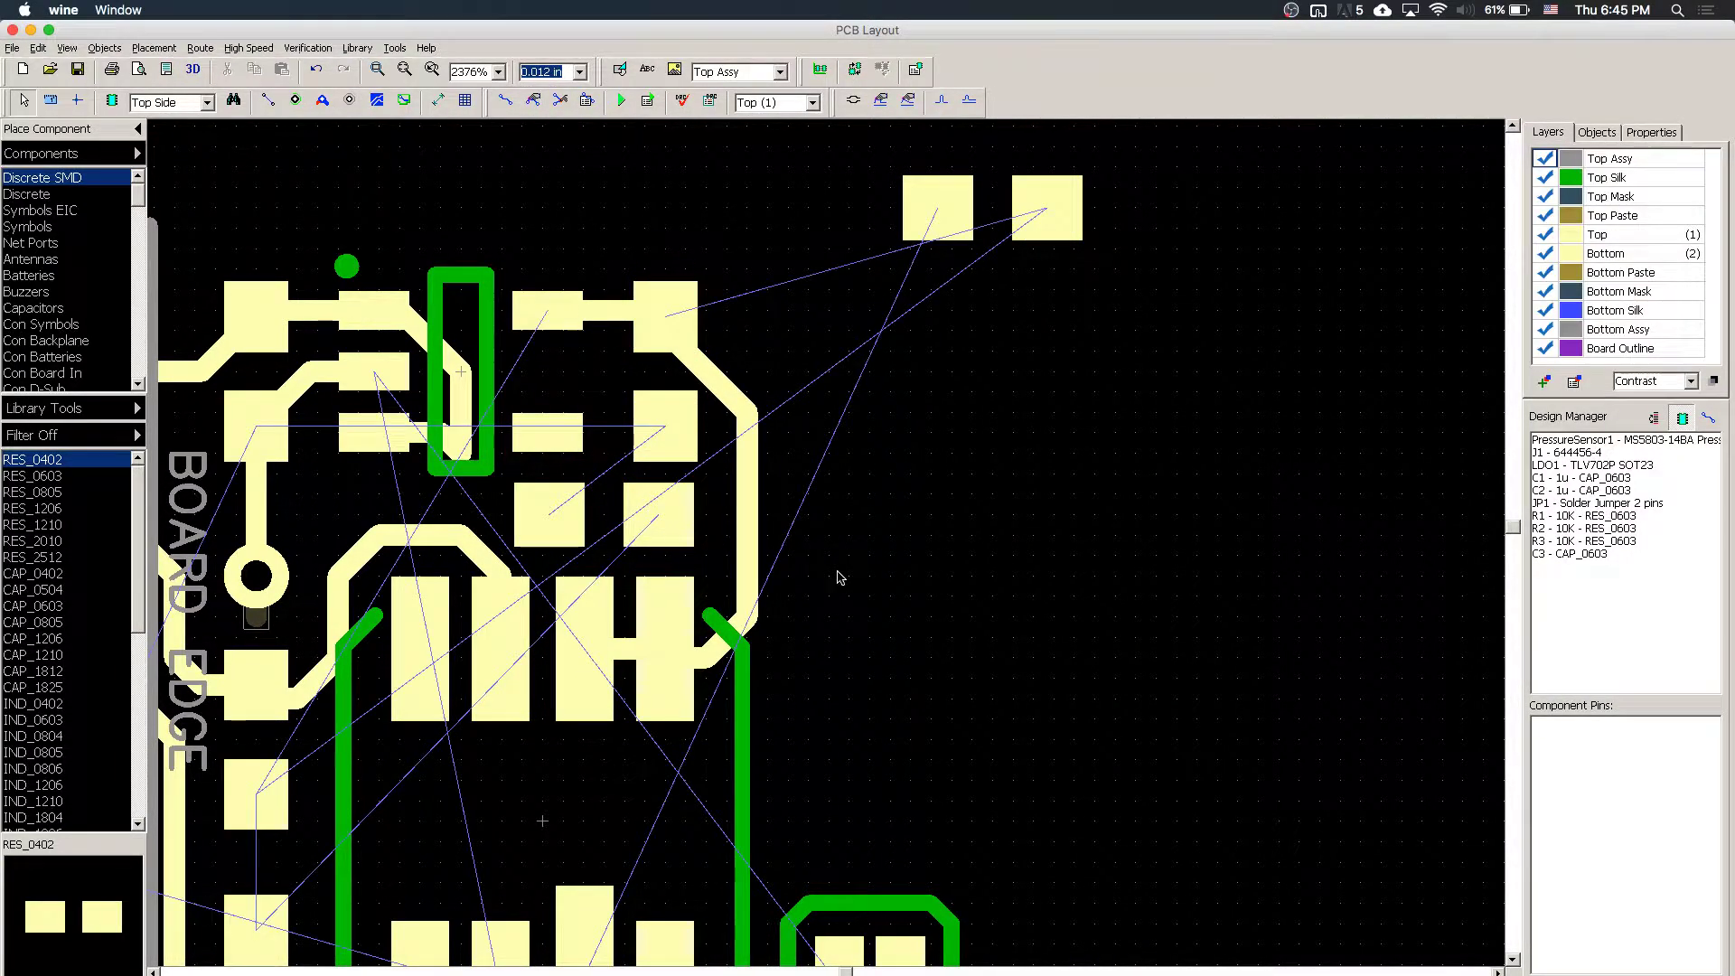
{"action": "left_click", "coordinate": [506, 99]}
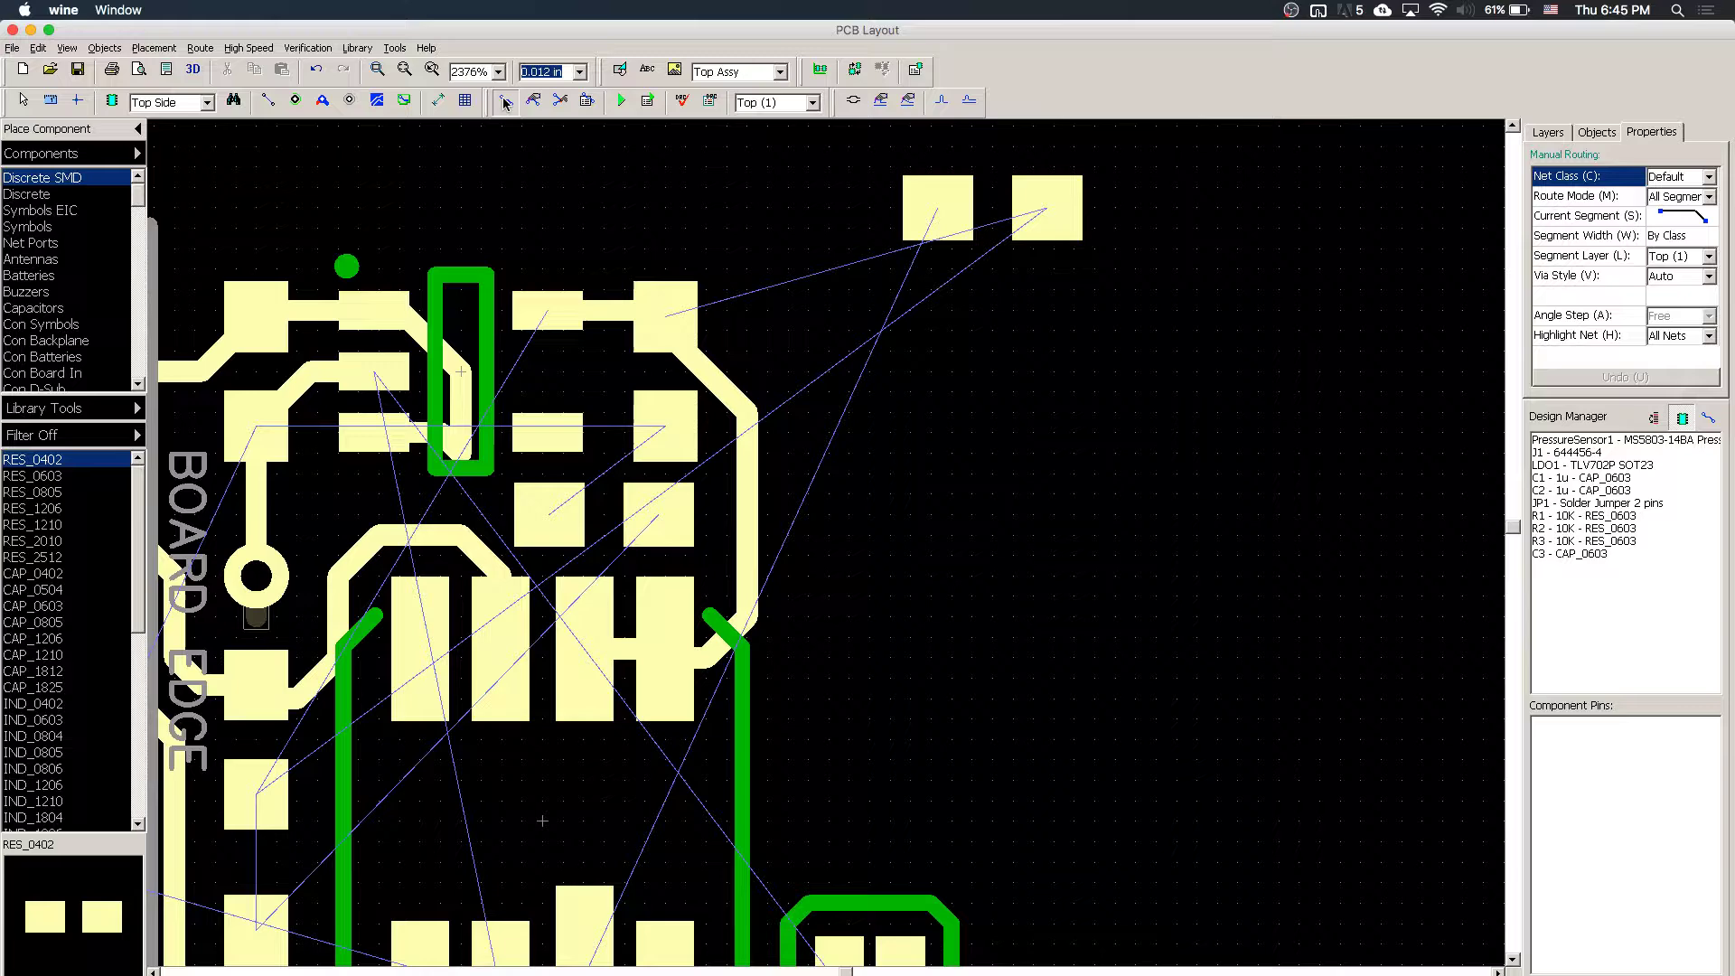
{"action": "left_click", "coordinate": [666, 649]}
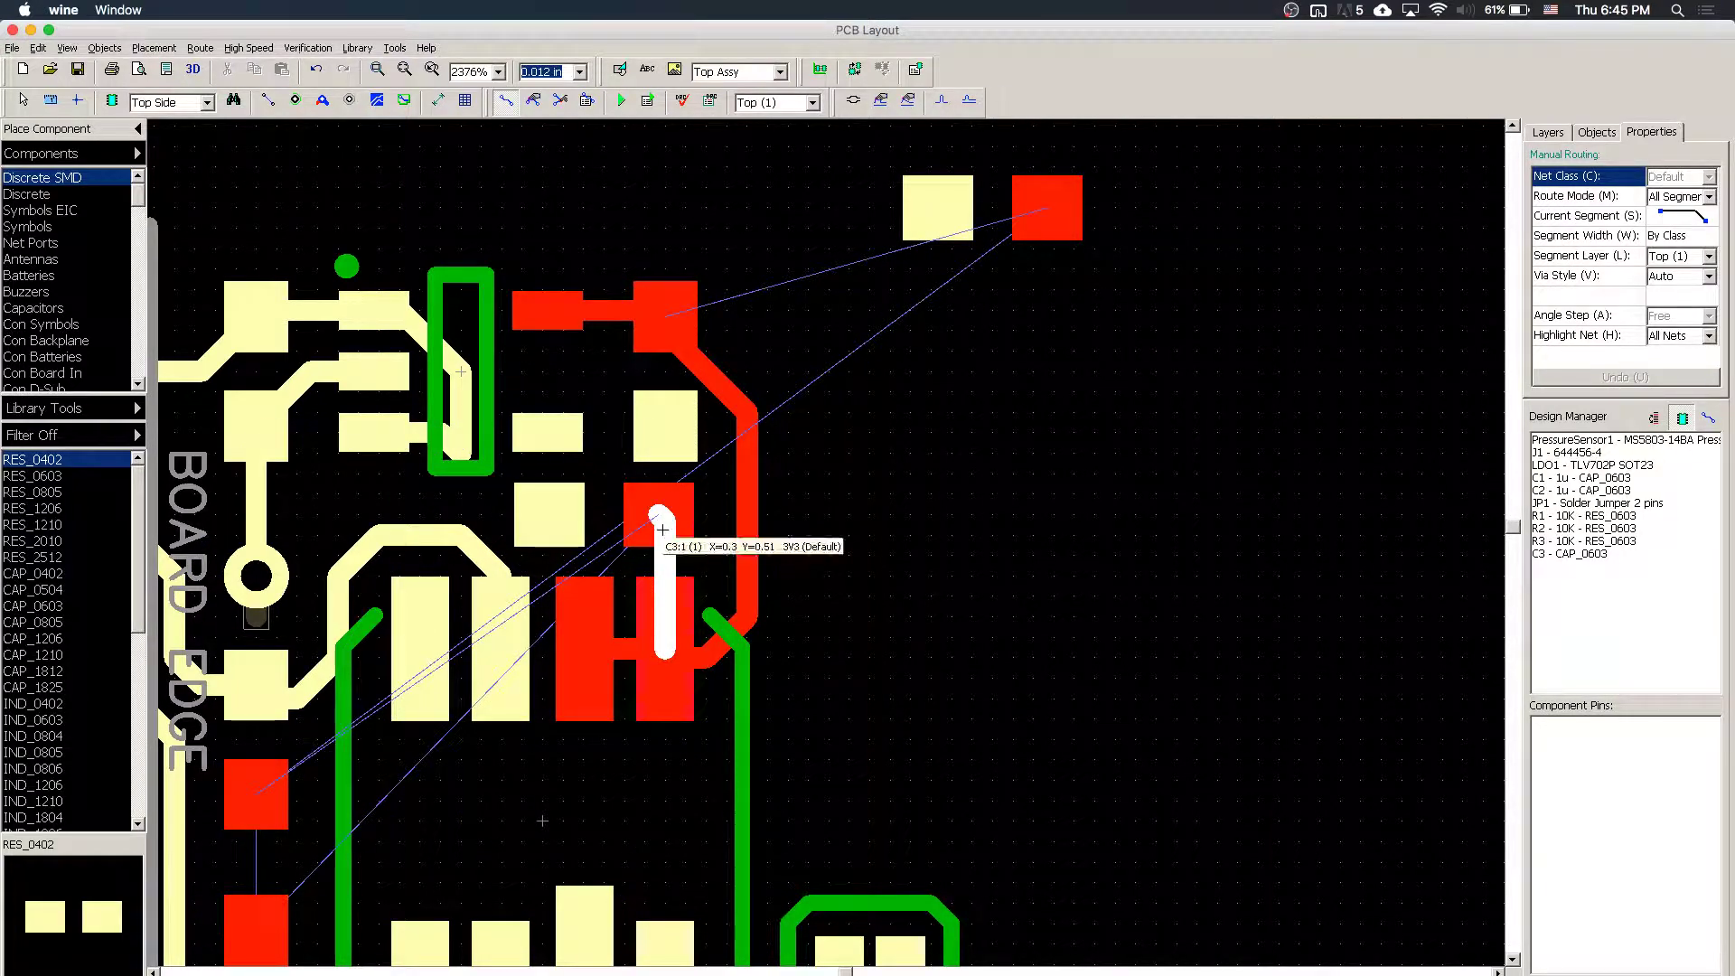
{"action": "key", "text": "Escape"}
{"action": "key", "text": "Escape"}
- Delete the 3V3 trace that runs from C2 to the pressure sensor's upper pad
{"action": "left_click", "coordinate": [747, 561]}
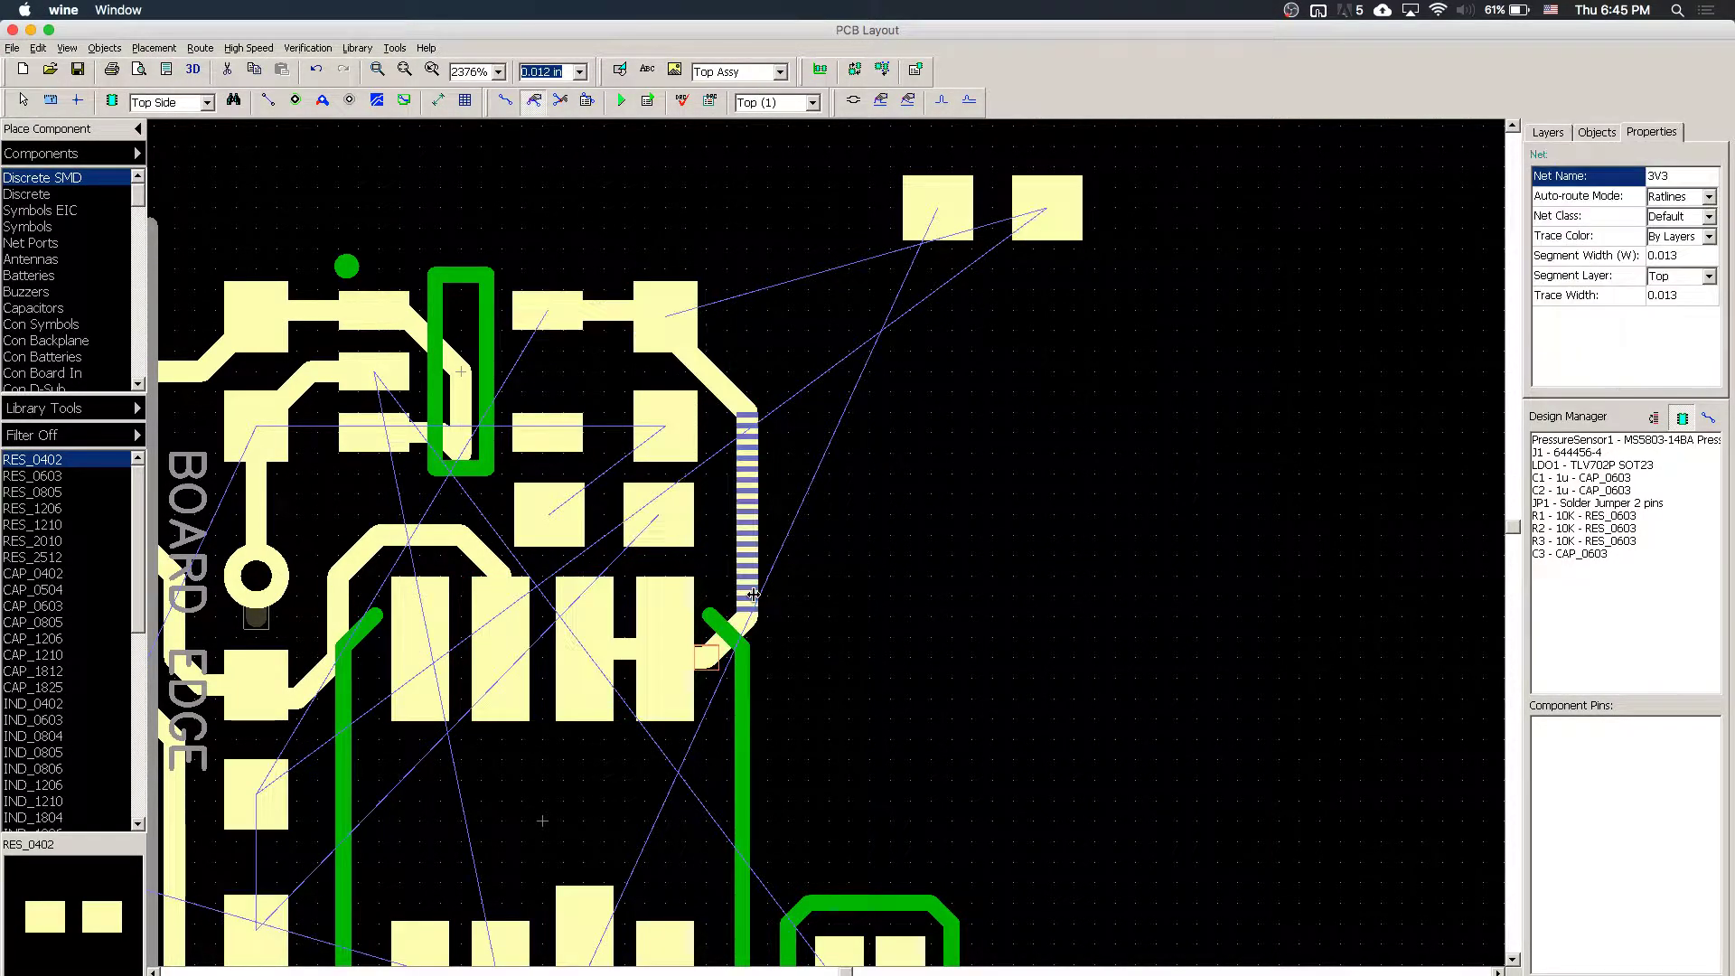
{"action": "right_click", "coordinate": [754, 506]}
{"action": "left_click", "coordinate": [871, 835]}
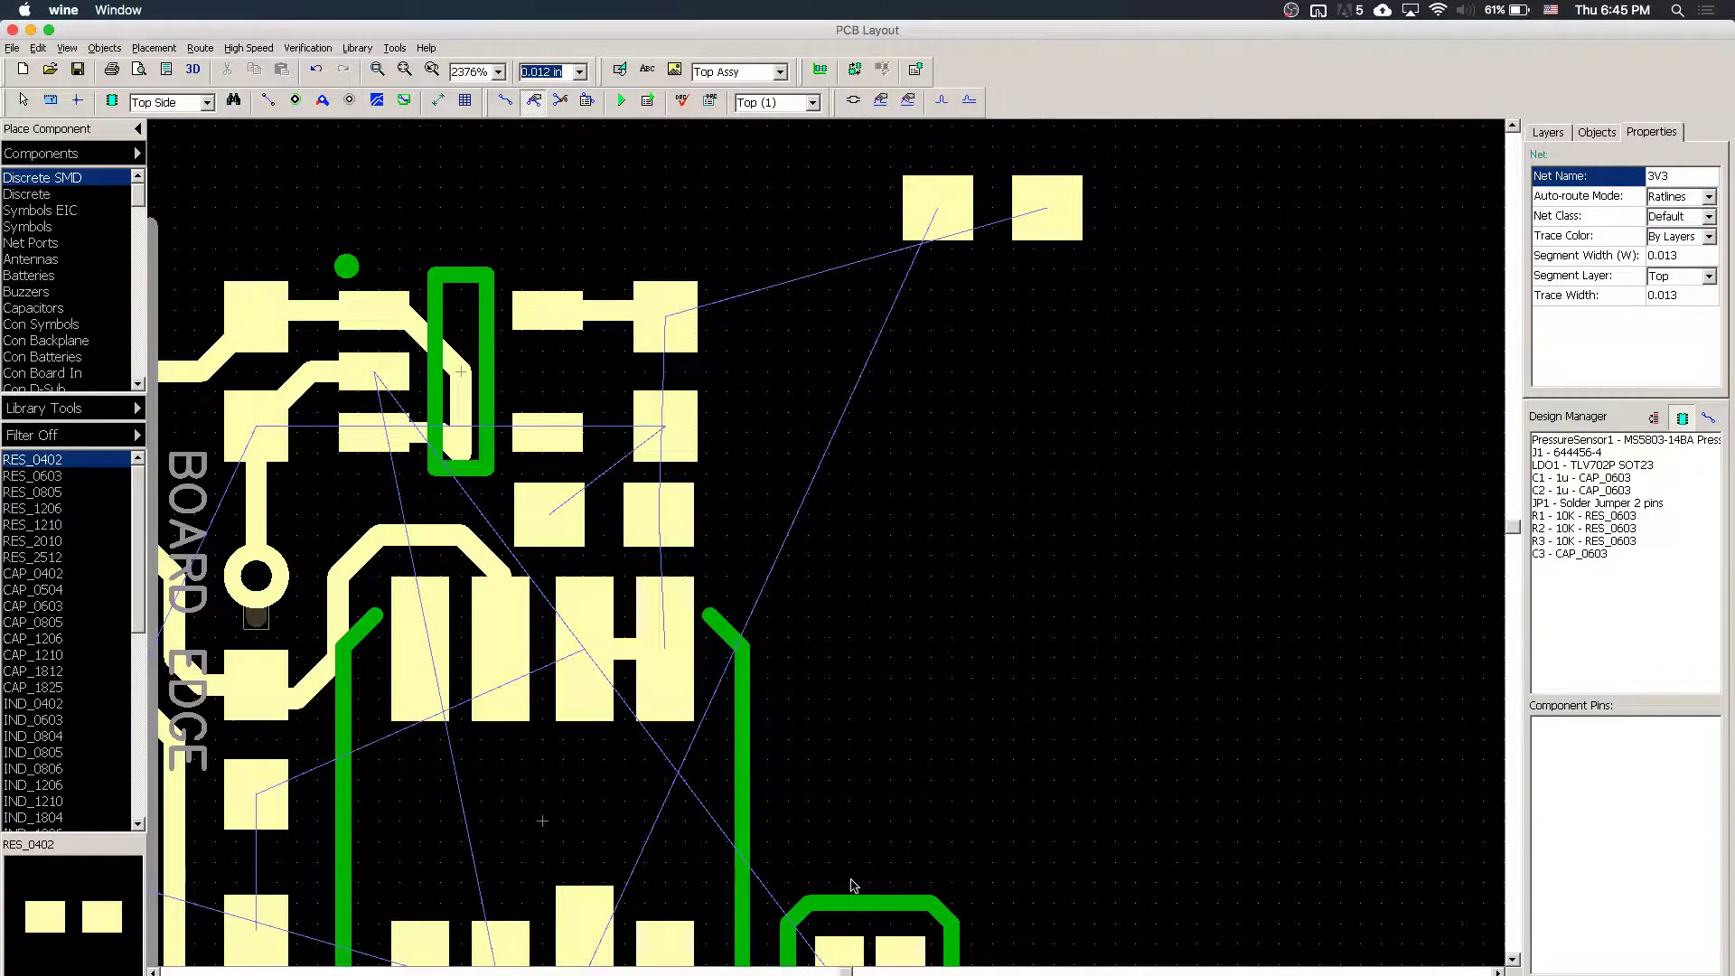
- Route the 3V3 net on the top layer from C2 around to C3 and on to the pressure sensor's pad
{"action": "left_click", "coordinate": [508, 100]}
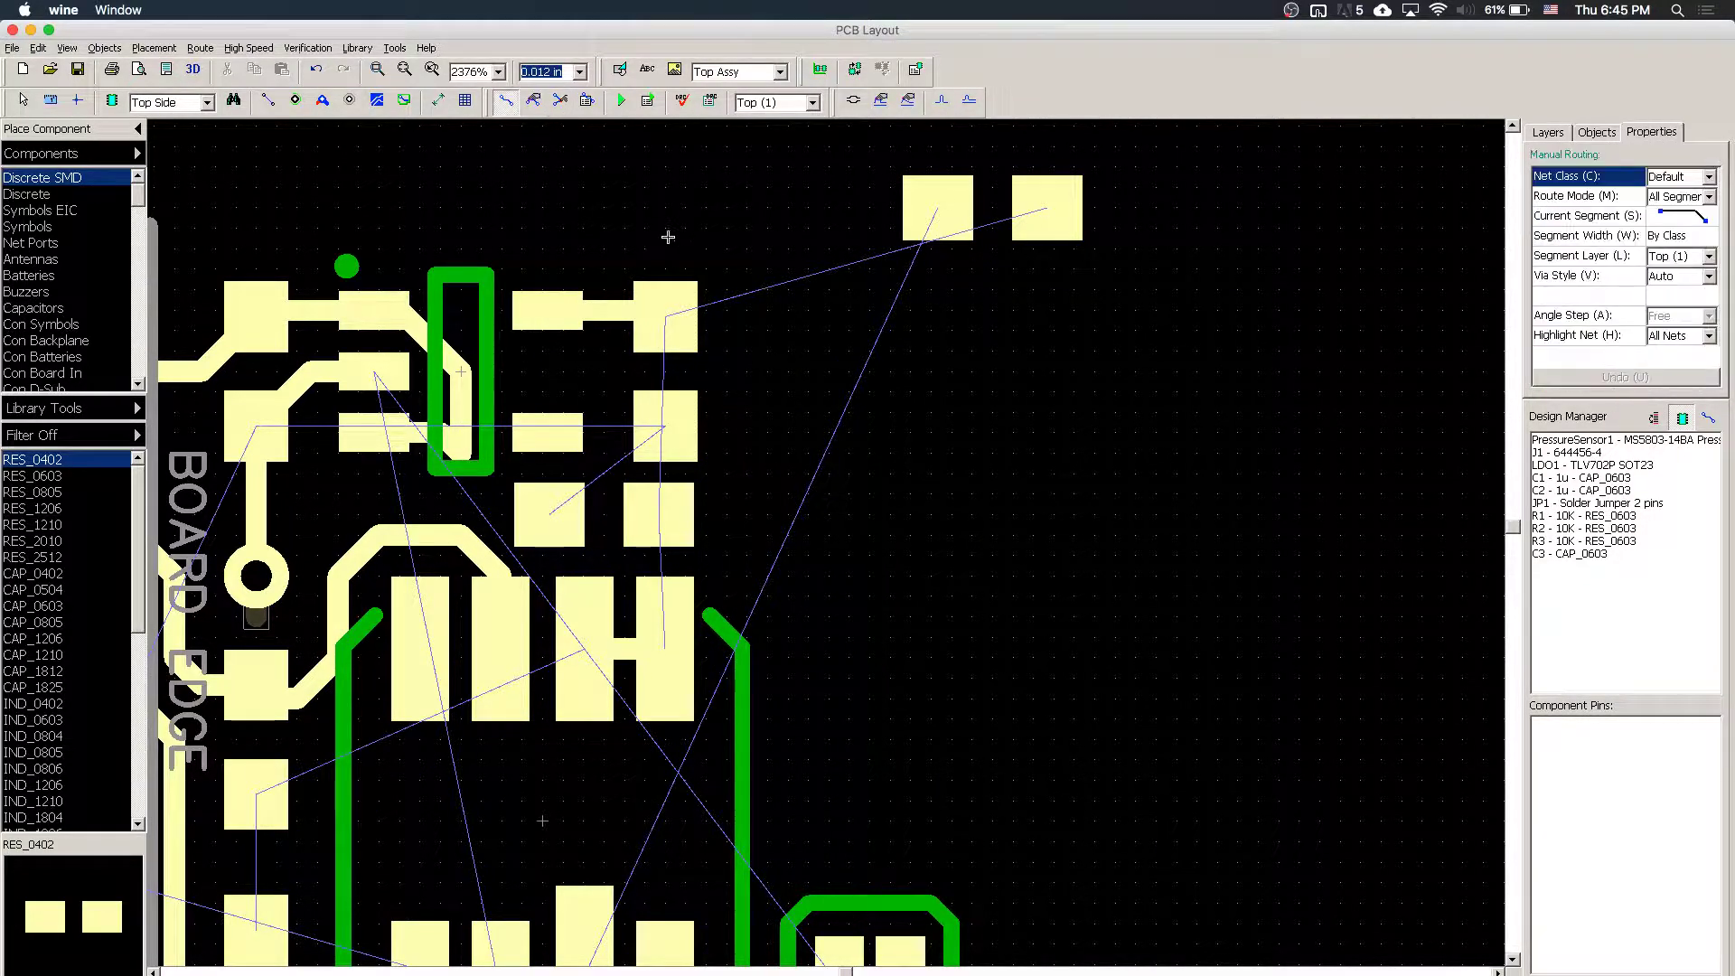
{"action": "left_click", "coordinate": [665, 298]}
{"action": "left_click", "coordinate": [729, 350]}
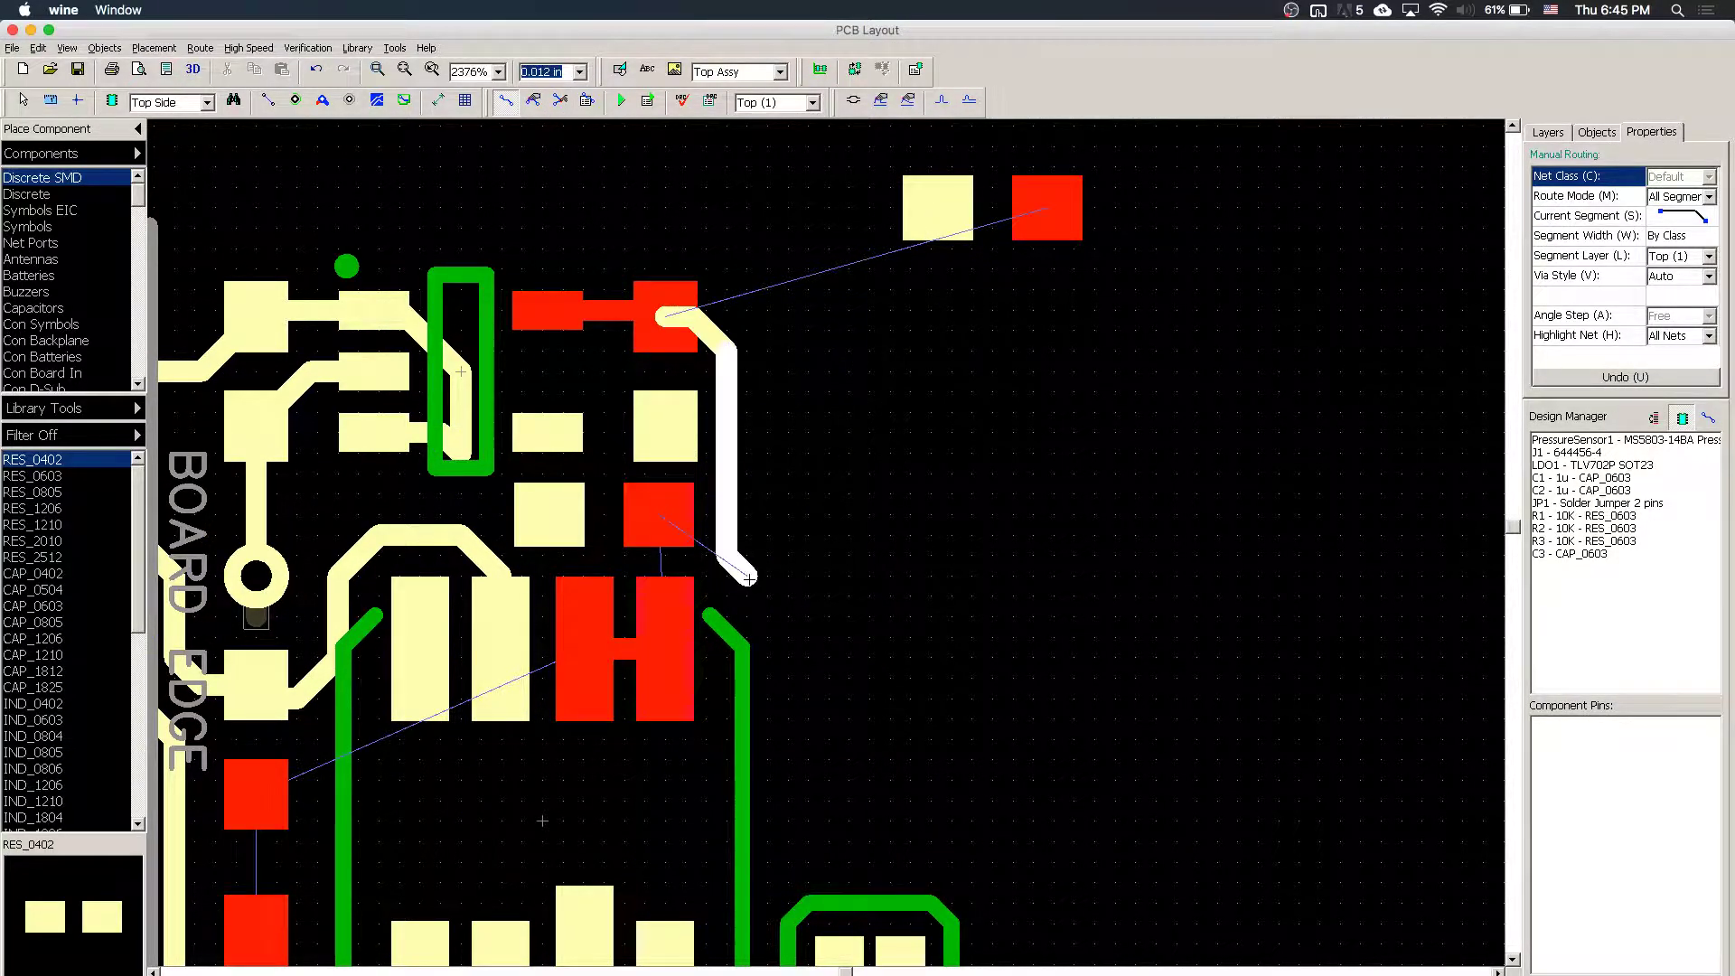
{"action": "left_click", "coordinate": [711, 515]}
{"action": "left_click", "coordinate": [662, 515]}
{"action": "left_click", "coordinate": [668, 518]}
{"action": "left_click", "coordinate": [674, 667]}
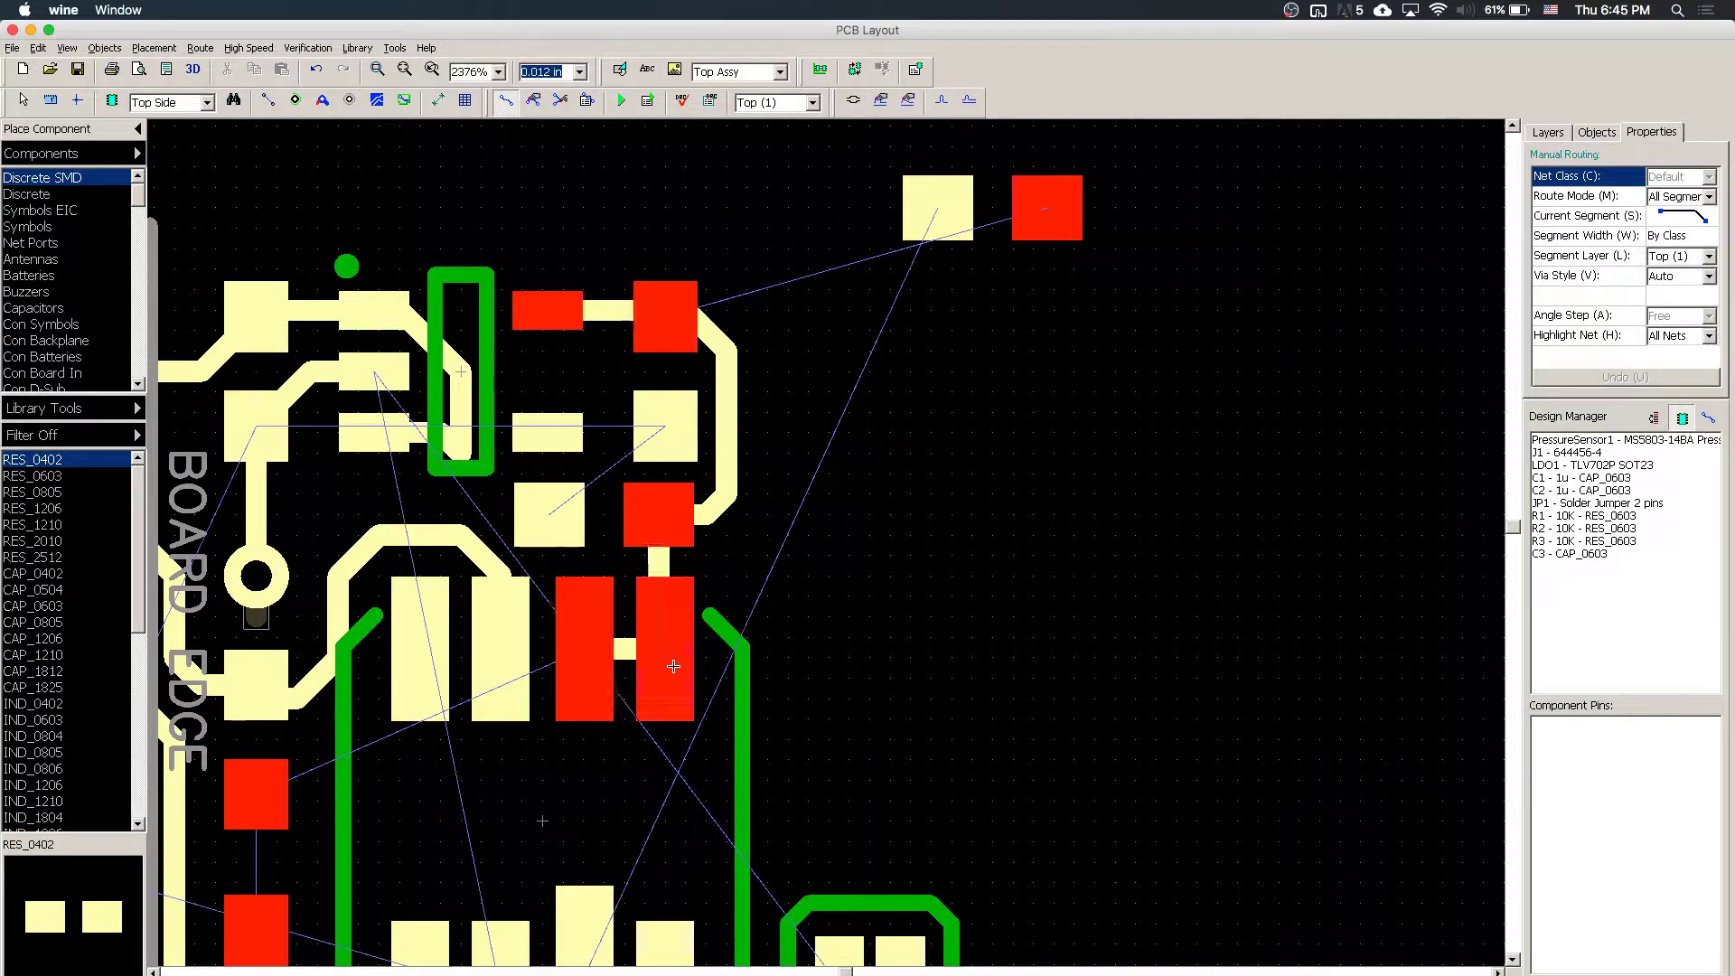
{"action": "right_click", "coordinate": [862, 634]}
- Reshape the 5V0 trace beneath LDO1 so that it enters the lower regulator pad through an angled corner
{"action": "scroll", "coordinate": [444, 526], "scroll_direction": "down", "scroll_amount": 1}
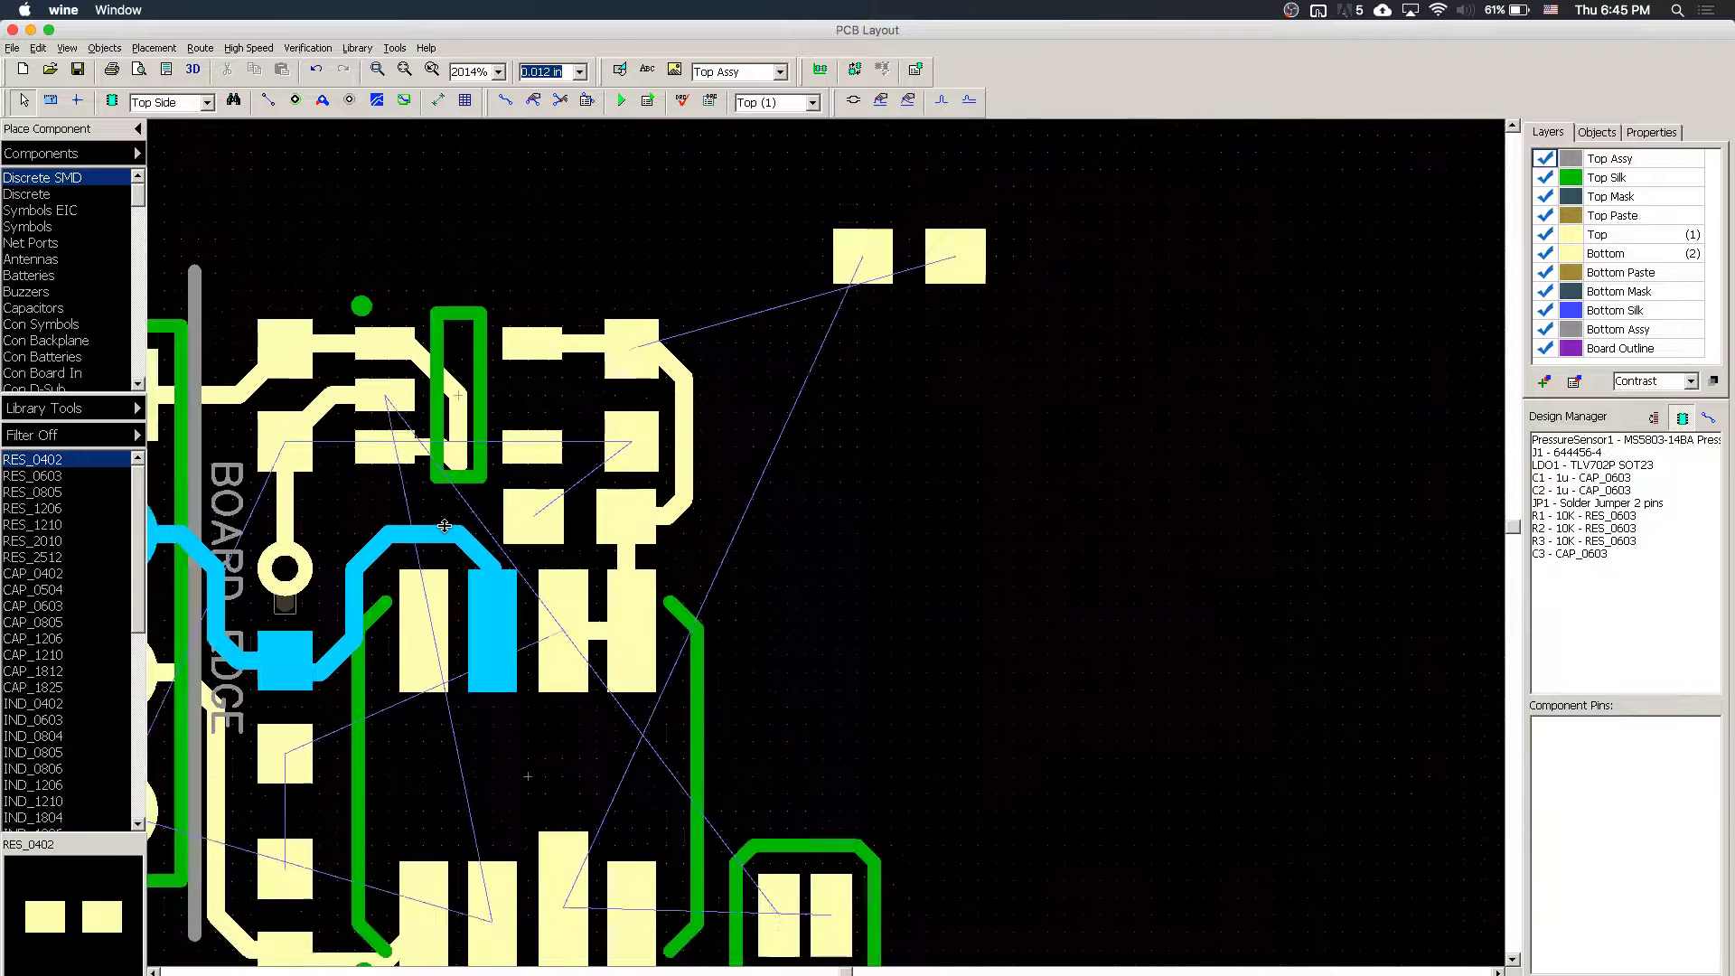
{"action": "scroll", "coordinate": [444, 526], "scroll_direction": "up", "scroll_amount": 1}
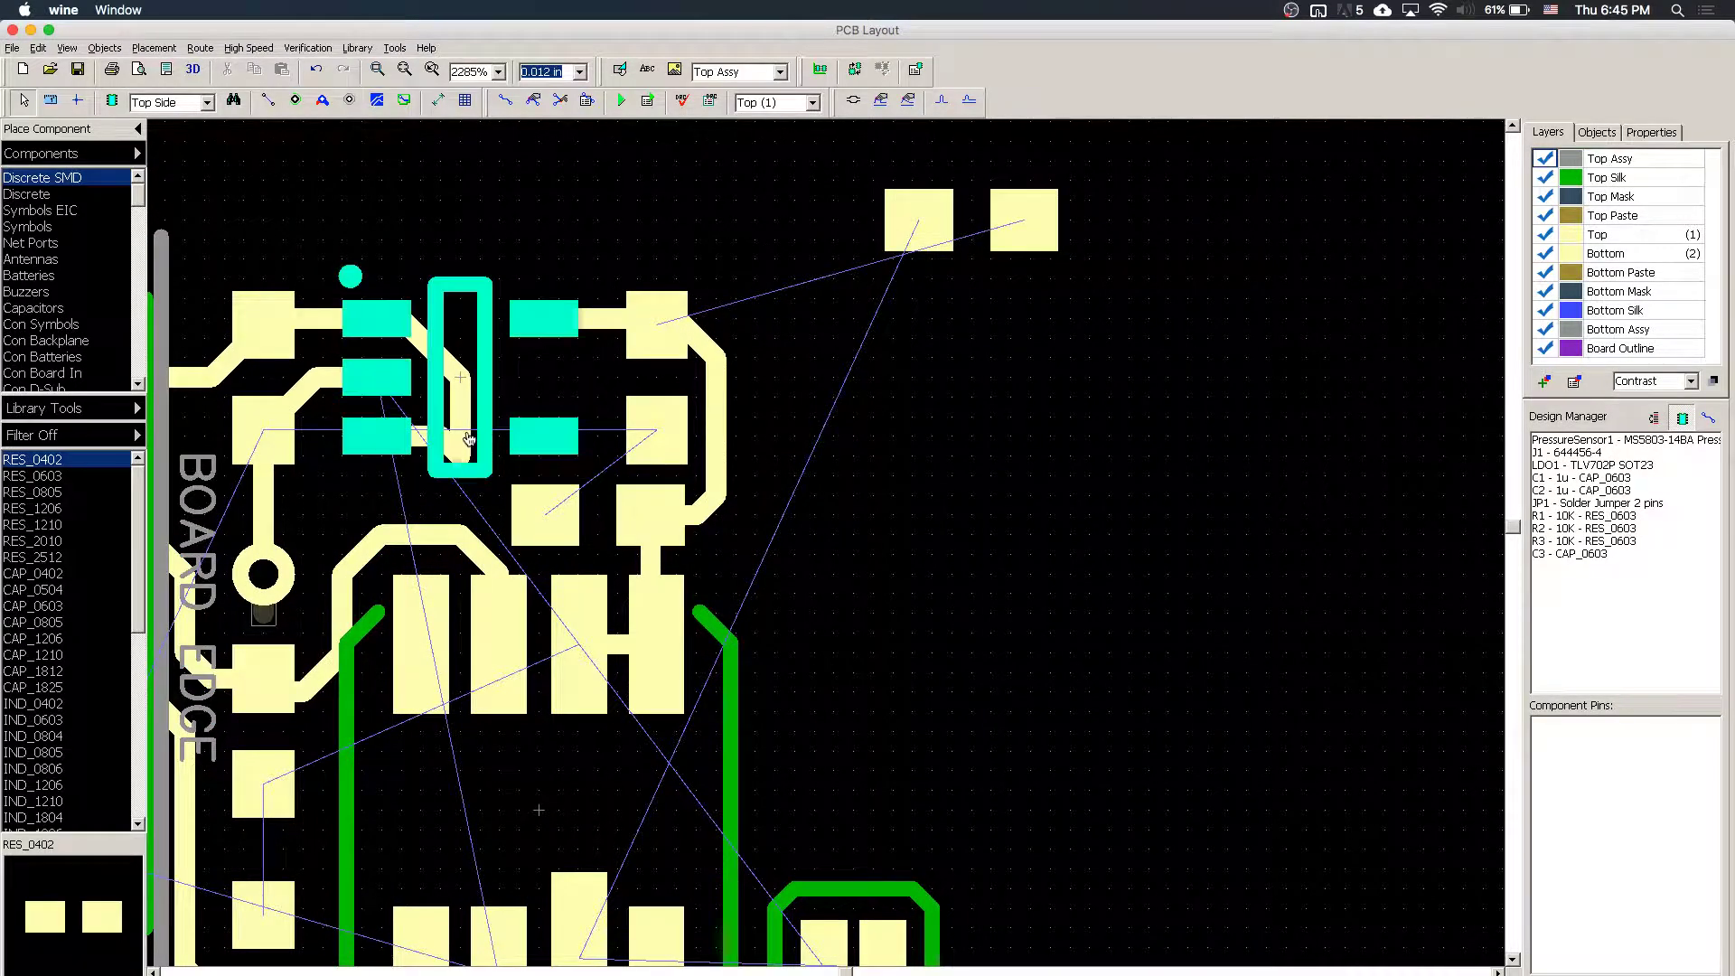
{"action": "left_click", "coordinate": [466, 345]}
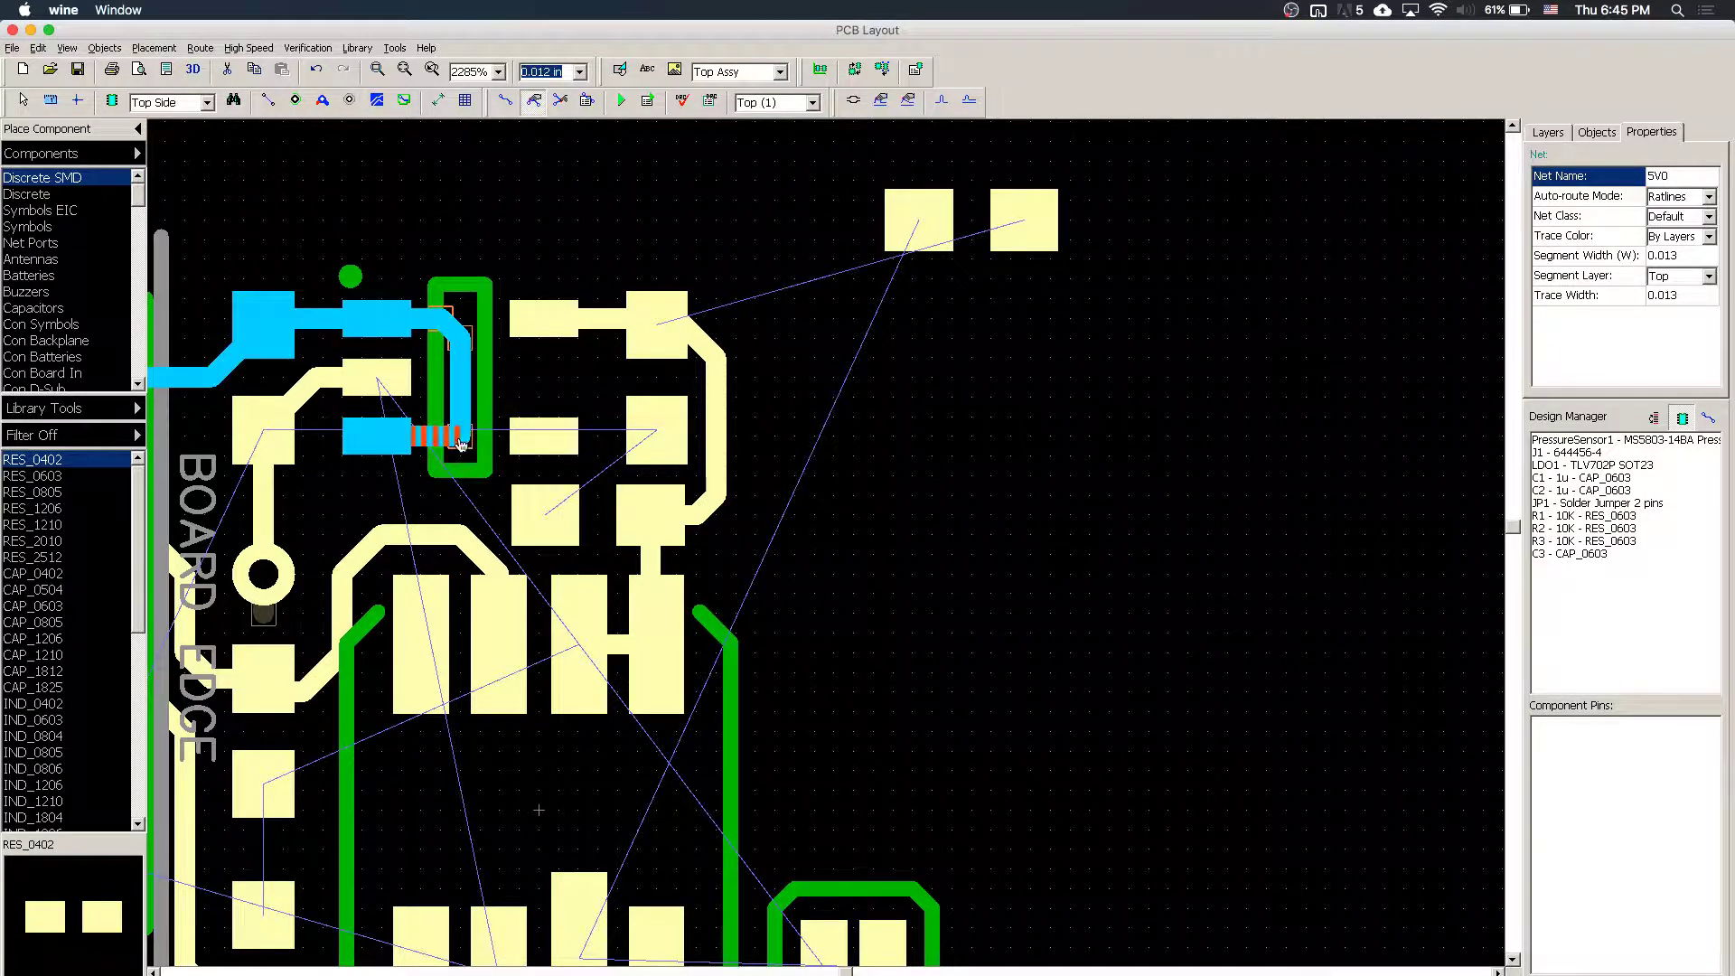
{"action": "key", "text": "Delete"}
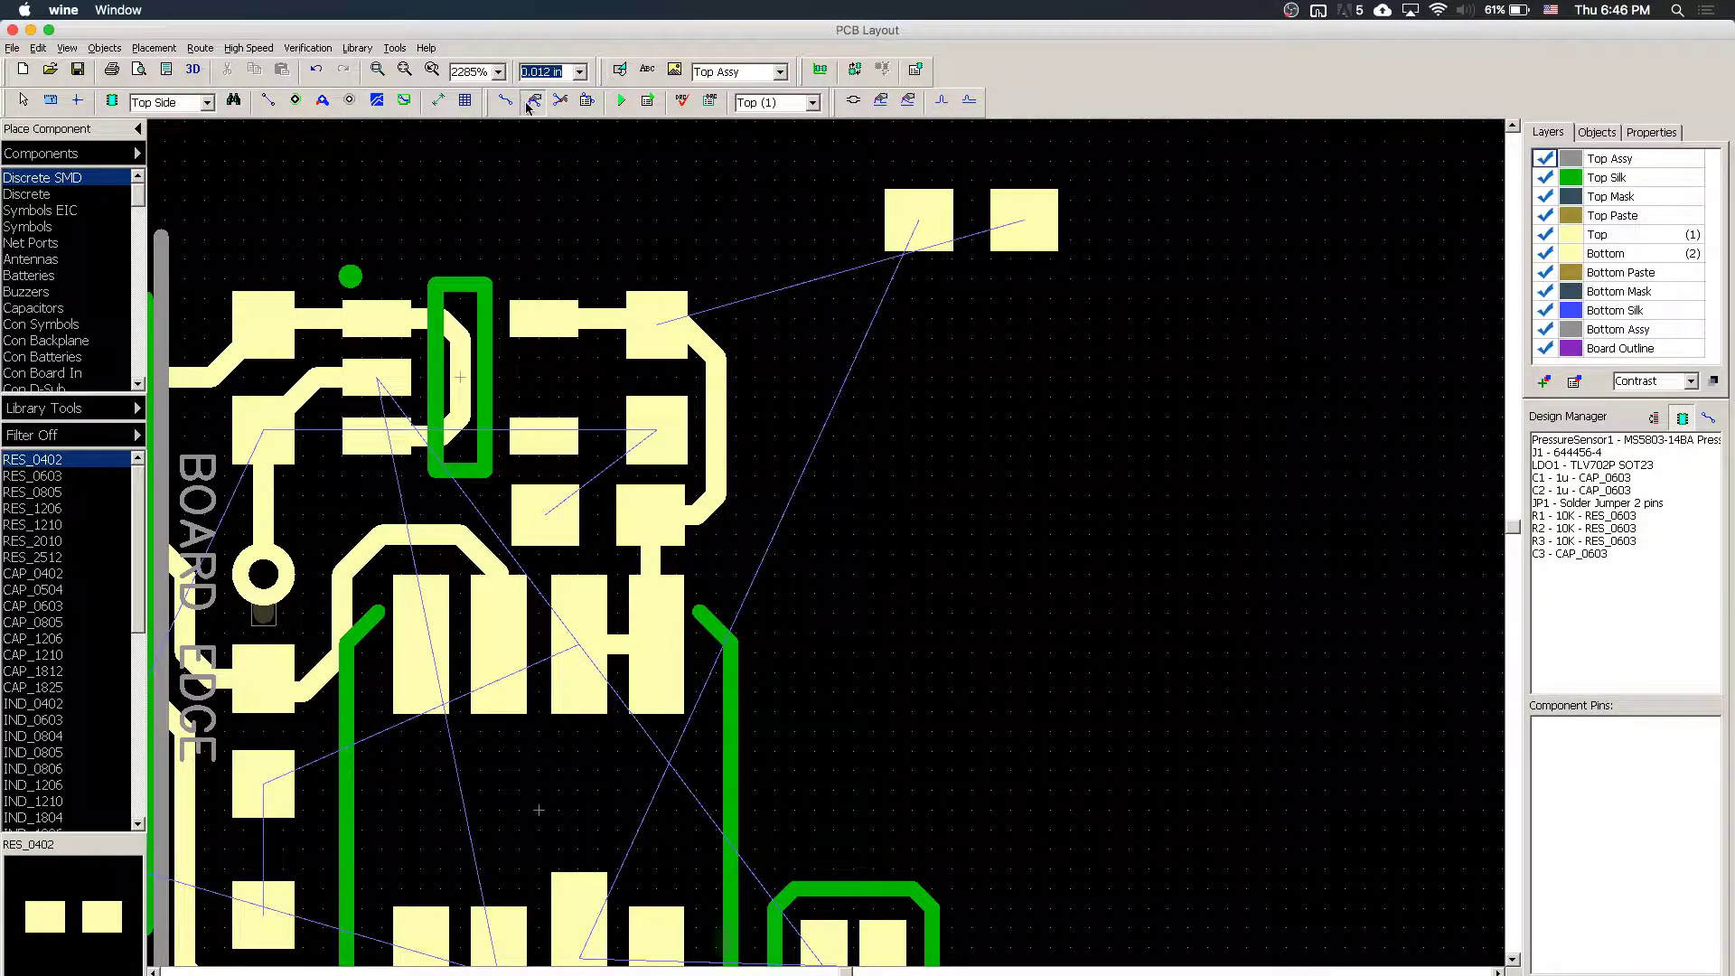
- Route C3's GND pad to a via below LDO1 with a short bottom-layer stub, and return to the top layer
{"action": "left_click", "coordinate": [505, 101]}
{"action": "left_click", "coordinate": [542, 515]}
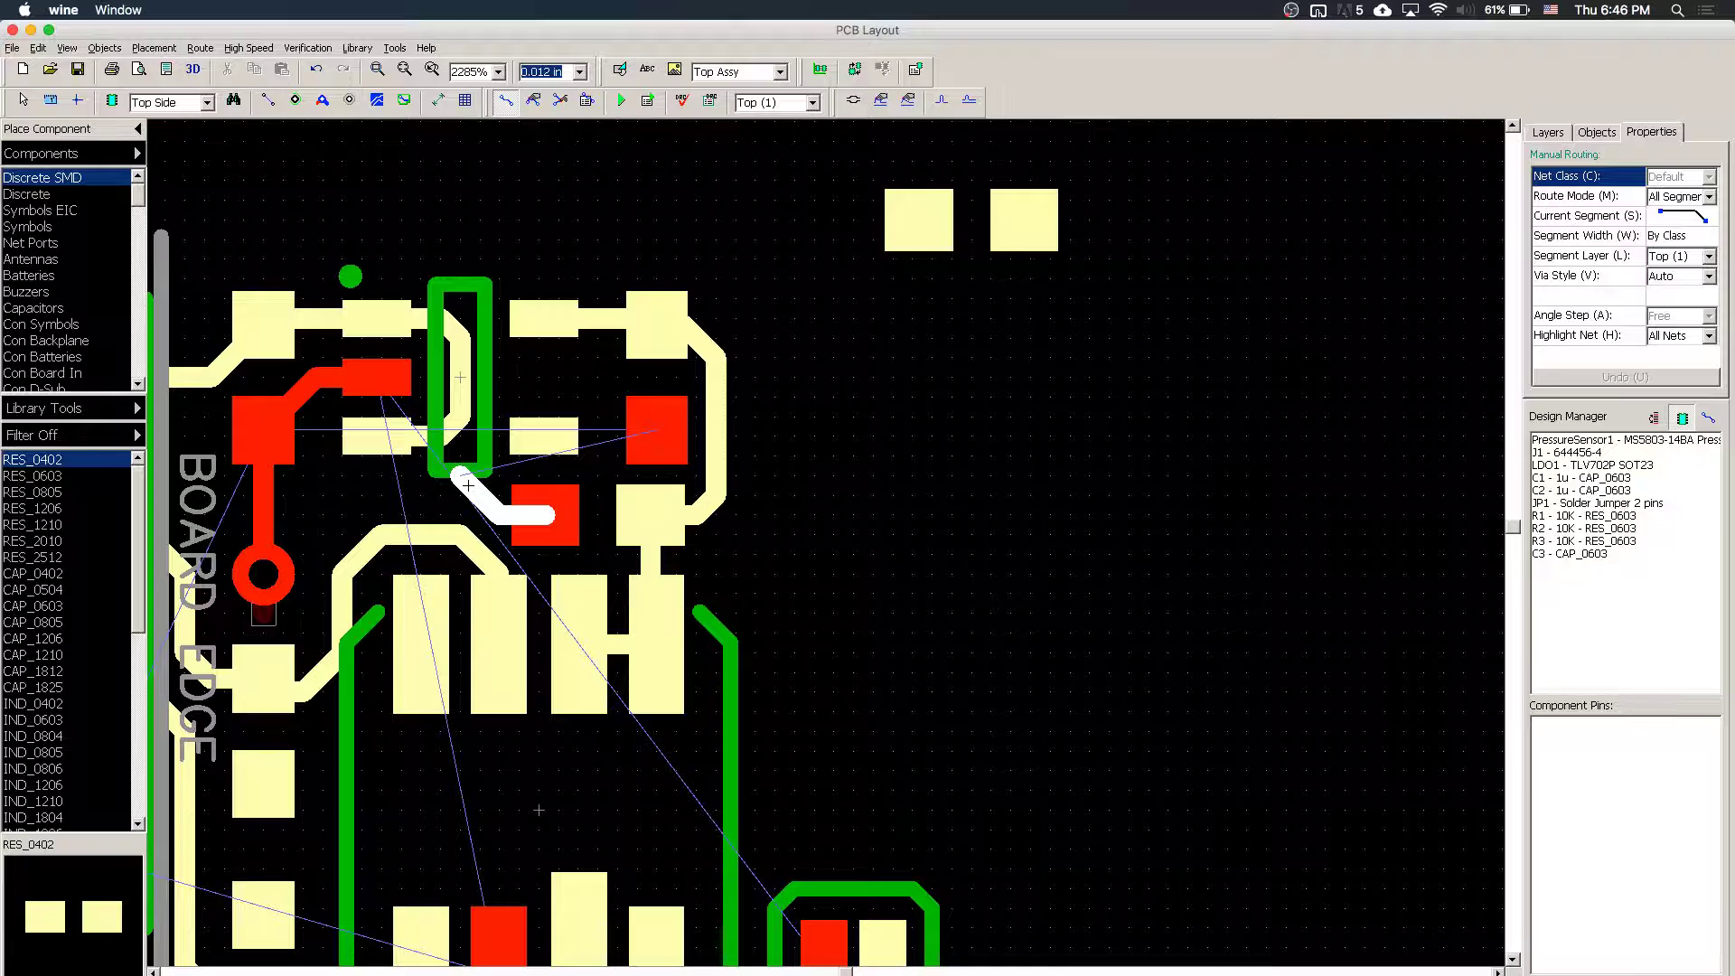
{"action": "left_click", "coordinate": [462, 490]}
{"action": "key", "text": "l"}
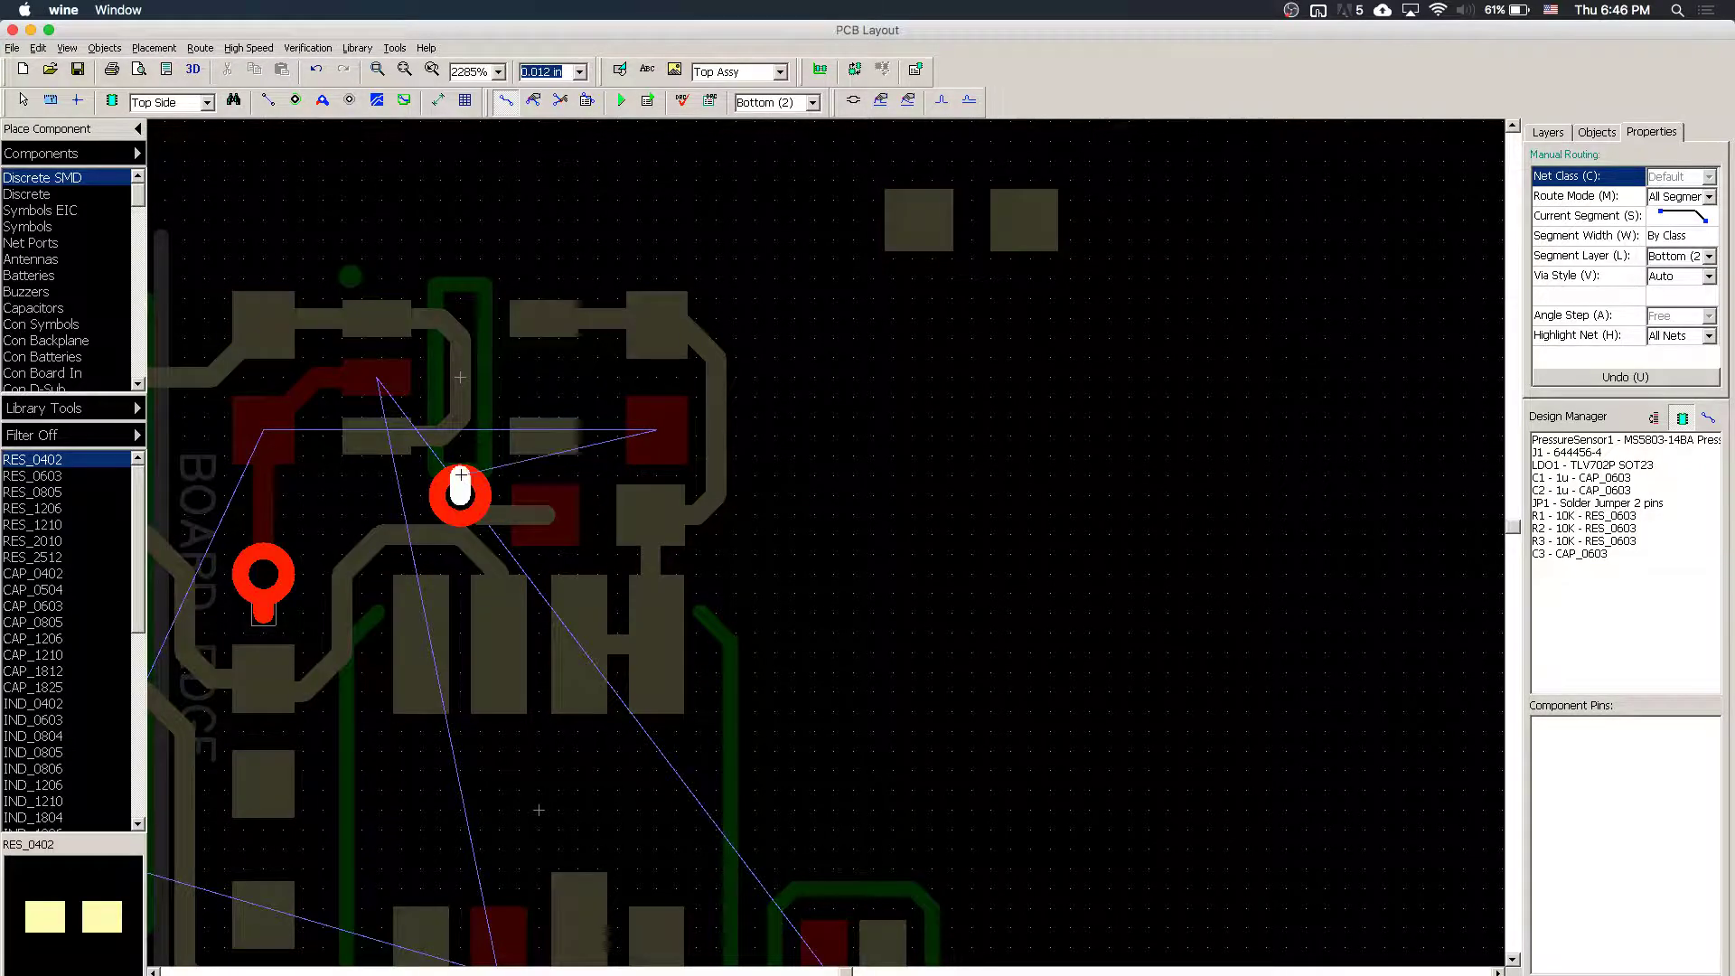
{"action": "key", "text": "Escape"}
{"action": "key", "text": "Escape"}
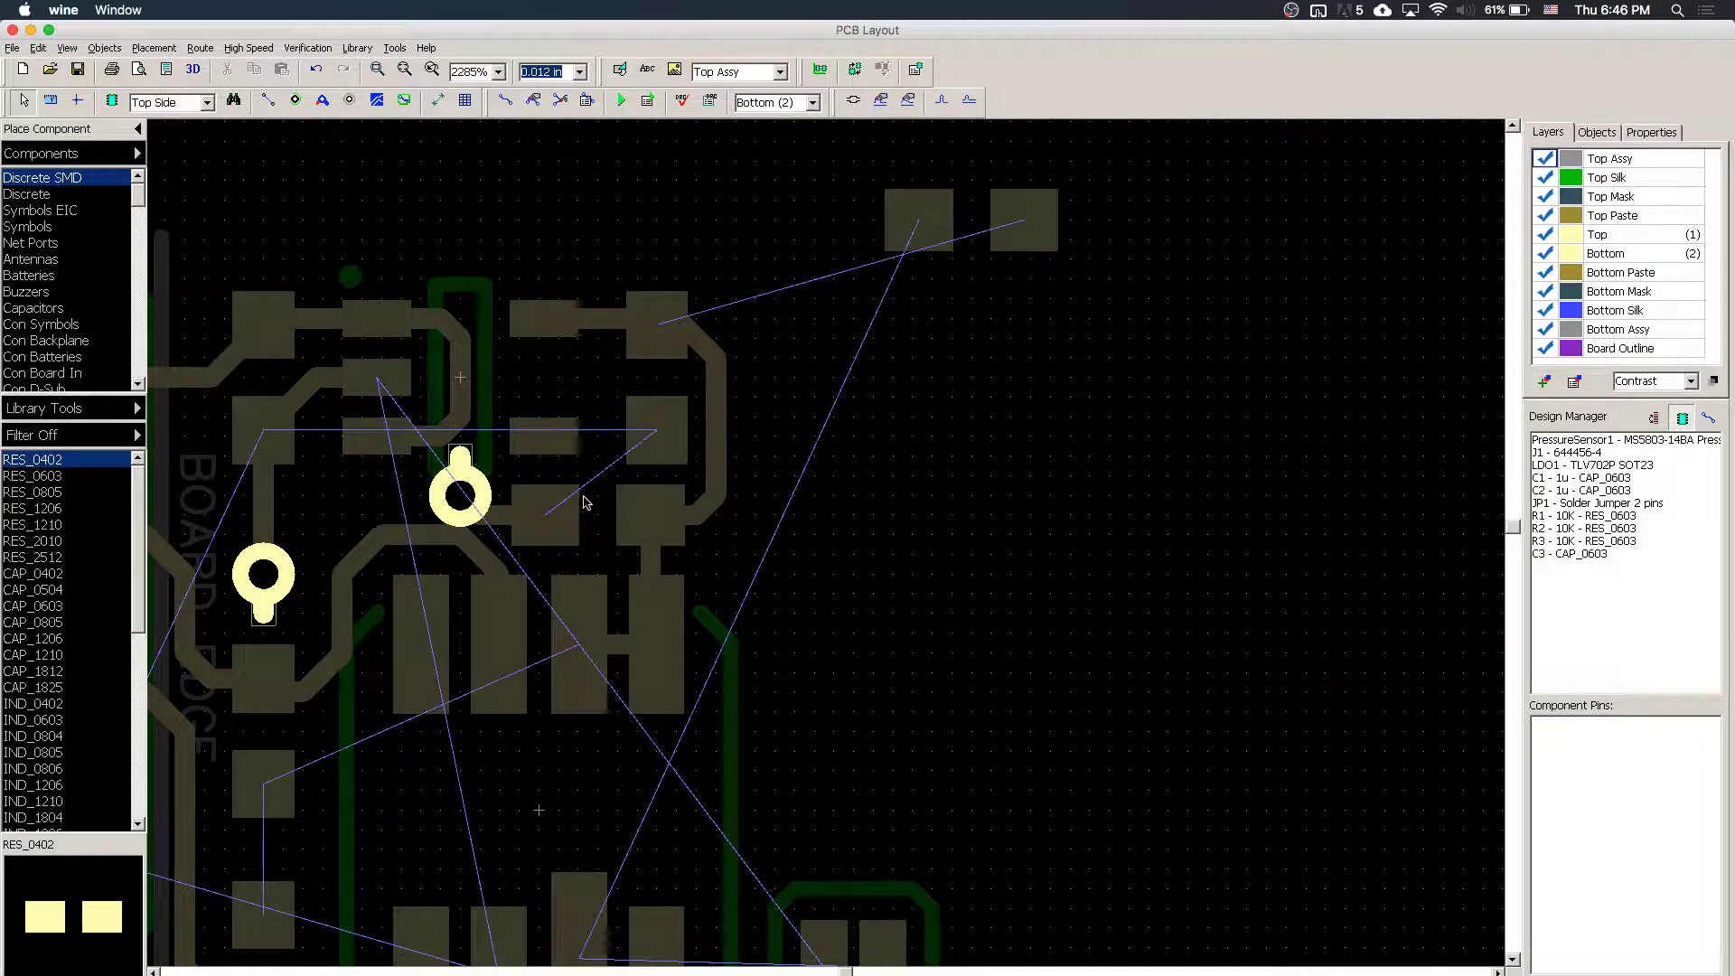
{"action": "key", "text": "l"}
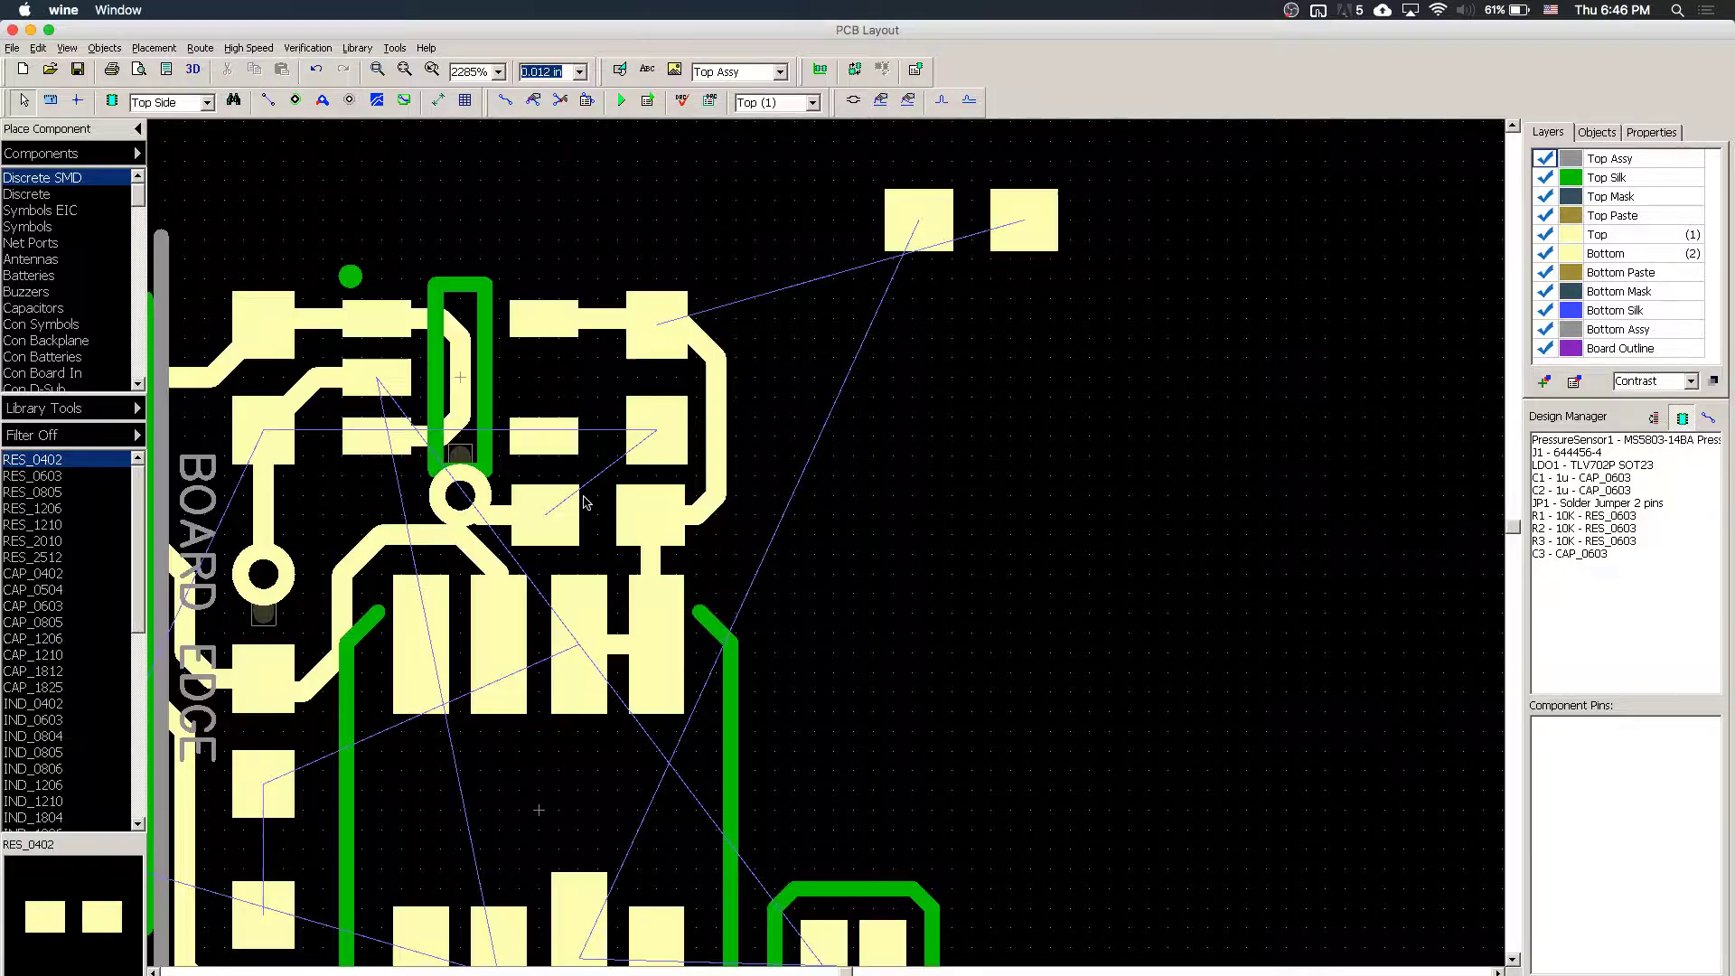
- Move the pressure sensor slightly down to Y 0.312
{"action": "scroll", "coordinate": [470, 544], "scroll_direction": "down", "scroll_amount": 4}
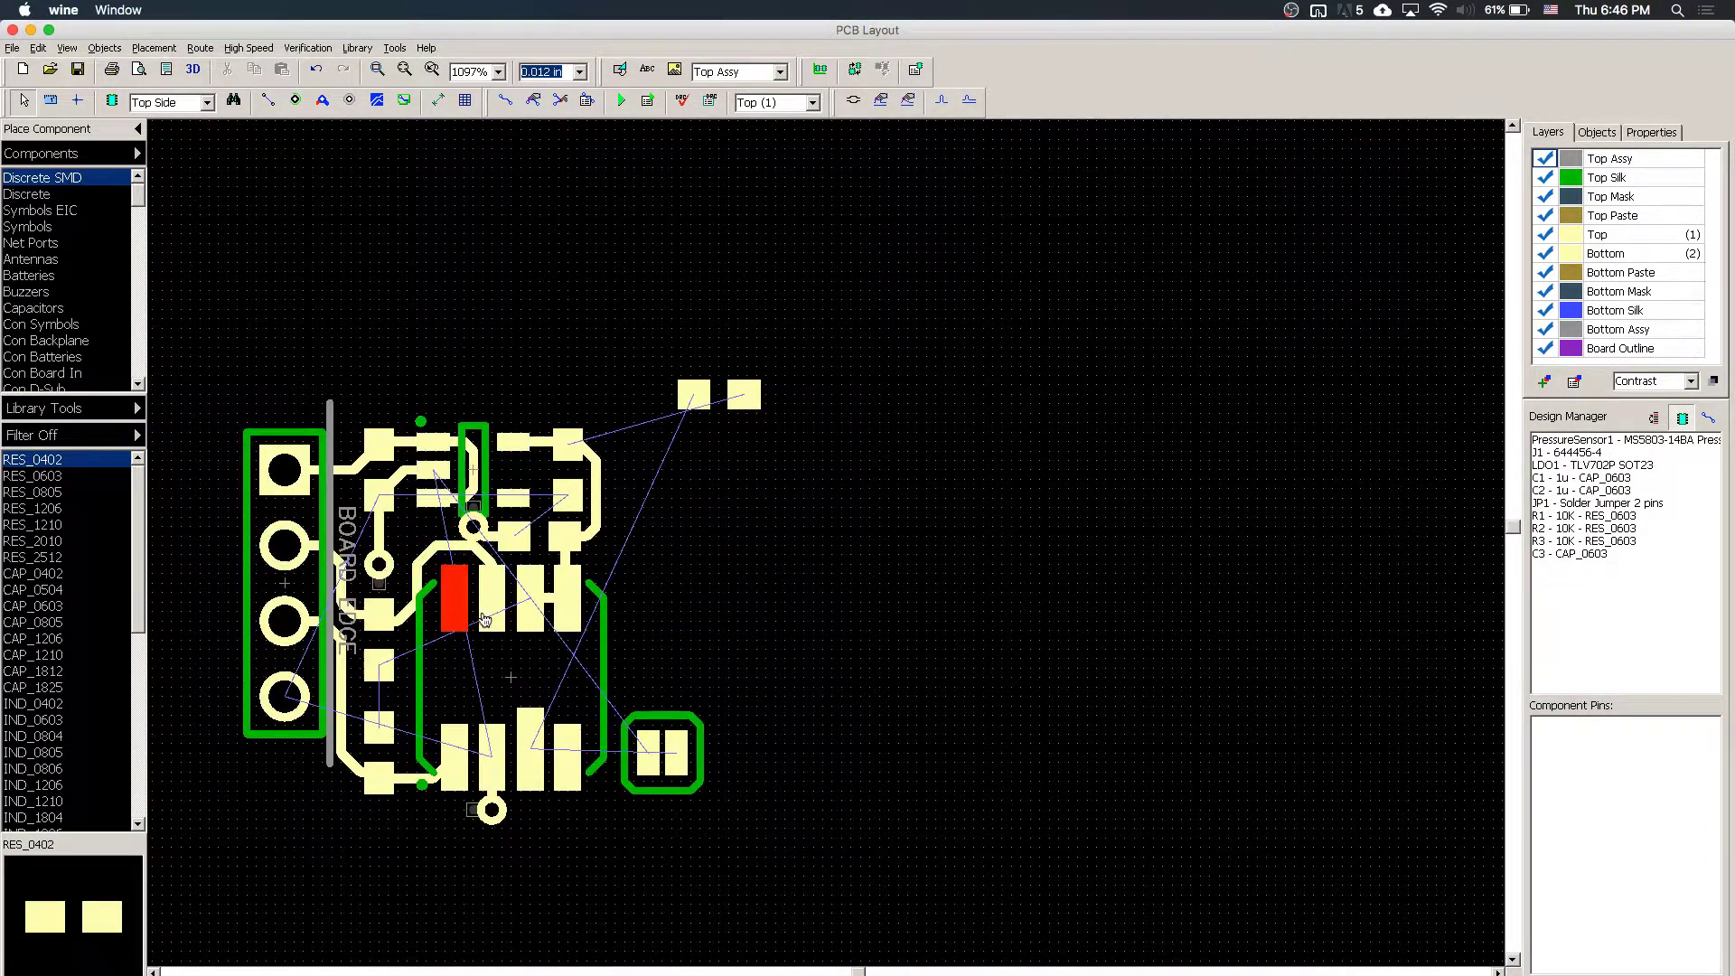
{"action": "left_click", "coordinate": [461, 605]}
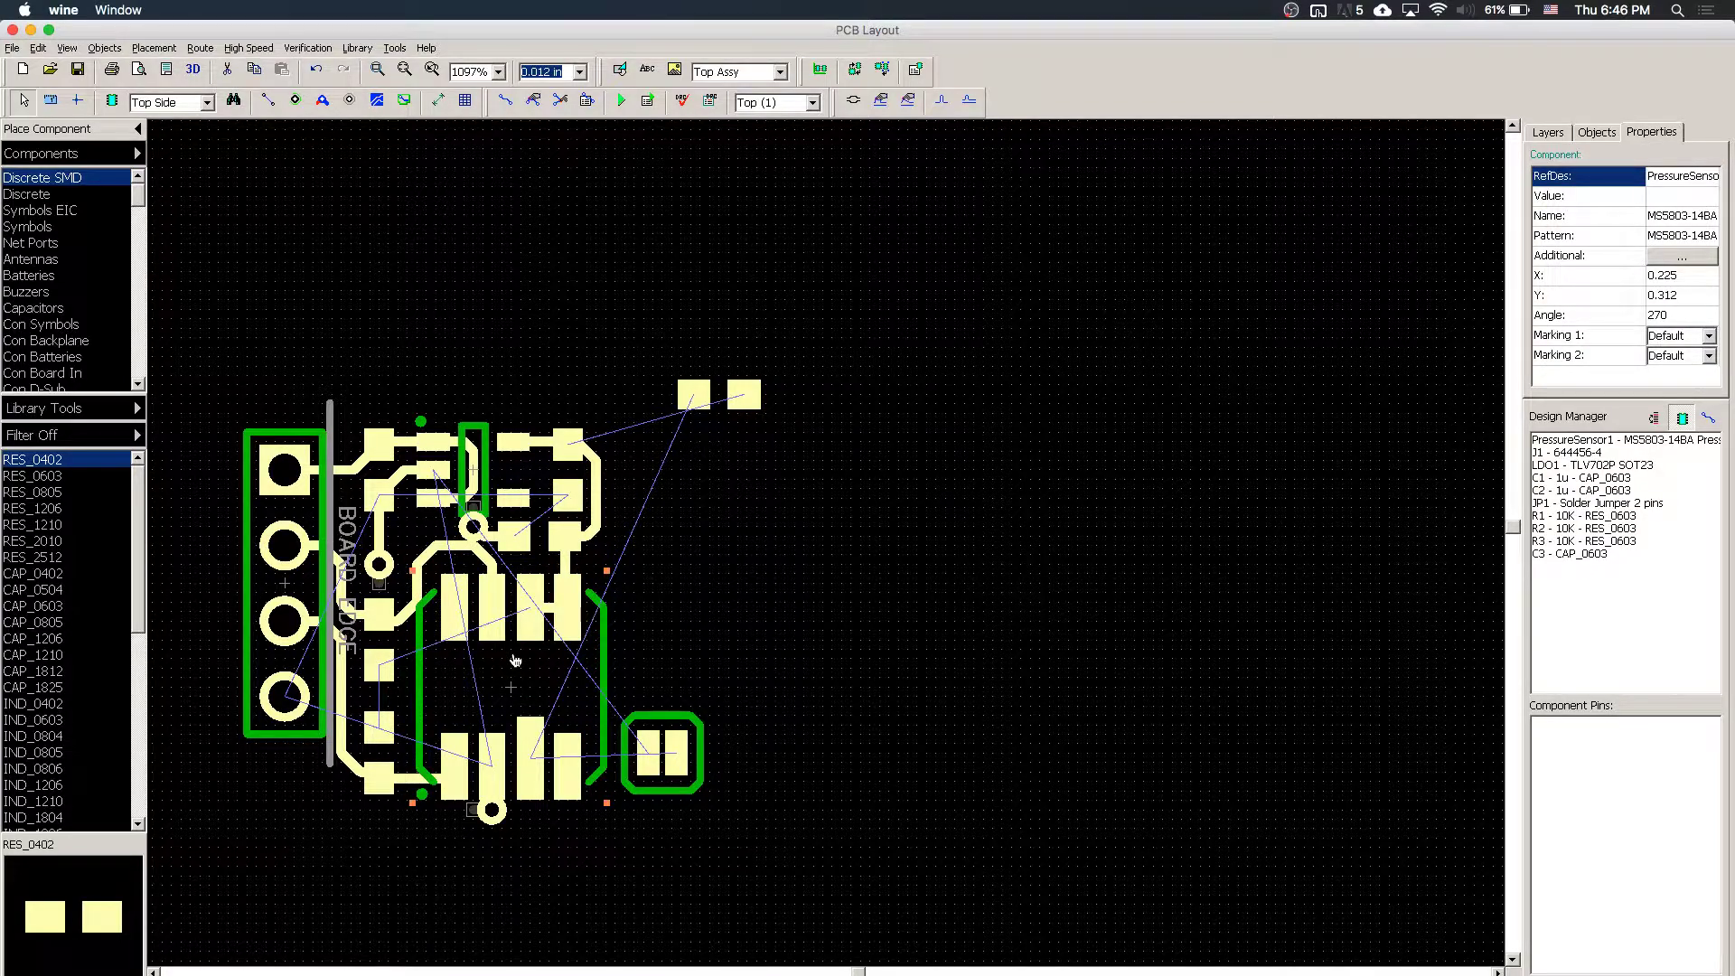
- Adjust the GND trace beside C3's via and shift the 3V3 trace between C2 and C3 outward
{"action": "scroll", "coordinate": [479, 624], "scroll_direction": "up", "scroll_amount": 3}
{"action": "left_click", "coordinate": [435, 502]}
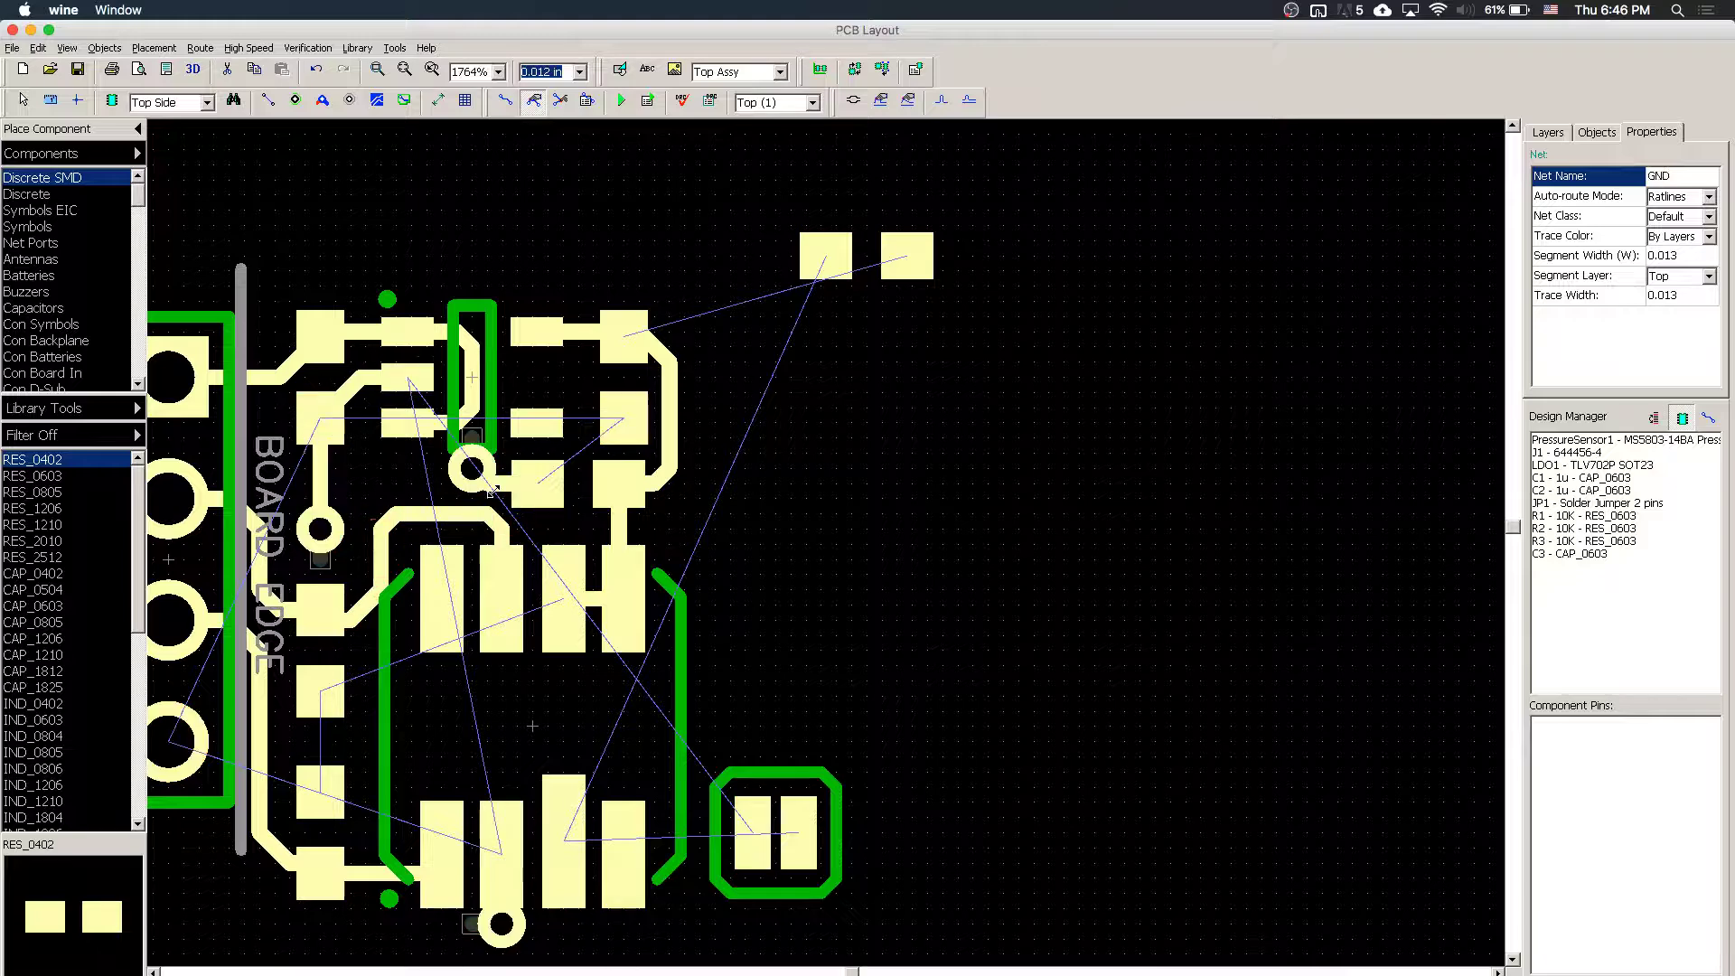
{"action": "left_click", "coordinate": [836, 484]}
{"action": "left_click", "coordinate": [697, 403]}
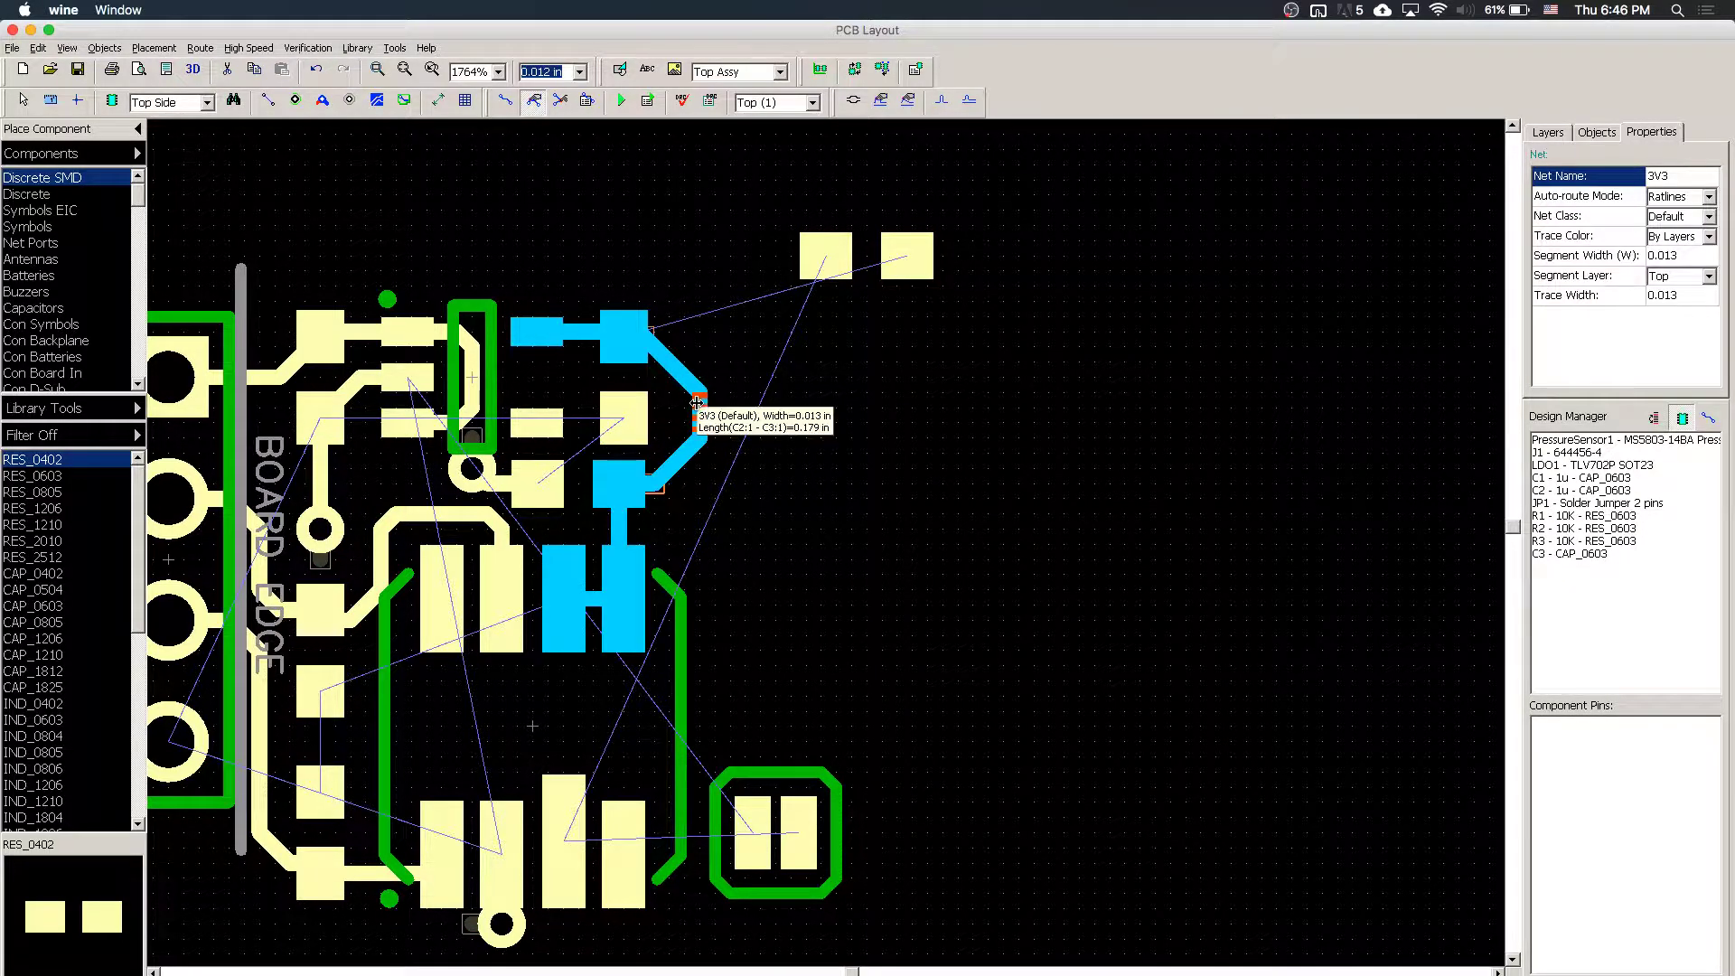
{"action": "left_click", "coordinate": [671, 351]}
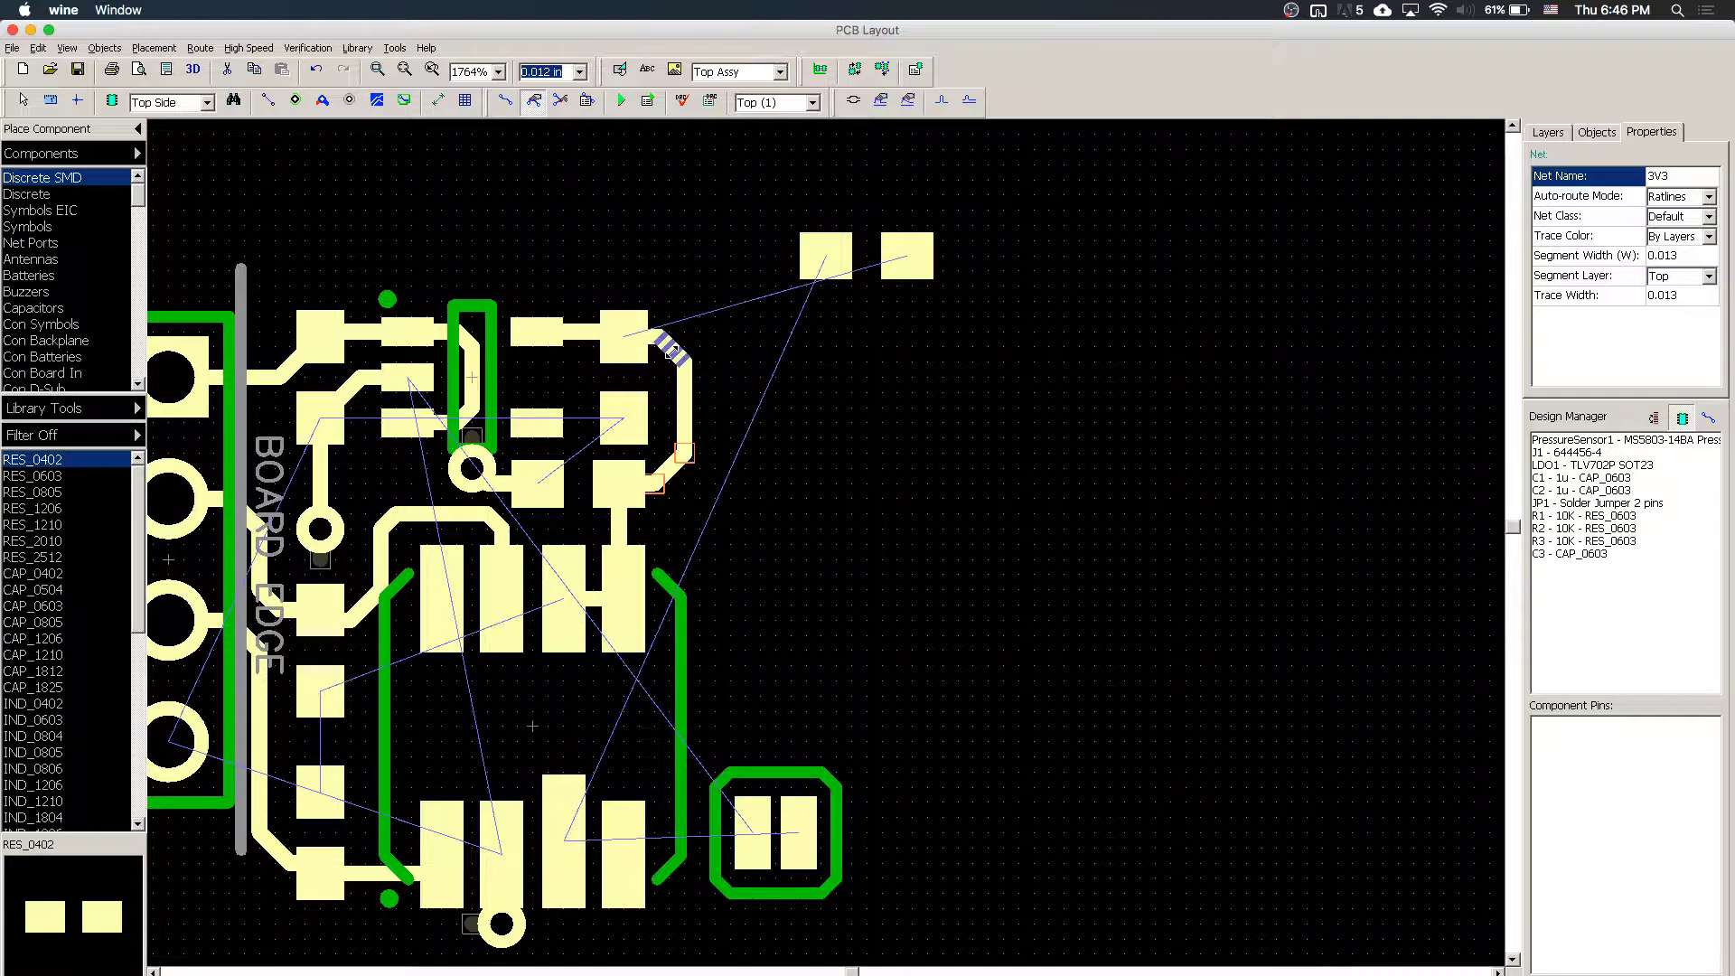
- Route C2's GND pad to a via between LDO1's two output-side pads with a bottom-layer stub, and return to the top layer
{"action": "scroll", "coordinate": [550, 434], "scroll_direction": "up", "scroll_amount": 4}
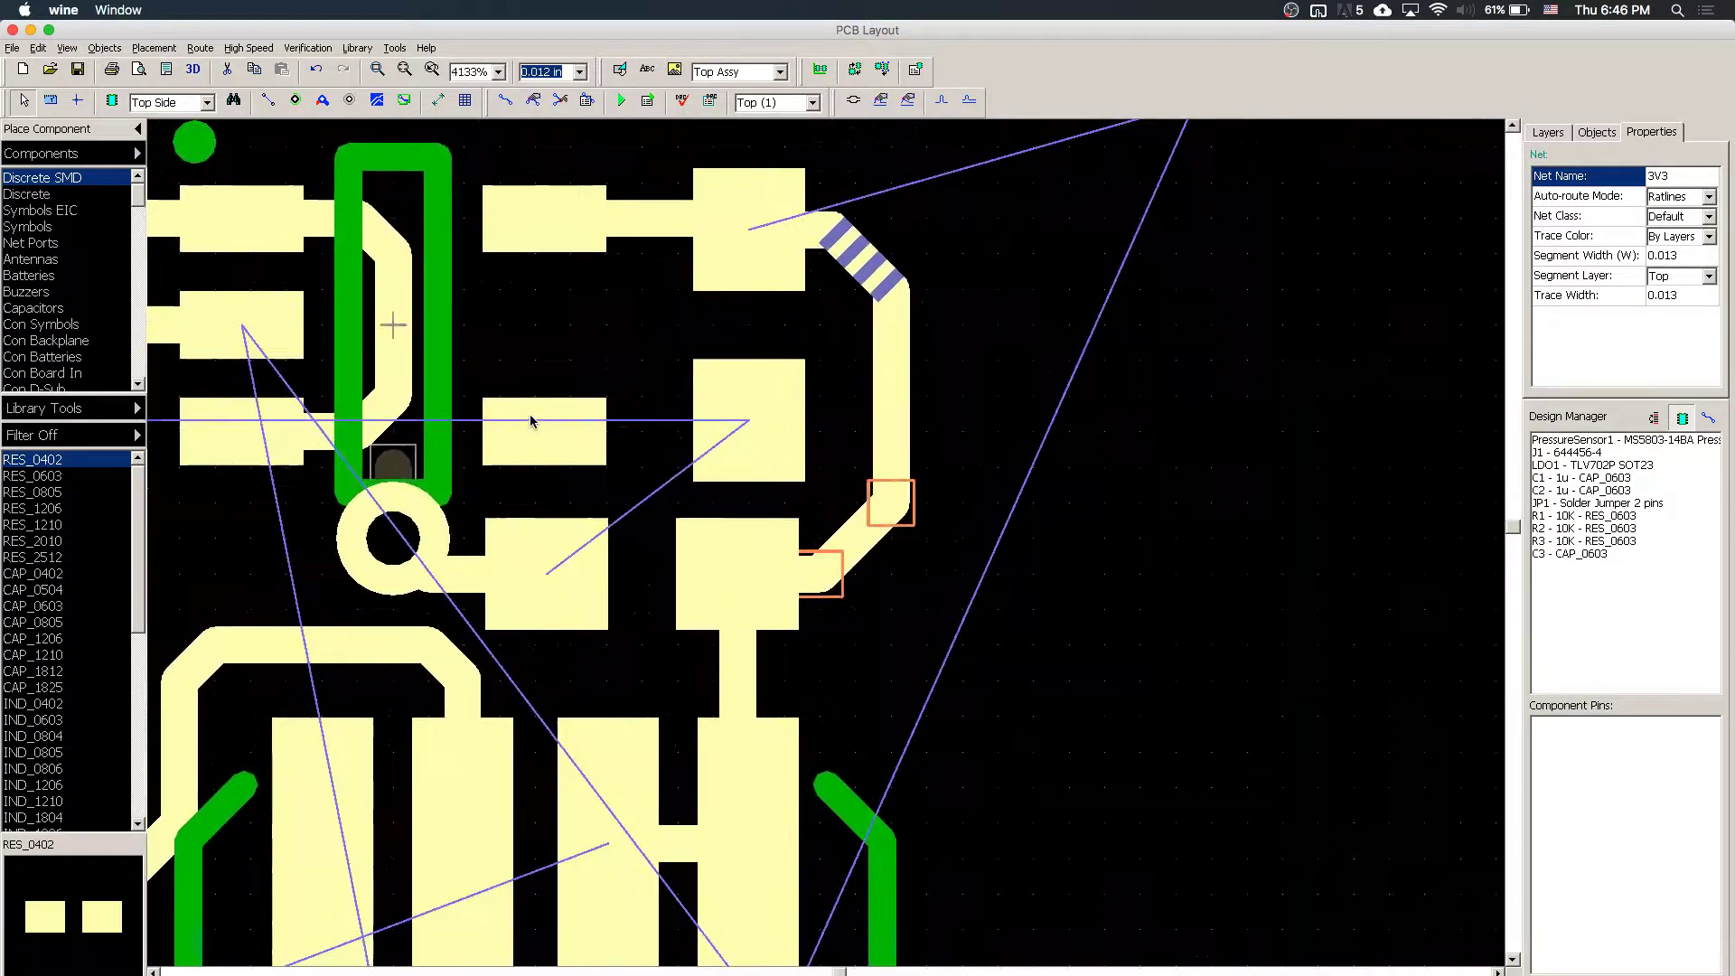
{"action": "left_click", "coordinate": [506, 100]}
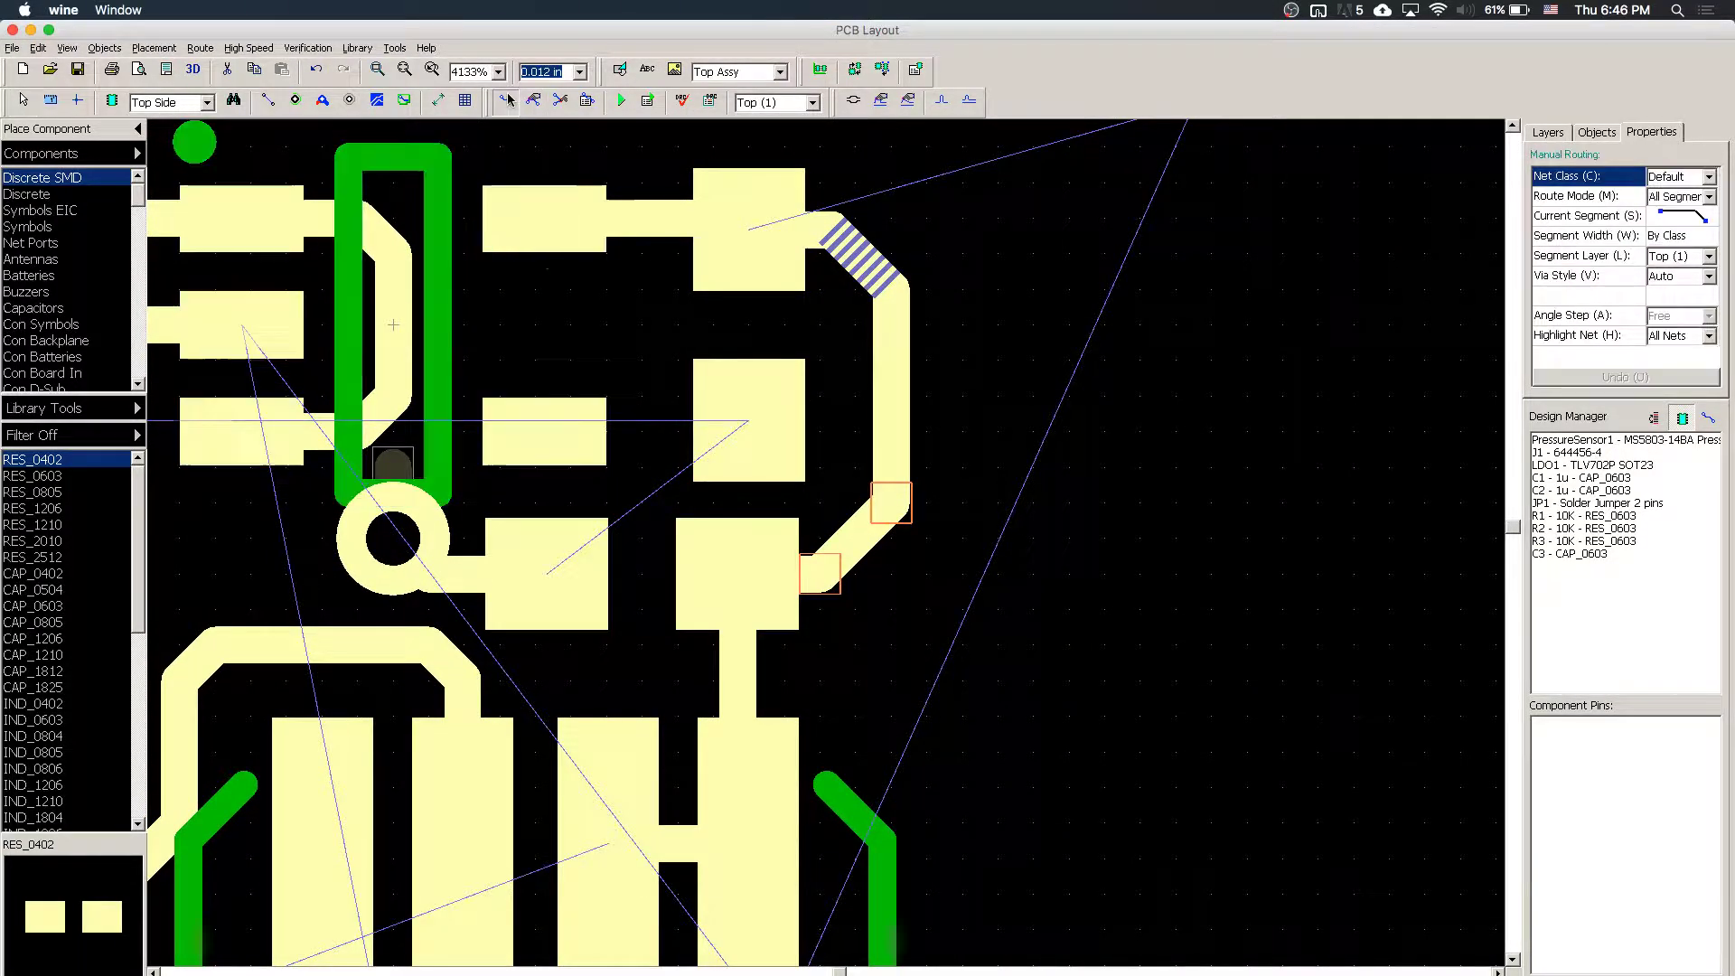
{"action": "left_click", "coordinate": [748, 400]}
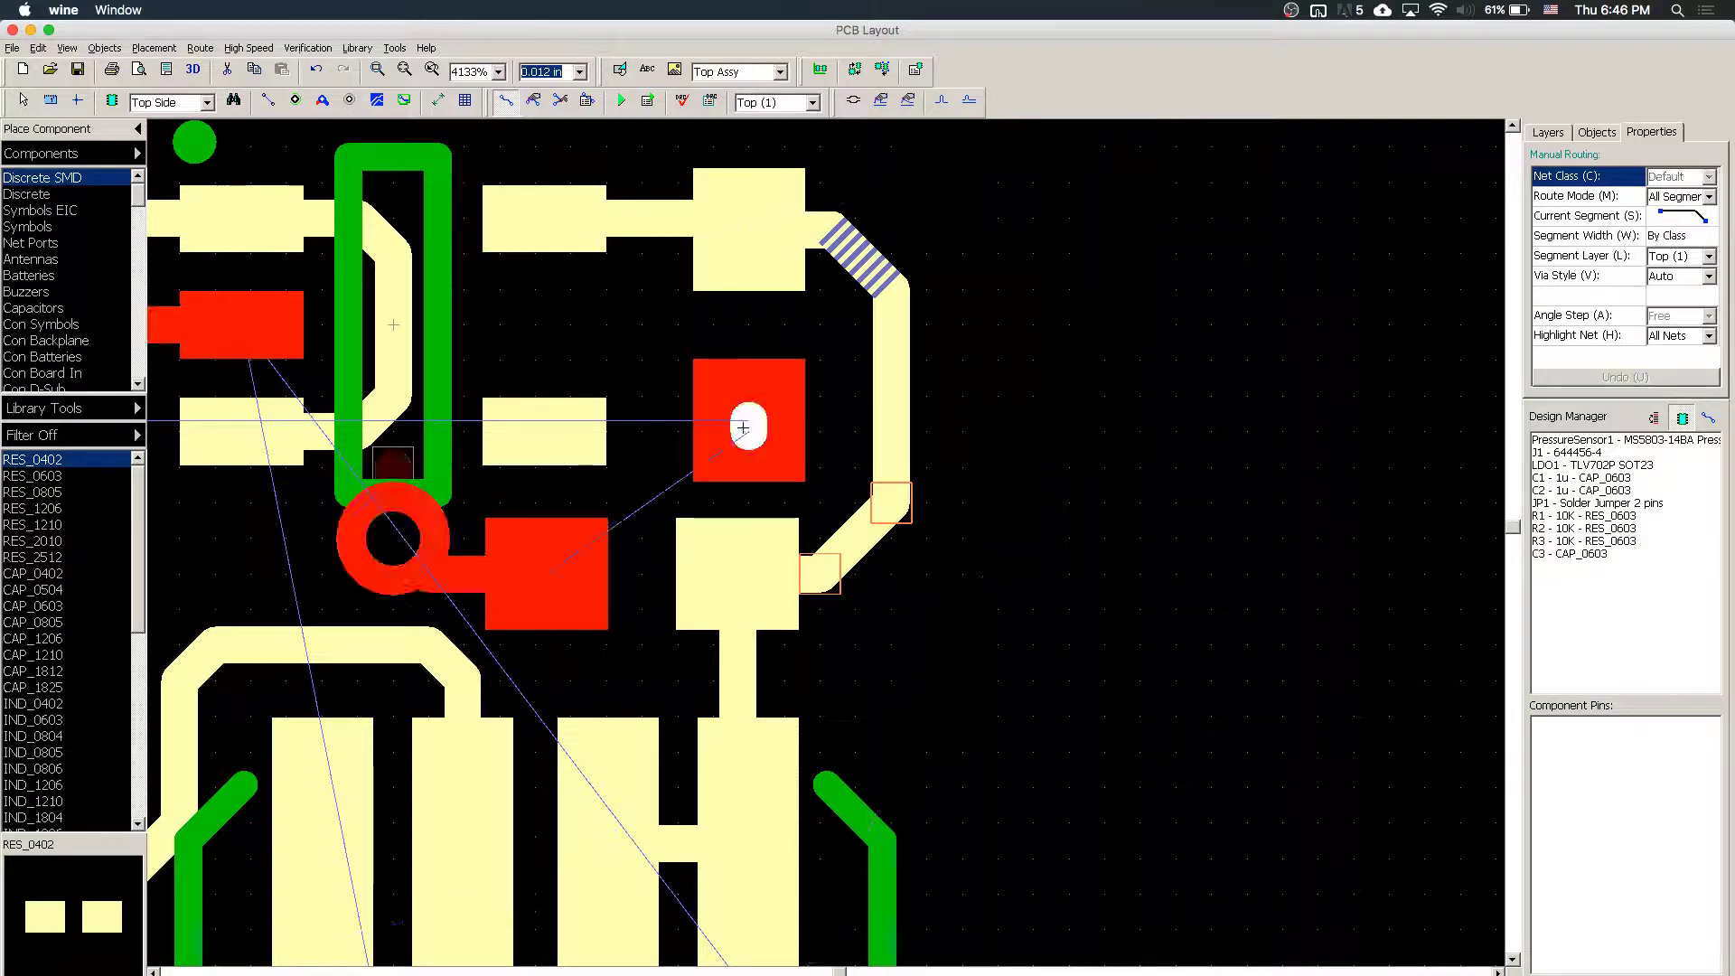
{"action": "left_click", "coordinate": [644, 326]}
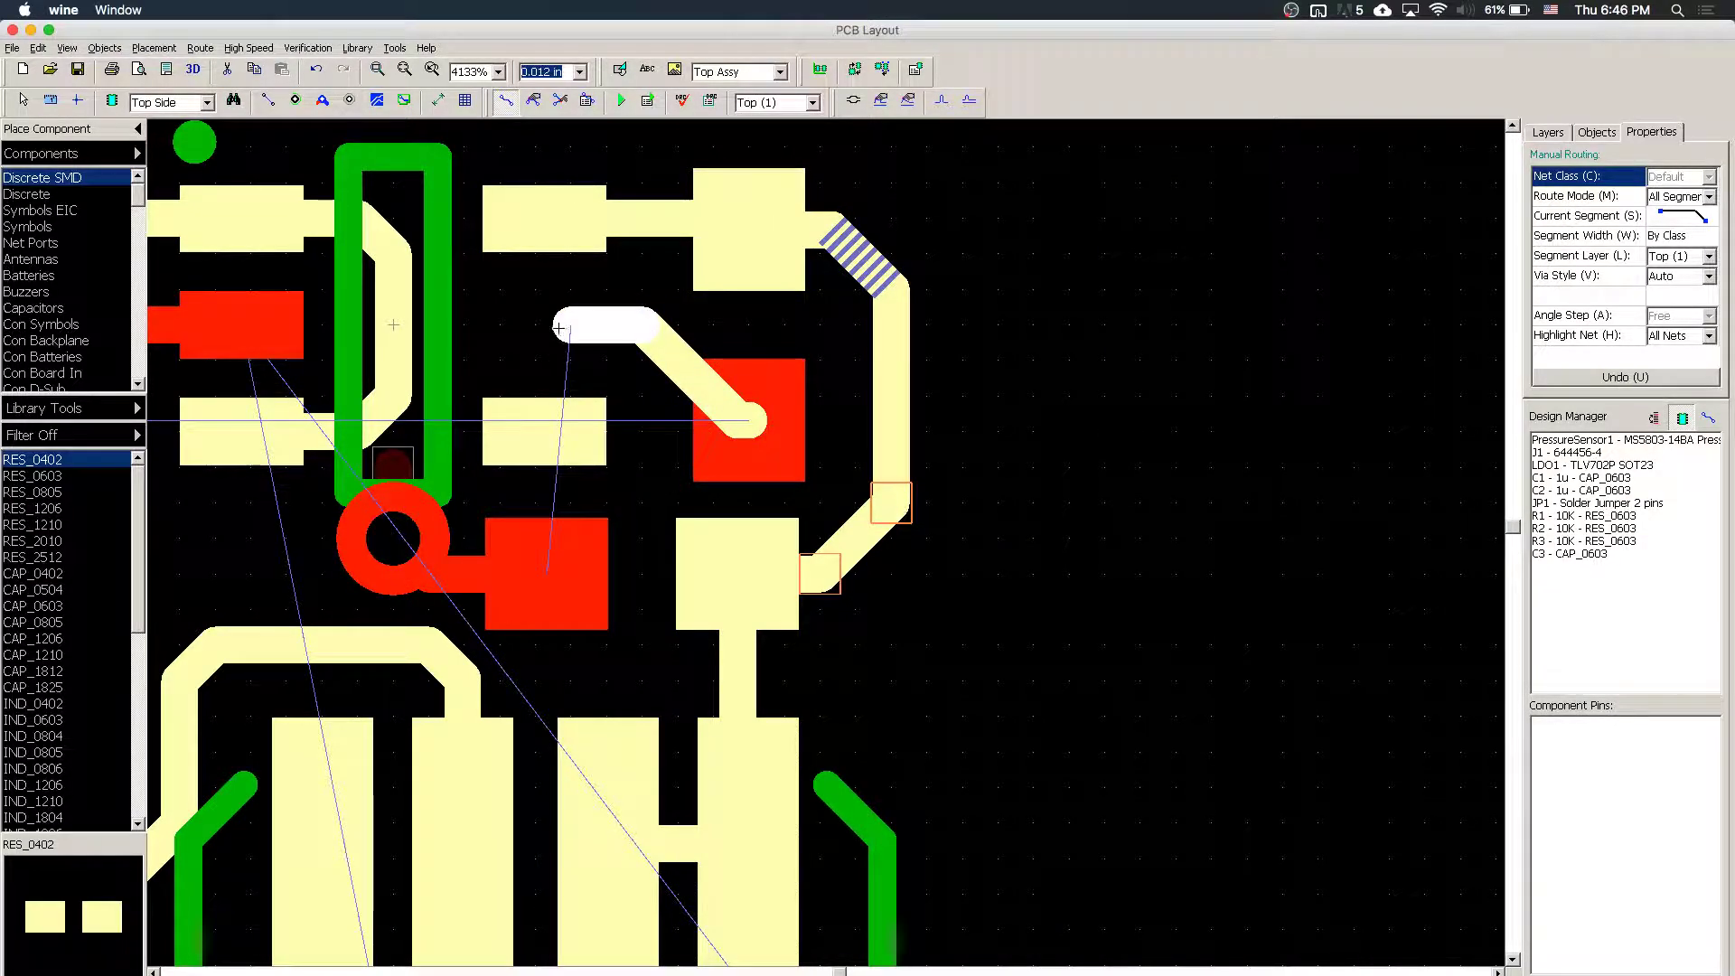
{"action": "key", "text": "l"}
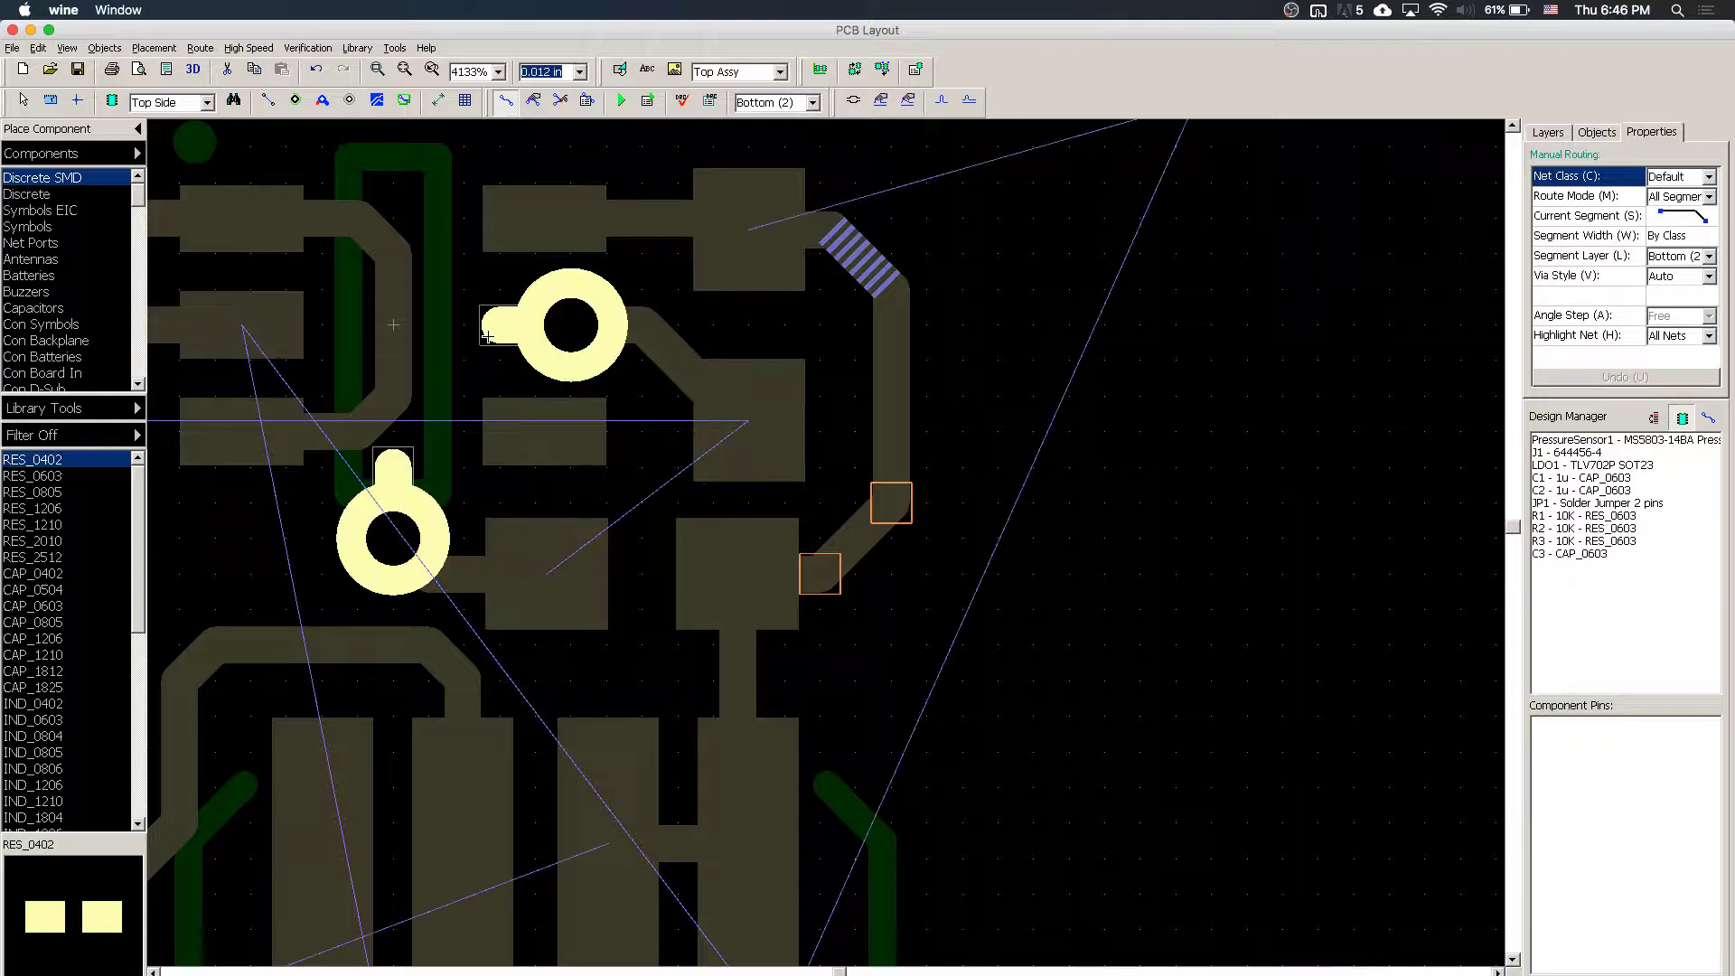
{"action": "key", "text": "l"}
- Move solder jumper JP1 to X 0.412, Y 0.212 and rotate it to 270 degrees
{"action": "scroll", "coordinate": [487, 337], "scroll_direction": "down", "scroll_amount": 4}
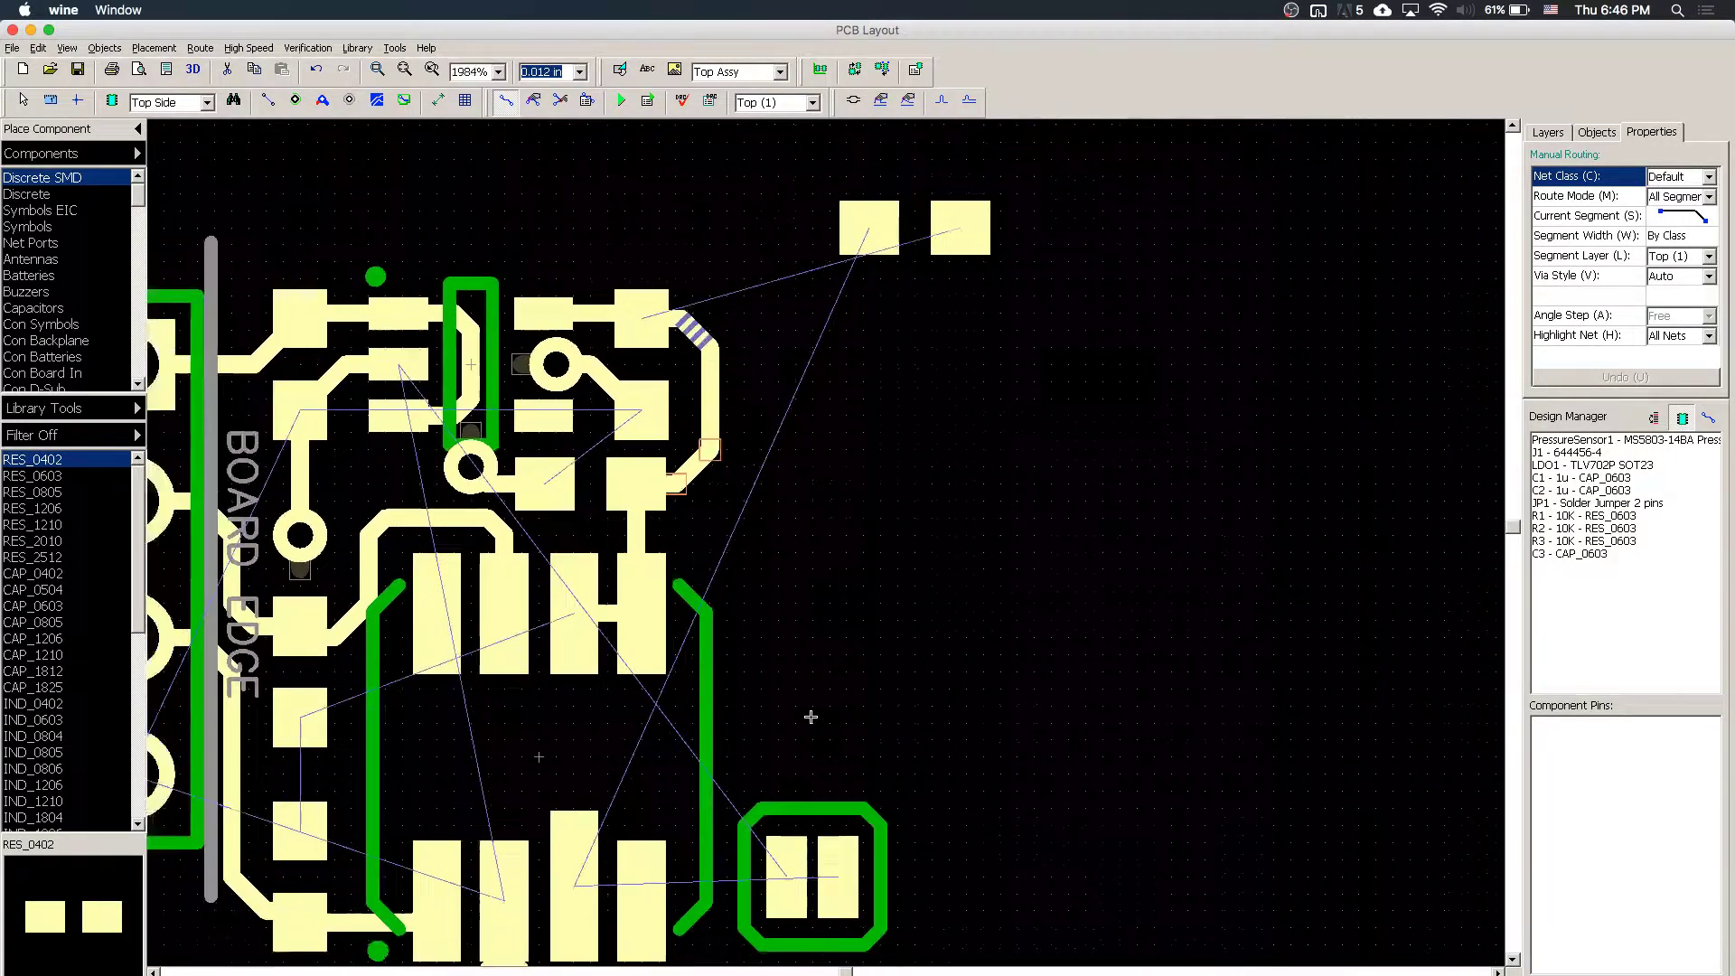
{"action": "scroll", "coordinate": [811, 717], "scroll_direction": "down", "scroll_amount": 2}
{"action": "left_click", "coordinate": [831, 835]}
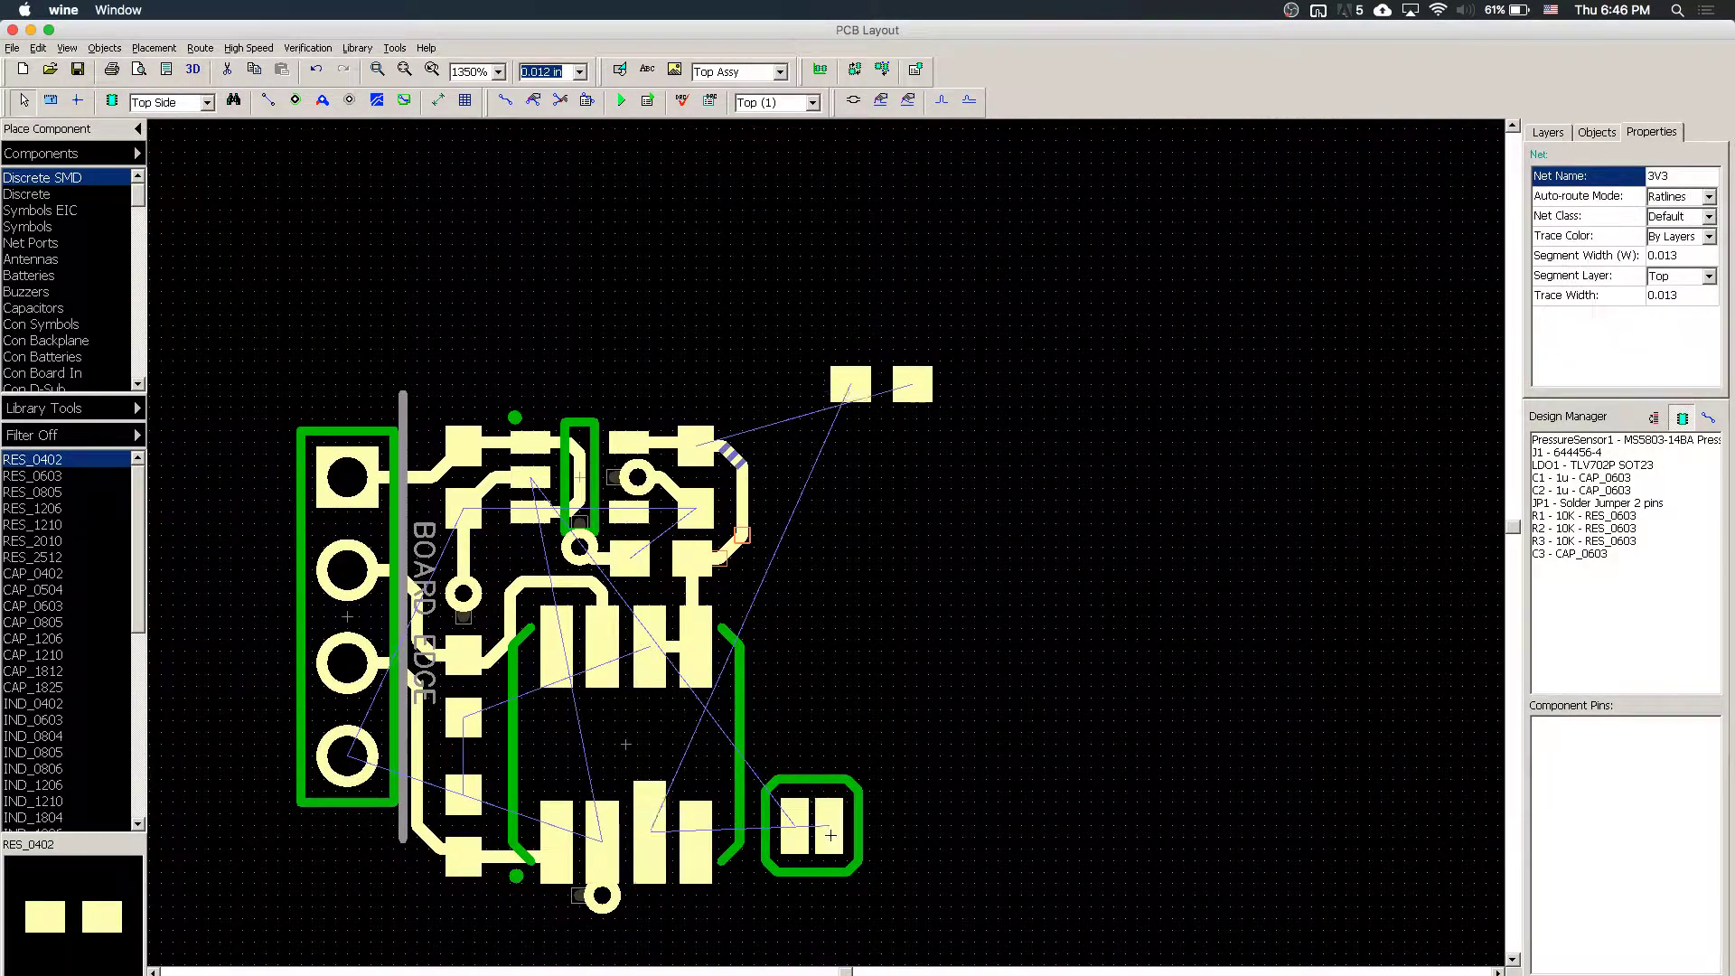
{"action": "left_click", "coordinate": [831, 835]}
{"action": "mouse_move", "coordinate": [831, 835]}
{"action": "left_mouse_down"}
{"action": "mouse_move", "coordinate": [835, 859]}
{"action": "mouse_move", "coordinate": [806, 832]}
{"action": "left_mouse_up"}
{"action": "key", "text": "r"}
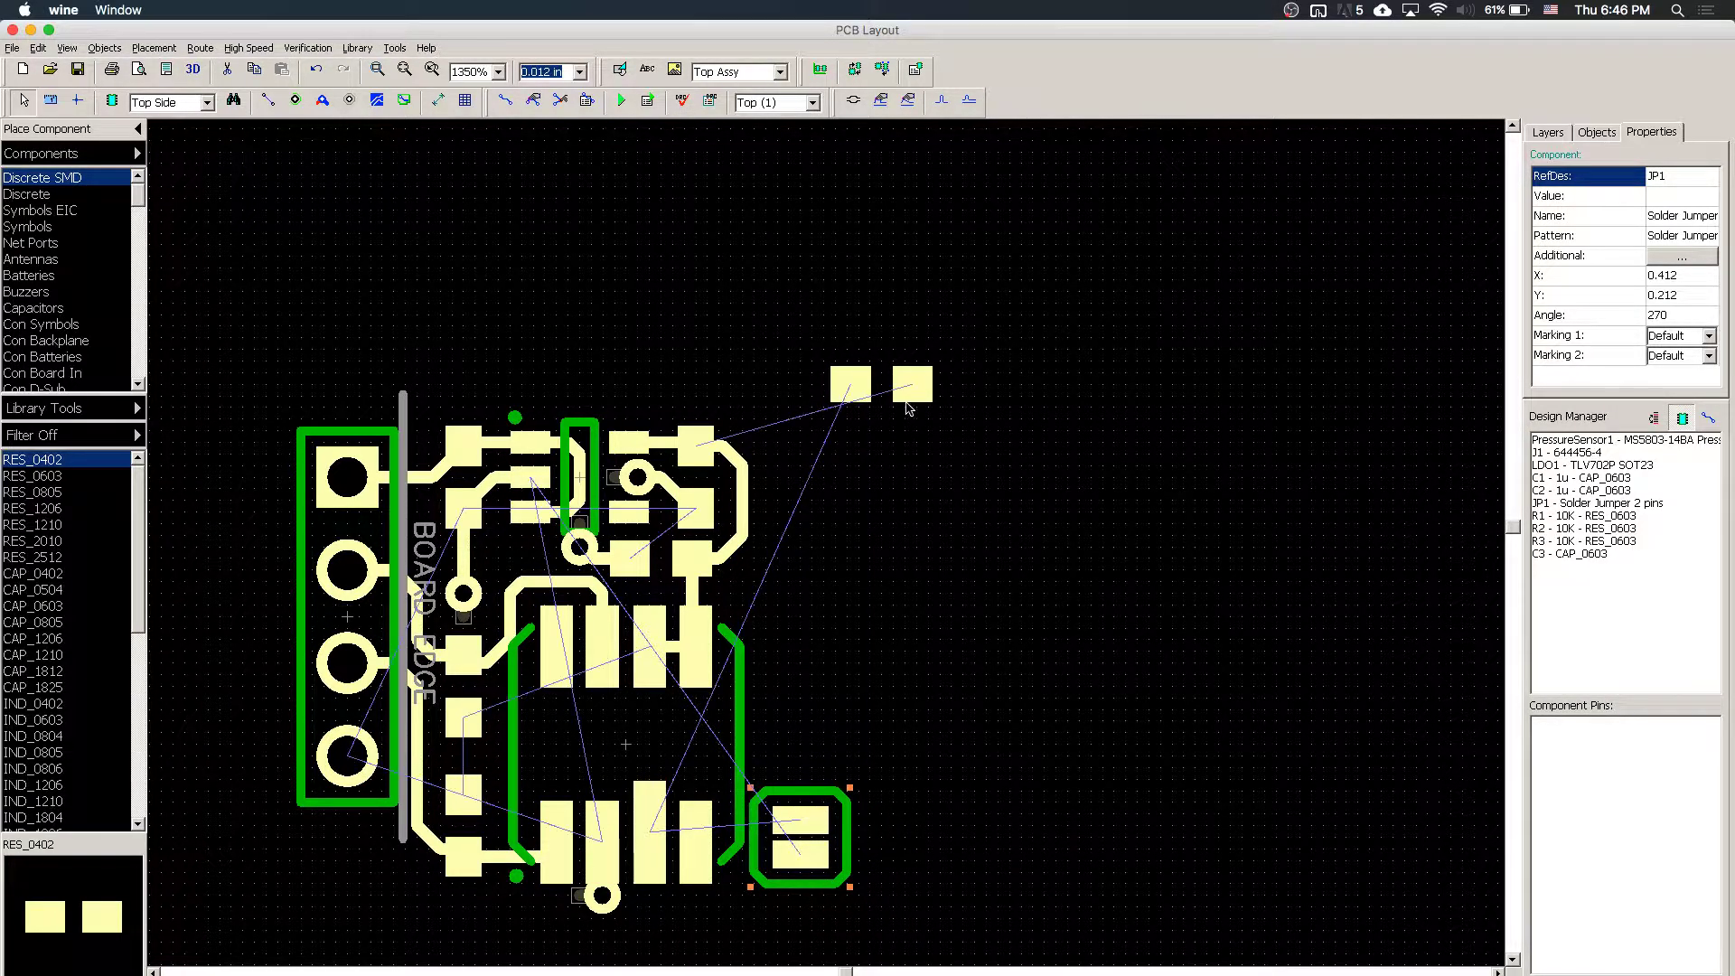
- Move resistor R1 above the jumper to X 0.412, Y 0.487 and rotate it to 90 degrees
{"action": "left_click_drag", "start_coordinate": [881, 387], "coordinate": [815, 572]}
{"action": "key", "text": "r"}
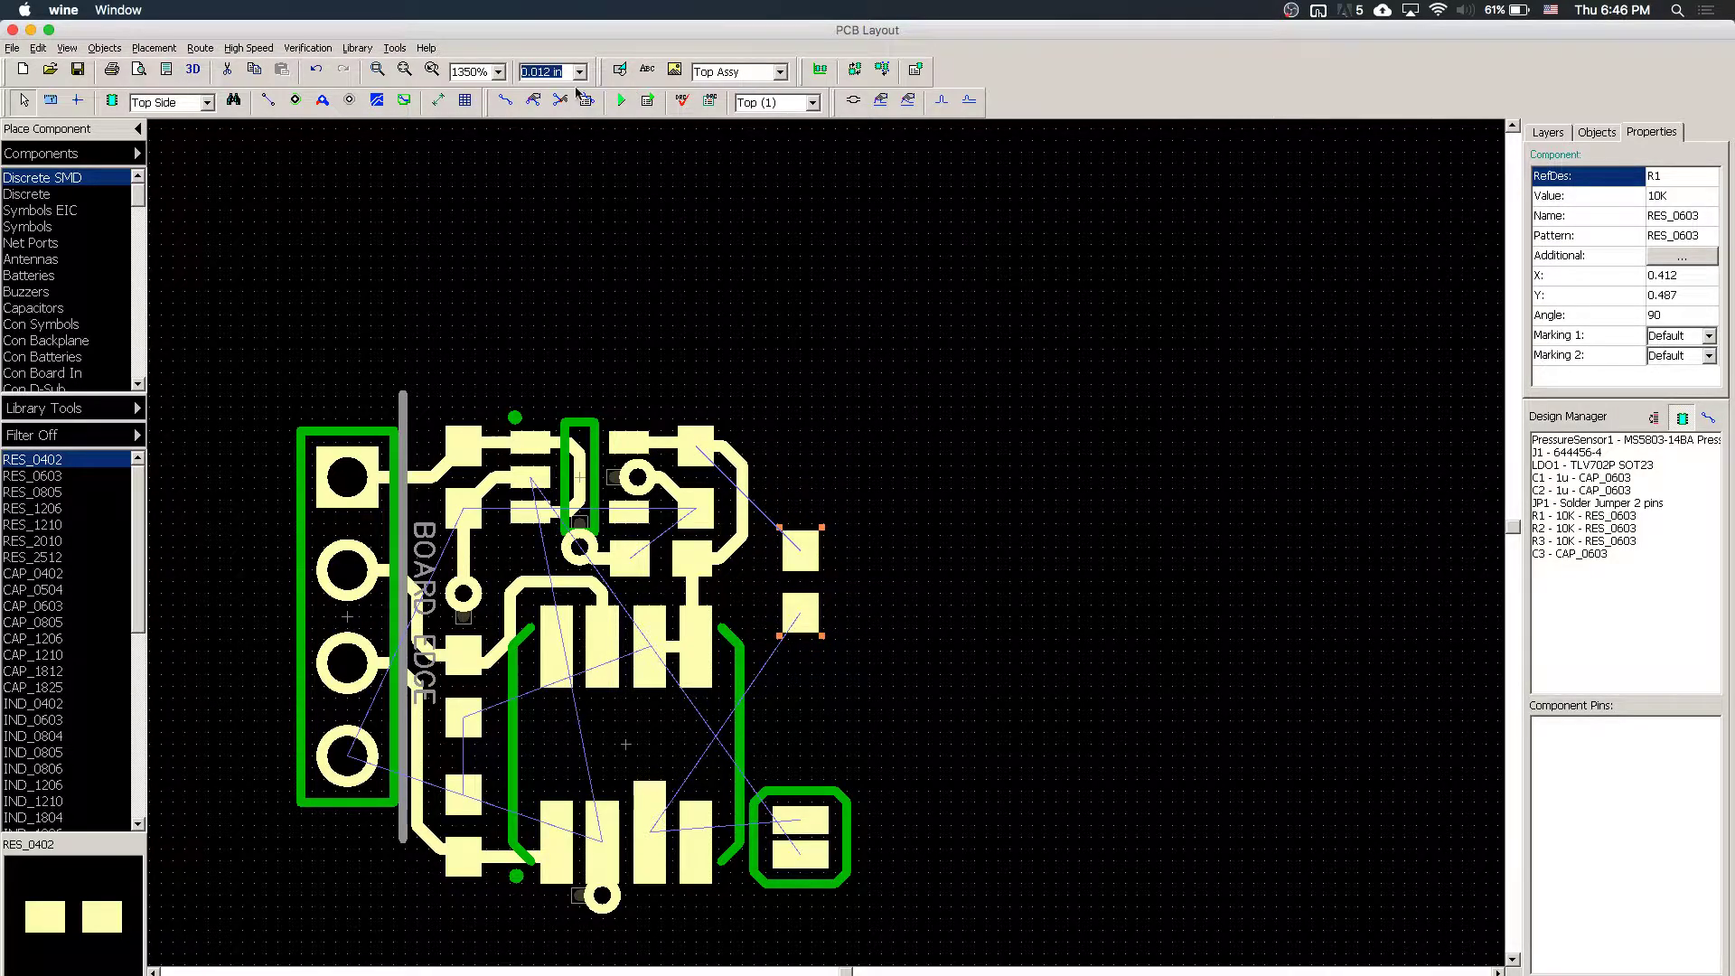
- Route a branch from the 3V3 trace beside C3 to R1's upper pad and move R1 to X 0.387, Y 0.462
{"action": "left_click", "coordinate": [506, 100]}
{"action": "left_click", "coordinate": [750, 564]}
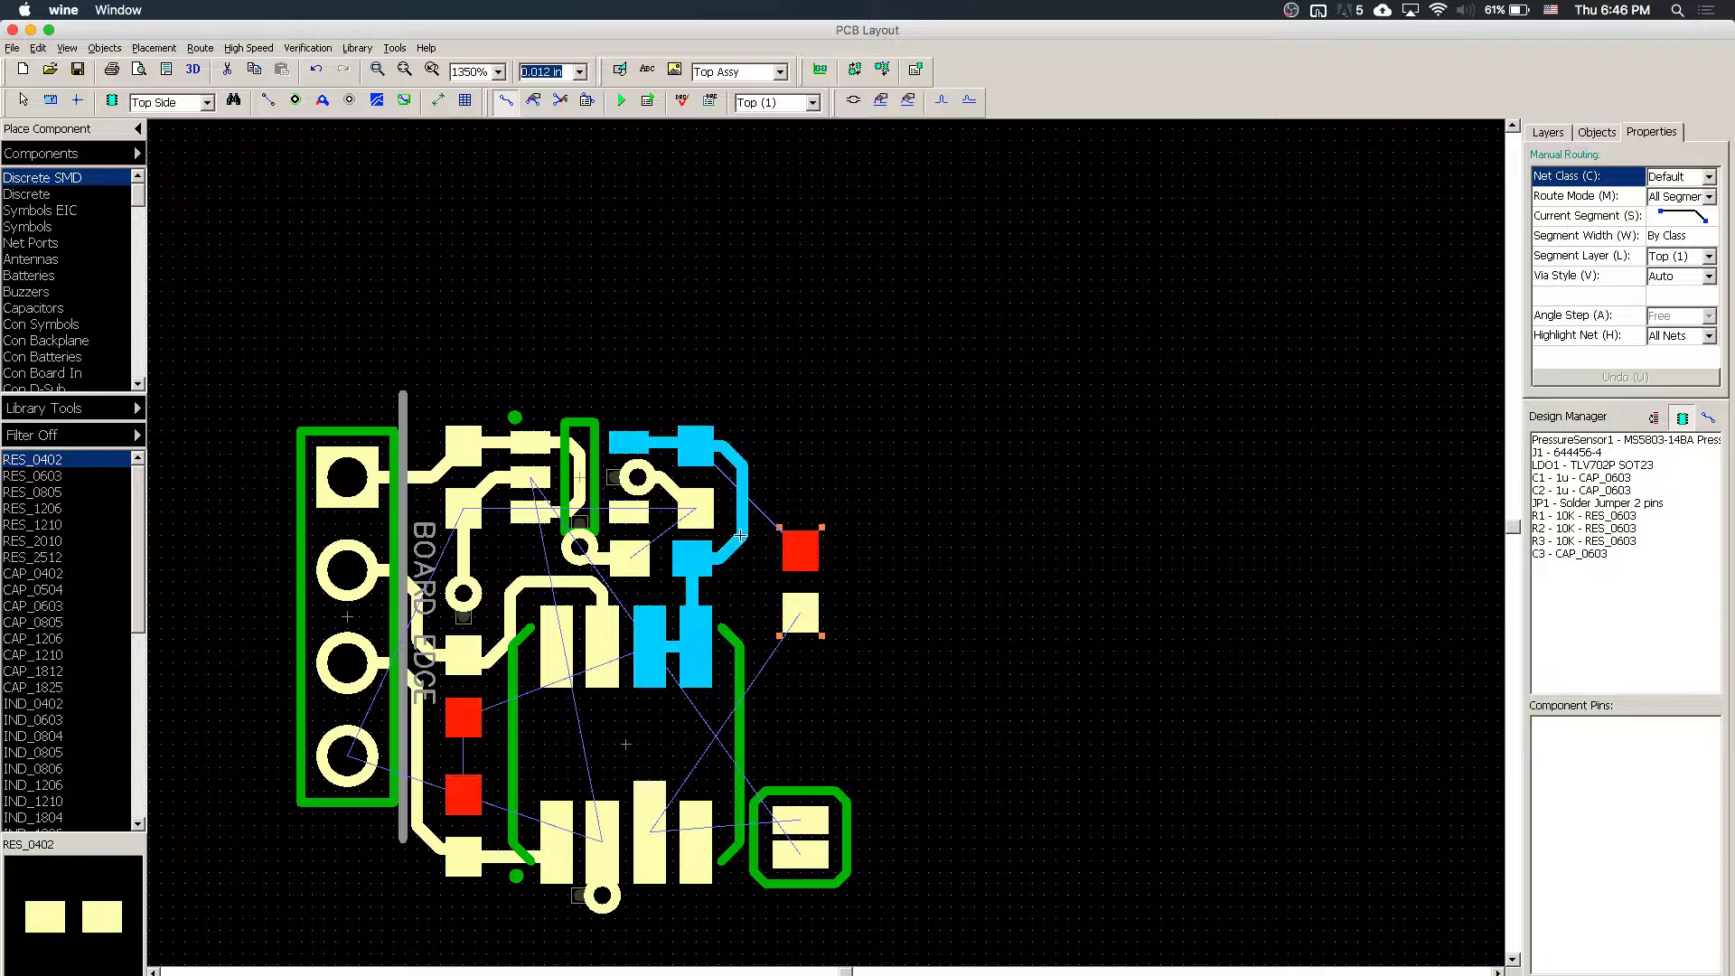
{"action": "left_click", "coordinate": [788, 571]}
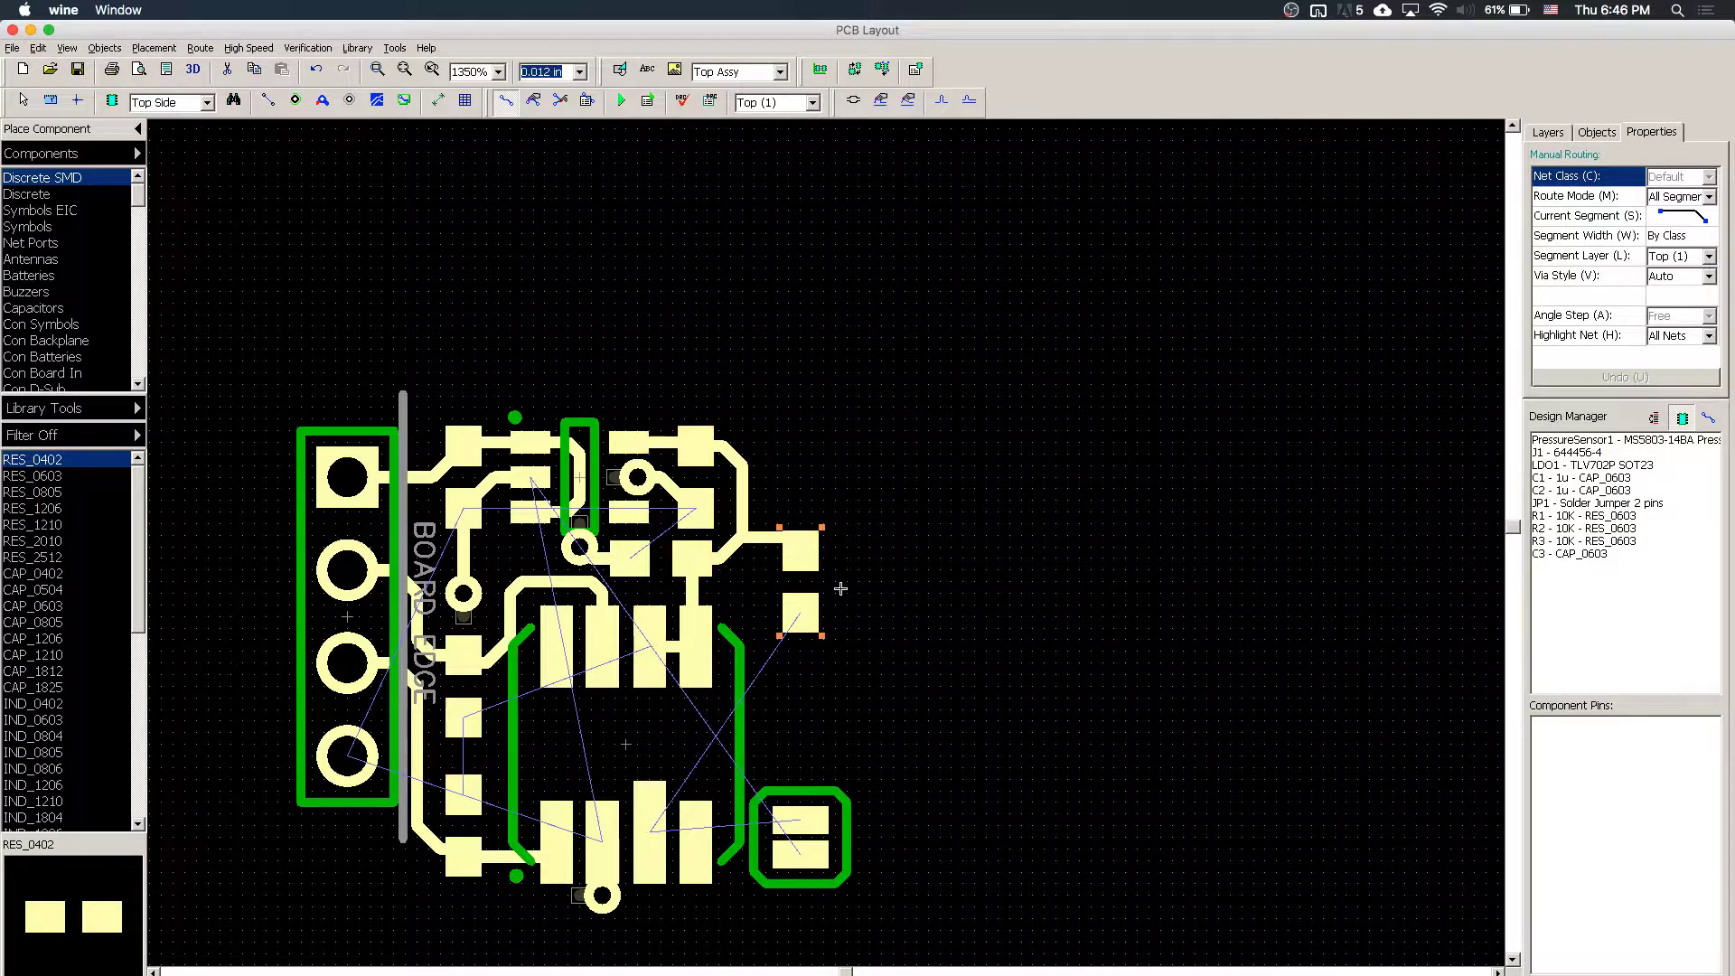
{"action": "key", "text": "Escape"}
{"action": "left_click", "coordinate": [801, 590]}
{"action": "mouse_move", "coordinate": [802, 592]}
{"action": "left_mouse_down"}
{"action": "mouse_move", "coordinate": [794, 627]}
{"action": "mouse_move", "coordinate": [781, 618]}
{"action": "left_mouse_up"}
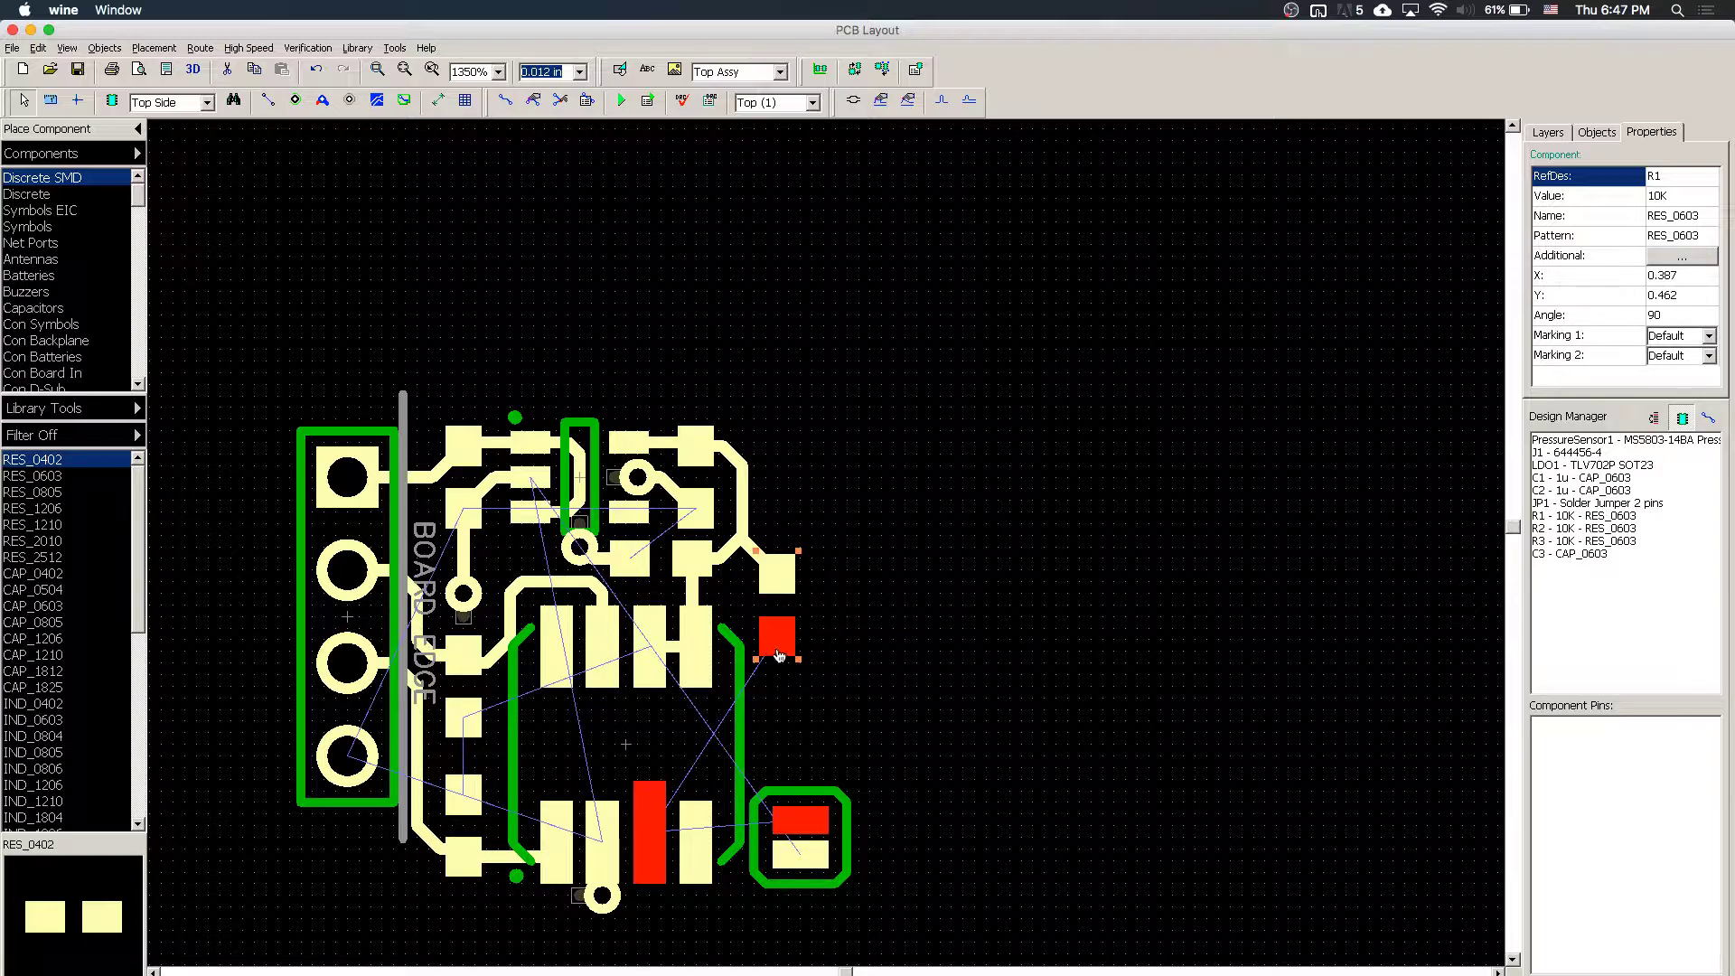
- Route a top-layer trace from R1's lower pad to the upper pad of solder jumper JP1
{"action": "scroll", "coordinate": [853, 918], "scroll_direction": "down", "scroll_amount": 2}
{"action": "scroll", "coordinate": [852, 918], "scroll_direction": "up", "scroll_amount": 3}
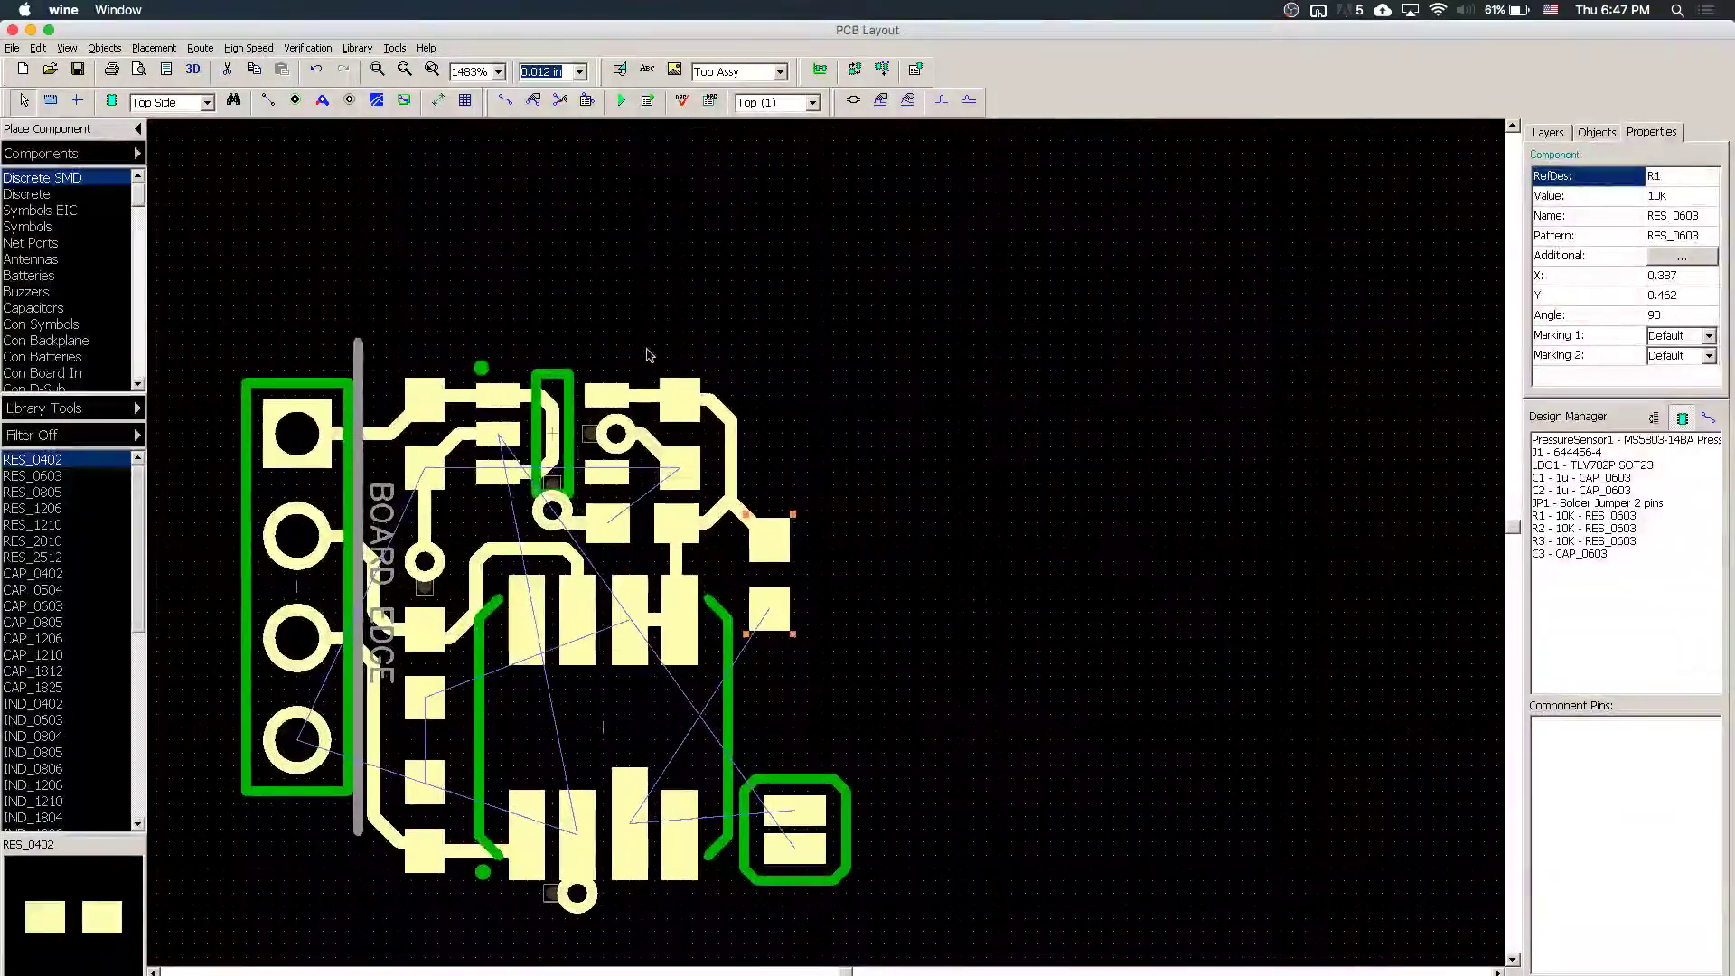
{"action": "left_click", "coordinate": [505, 103]}
{"action": "left_click", "coordinate": [769, 611]}
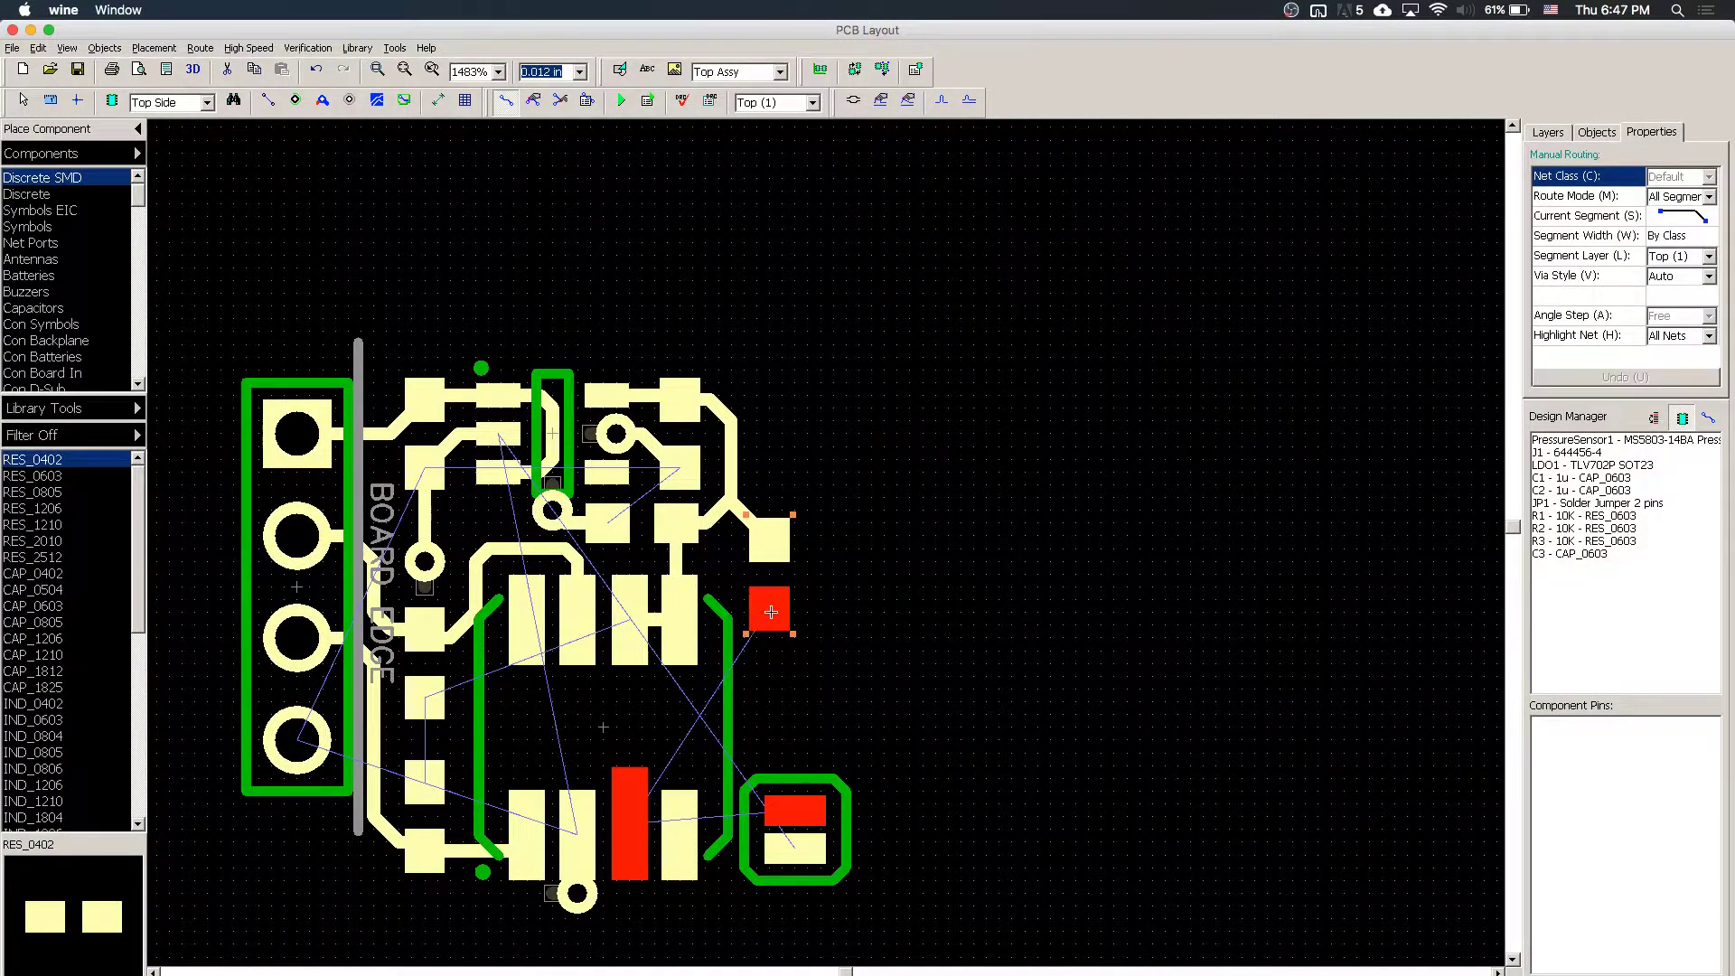
{"action": "left_click", "coordinate": [782, 806]}
- Route JP1's lower GND pad to a via with a bottom-layer stub, and shift the via slightly toward the jumper
{"action": "left_click", "coordinate": [785, 854]}
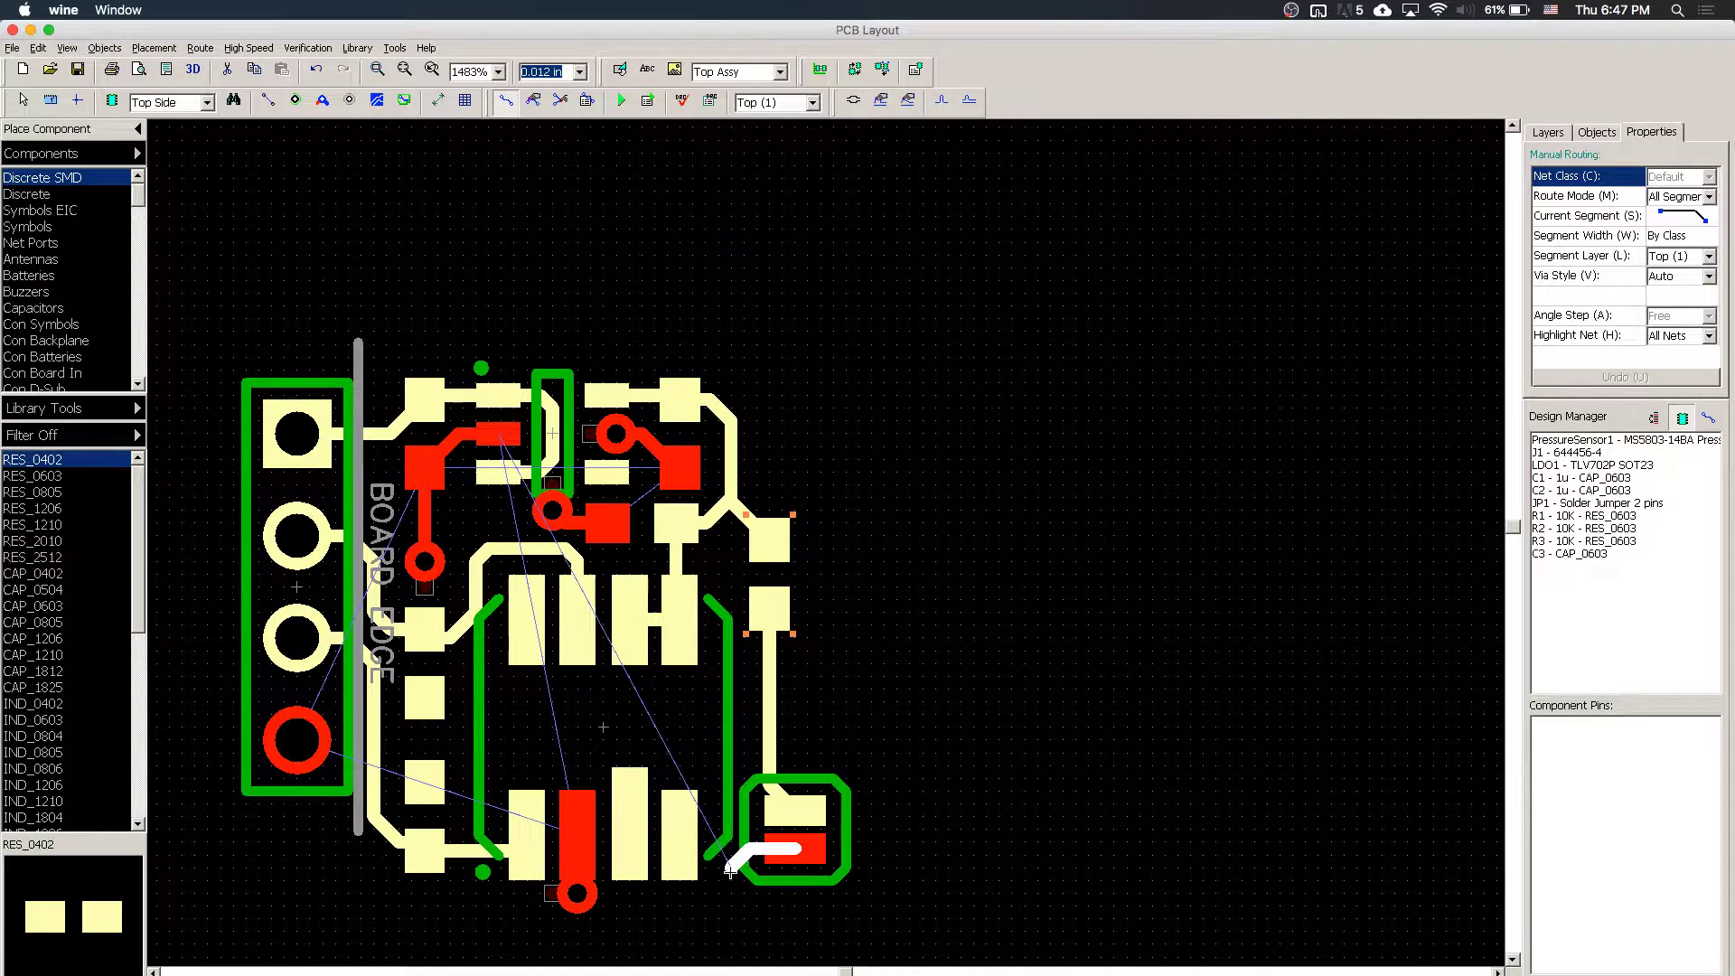
{"action": "key", "text": "l"}
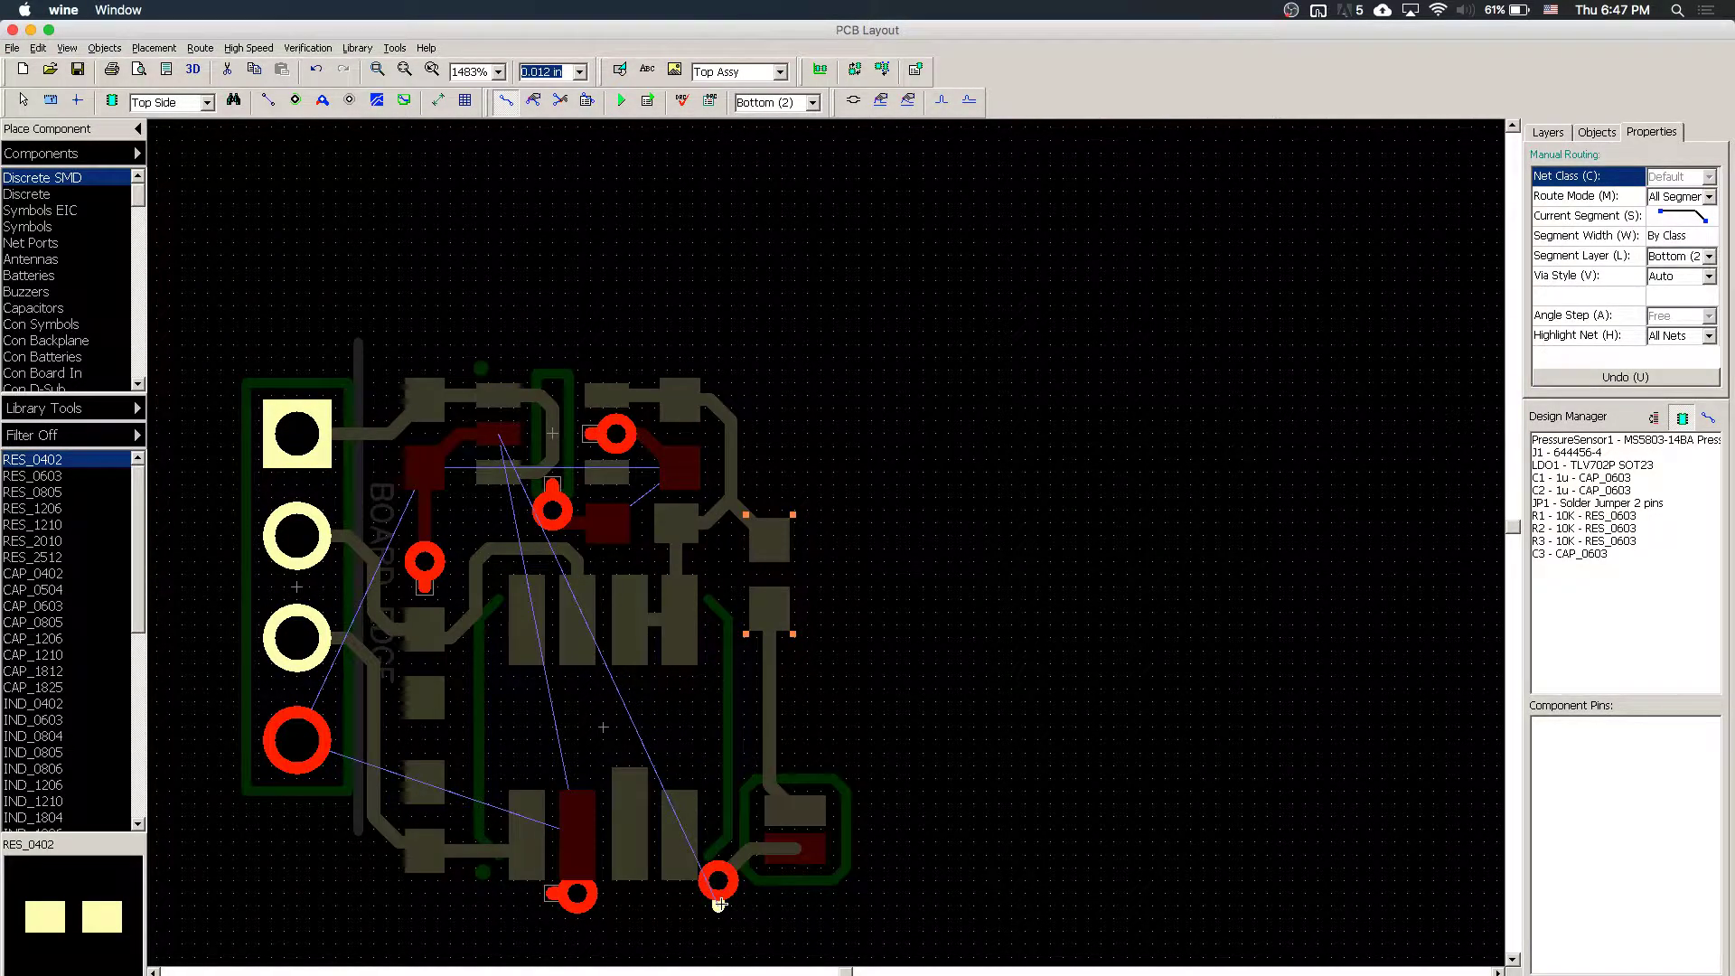
{"action": "key", "text": "Return"}
{"action": "key", "text": "t"}
{"action": "scroll", "coordinate": [726, 901], "scroll_direction": "up", "scroll_amount": 11}
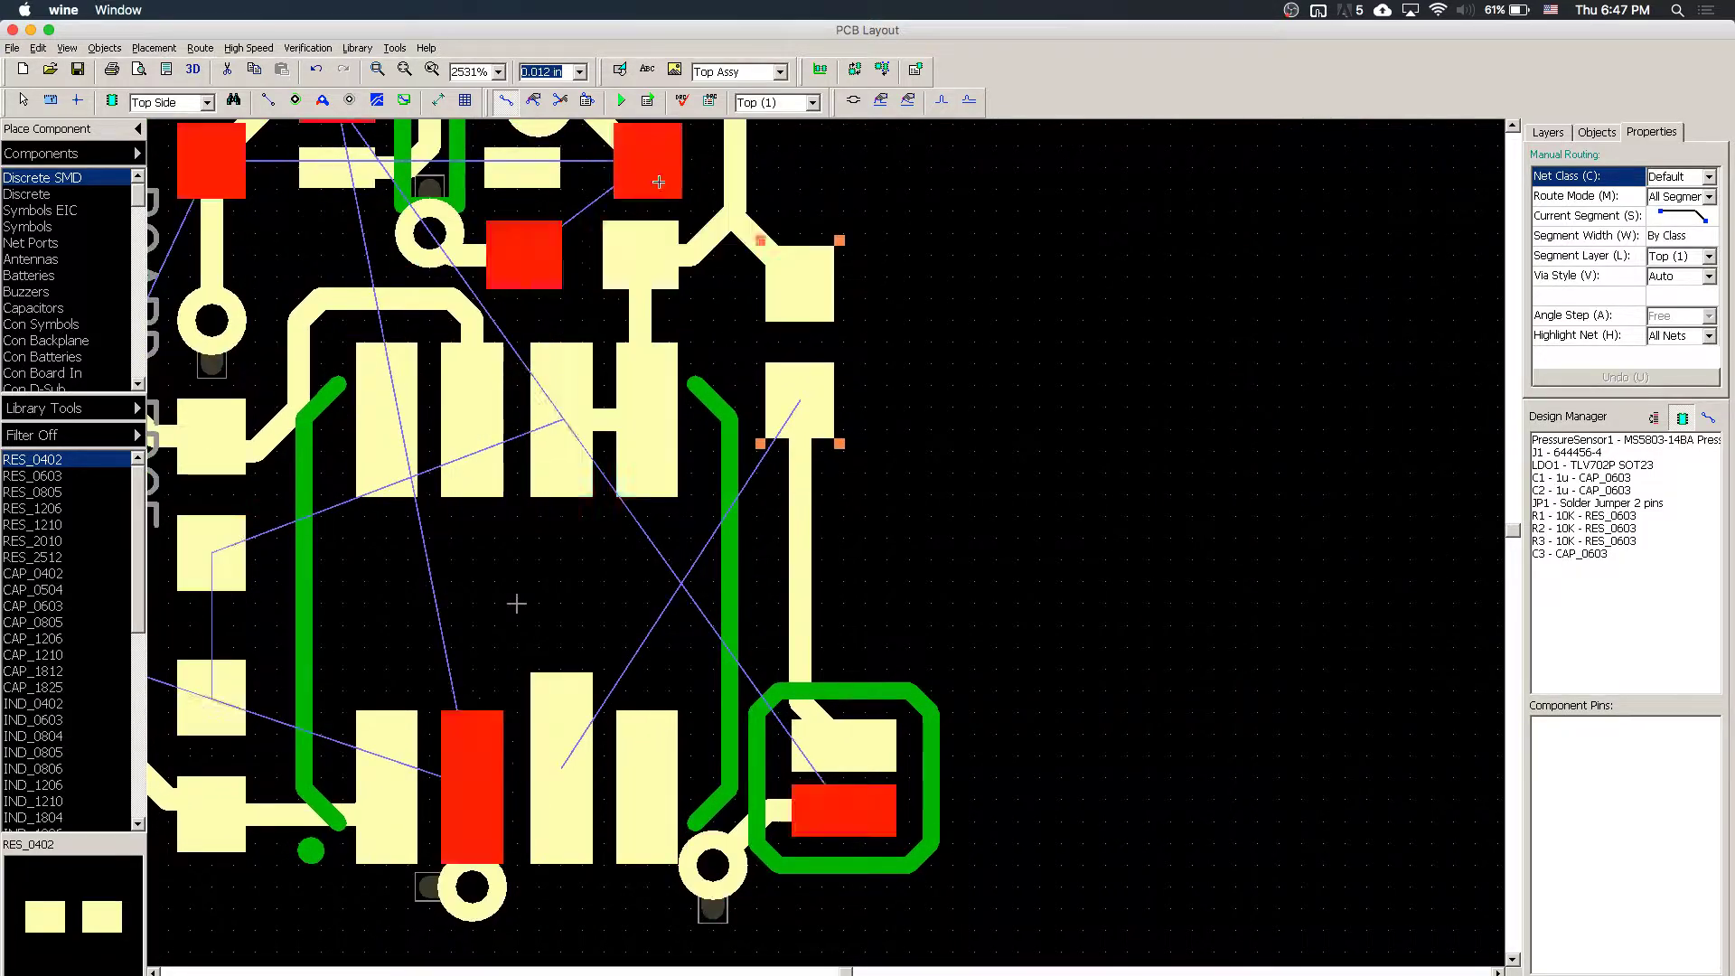
{"action": "left_click", "coordinate": [534, 101]}
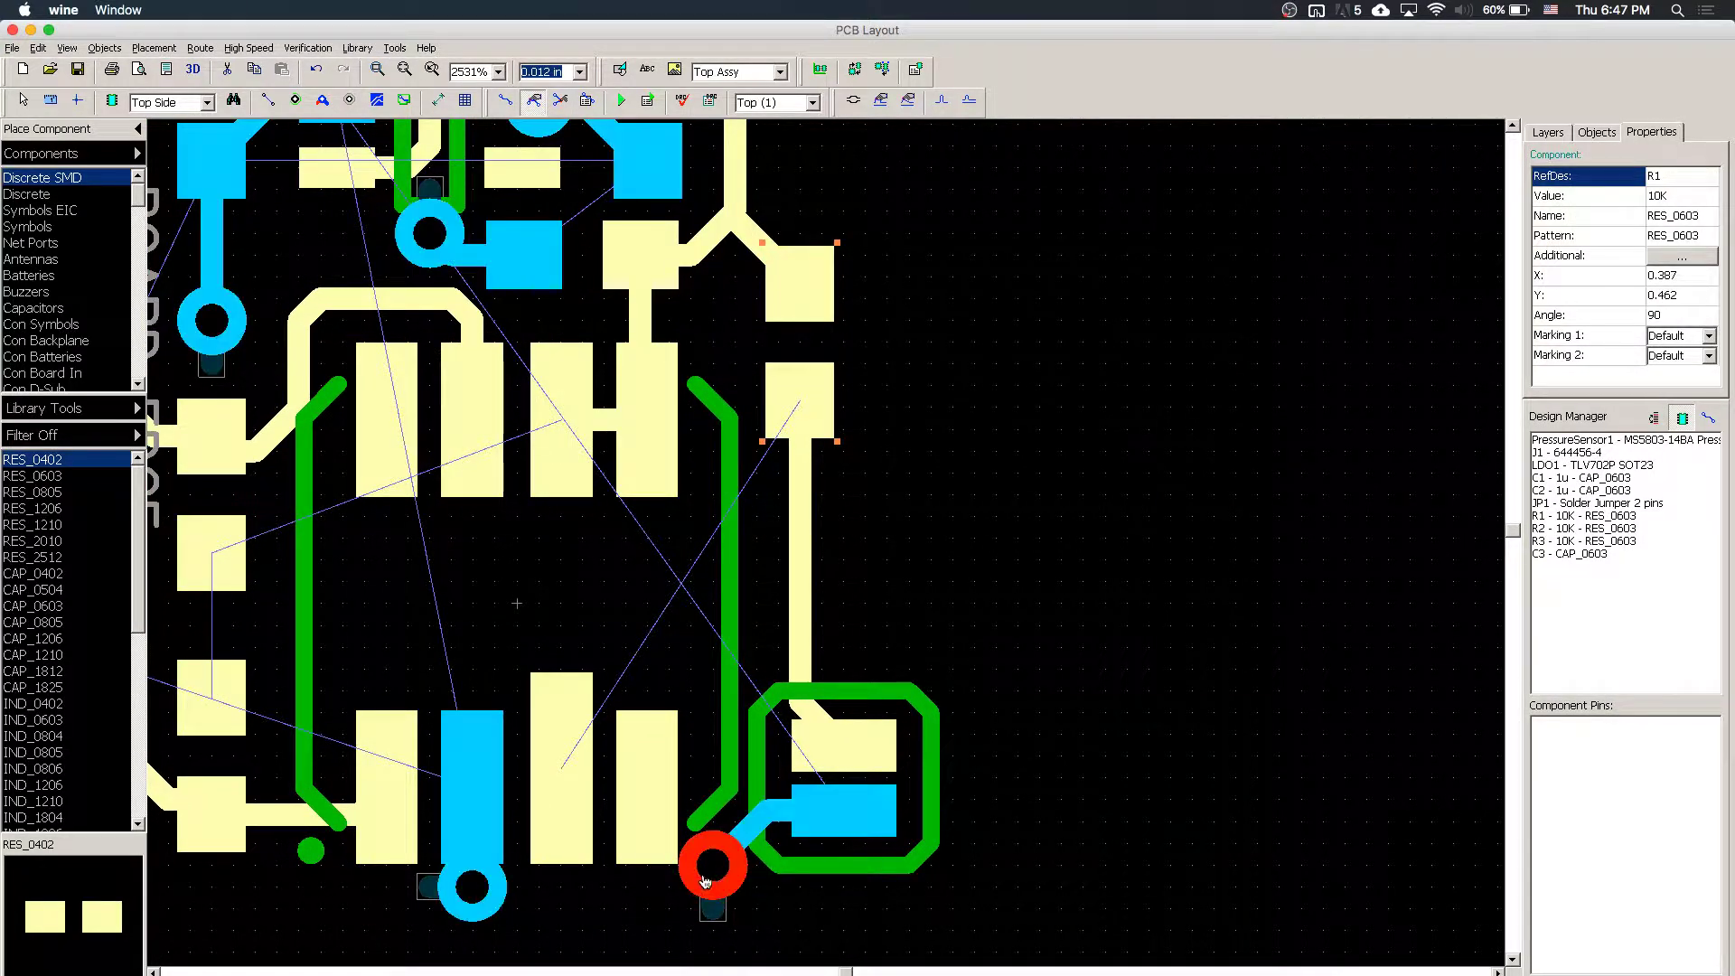
{"action": "left_click_drag", "start_coordinate": [708, 879], "coordinate": [729, 879]}
{"action": "left_click", "coordinate": [845, 942]}
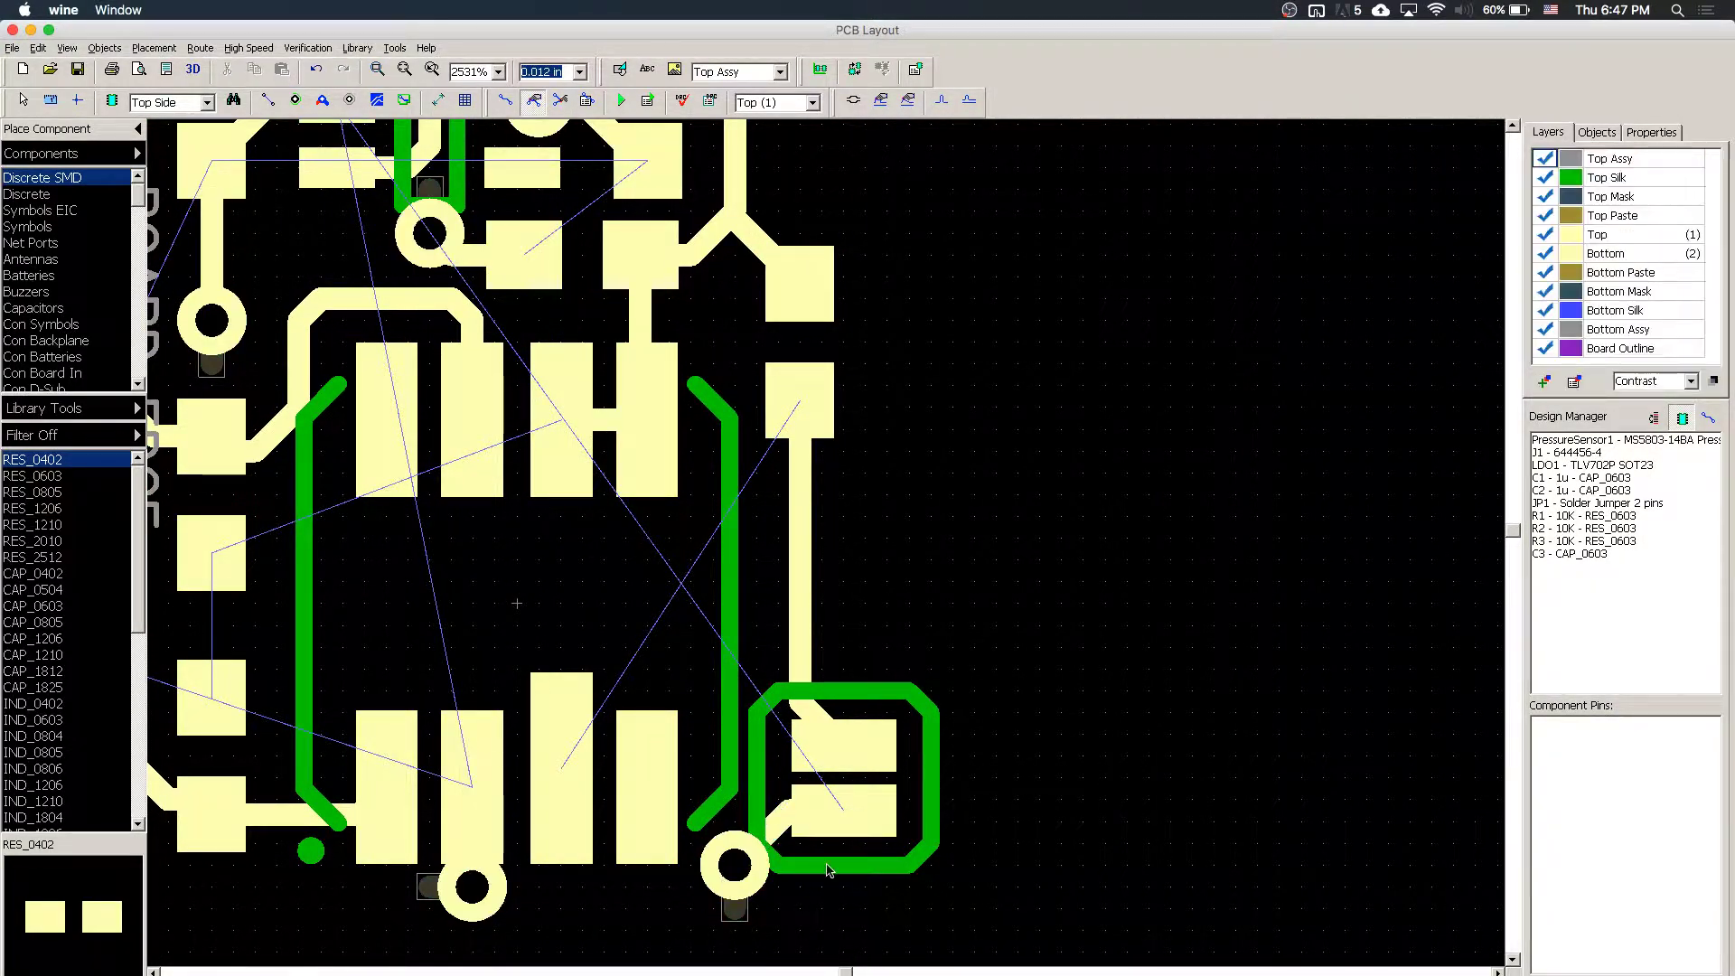
- Route JP1's upper pad around the jumper and below its GND via to the third lower pad of the pressure sensor
{"action": "scroll", "coordinate": [838, 813], "scroll_direction": "down", "scroll_amount": 5}
{"action": "scroll", "coordinate": [839, 813], "scroll_direction": "up", "scroll_amount": 5}
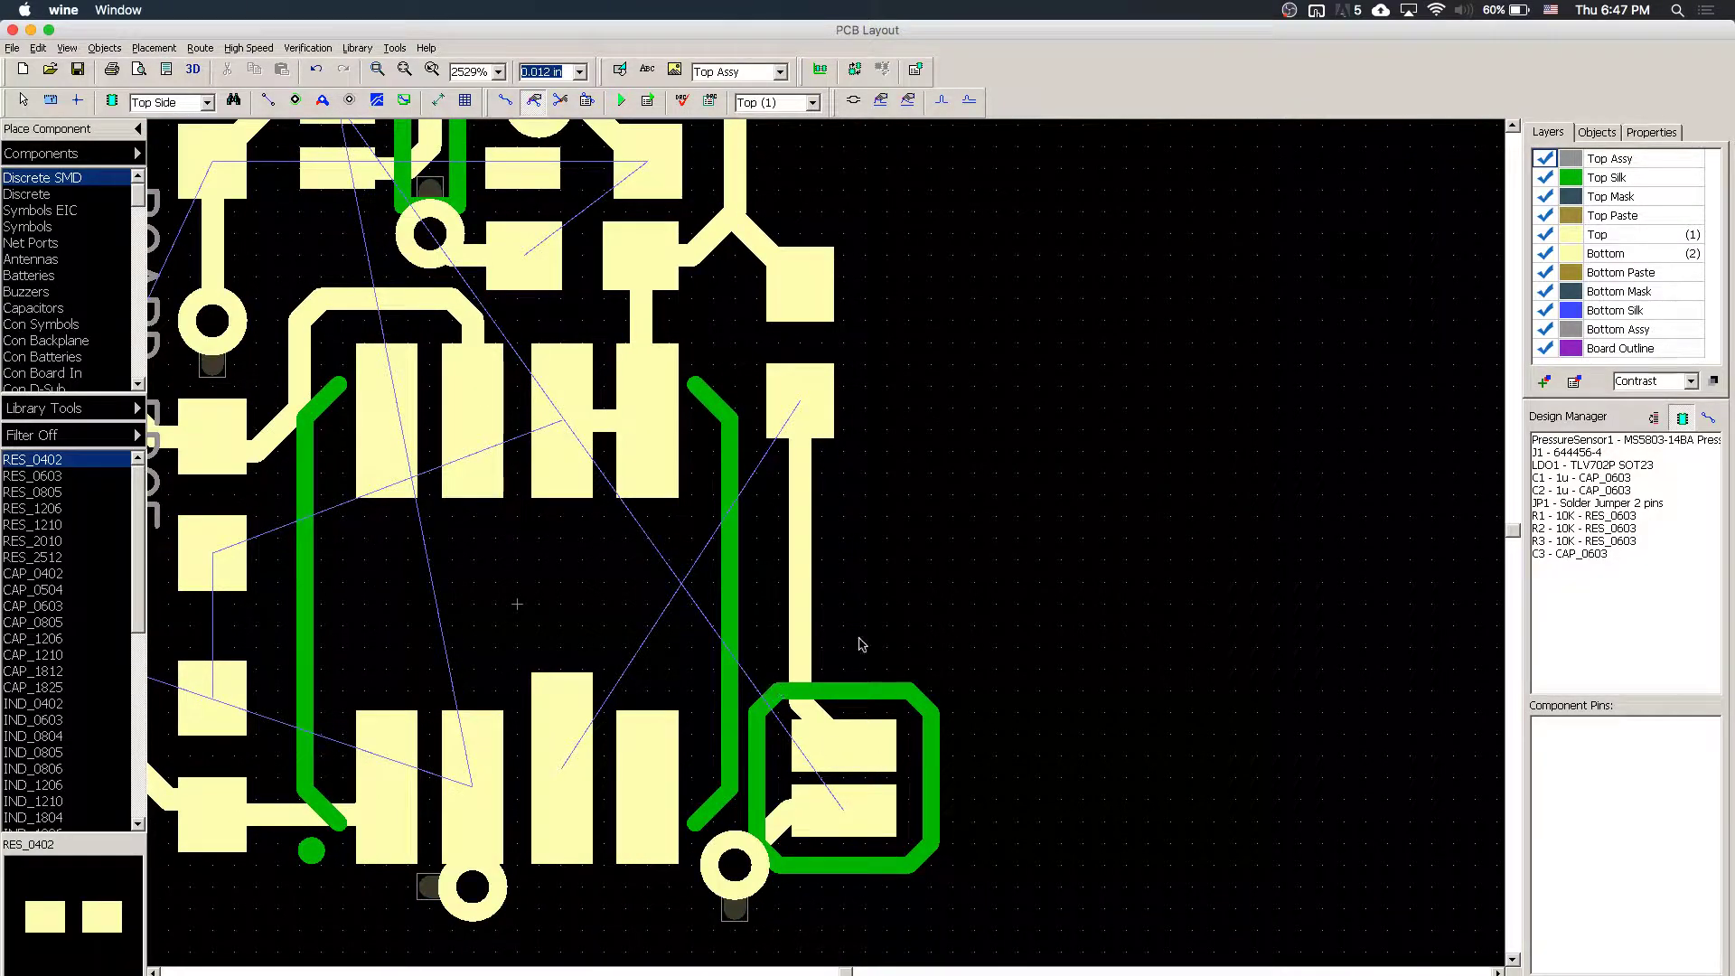
{"action": "left_click", "coordinate": [505, 101]}
{"action": "left_click", "coordinate": [890, 739]}
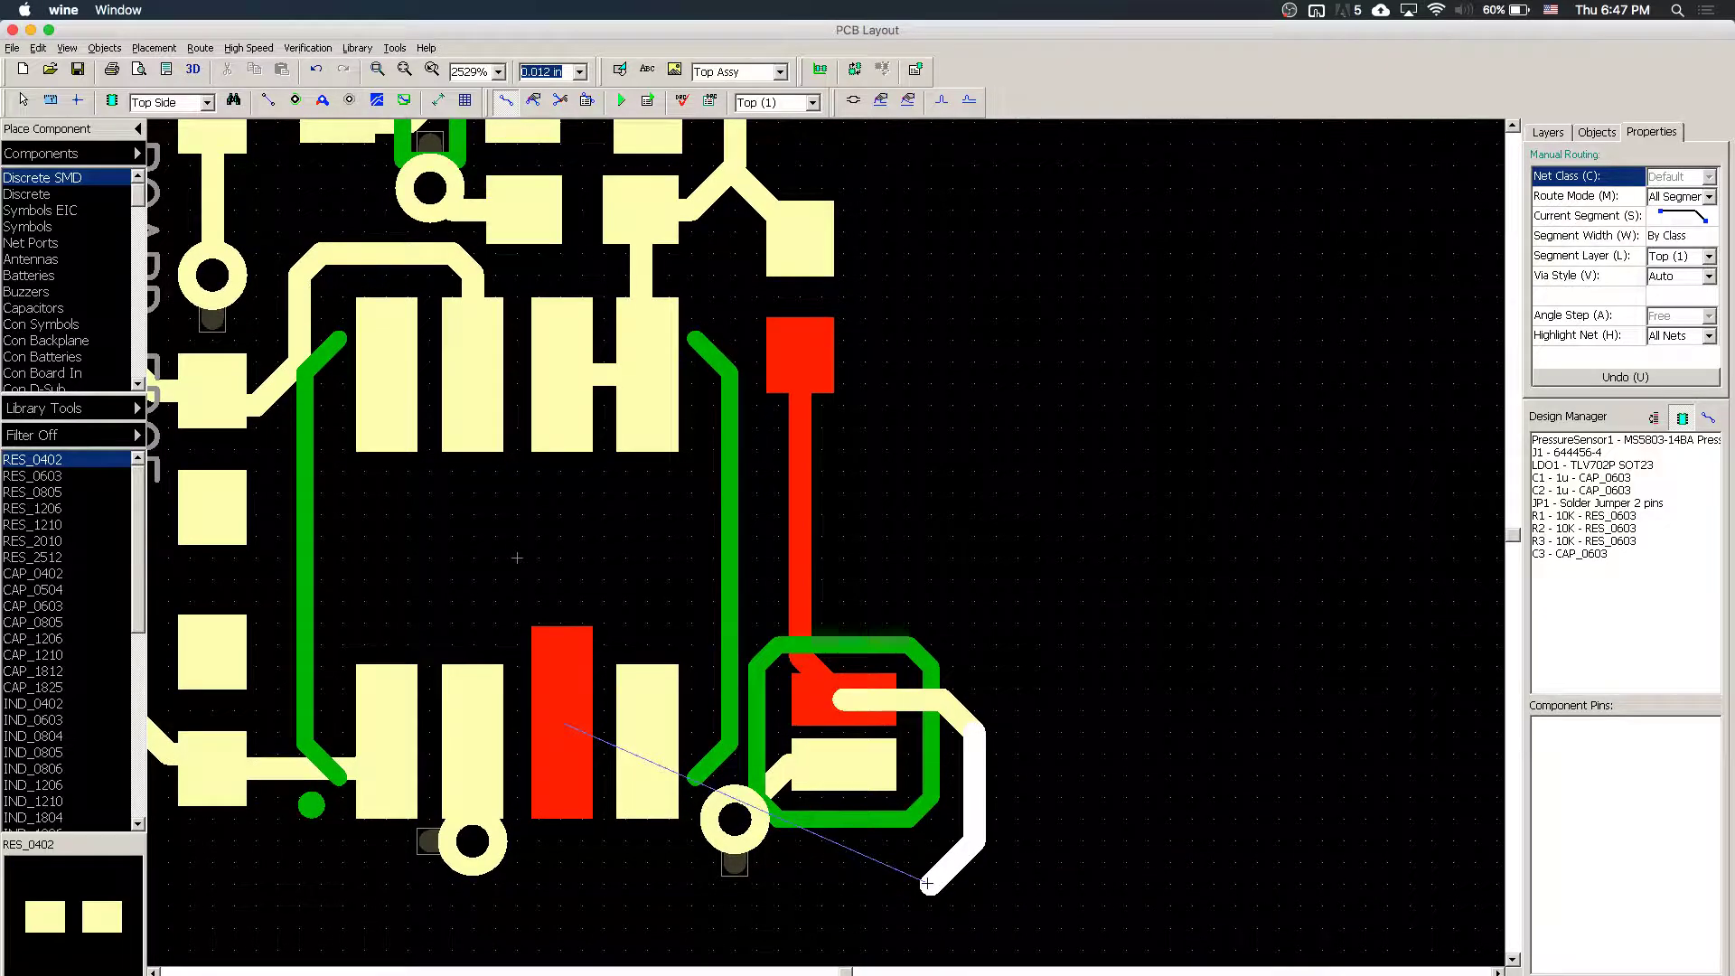
{"action": "left_click", "coordinate": [935, 884]}
{"action": "left_click", "coordinate": [561, 843]}
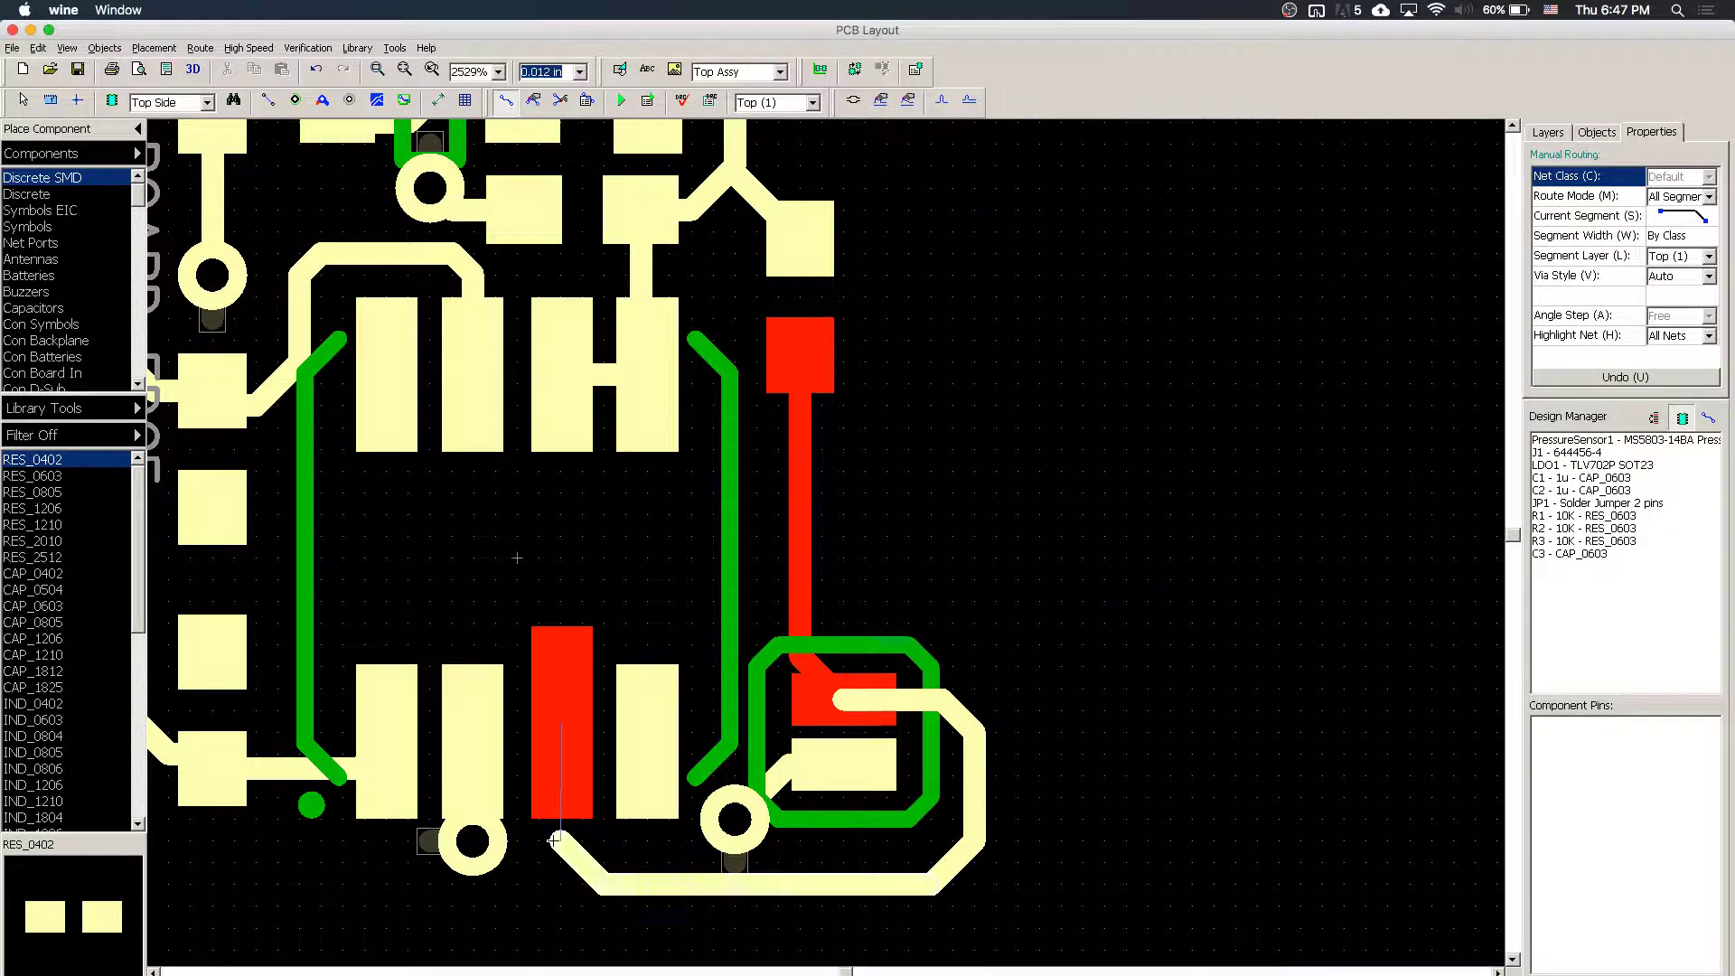
{"action": "left_click", "coordinate": [553, 723]}
{"action": "scroll", "coordinate": [632, 750], "scroll_direction": "down", "scroll_amount": 3}
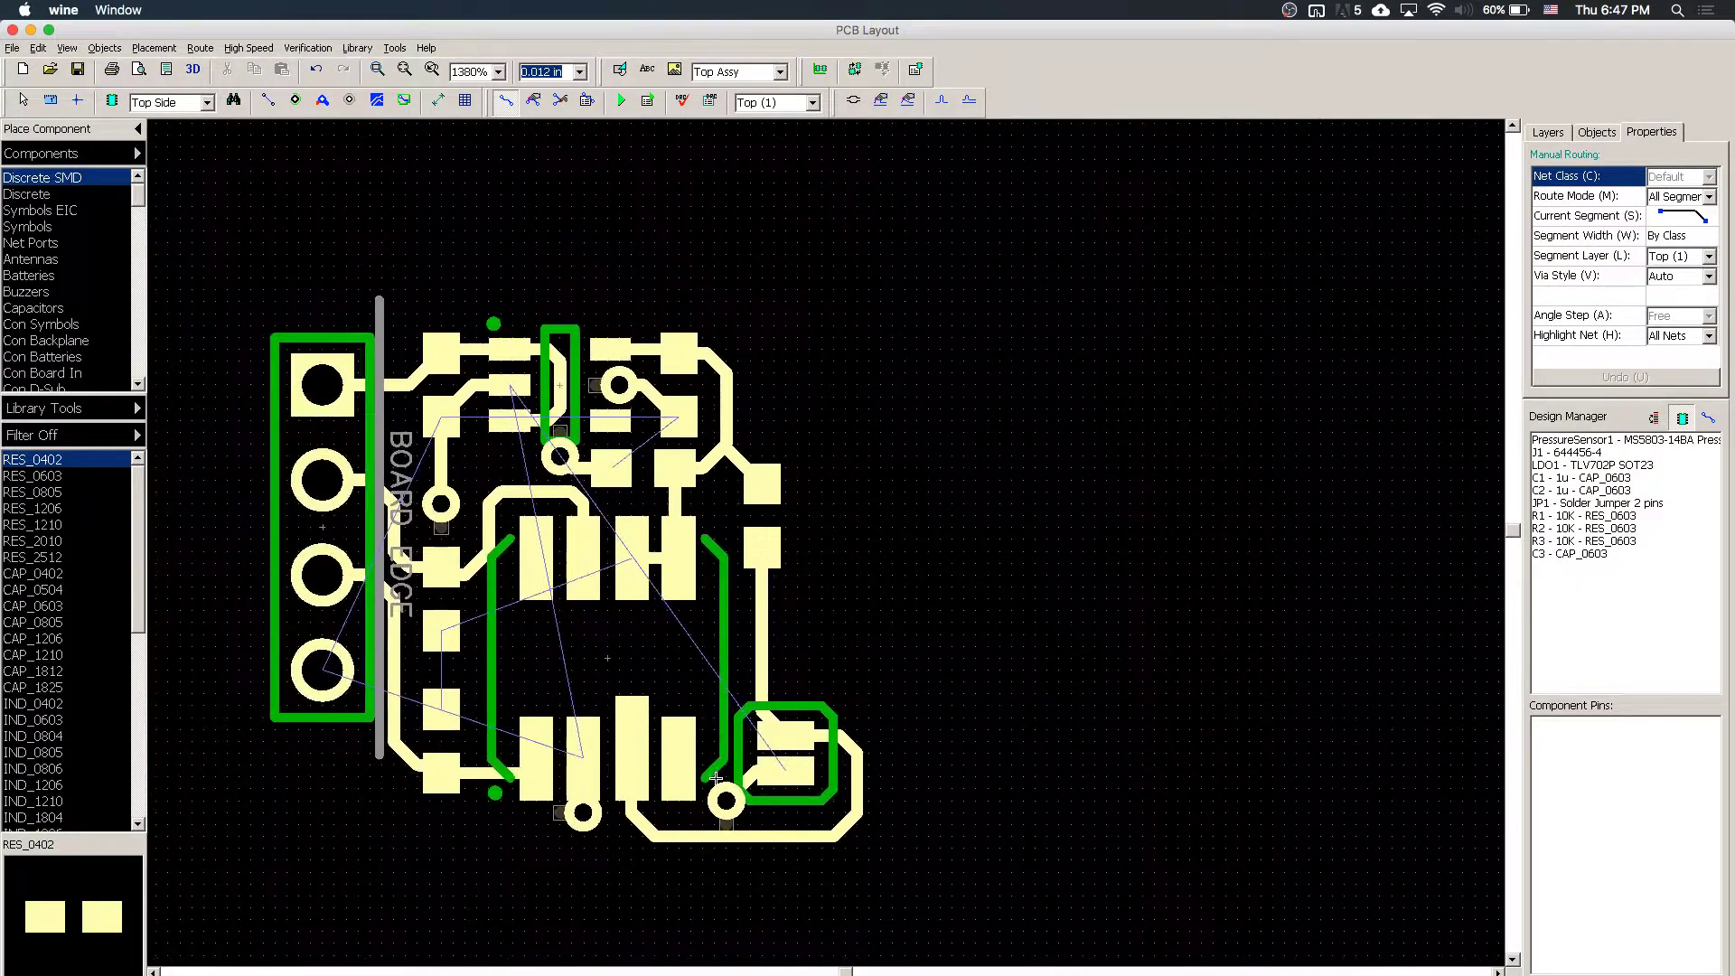
{"action": "scroll", "coordinate": [716, 778], "scroll_direction": "down", "scroll_amount": 2}
{"action": "right_click", "coordinate": [716, 778]}
{"action": "scroll", "coordinate": [715, 778], "scroll_direction": "up", "scroll_amount": 3}
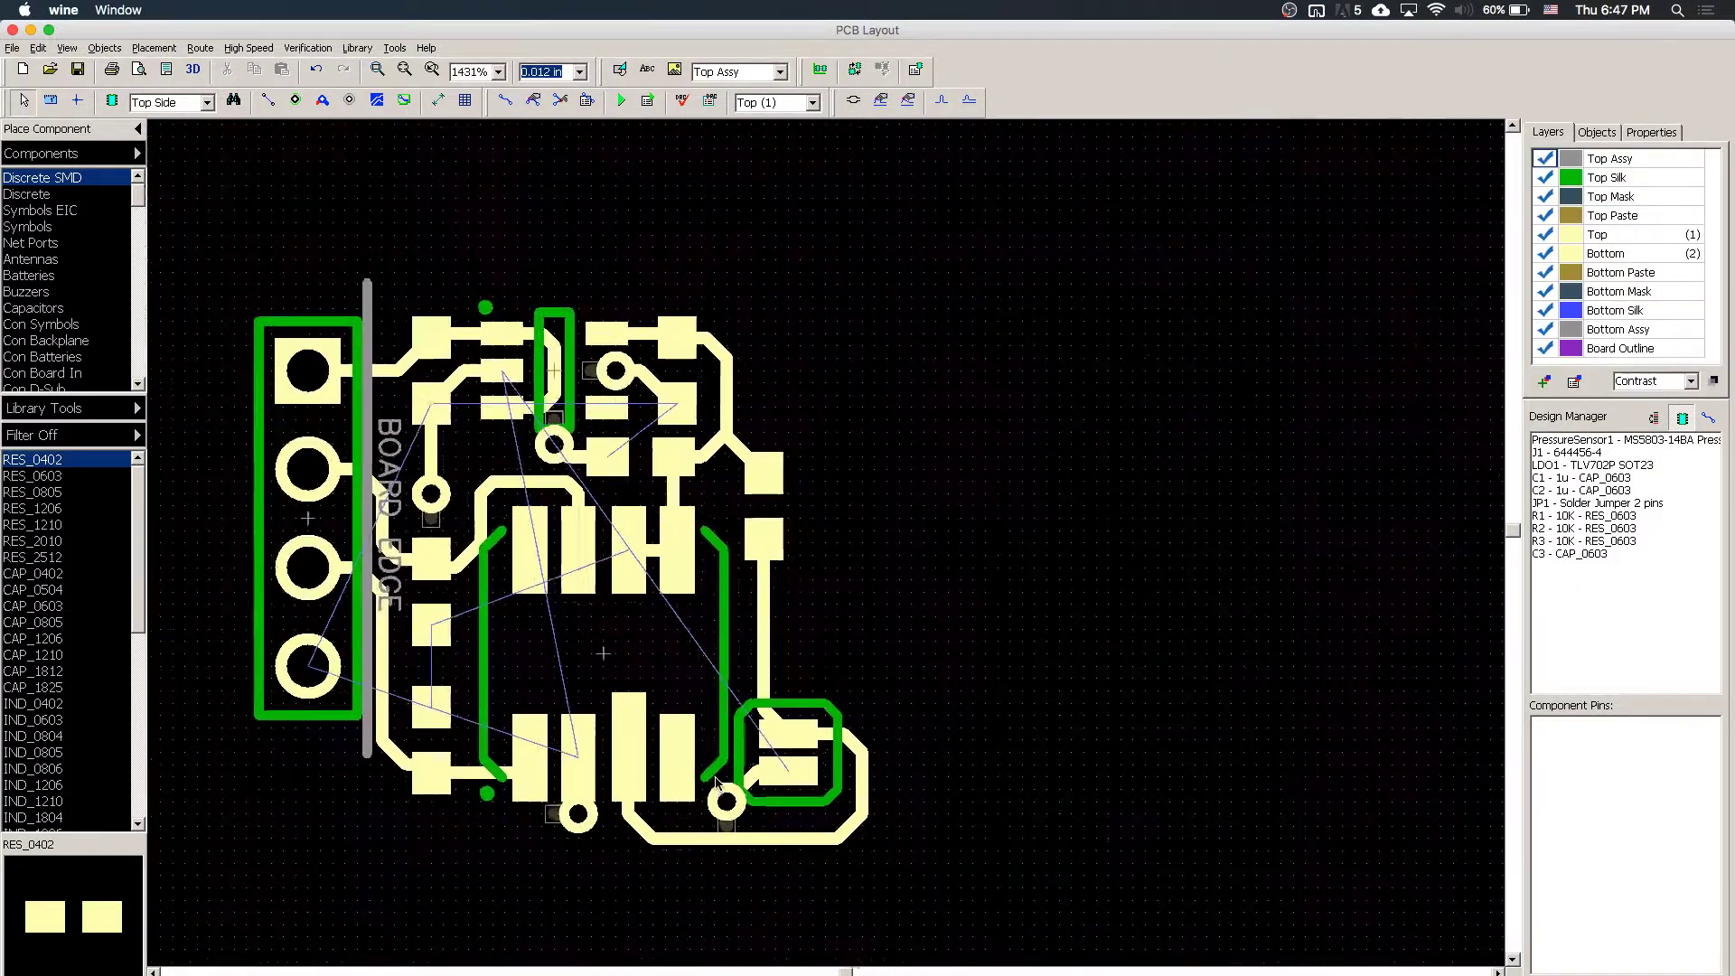
- Move connector J1 to X -0.1, Y 0.375
{"action": "scroll", "coordinate": [716, 778], "scroll_direction": "down", "scroll_amount": 2}
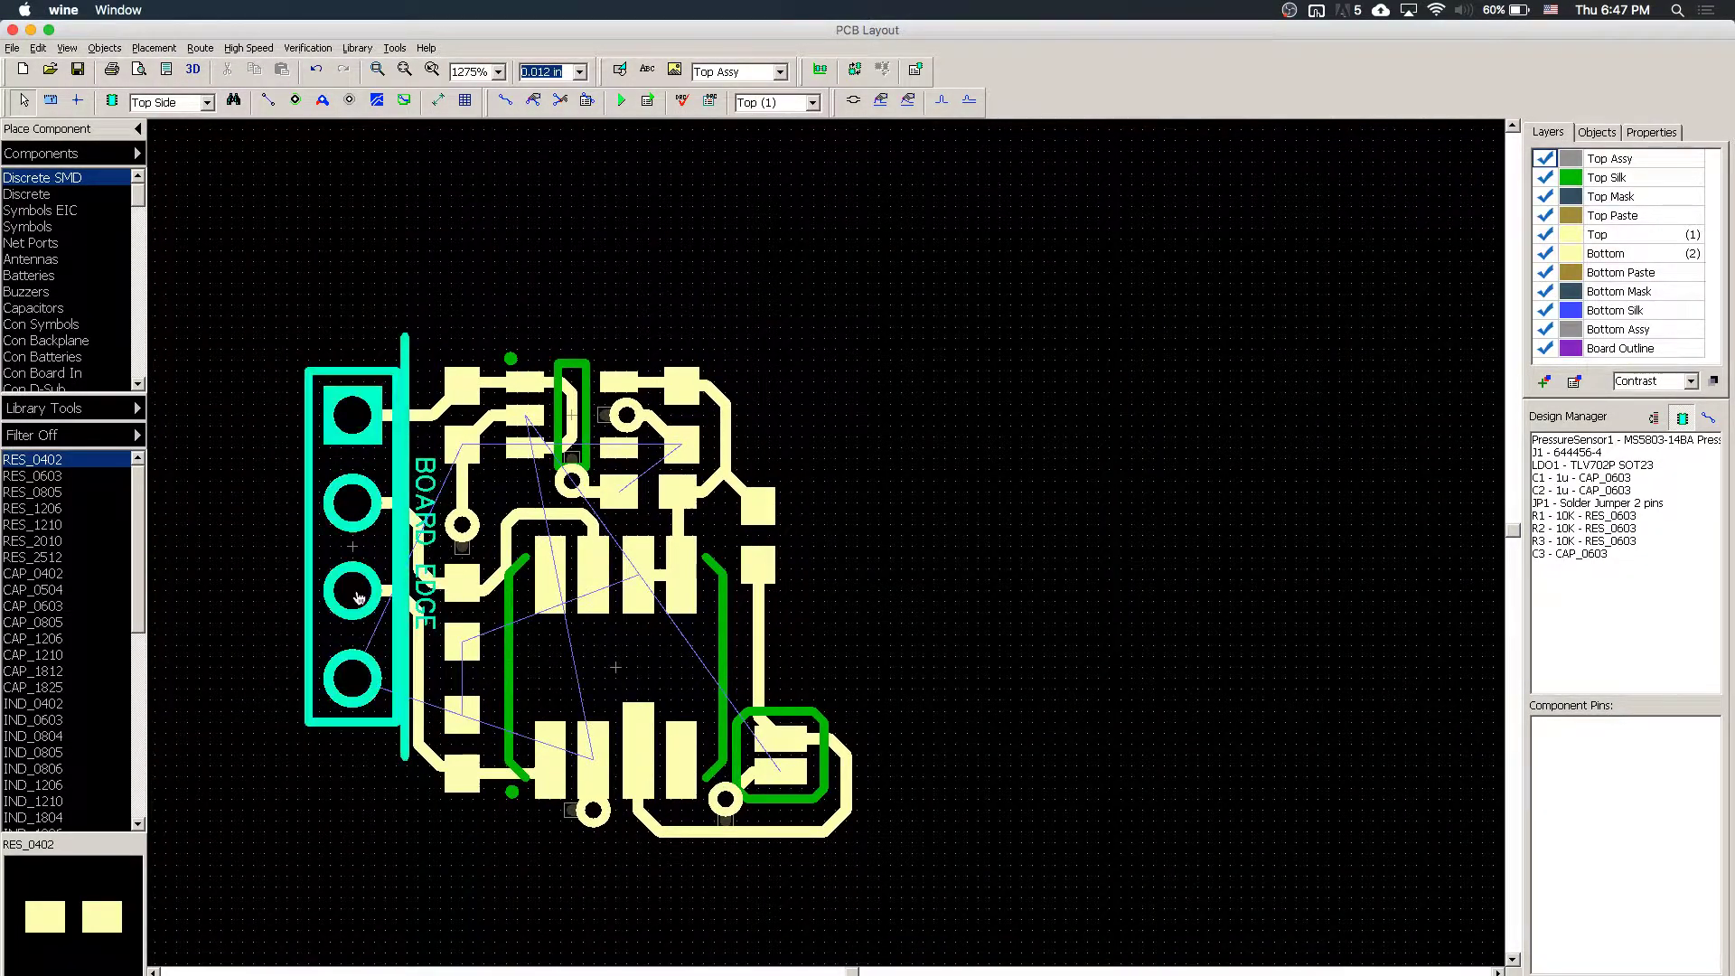
{"action": "left_click_drag", "start_coordinate": [347, 599], "coordinate": [320, 660]}
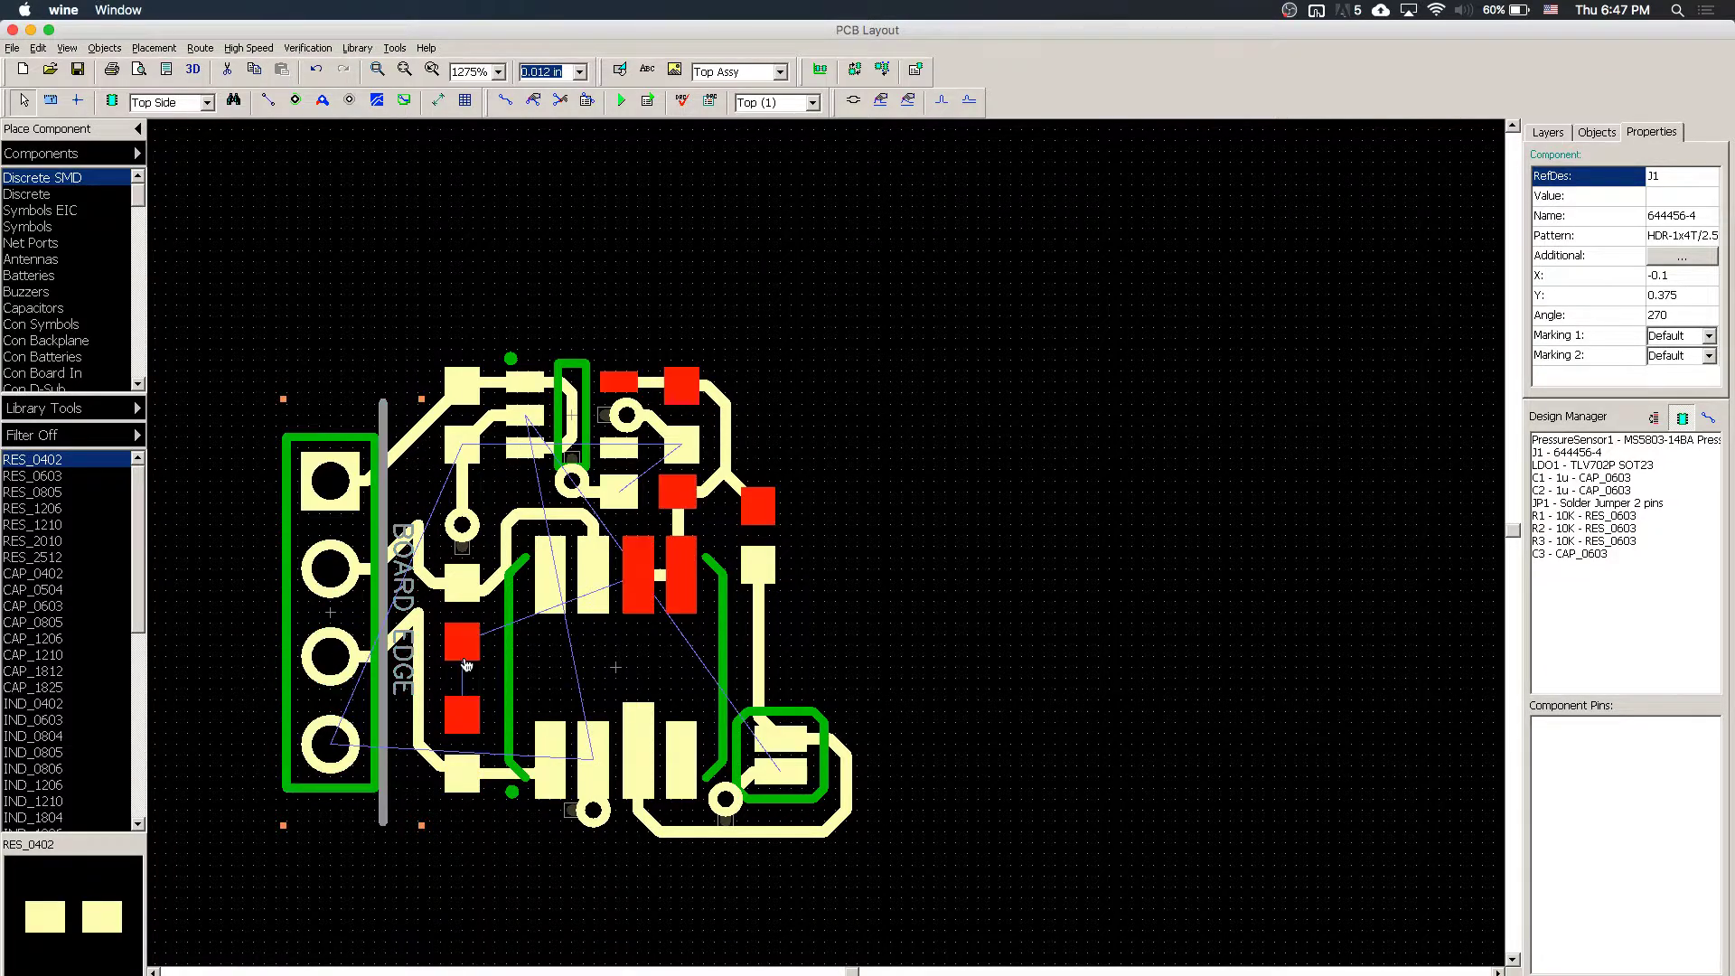
{"action": "scroll", "coordinate": [416, 615], "scroll_direction": "up", "scroll_amount": 1}
{"action": "left_click", "coordinate": [406, 613]}
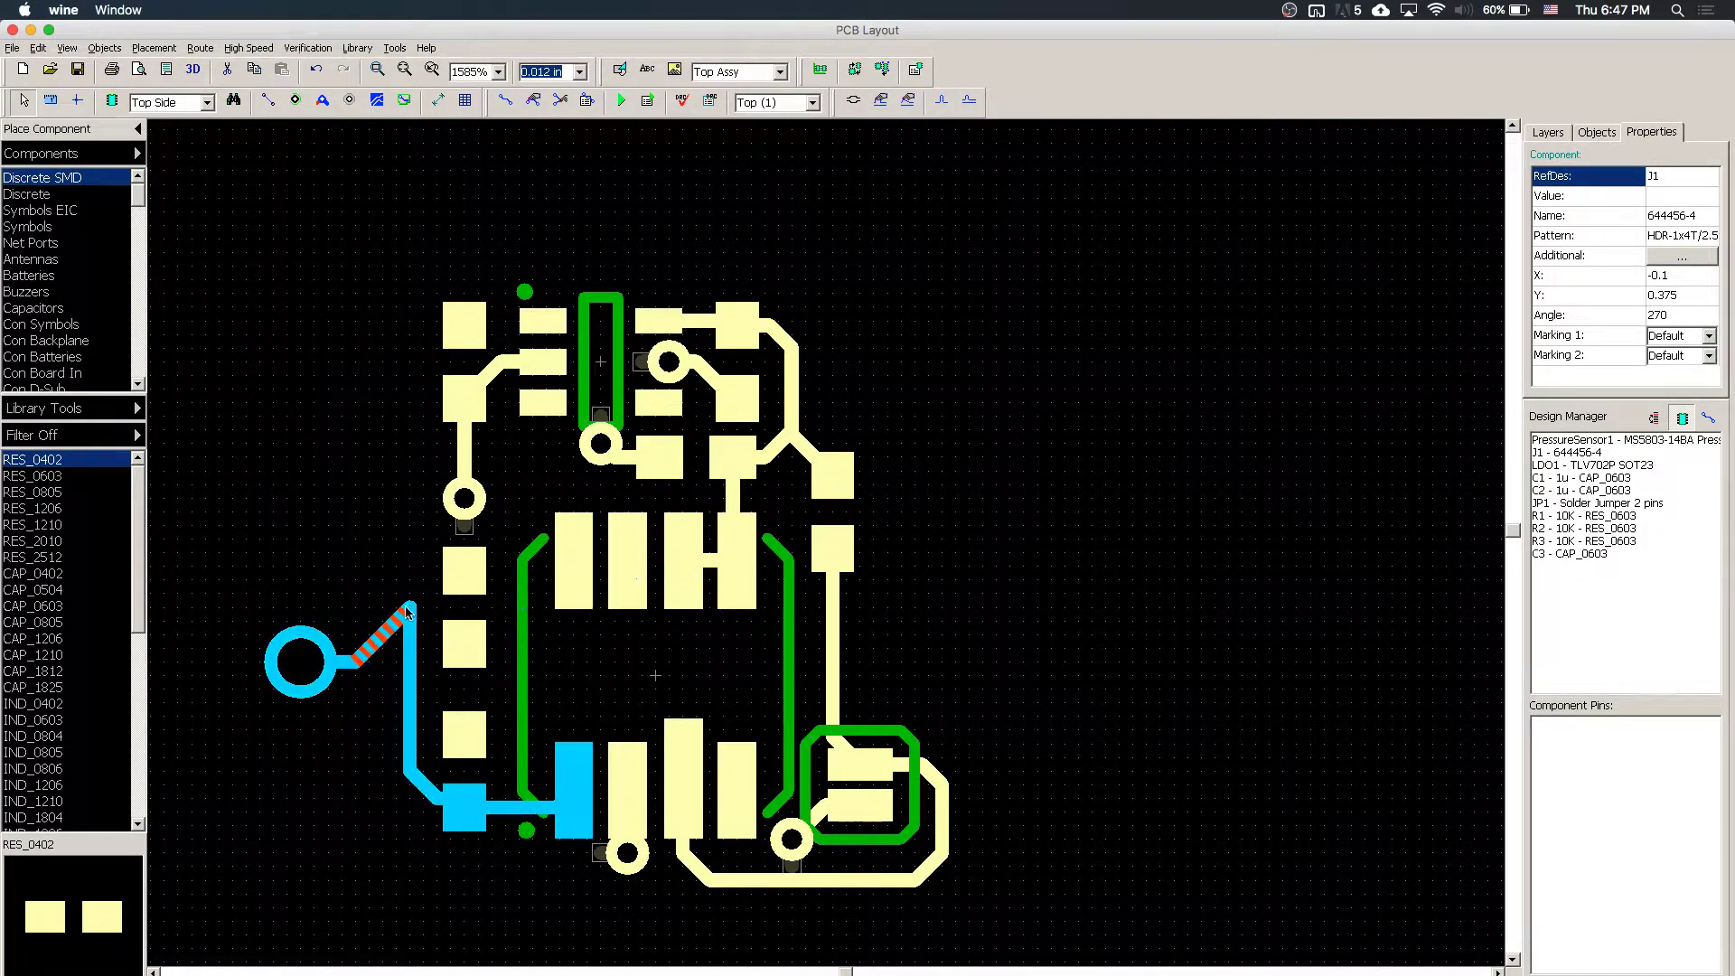
{"action": "key", "text": "Delete"}
{"action": "key", "text": "ctrl+z"}
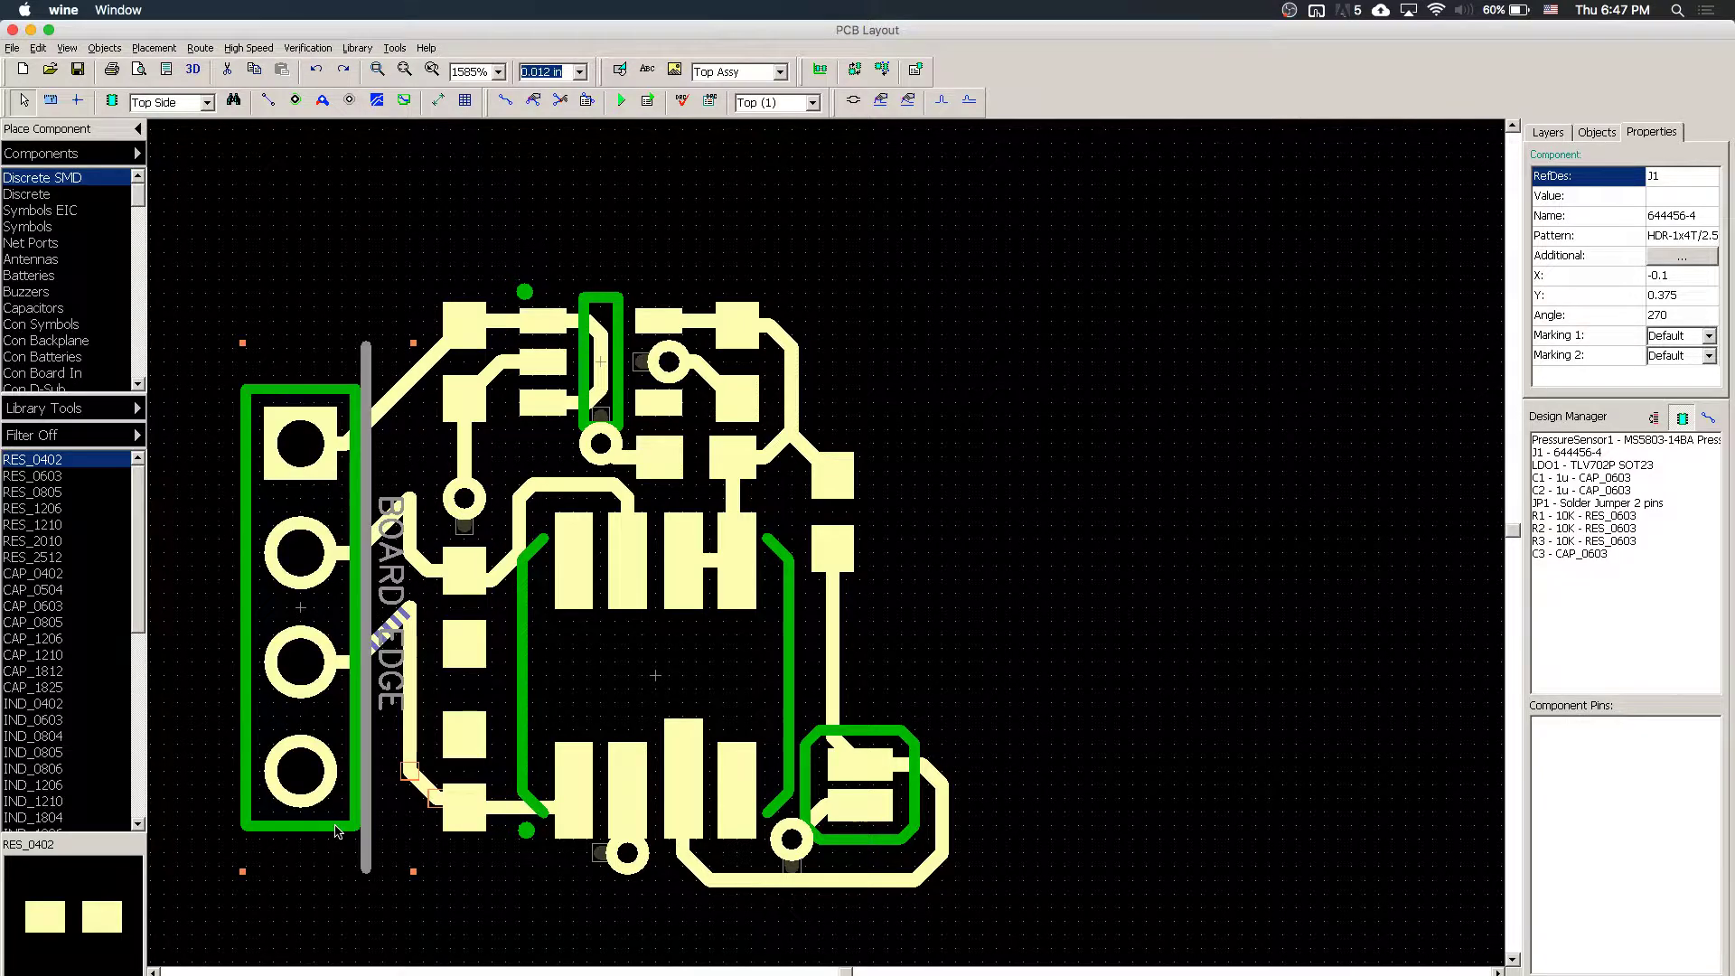
{"action": "left_click", "coordinate": [409, 611]}
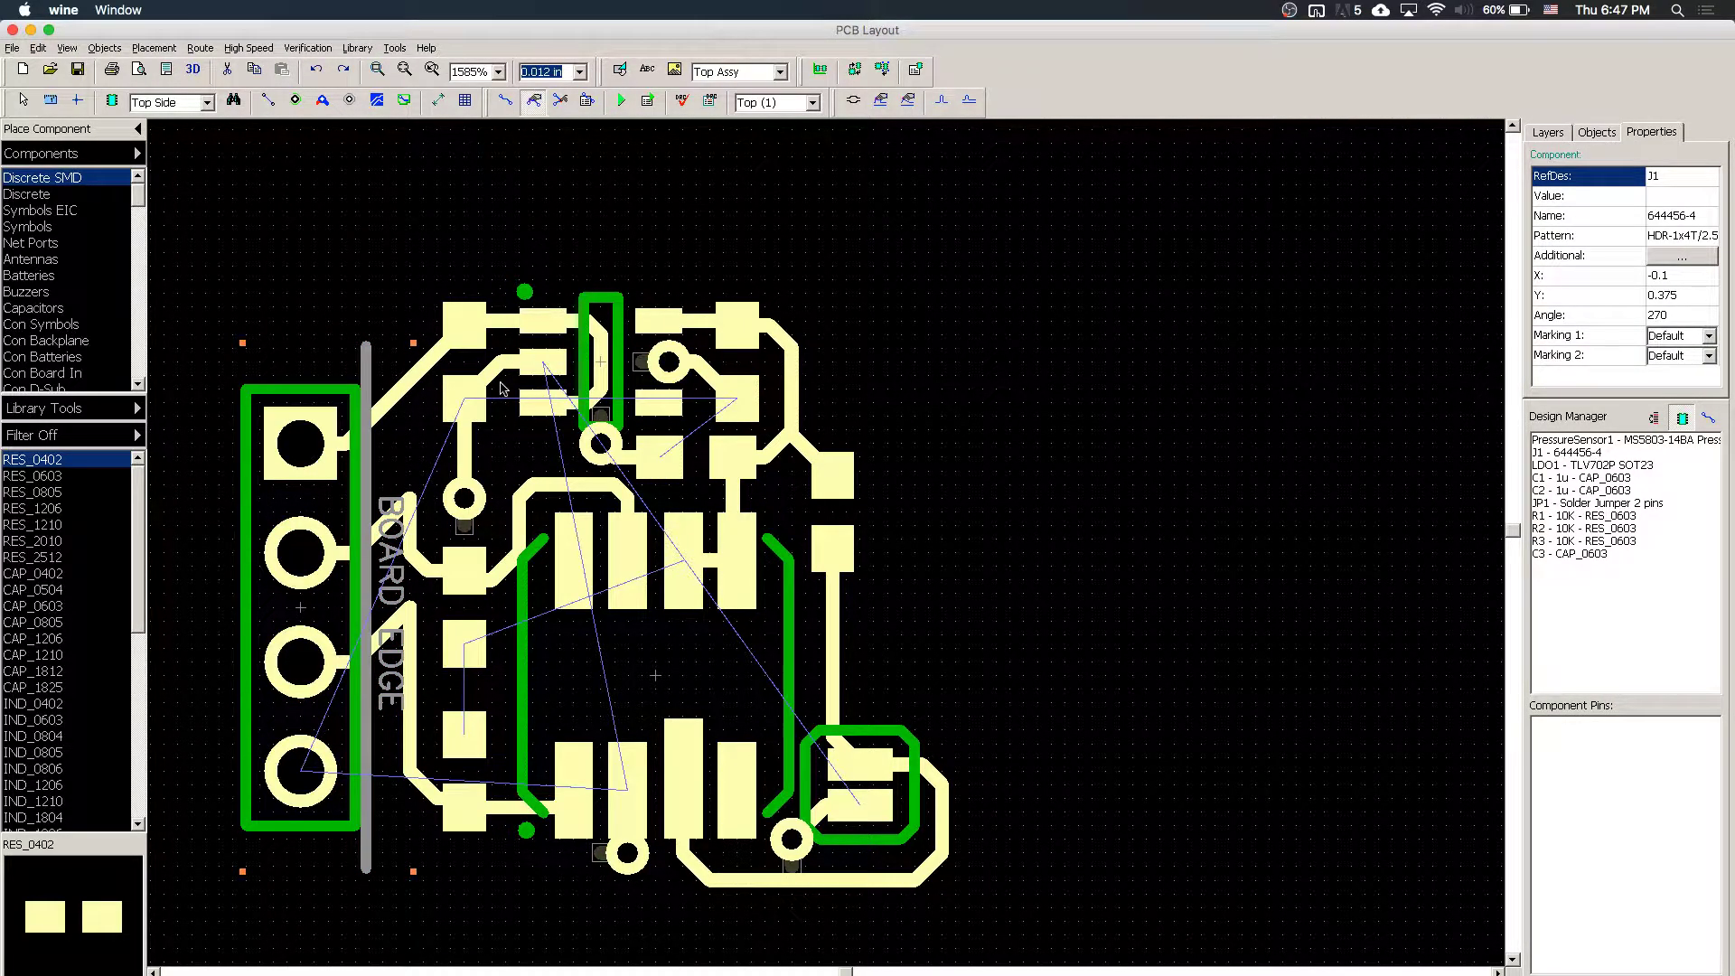
{"action": "double_click", "coordinate": [409, 615]}
{"action": "key", "text": "Escape"}
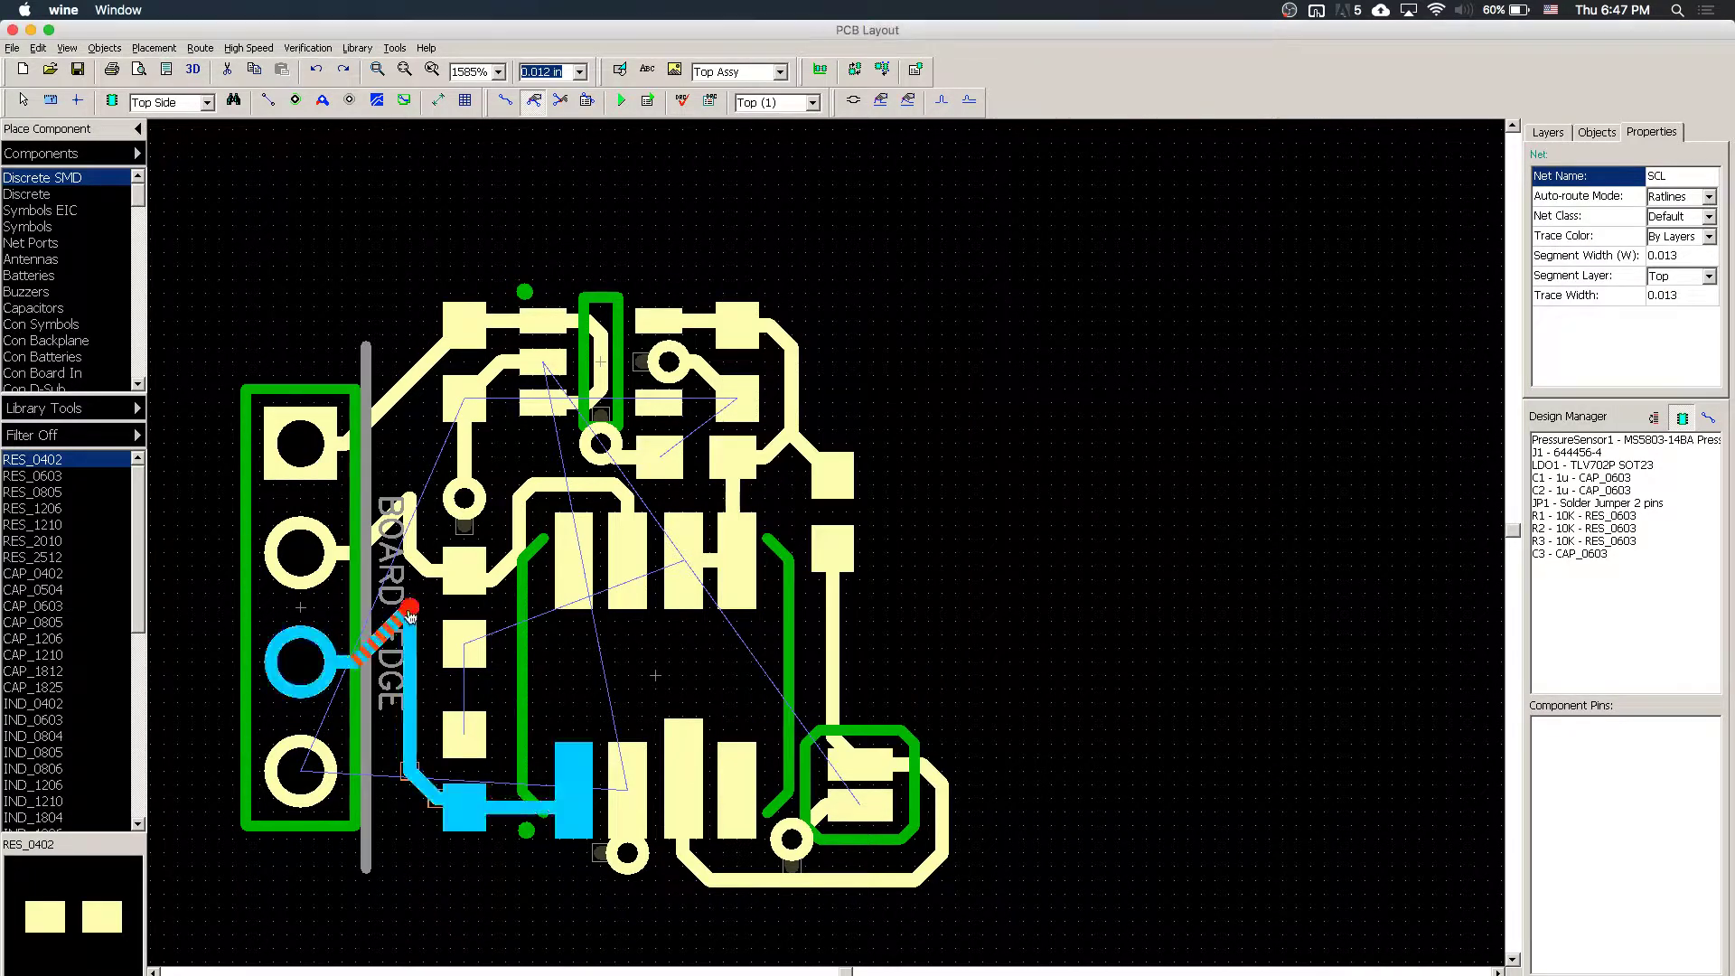
- Reshape the SCL and SDA traces beside J1 to remove the upward kinks near the board edge
{"action": "left_click", "coordinate": [540, 104]}
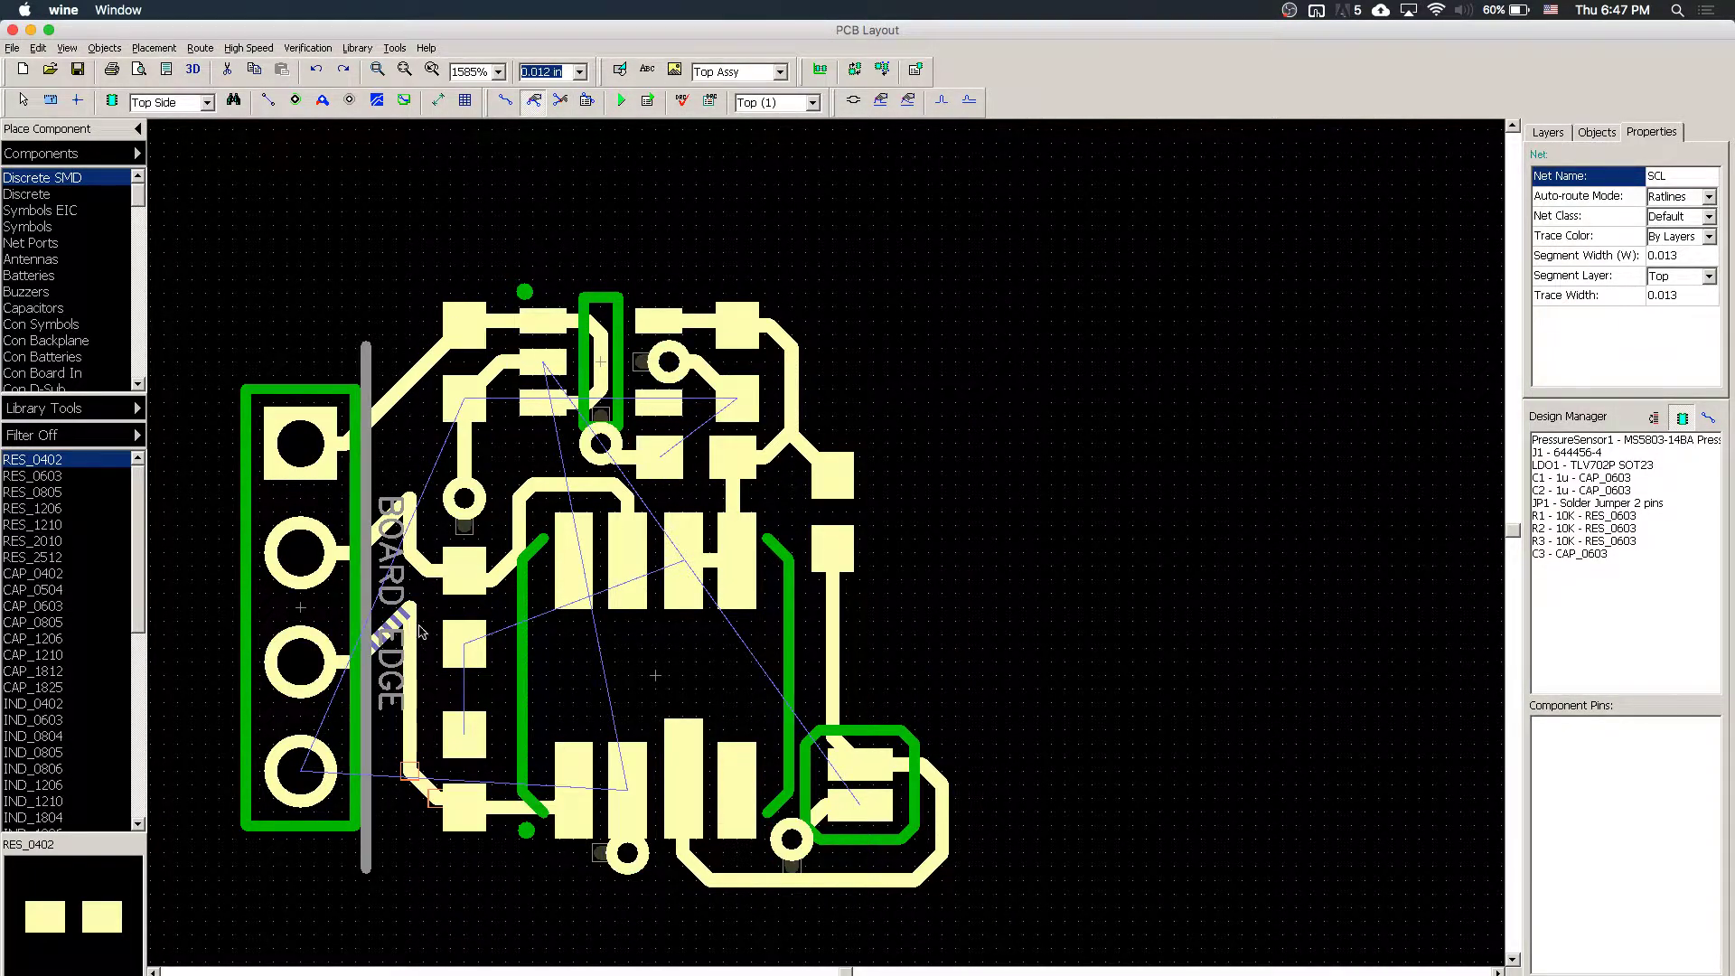
{"action": "mouse_move", "coordinate": [408, 613]}
{"action": "left_mouse_down"}
{"action": "mouse_move", "coordinate": [413, 669]}
{"action": "mouse_move", "coordinate": [391, 687]}
{"action": "left_mouse_up"}
{"action": "mouse_move", "coordinate": [419, 506]}
{"action": "left_mouse_down"}
{"action": "mouse_move", "coordinate": [415, 557]}
{"action": "mouse_move", "coordinate": [372, 581]}
{"action": "left_mouse_up"}
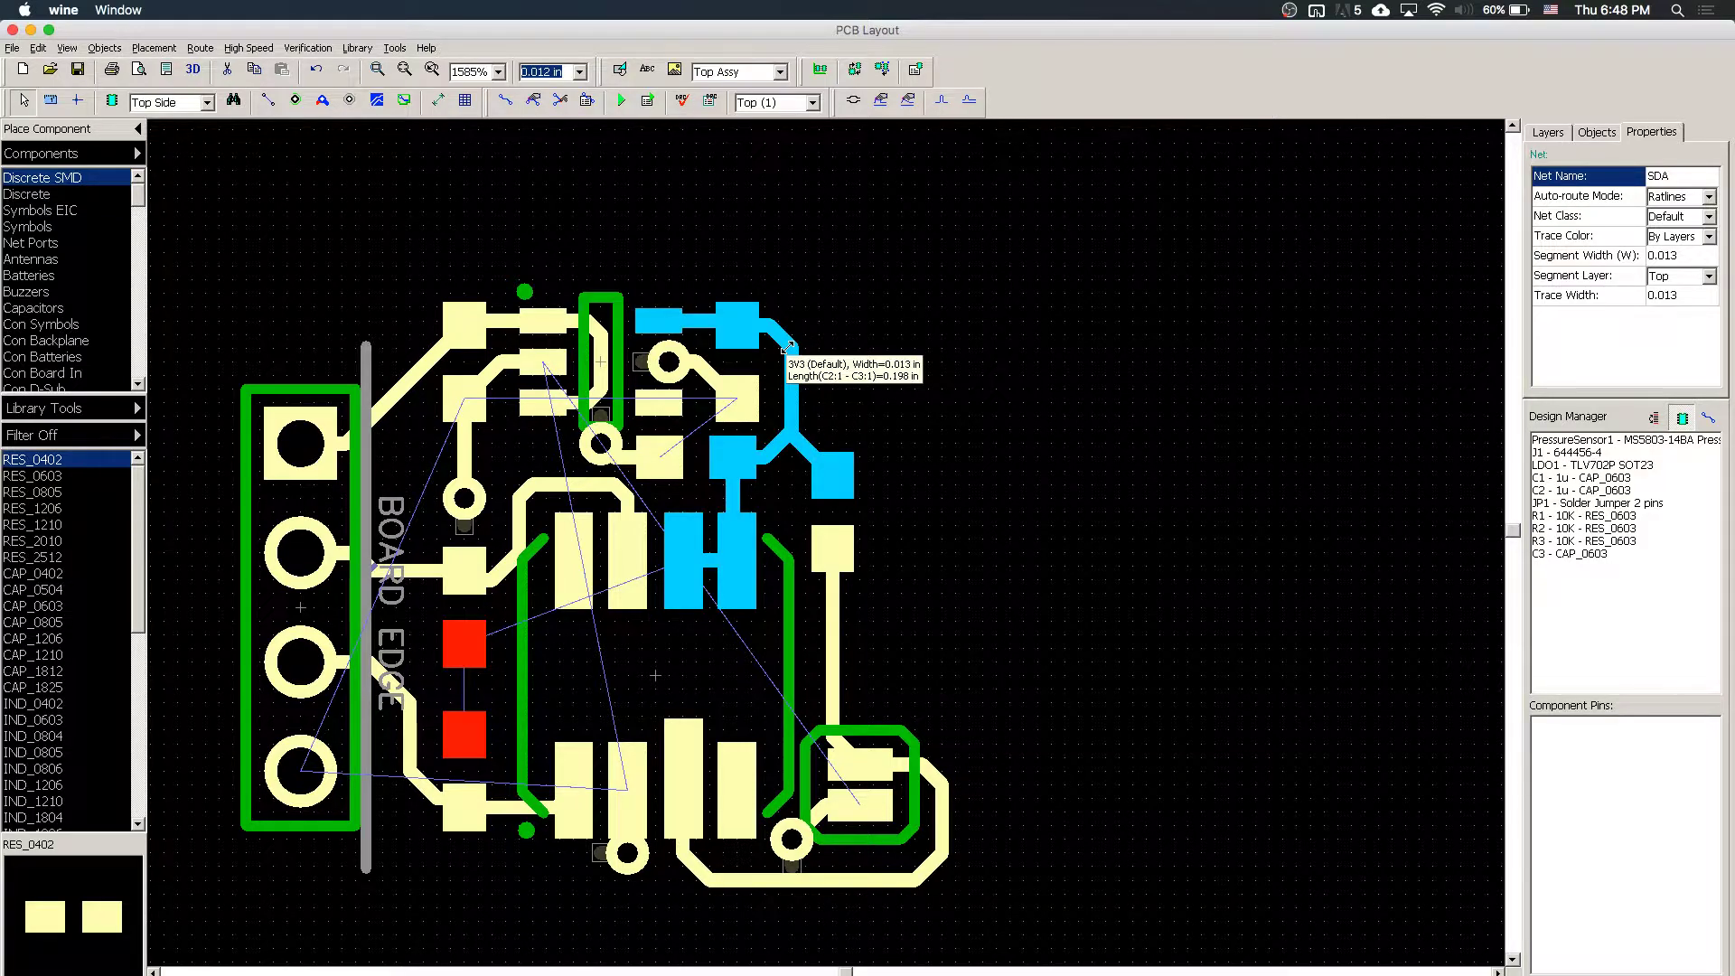
- Route 3V3 from a via beside C2 along the bottom layer, around LDO1, to a via between R2 and R3
{"action": "key", "text": "b"}
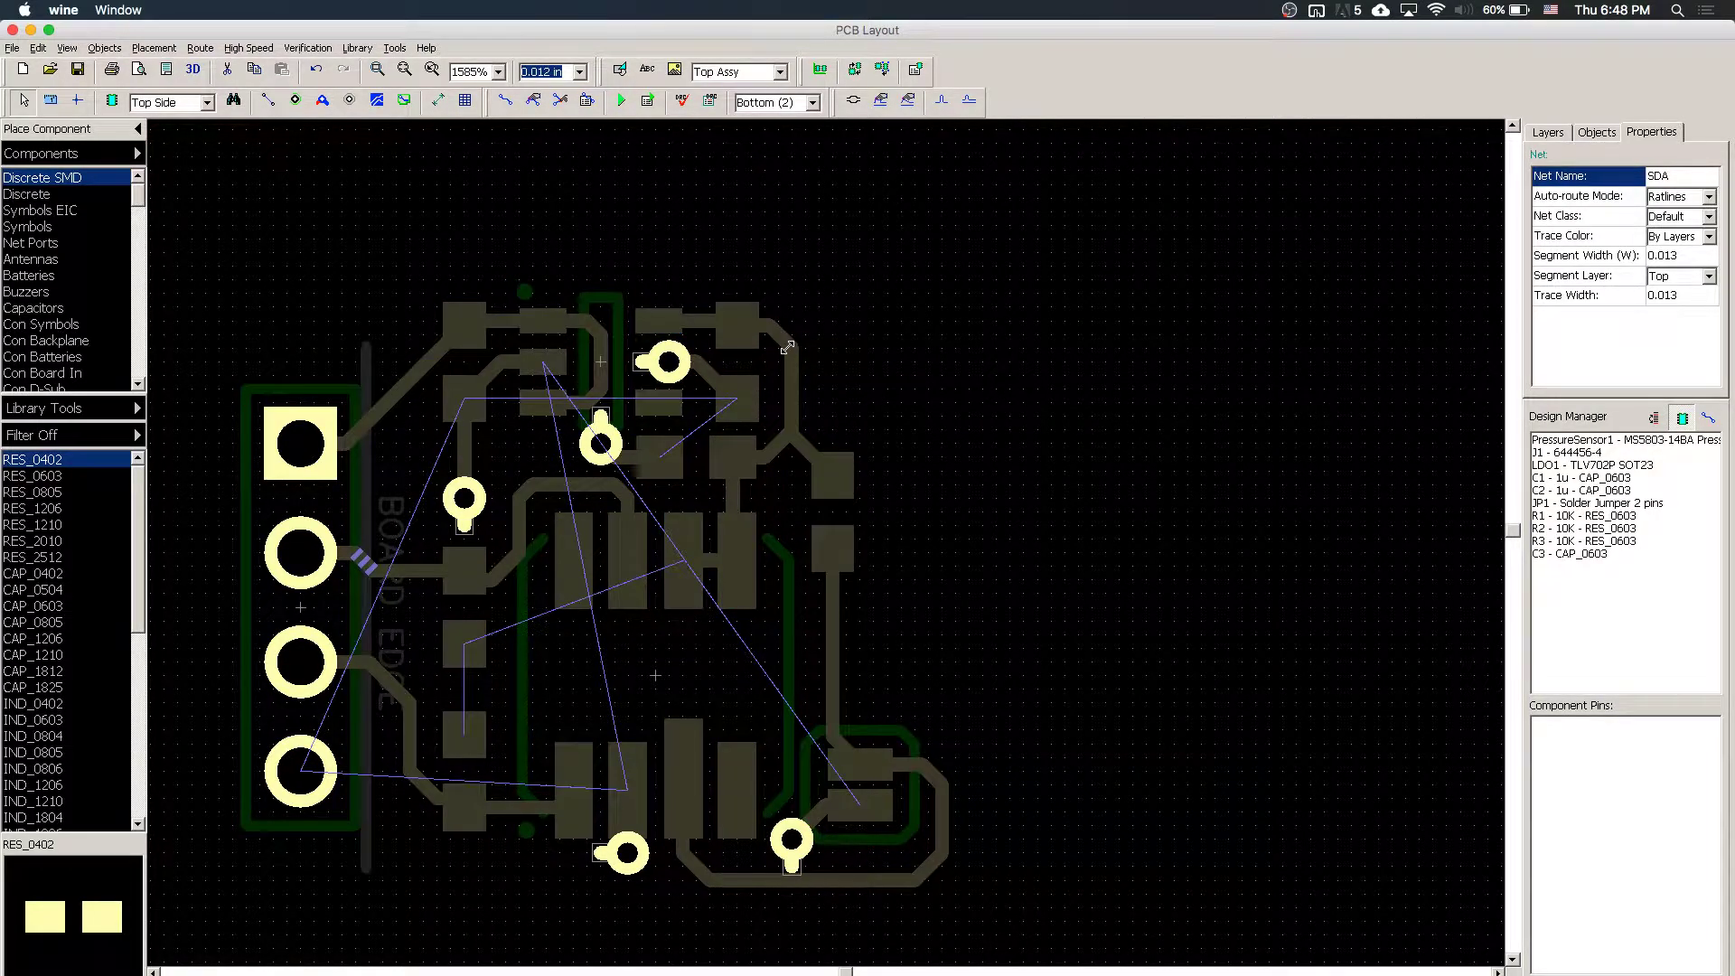
{"action": "key", "text": "t"}
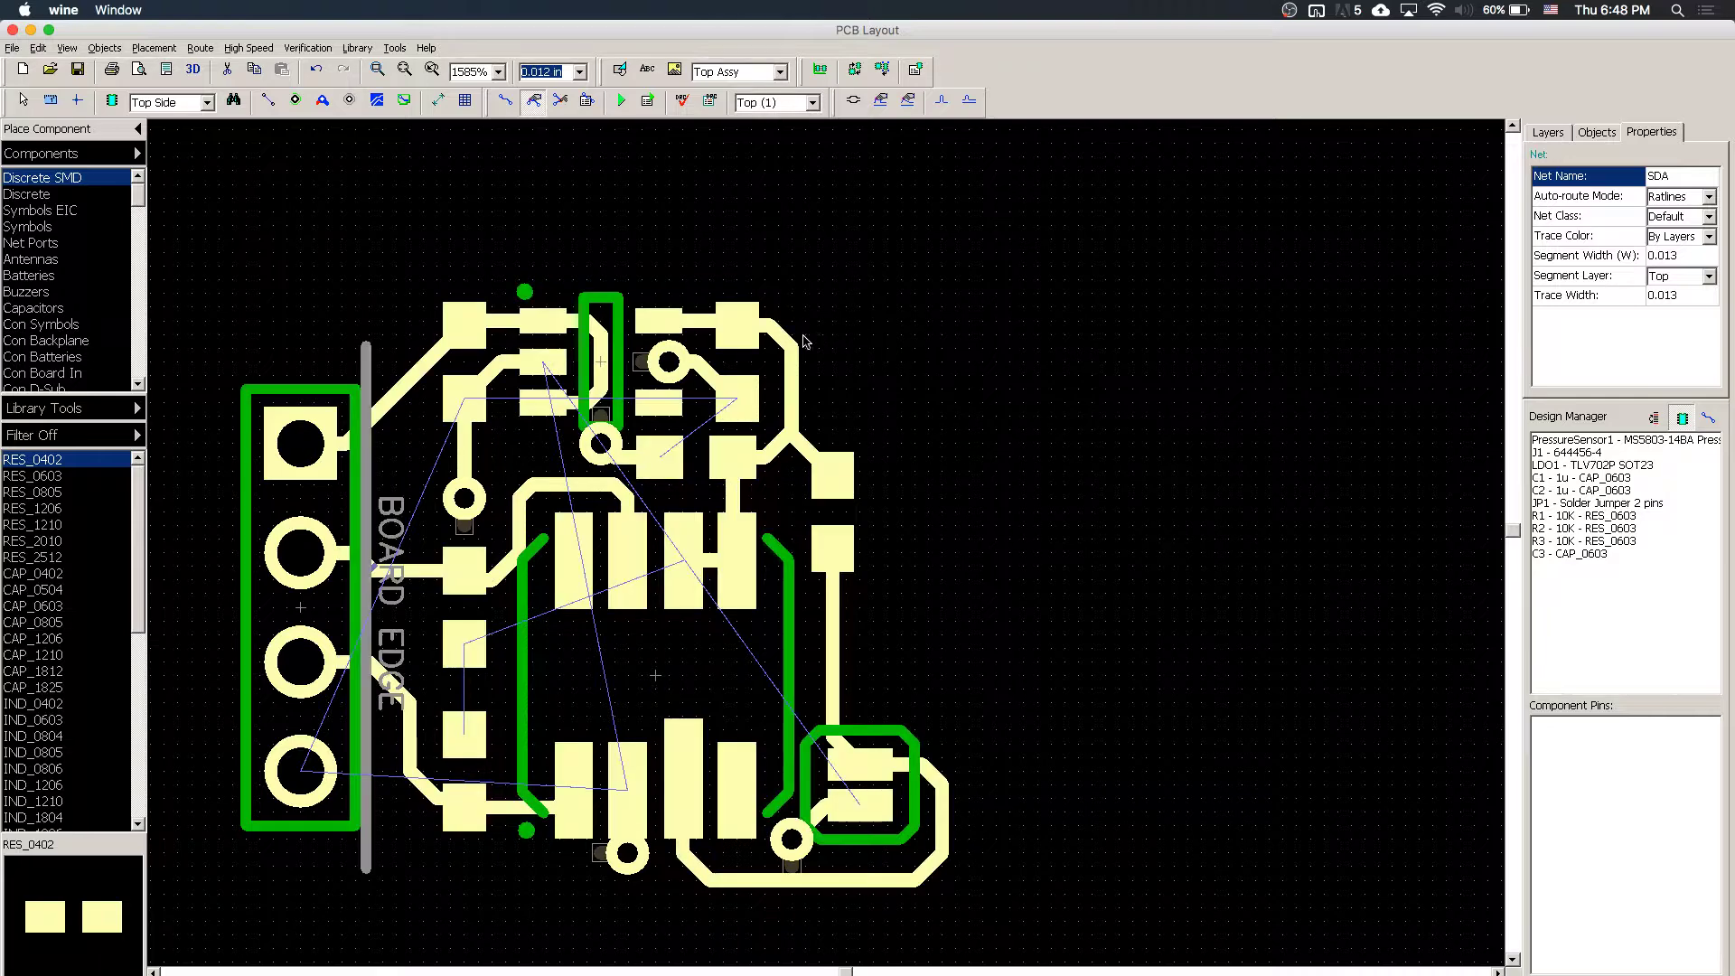
{"action": "left_click", "coordinate": [507, 101]}
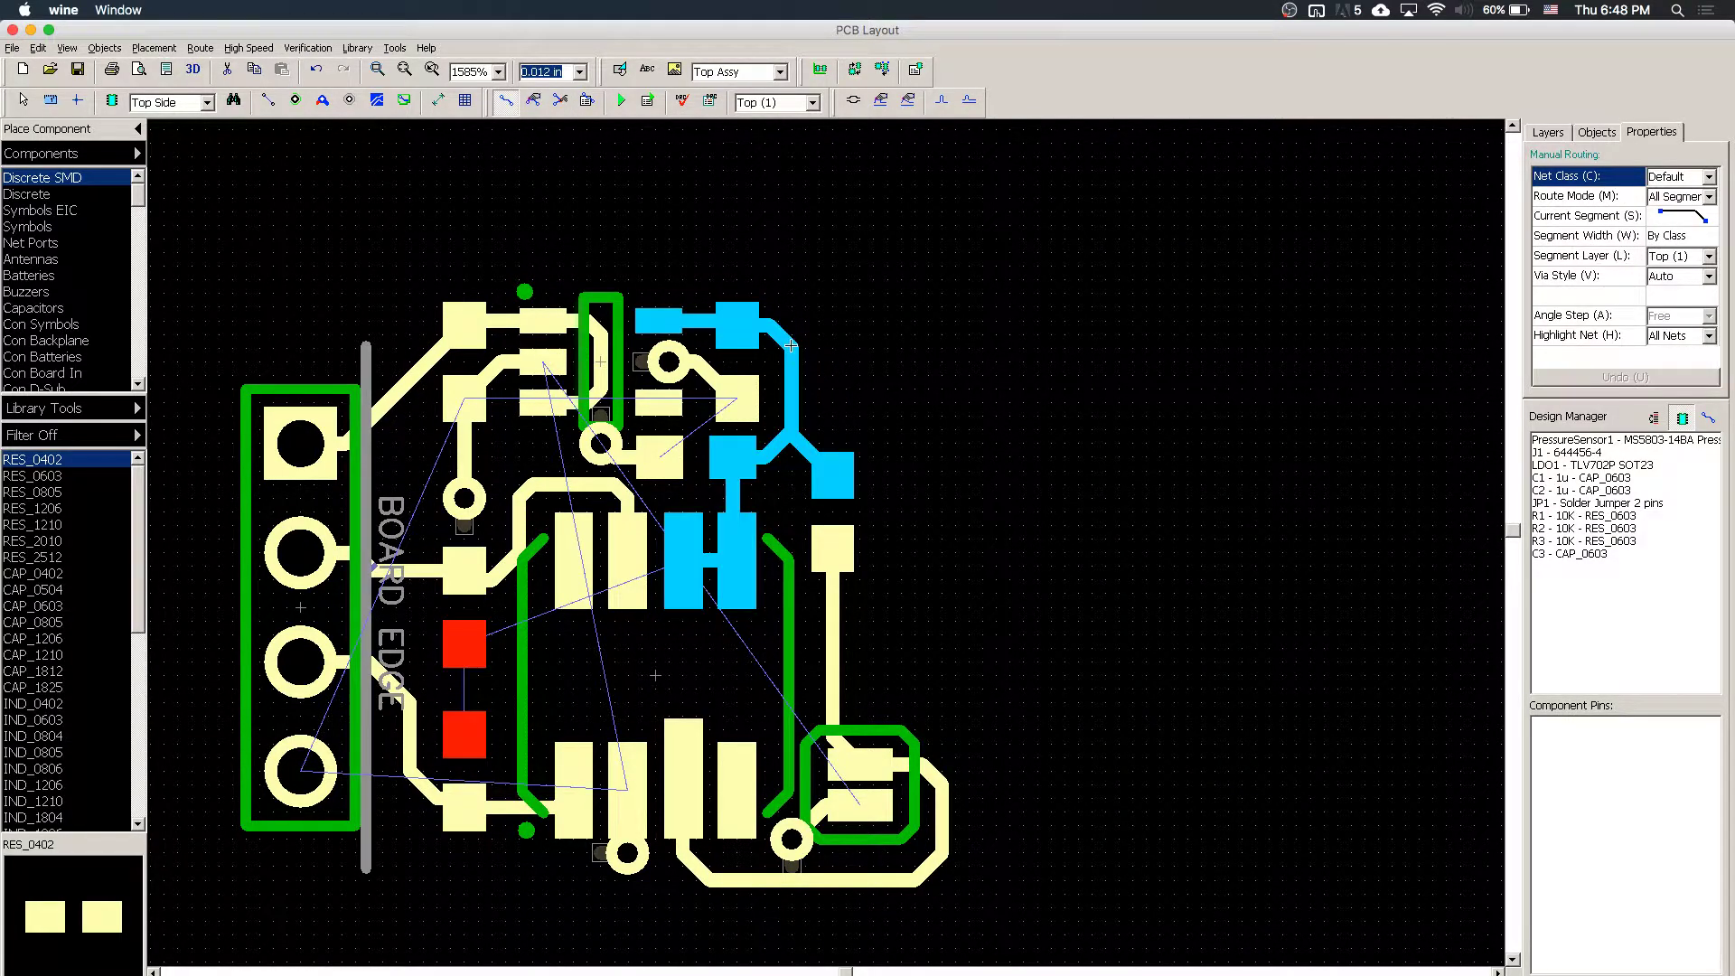
{"action": "left_click", "coordinate": [790, 345]}
{"action": "key", "text": "b"}
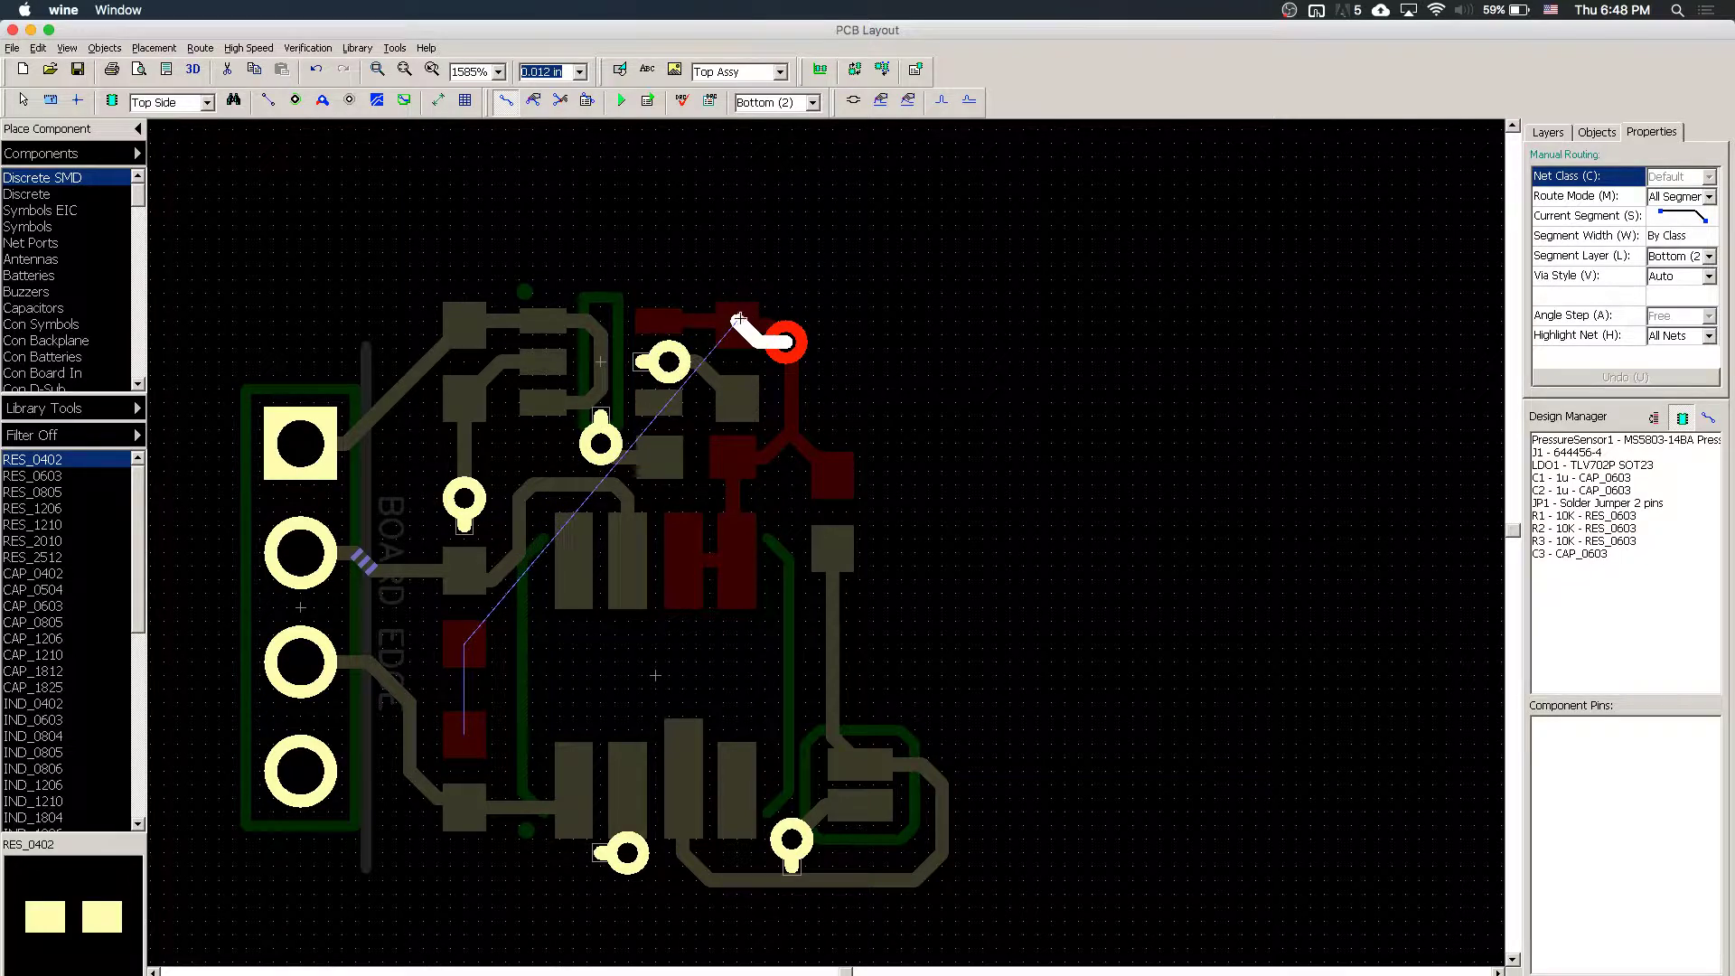
{"action": "left_click", "coordinate": [436, 351]}
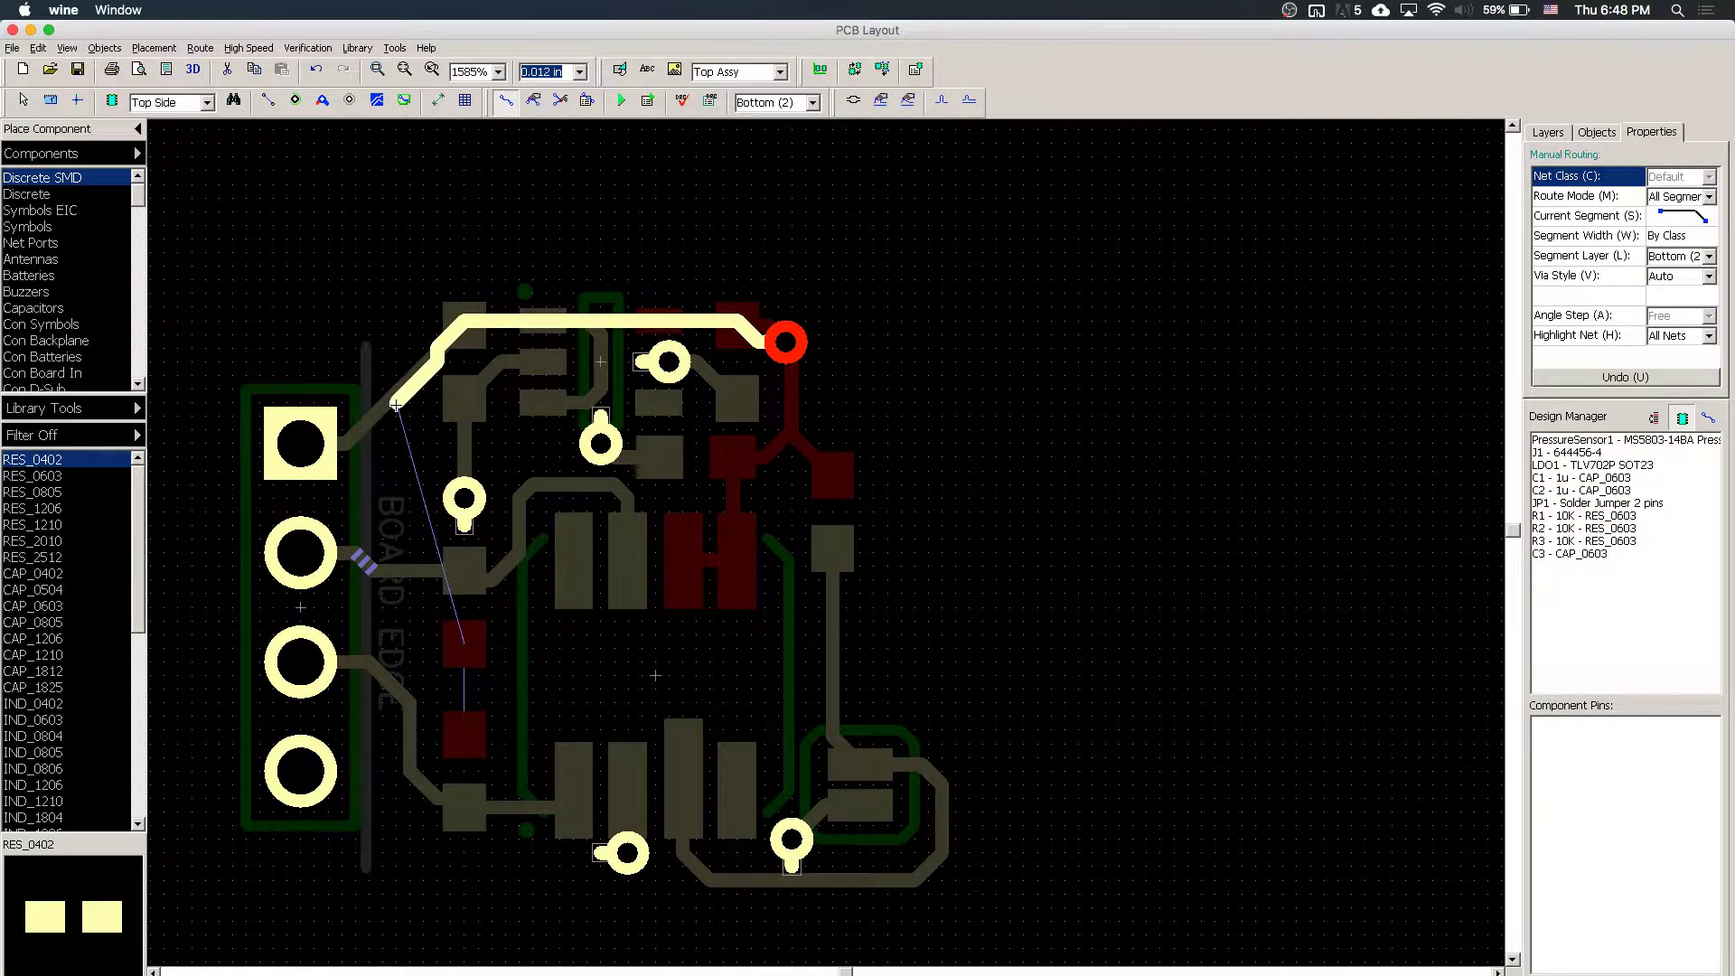
{"action": "left_click", "coordinate": [463, 690]}
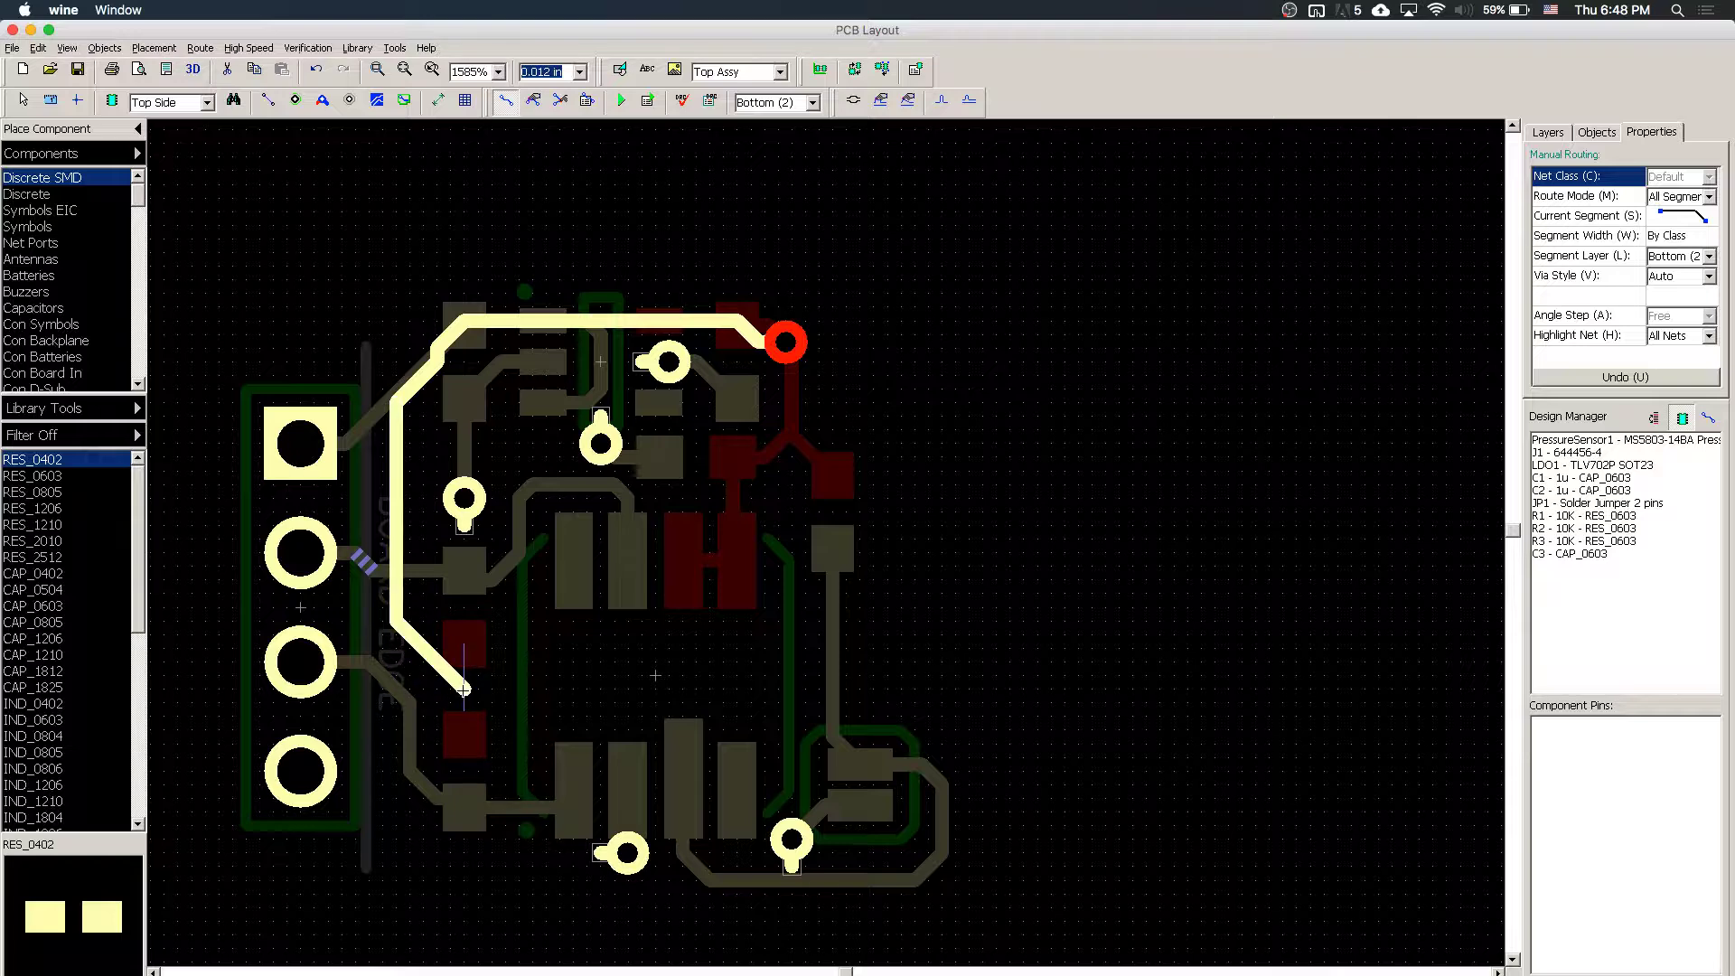
{"action": "key", "text": "t"}
- Connect the facing 3V3 pads of R2 and R3 to the via between them on the top layer
{"action": "left_click", "coordinate": [466, 649]}
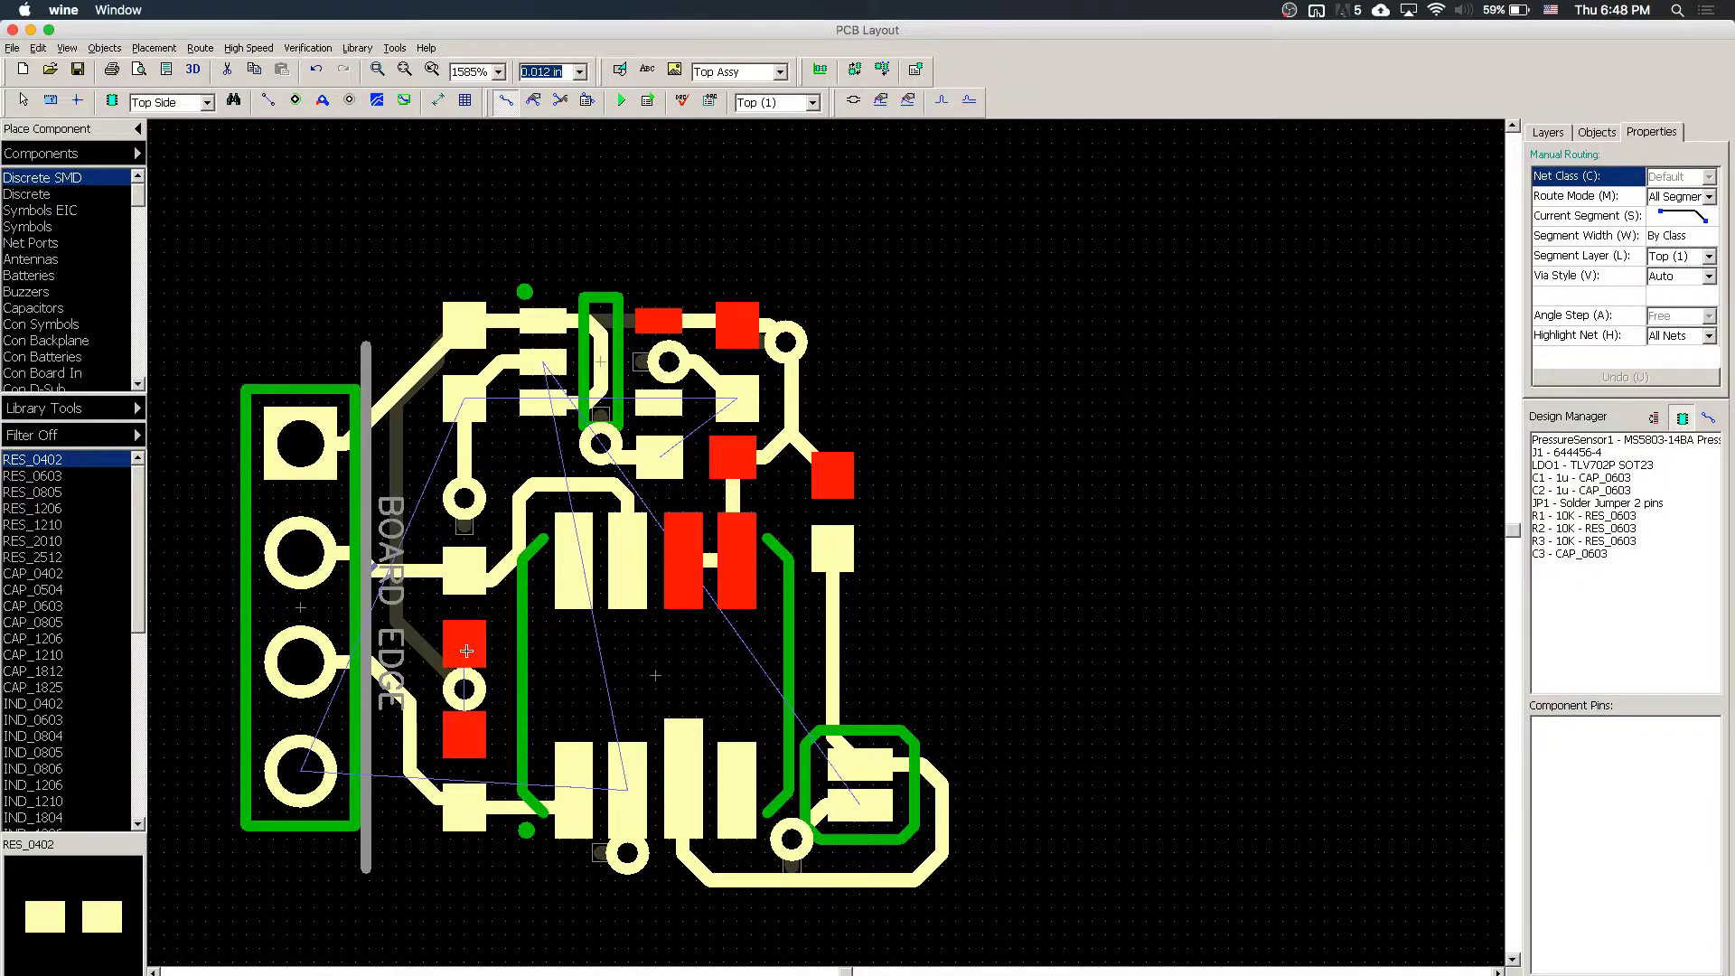
{"action": "left_click", "coordinate": [467, 695]}
{"action": "left_click", "coordinate": [468, 733]}
{"action": "key", "text": "Escape"}
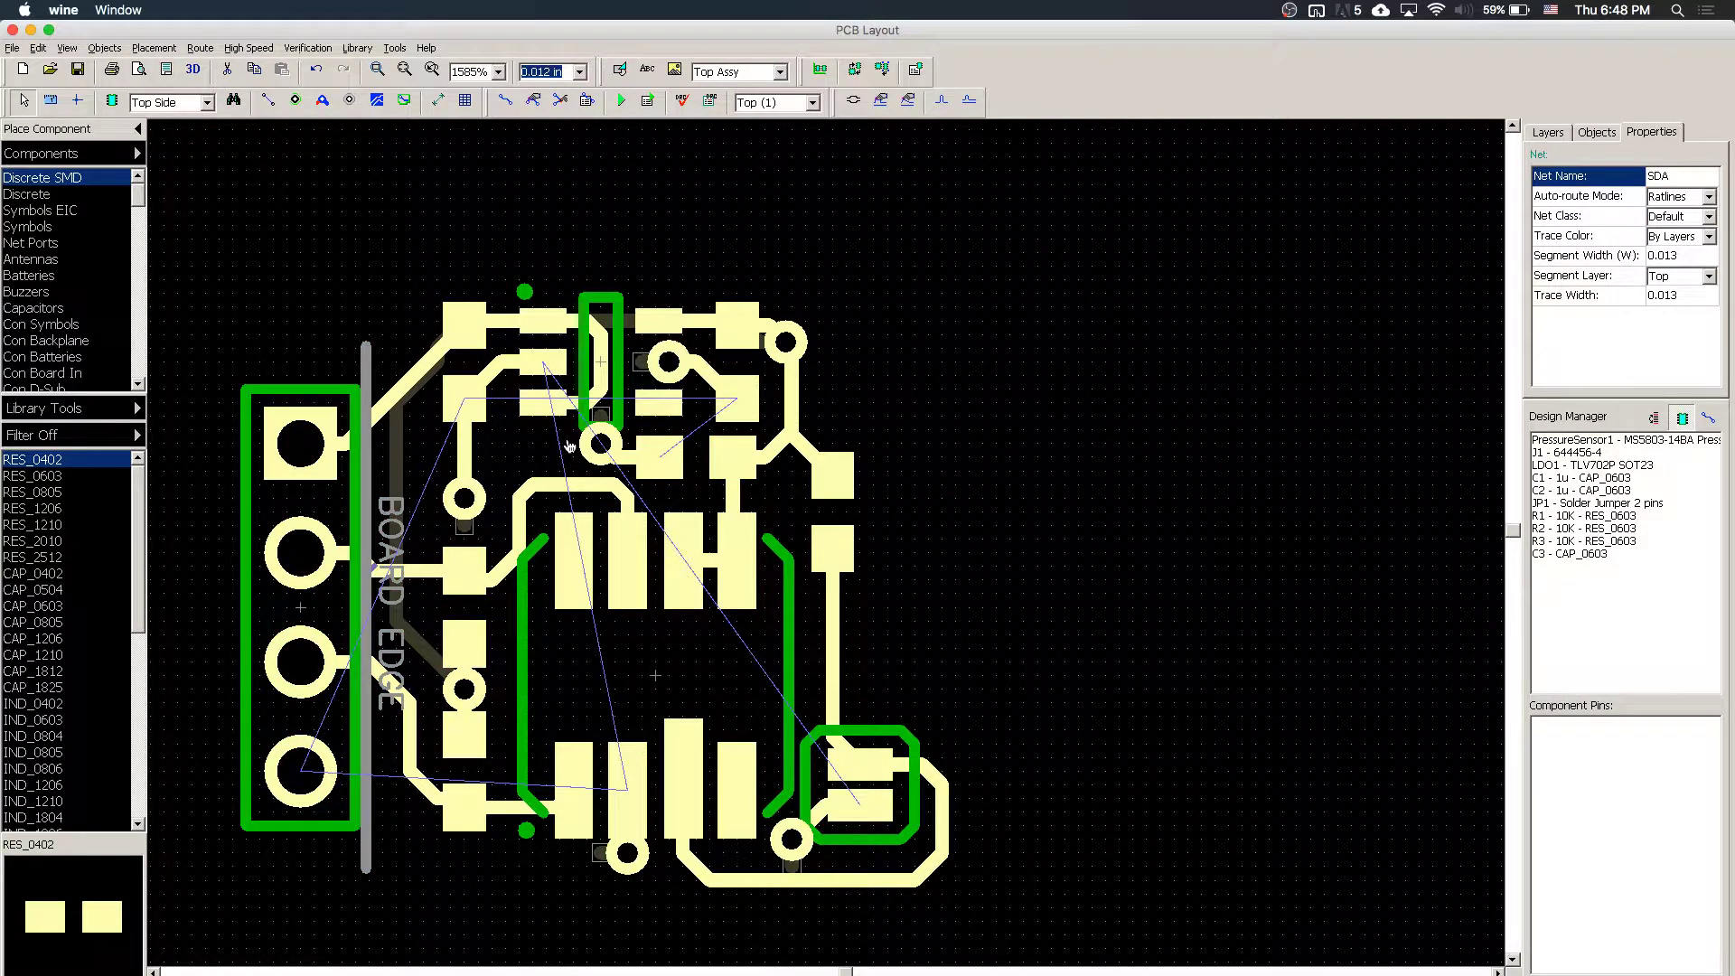
- Straighten the kinked diagonal of the bottom-layer 3V3 trace near J1's square pad
{"action": "key", "text": "b"}
{"action": "left_click", "coordinate": [425, 375]}
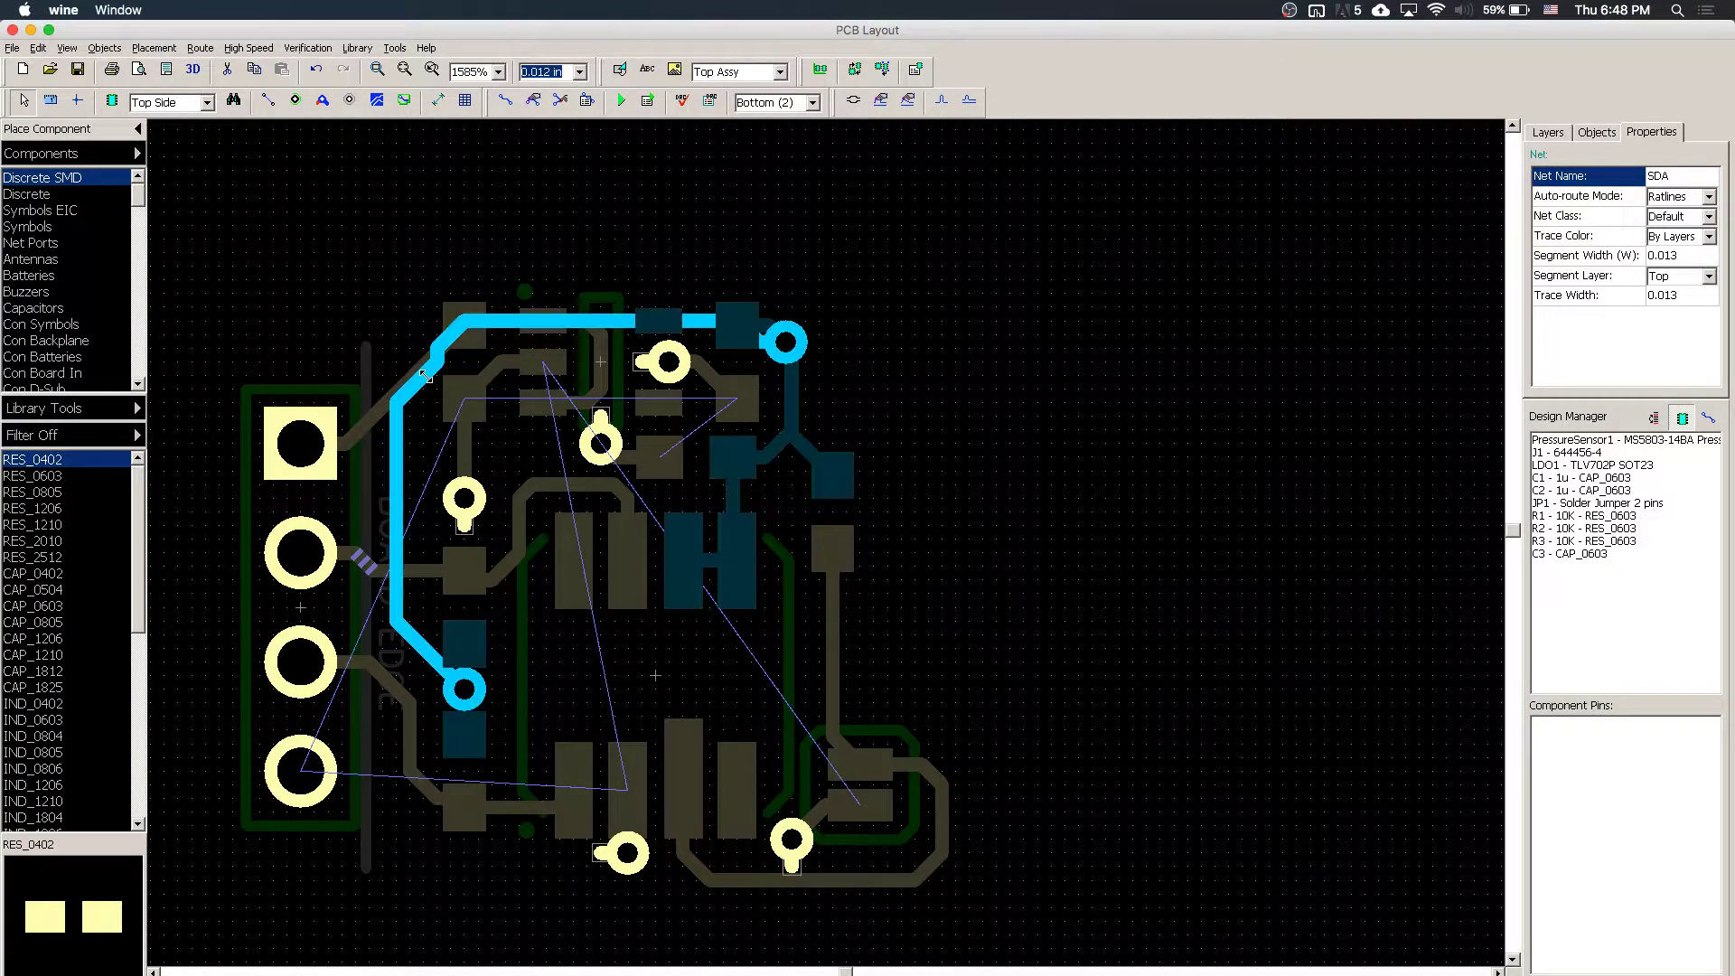
{"action": "left_click", "coordinate": [396, 540]}
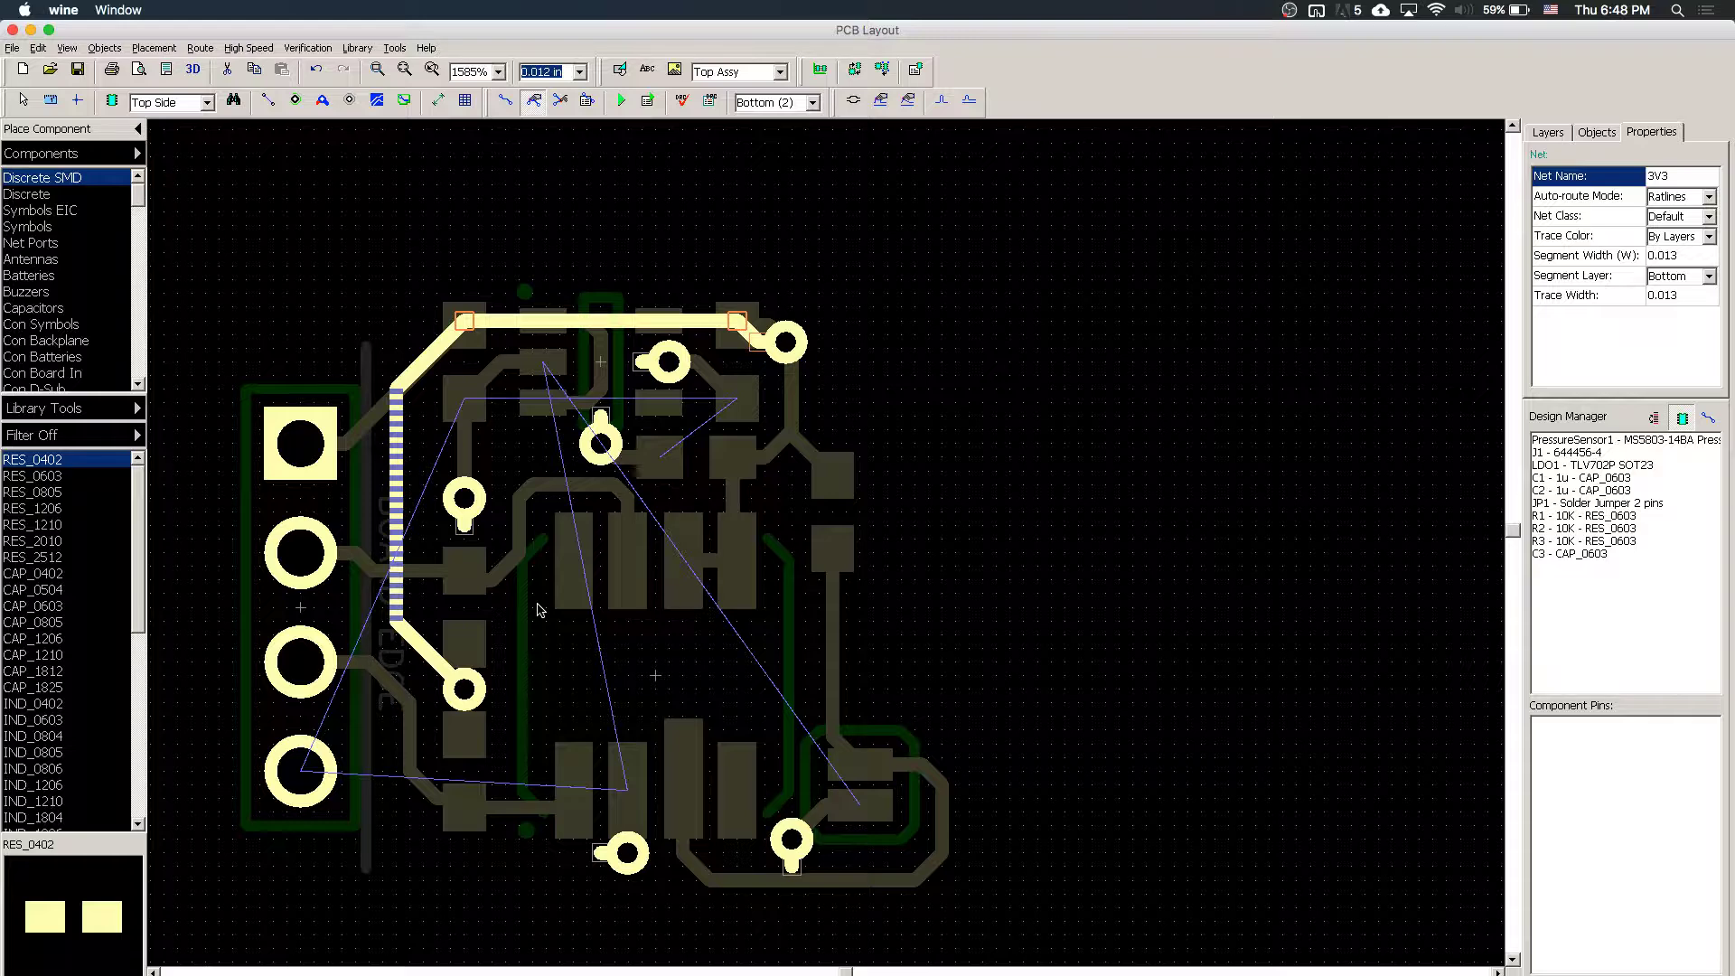
{"action": "key", "text": "Escape"}
- Outline a rectangular bottom-layer copper pour around the components and header J1, using a 0.05 in grid
{"action": "left_click", "coordinate": [380, 101]}
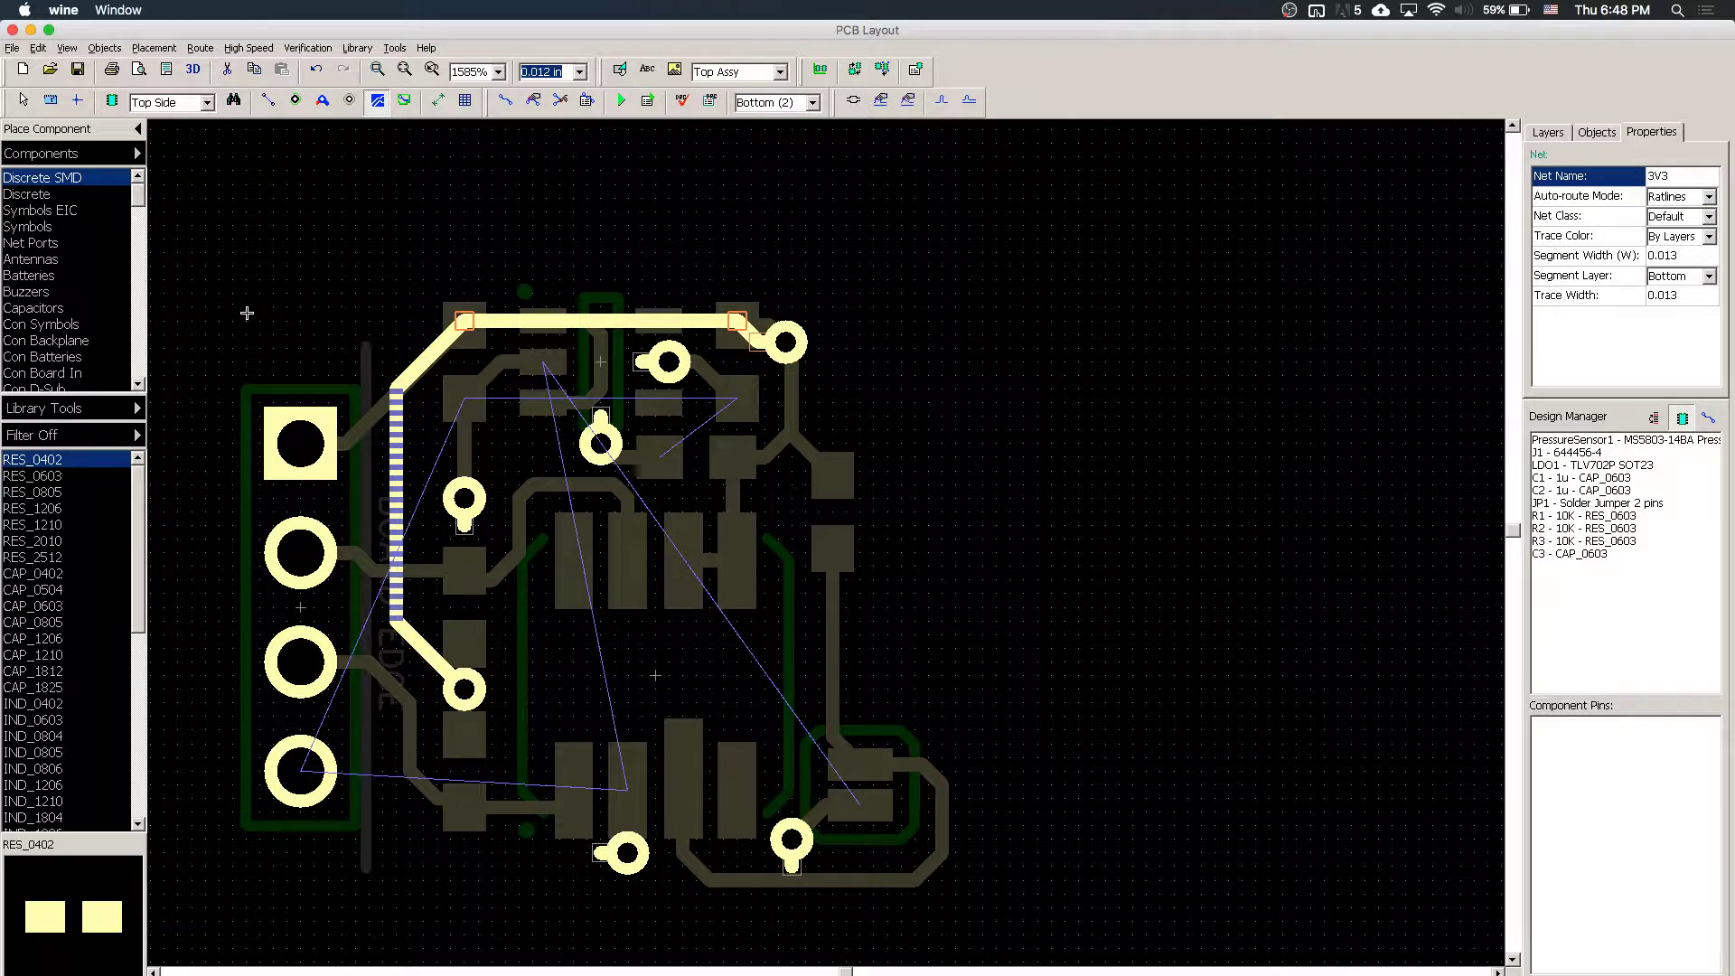
{"action": "left_click_drag", "start_coordinate": [245, 302], "coordinate": [897, 302]}
{"action": "left_click", "coordinate": [580, 71]}
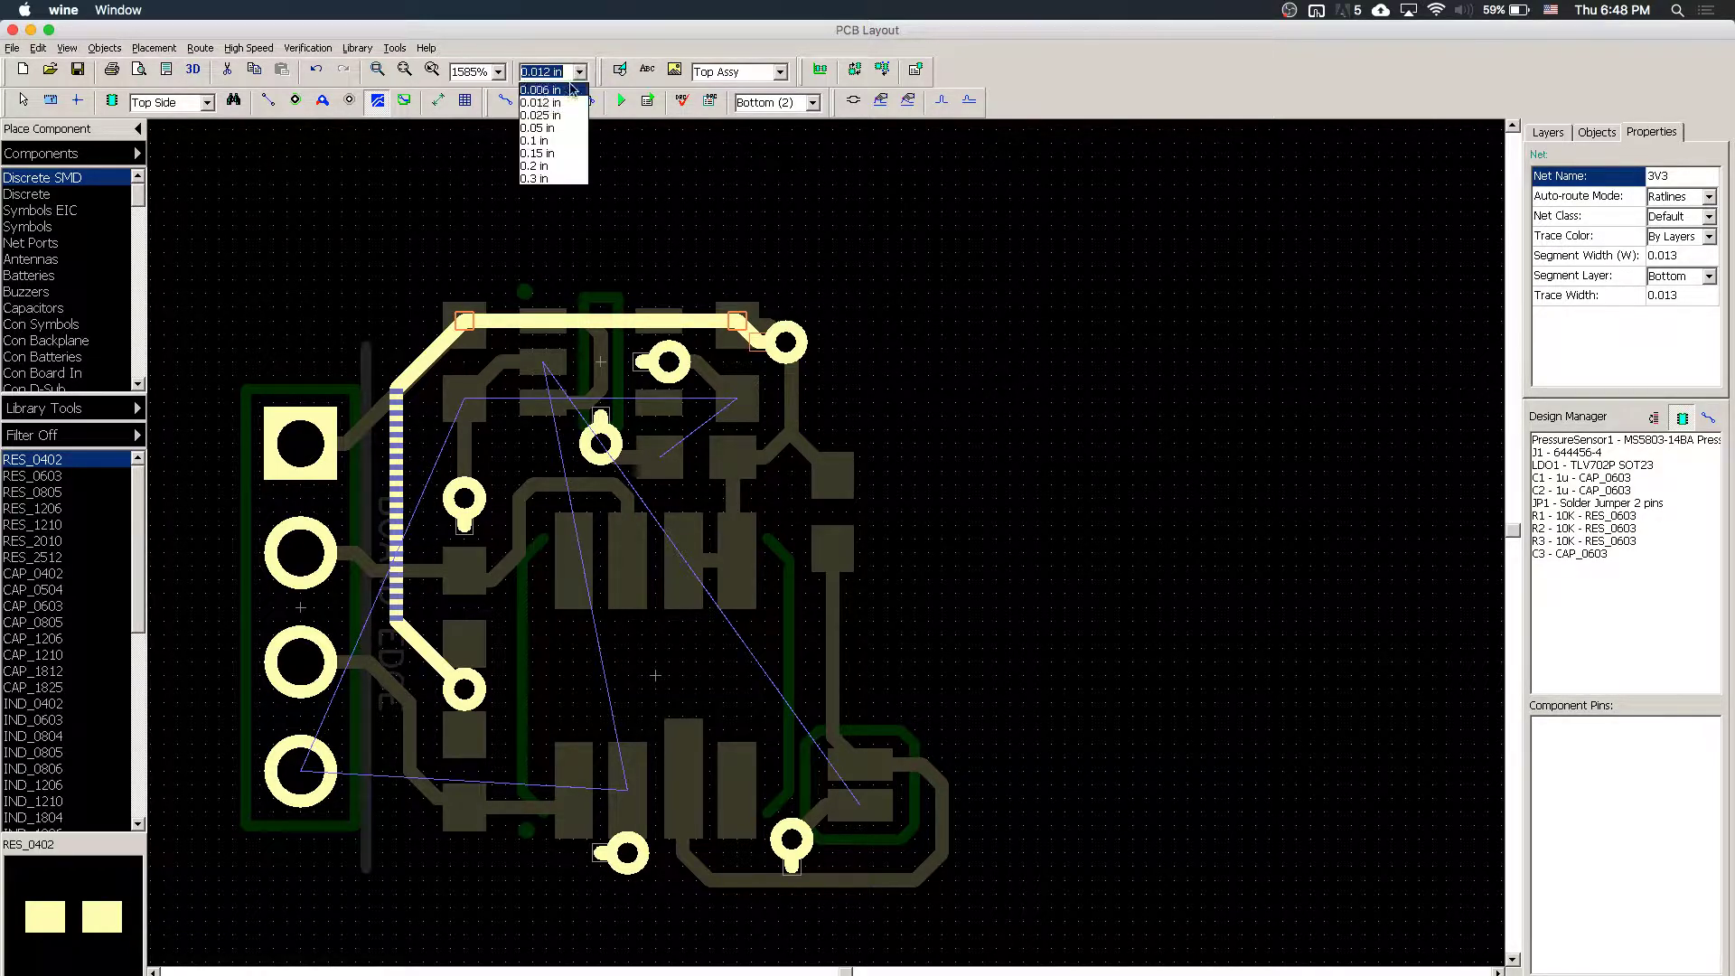
{"action": "left_click", "coordinate": [549, 138]}
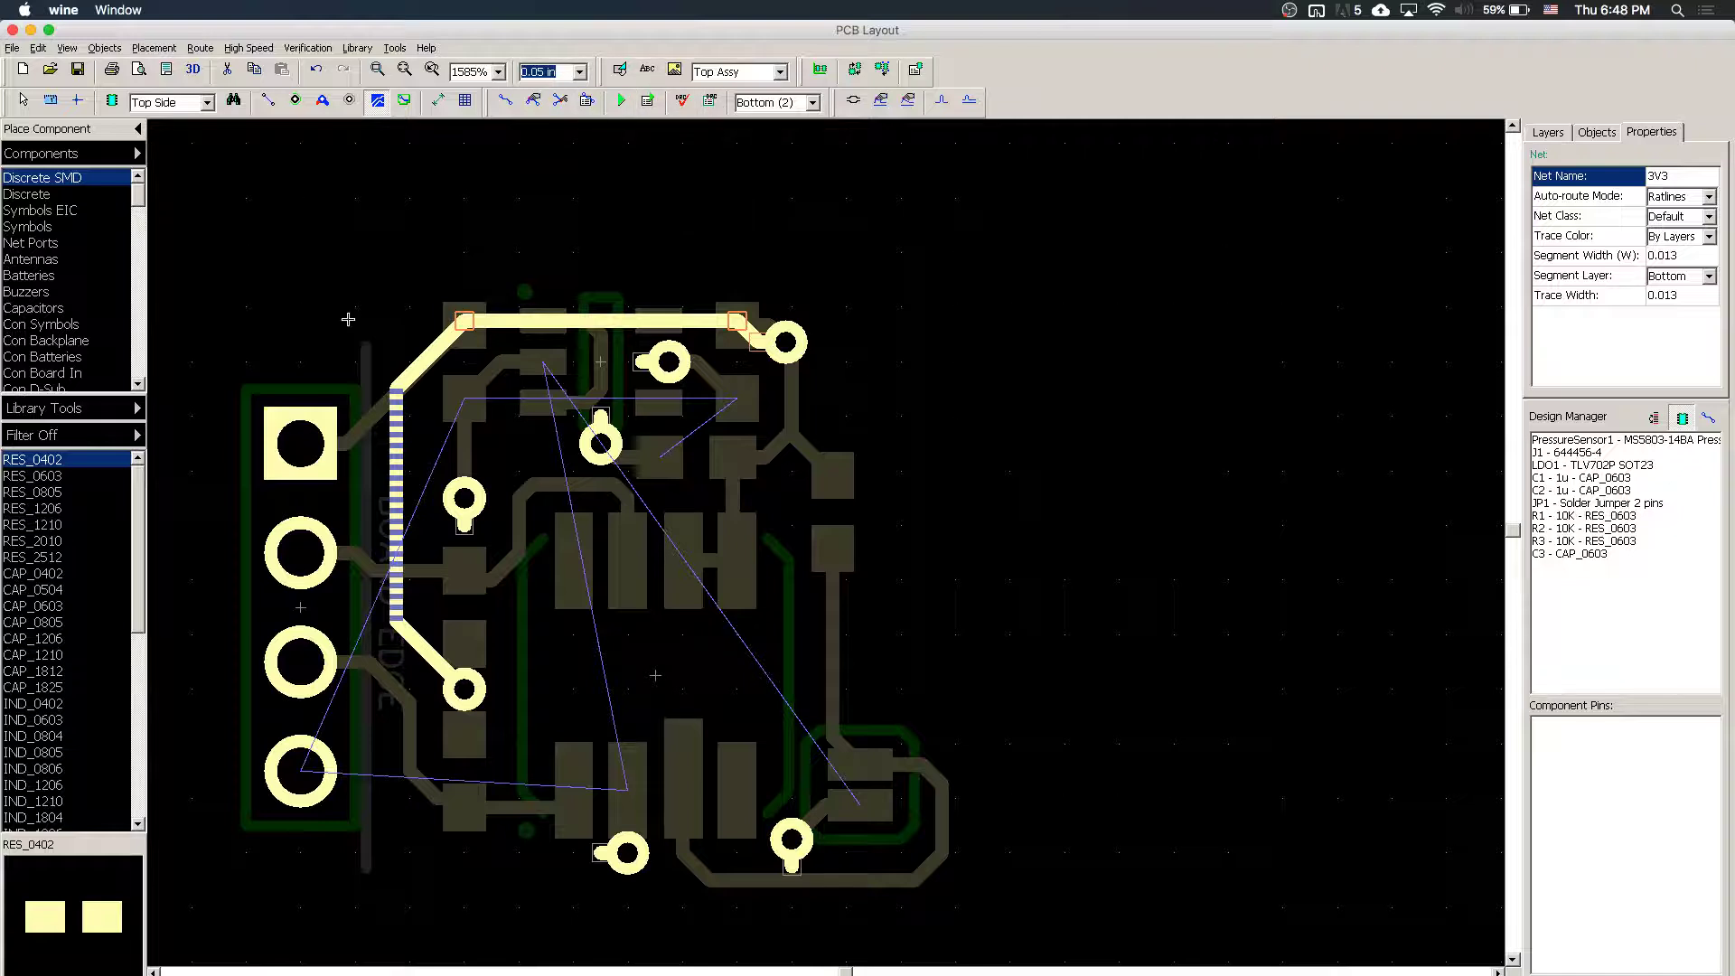
{"action": "left_click_drag", "start_coordinate": [246, 307], "coordinate": [913, 895]}
{"action": "left_click", "coordinate": [913, 894]}
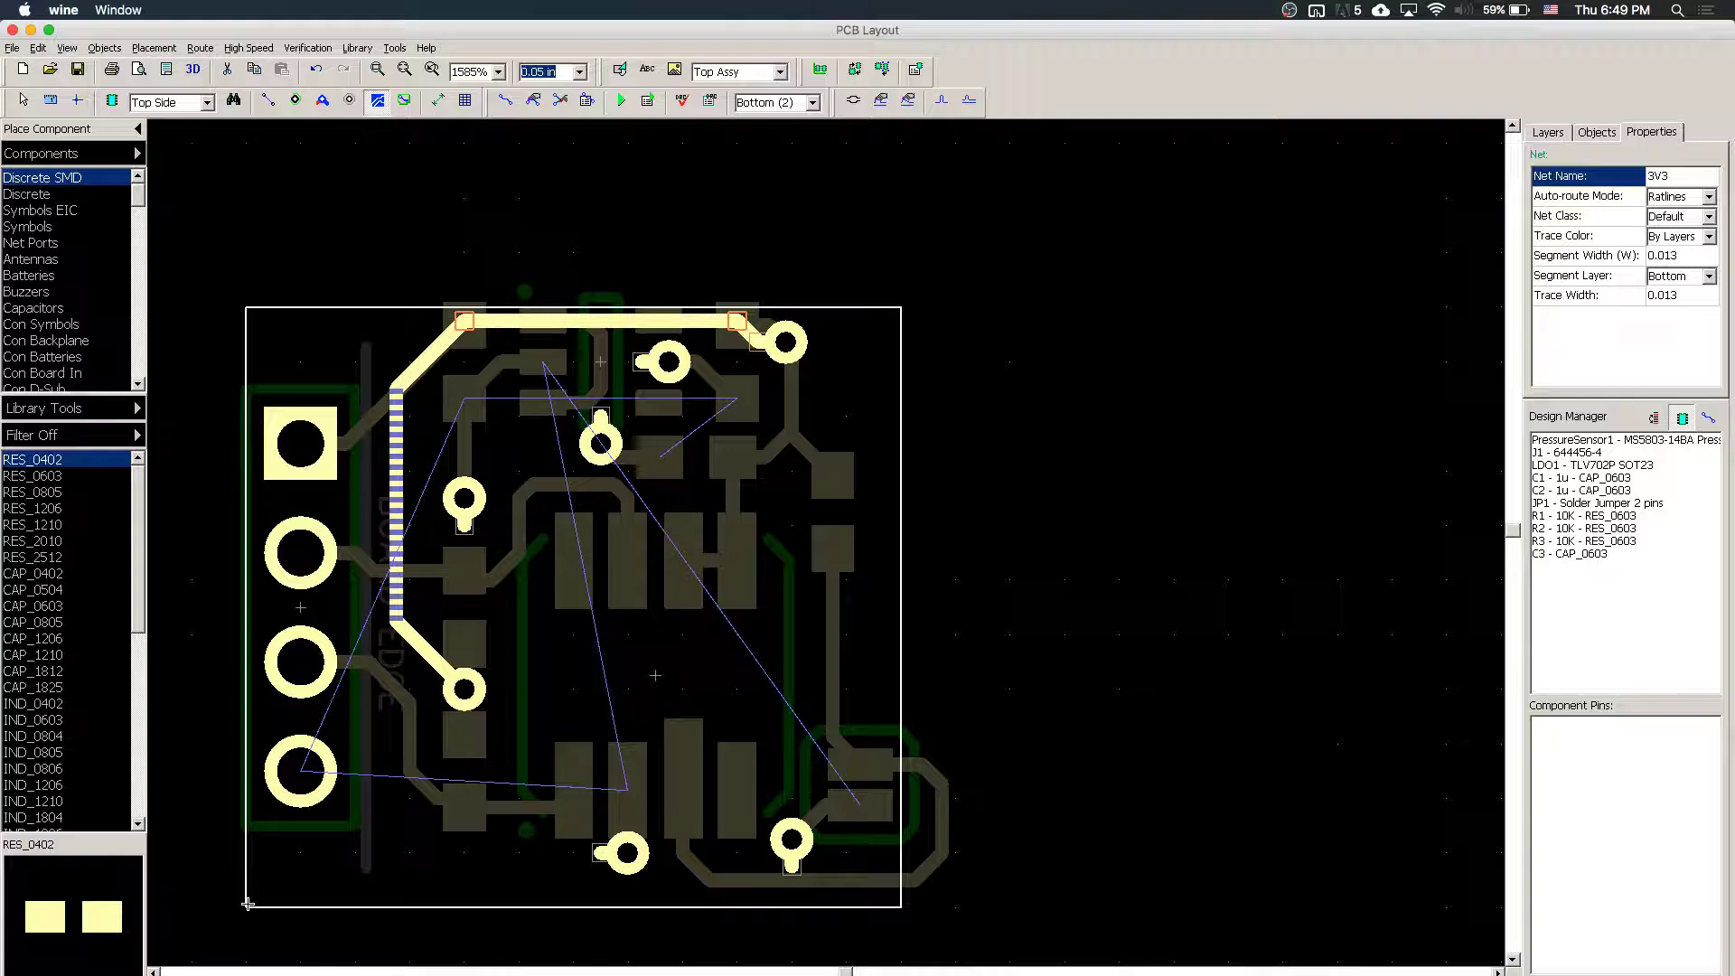
{"action": "left_click", "coordinate": [248, 904]}
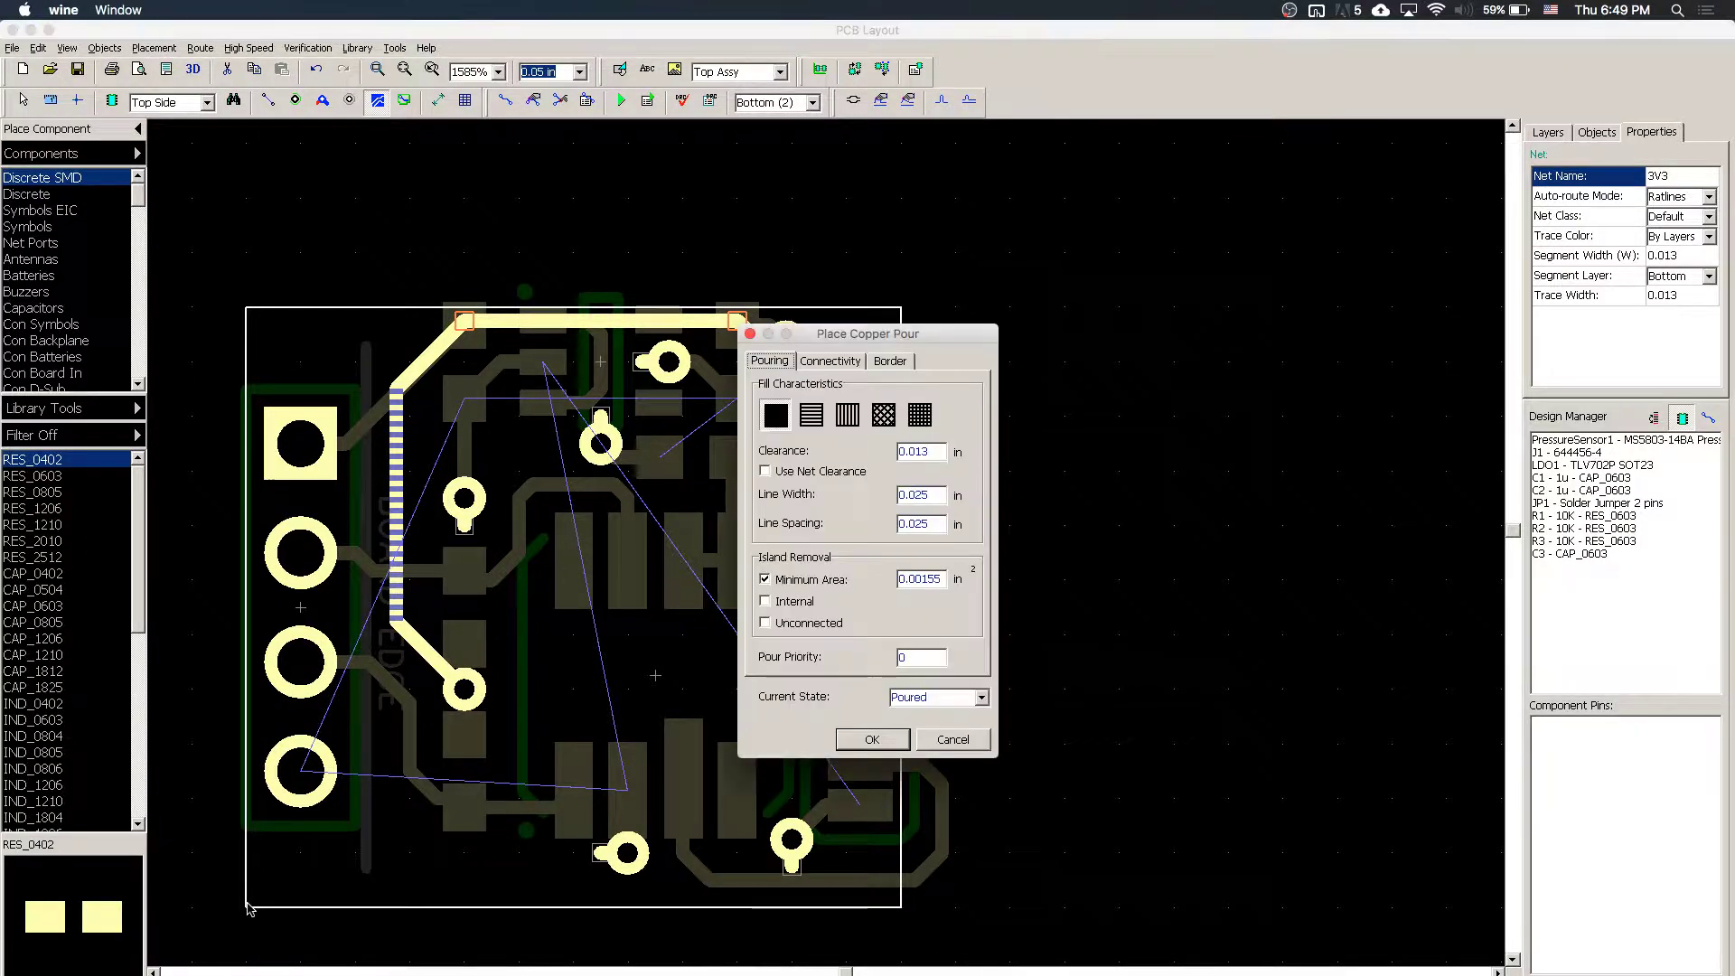
- Connect the copper pour to the GND net and place it as poured
{"action": "left_click", "coordinate": [849, 358]}
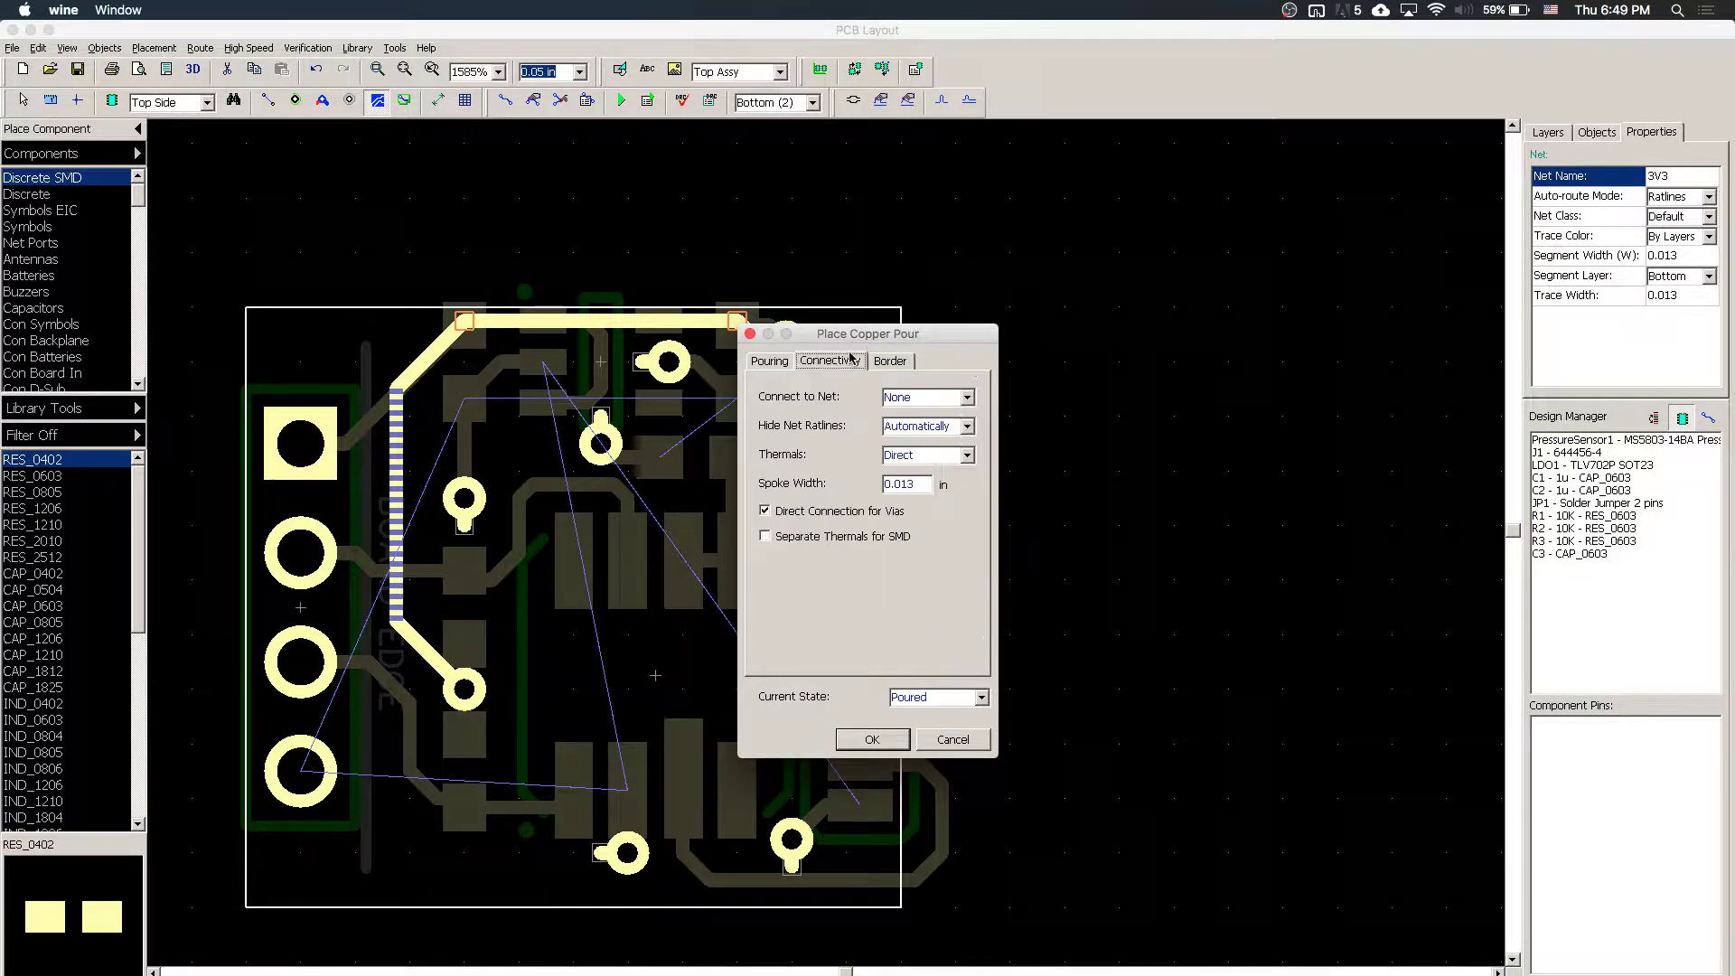
{"action": "left_click", "coordinate": [967, 397]}
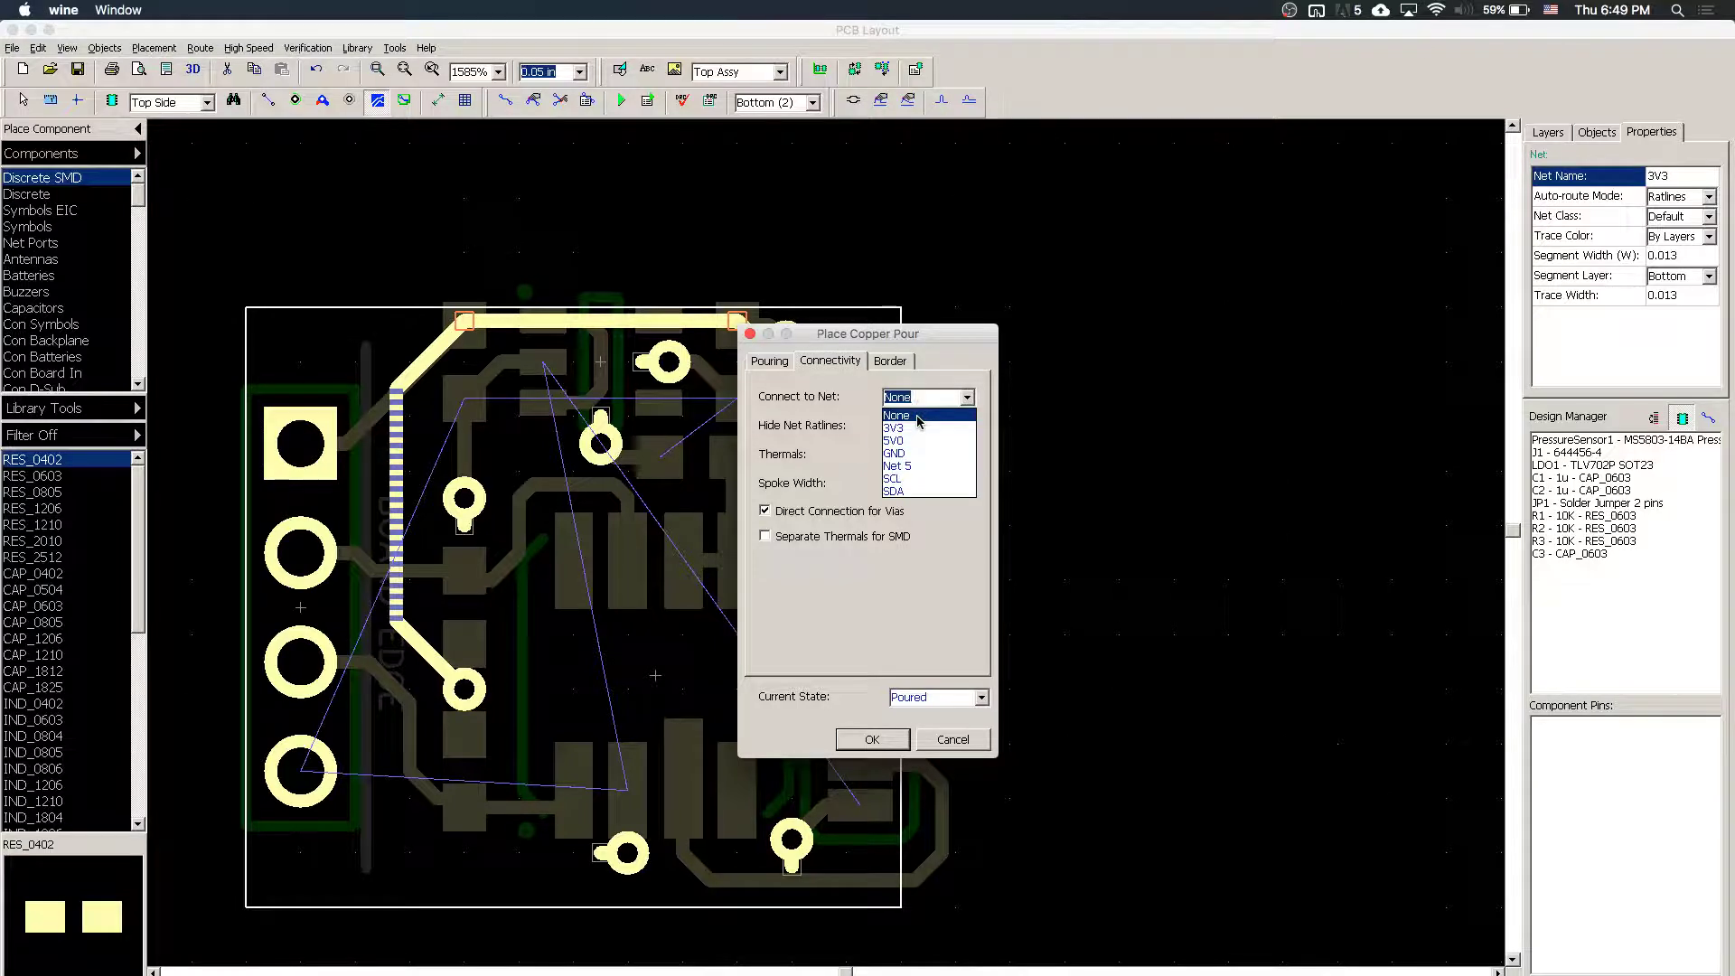
{"action": "left_click", "coordinate": [915, 453]}
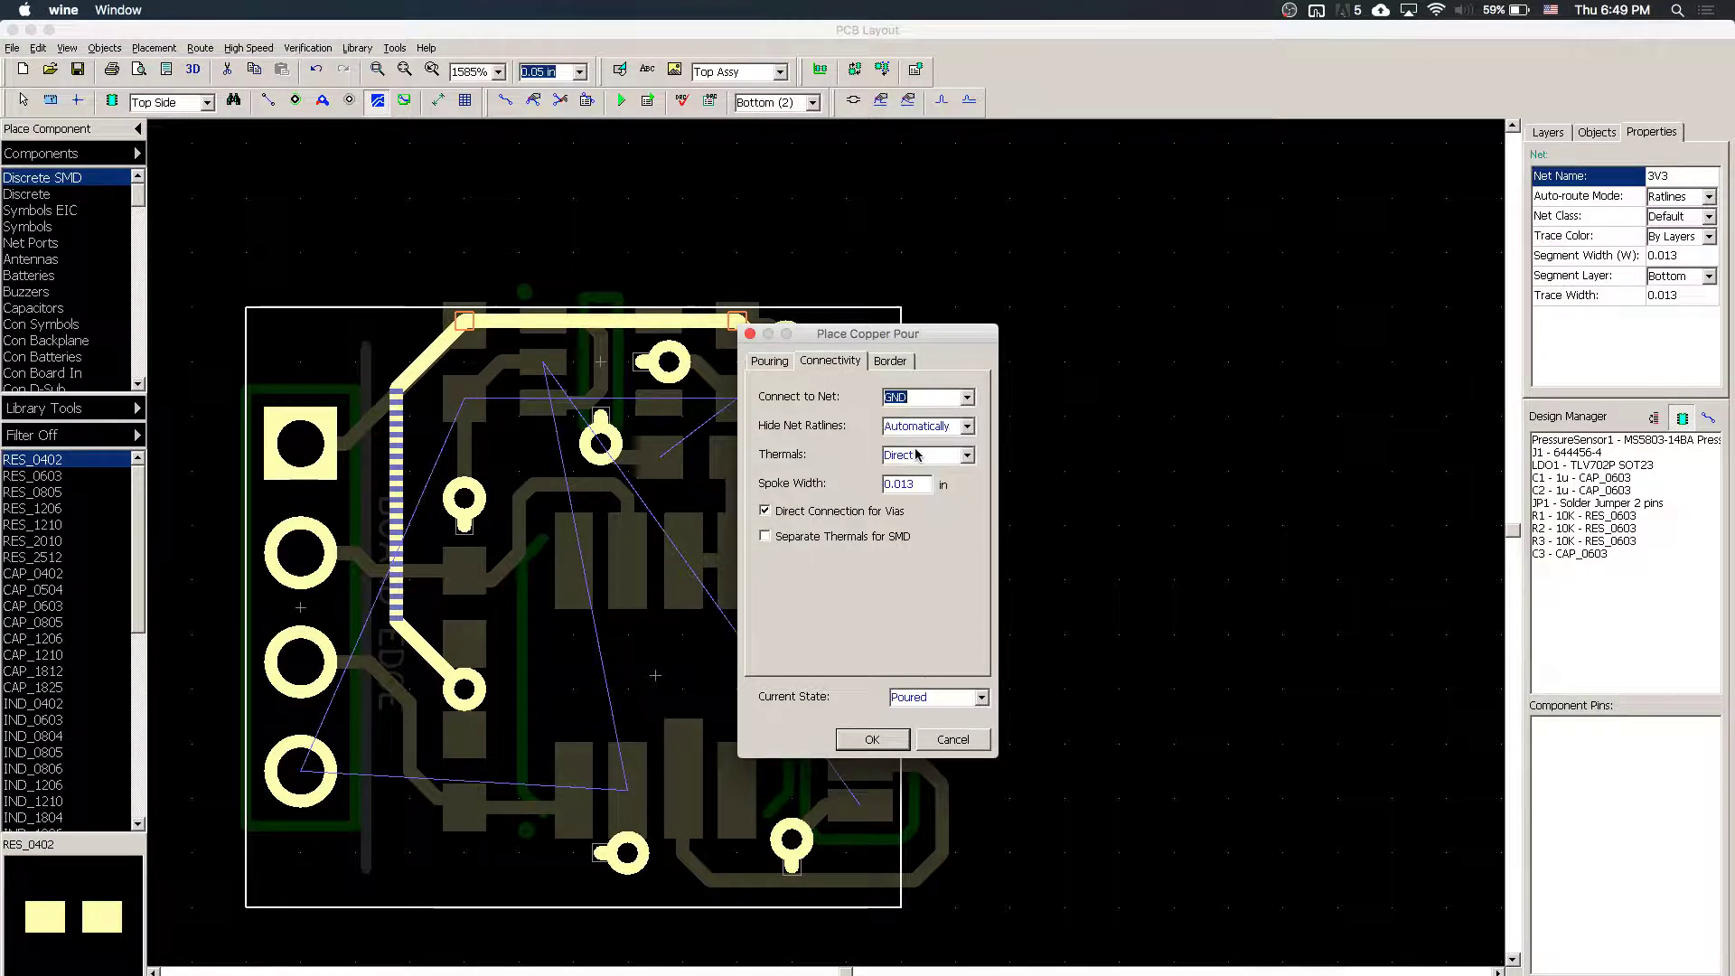
{"action": "left_click", "coordinate": [872, 739]}
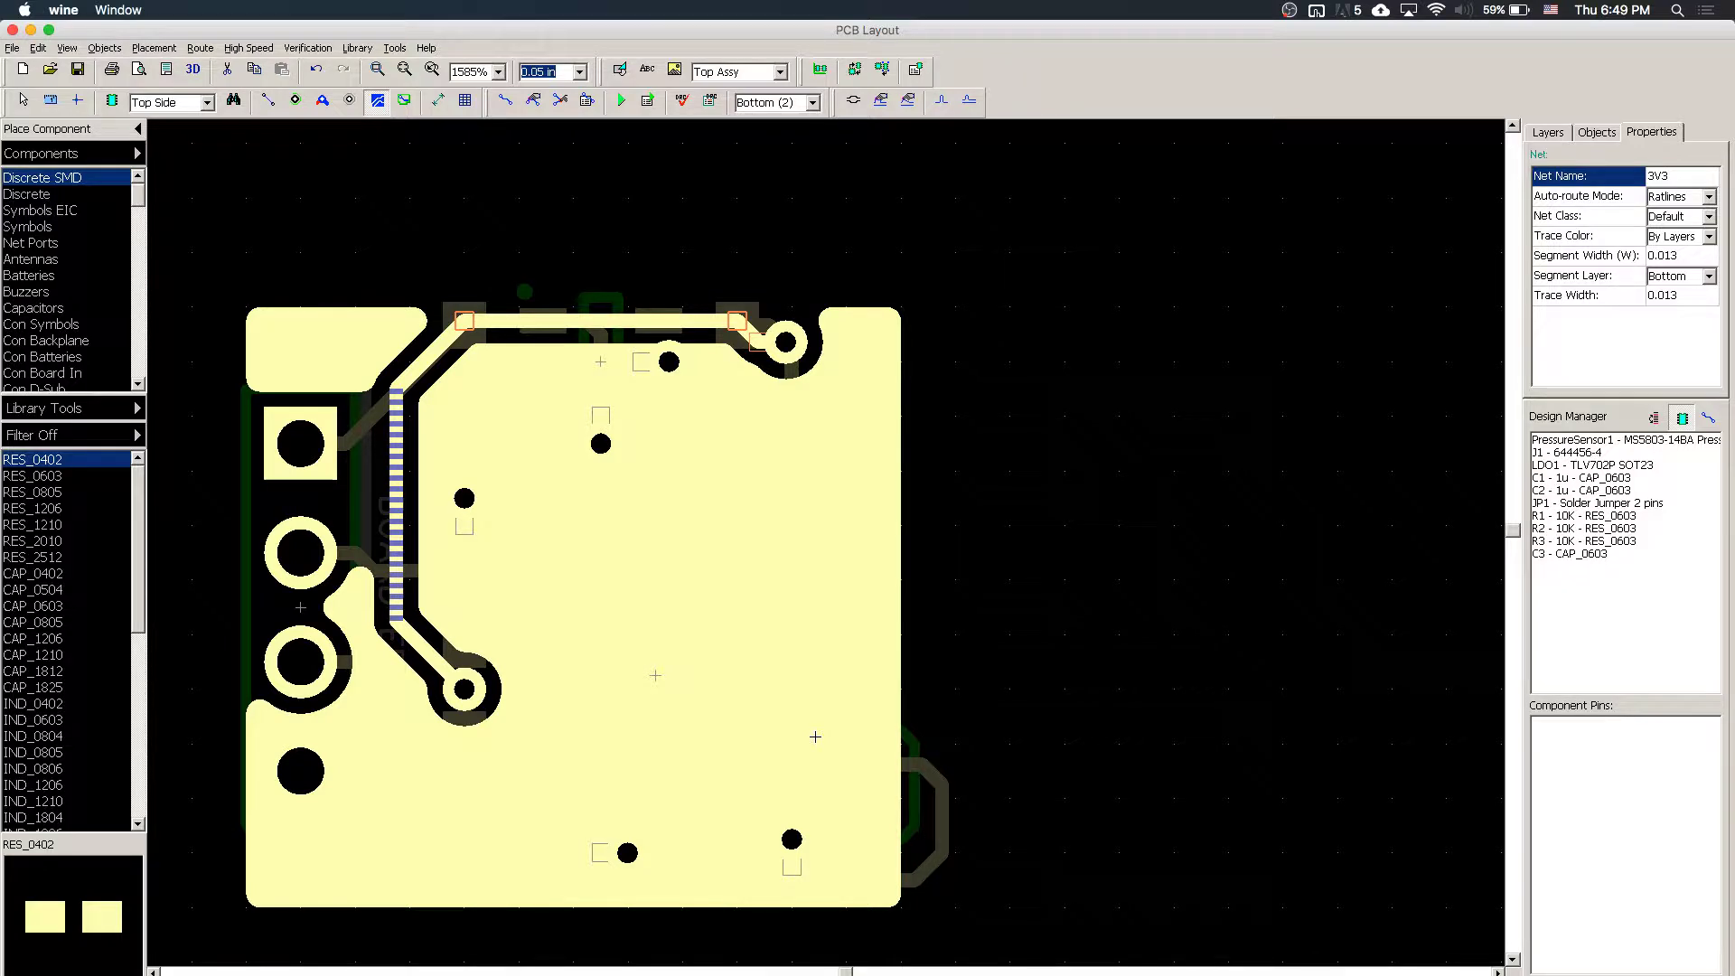
- Draw a four-cornered board outline around the layout on a 0.025 in grid with the top layer active, and level its lower edge
{"action": "key", "text": "t"}
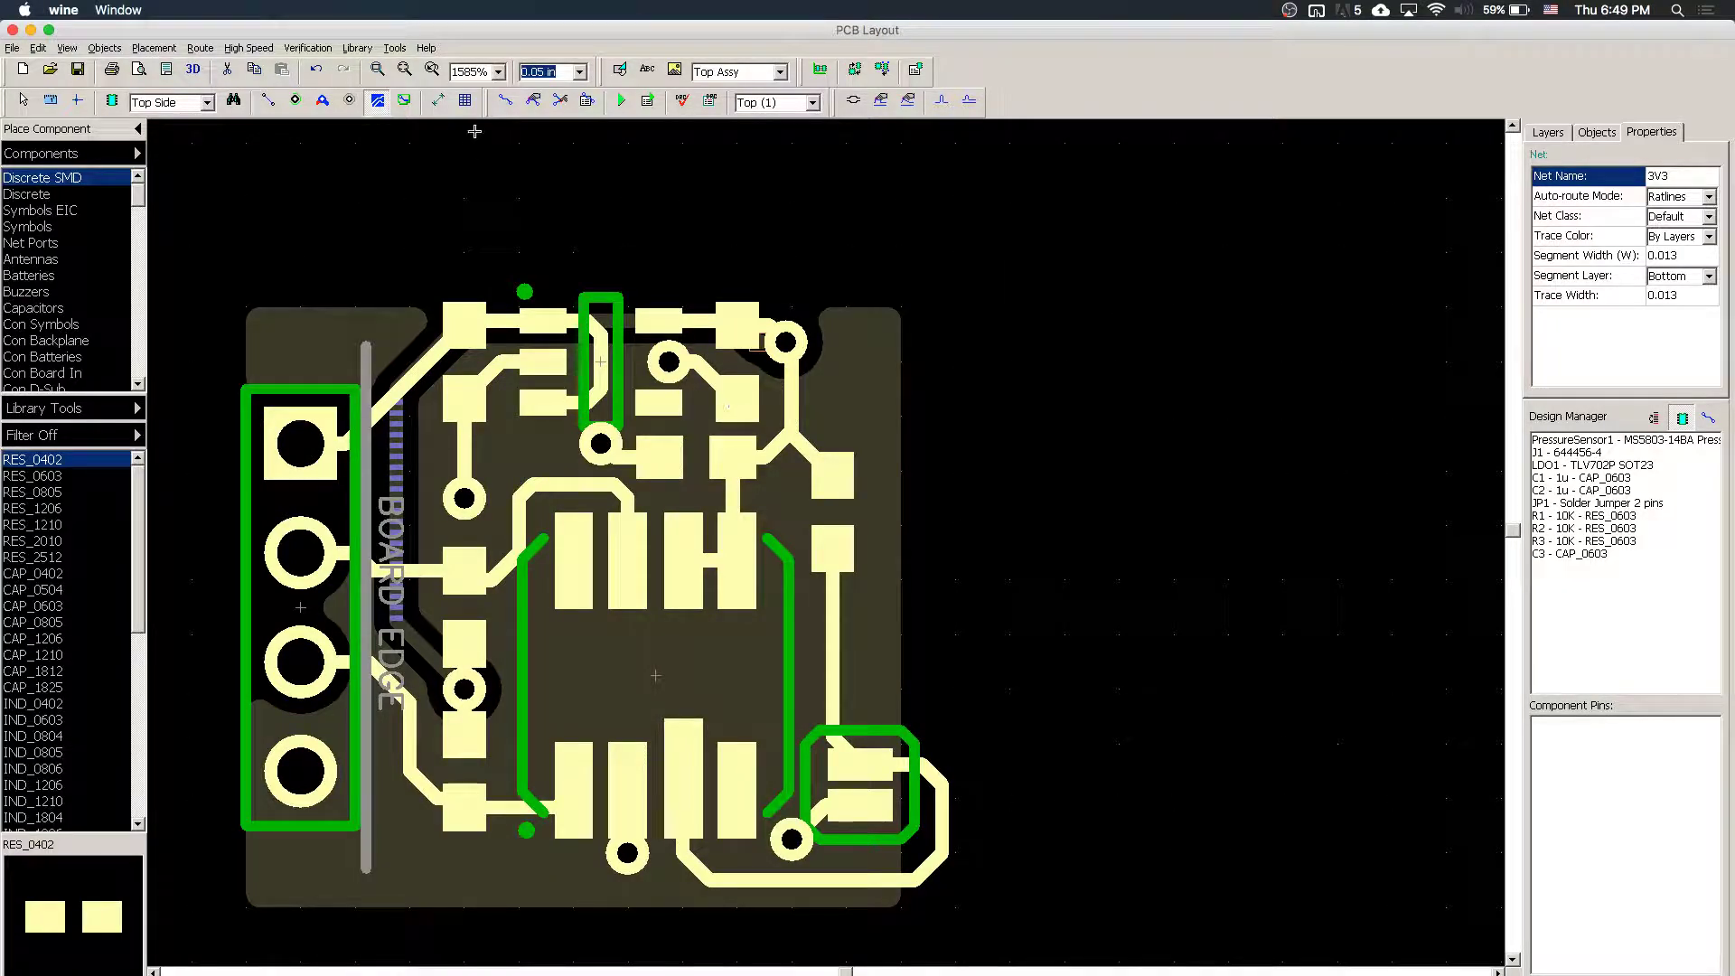
{"action": "left_click", "coordinate": [580, 72]}
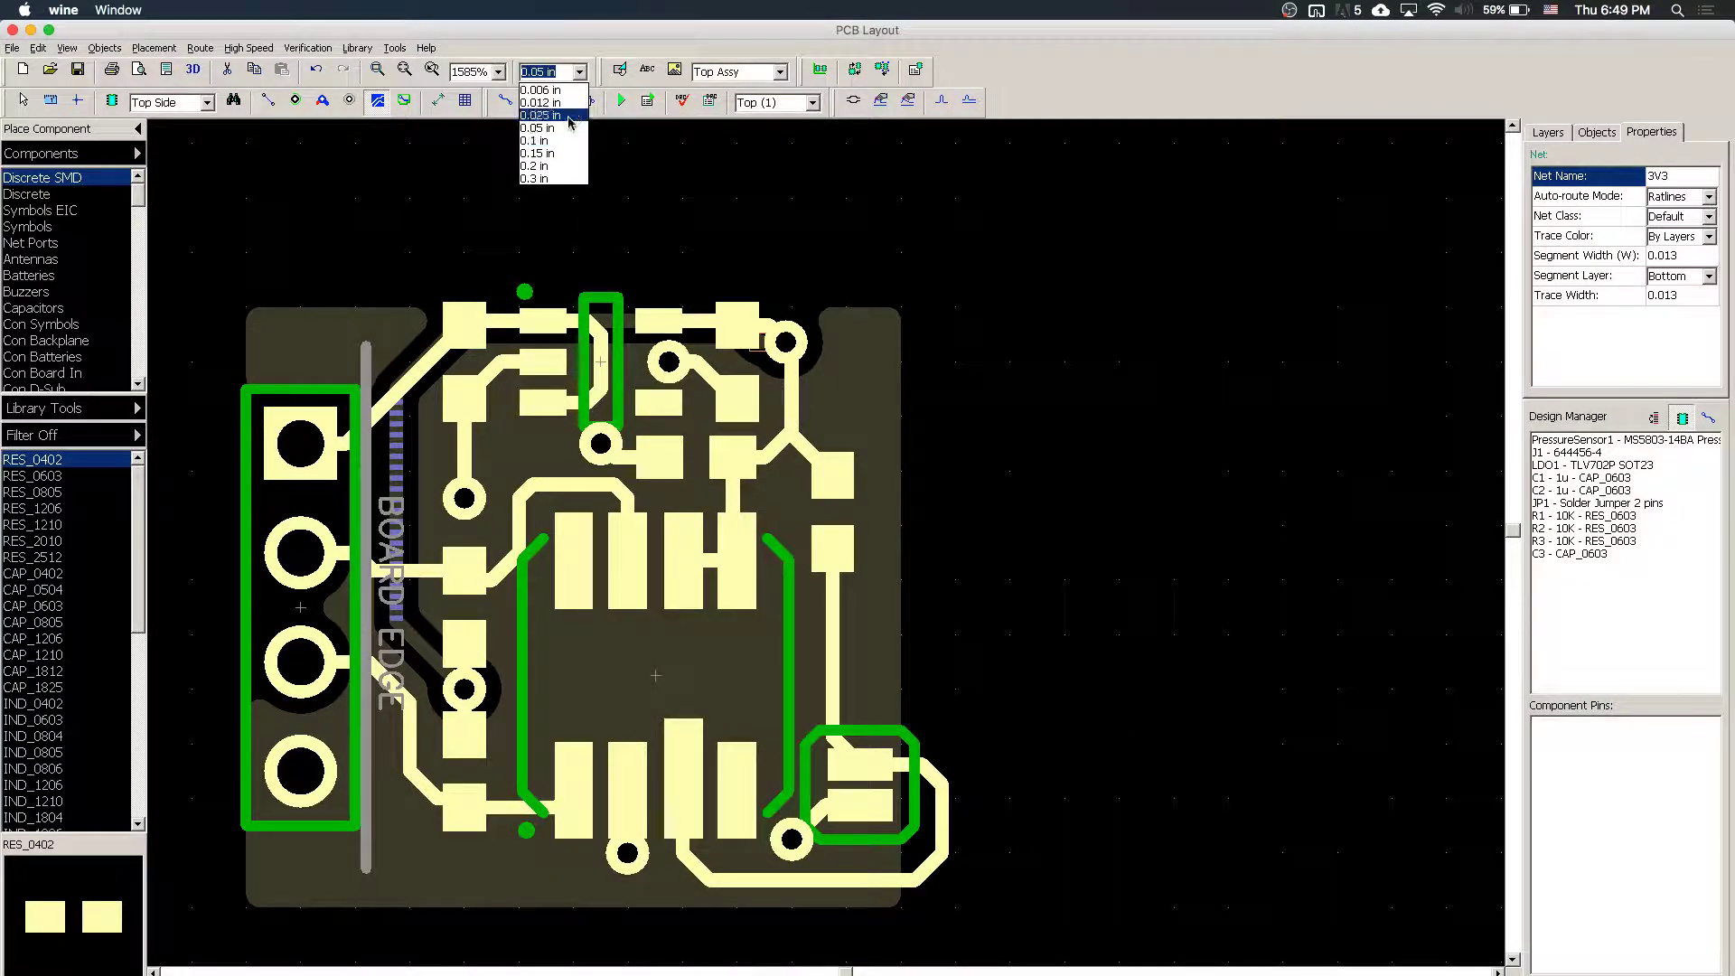
{"action": "left_click", "coordinate": [569, 116]}
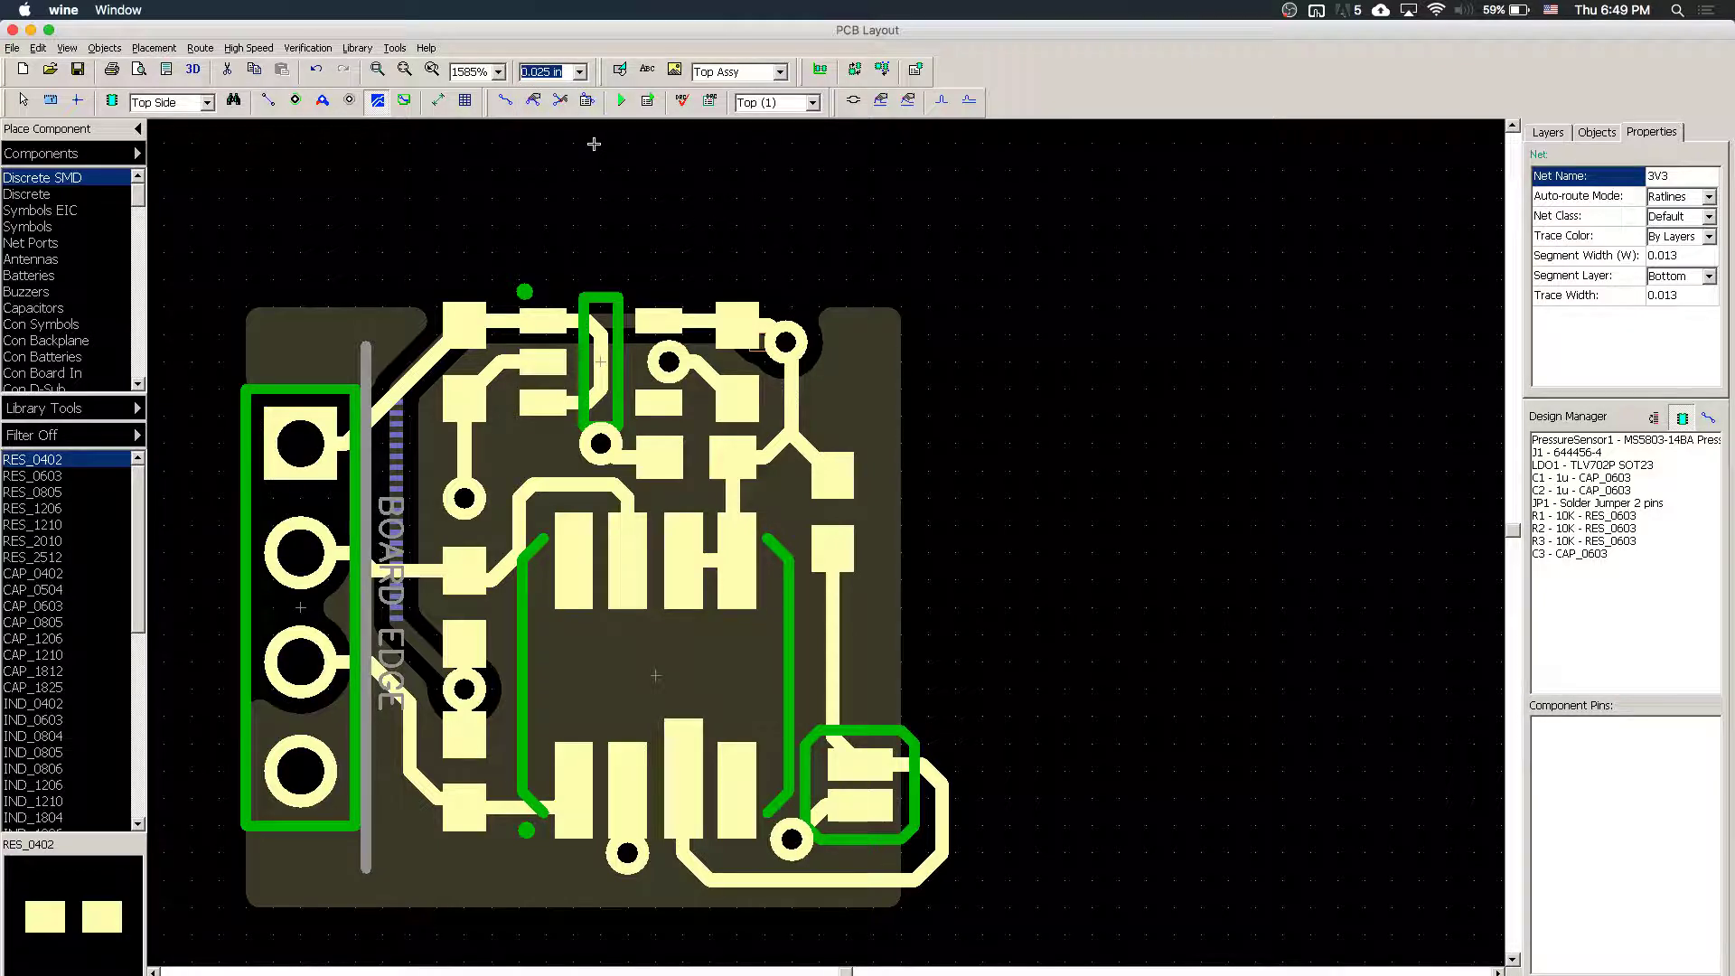
{"action": "left_click", "coordinate": [404, 103]}
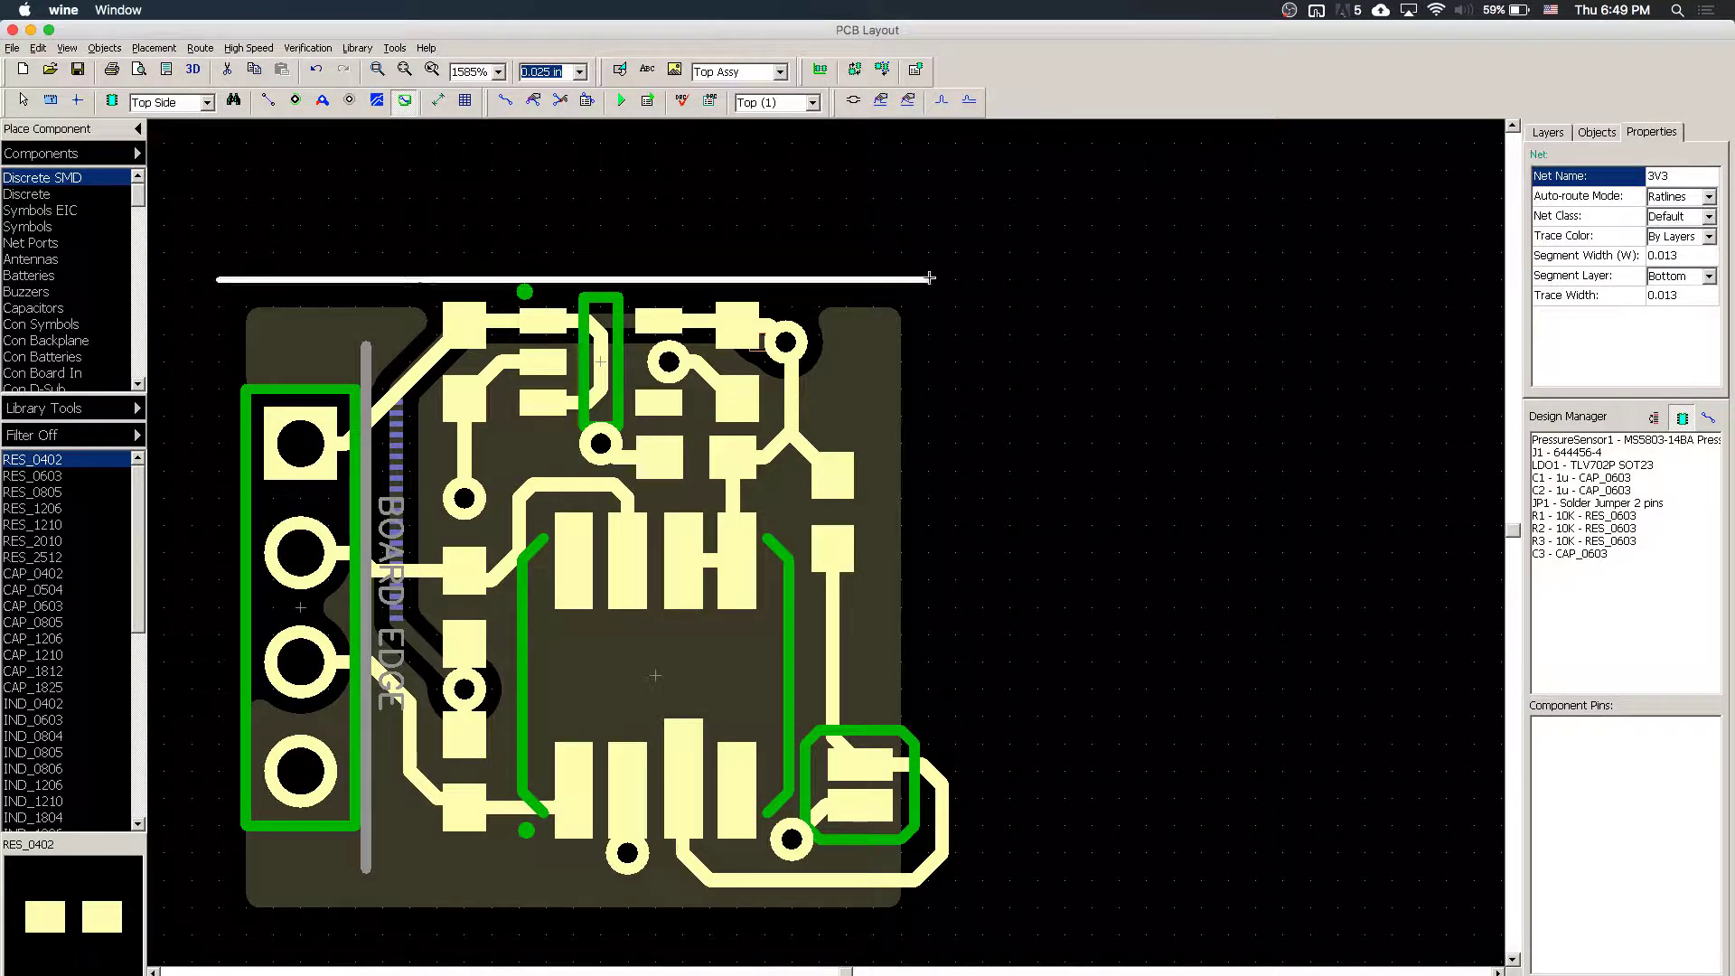
{"action": "left_click", "coordinate": [984, 280]}
{"action": "left_click", "coordinate": [984, 908]}
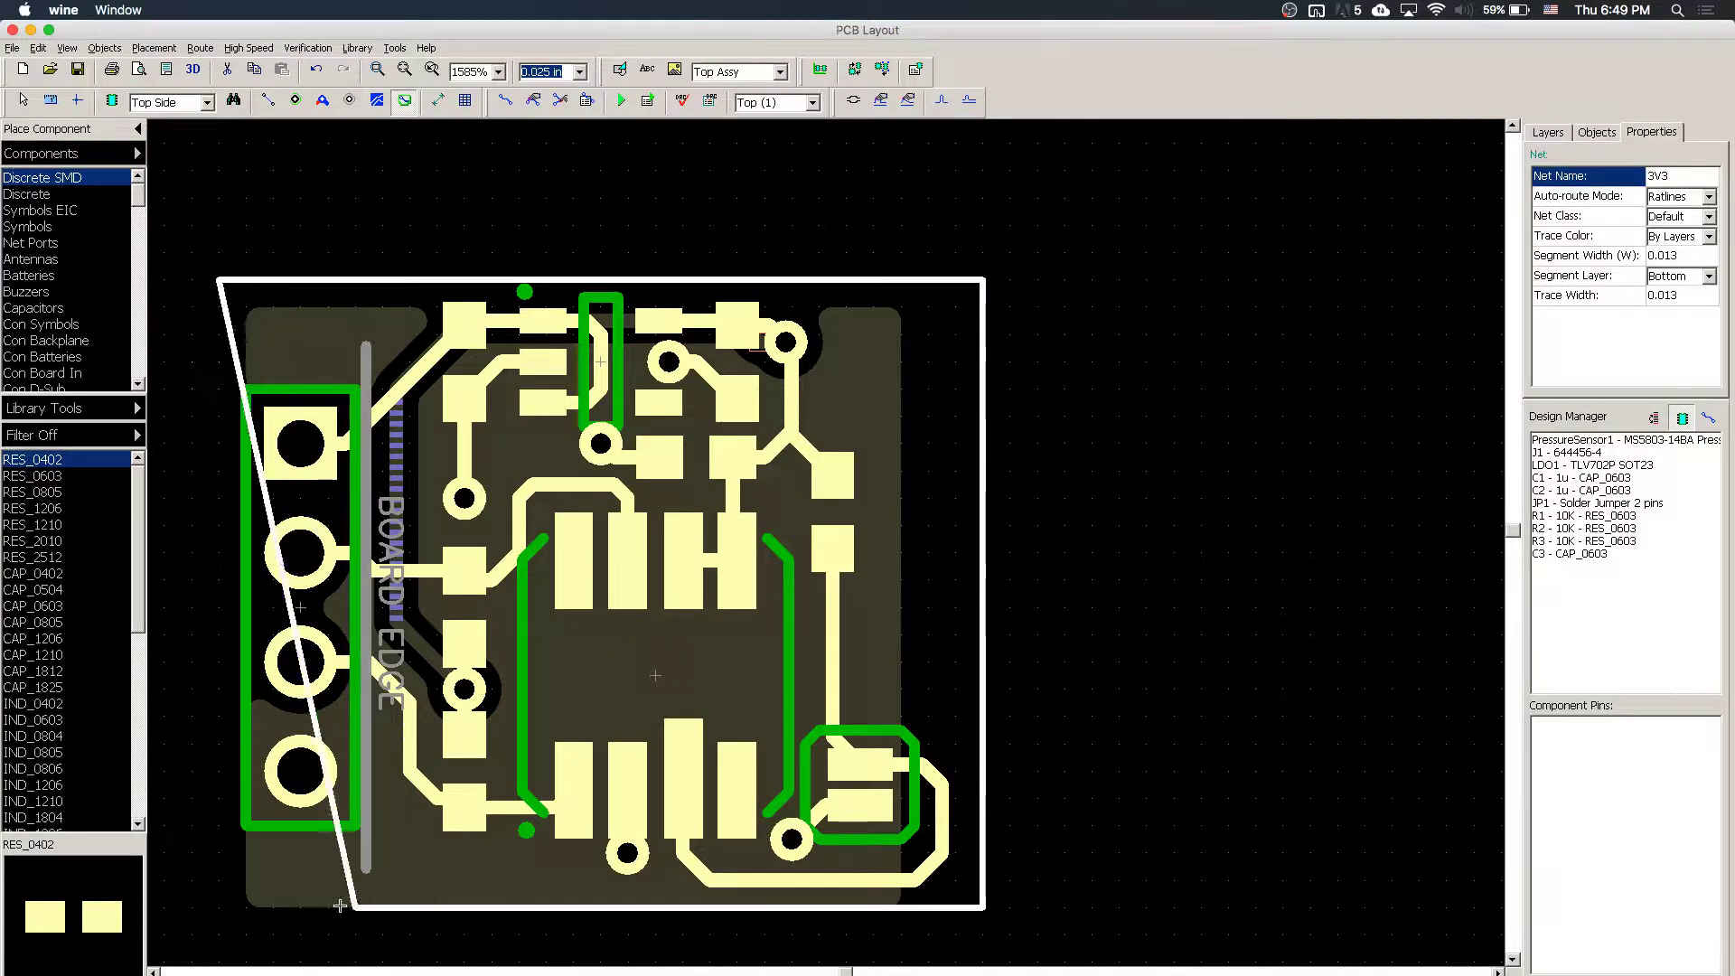
{"action": "left_click", "coordinate": [217, 928]}
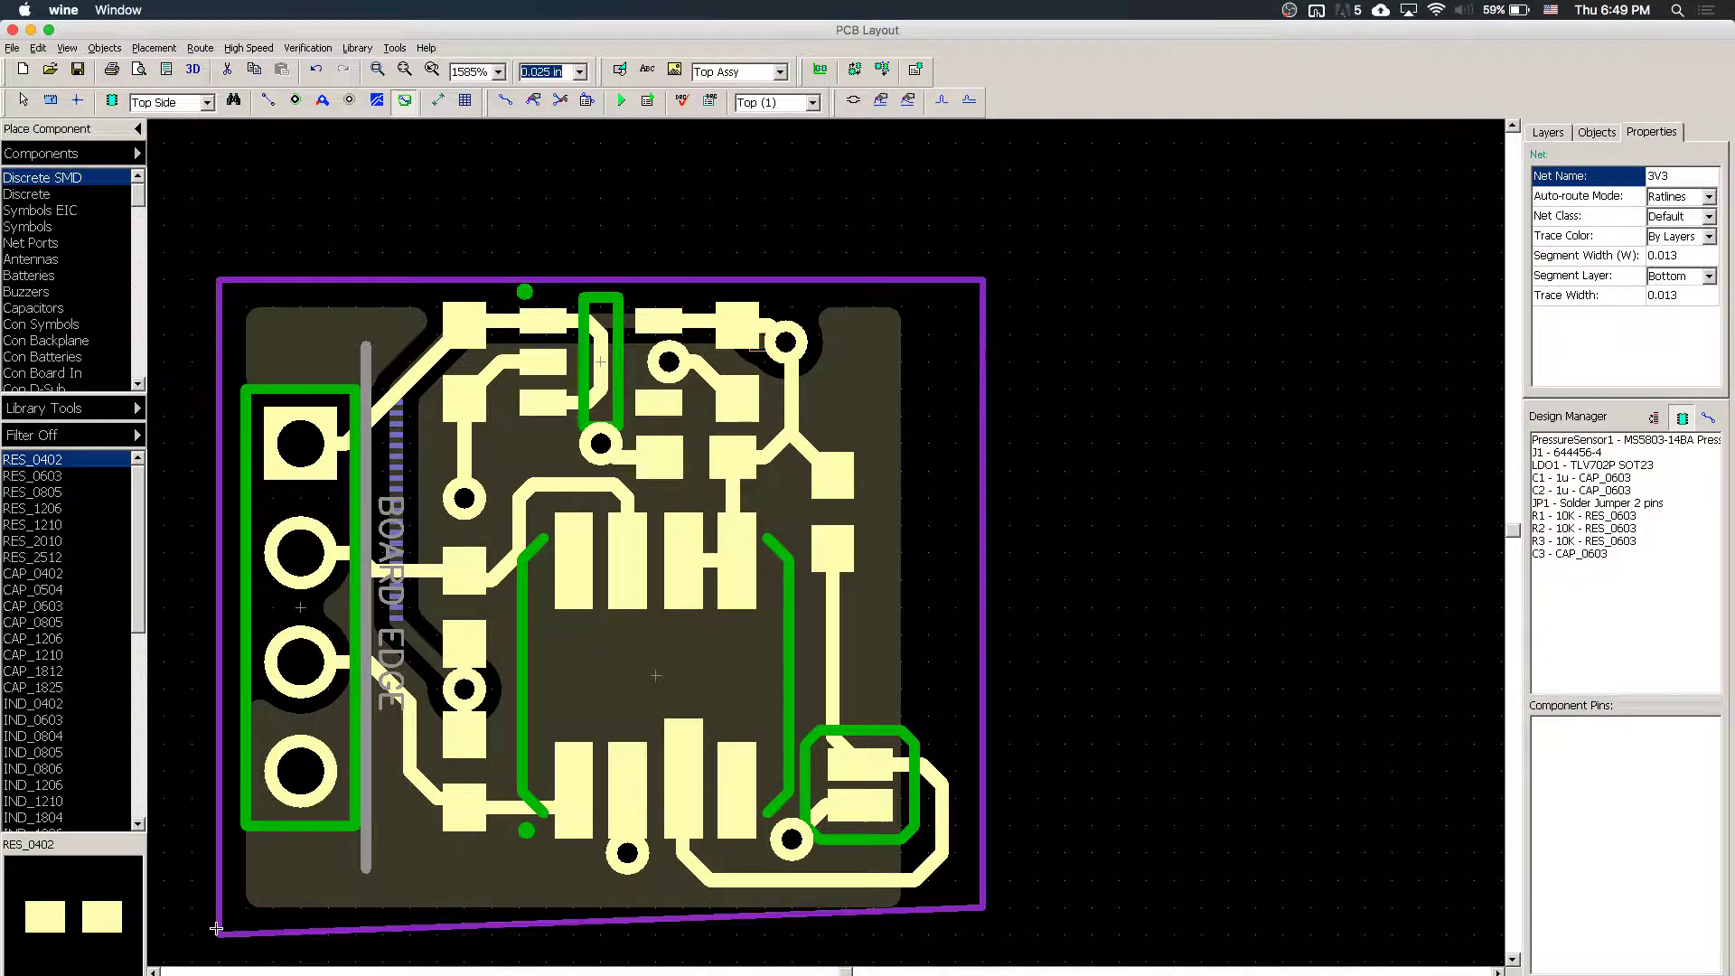
{"action": "key", "text": "Escape"}
{"action": "key", "text": "Escape"}
{"action": "left_click", "coordinate": [984, 908]}
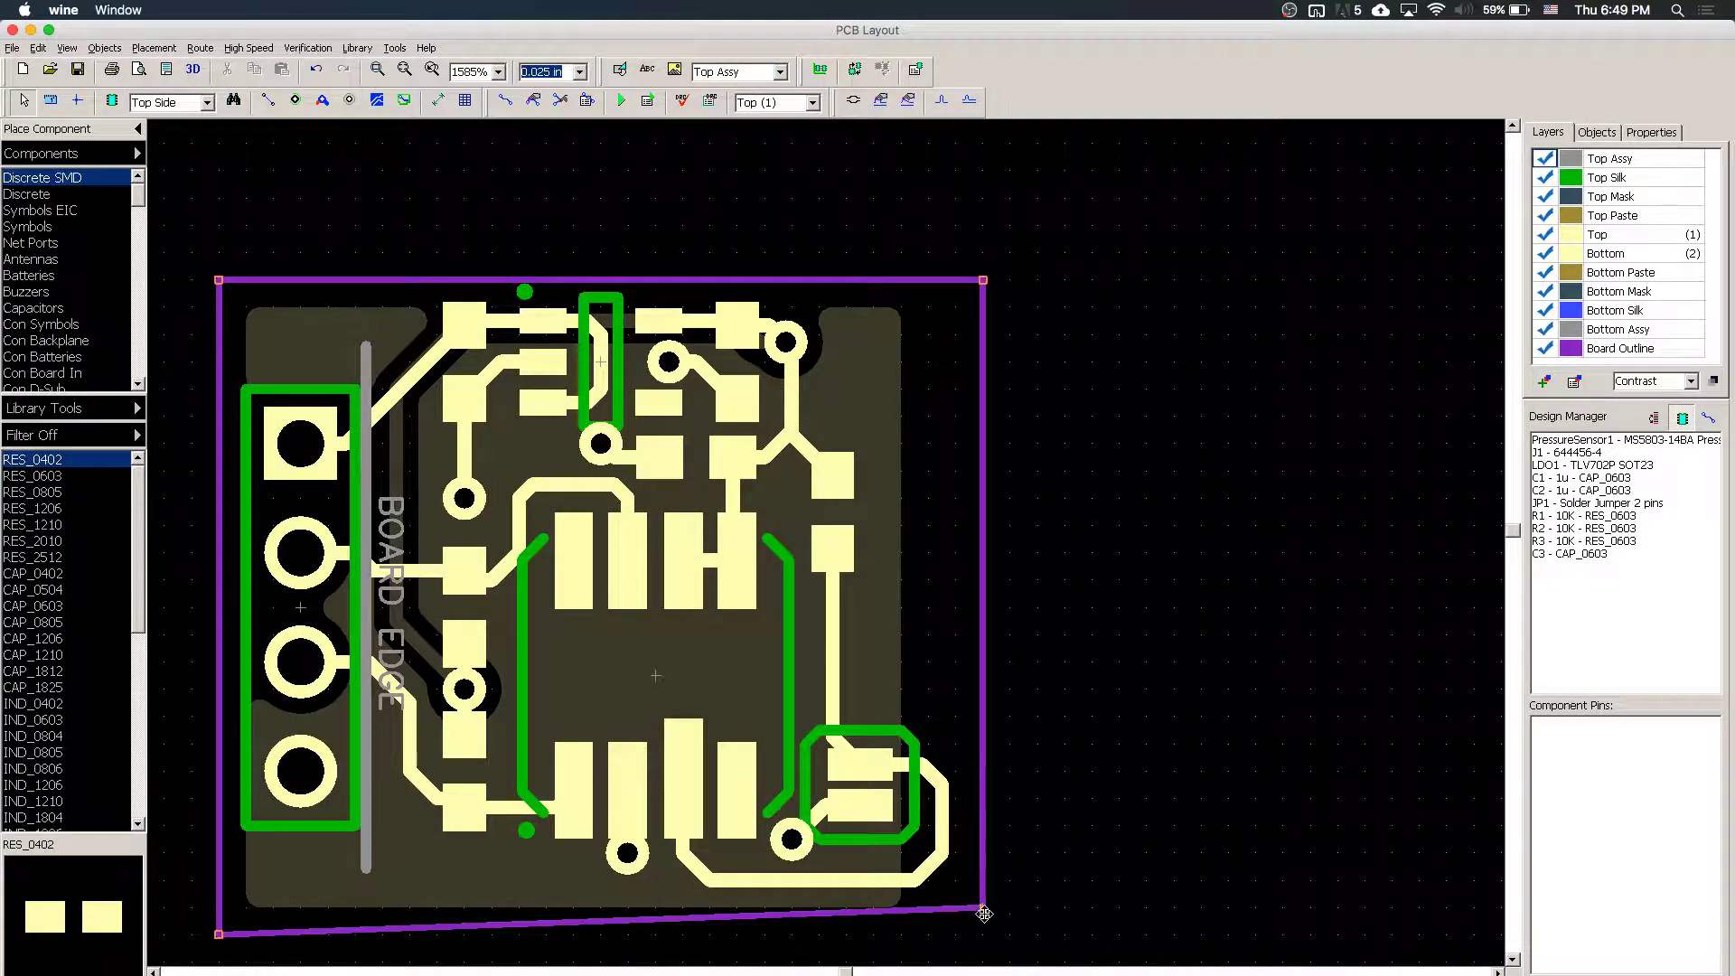
{"action": "left_click_drag", "start_coordinate": [984, 908], "coordinate": [984, 934]}
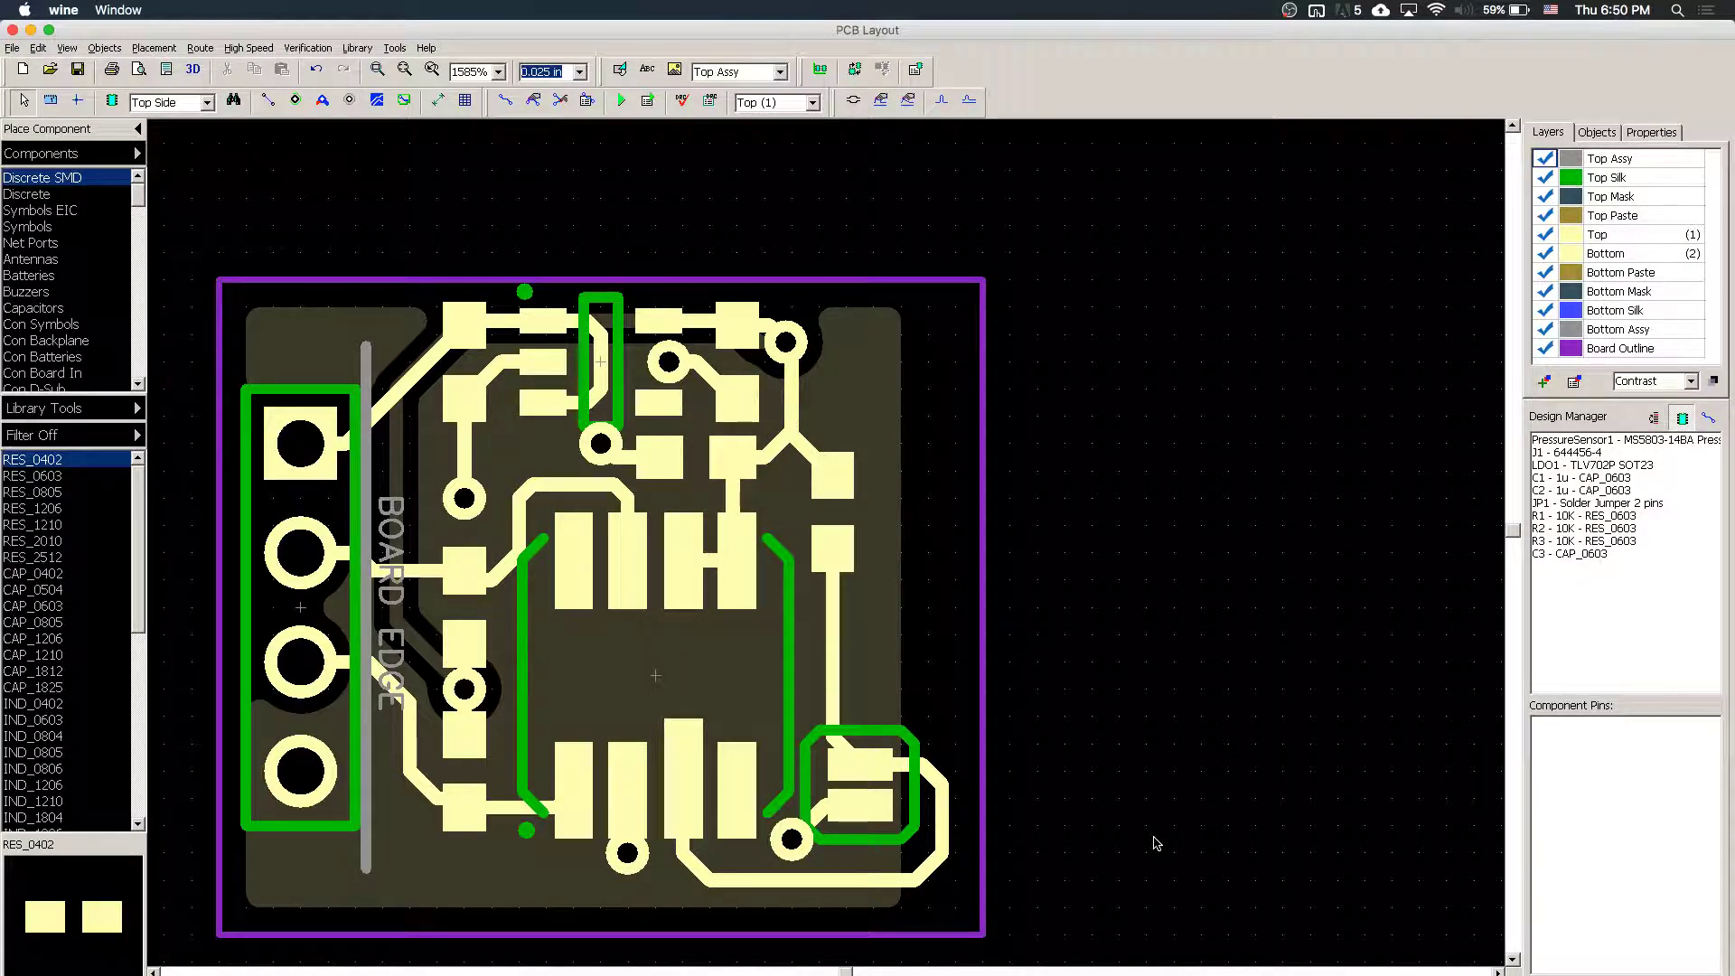
- Place the text "ADDR" on the Top Silk layer outside the board outline, beside the layout
{"action": "left_click", "coordinate": [648, 69]}
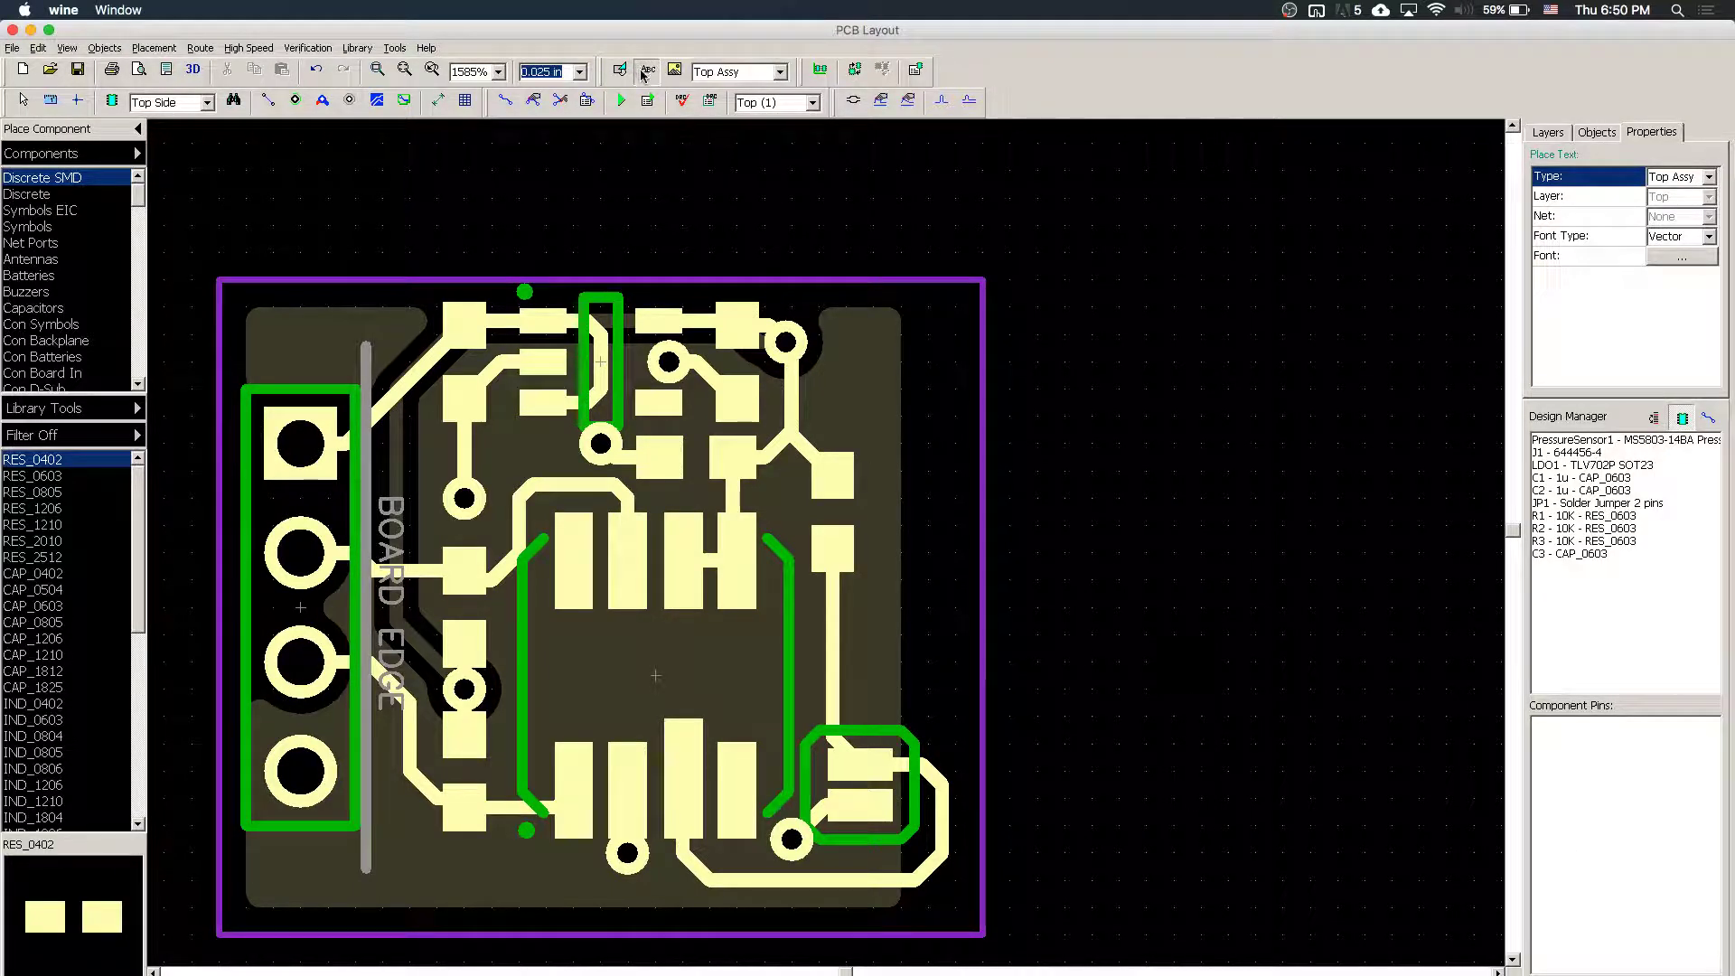
{"action": "left_click", "coordinate": [777, 72]}
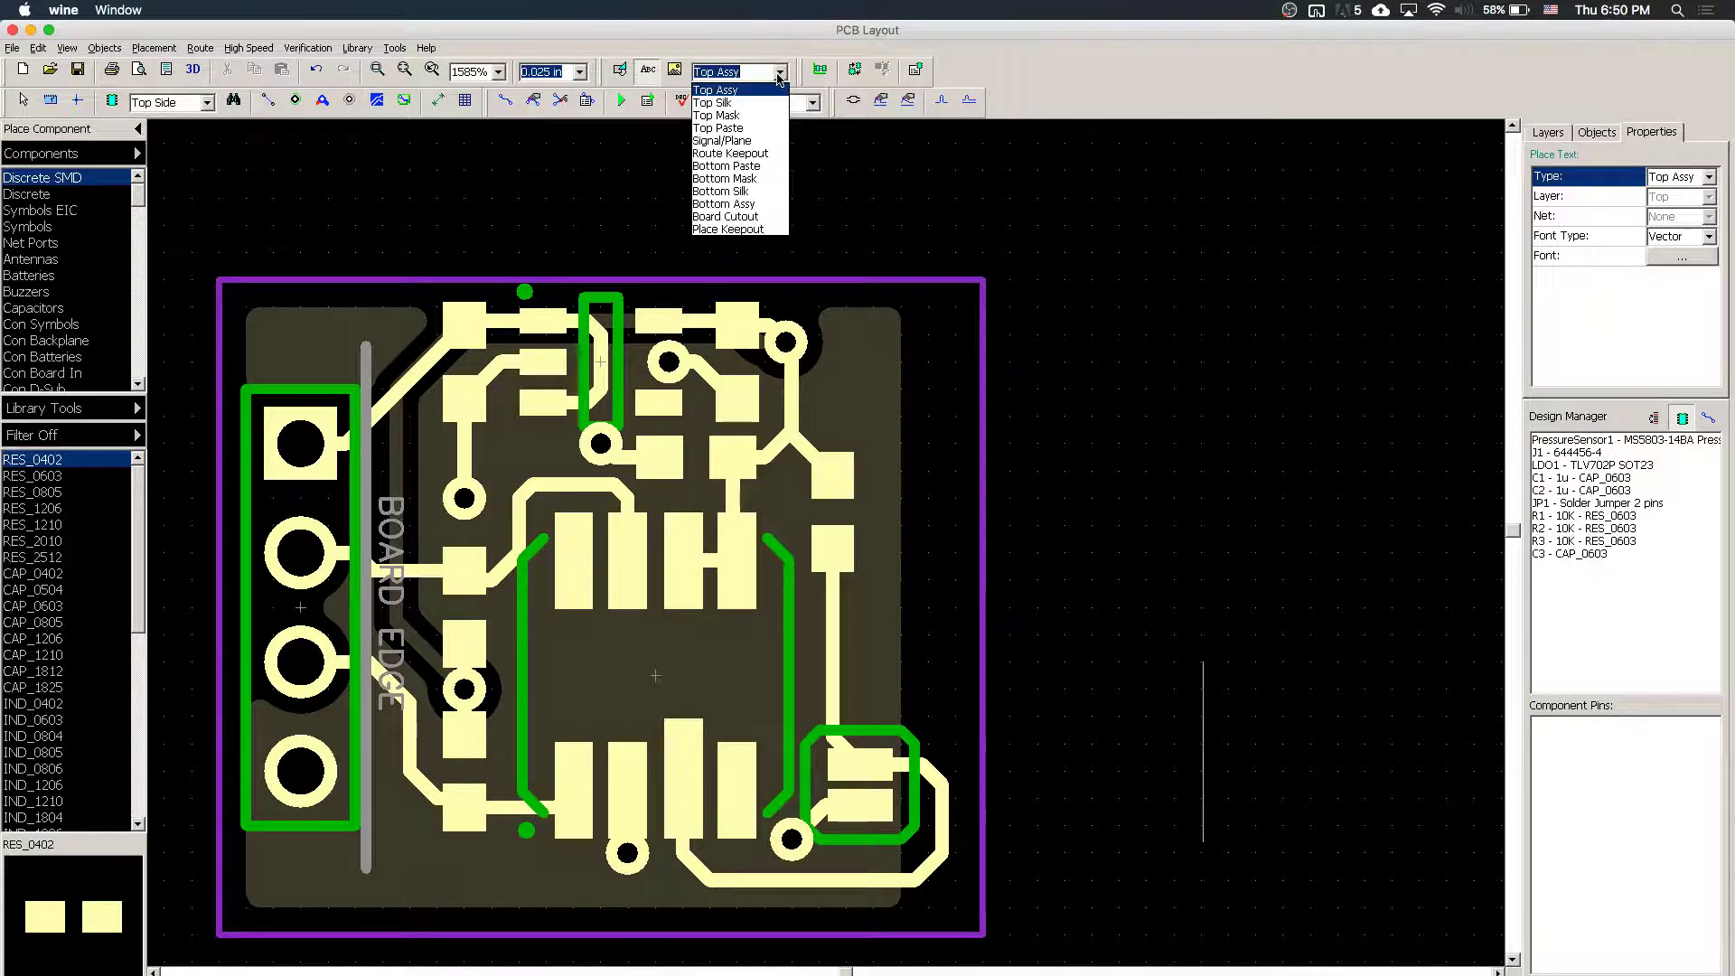
{"action": "left_click", "coordinate": [723, 102]}
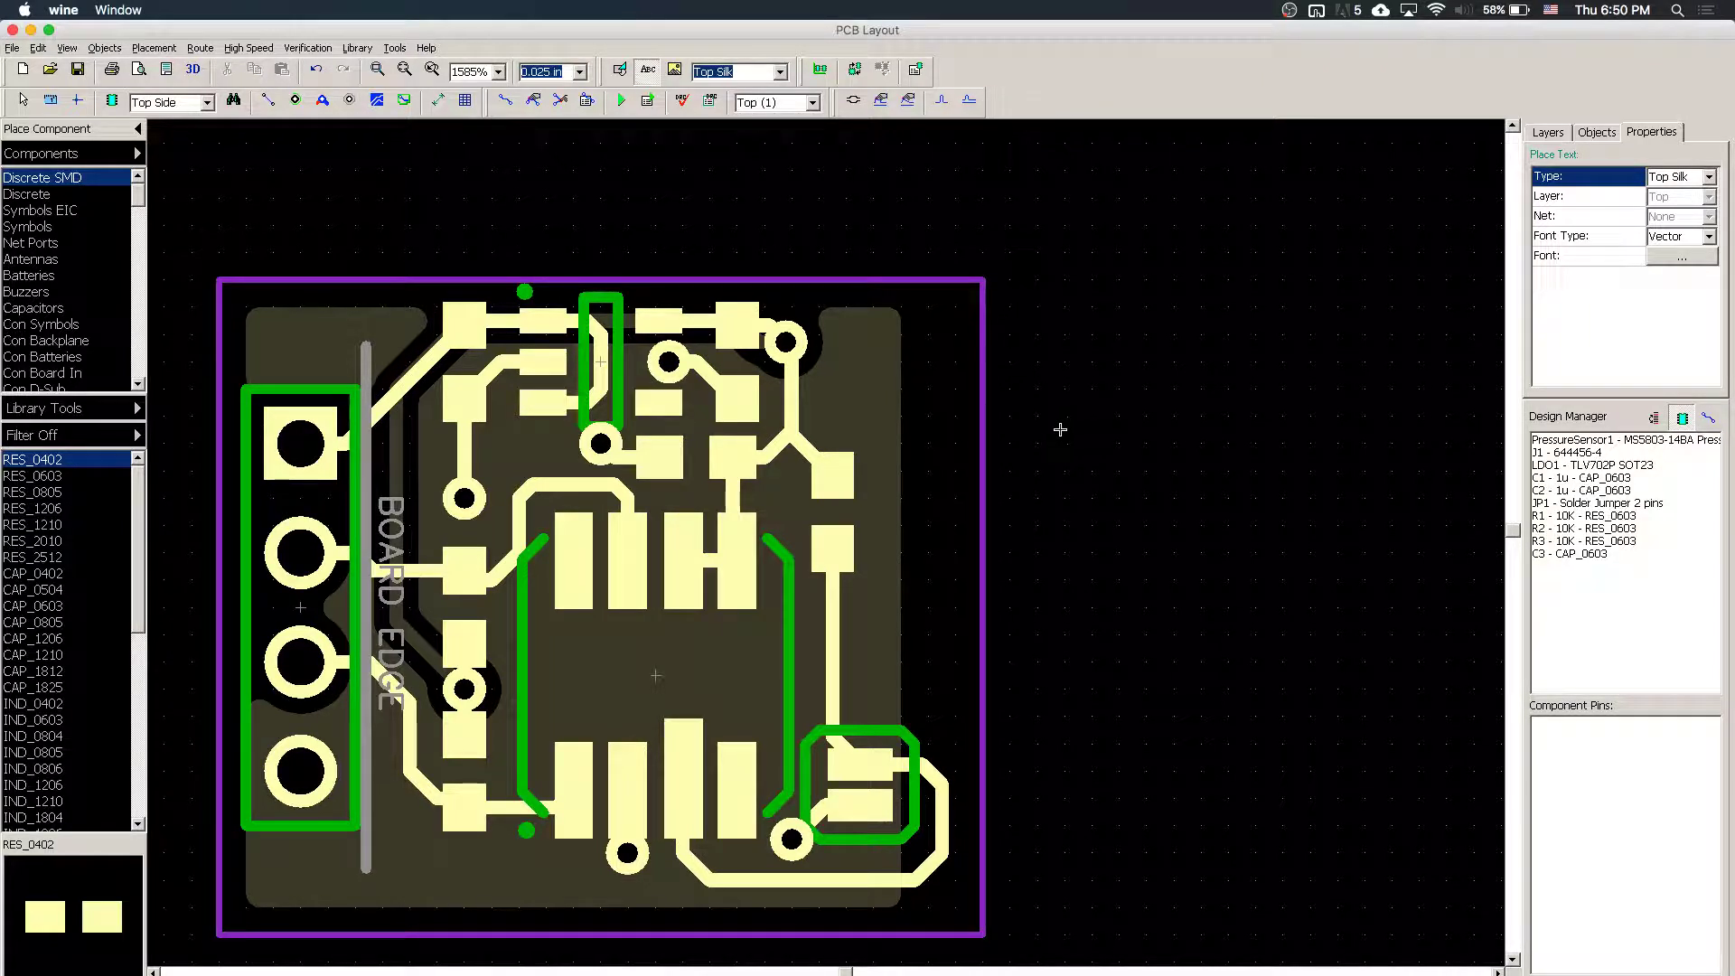
{"action": "left_click", "coordinate": [1222, 560]}
{"action": "type", "text": "ADR"}
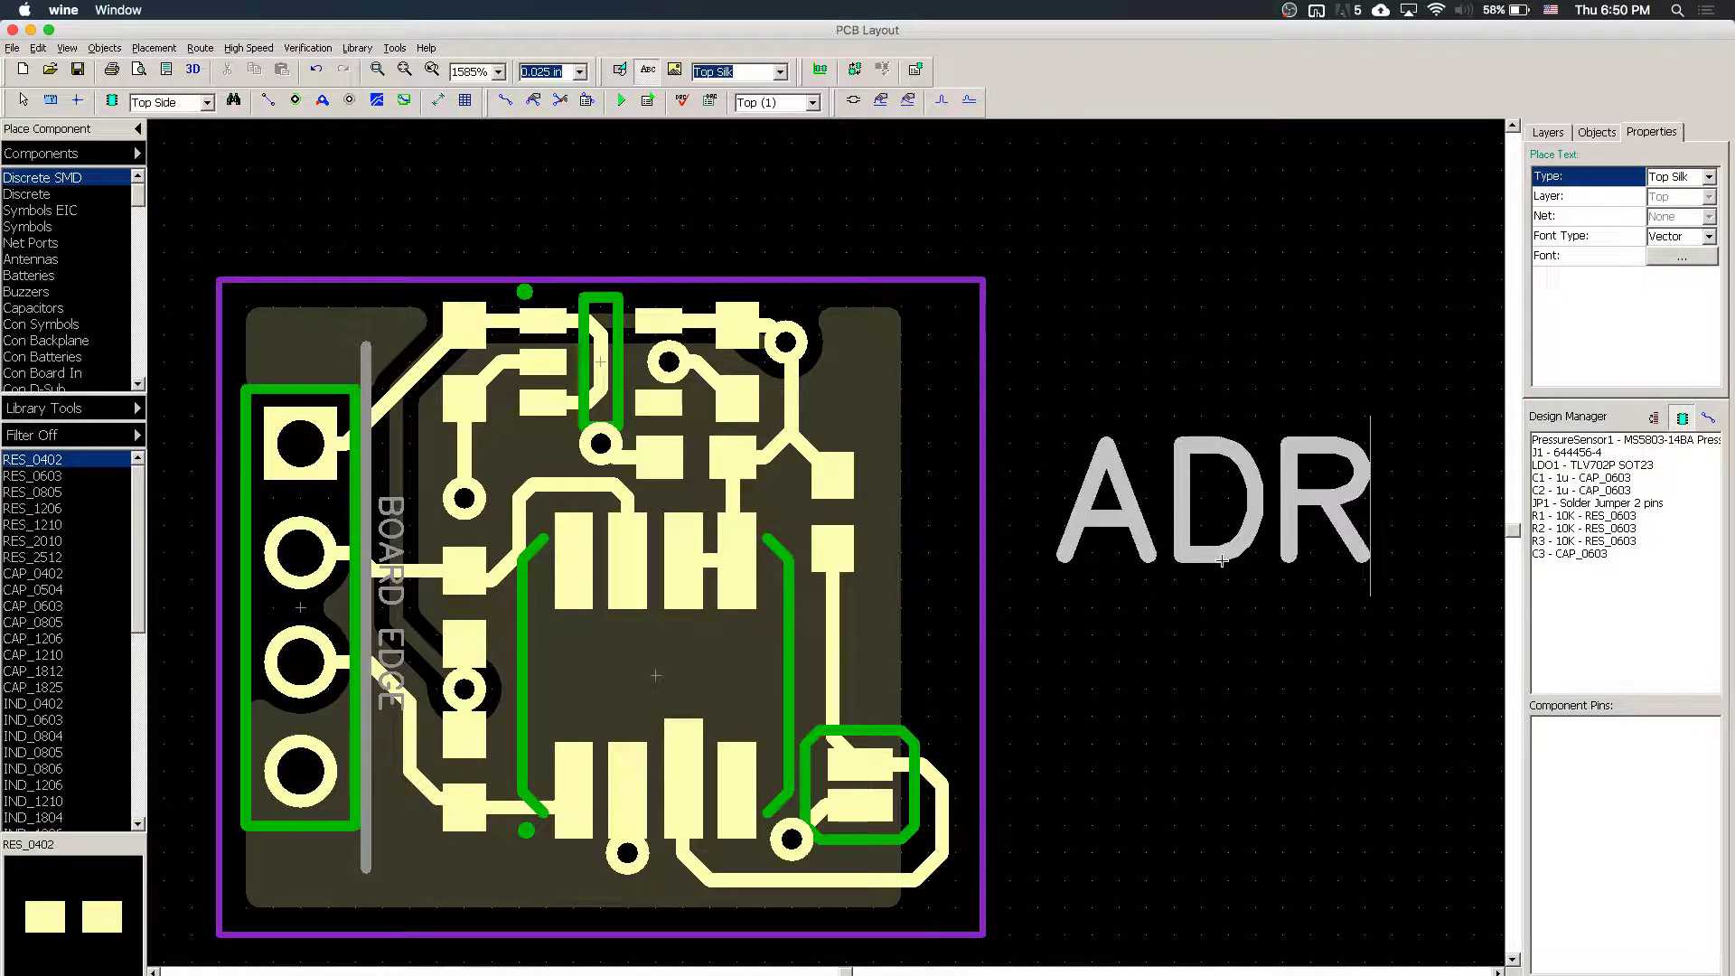
{"action": "key", "text": "BackSpace"}
{"action": "type", "text": "DR"}
{"action": "key", "text": "Return"}
- Move the ADDR text closer to the solder jumper's side of the board and rotate it to read vertically
{"action": "left_click", "coordinate": [1247, 516]}
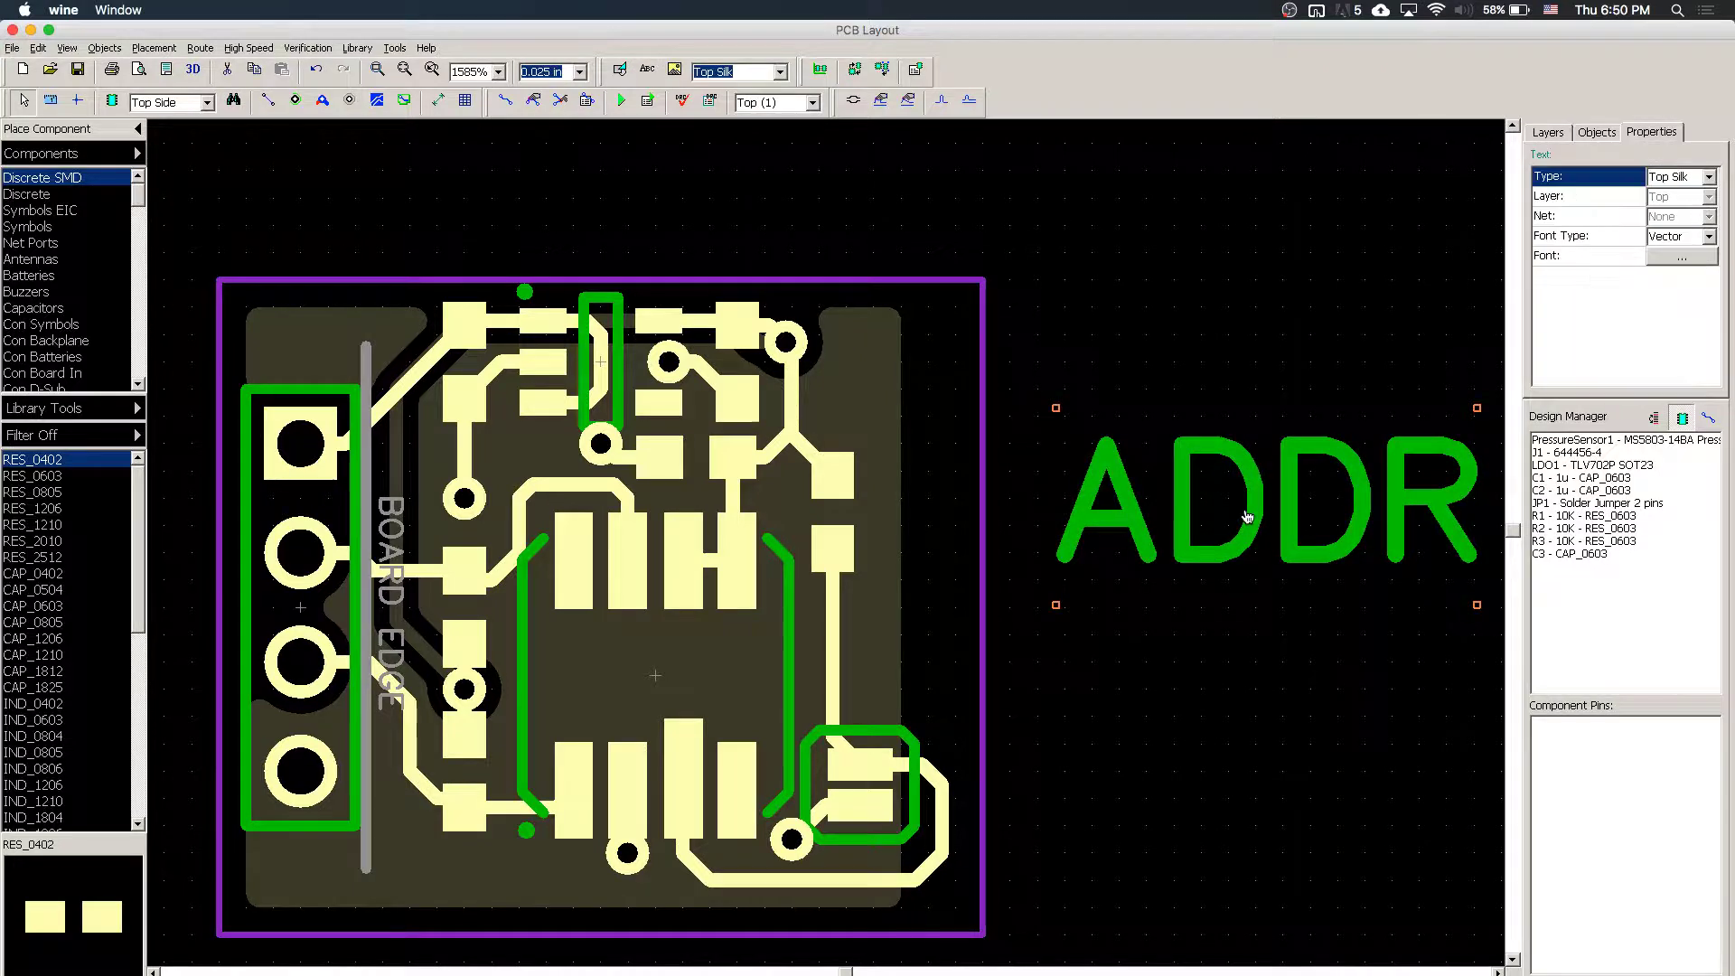
{"action": "left_click_drag", "start_coordinate": [1247, 517], "coordinate": [1130, 676]}
{"action": "key", "text": "r"}
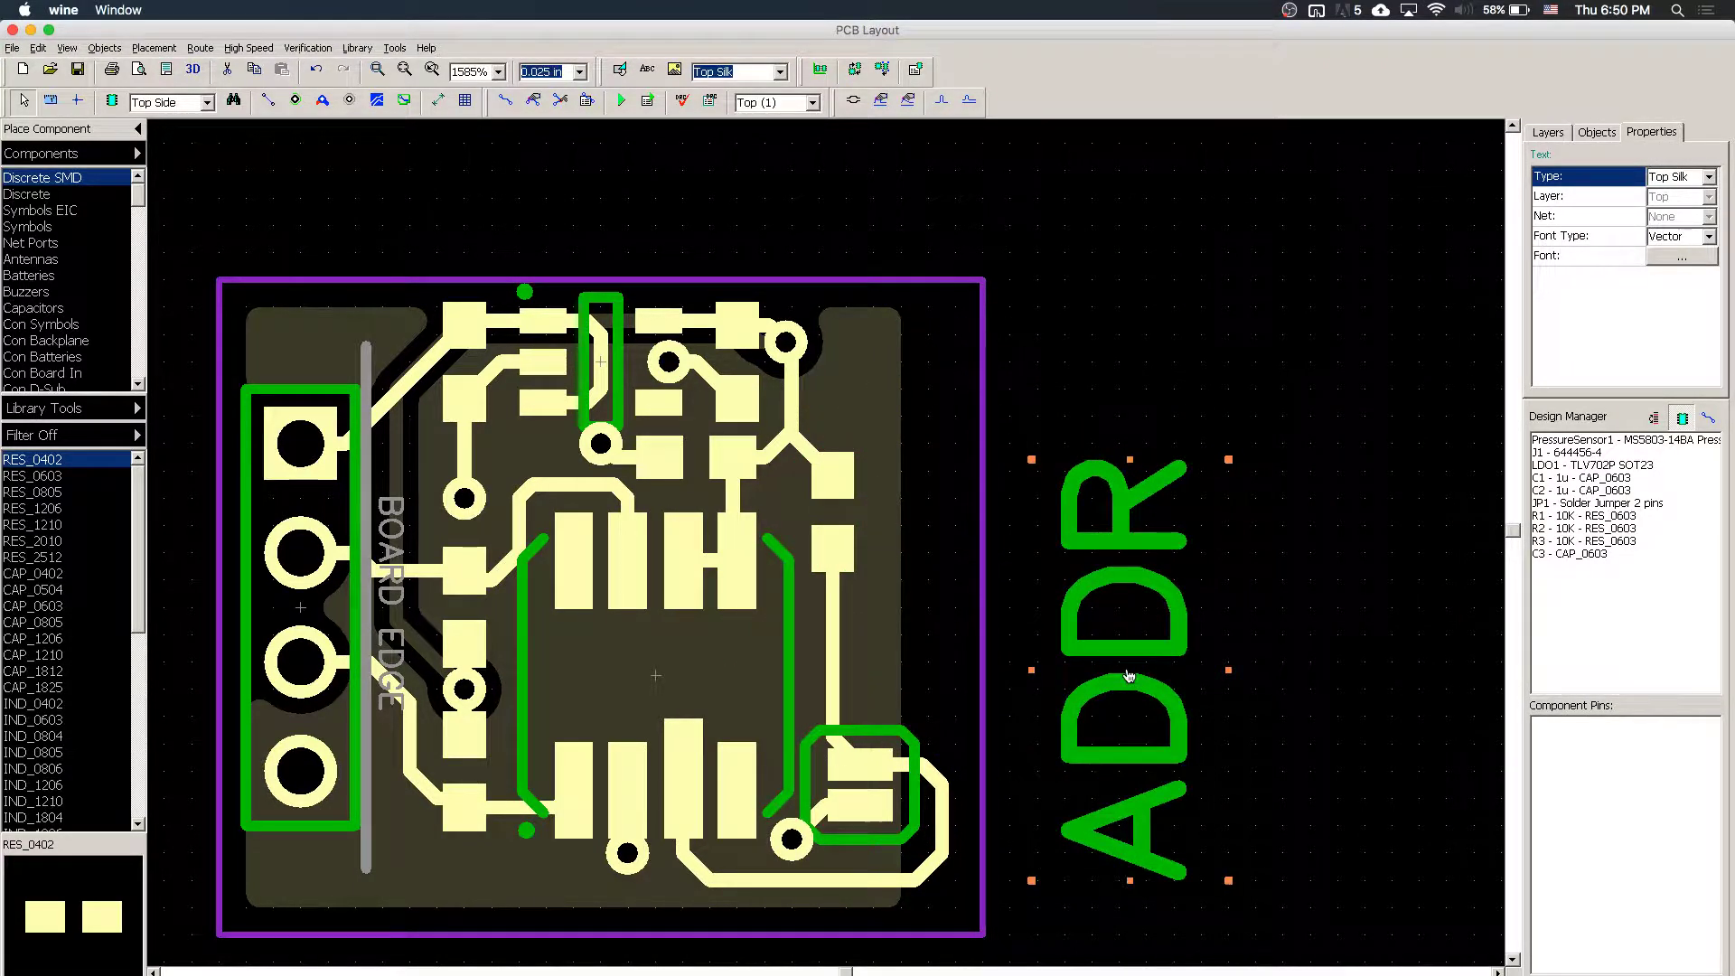
{"action": "right_click", "coordinate": [1129, 676]}
{"action": "left_click", "coordinate": [1184, 846]}
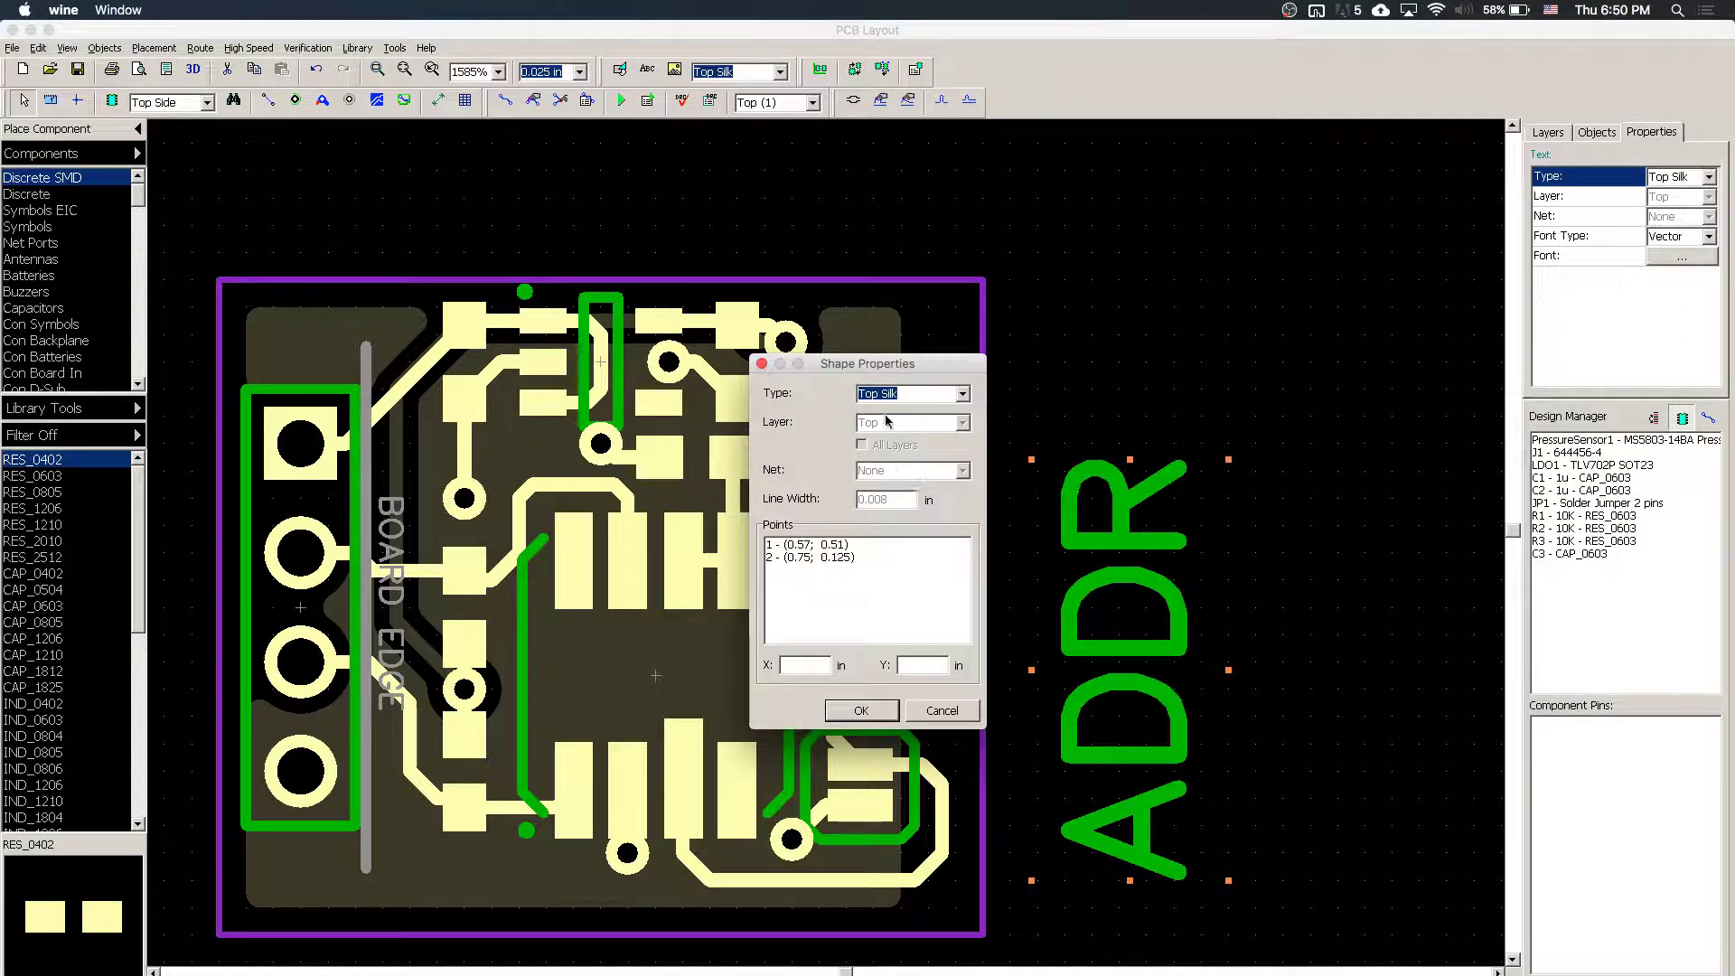
{"action": "key", "text": "Escape"}
- Set the ADDR text's font to size 4 with Bold line width and 80% text width
{"action": "right_click", "coordinate": [1104, 676]}
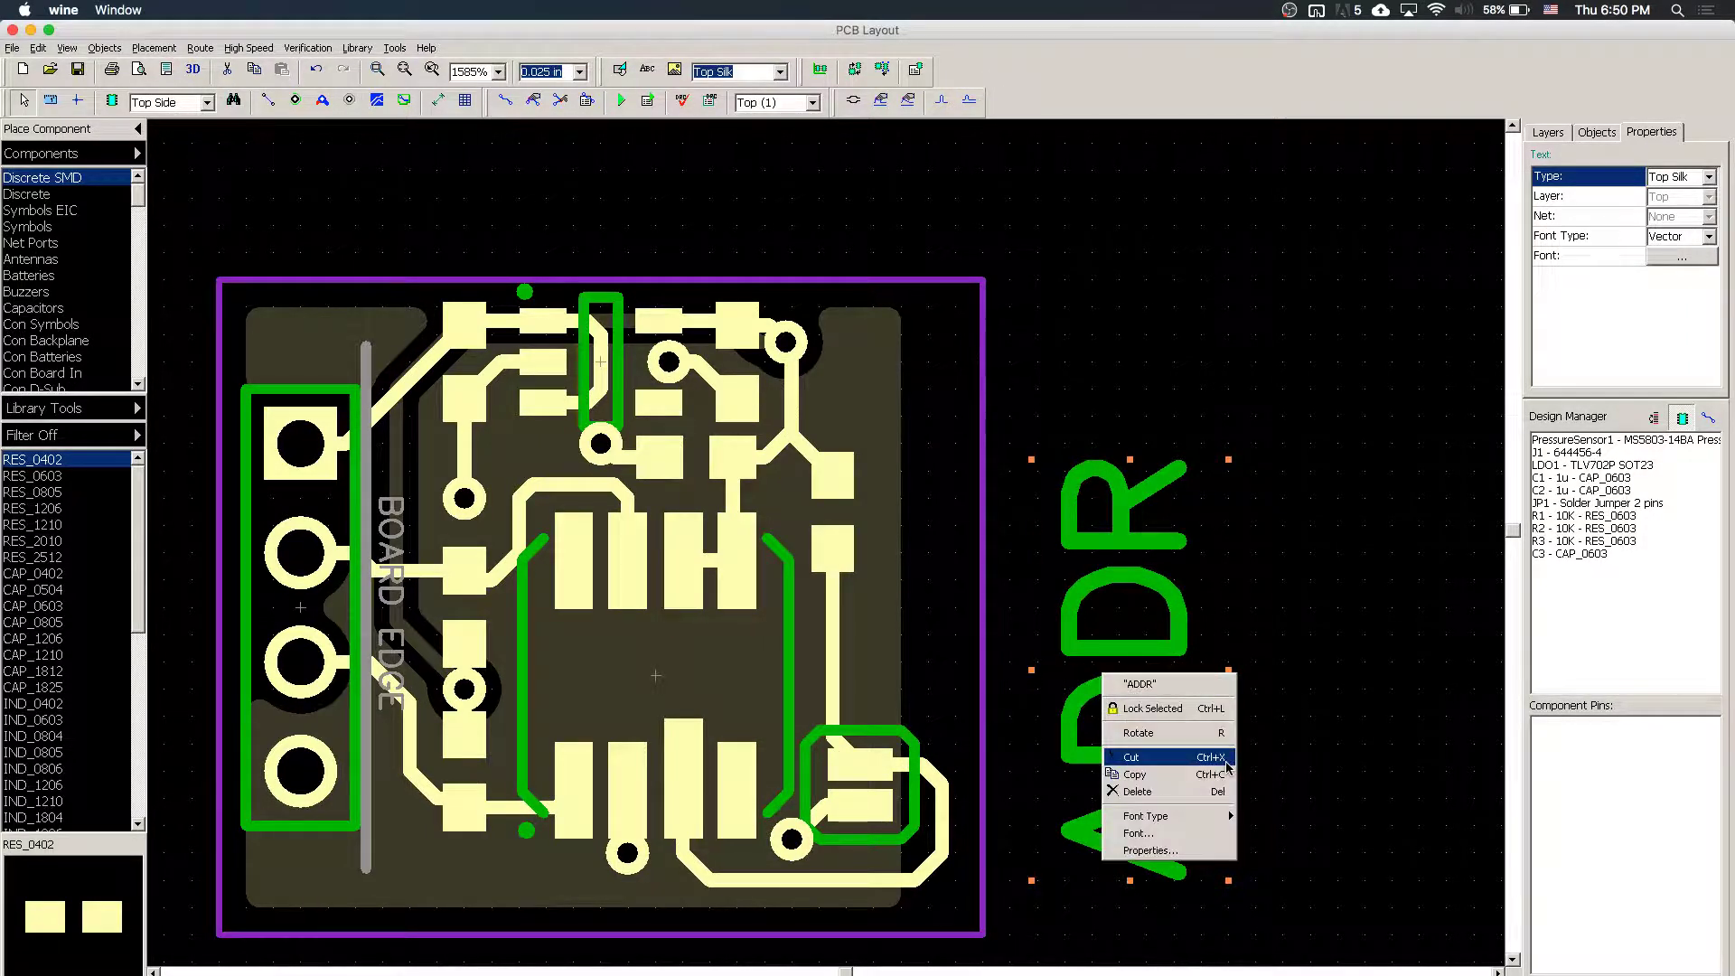
{"action": "left_click", "coordinate": [1175, 834]}
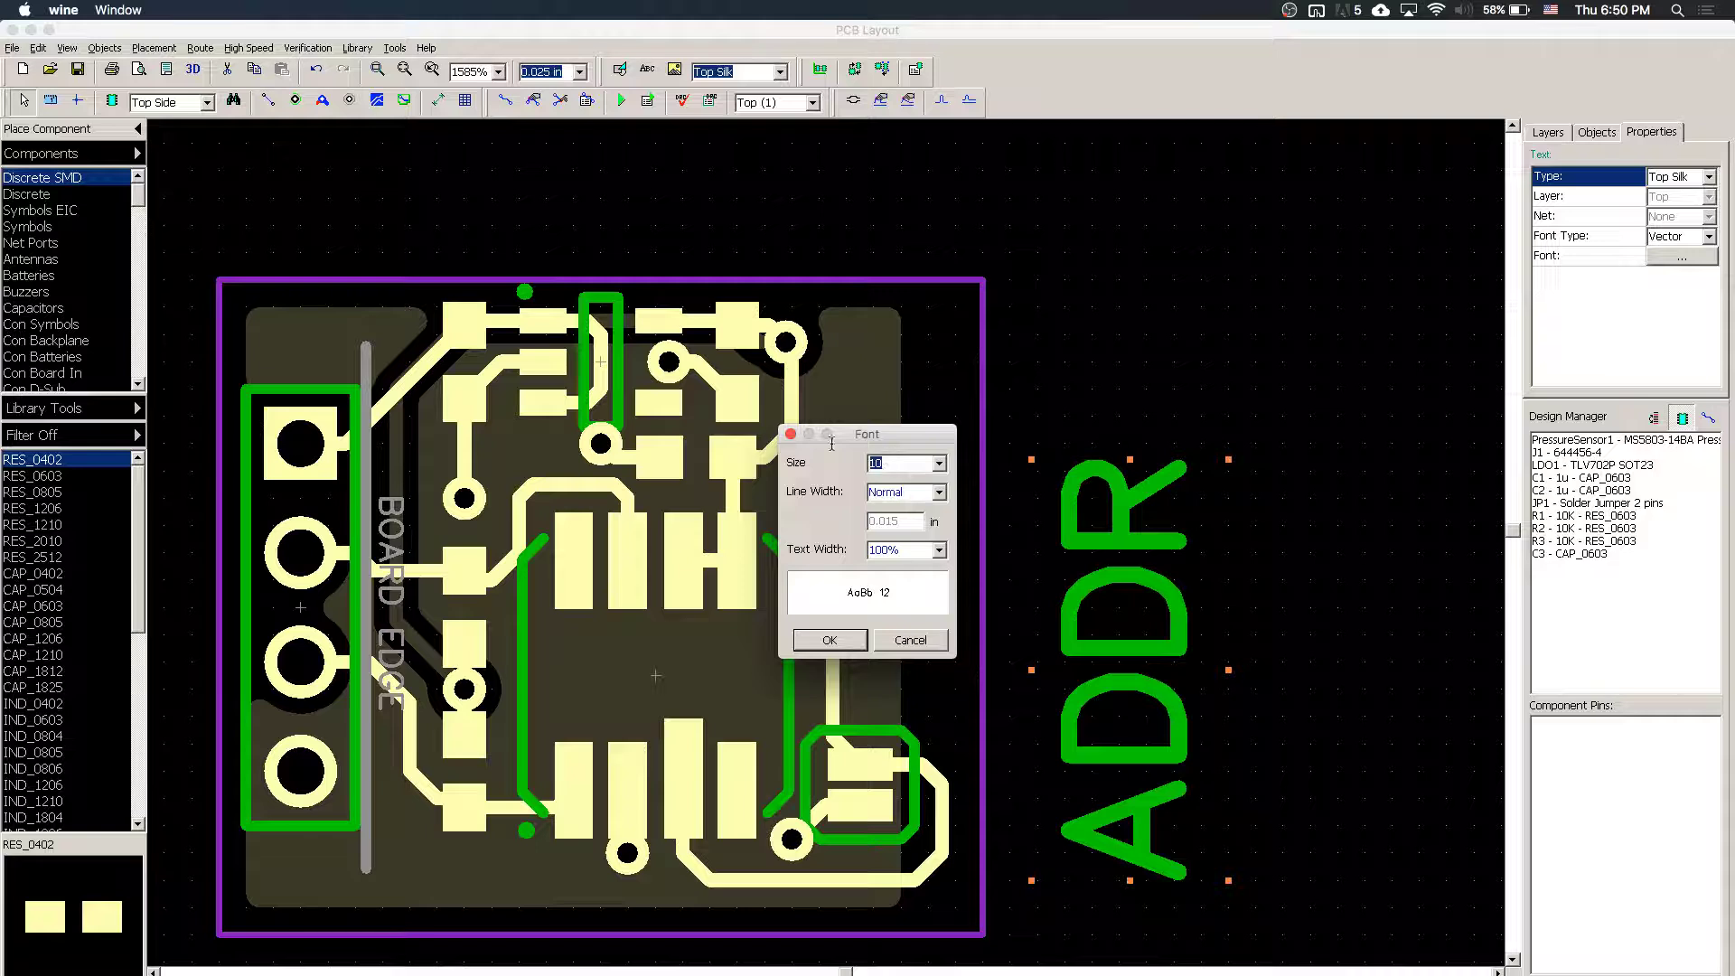
{"action": "type", "text": "4"}
{"action": "left_click", "coordinate": [940, 491]}
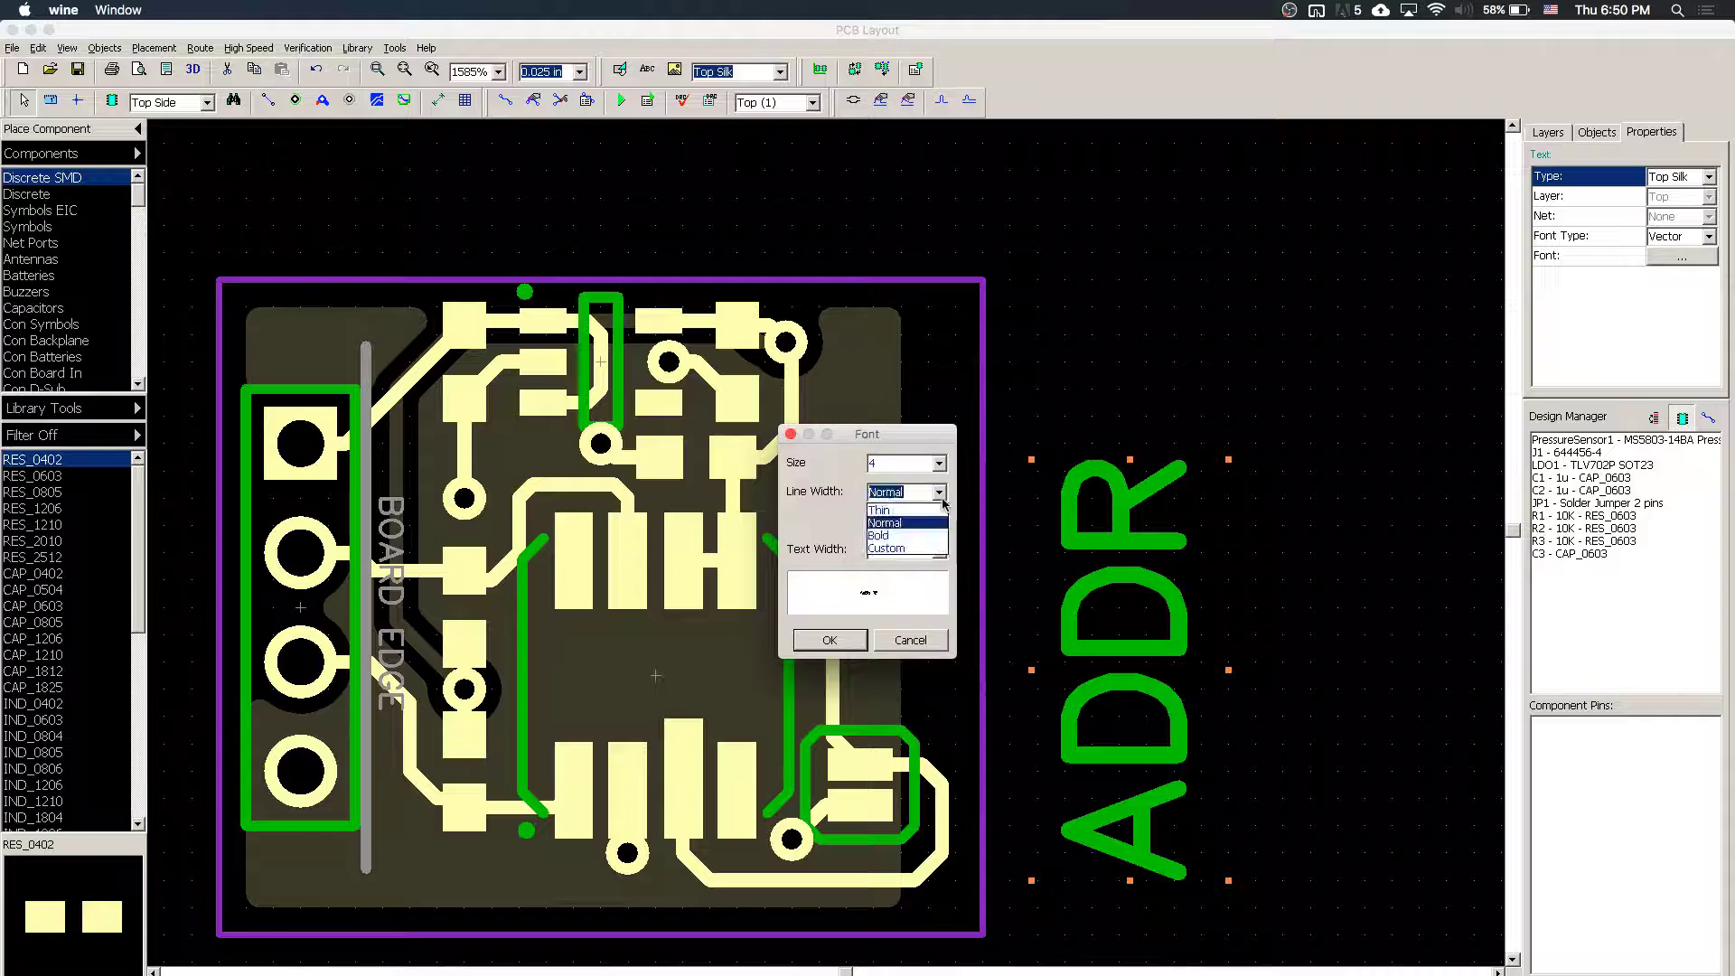
{"action": "left_click", "coordinate": [904, 533]}
{"action": "left_click", "coordinate": [939, 497]}
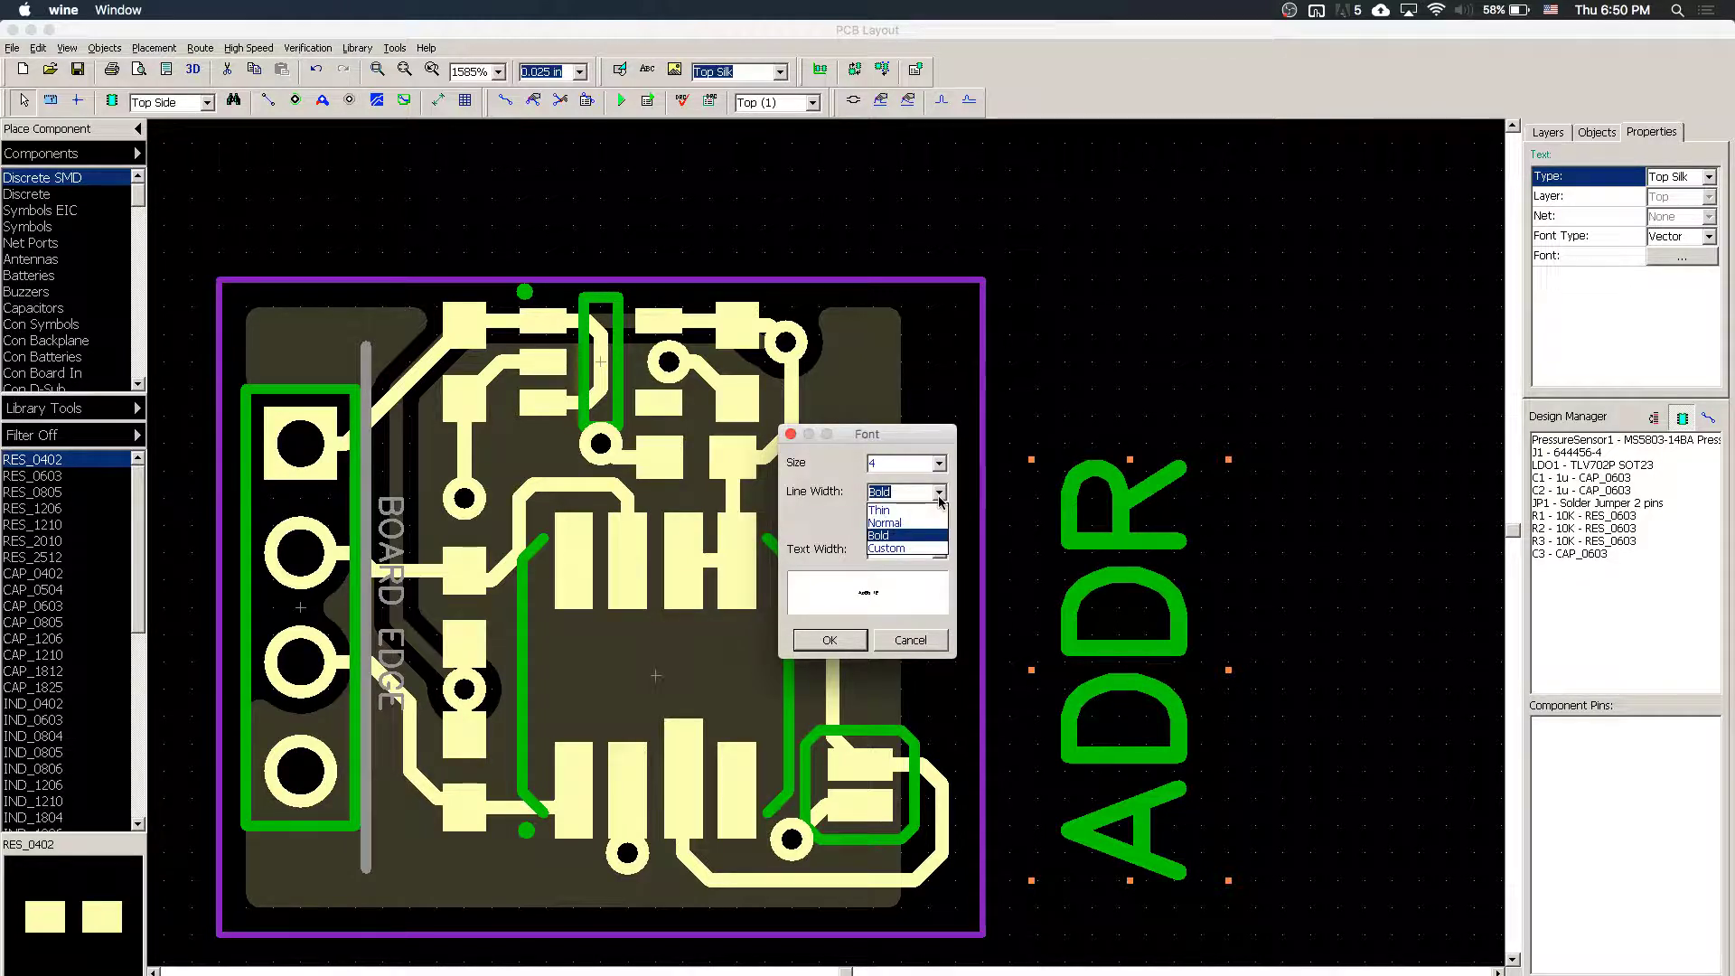
{"action": "left_click", "coordinate": [940, 497]}
{"action": "left_click_drag", "start_coordinate": [904, 550], "coordinate": [751, 515]}
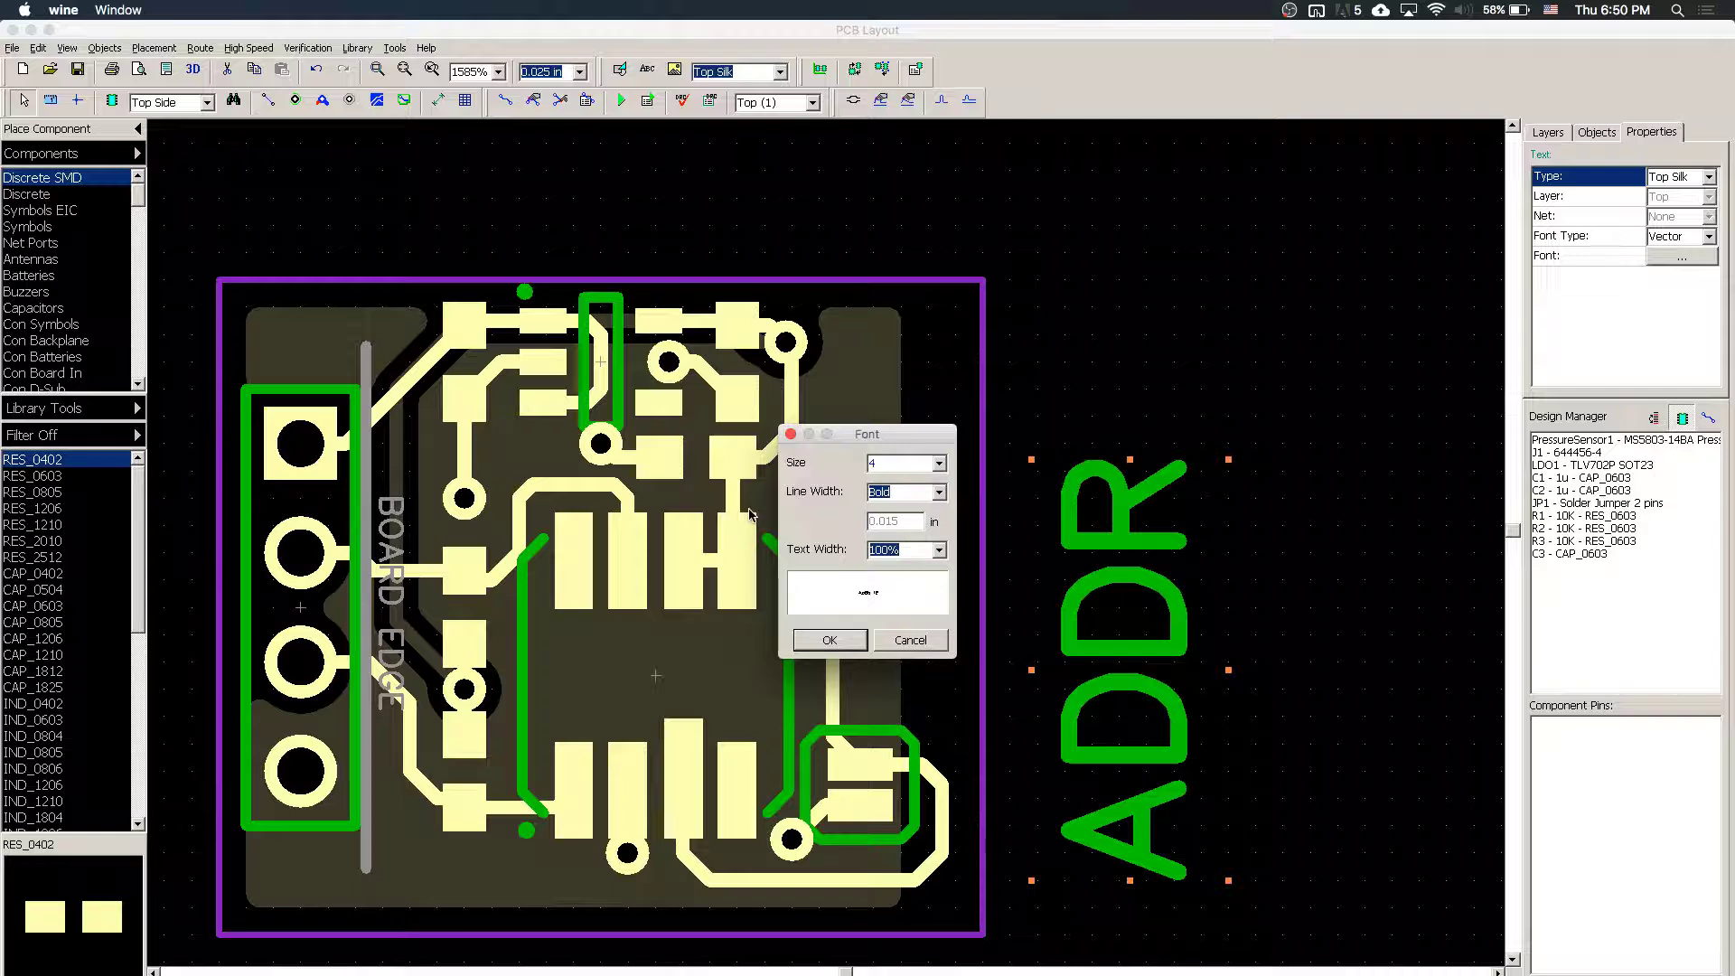
{"action": "type", "text": "80"}
{"action": "key", "text": "Return"}
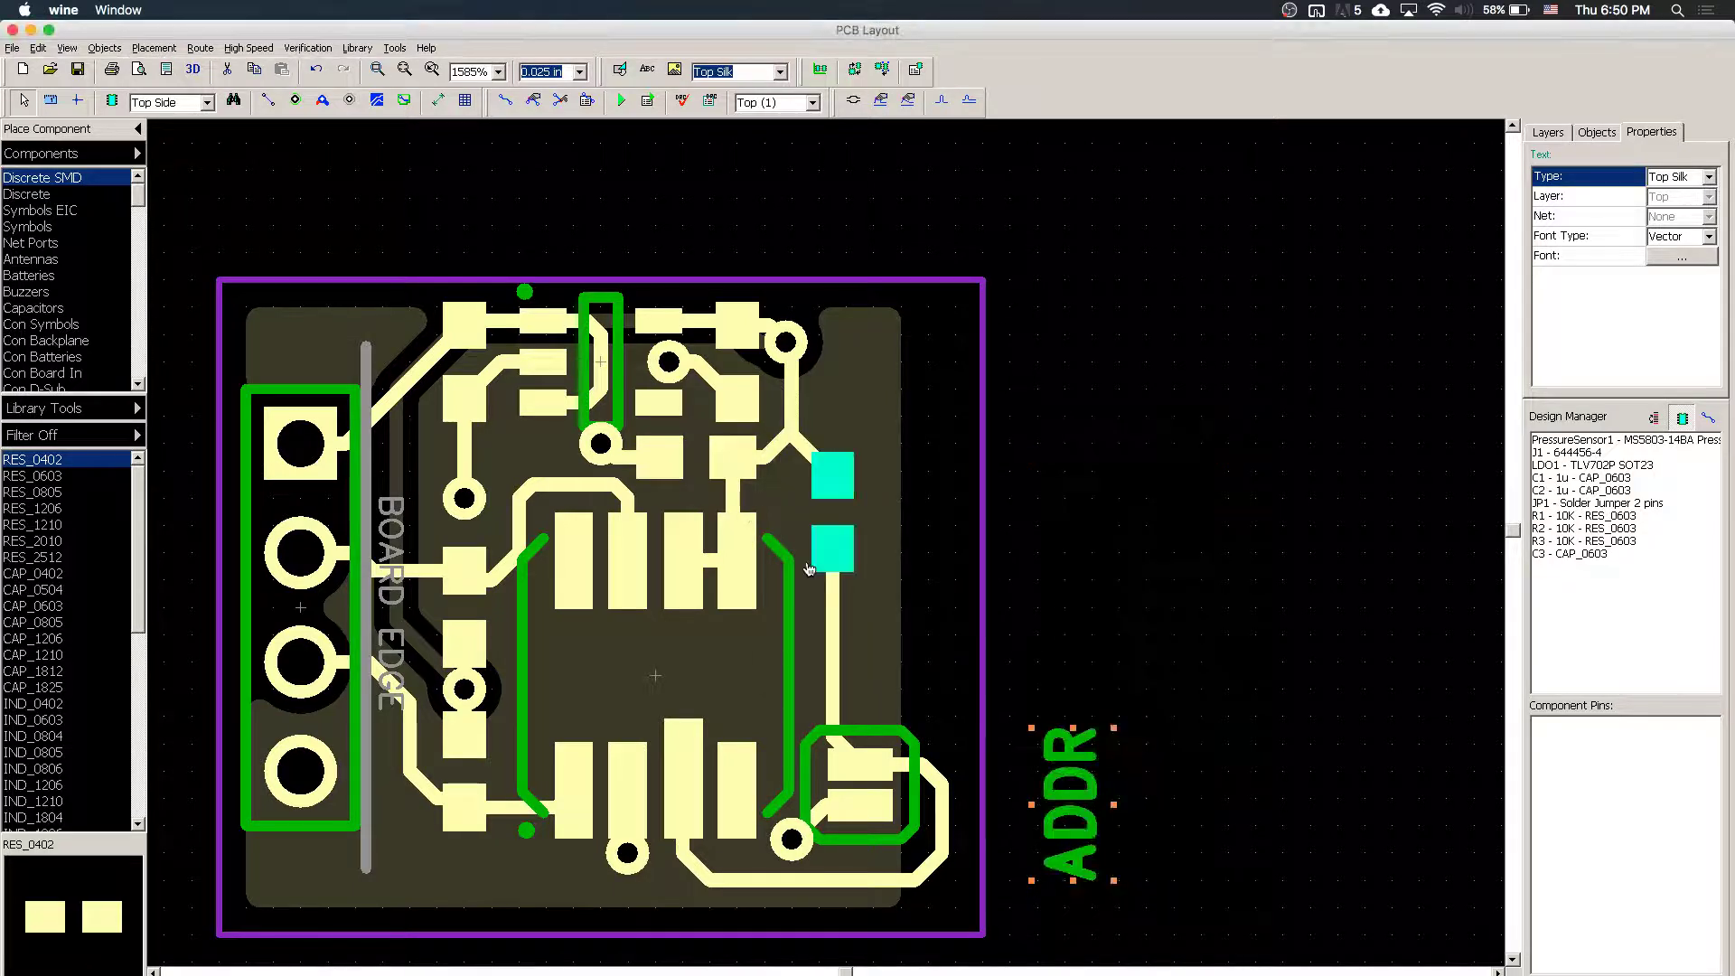
- Position the vertical ADDR text directly above solder jumper JP1 and shift R1 sideways so it sits just above the text
{"action": "left_click_drag", "start_coordinate": [1089, 800], "coordinate": [903, 636]}
{"action": "left_click_drag", "start_coordinate": [842, 466], "coordinate": [830, 437]}
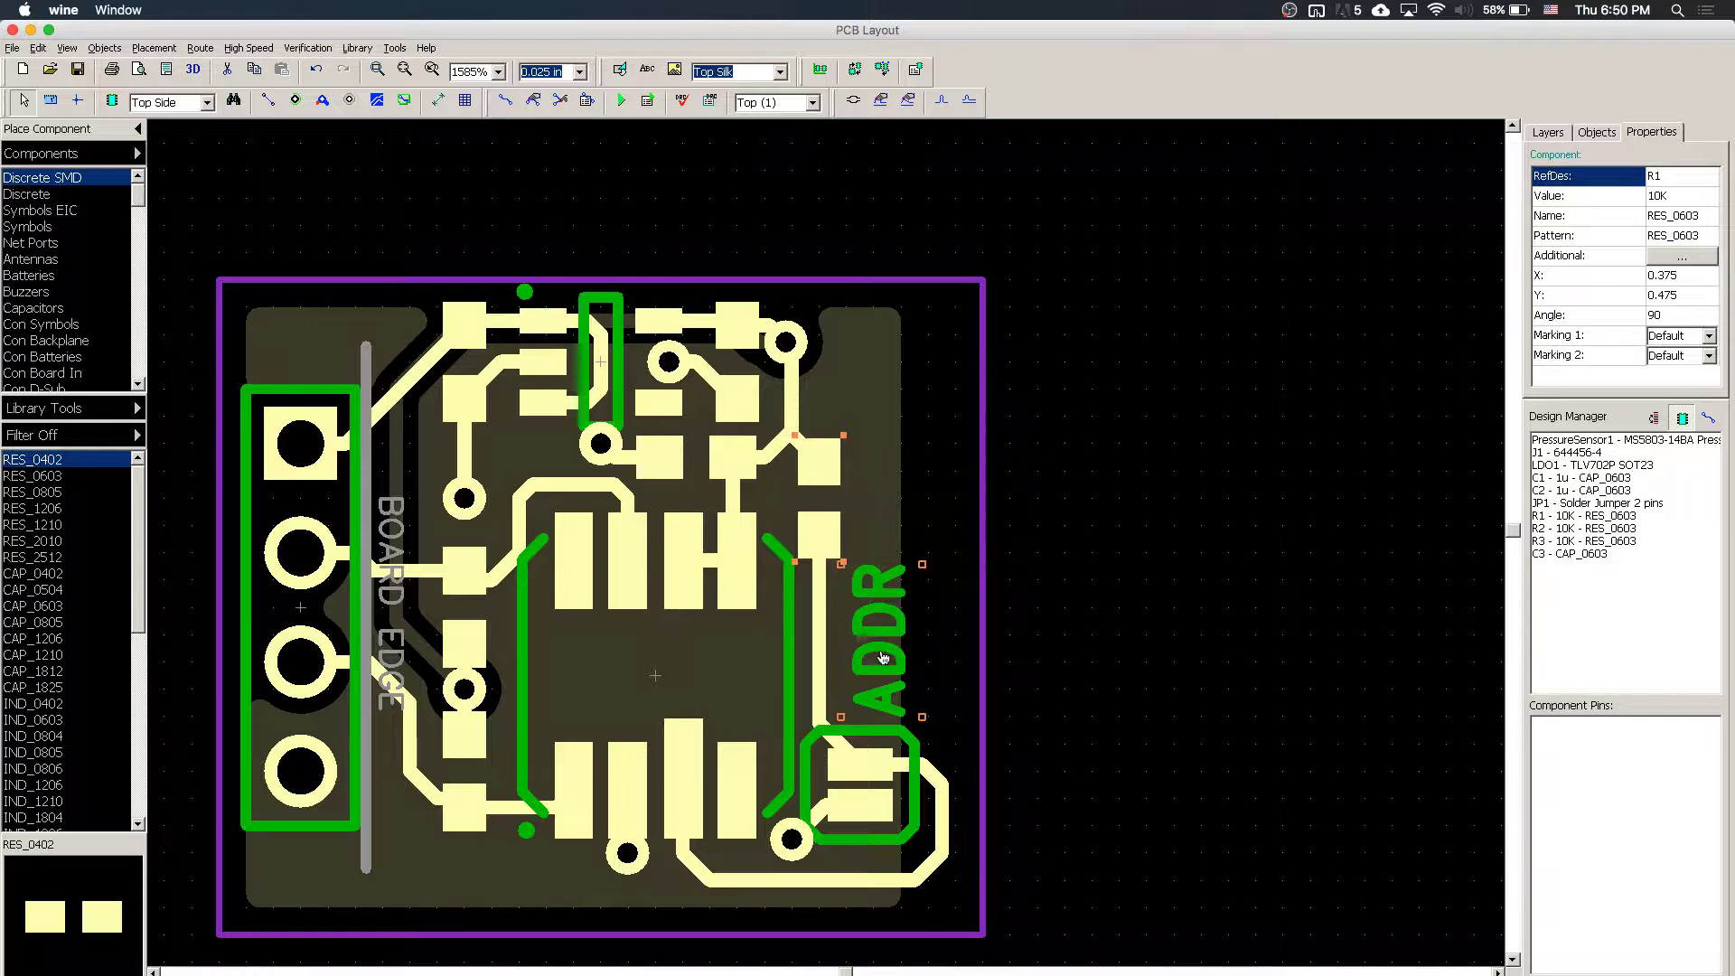
{"action": "left_click", "coordinate": [883, 658]}
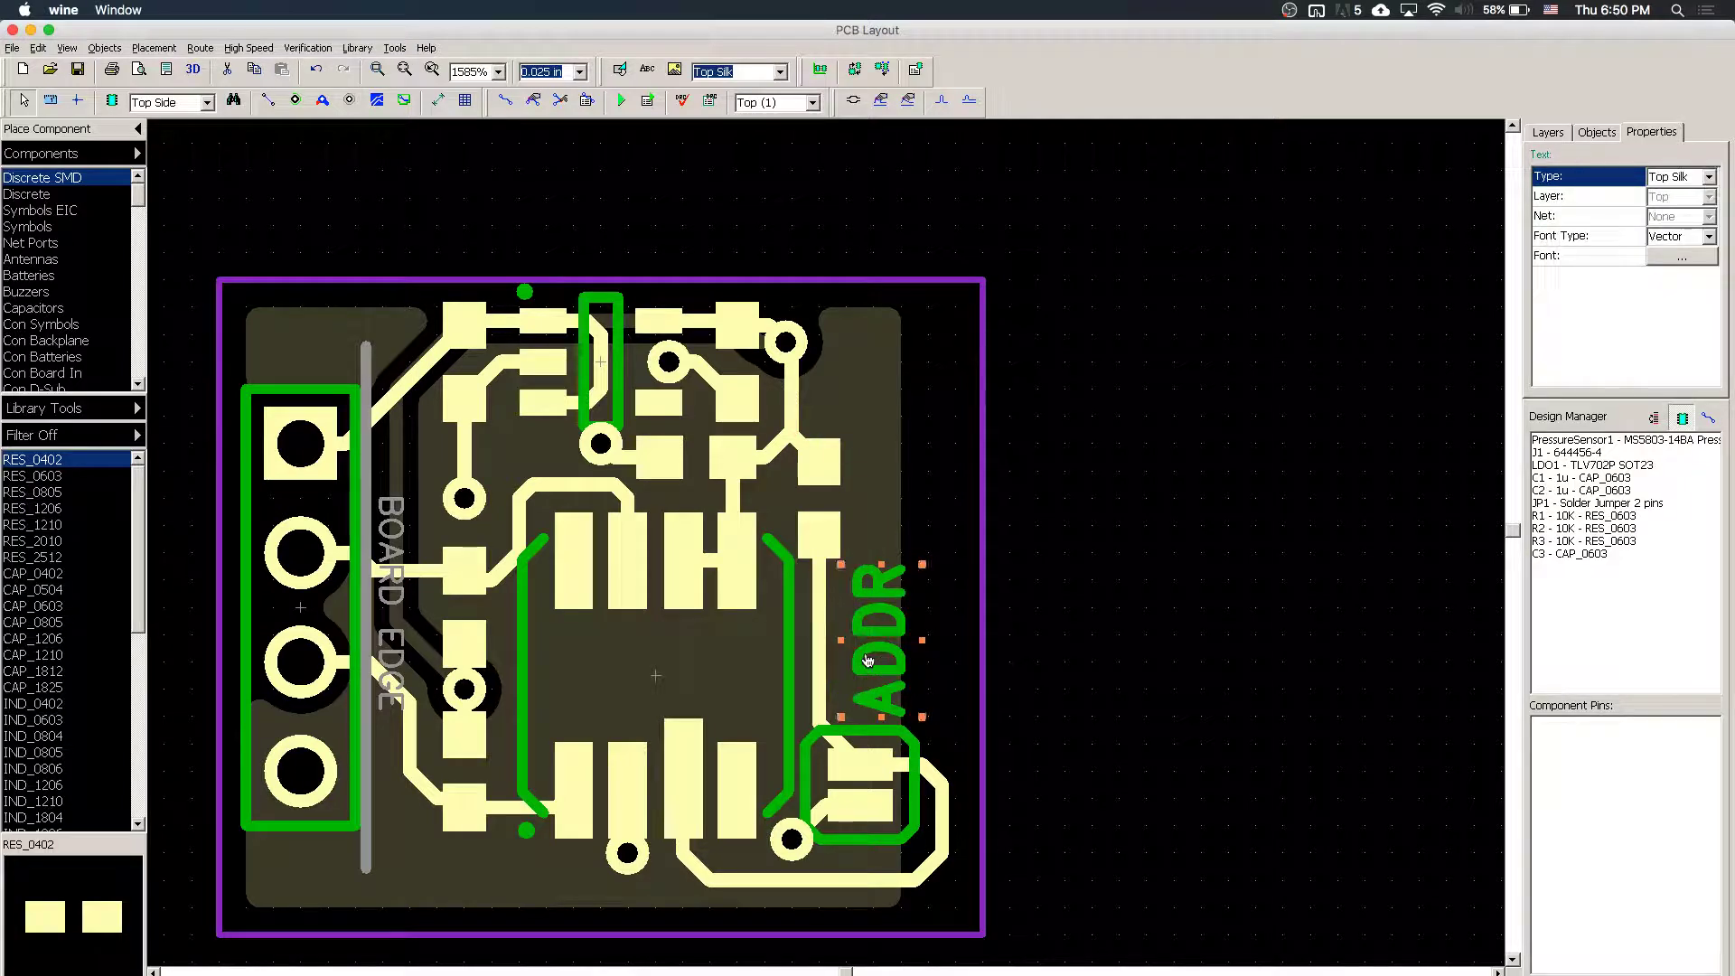
{"action": "mouse_move", "coordinate": [842, 498]}
{"action": "left_mouse_down"}
{"action": "mouse_move", "coordinate": [825, 476]}
{"action": "mouse_move", "coordinate": [854, 481]}
{"action": "mouse_move", "coordinate": [834, 452]}
{"action": "mouse_move", "coordinate": [836, 466]}
{"action": "left_mouse_up"}
- Shift R1 into line with JP1's upper pad and slightly higher, and reroute its 3V3 trace as a direct diagonal
{"action": "left_click", "coordinate": [794, 418]}
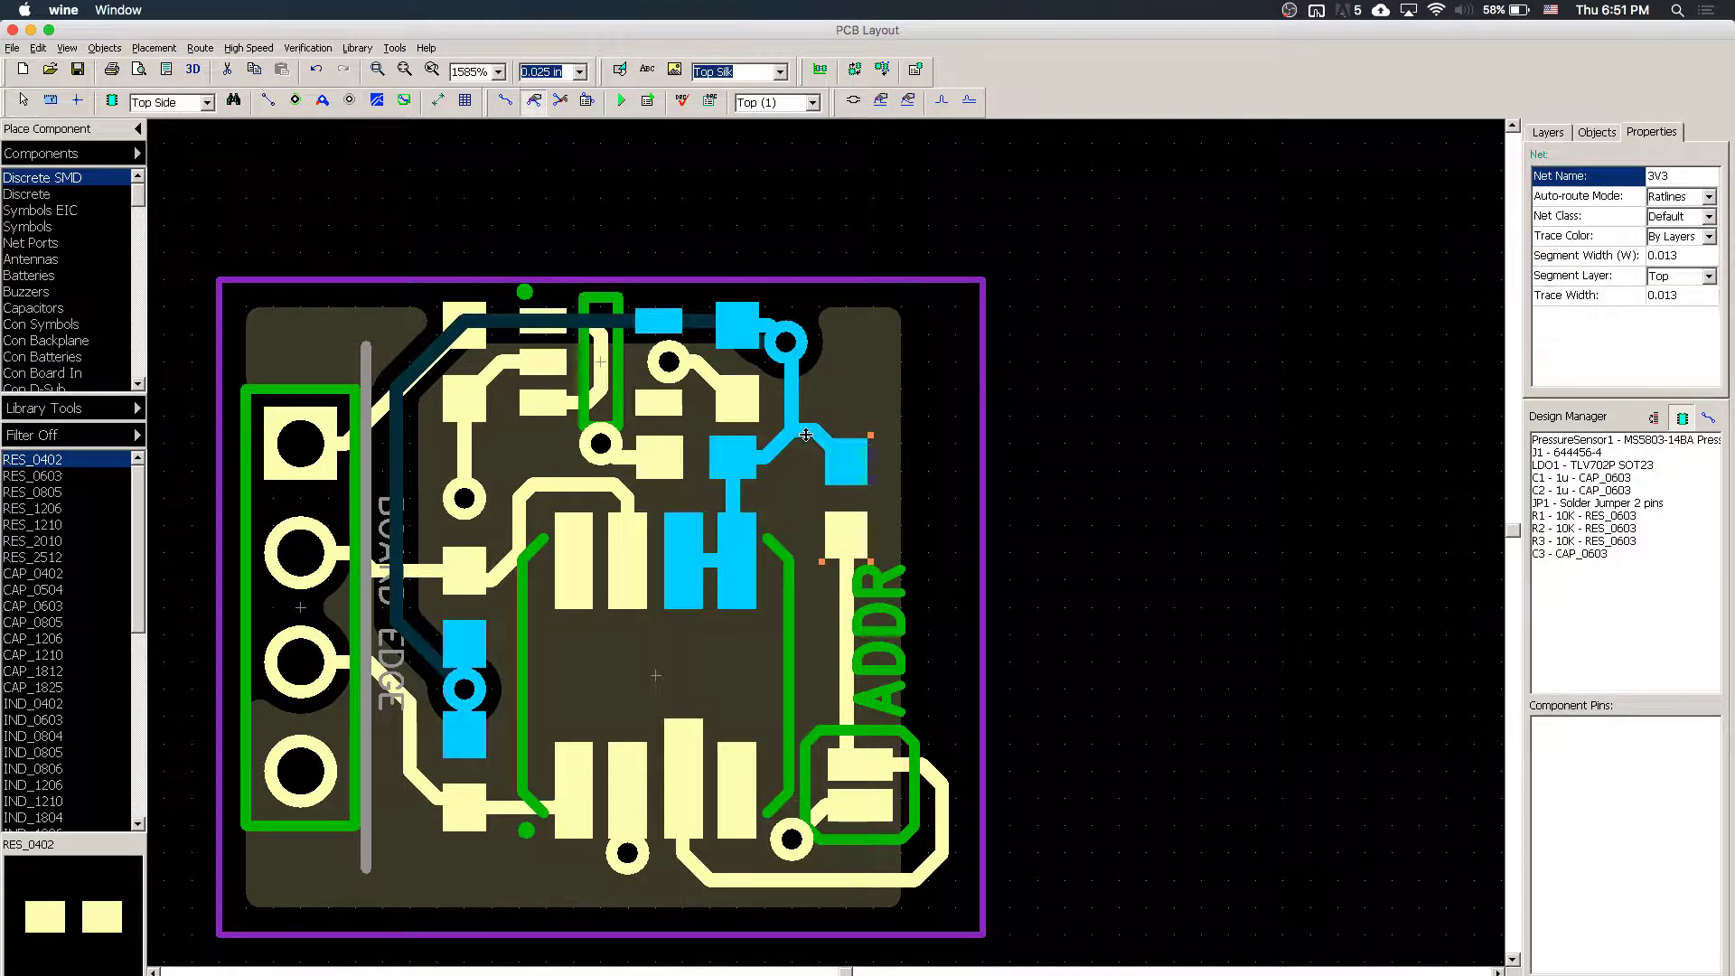
{"action": "left_click", "coordinate": [791, 450]}
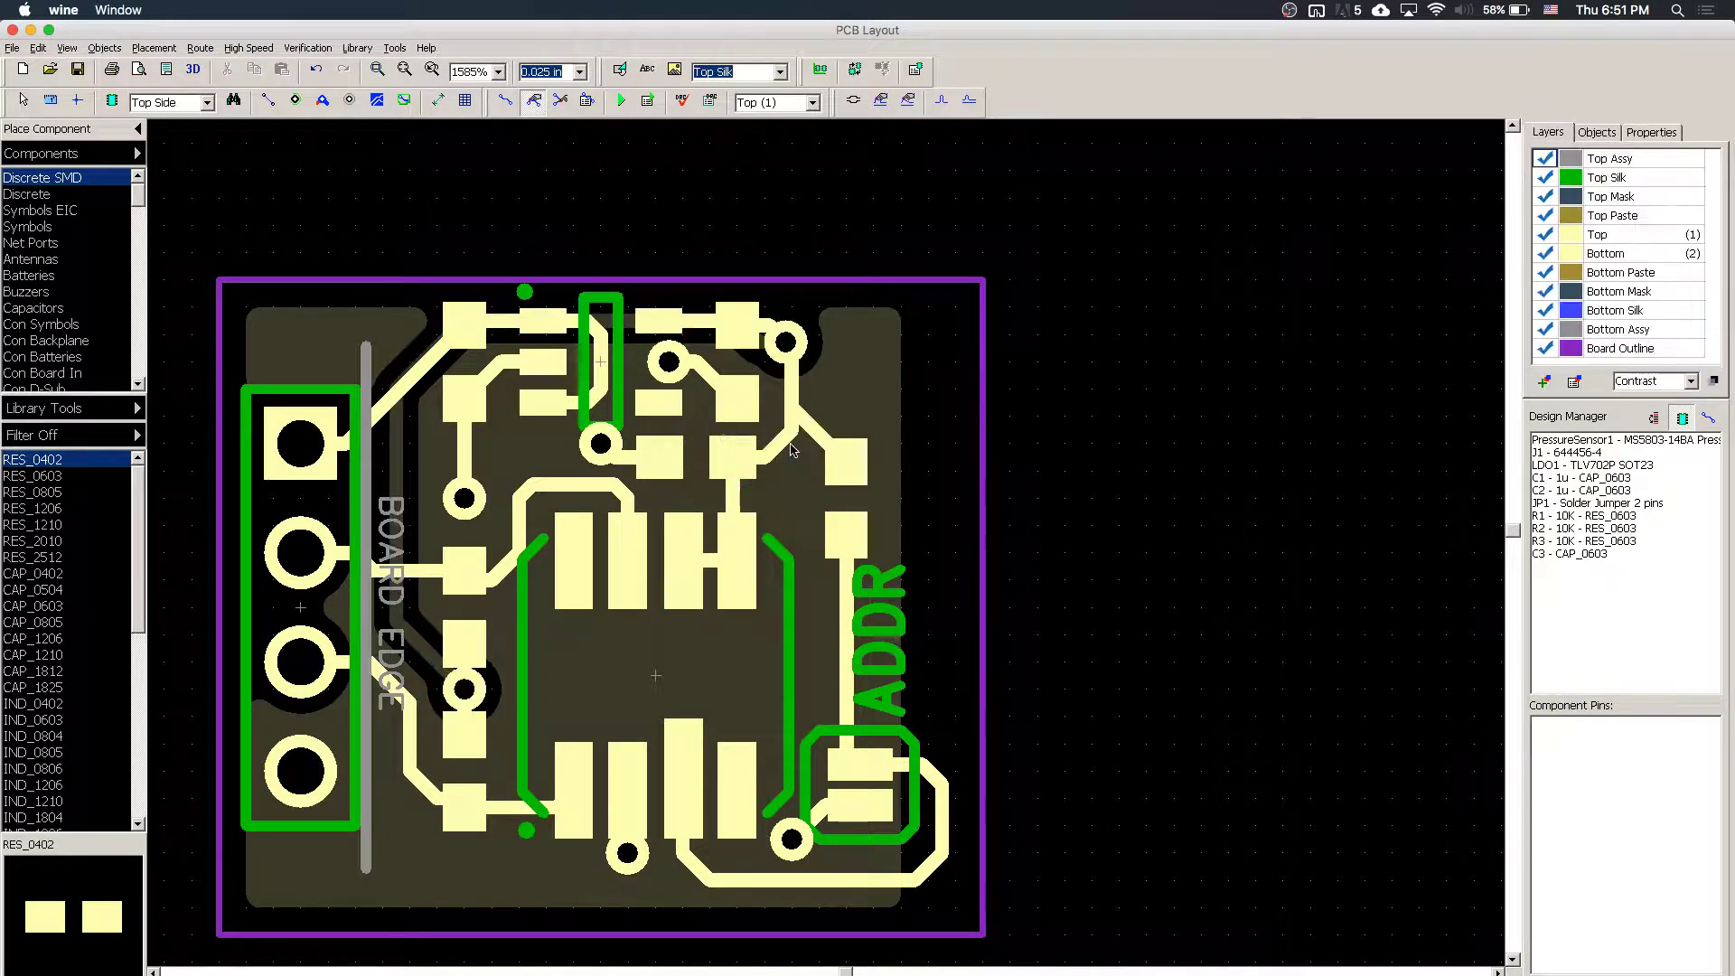
{"action": "left_click", "coordinate": [791, 446]}
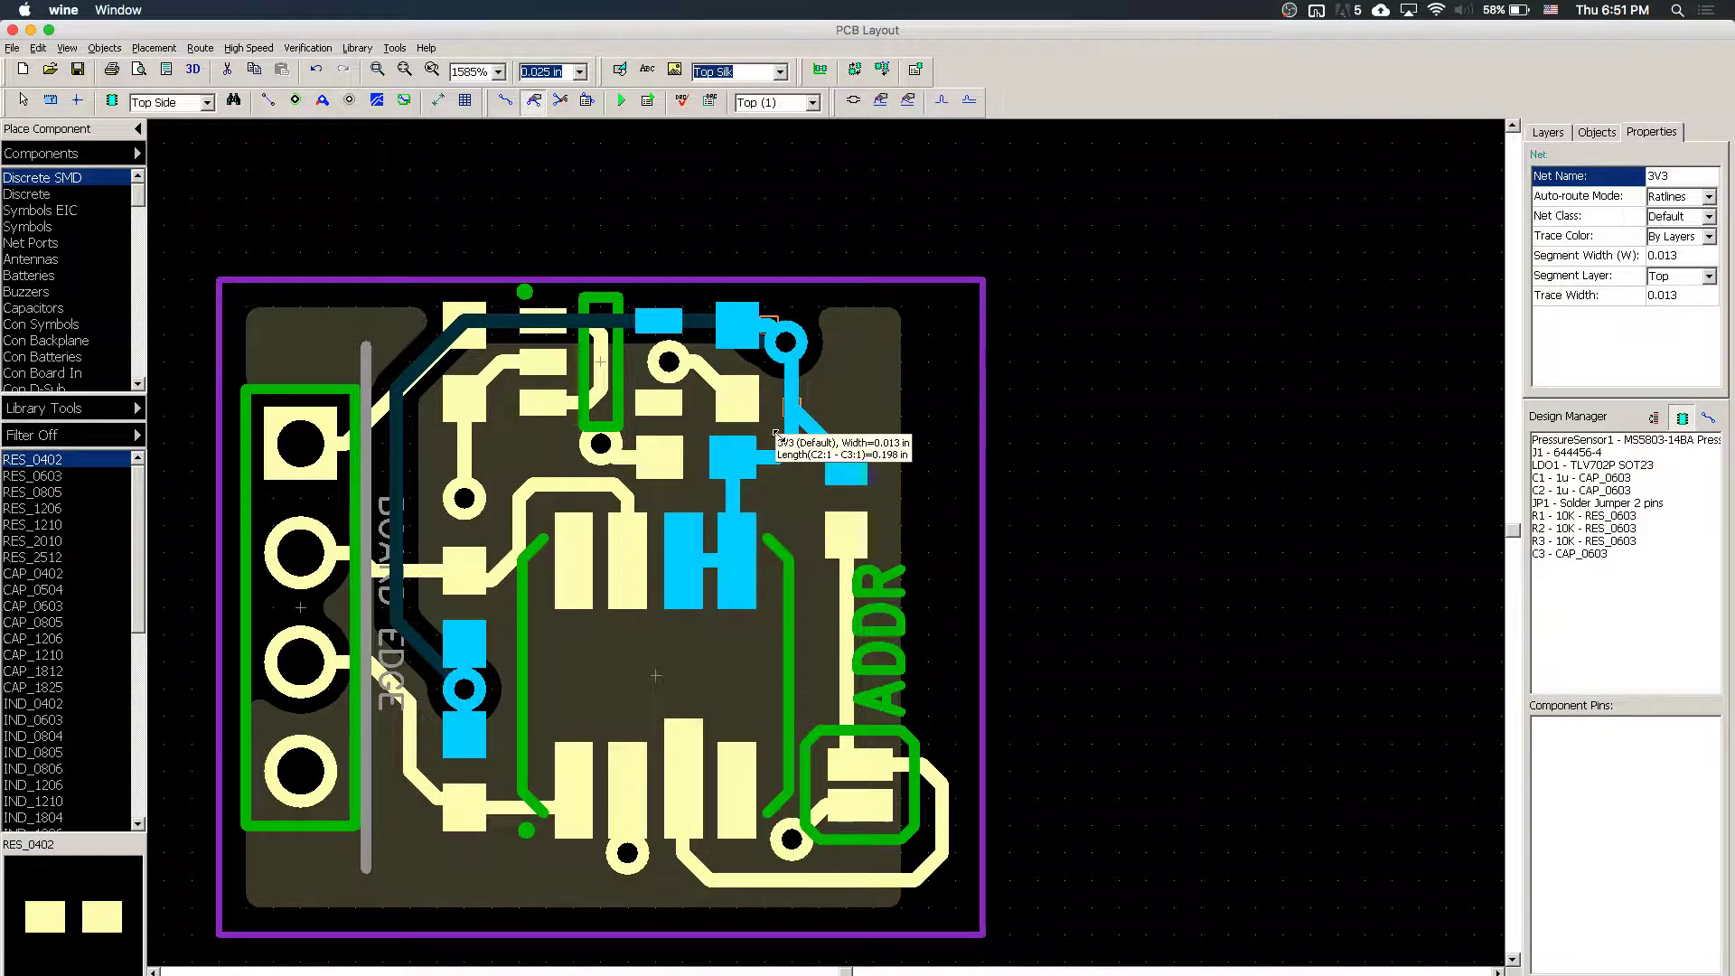
{"action": "right_click", "coordinate": [848, 490]}
{"action": "left_click", "coordinate": [854, 485]}
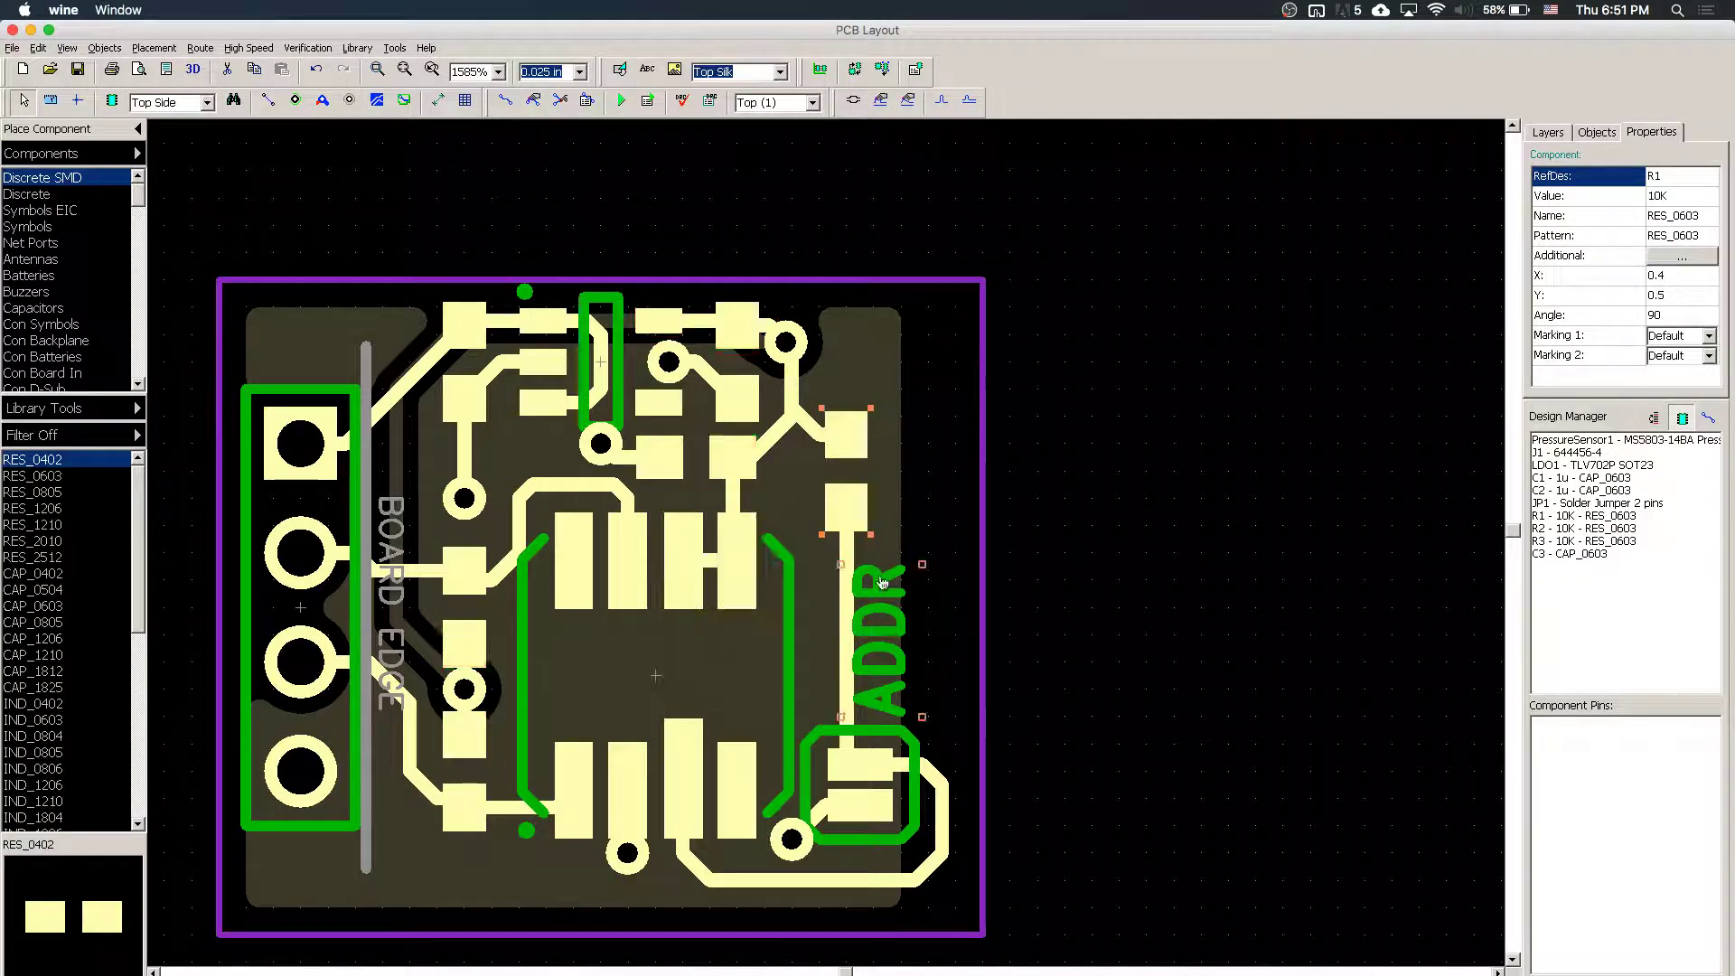
- Move the ADDR text over the trace above JP1, fine-tuning its position with the grid set to 0.012 in
{"action": "left_click", "coordinate": [890, 630]}
{"action": "left_click_drag", "start_coordinate": [890, 630], "coordinate": [862, 632]}
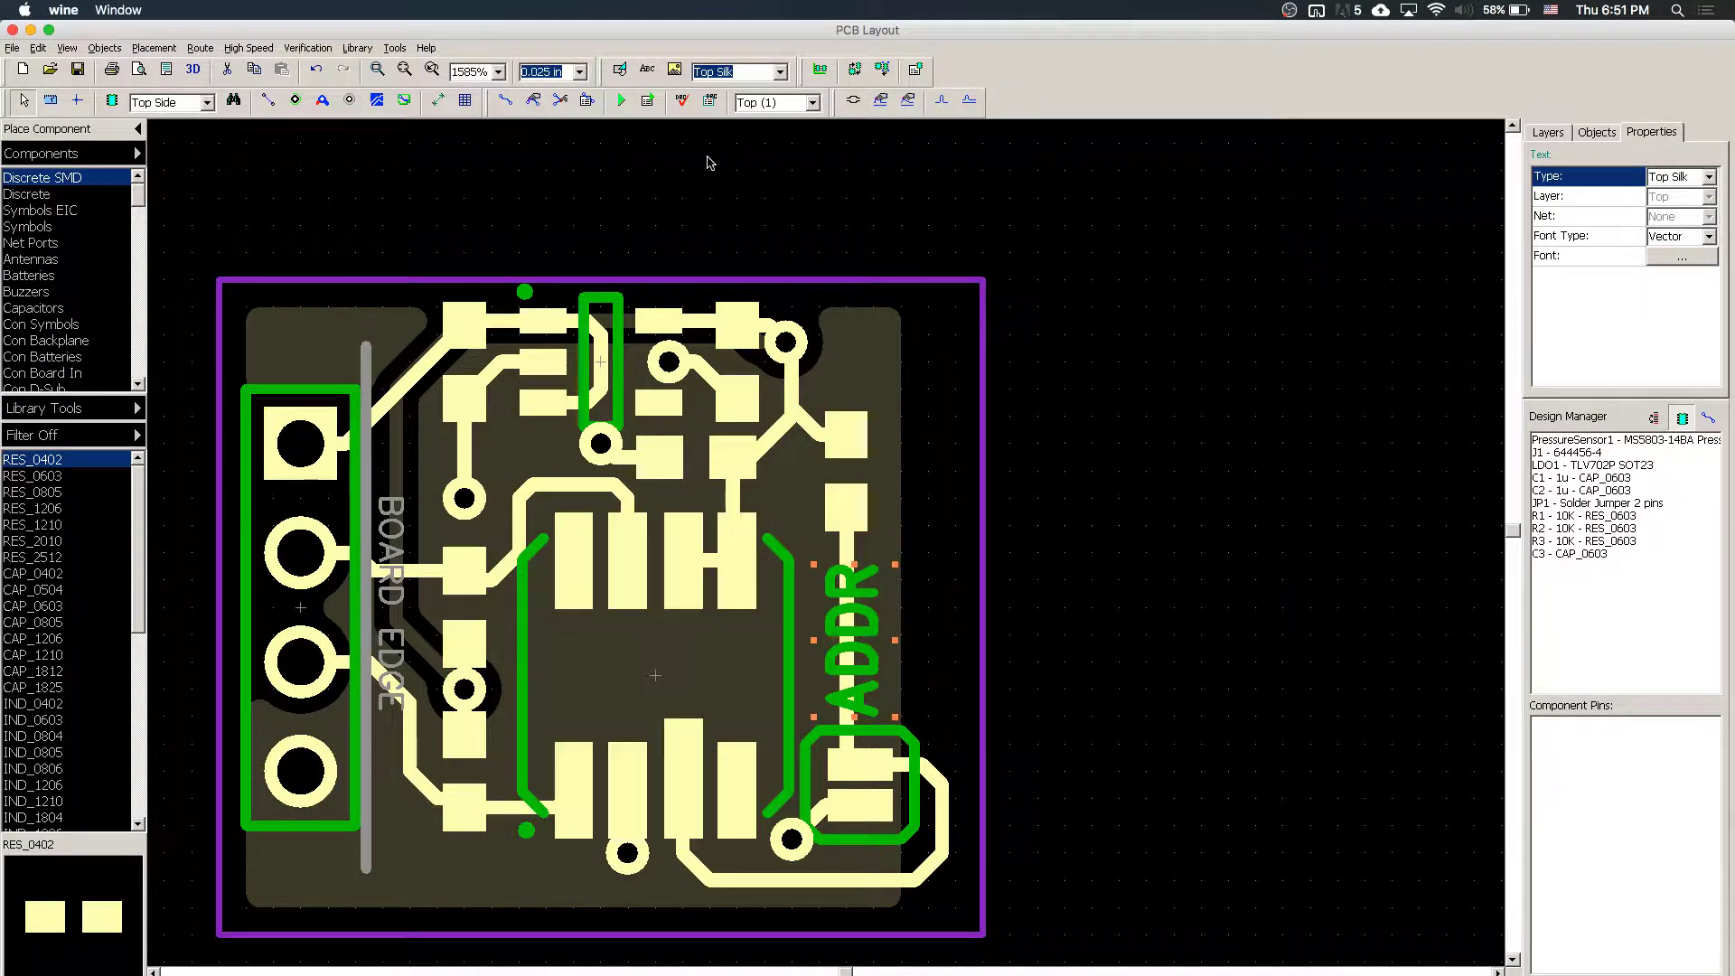
{"action": "left_click", "coordinate": [579, 72]}
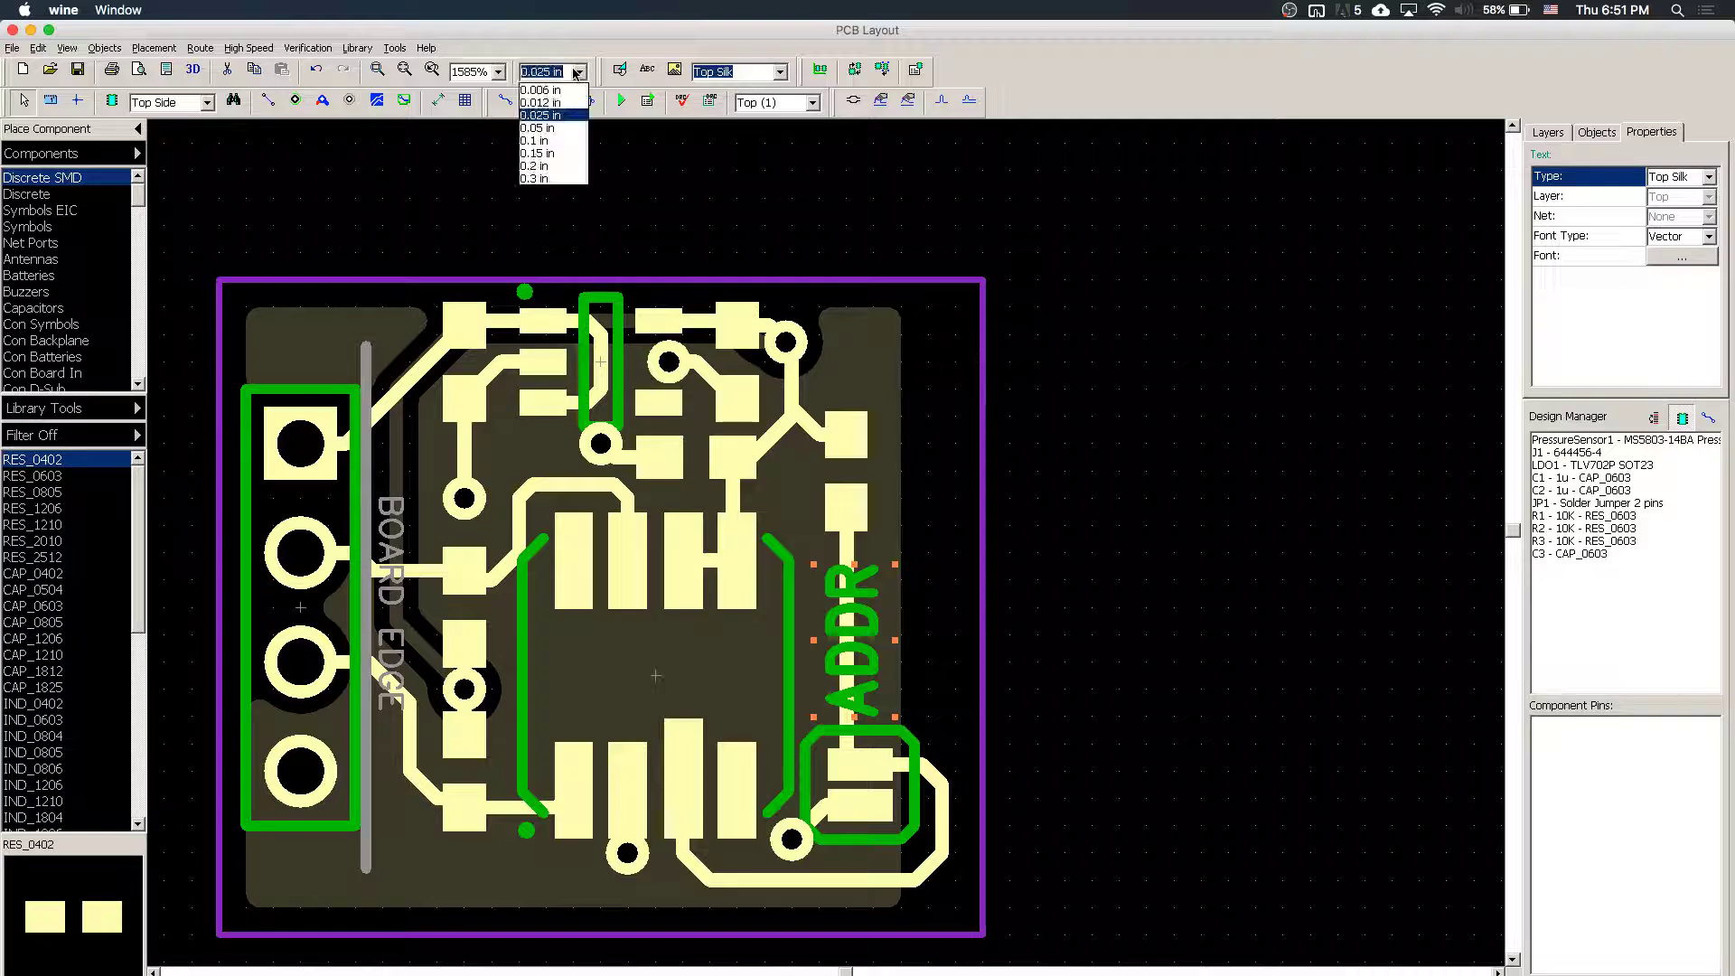
{"action": "left_click", "coordinate": [542, 115]}
{"action": "left_click_drag", "start_coordinate": [873, 639], "coordinate": [882, 640]}
{"action": "left_click", "coordinate": [1233, 649]}
- Place the text "VCC" on the Bottom Silk layer outside the board outline, with the bottom layer active
{"action": "key", "text": "2"}
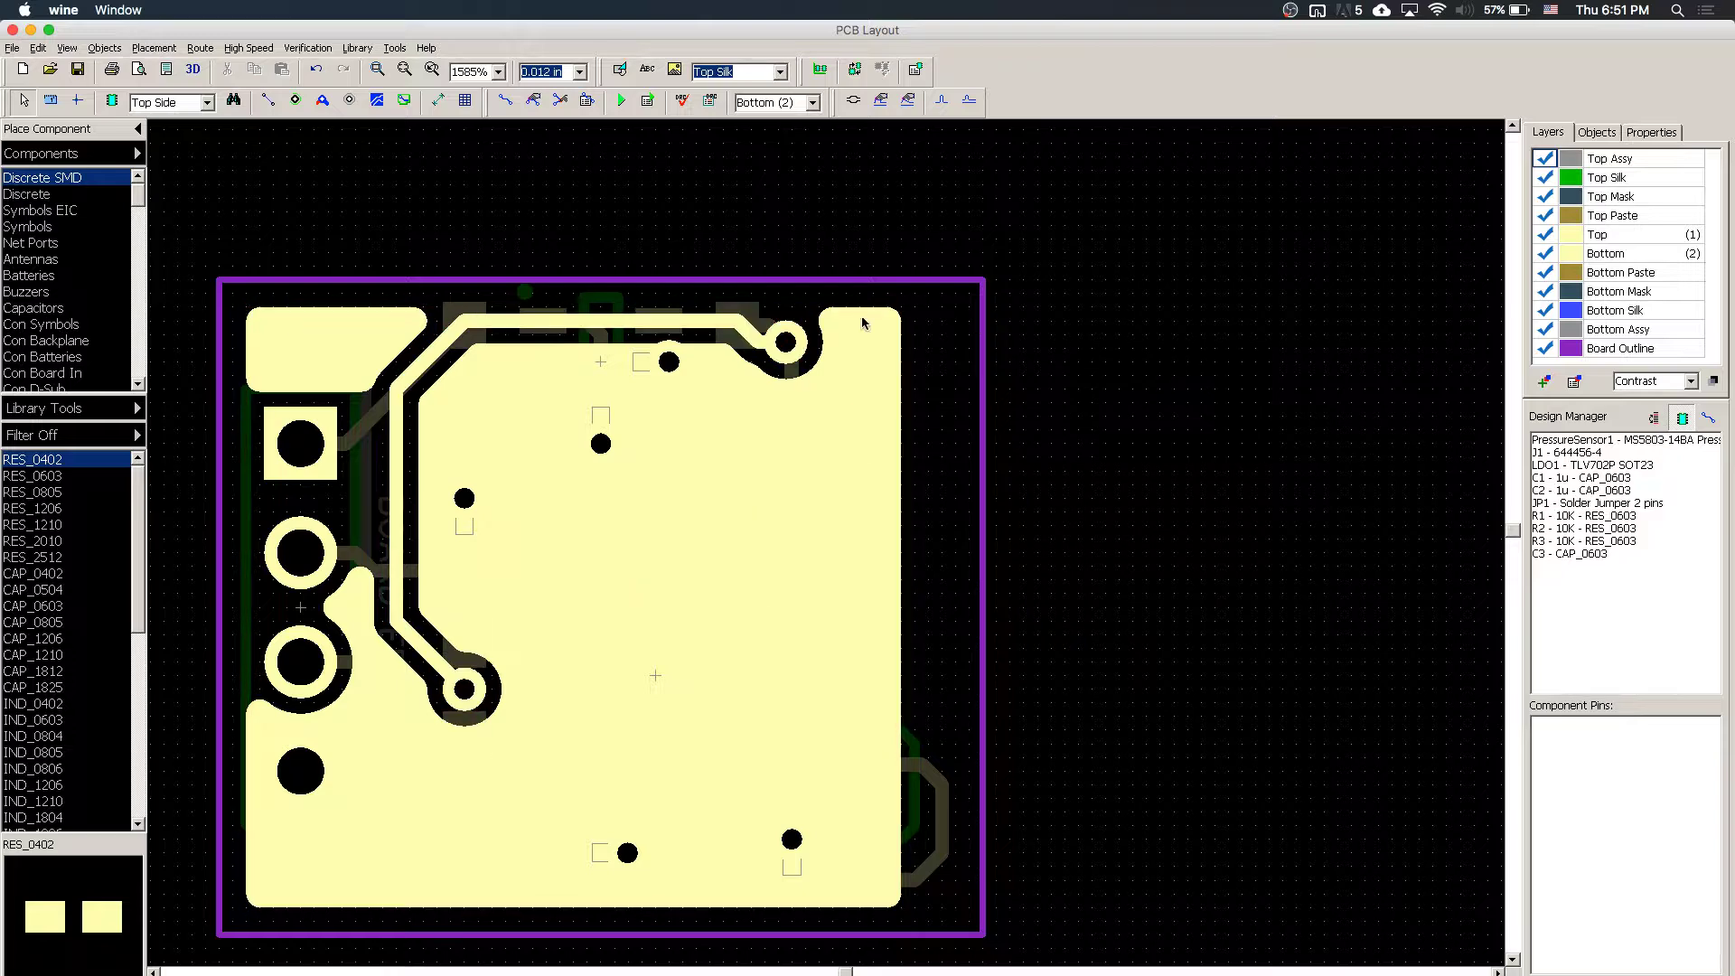
{"action": "left_click", "coordinate": [647, 69]}
{"action": "left_click", "coordinate": [786, 74]}
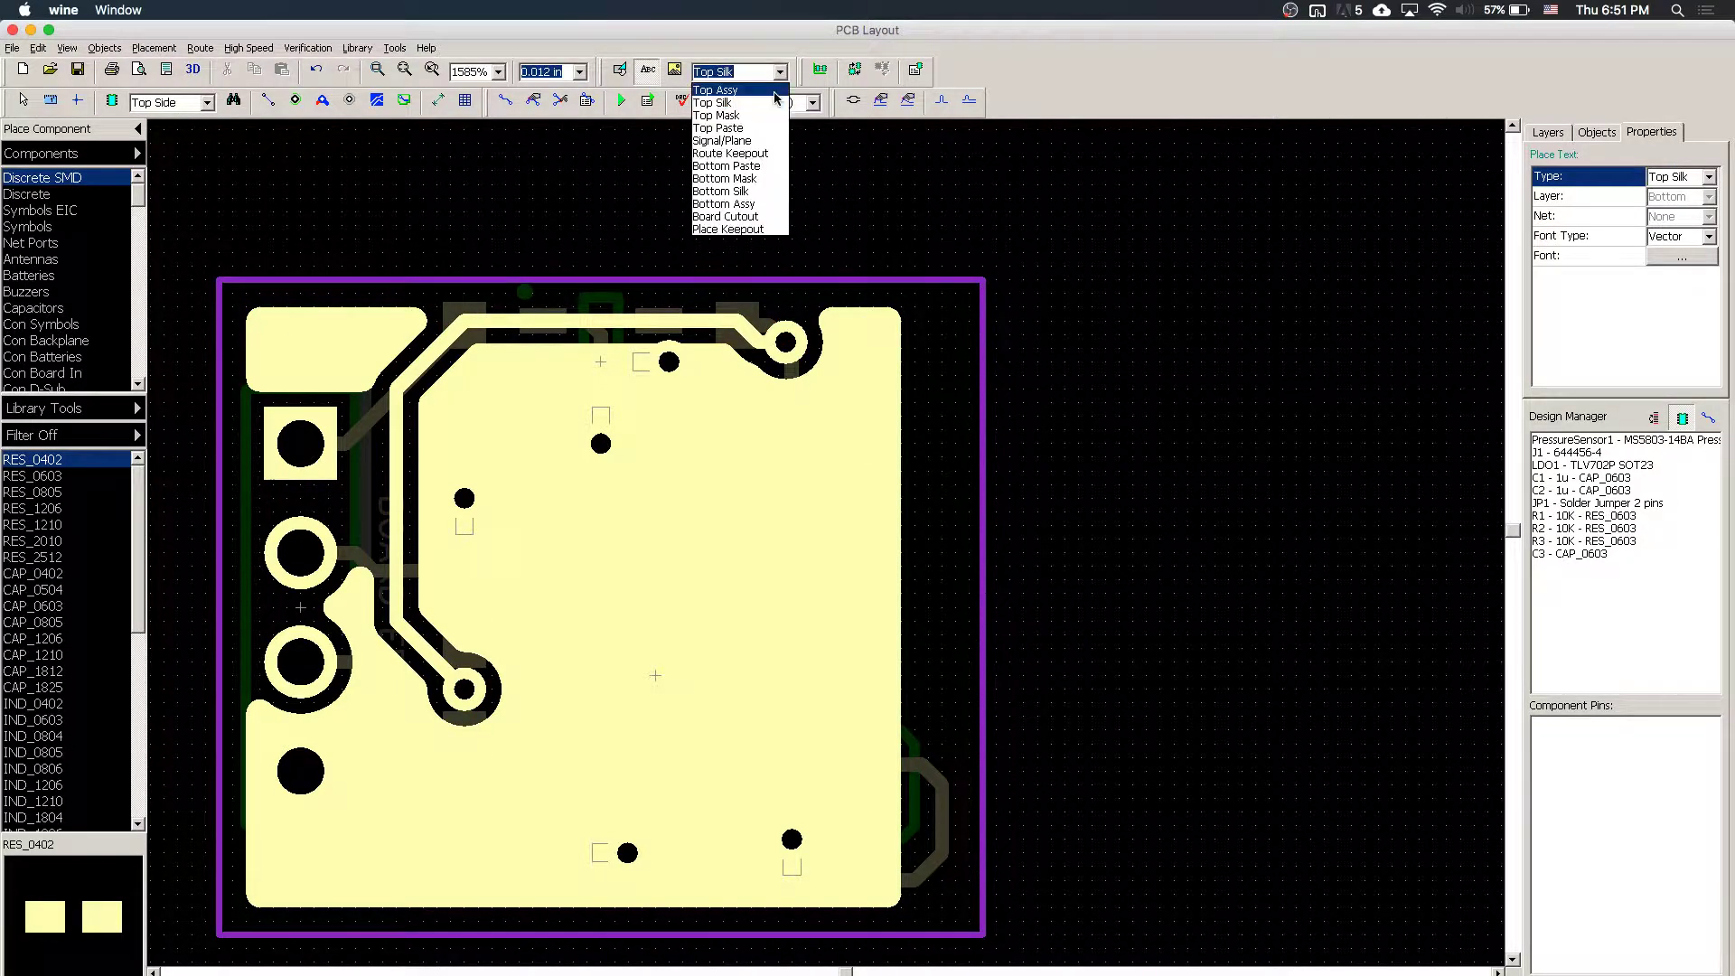
{"action": "left_click", "coordinate": [736, 185]}
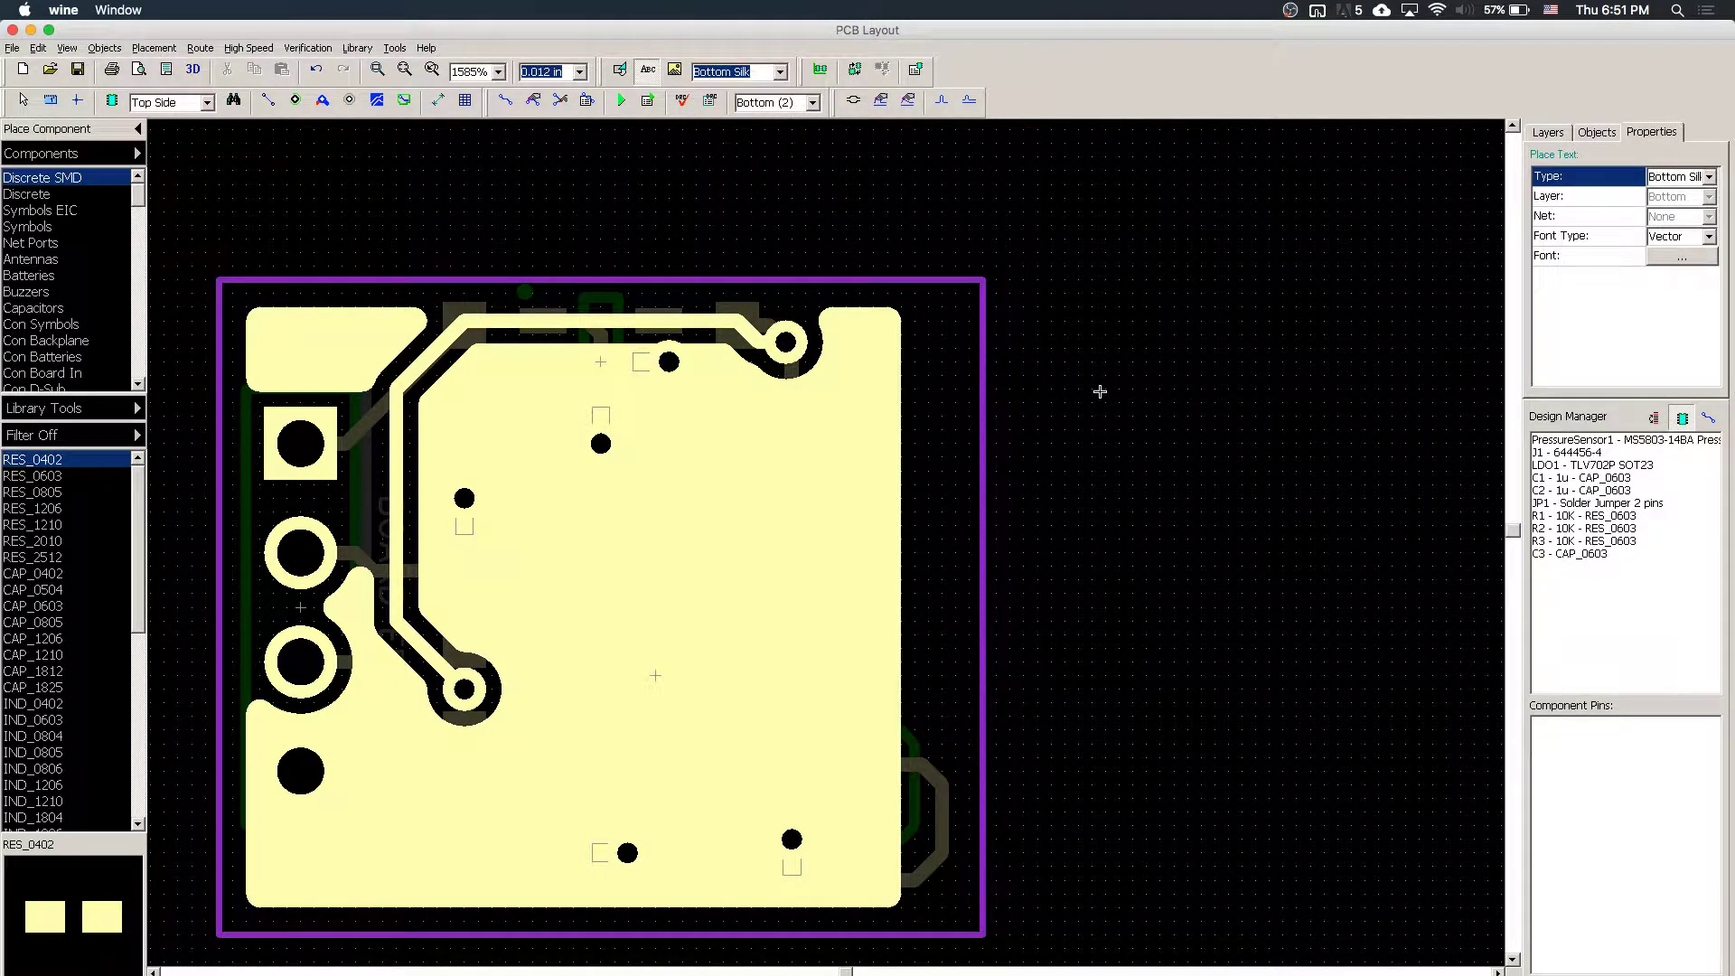
{"action": "left_click", "coordinate": [1100, 391]}
{"action": "type", "text": "VCC"}
{"action": "key", "text": "Return"}
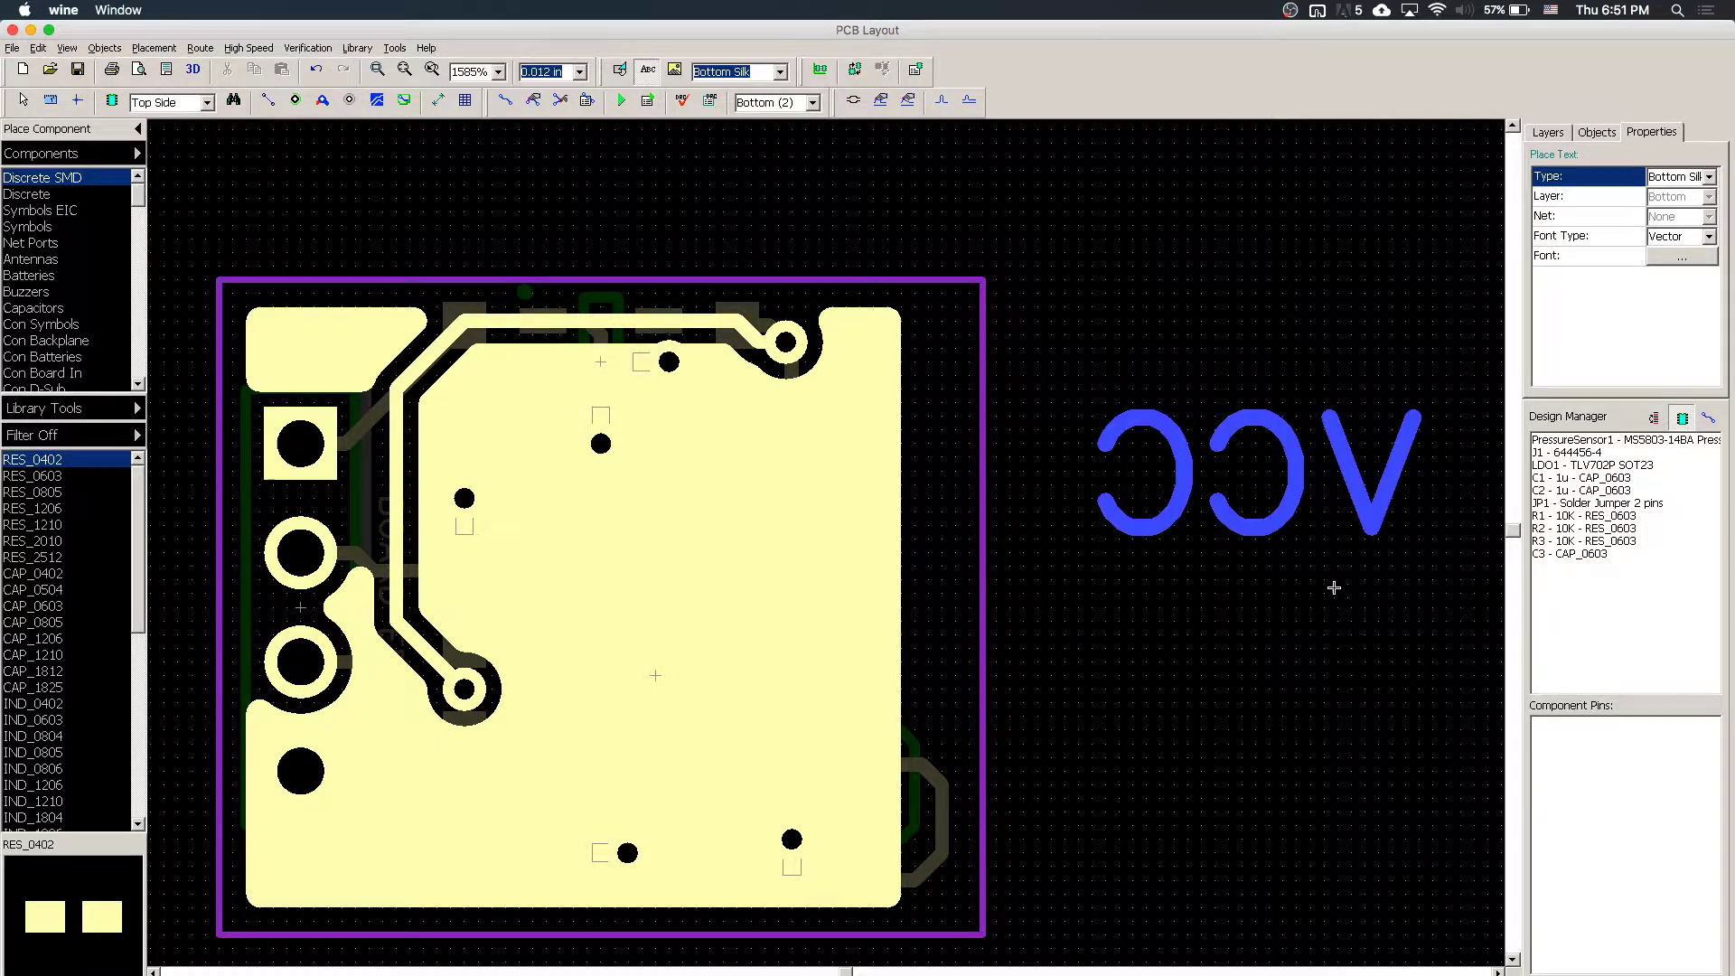
{"action": "right_click", "coordinate": [1334, 588]}
{"action": "right_click", "coordinate": [1334, 587]}
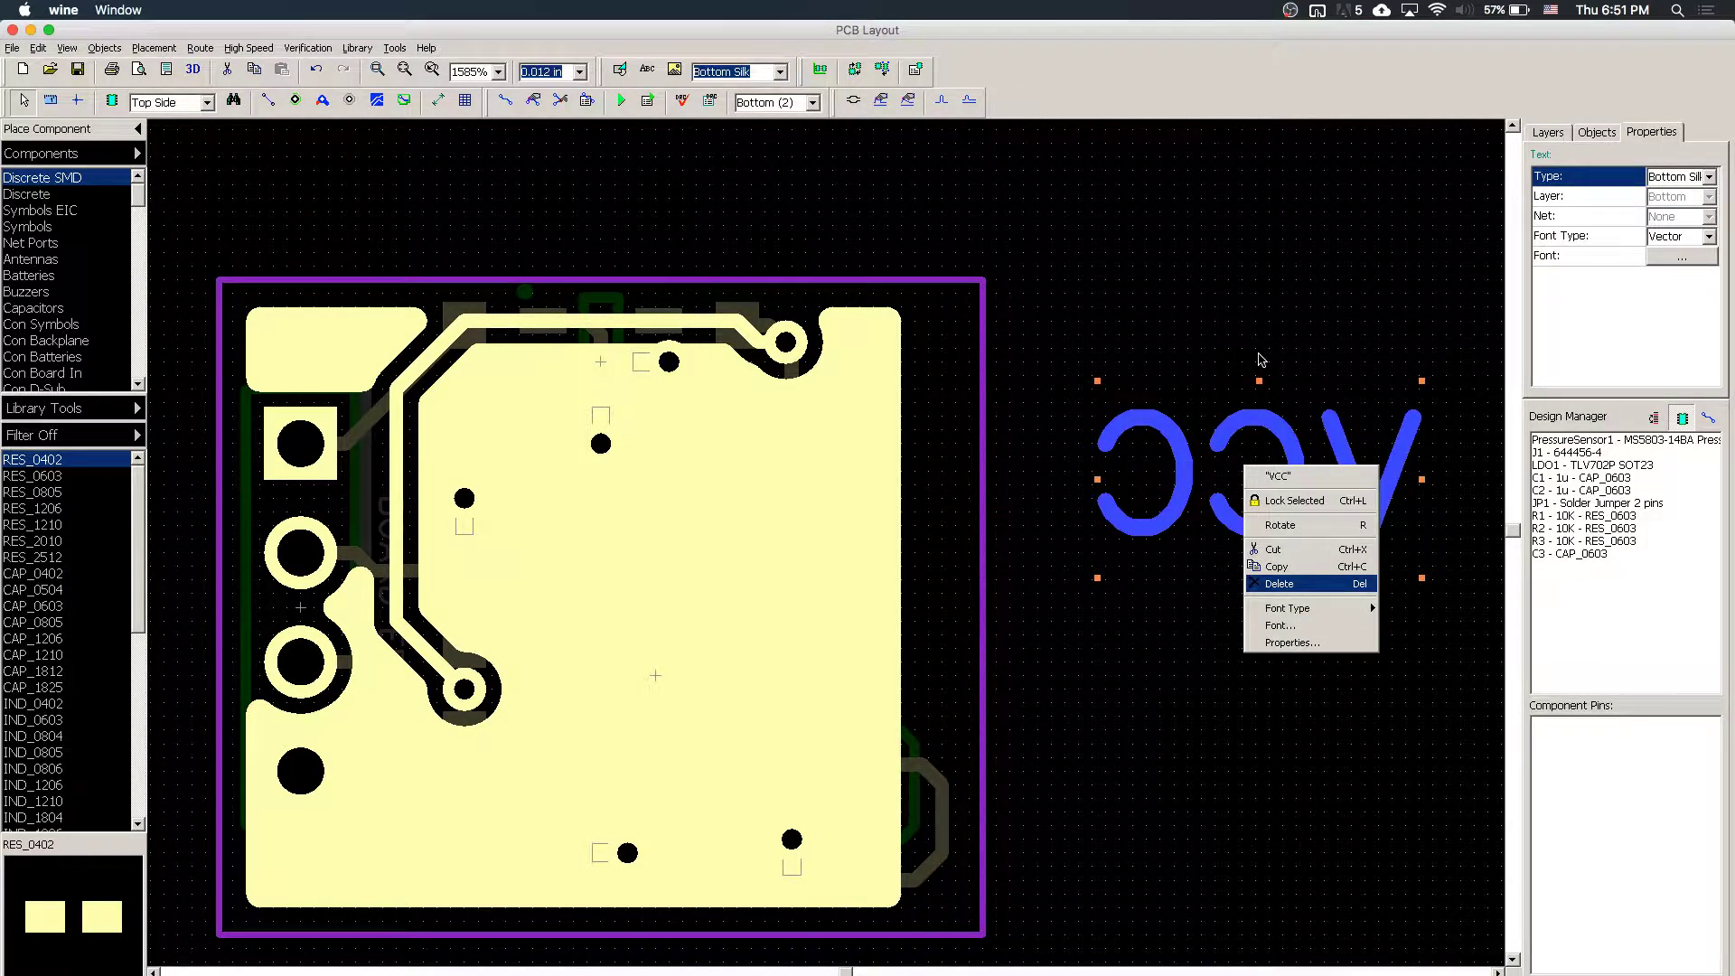
- Set the bottom VCC text's font size to 4
{"action": "left_click", "coordinate": [1112, 521]}
{"action": "key", "text": "t"}
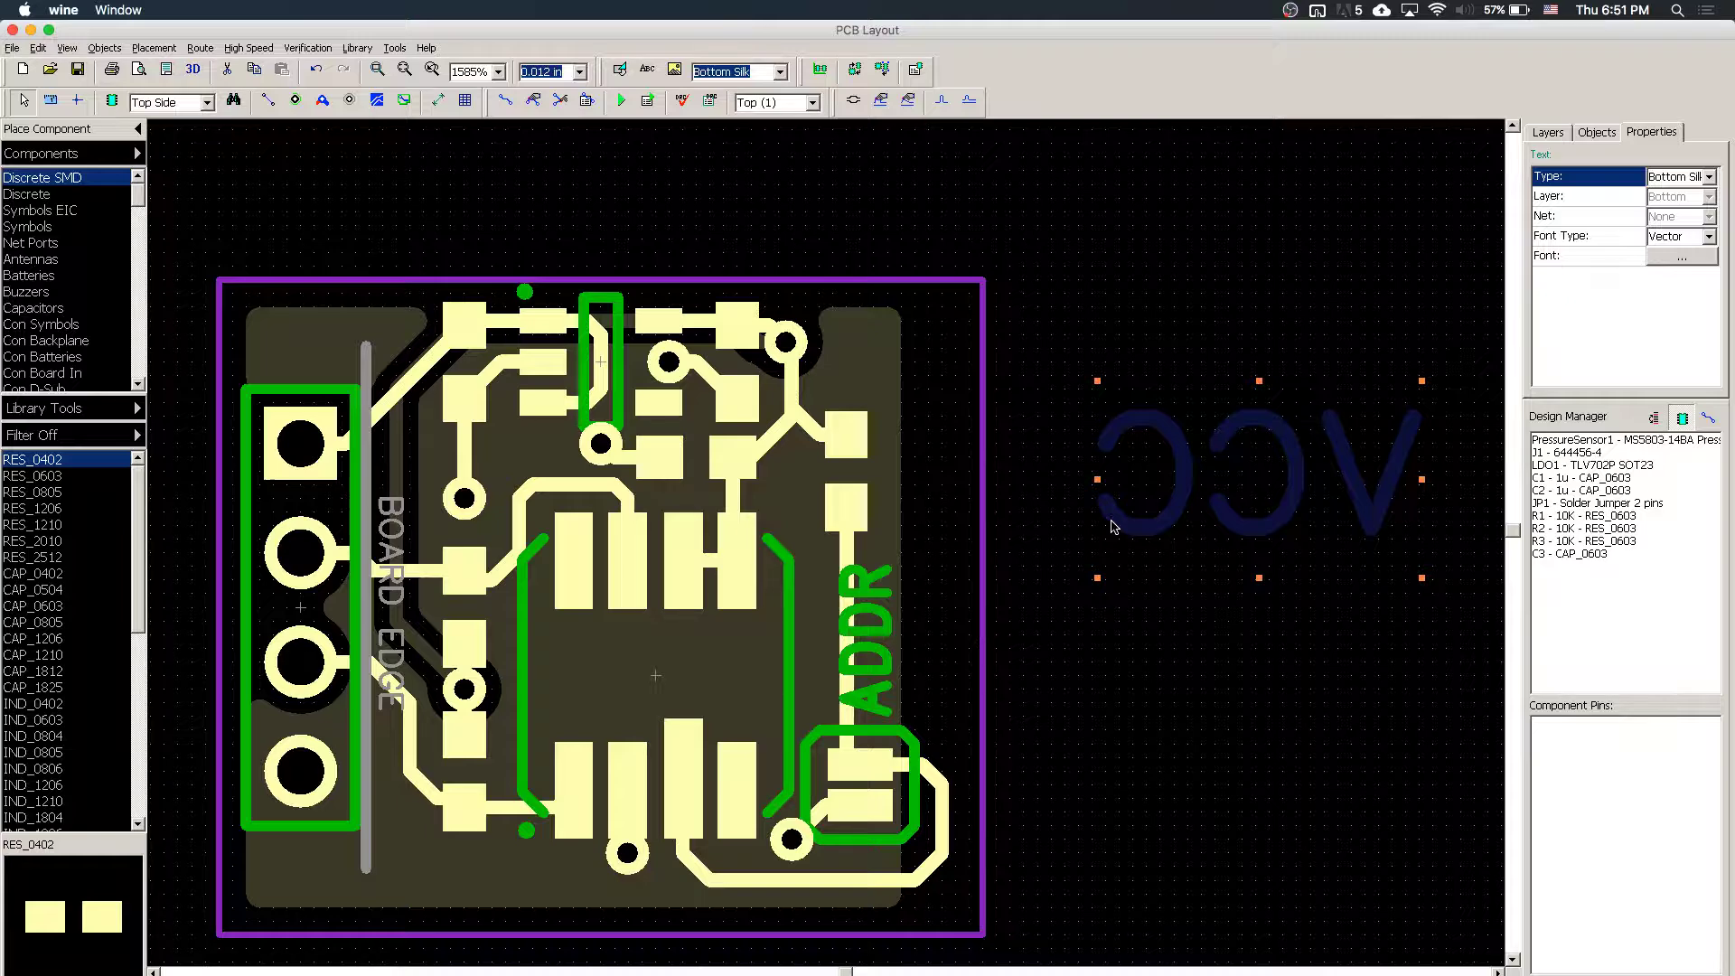
{"action": "key", "text": "b"}
{"action": "right_click", "coordinate": [1262, 474]}
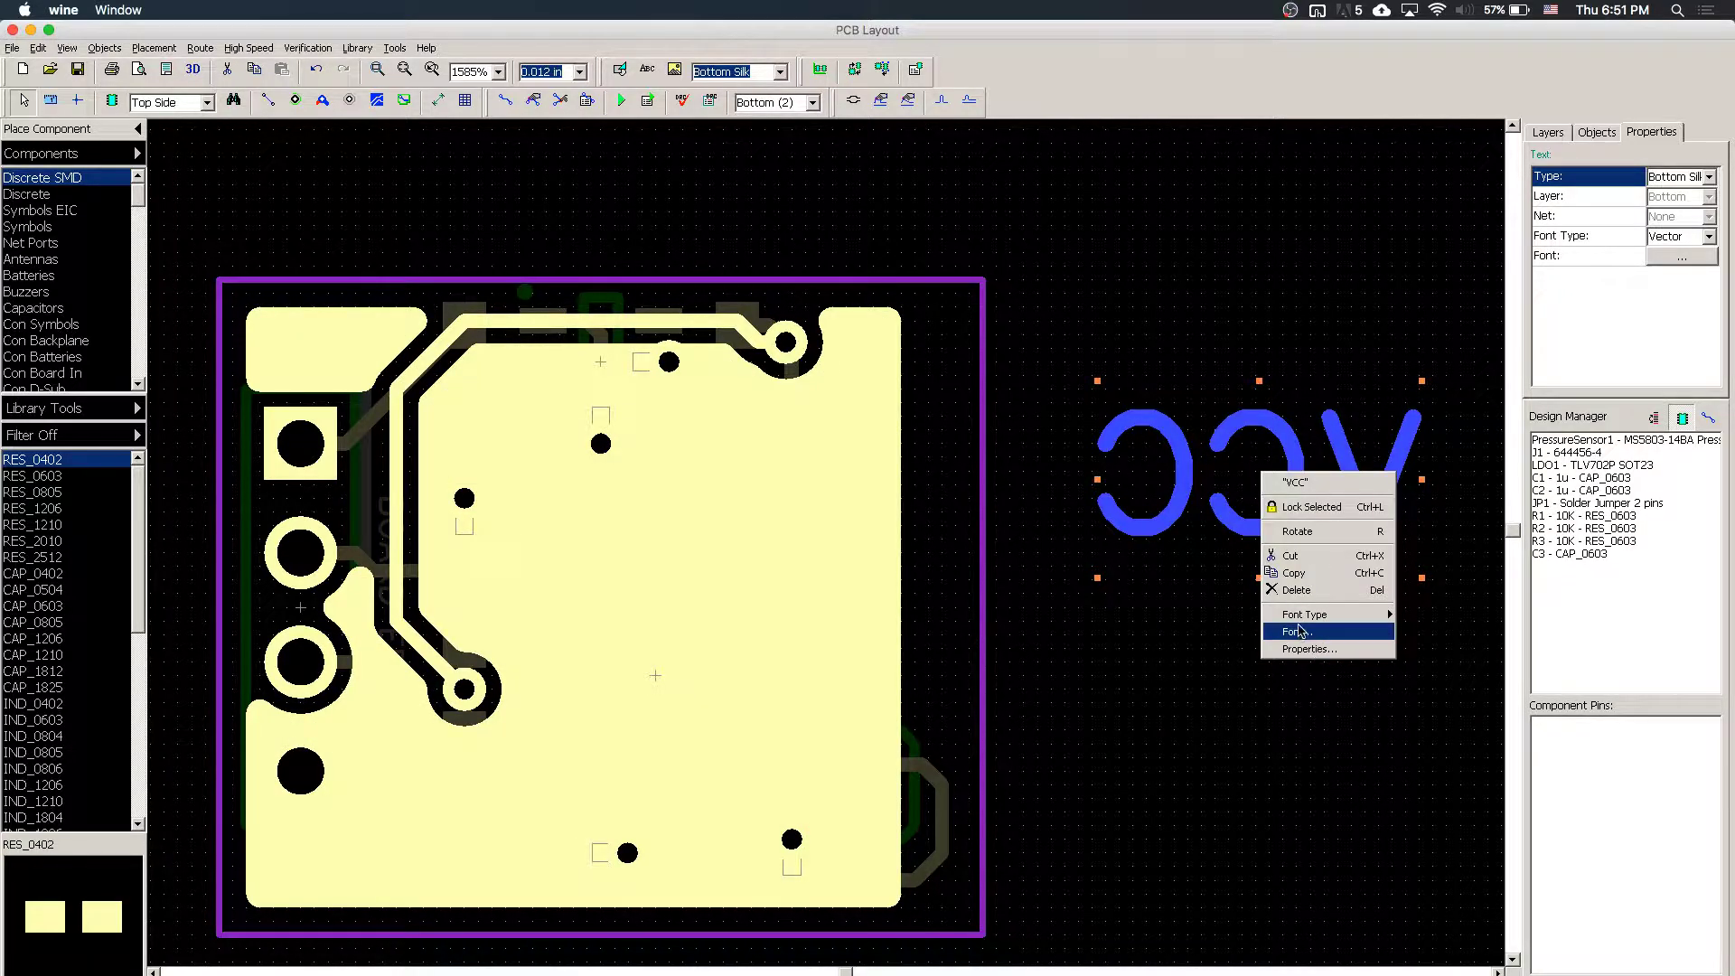
{"action": "left_click", "coordinate": [1300, 631]}
{"action": "left_click", "coordinate": [939, 463]}
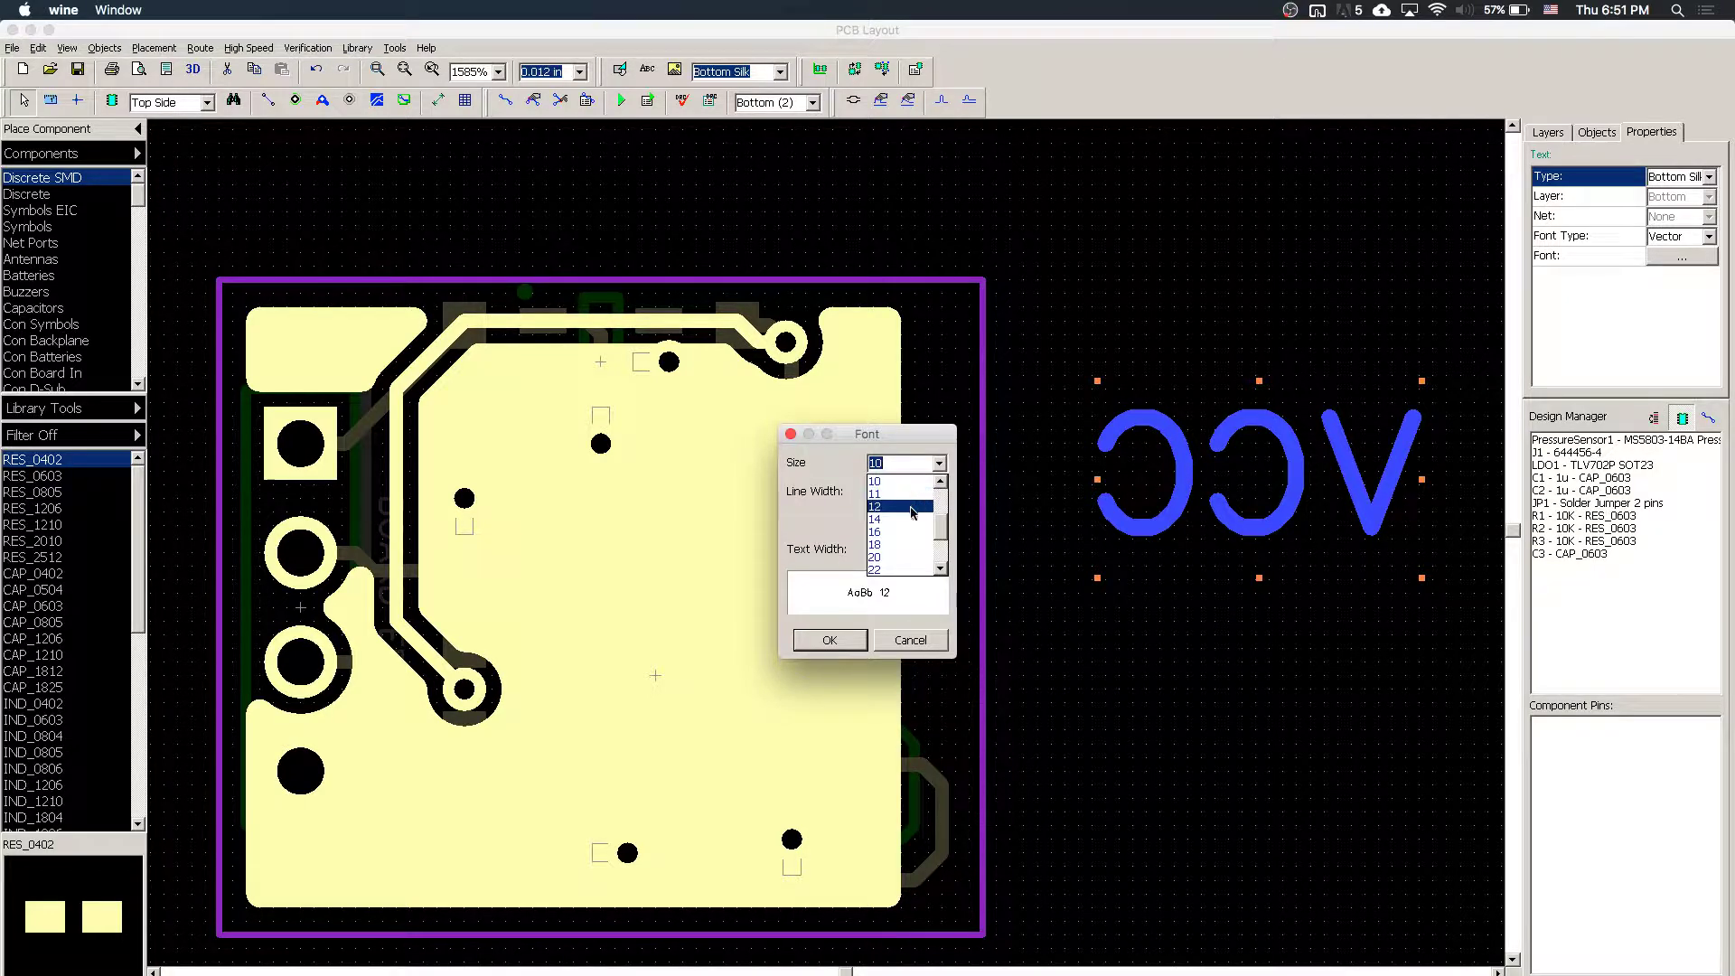
{"action": "scroll", "coordinate": [917, 502], "scroll_direction": "up", "scroll_amount": 6}
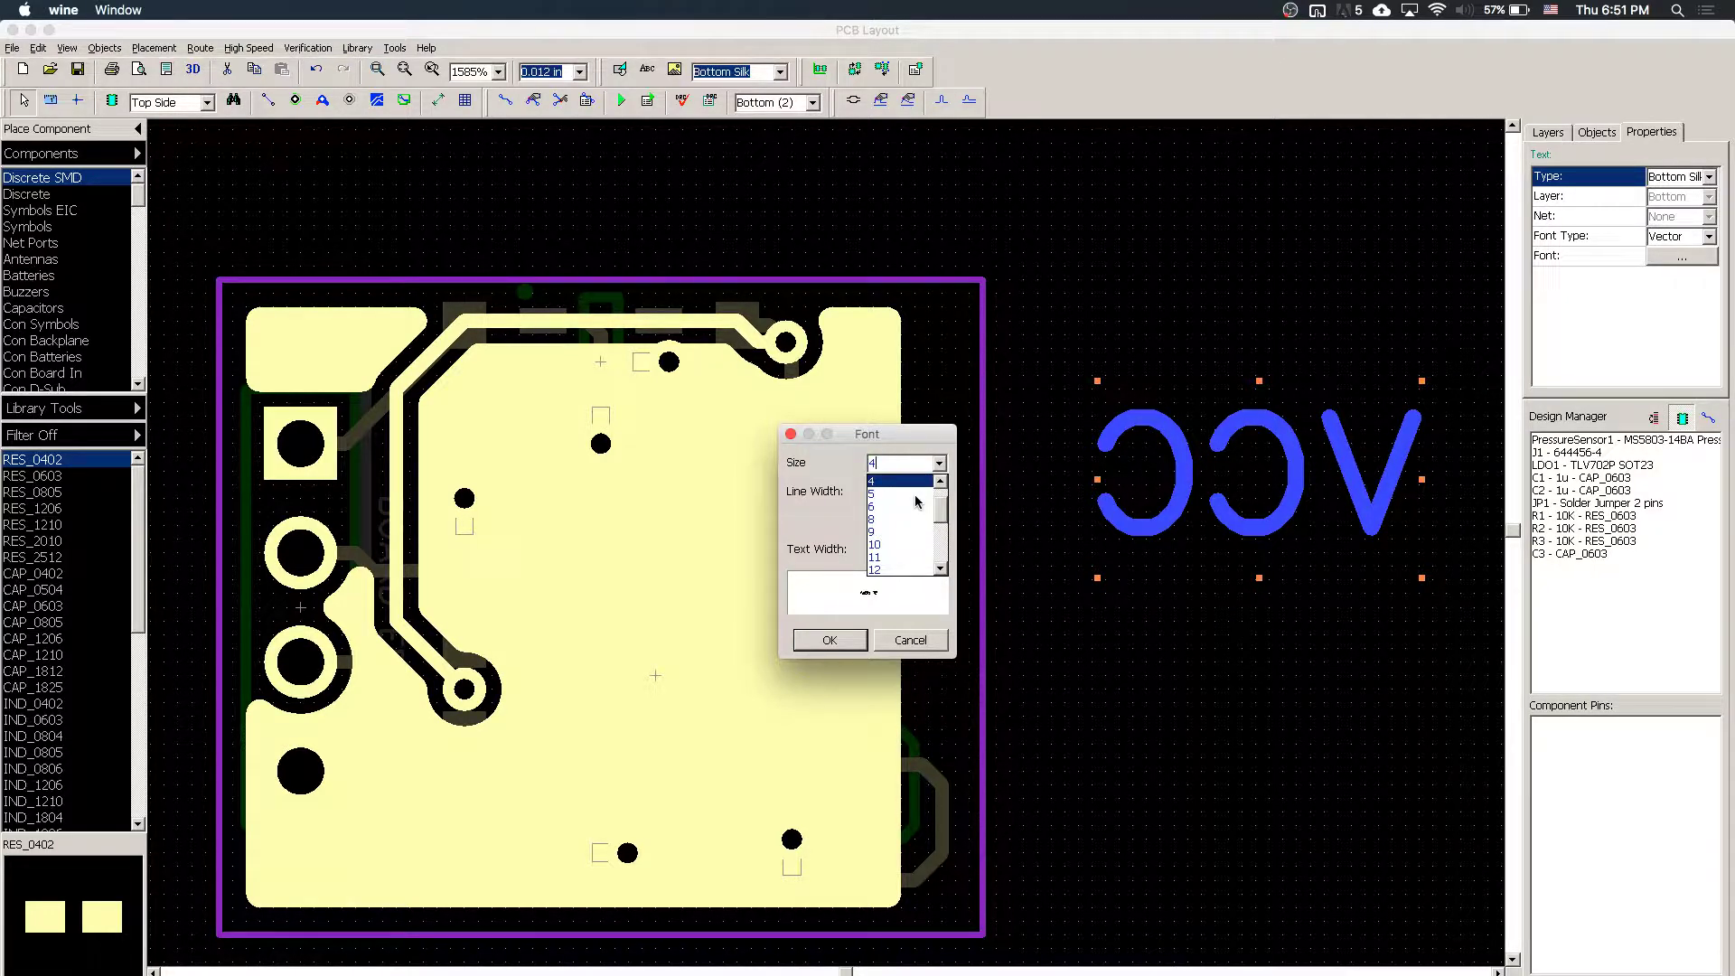
{"action": "left_click", "coordinate": [807, 546]}
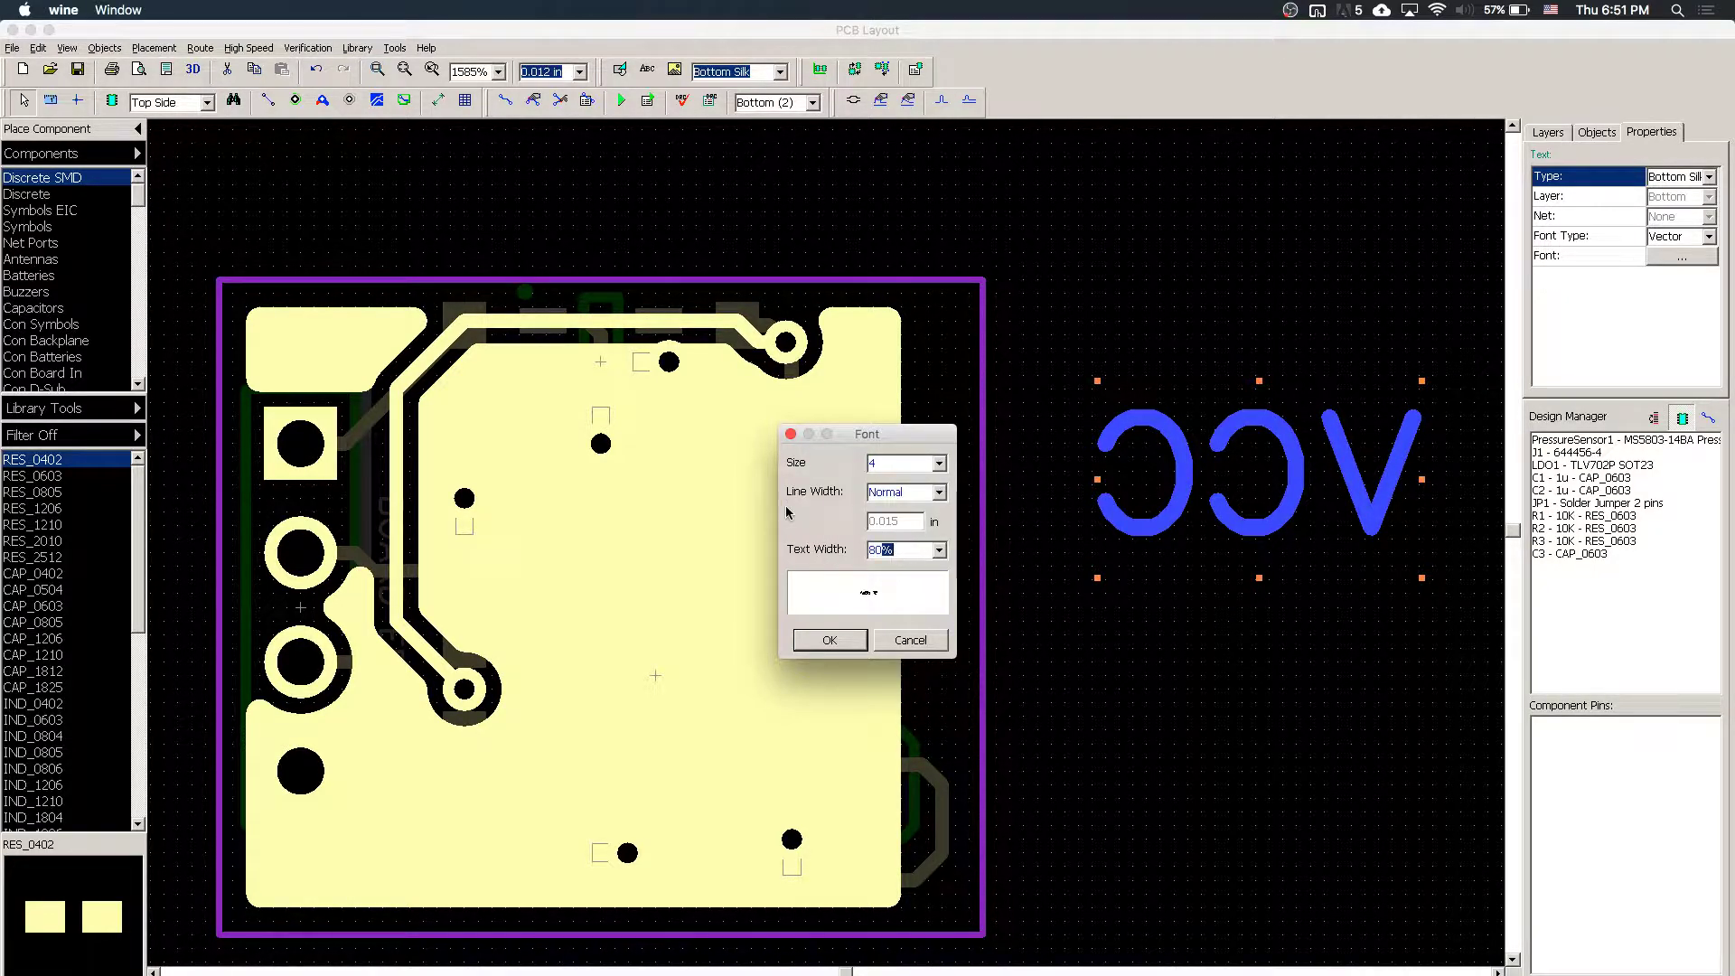
{"action": "key", "text": "Return"}
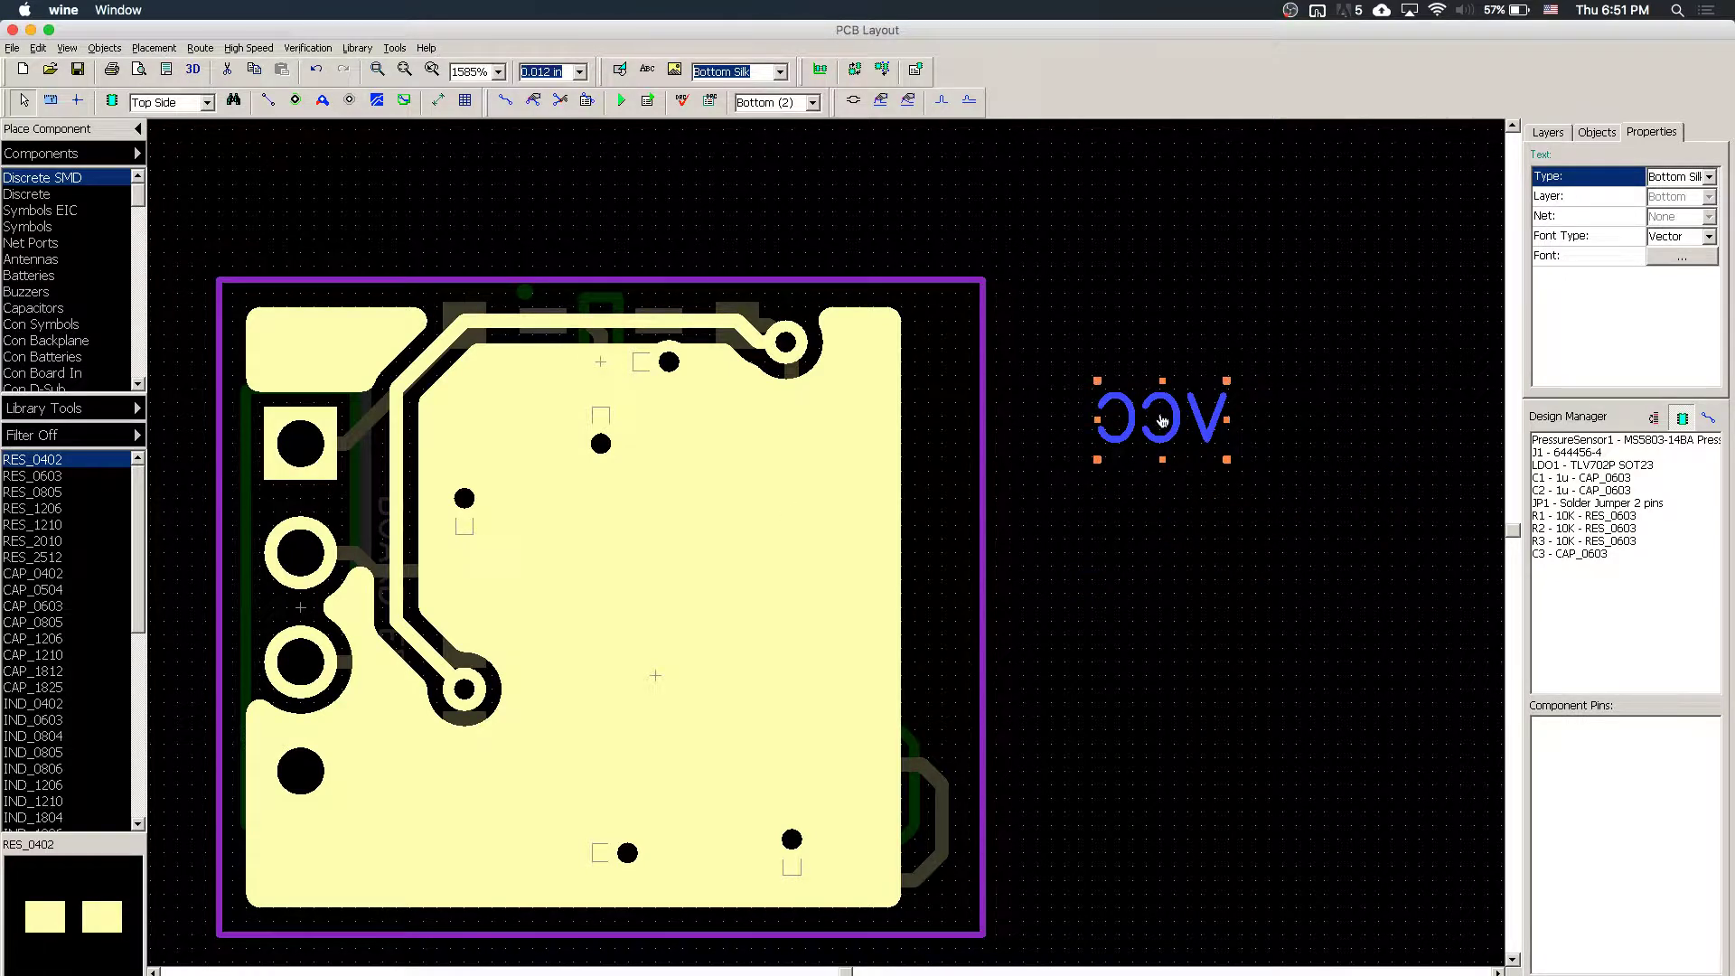
- Set the VCC text's line width to Bold and move the text beside the square connector pad
{"action": "double_click", "coordinate": [1162, 420]}
{"action": "key", "text": "Escape"}
{"action": "right_click", "coordinate": [1155, 422]}
{"action": "key", "text": "Escape"}
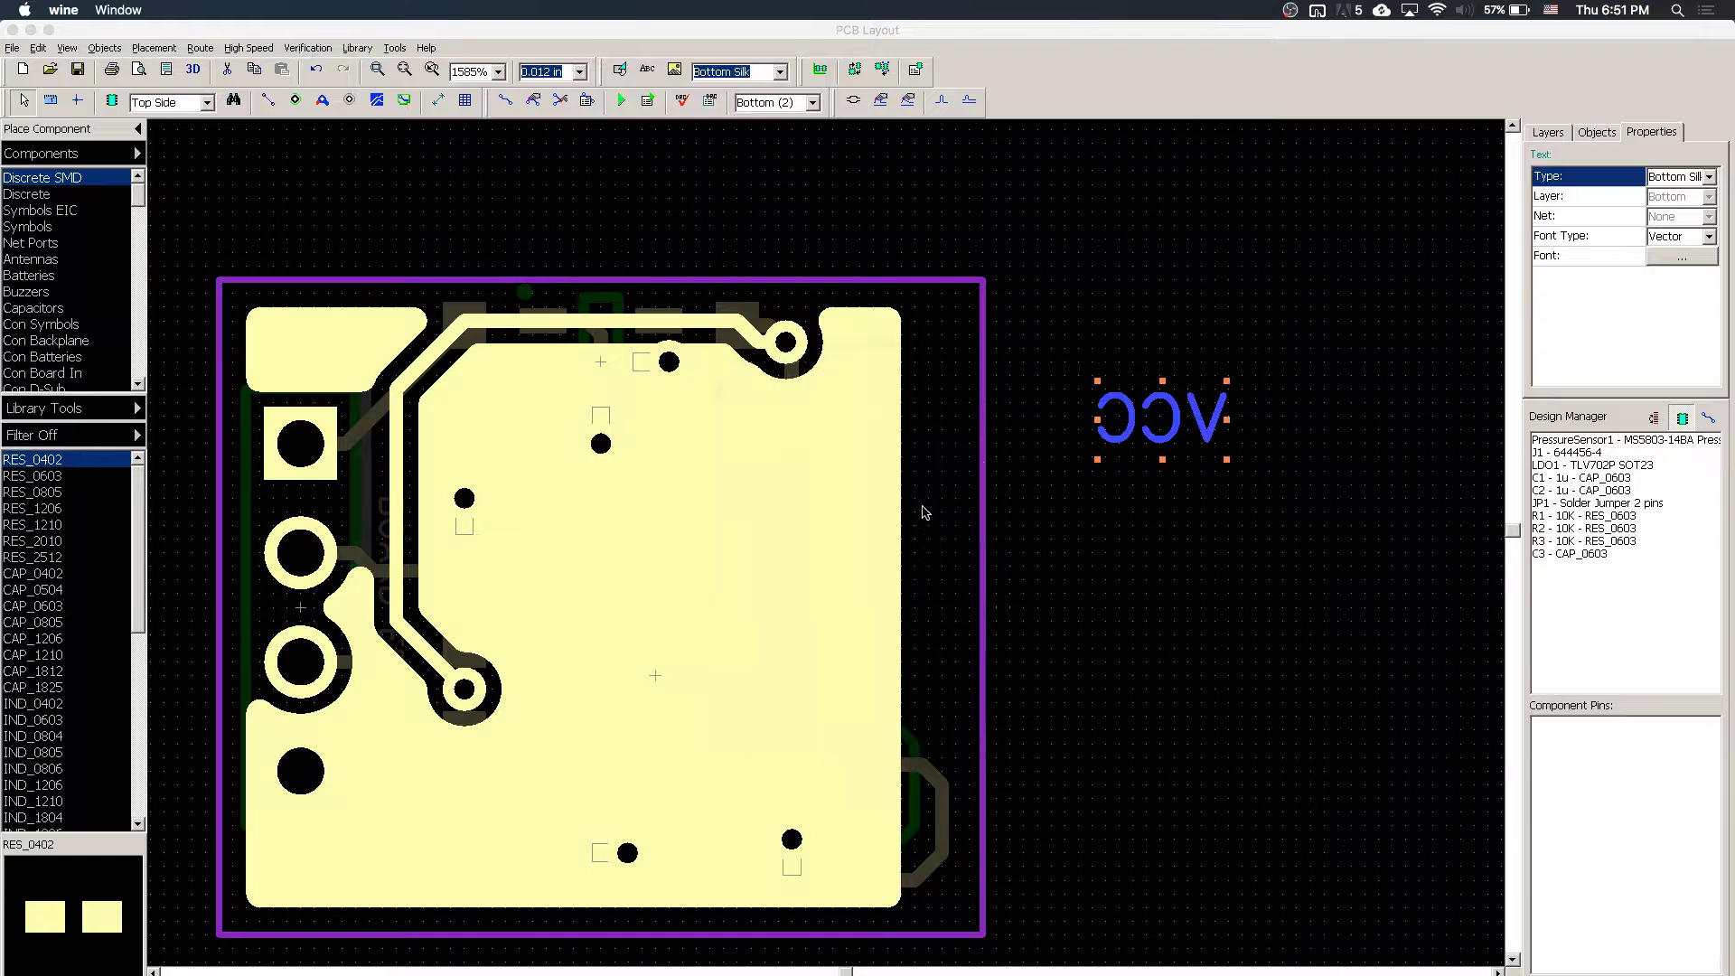
{"action": "right_click", "coordinate": [1165, 441]}
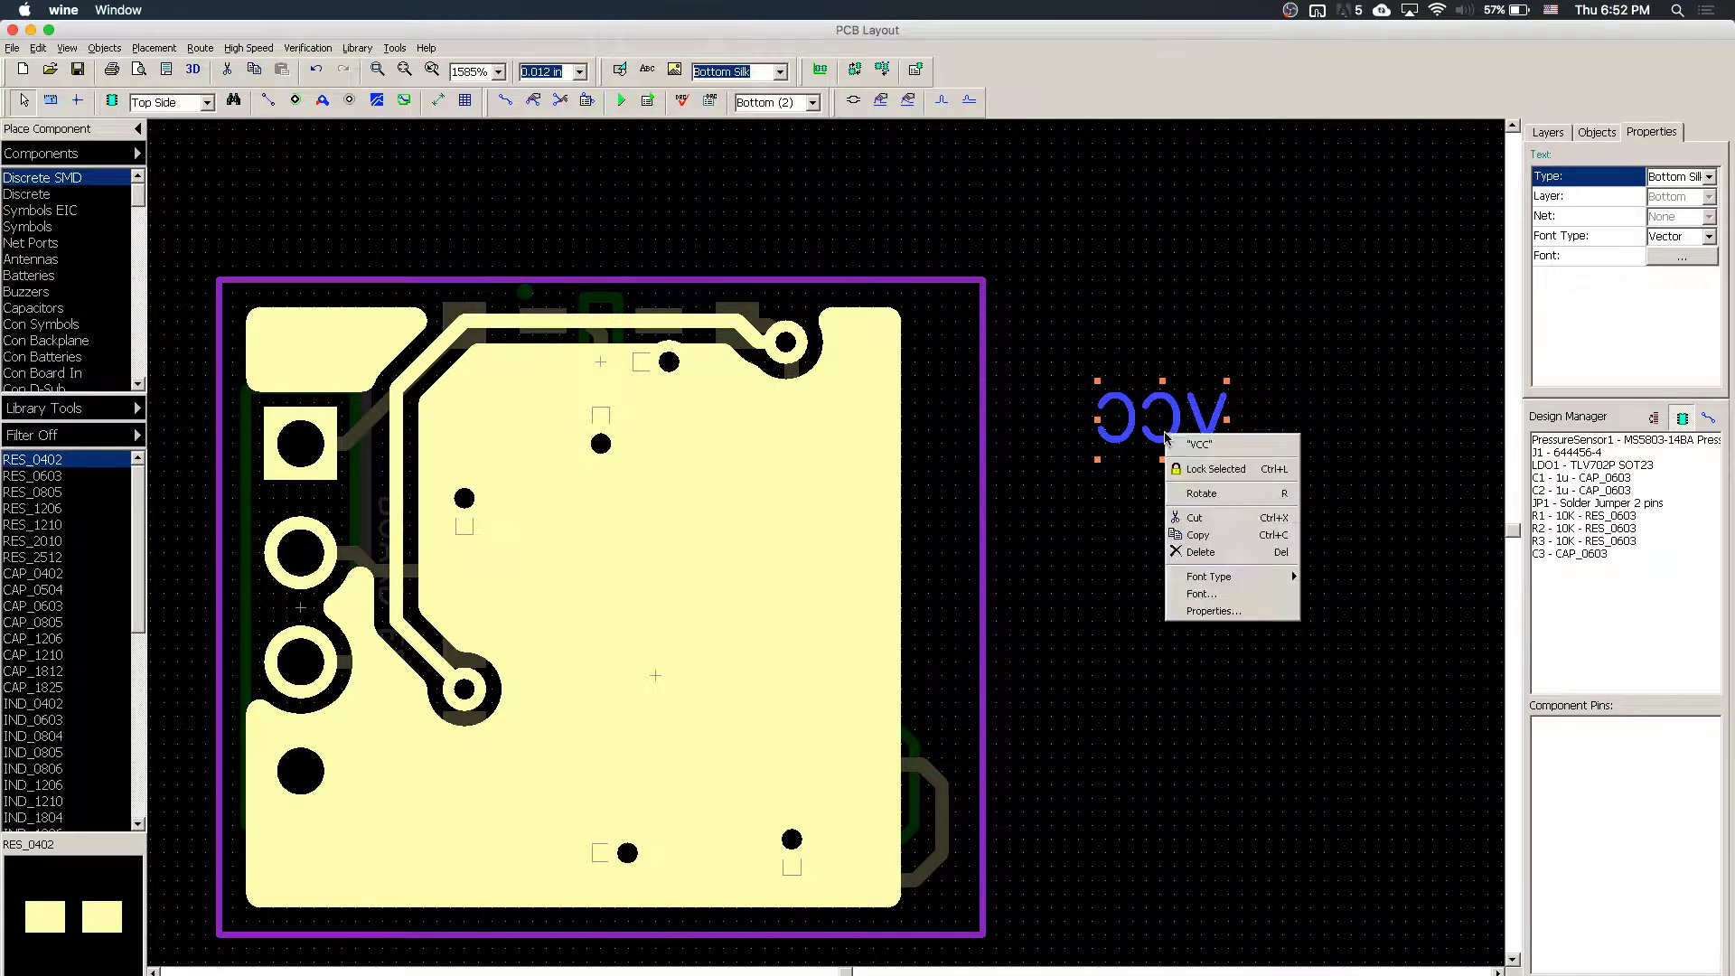
{"action": "left_click", "coordinate": [1211, 594]}
{"action": "left_click", "coordinate": [940, 491]}
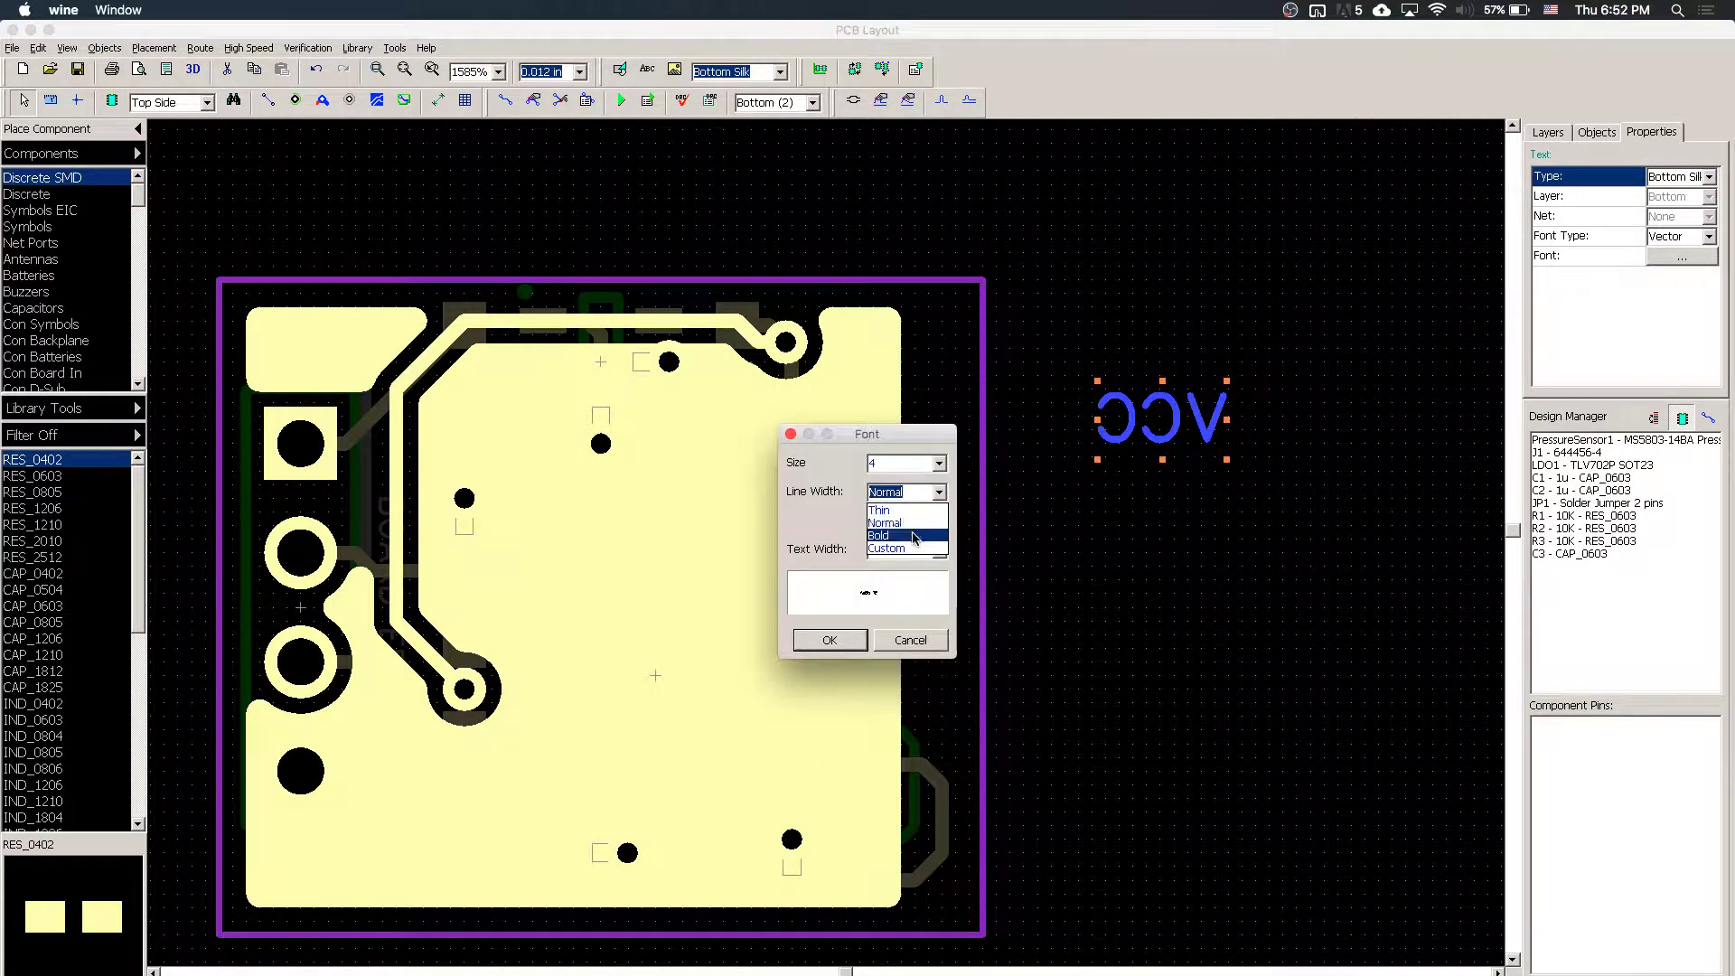
{"action": "left_click", "coordinate": [904, 535]}
{"action": "left_click", "coordinate": [848, 640]}
{"action": "left_click", "coordinate": [1121, 635]}
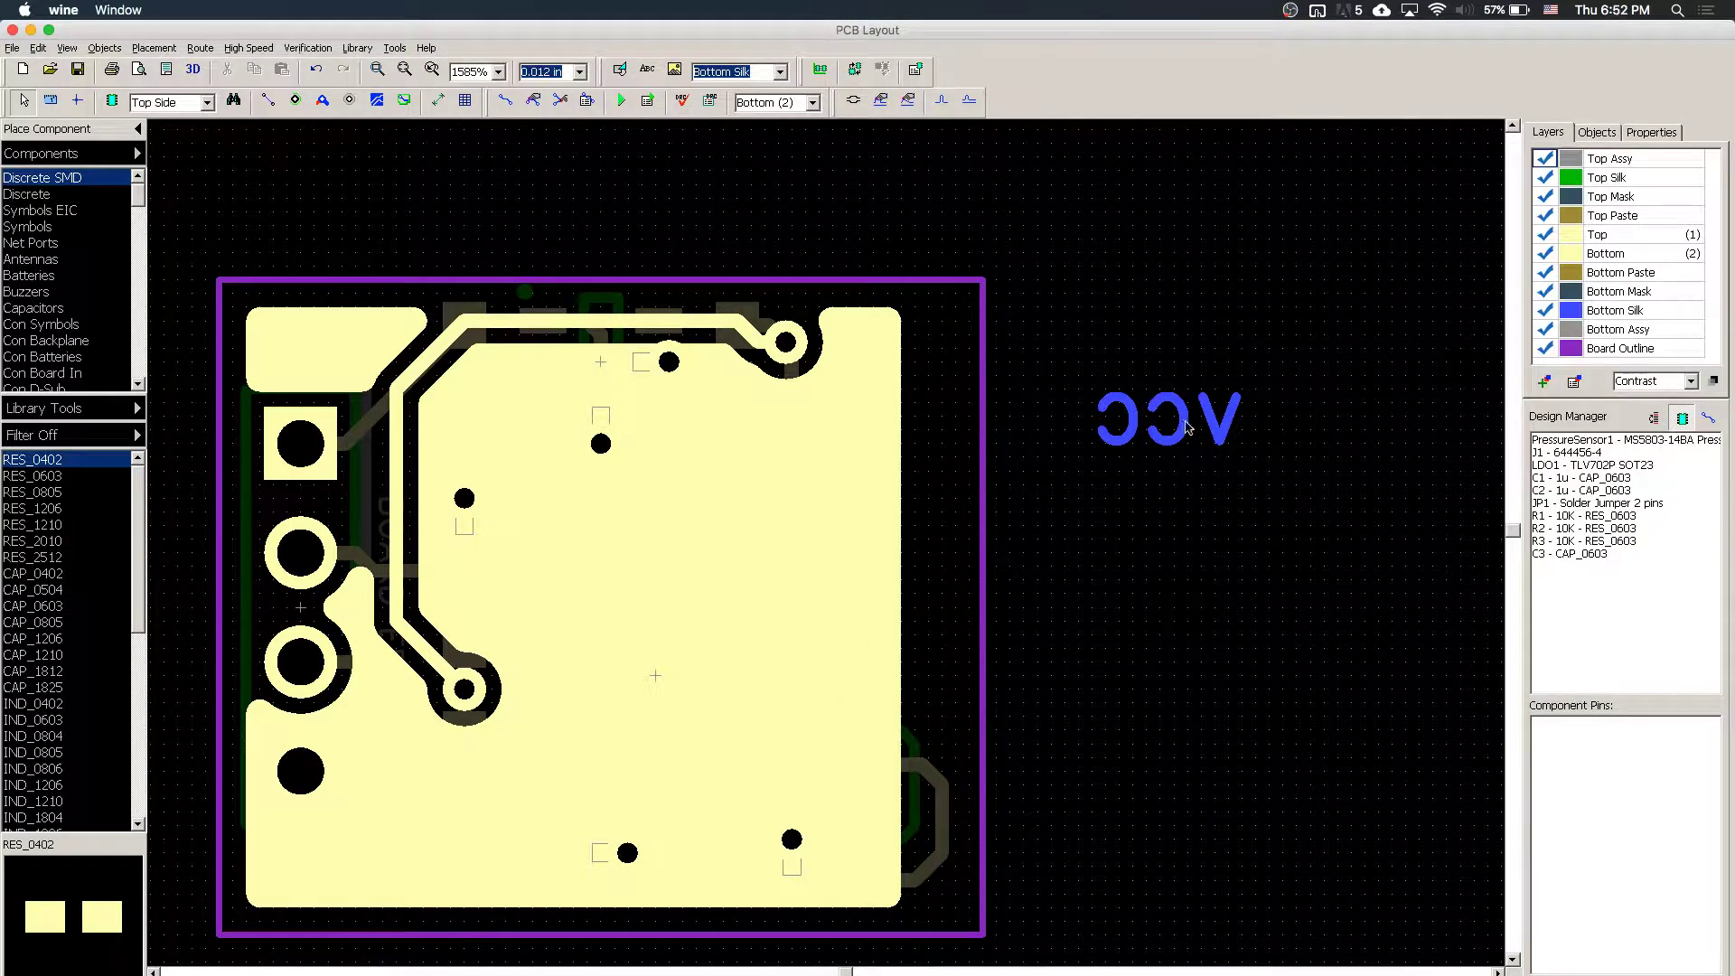
{"action": "left_click_drag", "start_coordinate": [1161, 424], "coordinate": [418, 441]}
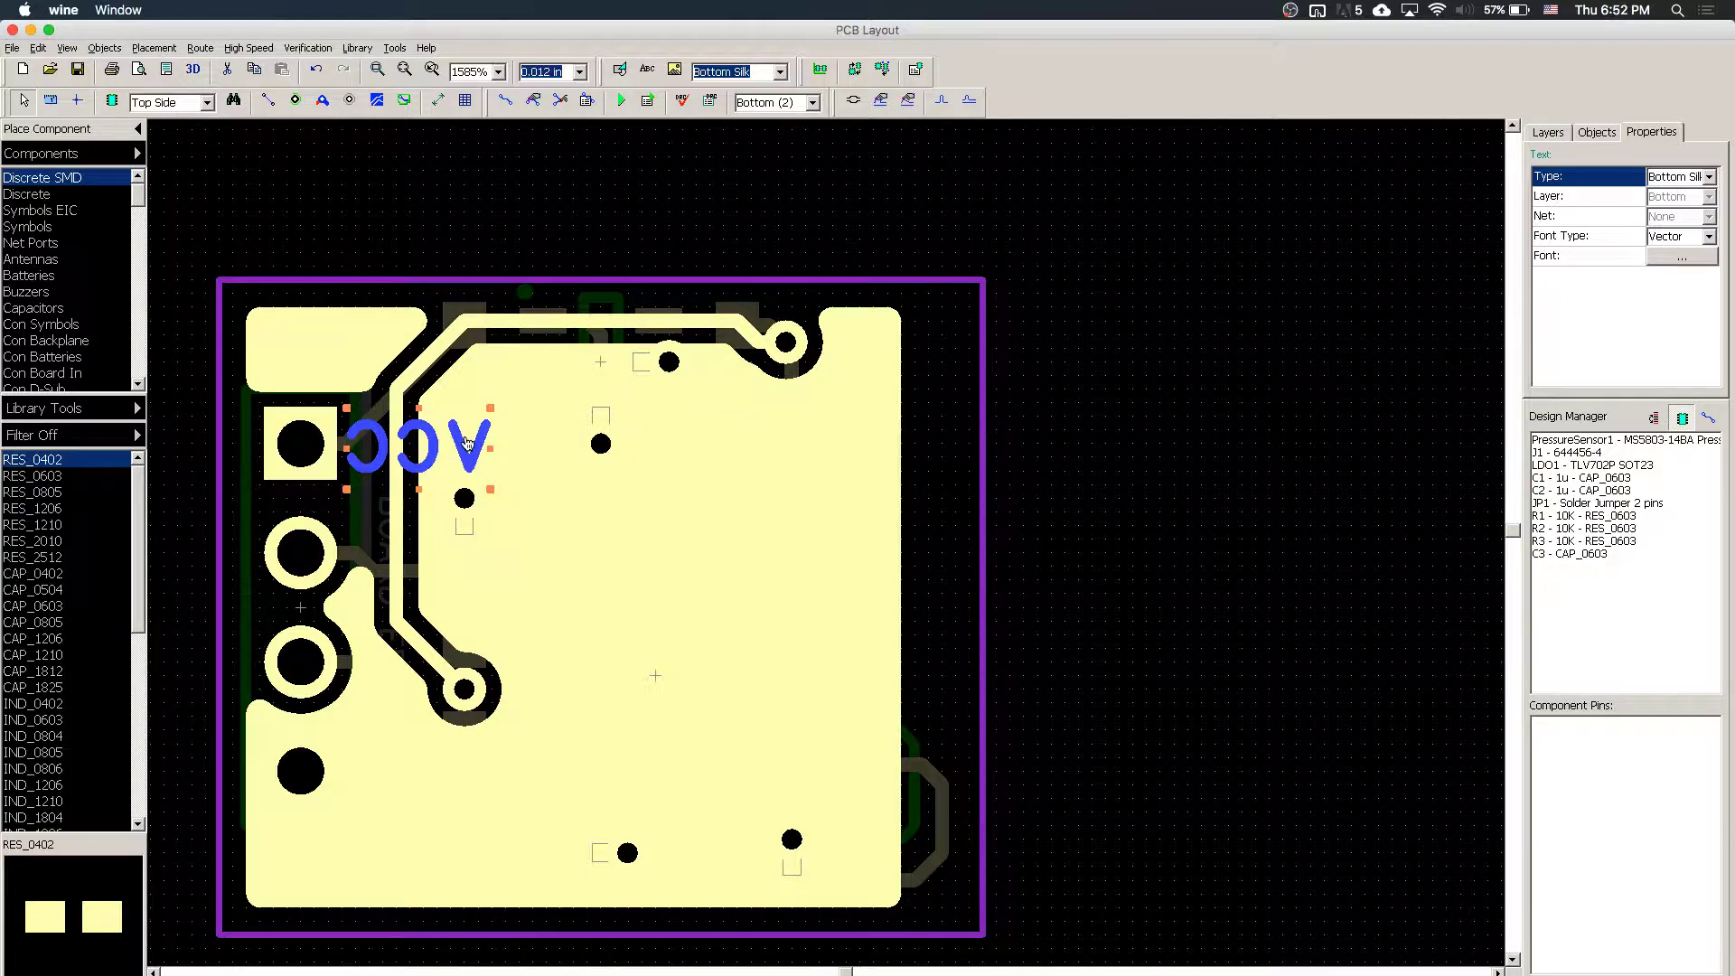
- Duplicate the VCC label, change the copy's text to "SDA" and place it beside the second connector pad
{"action": "key", "text": "ctrl+c"}
{"action": "key", "text": "ctrl+v"}
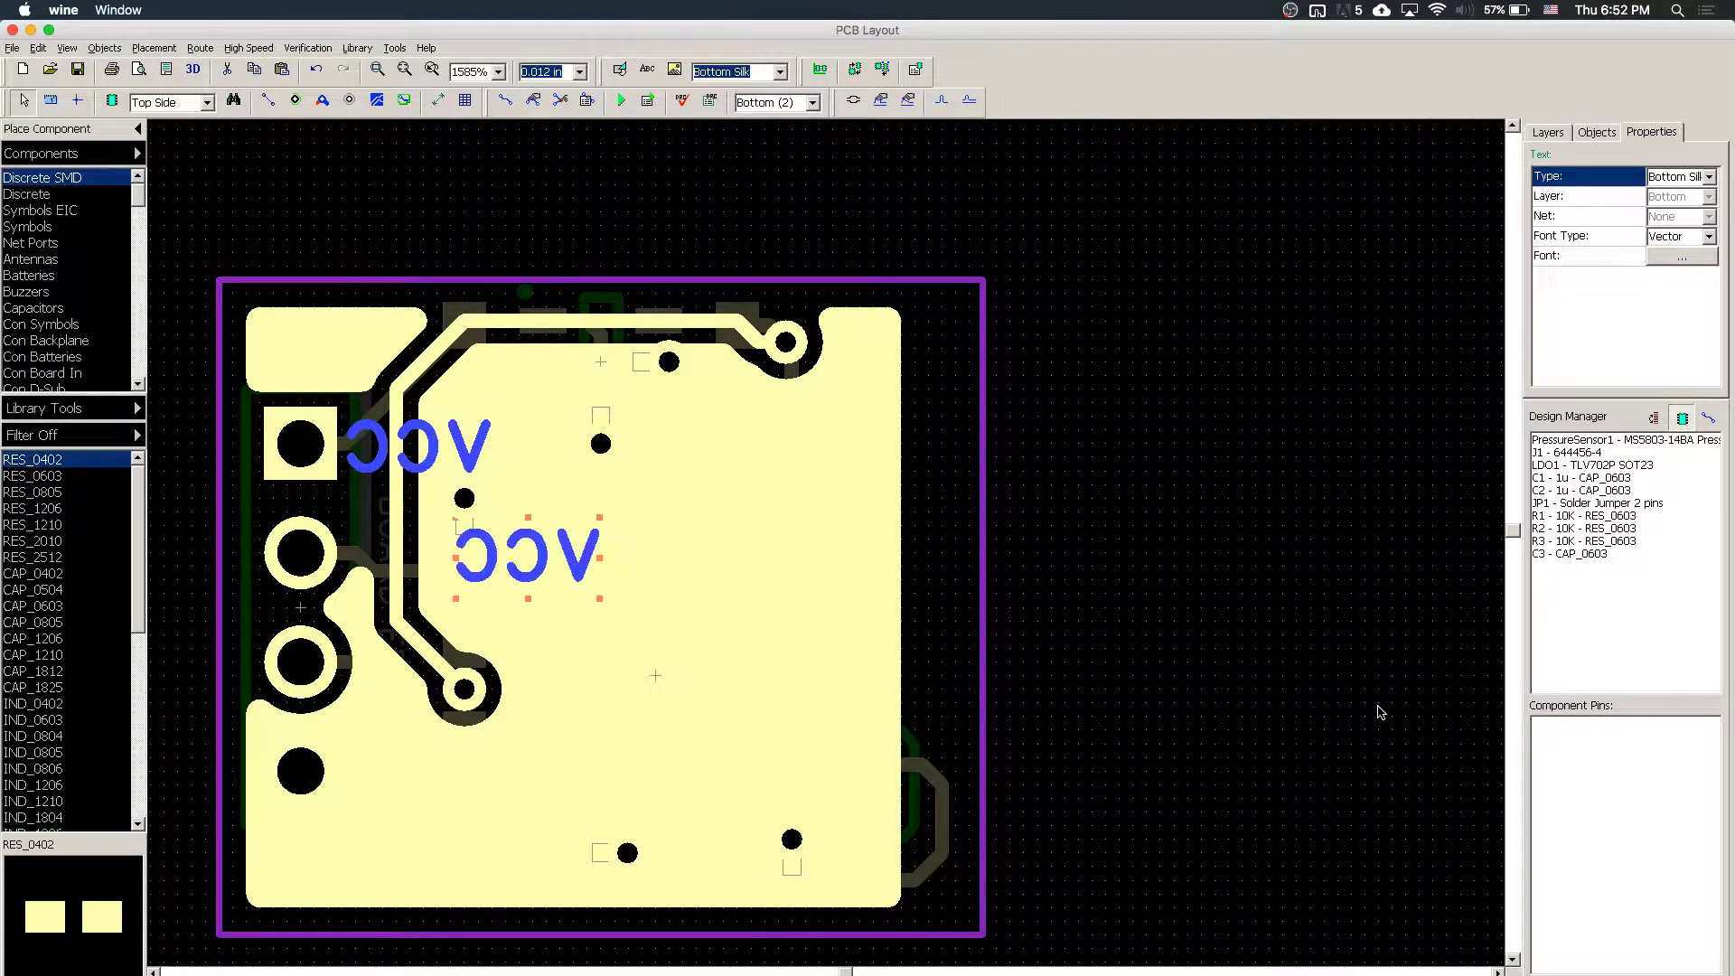
{"action": "right_click", "coordinate": [561, 569]}
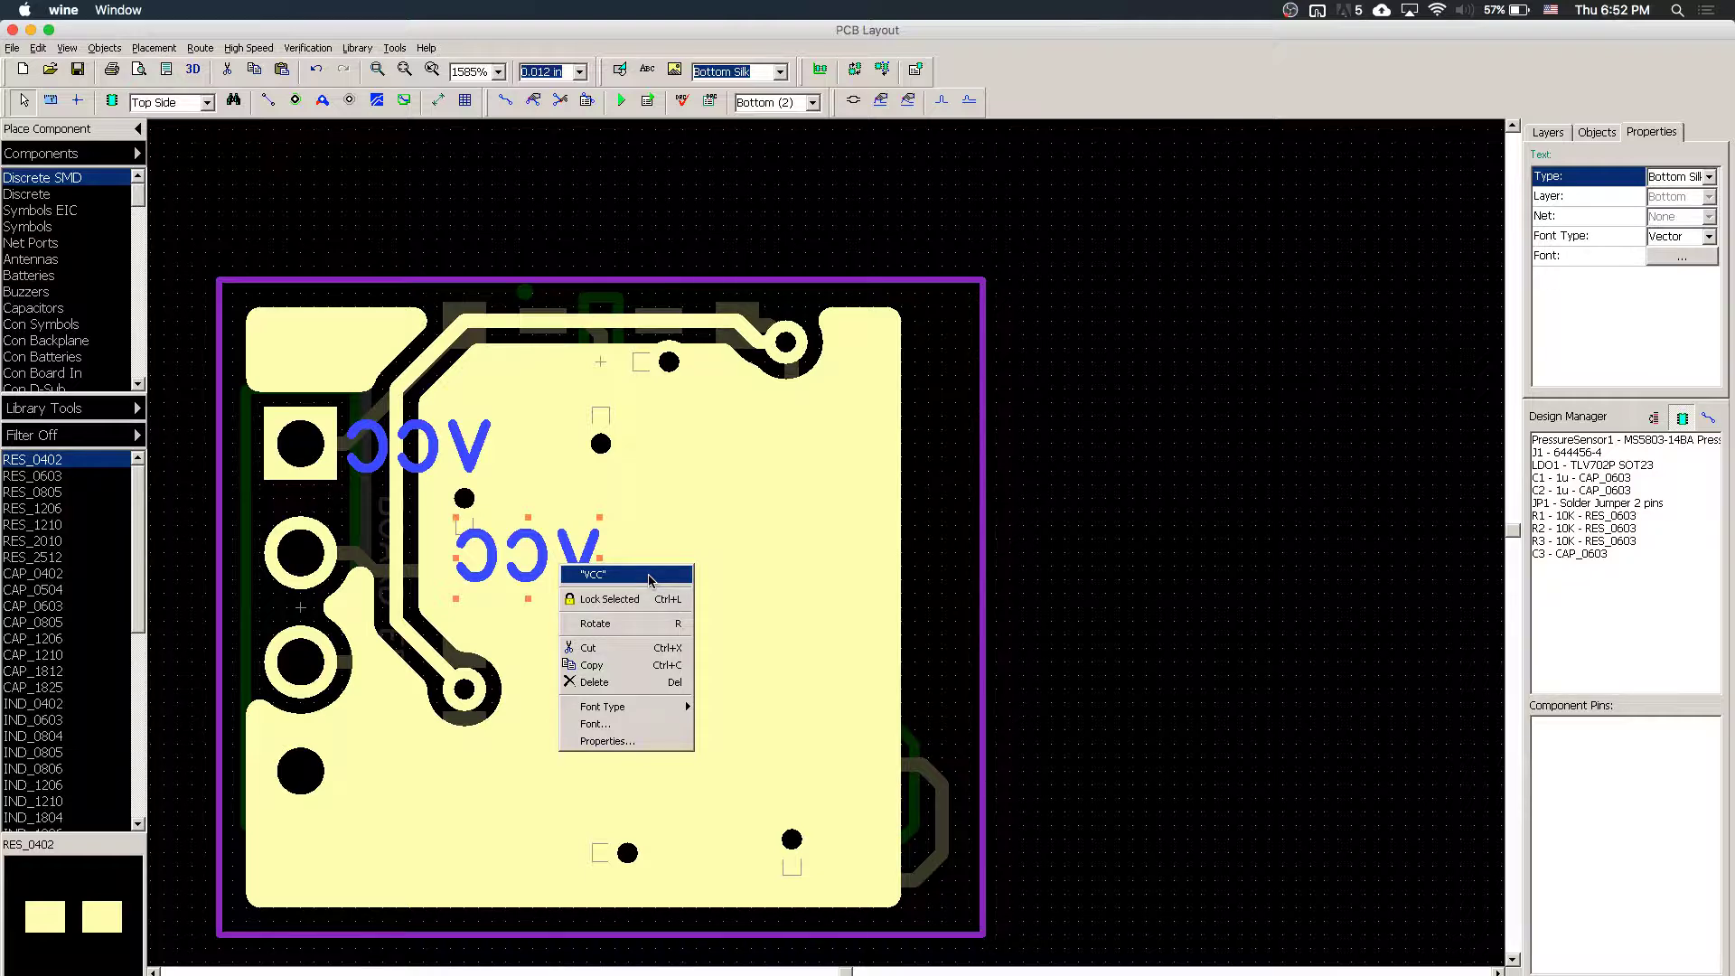
{"action": "left_click", "coordinate": [645, 576]}
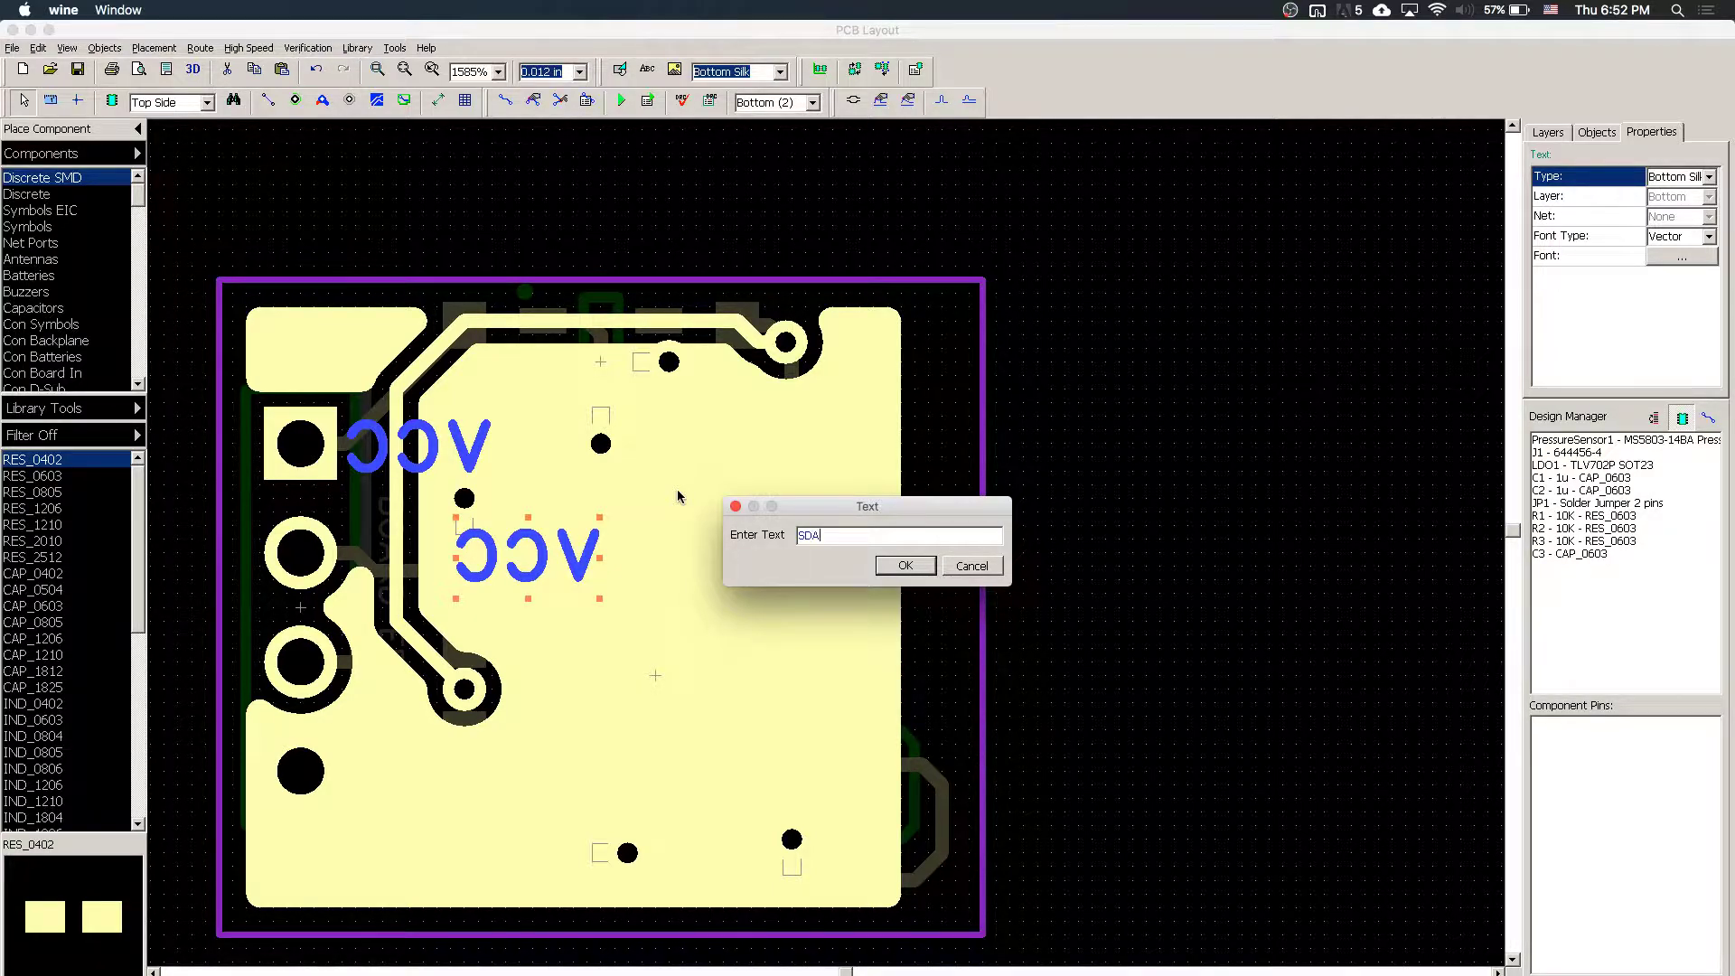
{"action": "key", "text": "Return"}
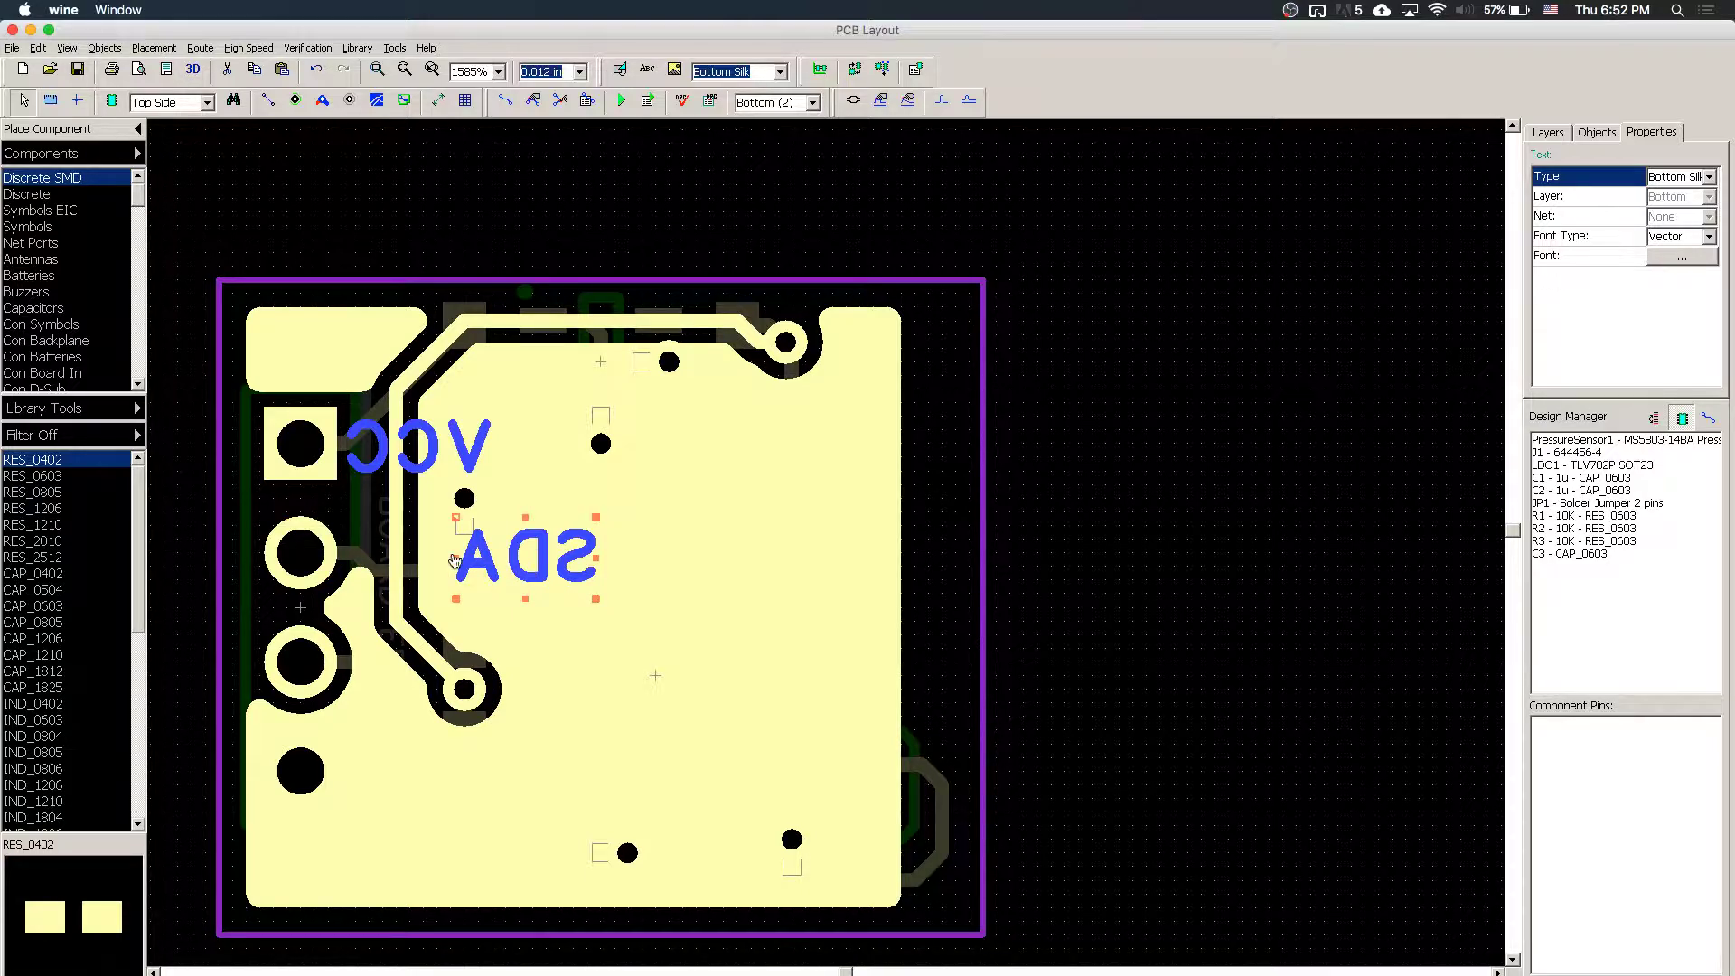
{"action": "left_click_drag", "start_coordinate": [455, 561], "coordinate": [426, 559]}
- Duplicate the SDA label, change the copy's text to "SCL" and place it beside the third connector pad
{"action": "key", "text": "ctrl+c"}
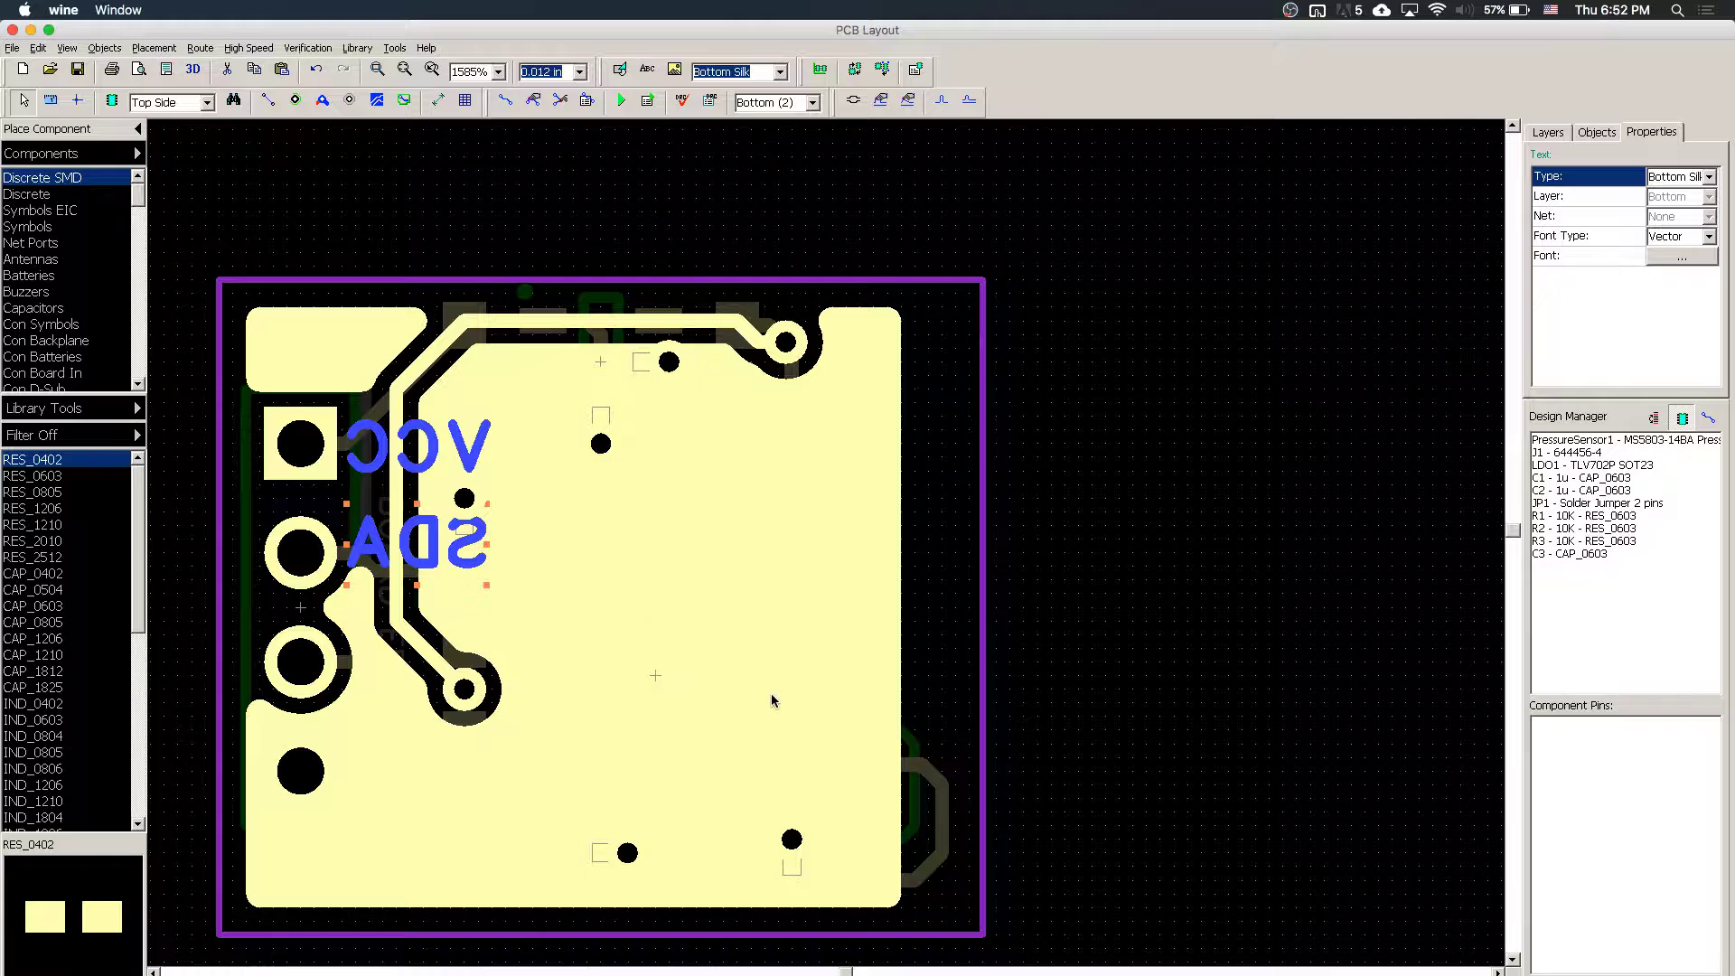
{"action": "key", "text": "ctrl+v"}
{"action": "right_click", "coordinate": [583, 643]}
{"action": "left_click", "coordinate": [713, 783]}
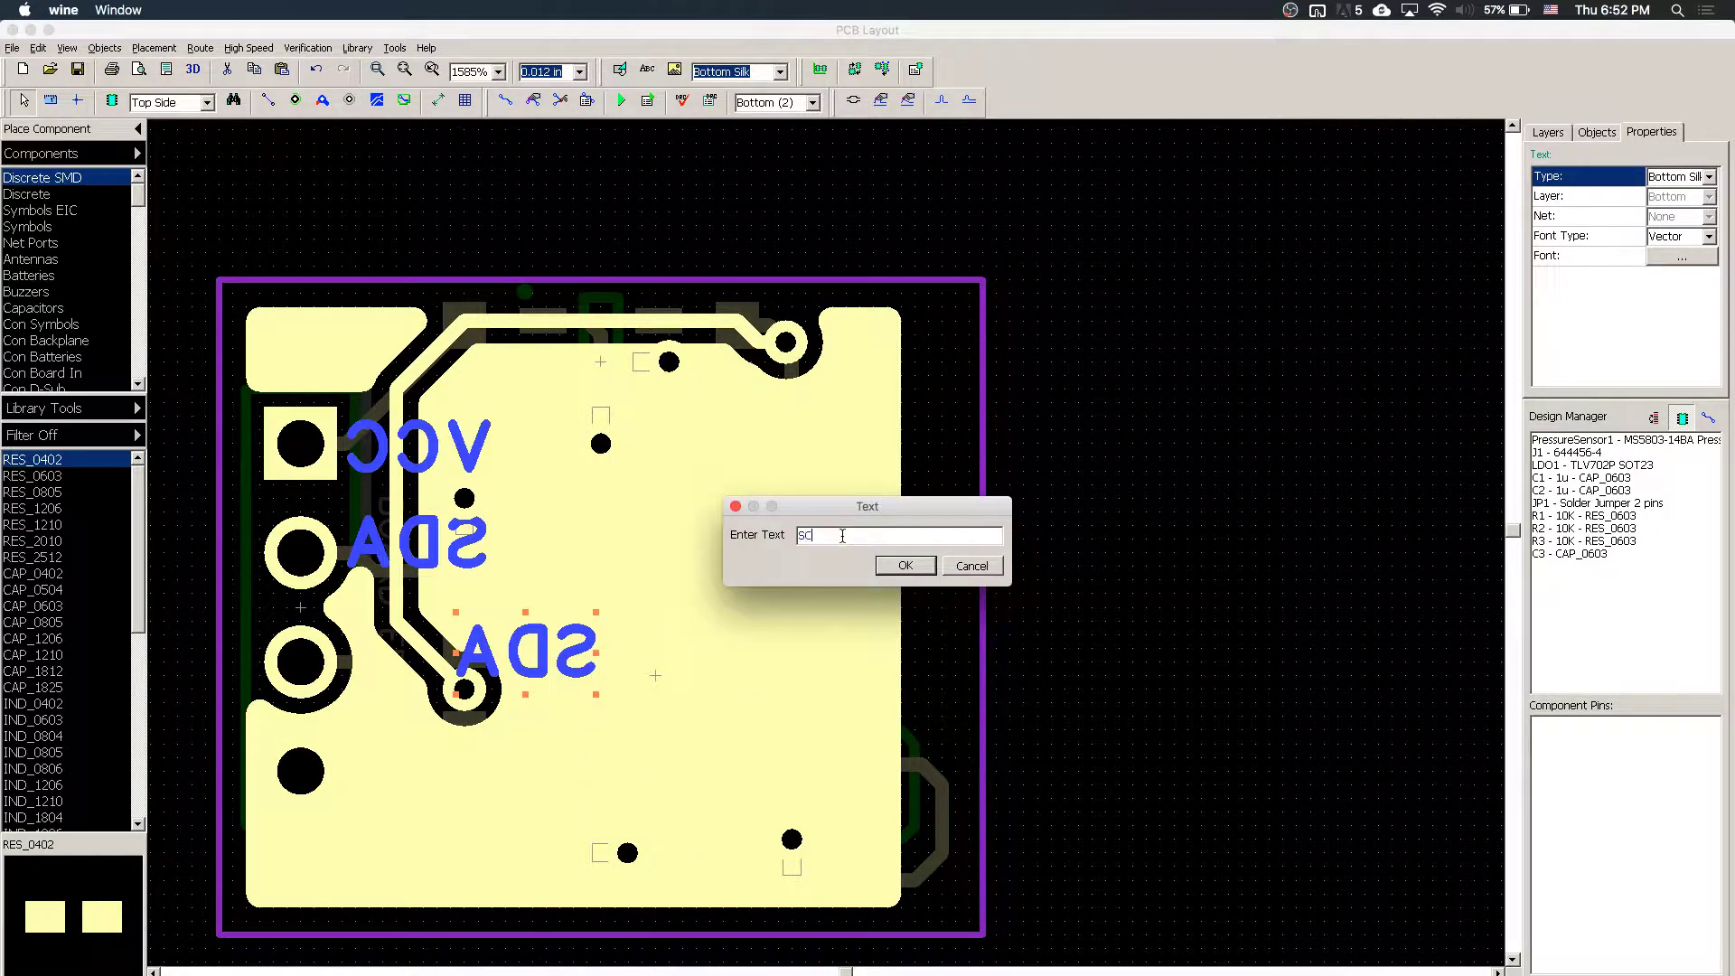
{"action": "type", "text": "SCL"}
{"action": "key", "text": "Return"}
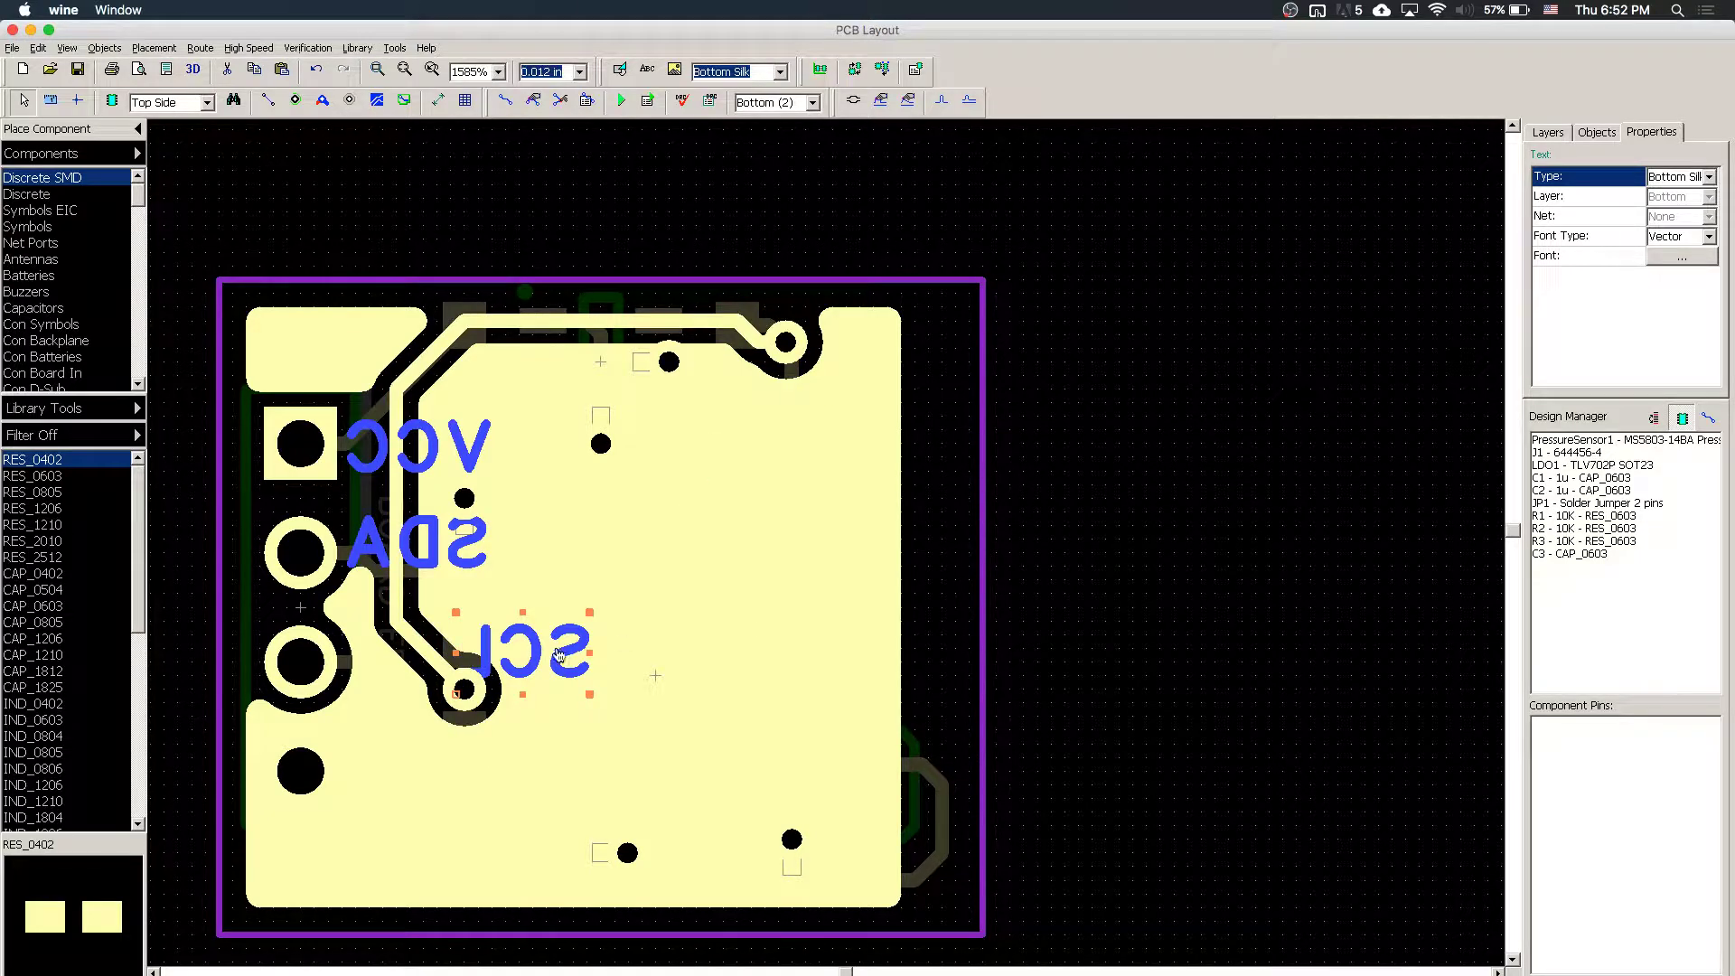
{"action": "mouse_move", "coordinate": [558, 660]}
{"action": "left_mouse_down"}
{"action": "mouse_move", "coordinate": [441, 647]}
{"action": "mouse_move", "coordinate": [445, 666]}
{"action": "left_mouse_up"}
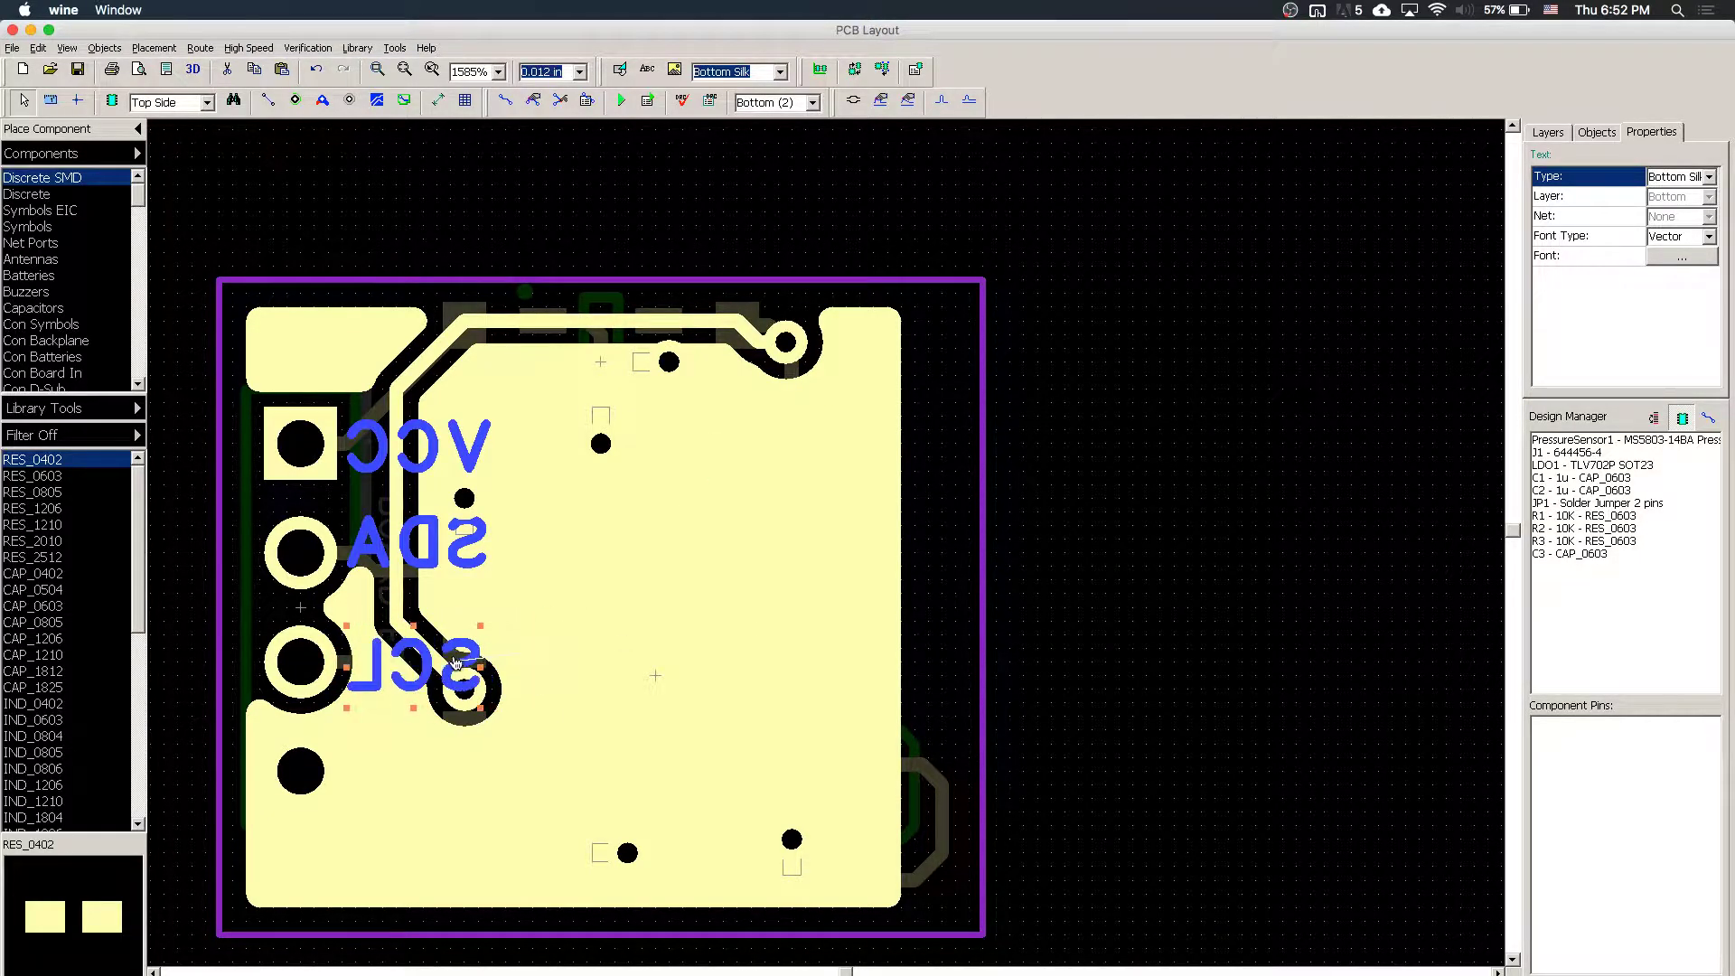
{"action": "right_click", "coordinate": [420, 661]}
{"action": "left_click", "coordinate": [550, 799]}
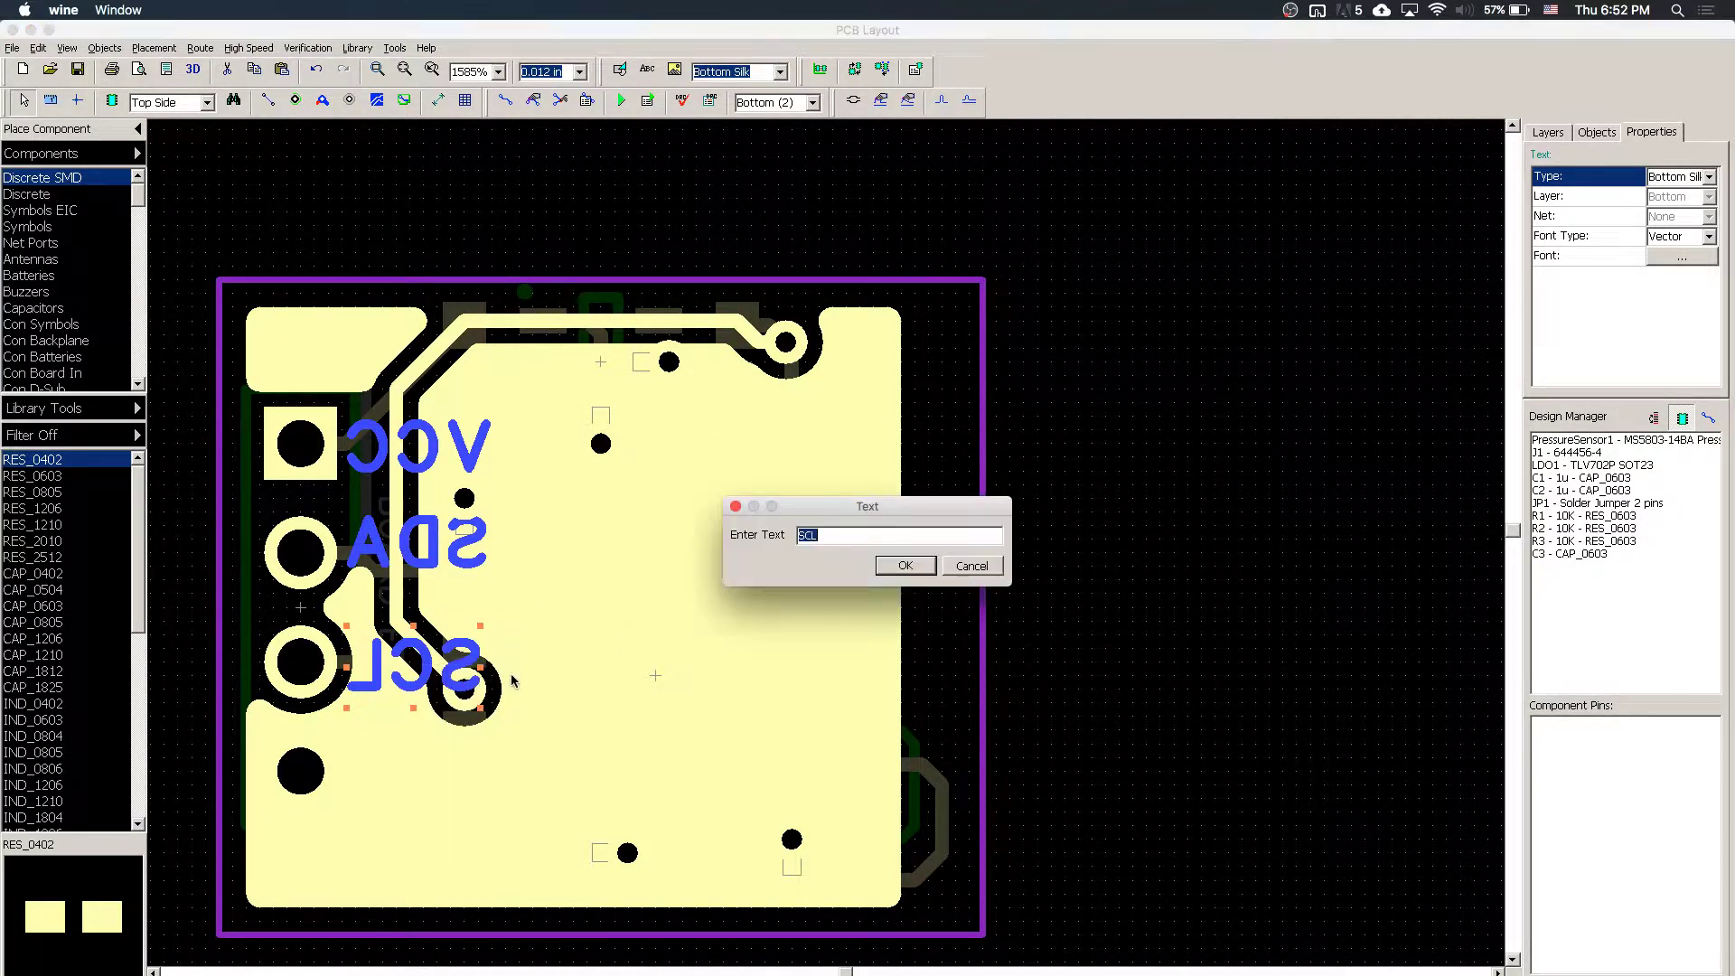
{"action": "key", "text": "Escape"}
- Duplicate the SCL label, change the copy's text to "GND" and place it beside the fourth connector pad
{"action": "key", "text": "ctrl+v"}
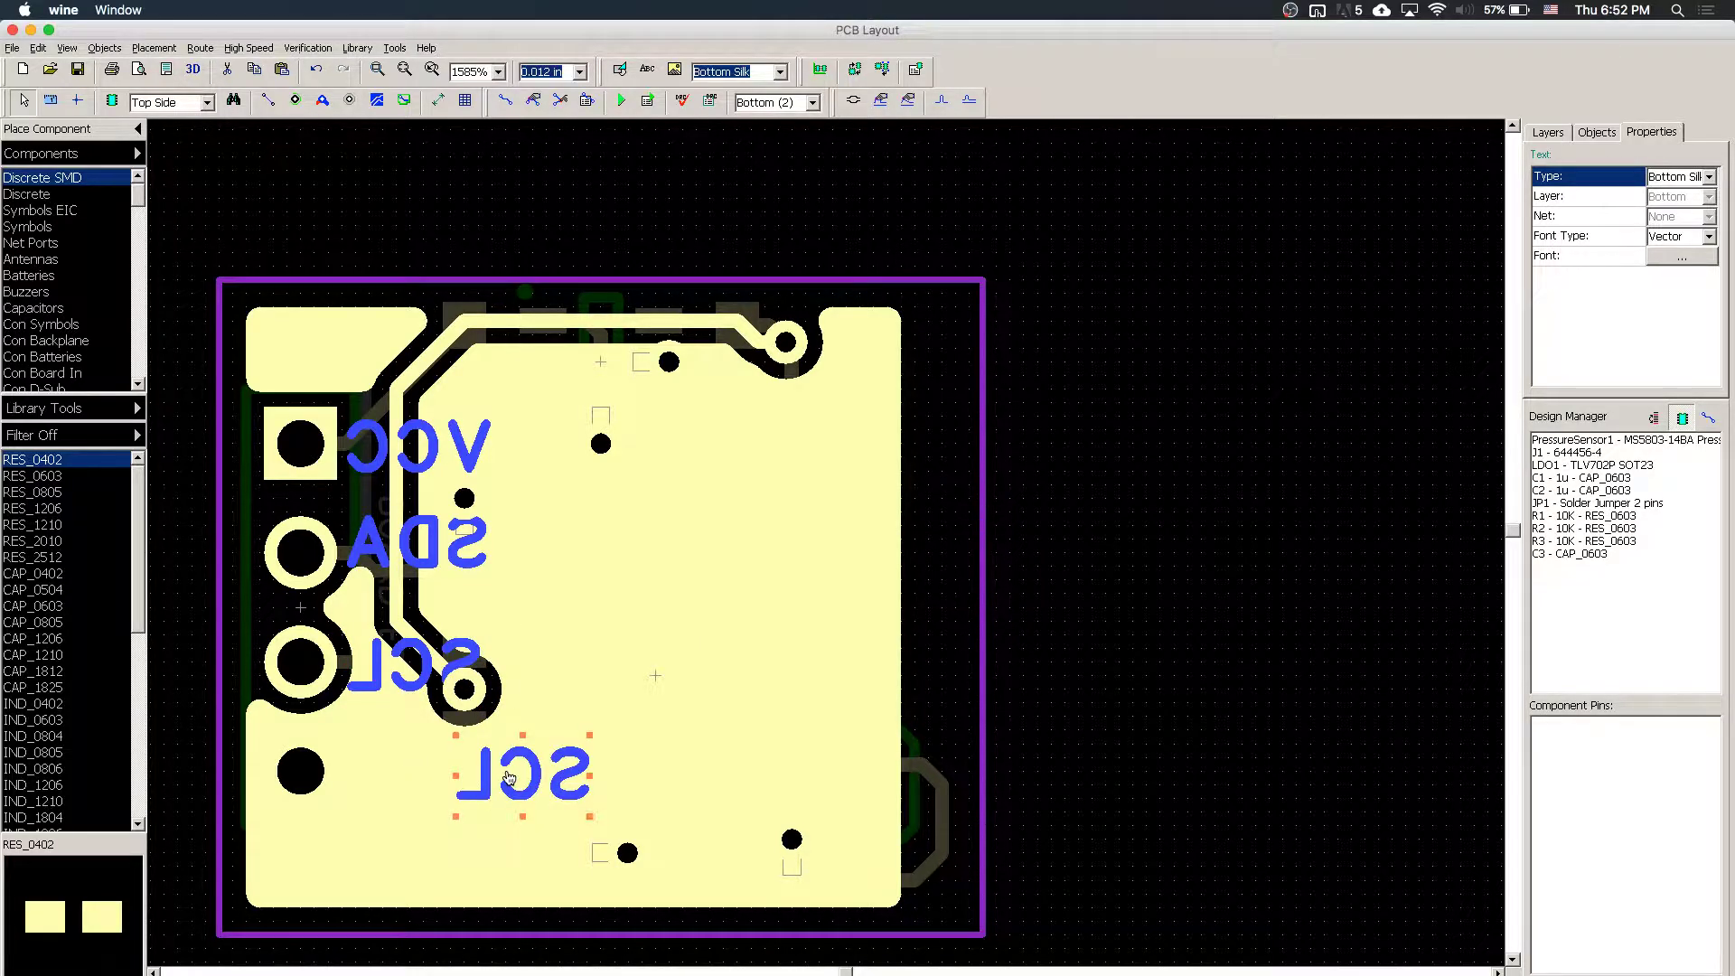
{"action": "right_click", "coordinate": [581, 797]}
{"action": "left_click", "coordinate": [550, 783]}
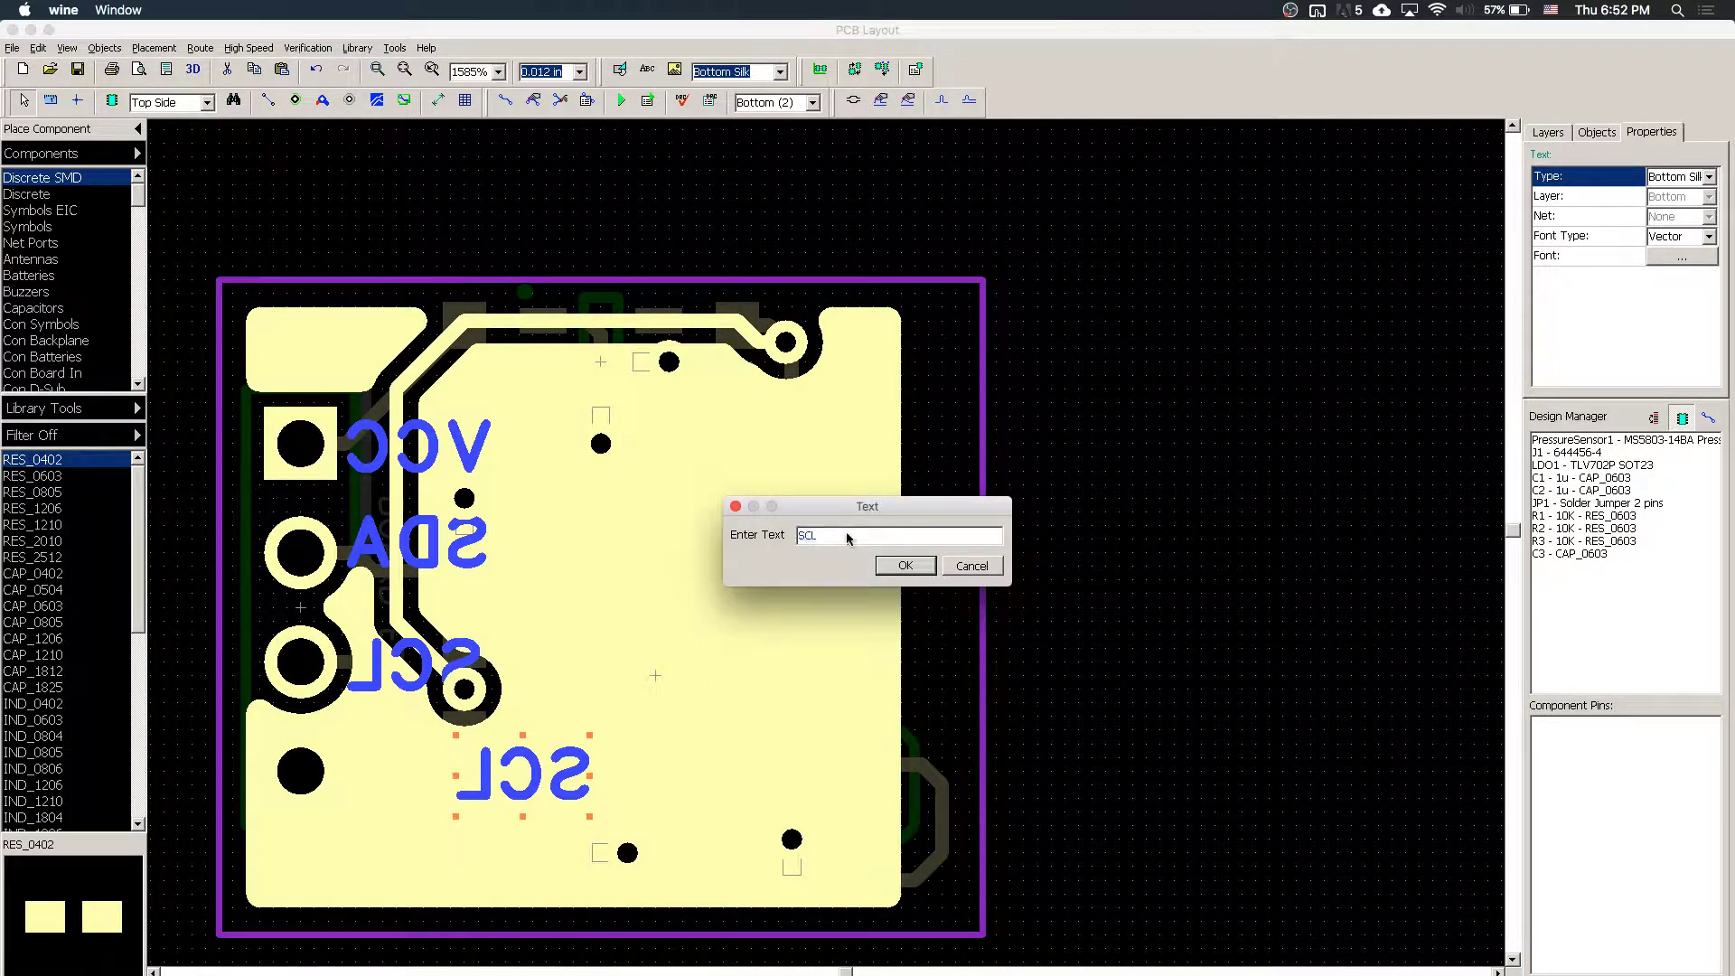
{"action": "key", "text": "BackSpace"}
{"action": "type", "text": "VND"}
{"action": "key", "text": "Return"}
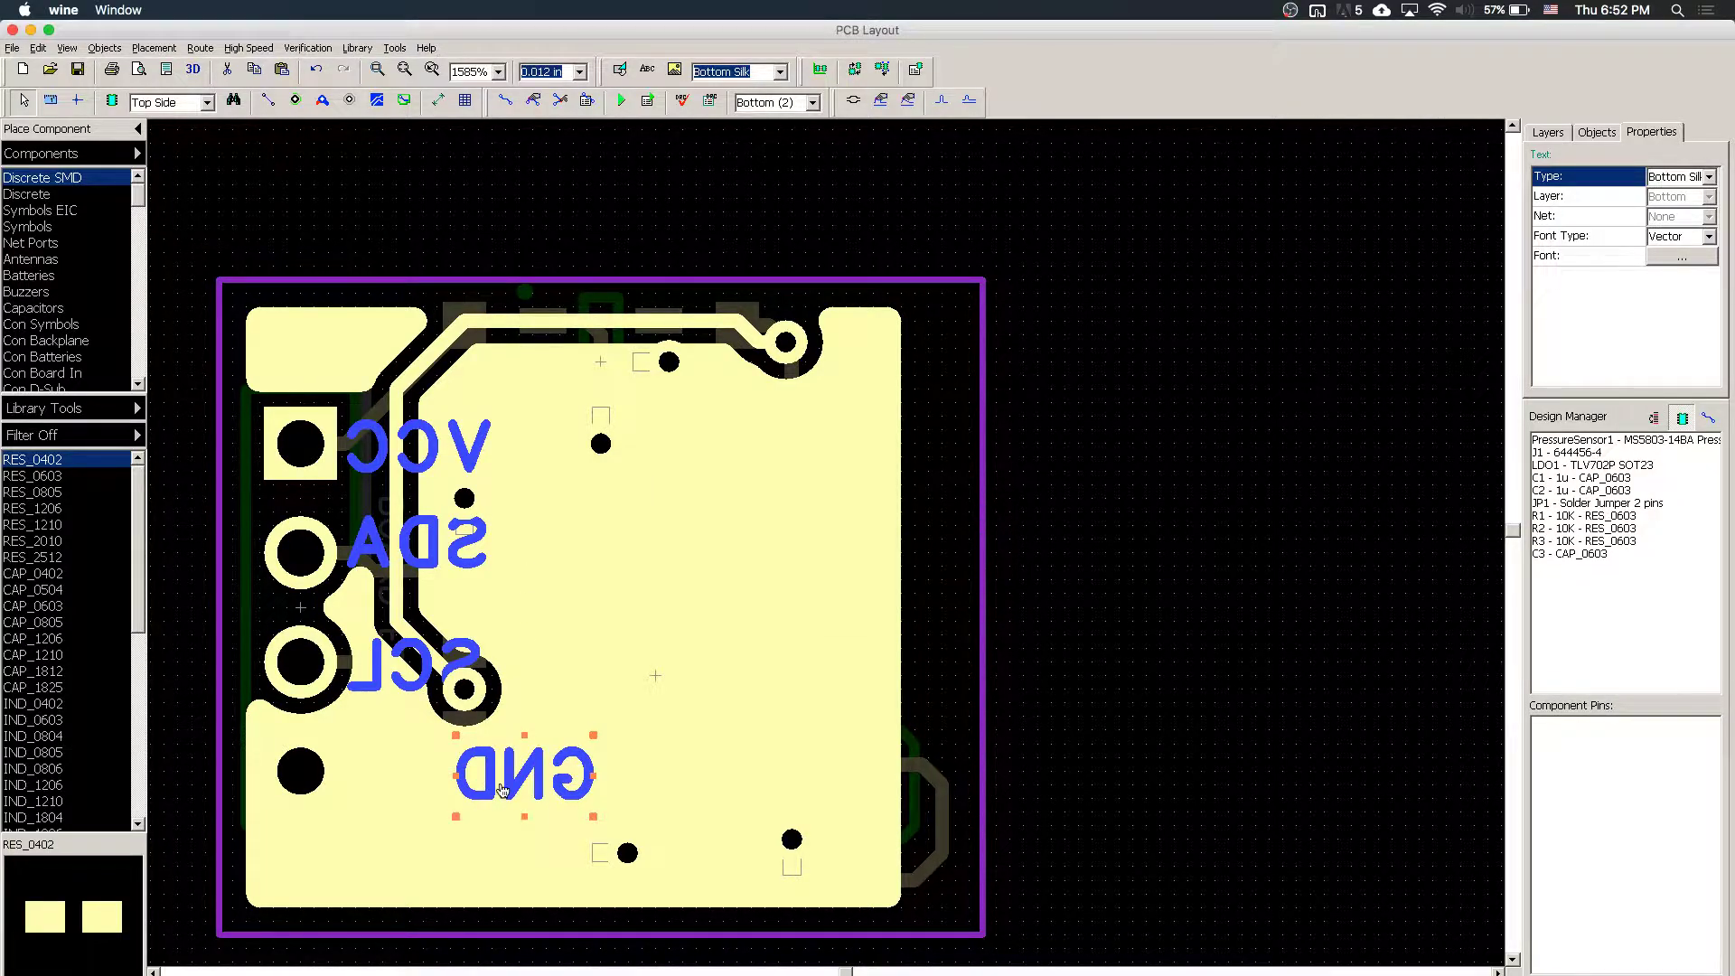
{"action": "left_click_drag", "start_coordinate": [502, 791], "coordinate": [457, 781]}
{"action": "key", "text": "super+alt+Left"}
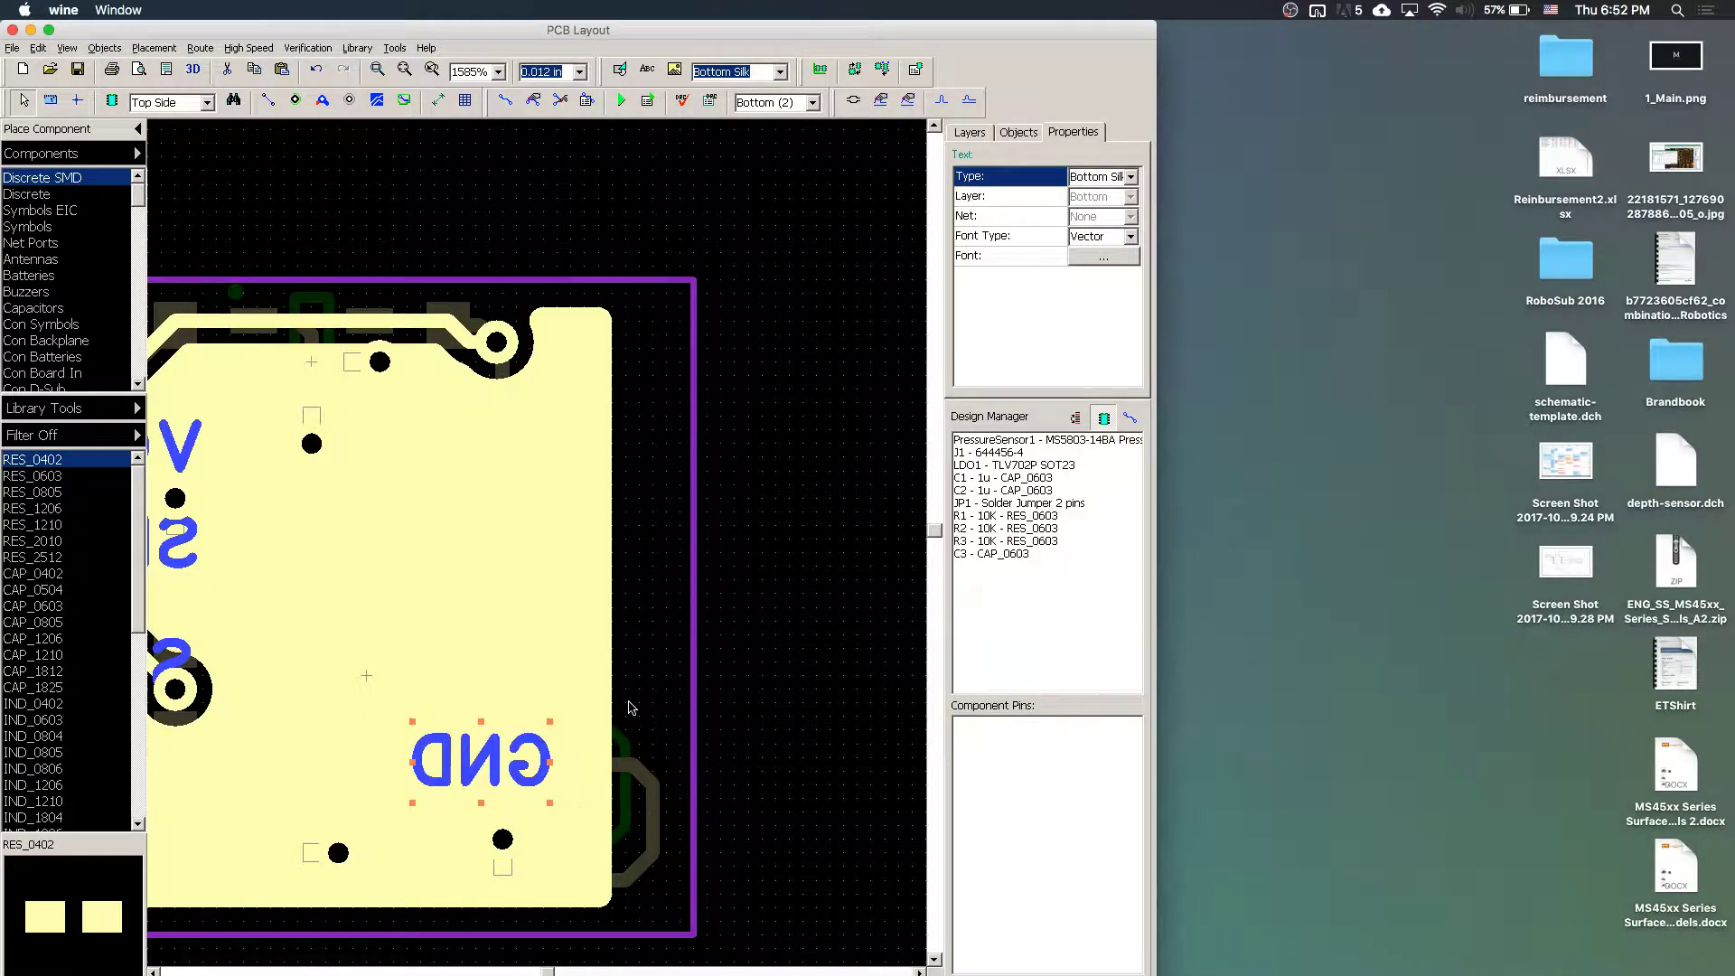
{"action": "key", "text": "super+alt+f"}
{"action": "scroll", "coordinate": [689, 542], "scroll_direction": "down", "scroll_amount": 2}
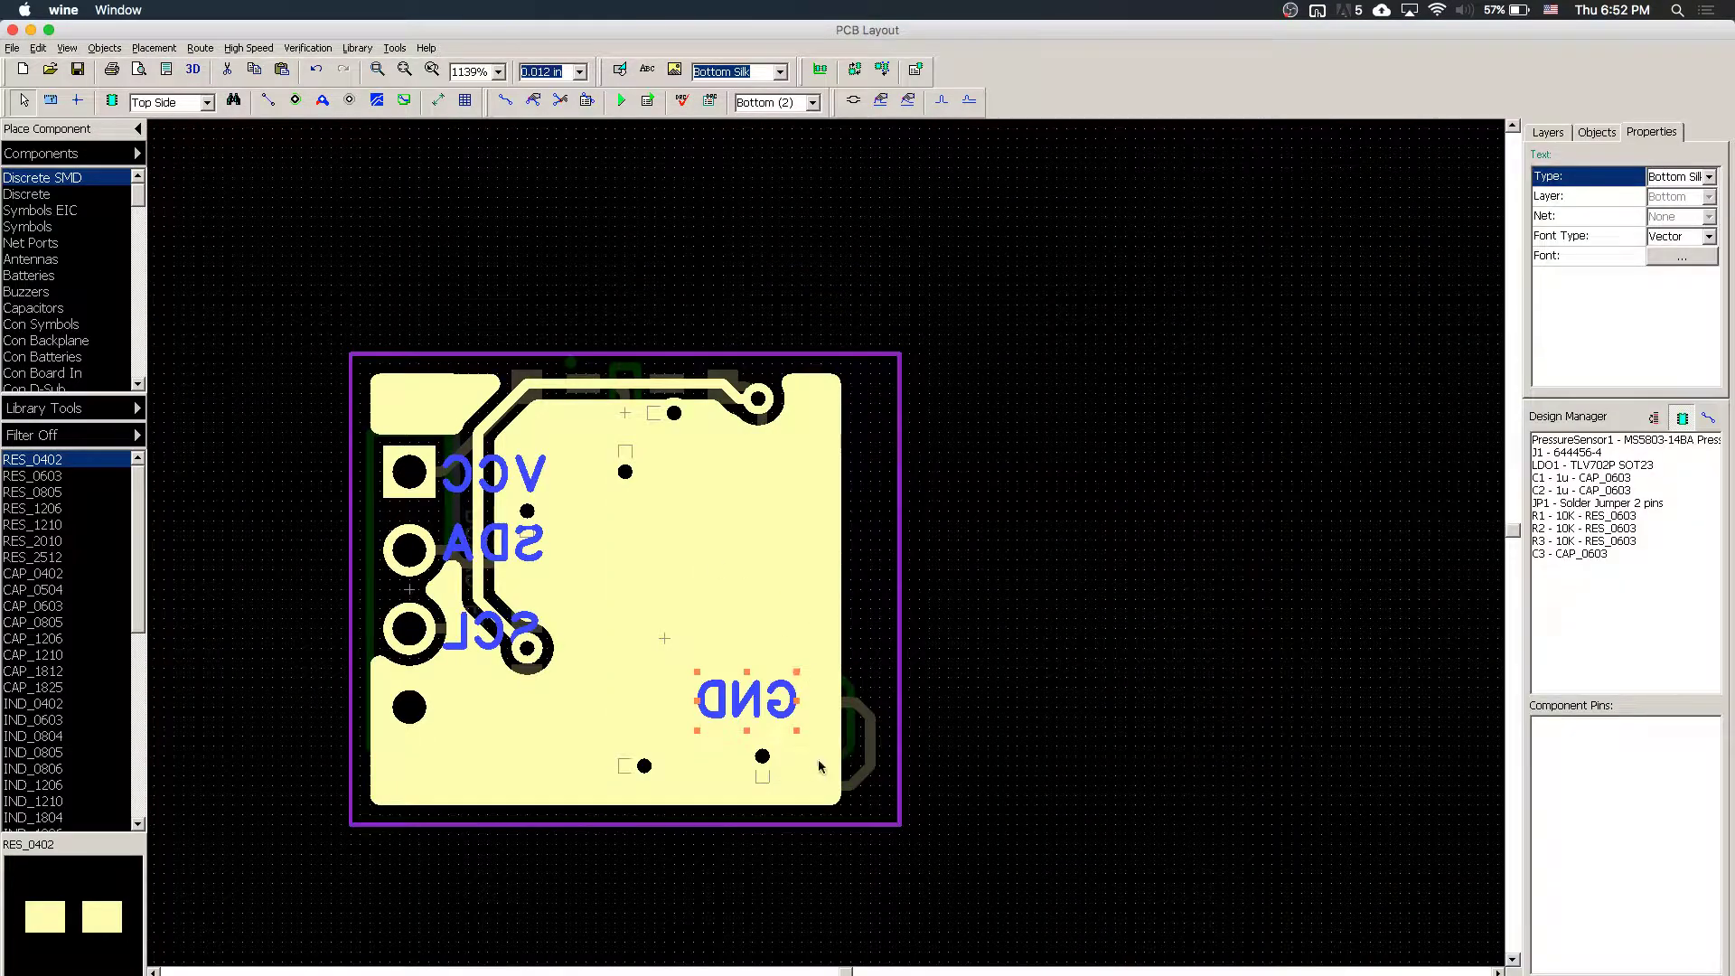
{"action": "left_click_drag", "start_coordinate": [762, 711], "coordinate": [521, 717]}
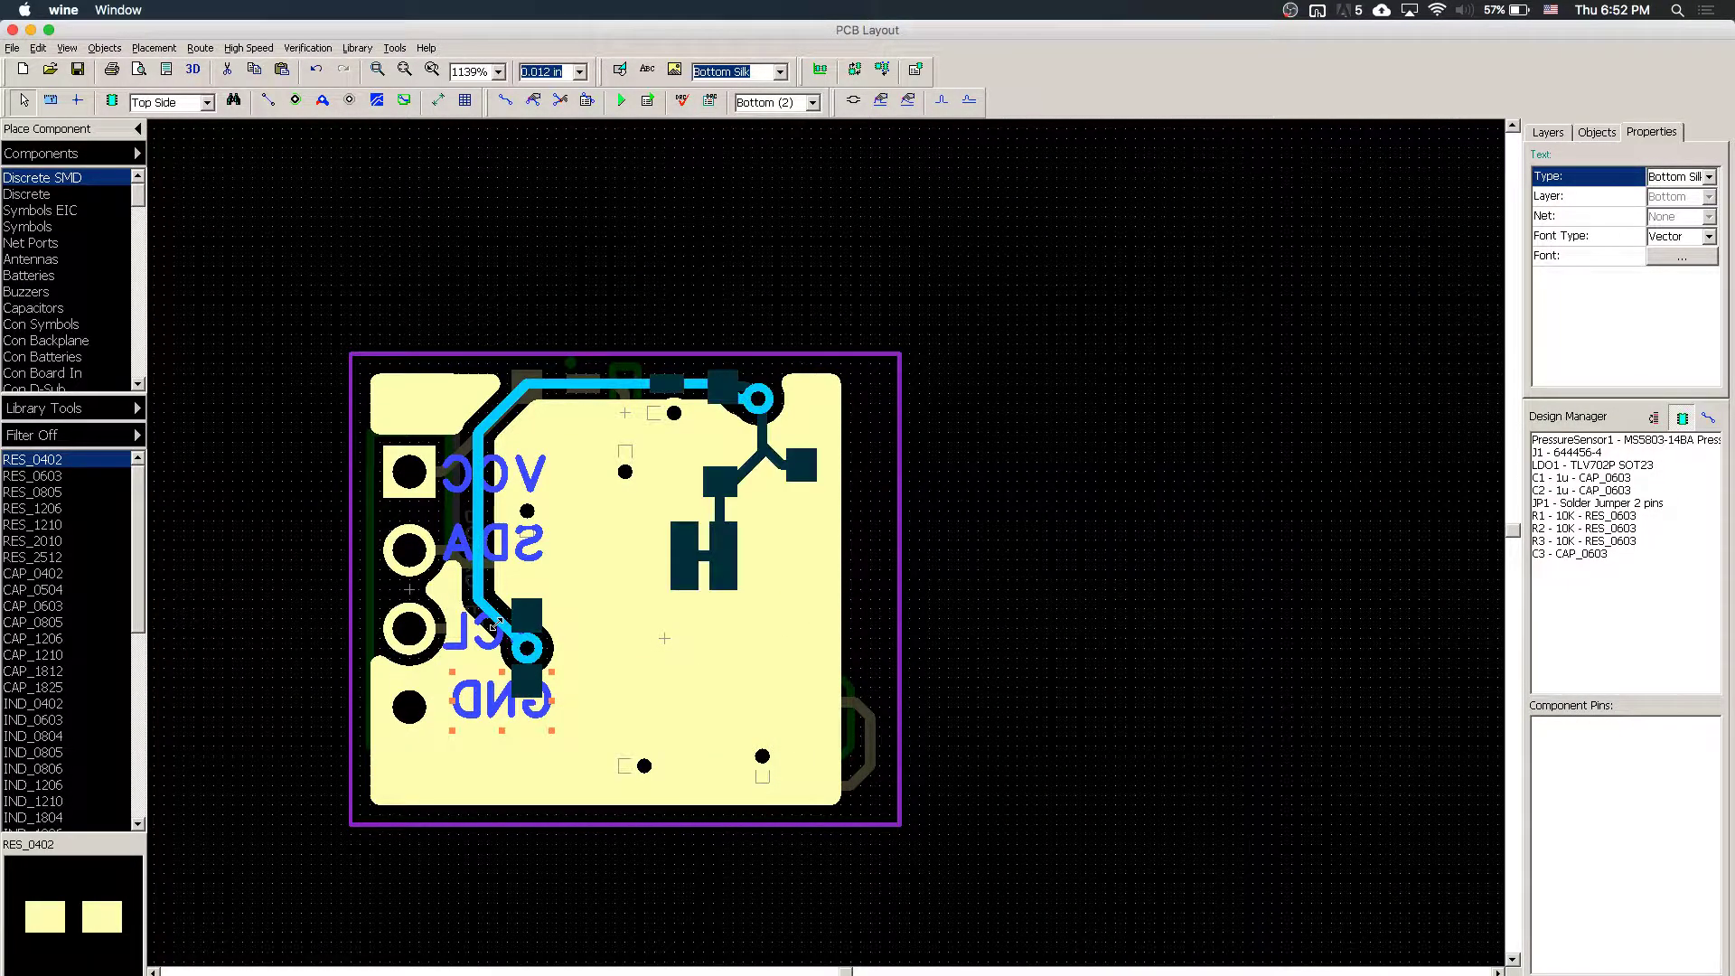
- Shift the SCL, SDA, VCC and GND labels slightly away from the connector pads so they line up in one column
{"action": "left_click_drag", "start_coordinate": [489, 638], "coordinate": [505, 638]}
{"action": "left_click", "coordinate": [502, 557]}
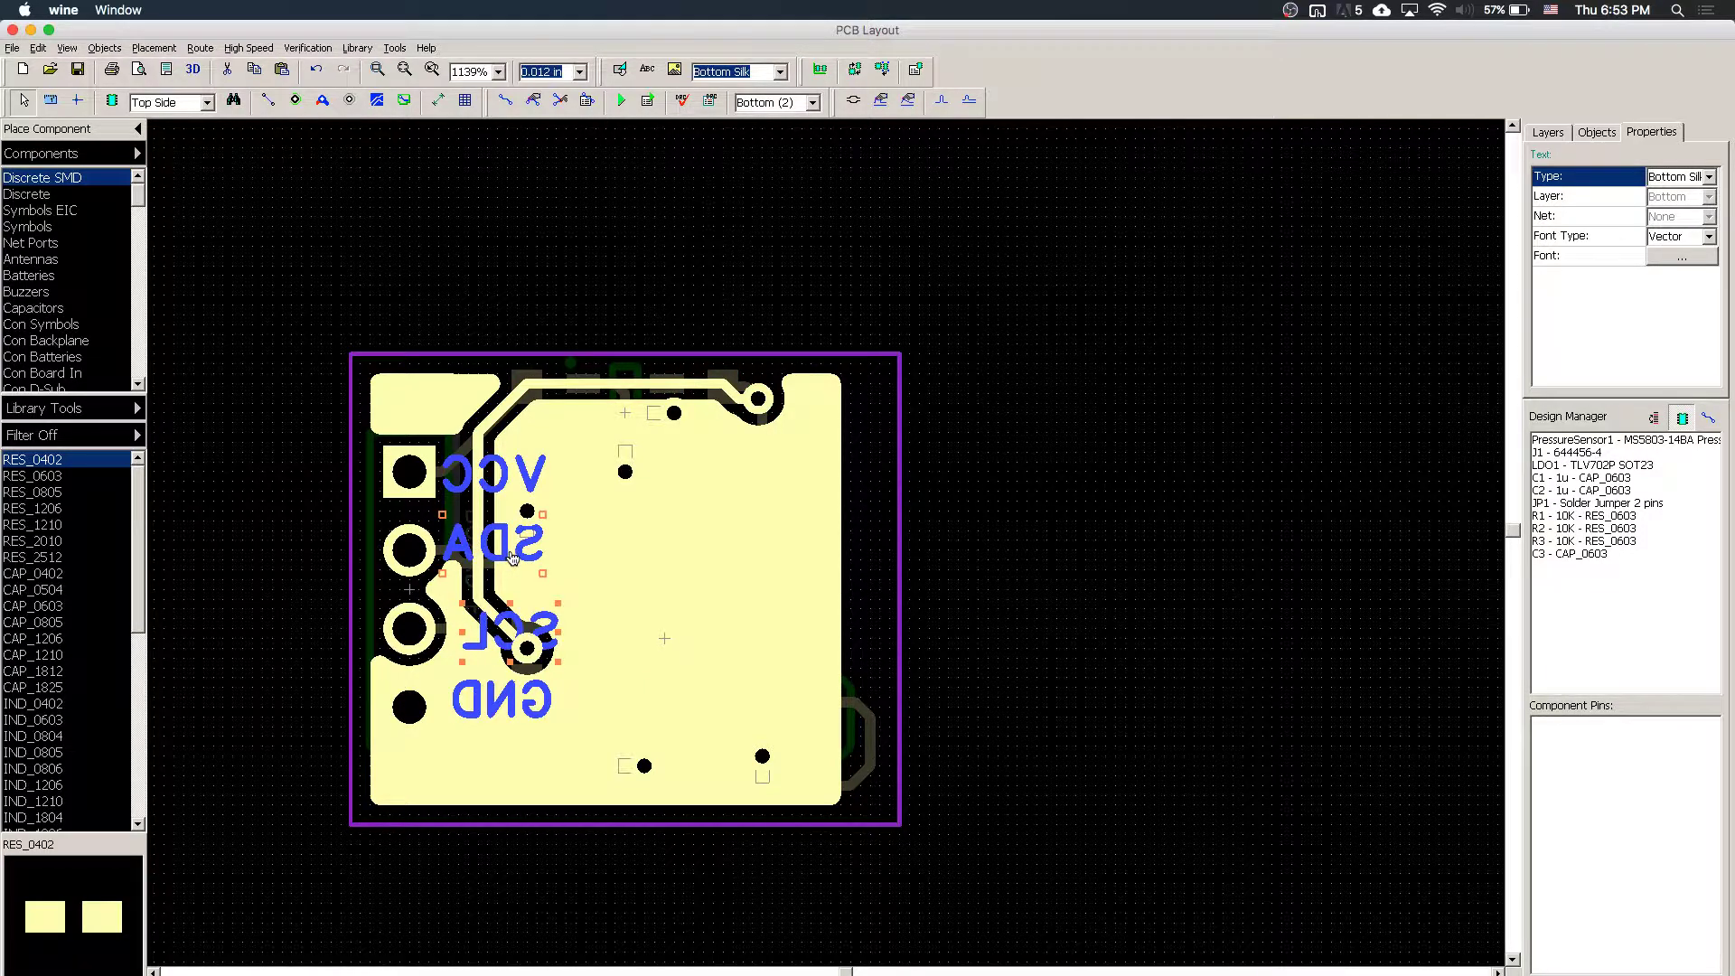
{"action": "left_click_drag", "start_coordinate": [513, 558], "coordinate": [533, 557]}
{"action": "left_click", "coordinate": [504, 485]}
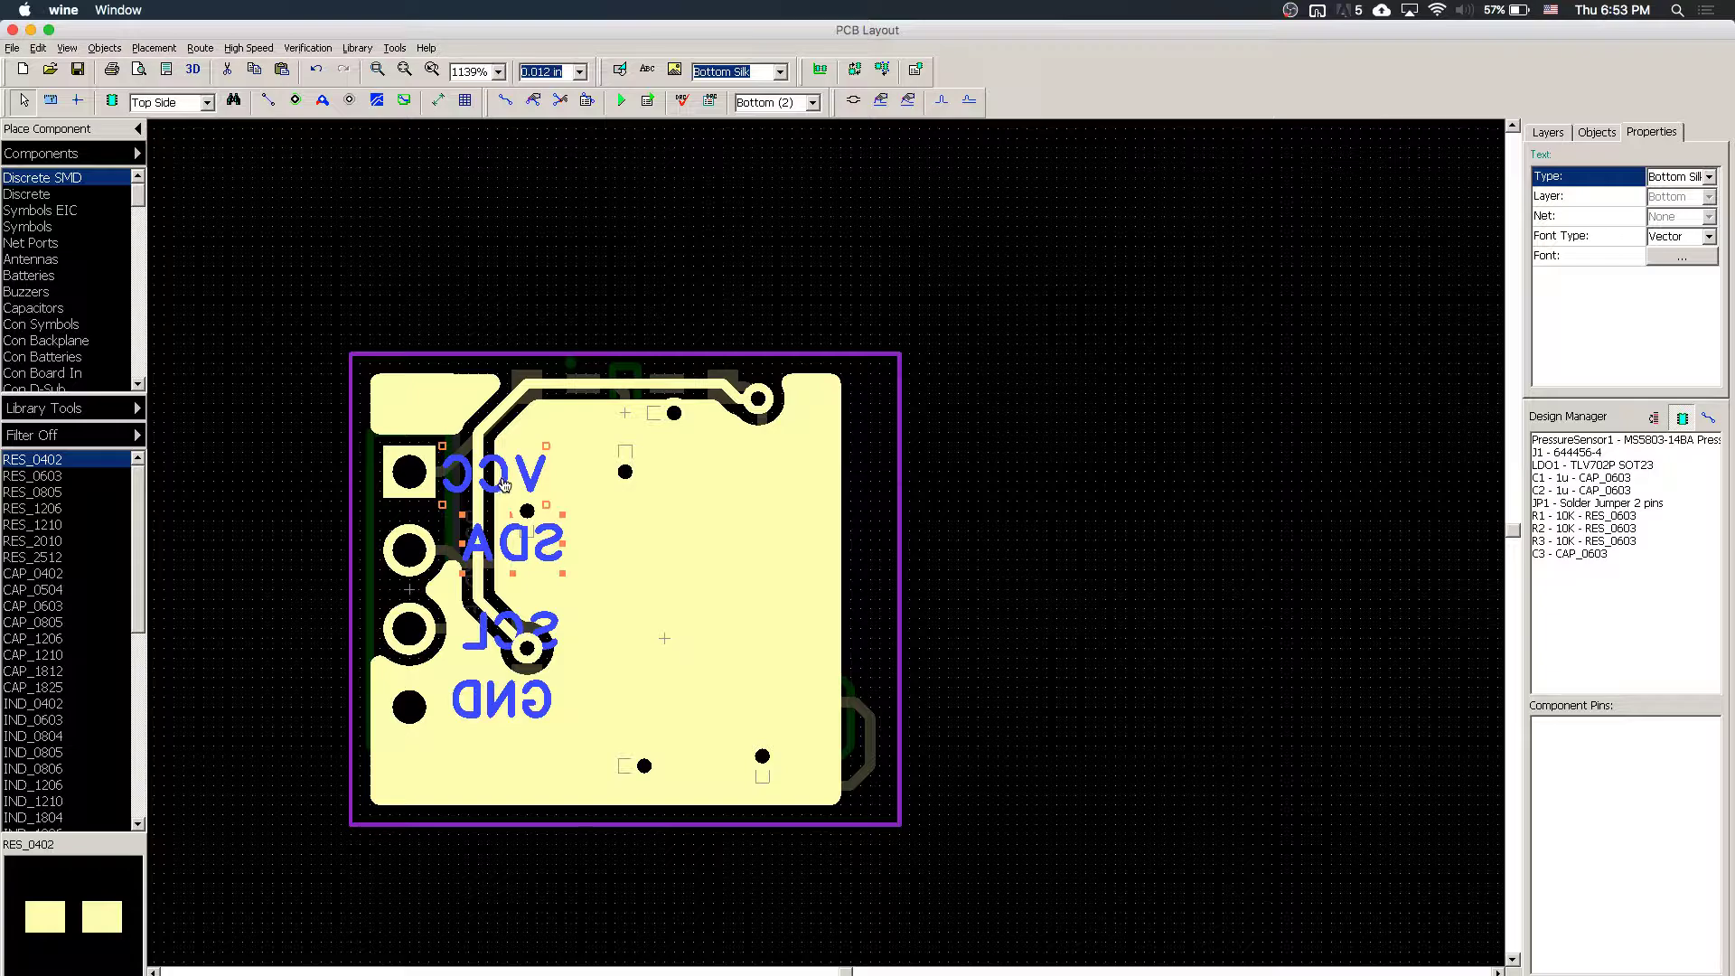
{"action": "left_click_drag", "start_coordinate": [504, 485], "coordinate": [525, 486]}
{"action": "left_click", "coordinate": [507, 694]}
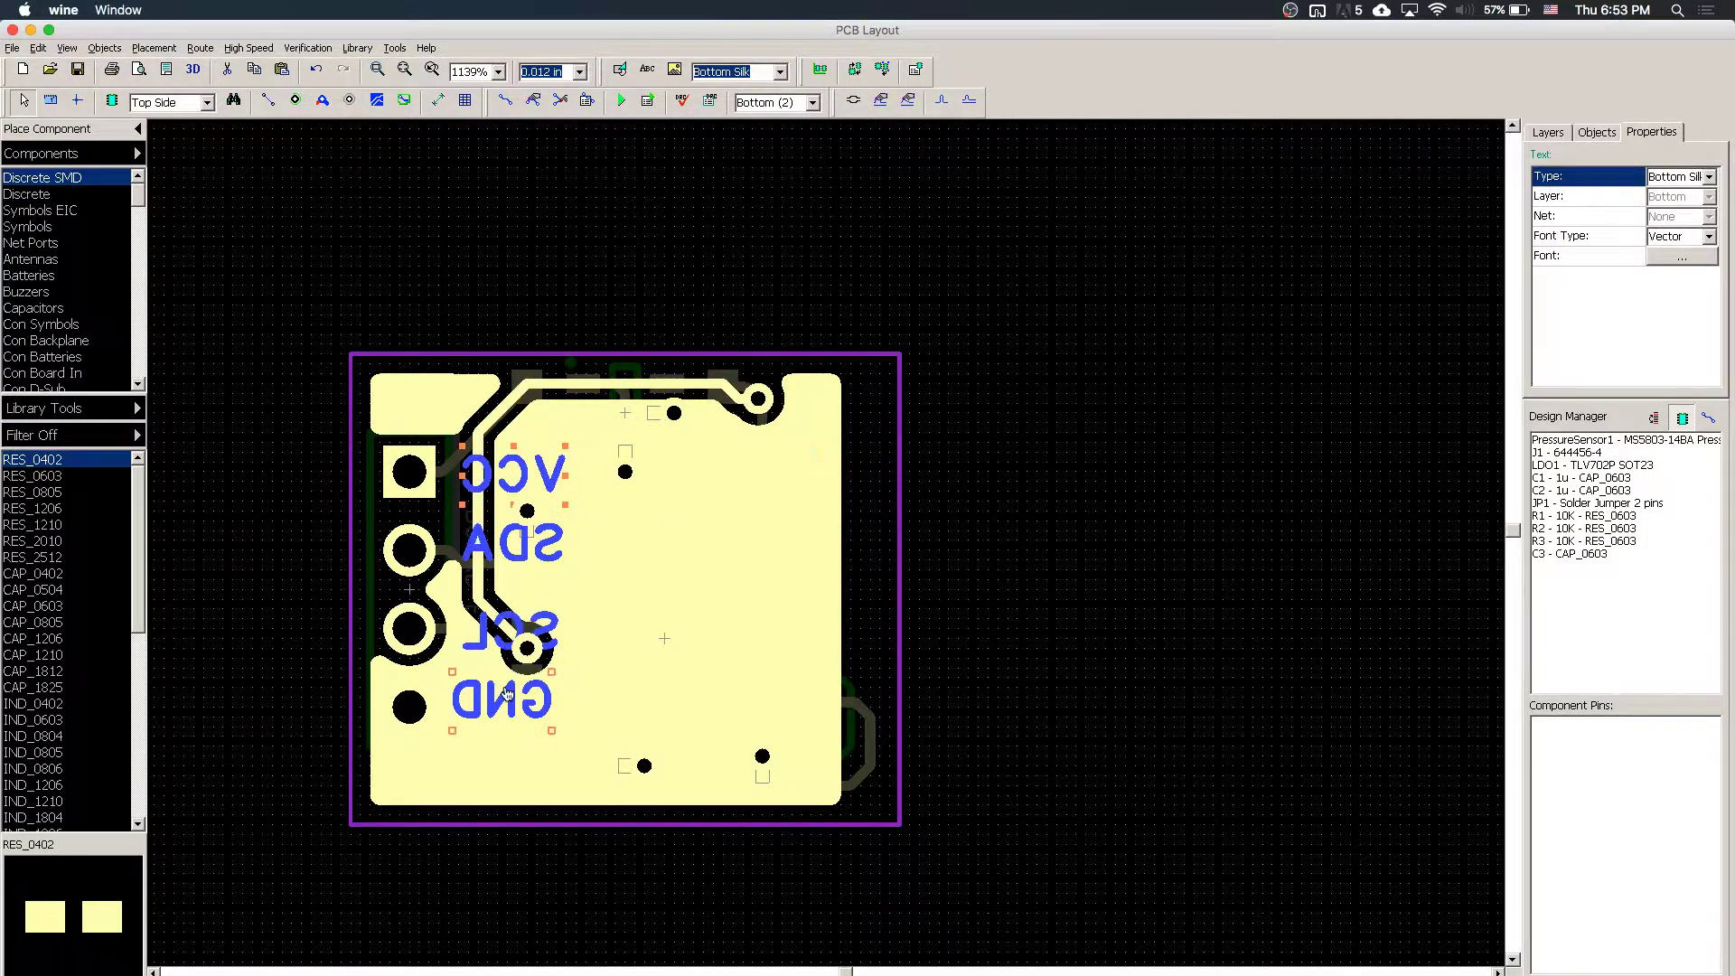
{"action": "left_click", "coordinate": [620, 670]}
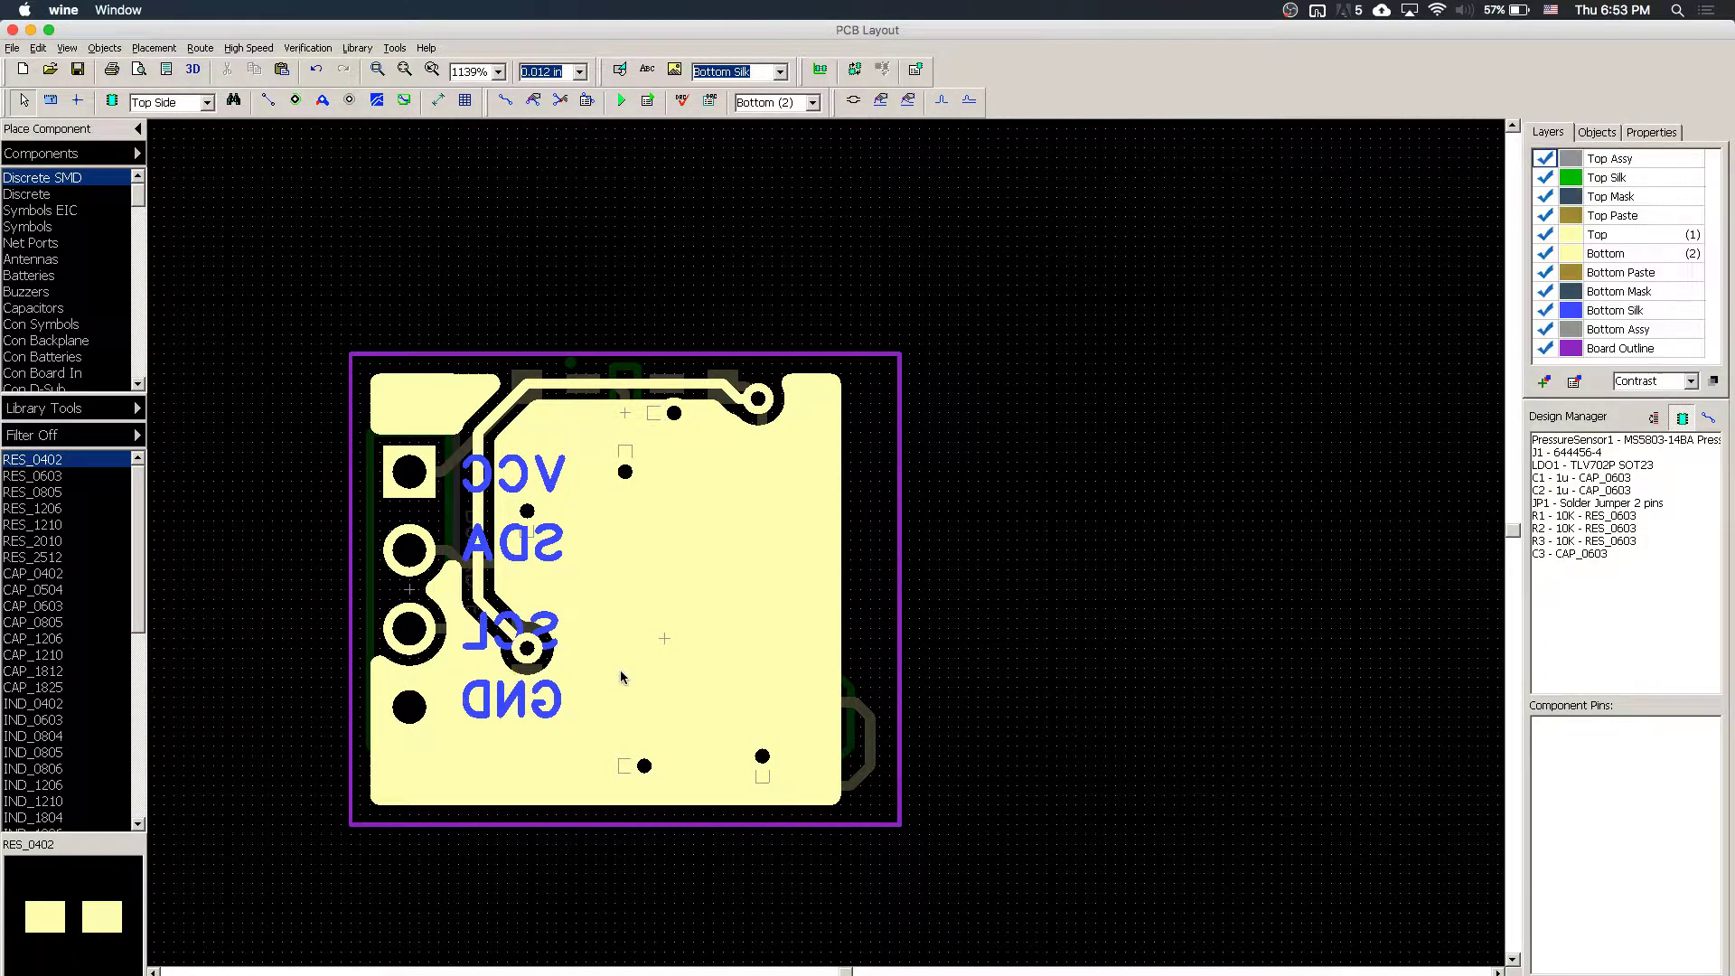
- Examine the vias around the VCC, SDA and SCL labels on both the bottom and top layers
{"action": "scroll", "coordinate": [620, 670], "scroll_direction": "up", "scroll_amount": 3}
{"action": "left_click", "coordinate": [448, 381]}
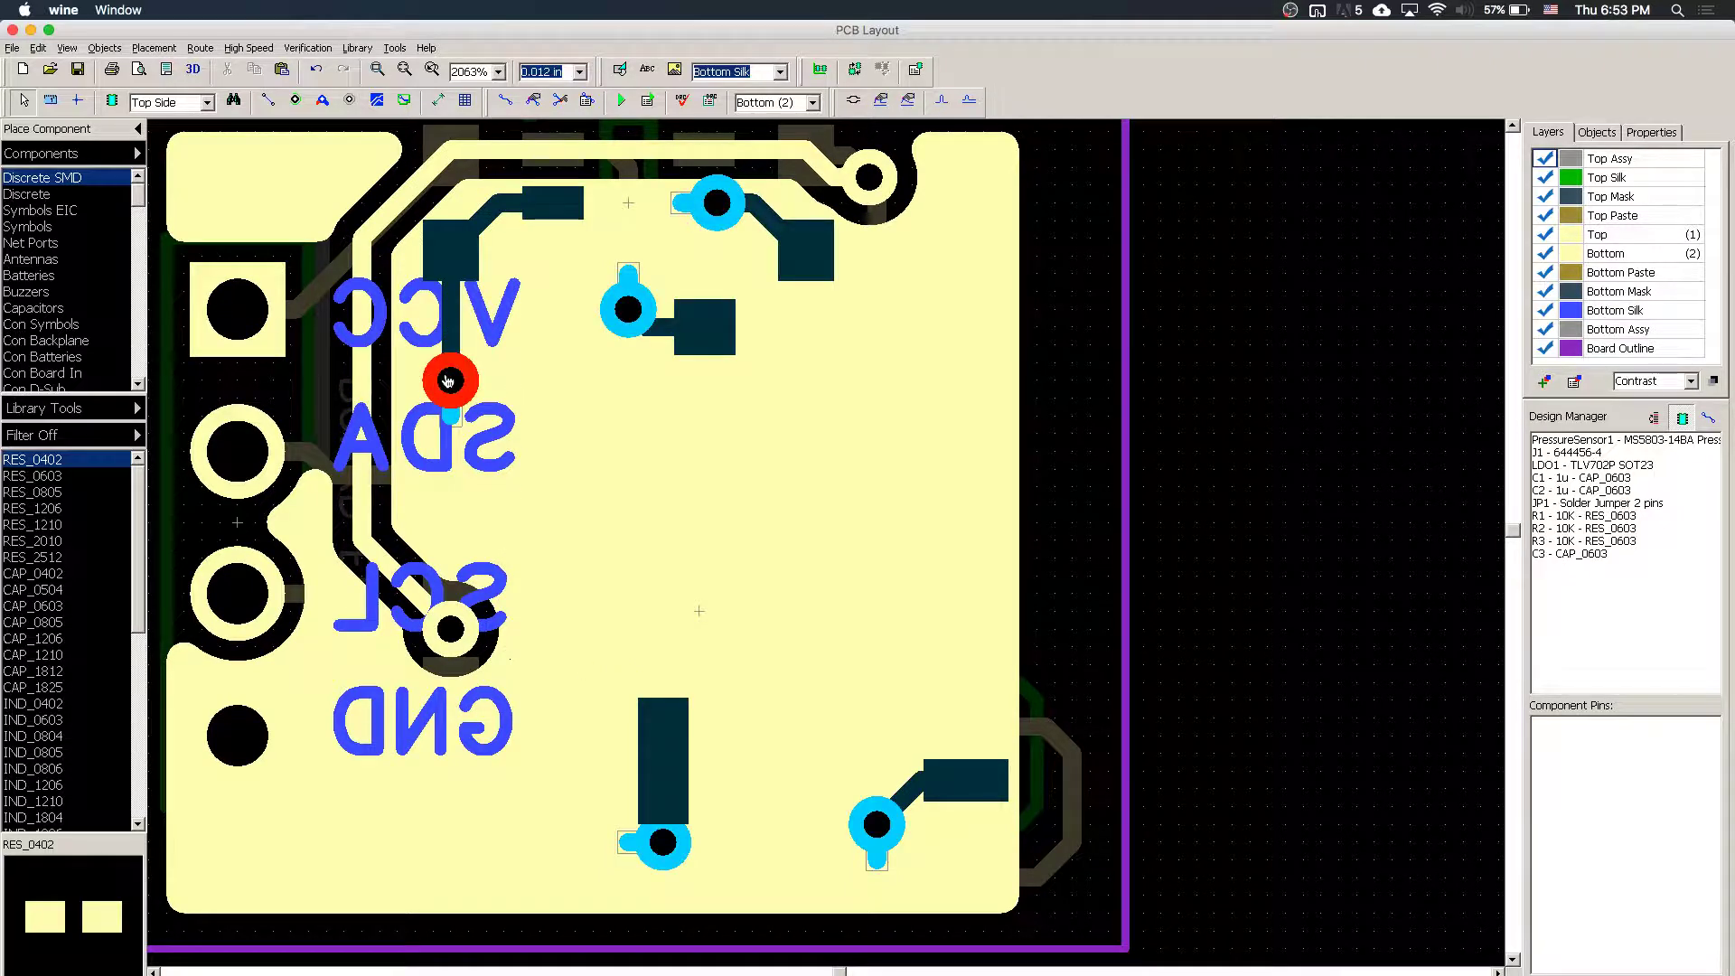
{"action": "left_click", "coordinate": [450, 630]}
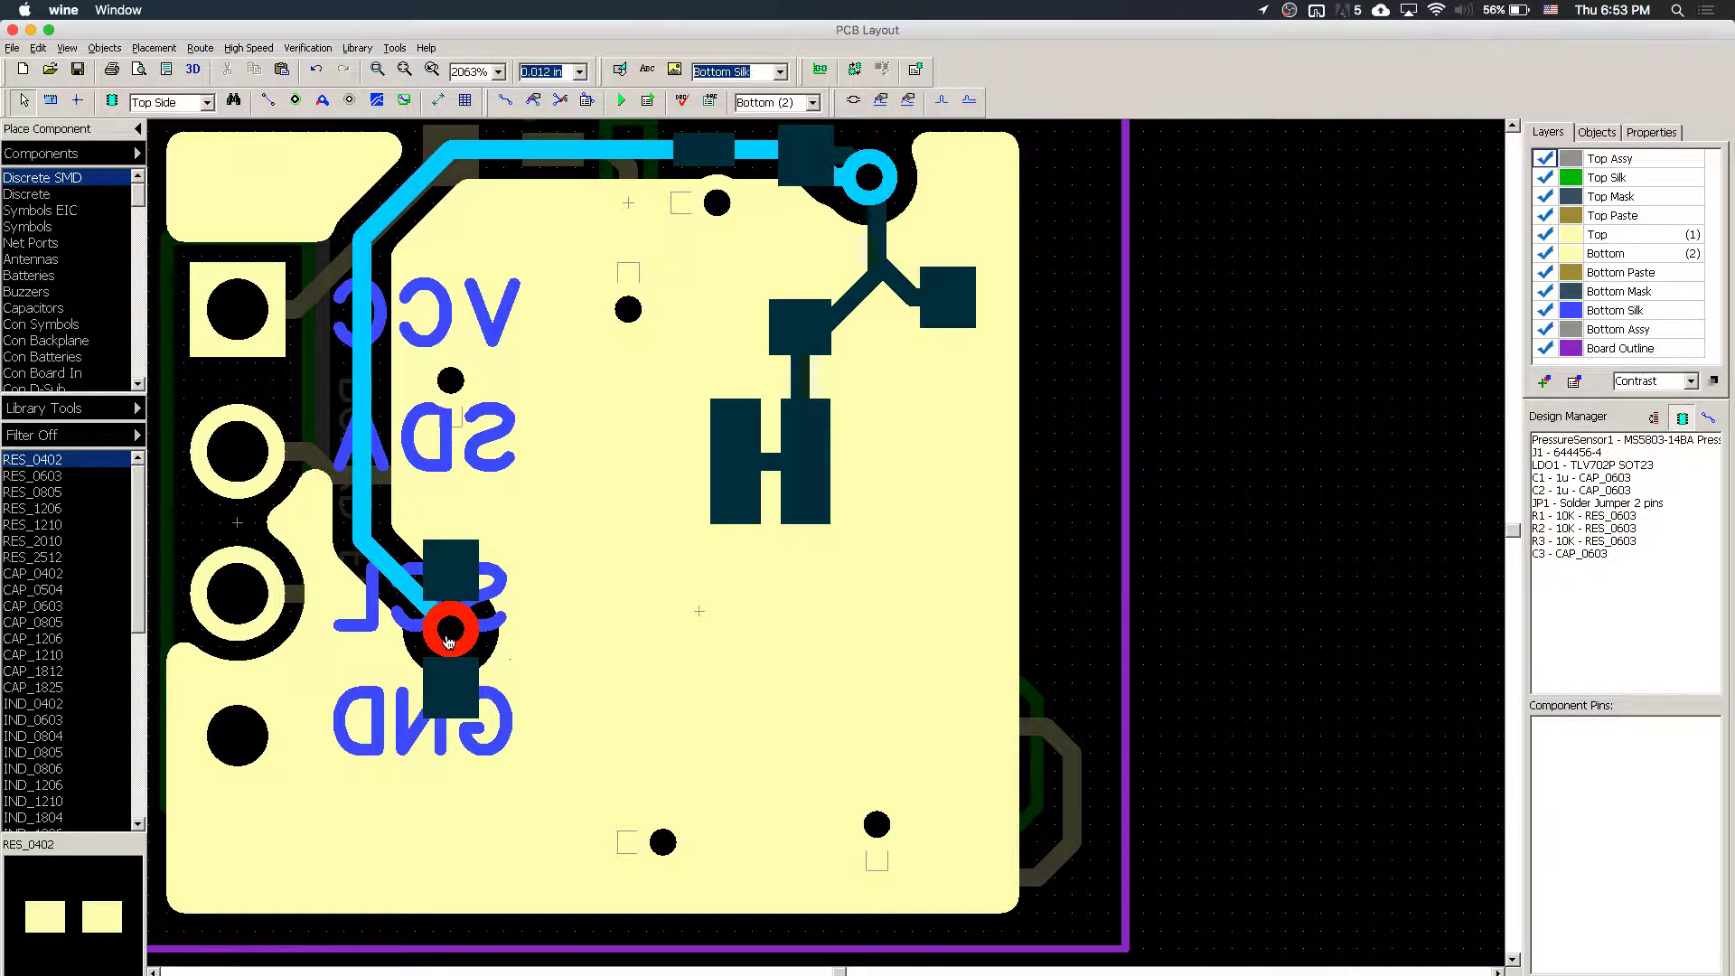
{"action": "key", "text": "t"}
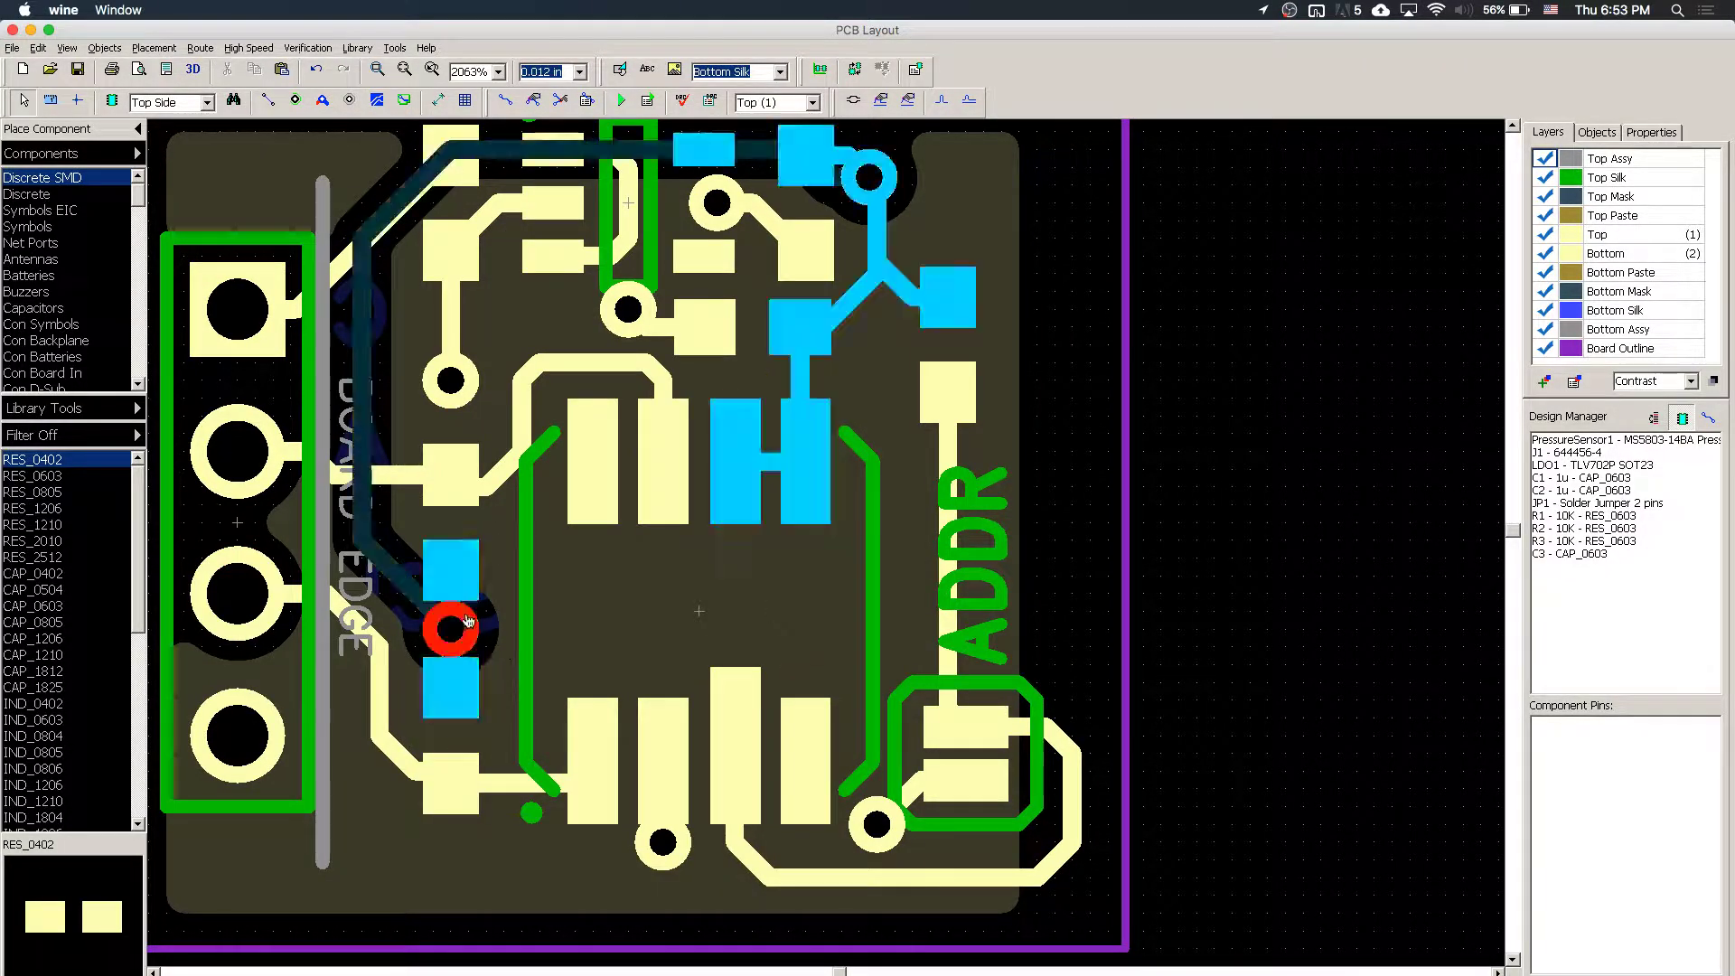
{"action": "key", "text": "t"}
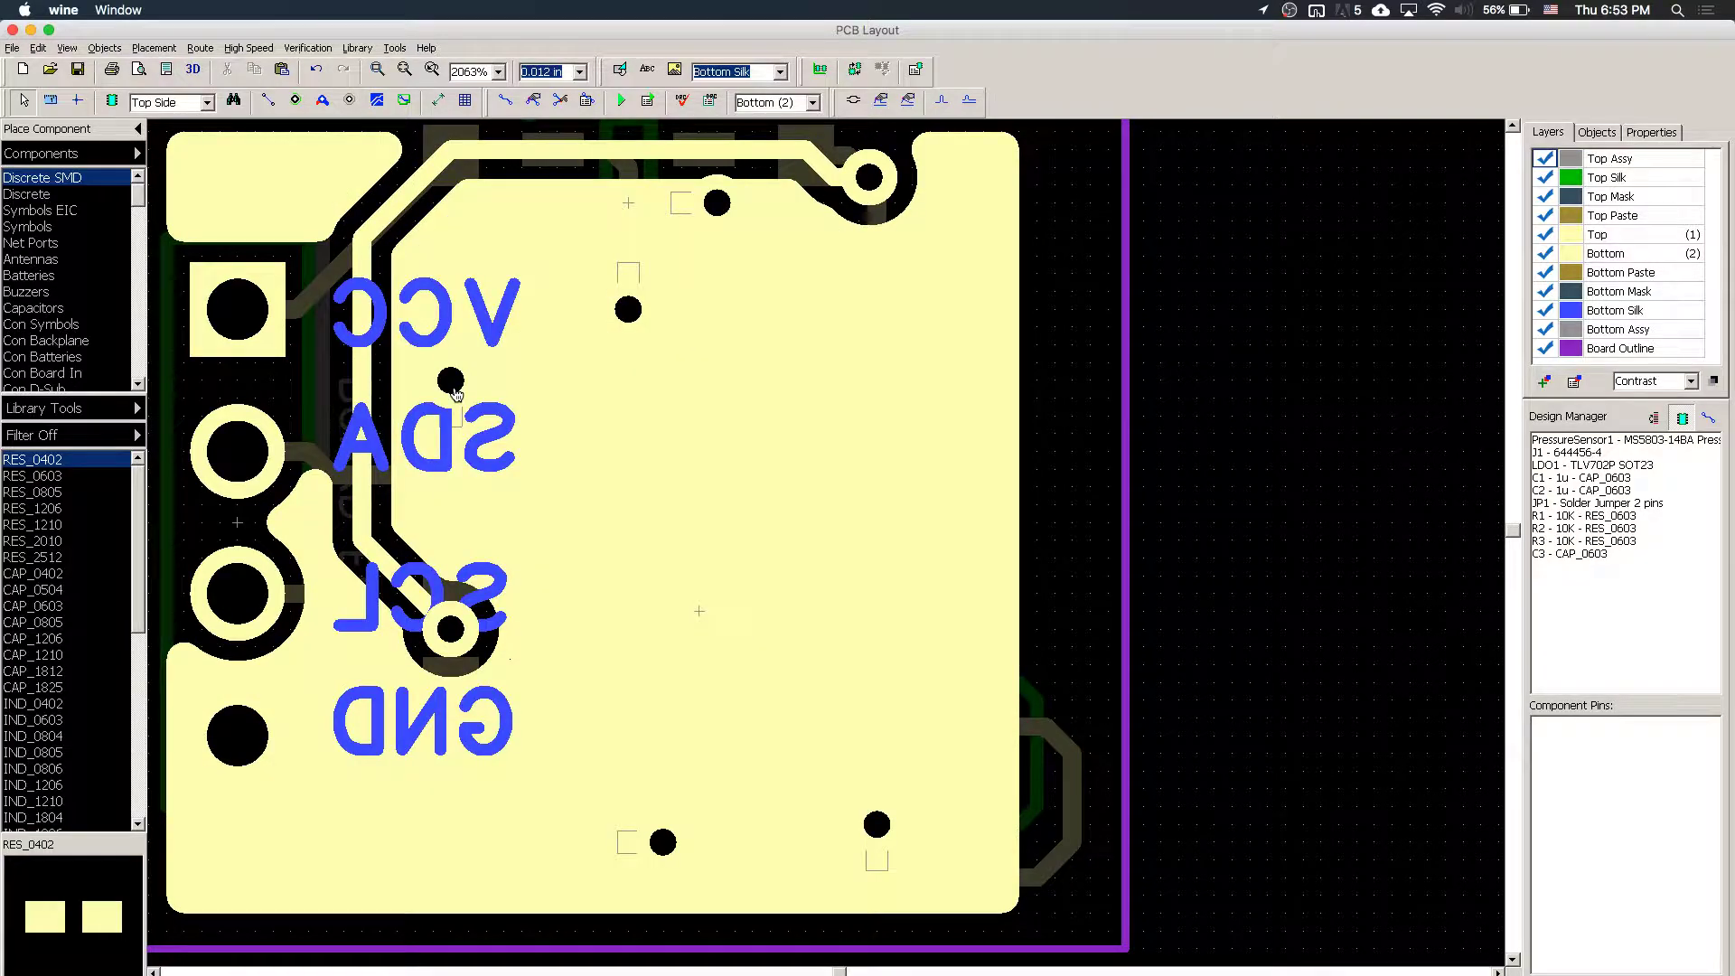
{"action": "key", "text": "t"}
{"action": "left_click", "coordinate": [451, 389]}
{"action": "key", "text": "t"}
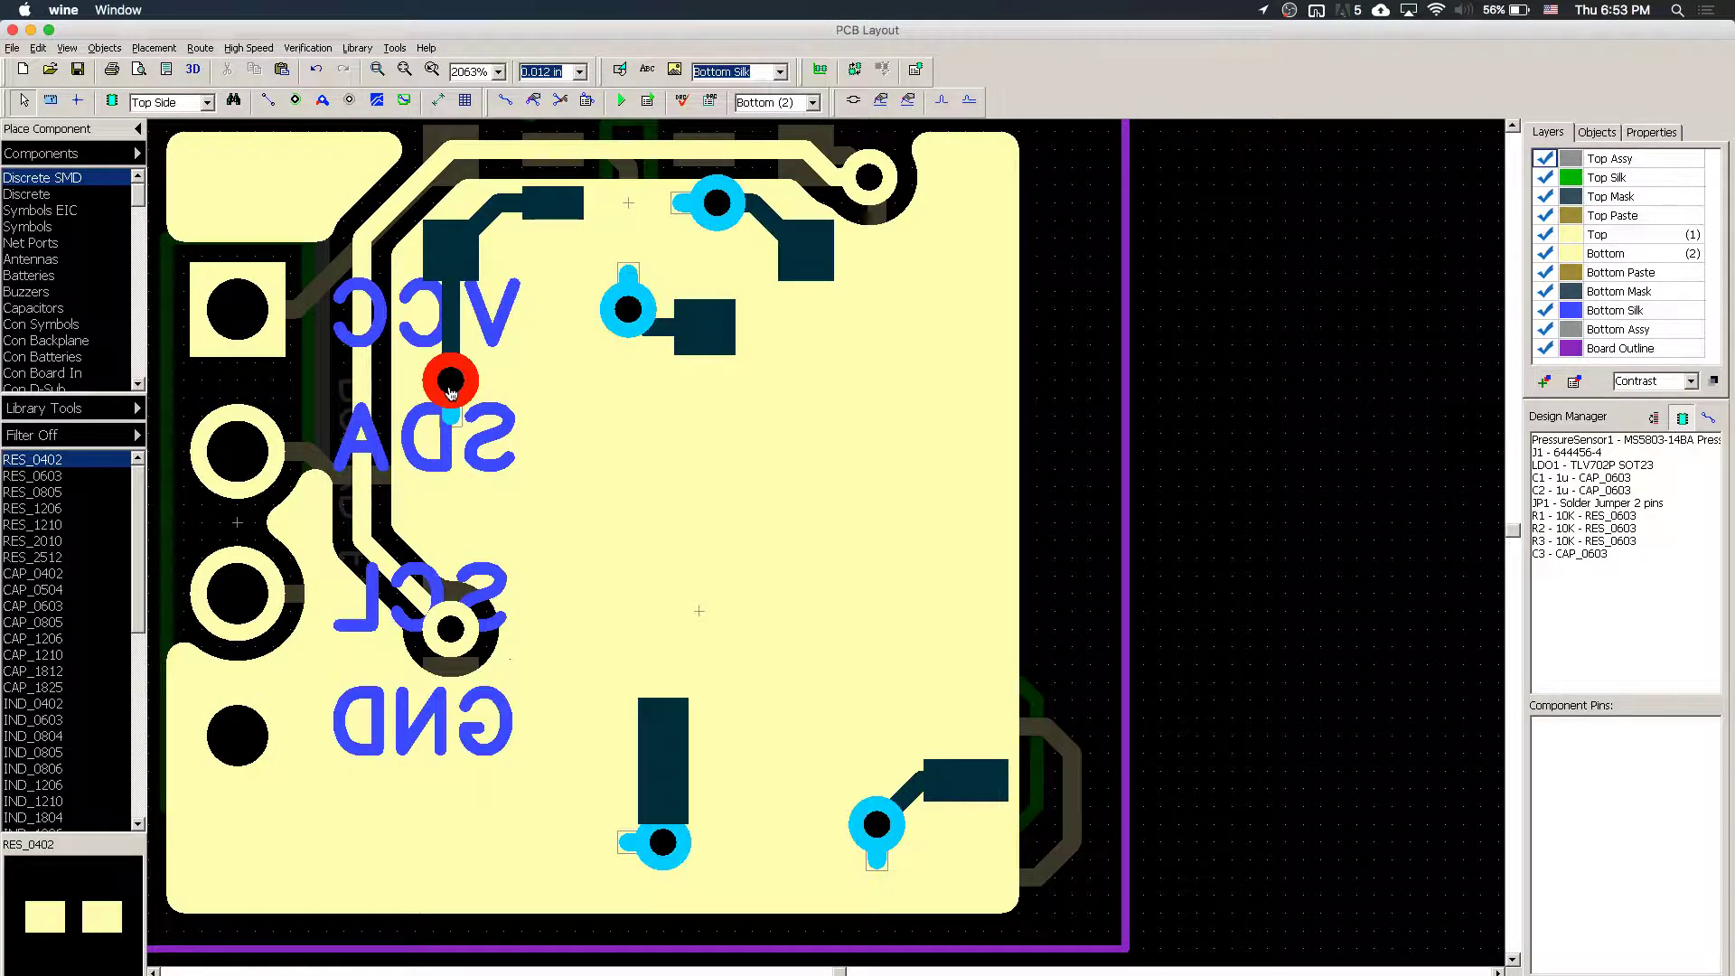
- Set the grid to 0.006 in and reposition the GND via so it sits between the VCC and SDA labels
{"action": "key", "text": "t"}
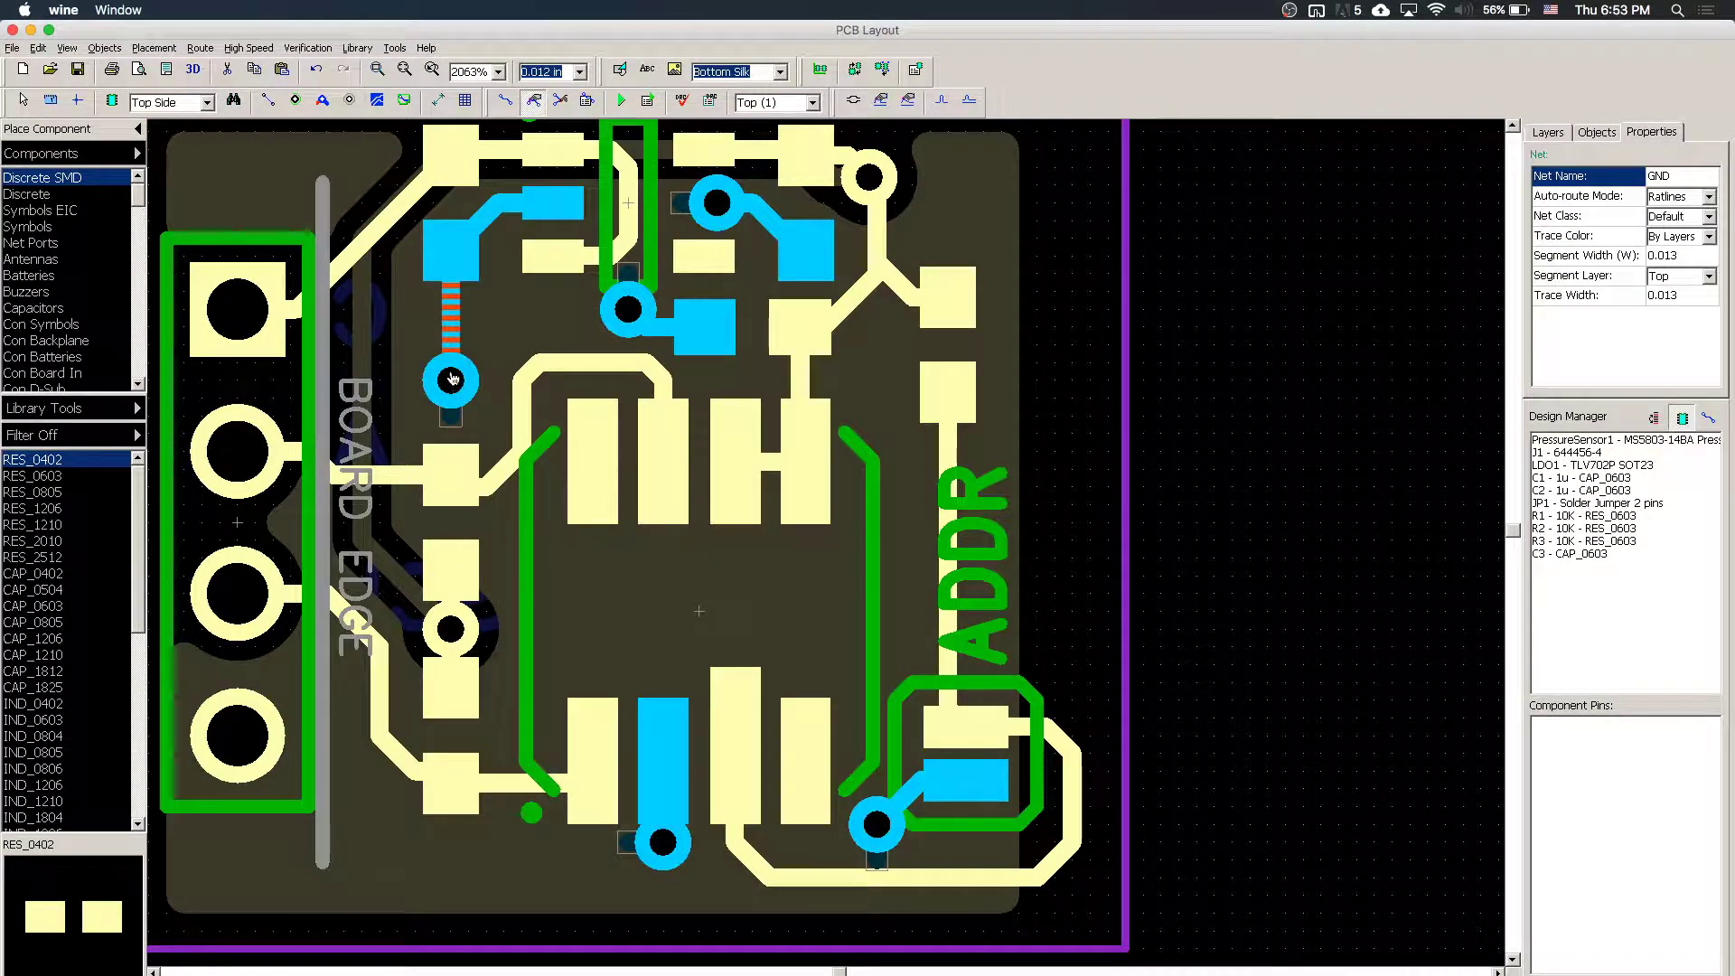
{"action": "left_click_drag", "start_coordinate": [452, 379], "coordinate": [453, 363]}
{"action": "key", "text": "b"}
{"action": "key", "text": "t"}
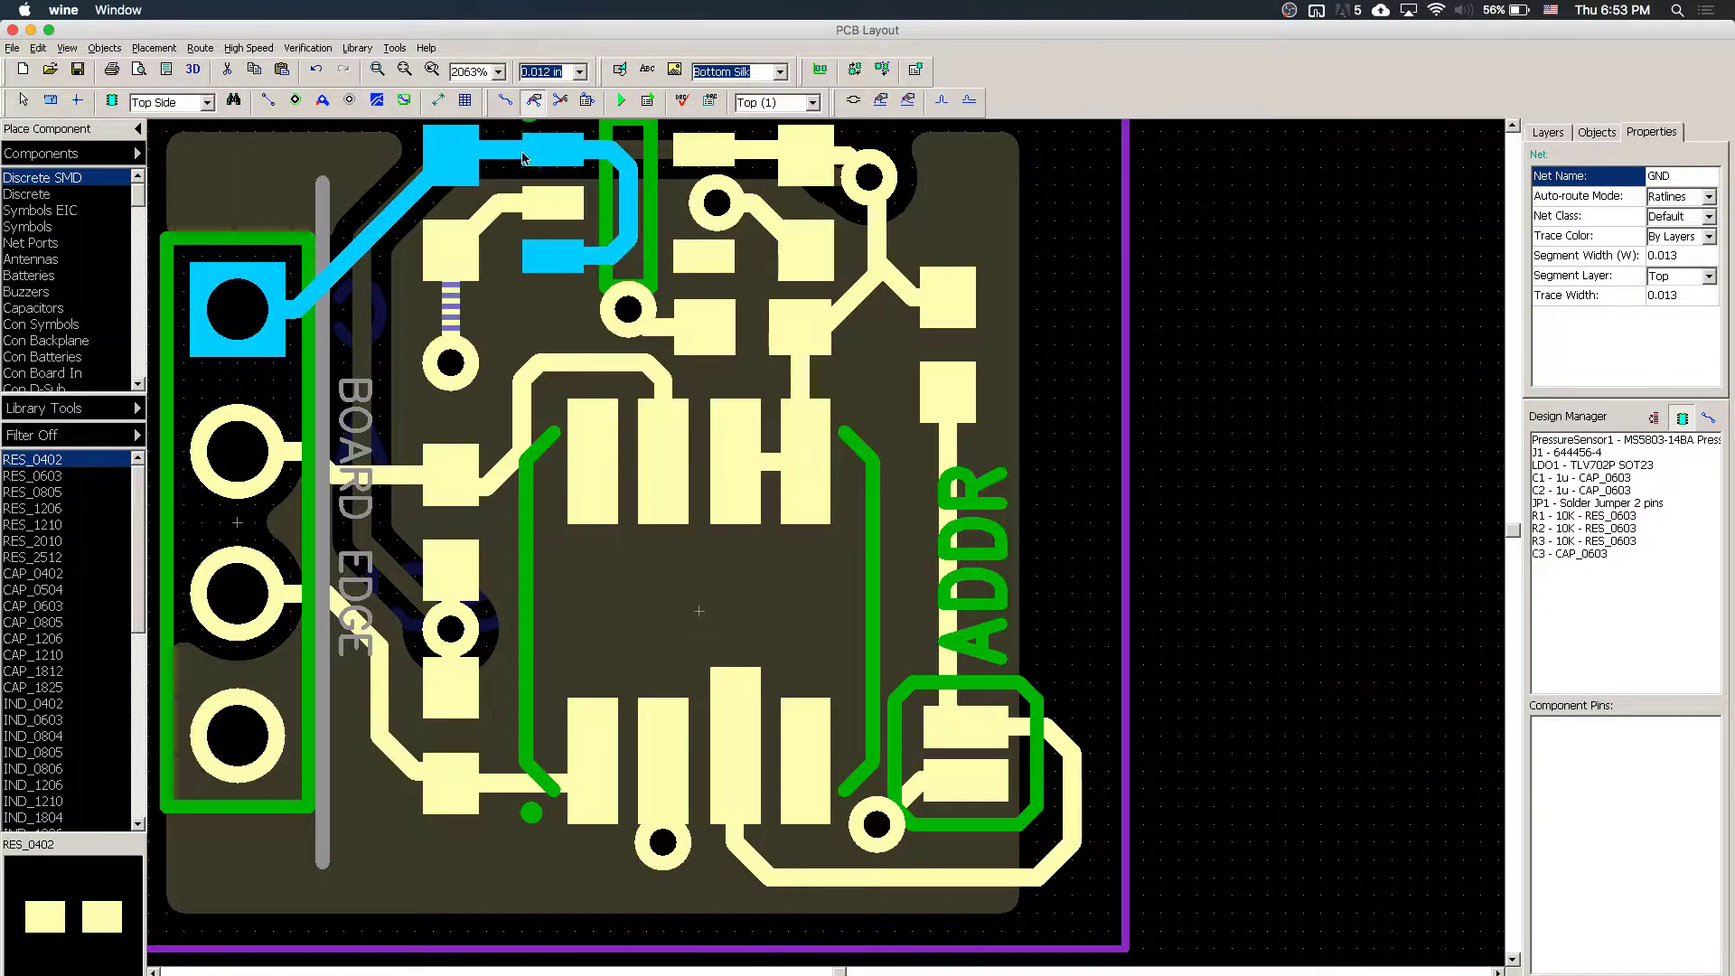
{"action": "left_click", "coordinate": [580, 72]}
{"action": "left_click", "coordinate": [553, 101]}
{"action": "left_click", "coordinate": [468, 375]}
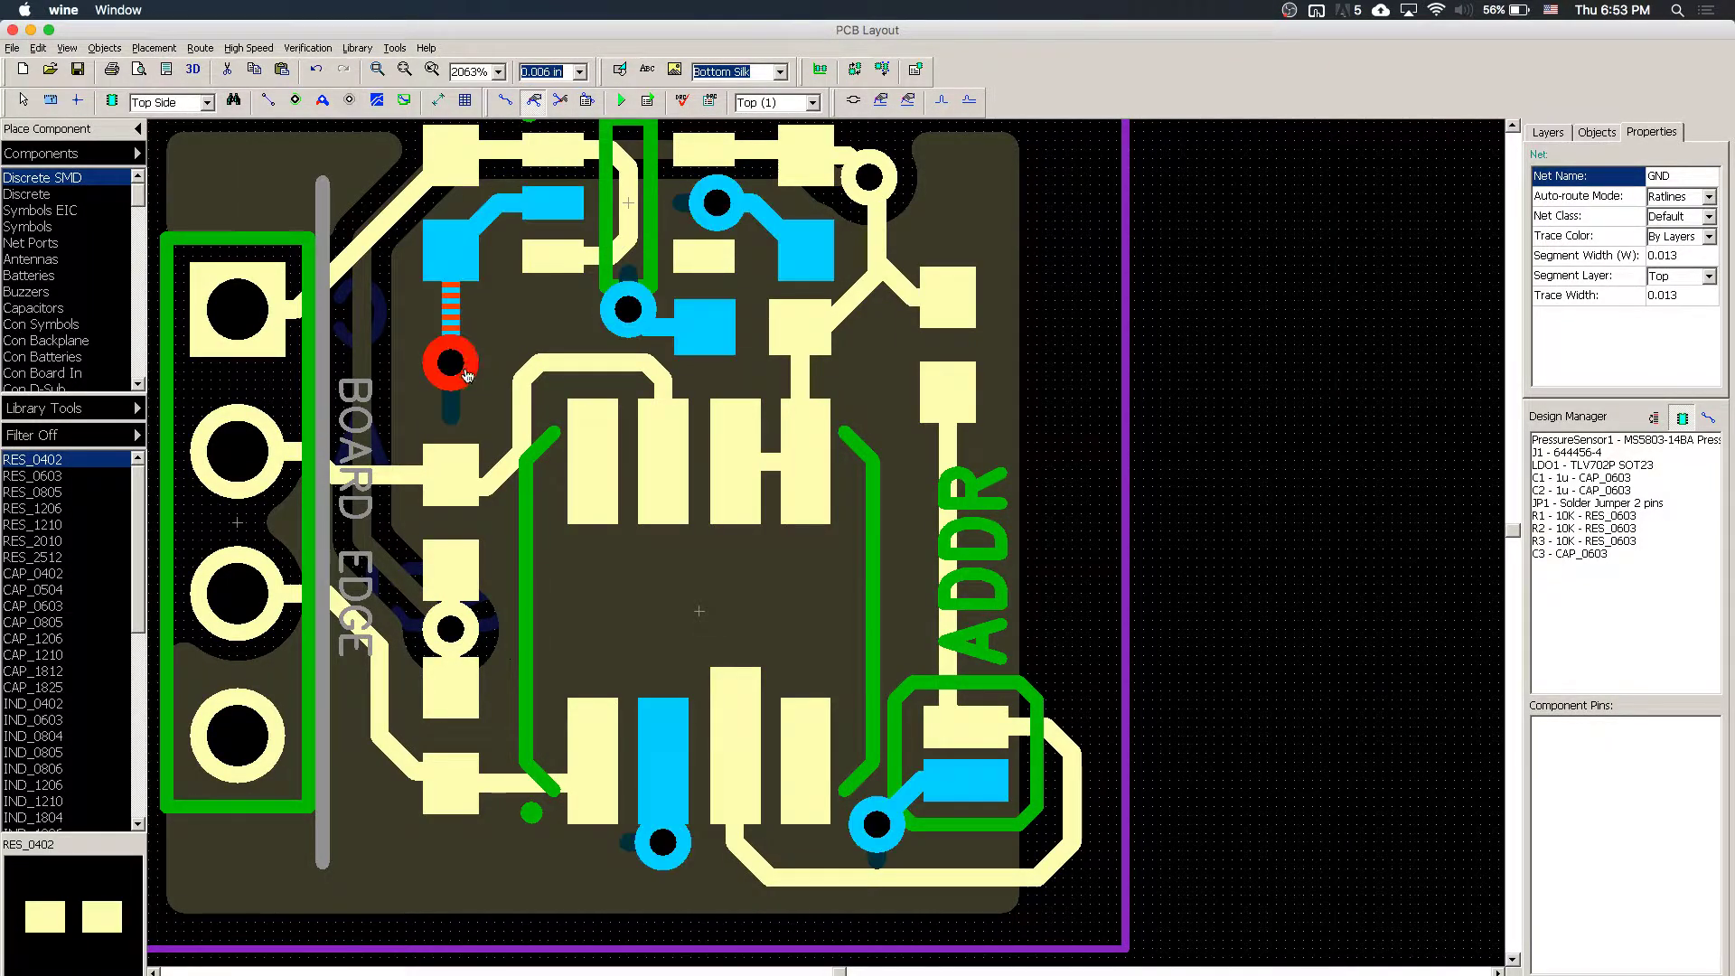
{"action": "left_click_drag", "start_coordinate": [467, 375], "coordinate": [450, 373]}
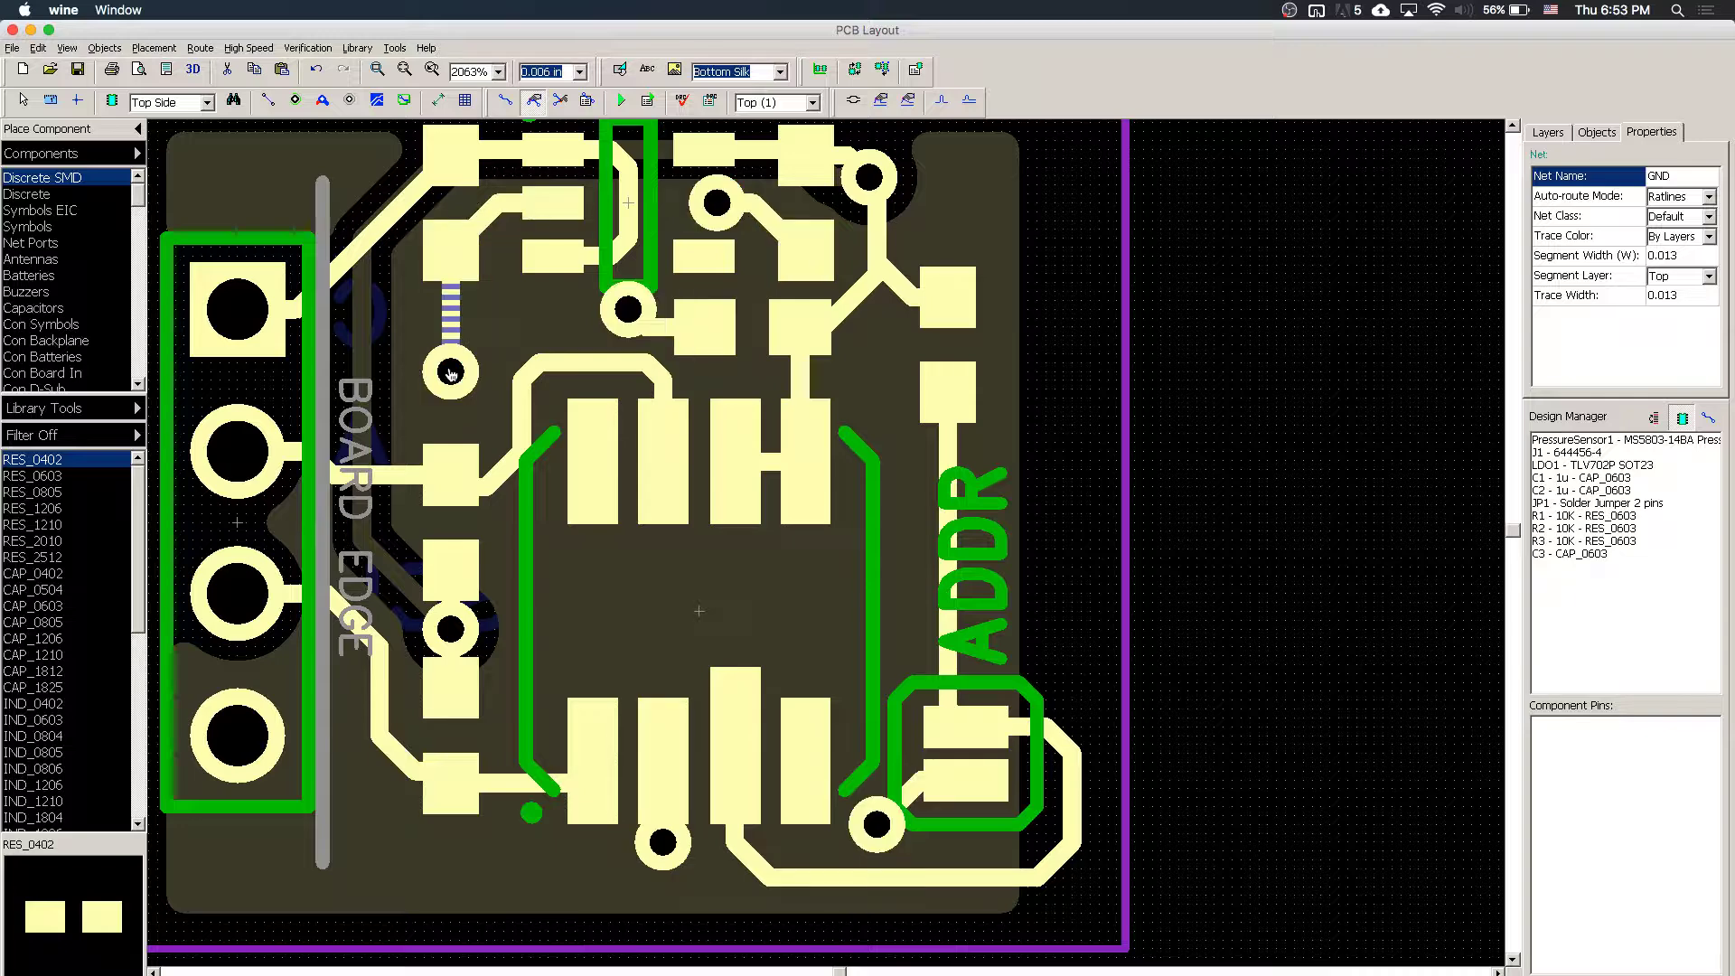
- Move the 3V3 via on the bottom layer down from the SCL label toward the GND label
{"action": "key", "text": "b"}
{"action": "key", "text": "t"}
{"action": "key", "text": "b"}
{"action": "left_click", "coordinate": [457, 632]}
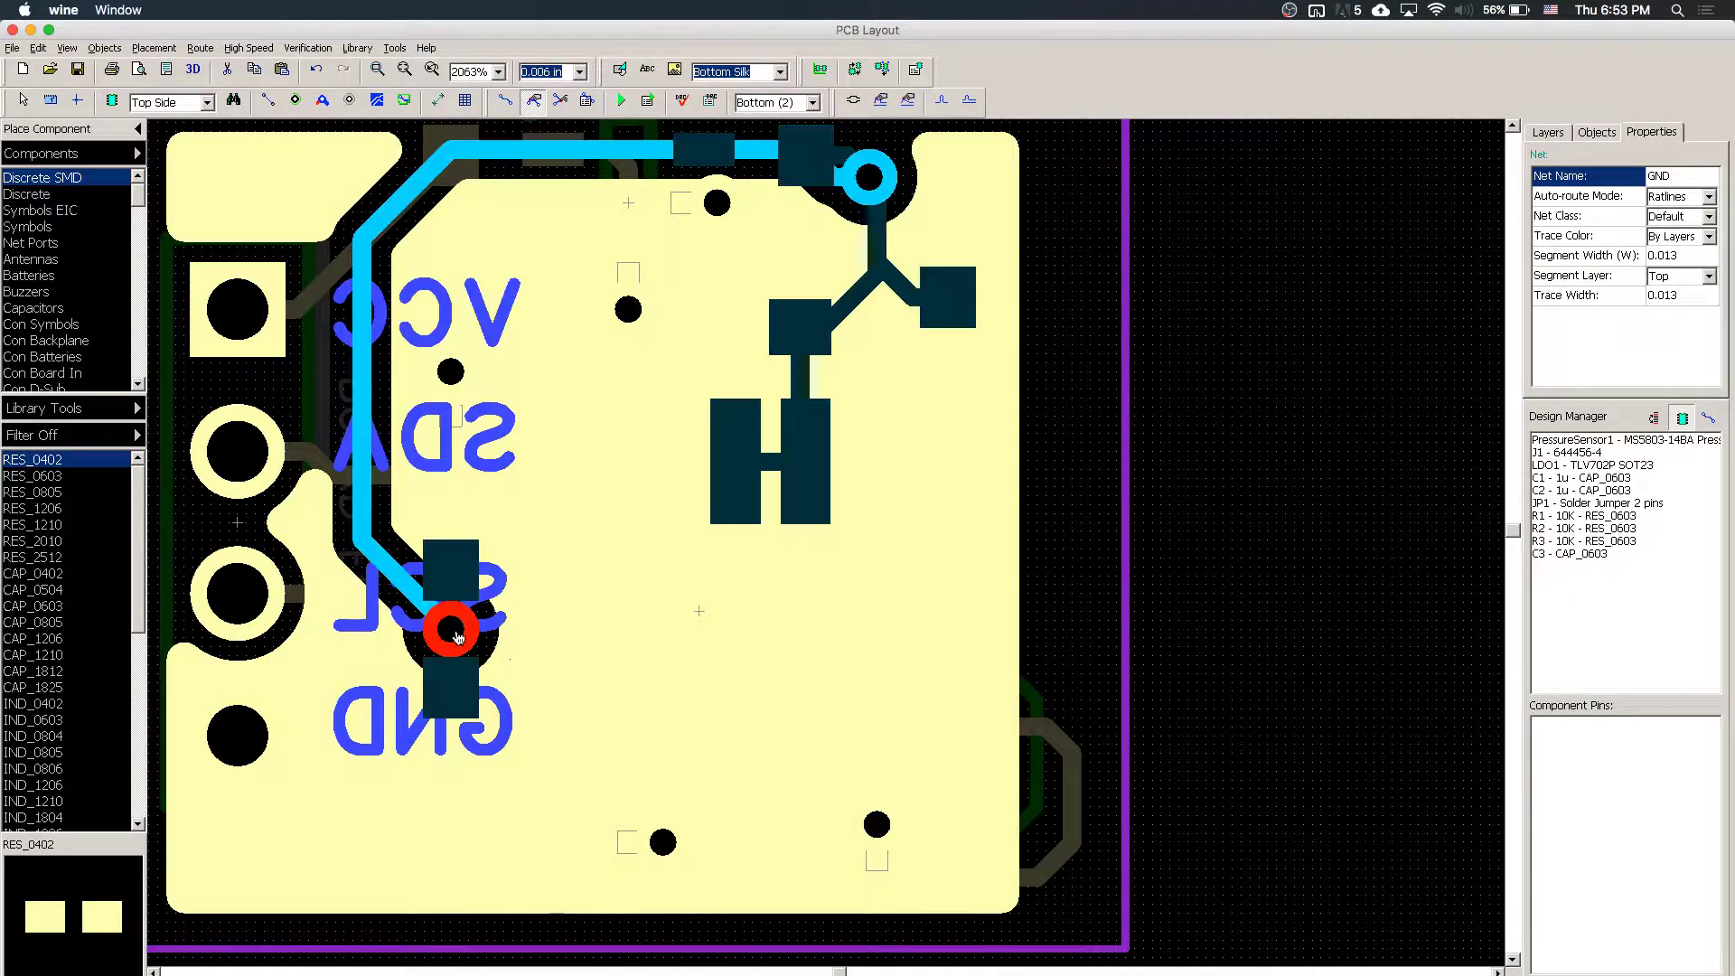
{"action": "left_click_drag", "start_coordinate": [457, 635], "coordinate": [457, 661]}
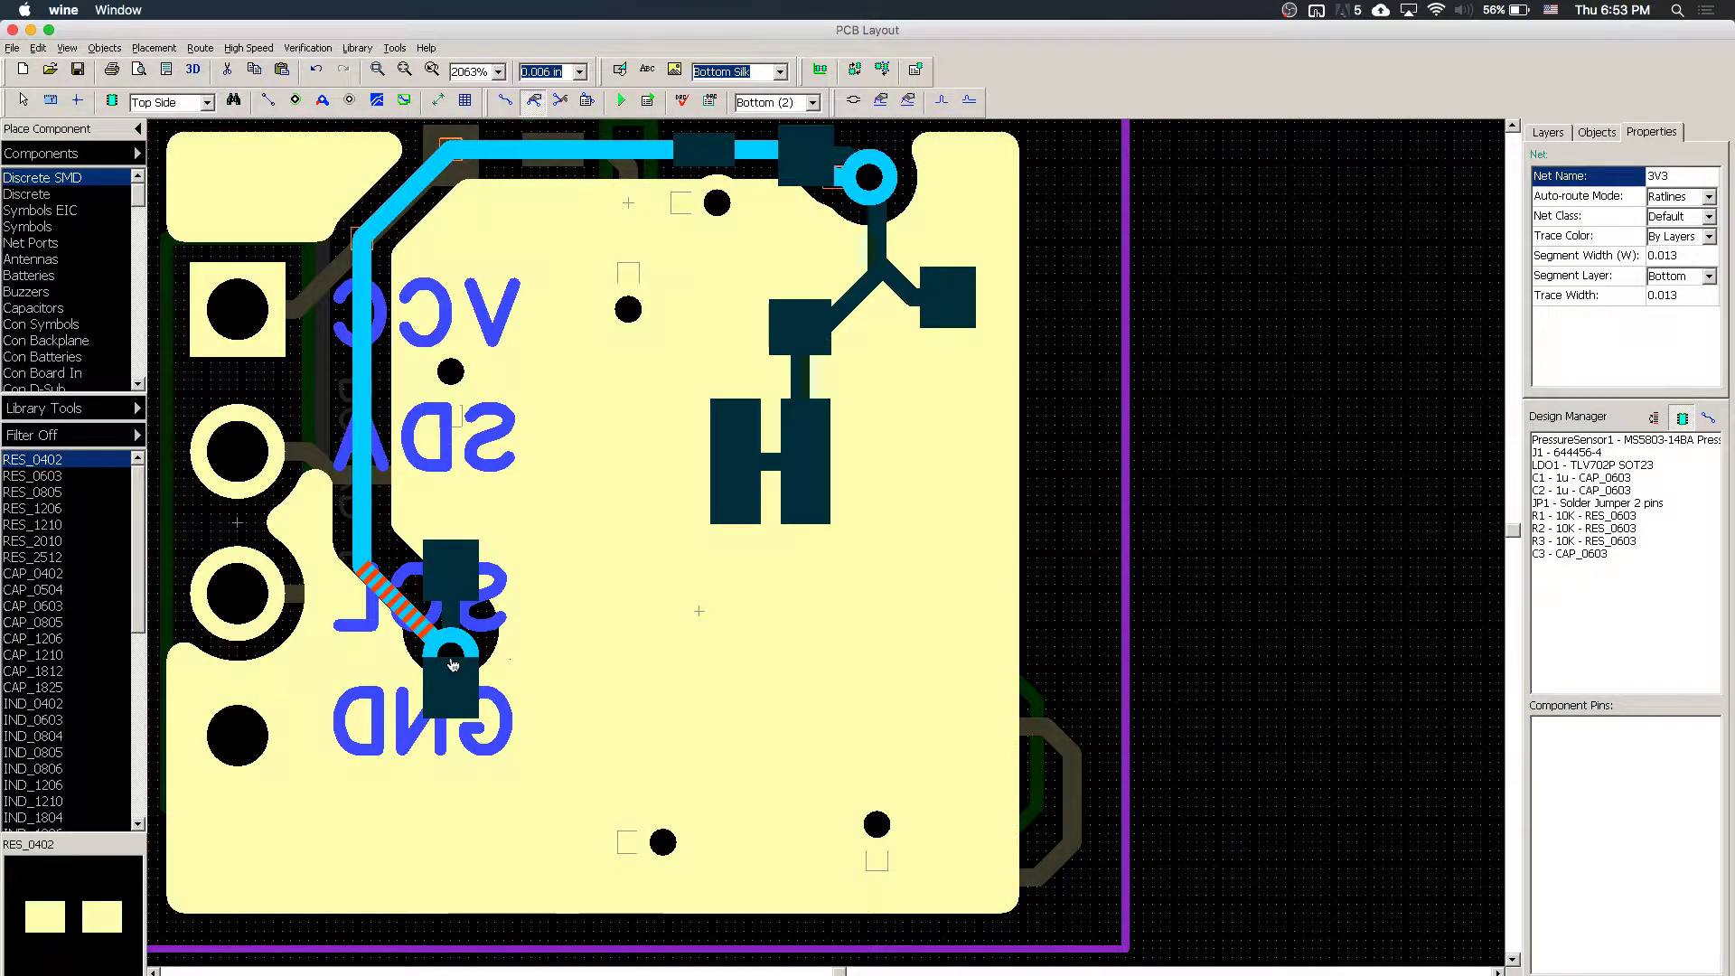
{"action": "left_click", "coordinate": [479, 791]}
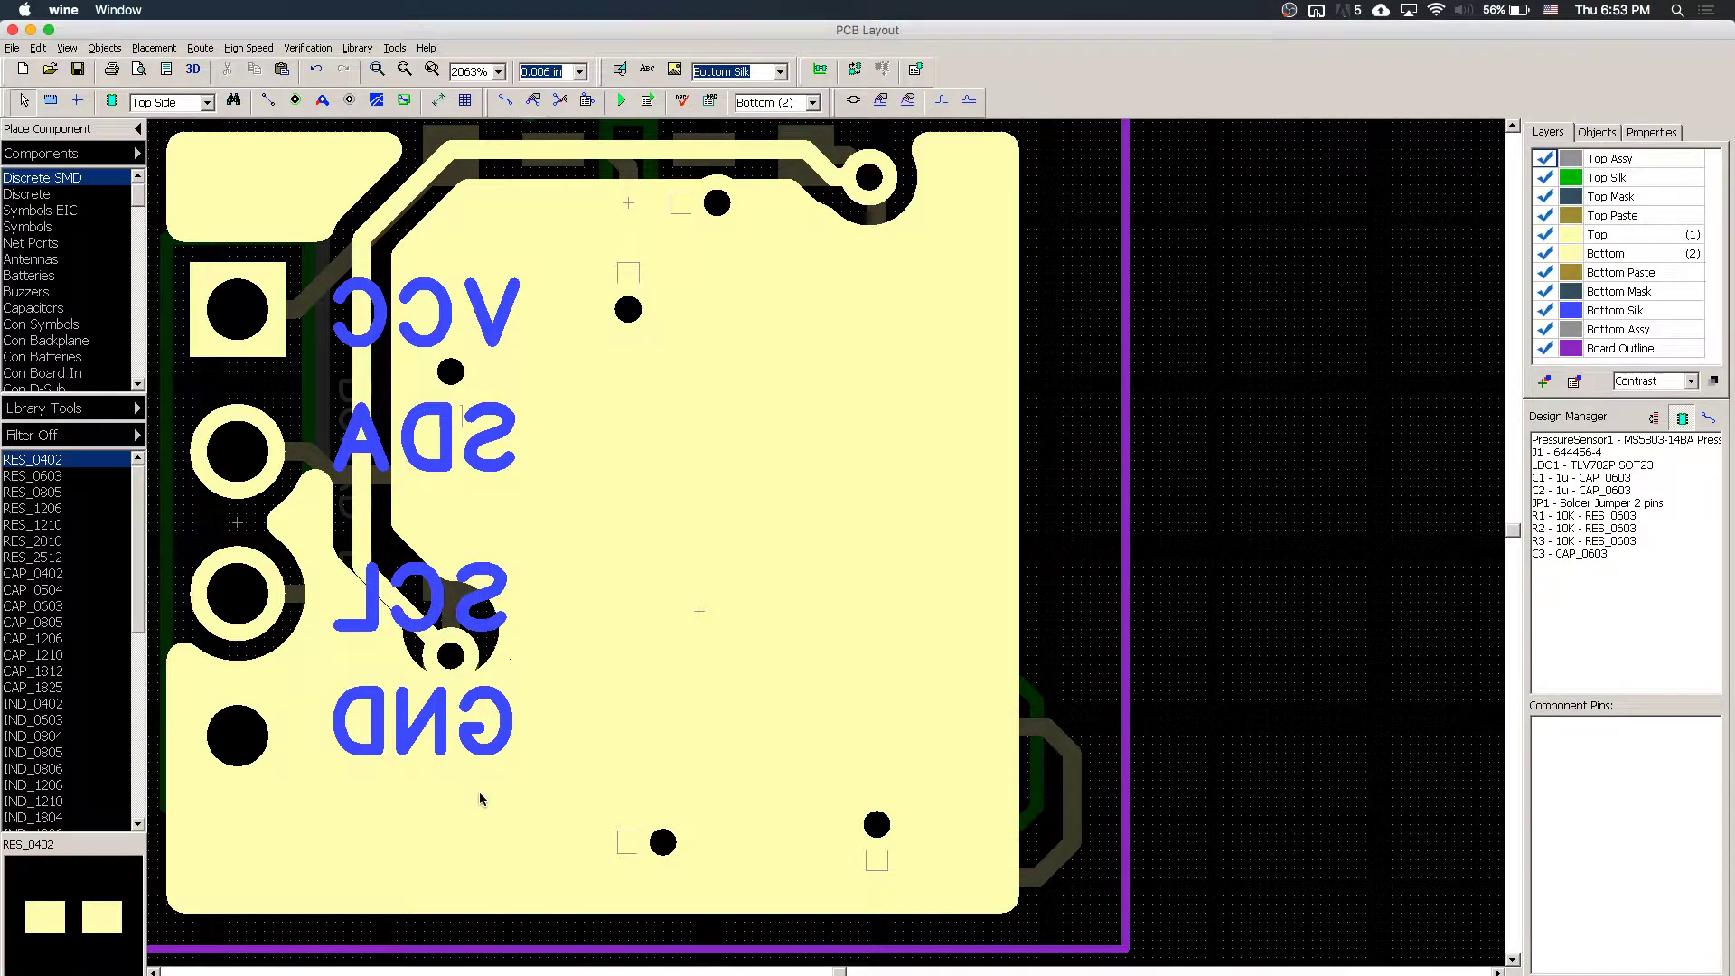
- On the top layer, move resistor R2 down away from the 3V3 via and straighten its SCL trace
{"action": "key", "text": "t"}
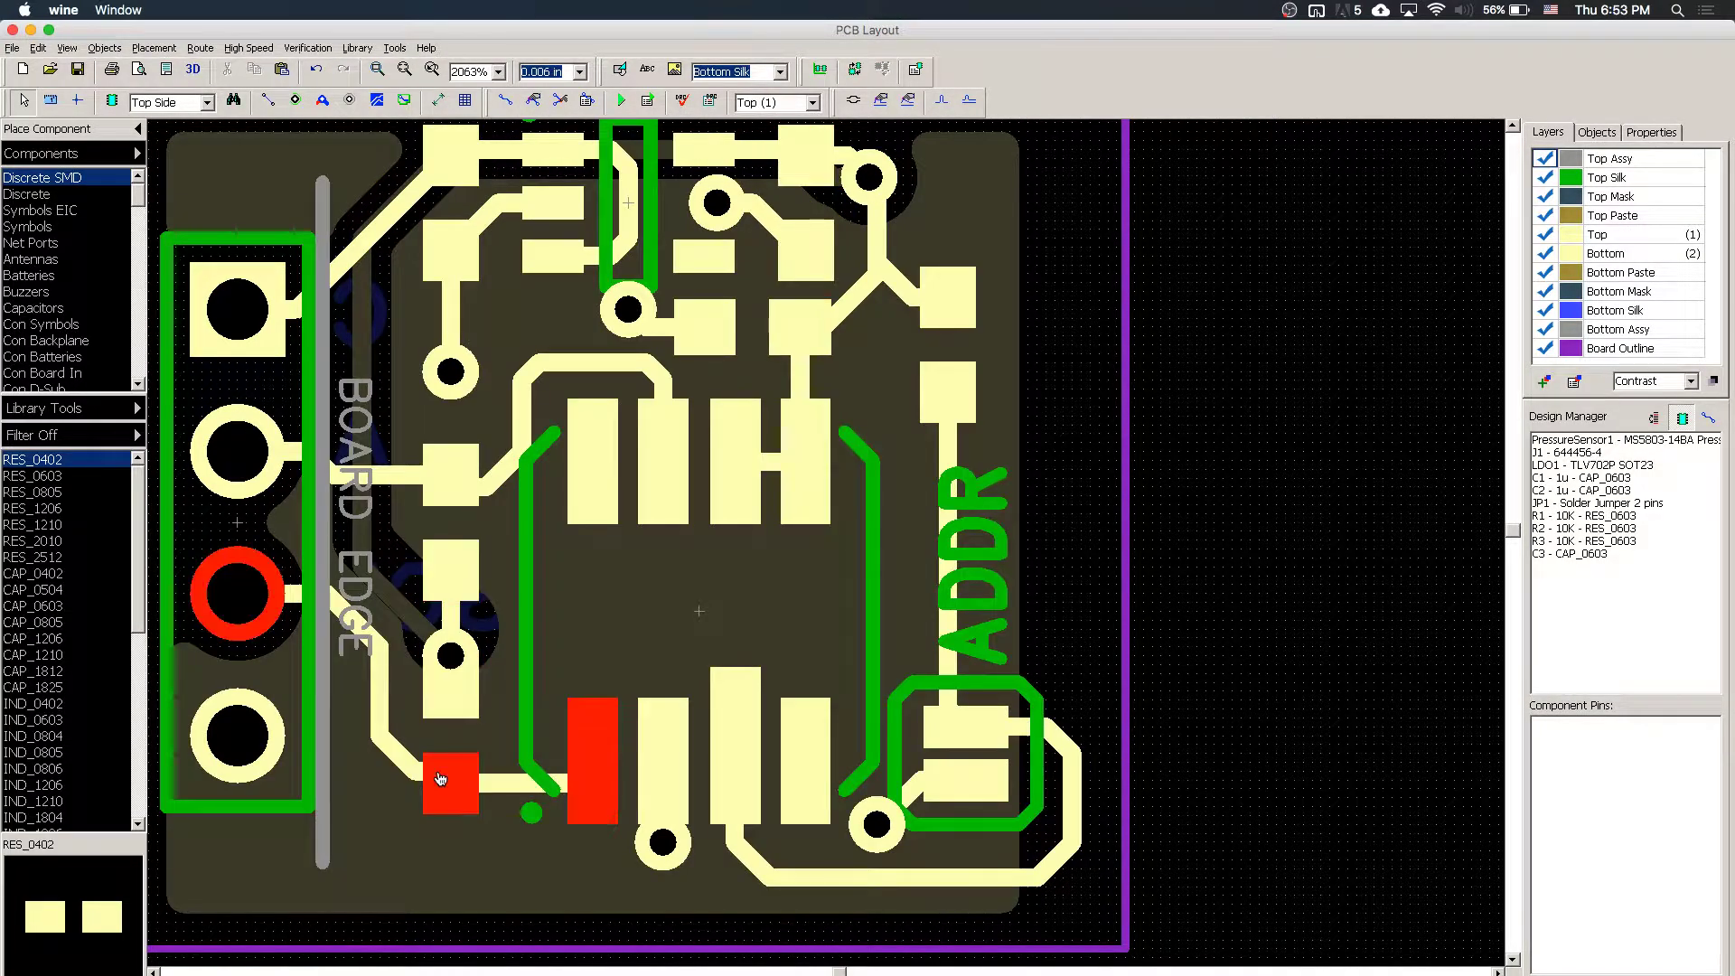
{"action": "left_click_drag", "start_coordinate": [440, 777], "coordinate": [441, 834]}
{"action": "left_click", "coordinate": [417, 782]}
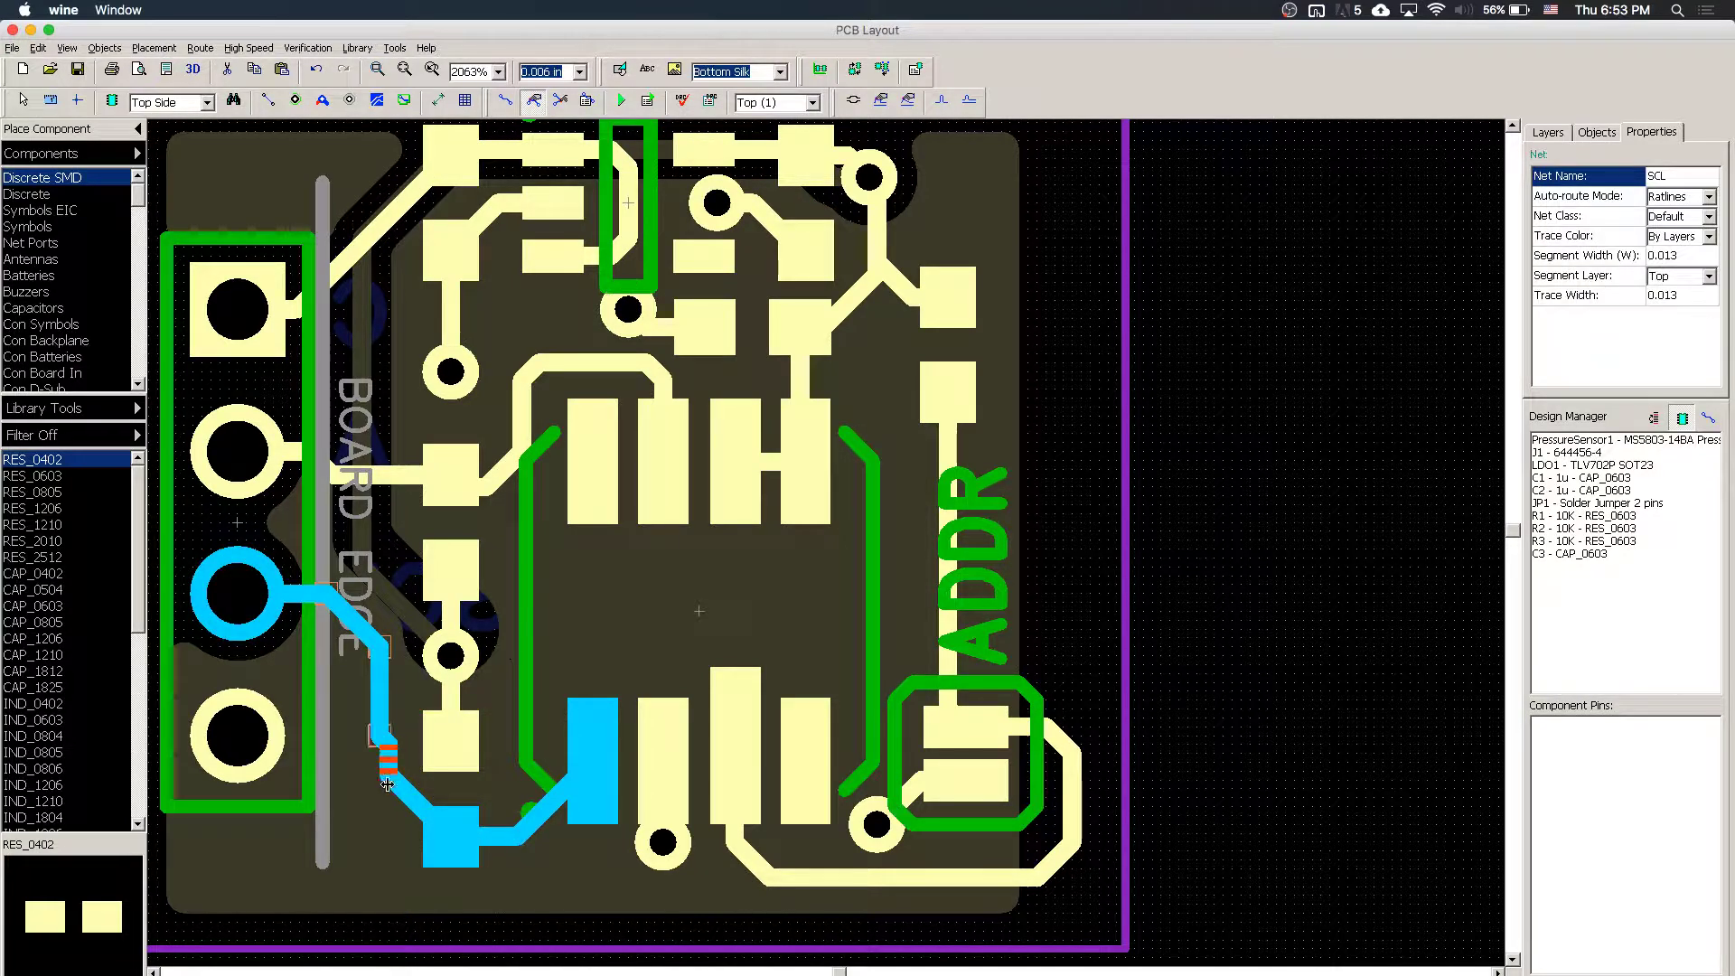
{"action": "left_click_drag", "start_coordinate": [373, 784], "coordinate": [378, 783]}
{"action": "left_click", "coordinate": [398, 843]}
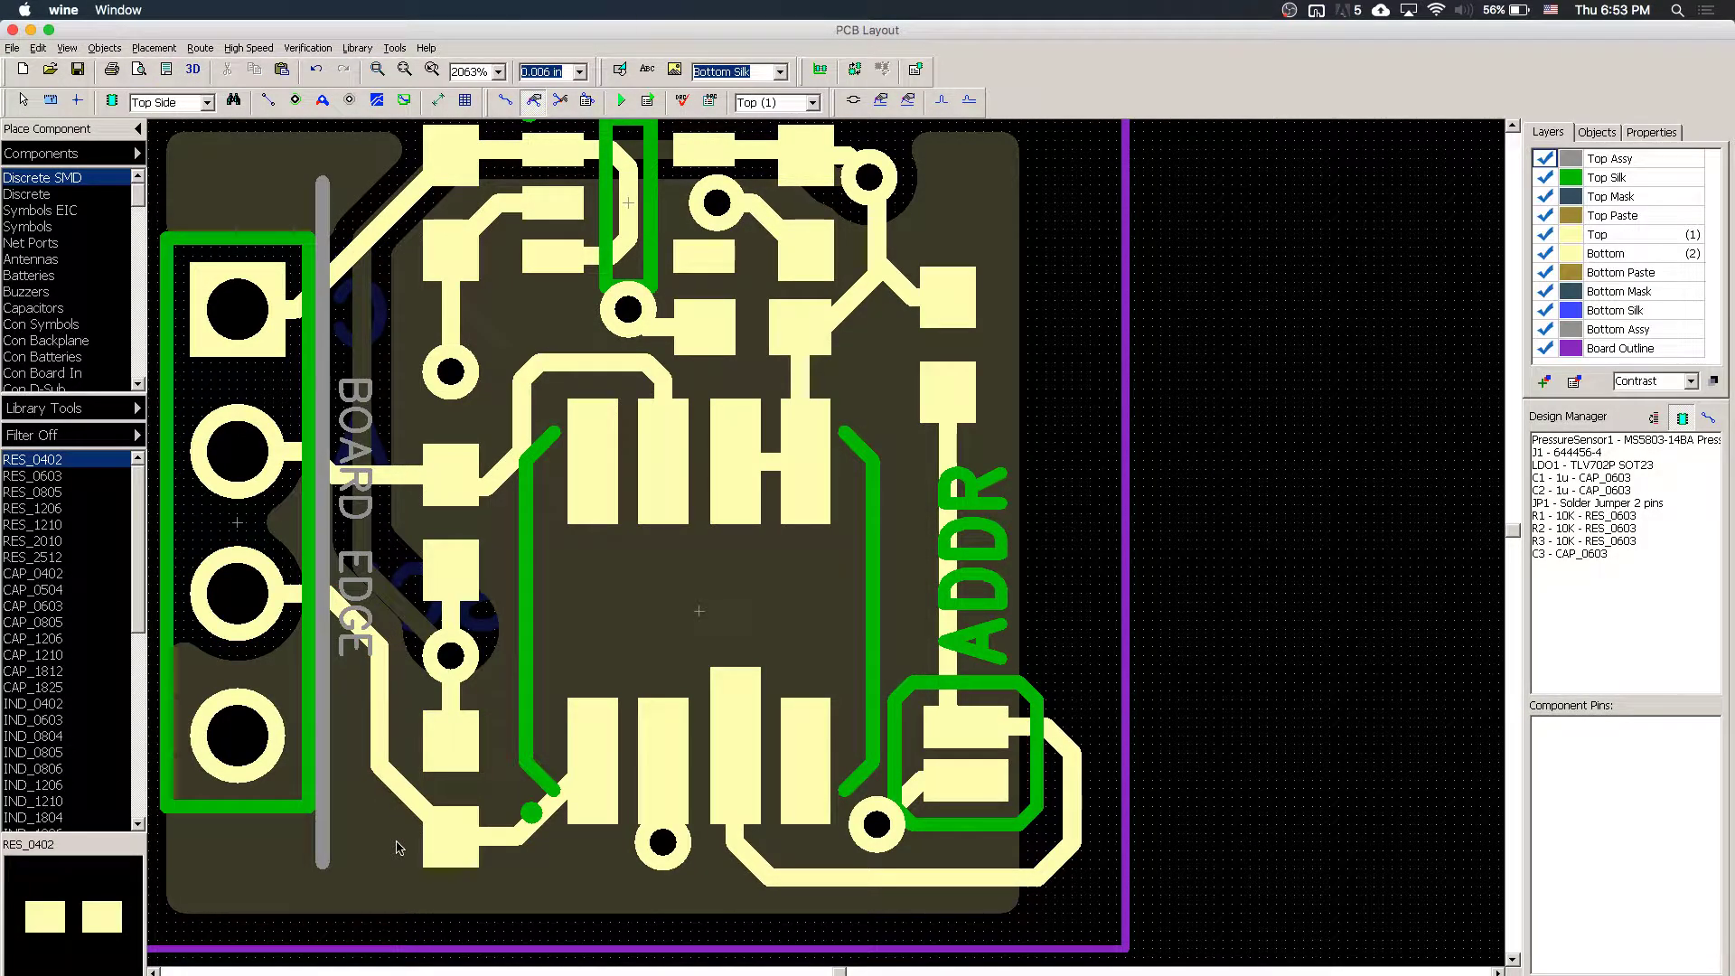
{"action": "left_click", "coordinate": [396, 812]}
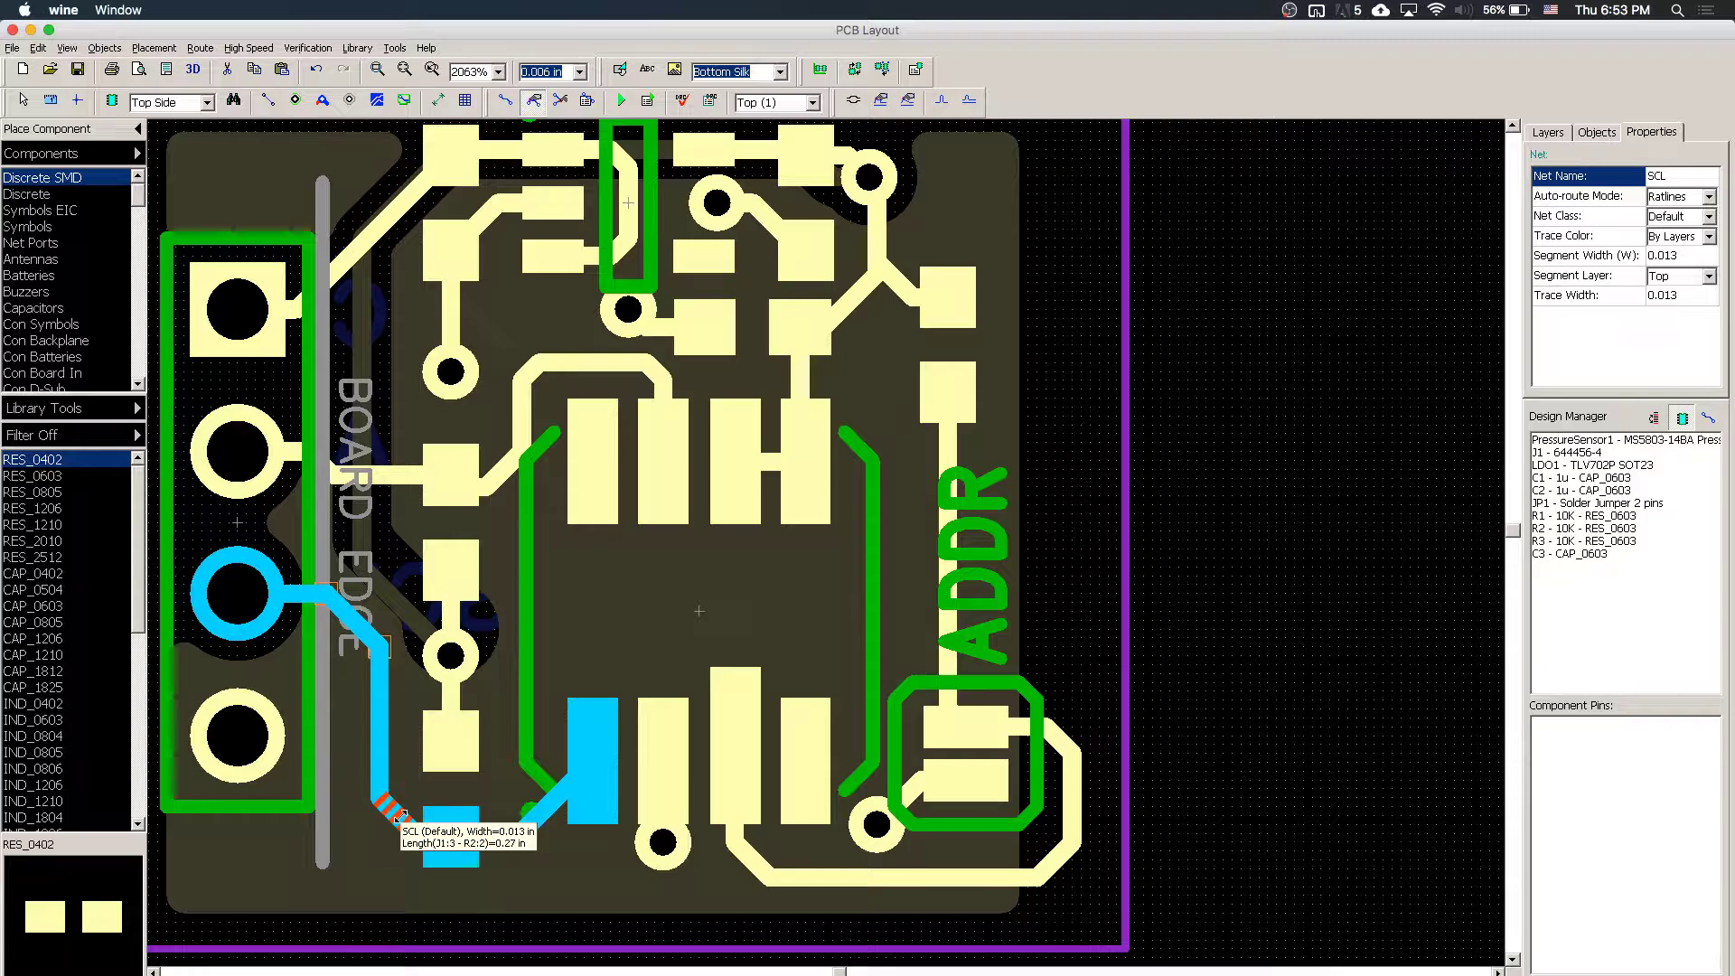
{"action": "left_click", "coordinate": [607, 873]}
- Update the GND copper pour on the bottom layer to follow the moved vias
{"action": "key", "text": "b"}
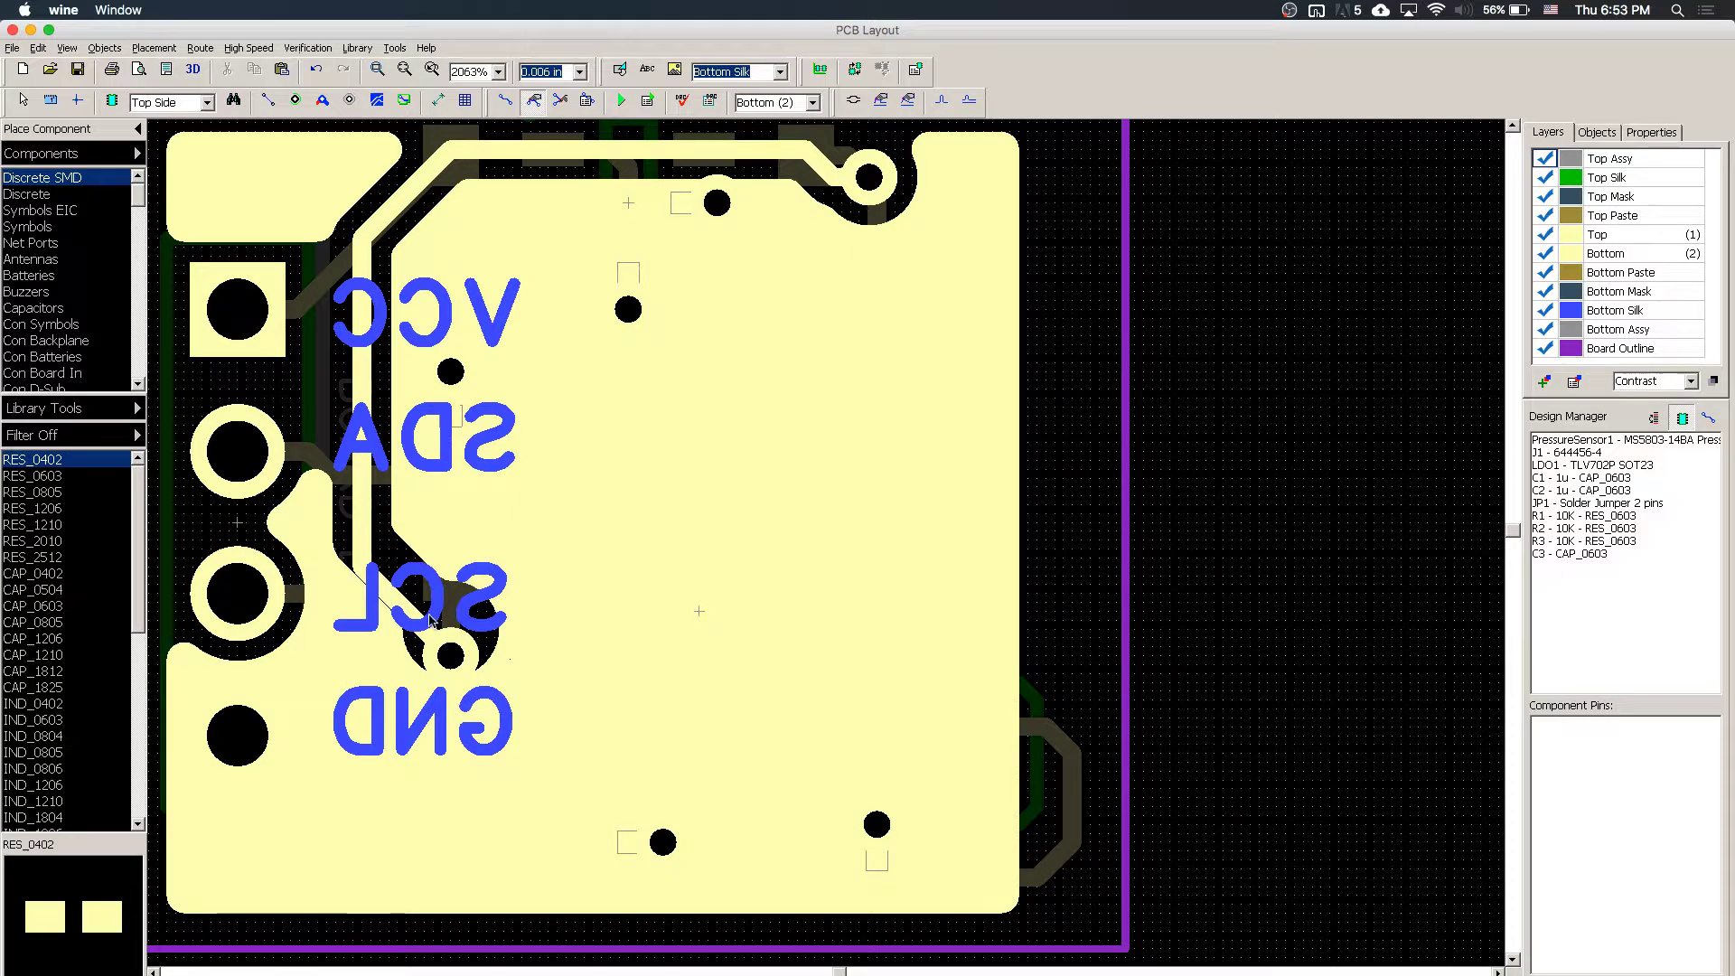
{"action": "left_click", "coordinate": [1018, 328]}
{"action": "right_click", "coordinate": [1019, 333]}
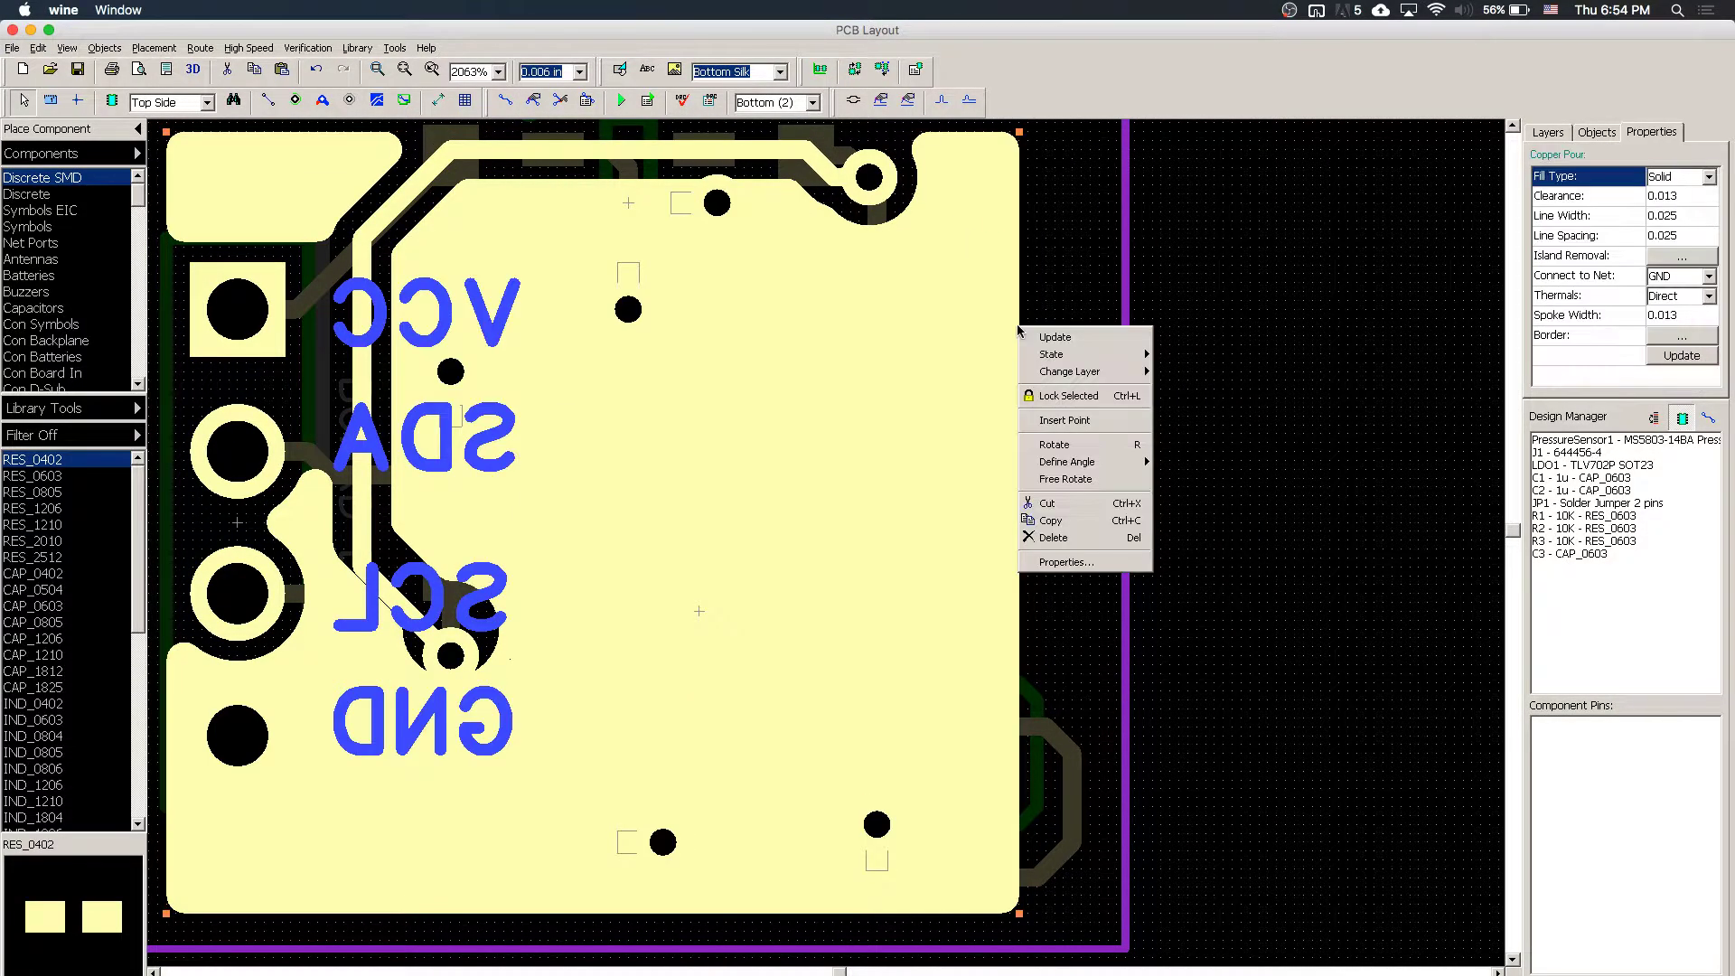
{"action": "left_click", "coordinate": [1067, 339]}
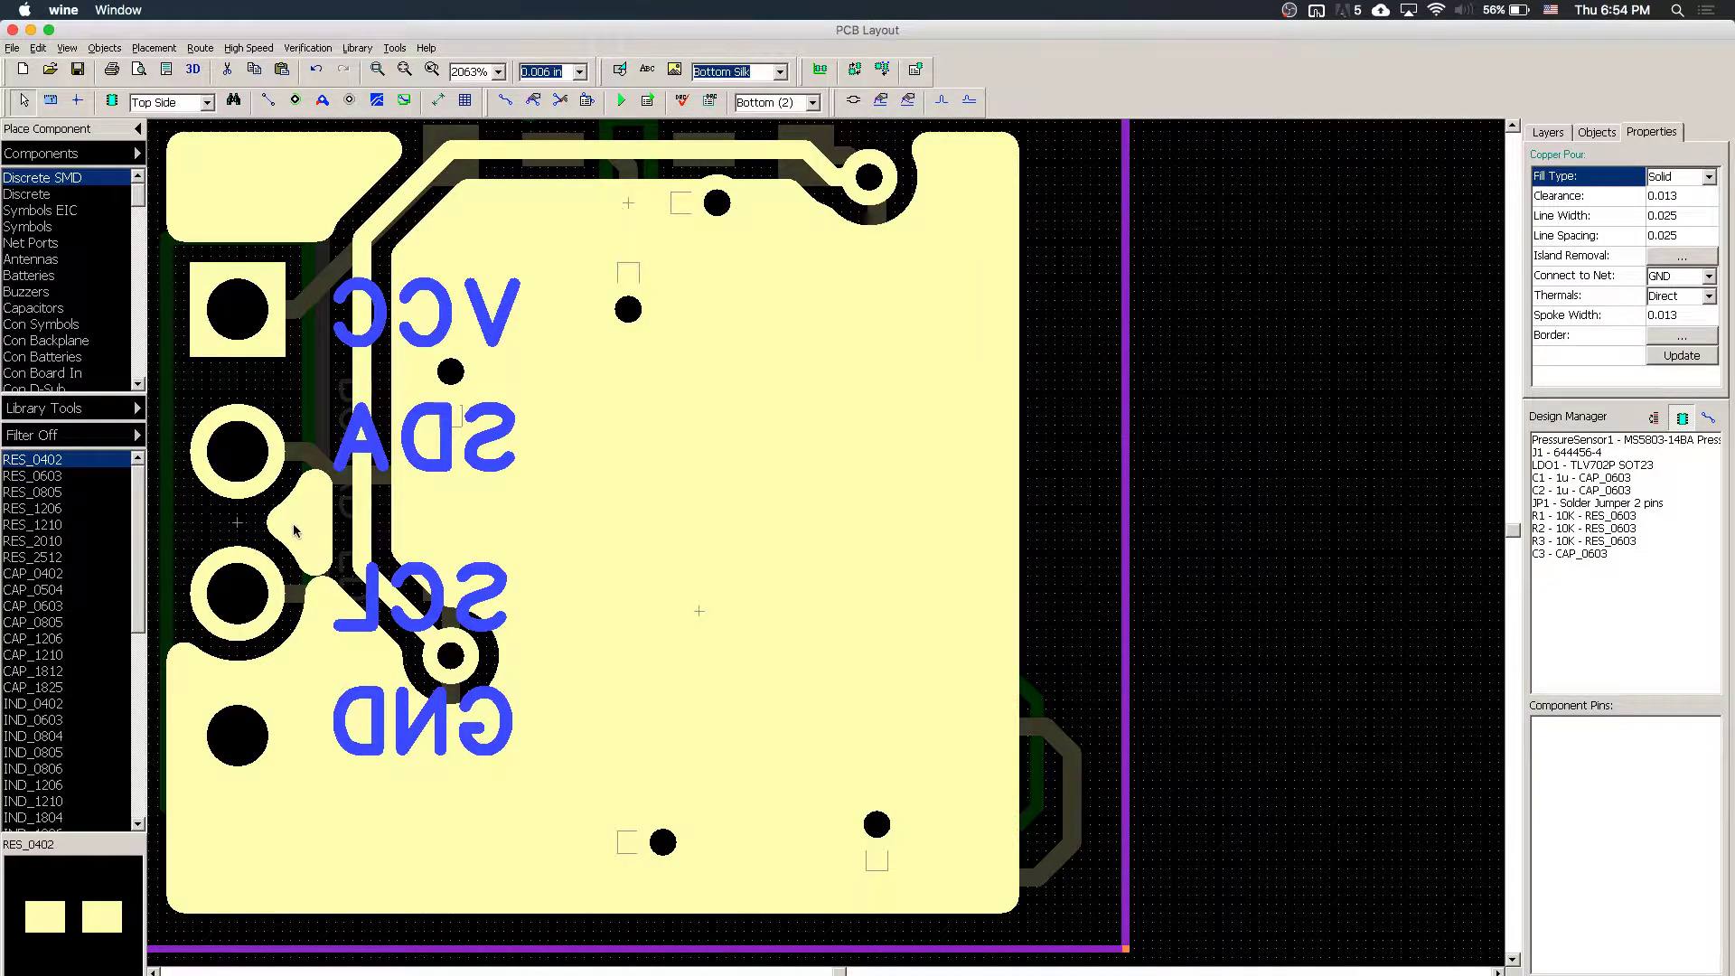
- Run the design rule check and locate the error between pad LDO1:4 and the GND via
{"action": "scroll", "coordinate": [453, 662], "scroll_direction": "down", "scroll_amount": 8}
{"action": "scroll", "coordinate": [455, 664], "scroll_direction": "up", "scroll_amount": 7}
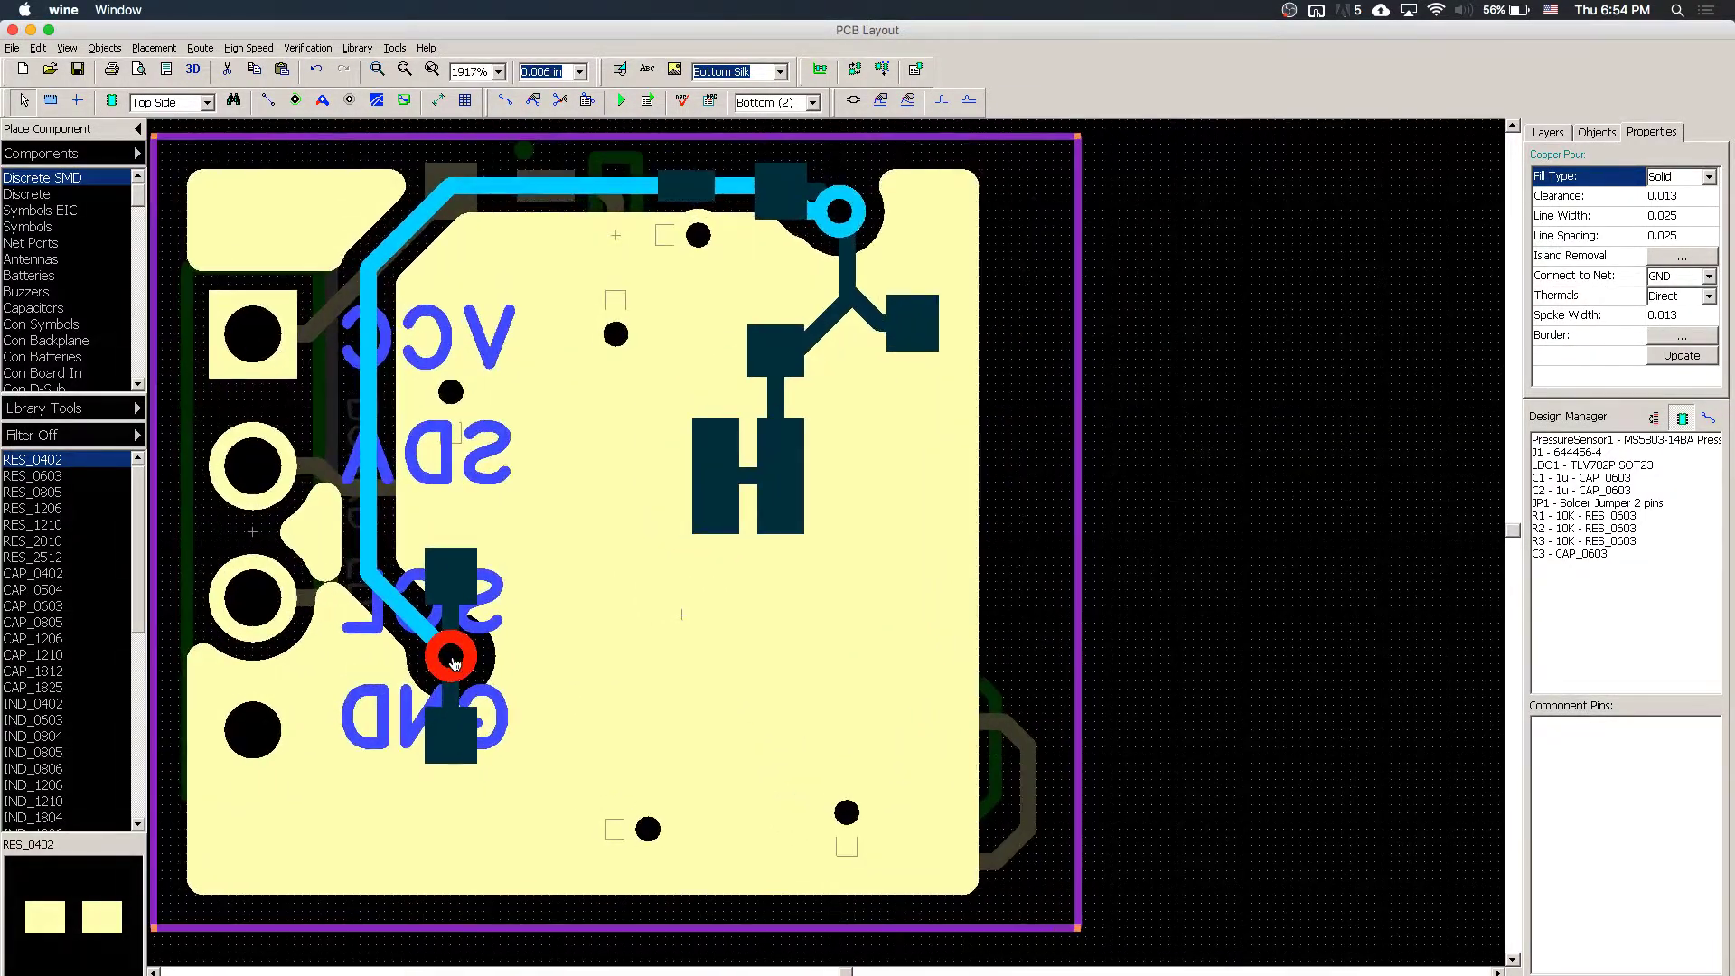
{"action": "scroll", "coordinate": [455, 662], "scroll_direction": "down", "scroll_amount": 2}
{"action": "scroll", "coordinate": [454, 663], "scroll_direction": "up", "scroll_amount": 2}
{"action": "scroll", "coordinate": [454, 663], "scroll_direction": "down", "scroll_amount": 1}
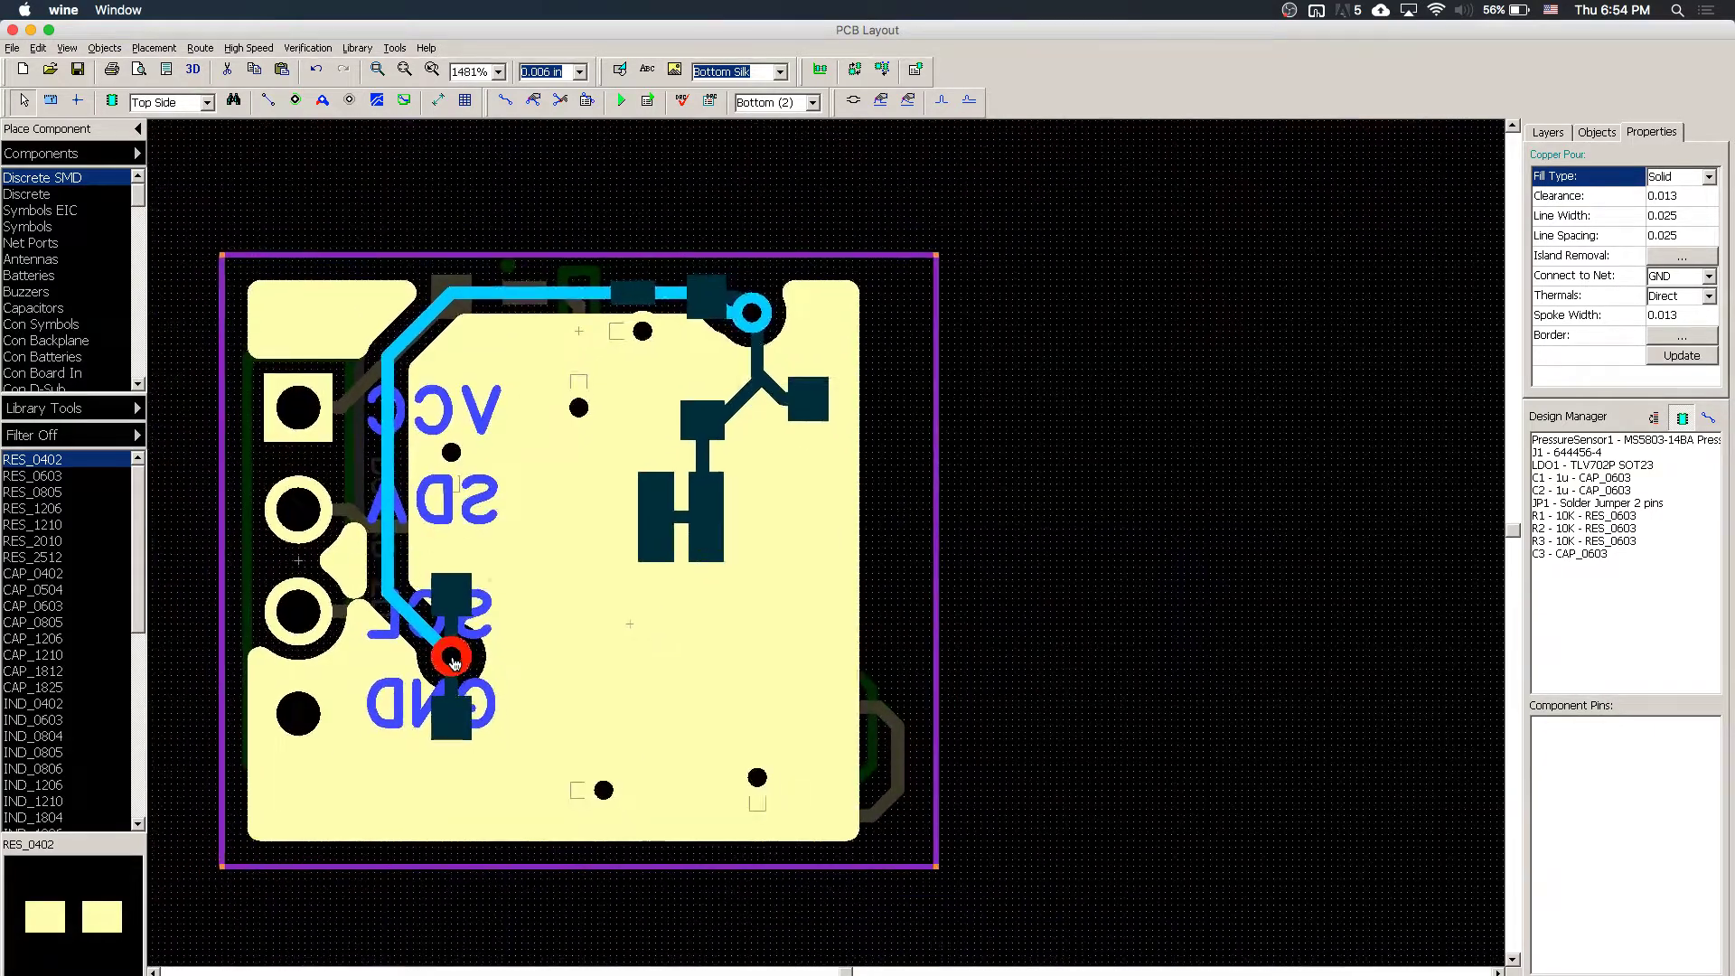
{"action": "left_click", "coordinate": [313, 50]}
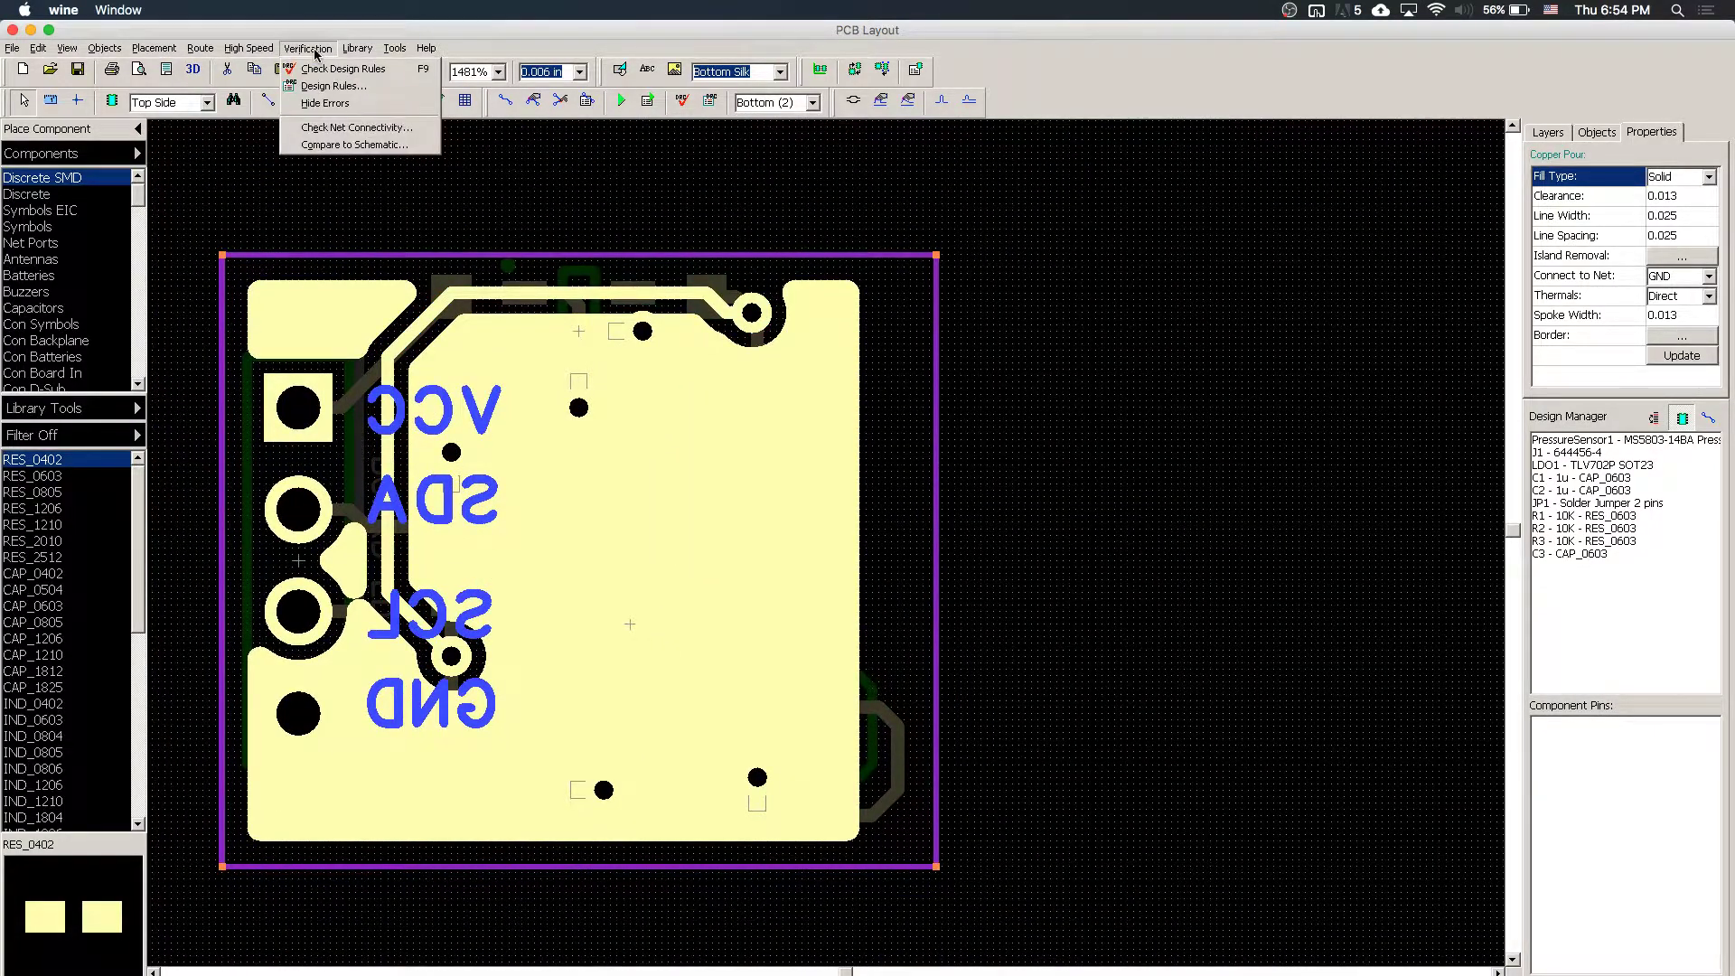
{"action": "left_click", "coordinate": [359, 72]}
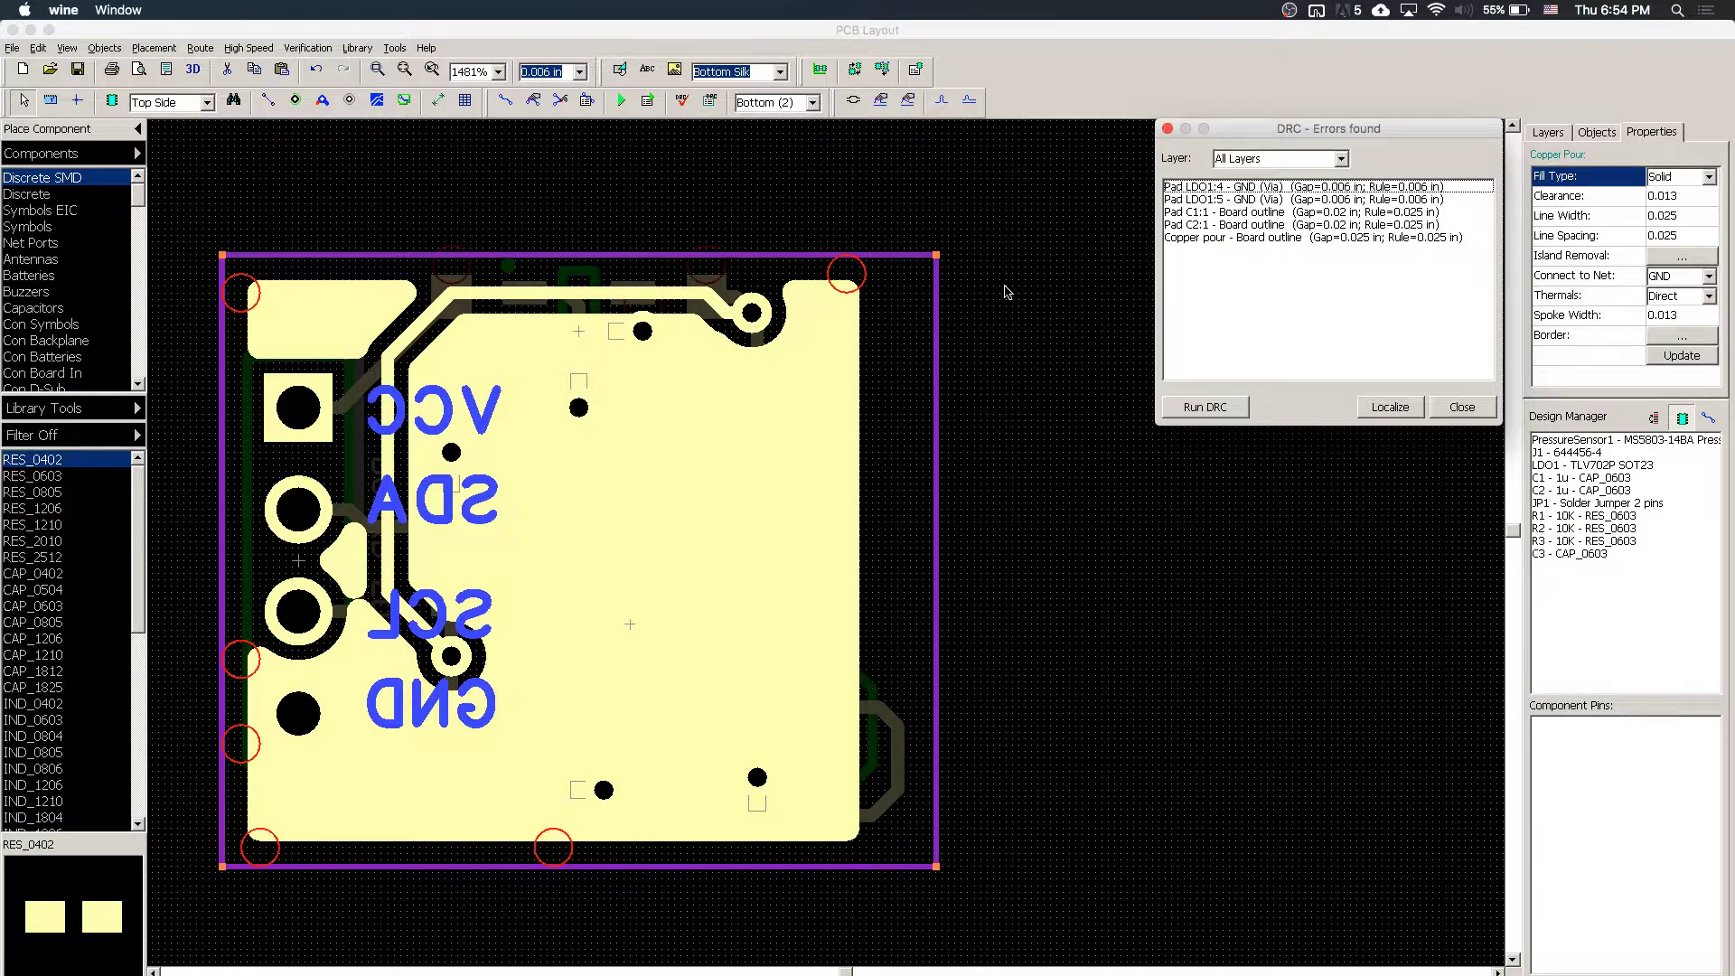
{"action": "left_click", "coordinate": [1412, 188]}
{"action": "scroll", "coordinate": [1010, 612], "scroll_direction": "up", "scroll_amount": 3}
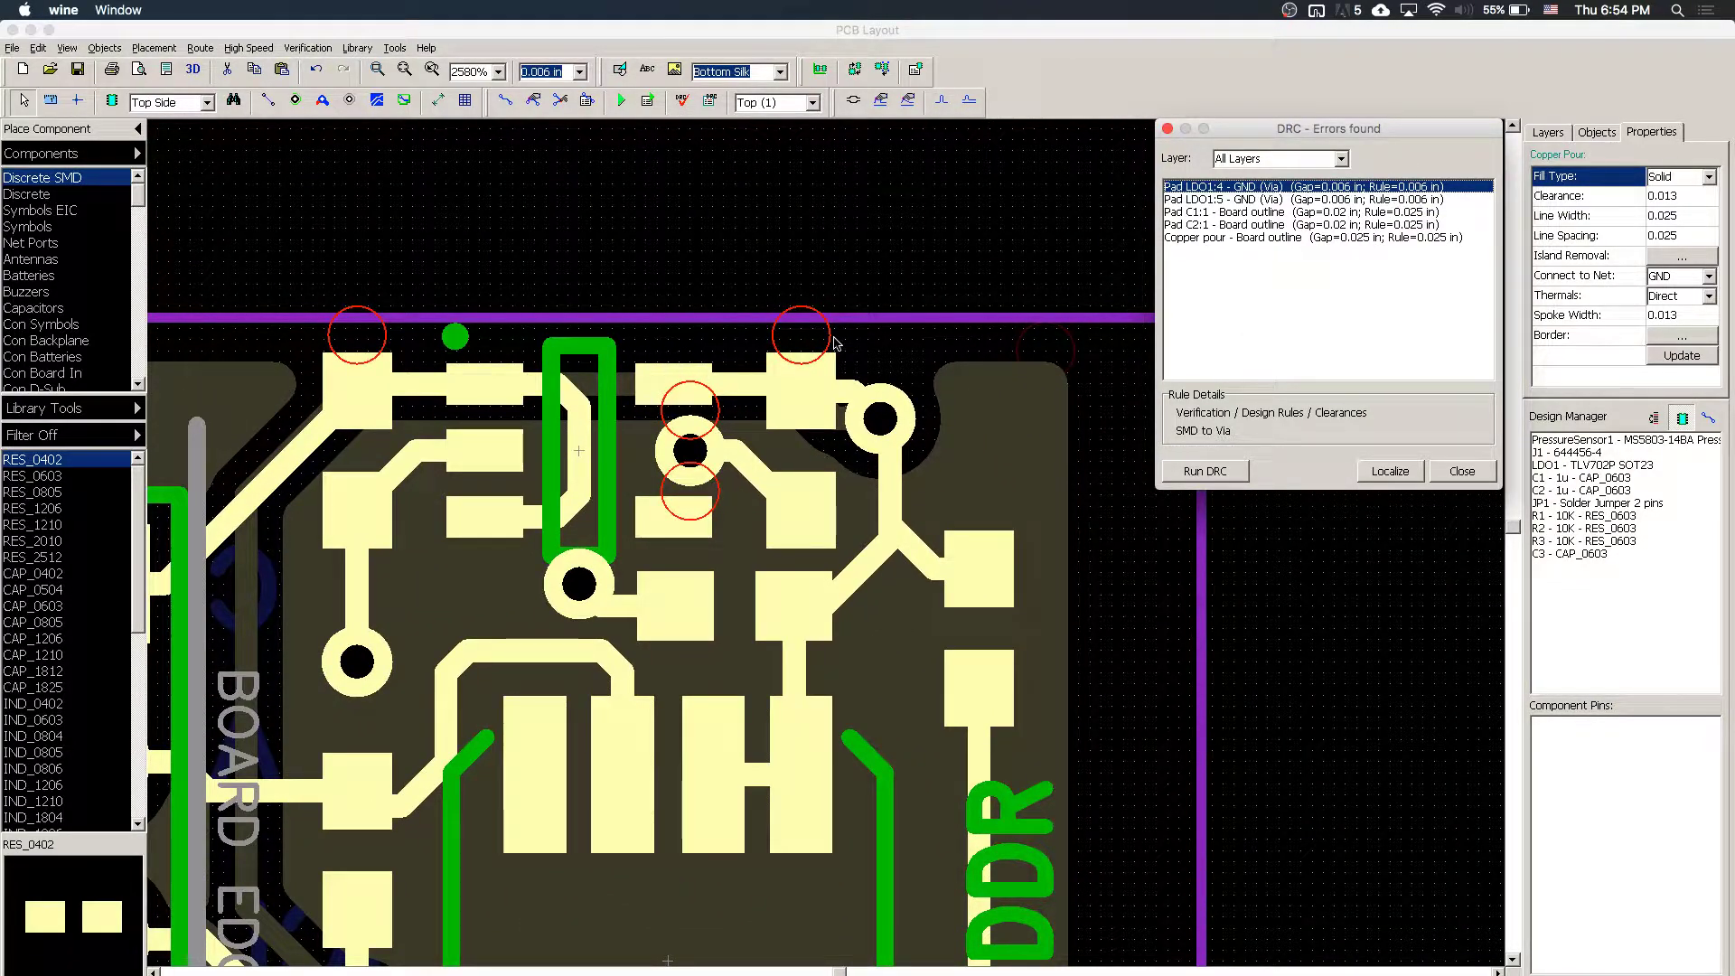
- Locate the LDO1 pad, C1:1, C2:1 and copper pour clearance errors on the board, and close the DRC error list
{"action": "left_click", "coordinate": [1406, 201]}
{"action": "double_click", "coordinate": [1405, 202]}
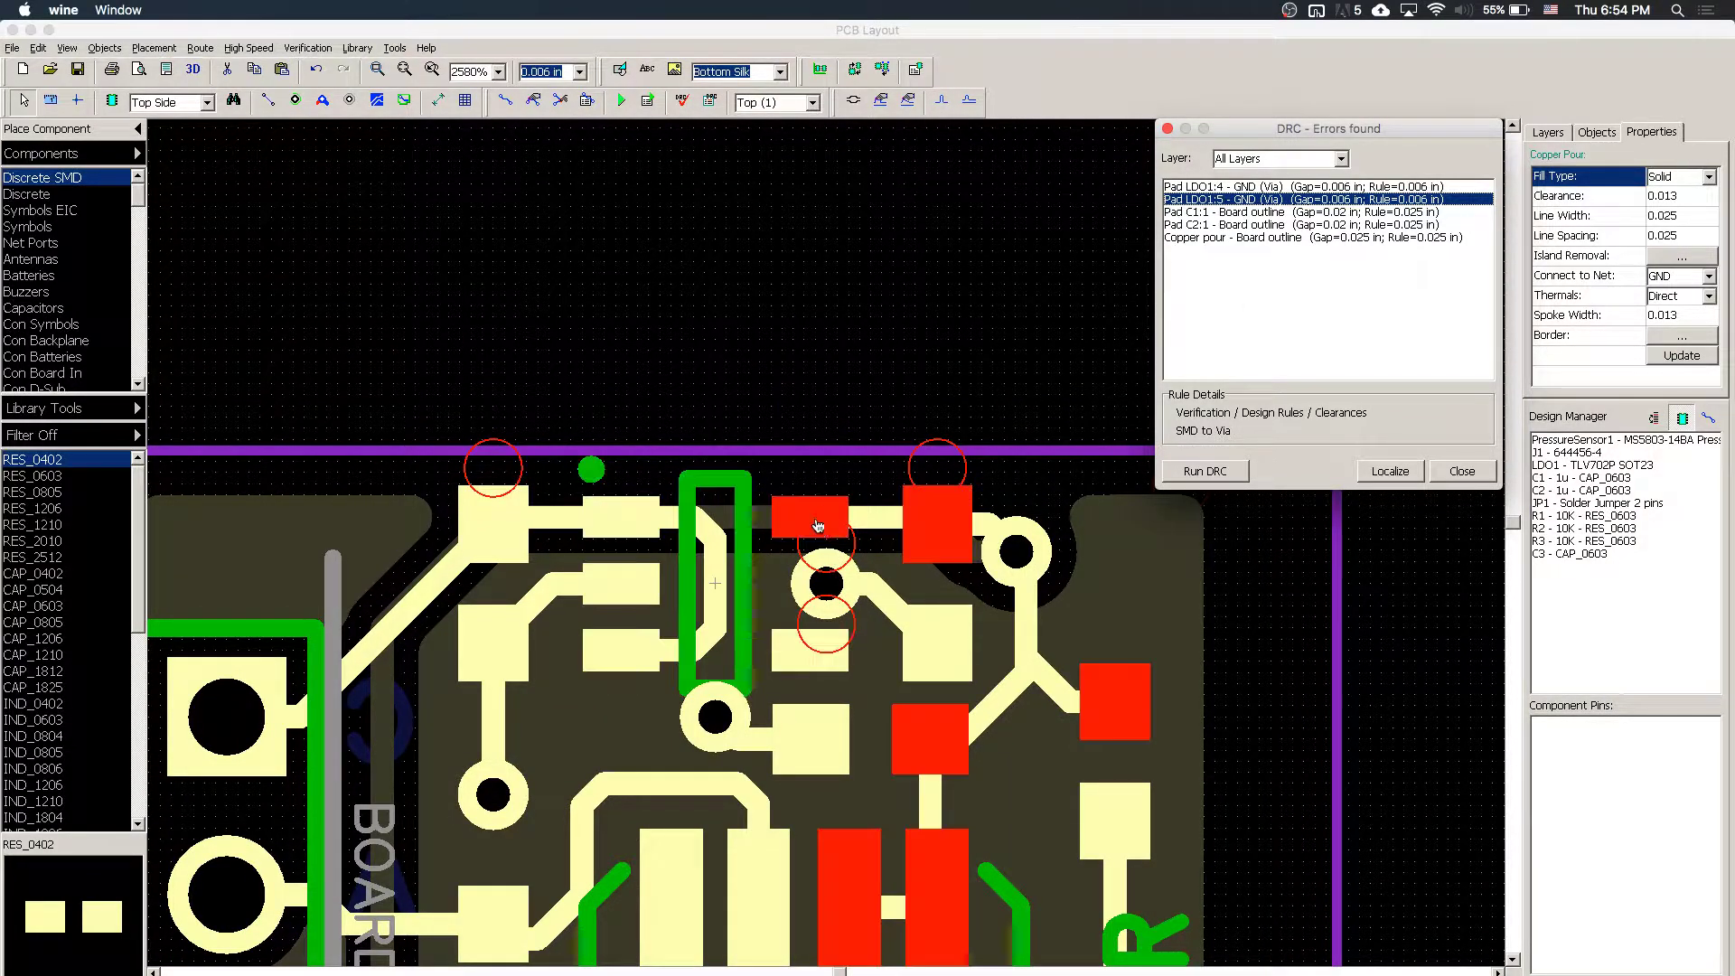
{"action": "double_click", "coordinate": [1347, 211]}
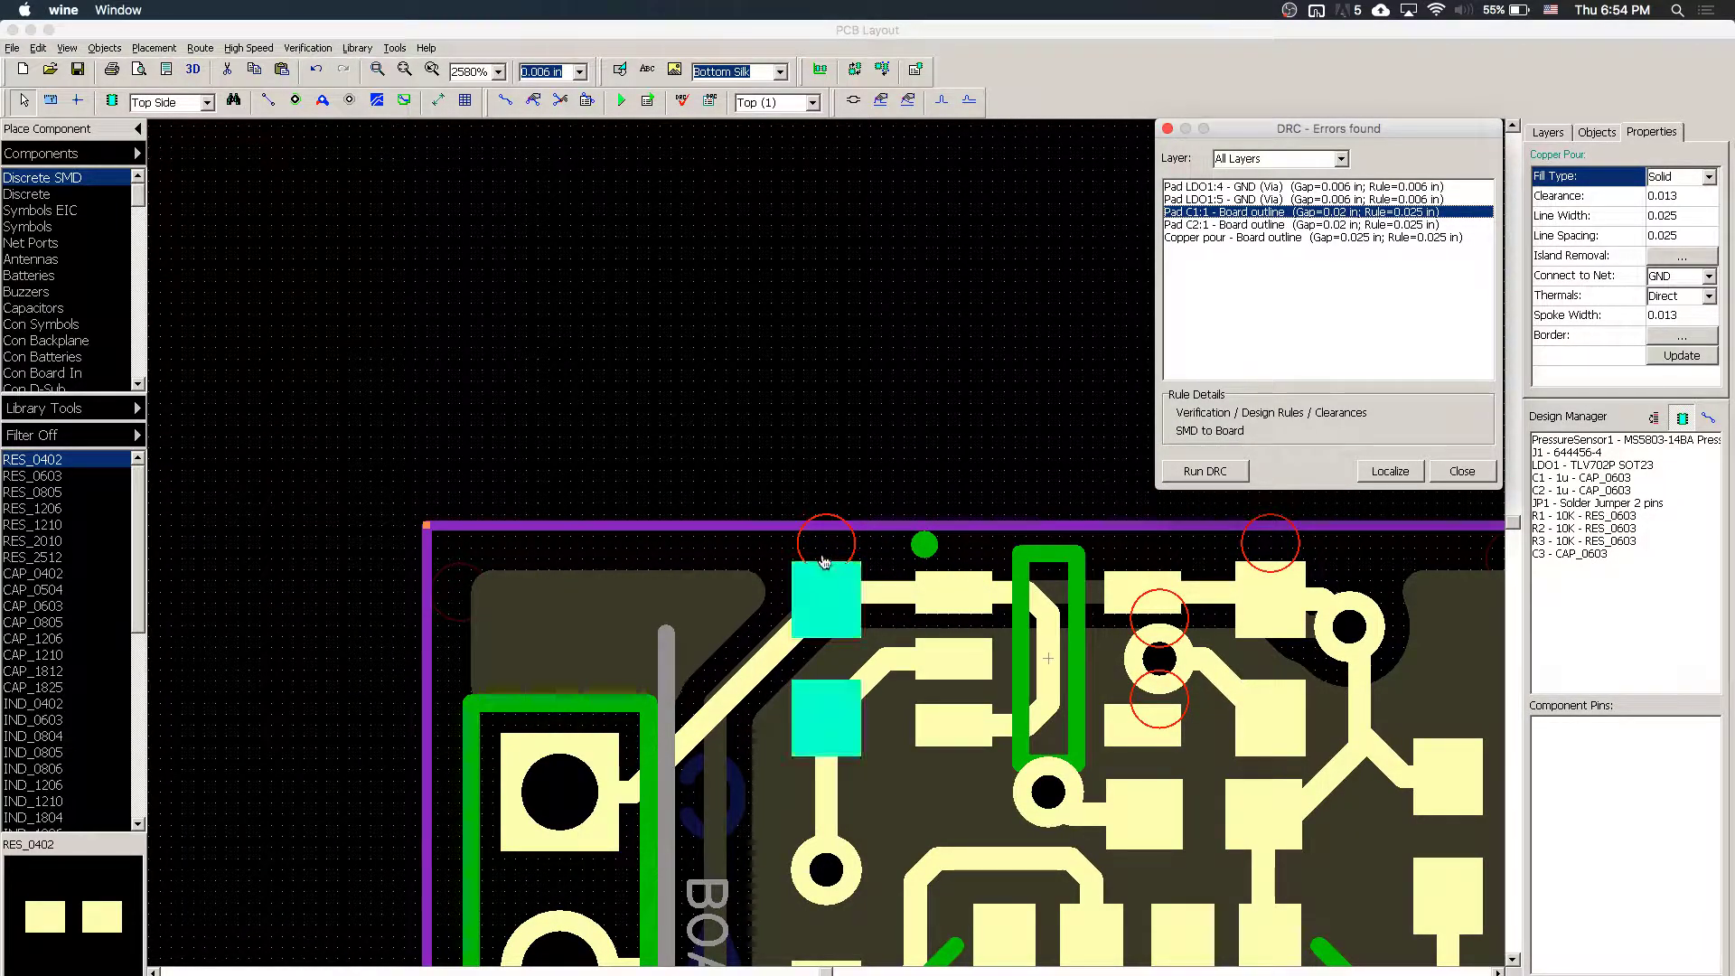
{"action": "double_click", "coordinate": [1383, 224]}
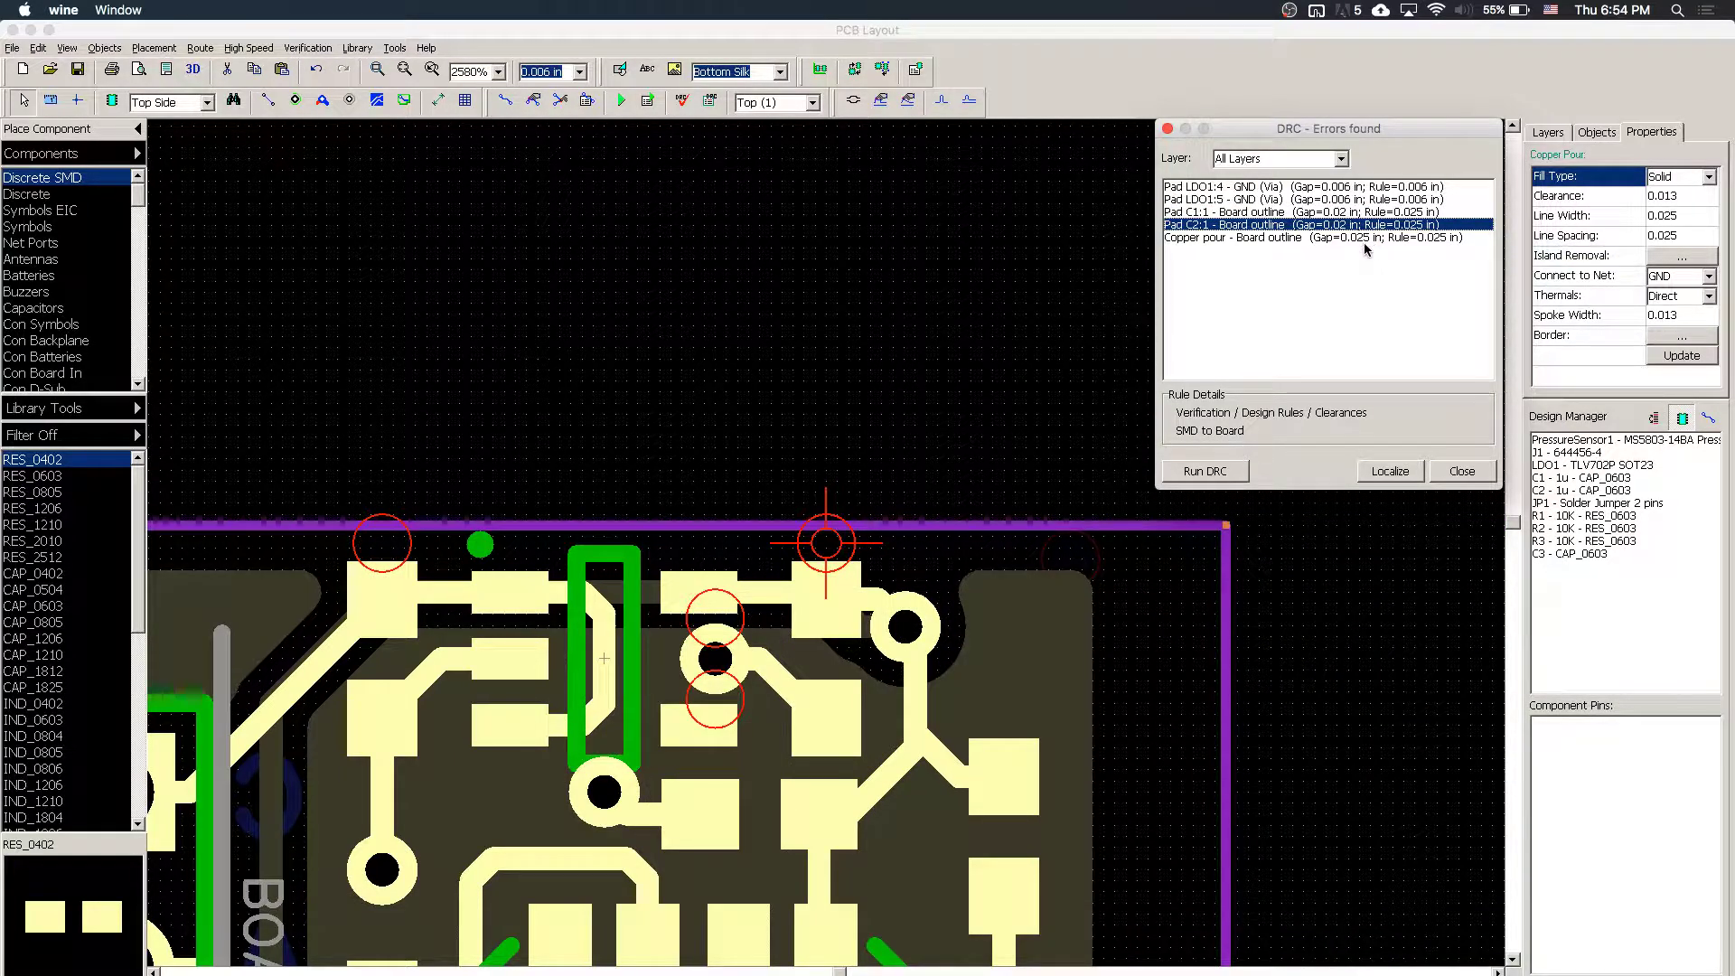
{"action": "double_click", "coordinate": [1370, 237]}
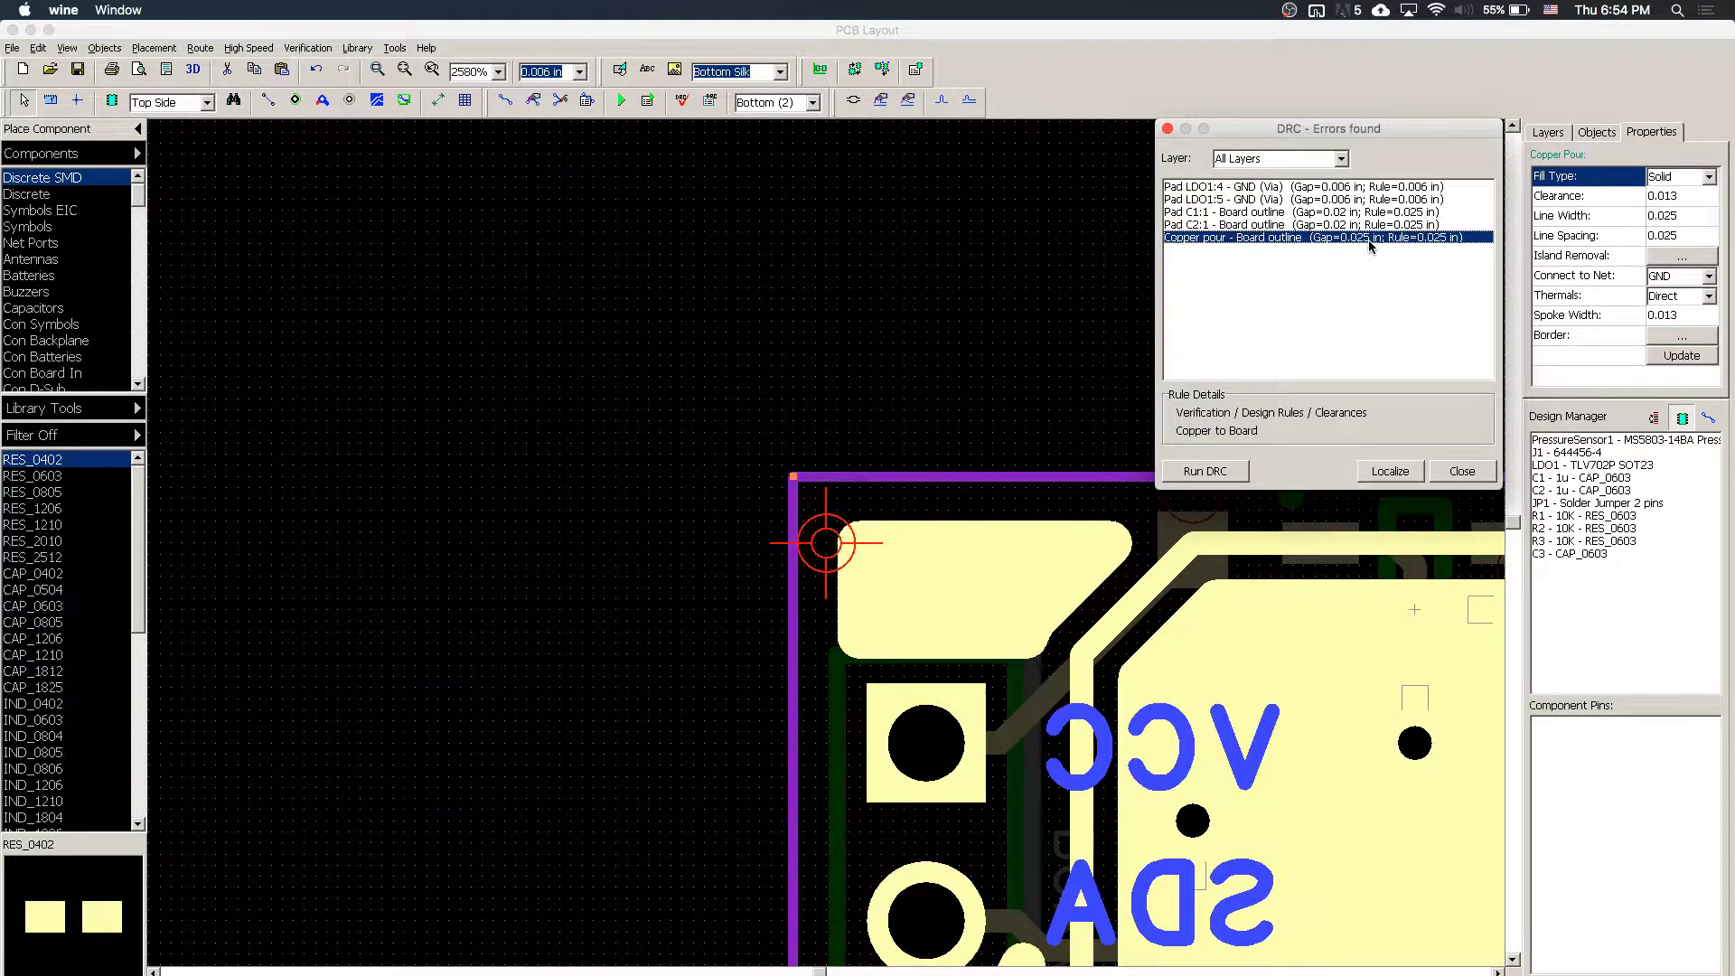
{"action": "double_click", "coordinate": [1321, 187]}
{"action": "left_click", "coordinate": [1306, 212]}
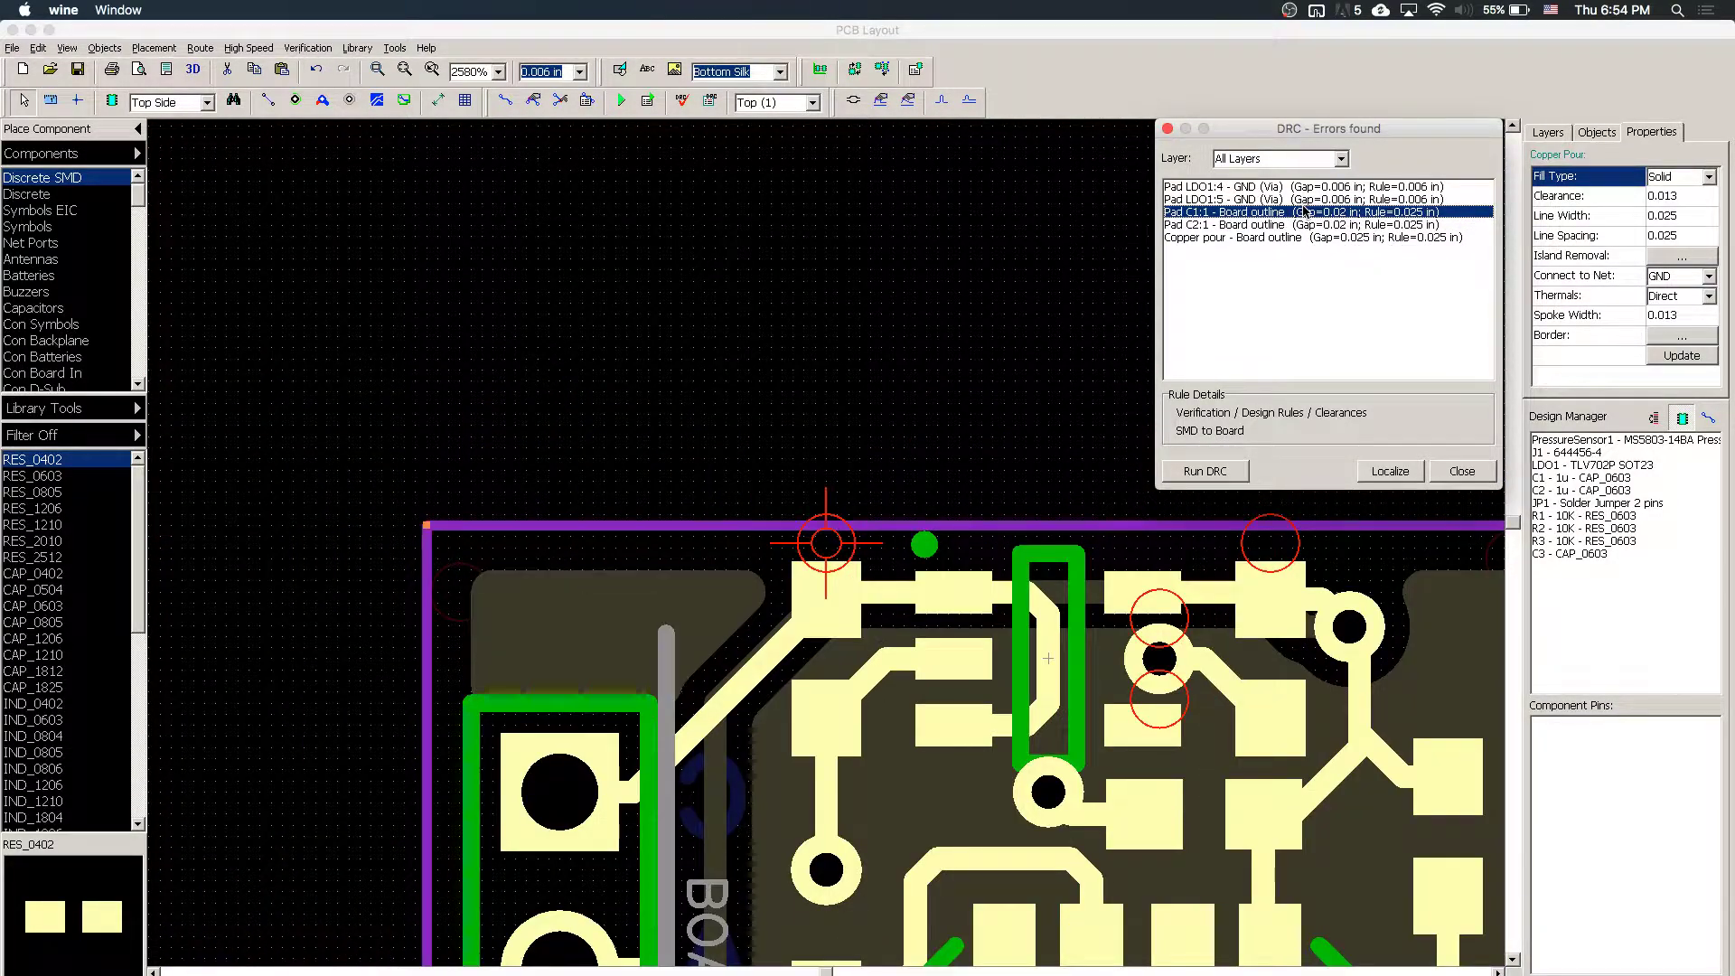
{"action": "double_click", "coordinate": [1342, 199]}
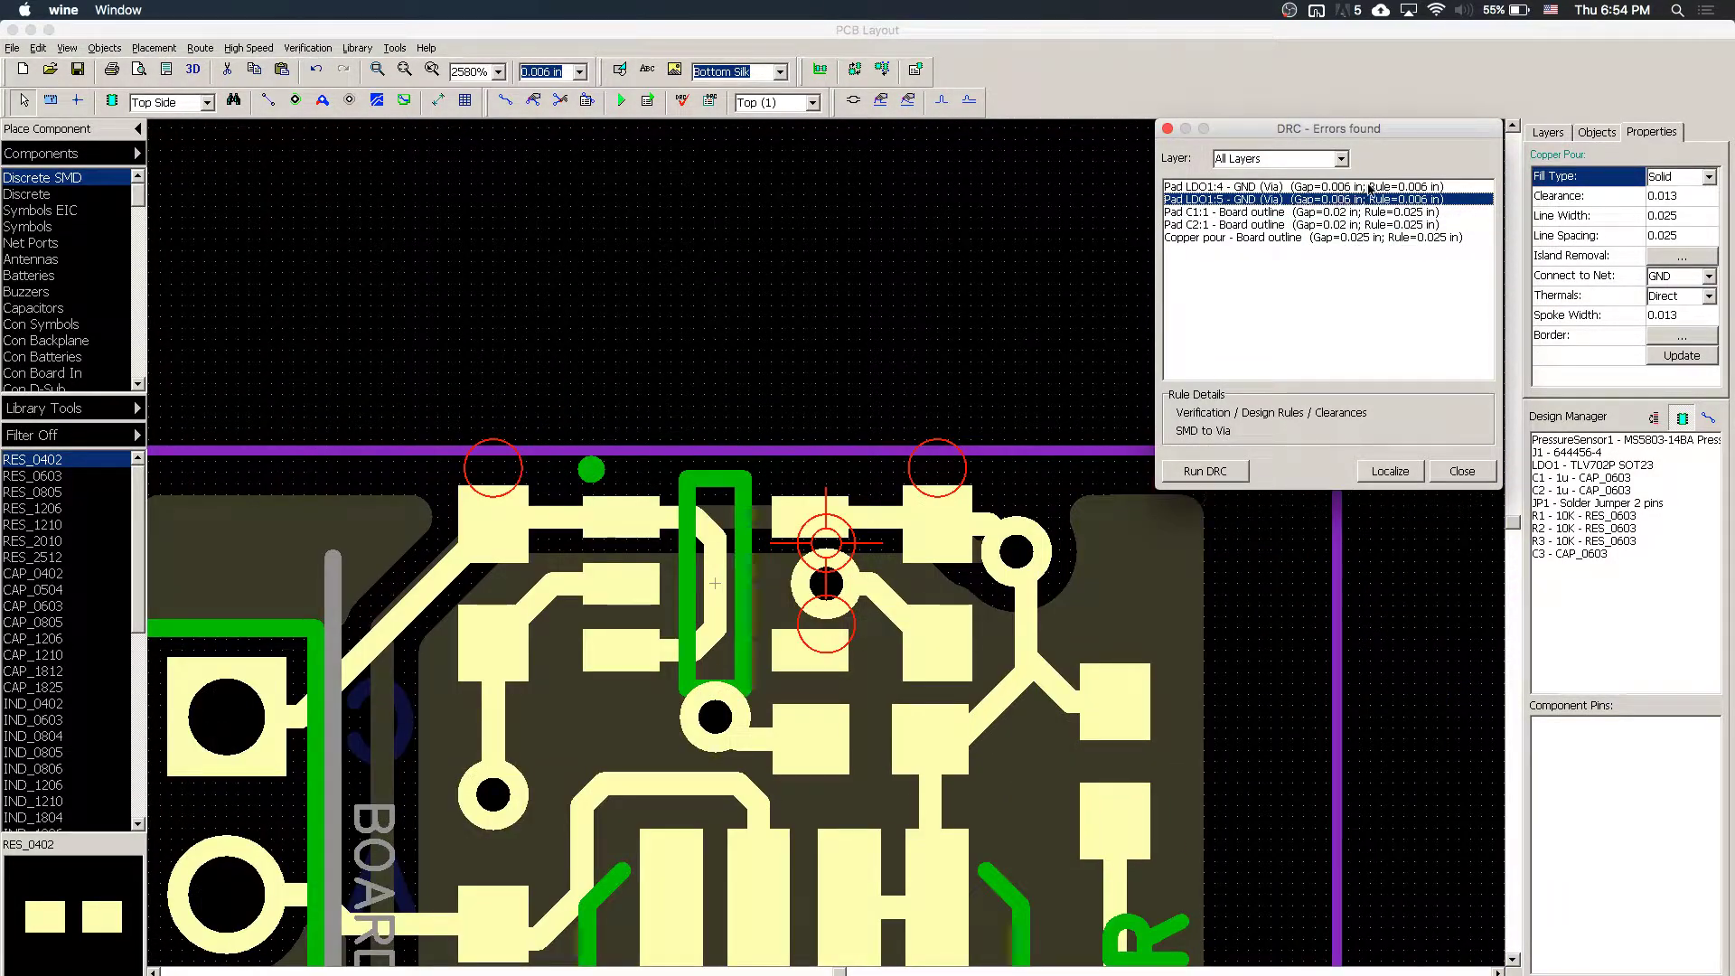
{"action": "double_click", "coordinate": [1370, 186]}
{"action": "double_click", "coordinate": [1363, 199]}
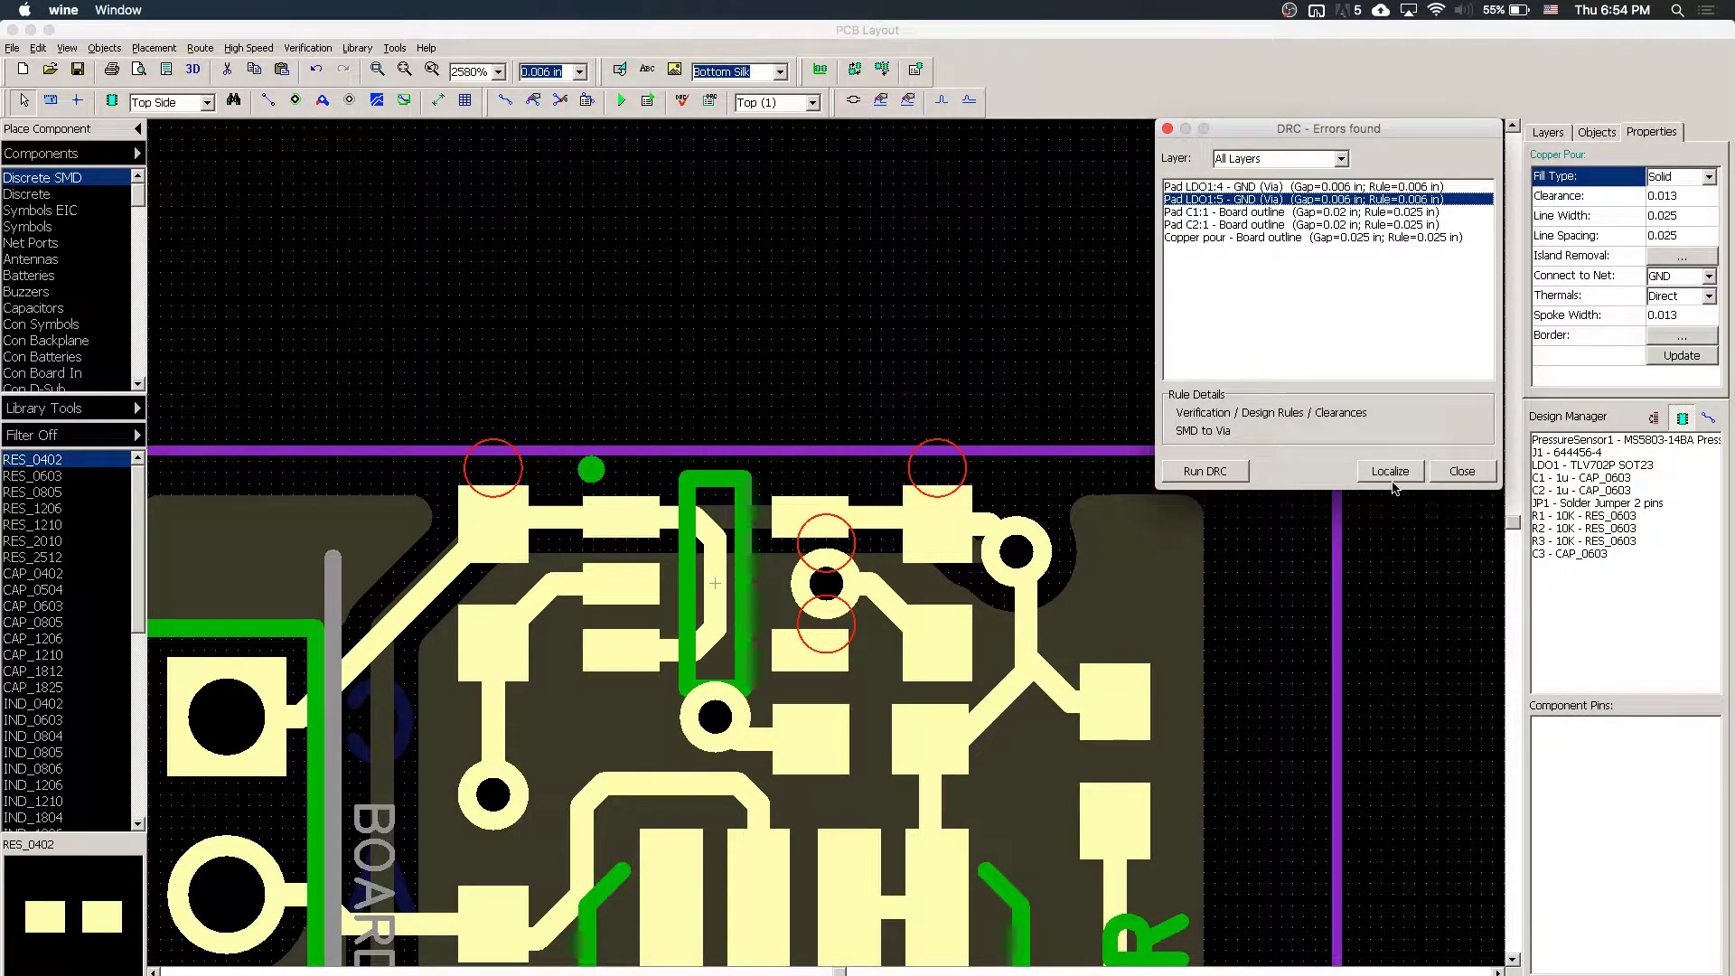
{"action": "left_click", "coordinate": [1457, 471]}
- Set the outer diameter of the GND via between the LDO1 pads to 0.025 in, reduce its hole diameter and add the new via style
{"action": "left_click", "coordinate": [836, 586]}
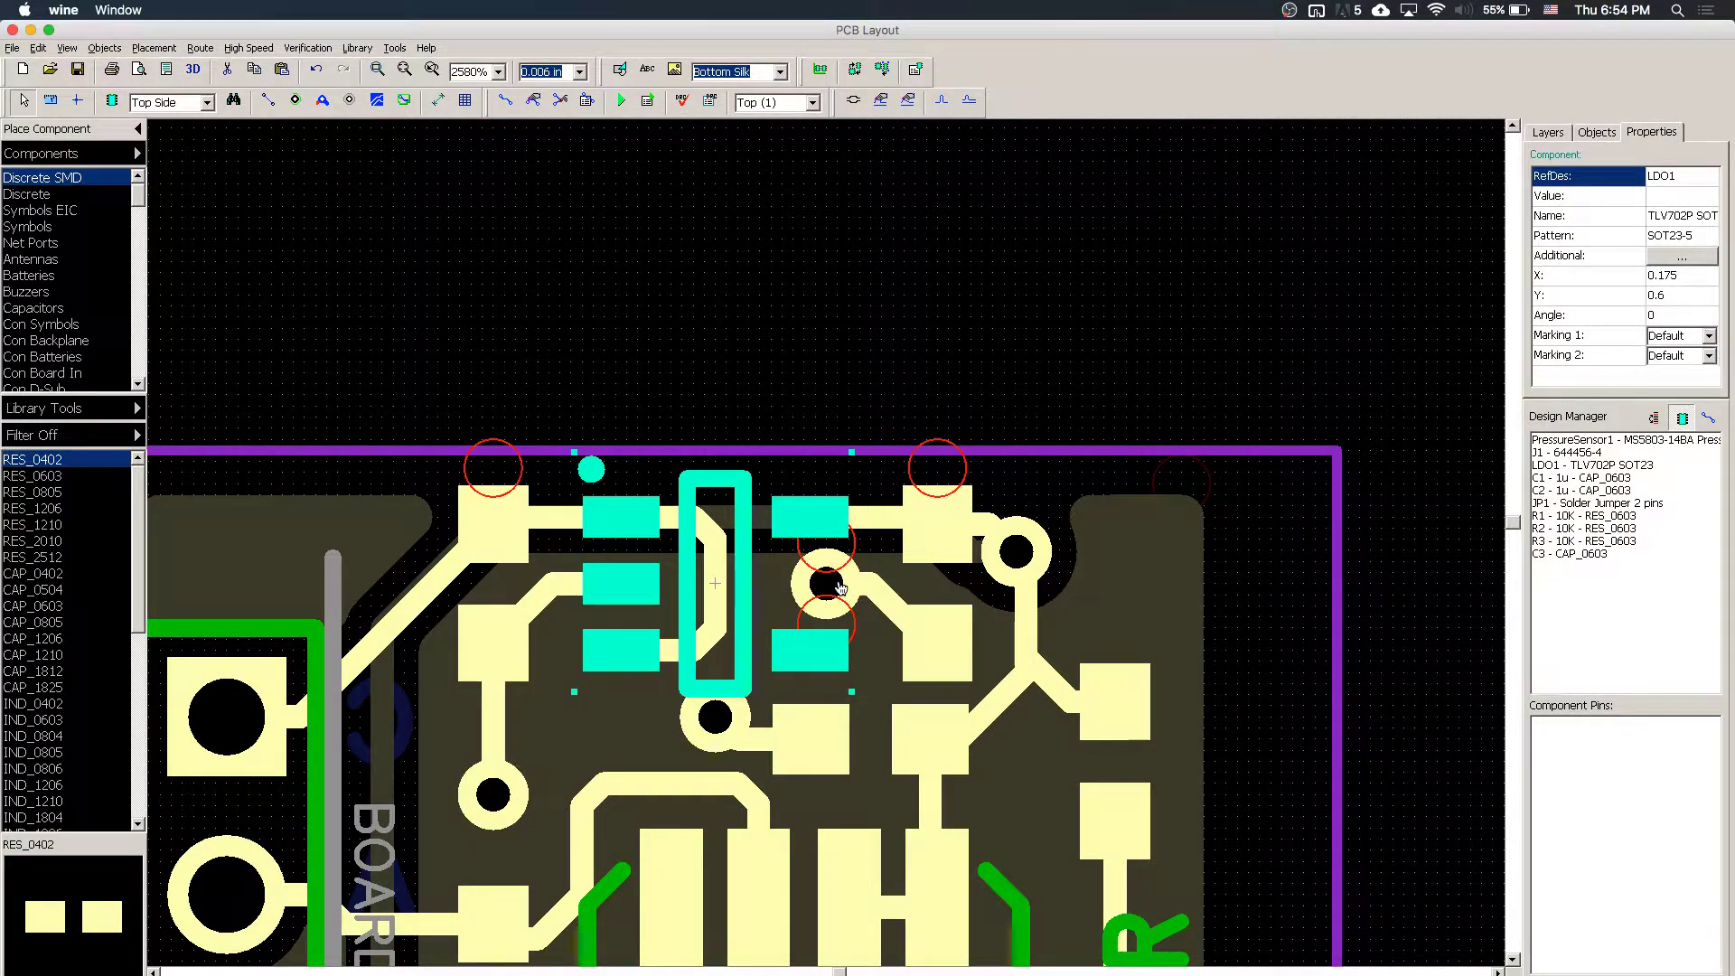
{"action": "right_click", "coordinate": [839, 588]}
{"action": "left_click", "coordinate": [812, 587]}
{"action": "left_click", "coordinate": [822, 601]}
{"action": "left_click", "coordinate": [825, 600]}
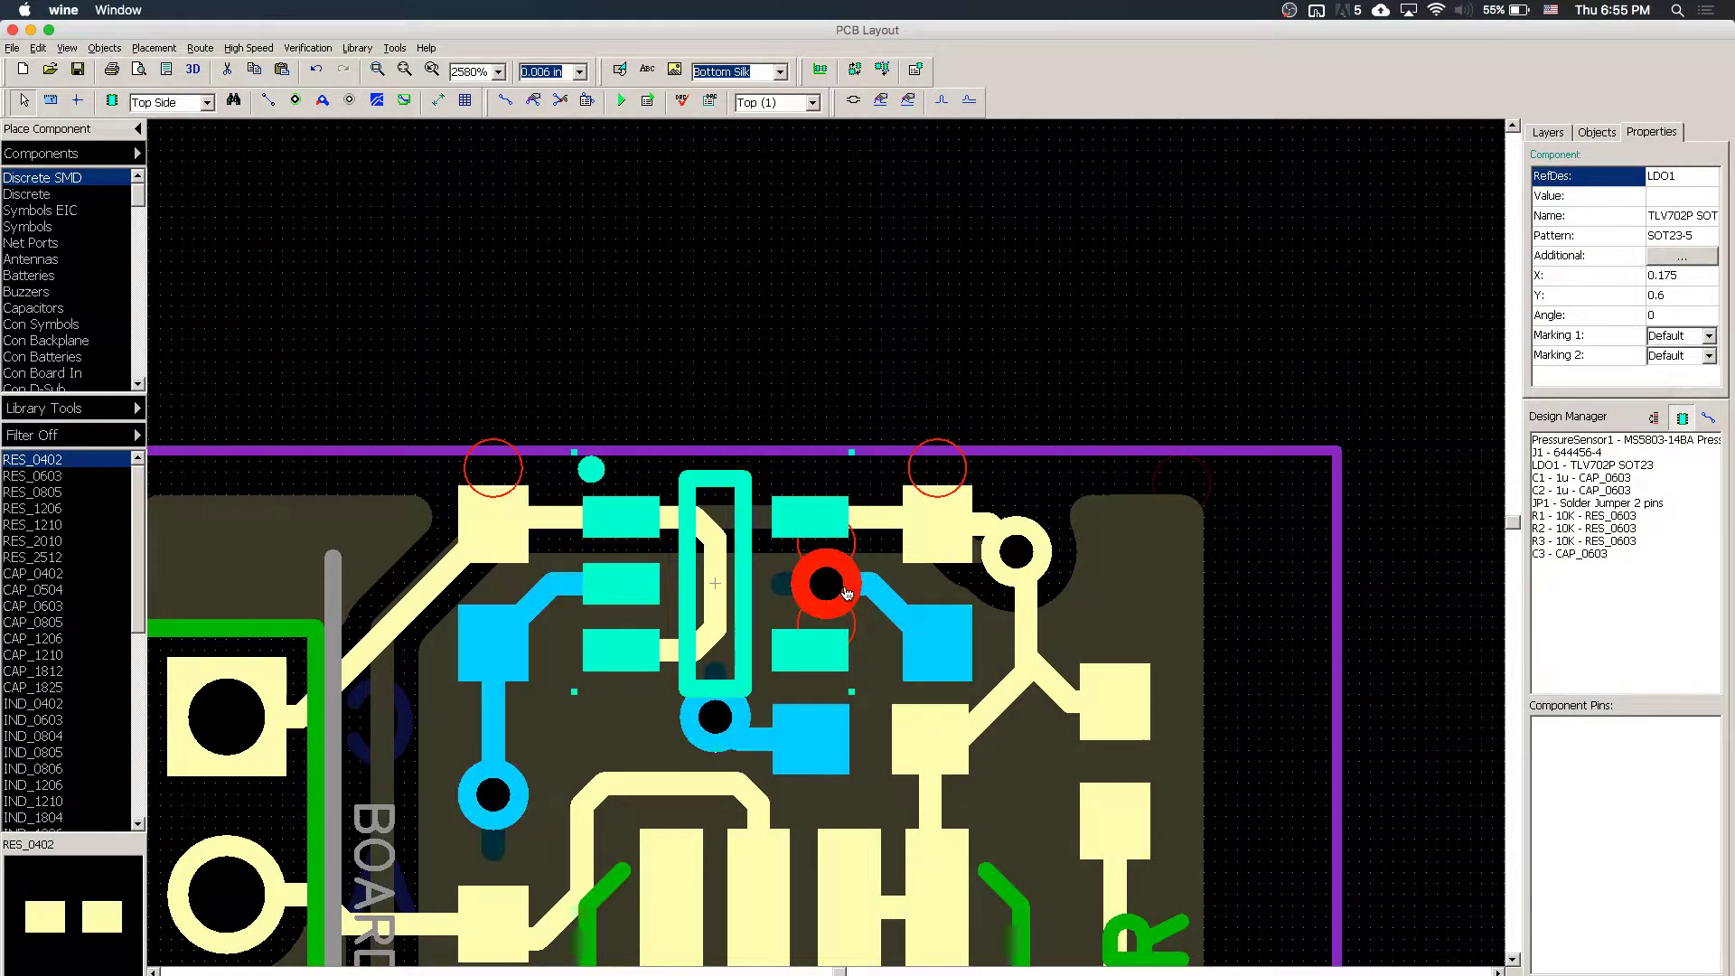
{"action": "right_click", "coordinate": [846, 592]}
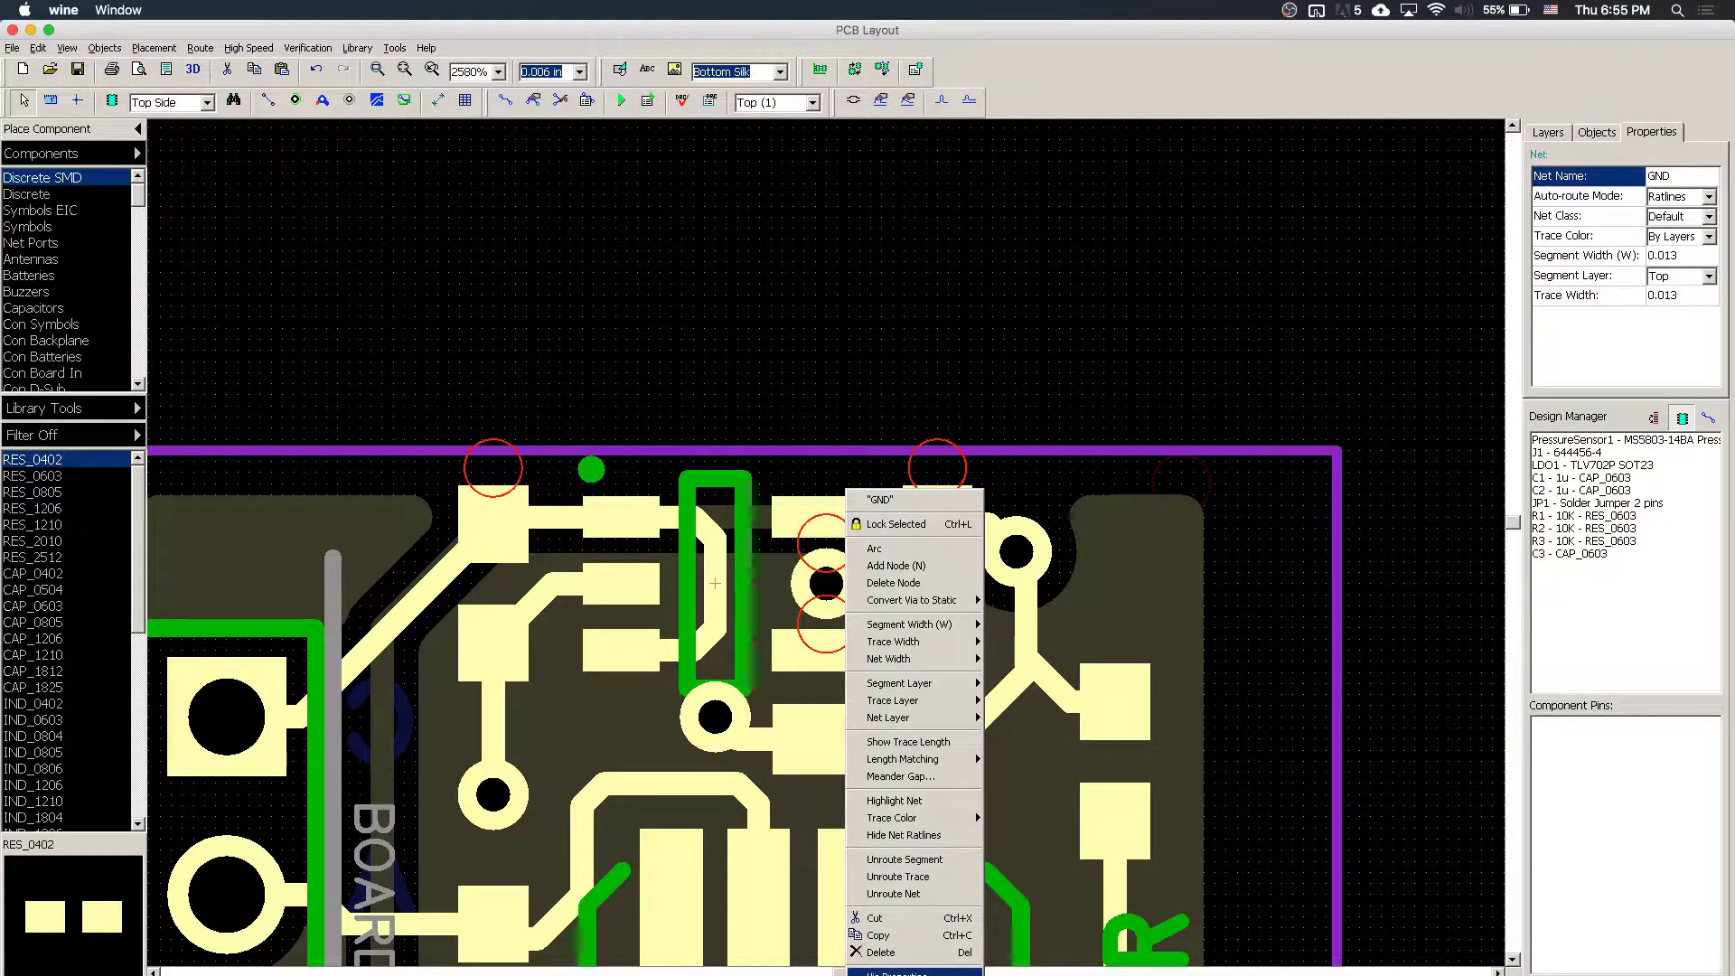
{"action": "left_click", "coordinate": [894, 973]}
{"action": "left_click", "coordinate": [902, 560]}
{"action": "key", "text": "BackSpace"}
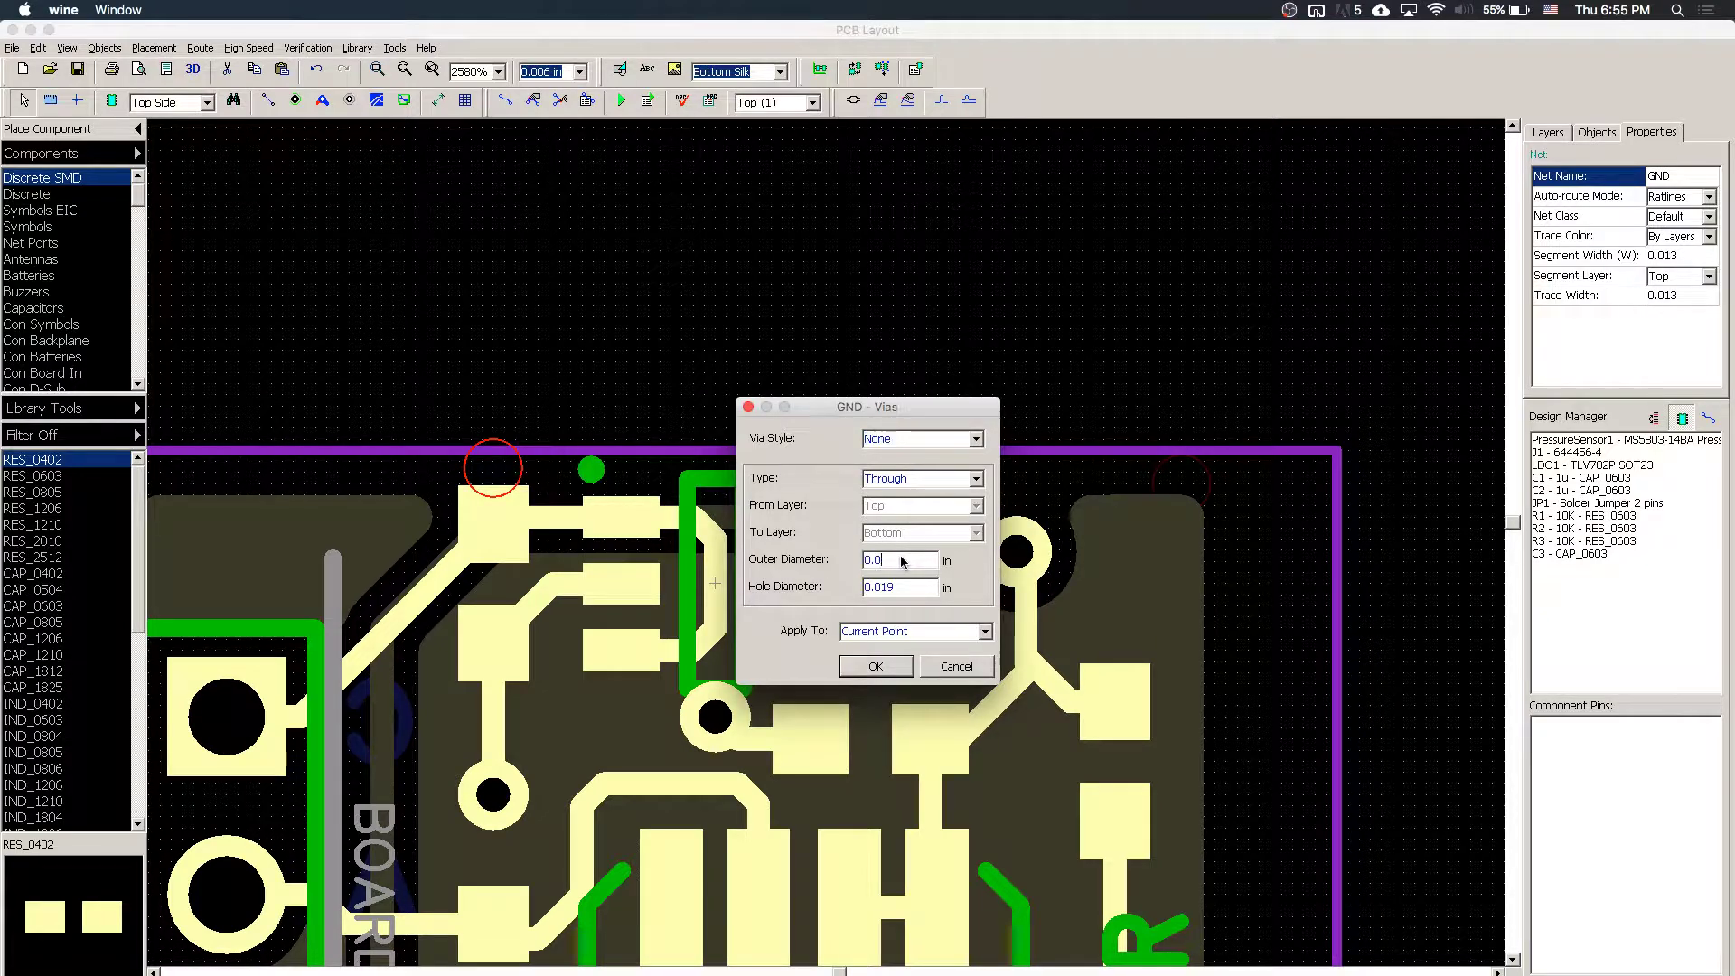
{"action": "type", "text": "25"}
{"action": "left_click", "coordinate": [908, 588]}
{"action": "left_click", "coordinate": [877, 669]}
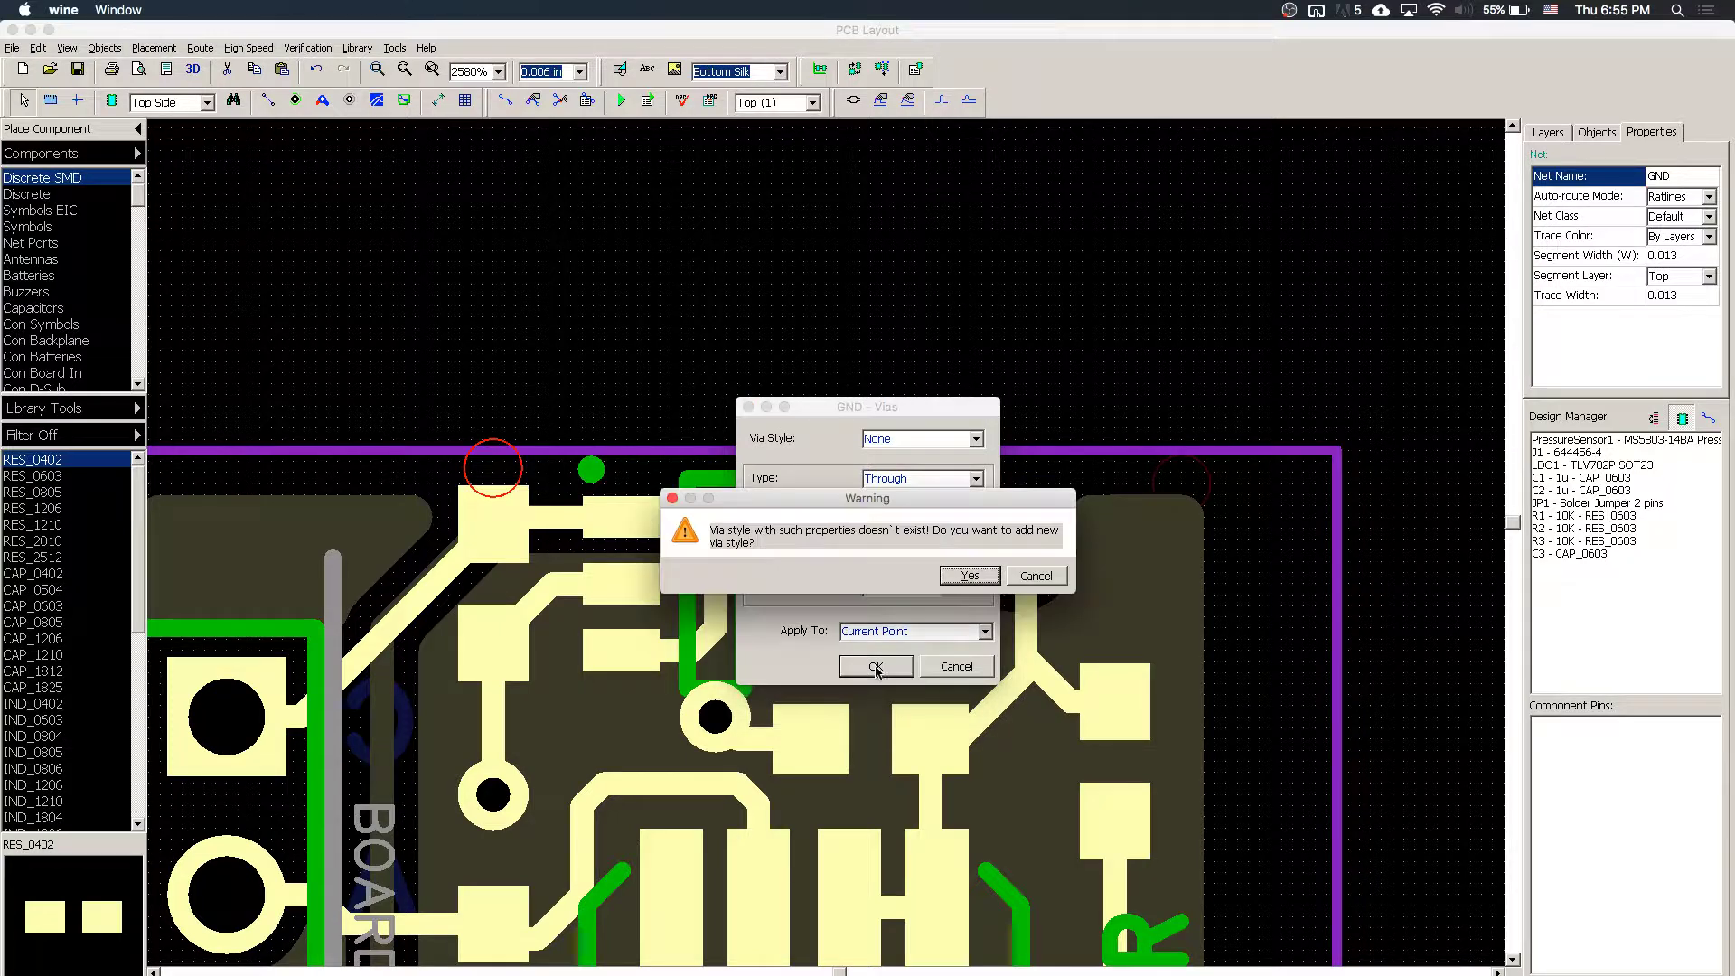
{"action": "left_click", "coordinate": [970, 576]}
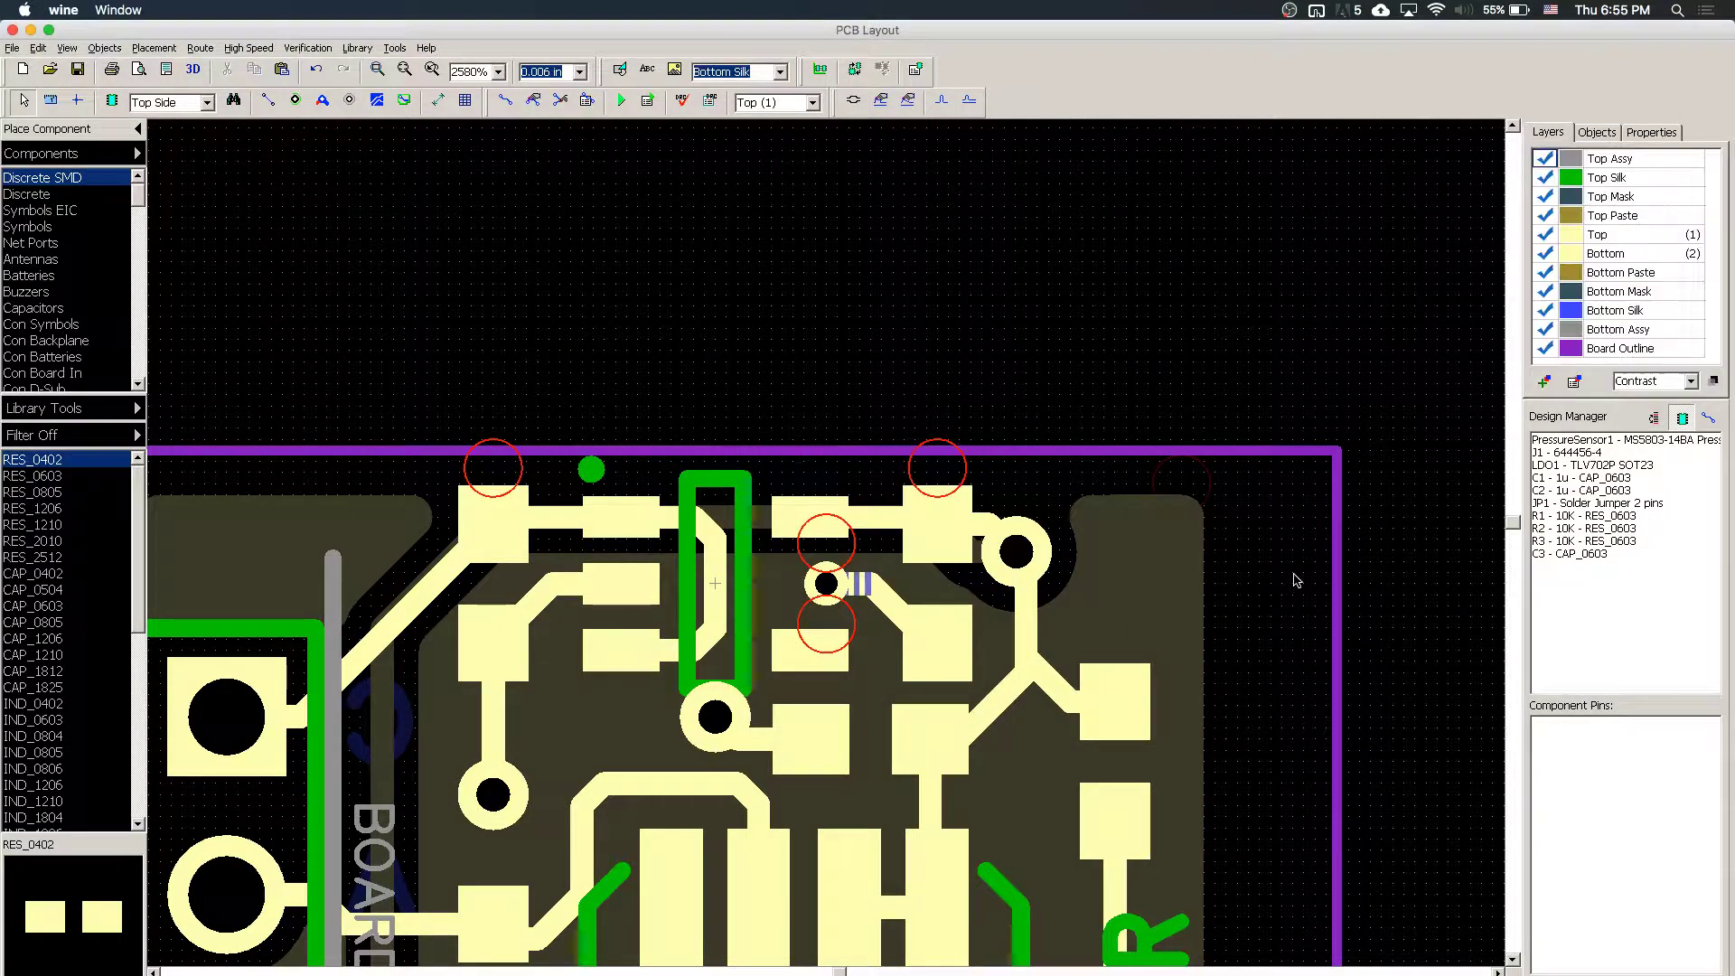
- Rerun the design rule check and locate the board outline errors for pads C2:1 and C1:1 and the copper pour
{"action": "left_click", "coordinate": [774, 604]}
{"action": "left_click", "coordinate": [795, 163]}
{"action": "left_click", "coordinate": [681, 100]}
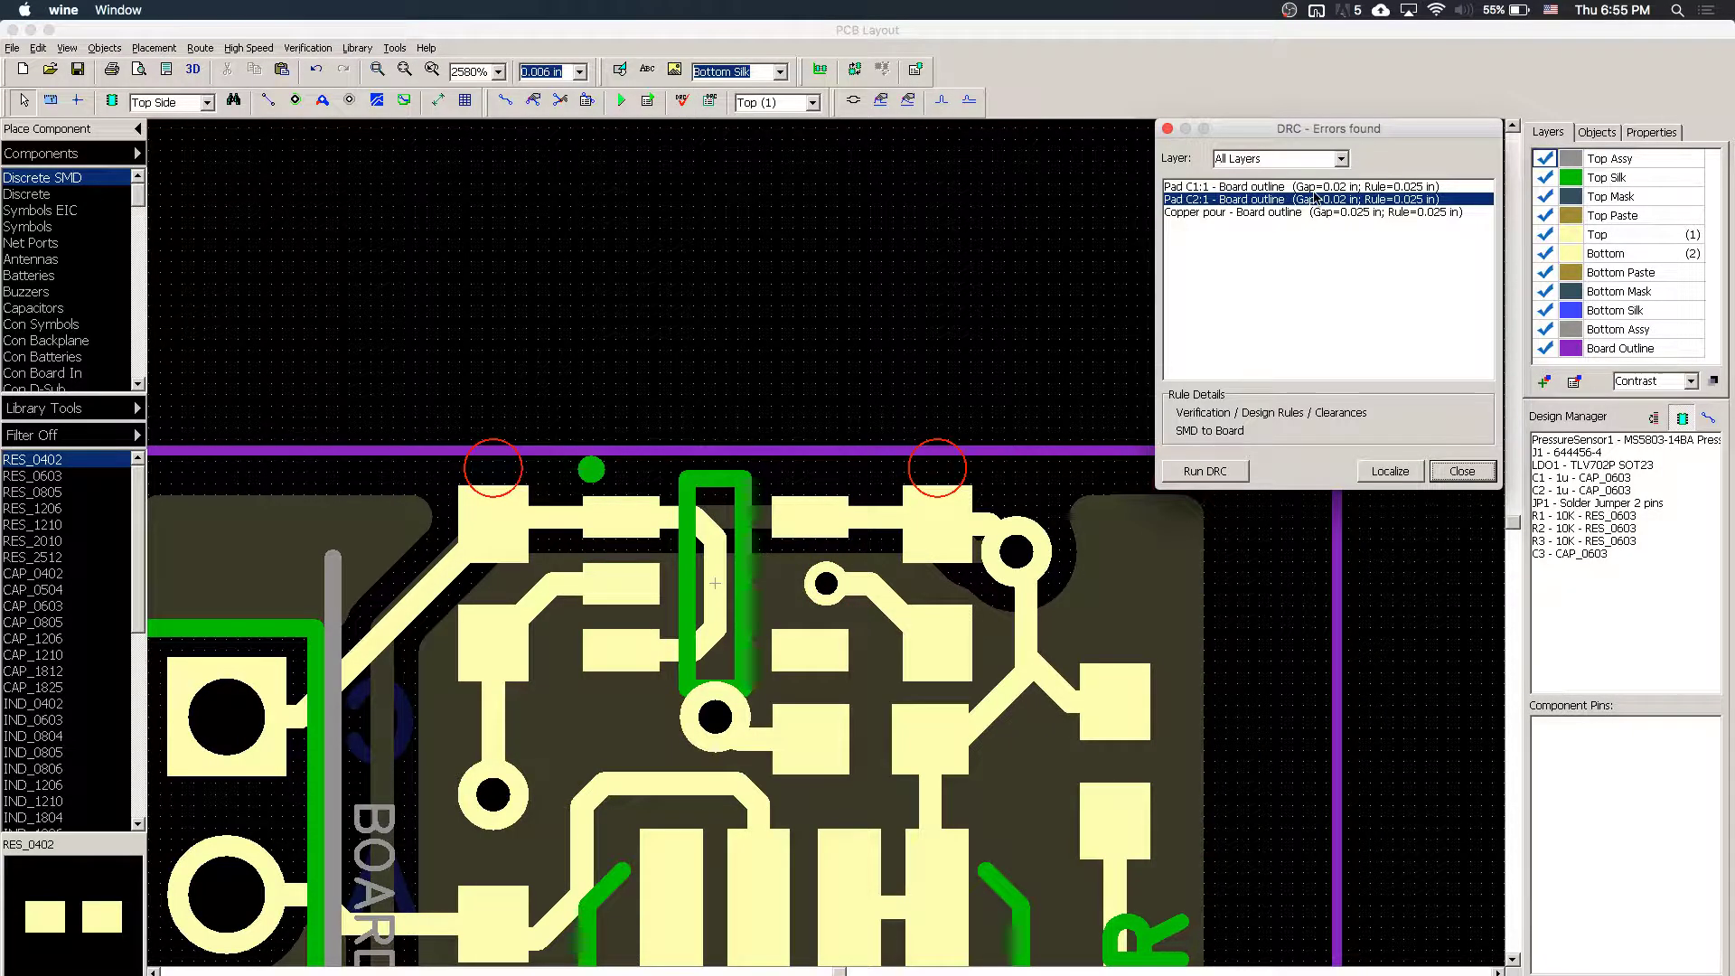
{"action": "double_click", "coordinate": [1315, 199]}
{"action": "double_click", "coordinate": [1329, 213]}
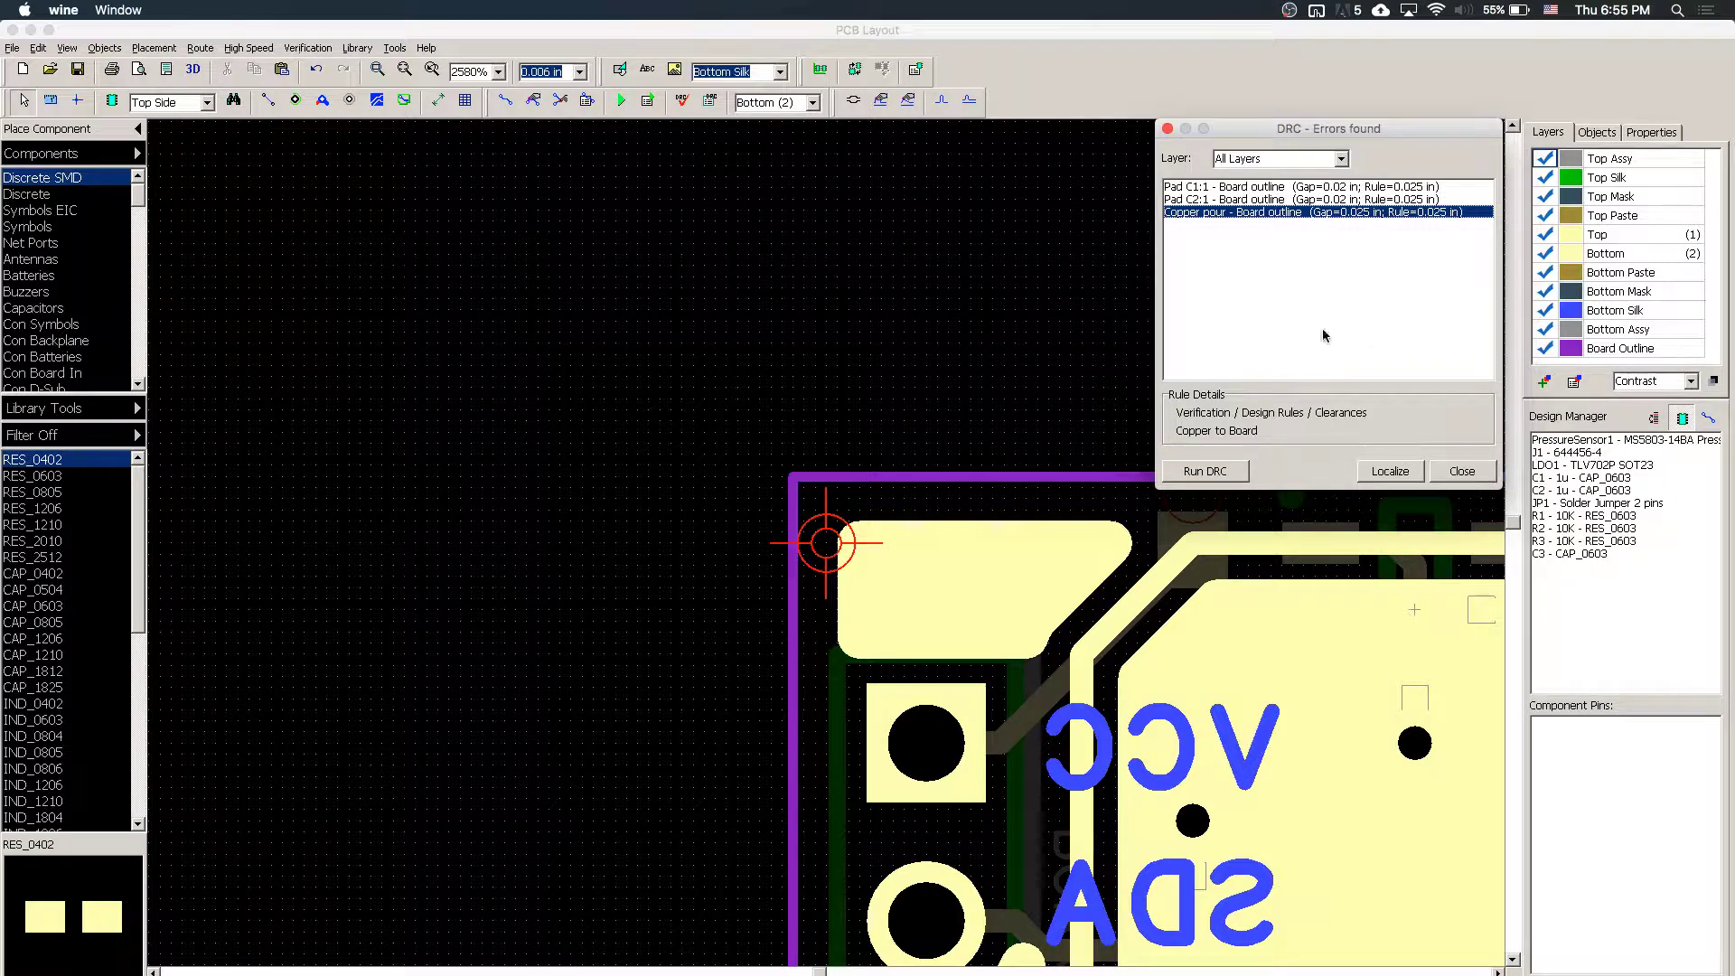
{"action": "double_click", "coordinate": [1303, 193]}
{"action": "left_click", "coordinate": [840, 619]}
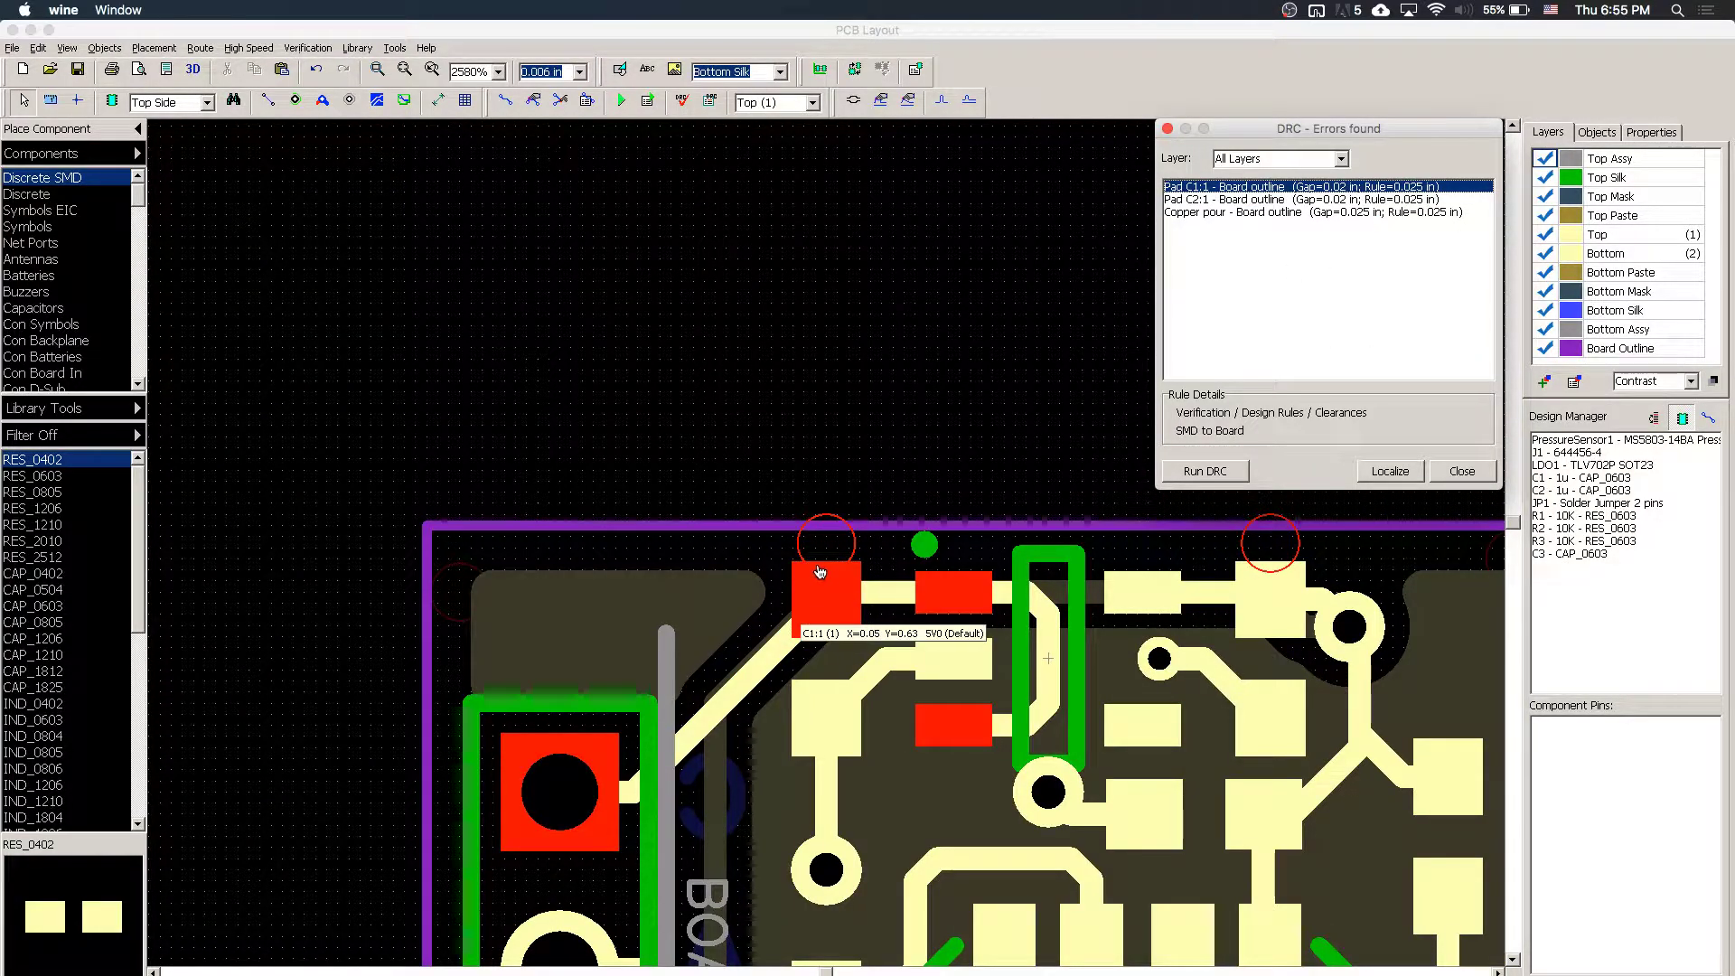
{"action": "left_click", "coordinate": [771, 528]}
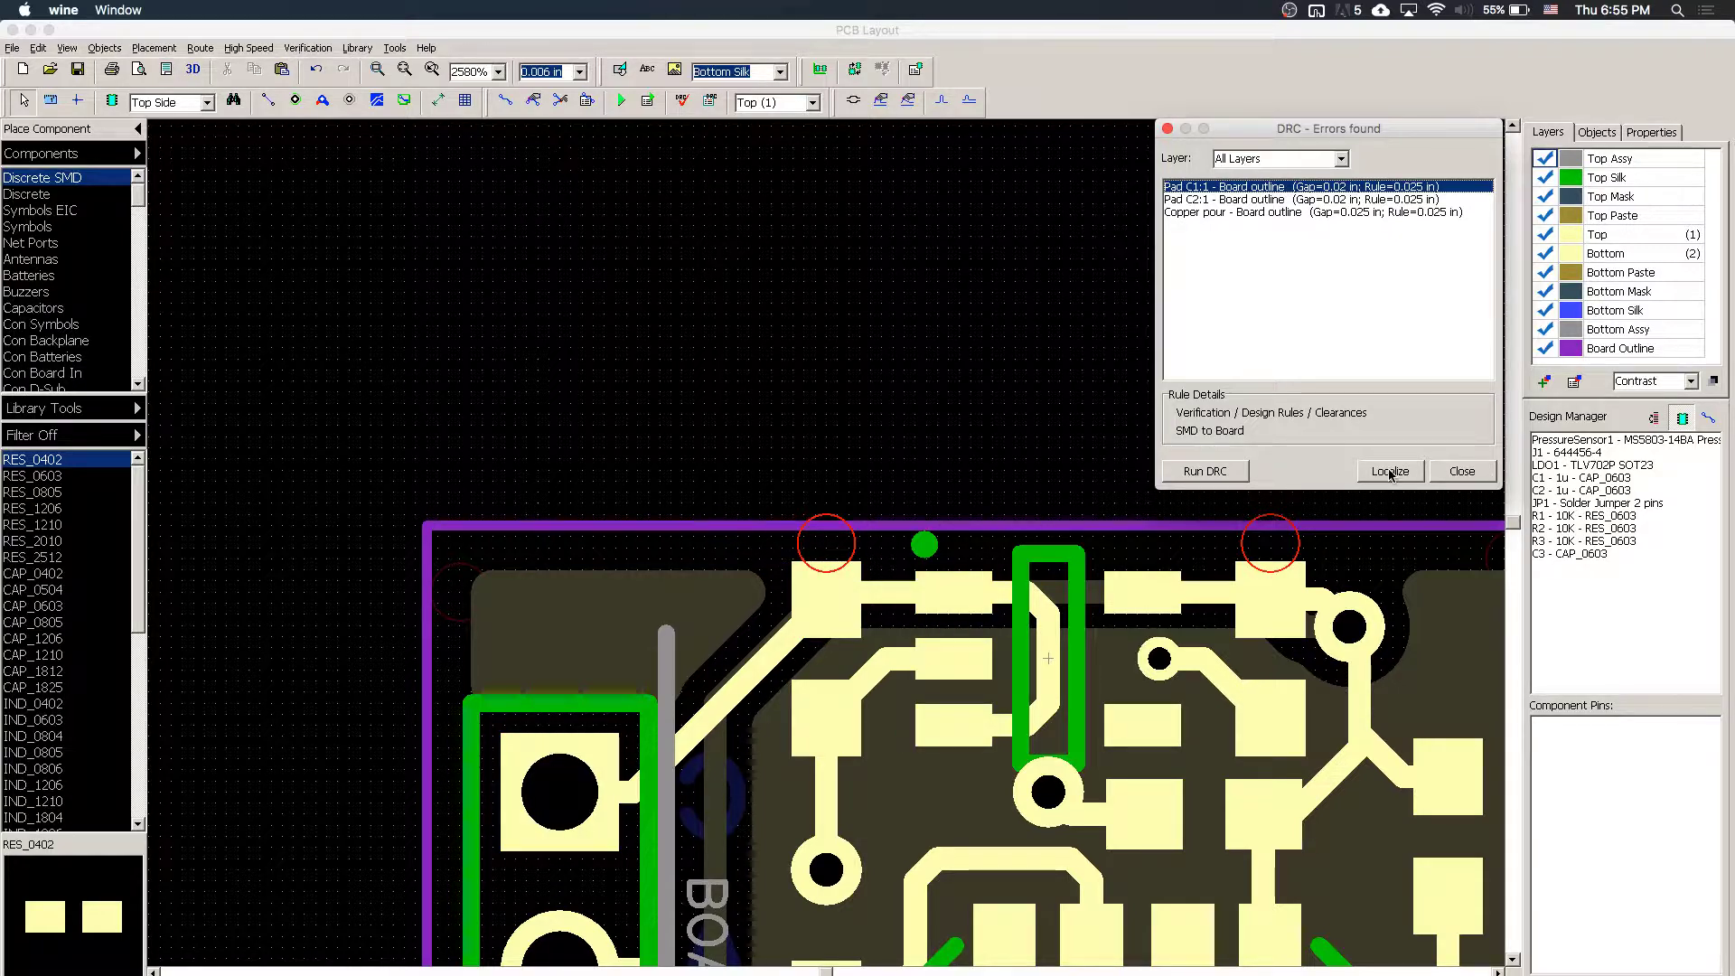
{"action": "left_click", "coordinate": [1169, 129]}
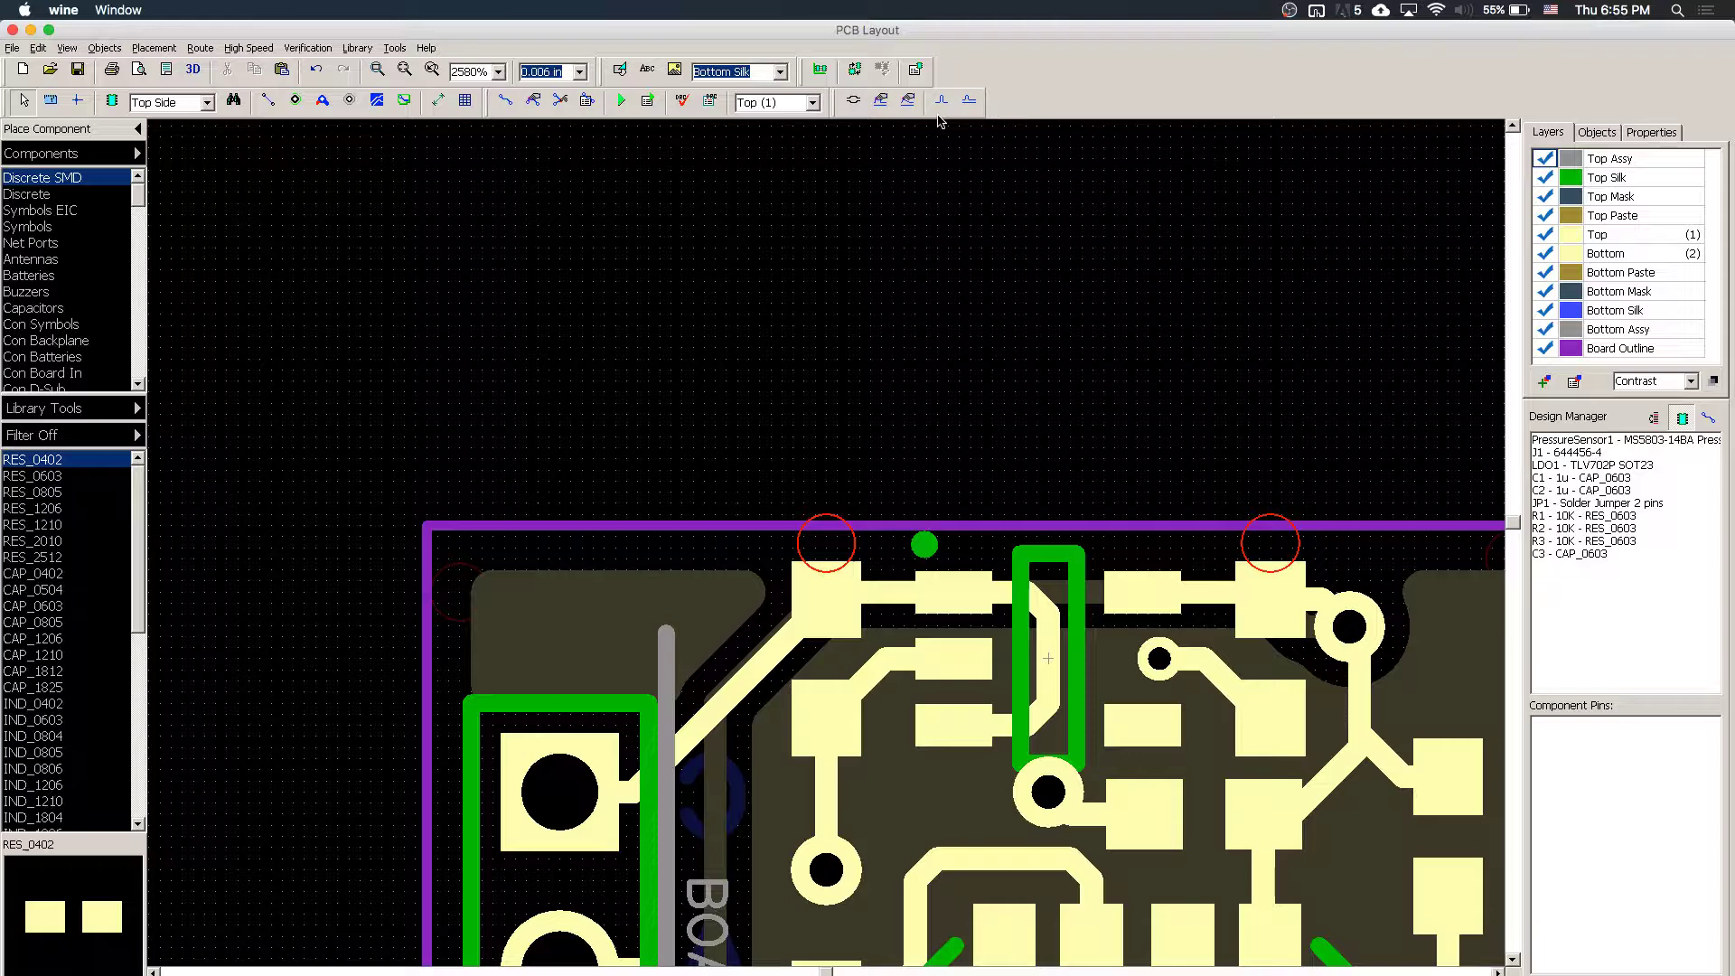
- Set the board clearances for via, SMD, copper and drill in the design rules to 0.010 in
{"action": "left_click", "coordinate": [712, 103]}
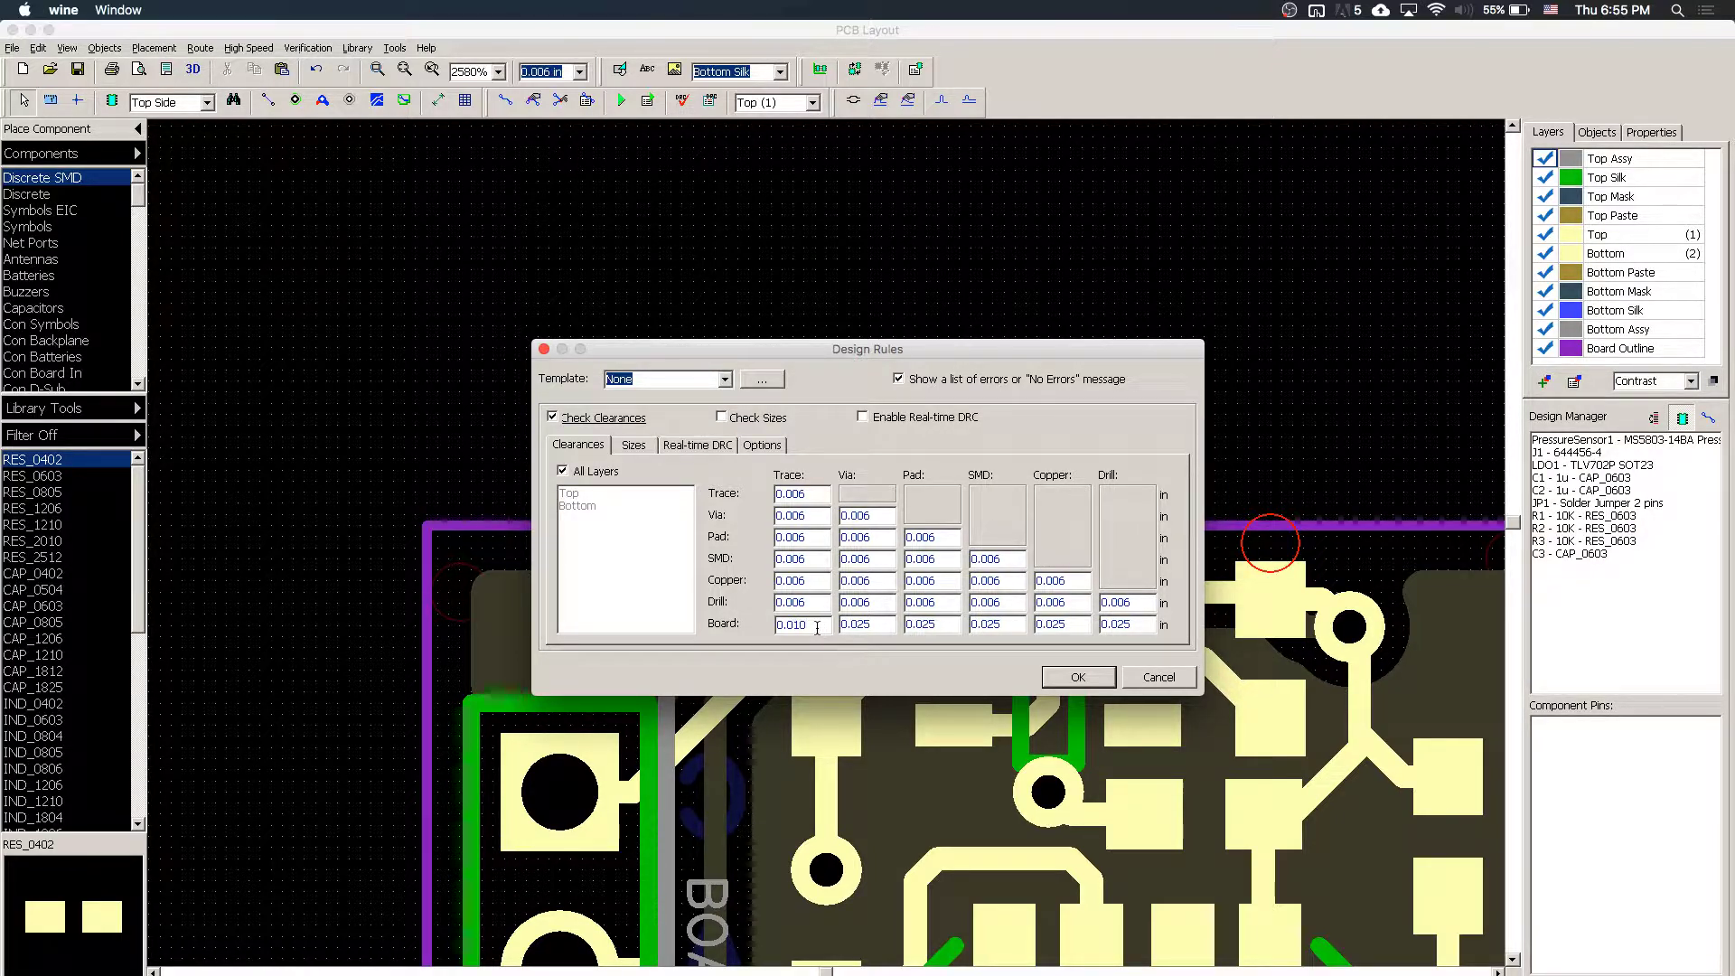
{"action": "double_click", "coordinate": [817, 627]}
{"action": "key", "text": "ctrl+c"}
{"action": "double_click", "coordinate": [856, 624]}
{"action": "key", "text": "ctrl+v"}
{"action": "double_click", "coordinate": [993, 624]}
{"action": "key", "text": "ctrl+v"}
{"action": "key", "text": "Tab"}
{"action": "key", "text": "ctrl+v"}
{"action": "double_click", "coordinate": [1120, 624]}
{"action": "key", "text": "ctrl+v"}
{"action": "left_click", "coordinate": [1079, 677]}
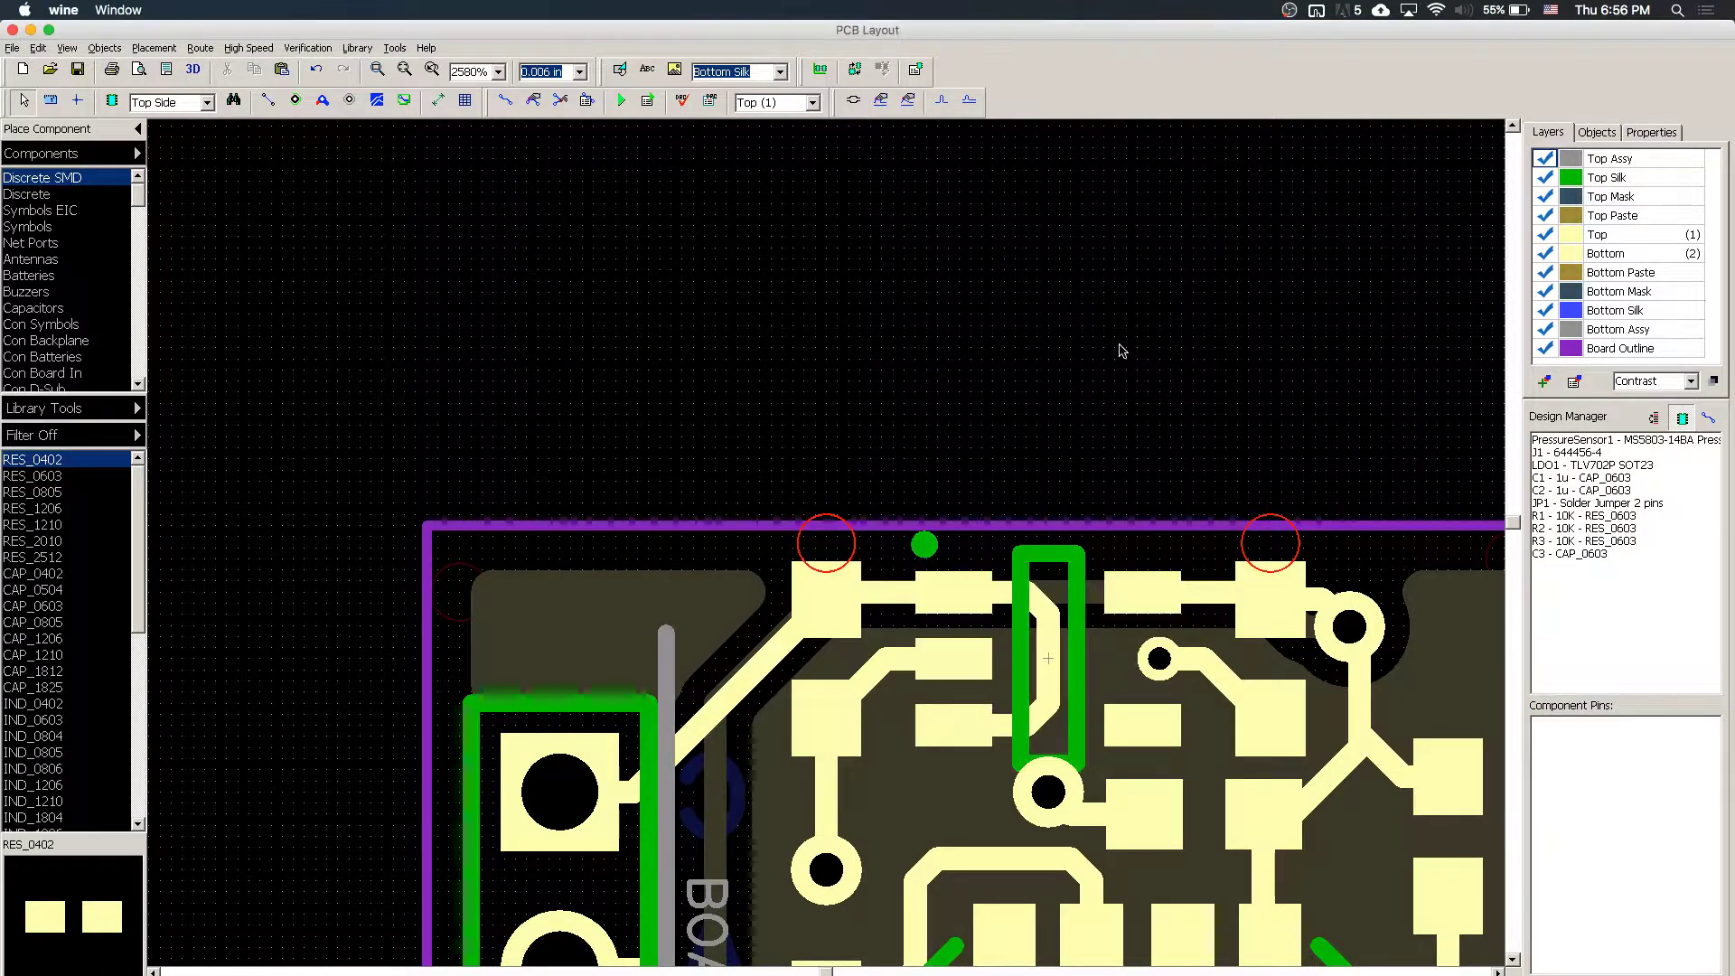
- Run the design rule check with the revised board clearances
{"action": "left_click", "coordinate": [357, 48]}
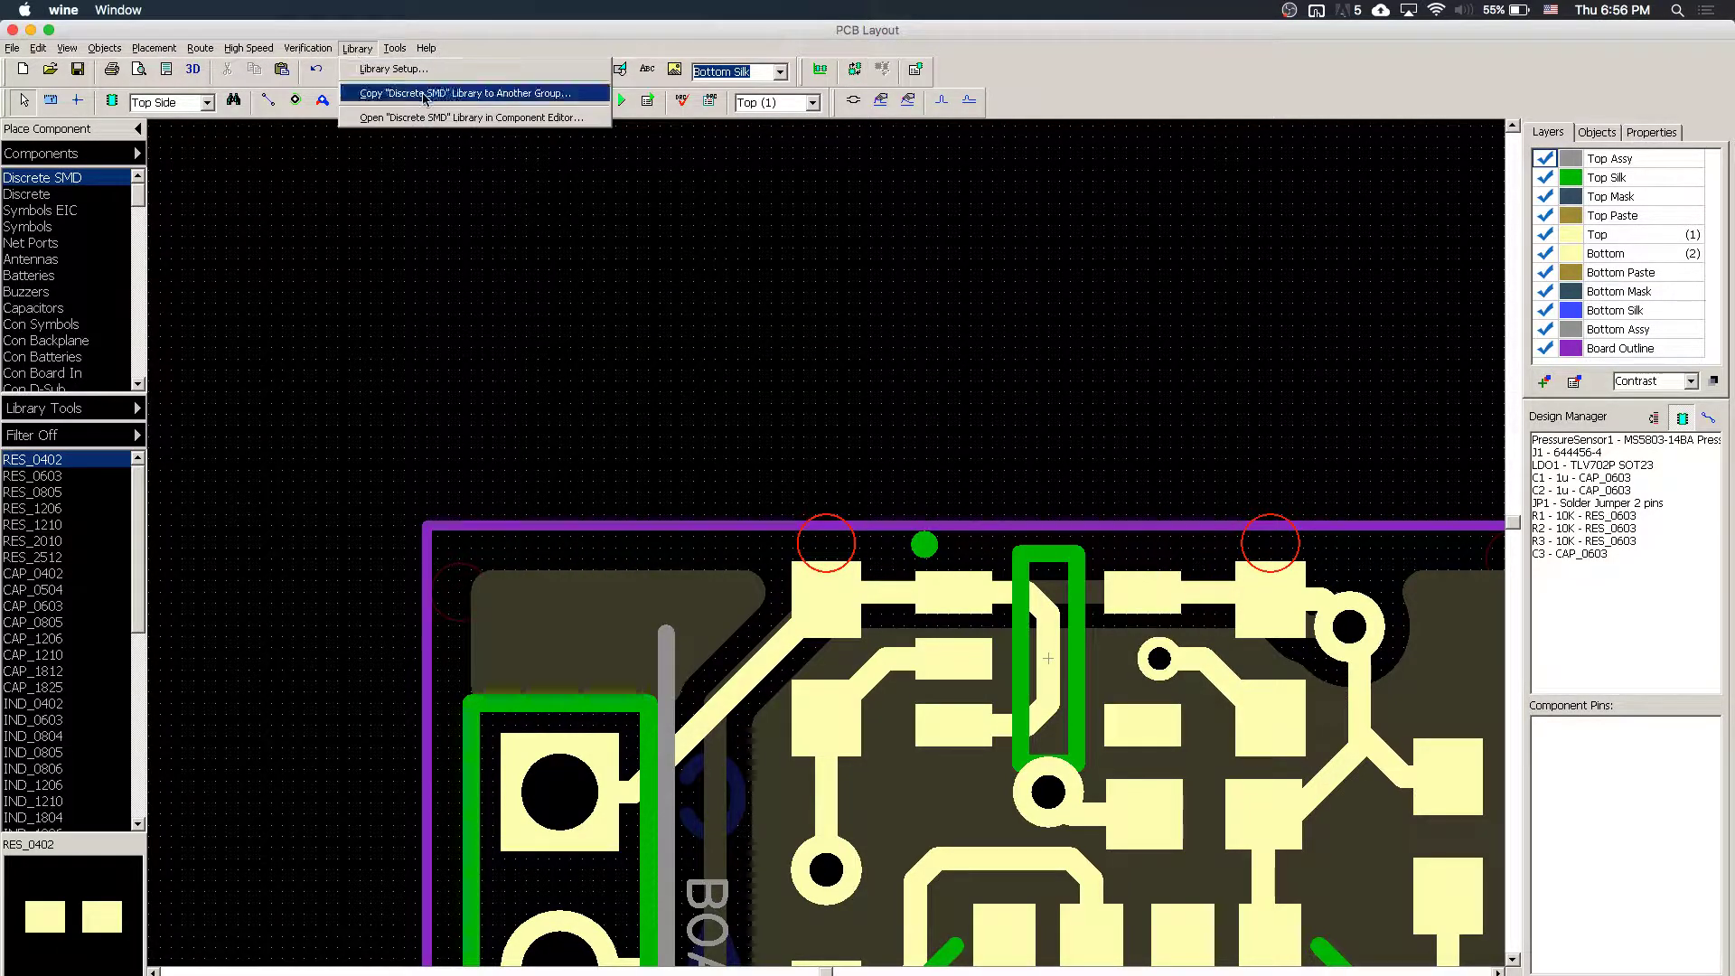
{"action": "left_click", "coordinate": [342, 69]}
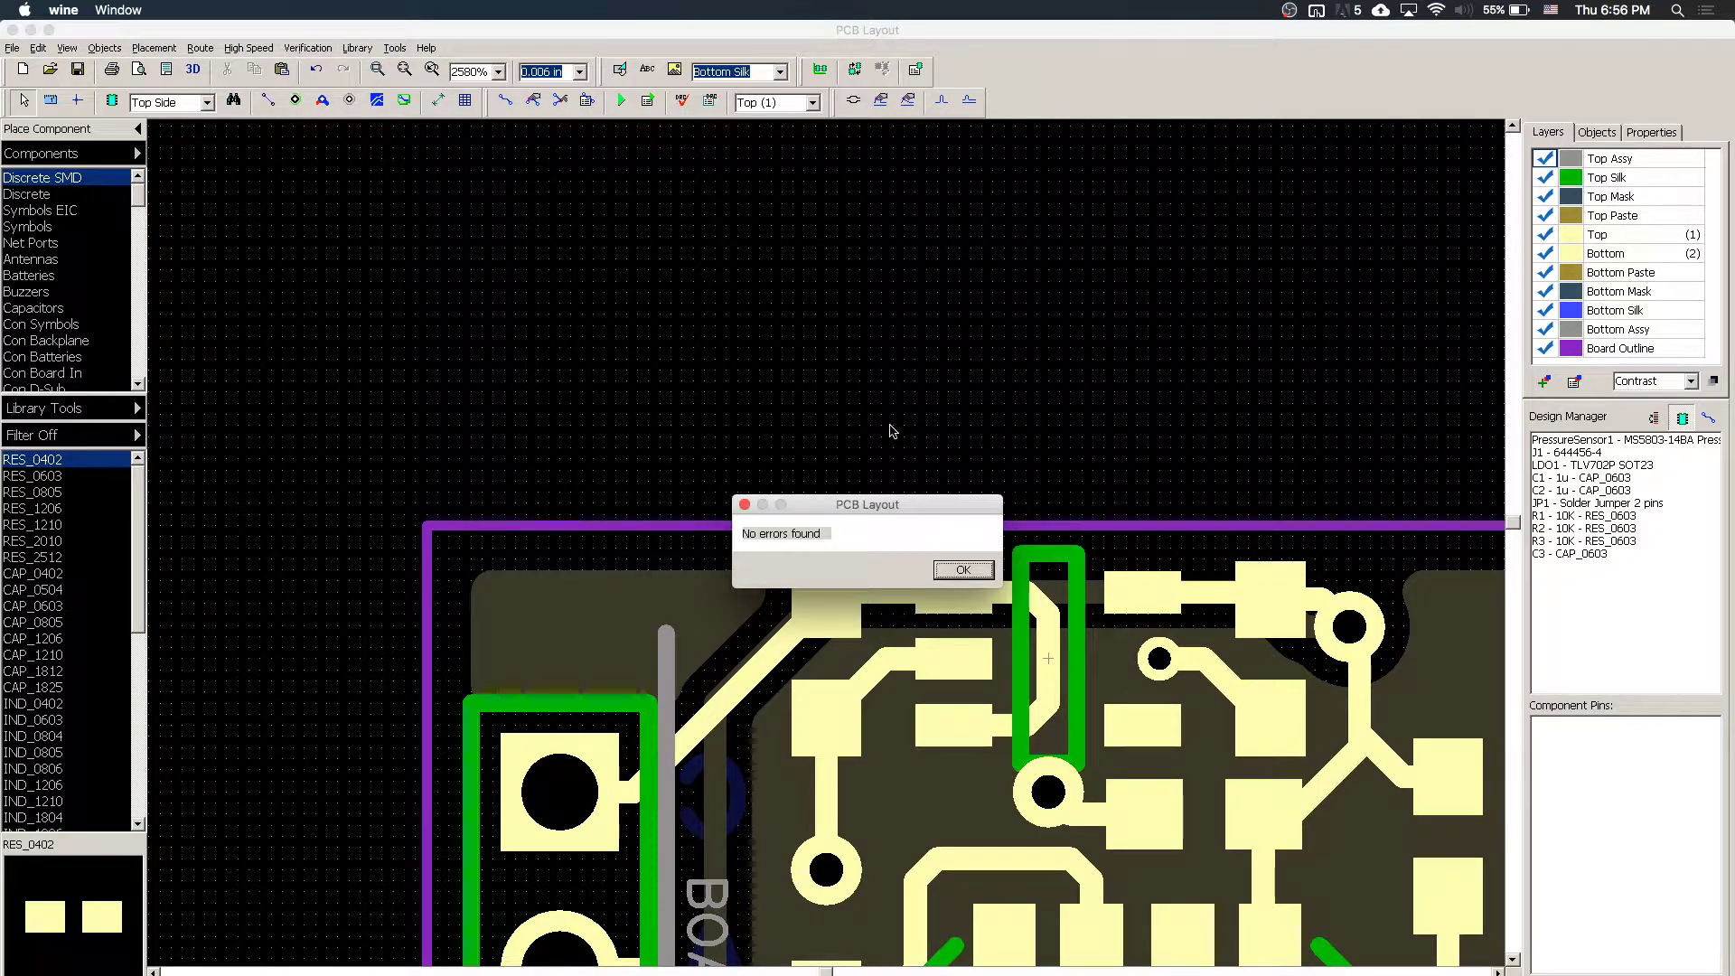
{"action": "left_click", "coordinate": [959, 569]}
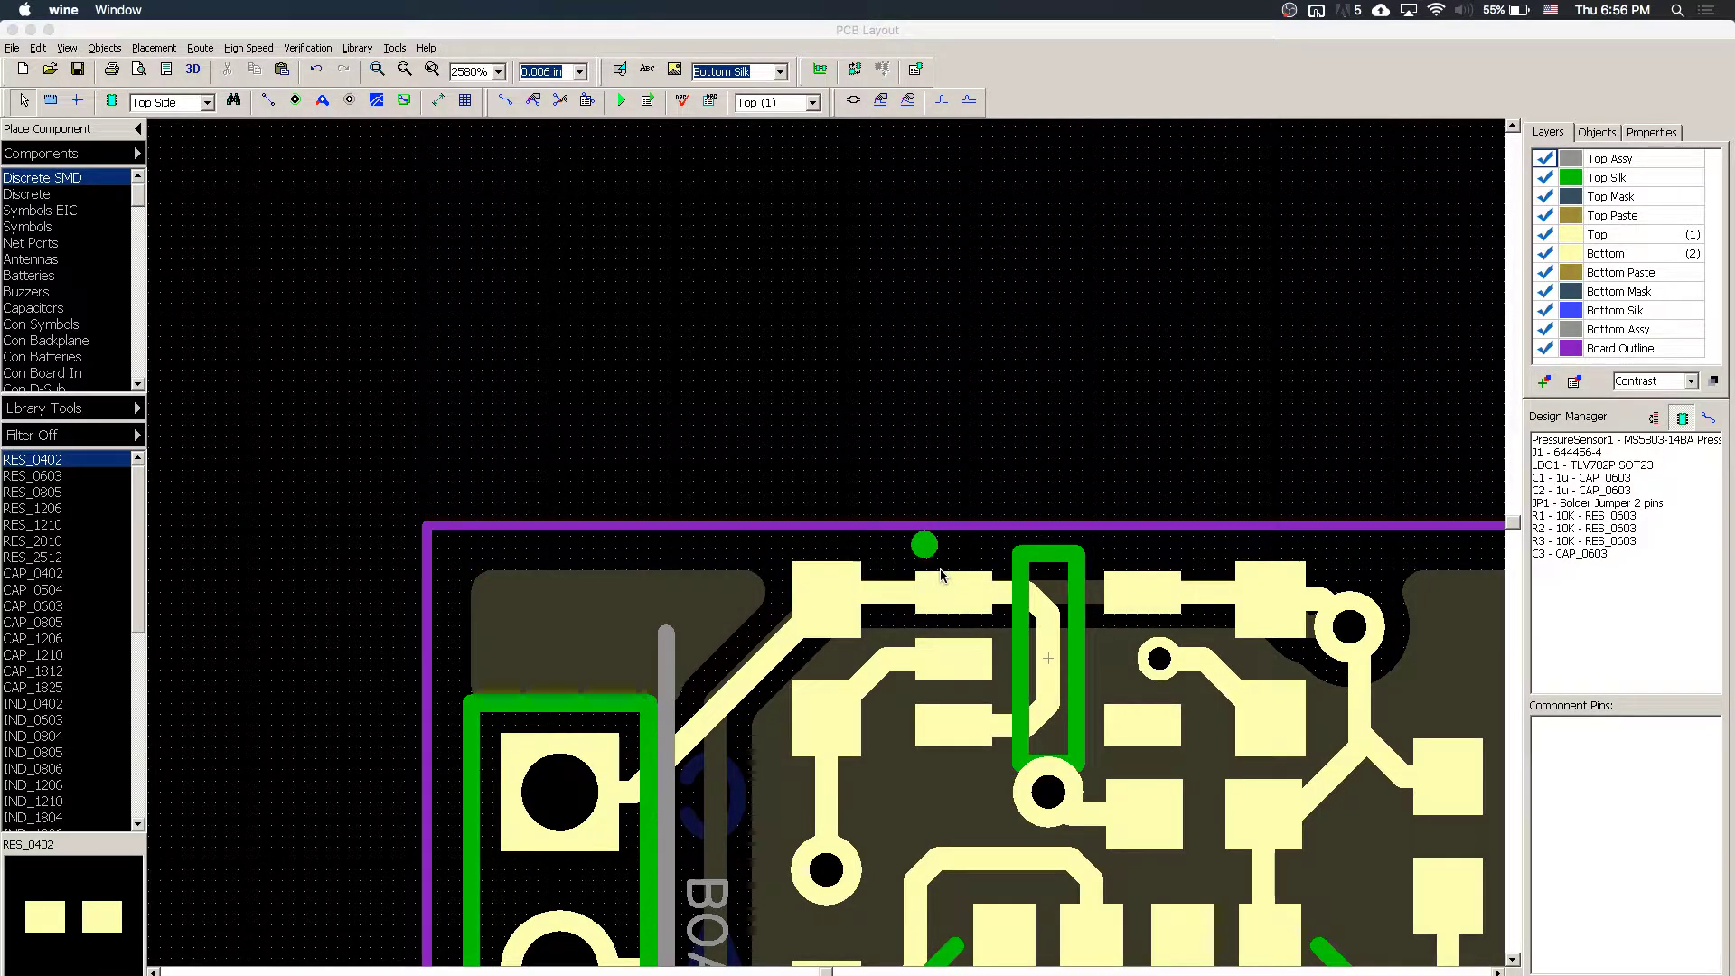
- Check net connectivity with traces, shapes and copper pours included
{"action": "left_click", "coordinate": [308, 48]}
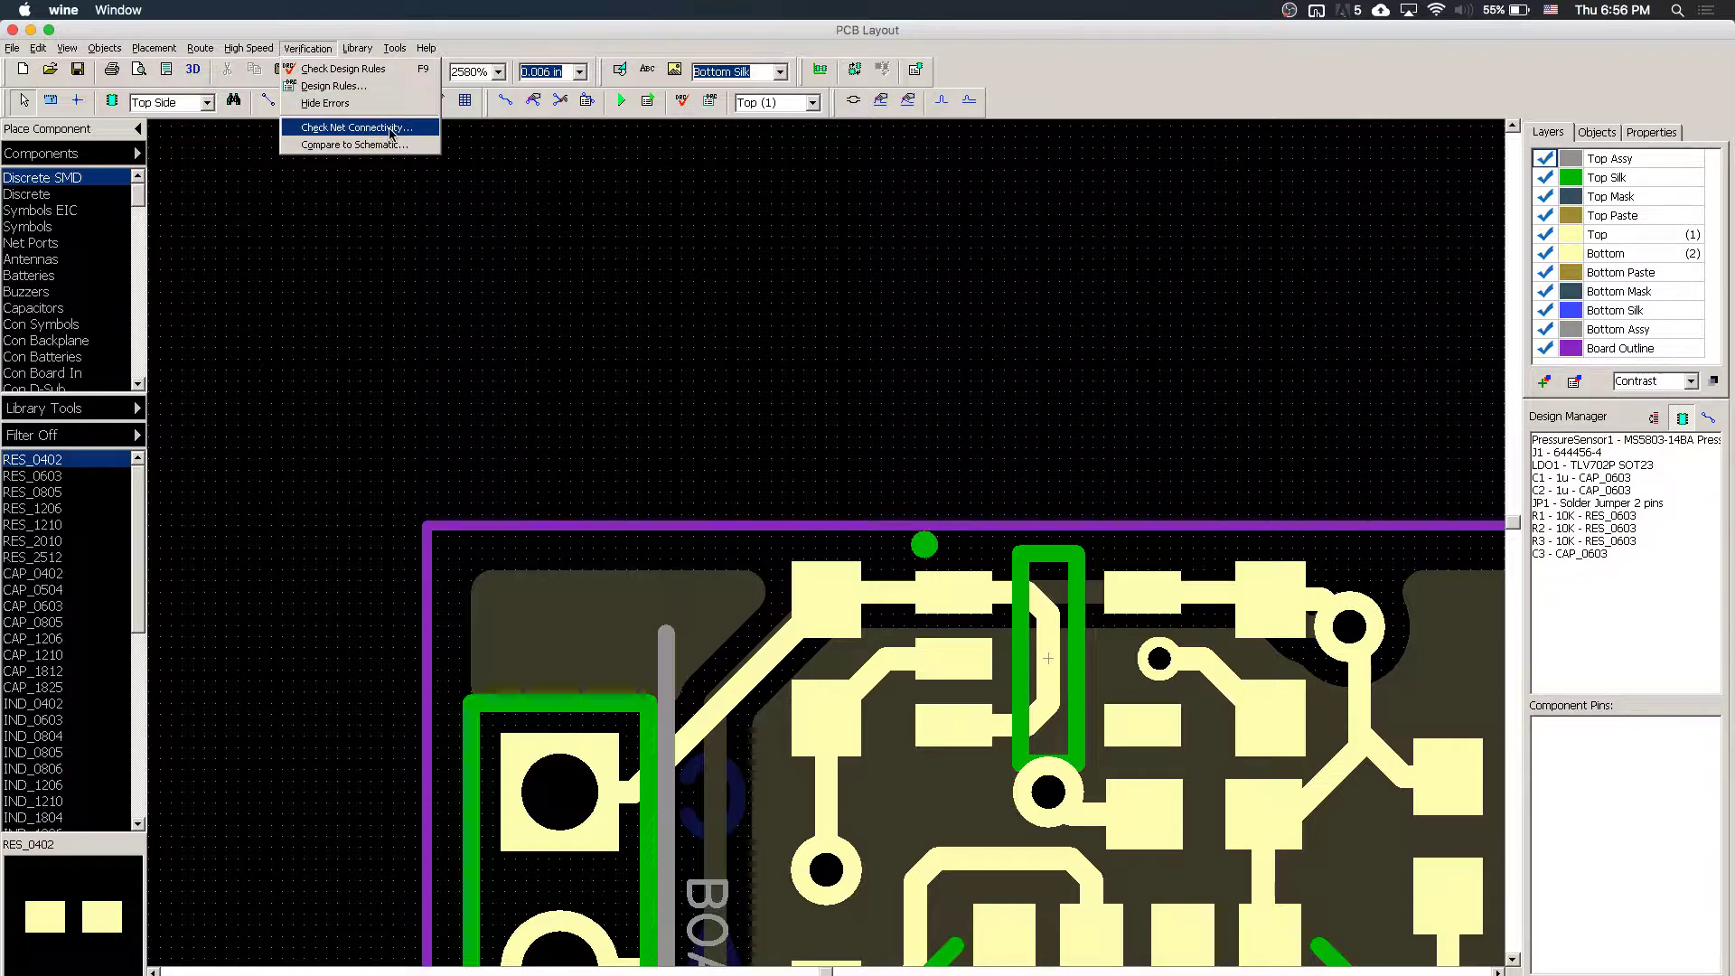
{"action": "left_click", "coordinate": [391, 130]}
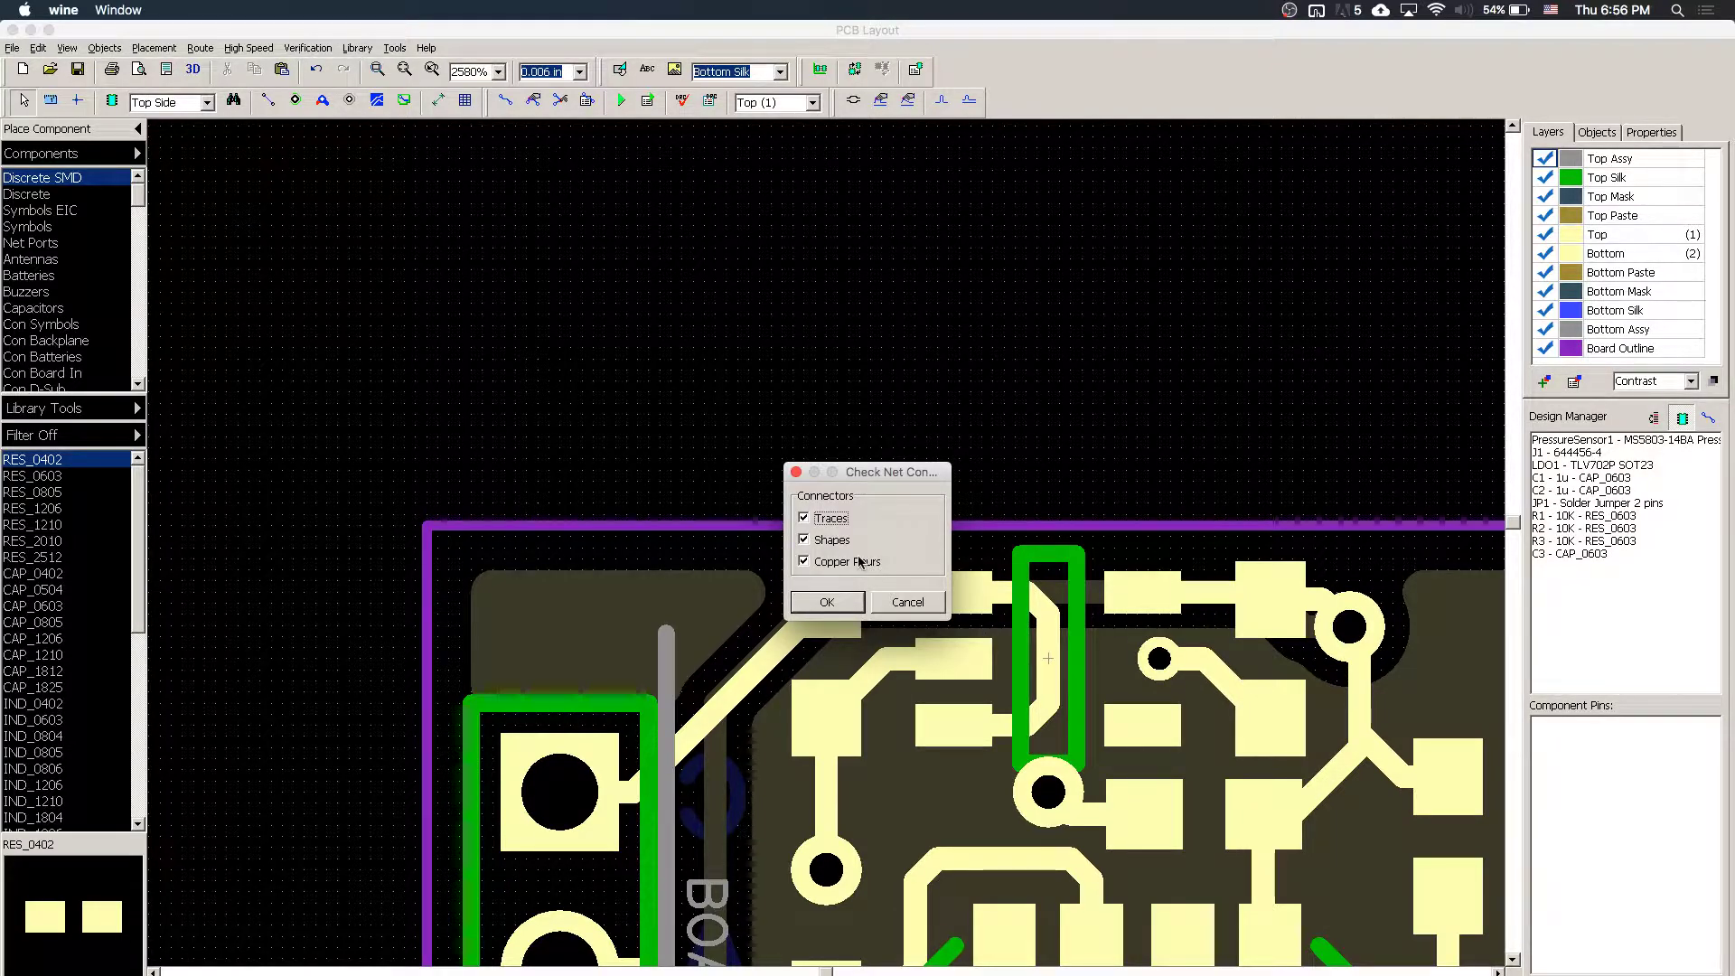
{"action": "left_click", "coordinate": [828, 602]}
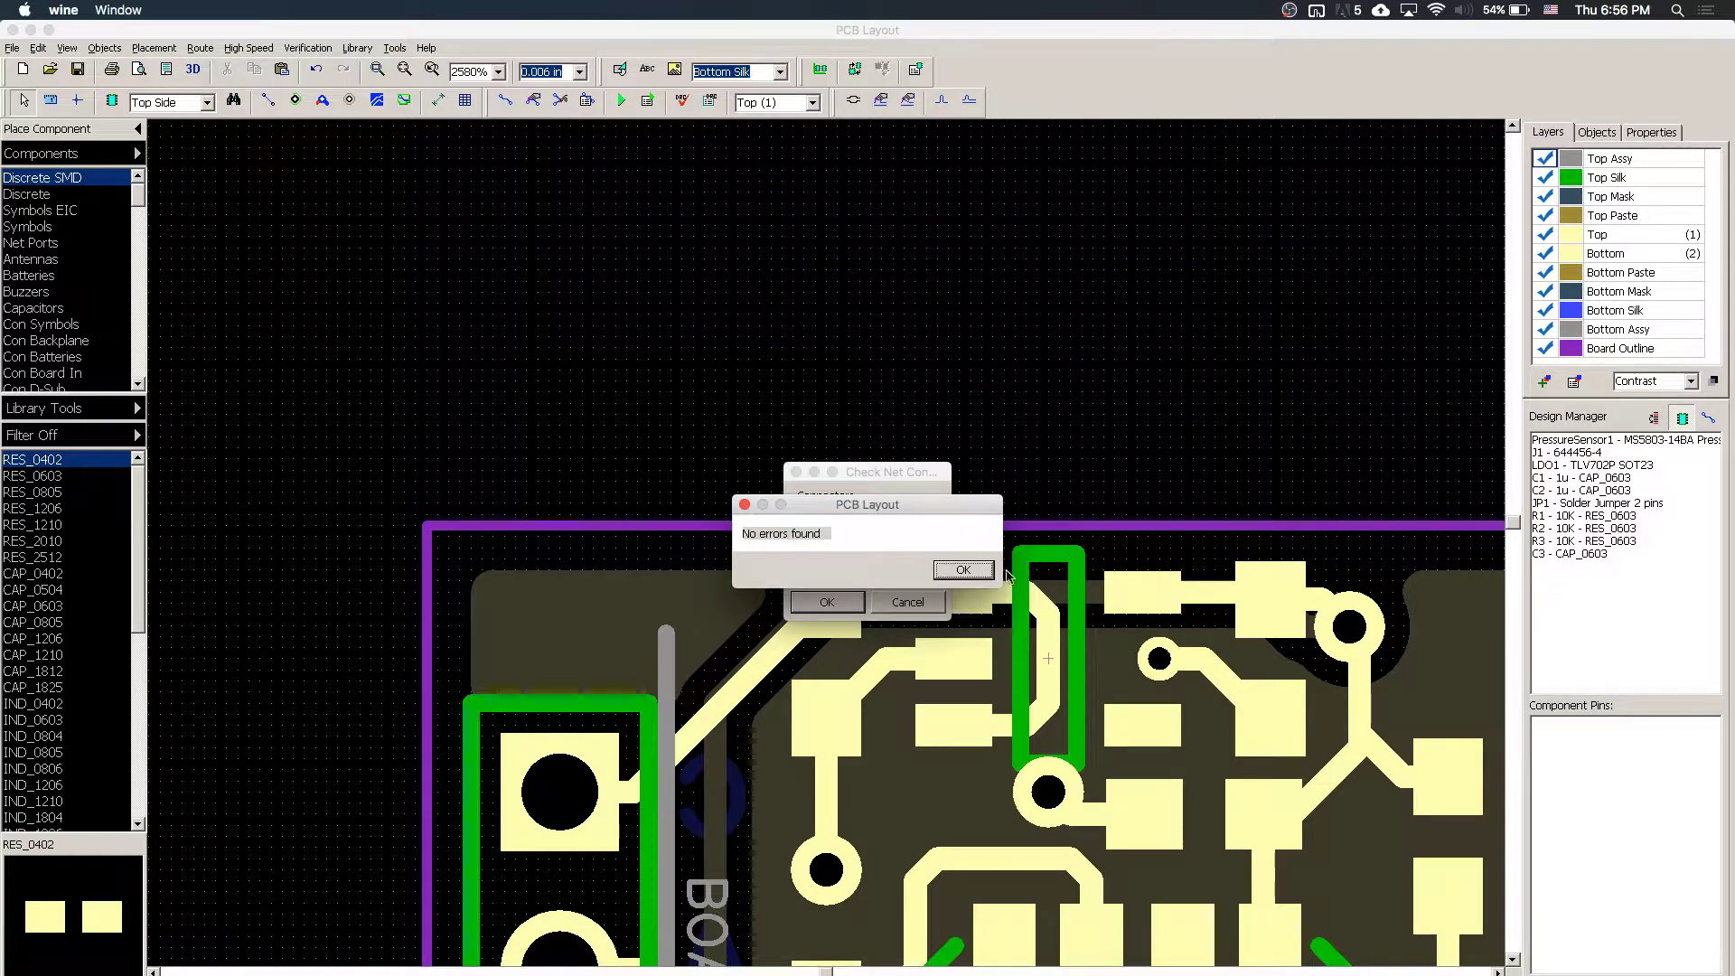
{"action": "left_click", "coordinate": [971, 576]}
- Unroute all traces connected to component LDO1
{"action": "left_click", "coordinate": [1056, 653]}
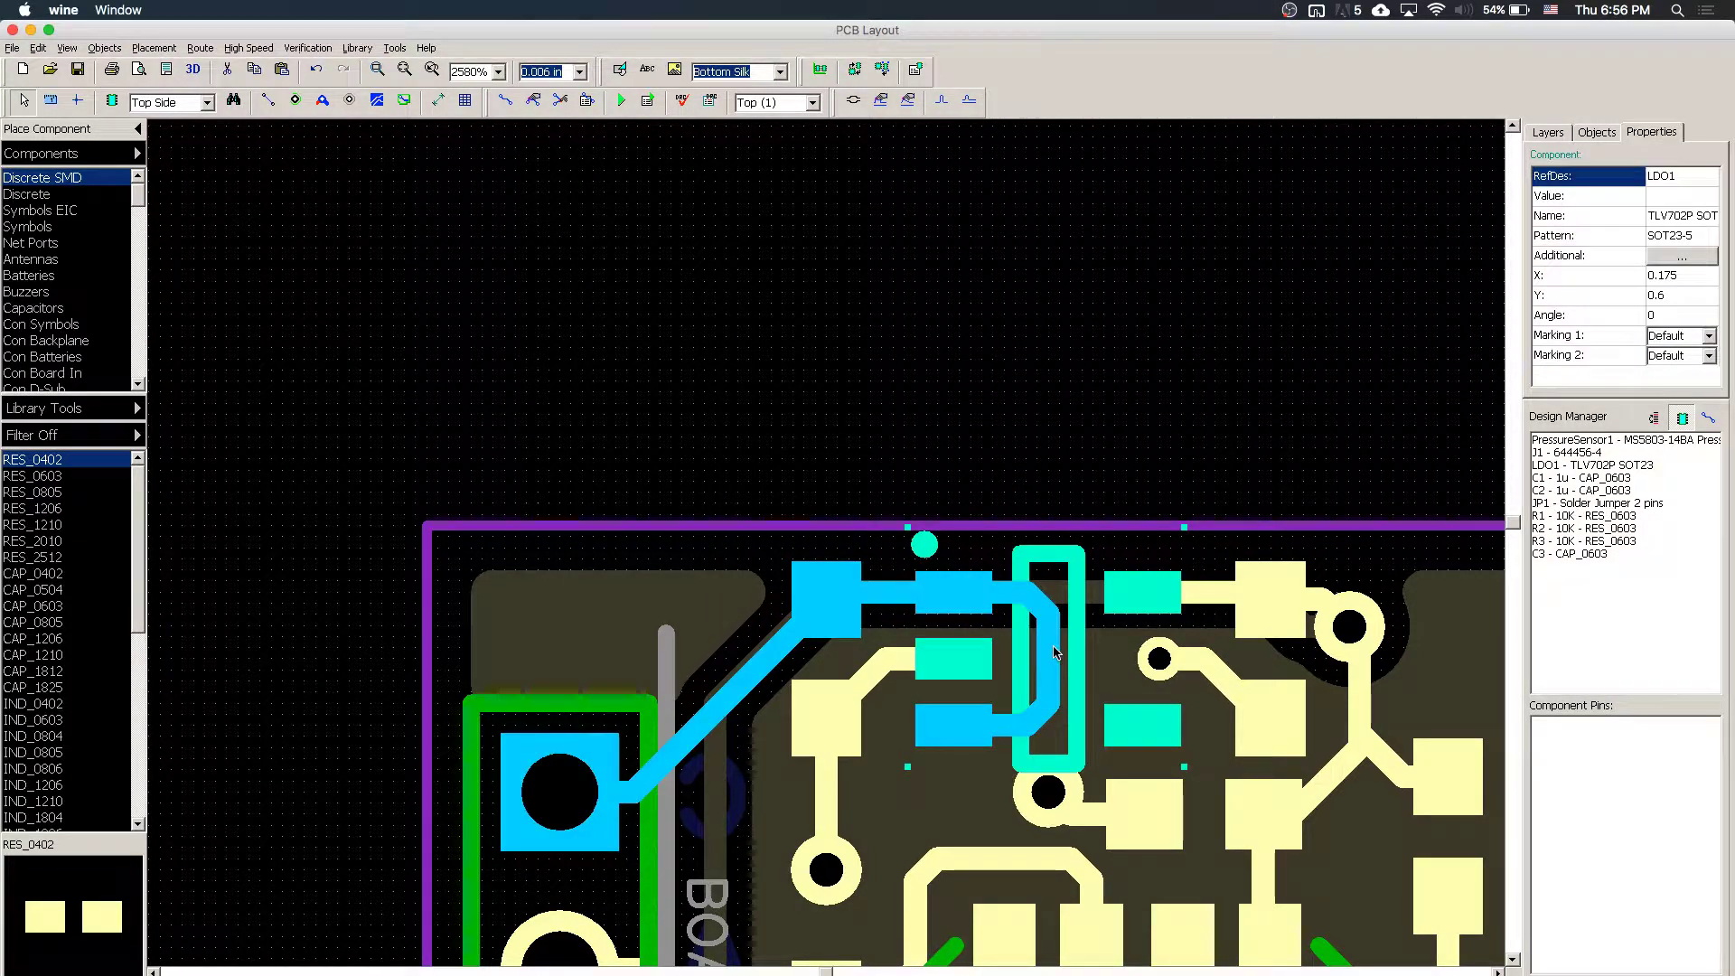
{"action": "left_click", "coordinate": [720, 438]}
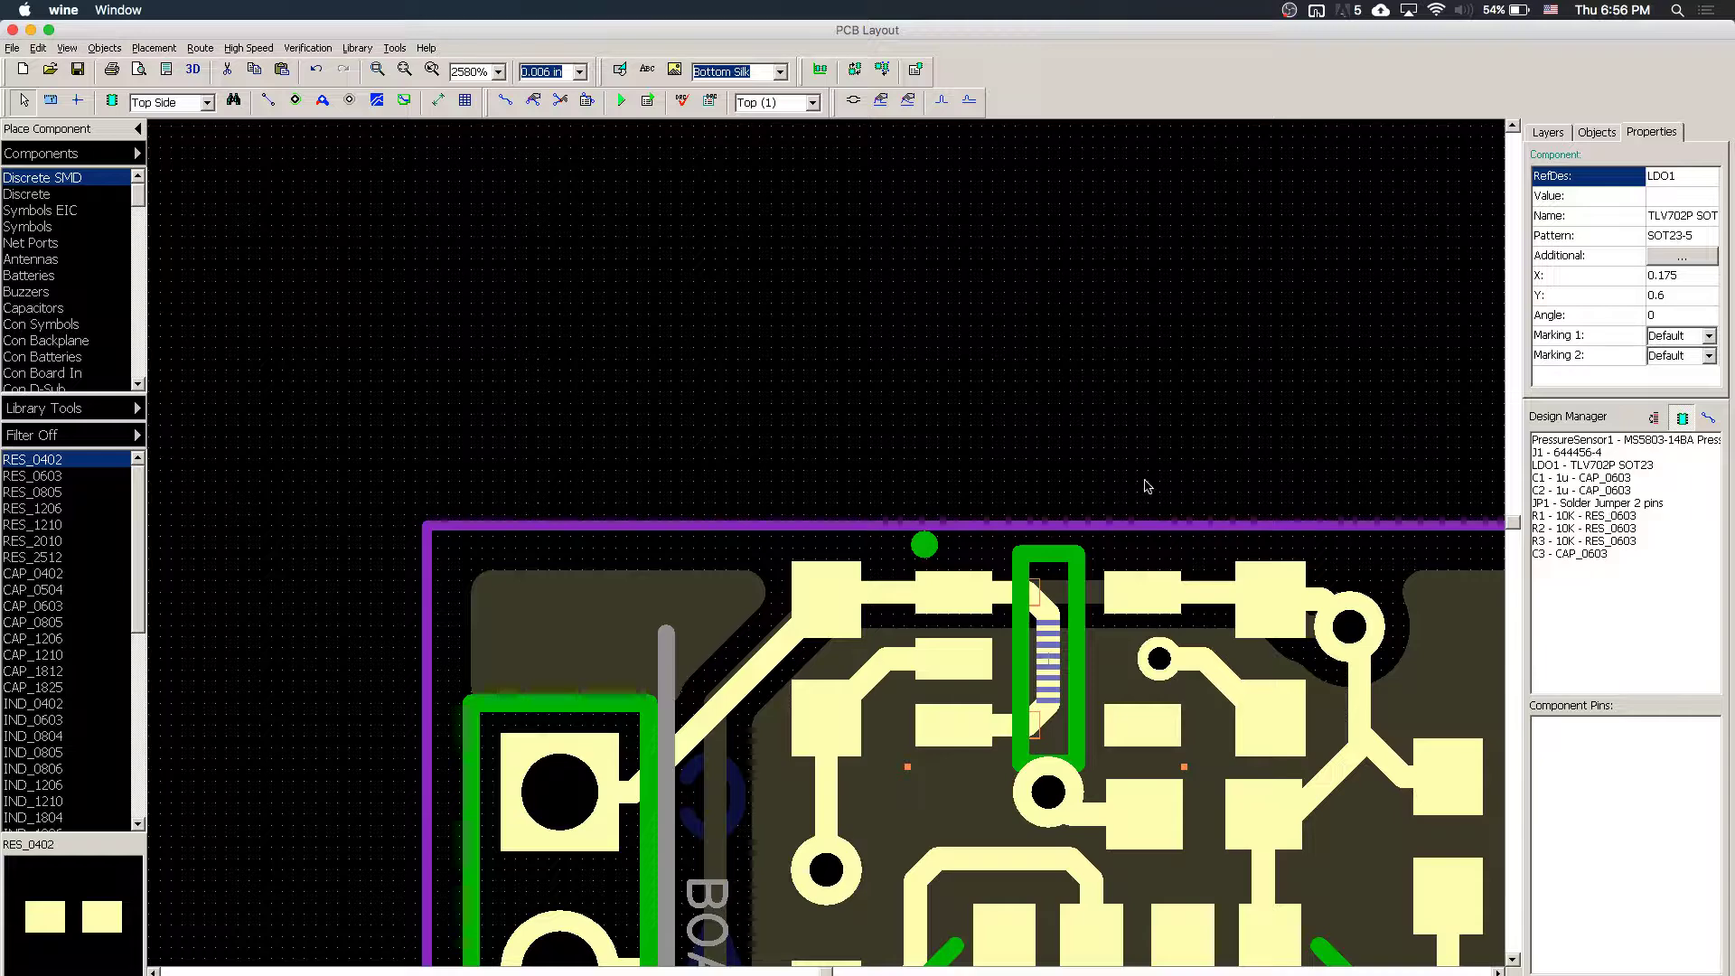
{"action": "left_click", "coordinate": [1038, 602]}
{"action": "right_click", "coordinate": [1038, 602]}
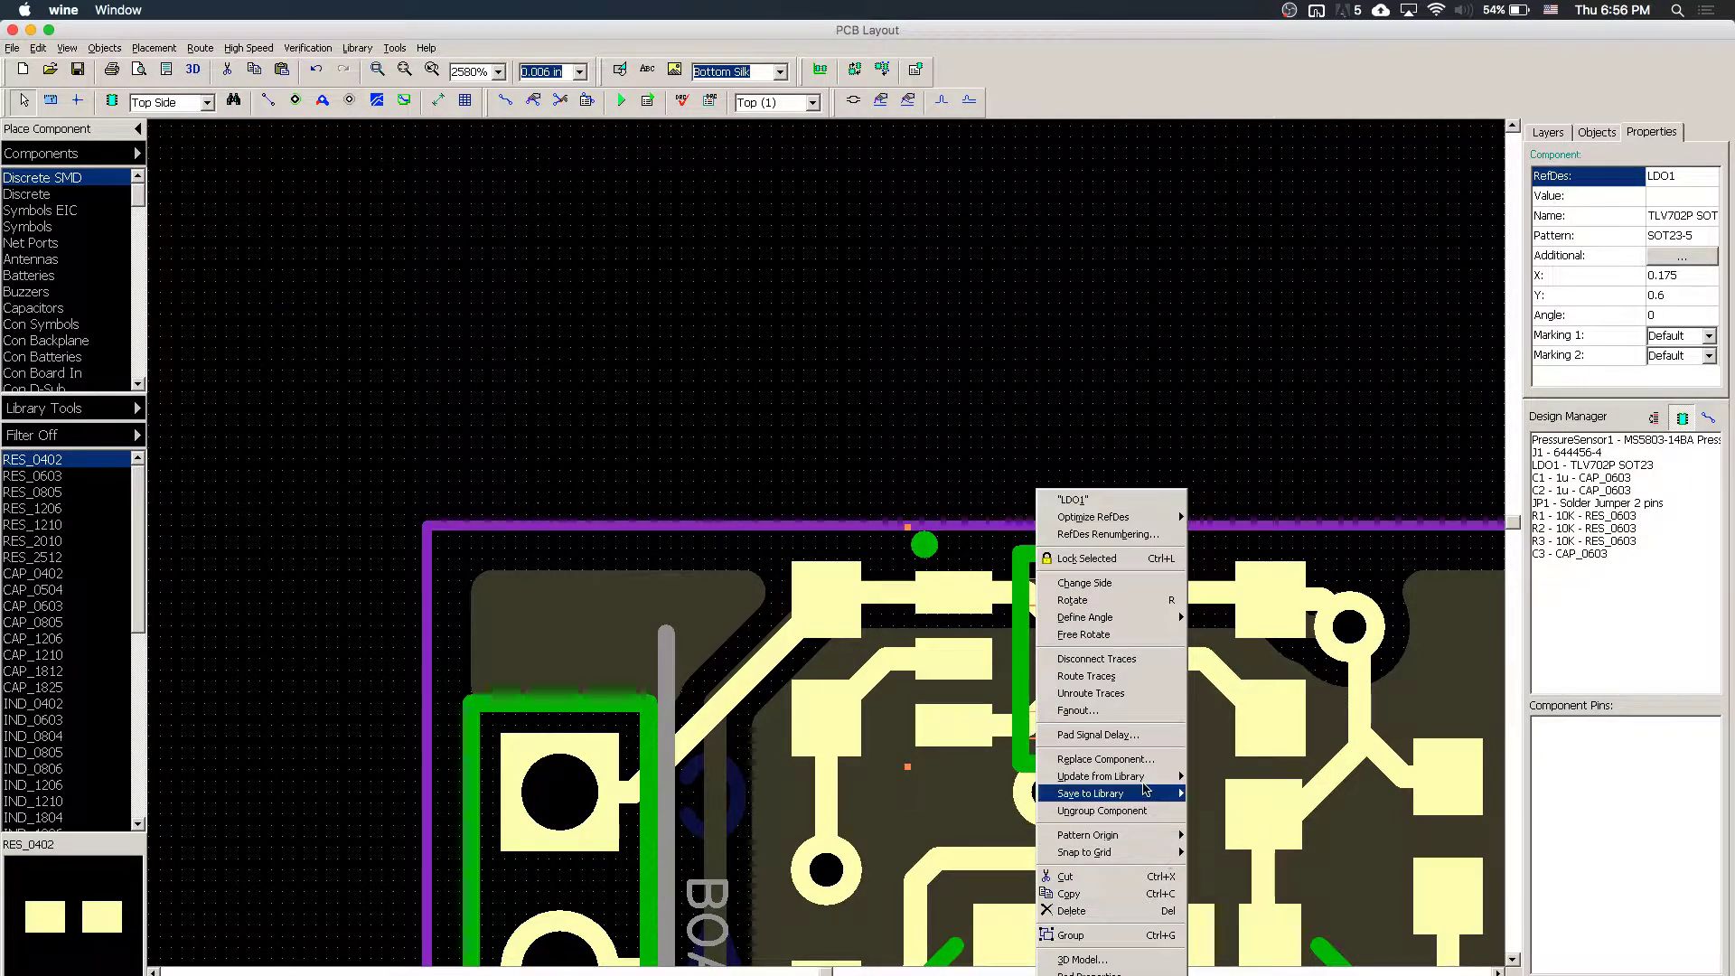
{"action": "left_click", "coordinate": [1091, 693]}
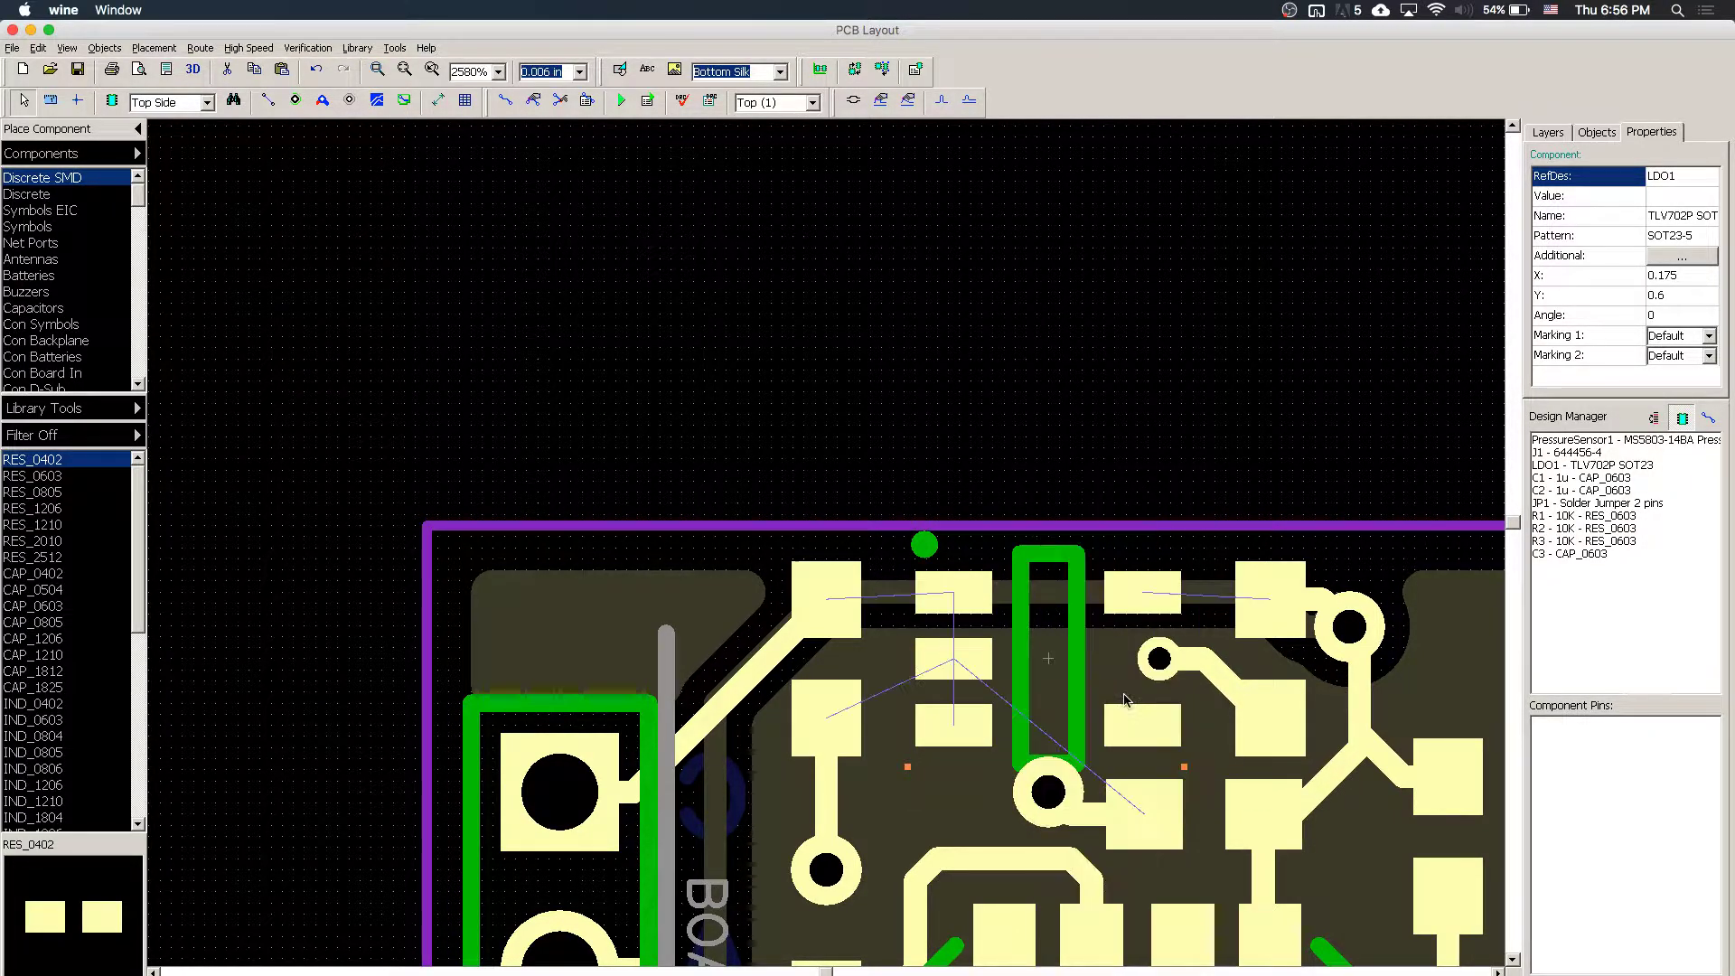
{"action": "left_click", "coordinate": [951, 493]}
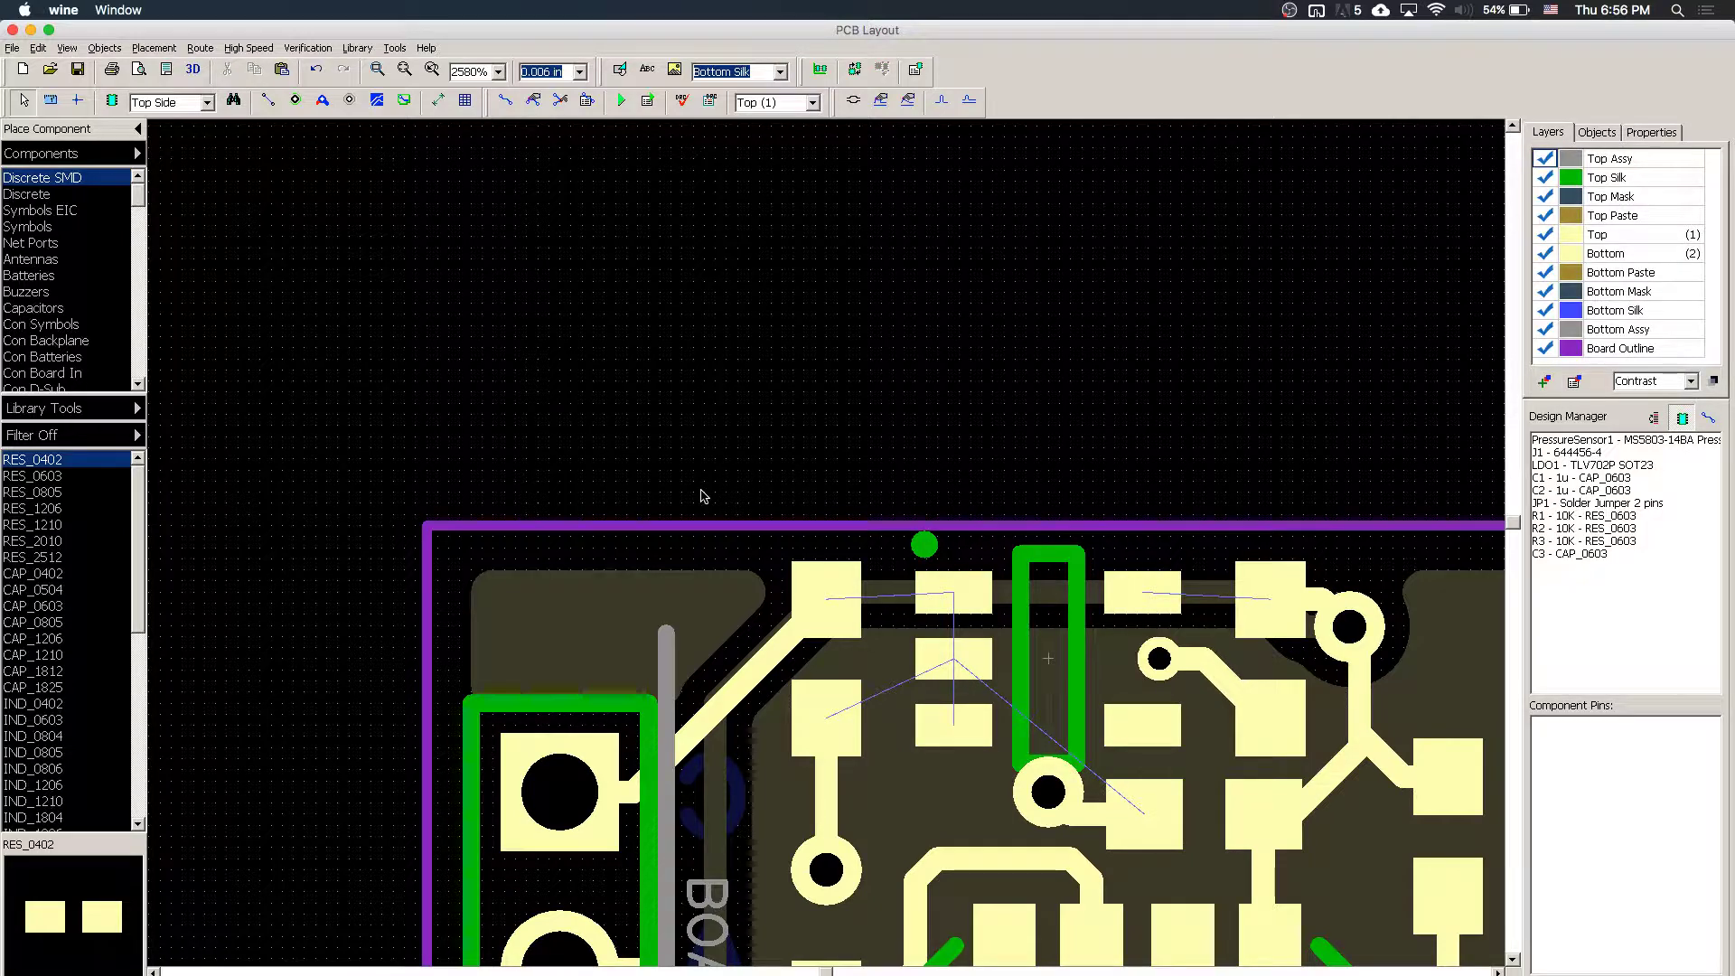
- Check net connectivity with LDO1 unrouted and examine the error details for the 3V3, 5V0 and GND nets
{"action": "left_click", "coordinate": [397, 50]}
{"action": "left_click", "coordinate": [307, 48]}
{"action": "left_click", "coordinate": [307, 47]}
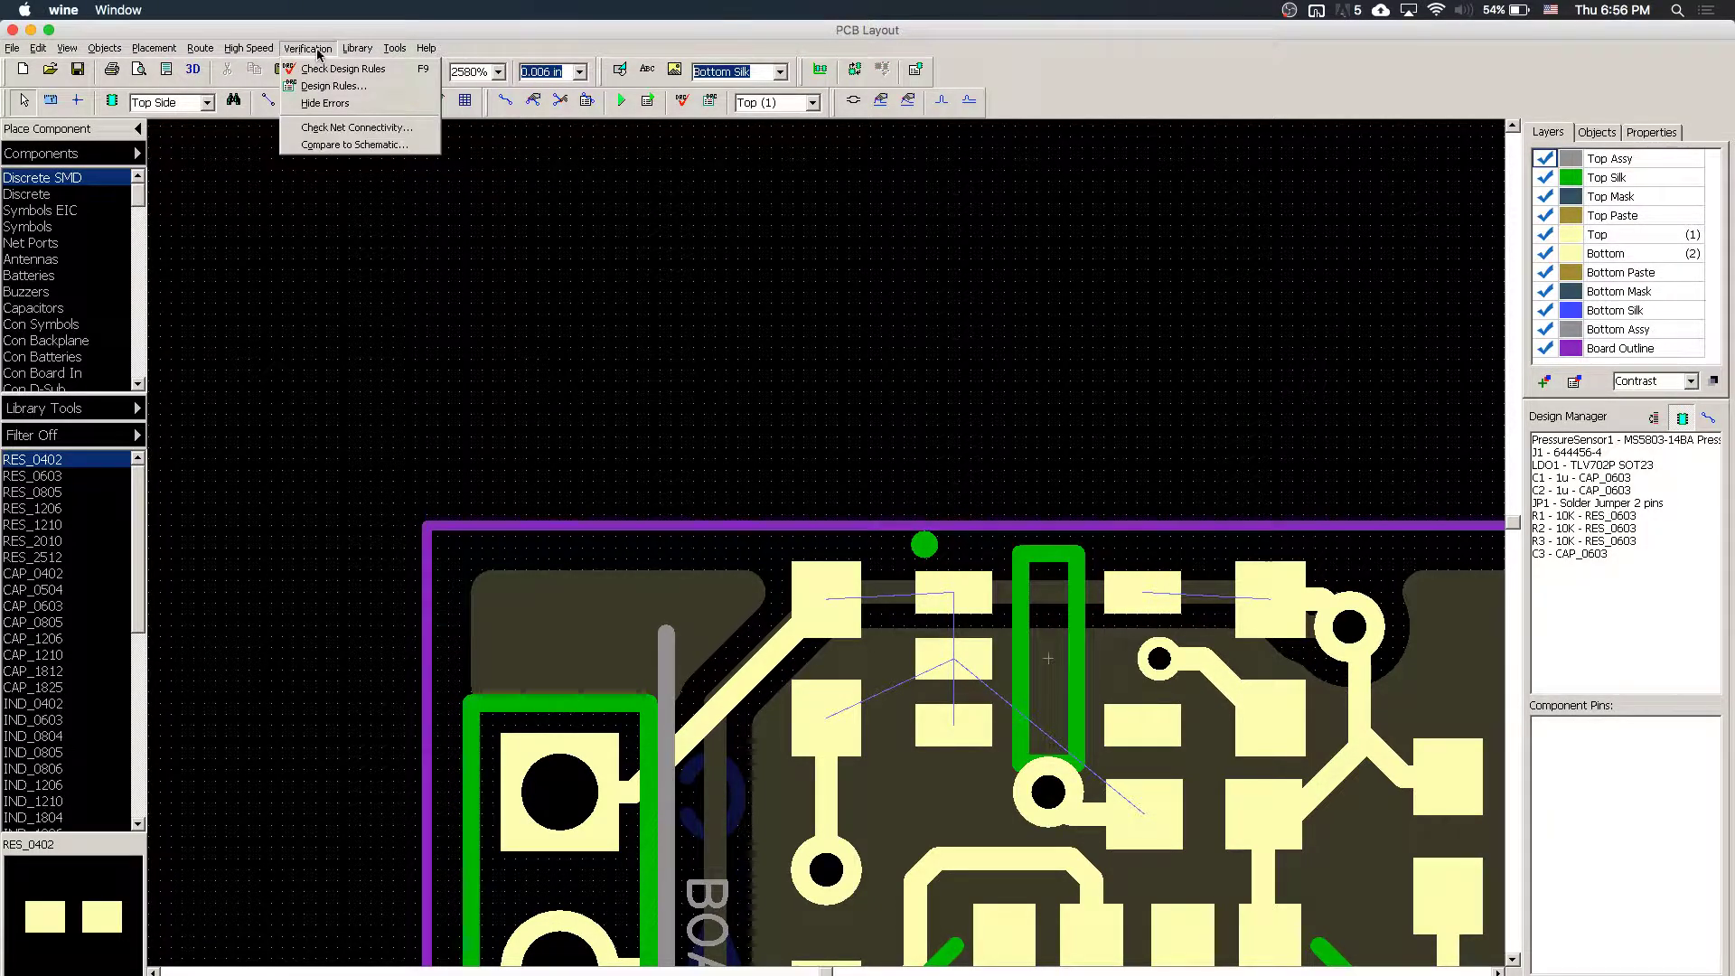
{"action": "left_click", "coordinate": [388, 136]}
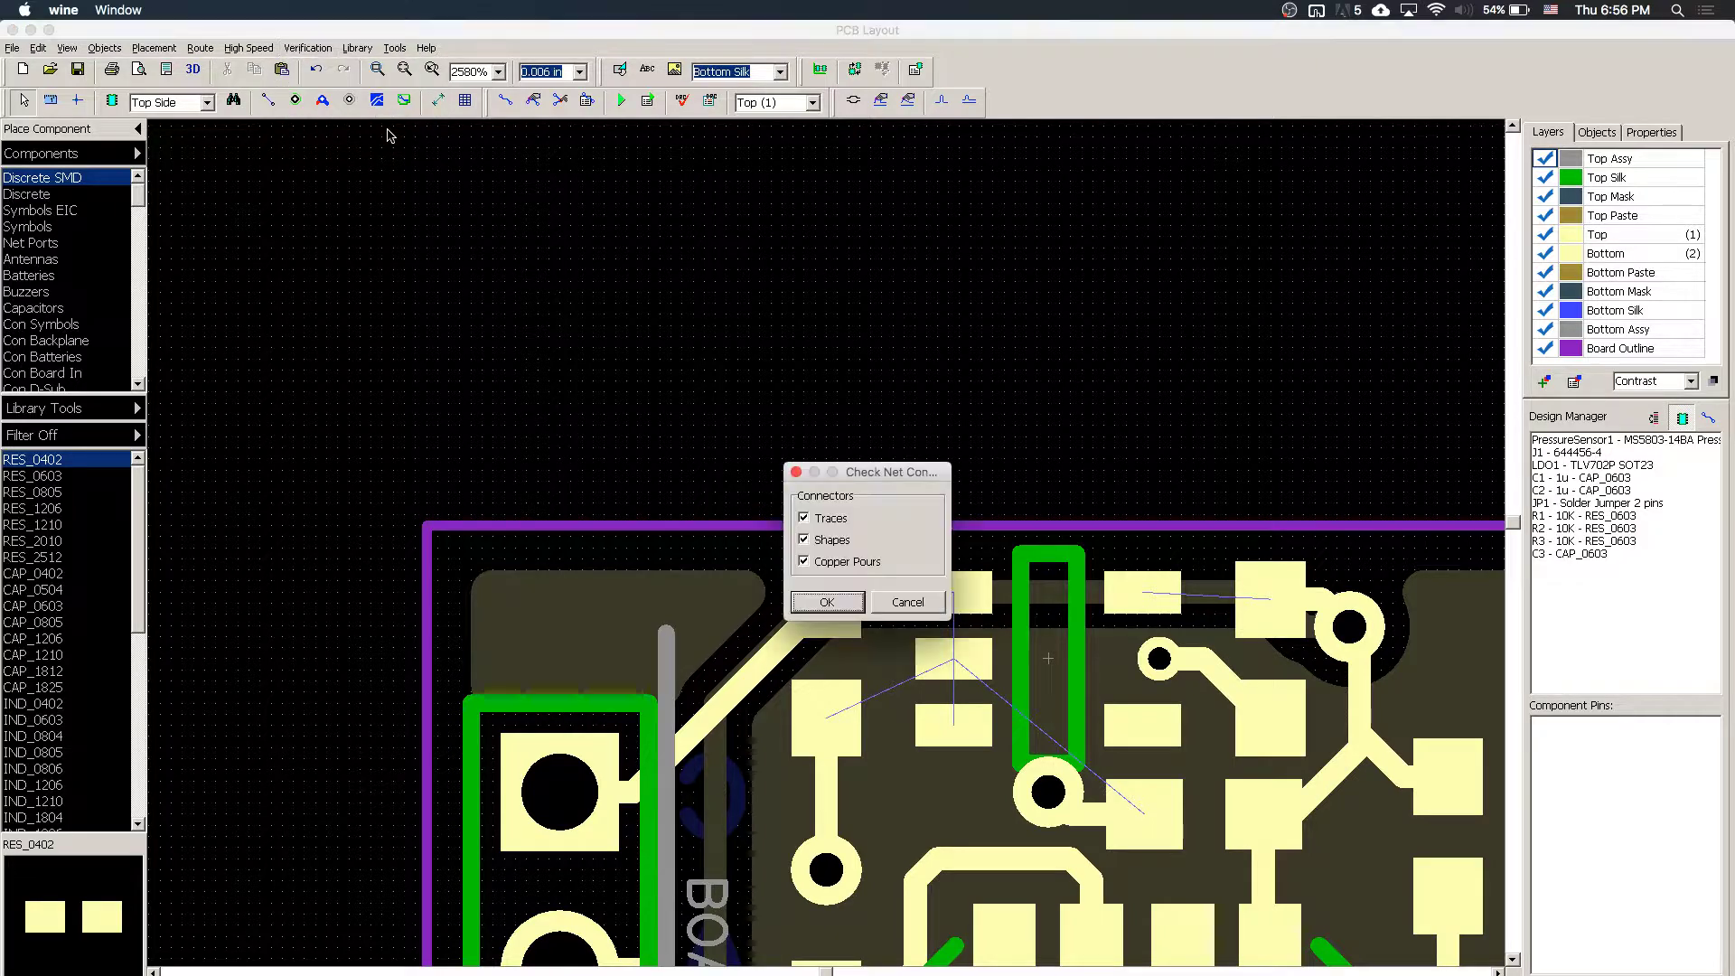
{"action": "left_click", "coordinate": [820, 599]}
{"action": "left_click", "coordinate": [769, 474]}
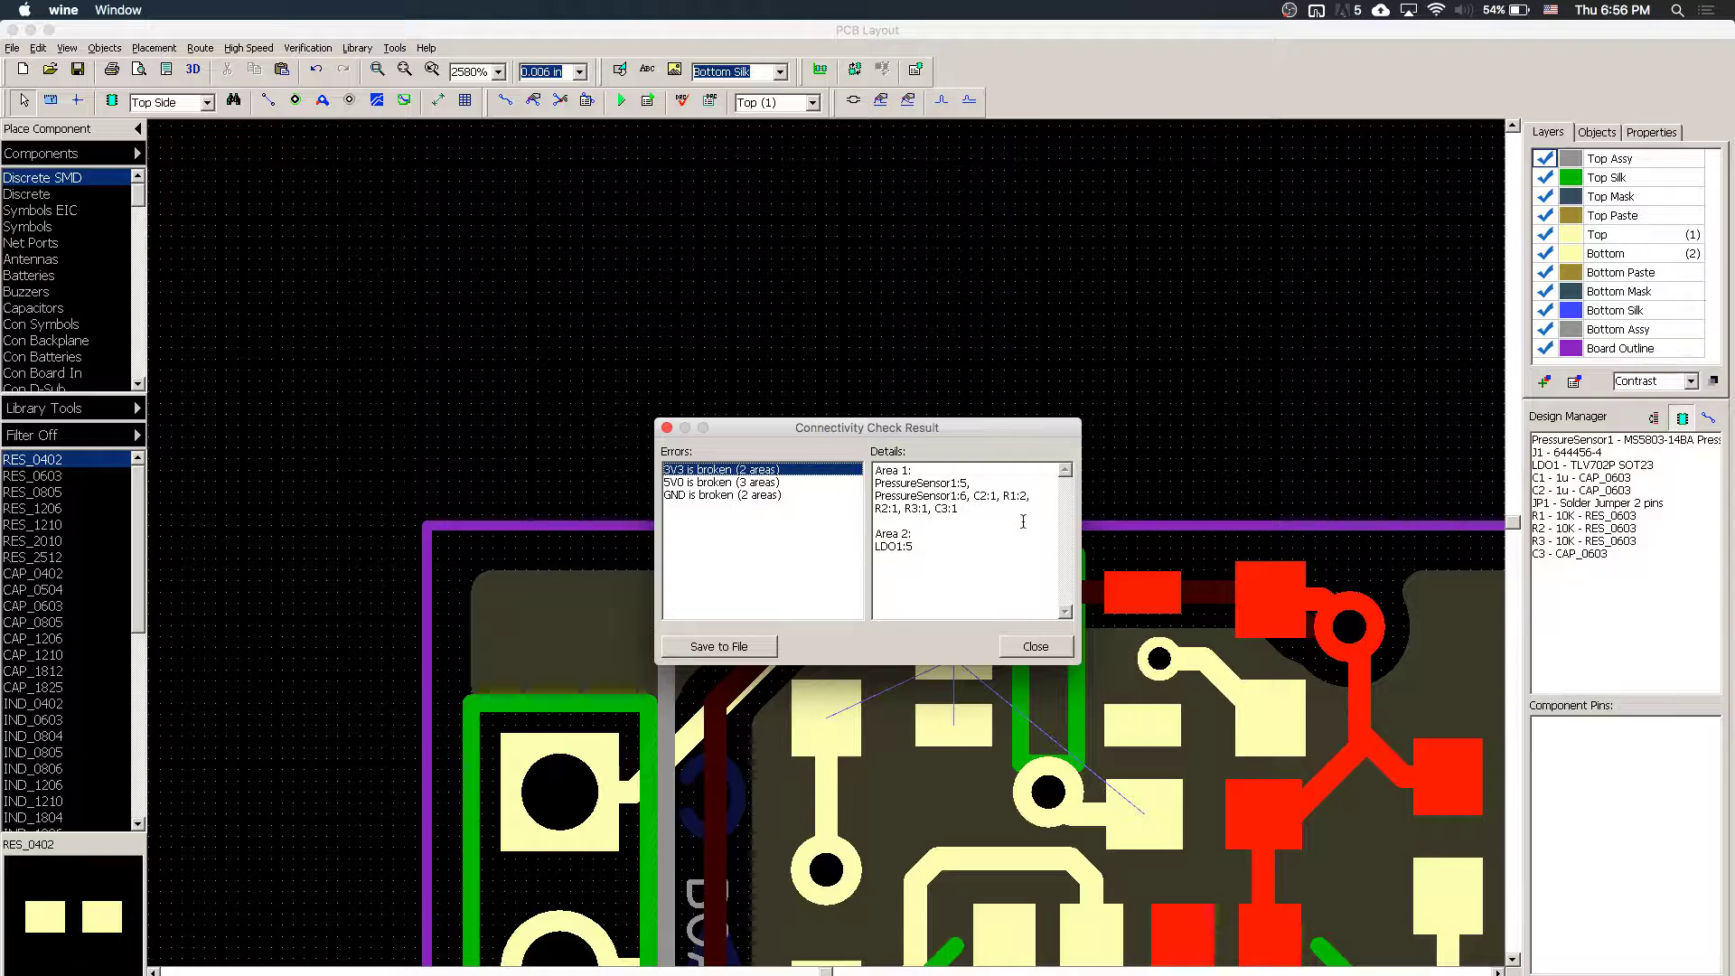
{"action": "left_click", "coordinate": [719, 483]}
{"action": "left_click", "coordinate": [764, 495]}
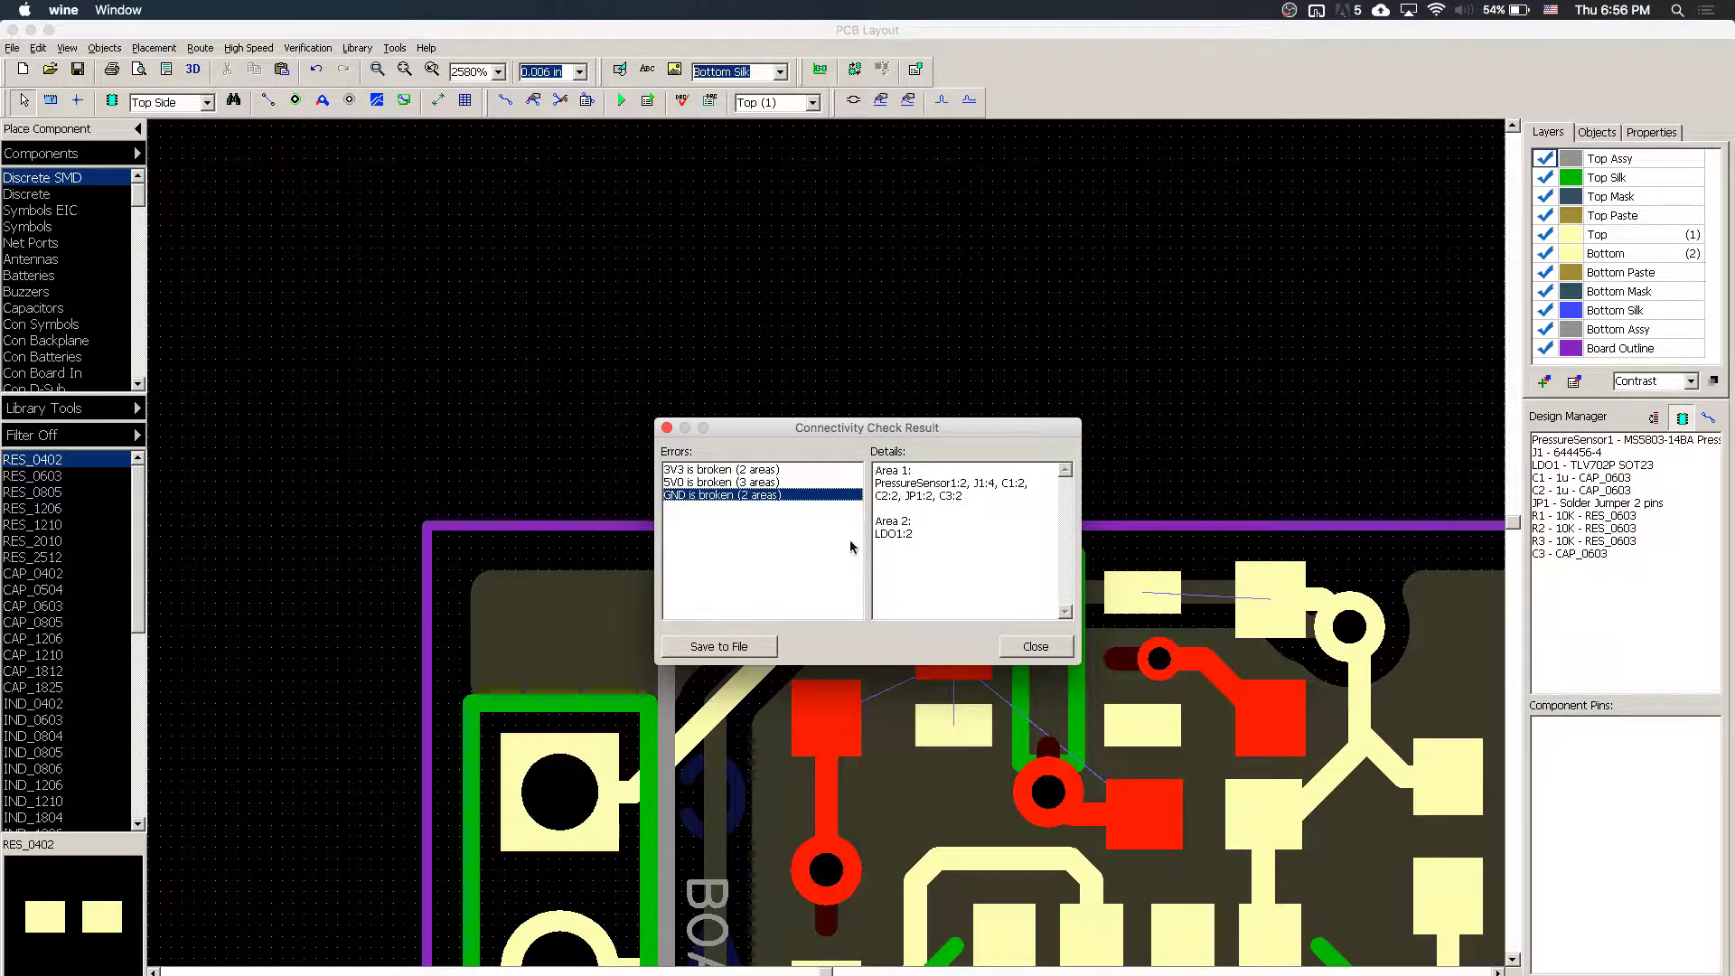
- Close the connectivity results and undo the unrouting of LDO1's traces
{"action": "left_click", "coordinate": [1036, 646]}
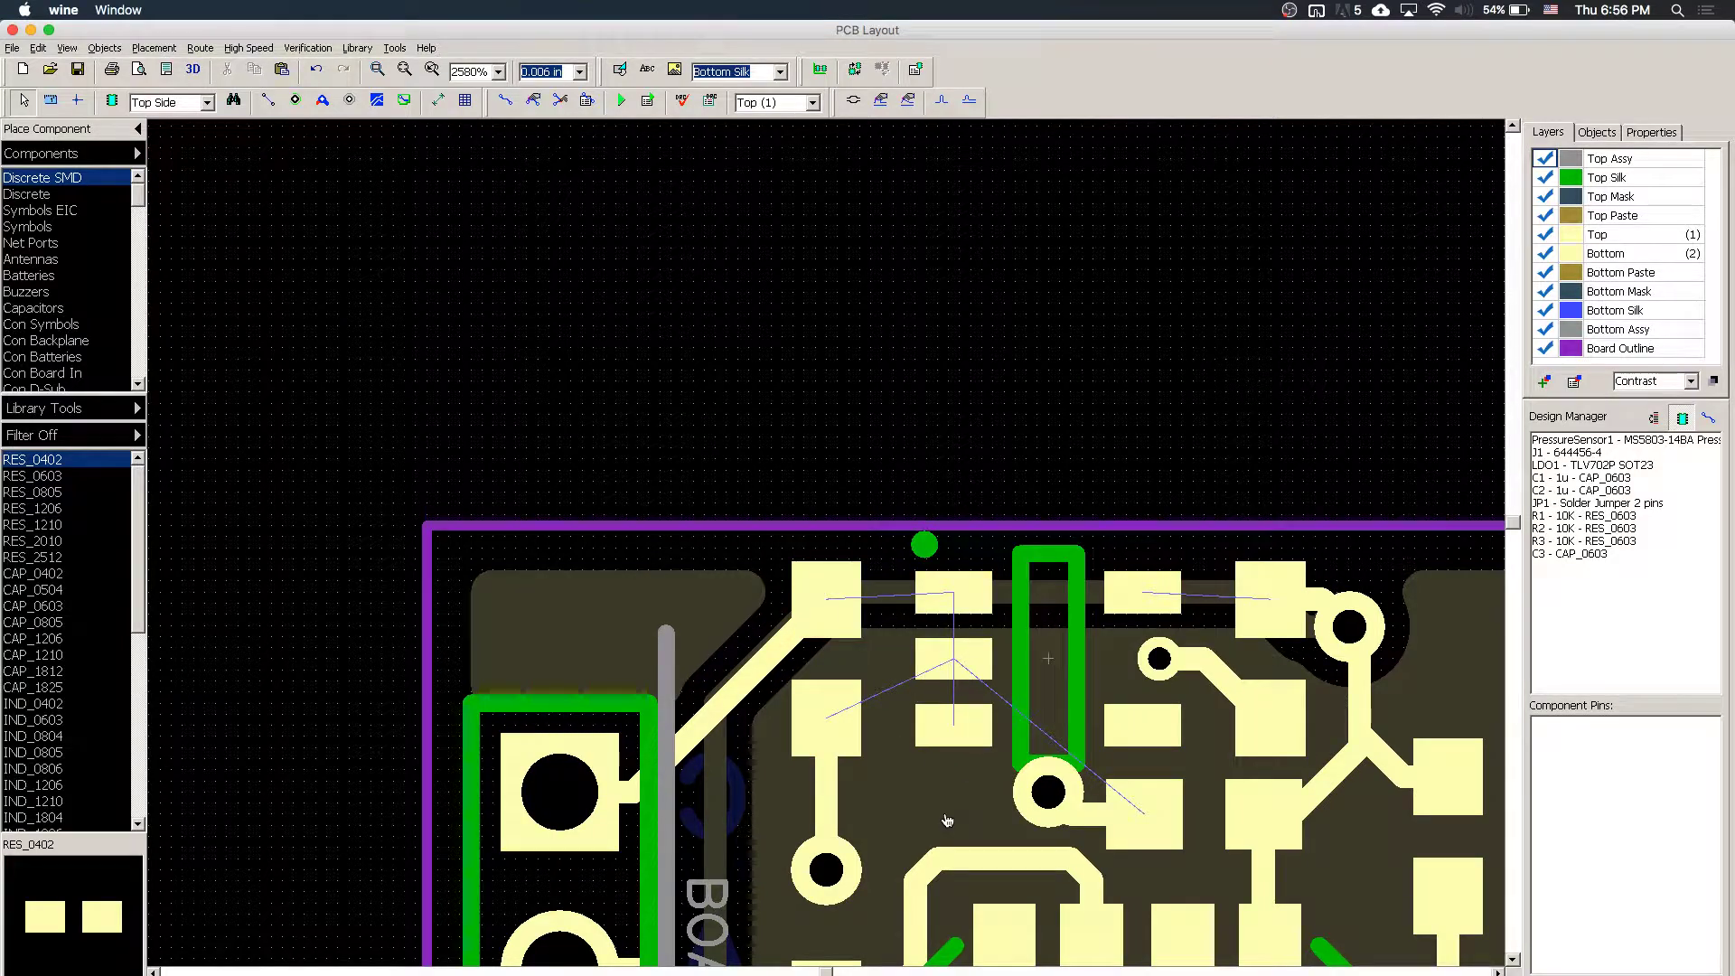
{"action": "key", "text": "ctrl+z"}
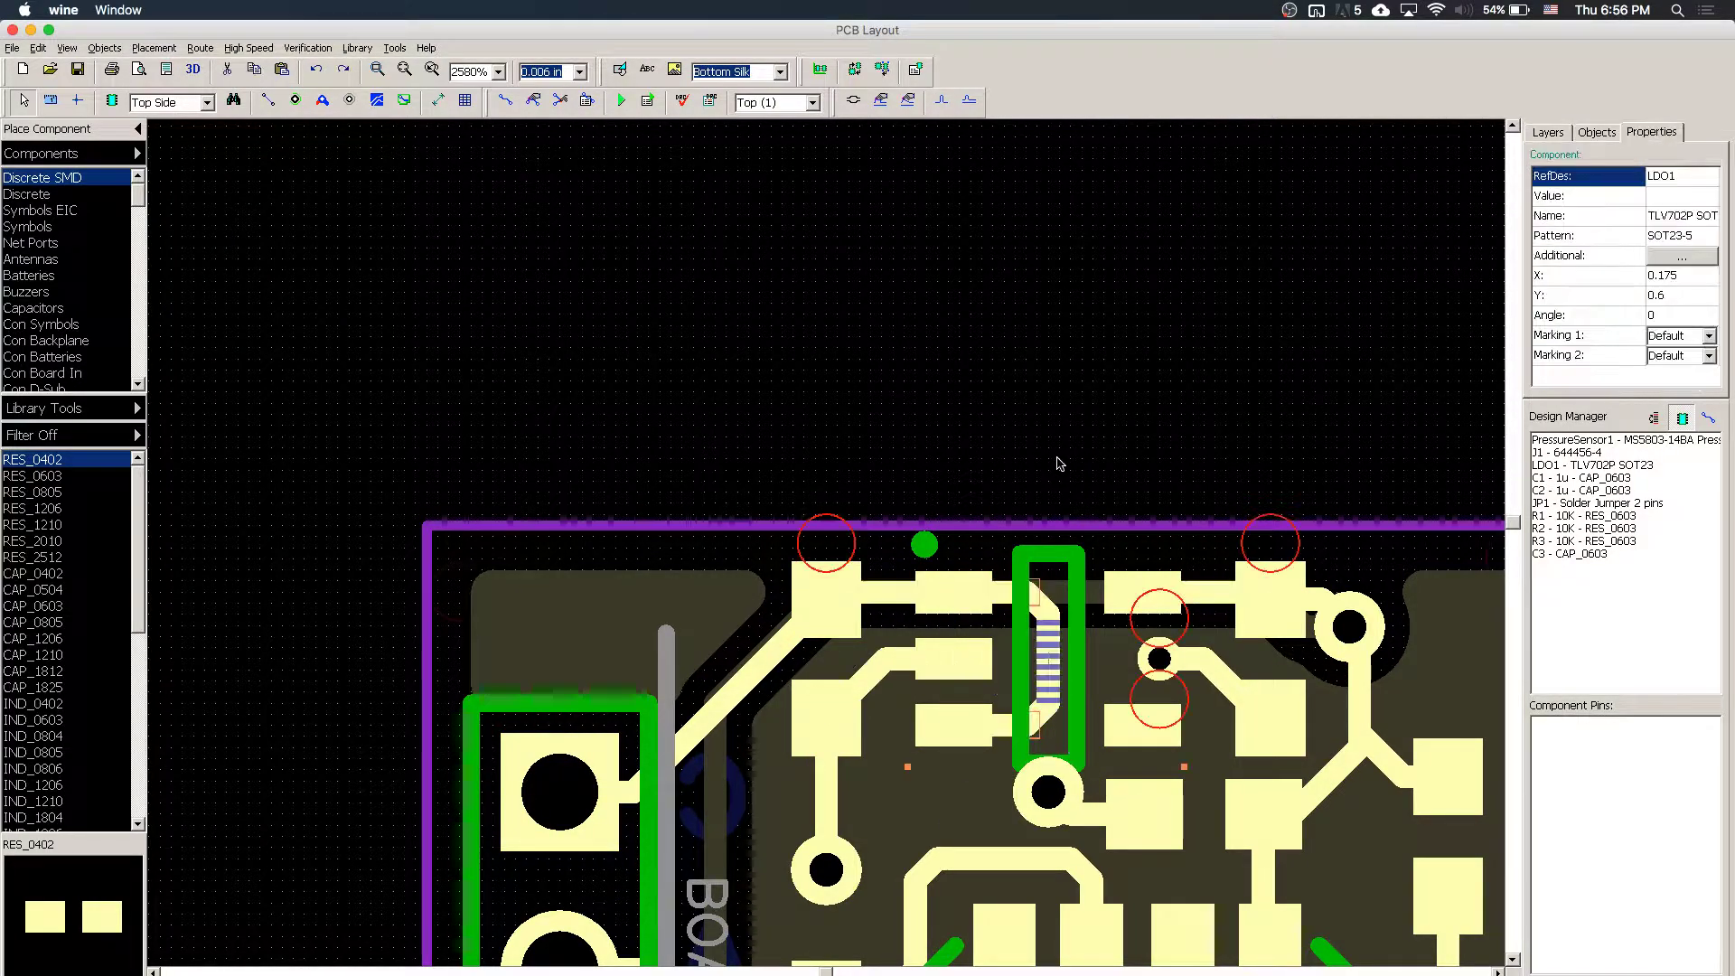
{"action": "key", "text": "ctrl+z"}
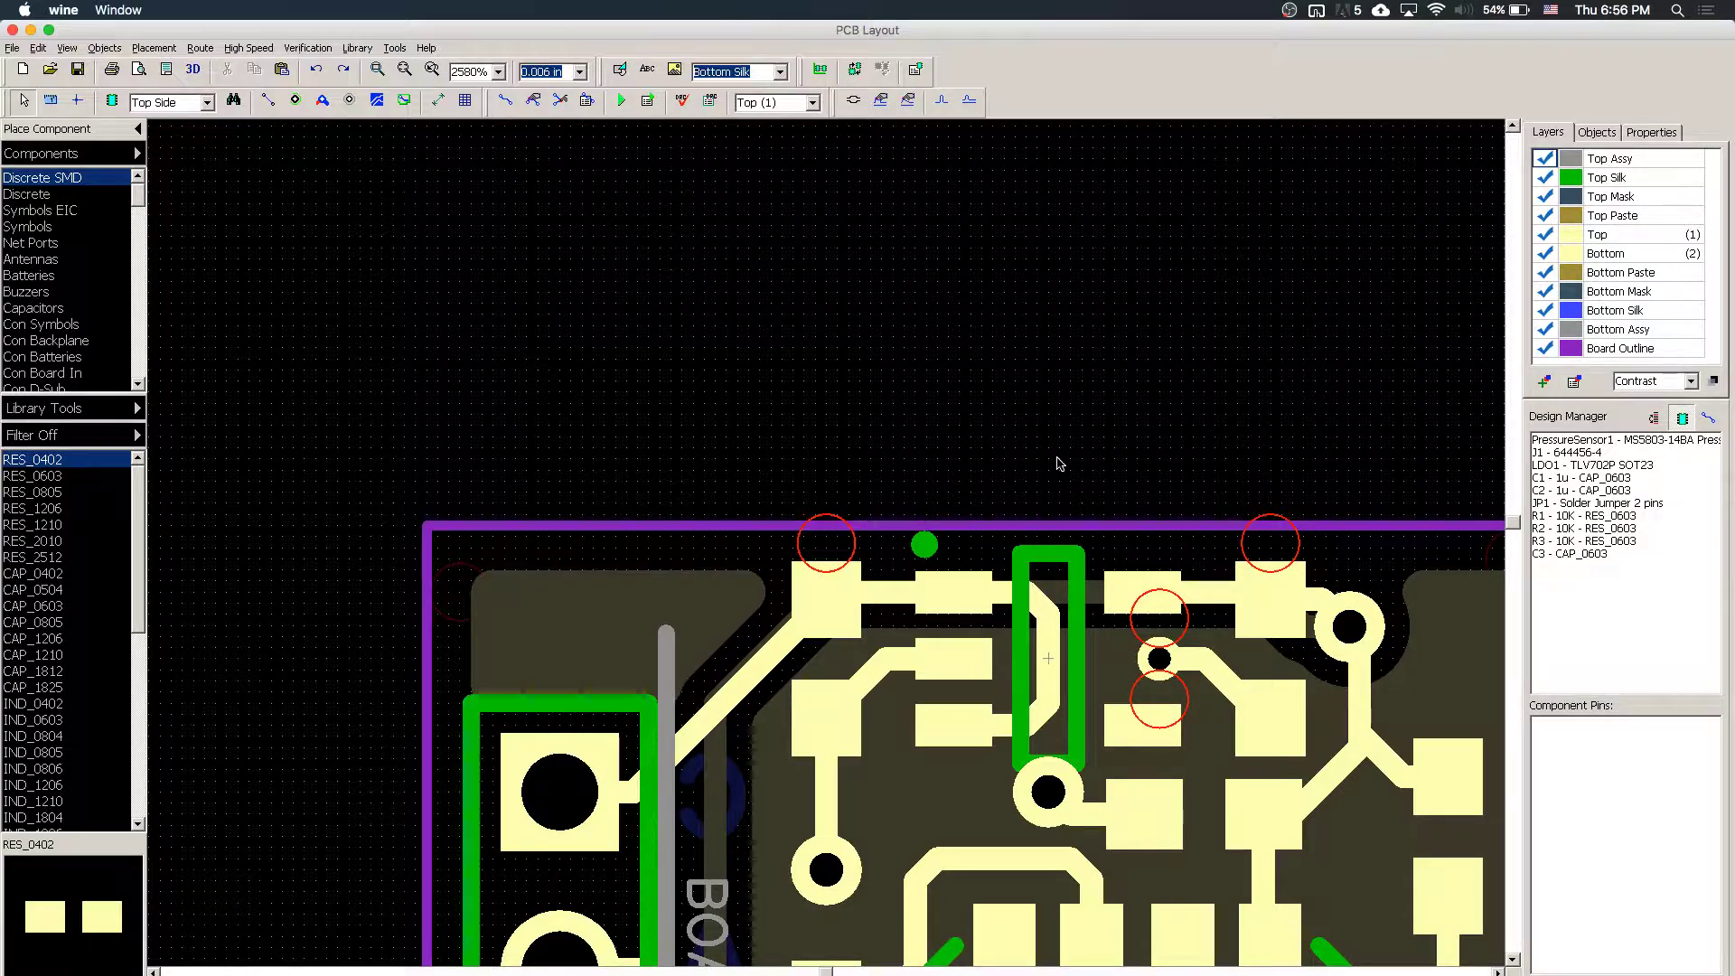
- Compare the board to the schematic file depth-sensor.dch and dismiss the result
{"action": "scroll", "coordinate": [1060, 464], "scroll_direction": "down", "scroll_amount": 3}
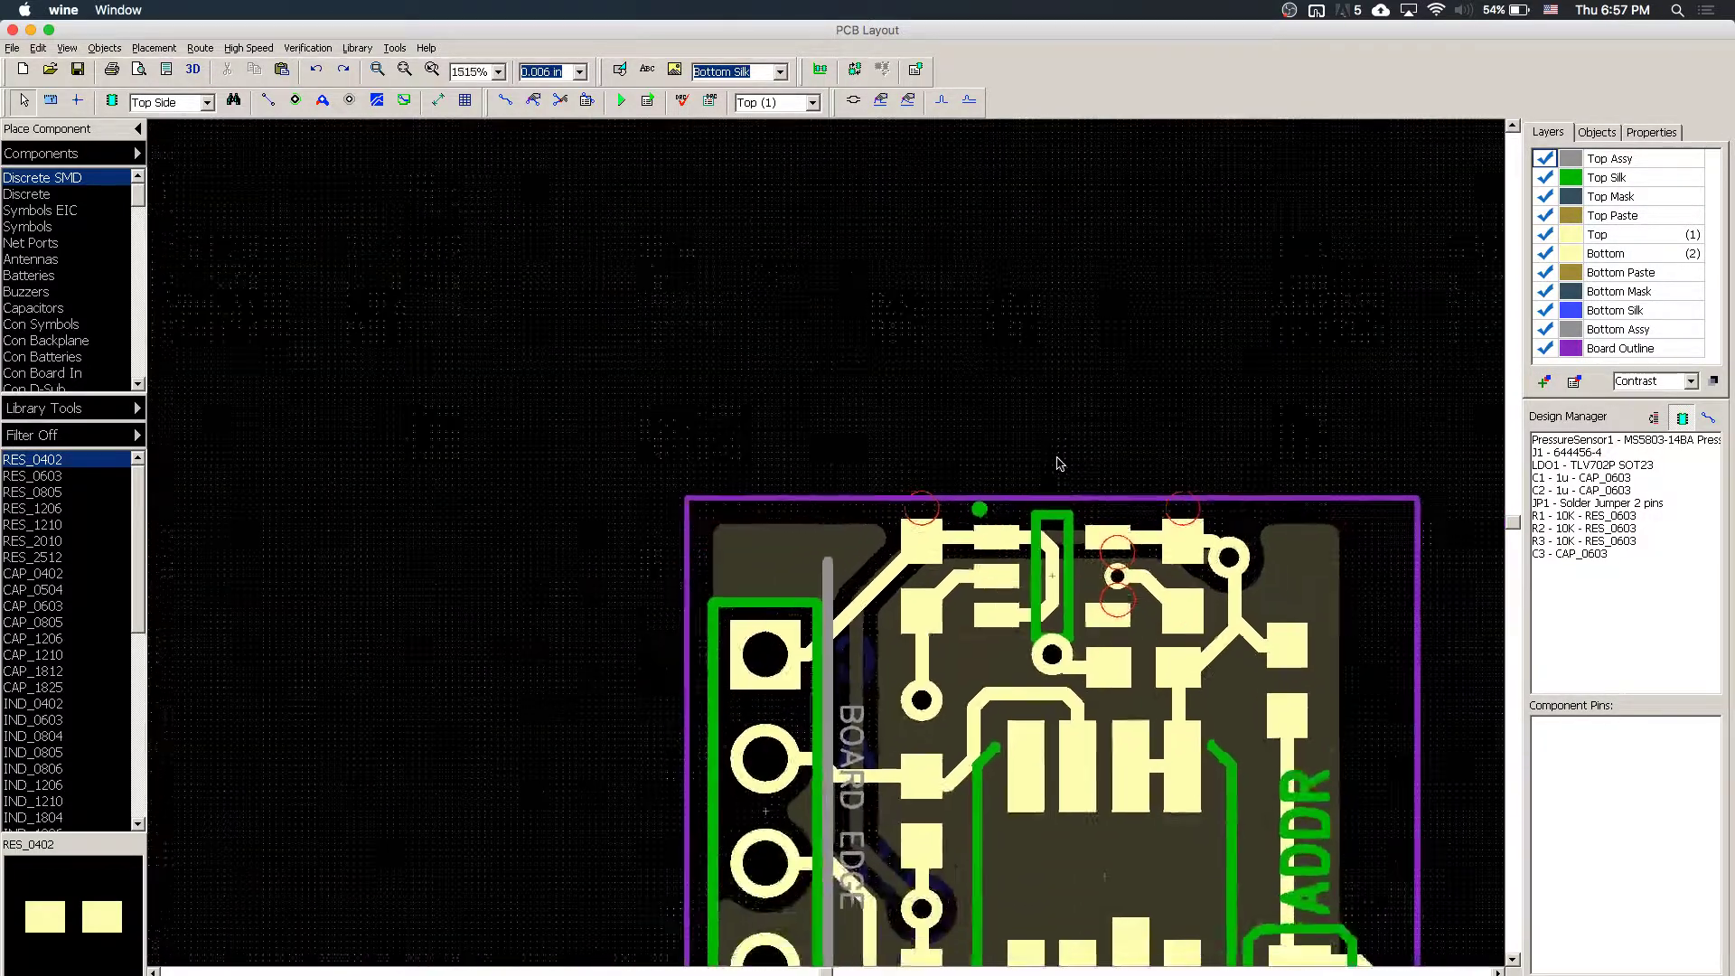
{"action": "left_click", "coordinate": [1513, 962]}
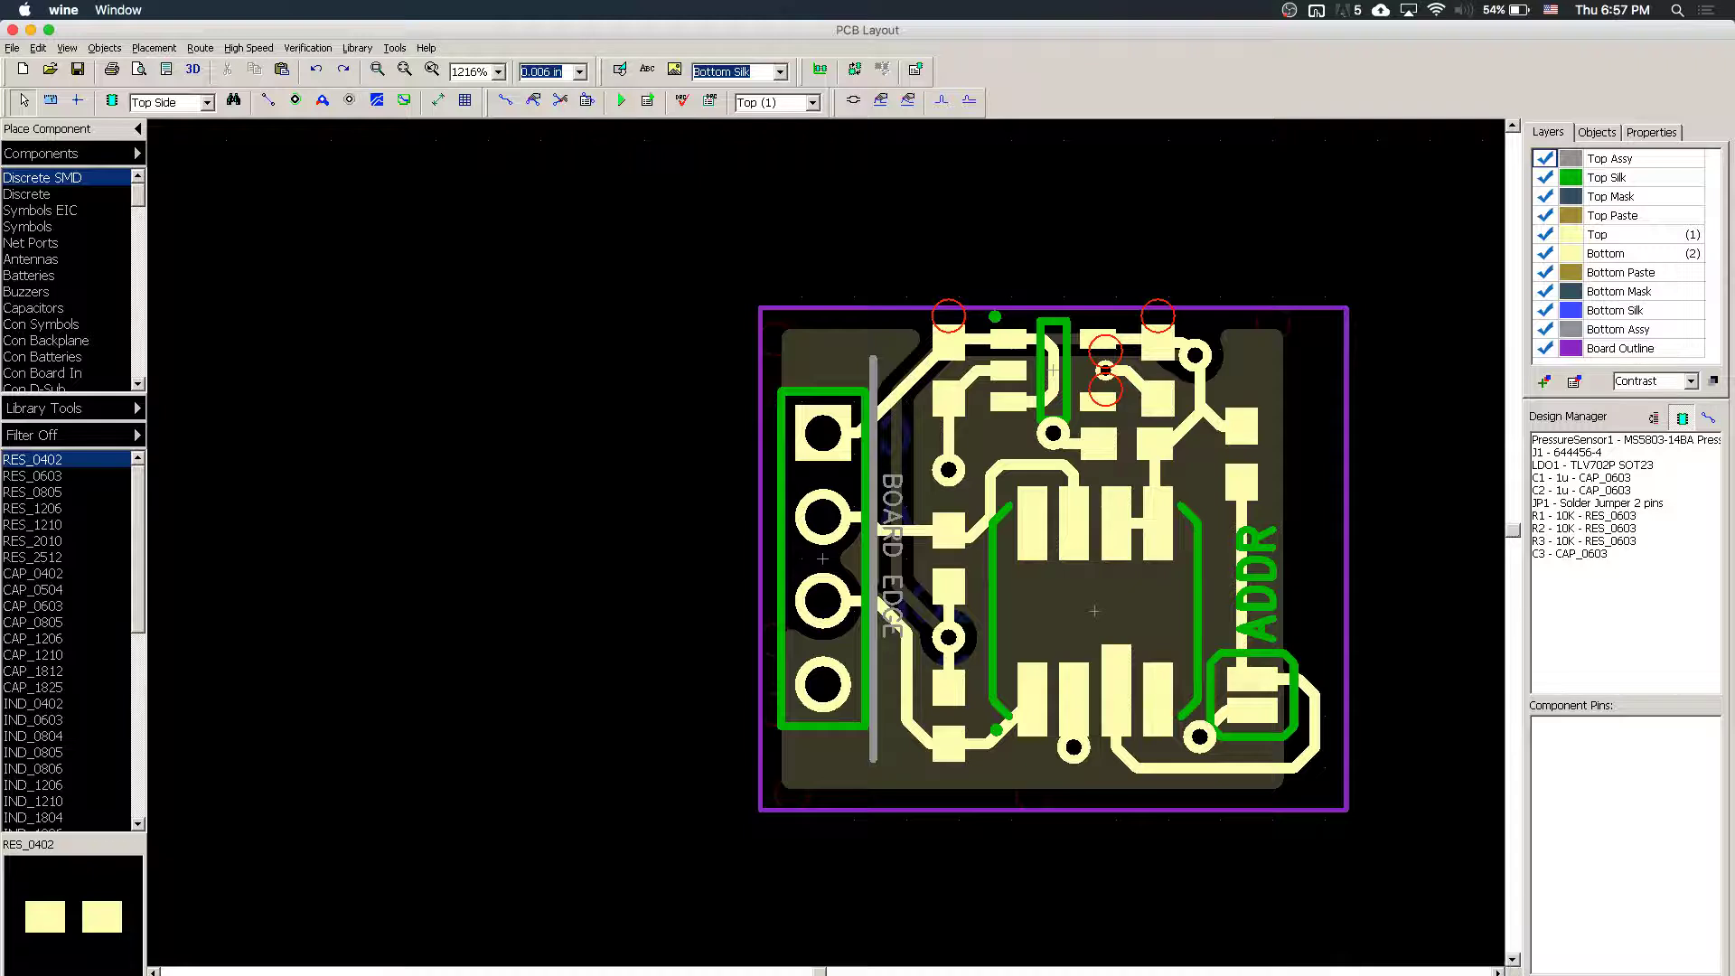
{"action": "scroll", "coordinate": [1040, 632], "scroll_direction": "right", "scroll_amount": 4}
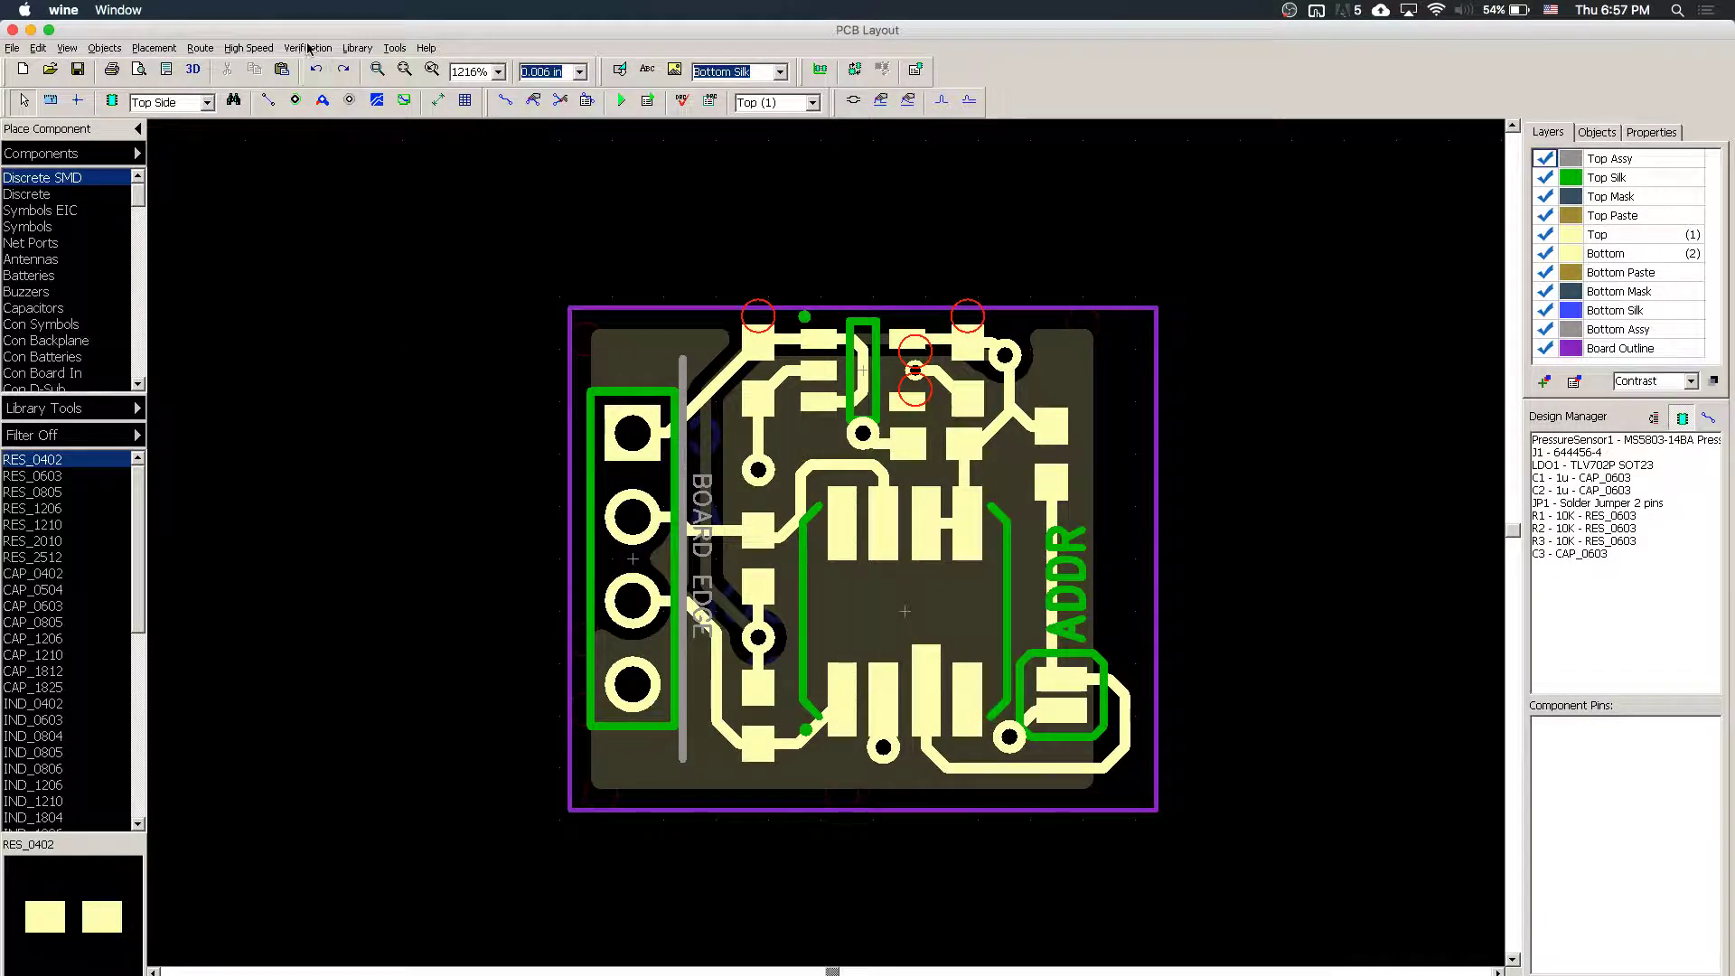
{"action": "left_click", "coordinate": [308, 48]}
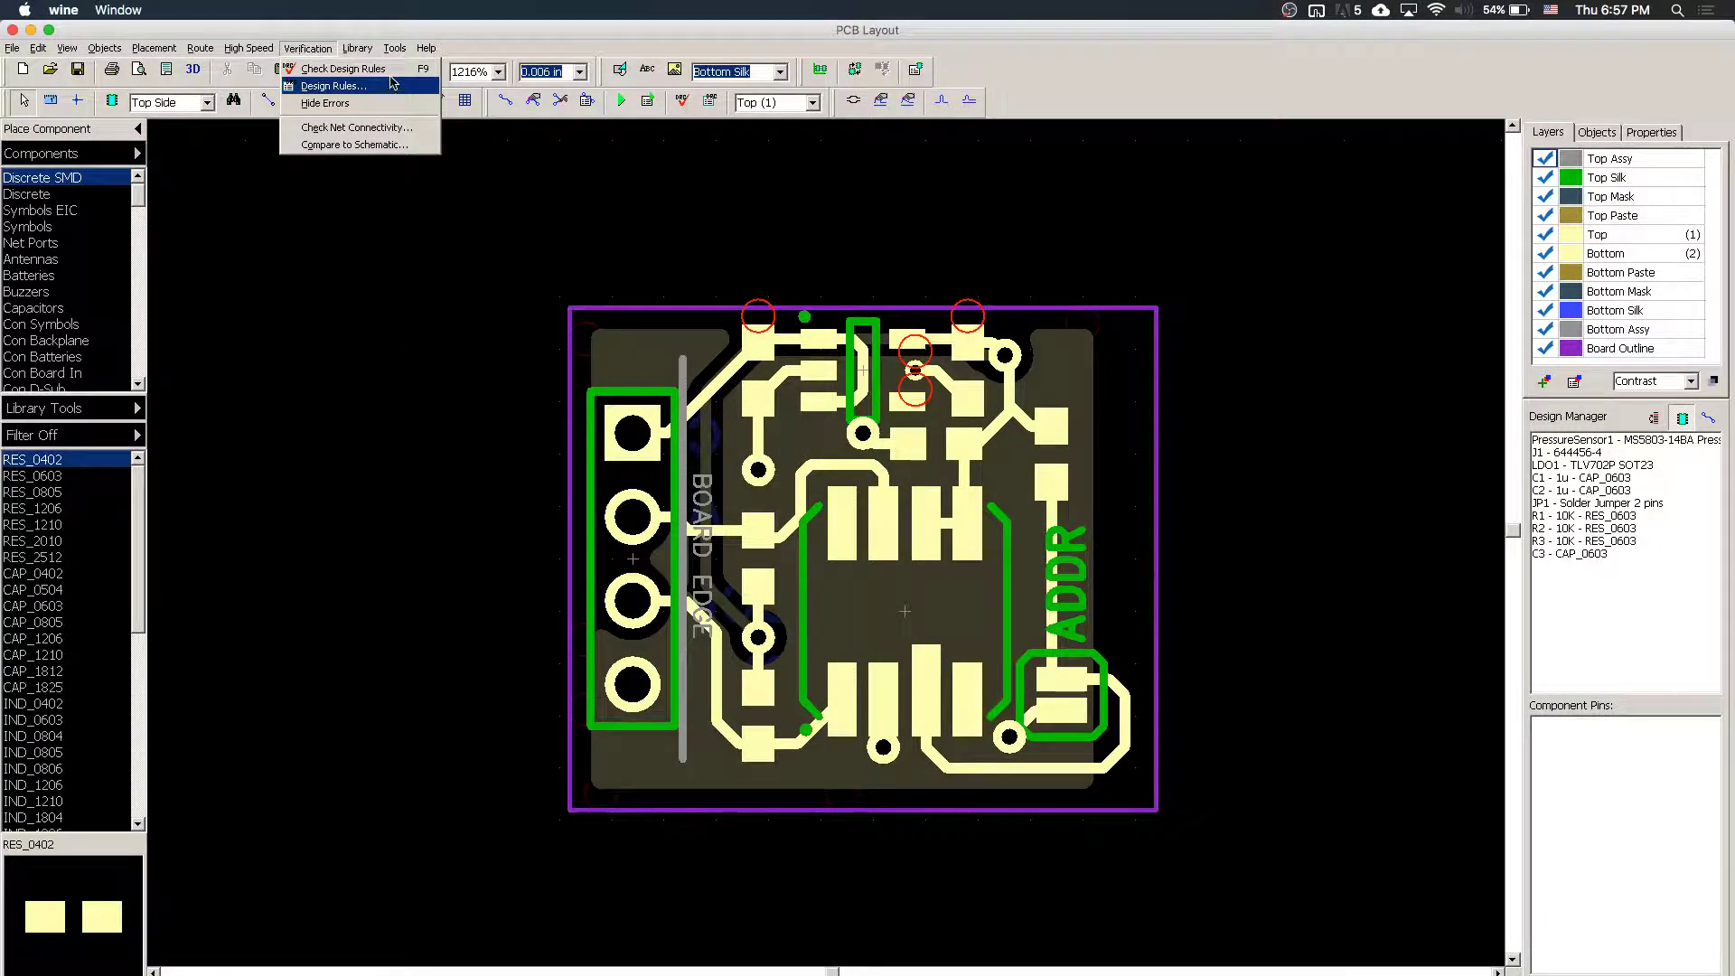
{"action": "left_click", "coordinate": [353, 145]}
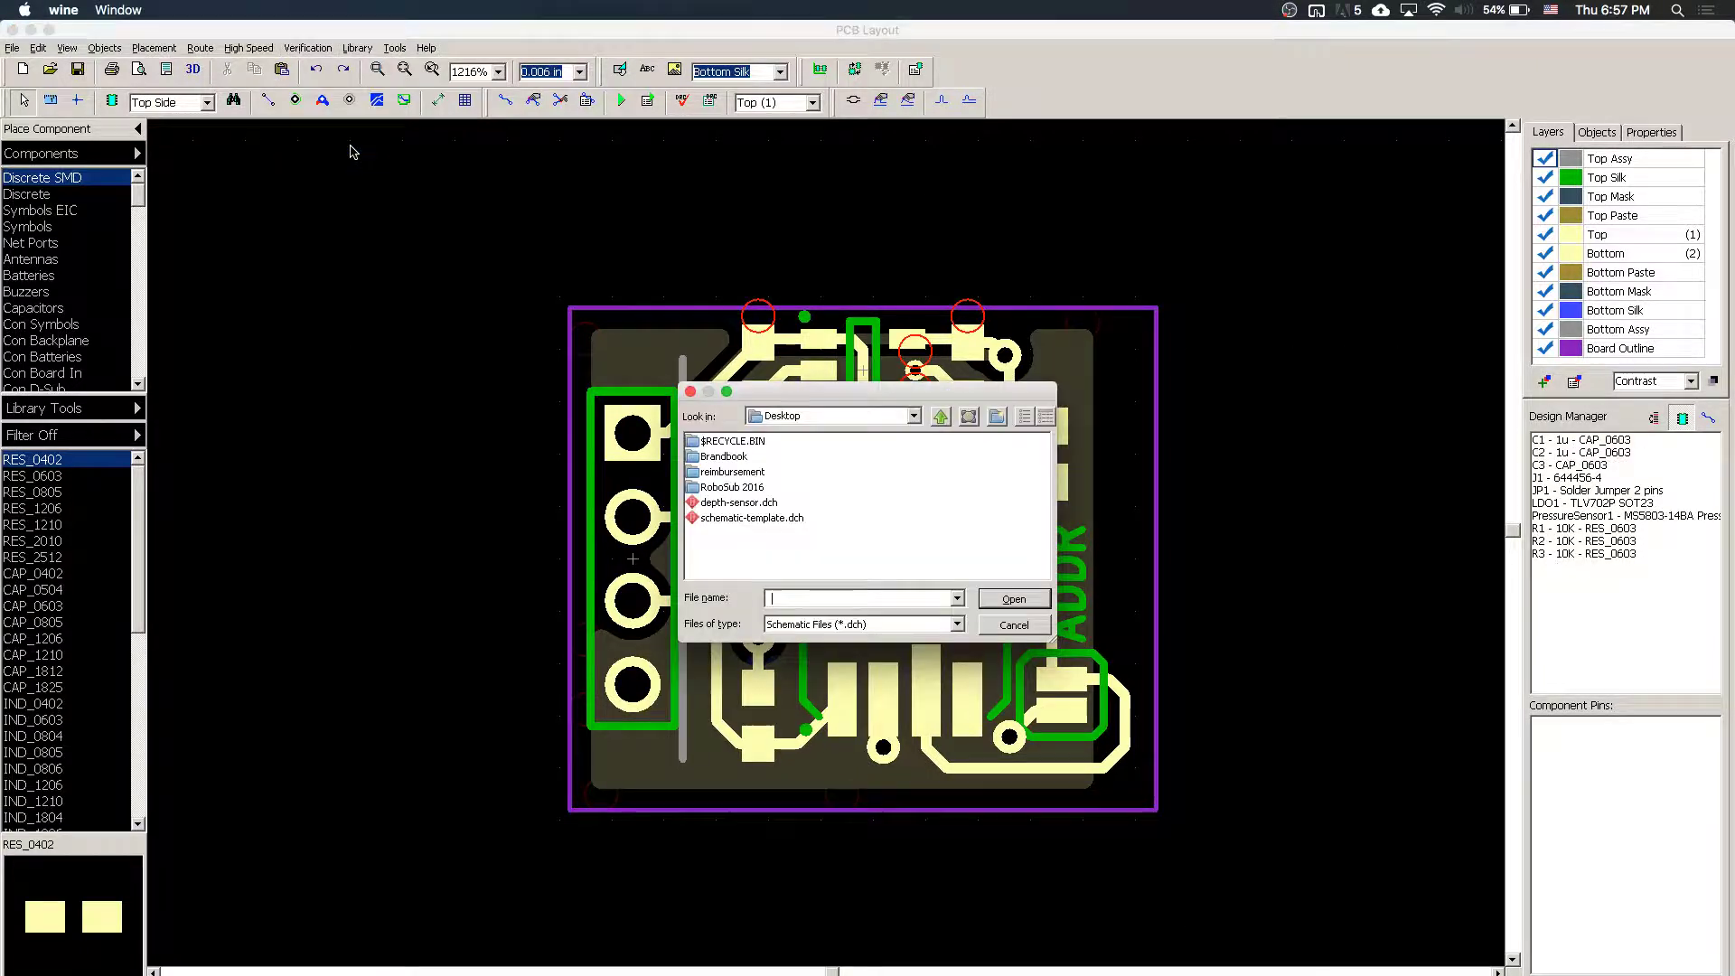
{"action": "double_click", "coordinate": [740, 502]}
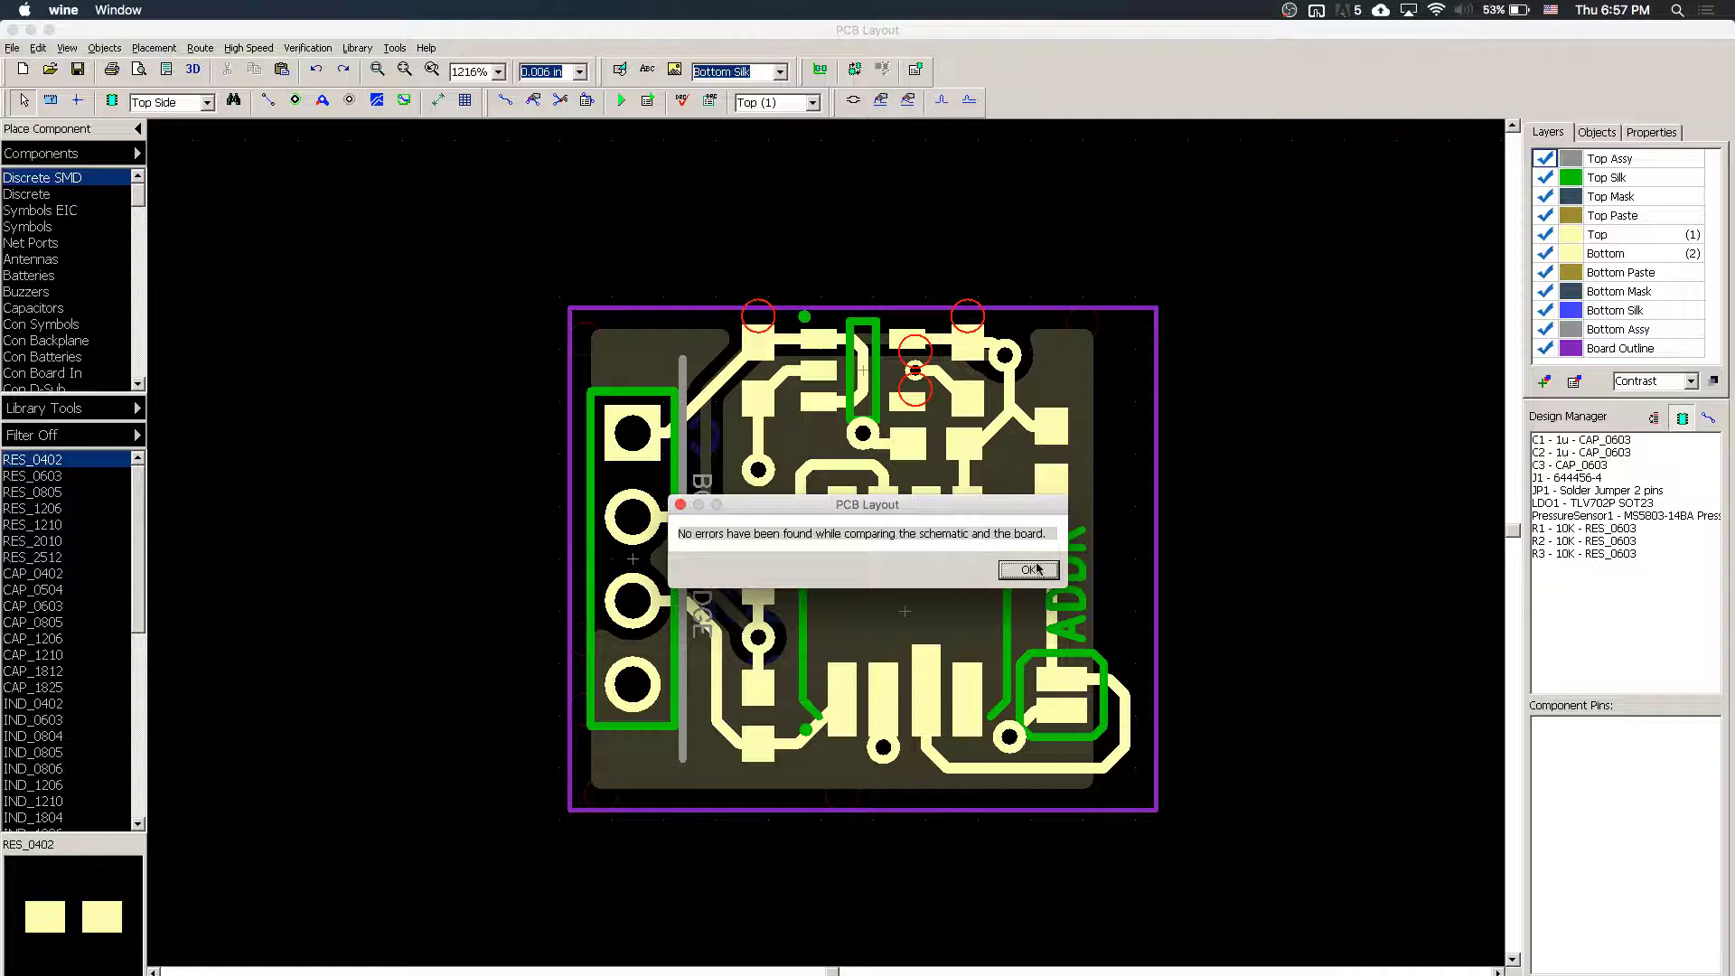
{"action": "left_click", "coordinate": [1034, 572]}
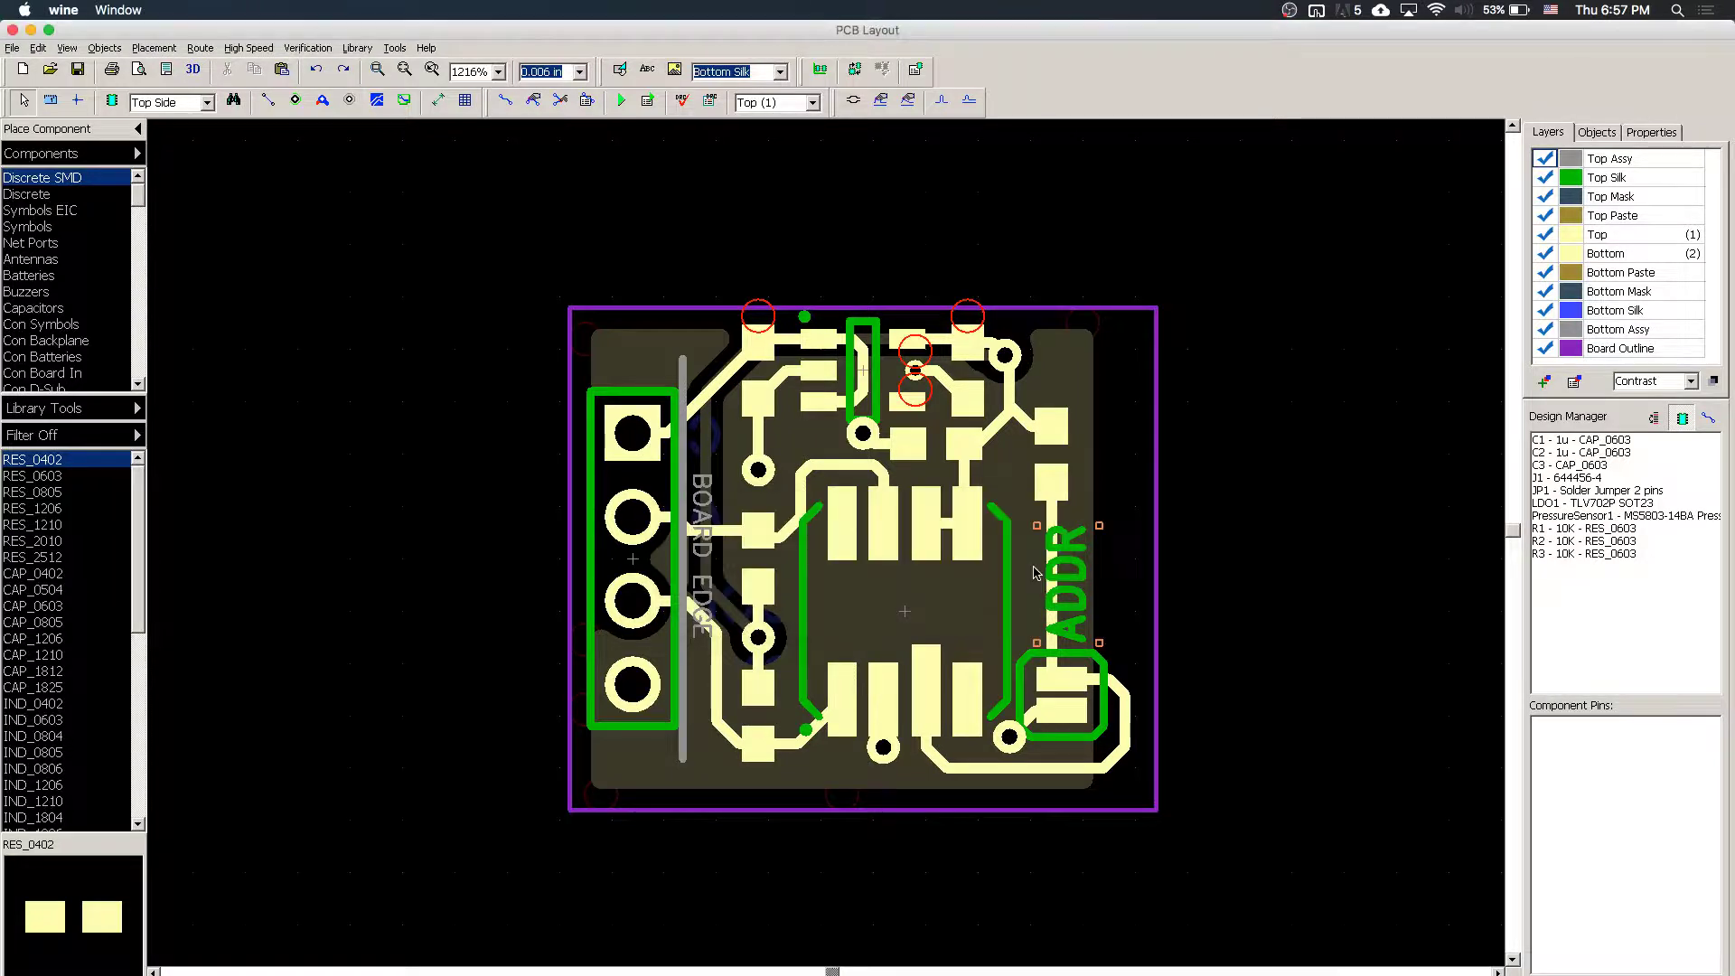
{"action": "left_click", "coordinate": [921, 975]}
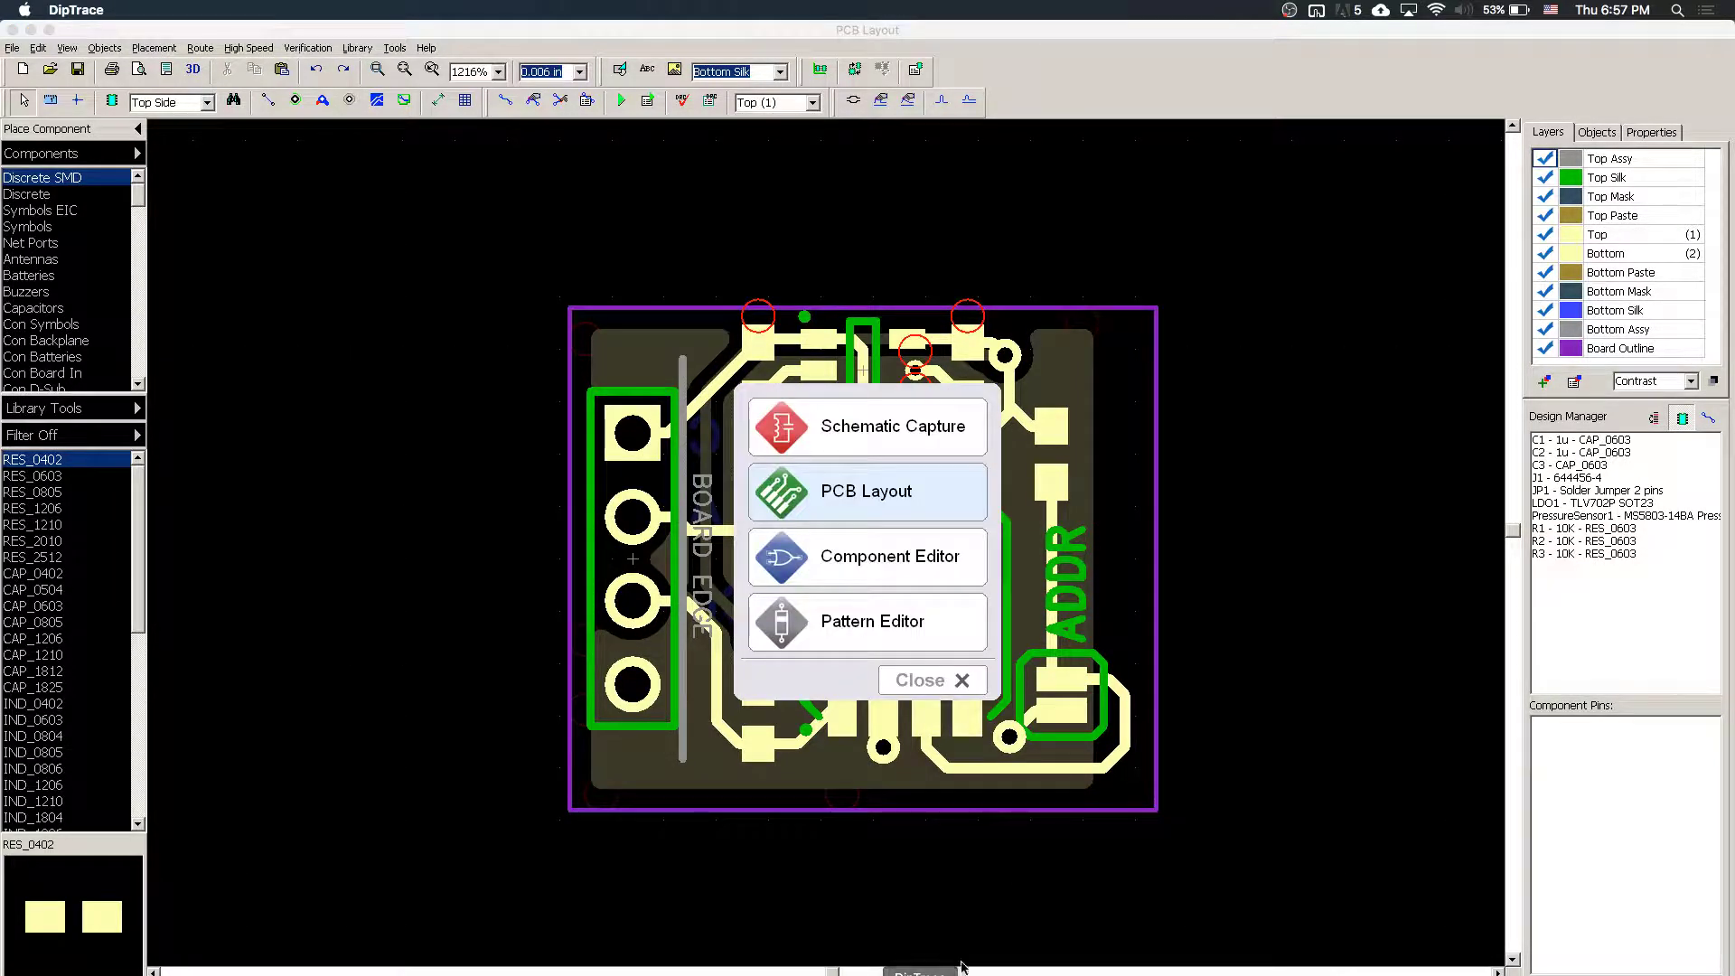
{"action": "left_click", "coordinate": [439, 975]}
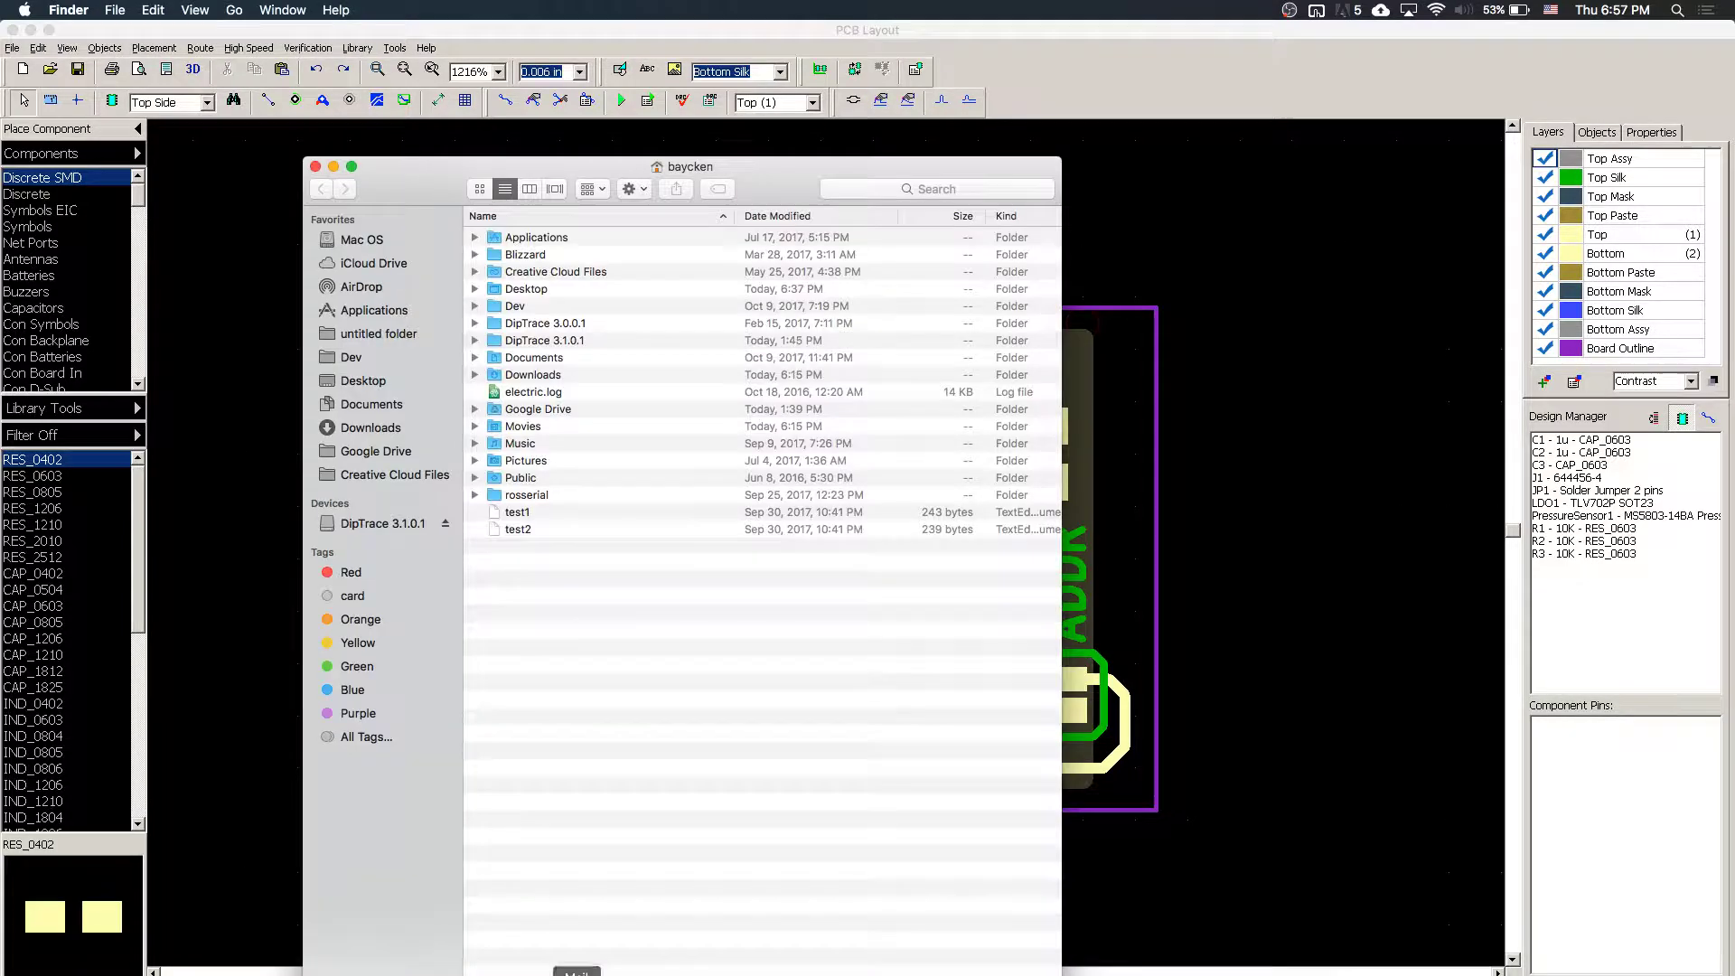
{"action": "left_click", "coordinate": [866, 975]}
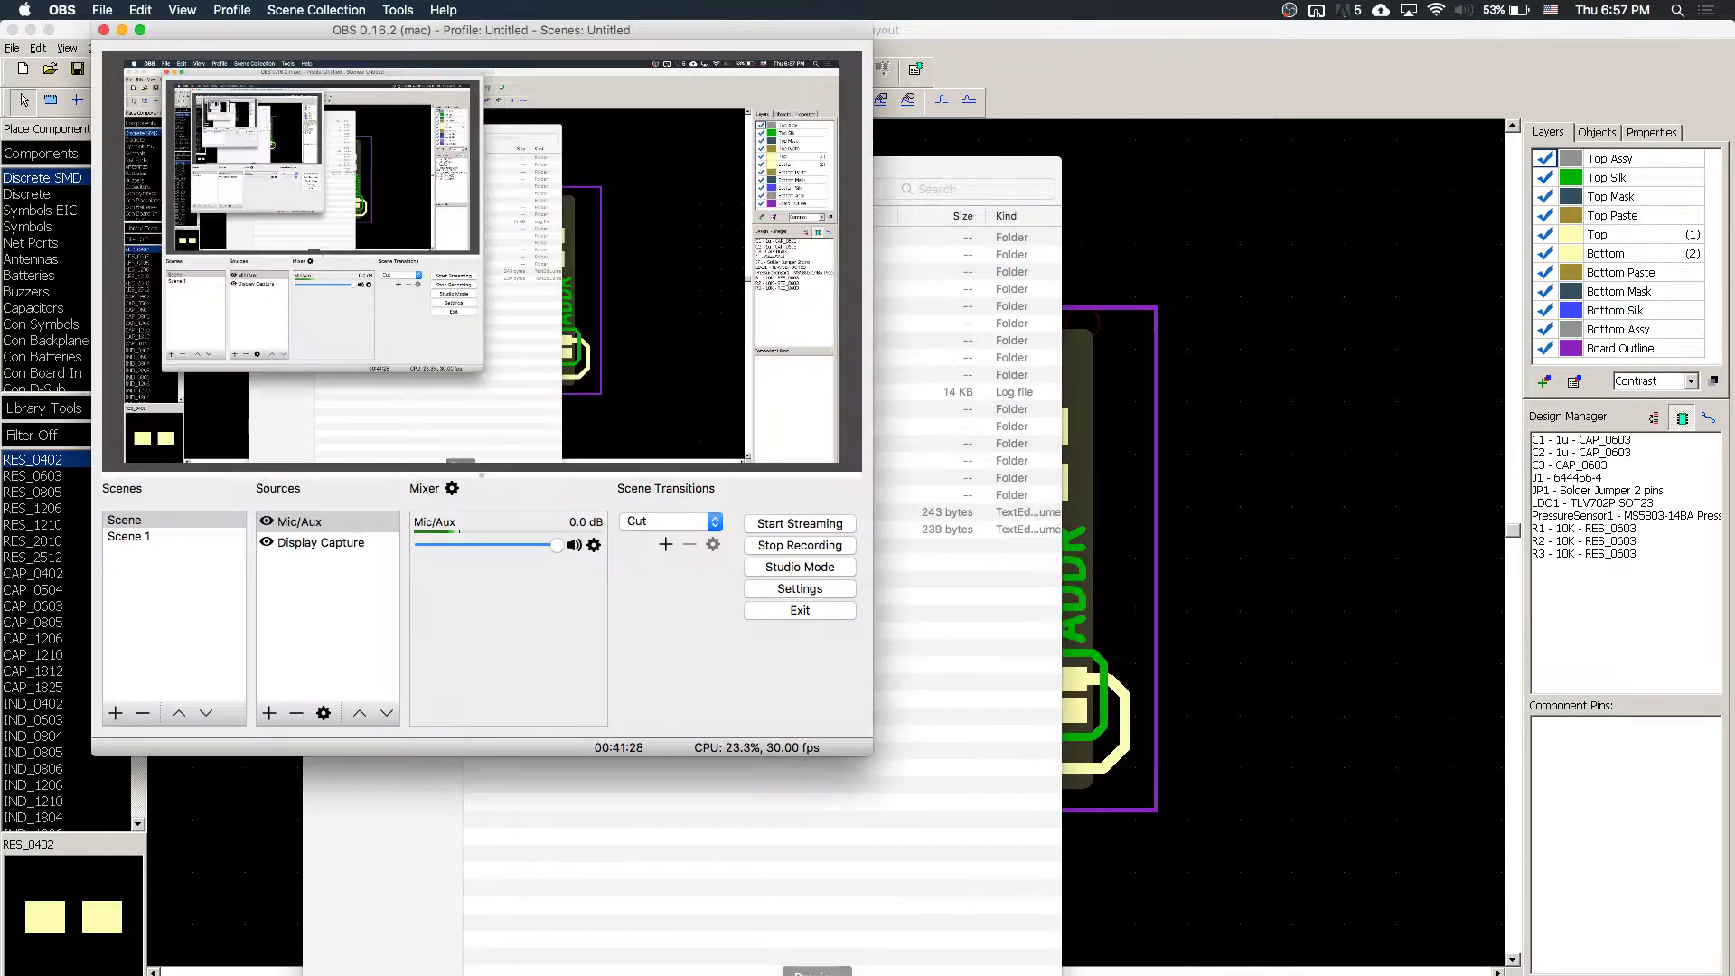
{"action": "left_click", "coordinate": [473, 975]}
{"action": "key", "text": "F11"}
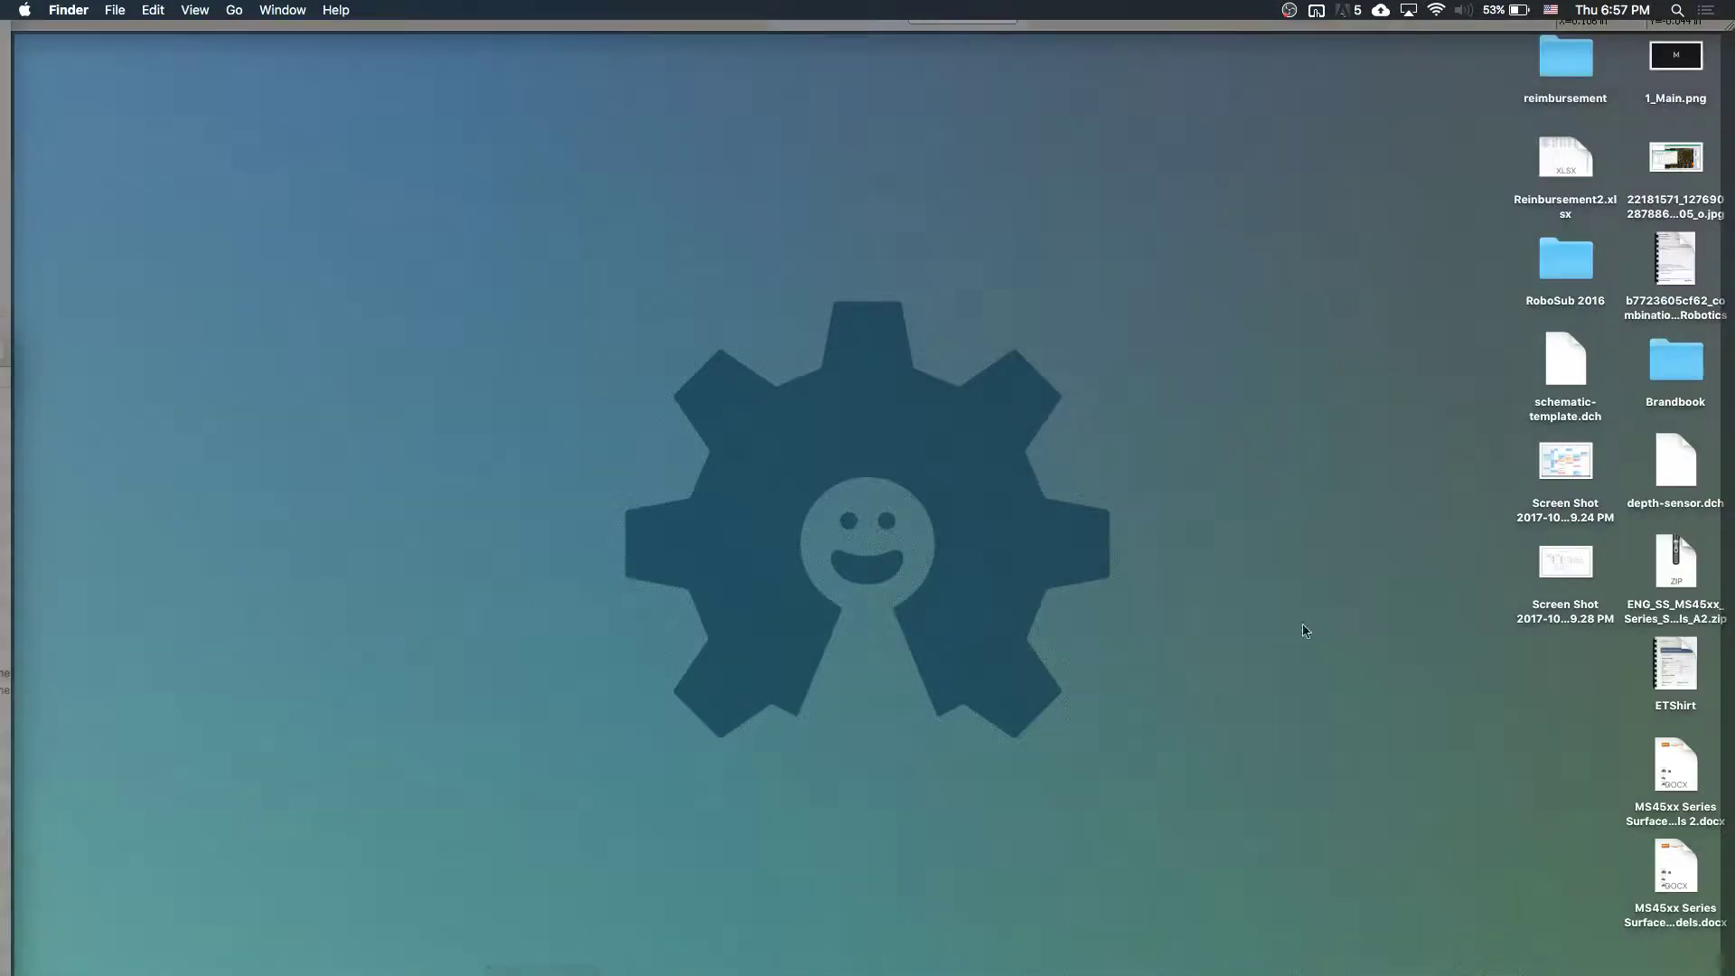
{"action": "key", "text": "F11"}
{"action": "left_click", "coordinate": [885, 975]}
- Switch to DipTrace Schematic Capture and open depth-sensor.dch from the Desktop
{"action": "left_click", "coordinate": [954, 975]}
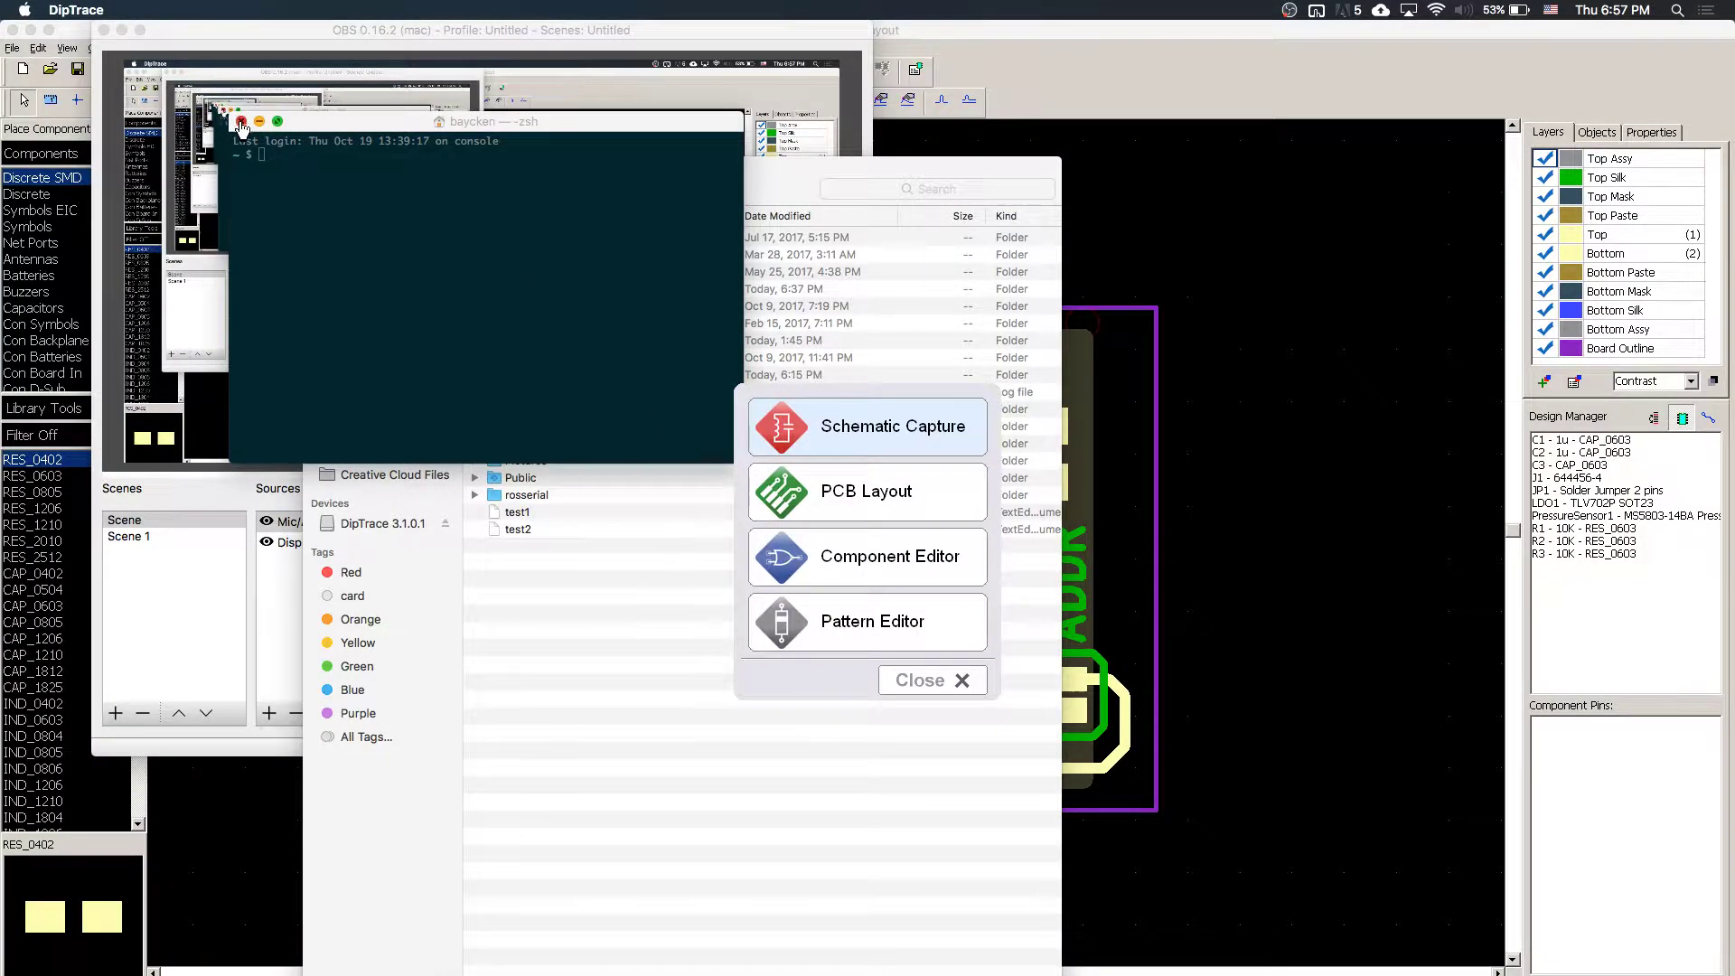
{"action": "left_click", "coordinate": [866, 490]}
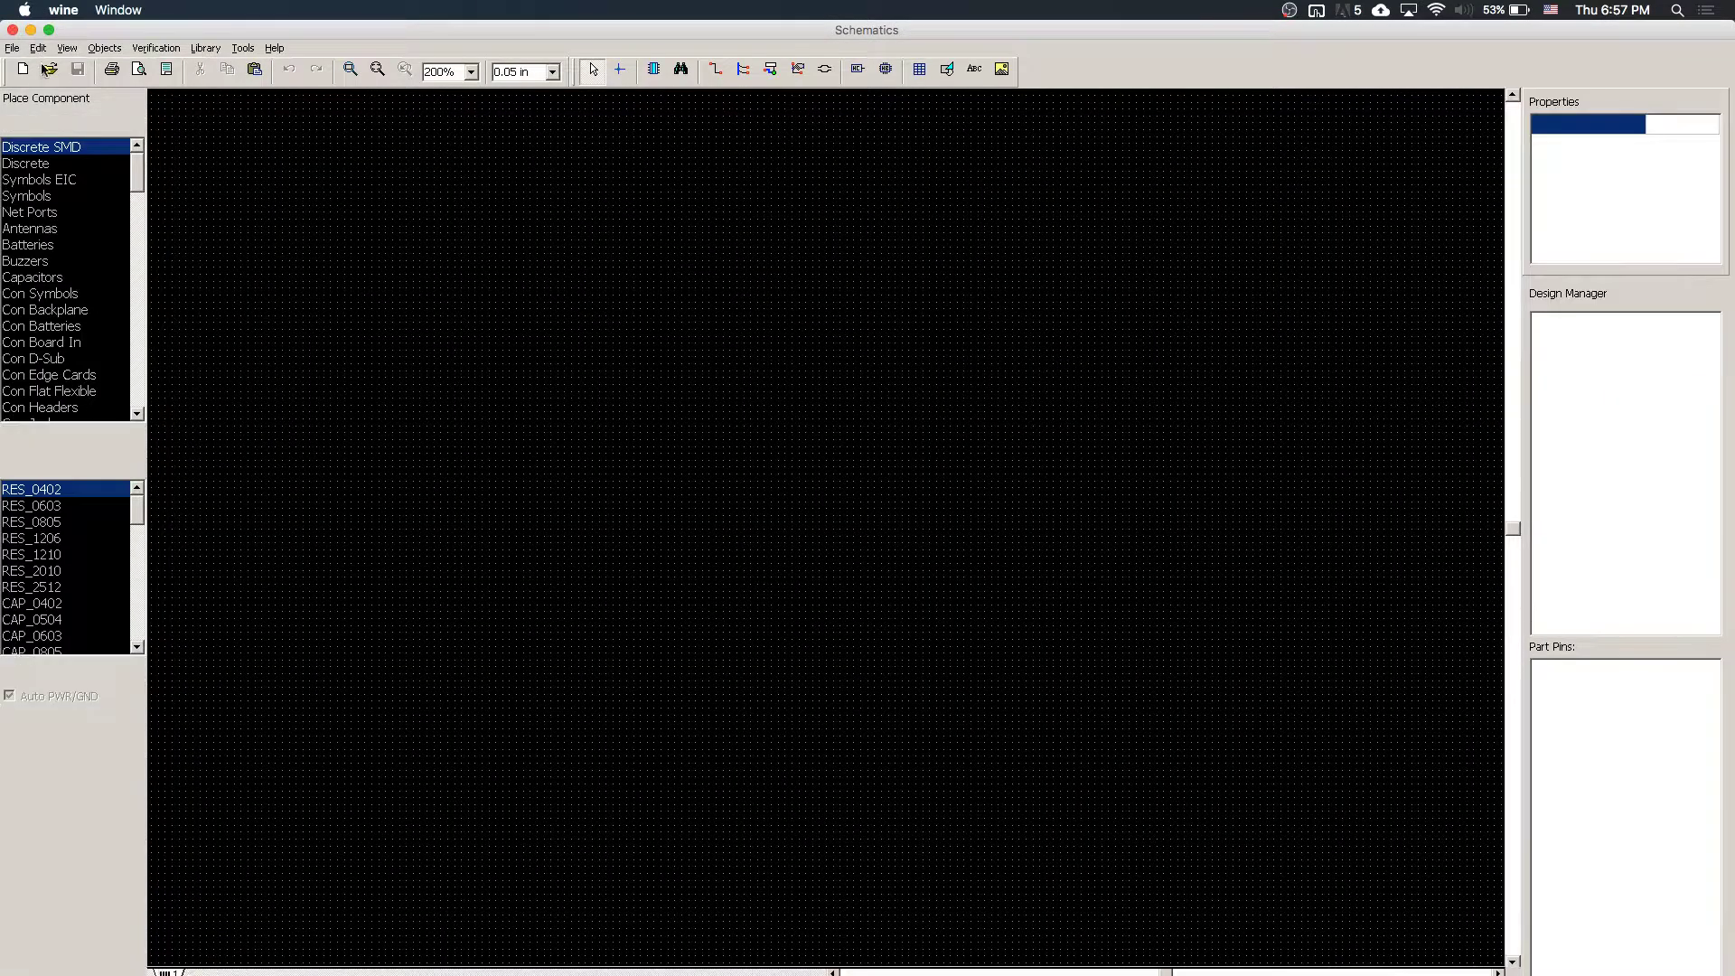
{"action": "left_click", "coordinate": [48, 70]}
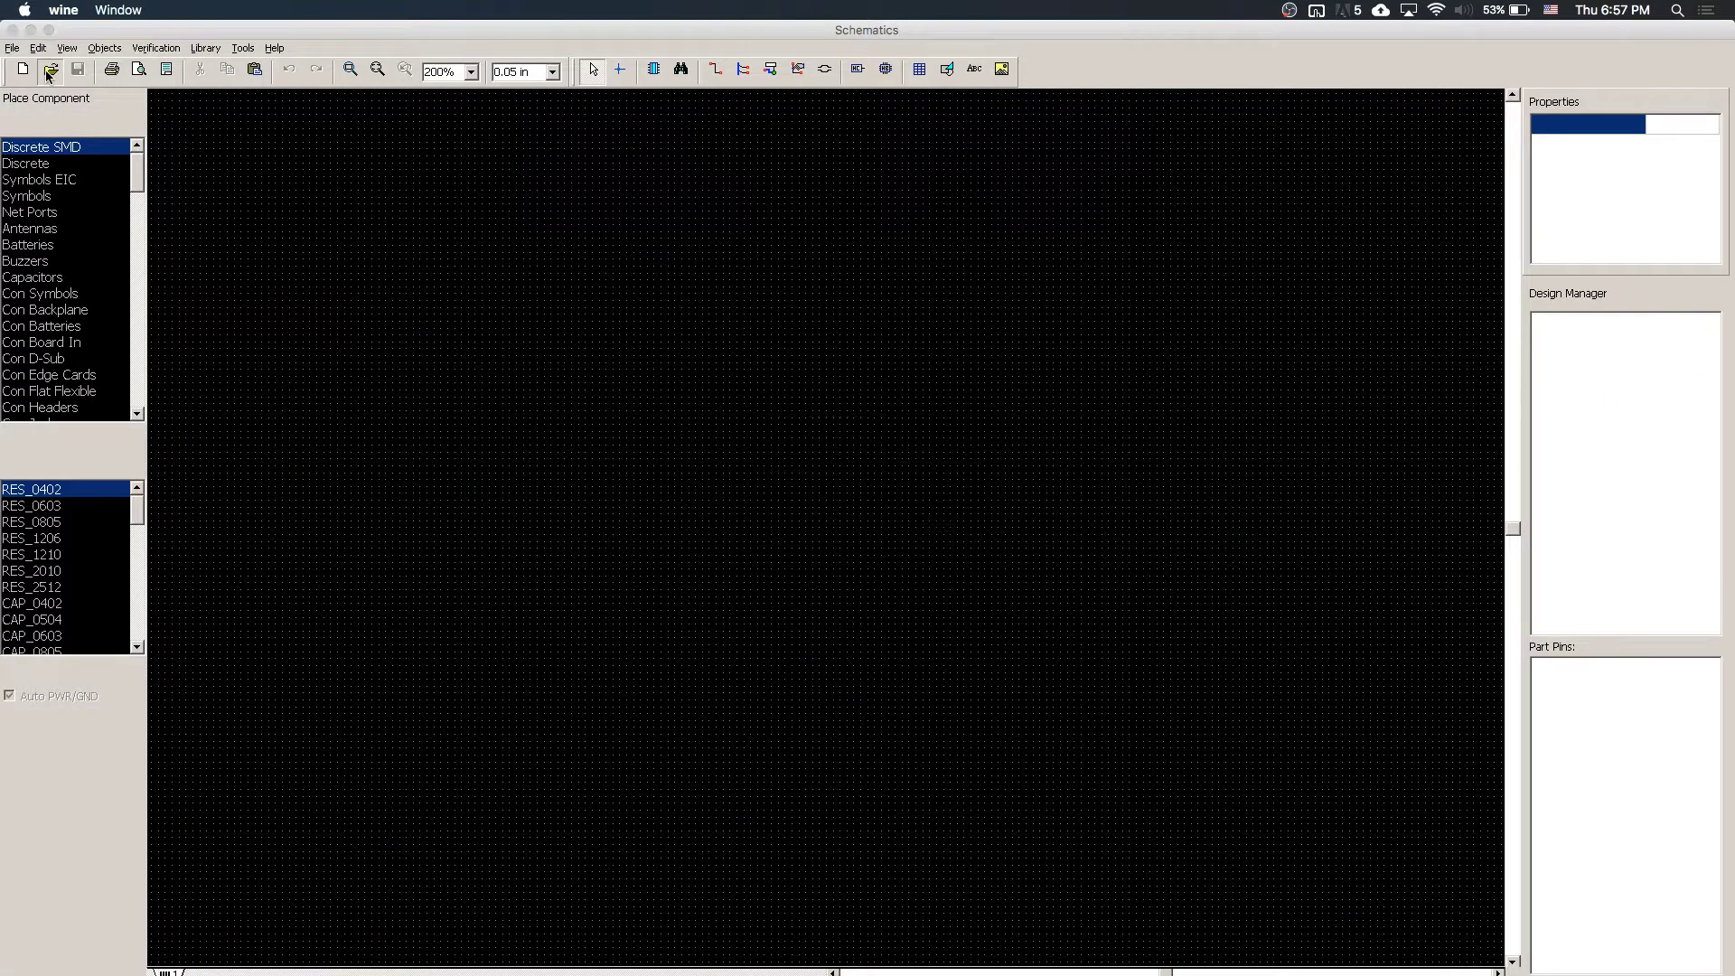
{"action": "left_click", "coordinate": [755, 504]}
{"action": "double_click", "coordinate": [755, 503]}
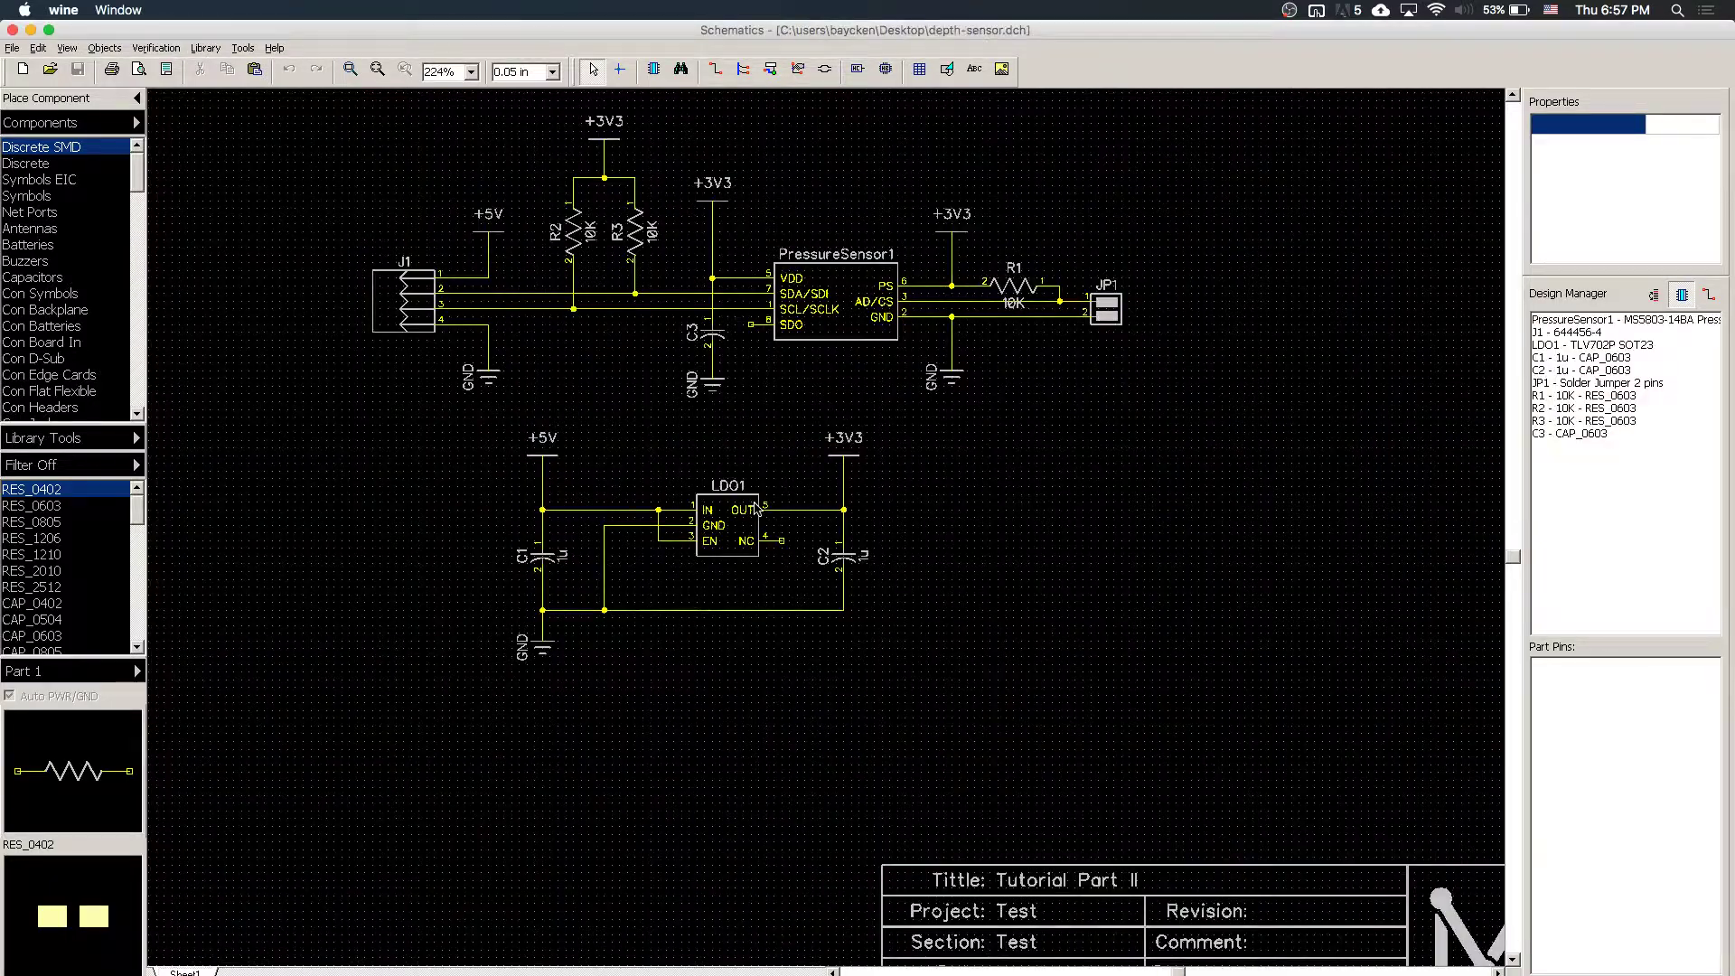
- Delete solder jumper JP1 and resistor R1 from the schematic
{"action": "scroll", "coordinate": [1040, 411], "scroll_direction": "up", "scroll_amount": 1}
{"action": "scroll", "coordinate": [1039, 420], "scroll_direction": "up", "scroll_amount": 4}
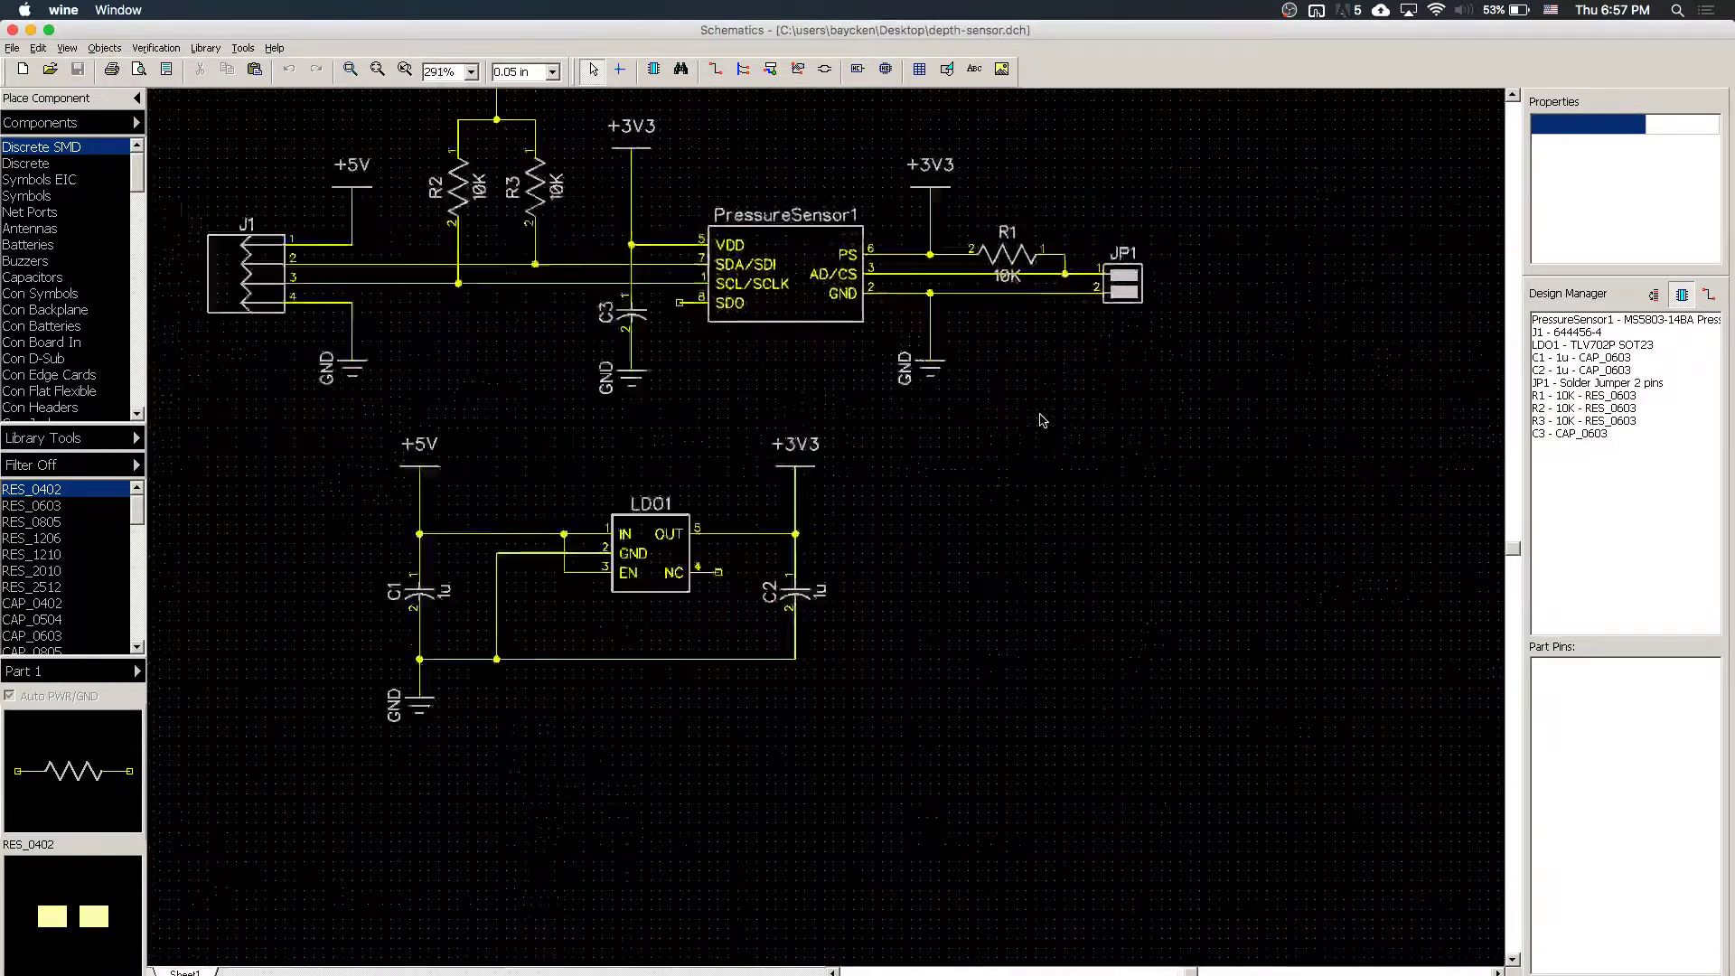
{"action": "left_click", "coordinate": [1141, 254]}
{"action": "key", "text": "Delete"}
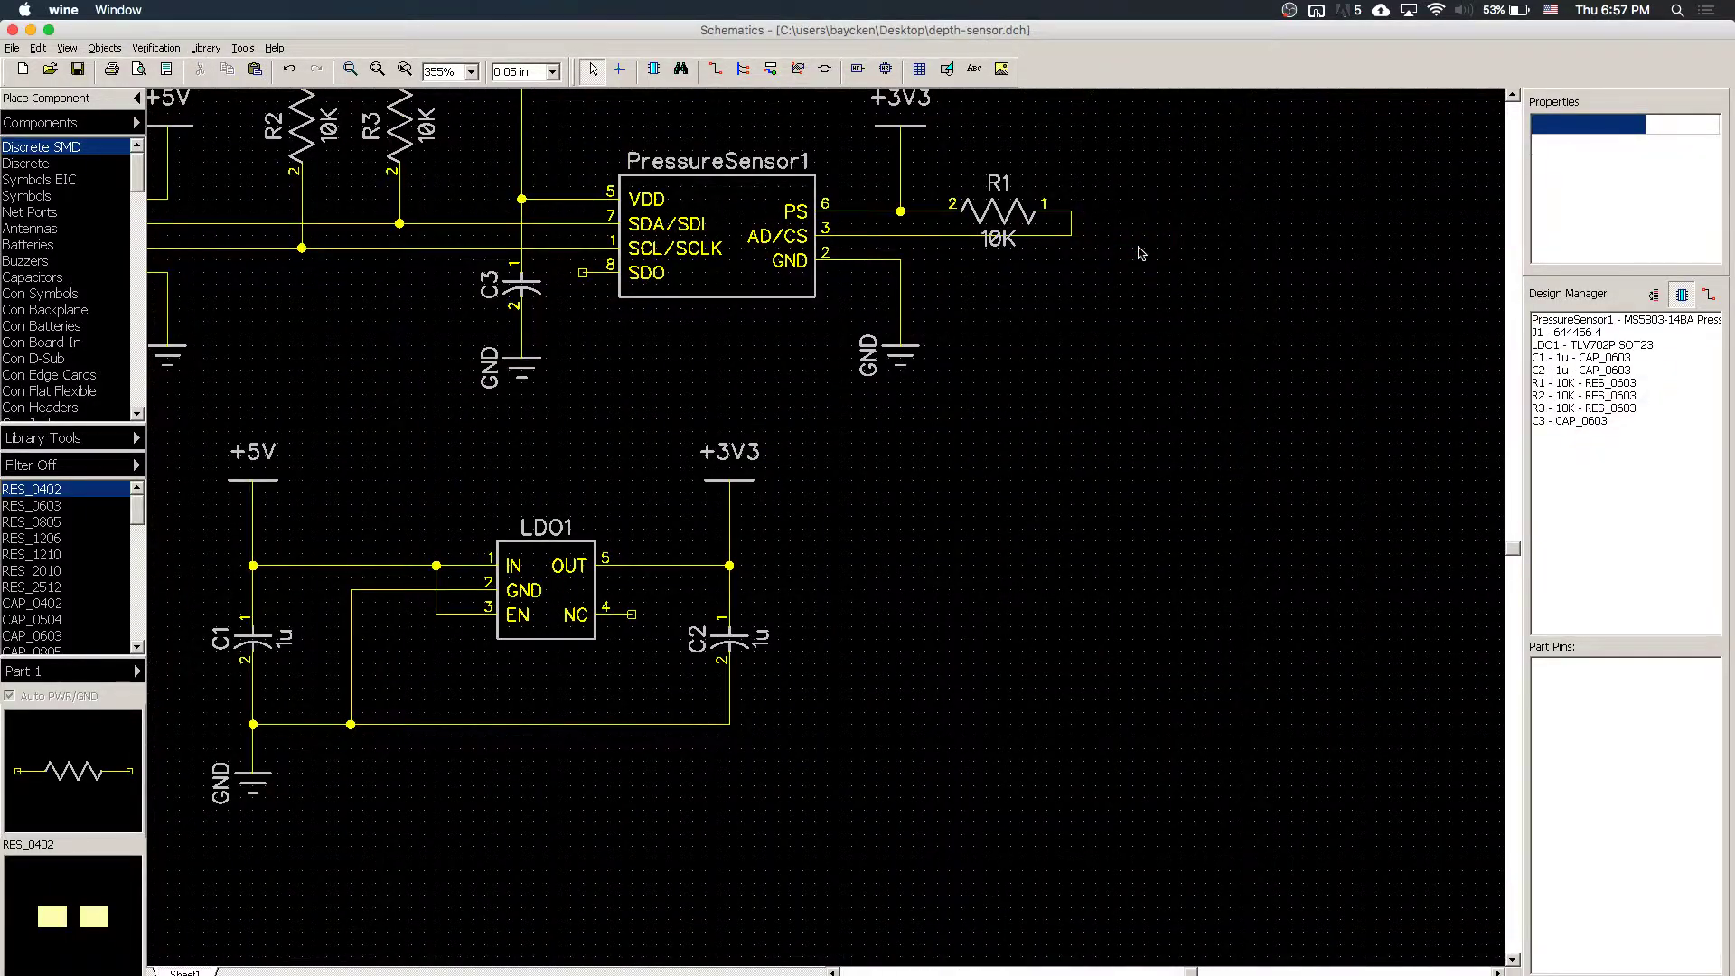
{"action": "left_click", "coordinate": [1017, 221]}
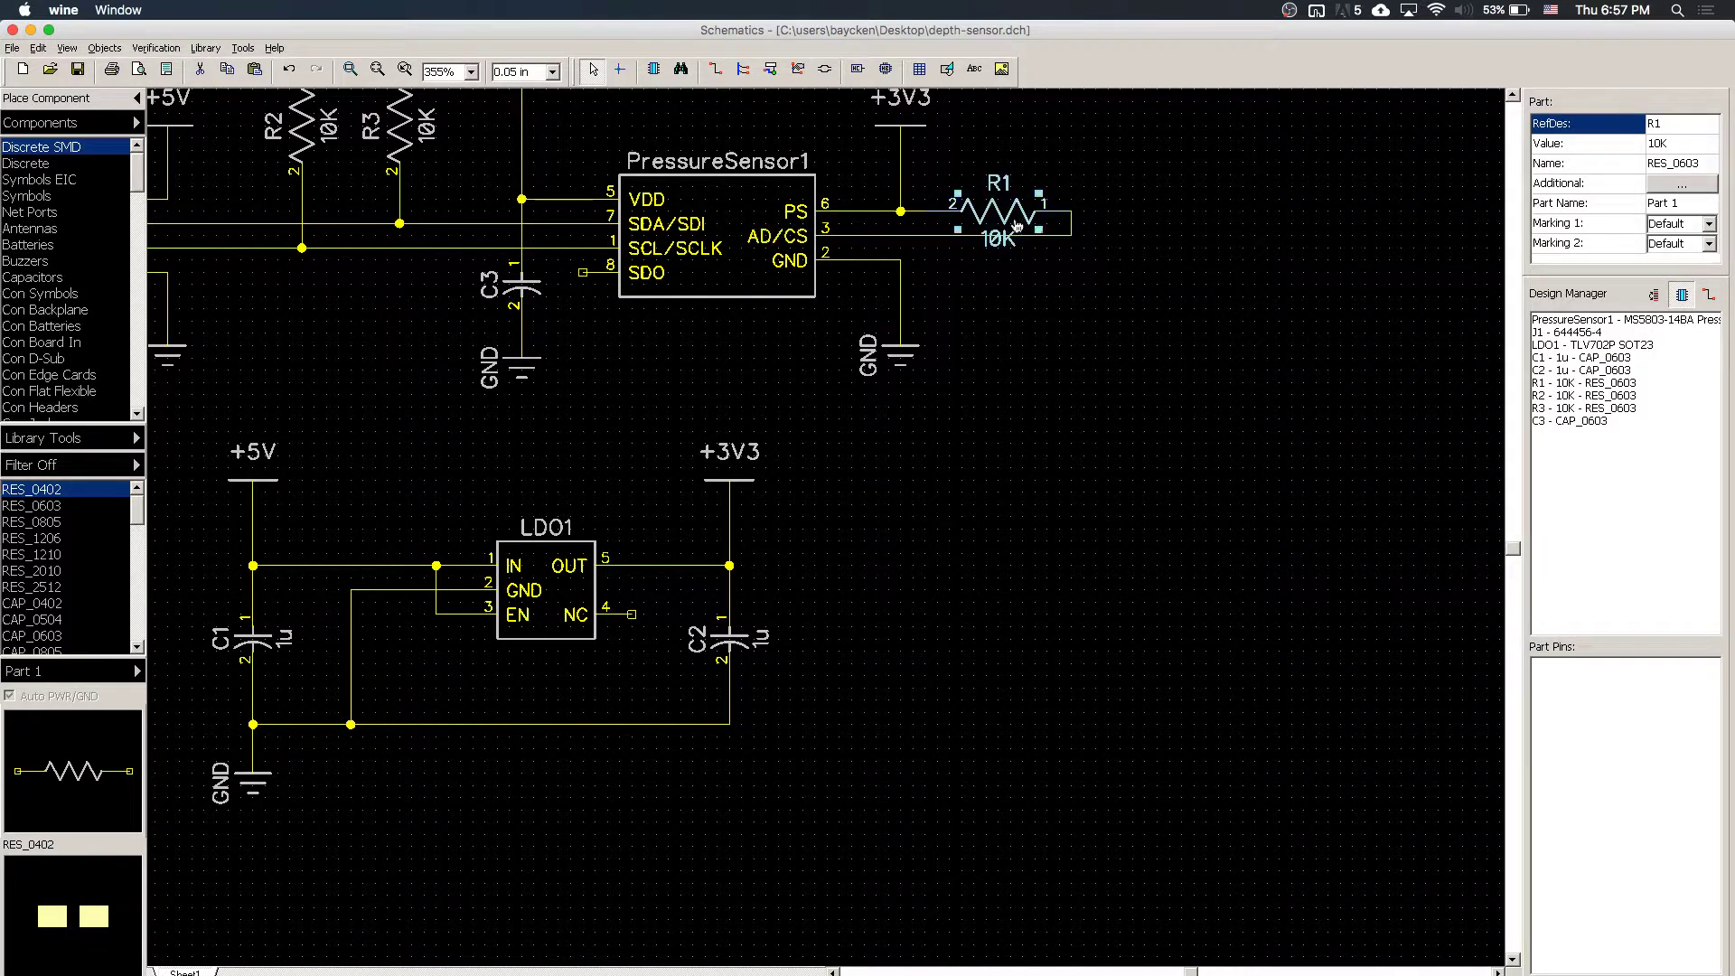
{"action": "left_click", "coordinate": [1014, 227]}
{"action": "left_click", "coordinate": [1000, 226]}
{"action": "key", "text": "Delete"}
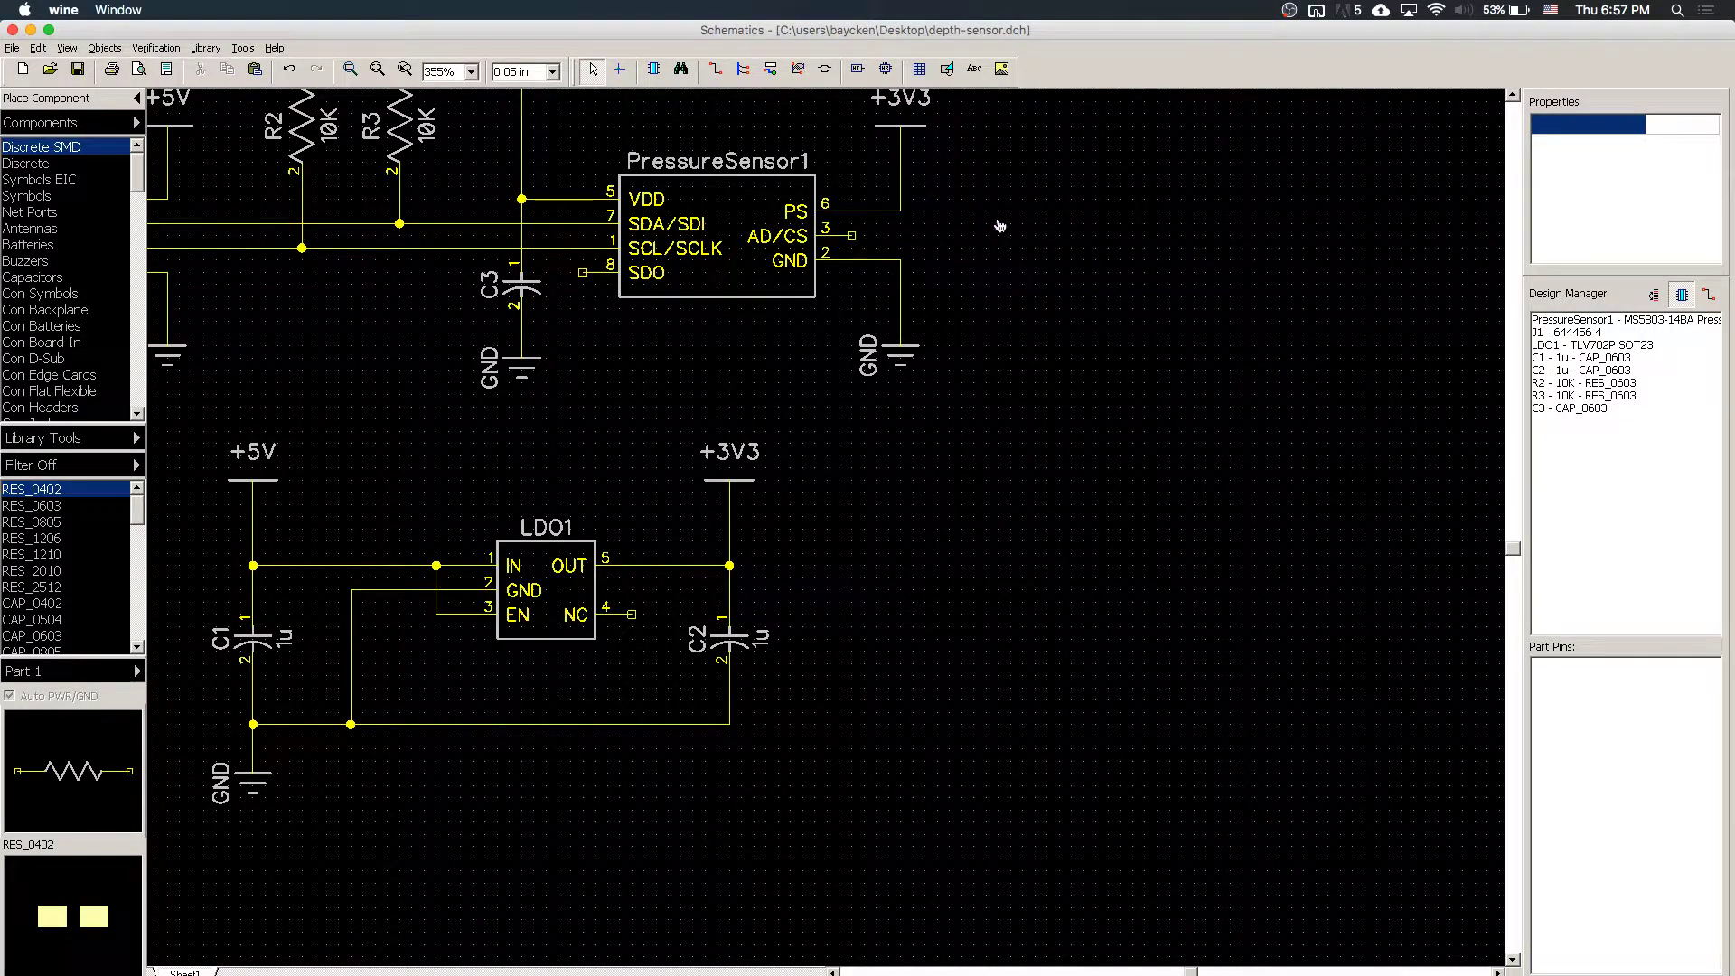
- Wire PressureSensor1's AD/CS pin to the +3V3 wire at its PS pin and save the schematic
{"action": "left_click", "coordinate": [716, 69]}
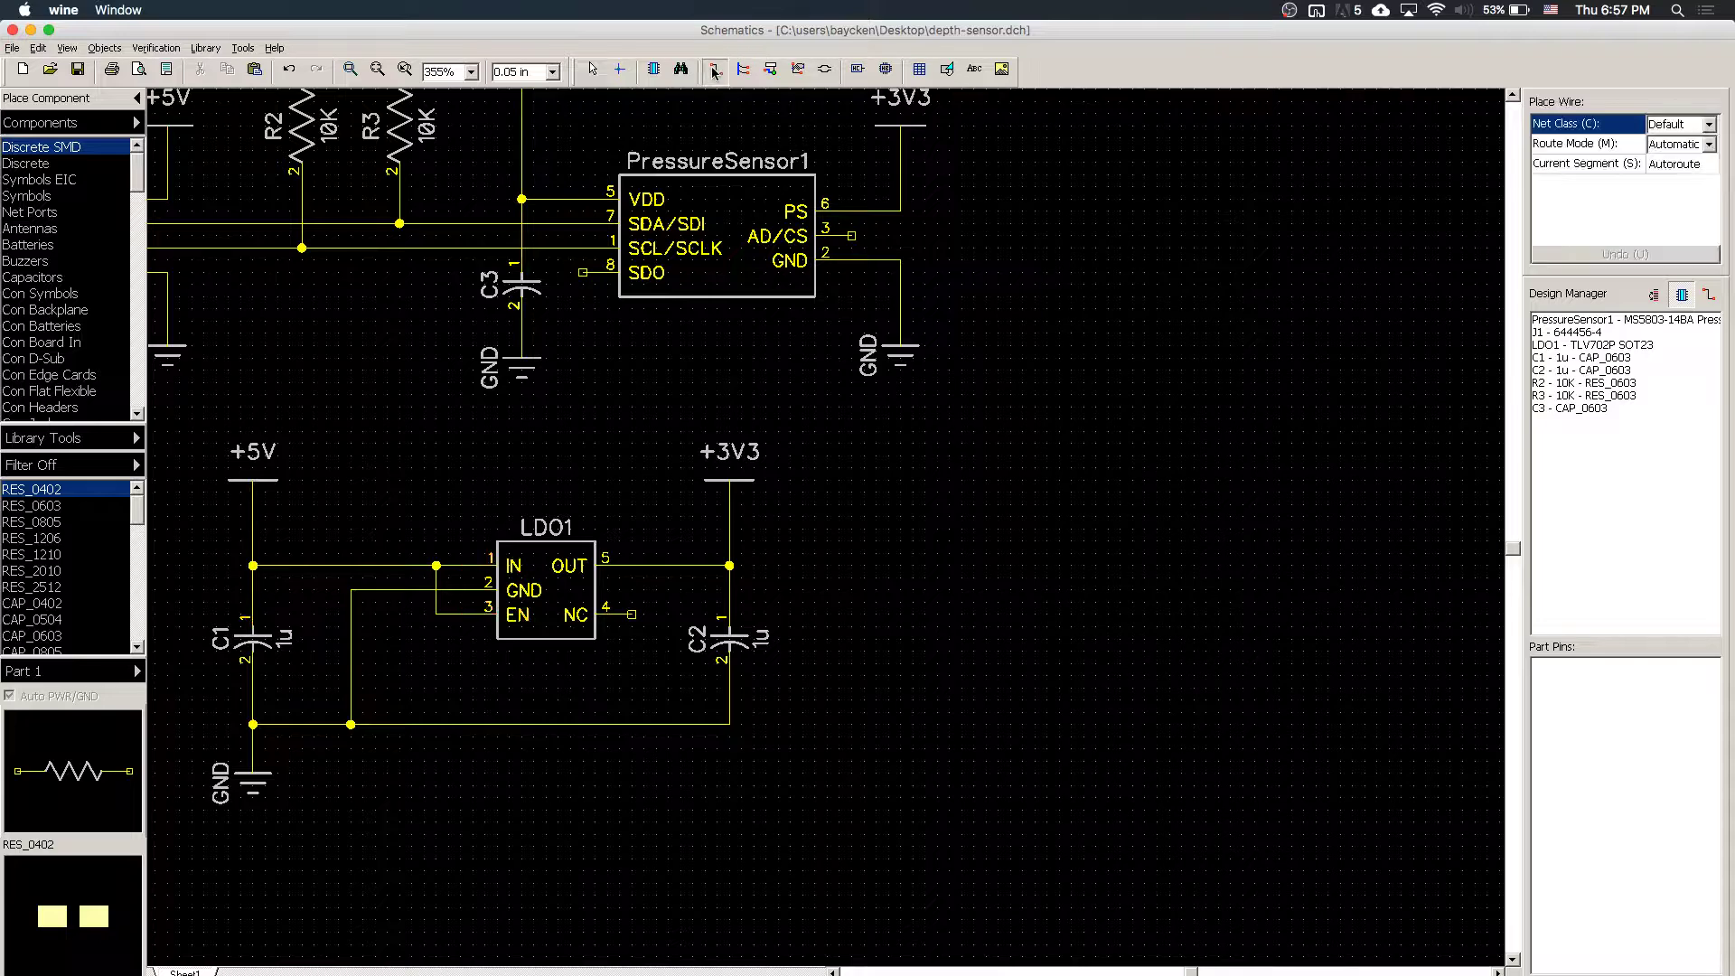
{"action": "left_click", "coordinate": [852, 236]}
{"action": "left_click", "coordinate": [901, 210]}
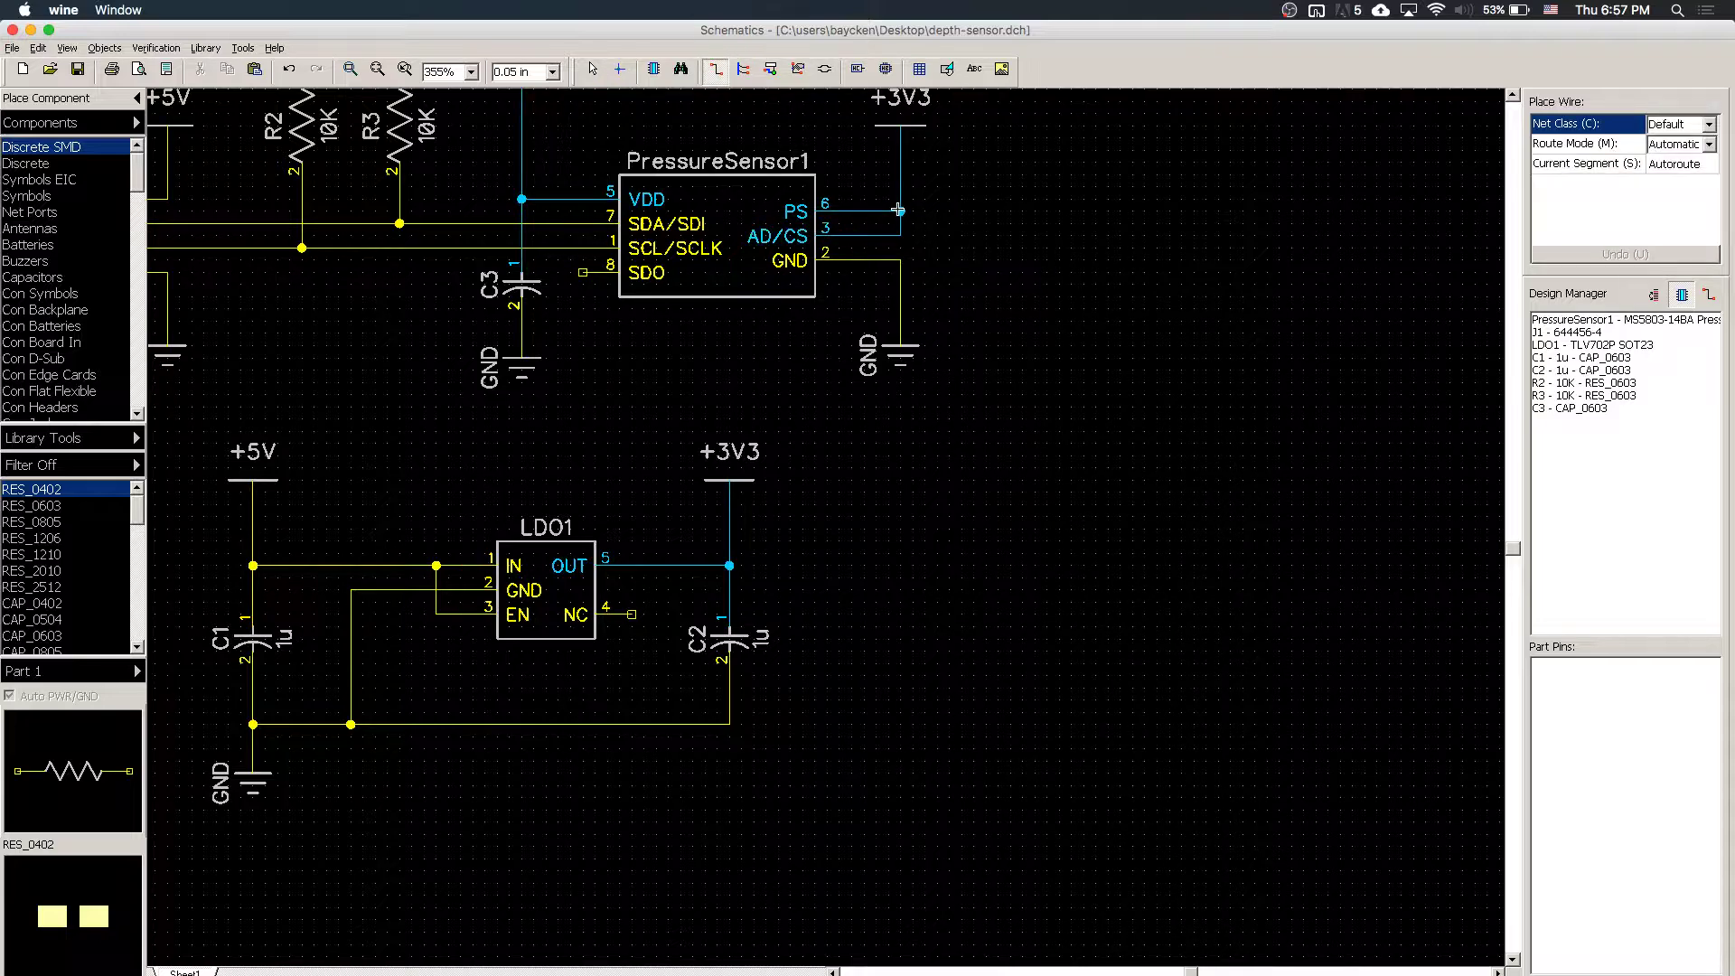
{"action": "key", "text": "Escape"}
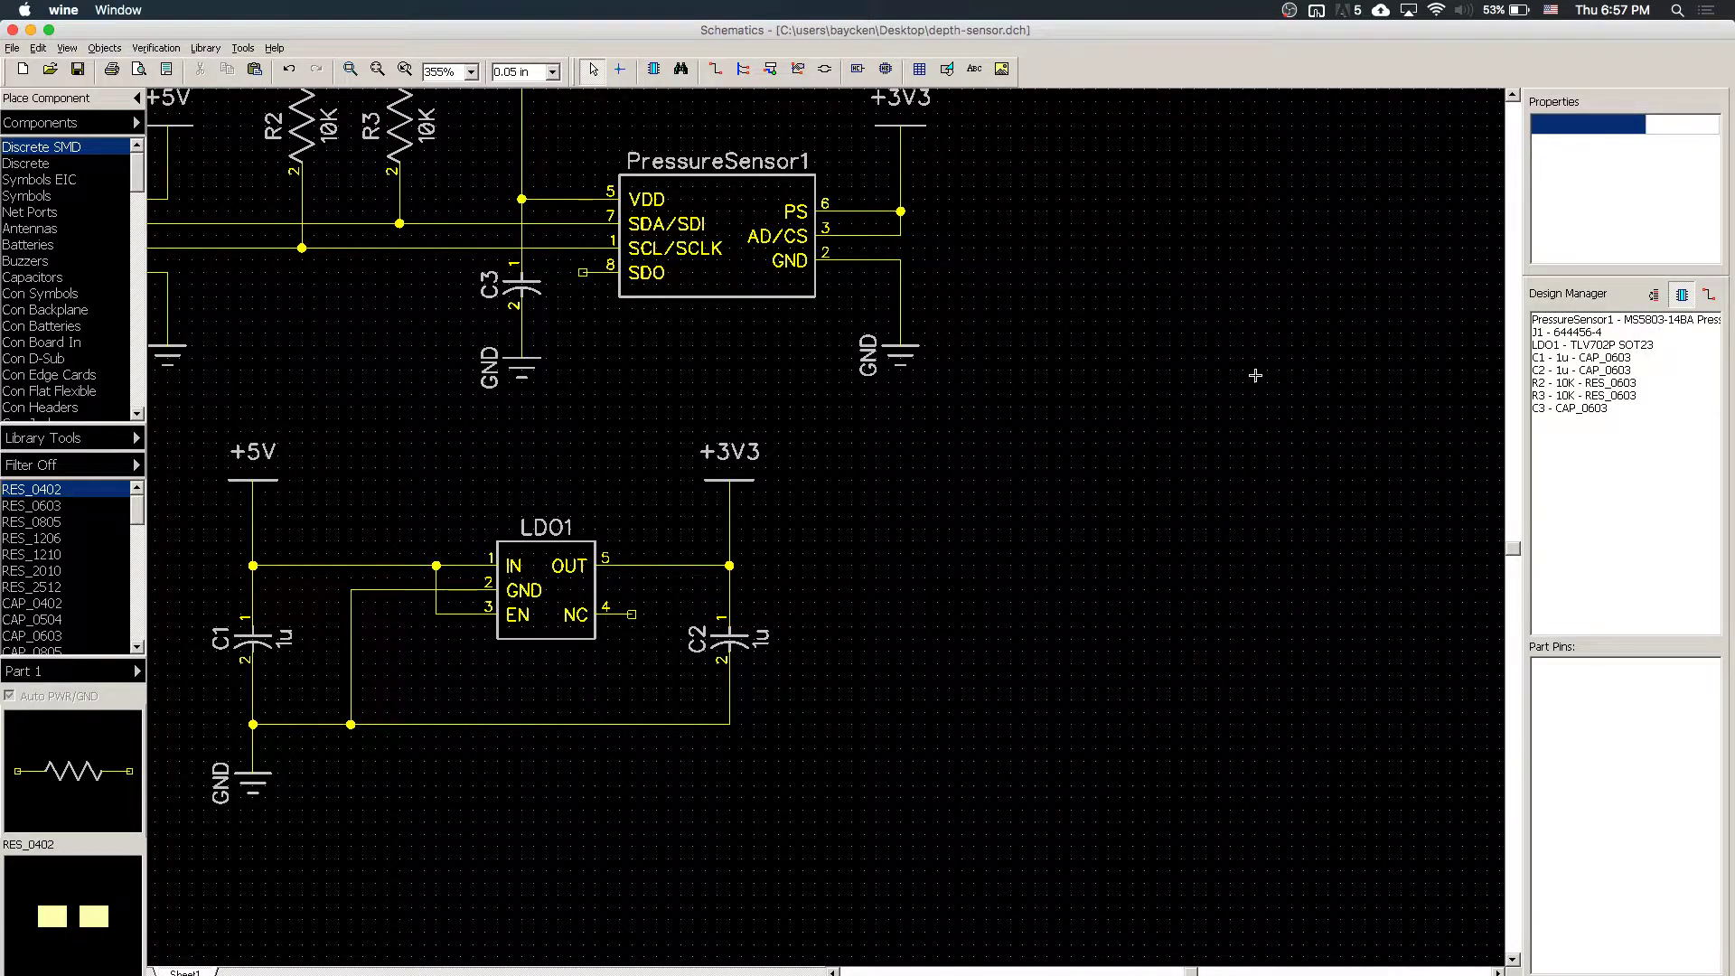
{"action": "key", "text": "ctrl+s"}
- Switch back to PCB Layout and compare the board to the modified depth-sensor.dch schematic
{"action": "left_click", "coordinate": [955, 975]}
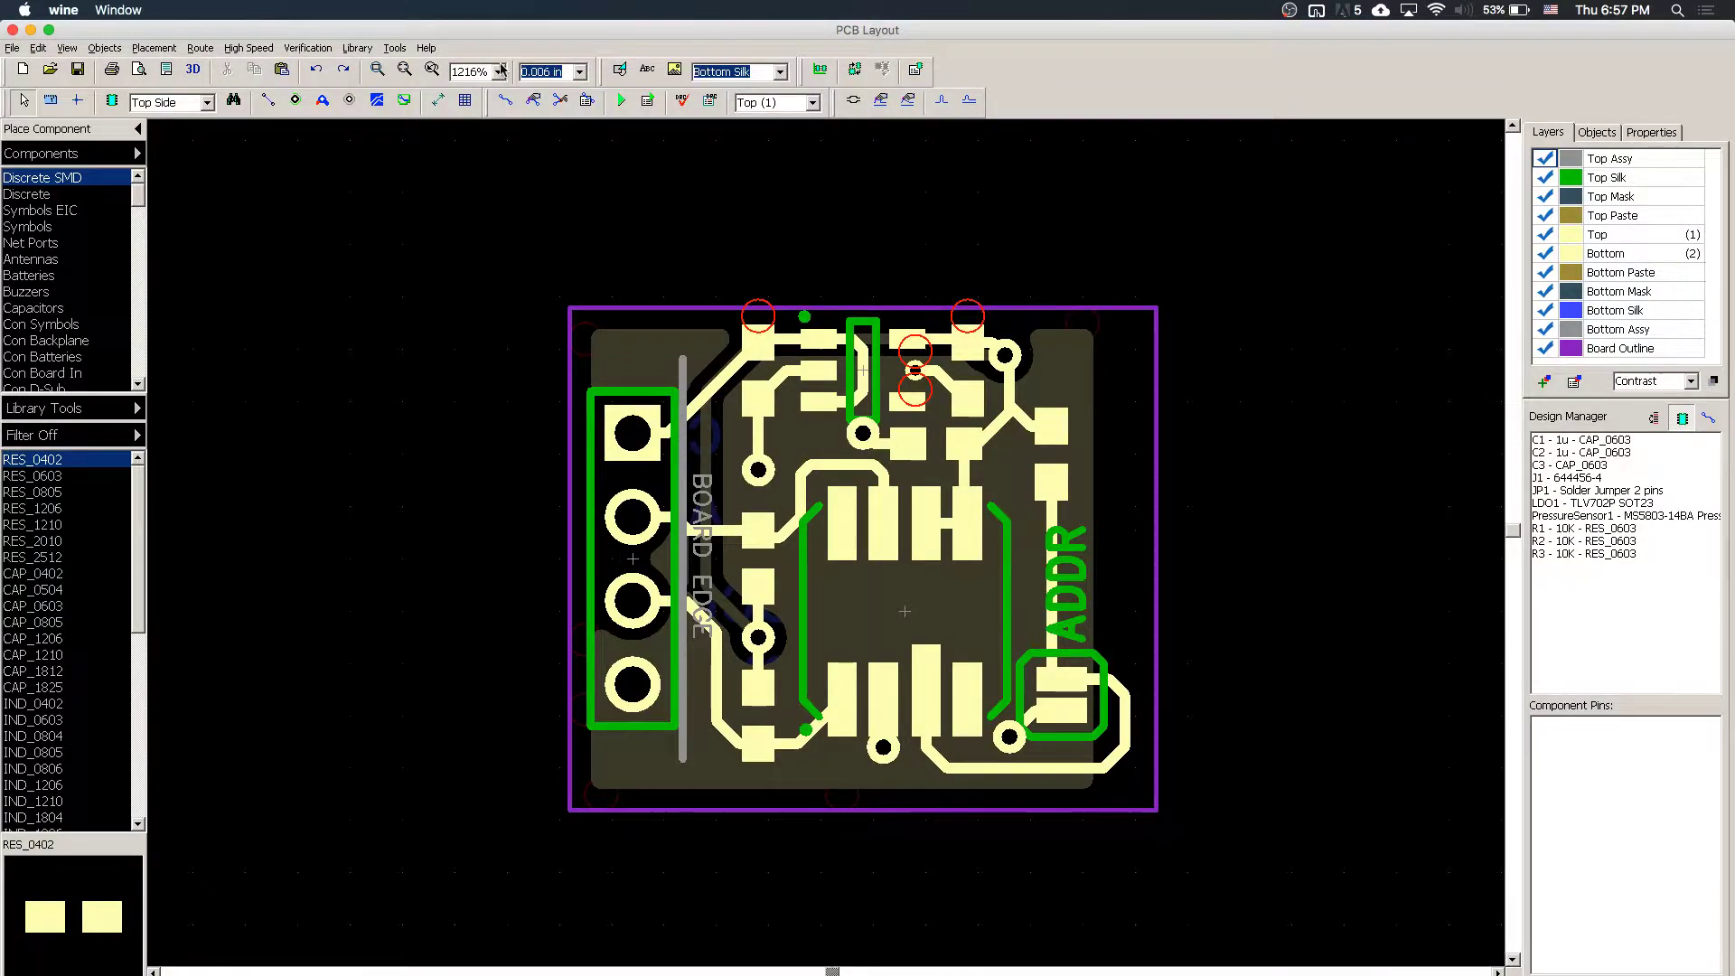
{"action": "left_click", "coordinate": [307, 48]}
{"action": "left_click", "coordinate": [368, 147]}
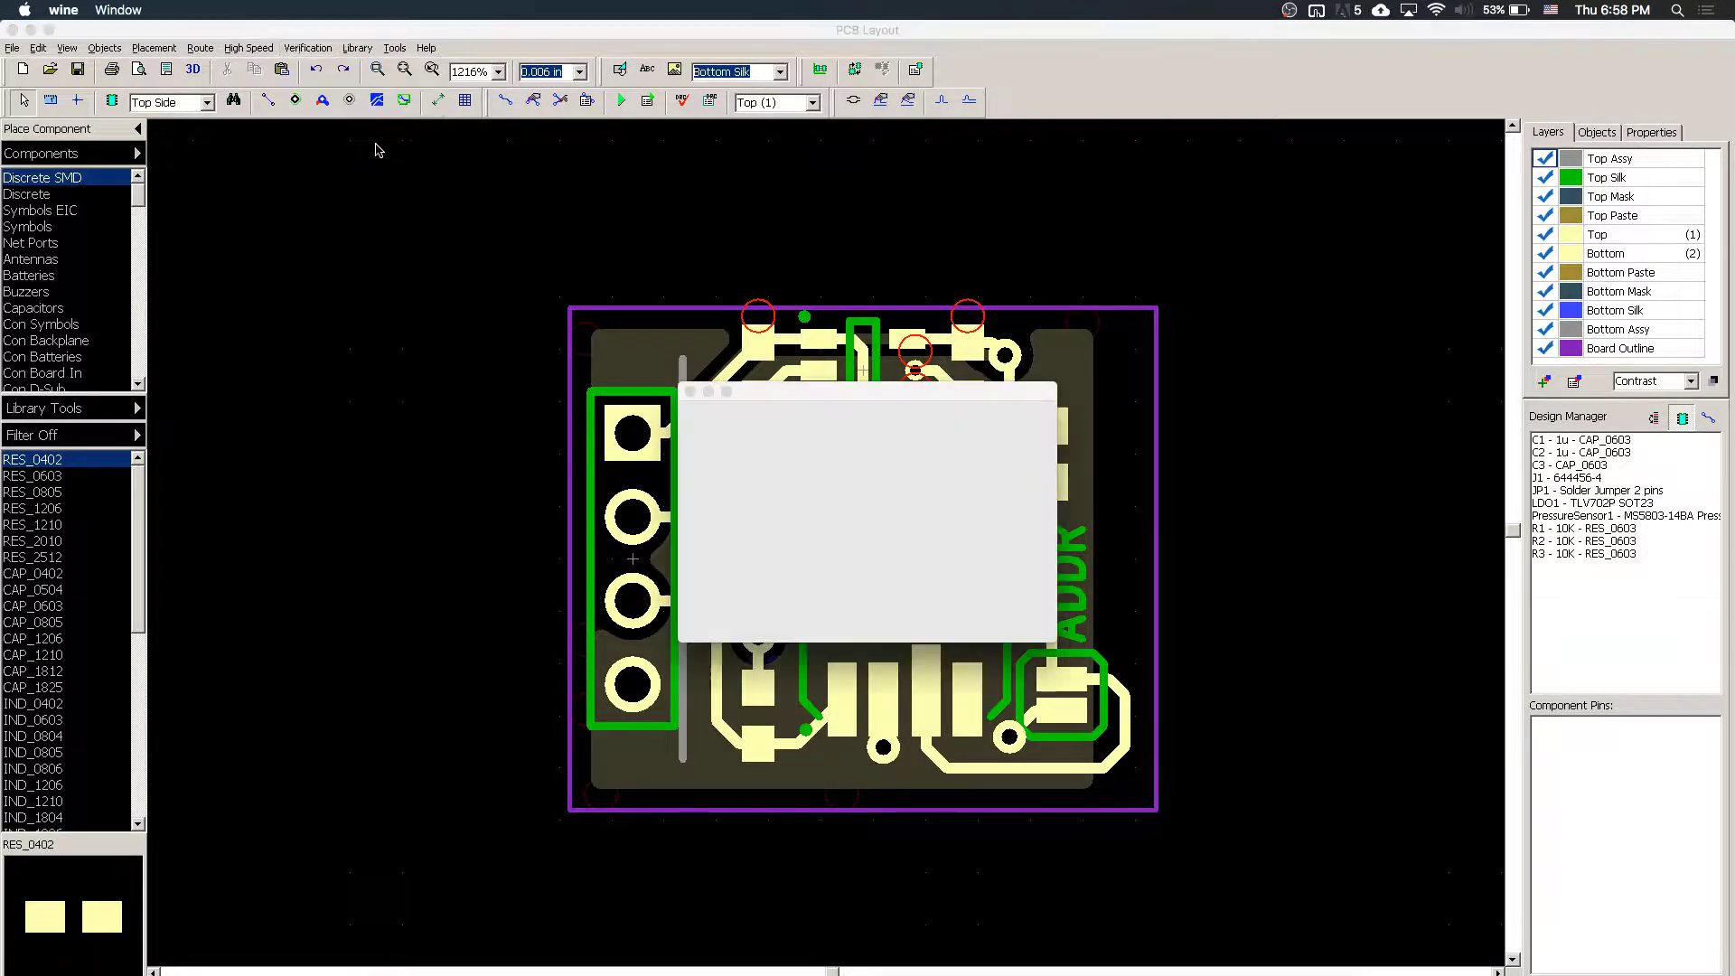
{"action": "double_click", "coordinate": [759, 507]}
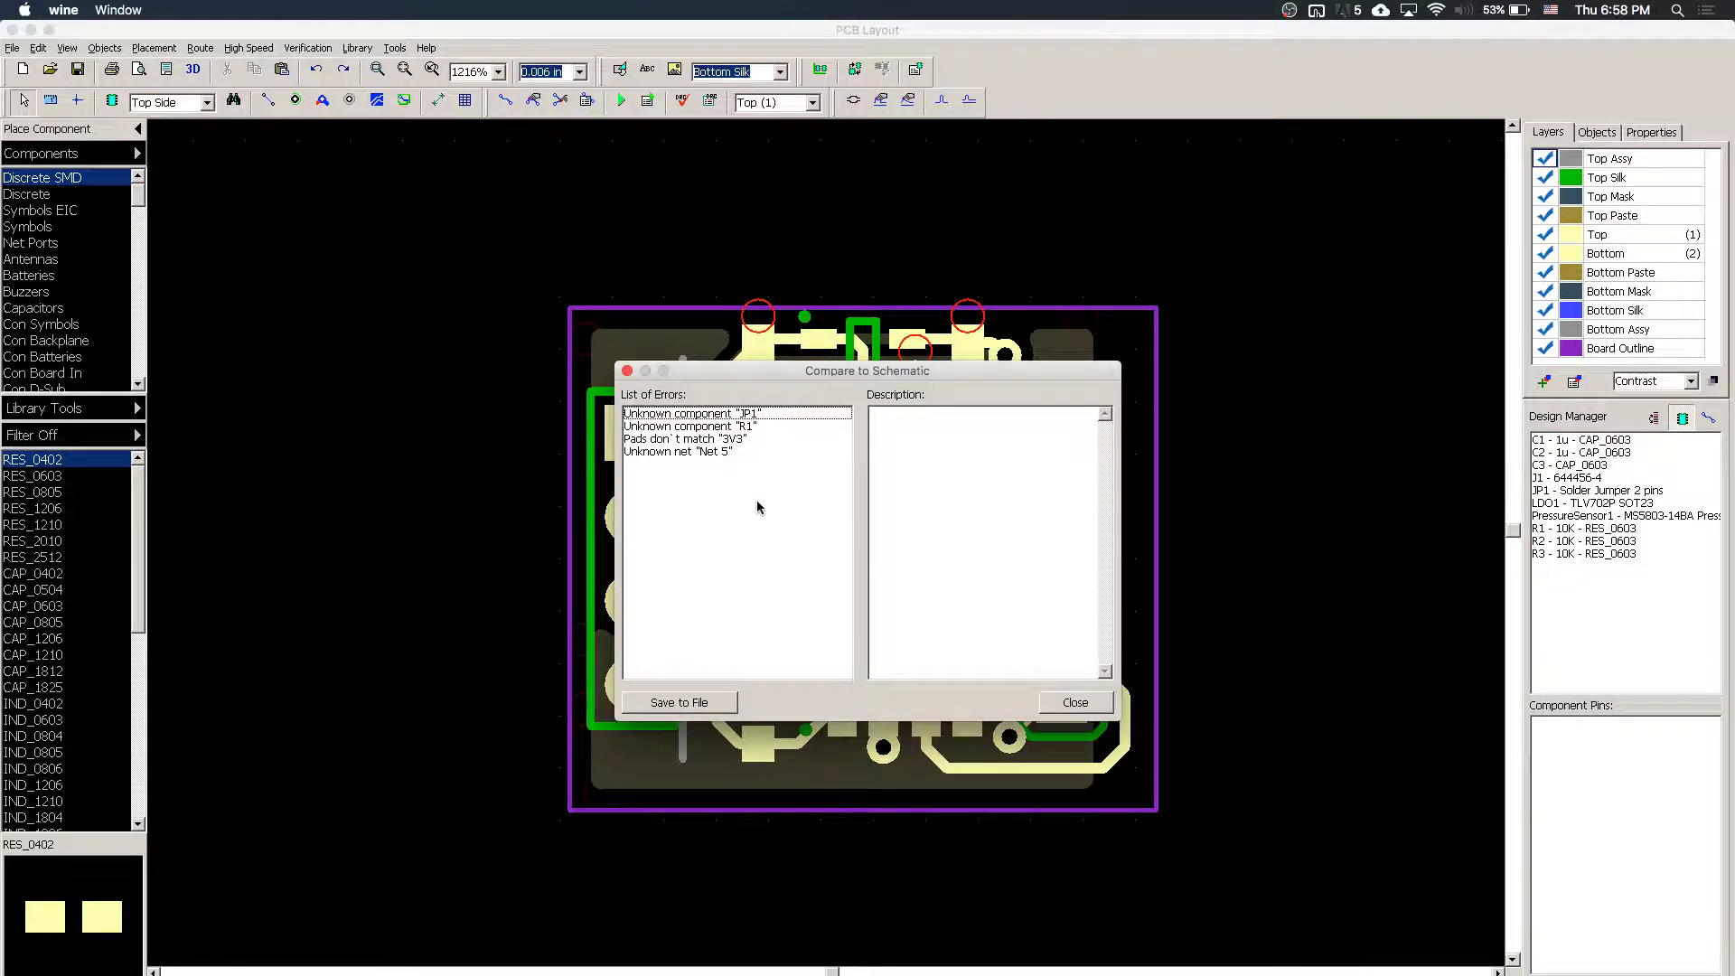
- Examine the comparison error descriptions for JP1, R1, 3V3 and Net 5, moving the dialog off the board, then close the list
{"action": "left_click", "coordinate": [699, 415]}
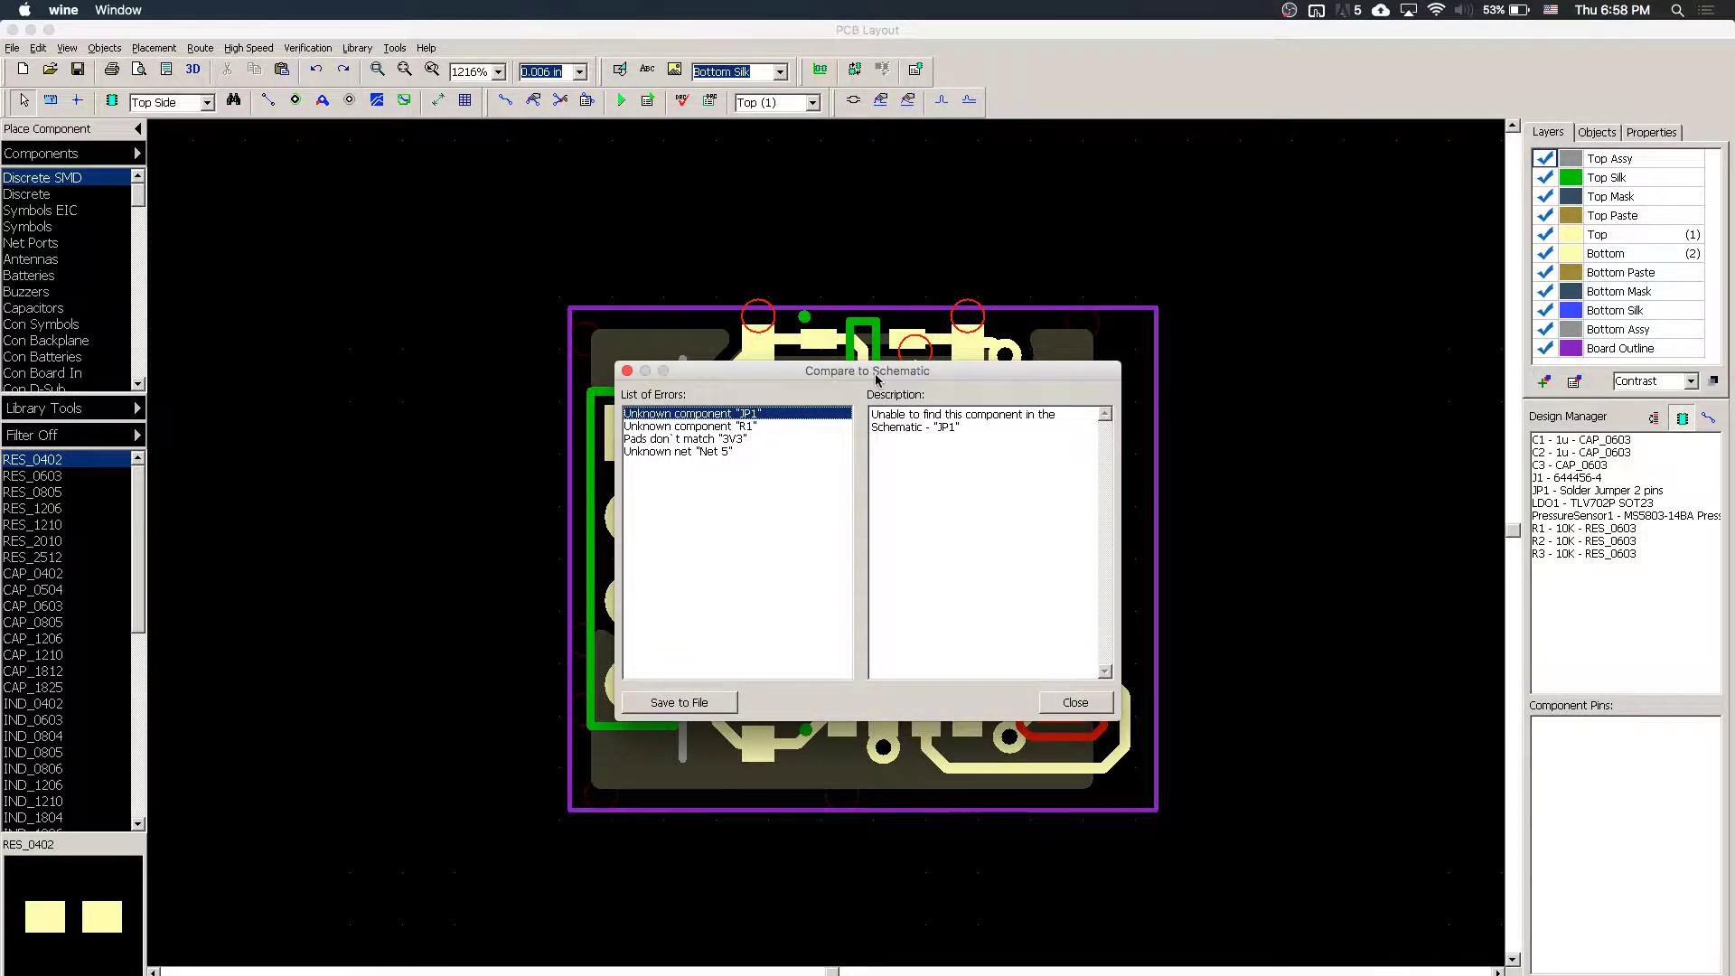
{"action": "left_click_drag", "start_coordinate": [875, 379], "coordinate": [456, 201]}
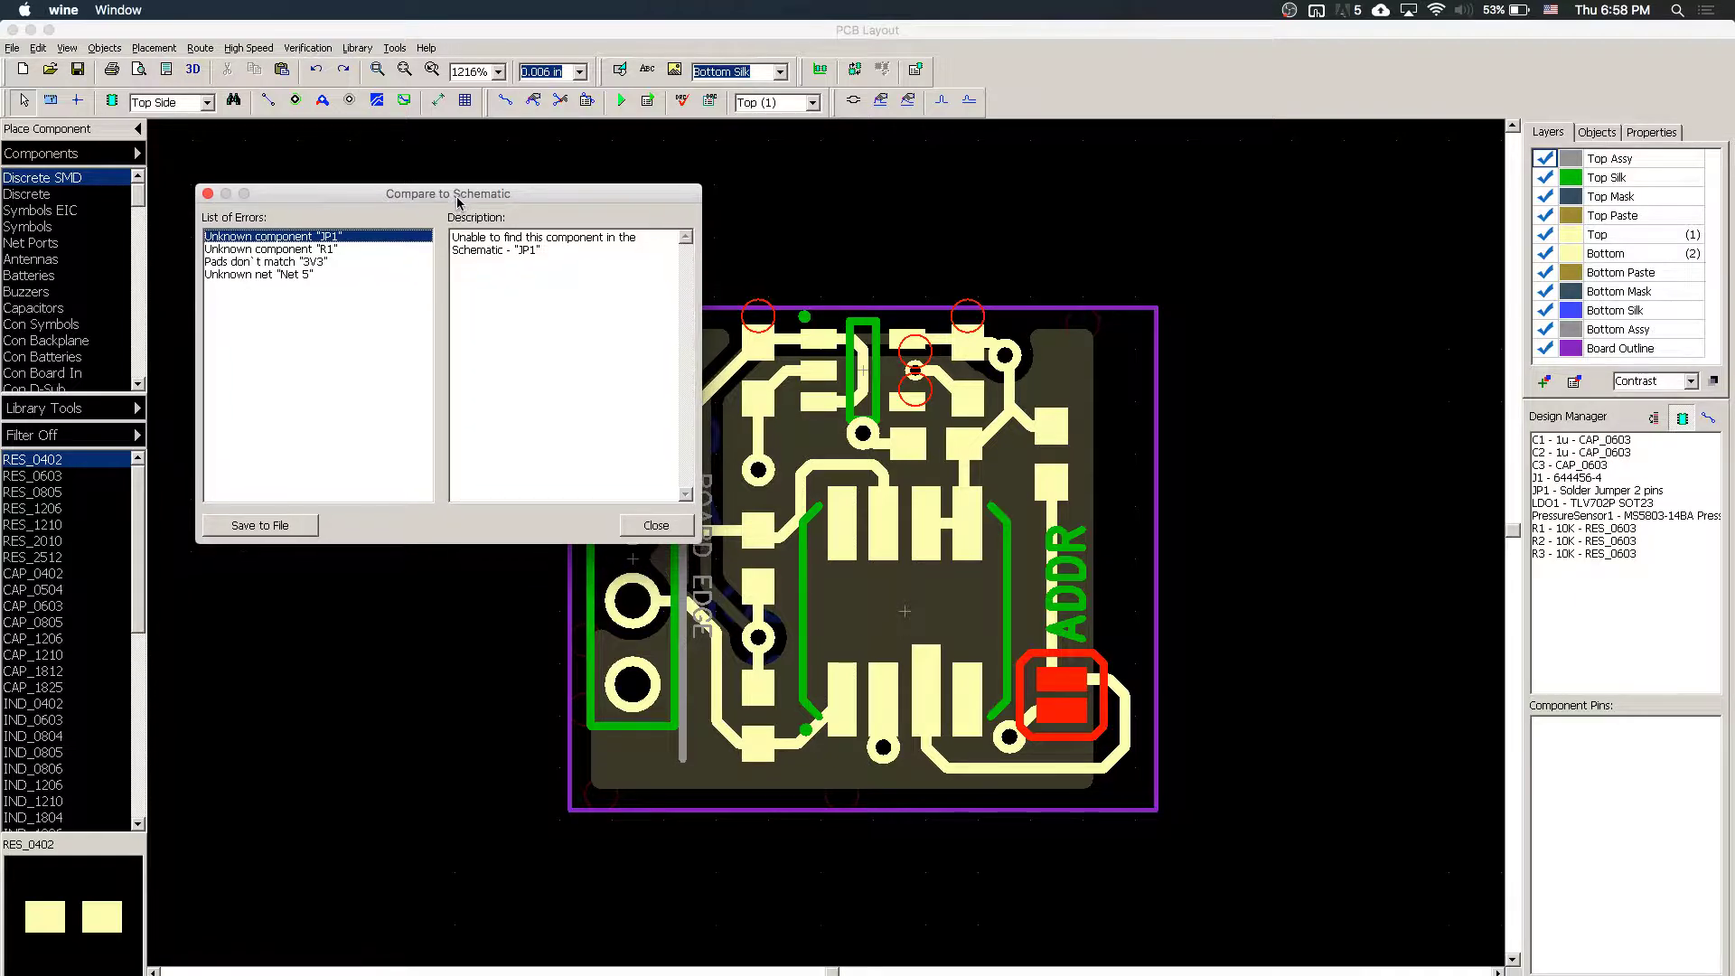
{"action": "left_click", "coordinate": [344, 249]}
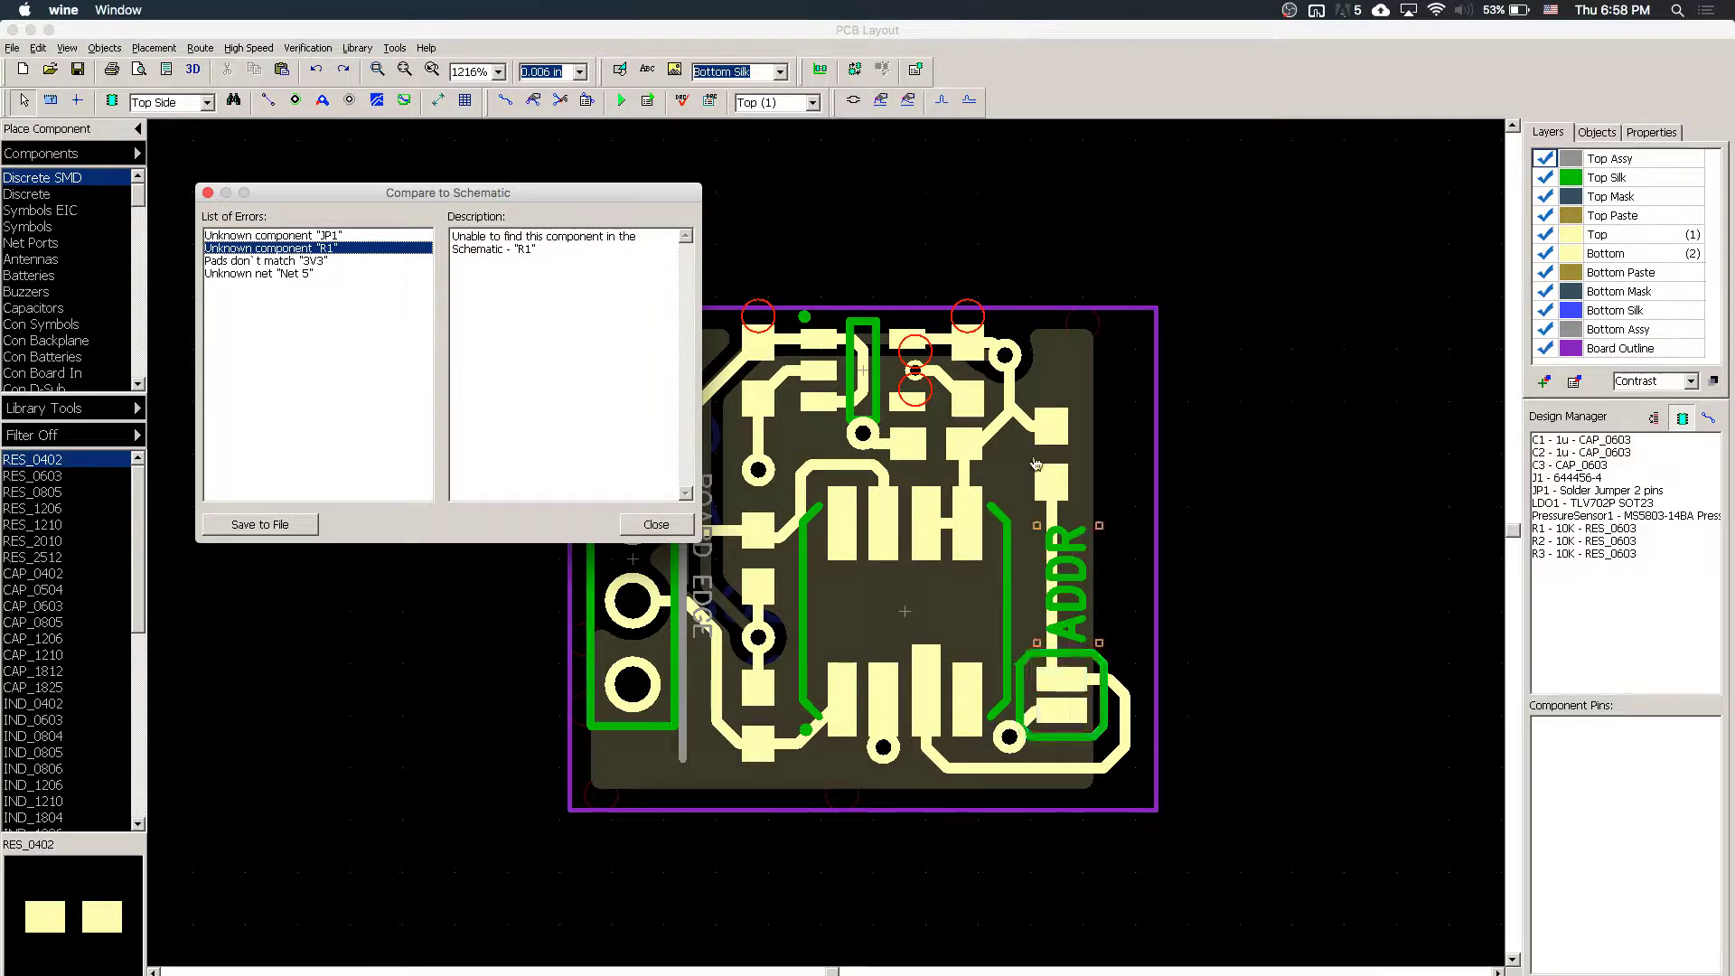
{"action": "left_click", "coordinate": [314, 273]}
{"action": "left_click", "coordinate": [289, 260]}
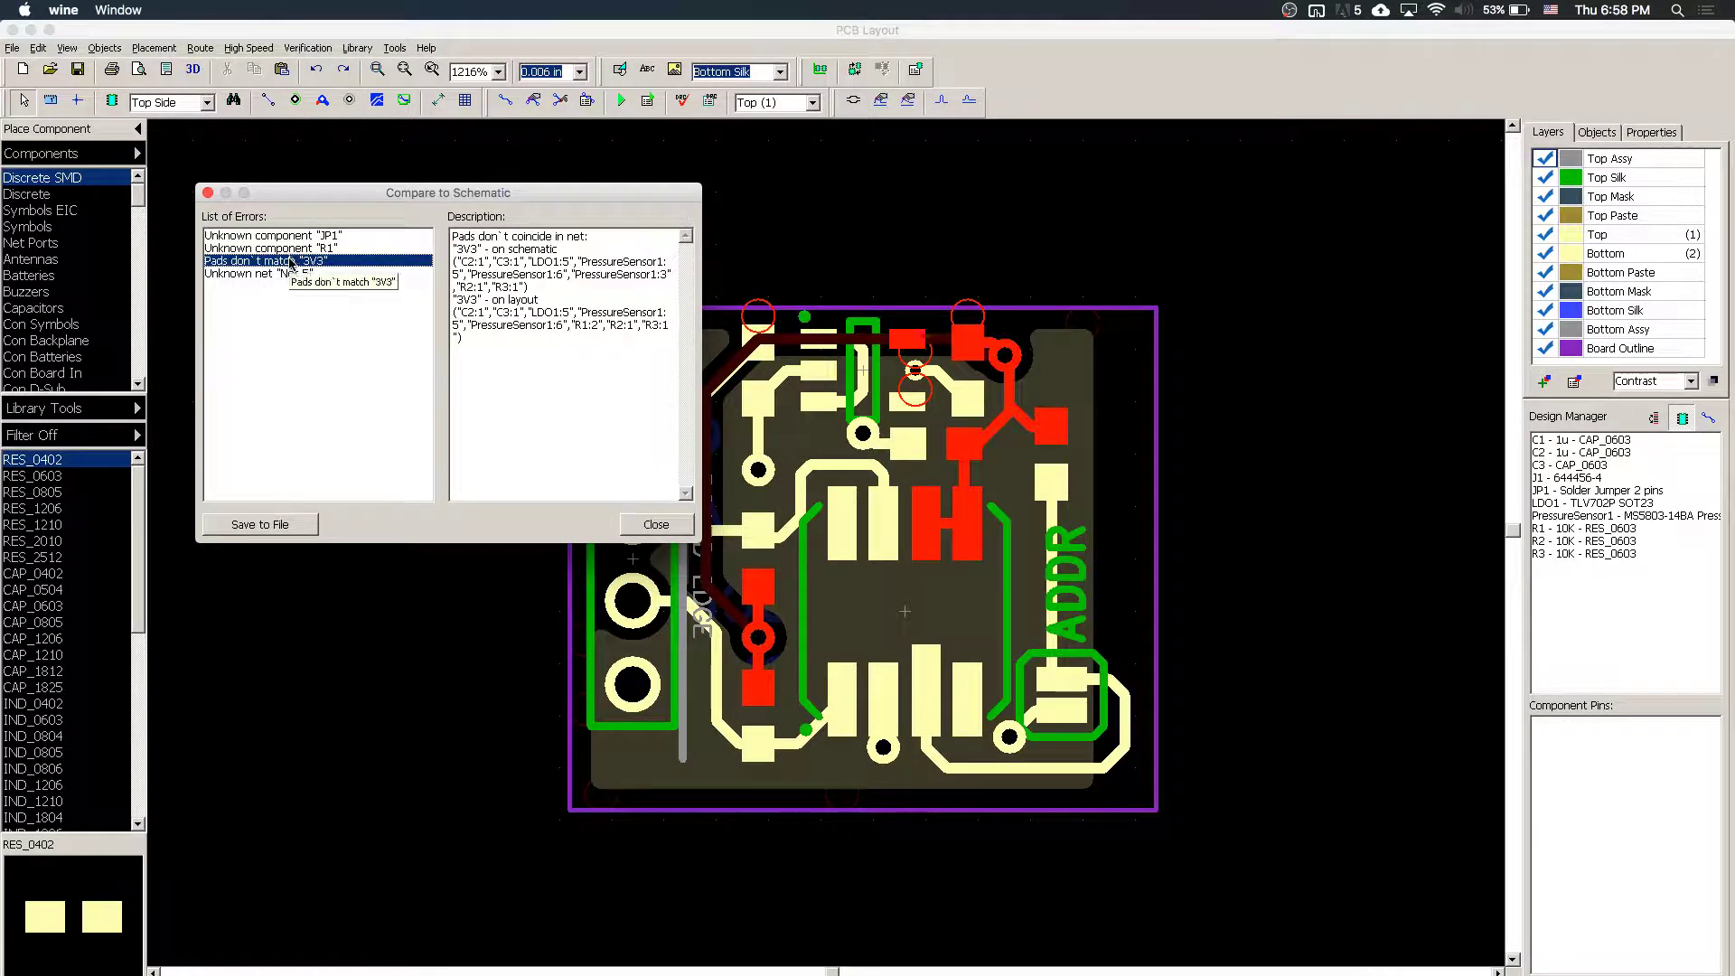
{"action": "left_click", "coordinate": [295, 273]}
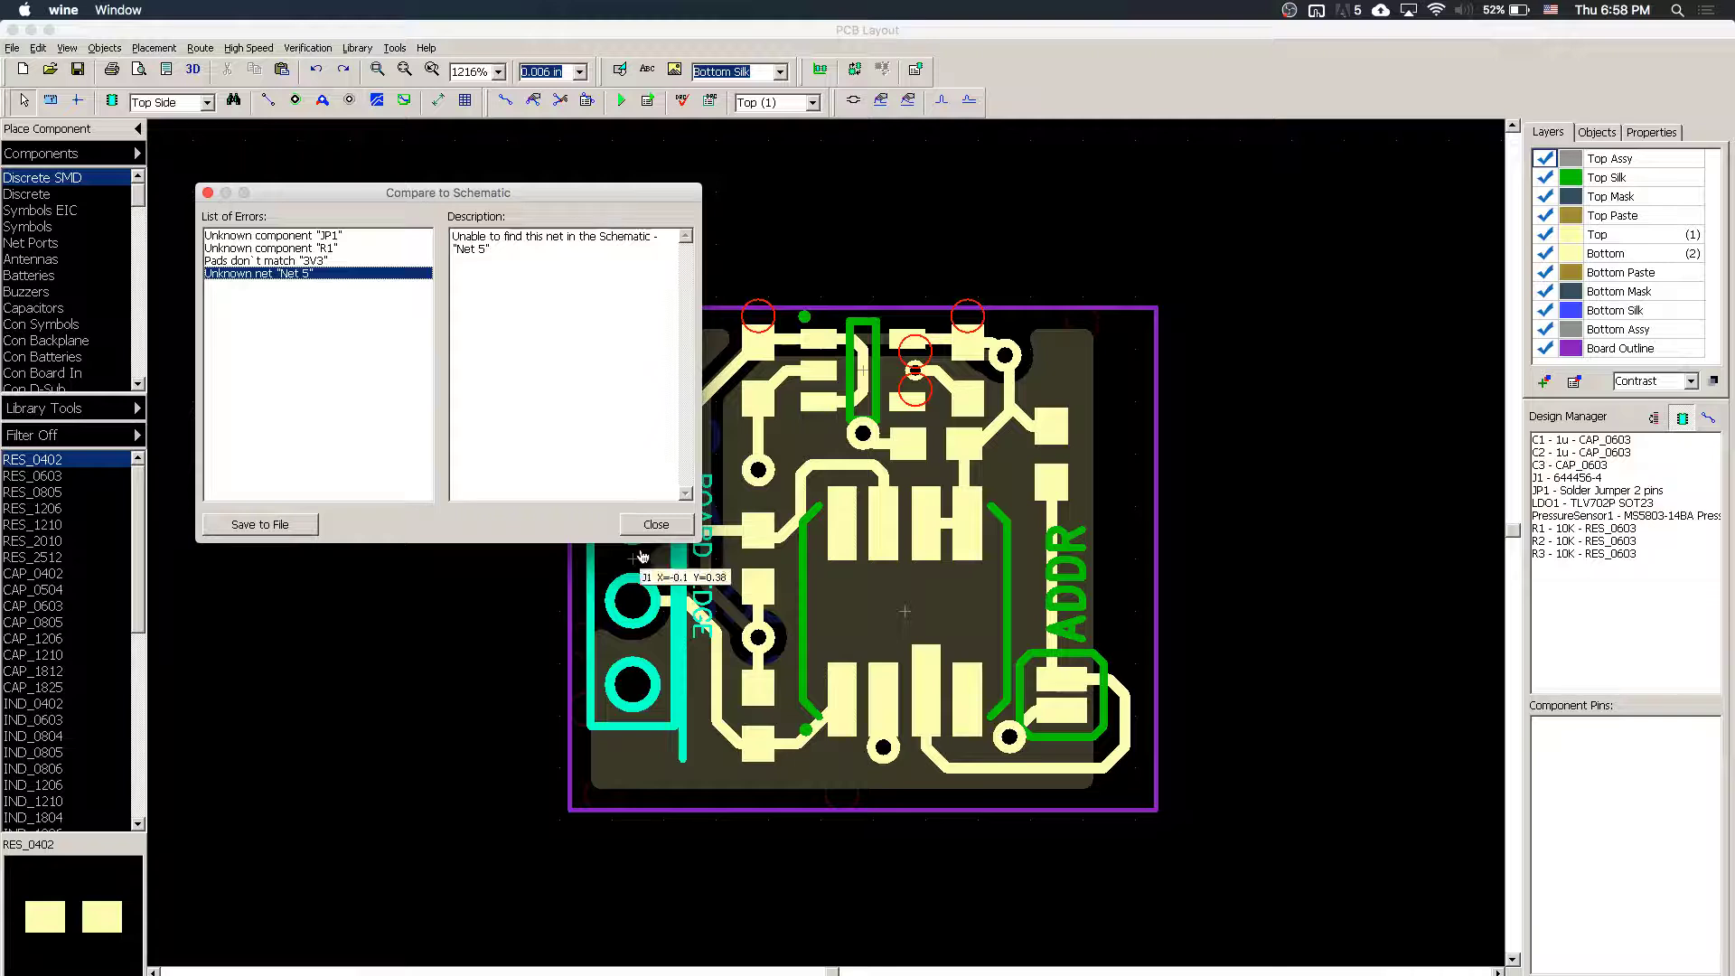
{"action": "left_click", "coordinate": [657, 525]}
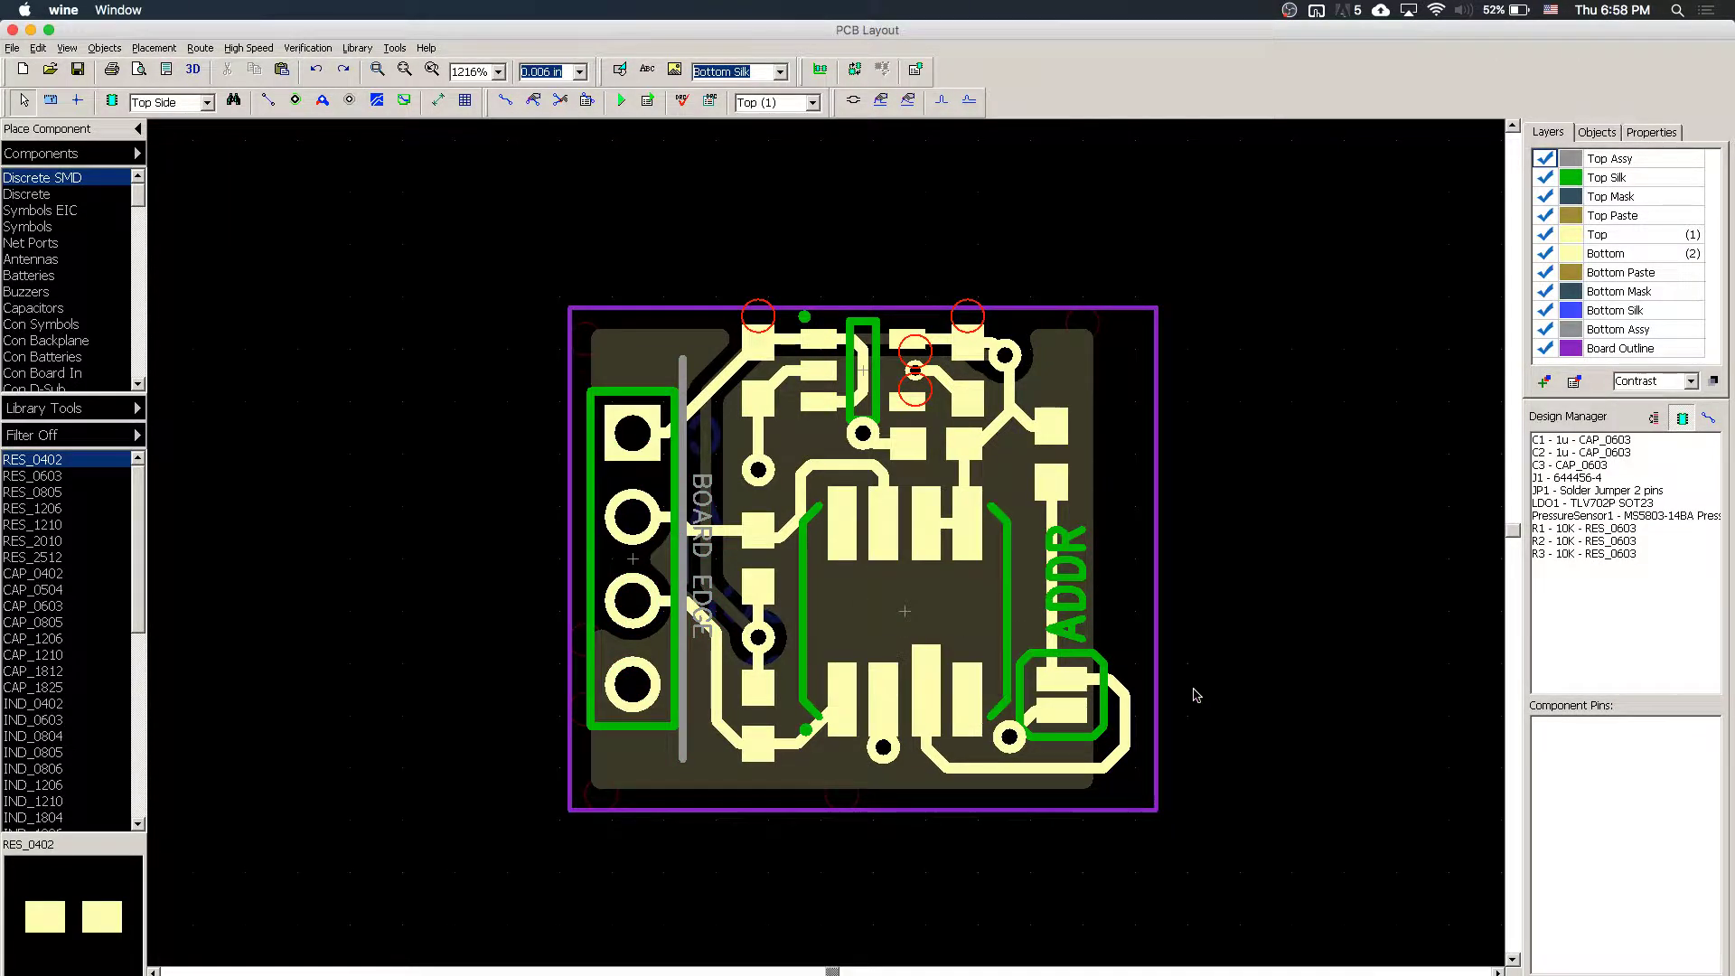
- Renew the layout by components from the depth-sensor.dch schematic and delete the ADDR text from the top silk
{"action": "left_click", "coordinate": [16, 48]}
{"action": "mouse_move", "coordinate": [152, 204]}
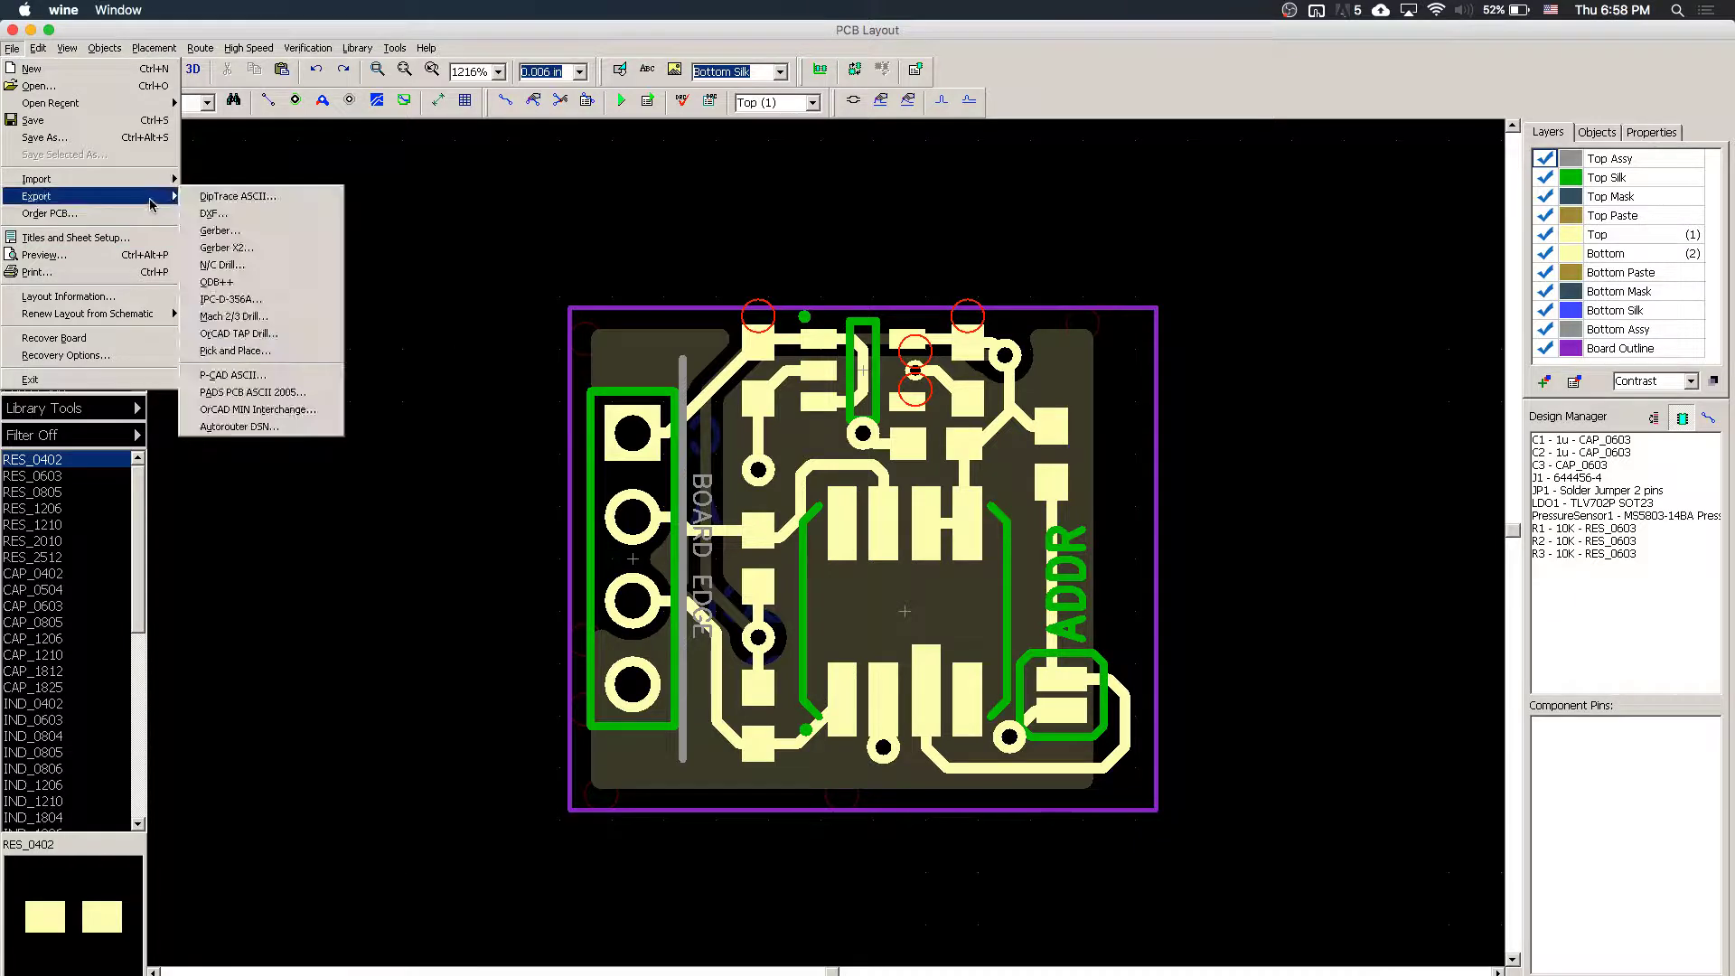
{"action": "mouse_move", "coordinate": [91, 321]}
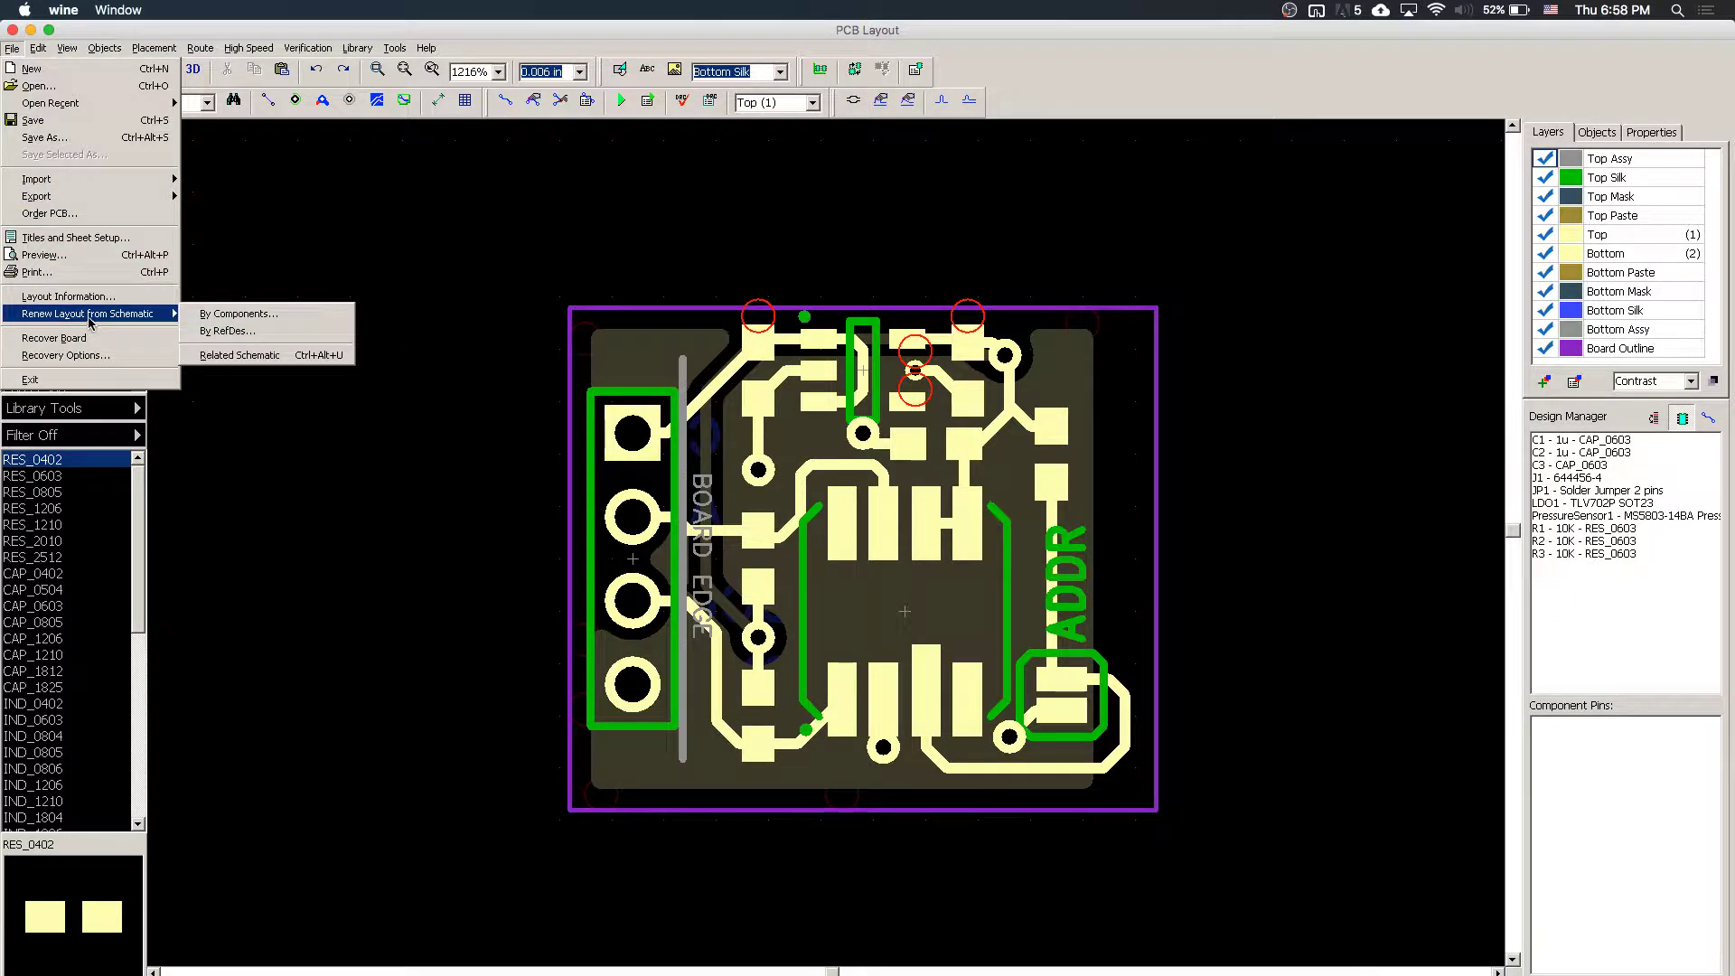
{"action": "left_click", "coordinate": [277, 317]}
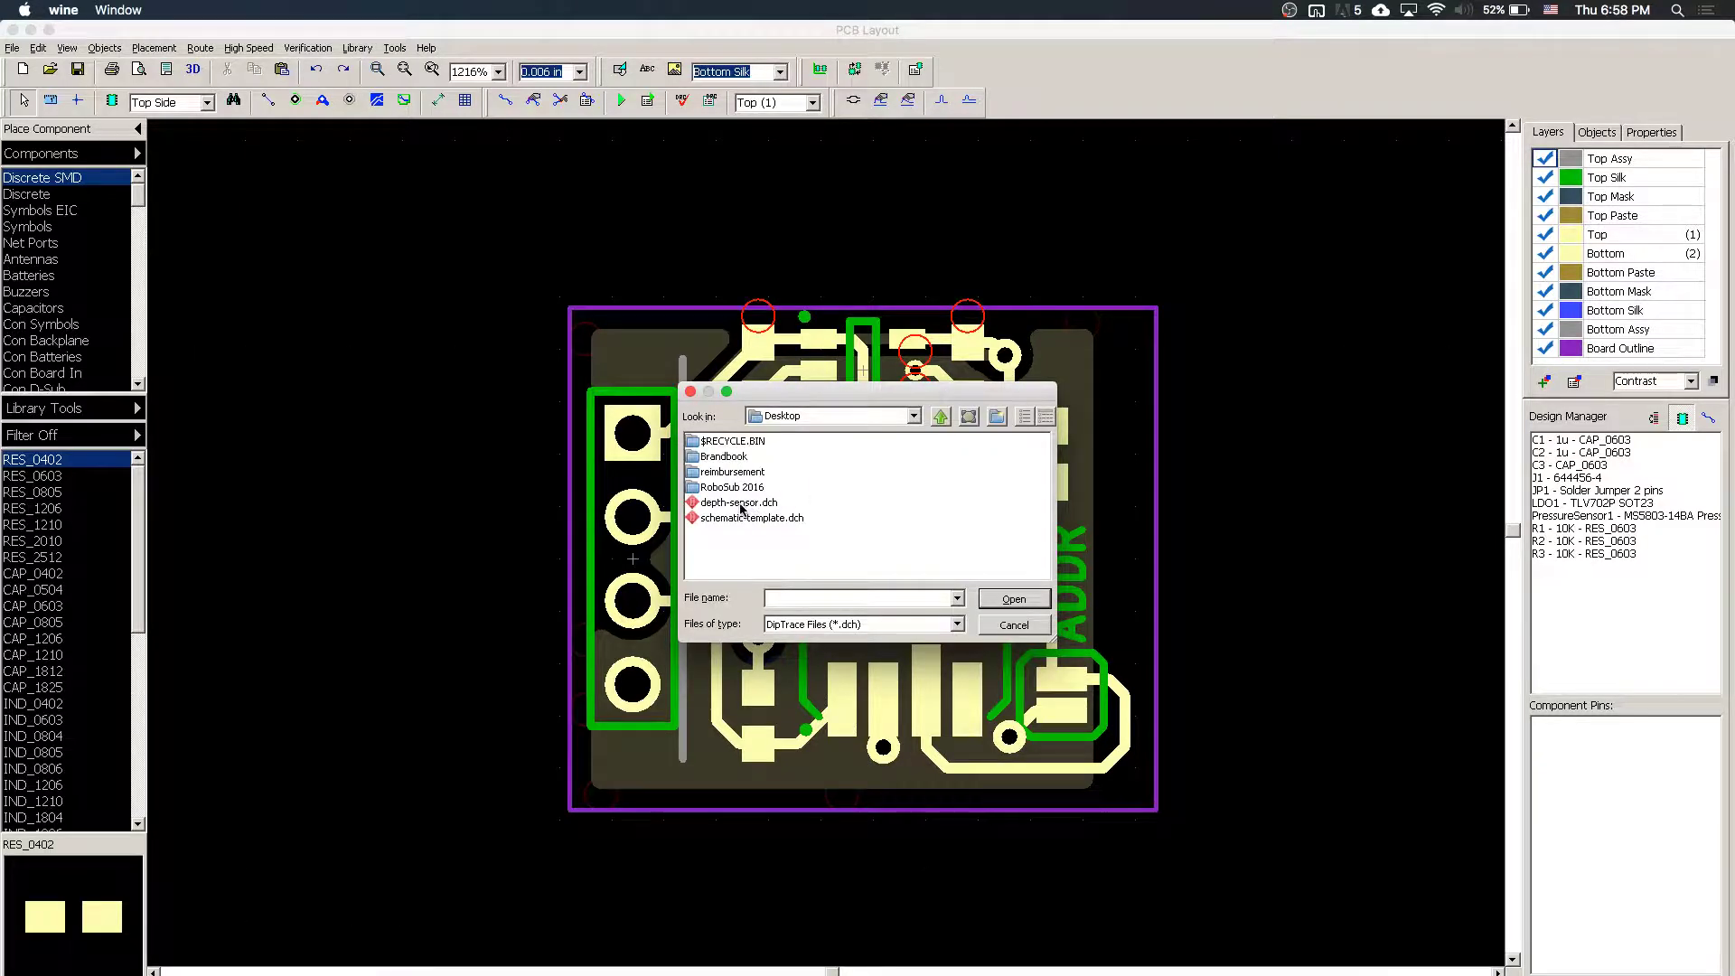
{"action": "left_click", "coordinate": [742, 506]}
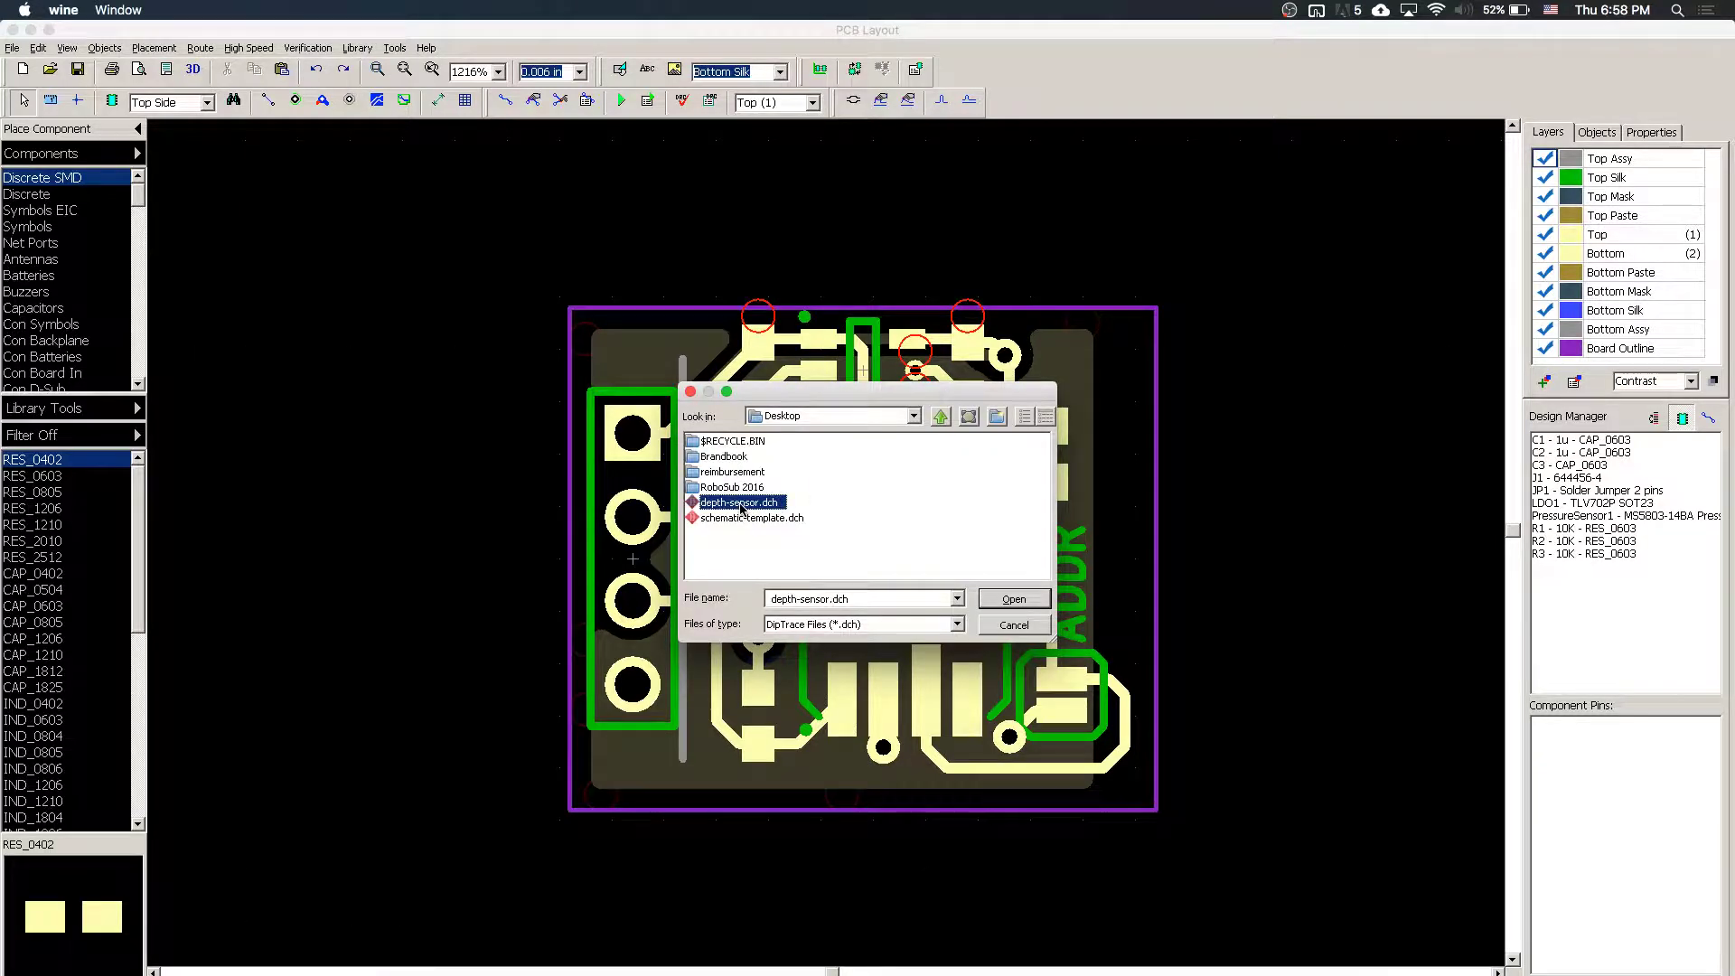
{"action": "left_click", "coordinate": [1014, 599]}
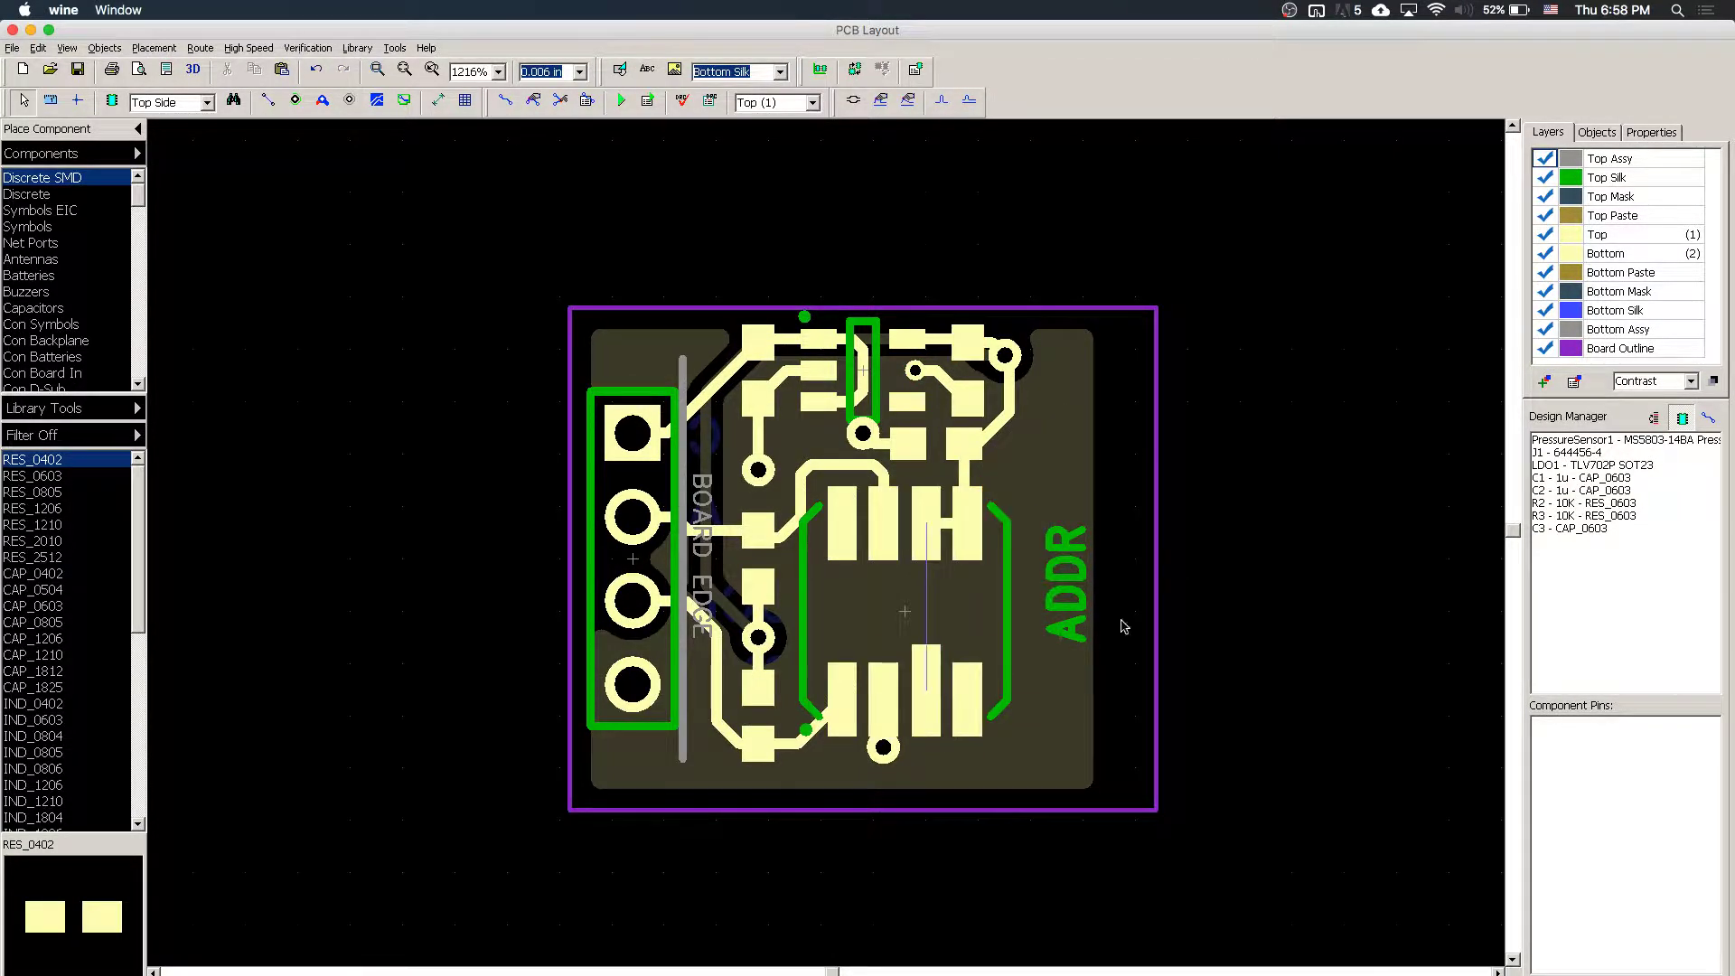
{"action": "left_click", "coordinate": [1066, 602]}
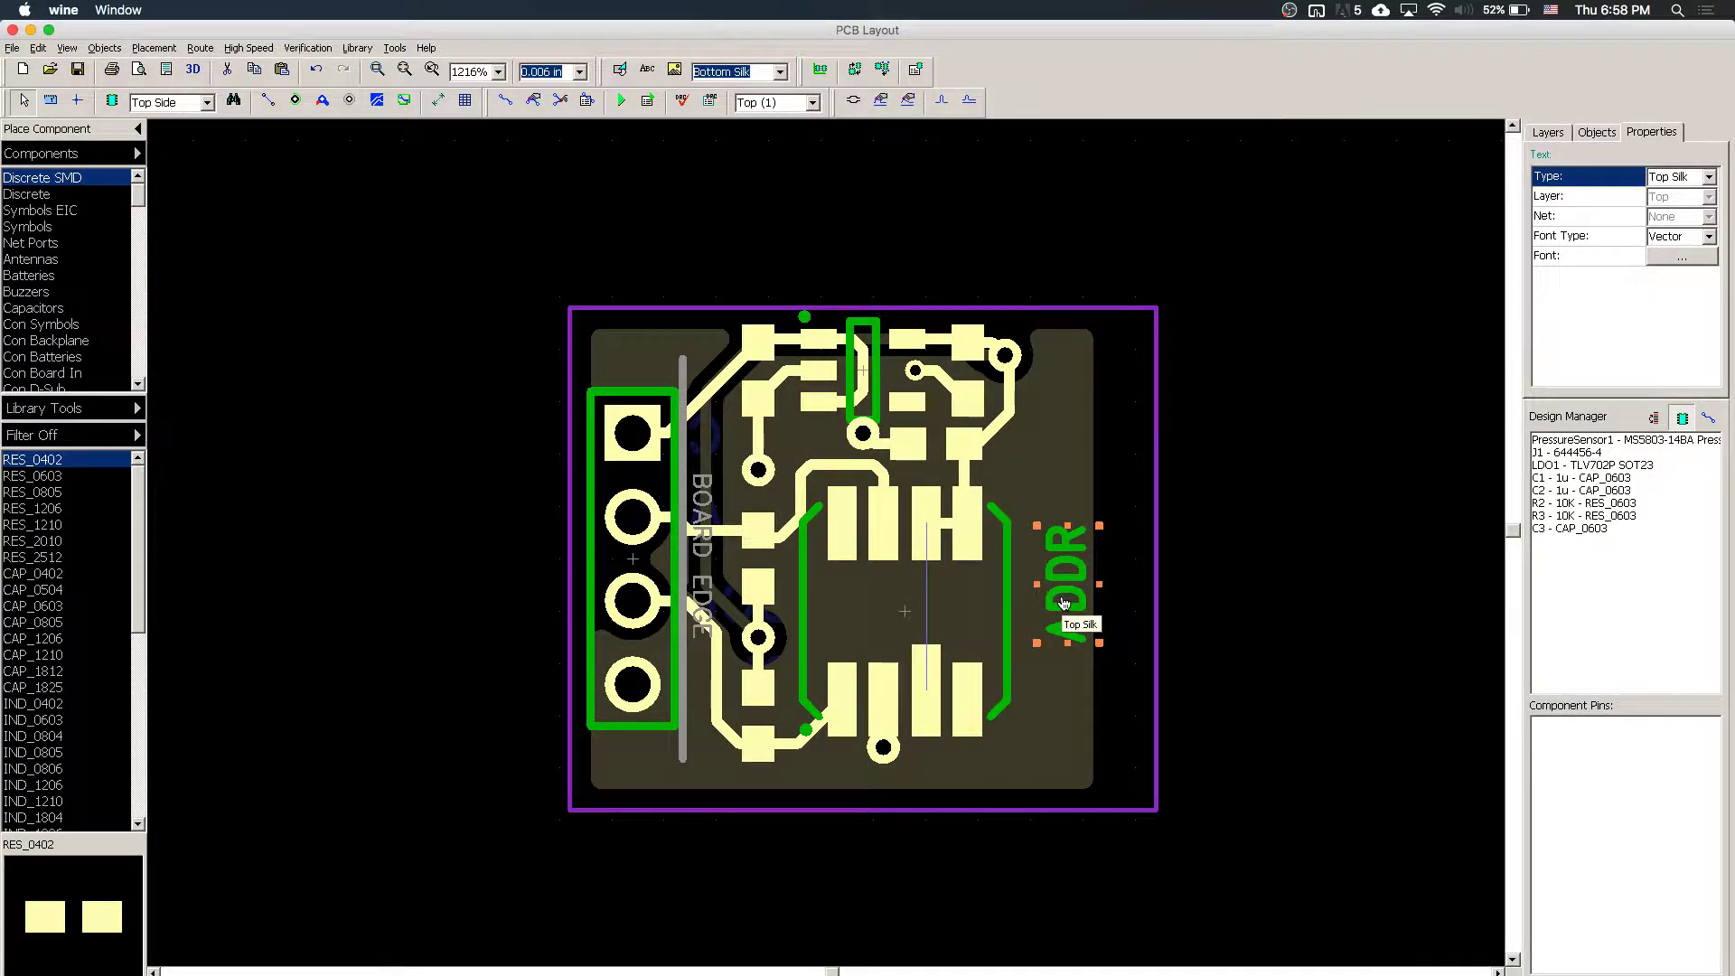
{"action": "key", "text": "Delete"}
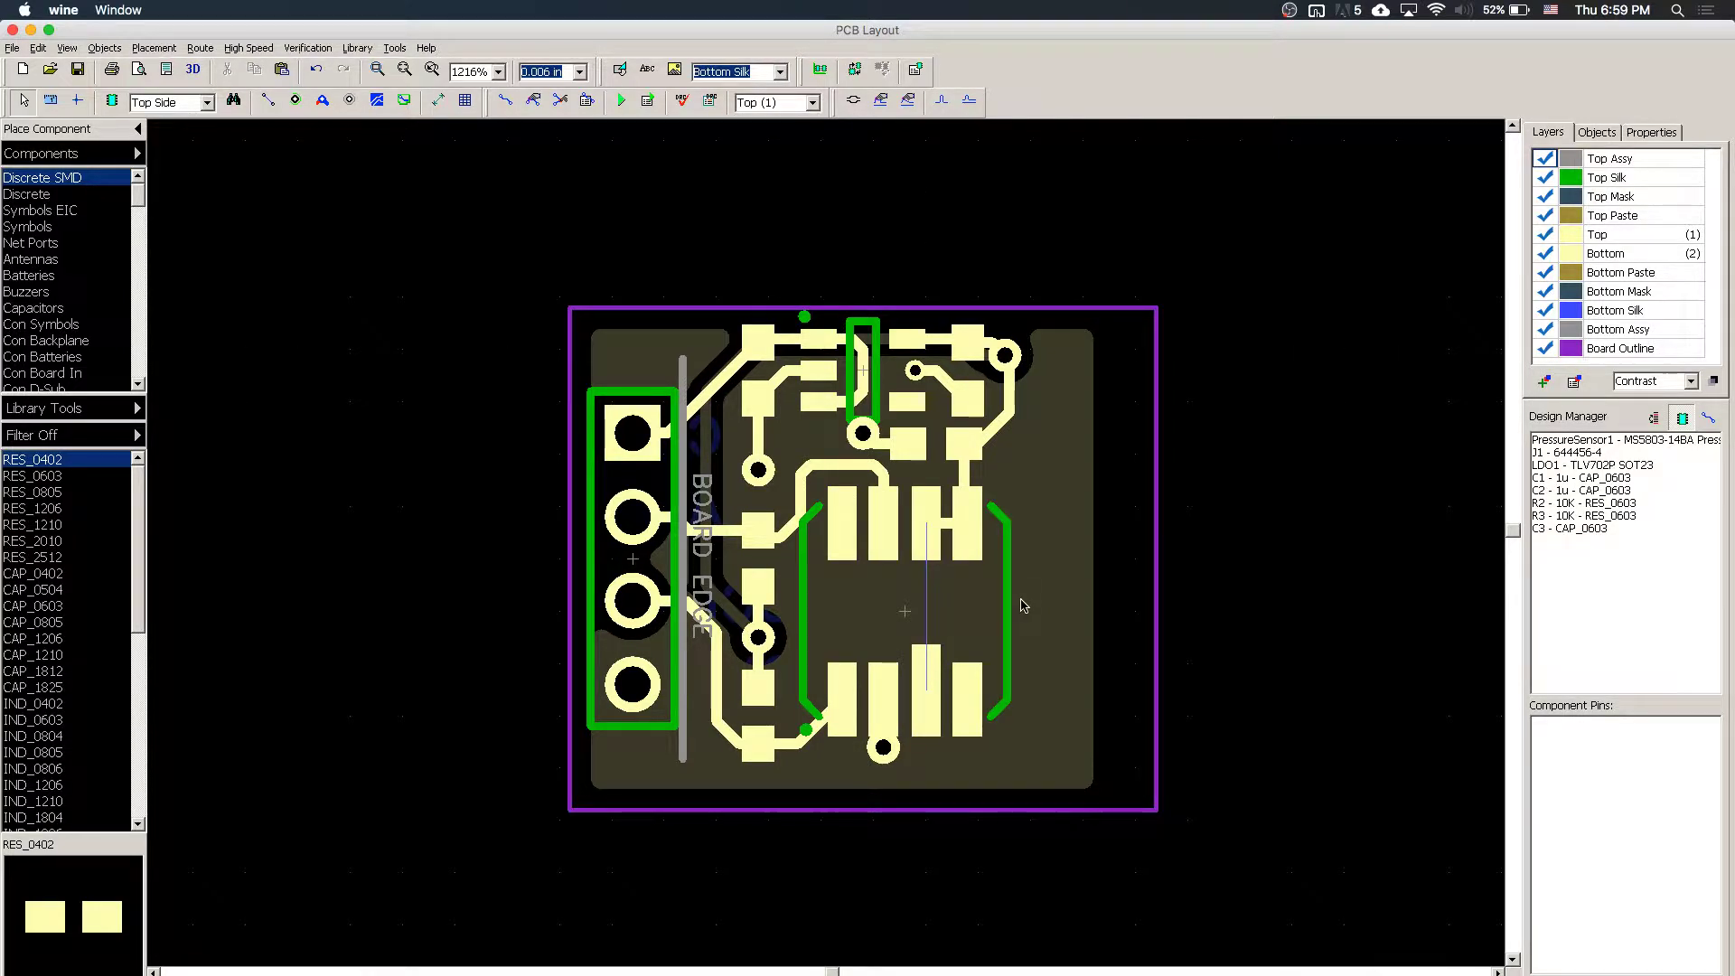
- Route a top-layer 3V3 trace from PressureSensor1's upper-right pad around its right side to the unconnected lower pad, pin 3
{"action": "left_click", "coordinate": [505, 99]}
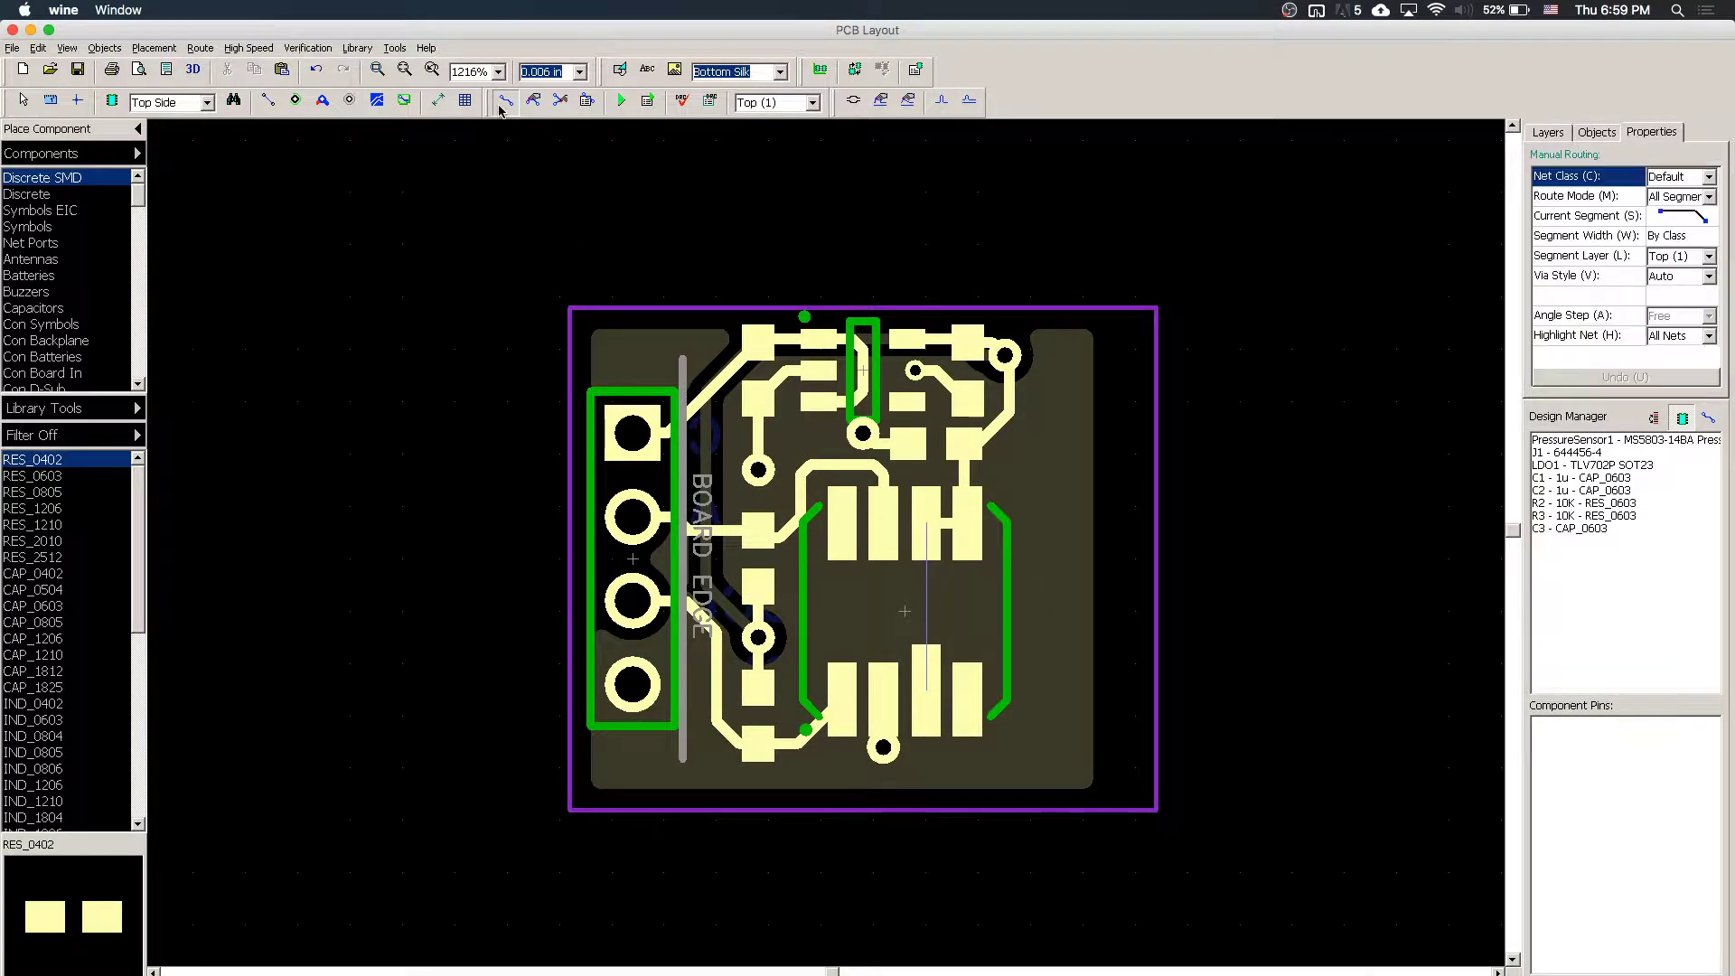
{"action": "left_click", "coordinate": [964, 442]}
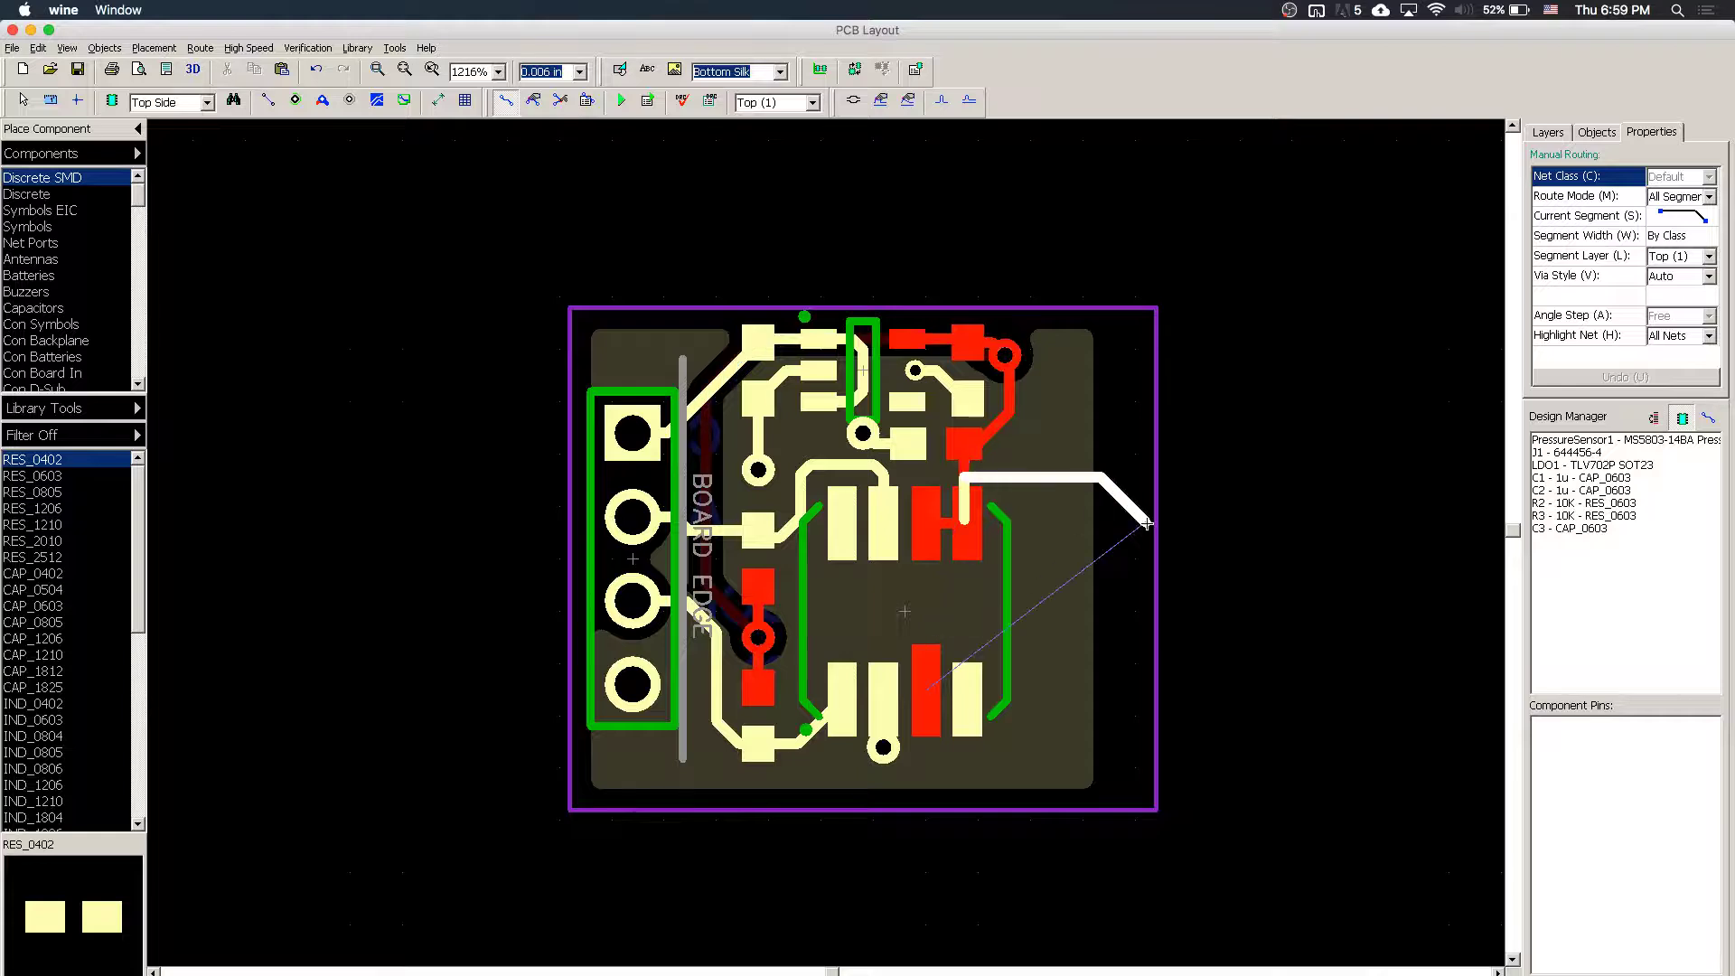
{"action": "left_click", "coordinate": [1060, 515]}
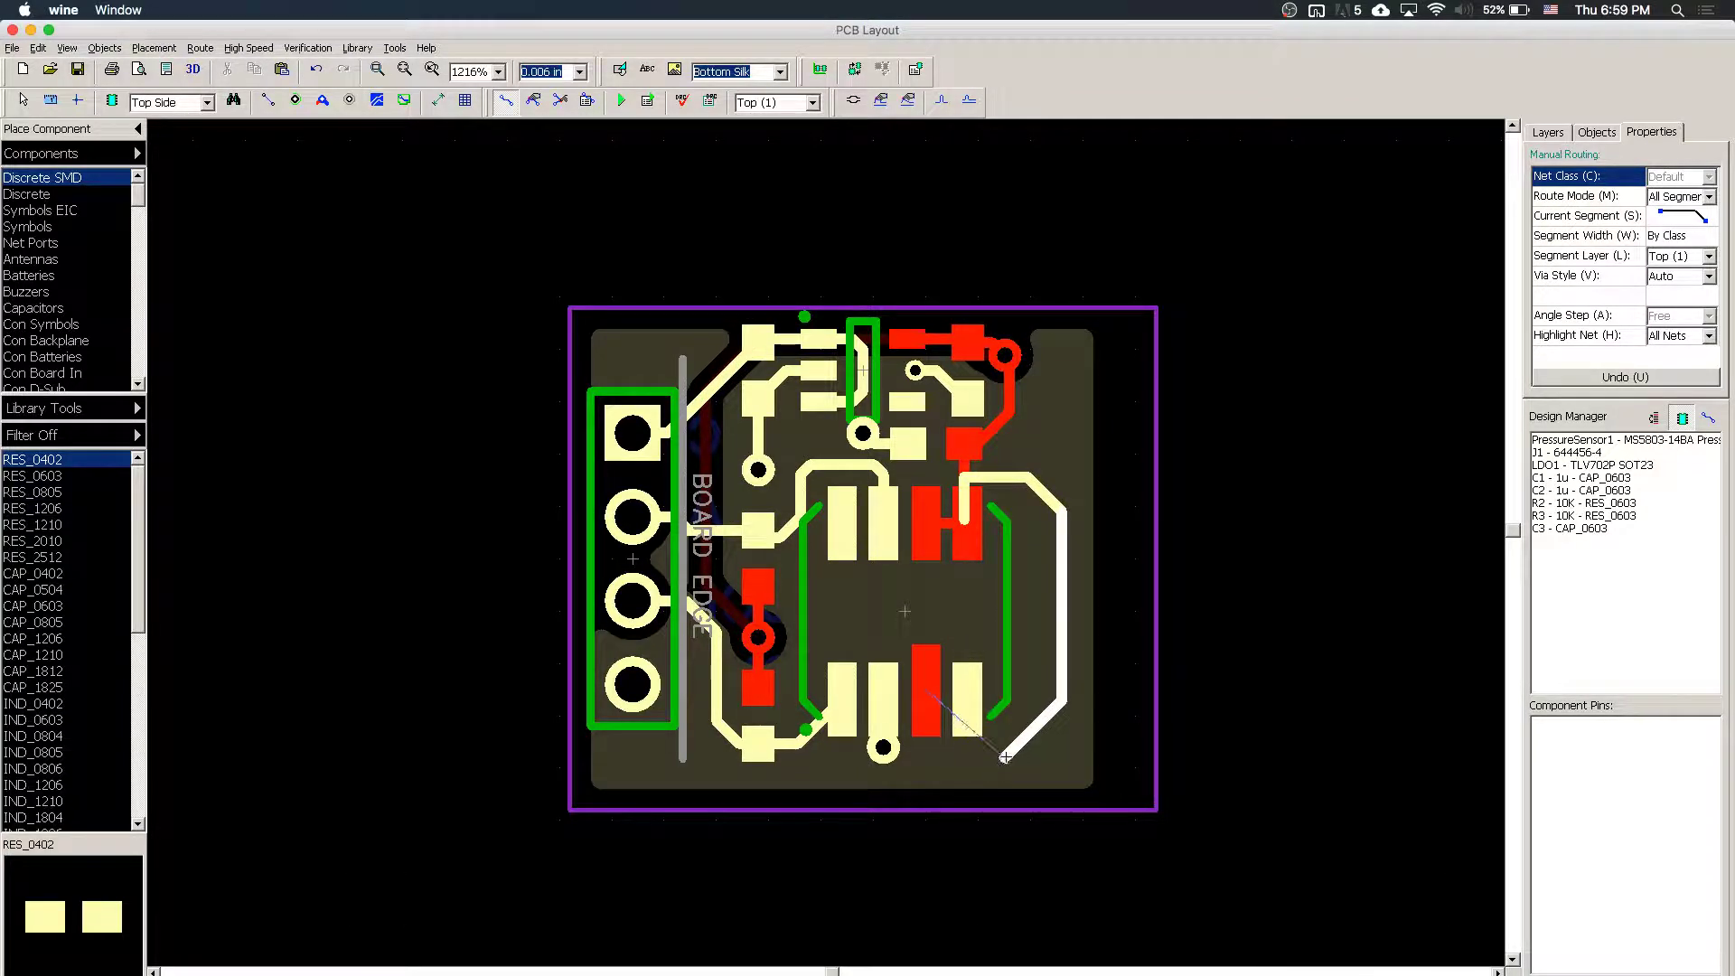
{"action": "key", "text": "Escape"}
{"action": "left_click", "coordinate": [930, 754]}
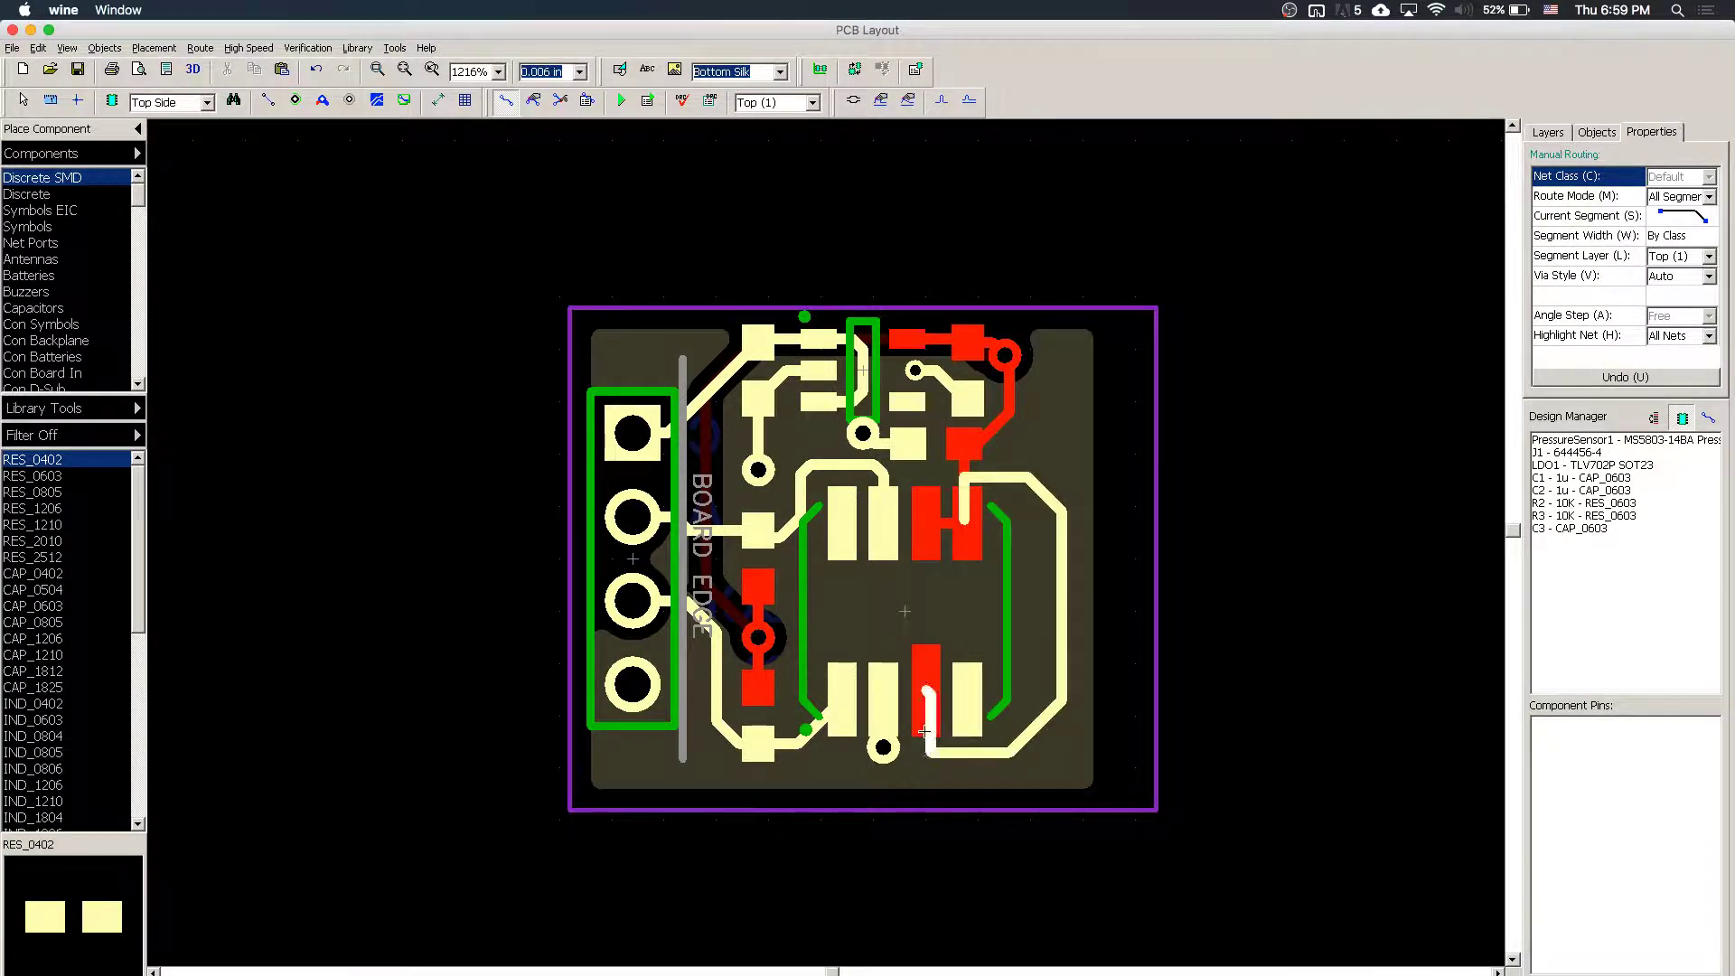
{"action": "left_click", "coordinate": [927, 719]}
{"action": "right_click", "coordinate": [927, 718]}
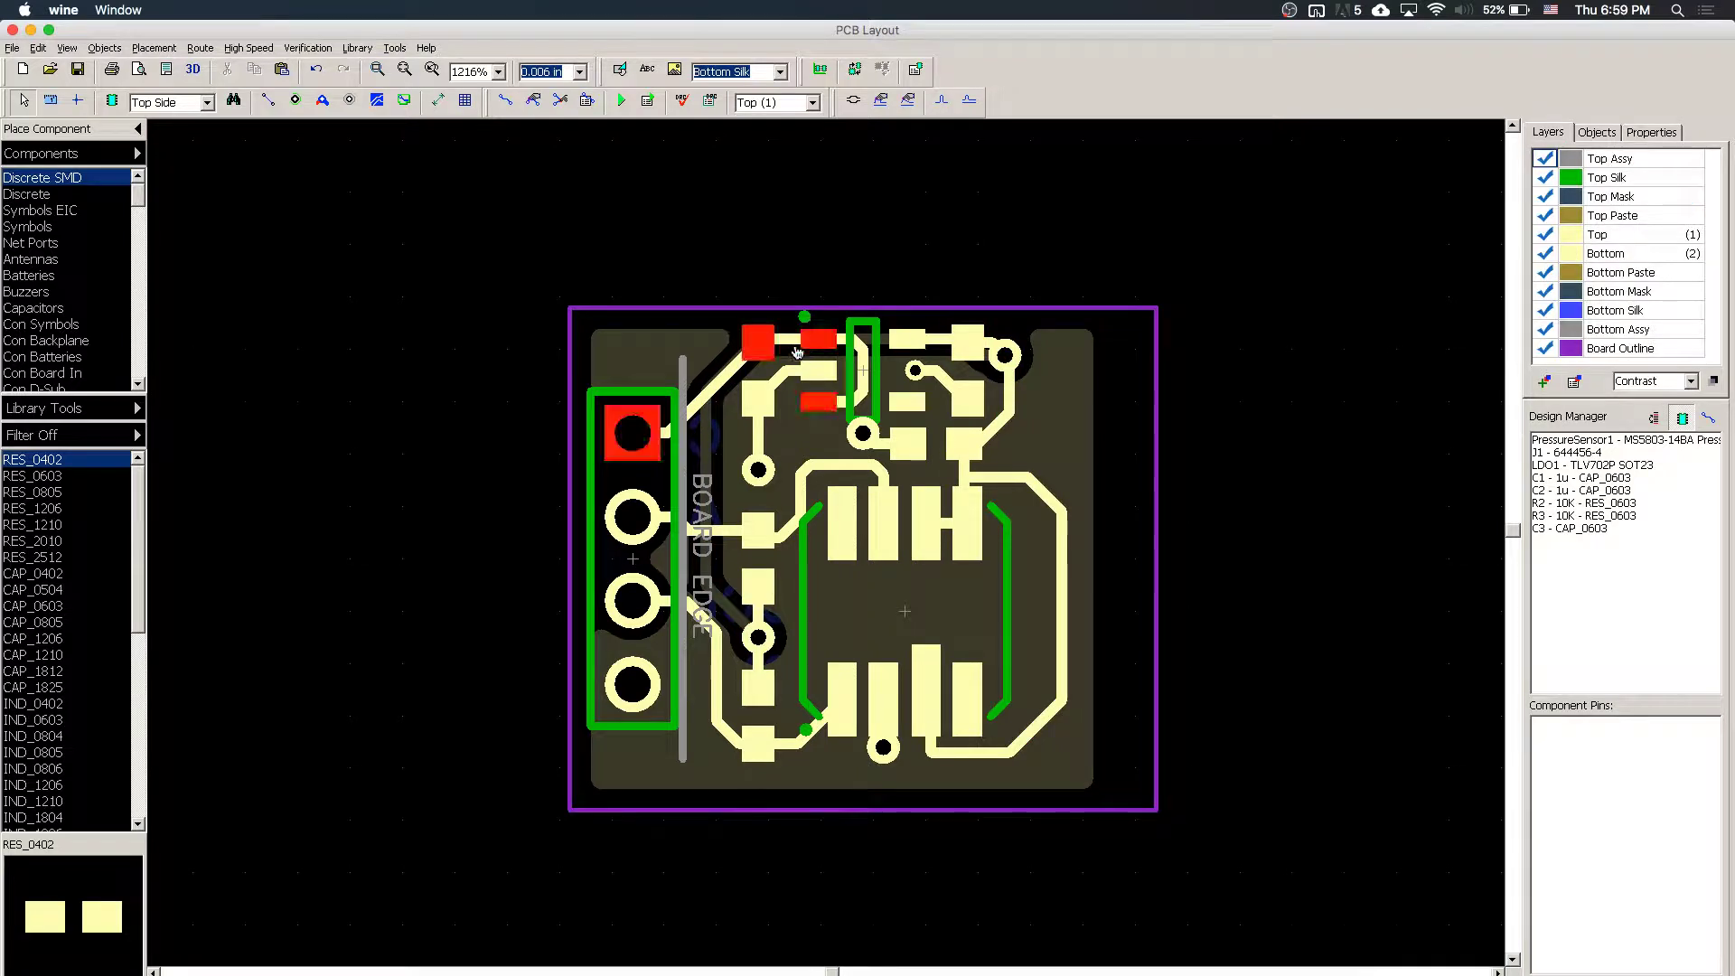
- Edit the new 3V3 trace so it enters PressureSensor1's pin 3 through a short diagonal segment
{"action": "left_click", "coordinate": [534, 100]}
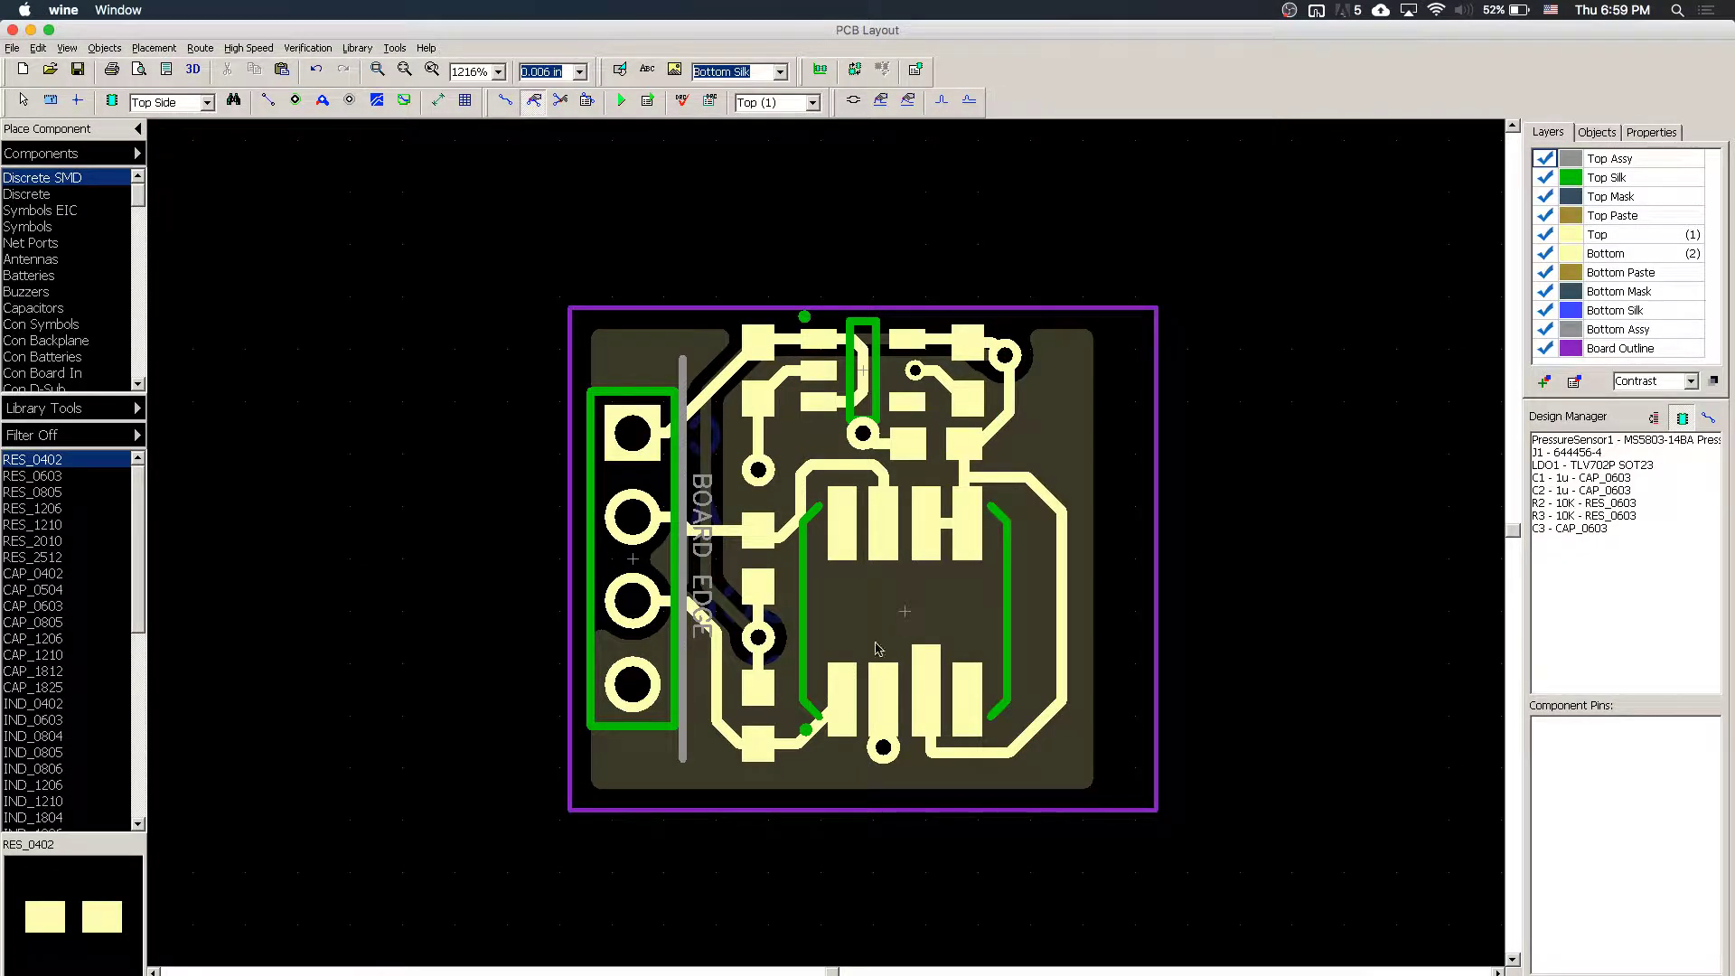
{"action": "left_click", "coordinate": [931, 759]}
{"action": "left_click_drag", "start_coordinate": [947, 757], "coordinate": [933, 746]}
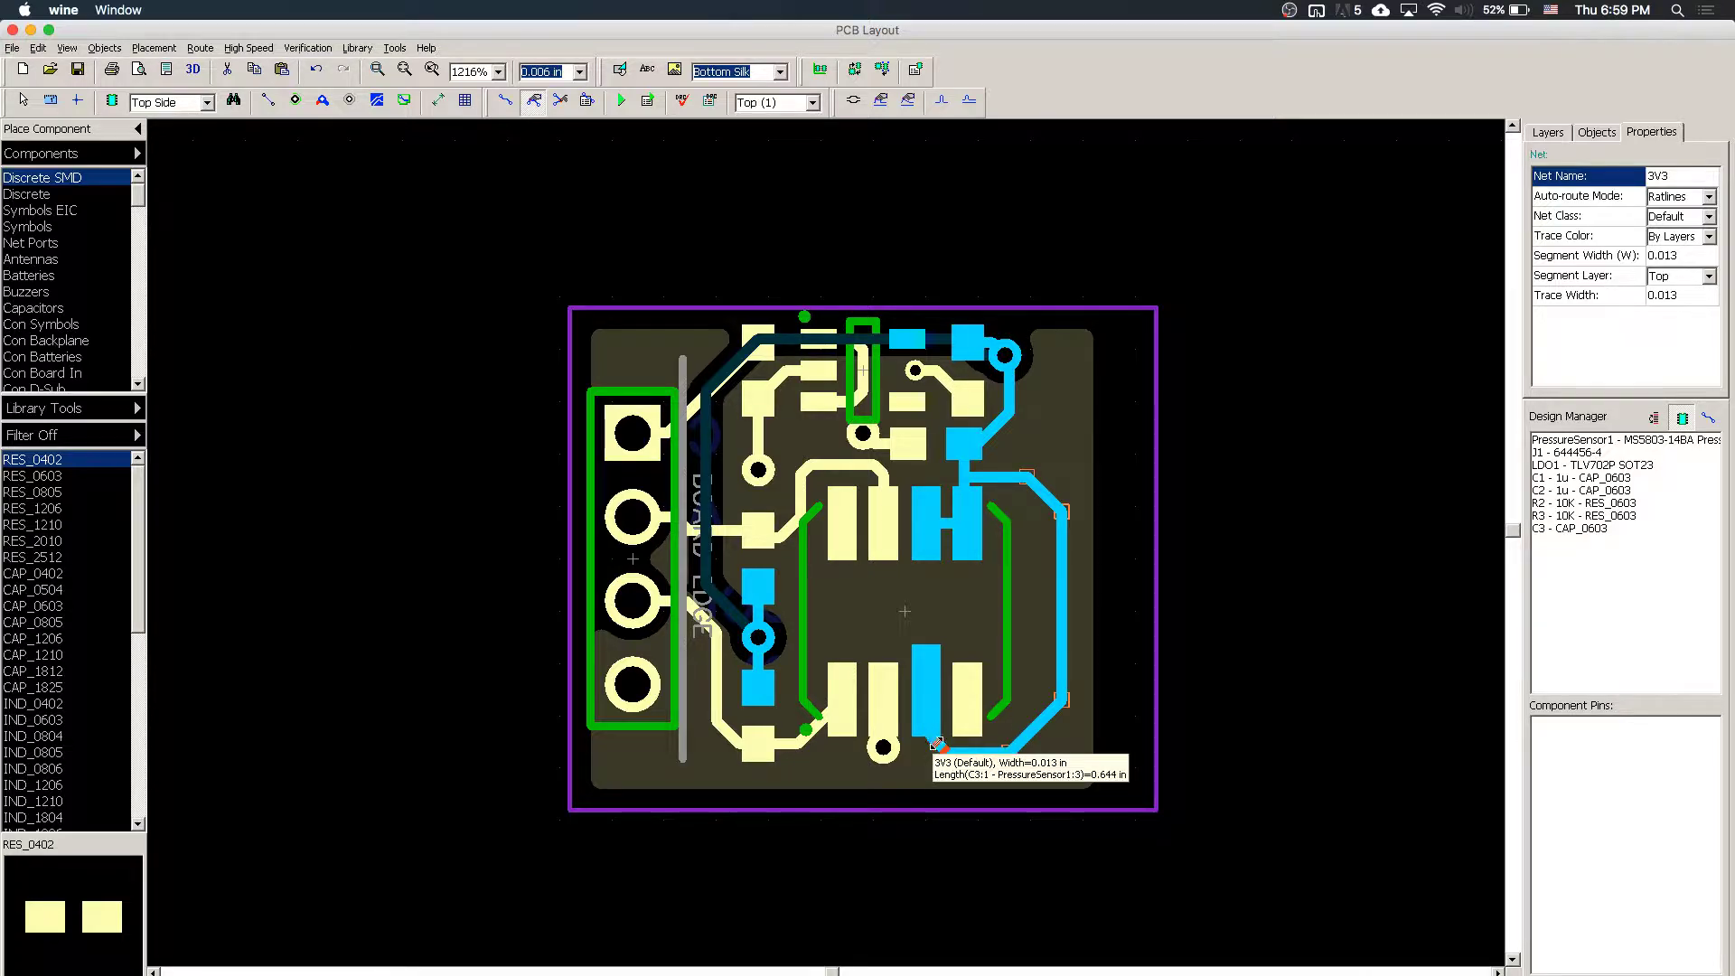
{"action": "key", "text": "ctrl+alt+j"}
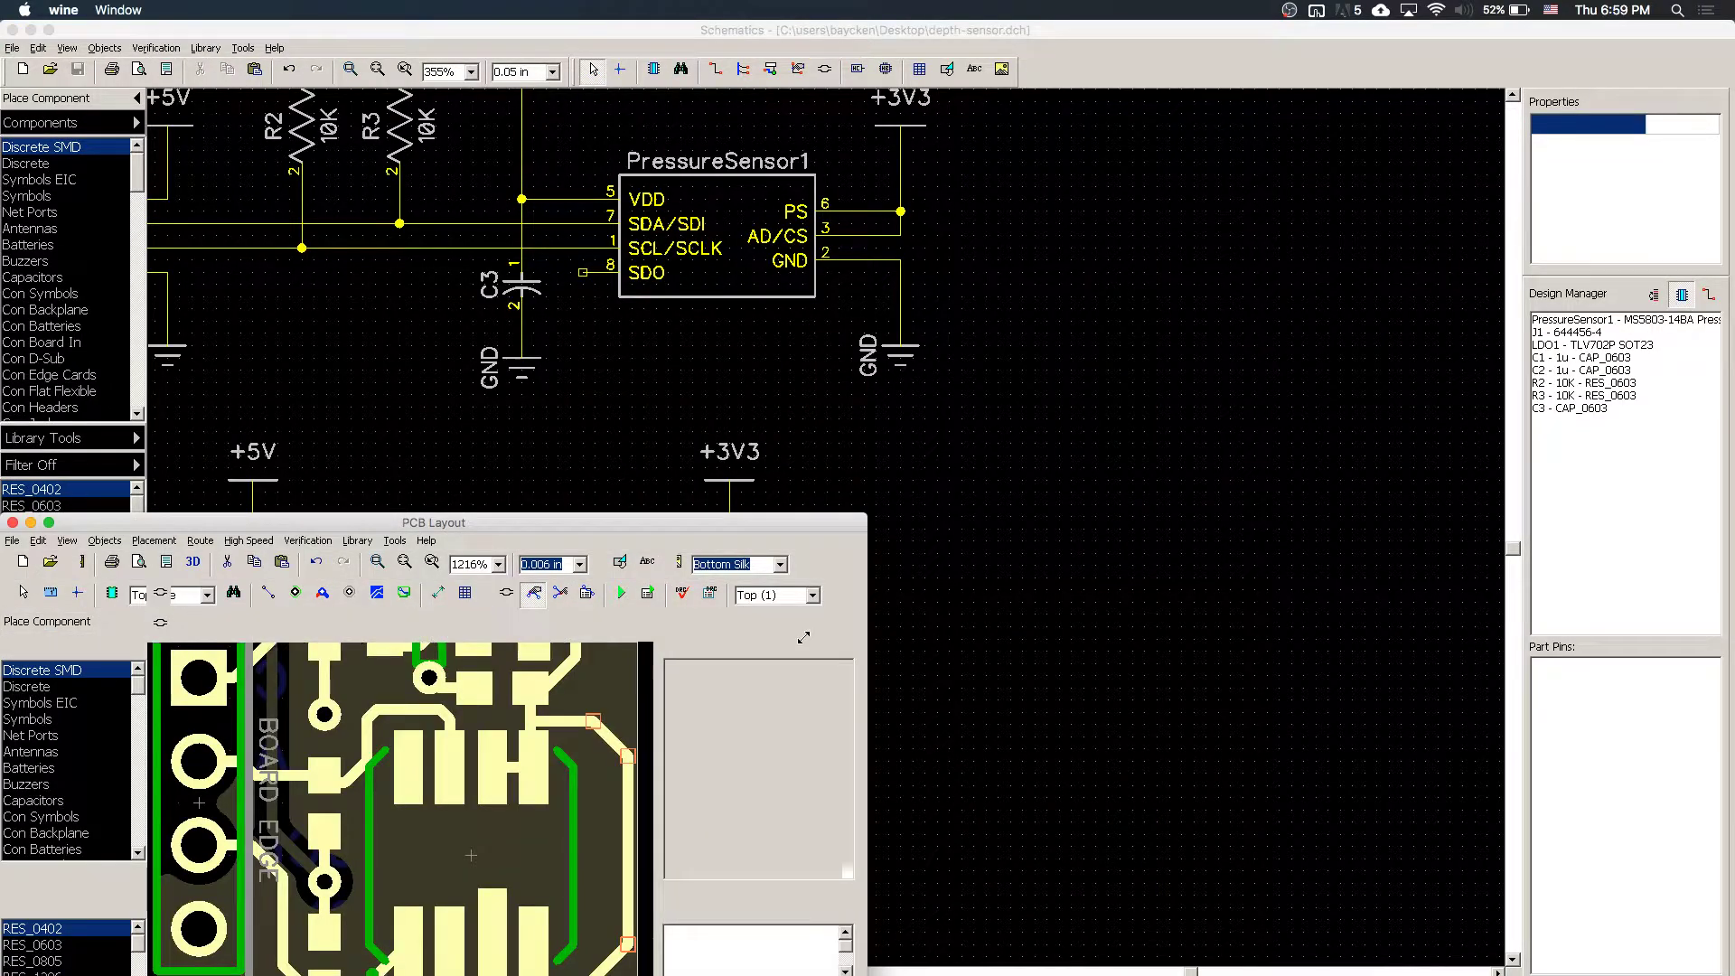
{"action": "key", "text": "ctrl+alt+Return"}
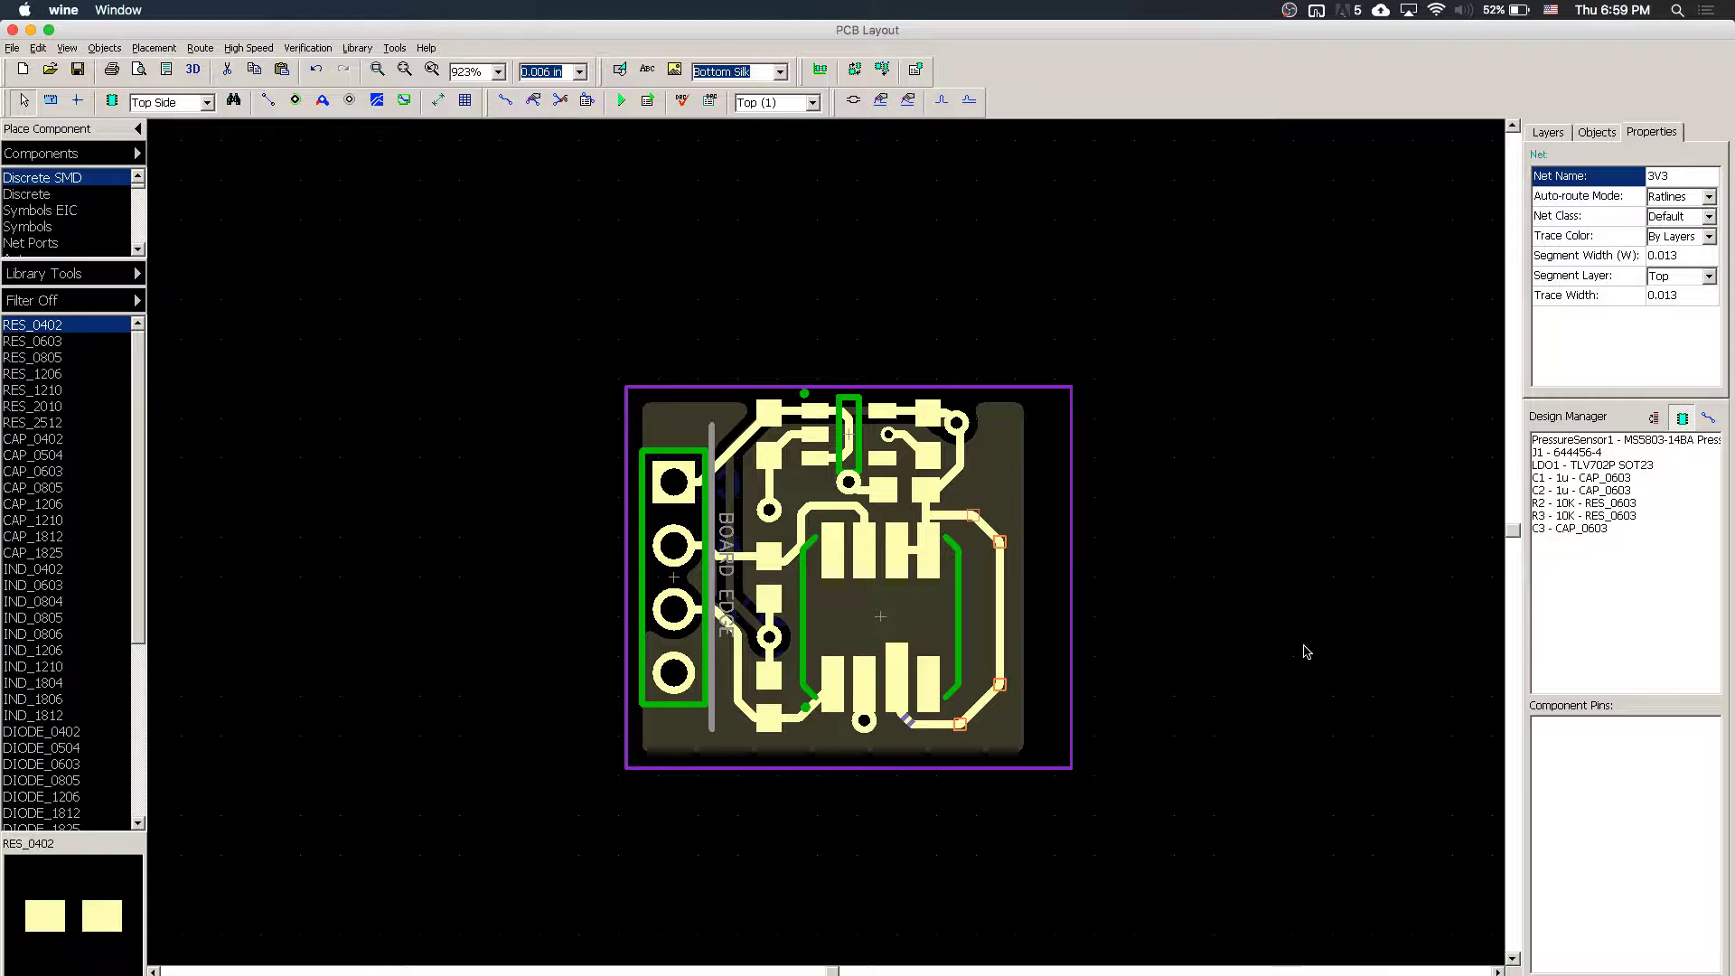
- Move the board outline's lower-right corner inward to about X 0.525, Y 0.075
{"action": "left_click", "coordinate": [1030, 506]}
{"action": "left_click", "coordinate": [1074, 554]}
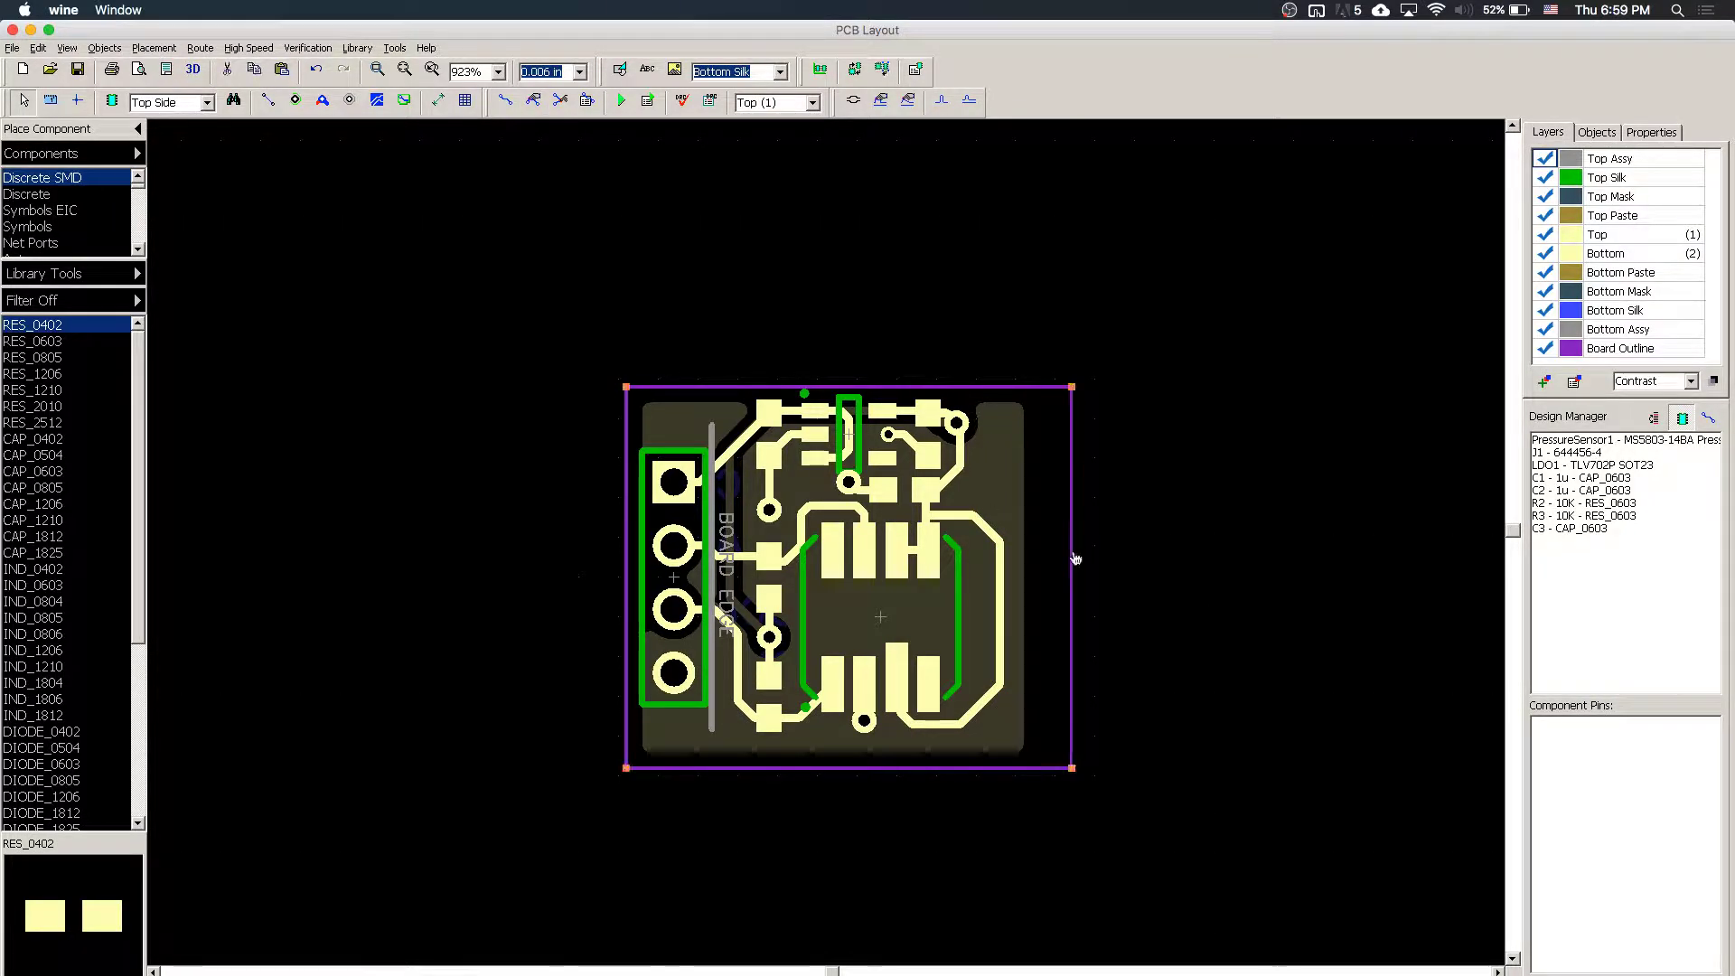
{"action": "left_click_drag", "start_coordinate": [1072, 768], "coordinate": [1042, 767]}
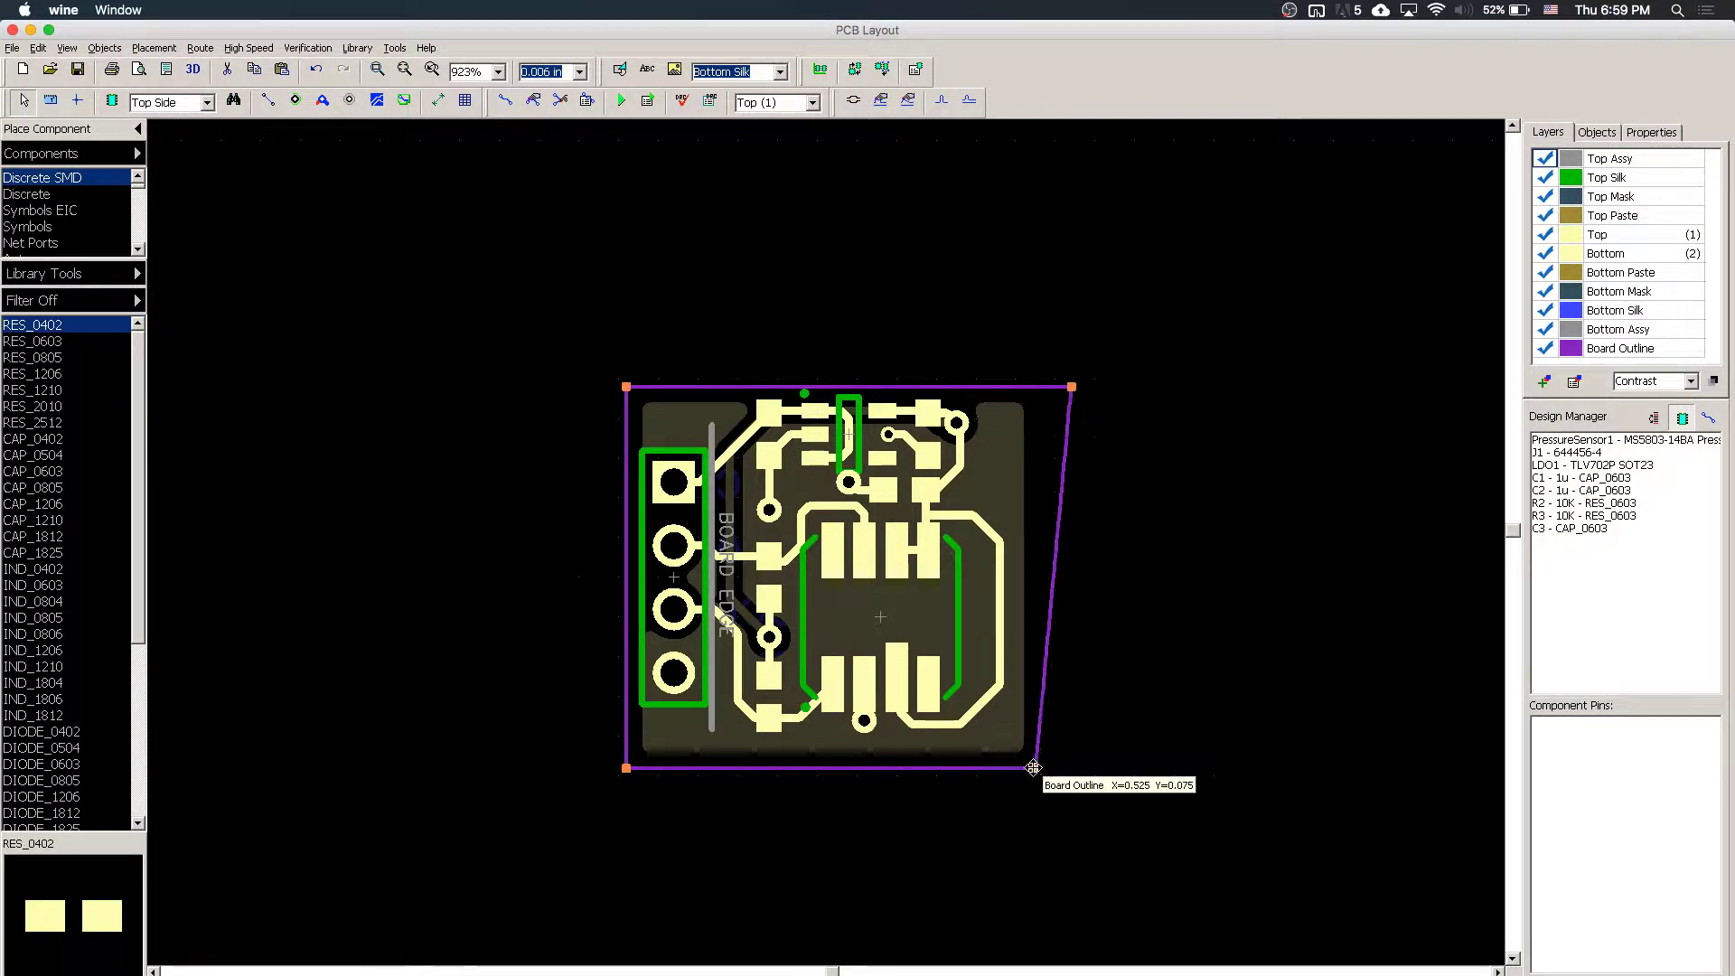
{"action": "key", "text": "ctrl+alt+Return"}
{"action": "key", "text": "ctrl+alt+Return"}
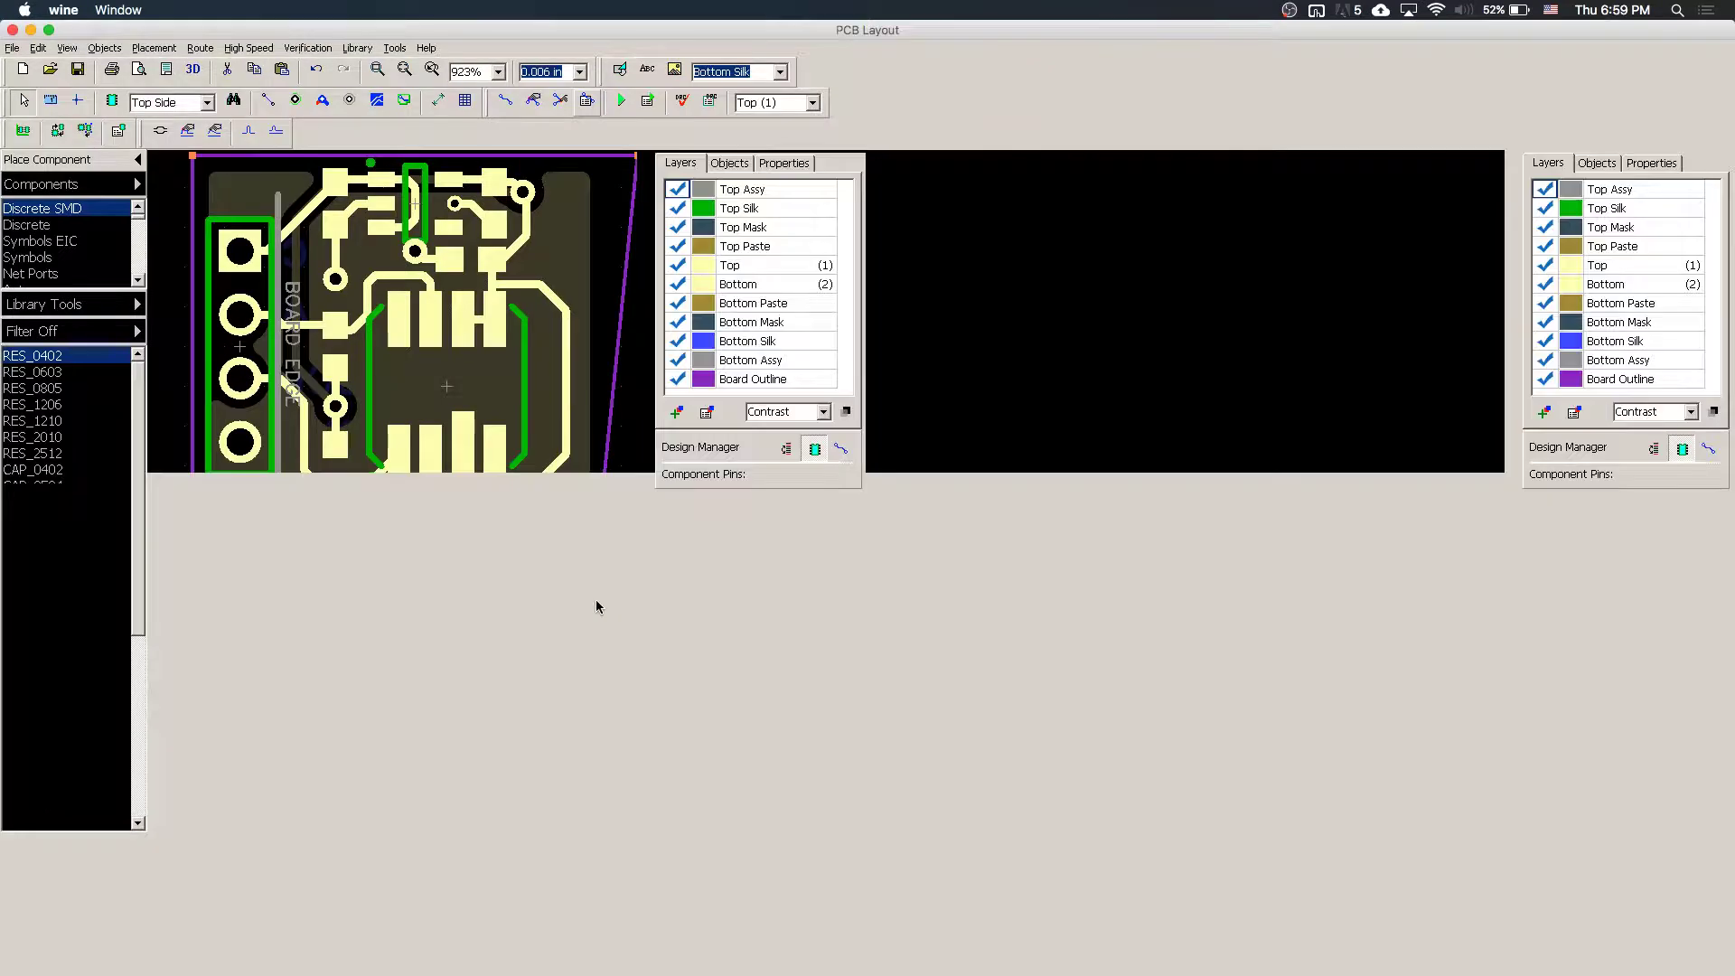
- Set the grid to 0.025 in and align the board outline's two right corners into a straight vertical edge closer to the copper
{"action": "left_click", "coordinate": [579, 71]}
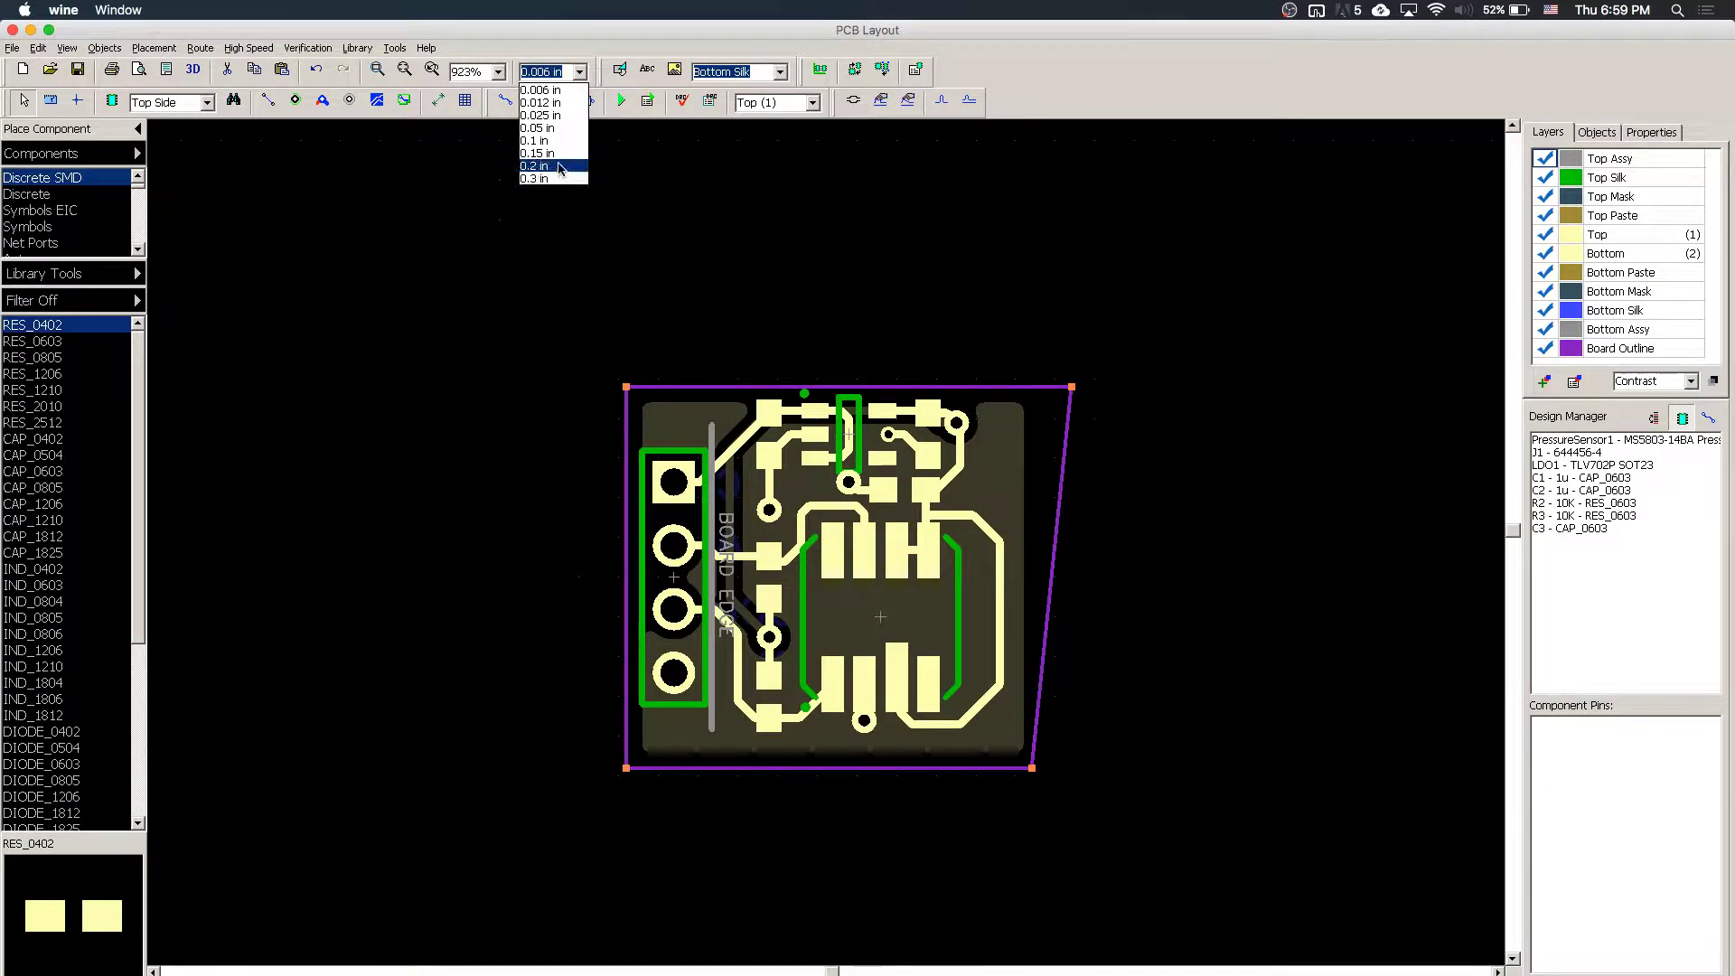
{"action": "left_click", "coordinate": [553, 127]}
{"action": "scroll", "coordinate": [975, 503], "scroll_direction": "up", "scroll_amount": 3}
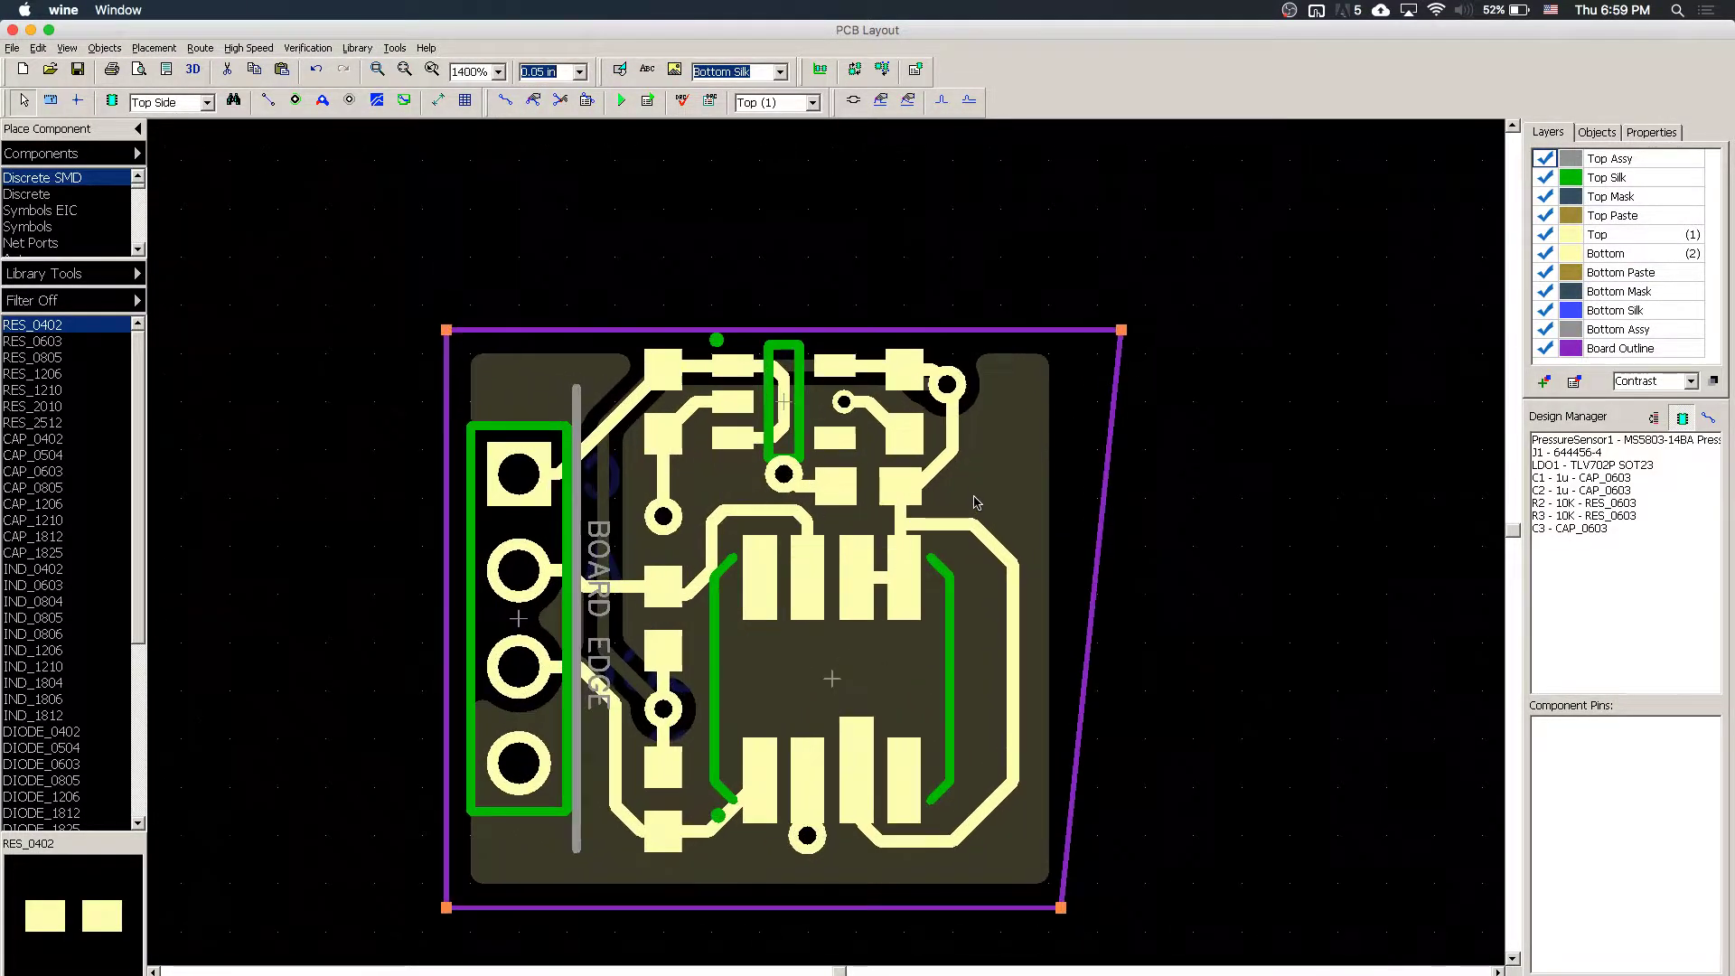
{"action": "left_click", "coordinate": [579, 72]}
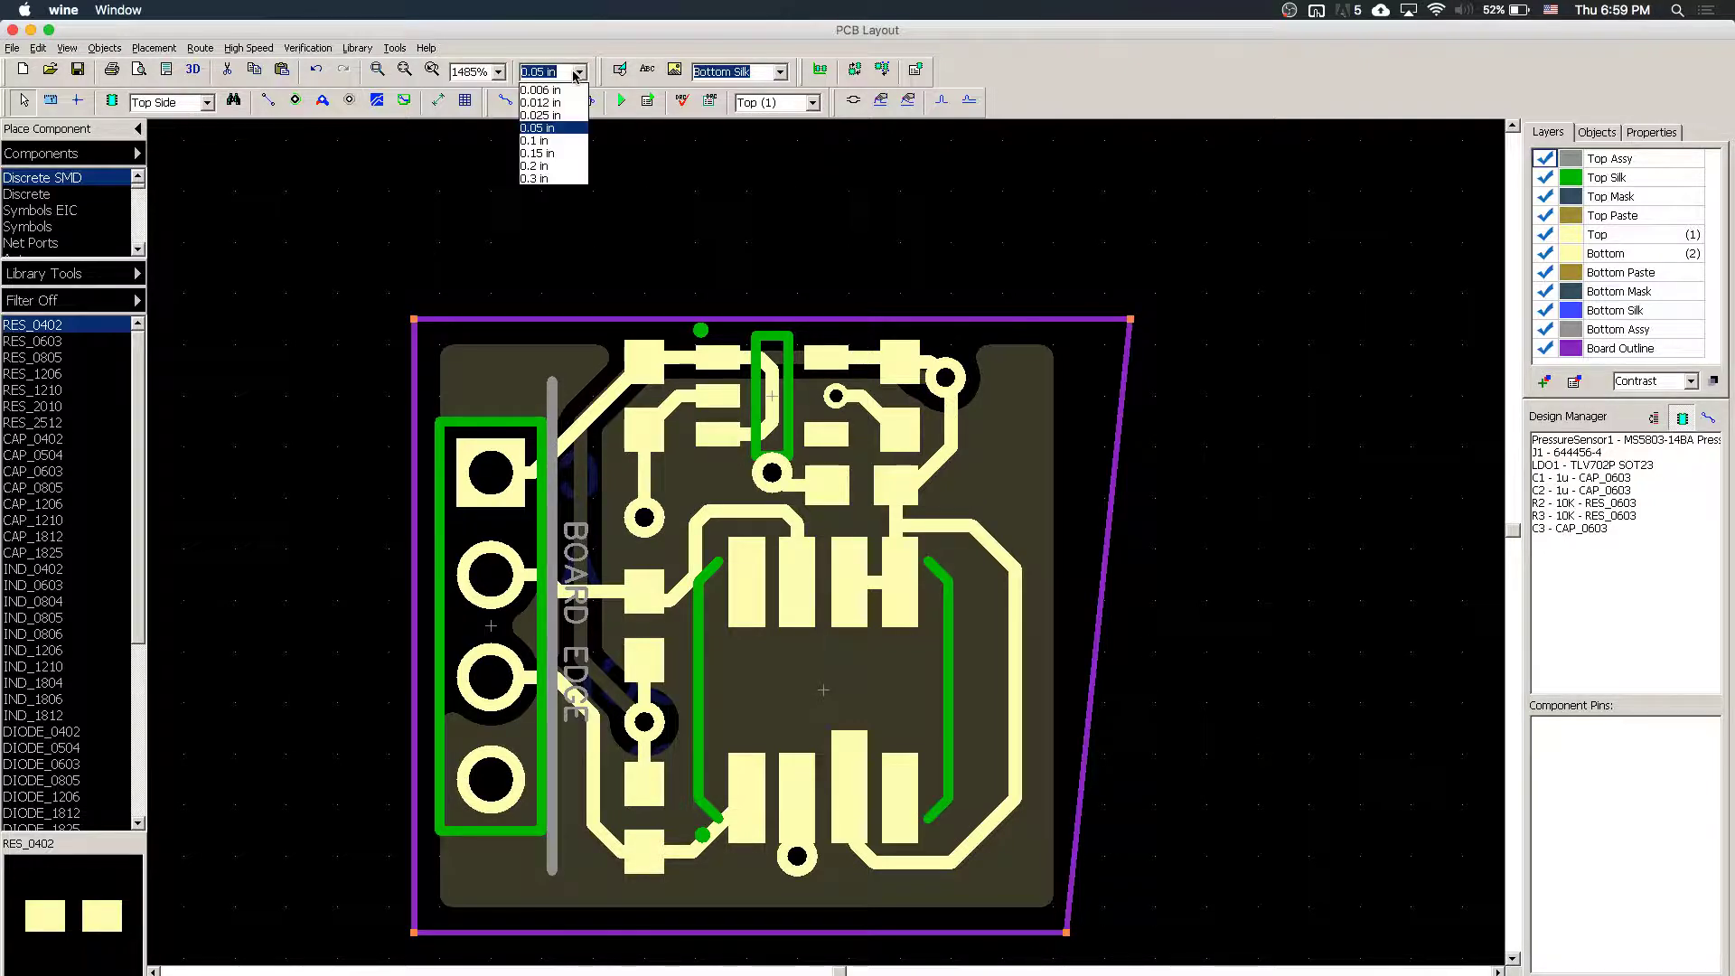
{"action": "left_click", "coordinate": [553, 116]}
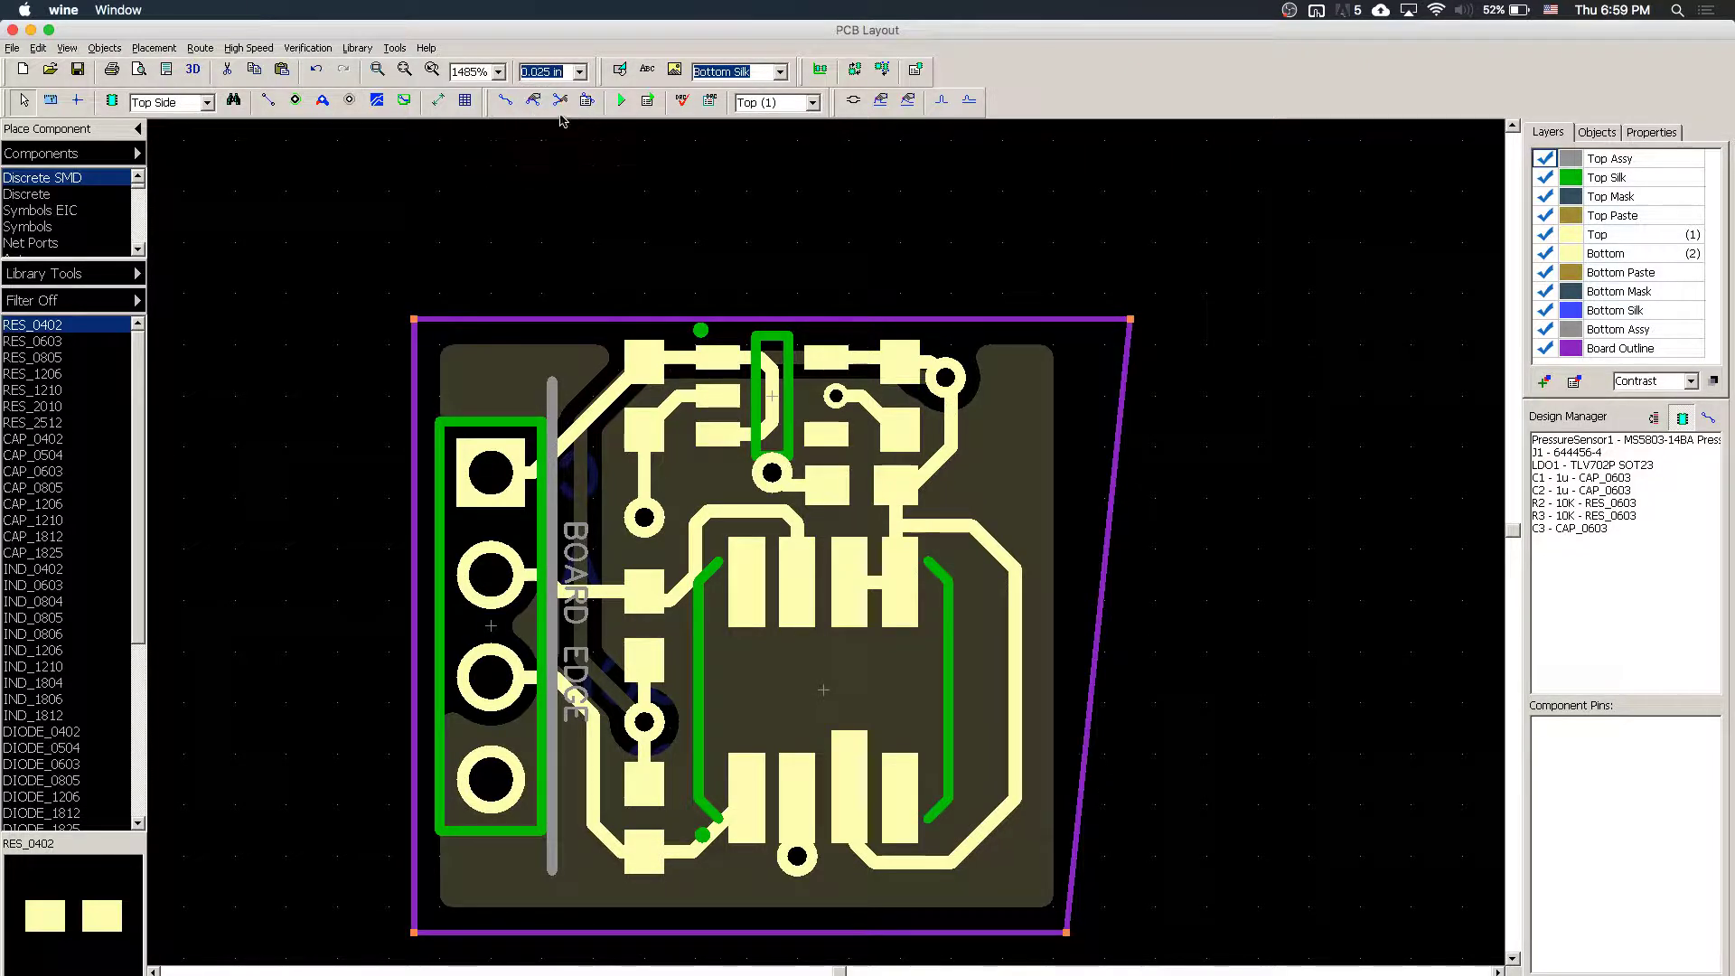
{"action": "left_click", "coordinate": [1128, 322]}
{"action": "left_click_drag", "start_coordinate": [1129, 319], "coordinate": [1080, 319]}
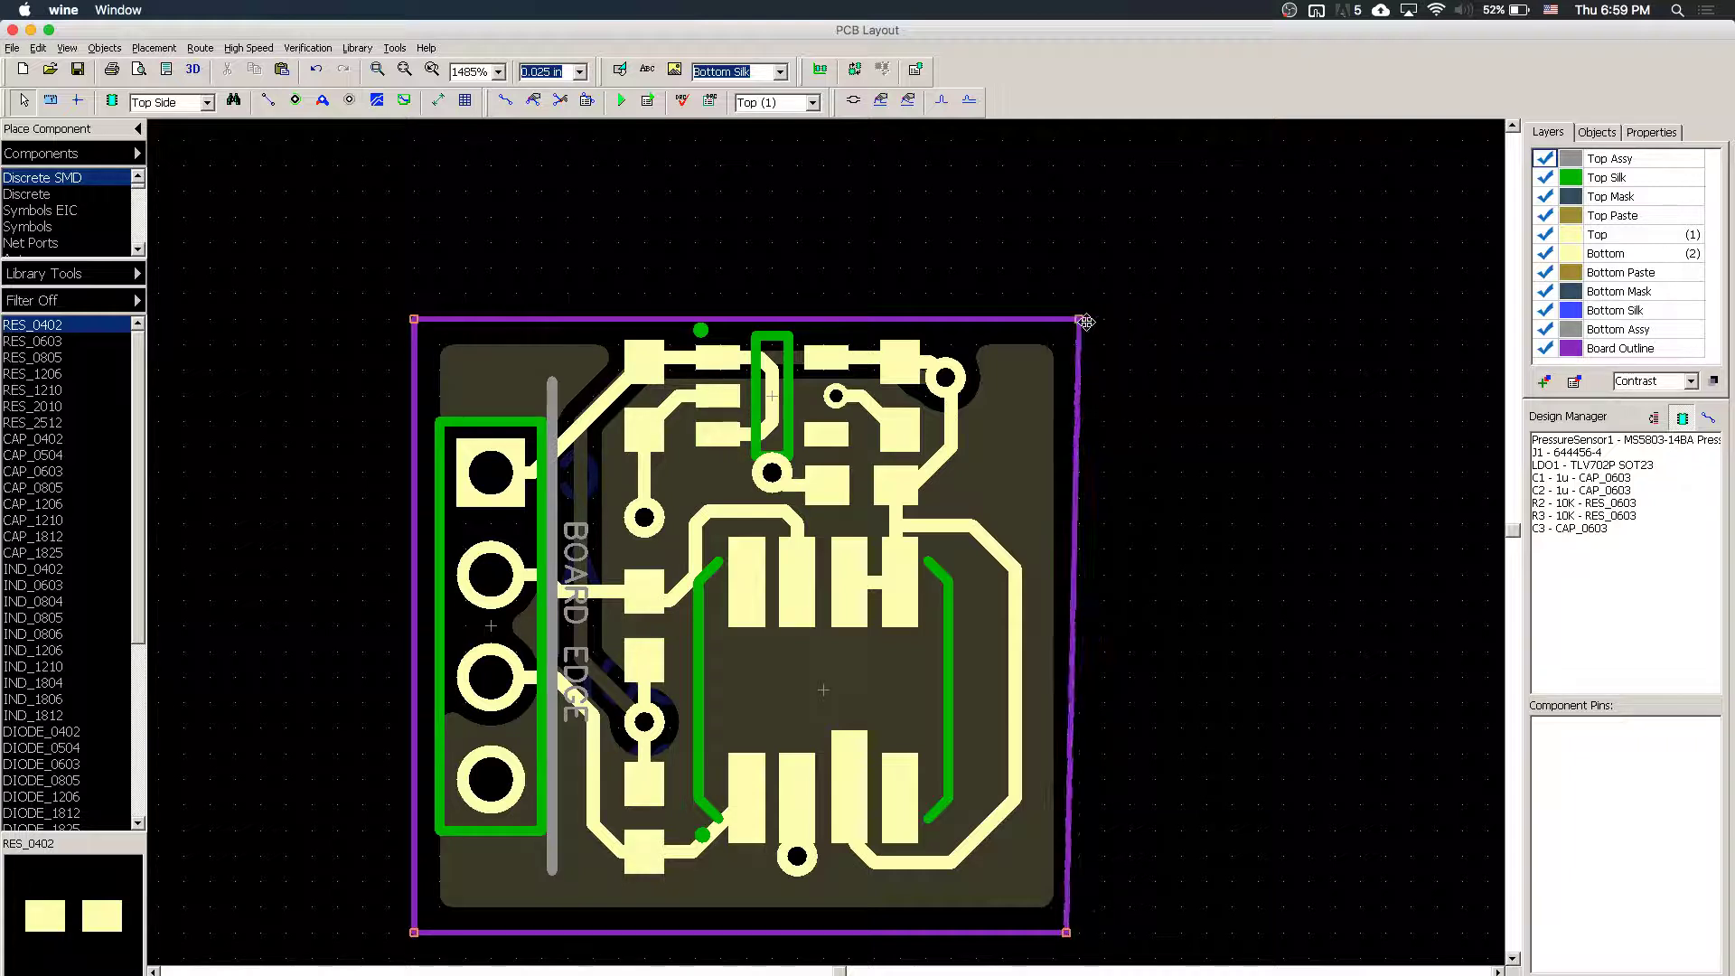
{"action": "left_click", "coordinate": [1066, 932]}
{"action": "left_click_drag", "start_coordinate": [1067, 932], "coordinate": [1079, 932]}
{"action": "left_click", "coordinate": [1172, 895]}
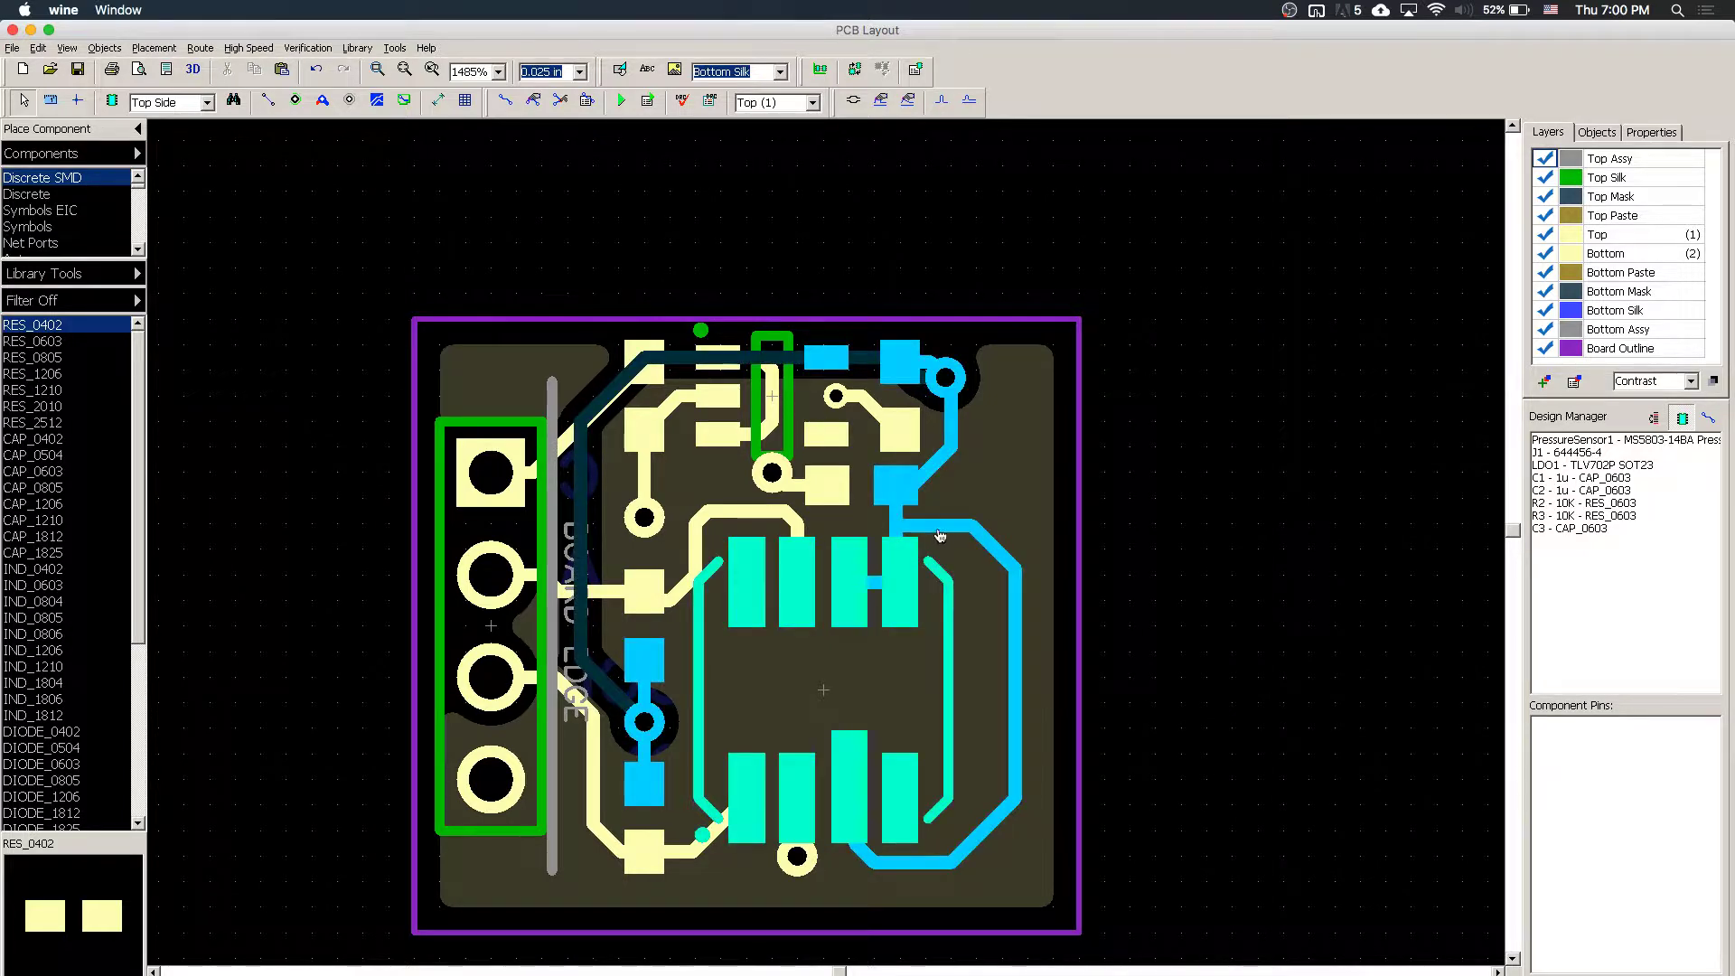
- Move the 3V3 trace's upper segment down in line with PressureSensor1's pad and its right segment inward, and check the bottom layer
{"action": "left_click", "coordinate": [941, 575]}
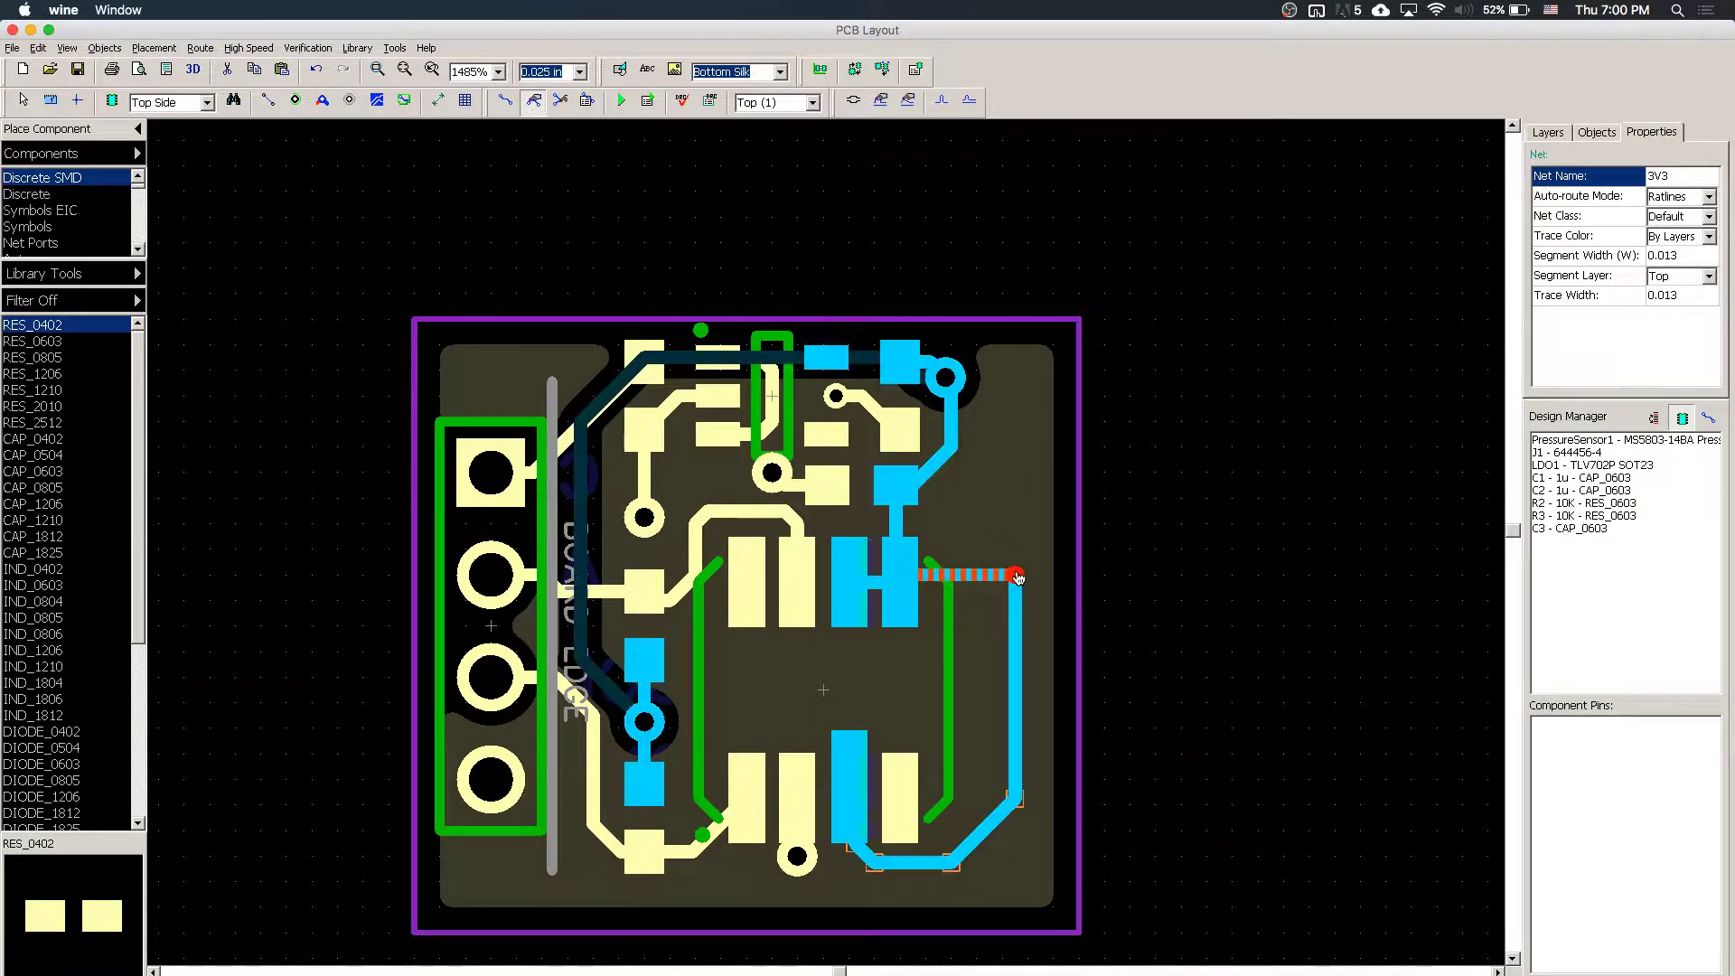
{"action": "left_click_drag", "start_coordinate": [1017, 575], "coordinate": [999, 671]}
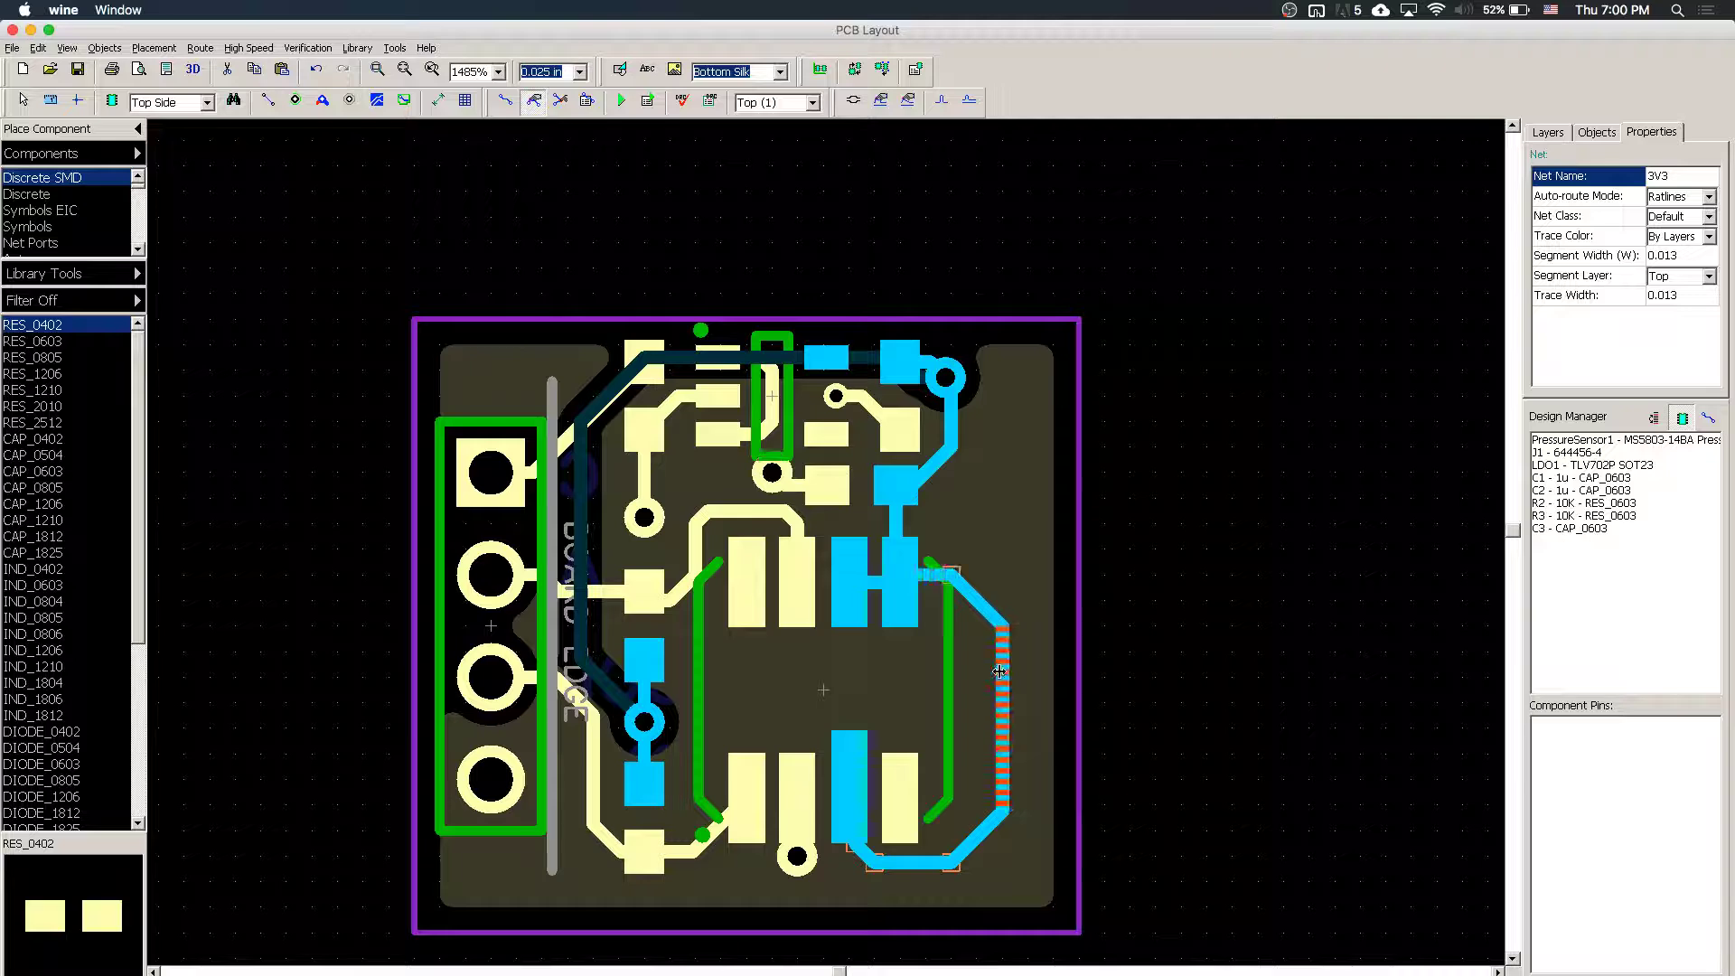
{"action": "left_click", "coordinate": [1086, 816]}
{"action": "key", "text": "b"}
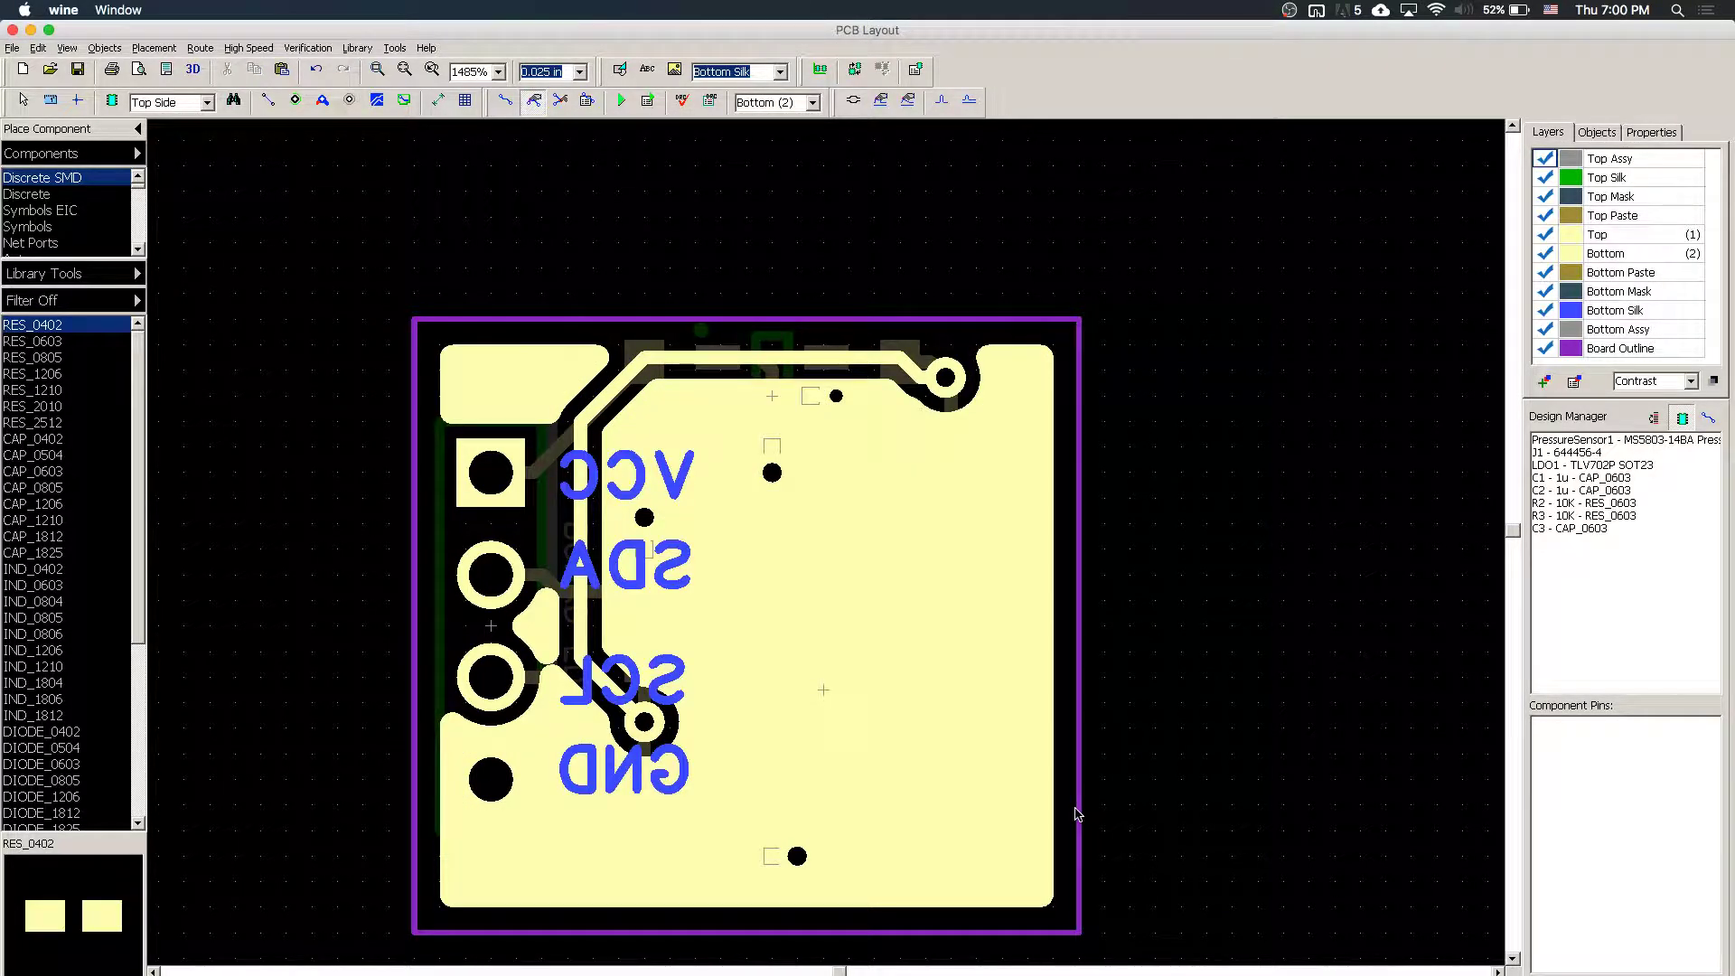
{"action": "key", "text": "t"}
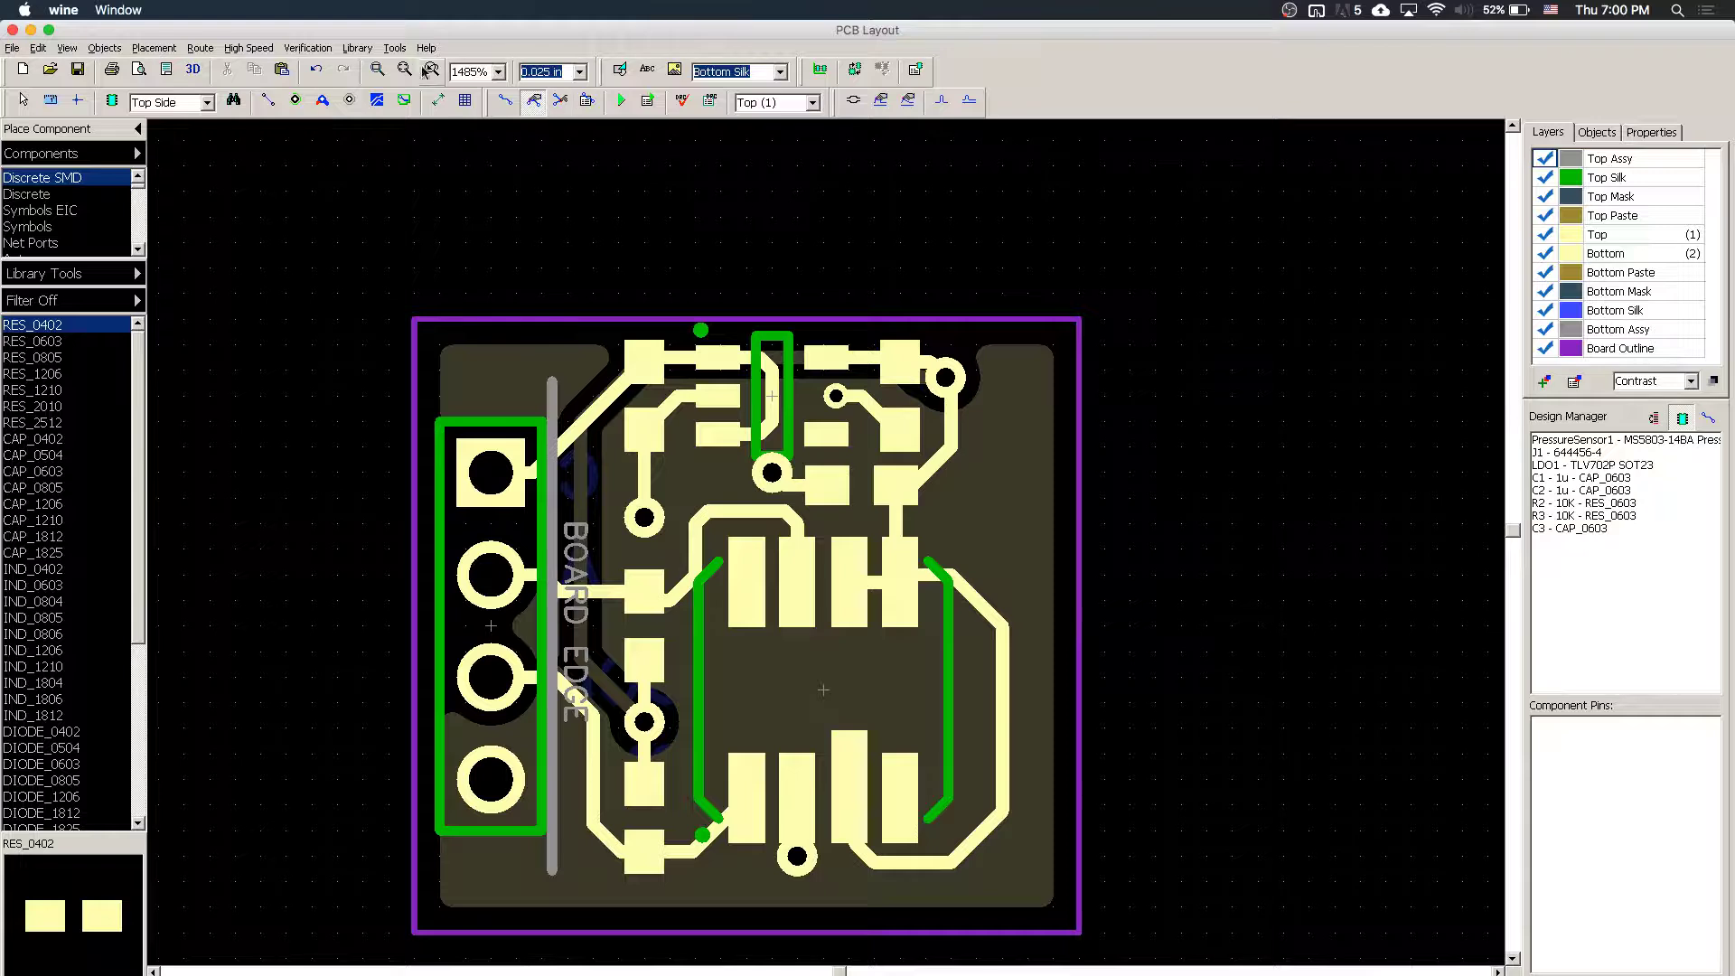
- Start the board's 3D visualization, dismissing the library error and suppressing the message about incorrect 3D models
{"action": "left_click", "coordinate": [396, 48]}
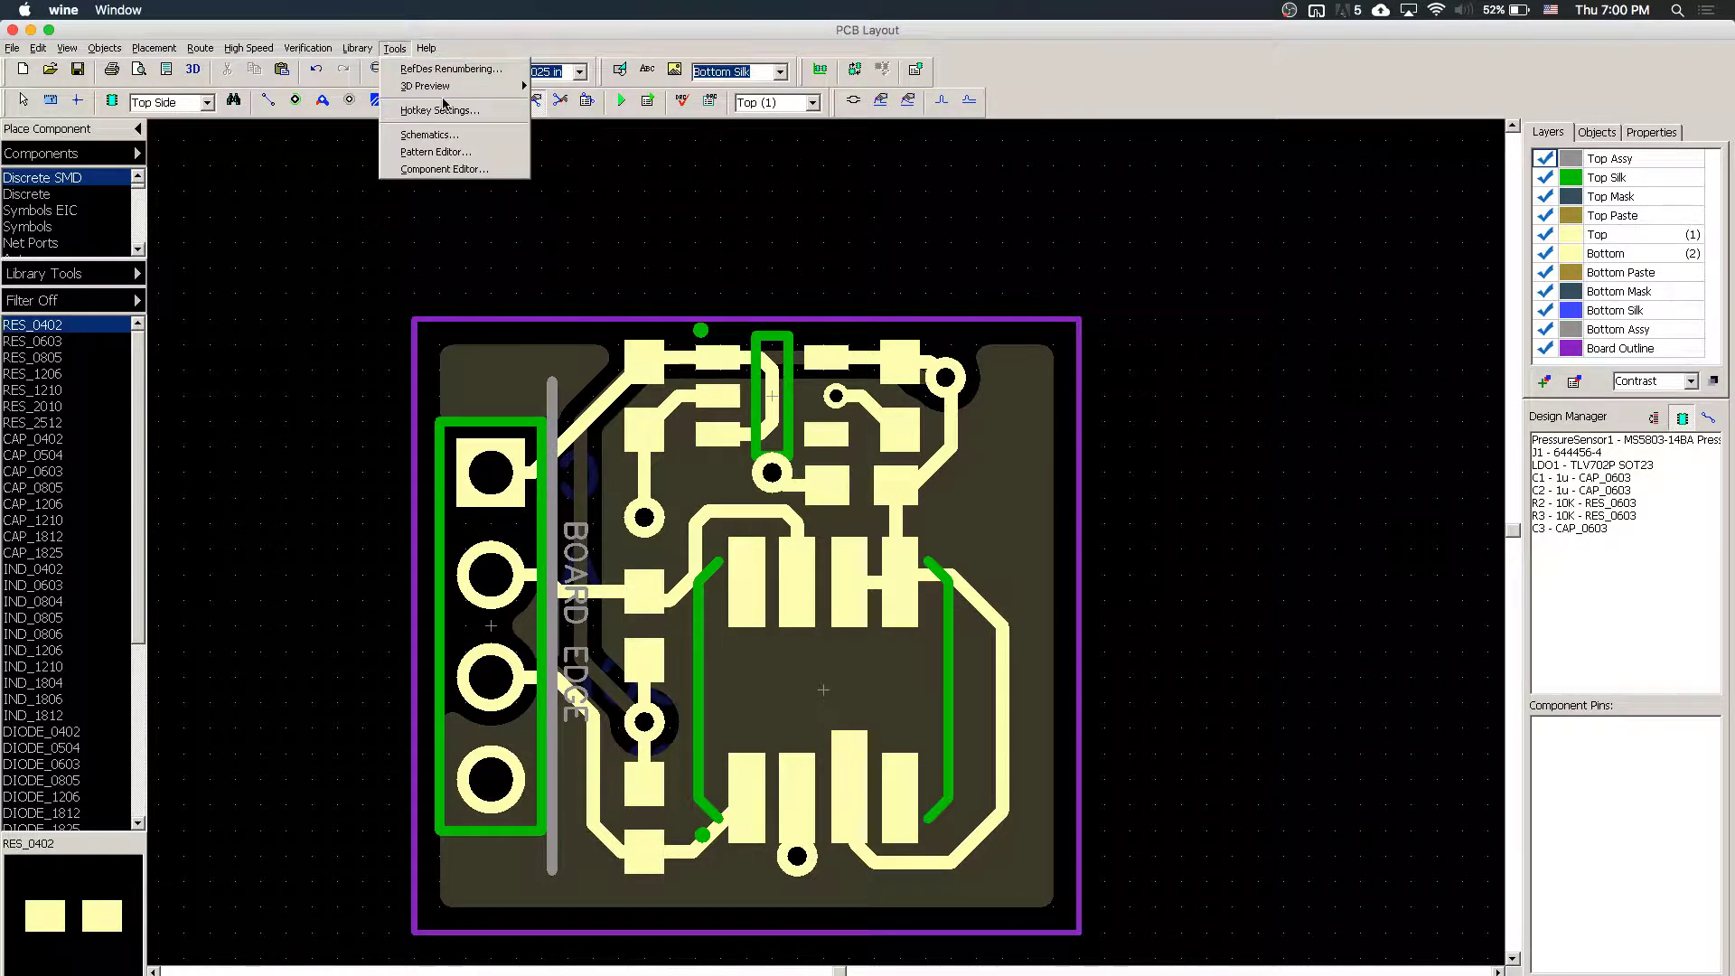
{"action": "mouse_move", "coordinate": [447, 88]}
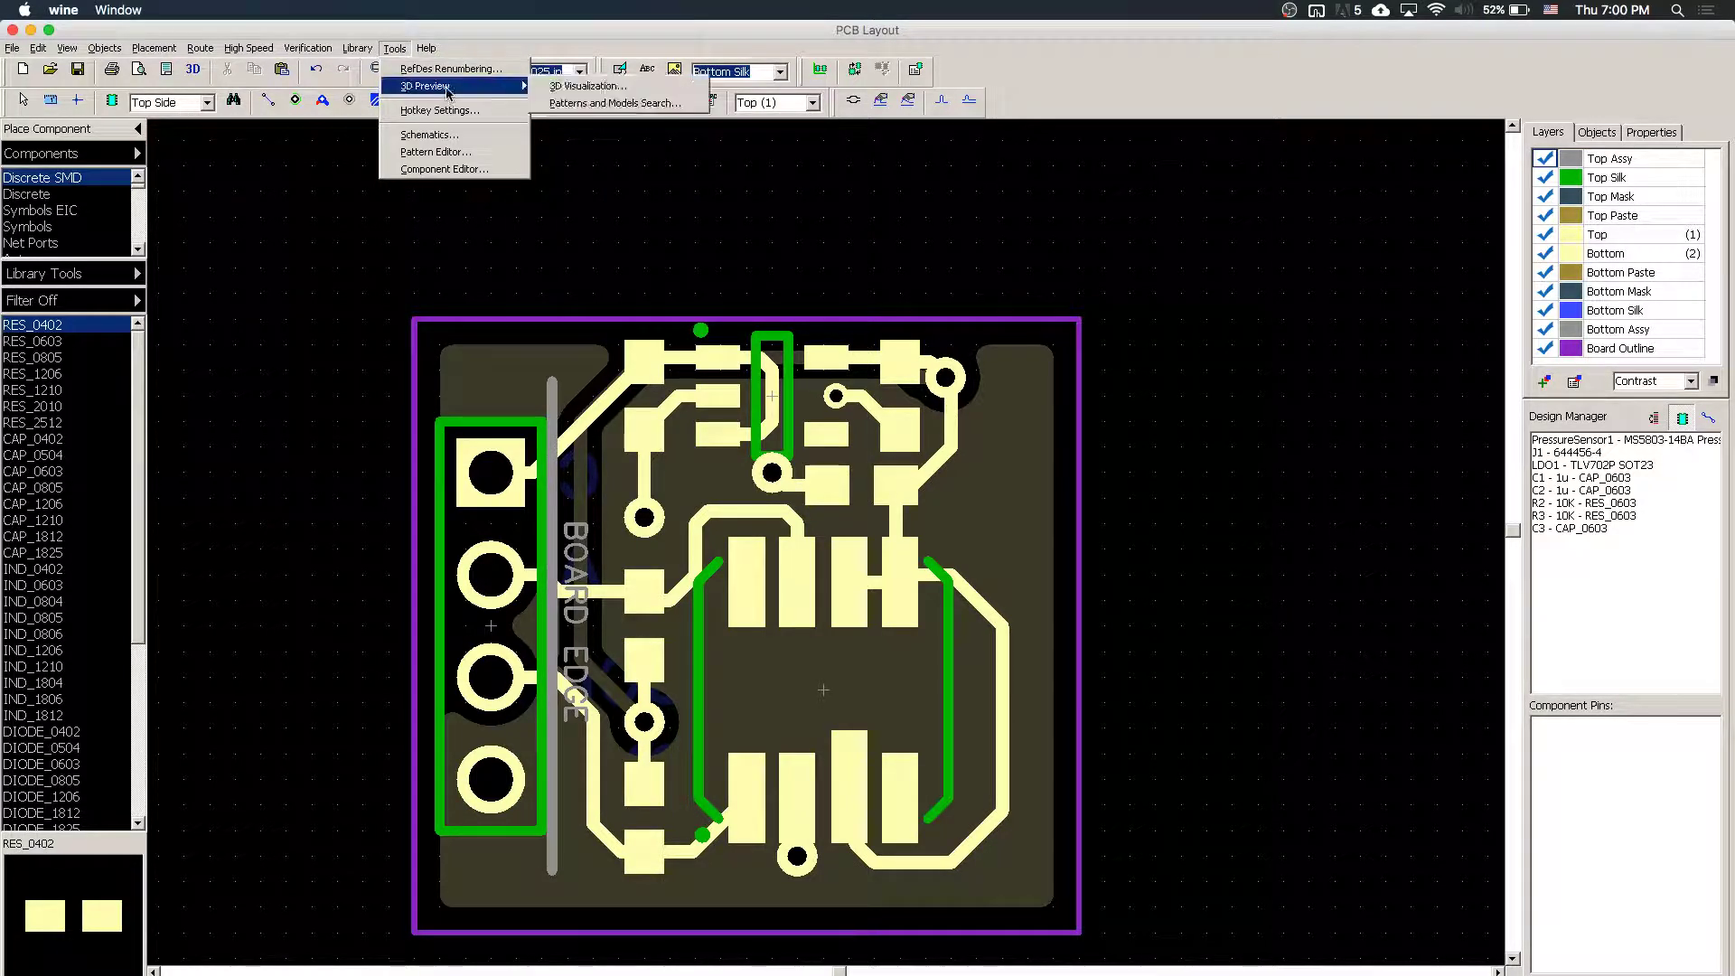
{"action": "left_click", "coordinate": [592, 90]}
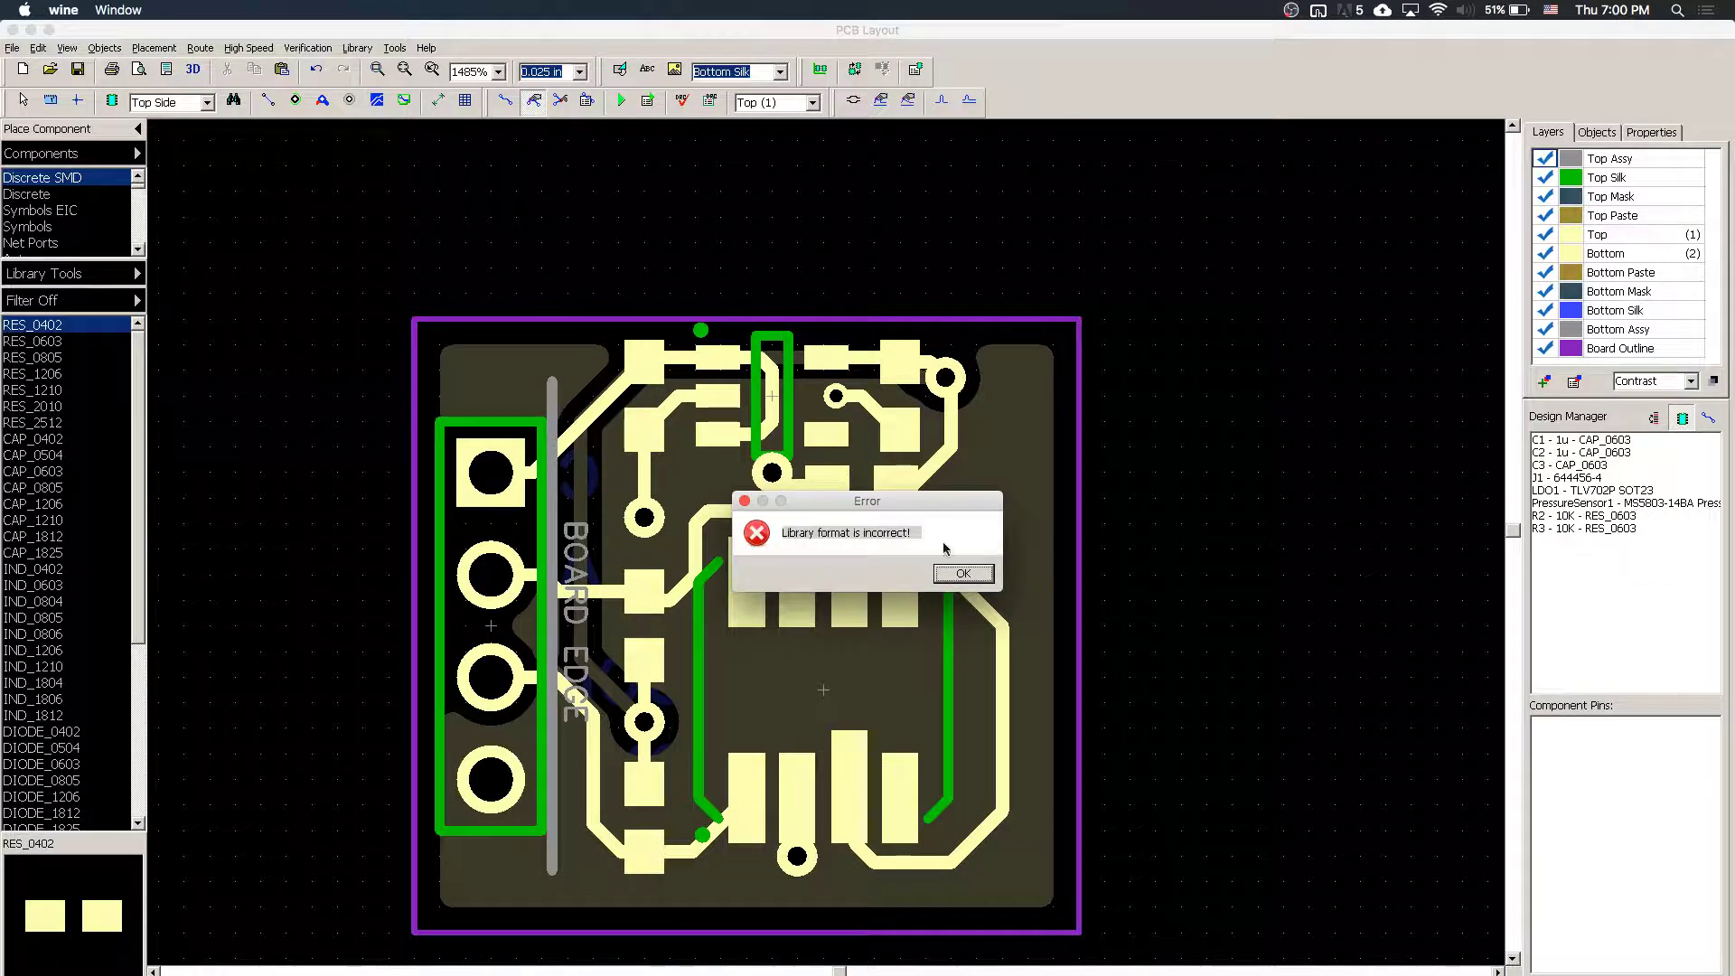
{"action": "left_click", "coordinate": [959, 573]}
{"action": "left_click", "coordinate": [960, 573]}
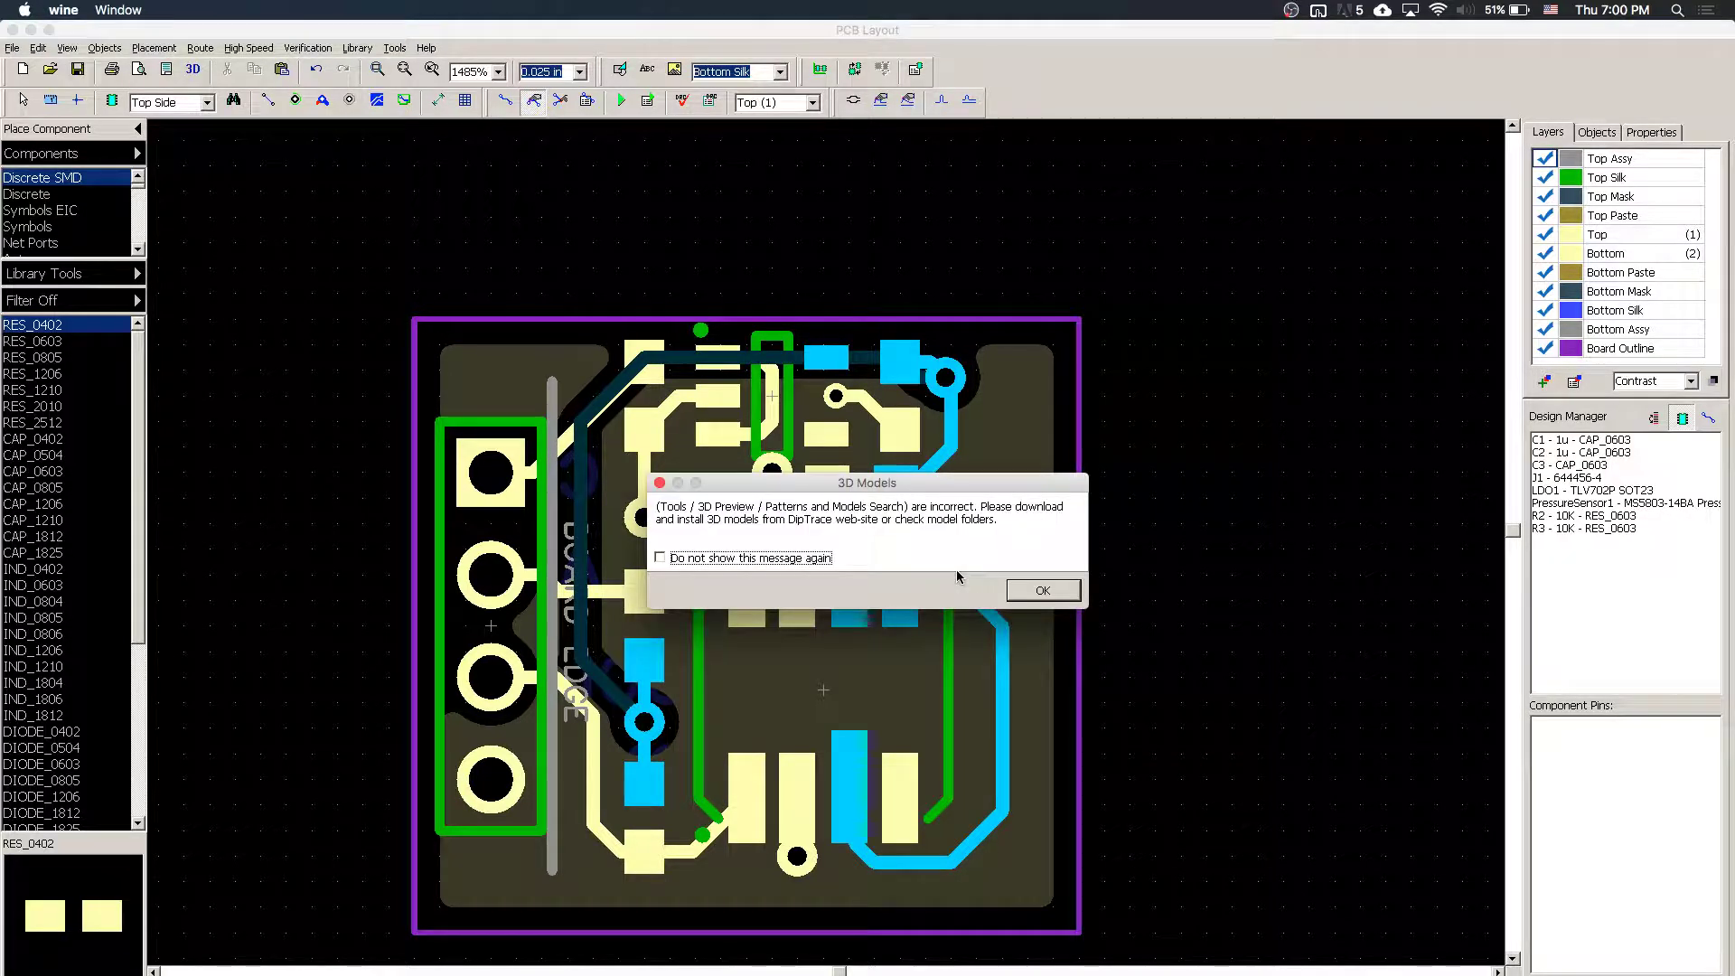
{"action": "left_click", "coordinate": [789, 558]}
{"action": "left_click", "coordinate": [1040, 592]}
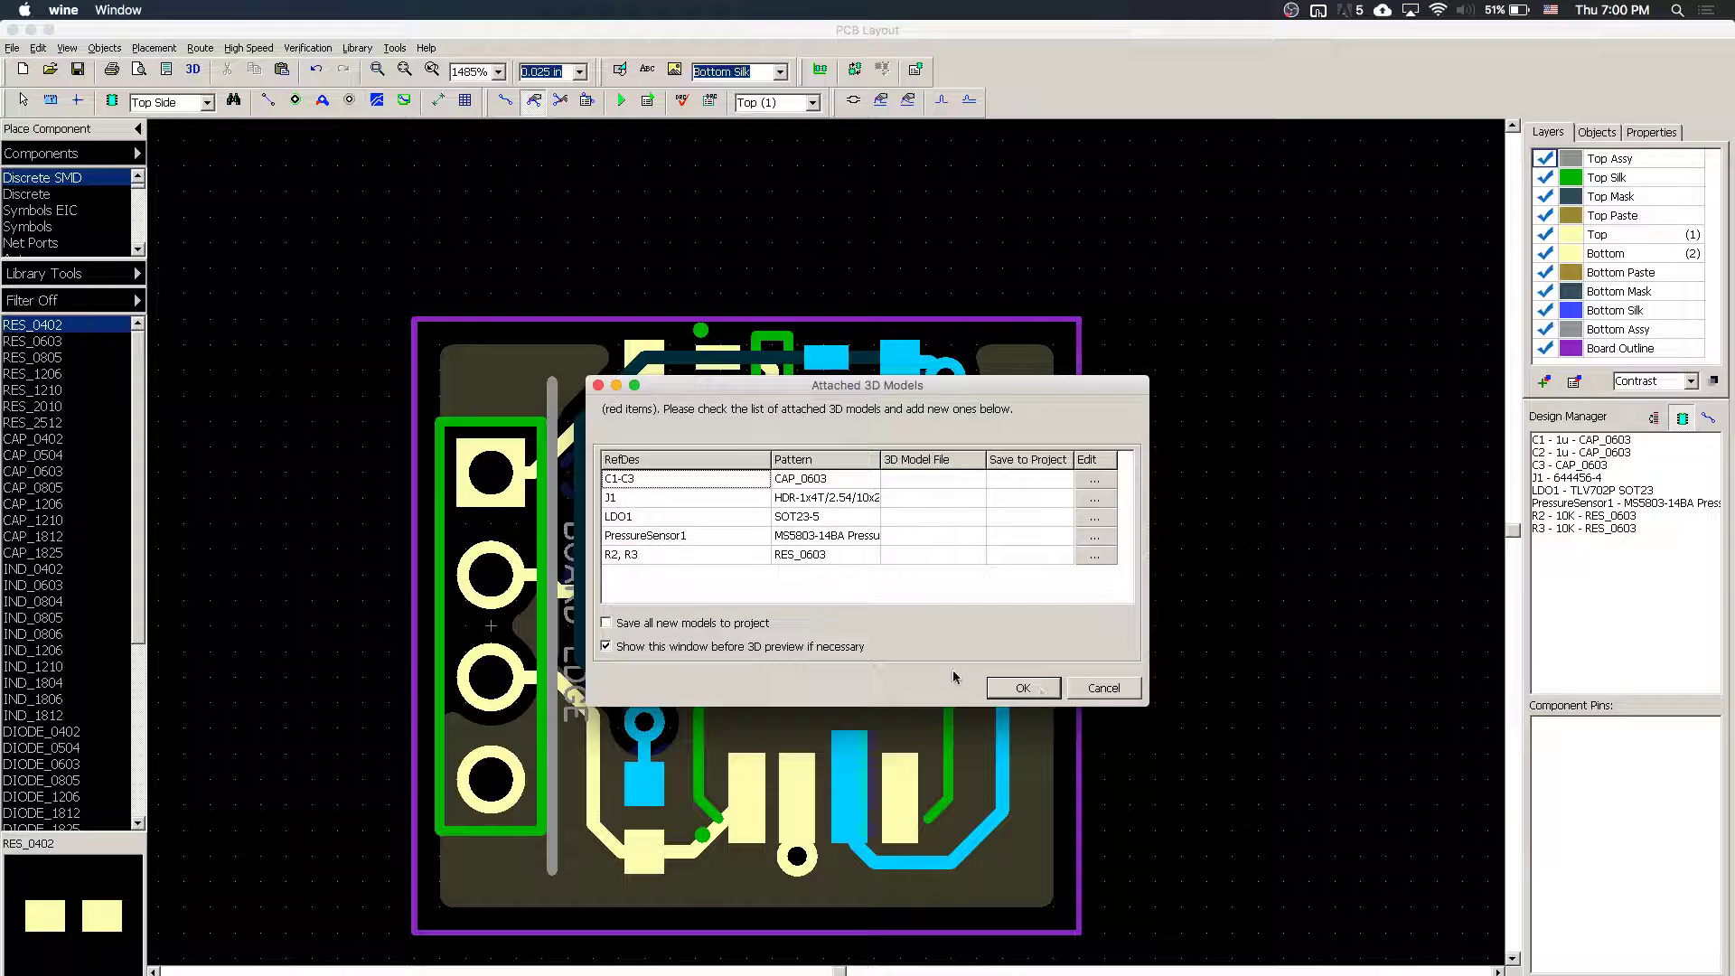
- Accept the attached 3D models list as it is, inspect the board at a tilted angle, and close the 3D preview
{"action": "left_click_drag", "start_coordinate": [883, 392], "coordinate": [1044, 213]}
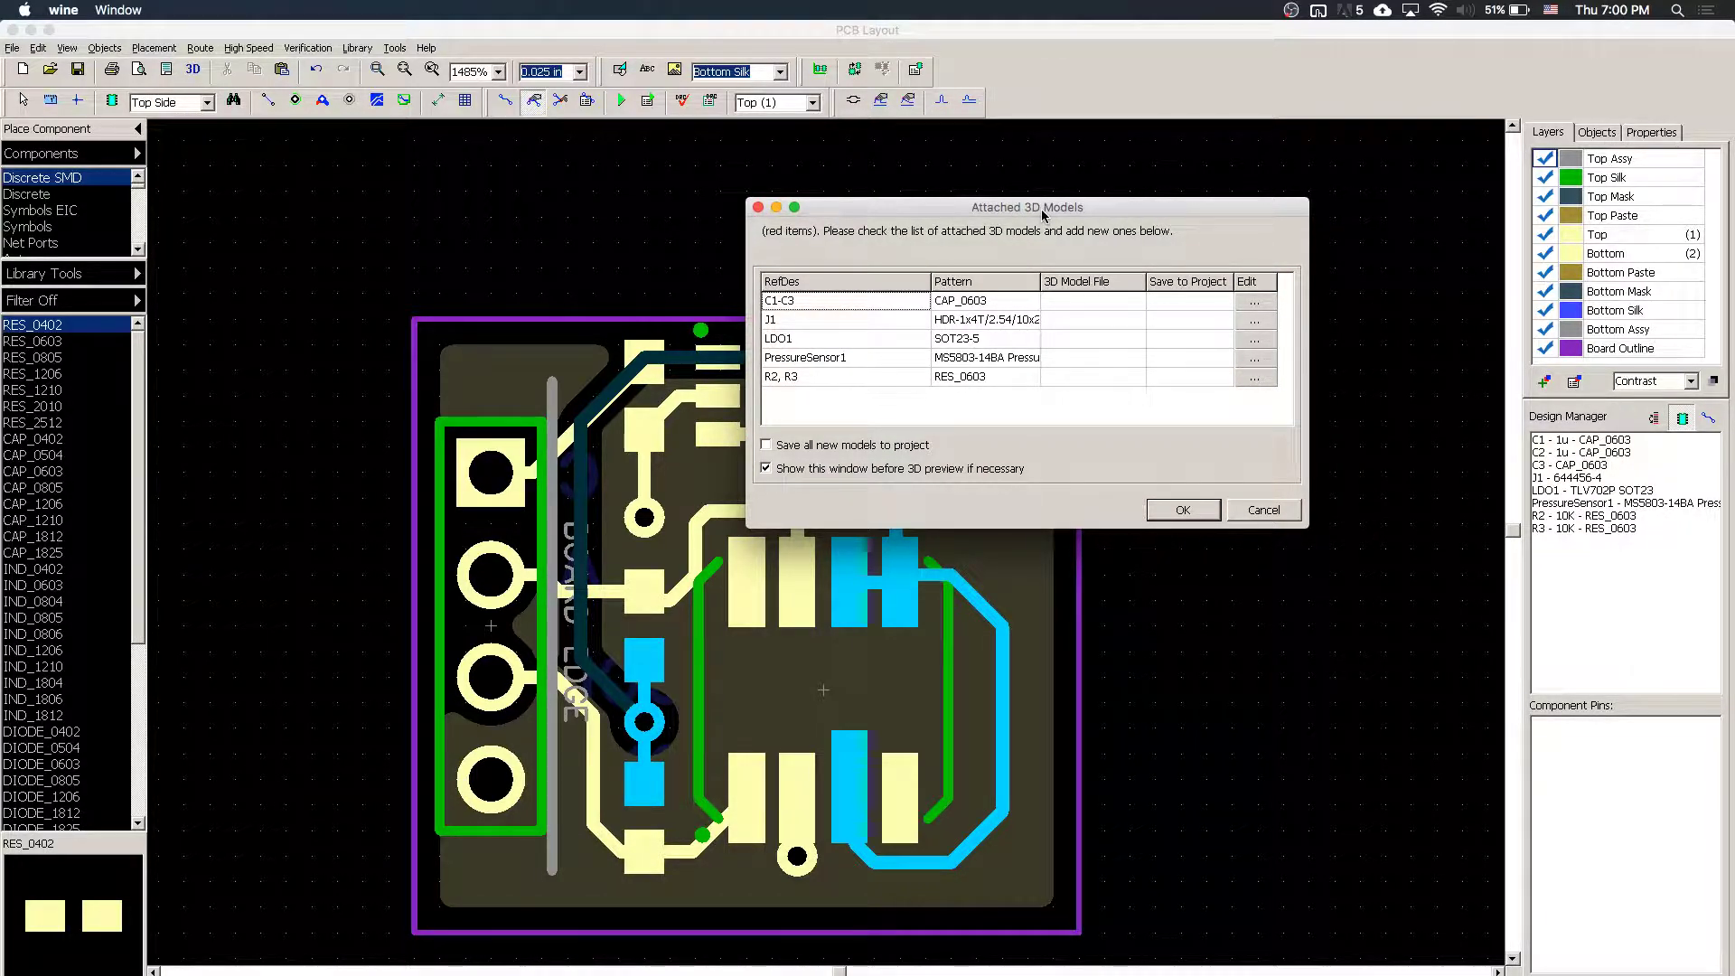
{"action": "left_click", "coordinate": [1183, 510]}
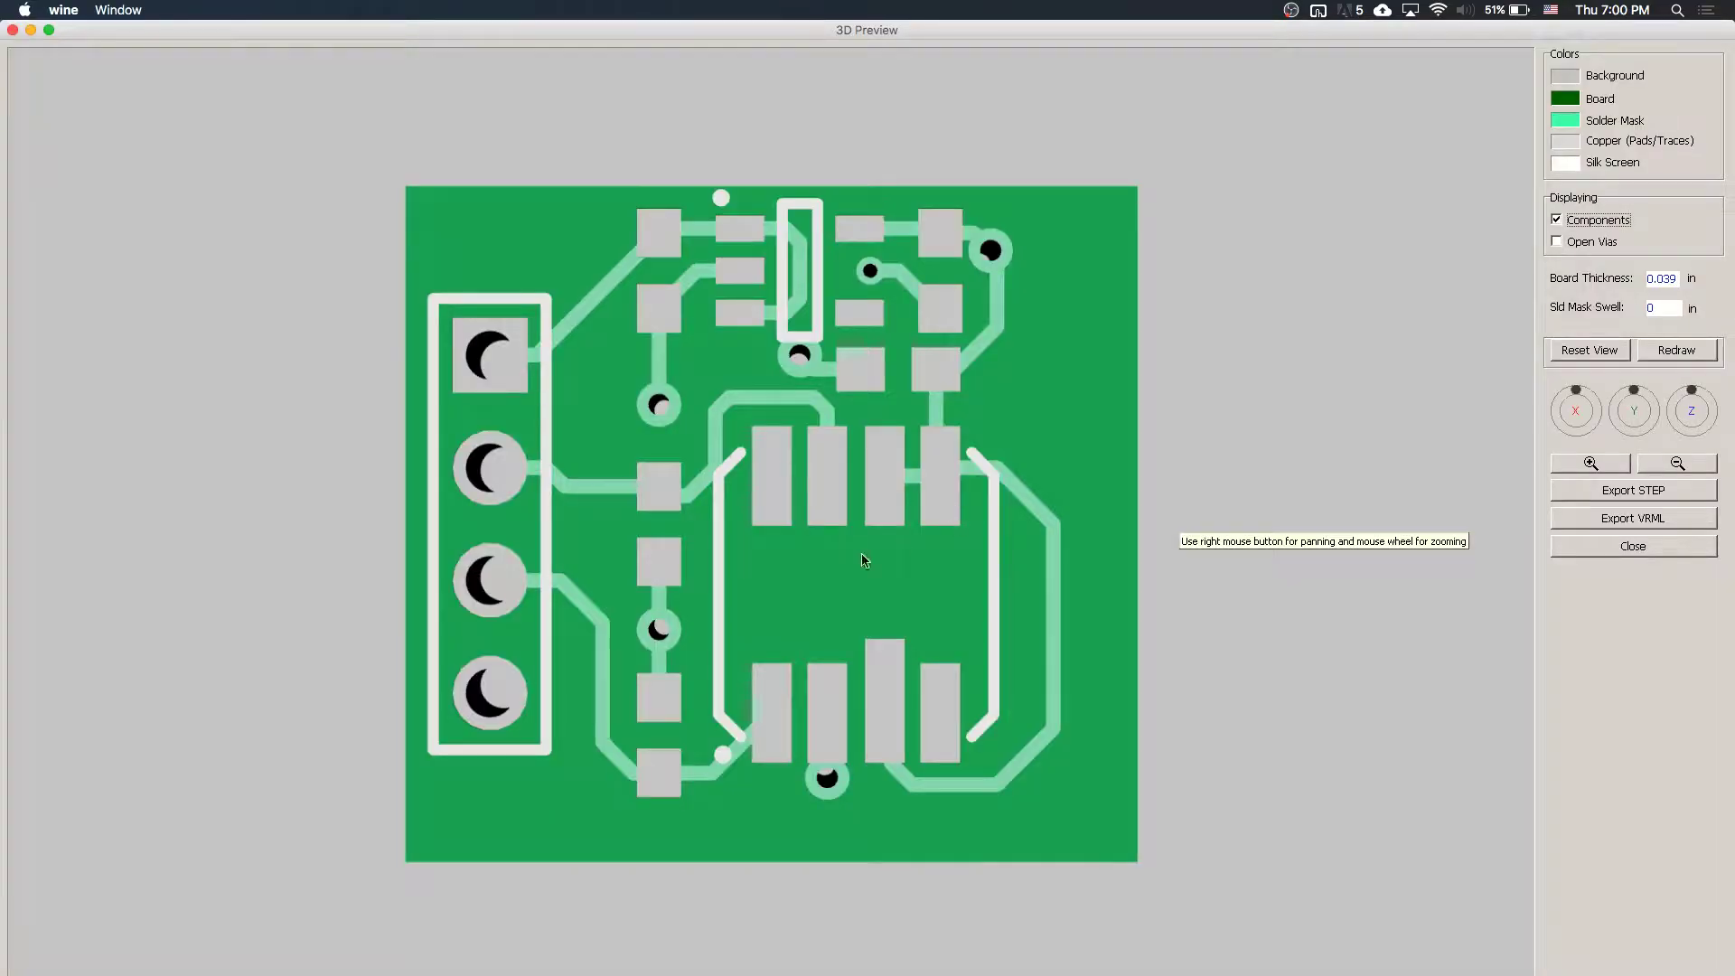
{"action": "left_click_drag", "start_coordinate": [860, 561], "coordinate": [799, 623]}
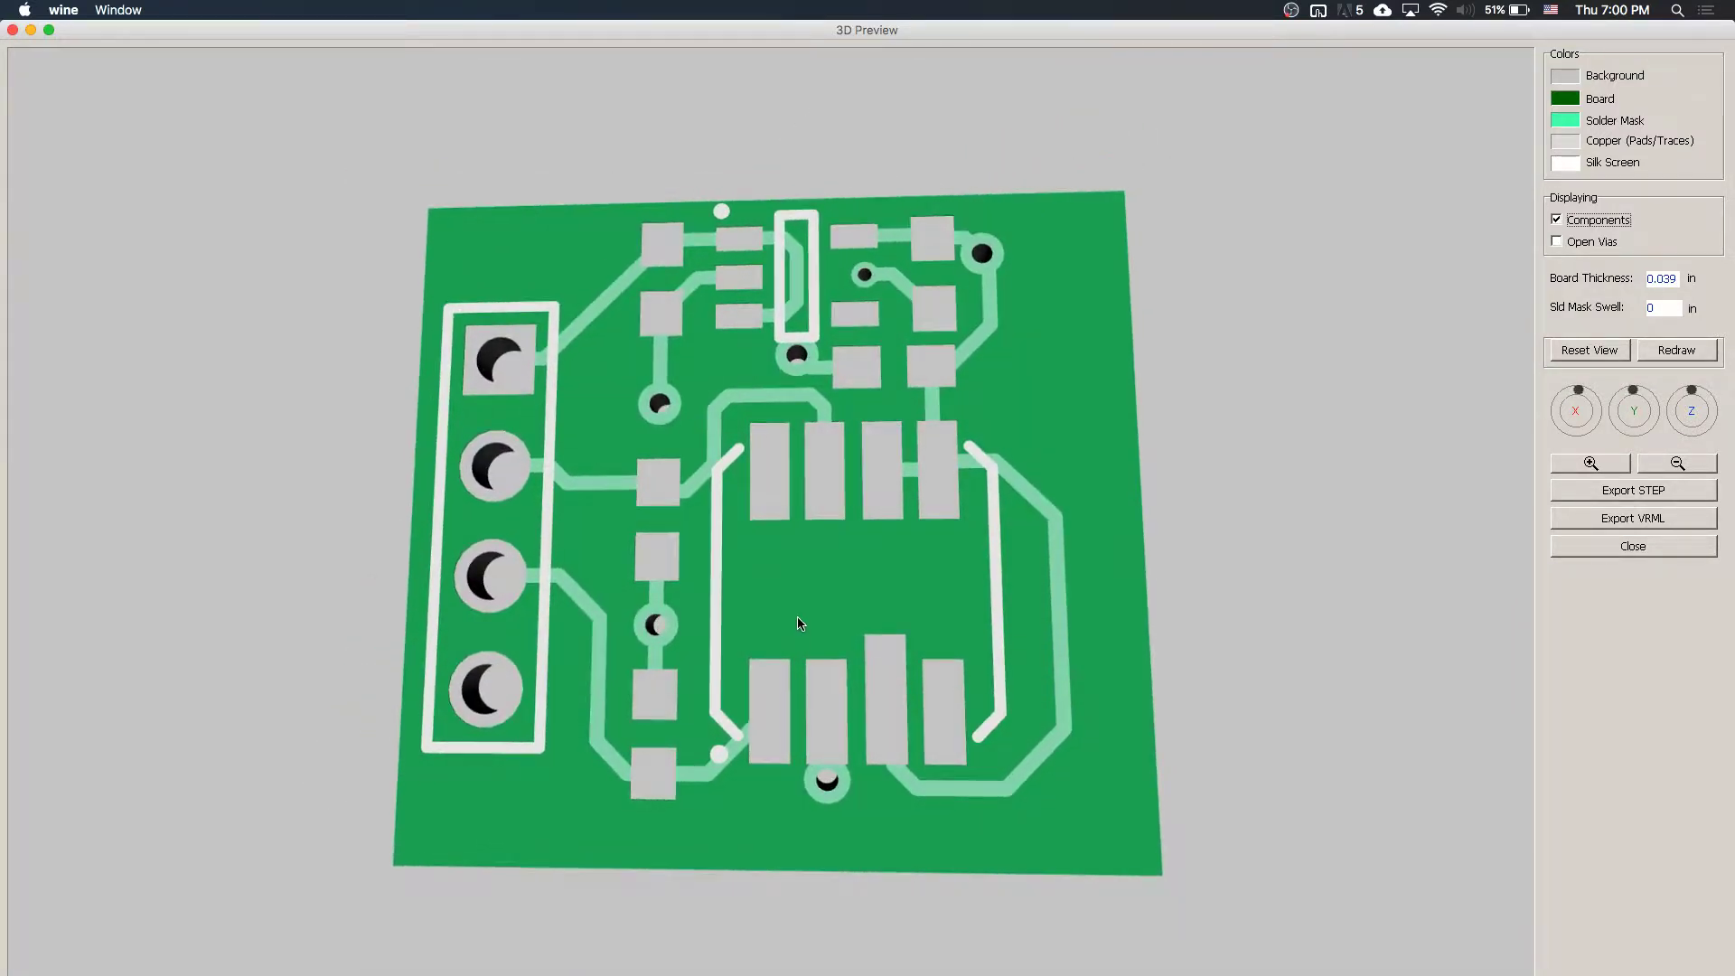
{"action": "left_click", "coordinate": [1661, 545]}
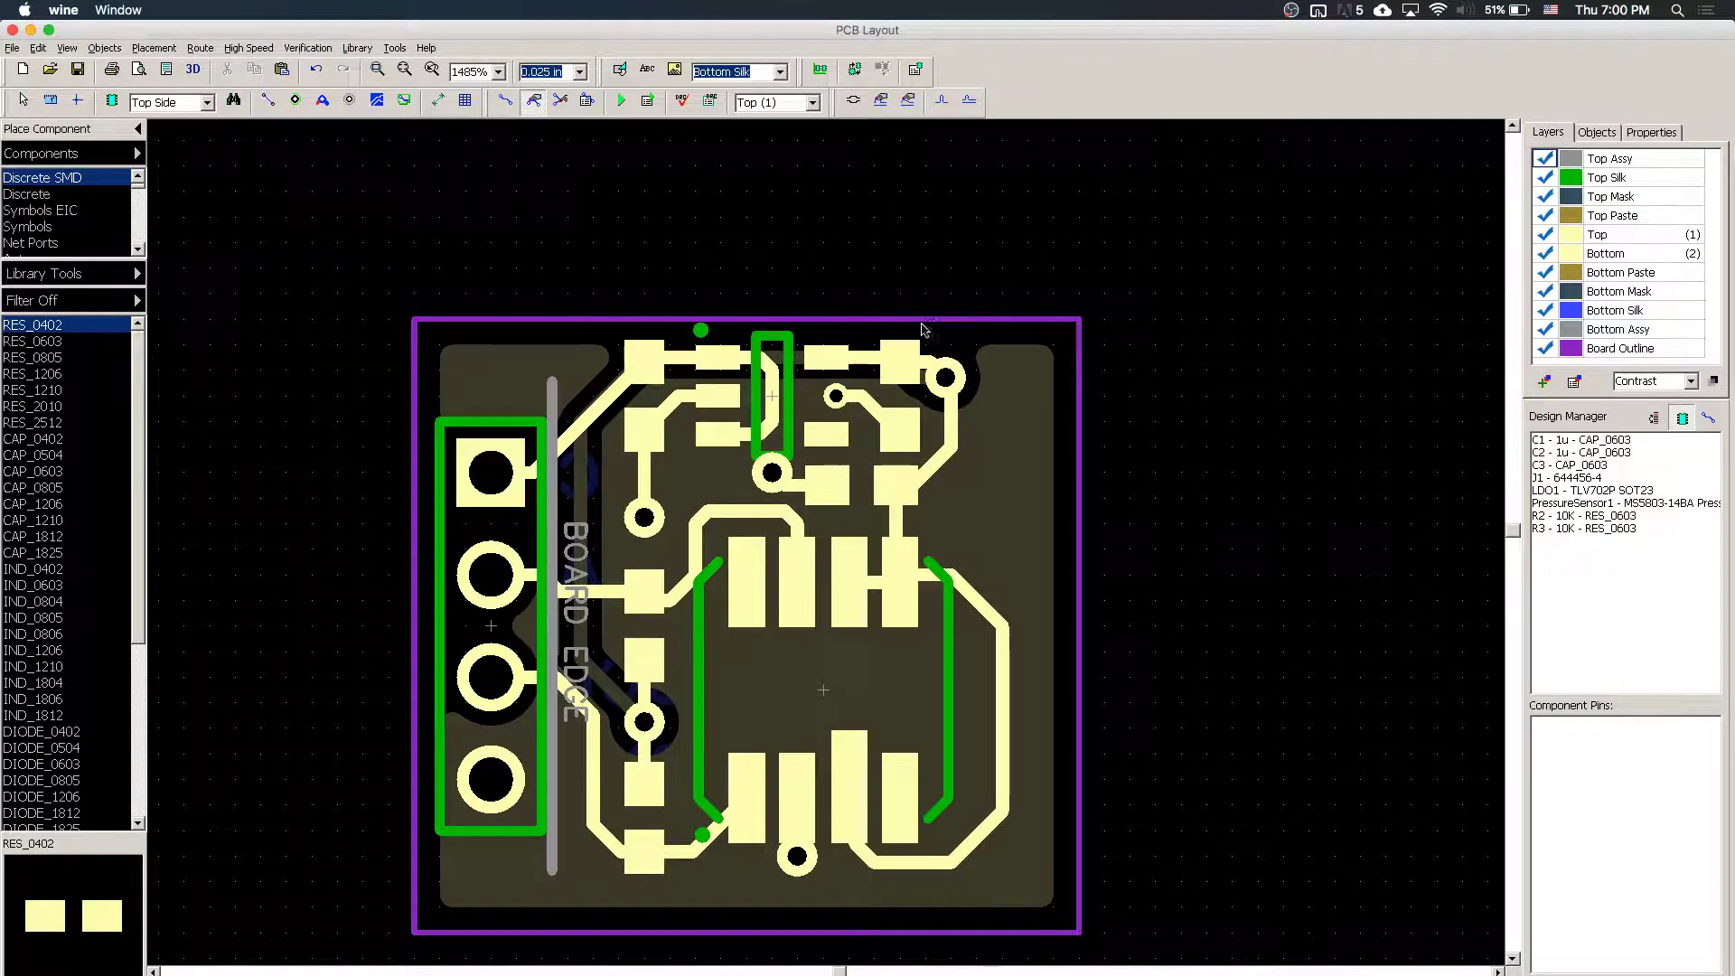
- Open the Gerber export settings and look through the object options for the Top Assy, Top Silk and Top Mask layers
{"action": "left_click", "coordinate": [12, 48]}
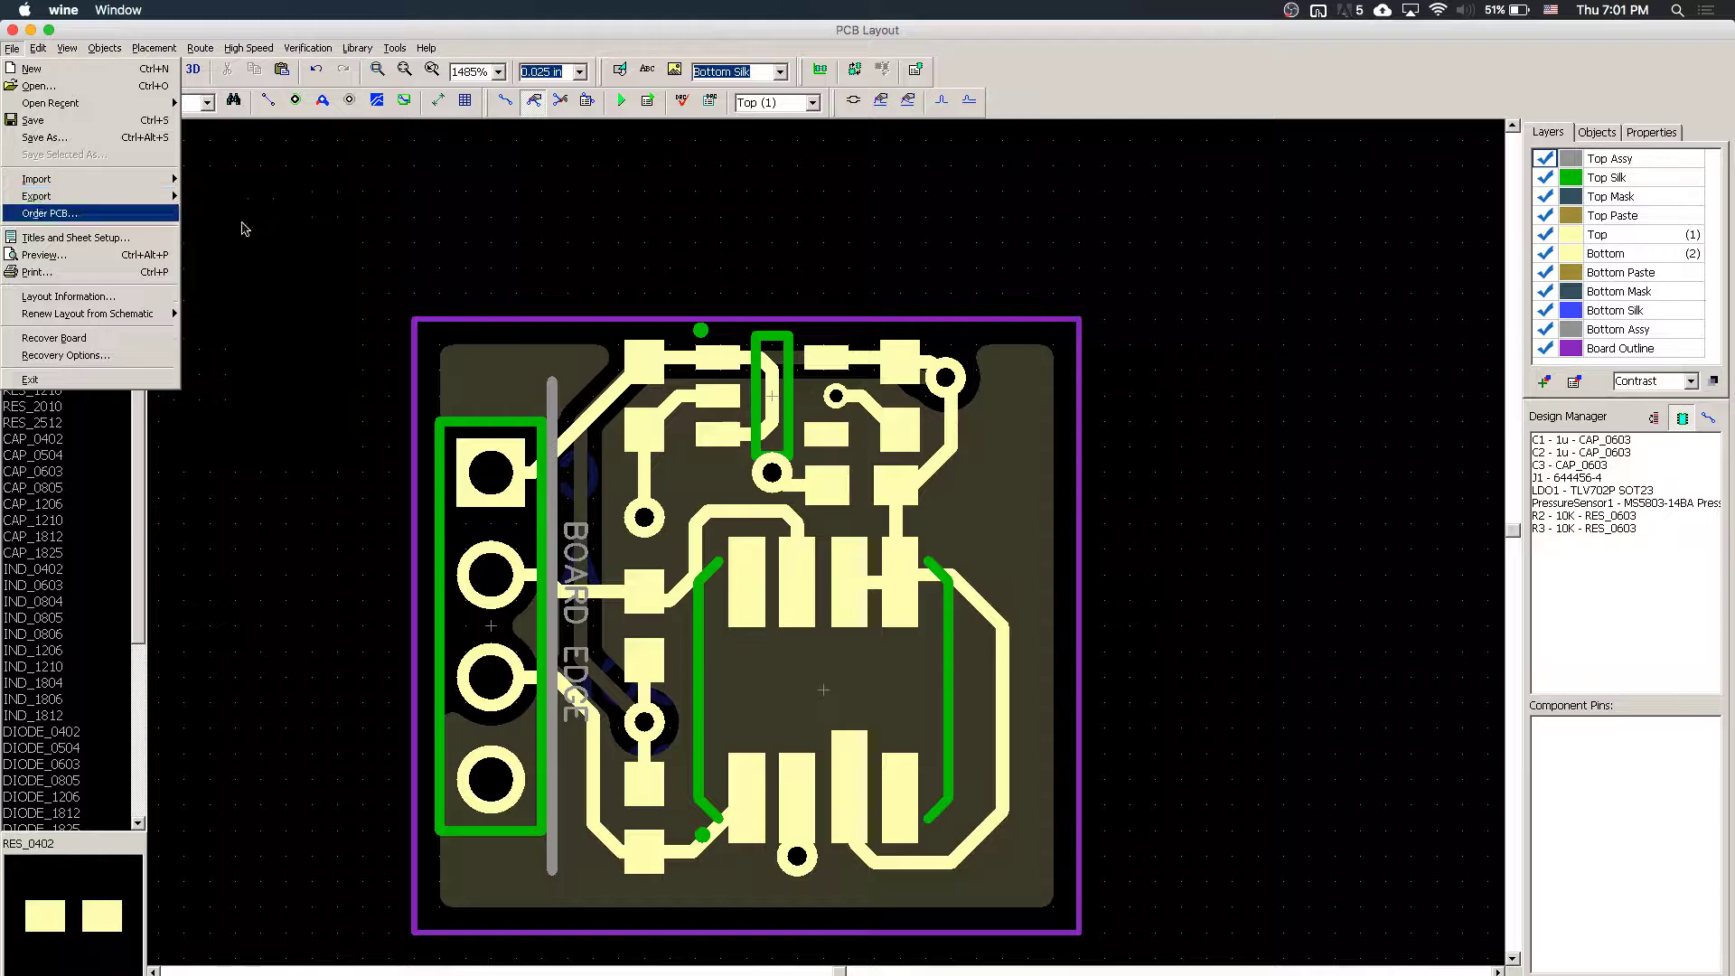
{"action": "mouse_move", "coordinate": [136, 197]}
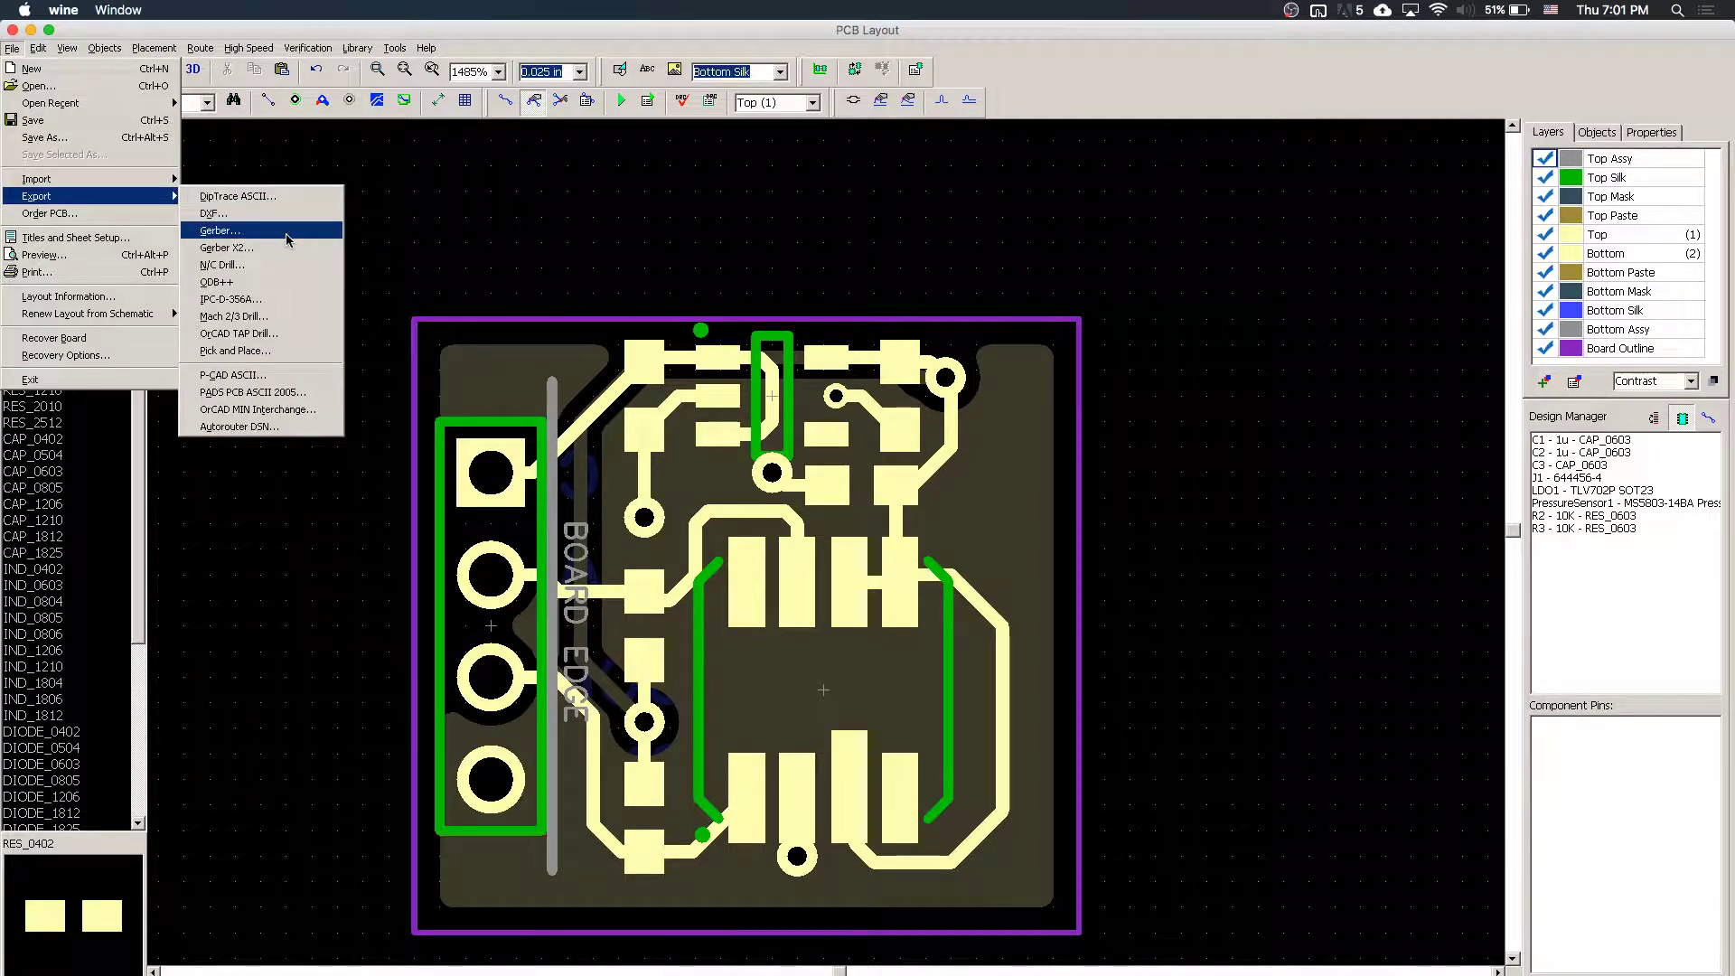
{"action": "left_click", "coordinate": [287, 239]}
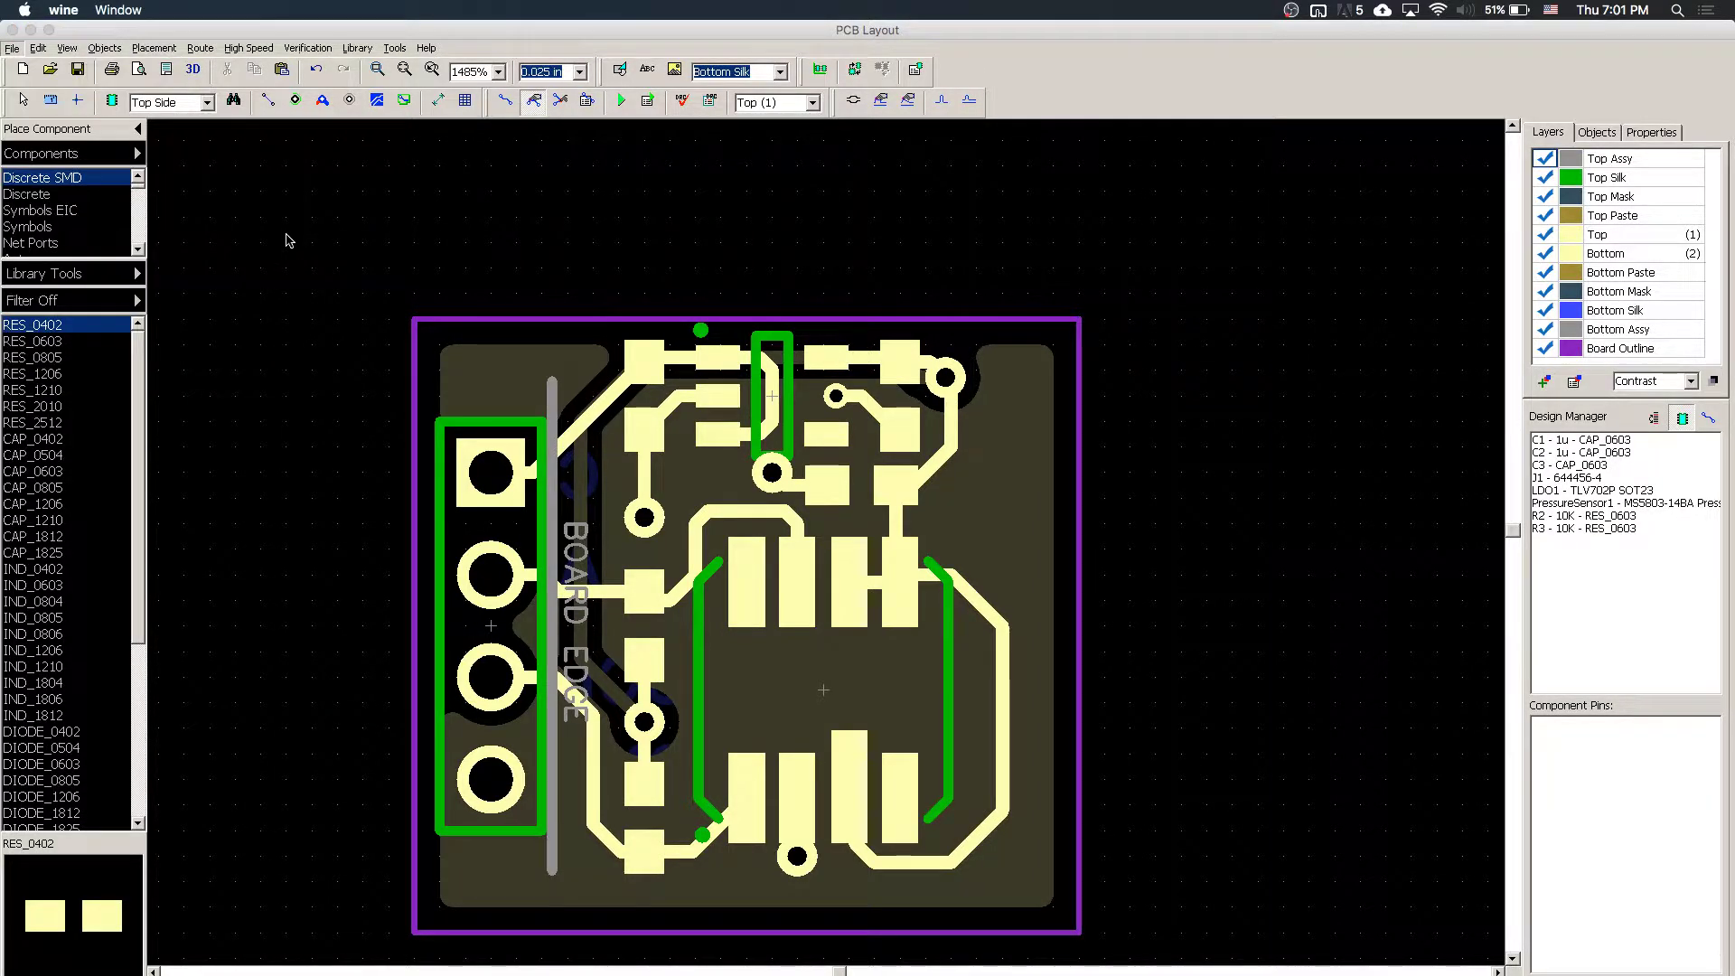
{"action": "left_click", "coordinate": [655, 373]}
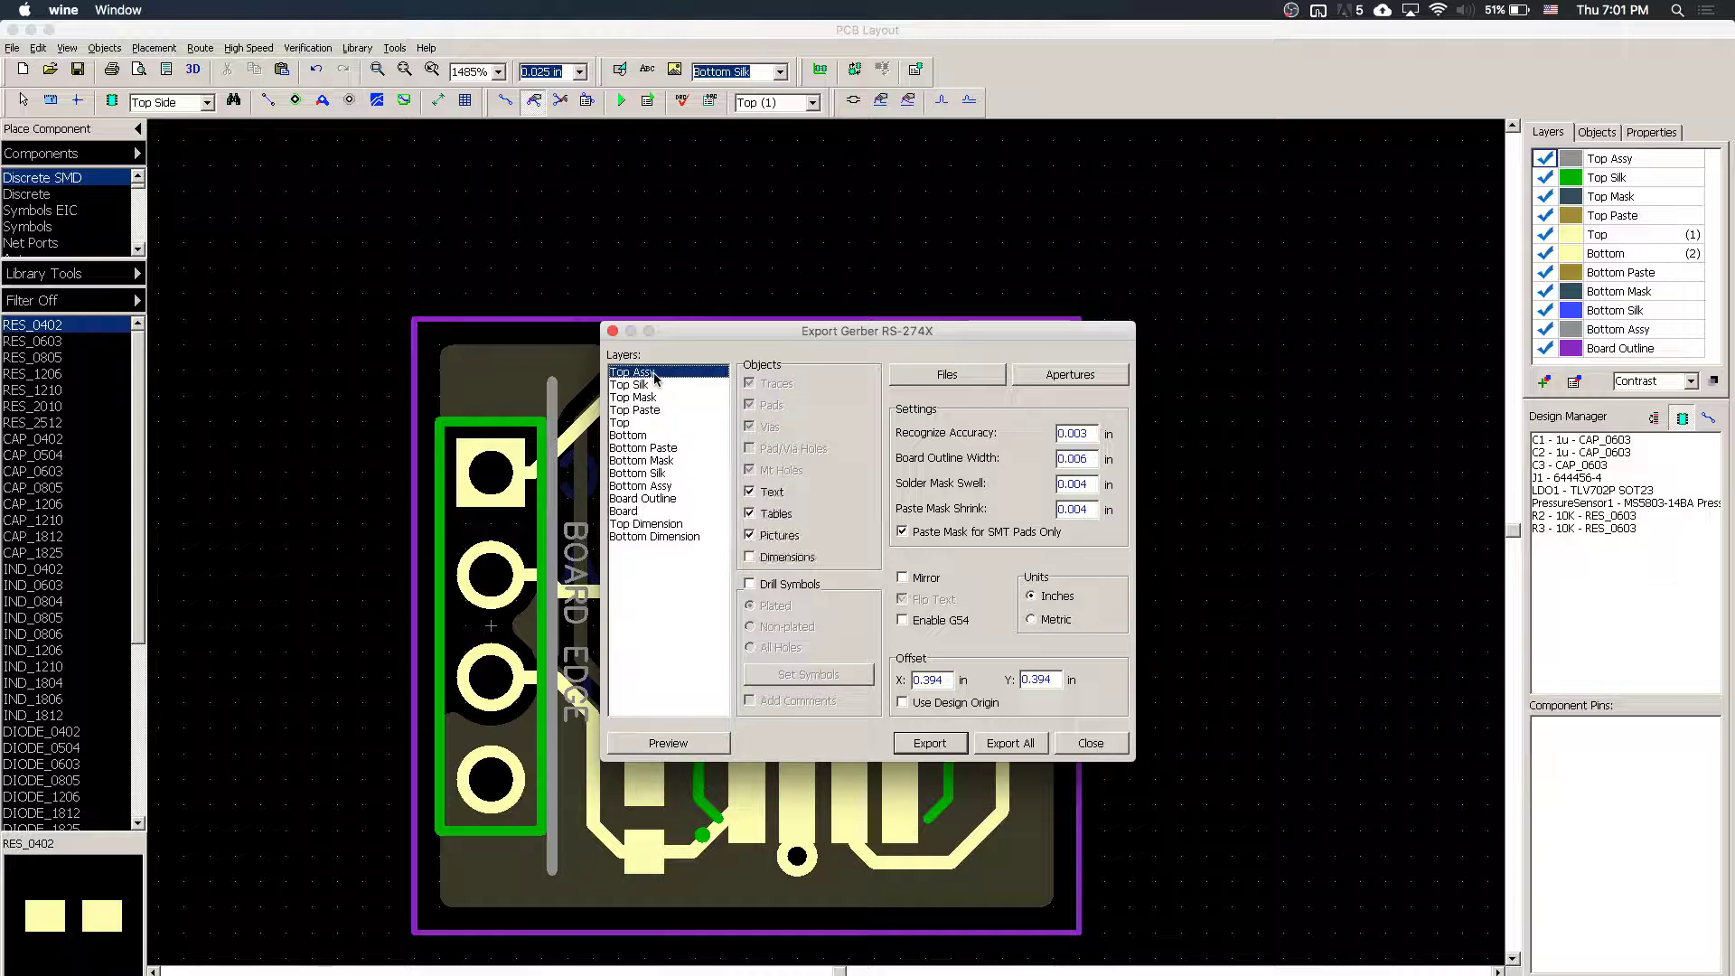
{"action": "left_click", "coordinate": [671, 399]}
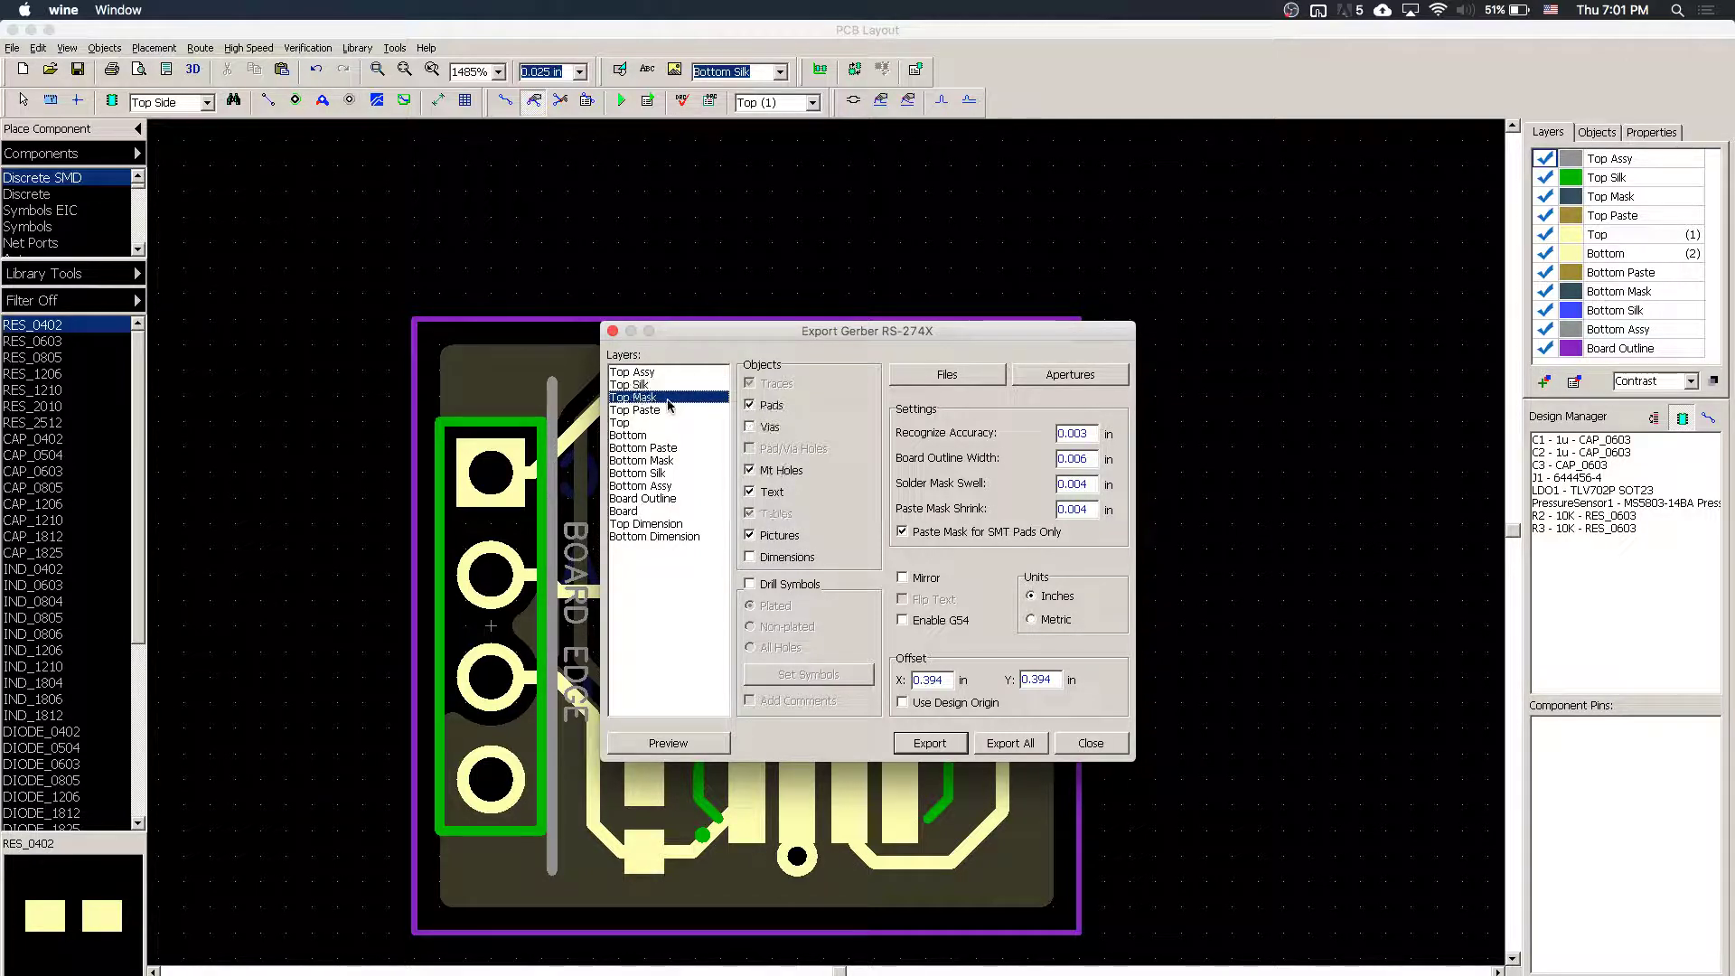
{"action": "left_click", "coordinate": [679, 385]}
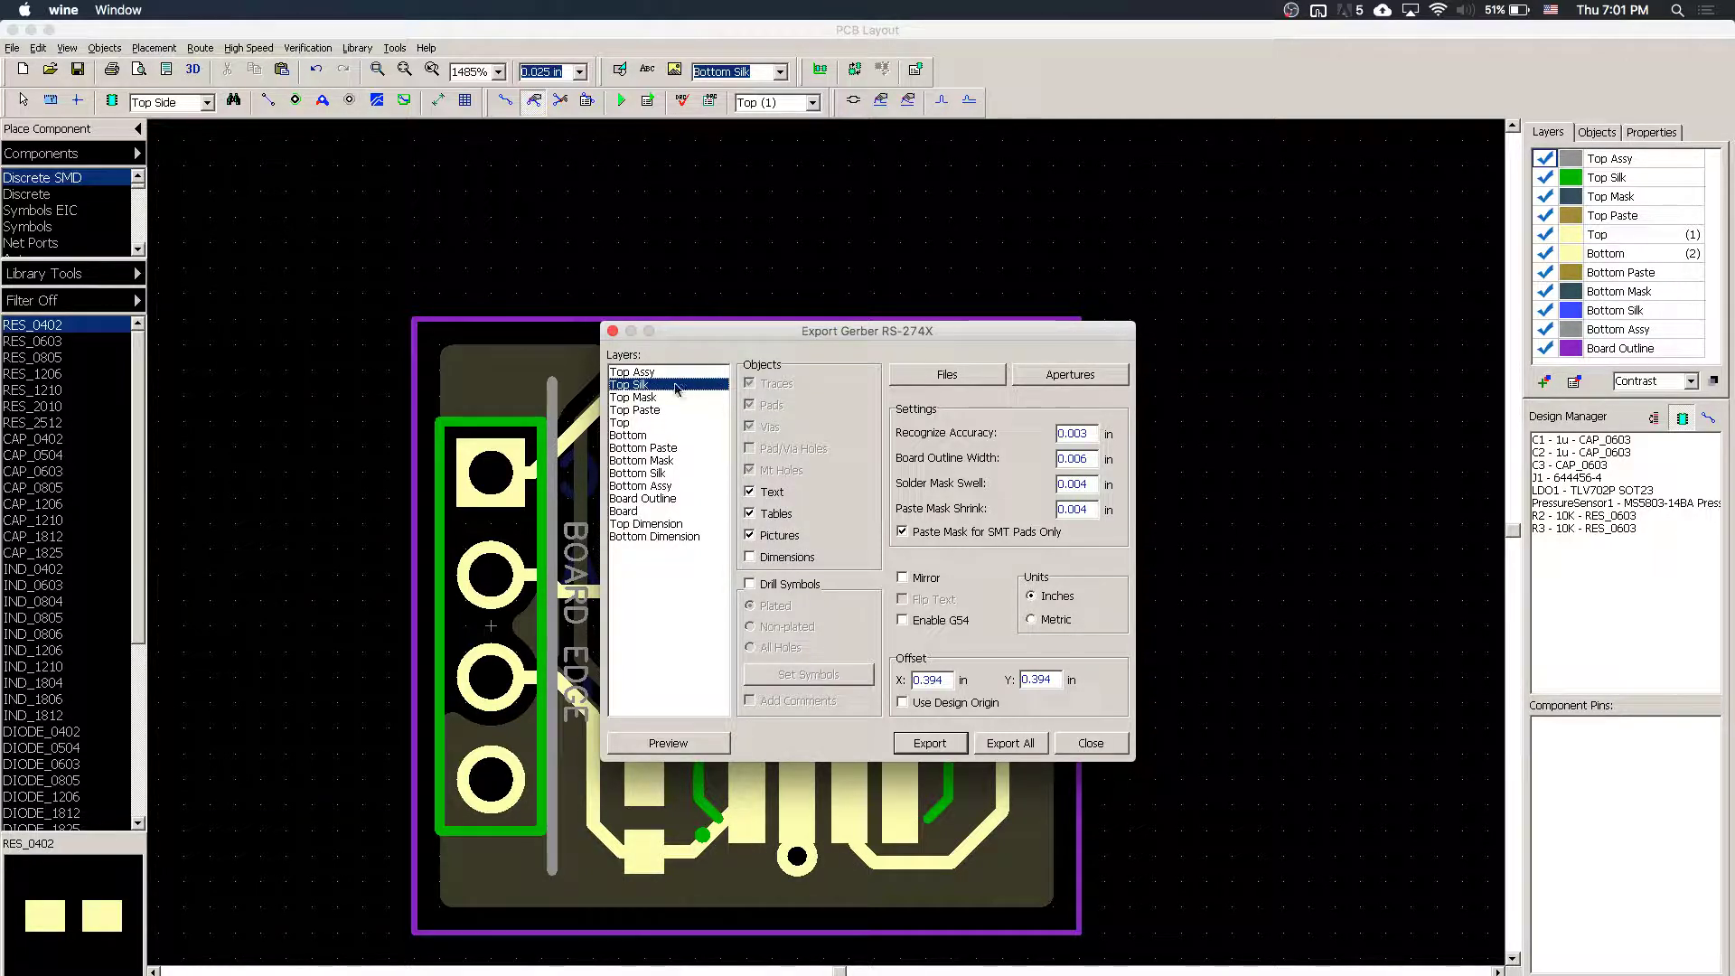
{"action": "left_click", "coordinate": [675, 399]}
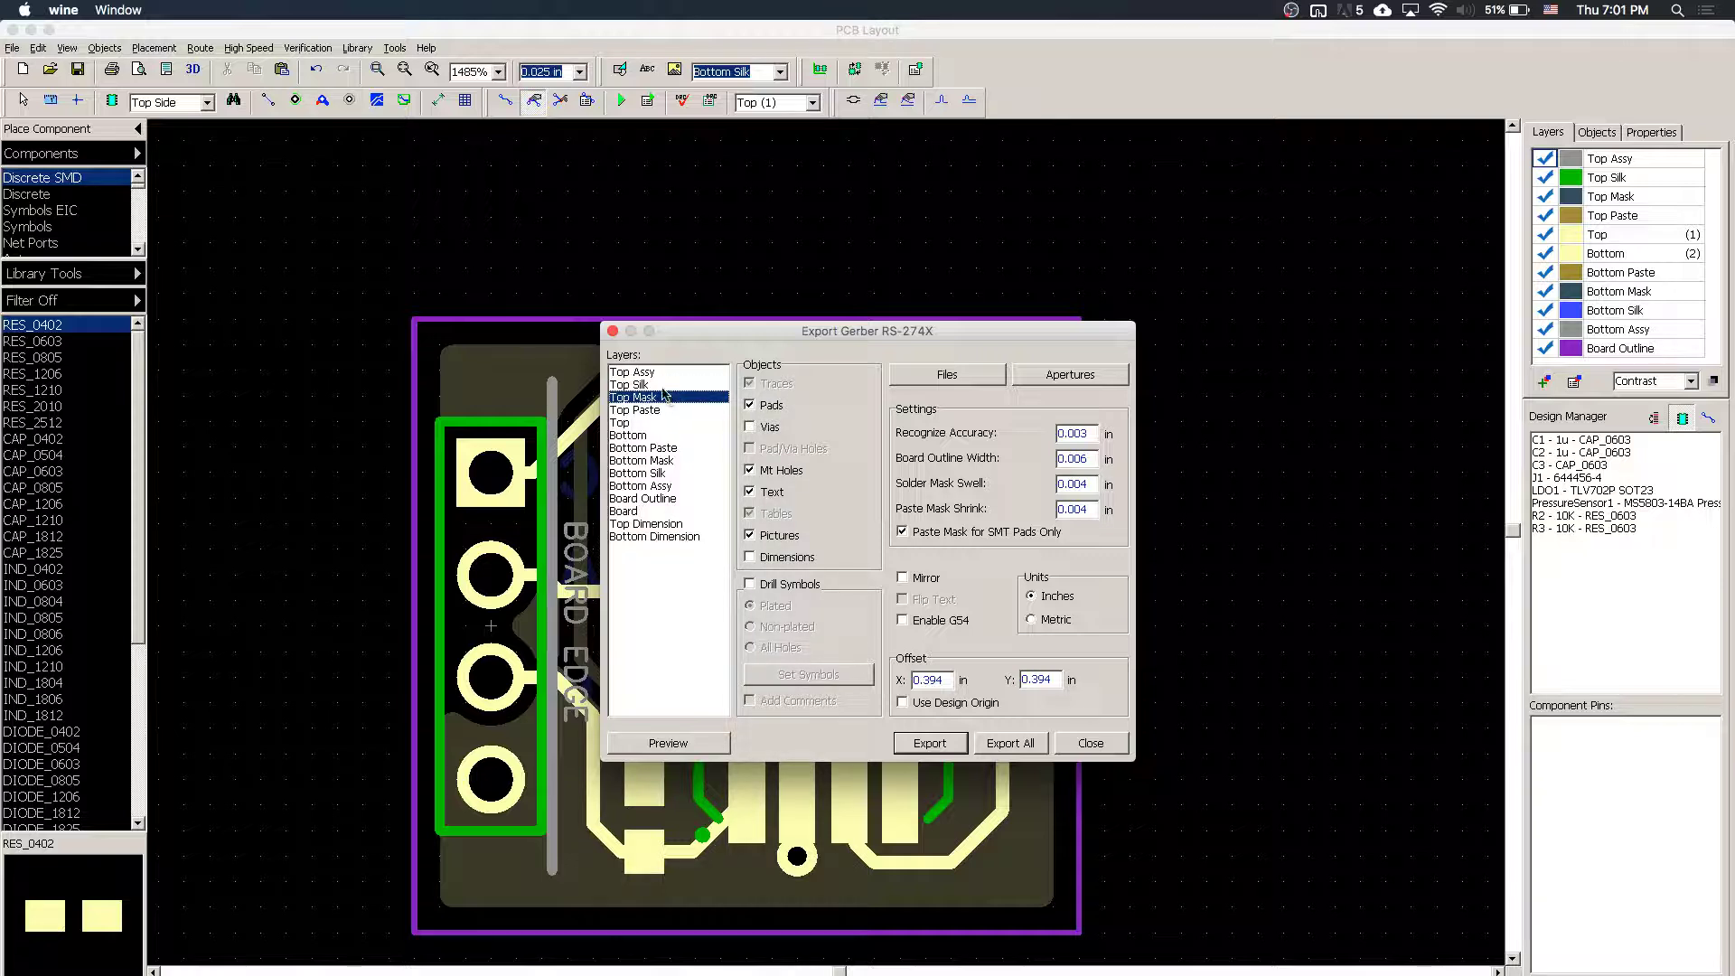
- Select the Top Silk, Top Mask, Top, Bottom, Bottom Mask and Bottom Silk layers together for the Gerber export
{"action": "left_click", "coordinate": [664, 385]}
{"action": "left_click", "coordinate": [674, 398], "text": "shift"}
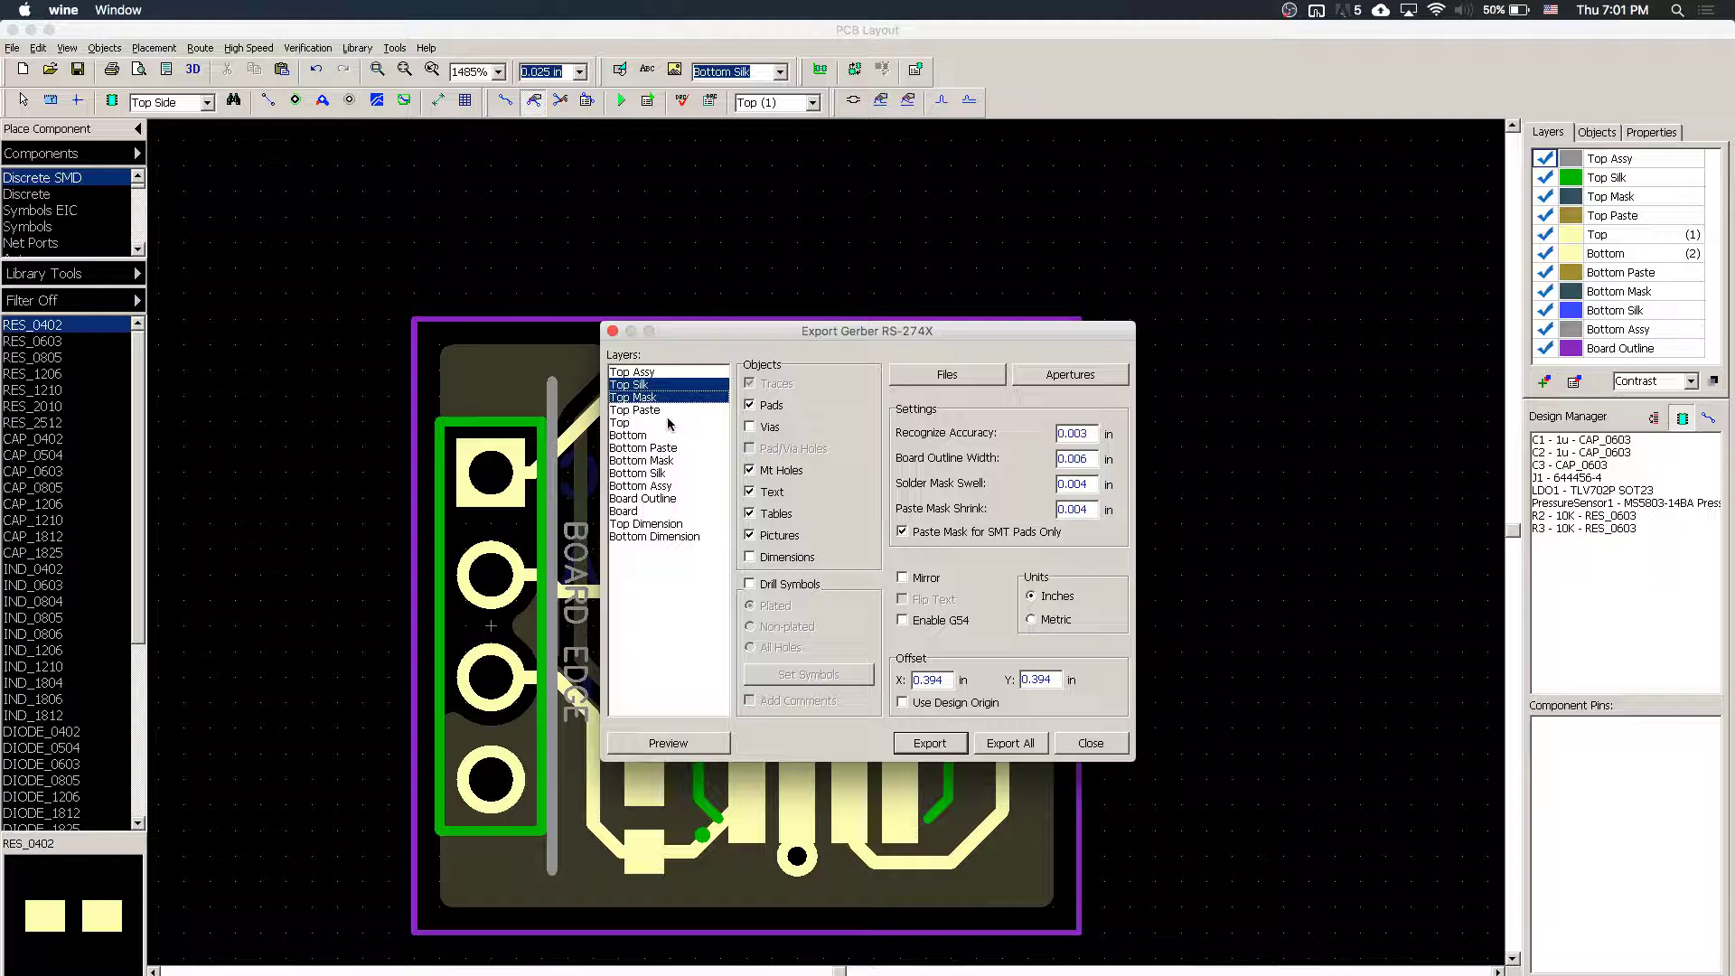
{"action": "left_click", "coordinate": [654, 423], "text": "ctrl"}
{"action": "left_click", "coordinate": [653, 436], "text": "ctrl"}
{"action": "left_click", "coordinate": [665, 448], "text": "ctrl"}
{"action": "left_click", "coordinate": [669, 460], "text": "ctrl"}
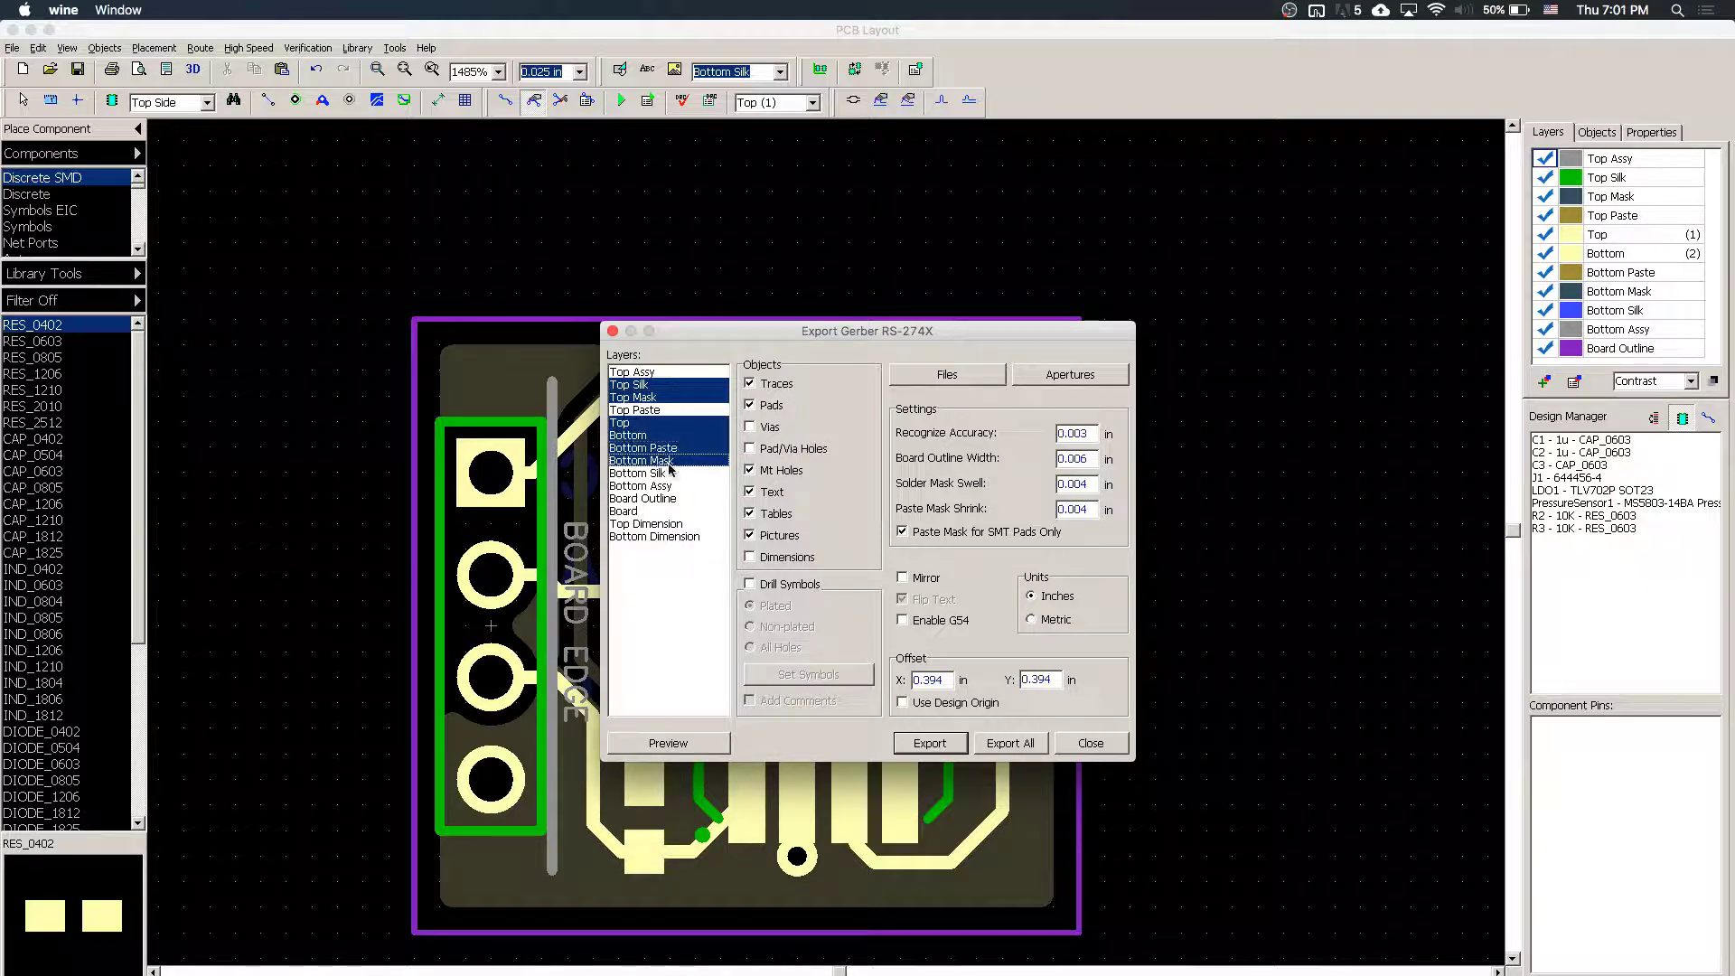
{"action": "left_click", "coordinate": [673, 473], "text": "ctrl"}
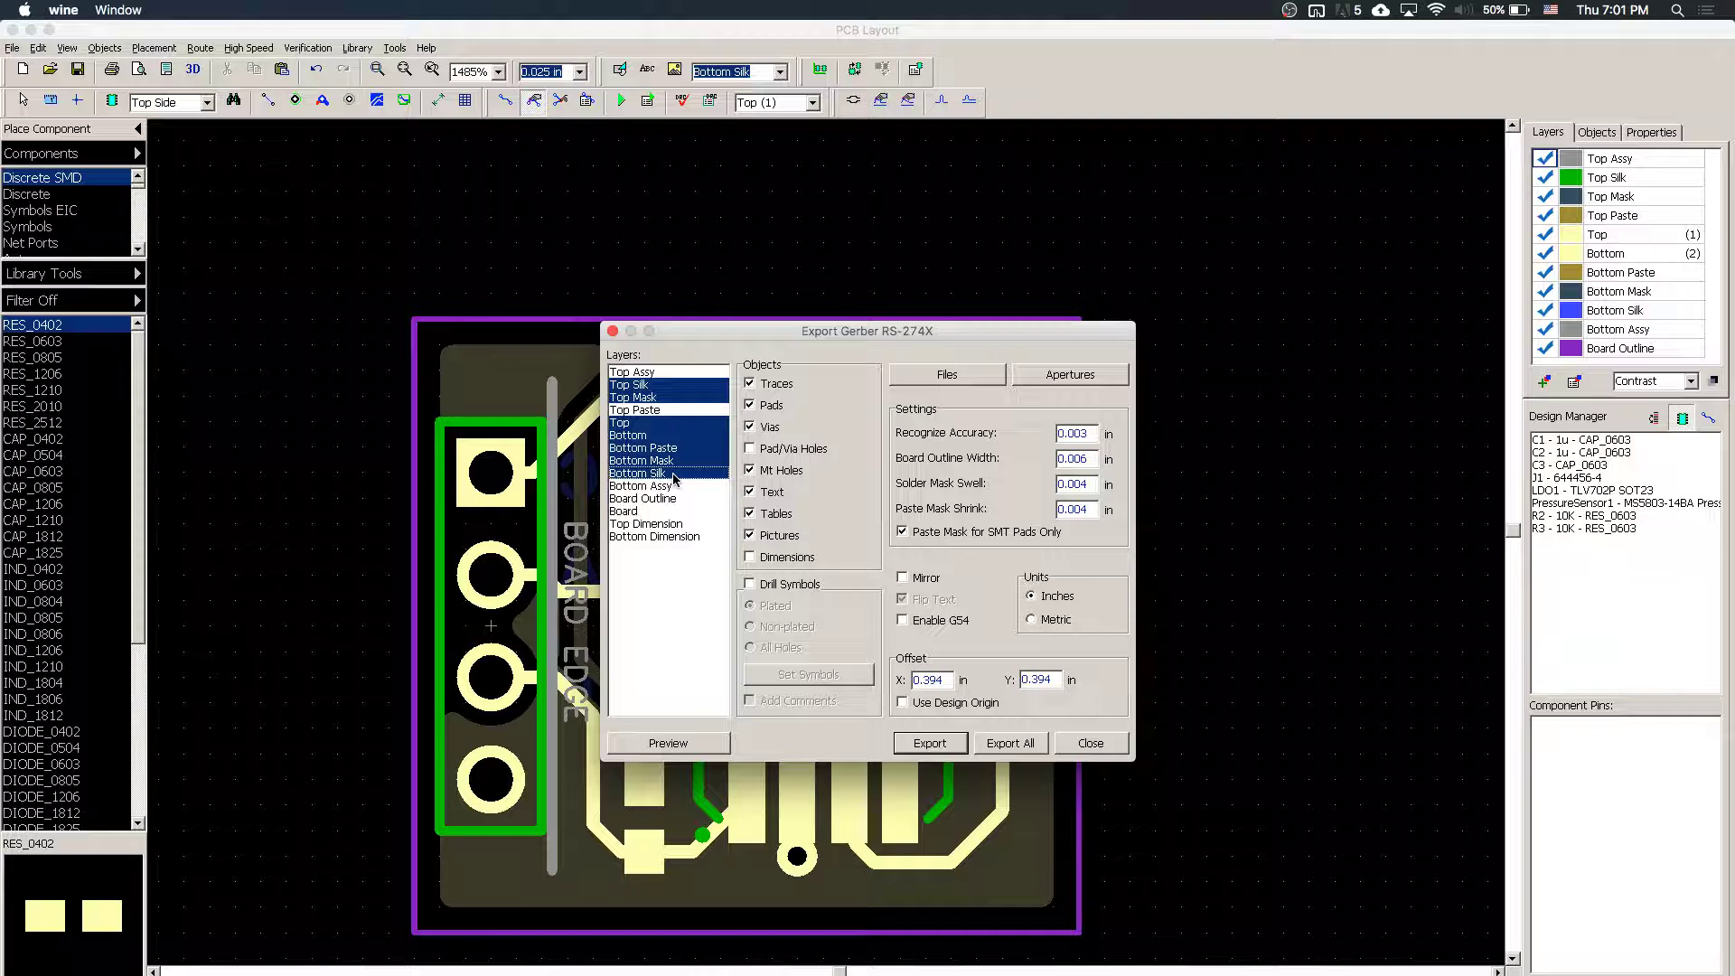
{"action": "left_click", "coordinate": [652, 449], "text": "ctrl"}
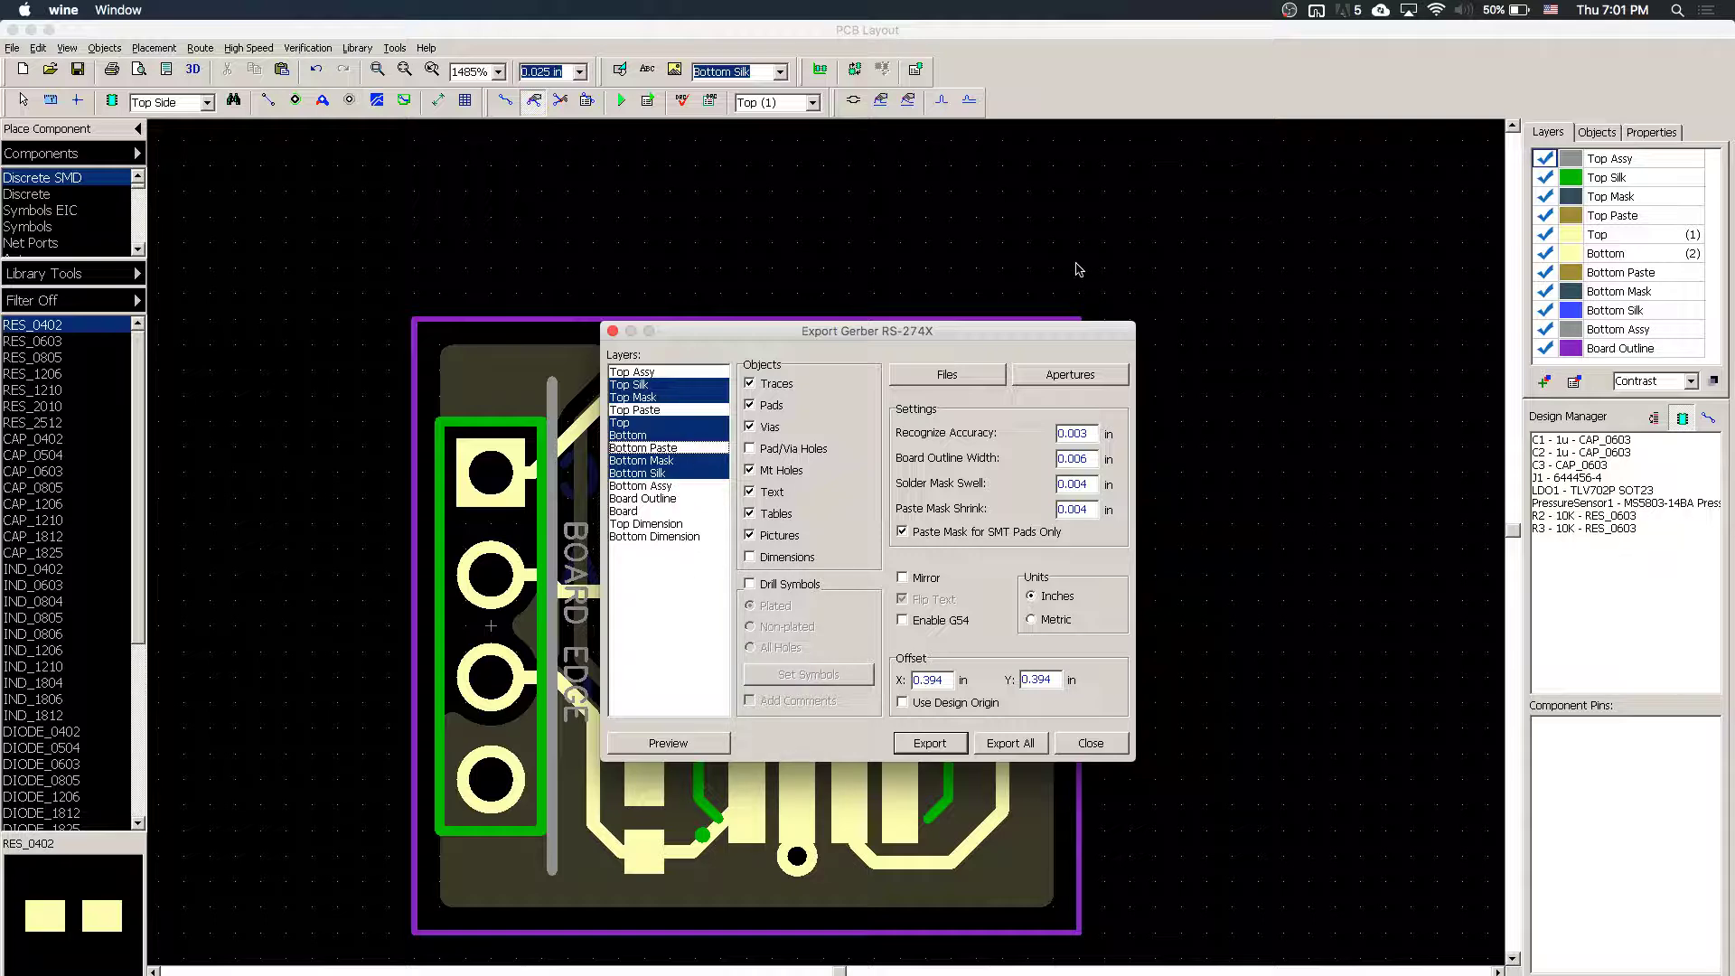
- Open the Gerber file naming list and the Top Assy layer's filename for editing
{"action": "left_click", "coordinate": [951, 378]}
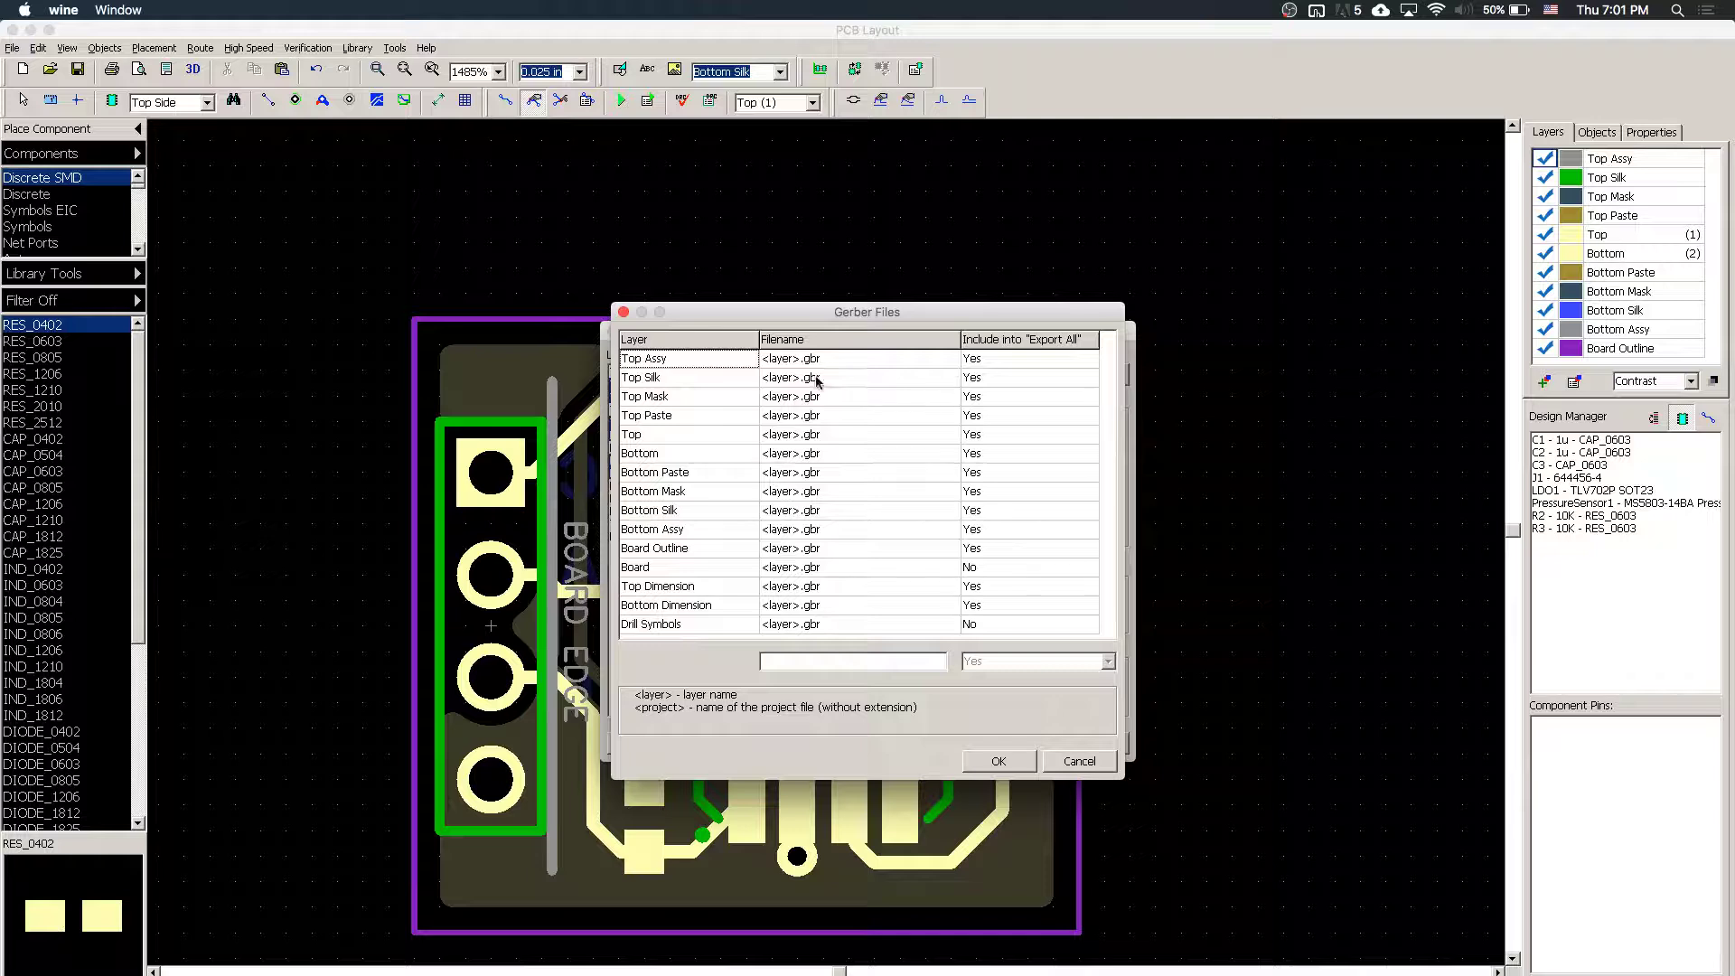
{"action": "left_click", "coordinate": [844, 360]}
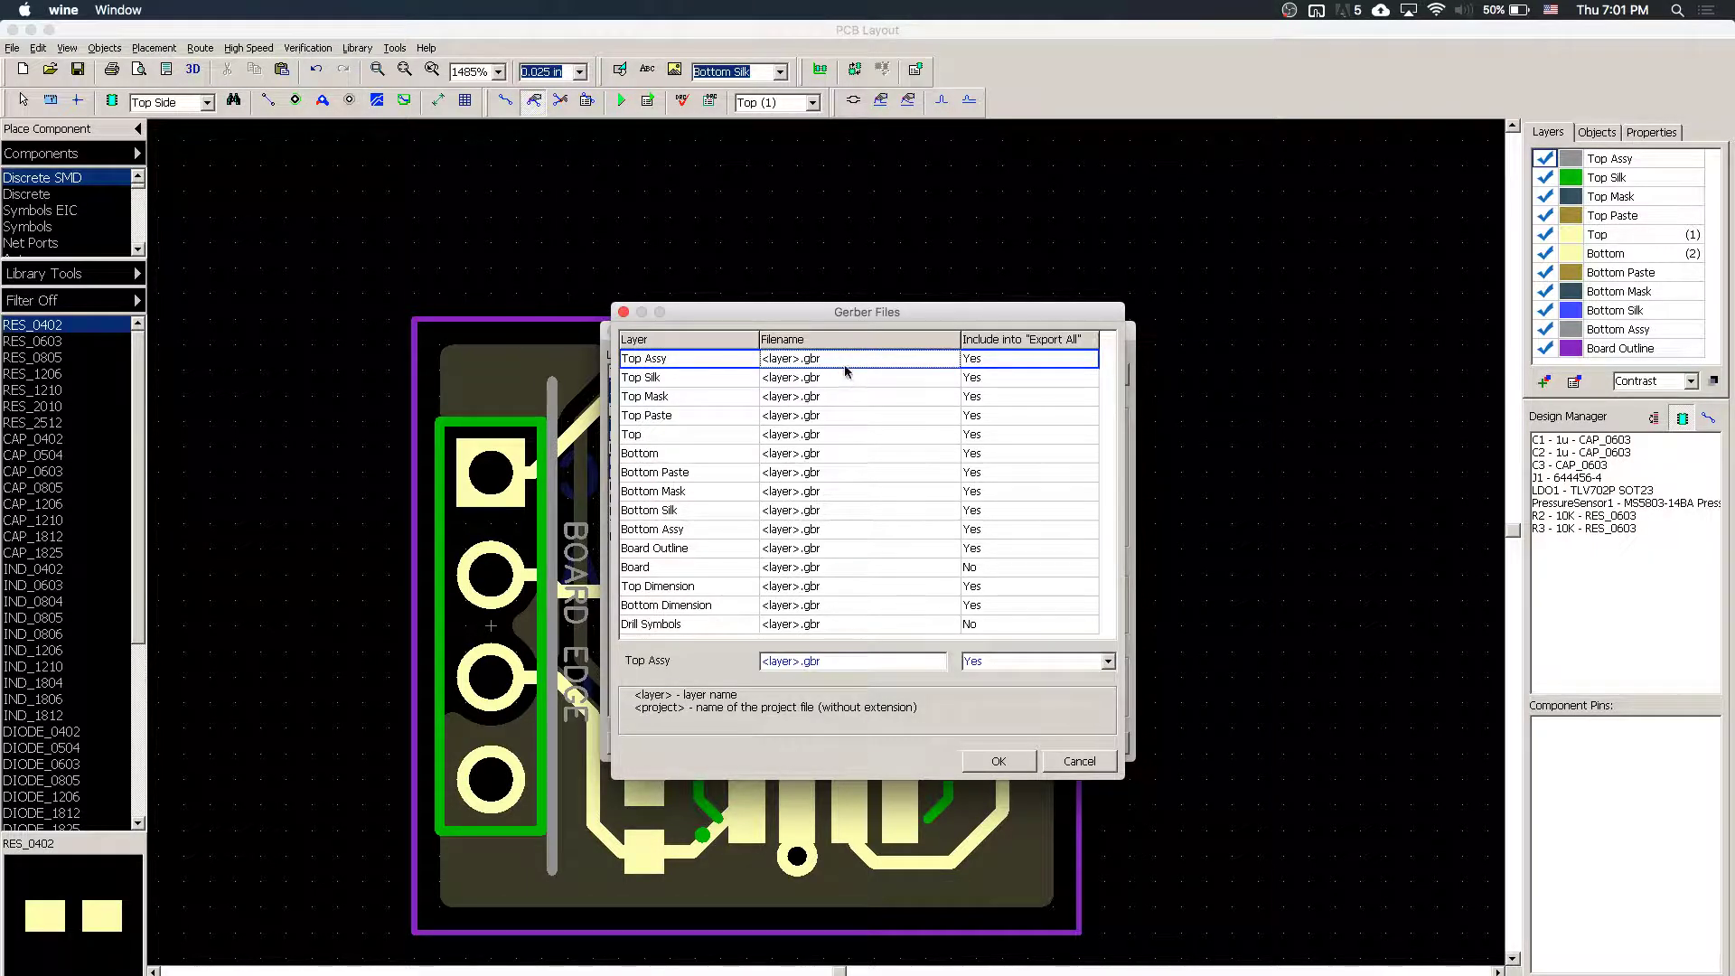
{"action": "mouse_move", "coordinate": [842, 667]}
{"action": "left_mouse_down"}
{"action": "mouse_move", "coordinate": [745, 635]}
{"action": "mouse_move", "coordinate": [806, 693]}
{"action": "mouse_move", "coordinate": [856, 693]}
{"action": "left_mouse_up"}
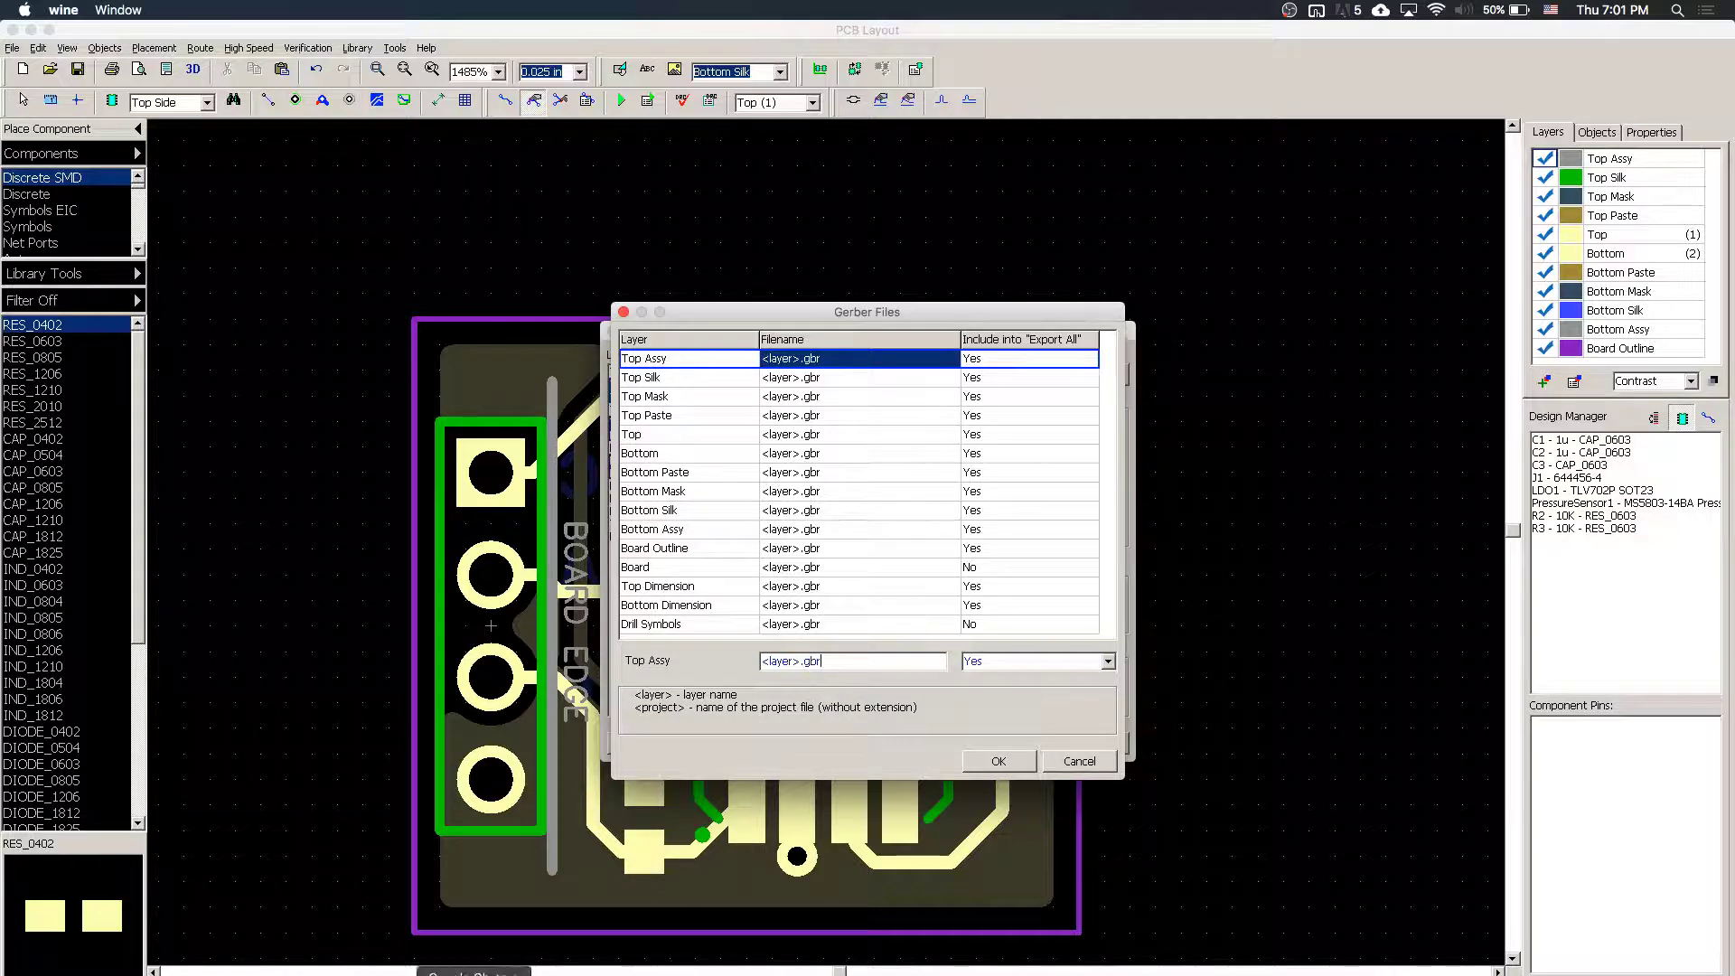
- Switch to Google Chrome and open the Elecrow online store in place of the sensor datasheet
{"action": "left_click", "coordinate": [473, 975]}
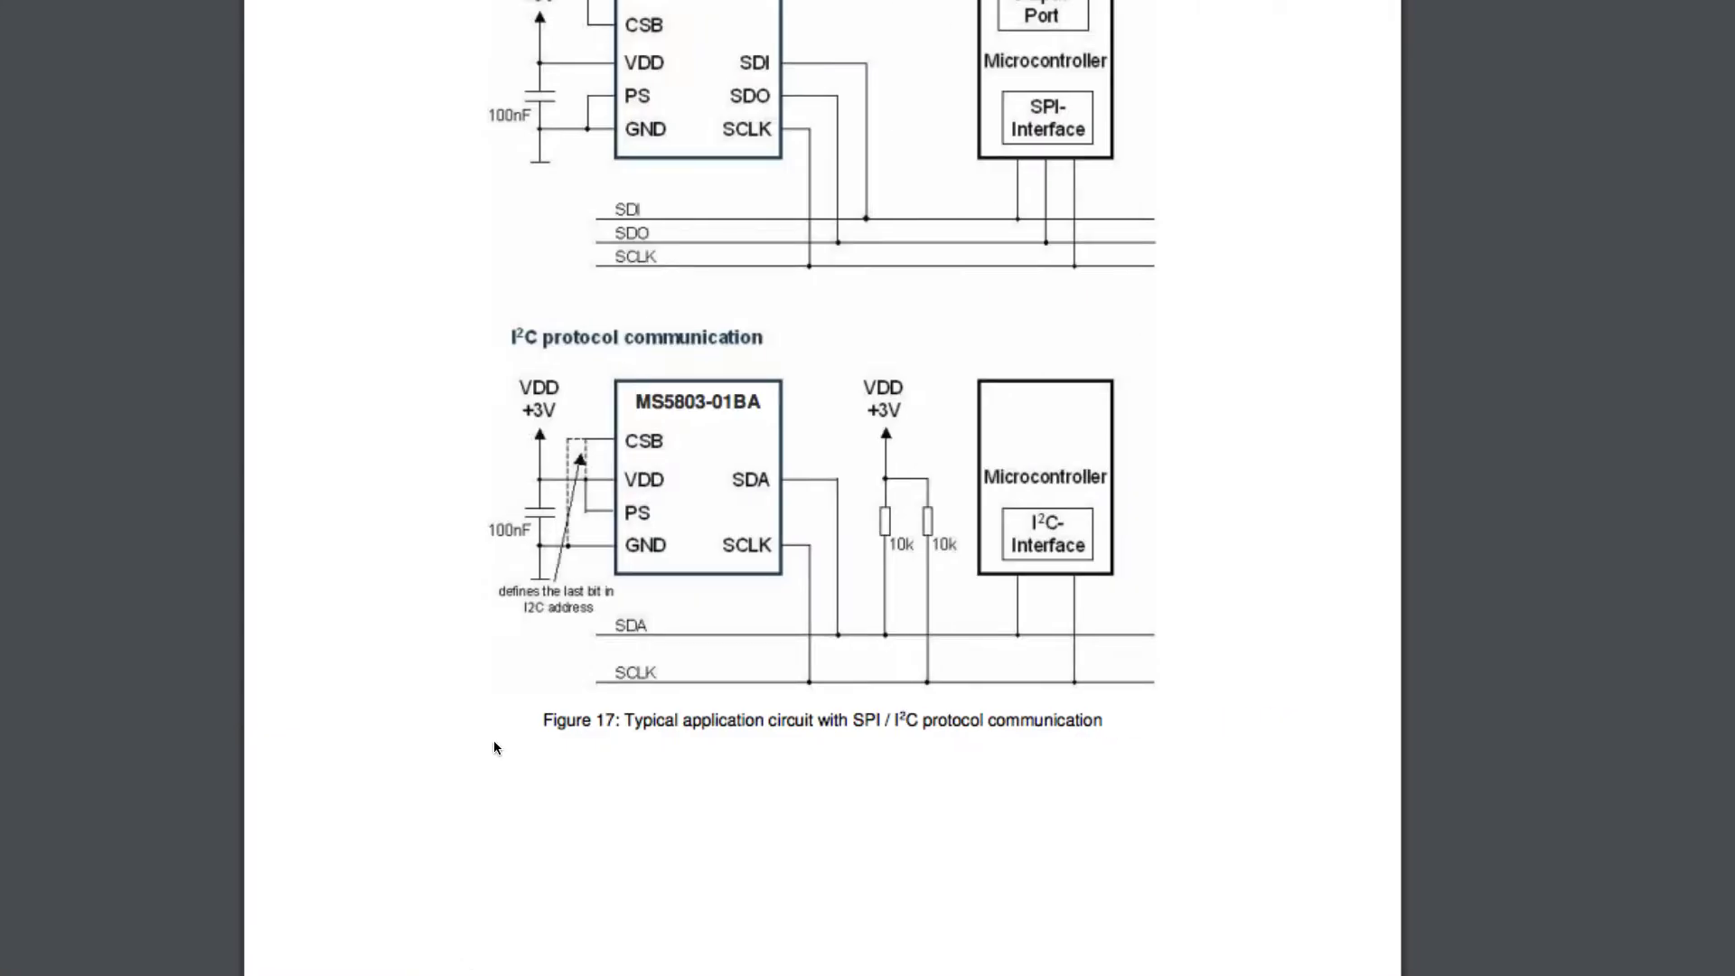
{"action": "mouse_move", "coordinate": [714, 3]}
{"action": "left_click", "coordinate": [672, 74]}
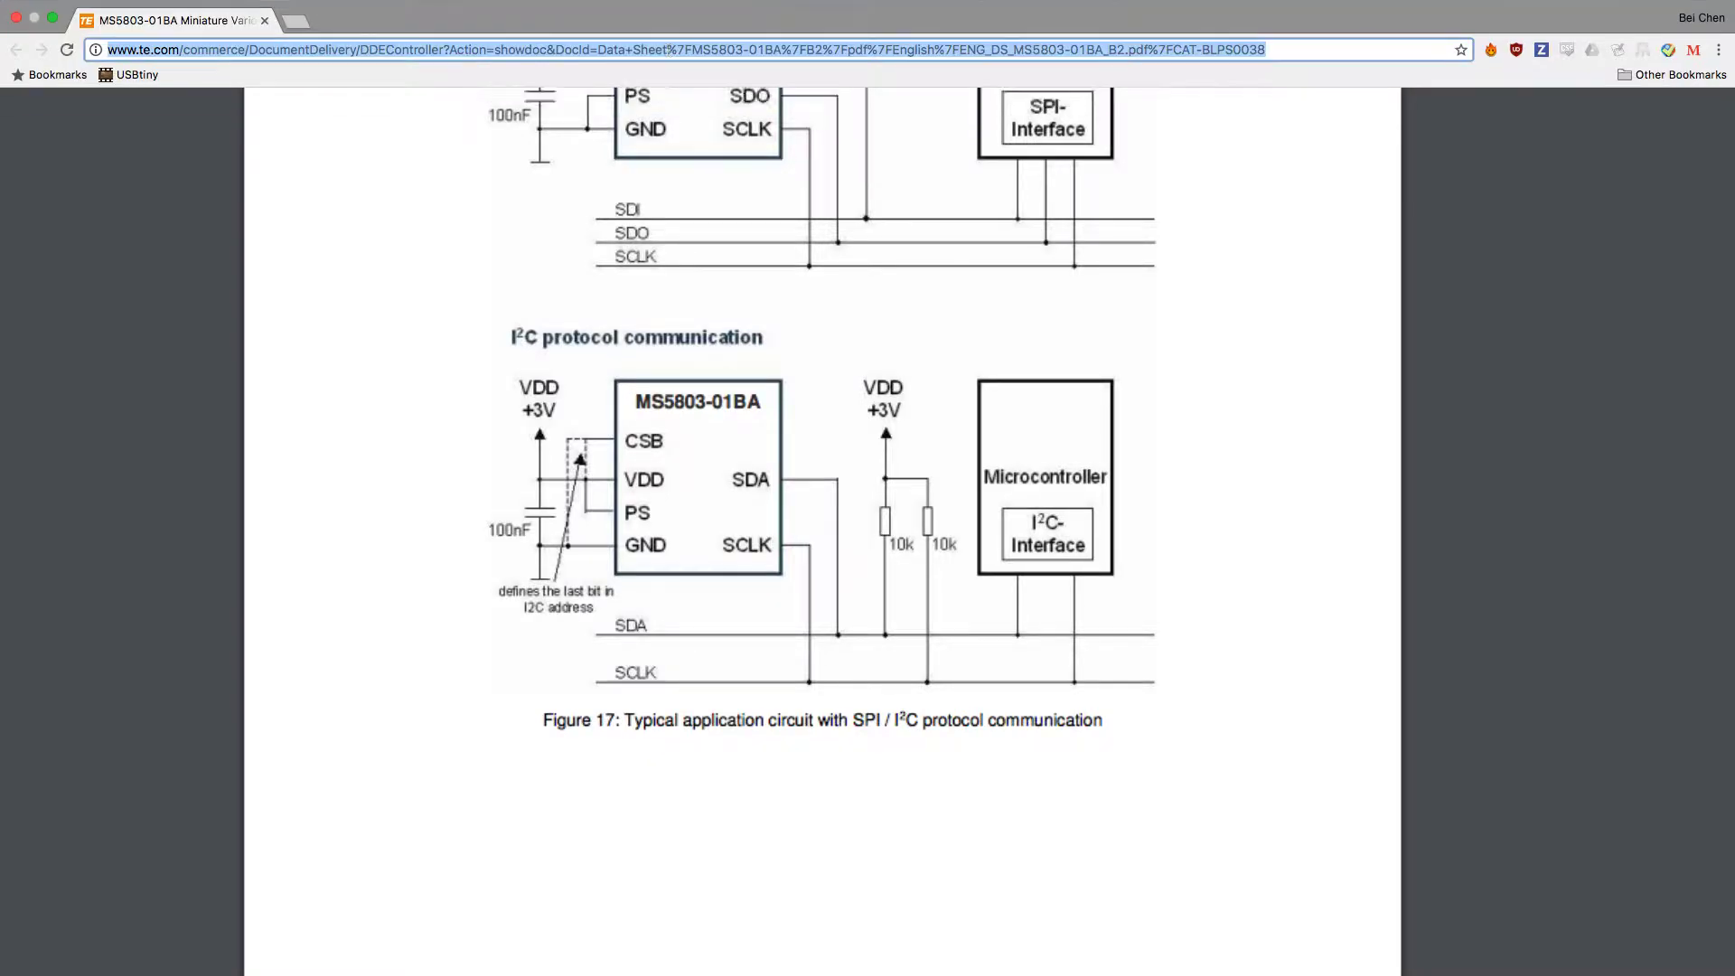
{"action": "type", "text": "elec"}
{"action": "key", "text": "Return"}
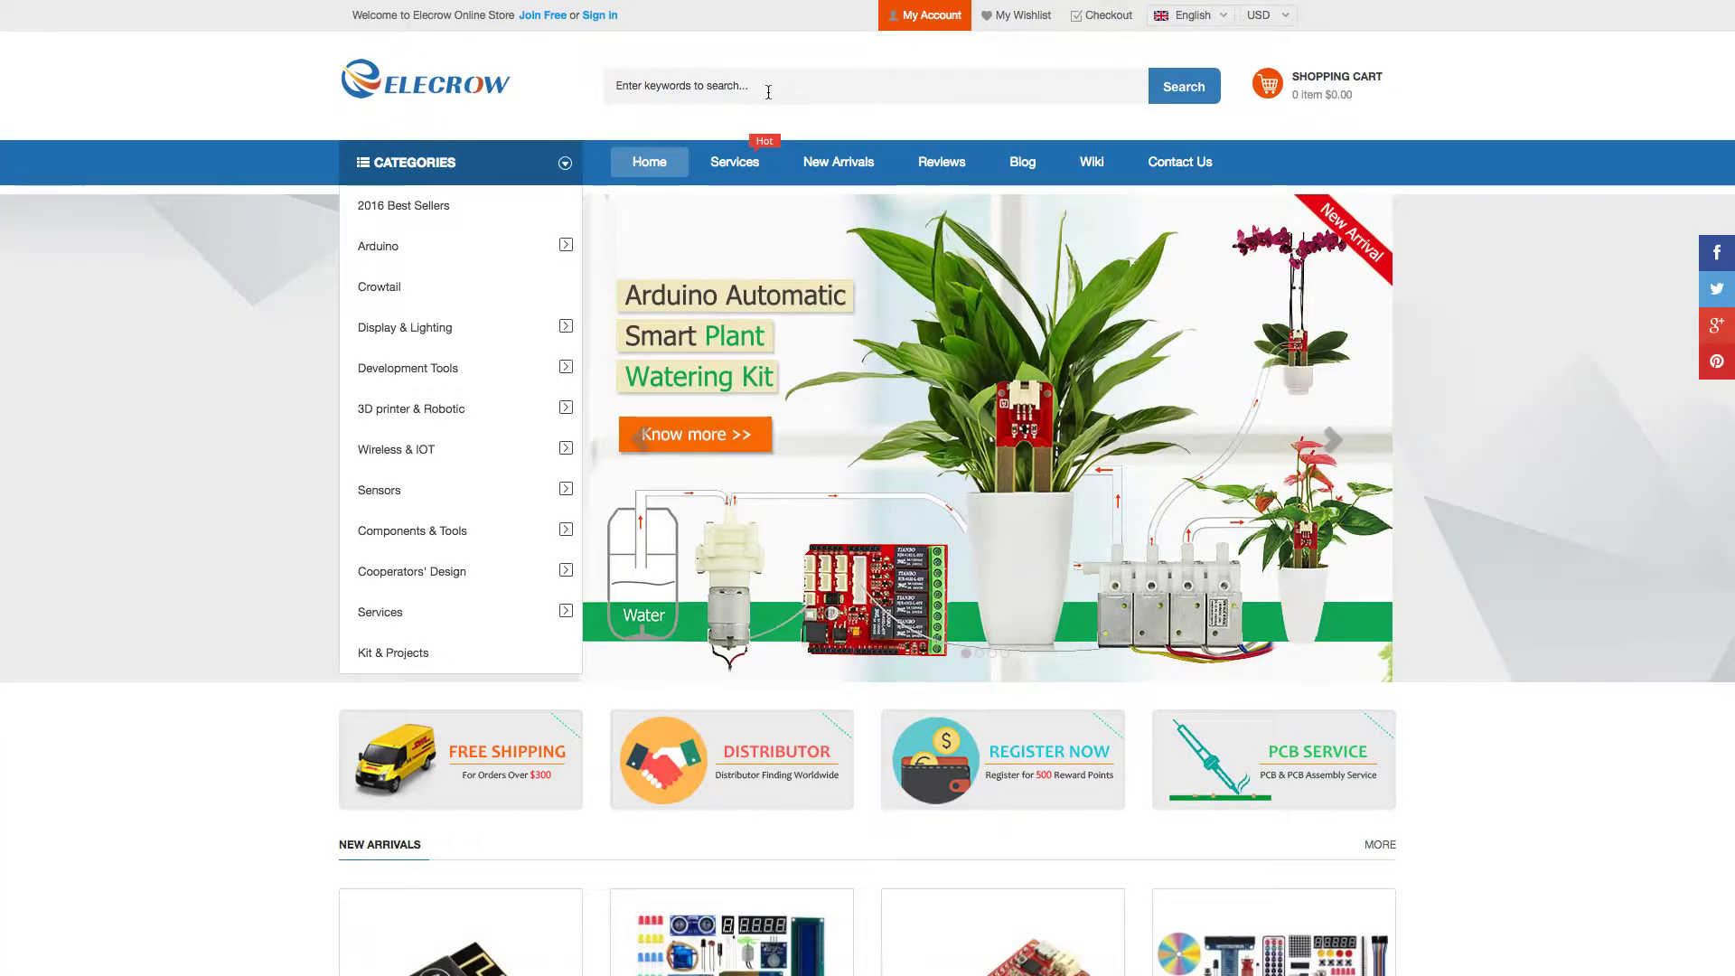
- Search the Elecrow store for "pcb prototyping" and open the "10pcs- 2 layer PCB" product
{"action": "left_click", "coordinate": [766, 92]}
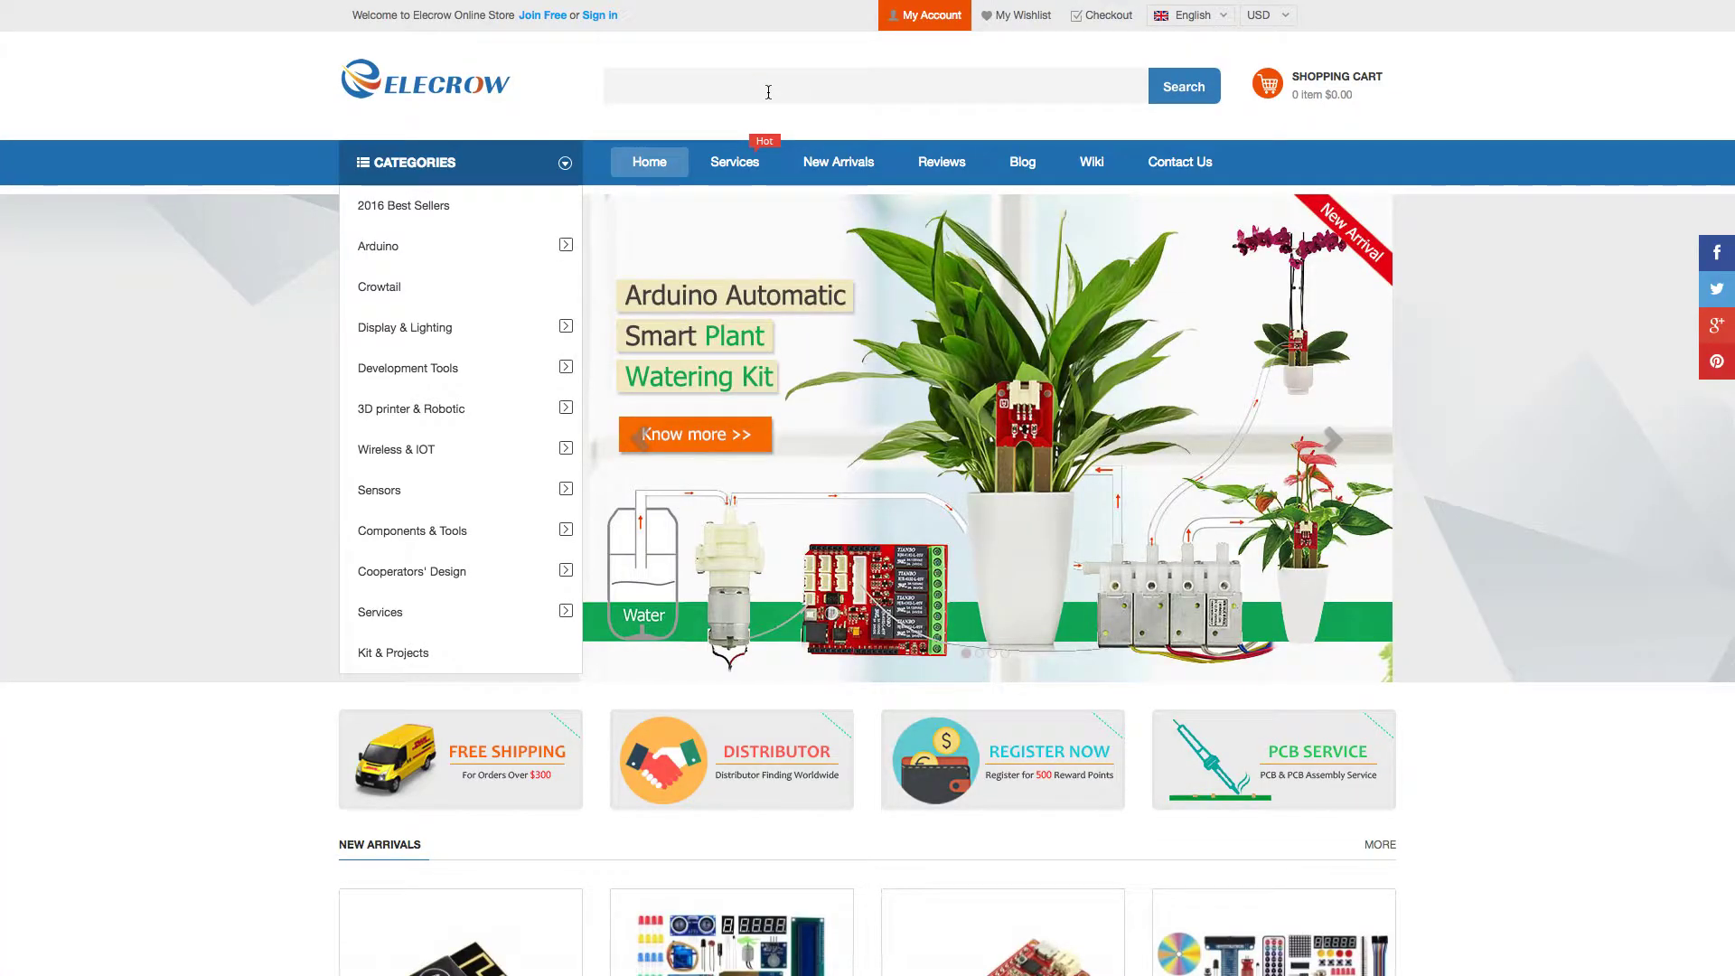
{"action": "type", "text": "PCB"}
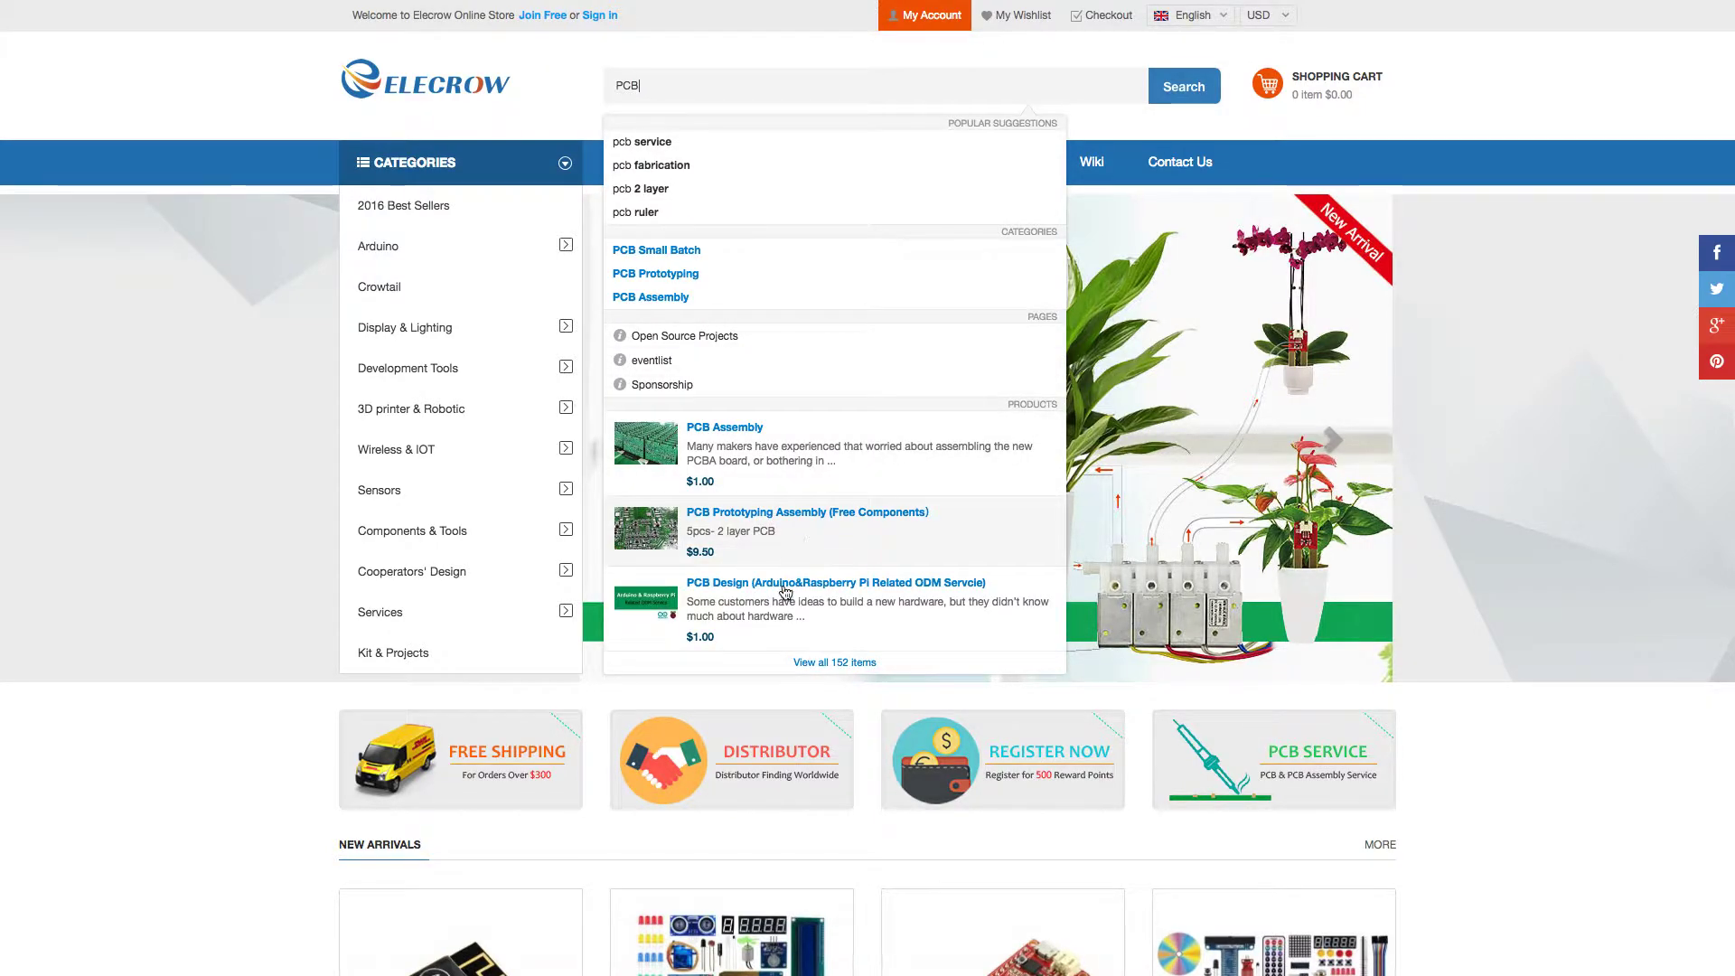
{"action": "type", "text": "Prototyp"}
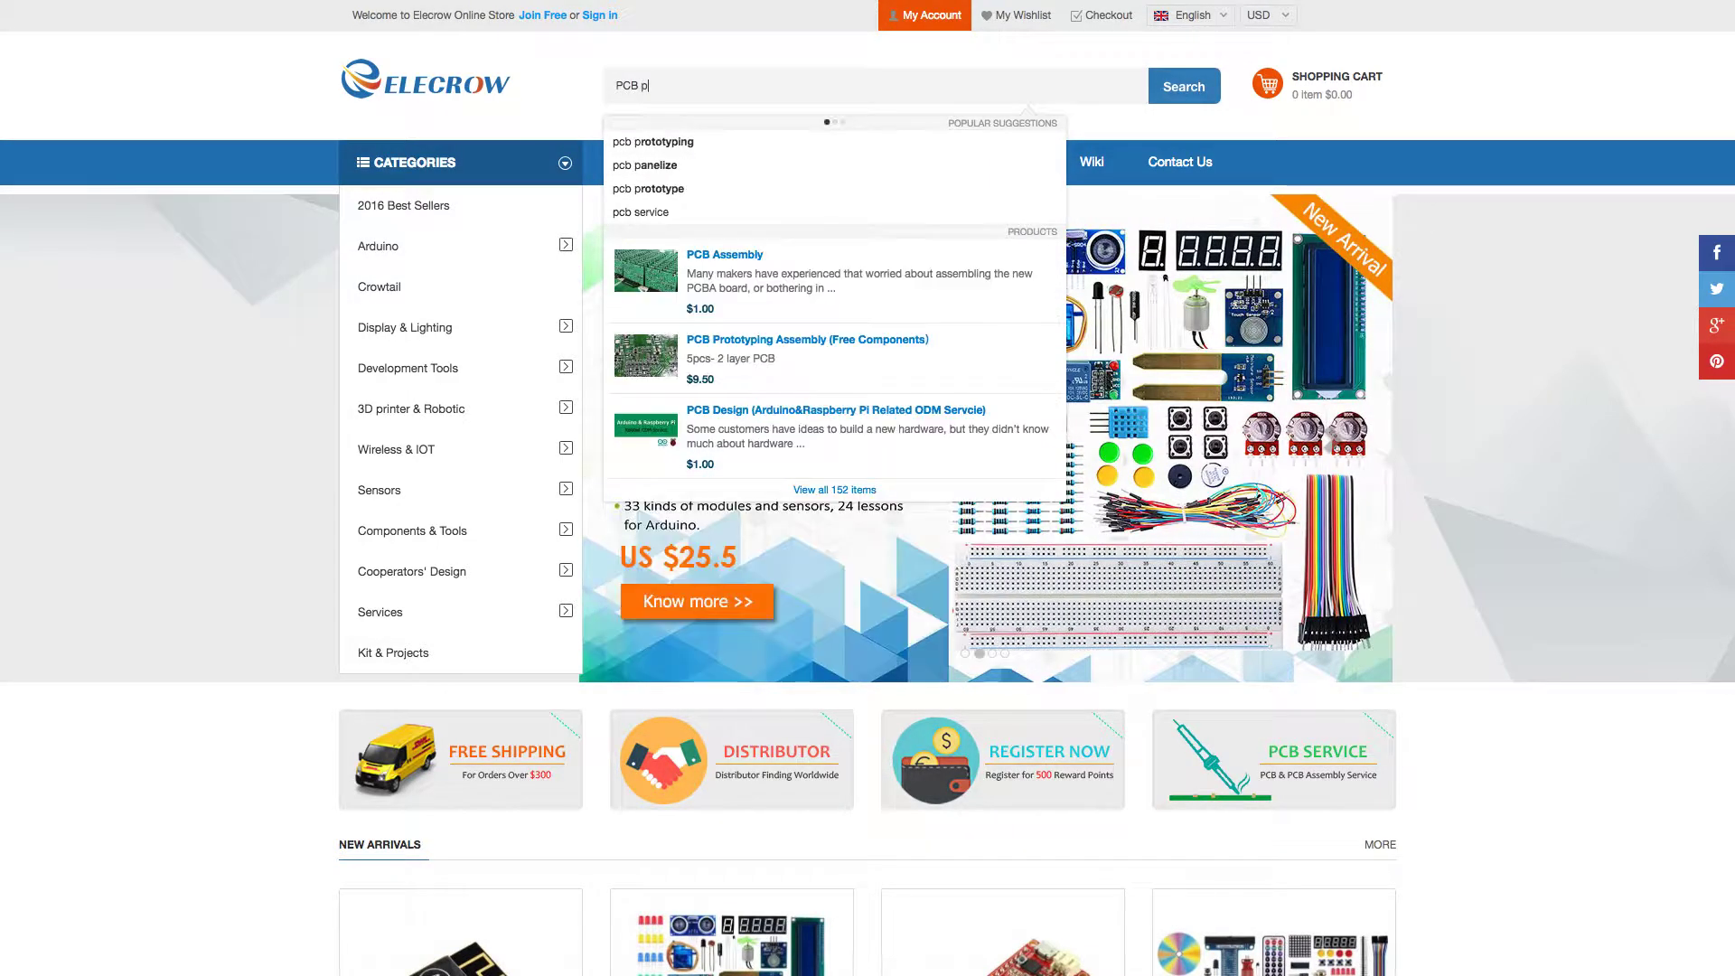
{"action": "left_click", "coordinate": [676, 145]}
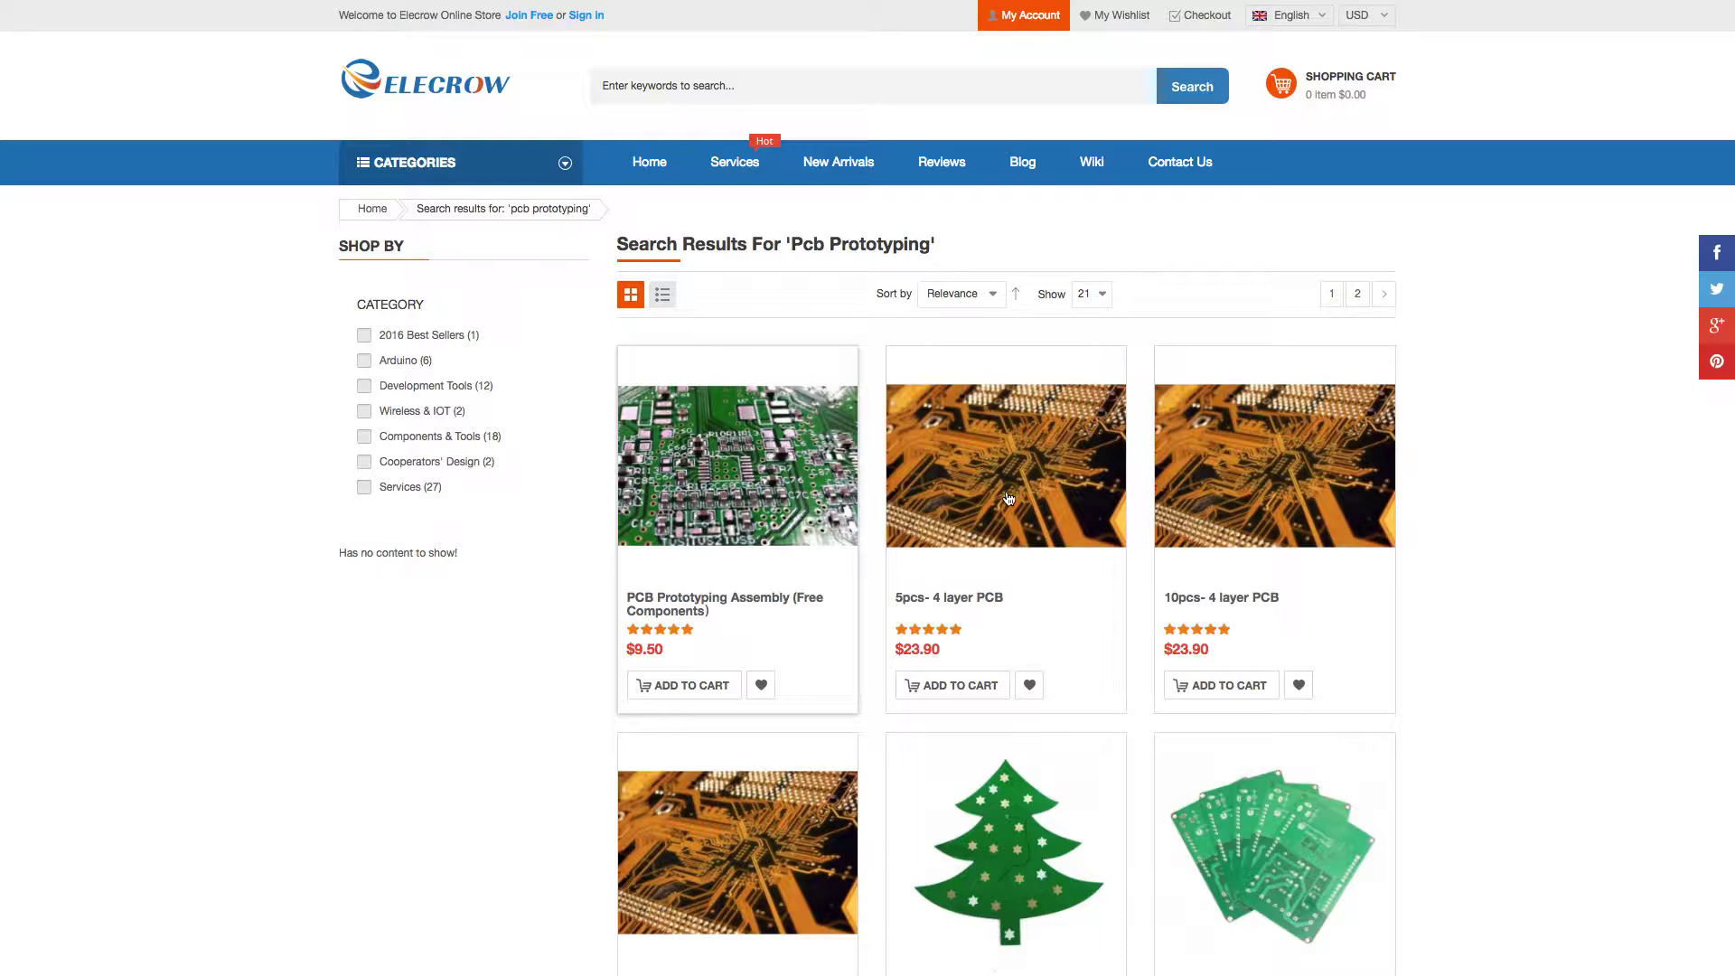
{"action": "scroll", "coordinate": [1008, 499], "scroll_direction": "down", "scroll_amount": 5}
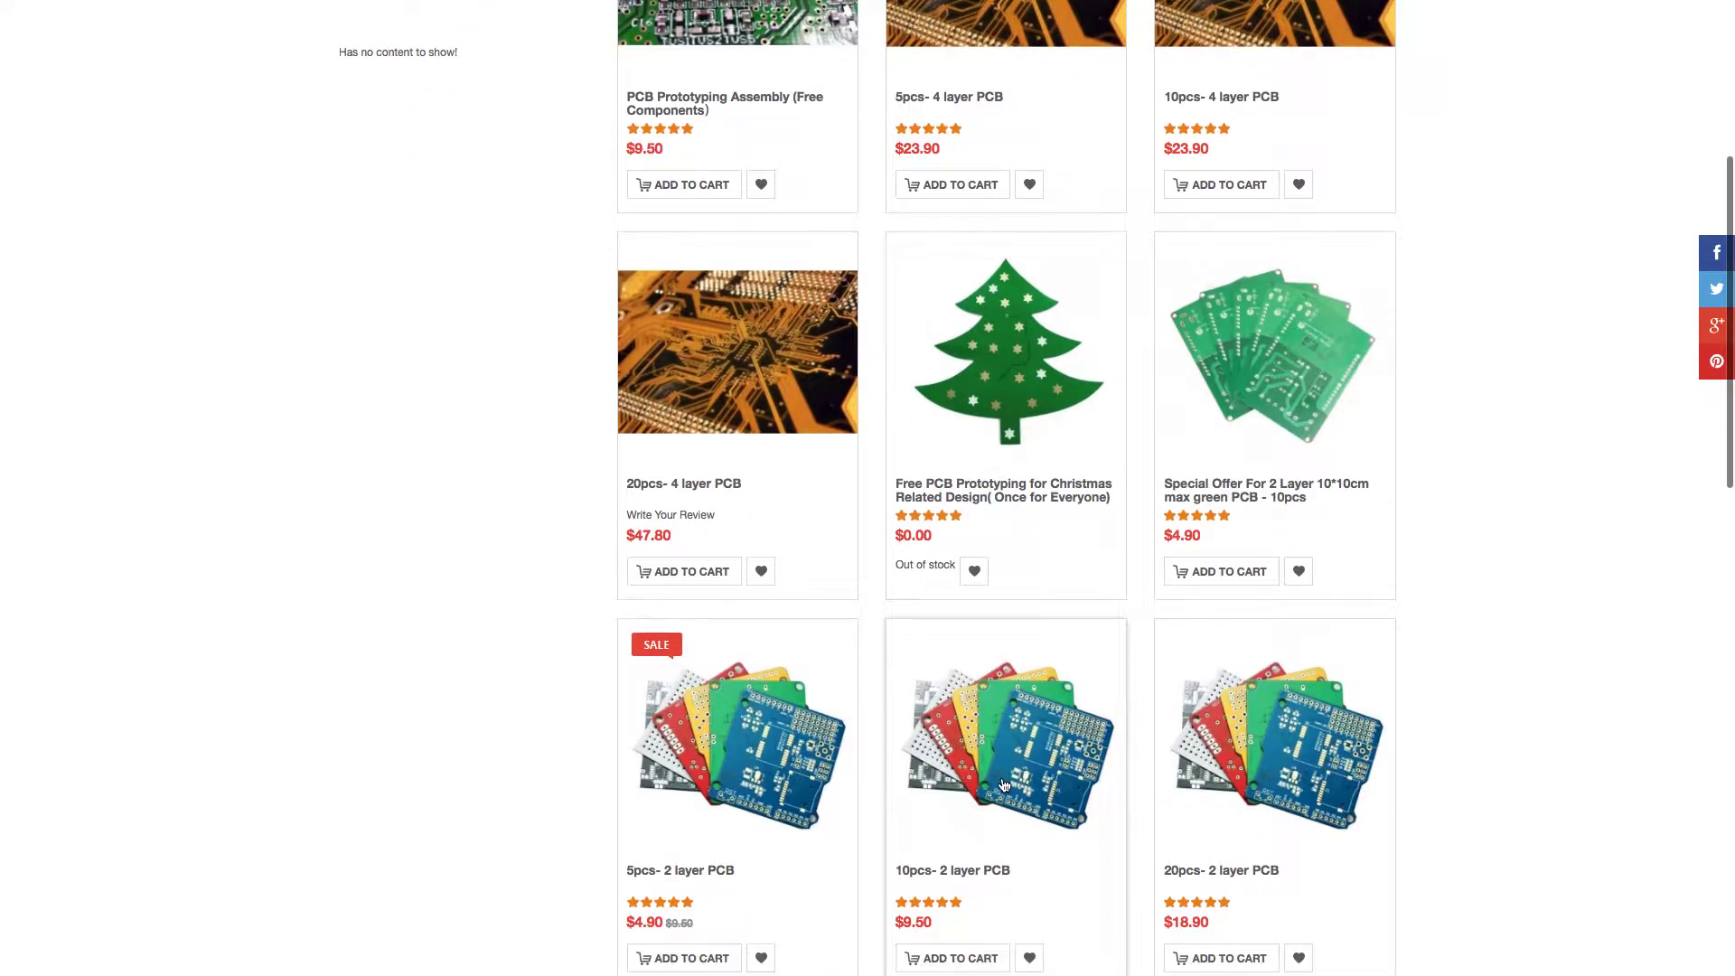
{"action": "left_click", "coordinate": [1003, 785]}
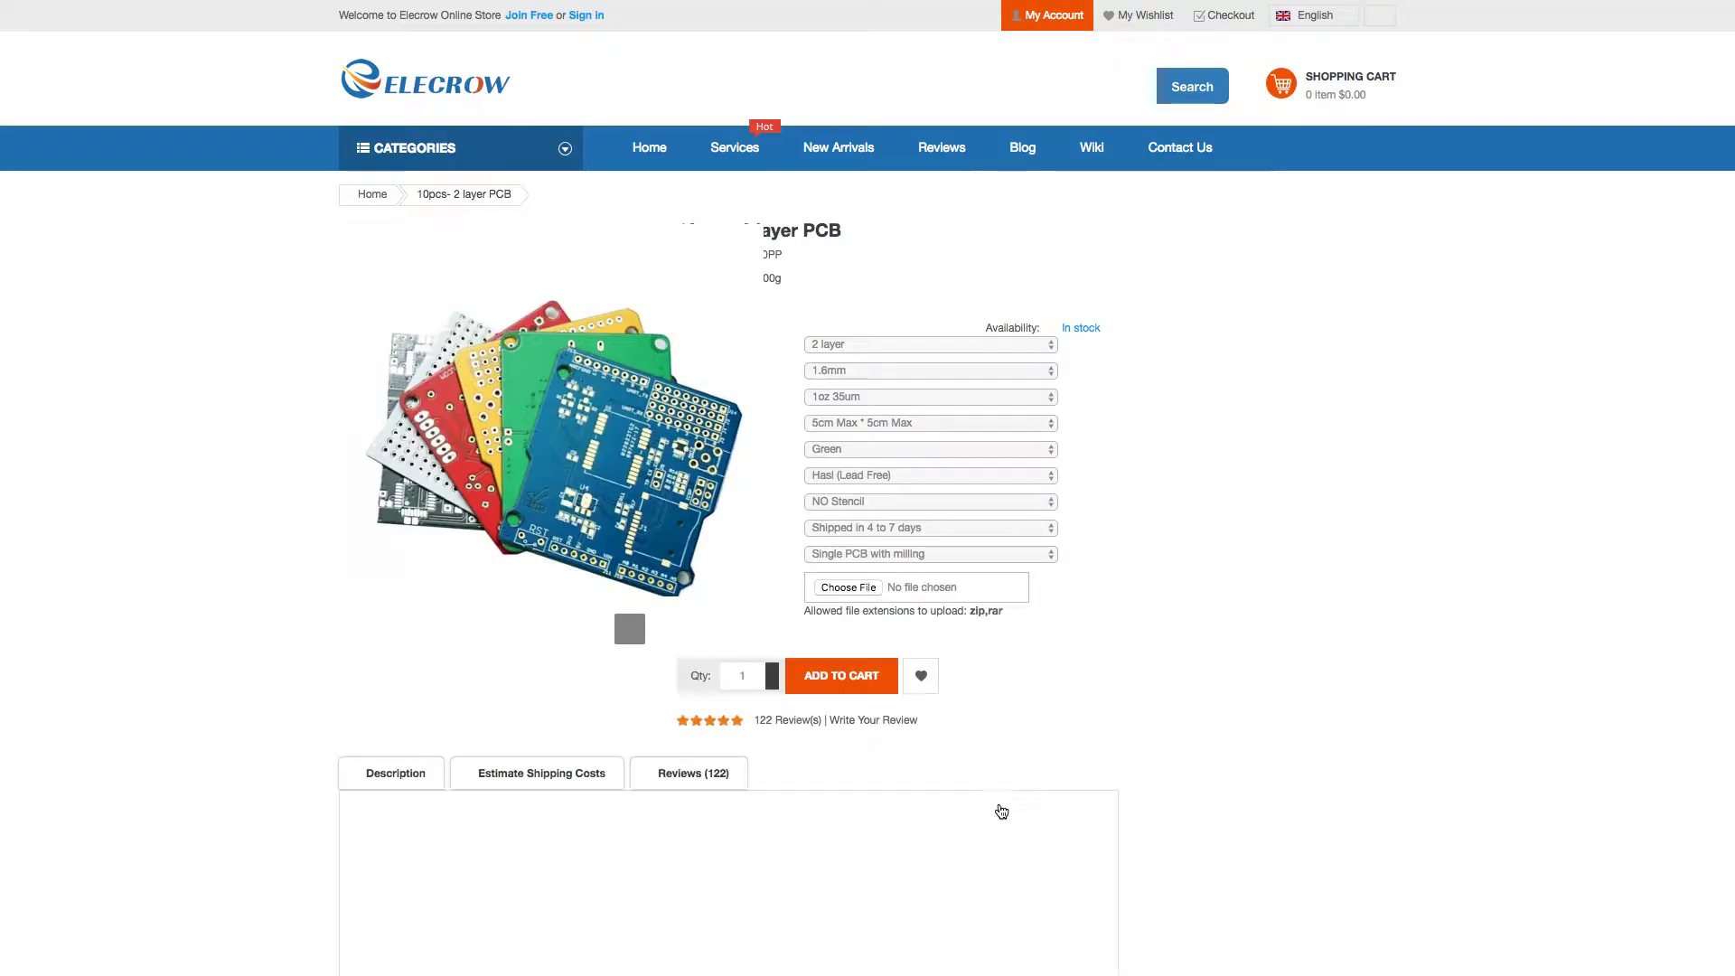
- Find the Gerber Files Required section in the product description and highlight the top layer's pcbname and GTL extension
{"action": "scroll", "coordinate": [979, 850], "scroll_direction": "down", "scroll_amount": 7}
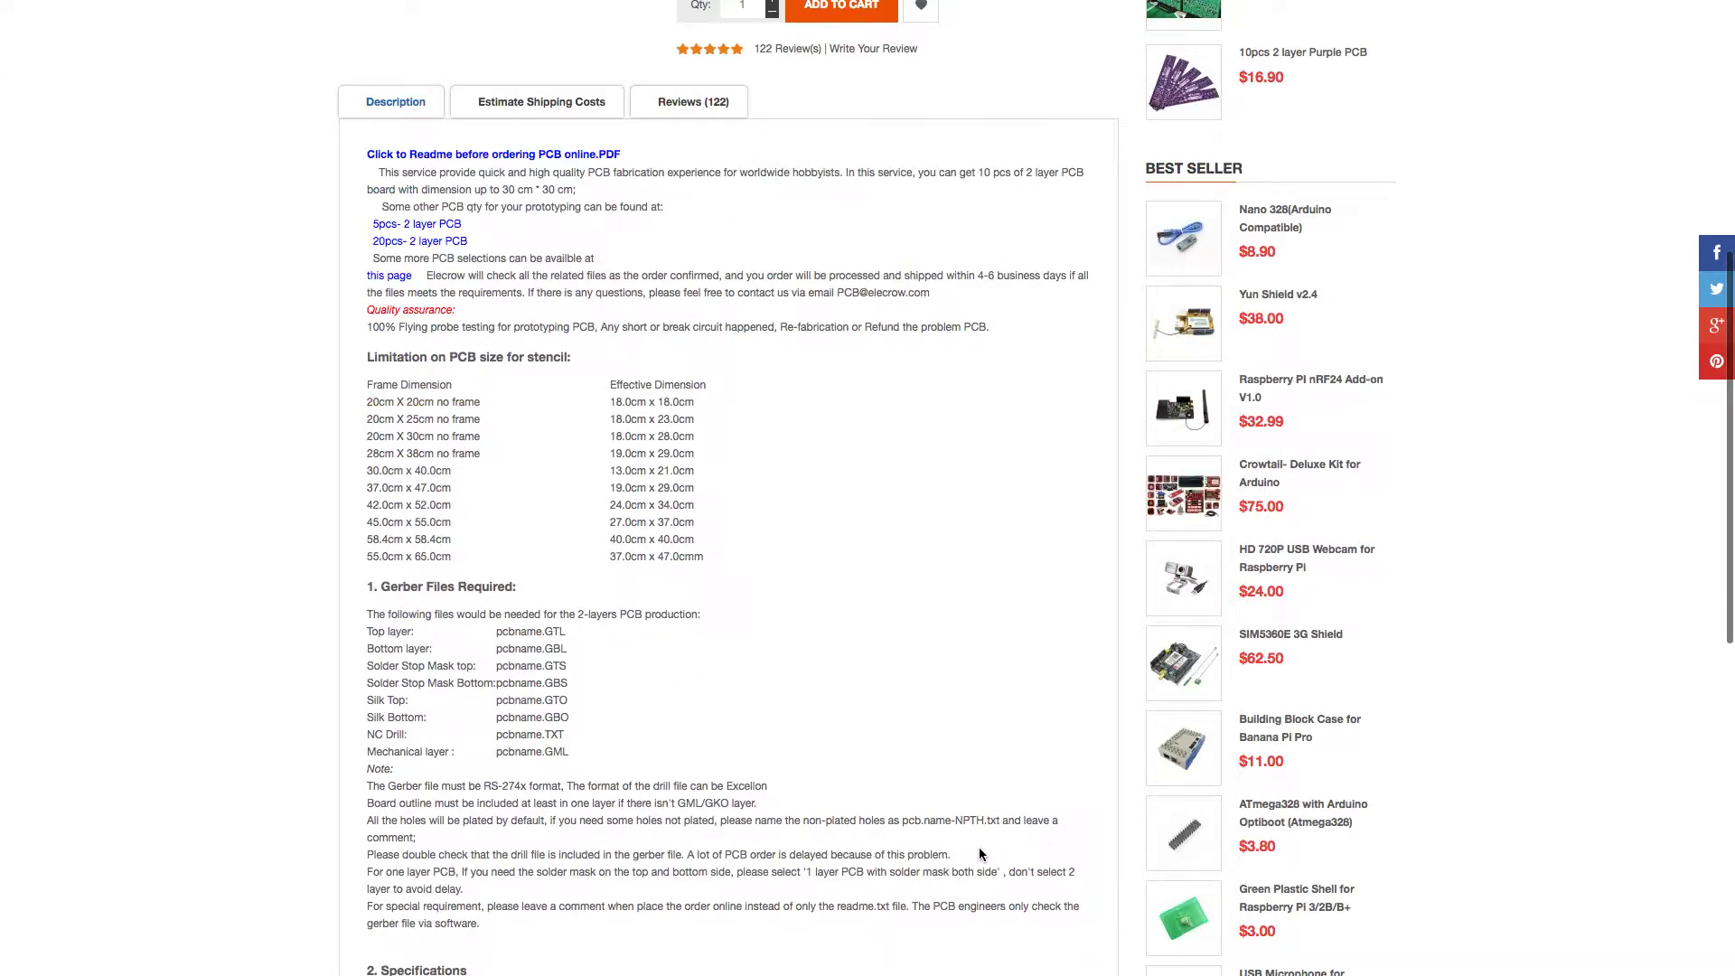
{"action": "scroll", "coordinate": [979, 853], "scroll_direction": "up", "scroll_amount": 1}
{"action": "double_click", "coordinate": [516, 672]}
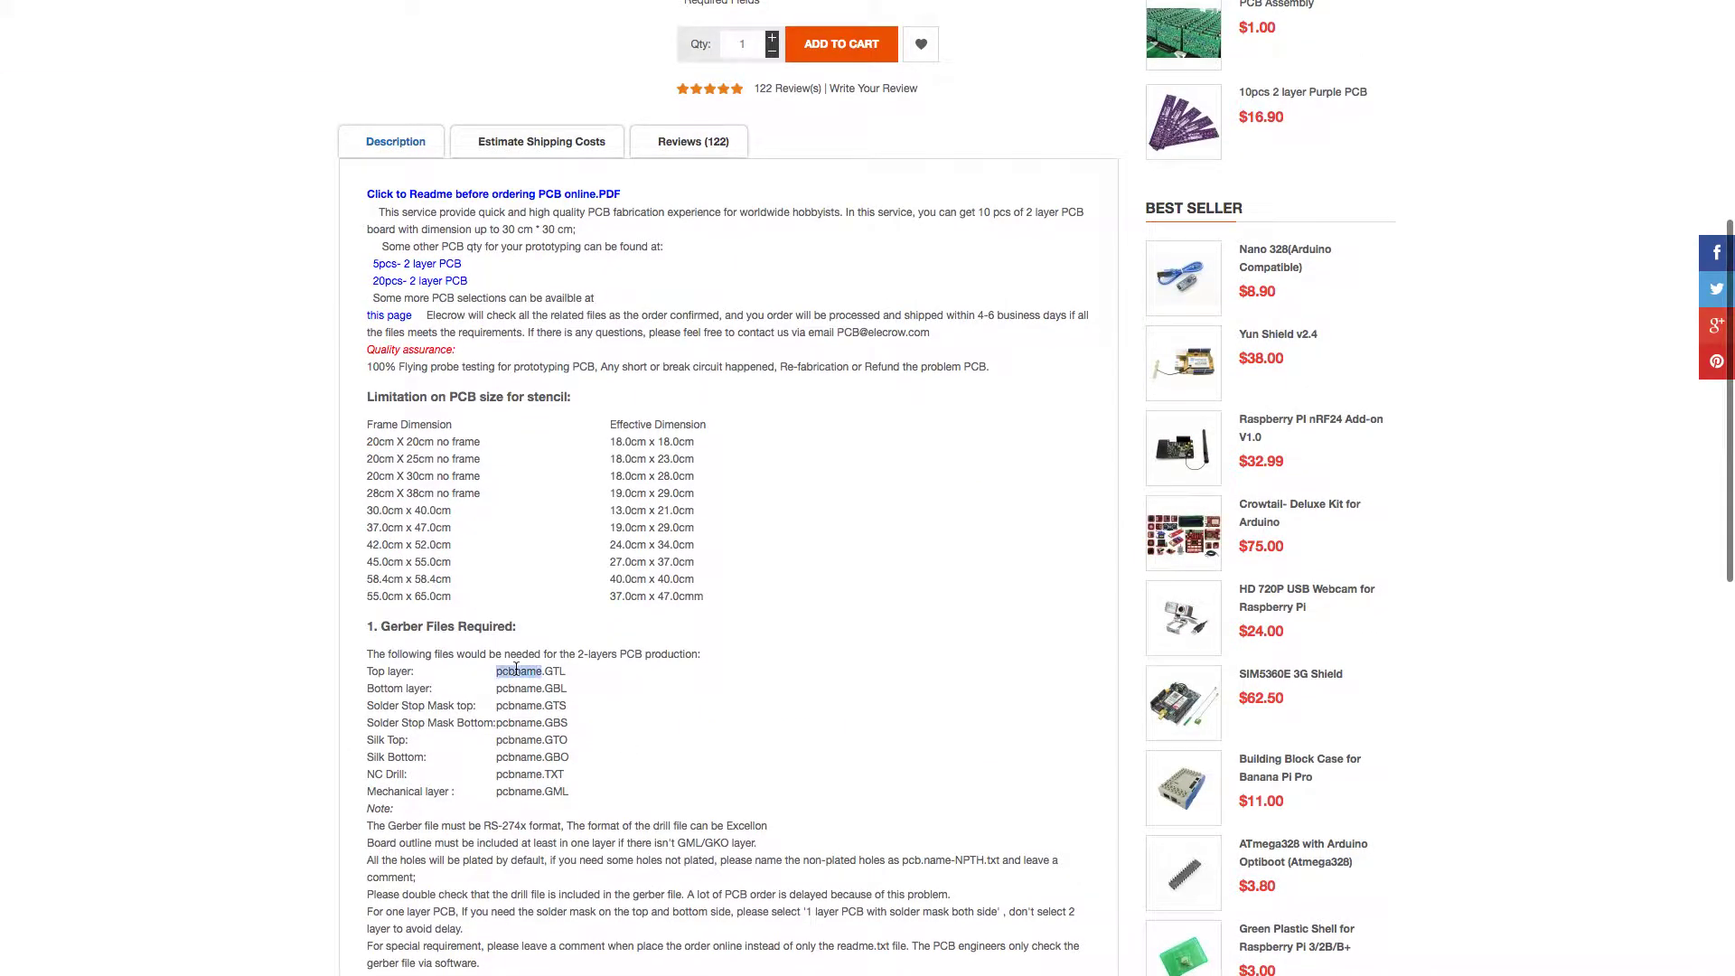
{"action": "double_click", "coordinate": [557, 672]}
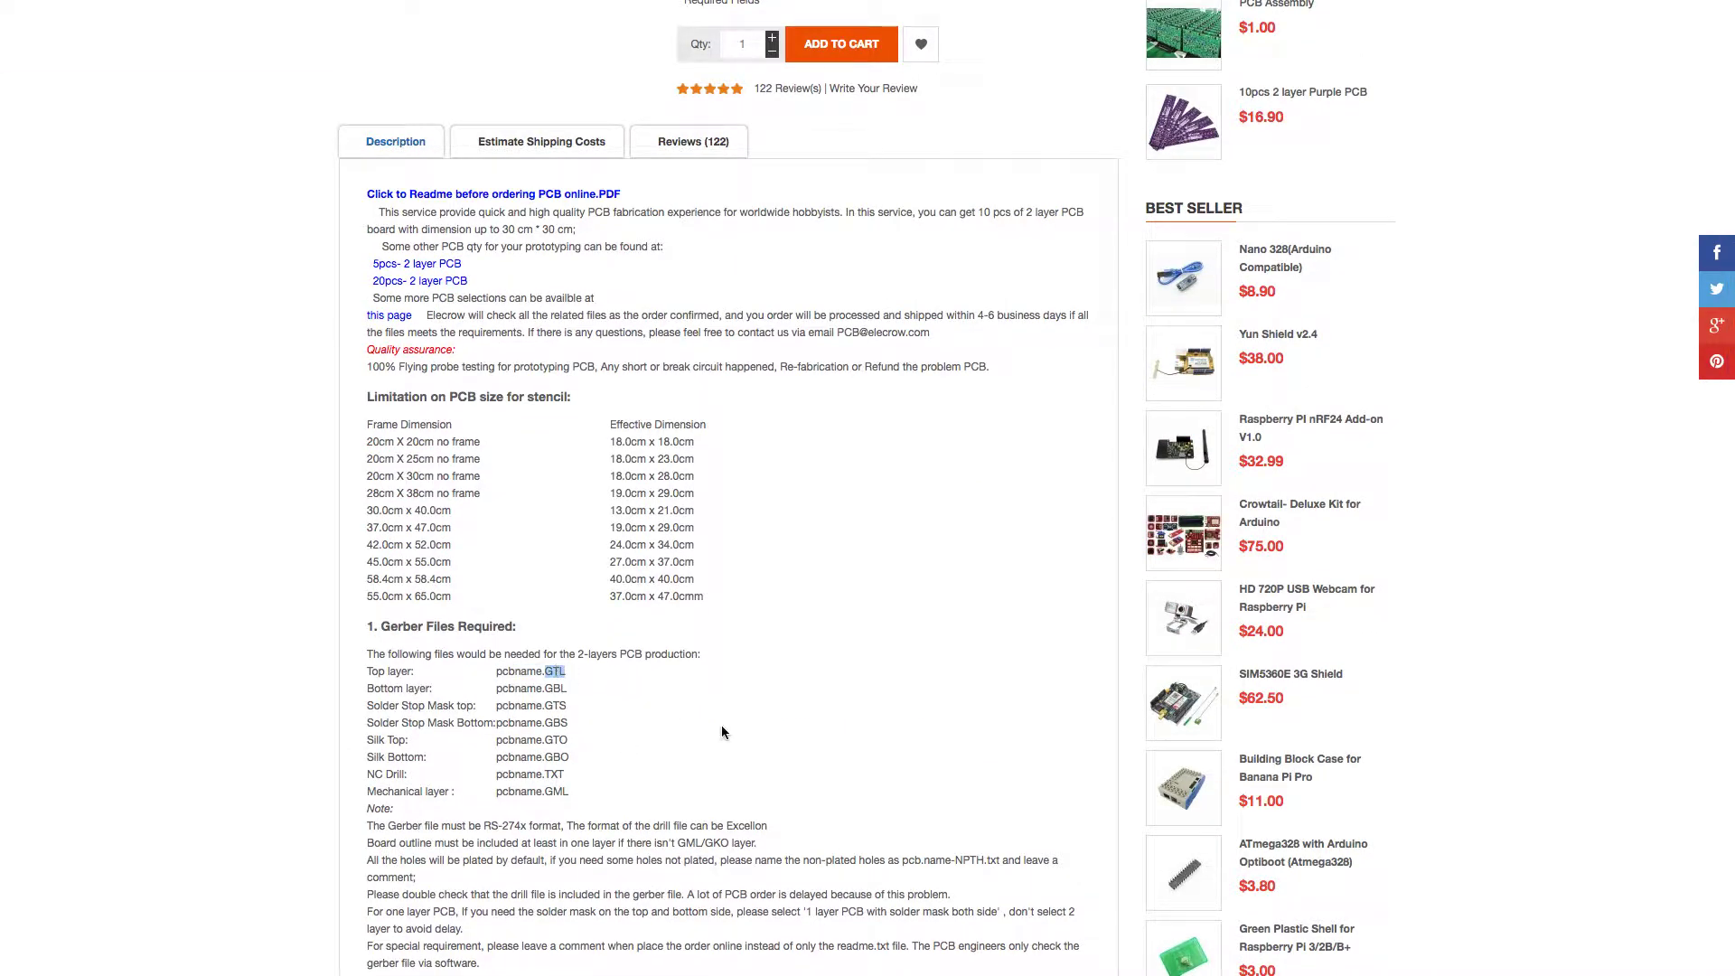
- Switch back from the Elecrow page to the PCB layout and set the Top Assy layer's Gerber filename to <project>.GTL
{"action": "double_click", "coordinate": [518, 671]}
{"action": "key", "text": "ctrl+Left"}
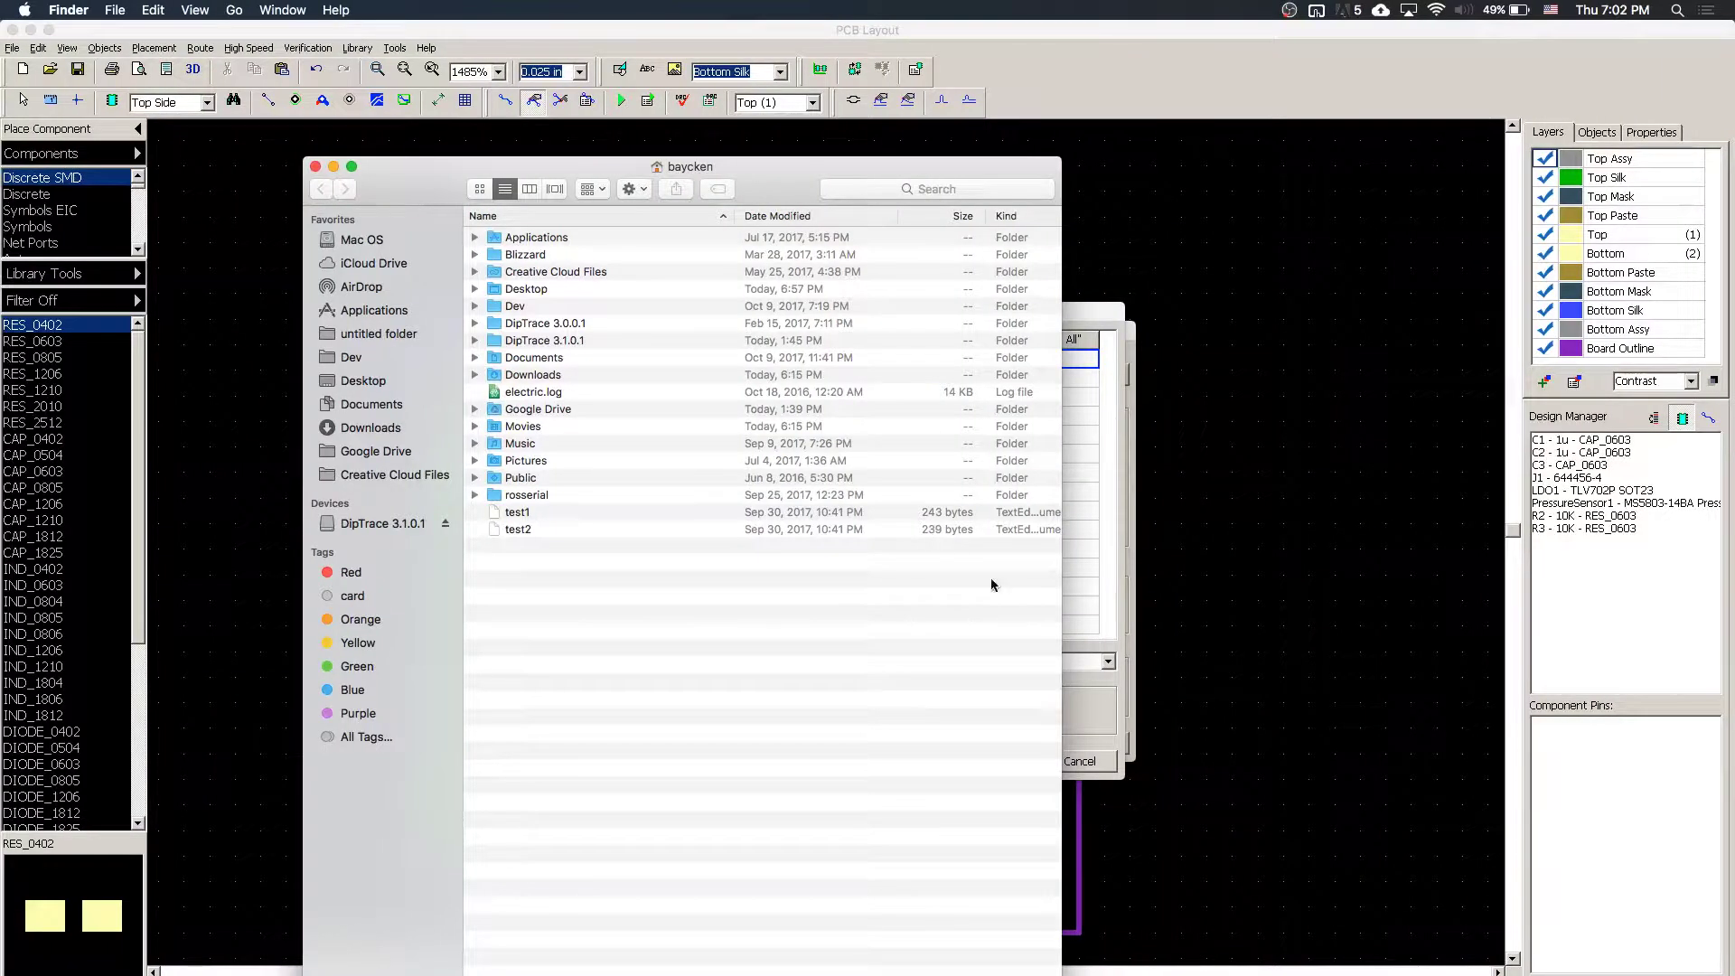
{"action": "left_click", "coordinate": [1090, 687]}
{"action": "left_click_drag", "start_coordinate": [878, 663], "coordinate": [771, 644]}
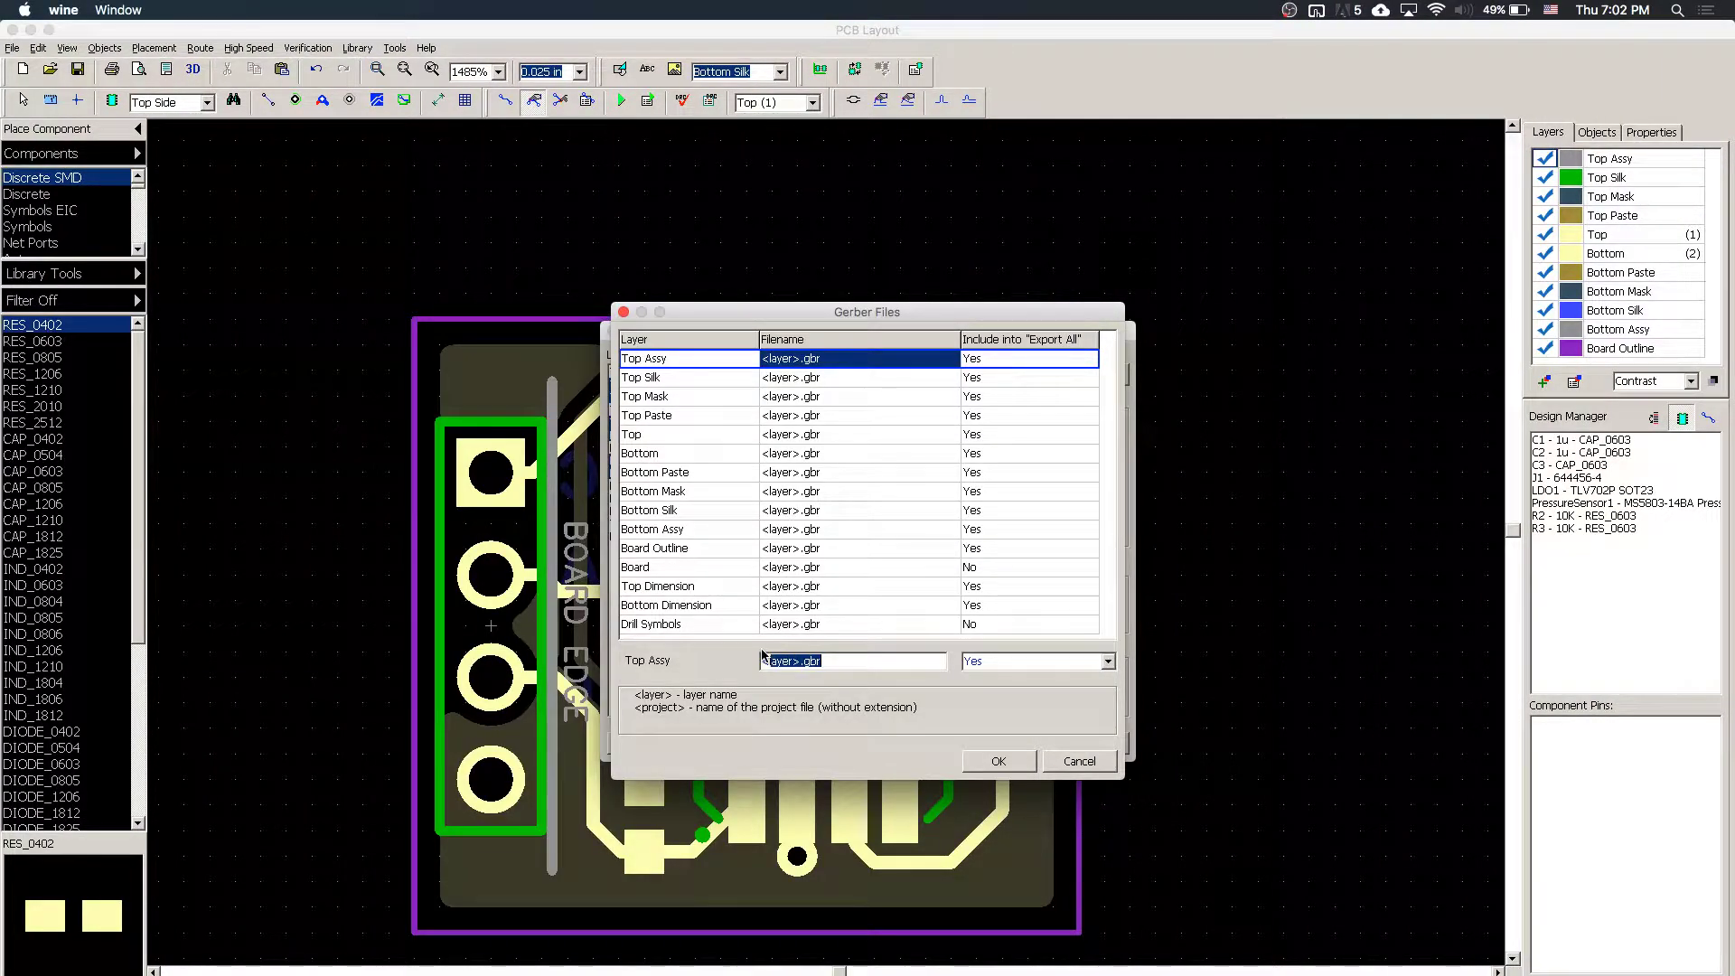
{"action": "key", "text": "BackSpace"}
{"action": "key", "text": "BackSpace"}
{"action": "type", "text": "<proje"}
{"action": "left_click", "coordinate": [843, 377]}
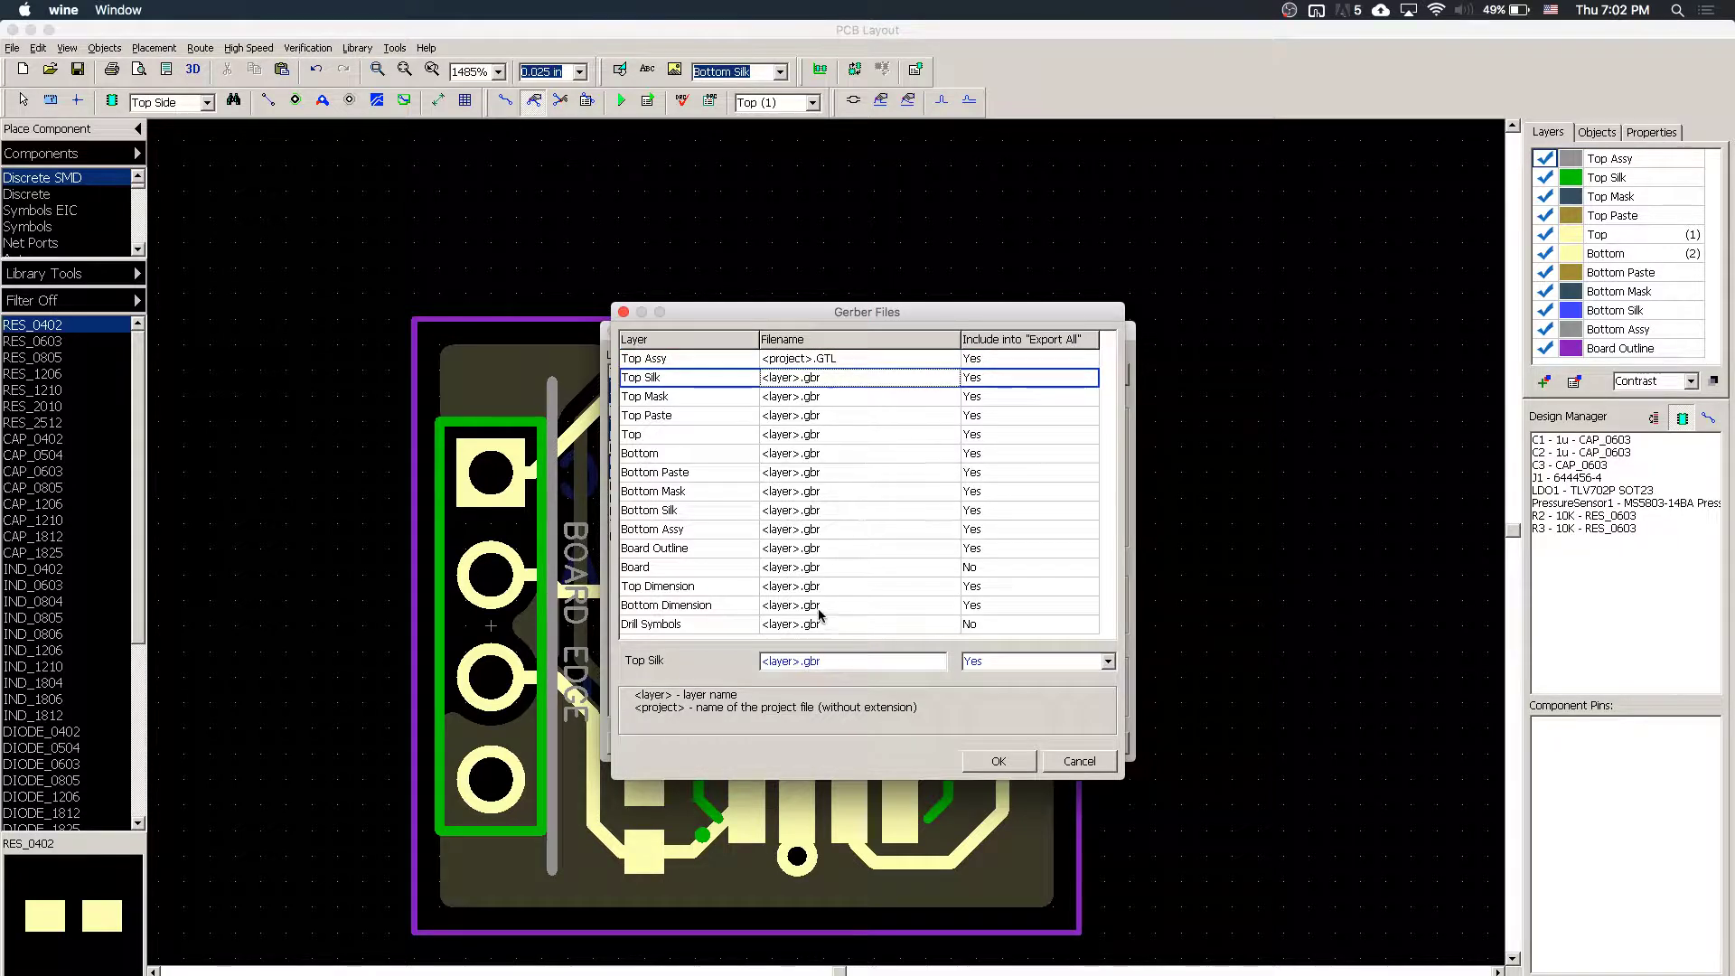
- Copy the Top Assy layer's filename, and change that layer's own filename to <project>.ASSY
{"action": "left_click", "coordinate": [861, 358]}
{"action": "left_click", "coordinate": [861, 358]}
{"action": "key", "text": "ctrl+c"}
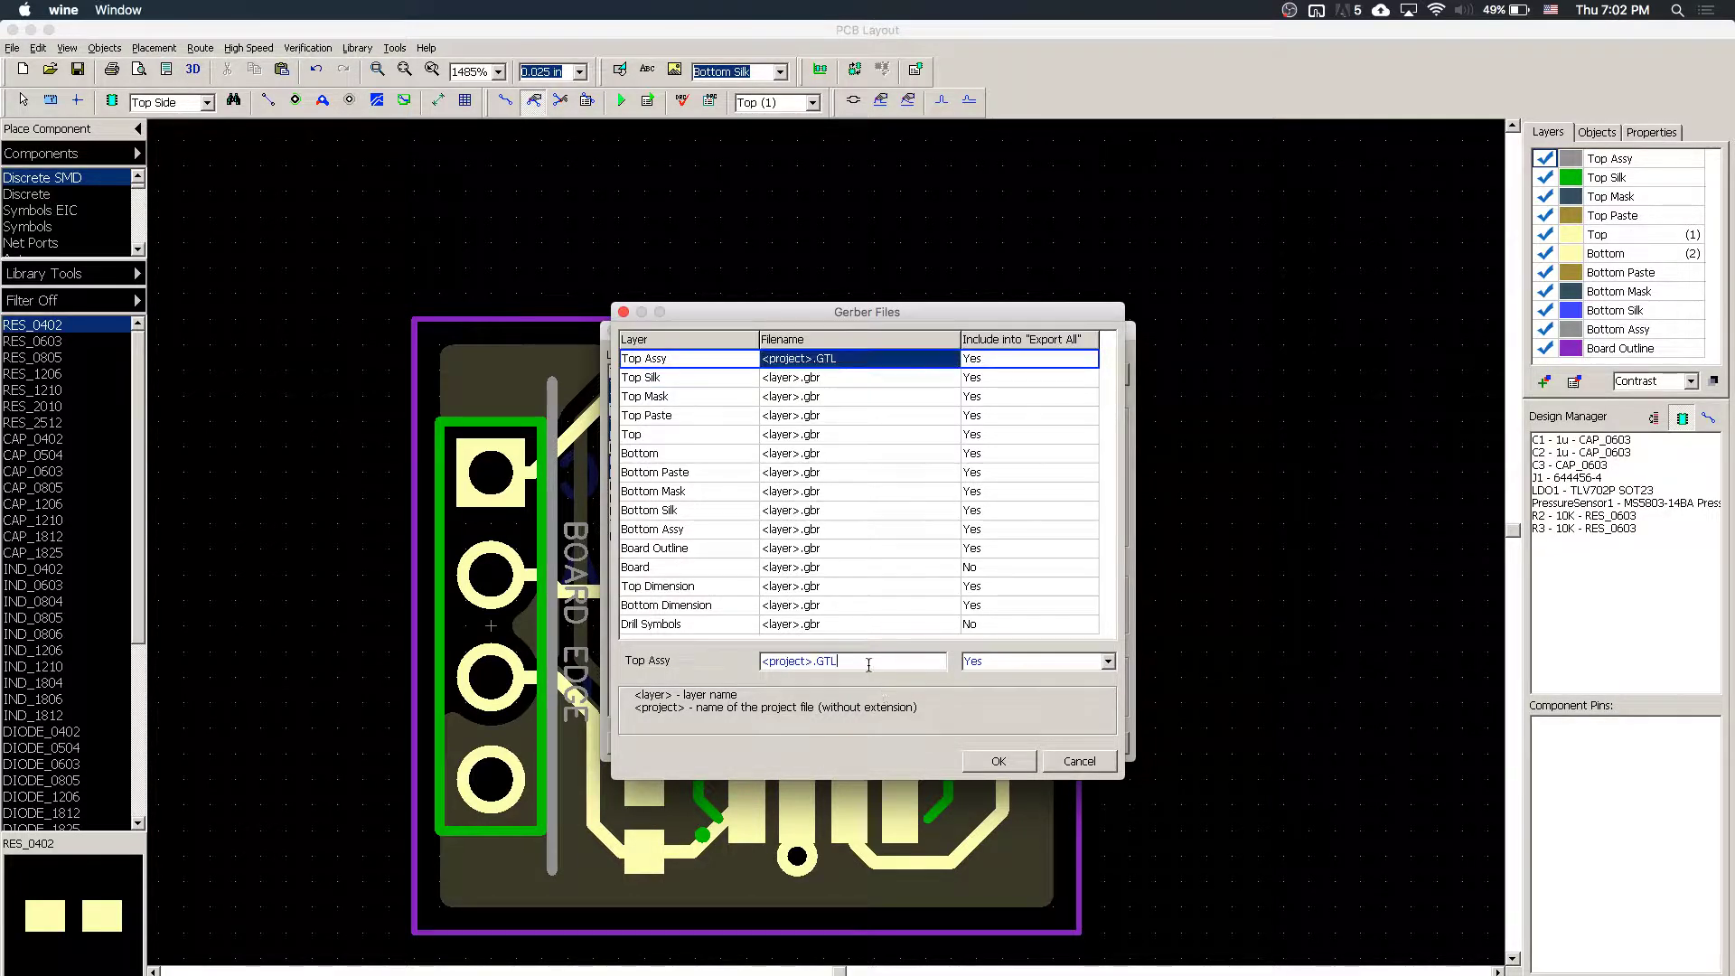
{"action": "left_click", "coordinate": [789, 362]}
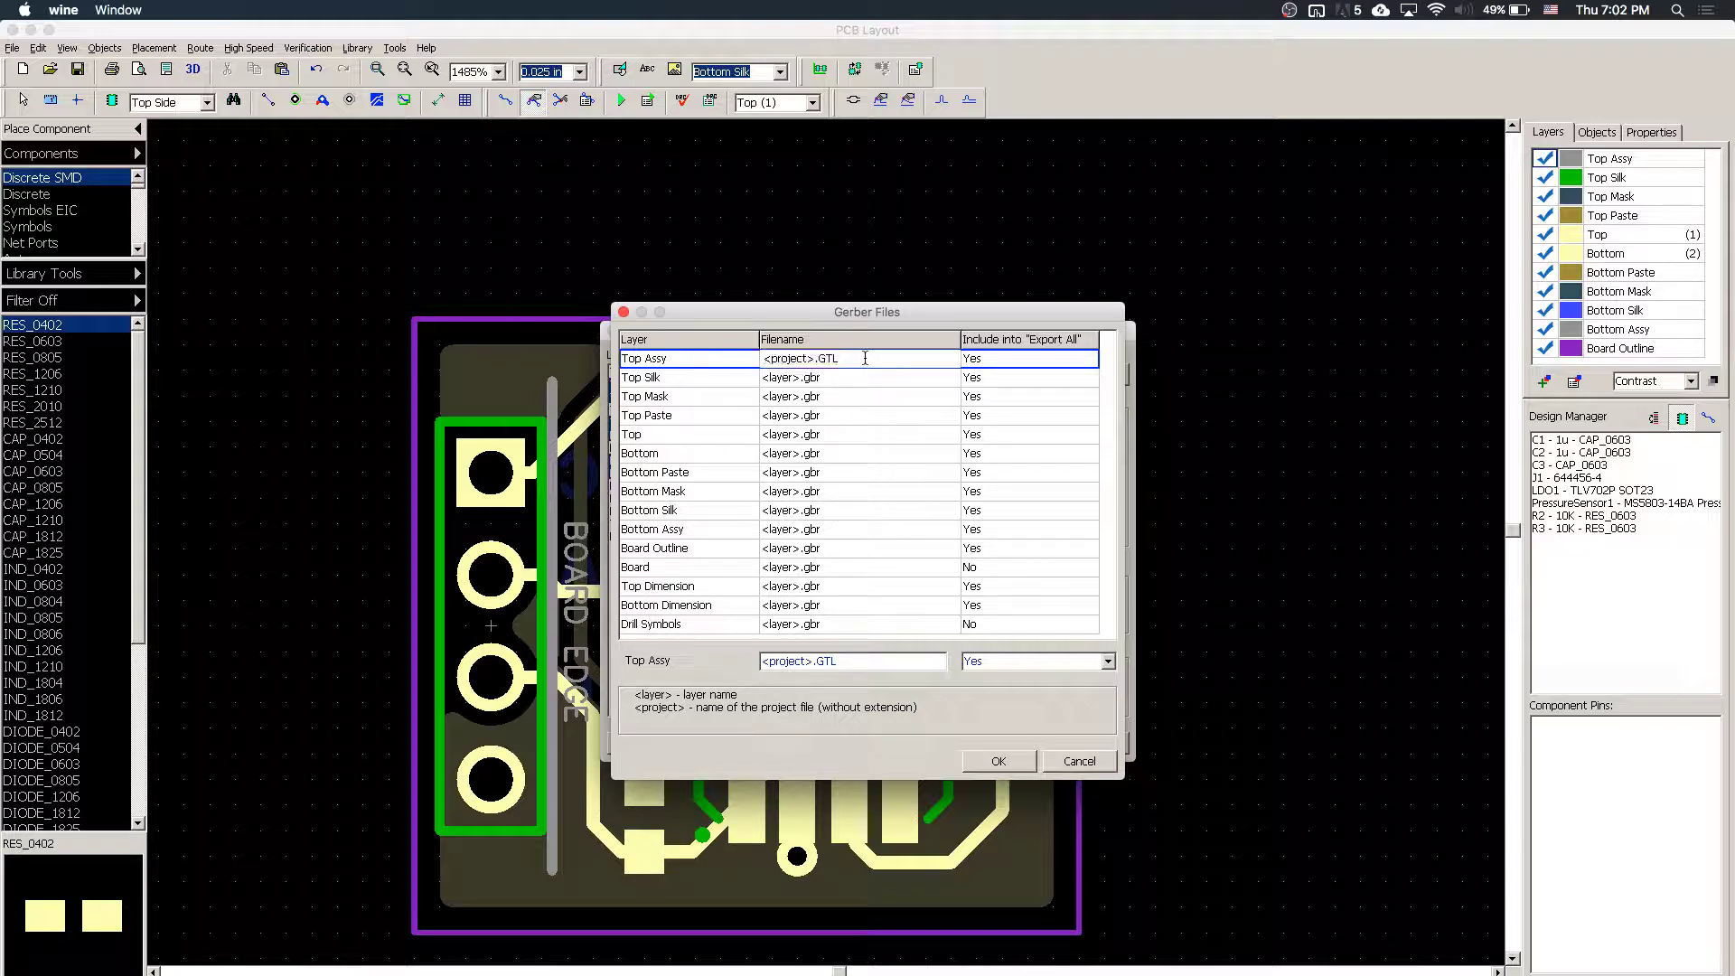
{"action": "left_click", "coordinate": [862, 661]}
{"action": "key", "text": "BackSpace"}
{"action": "key", "text": "BackSpace"}
{"action": "key", "text": "BackSpace"}
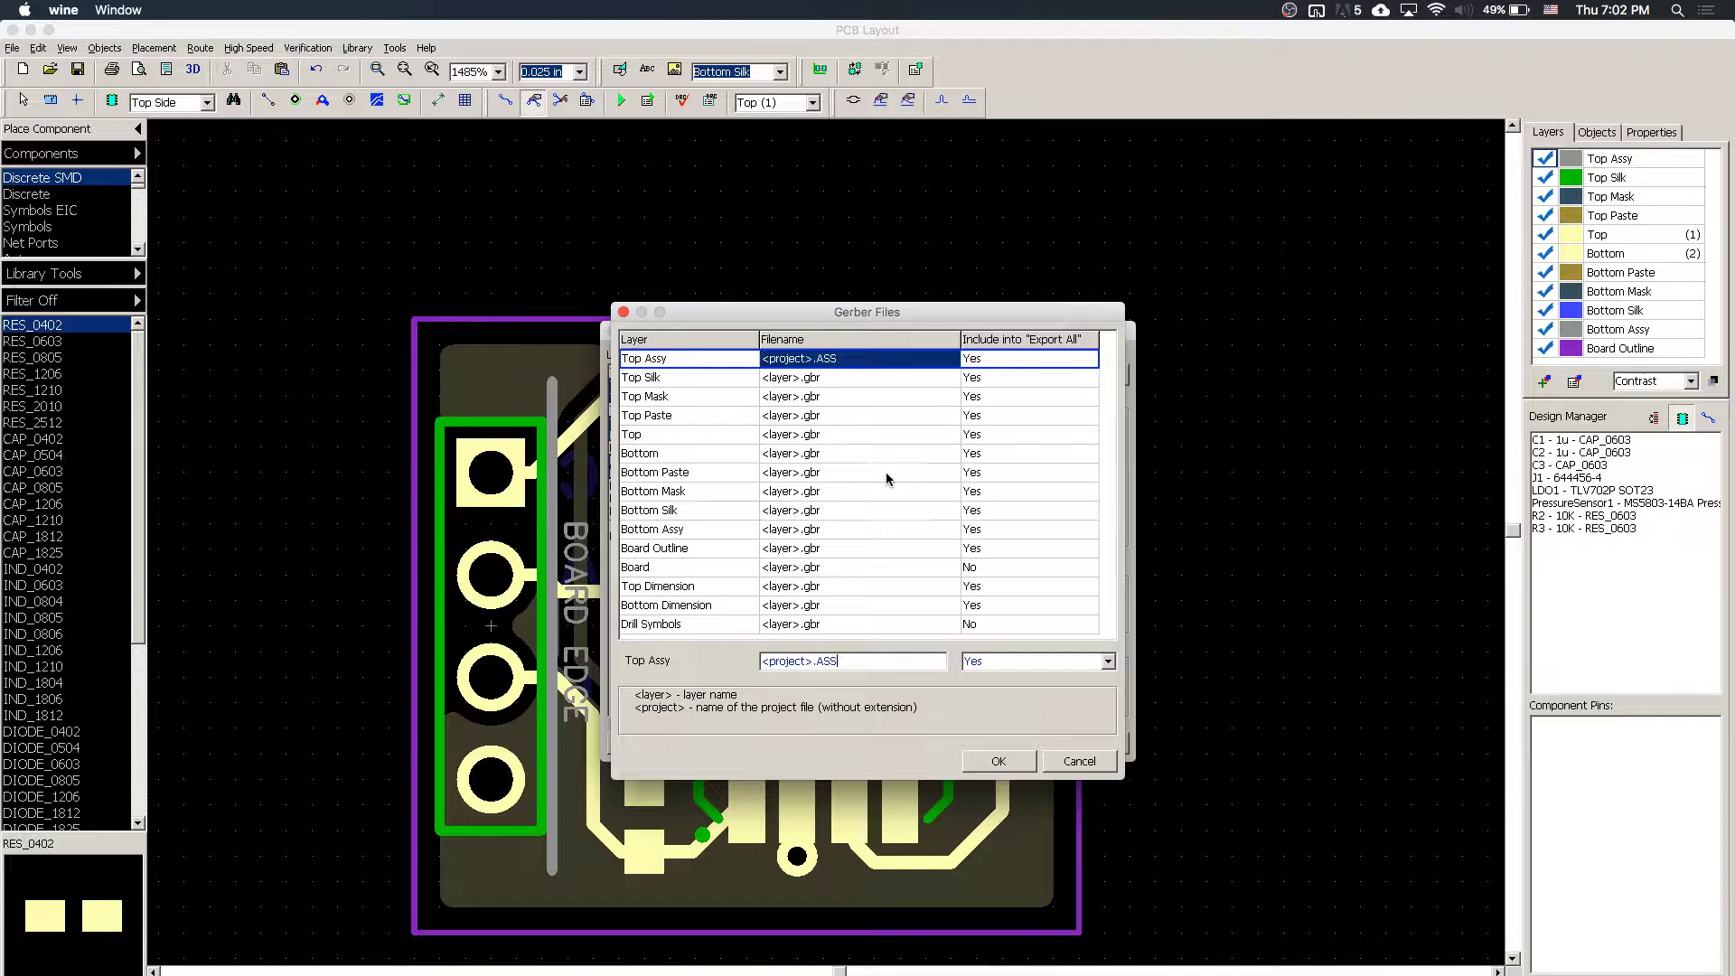
- Set the Gerber filenames to <project>.GTL for the Top layer and <project>.GBL for the Bottom layer
{"action": "left_click", "coordinate": [816, 437]}
{"action": "left_click_drag", "start_coordinate": [858, 663], "coordinate": [605, 635]}
{"action": "key", "text": "ctrl+v"}
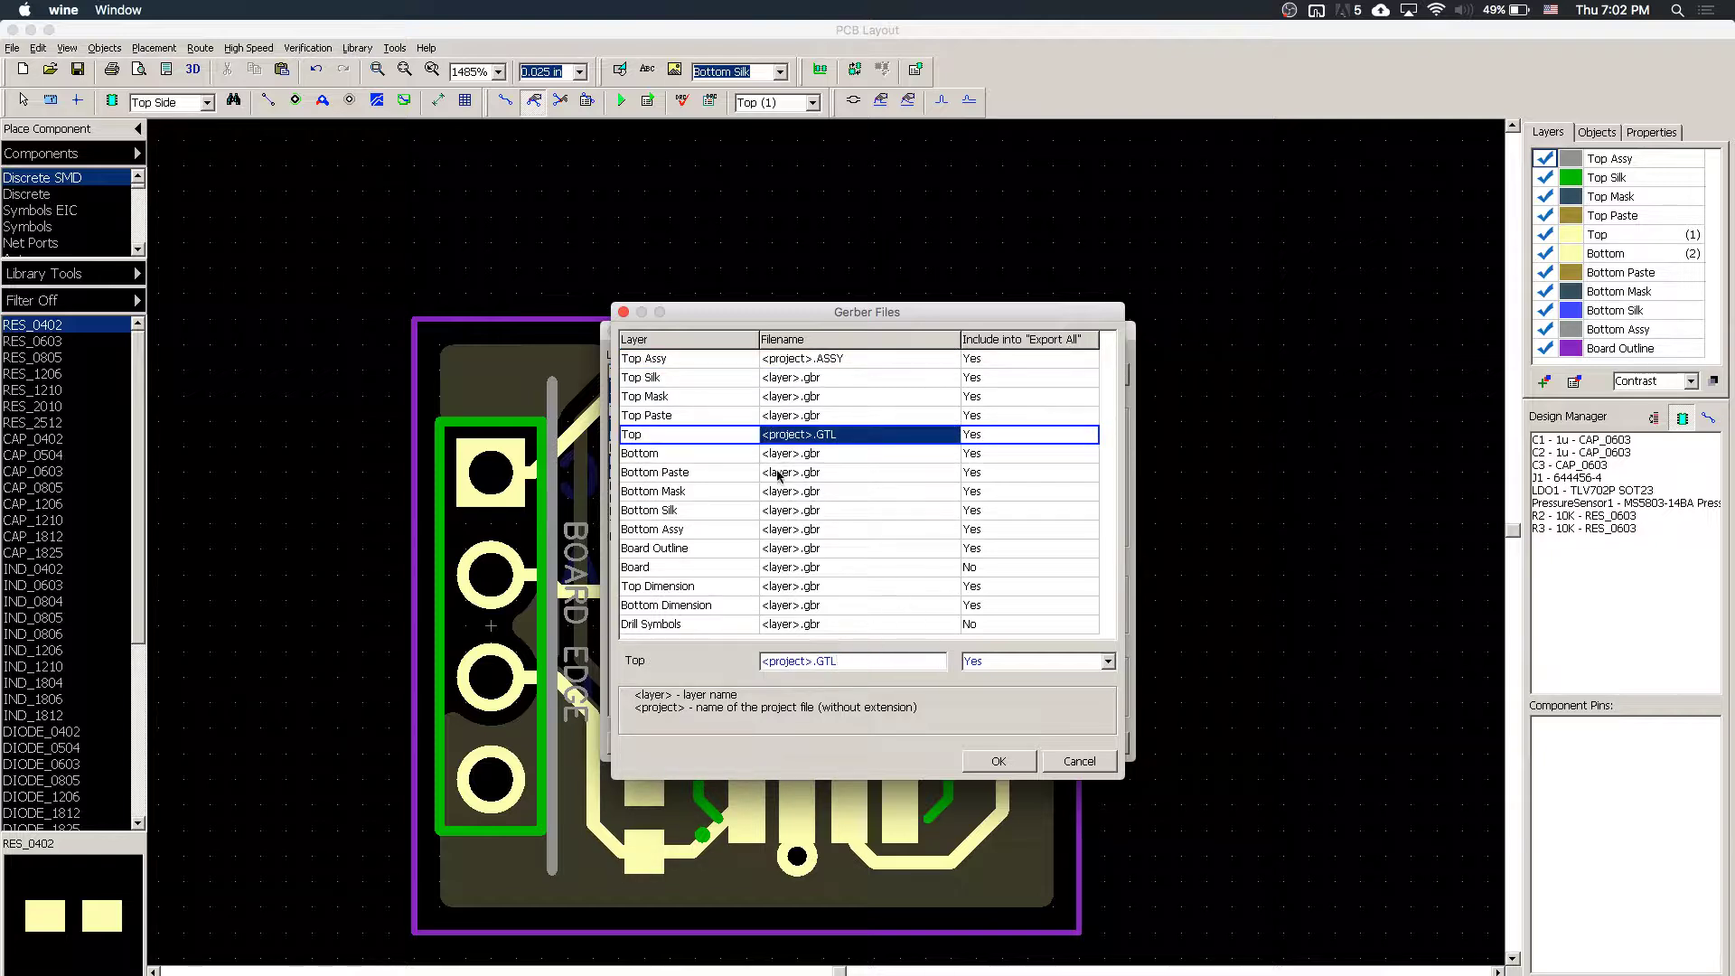
{"action": "left_click", "coordinate": [809, 455]}
{"action": "left_click_drag", "start_coordinate": [858, 663], "coordinate": [542, 597]}
{"action": "key", "text": "ctrl+v"}
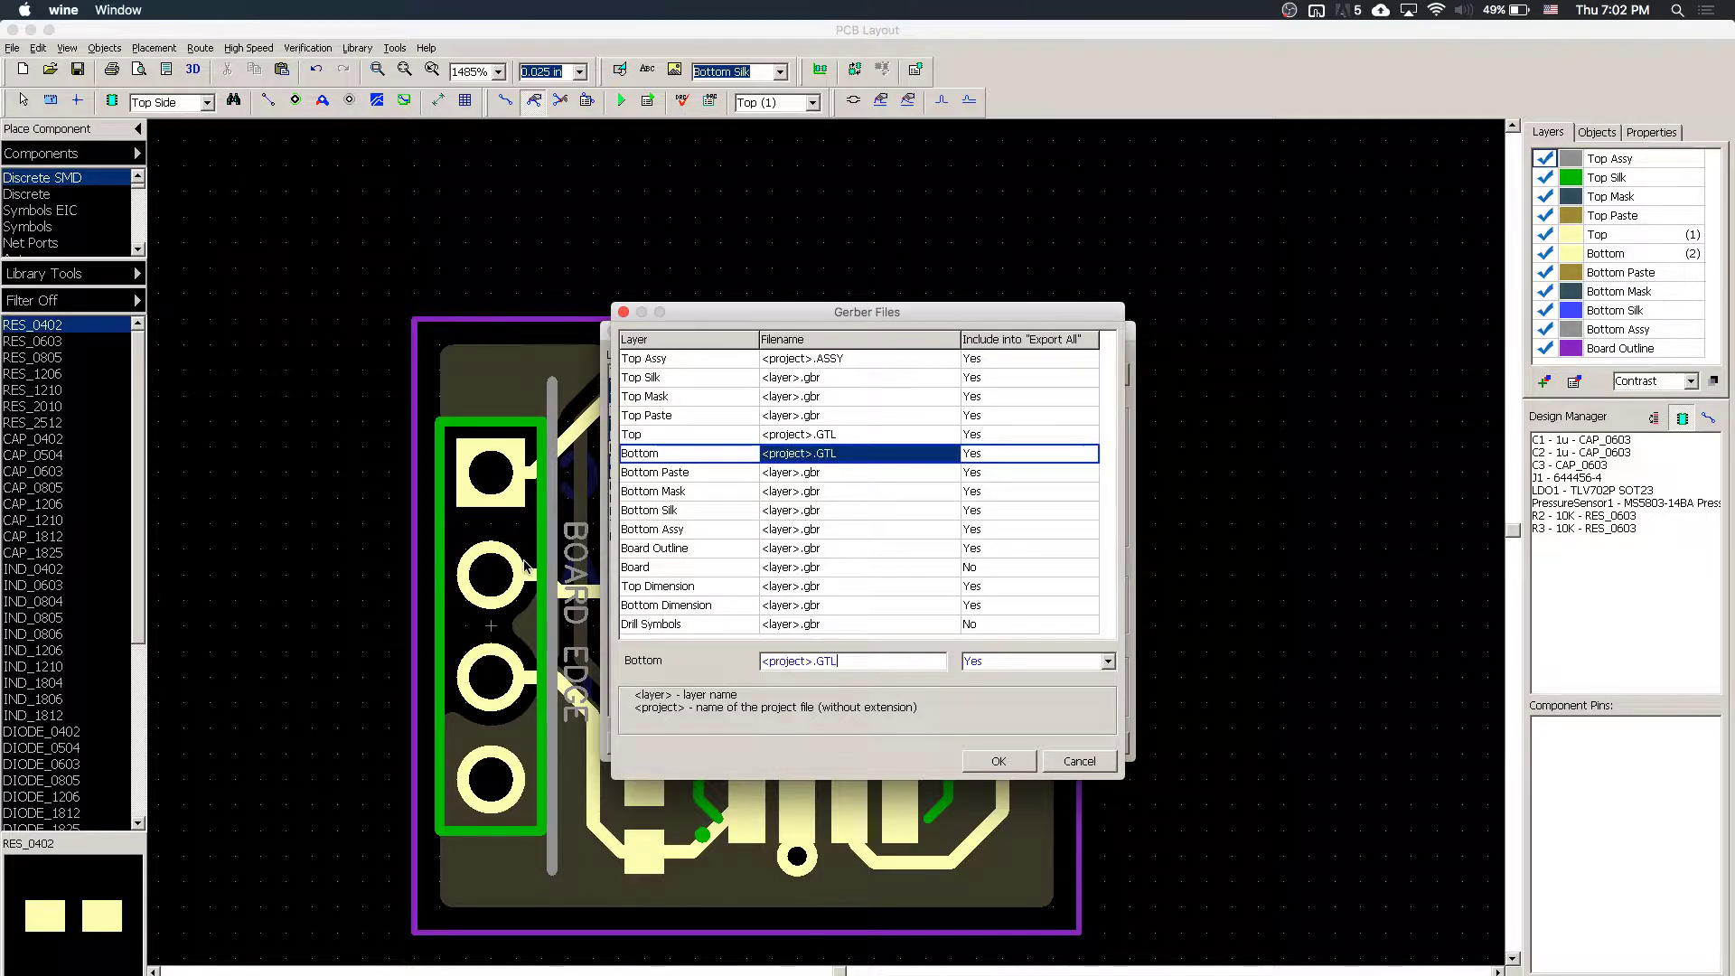
{"action": "key", "text": "BackSpace"}
{"action": "type", "text": "BL"}
- Exclude the Top Assy and Top Silk layers from Export All
{"action": "left_click", "coordinate": [997, 358]}
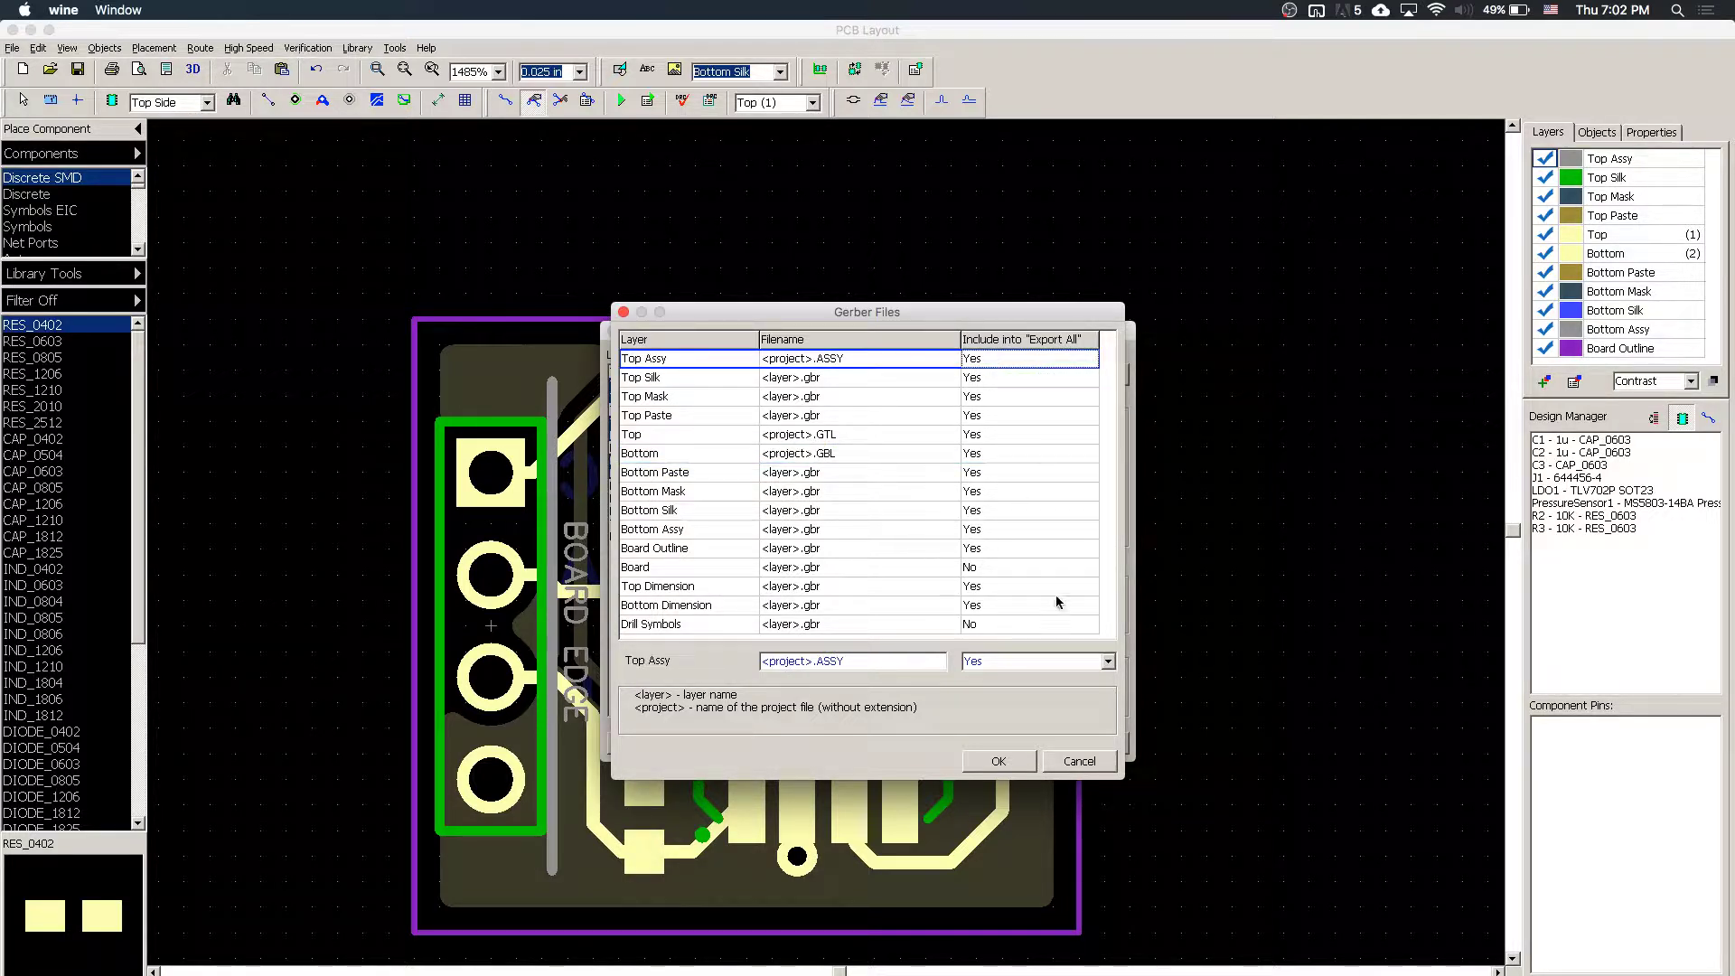
{"action": "left_click", "coordinate": [1110, 662]}
{"action": "left_click", "coordinate": [1033, 693]}
{"action": "left_click", "coordinate": [1050, 378]}
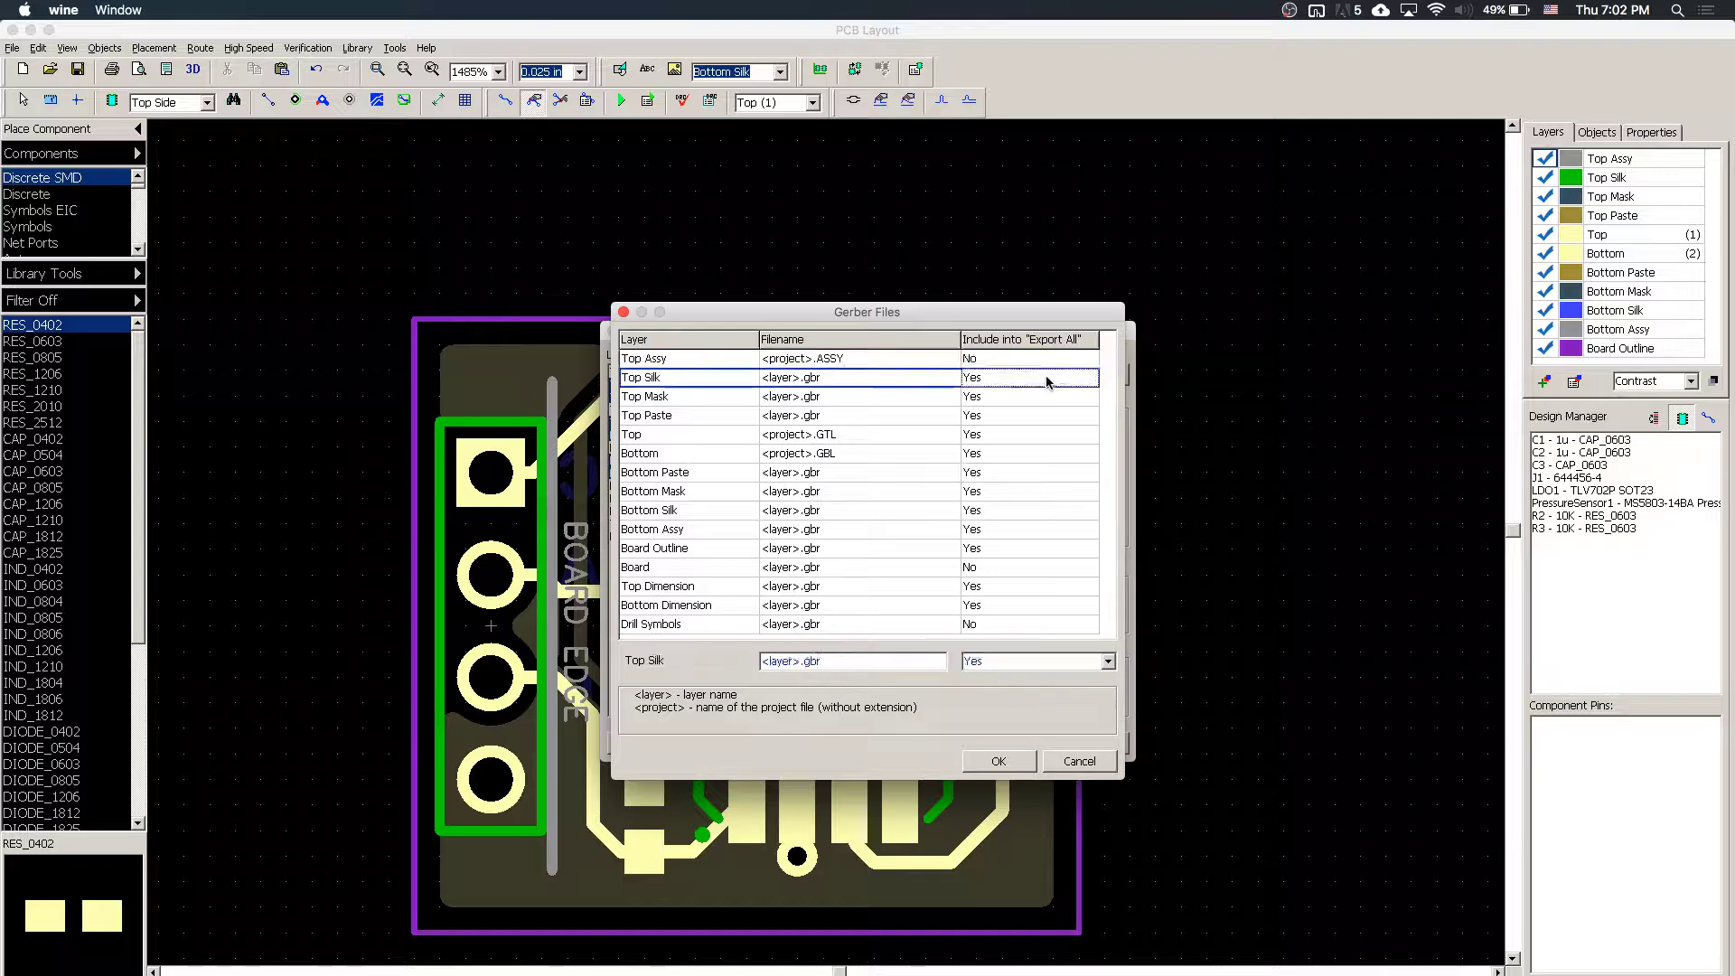
{"action": "left_click", "coordinate": [1108, 662]}
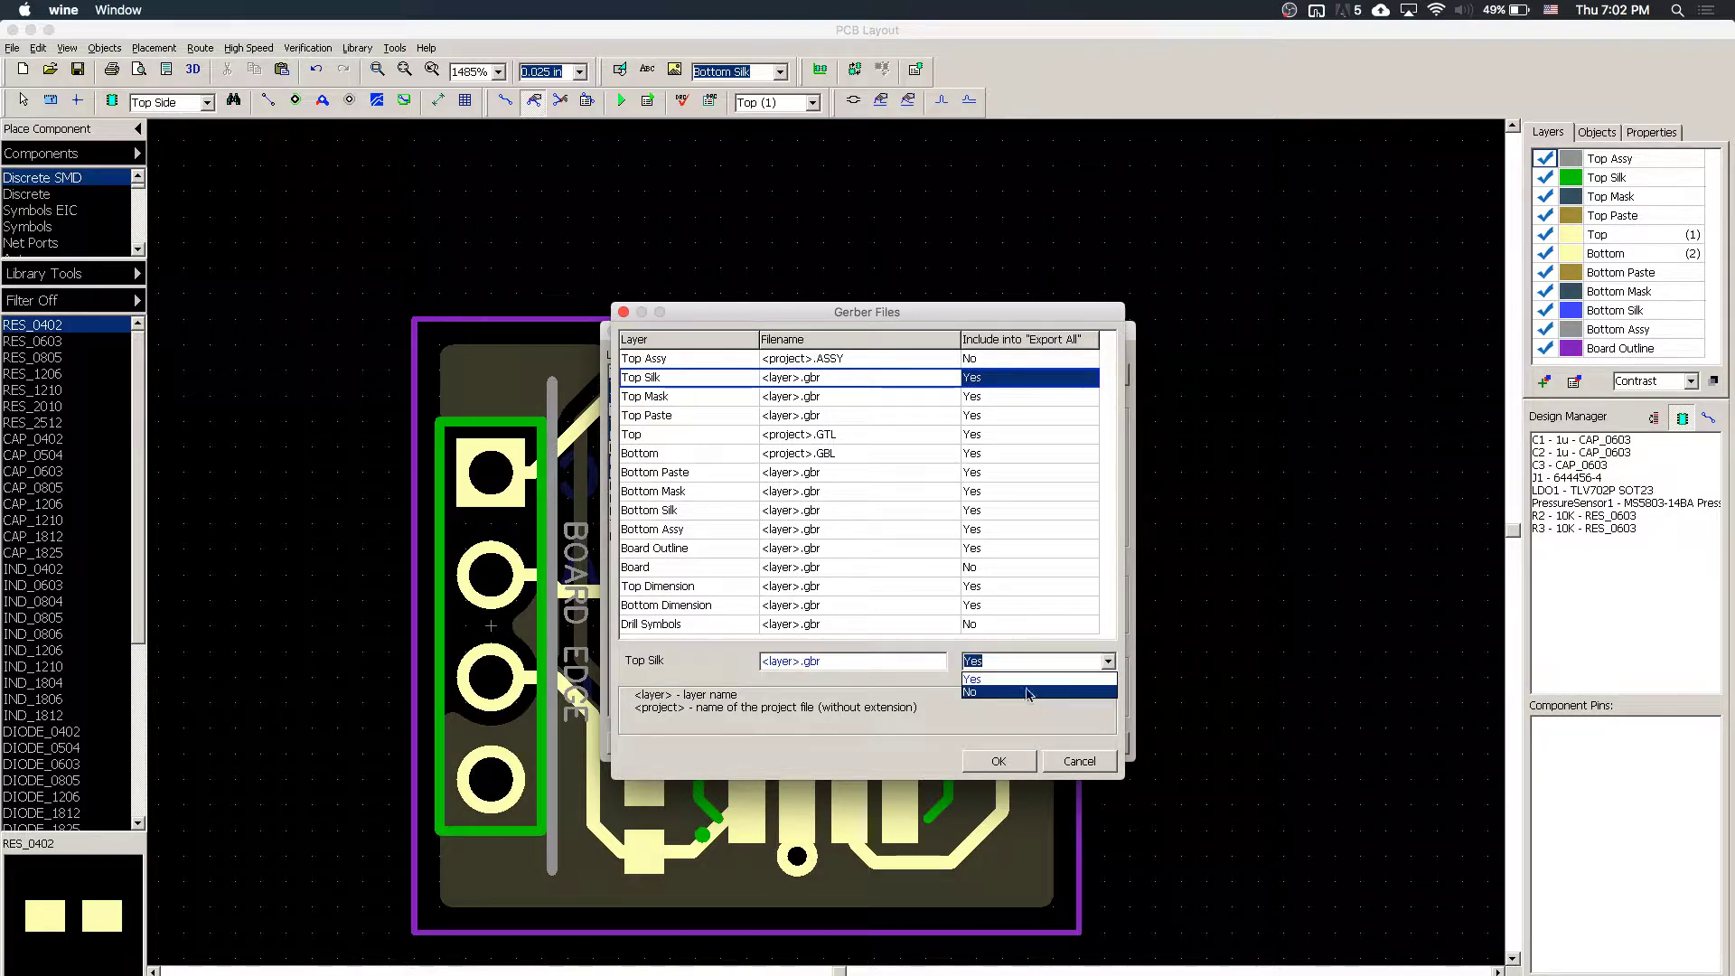
{"action": "left_click", "coordinate": [983, 692]}
- Keep the Top Mask layer included in Export All and accept the Gerber file naming list
{"action": "left_click", "coordinate": [1031, 397]}
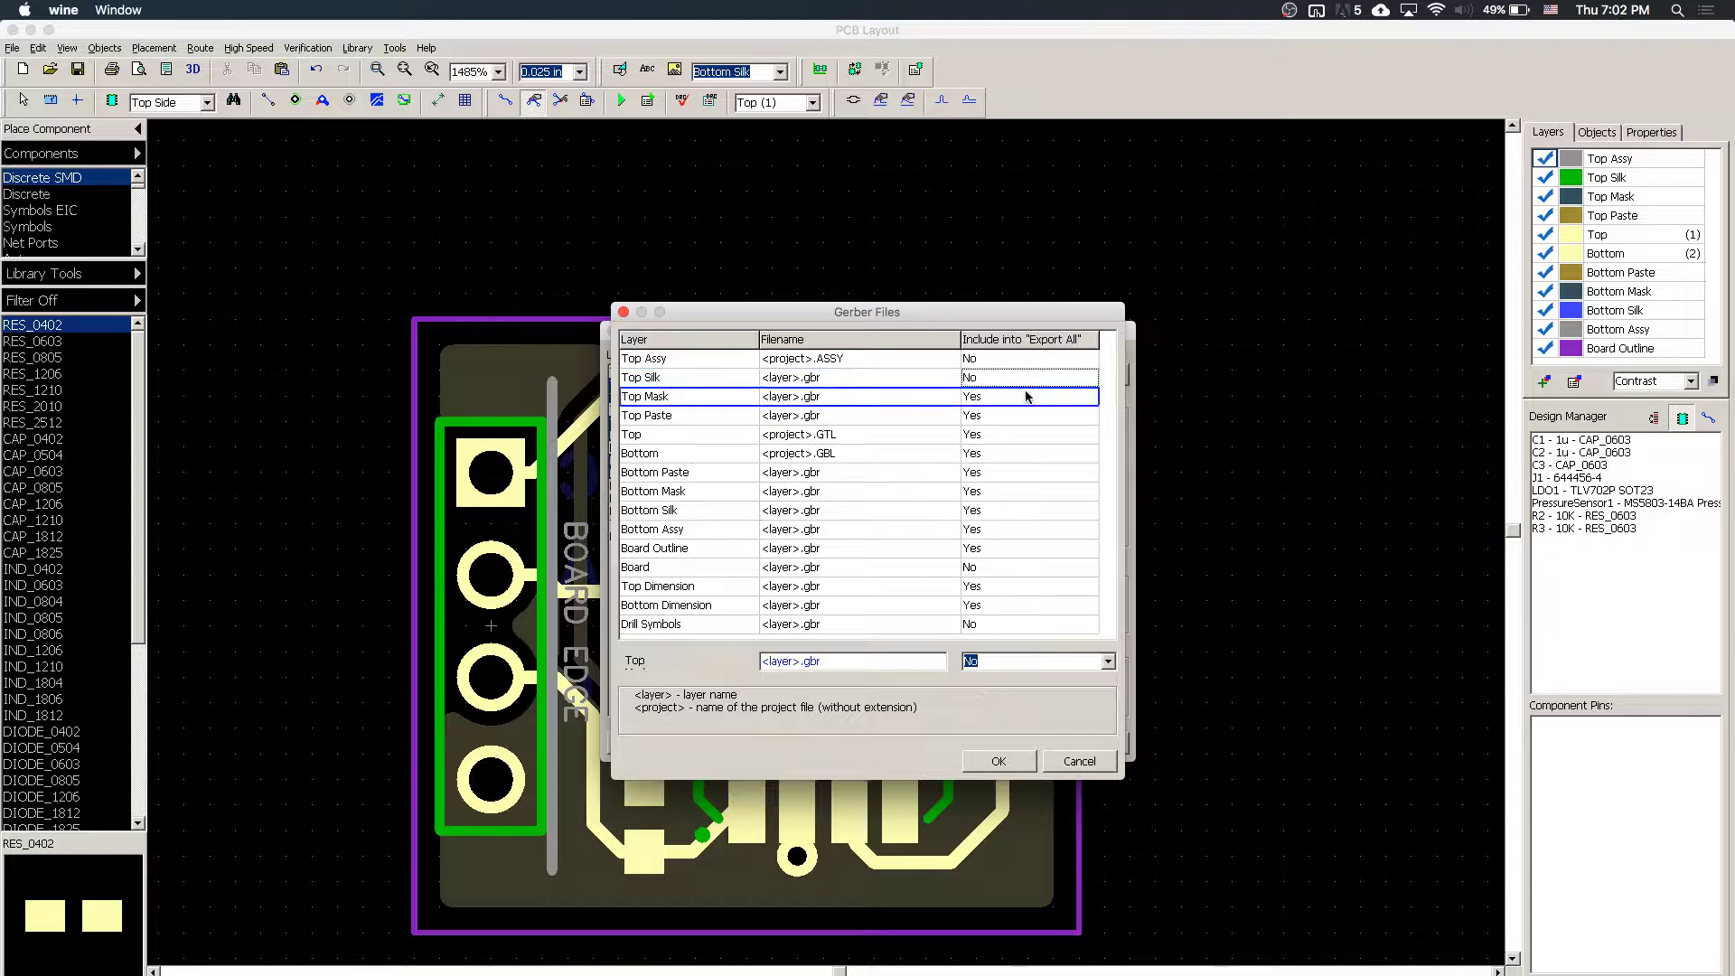
{"action": "left_click", "coordinate": [1108, 662]}
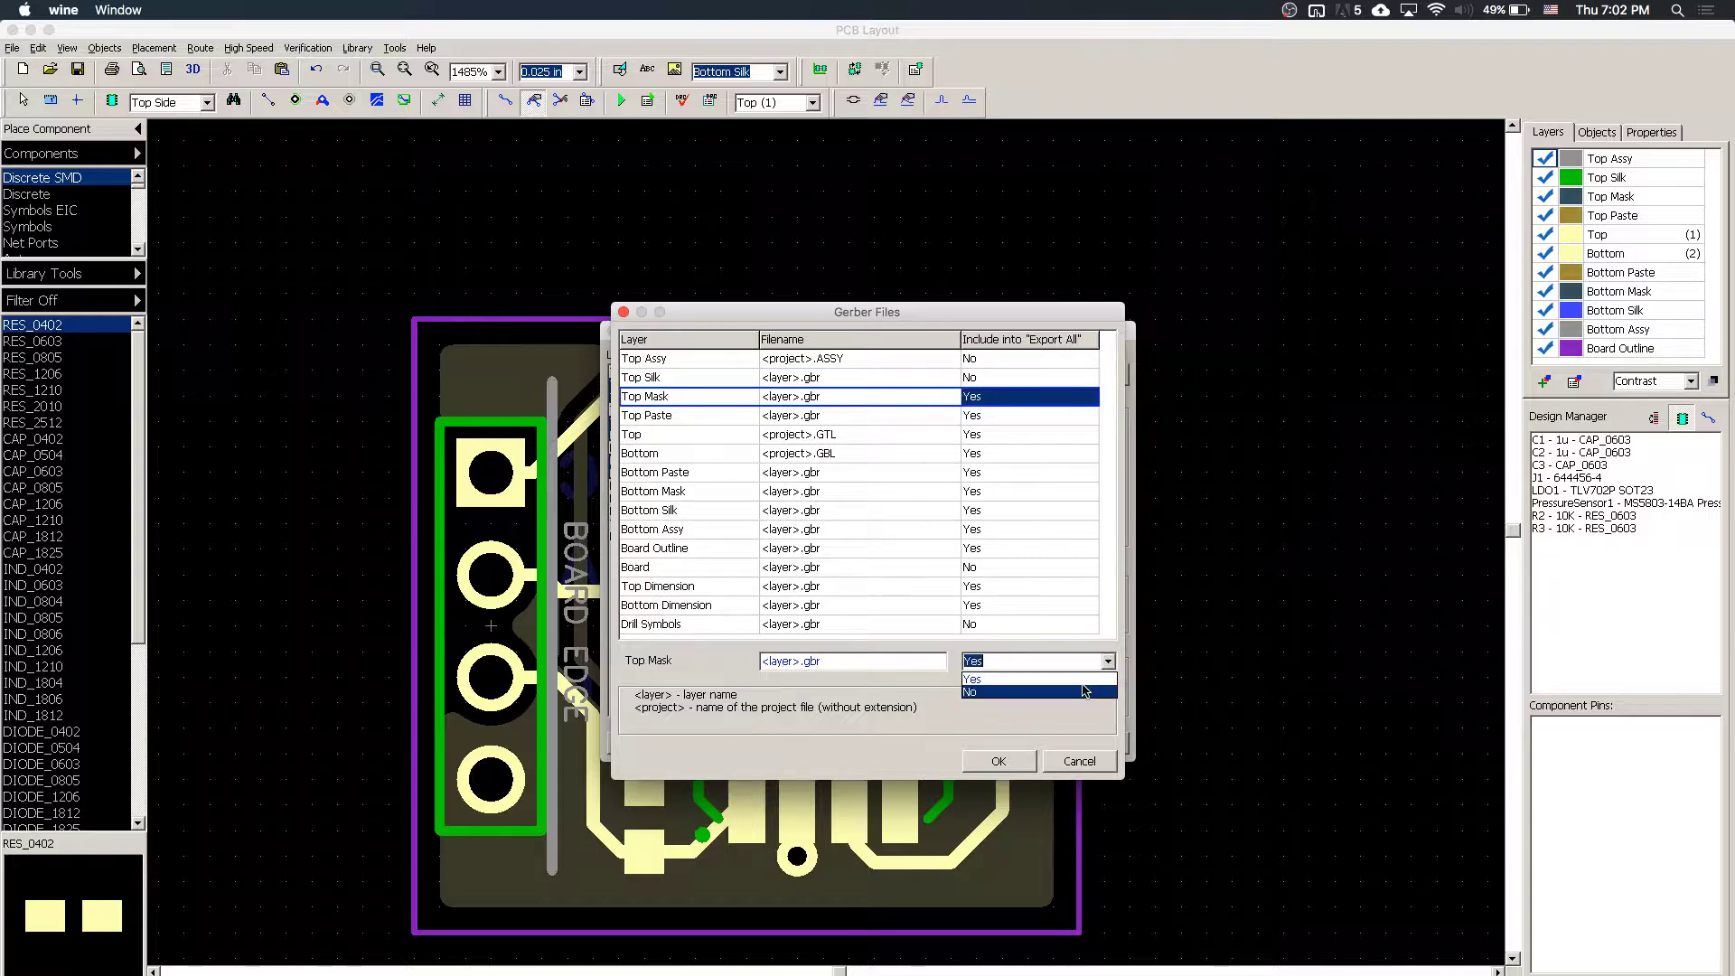
{"action": "left_click", "coordinate": [973, 724]}
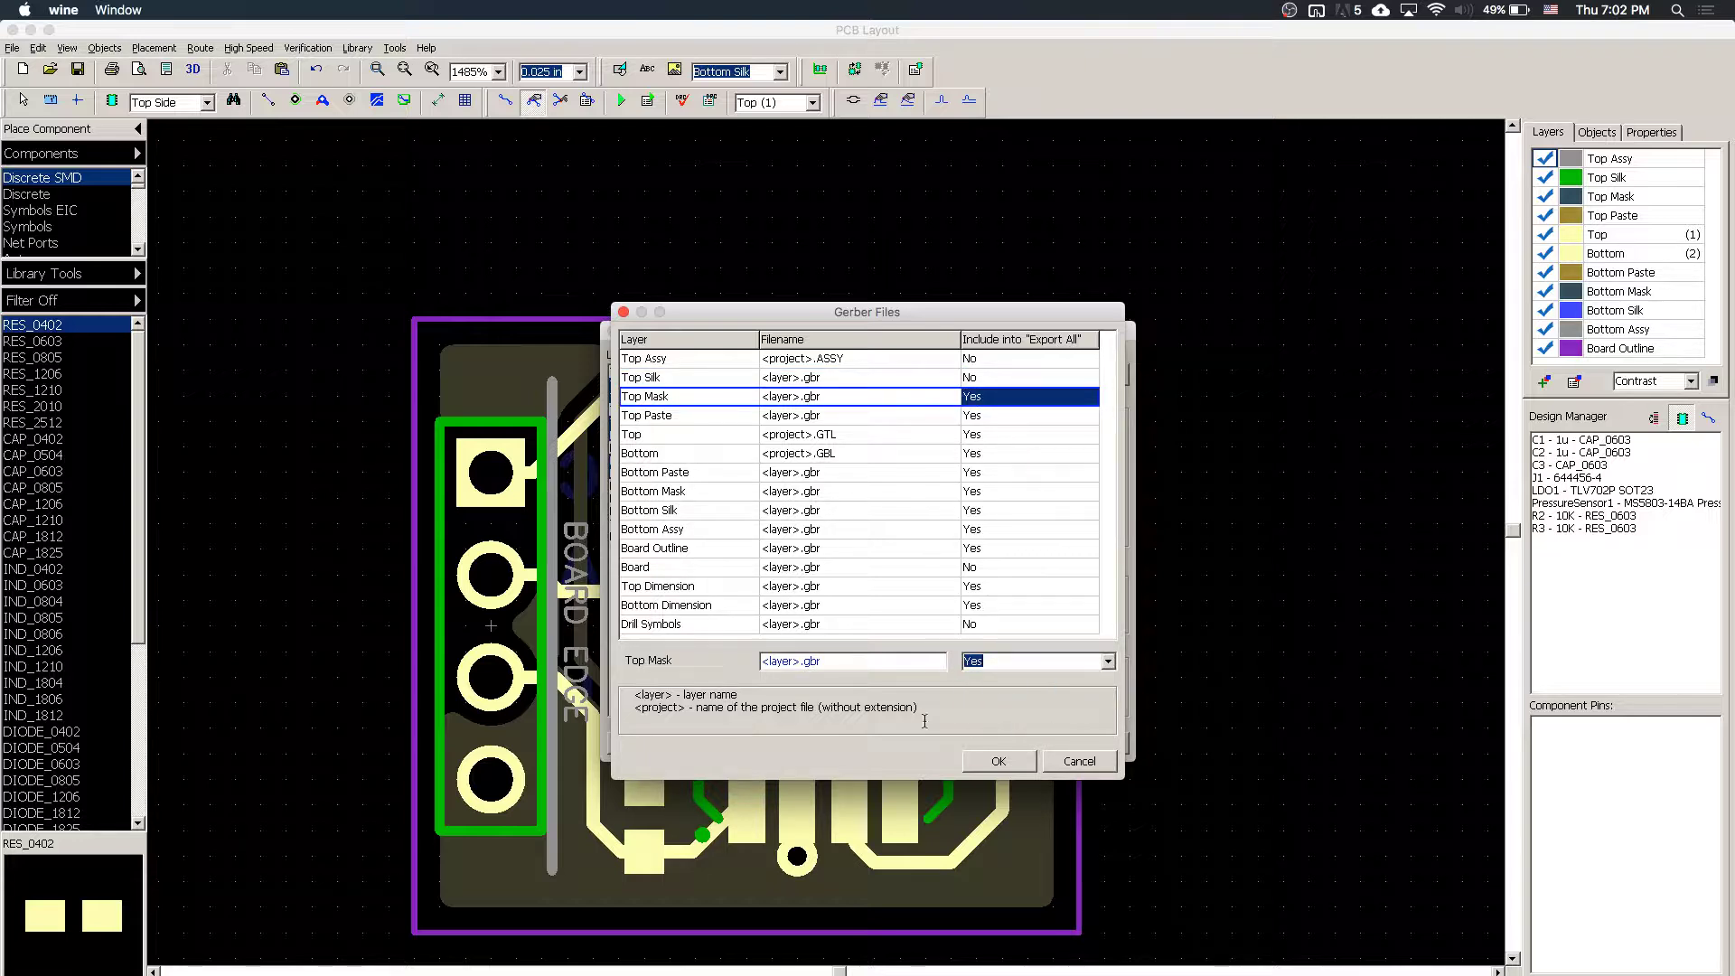
{"action": "left_click", "coordinate": [841, 435]}
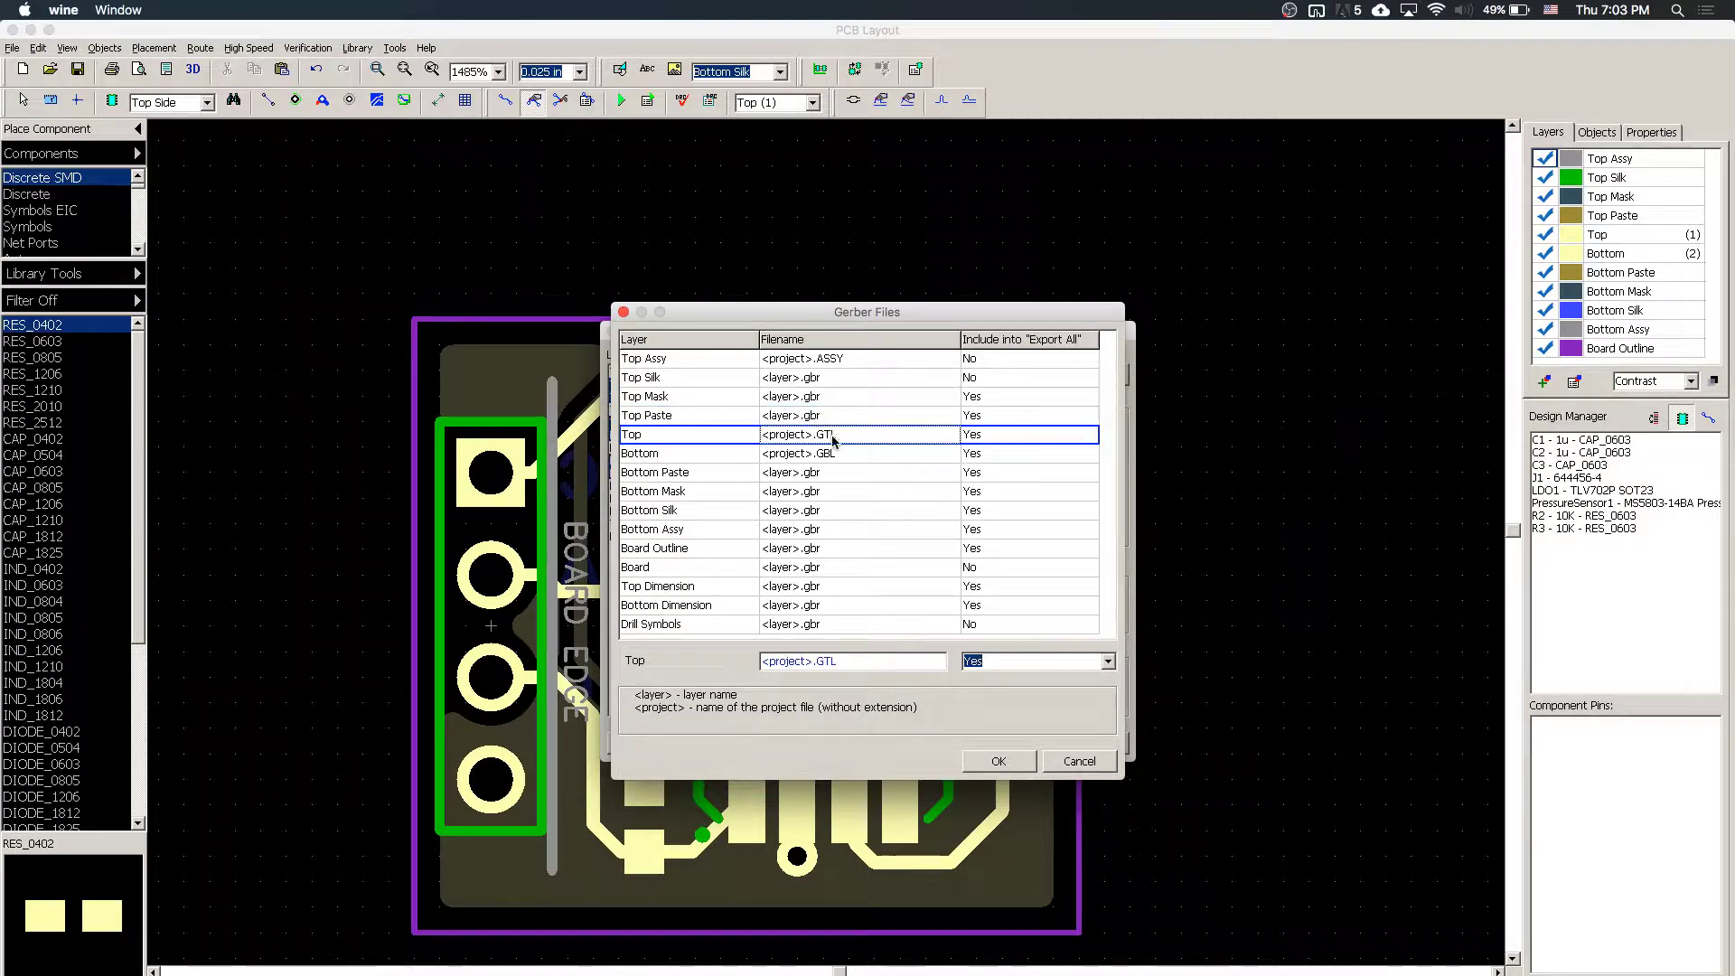
{"action": "left_click", "coordinate": [839, 453]}
{"action": "left_click", "coordinate": [999, 761]}
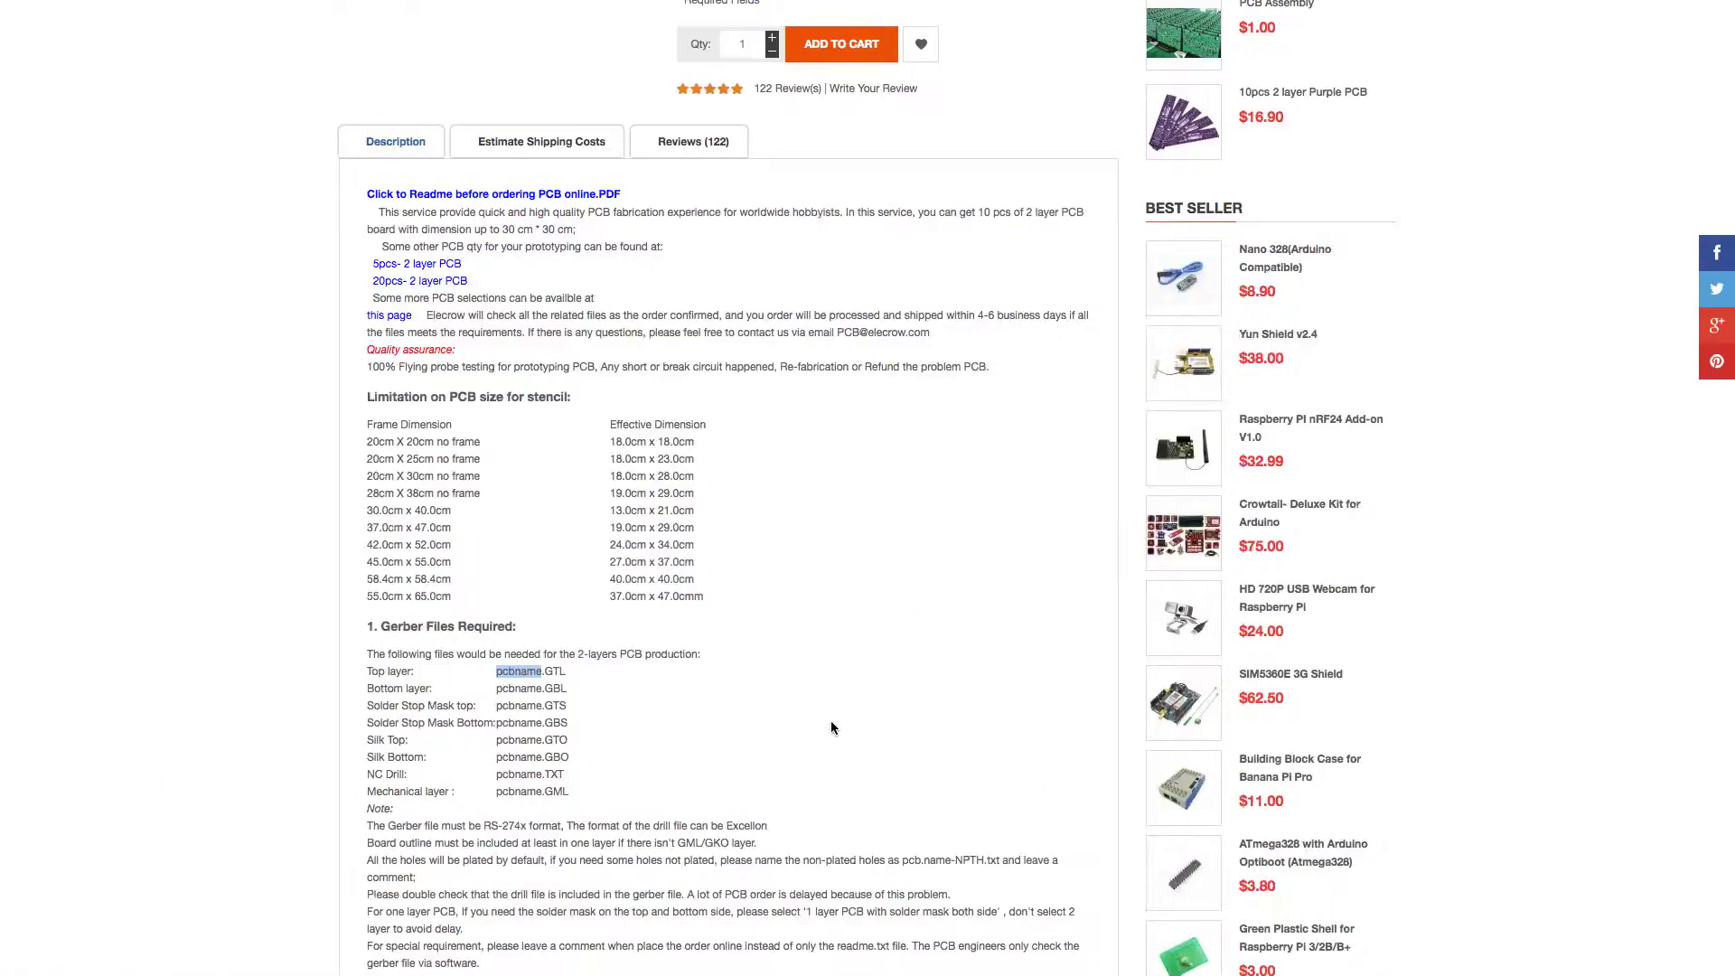
- Check the silk layer filenames in Elecrow's Gerber Files Required list and return to the Gerber export settings
{"action": "left_click", "coordinate": [423, 754]}
{"action": "key", "text": "ctrl+Left"}
{"action": "left_click", "coordinate": [1103, 604]}
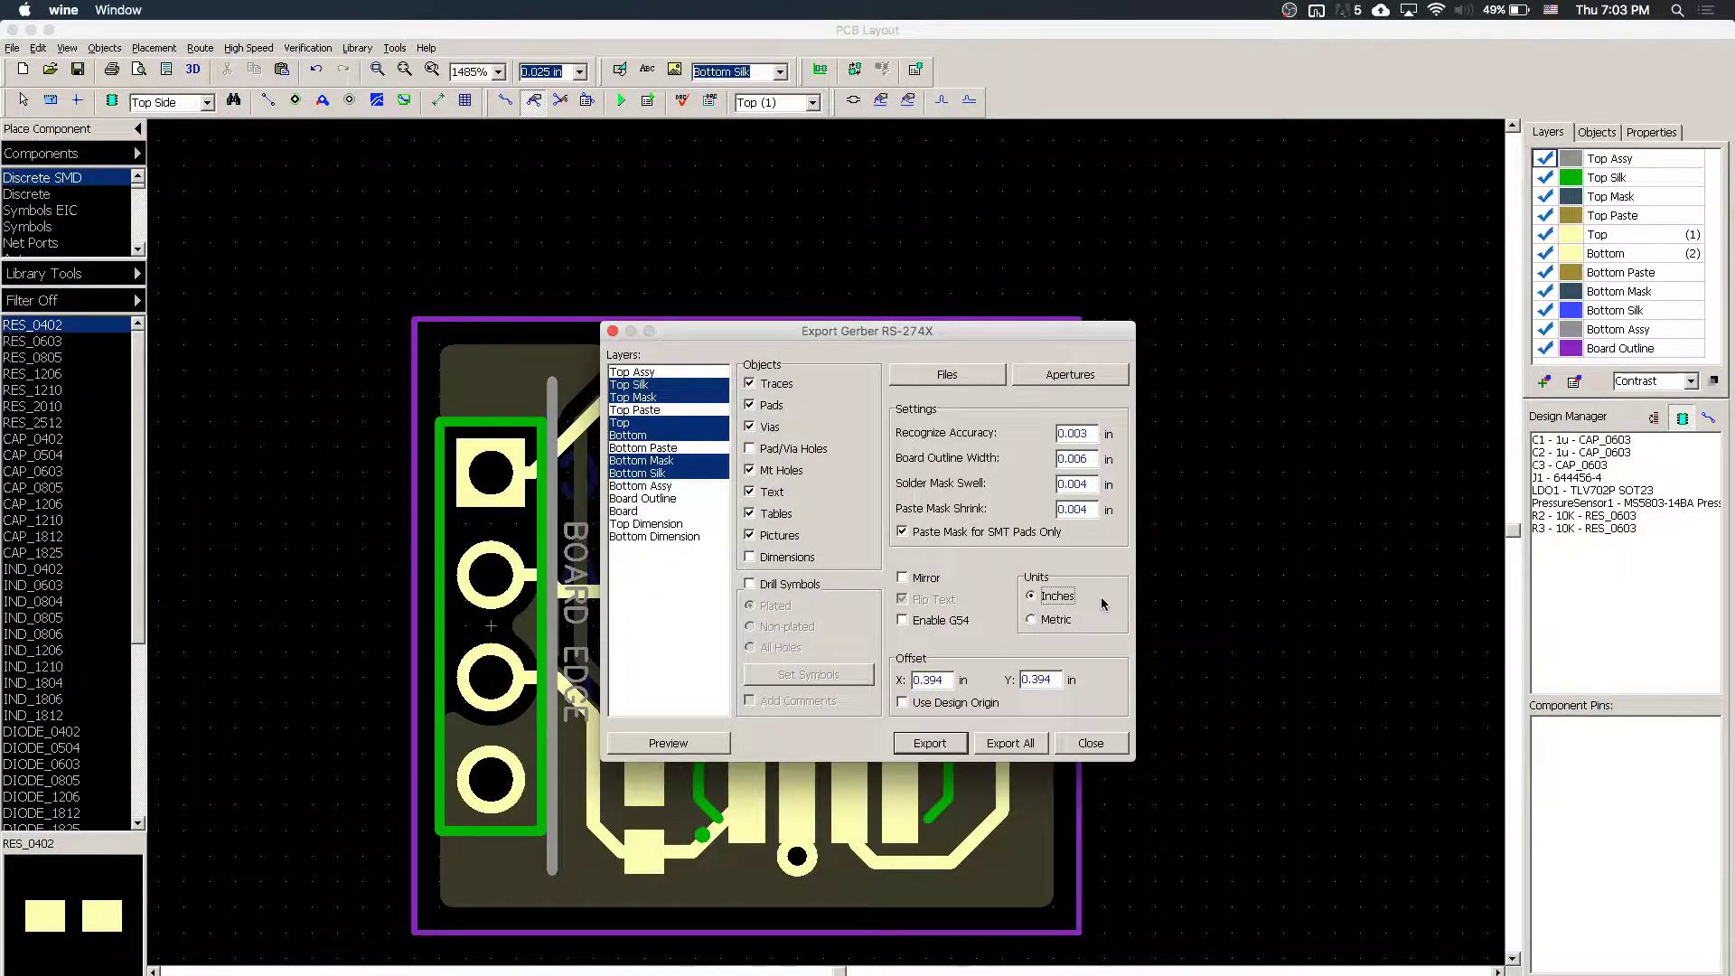
- Start exporting all included Gerber layers and choose the Desktop as the save folder
{"action": "left_click", "coordinate": [1024, 741]}
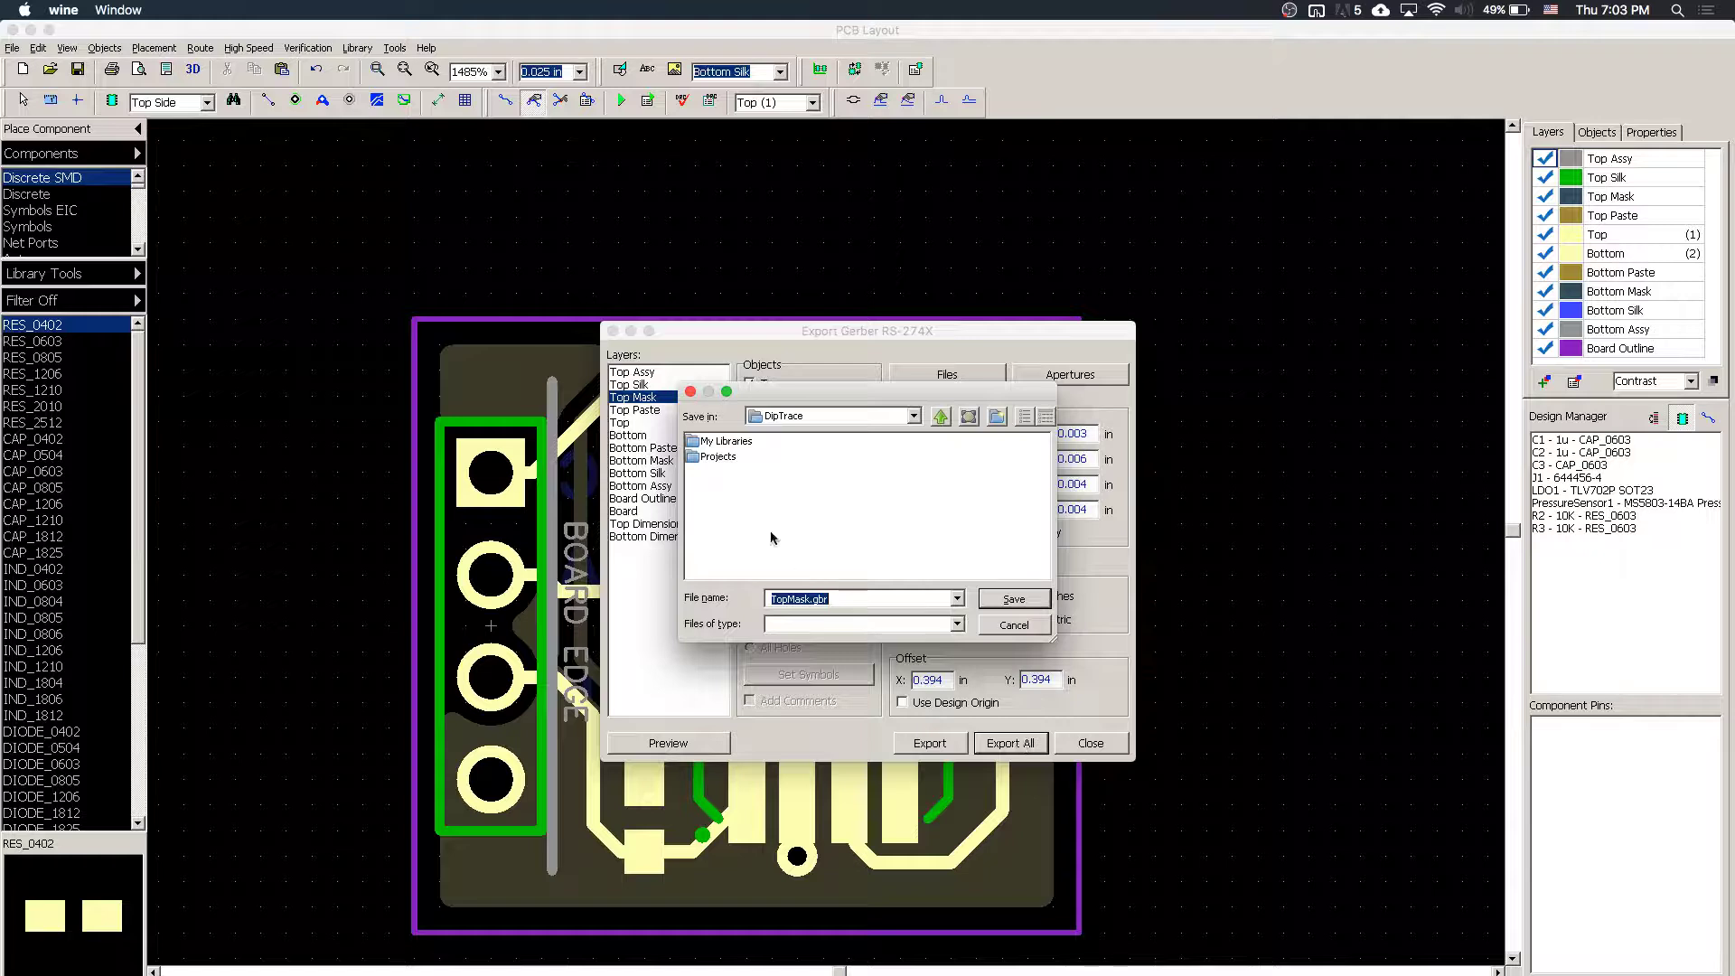
{"action": "left_click", "coordinate": [809, 552]}
{"action": "left_click", "coordinate": [940, 415]}
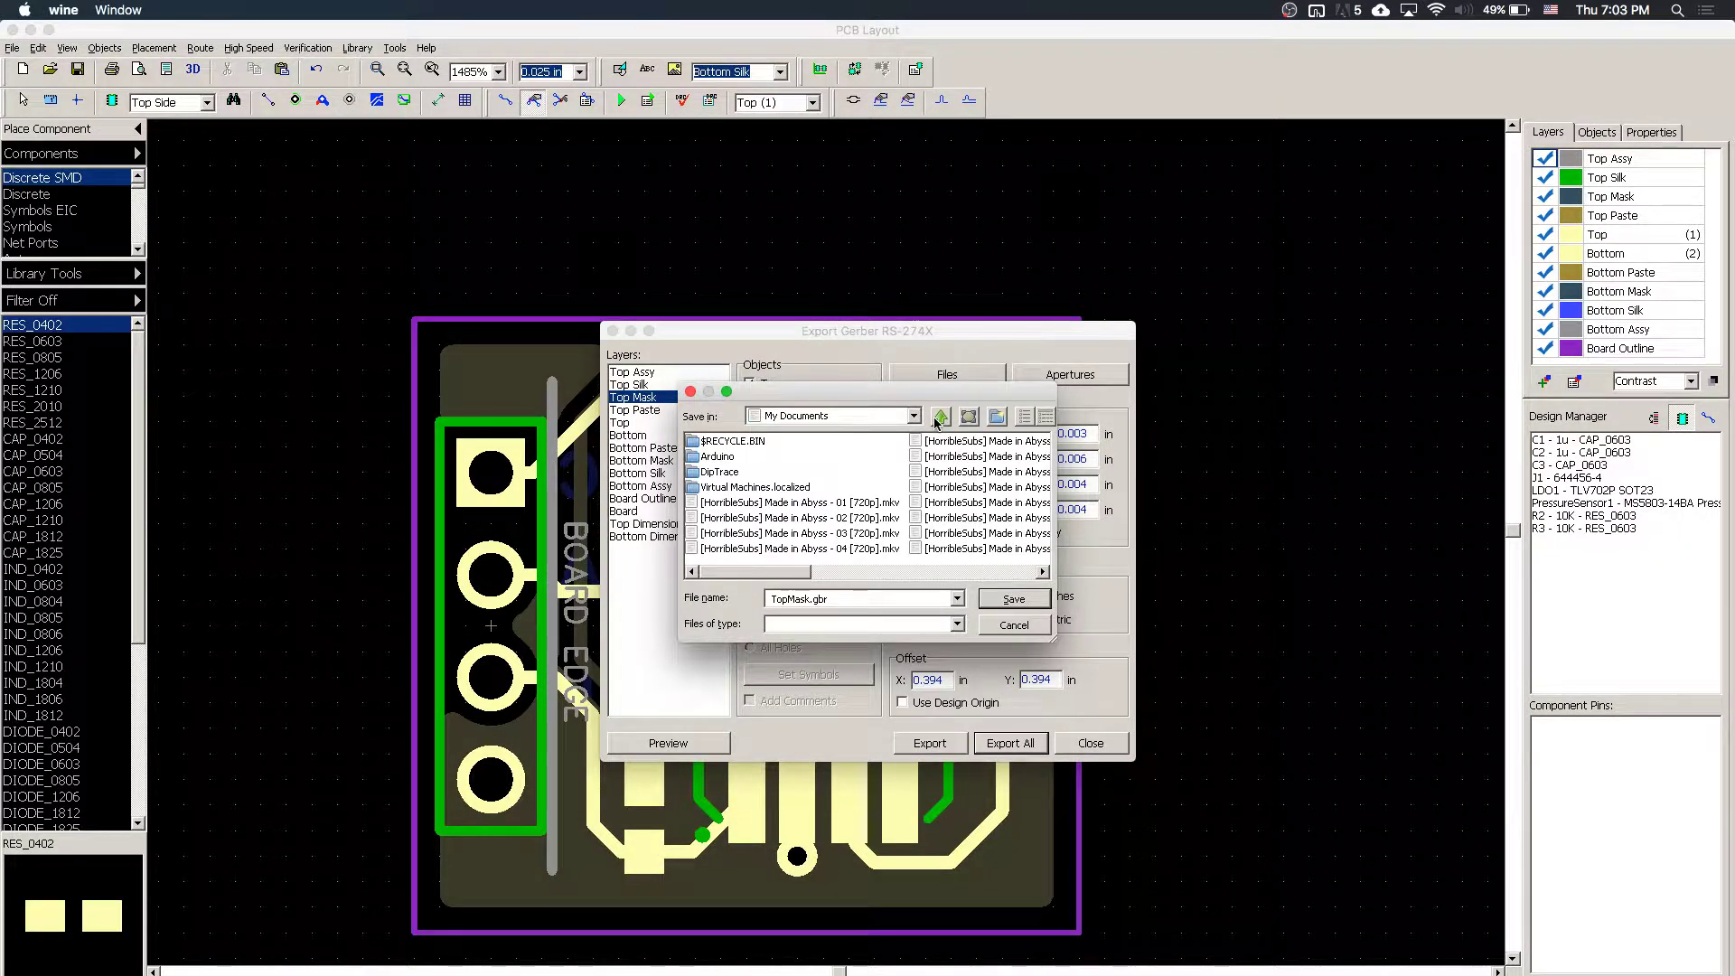
{"action": "left_click", "coordinate": [941, 416]}
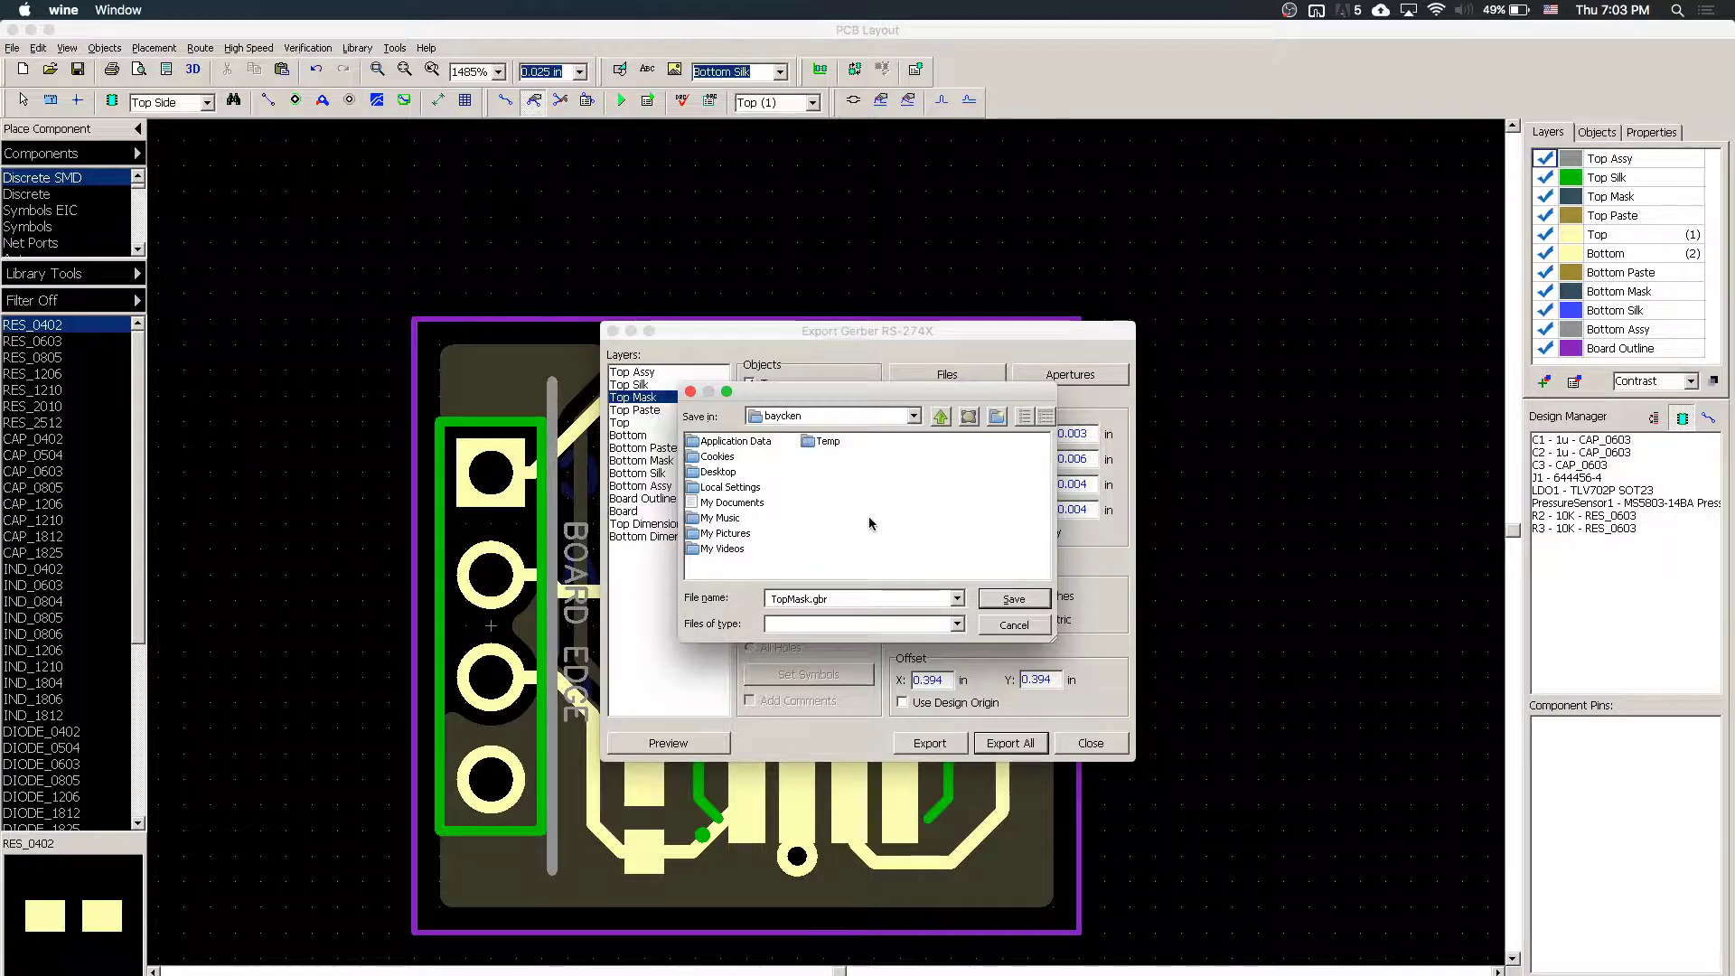
{"action": "double_click", "coordinate": [696, 472]}
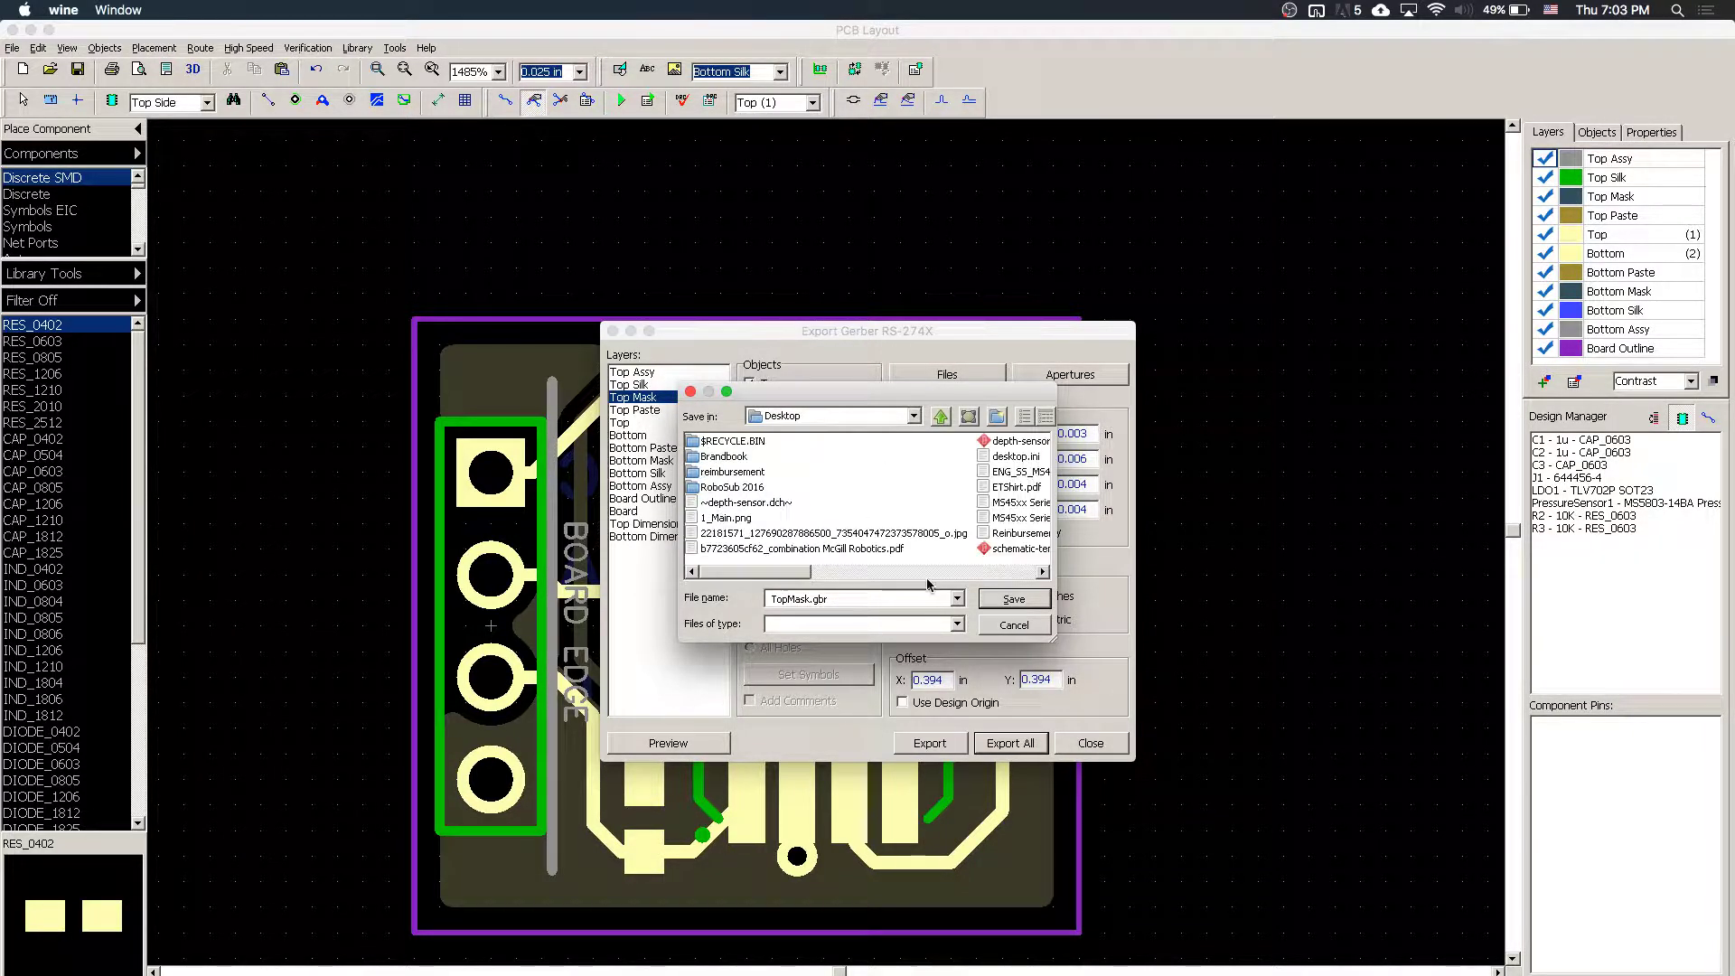
- Save every layer's Gerber file to the Desktop under its suggested filename and close the Gerber export
{"action": "left_click", "coordinate": [1014, 600]}
{"action": "left_click", "coordinate": [1014, 600]}
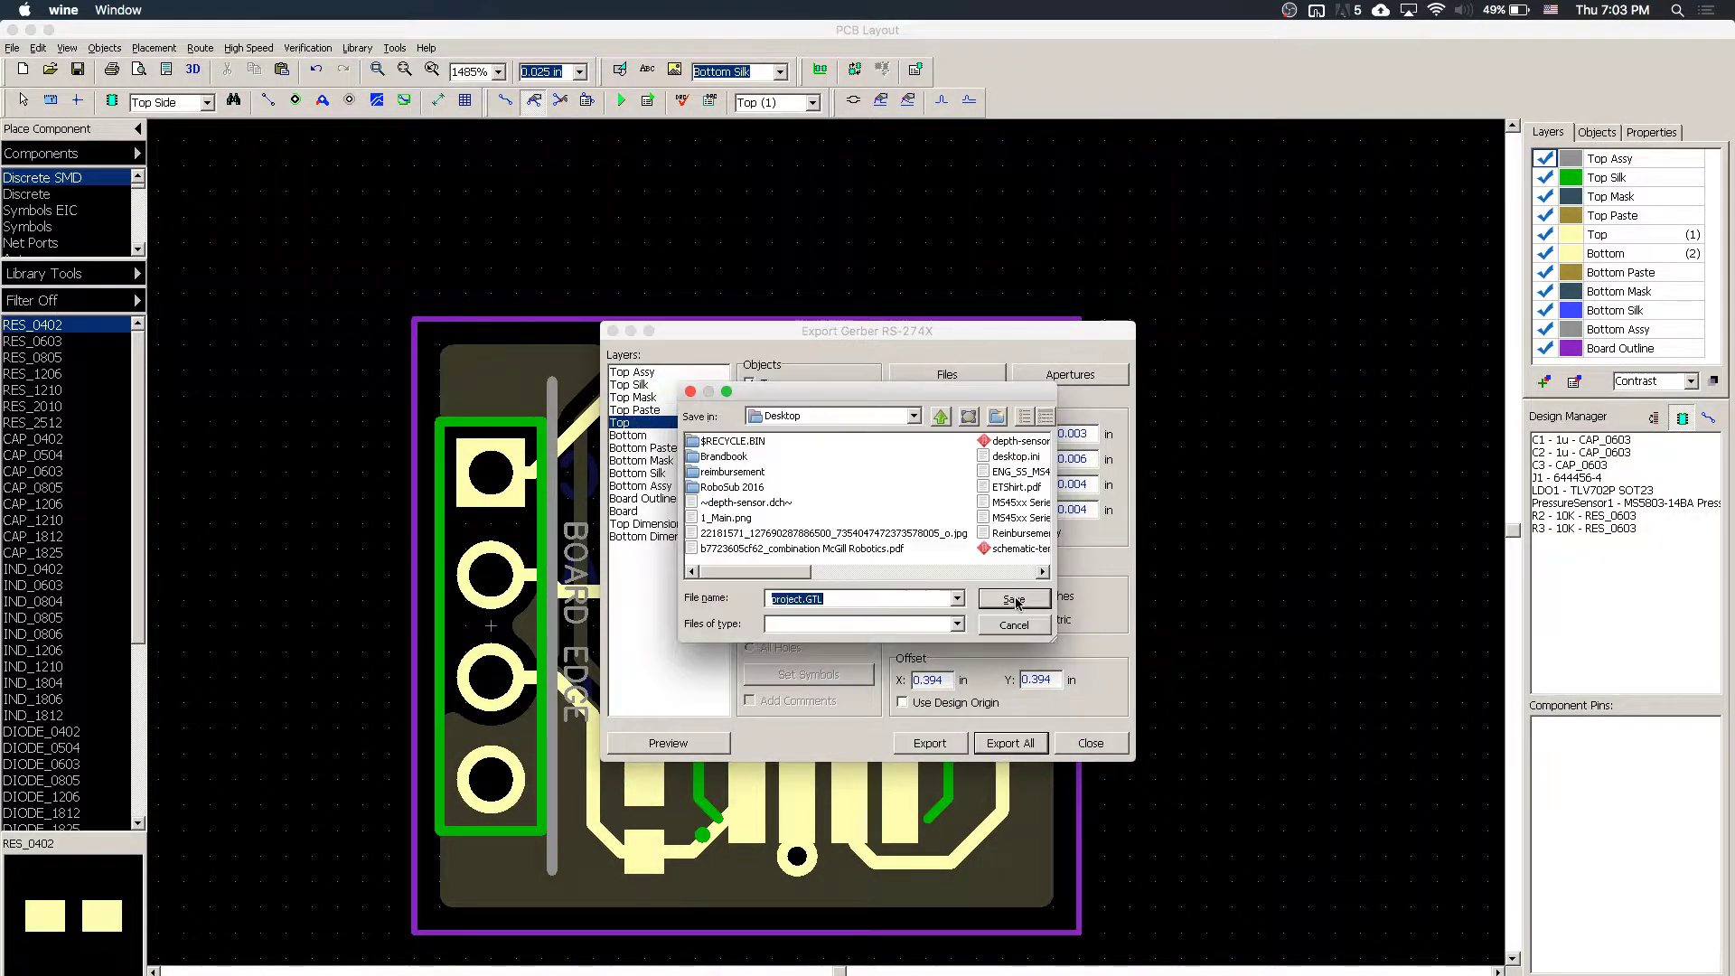
{"action": "left_click", "coordinate": [1015, 600]}
{"action": "left_click", "coordinate": [1014, 600]}
{"action": "left_click", "coordinate": [1014, 600]}
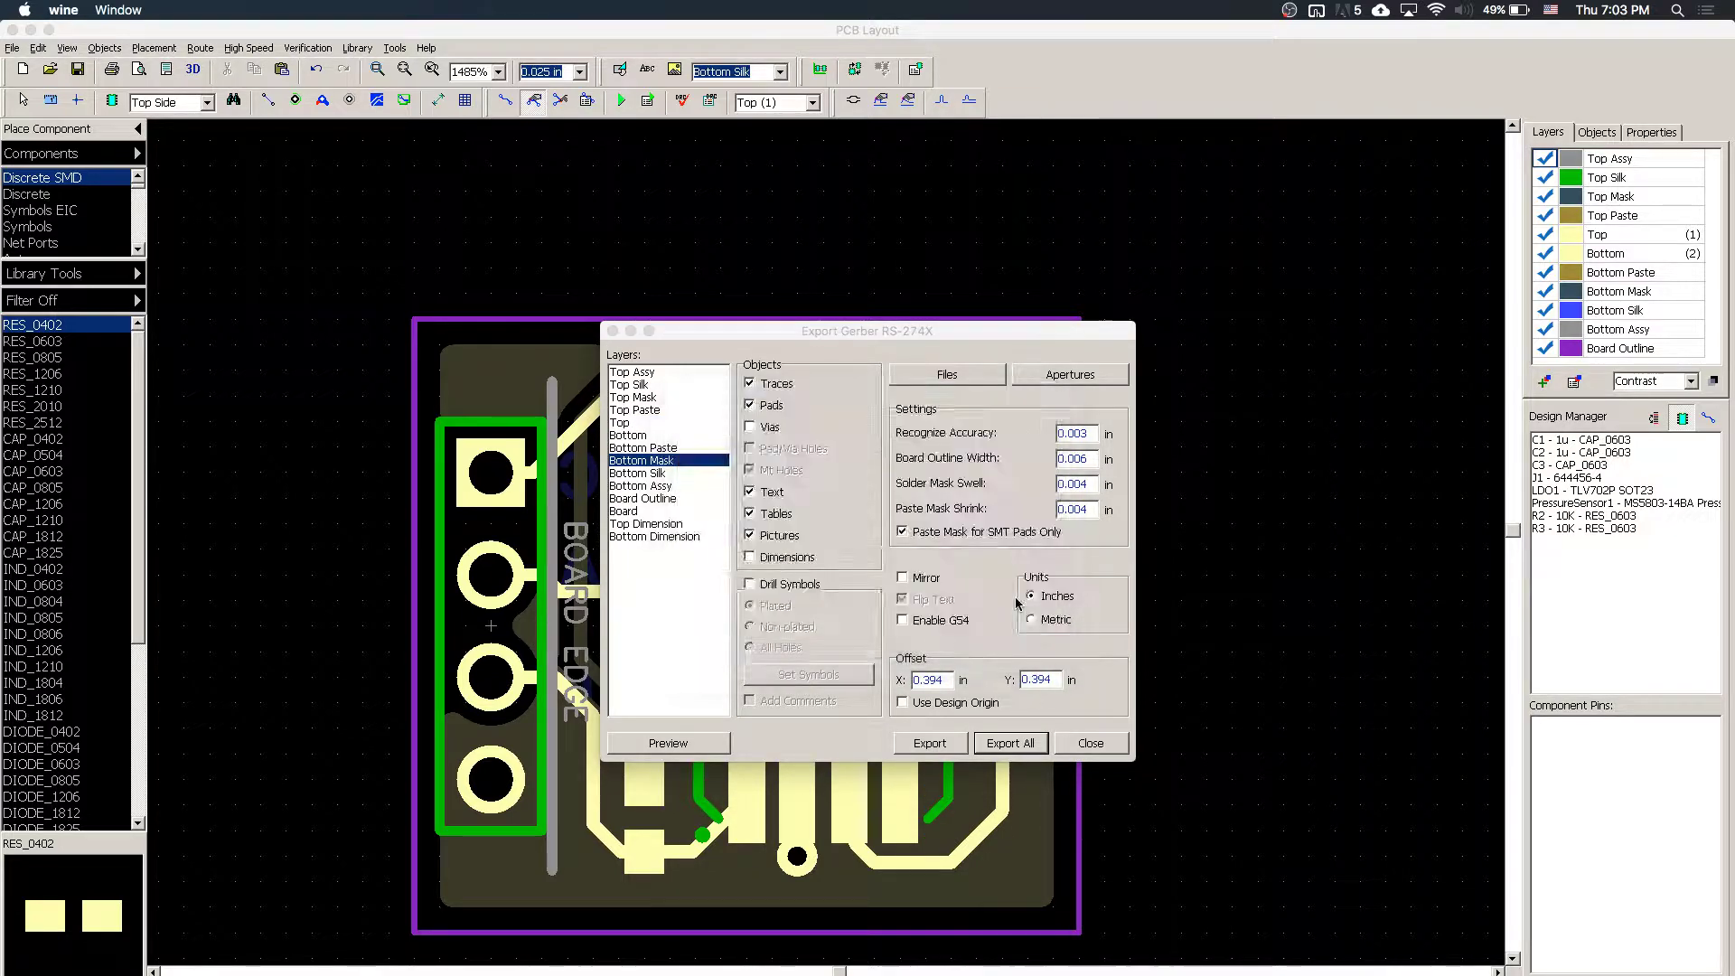
{"action": "left_click", "coordinate": [1015, 600]}
{"action": "left_click", "coordinate": [1014, 600]}
{"action": "left_click", "coordinate": [1014, 600]}
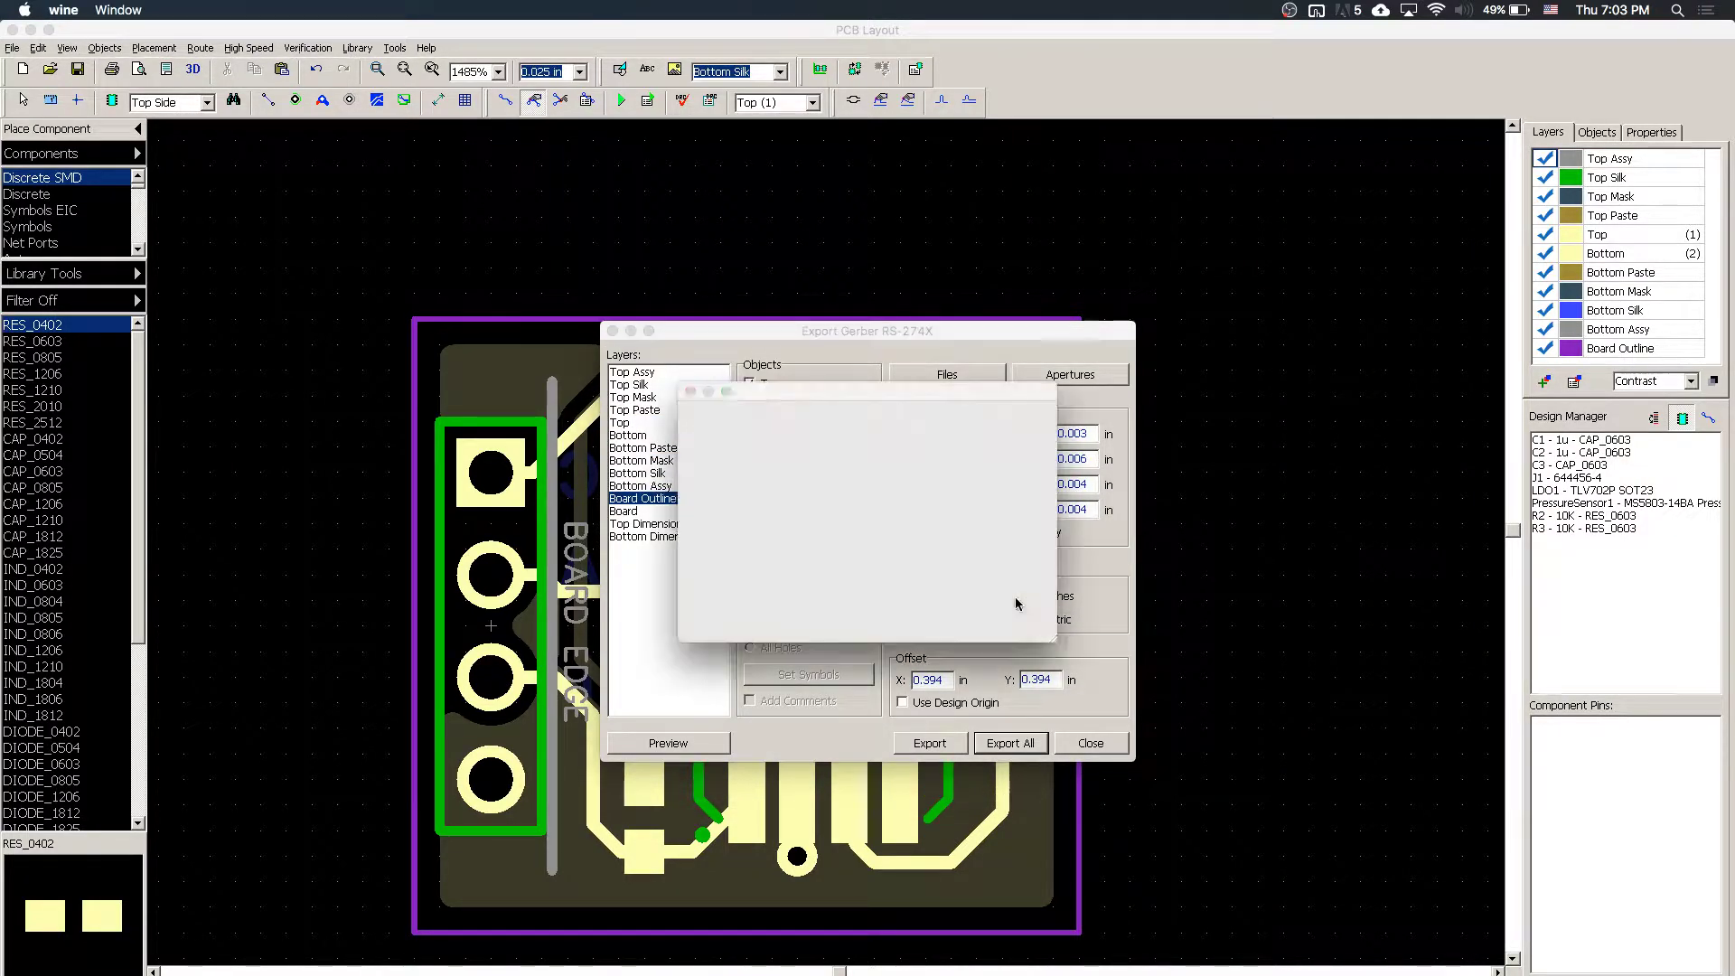
{"action": "left_click", "coordinate": [1014, 600]}
{"action": "left_click", "coordinate": [1014, 600]}
{"action": "left_click", "coordinate": [1014, 600]}
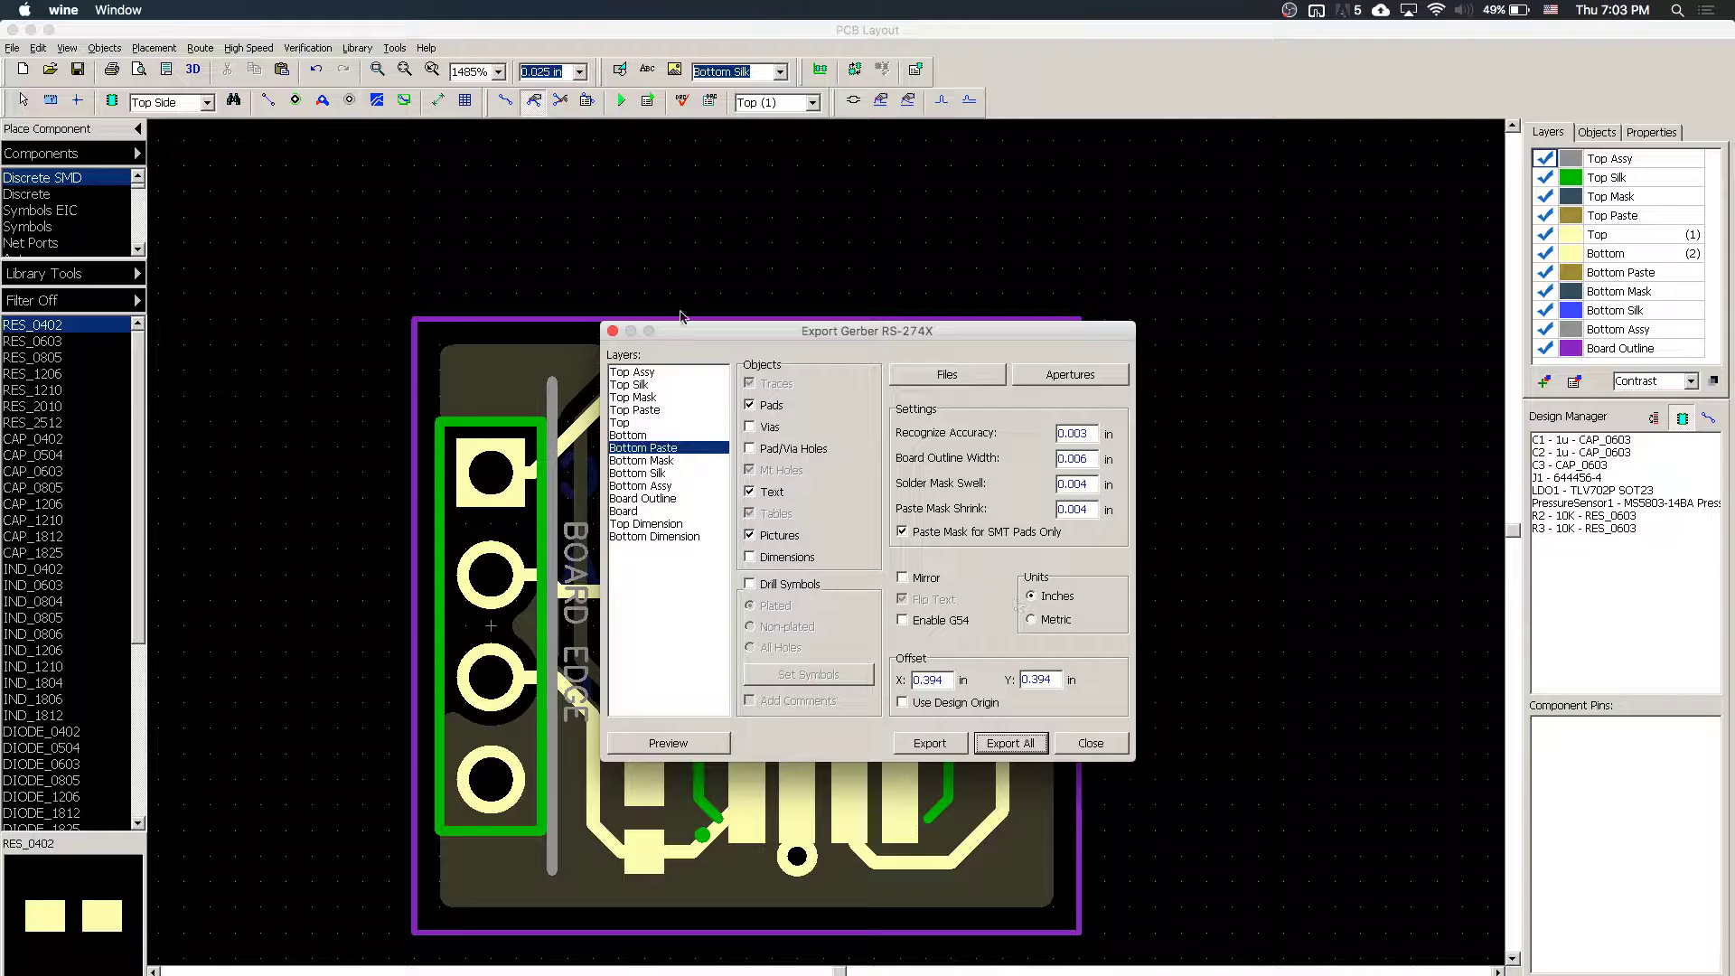
{"action": "left_click", "coordinate": [613, 332]}
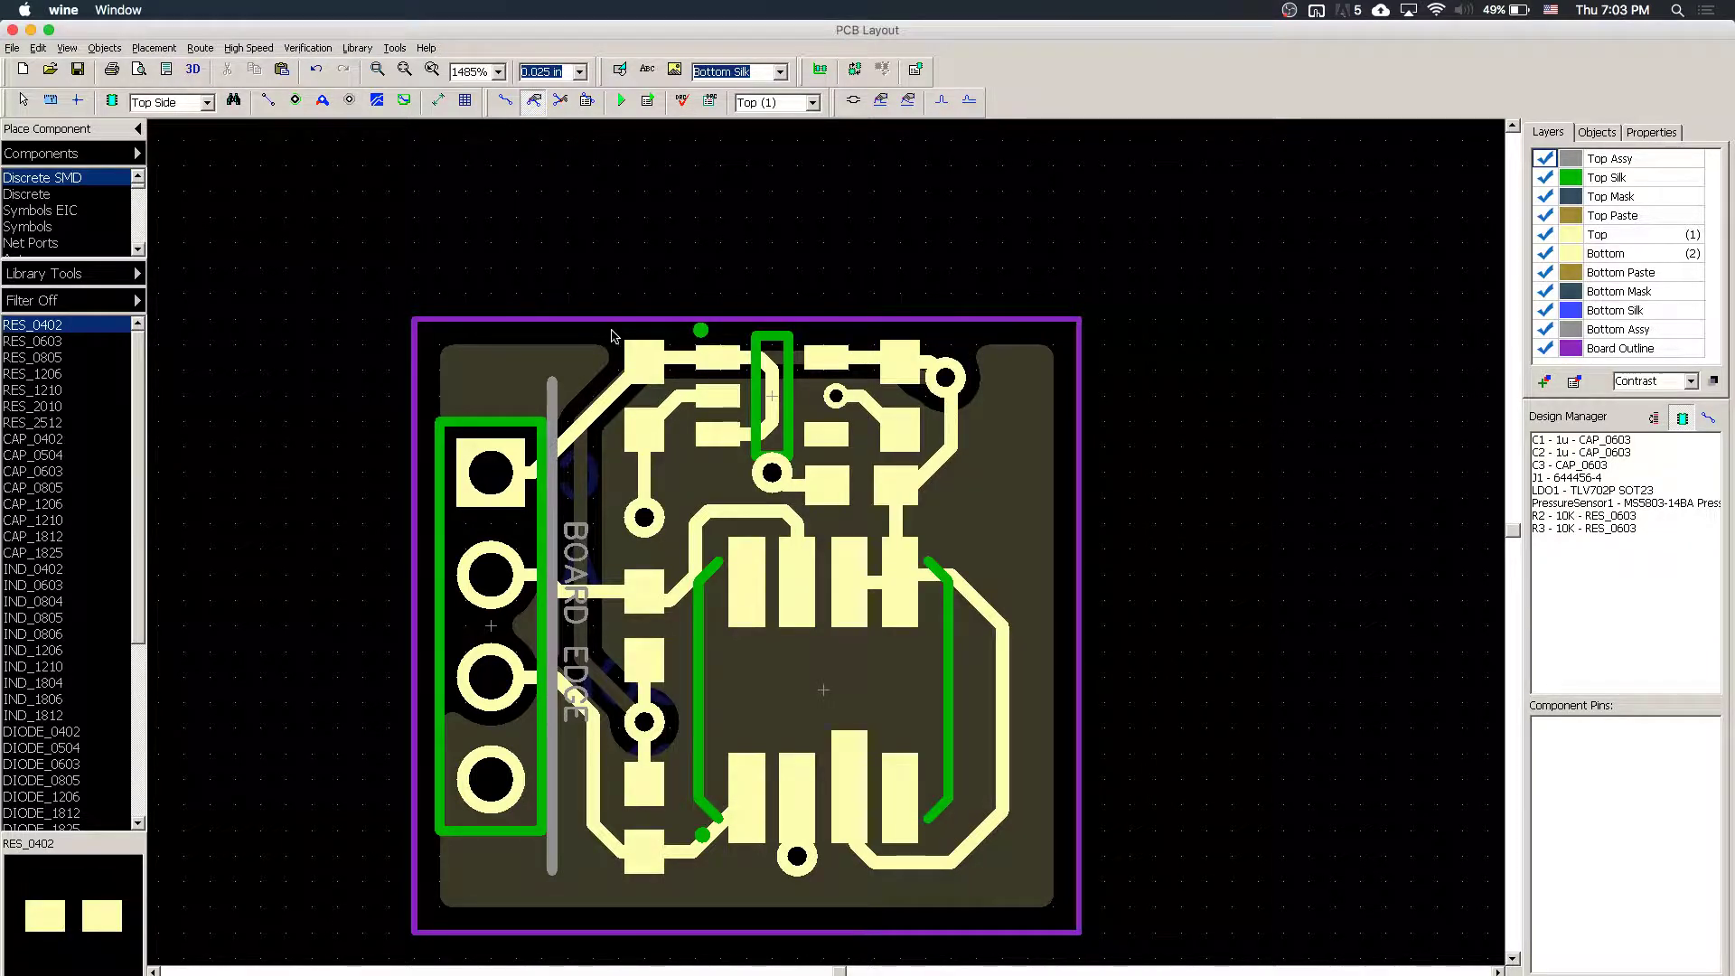
- Start the N/C Drill export of all holes with the drill tools assigned automatically
{"action": "left_click", "coordinate": [11, 48]}
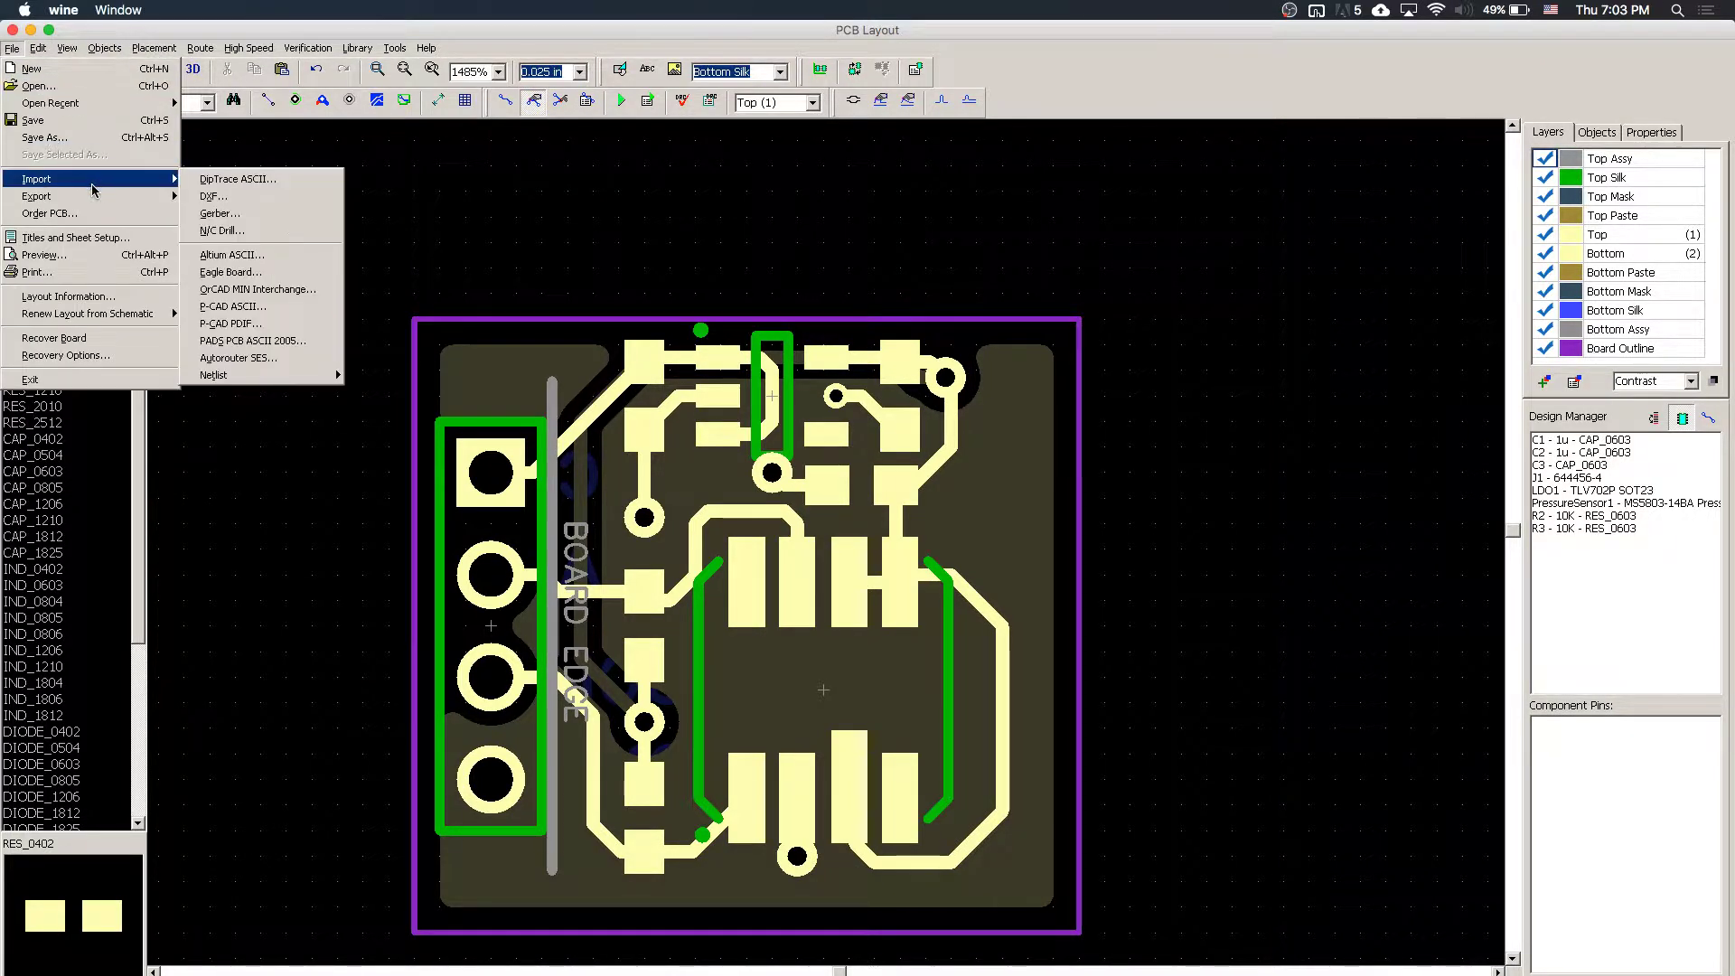
{"action": "mouse_move", "coordinate": [93, 199]}
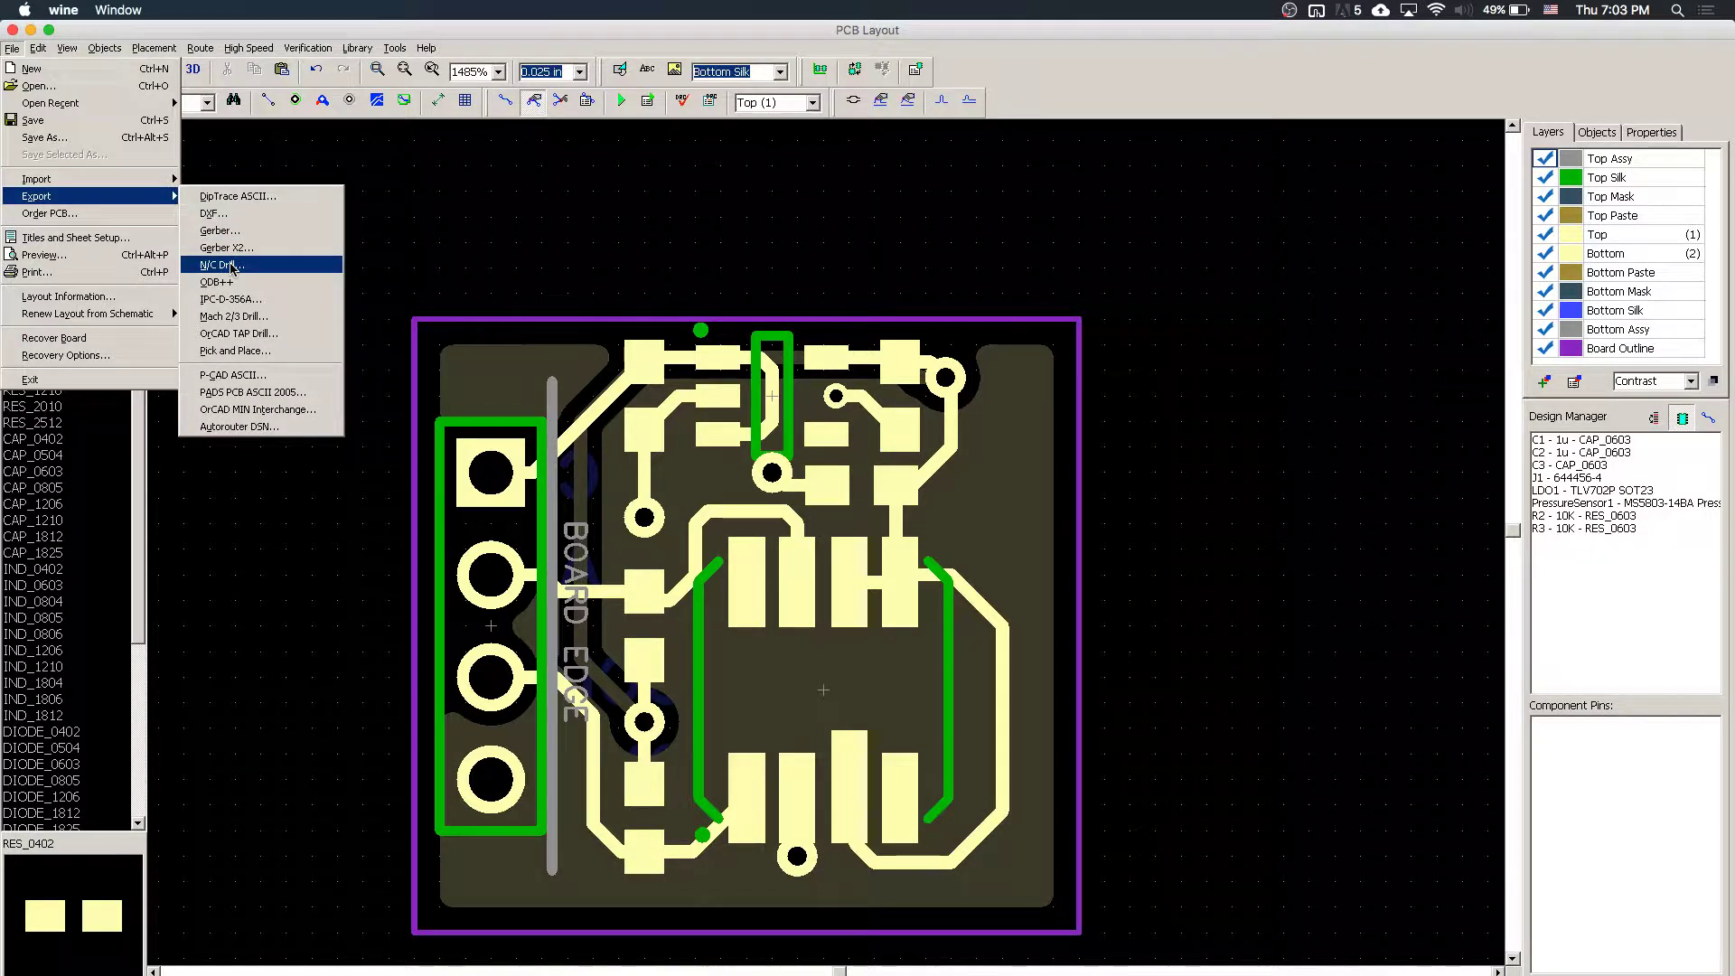
{"action": "left_click", "coordinate": [231, 266]}
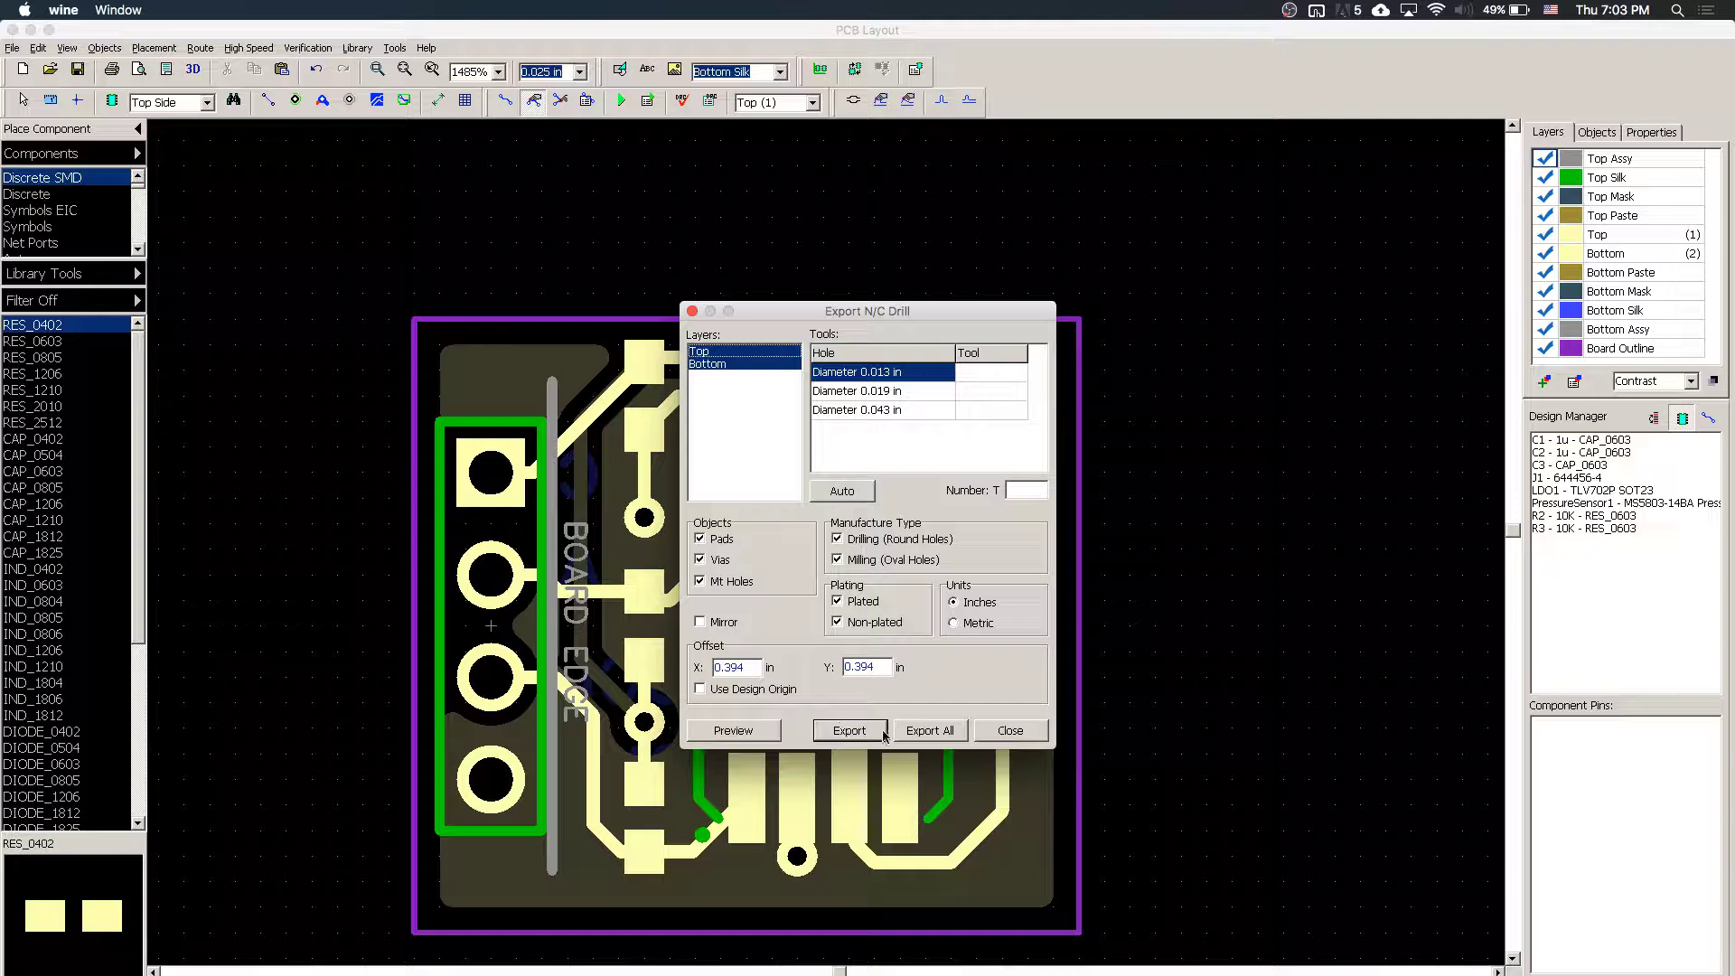
{"action": "left_click", "coordinate": [928, 734]}
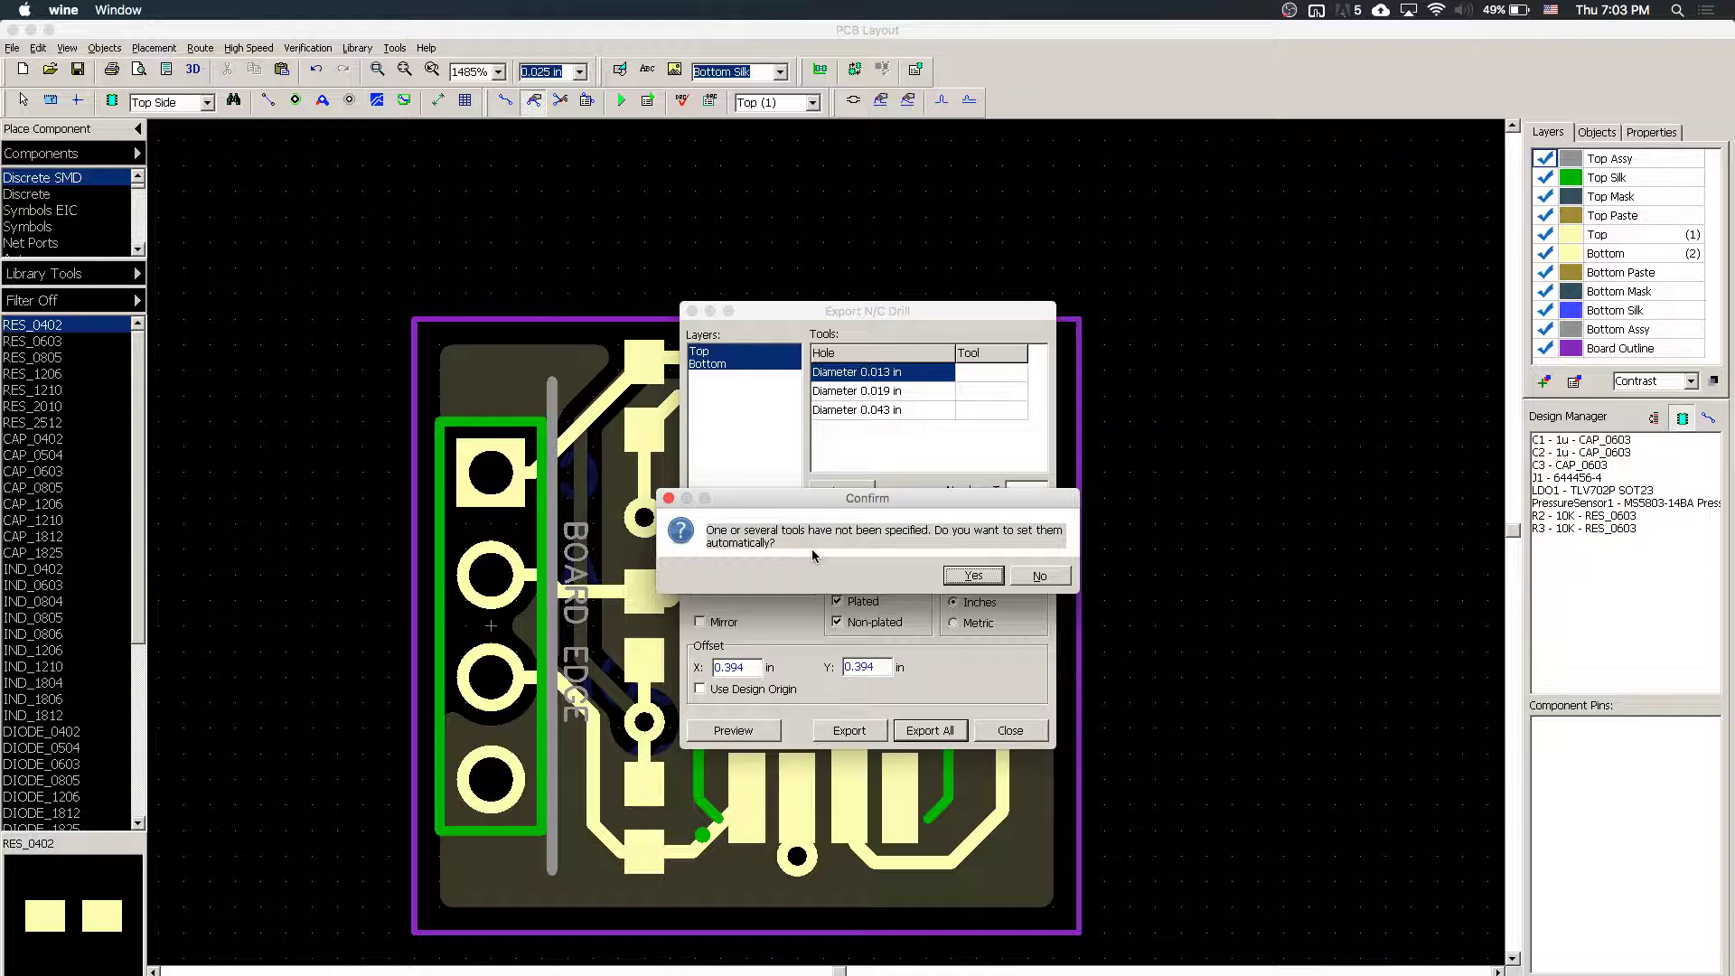
{"action": "left_click", "coordinate": [967, 581]}
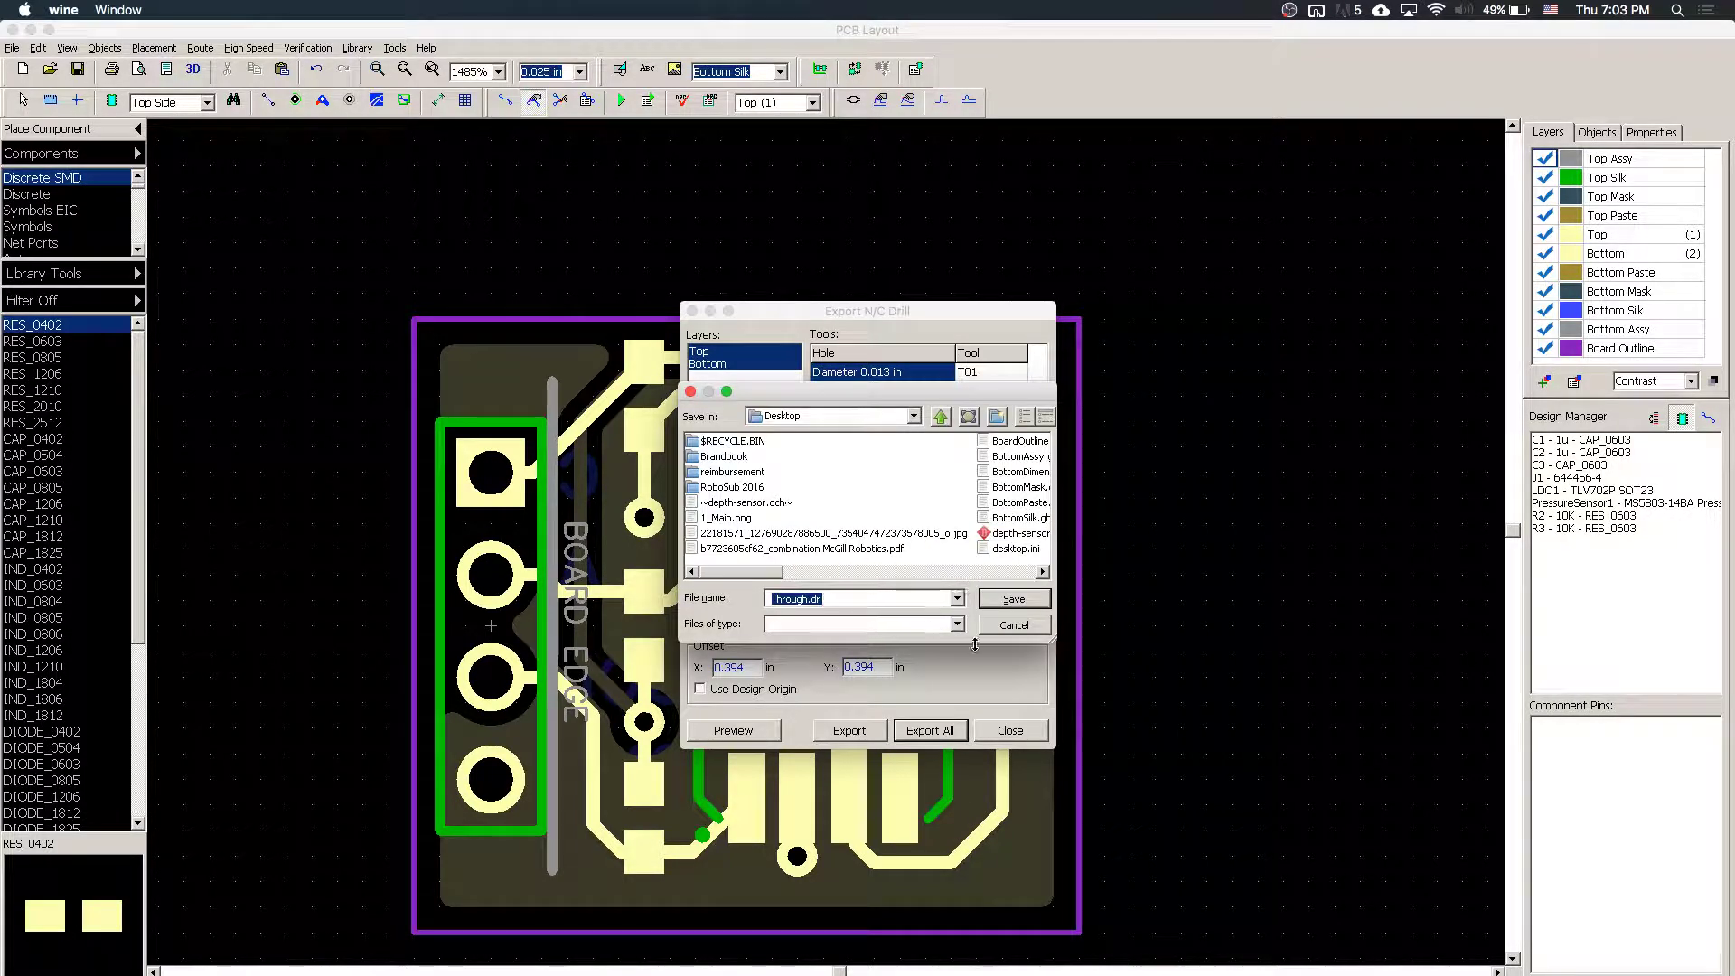
{"action": "left_click", "coordinate": [999, 603]}
- Check the NC Drill filename on the Elecrow page, and save the drill file as Through.drl on the Desktop
{"action": "key", "text": "ctrl+Right"}
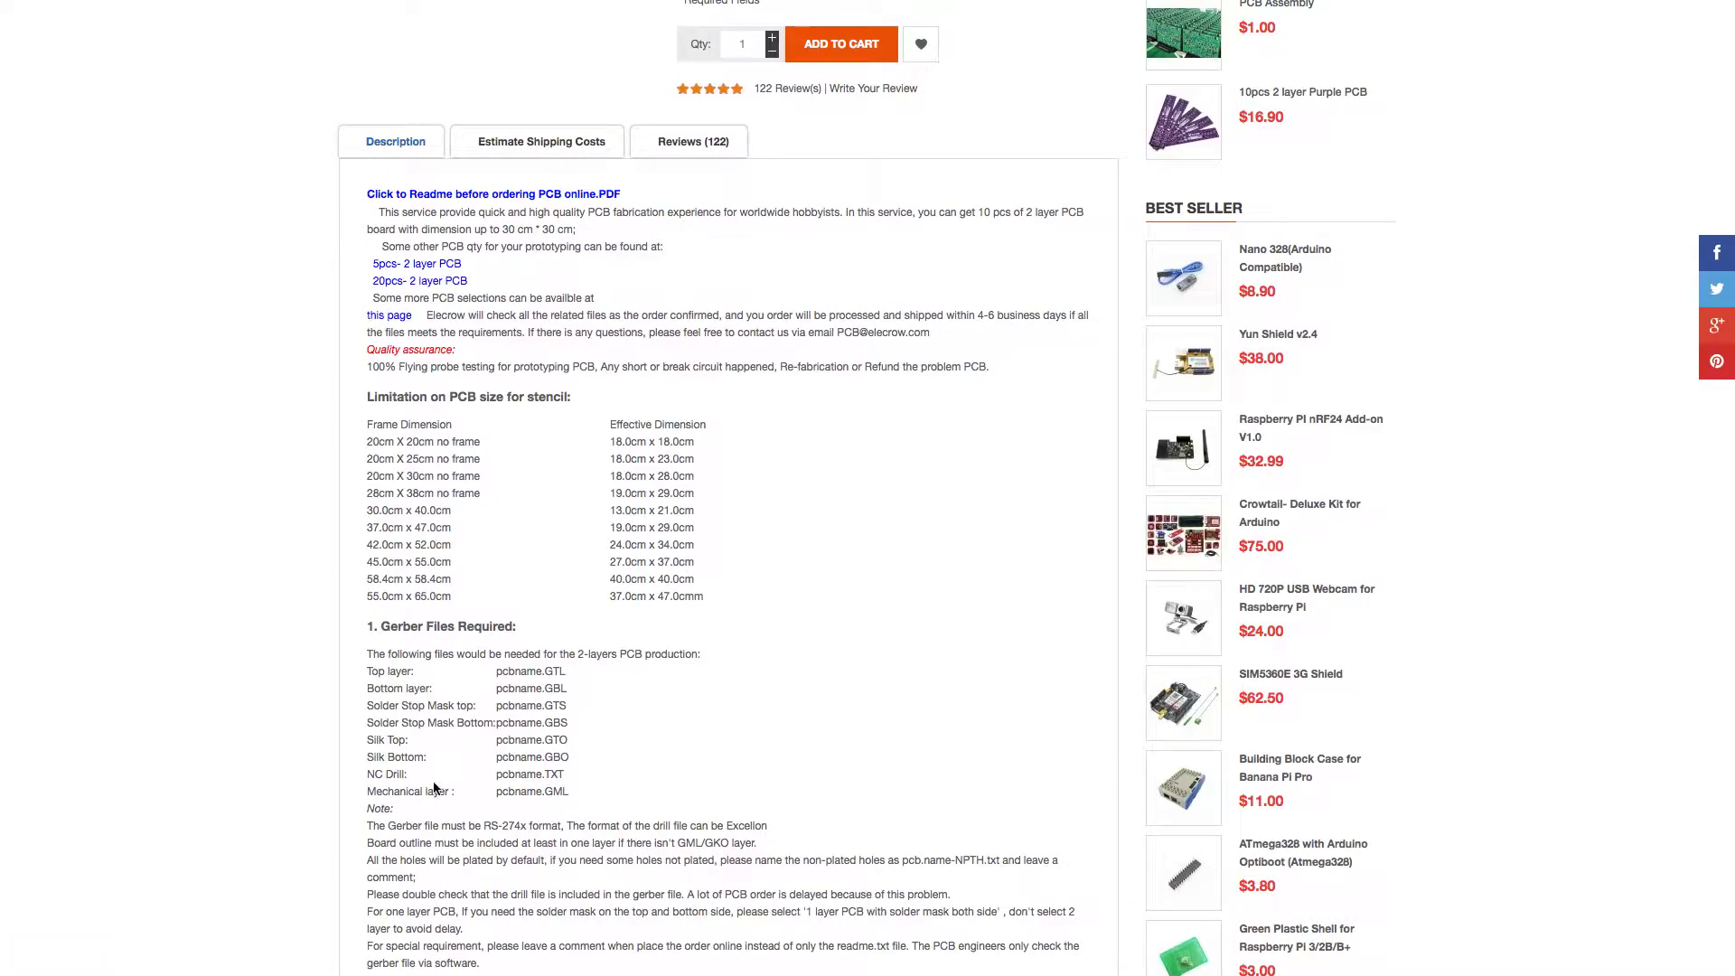
{"action": "double_click", "coordinate": [518, 774]}
{"action": "key", "text": "ctrl+Left"}
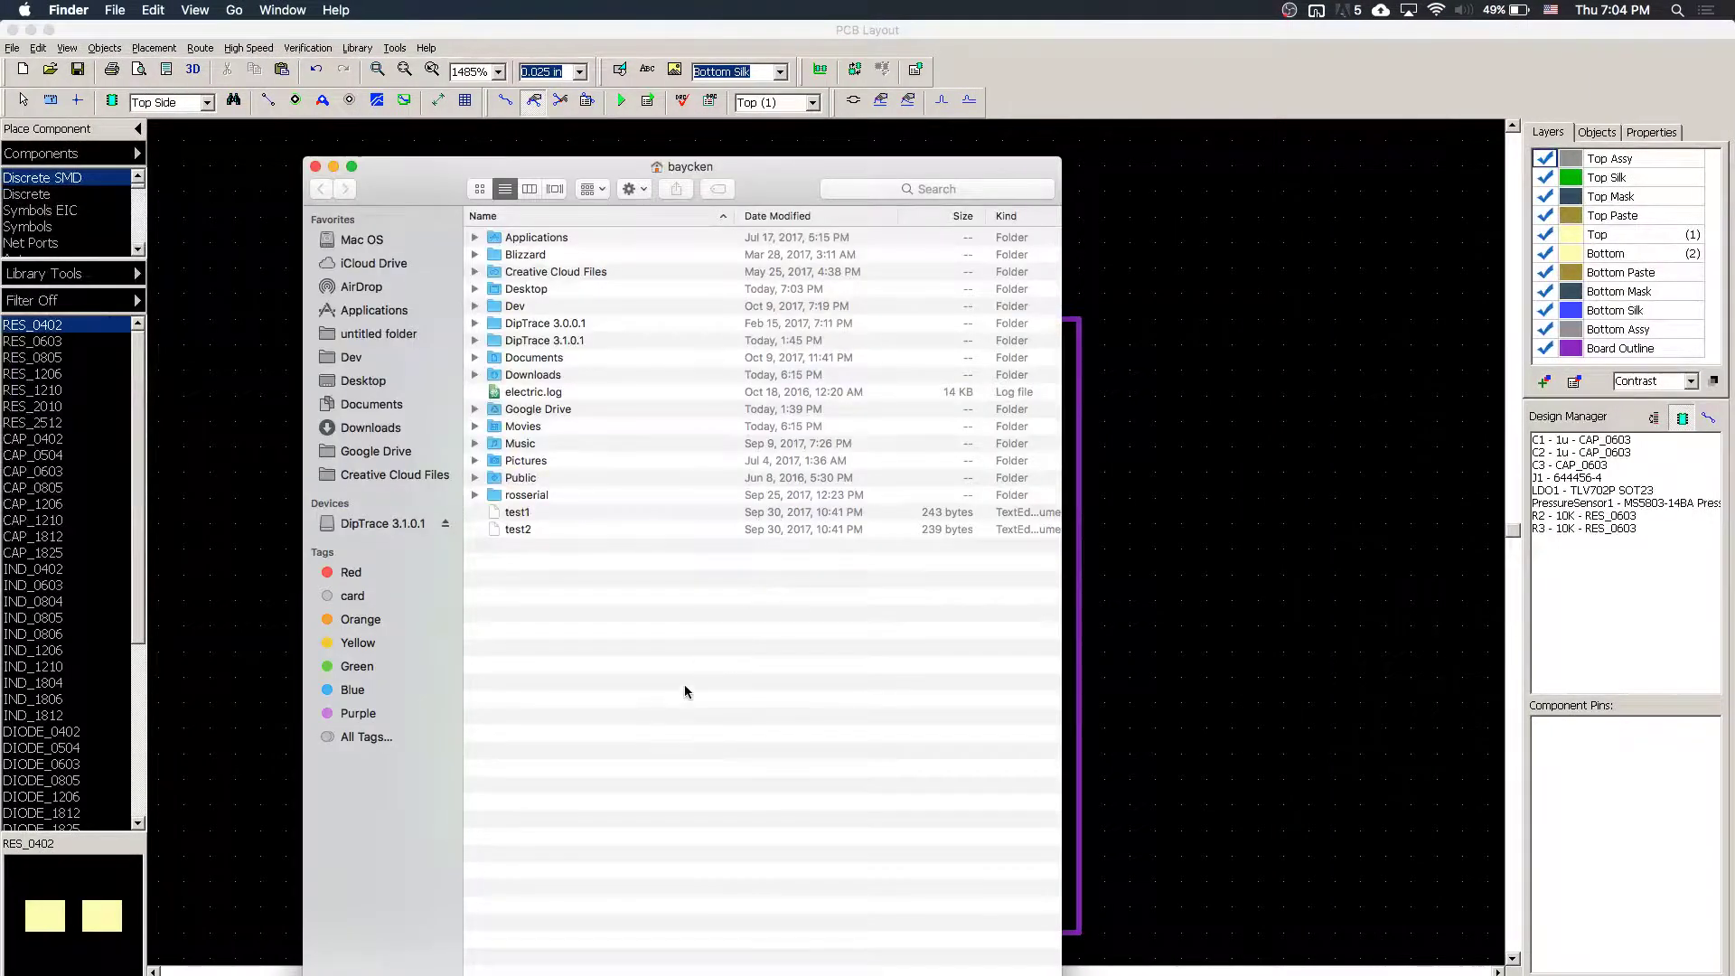
{"action": "left_click", "coordinate": [315, 167]}
{"action": "left_click", "coordinate": [1014, 599]}
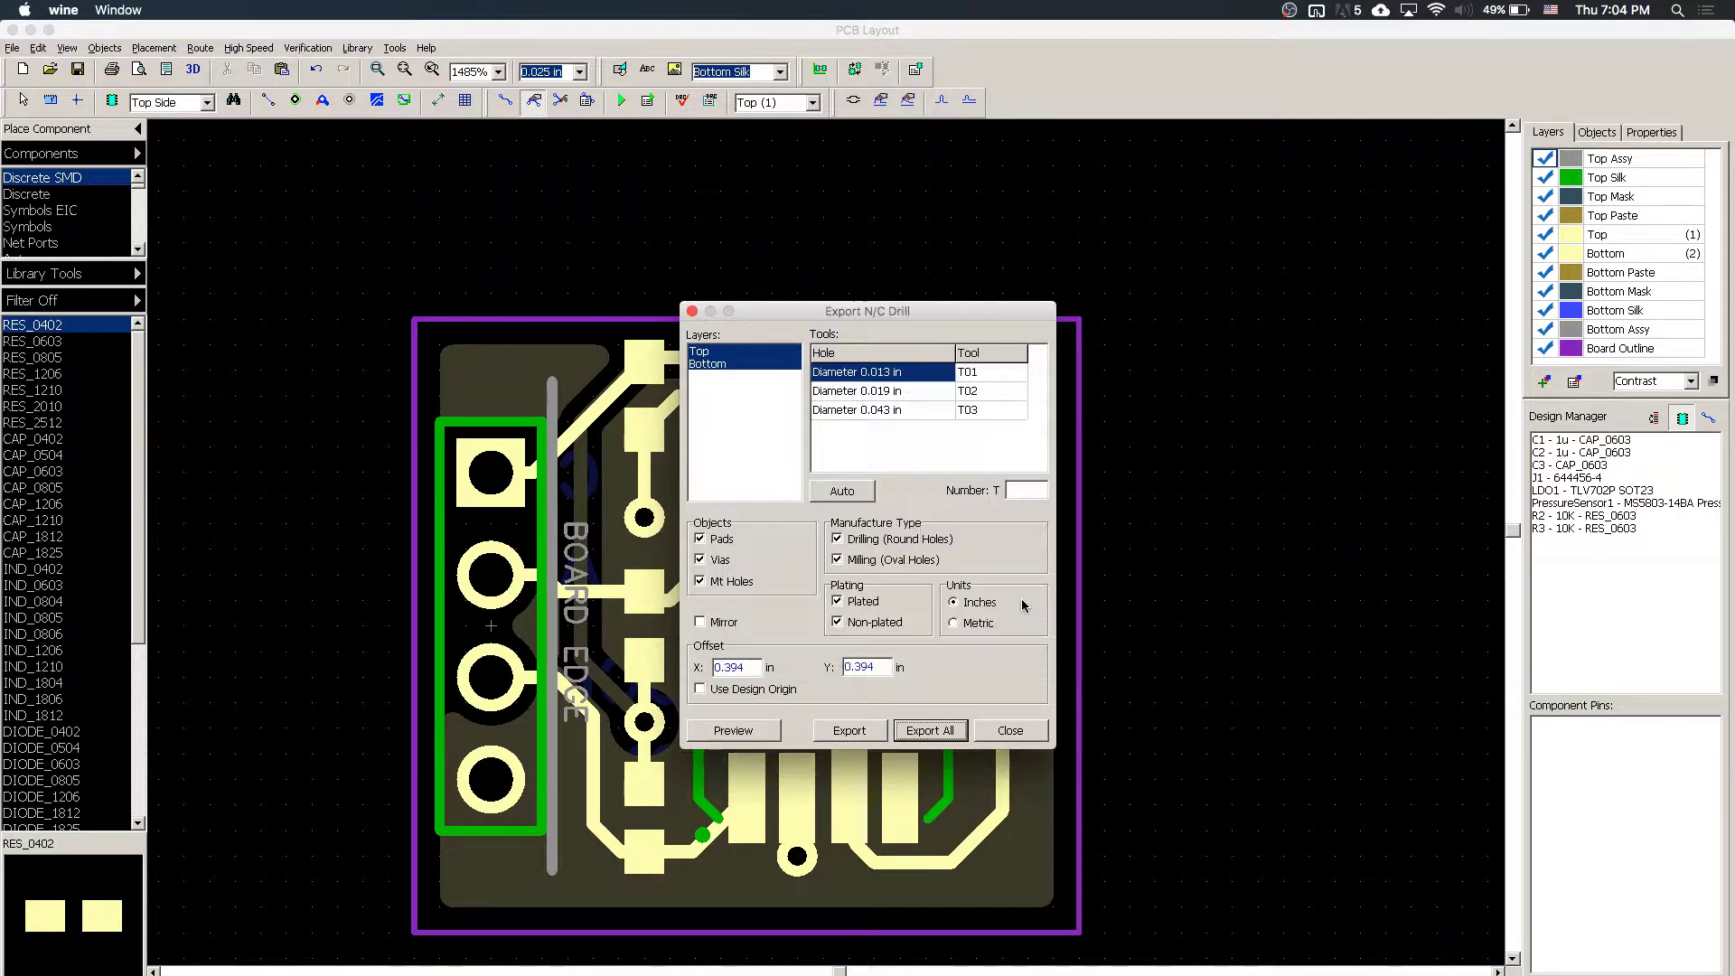
{"action": "left_click", "coordinate": [1011, 730]}
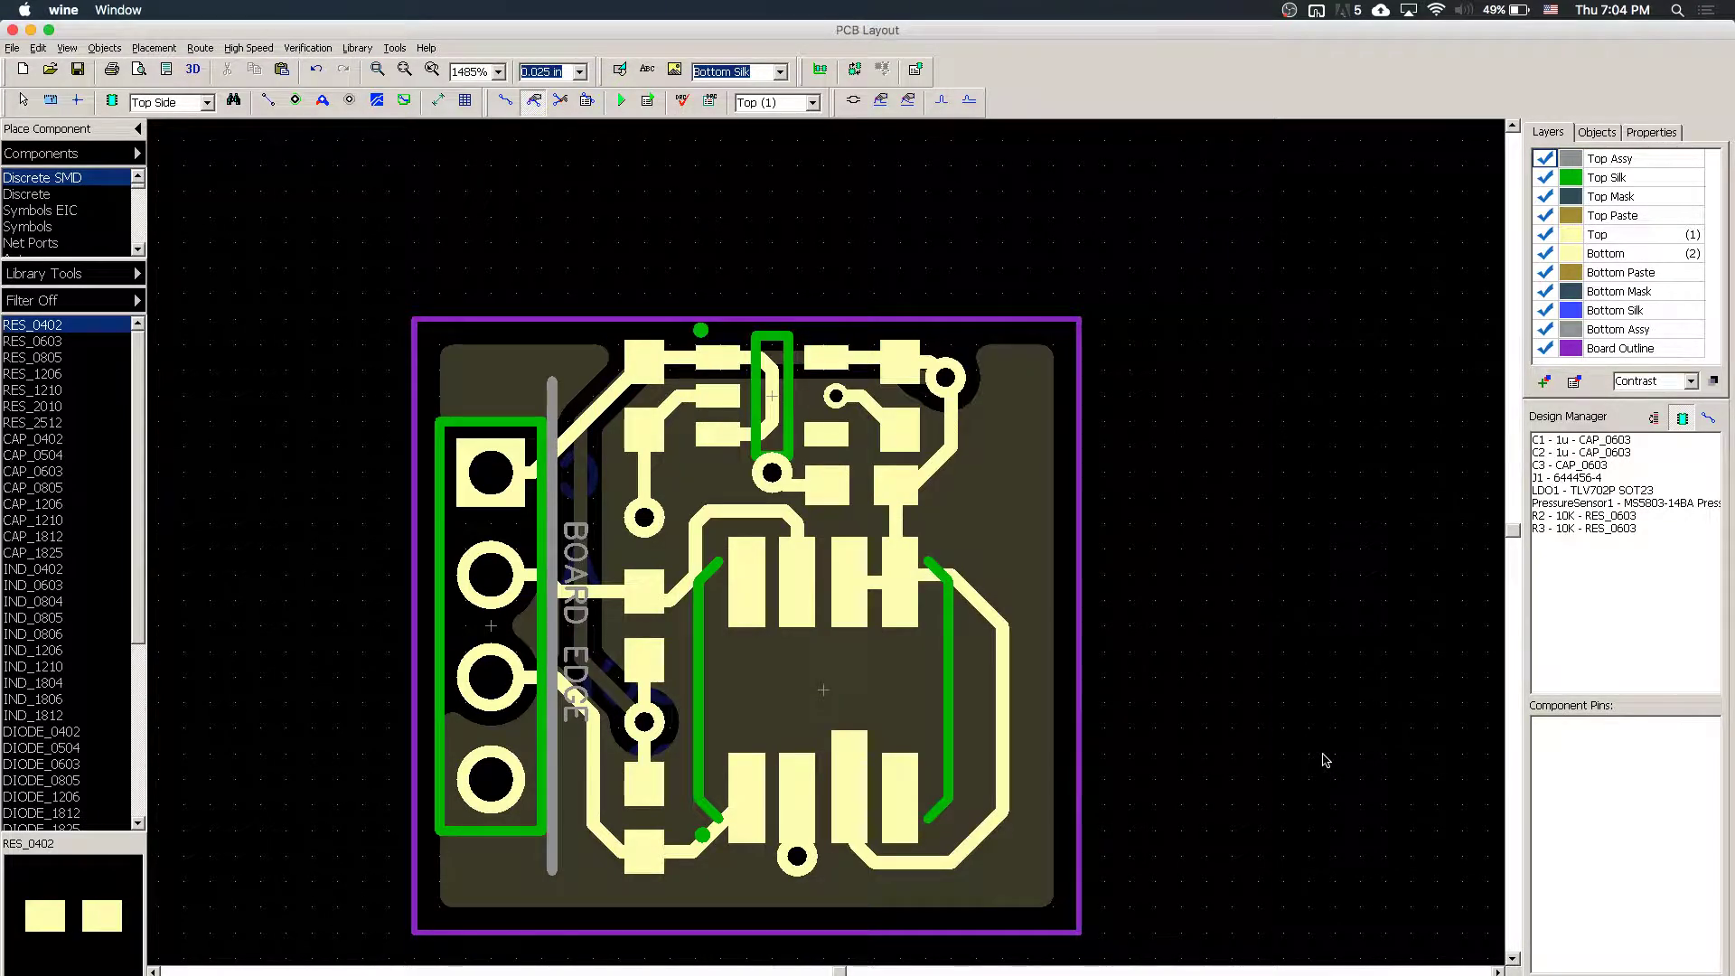
- Check the finished board layout and the exported Gerber and drill files on the Desktop
{"action": "scroll", "coordinate": [1326, 760], "scroll_direction": "down", "scroll_amount": 2}
{"action": "scroll", "coordinate": [1326, 760], "scroll_direction": "up", "scroll_amount": 3}
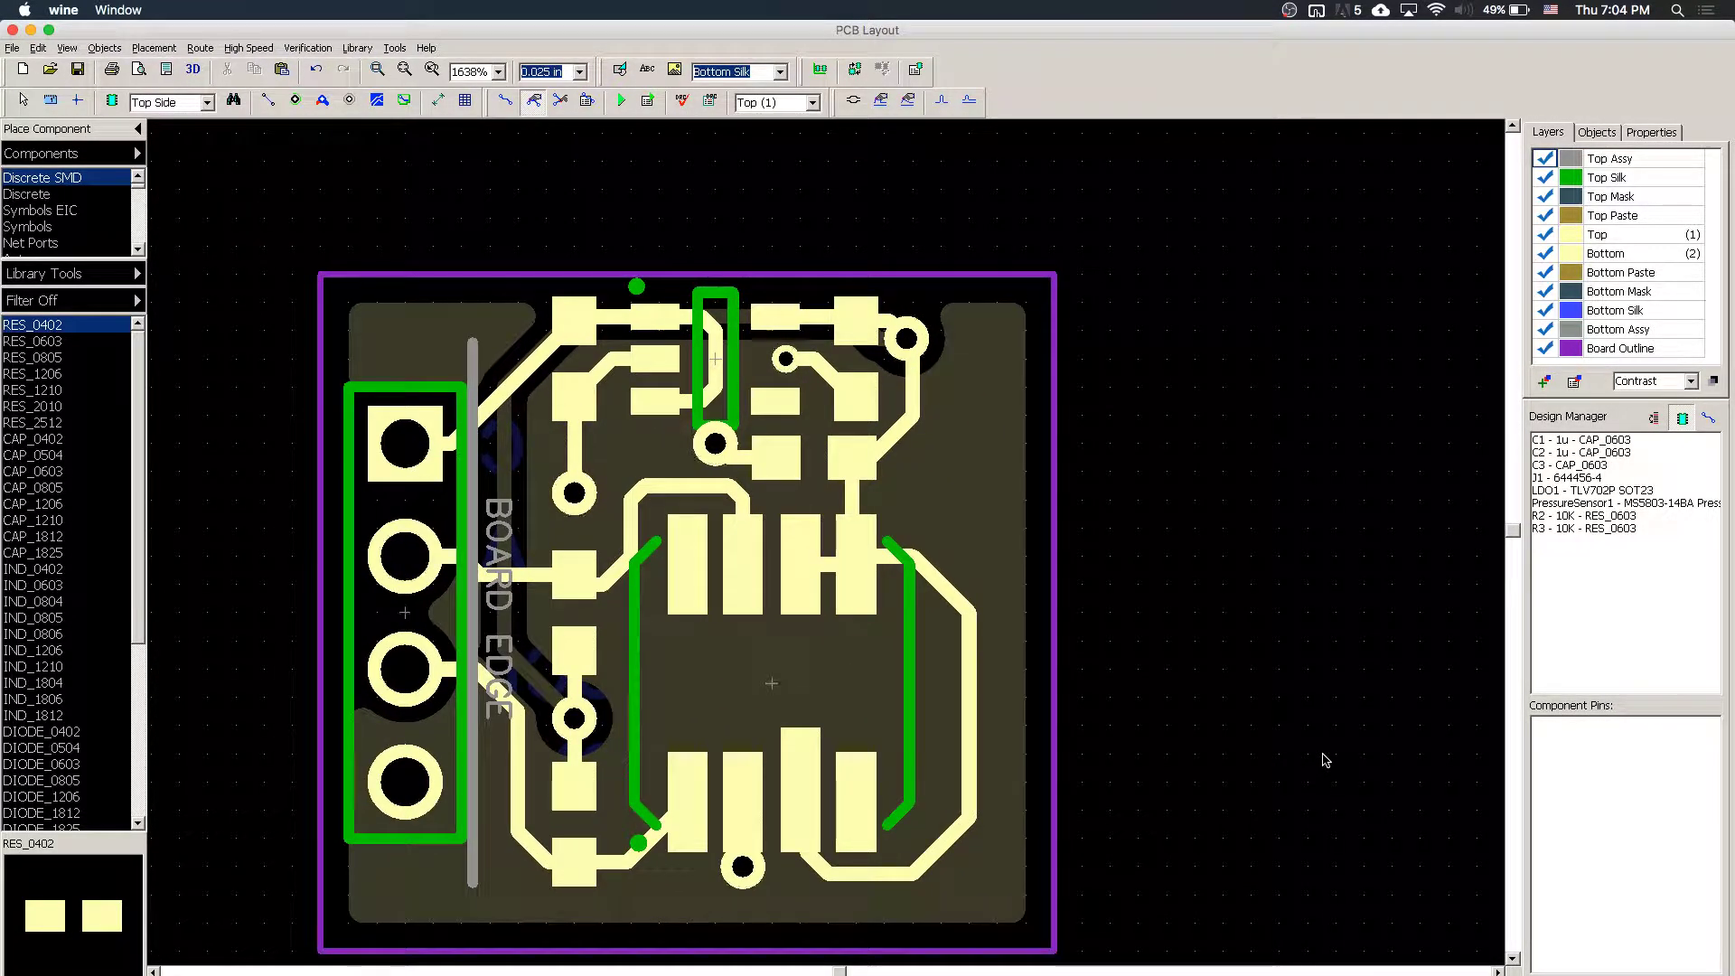
{"action": "scroll", "coordinate": [1325, 760], "scroll_direction": "down", "scroll_amount": 1}
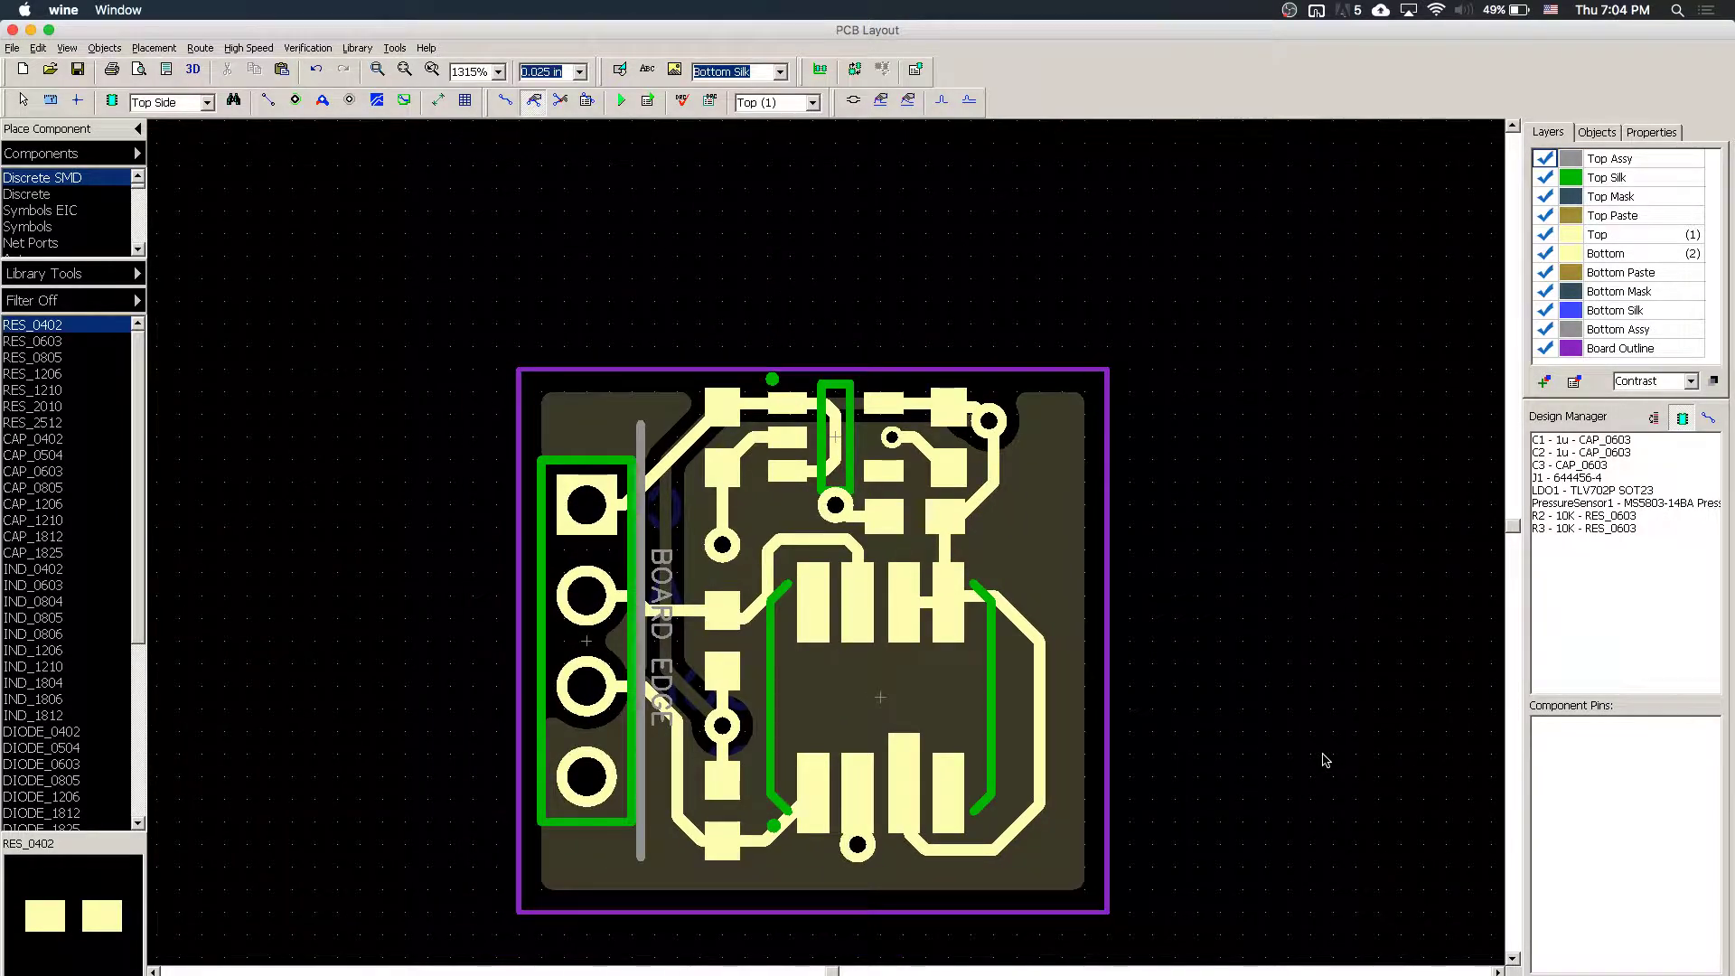
{"action": "key", "text": "F11"}
{"action": "left_click", "coordinate": [1252, 655]}
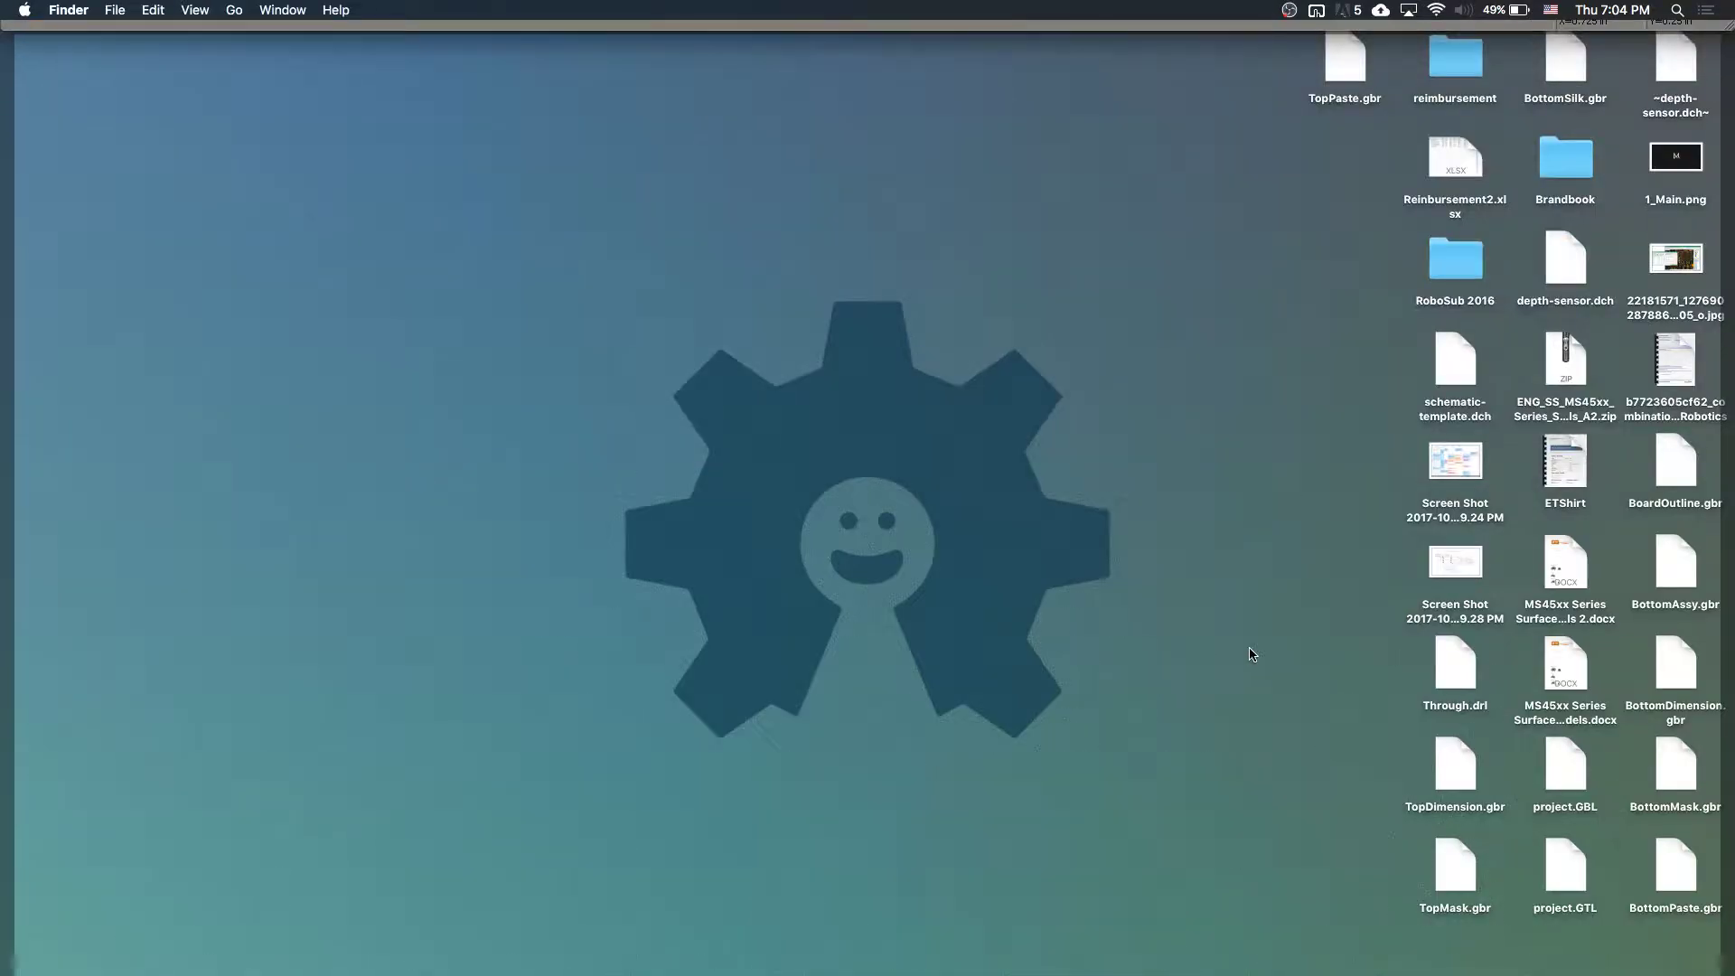
{"action": "key", "text": "F11"}
- Switch to the browser and review the order options and required Gerber files on Elecrow's 10pcs 2 layer PCB page
{"action": "key", "text": "ctrl+Right"}
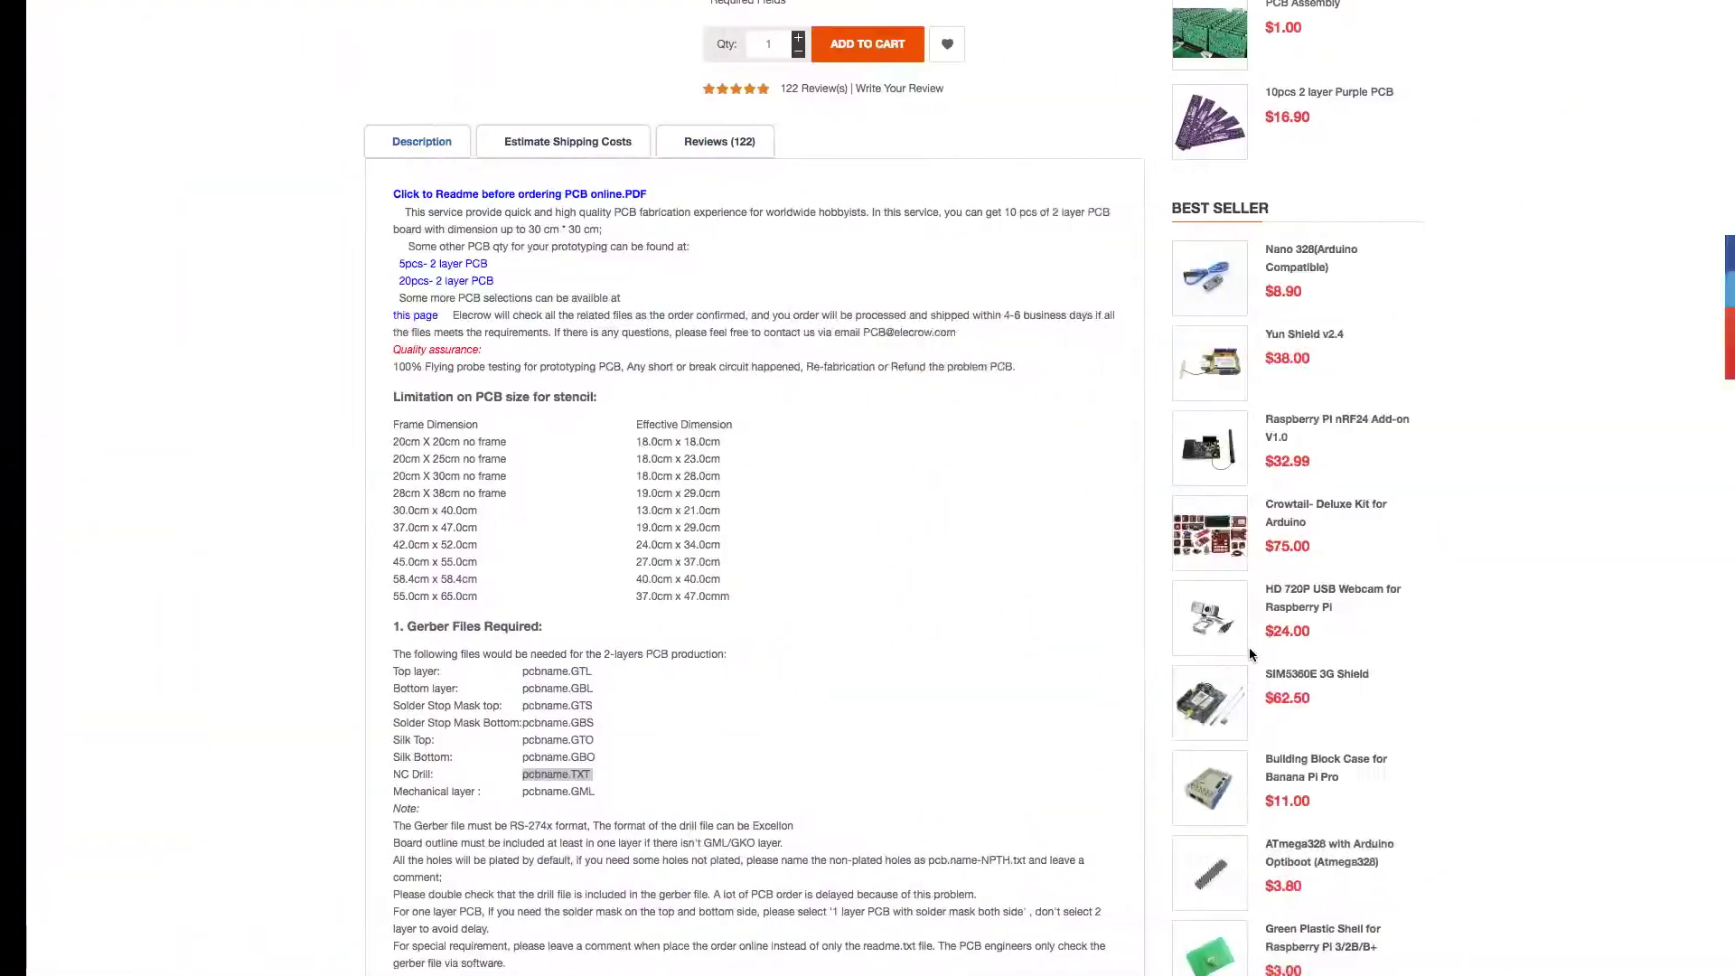
{"action": "scroll", "coordinate": [723, 623], "scroll_direction": "up", "scroll_amount": 7}
{"action": "scroll", "coordinate": [723, 623], "scroll_direction": "down", "scroll_amount": 15}
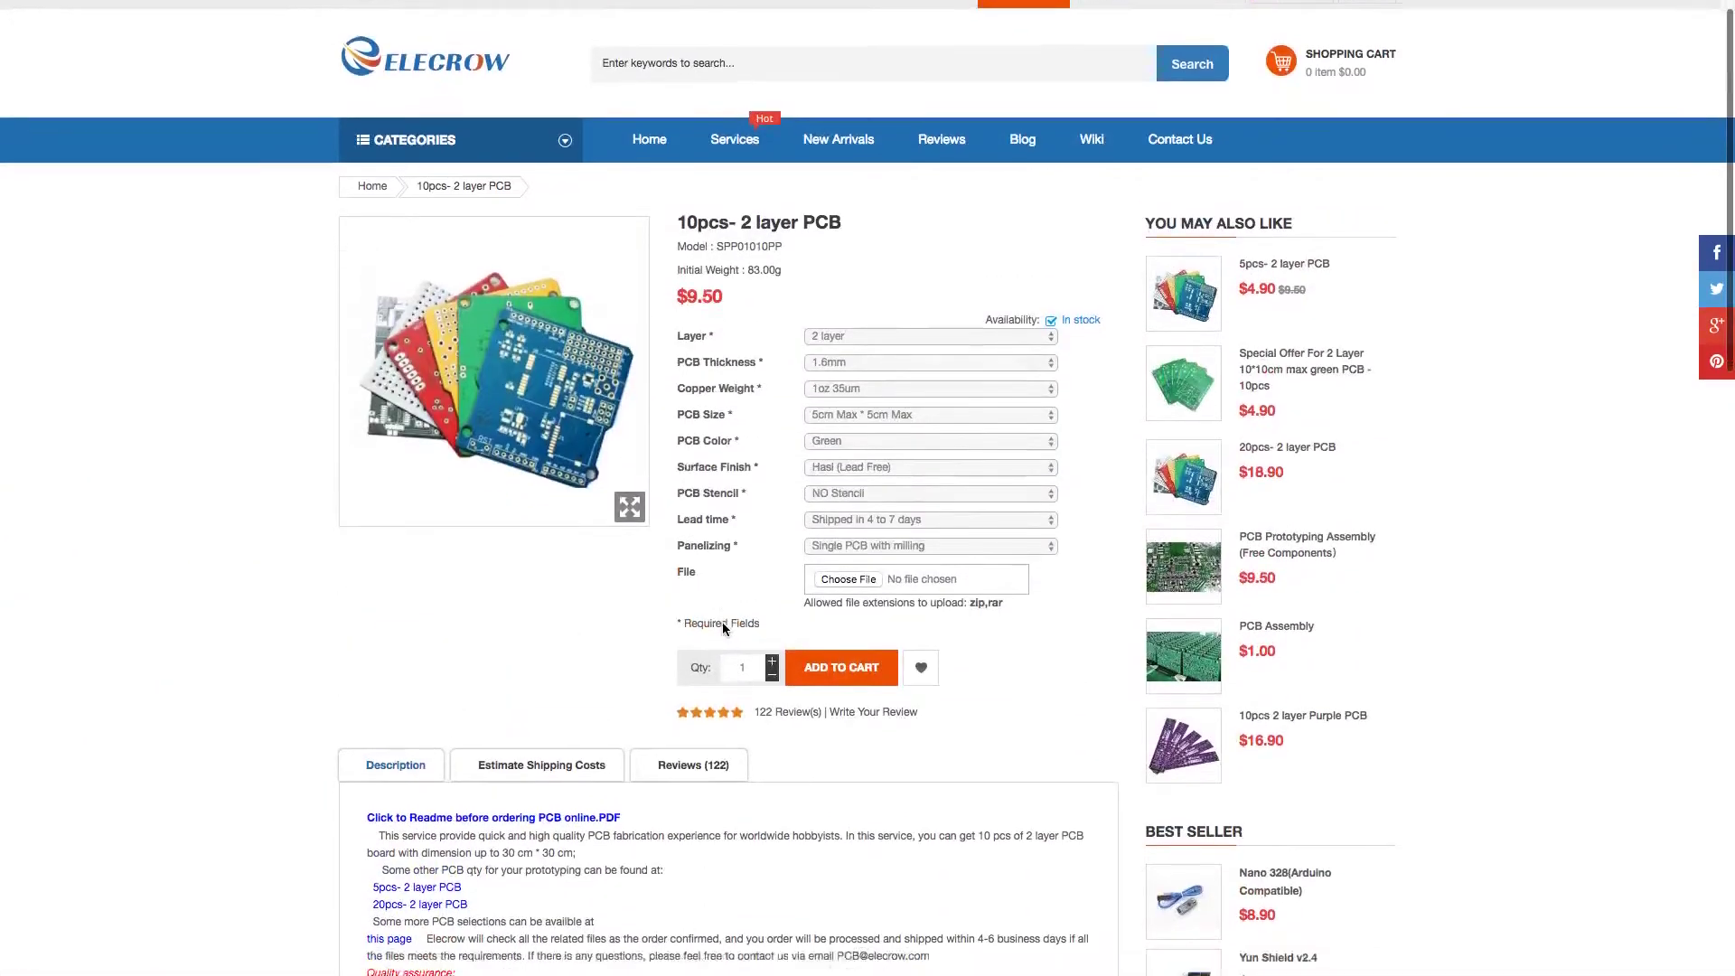
{"action": "scroll", "coordinate": [723, 623], "scroll_direction": "up", "scroll_amount": 10}
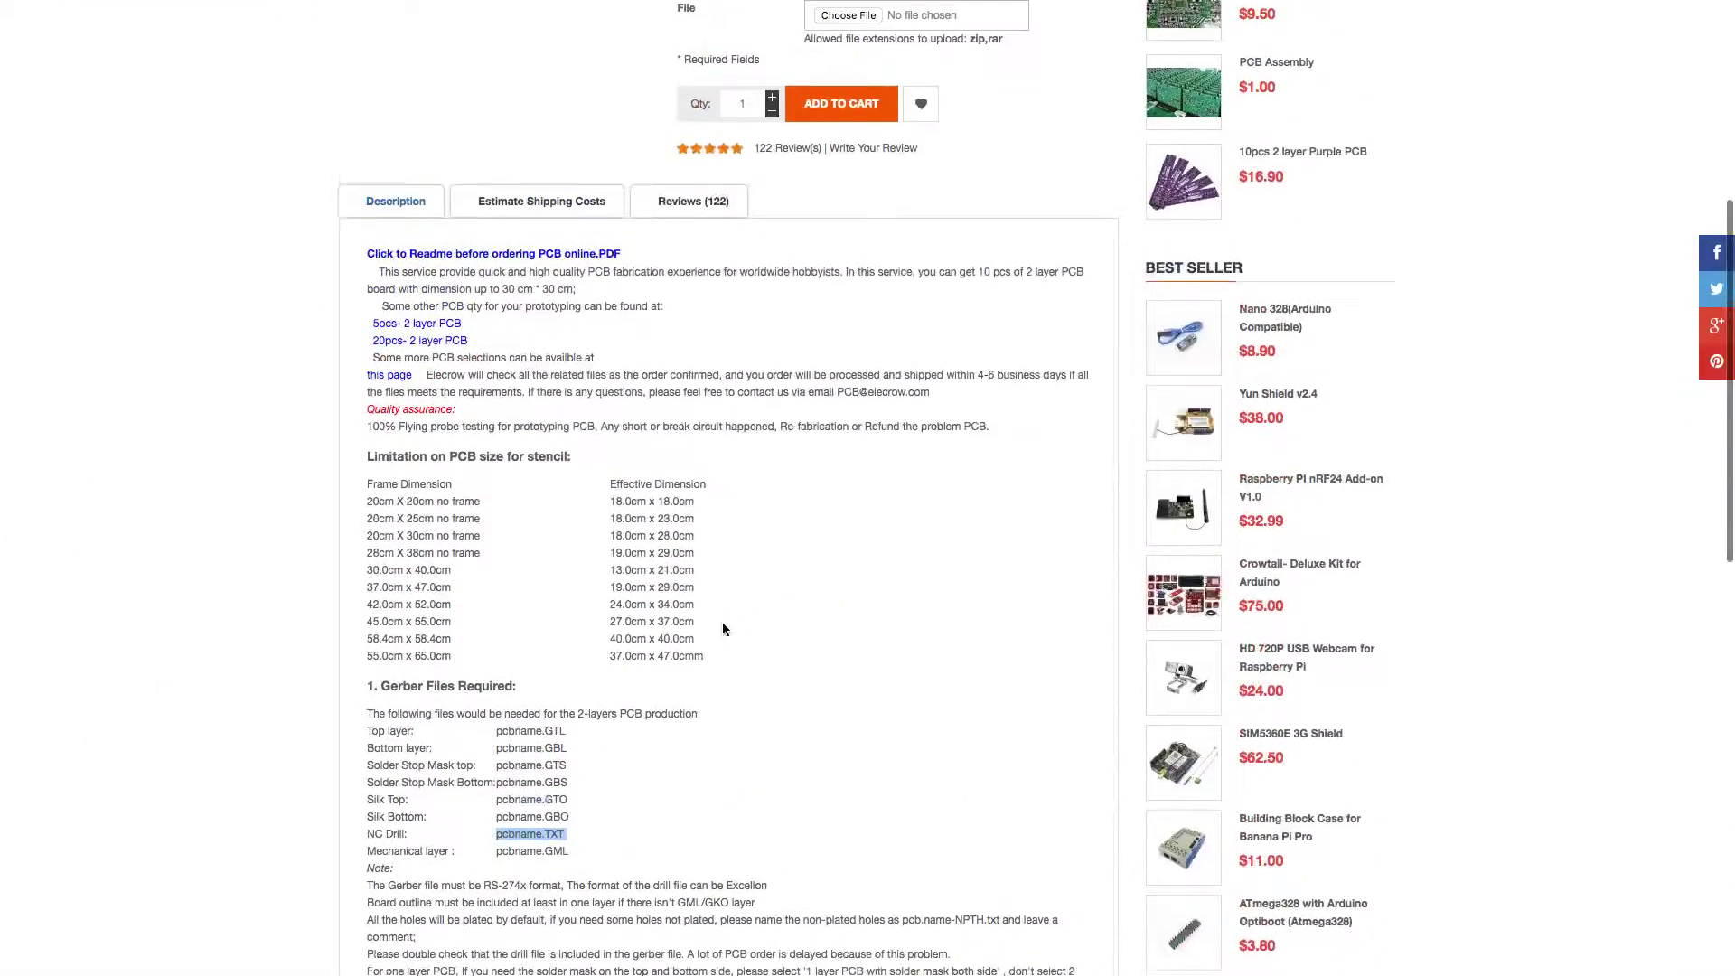
{"action": "key", "text": "ctrl+Left"}
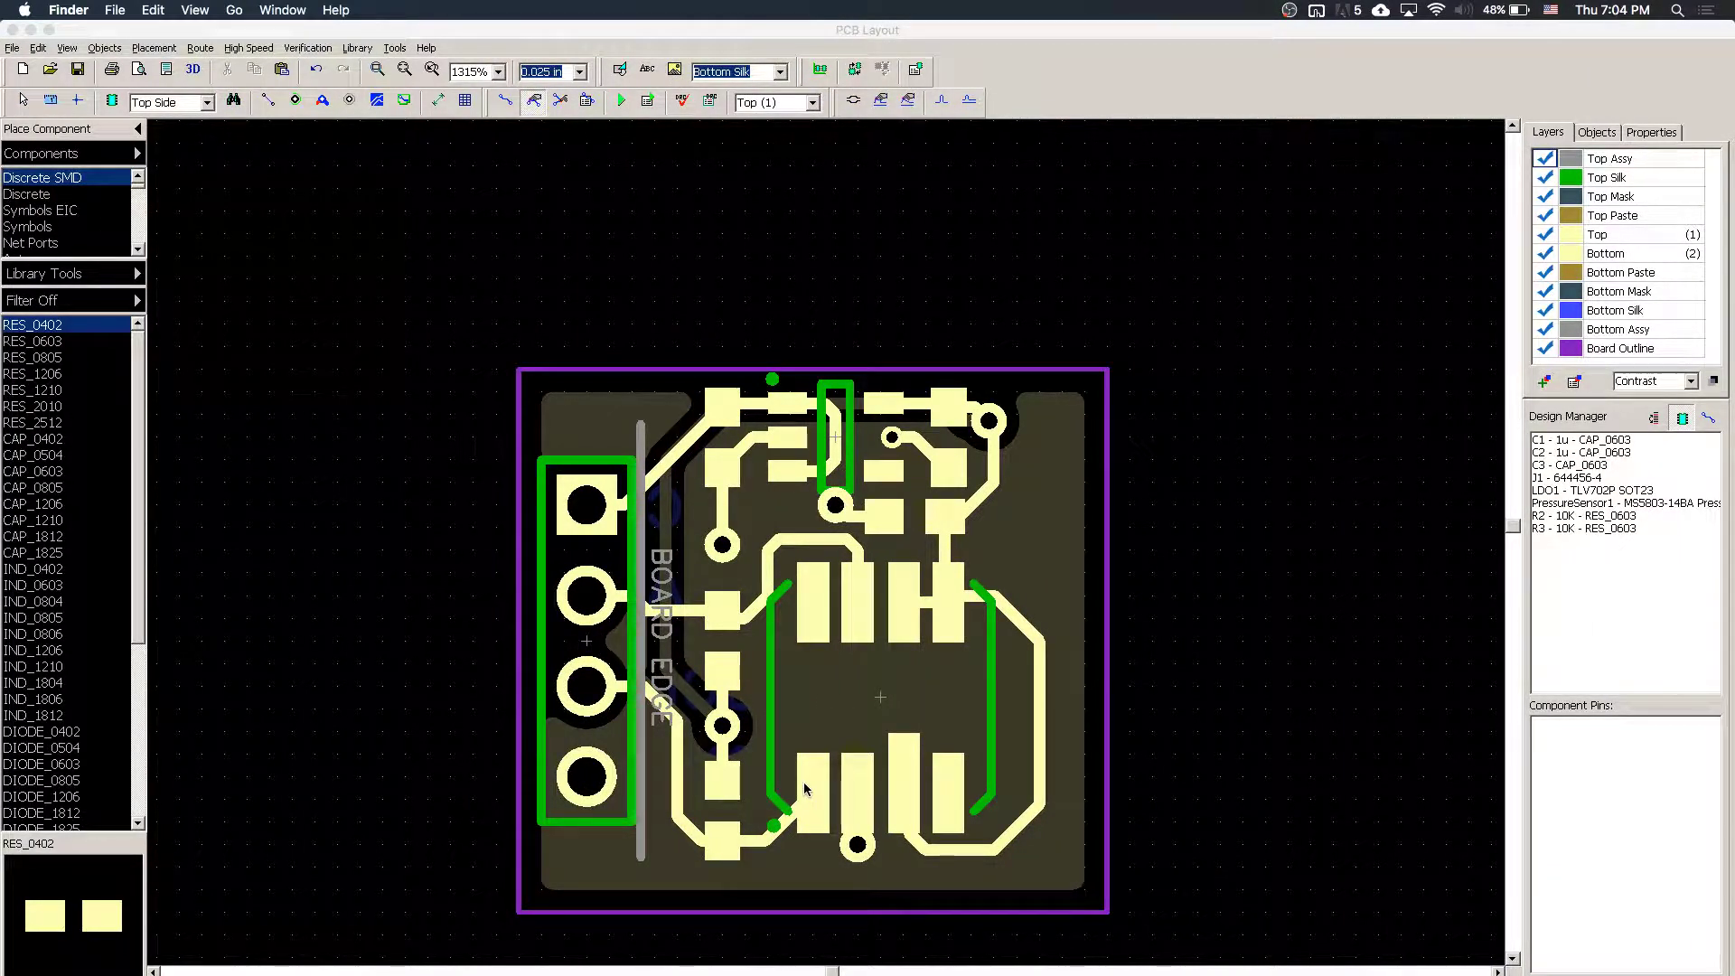
{"action": "key", "text": "ctrl+Right"}
{"action": "scroll", "coordinate": [737, 125], "scroll_direction": "up", "scroll_amount": 5}
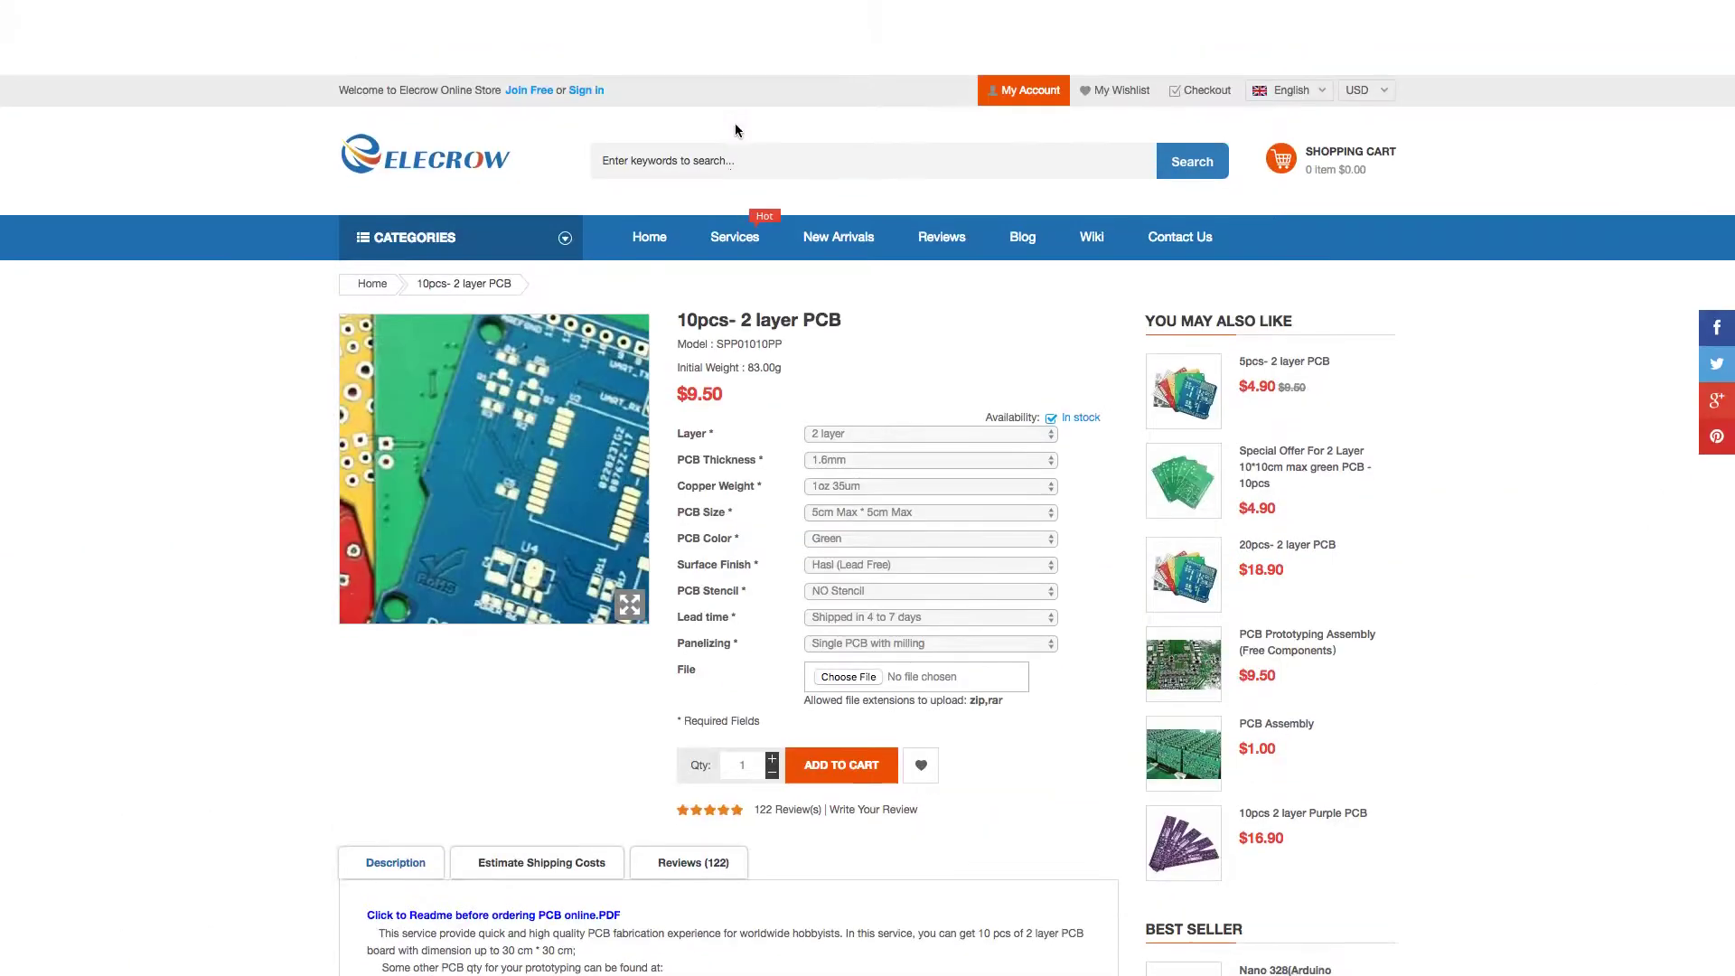
- Search the web for OSHpark, open the OSH Park site and go to its design upload page
{"action": "mouse_move", "coordinate": [783, 2]}
{"action": "left_click", "coordinate": [759, 67]}
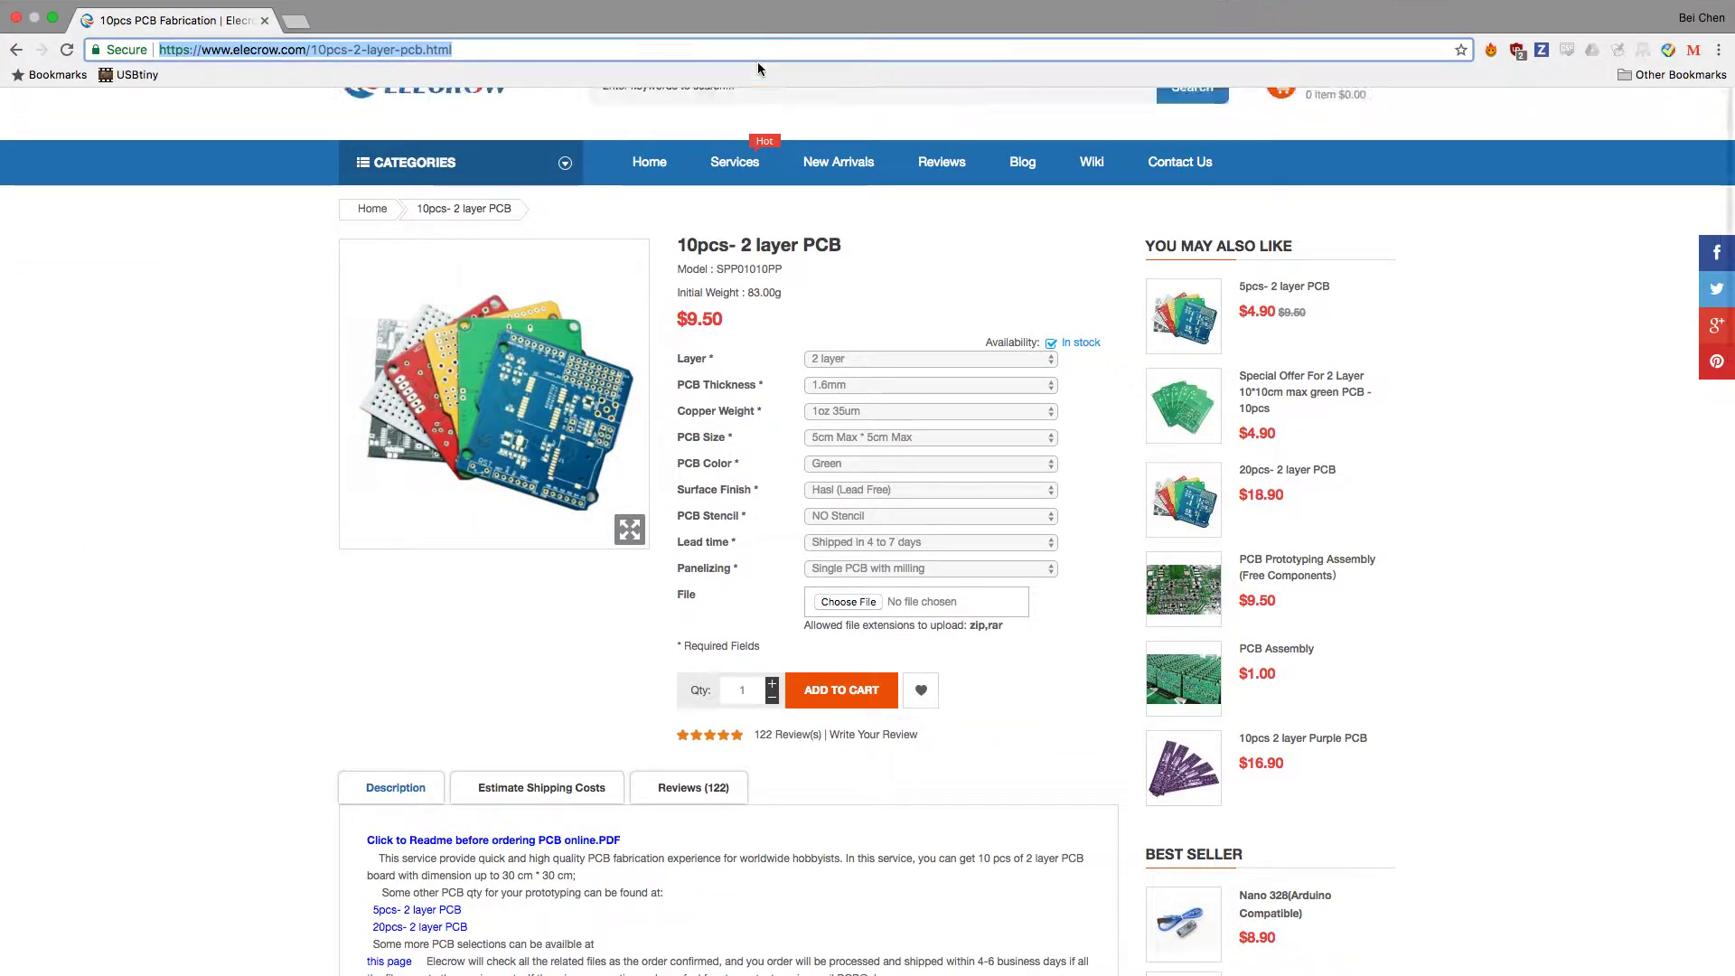
{"action": "type", "text": "OSX"}
{"action": "key", "text": "BackSpace"}
{"action": "type", "text": "Hpar"}
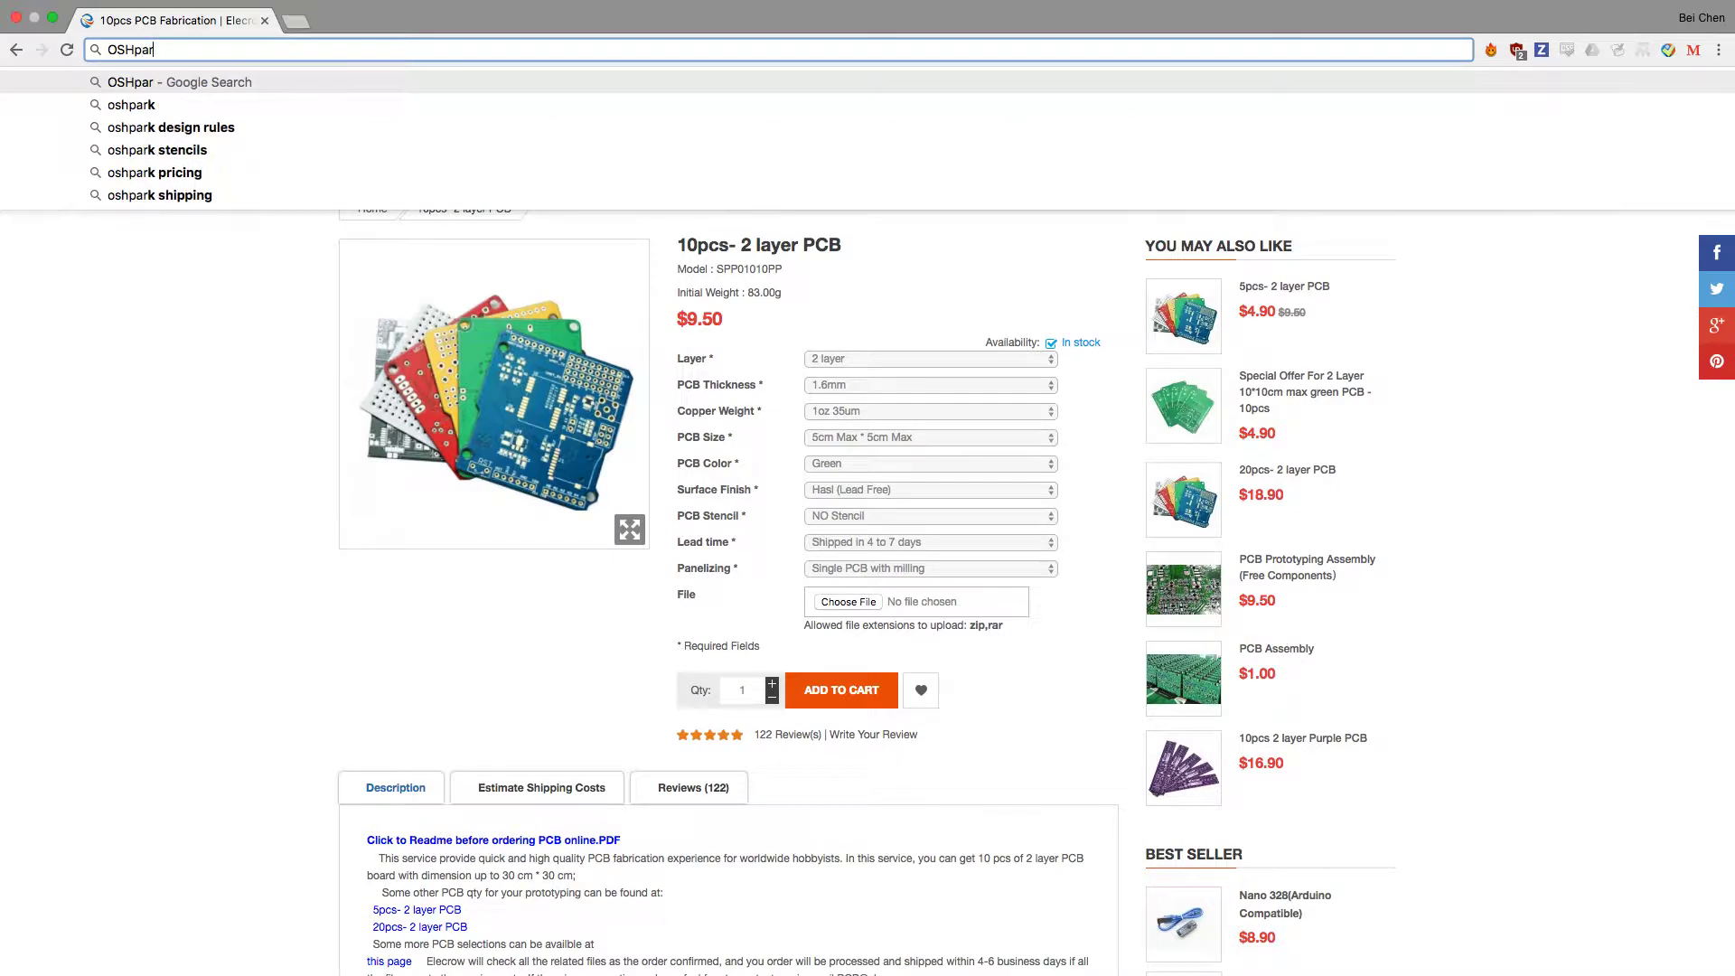
{"action": "key", "text": "Return"}
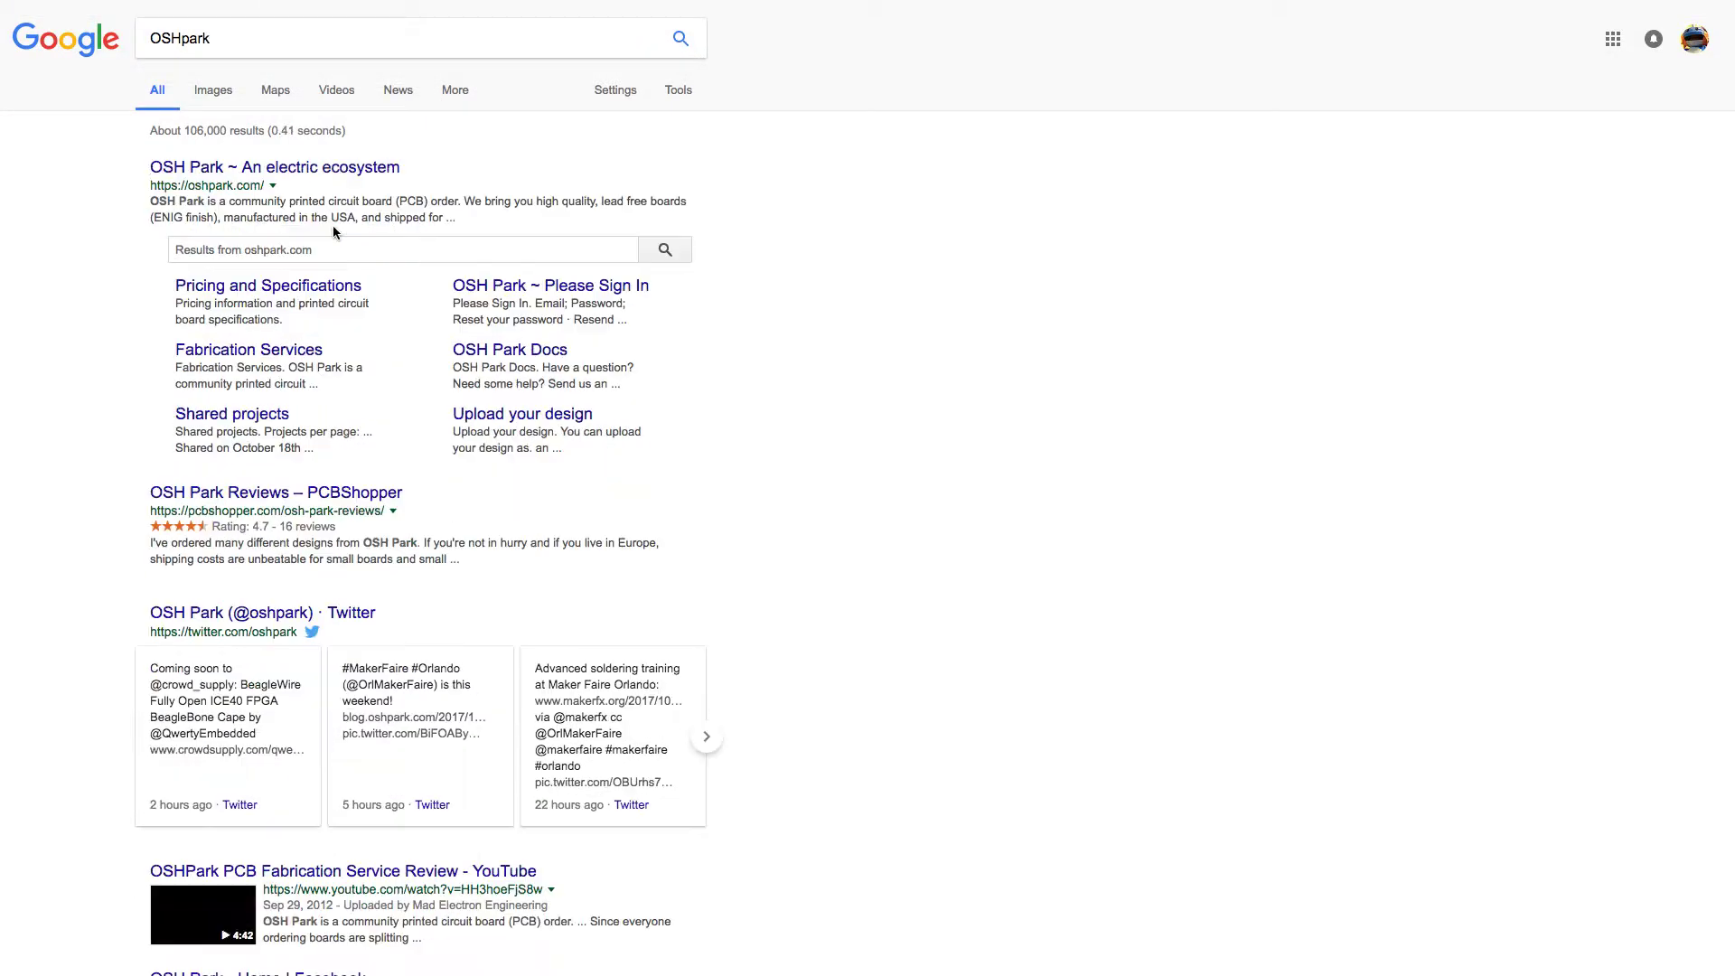
{"action": "left_click", "coordinate": [324, 168]}
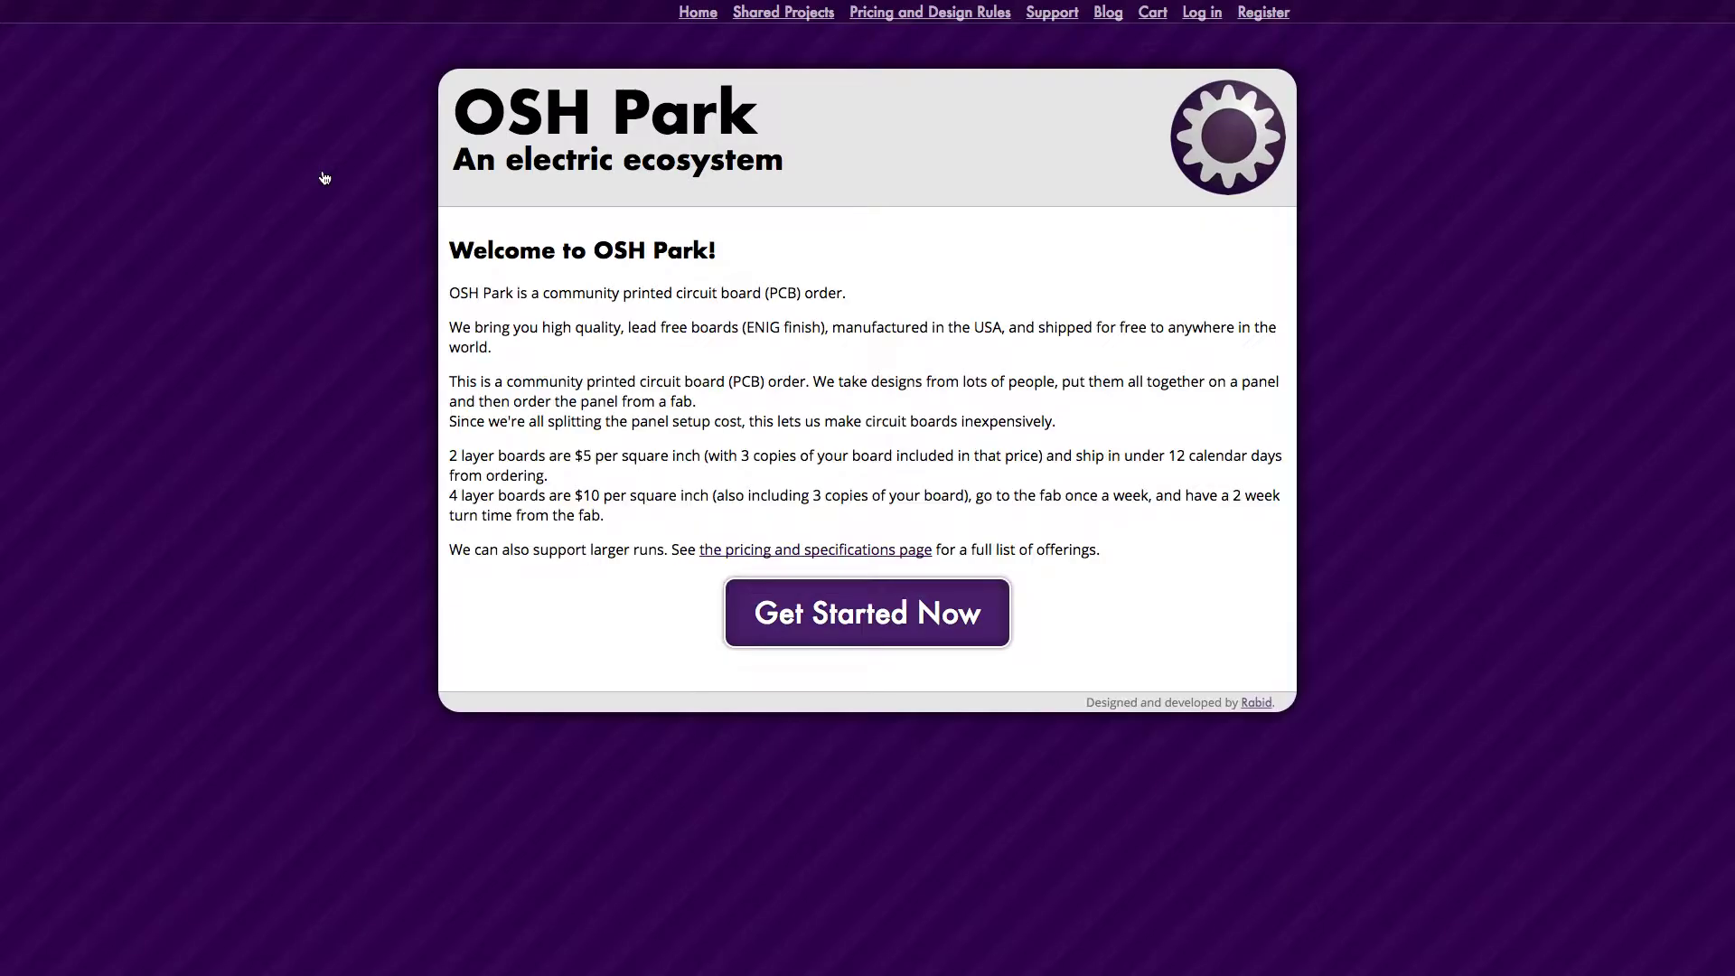
{"action": "left_click", "coordinate": [928, 604]}
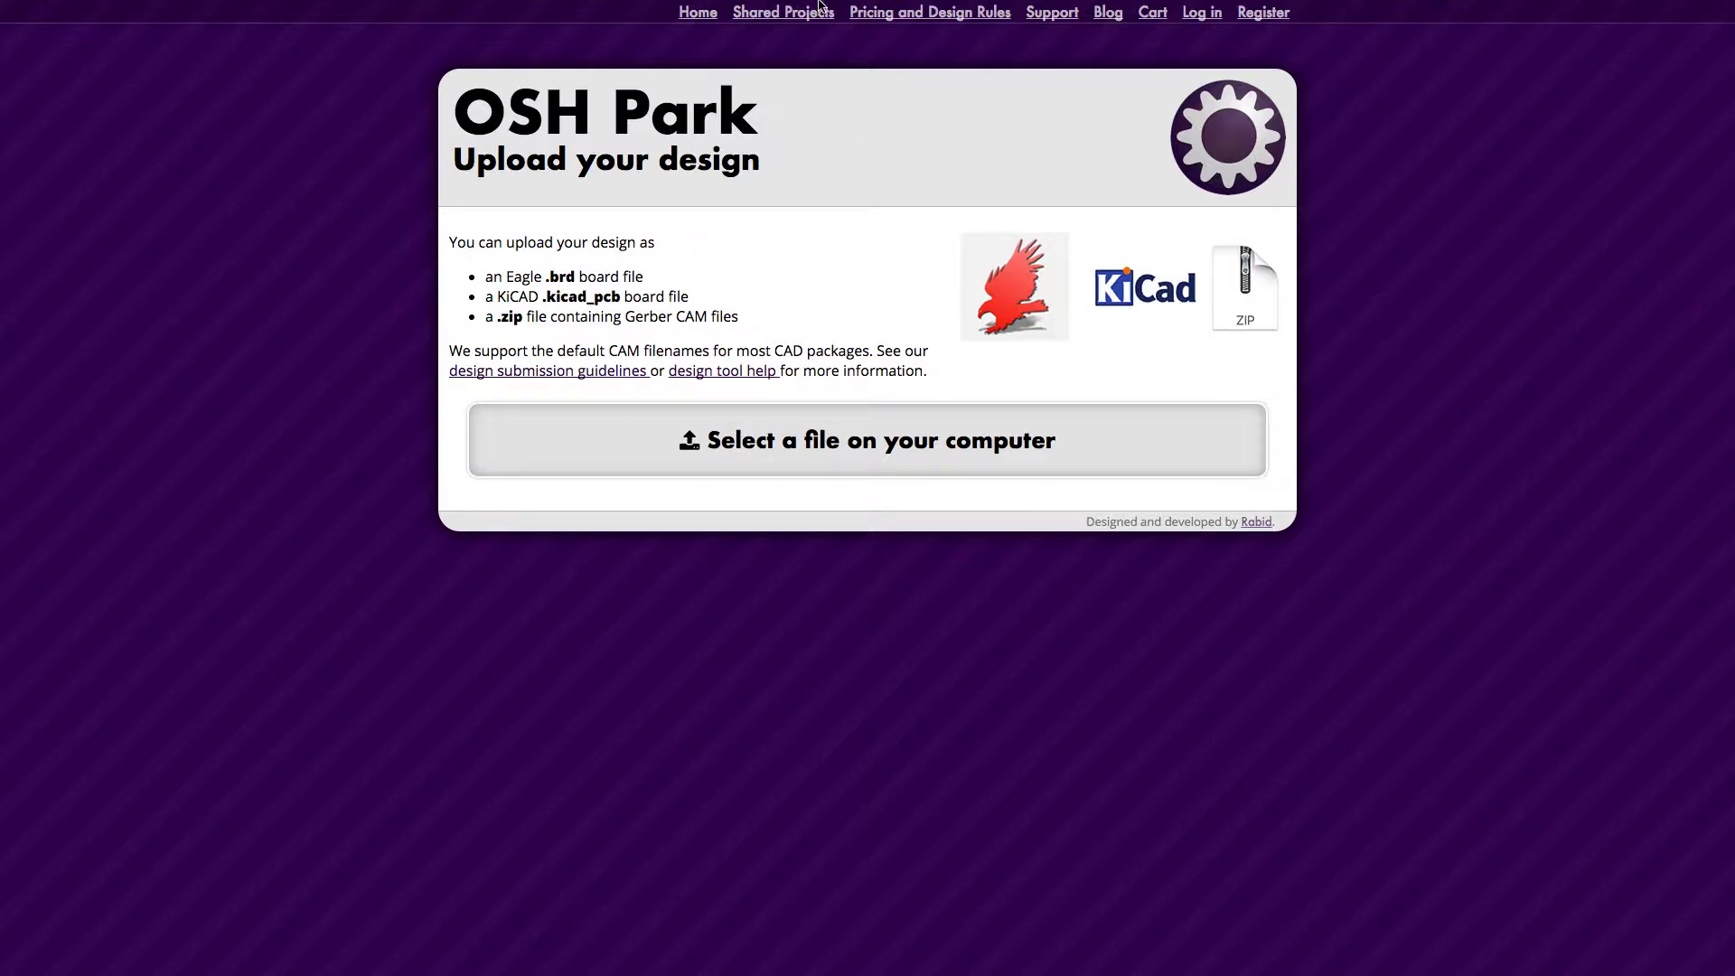
{"action": "mouse_move", "coordinate": [753, 24]}
{"action": "left_click", "coordinate": [712, 70]}
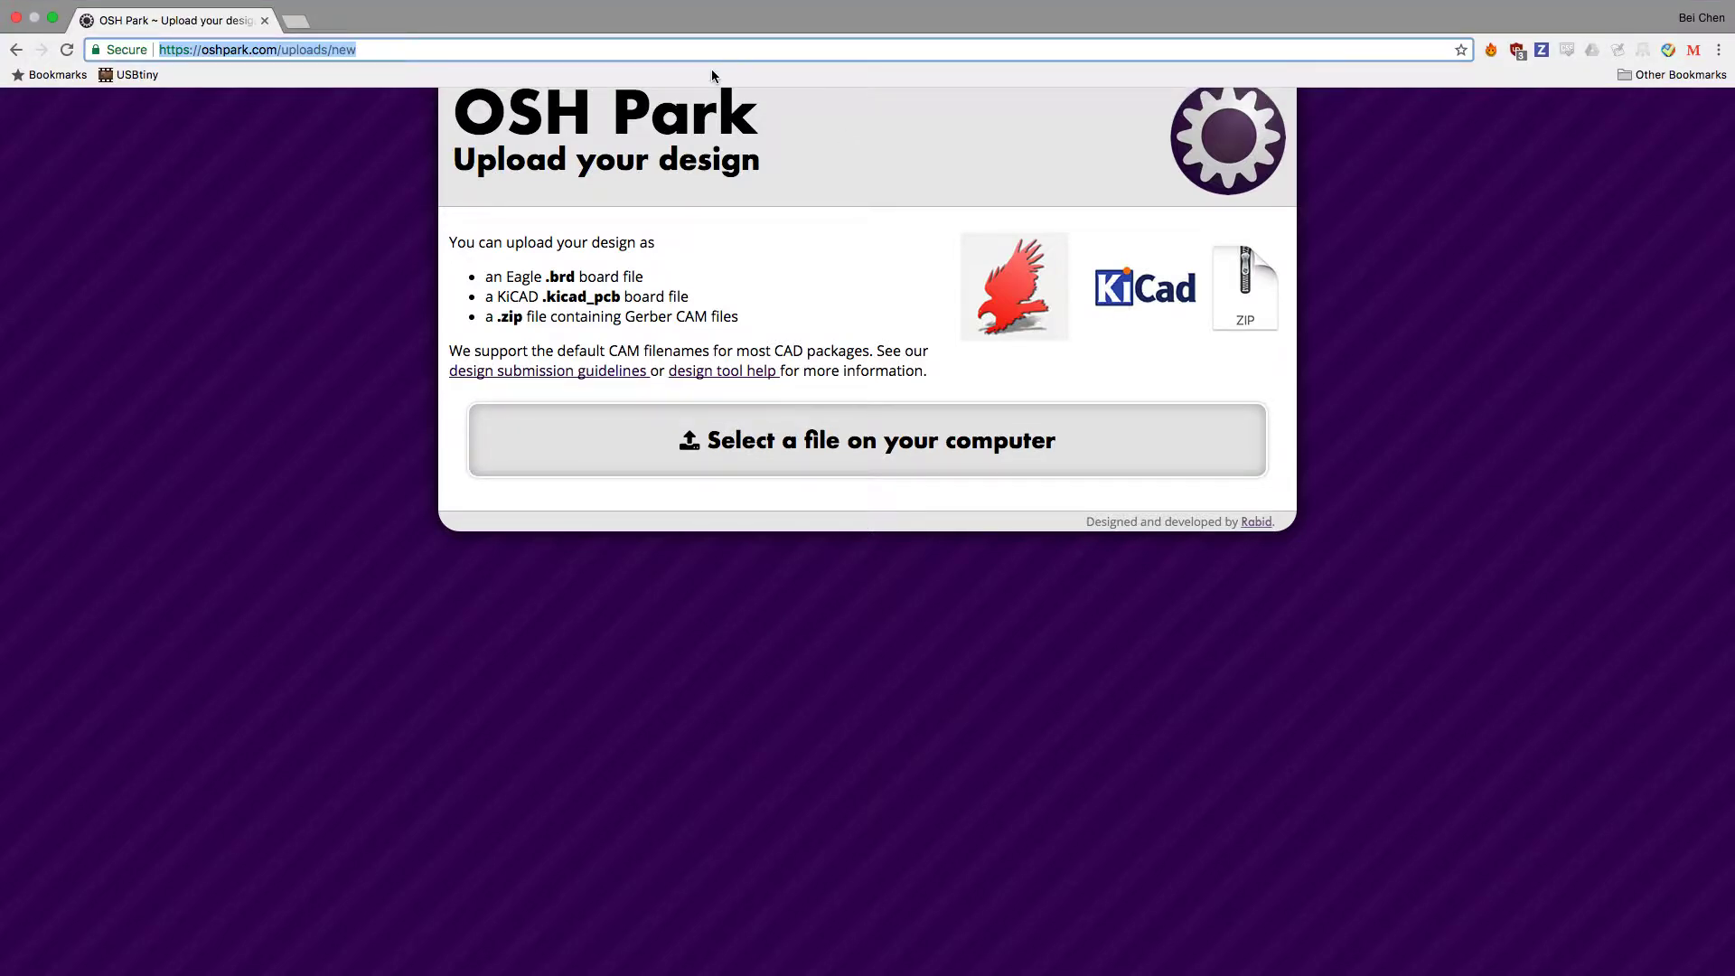
{"action": "type", "text": "elect"}
{"action": "key", "text": "BackSpace"}
{"action": "key", "text": "BackSpace"}
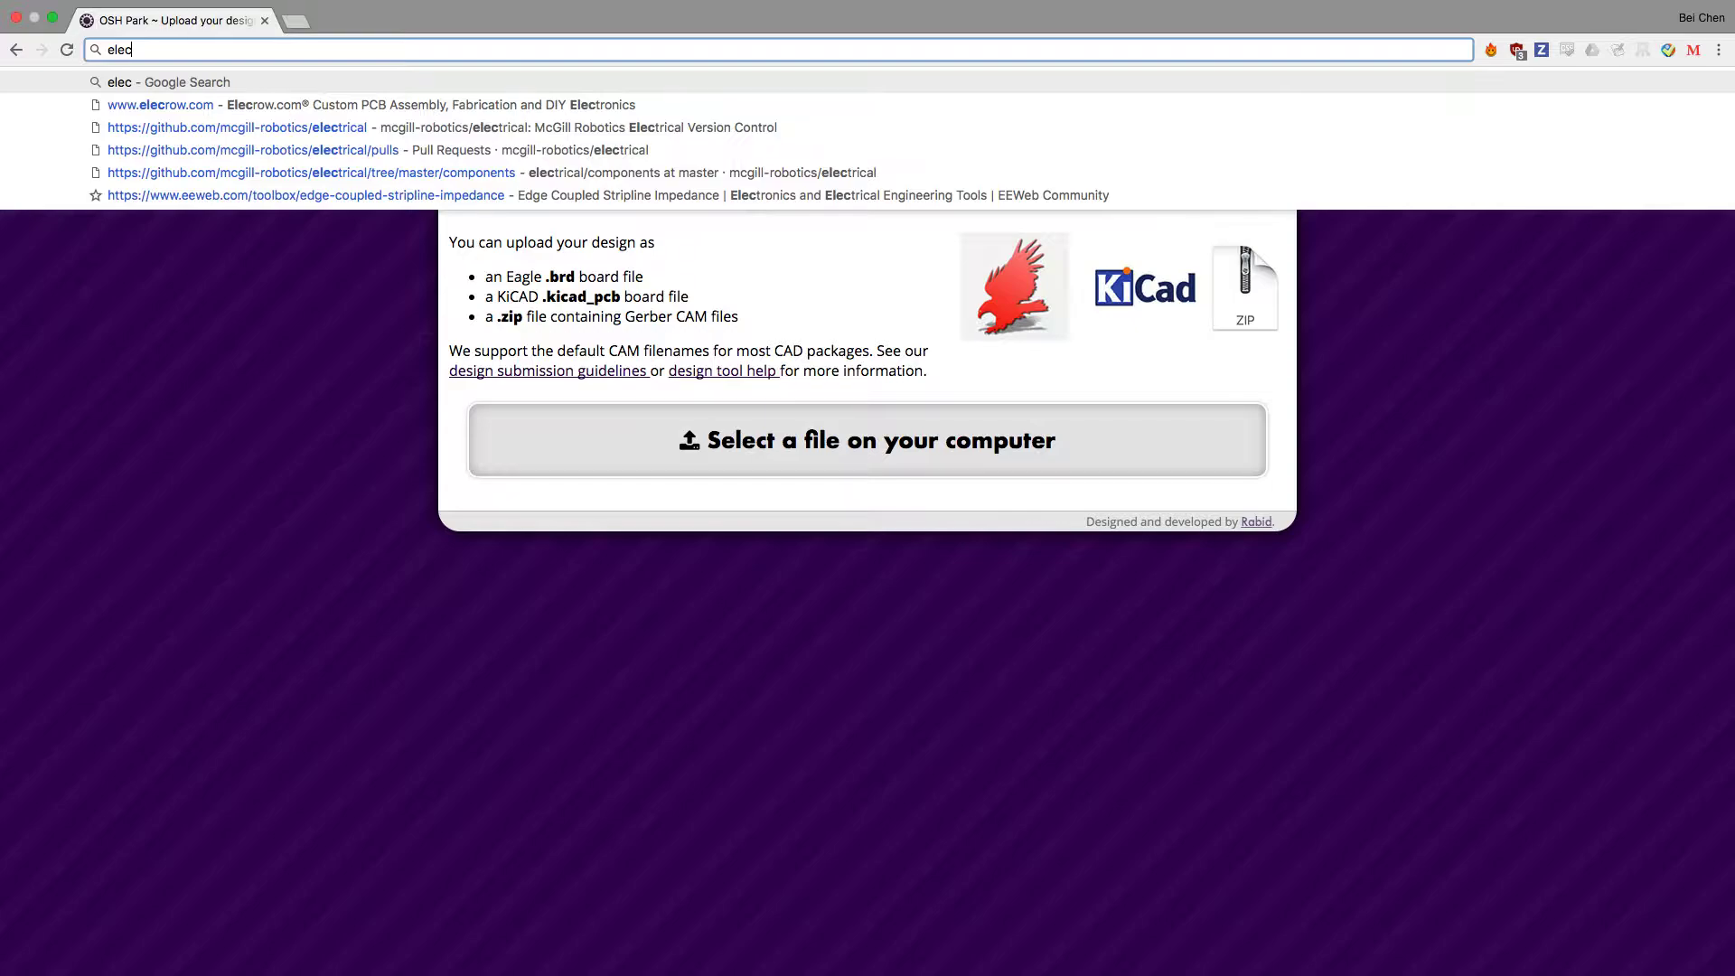
{"action": "key", "text": "Escape"}
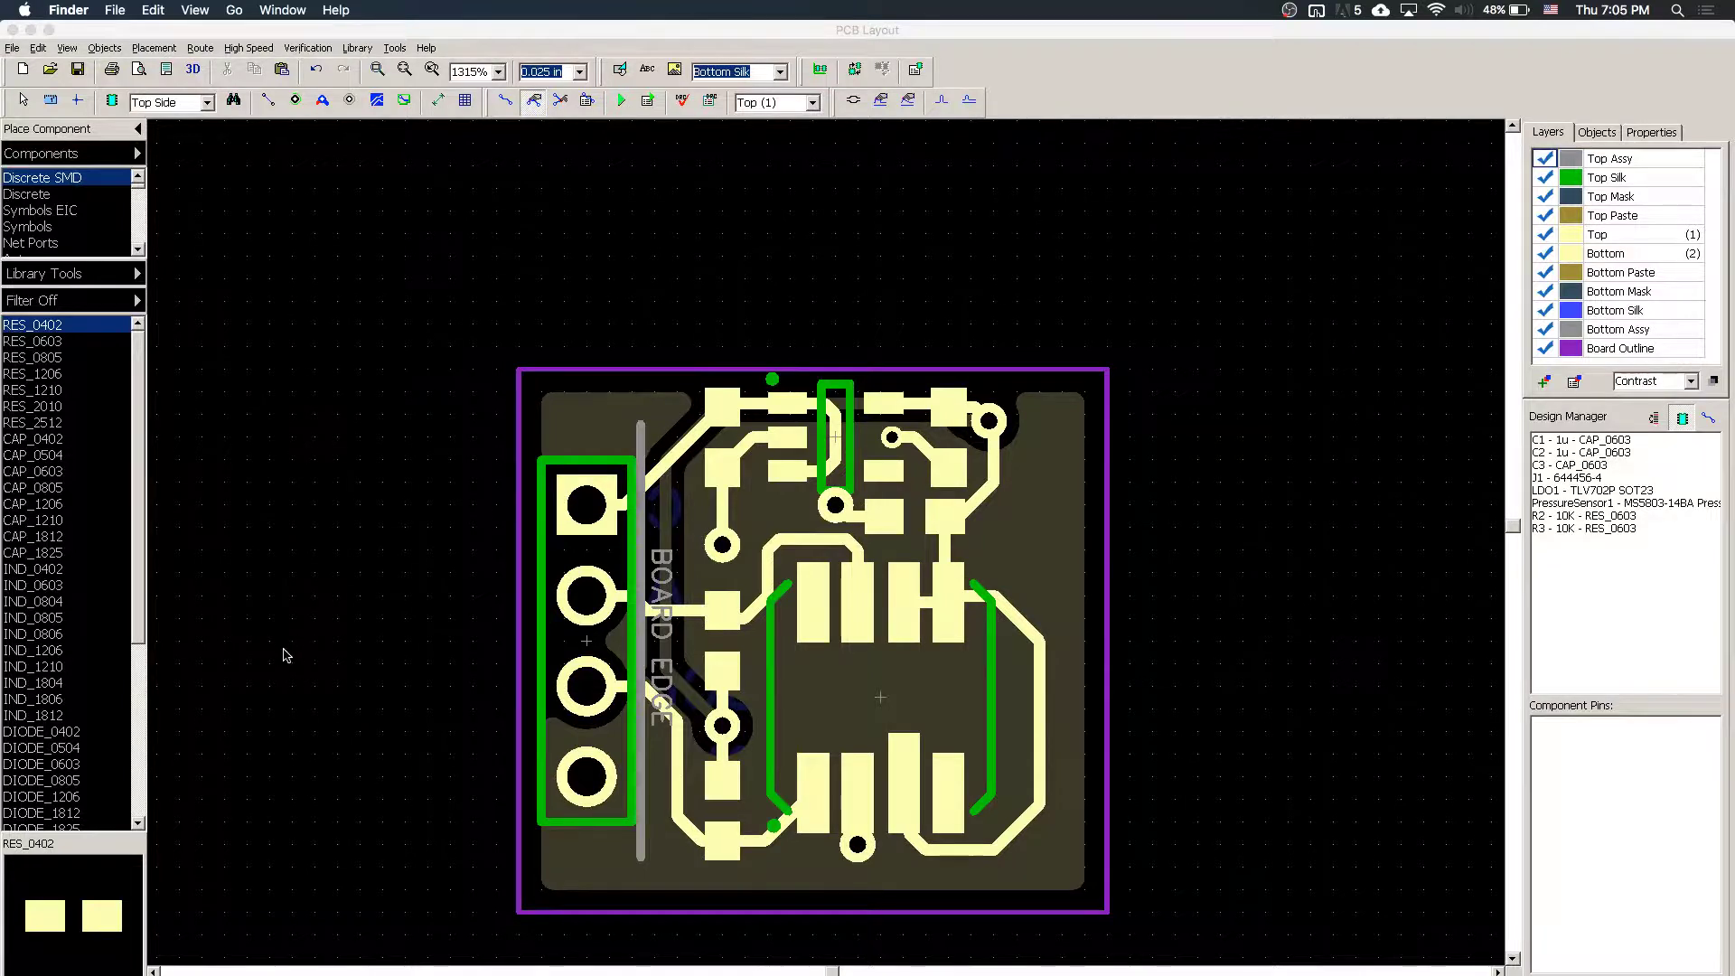
- Return to the PCB layout and examine the 3V3, GND and supply connections around the regulator, capacitors and sensor
{"action": "left_click", "coordinate": [279, 651]}
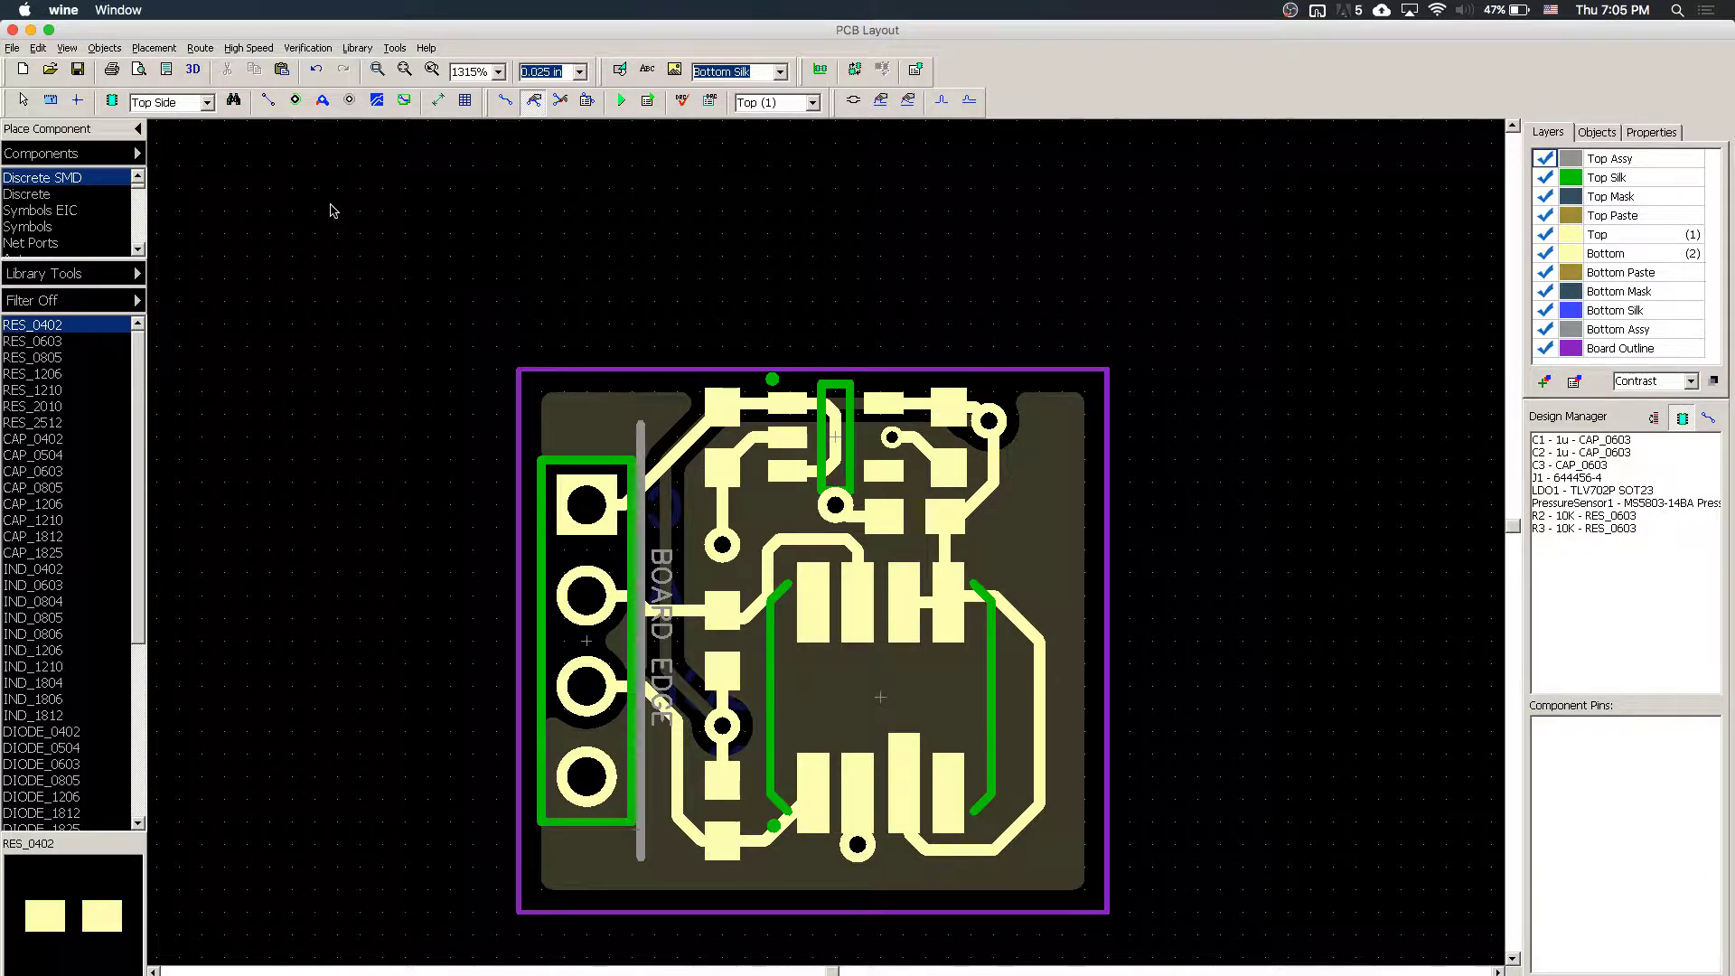
{"action": "left_click", "coordinate": [24, 100]}
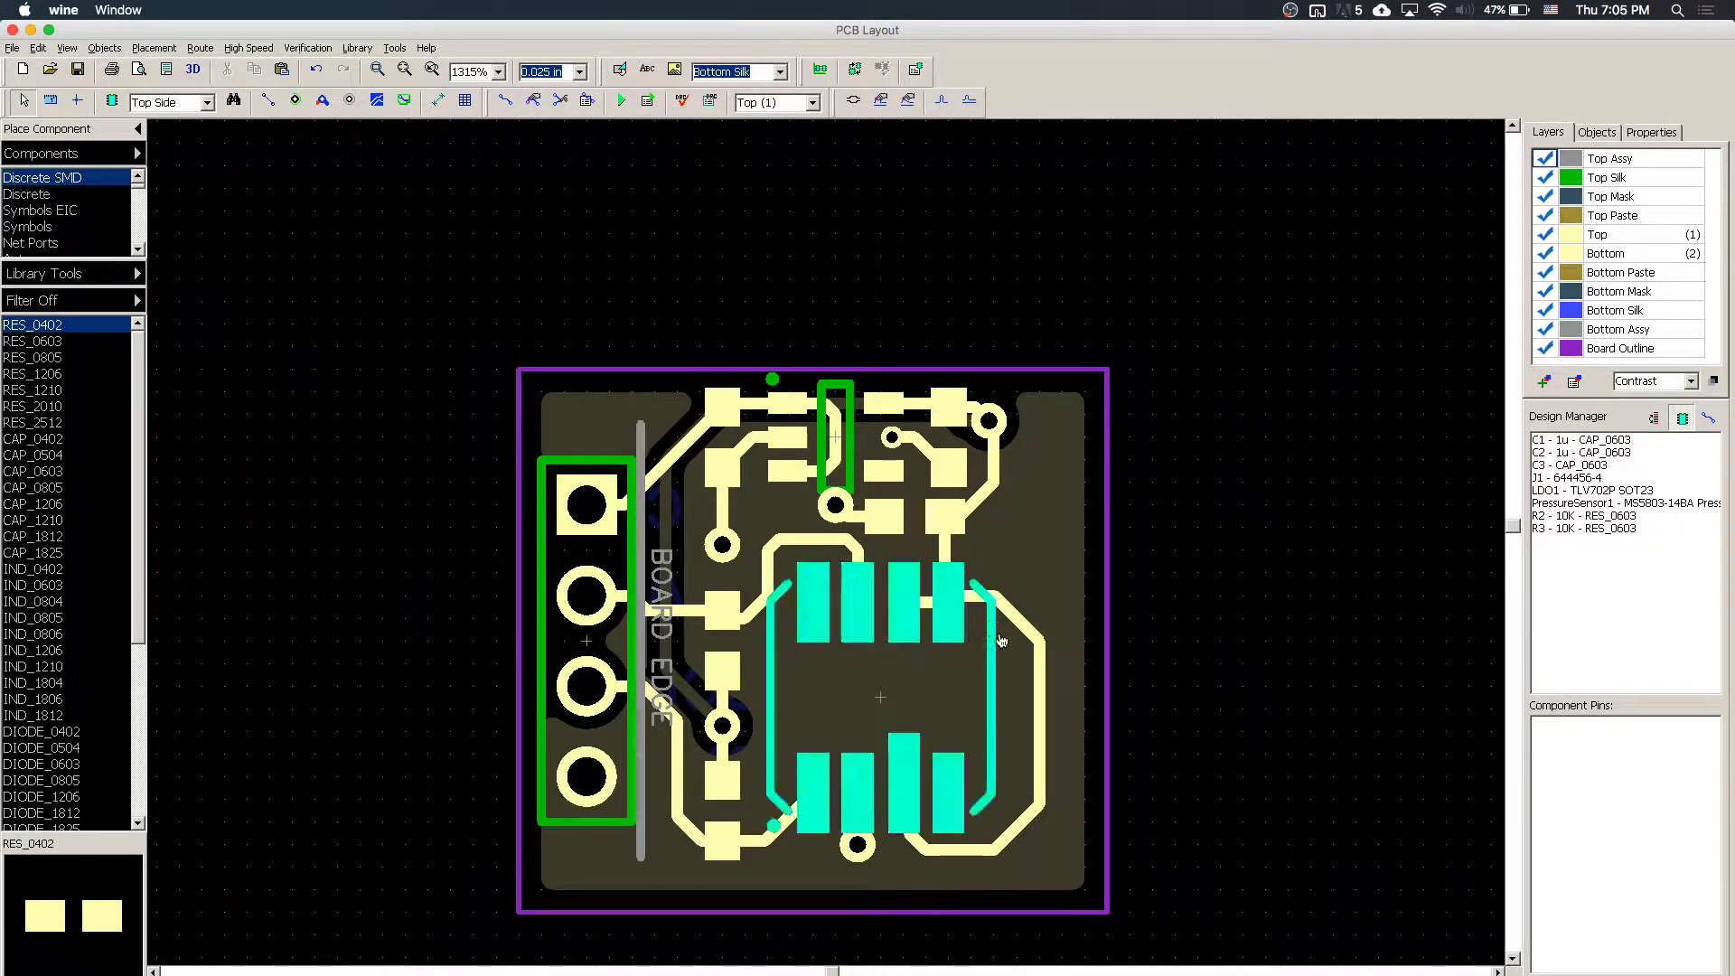
{"action": "mouse_move", "coordinate": [1023, 620]}
{"action": "left_mouse_down"}
{"action": "mouse_move", "coordinate": [1082, 554]}
{"action": "mouse_move", "coordinate": [1028, 623]}
{"action": "left_mouse_up"}
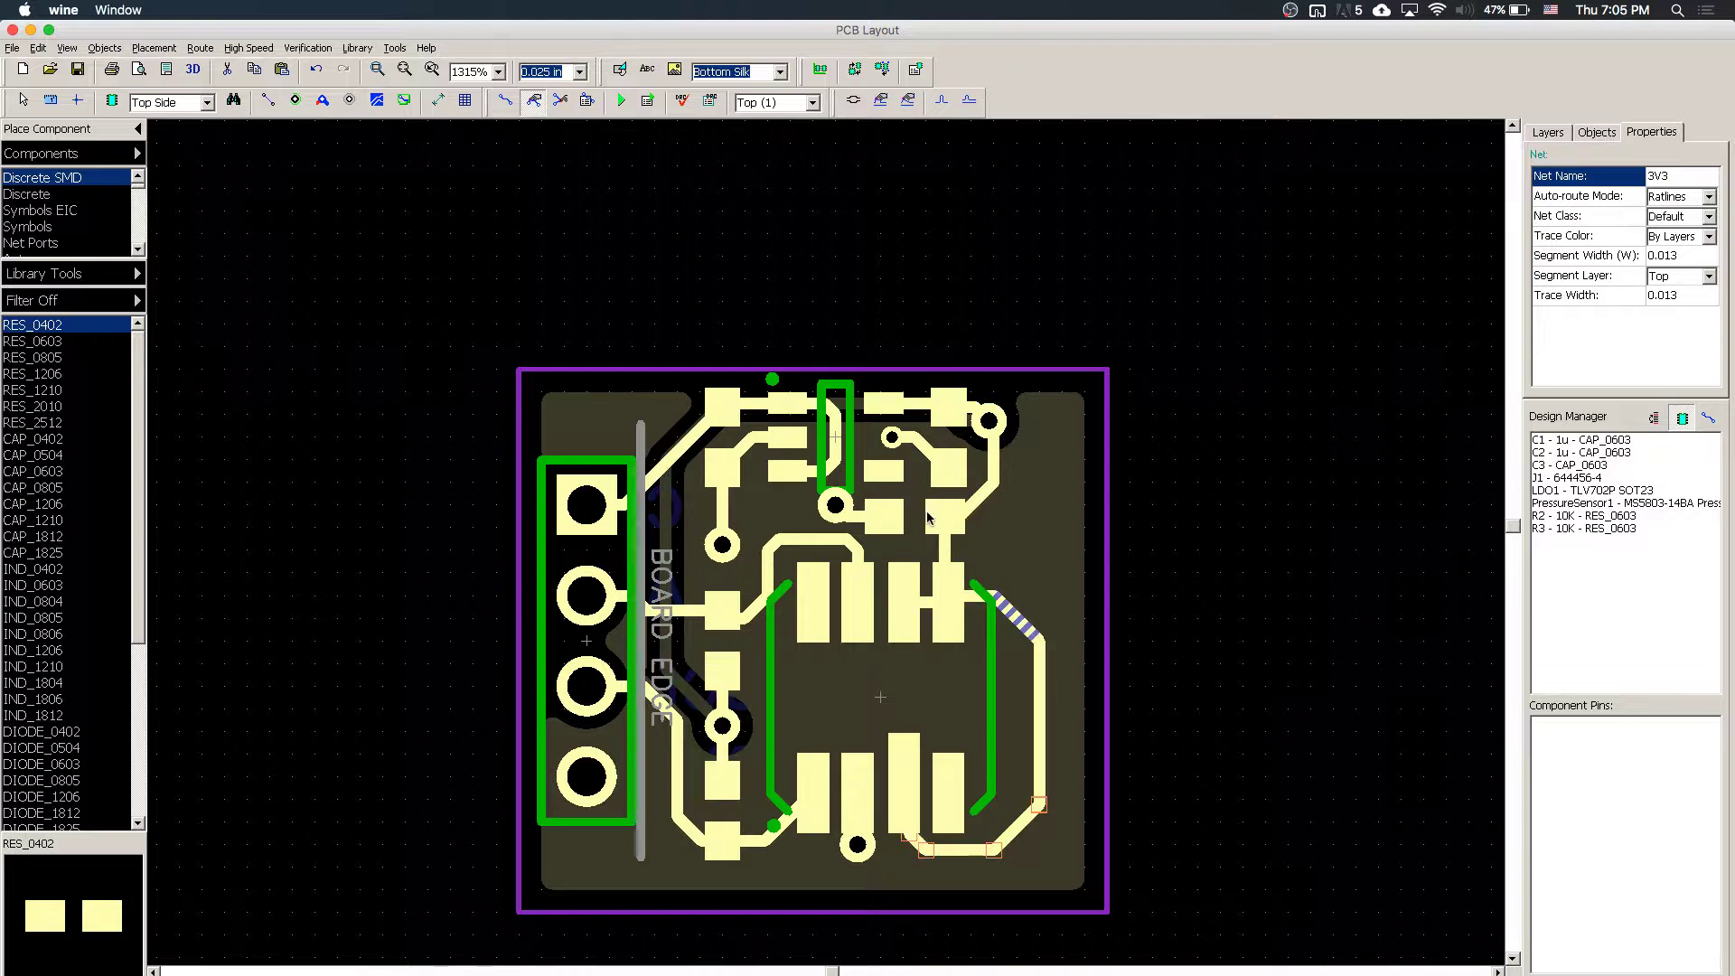
{"action": "left_click", "coordinate": [882, 411]}
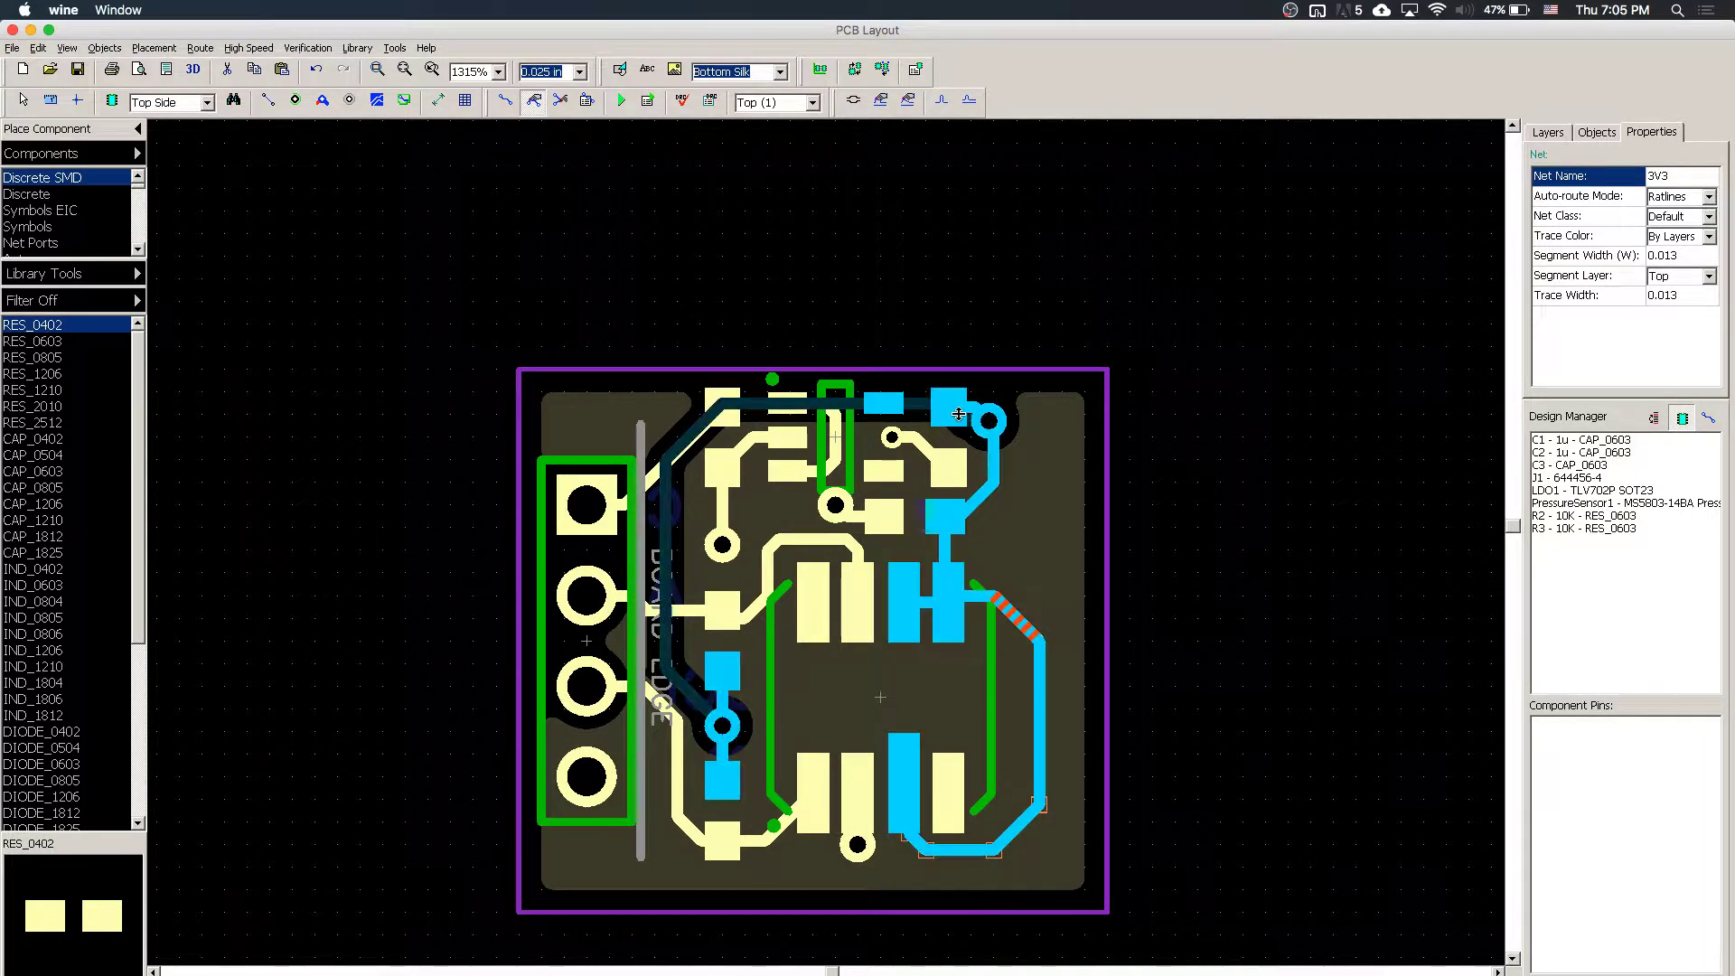
{"action": "left_click", "coordinate": [940, 456]}
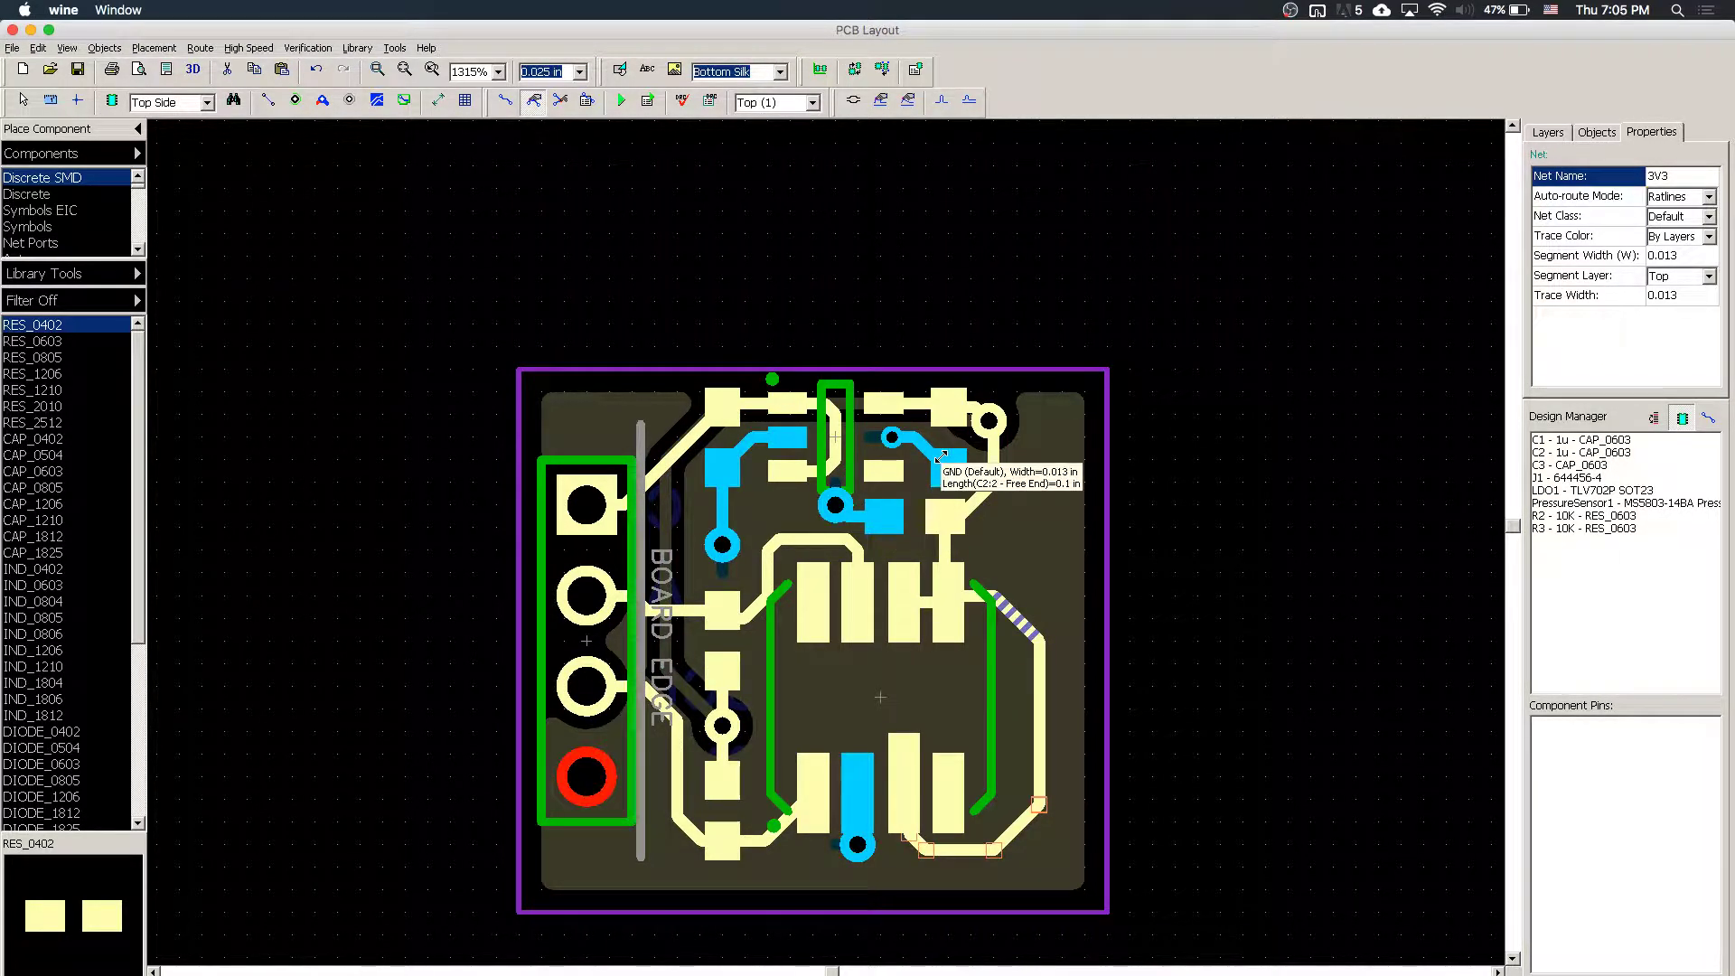
{"action": "left_click", "coordinate": [723, 409]}
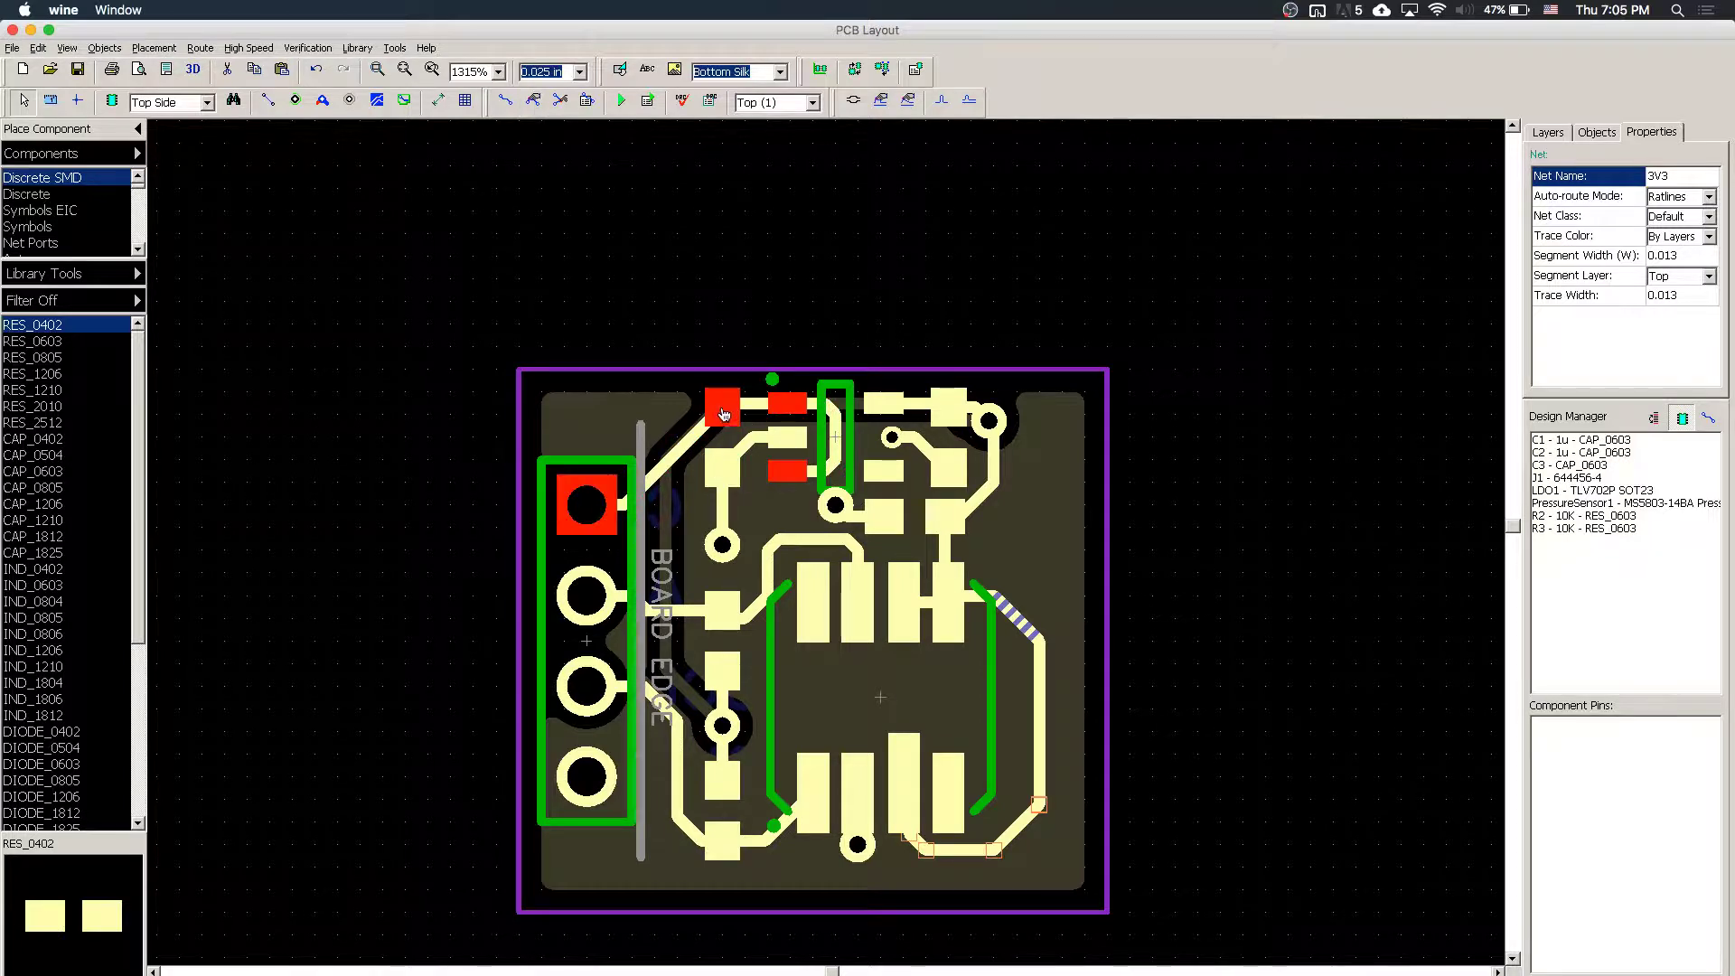
{"action": "left_click", "coordinate": [726, 547]}
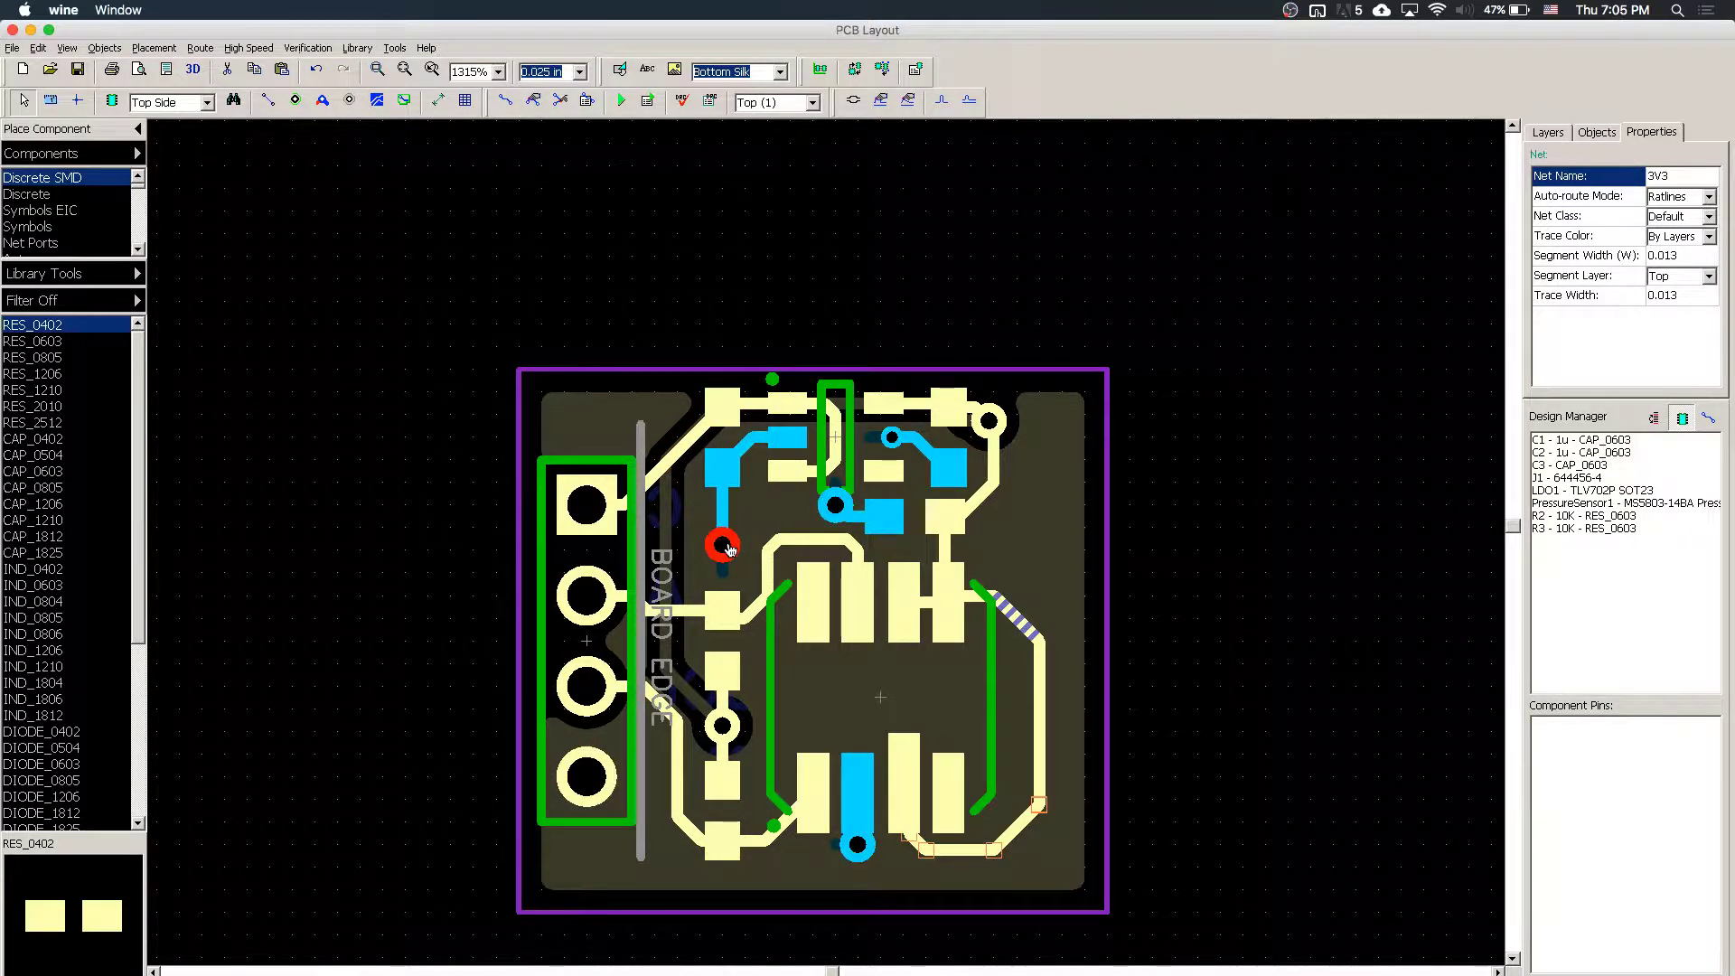
{"action": "left_click", "coordinate": [947, 411]}
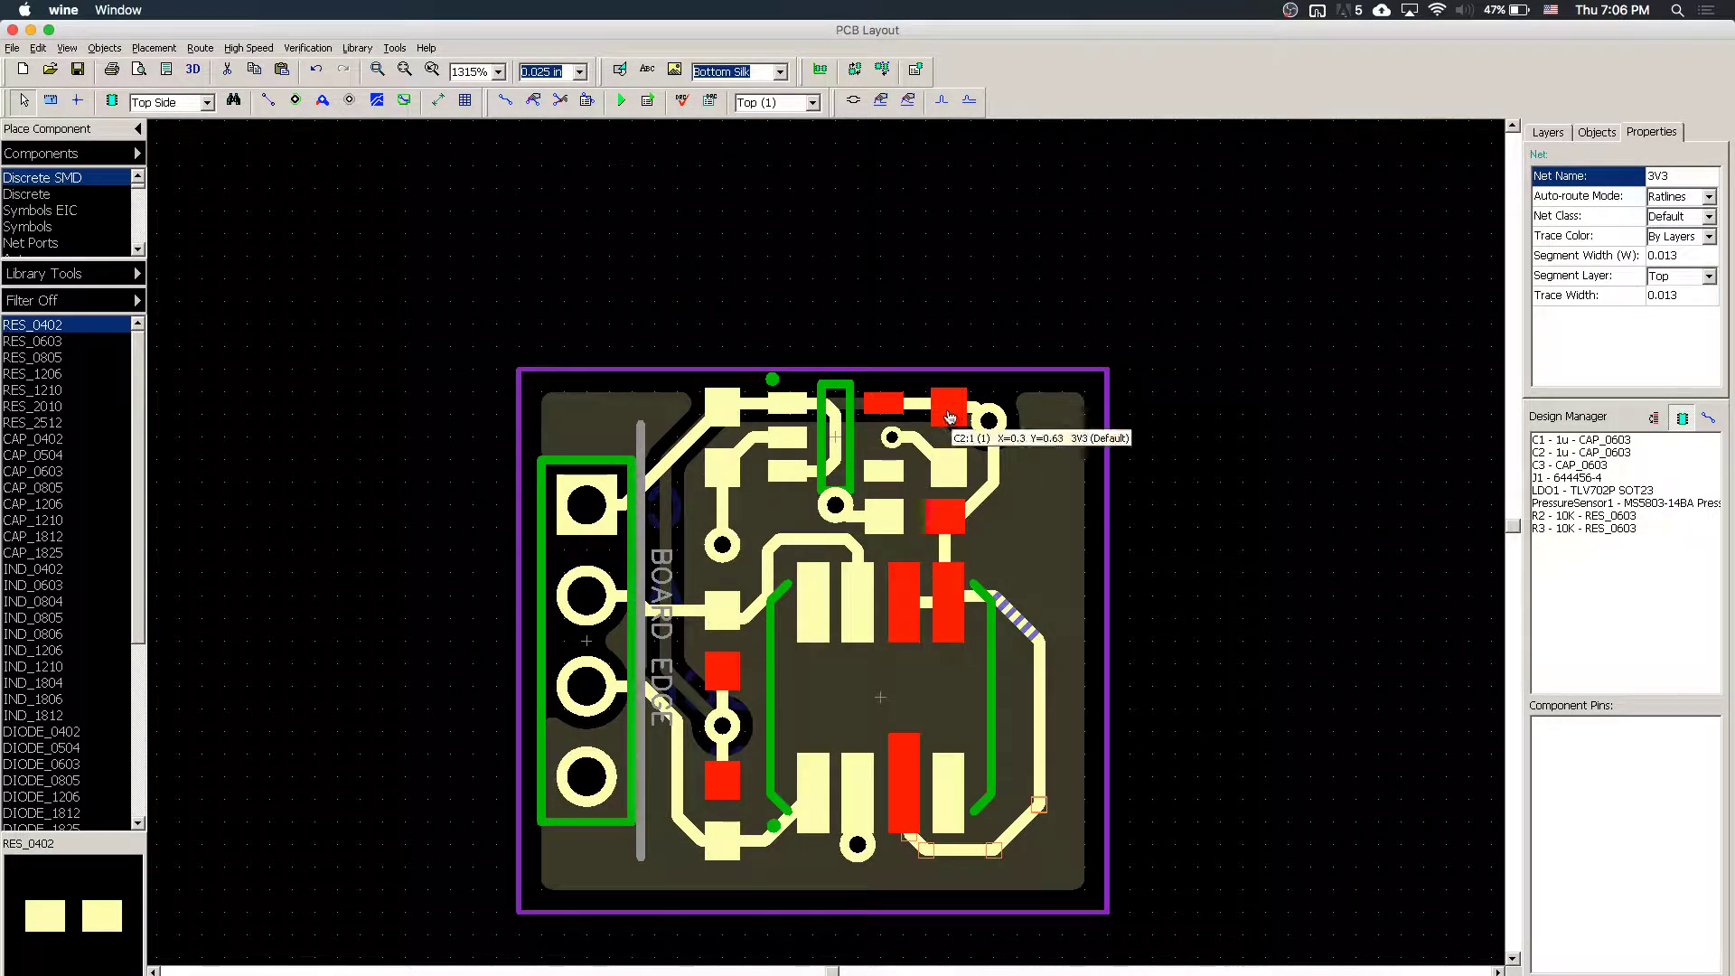
{"action": "left_click", "coordinate": [941, 413]}
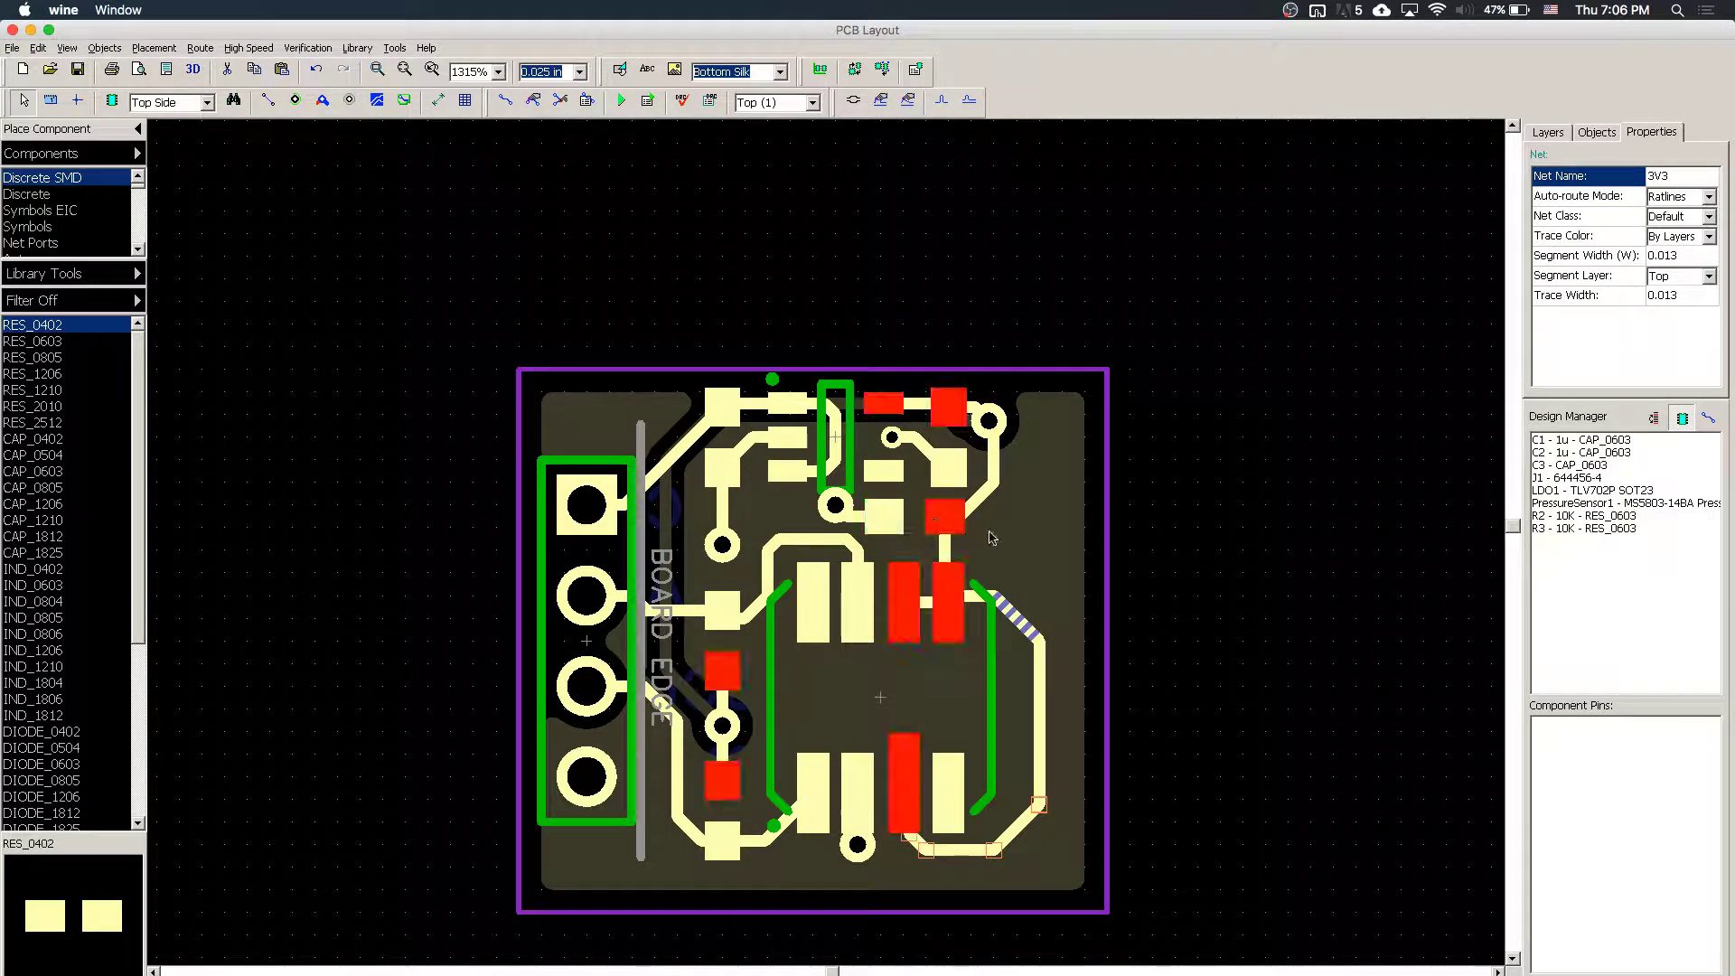
- Unroute the diagonal 3V3 trace segment that leads into the C3 pad
{"action": "left_click", "coordinate": [929, 601]}
{"action": "left_click", "coordinate": [946, 527]}
{"action": "right_click", "coordinate": [983, 500]}
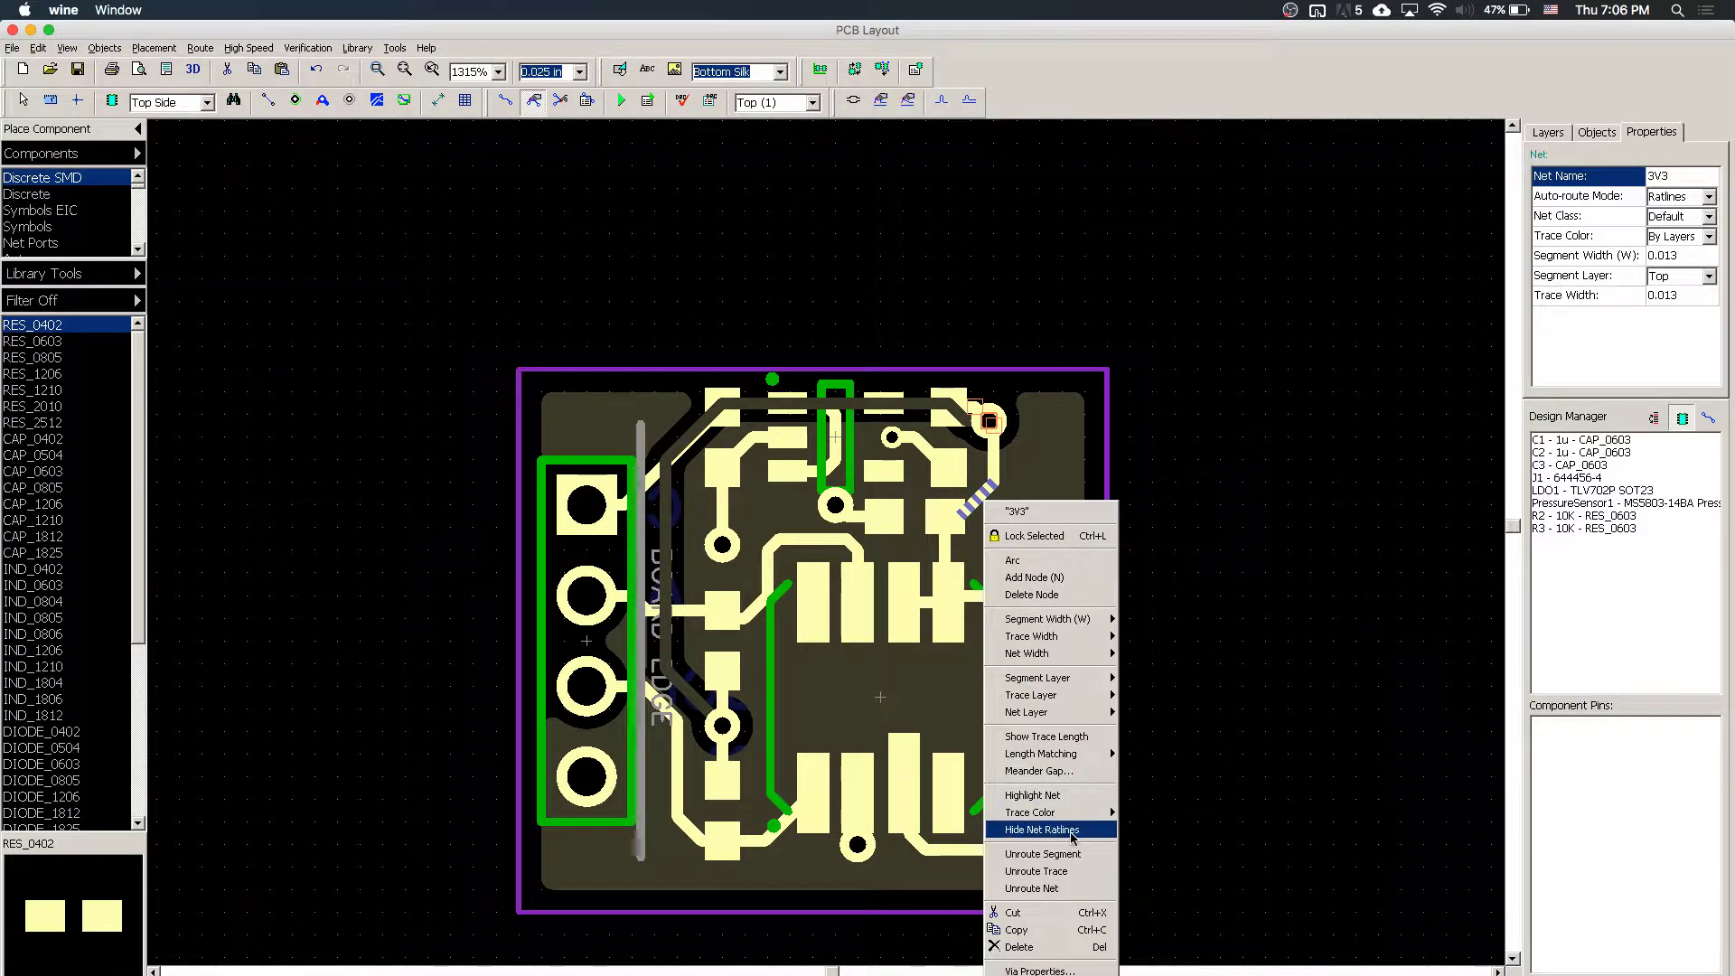
{"action": "left_click", "coordinate": [1085, 856]}
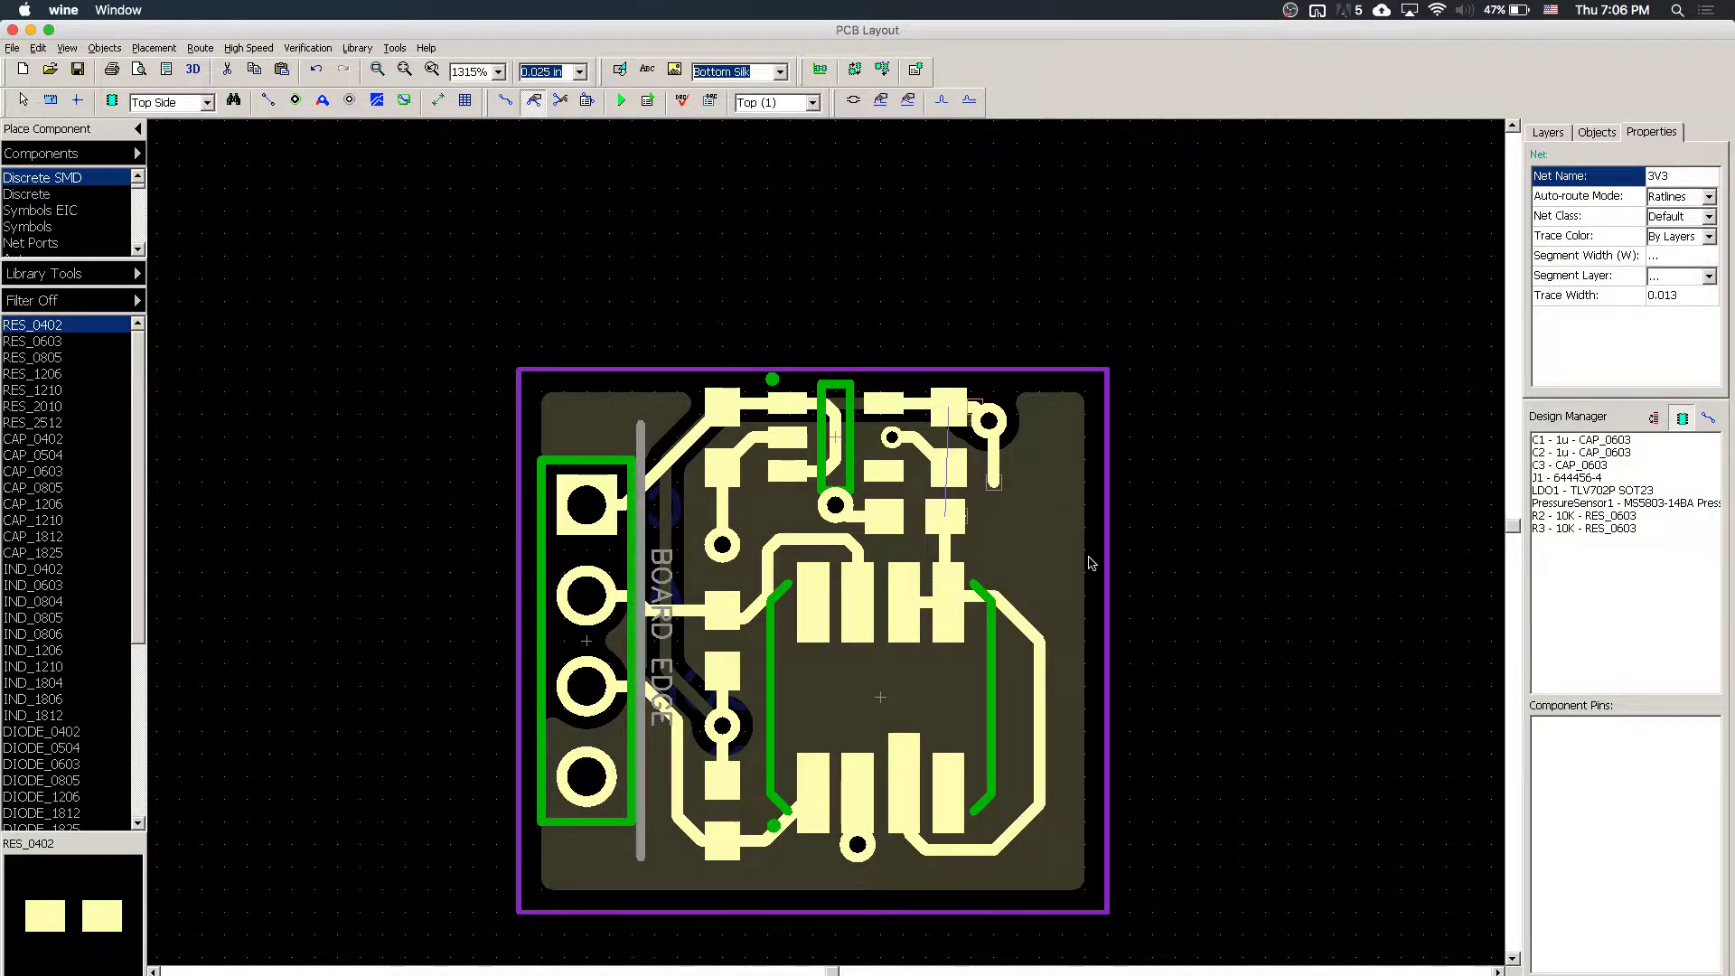
- Try to route the open 3V3 trace end straight to the sensor's outer 3V3 trace, and undo the rerouting and unrouting
{"action": "left_click", "coordinate": [506, 100]}
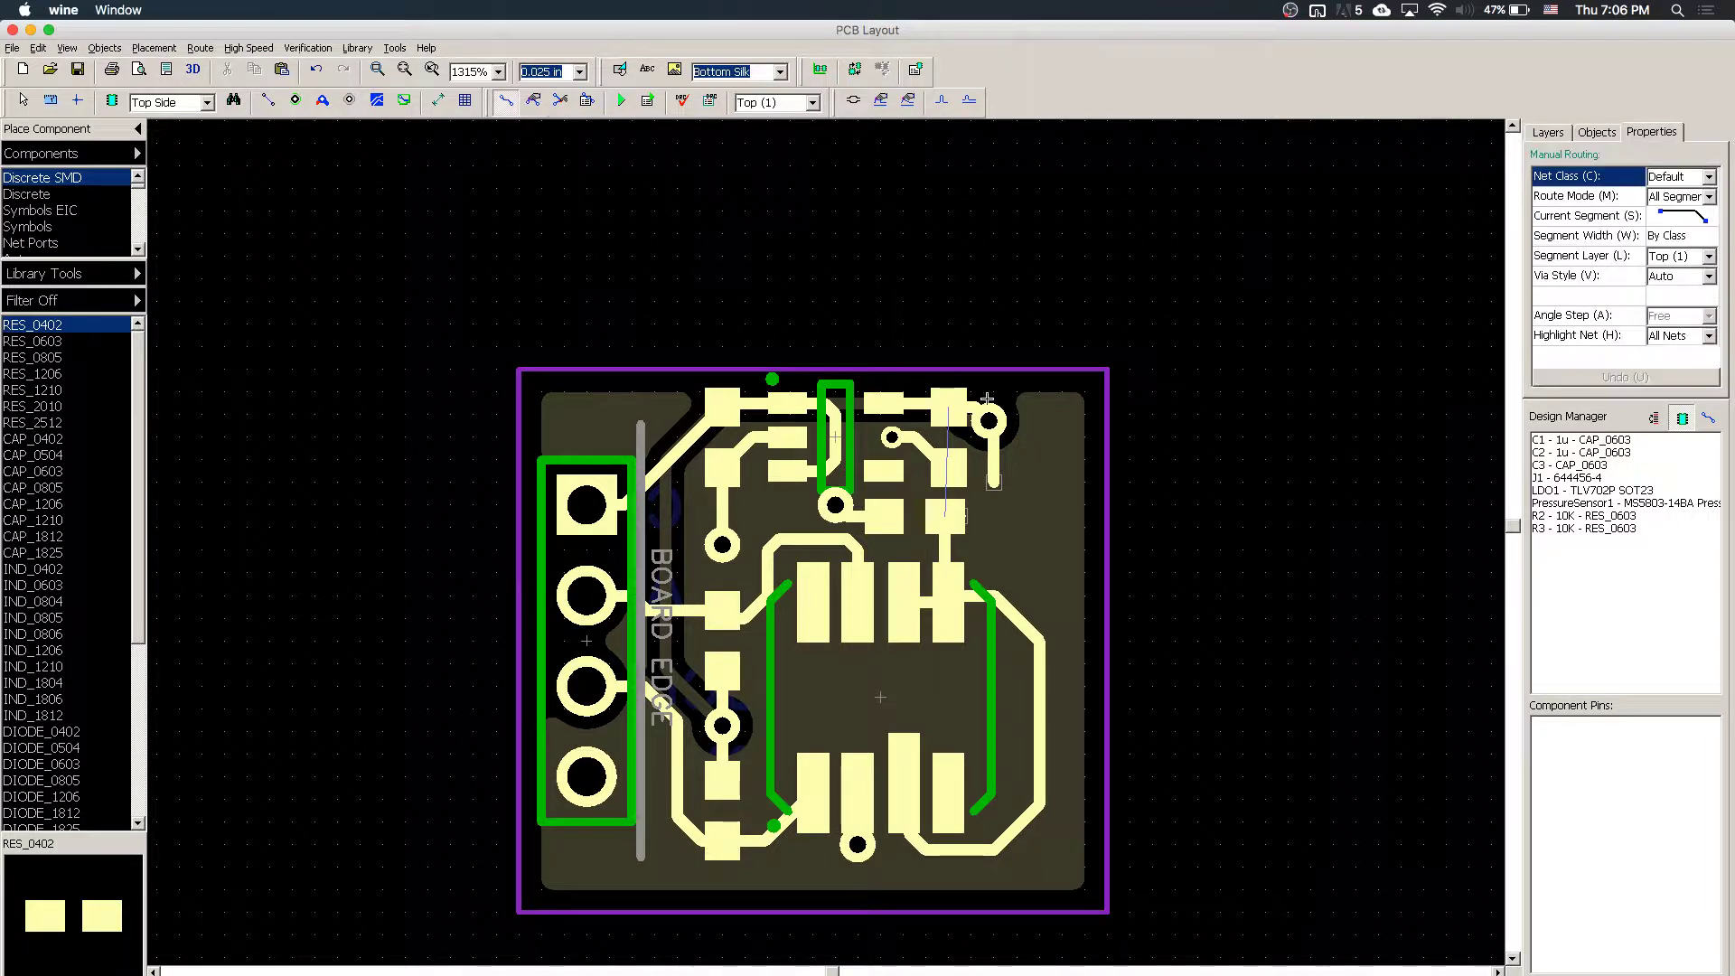
{"action": "left_click", "coordinate": [993, 481]}
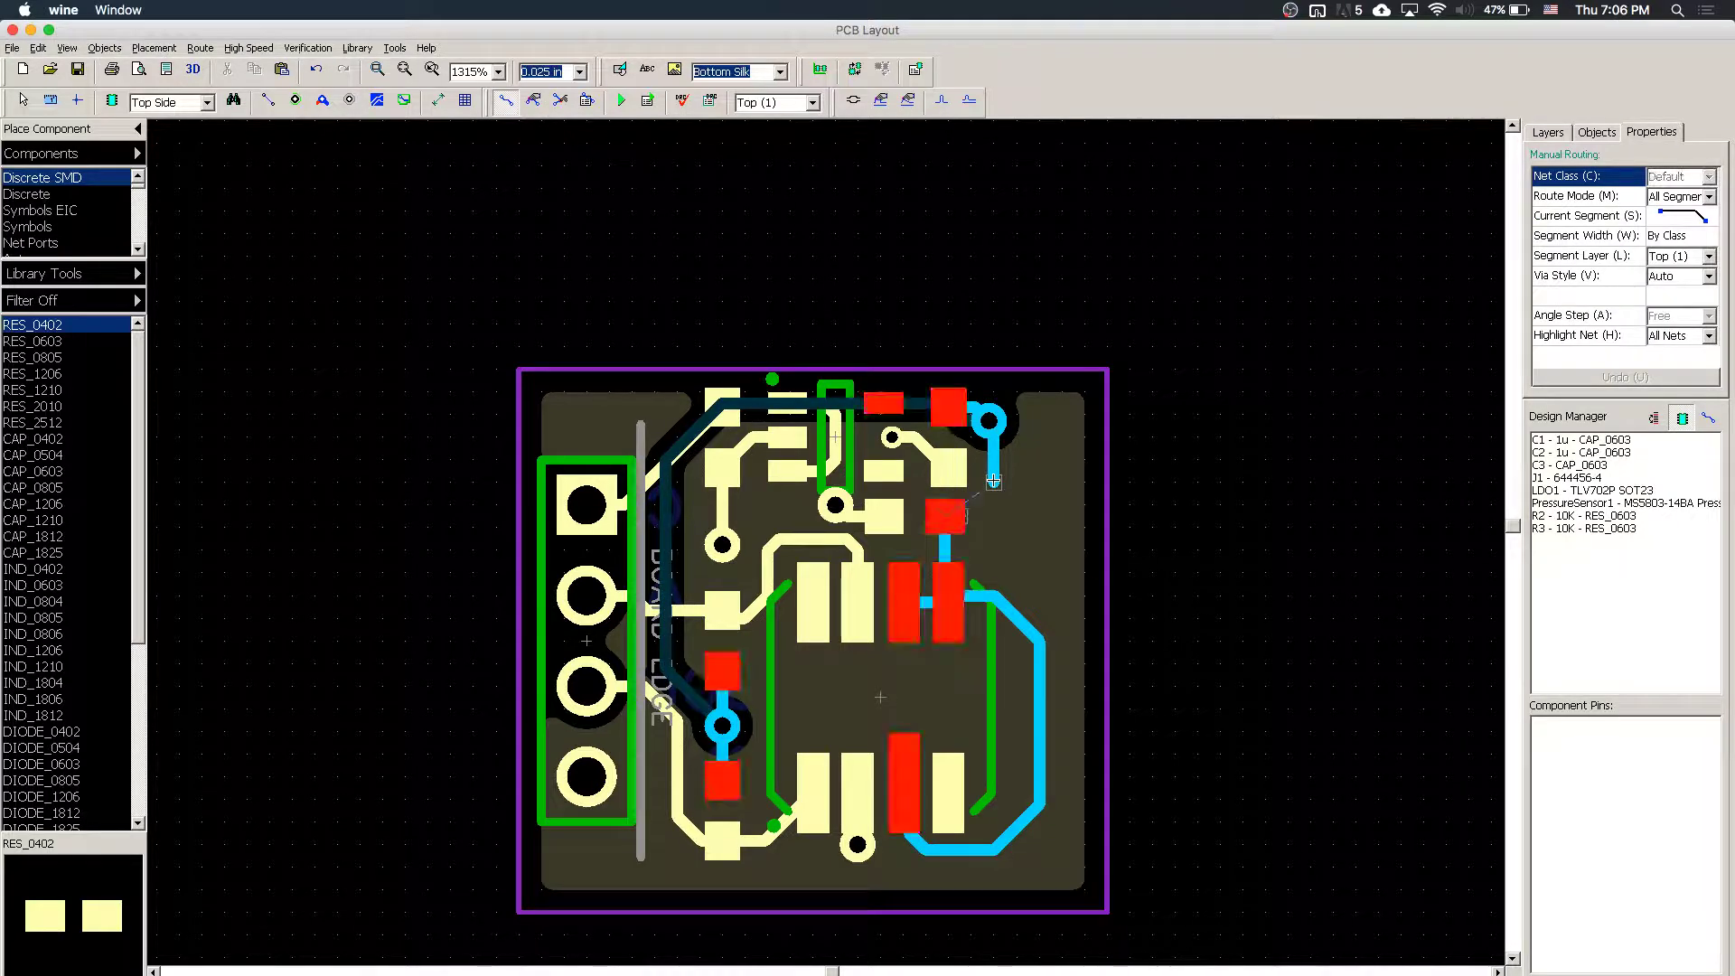
{"action": "left_click", "coordinate": [1001, 602]}
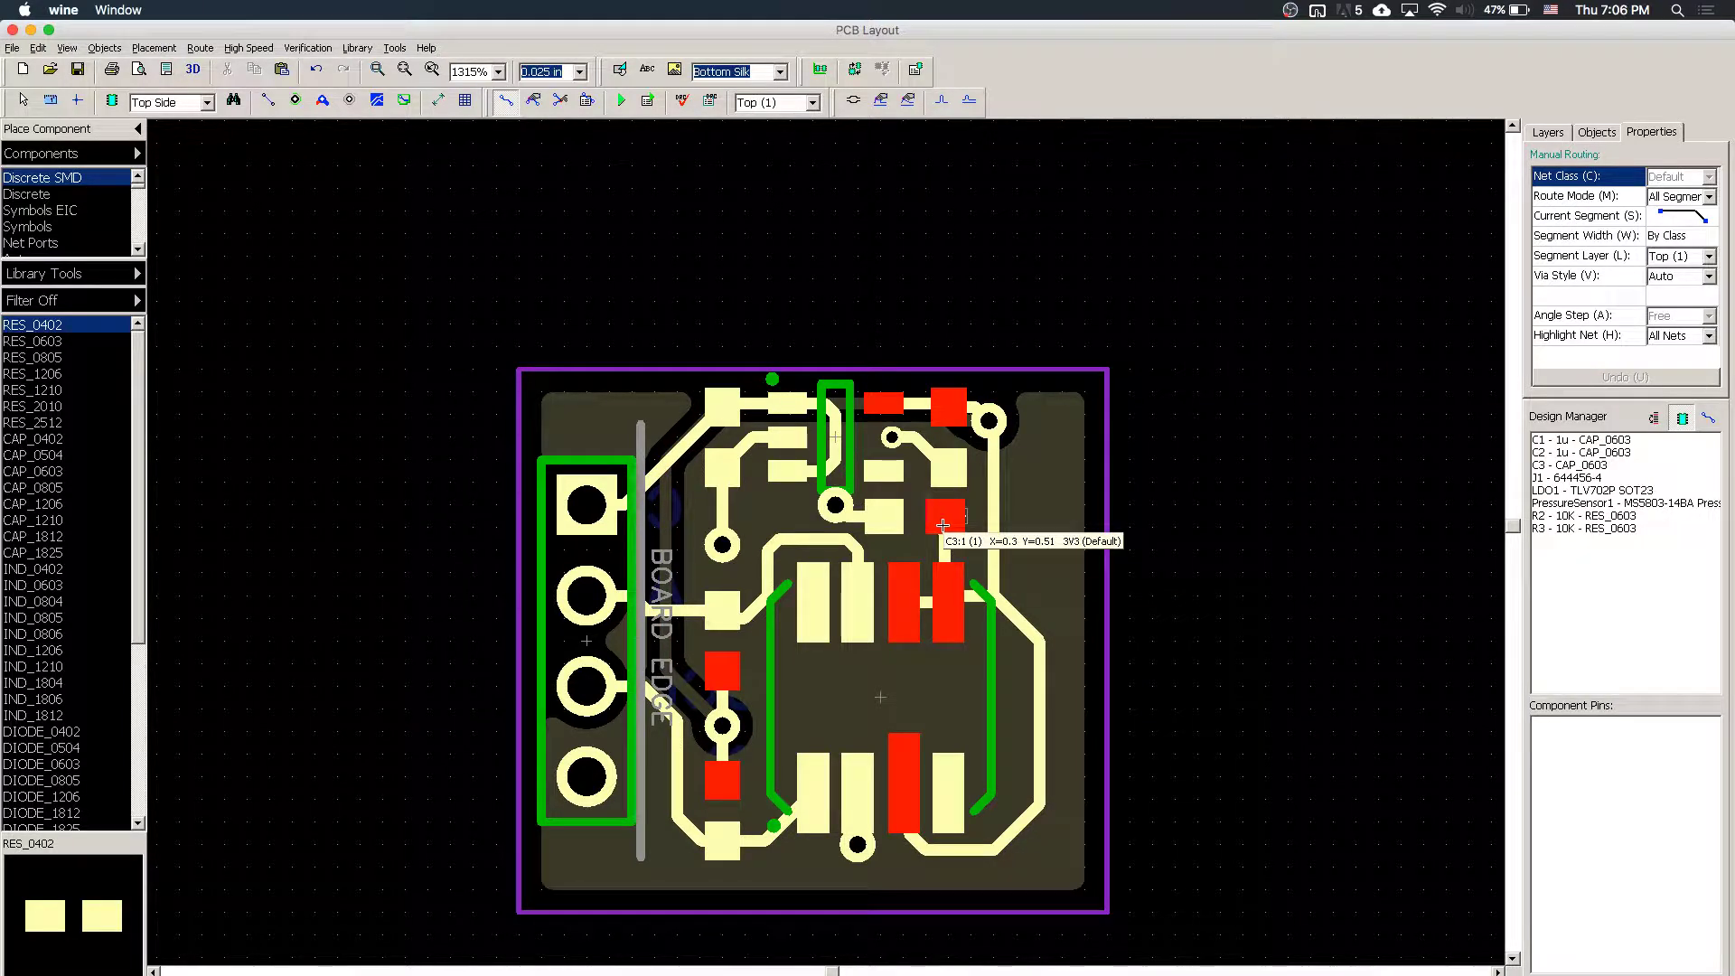
{"action": "key", "text": "ctrl+z"}
{"action": "key", "text": "ctrl+z"}
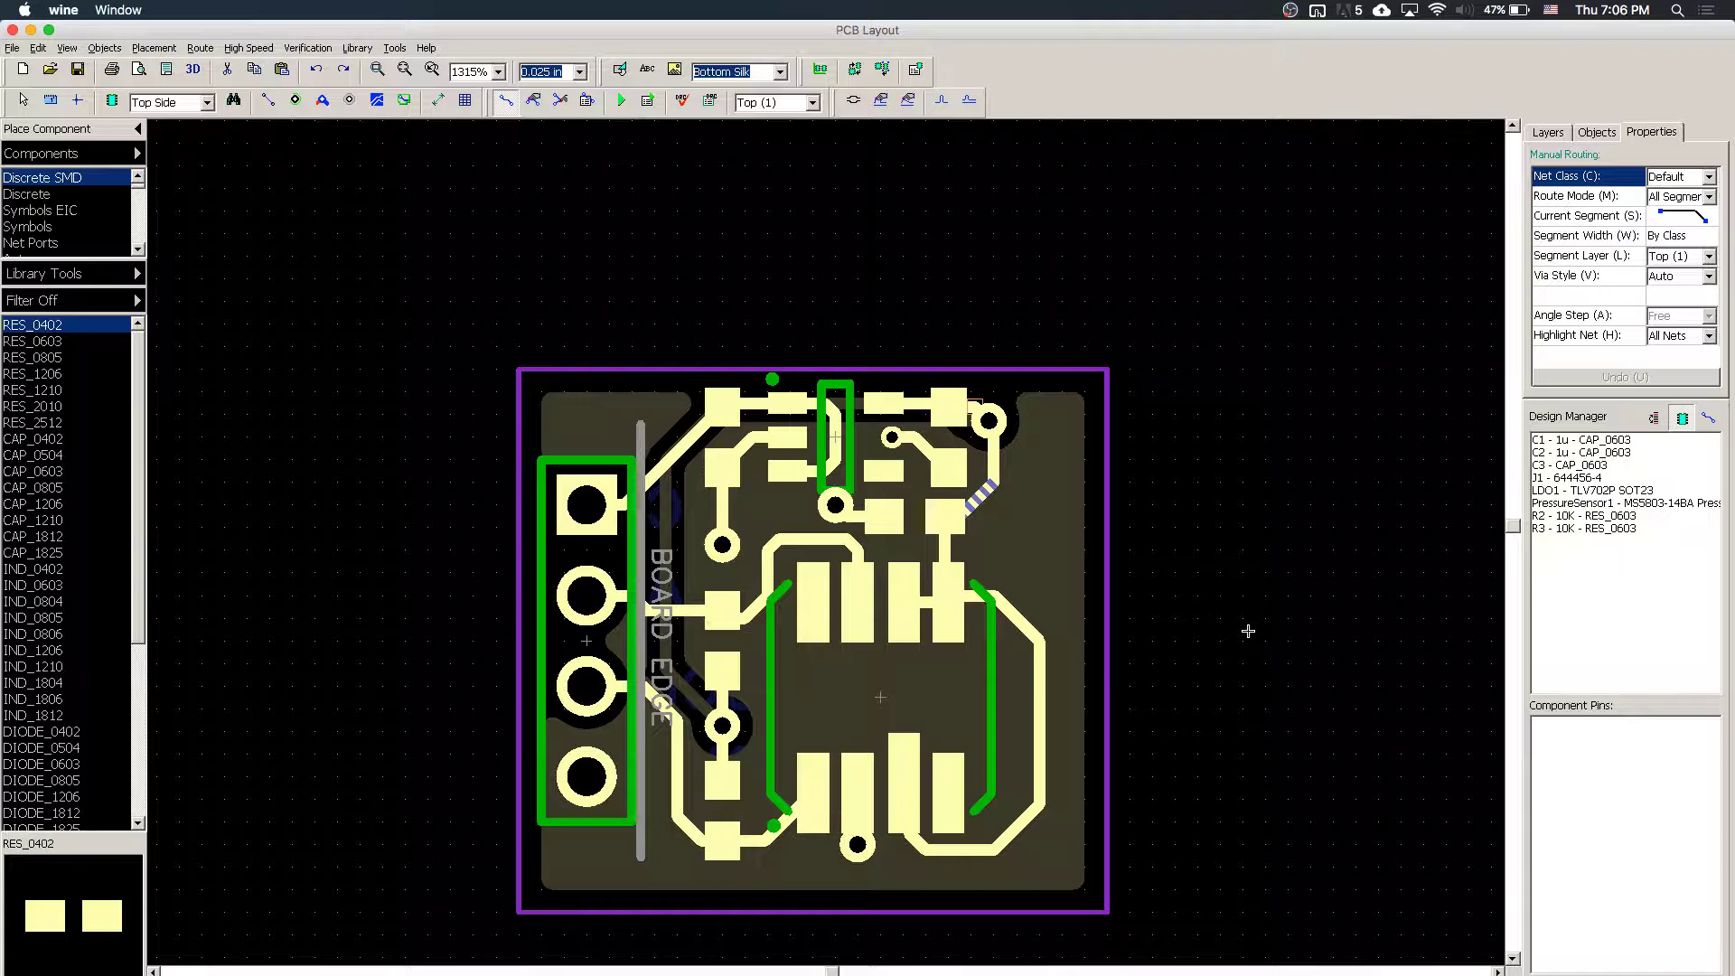
- Compare the top and bottom layers, examining the ground vias and the 3V3 trace within the bottom copper pour
{"action": "key", "text": "l"}
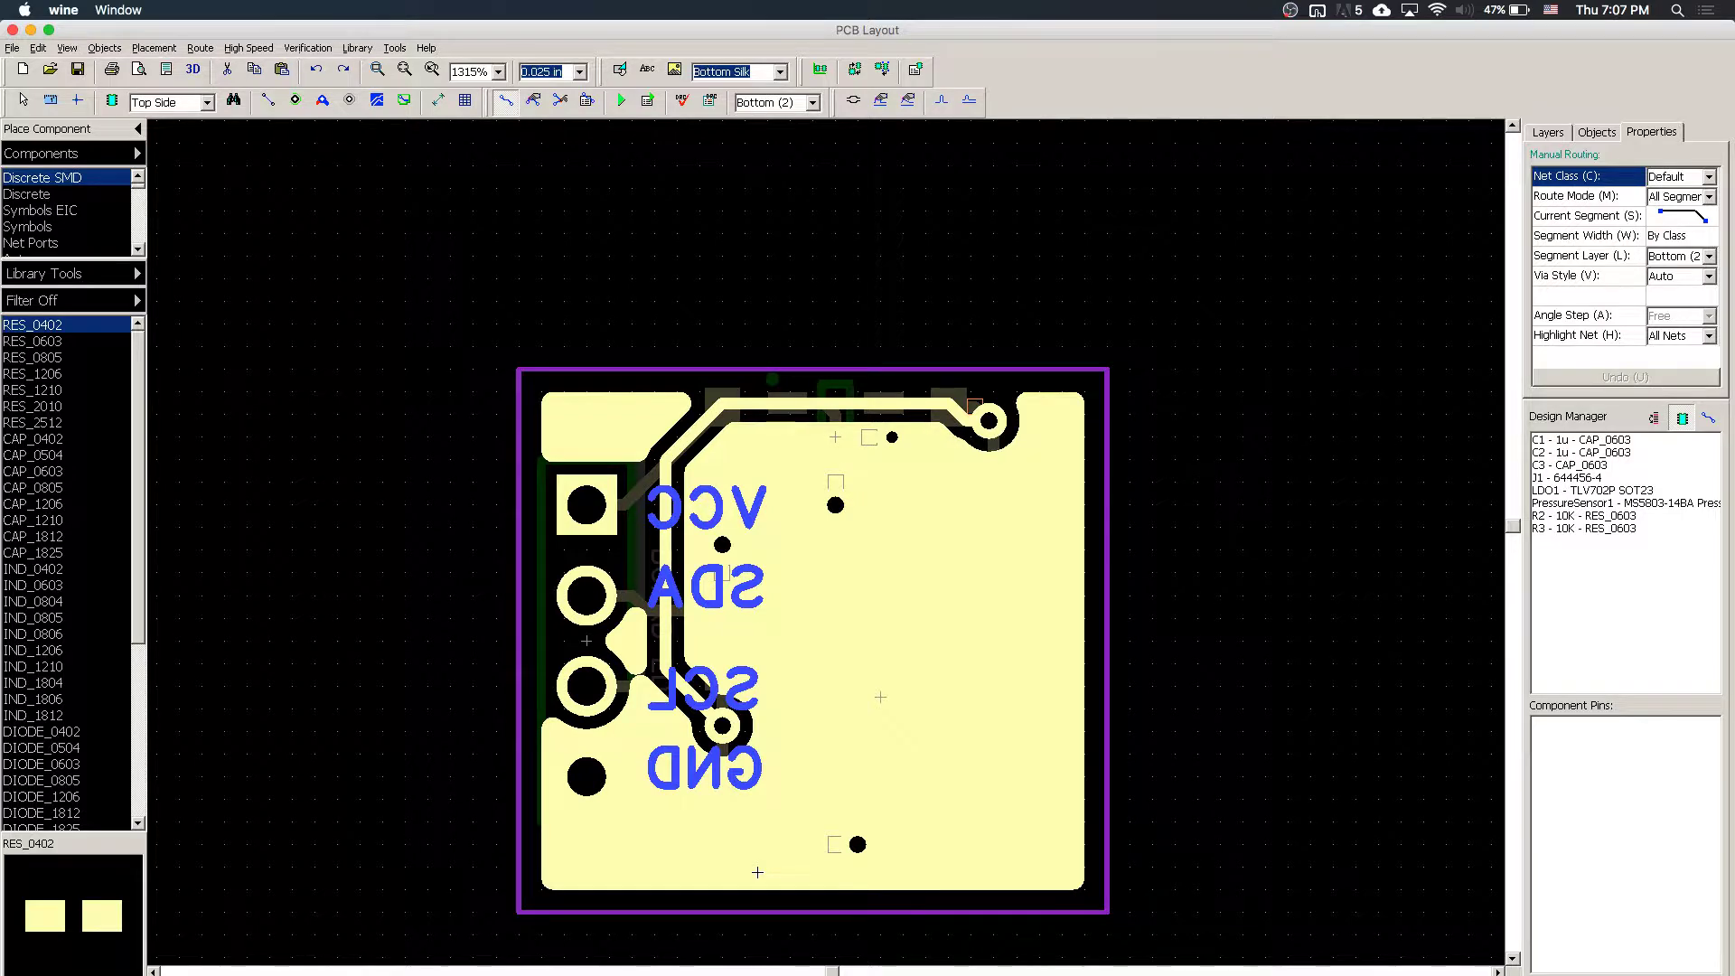
{"action": "key", "text": "t"}
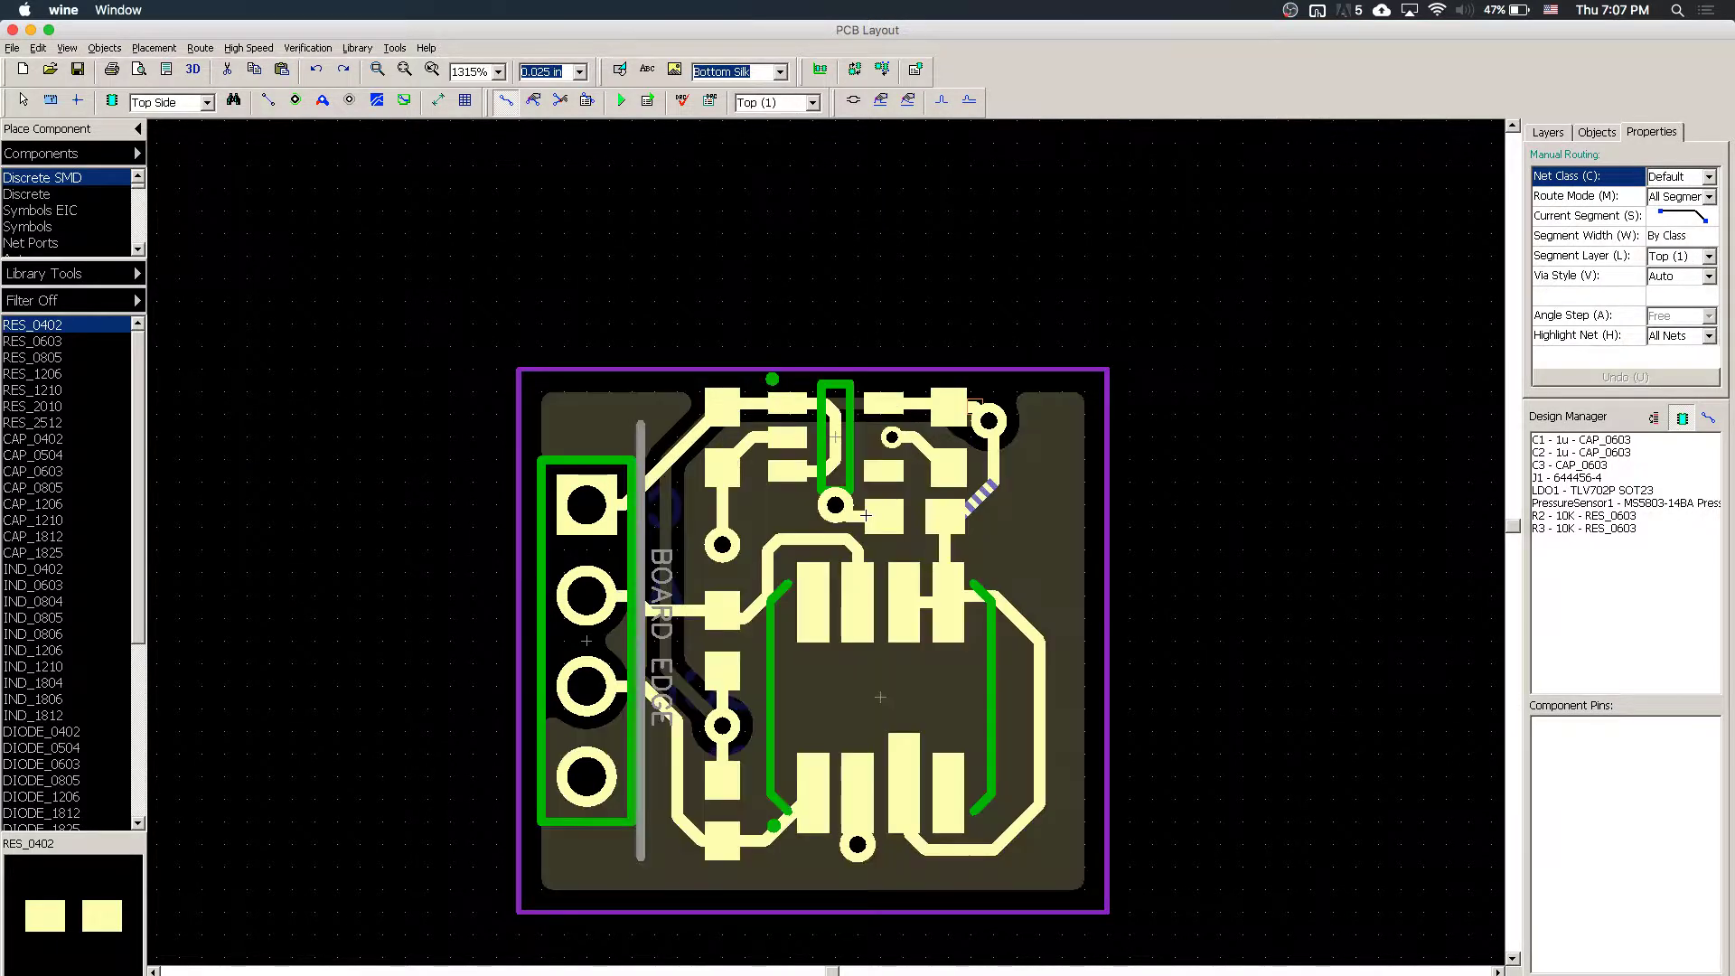
{"action": "key", "text": "b"}
{"action": "left_click", "coordinate": [834, 506]}
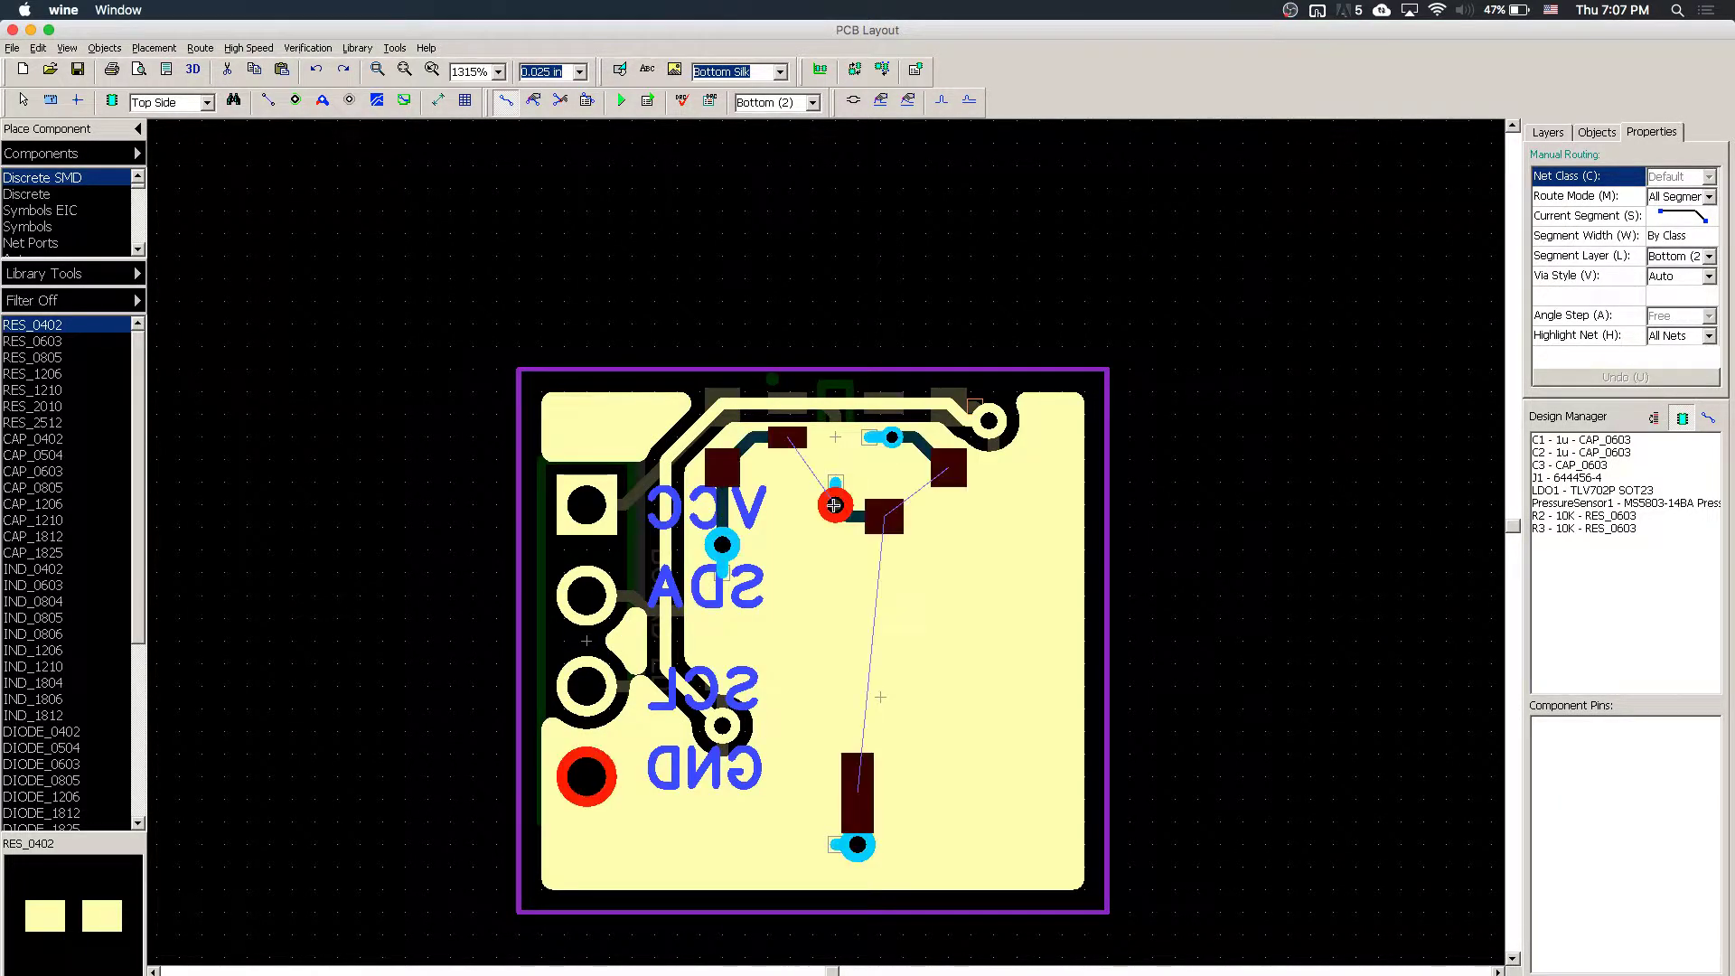
{"action": "key", "text": "Escape"}
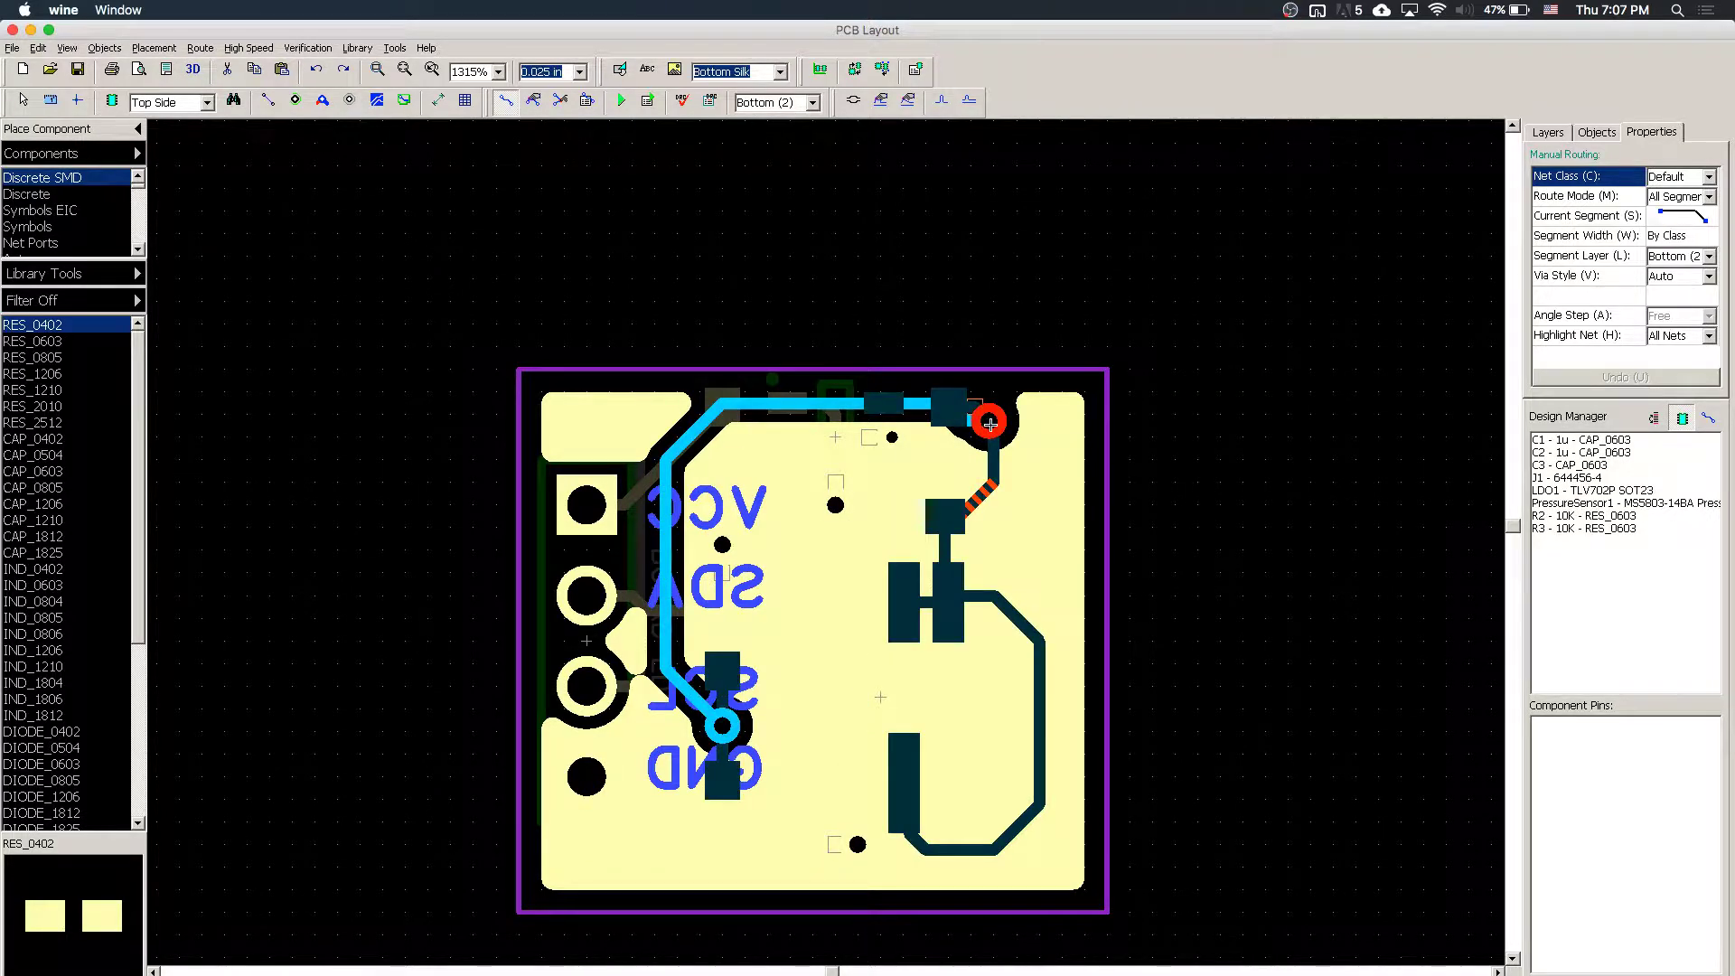
- Route a 3V3 connection from the C3 pad through a via, across the bottom layer and through a second via to the sensor's lower 3V3 pad
{"action": "left_click", "coordinate": [989, 420]}
{"action": "key", "text": "Escape"}
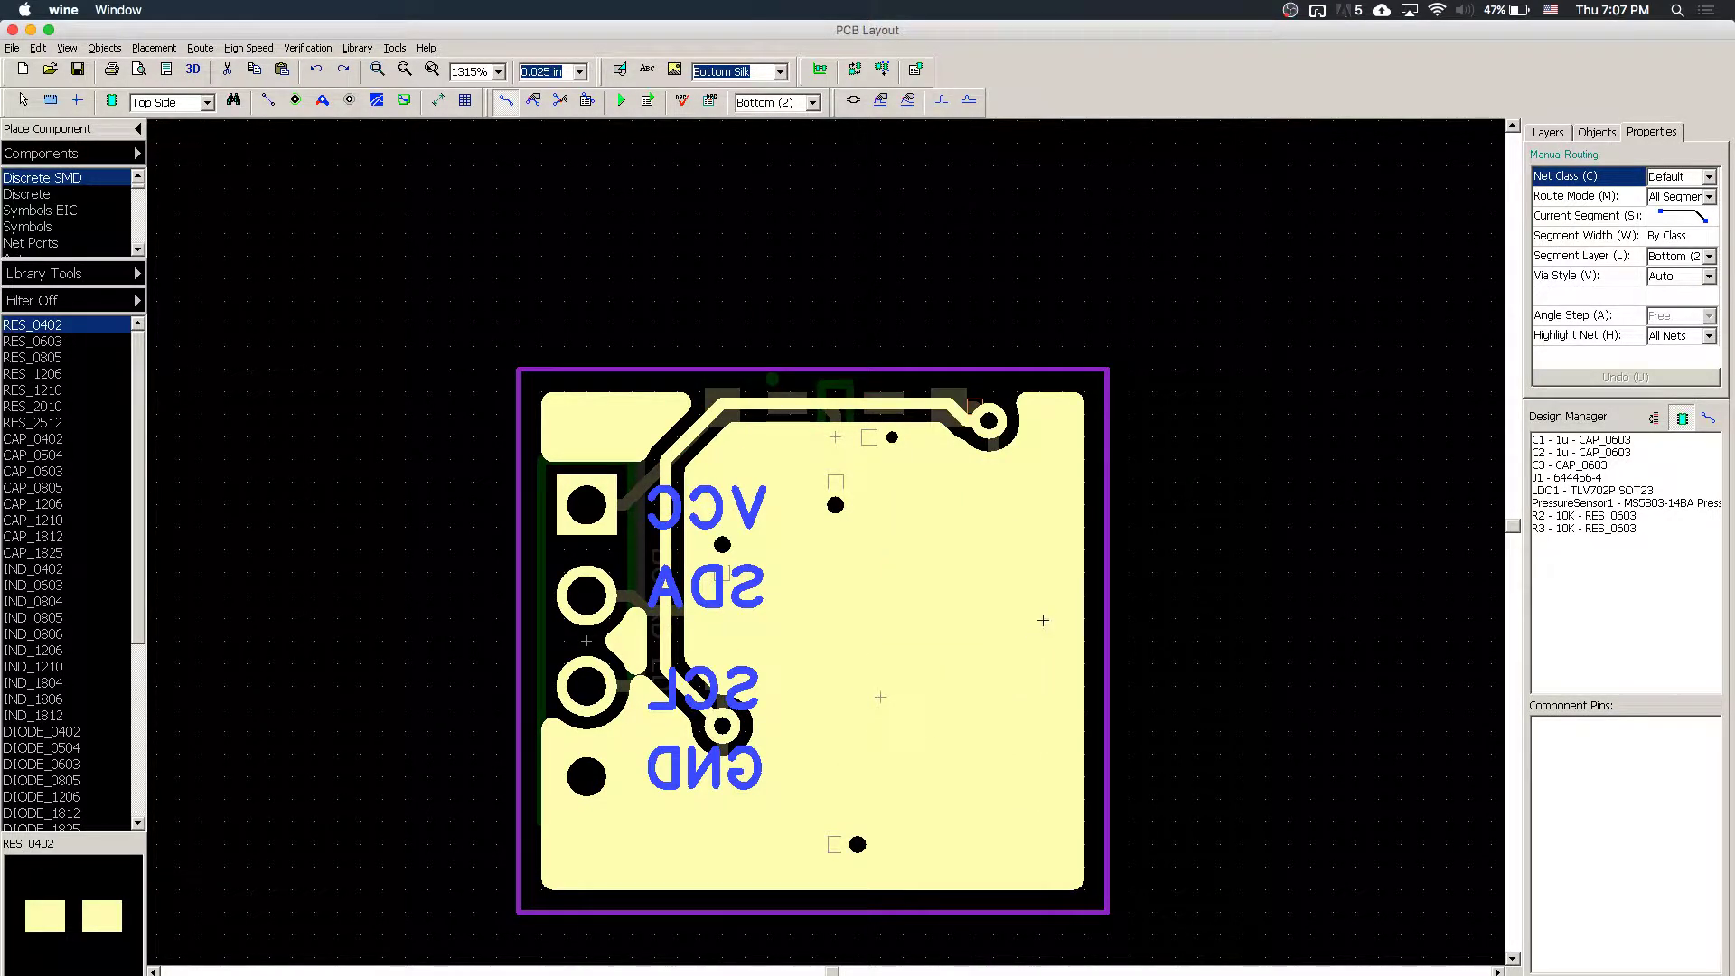
{"action": "key", "text": "t"}
{"action": "left_click", "coordinate": [949, 517]}
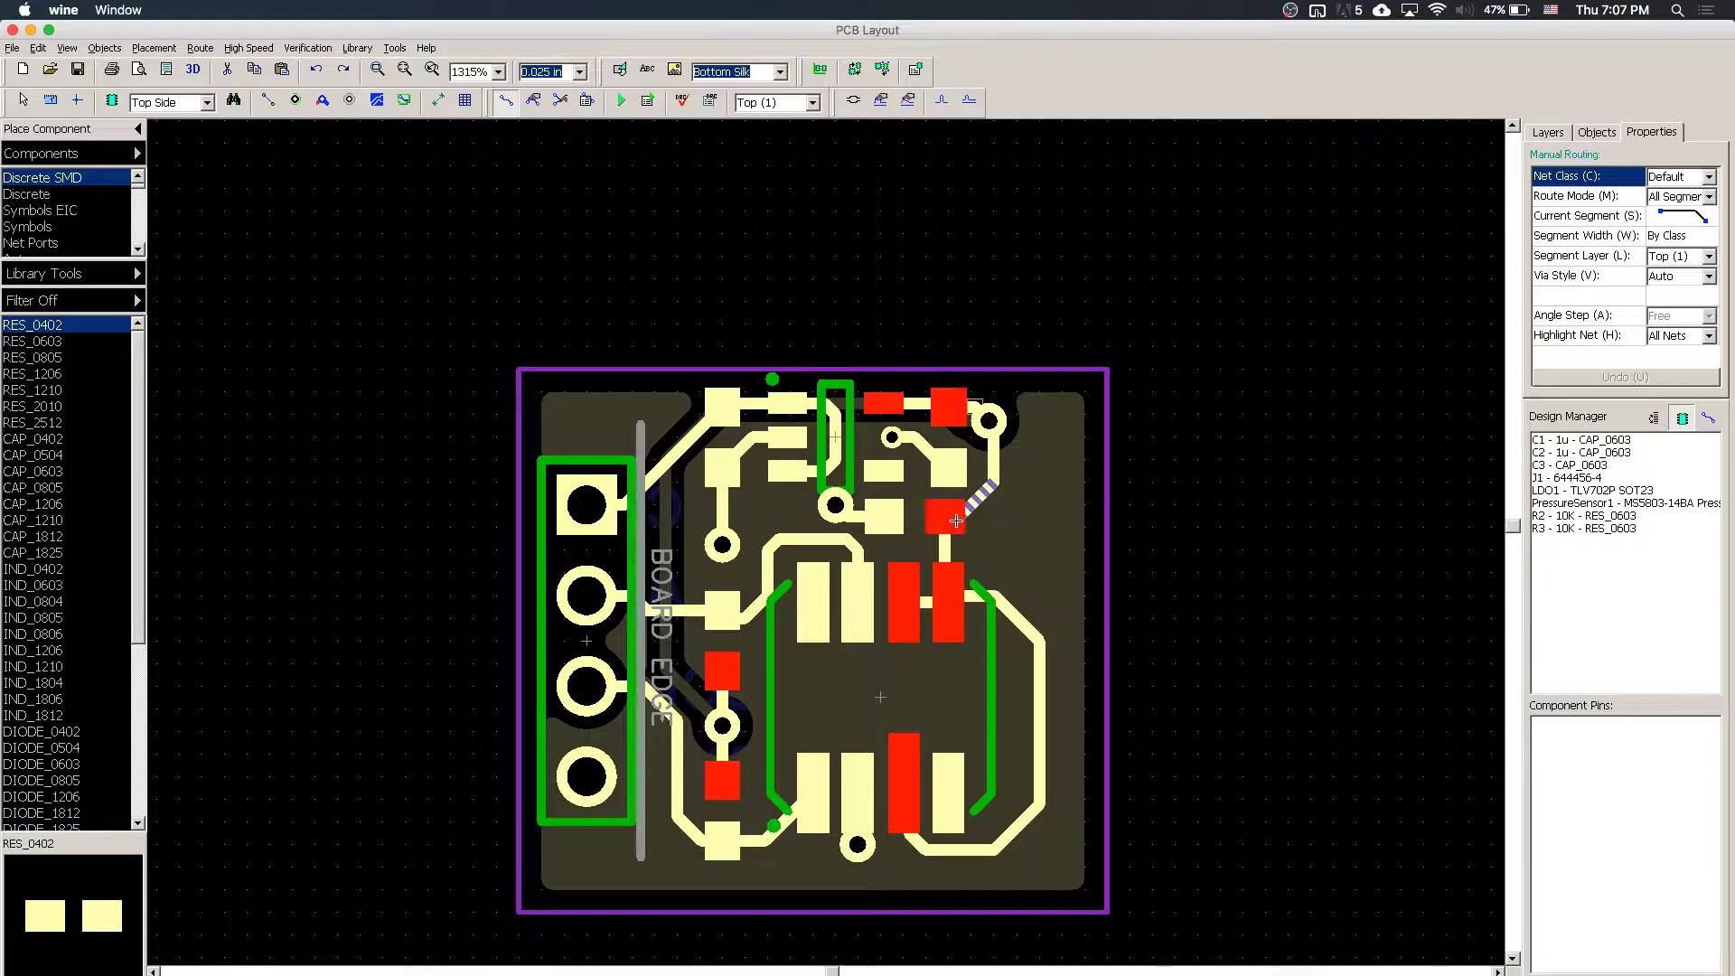
{"action": "left_click", "coordinate": [1003, 553]}
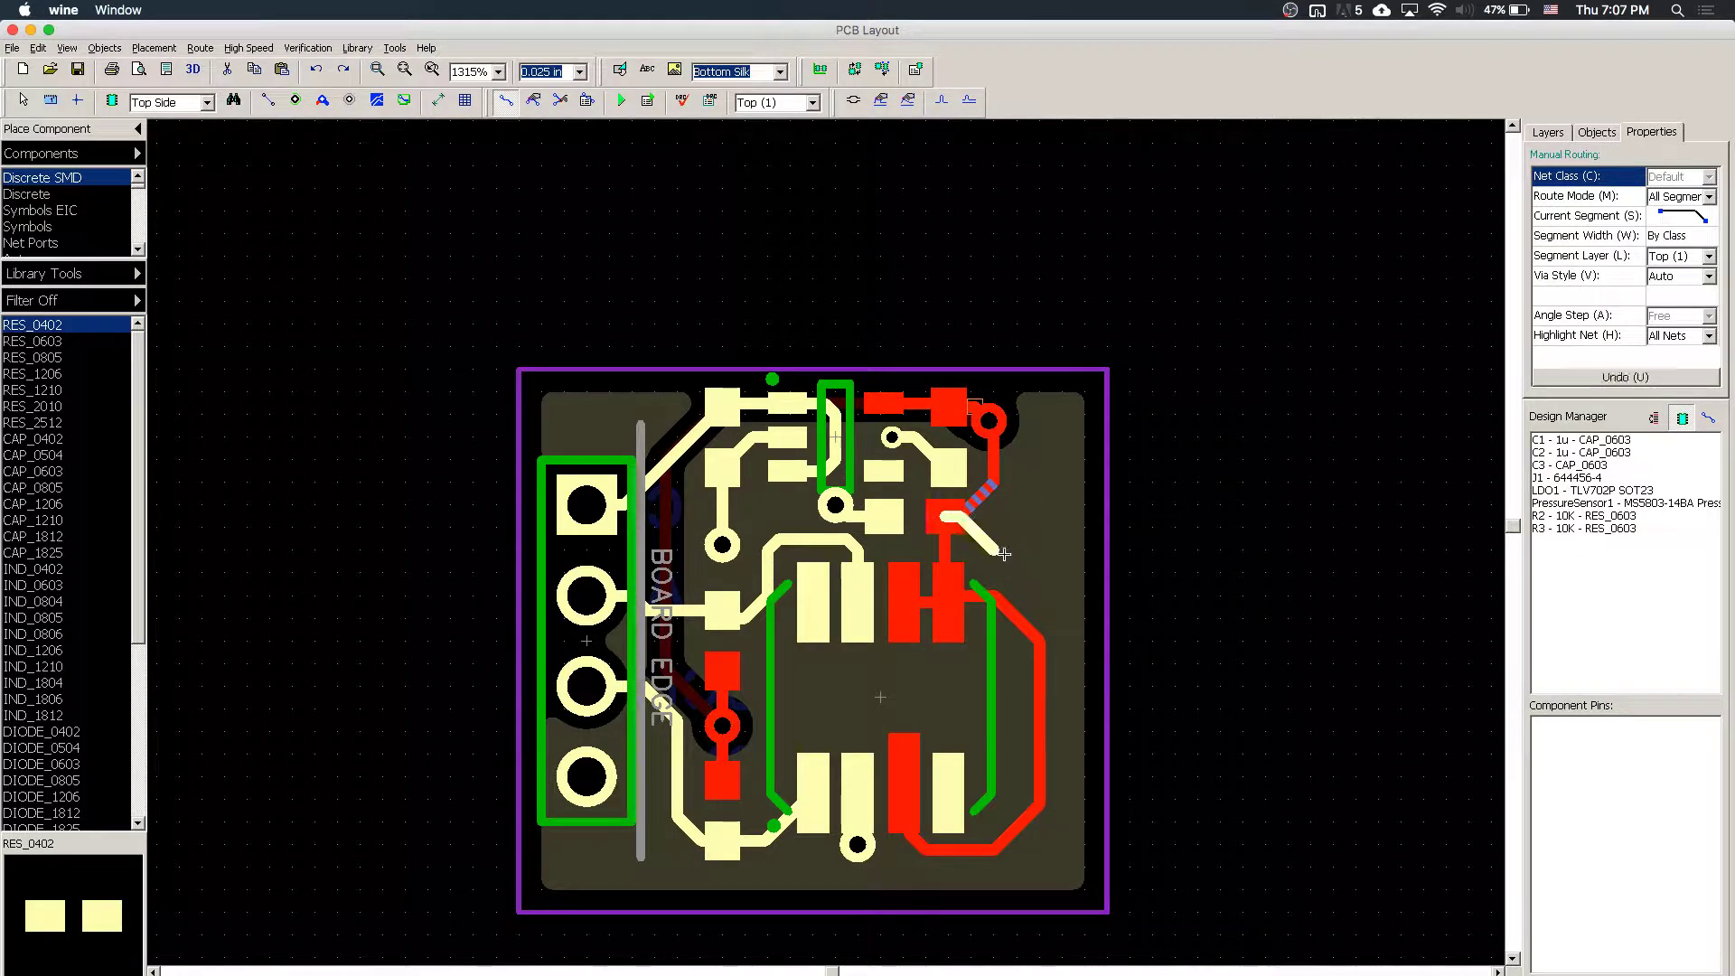
{"action": "key", "text": "l"}
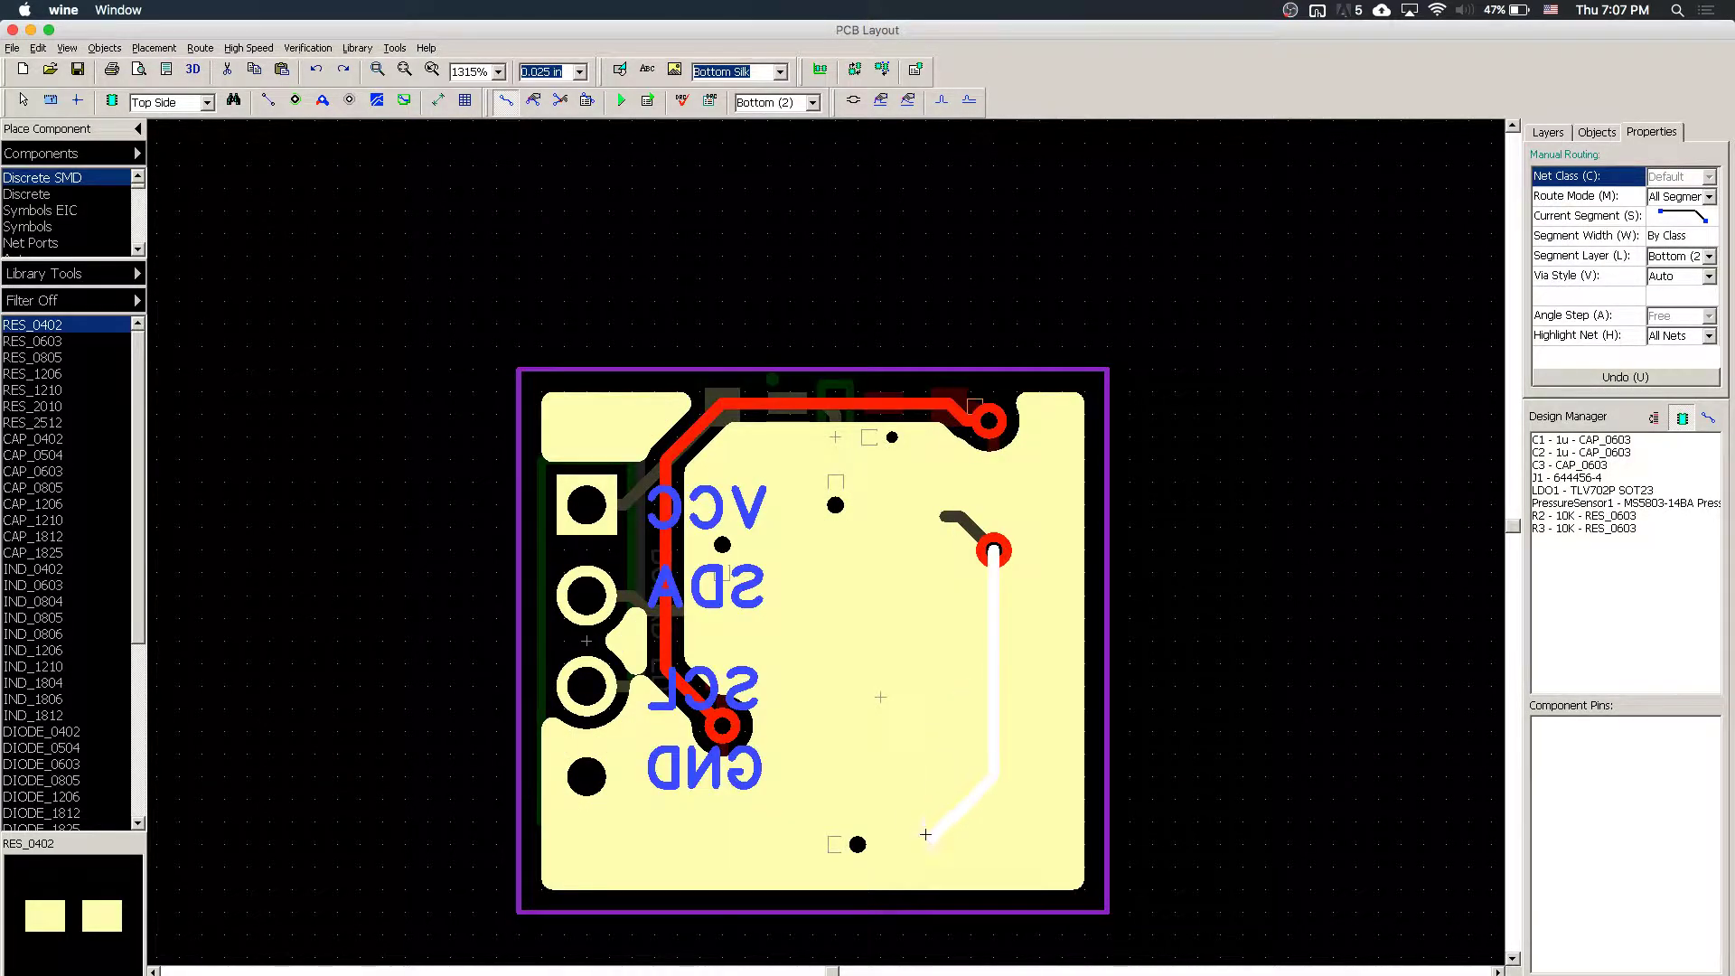
{"action": "key", "text": "Escape"}
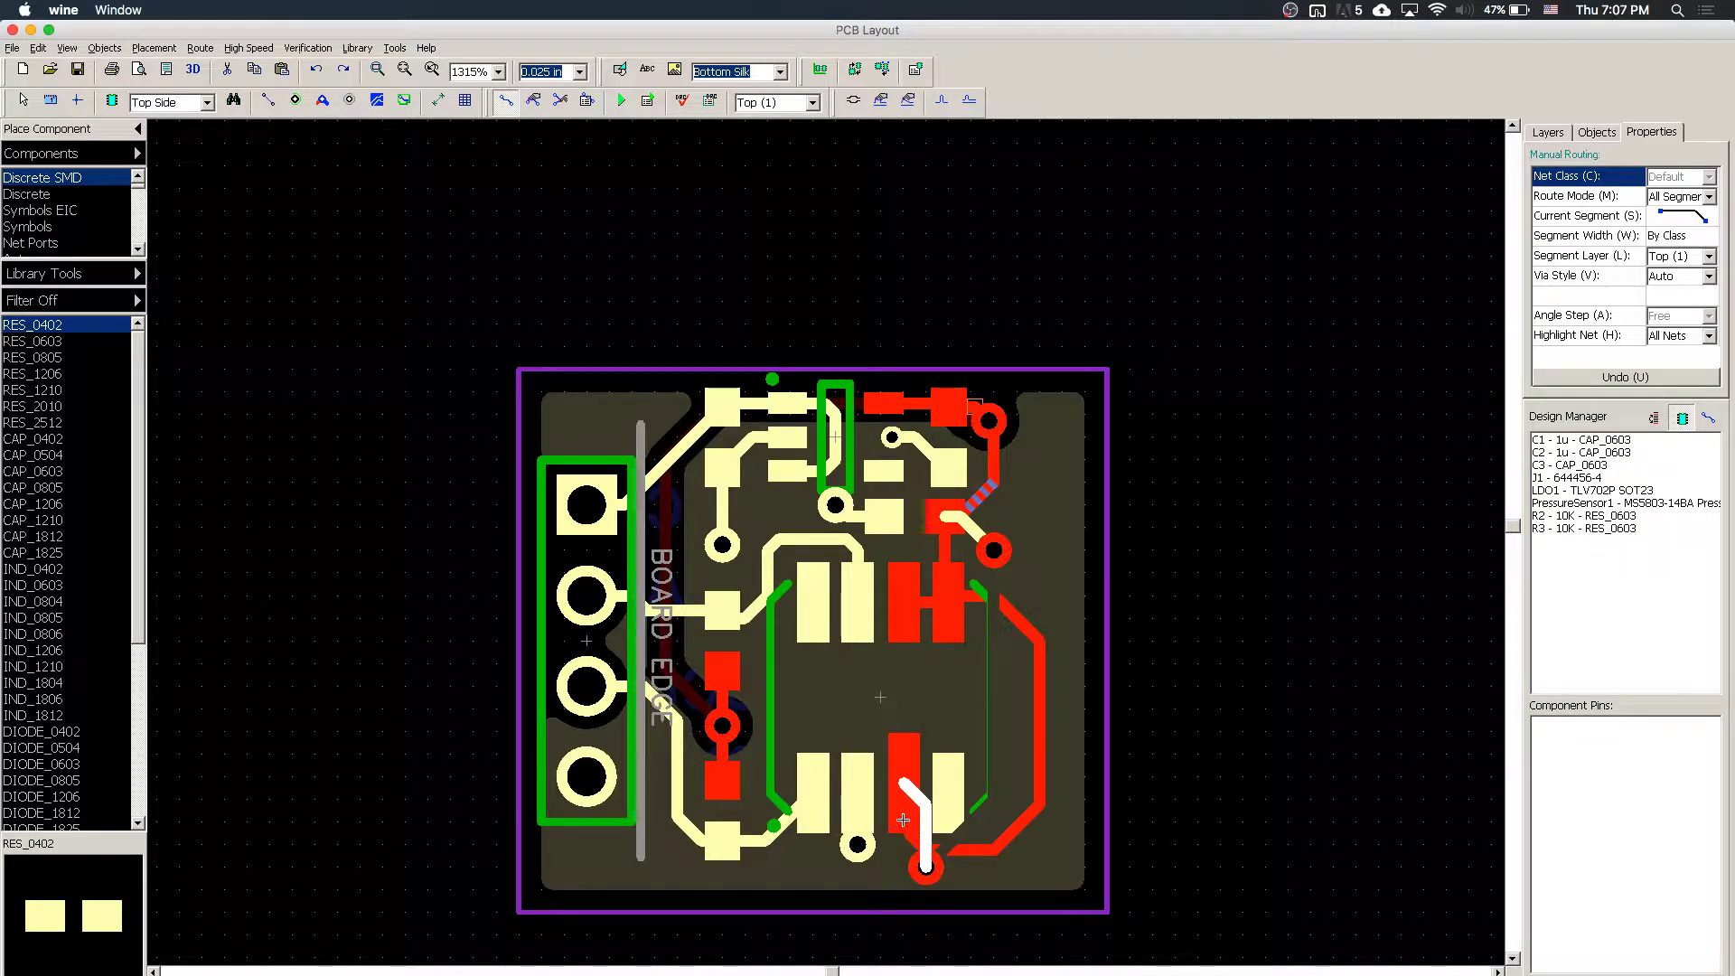
{"action": "key", "text": "b"}
{"action": "key", "text": "t"}
- Finish routing and update the bottom copper pour around the new 3V3 trace
{"action": "key", "text": "b"}
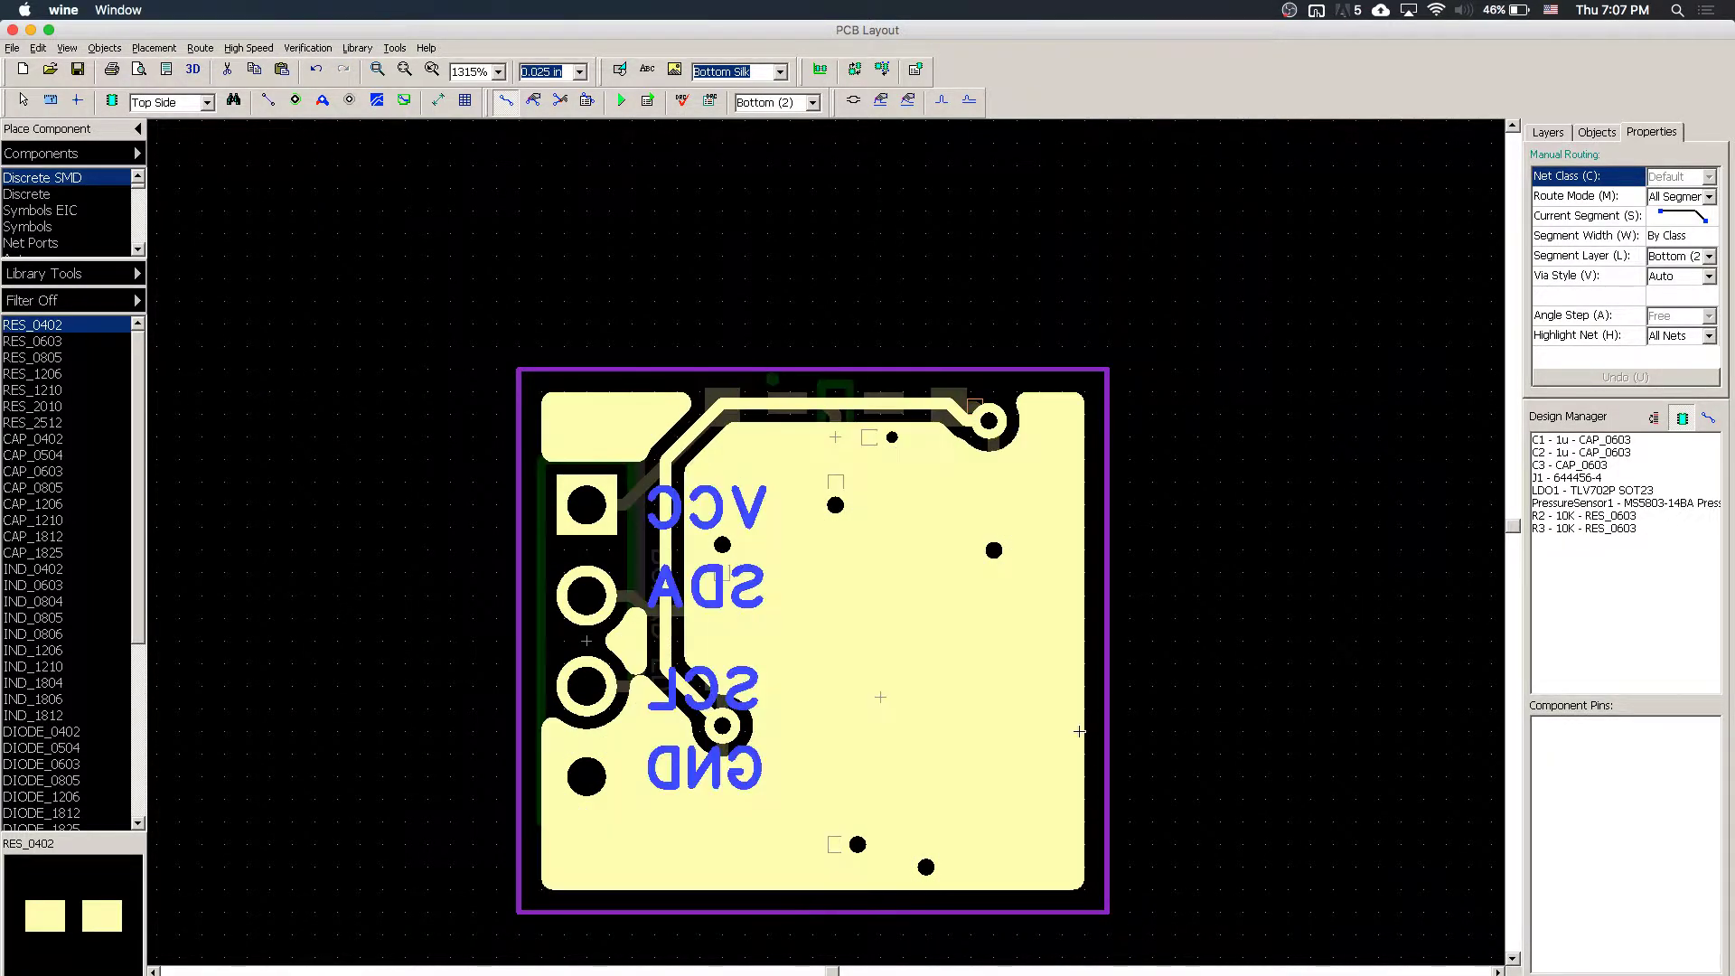
{"action": "key", "text": "Escape"}
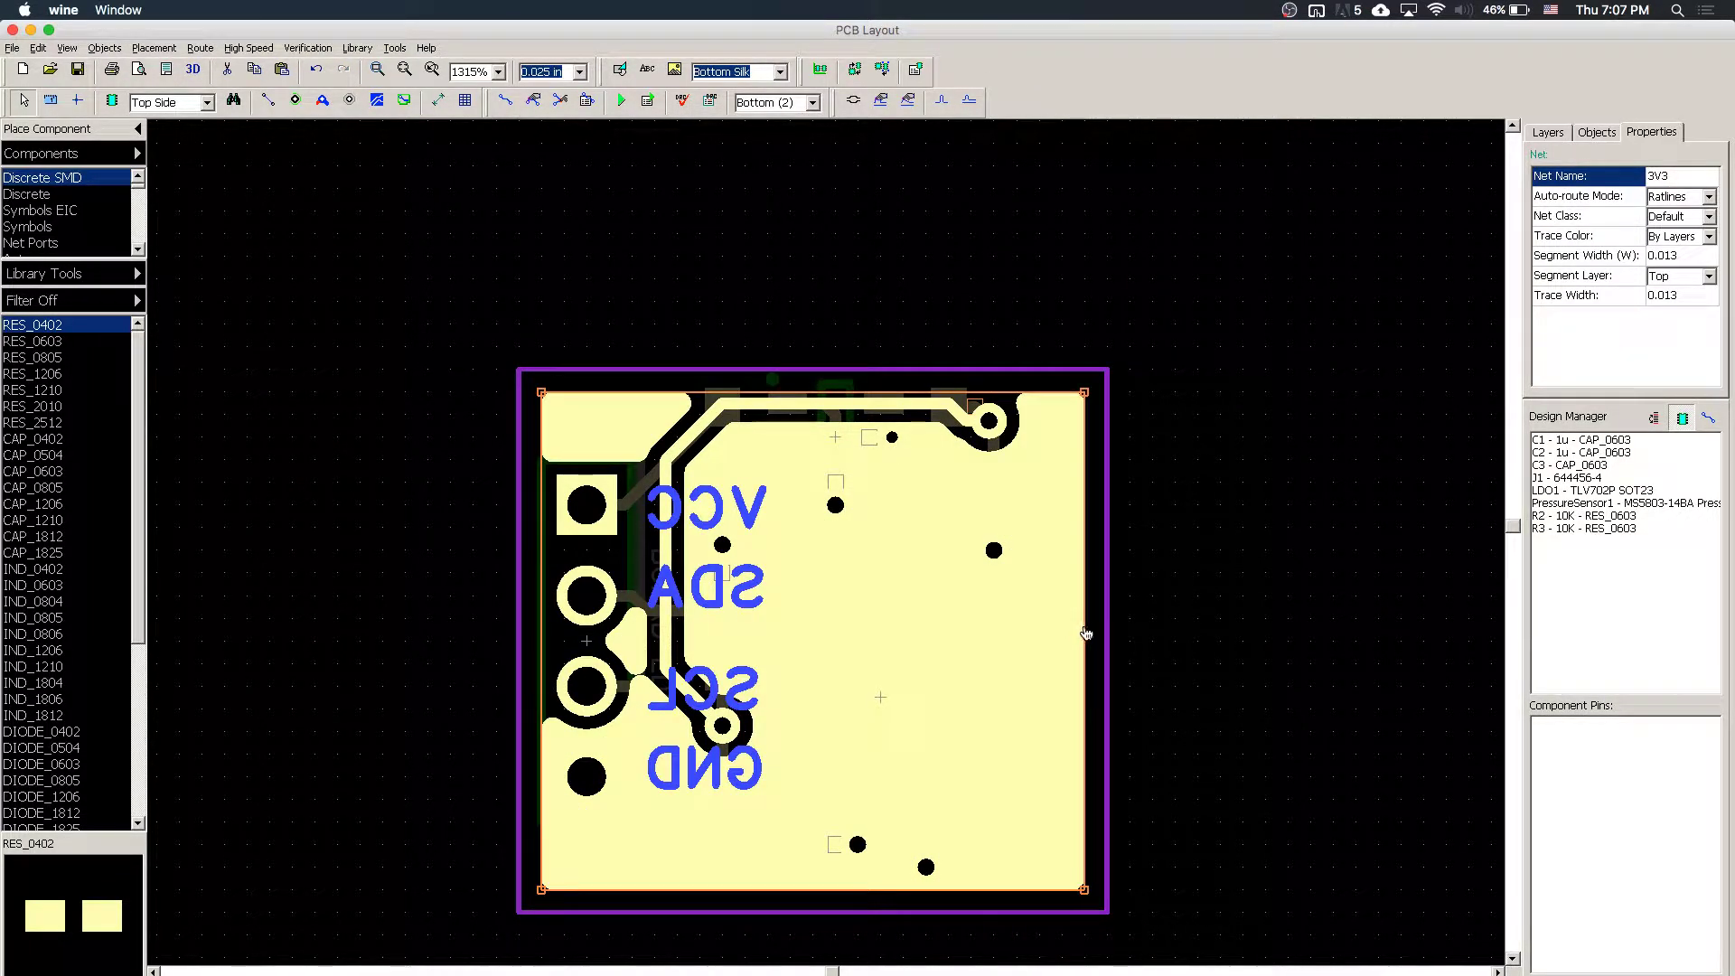
{"action": "right_click", "coordinate": [1085, 629]}
{"action": "left_click", "coordinate": [1122, 637]}
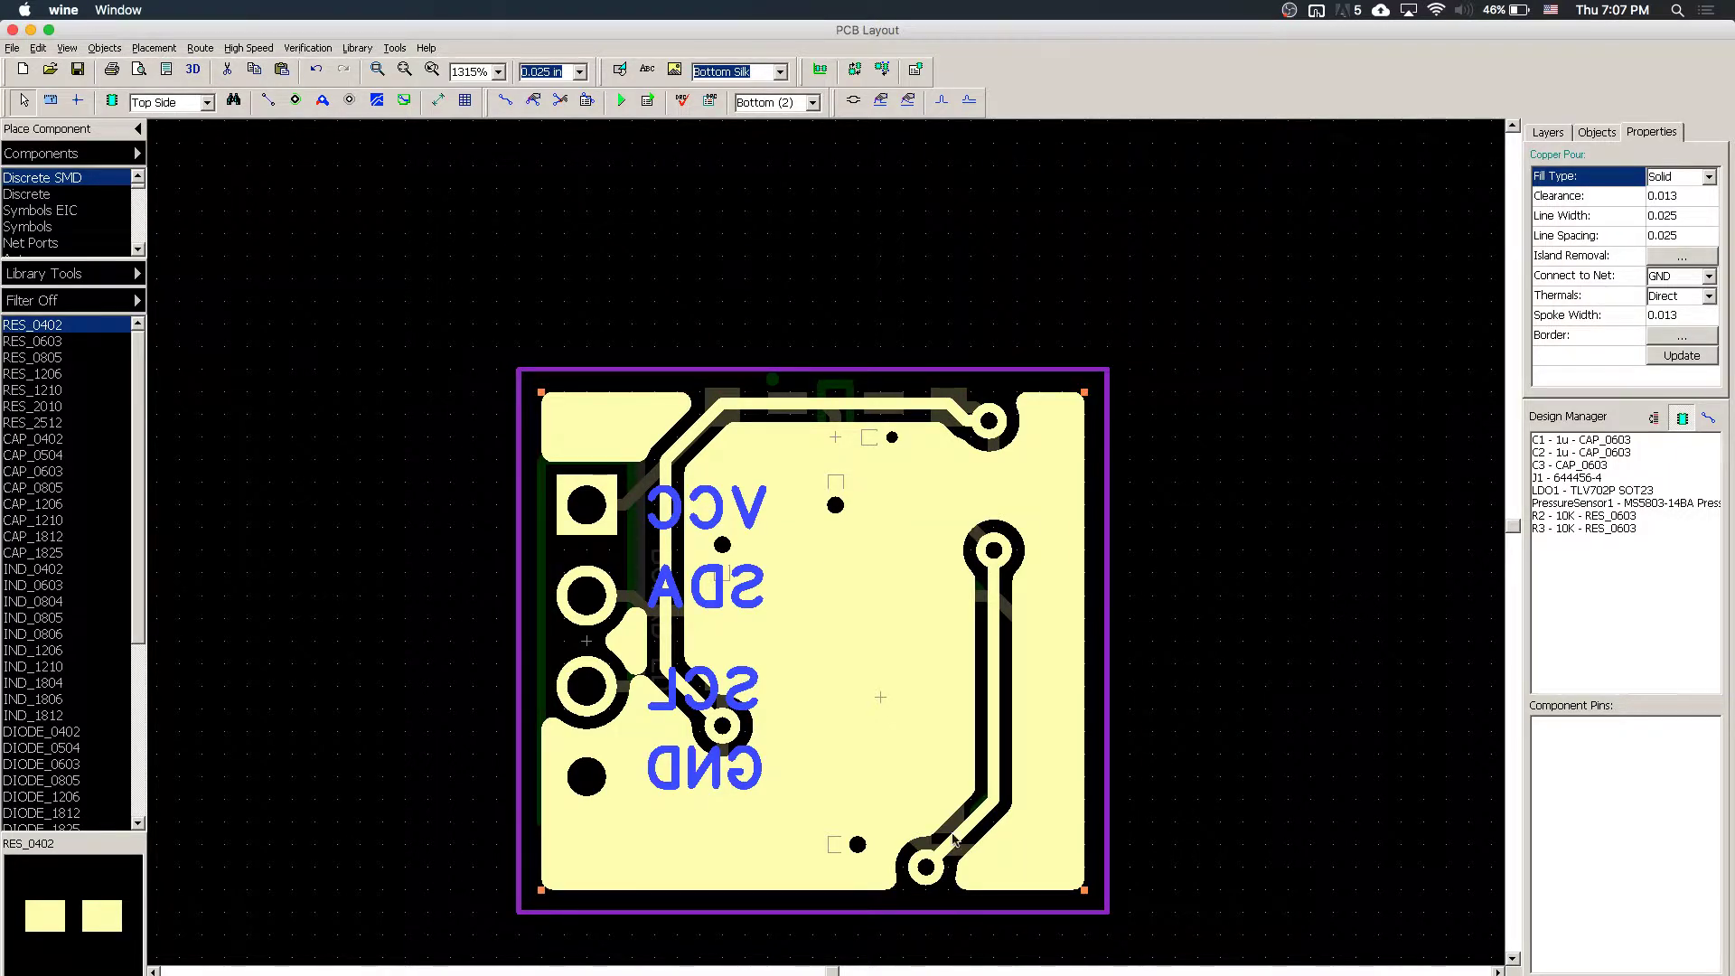
- Move the lower 3V3 via up to the inner end of the sensor's 3V3 pad and update the bottom copper pour
{"action": "left_click", "coordinate": [924, 878]}
{"action": "left_click_drag", "start_coordinate": [924, 881], "coordinate": [928, 745]}
{"action": "left_click", "coordinate": [1090, 714]}
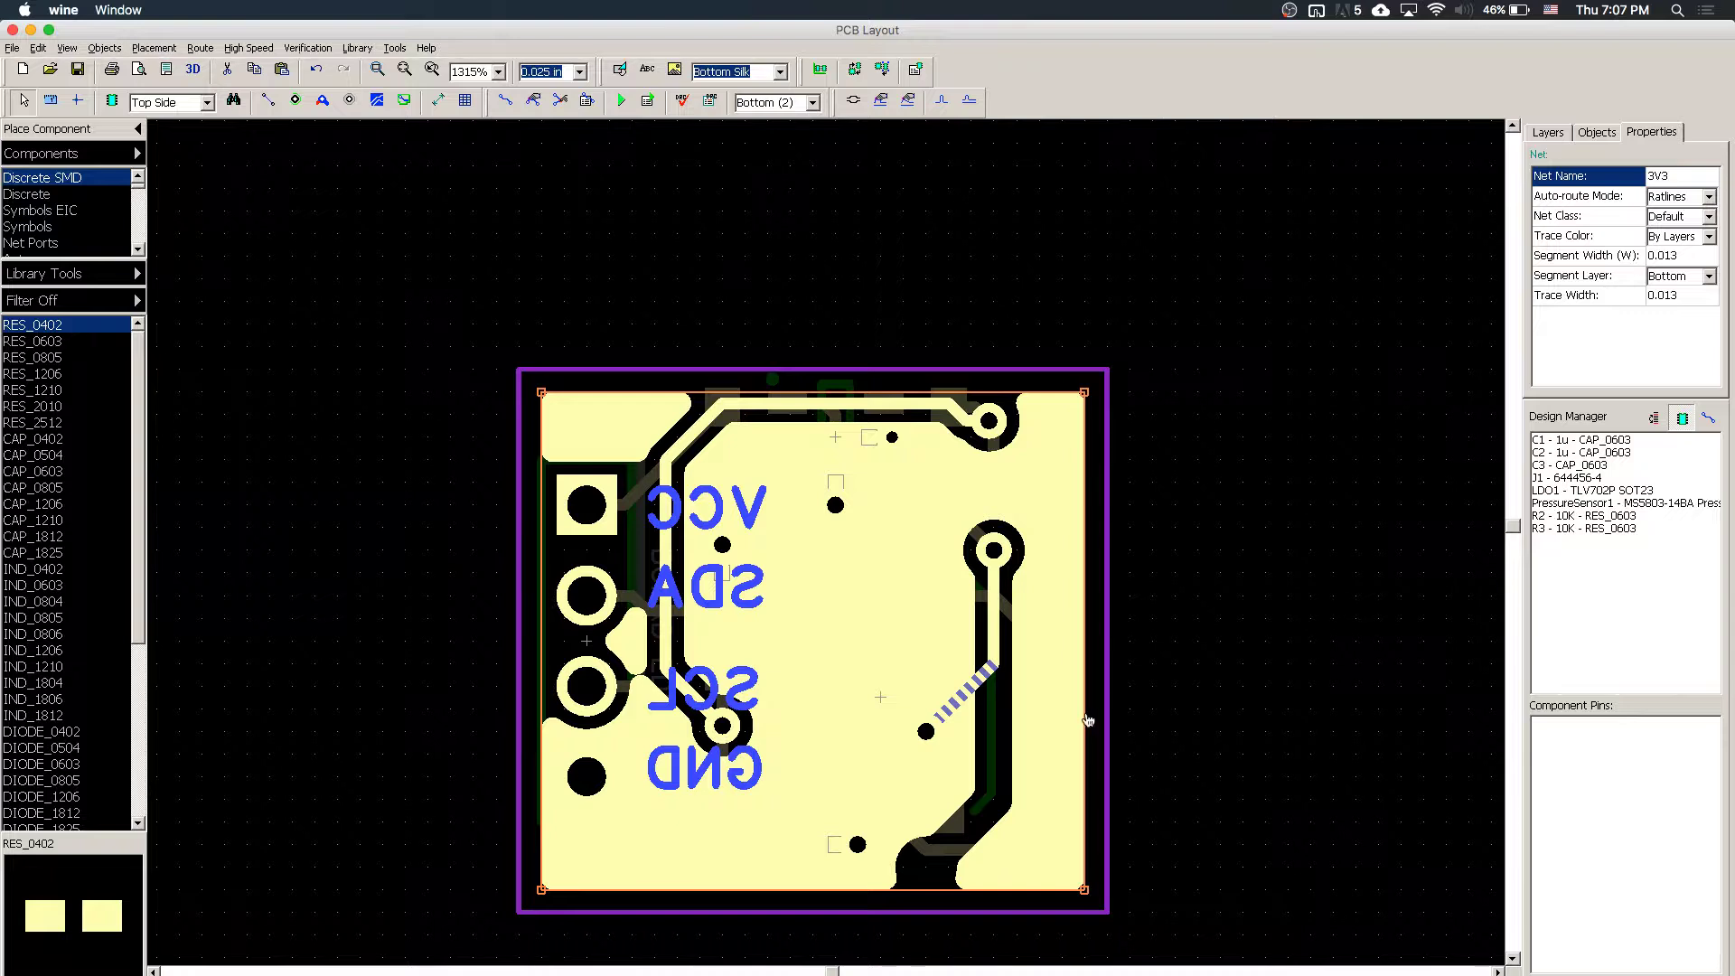
{"action": "right_click", "coordinate": [1095, 715]}
{"action": "left_click", "coordinate": [1123, 724]}
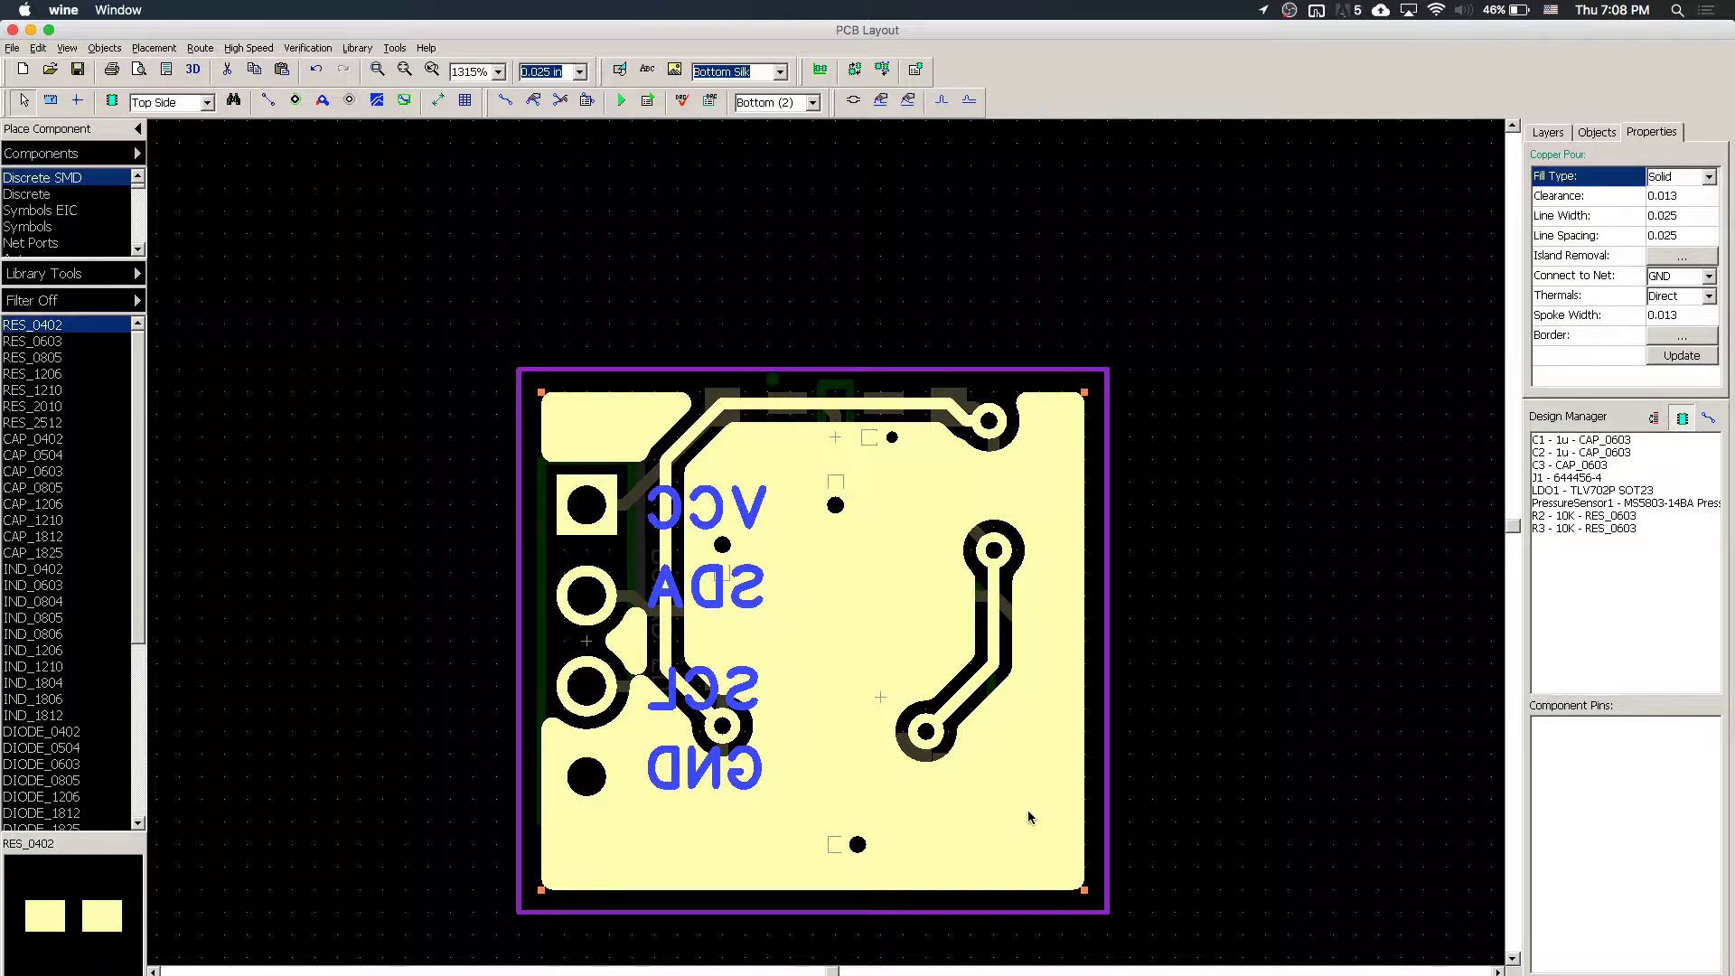
- Try deleting the long bottom-layer 3V3 trace to the pull-up resistors, and check the 3V3 connections on the top layer
{"action": "left_click", "coordinate": [836, 406]}
{"action": "right_click", "coordinate": [836, 408]}
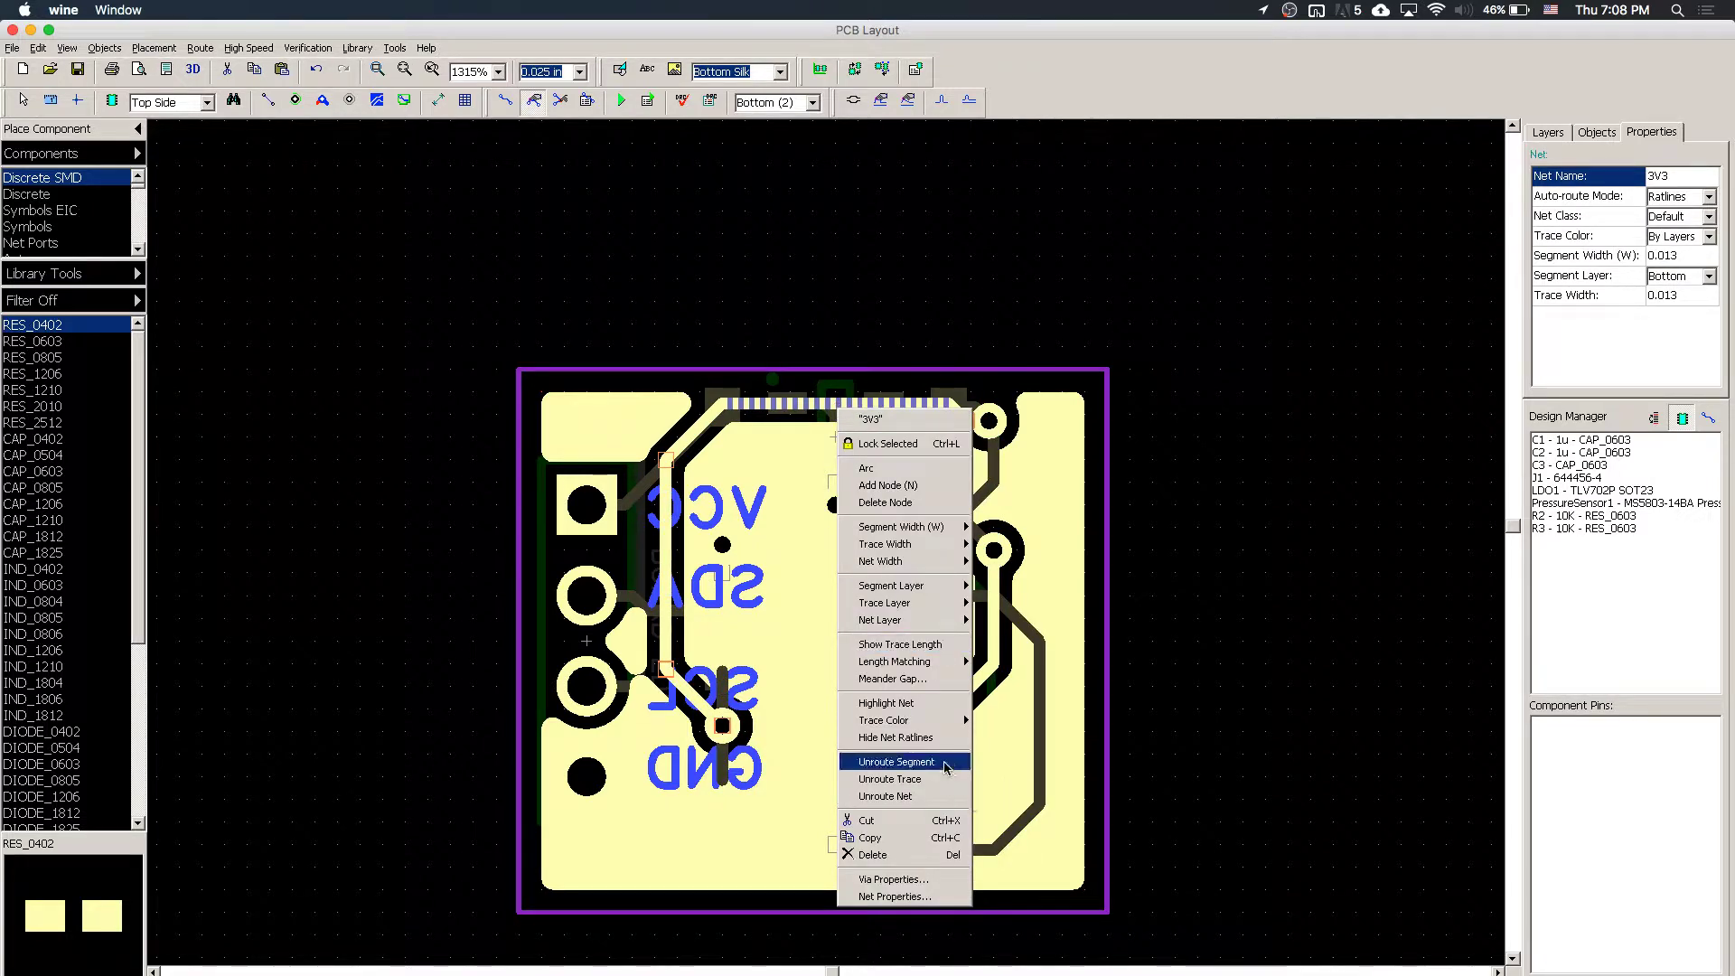
{"action": "left_click", "coordinate": [946, 854]}
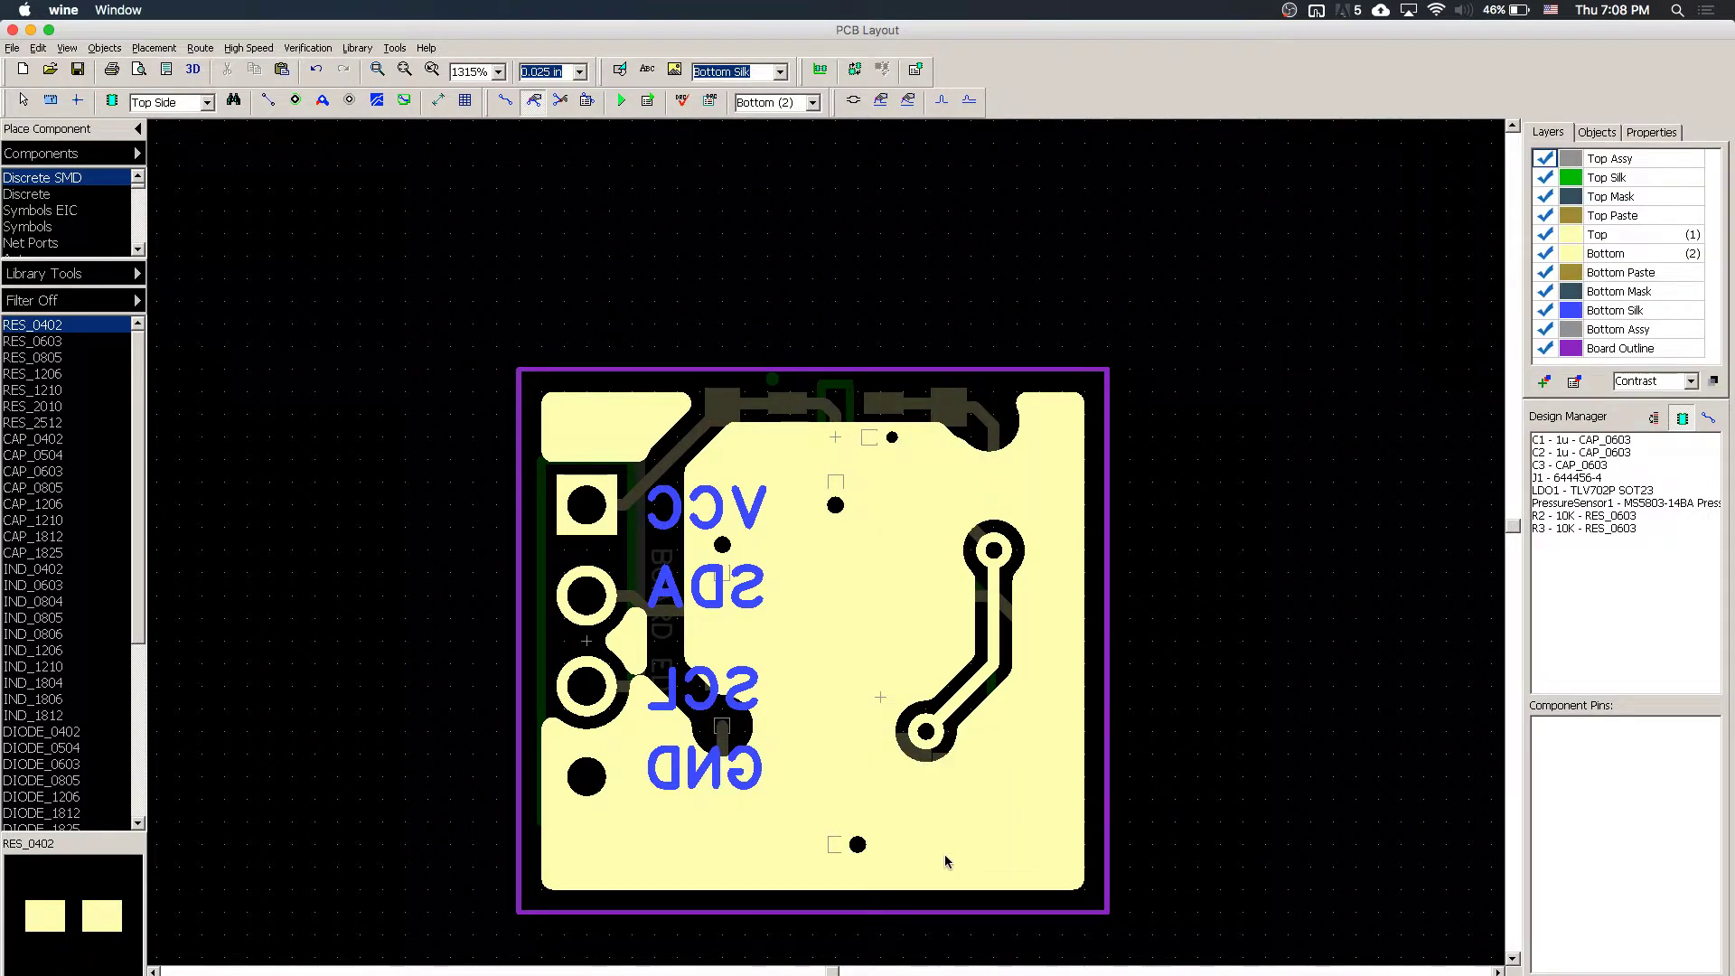
{"action": "key", "text": "t"}
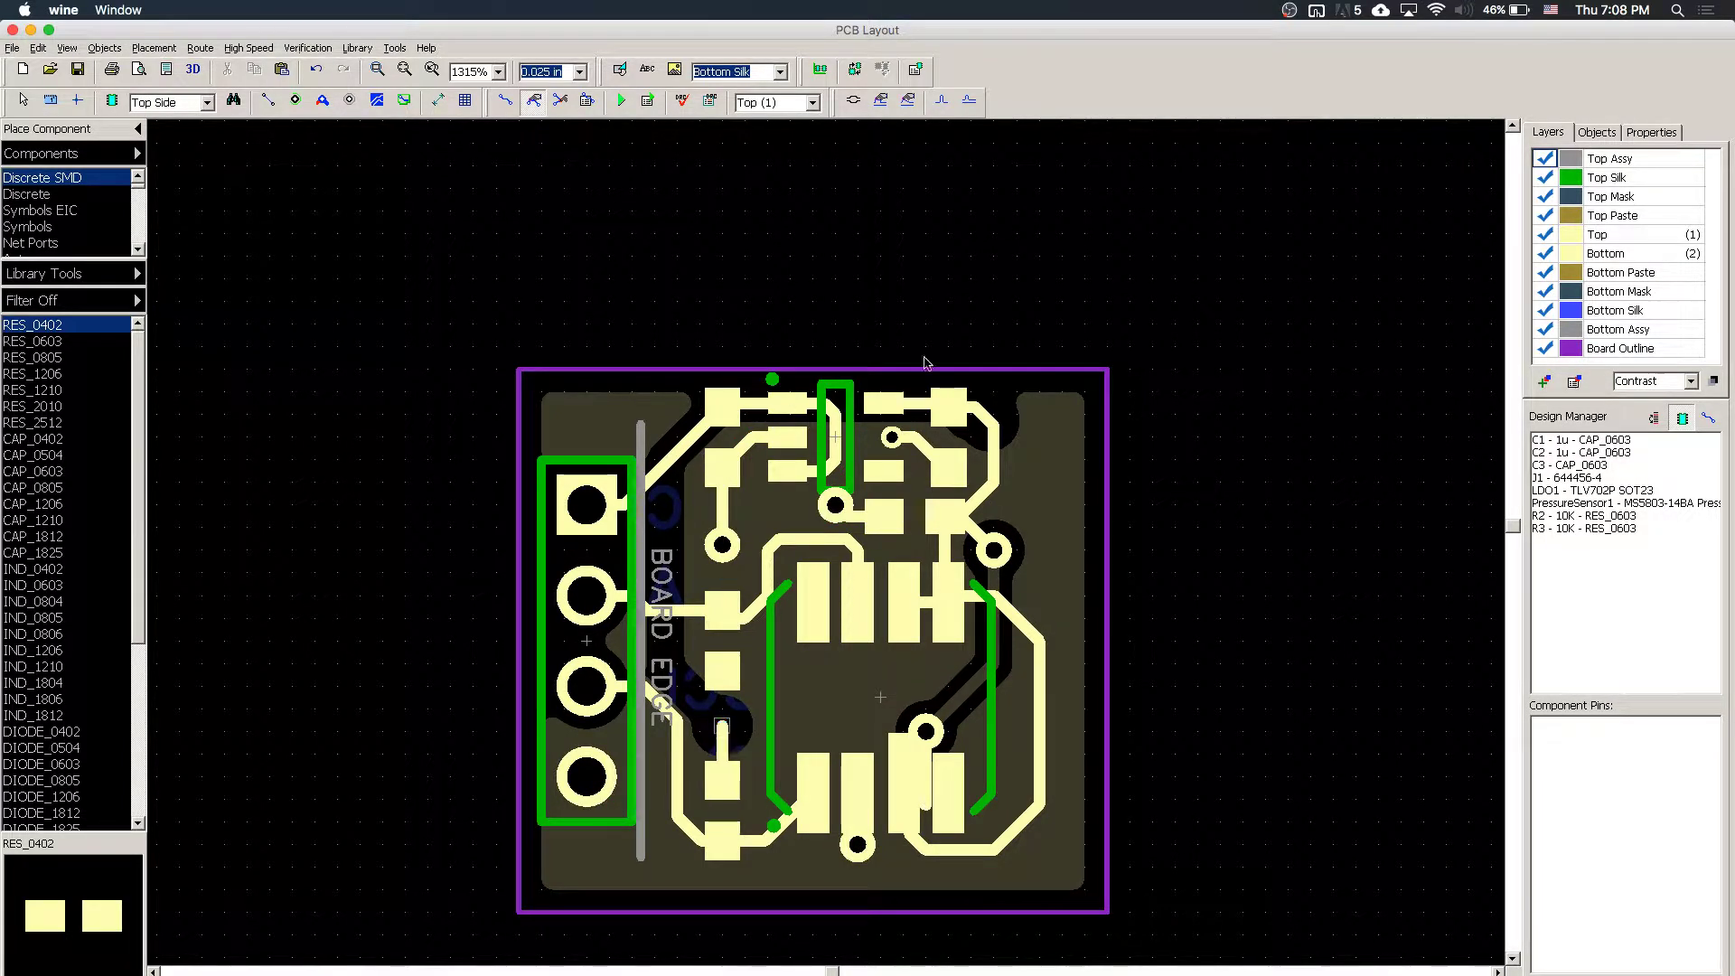
{"action": "mouse_move", "coordinate": [974, 409]}
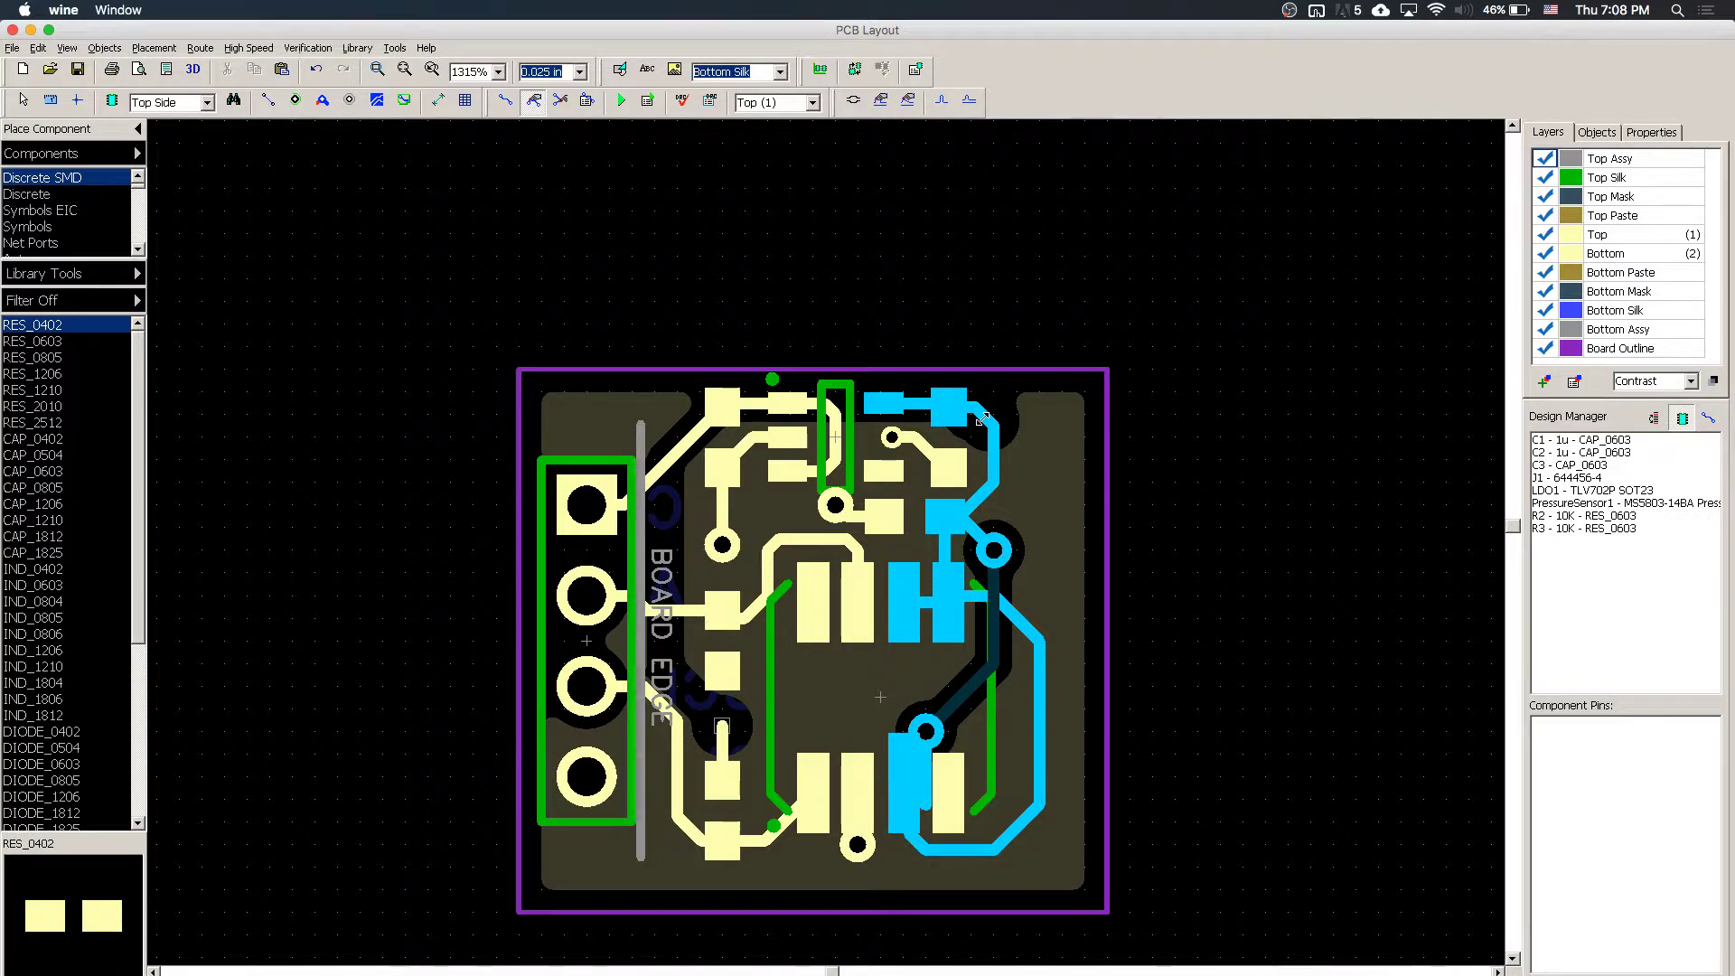
{"action": "left_click", "coordinate": [985, 420]}
{"action": "right_click", "coordinate": [990, 428]}
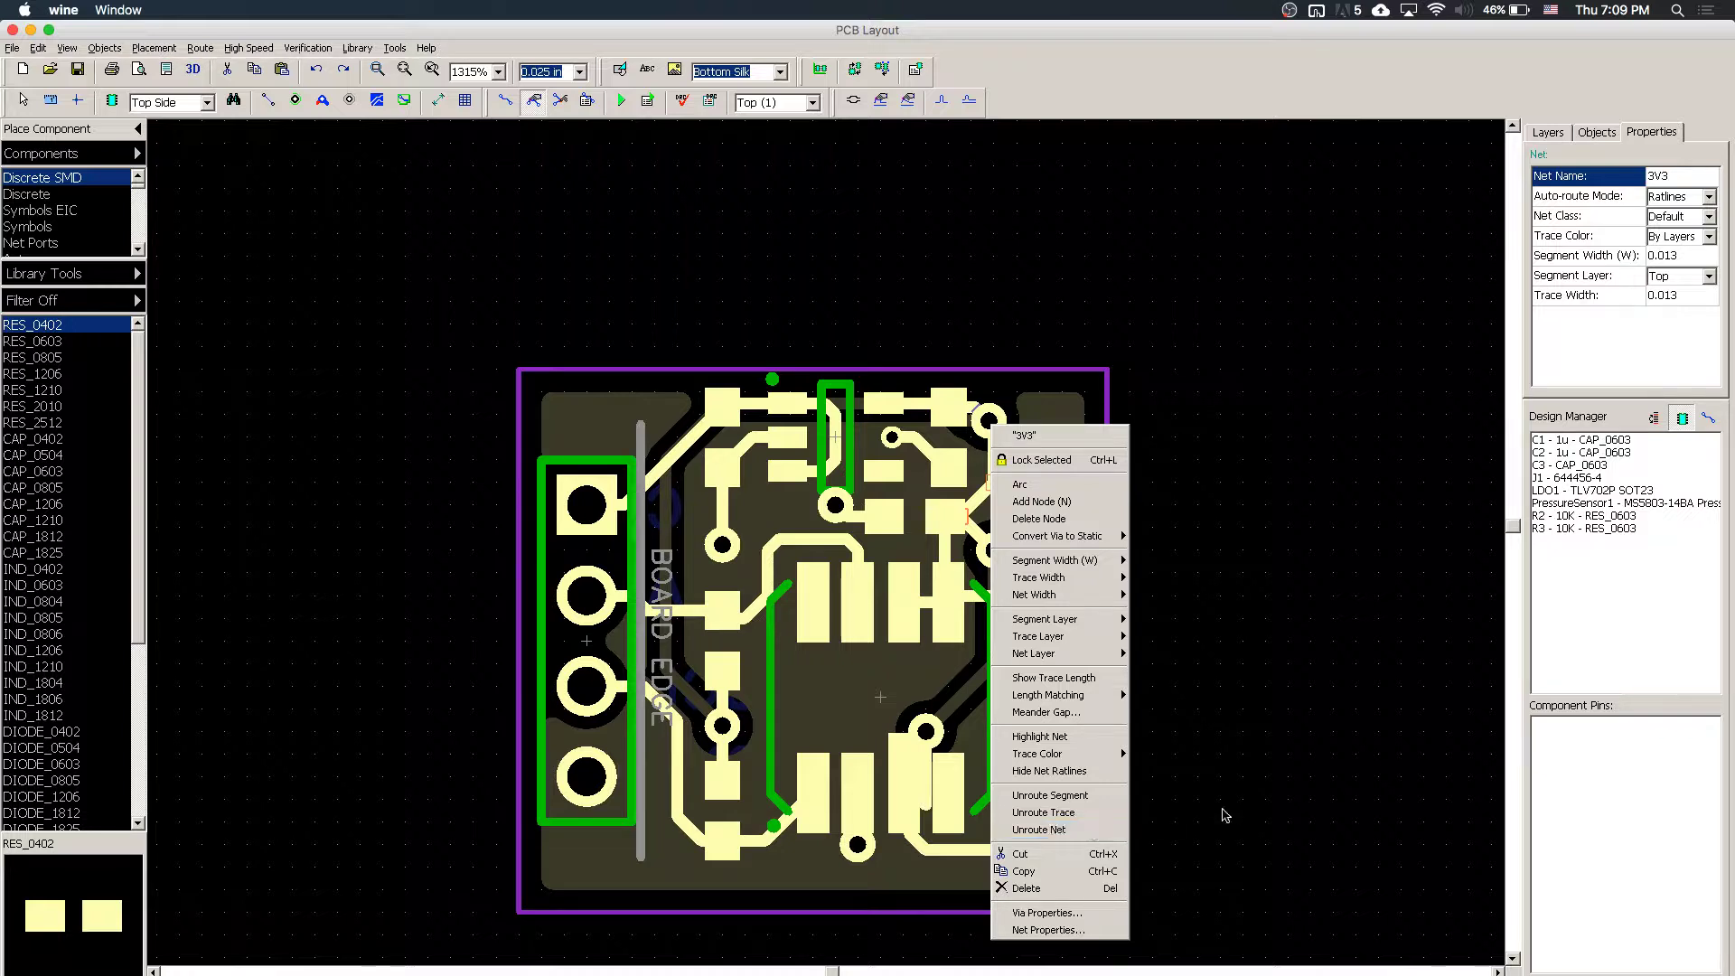
{"action": "left_click", "coordinate": [1231, 812]}
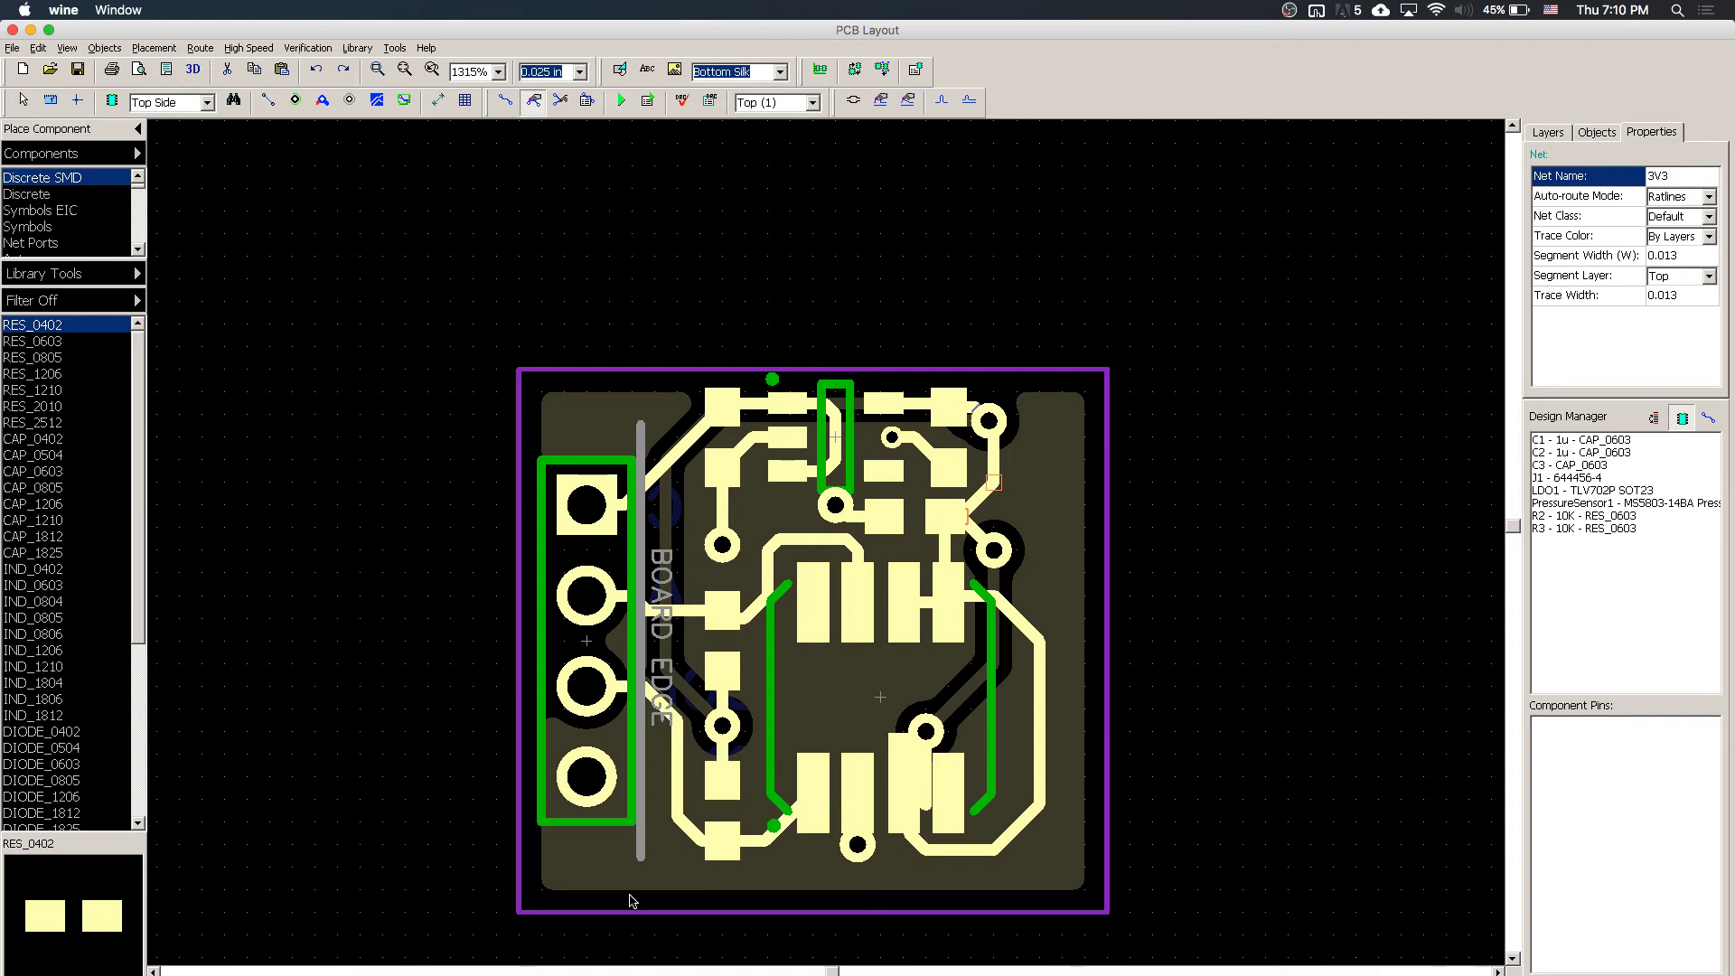
{"action": "left_click", "coordinate": [851, 973]}
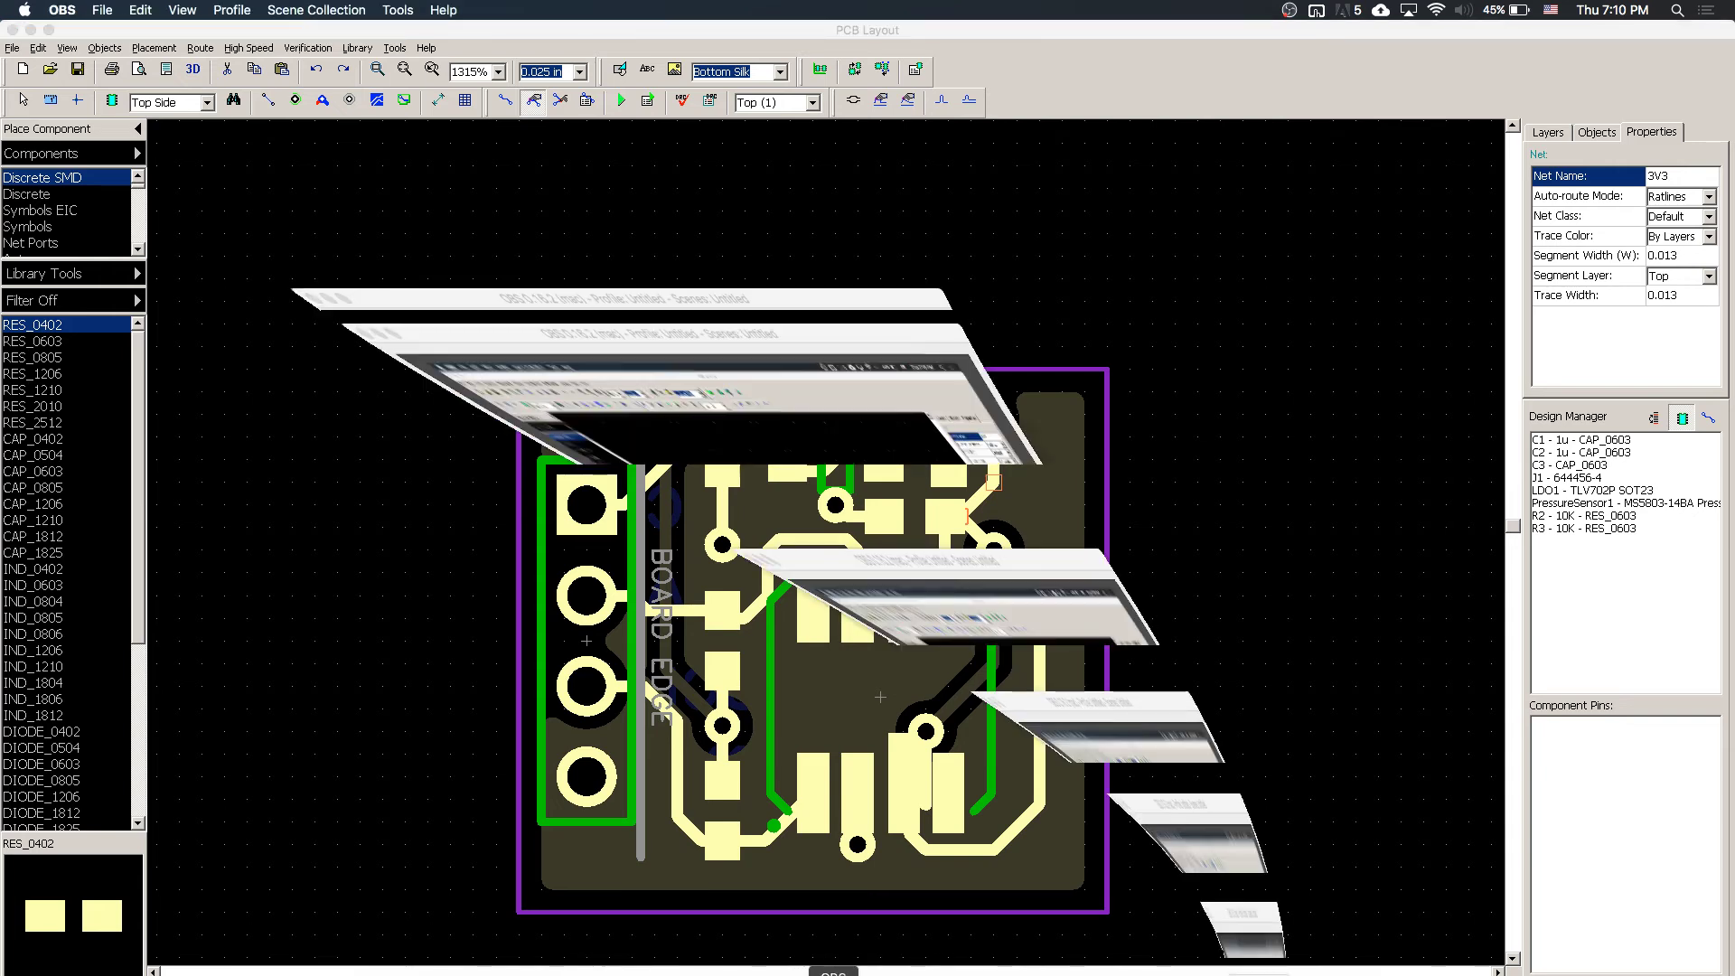